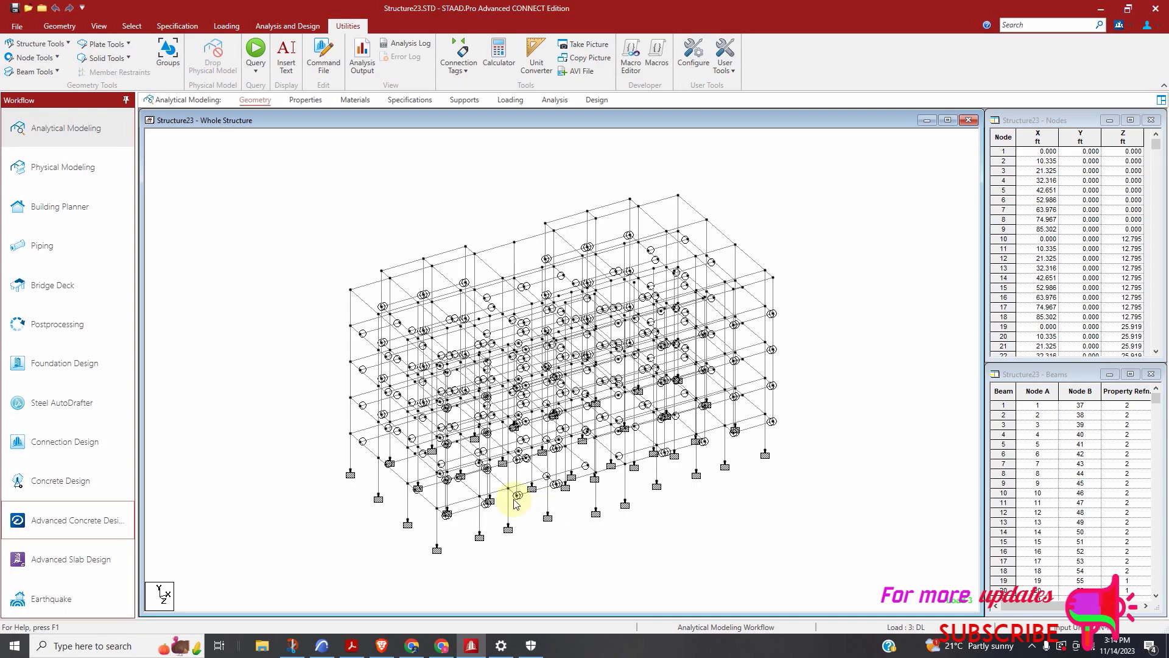
# Isolate the lowest floor level's beams from the front elevation and view their layout in plan
pyautogui.scroll(1, 498, 500)
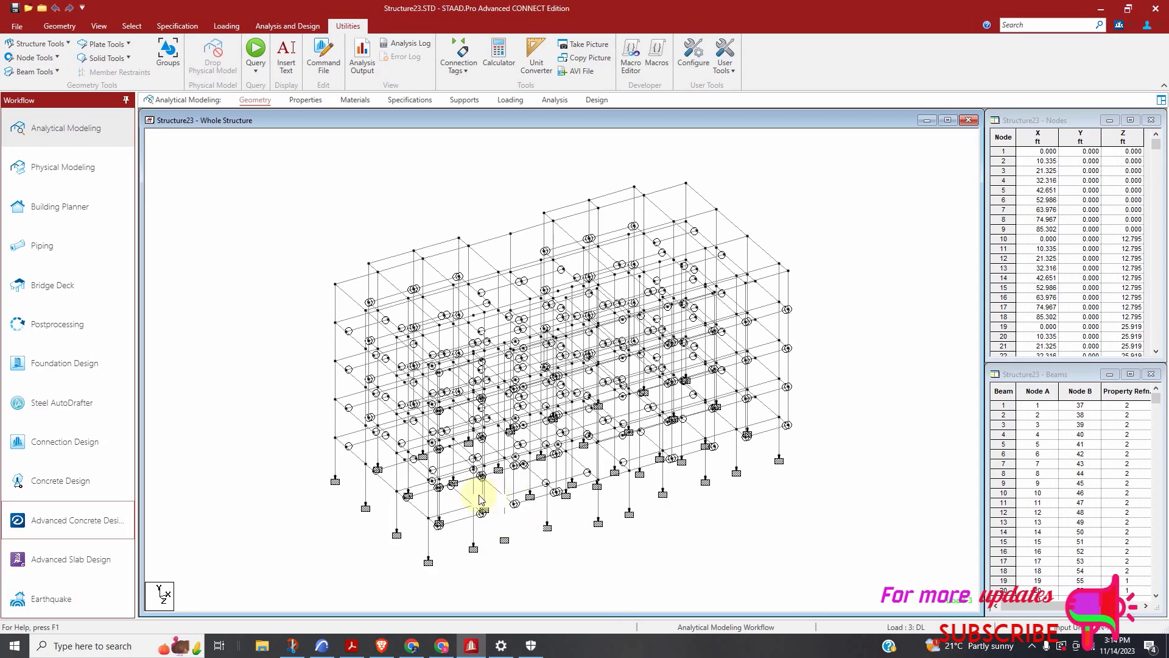
pyautogui.click(105, 27)
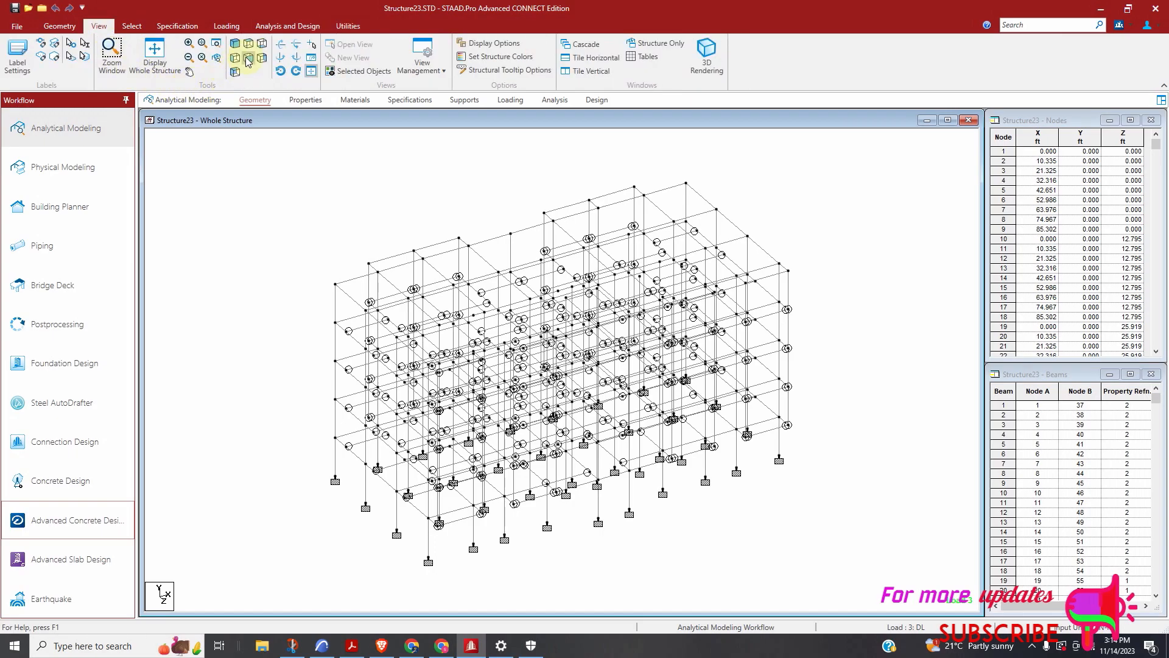
pyautogui.scroll(-3, 521, 391)
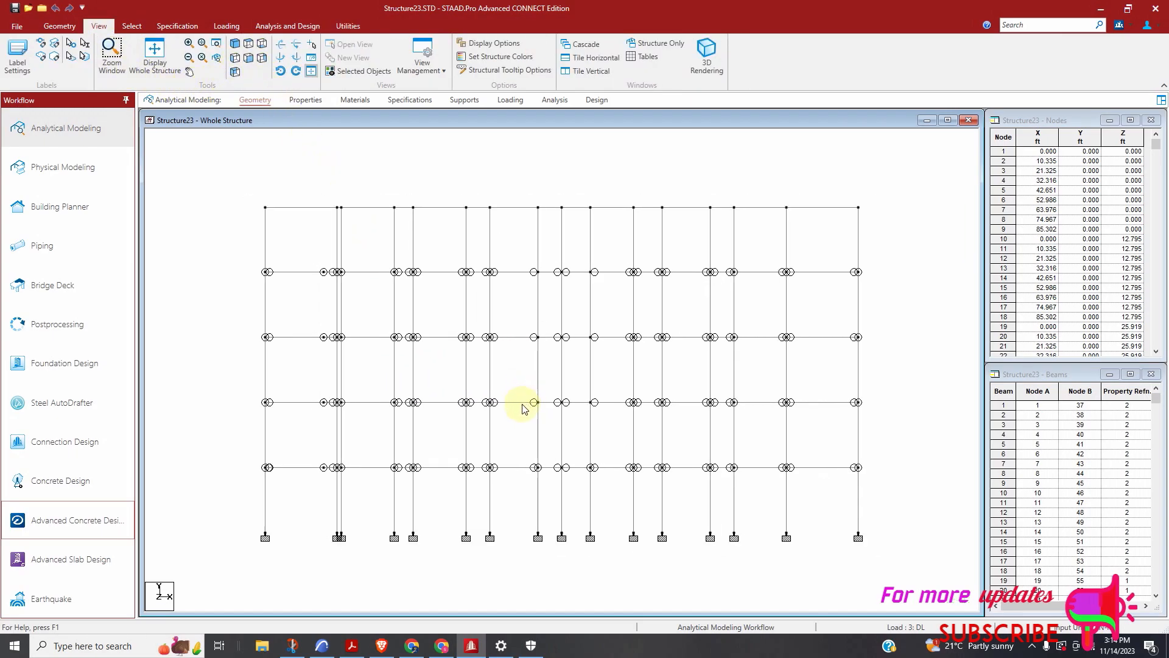
pyautogui.moveTo(241, 457); pyautogui.dragTo(881, 484)
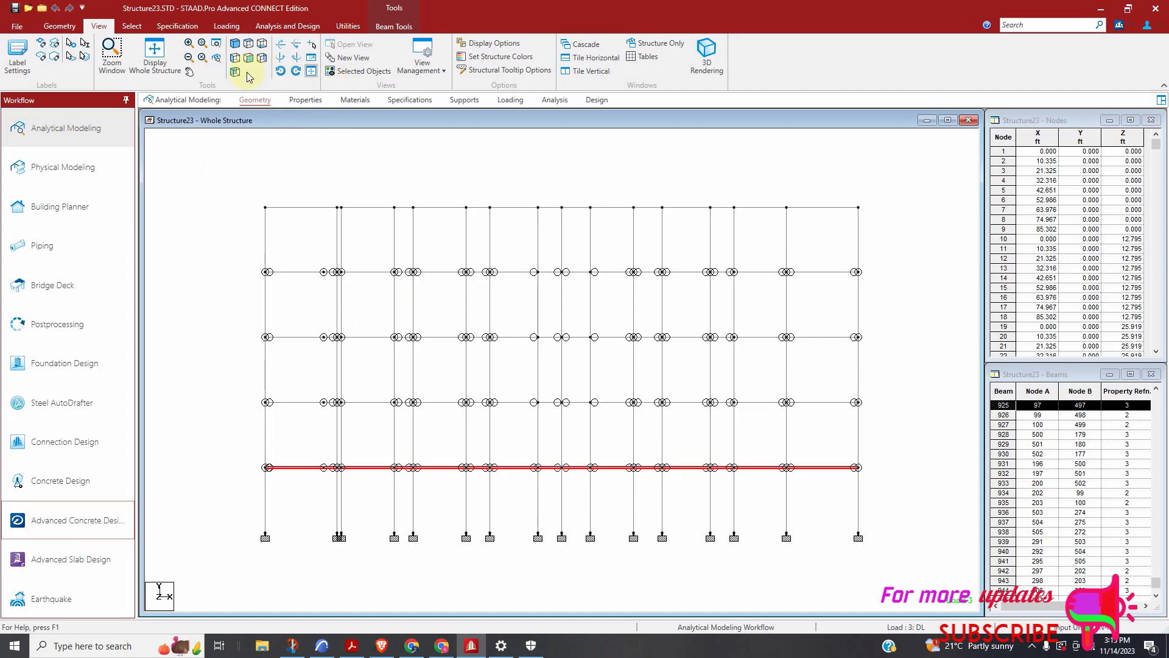
pyautogui.click(347, 71)
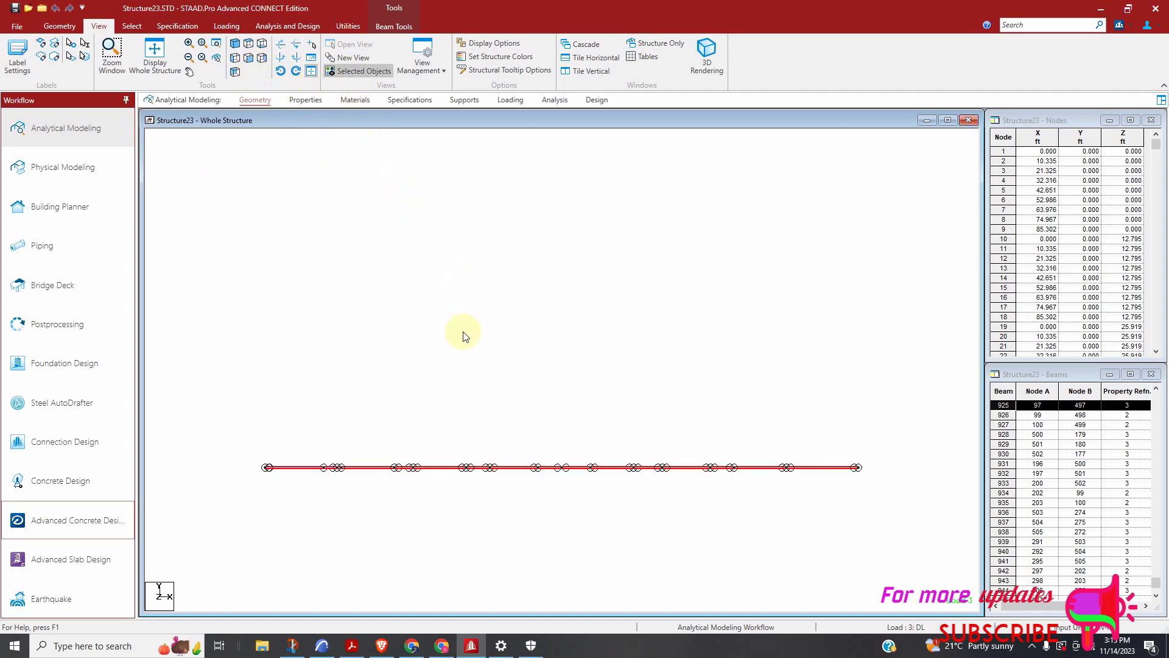
pyautogui.click(250, 58)
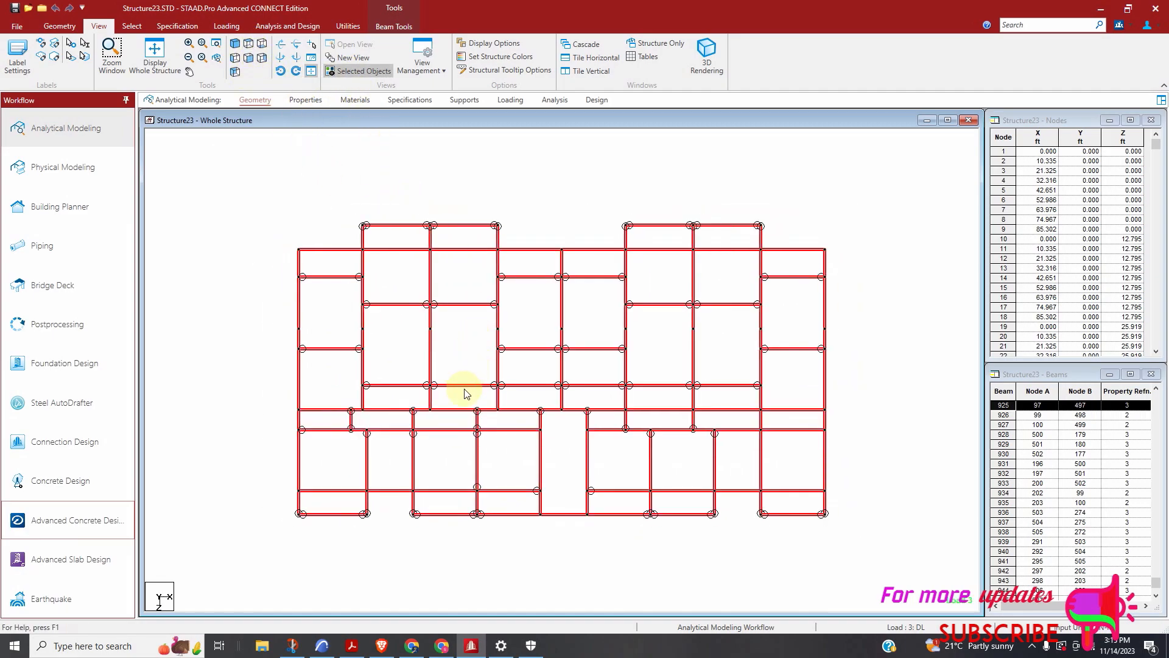
# Clear the beam selection and restore the whole structure in isometric view
pyautogui.click(432, 449)
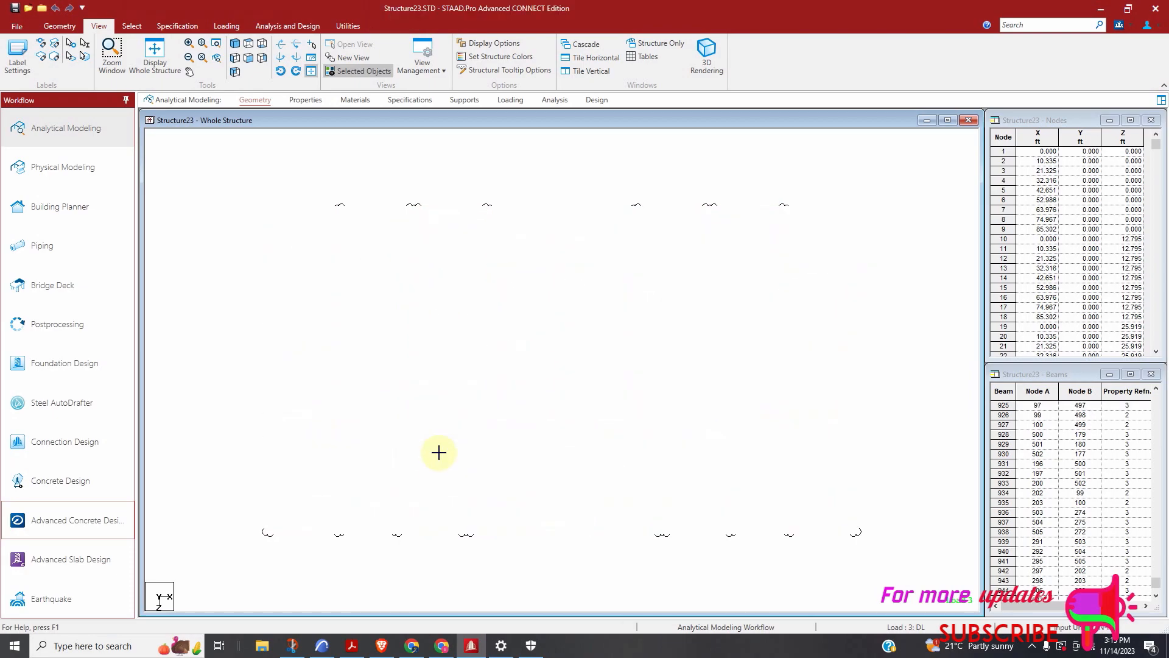
pyautogui.scroll(-2, 501, 450)
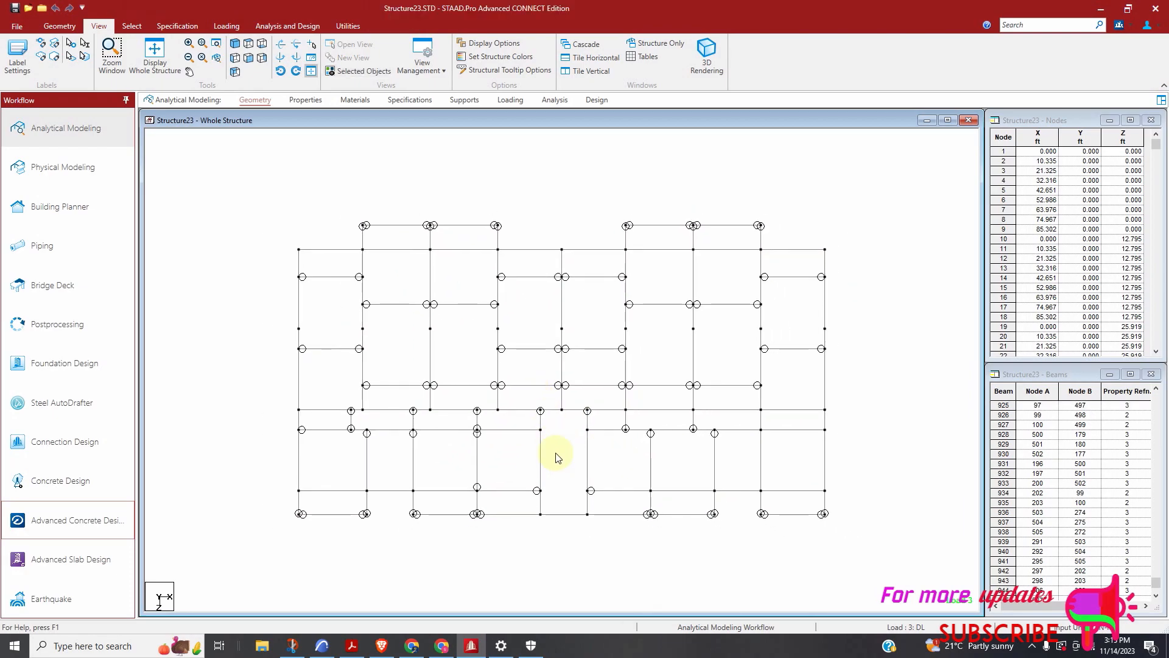
pyautogui.scroll(2, 494, 454)
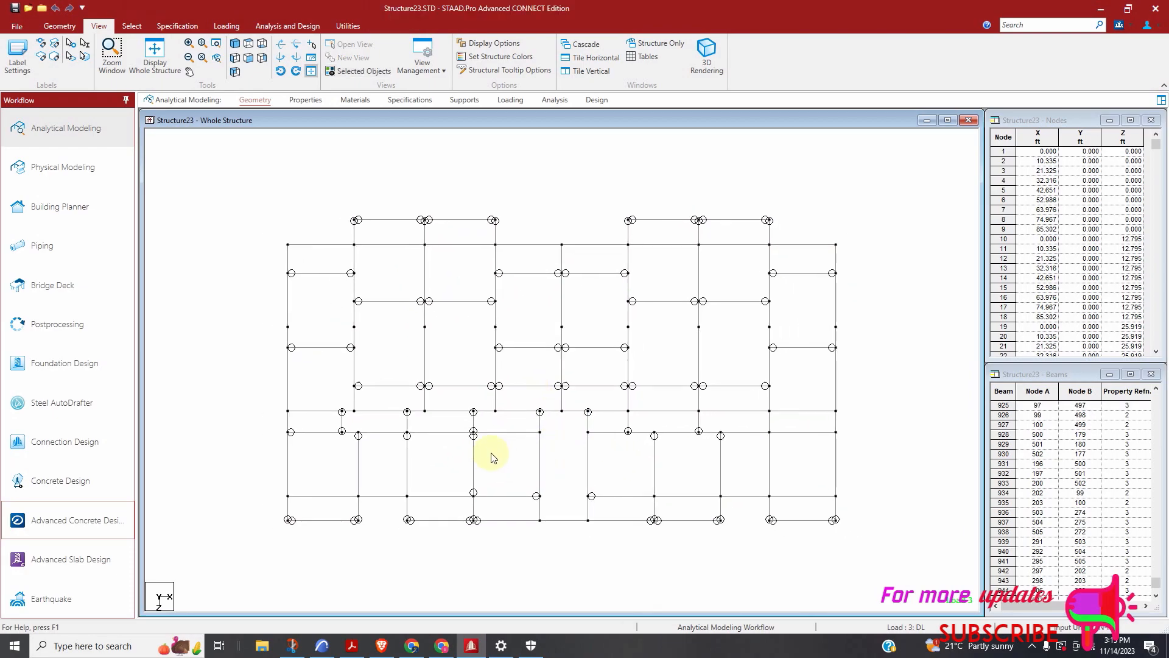
pyautogui.click(235, 58)
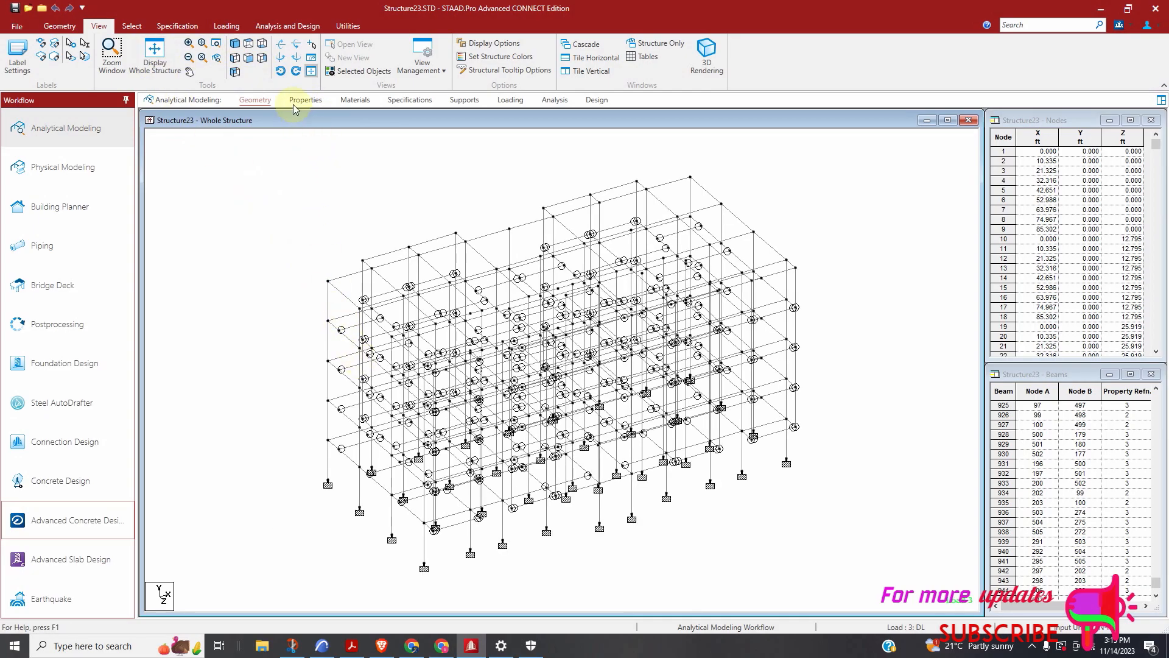
# Isolate the lowest storey's beams and columns, including their supports, from the front elevation
pyautogui.click(249, 58)
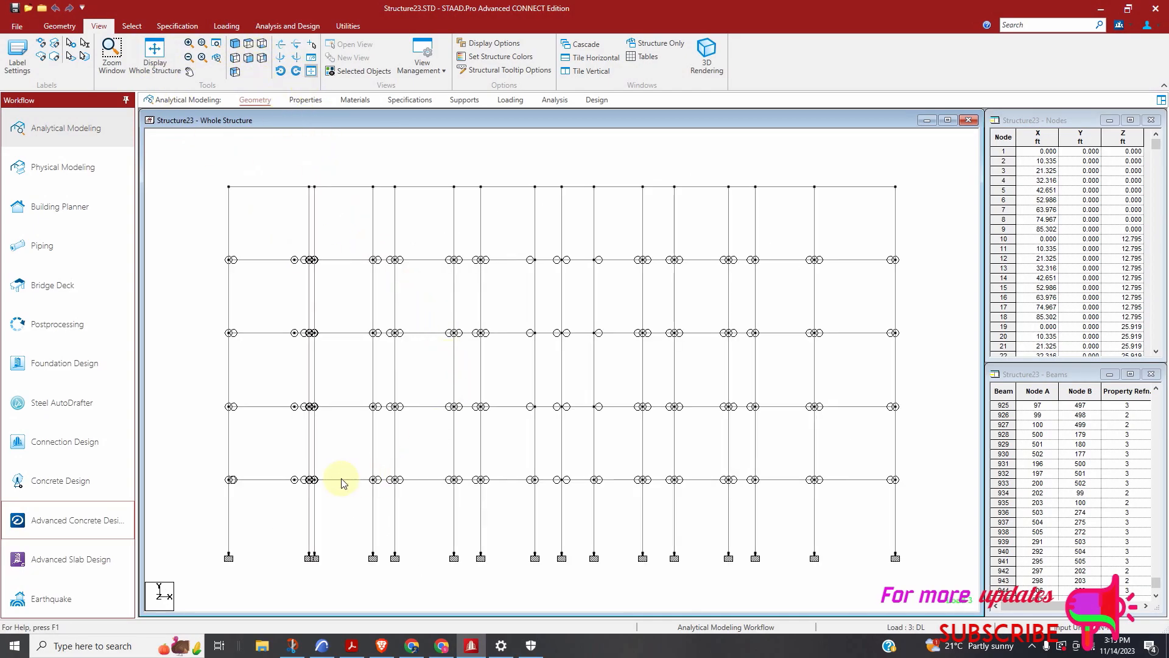
pyautogui.moveTo(205, 461); pyautogui.dragTo(915, 589)
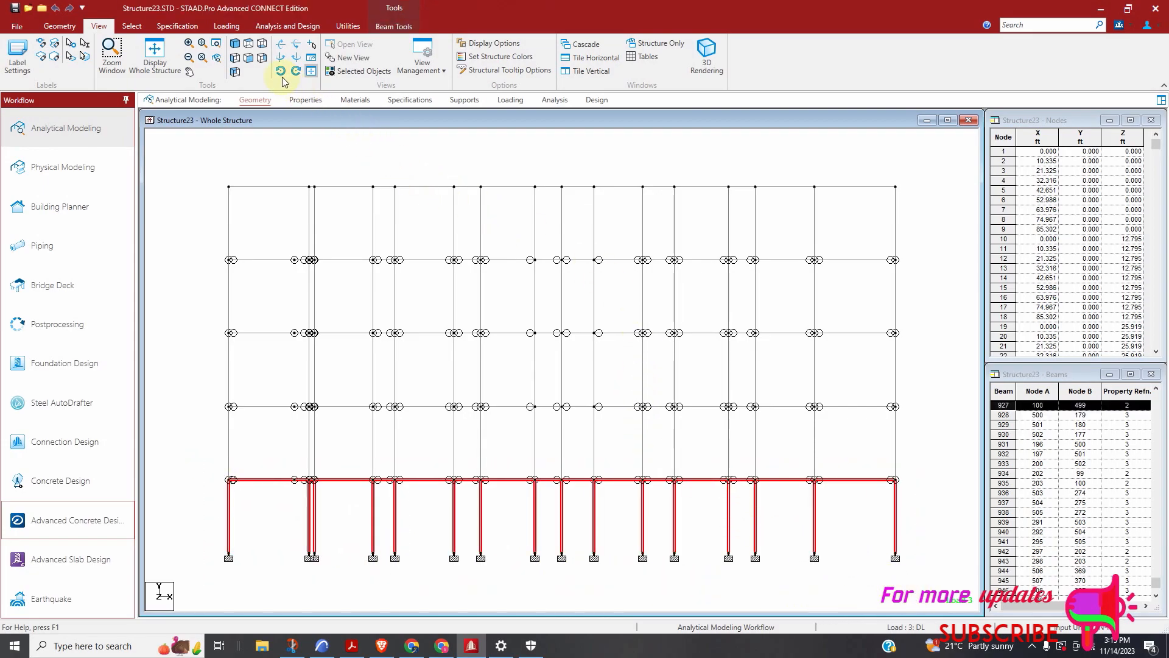
pyautogui.click(358, 70)
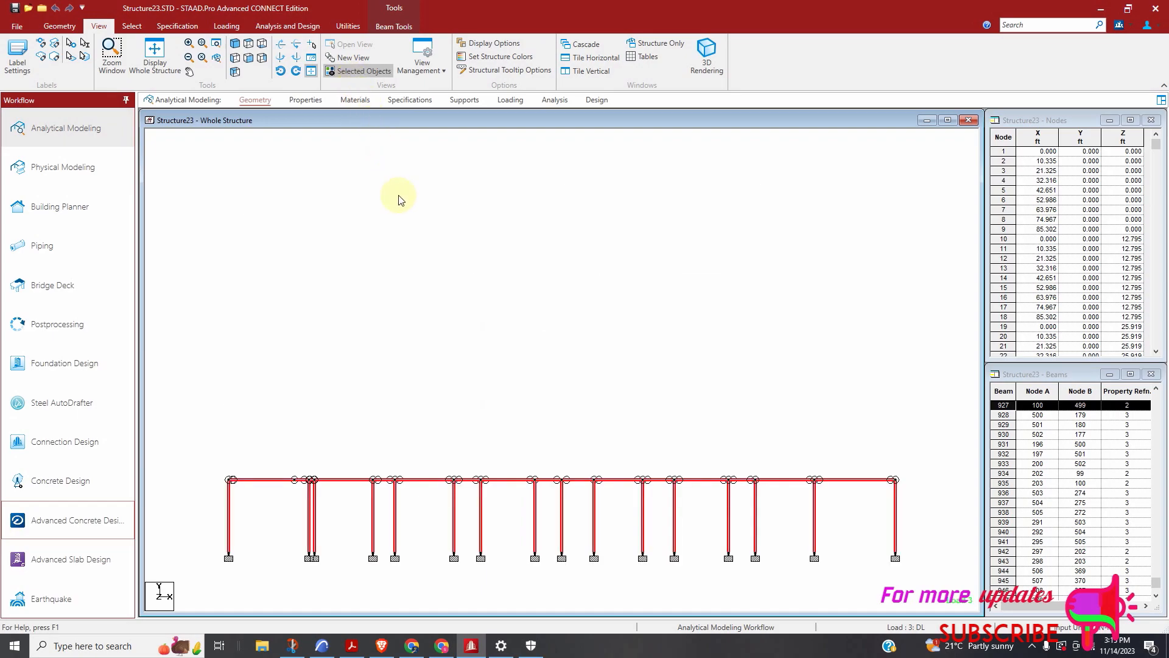
# Open a 3D rendering of the isolated storey, maximize it and orbit around the frame
pyautogui.click(706, 53)
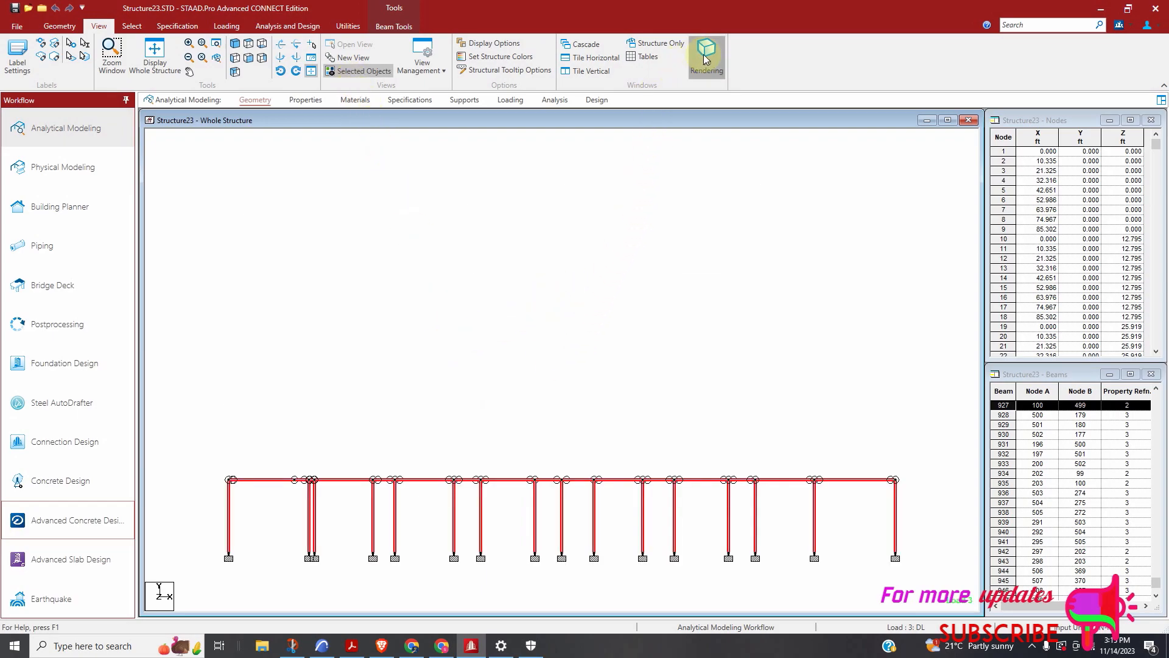
pyautogui.moveTo(682, 359); pyautogui.dragTo(629, 485)
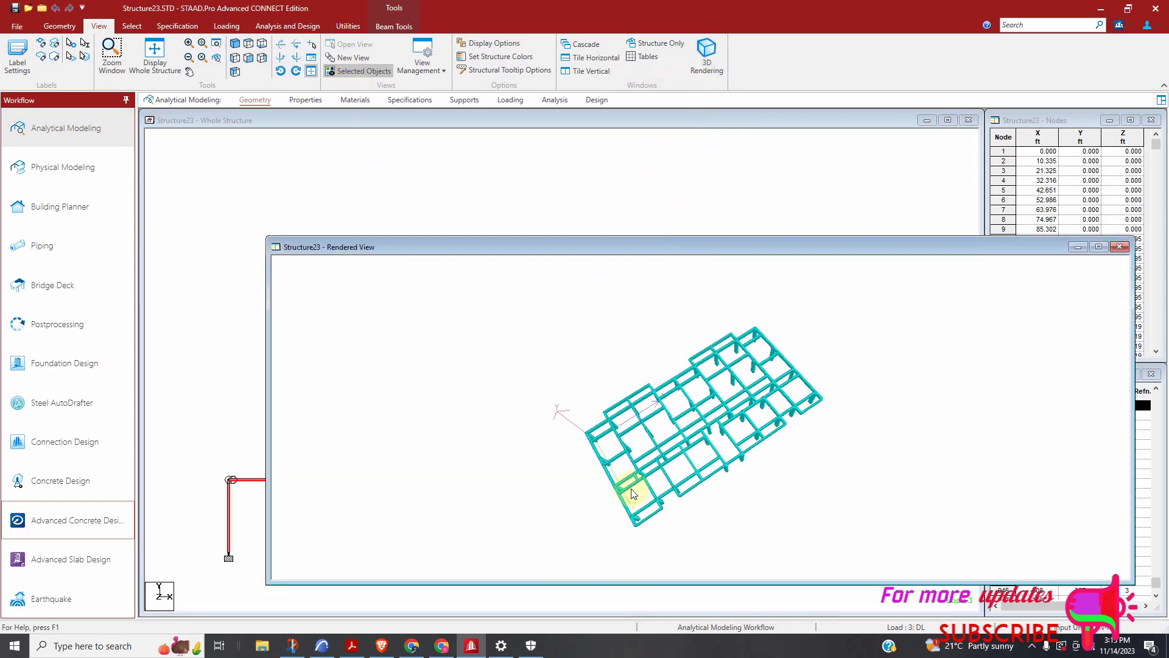
pyautogui.click(1099, 246)
pyautogui.moveTo(736, 334); pyautogui.dragTo(588, 333)
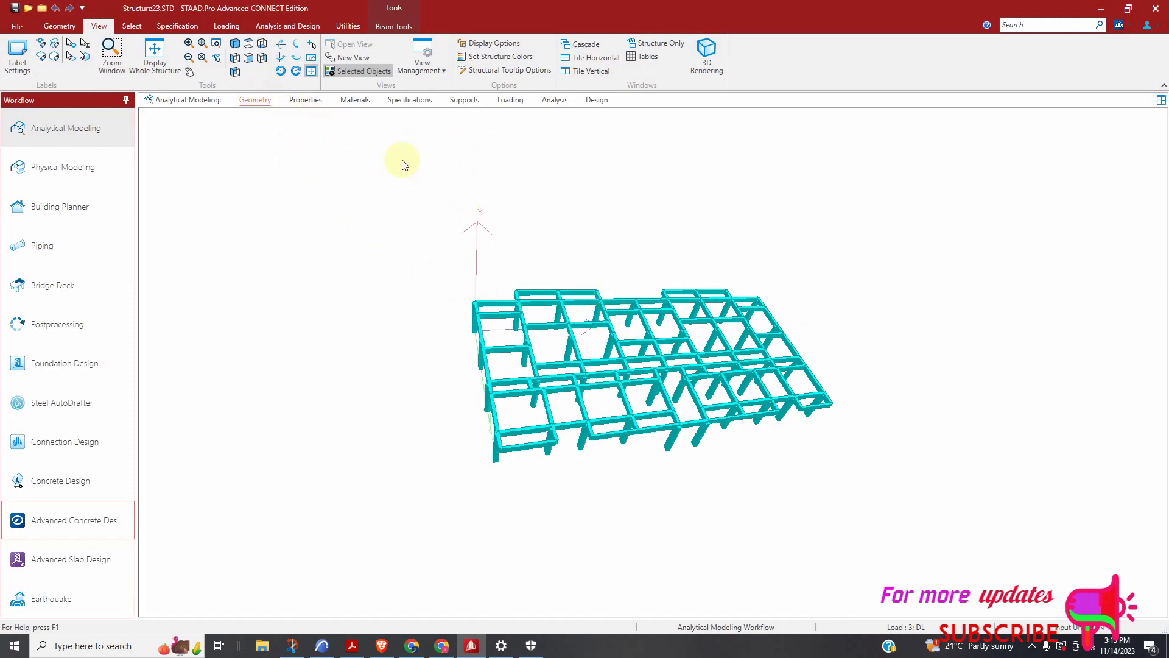
# Examine the storey's beam and column layout in the rendered top view, and close the rendering
pyautogui.click(249, 44)
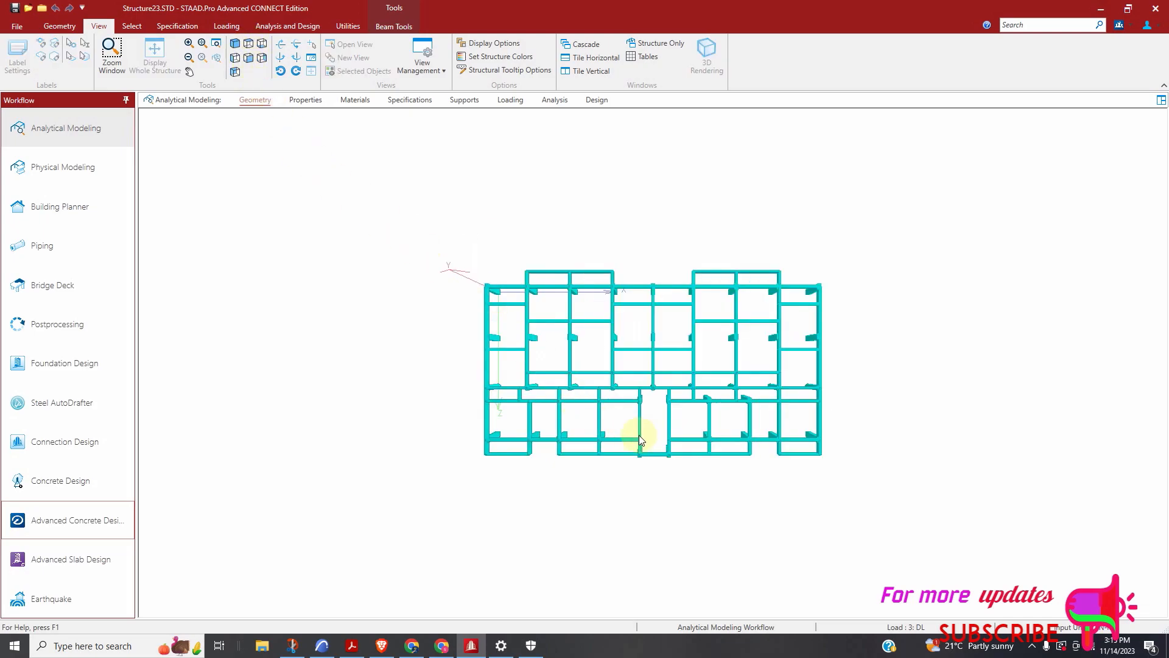
pyautogui.scroll(5, 639, 439)
pyautogui.scroll(4, 567, 454)
pyautogui.scroll(3, 575, 437)
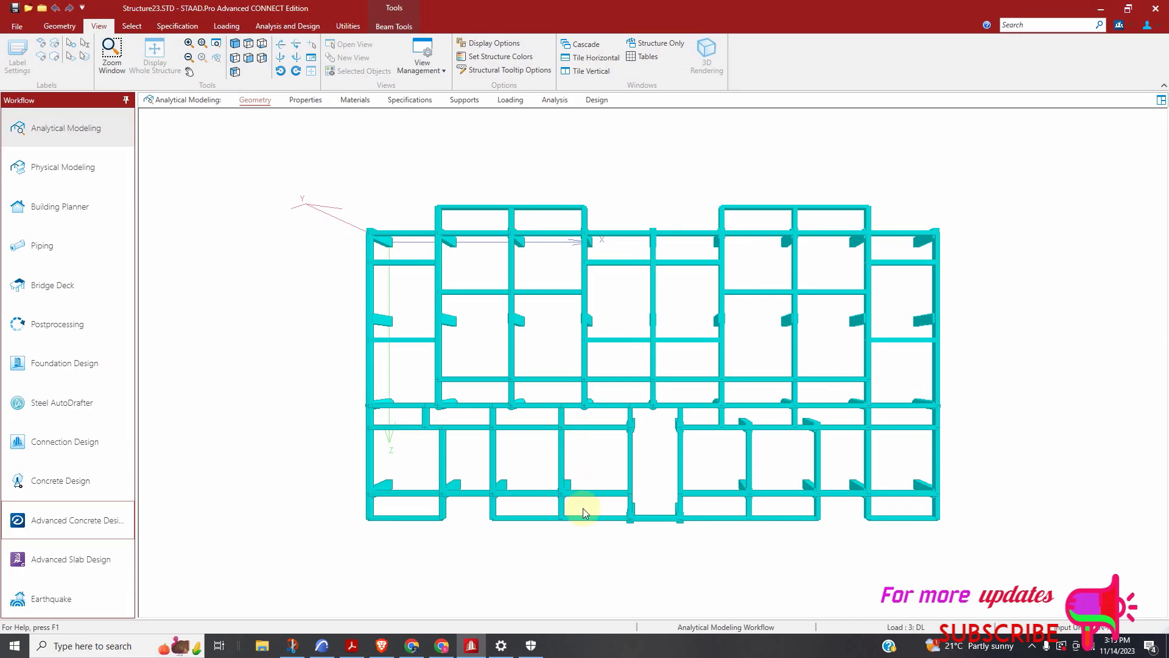
pyautogui.scroll(2, 547, 414)
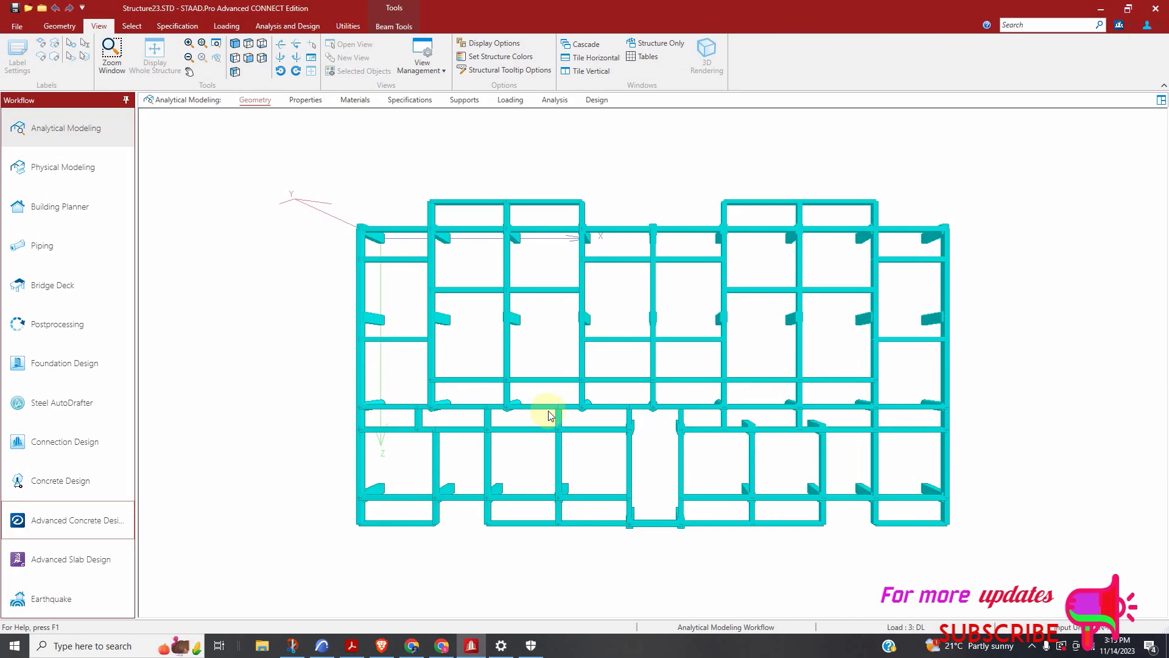
pyautogui.scroll(1, 548, 415)
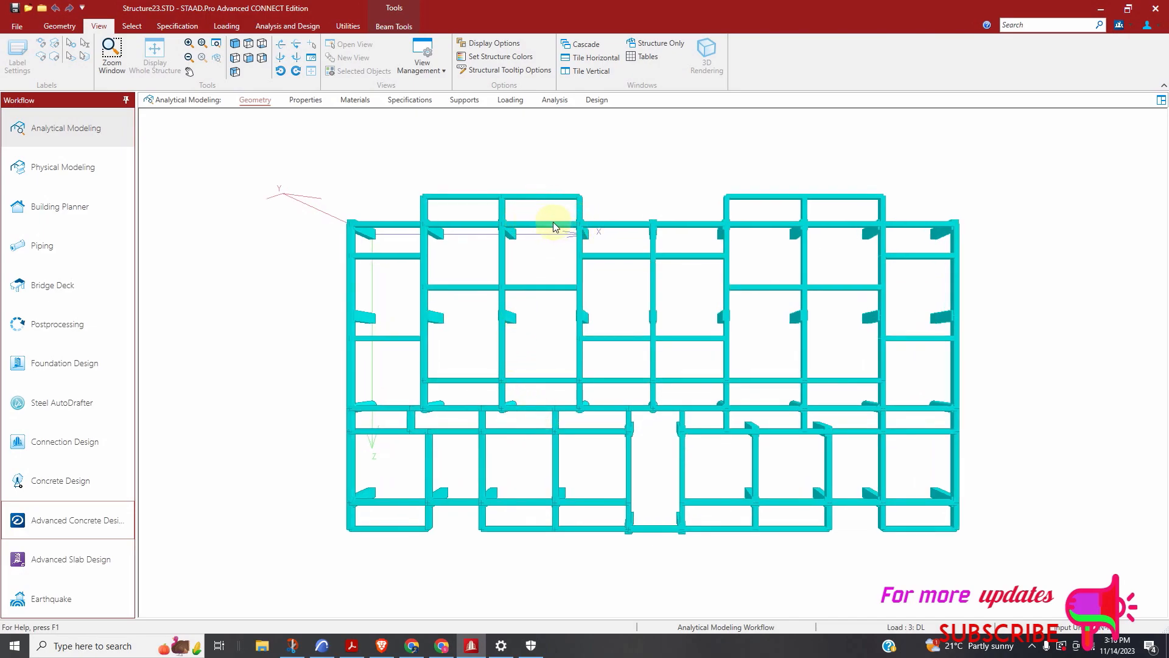
pyautogui.scroll(-3, 560, 287)
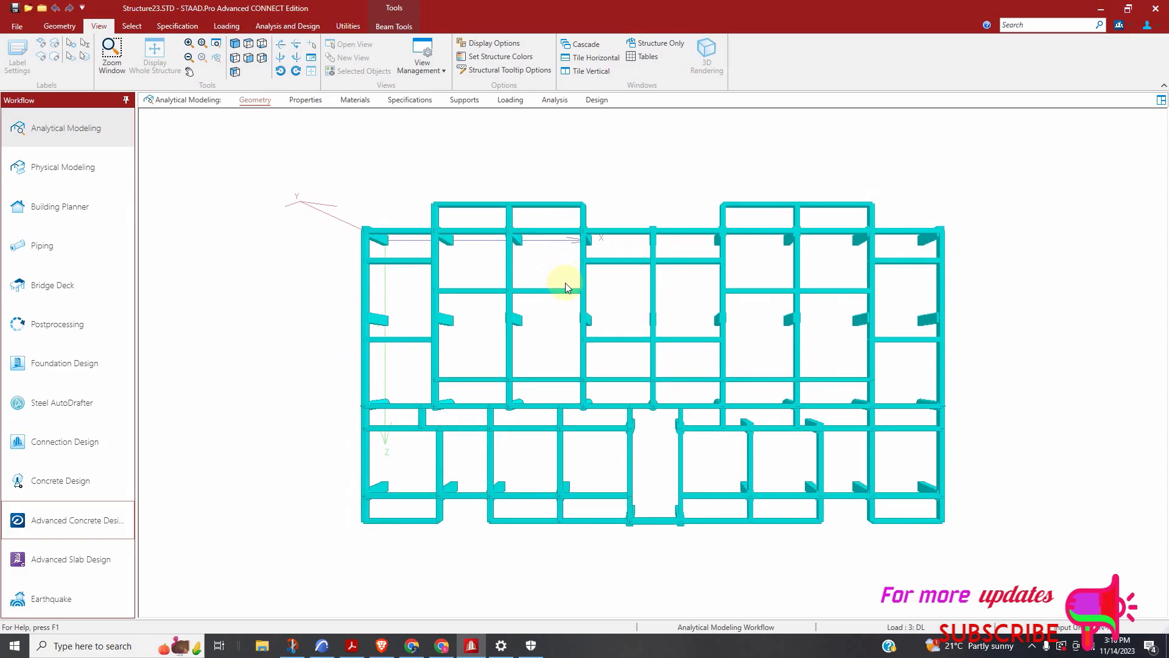
pyautogui.scroll(4, 633, 290)
pyautogui.scroll(3, 668, 272)
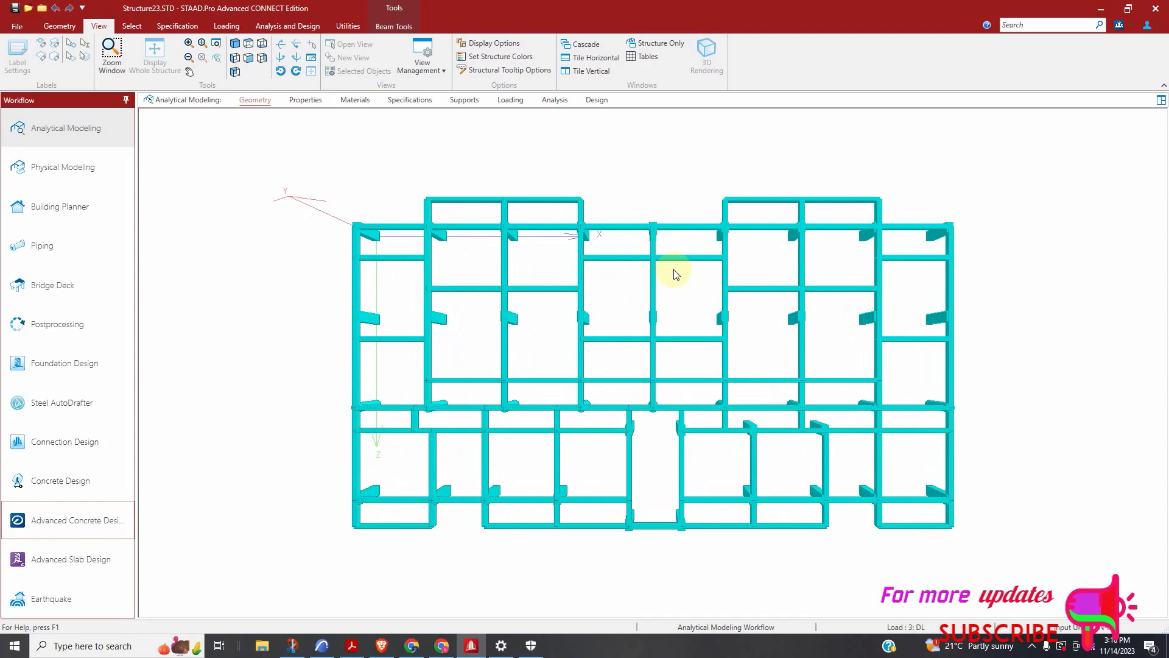
pyautogui.scroll(2, 674, 251)
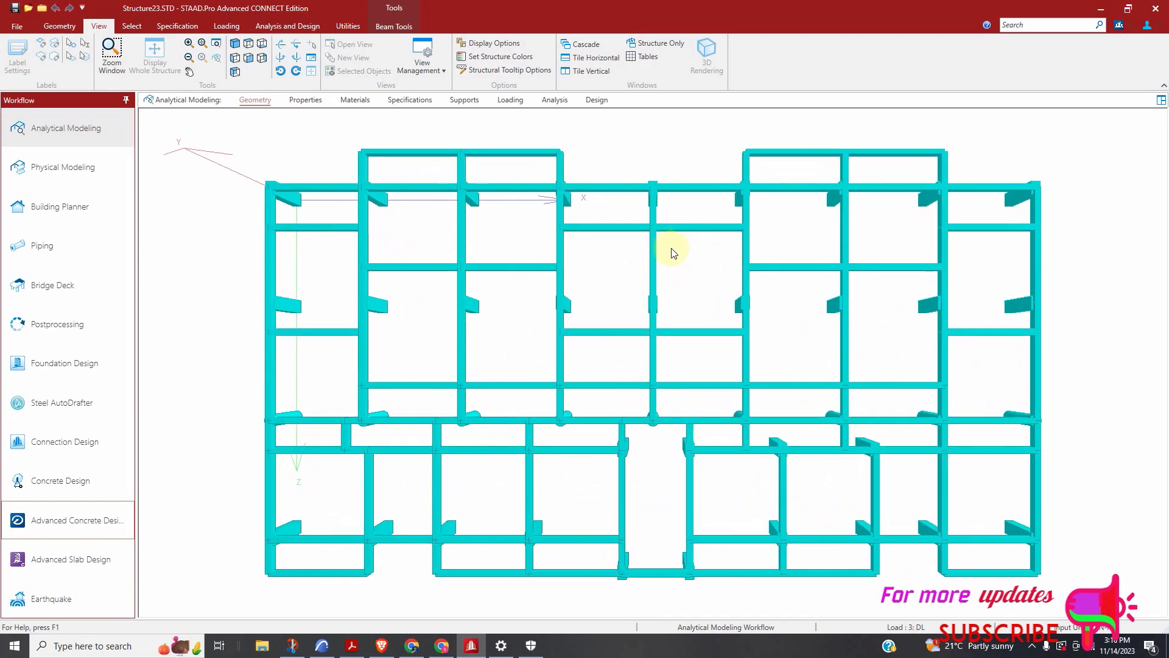
pyautogui.scroll(-3, 675, 256)
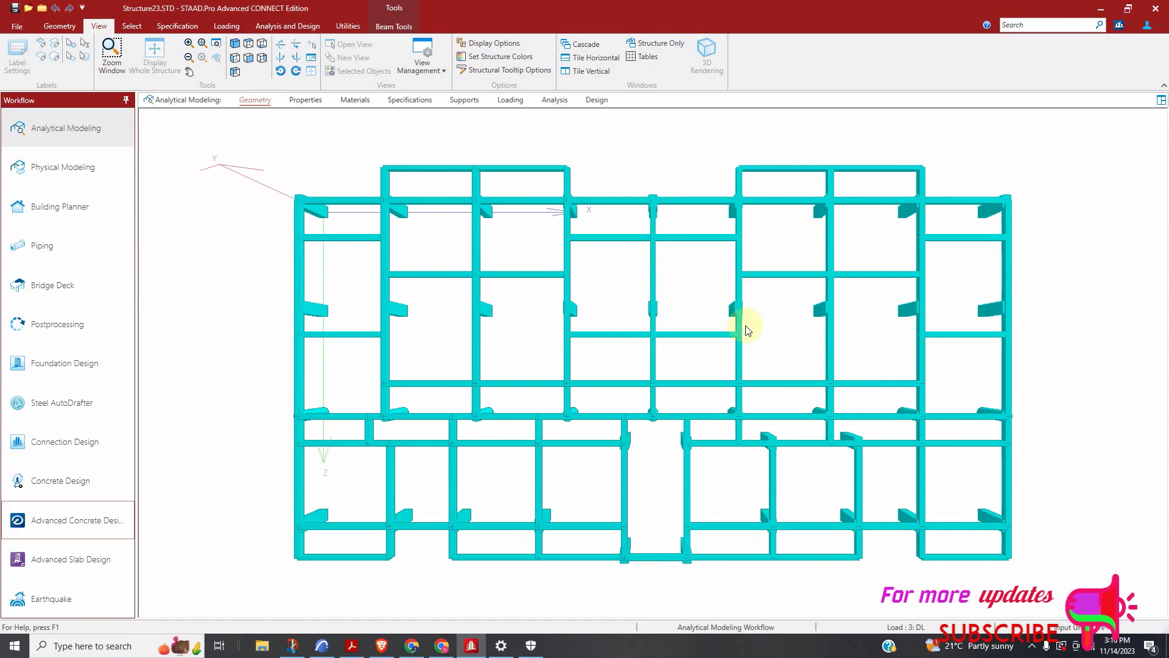
pyautogui.scroll(1, 555, 542)
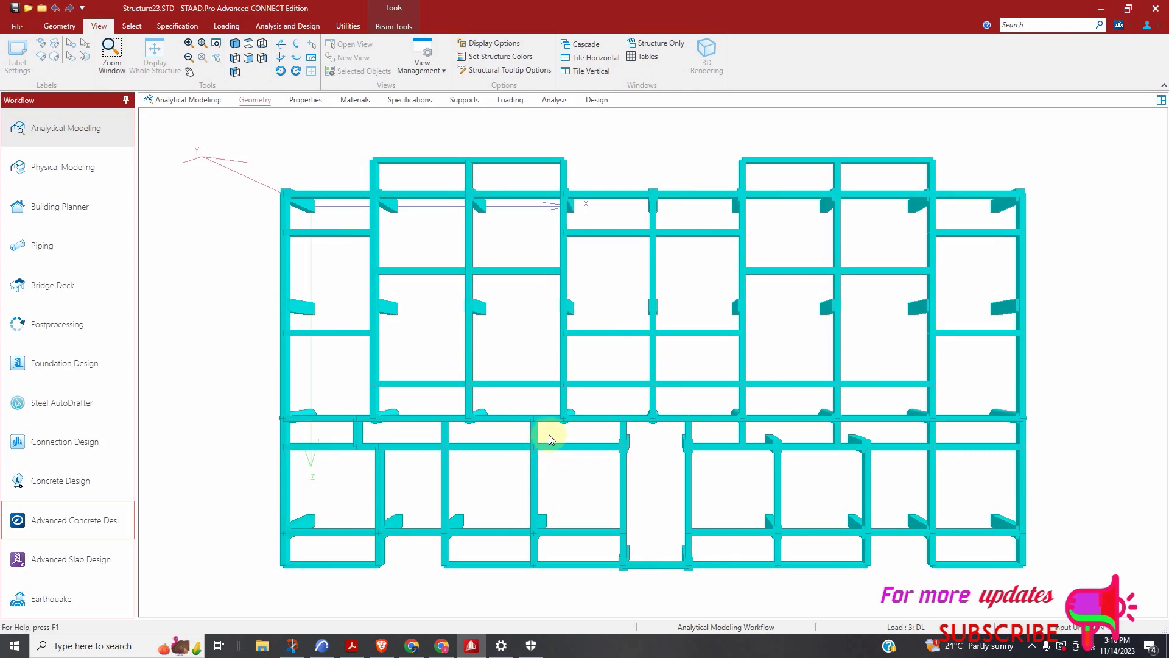
pyautogui.scroll(-2, 548, 443)
pyautogui.scroll(1, 548, 444)
pyautogui.scroll(4, 545, 450)
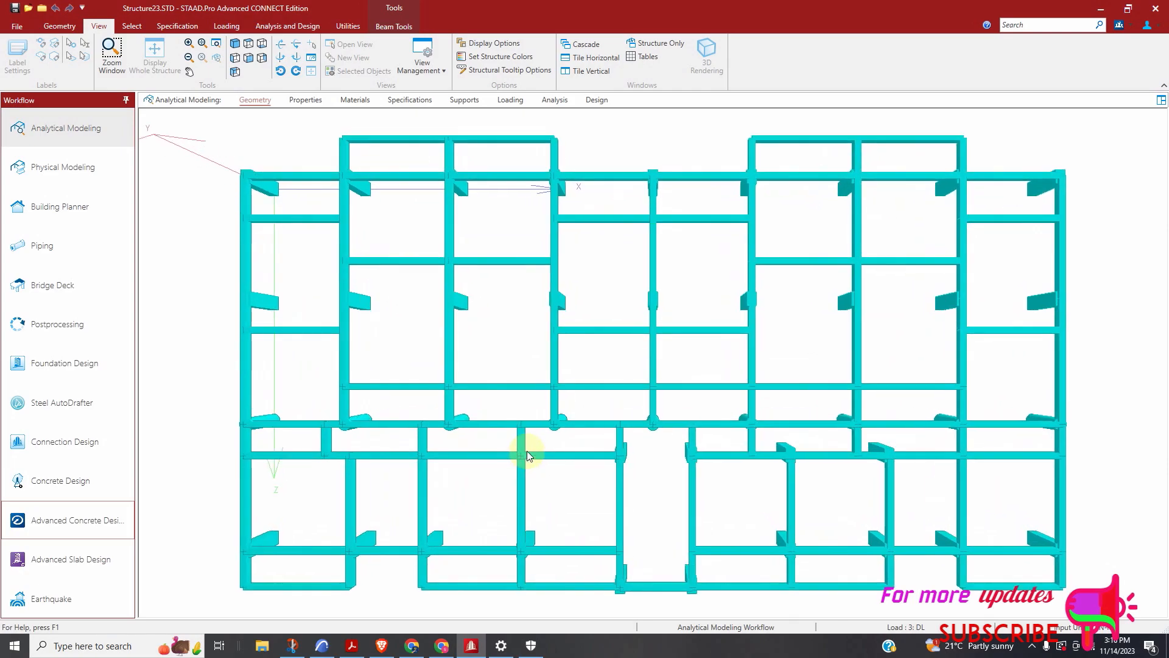
pyautogui.scroll(-2, 574, 378)
pyautogui.scroll(1, 511, 451)
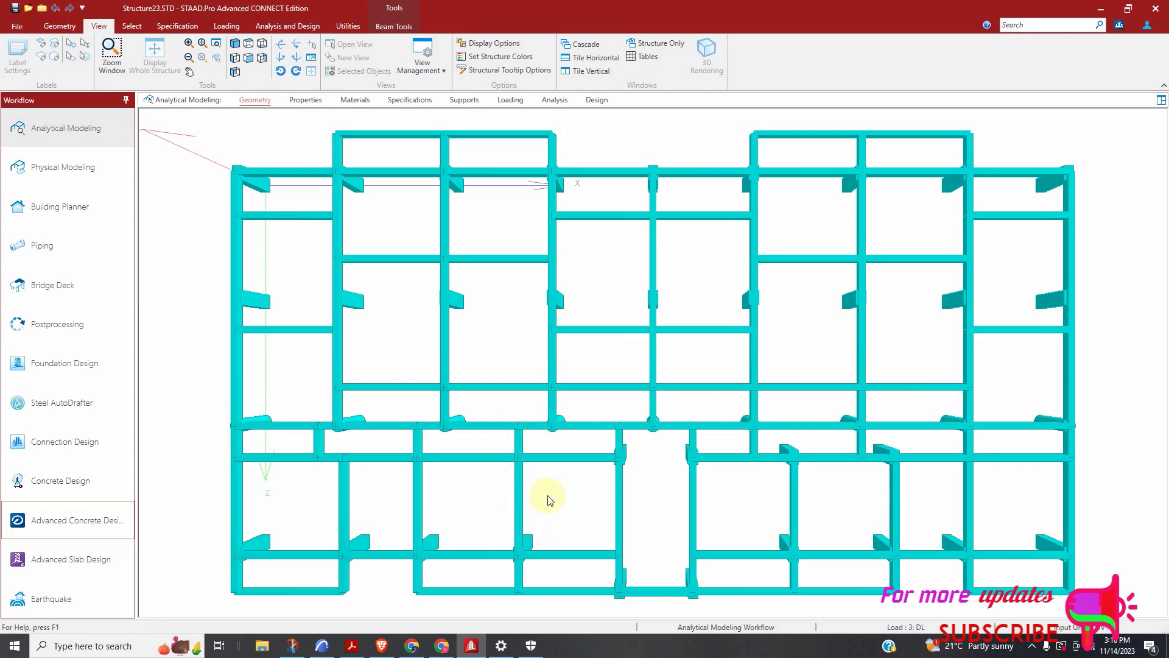
pyautogui.scroll(2, 516, 444)
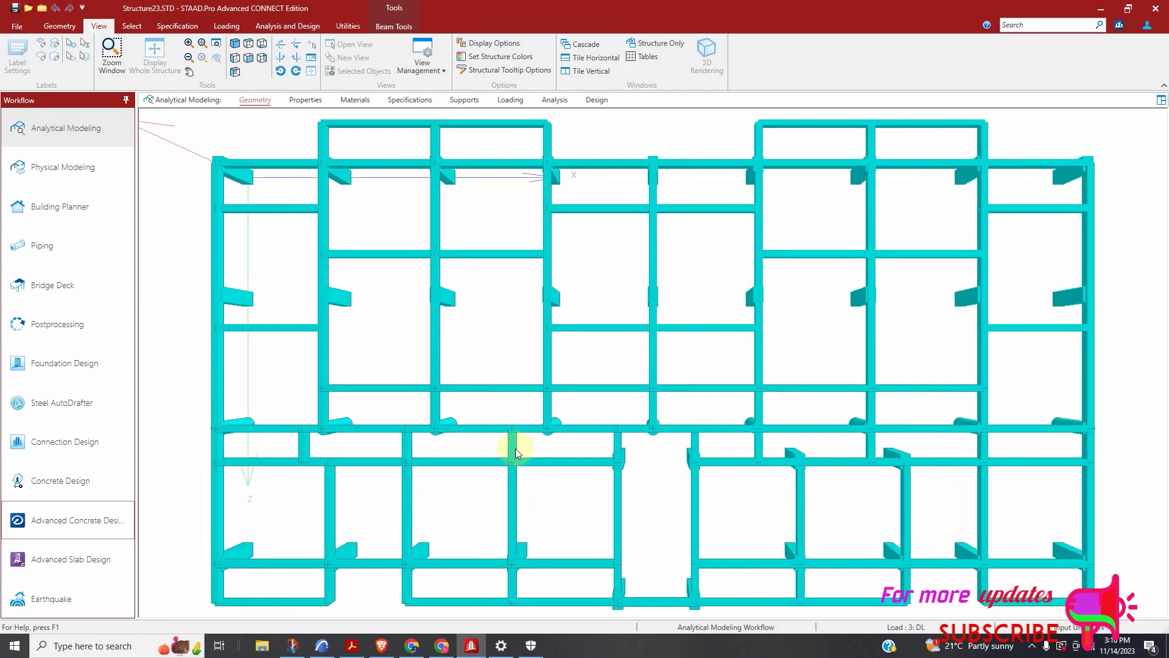
pyautogui.scroll(-3, 509, 460)
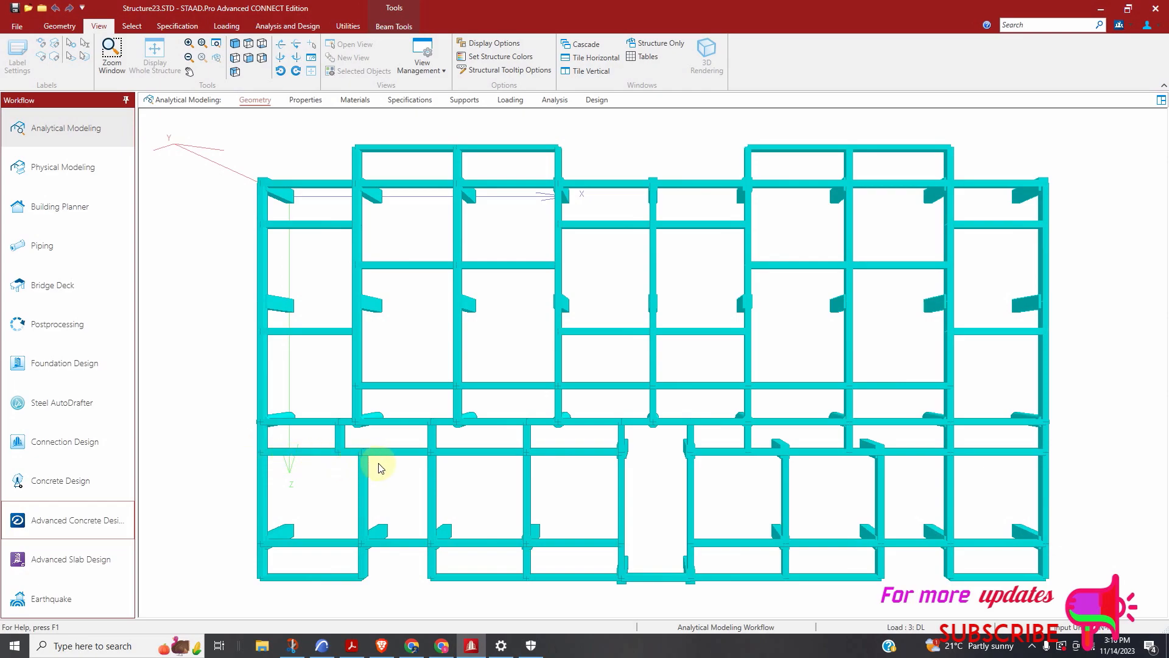
pyautogui.scroll(2, 419, 449)
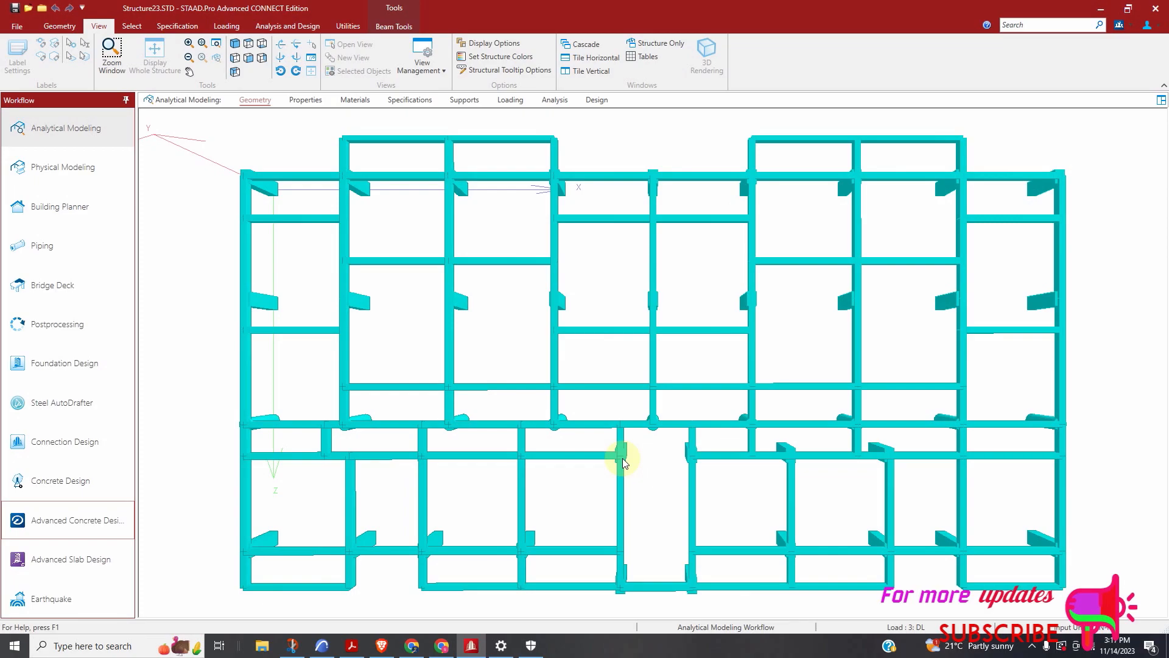
pyautogui.scroll(-2, 431, 483)
pyautogui.scroll(-2, 458, 460)
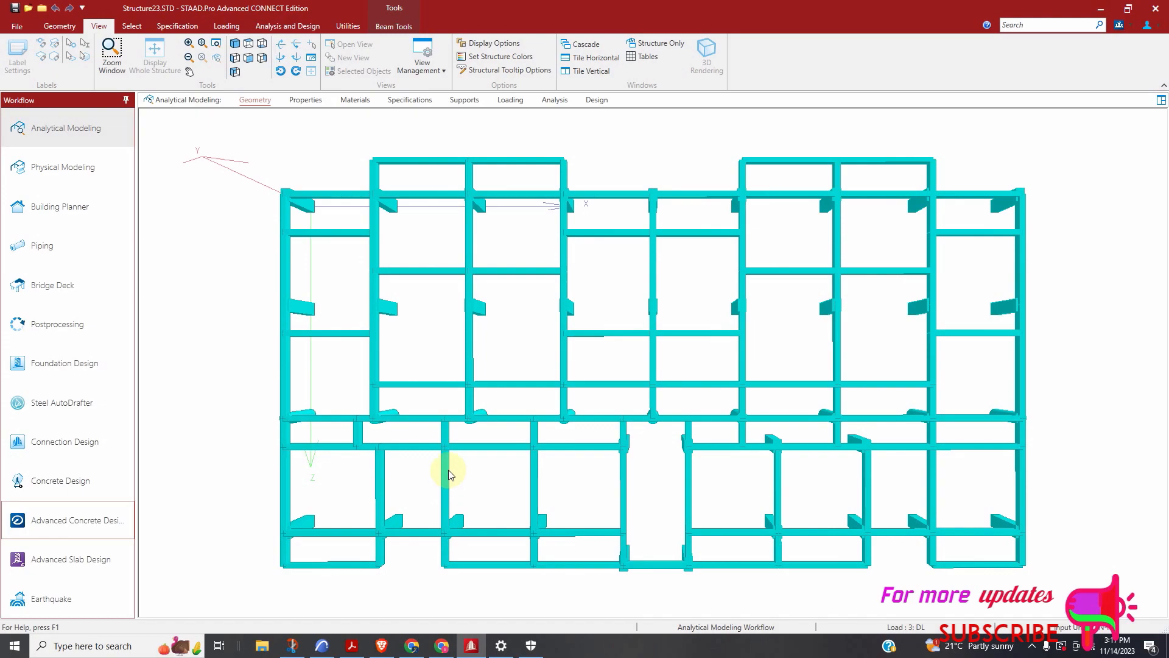
pyautogui.scroll(3, 447, 467)
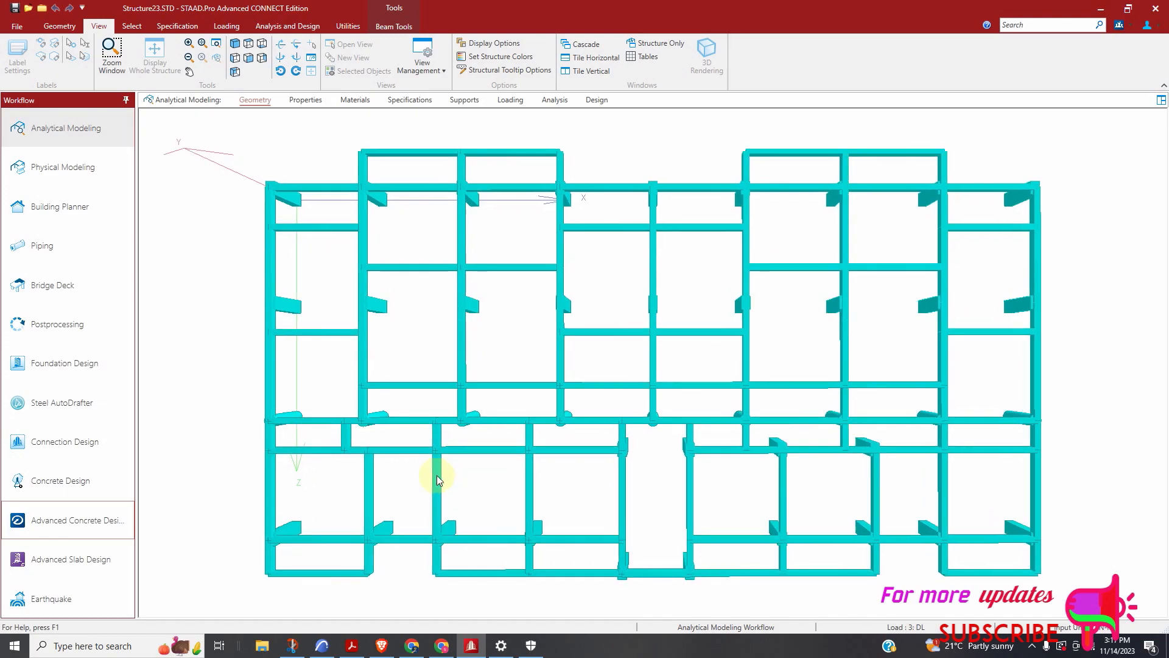
pyautogui.scroll(-2, 511, 465)
pyautogui.scroll(1, 441, 541)
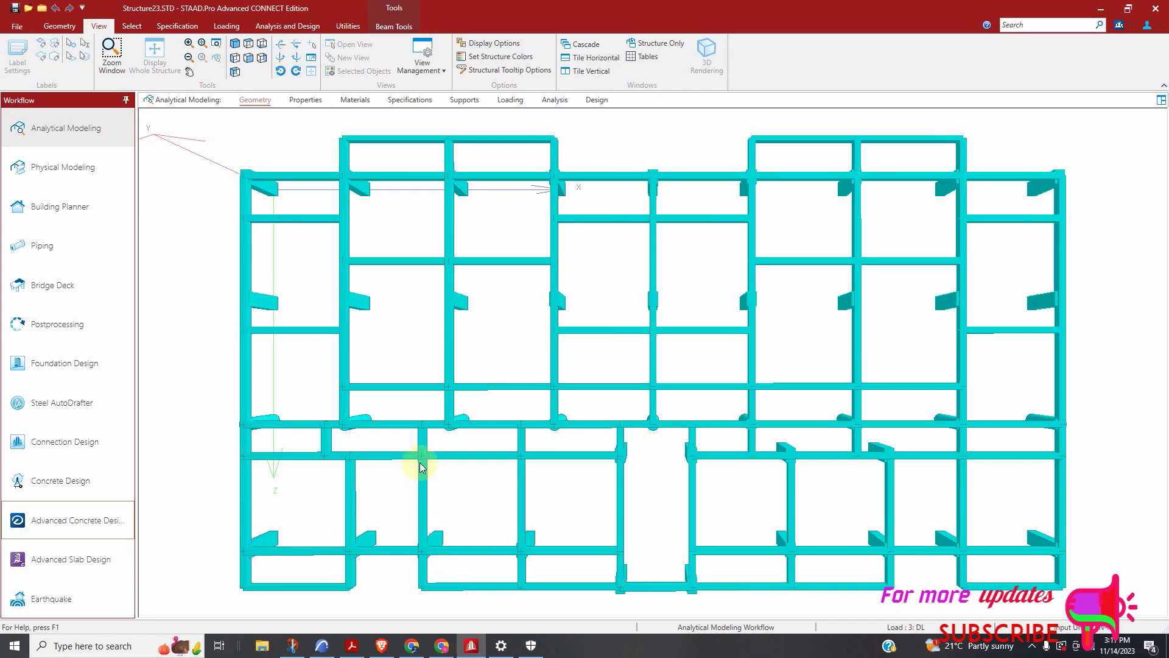
pyautogui.scroll(-5, 413, 437)
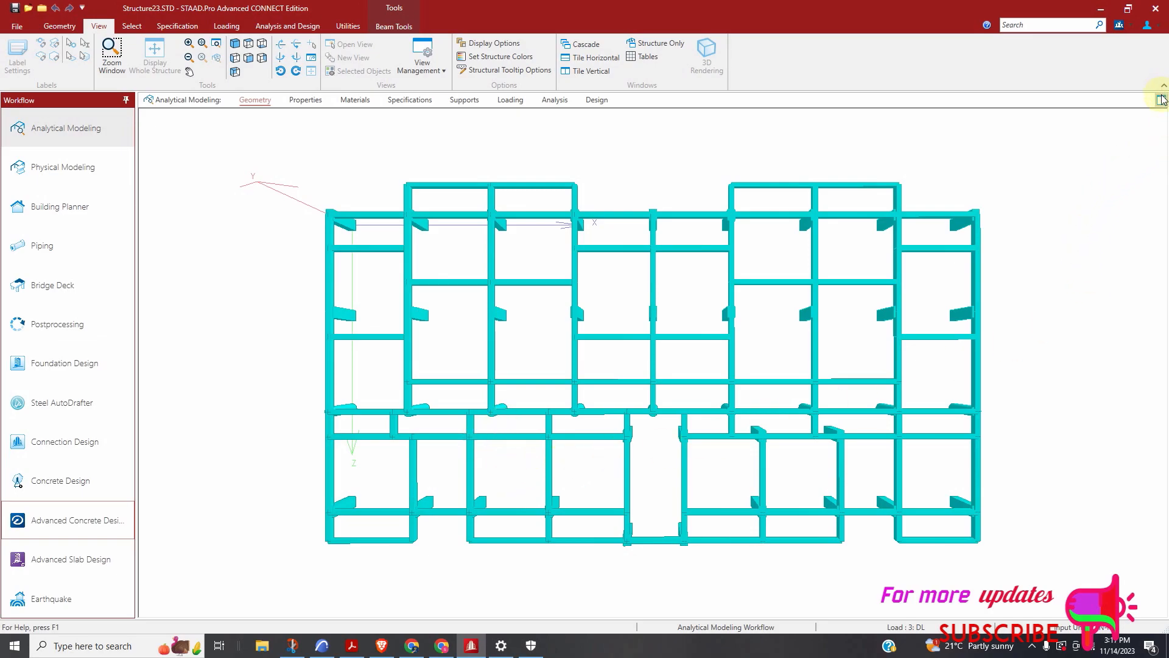
pyautogui.click(1162, 101)
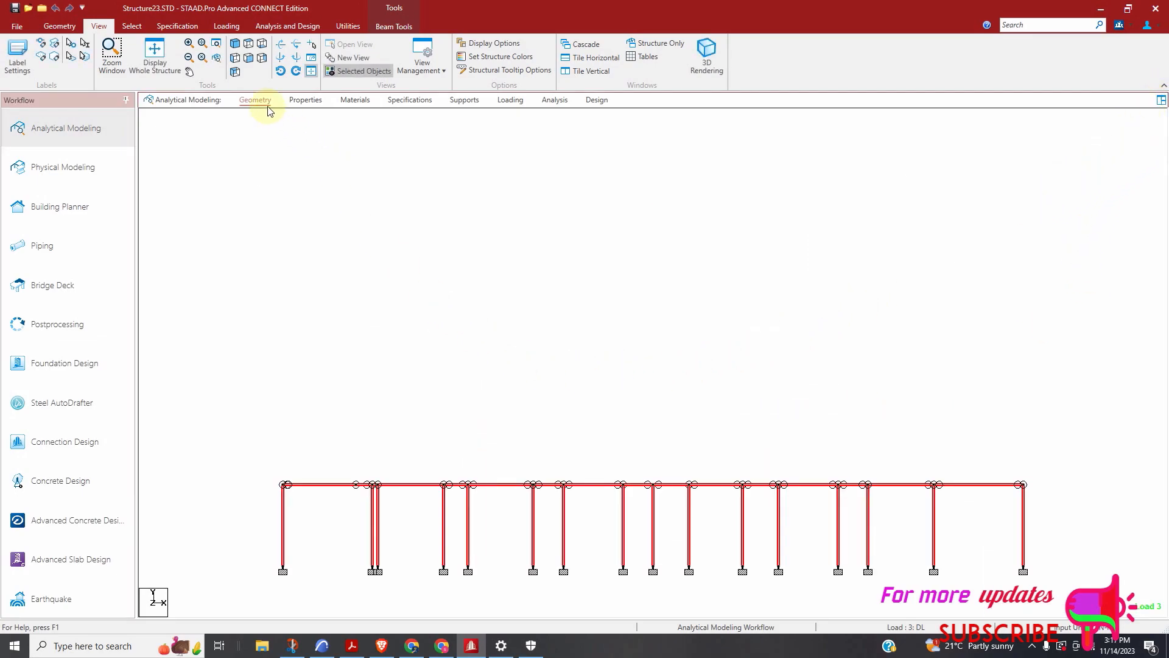
# Show the isolated lowest storey in plan view to examine its beam and column layout
pyautogui.click(249, 44)
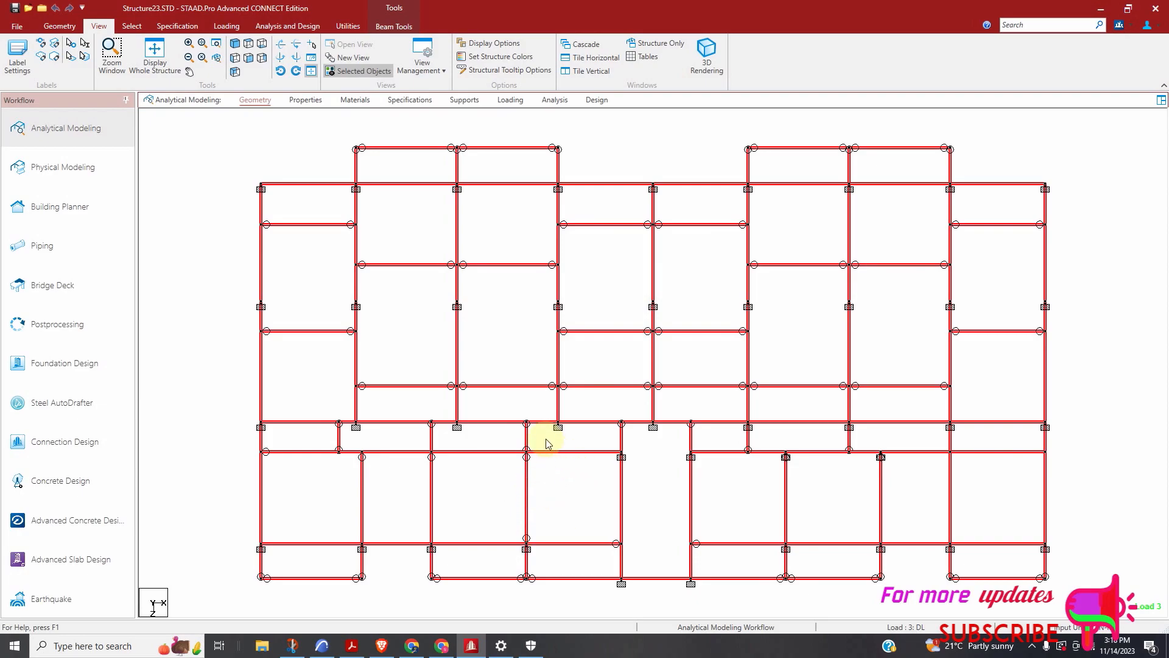
pyautogui.scroll(1, 385, 393)
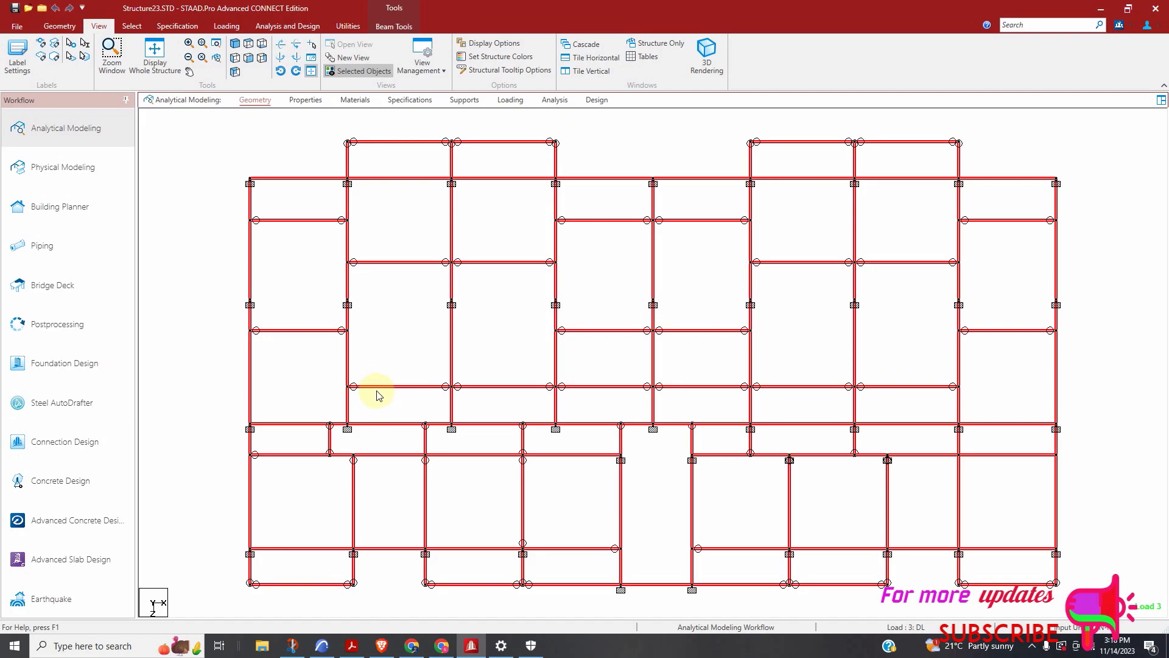
pyautogui.scroll(1, 365, 390)
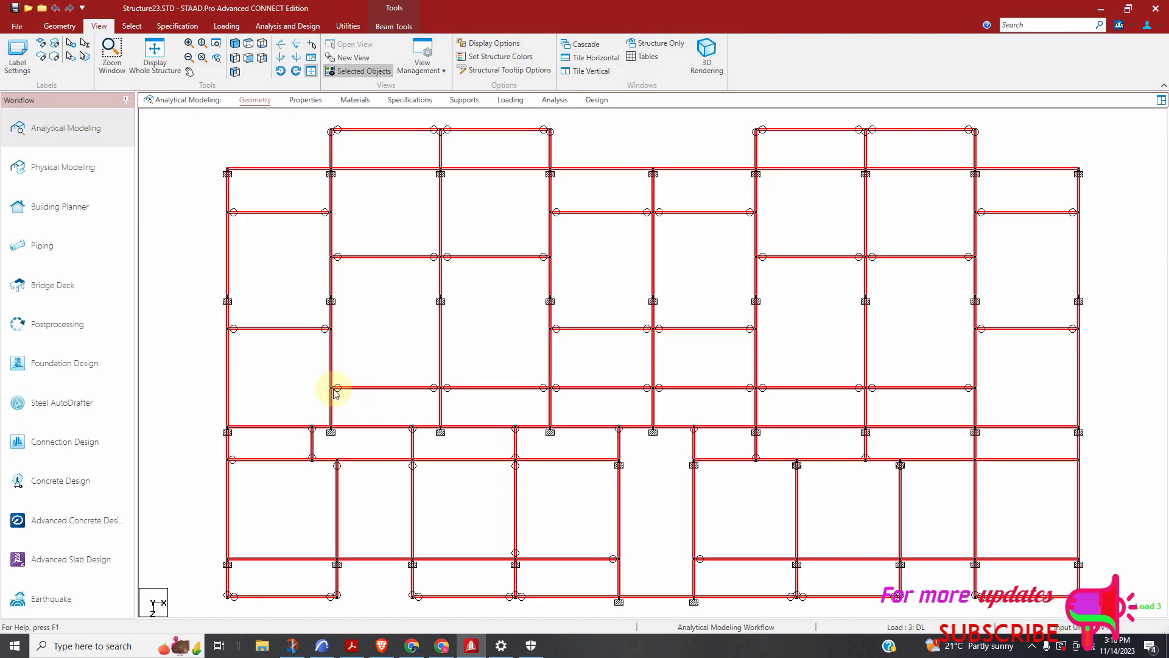
# Open a 3D rendering of the isolated storey, maximize it and show it from above
pyautogui.click(706, 56)
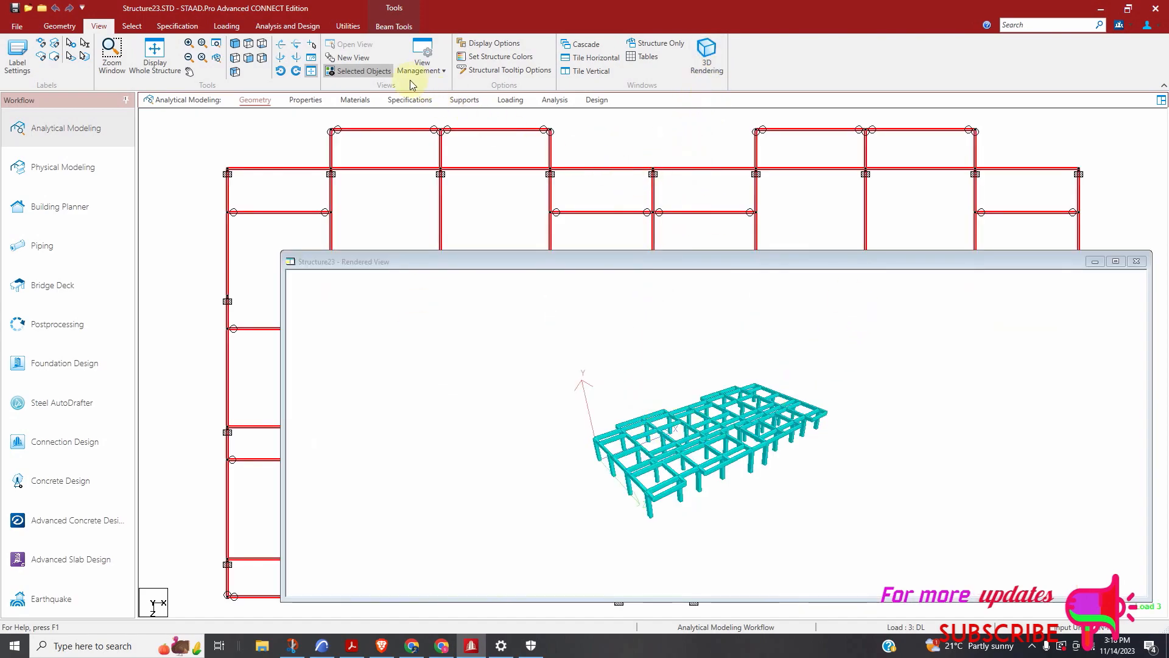
pyautogui.scroll(1, 694, 531)
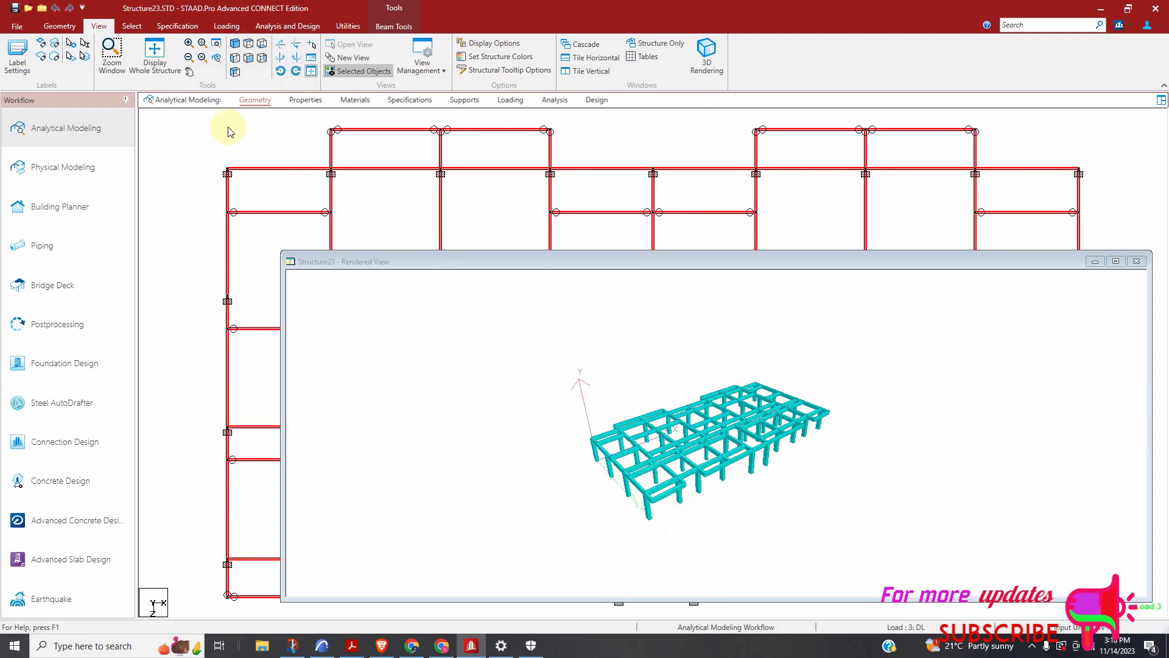
pyautogui.click(248, 45)
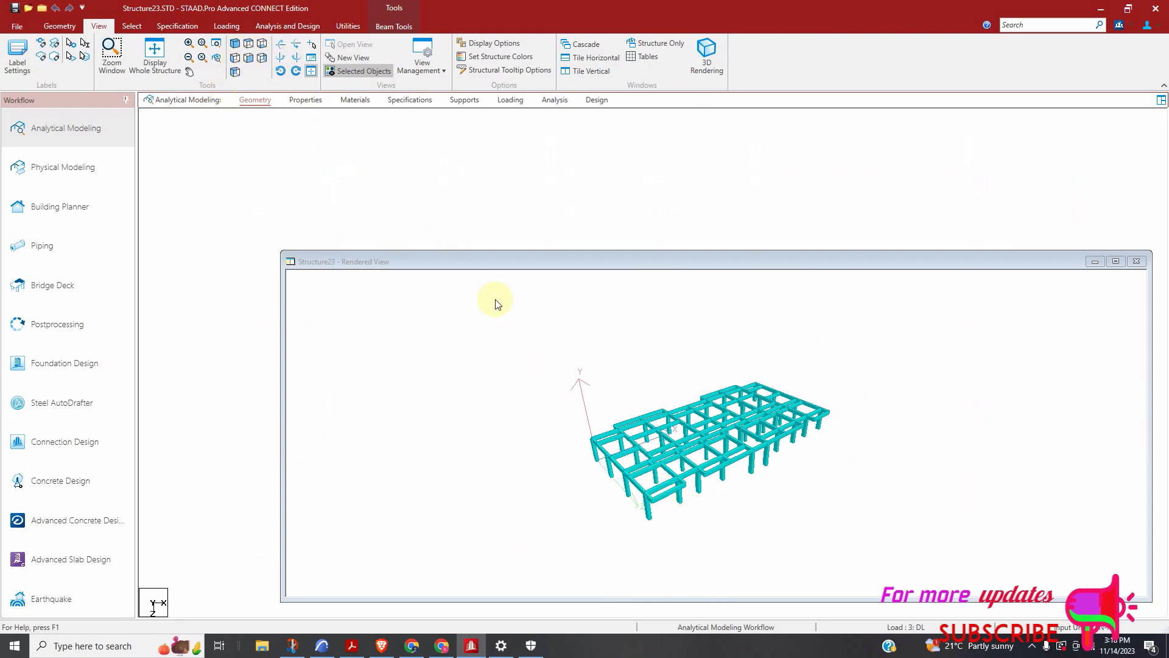
pyautogui.click(1115, 260)
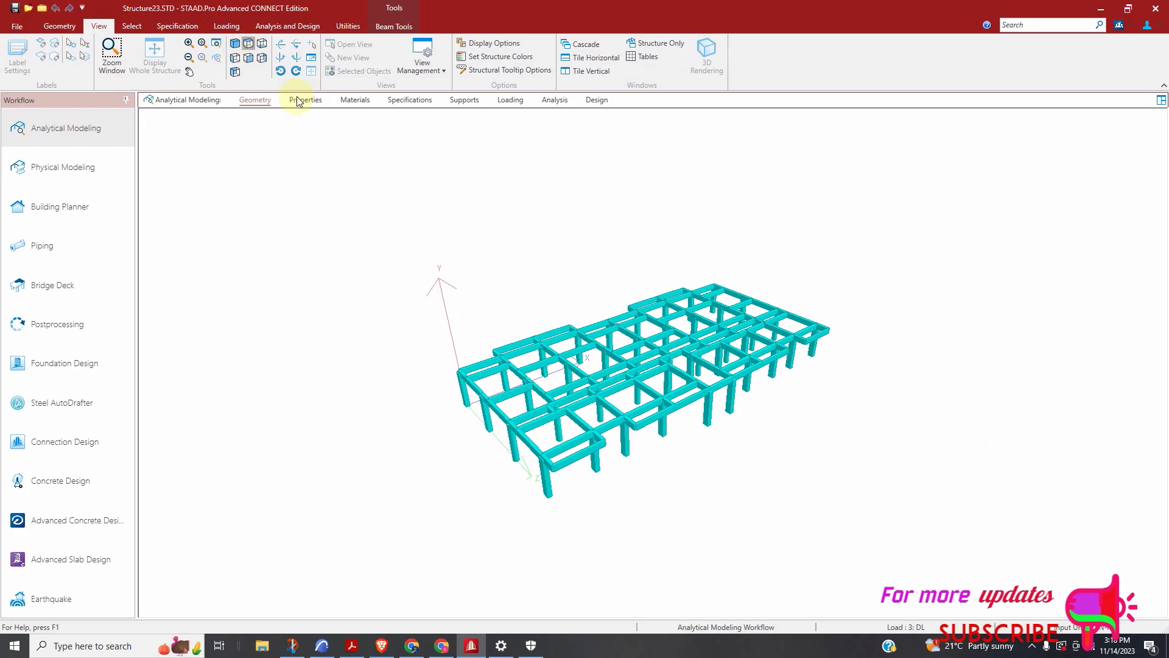
pyautogui.click(248, 44)
# Inspect the beam-to-column and beam-to-beam connections in the rendered plan, and return to the analytical model
pyautogui.scroll(3, 531, 409)
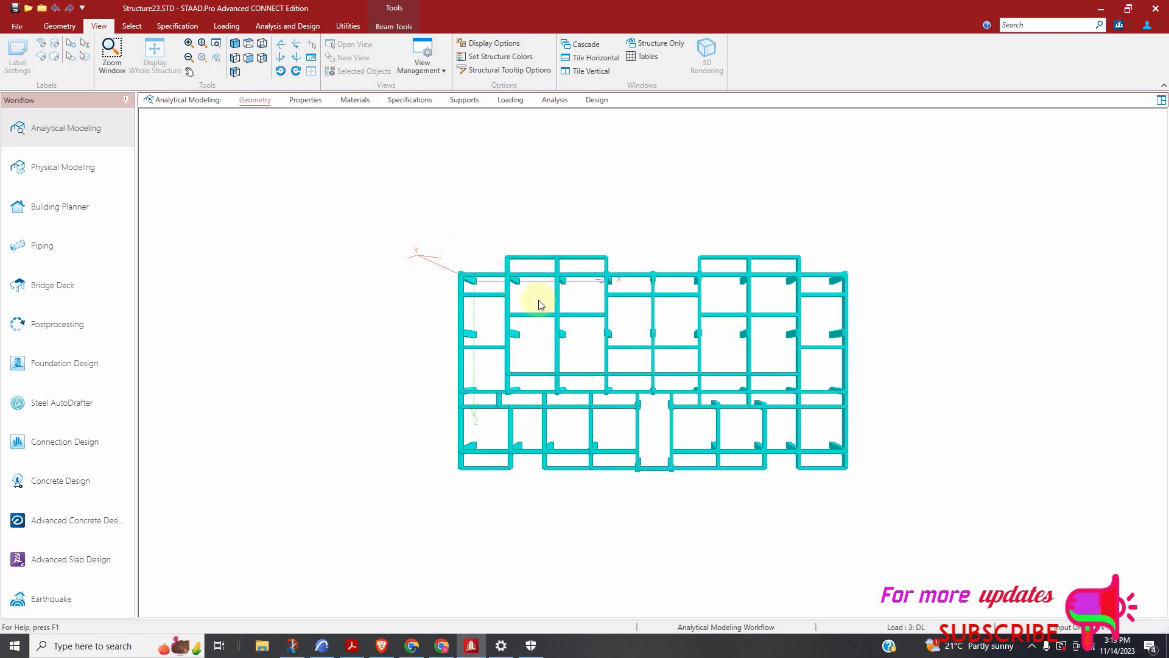
pyautogui.scroll(4, 511, 320)
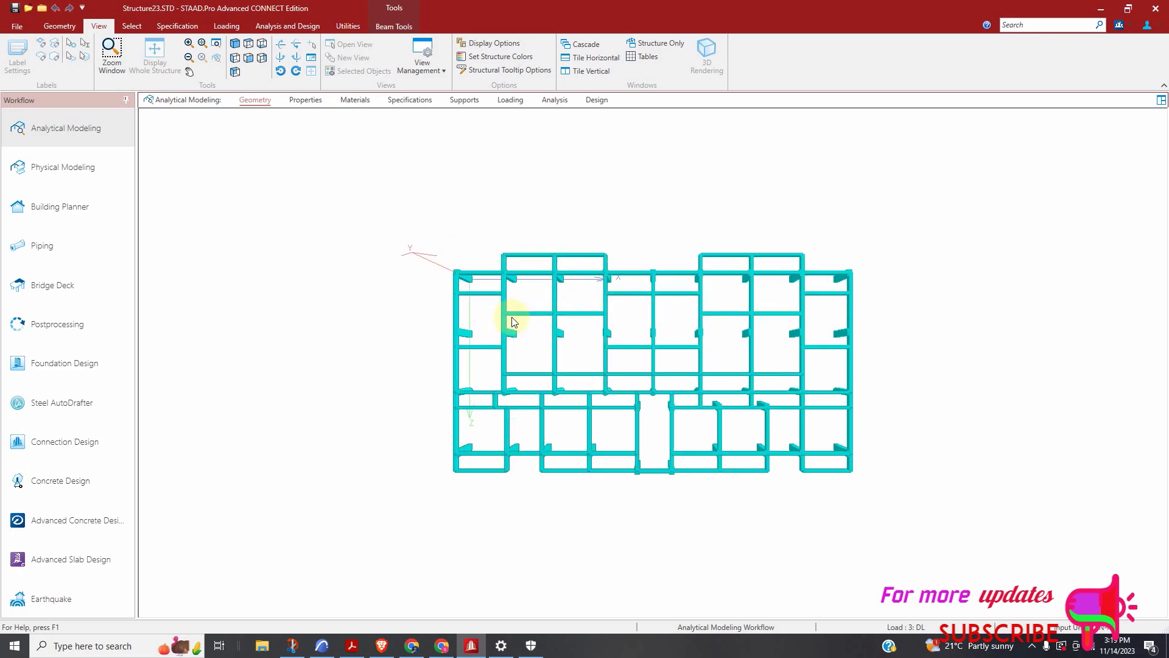
pyautogui.scroll(4, 503, 318)
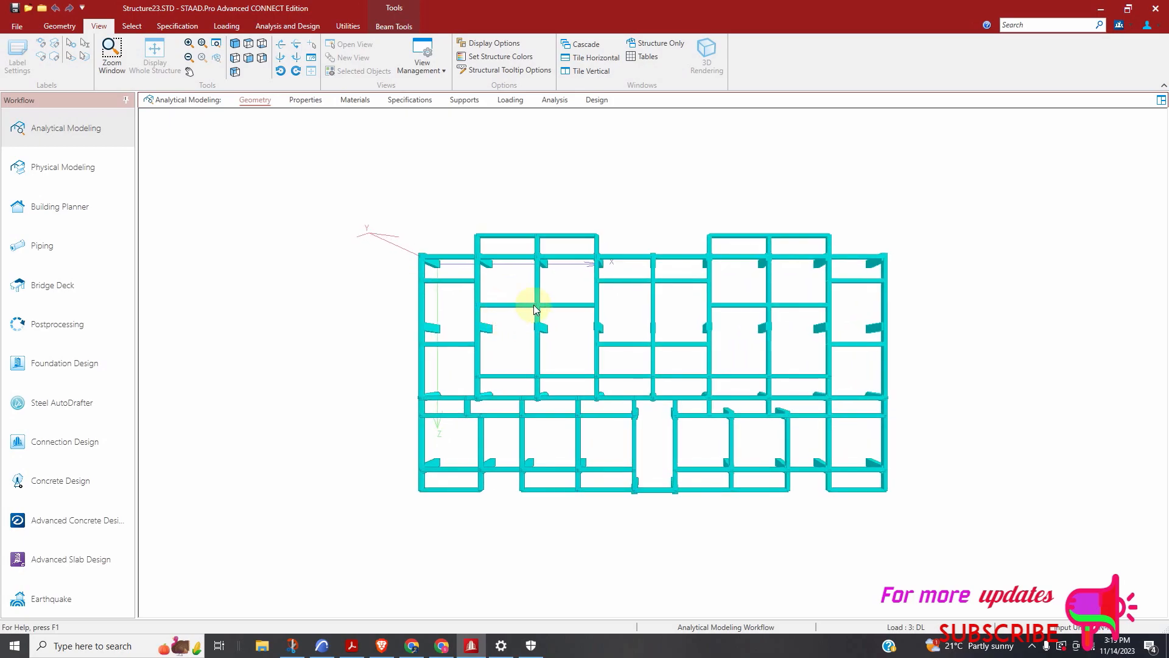
pyautogui.scroll(-4, 587, 383)
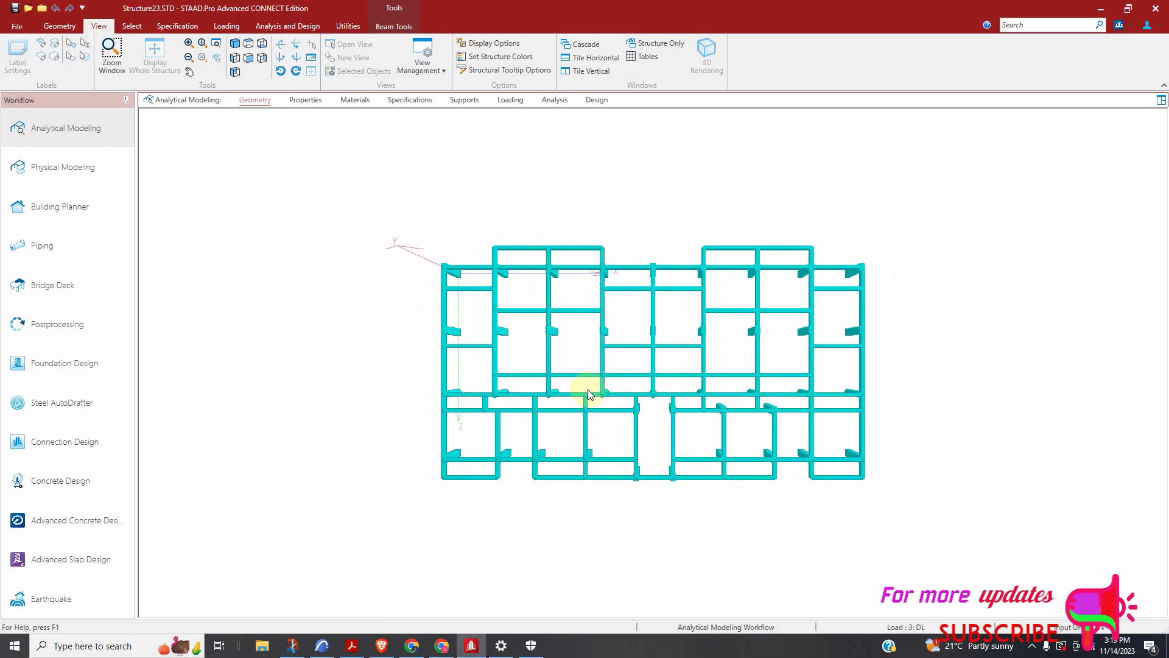
pyautogui.scroll(3, 772, 436)
pyautogui.scroll(6, 705, 422)
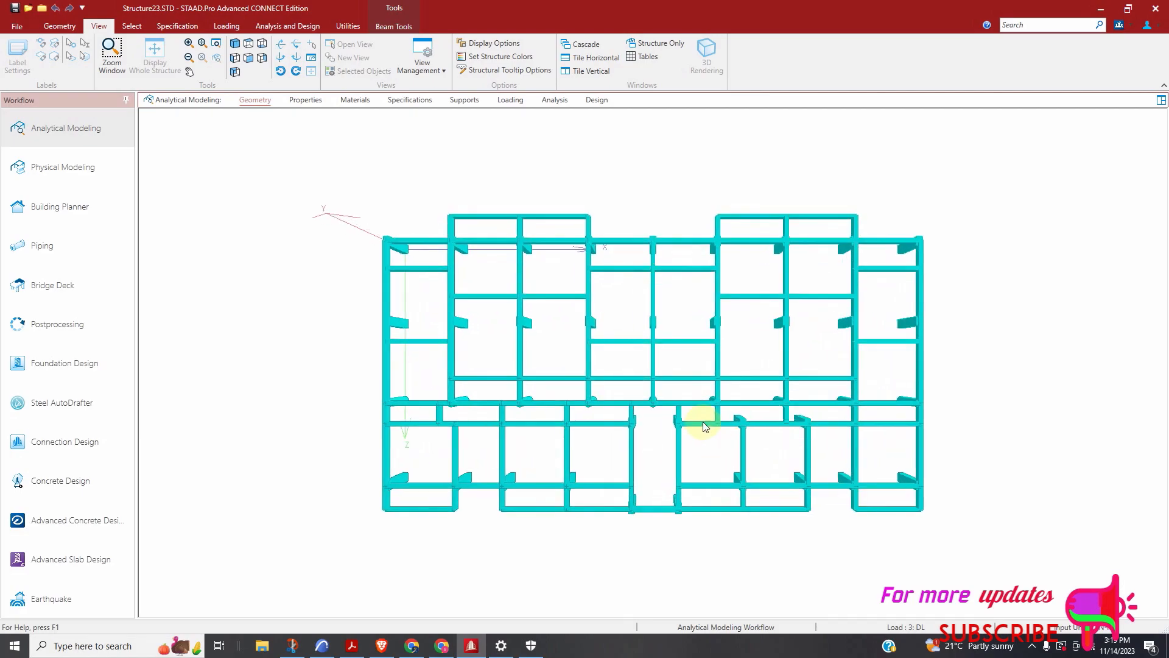
pyautogui.click(1161, 99)
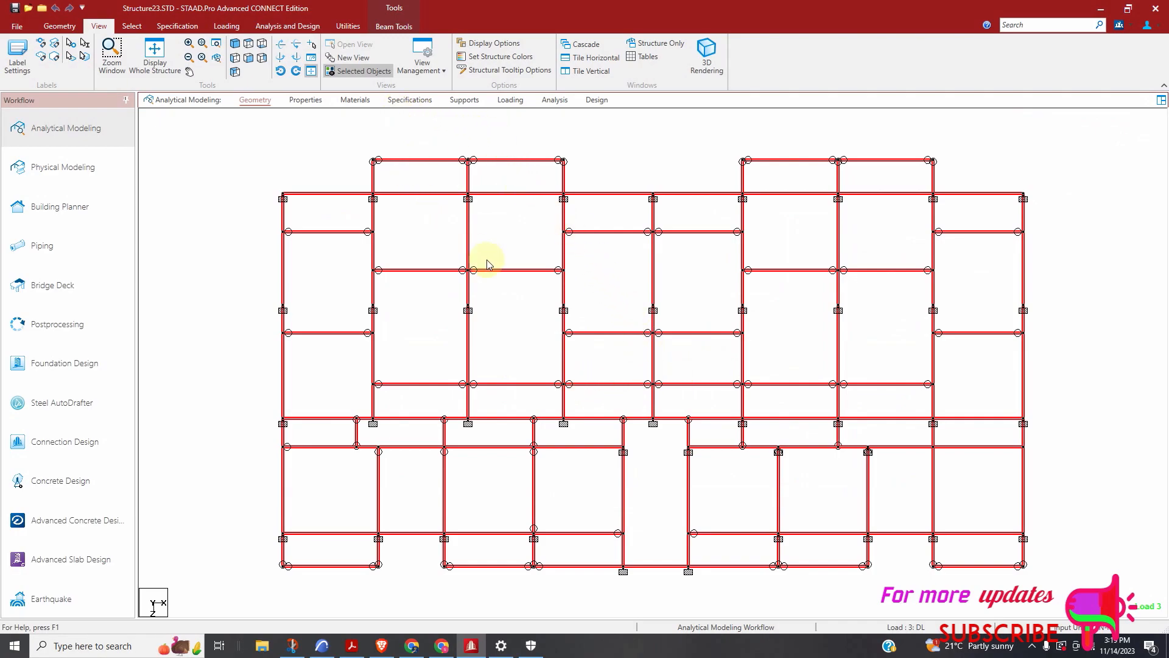
# Open the specifications and review the beam releases, reductions and master/slave entries against the storey plan
pyautogui.click(403, 100)
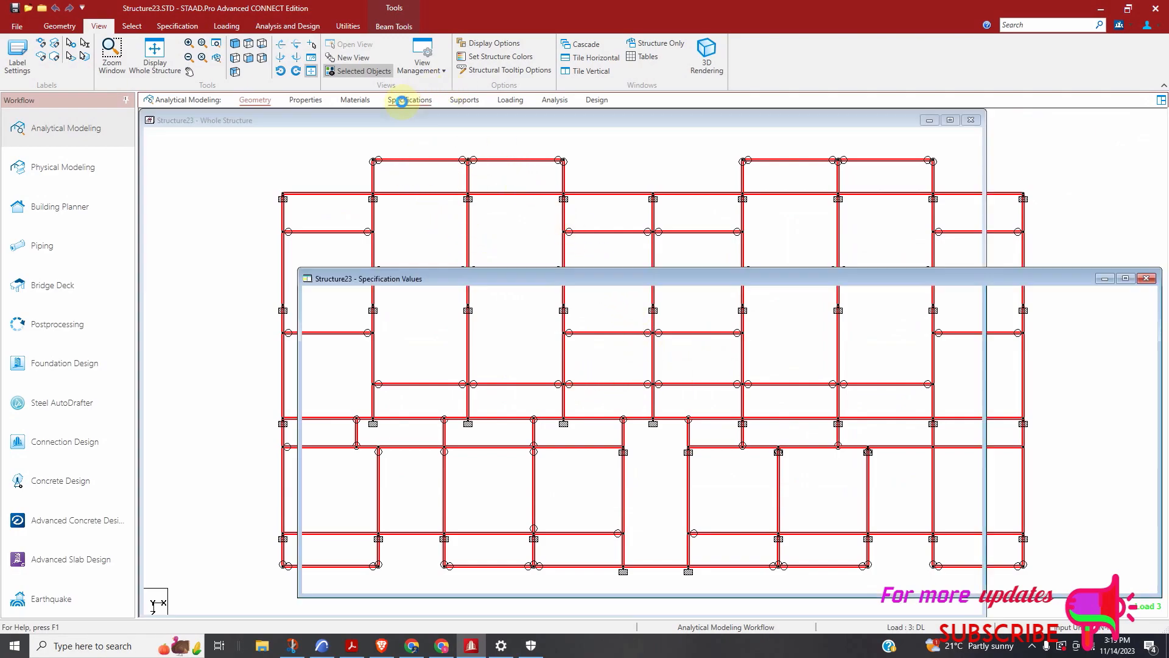
pyautogui.scroll(-3, 1033, 429)
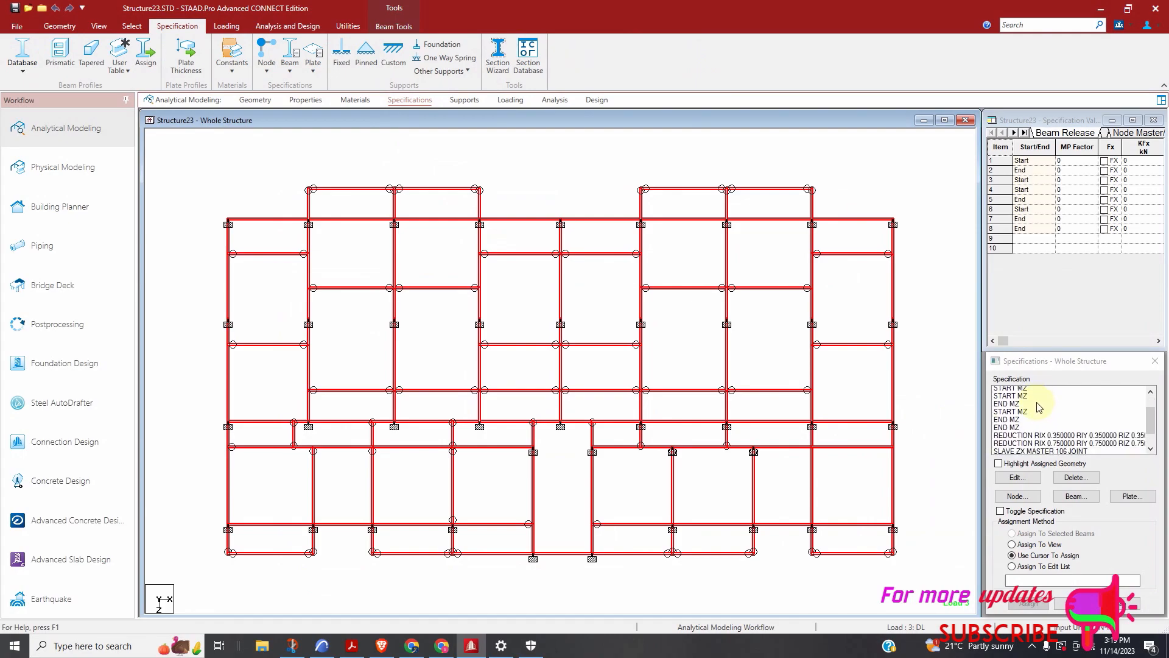
pyautogui.scroll(3, 1033, 413)
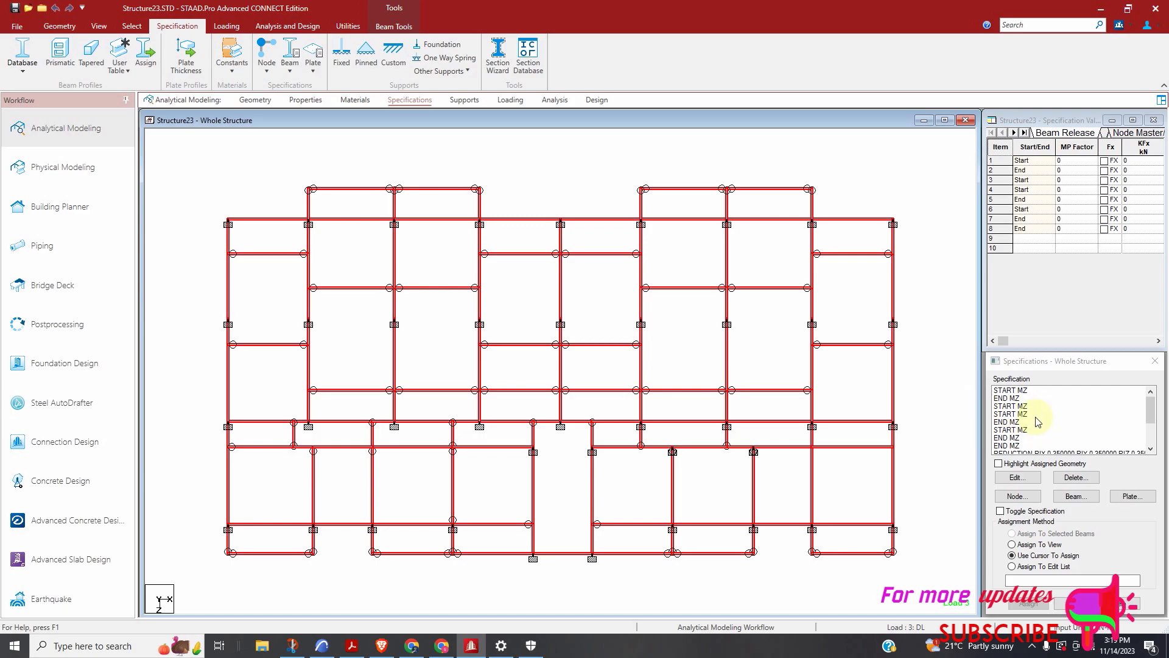
pyautogui.scroll(-2, 1038, 421)
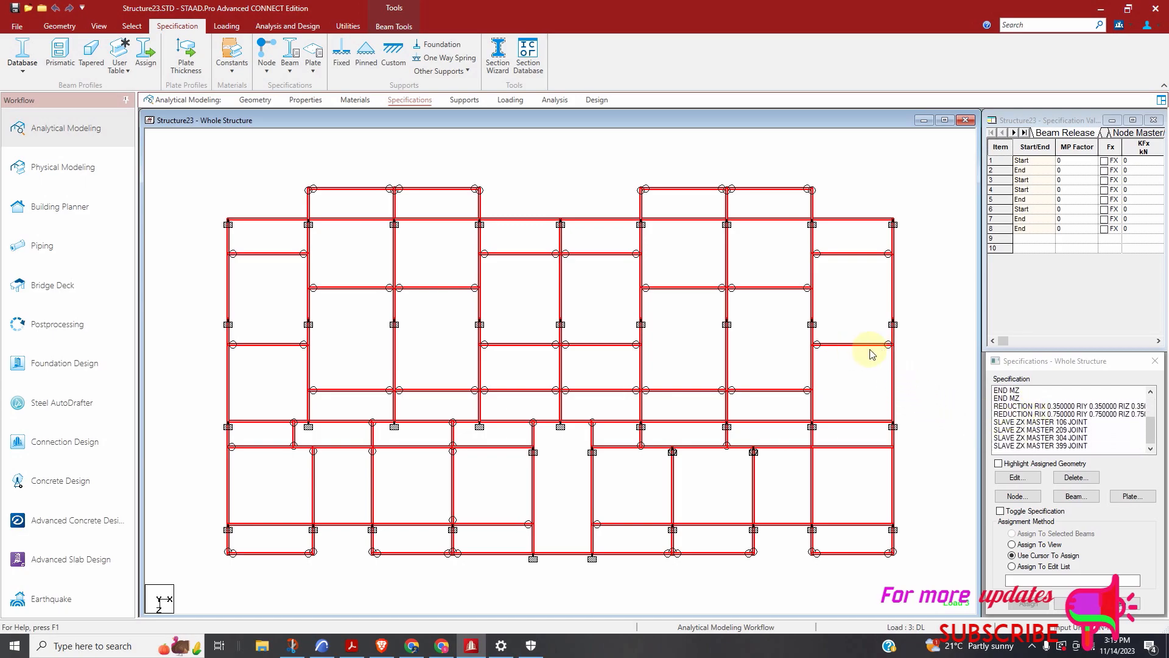
pyautogui.scroll(2, 1001, 405)
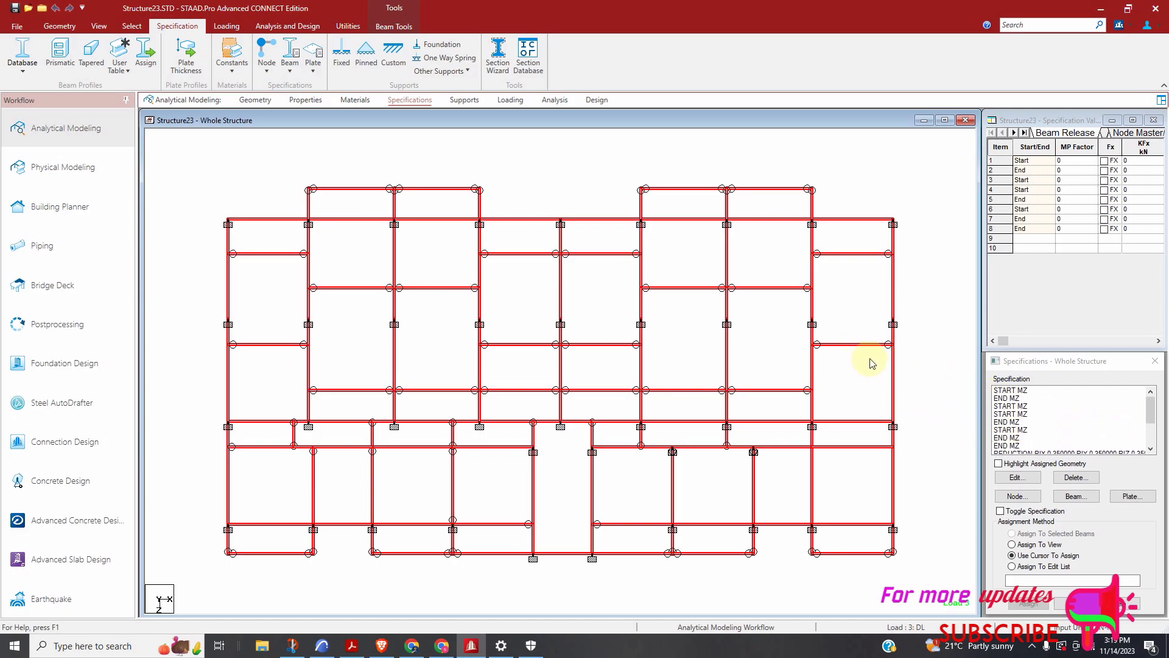
pyautogui.scroll(1, 495, 552)
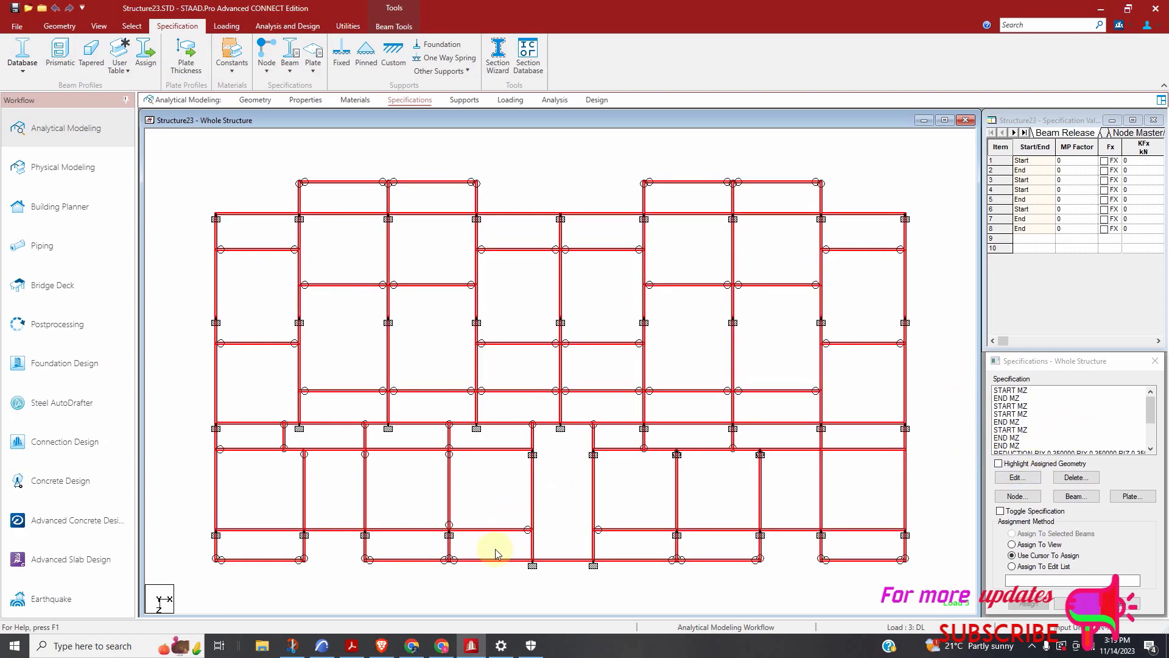
pyautogui.scroll(1, 455, 492)
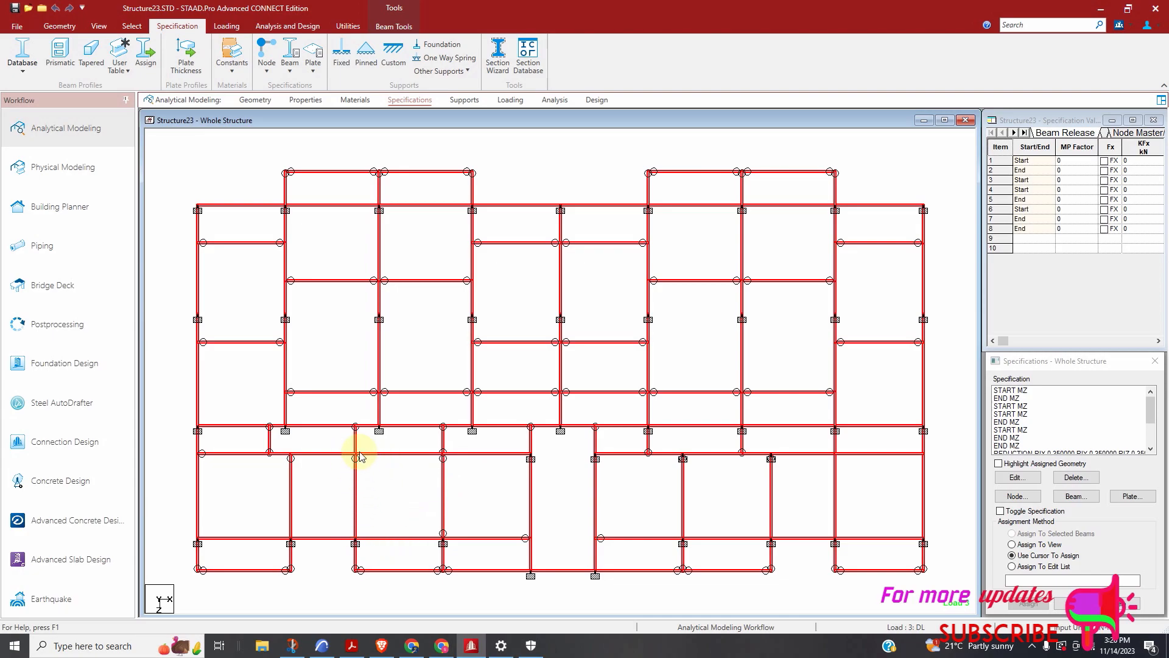
# Switch to ARCHICAD and examine how the beams connect to the walls in the 3D model
pyautogui.scroll(-5, 443, 470)
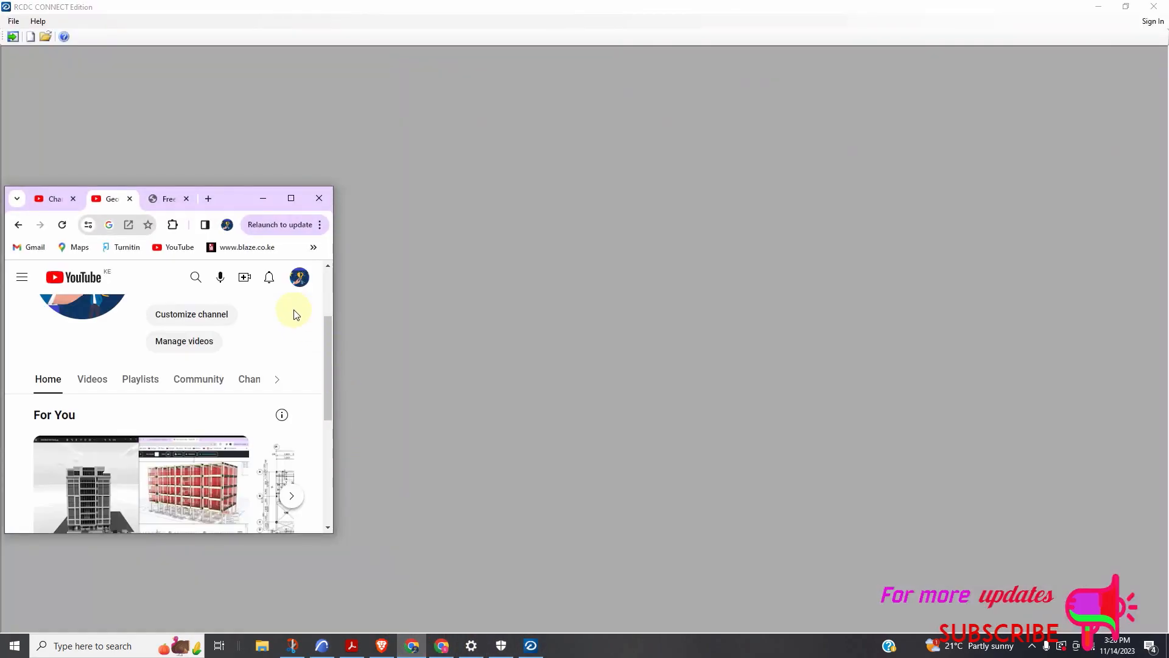
pyautogui.click(322, 645)
pyautogui.scroll(5, 637, 428)
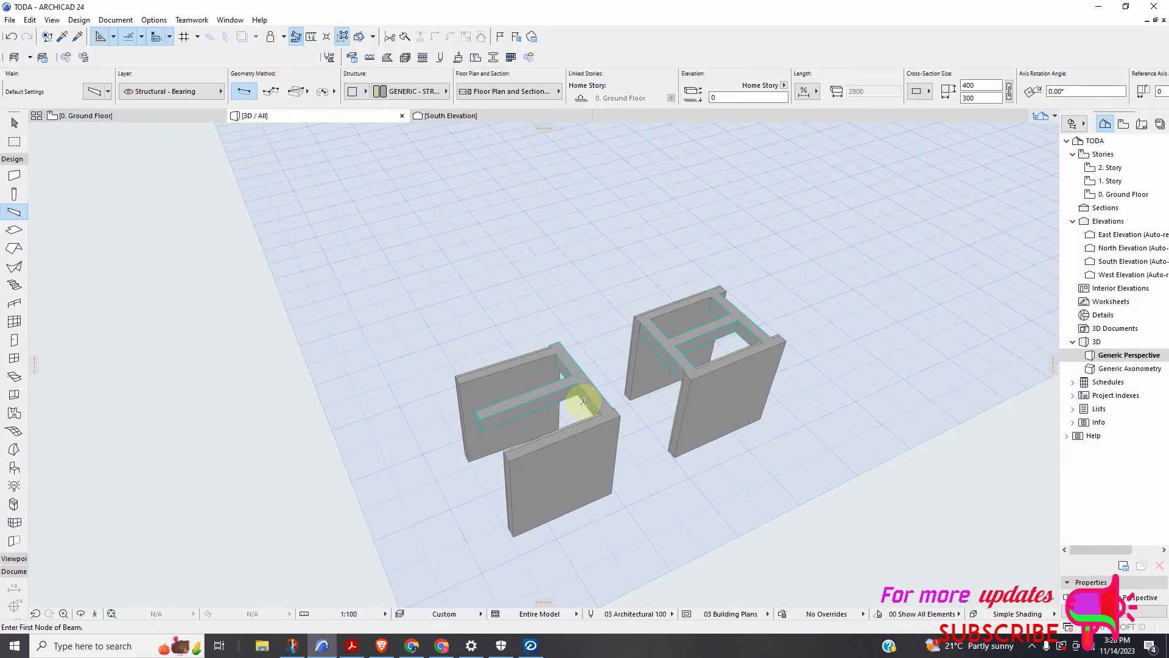
pyautogui.scroll(-5, 592, 387)
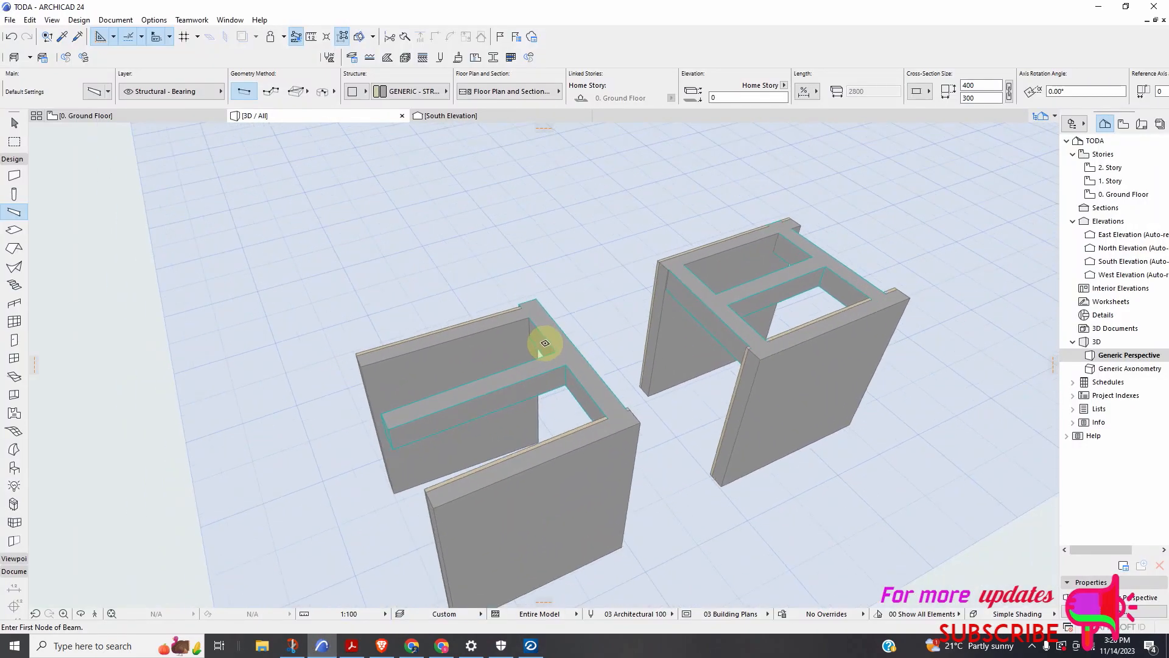
pyautogui.scroll(-10, 556, 395)
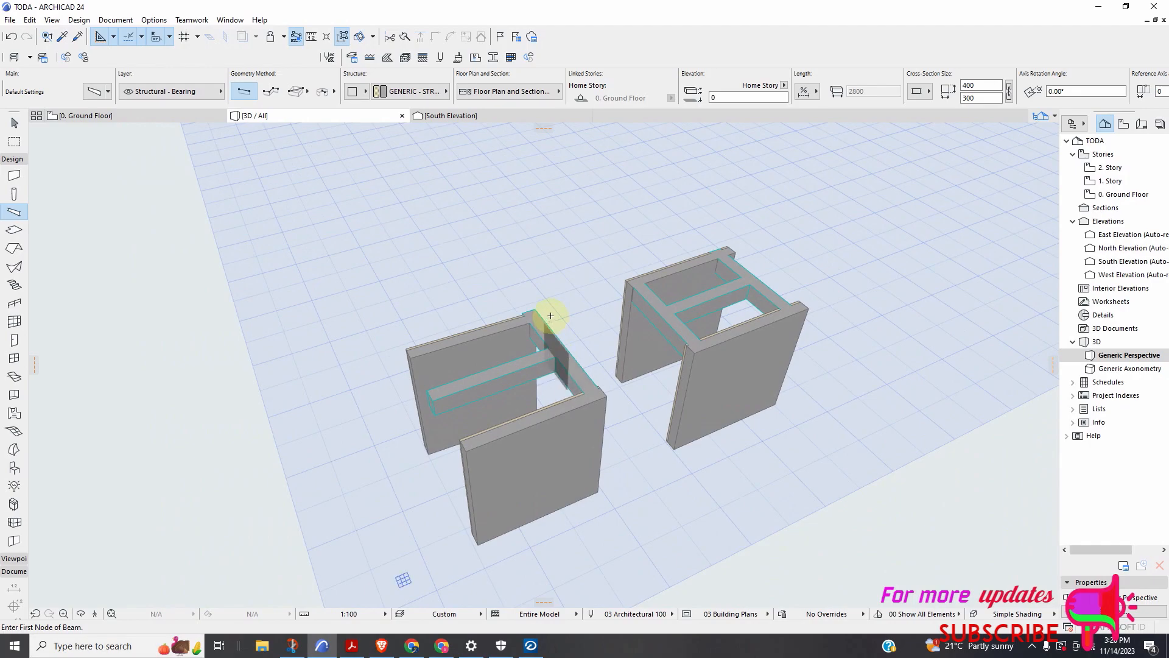
pyautogui.scroll(6, 547, 328)
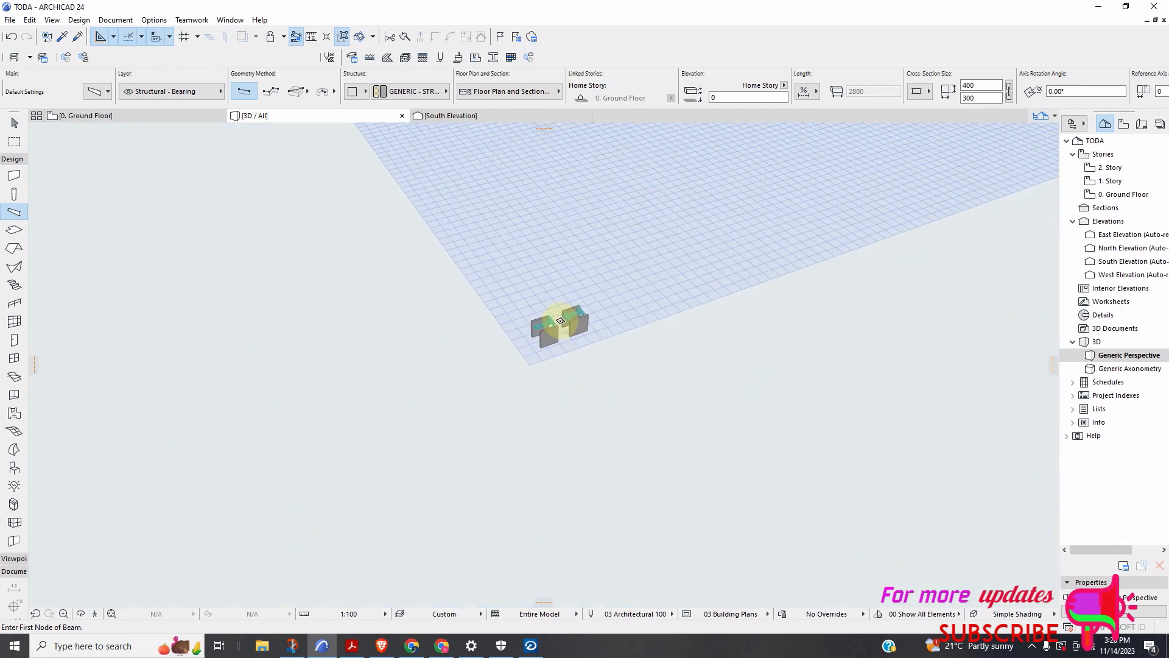
pyautogui.scroll(8, 577, 316)
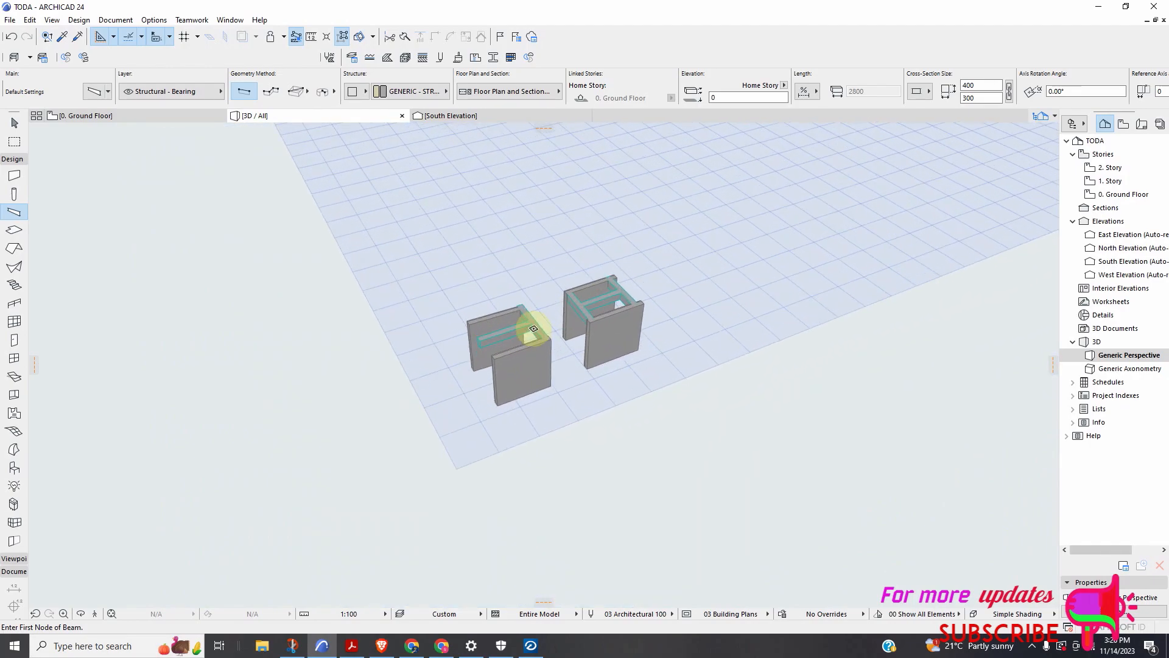
pyautogui.scroll(5, 533, 329)
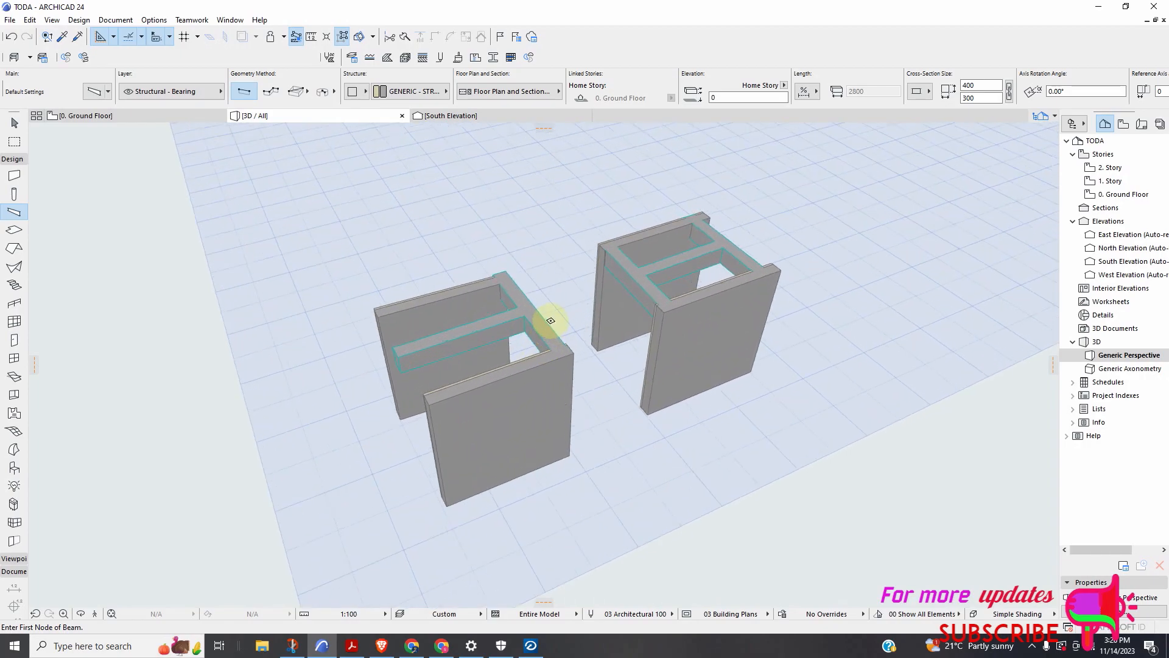
# Switch to STAAD RCDC and fill in the new project's details with project dd, client eee and engineer ddd
pyautogui.click(530, 646)
pyautogui.click(326, 113)
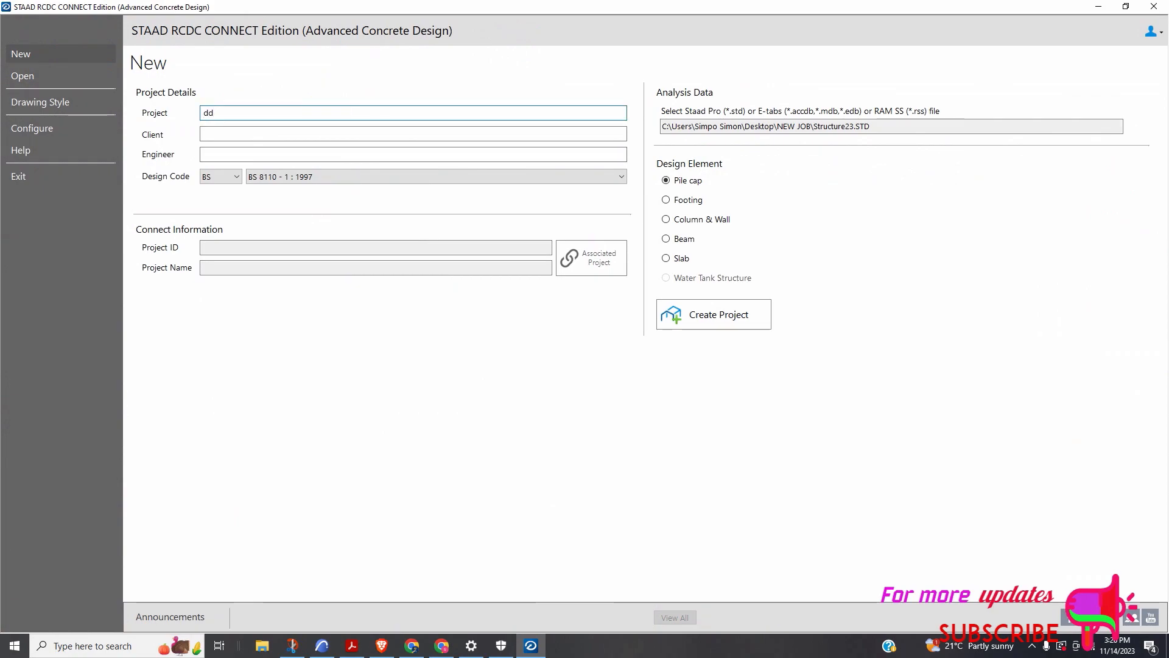
pyautogui.click(293, 131)
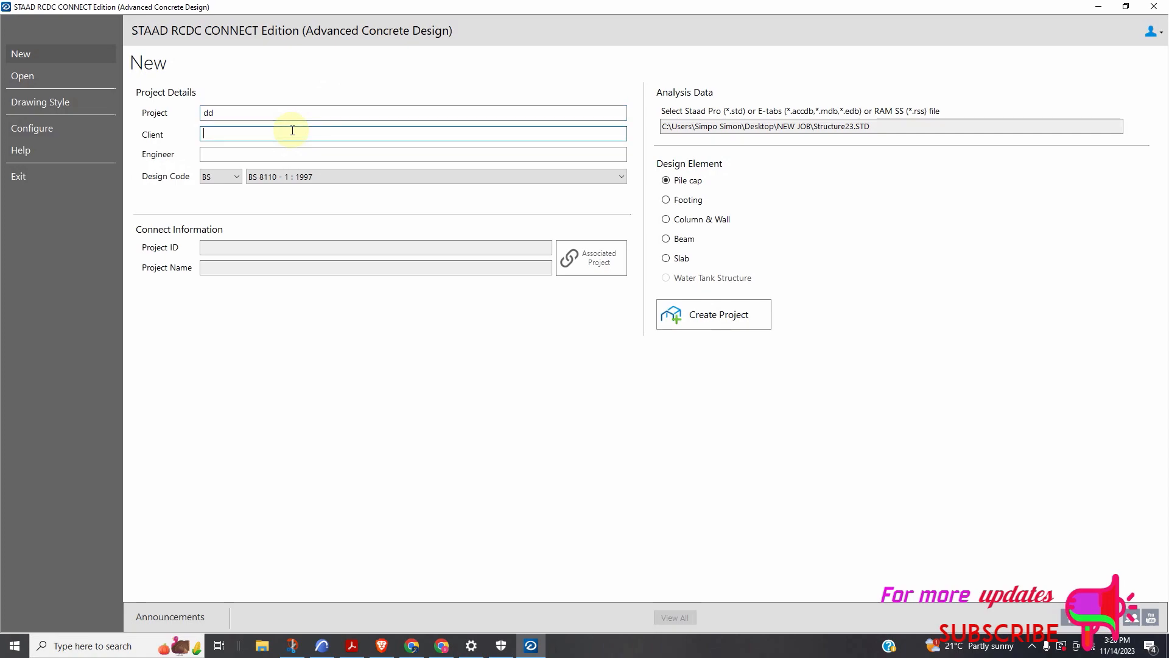
pyautogui.click(250, 159)
pyautogui.write('ddd')
# Choose Beam as the design element at the 2.85 m level and create the project
pyautogui.click(680, 239)
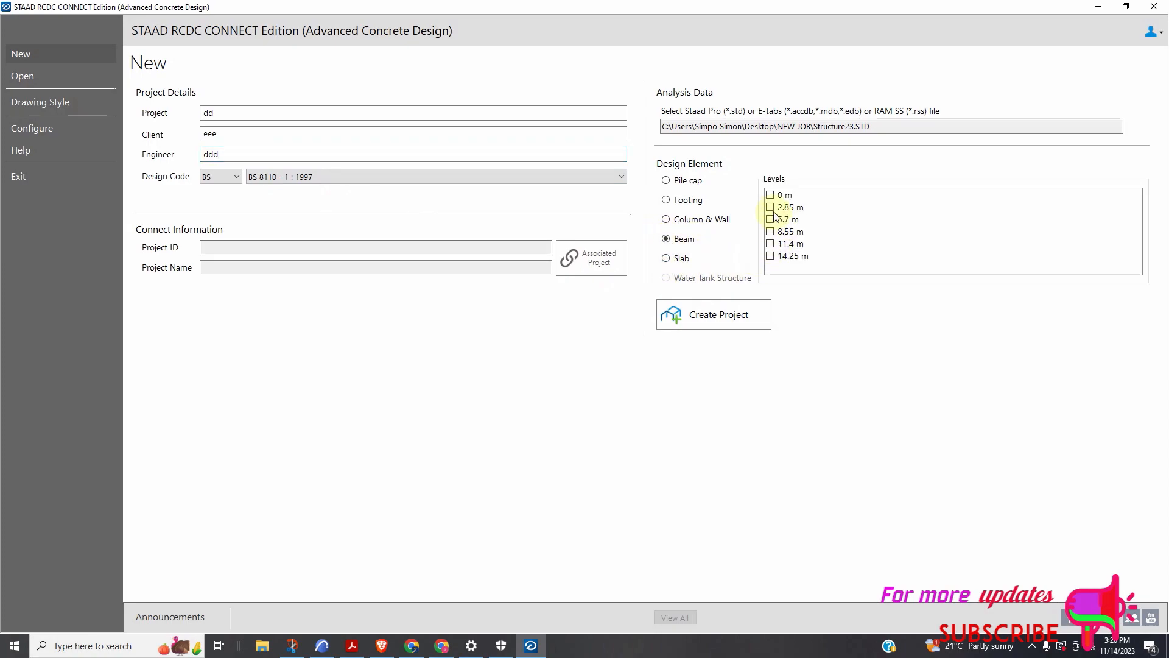
pyautogui.click(772, 208)
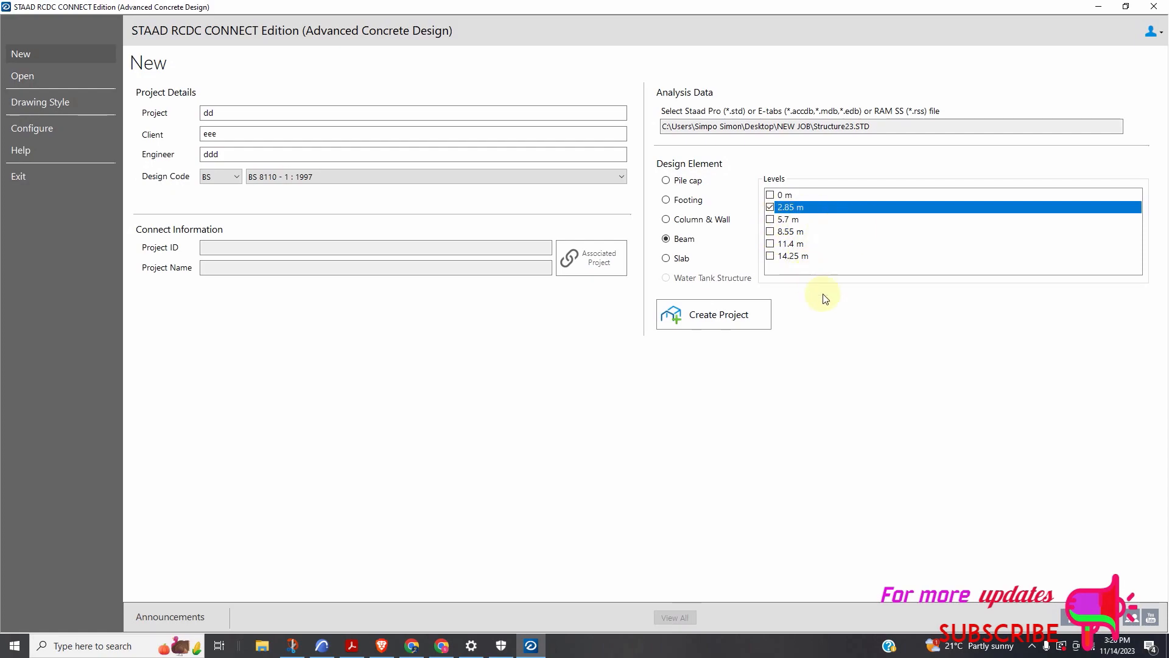
pyautogui.click(711, 319)
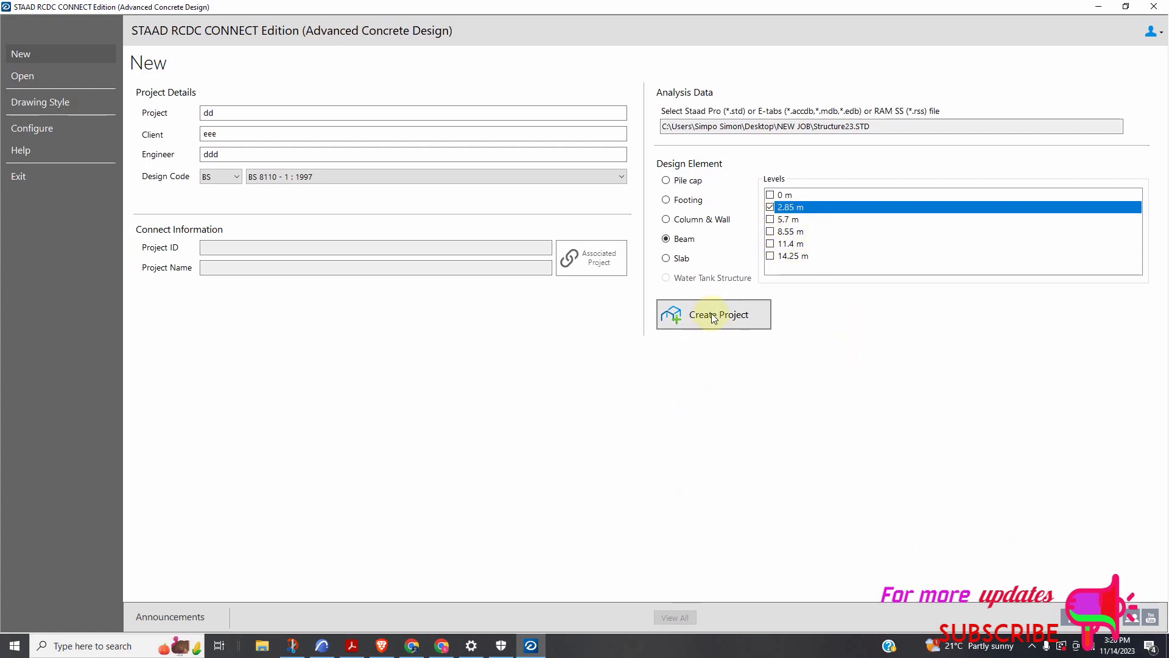
pyautogui.click(716, 307)
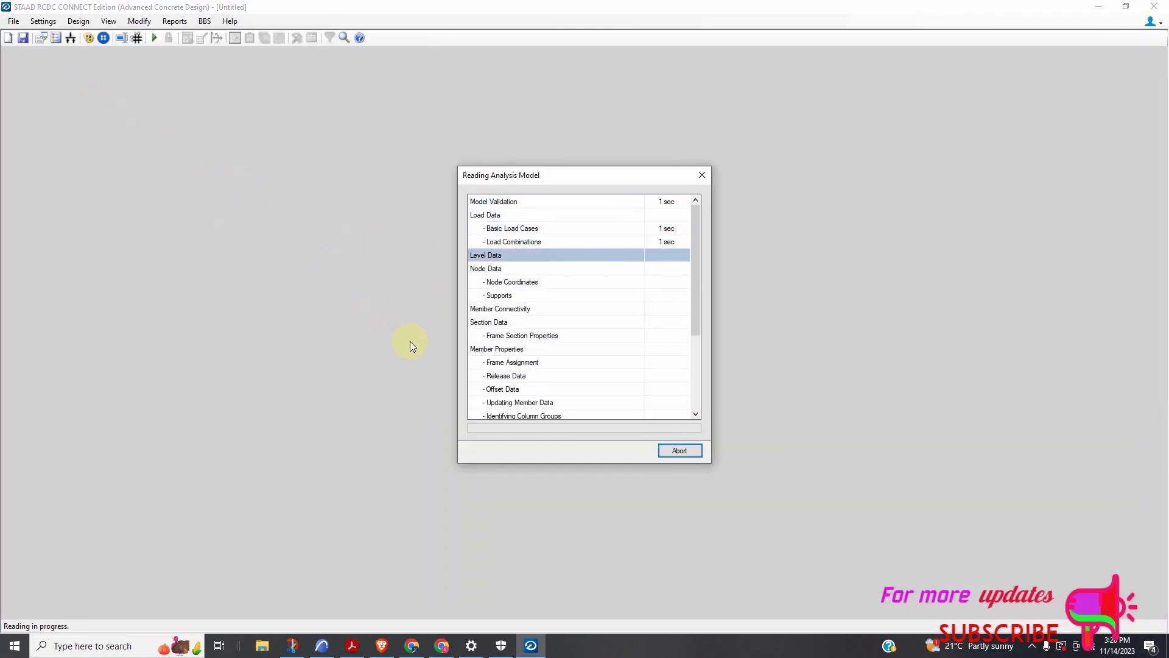
pyautogui.click(1032, 646)
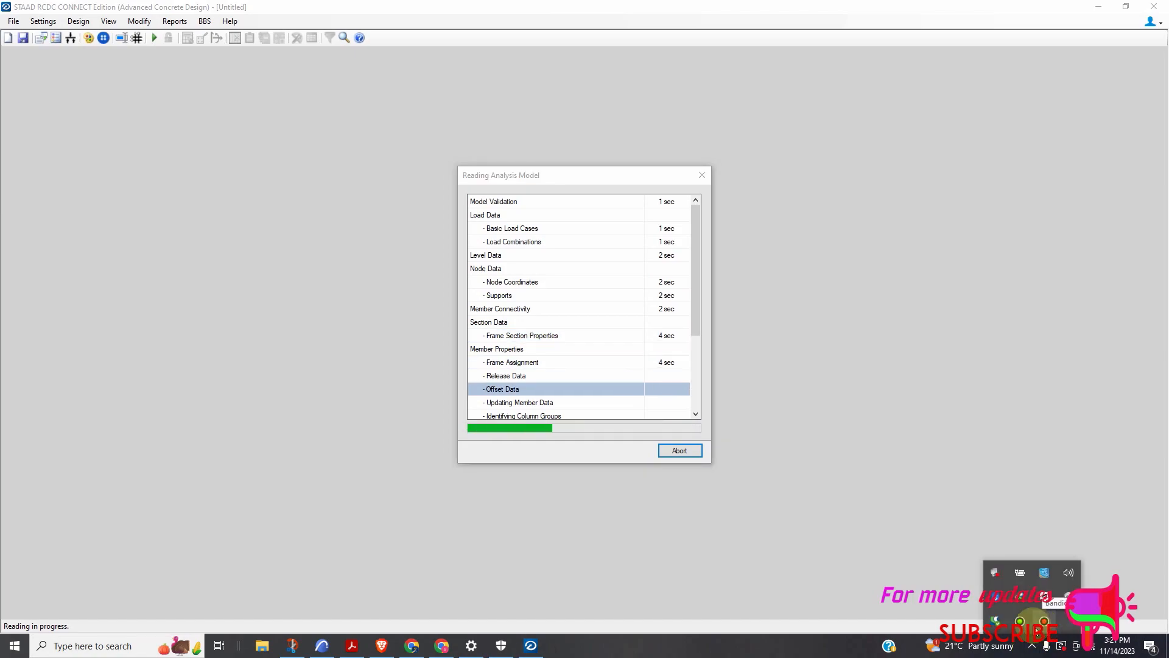
pyautogui.click(1021, 625)
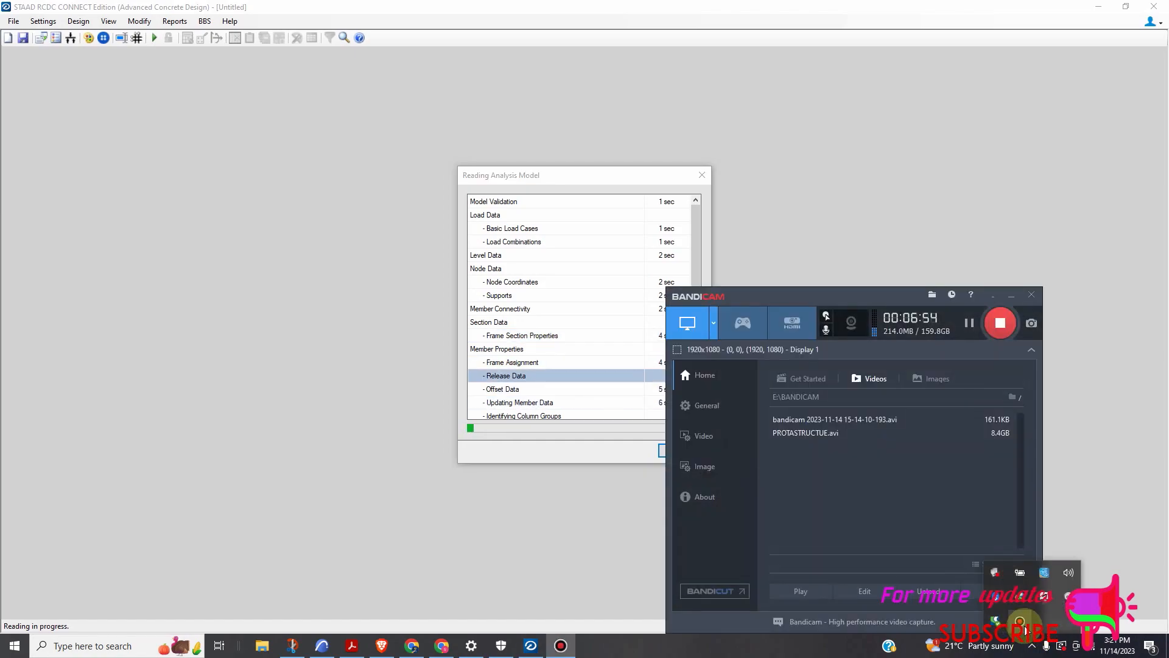
pyautogui.click(969, 323)
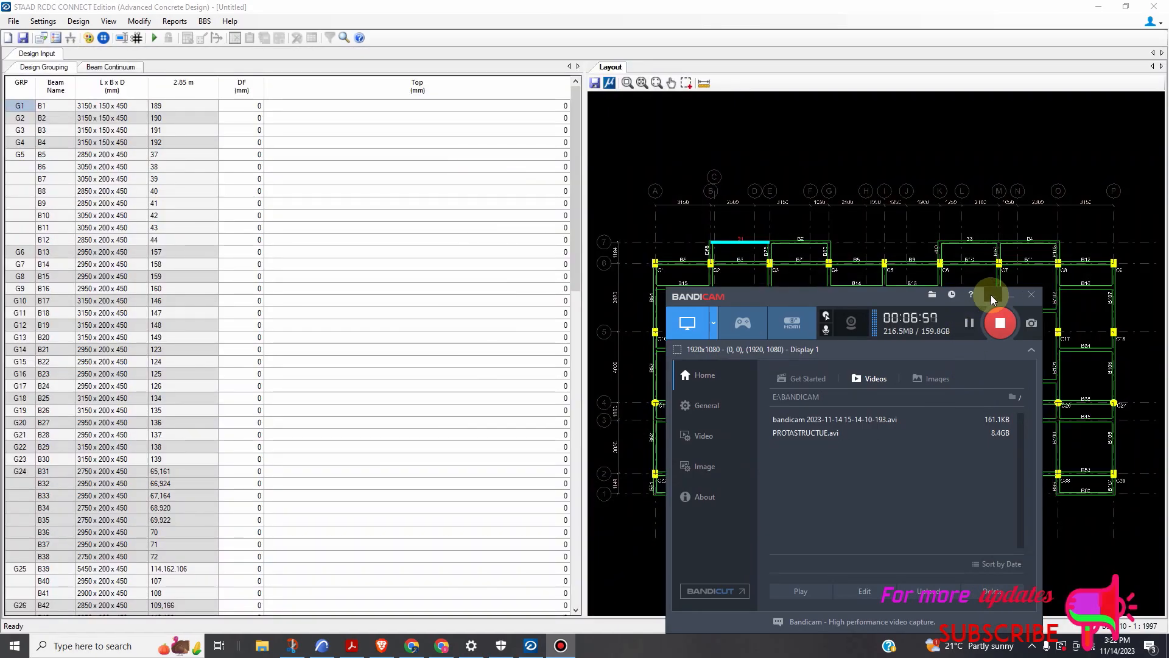
pyautogui.click(993, 295)
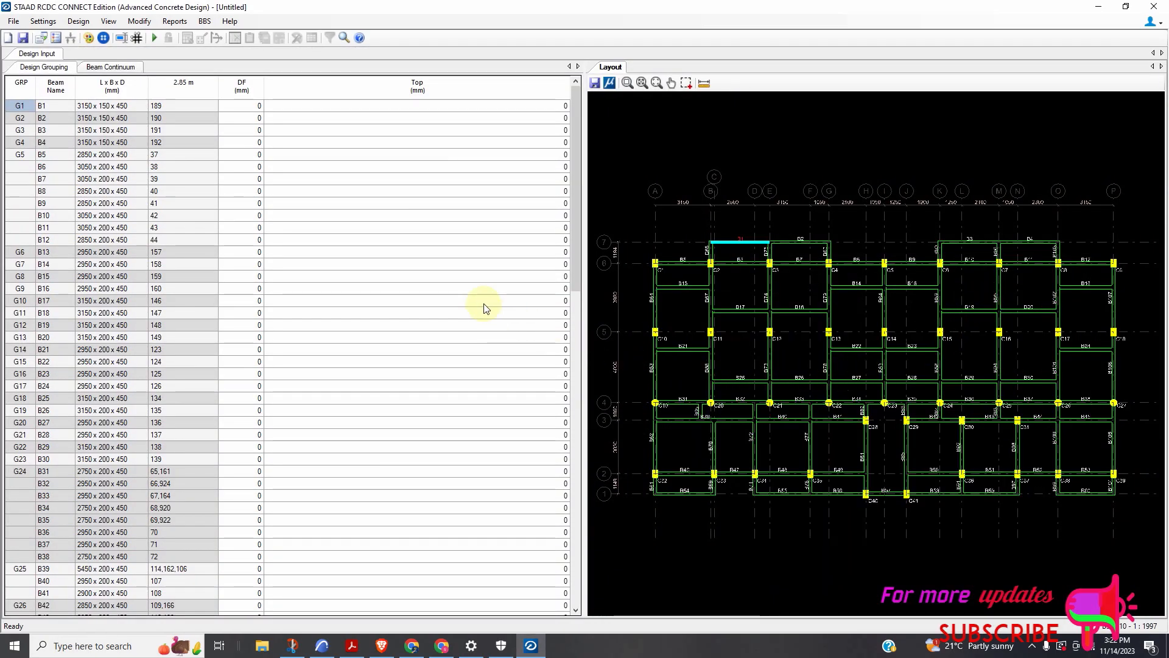
# Open the general and reinforcement settings and set beam torsion to be ignored below 30 kNm
pyautogui.click(44, 22)
pyautogui.click(64, 36)
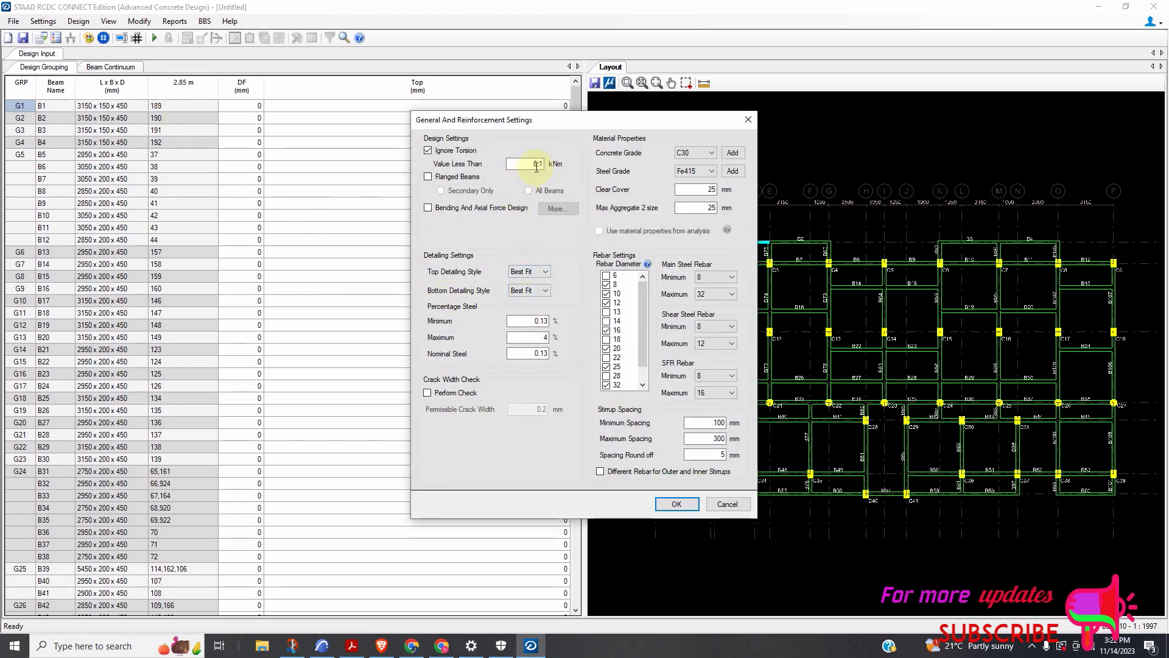
pyautogui.write('30')
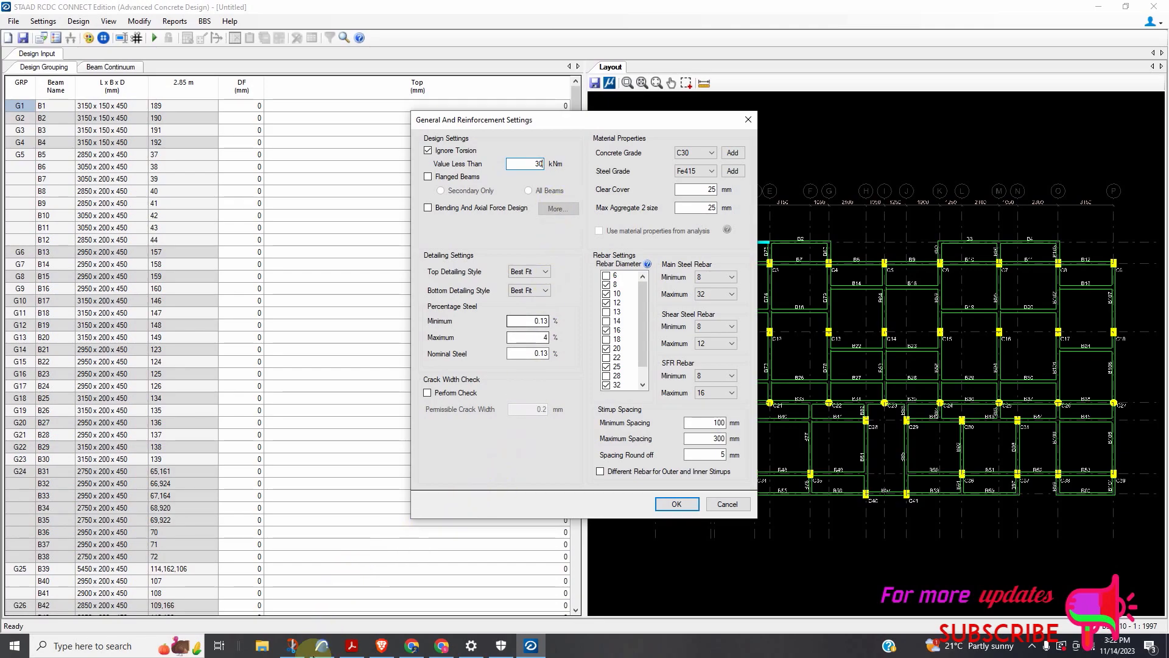
# Switch to ARCHICAD and examine how the cross beams frame into the supporting beams and walls in the 3D model
pyautogui.click(321, 645)
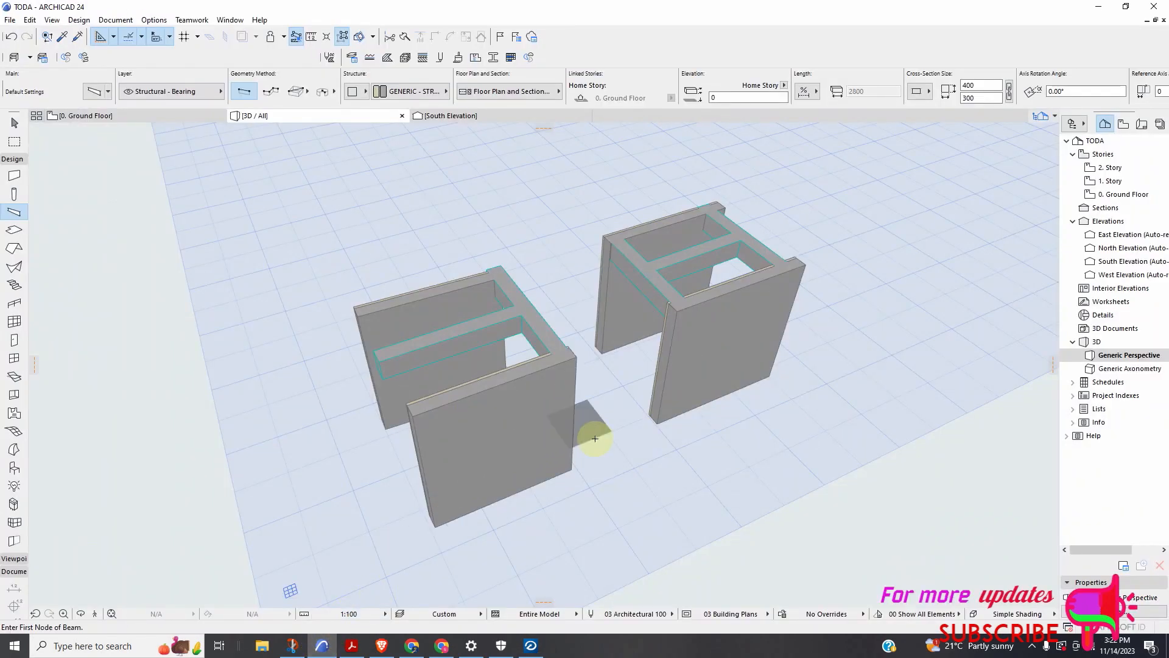
pyautogui.scroll(1, 565, 377)
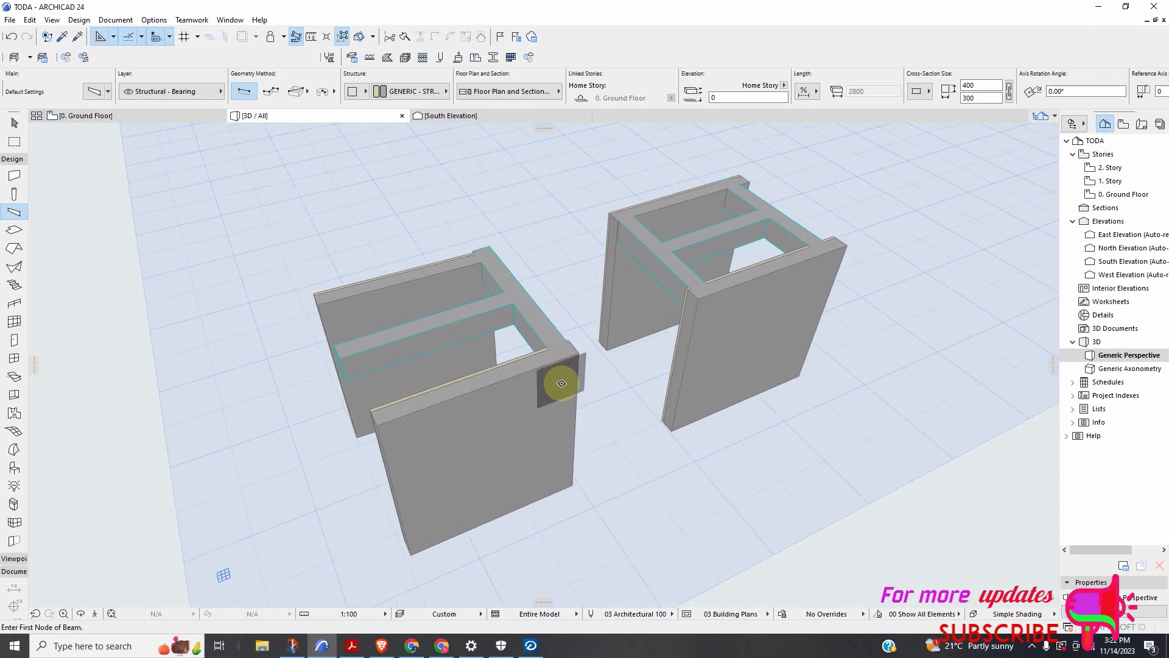
pyautogui.scroll(-1, 531, 444)
pyautogui.scroll(-1, 531, 444)
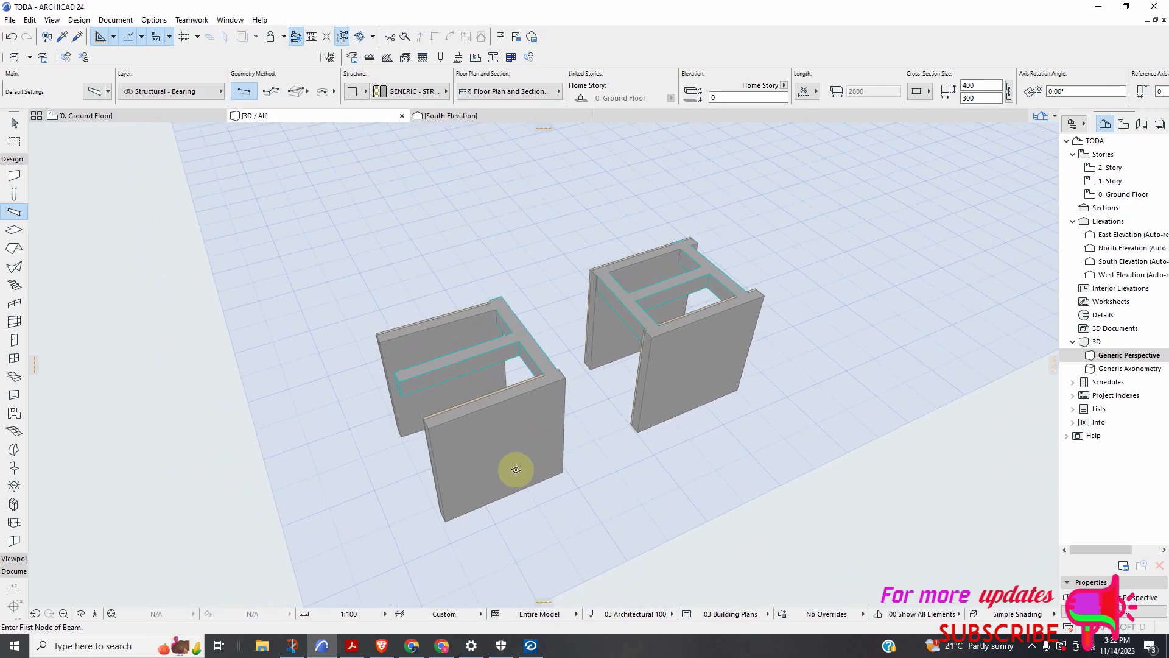
pyautogui.scroll(1, 651, 298)
pyautogui.scroll(2, 651, 298)
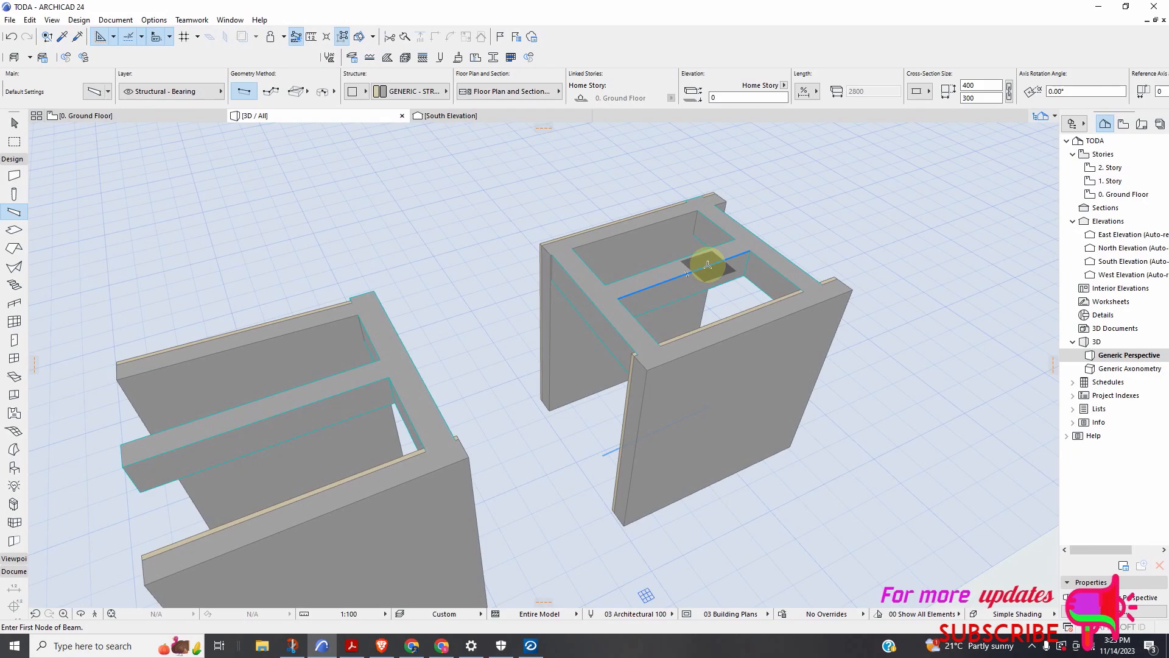
pyautogui.scroll(1, 673, 281)
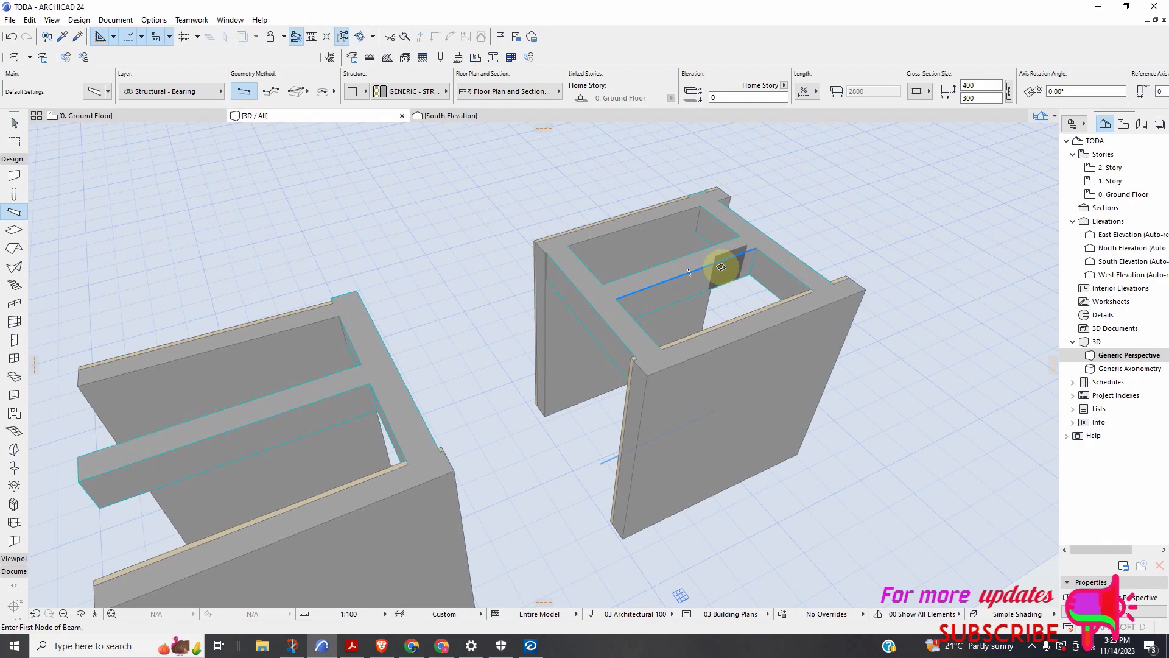
pyautogui.scroll(-1, 689, 268)
pyautogui.scroll(-2, 685, 270)
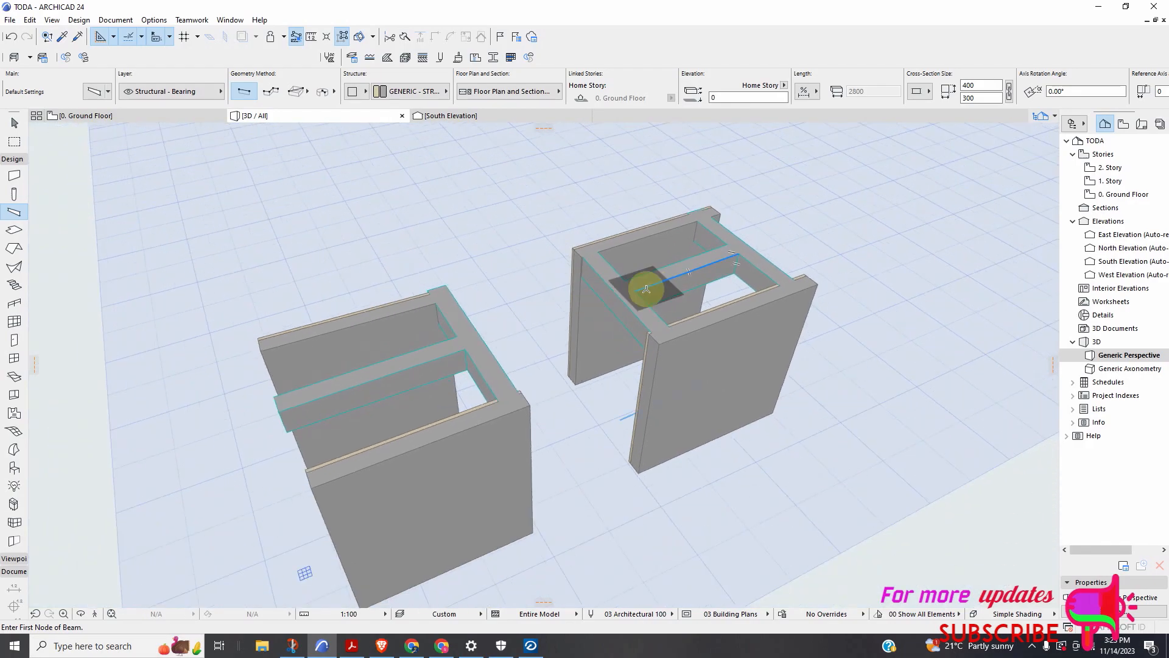
pyautogui.scroll(3, 643, 288)
pyautogui.scroll(-4, 631, 285)
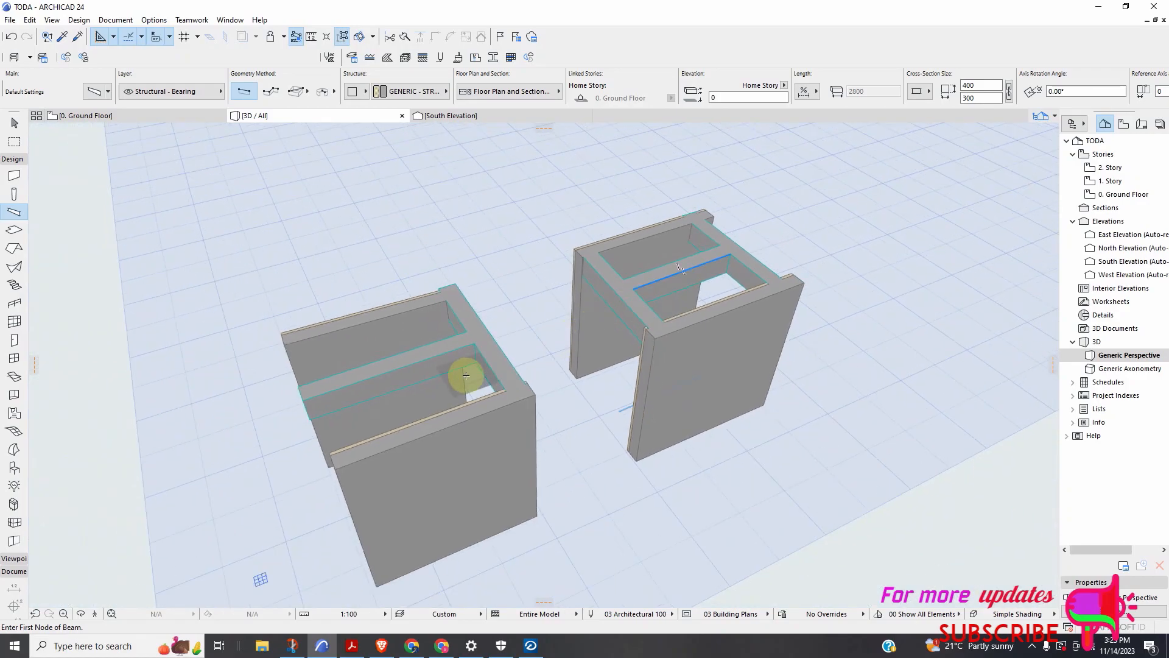
pyautogui.scroll(5, 481, 370)
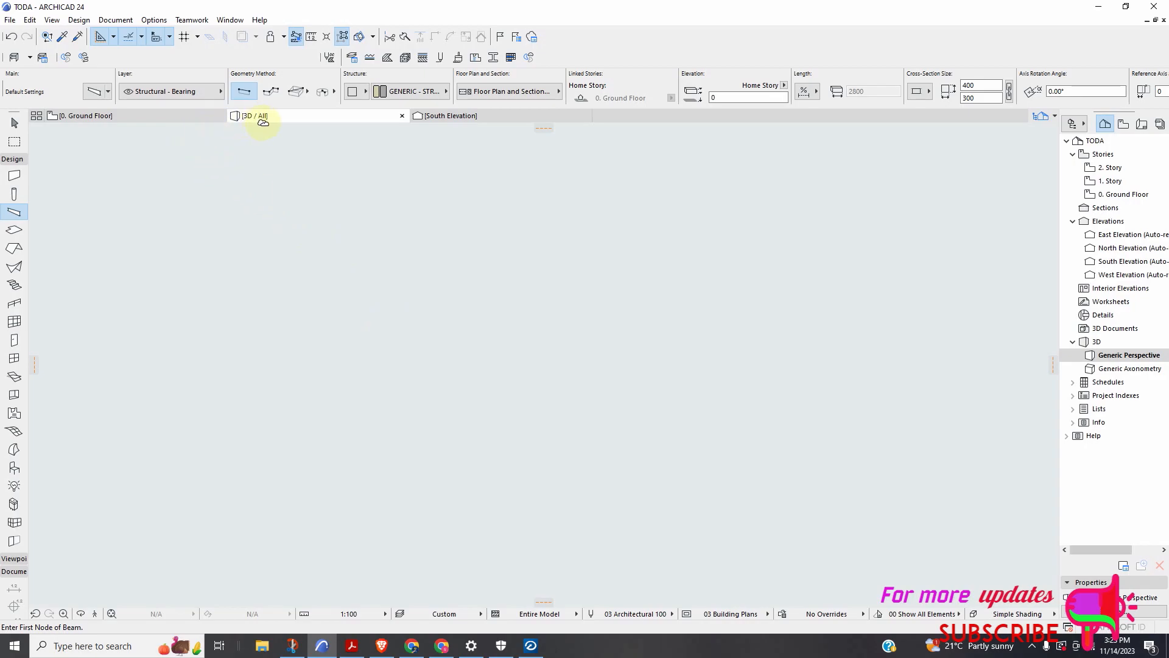
# Try to bring the walls and beams back into view by fitting the 3D model in the window
pyautogui.rightClick(519, 372)
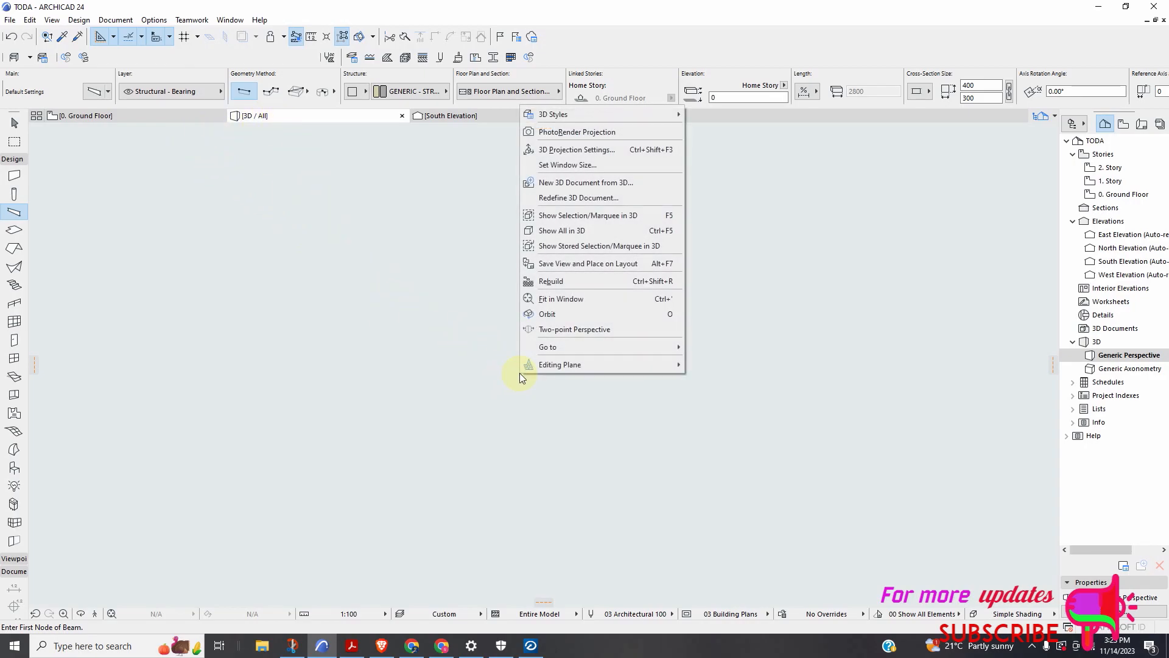
pyautogui.click(587, 301)
pyautogui.scroll(6, 569, 357)
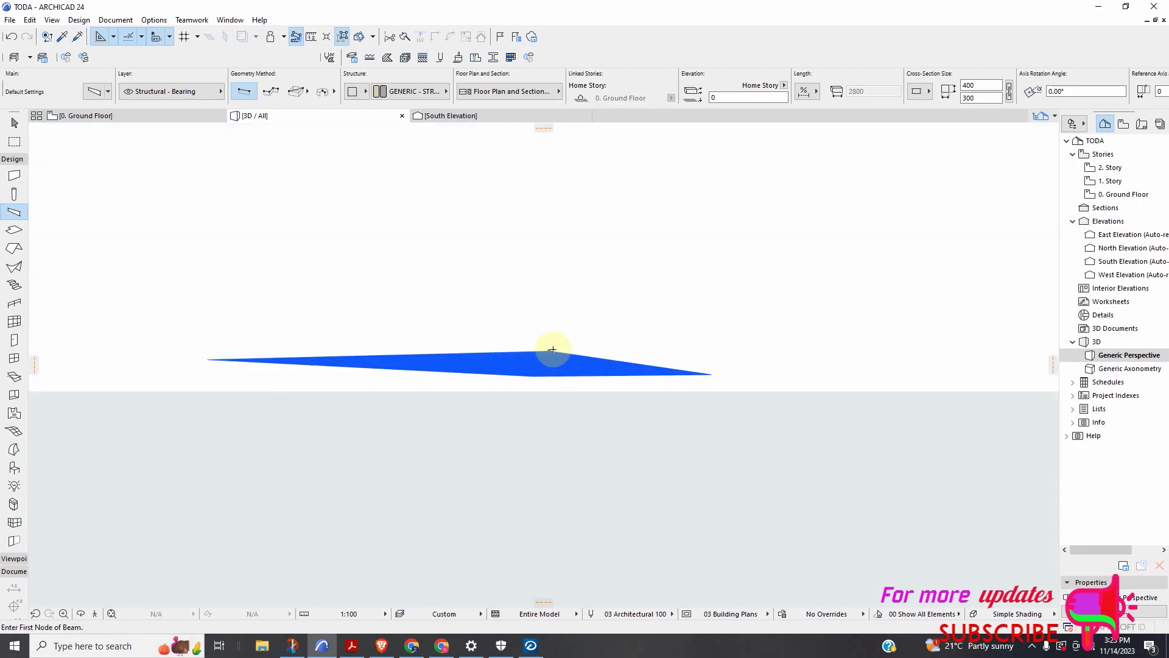
pyautogui.scroll(-6, 547, 355)
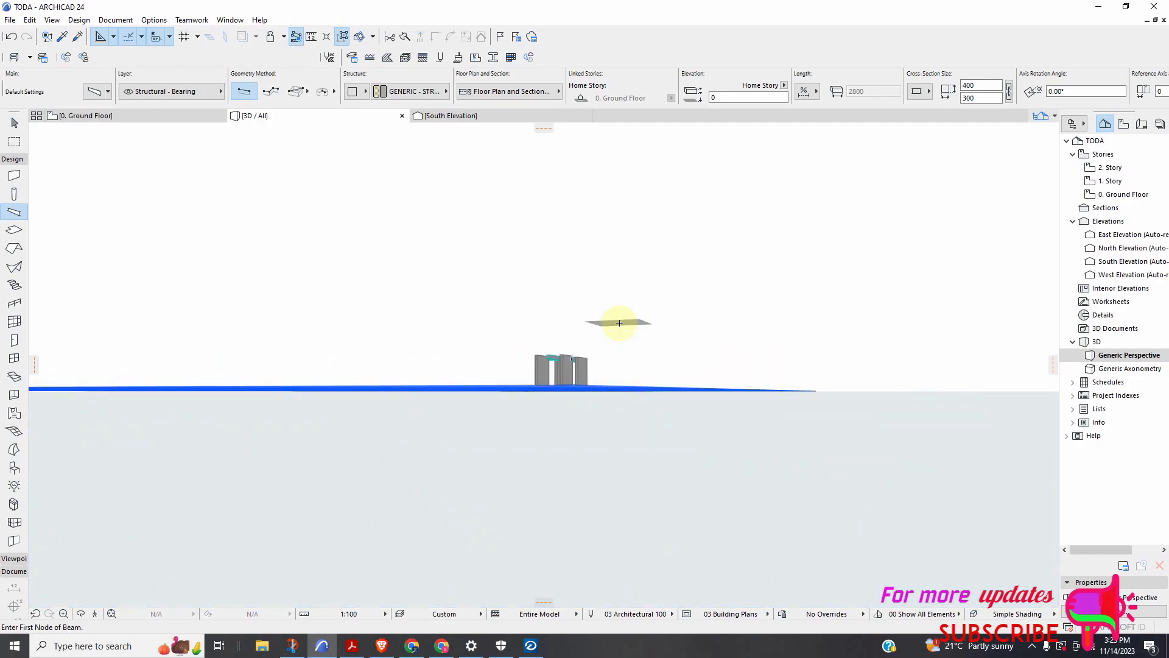
pyautogui.click(619, 321)
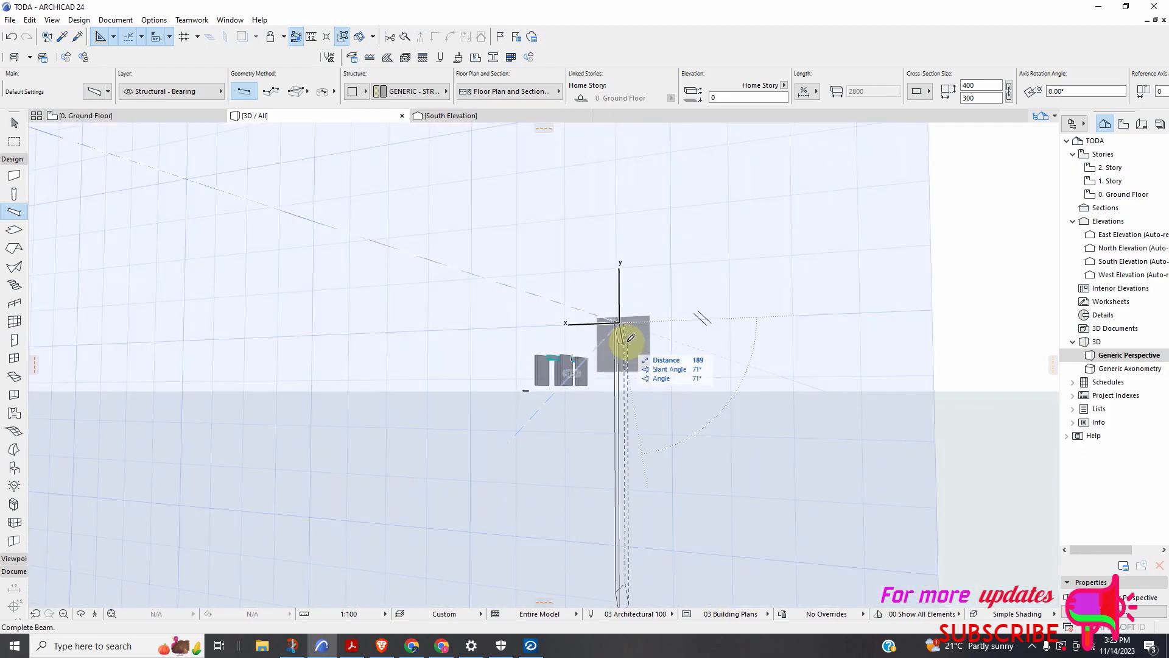
pyautogui.click(624, 346)
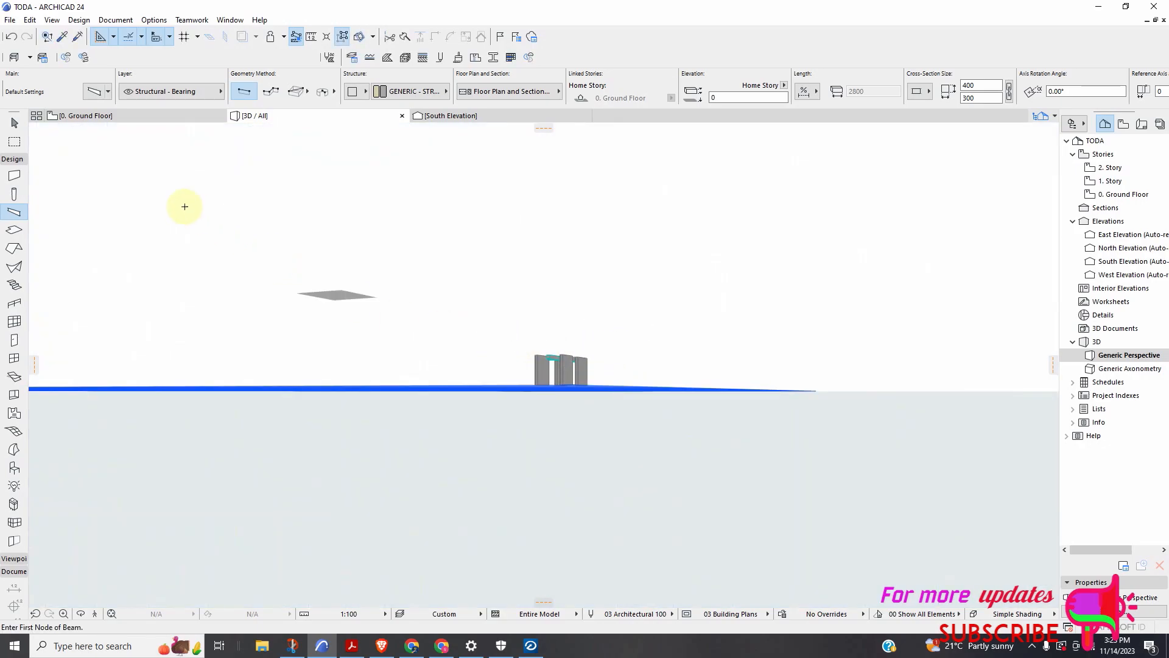
# Try to zoom the 3D view to the walls and beams by window-selecting the whole group
pyautogui.click(14, 123)
pyautogui.click(630, 283)
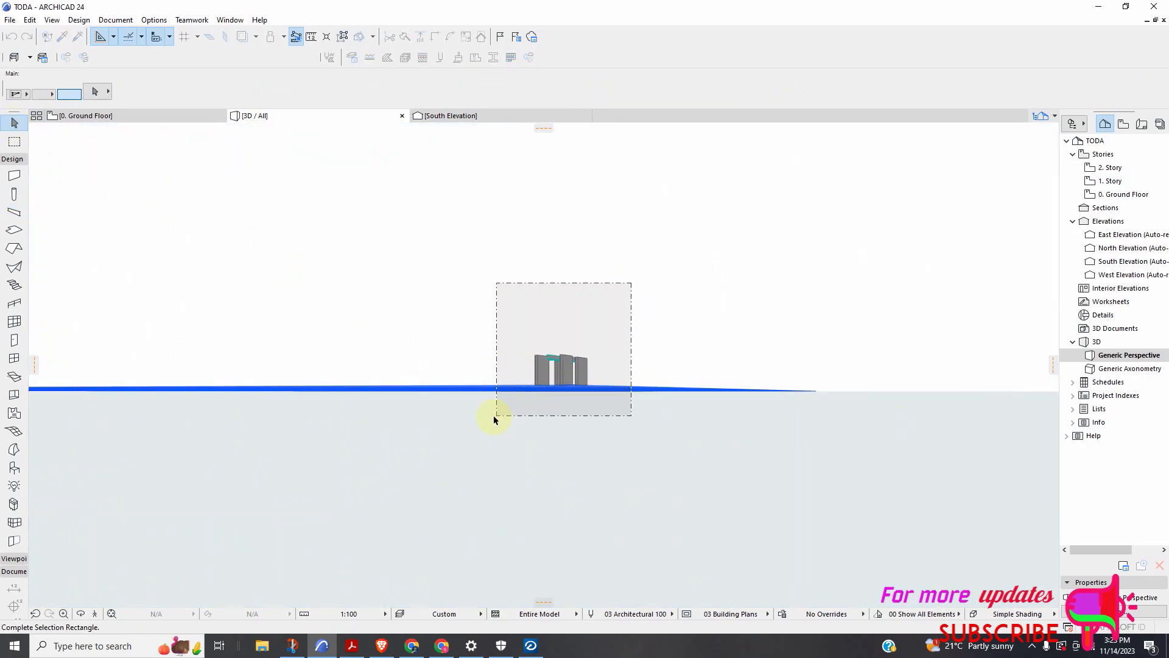
pyautogui.click(516, 409)
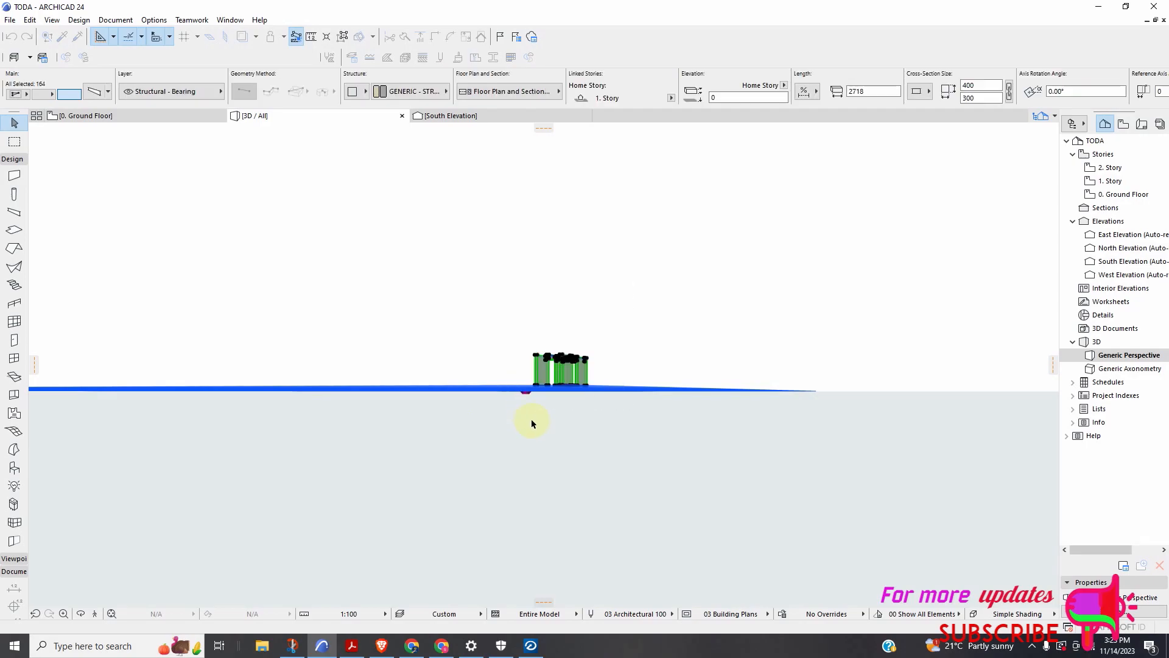
pyautogui.rightClick(653, 352)
pyautogui.click(699, 276)
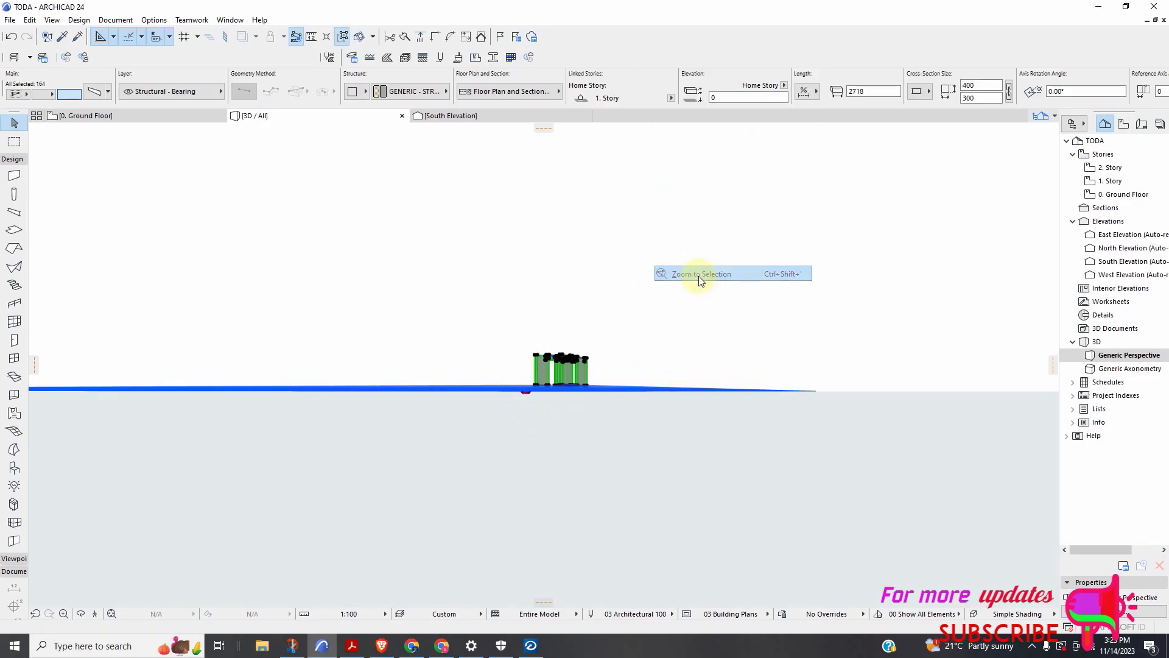
pyautogui.rightClick(590, 334)
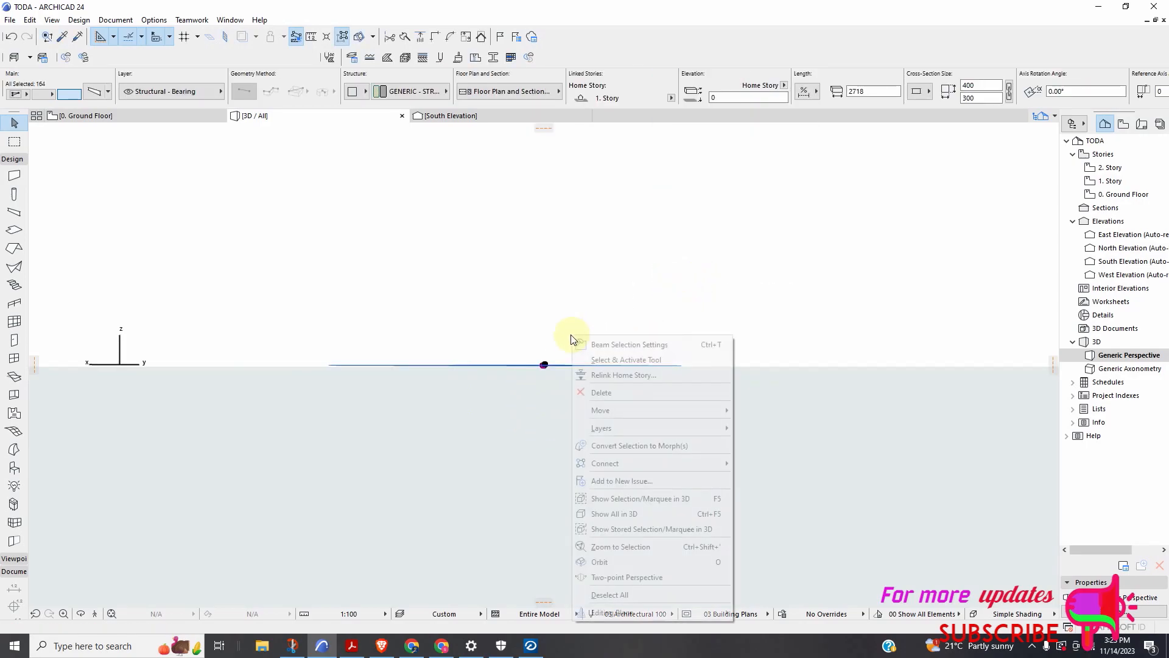
pyautogui.click(636, 545)
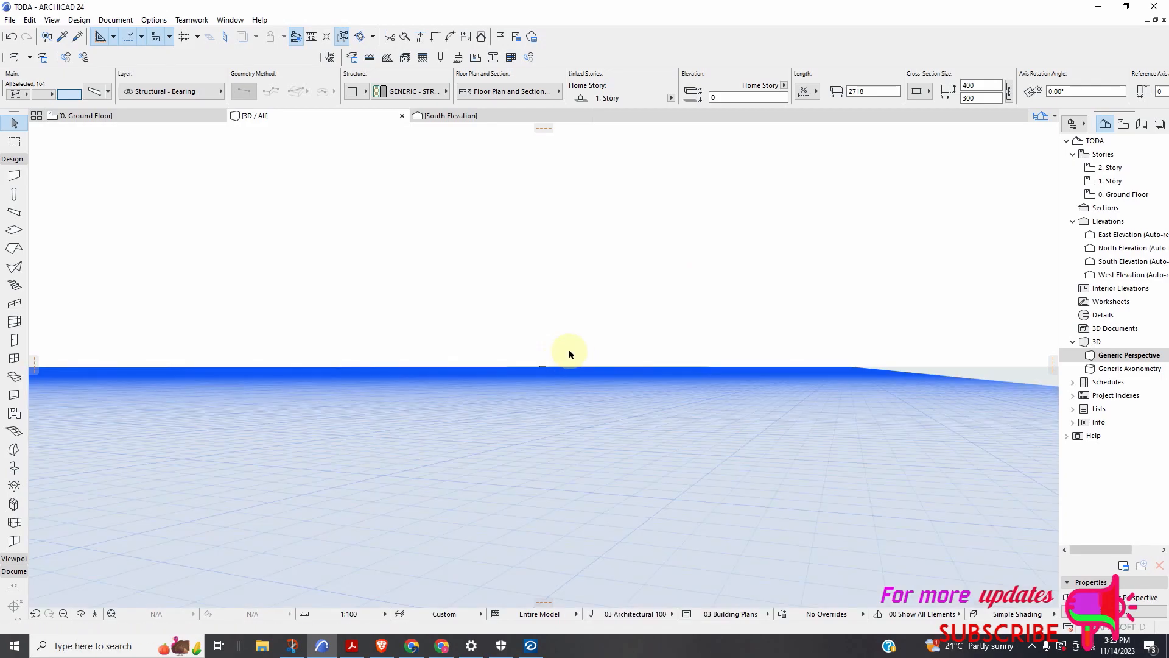
pyautogui.rightClick(553, 349)
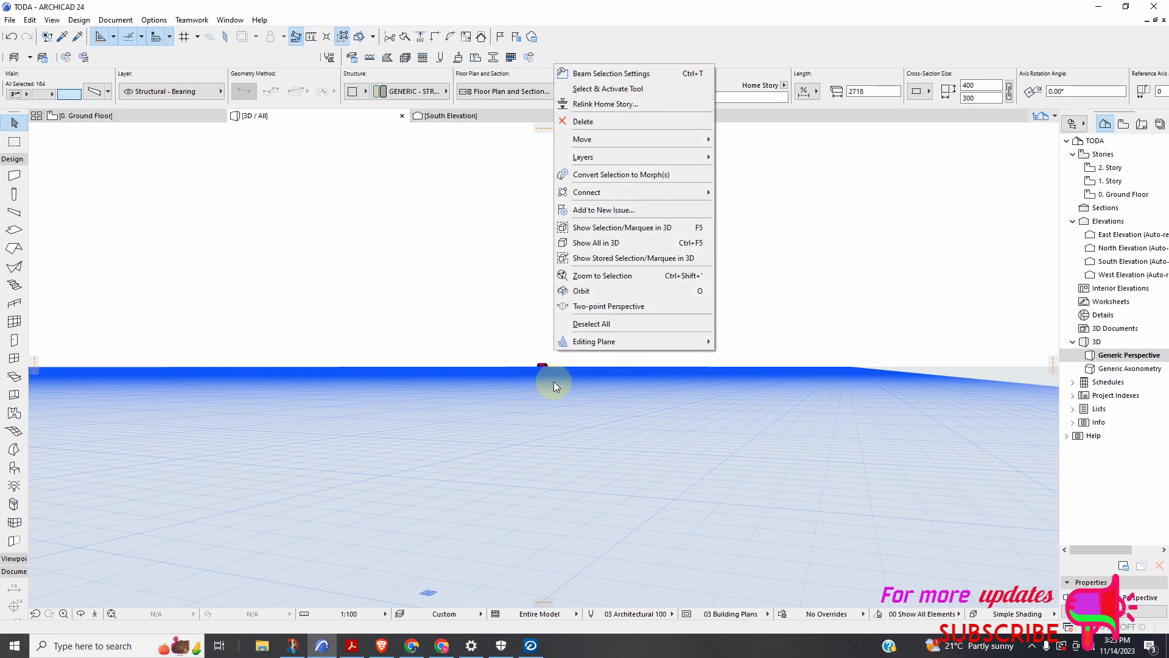
pyautogui.click(615, 290)
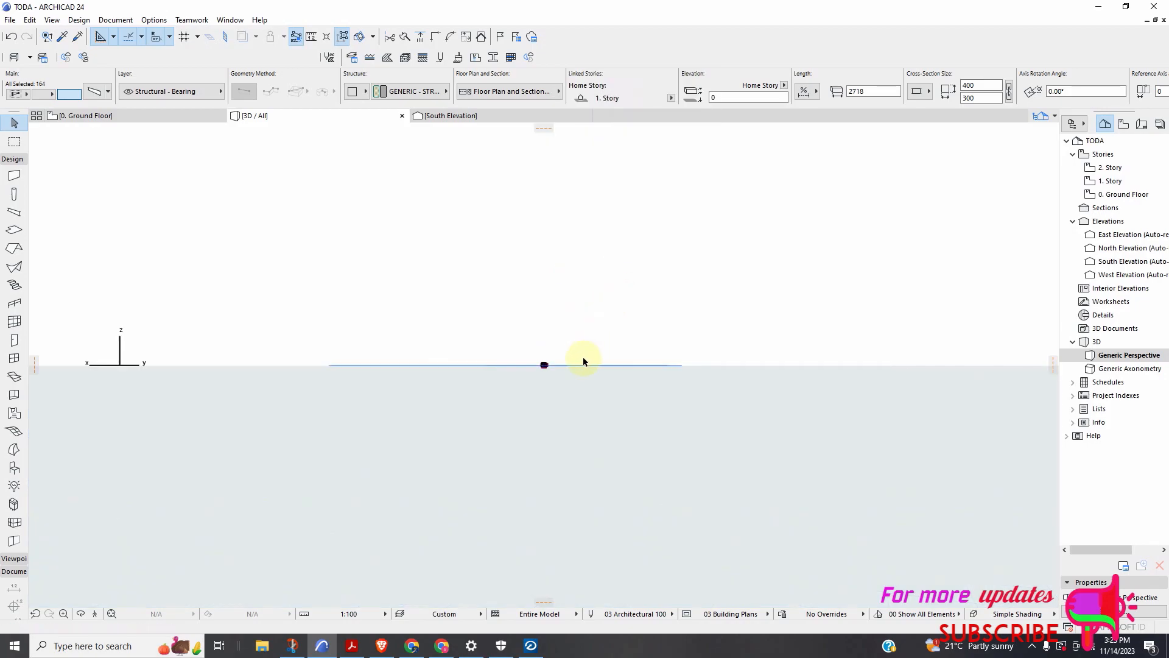
pyautogui.scroll(10, 551, 364)
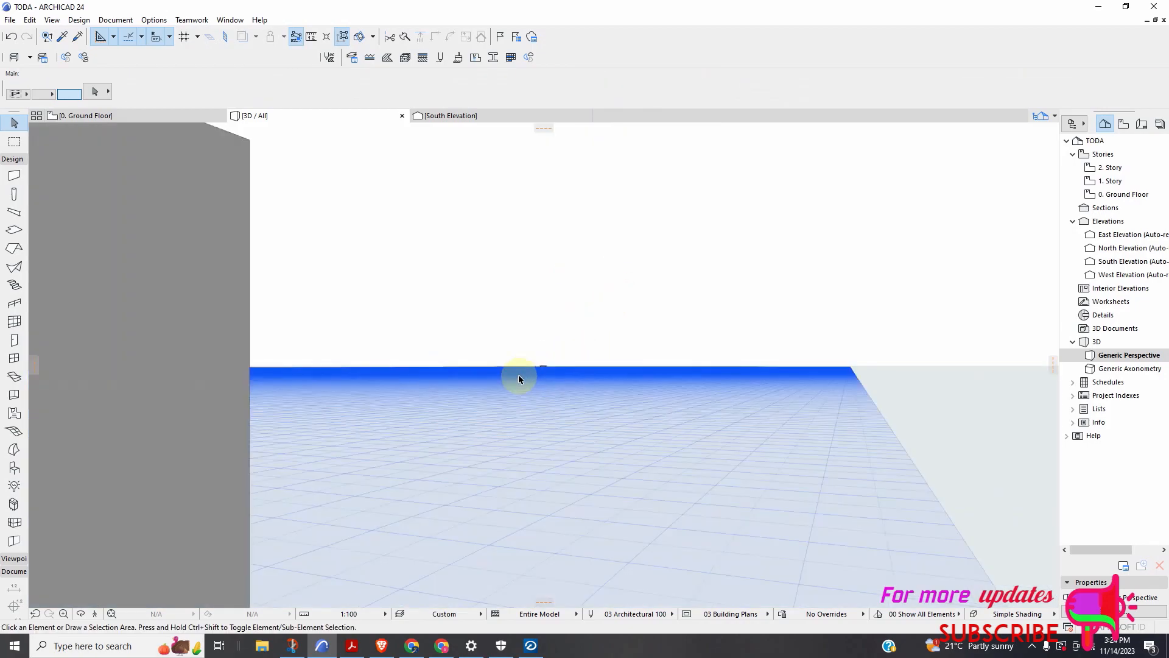
pyautogui.scroll(8, 560, 385)
pyautogui.scroll(-8, 559, 389)
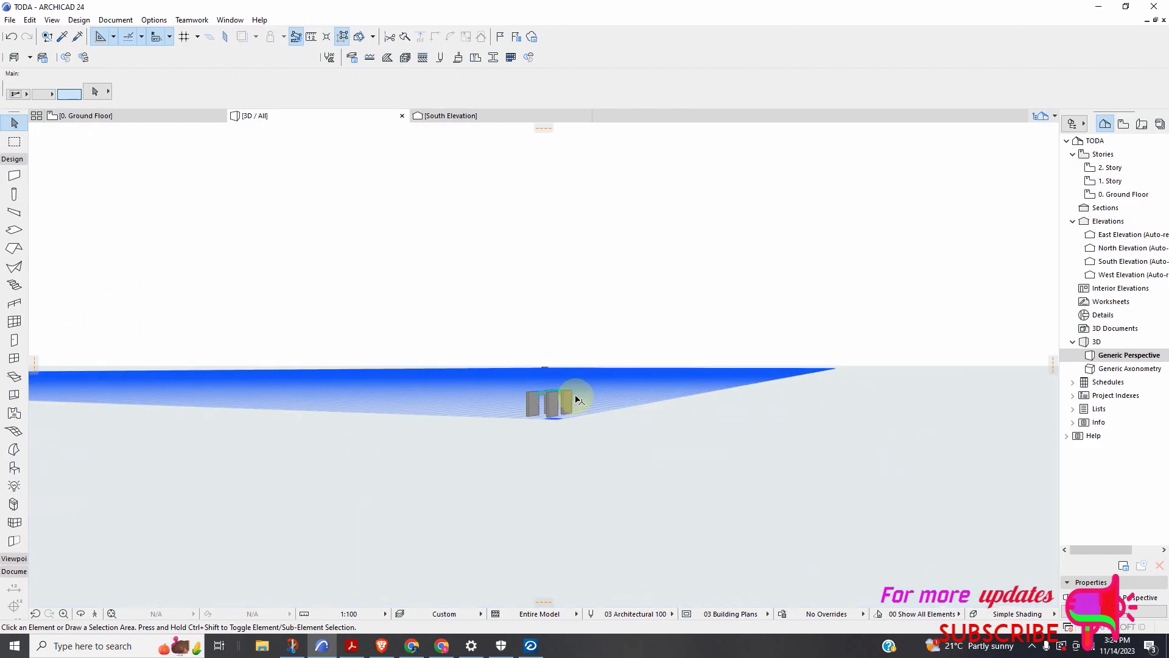
# Select only the walls and beams, zoom to the selection and orbit to examine the beam connections from above
pyautogui.scroll(-4, 574, 401)
pyautogui.rightClick(626, 463)
pyautogui.press('Escape')
pyautogui.click(24, 95)
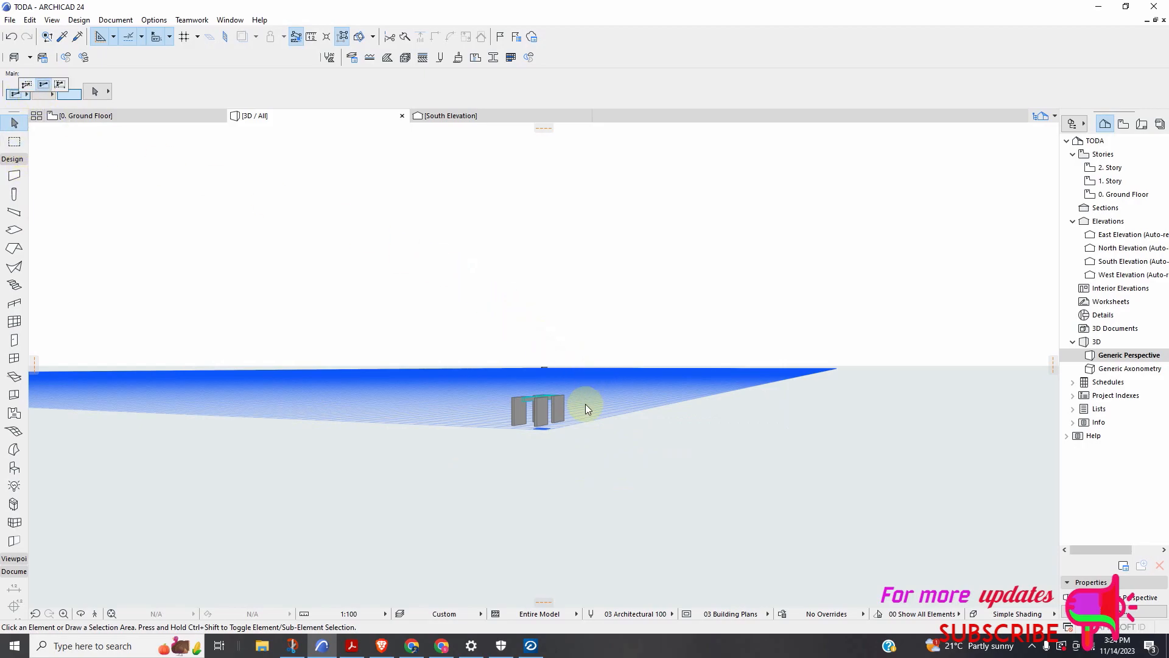
pyautogui.click(568, 379)
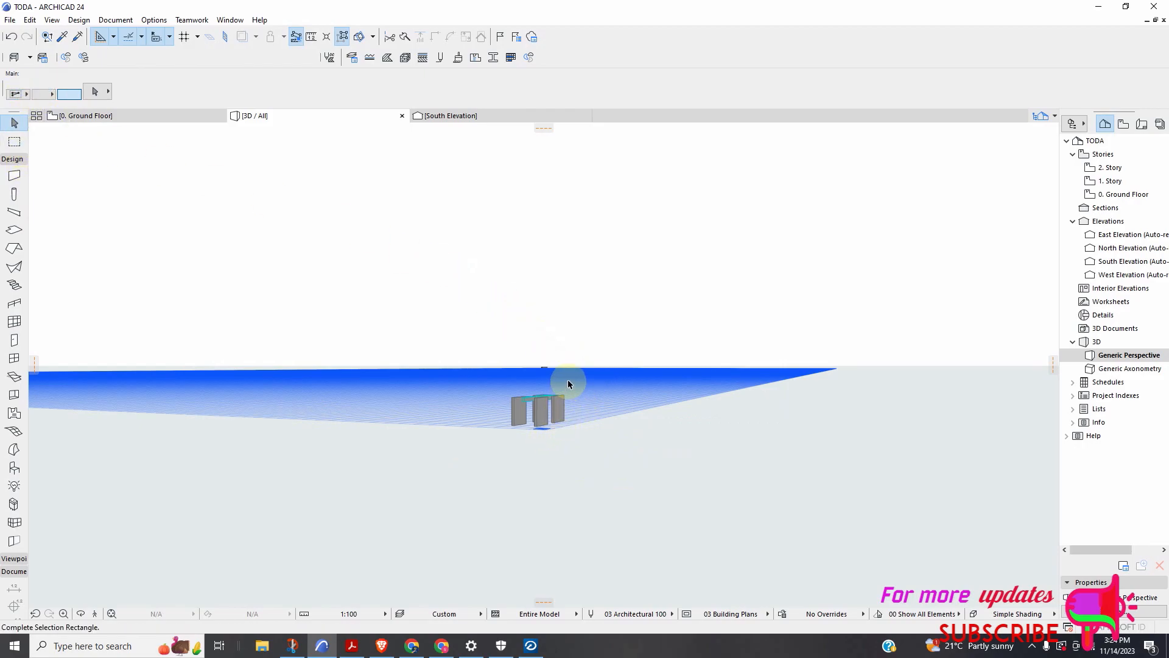
pyautogui.click(504, 453)
pyautogui.rightClick(558, 455)
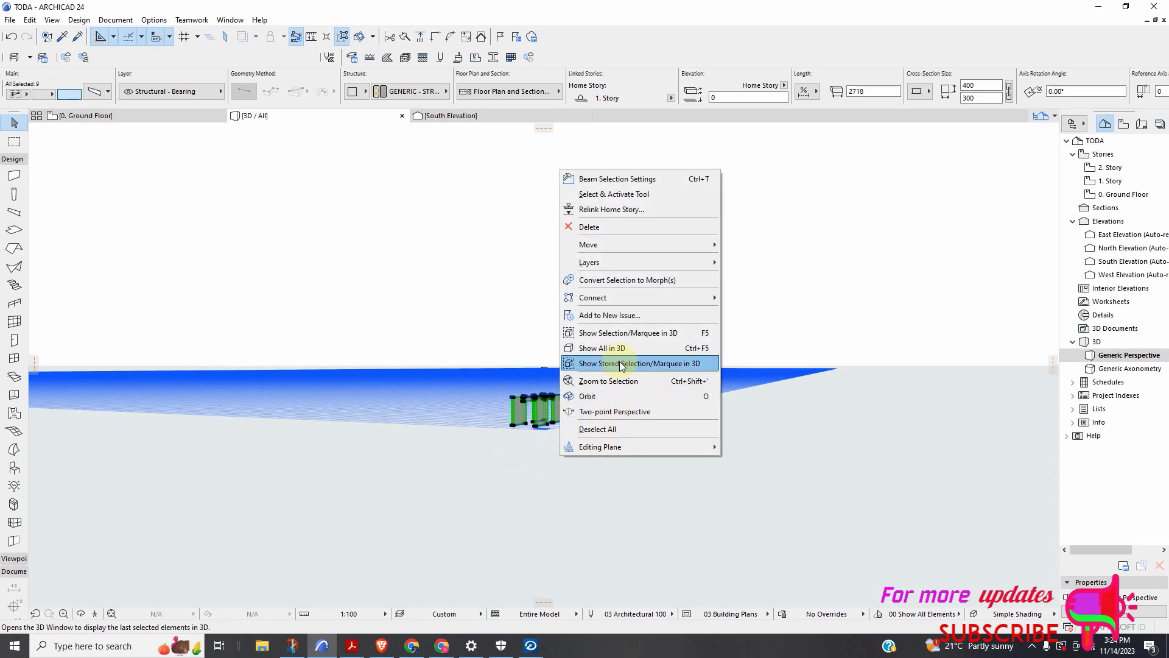
pyautogui.click(614, 383)
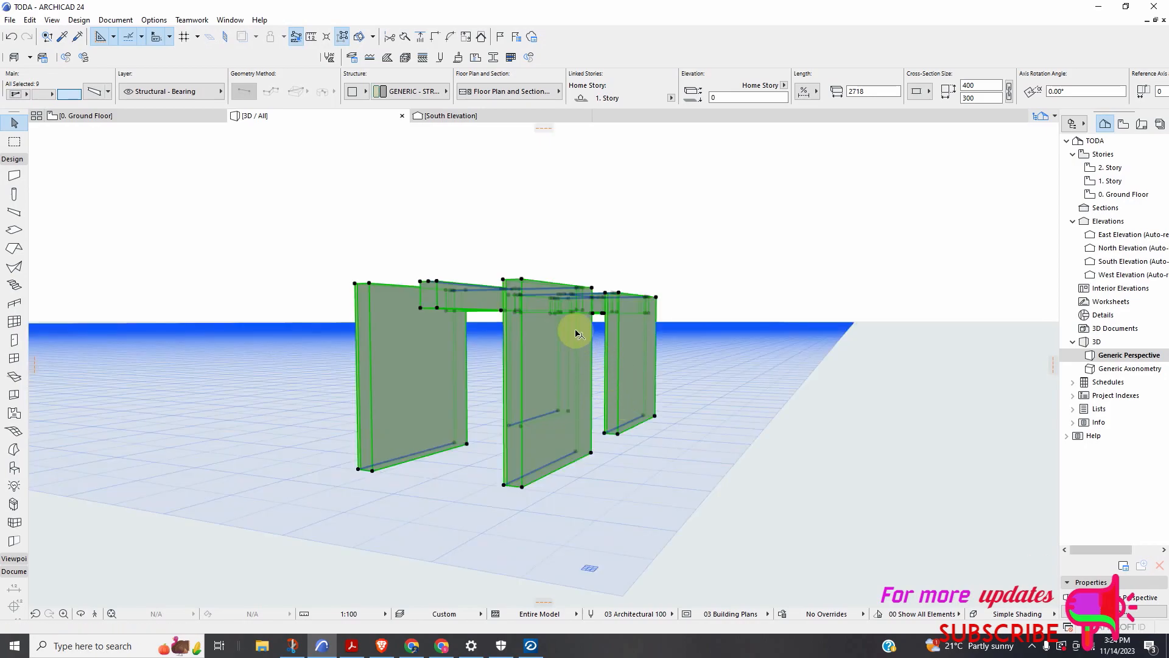
pyautogui.rightClick(684, 264)
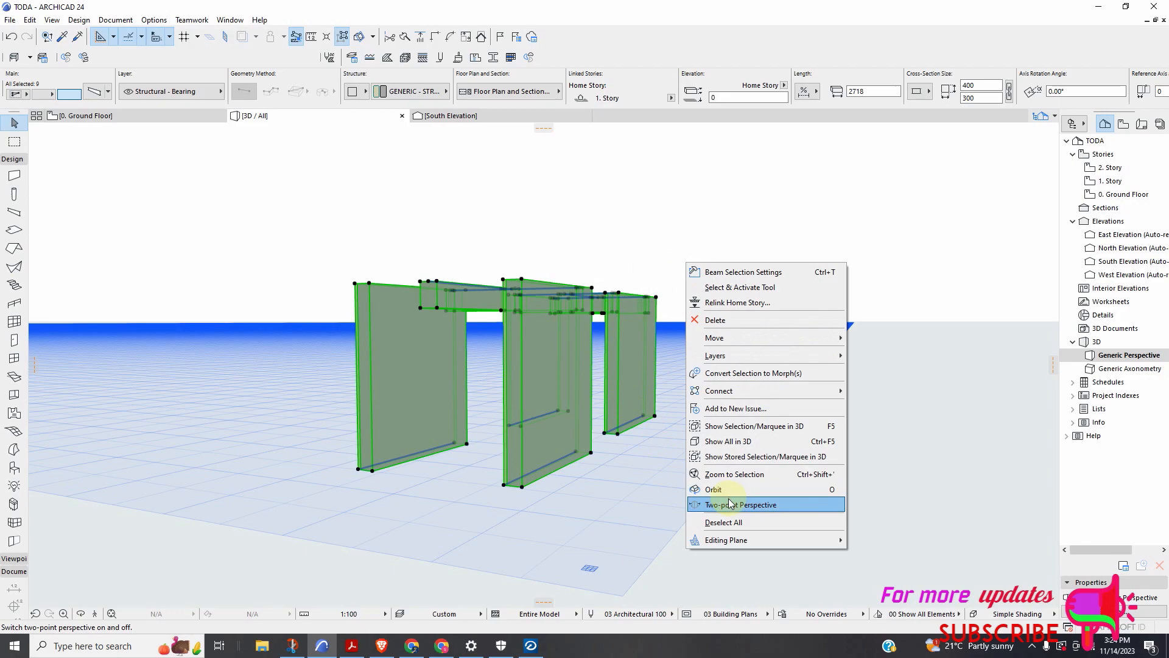
pyautogui.click(714, 488)
pyautogui.moveTo(699, 423)
pyautogui.mouseDown()
pyautogui.moveTo(663, 384)
pyautogui.moveTo(522, 485)
pyautogui.moveTo(499, 372)
pyautogui.mouseUp()
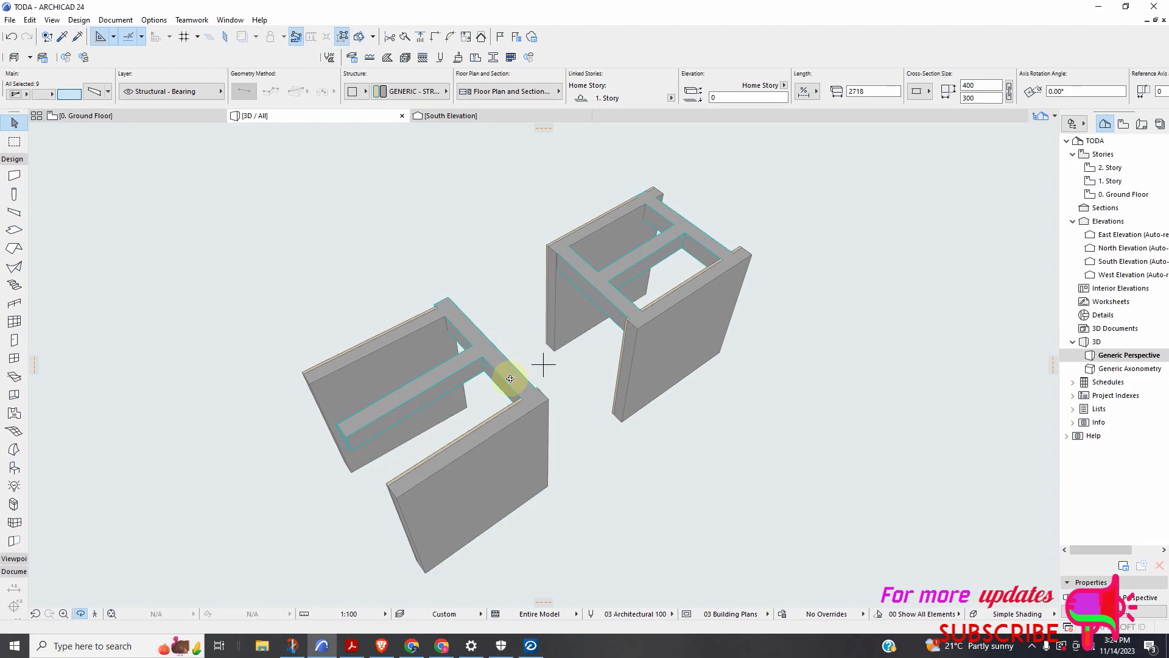
# Compare the torsion setting in STAAD RCDC with the beam arrangement in ARCHICAD, then return to the RCDC settings
pyautogui.click(530, 645)
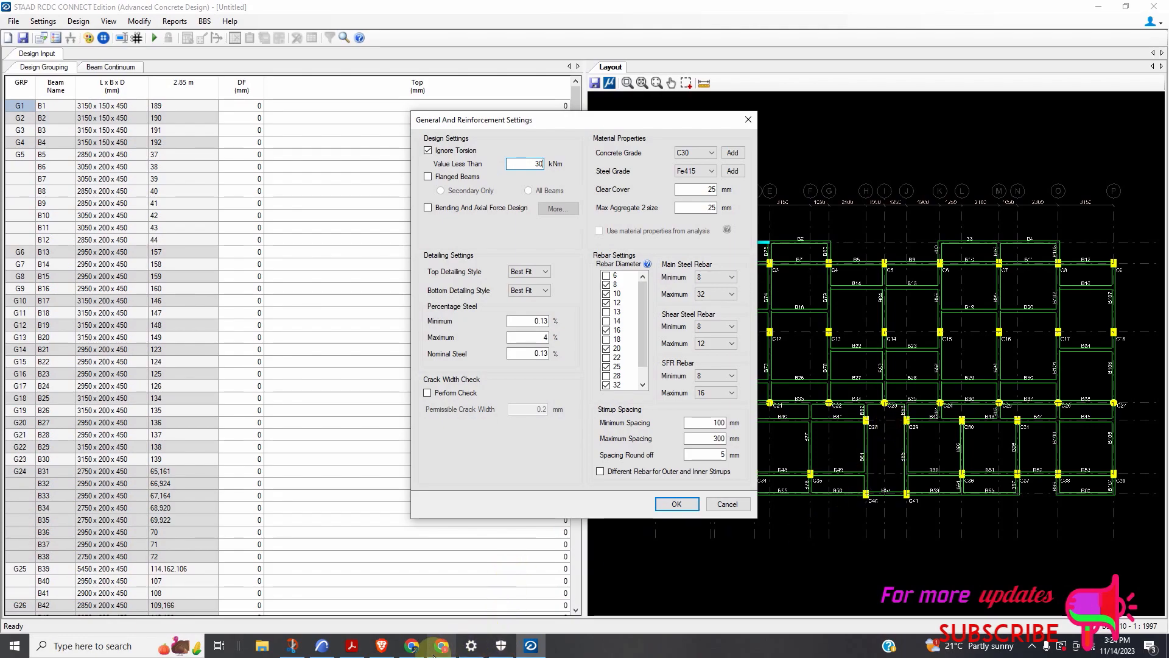
pyautogui.click(322, 649)
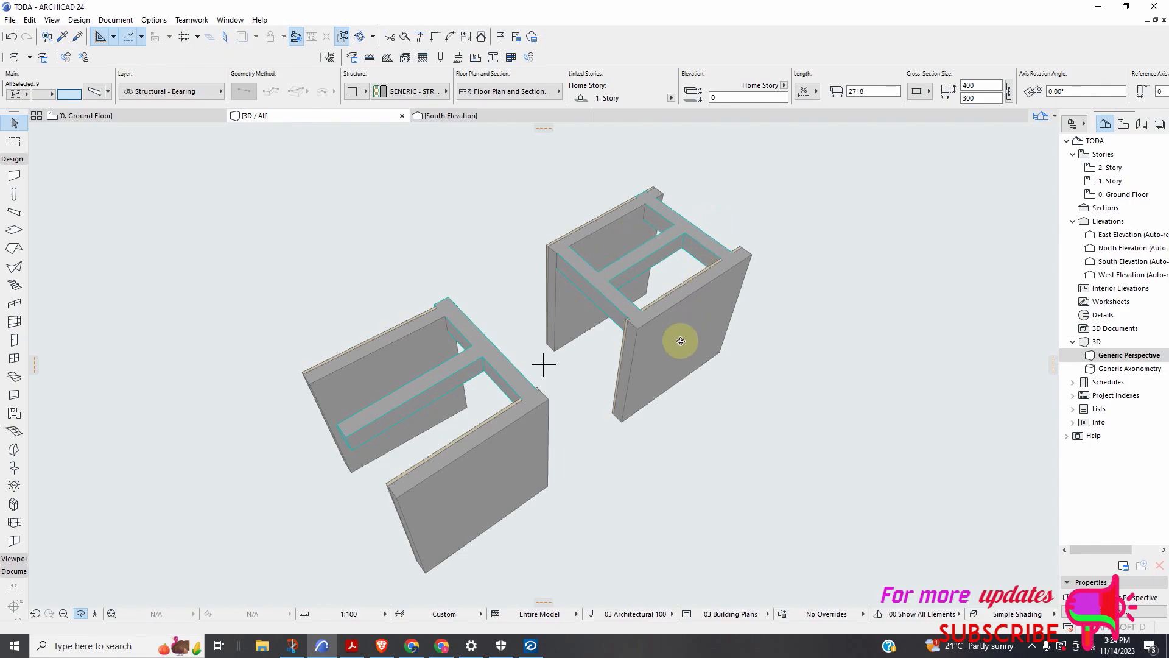
pyautogui.click(531, 645)
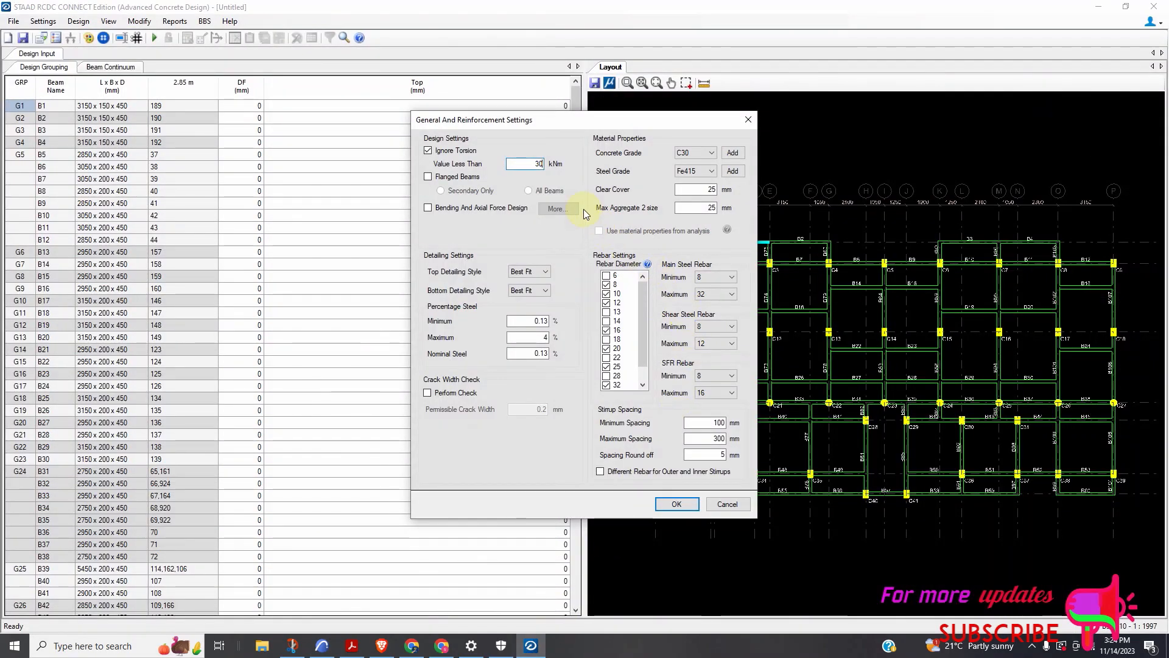
# Enable flanged-beam design for all beams and set the materials to C20 concrete and Fe460 steel
pyautogui.click(429, 177)
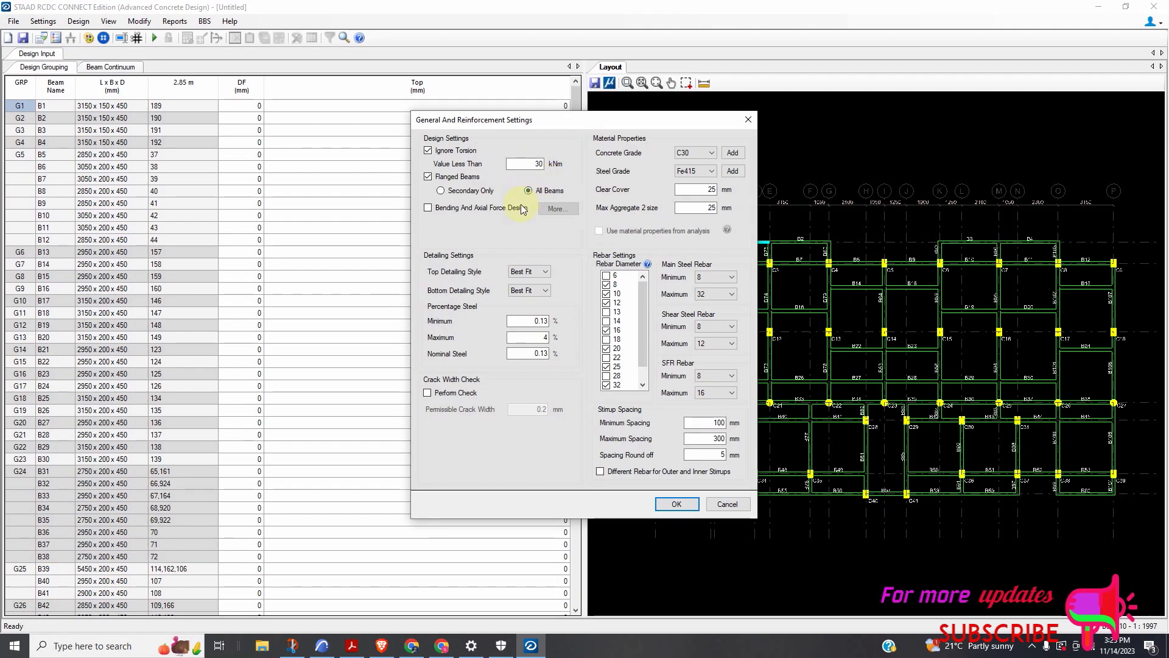
pyautogui.click(529, 192)
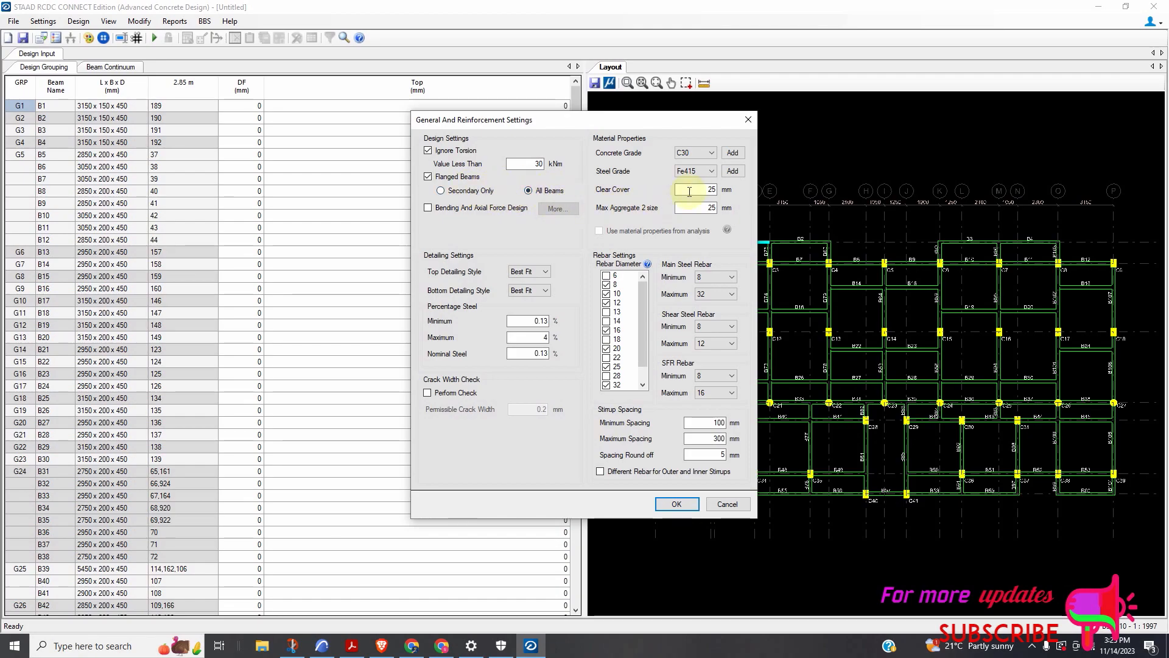
pyautogui.click(712, 155)
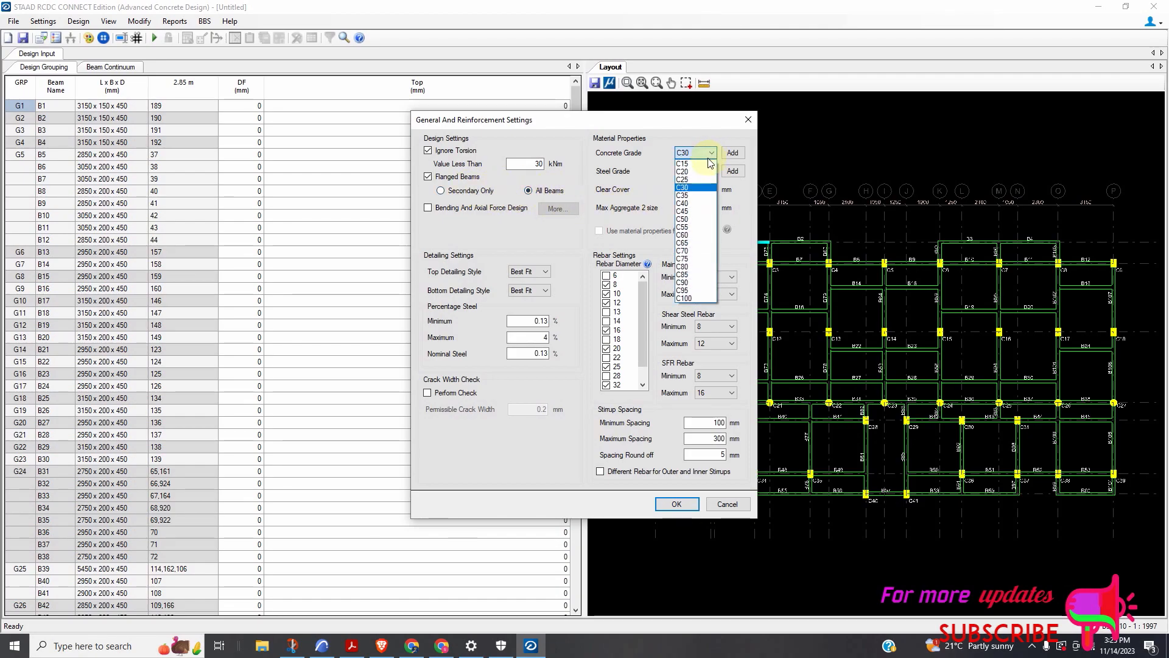
pyautogui.click(682, 172)
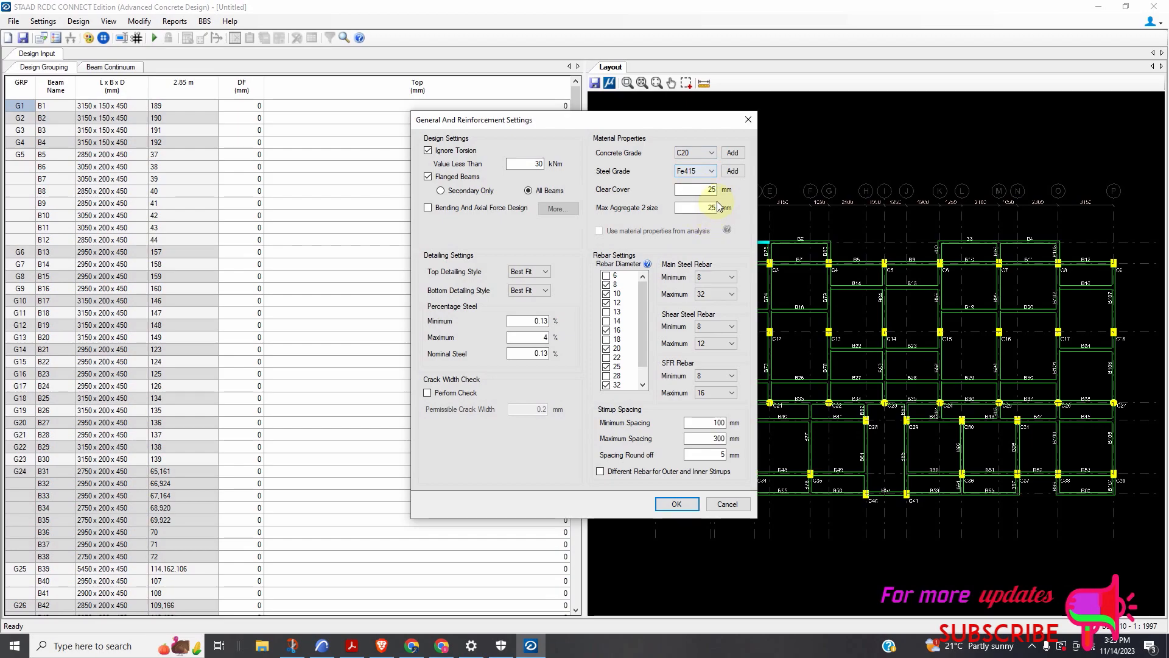
pyautogui.click(708, 171)
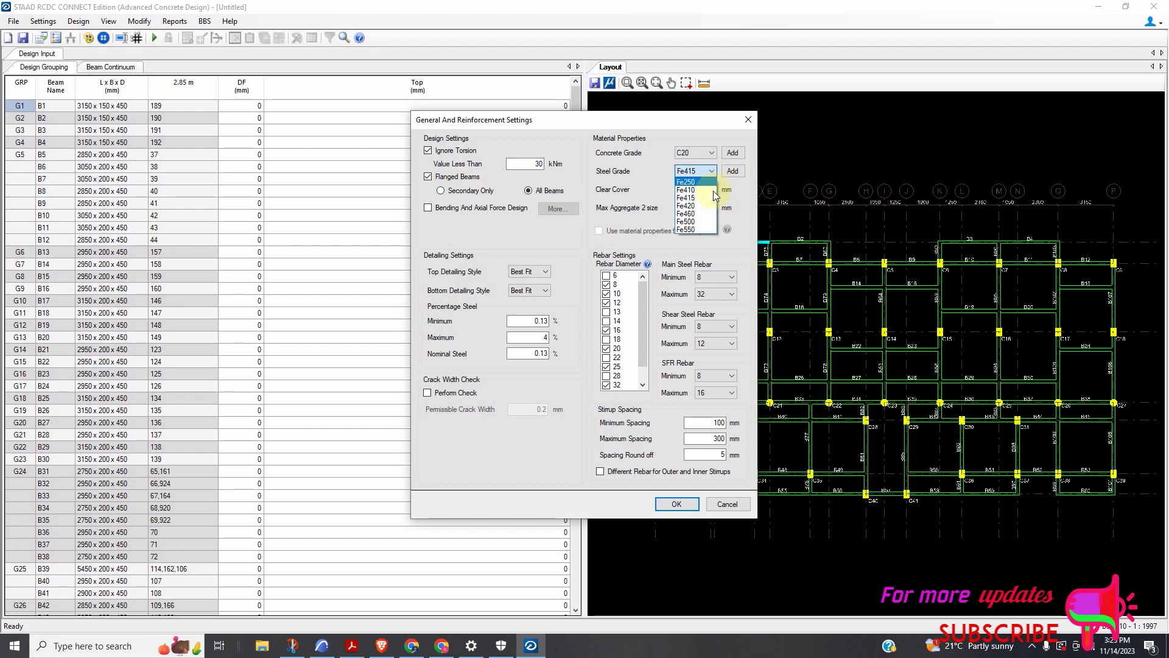
pyautogui.click(688, 213)
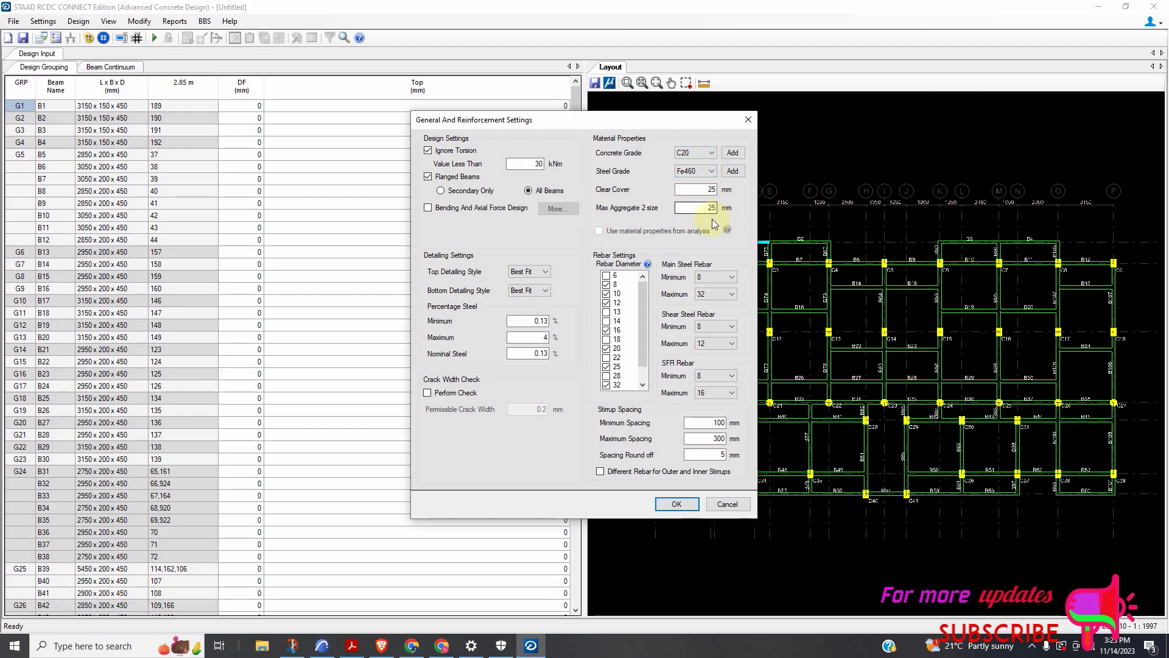
# Set the minimum and maximum main rebar to 16, the maximum shear rebar to 8, and the minimum stirrup spacing to 200 mm
pyautogui.click(731, 279)
pyautogui.click(715, 334)
pyautogui.click(732, 295)
pyautogui.click(733, 345)
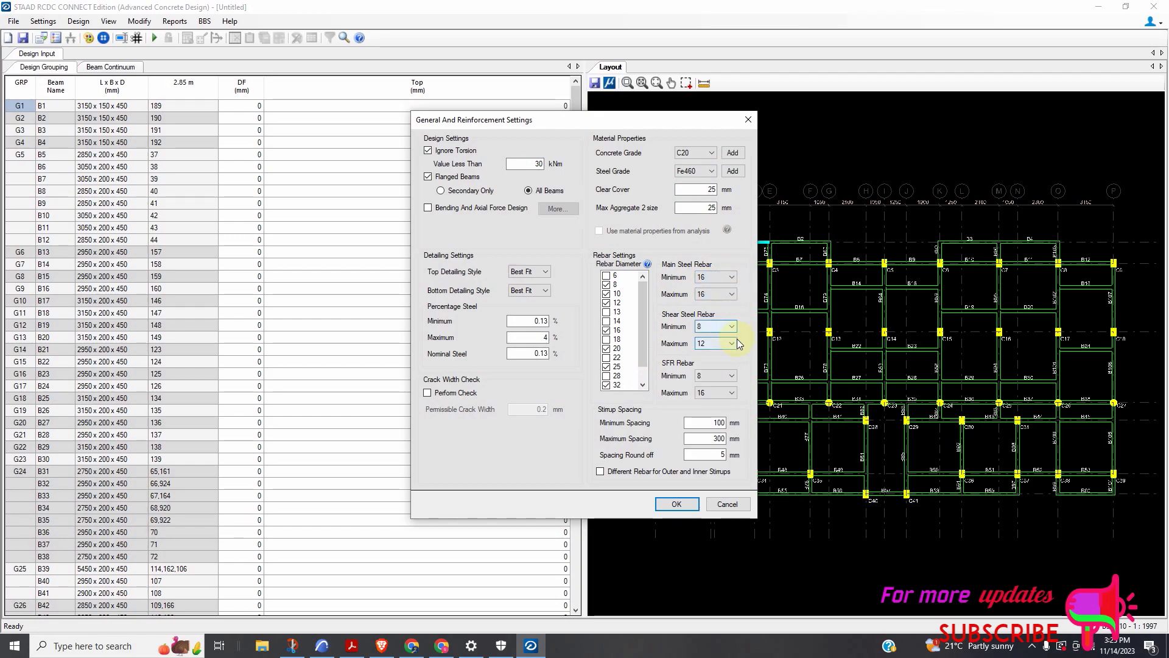
pyautogui.click(733, 344)
pyautogui.click(733, 369)
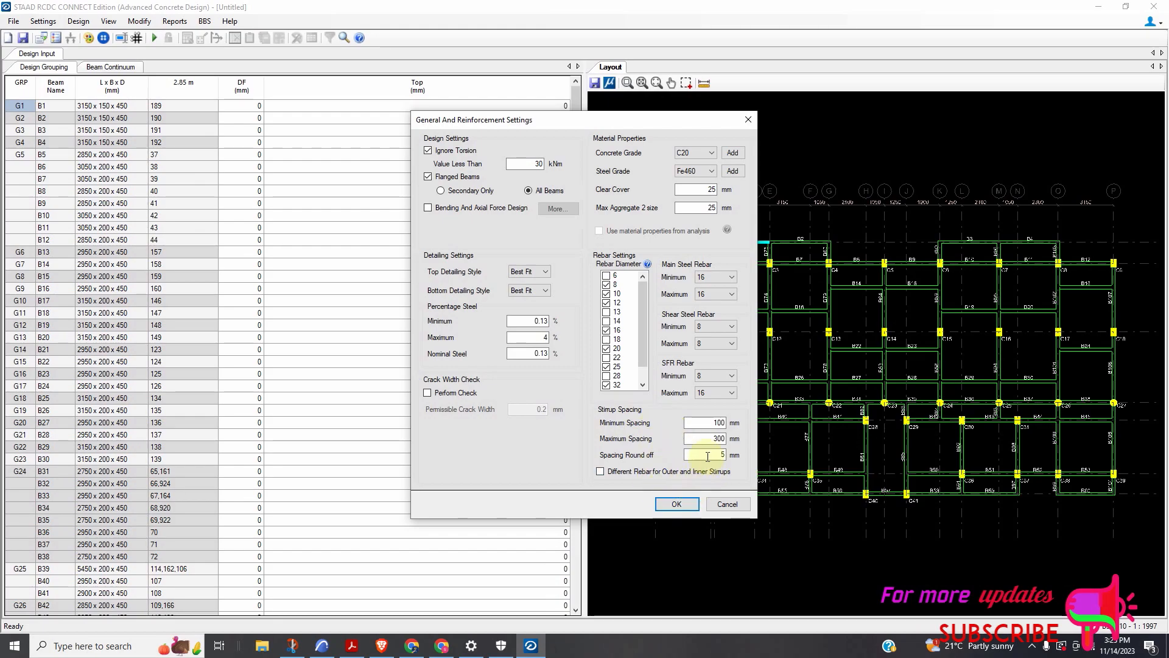
pyautogui.doubleClick(719, 422)
pyautogui.write('200')
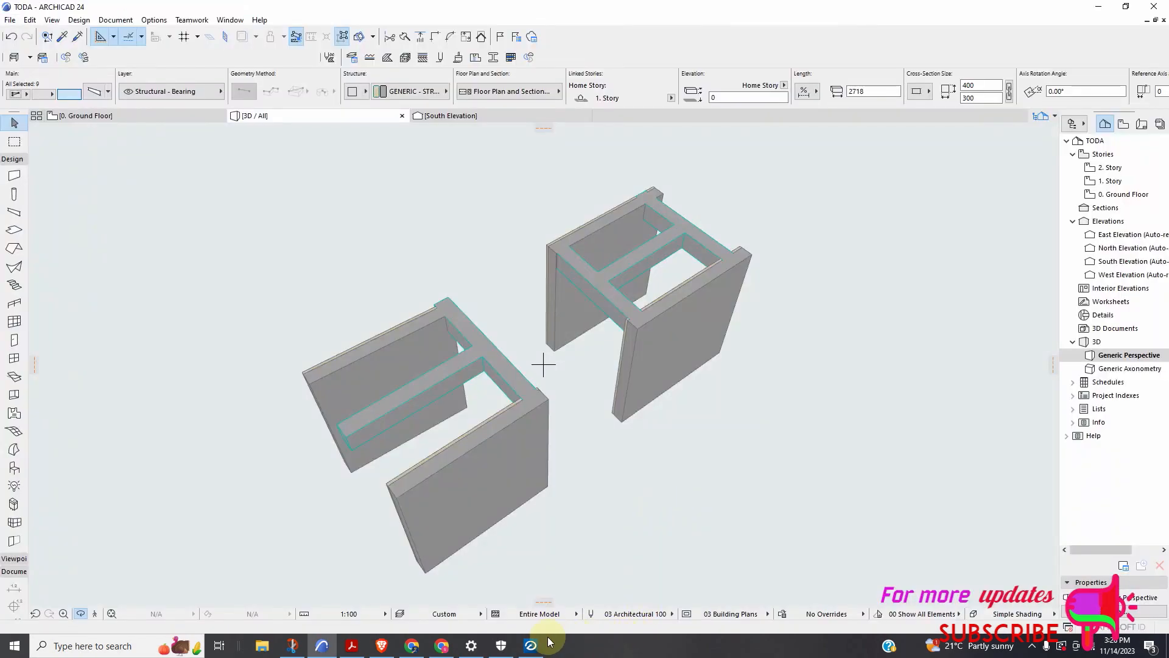
# Return to STAAD RCDC and, in the basic load cases, classify LOAD 3: DL as Dead Load and LOAD 4: LL as Live Load
pyautogui.click(531, 646)
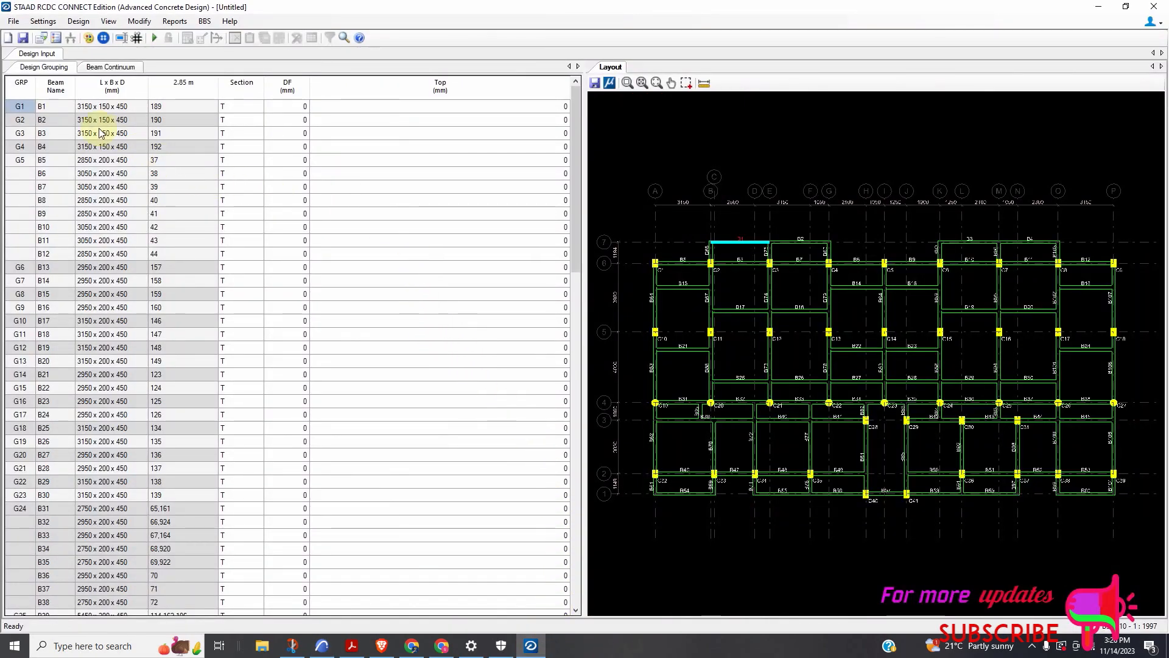
pyautogui.click(42, 20)
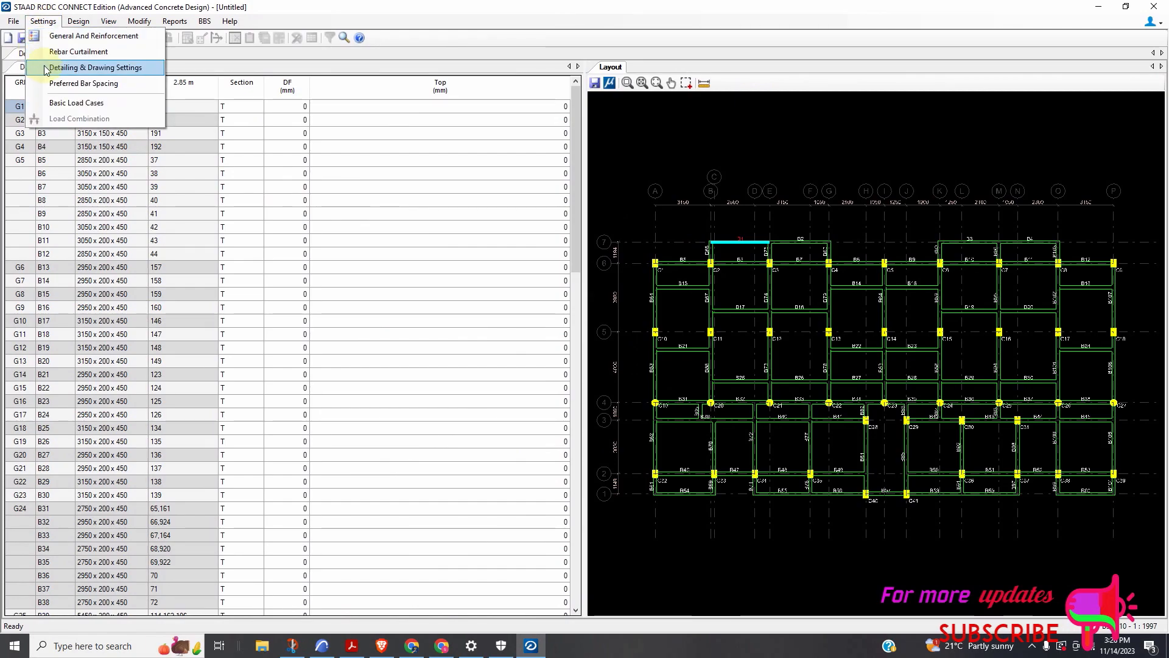
pyautogui.click(77, 103)
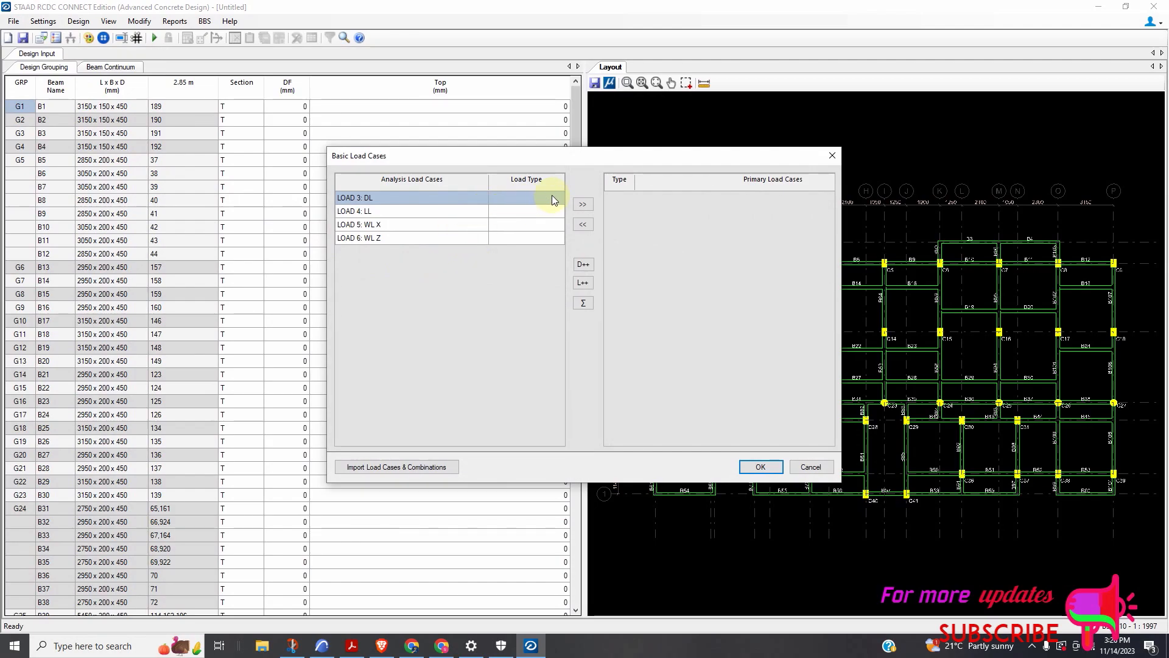
pyautogui.click(554, 197)
pyautogui.click(557, 197)
pyautogui.click(556, 211)
pyautogui.click(556, 213)
pyautogui.click(558, 210)
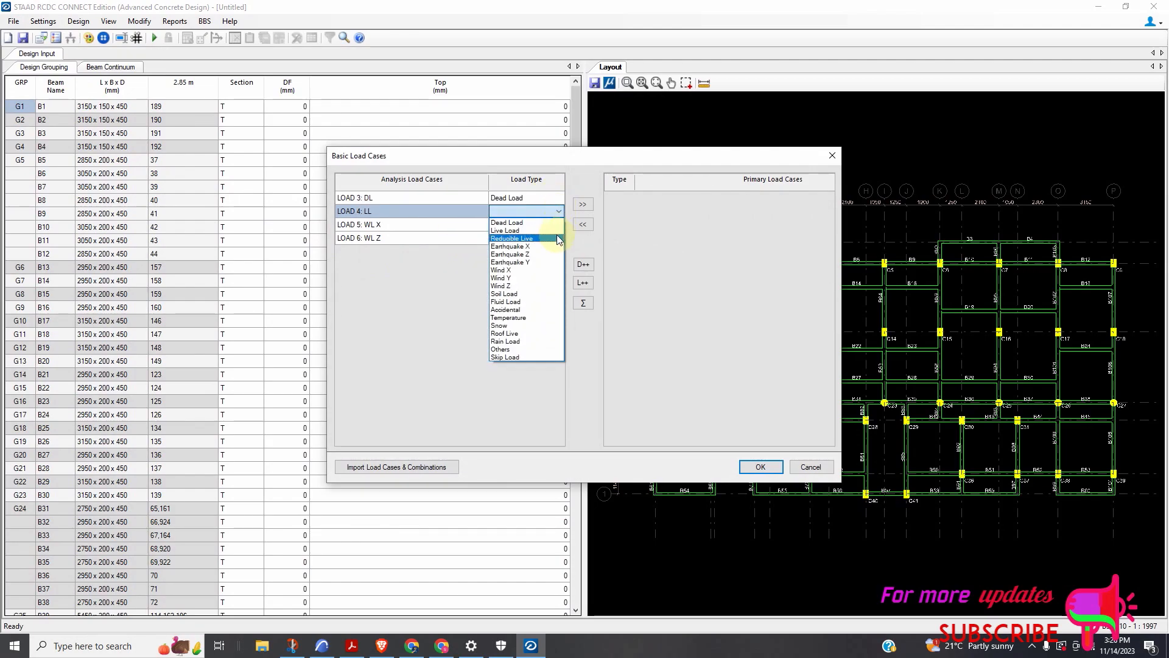
pyautogui.click(555, 230)
# Classify LOAD 5: WL X as Wind X and LOAD 6: WL Z as Wind Z
pyautogui.click(556, 227)
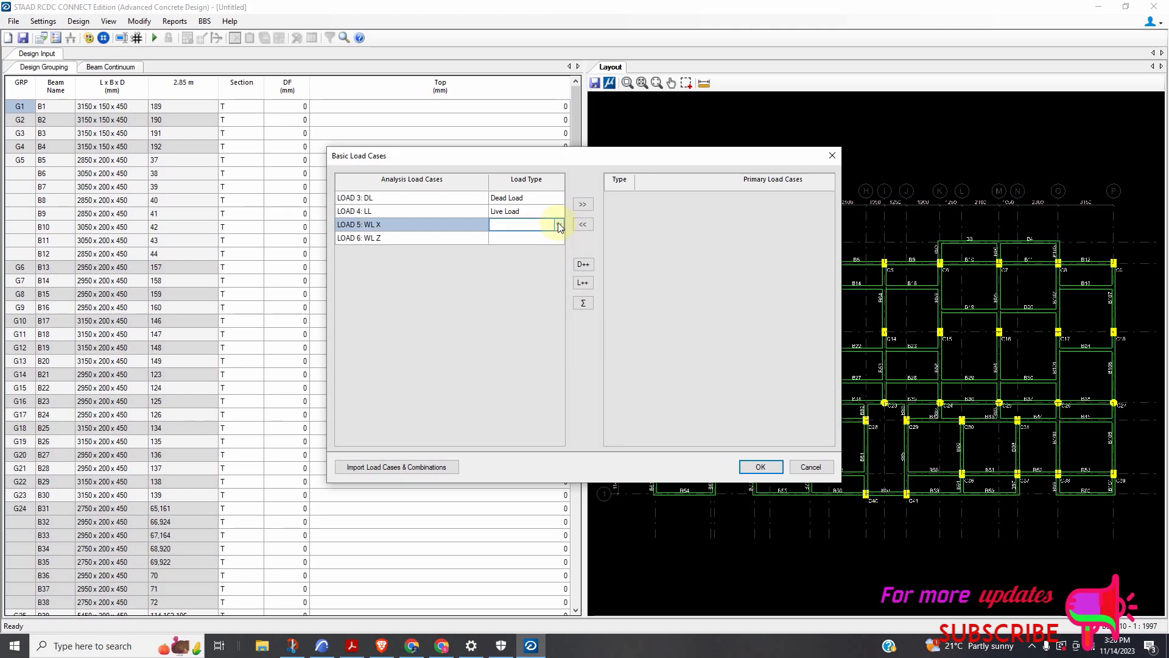
pyautogui.click(557, 224)
pyautogui.click(558, 284)
pyautogui.click(561, 240)
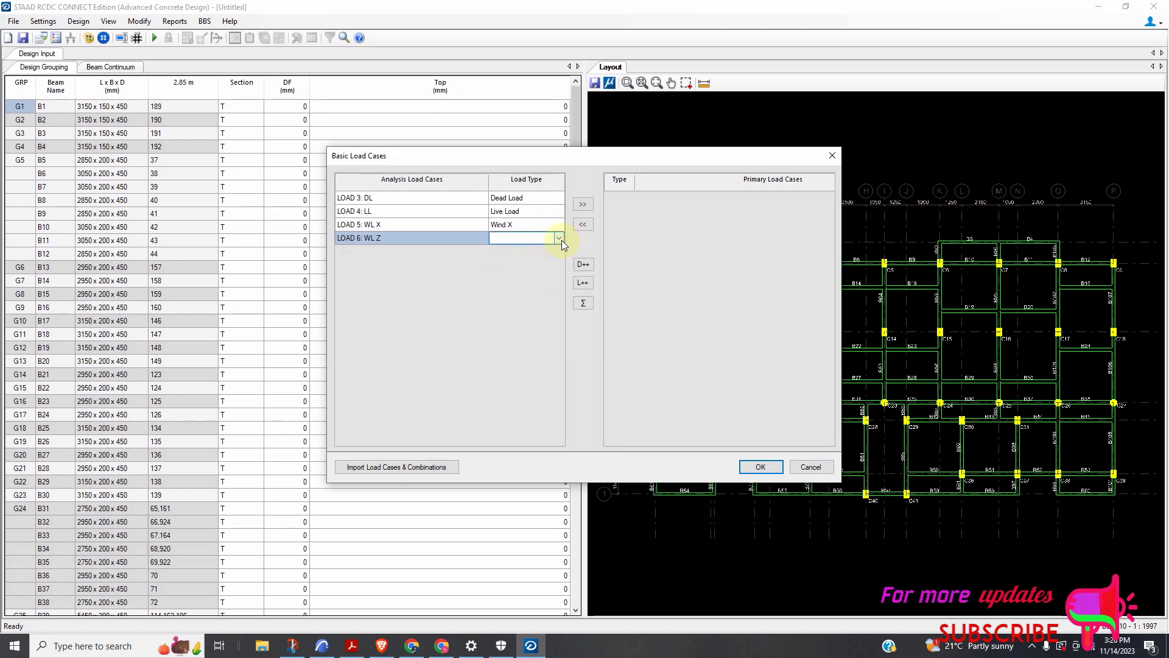
pyautogui.click(560, 239)
pyautogui.click(557, 300)
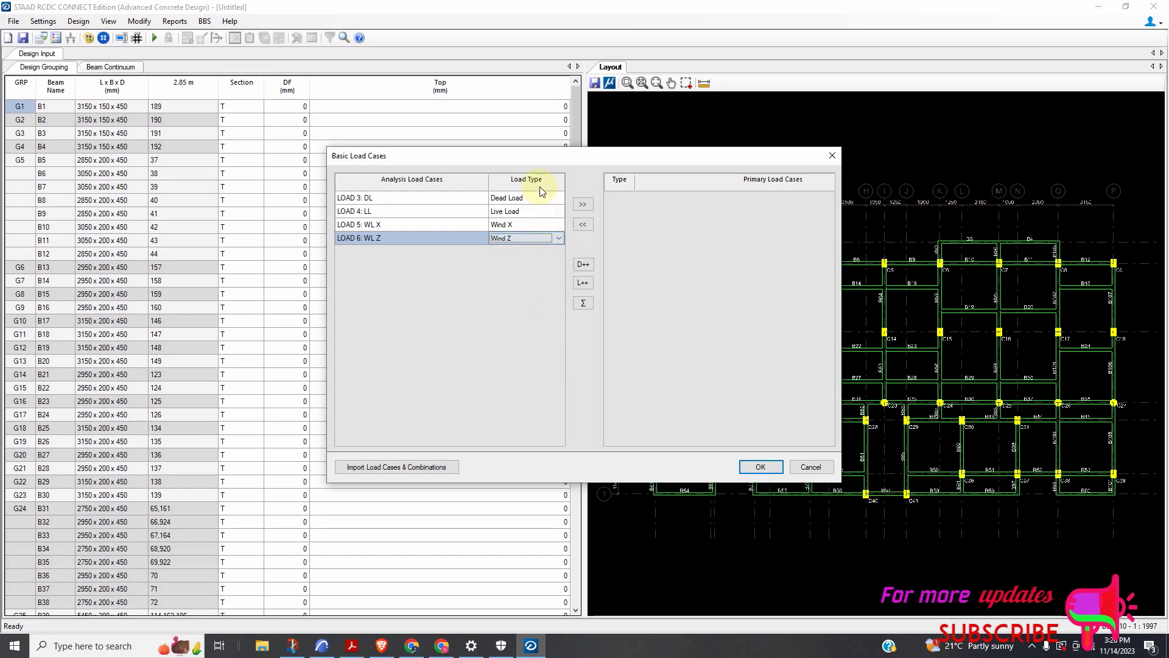
# Add all four analysis load cases to the primary load cases and accept the assignment
pyautogui.click(546, 197)
pyautogui.moveTo(547, 198); pyautogui.dragTo(533, 238)
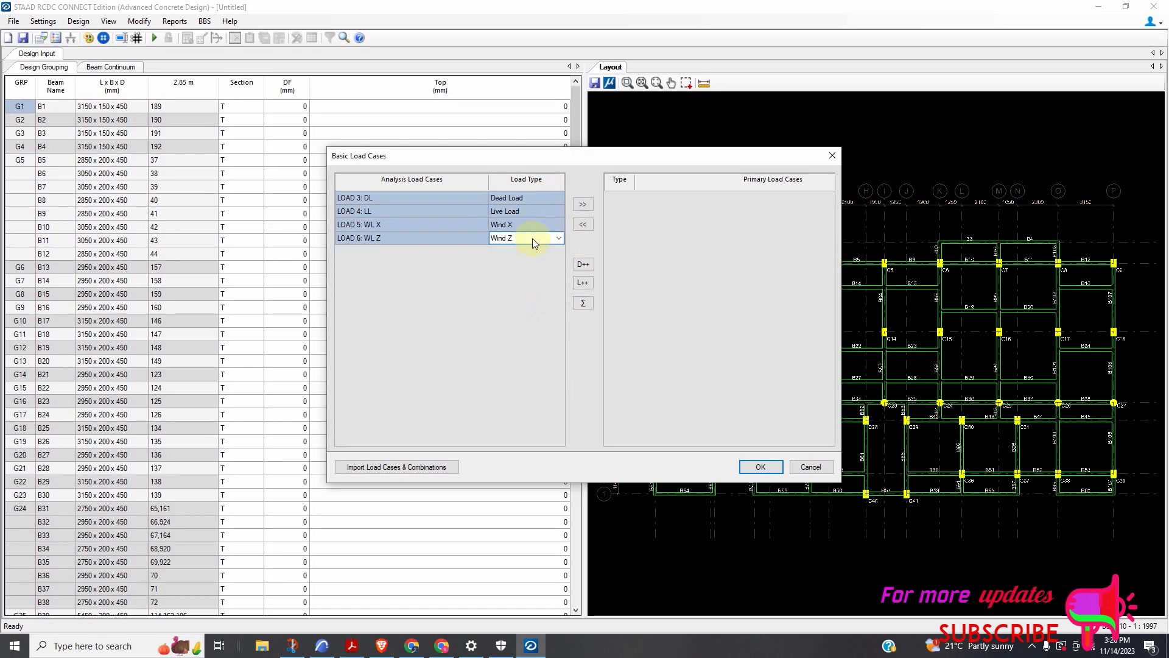
pyautogui.click(583, 204)
pyautogui.click(761, 467)
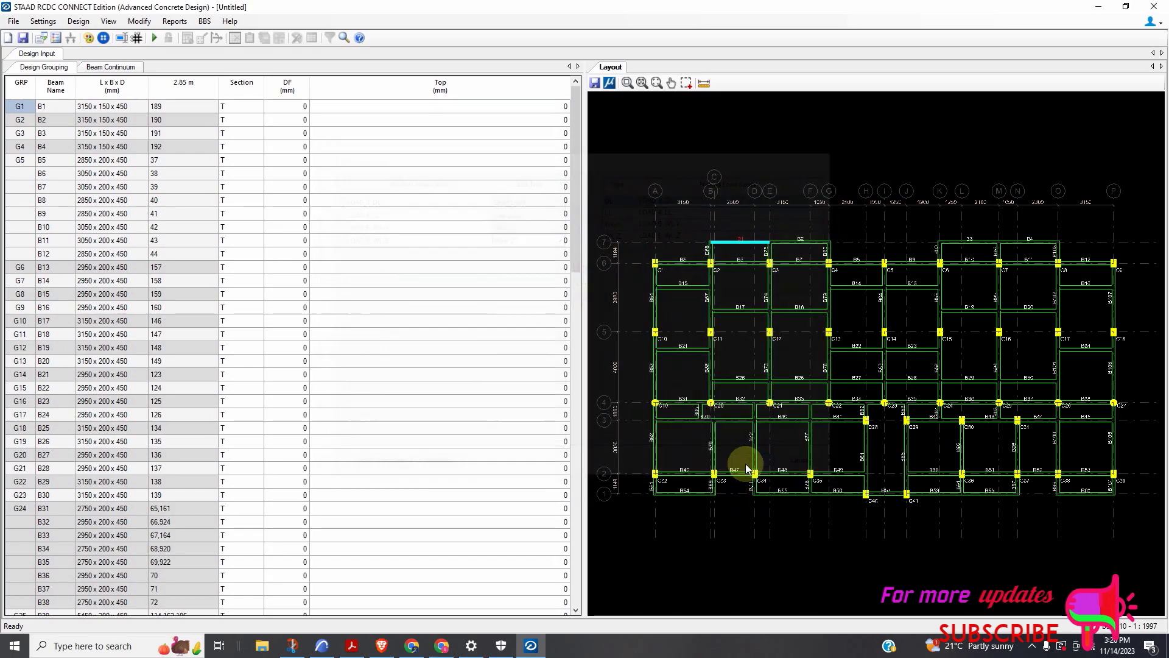
# Add the load combinations from the regular-structure template and accept them
pyautogui.click(734, 441)
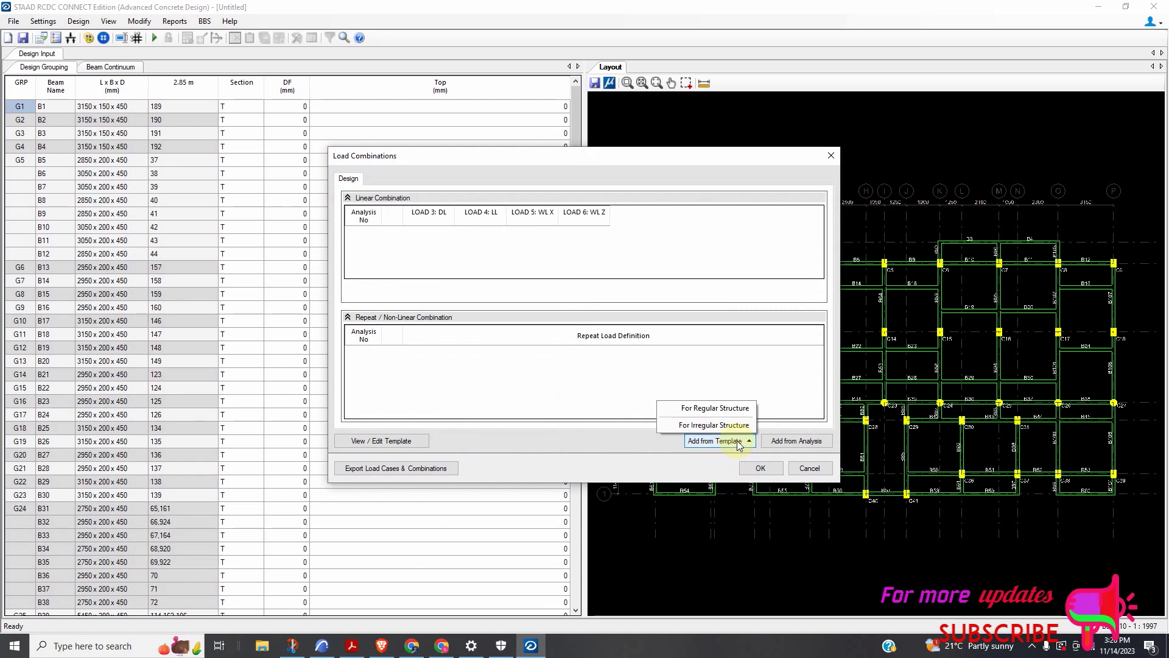
pyautogui.click(728, 413)
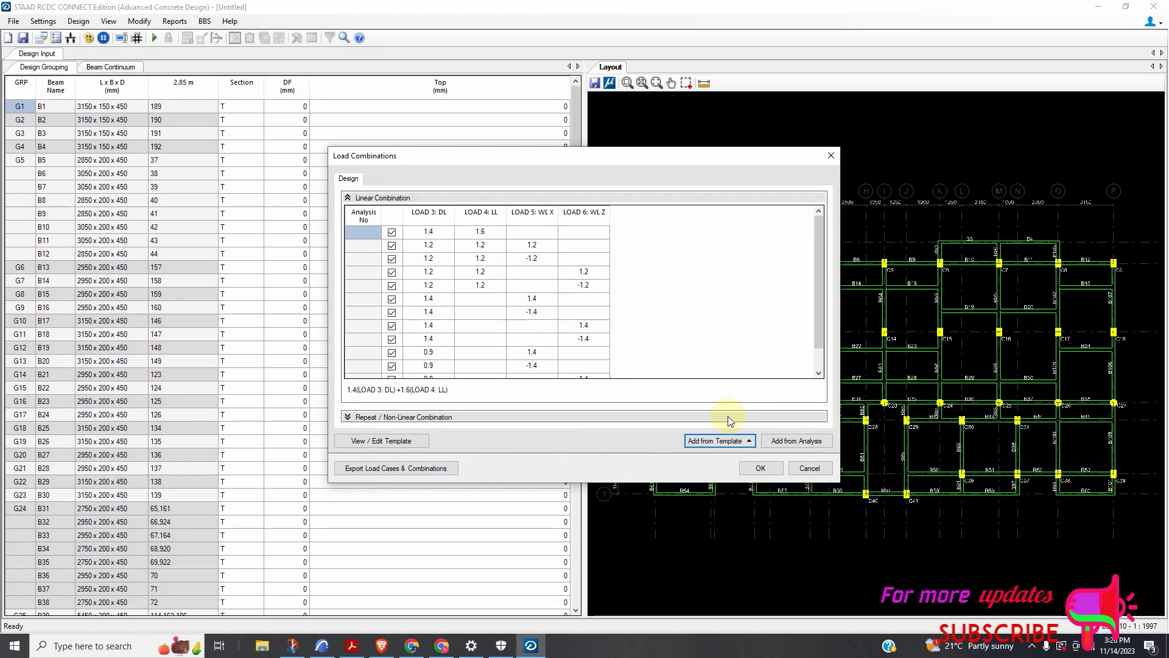
pyautogui.click(759, 467)
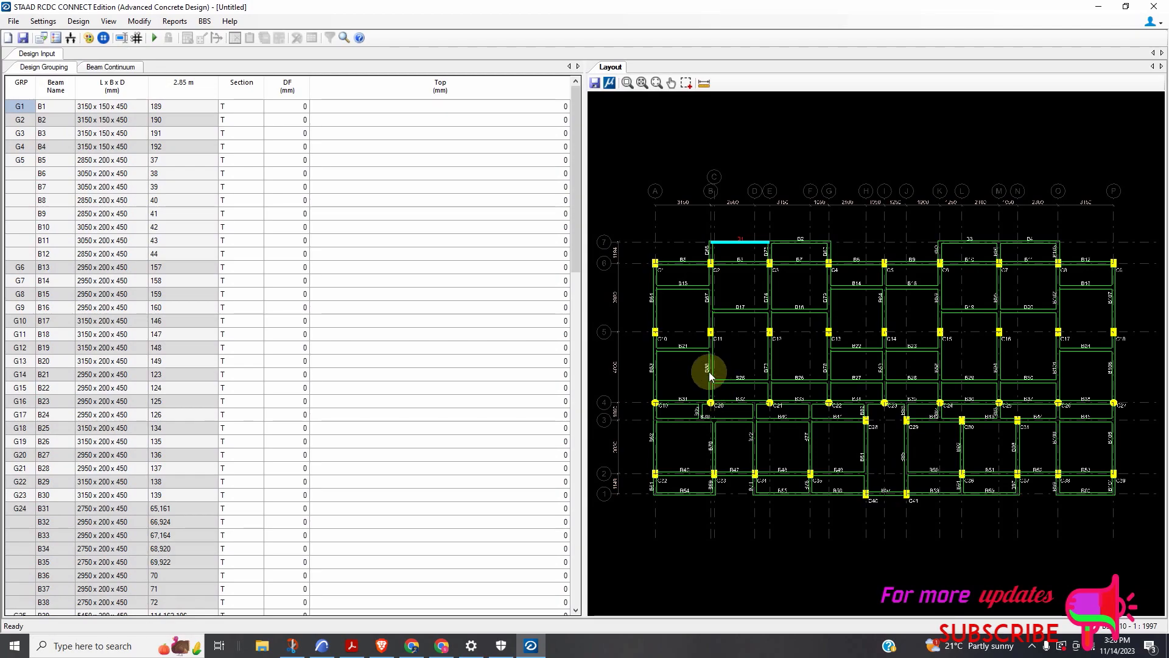
# Review the preferred rebar spacing for the 150 and 200 mm beam widths and accept it as given
pyautogui.scroll(-2, 673, 382)
pyautogui.scroll(-2, 450, 385)
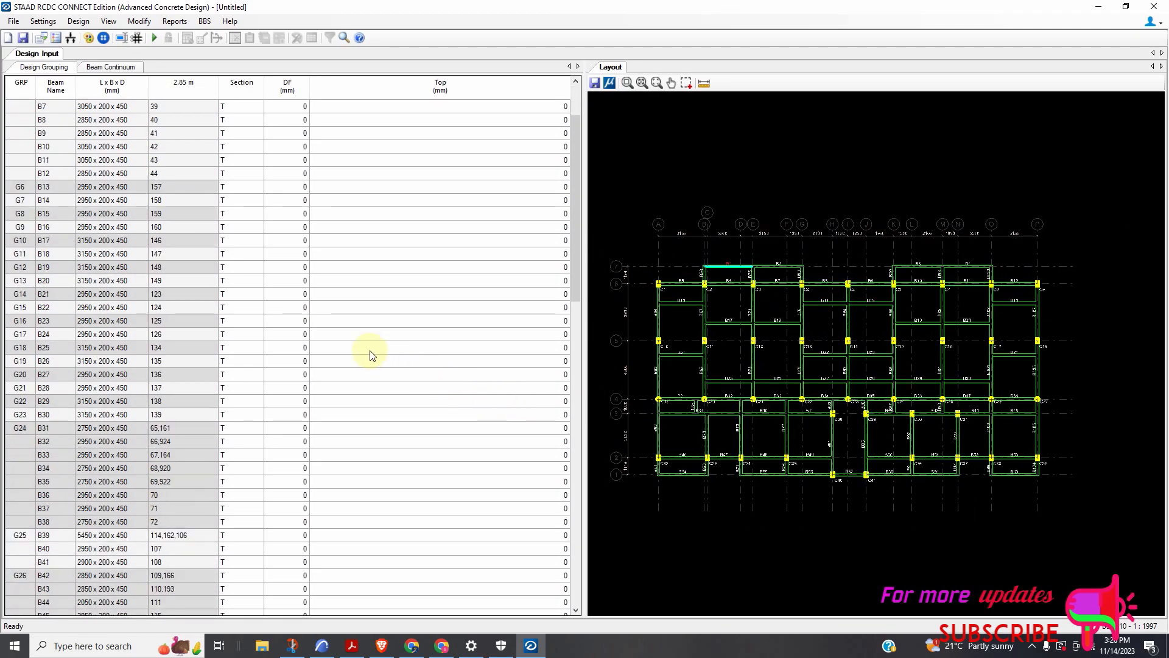
pyautogui.click(43, 21)
pyautogui.click(72, 89)
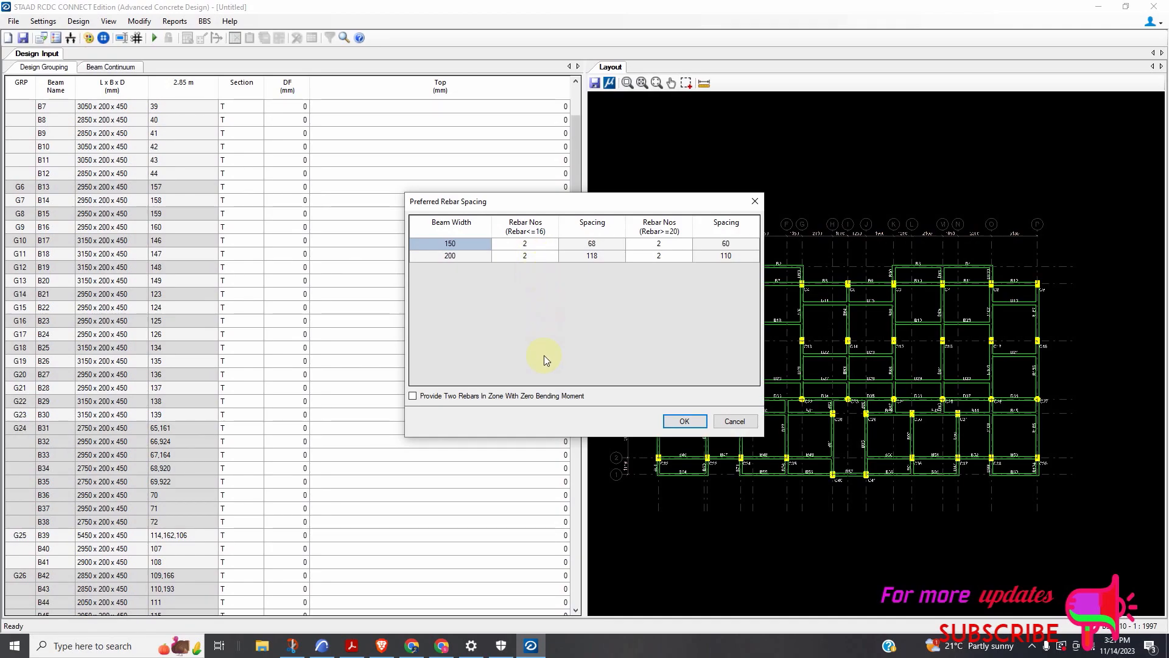
pyautogui.click(683, 421)
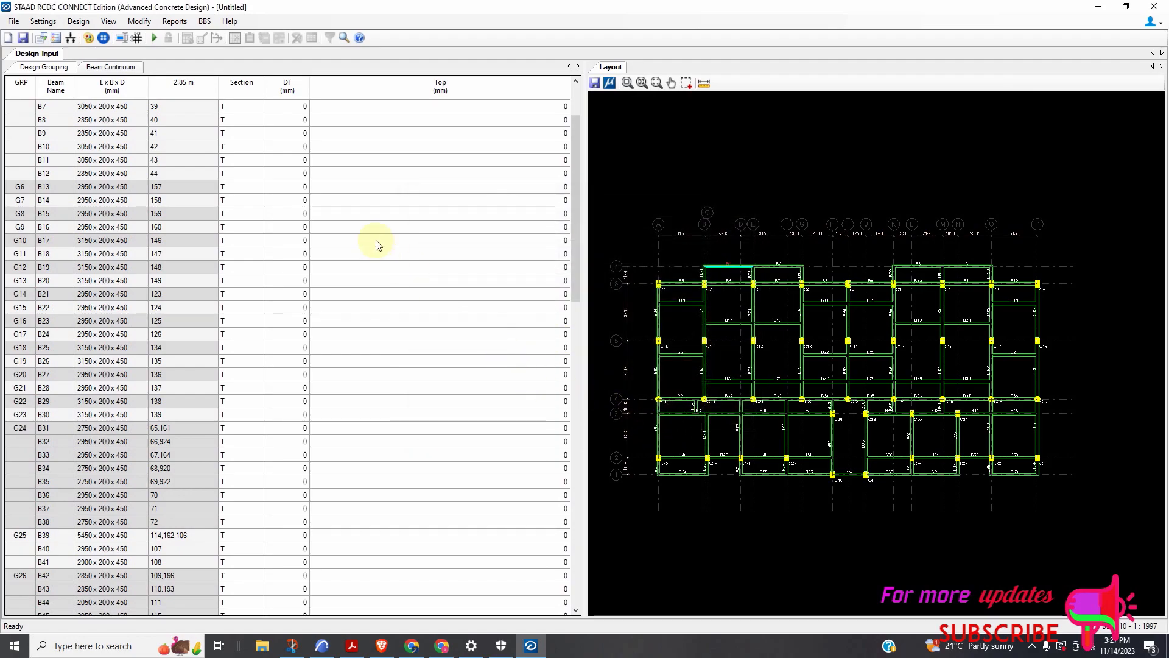
# Try to run the beam design, then set the flange depth (DF) of beams B7 and B1 to 150 mm
pyautogui.click(154, 39)
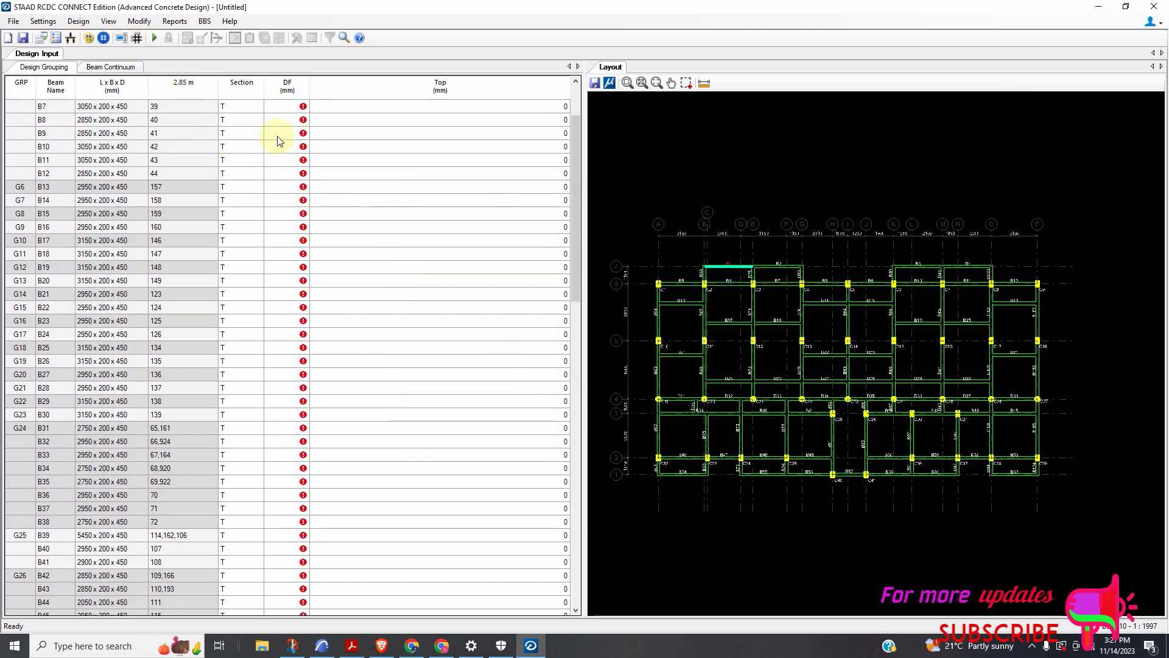
pyautogui.click(283, 113)
pyautogui.scroll(3, 284, 113)
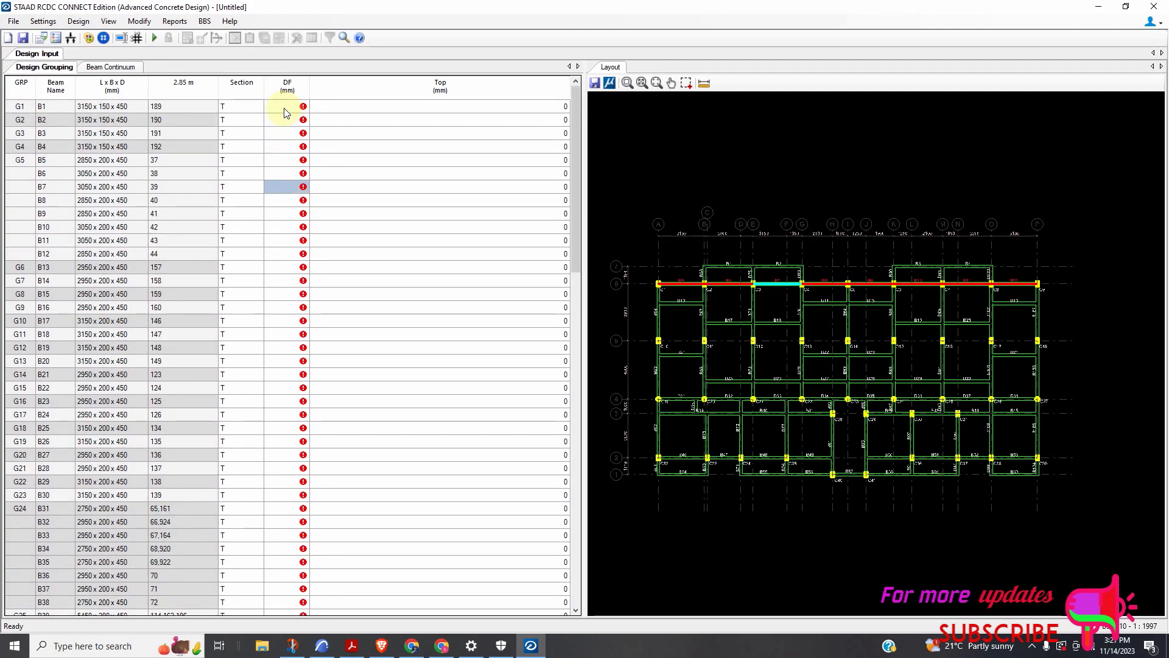
pyautogui.write('150')
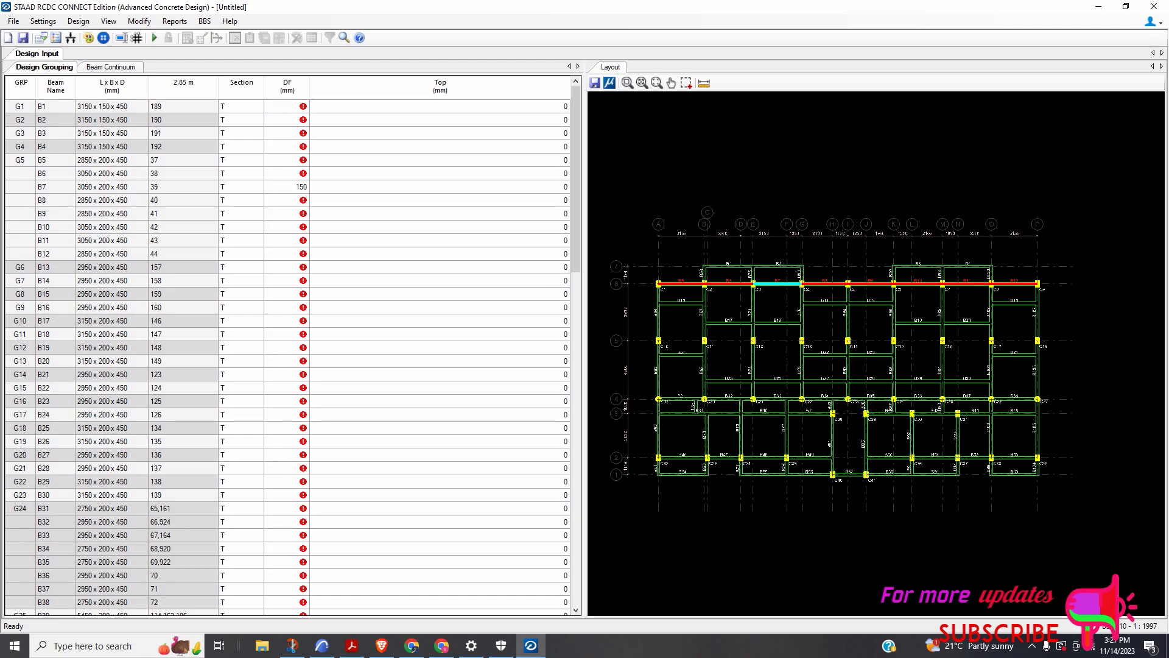
pyautogui.click(294, 108)
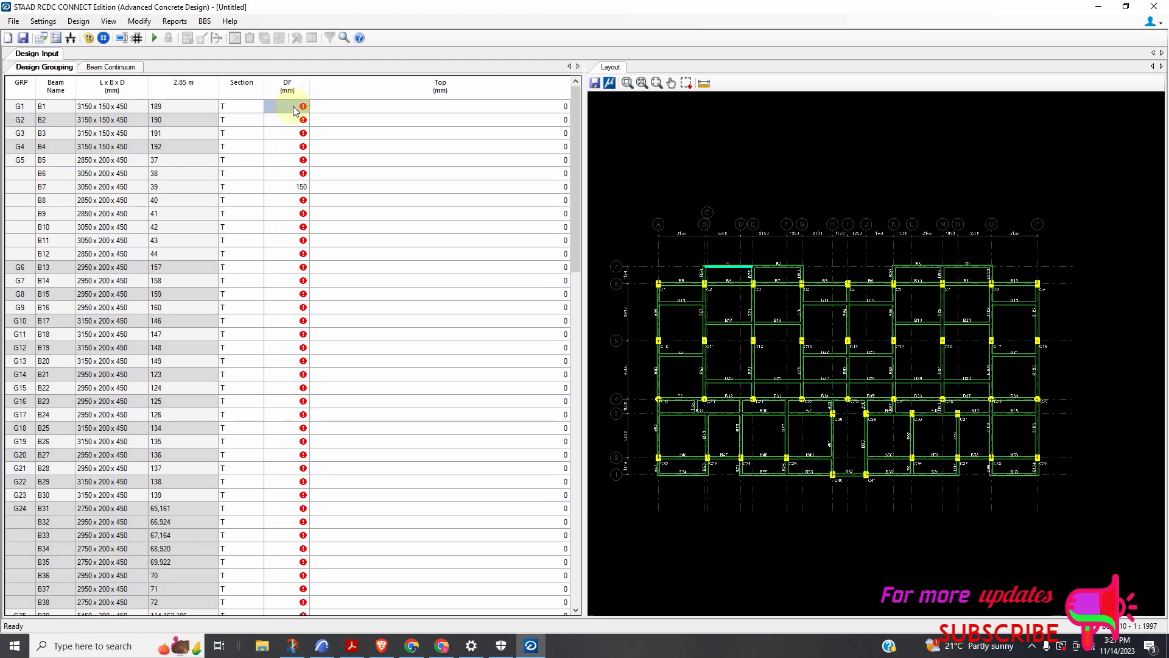
pyautogui.click(295, 109)
pyautogui.write('150')
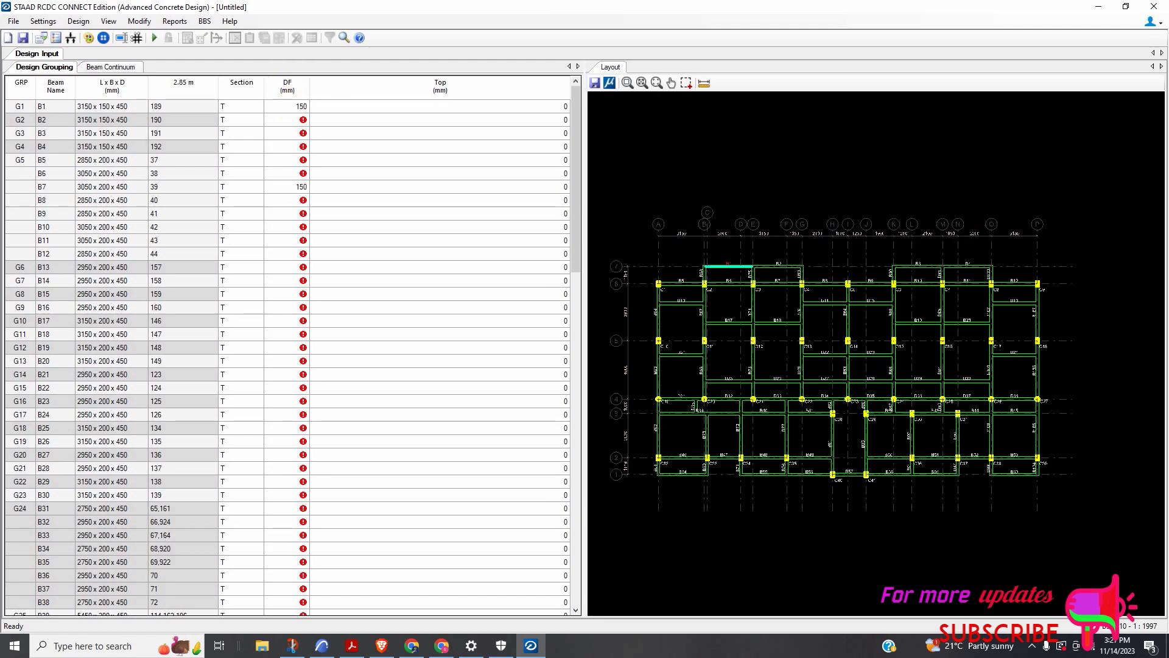
# Copy the 150 mm DF value of beam B1 and paste it to all remaining beams from B2 to B107
pyautogui.click(303, 107)
pyautogui.click(304, 106)
pyautogui.rightClick(304, 105)
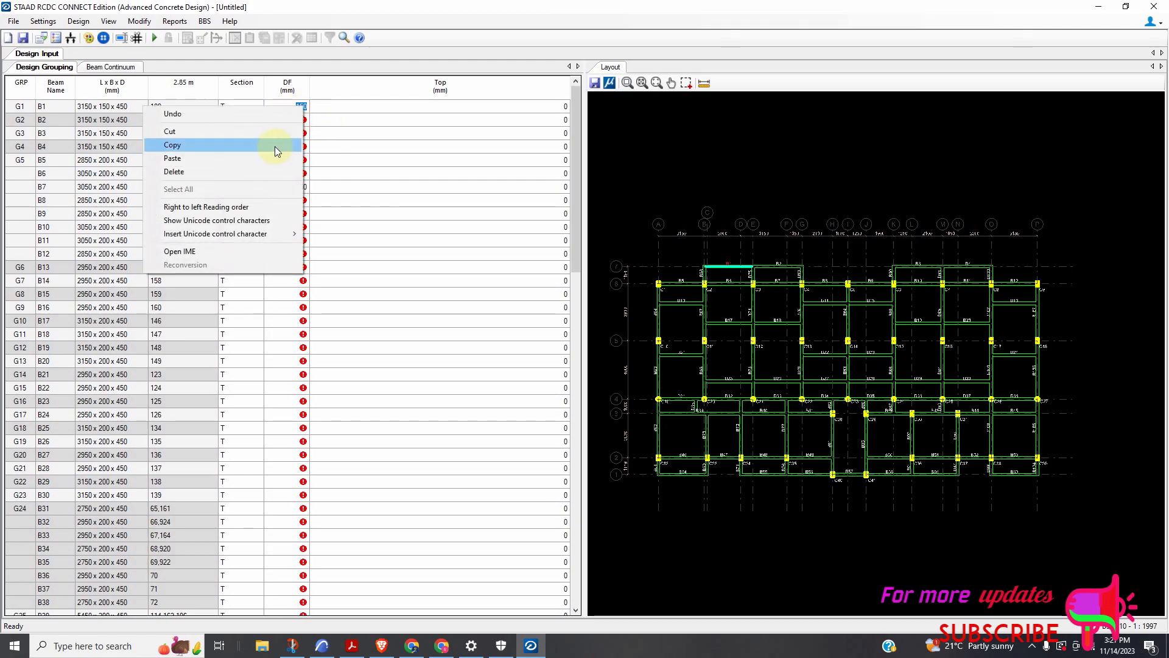
pyautogui.click(227, 147)
pyautogui.moveTo(282, 124); pyautogui.dragTo(283, 630)
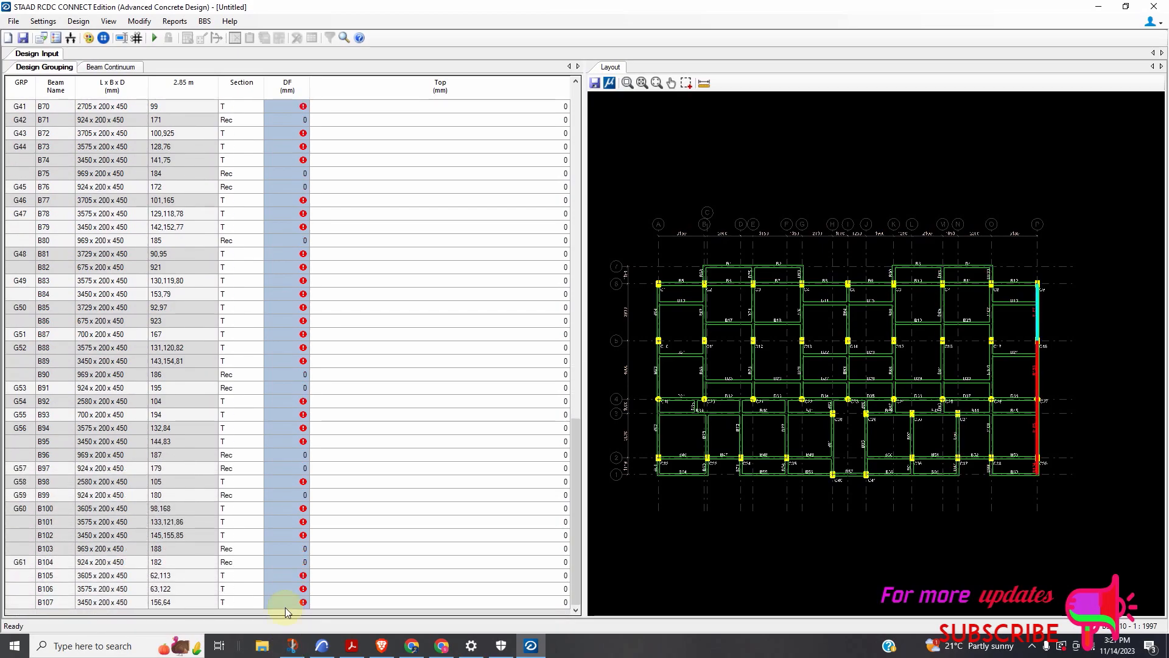
pyautogui.rightClick(295, 517)
pyautogui.click(327, 541)
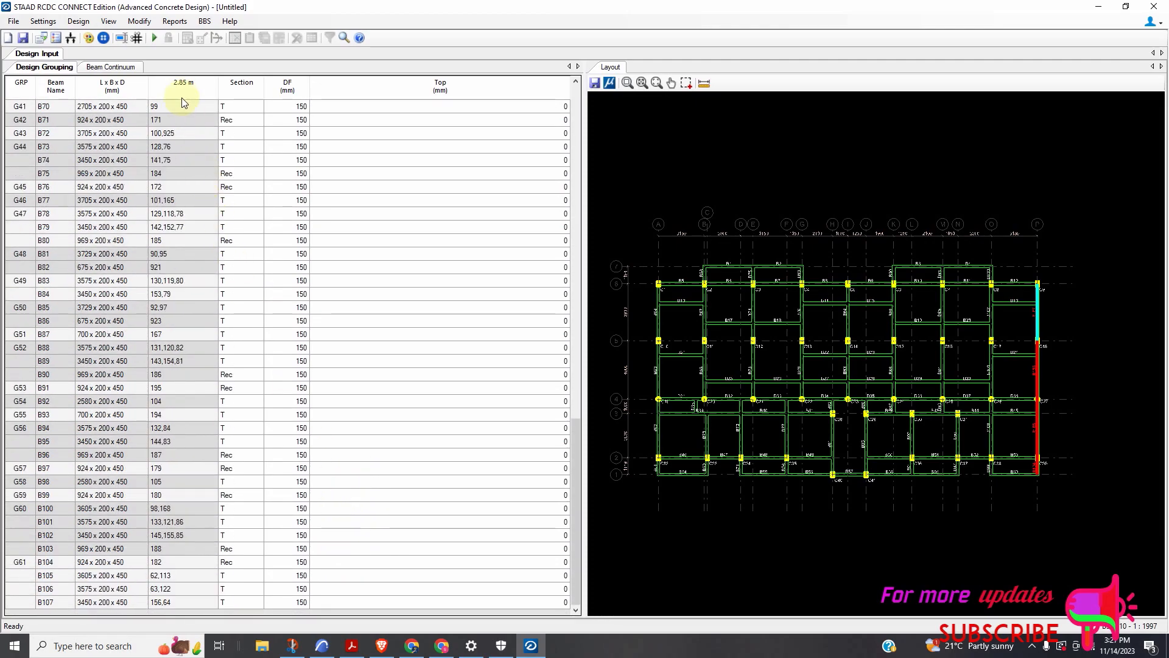
# Run the design for all beam groups
pyautogui.click(155, 40)
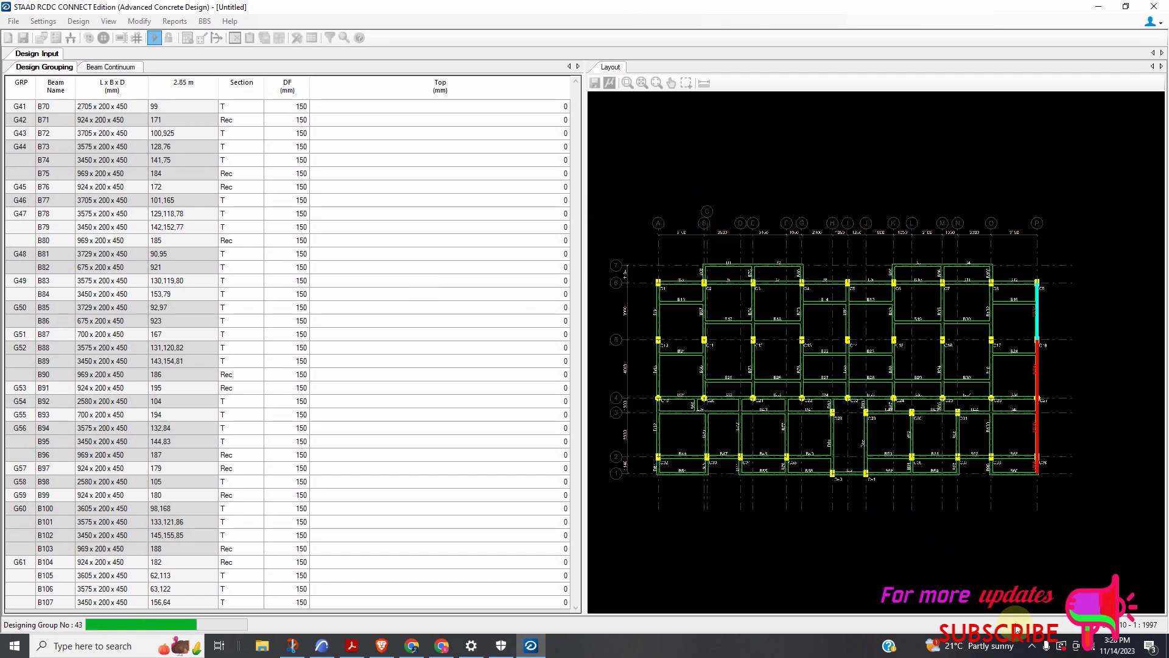
pyautogui.click(1033, 653)
pyautogui.click(1021, 621)
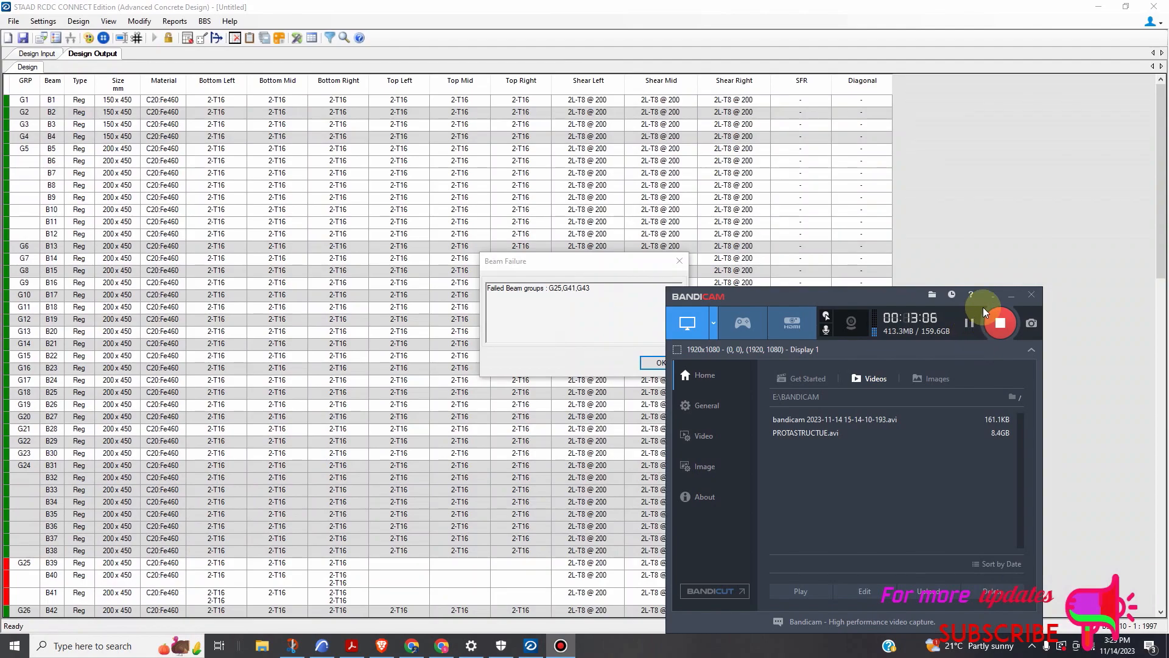
pyautogui.click(990, 297)
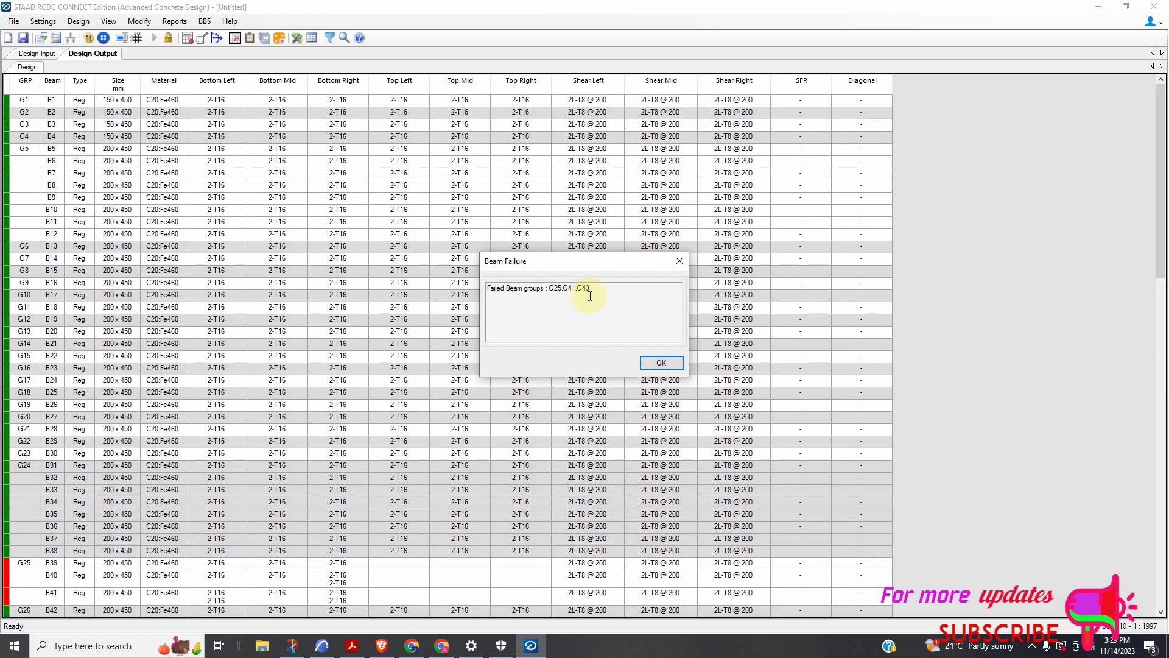
# Dismiss the beam failure report and open beam group G25 for redesign
pyautogui.click(661, 363)
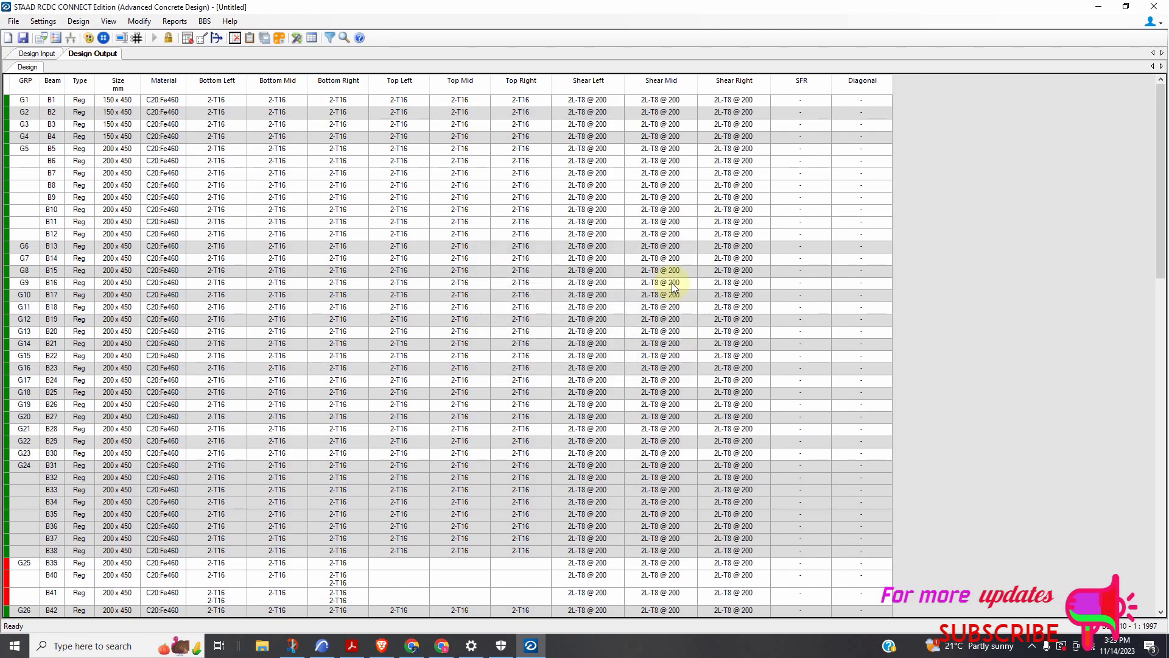
pyautogui.scroll(-3, 584, 286)
pyautogui.scroll(-6, 593, 300)
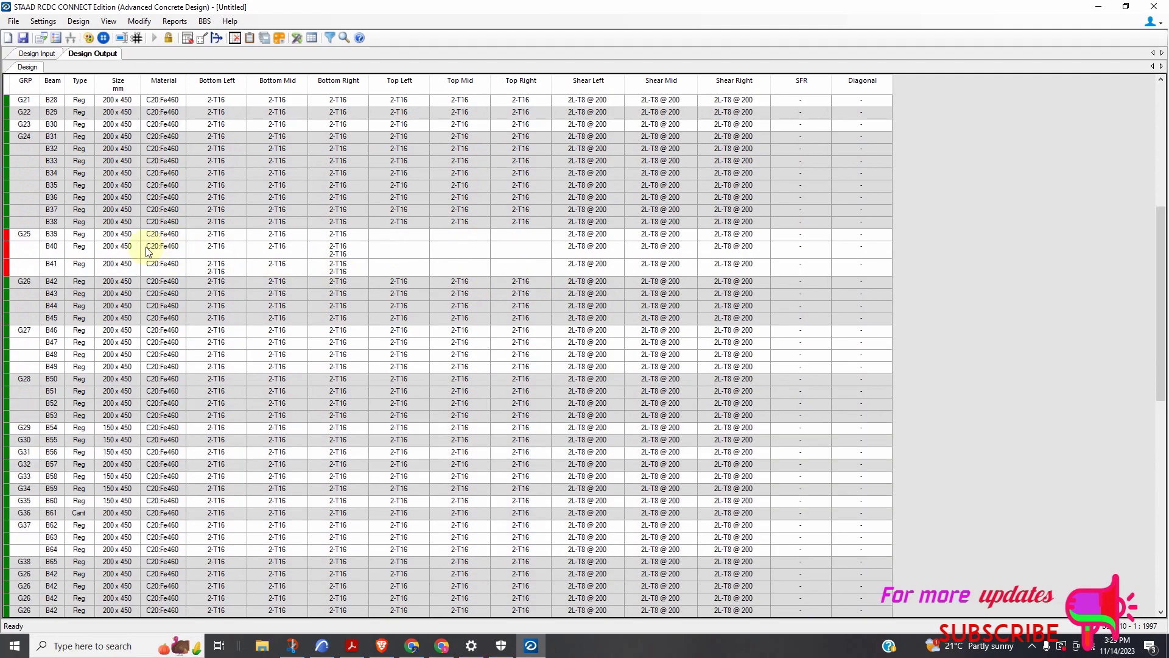
pyautogui.click(23, 236)
pyautogui.rightClick(23, 235)
pyautogui.click(64, 260)
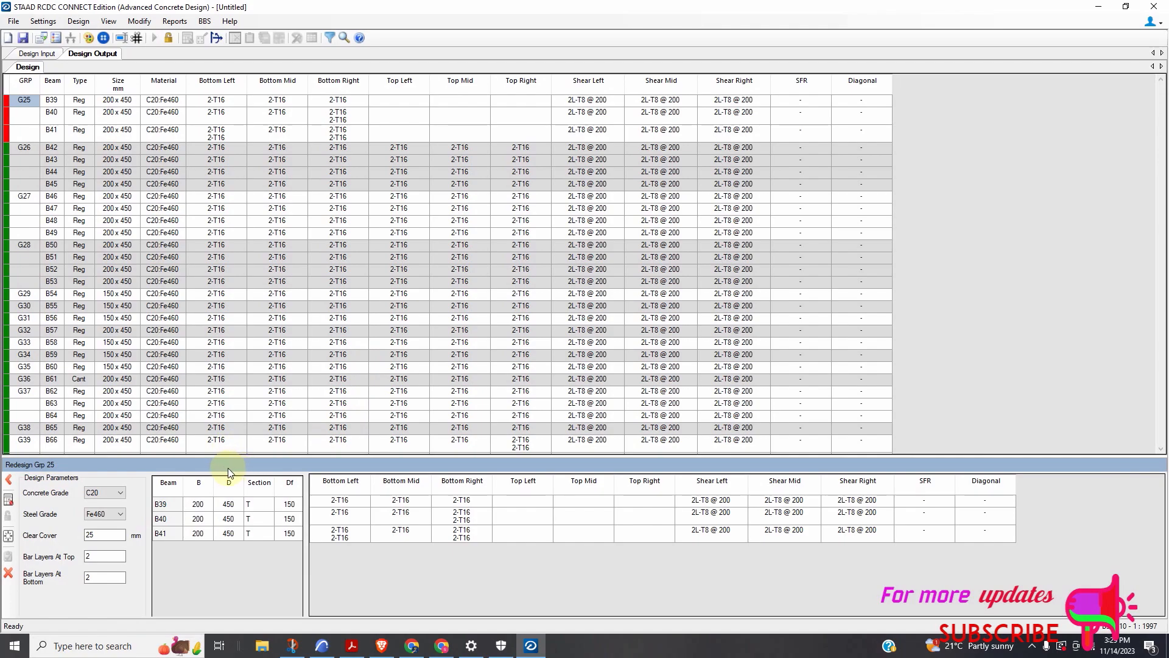
# Try to redesign group G25 with two bar layers at top and the given beam sizes
pyautogui.click(112, 555)
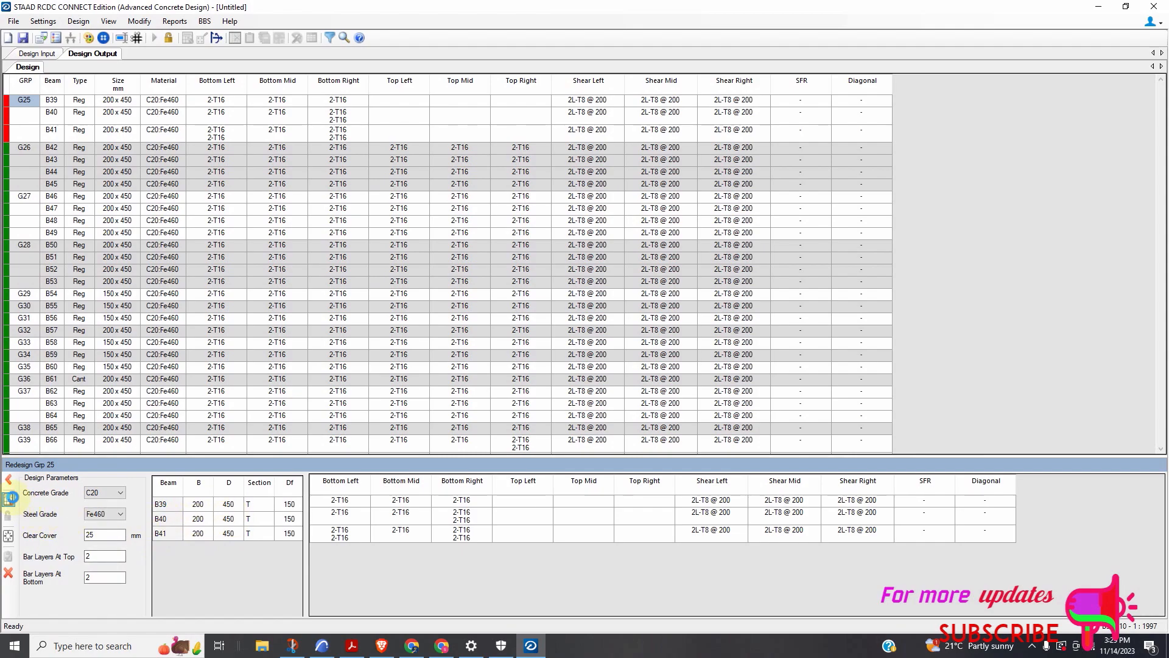
pyautogui.click(11, 497)
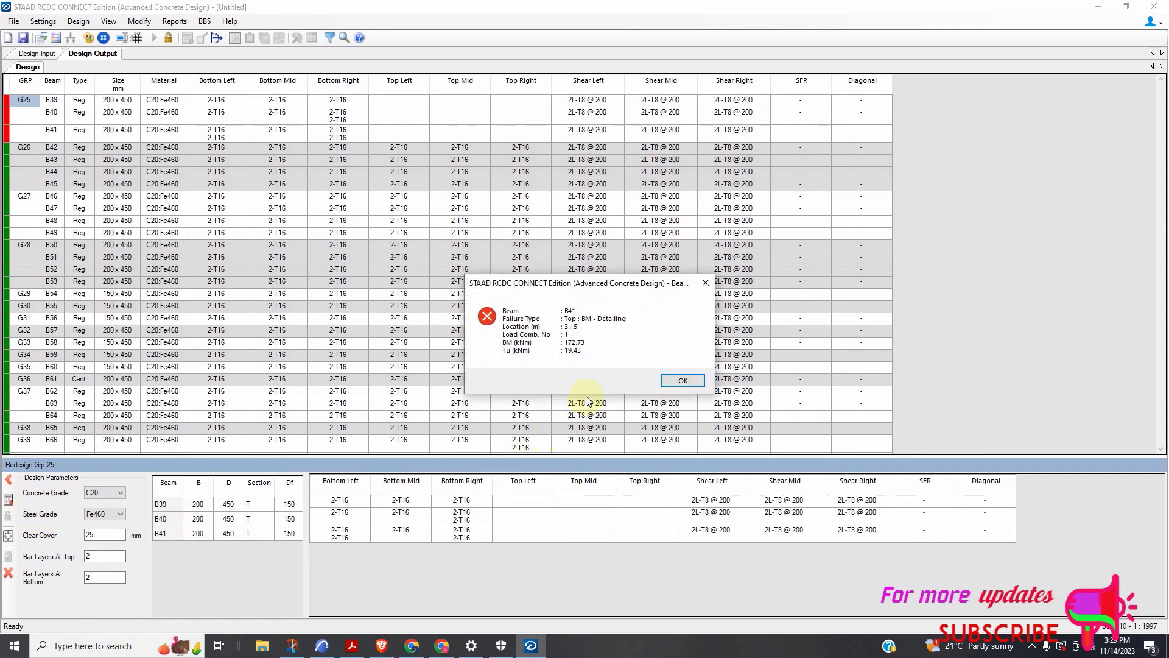
pyautogui.click(669, 382)
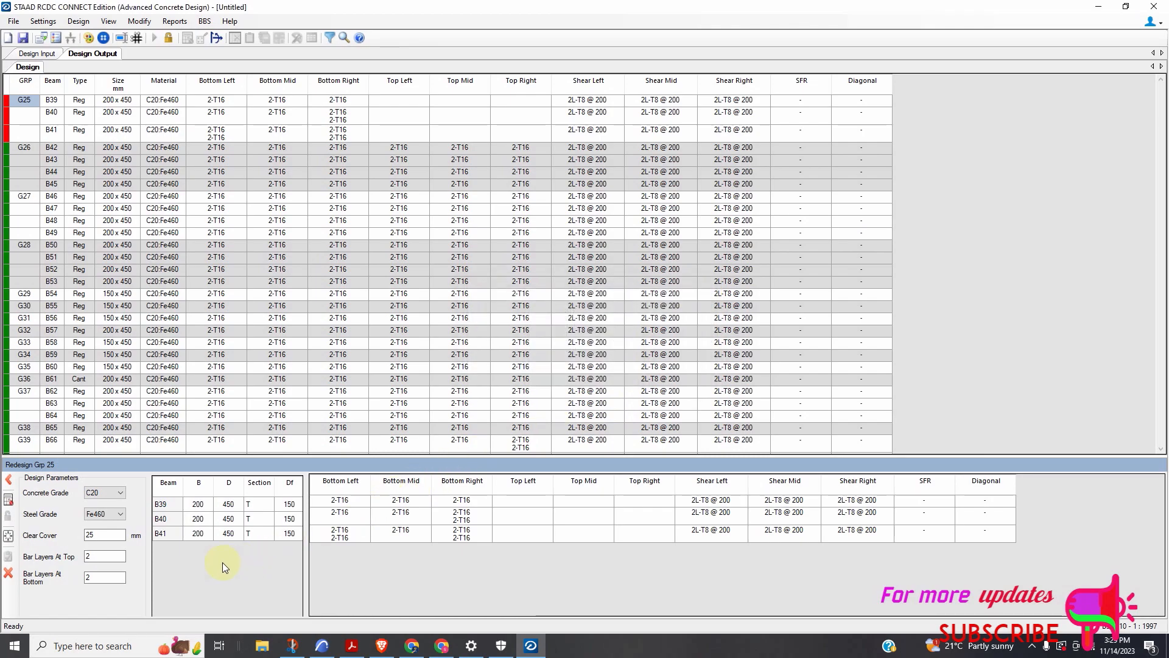
# Set group G25's bar layers at top to 3, try beam B41's depth at 500 mm and 550 mm, and accept the 550 mm redesign
pyautogui.click(114, 557)
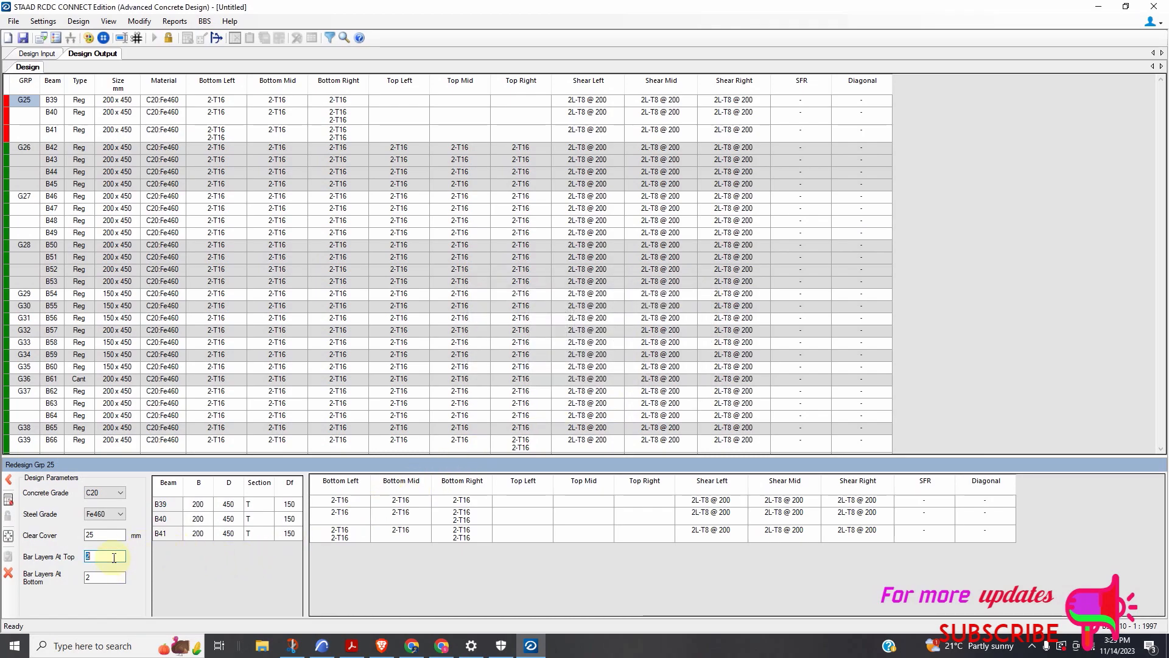
pyautogui.write('3')
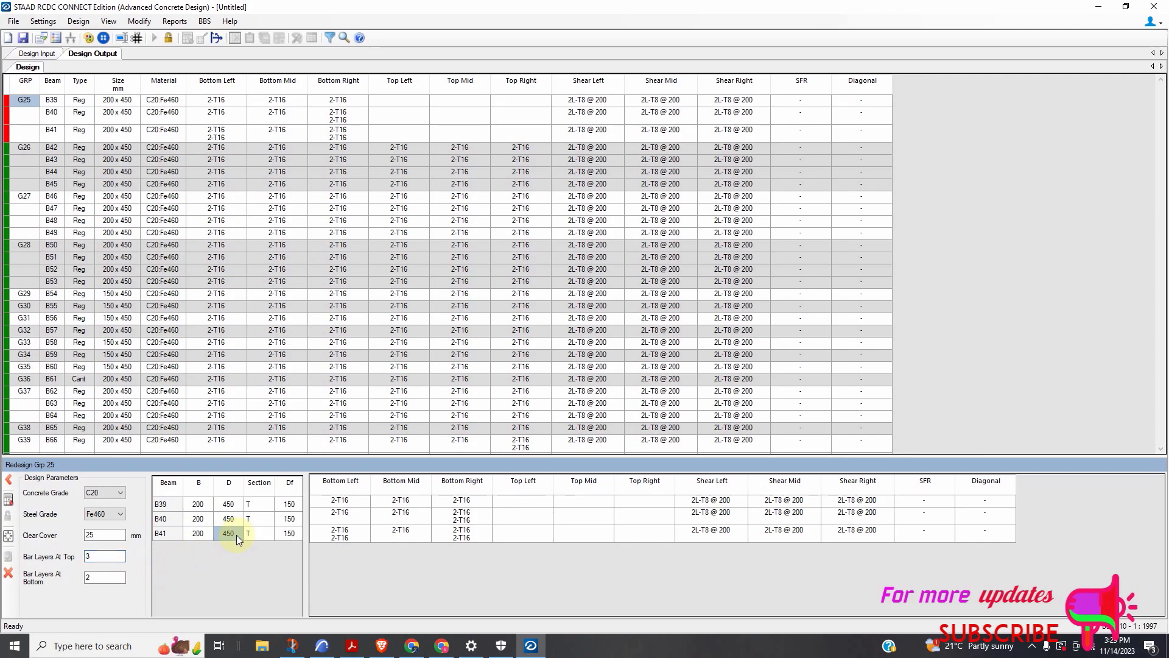
pyautogui.write('500')
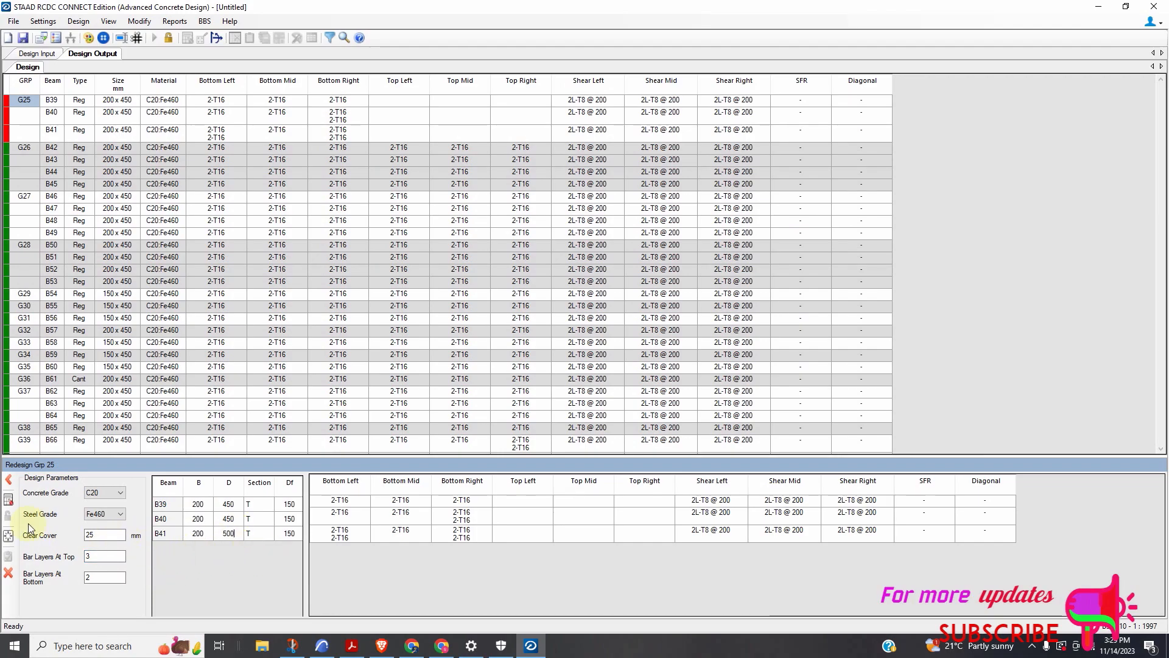
pyautogui.click(8, 500)
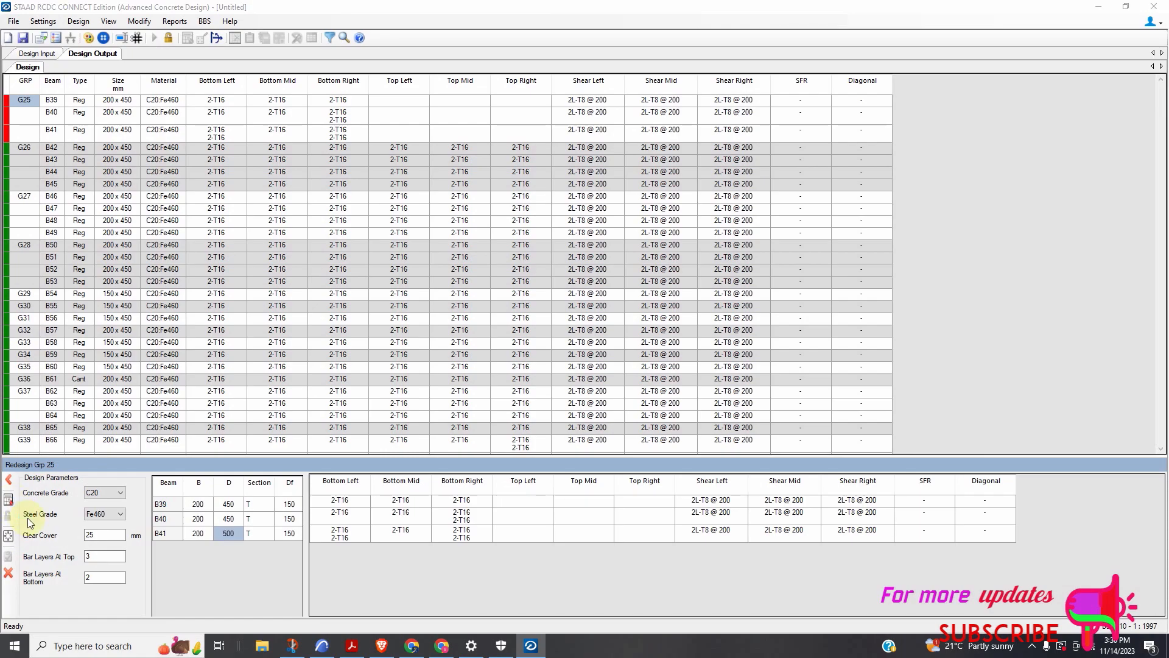
pyautogui.click(682, 380)
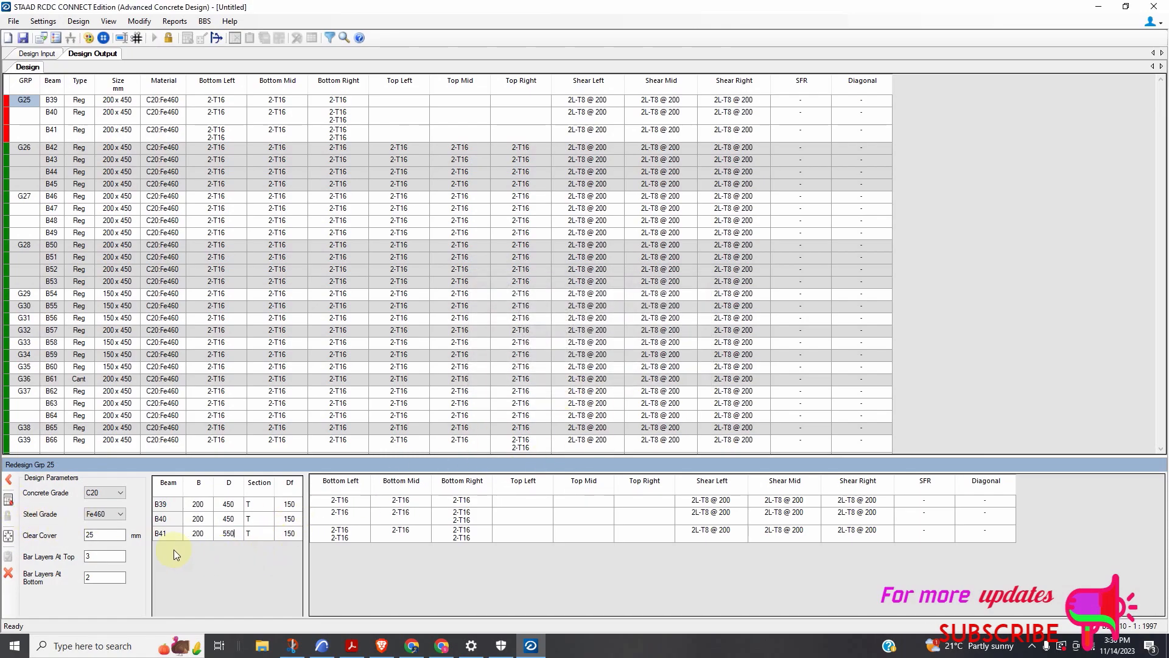
pyautogui.click(24, 502)
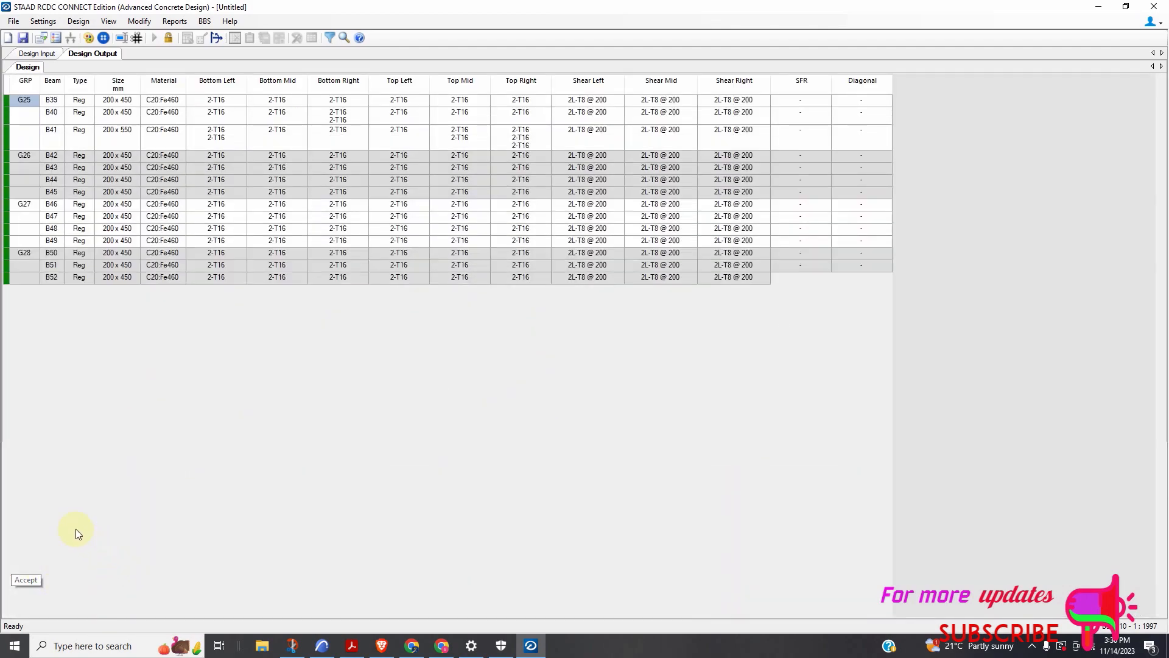
# Check the design output for remaining failed groups and locate group G25's beams B39, B40 and B41 on the layout
pyautogui.scroll(-3, 54, 433)
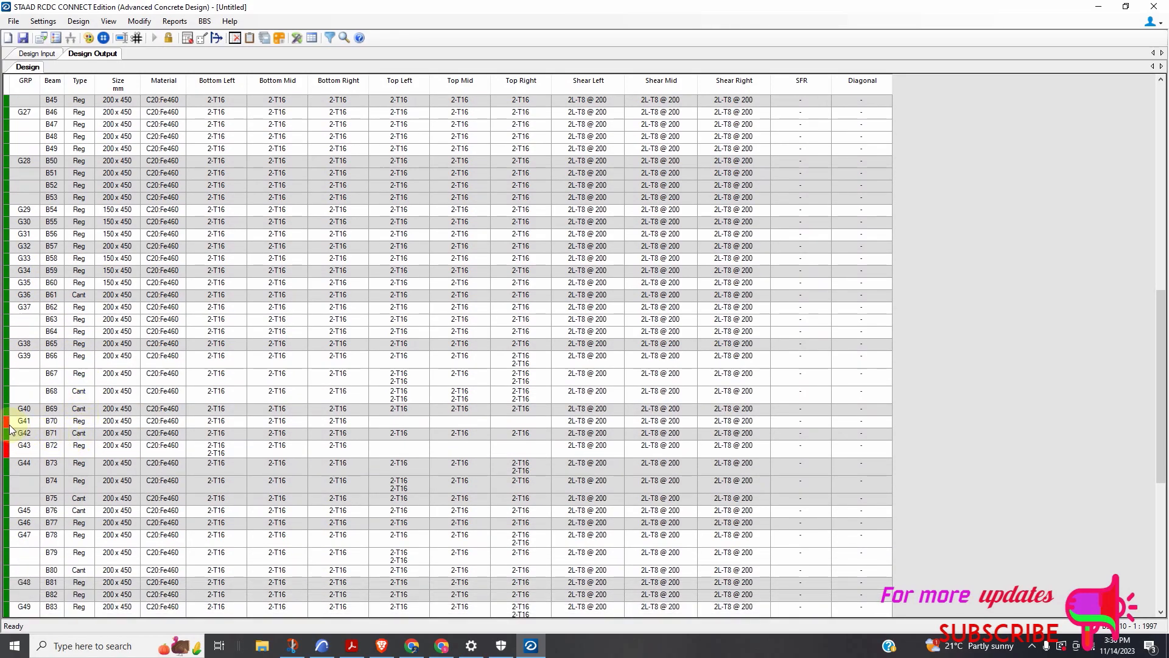
pyautogui.scroll(5, 24, 426)
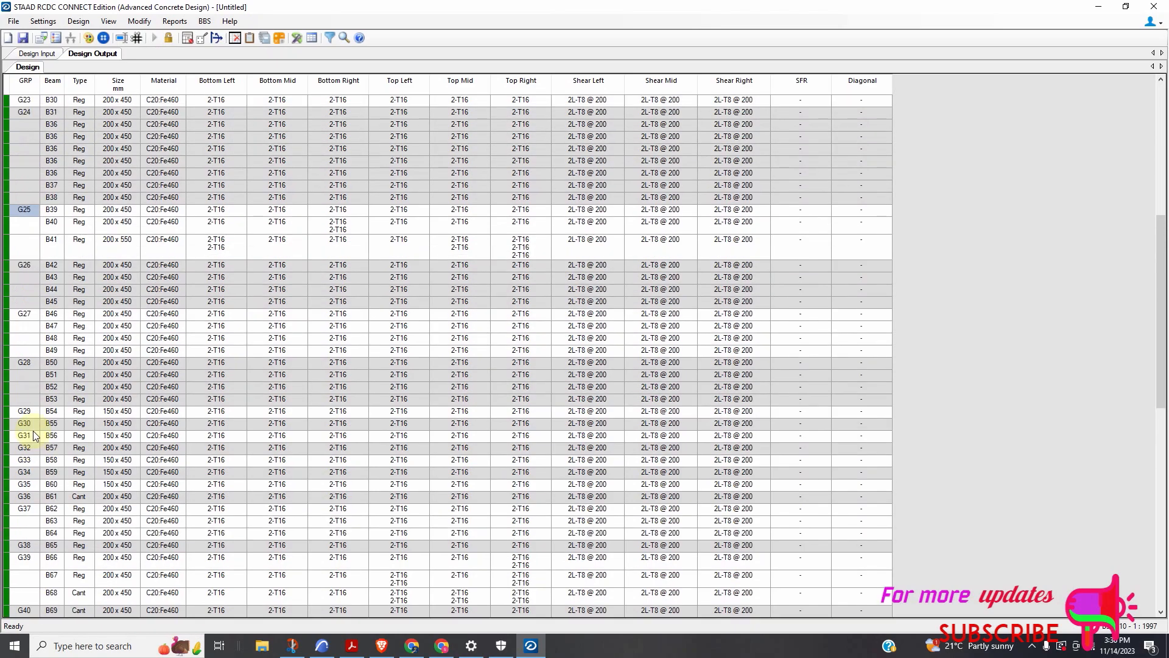
pyautogui.scroll(-5, 56, 466)
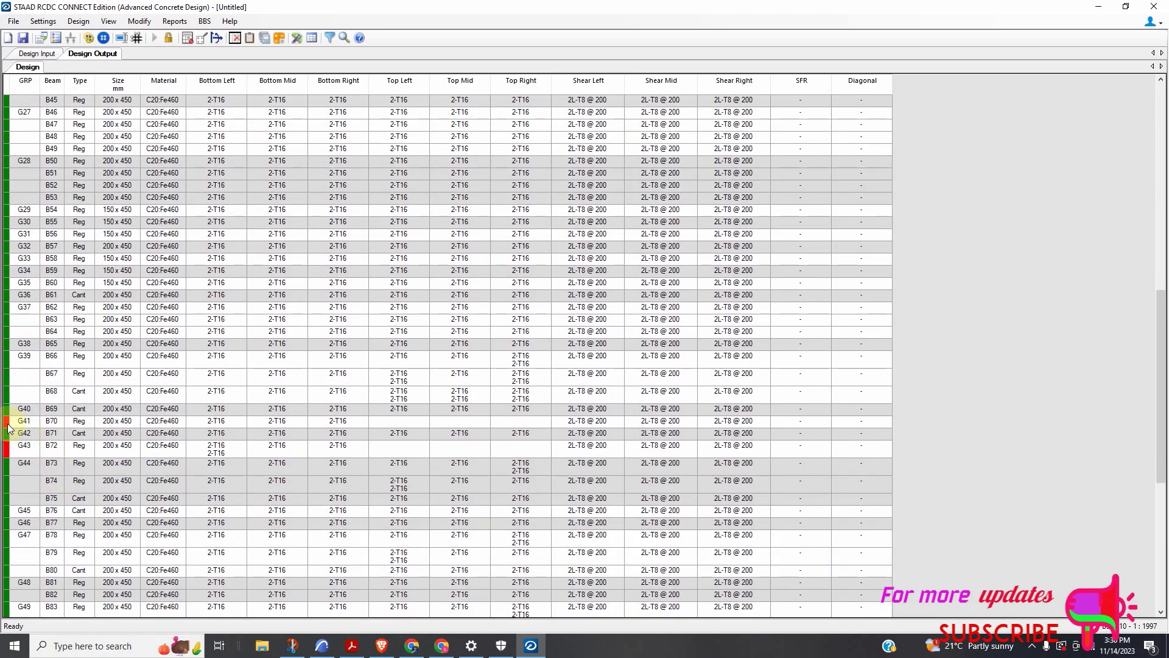
pyautogui.scroll(3, 51, 411)
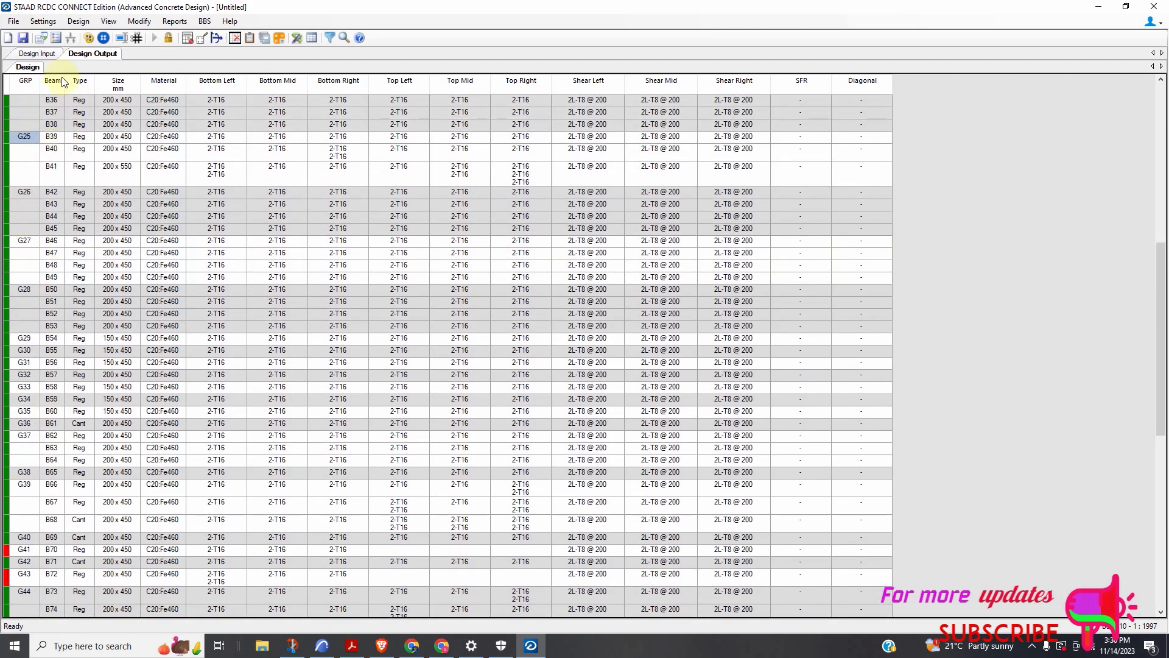
pyautogui.click(37, 54)
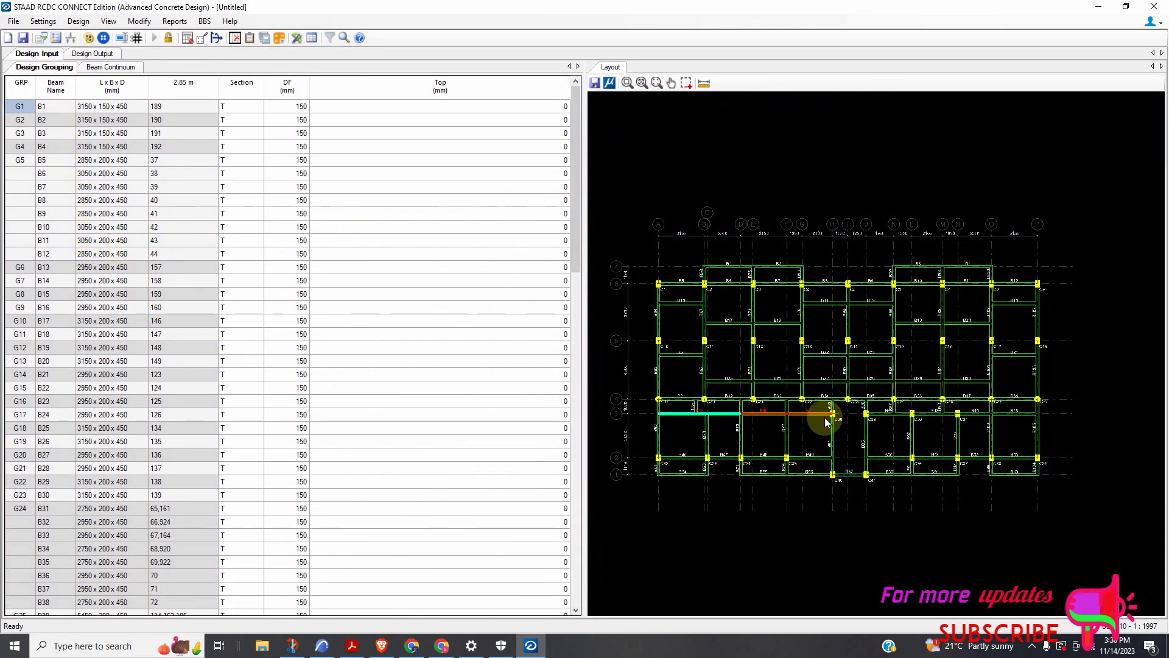
pyautogui.scroll(3, 802, 418)
pyautogui.scroll(-5, 805, 418)
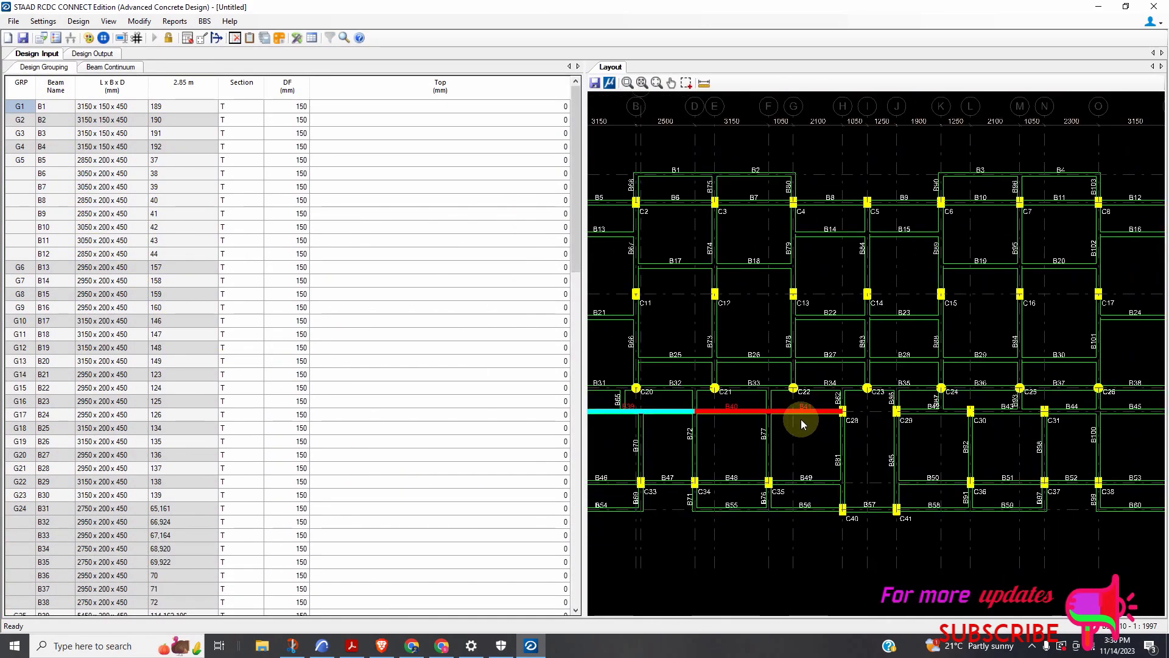
pyautogui.scroll(1, 730, 428)
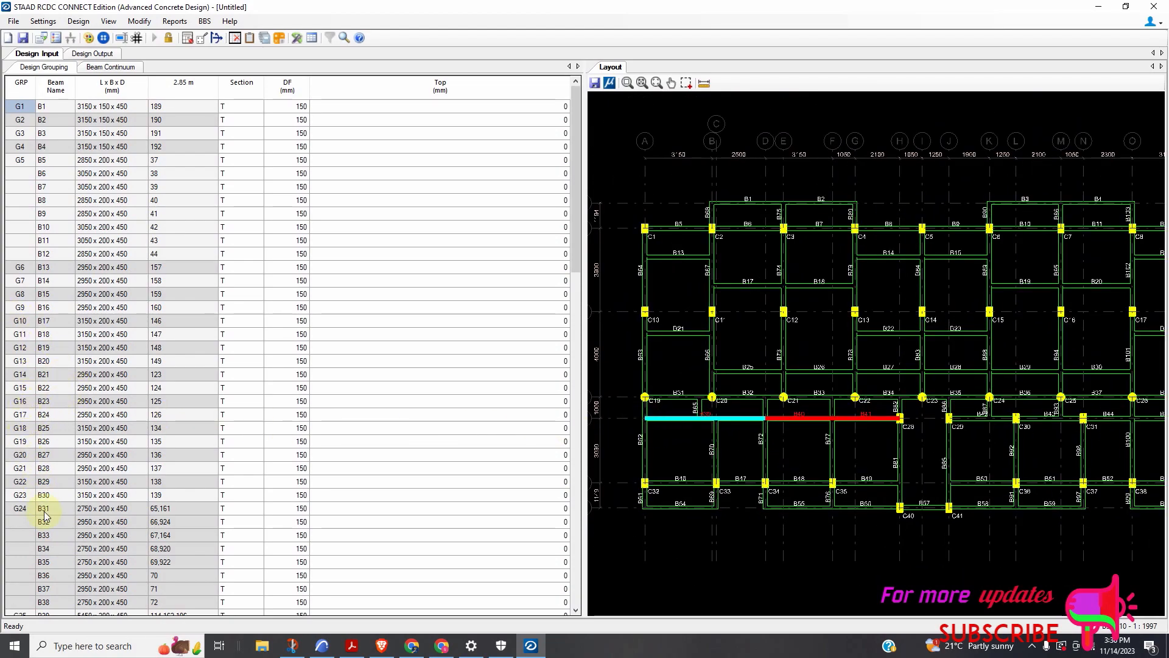
pyautogui.scroll(-3, 21, 505)
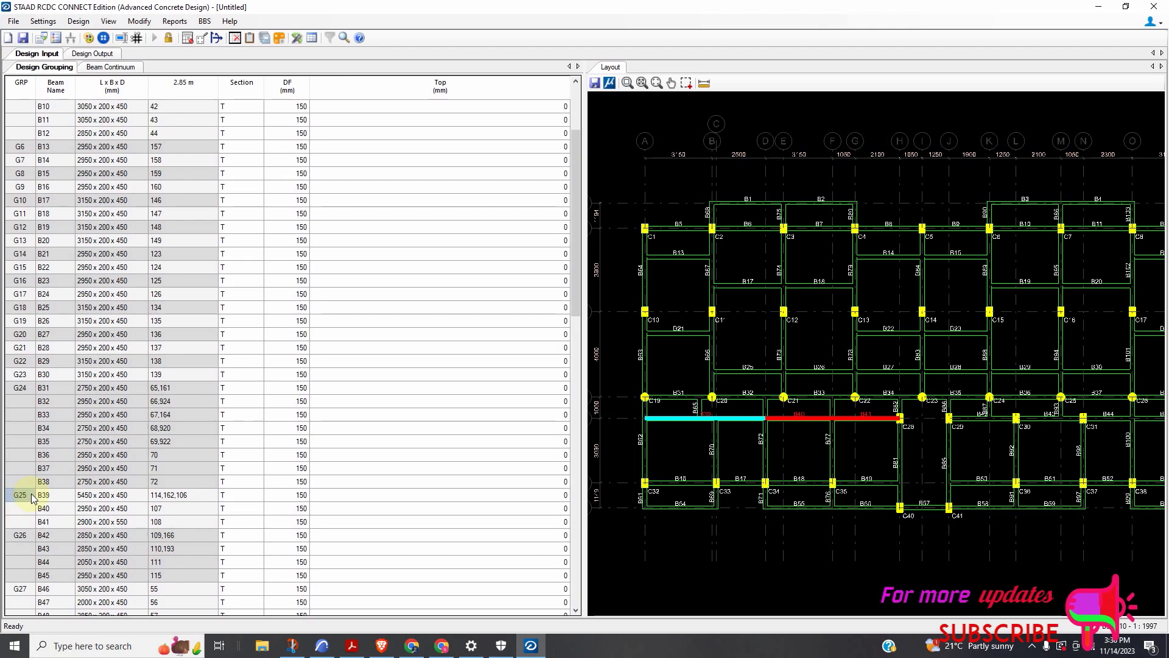
pyautogui.click(31, 507)
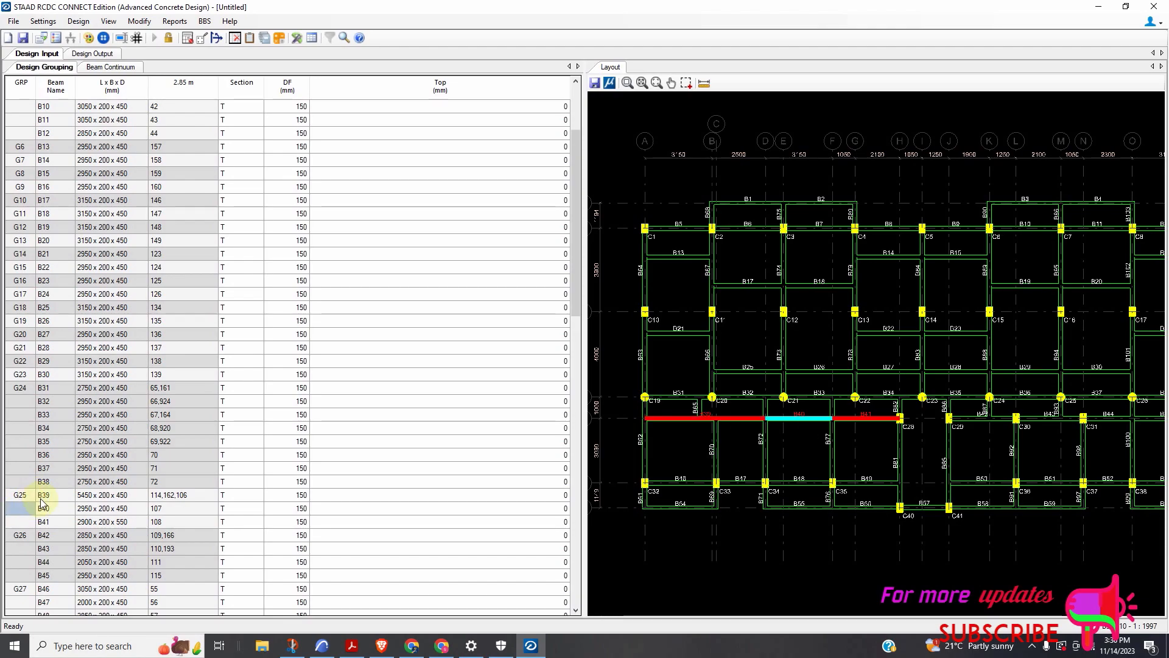
pyautogui.click(24, 498)
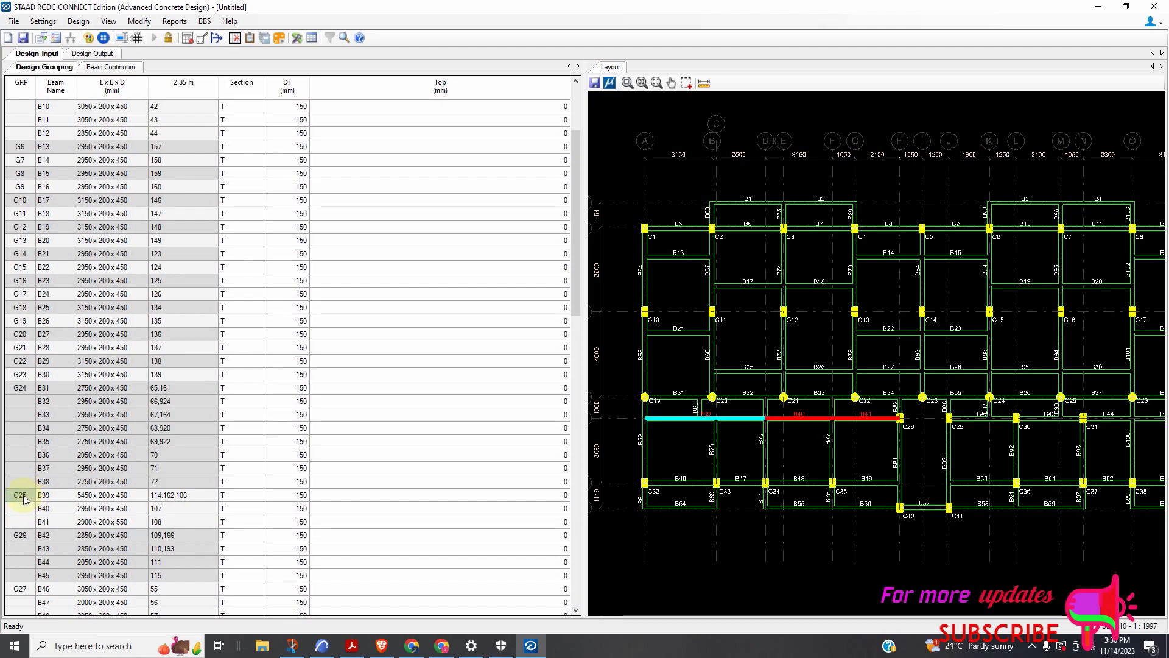
pyautogui.click(54, 521)
# Examine beam B41's span, supports and adjoining beams closely on the layout plan
pyautogui.scroll(5, 861, 433)
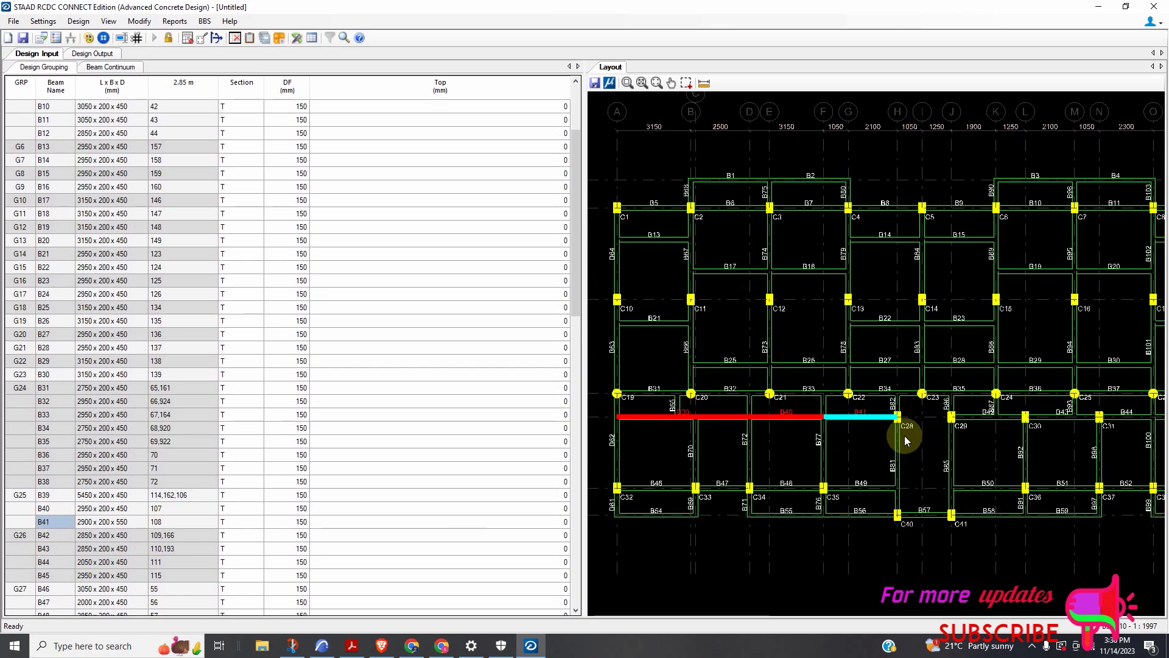
pyautogui.scroll(-6, 837, 418)
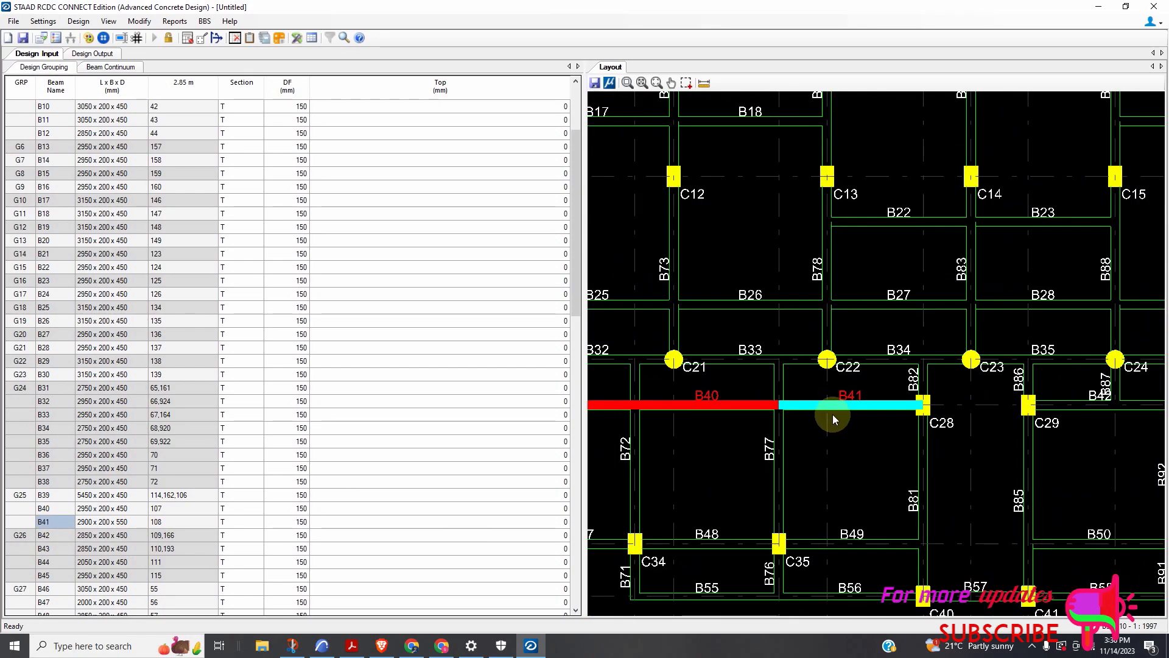
pyautogui.scroll(5, 834, 414)
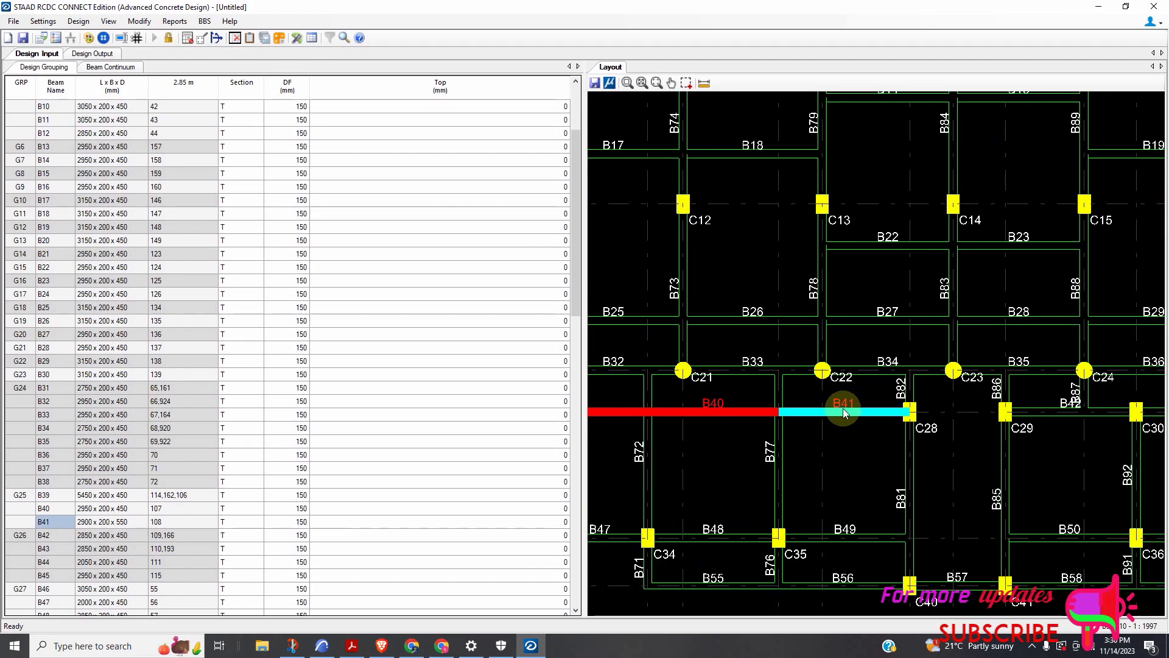
pyautogui.scroll(2, 847, 415)
pyautogui.scroll(-3, 849, 417)
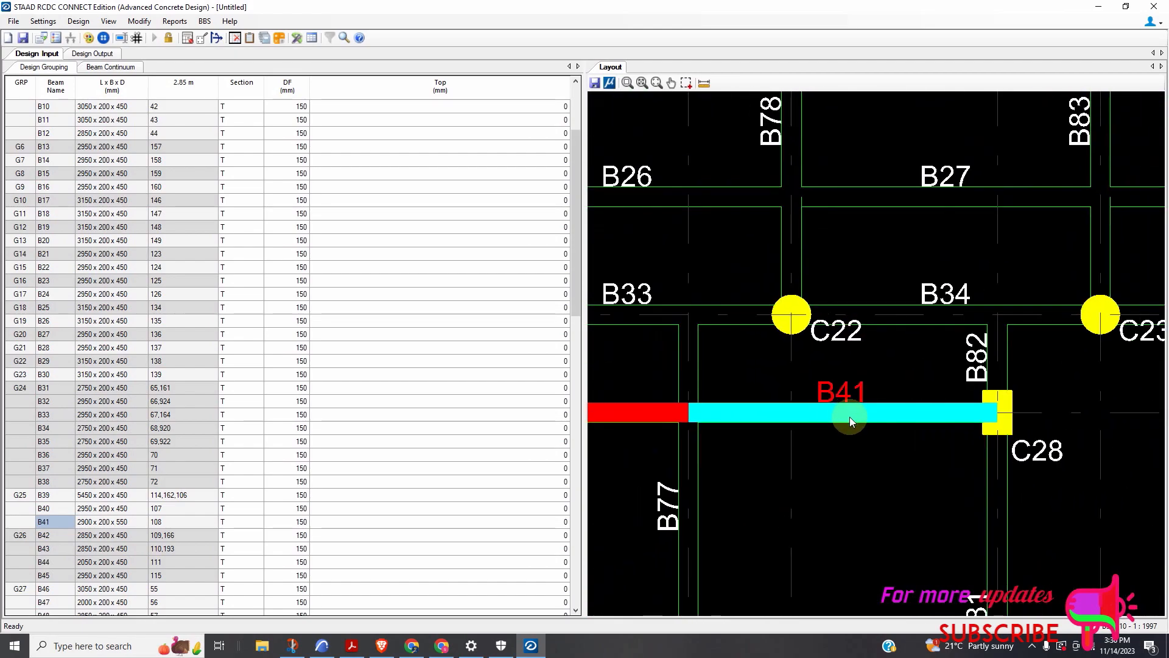
pyautogui.scroll(2, 852, 418)
pyautogui.scroll(-4, 853, 417)
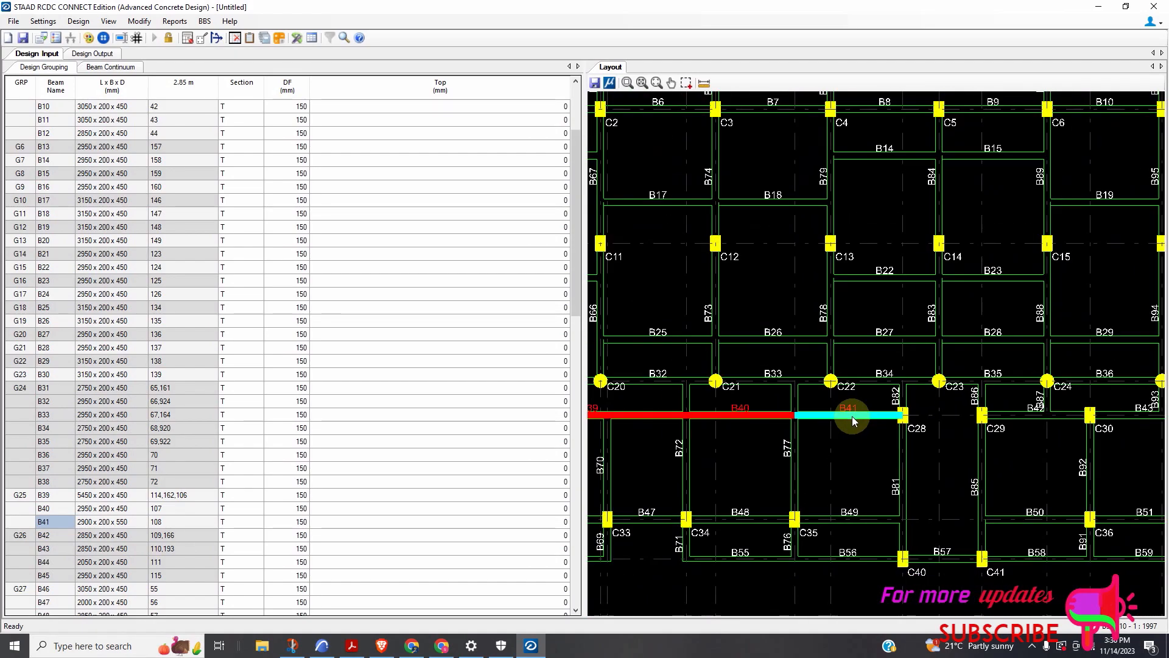
pyautogui.scroll(3, 854, 423)
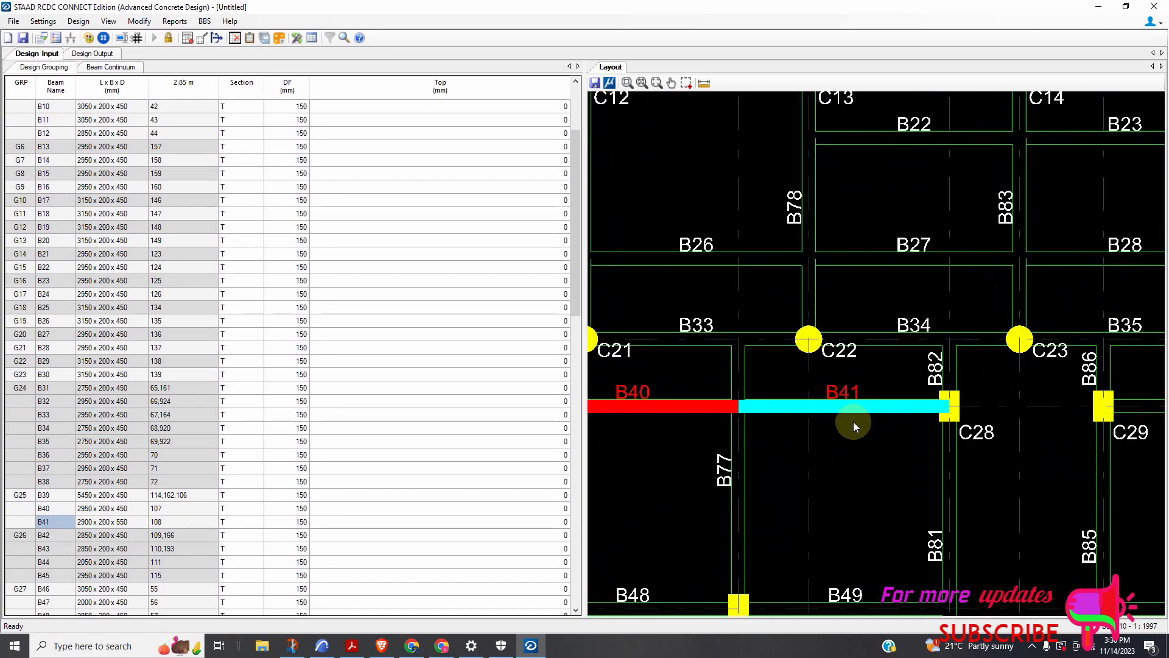
pyautogui.scroll(-2, 846, 430)
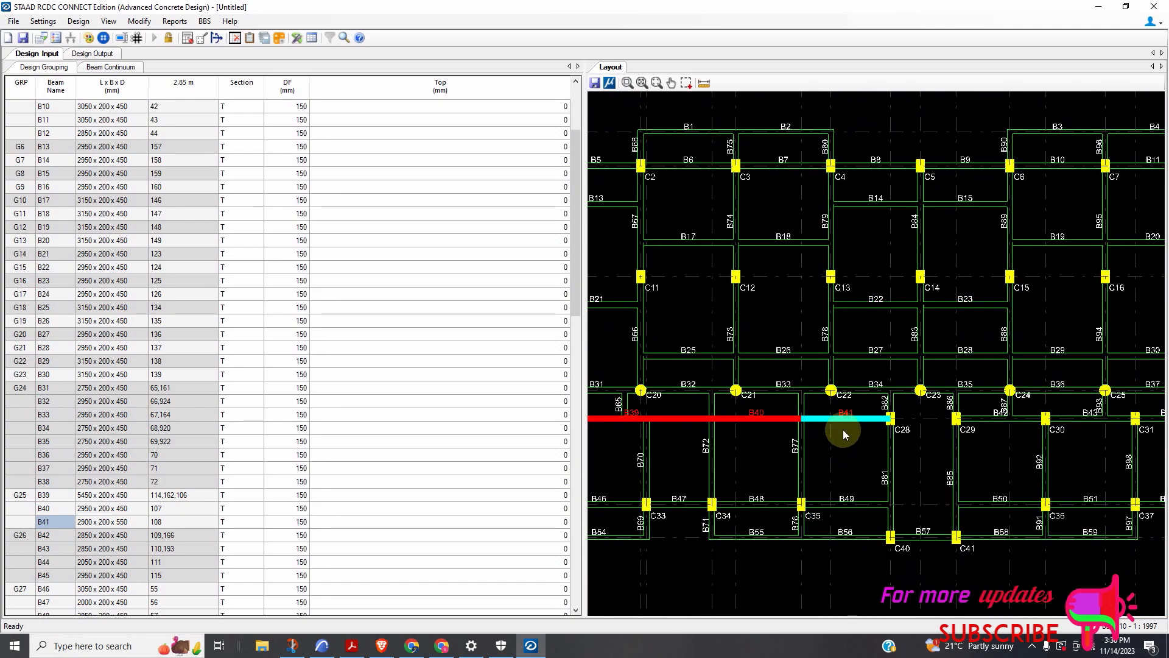
pyautogui.scroll(3, 849, 417)
pyautogui.scroll(3, 849, 416)
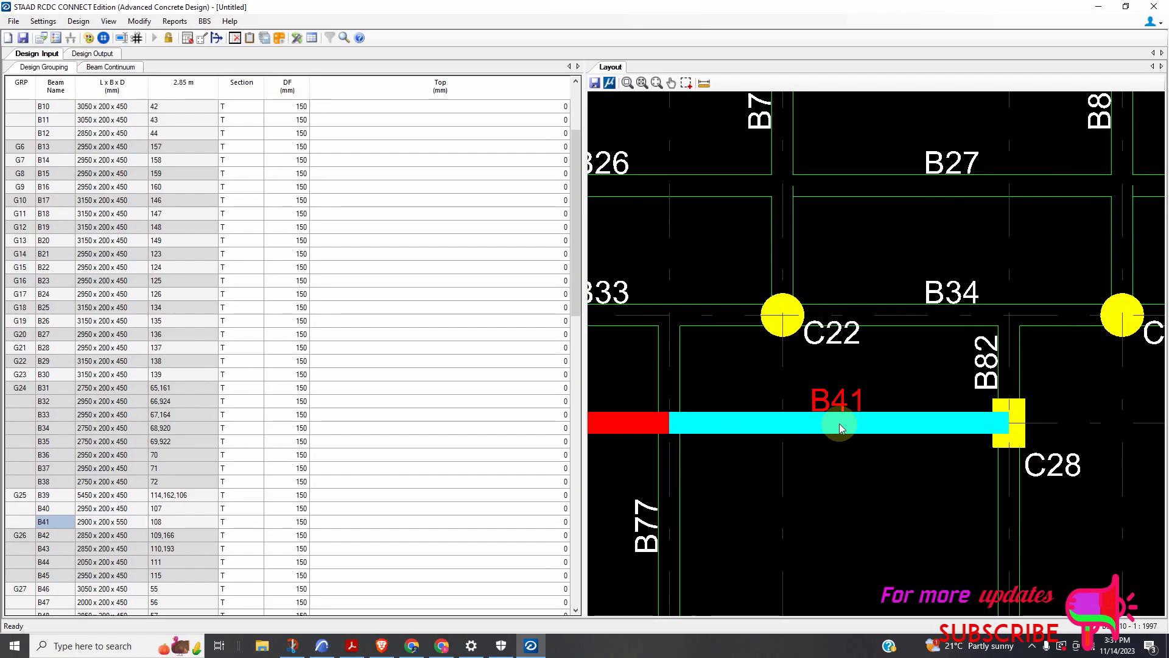
pyautogui.scroll(-3, 834, 422)
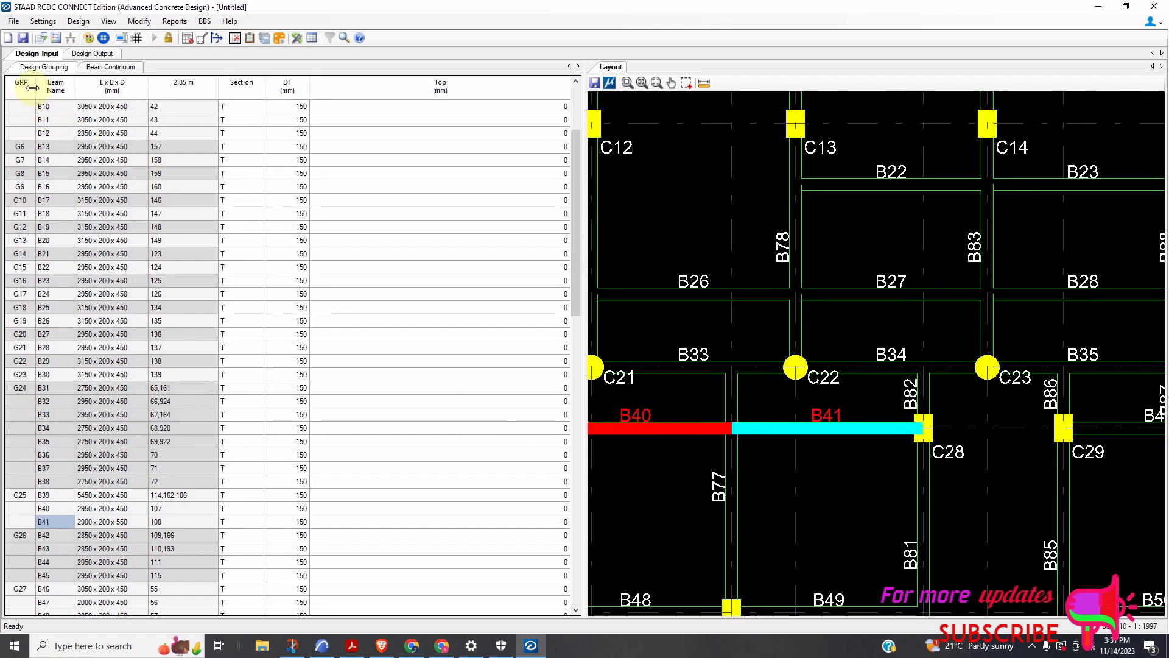
# Open beam group G41 for redesign and locate its beam B70 on the layout plan
pyautogui.click(92, 54)
pyautogui.scroll(-5, 188, 374)
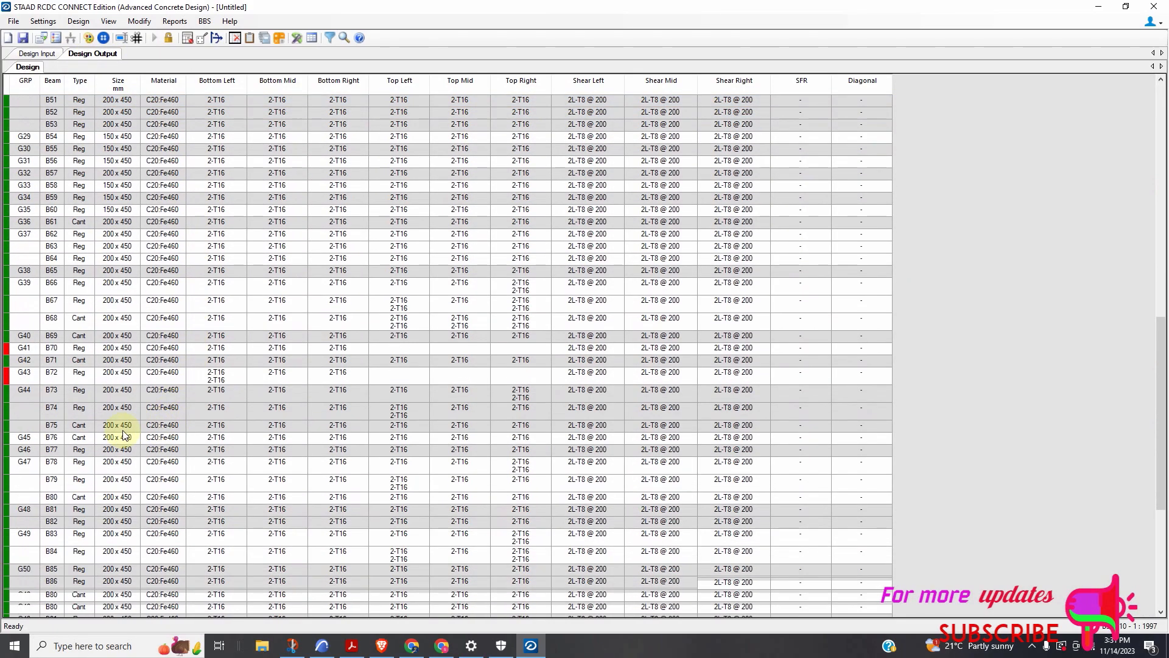
pyautogui.rightClick(18, 351)
pyautogui.click(60, 380)
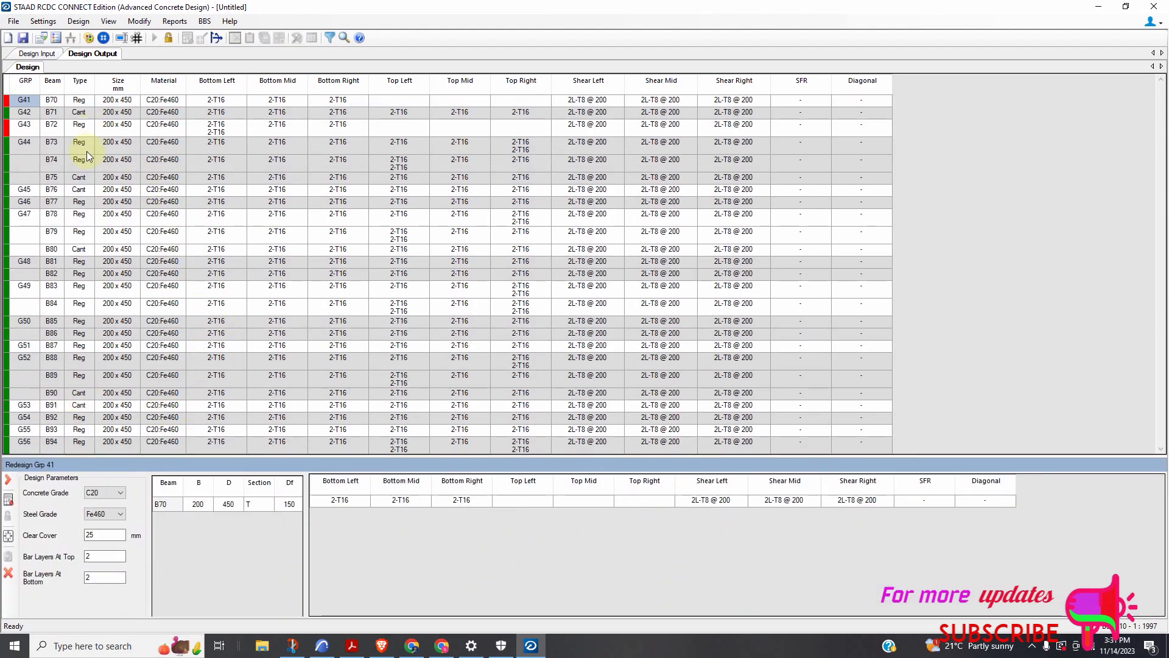
pyautogui.click(36, 53)
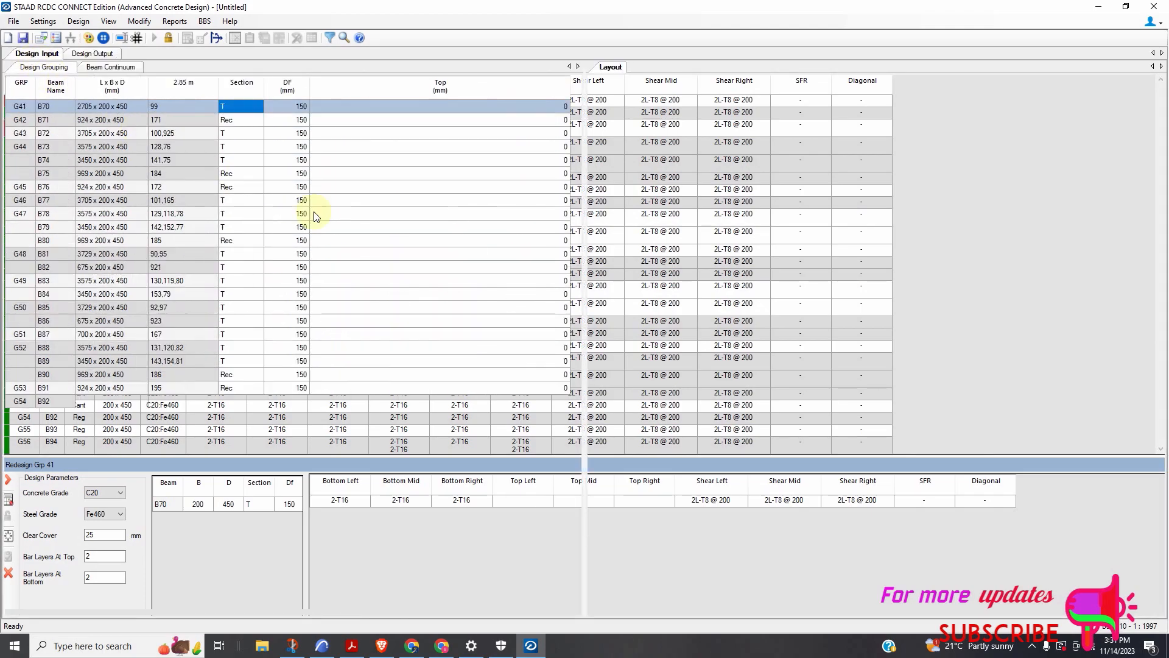
pyautogui.scroll(-3, 827, 443)
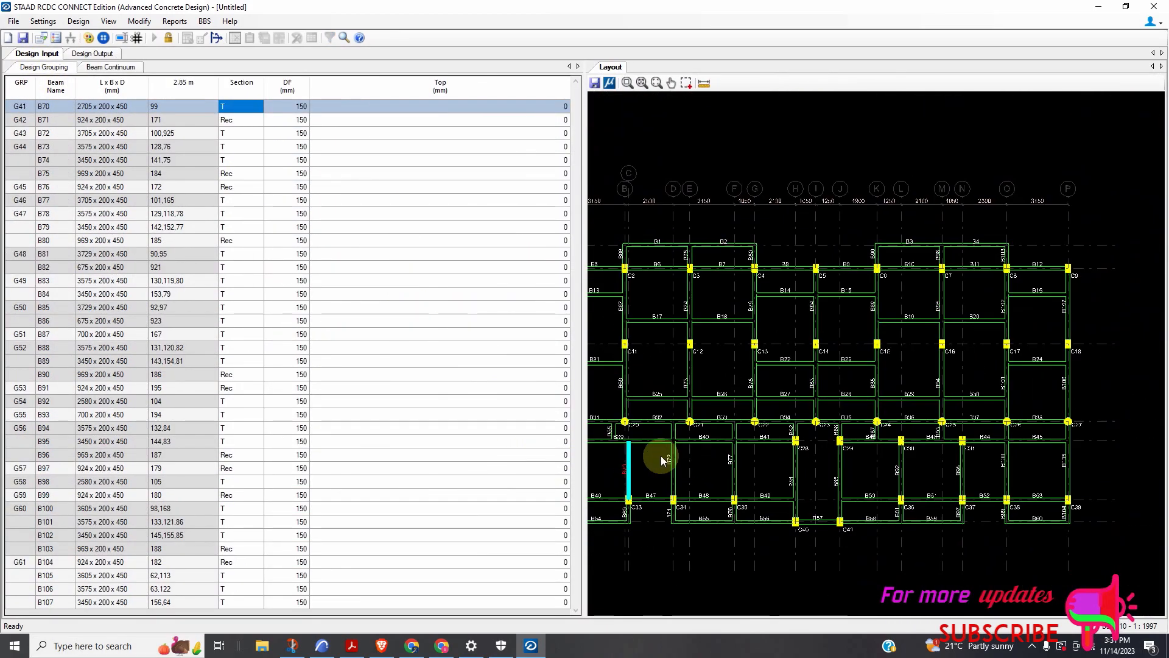
# Examine beam B70's span, supports and adjoining beams on the layout plan, and compare it with beam B41 of group G25
pyautogui.scroll(2, 971, 391)
pyautogui.scroll(-4, 1011, 356)
pyautogui.scroll(4, 803, 453)
pyautogui.scroll(-3, 806, 459)
pyautogui.scroll(3, 761, 485)
pyautogui.scroll(-4, 877, 474)
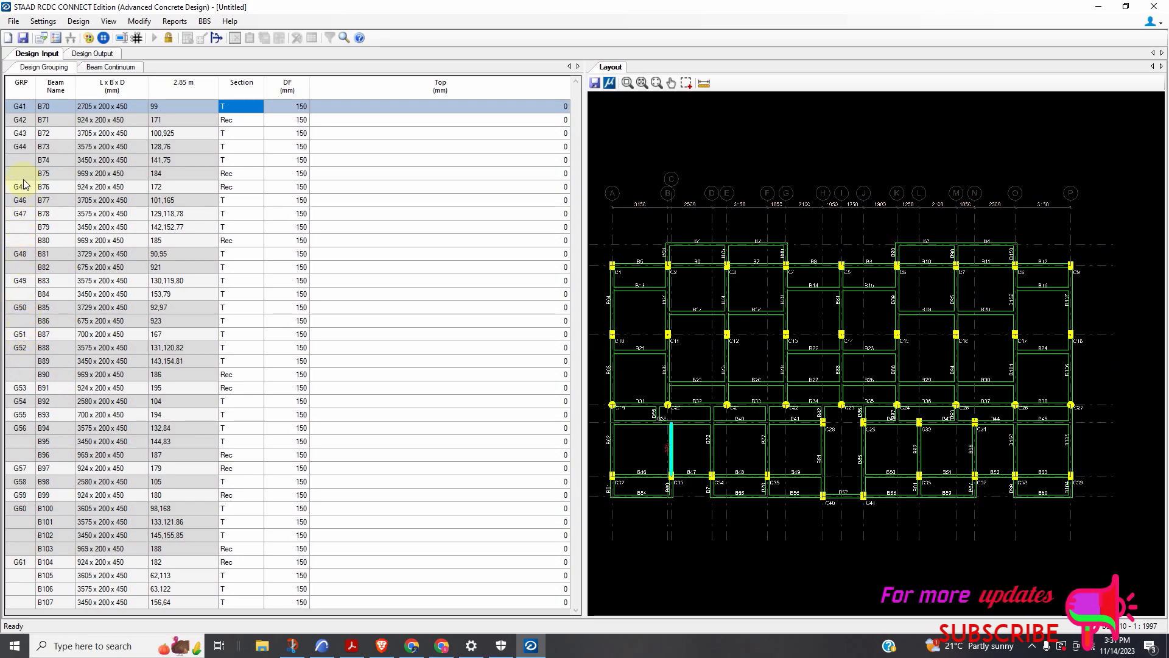
pyautogui.click(51, 106)
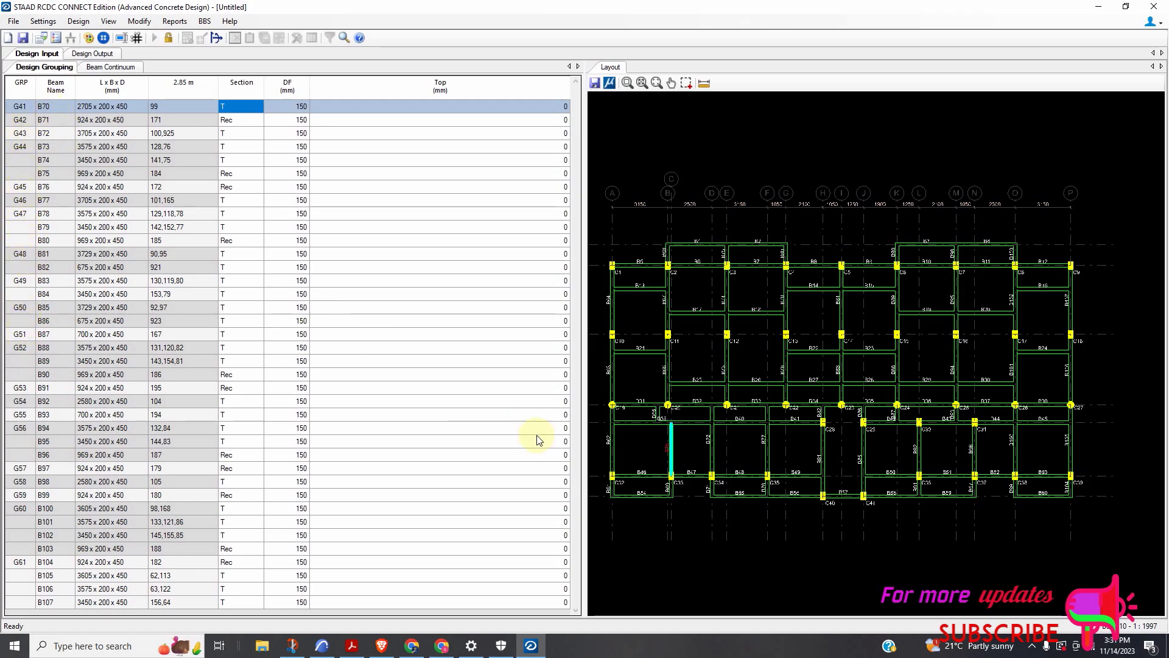
pyautogui.scroll(5, 676, 461)
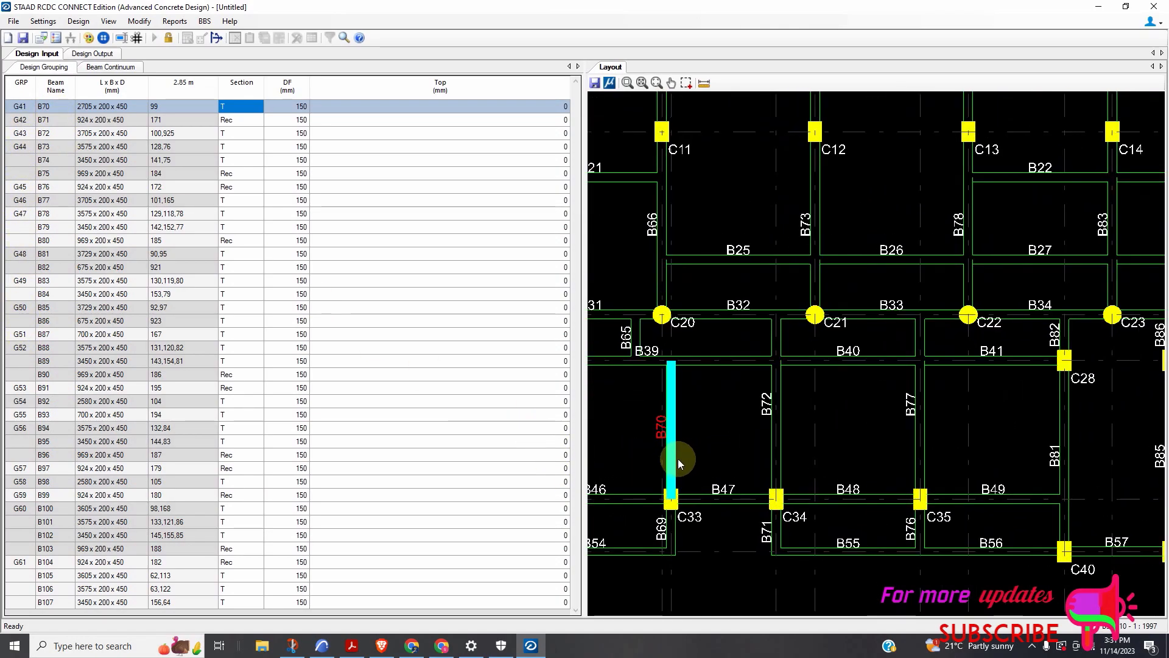
pyautogui.scroll(3, 679, 463)
pyautogui.scroll(-4, 672, 445)
pyautogui.scroll(3, 667, 430)
pyautogui.scroll(-3, 688, 426)
pyautogui.scroll(3, 691, 365)
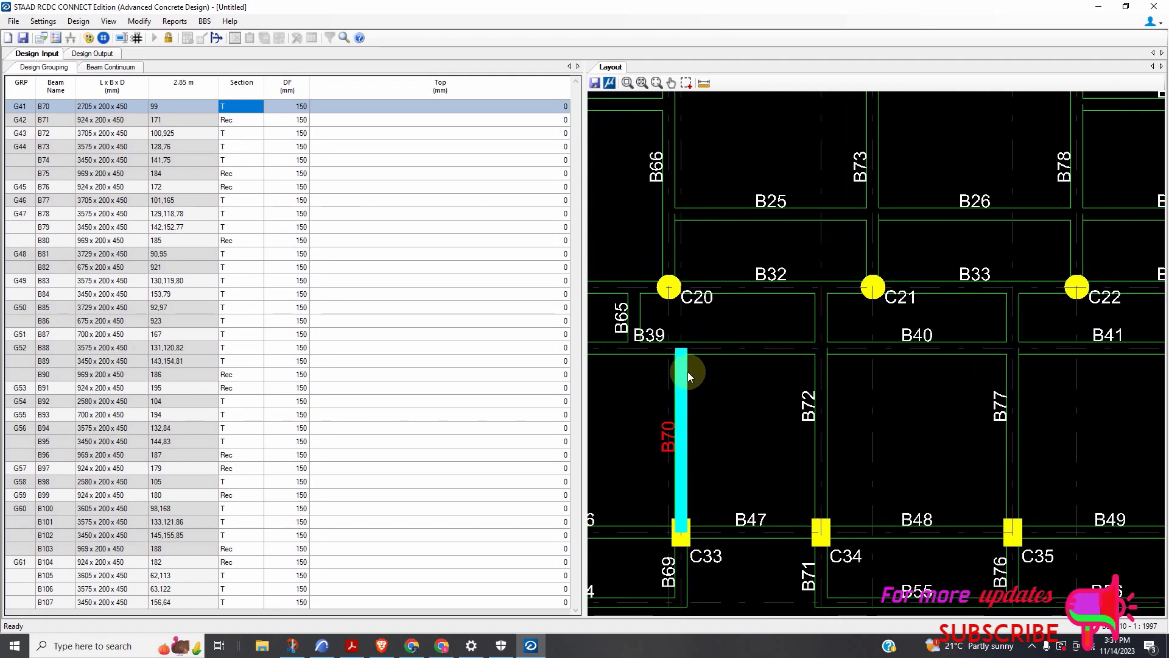
pyautogui.scroll(-3, 688, 373)
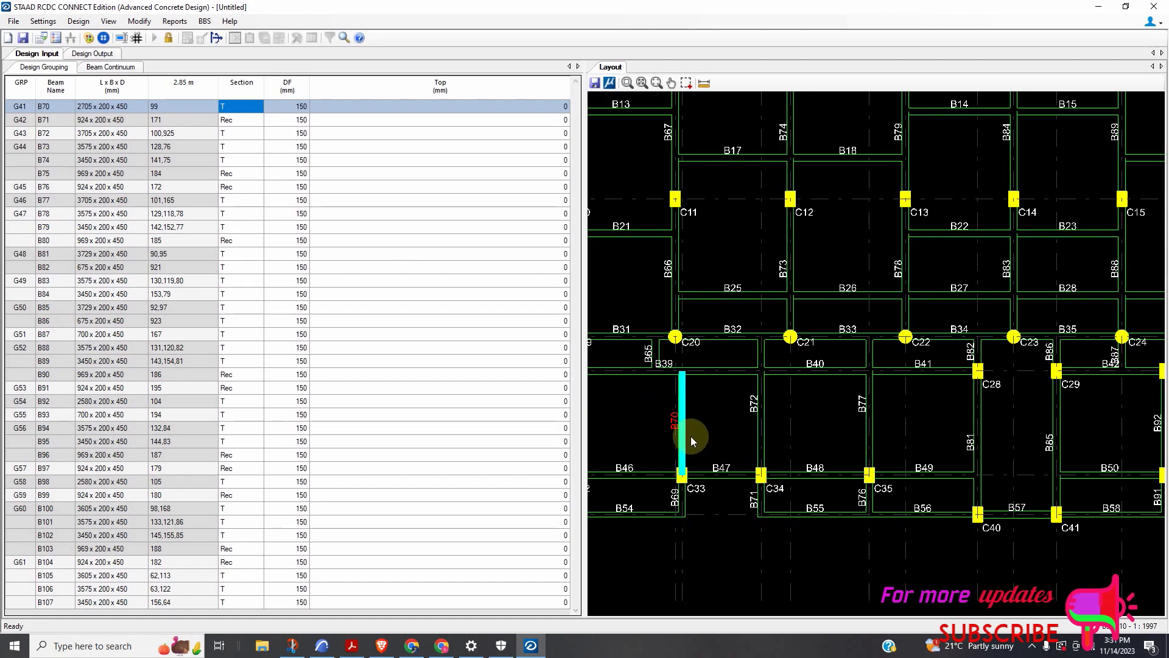
pyautogui.click(923, 370)
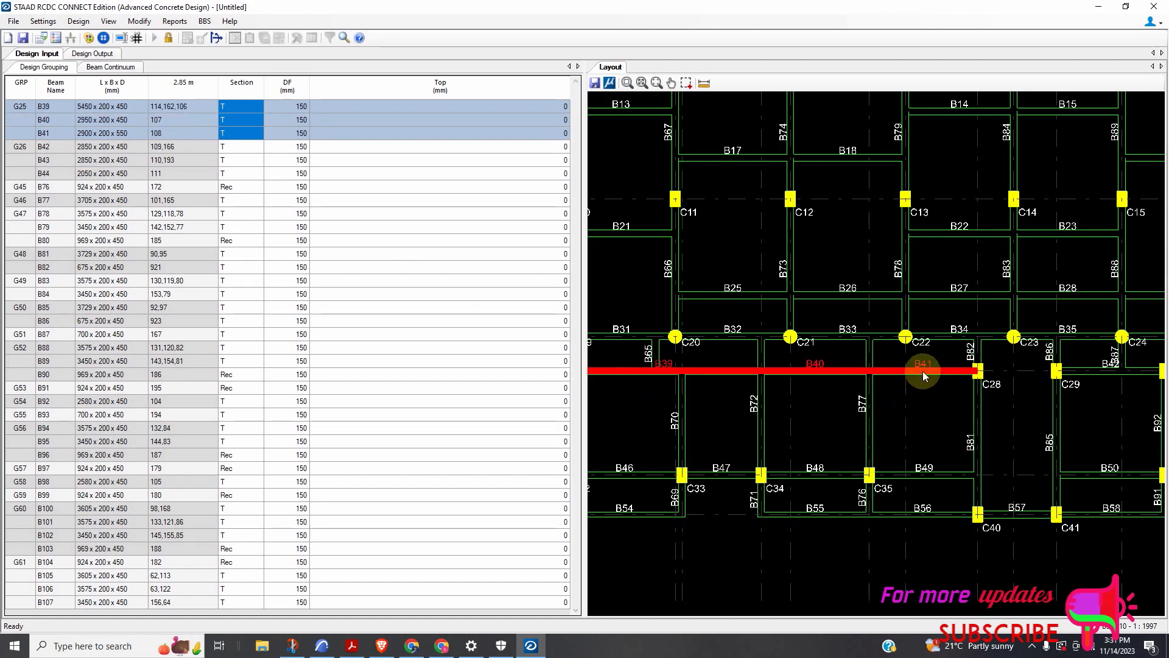
pyautogui.click(681, 426)
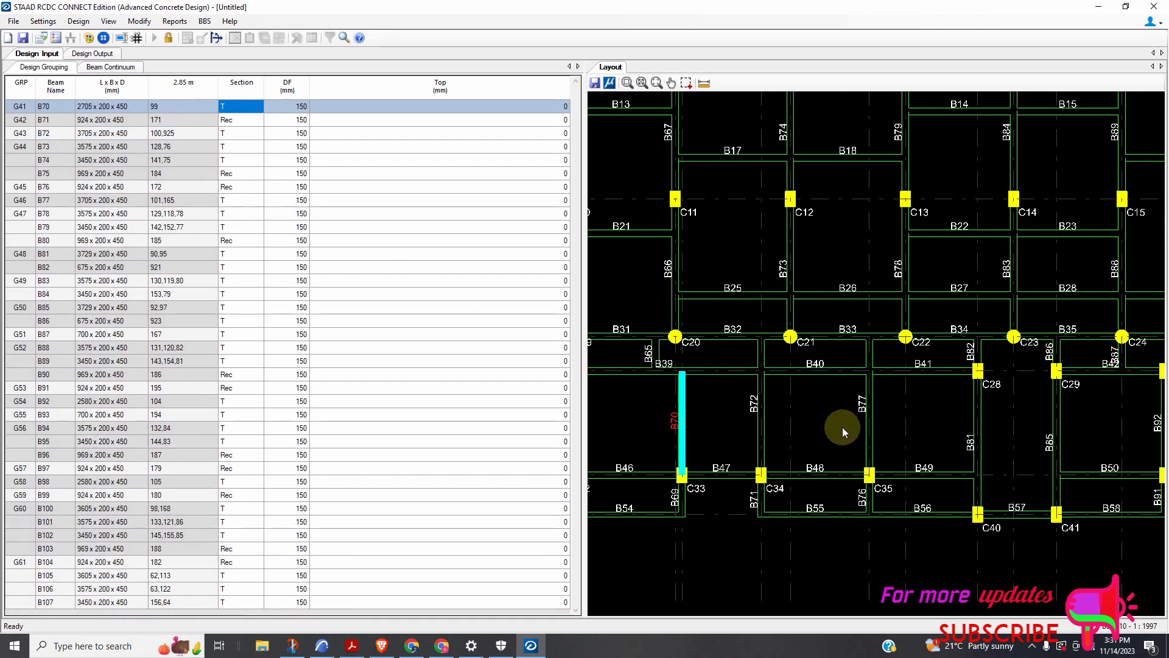
pyautogui.scroll(-3, 812, 425)
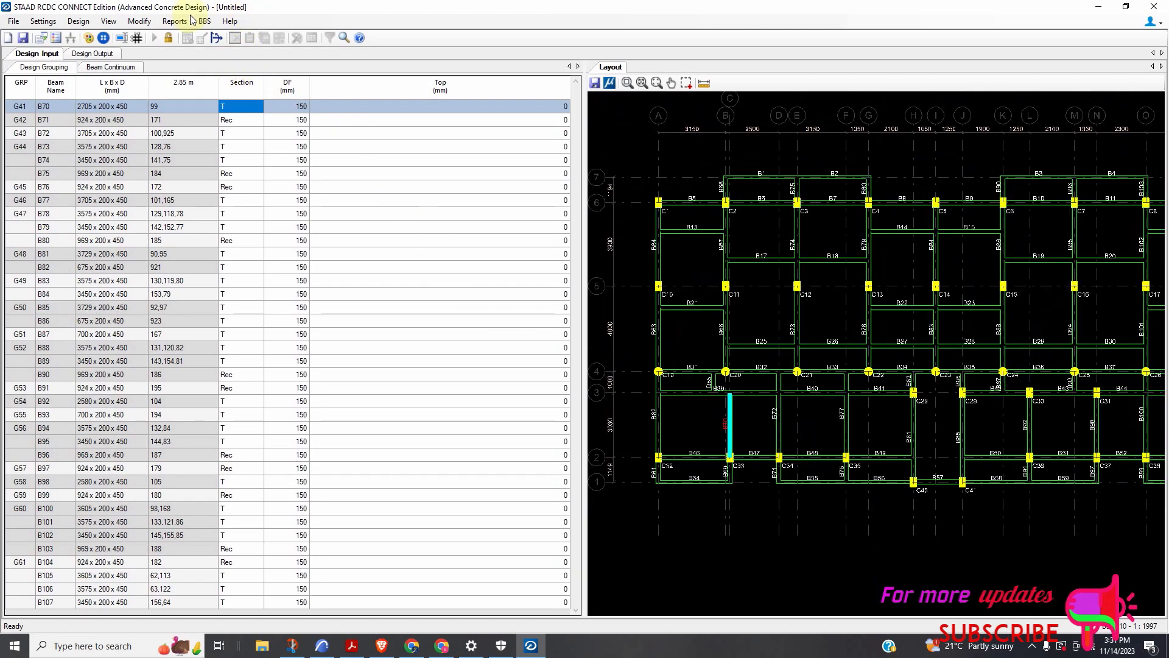
# Set beam B70's depth to 550 mm and group G41's bar layers at top to 3, redesign the group and accept the result
pyautogui.click(113, 53)
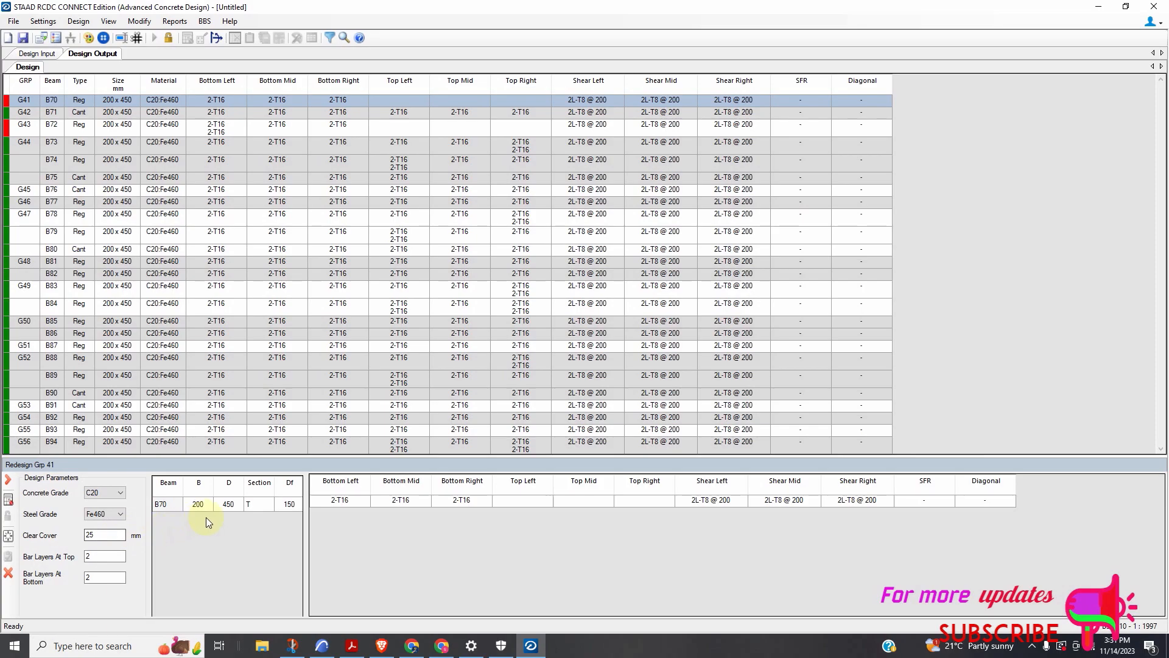
pyautogui.click(225, 508)
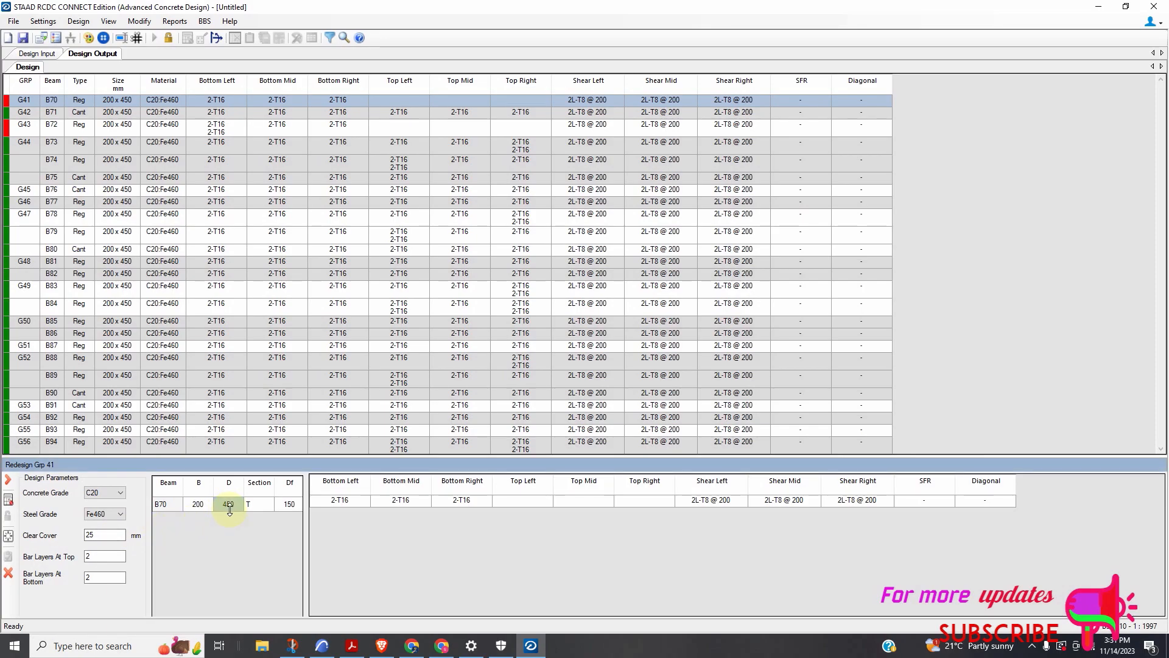
pyautogui.click(106, 556)
pyautogui.write('3')
pyautogui.click(11, 499)
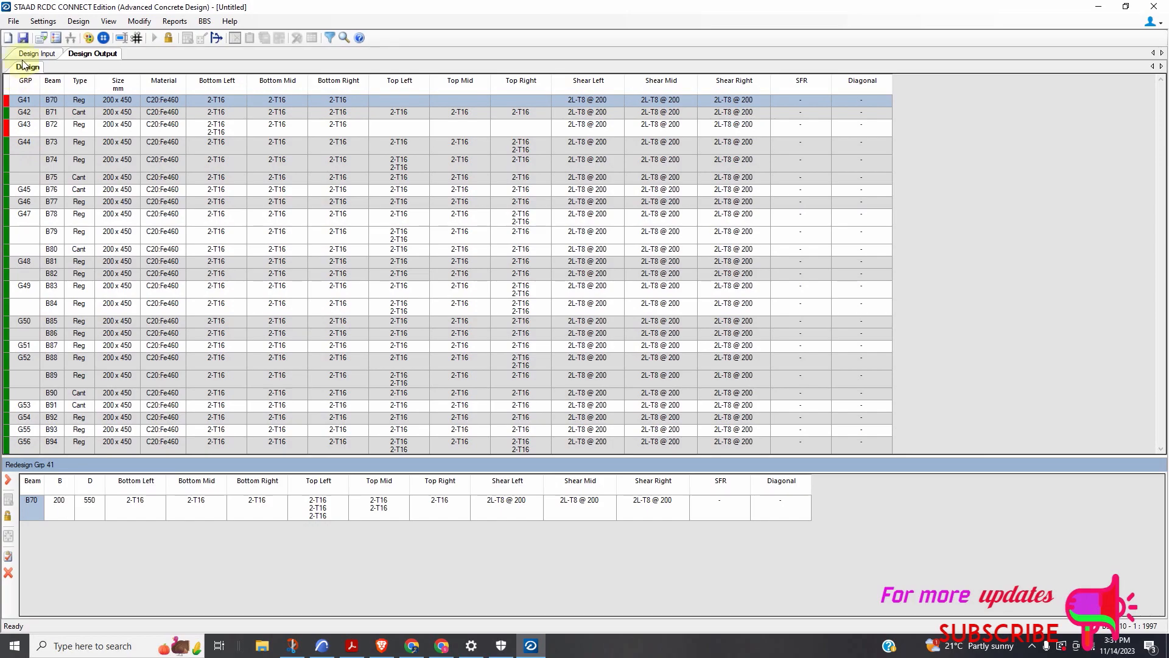
pyautogui.click(22, 555)
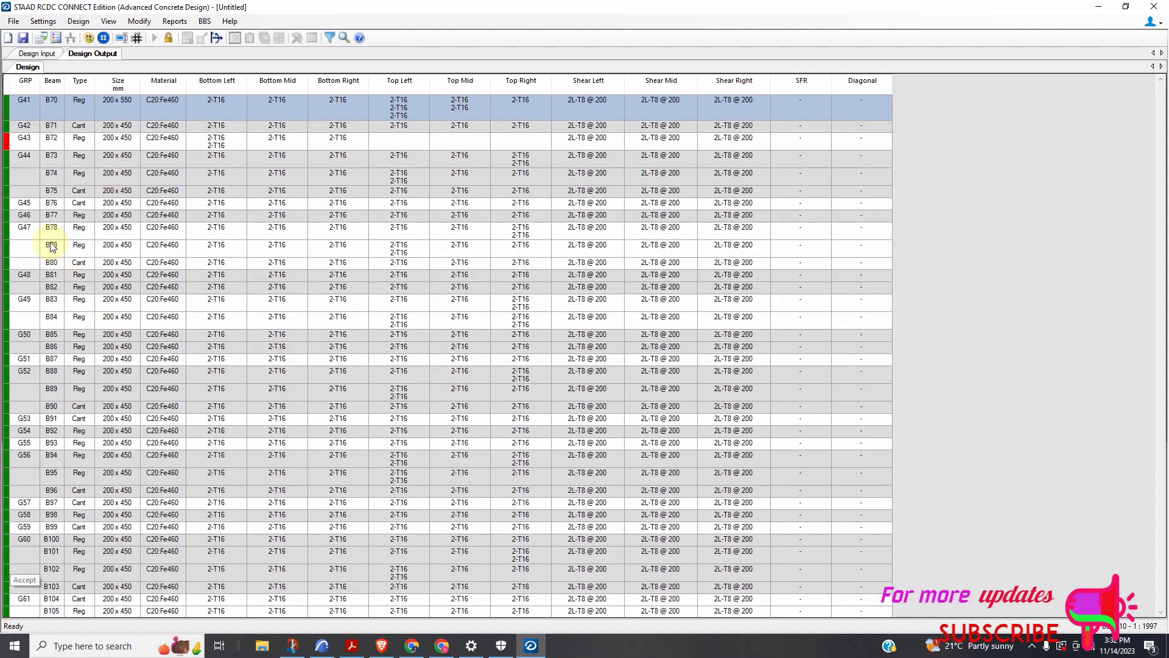
# Redesign group G43 with beam B72's depth at 550 mm and 3 bar layers at top, and accept the result
pyautogui.rightClick(9, 146)
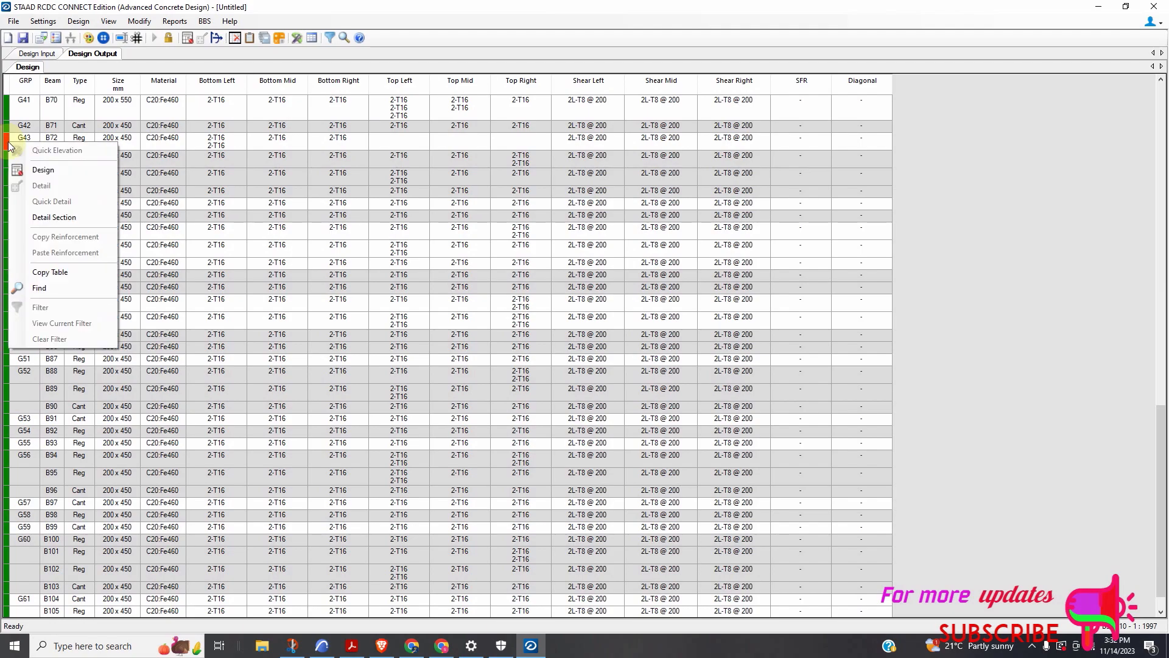
pyautogui.click(40, 168)
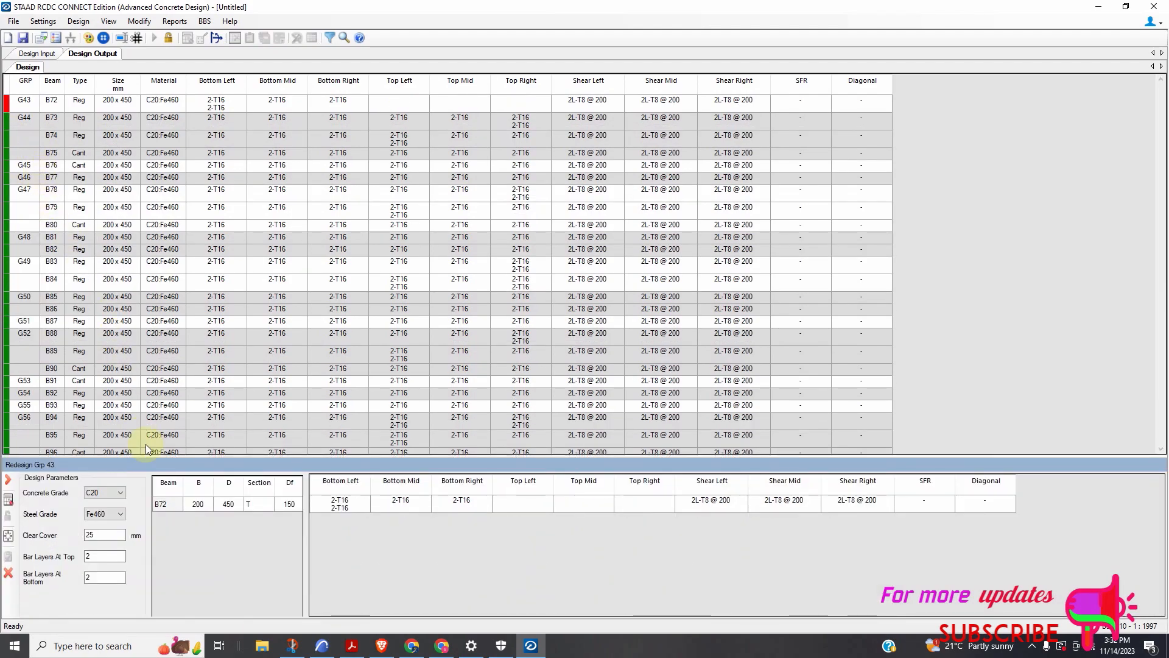
pyautogui.doubleClick(231, 504)
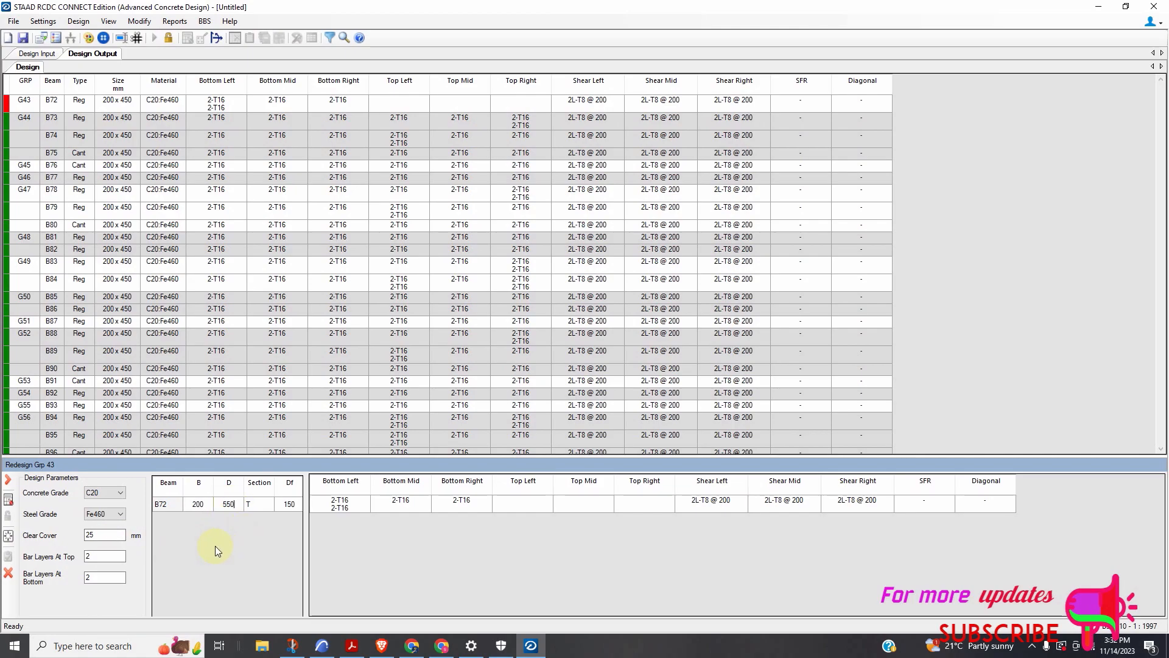
pyautogui.click(109, 555)
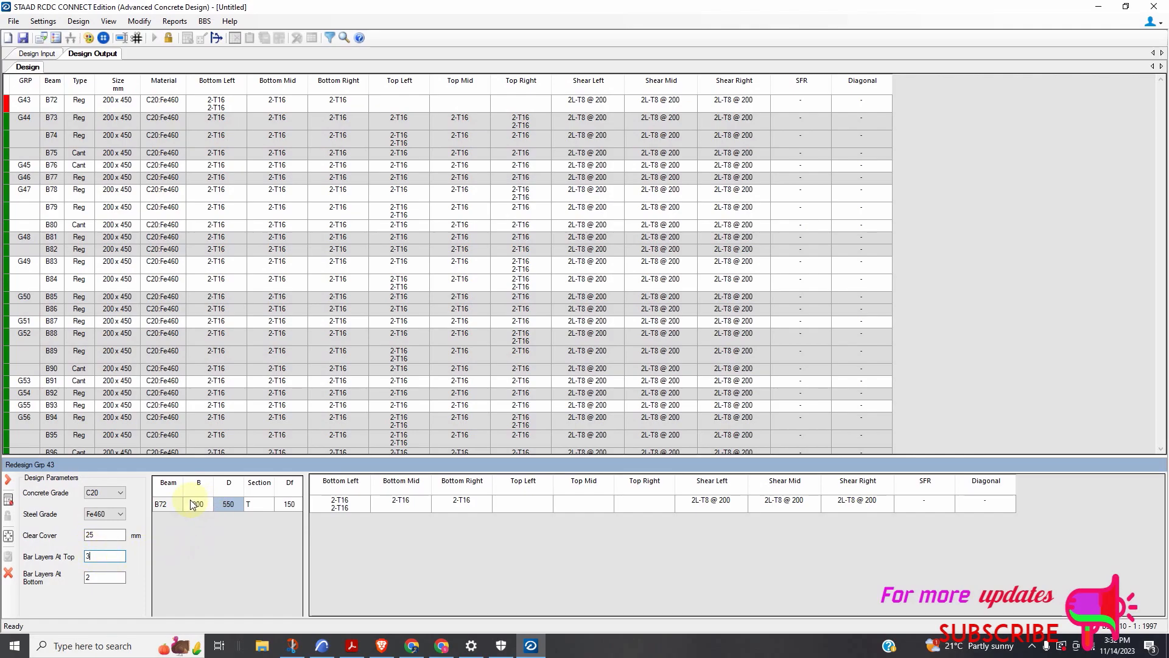
pyautogui.click(15, 500)
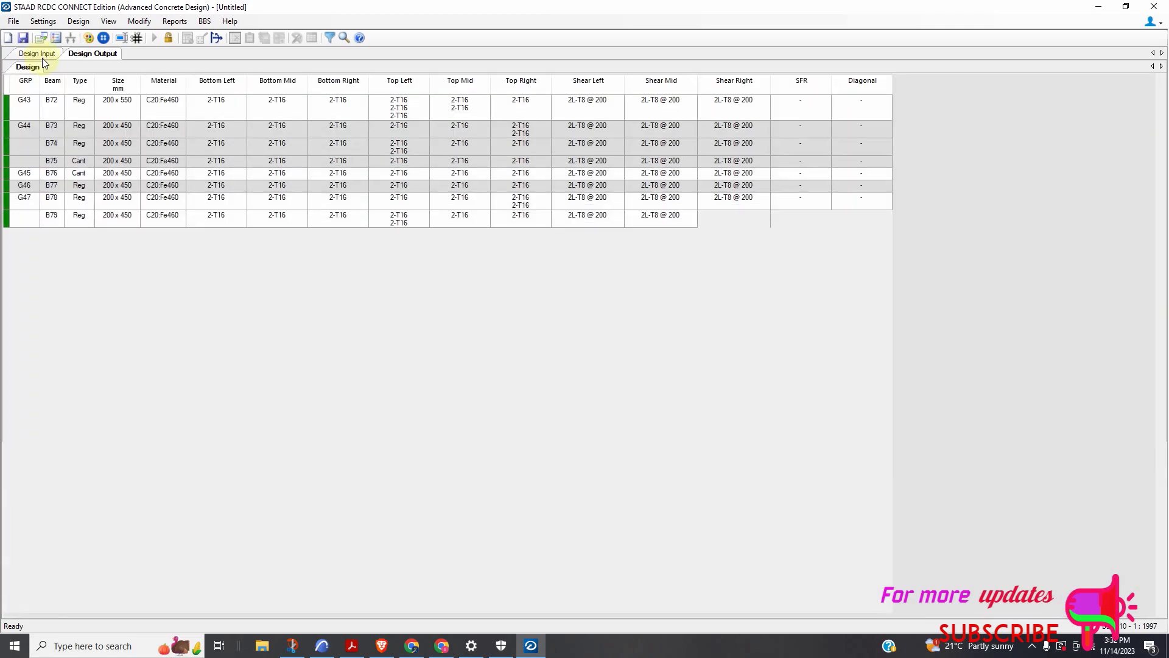
# Examine beam B72's span, its supports and the neighbouring beam B77 on the layout plan
pyautogui.click(42, 56)
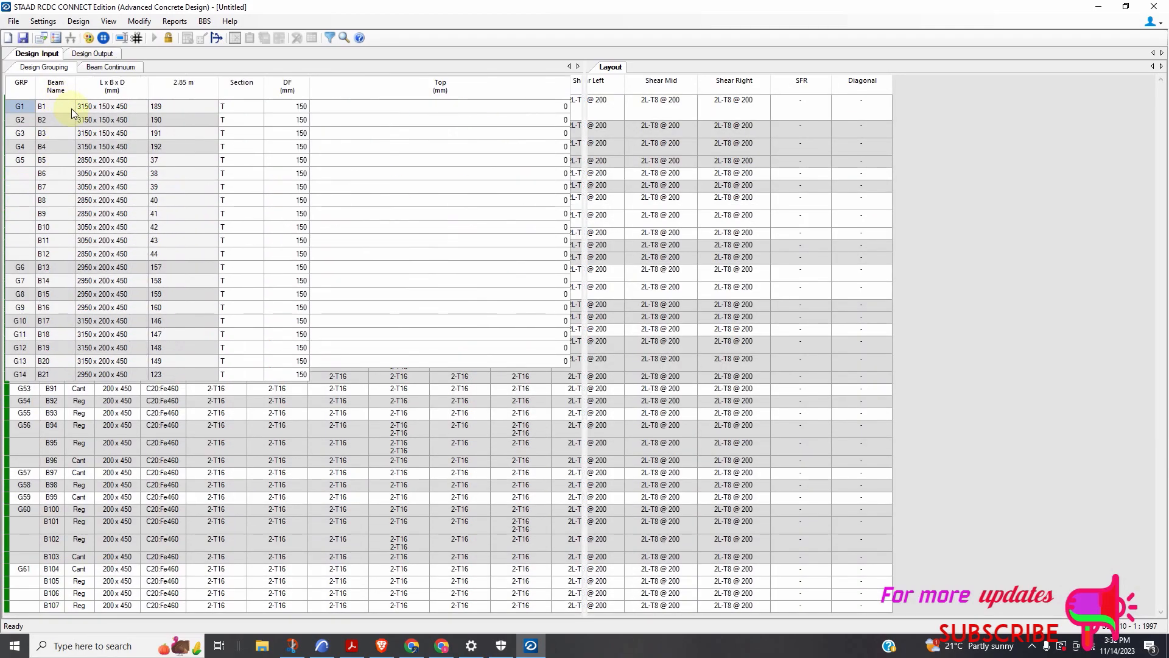
pyautogui.scroll(5, 804, 482)
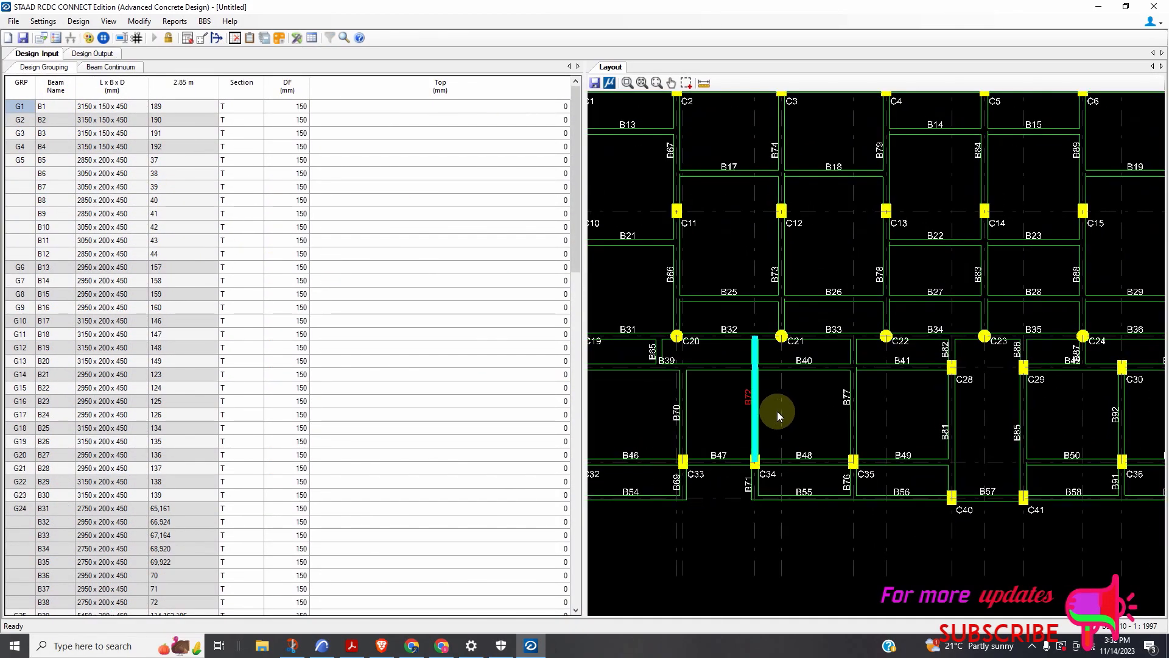
pyautogui.scroll(-3, 773, 383)
pyautogui.scroll(6, 767, 377)
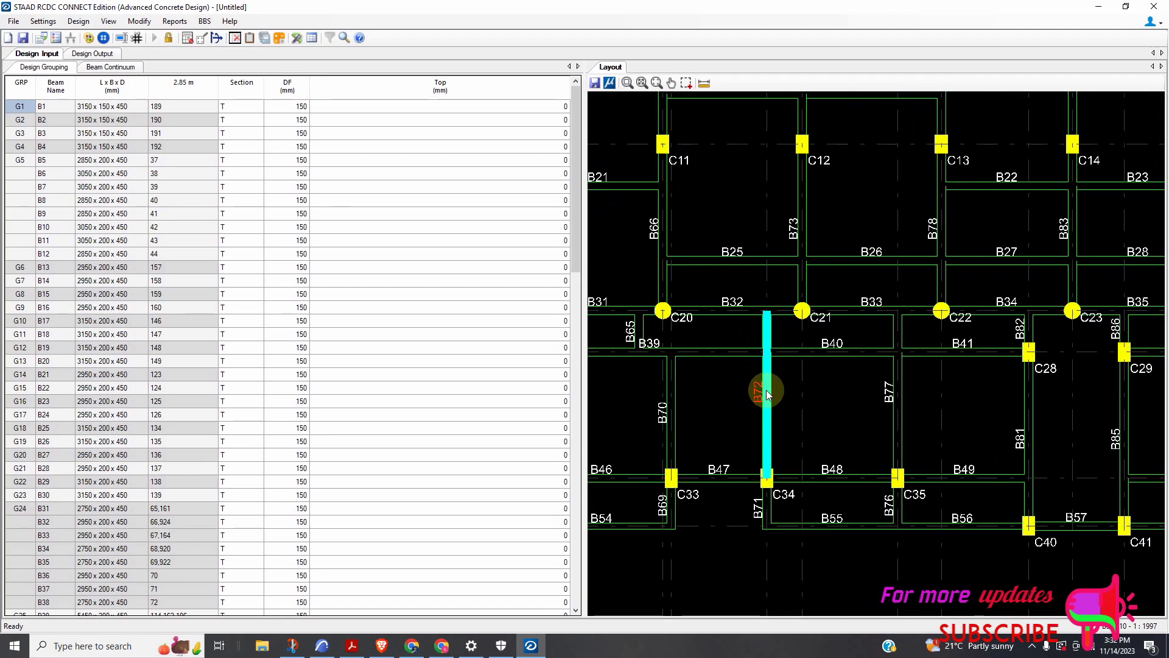
pyautogui.scroll(1, 769, 371)
pyautogui.scroll(-3, 806, 394)
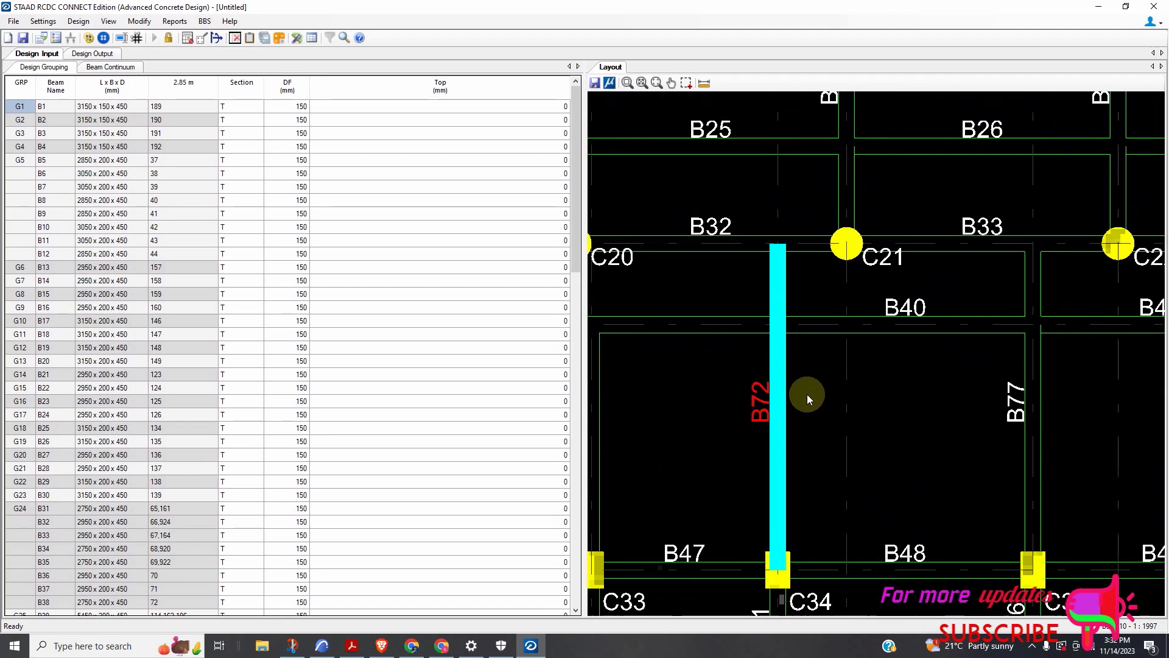
pyautogui.scroll(-2, 787, 317)
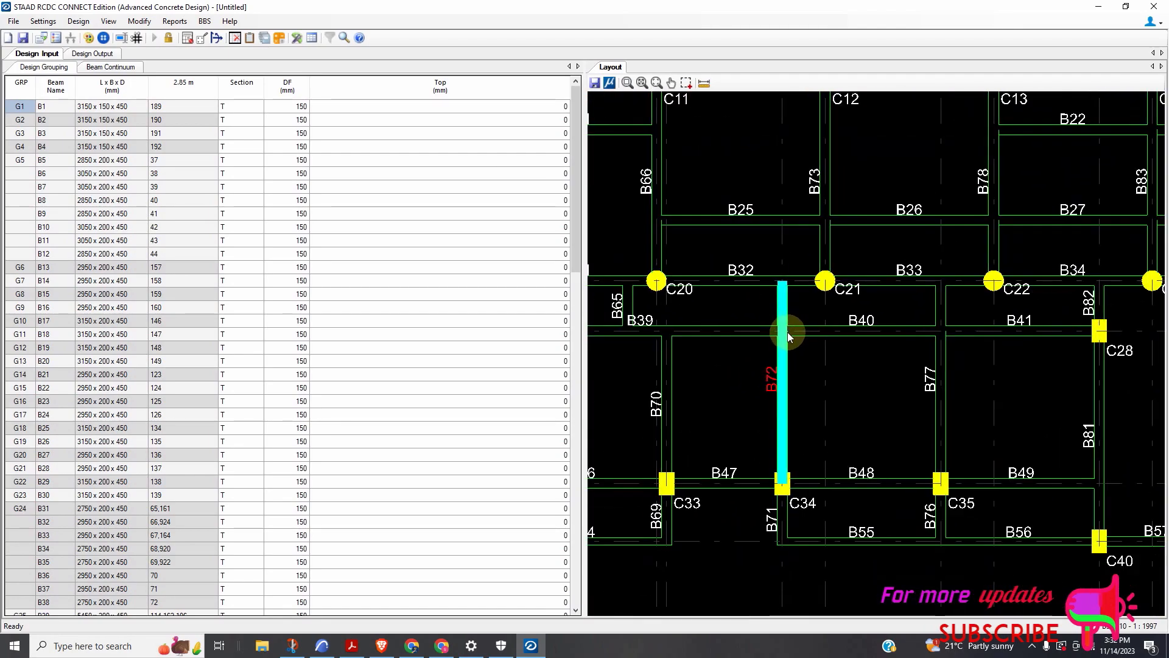
pyautogui.click(938, 374)
pyautogui.click(782, 381)
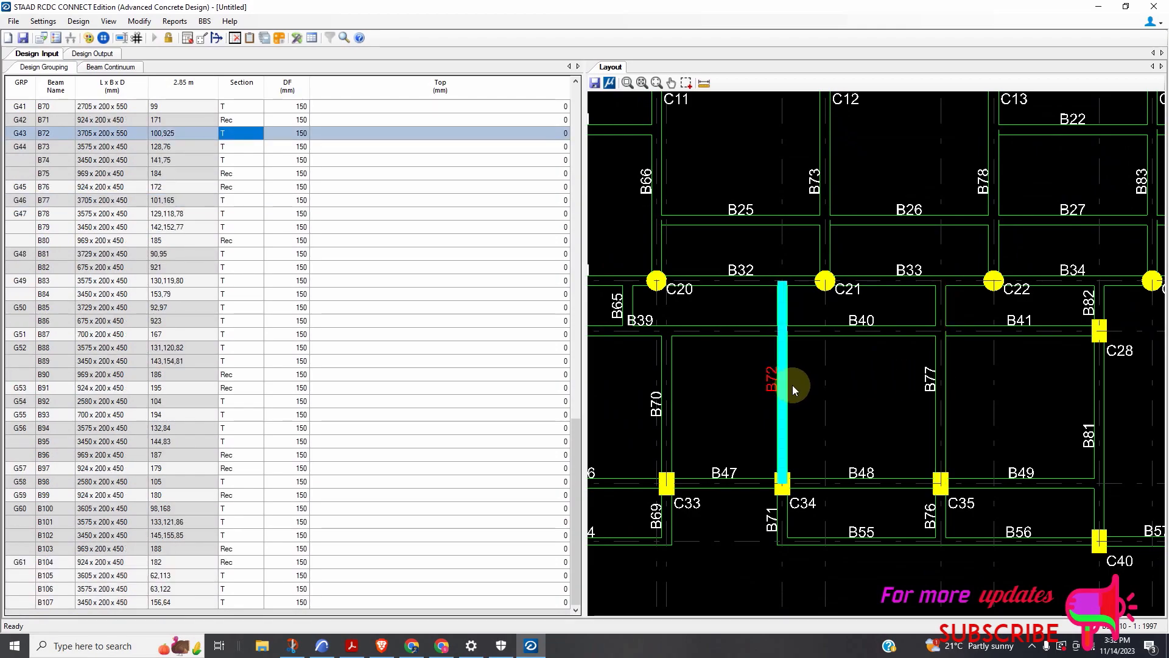
pyautogui.scroll(-1, 791, 384)
pyautogui.scroll(1, 783, 347)
pyautogui.scroll(1, 782, 346)
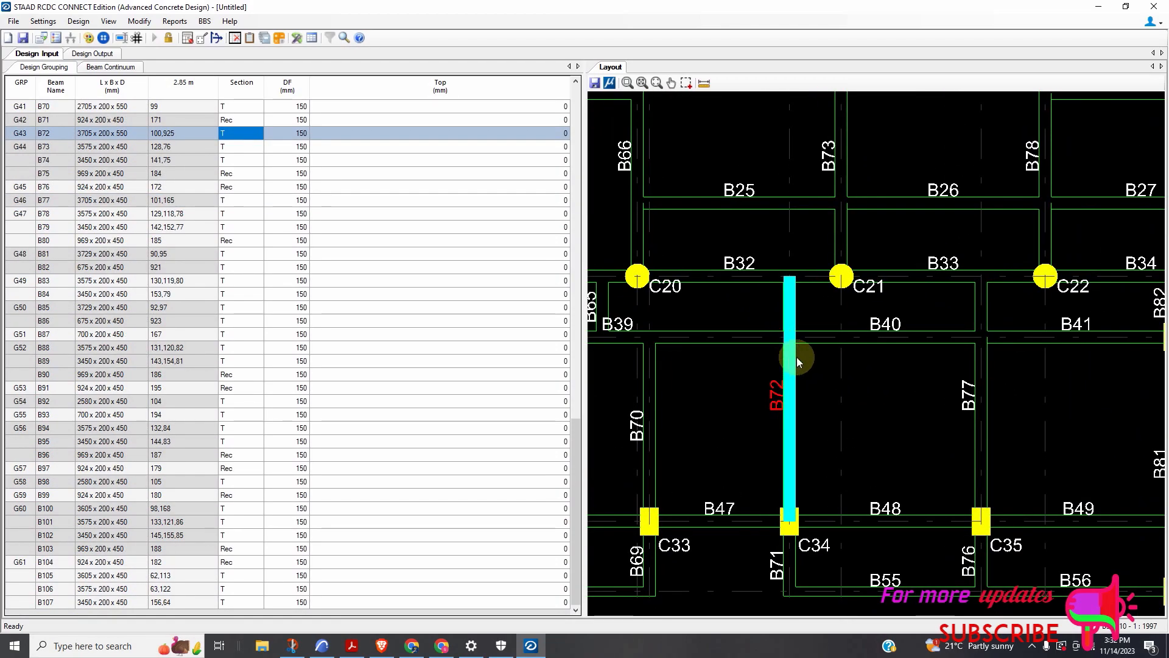
pyautogui.scroll(-1, 796, 357)
# Compare the positions of the redesigned beams B70, B72 and B41 on the layout plan
pyautogui.click(682, 426)
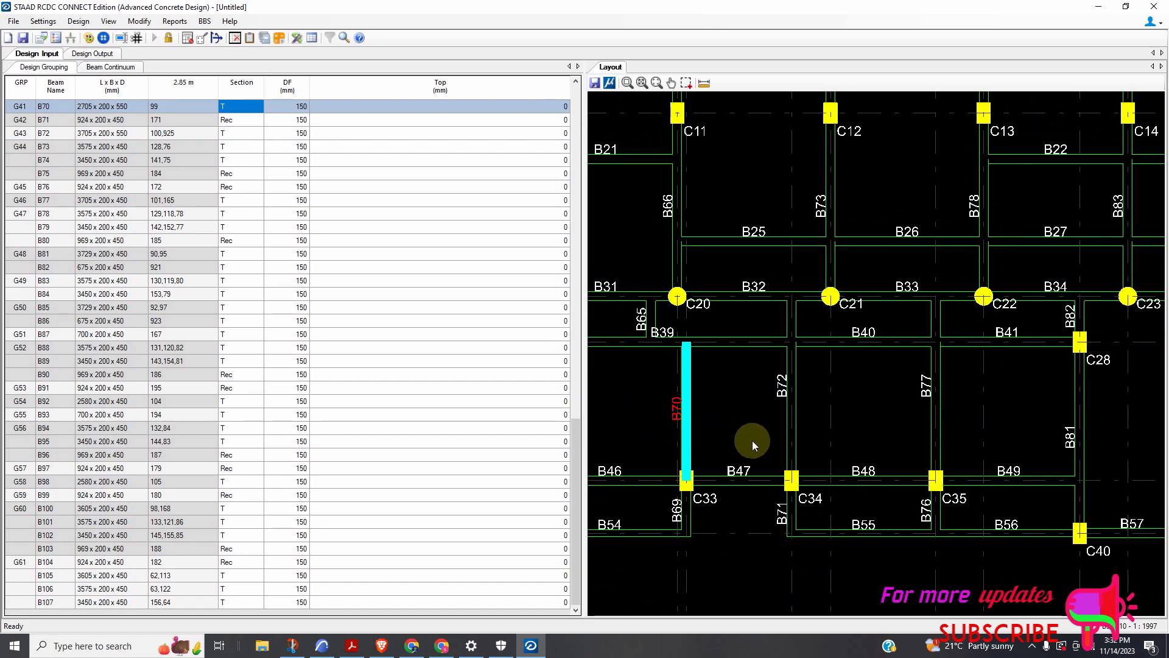
pyautogui.click(792, 421)
pyautogui.scroll(-1, 817, 388)
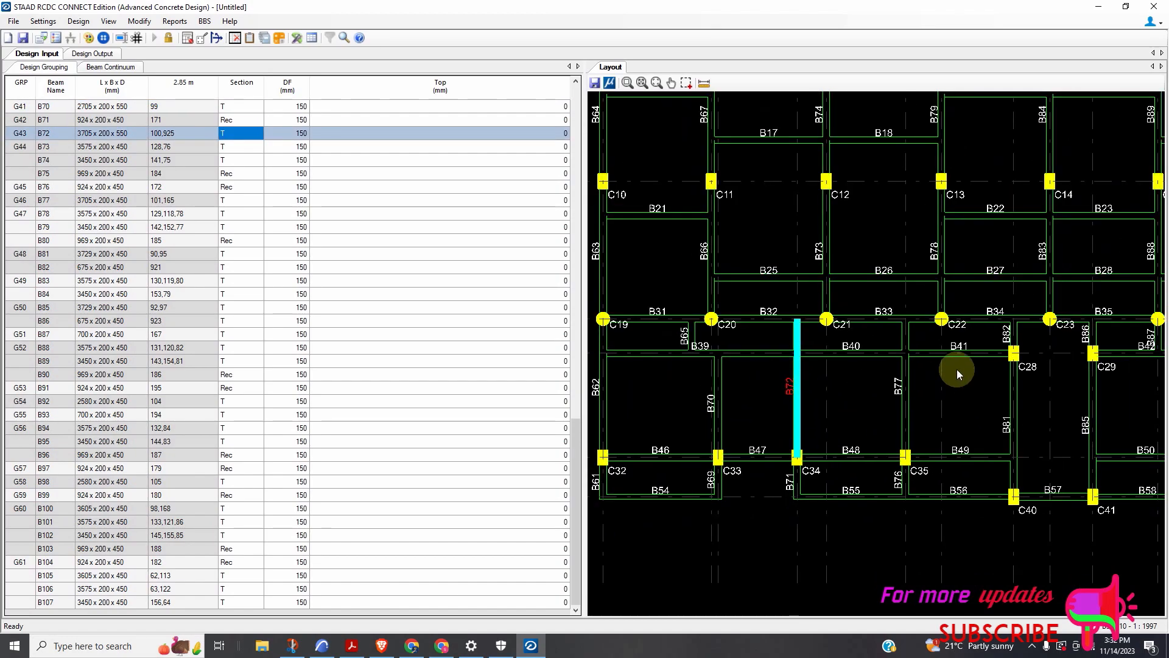
pyautogui.scroll(1, 898, 353)
pyautogui.scroll(-1, 893, 344)
pyautogui.scroll(1, 950, 361)
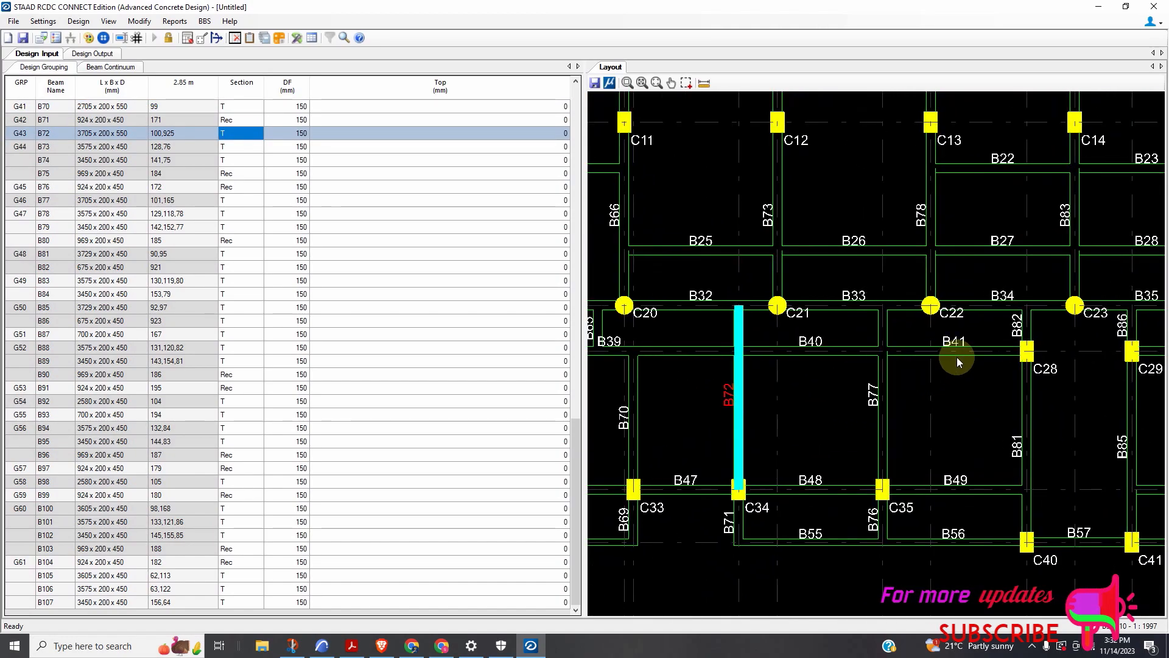
pyautogui.click(959, 356)
pyautogui.scroll(-2, 663, 411)
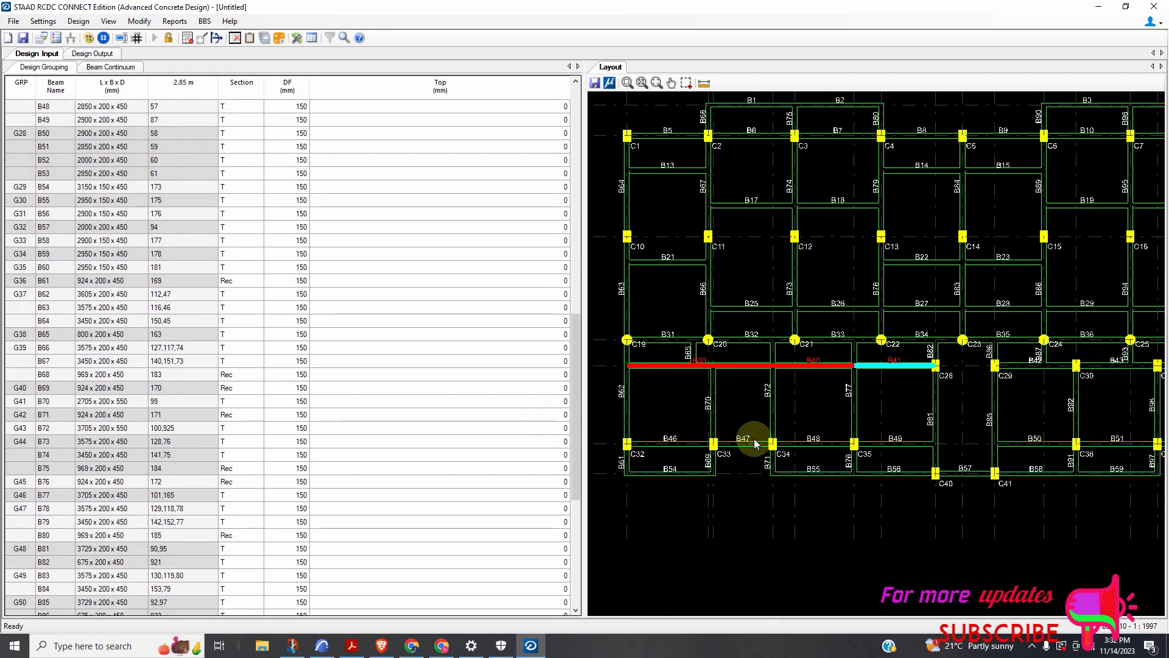
pyautogui.scroll(-1, 683, 459)
pyautogui.scroll(-3, 203, 284)
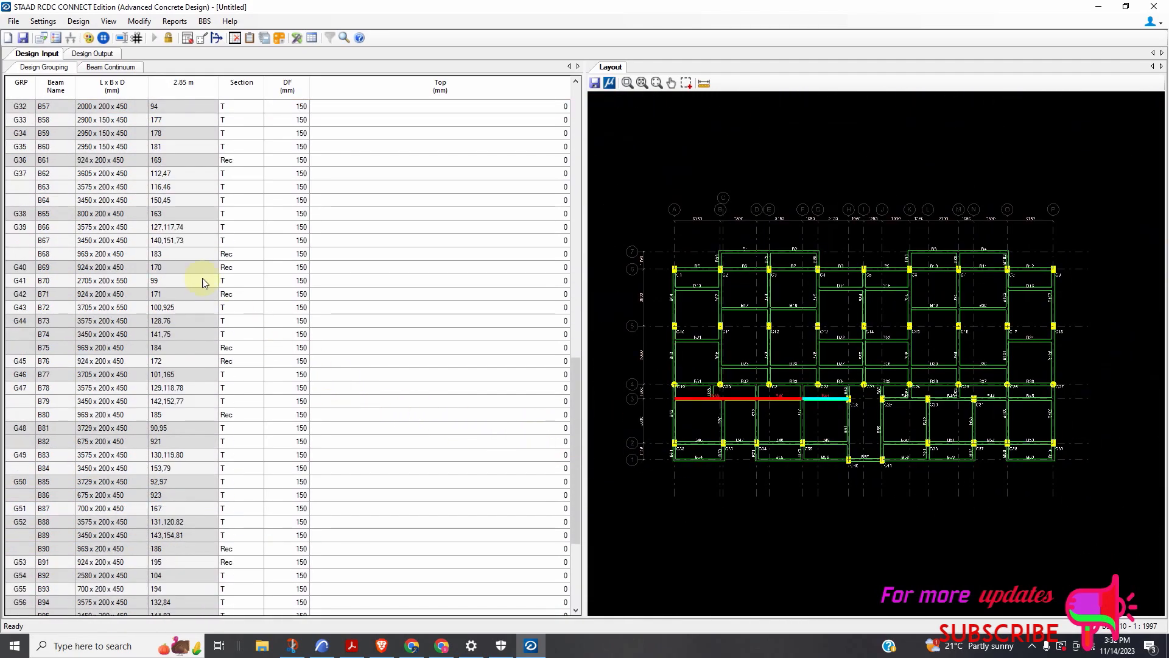
# Go through the whole design output to check every beam group for remaining failures
pyautogui.click(92, 53)
pyautogui.scroll(-8, 364, 389)
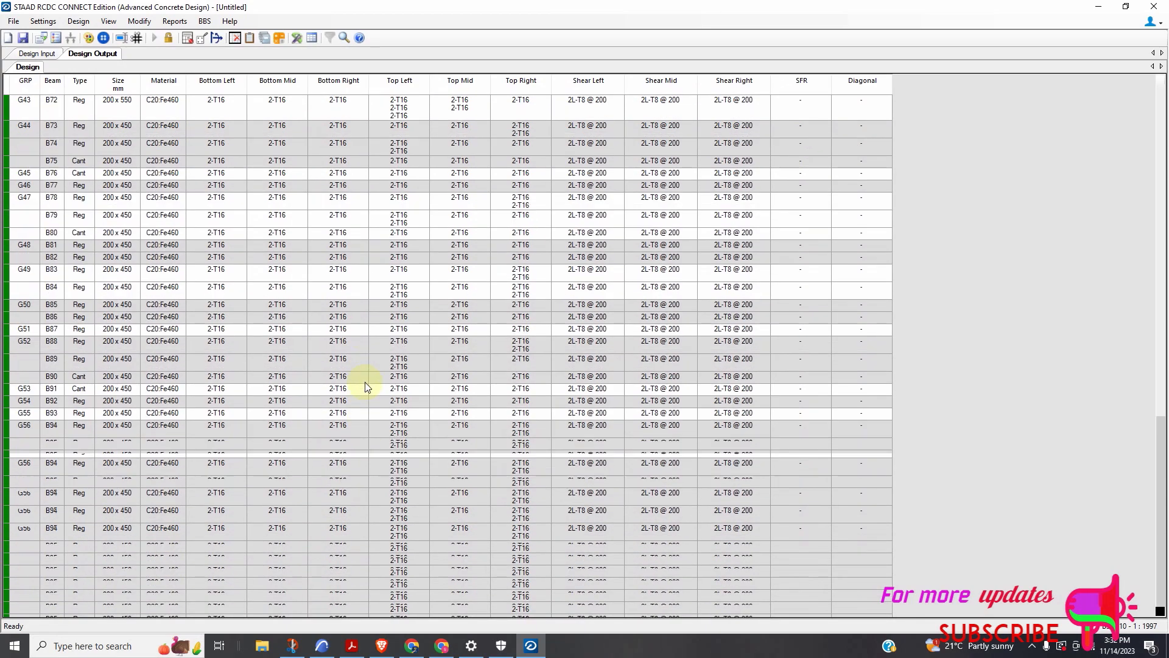
pyautogui.scroll(7, 514, 403)
pyautogui.scroll(15, 514, 400)
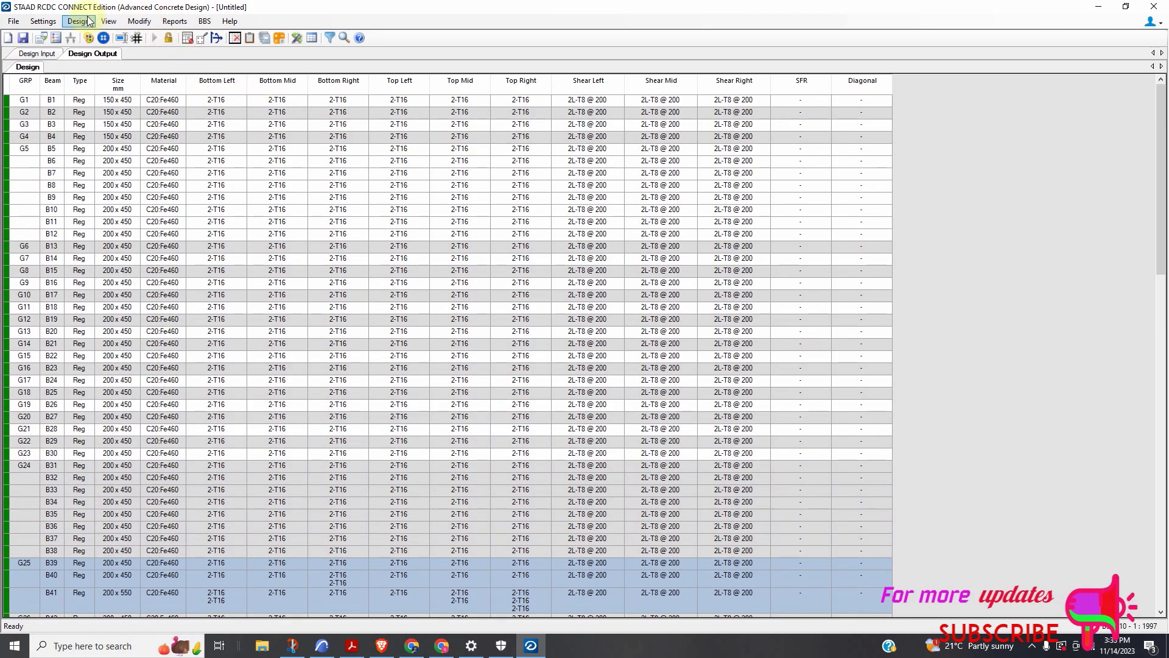
# Review the beam groups offered for auto-grouping and leave the grouping as it is
pyautogui.click(139, 22)
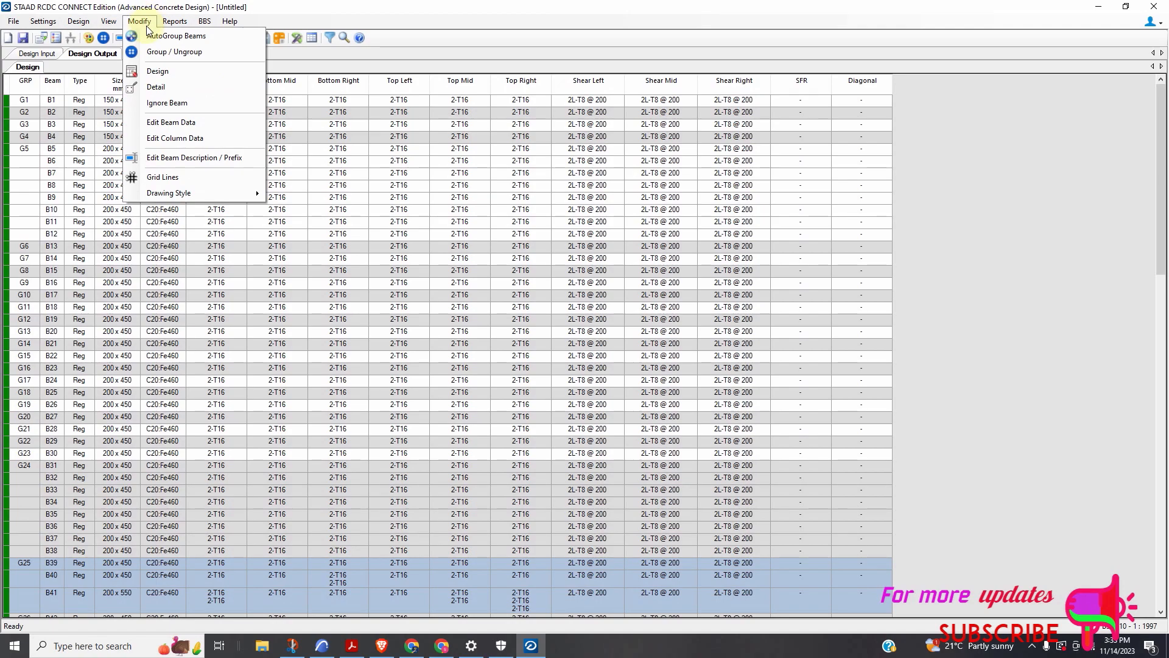
pyautogui.click(150, 37)
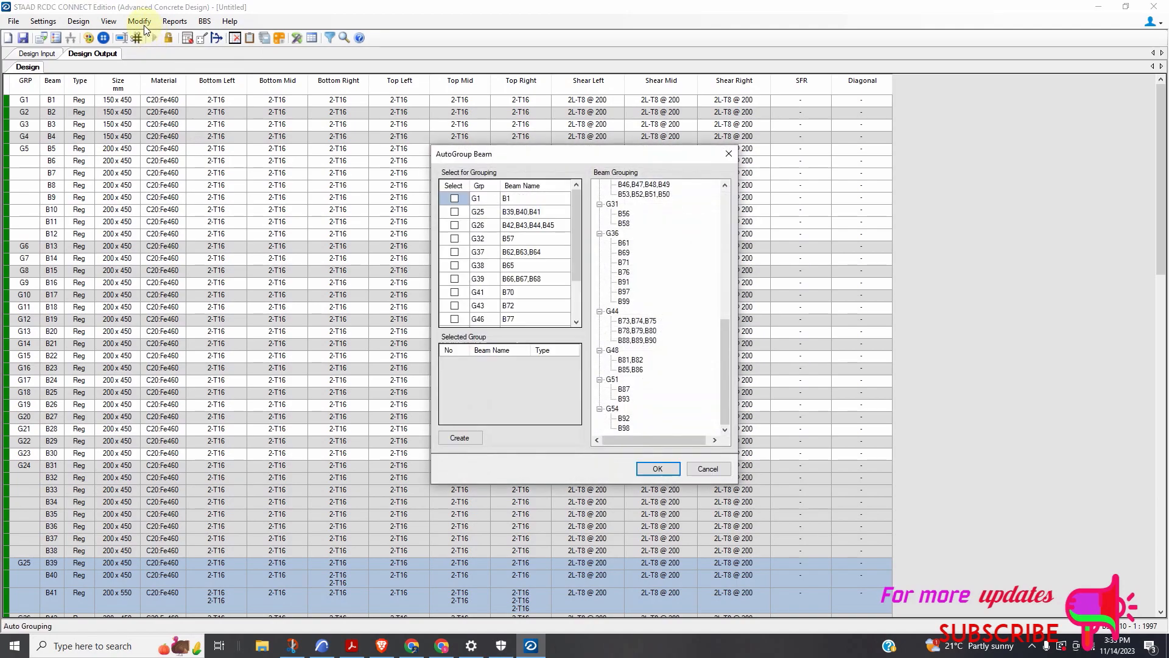
pyautogui.scroll(-2, 487, 262)
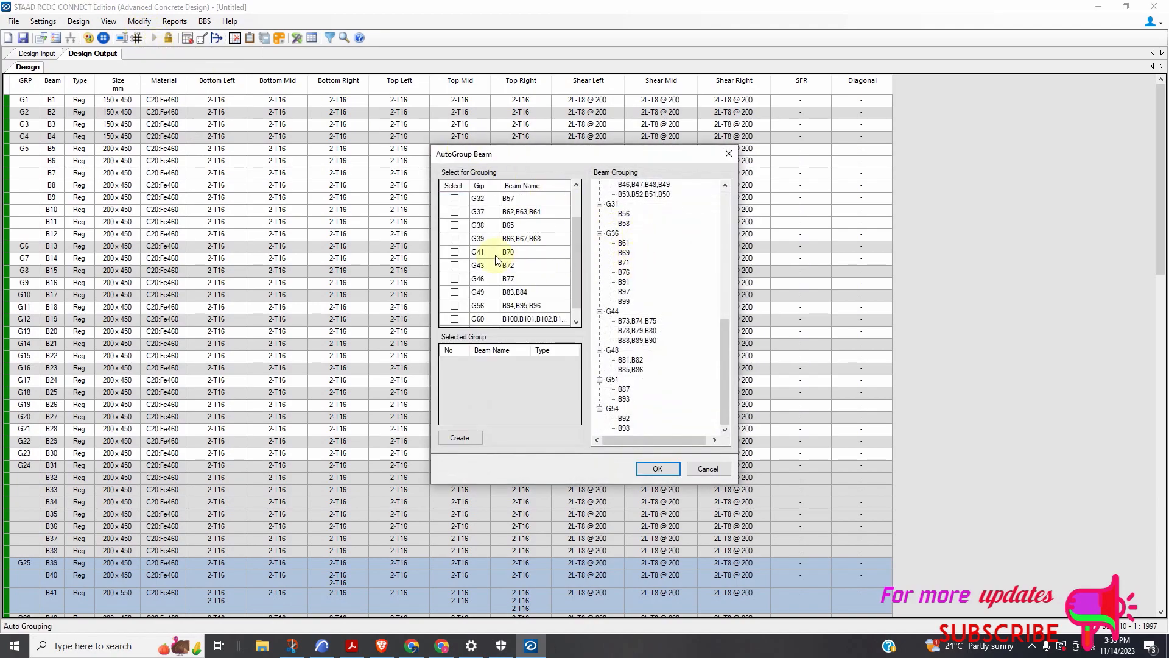
pyautogui.scroll(2, 498, 270)
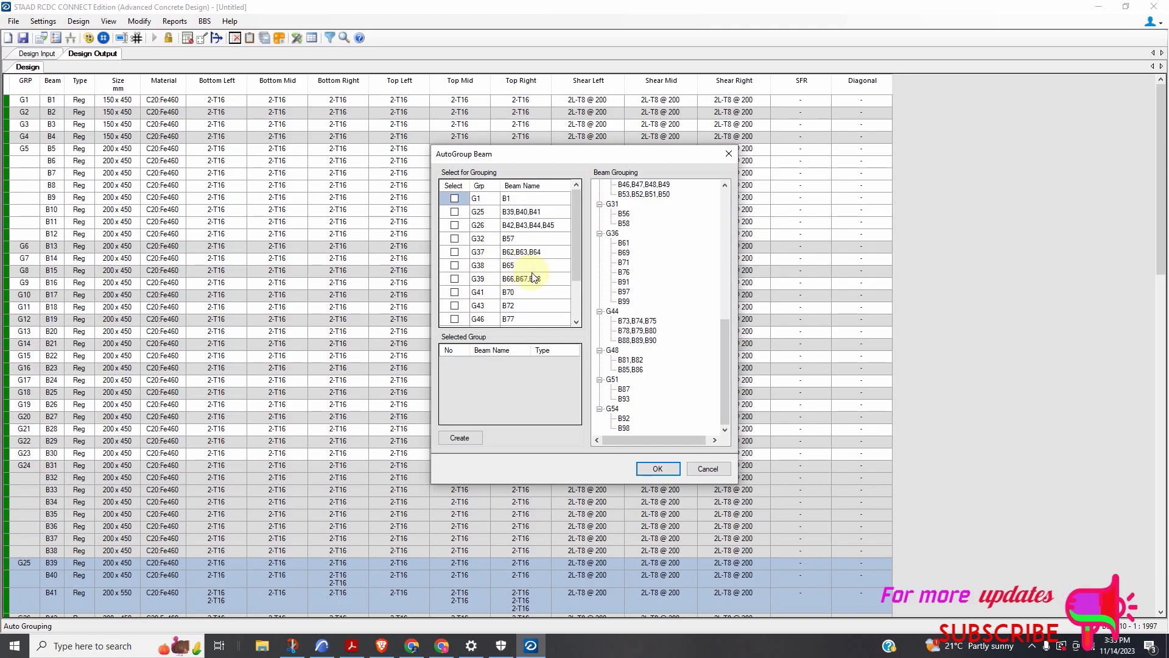
pyautogui.scroll(-2, 539, 278)
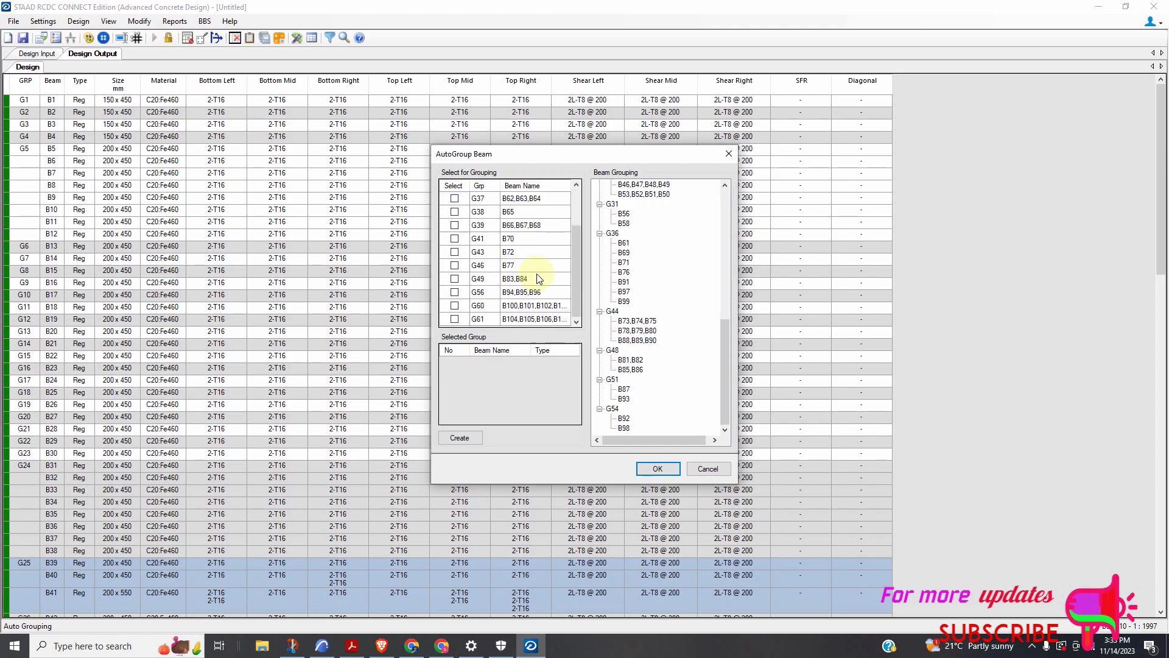
pyautogui.scroll(2, 539, 281)
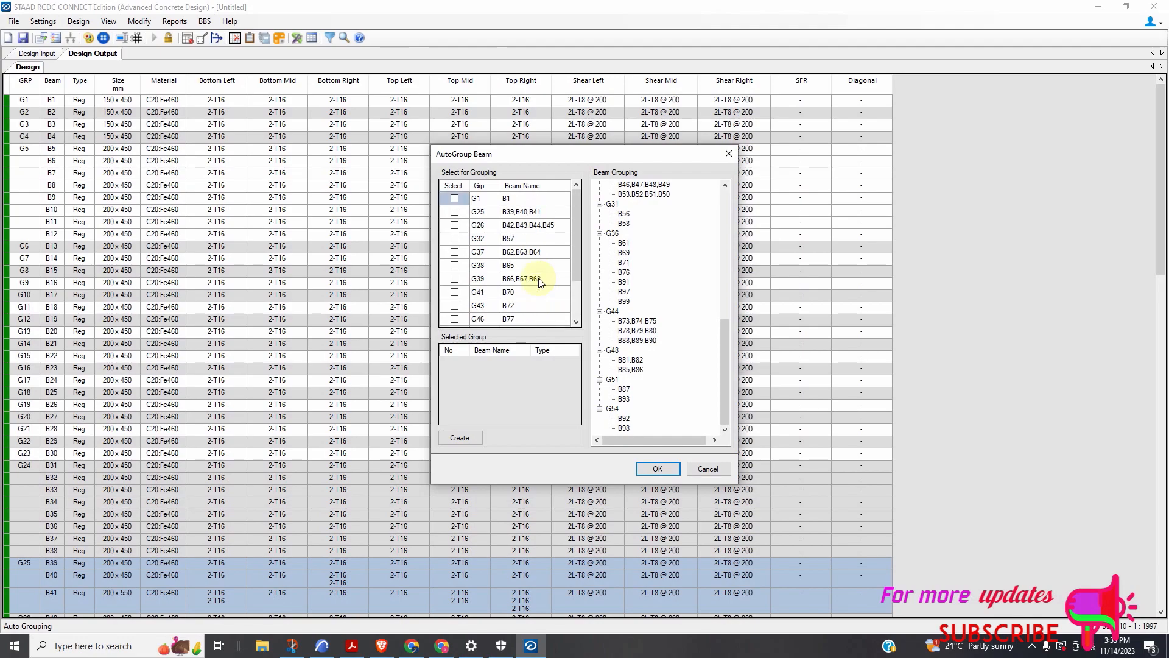
pyautogui.click(705, 468)
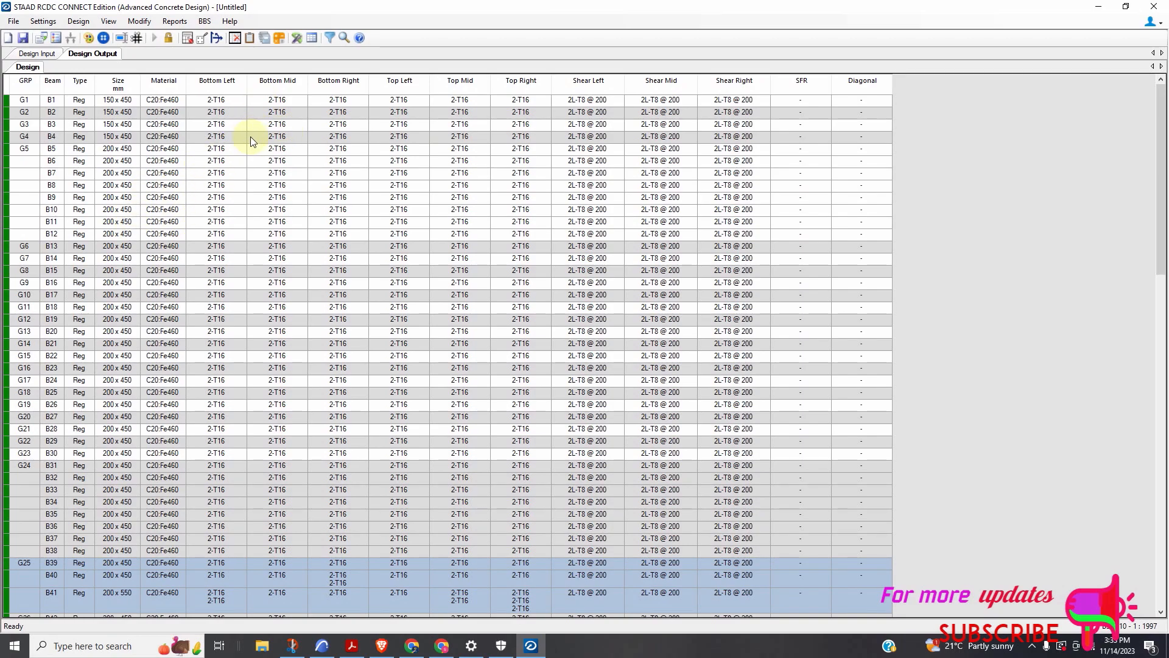
# Examine the sizes and reinforcement of the beam groups from G1 to G44 in the design output
pyautogui.scroll(-2, 328, 185)
pyautogui.scroll(2, 213, 191)
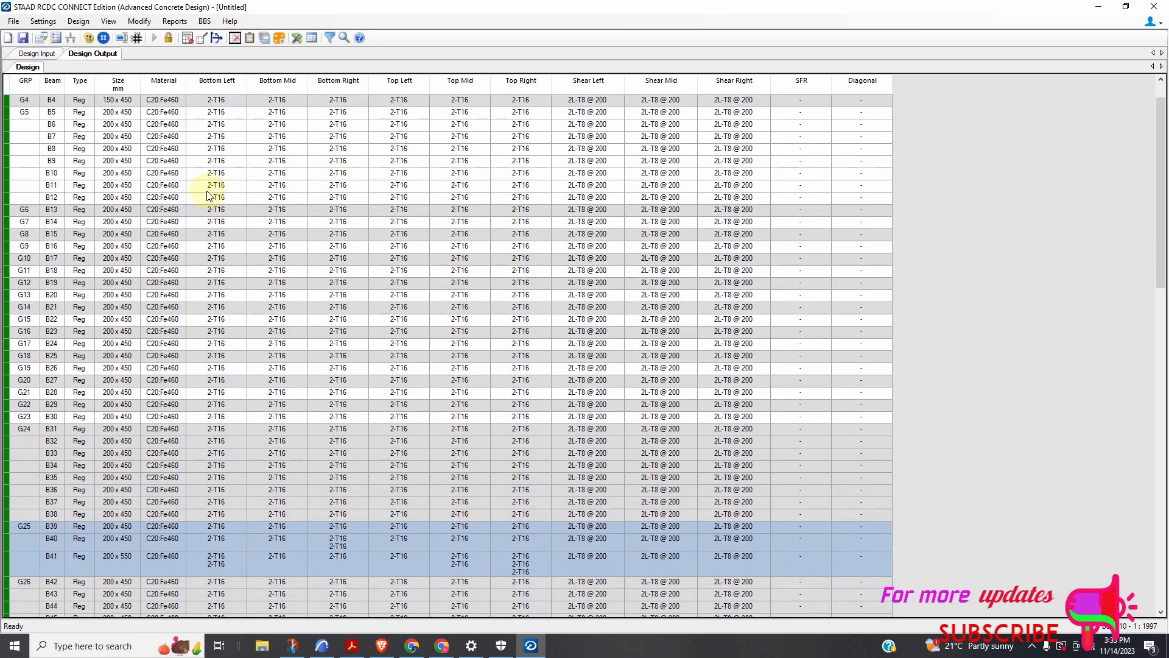
pyautogui.scroll(-3, 119, 259)
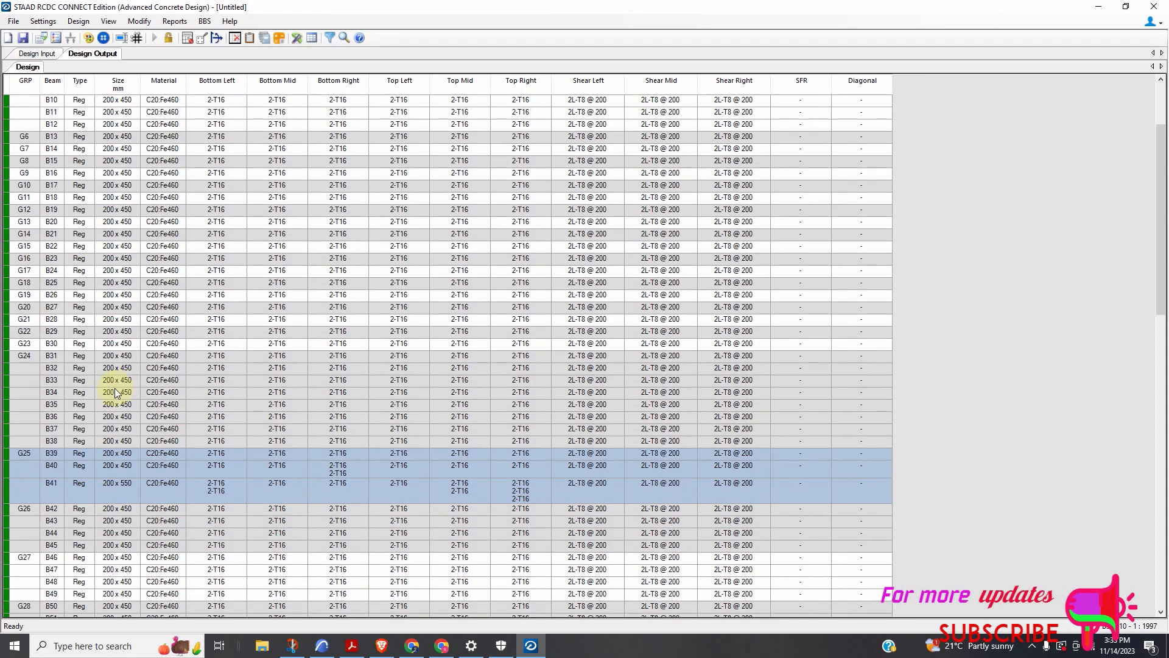
pyautogui.scroll(-1, 124, 393)
pyautogui.scroll(-7, 273, 394)
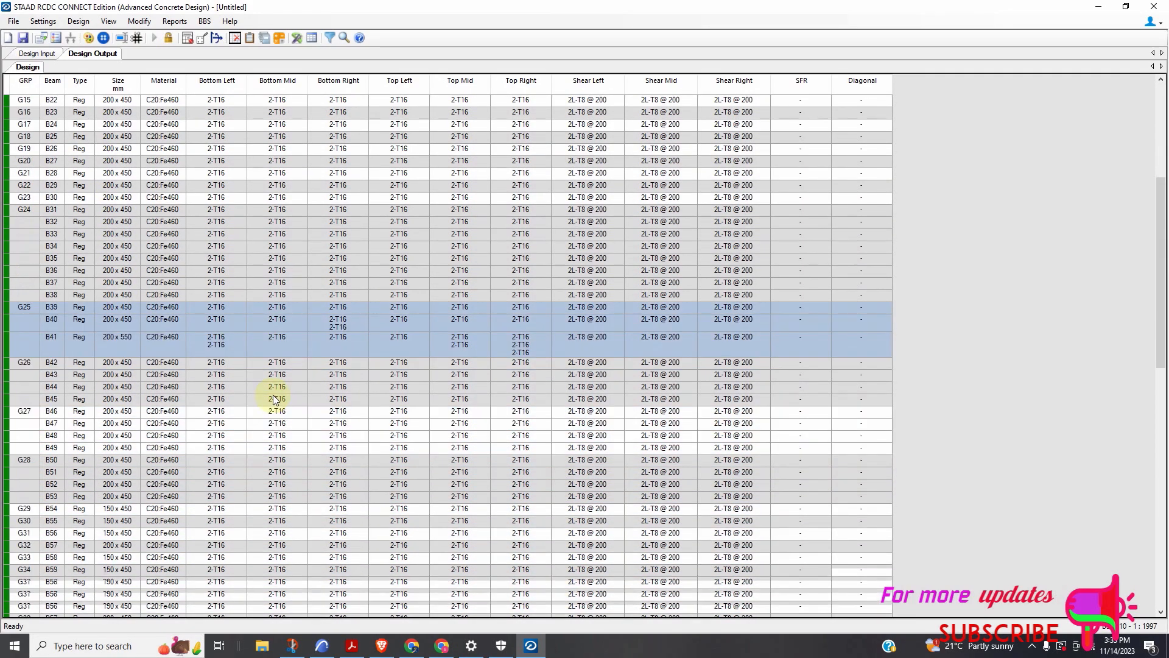
pyautogui.scroll(3, 55, 222)
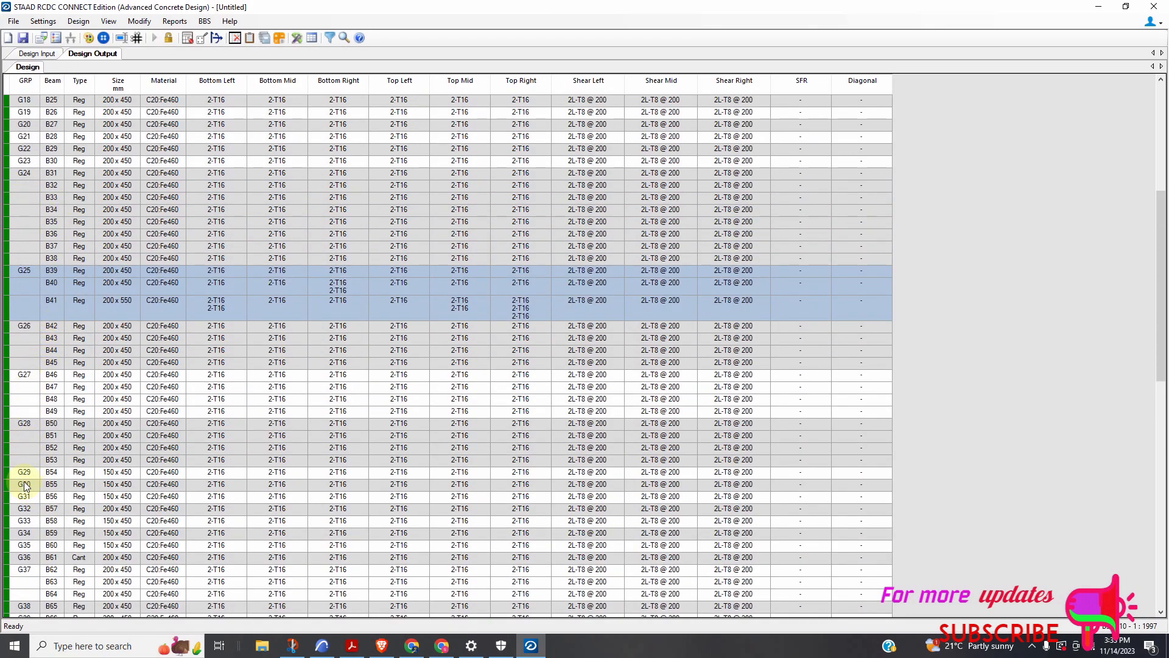
pyautogui.scroll(-5, 24, 566)
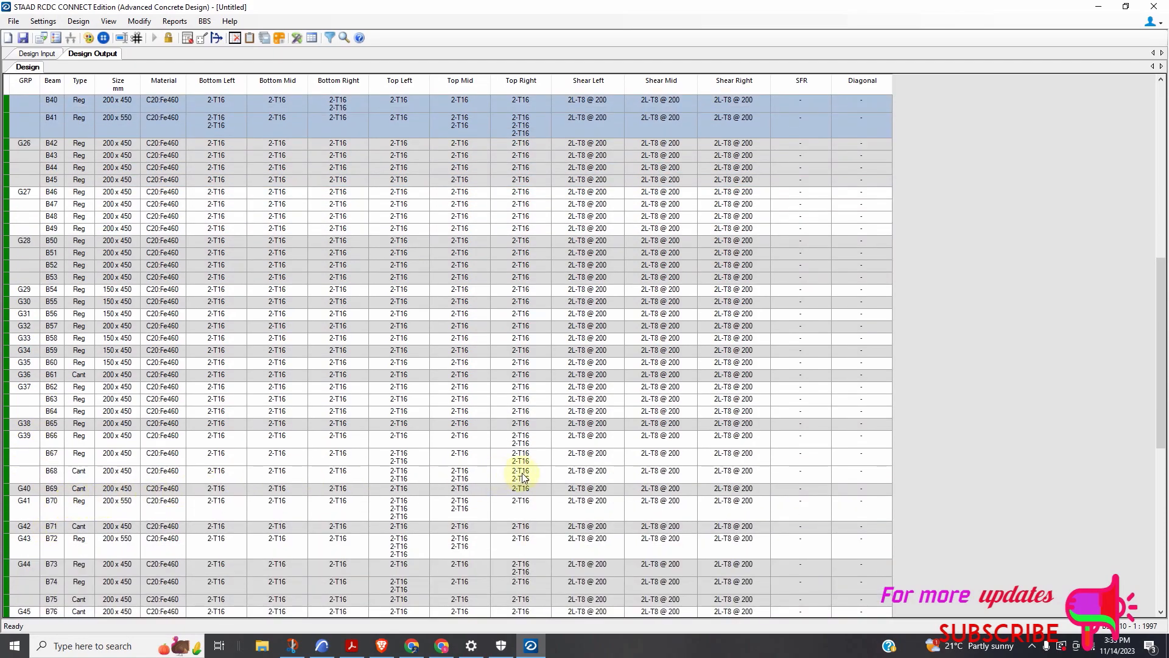
pyautogui.scroll(6, 522, 476)
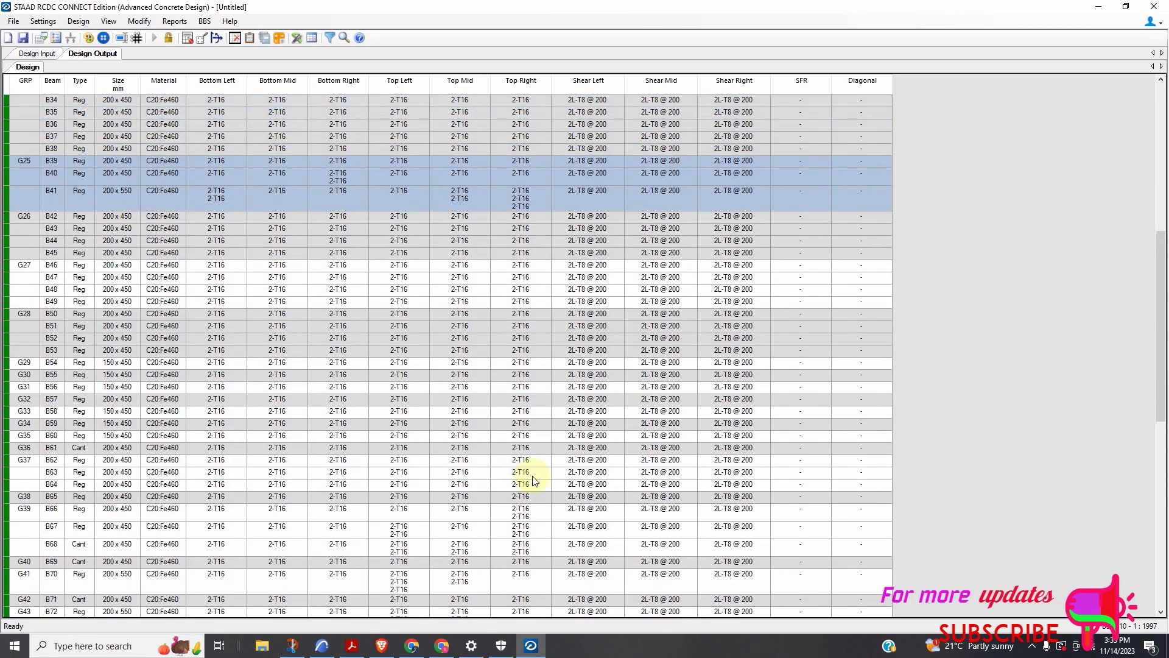
pyautogui.scroll(1, 543, 472)
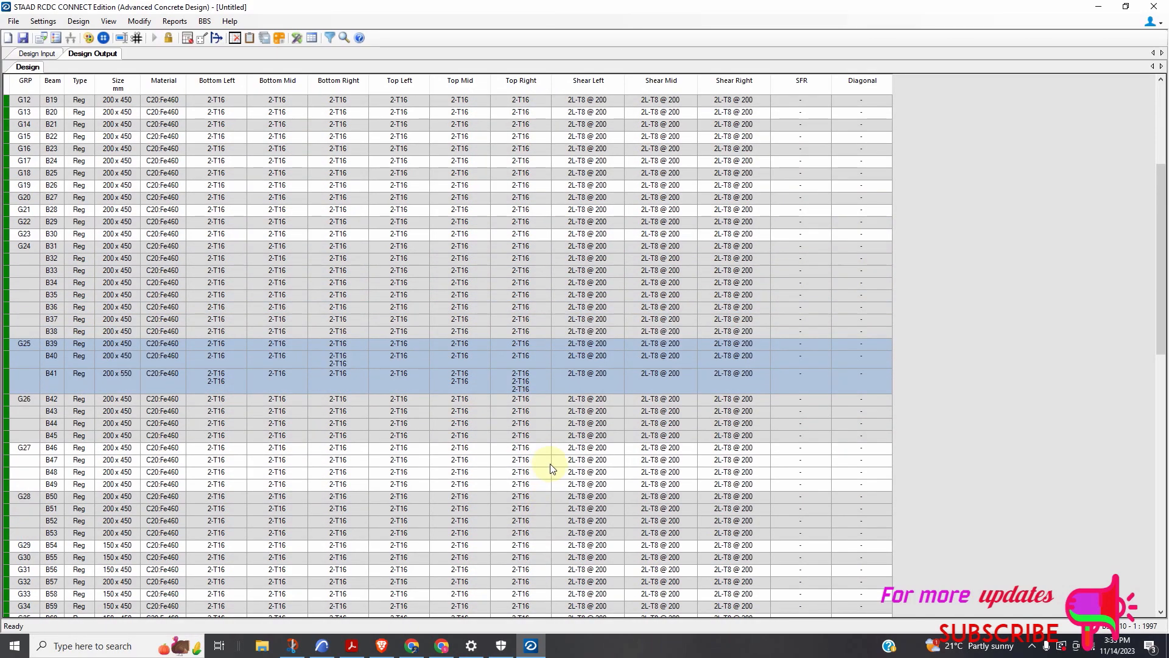
pyautogui.scroll(6, 485, 286)
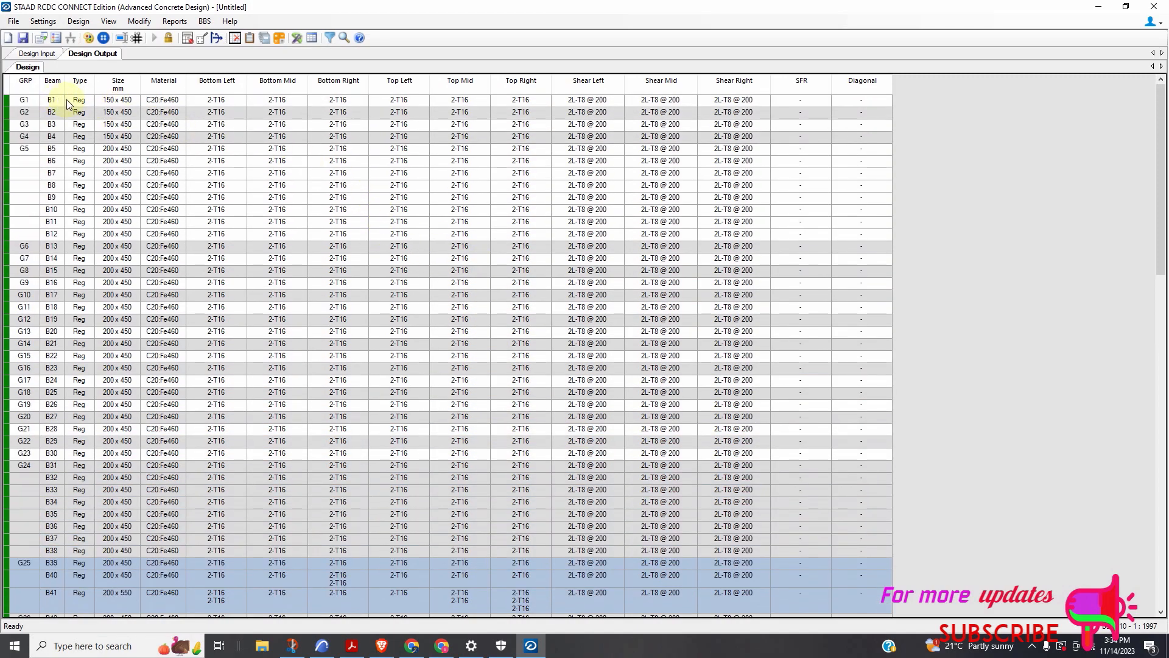
pyautogui.scroll(-9, 66, 173)
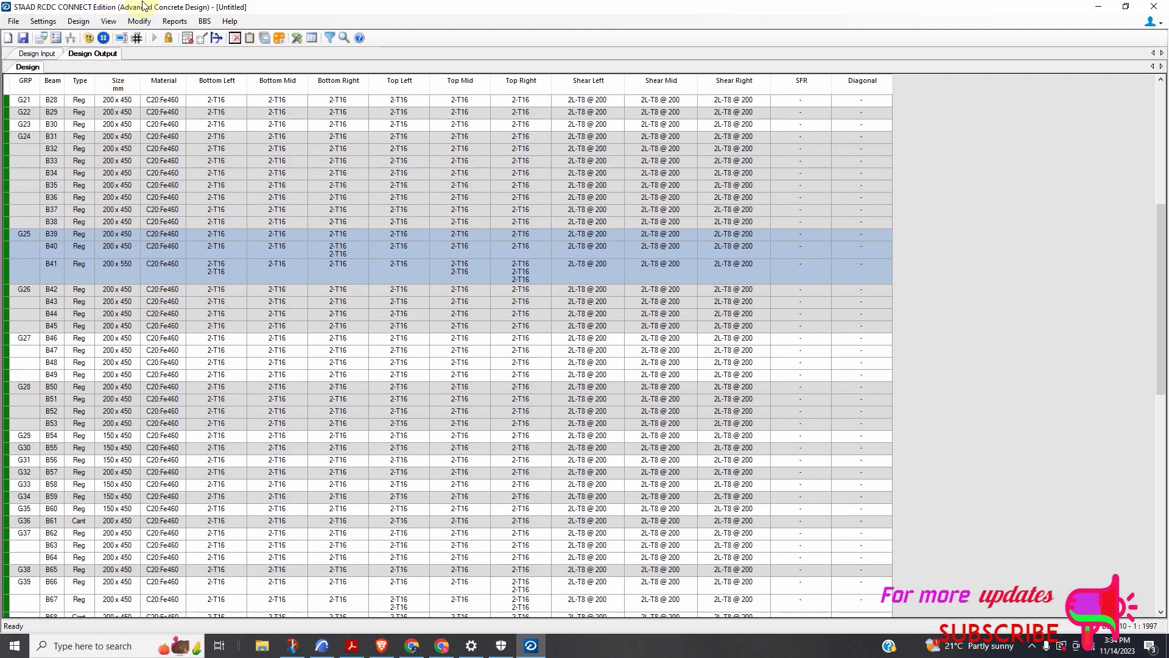
# Set up the elevation and section drawings for all beams with cross sections and anchorage marks, keeping the detailing settings
pyautogui.click(174, 22)
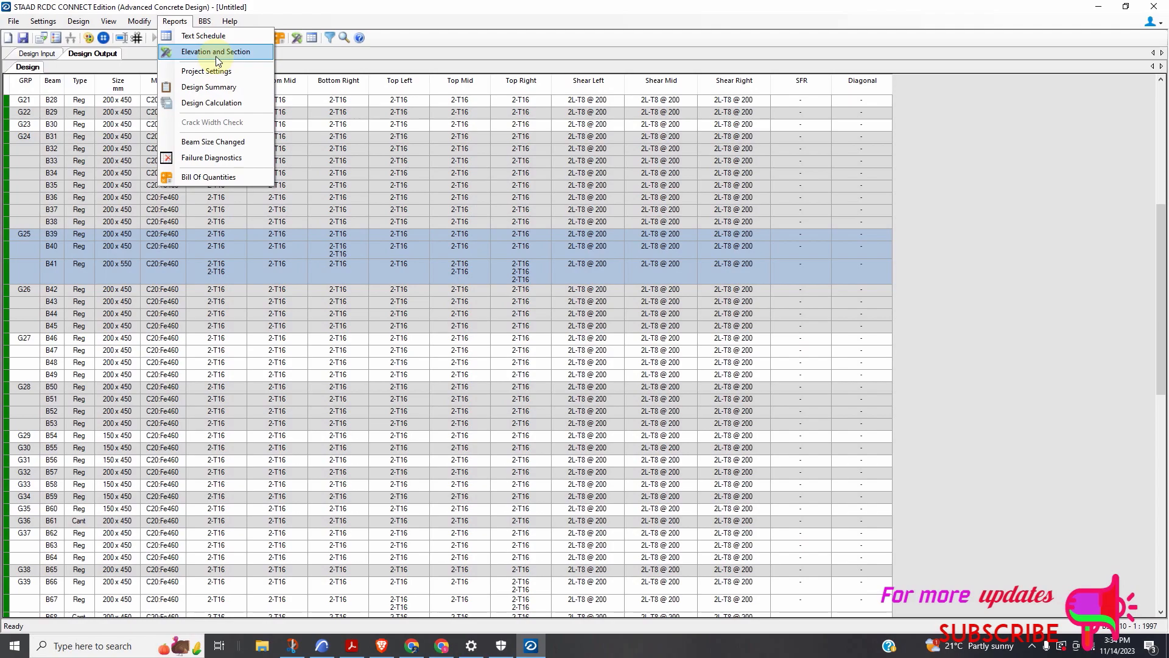
pyautogui.click(192, 53)
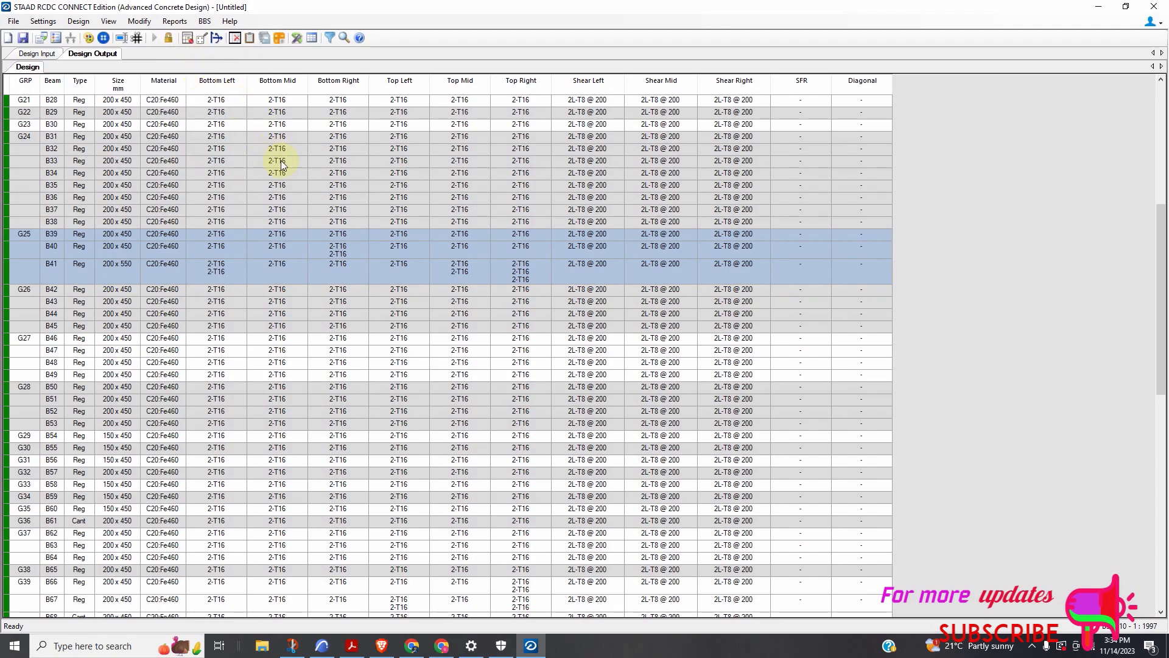
pyautogui.click(505, 183)
pyautogui.click(497, 413)
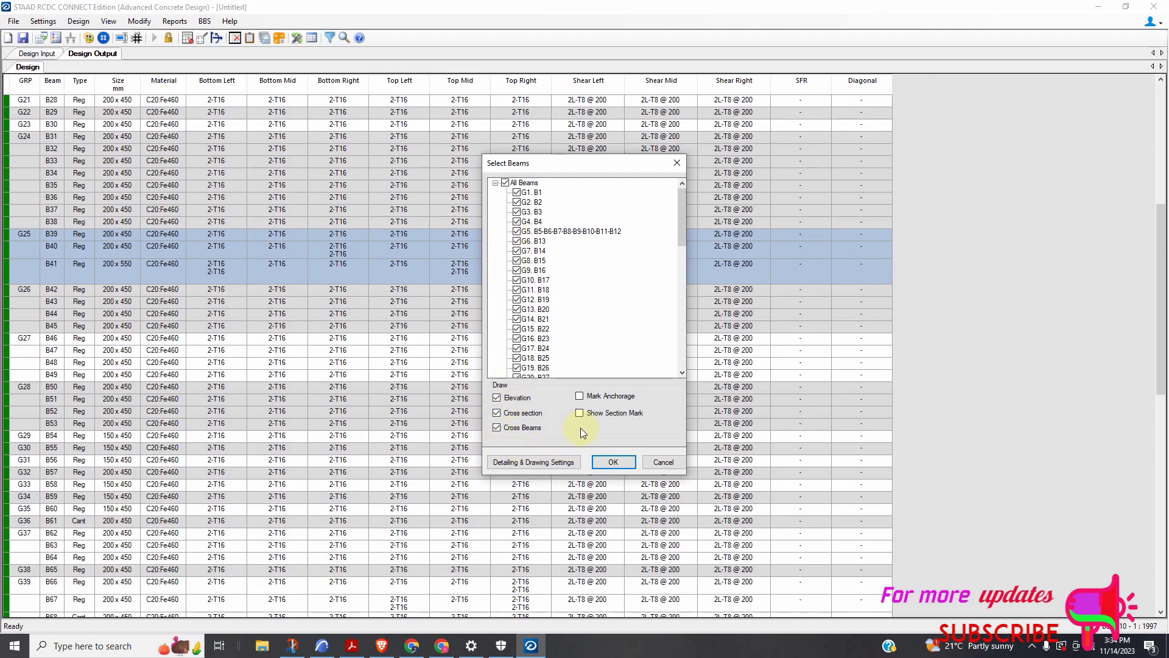
pyautogui.click(580, 399)
pyautogui.click(542, 462)
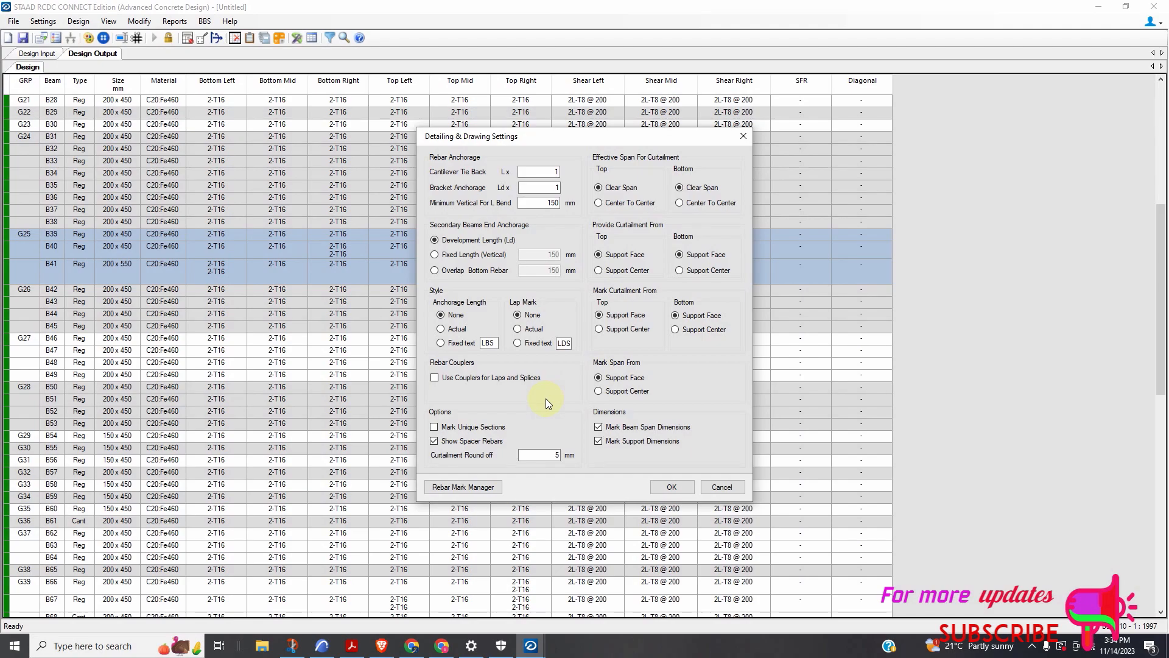
pyautogui.click(672, 487)
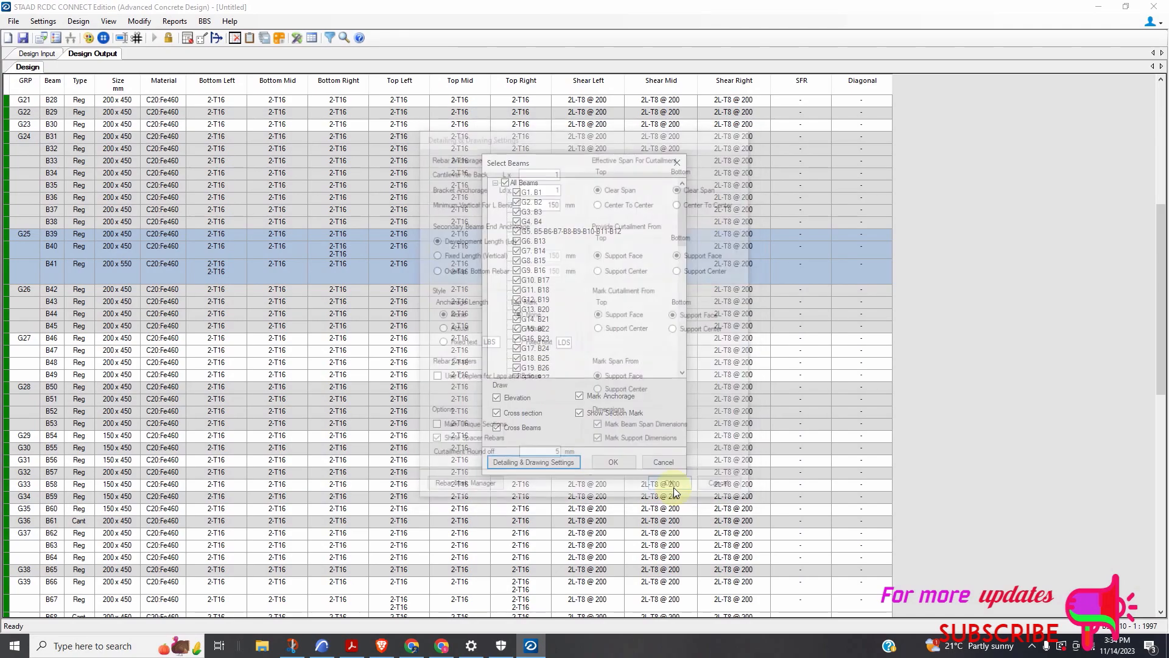
# Remove the C/C suffix from the spacing in the shear rebar mark and accept the detailing and drawing settings
pyautogui.click(536, 463)
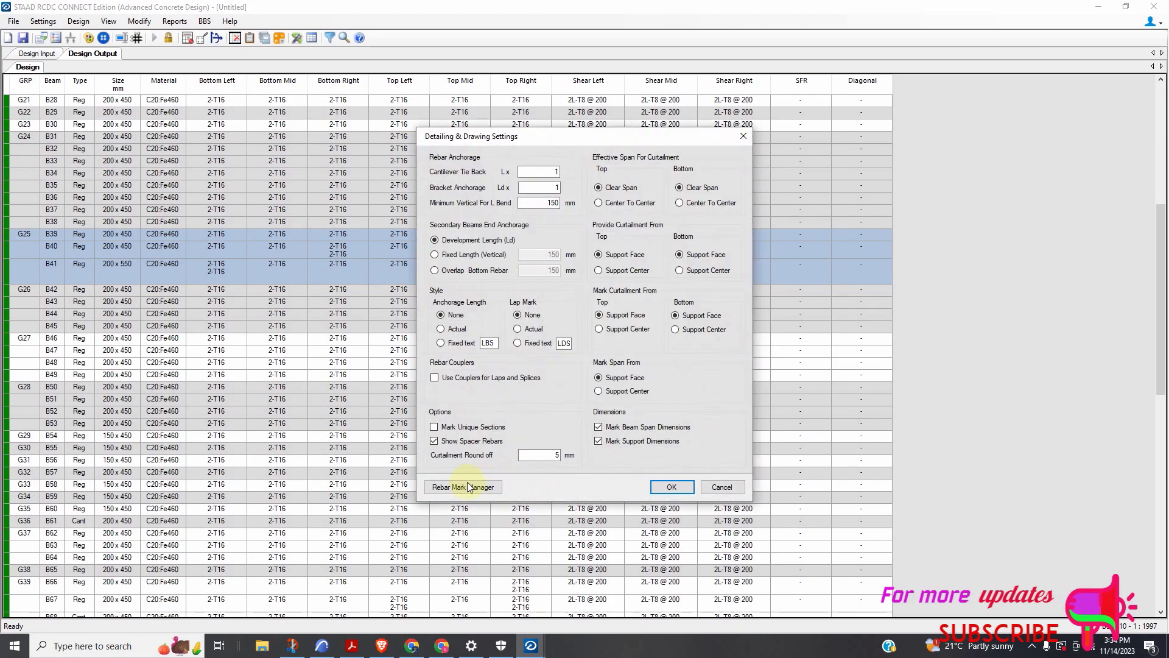
pyautogui.click(462, 490)
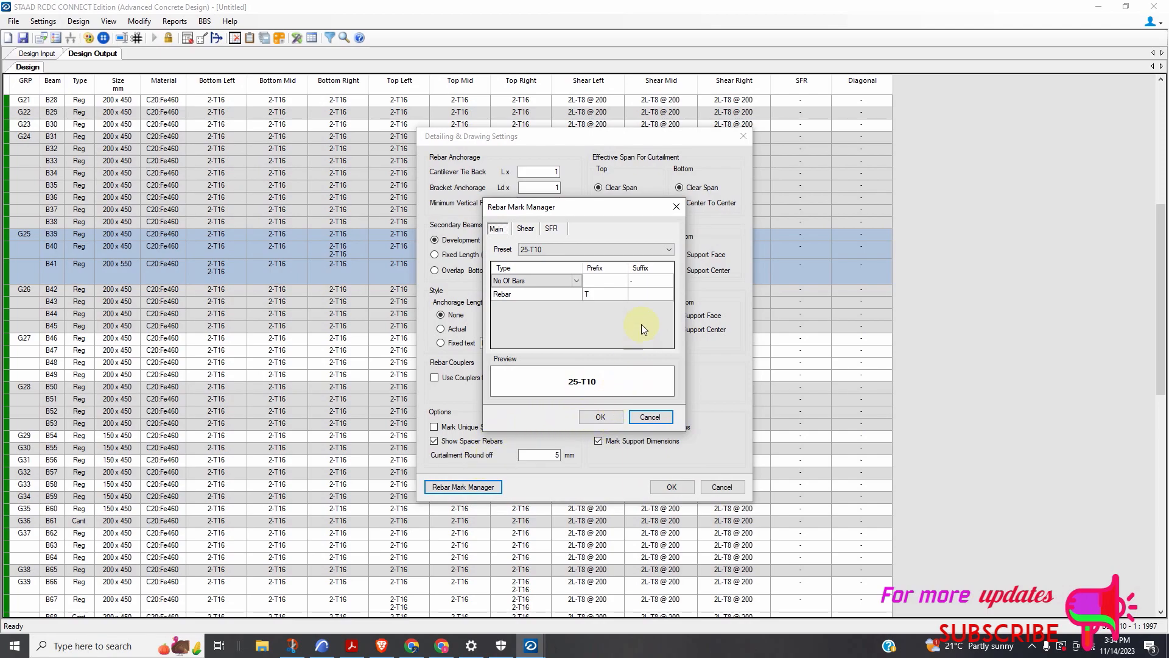
pyautogui.click(528, 229)
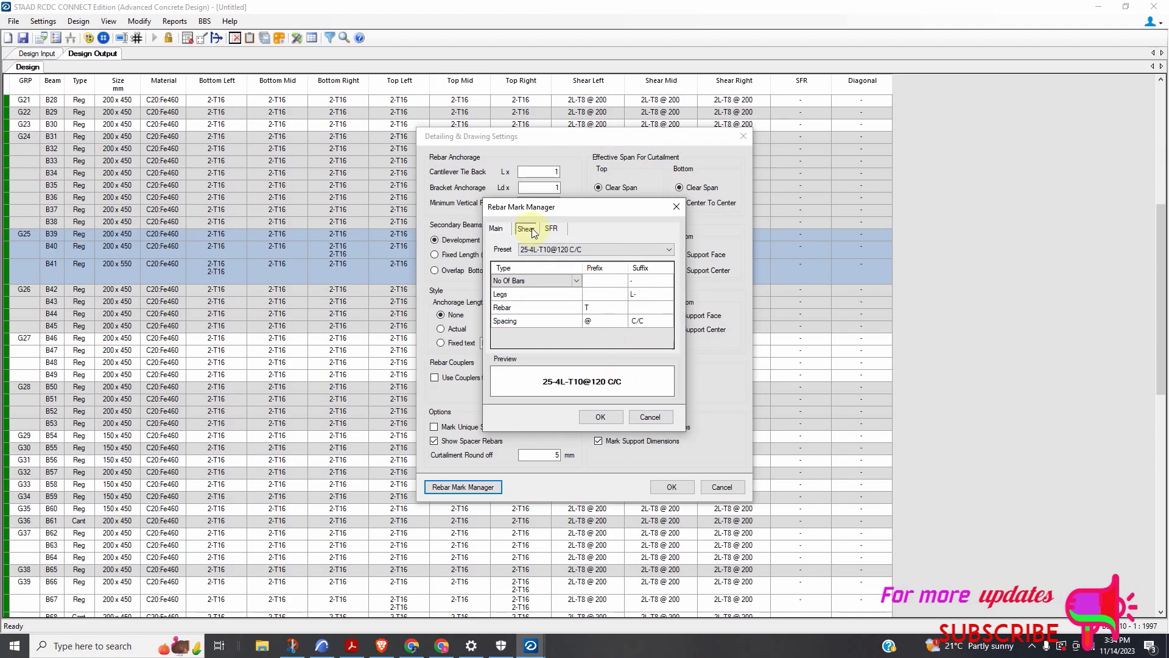
pyautogui.click(648, 321)
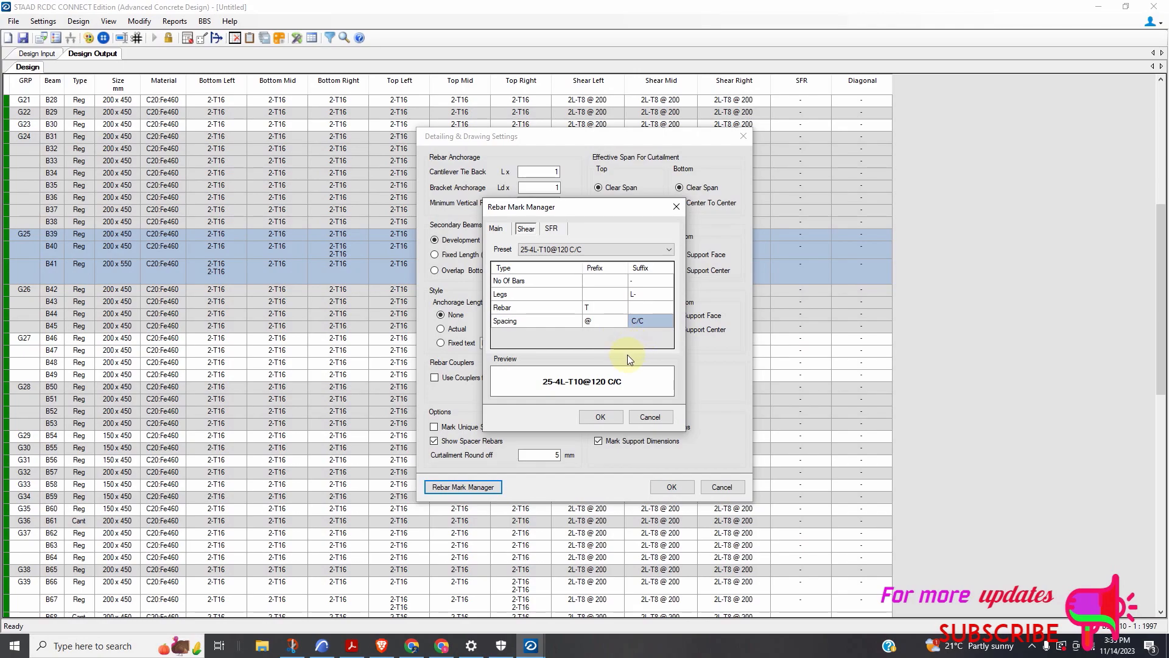
pyautogui.doubleClick(660, 323)
pyautogui.press('BackSpace')
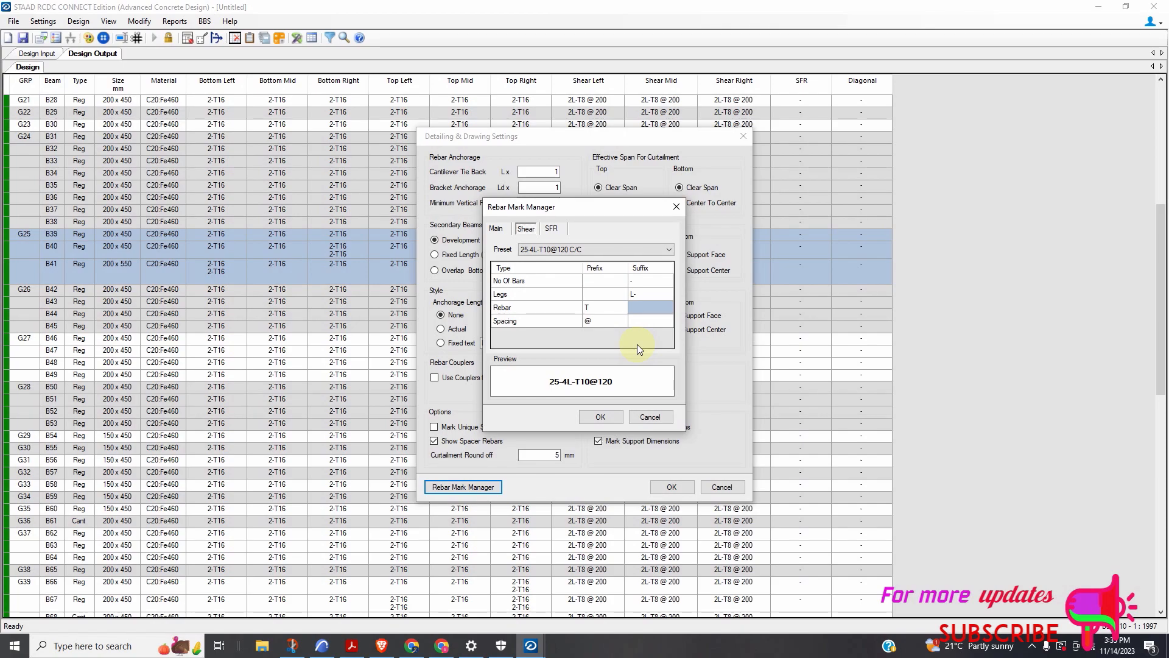
pyautogui.click(601, 417)
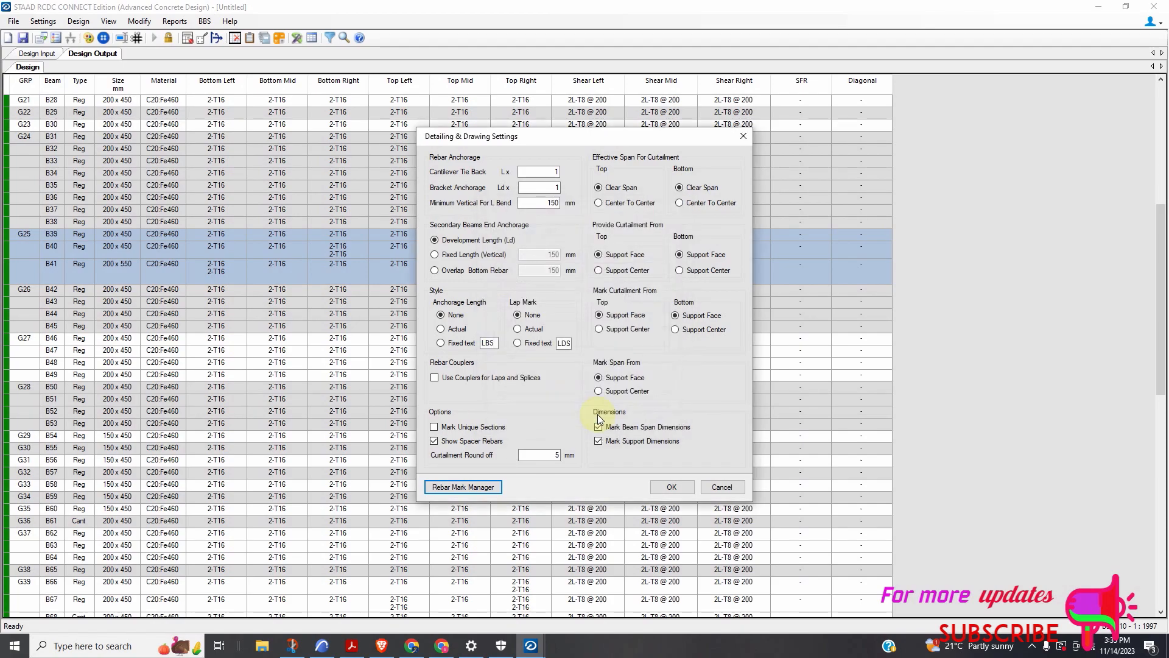
pyautogui.click(671, 486)
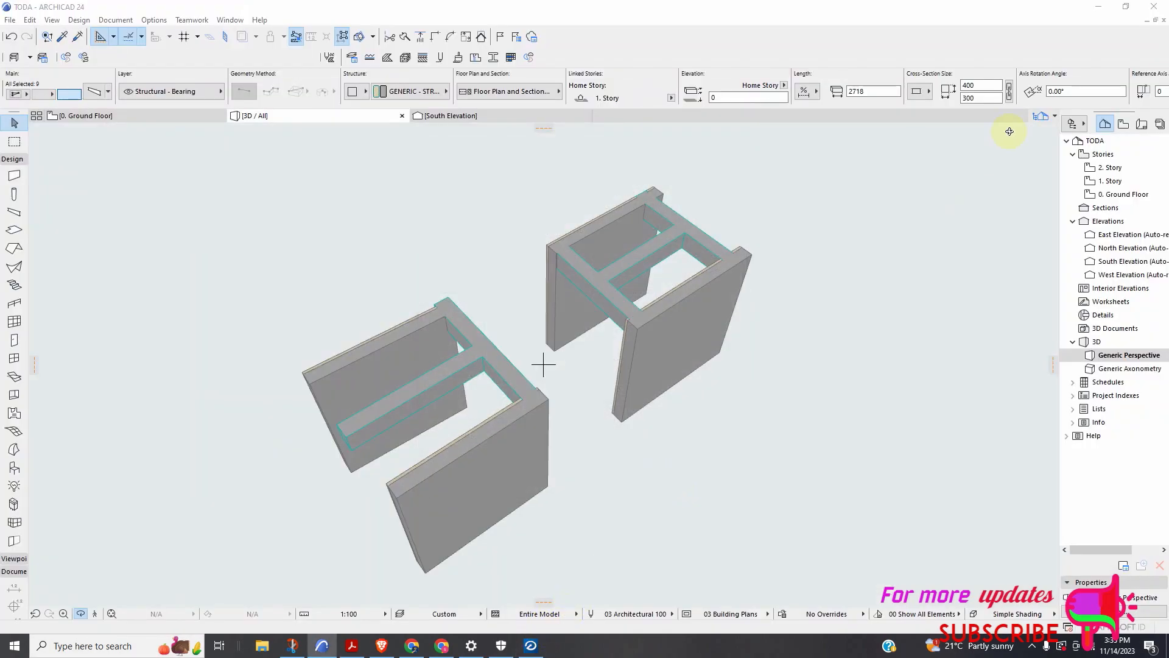
# Minimize the Archicad window and switch back to the beam design output in RCDC
pyautogui.click(1098, 8)
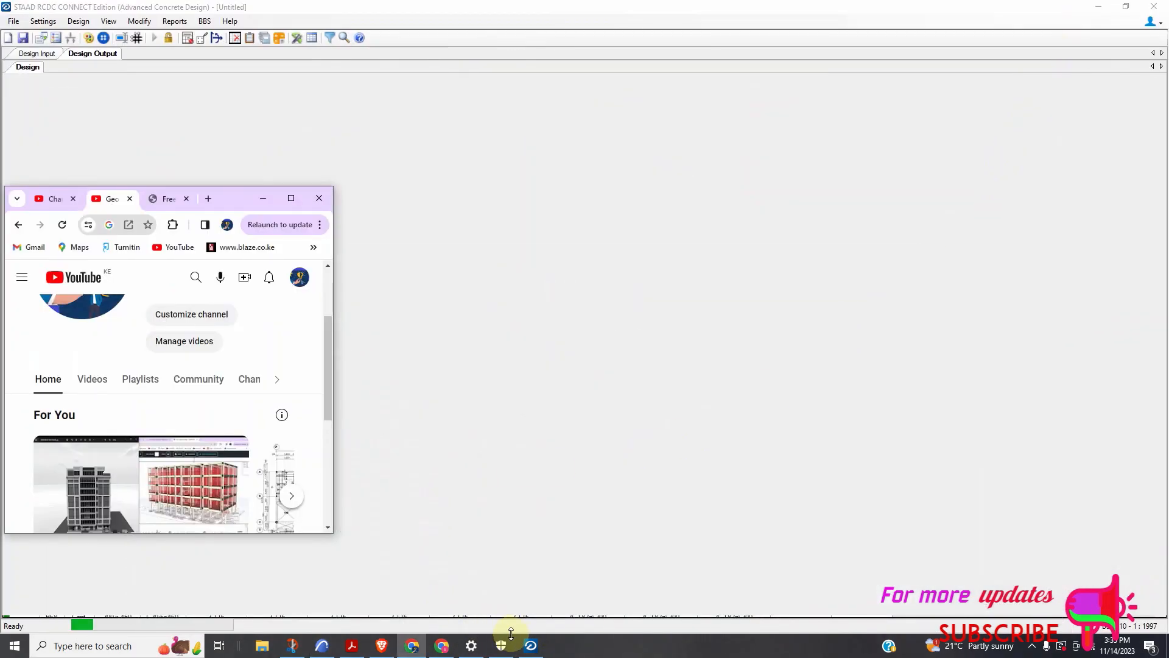
pyautogui.click(532, 649)
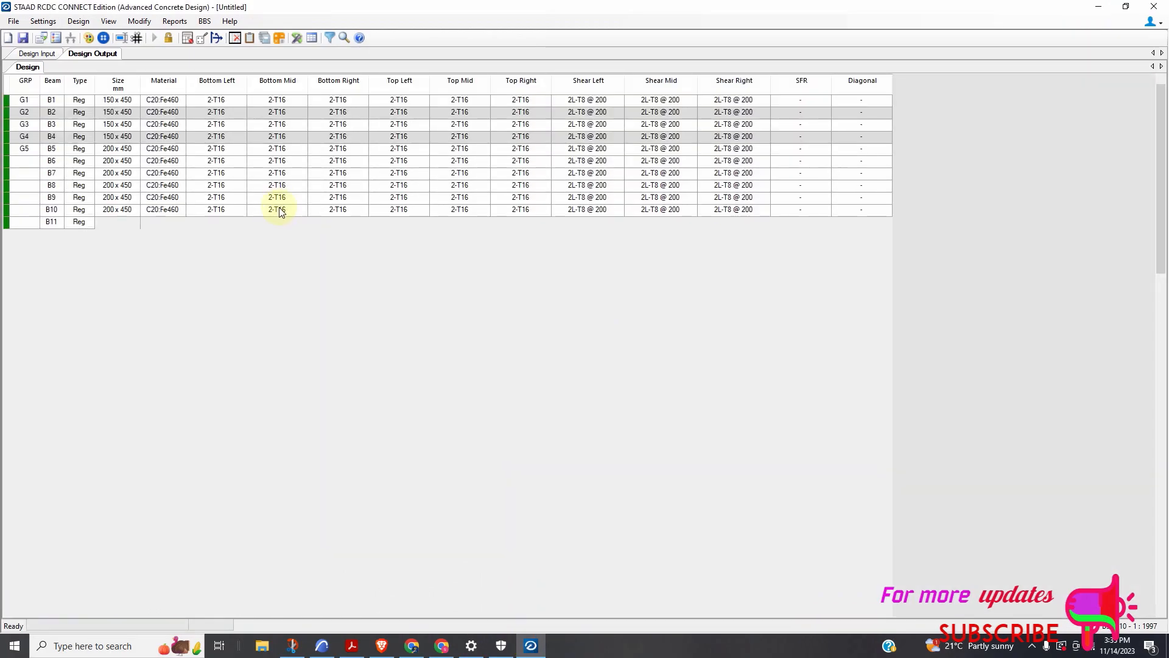
pyautogui.scroll(-15, 448, 317)
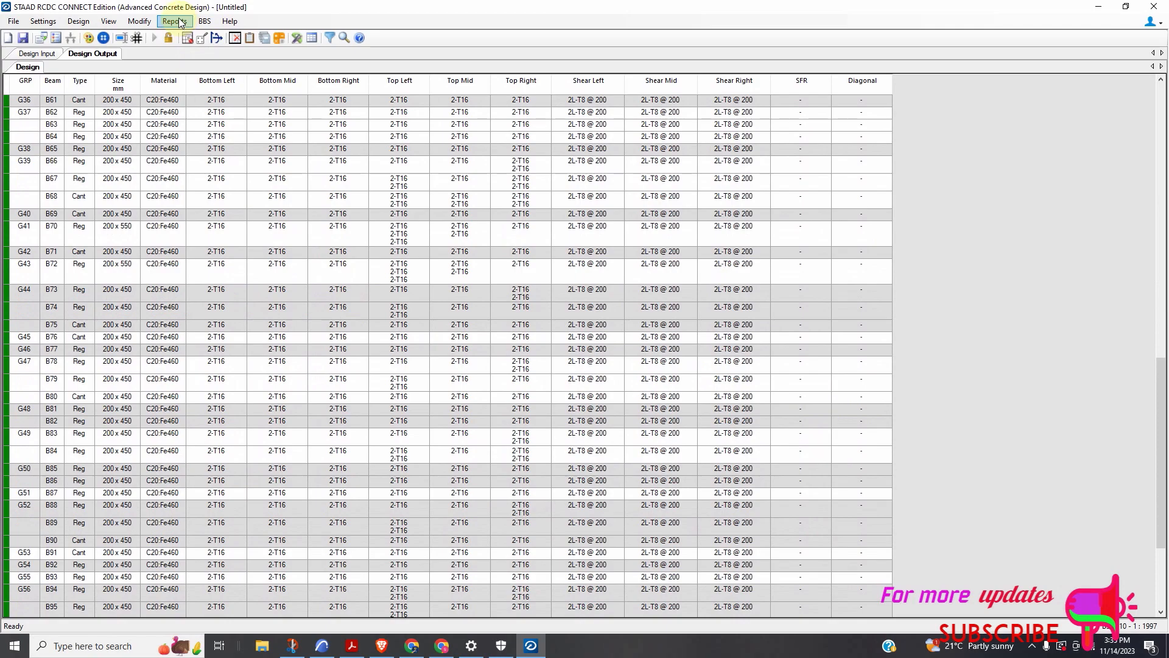
# Generate the elevation and section drawings for all beams, including cross sections and anchorage marks
pyautogui.click(175, 21)
pyautogui.click(206, 52)
pyautogui.click(505, 183)
pyautogui.click(497, 413)
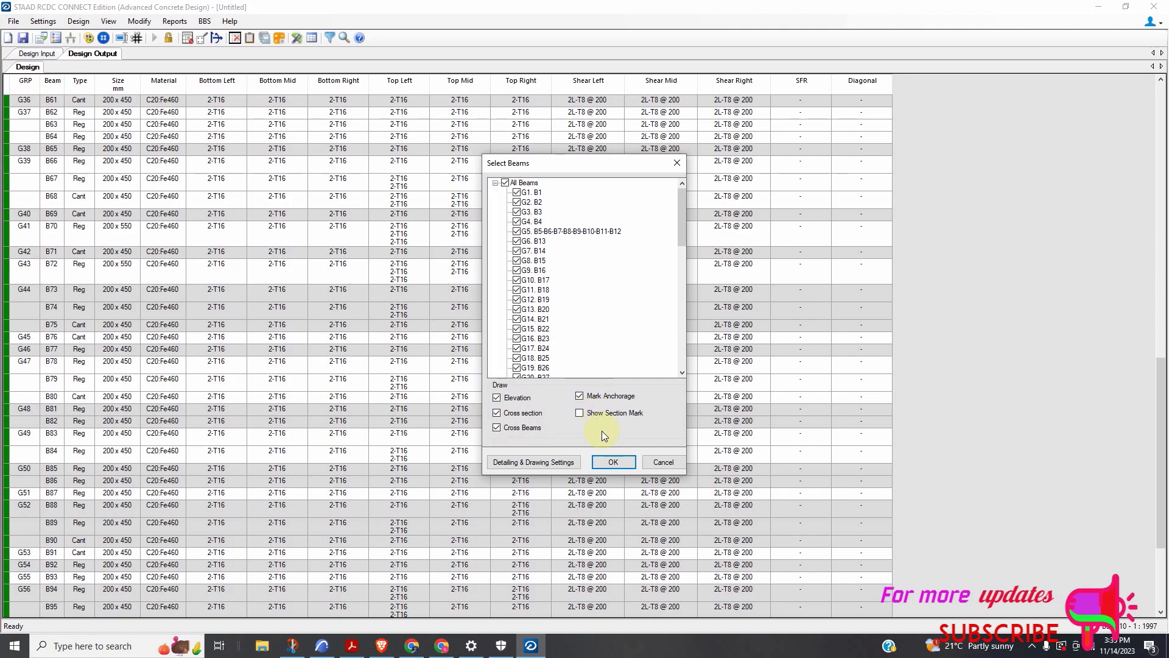
pyautogui.click(615, 462)
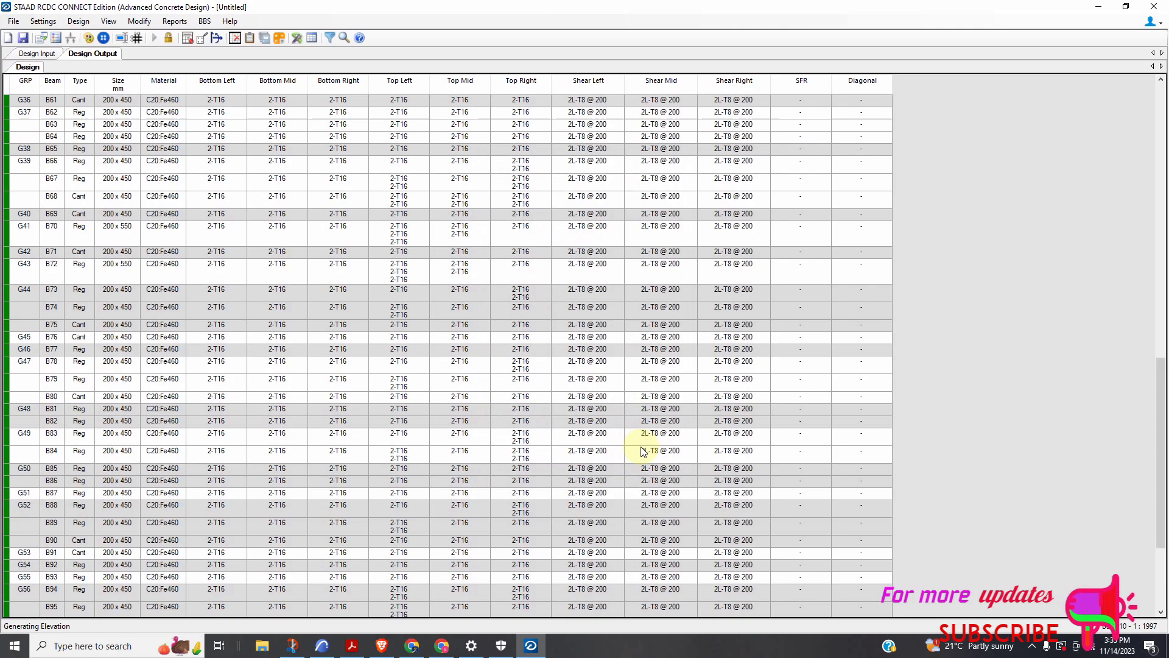
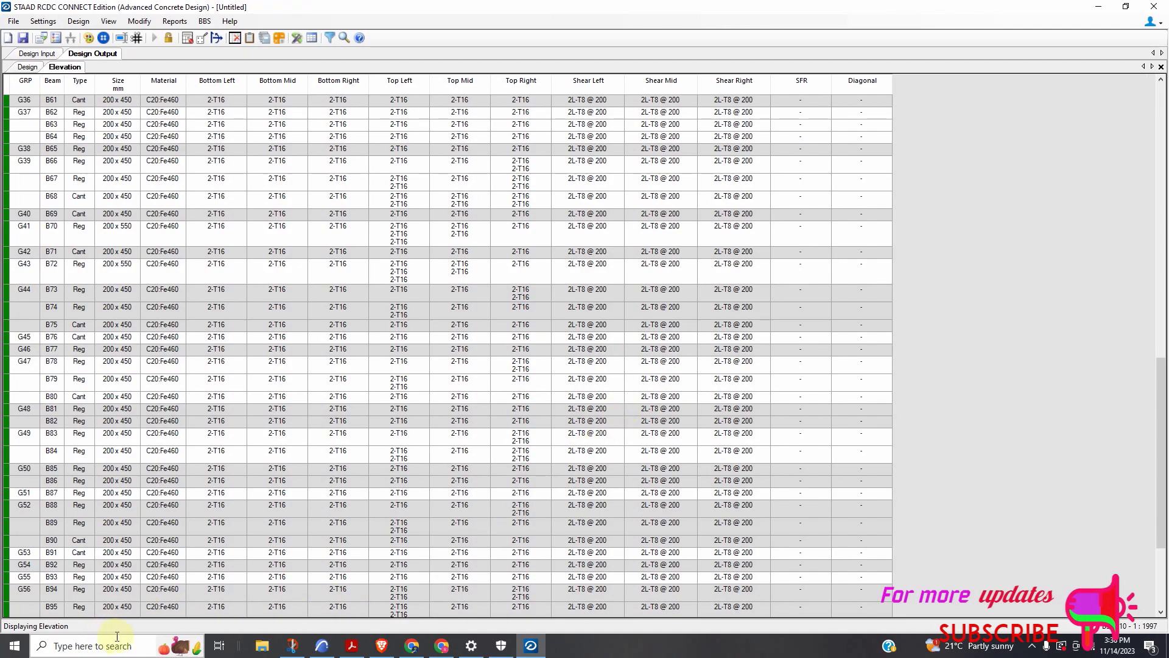
pyautogui.scroll(5, 595, 273)
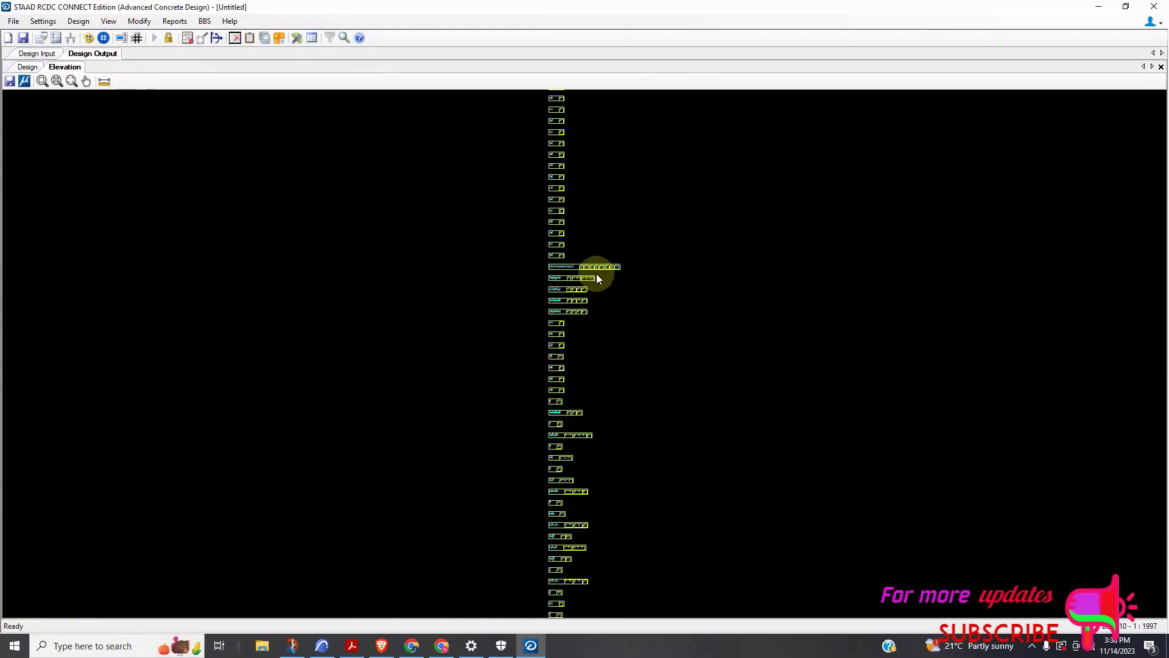
# Look over the beam elevation drawings, save the design, and export the elevations as a DXF file named beam elevations in New folder
pyautogui.scroll(5, 563, 318)
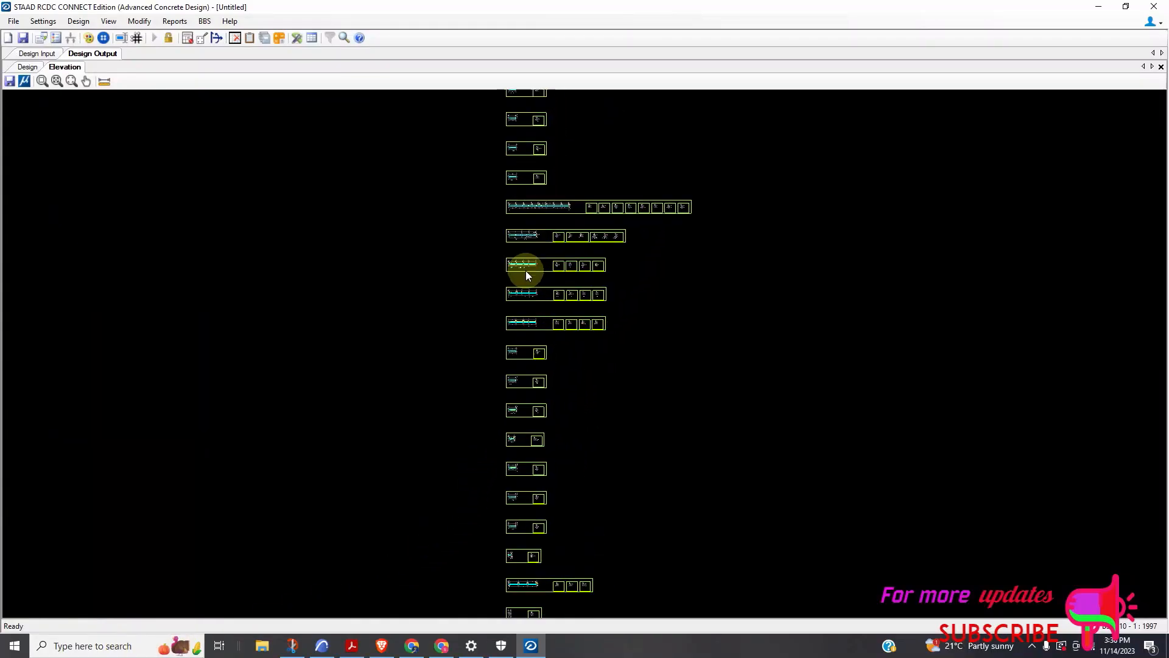
pyautogui.scroll(5, 532, 277)
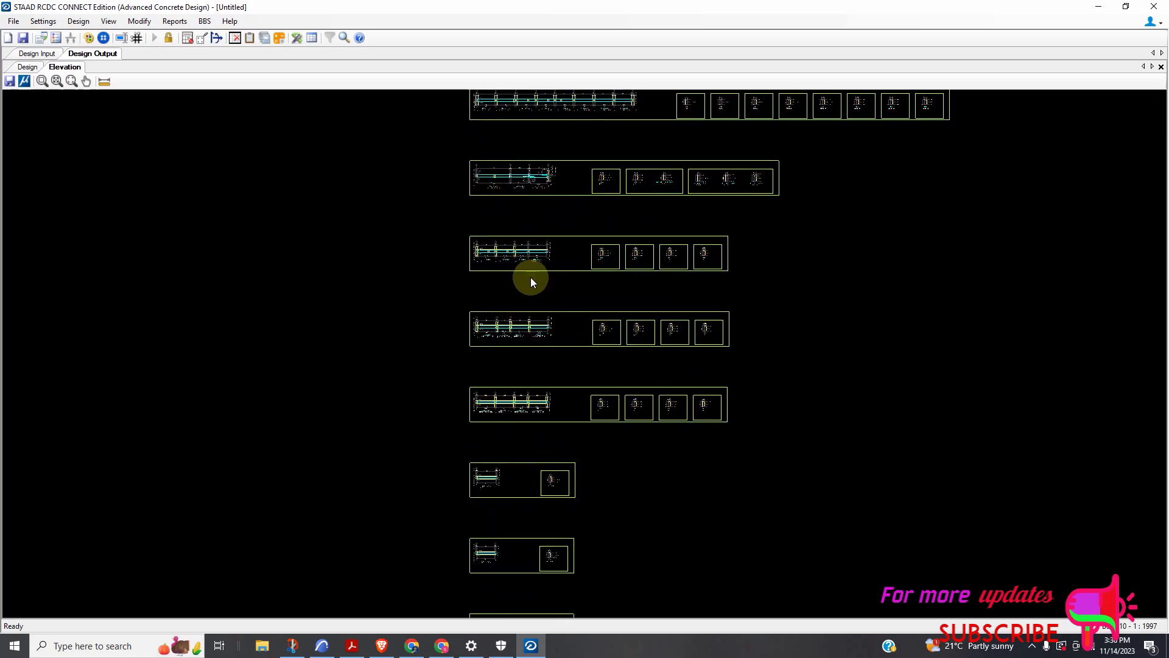
pyautogui.scroll(-5, 560, 350)
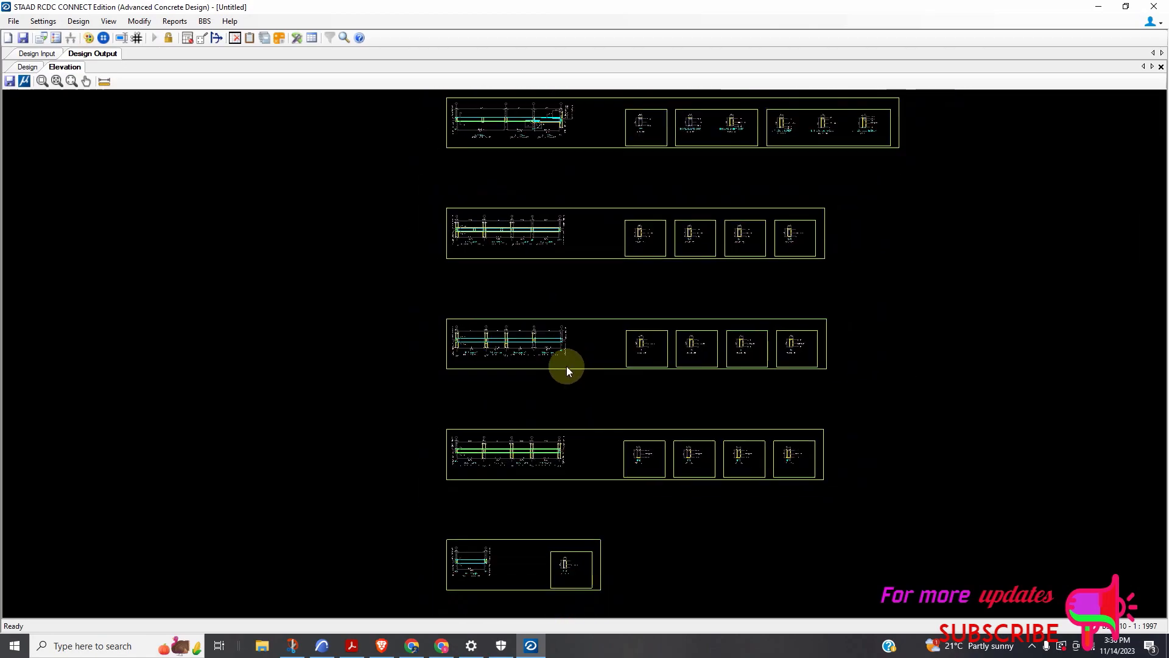
pyautogui.scroll(-5, 574, 392)
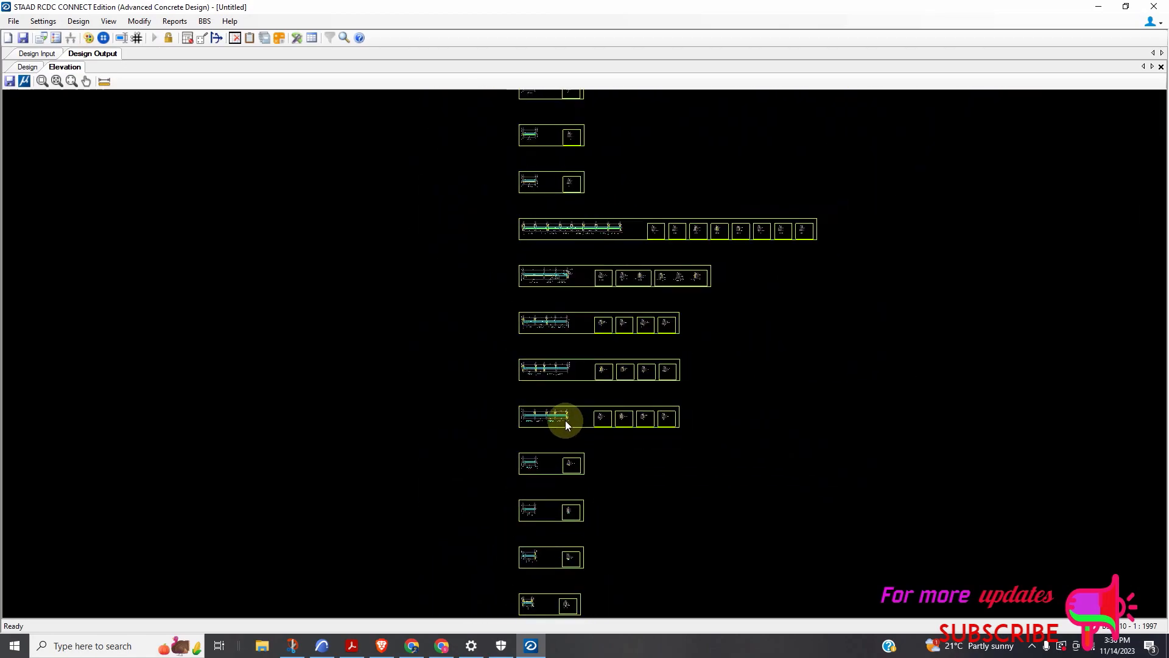
pyautogui.click(24, 38)
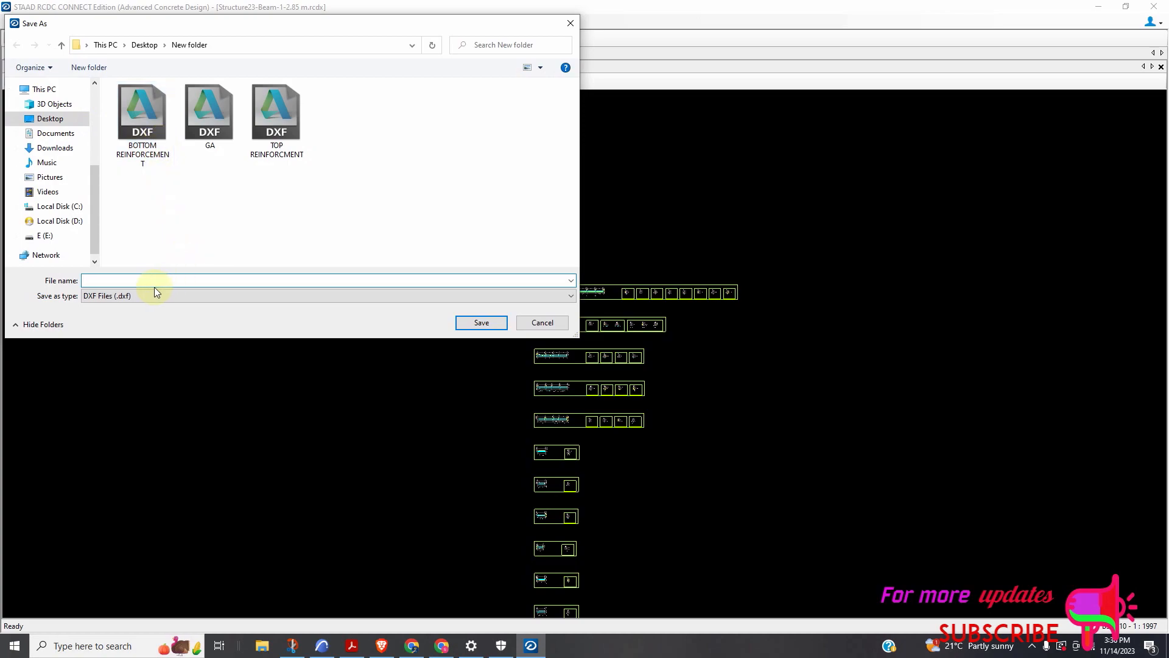
pyautogui.write('beam elevatio')
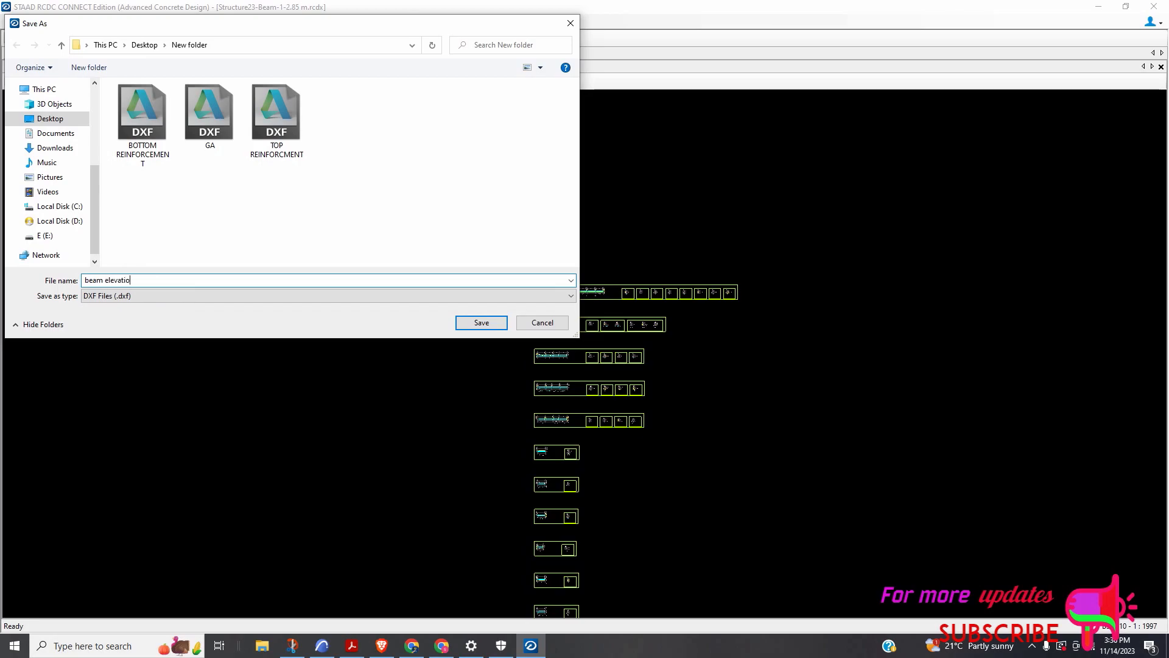
pyautogui.press('Return')
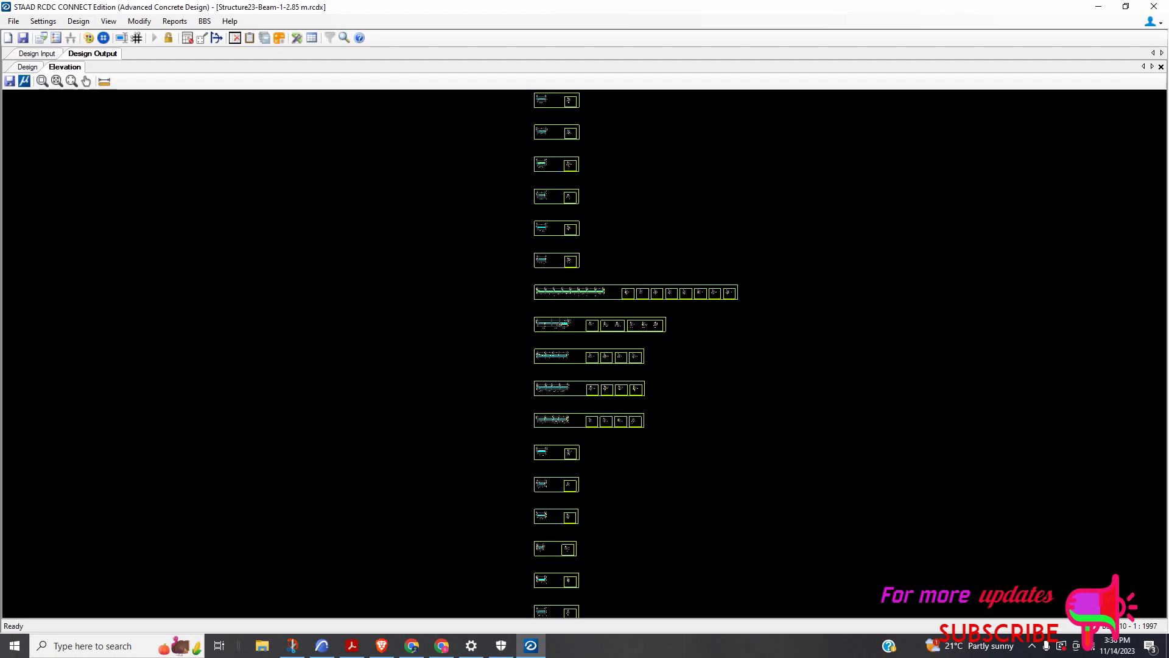
# Return to the design input view and export the beam layout plan as a DXF file named BEAM LAYOUT
pyautogui.click(27, 67)
pyautogui.click(37, 54)
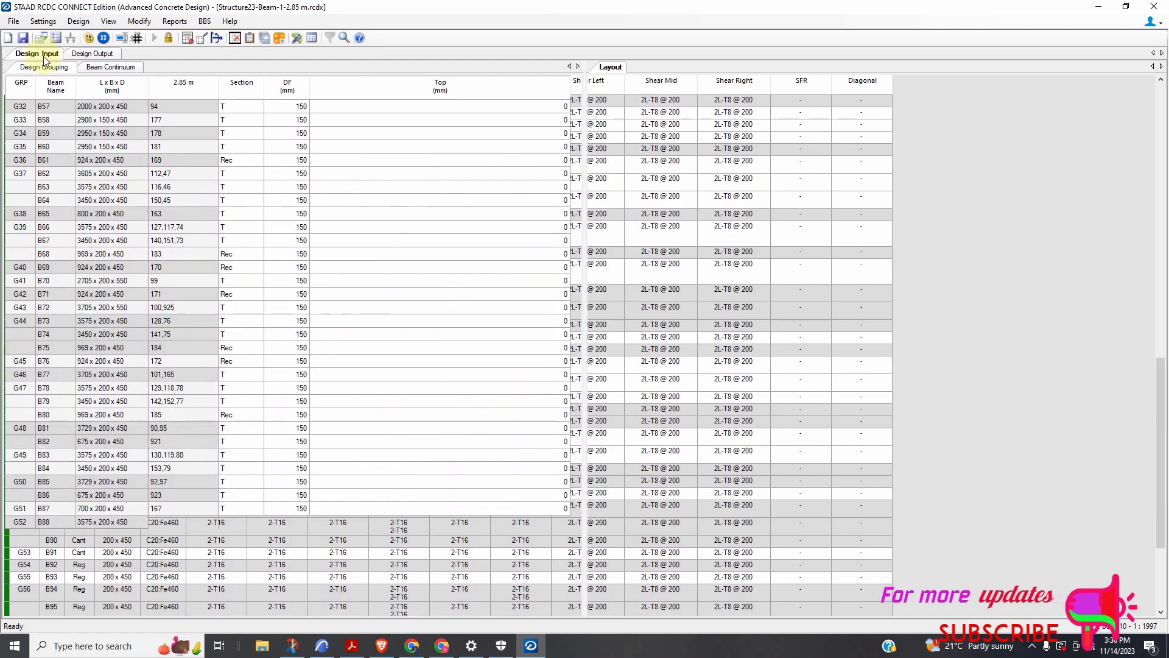
pyautogui.scroll(-3, 838, 326)
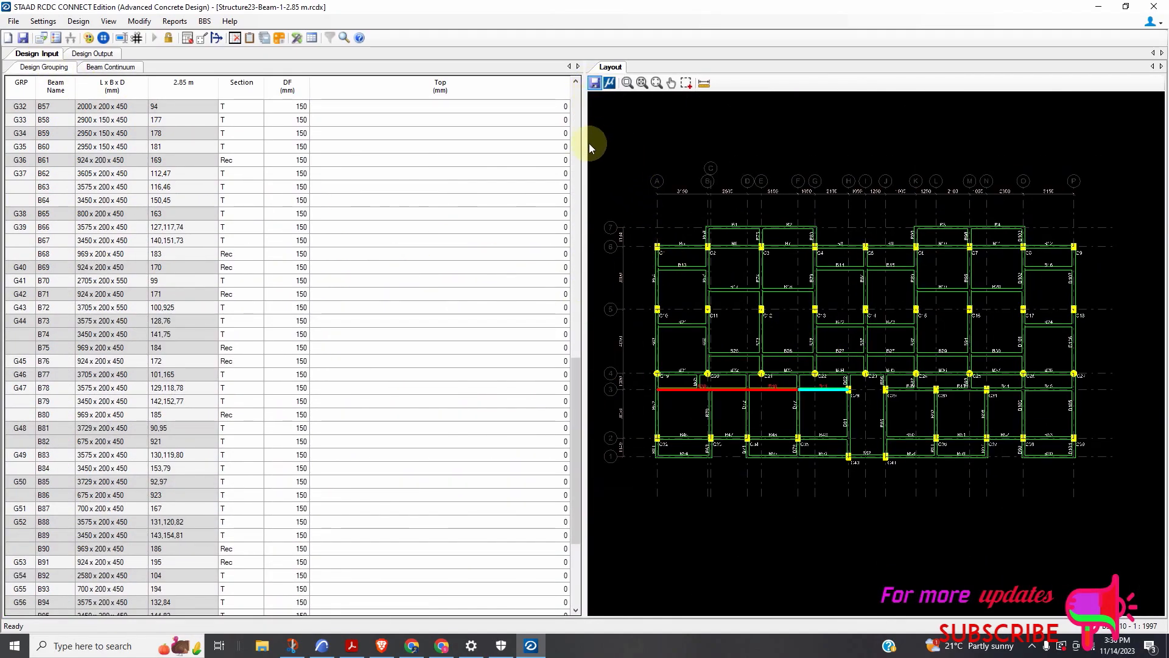
pyautogui.click(593, 81)
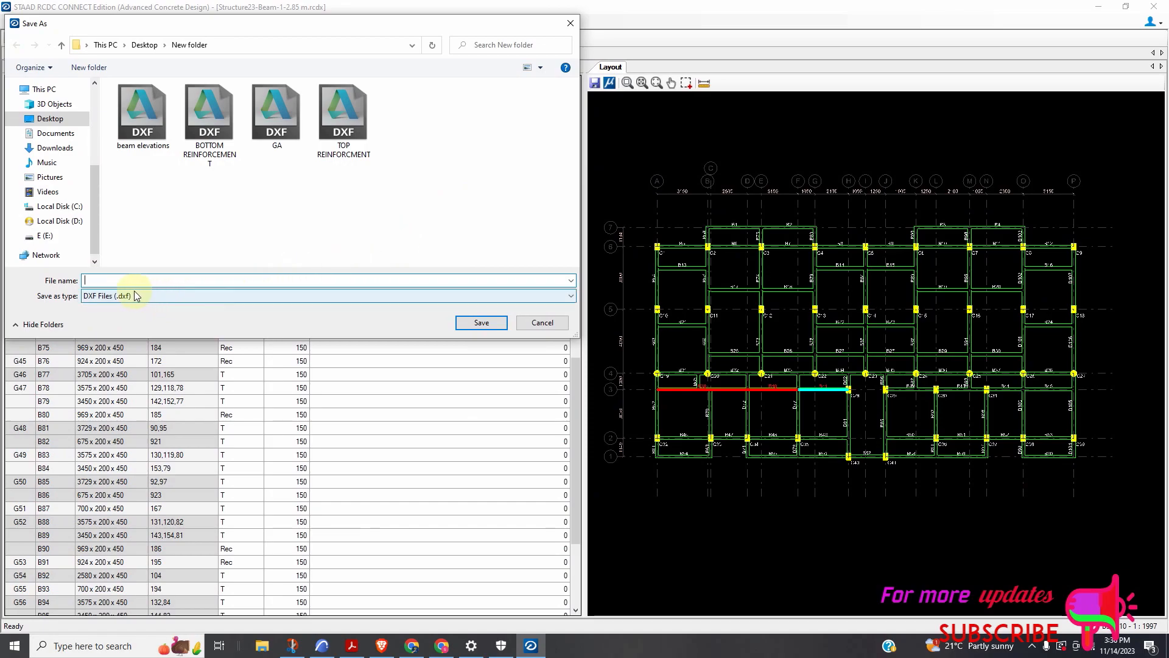
pyautogui.press('Tab')
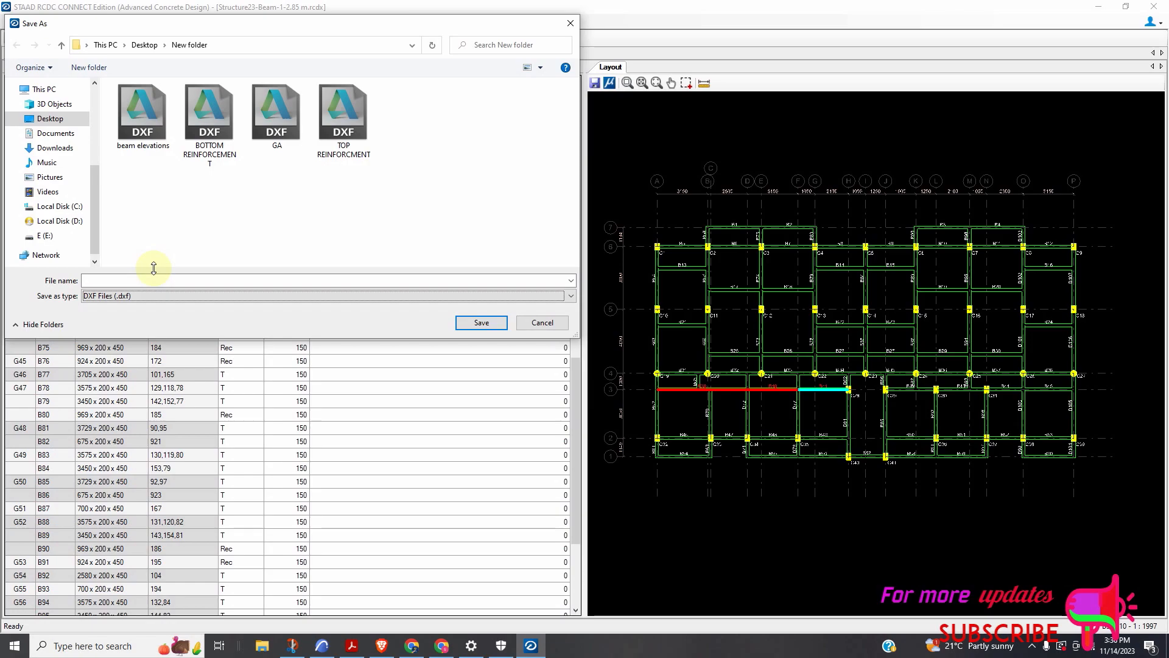
pyautogui.click(113, 280)
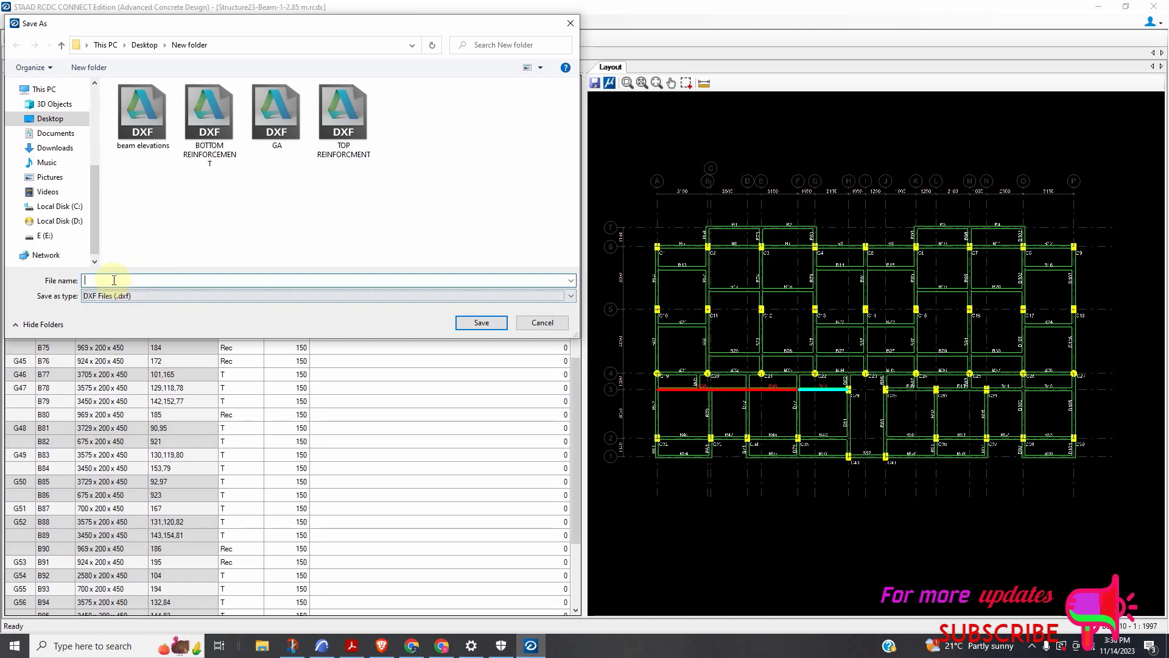
pyautogui.write('BEAM ')
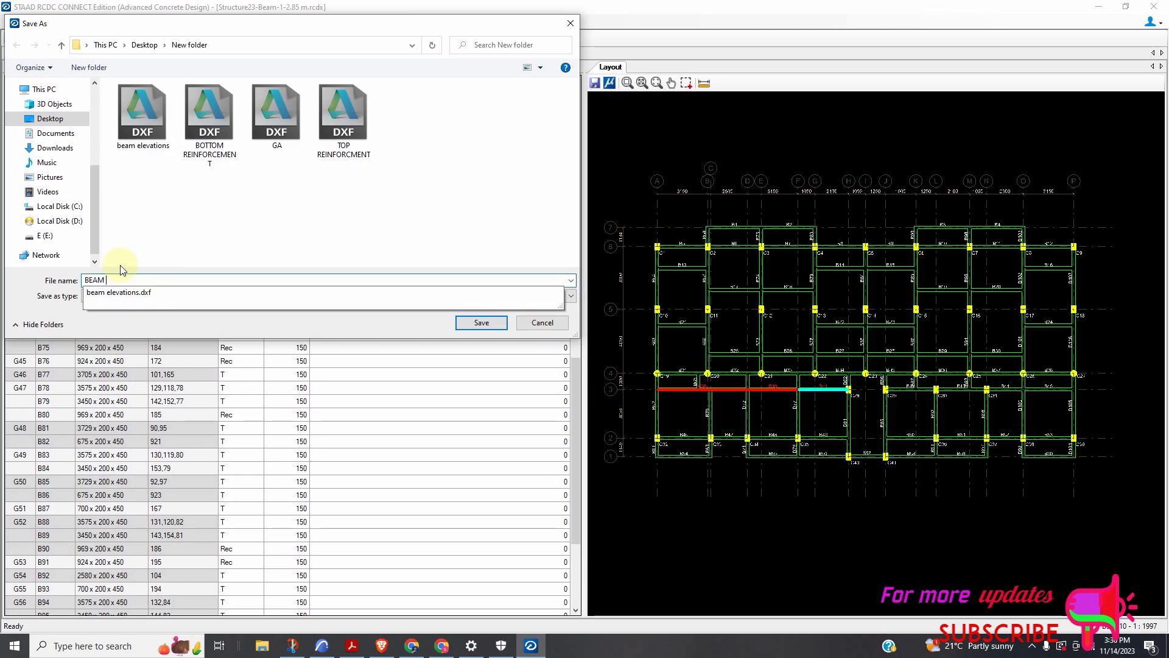
pyautogui.write('LAYOUT')
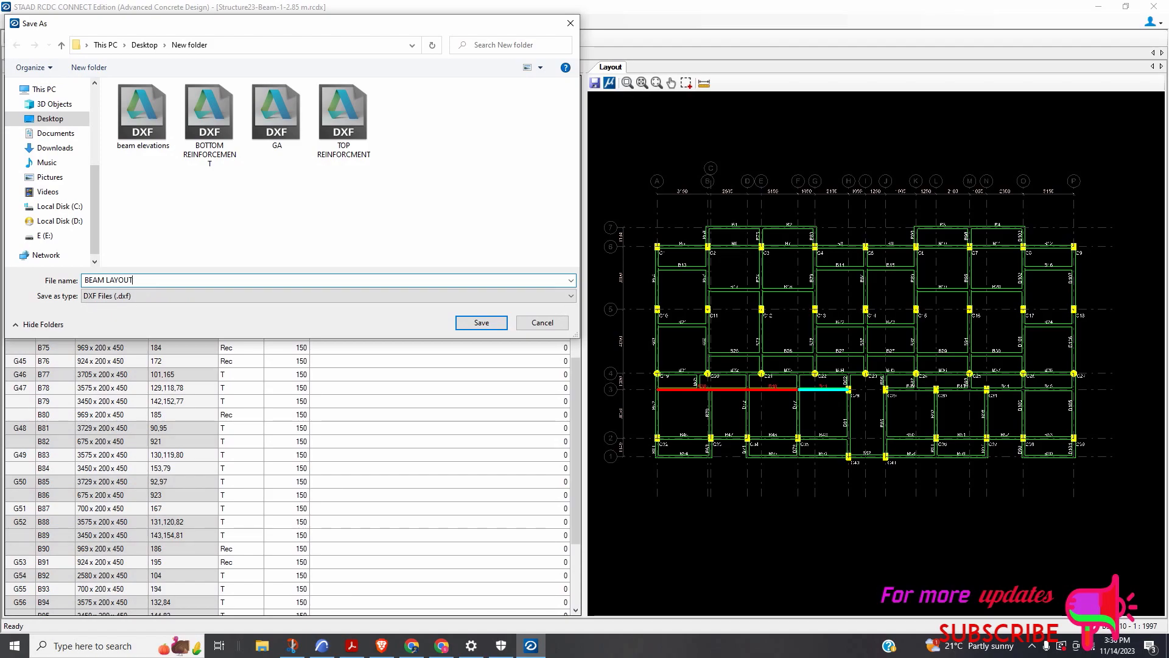
pyautogui.click(487, 323)
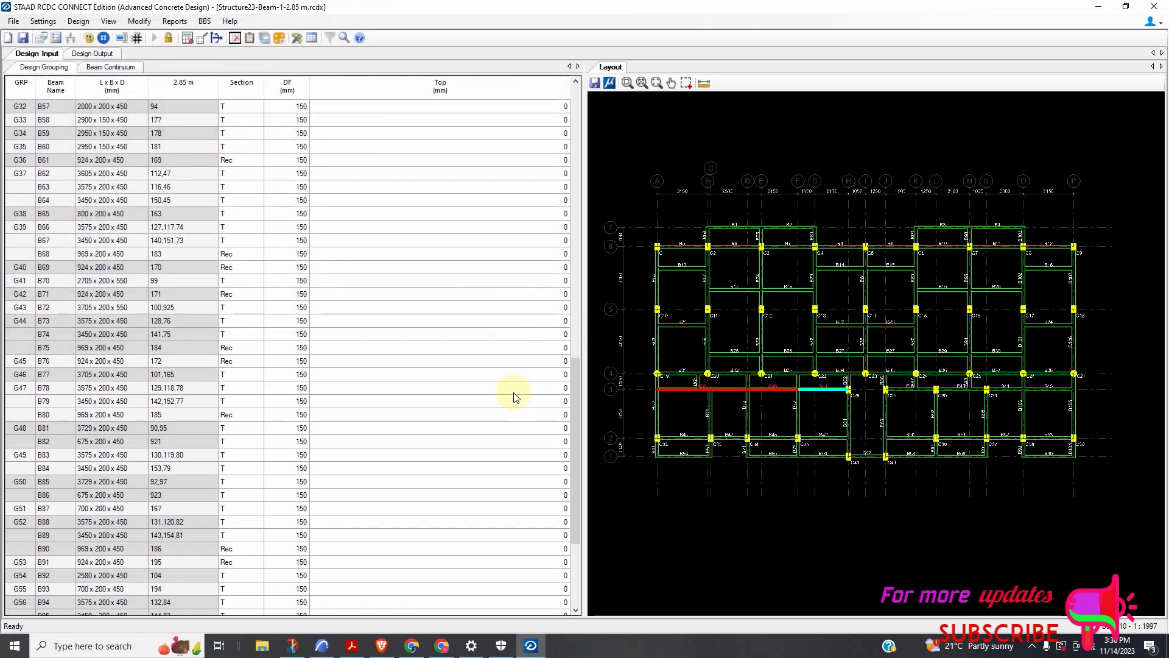
pyautogui.scroll(3, 966, 405)
pyautogui.scroll(-4, 791, 410)
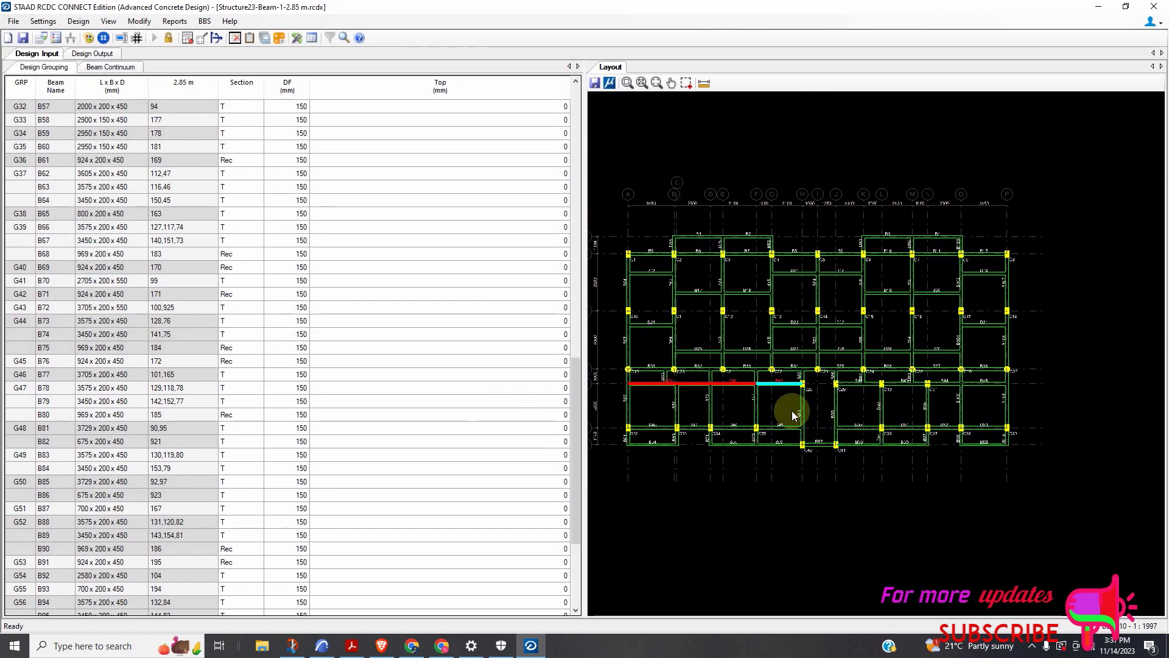
pyautogui.scroll(-1, 791, 410)
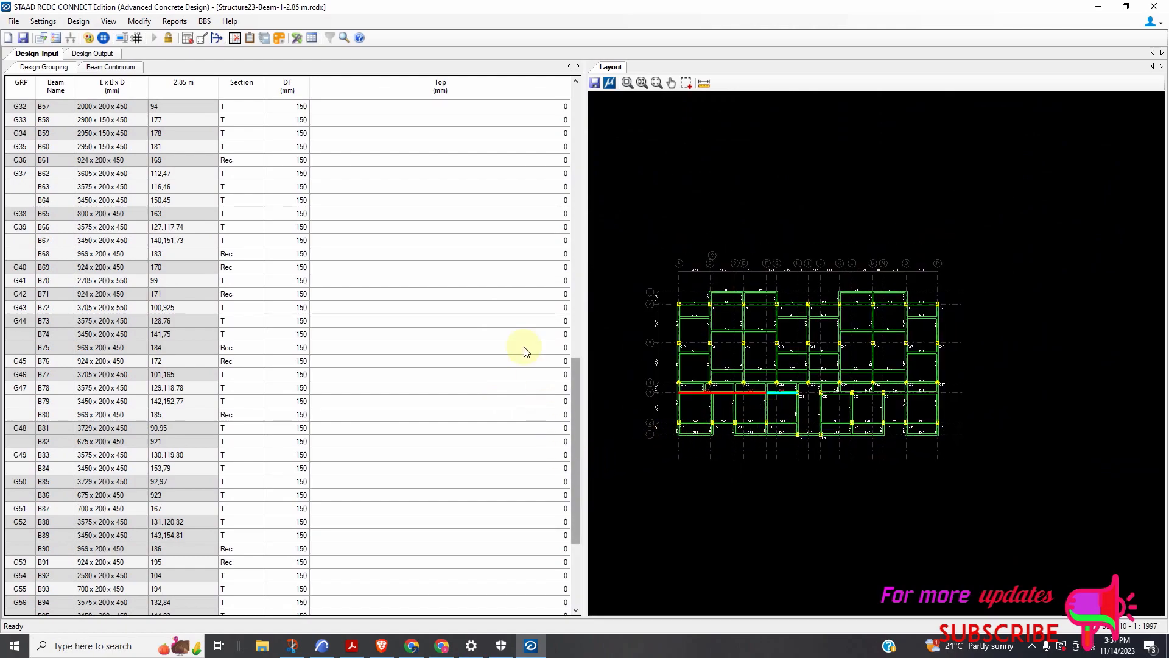
# Generate the Project Settings report and review its material, reinforcement, curtailment and bar spacing settings
pyautogui.click(175, 20)
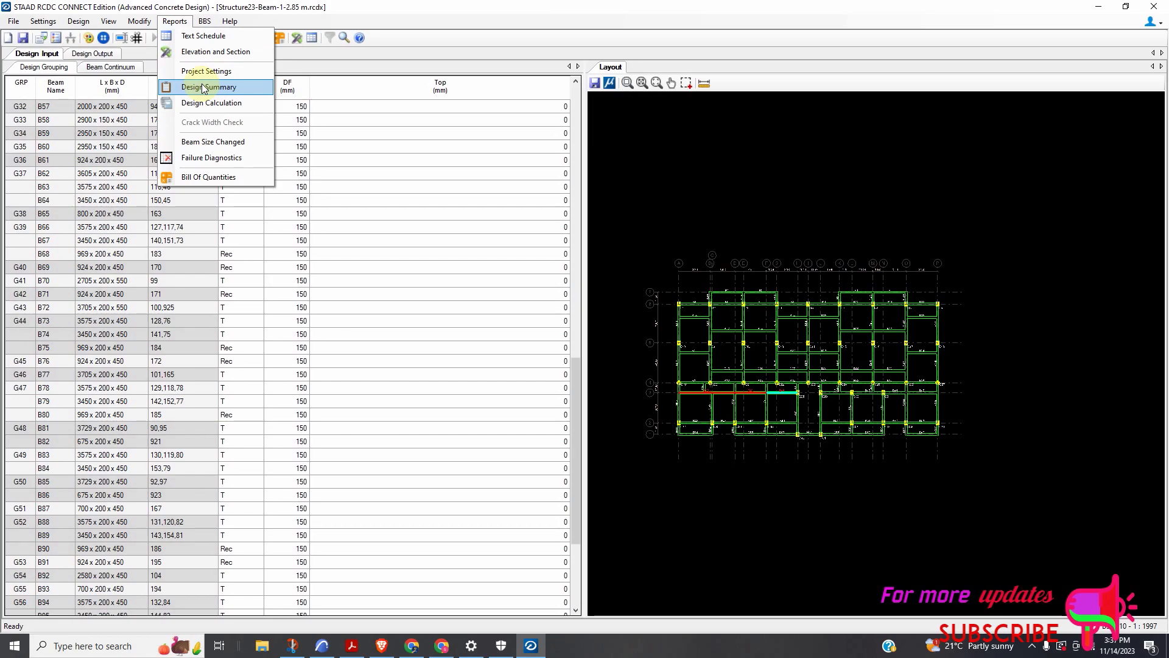
pyautogui.click(207, 71)
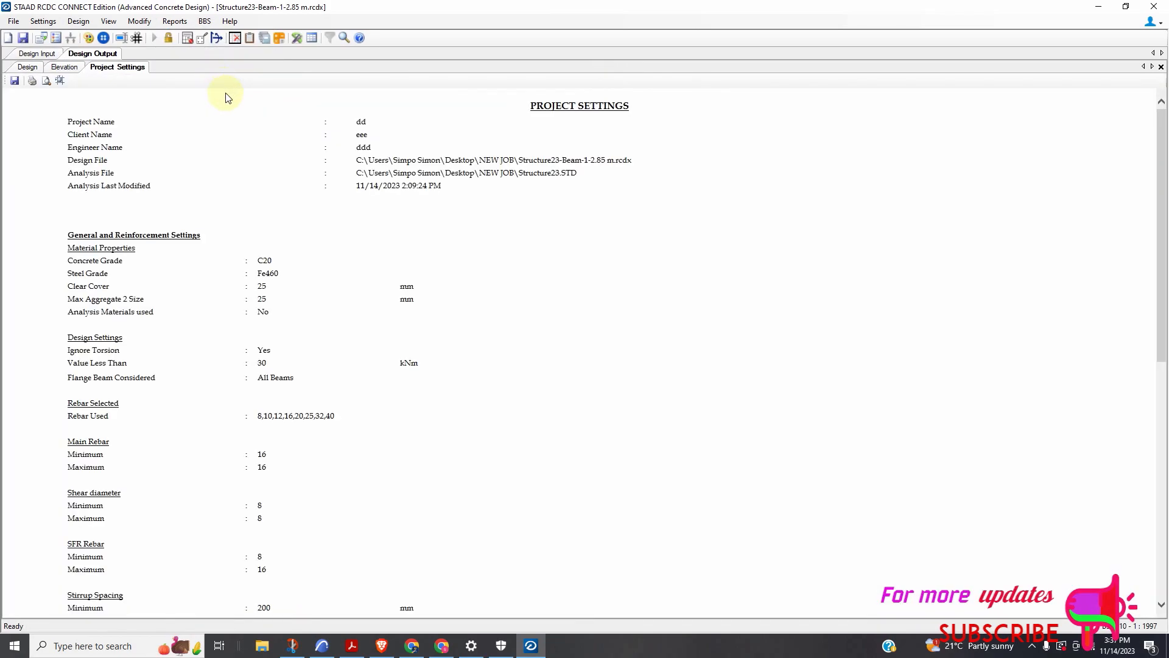
pyautogui.scroll(-10, 308, 269)
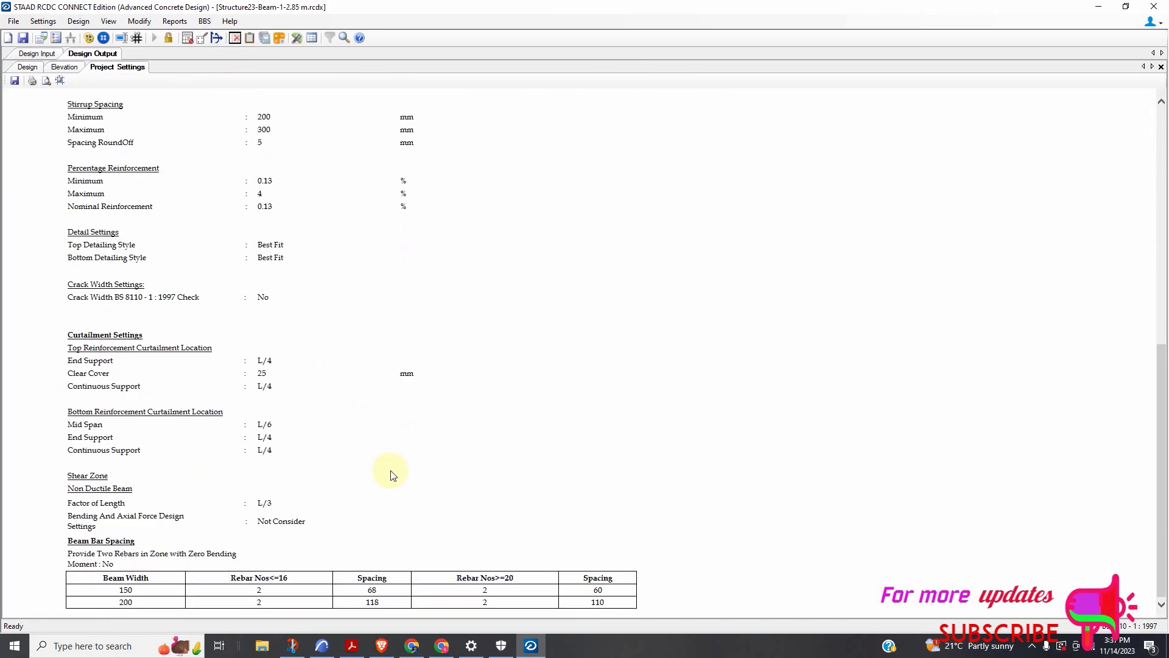
pyautogui.scroll(10, 402, 480)
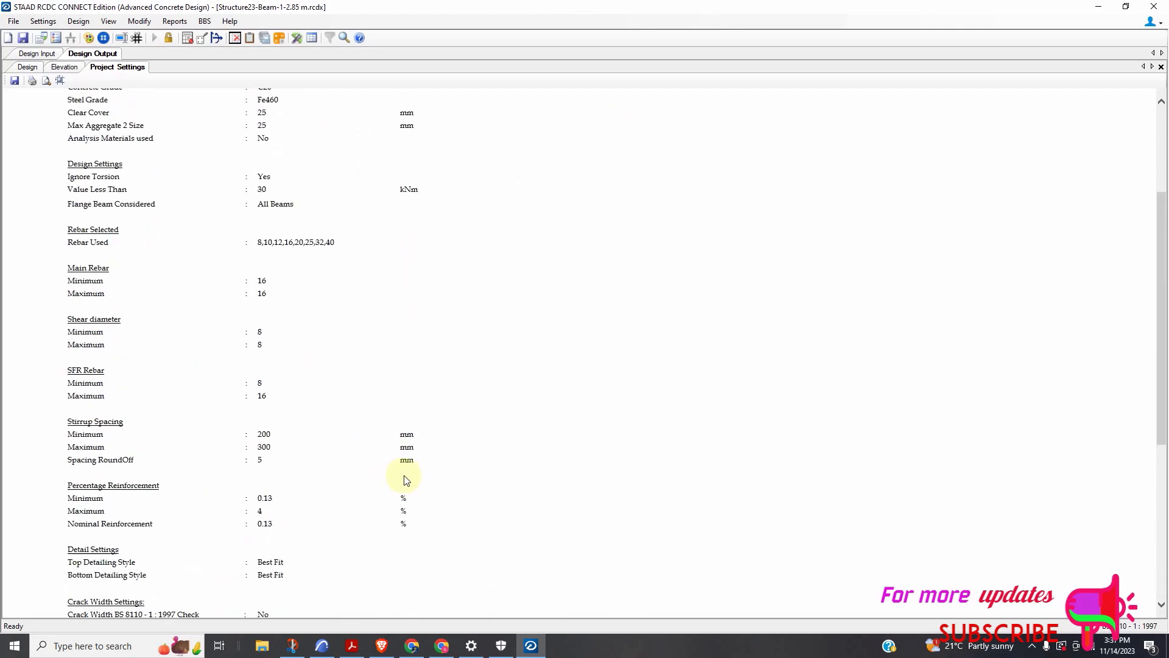
# Start the Design Calculation report to bring up its beam selection
pyautogui.click(176, 21)
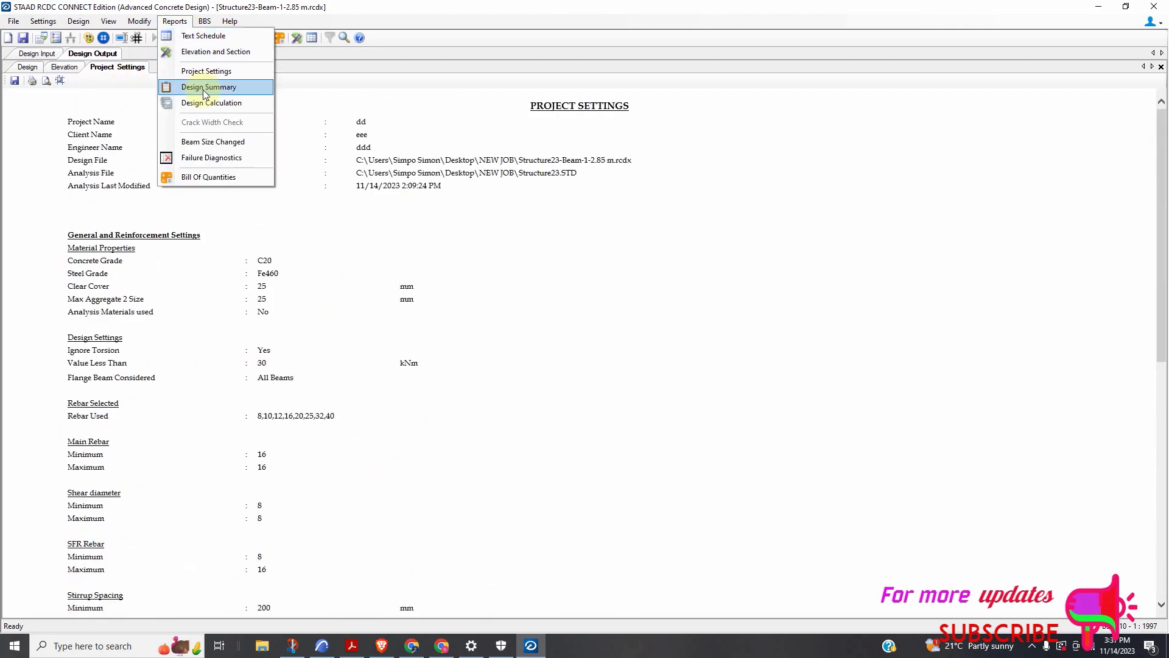
pyautogui.click(214, 103)
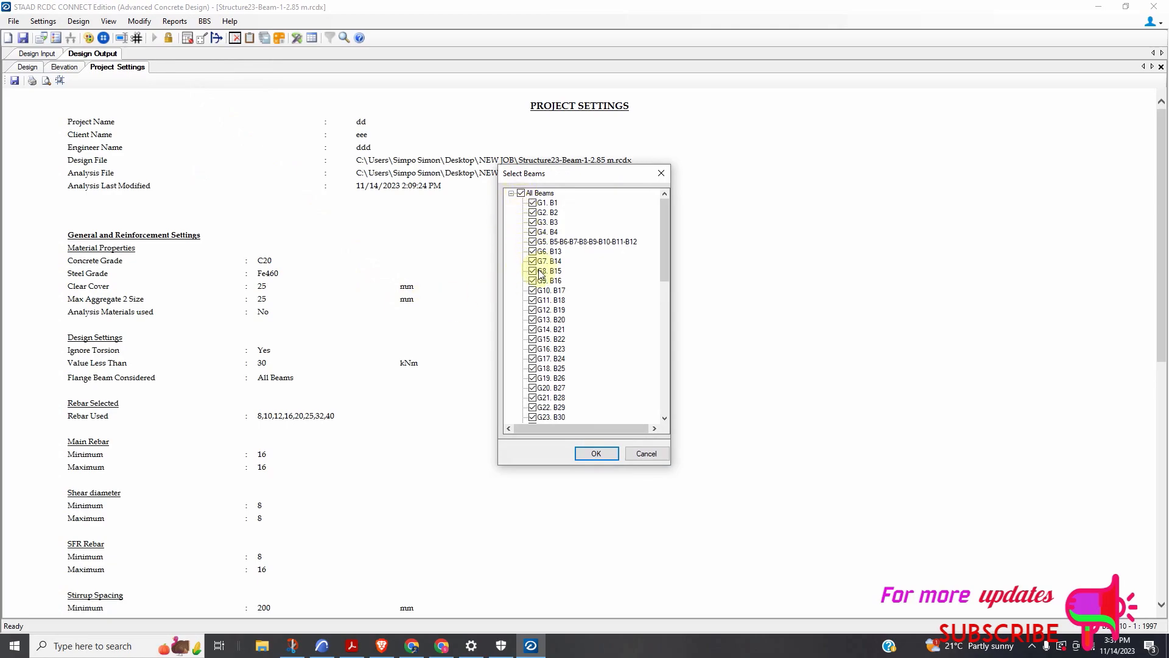
pyautogui.click(521, 193)
pyautogui.click(533, 203)
pyautogui.click(533, 212)
pyautogui.click(532, 222)
pyautogui.click(533, 232)
pyautogui.click(533, 242)
pyautogui.click(532, 251)
pyautogui.click(521, 193)
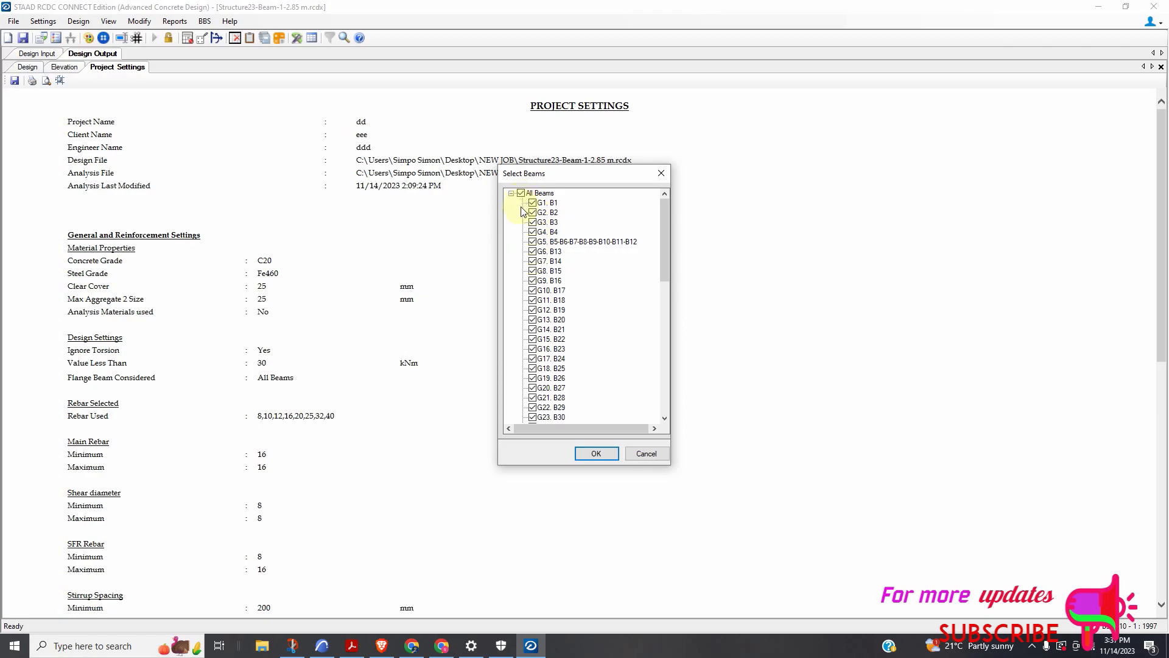
# Generate the Design Calculation report for all beams and review its symbols, code references and the flexure and shear design of the first groups
pyautogui.click(609, 456)
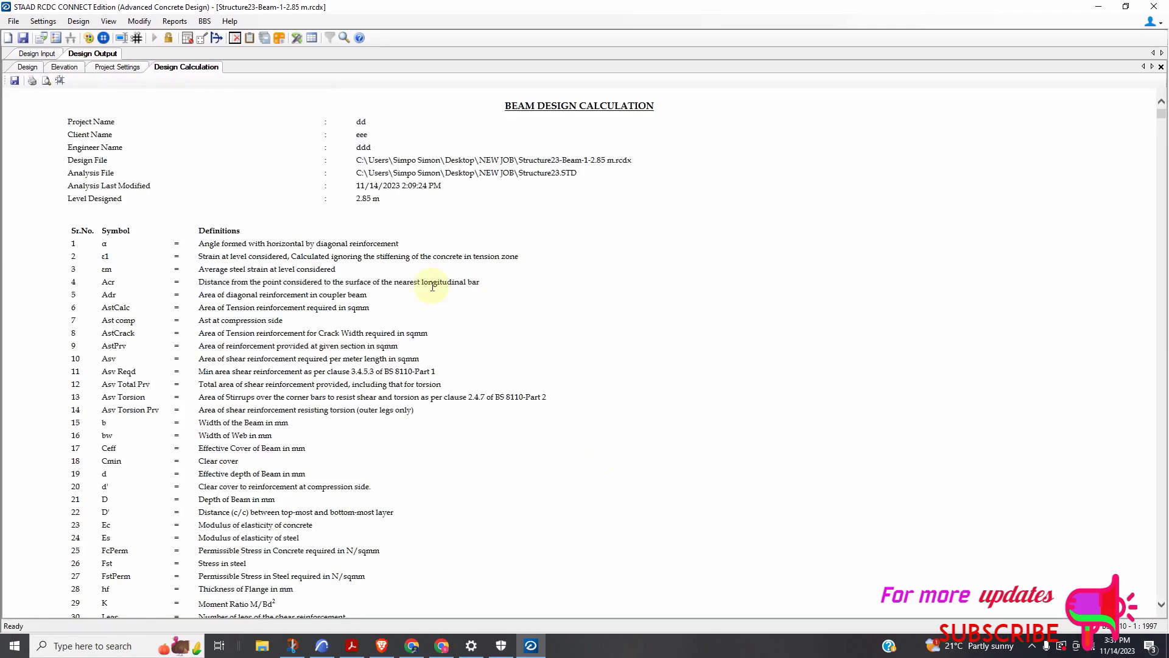
pyautogui.scroll(-20, 391, 286)
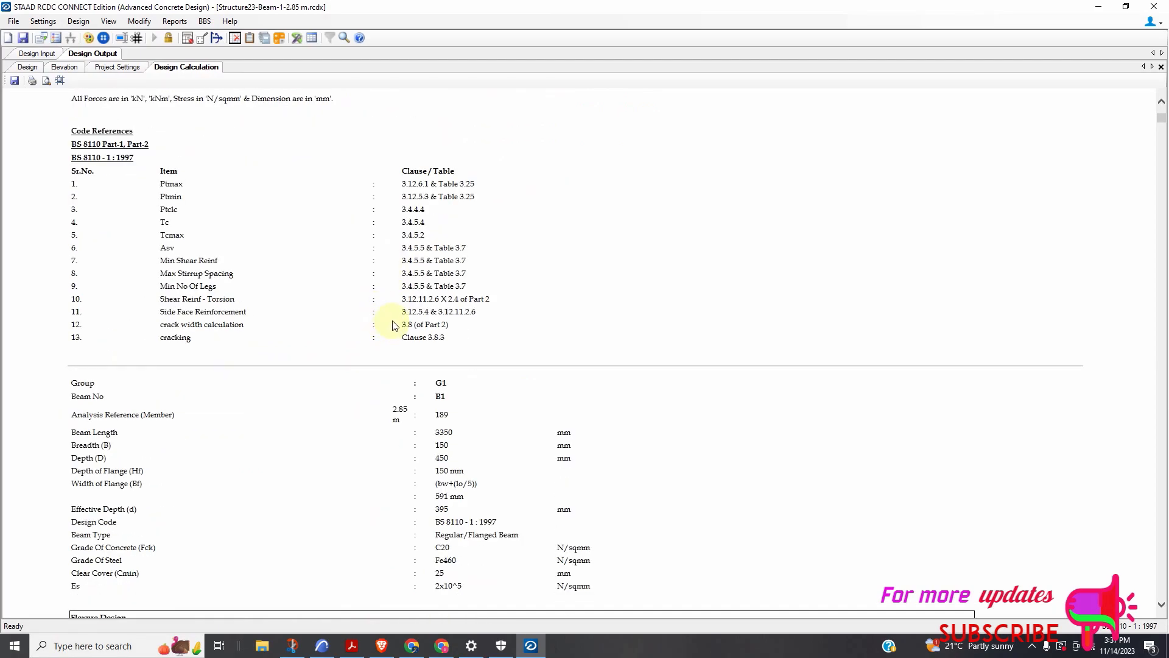
pyautogui.scroll(-20, 393, 326)
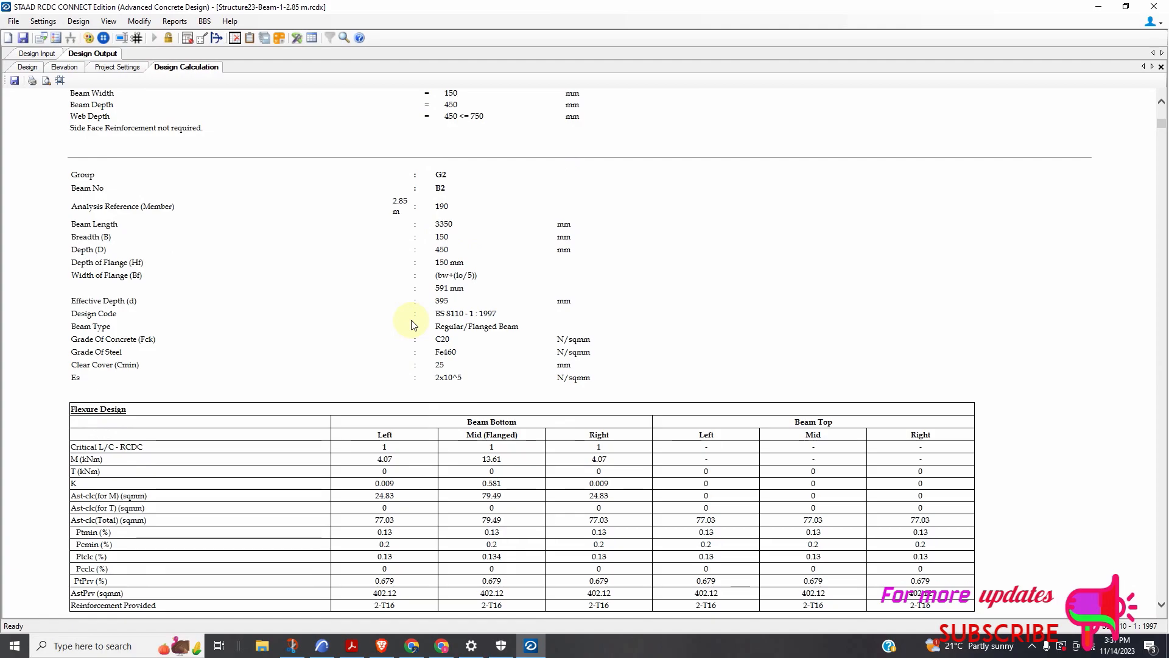
pyautogui.scroll(20, 424, 321)
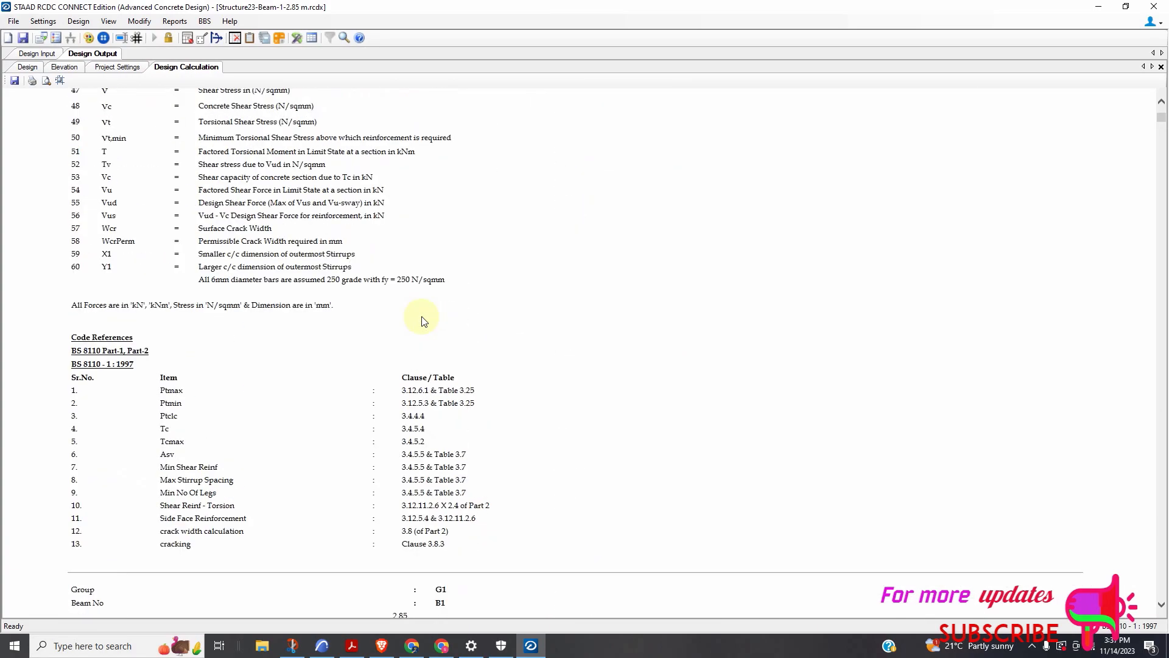
pyautogui.scroll(8, 424, 321)
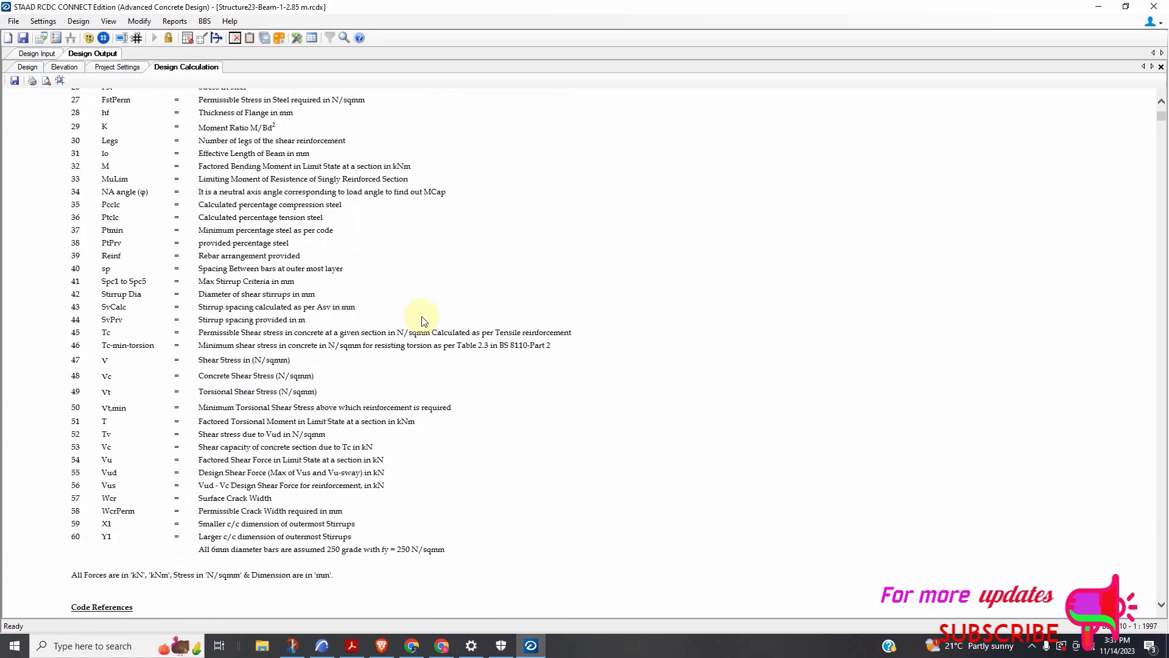
pyautogui.scroll(-15, 425, 331)
pyautogui.scroll(-5, 439, 356)
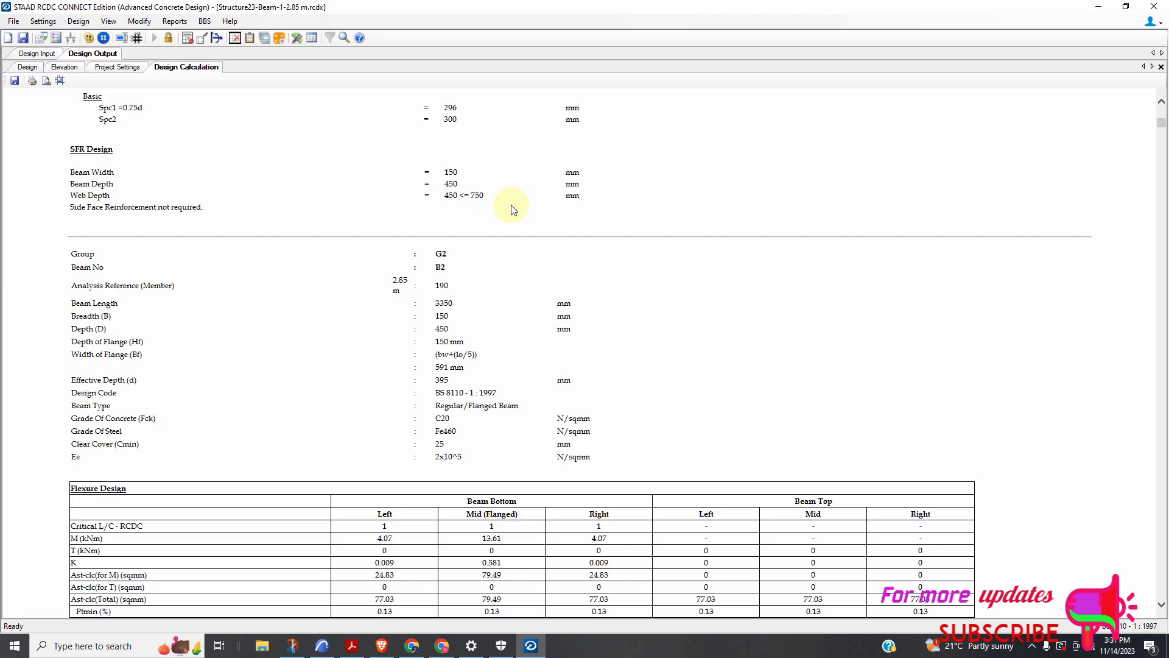
pyautogui.scroll(1, 482, 196)
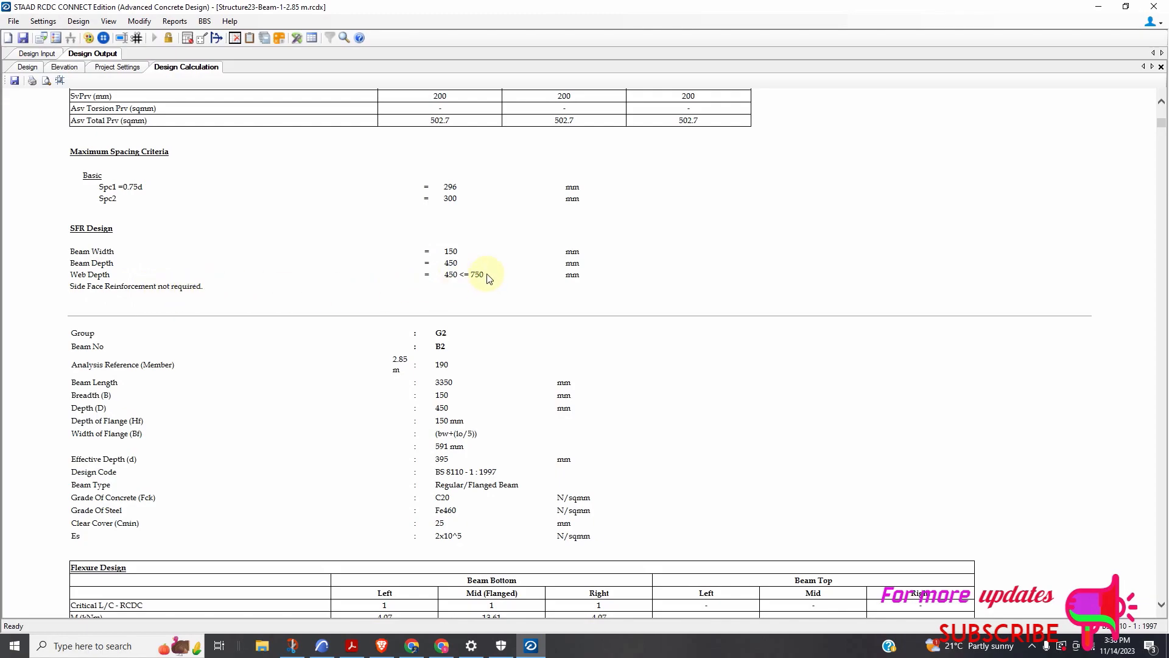
pyautogui.scroll(-15, 494, 292)
pyautogui.scroll(2, 396, 291)
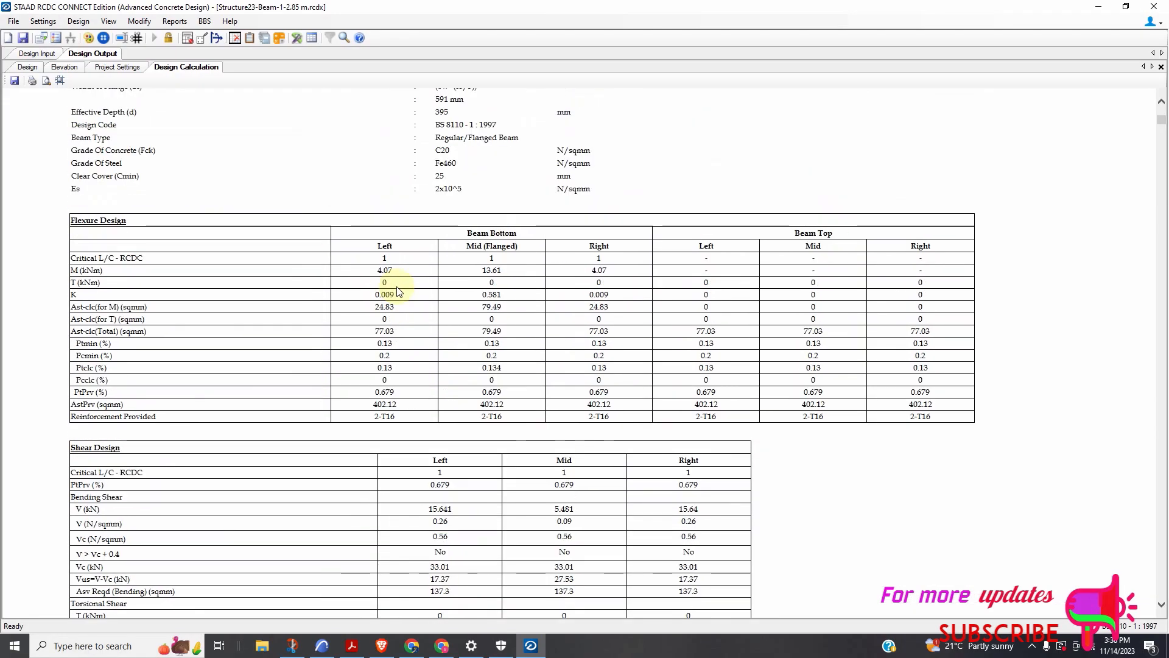
# Print all pages of the Design Calculation report with Microsoft Print to PDF and look through the shear design results
pyautogui.click(29, 81)
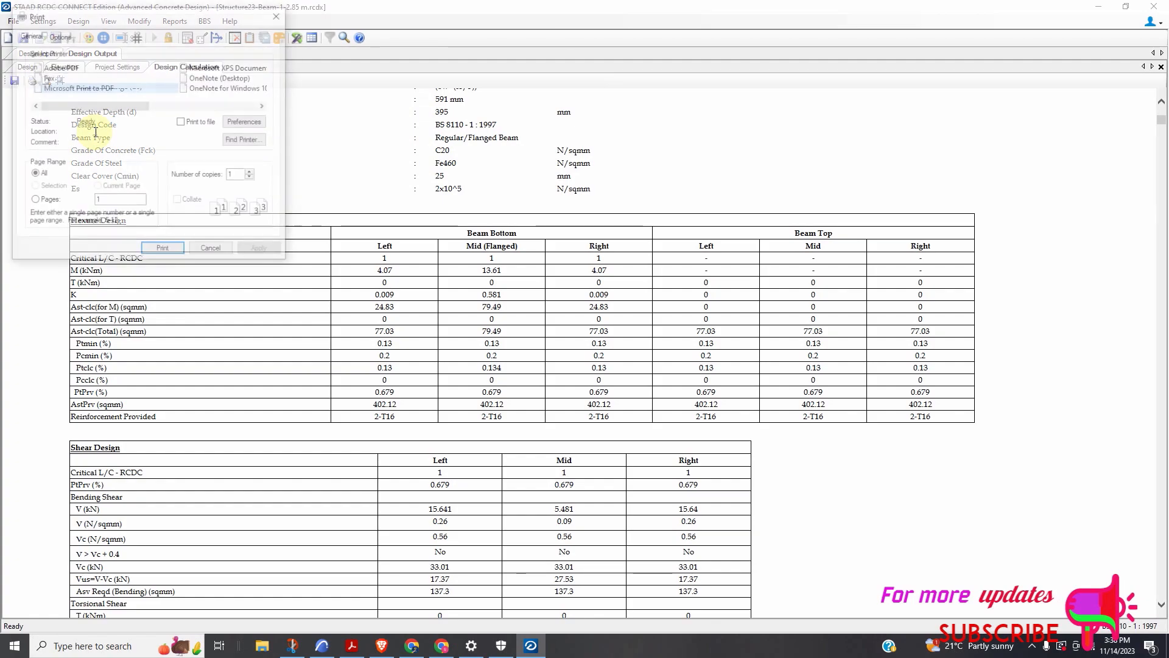
pyautogui.click(161, 252)
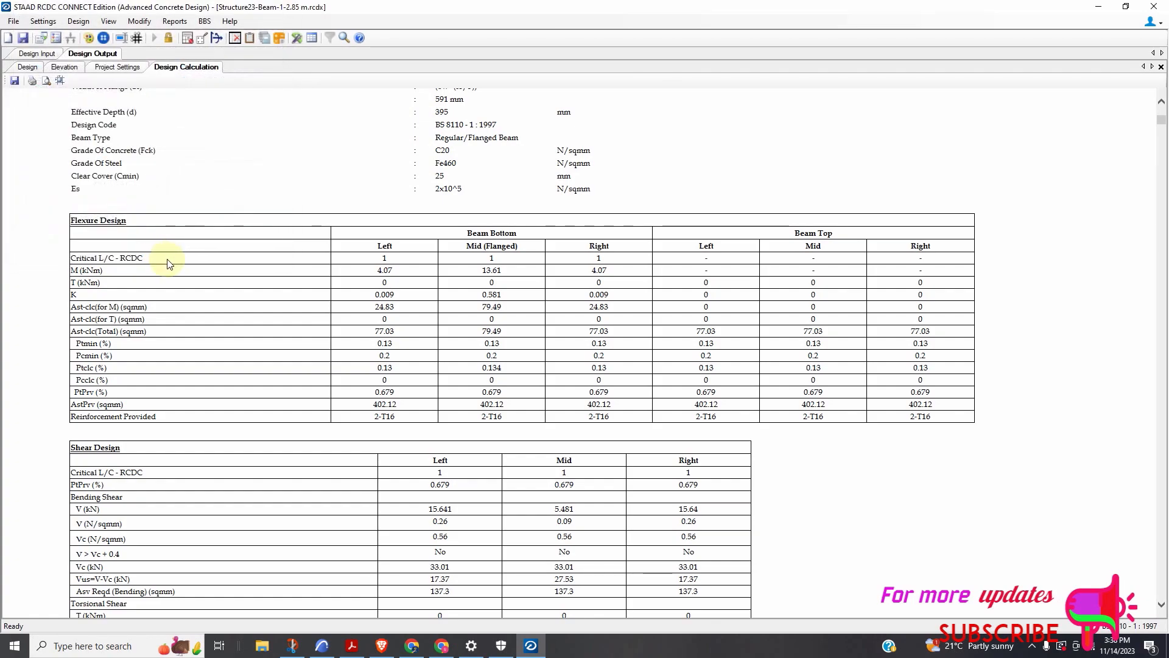
pyautogui.scroll(-17, 365, 311)
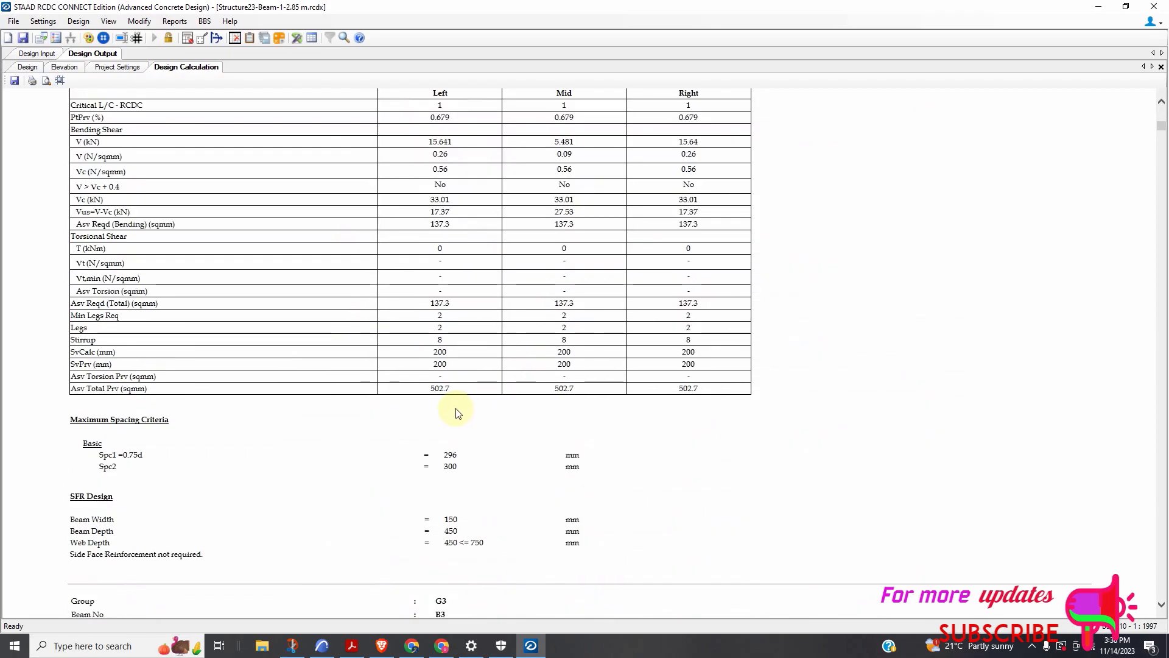
# Save the Design Calculation print output as a PDF named BEAMS in the New folder on the Desktop
pyautogui.scroll(-10, 458, 412)
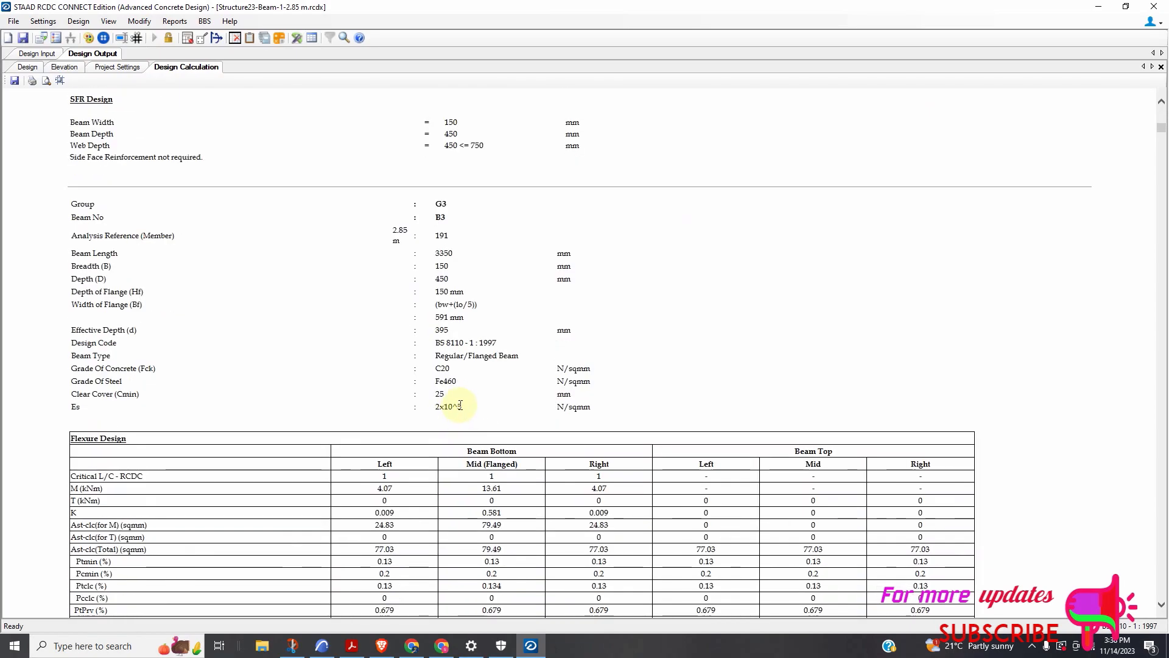
pyautogui.scroll(-10, 556, 430)
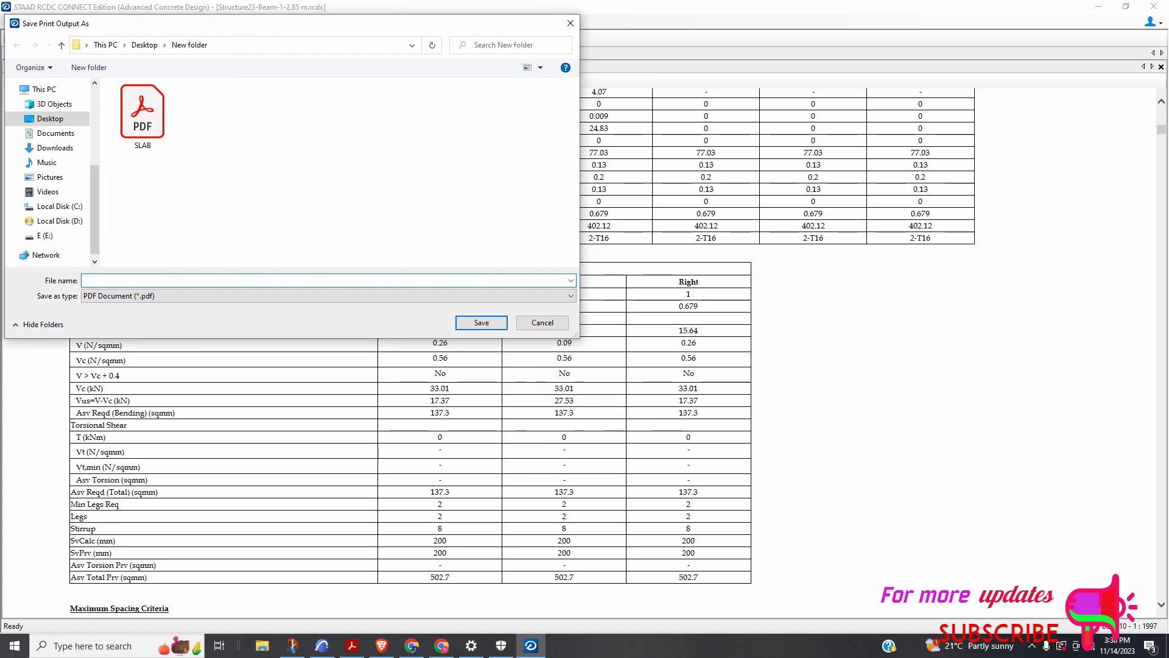
pyautogui.write('BEAMS')
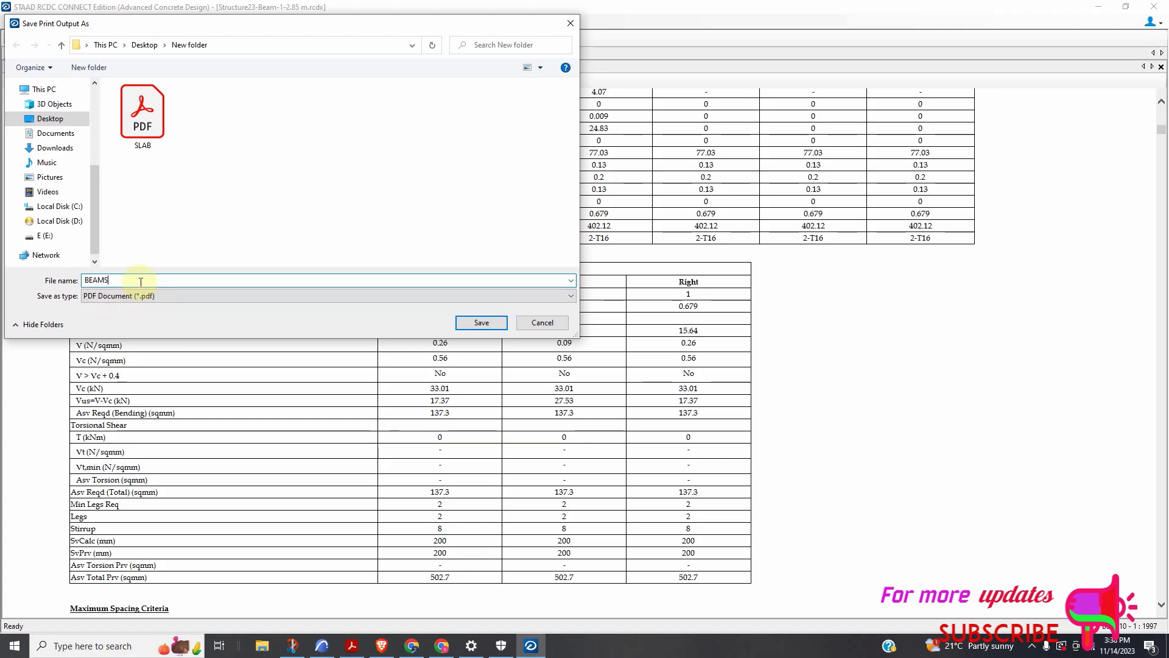
pyautogui.click(473, 325)
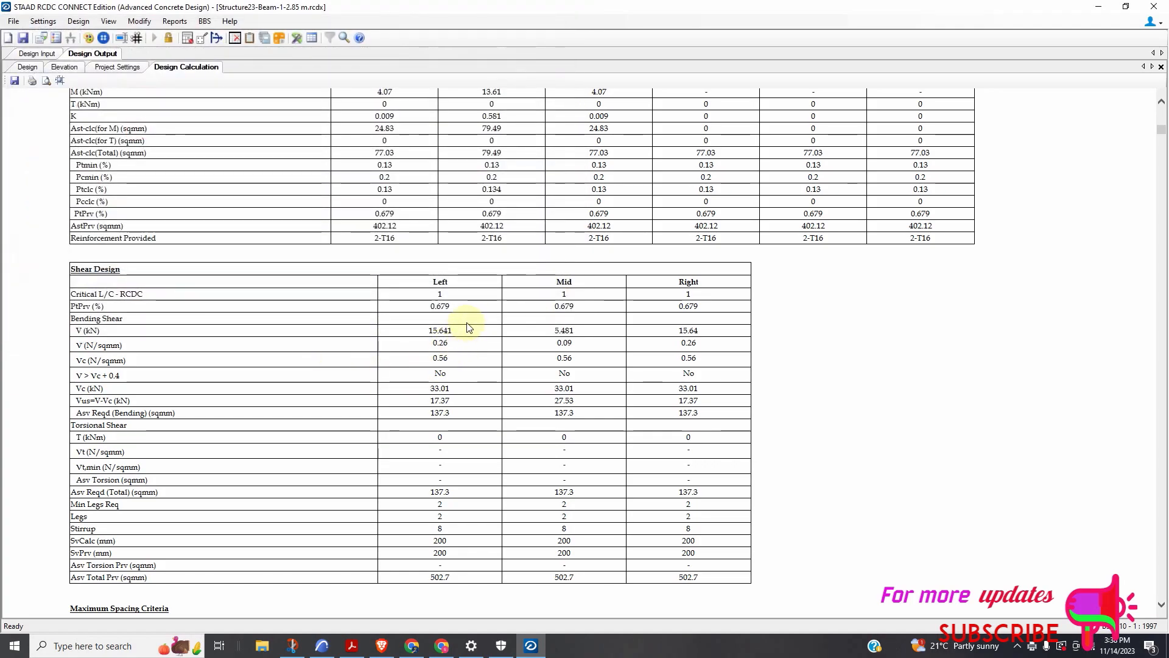
# Regenerate the Project Settings report and review its material, rebar, stirrup spacing, detailing and curtailment settings
pyautogui.click(175, 20)
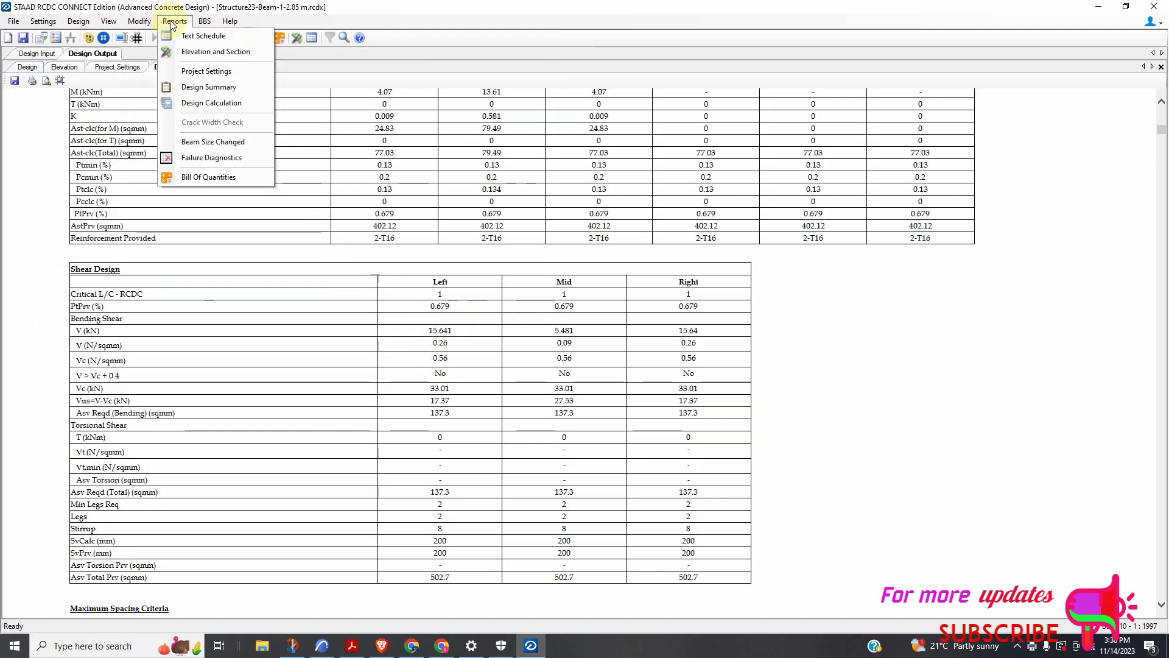
pyautogui.click(209, 72)
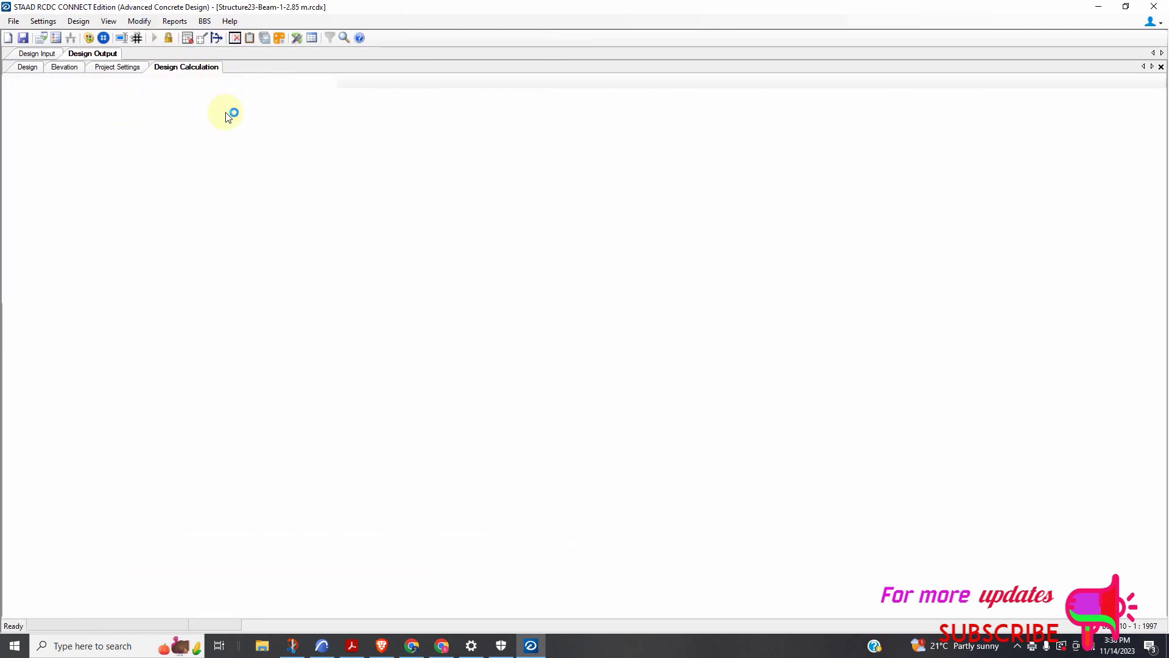
pyautogui.scroll(-10, 286, 219)
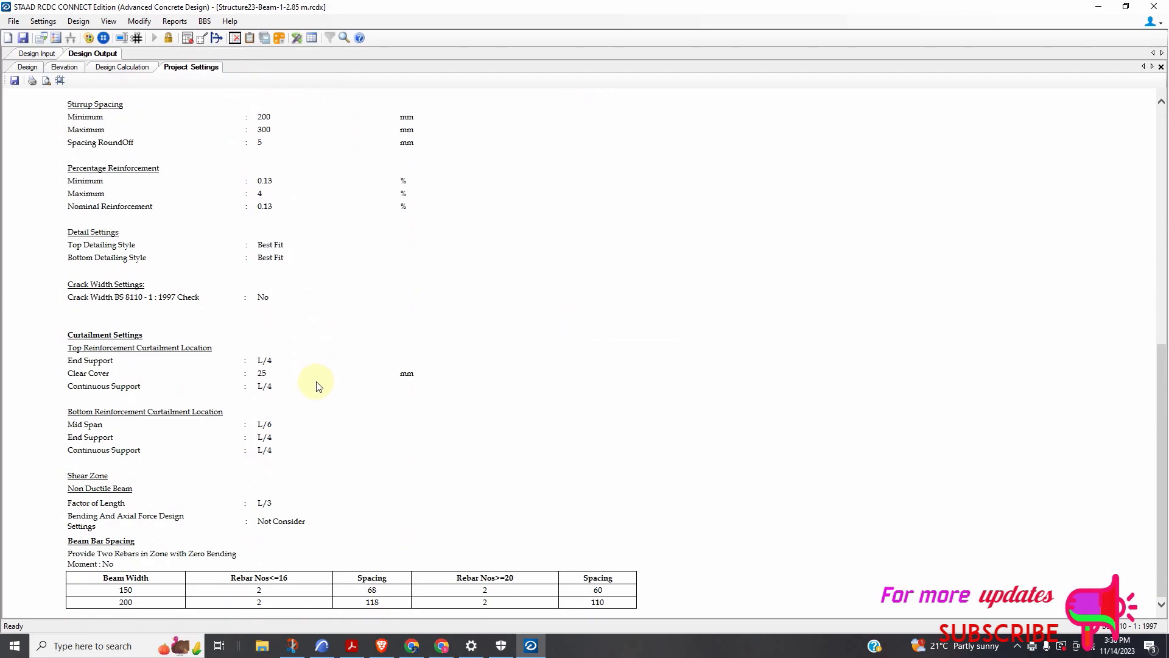
pyautogui.scroll(10, 323, 389)
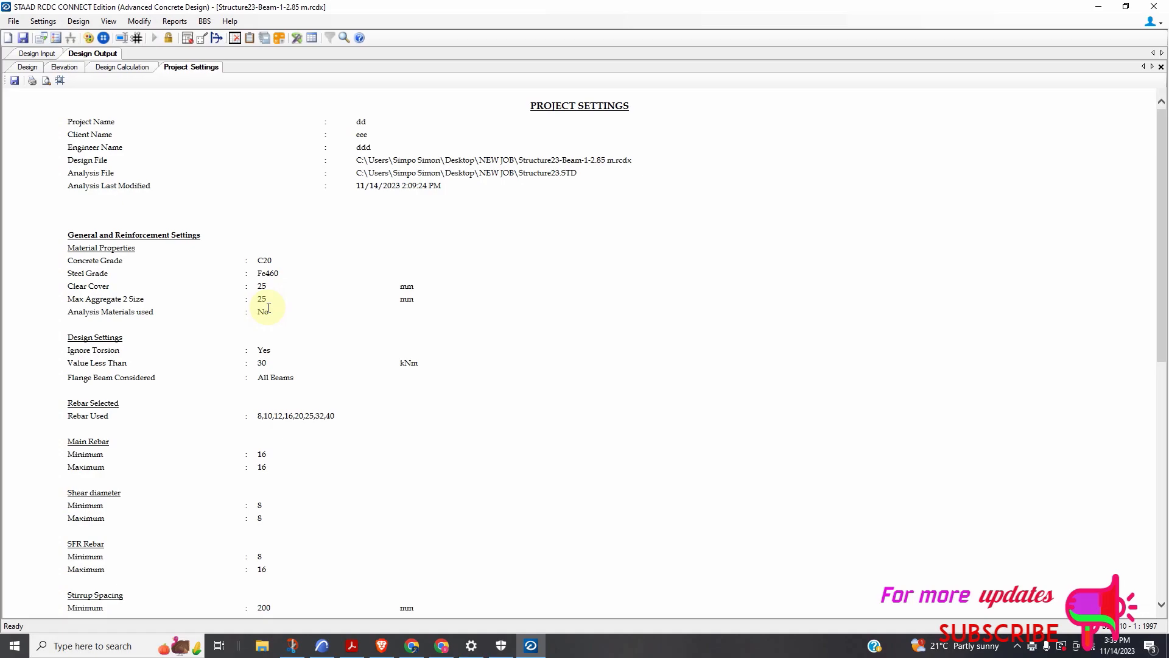
pyautogui.scroll(-5, 269, 308)
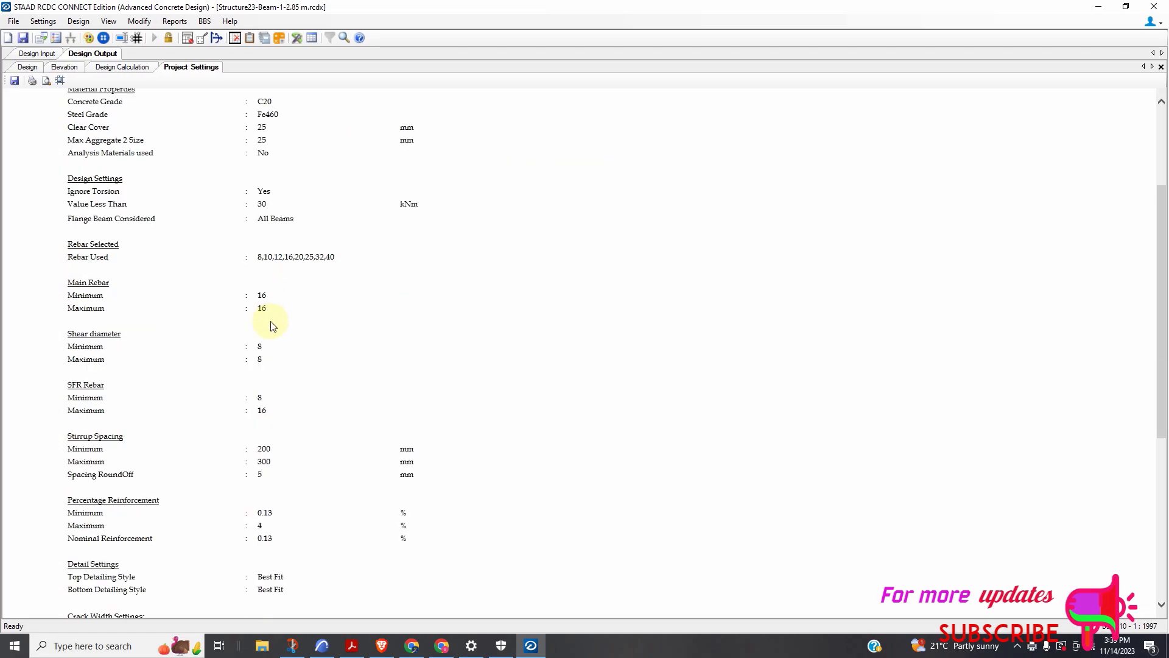
pyautogui.scroll(5, 271, 326)
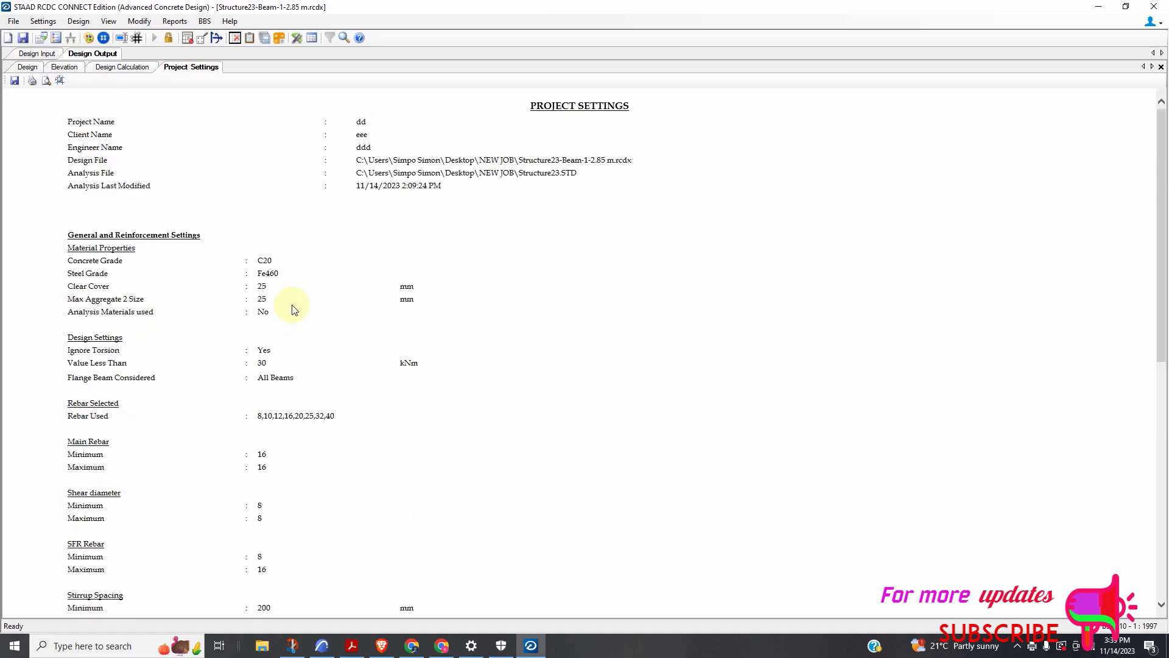
pyautogui.scroll(-7, 292, 309)
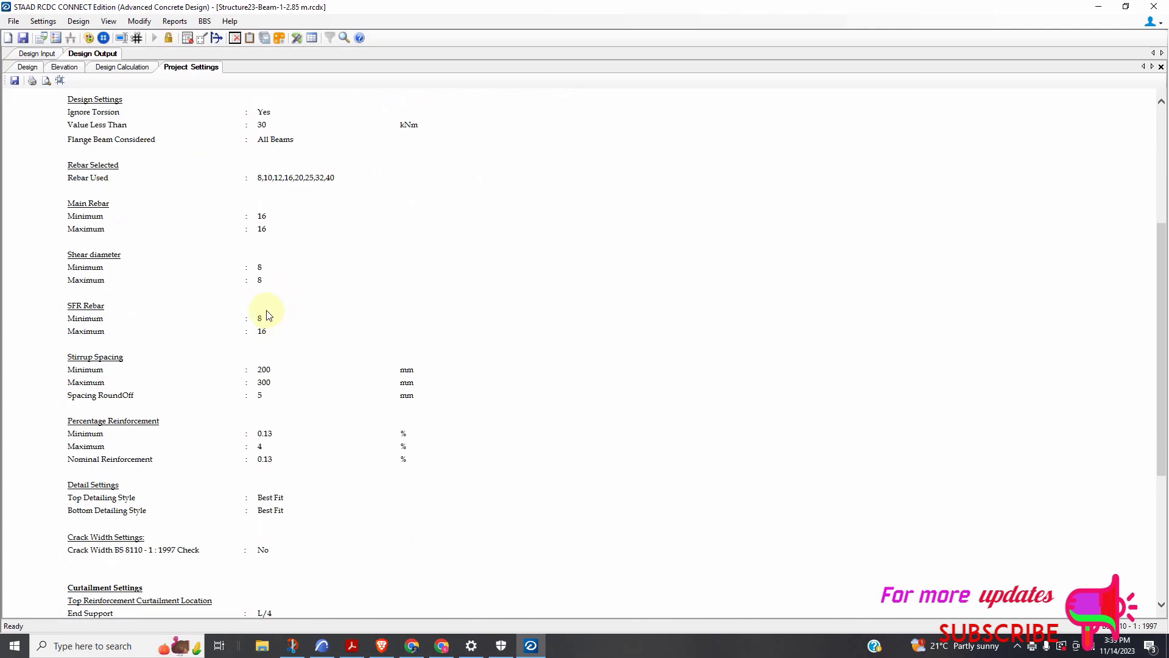
pyautogui.scroll(5, 269, 314)
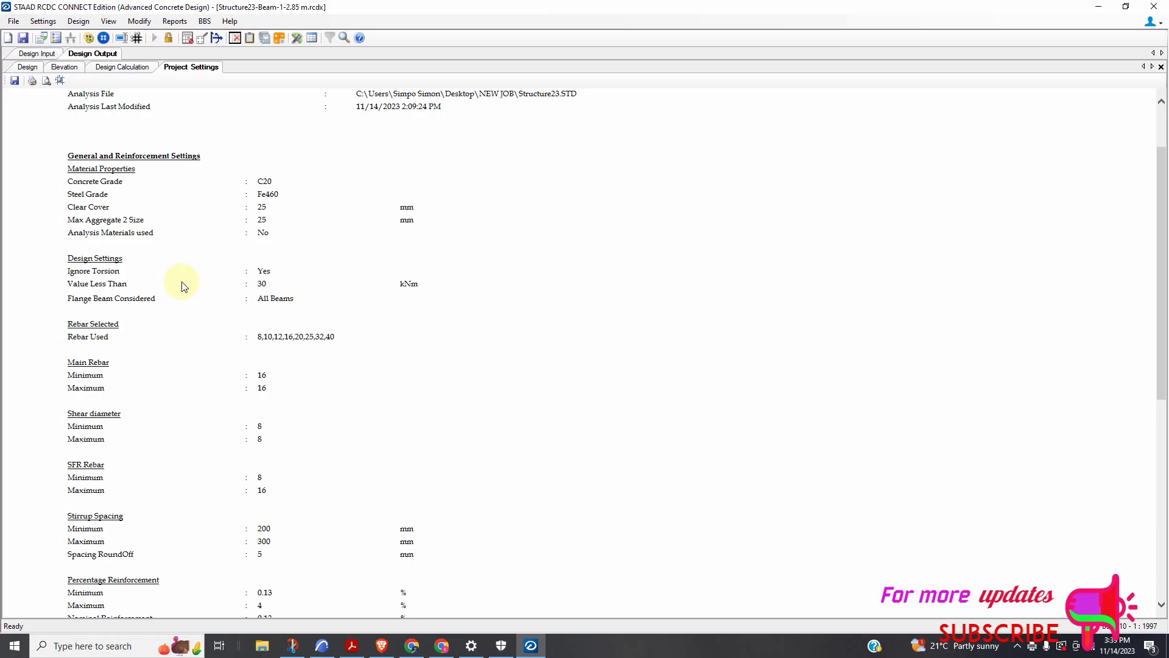
pyautogui.scroll(-5, 311, 352)
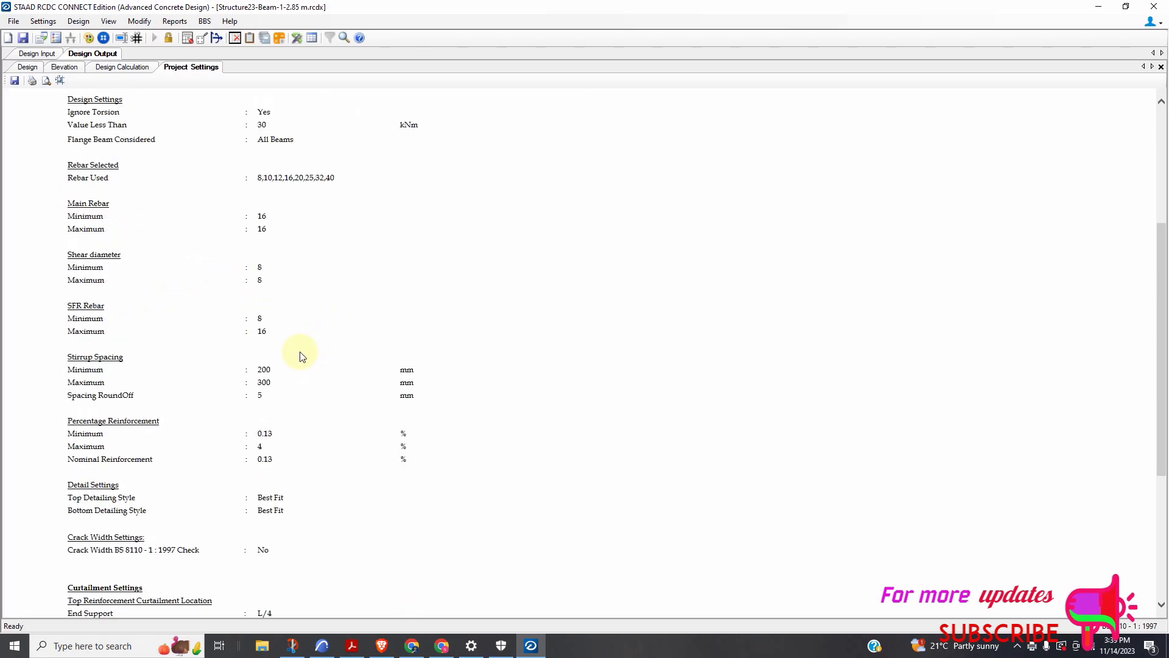
pyautogui.scroll(-8, 300, 356)
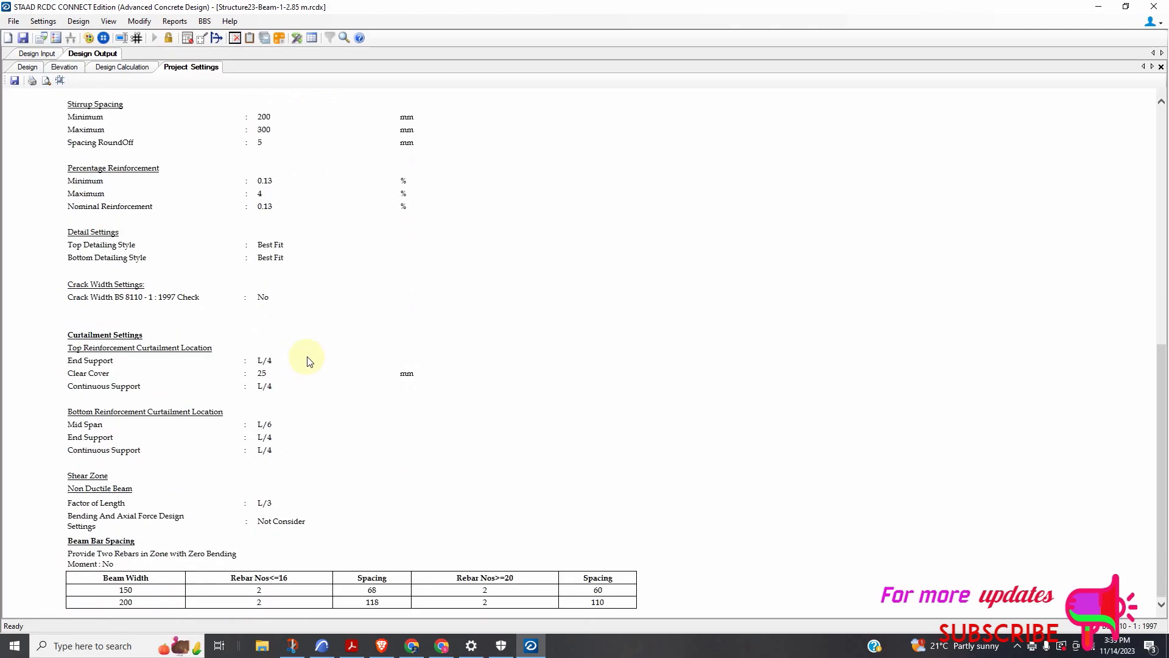
pyautogui.click(15, 80)
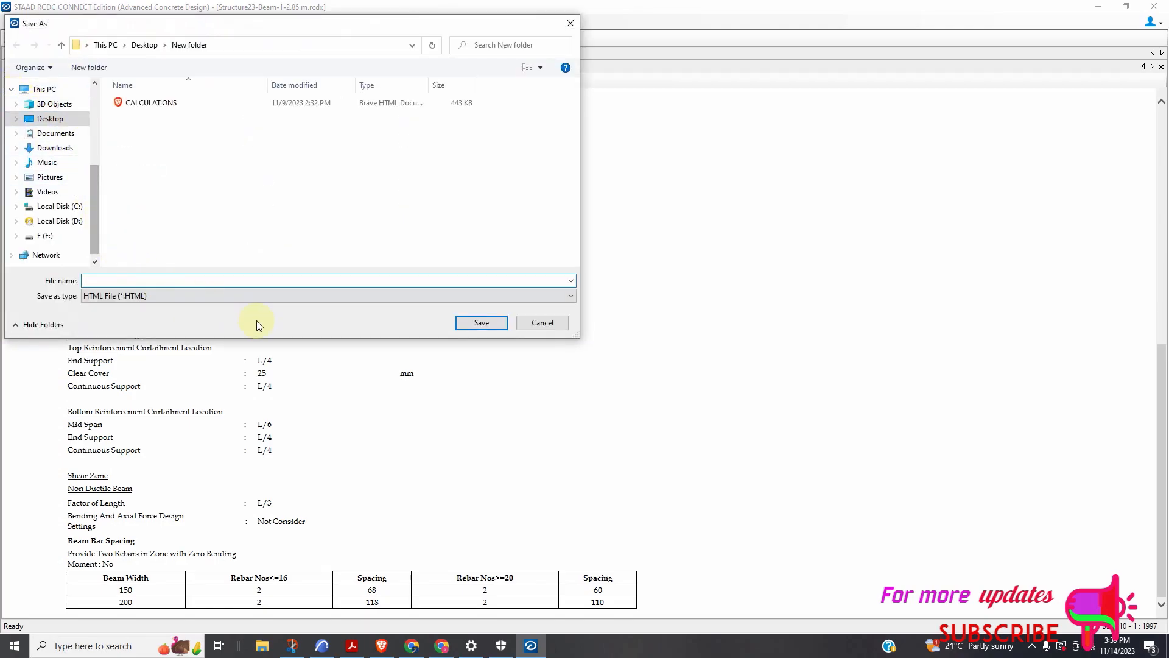
pyautogui.click(246, 296)
pyautogui.click(541, 322)
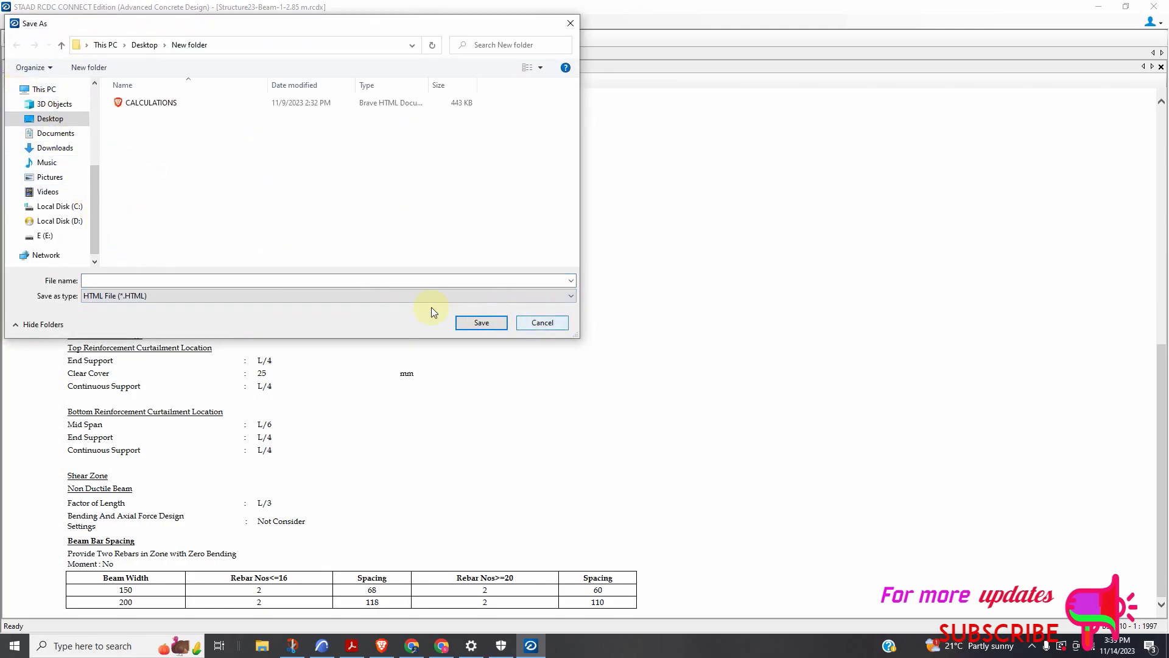
pyautogui.click(541, 323)
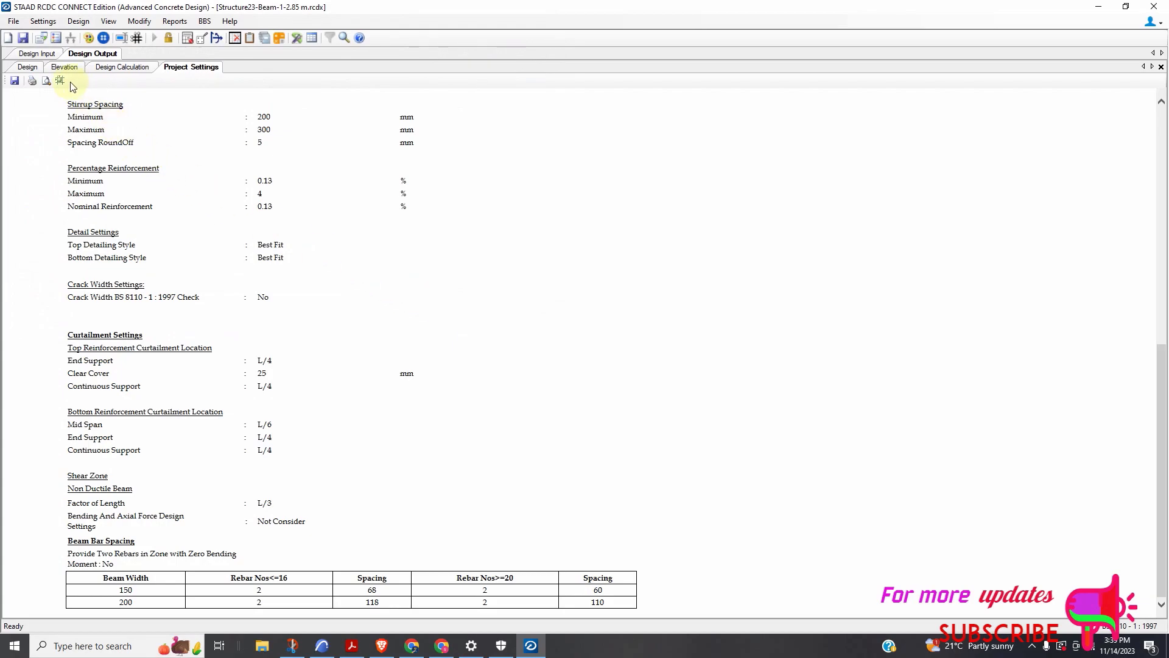
# Print all pages of the Project Settings report with Microsoft Print to PDF, saving the file as SETTING
pyautogui.click(32, 80)
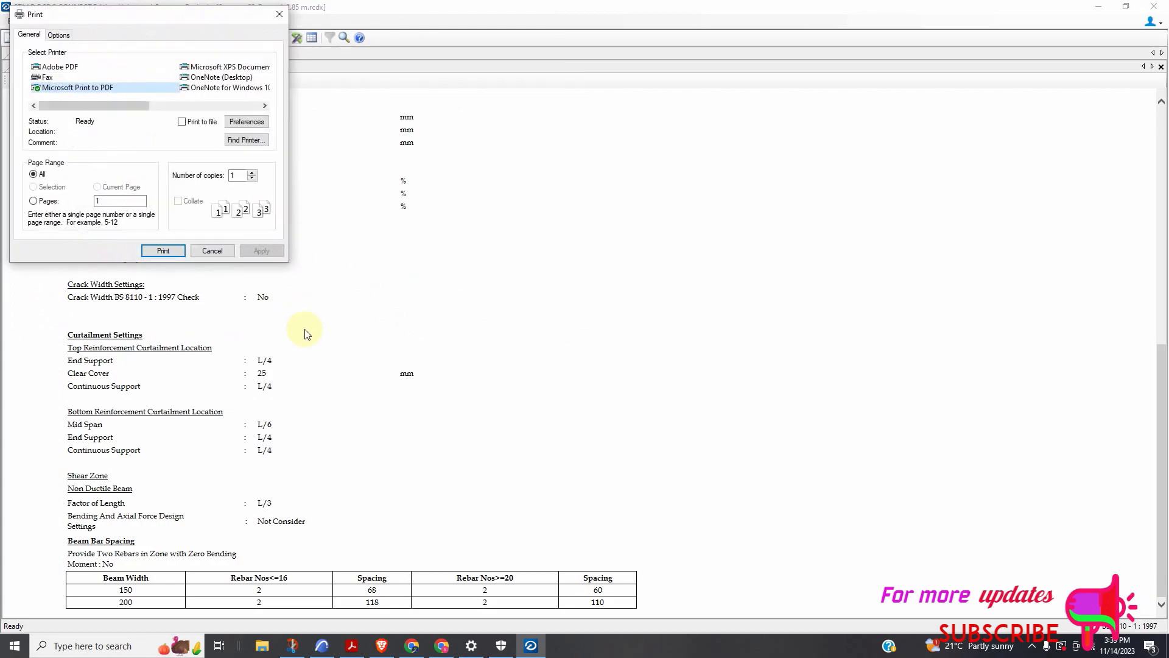
pyautogui.click(164, 250)
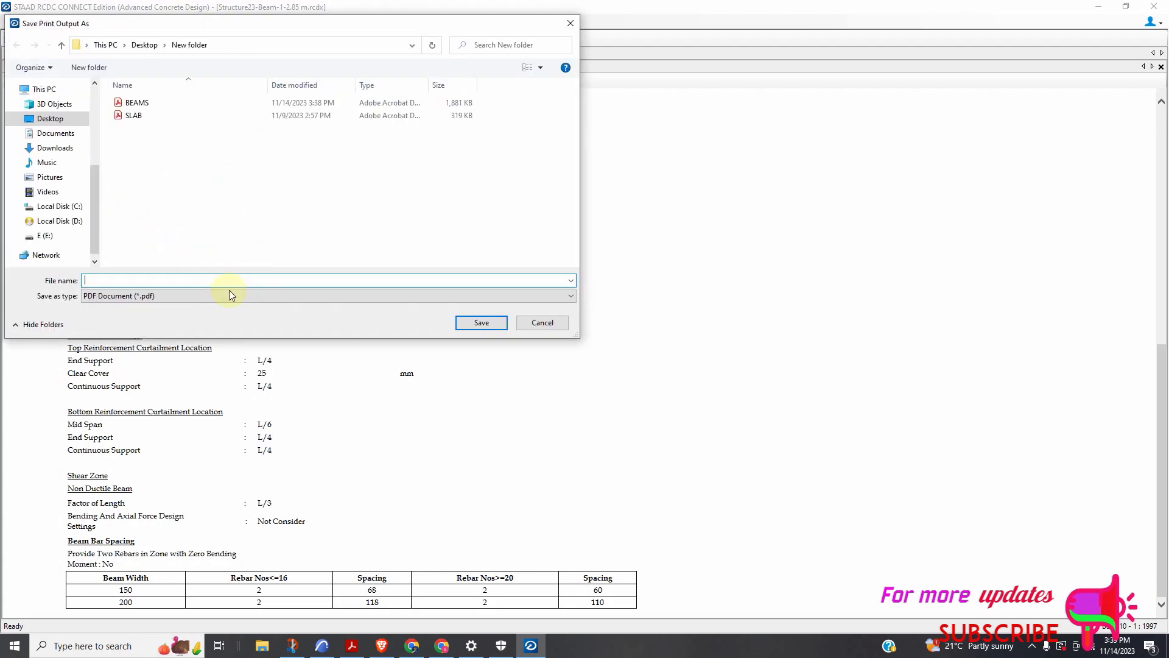
pyautogui.write('SETTING')
pyautogui.click(470, 327)
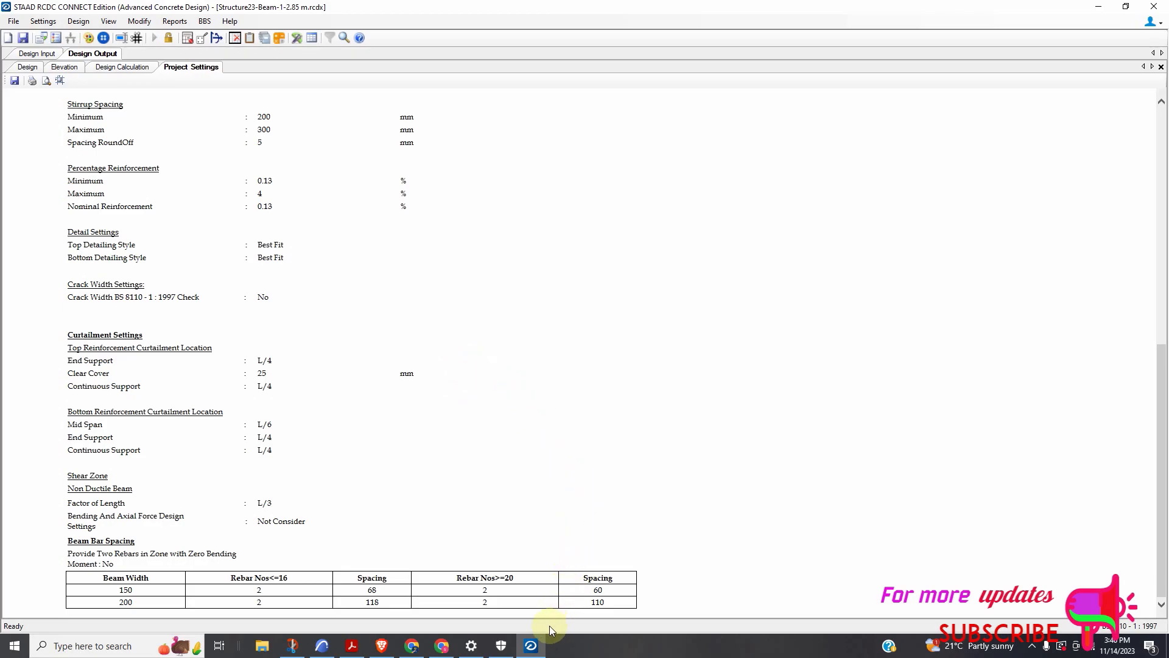
# Generate the bar bending schedule (BBS) for all beams as a drawing on screen
pyautogui.moveTo(534, 651)
pyautogui.scroll(3, 287, 418)
pyautogui.scroll(2, 286, 389)
pyautogui.click(204, 21)
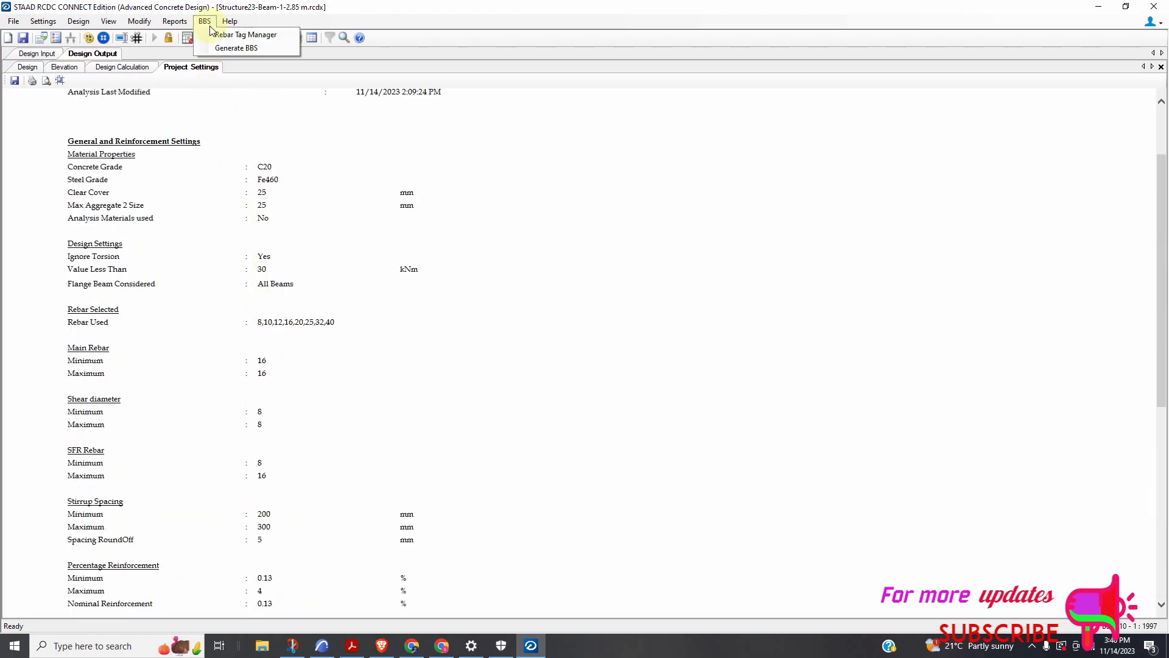
pyautogui.click(232, 47)
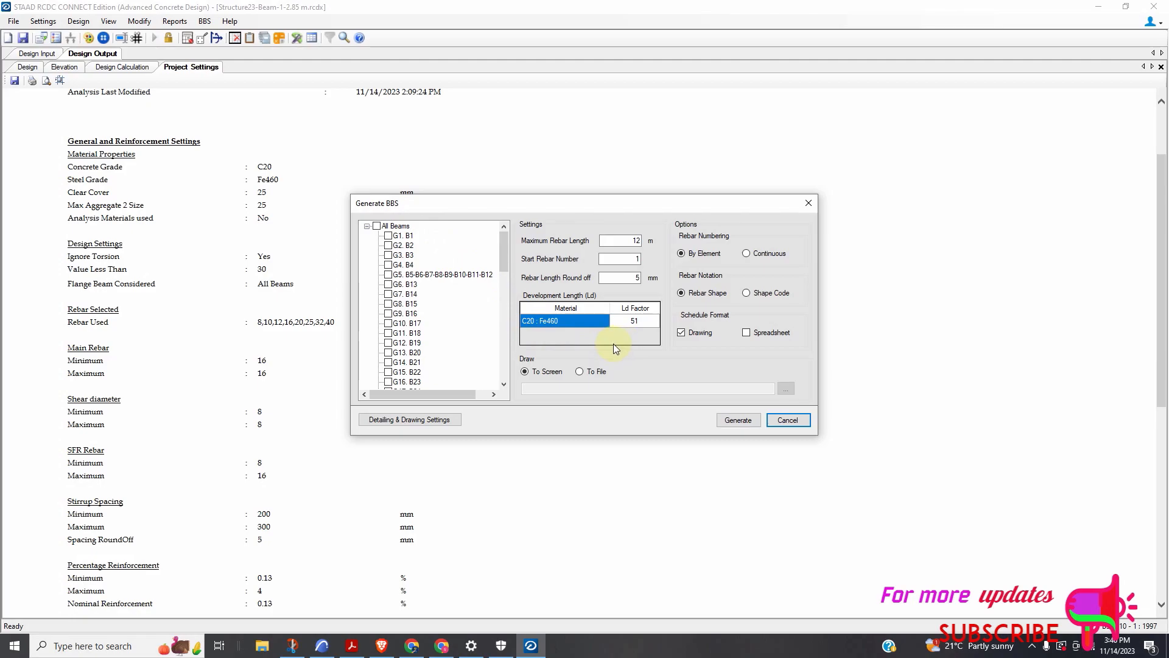
pyautogui.click(376, 225)
pyautogui.scroll(-1, 443, 391)
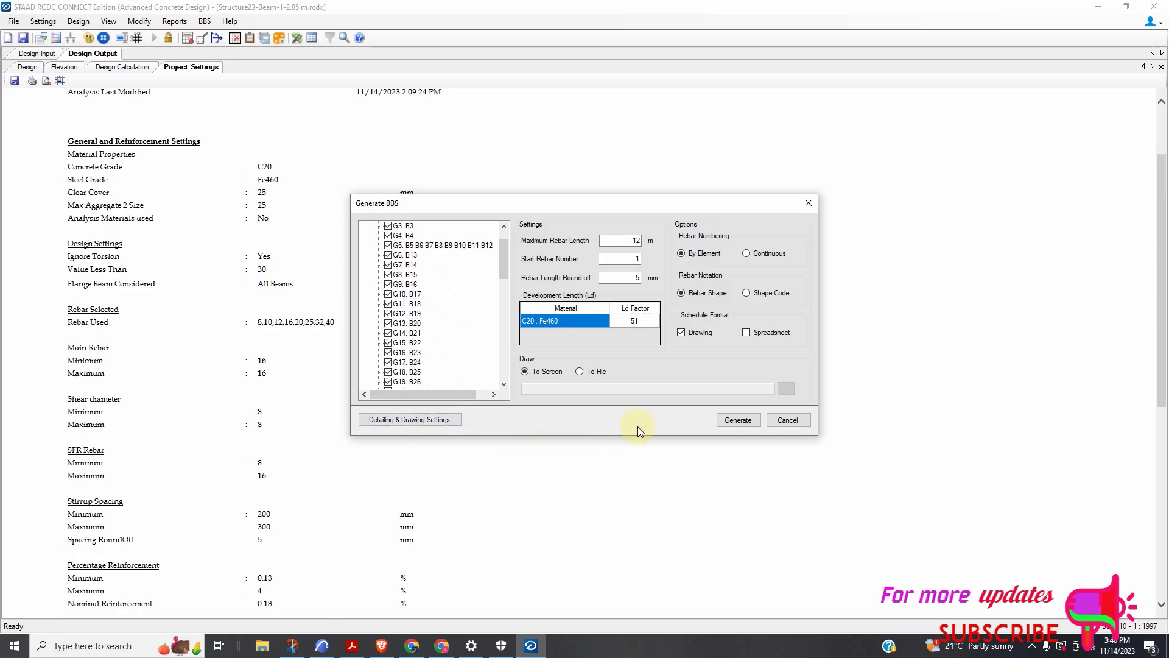
pyautogui.click(740, 424)
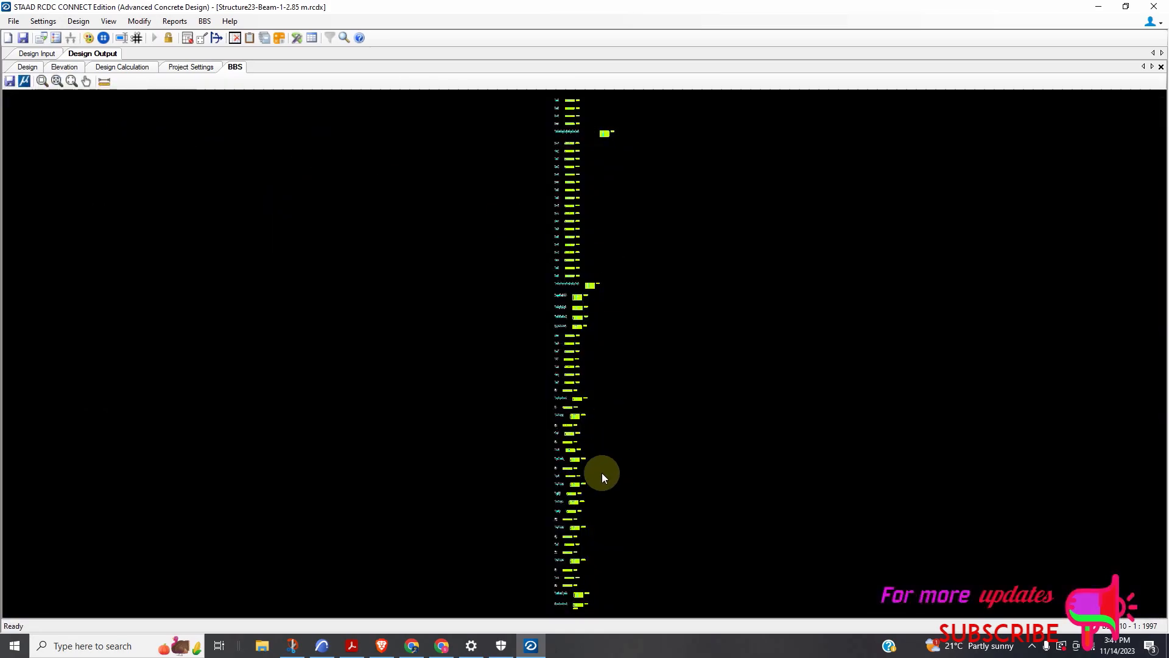
# Examine the beam elevations, bar schedules and rebar summaries in the BBS drawing, including the schedule for beams B39, B41 and B40
pyautogui.scroll(3, 699, 286)
pyautogui.scroll(3, 530, 297)
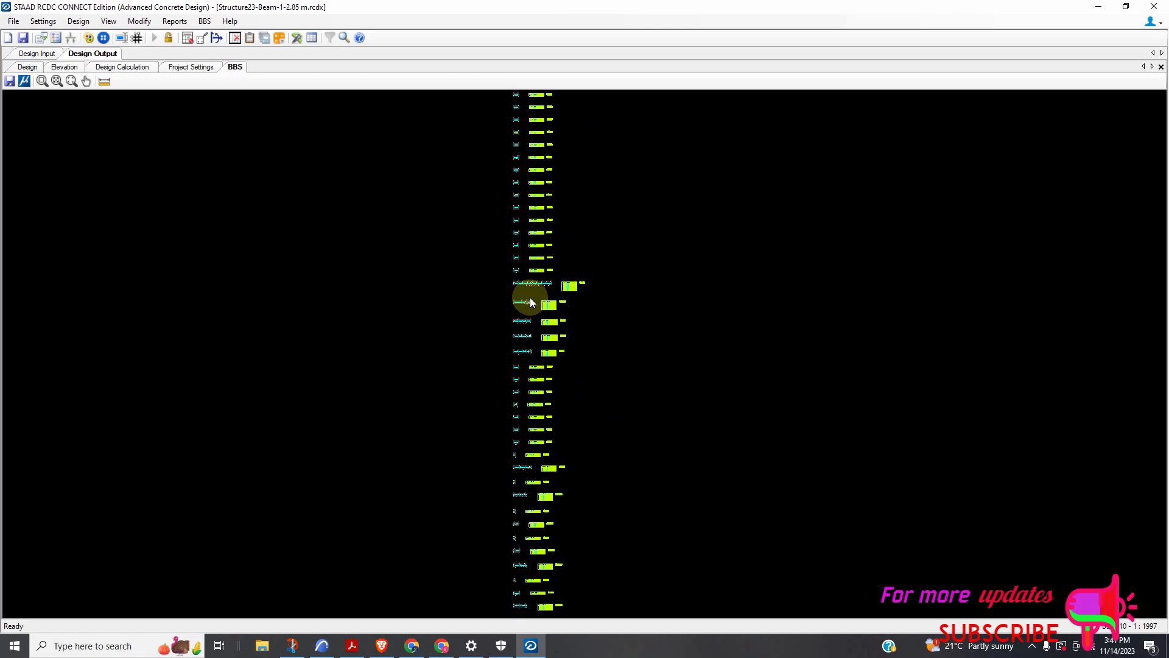
pyautogui.scroll(4, 546, 317)
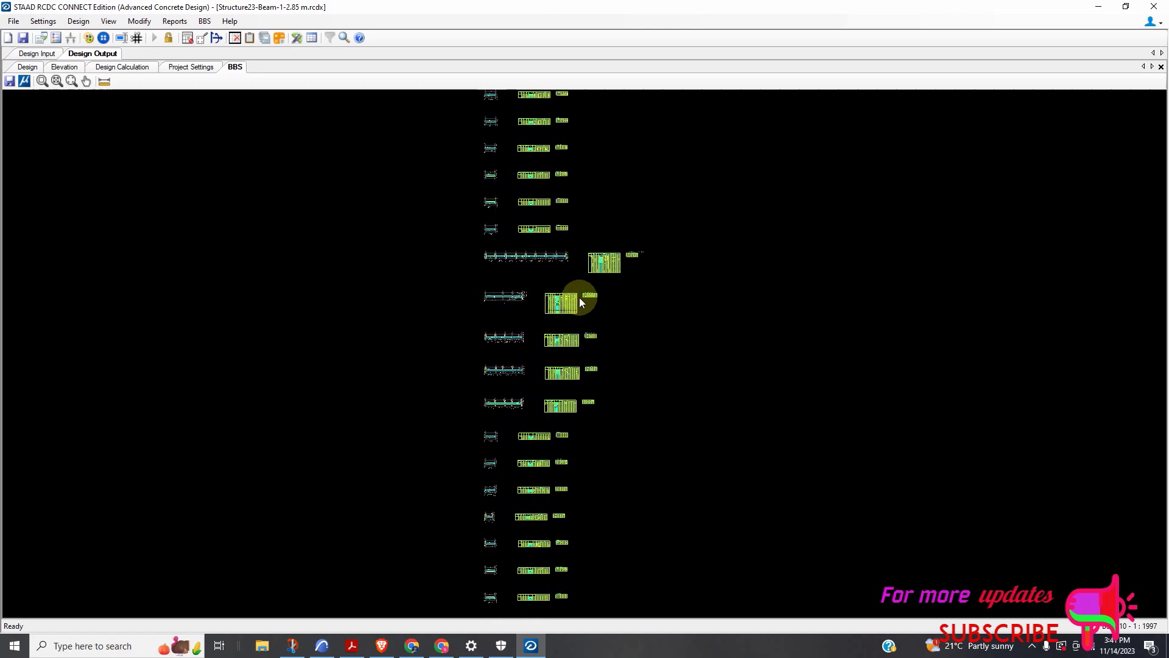
pyautogui.scroll(4, 557, 320)
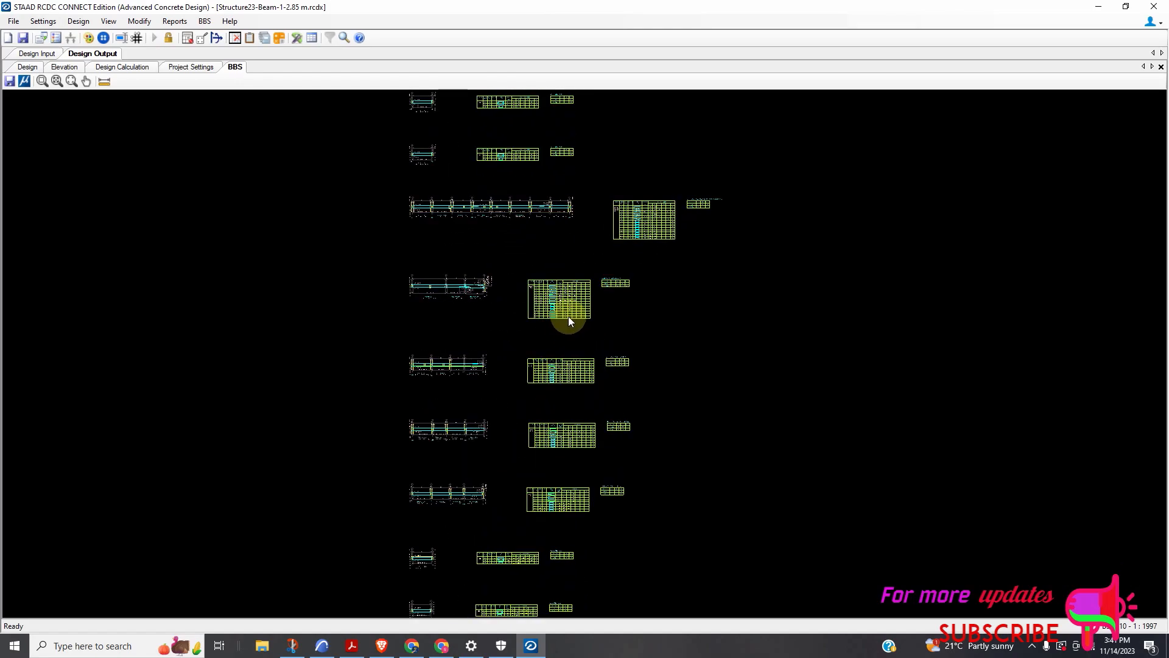
pyautogui.scroll(5, 525, 275)
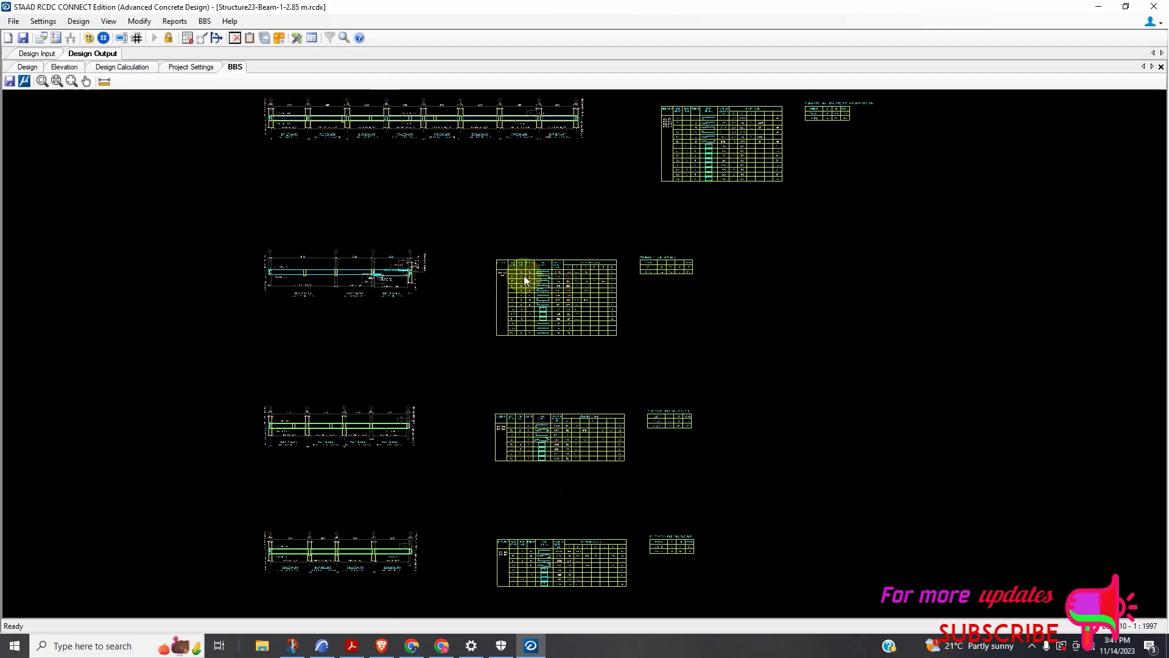
pyautogui.scroll(5, 529, 277)
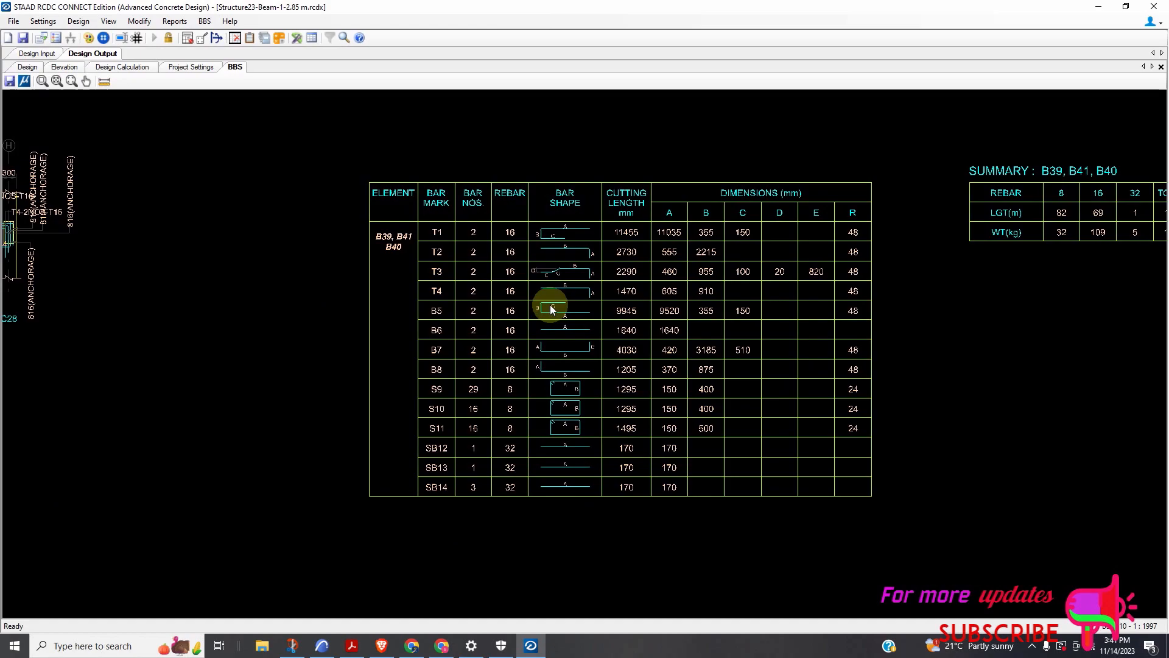
pyautogui.scroll(-5, 559, 319)
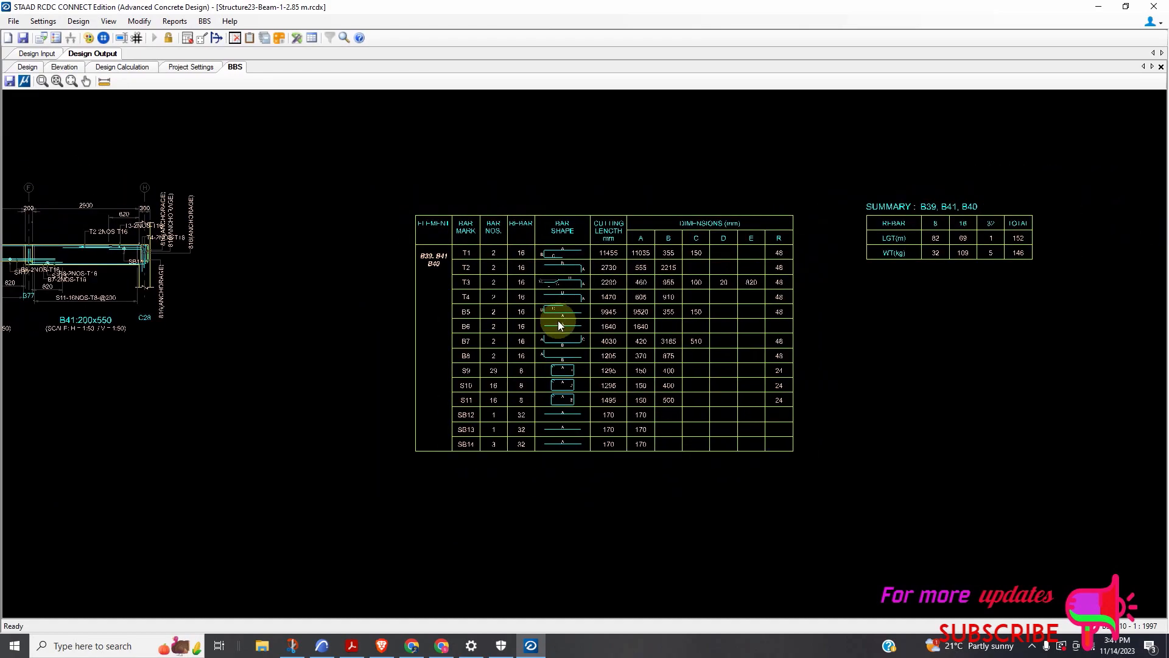
pyautogui.scroll(-4, 560, 351)
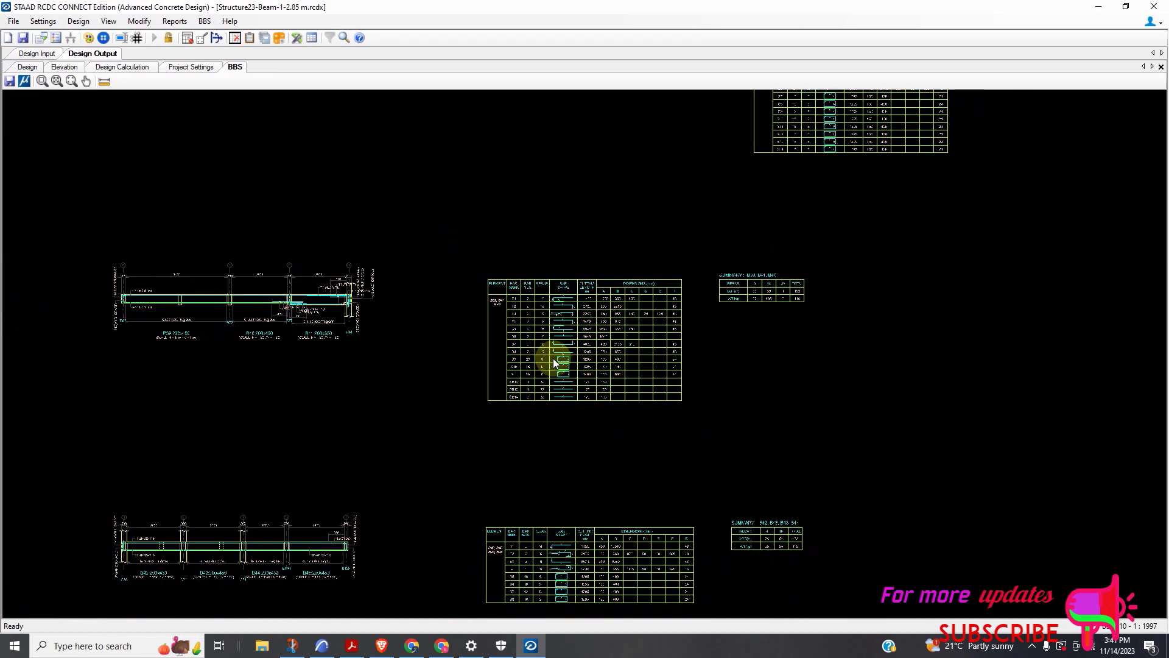
pyautogui.scroll(-3, 609, 384)
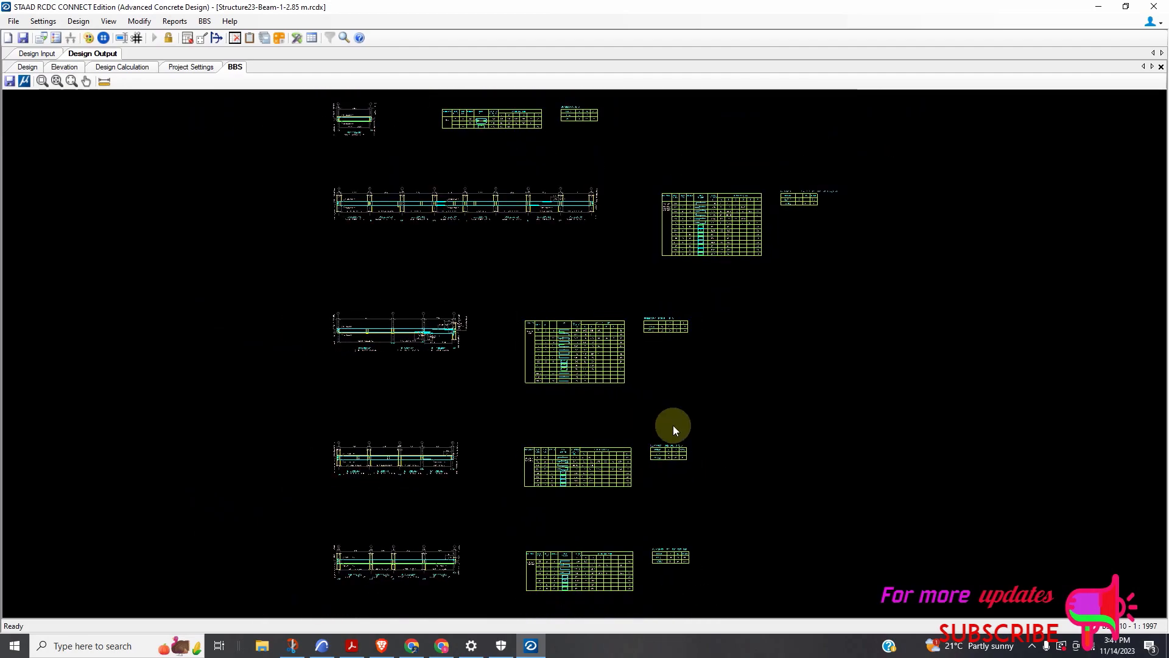
pyautogui.scroll(-2, 700, 390)
pyautogui.scroll(-5, 642, 448)
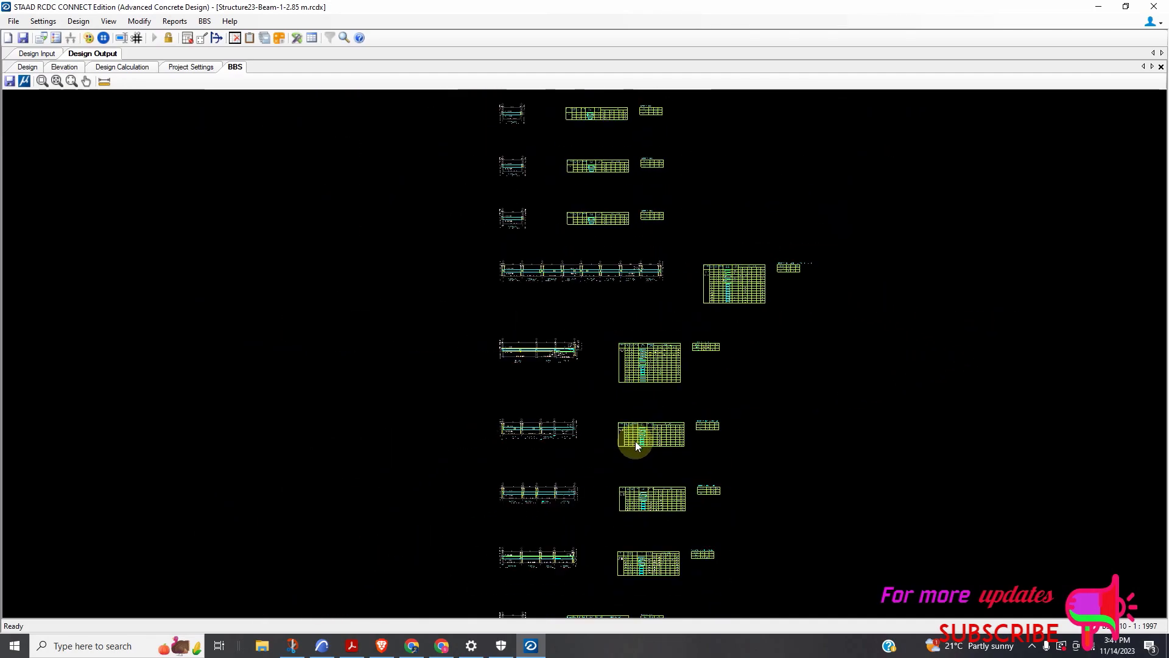
pyautogui.scroll(-5, 644, 435)
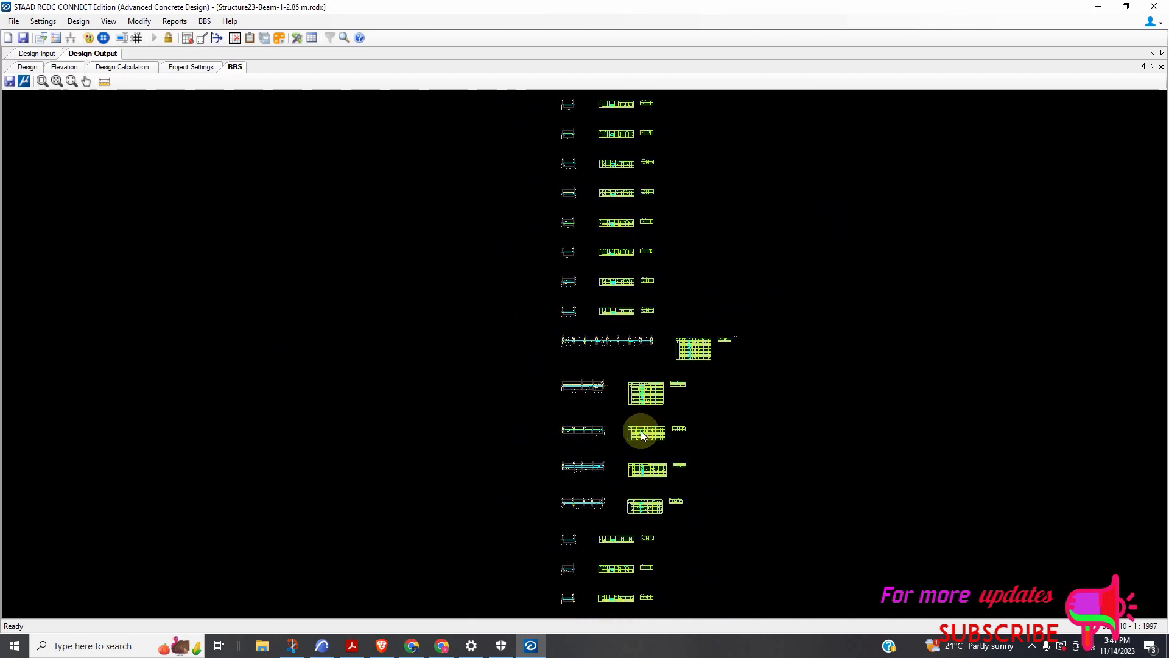
pyautogui.scroll(-5, 644, 440)
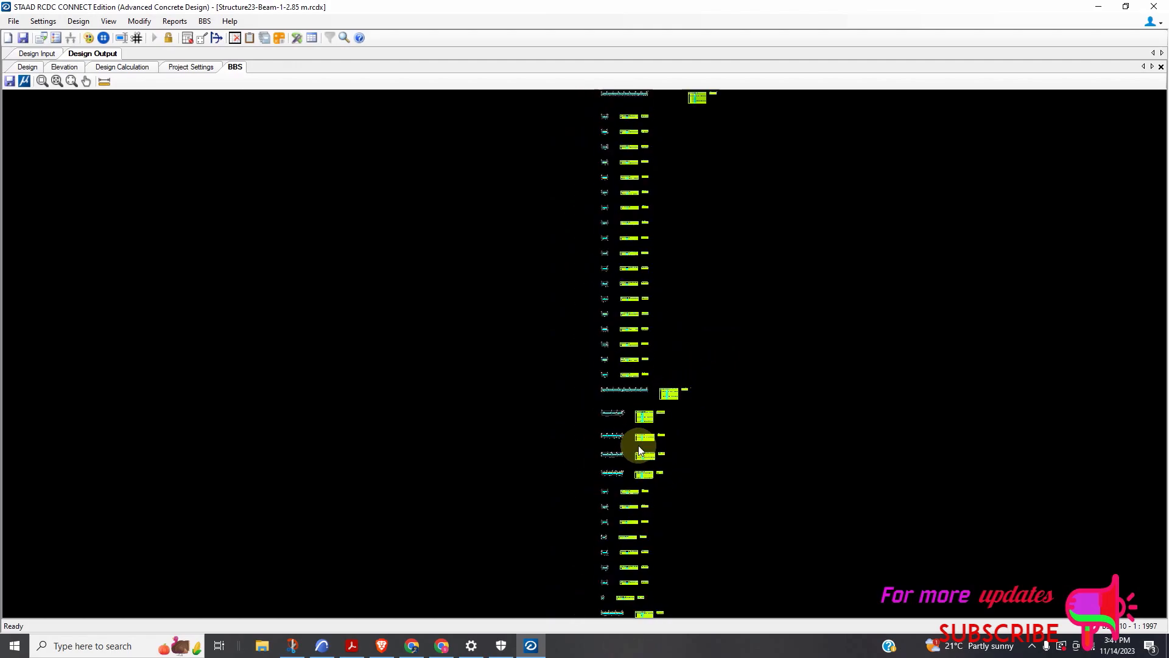
# Save the BBS drawing as a DXF file named BBS in the New folder on the Desktop
pyautogui.scroll(-5, 646, 439)
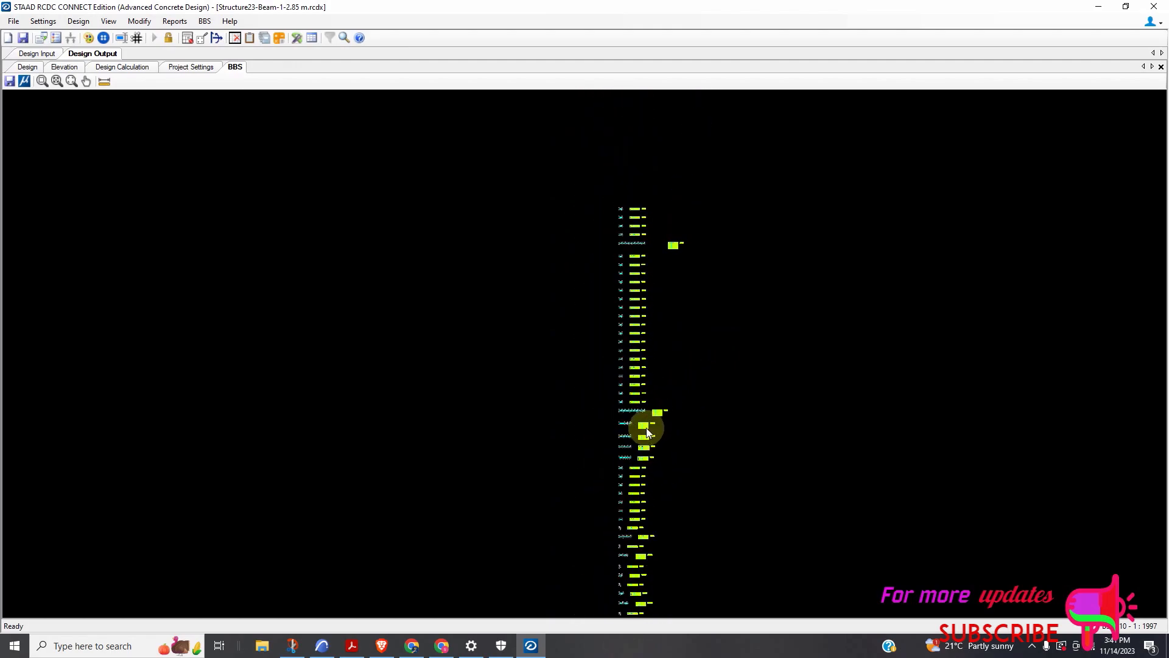
pyautogui.scroll(-1, 643, 453)
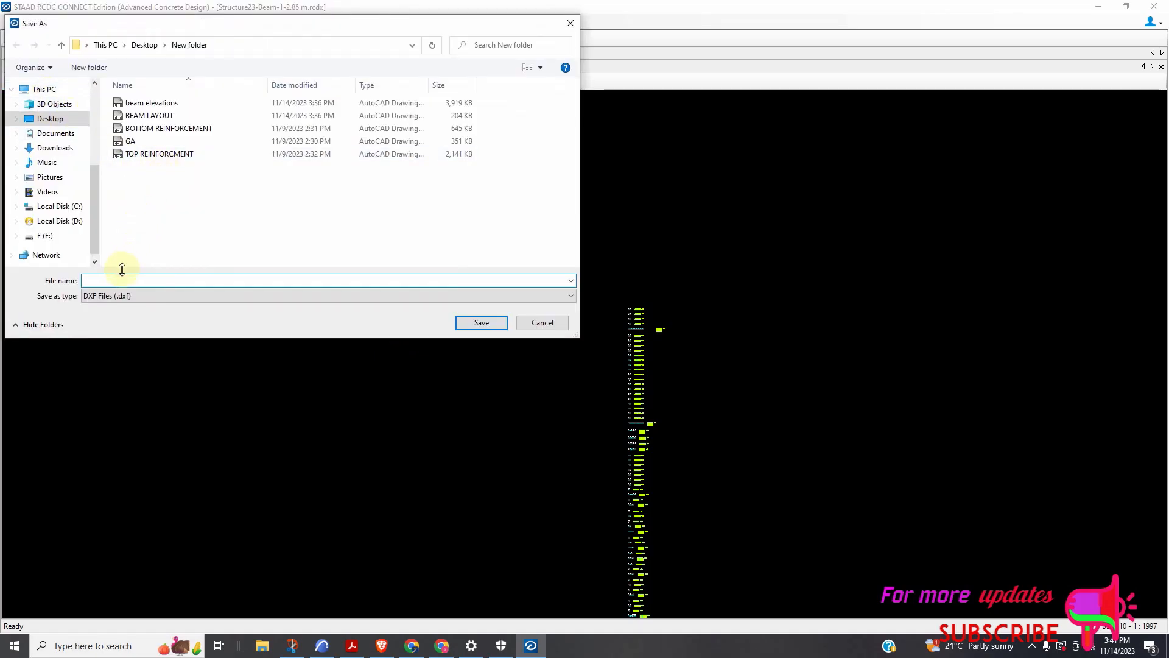
pyautogui.write('BBS')
pyautogui.click(478, 323)
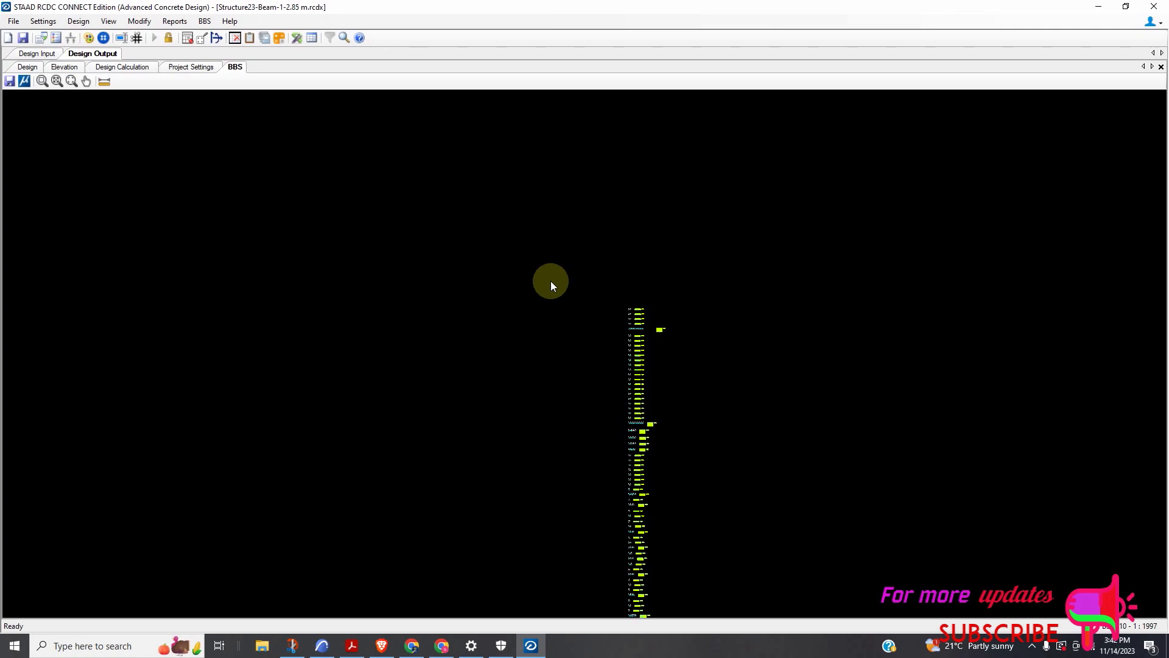
# Close RCDC and return to Structure23.STD in STAAD.Pro without assigning a CONNECT project, keeping the assign prompt enabled for next time
pyautogui.click(1154, 7)
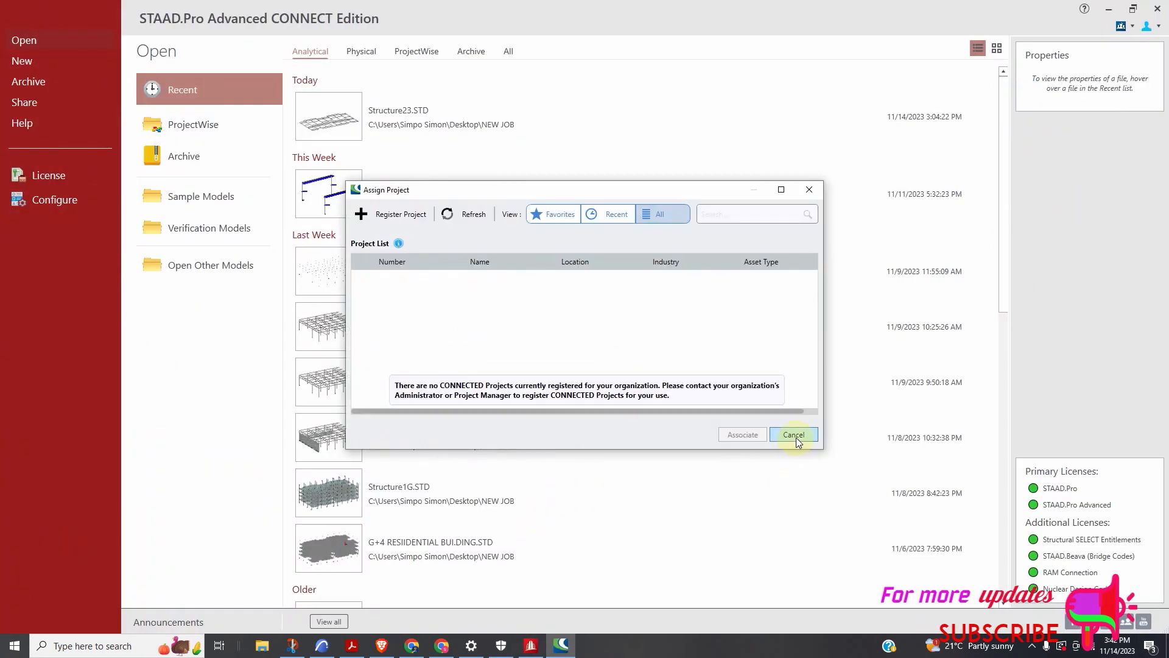
pyautogui.click(795, 437)
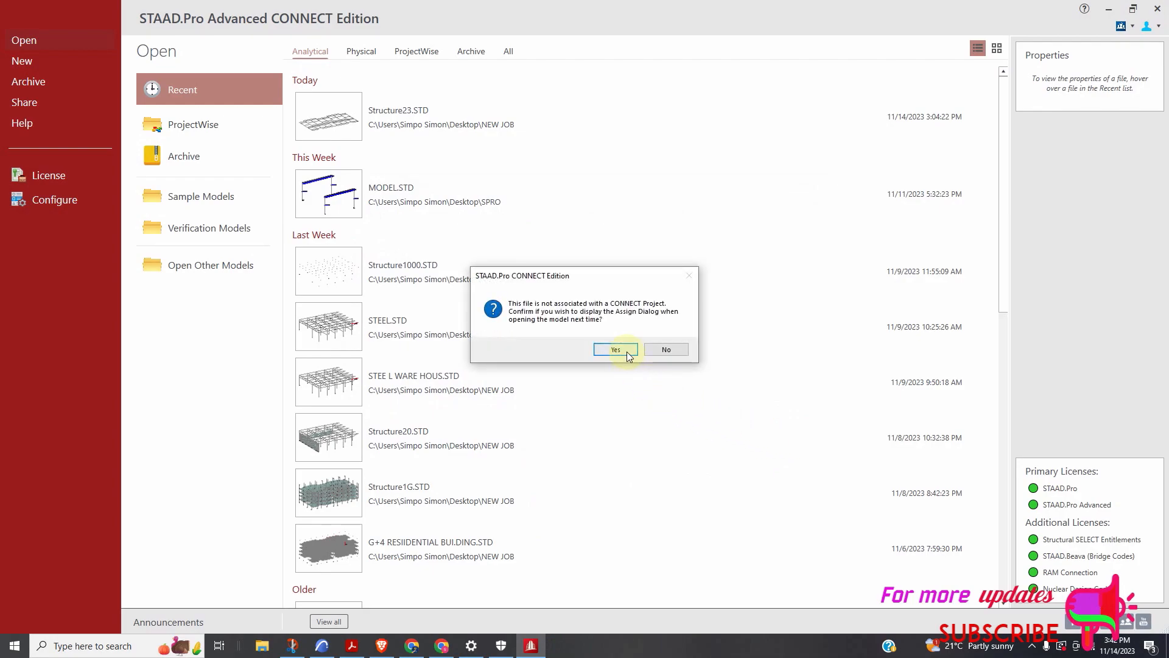
pyautogui.click(616, 350)
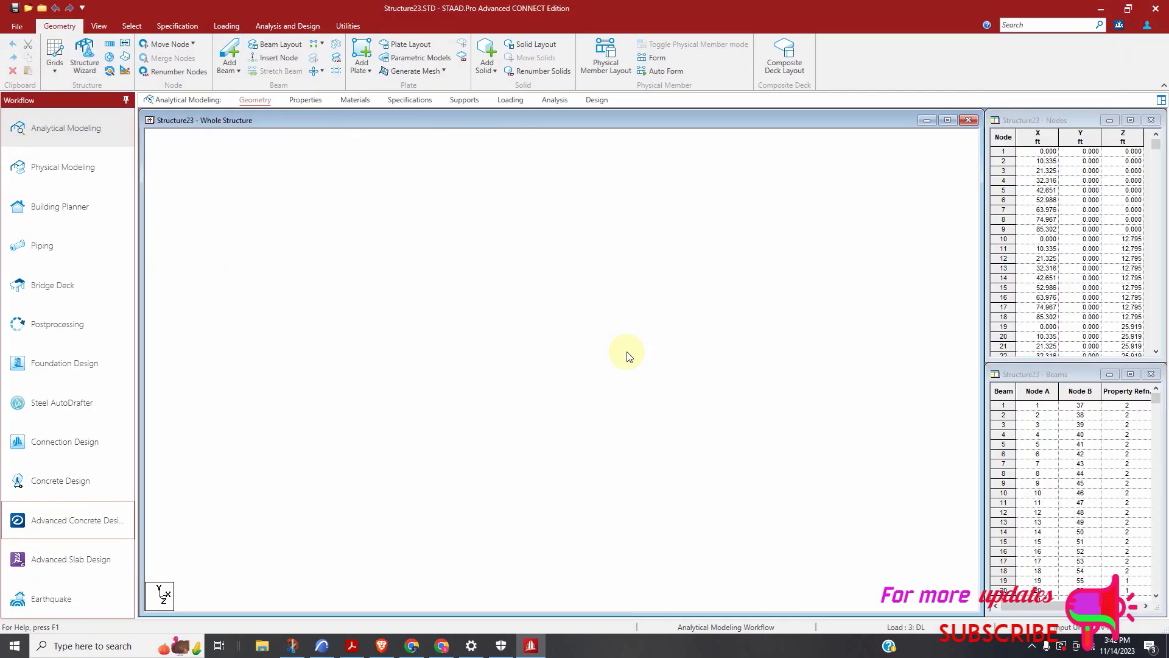
# Isolate the horizontal beams of the four floor levels below the roof, selecting them in a side elevation view
pyautogui.click(99, 27)
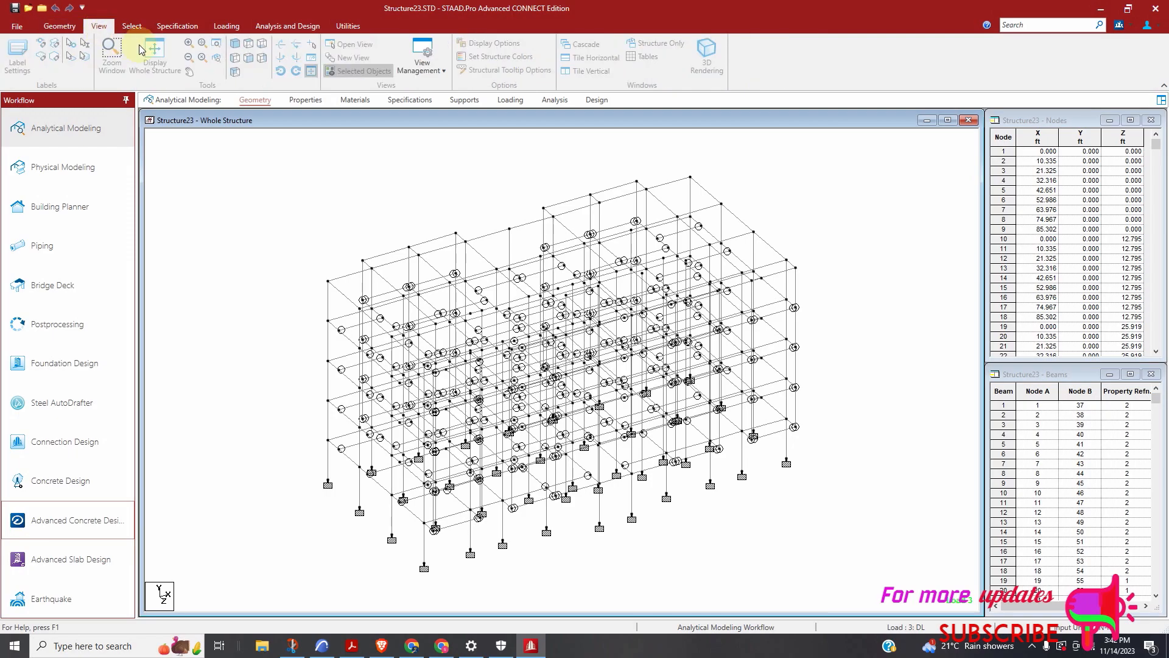
pyautogui.click(248, 58)
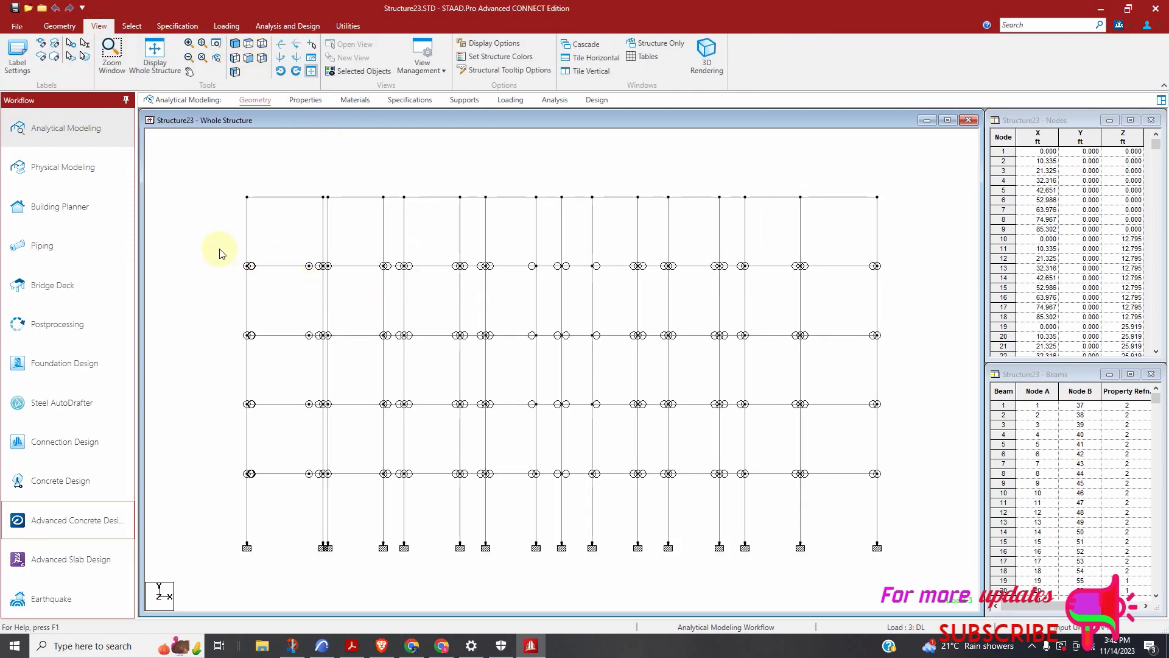
pyautogui.moveTo(905, 298); pyautogui.dragTo(906, 298)
pyautogui.moveTo(225, 327); pyautogui.dragTo(875, 360)
pyautogui.moveTo(207, 385); pyautogui.dragTo(926, 427)
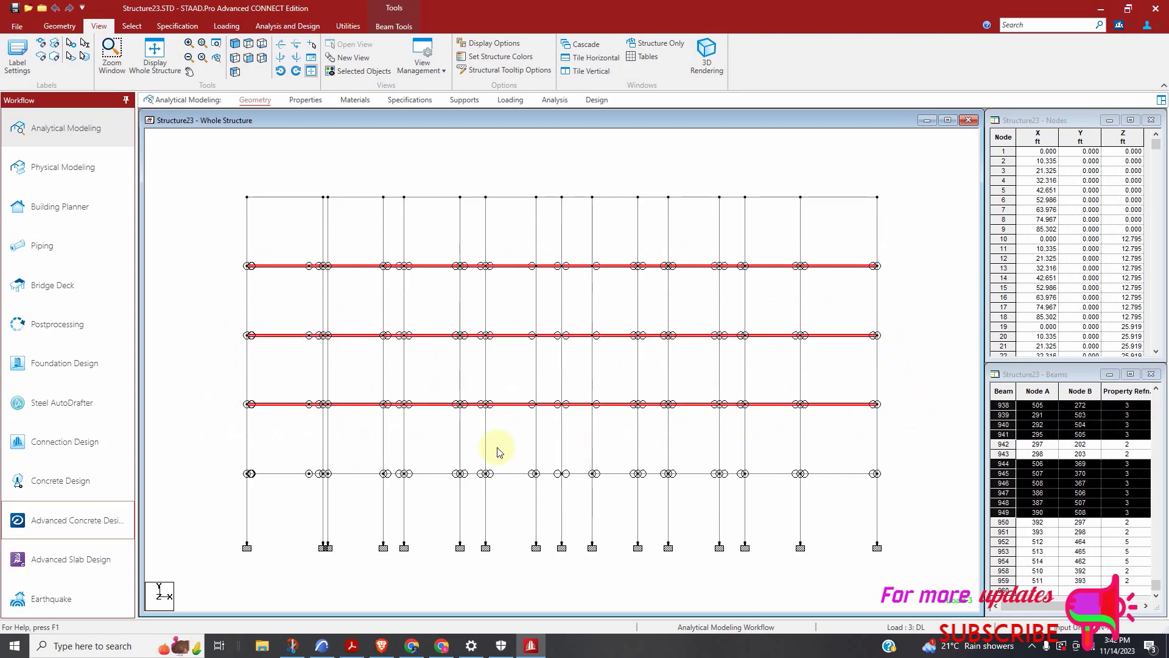
pyautogui.moveTo(236, 466); pyautogui.dragTo(928, 487)
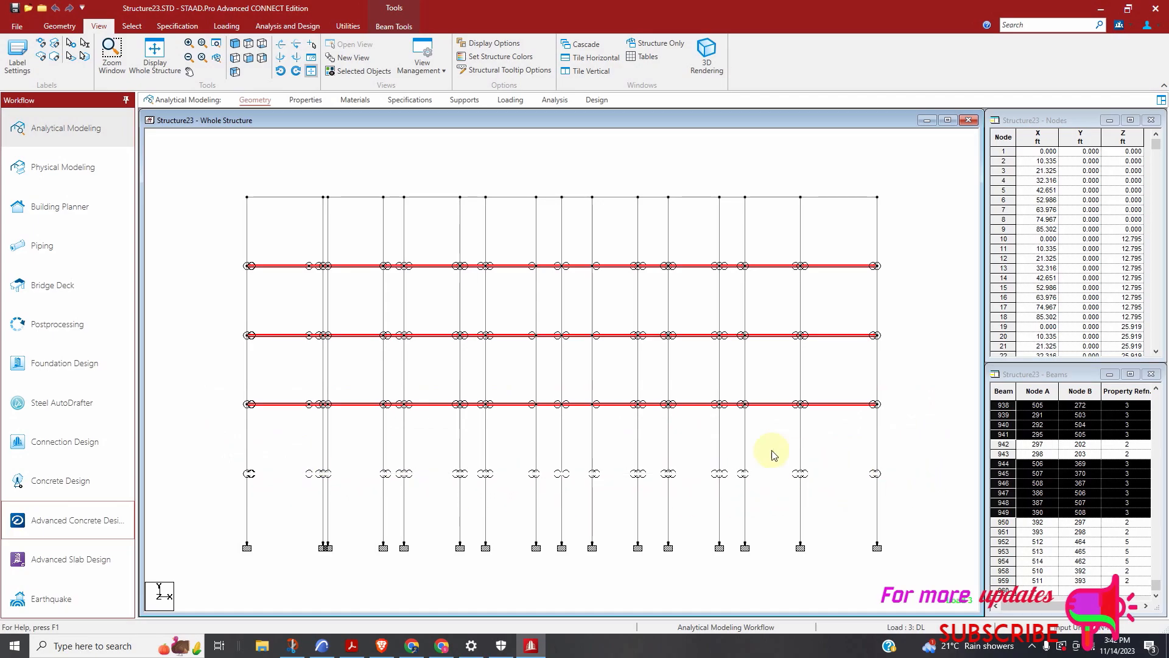
pyautogui.click(352, 71)
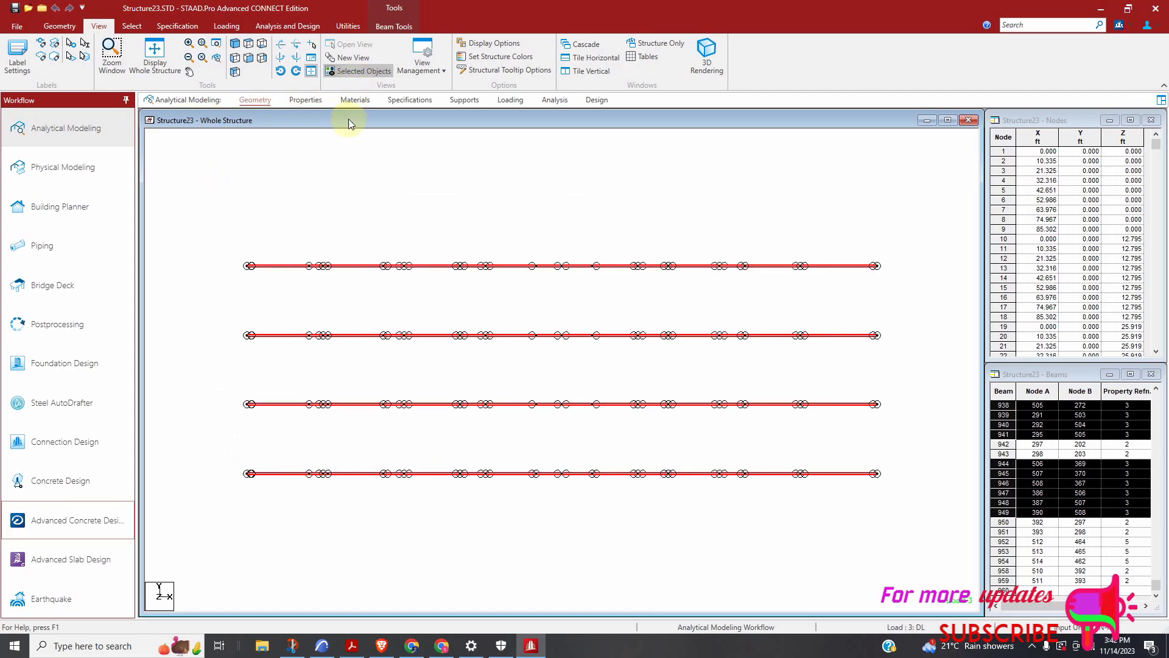
# Select in plan the two parallel crosswise beam lines and the adjacent short lengthwise beam on all isolated floors, and restore the isometric view
pyautogui.click(247, 45)
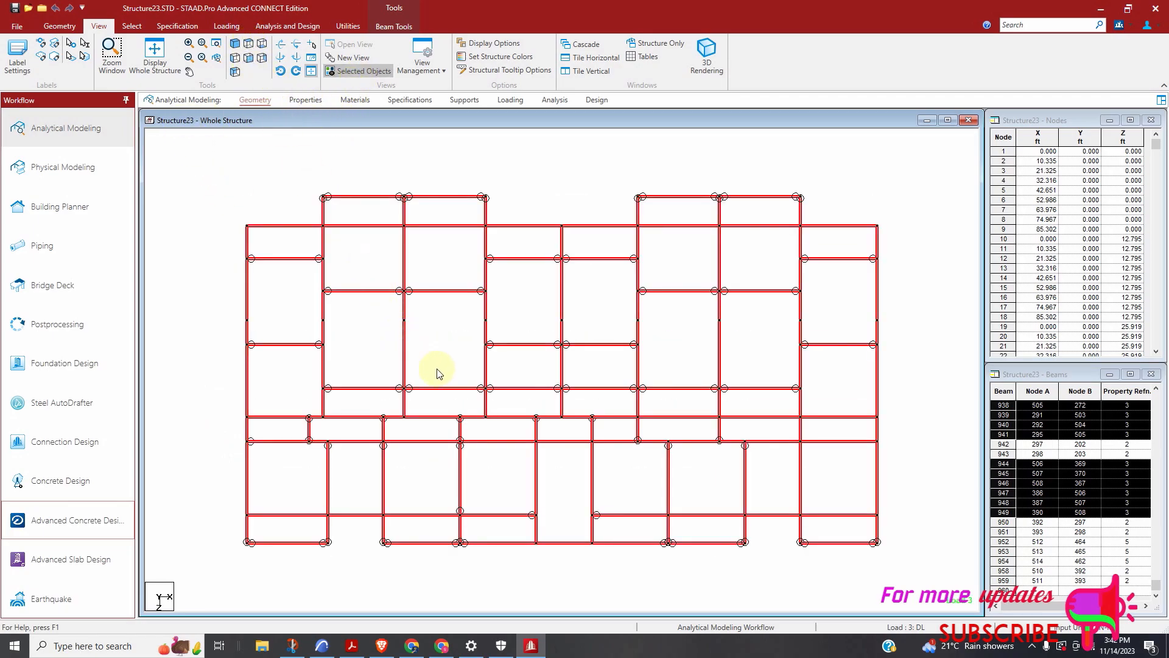
pyautogui.click(346, 498)
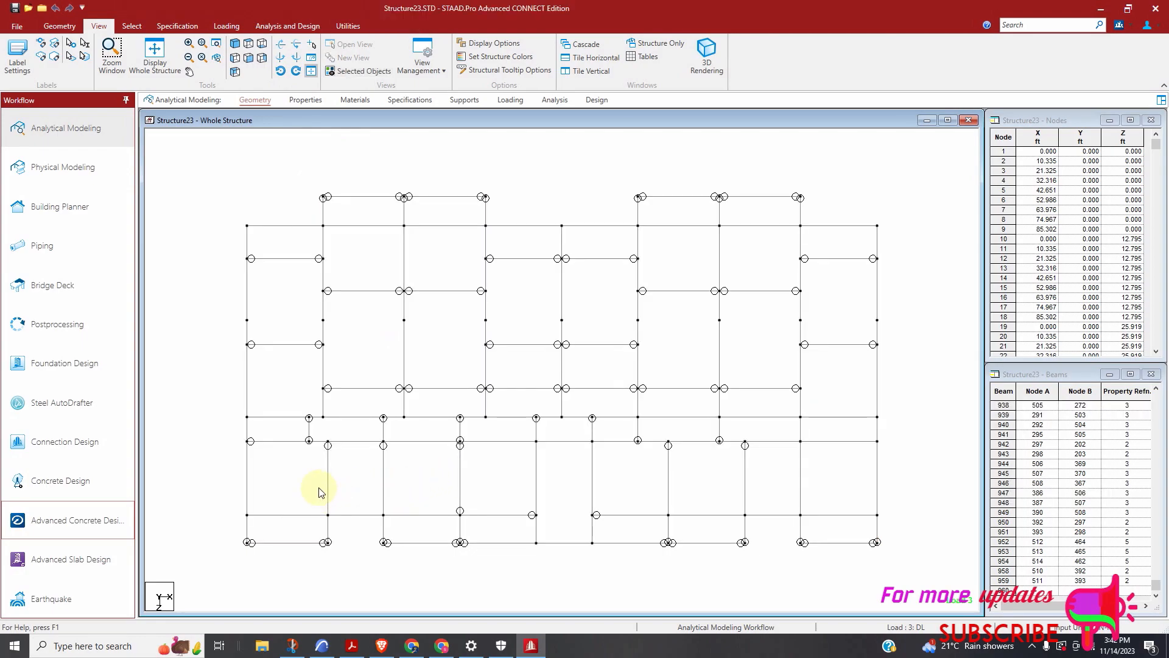
pyautogui.click(328, 495)
pyautogui.keyDown('ctrl'); pyautogui.click(383, 487); pyautogui.keyUp('ctrl')
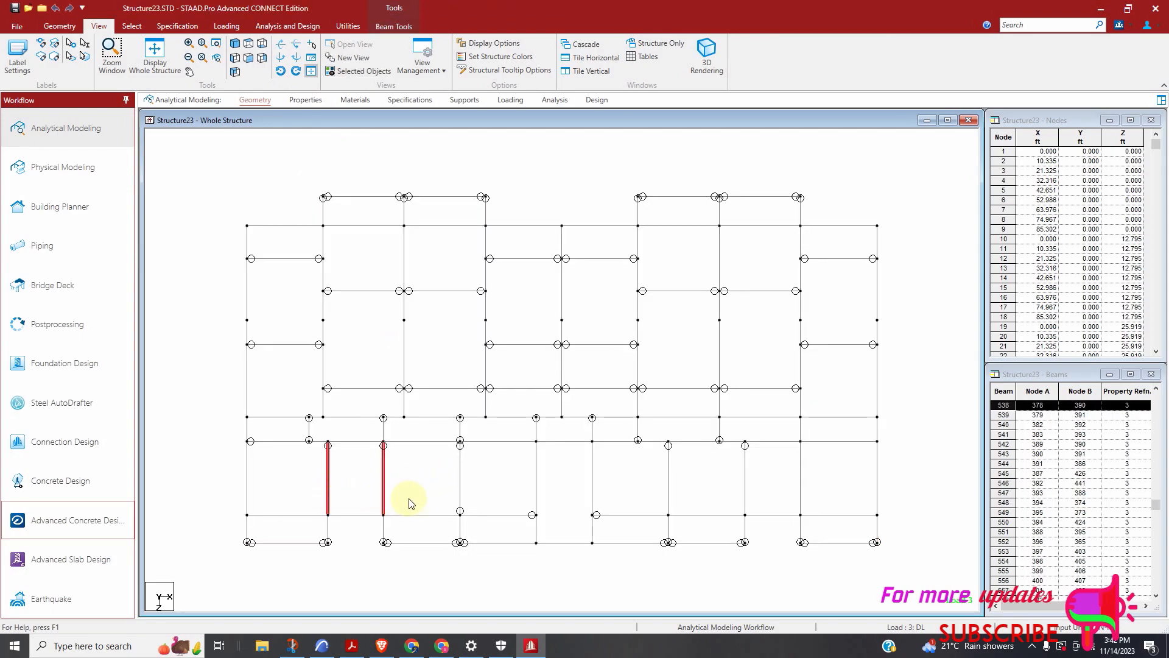
pyautogui.keyDown('ctrl'); pyautogui.click(500, 441); pyautogui.keyUp('ctrl')
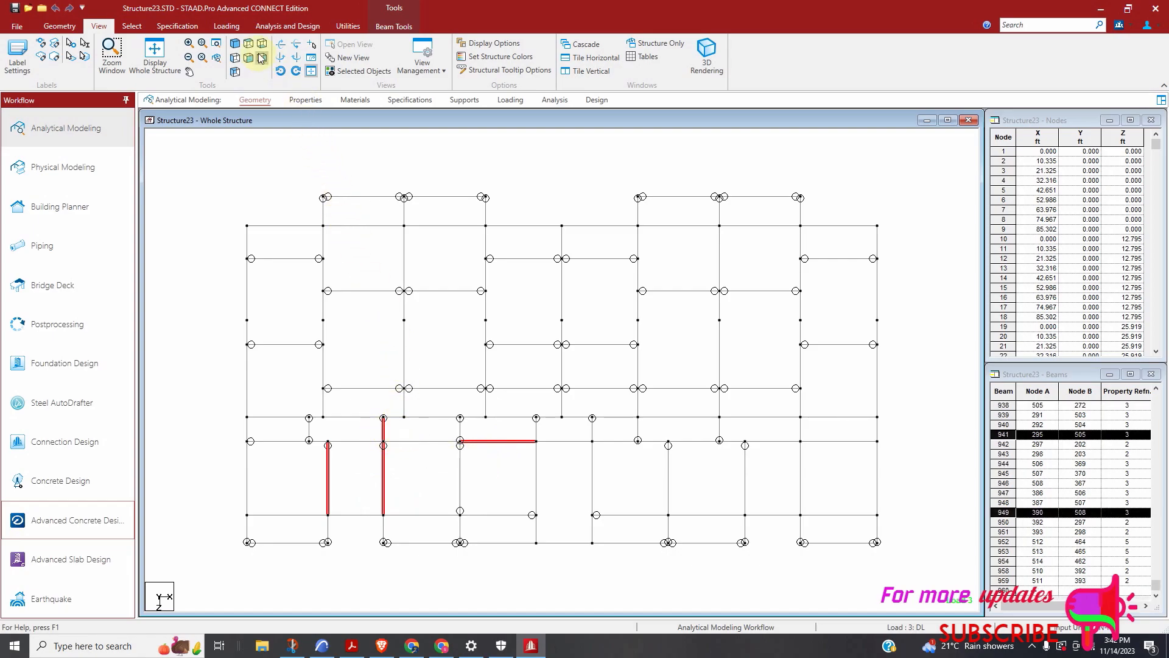
pyautogui.click(235, 43)
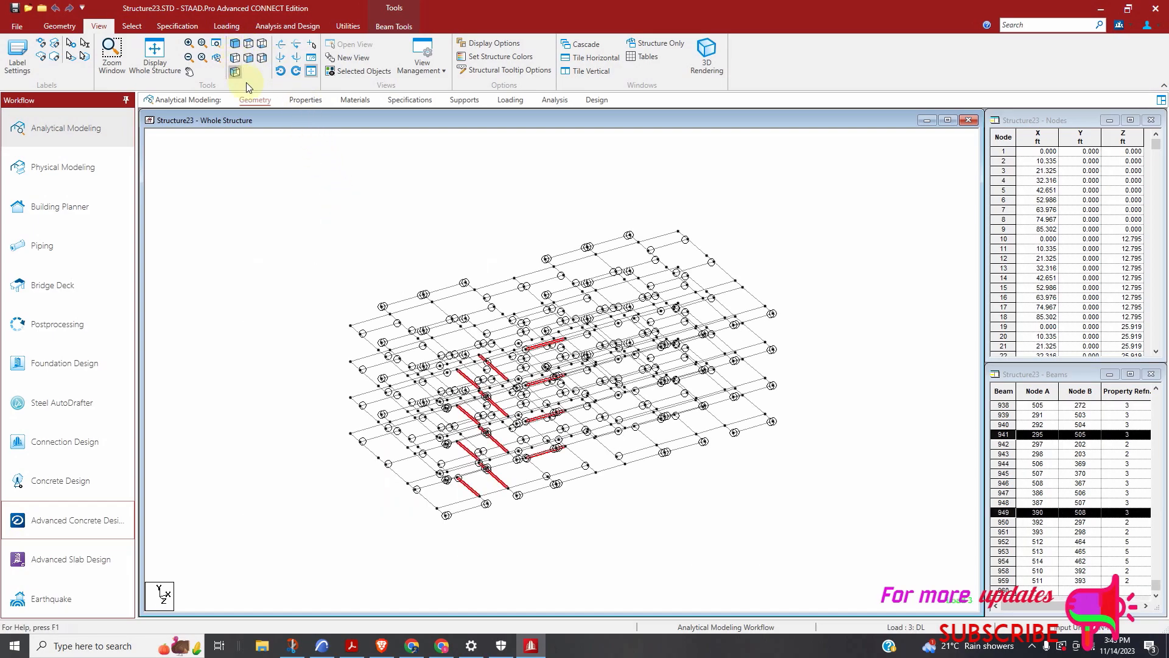
# Define a rectangular concrete section with YD 0.55 m and ZD 0.2 m and assign it to the selected beams, deleting the existing result files
pyautogui.click(306, 101)
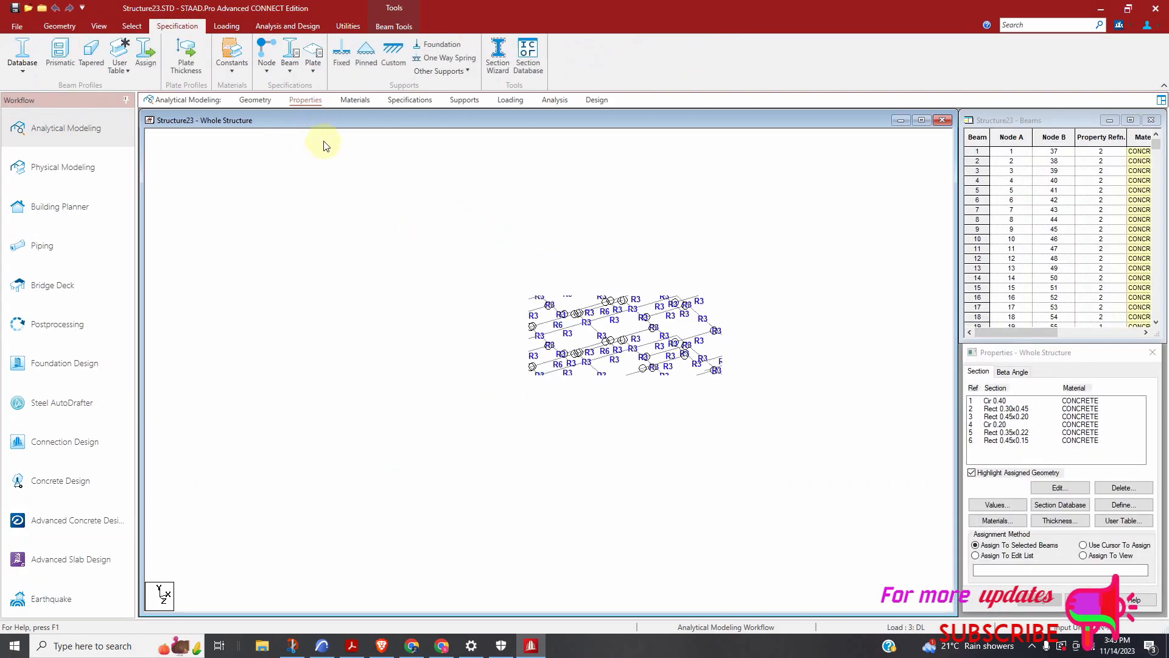
pyautogui.click(1123, 504)
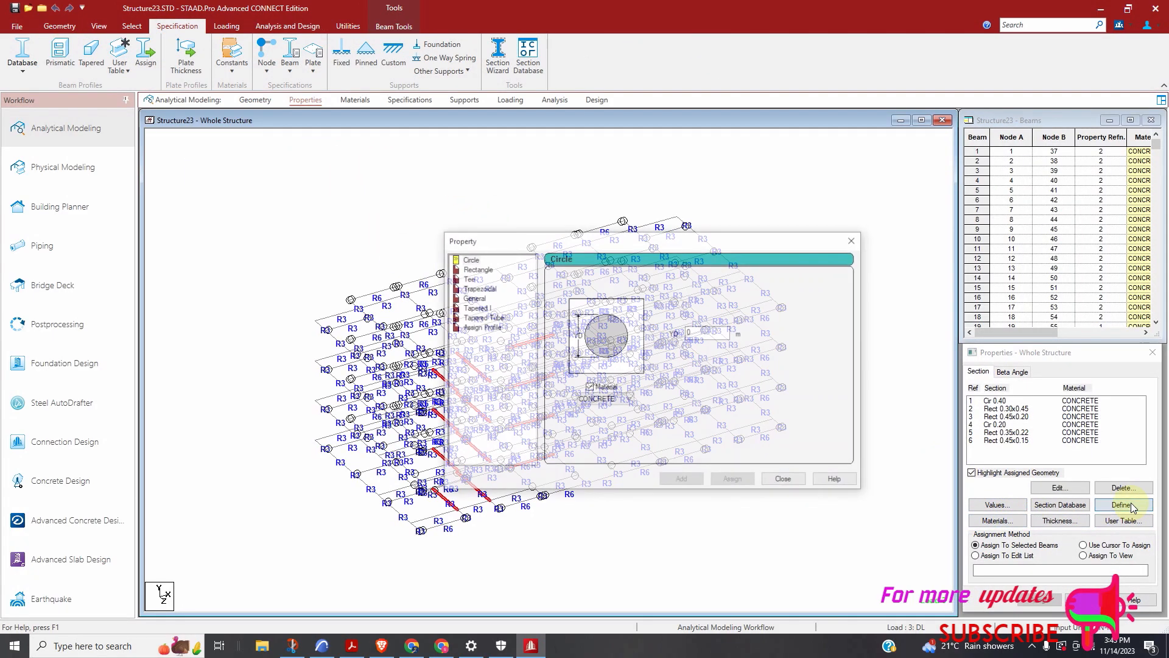
pyautogui.click(476, 269)
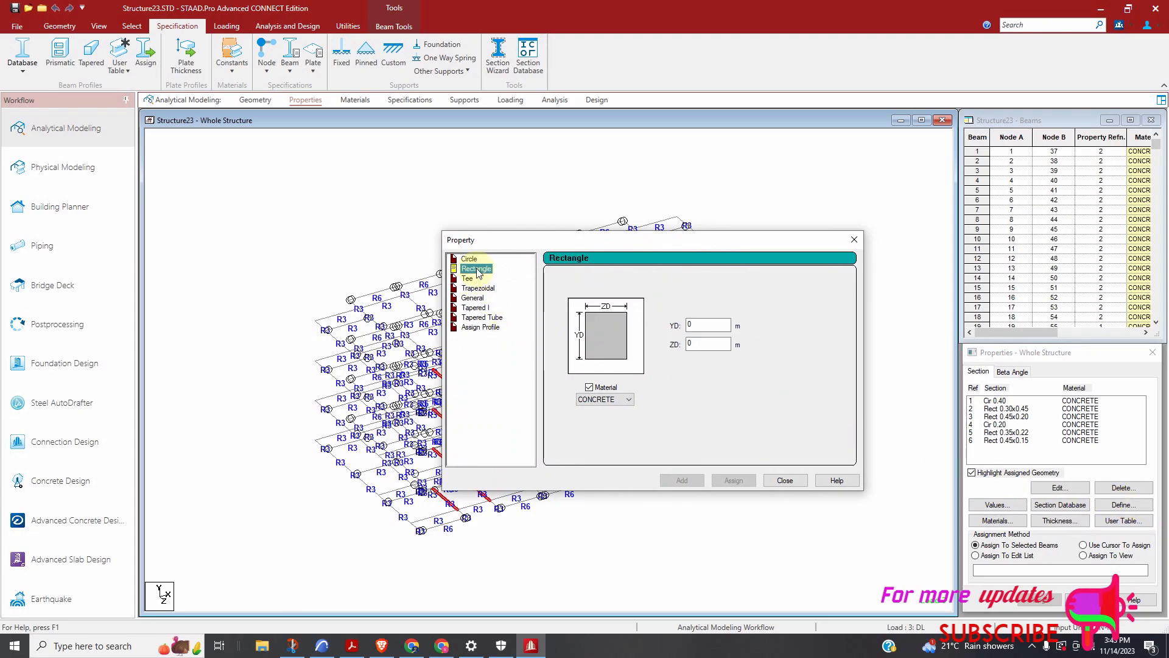
pyautogui.click(711, 326)
pyautogui.write('.55')
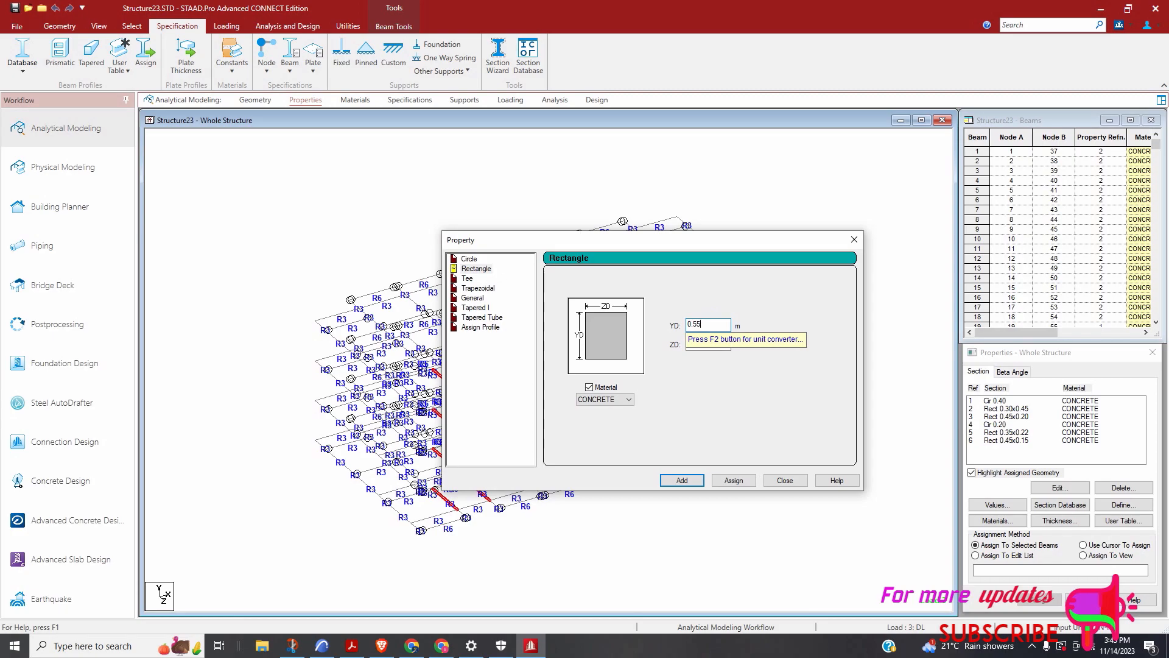
pyautogui.click(711, 339)
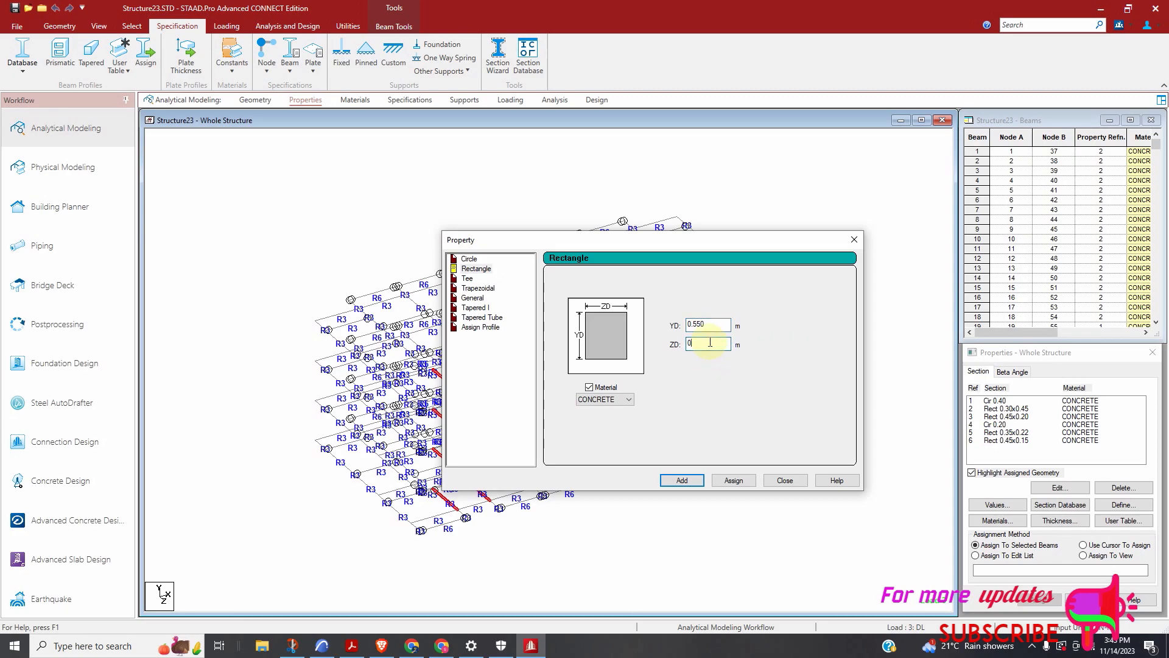
pyautogui.write('.')
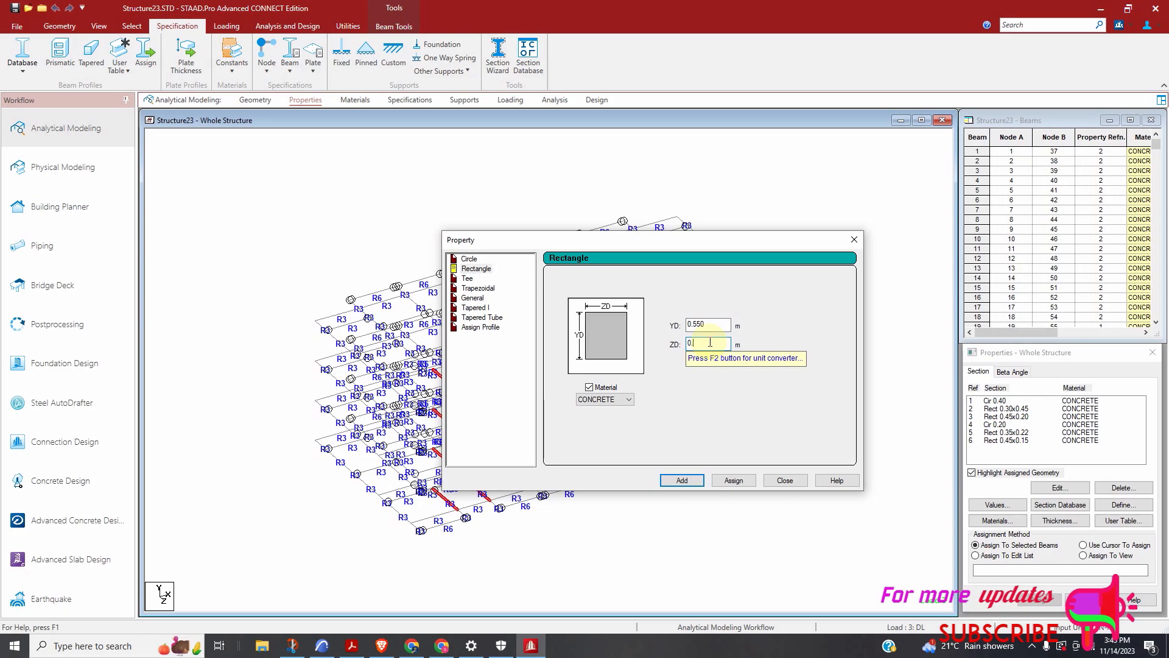
pyautogui.write('2')
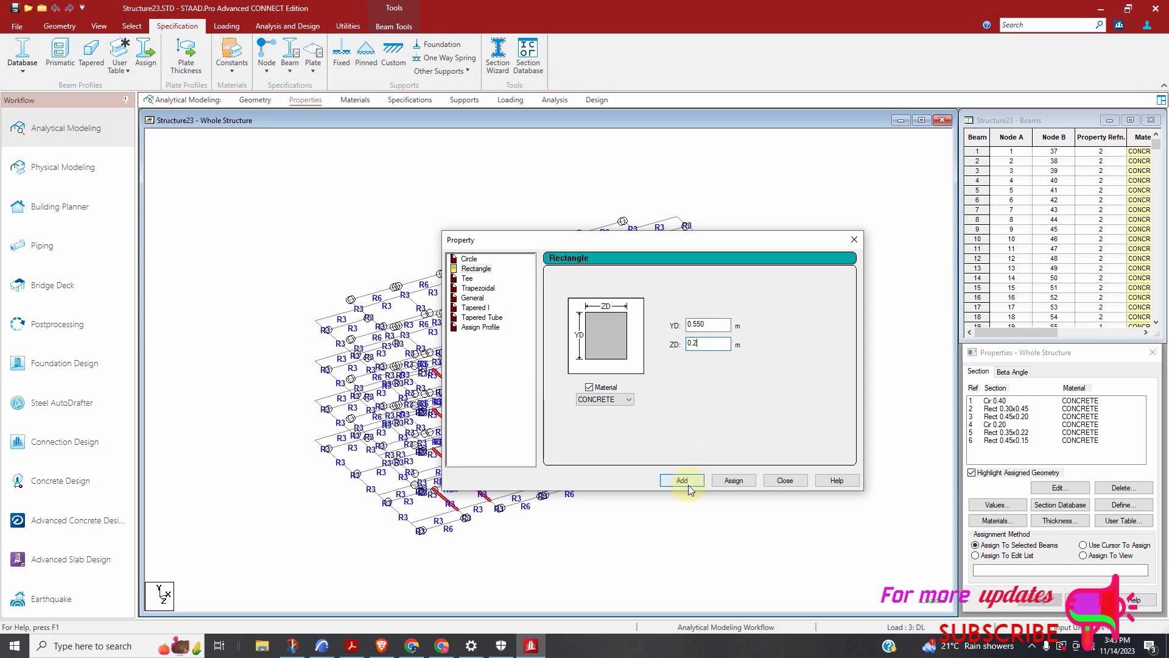
pyautogui.click(734, 480)
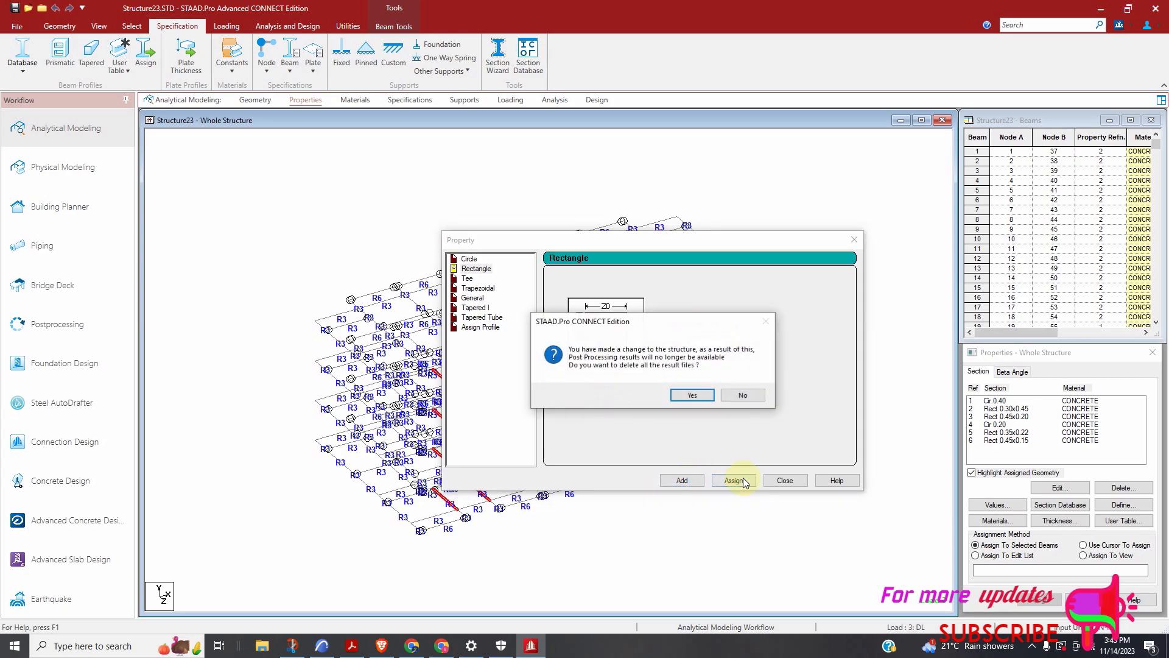
pyautogui.click(696, 397)
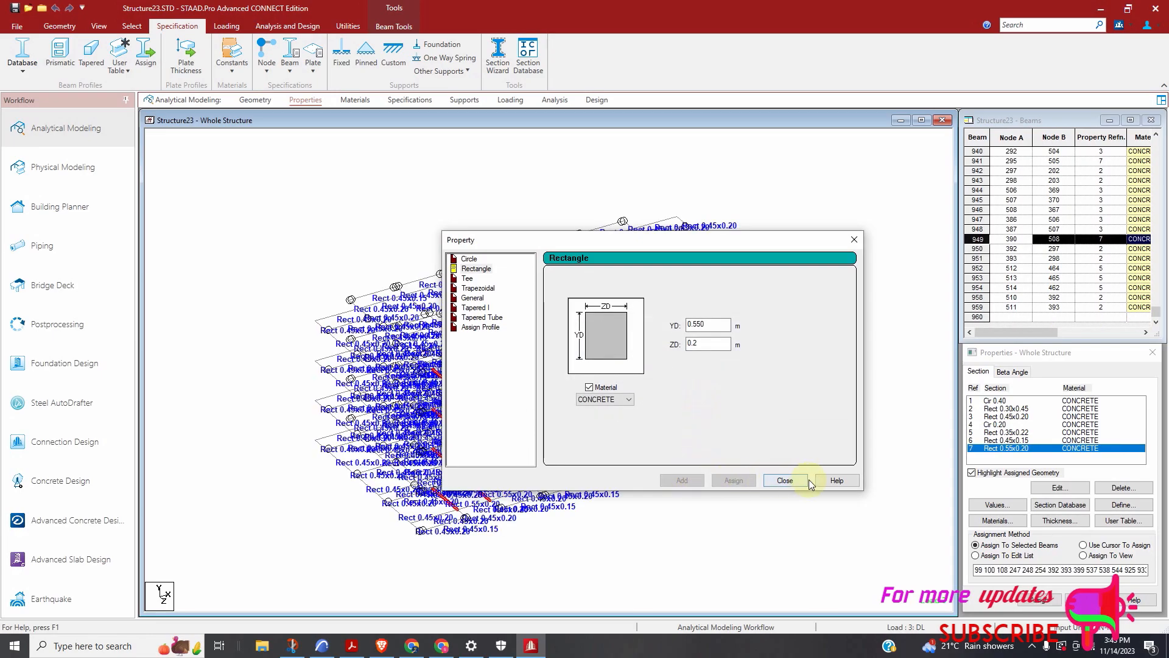
pyautogui.click(784, 480)
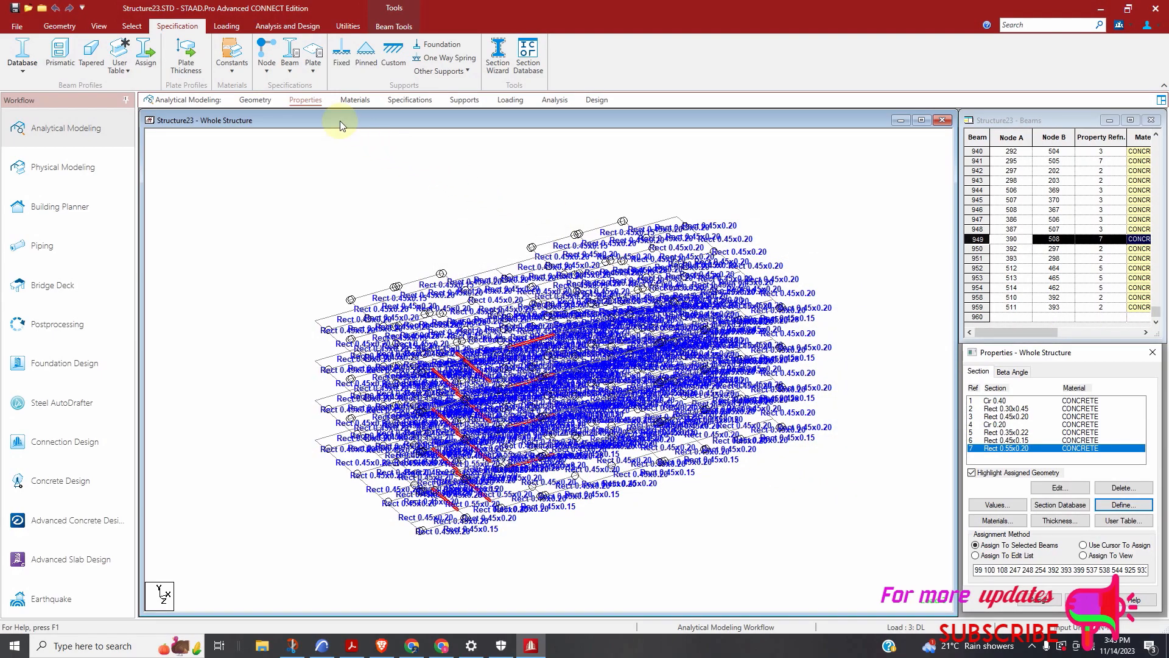
# Run the structural analysis with the changed beam section and stay in modeling mode
pyautogui.click(287, 26)
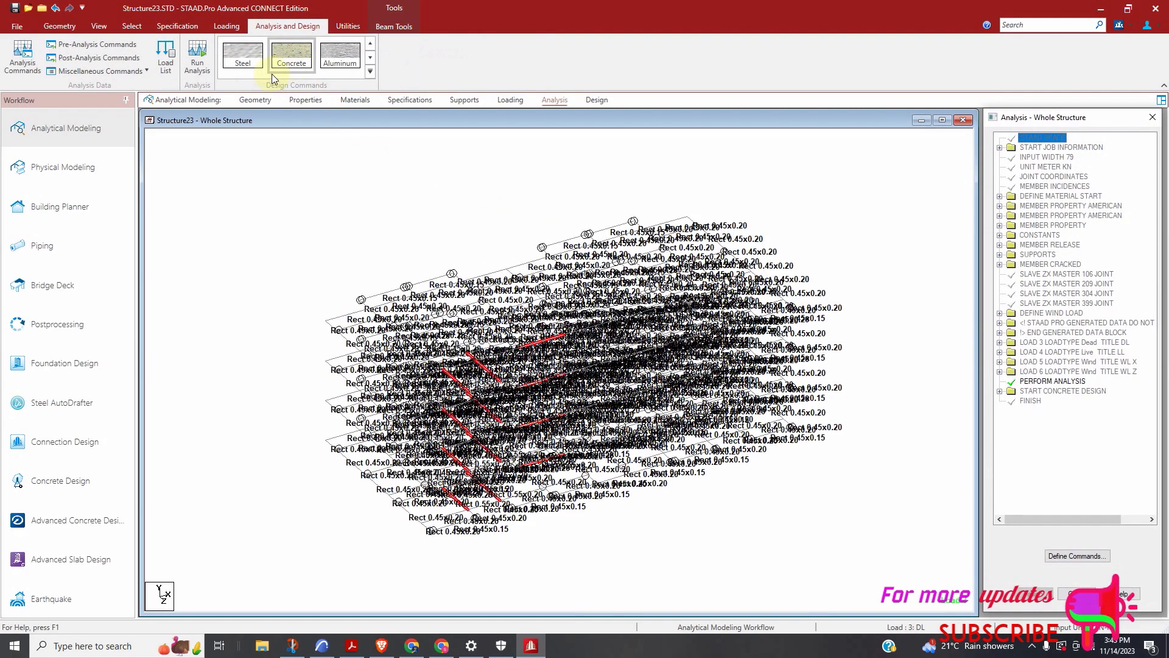
pyautogui.click(197, 58)
pyautogui.click(588, 389)
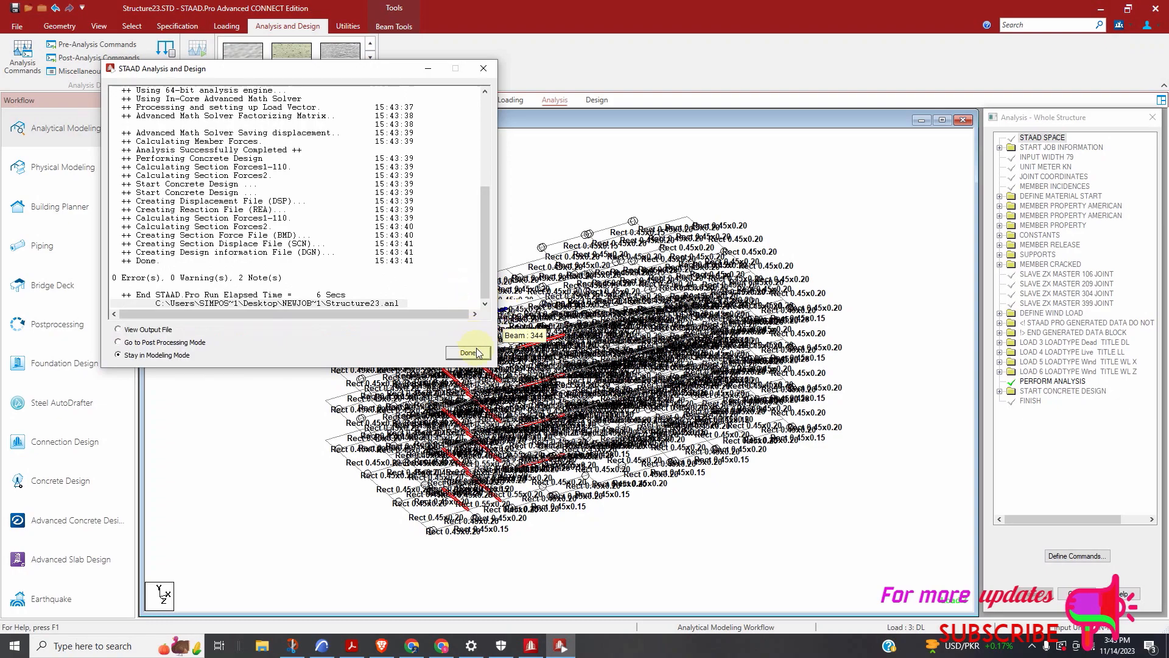
pyautogui.click(468, 353)
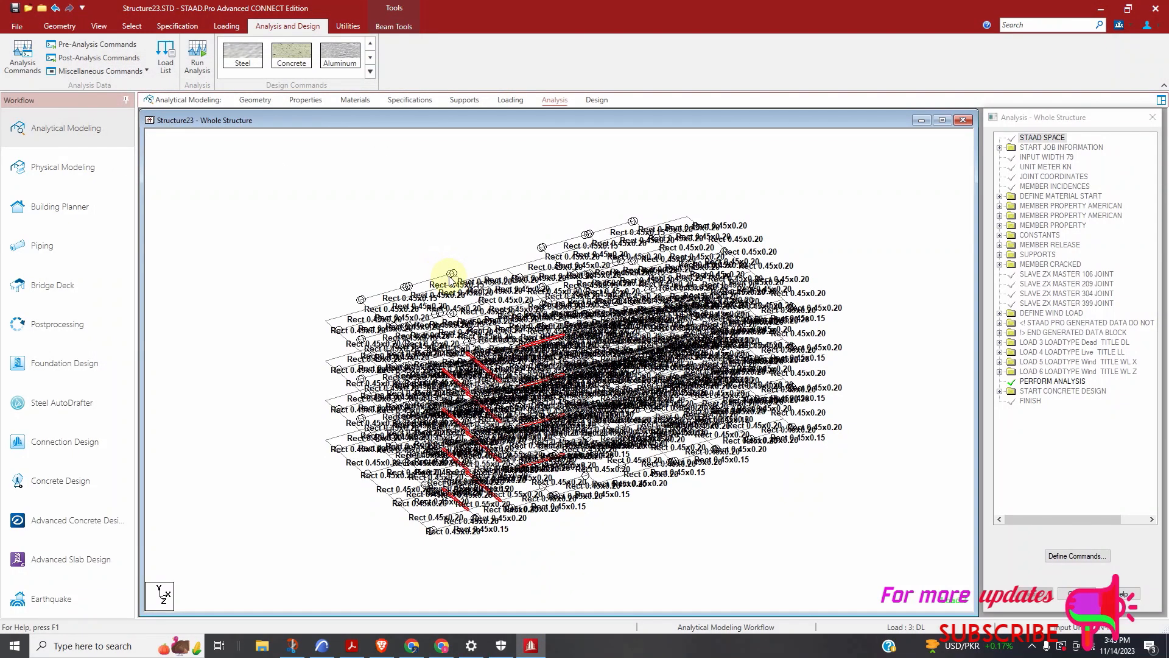
# Clear the beam selection and display the whole structure again
pyautogui.click(459, 255)
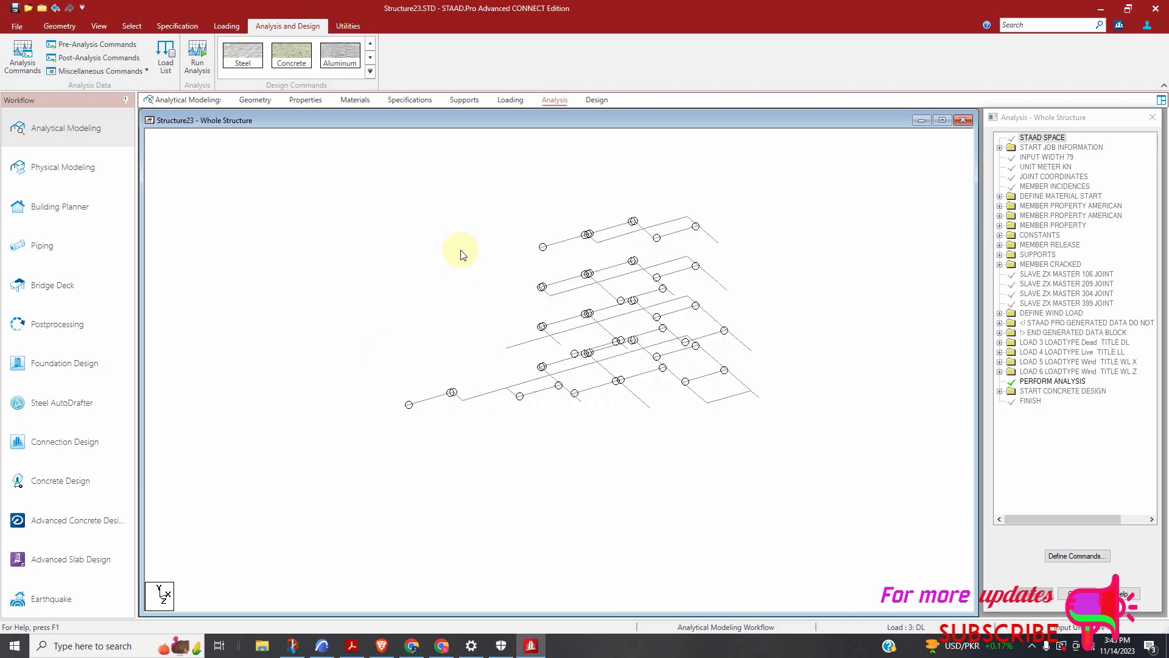
pyautogui.click(99, 26)
pyautogui.click(163, 63)
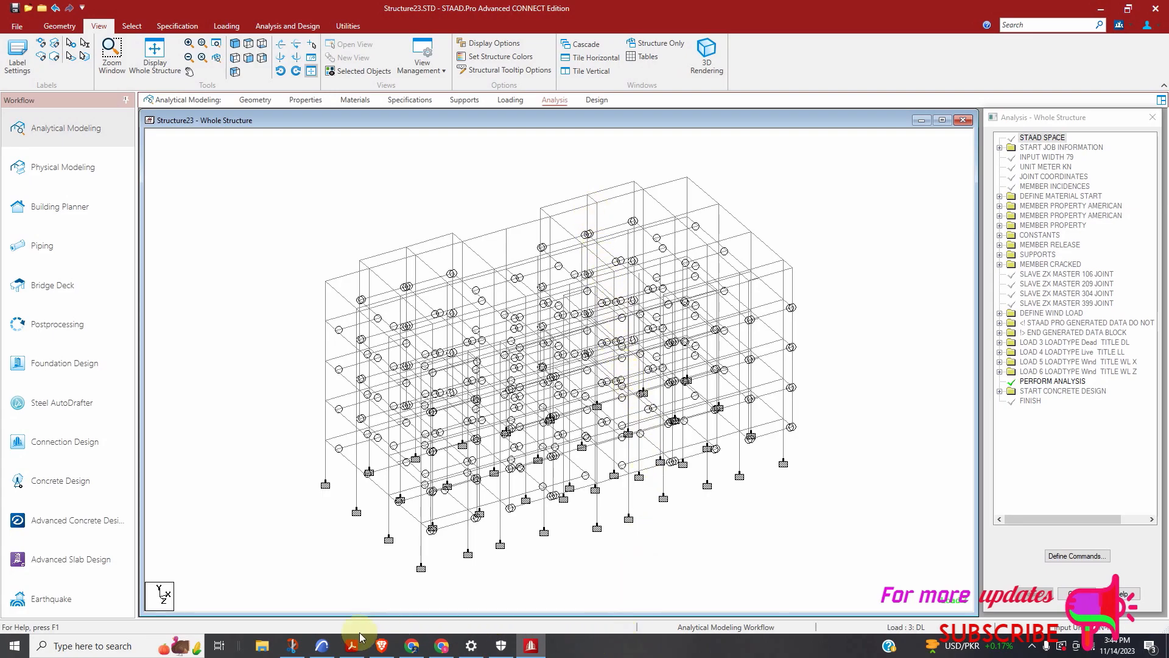
# Switch to ARCHICAD and open the Ground Floor plan of the TODA project
pyautogui.click(323, 648)
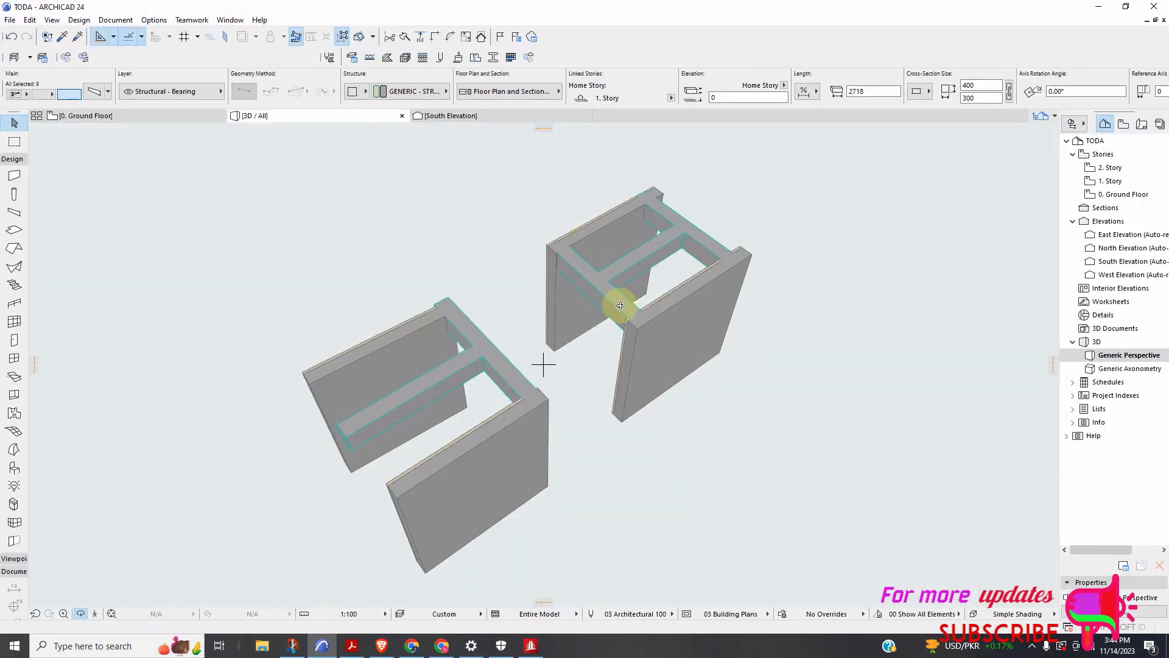
pyautogui.click(105, 116)
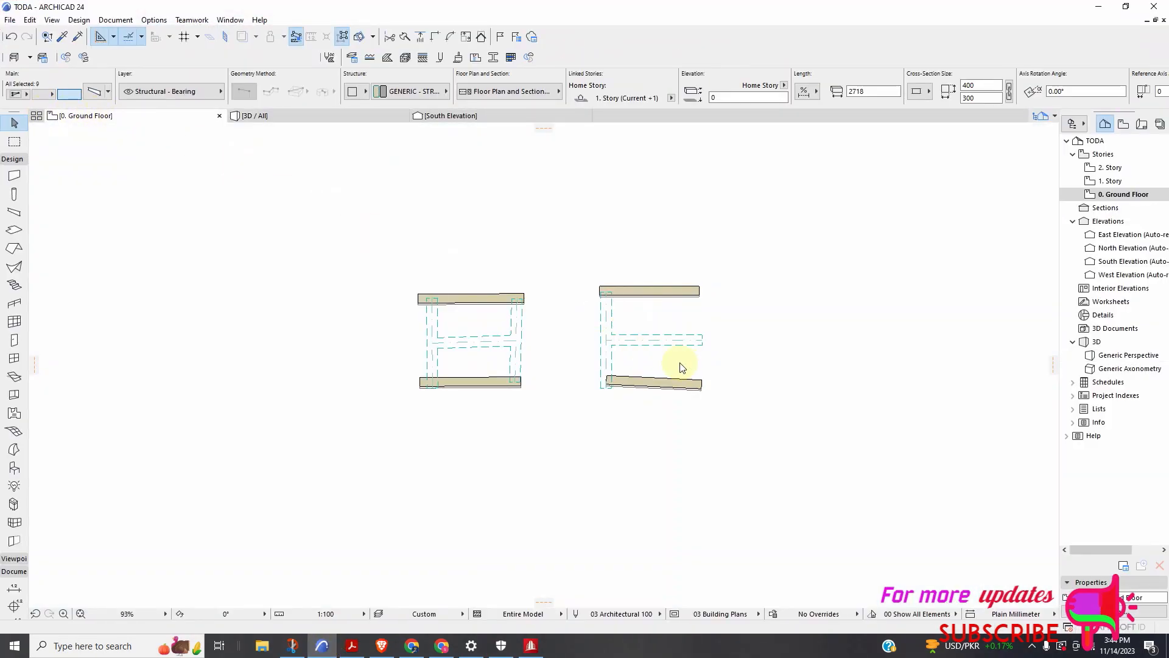
pyautogui.scroll(-6, 622, 348)
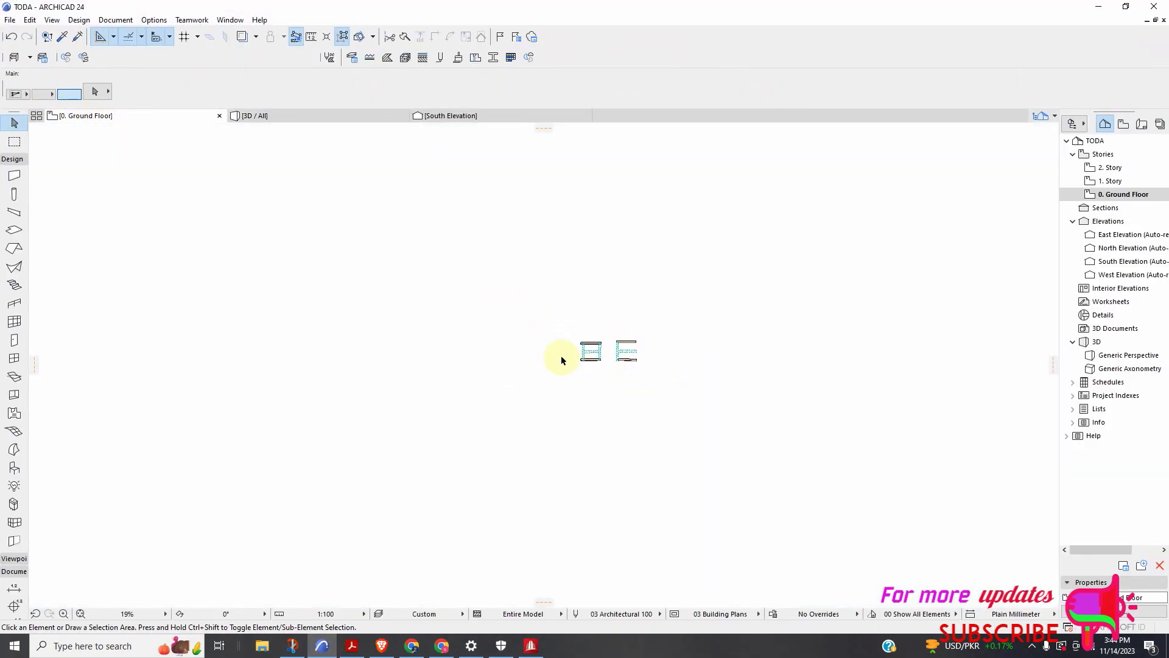
pyautogui.scroll(-7, 674, 356)
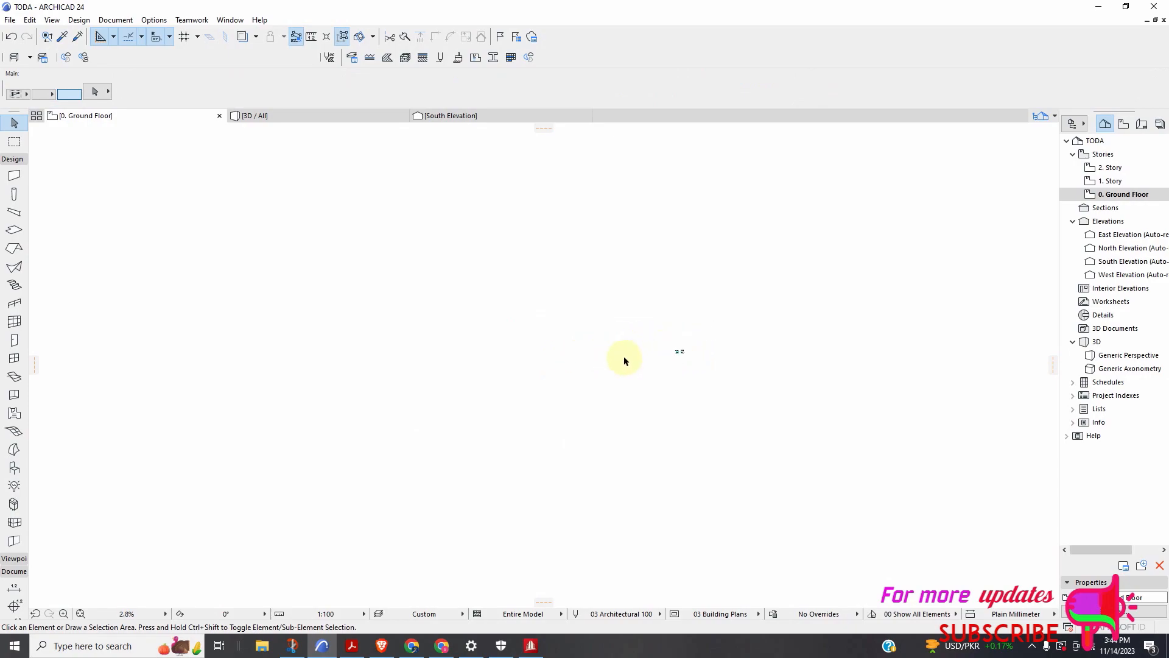
# Select the small existing elements on the Ground Floor plan with a selection rectangle and delete them
pyautogui.click(757, 313)
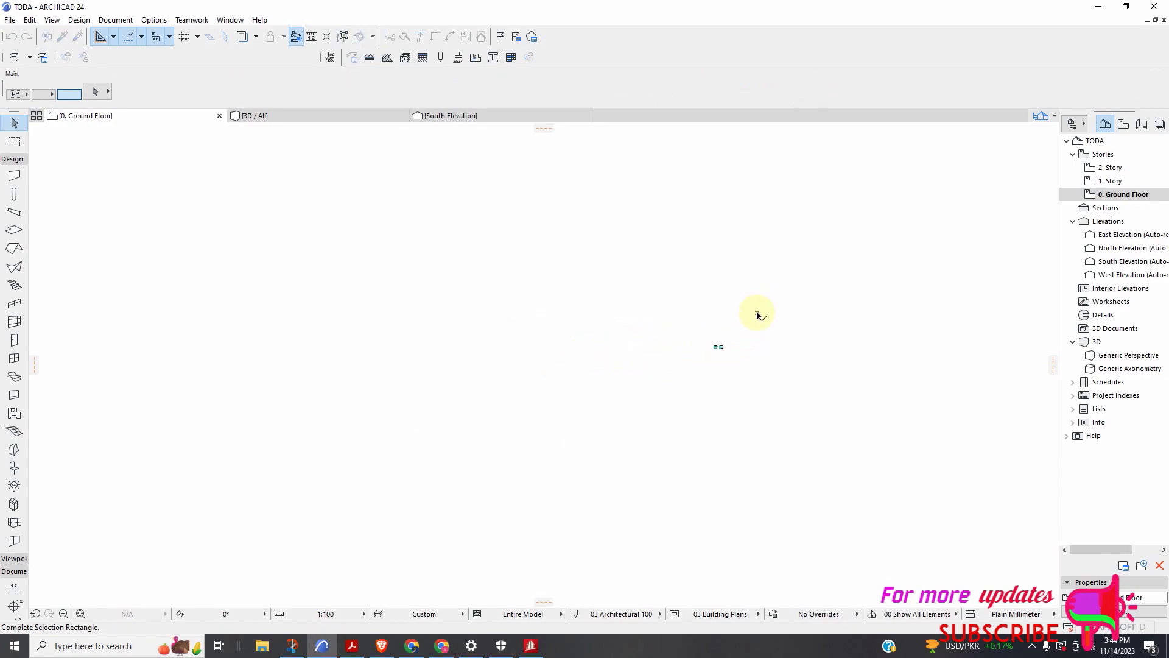
pyautogui.click(652, 386)
pyautogui.press('Delete')
pyautogui.scroll(1, 666, 387)
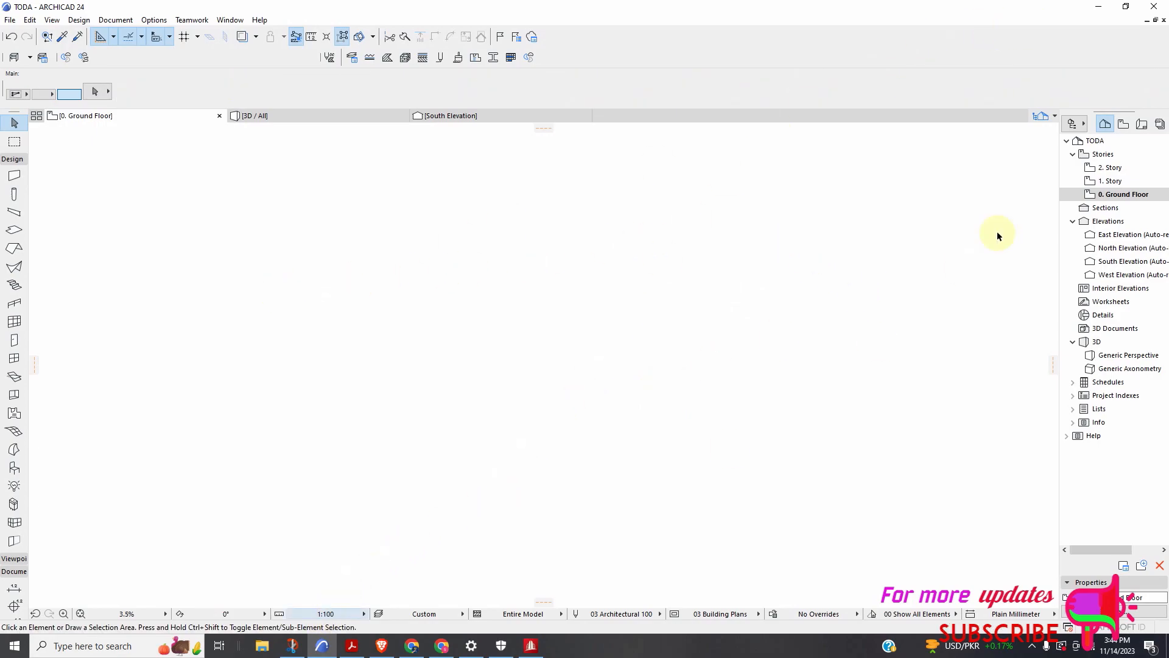
# Open the Desktop's "New folder" in File Explorer and arrange its window beside the reduced ARCHICAD window
pyautogui.click(1125, 6)
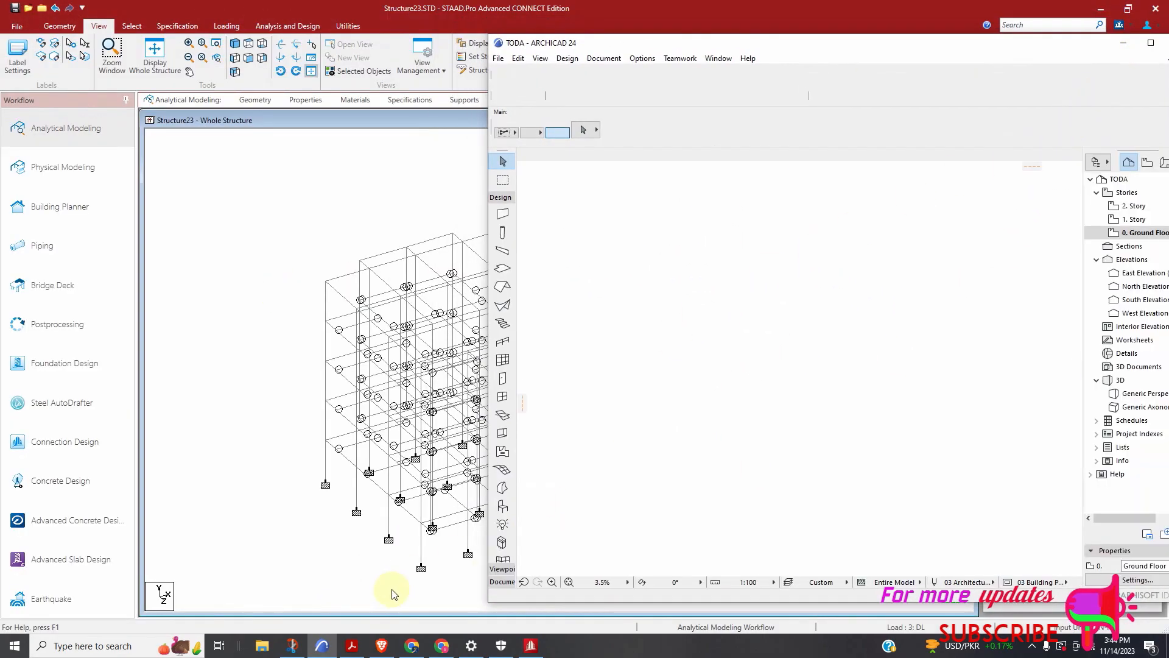
pyautogui.click(262, 645)
pyautogui.click(261, 650)
pyautogui.click(263, 648)
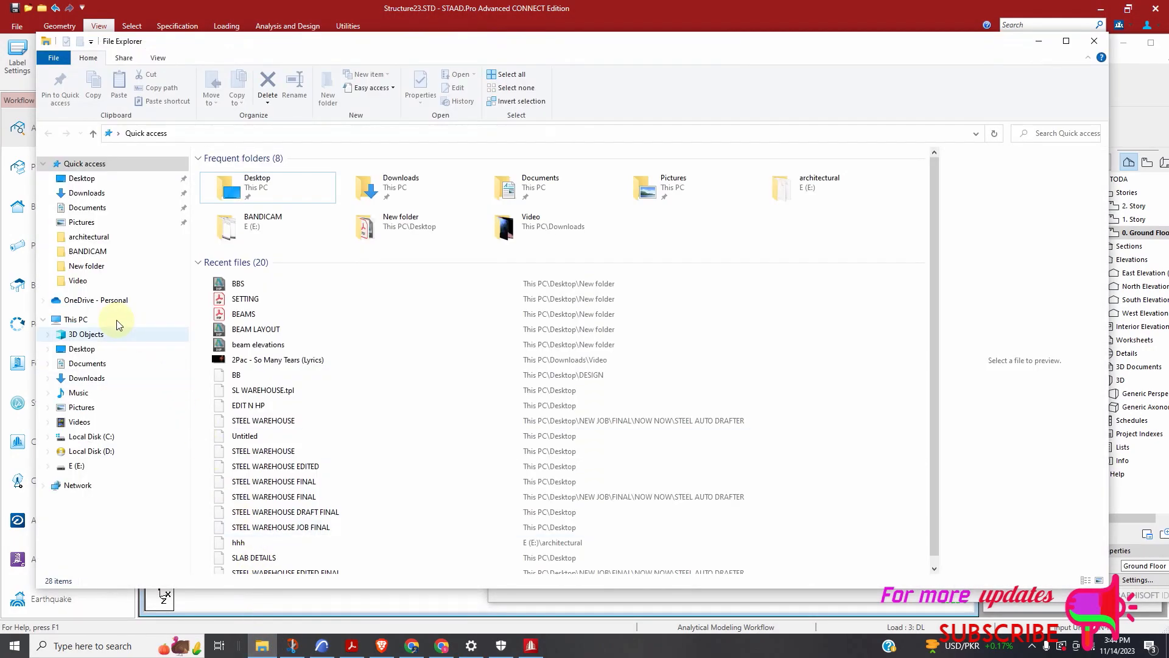
pyautogui.click(80, 179)
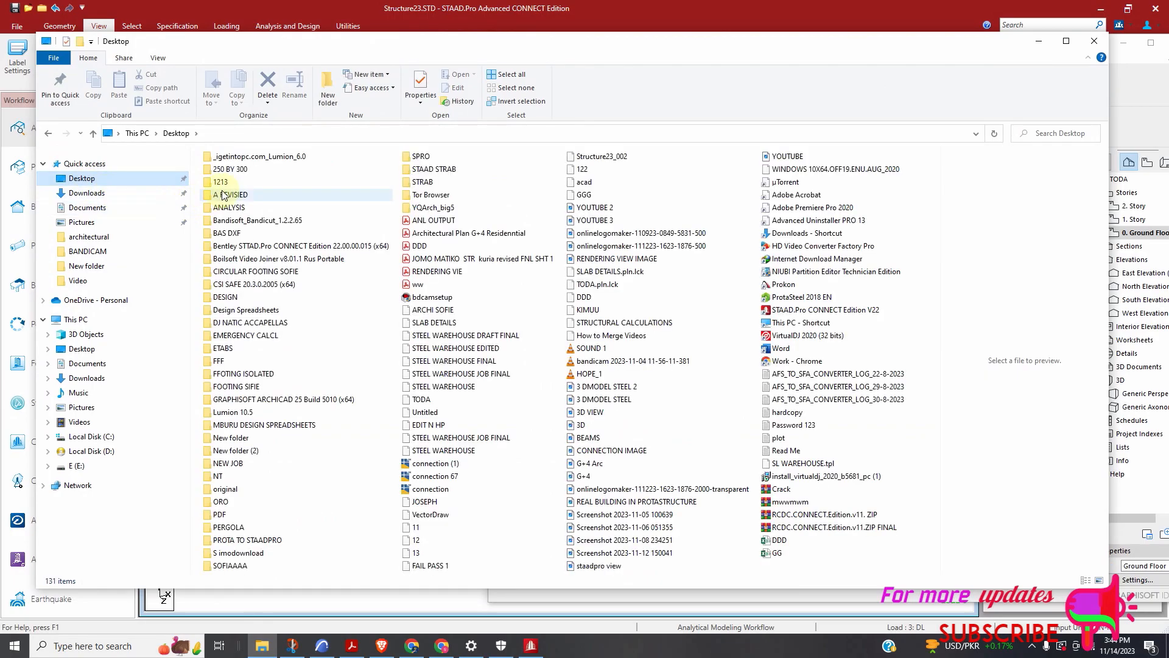
pyautogui.doubleClick(246, 439)
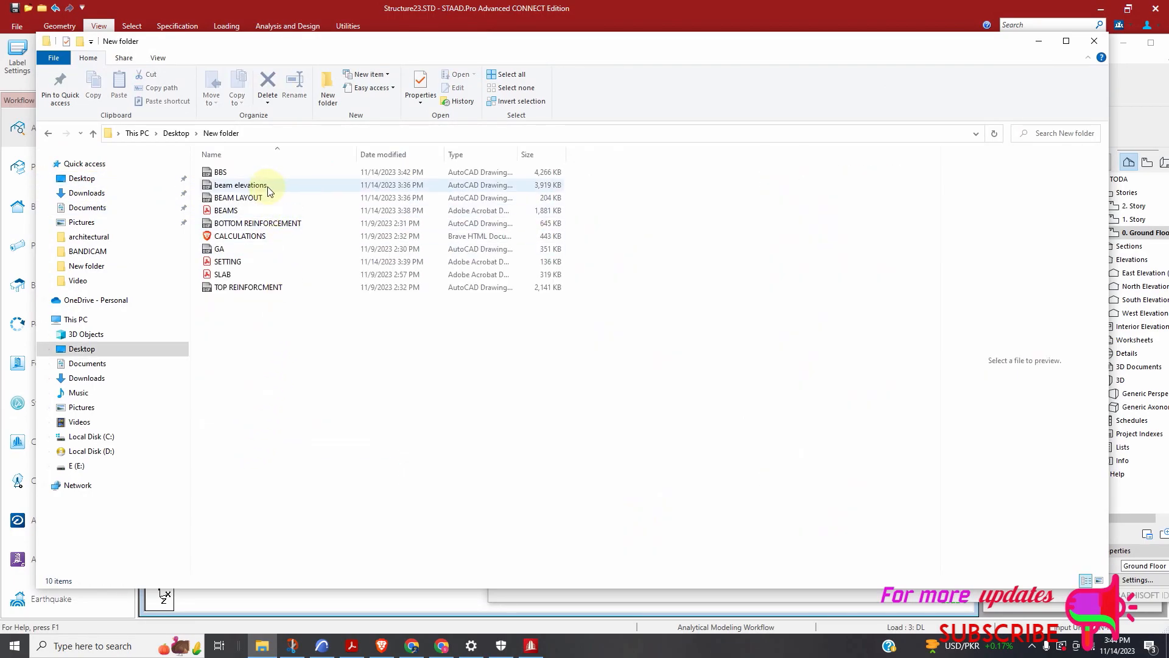
pyautogui.click(1065, 40)
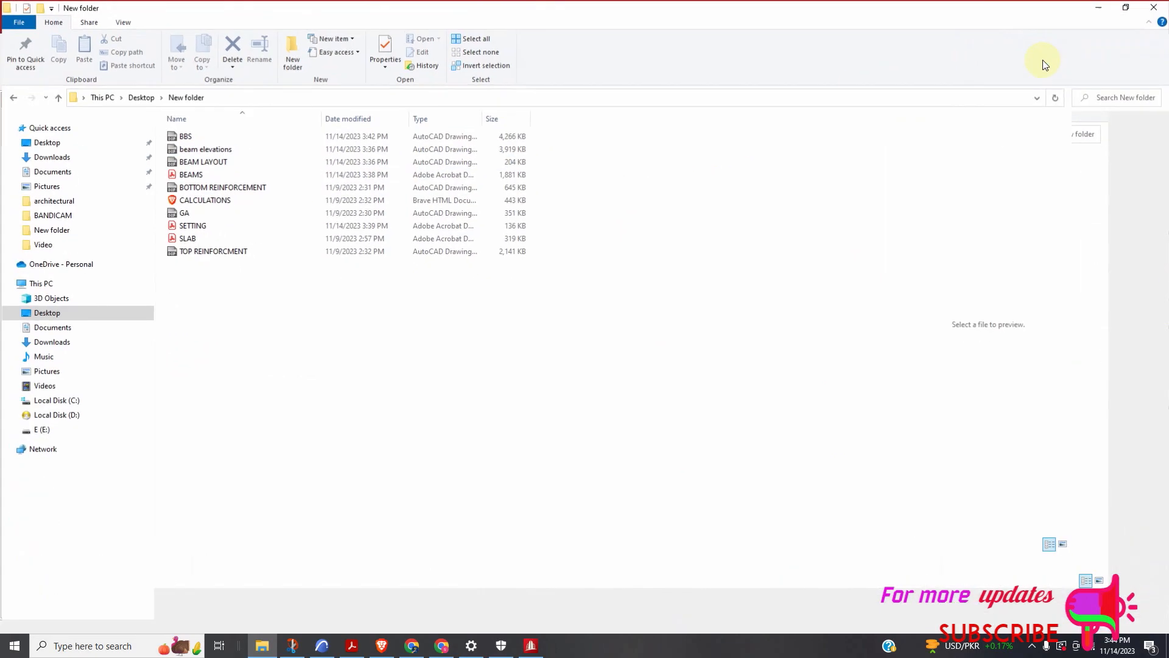
pyautogui.click(1125, 11)
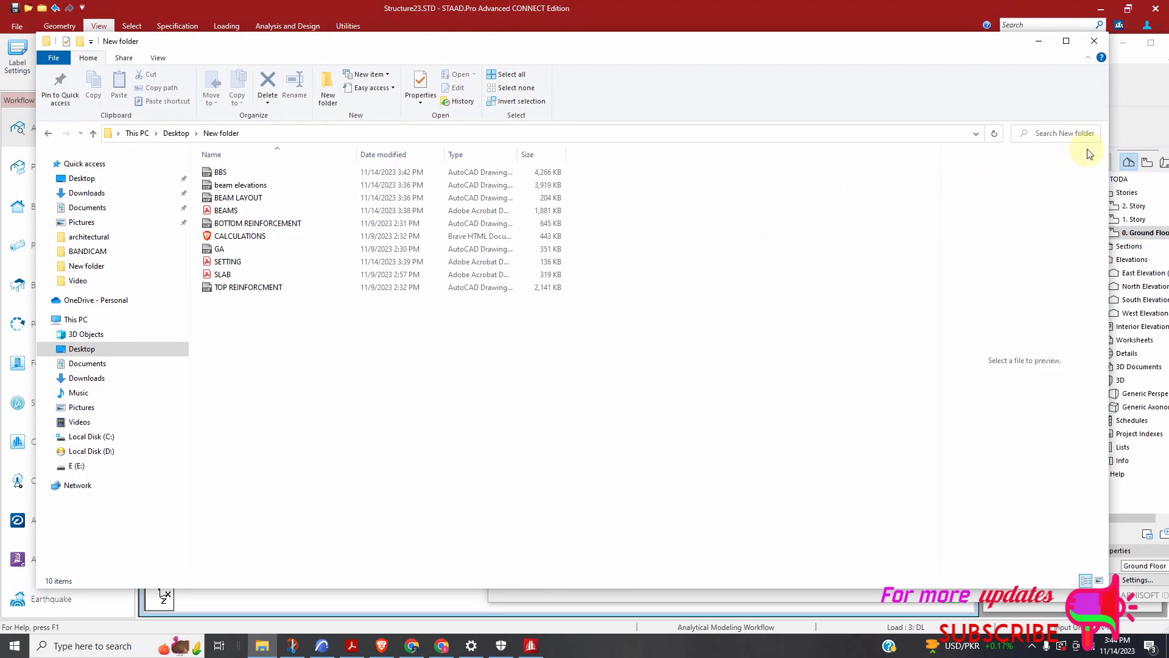
pyautogui.moveTo(1111, 132); pyautogui.dragTo(622, 149)
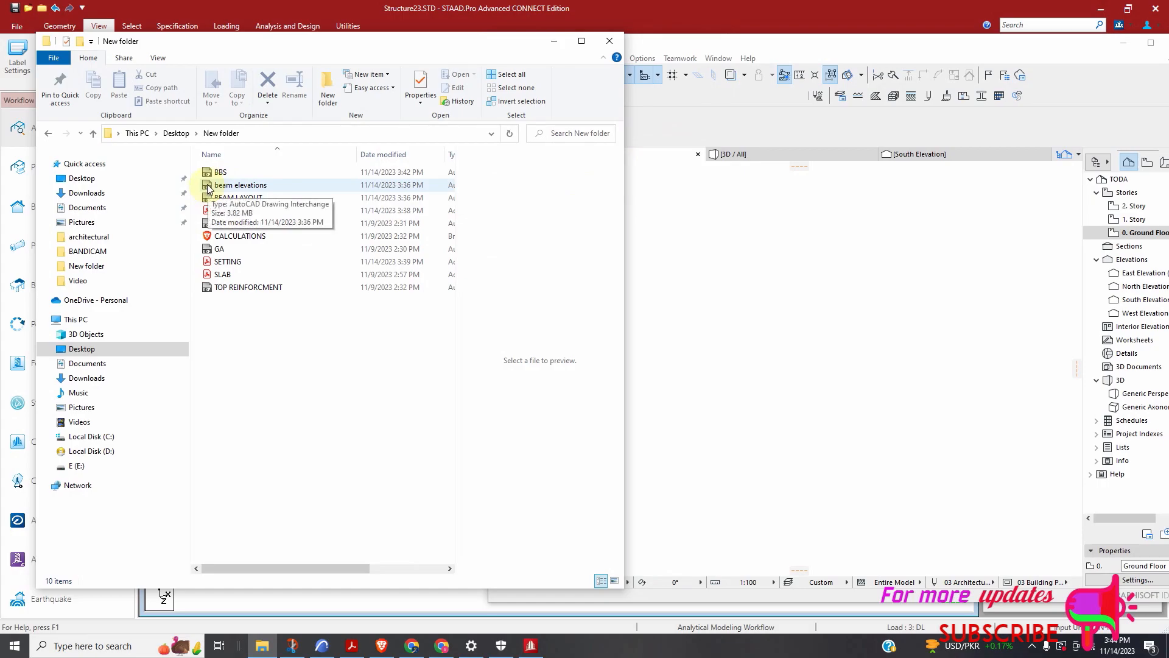
# Place the "beam elevations" file as a drawing on the Ground Floor plan, skipping all missing references
pyautogui.moveTo(243, 185); pyautogui.dragTo(743, 409)
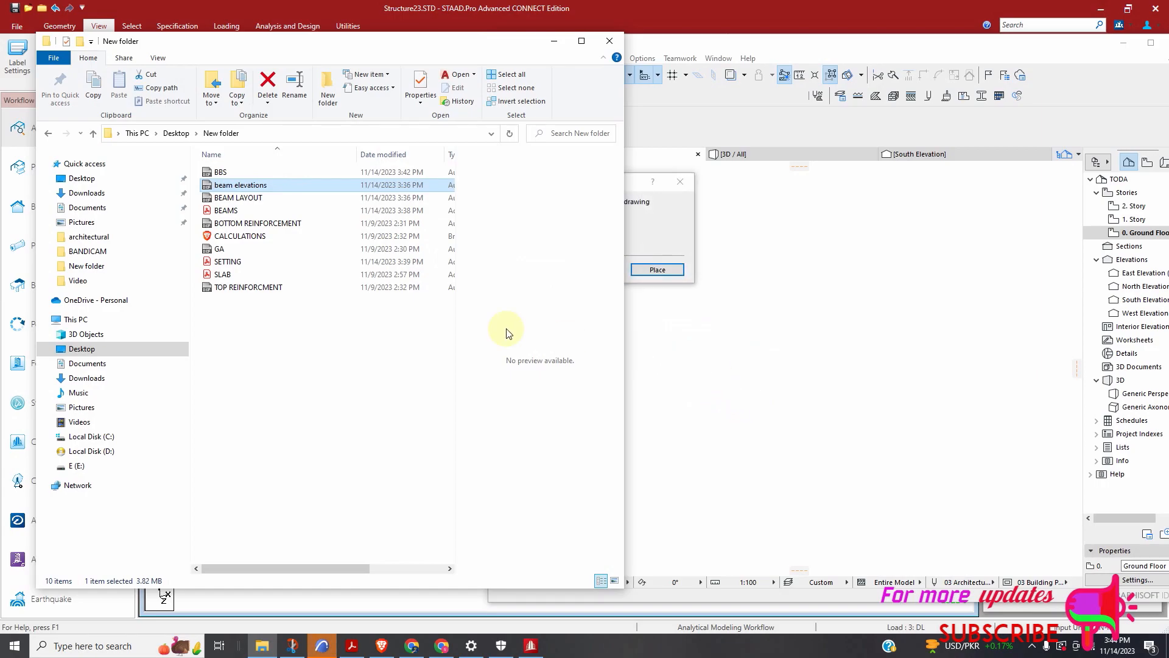
pyautogui.click(658, 270)
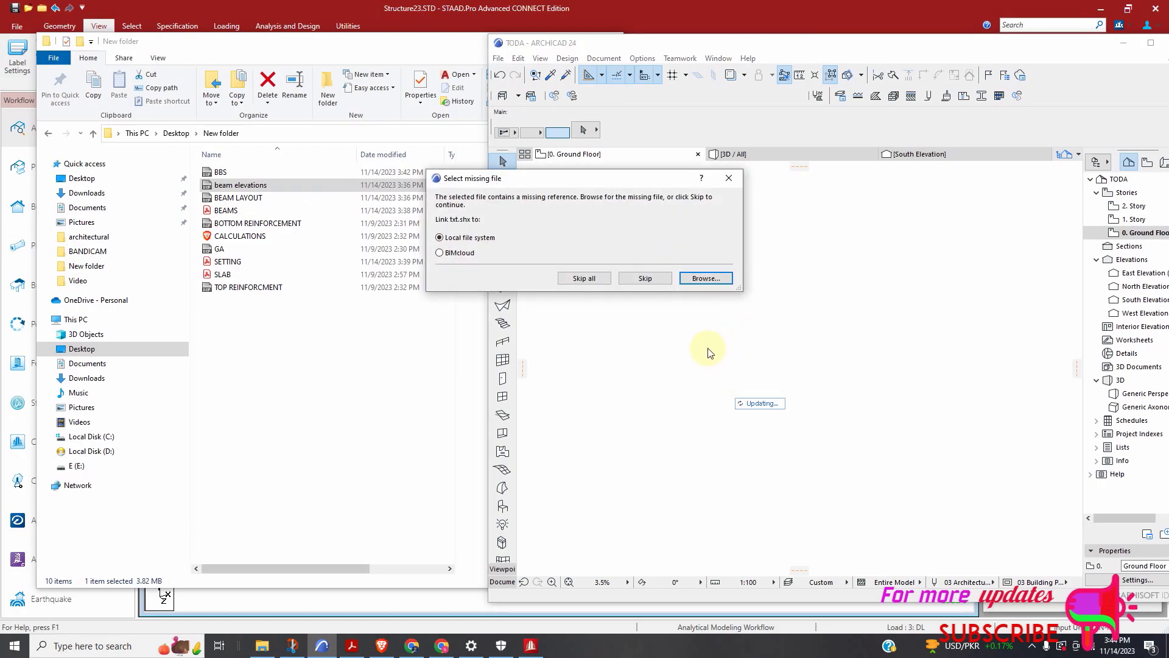
pyautogui.click(572, 278)
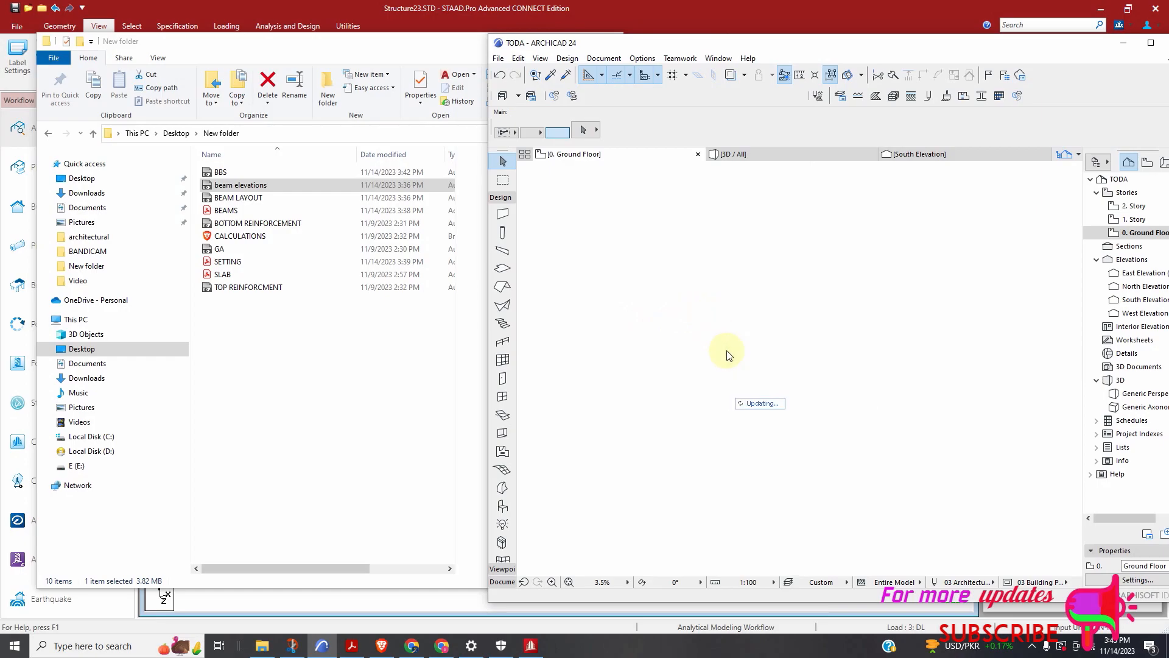
pyautogui.scroll(-9, 760, 368)
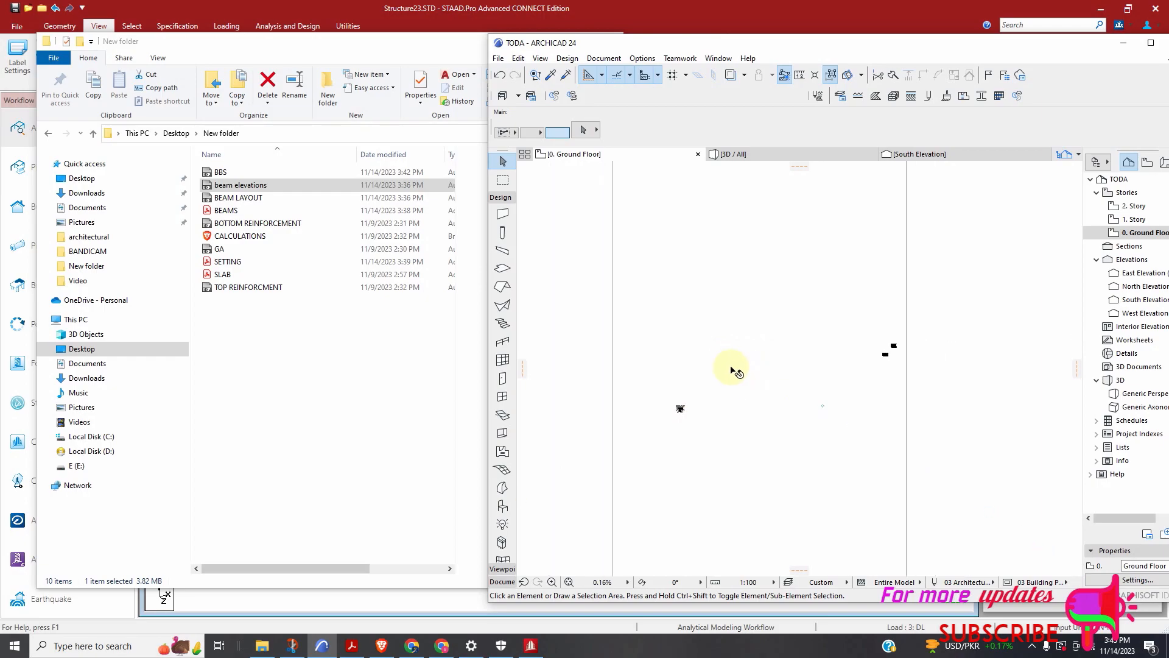
pyautogui.scroll(6, 752, 364)
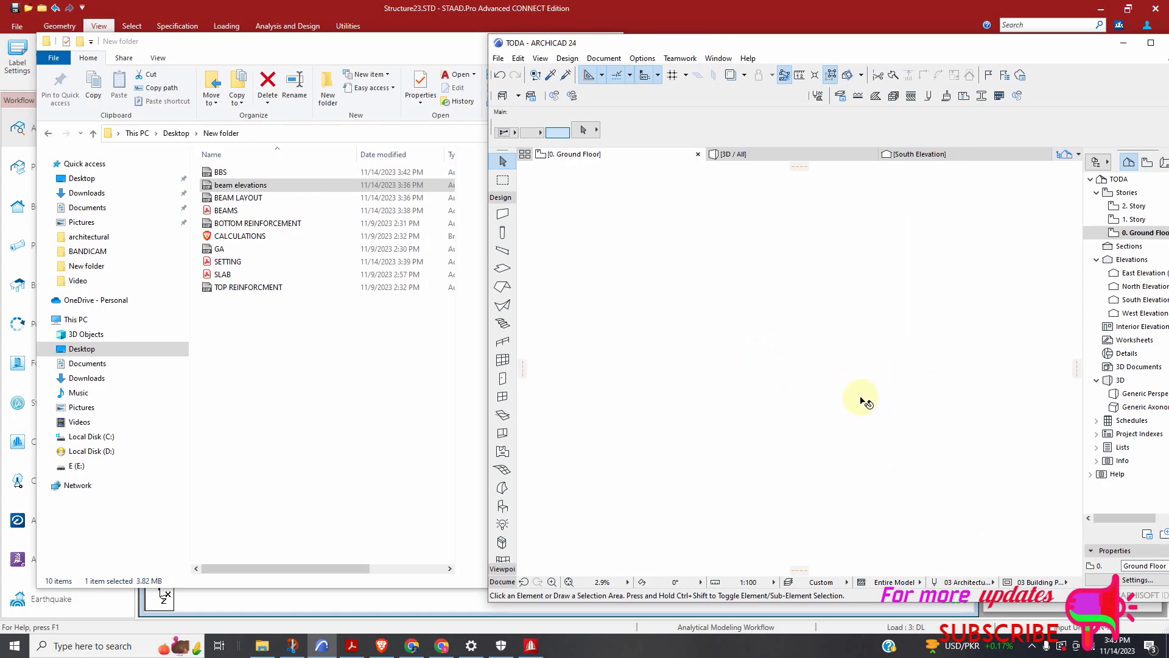
pyautogui.scroll(4, 770, 396)
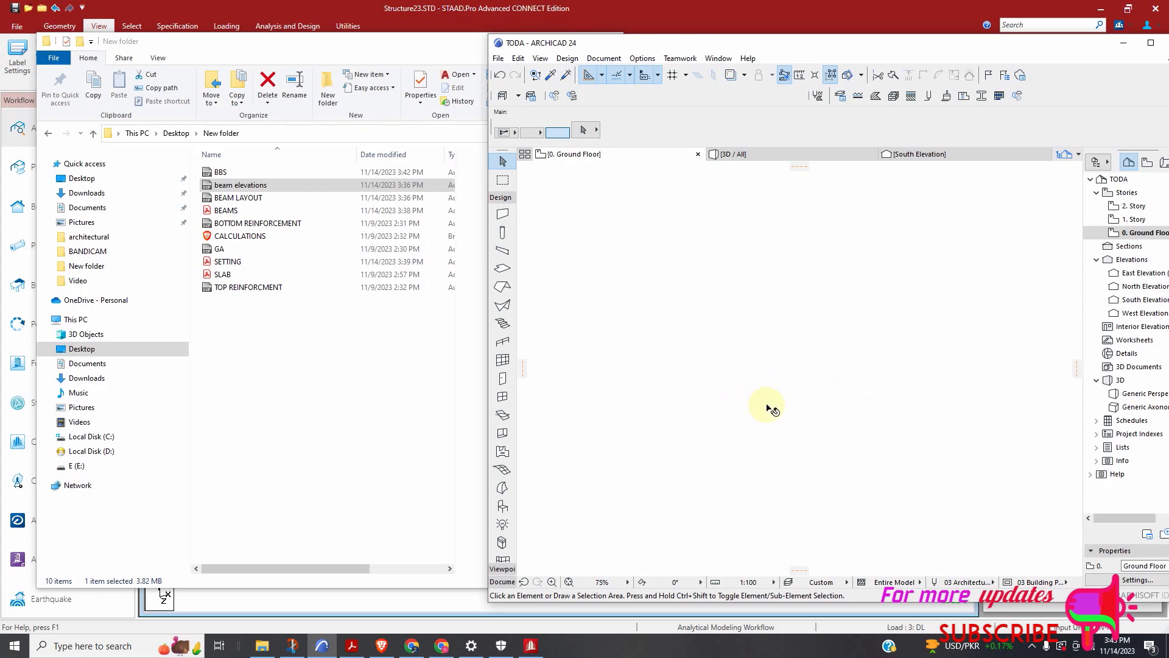
# Select the placed beam elevations drawing and try to move it to another position on the plan
pyautogui.click(777, 357)
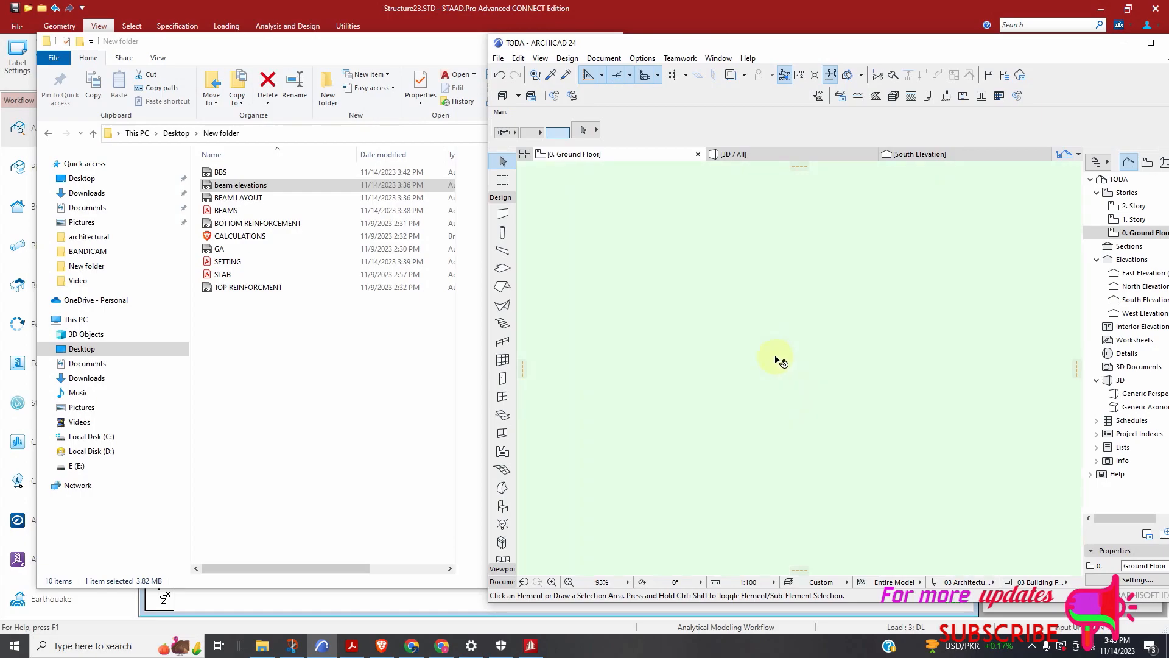
pyautogui.click(777, 358)
pyautogui.click(805, 386)
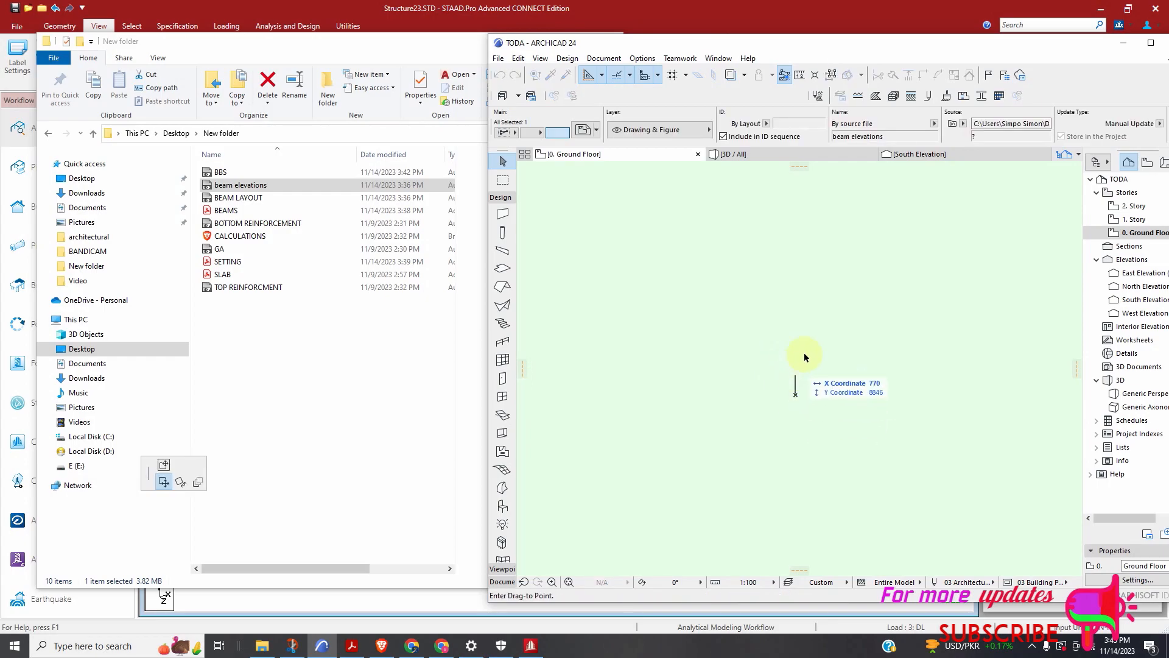
pyautogui.click(878, 282)
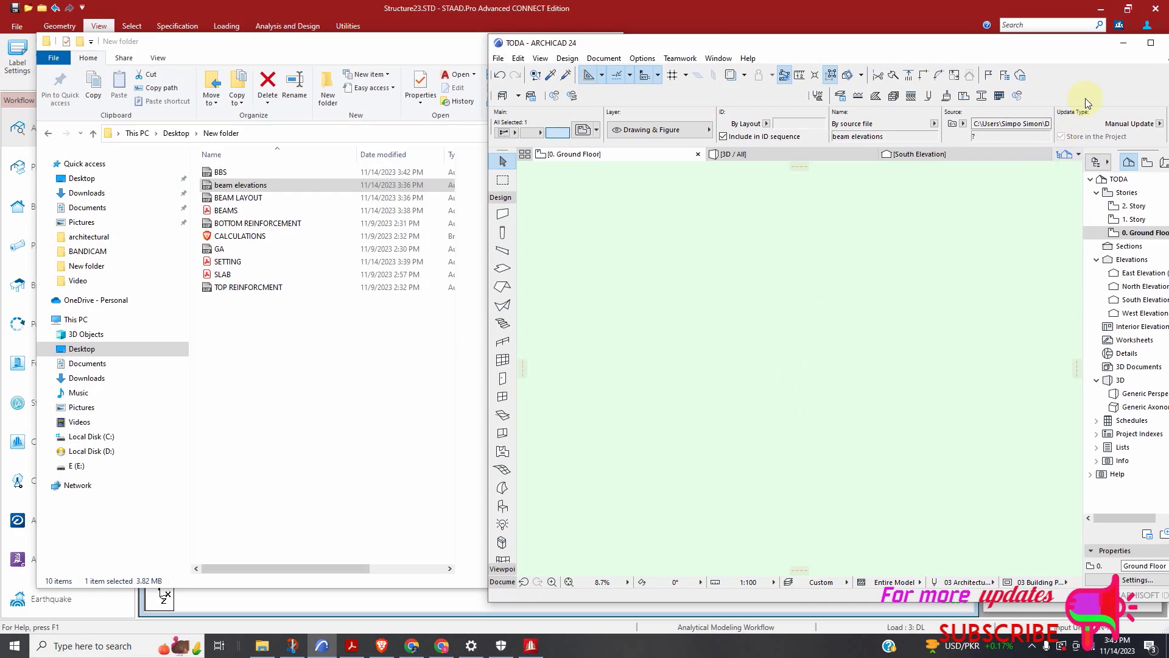
# Examine the placed beam elevations drawing up close in the full-screen ARCHICAD window
pyautogui.click(1150, 42)
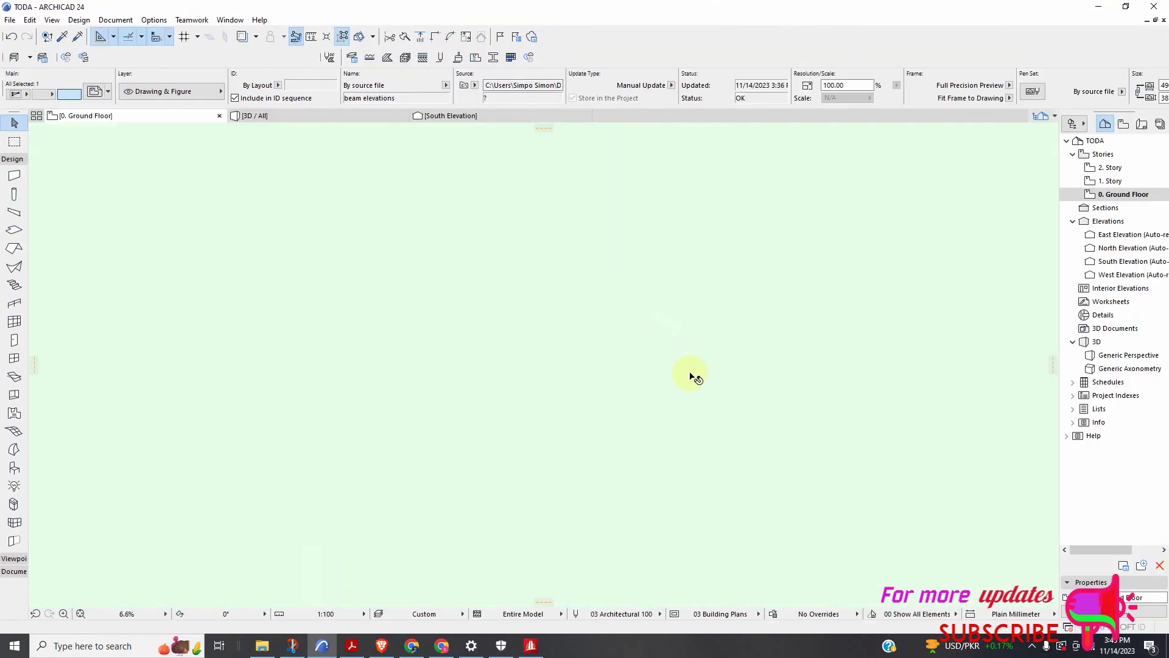
pyautogui.scroll(1, 601, 436)
pyautogui.scroll(4, 562, 398)
pyautogui.scroll(4, 578, 400)
pyautogui.scroll(6, 696, 397)
pyautogui.scroll(6, 676, 363)
pyautogui.scroll(6, 639, 373)
pyautogui.scroll(8, 637, 370)
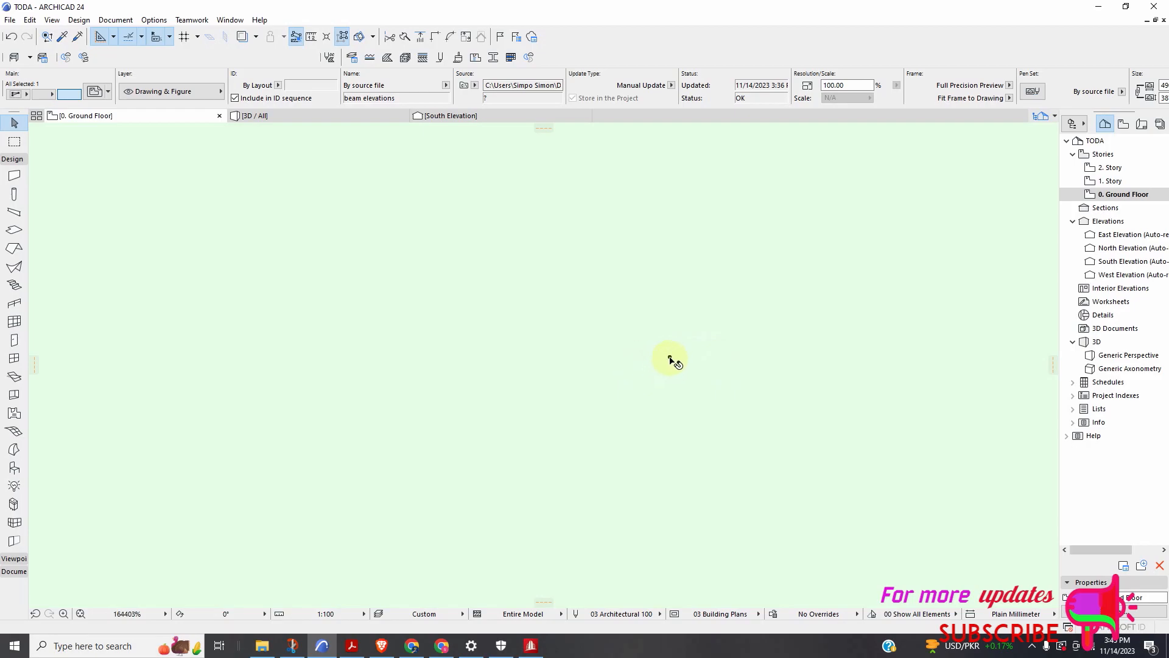
pyautogui.scroll(-6, 675, 393)
# Deselect the drawing, then undo its placement and the earlier deletion of the Ground Floor elements
pyautogui.click(682, 403)
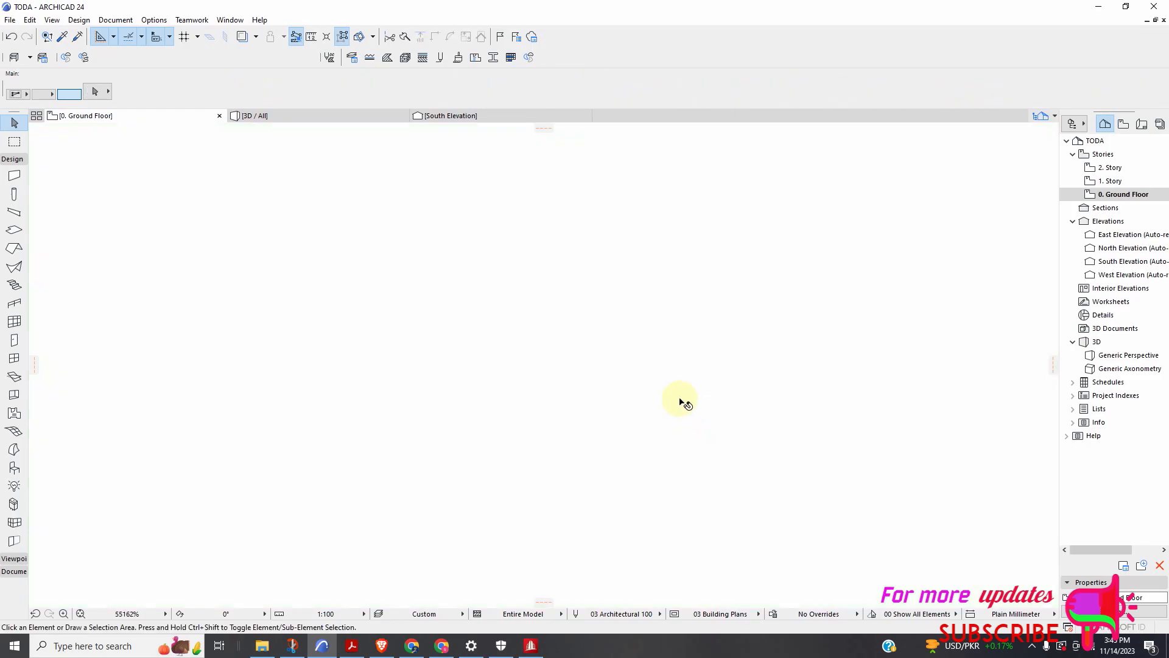
pyautogui.click(12, 38)
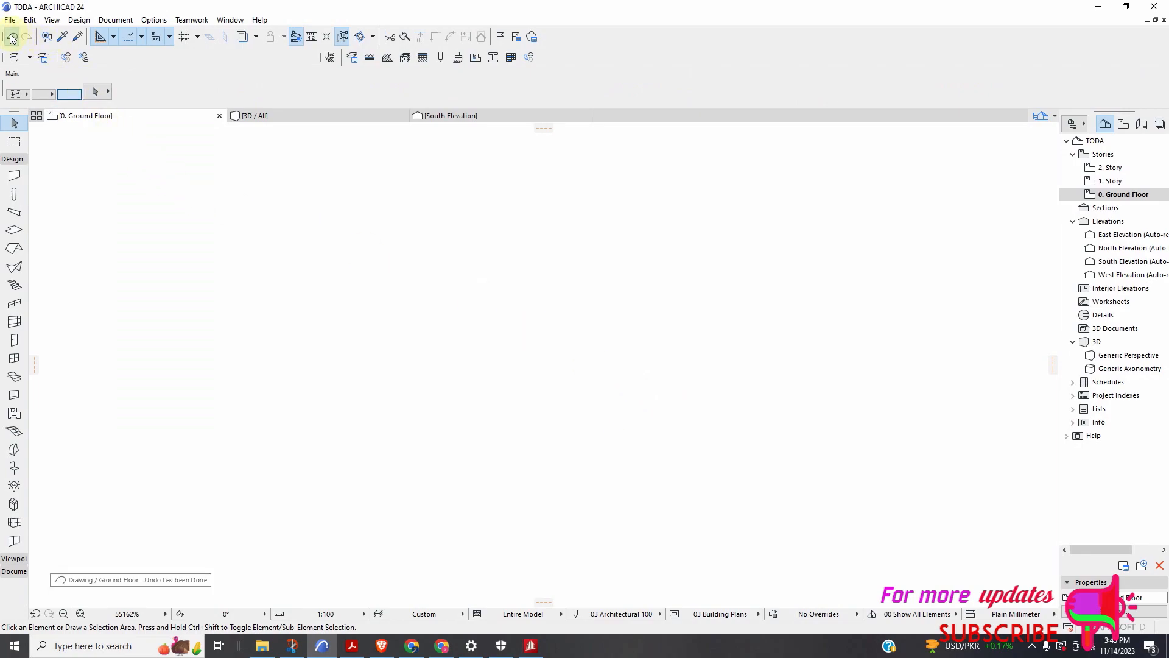
pyautogui.click(10, 39)
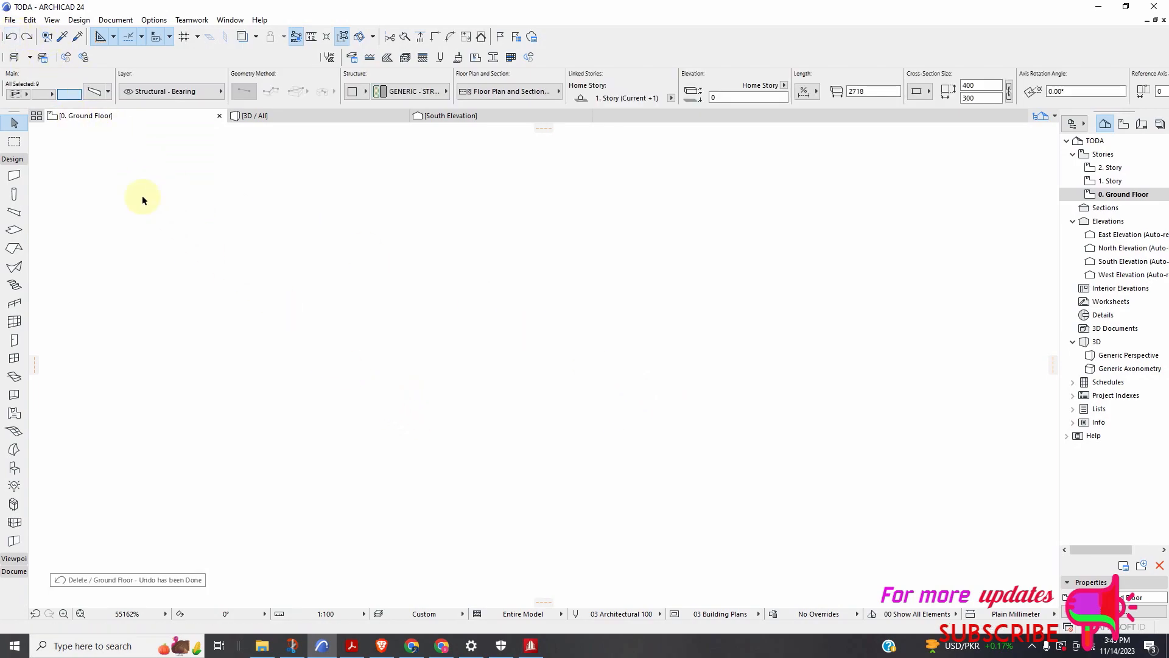
# Start merging from a DXF file into the project and choose "beam elevations" from the Desktop's "New folder"
pyautogui.click(9, 20)
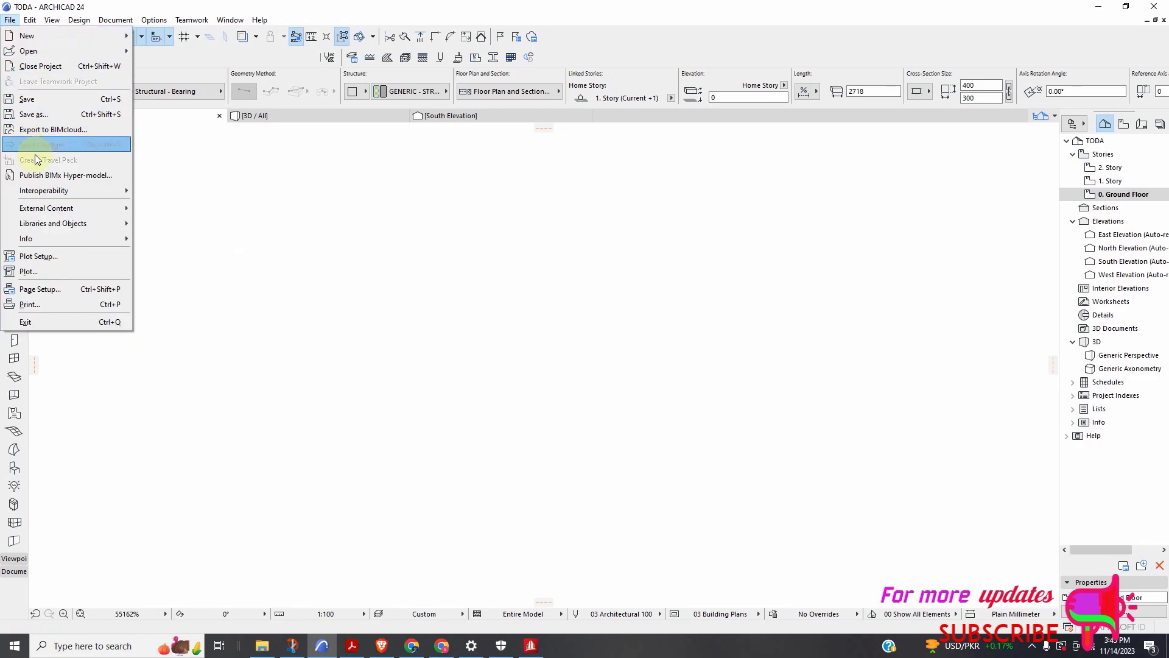
pyautogui.moveTo(62, 193)
pyautogui.moveTo(176, 192)
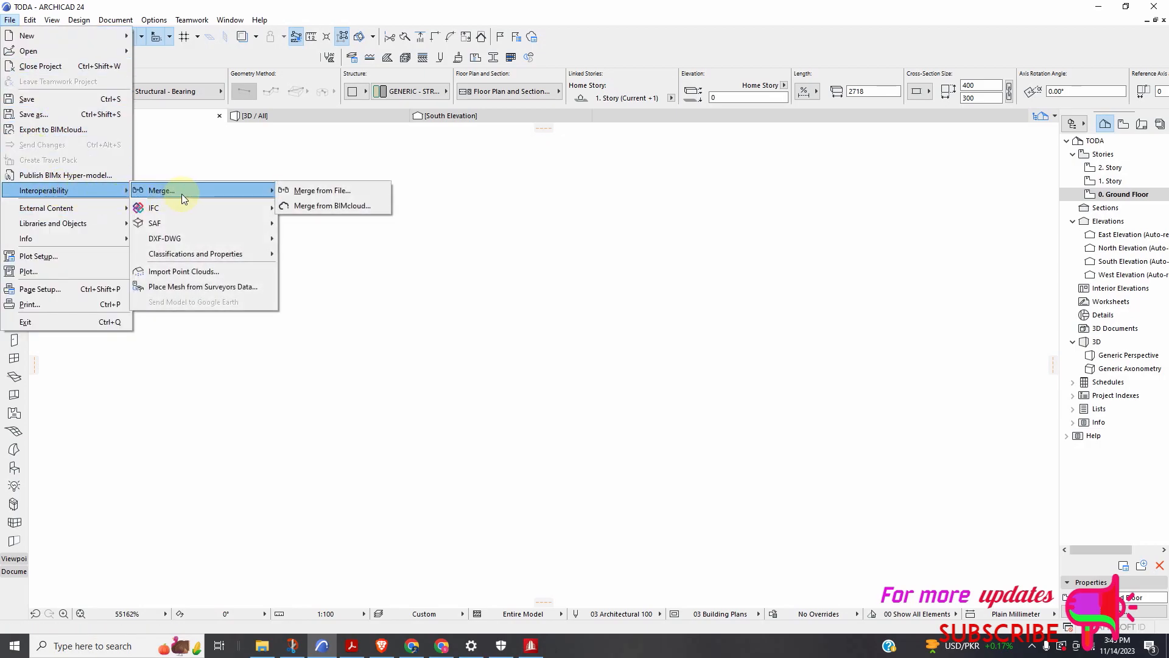
pyautogui.click(339, 194)
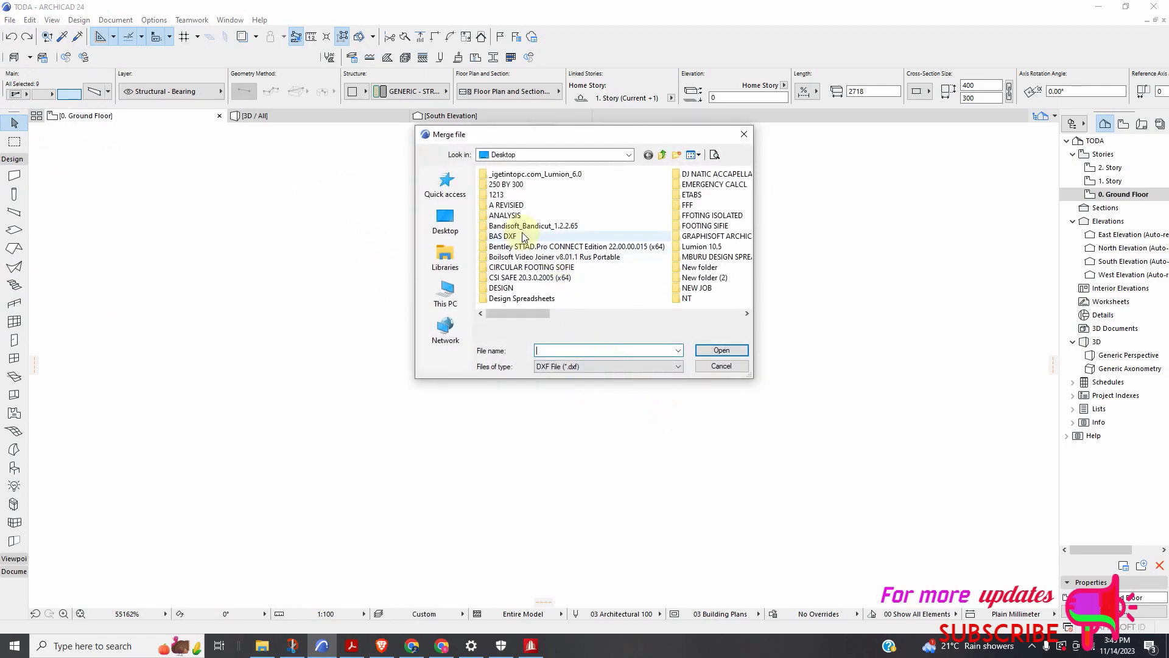
pyautogui.doubleClick(696, 287)
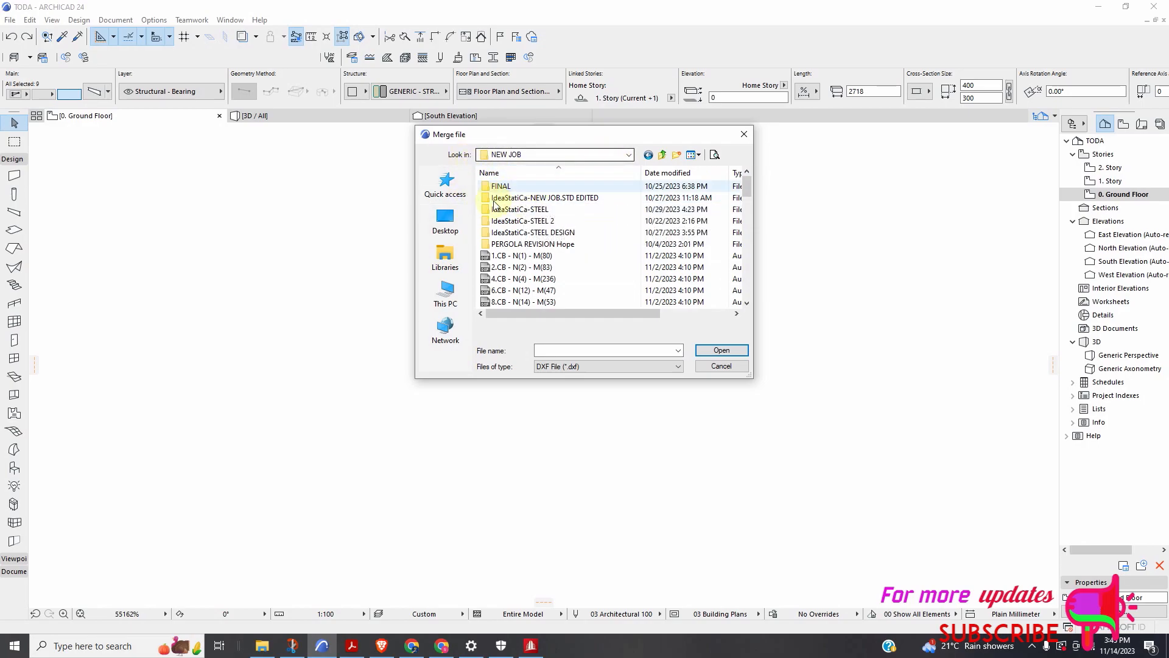
pyautogui.click(449, 224)
pyautogui.scroll(-8, 527, 259)
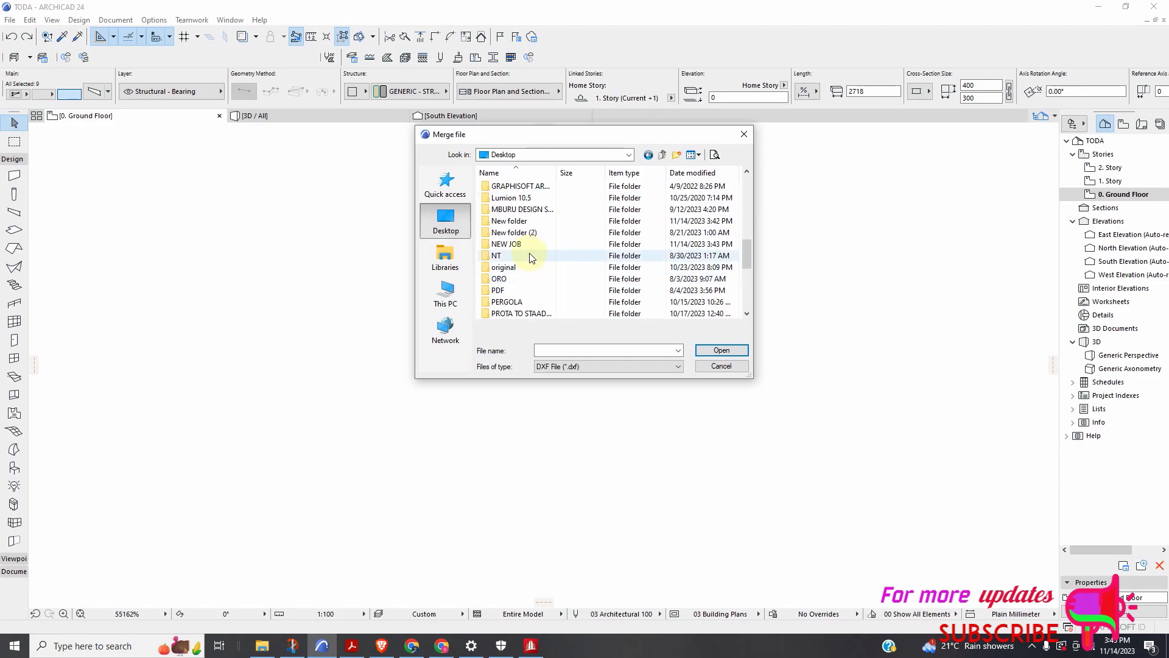
pyautogui.doubleClick(512, 221)
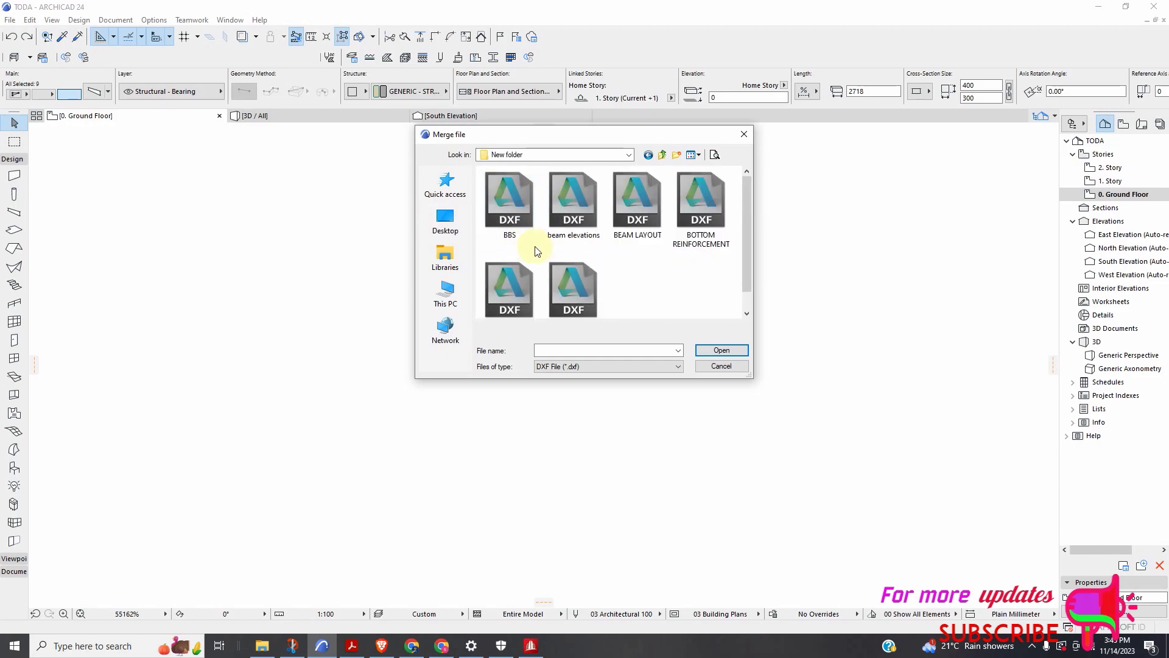
pyautogui.click(571, 219)
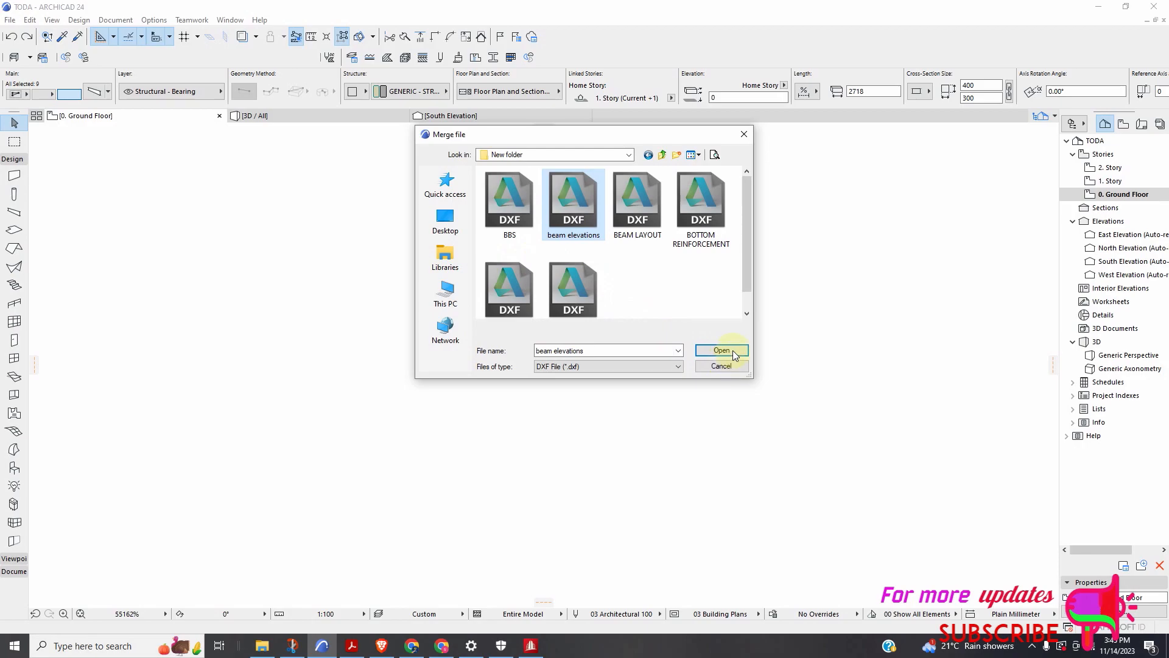
# Merge the "beam elevations" DXF file into the ground floor plan, importing all of its layers
pyautogui.click(722, 350)
pyautogui.click(656, 312)
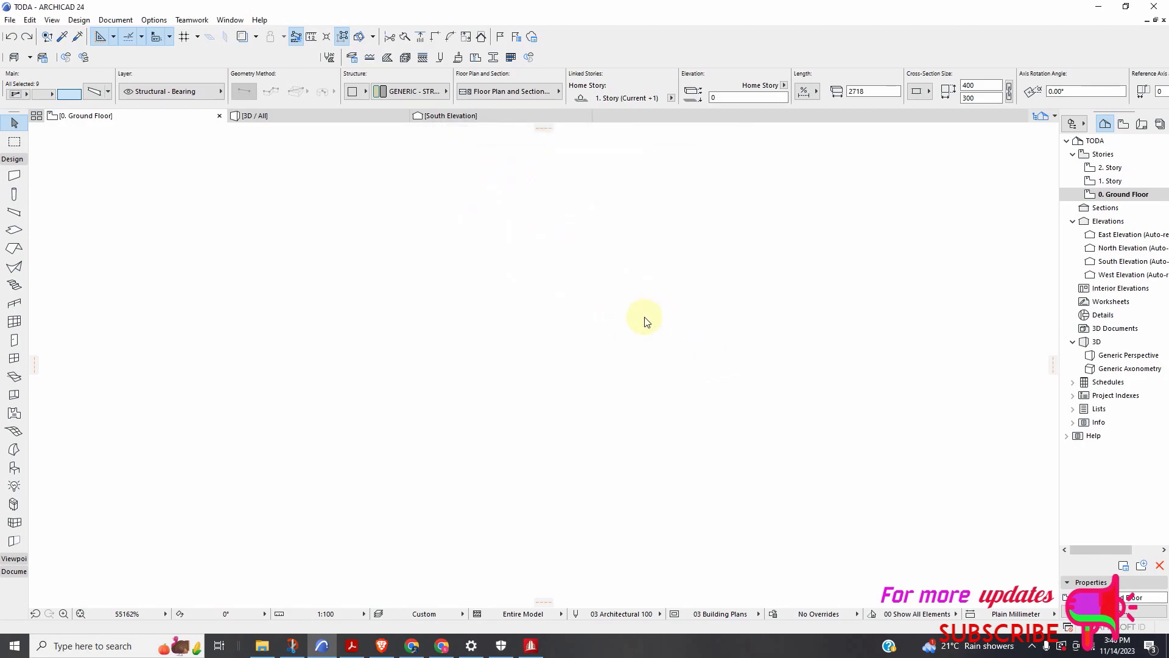
pyautogui.click(705, 393)
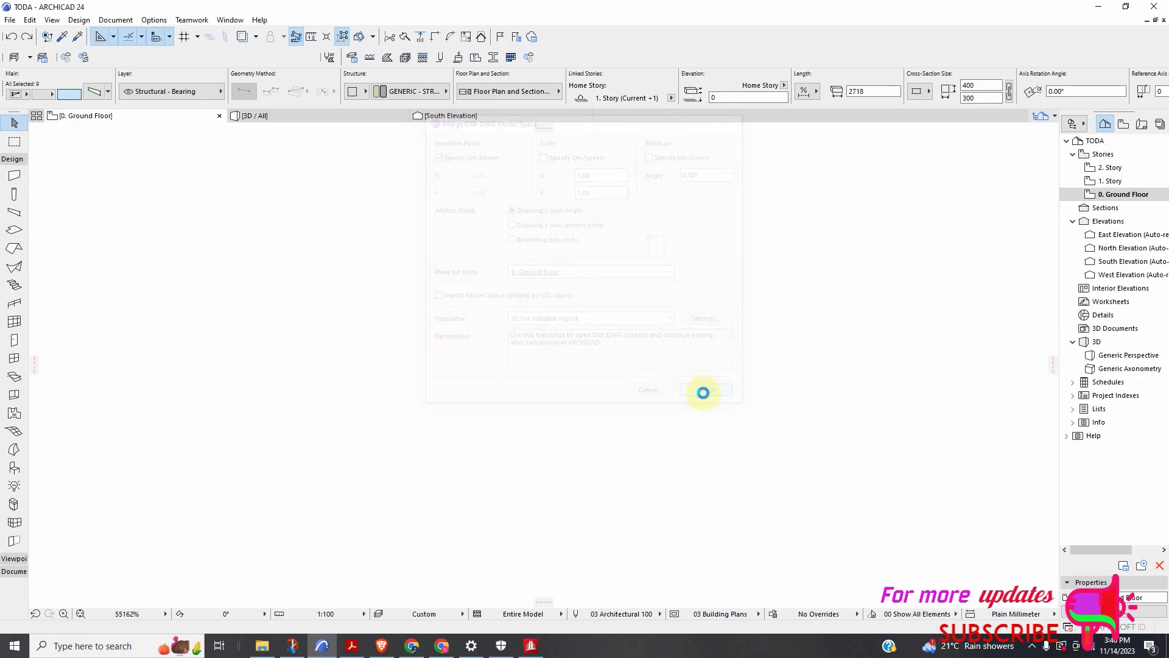
pyautogui.click(545, 341)
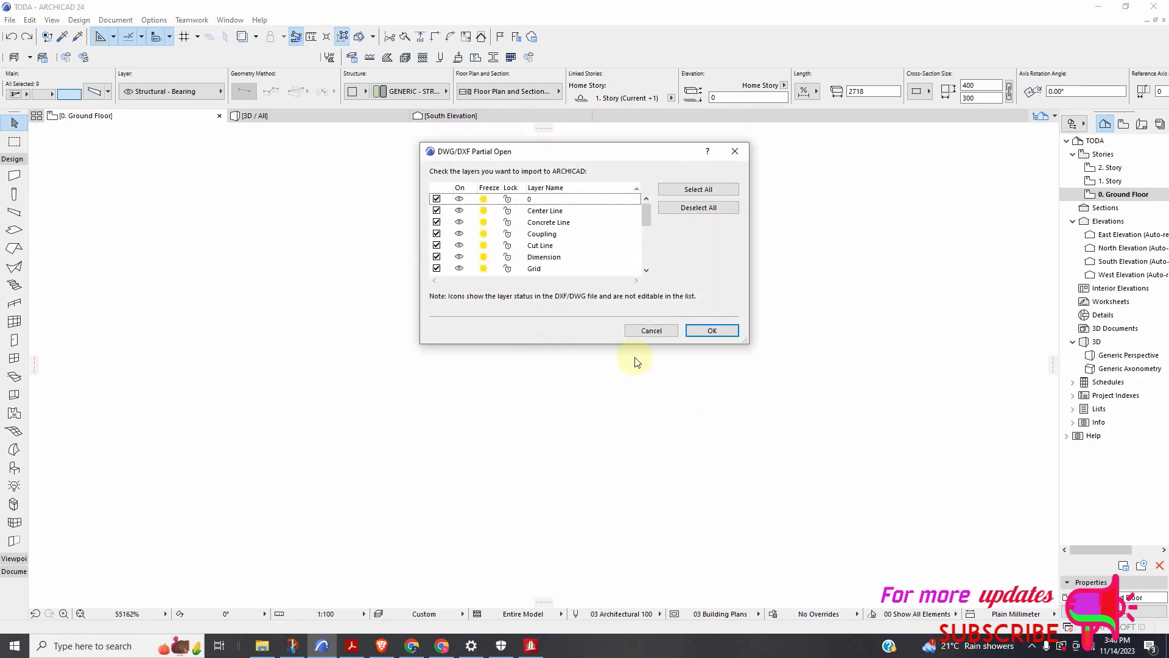
pyautogui.click(700, 331)
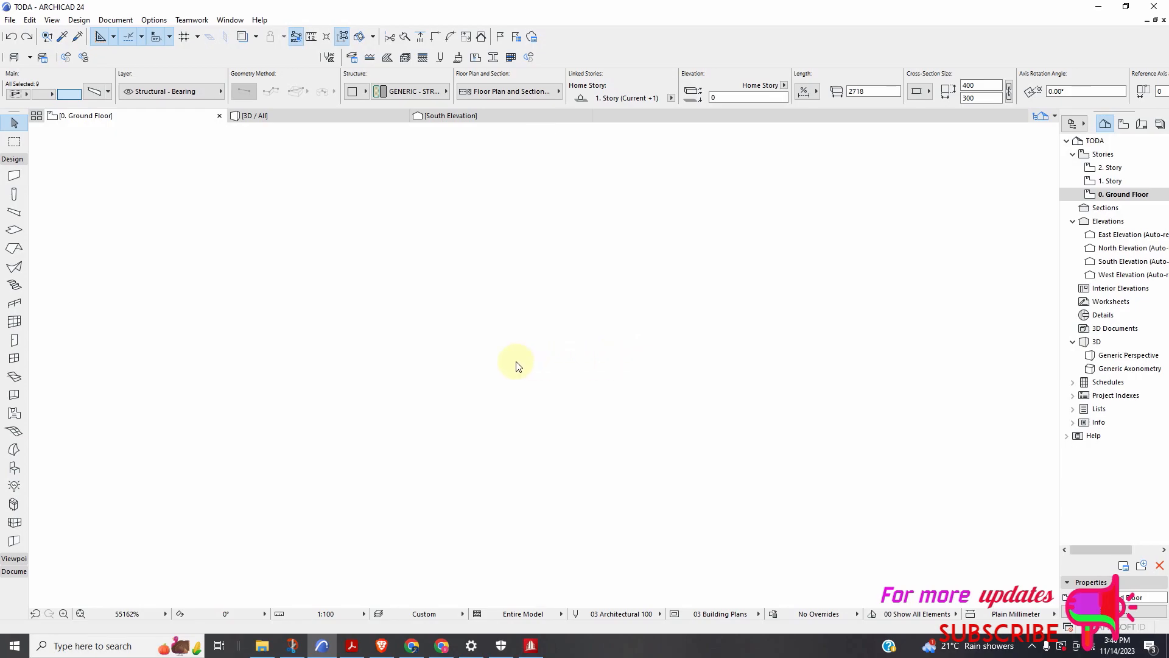
# Examine the imported beam elevation frames and the B1:150x450 beam detail
pyautogui.scroll(-3, 535, 369)
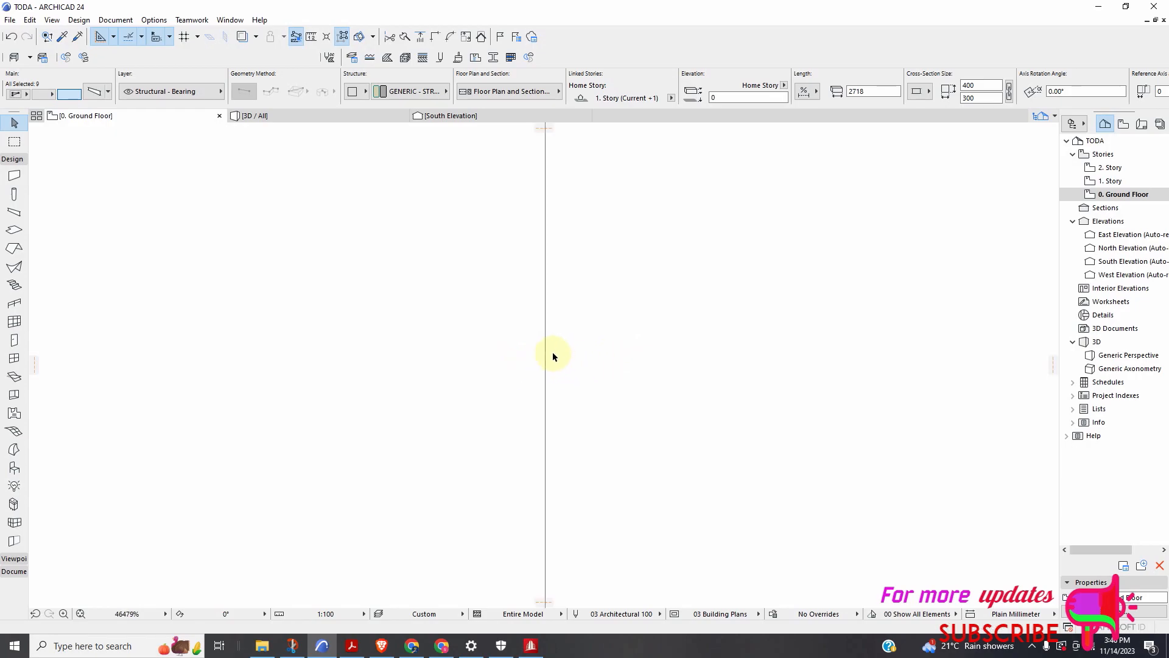
pyautogui.scroll(-10, 544, 383)
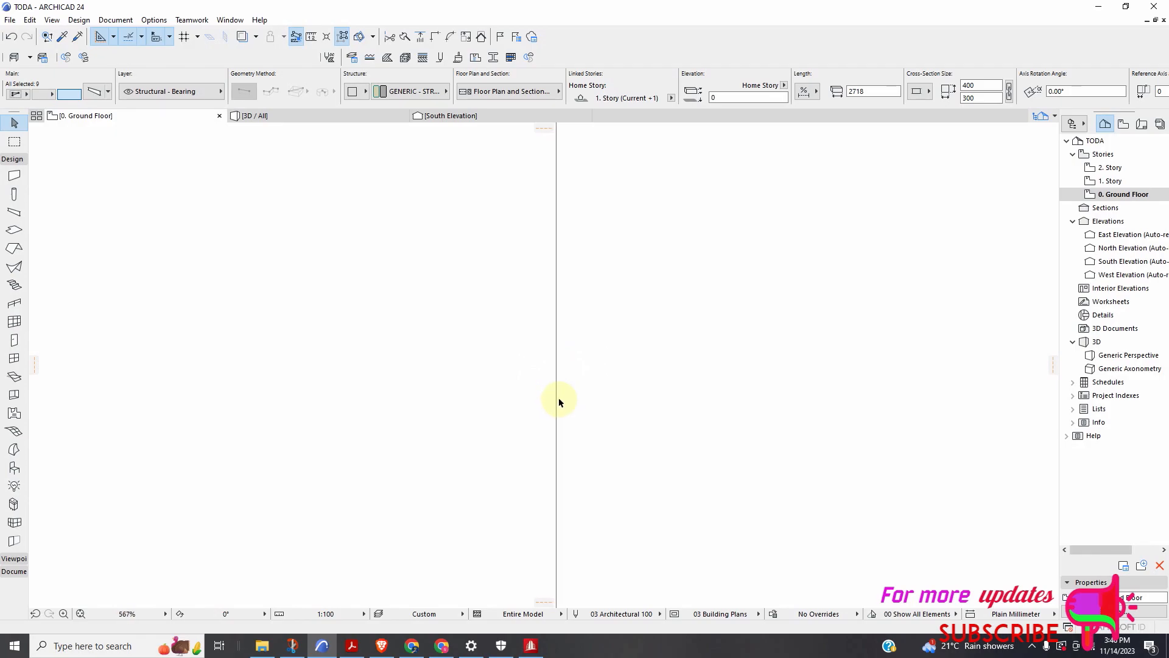
pyautogui.scroll(-8, 573, 402)
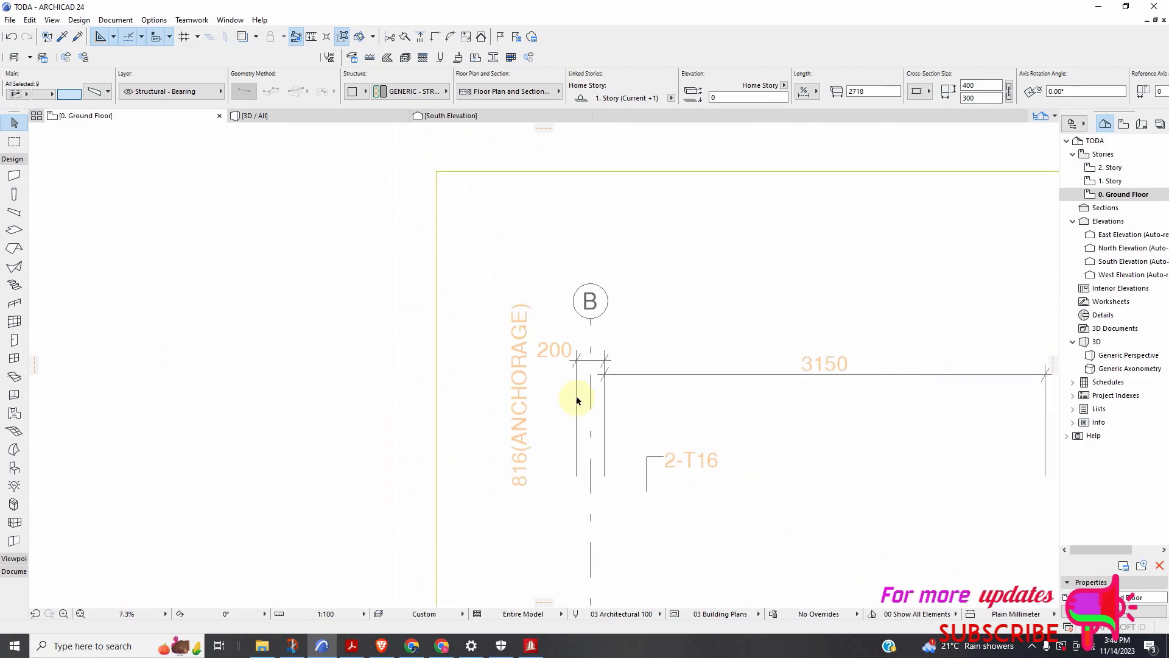
pyautogui.scroll(-2, 580, 395)
pyautogui.scroll(-3, 615, 428)
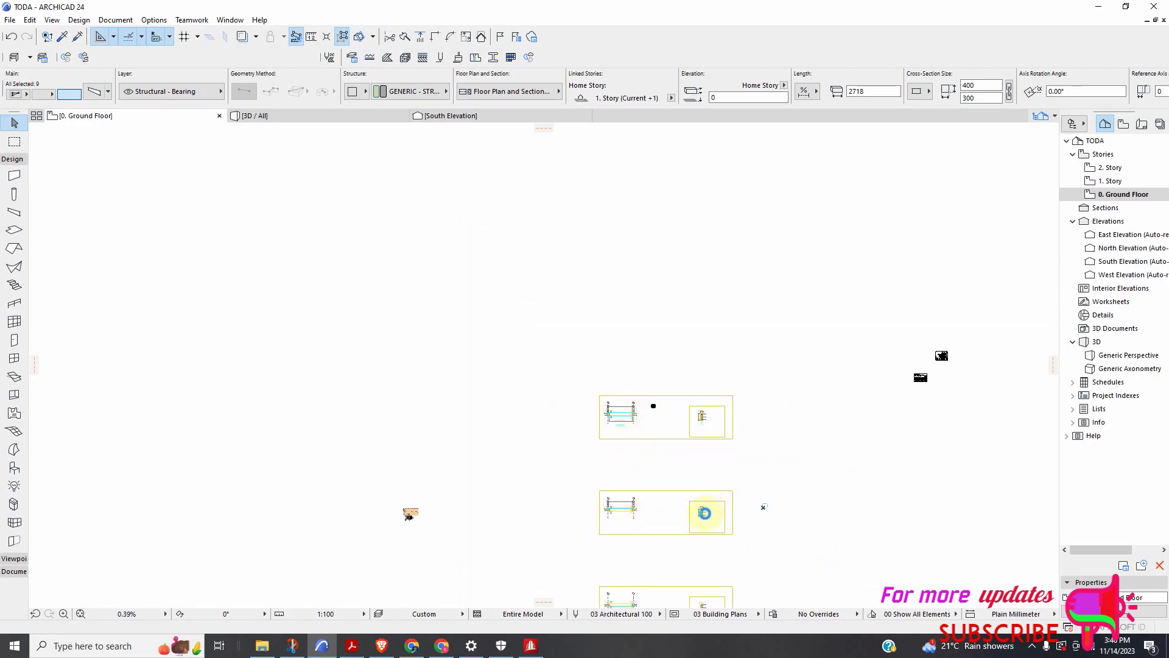
pyautogui.scroll(3, 656, 523)
pyautogui.scroll(-6, 656, 449)
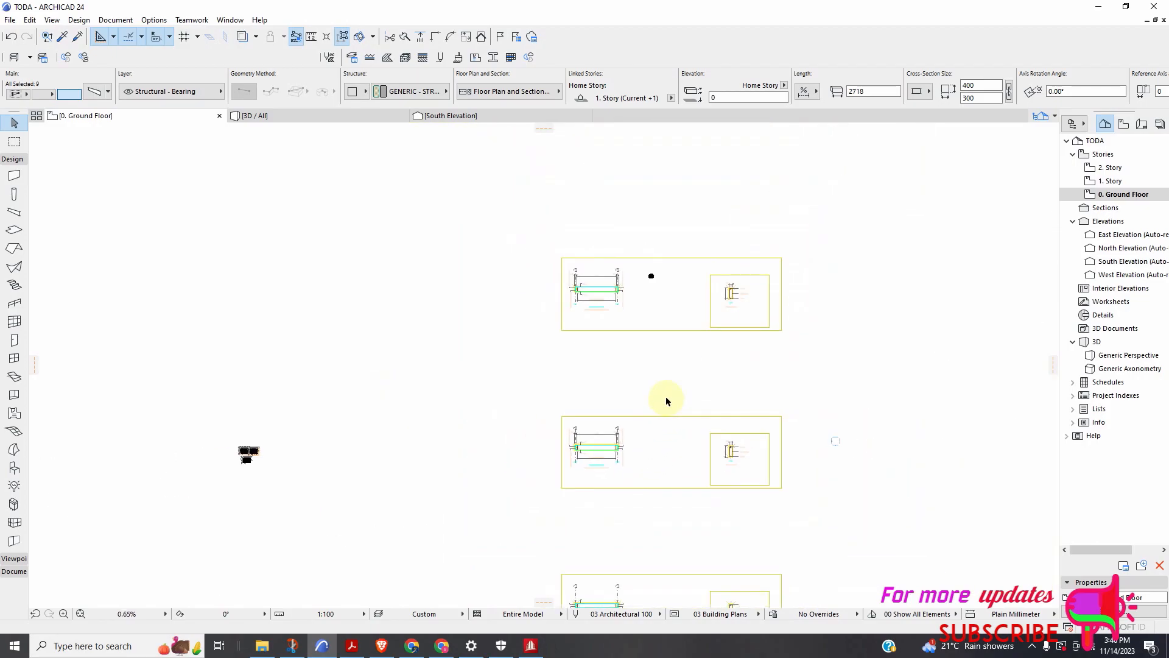
pyautogui.scroll(2, 675, 427)
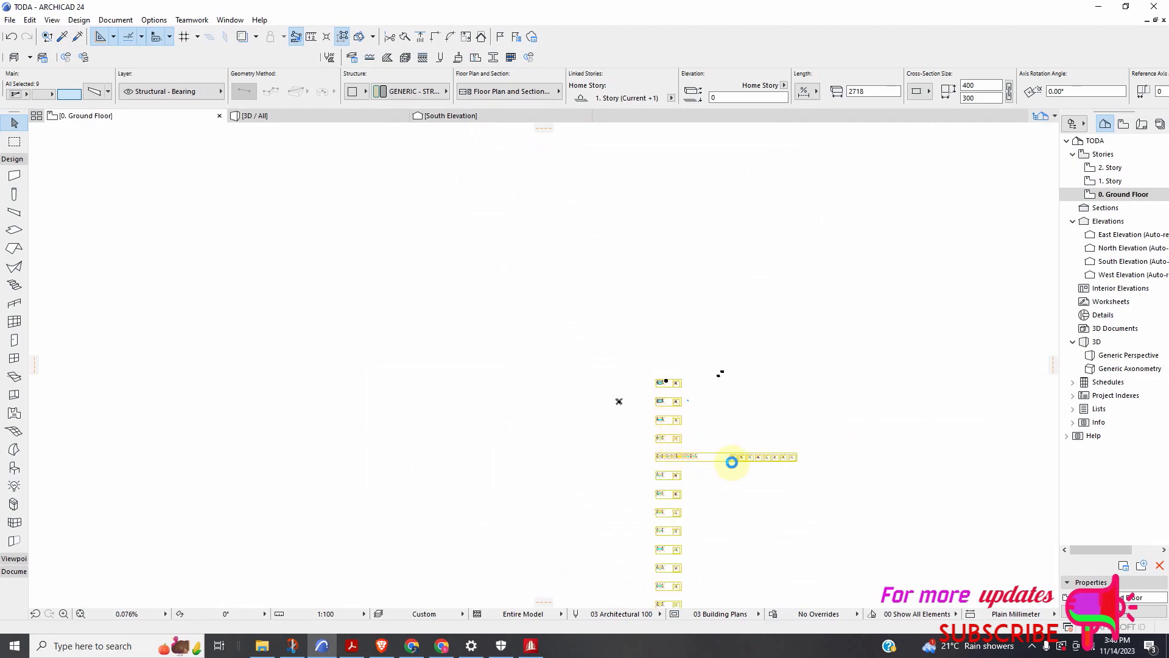
pyautogui.scroll(1, 694, 430)
pyautogui.scroll(1, 608, 373)
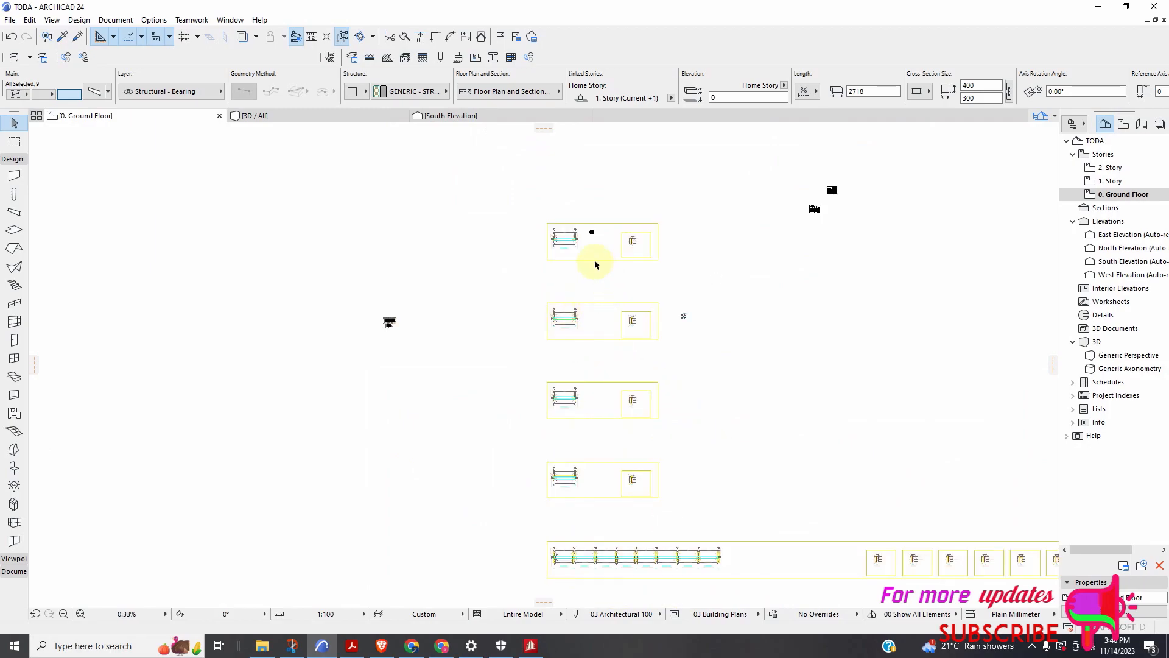
pyautogui.scroll(1, 598, 263)
pyautogui.scroll(5, 509, 190)
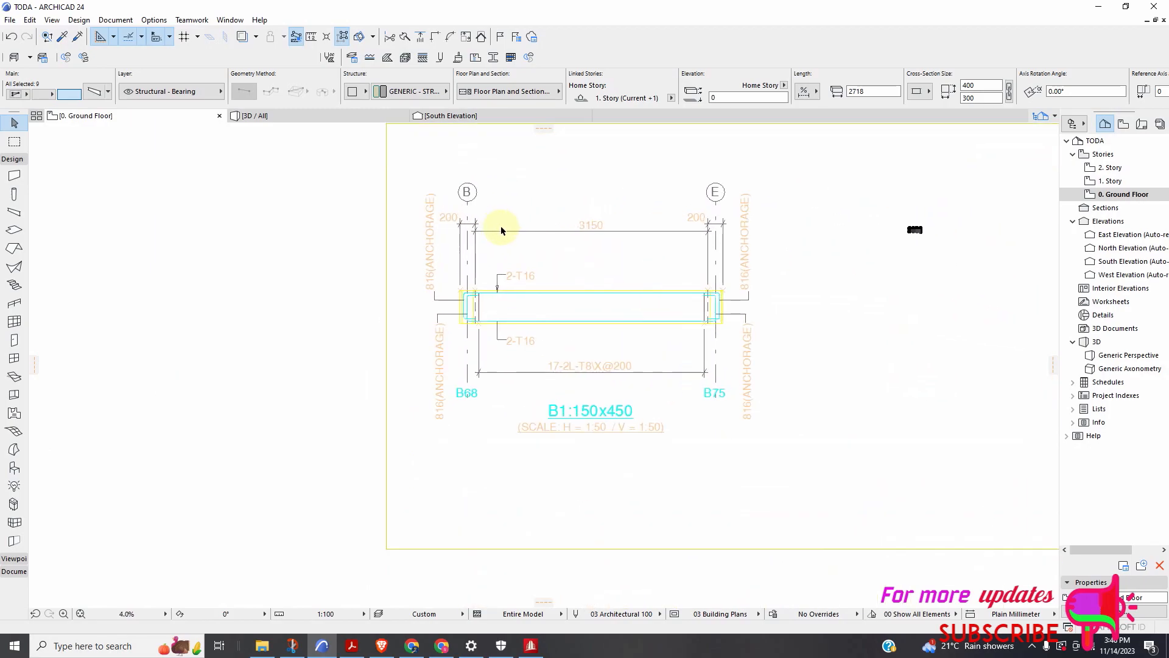
pyautogui.scroll(-2, 510, 251)
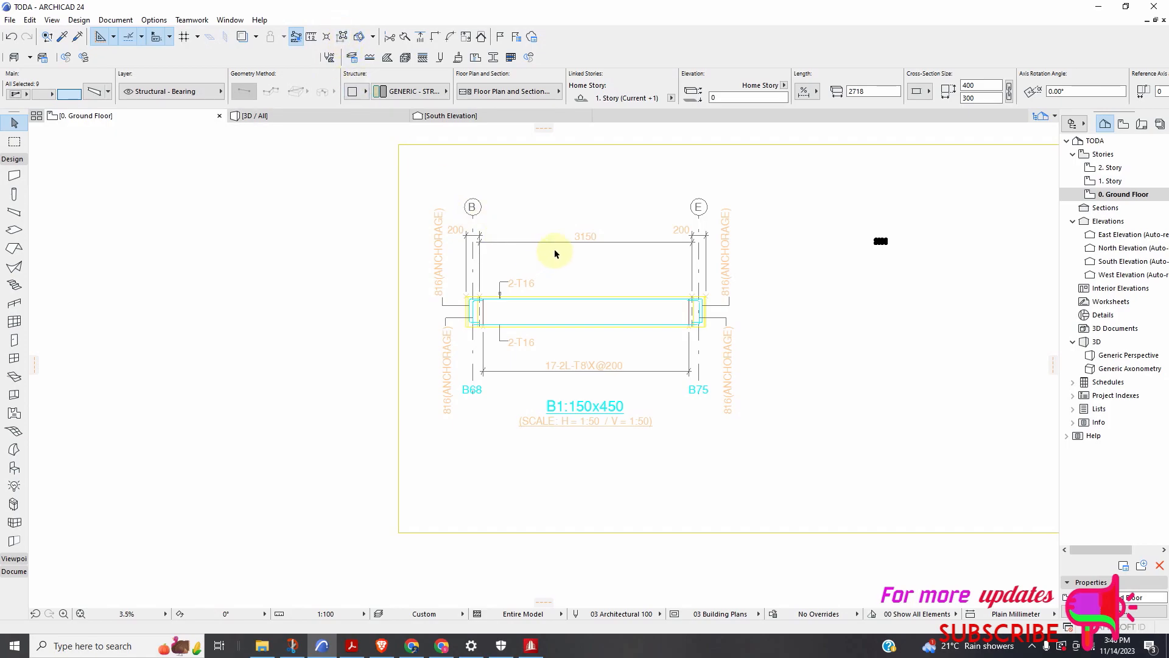
# Select all imported elements, change the line pen to the black pen 1, and clear the selection
pyautogui.hotkey('ctrl', 'a')
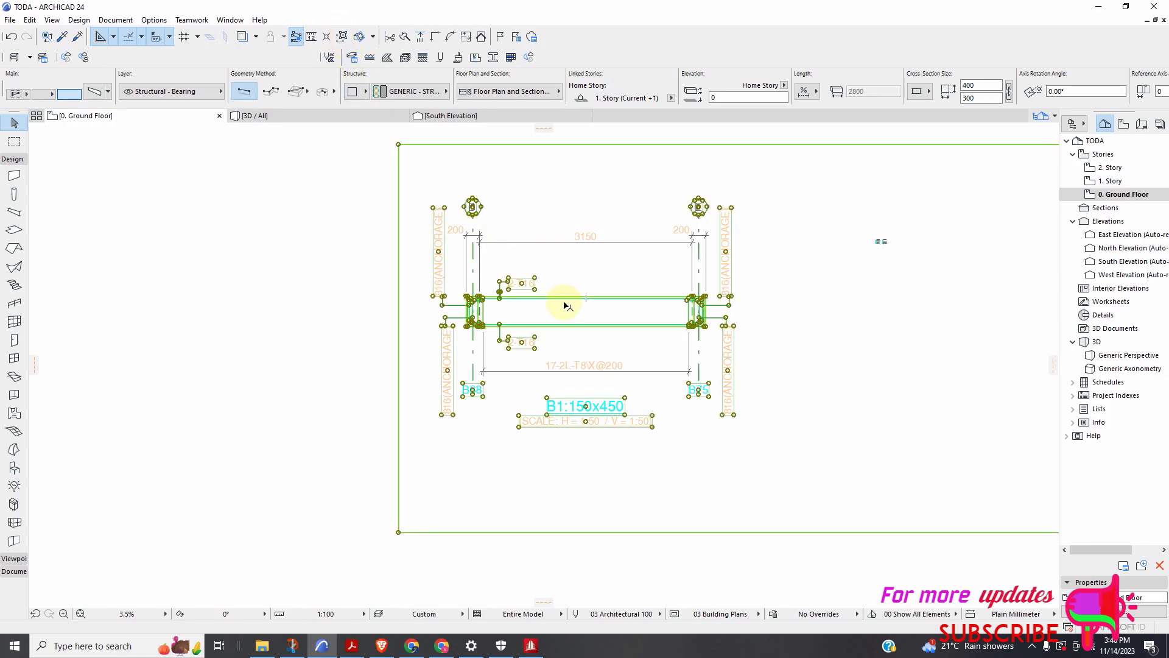
pyautogui.scroll(-6, 525, 362)
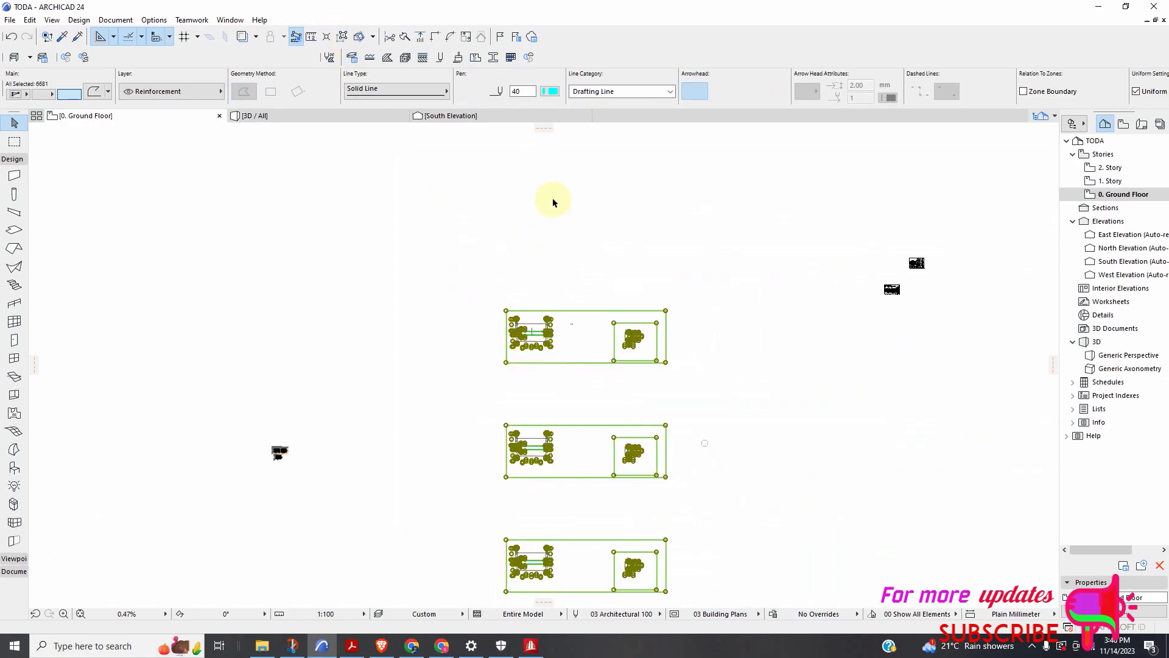
pyautogui.click(551, 92)
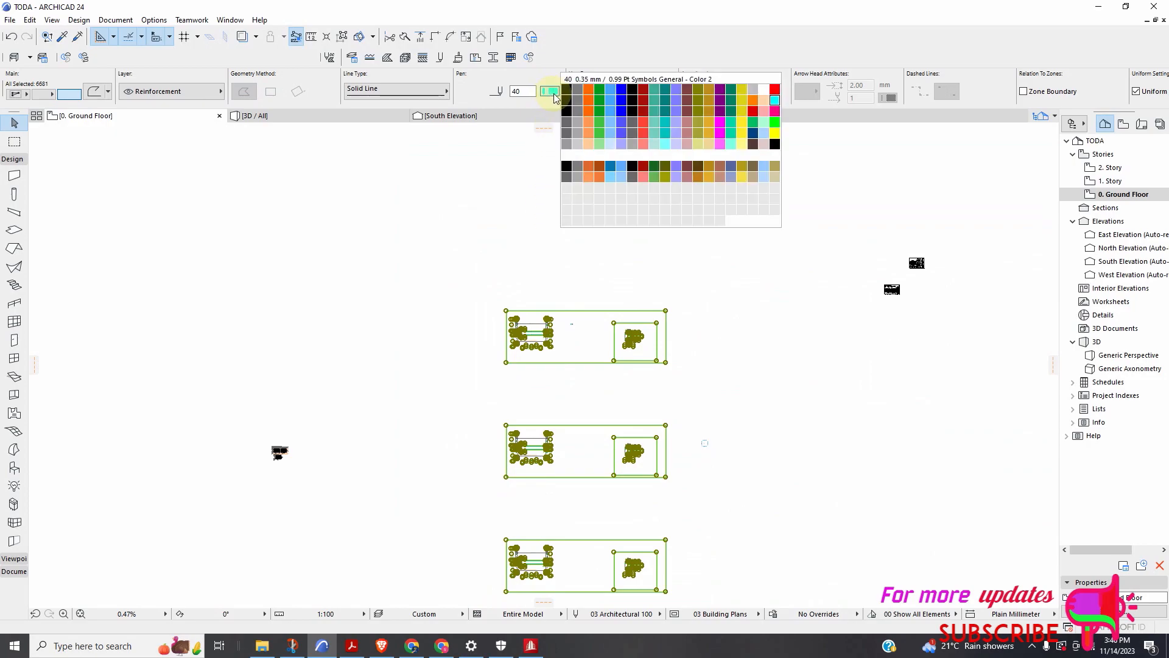
pyautogui.click(566, 90)
pyautogui.scroll(2, 533, 351)
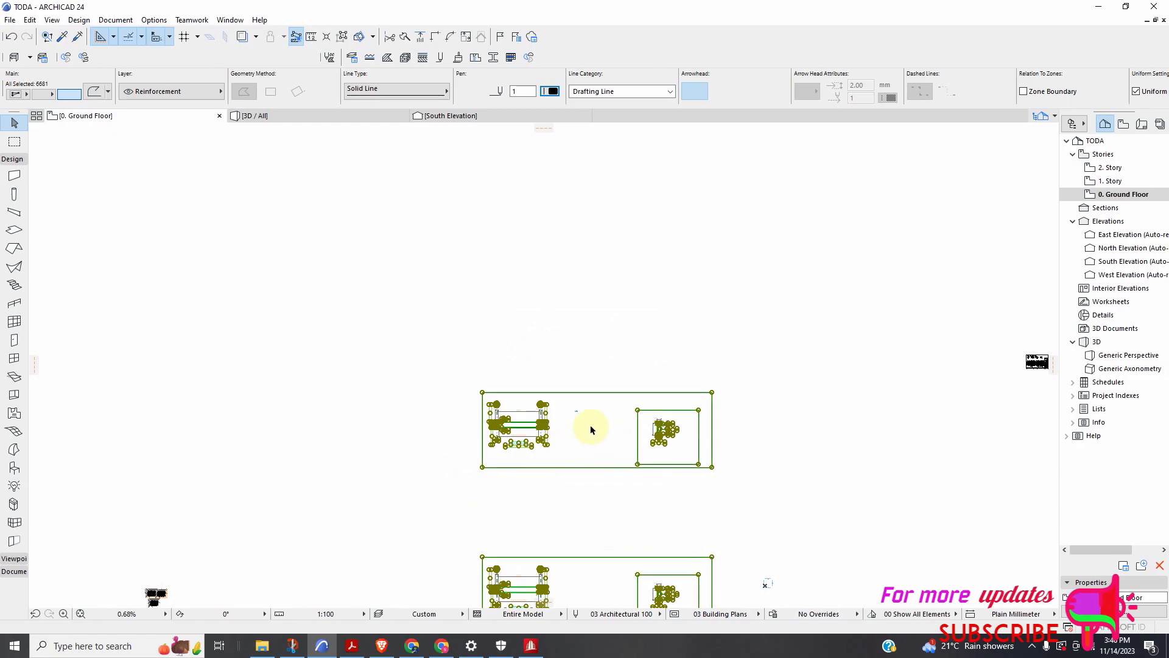
pyautogui.scroll(4, 582, 428)
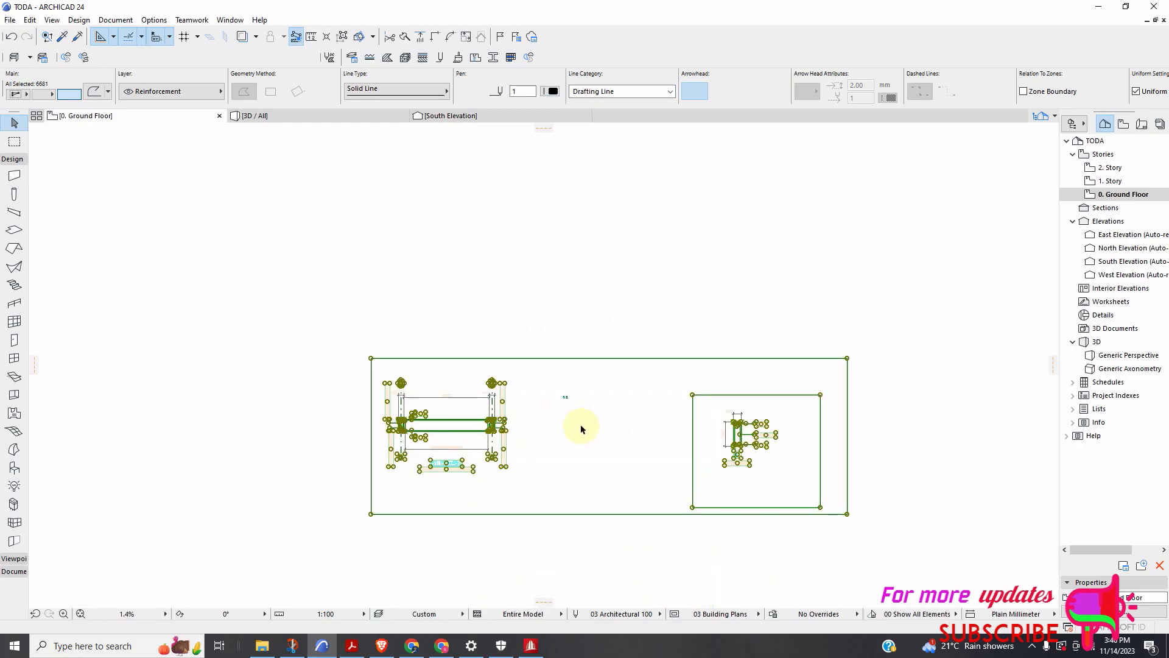
pyautogui.click(610, 404)
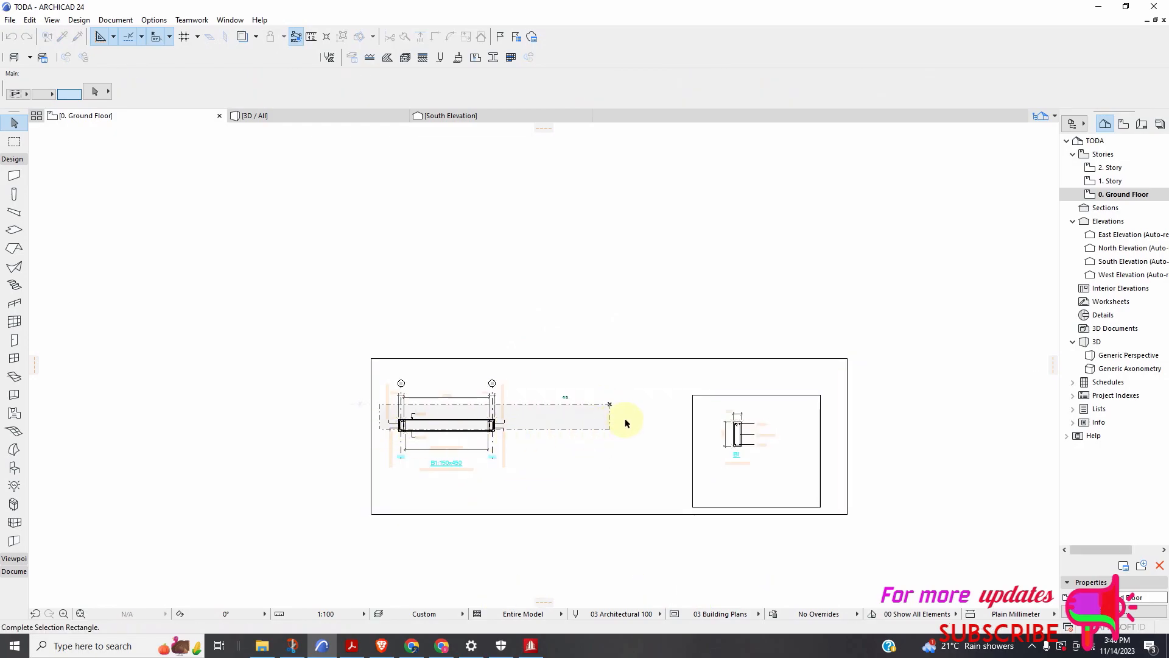
pyautogui.scroll(2, 625, 426)
pyautogui.click(557, 429)
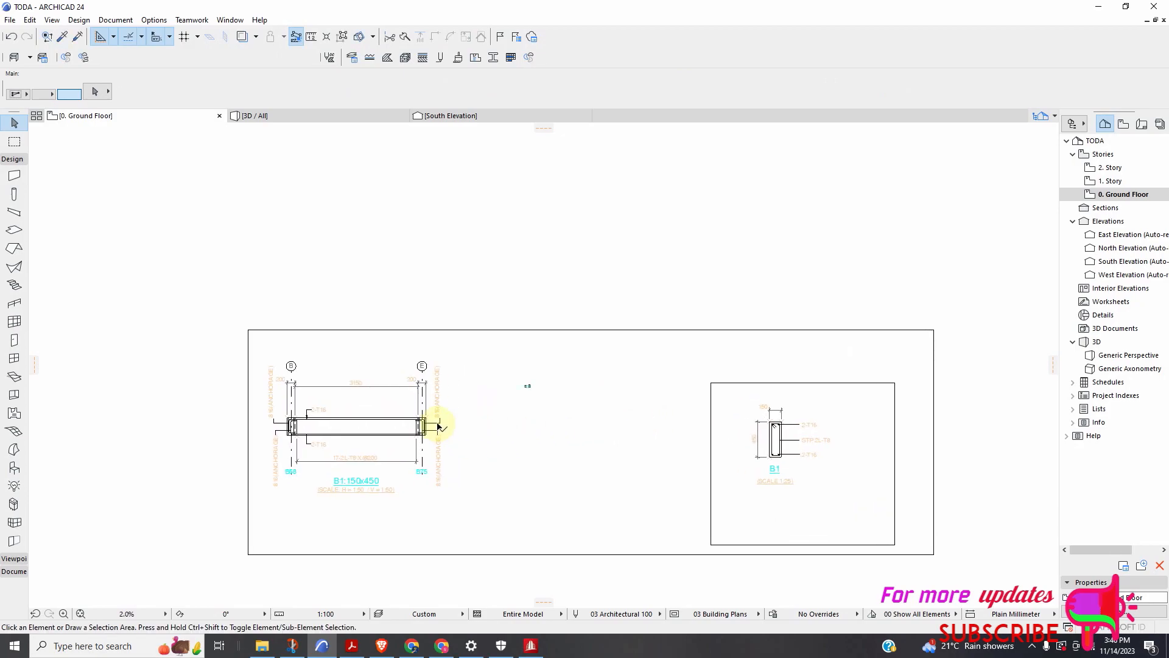
# Select all elements again and change the font of the imported text to Arial
pyautogui.scroll(2, 438, 426)
pyautogui.hotkey('ctrl', 'a')
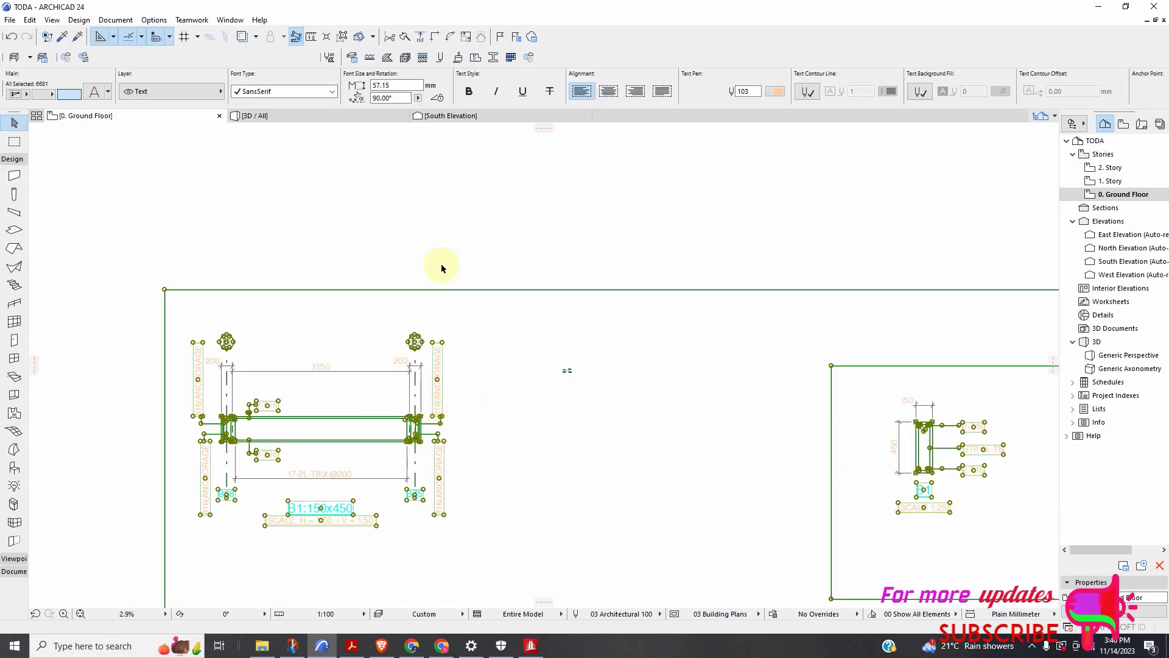
pyautogui.click(332, 91)
pyautogui.scroll(1, 307, 101)
pyautogui.click(307, 98)
pyautogui.scroll(2, 306, 142)
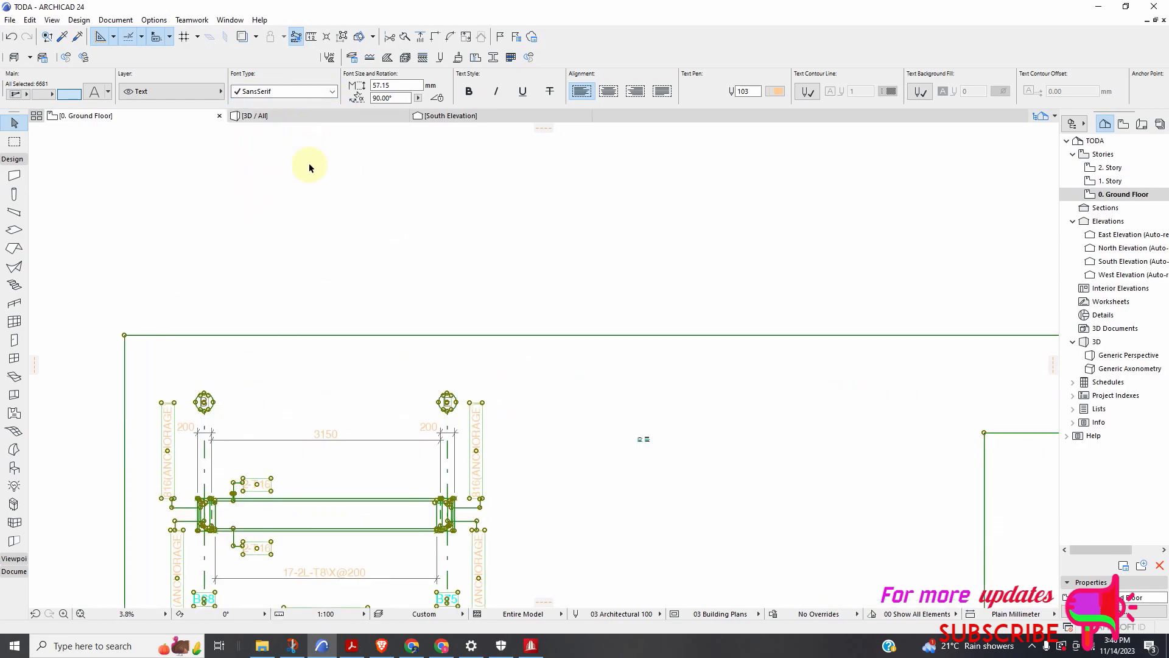
pyautogui.click(331, 93)
pyautogui.moveTo(350, 487); pyautogui.dragTo(348, 121)
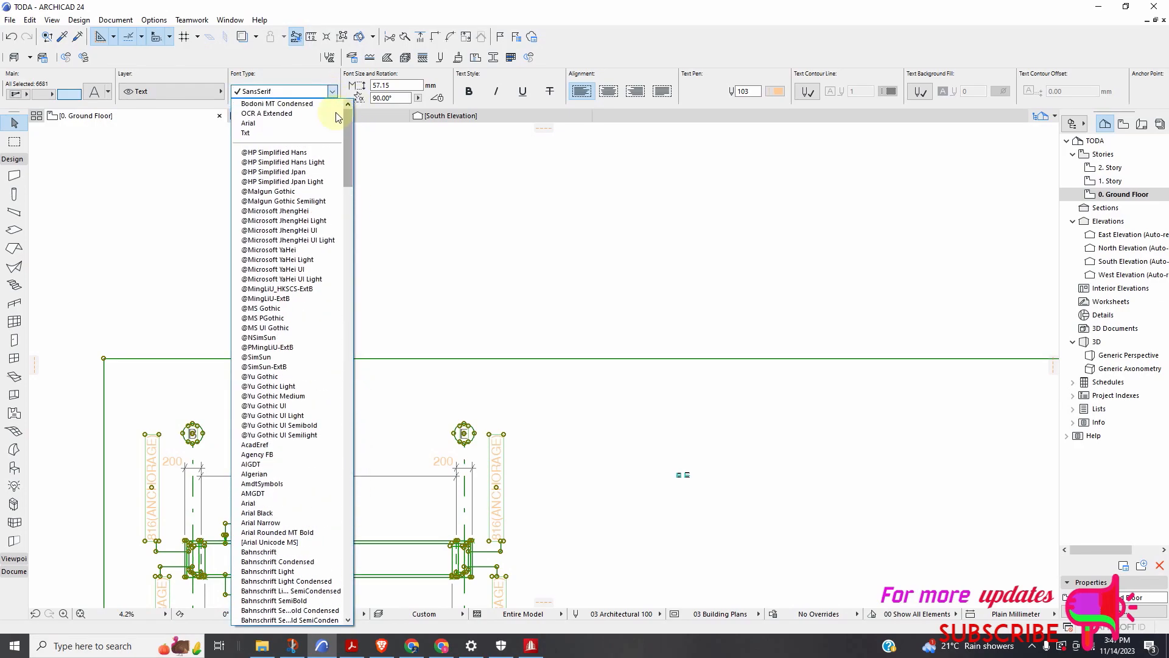
pyautogui.click(301, 123)
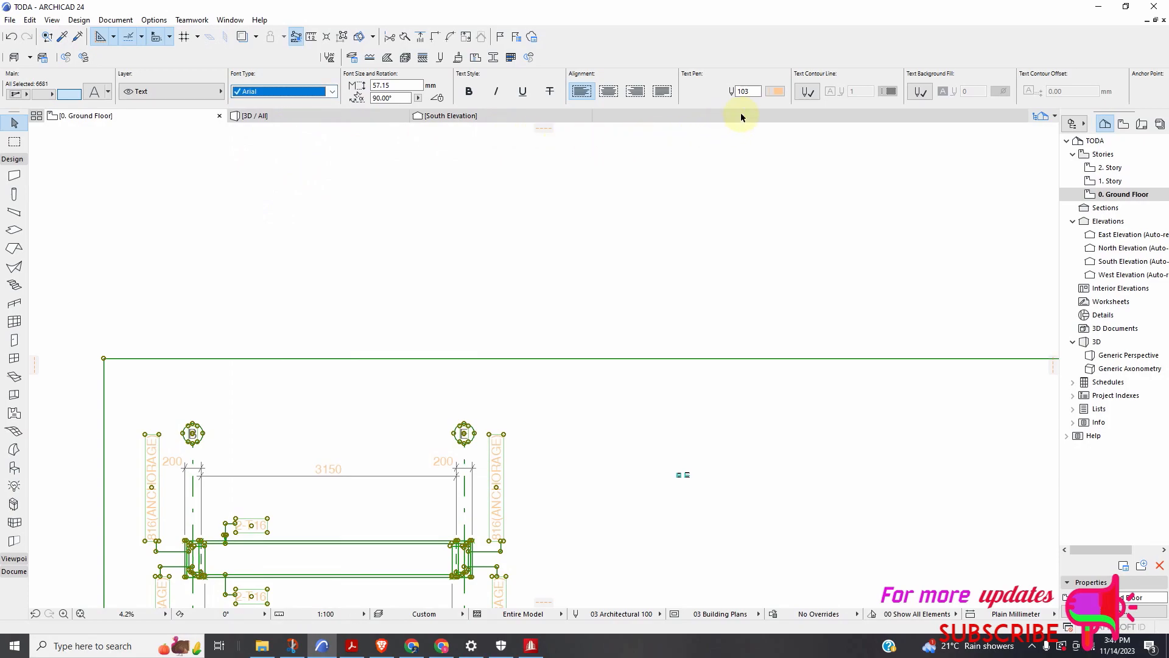
# Set the text pen of all selected labels to the black pen 1 and deselect everything
pyautogui.click(775, 90)
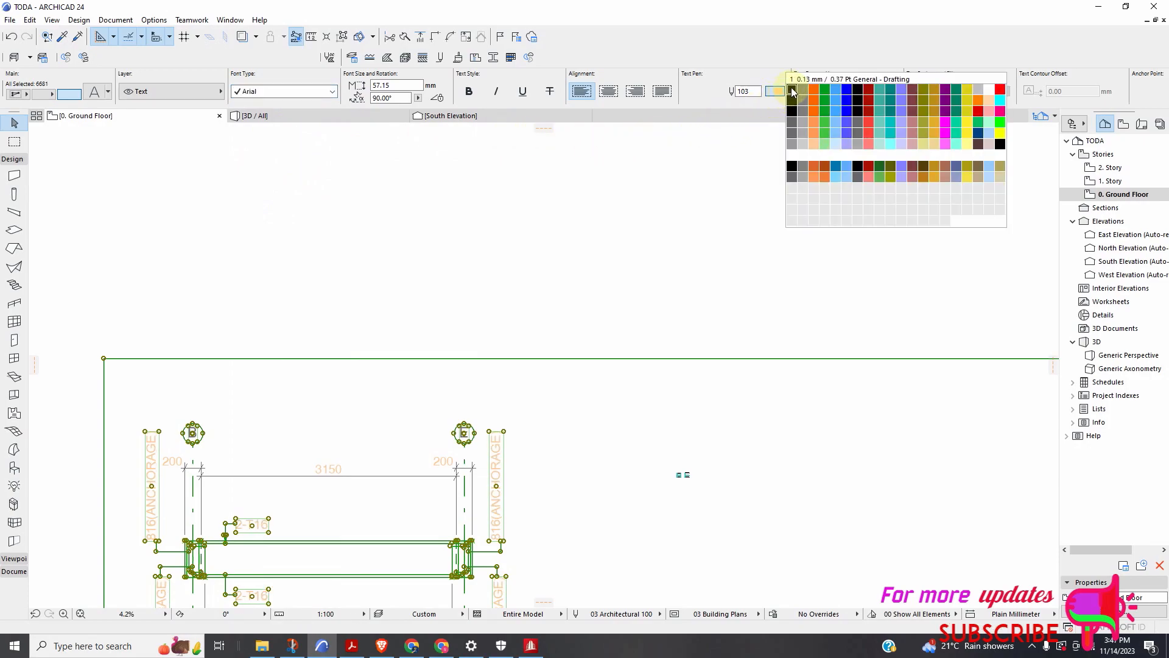
pyautogui.click(793, 92)
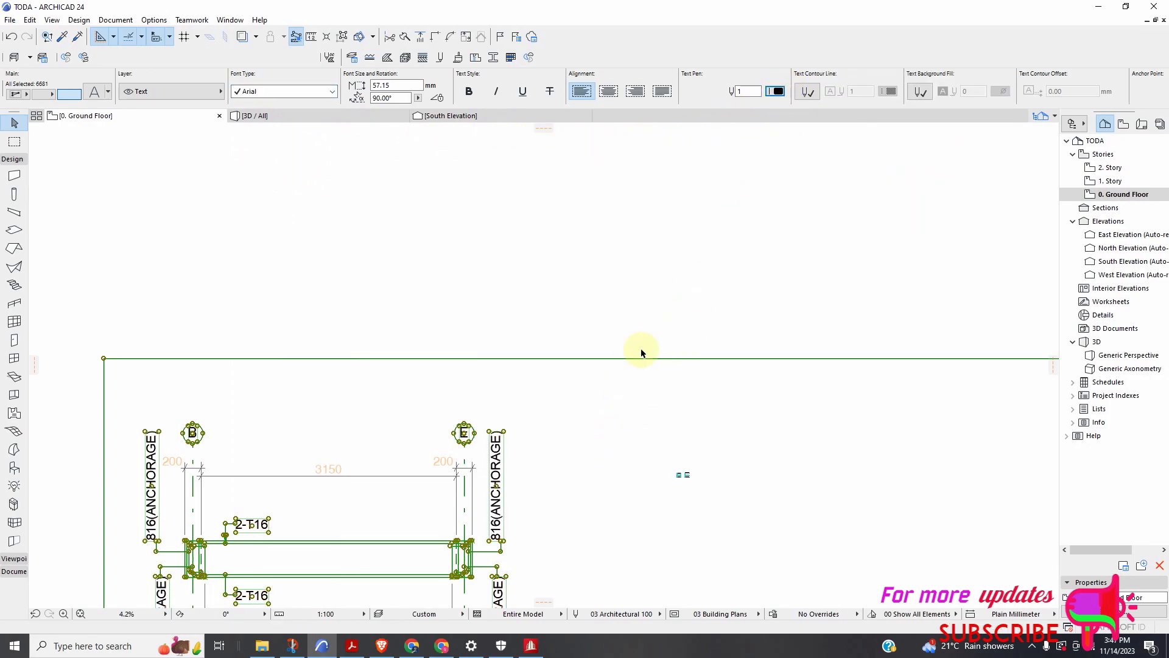
pyautogui.click(572, 399)
# Change the text pen of the 3150 dimension above beam B1 to the black pen 1
pyautogui.scroll(-2, 561, 390)
pyautogui.scroll(3, 383, 496)
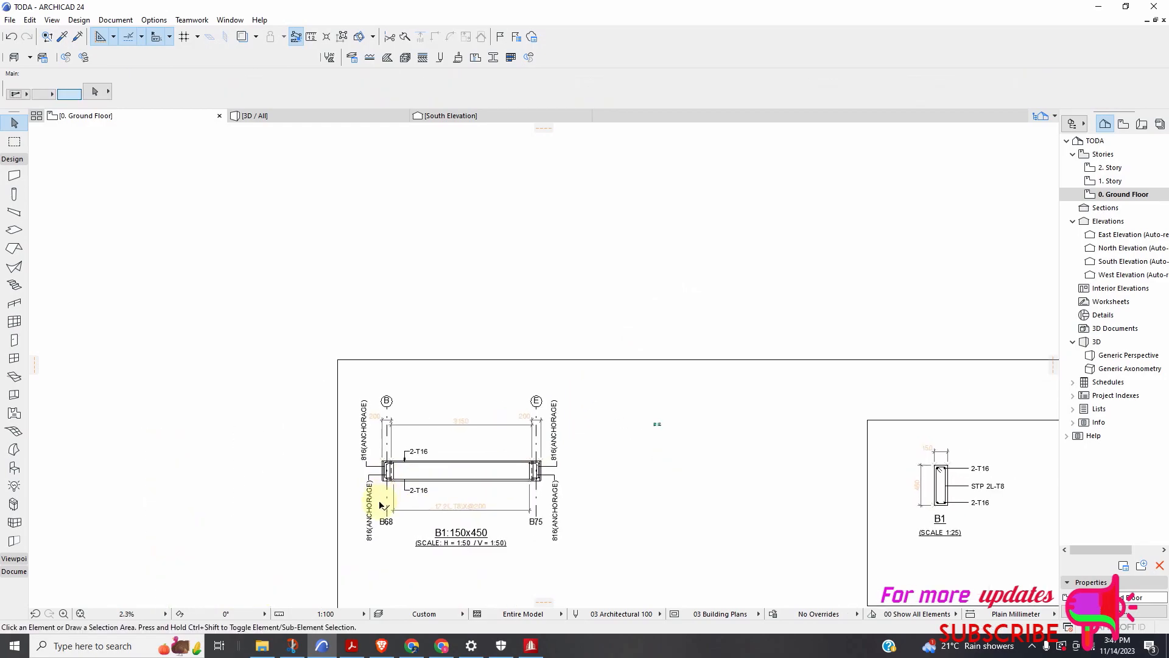
pyautogui.scroll(2, 374, 521)
pyautogui.click(559, 307)
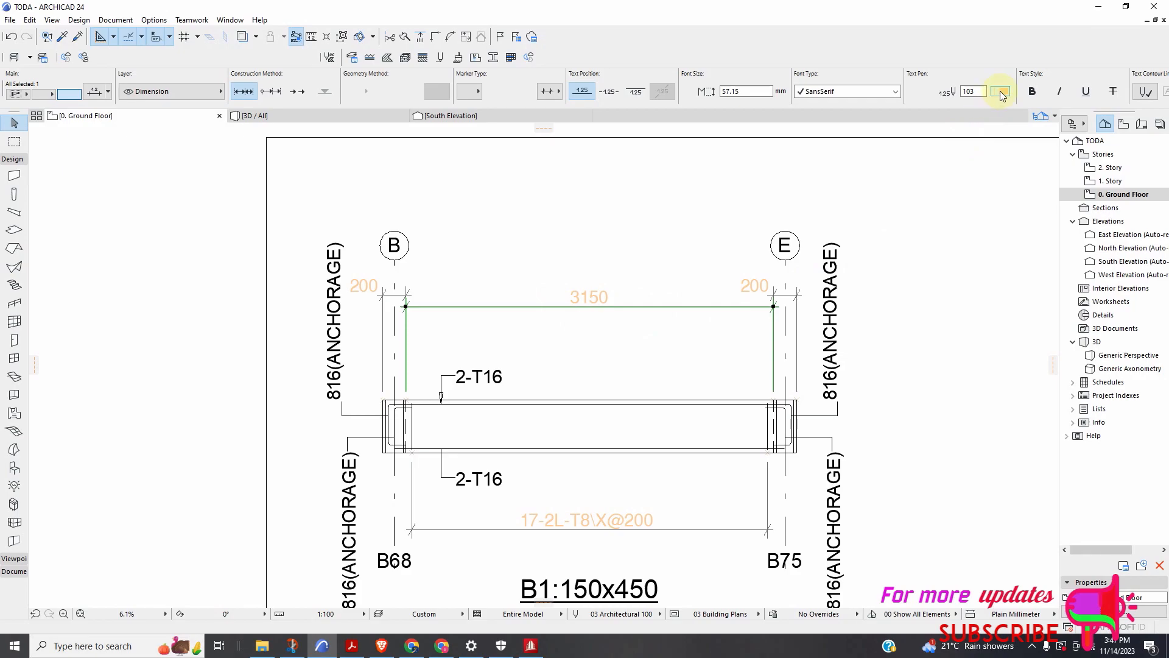
pyautogui.click(1000, 92)
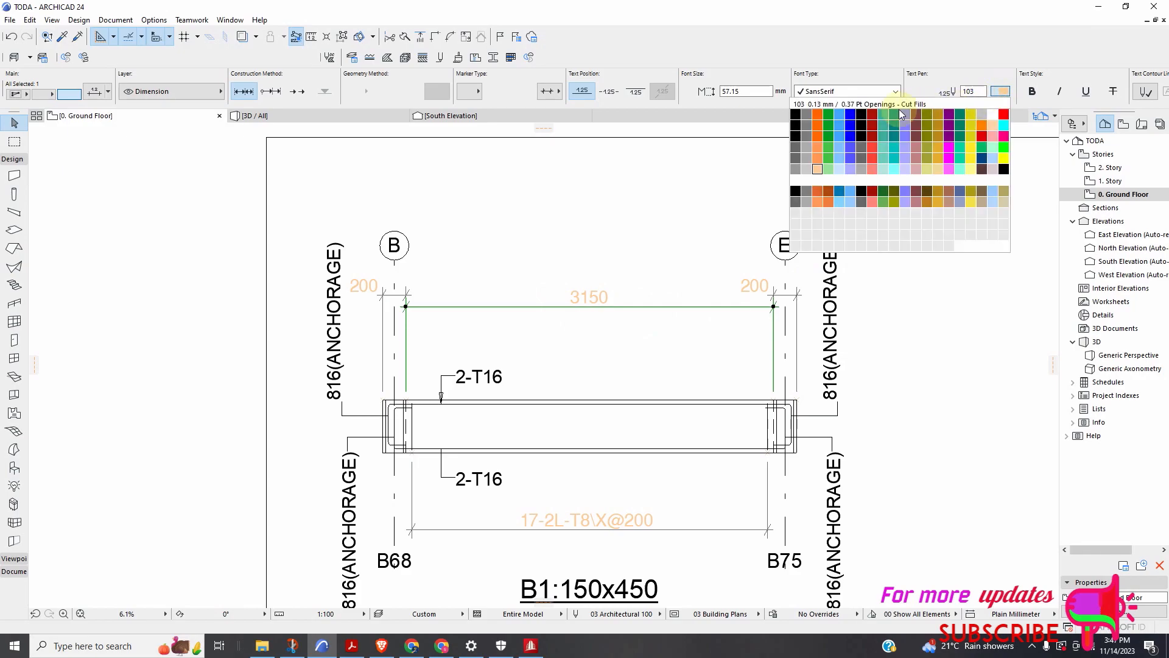
pyautogui.click(794, 117)
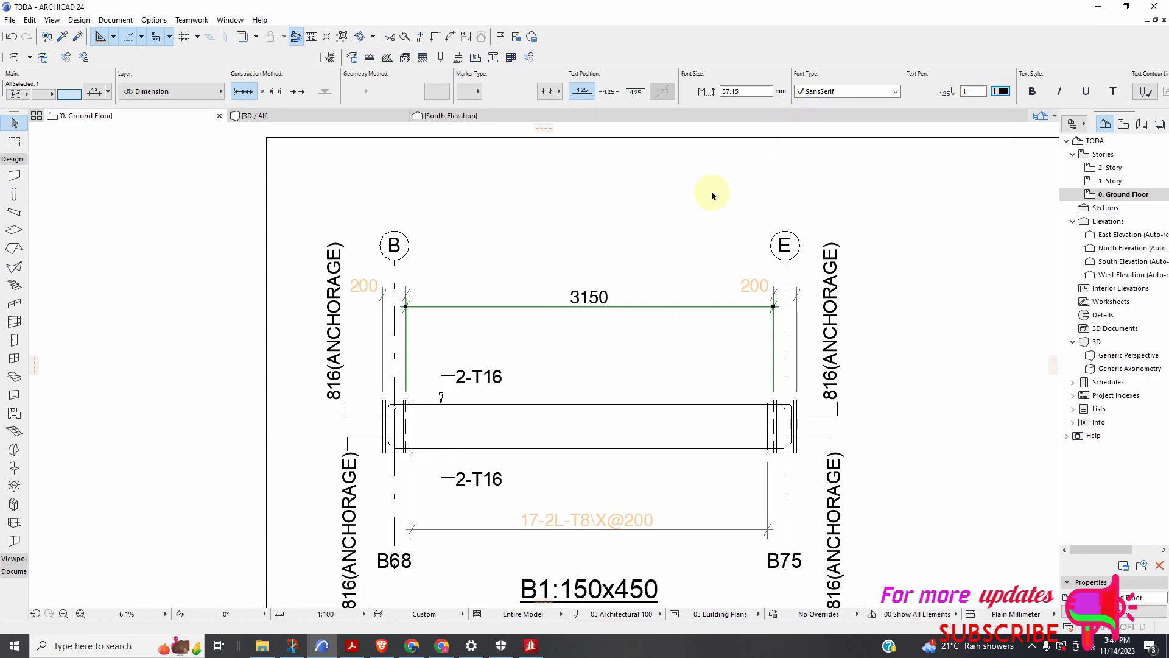
pyautogui.click(604, 249)
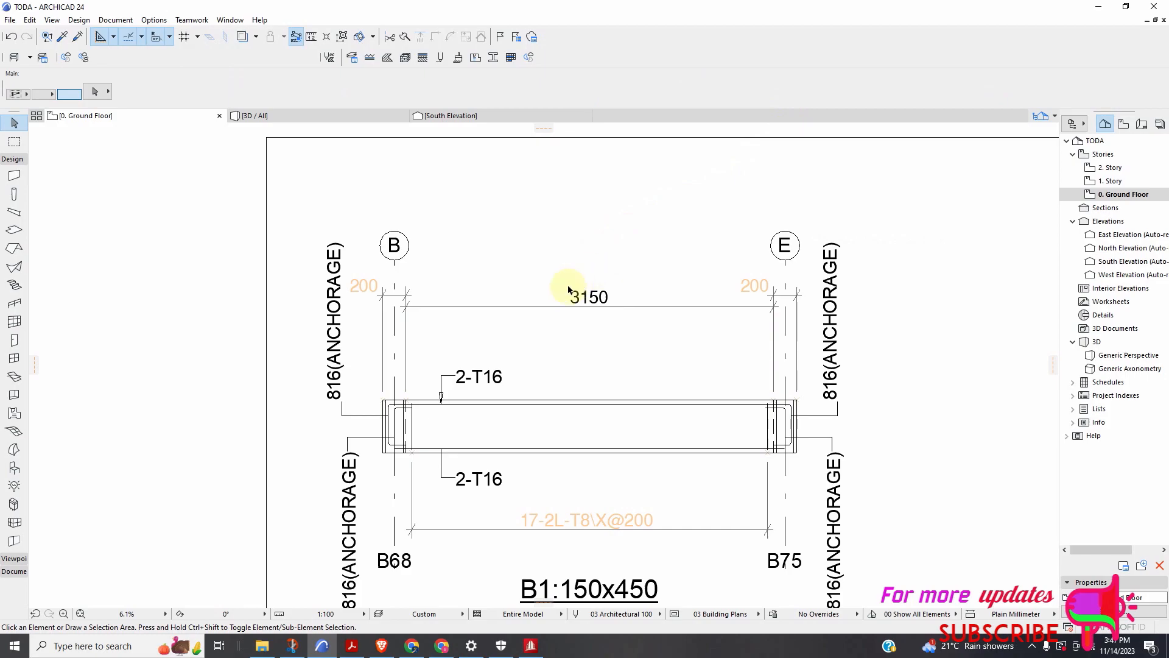
# Examine the recoloured beam elevation frames and the overall arrangement of the imported drawings
pyautogui.click(779, 304)
pyautogui.scroll(-3, 595, 261)
pyautogui.scroll(2, 588, 431)
pyautogui.scroll(2, 587, 426)
pyautogui.scroll(-5, 564, 390)
pyautogui.scroll(-1, 551, 316)
pyautogui.scroll(3, 663, 338)
pyautogui.scroll(-10, 611, 318)
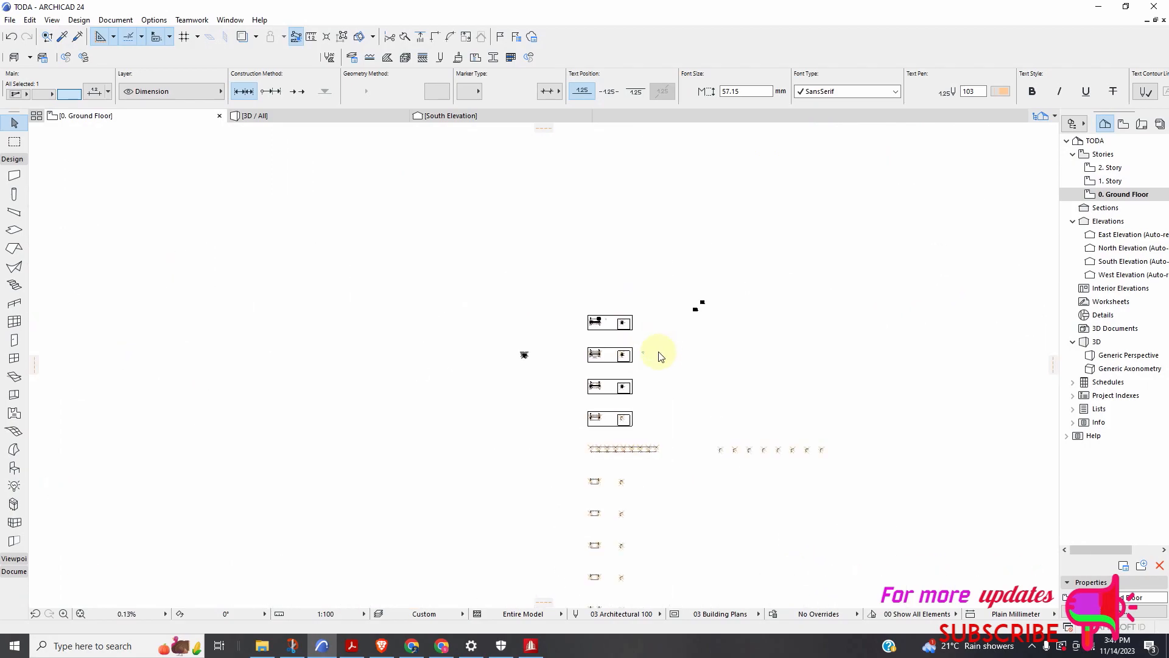
pyautogui.scroll(1, 750, 465)
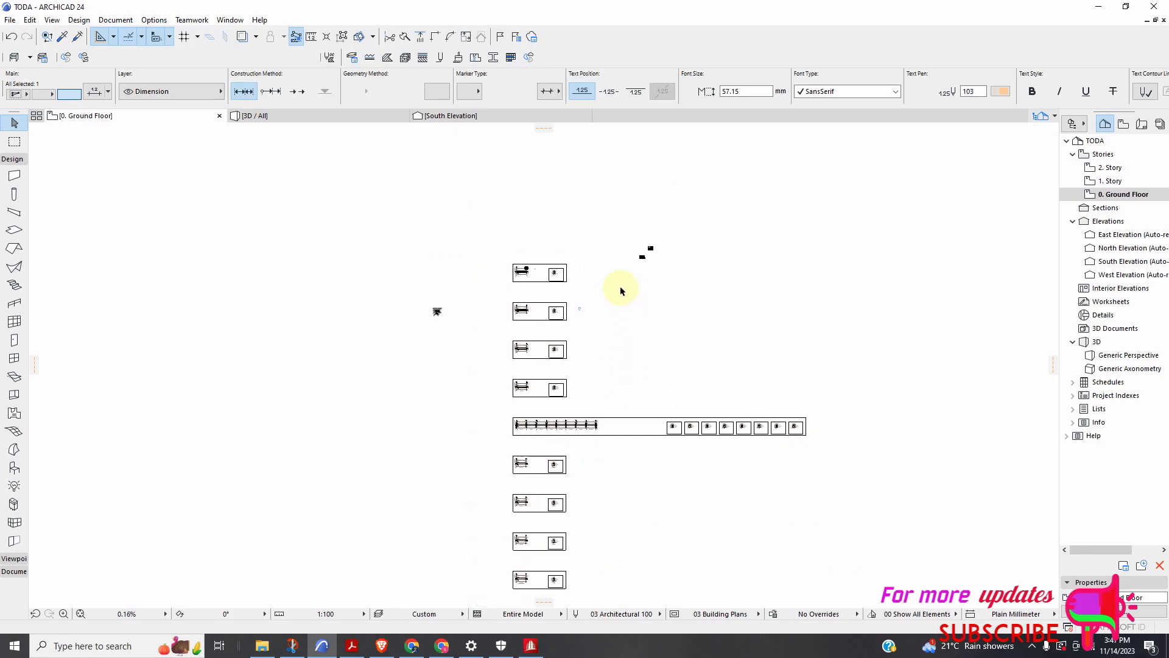
pyautogui.click(614, 200)
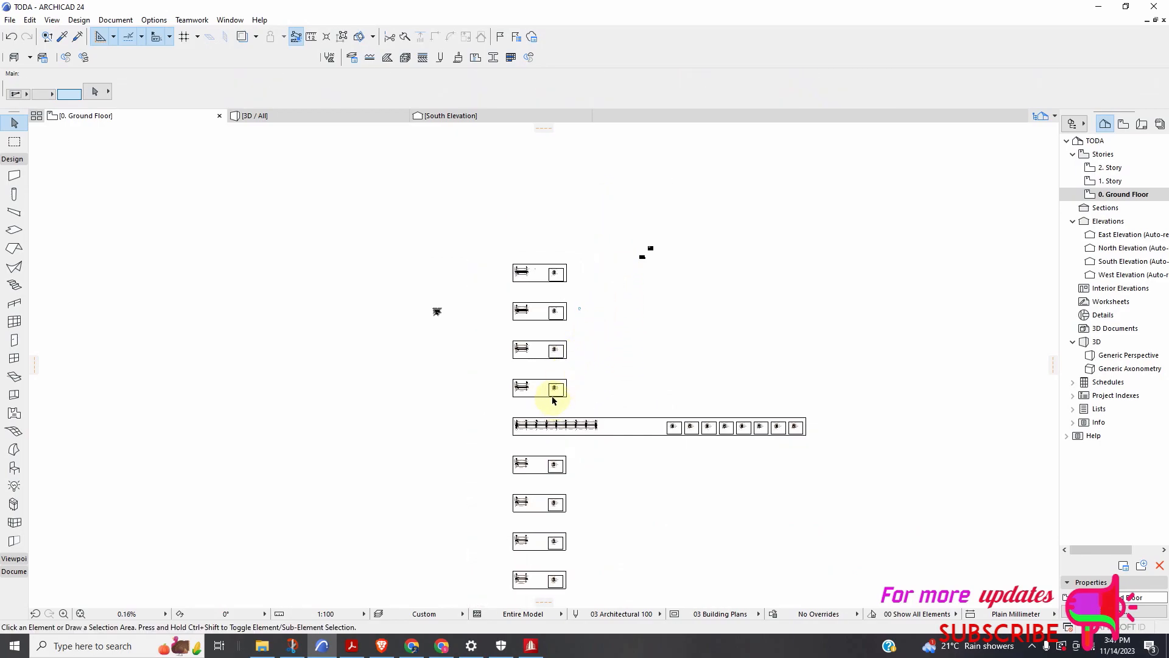
pyautogui.scroll(-5, 552, 400)
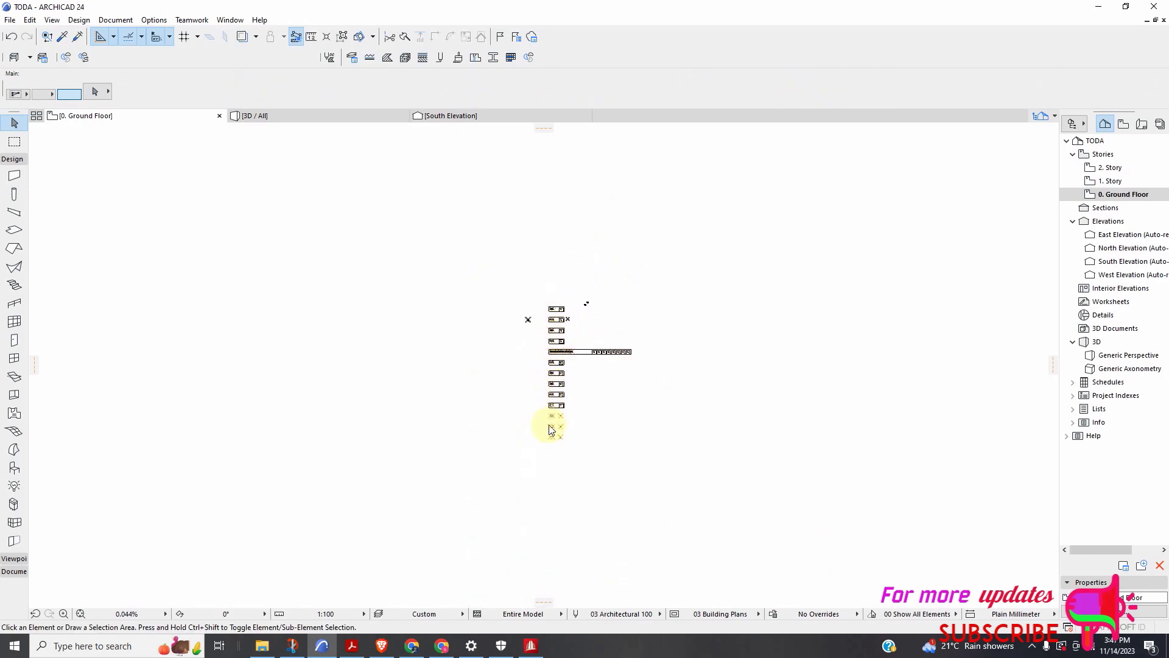
# Select the full column of imported beam elevation frames with one selection rectangle spanning from the uppermost to the lowest frame
pyautogui.scroll(-3, 554, 390)
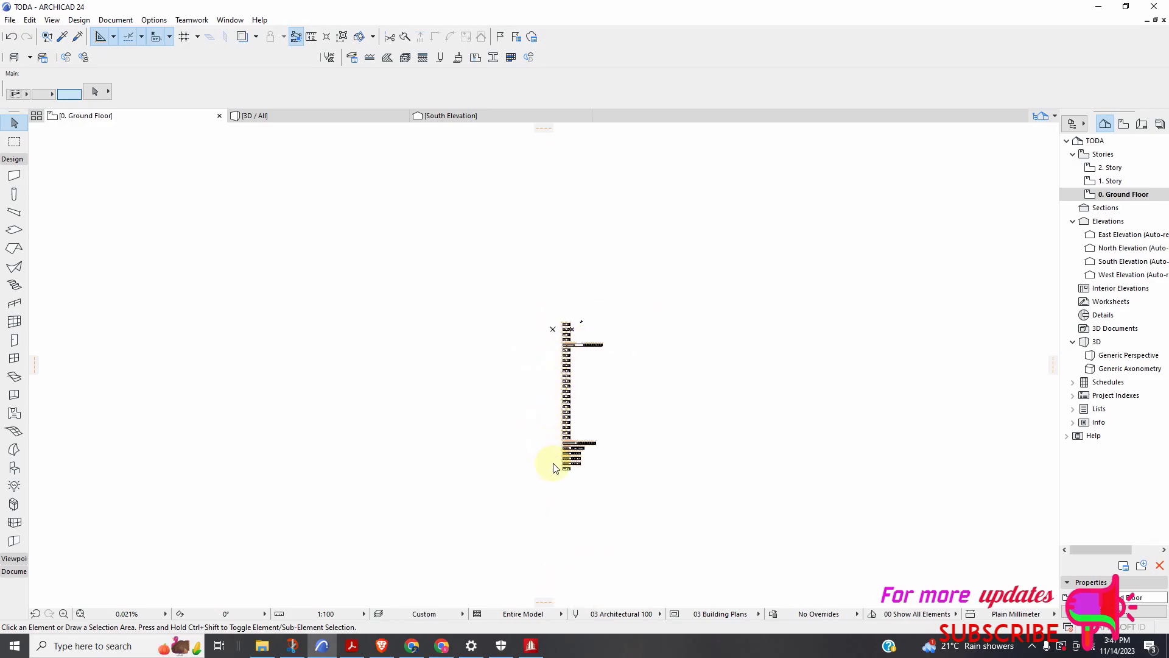
pyautogui.scroll(-3, 554, 467)
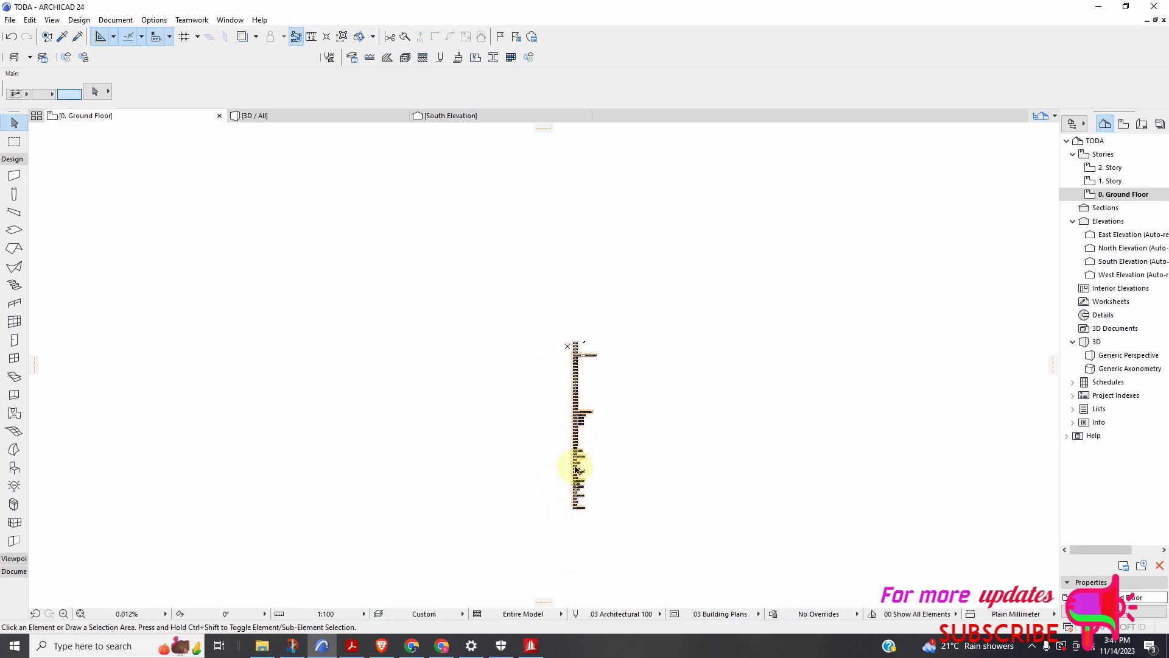
pyautogui.scroll(2, 575, 527)
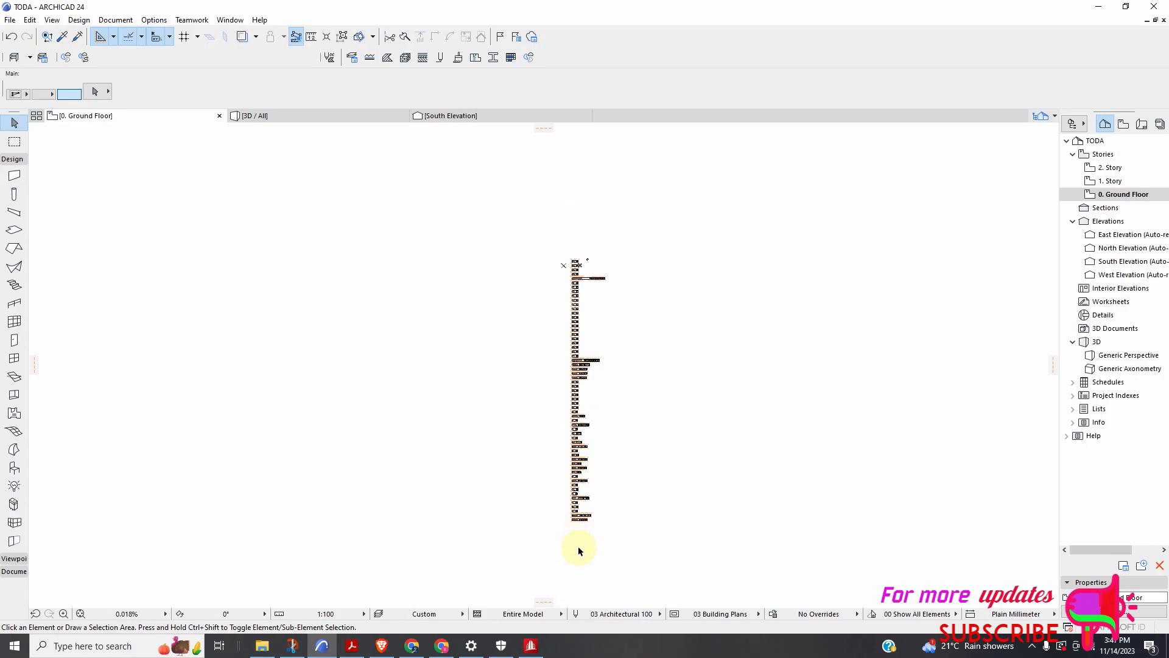
pyautogui.scroll(6, 575, 542)
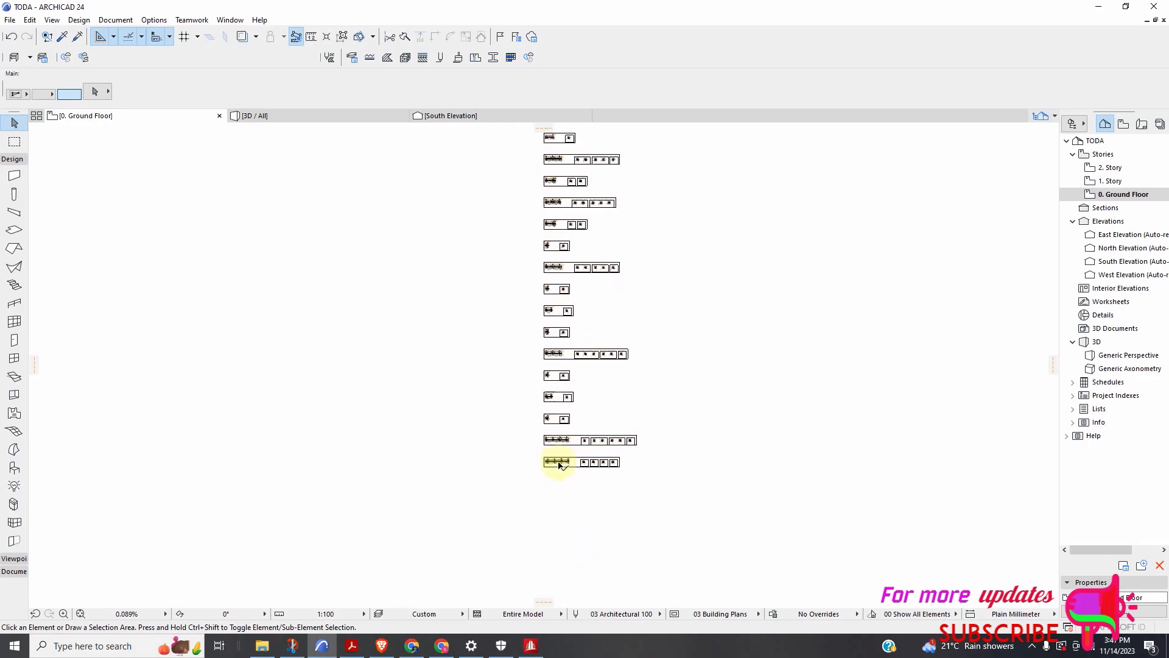
pyautogui.scroll(-7, 559, 464)
pyautogui.scroll(8, 559, 310)
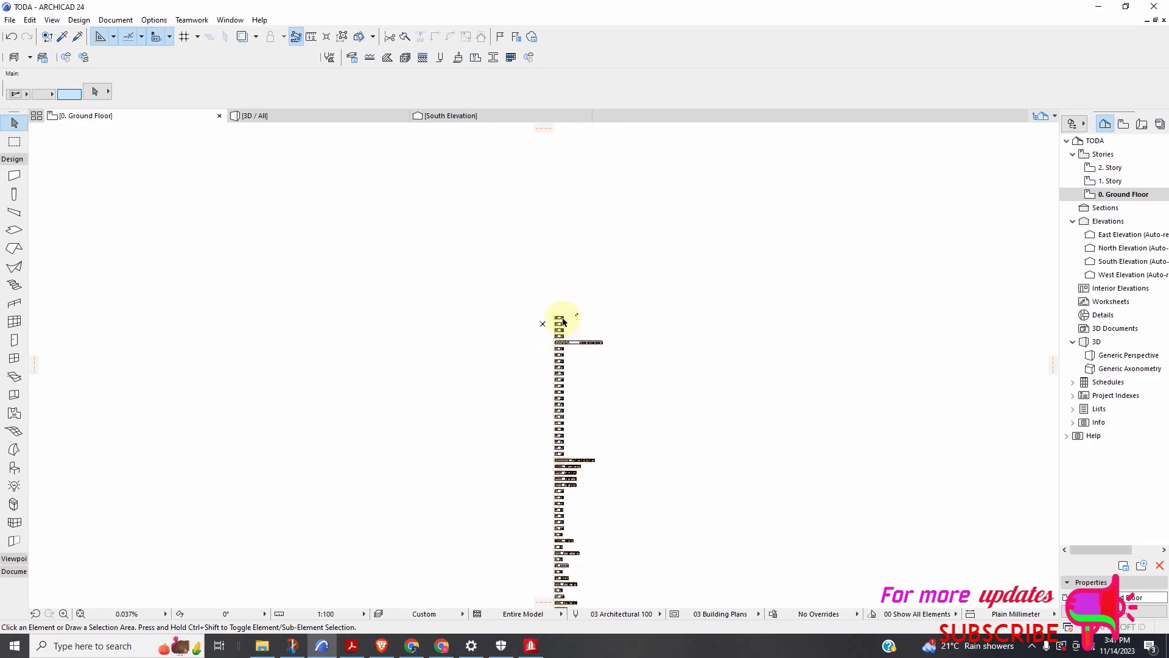
pyautogui.click(584, 284)
pyautogui.scroll(-5, 554, 339)
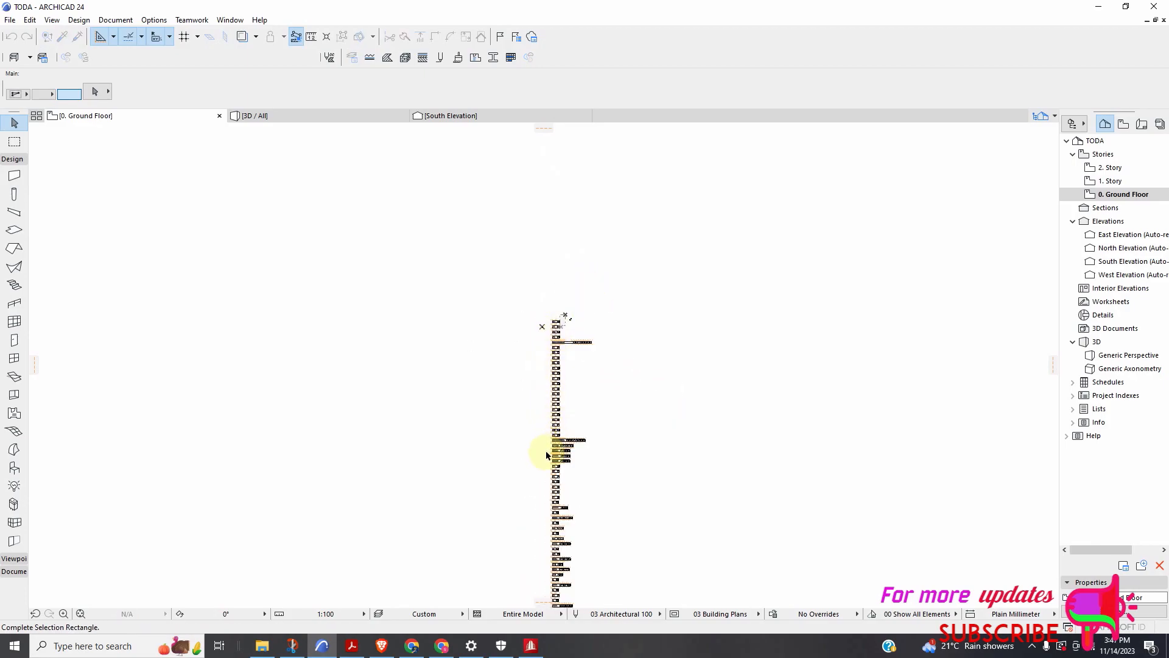
pyautogui.scroll(-3, 544, 458)
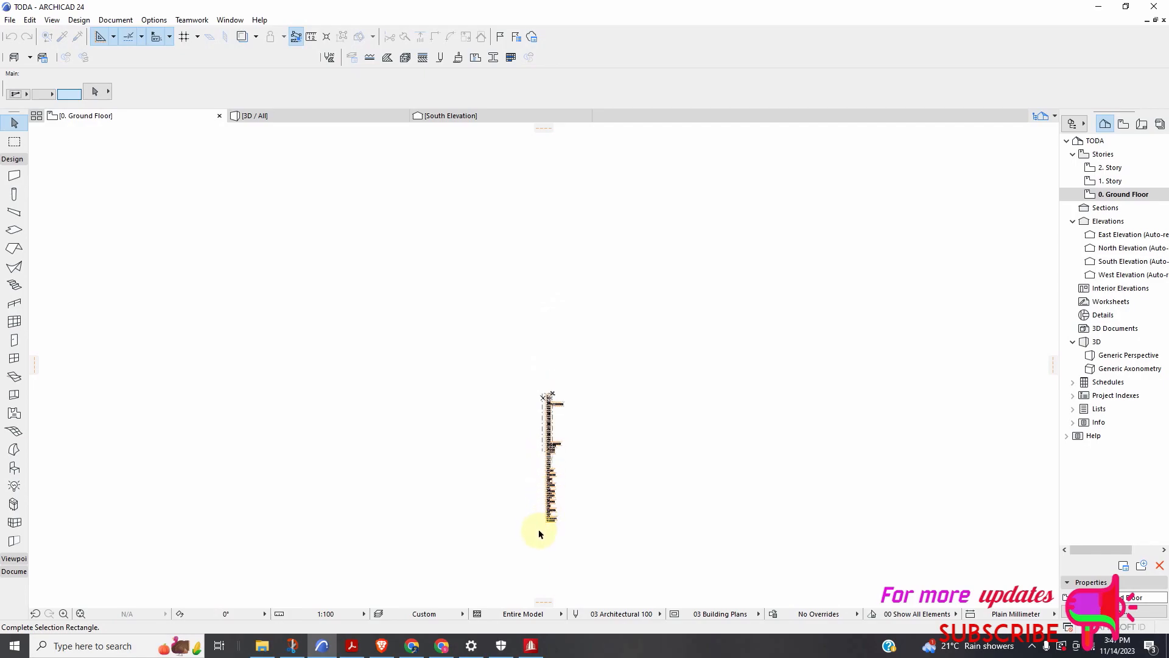
pyautogui.scroll(2, 540, 539)
pyautogui.scroll(2, 540, 541)
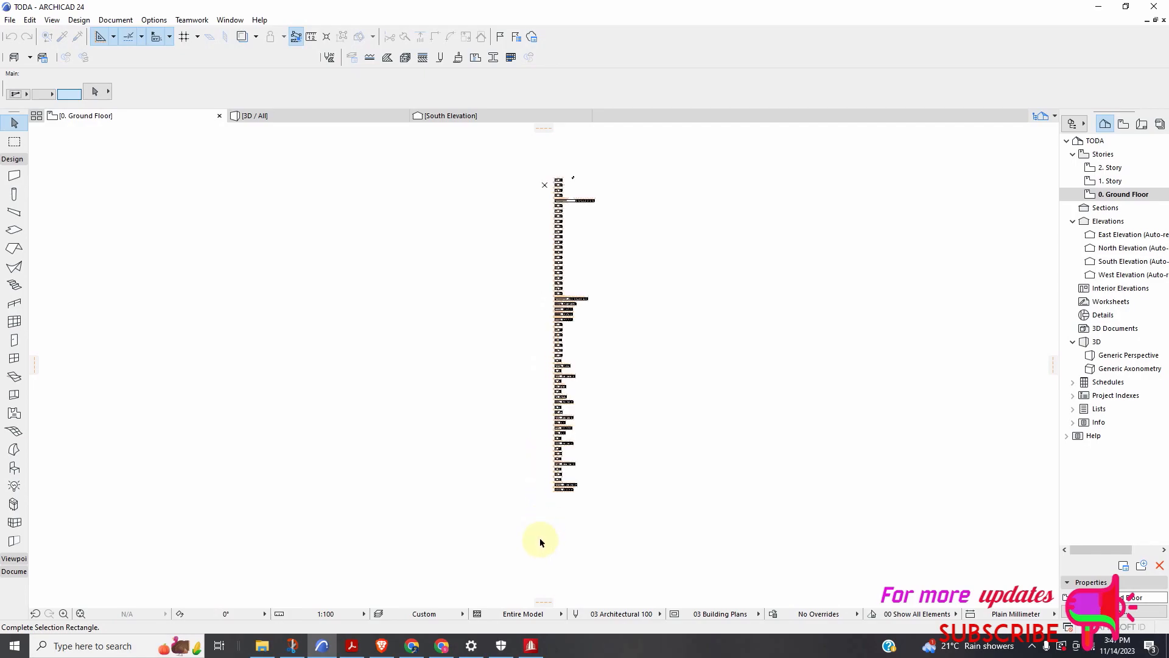
pyautogui.click(546, 522)
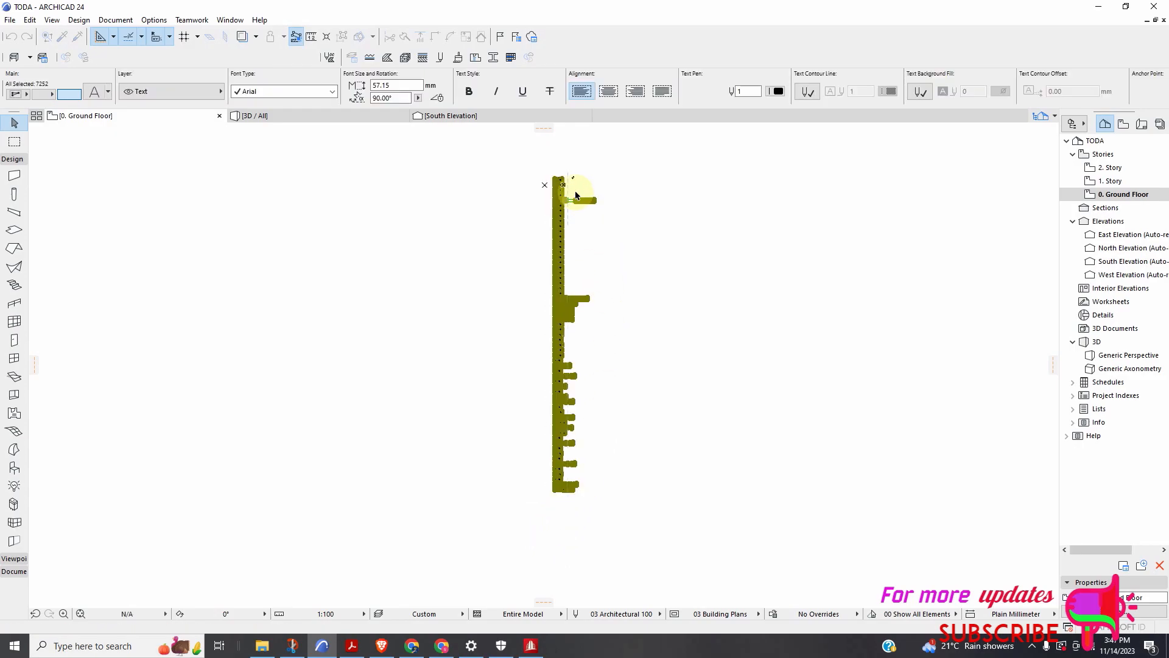
# Add the 450 dimension text of the B5 cross-section to the current selection
pyautogui.scroll(5, 577, 201)
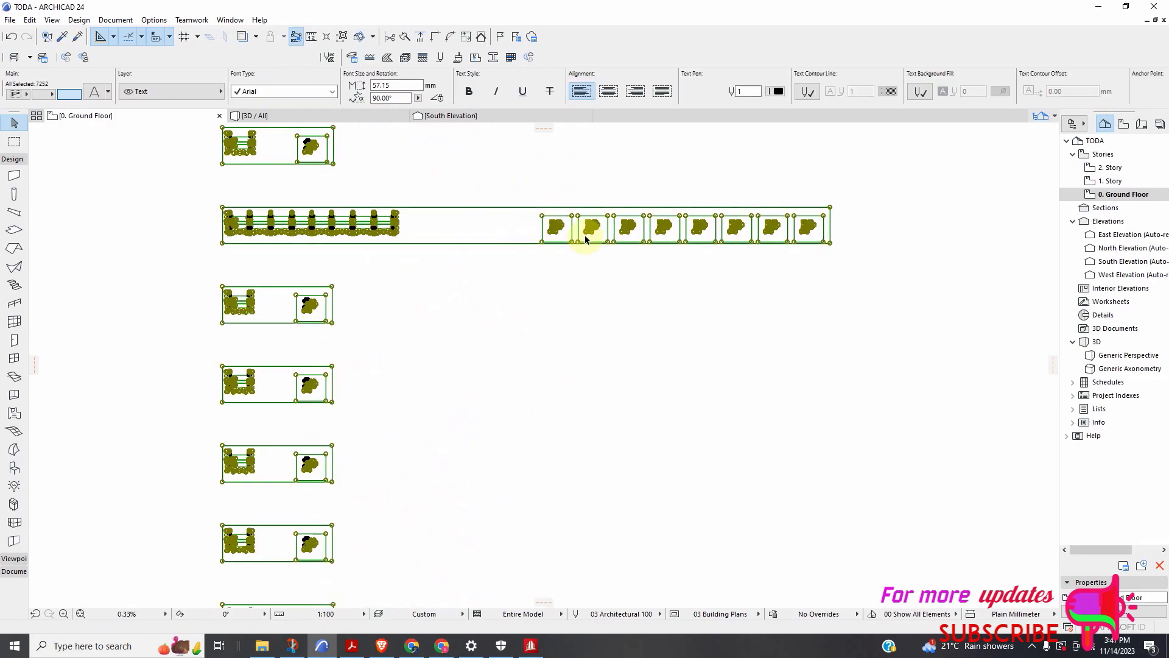
pyautogui.scroll(3, 585, 239)
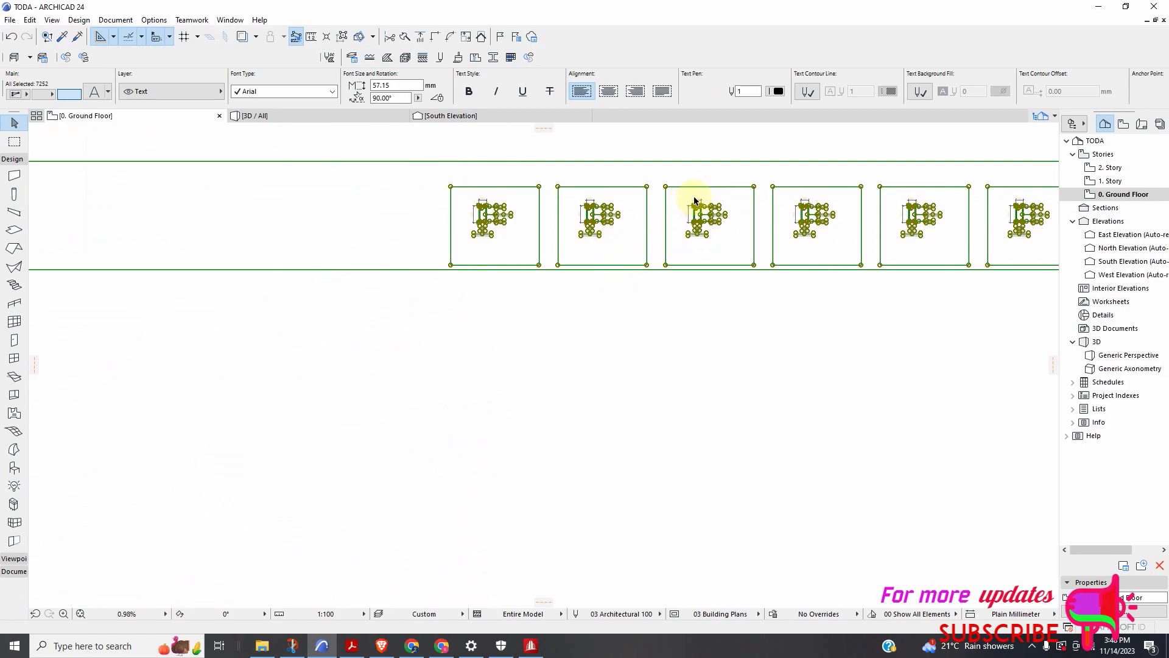
pyautogui.scroll(5, 694, 201)
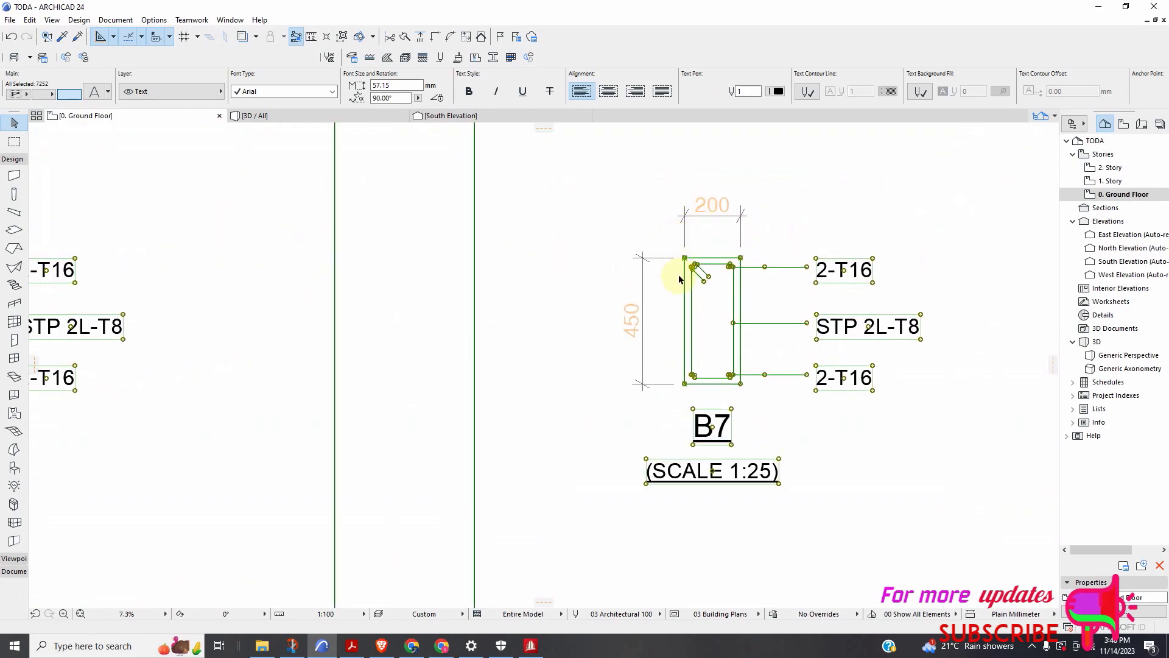
pyautogui.scroll(-10, 689, 305)
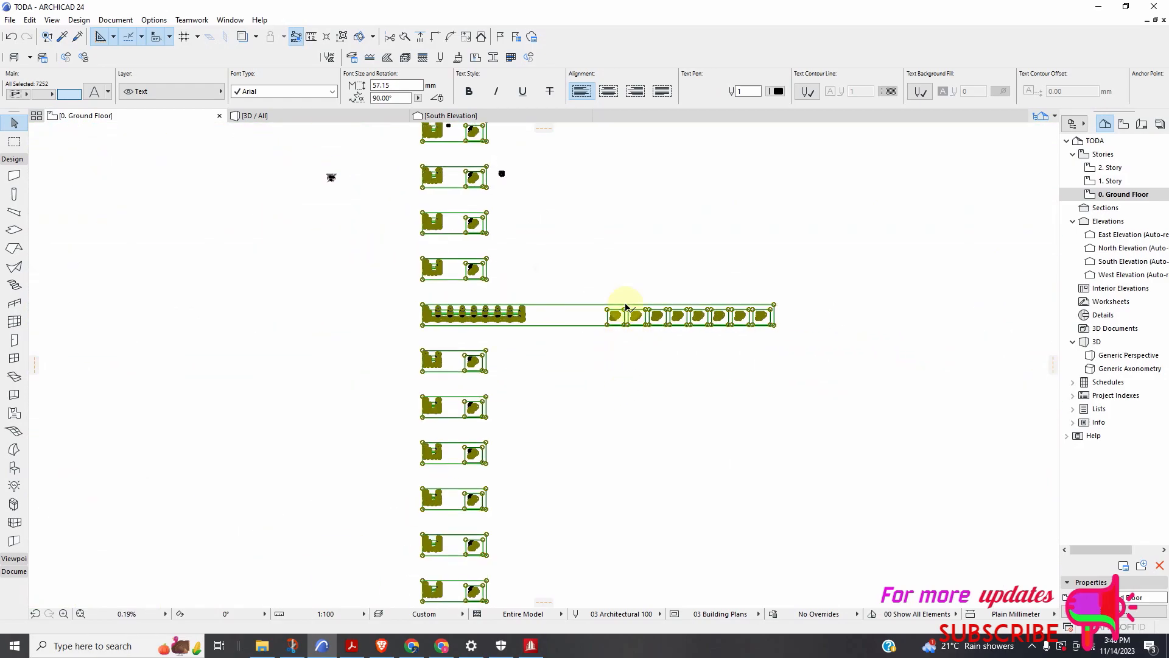
pyautogui.scroll(7, 676, 311)
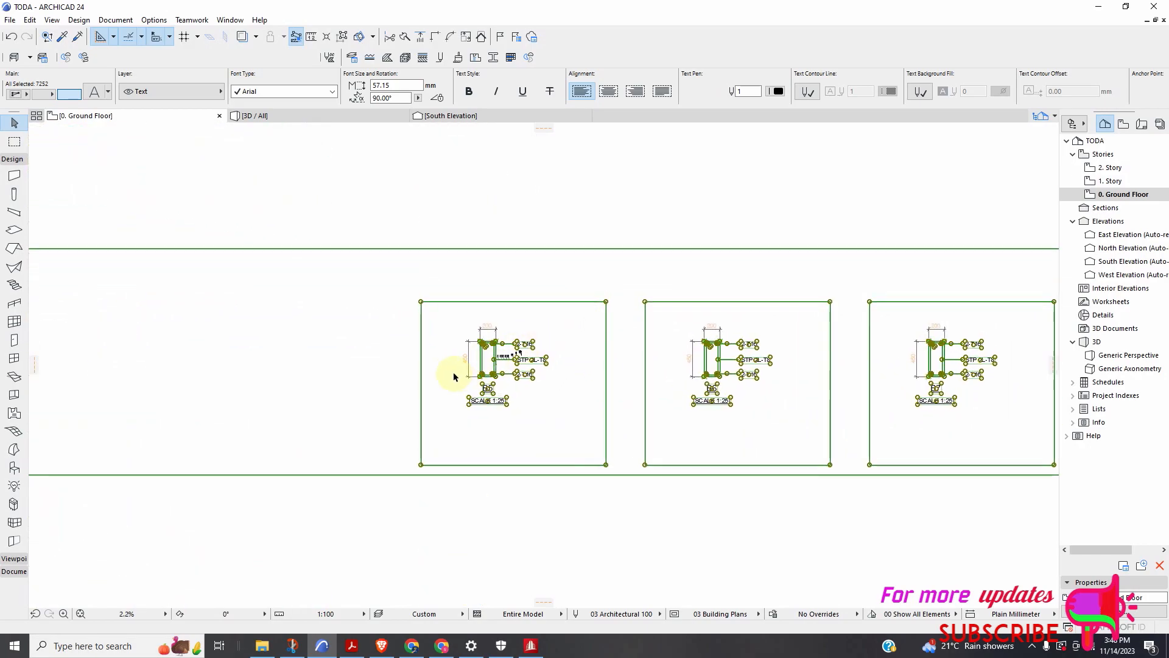
pyautogui.scroll(1, 453, 378)
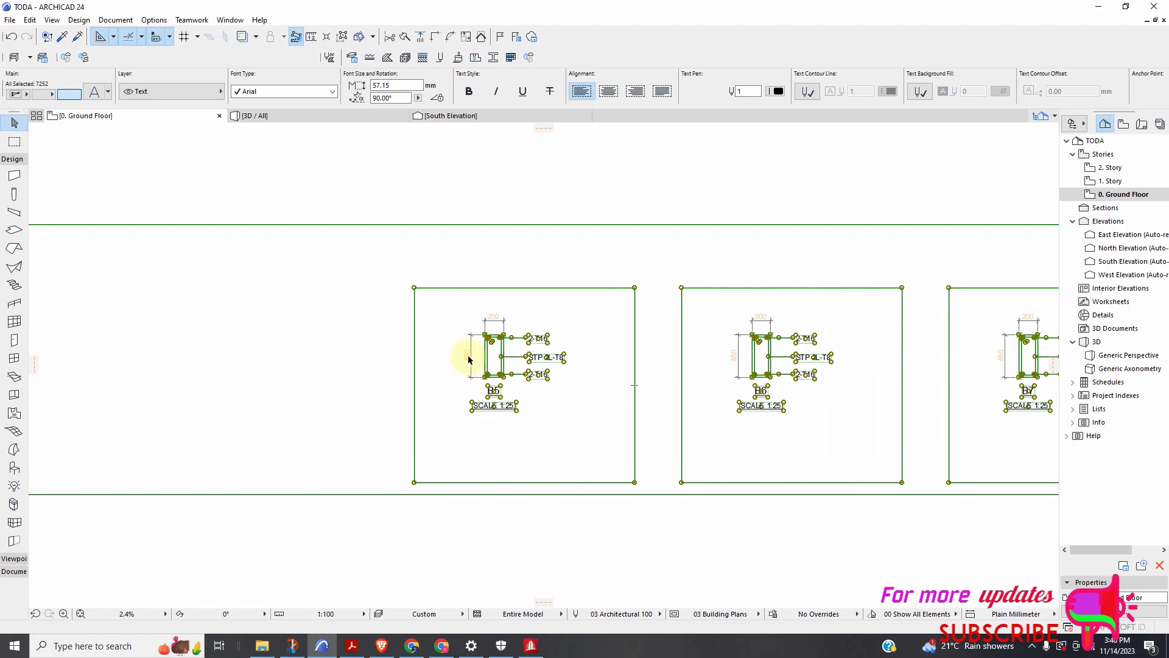
pyautogui.scroll(6, 472, 365)
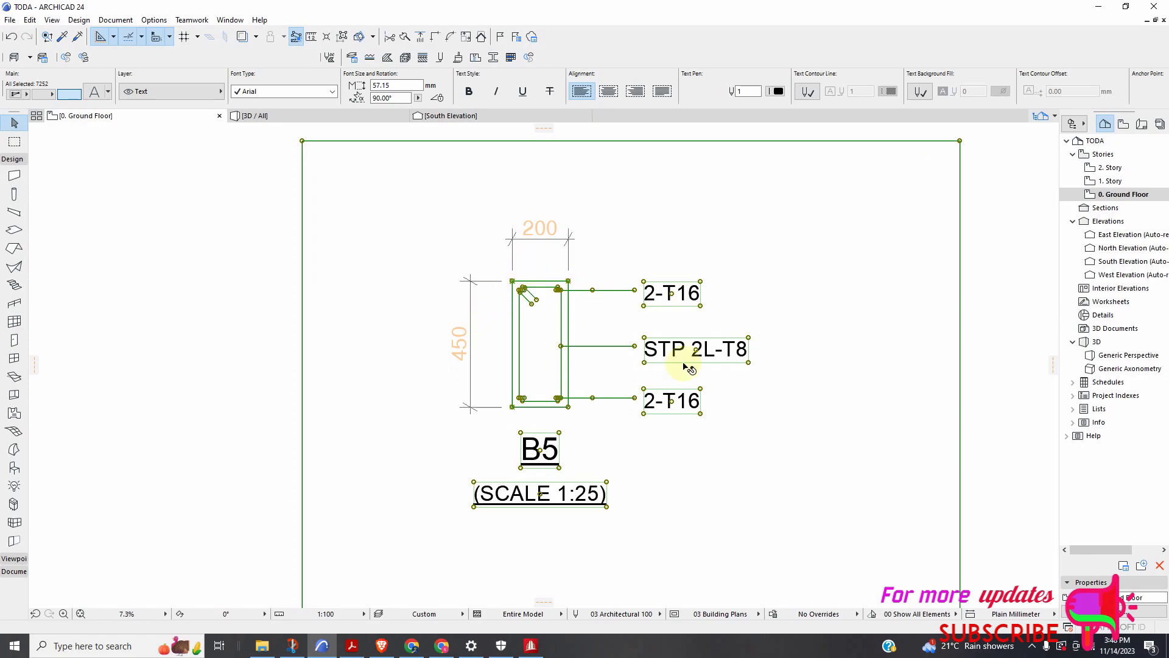
pyautogui.click(1033, 646)
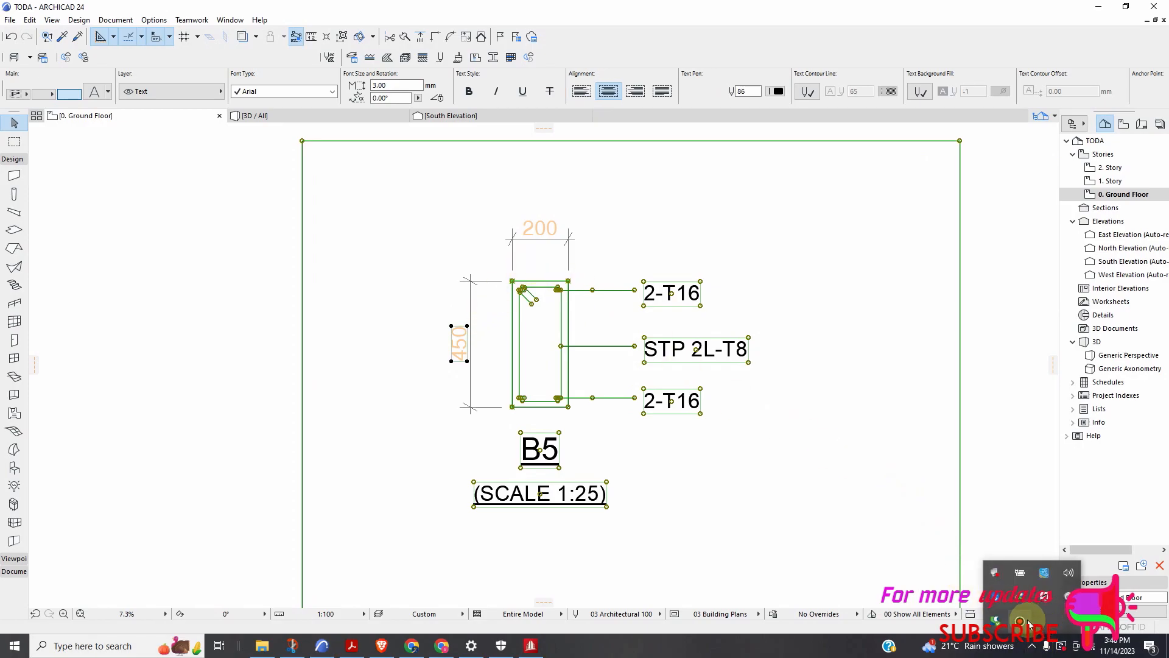
pyautogui.click(1020, 621)
pyautogui.click(968, 327)
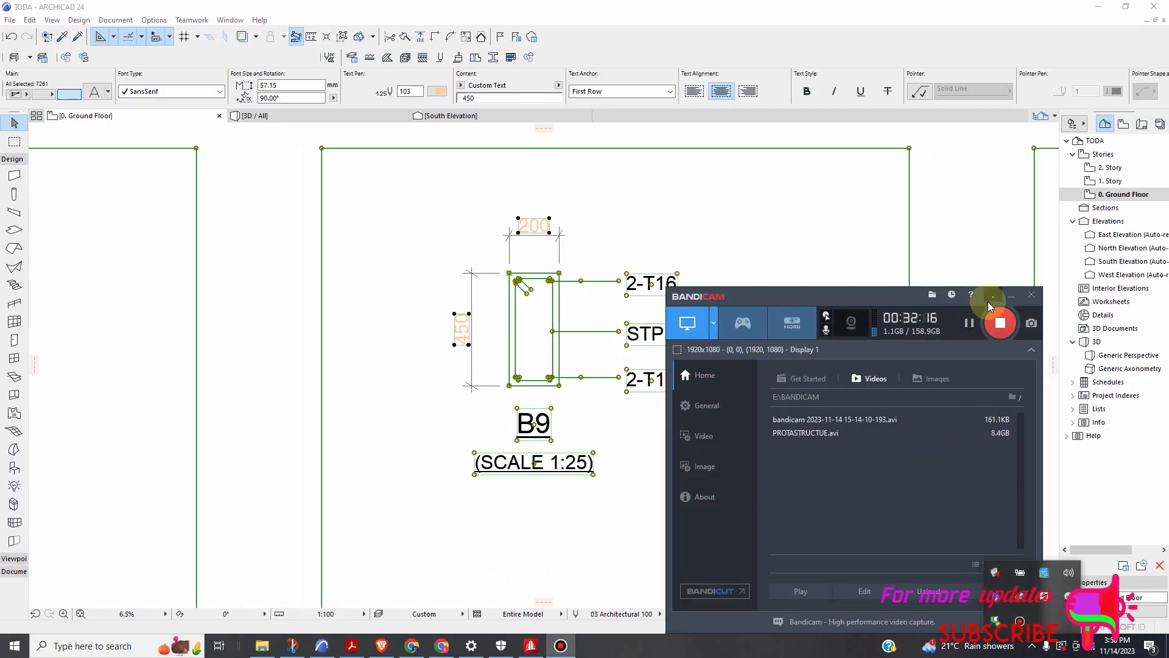
pyautogui.click(682, 304)
# Change the selected cross-section dimension texts to the Arial font and the black text pen 1
pyautogui.scroll(-8, 609, 317)
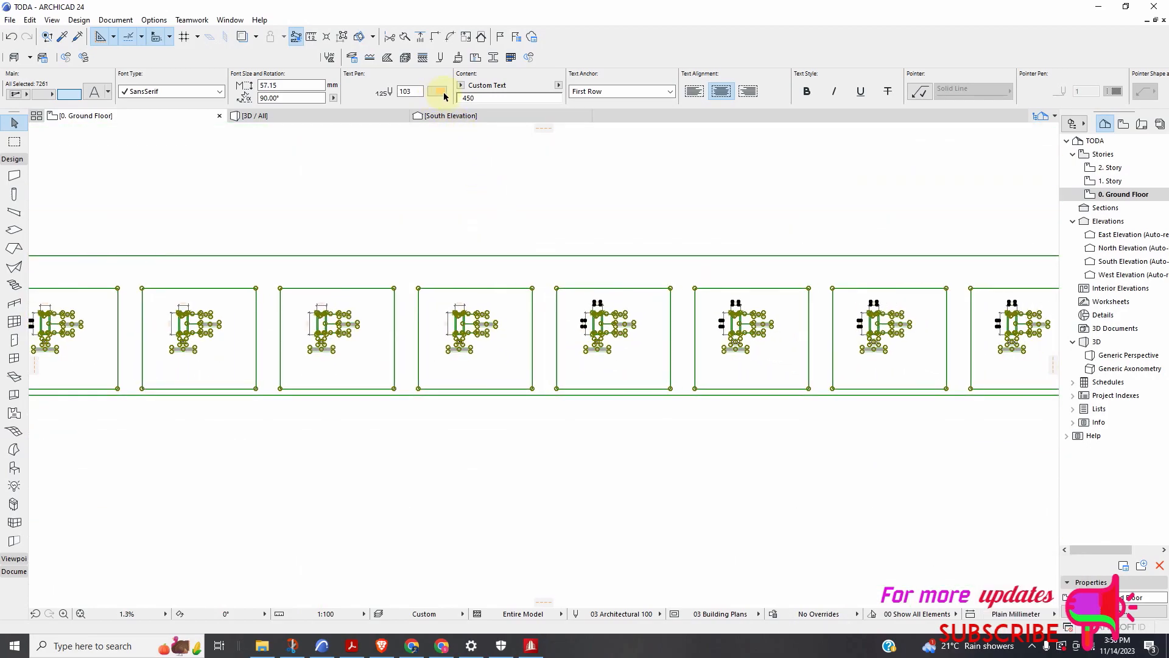
pyautogui.click(438, 93)
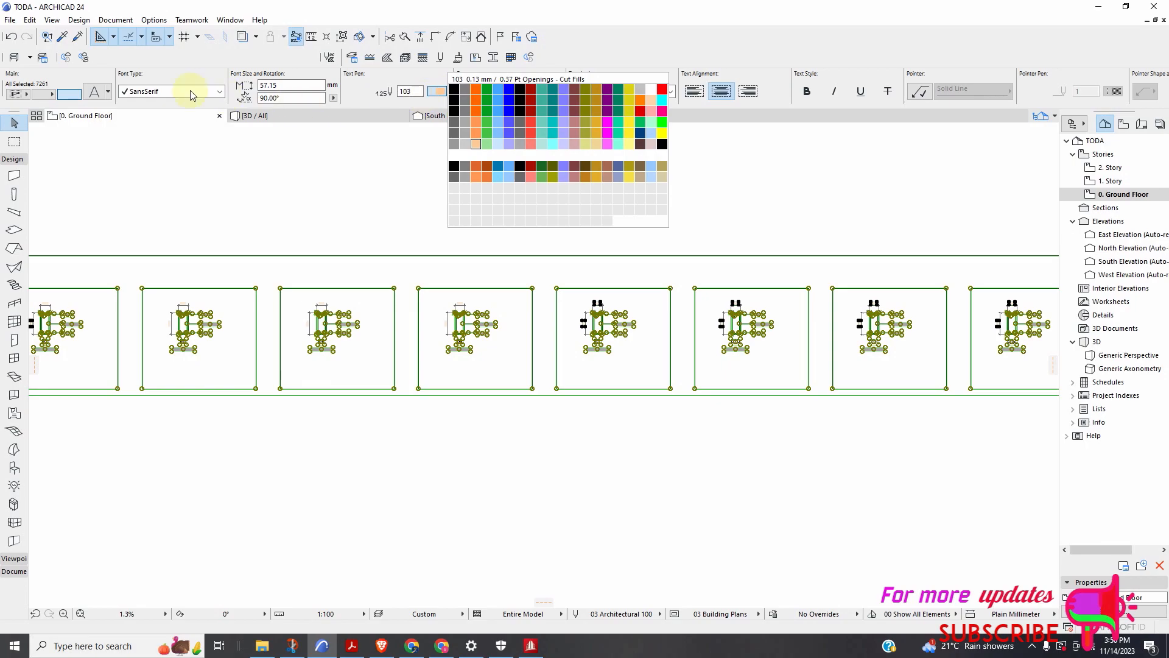
pyautogui.click(217, 93)
pyautogui.click(218, 91)
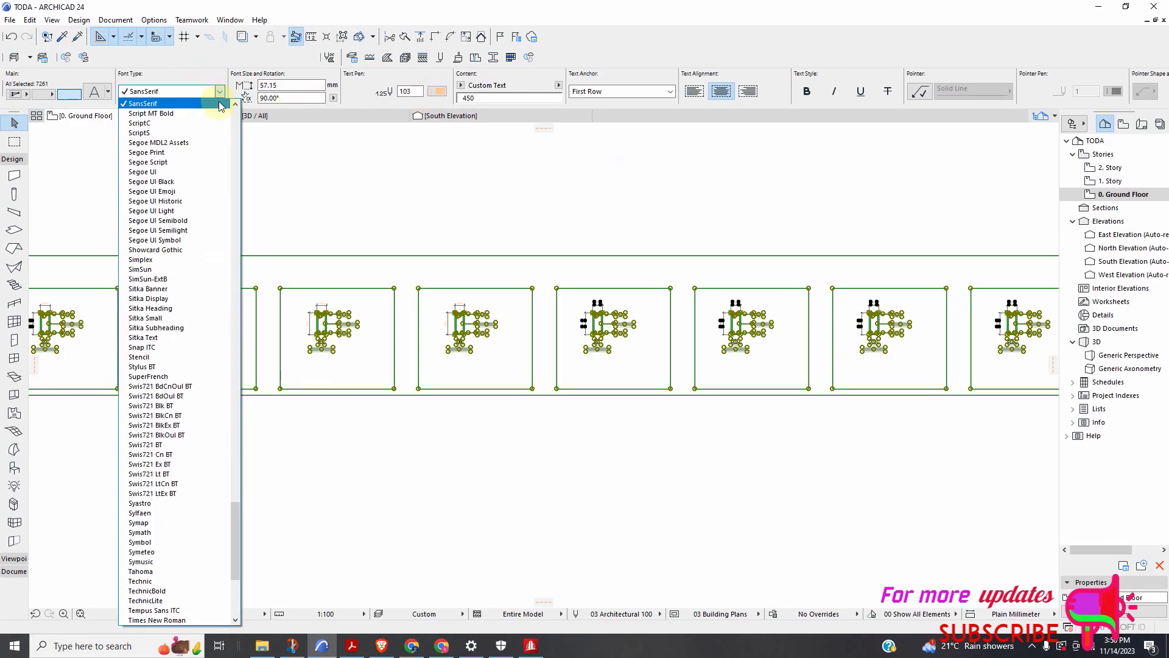
pyautogui.moveTo(234, 532); pyautogui.dragTo(229, 141)
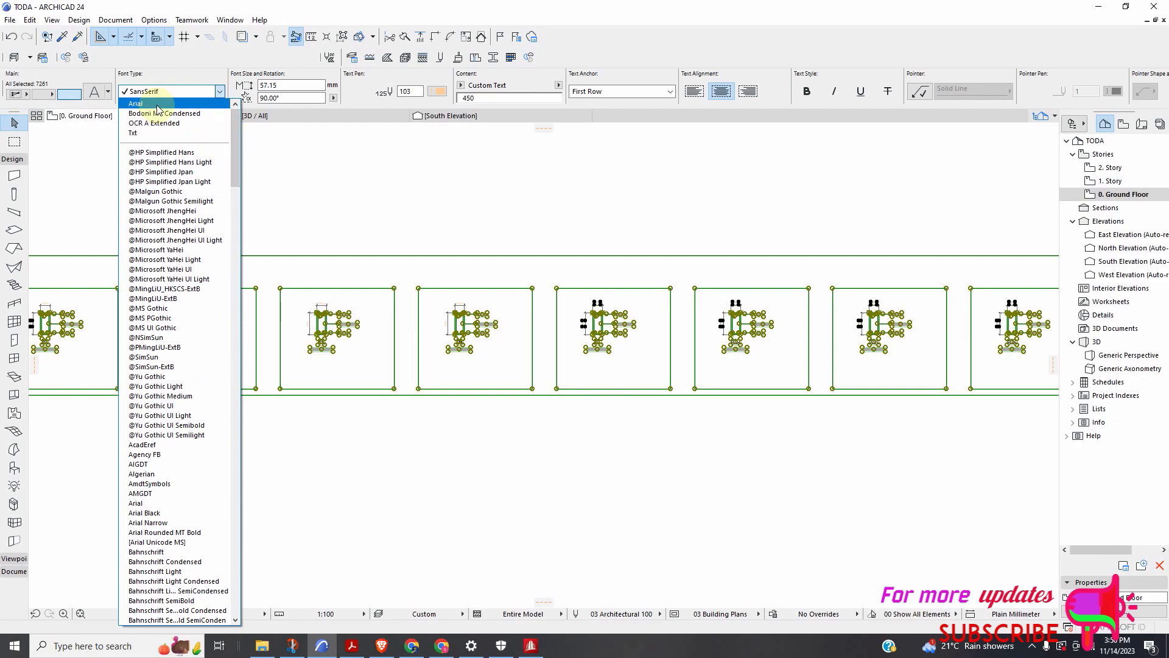
pyautogui.click(159, 104)
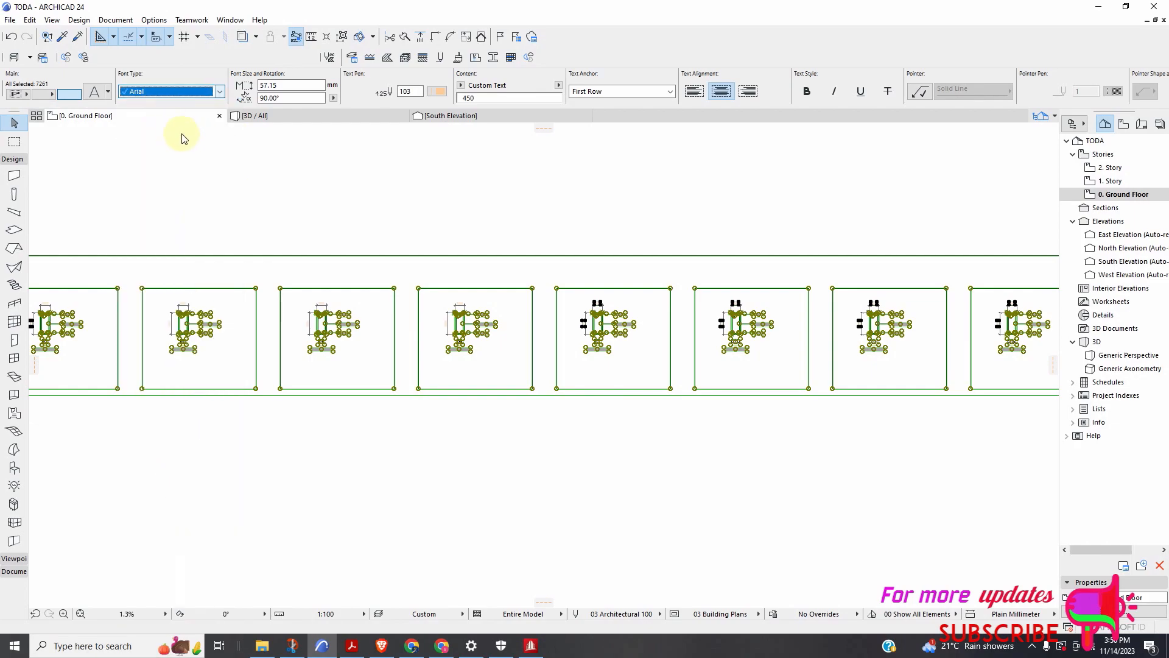
pyautogui.click(442, 94)
pyautogui.click(461, 103)
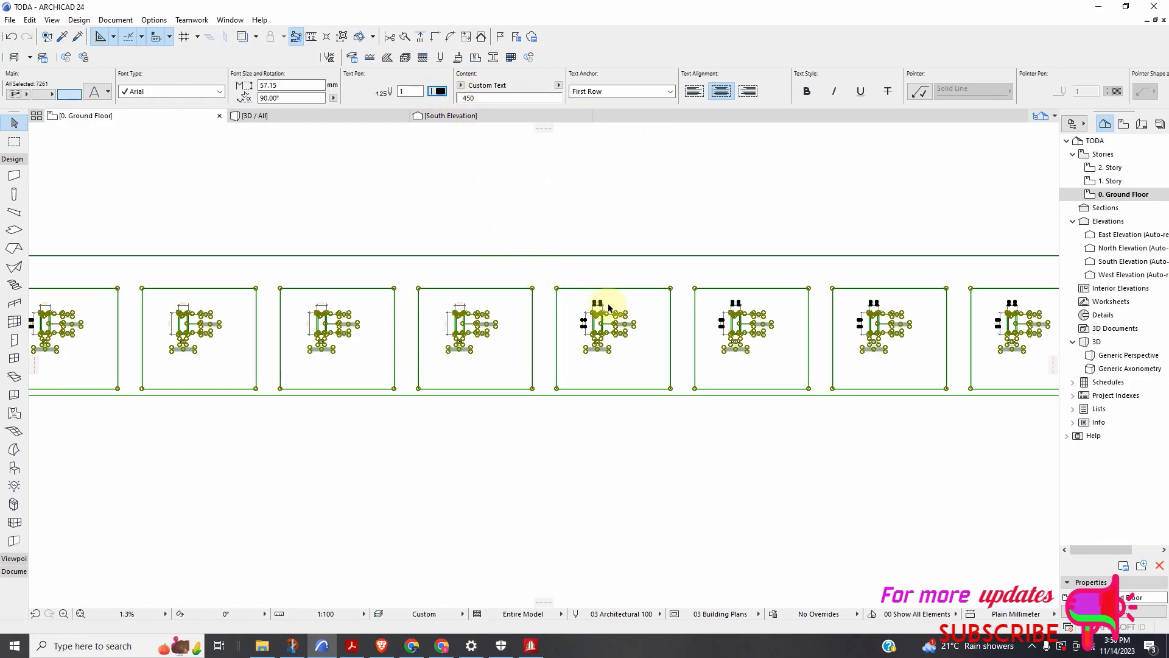
# Examine the dimension texts around sections B8 to B10 and the surrounding column of beam frames
pyautogui.scroll(5, 612, 310)
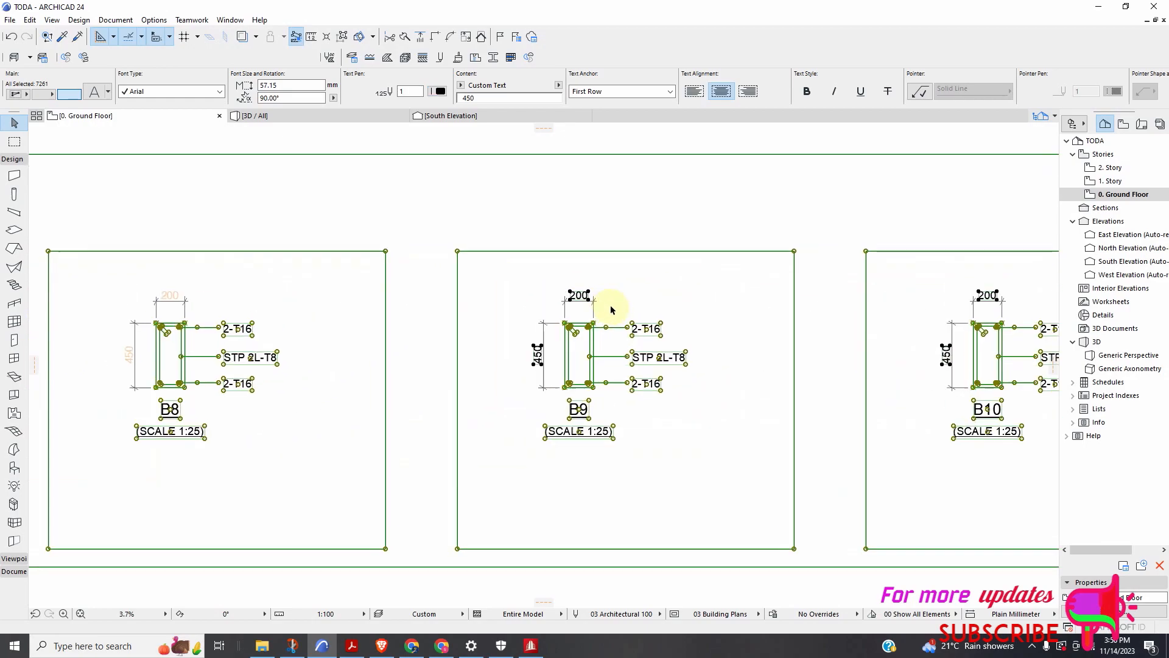
pyautogui.scroll(-9, 600, 276)
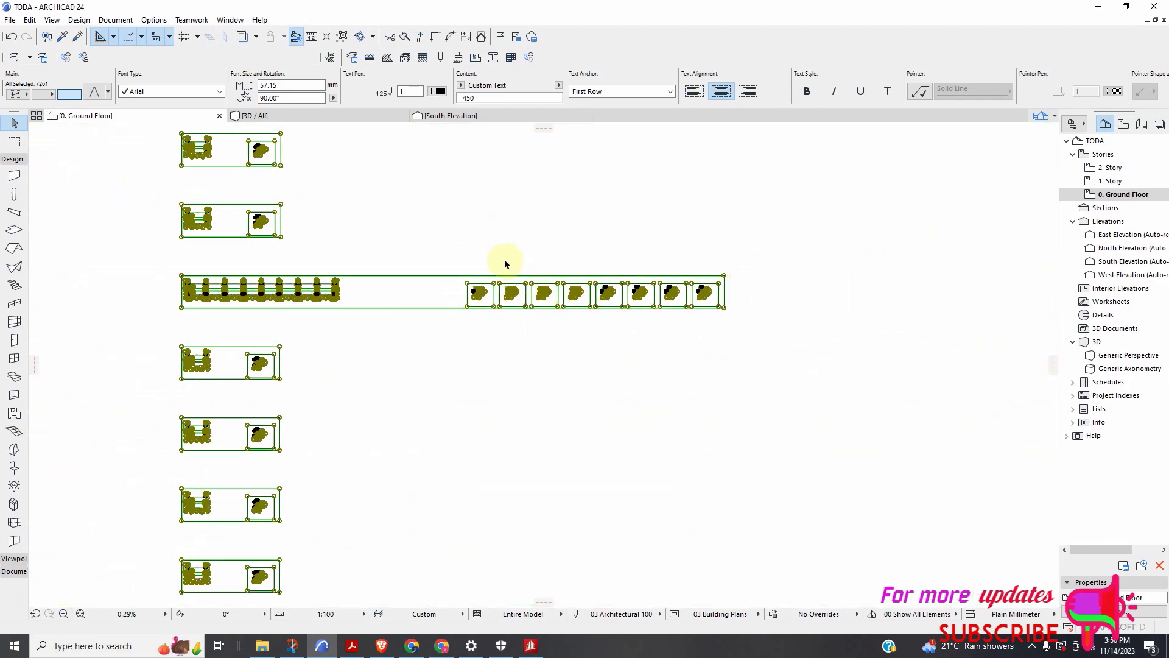
pyautogui.scroll(-2, 505, 264)
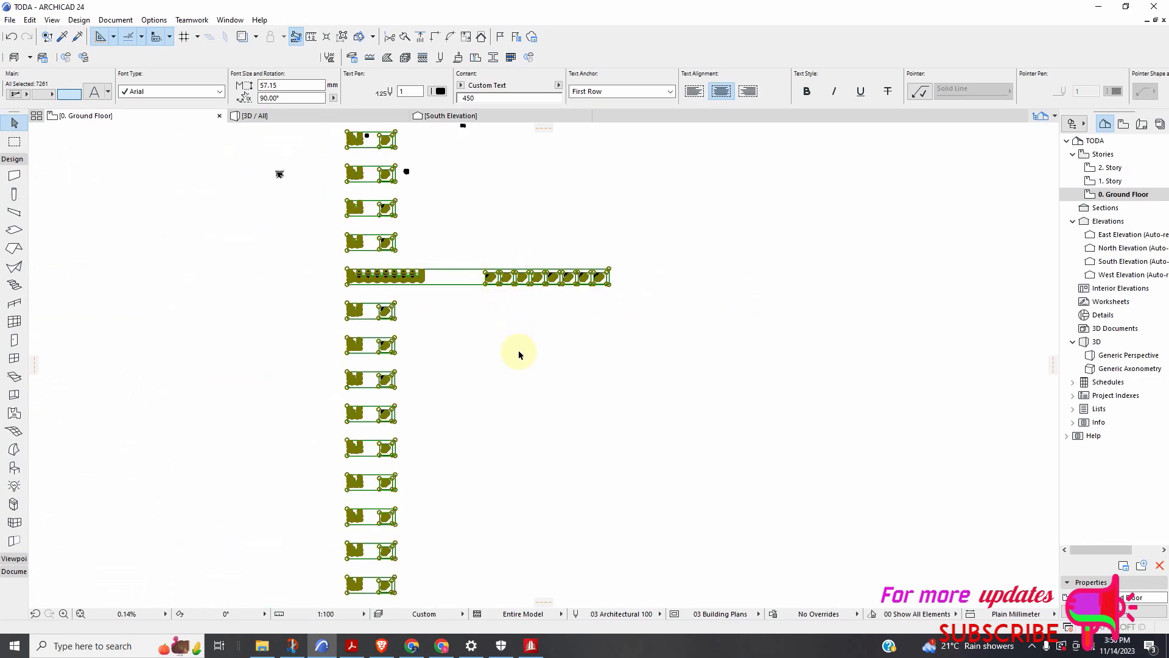
pyautogui.scroll(-5, 502, 346)
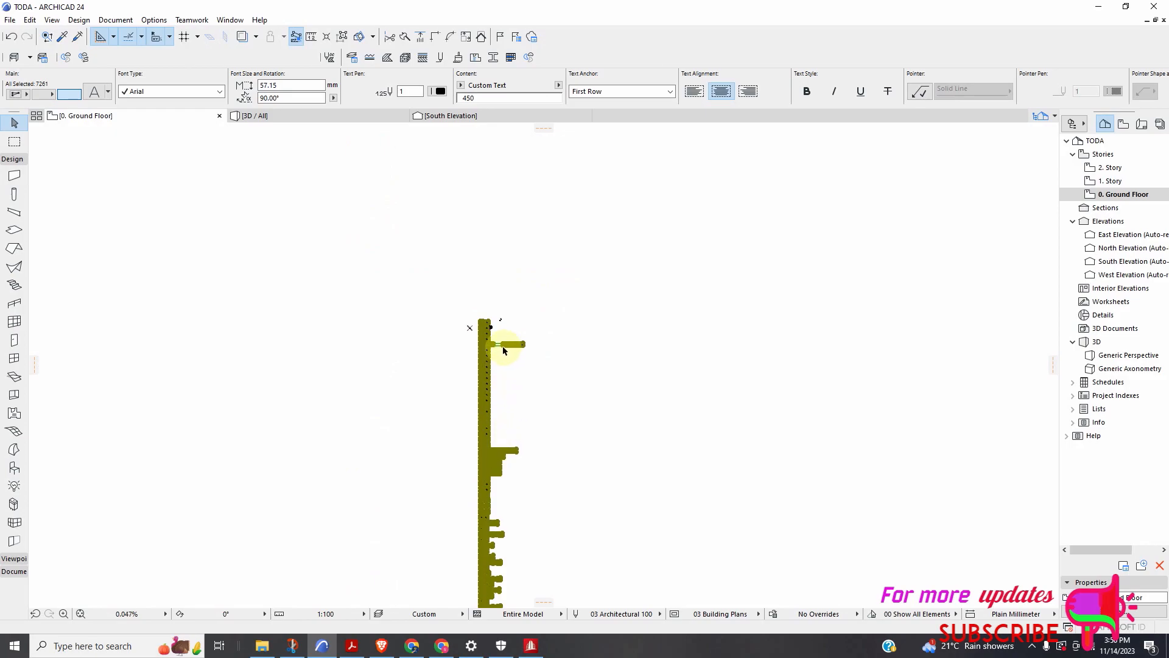
pyautogui.scroll(5, 506, 345)
pyautogui.scroll(-3, 517, 318)
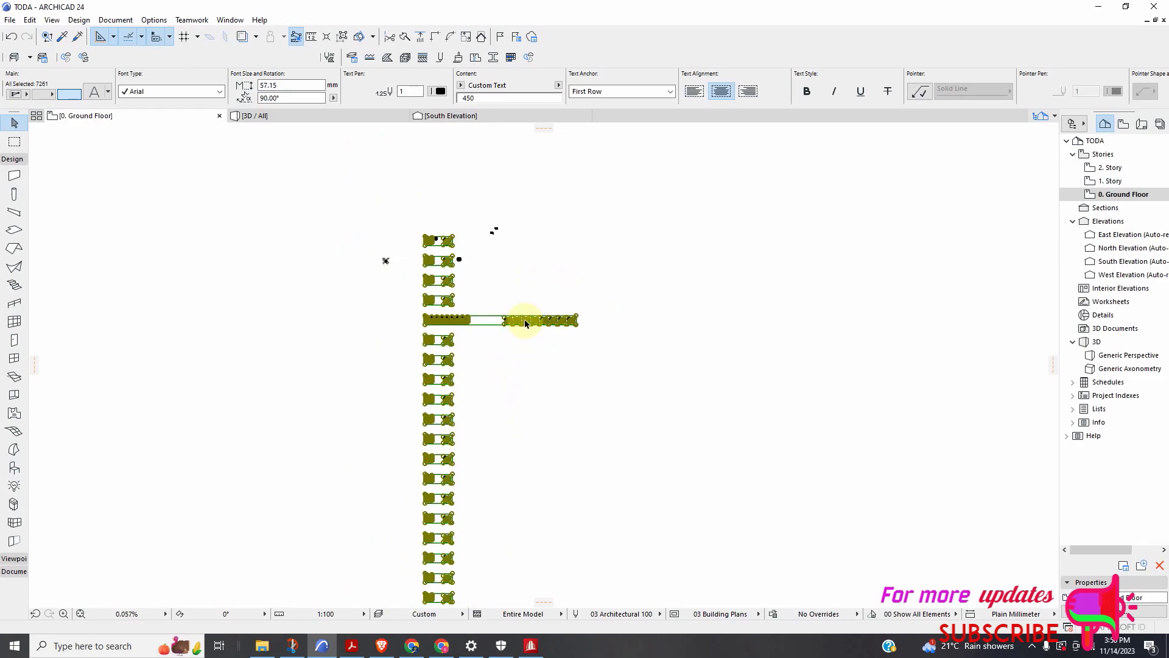
# Clear the selection and select the beam frames again with a new rectangle drawn down to the lowest frame
pyautogui.moveTo(540, 308); pyautogui.dragTo(531, 329)
pyautogui.click(578, 307)
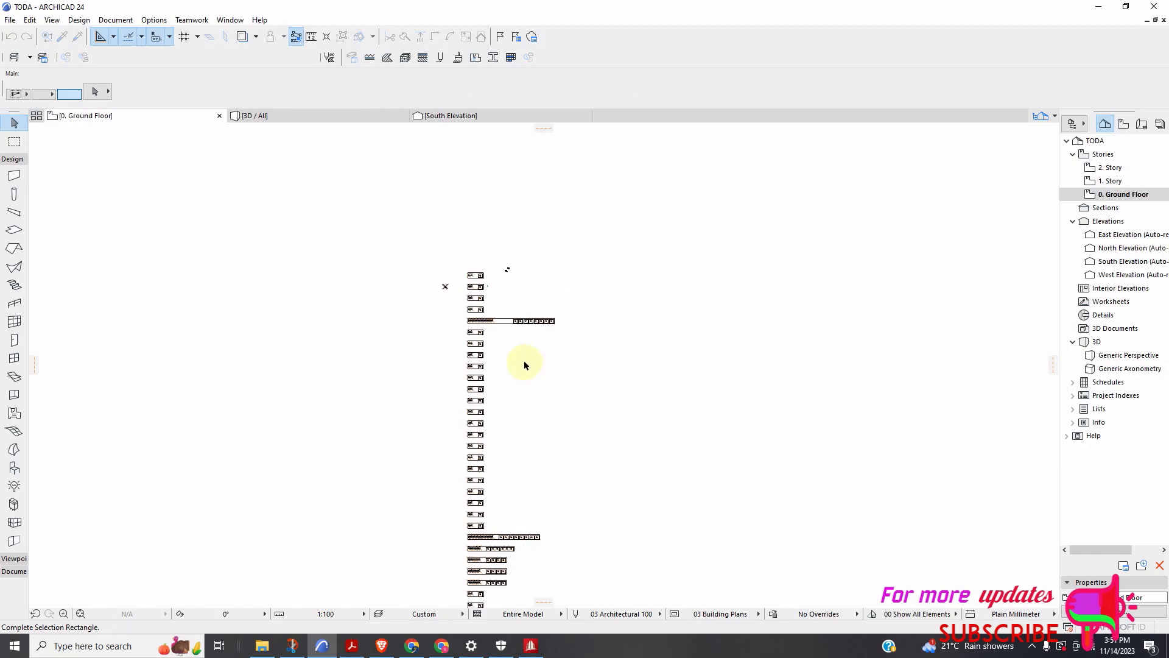
pyautogui.scroll(-1, 523, 371)
pyautogui.scroll(-1, 527, 407)
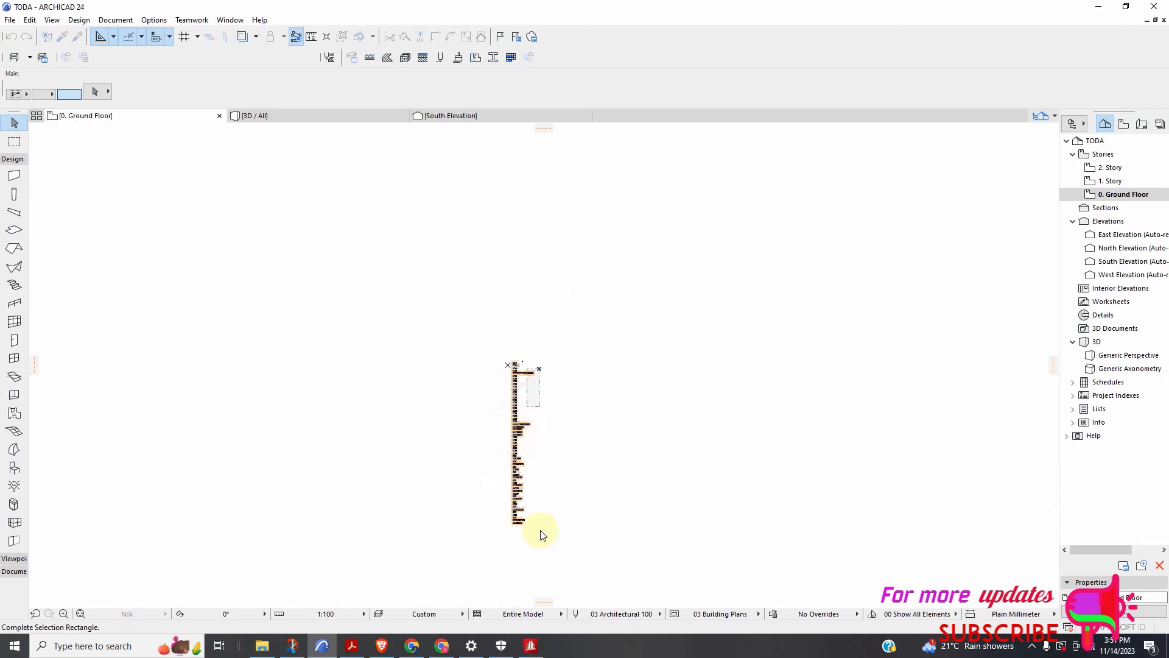
pyautogui.scroll(1, 520, 534)
pyautogui.scroll(2, 509, 514)
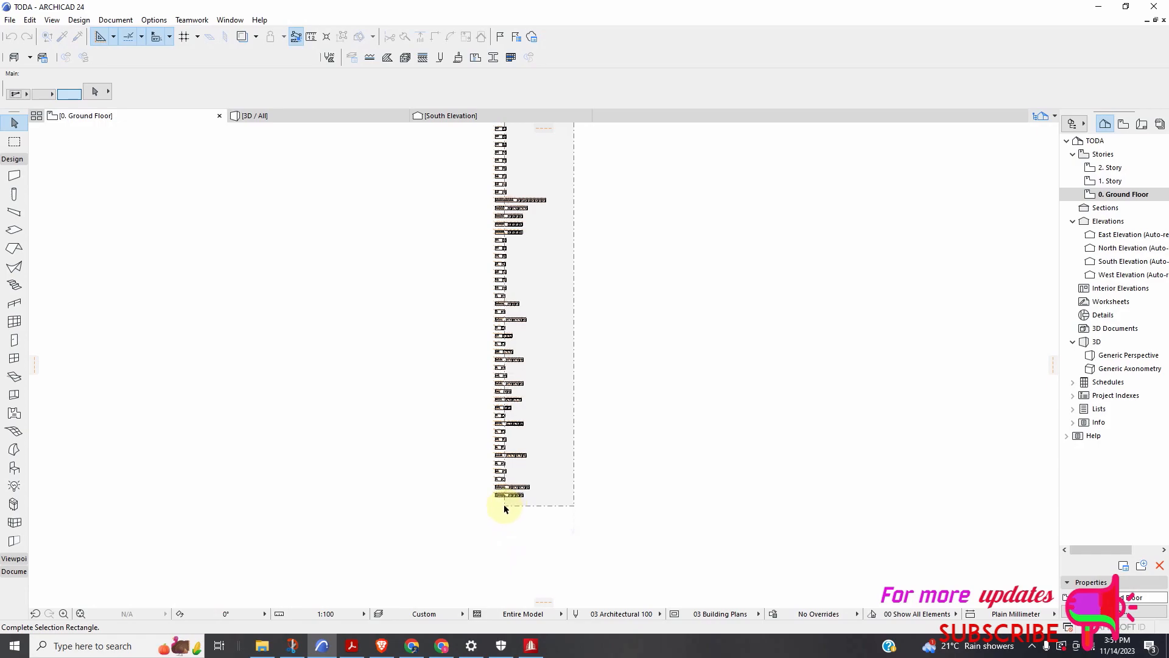
pyautogui.click(505, 508)
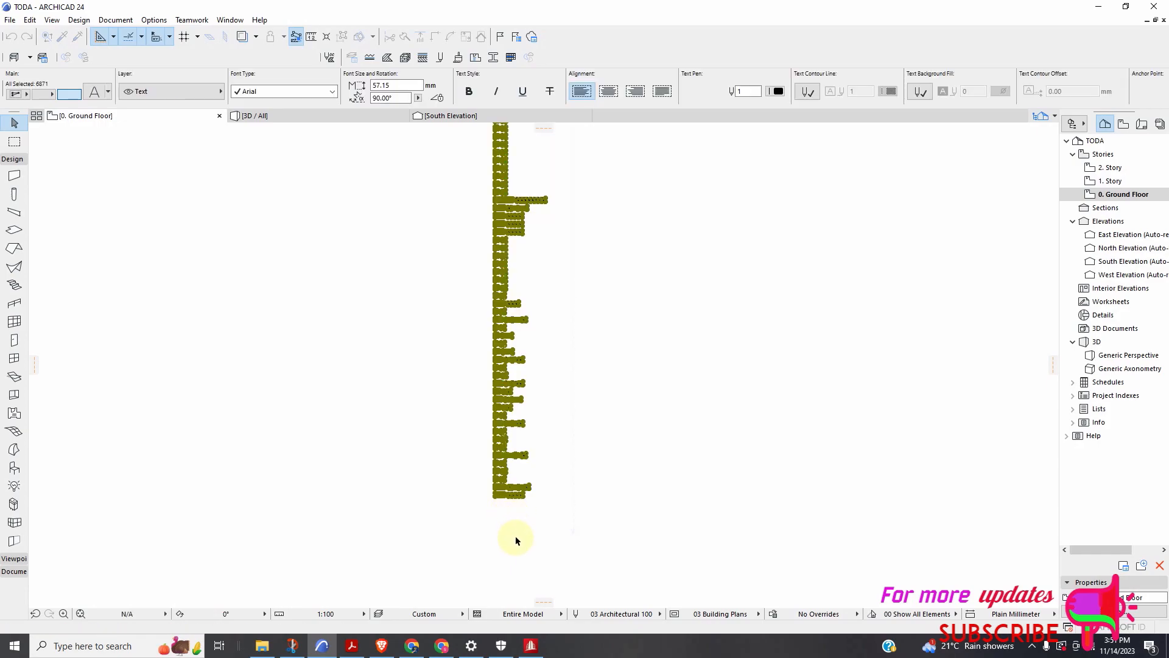
pyautogui.scroll(-3, 515, 523)
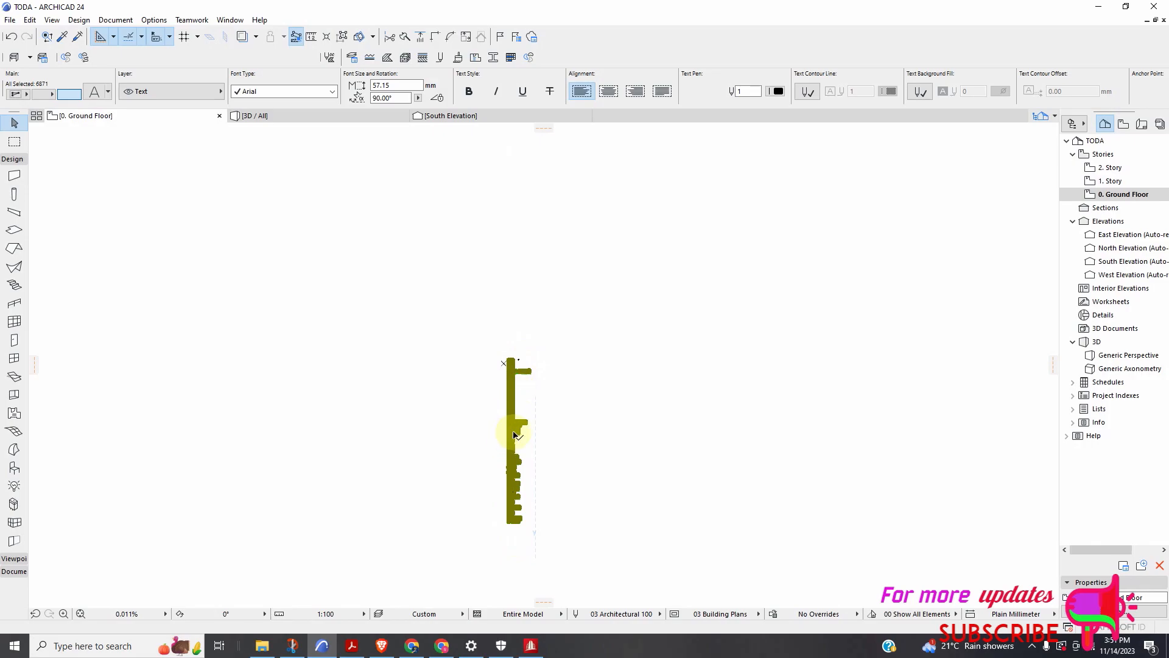
pyautogui.scroll(10, 519, 371)
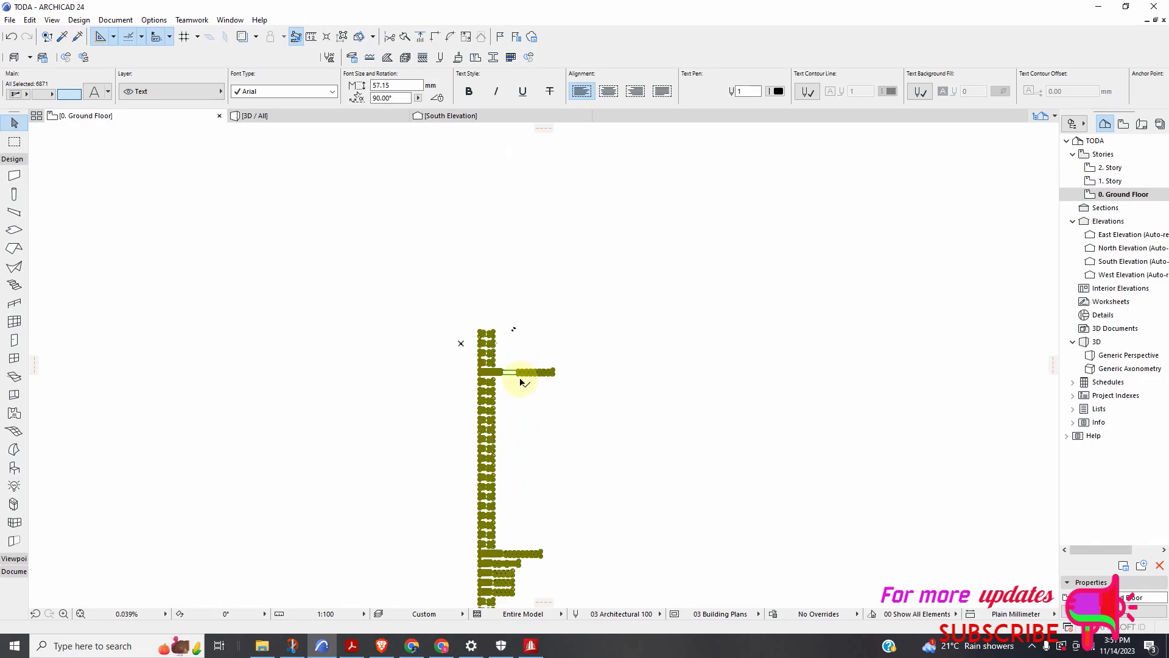
# Change the selected 200 dimension texts of the cross-sections to the Arial font and the black text pen 1
pyautogui.scroll(6, 515, 374)
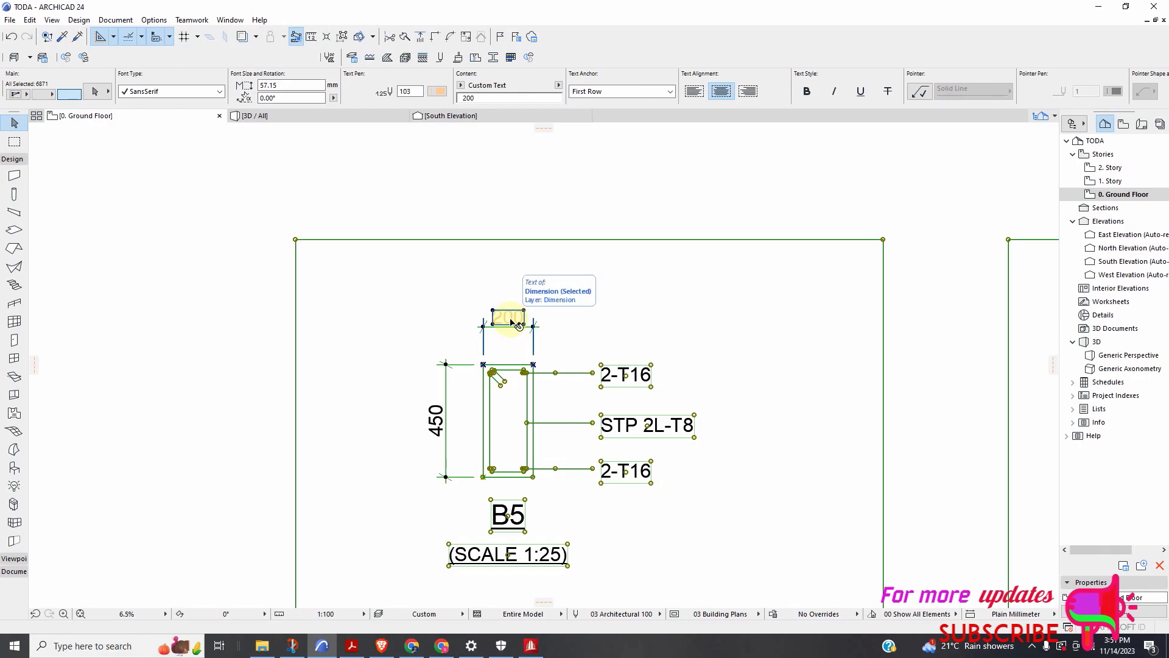
pyautogui.click(219, 92)
pyautogui.scroll(9, 207, 146)
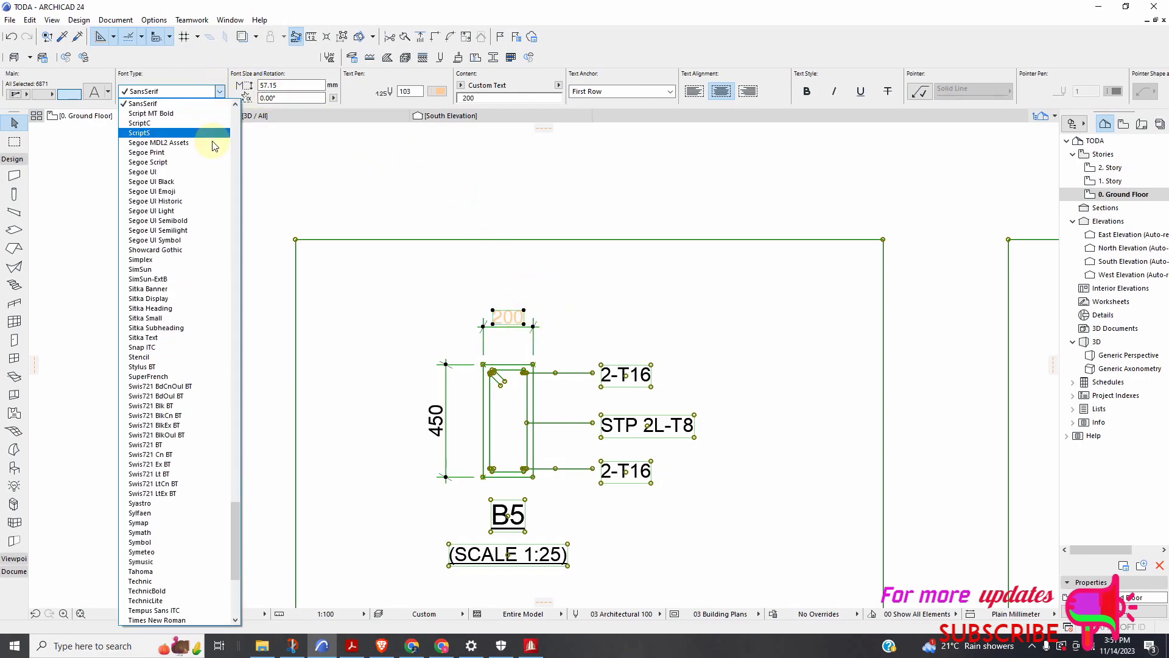
pyautogui.moveTo(236, 484); pyautogui.dragTo(238, 118)
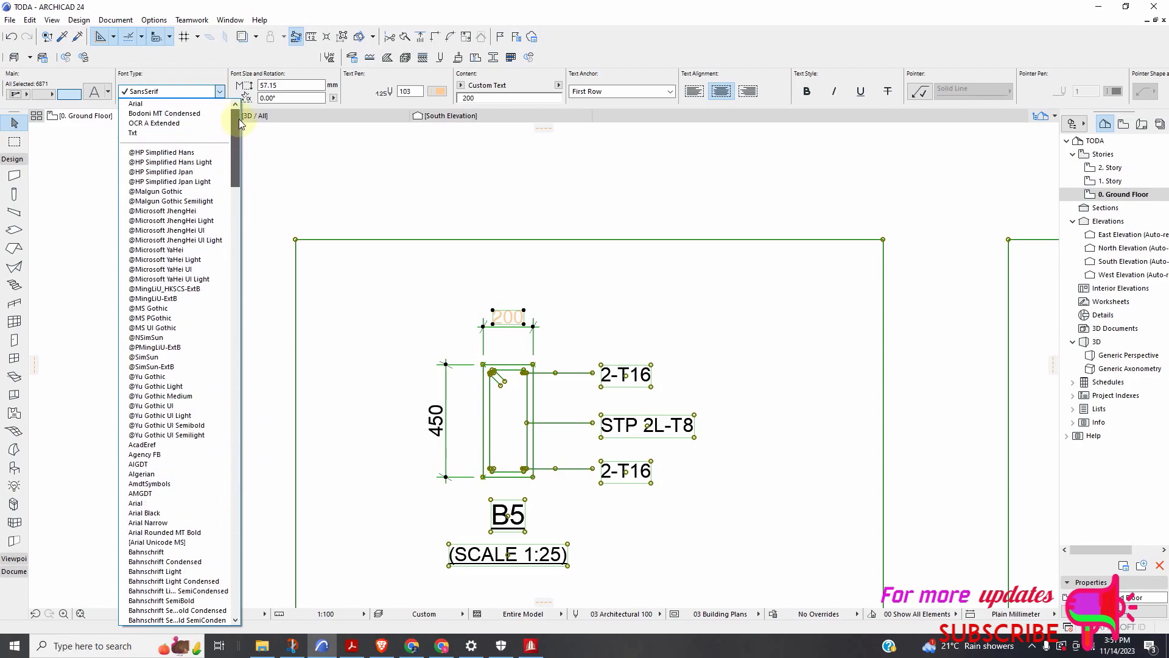
pyautogui.click(173, 105)
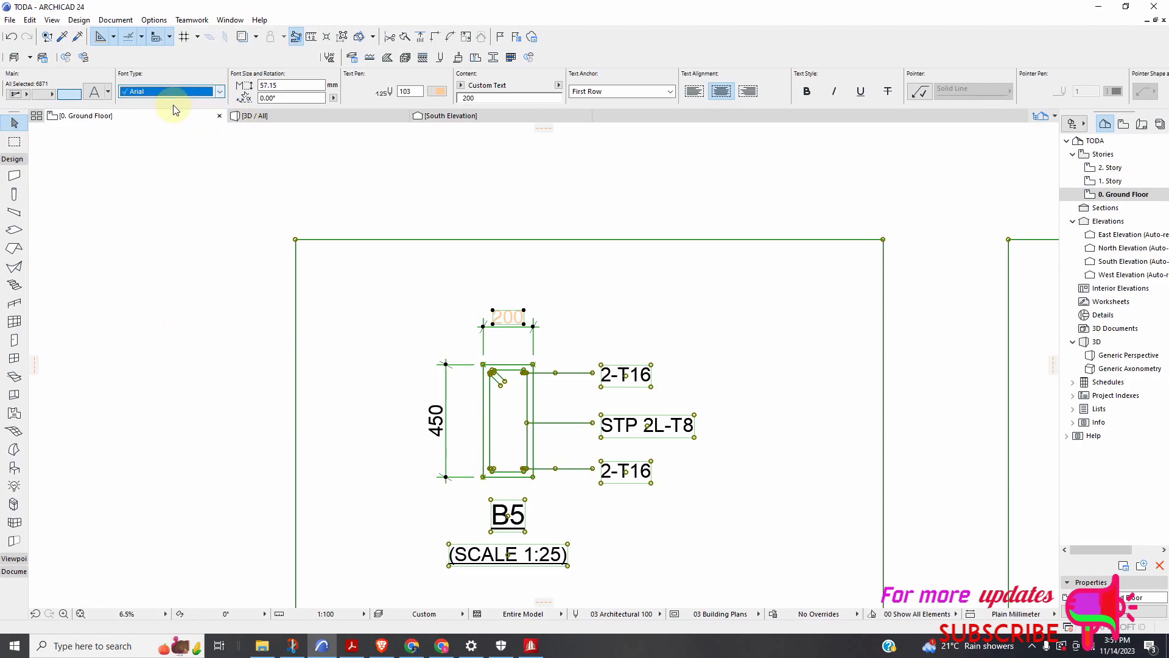
pyautogui.click(444, 93)
pyautogui.click(442, 98)
pyautogui.click(453, 98)
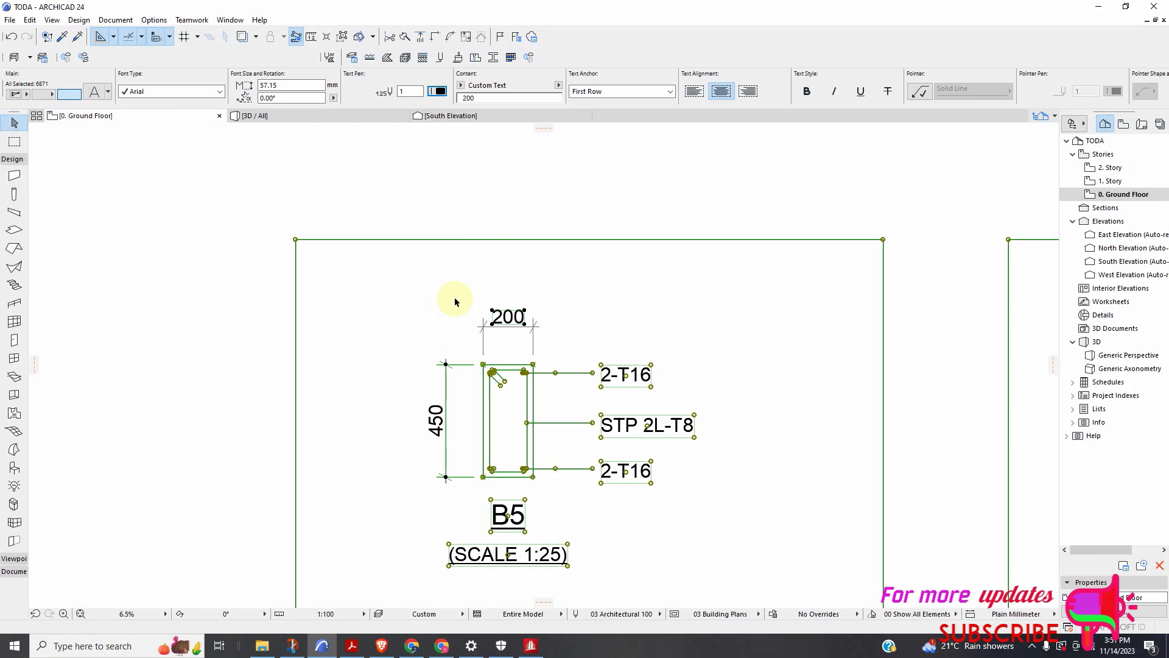
# Clear the selection of the beam frames around the B5 and B6 cross-sections
pyautogui.scroll(-10, 455, 300)
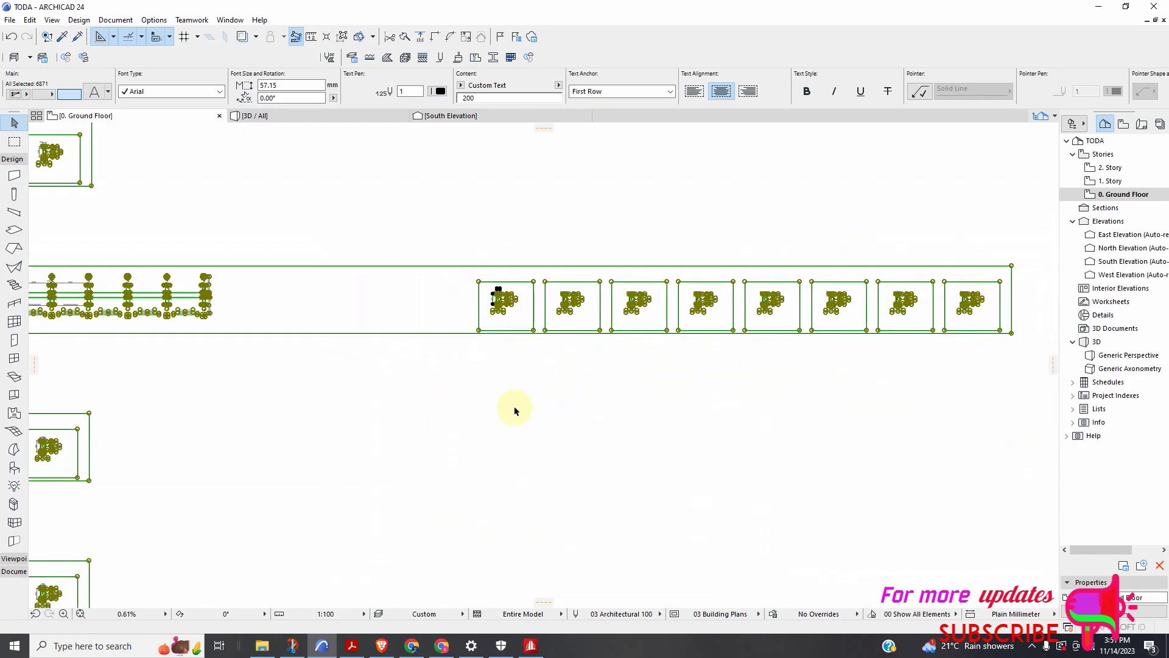
pyautogui.click(495, 381)
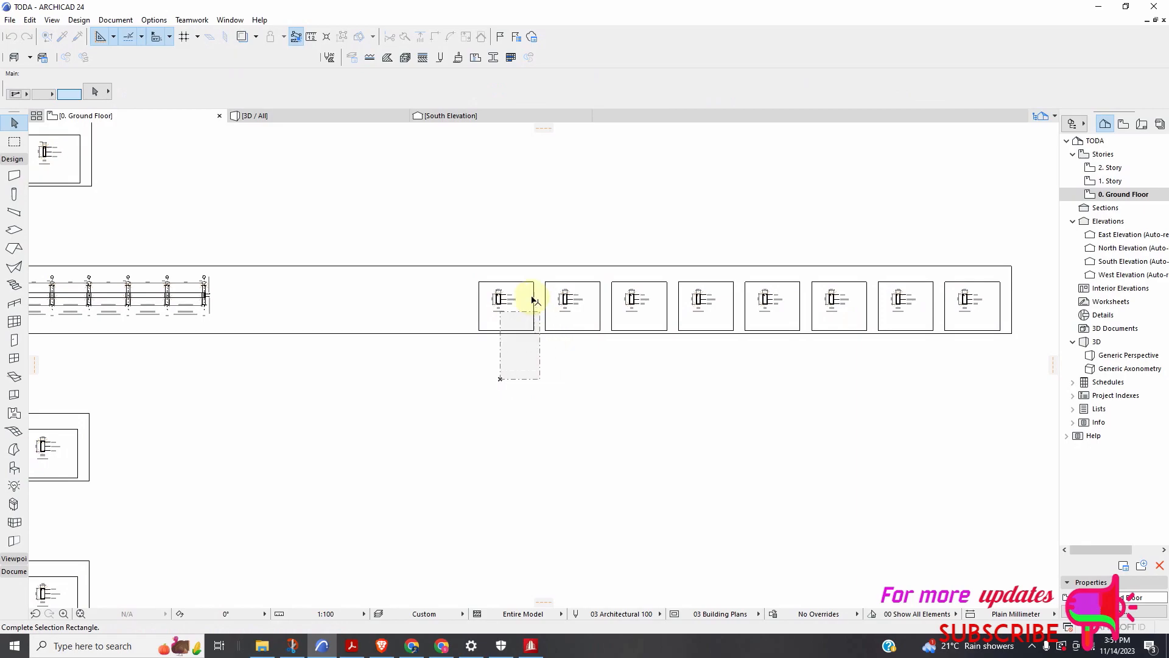
pyautogui.scroll(2, 534, 299)
pyautogui.scroll(2, 496, 317)
pyautogui.click(610, 534)
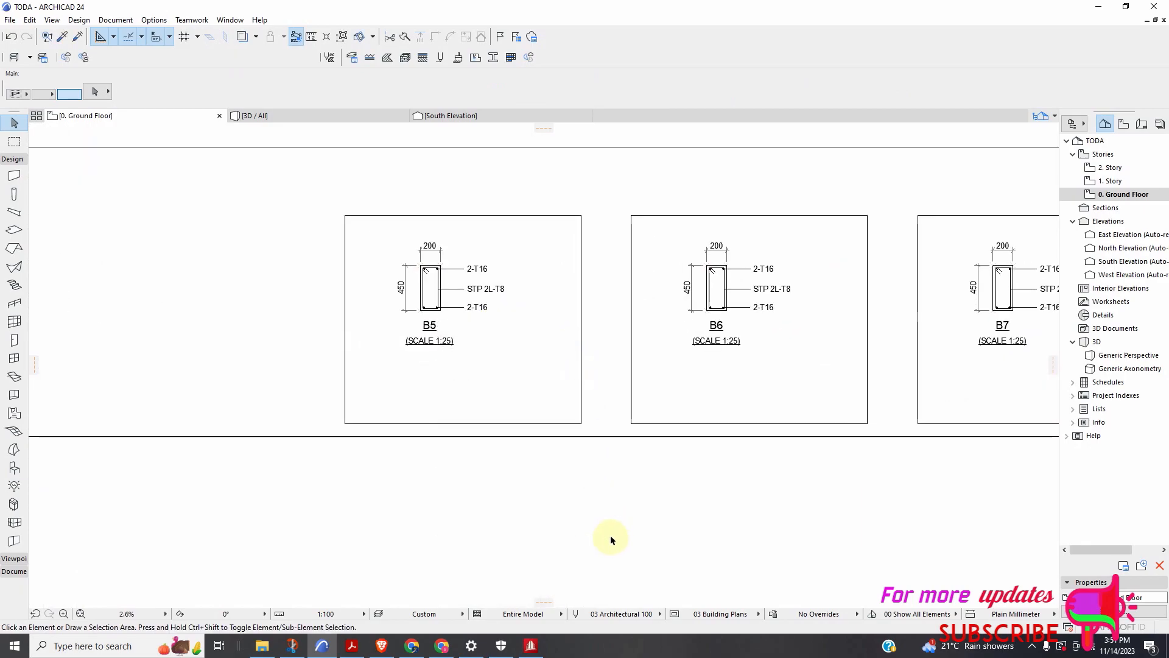
# Examine the column of beam frames and their cross-sections, up to the topmost frames
pyautogui.scroll(-12, 633, 326)
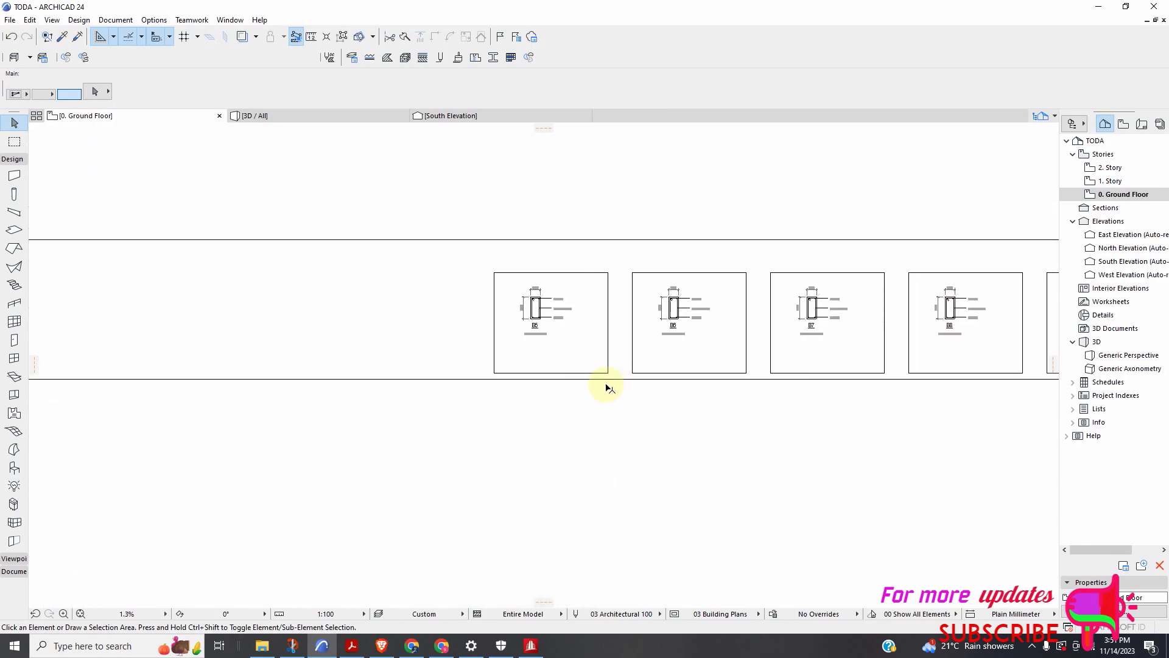
pyautogui.scroll(-2, 541, 380)
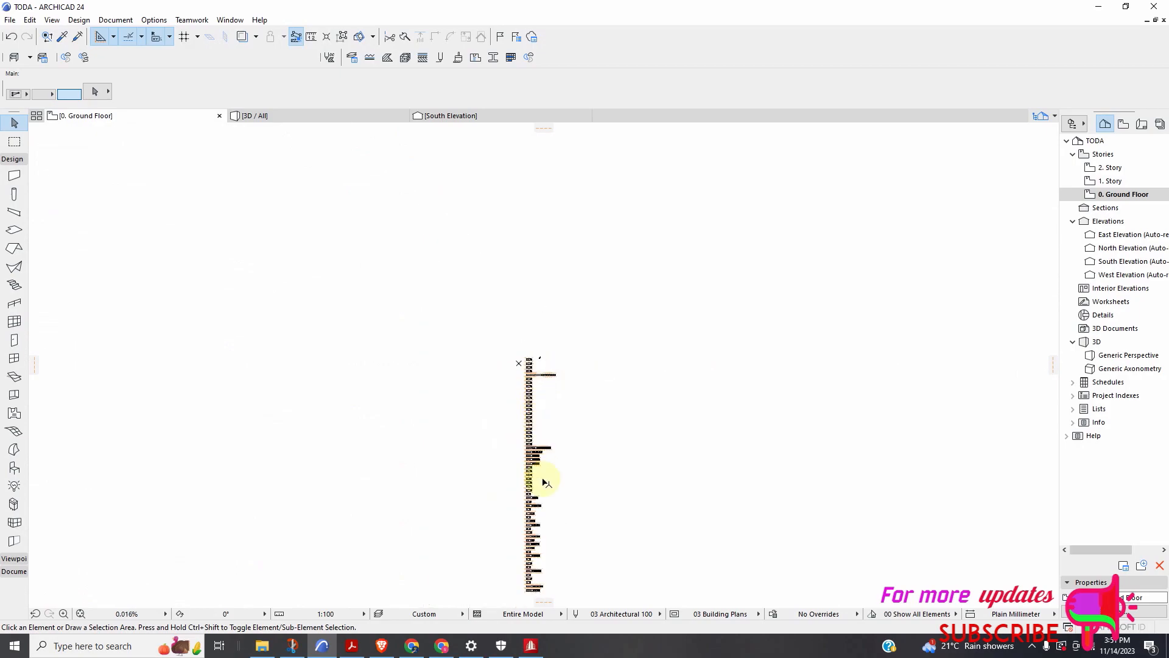
pyautogui.scroll(14, 534, 463)
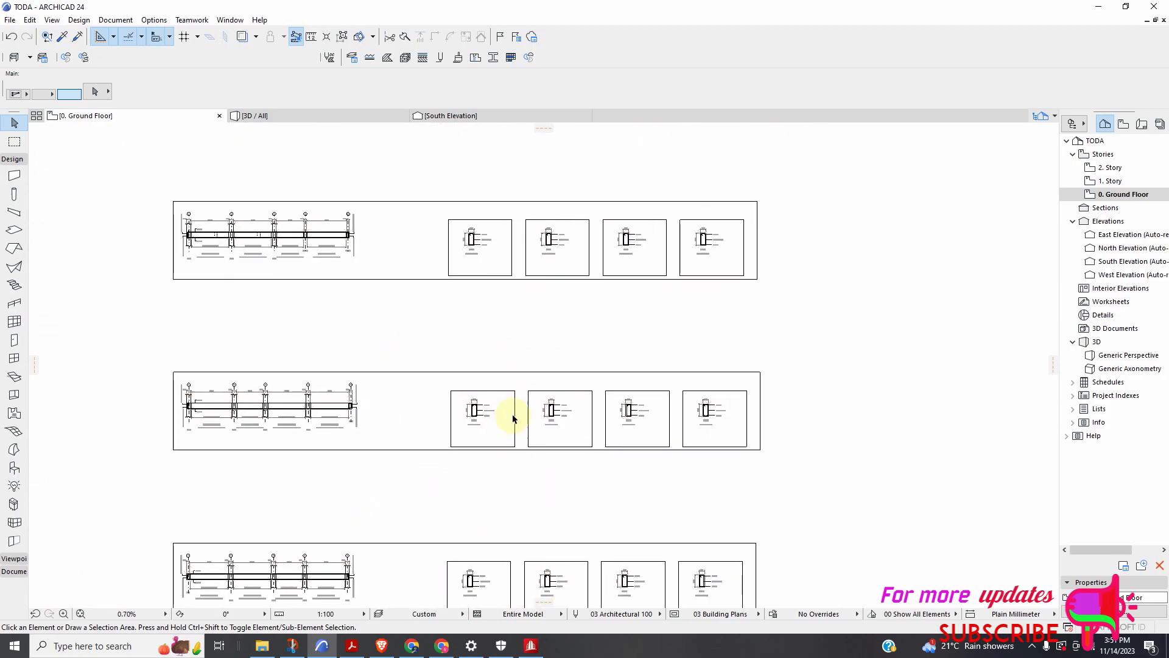
pyautogui.scroll(3, 613, 398)
pyautogui.scroll(-3, 663, 332)
pyautogui.scroll(3, 670, 364)
pyautogui.scroll(-9, 670, 364)
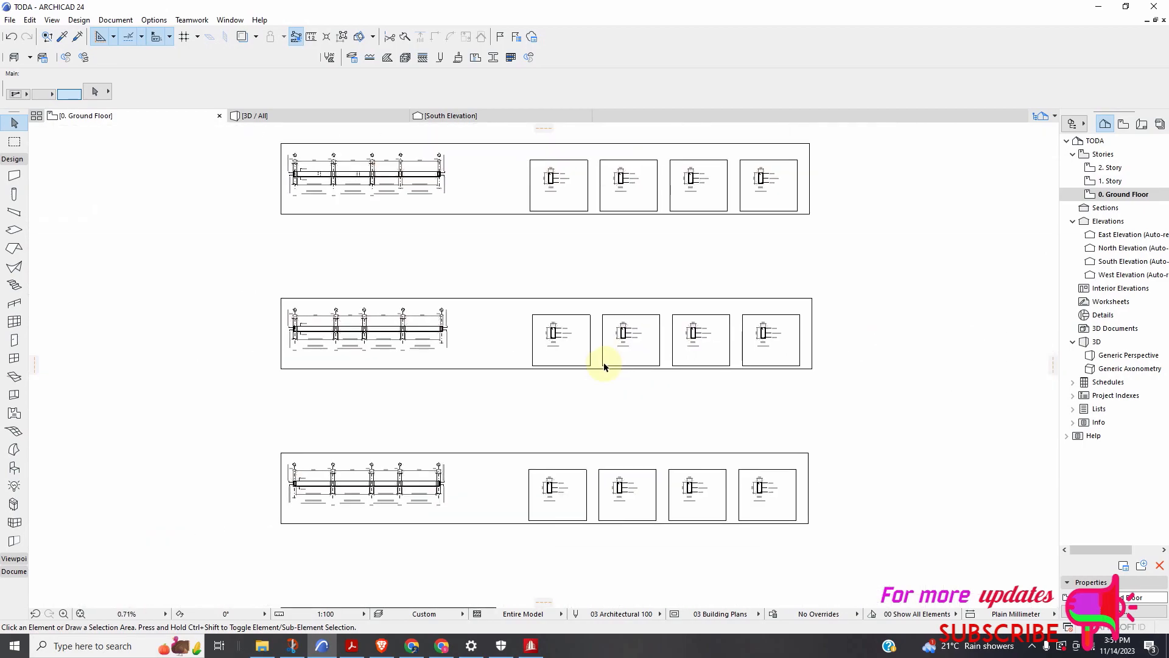
pyautogui.scroll(-10, 598, 369)
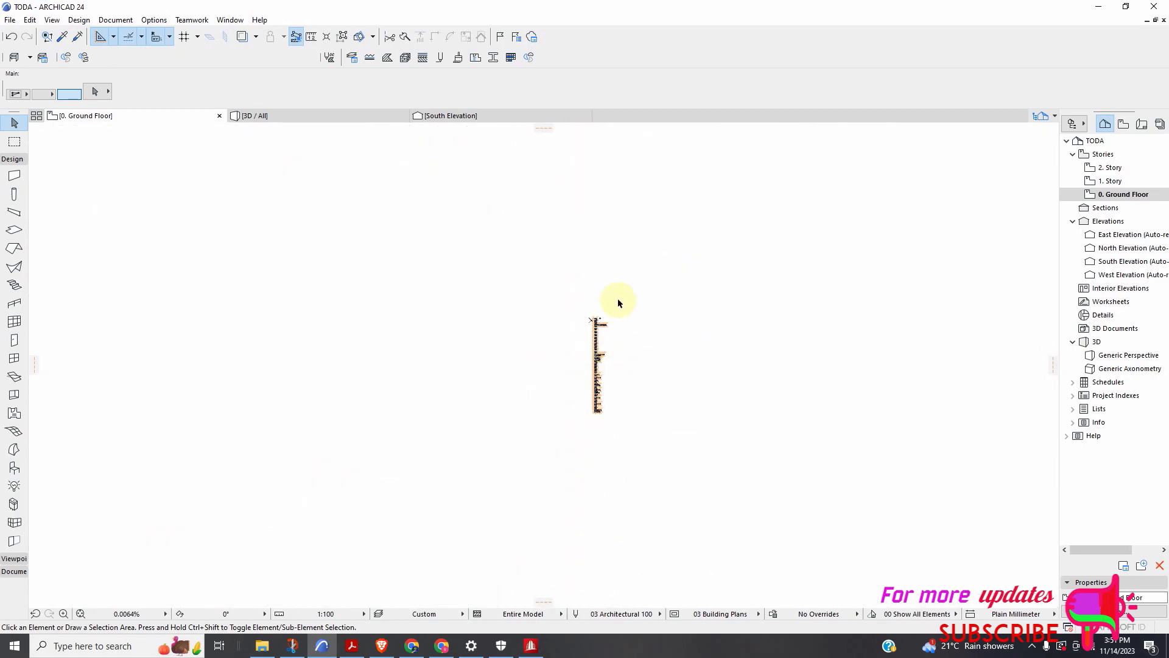
pyautogui.scroll(7, 596, 325)
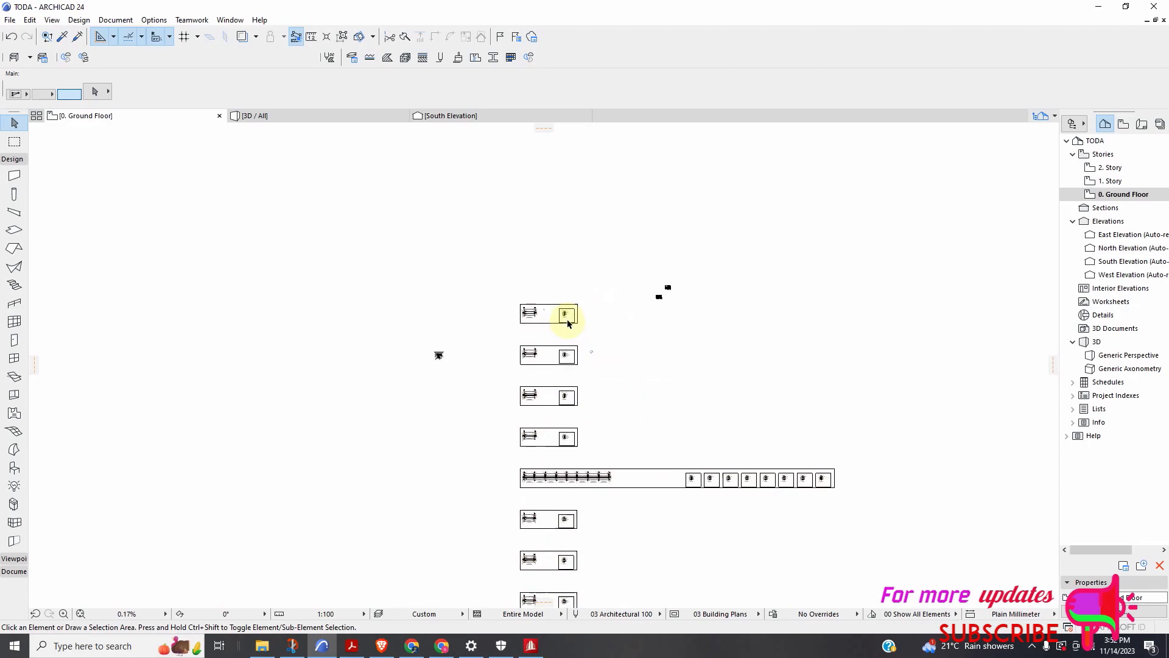
pyautogui.scroll(-5, 551, 314)
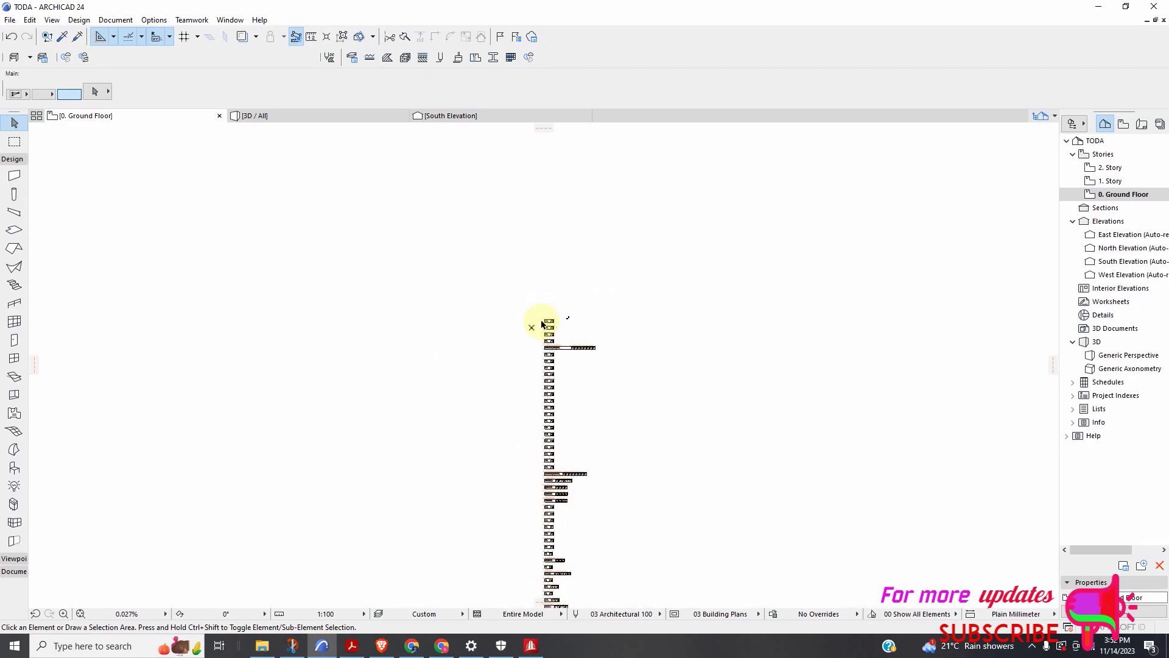
pyautogui.scroll(3, 523, 341)
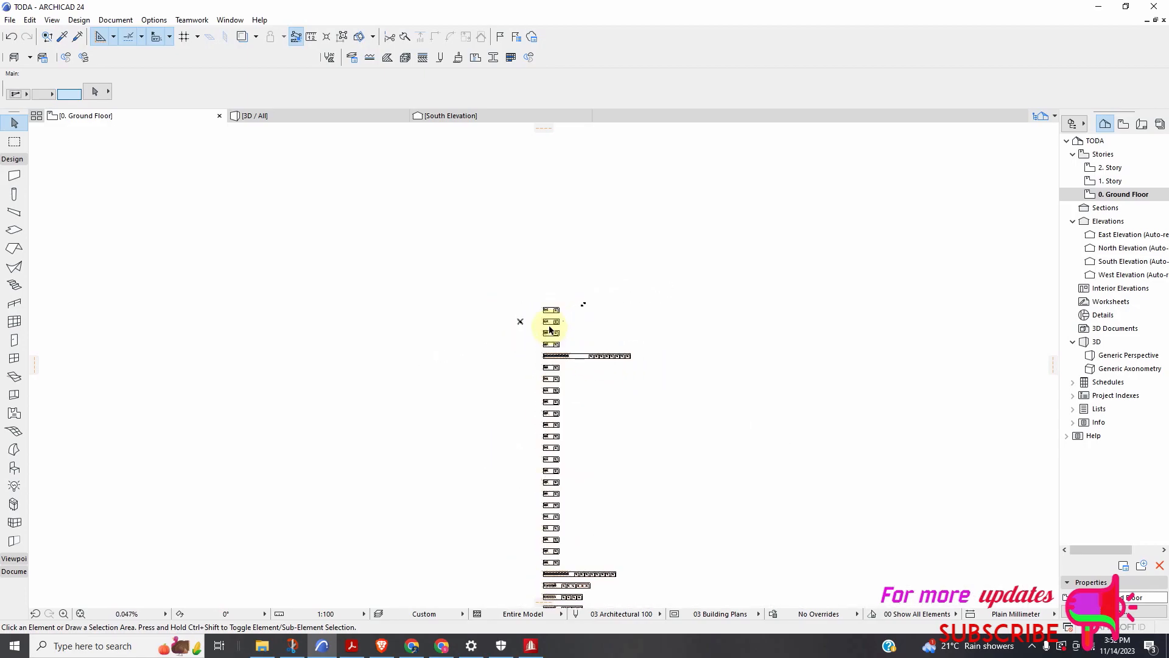
pyautogui.scroll(1, 527, 321)
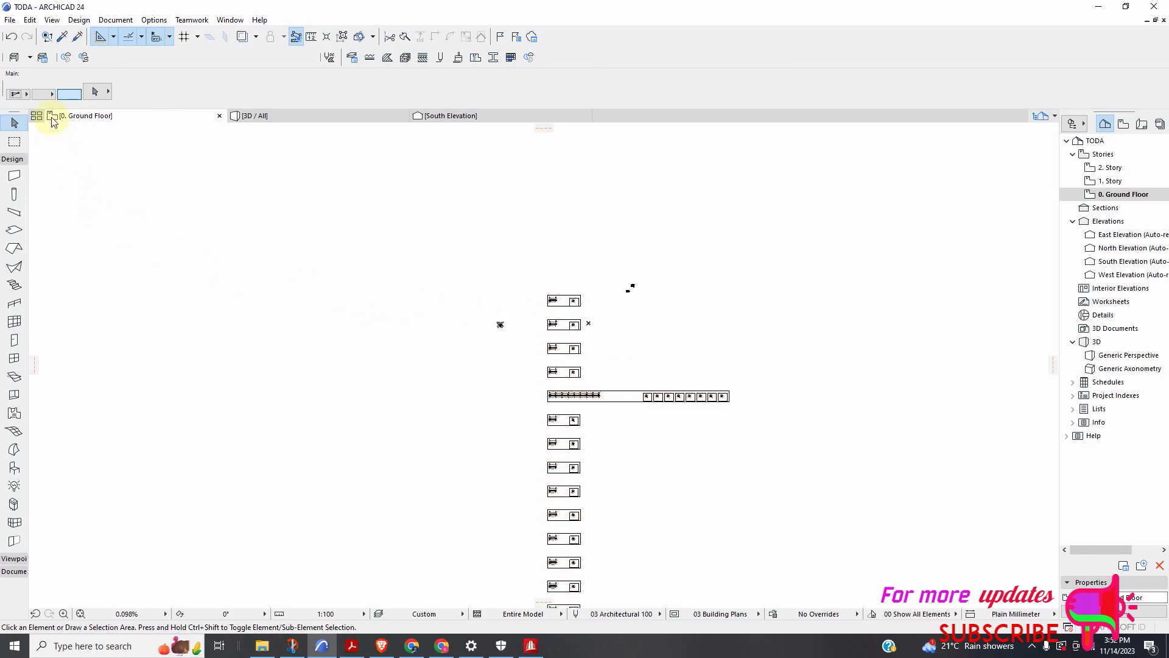
# Merge the Model Space content of the BEAM LAYOUT DXF file into the Ground Floor view with the 02 For editable import translator
pyautogui.click(10, 20)
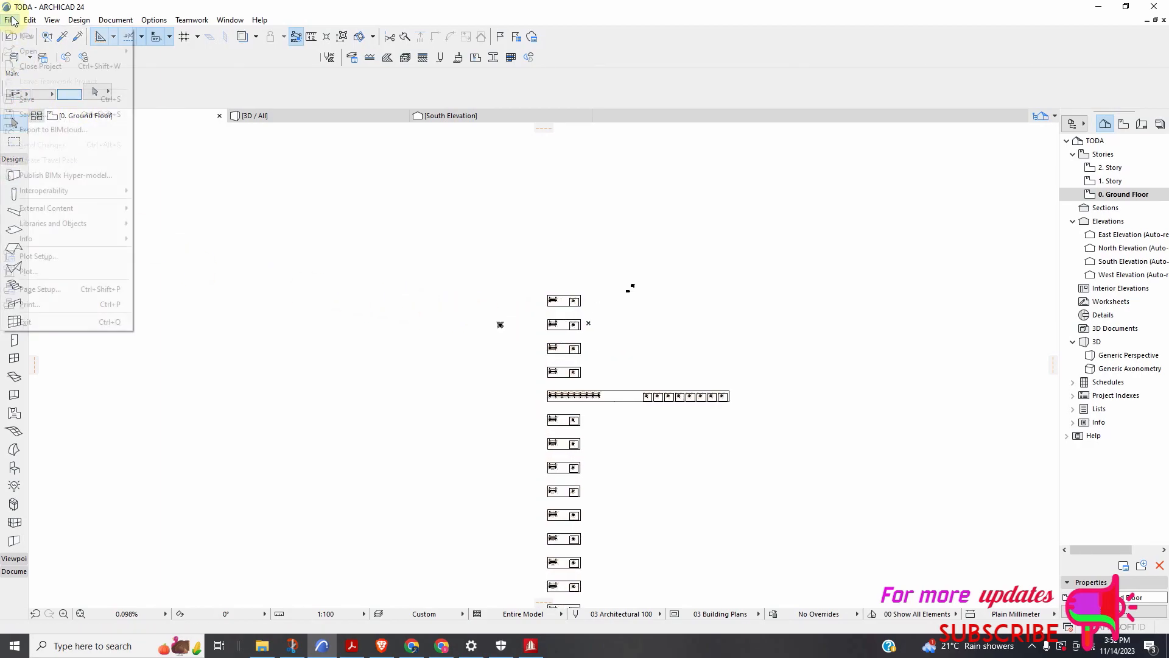
pyautogui.moveTo(92, 192)
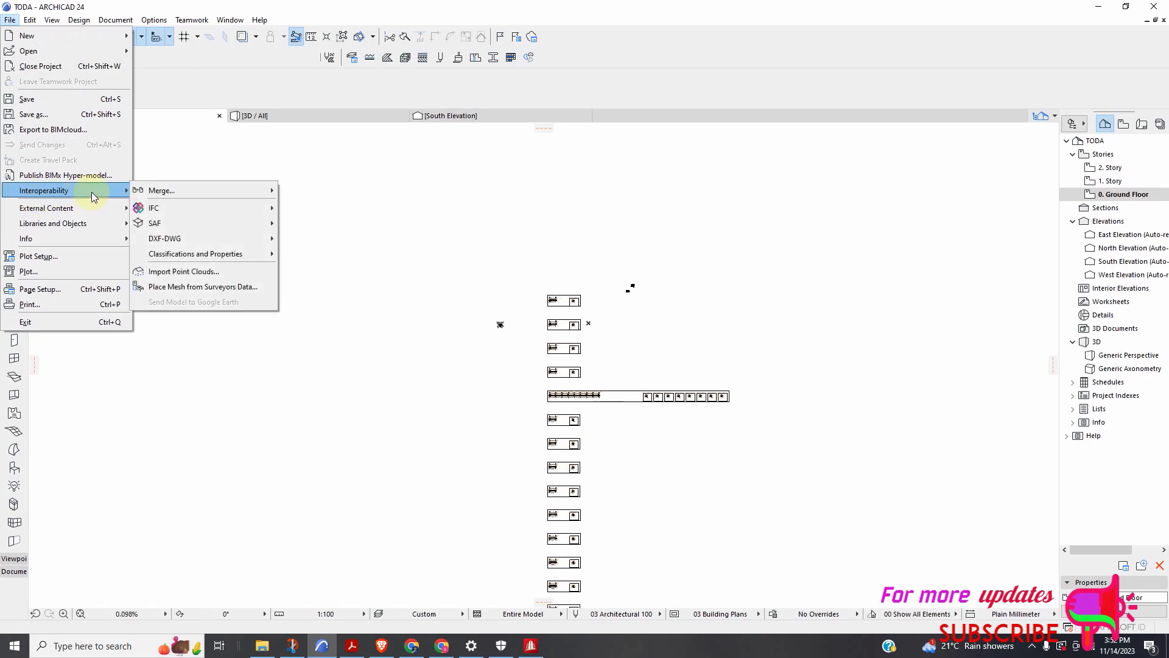
pyautogui.moveTo(169, 191)
pyautogui.click(304, 193)
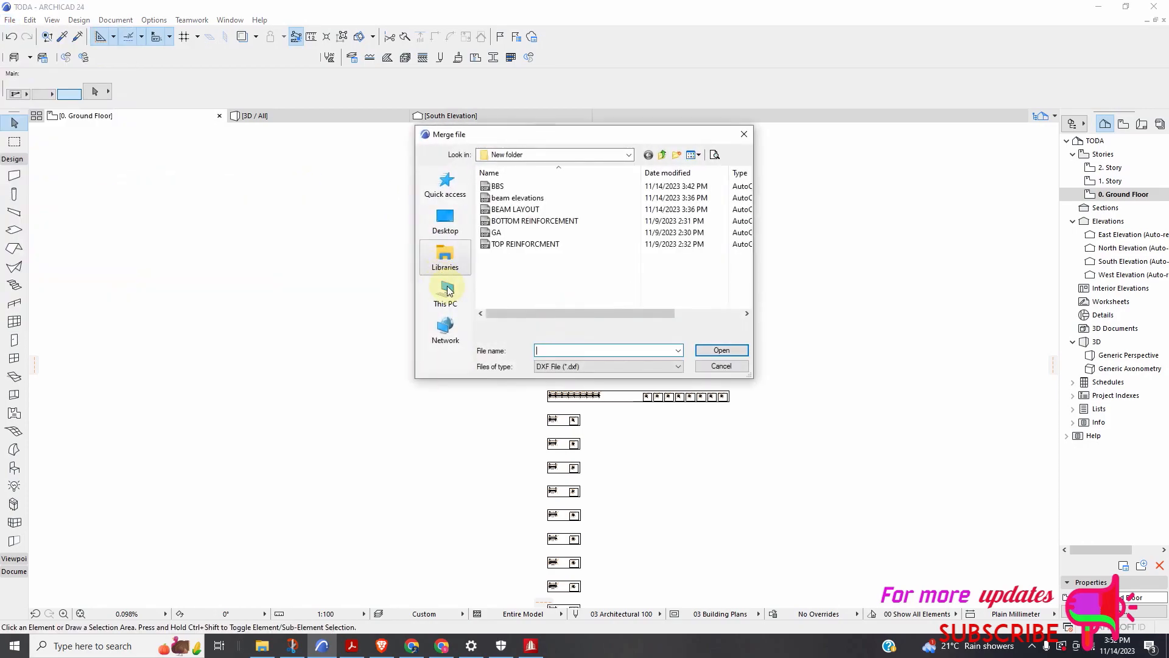
pyautogui.click(515, 210)
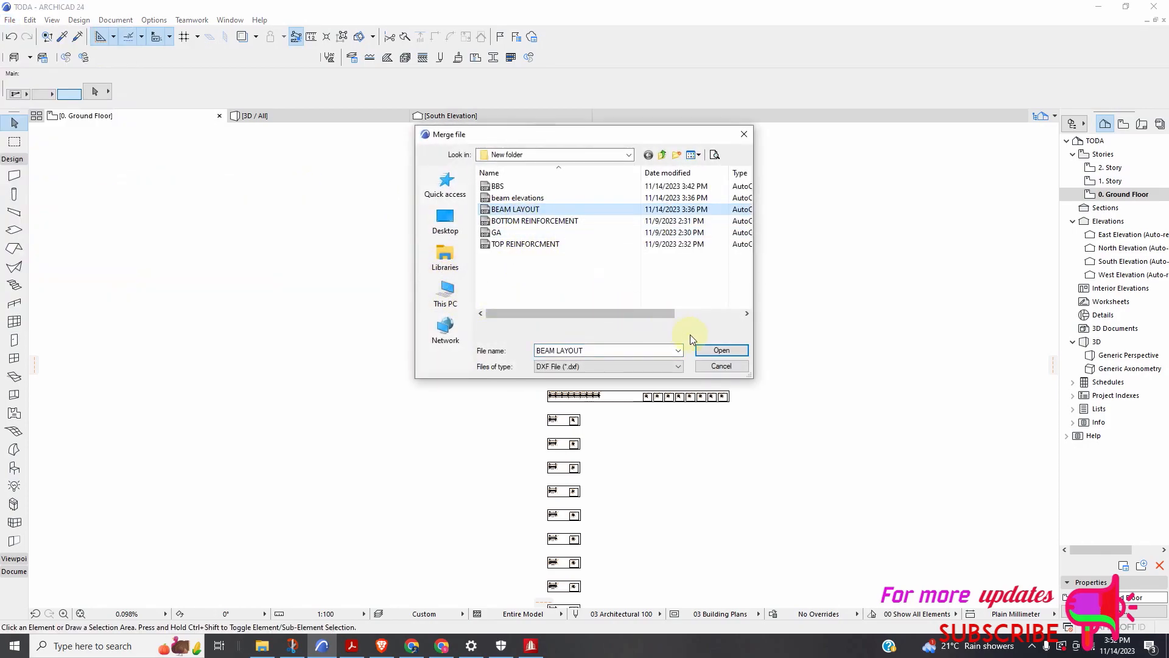
pyautogui.click(722, 350)
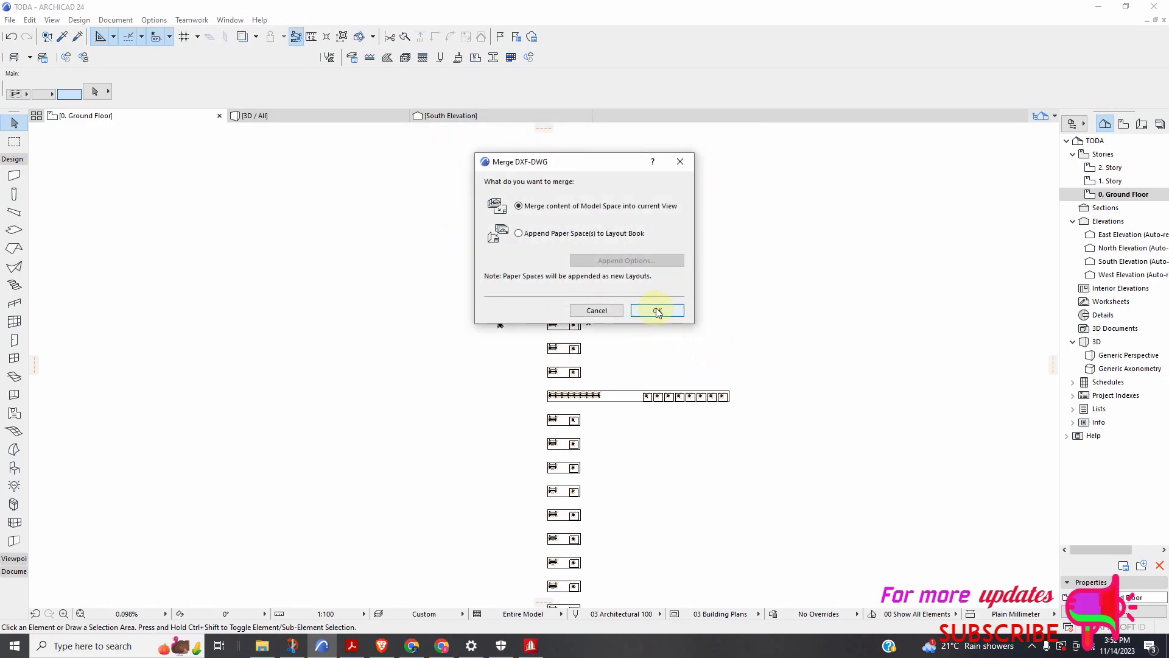
pyautogui.click(657, 311)
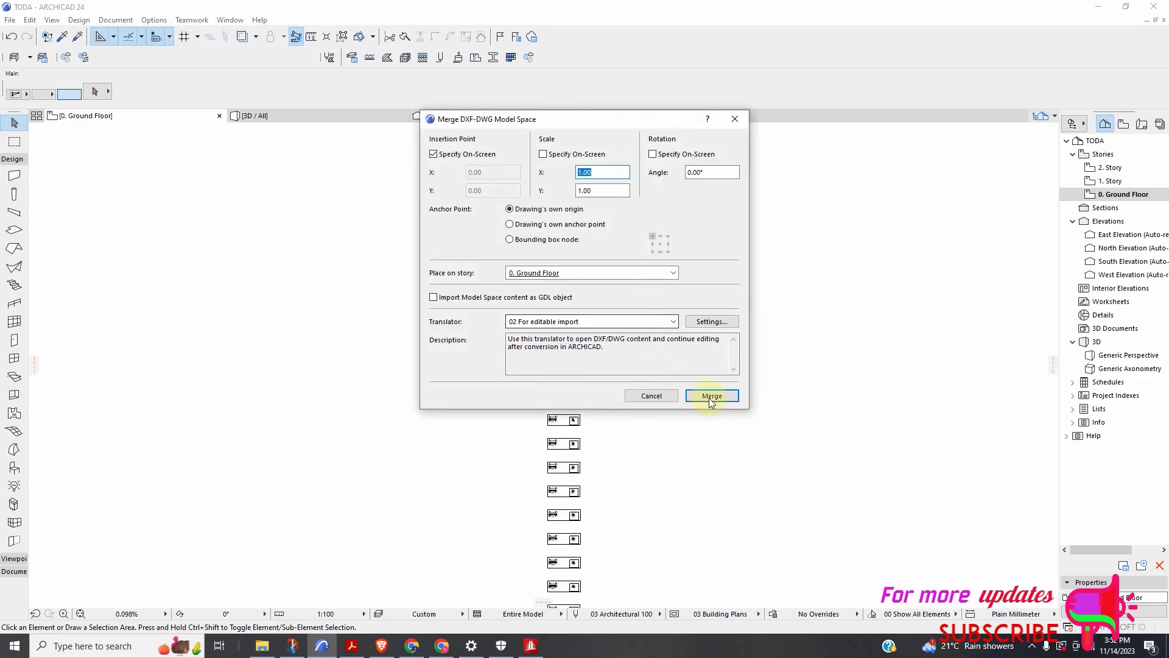
pyautogui.click(710, 397)
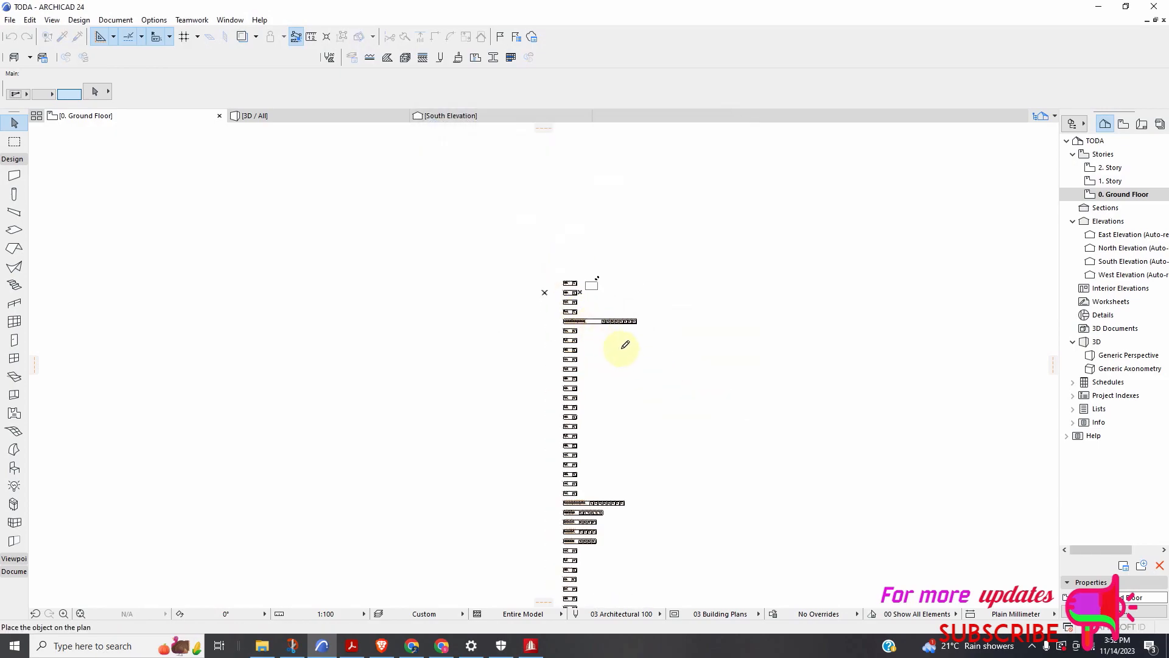
# Place the merged beam layout drawing in the empty area to the right of the long beam frame with eight cross-sections
pyautogui.scroll(3, 644, 354)
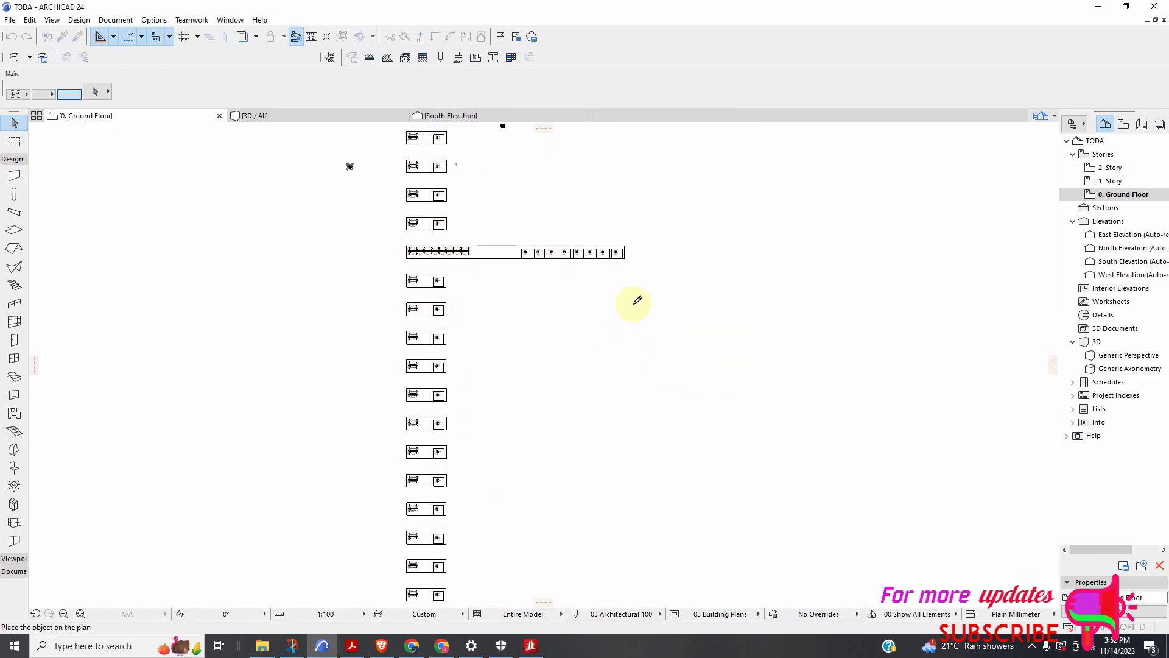
pyautogui.scroll(2, 662, 242)
pyautogui.click(666, 255)
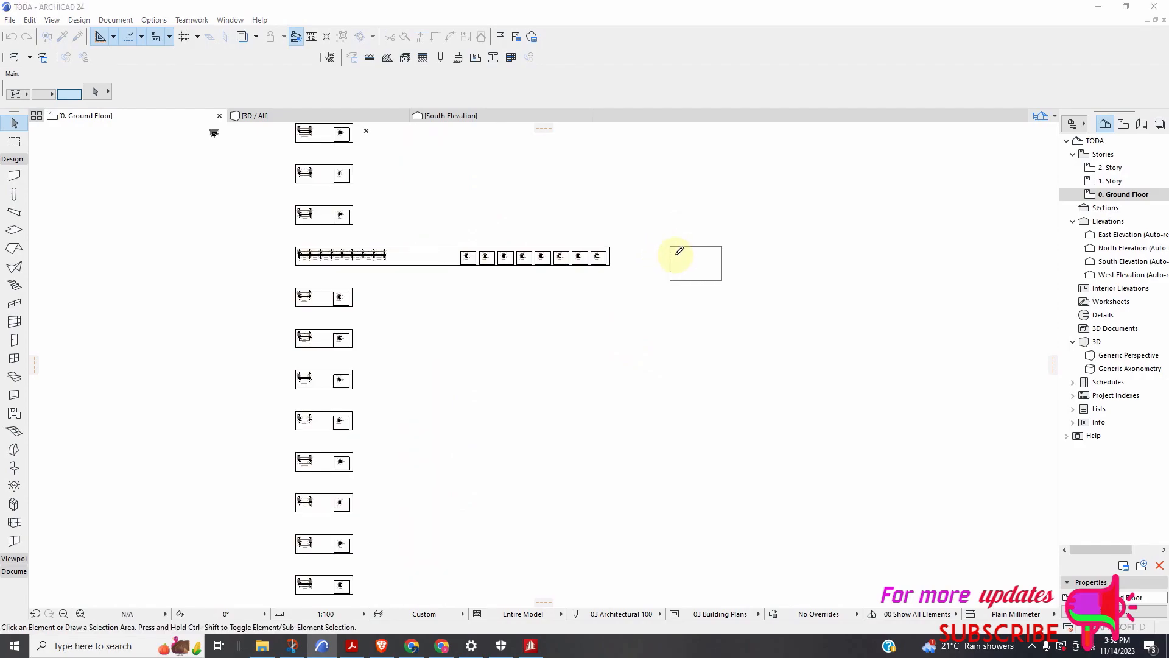
pyautogui.click(711, 330)
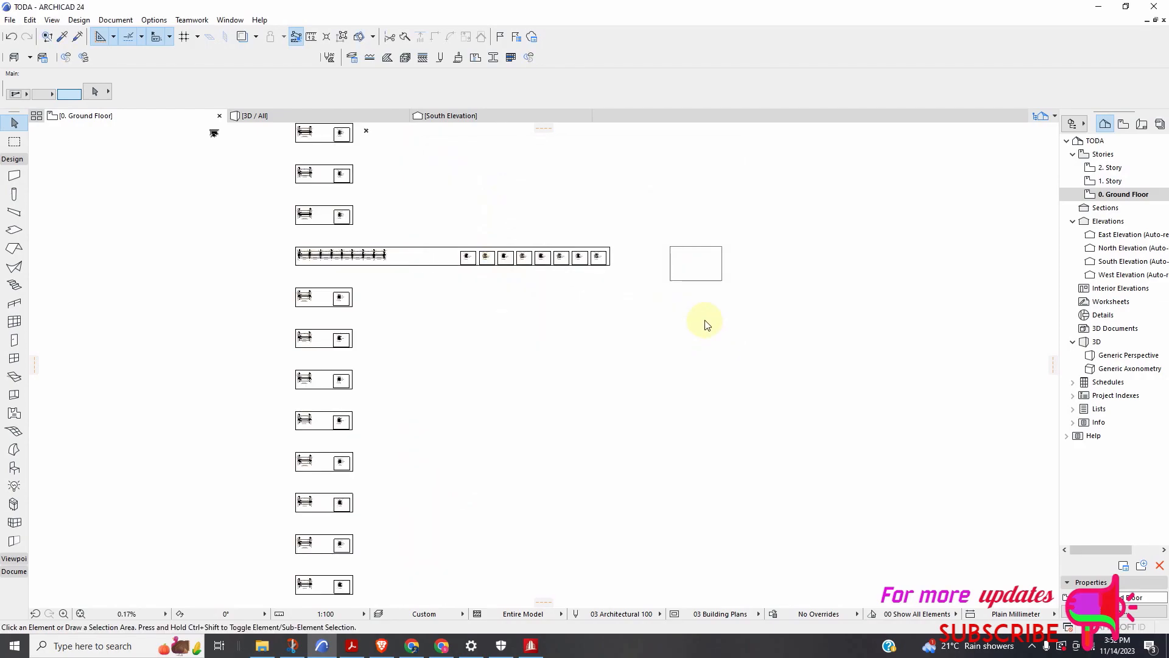
# Select all elements of the newly placed beam layout drawing
pyautogui.scroll(15, 698, 268)
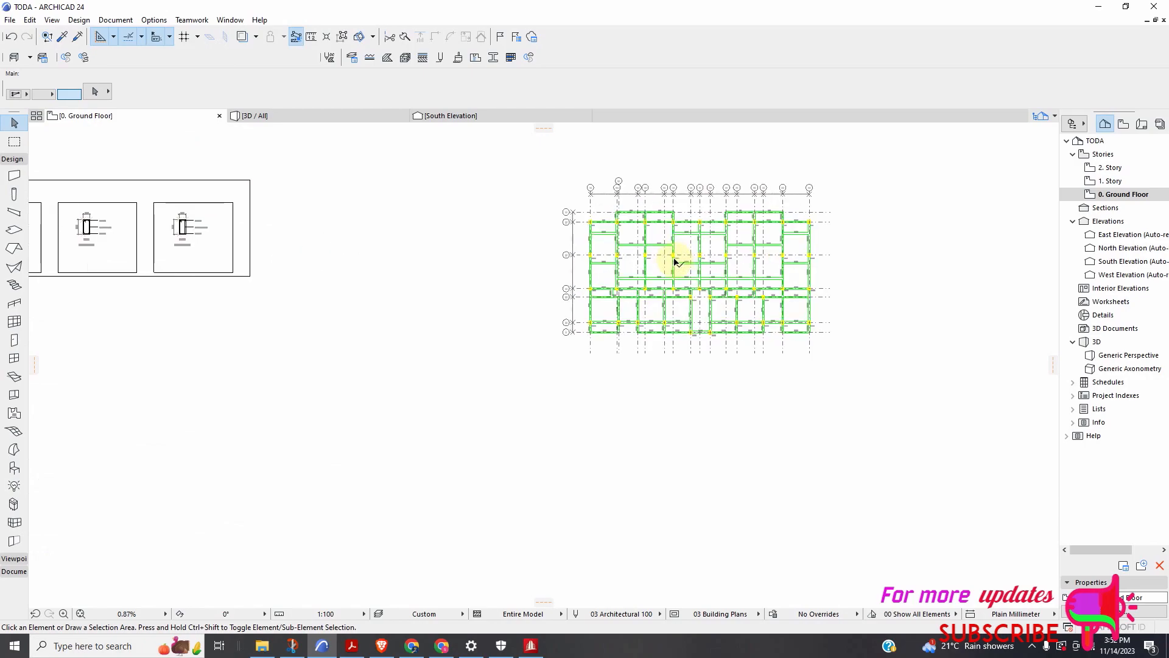
pyautogui.scroll(-8, 672, 247)
pyautogui.scroll(4, 581, 244)
pyautogui.scroll(5, 582, 243)
pyautogui.scroll(-3, 578, 237)
pyautogui.scroll(3, 550, 242)
pyautogui.scroll(1, 494, 263)
pyautogui.hotkey('ctrl', 'a')
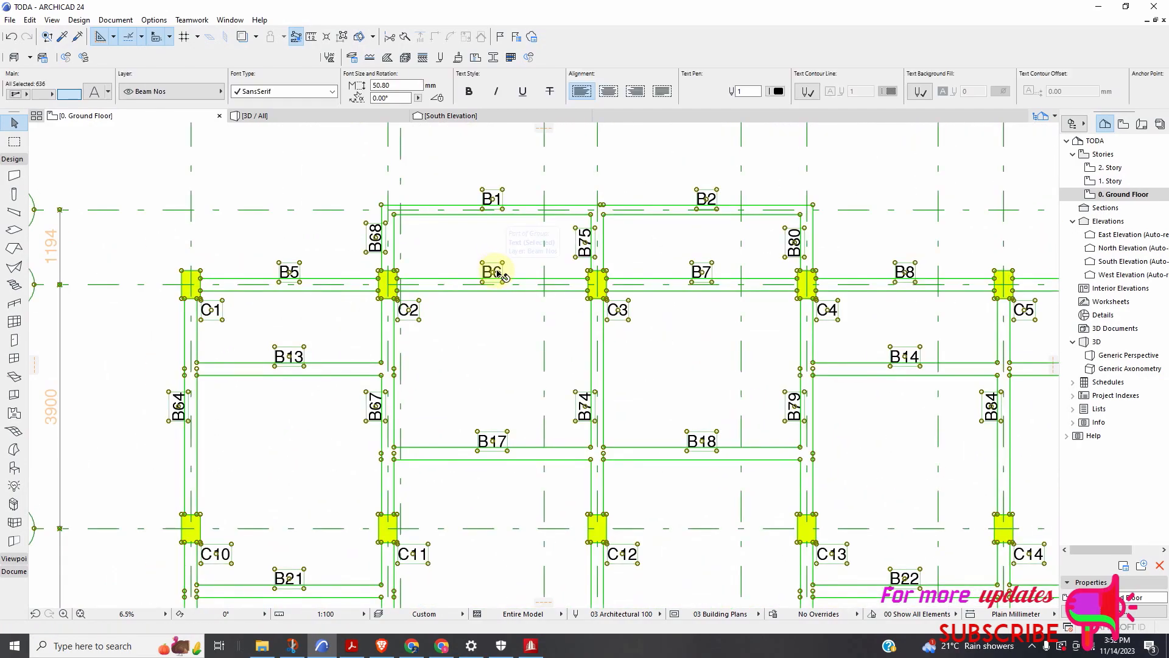
# Examine the beam and column labels, grid bubbles and dimension texts across the selected beam layout
pyautogui.scroll(-3, 503, 272)
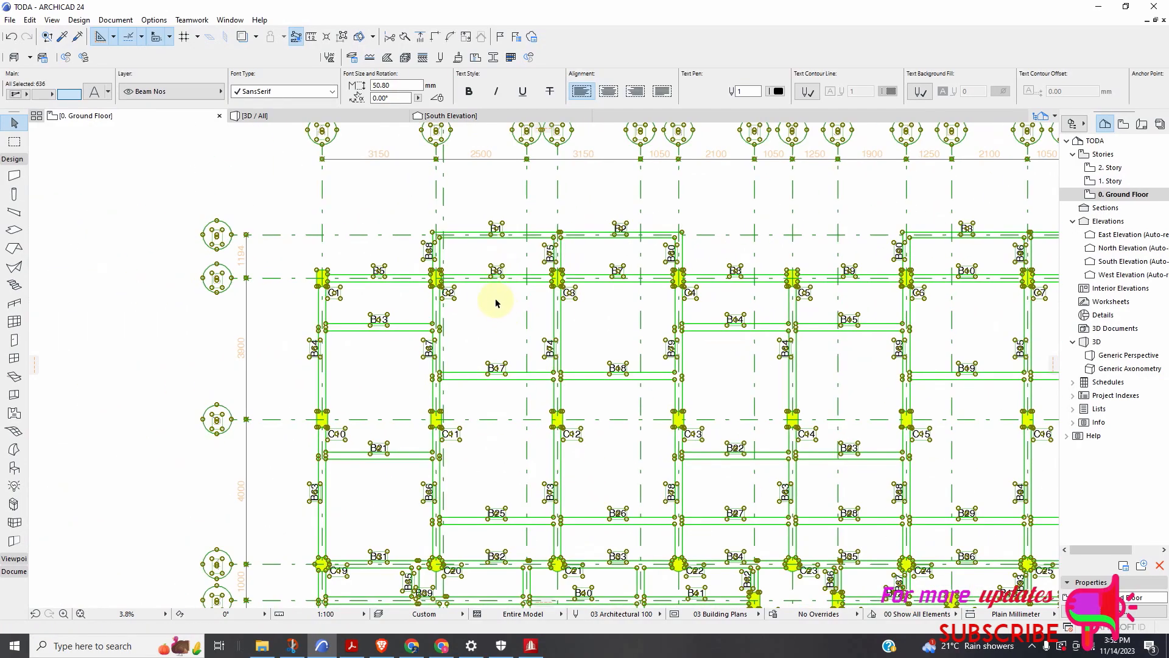
pyautogui.scroll(-1, 496, 303)
pyautogui.scroll(-1, 501, 295)
pyautogui.scroll(3, 488, 280)
pyautogui.scroll(-3, 503, 290)
pyautogui.scroll(1, 519, 298)
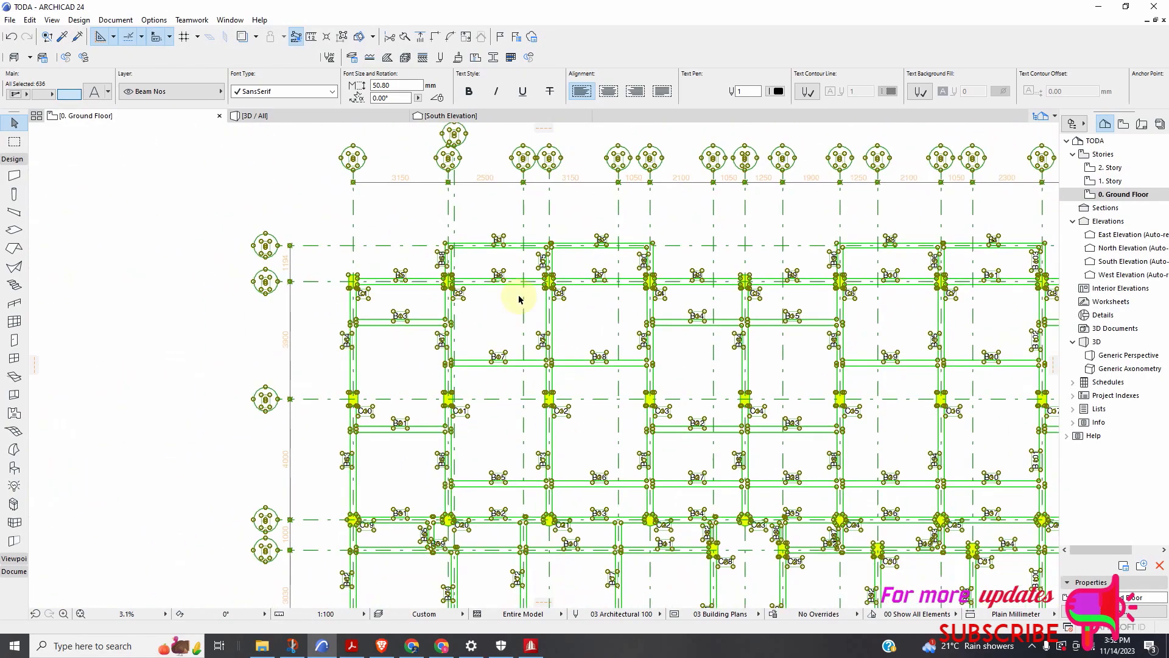
pyautogui.scroll(2, 560, 282)
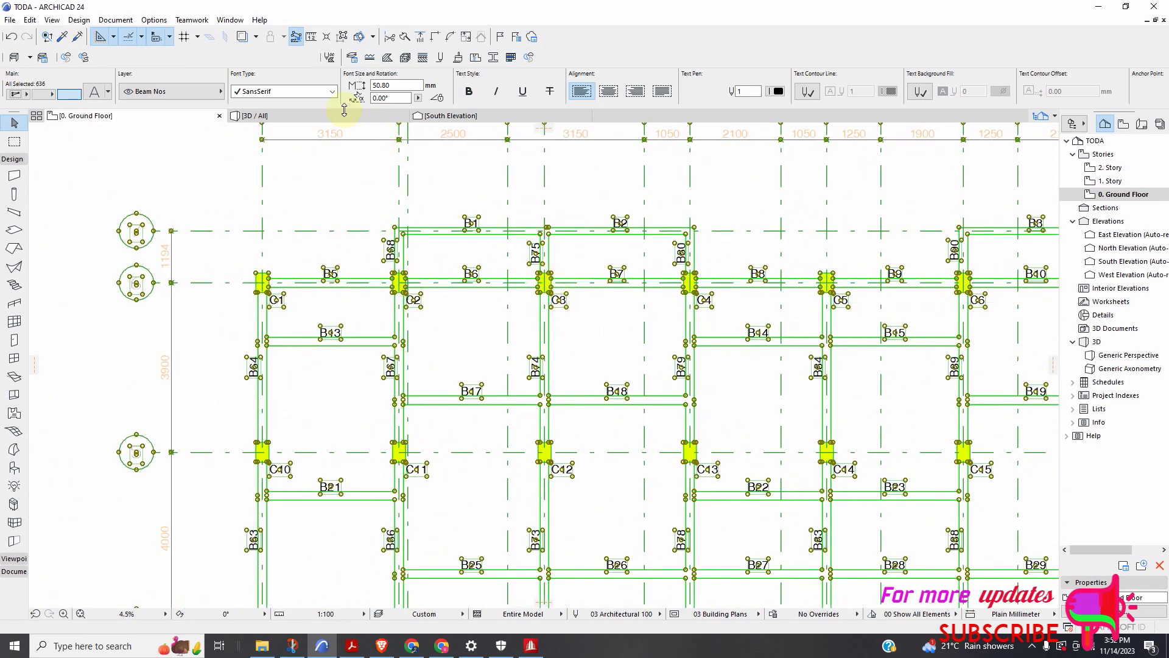
pyautogui.scroll(-3, 450, 187)
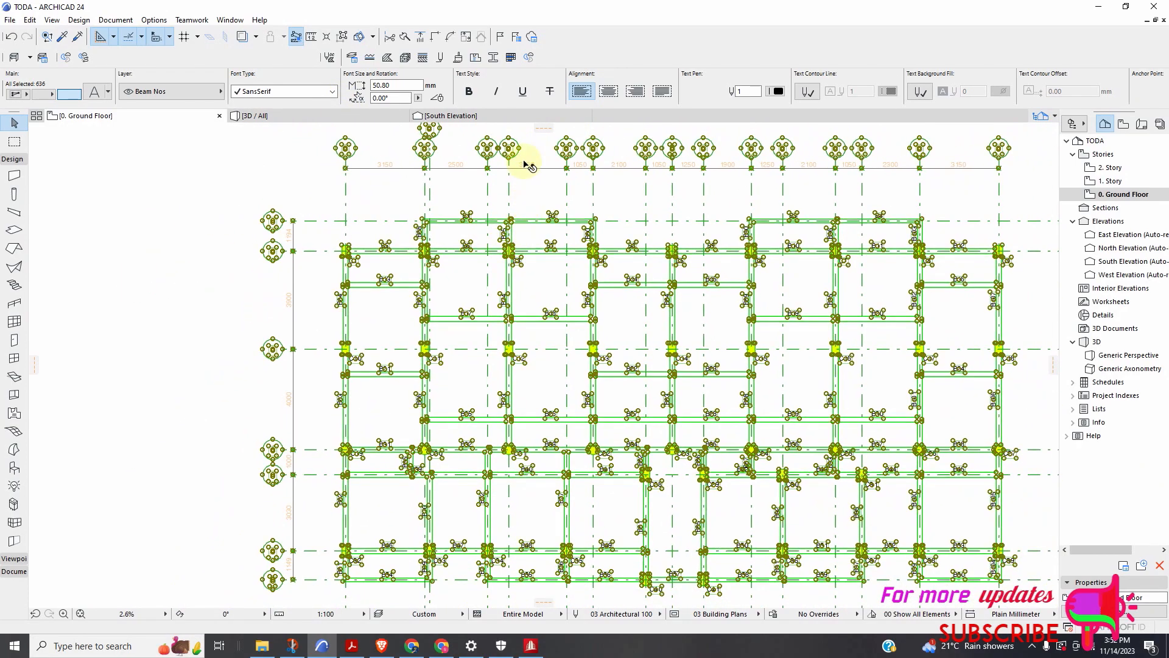
pyautogui.scroll(3, 528, 165)
pyautogui.scroll(-4, 542, 213)
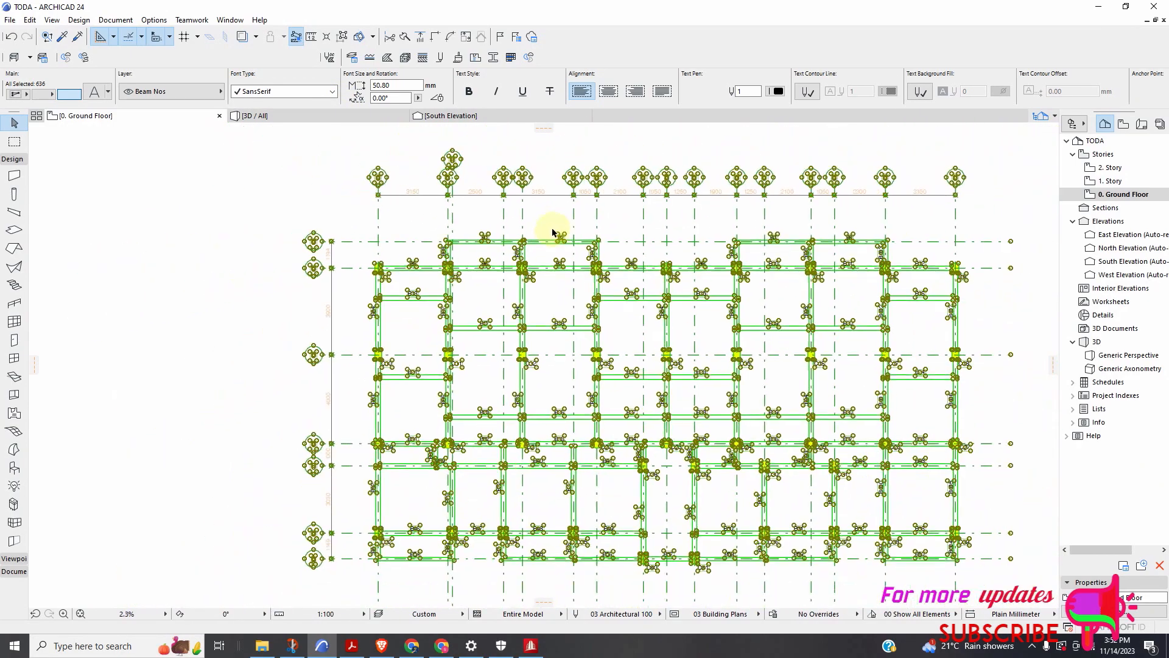
pyautogui.scroll(-1, 478, 334)
pyautogui.scroll(1, 594, 323)
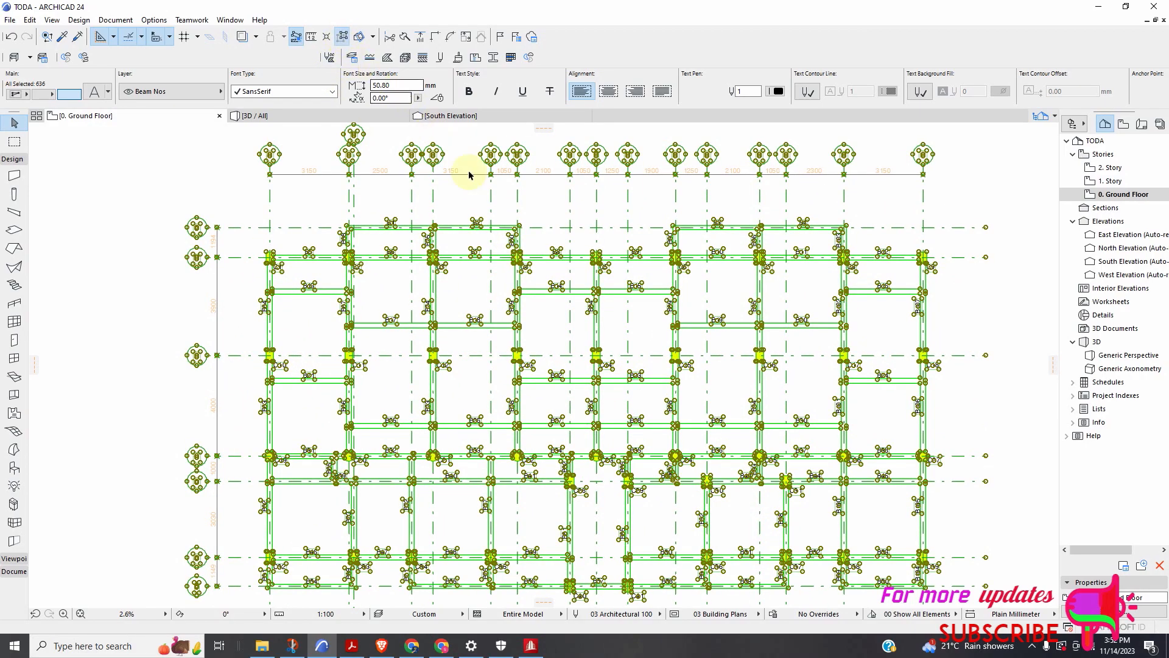
# Try to select the beam labels around columns C1, C2 and C3 one by one, starting with B2
pyautogui.press('Escape')
pyautogui.scroll(2, 475, 210)
pyautogui.scroll(-2, 474, 210)
pyautogui.scroll(3, 460, 225)
pyautogui.scroll(-1, 456, 238)
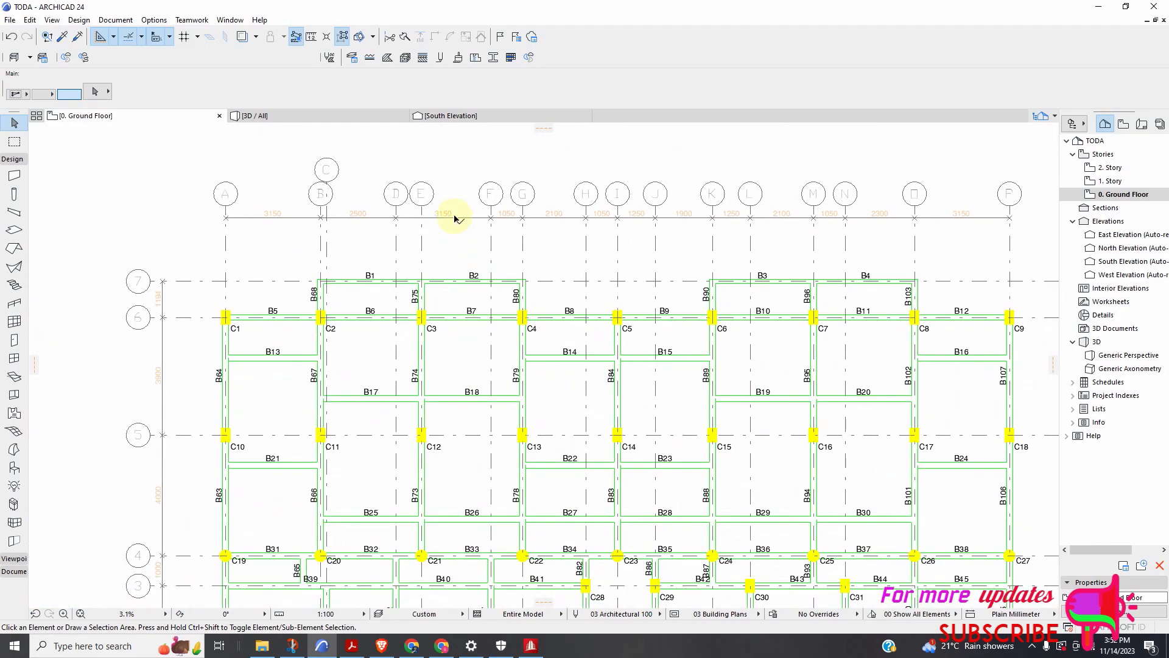
pyautogui.scroll(3, 458, 228)
pyautogui.scroll(2, 481, 305)
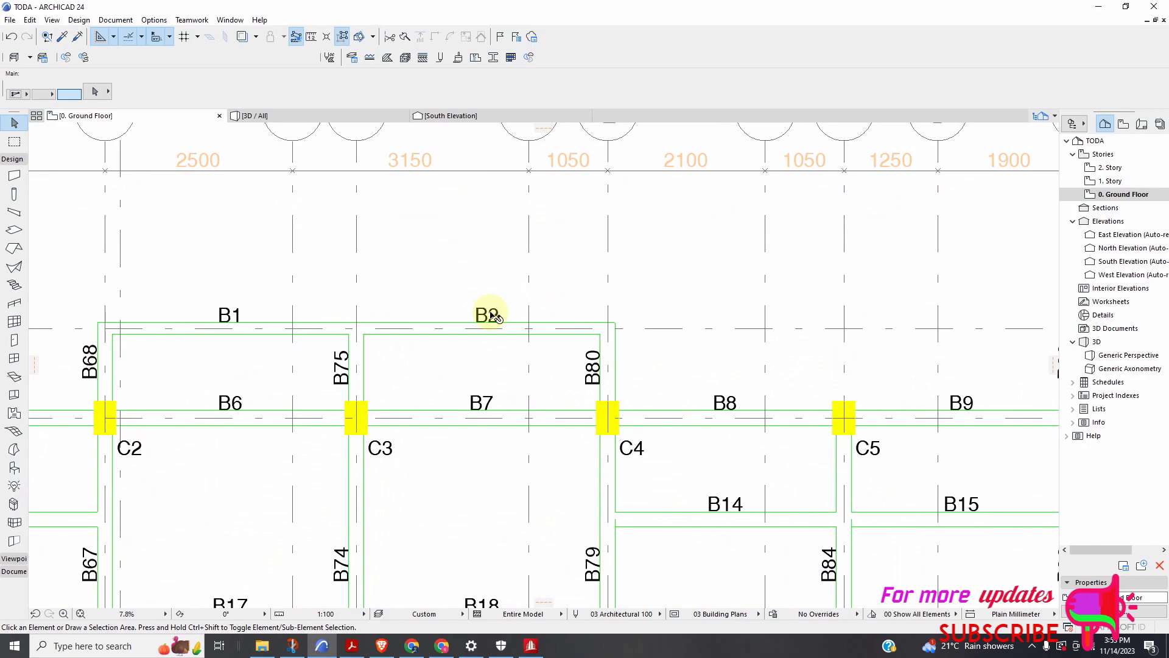
pyautogui.click(487, 314)
pyautogui.scroll(-3, 451, 296)
pyautogui.scroll(4, 457, 308)
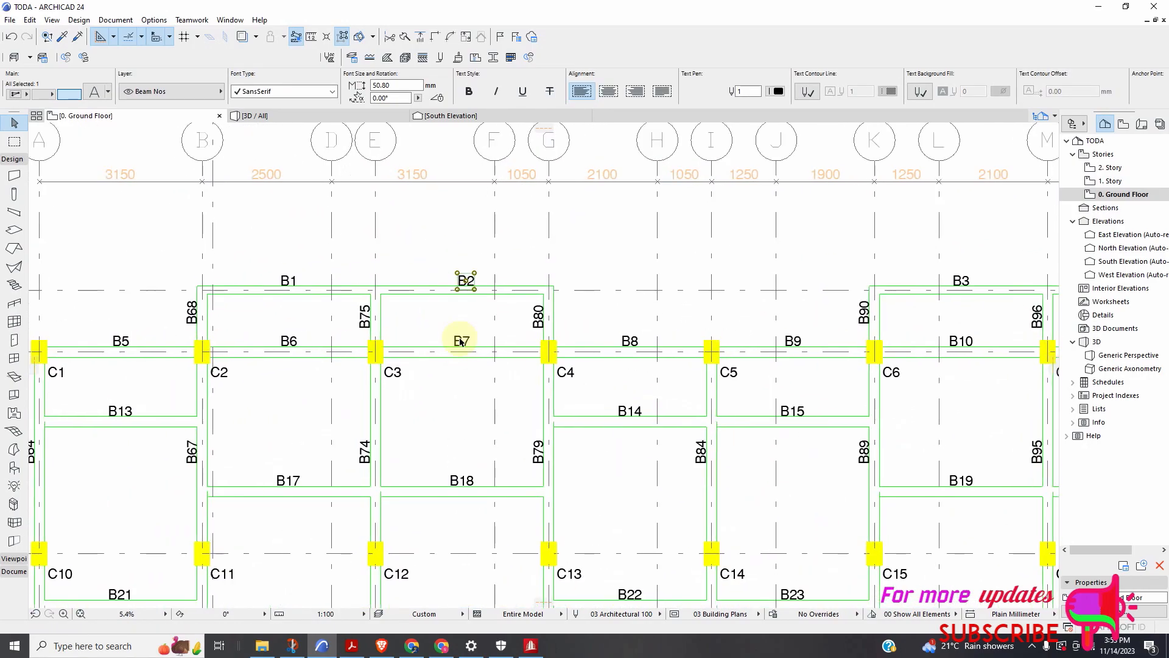
pyautogui.scroll(1, 458, 355)
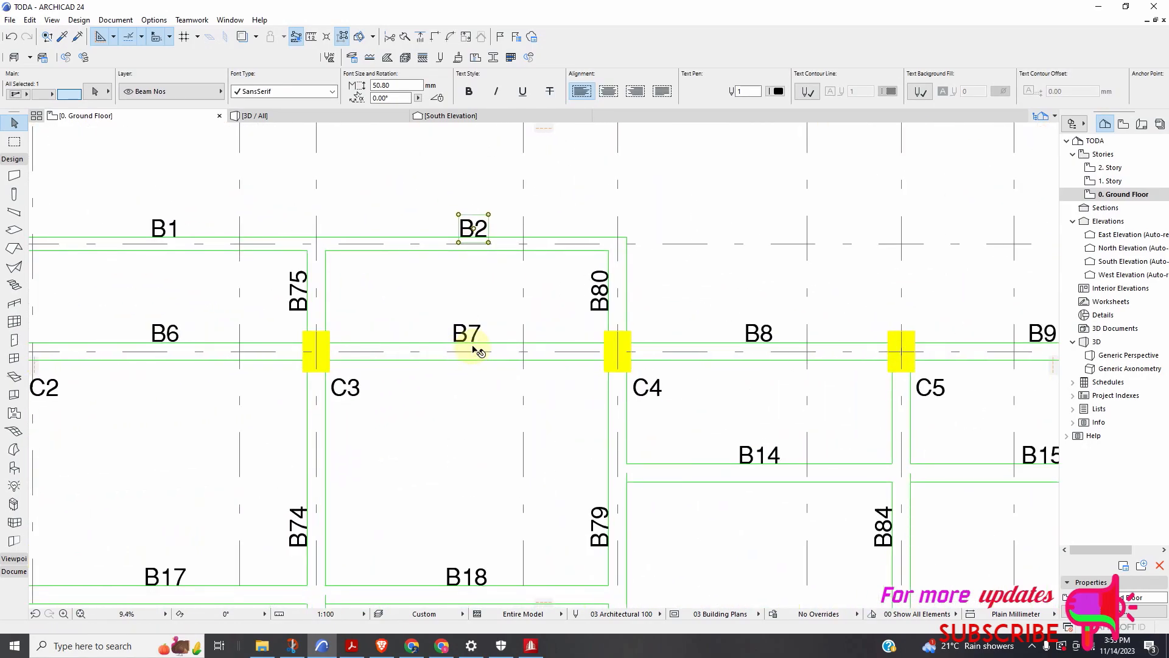
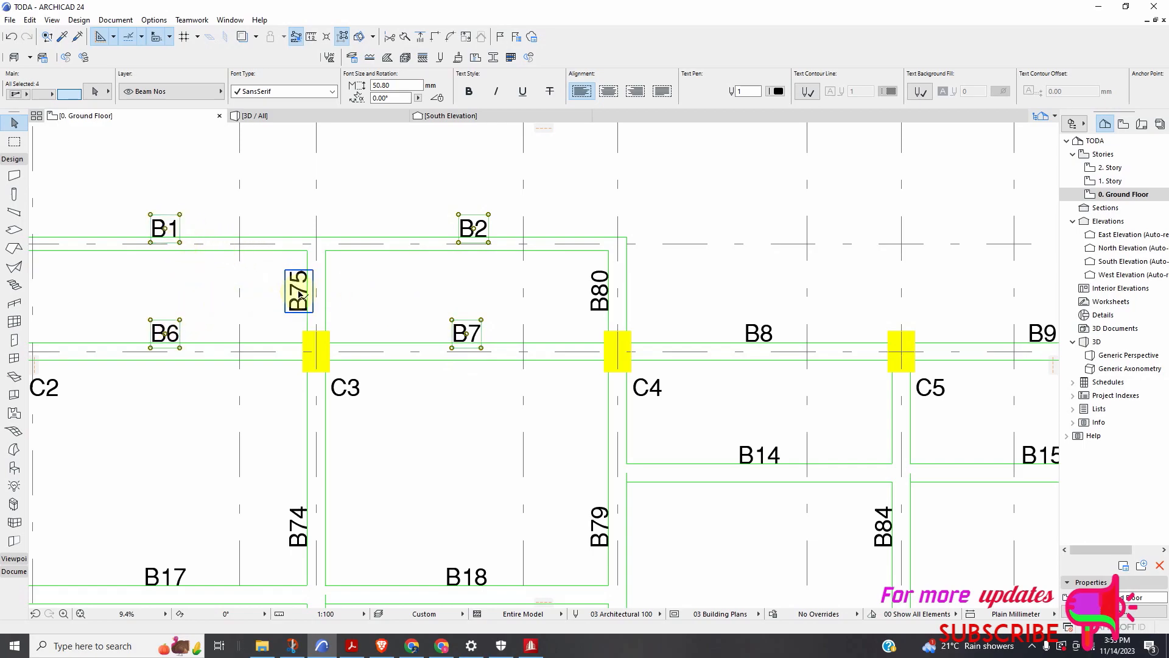
pyautogui.scroll(-3, 303, 245)
pyautogui.scroll(5, 156, 219)
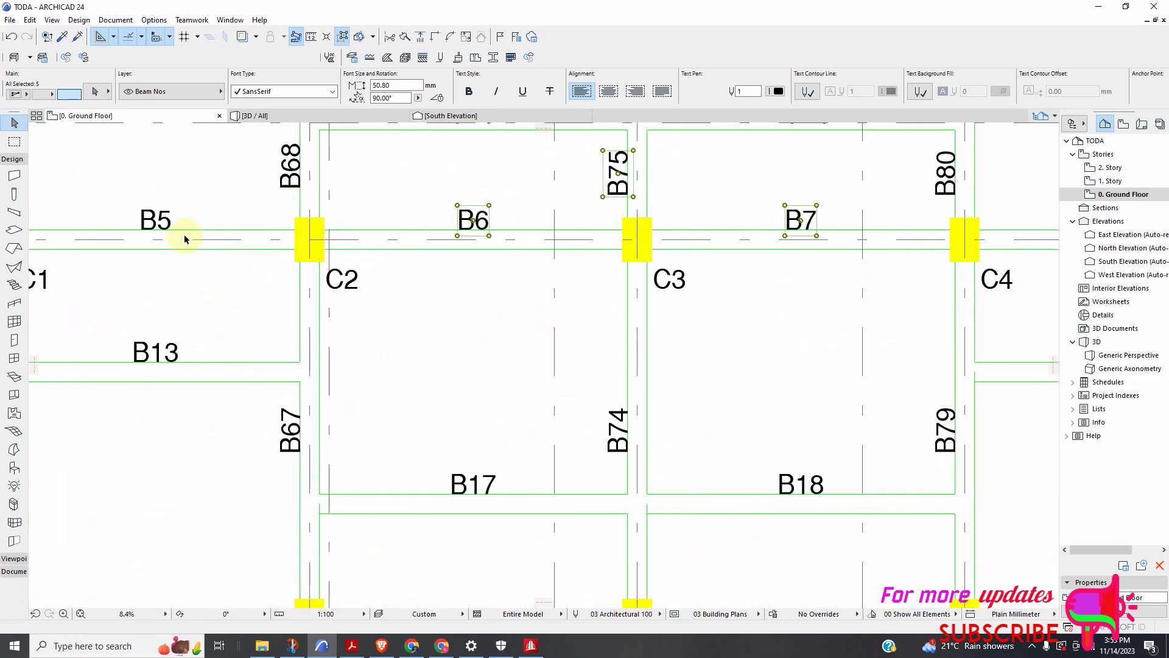
pyautogui.keyDown('shift'); pyautogui.click(149, 215); pyautogui.keyUp('shift')
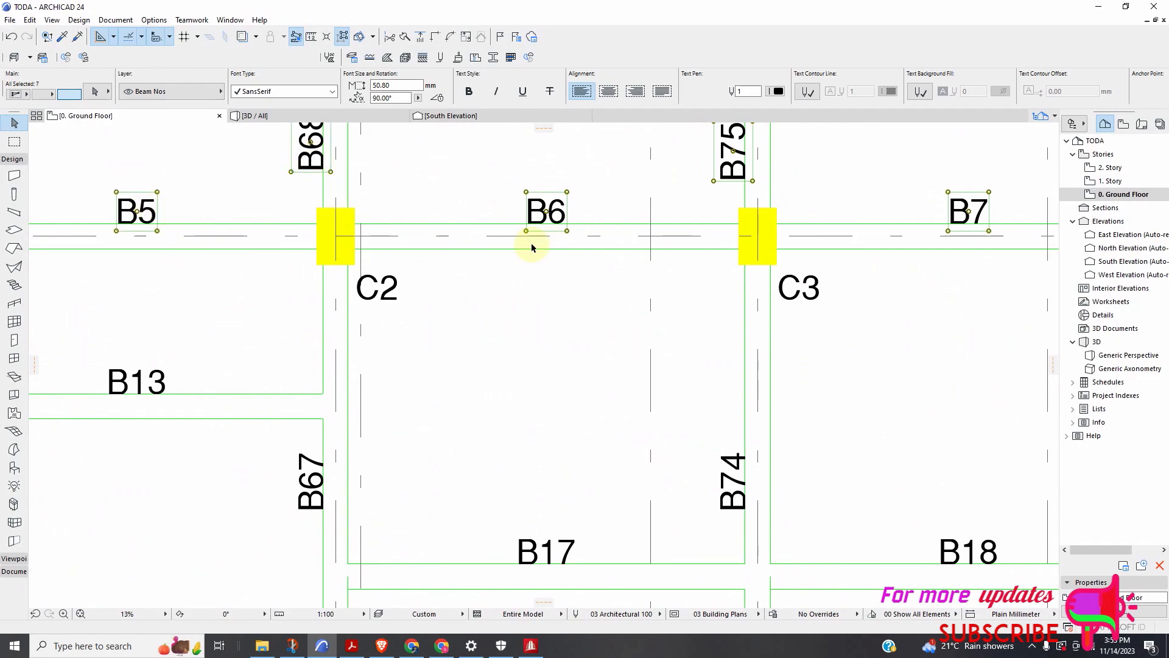
pyautogui.scroll(-5, 451, 276)
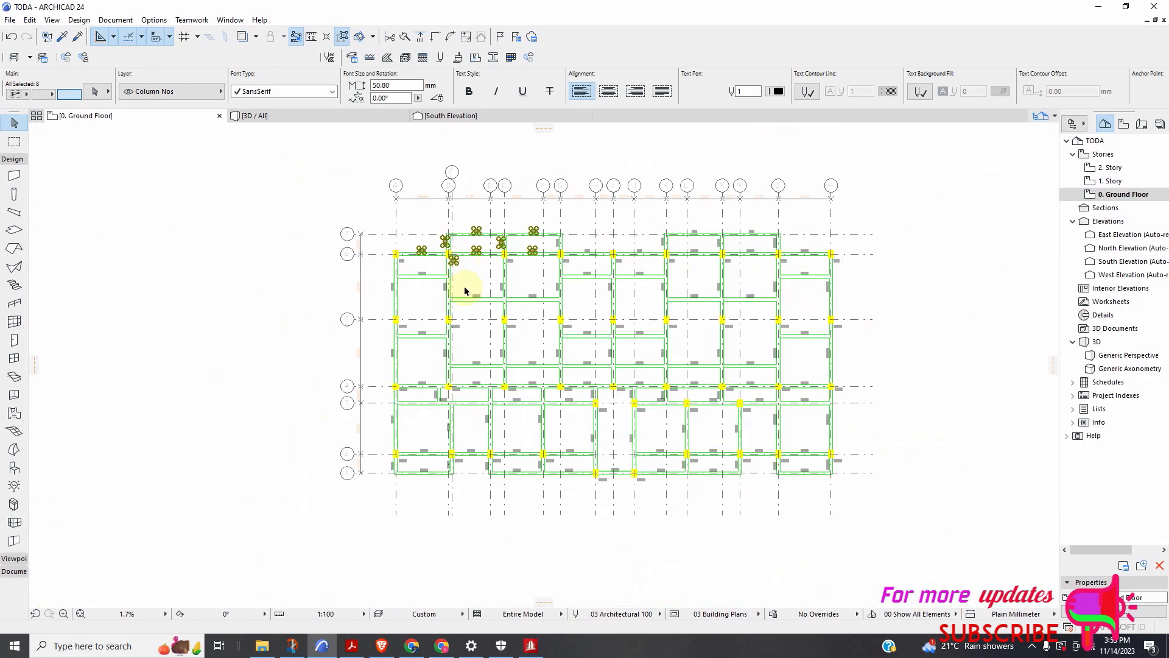
pyautogui.scroll(2, 426, 274)
pyautogui.scroll(-4, 405, 262)
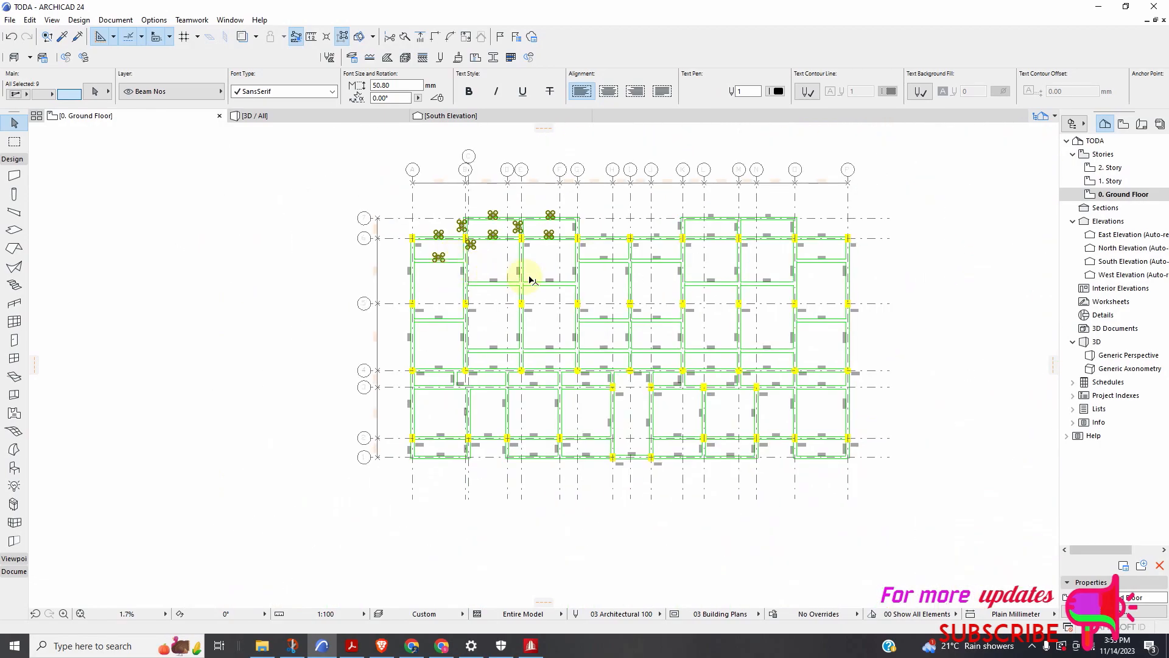
pyautogui.scroll(-3, 703, 243)
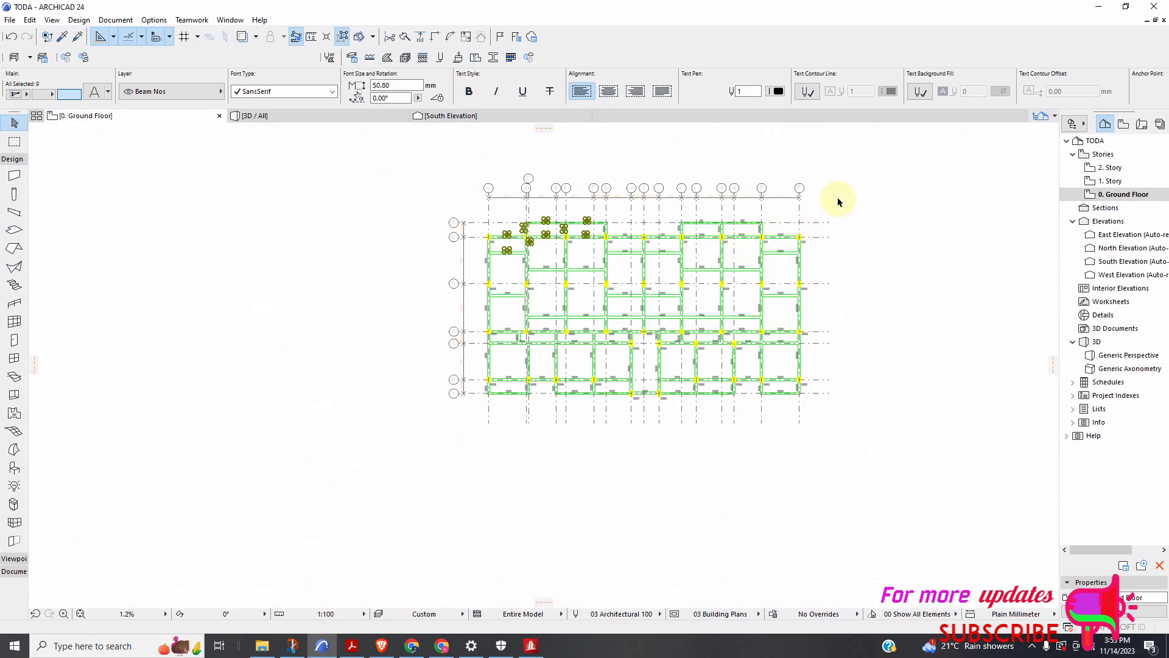
pyautogui.press('Escape')
# Select all horizontal beam labels between grids O and P, from B12 down to B60, and delete them
pyautogui.click(851, 187)
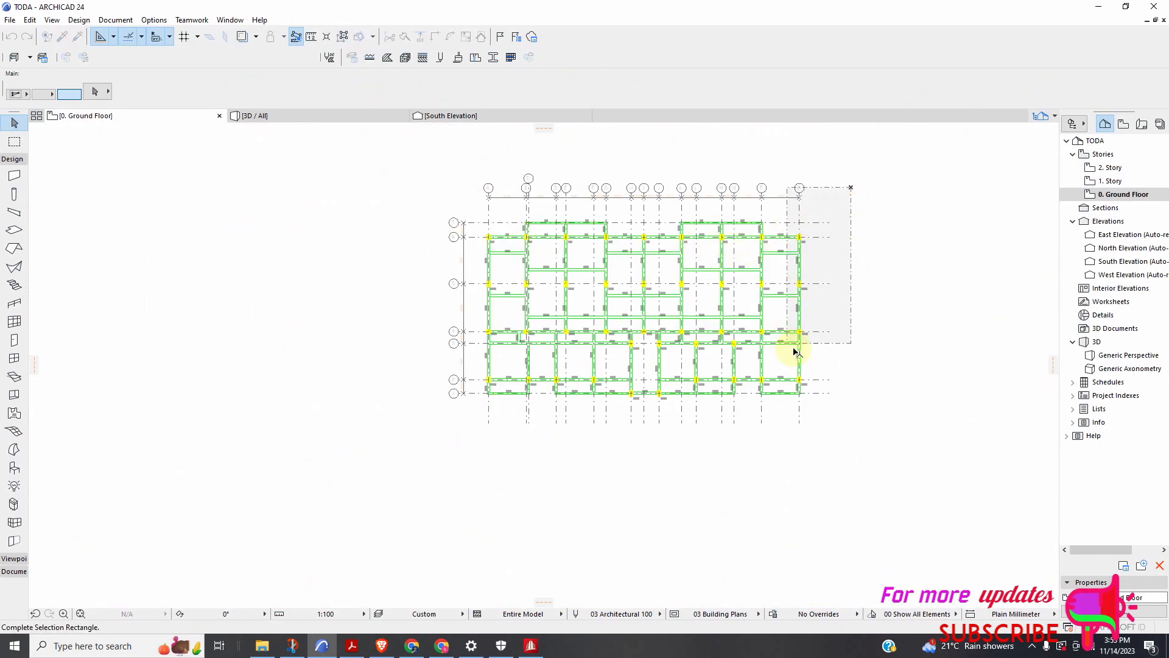
pyautogui.click(853, 294)
pyautogui.scroll(5, 822, 264)
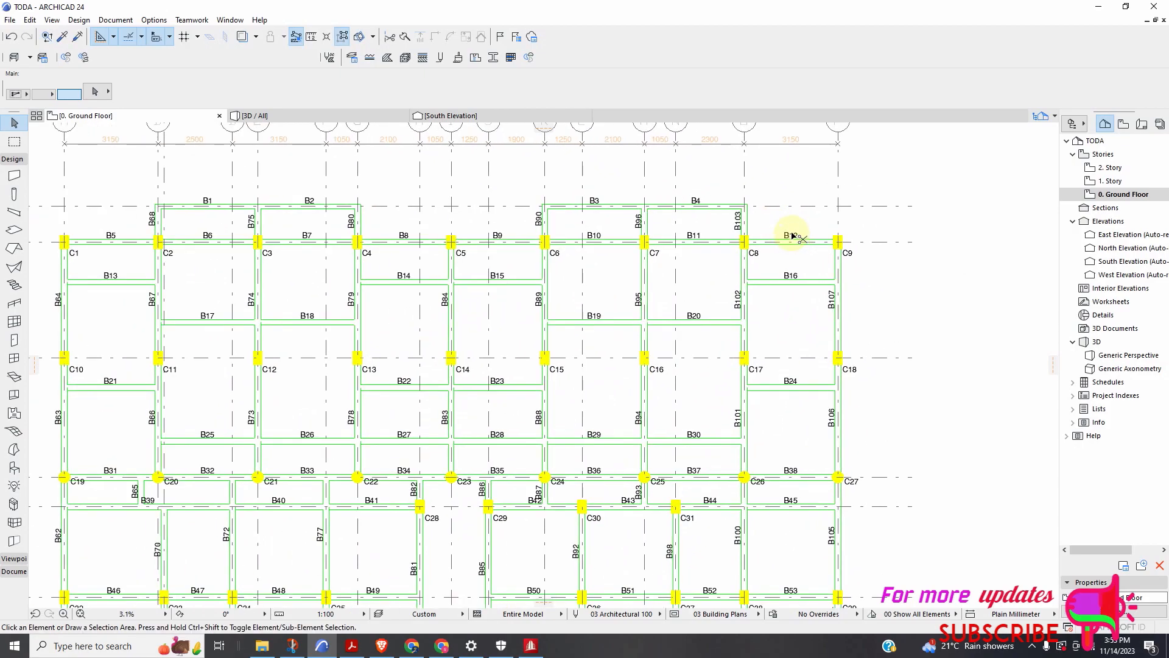
pyautogui.scroll(3, 792, 236)
pyautogui.scroll(-3, 728, 215)
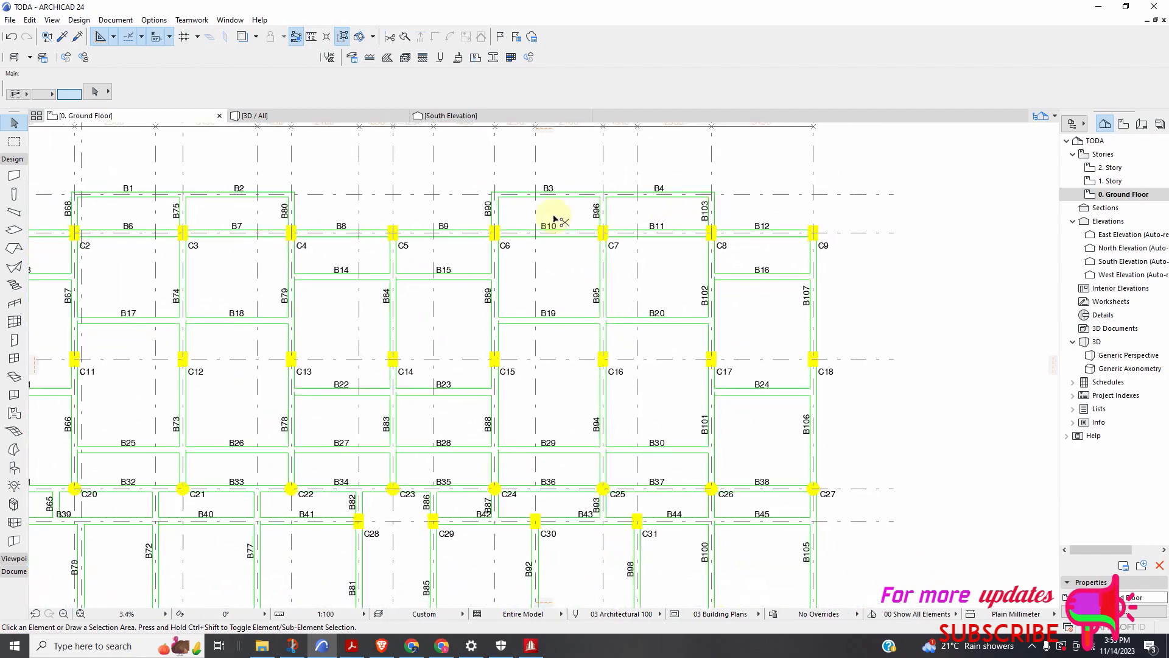
pyautogui.scroll(-2, 744, 229)
pyautogui.scroll(4, 704, 318)
pyautogui.scroll(-3, 706, 250)
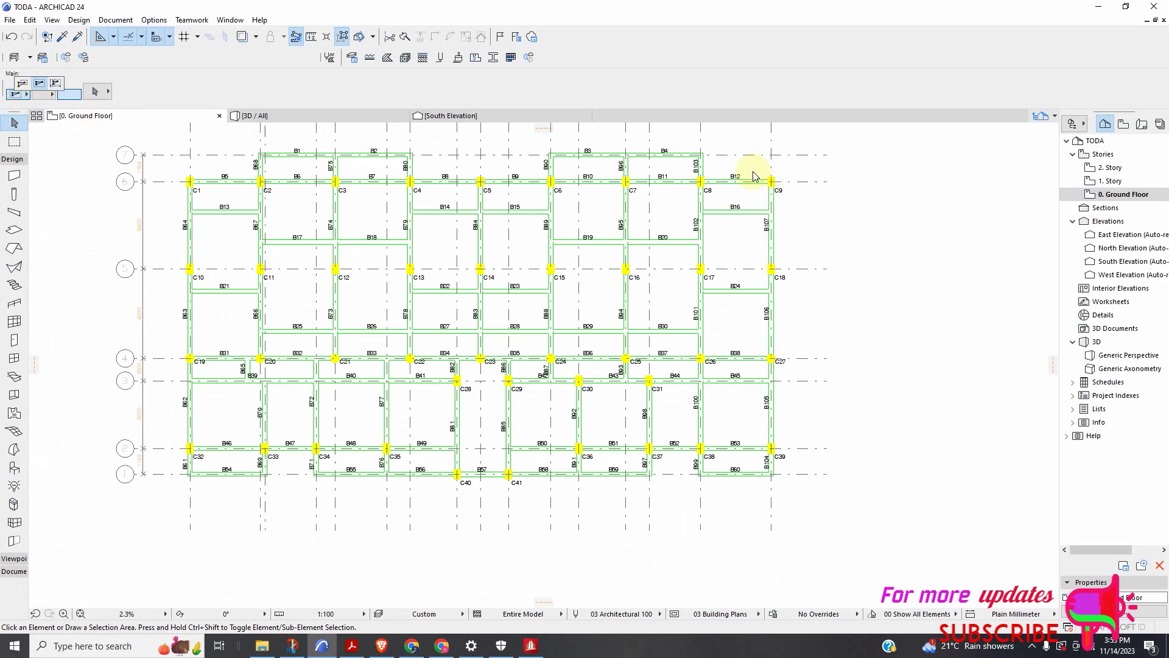
pyautogui.moveTo(752, 164); pyautogui.dragTo(724, 495)
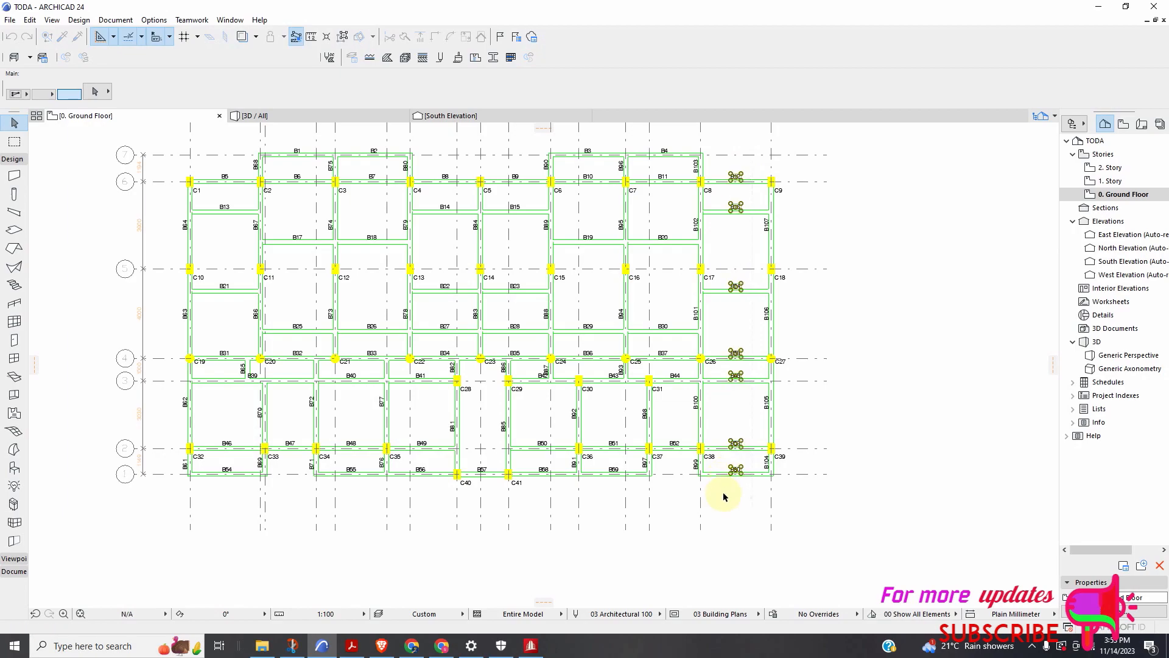
pyautogui.press('Escape')
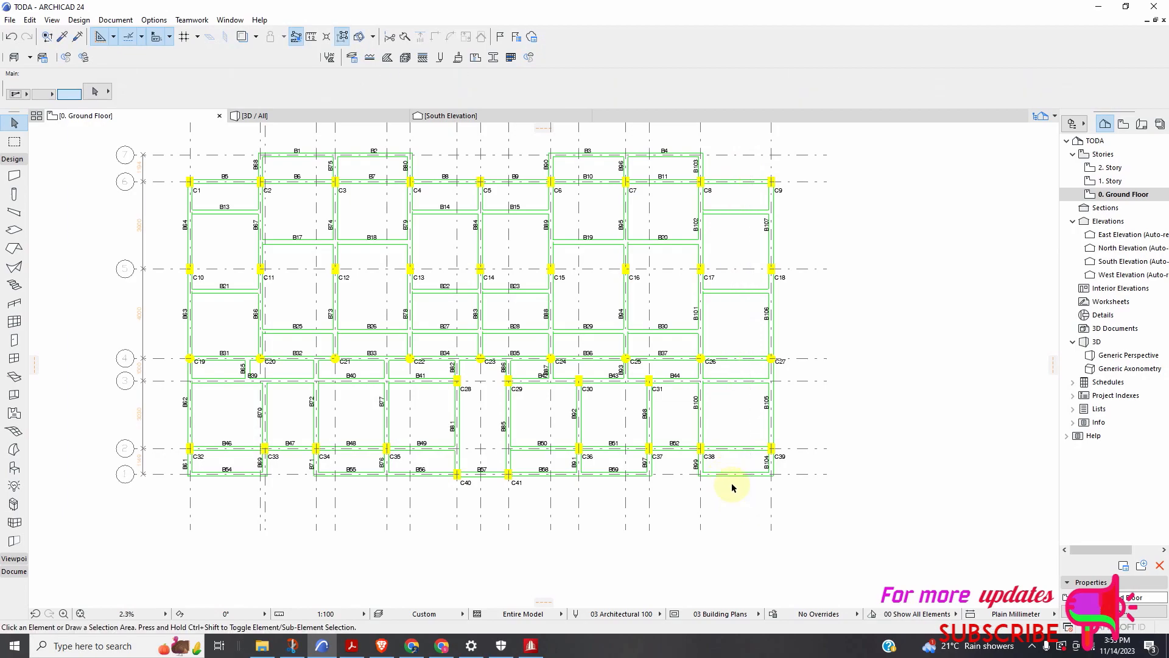
# Select the beam labels B4, B11, B20, B30 and B37 in the bay between columns C7 and C8 and delete them
pyautogui.scroll(-3, 732, 487)
pyautogui.moveTo(682, 262); pyautogui.dragTo(674, 582)
pyautogui.scroll(2, 673, 478)
pyautogui.press('Escape')
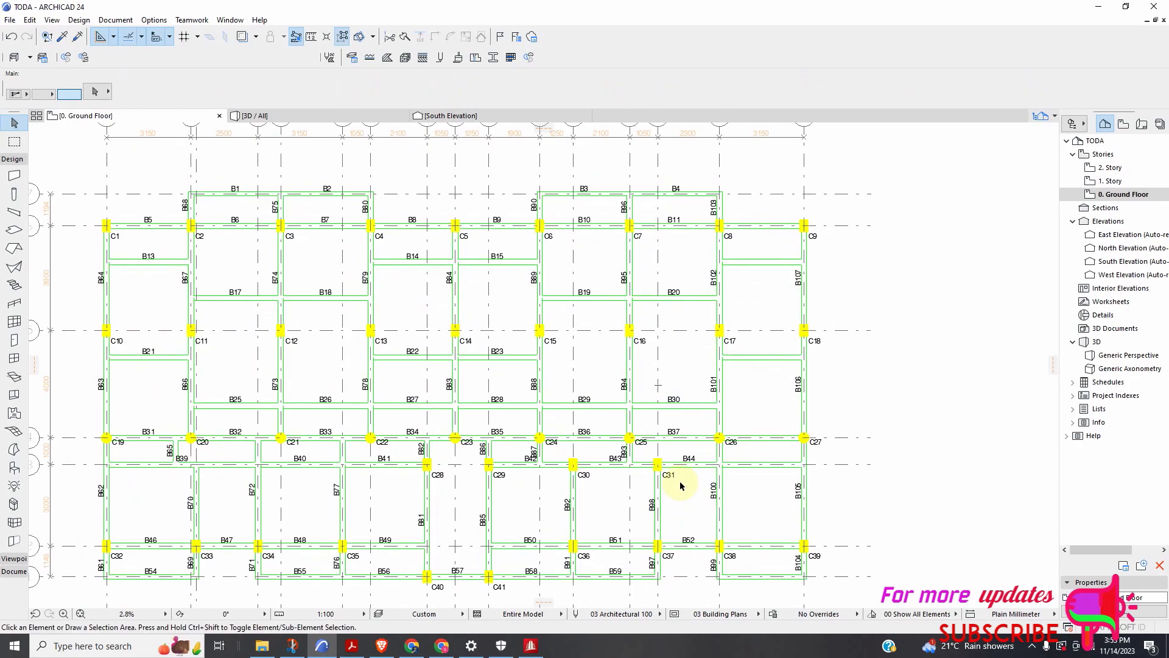
pyautogui.moveTo(695, 164); pyautogui.dragTo(663, 446)
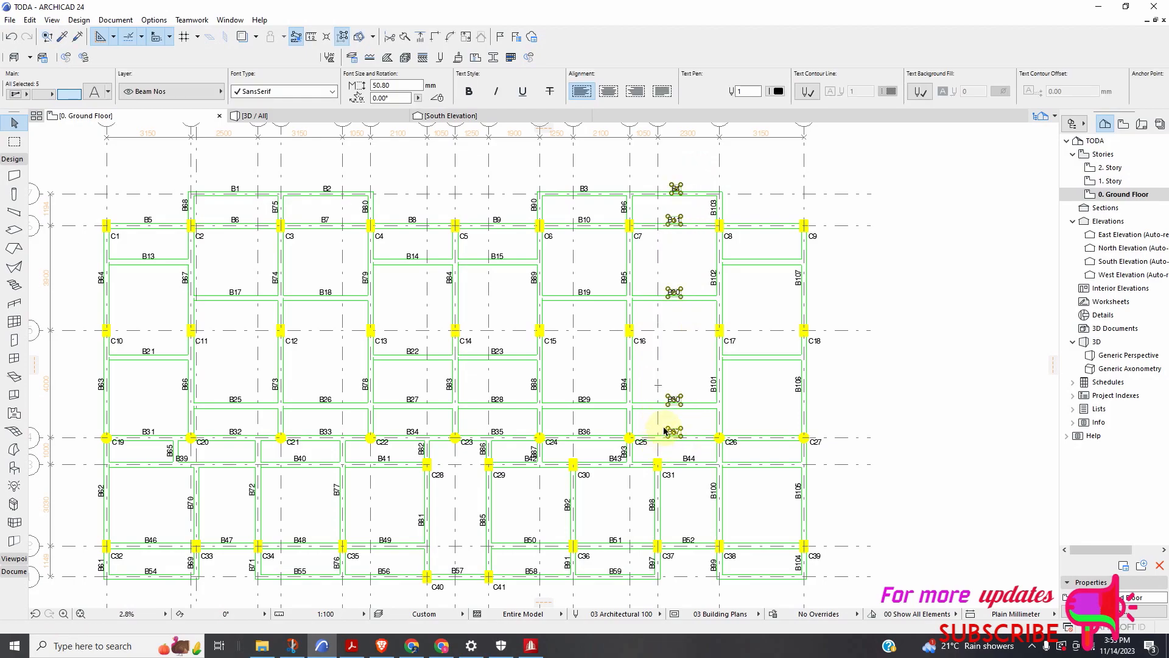
pyautogui.click(665, 395)
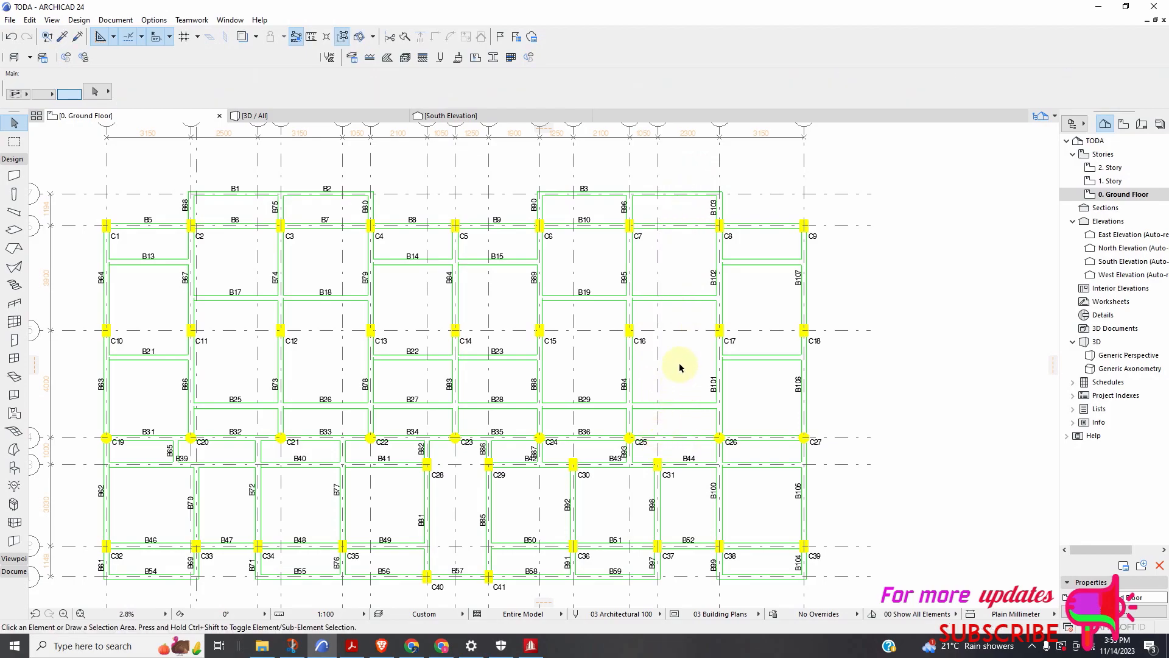
# Delete the labels B44, B52, C31 and C37, leaving the adjacent beam lines out of the selection
pyautogui.scroll(-2, 680, 370)
pyautogui.scroll(4, 685, 456)
pyautogui.scroll(-2, 677, 425)
pyautogui.moveTo(705, 401); pyautogui.dragTo(672, 532)
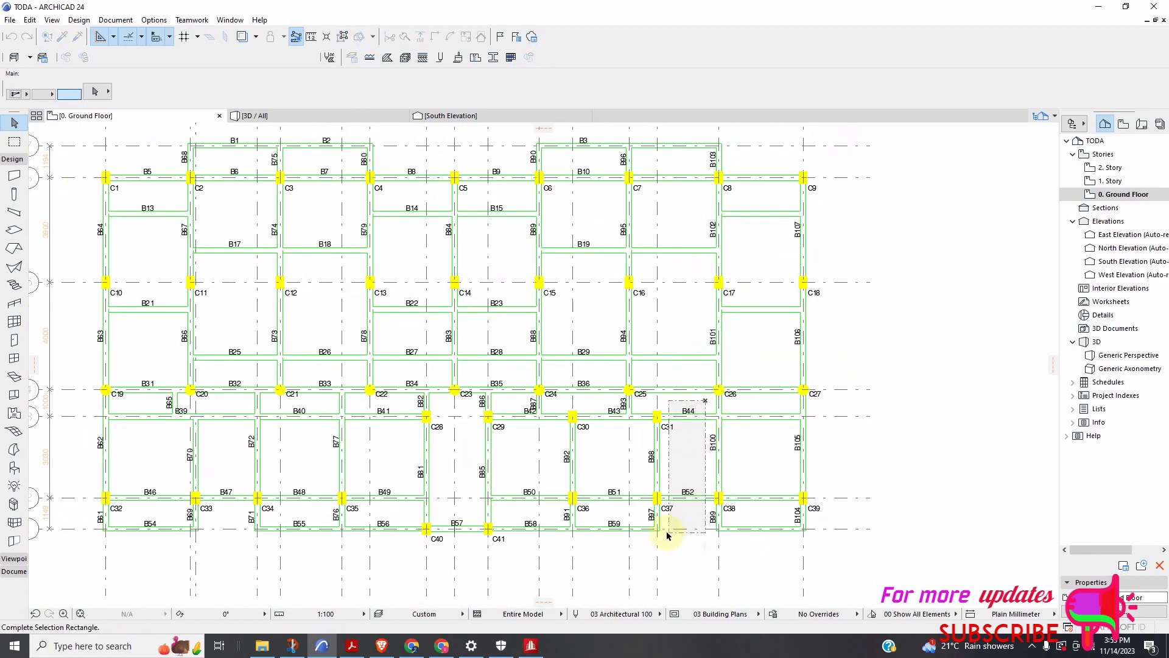
pyautogui.moveTo(662, 531); pyautogui.dragTo(661, 531)
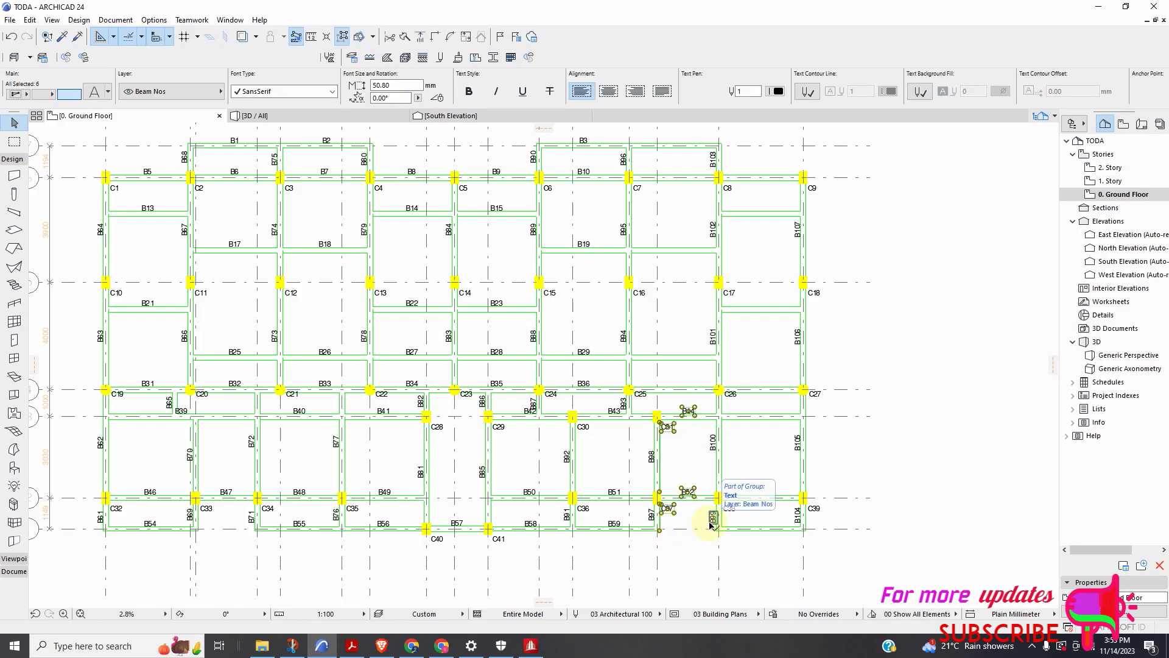
pyautogui.scroll(8, 677, 492)
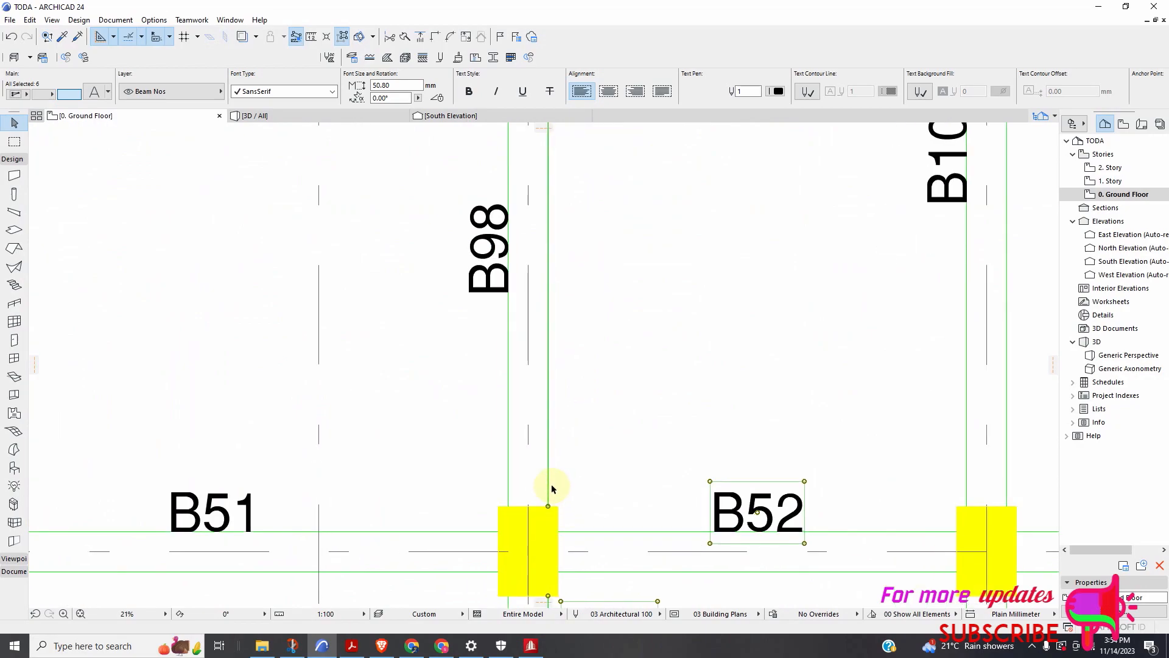
pyautogui.keyDown('shift'); pyautogui.click(548, 482); pyautogui.keyUp('shift')
pyautogui.scroll(-5, 597, 402)
pyautogui.scroll(2, 579, 371)
pyautogui.scroll(1, 584, 487)
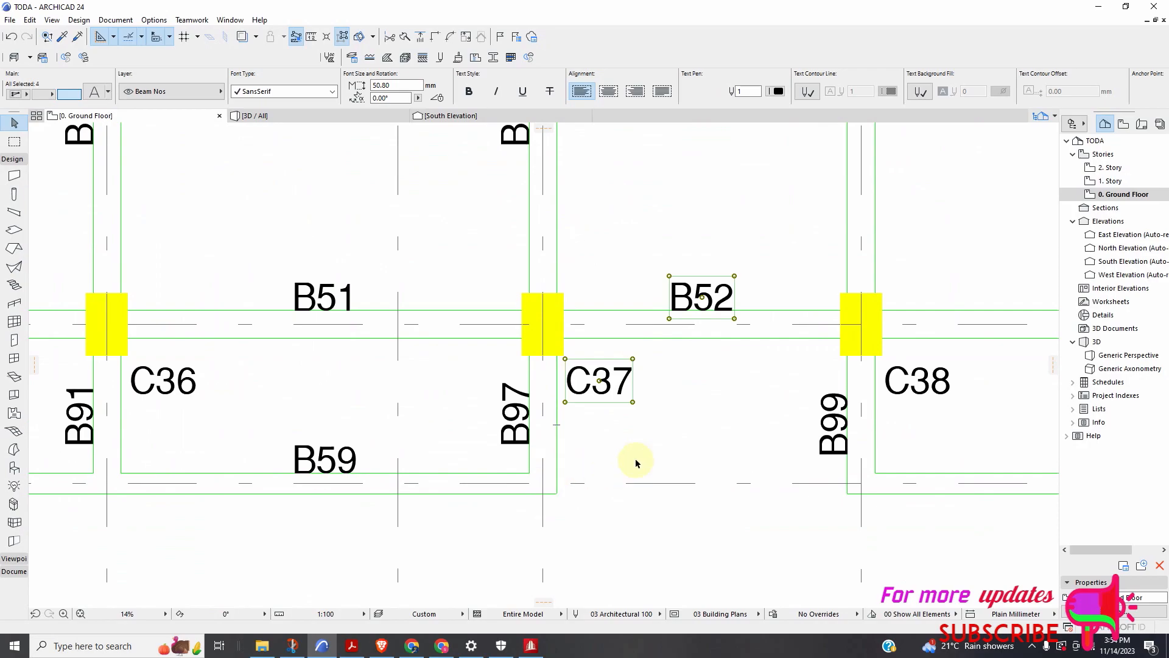
pyautogui.press('Delete')
pyautogui.scroll(-5, 646, 481)
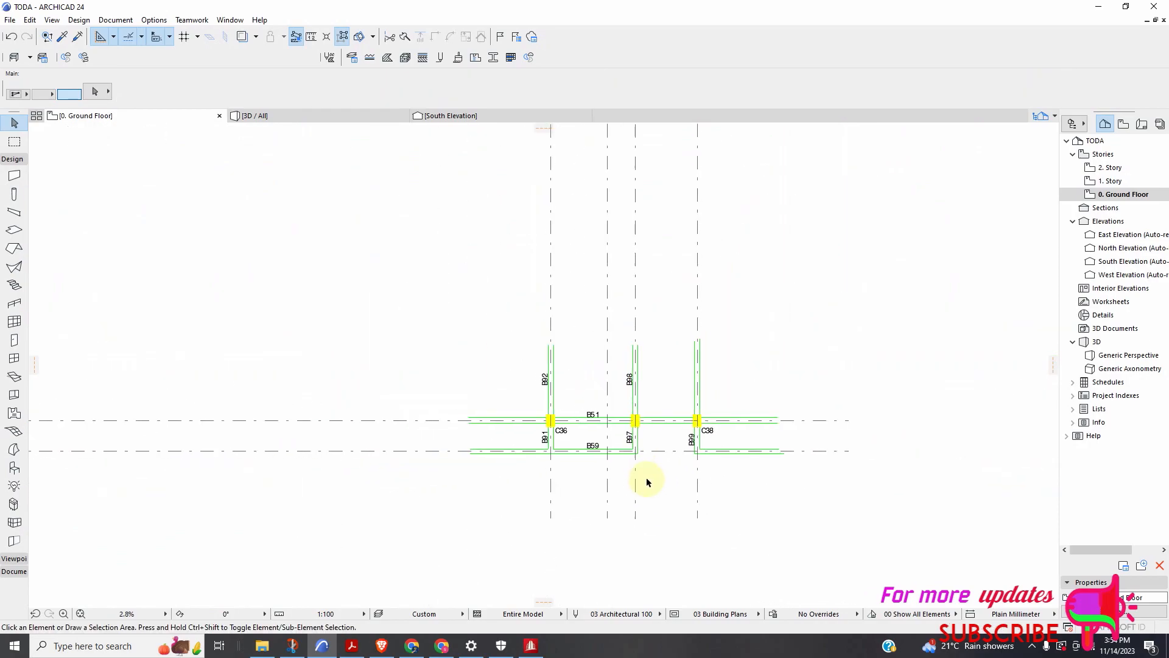
pyautogui.scroll(-3, 641, 366)
pyautogui.scroll(3, 439, 298)
pyautogui.scroll(-3, 451, 220)
pyautogui.click(463, 160)
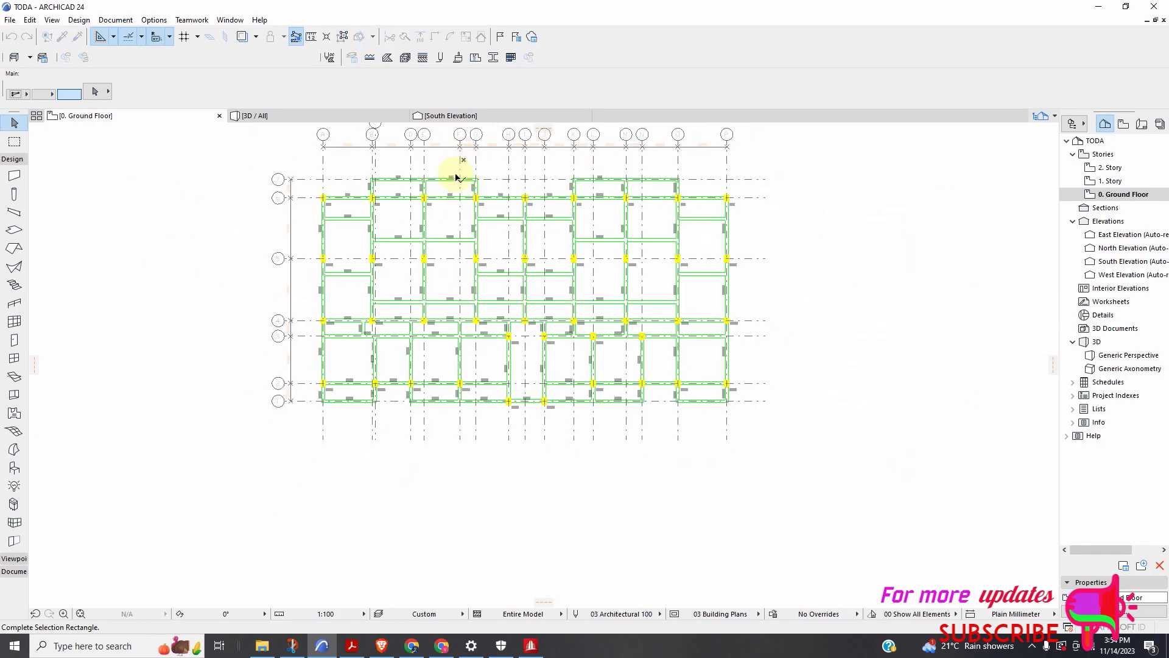
pyautogui.click(418, 159)
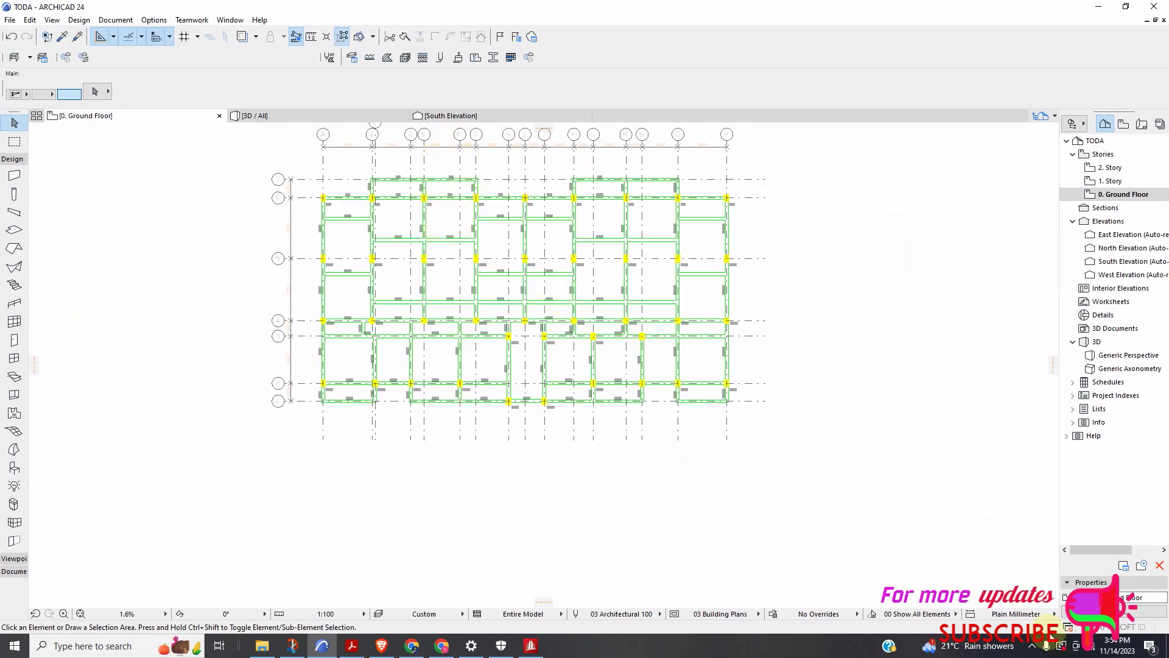
pyautogui.scroll(5, 438, 253)
pyautogui.scroll(2, 451, 253)
pyautogui.scroll(-7, 453, 259)
pyautogui.scroll(3, 491, 332)
pyautogui.click(1032, 644)
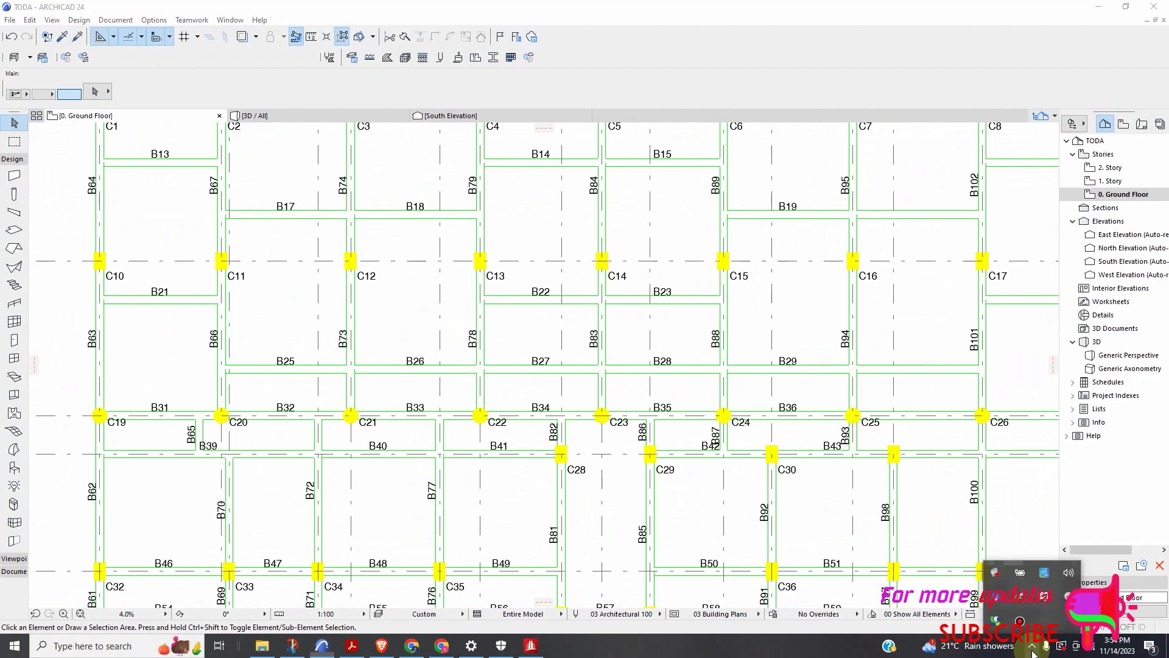
pyautogui.click(1020, 621)
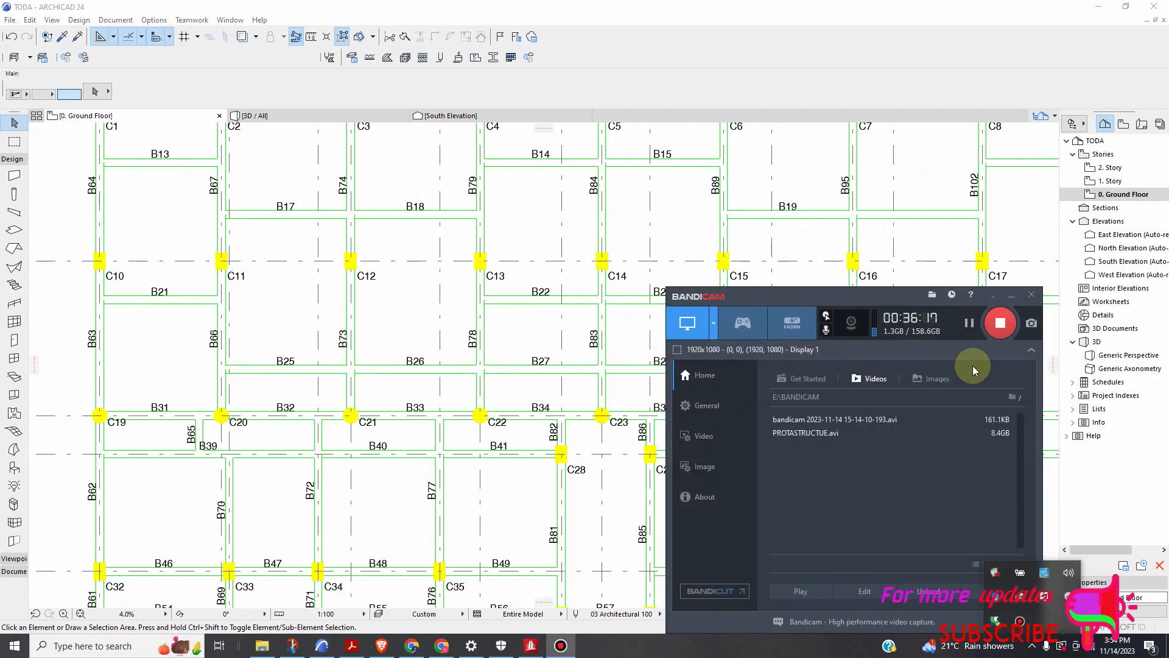
pyautogui.click(969, 323)
pyautogui.click(978, 329)
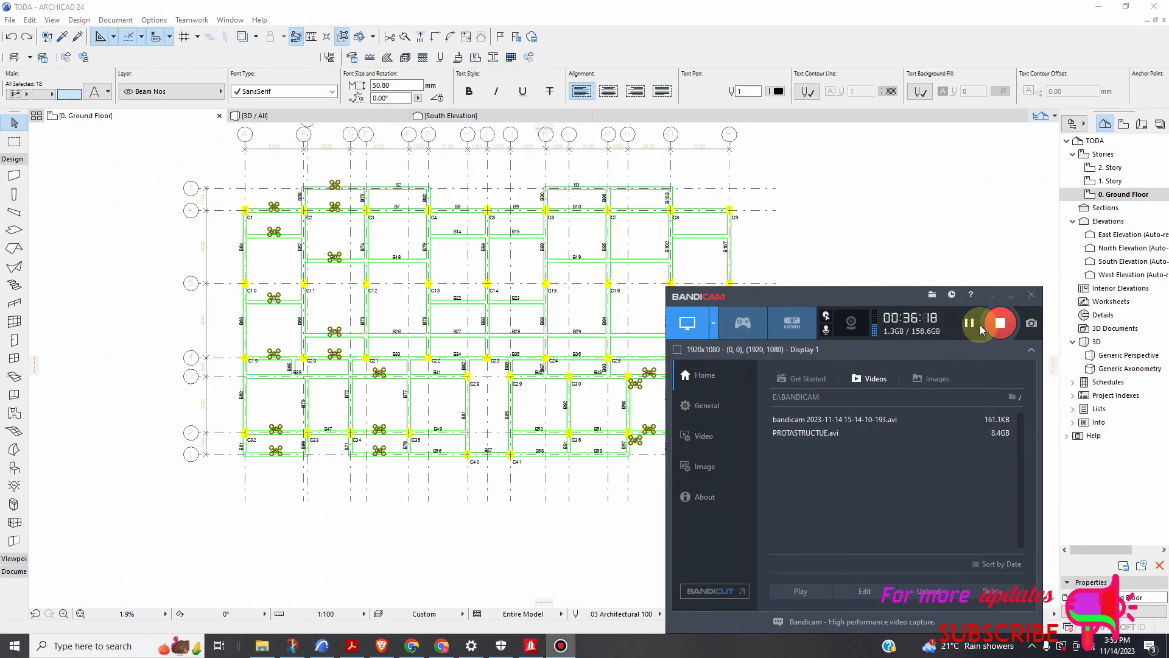
pyautogui.click(996, 297)
# Undo the deletions of the beam and column labels in the beam layout
pyautogui.scroll(4, 454, 321)
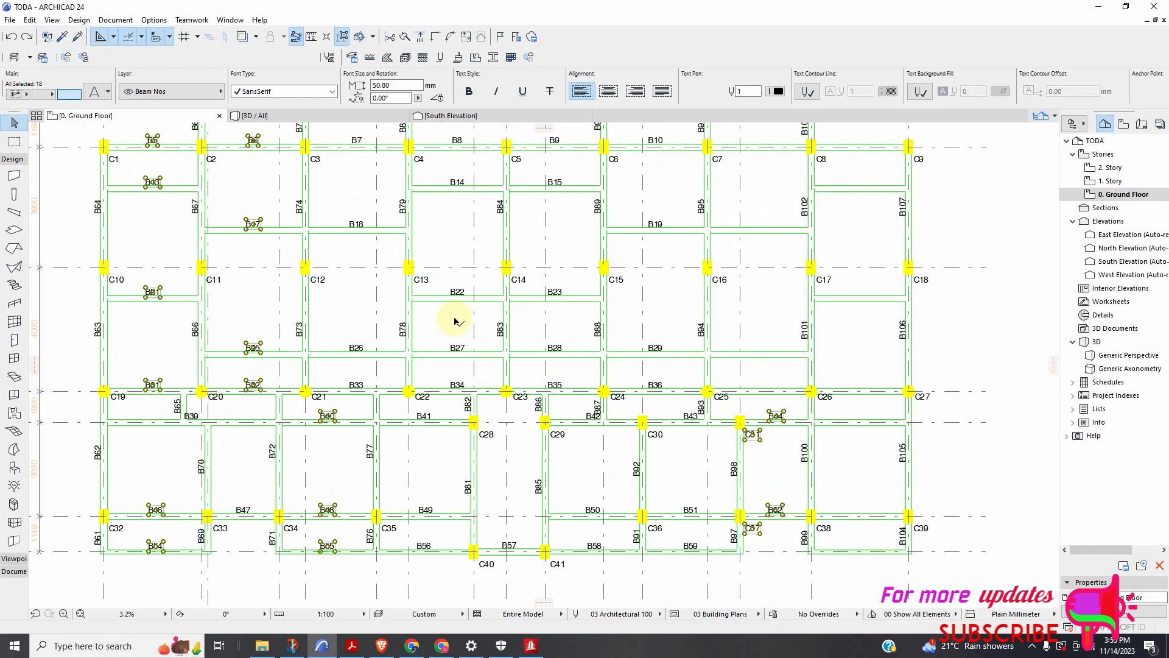
pyautogui.scroll(-5, 553, 424)
pyautogui.scroll(4, 552, 405)
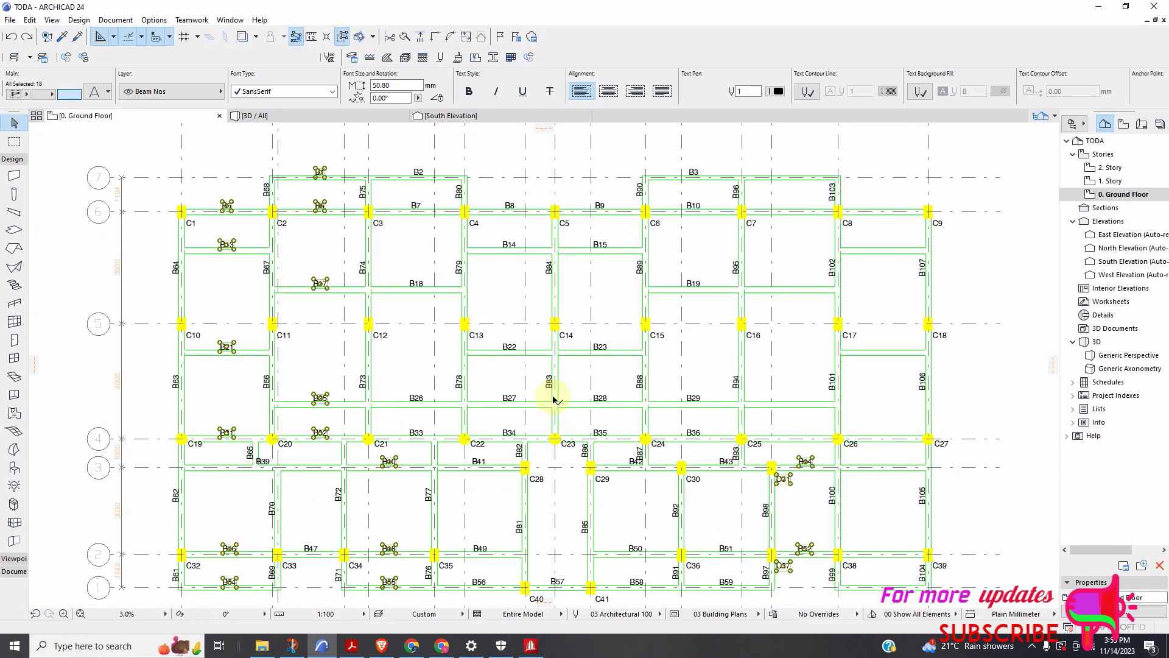
pyautogui.scroll(-3, 517, 331)
pyautogui.scroll(1, 450, 227)
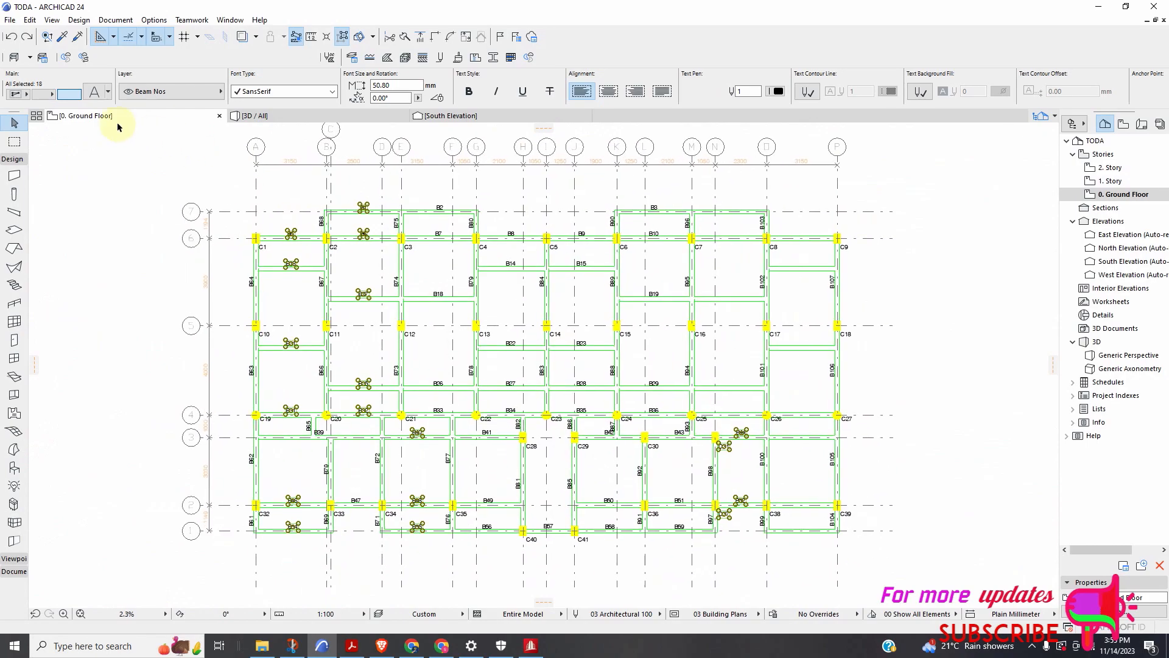
pyautogui.click(14, 38)
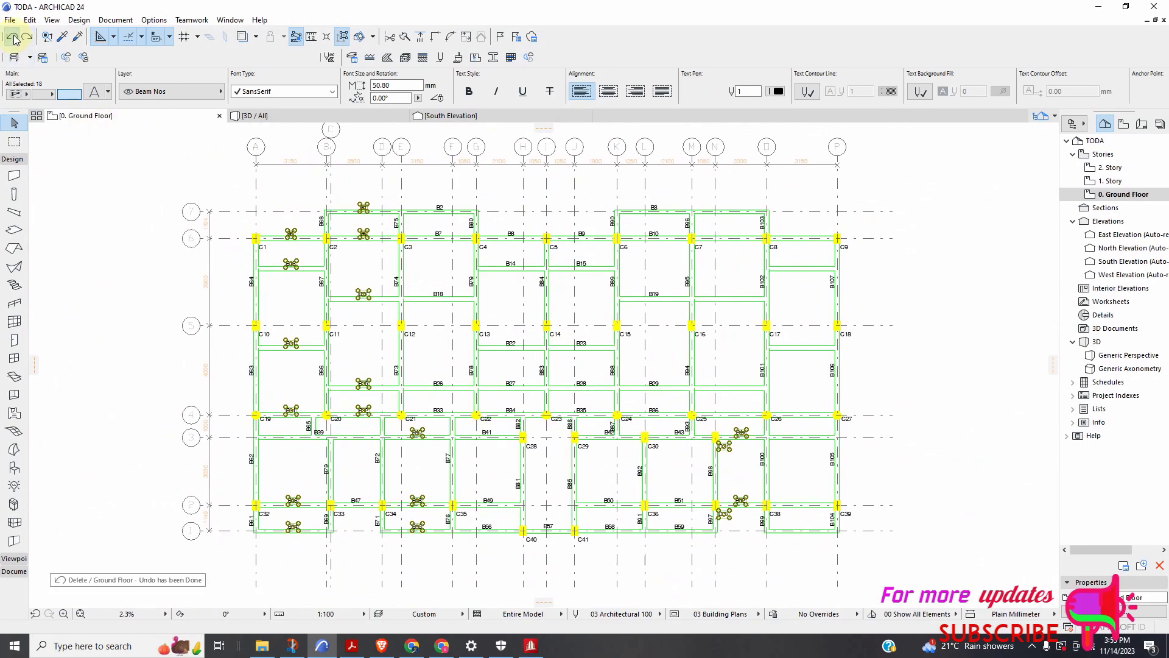
pyautogui.scroll(-4, 530, 266)
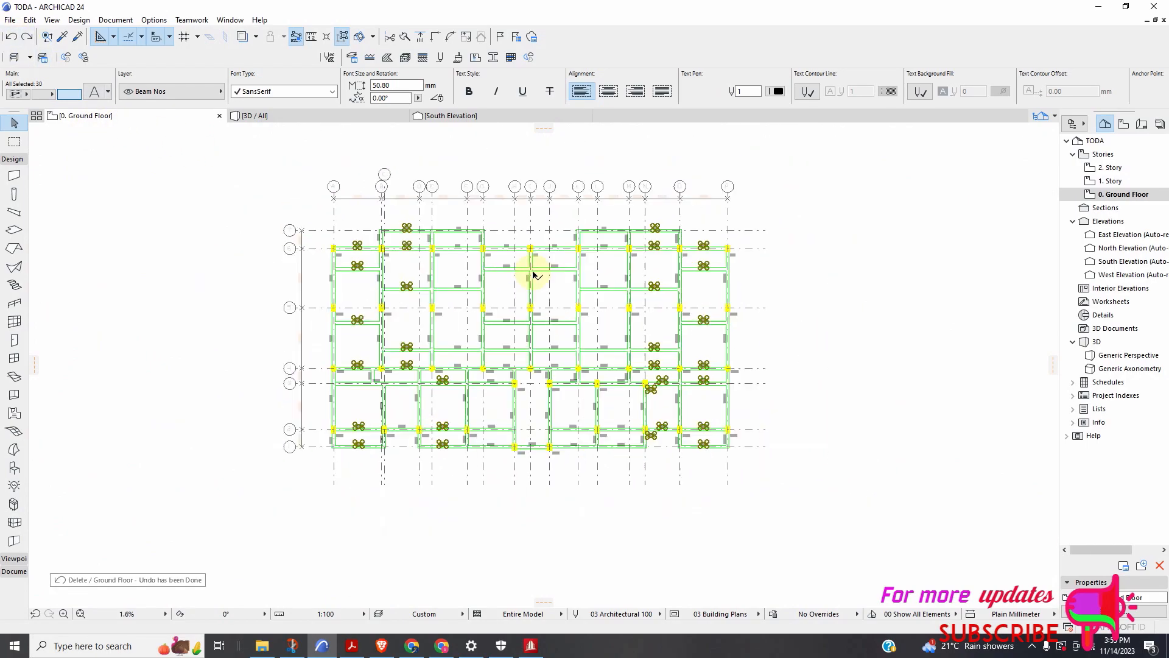
pyautogui.scroll(6, 546, 226)
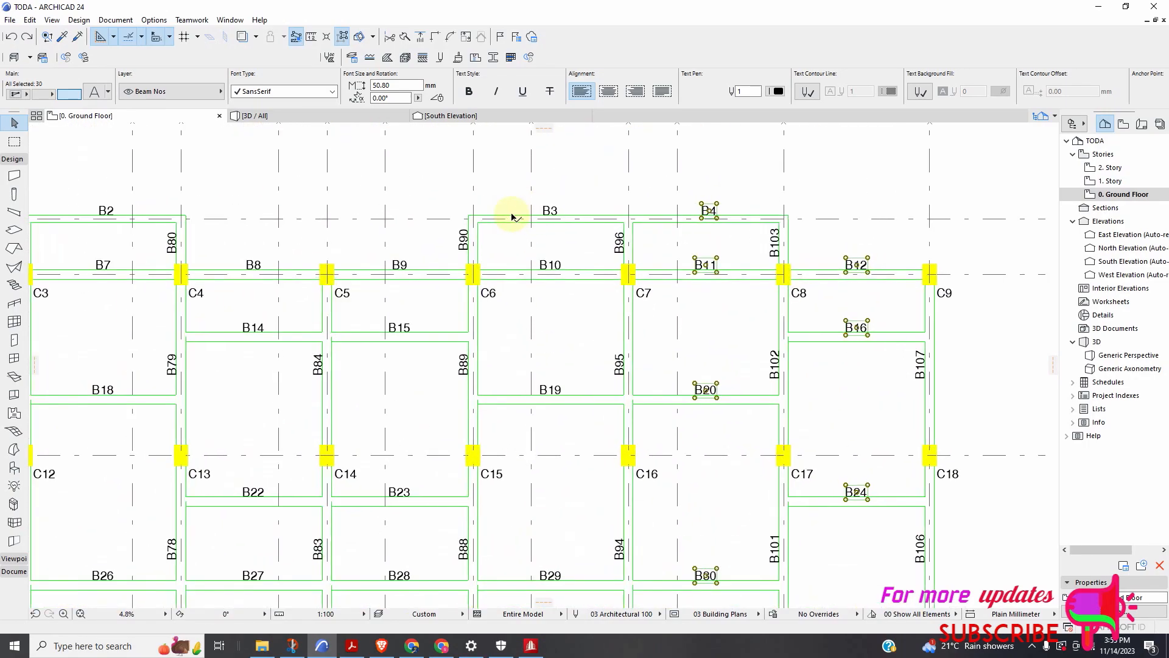
# Clear the label selection and examine the restored beam layout, checking its grids, beam labels and column labels
pyautogui.scroll(-3, 578, 247)
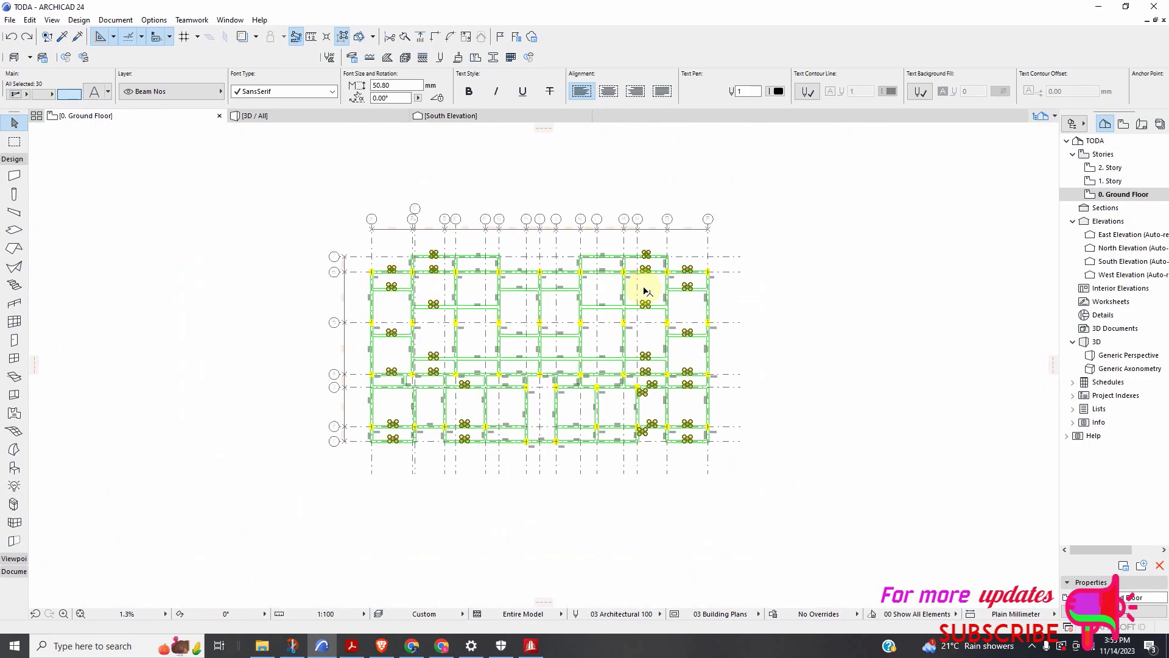
pyautogui.scroll(3, 639, 286)
pyautogui.scroll(1, 608, 306)
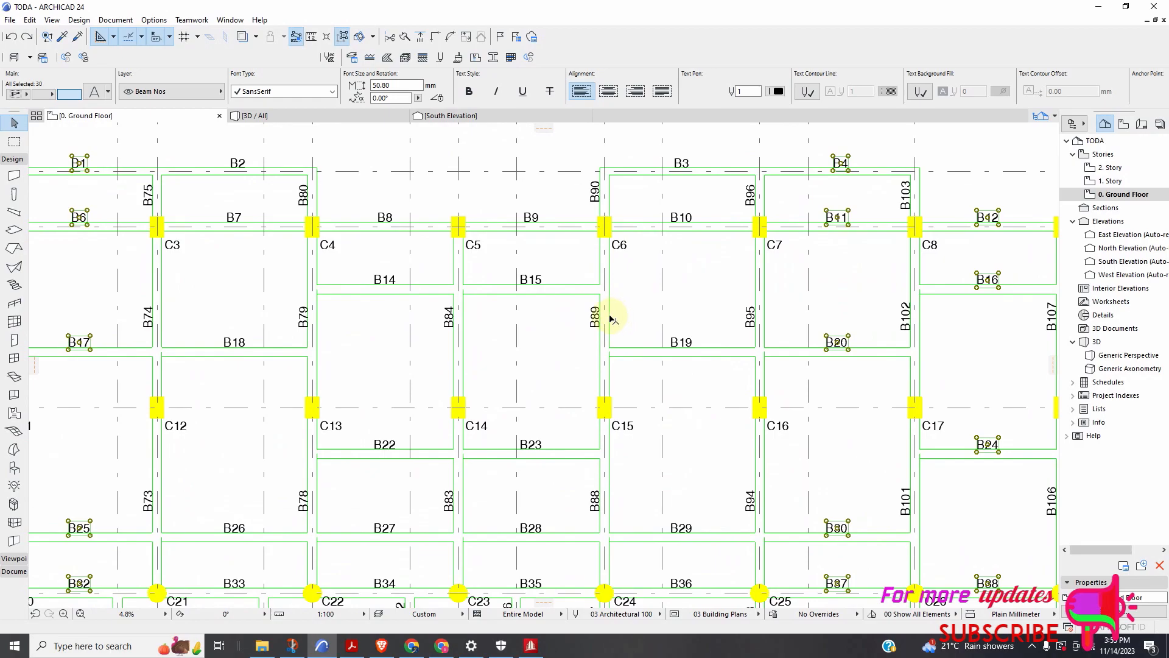
pyautogui.click(610, 318)
pyautogui.scroll(-4, 616, 313)
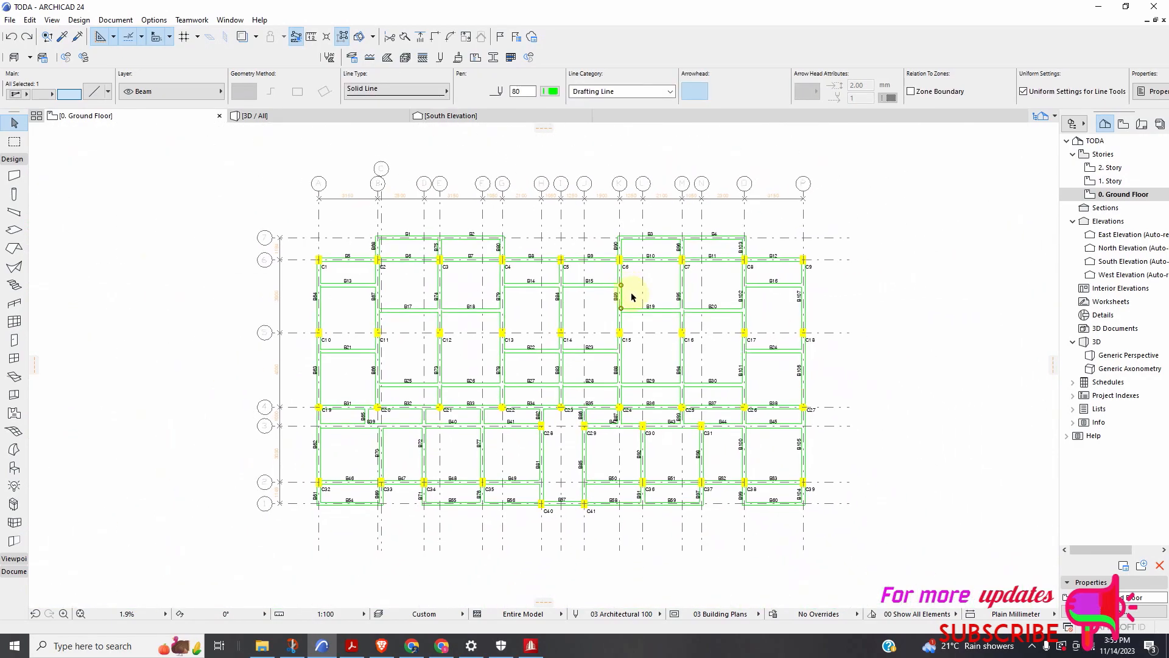
pyautogui.scroll(2, 475, 305)
pyautogui.scroll(-2, 569, 294)
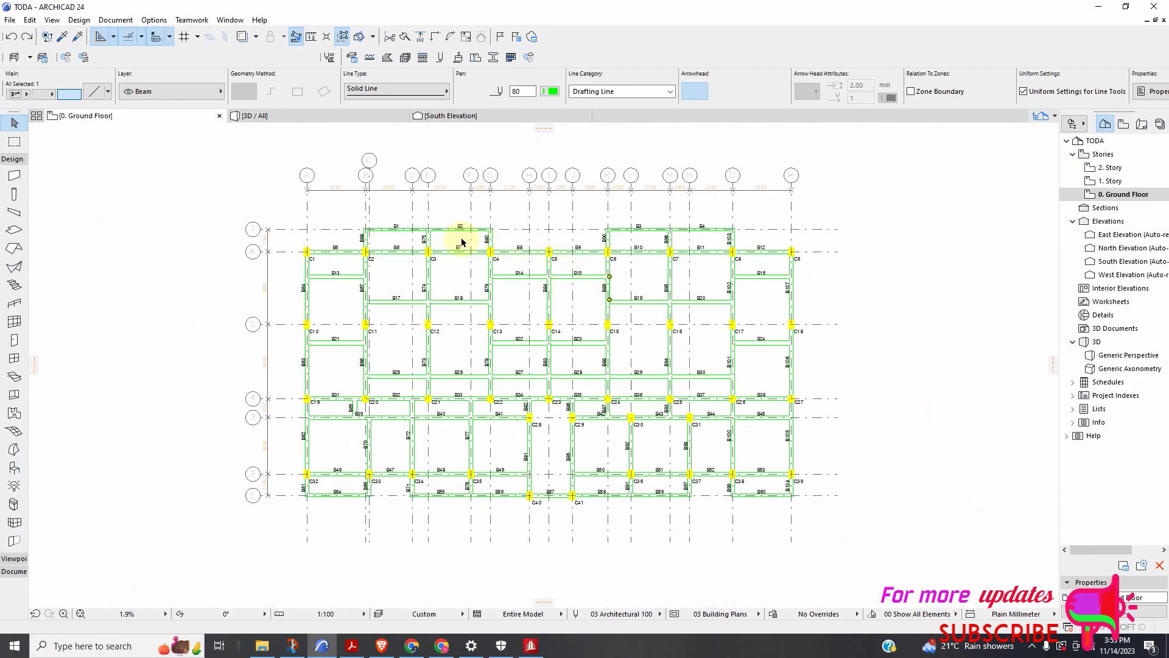
pyautogui.scroll(2, 462, 242)
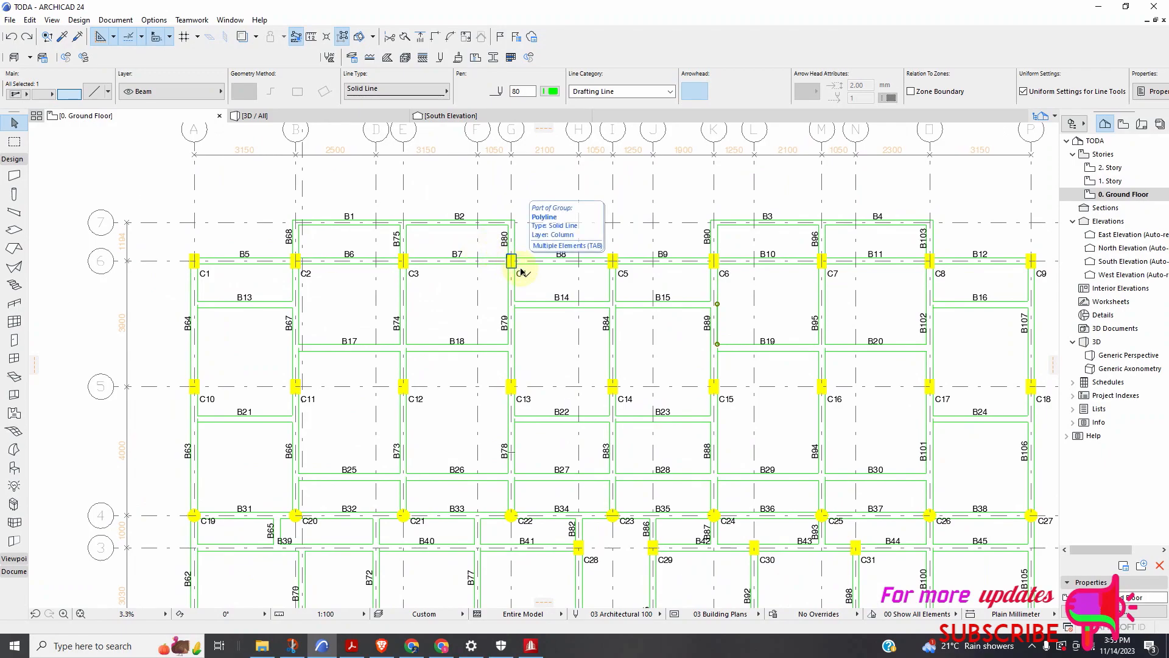
pyautogui.scroll(-2, 530, 272)
pyautogui.scroll(-8, 574, 308)
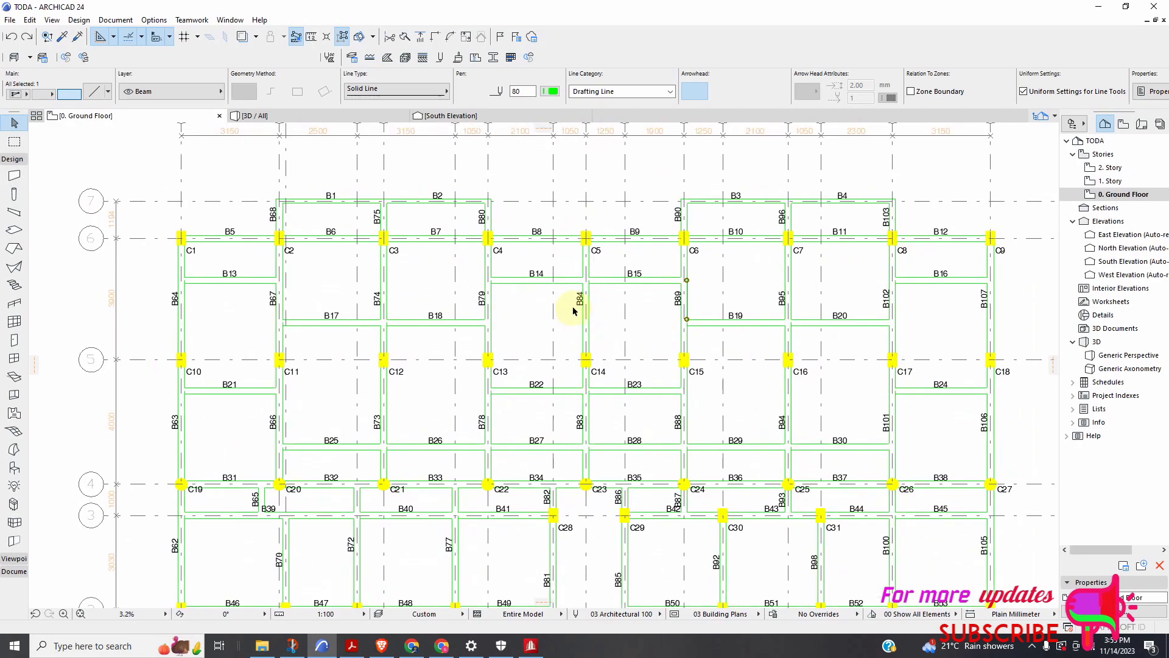
pyautogui.scroll(7, 556, 274)
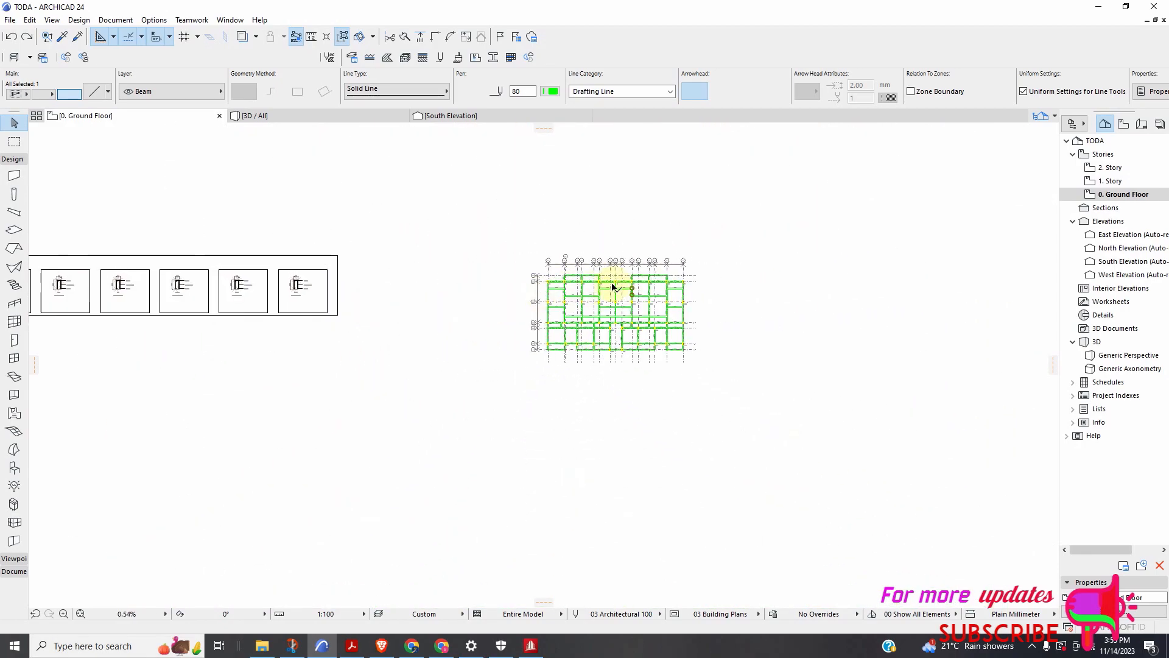
pyautogui.scroll(-5, 565, 278)
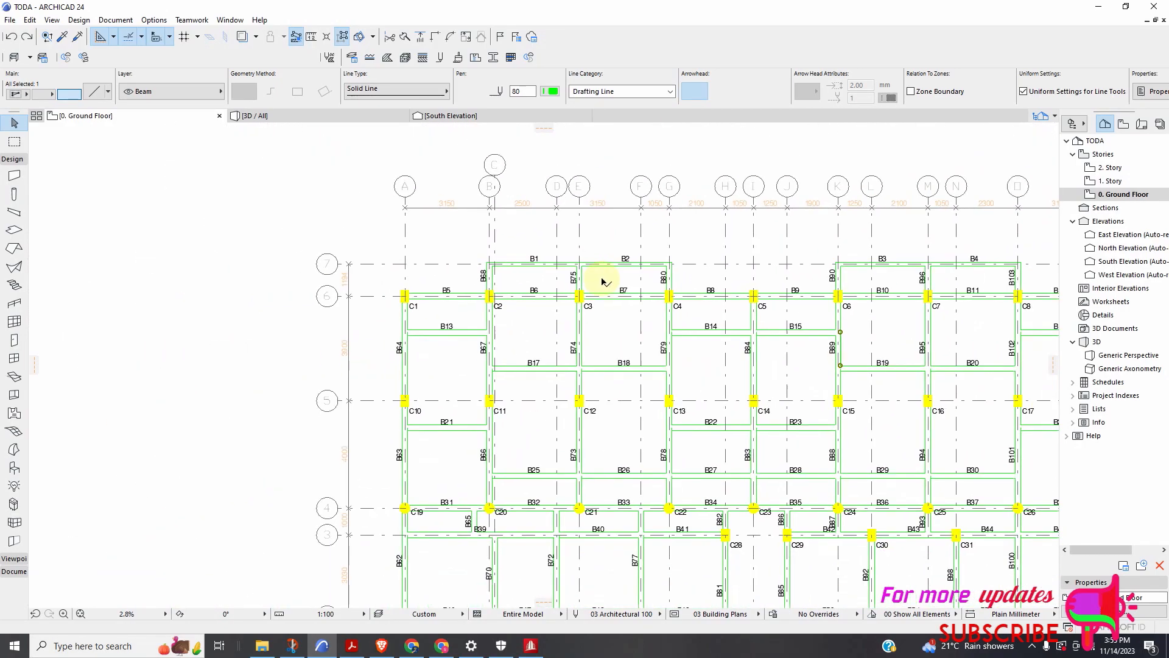
pyautogui.scroll(3, 575, 292)
pyautogui.scroll(-8, 569, 359)
pyautogui.scroll(-10, 566, 420)
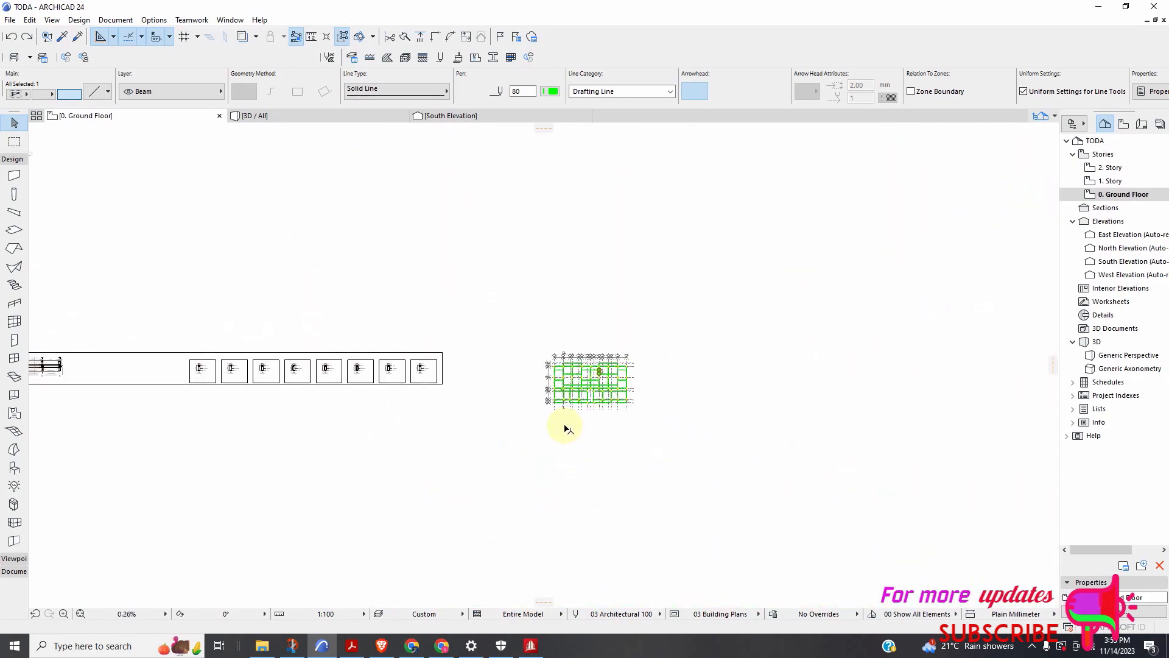
pyautogui.scroll(14, 567, 446)
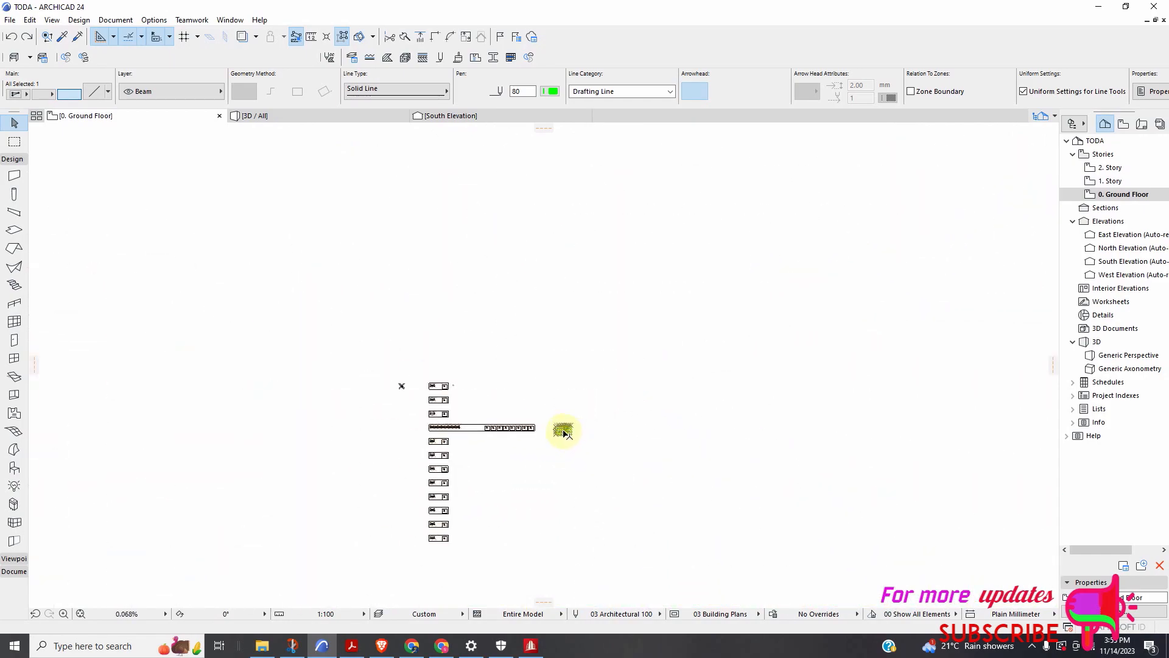
pyautogui.scroll(4, 594, 427)
pyautogui.scroll(-5, 621, 386)
pyautogui.scroll(3, 589, 392)
pyautogui.scroll(2, 581, 364)
pyautogui.scroll(-3, 579, 368)
pyautogui.scroll(1, 553, 556)
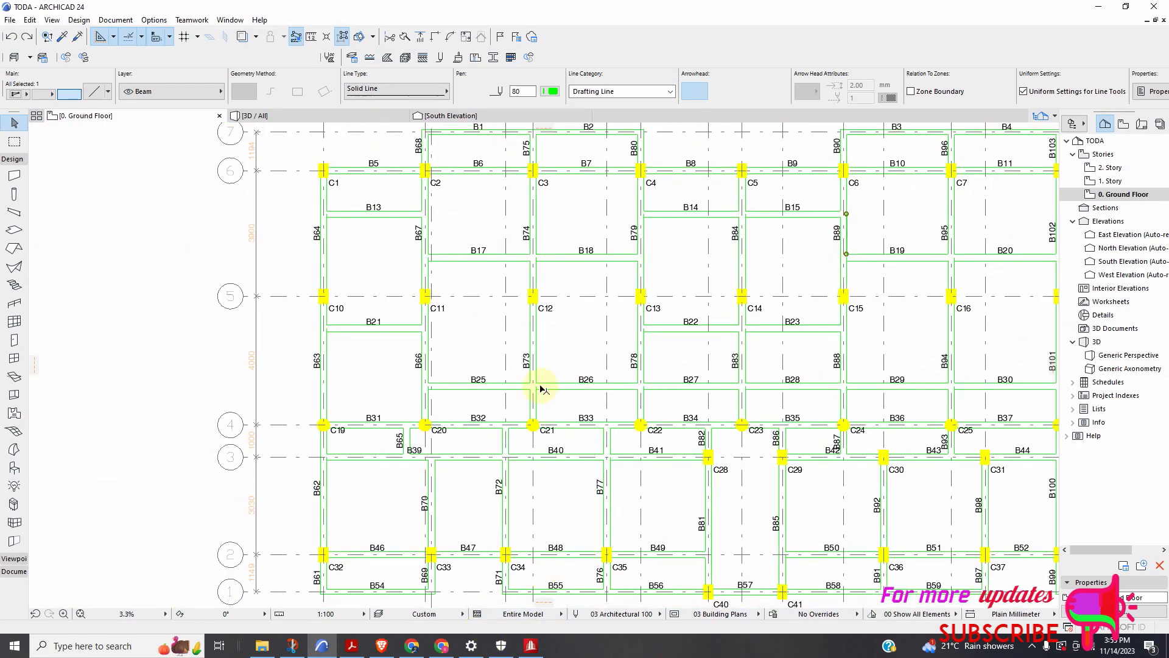
pyautogui.scroll(2, 544, 389)
pyautogui.scroll(-3, 548, 360)
pyautogui.scroll(3, 590, 399)
pyautogui.scroll(-3, 564, 373)
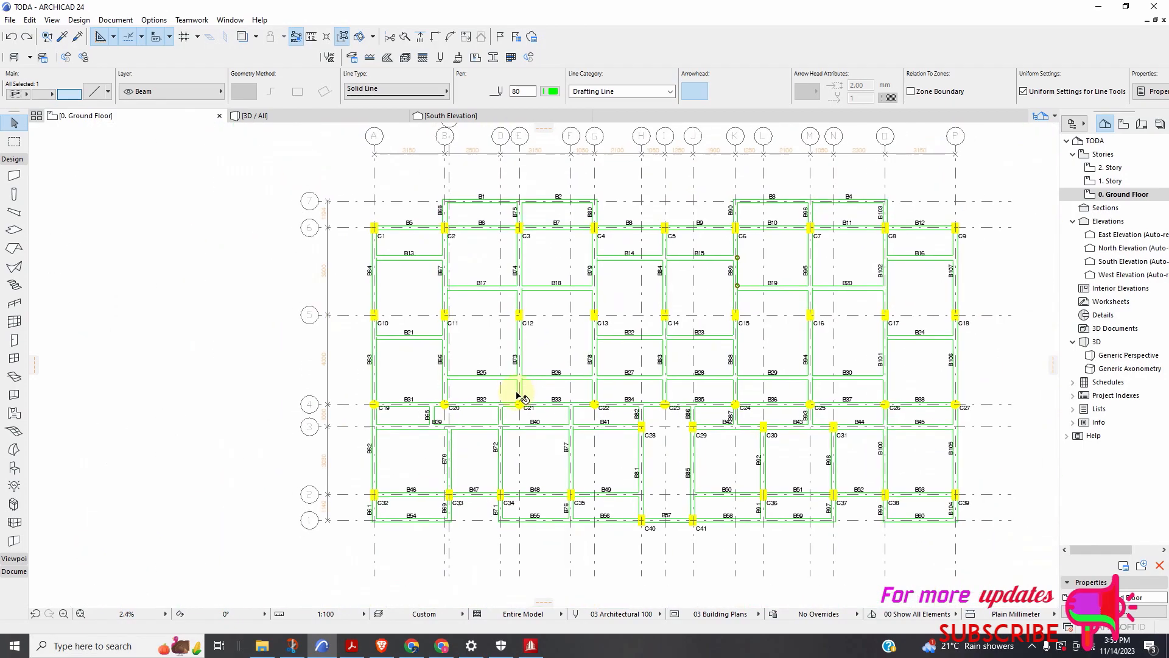
pyautogui.scroll(-4, 519, 391)
# Select the entire beam layout, drag a copy of it into the empty area east of the original, and clear the selection
pyautogui.click(805, 225)
pyautogui.click(799, 210)
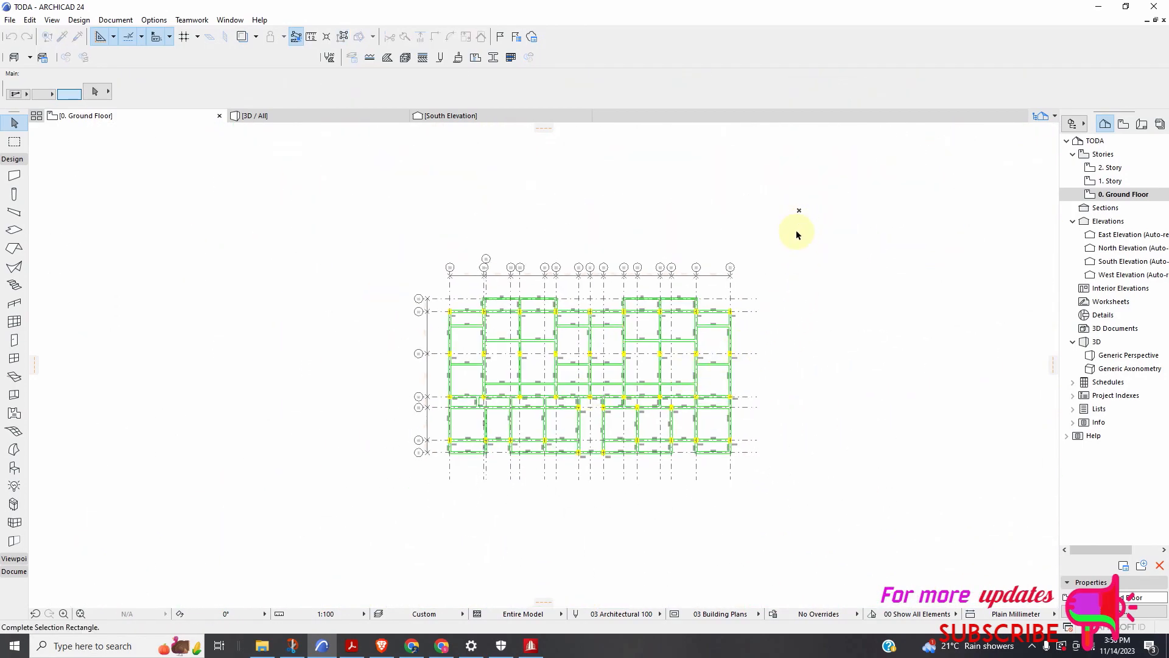
pyautogui.click(385, 482)
pyautogui.scroll(-2, 459, 389)
pyautogui.scroll(-1, 459, 388)
pyautogui.rightClick(536, 360)
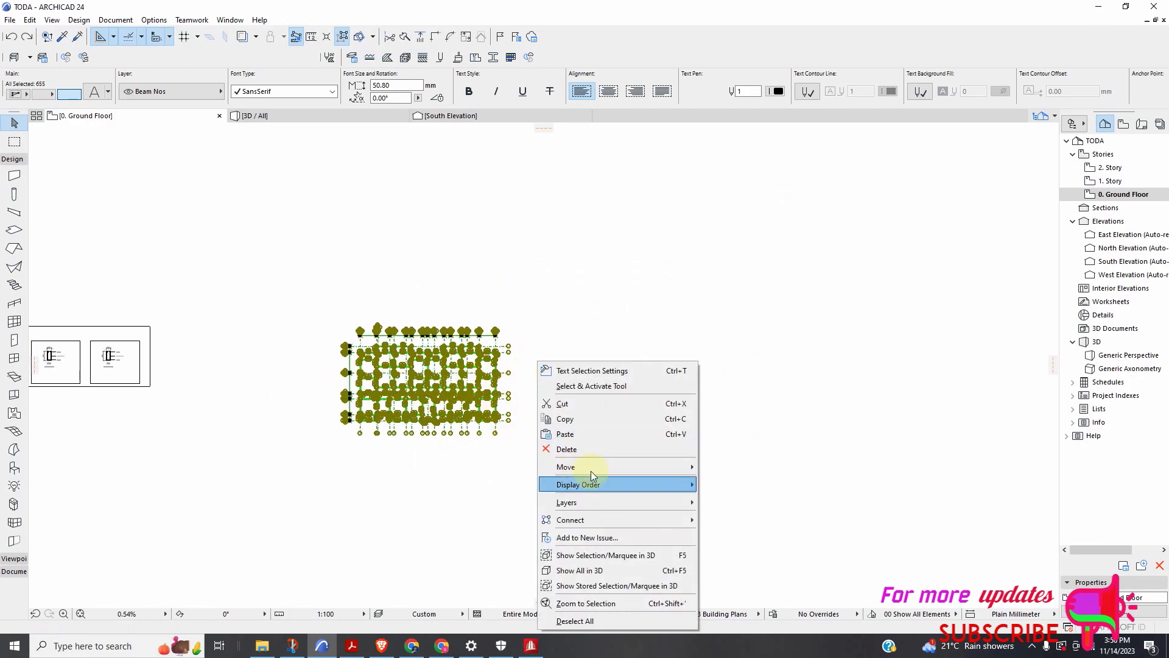
pyautogui.moveTo(652, 468)
pyautogui.click(730, 527)
pyautogui.click(386, 373)
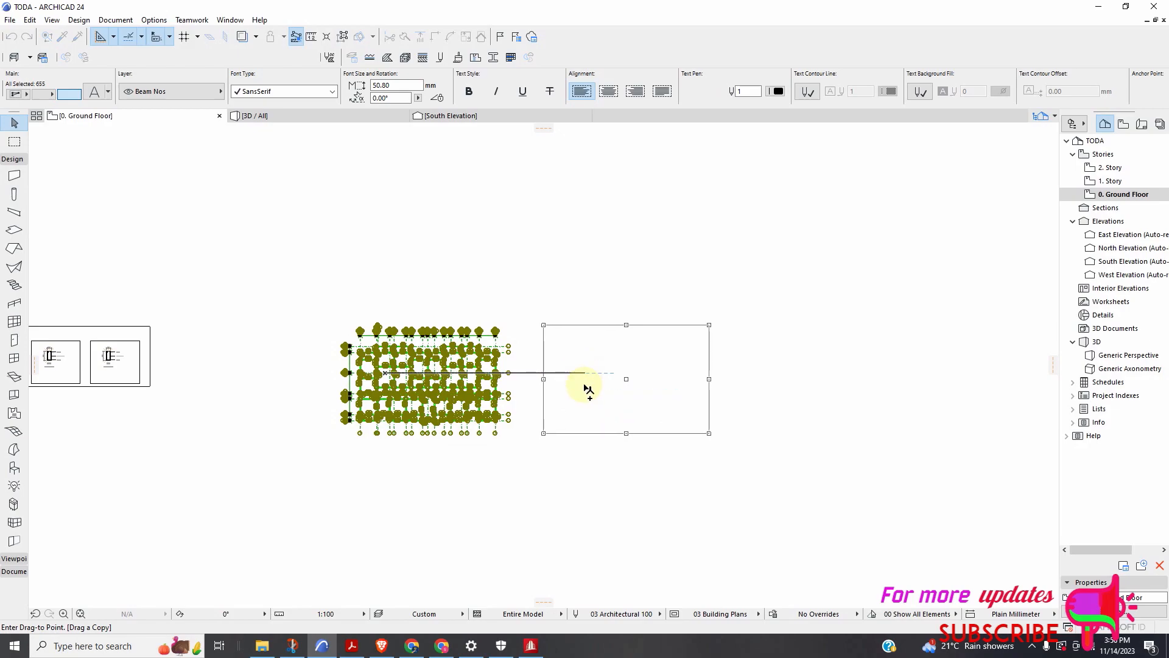
pyautogui.click(589, 382)
pyautogui.scroll(5, 561, 342)
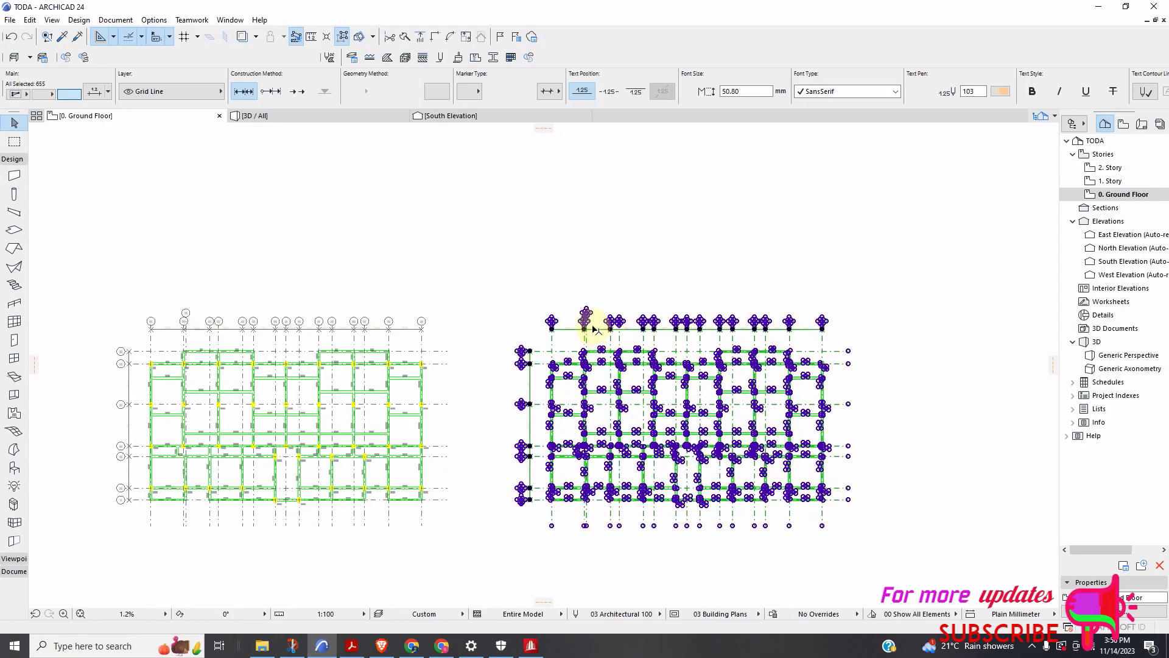
pyautogui.press('Escape')
# Delete the horizontal beam labels between grids O and P in the copied layout, from B12 down to B60
pyautogui.scroll(-5, 556, 254)
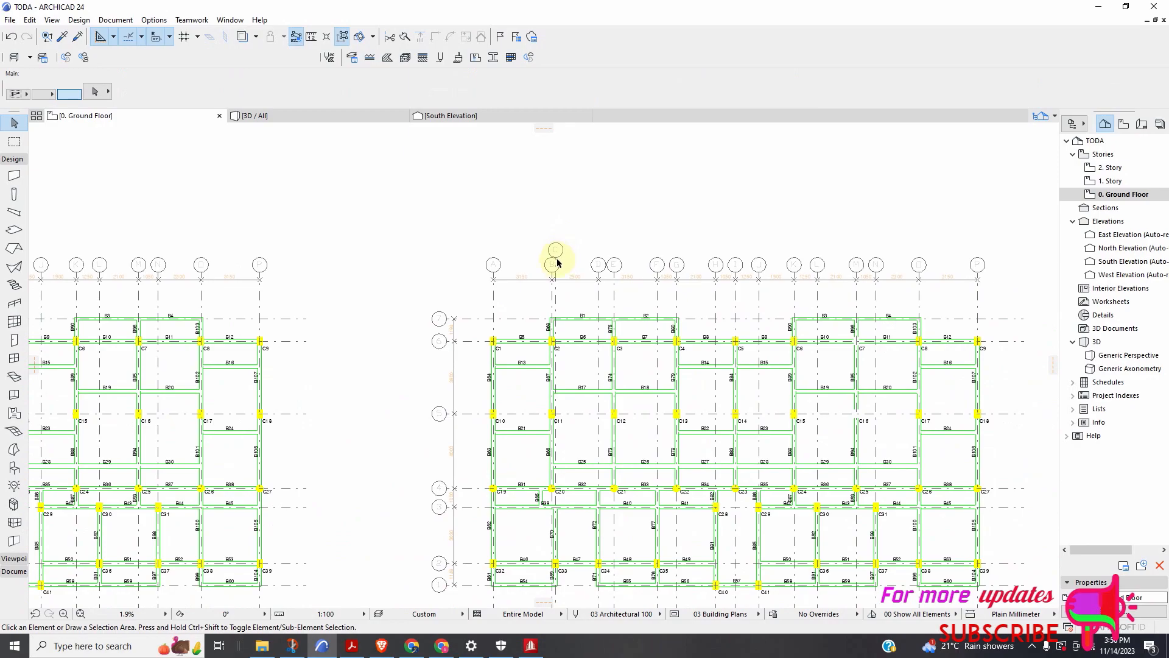
pyautogui.scroll(2, 509, 286)
pyautogui.scroll(-2, 673, 294)
pyautogui.scroll(4, 736, 329)
pyautogui.moveTo(652, 194); pyautogui.dragTo(638, 447)
pyautogui.moveTo(632, 504); pyautogui.dragTo(631, 510)
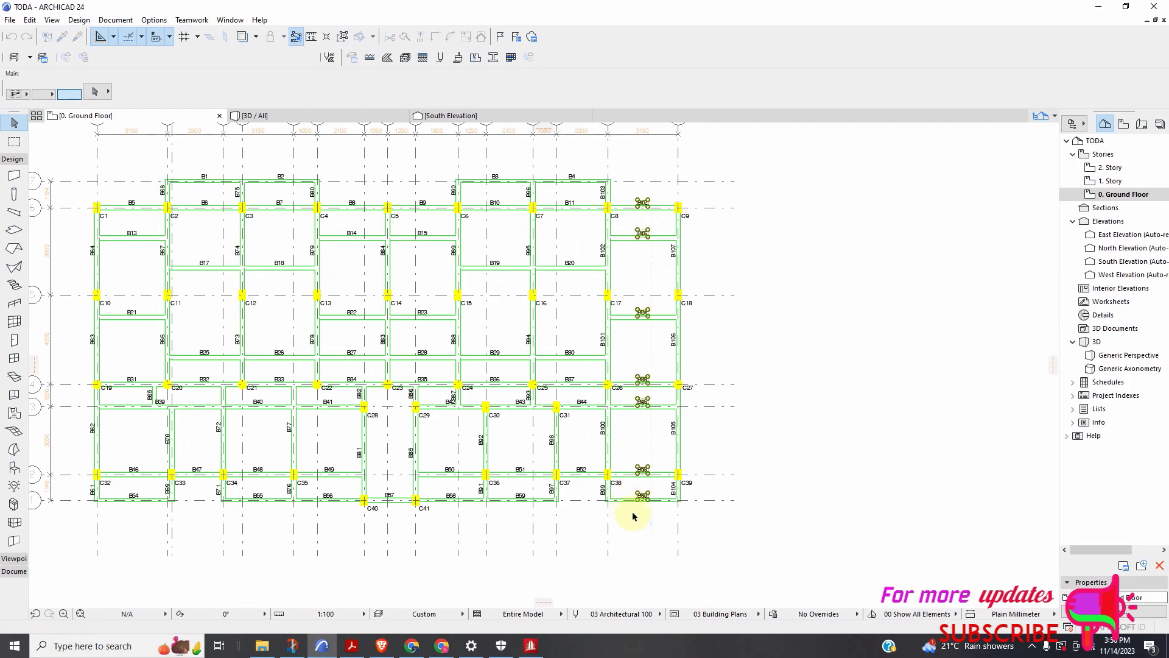
pyautogui.press('Escape')
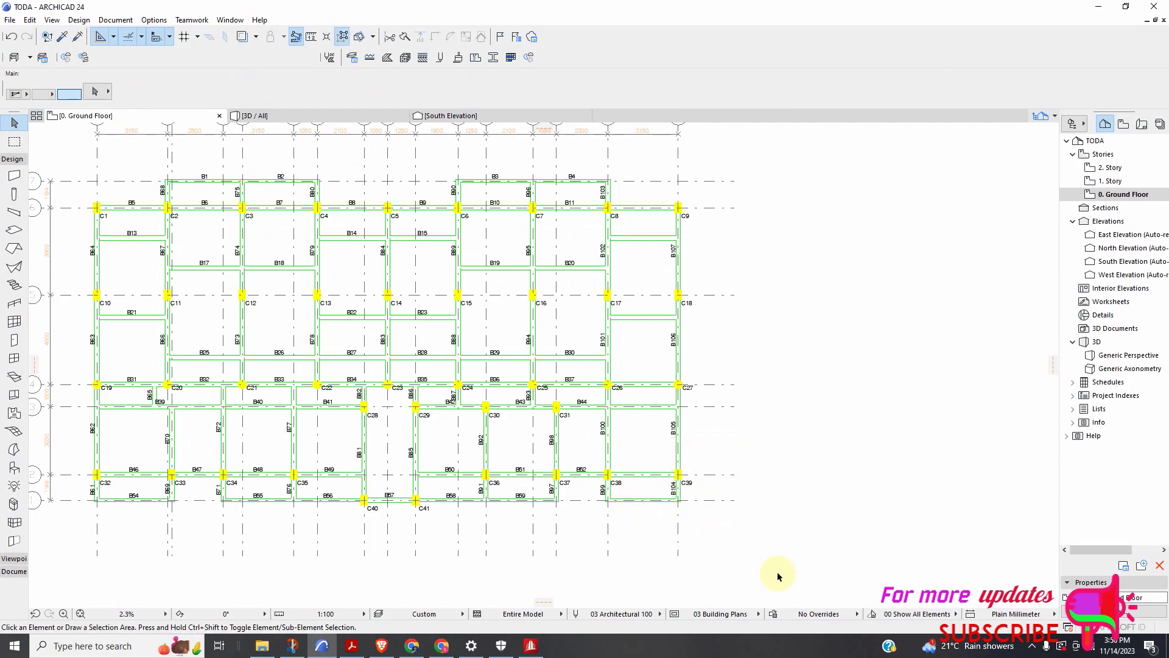
pyautogui.click(1034, 648)
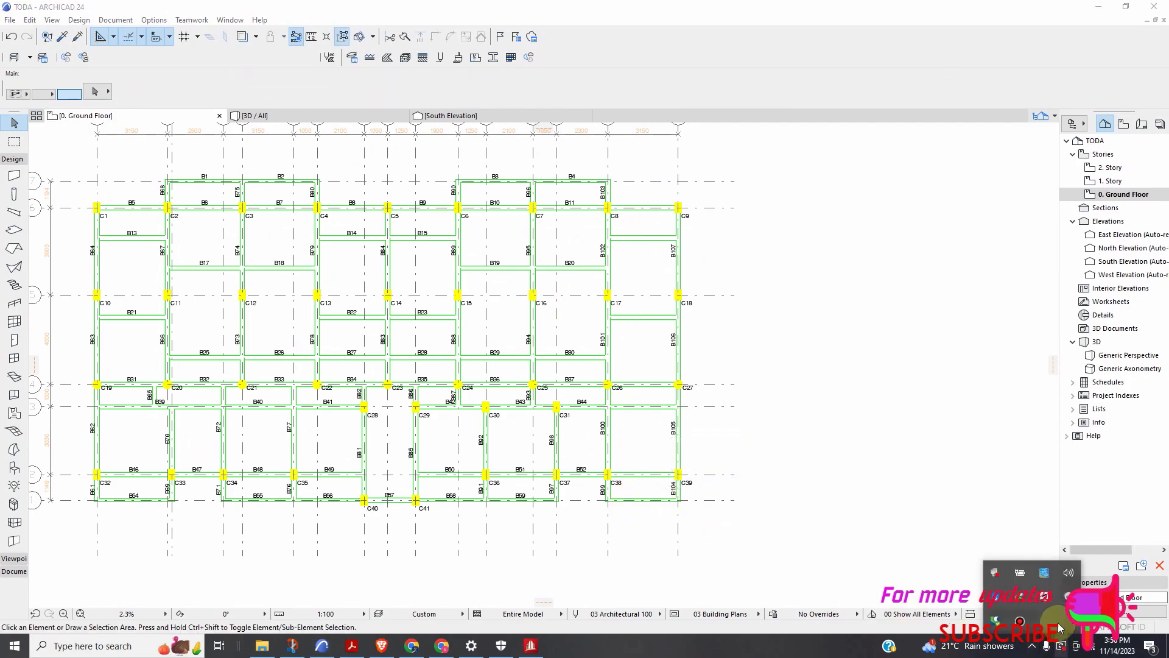
pyautogui.click(1021, 621)
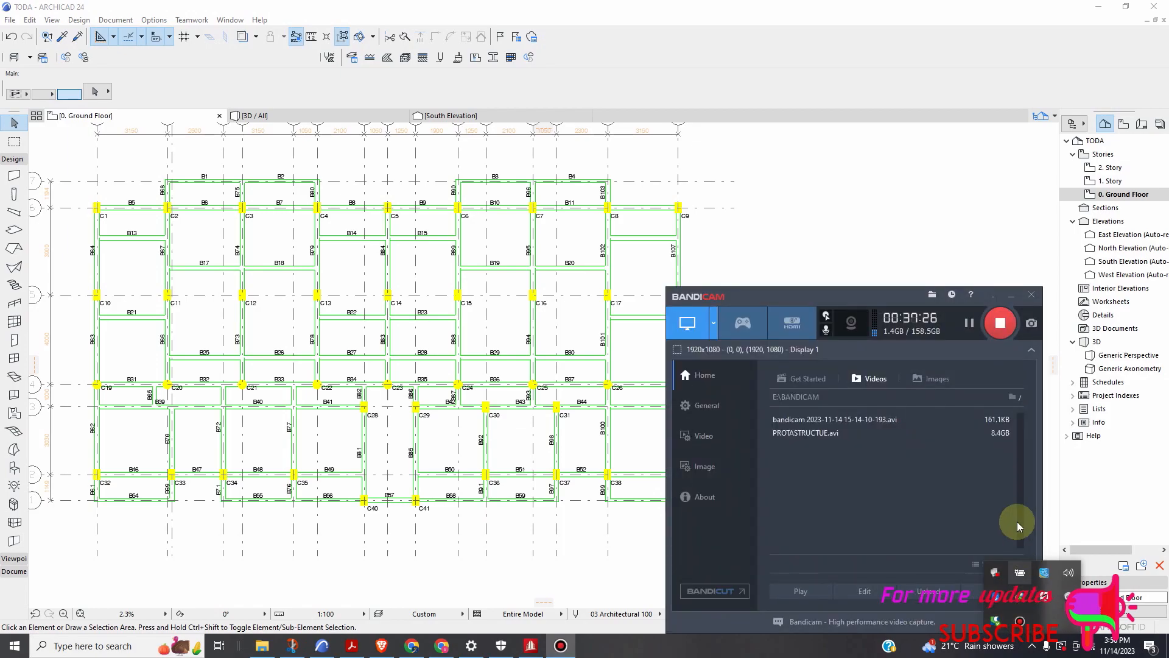
pyautogui.click(970, 329)
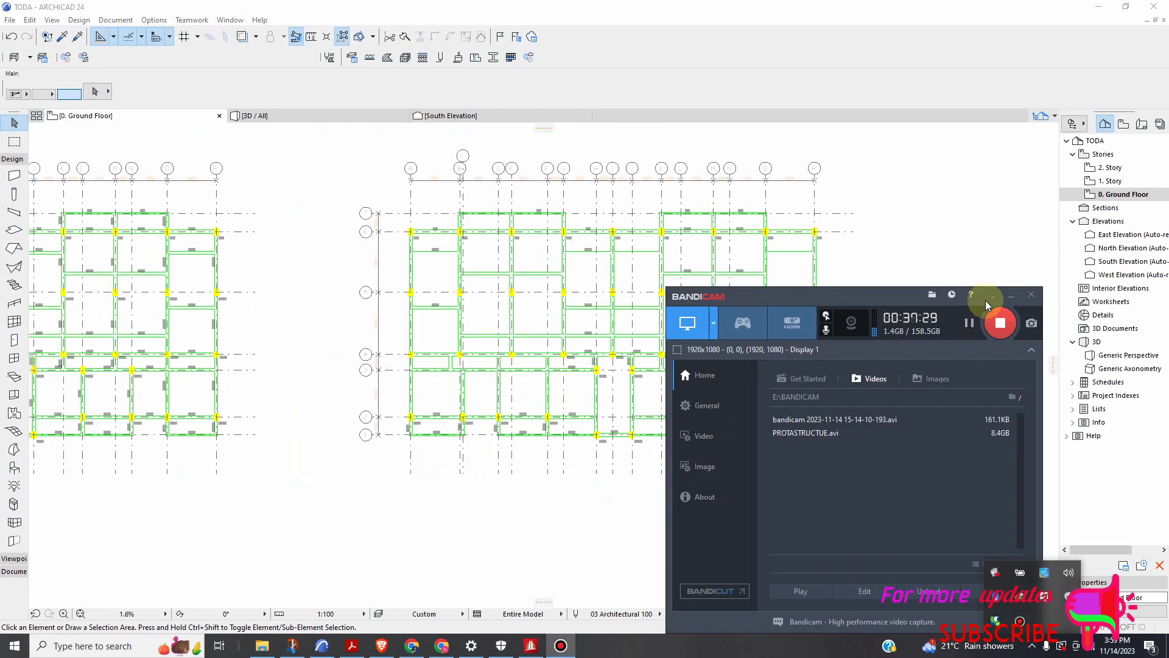
pyautogui.click(990, 297)
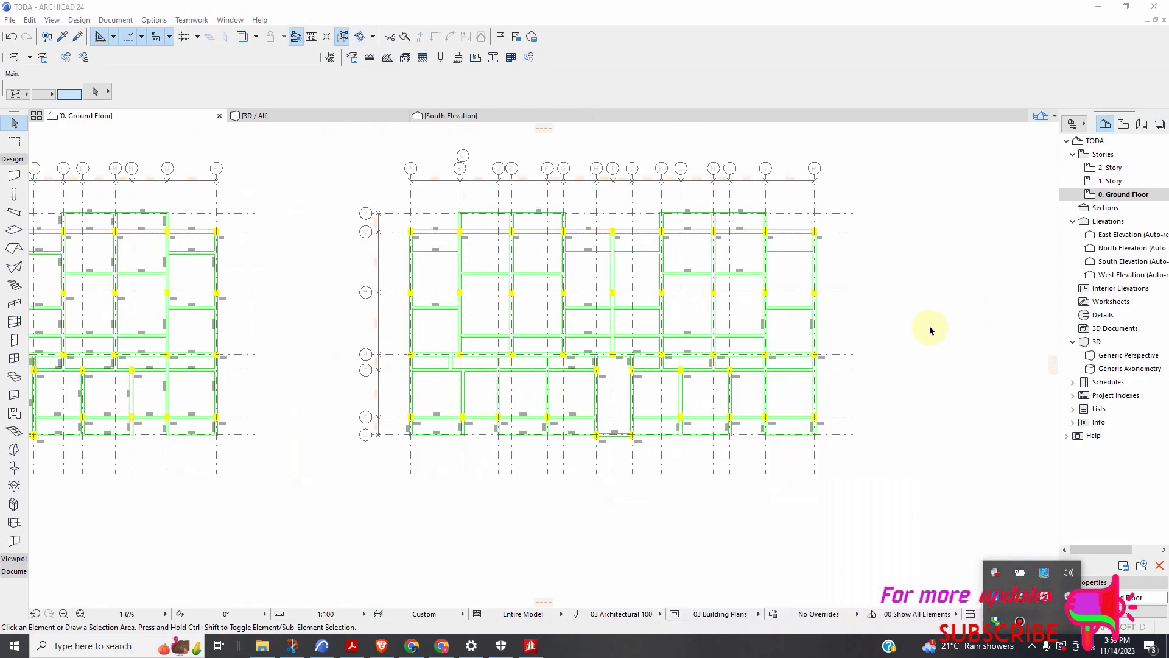
# Compare the original and copied beam layouts with the beam section details, checking which labels remain in the copy
pyautogui.scroll(2, 579, 258)
pyautogui.scroll(2, 620, 379)
pyautogui.scroll(-5, 654, 291)
pyautogui.scroll(1, 402, 303)
pyautogui.scroll(1, 536, 307)
pyautogui.scroll(-2, 394, 334)
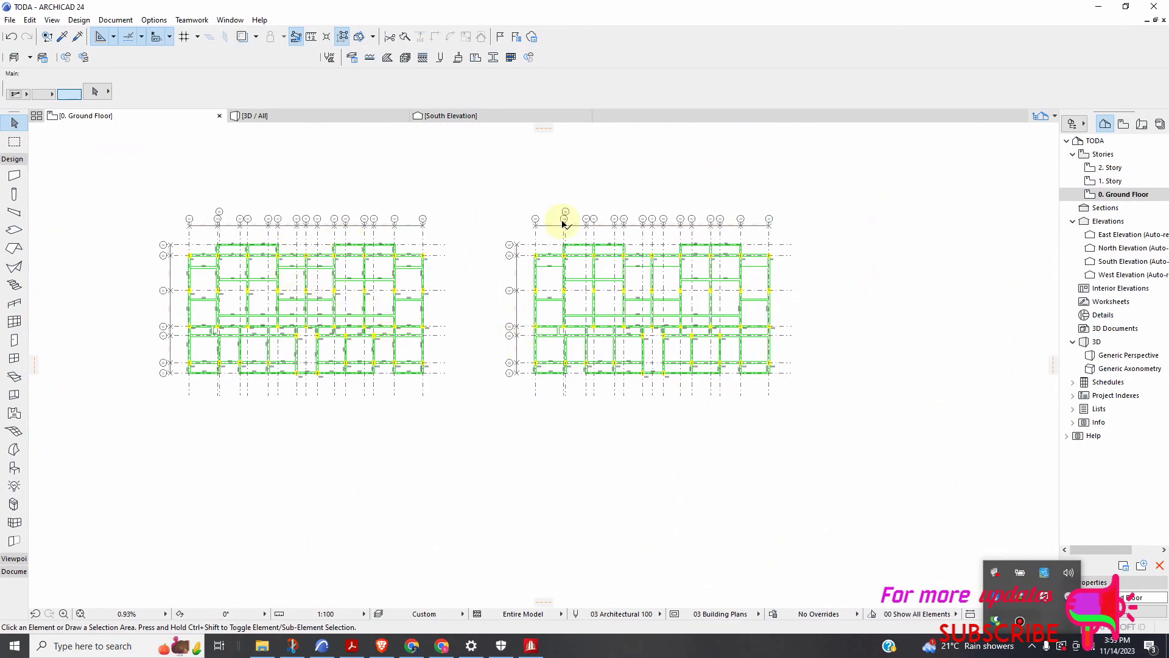
pyautogui.scroll(5, 308, 260)
pyautogui.scroll(-7, 402, 281)
pyautogui.scroll(-1, 401, 280)
pyautogui.scroll(4, 404, 286)
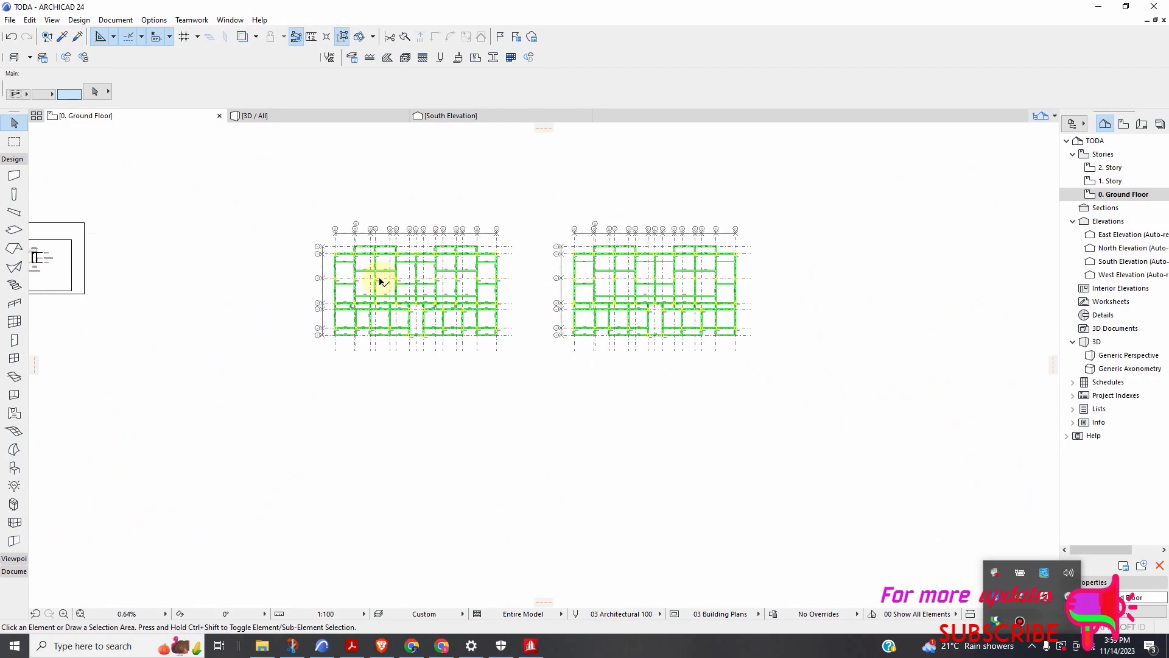
pyautogui.scroll(-1, 430, 274)
pyautogui.scroll(6, 448, 274)
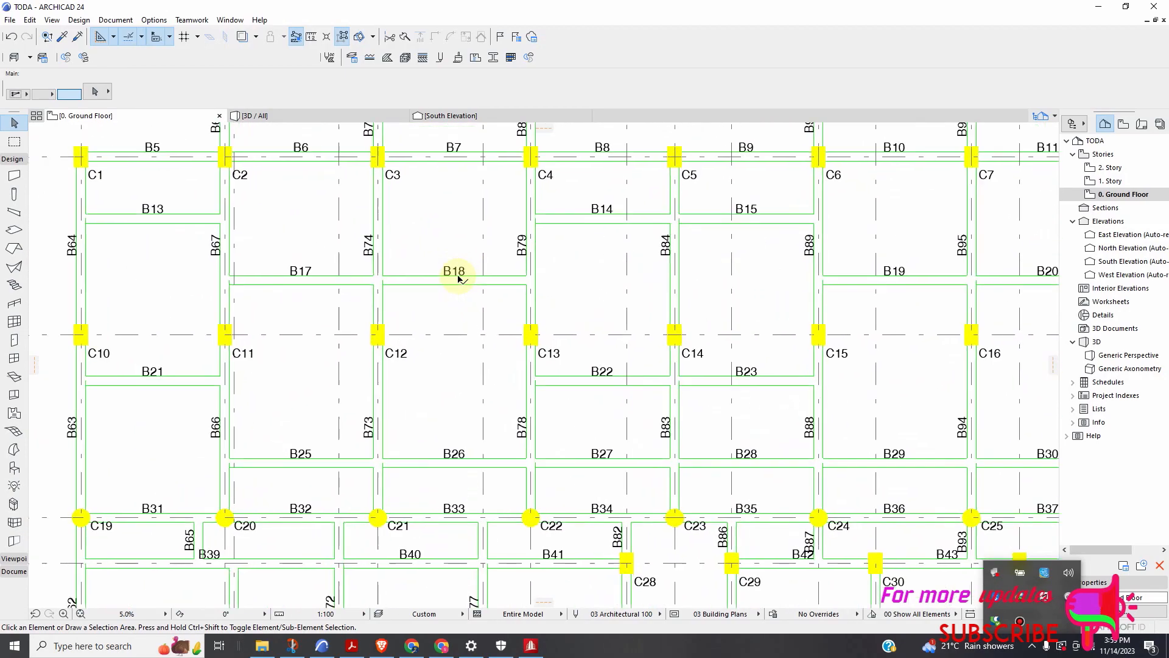
pyautogui.scroll(-10, 448, 273)
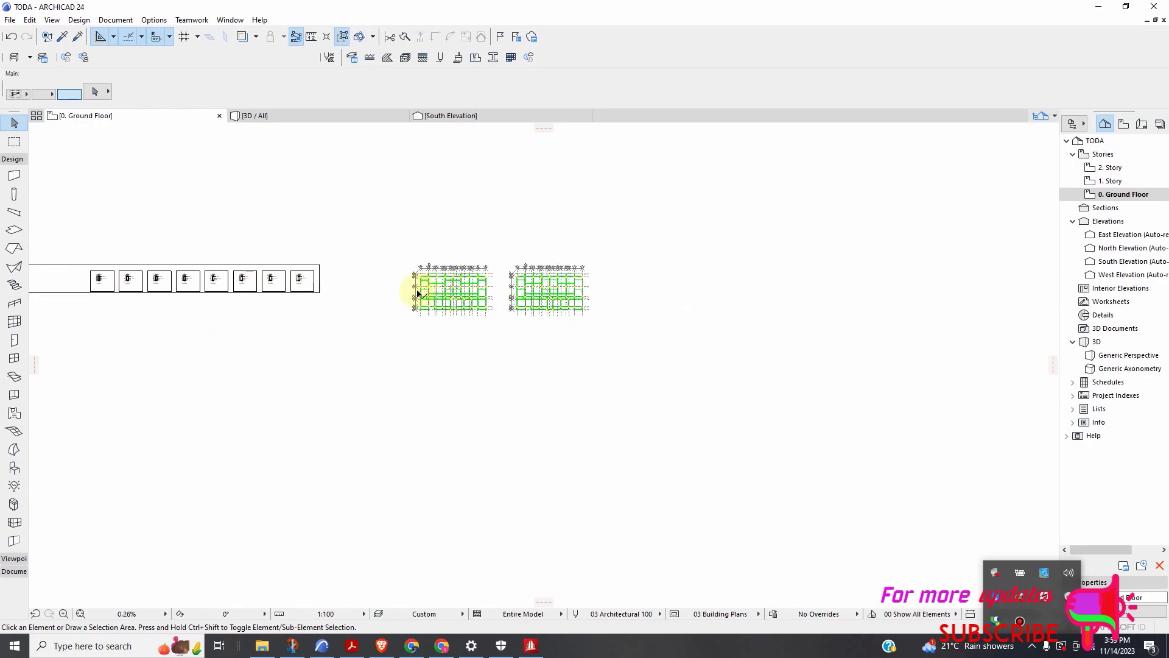
pyautogui.scroll(8, 243, 286)
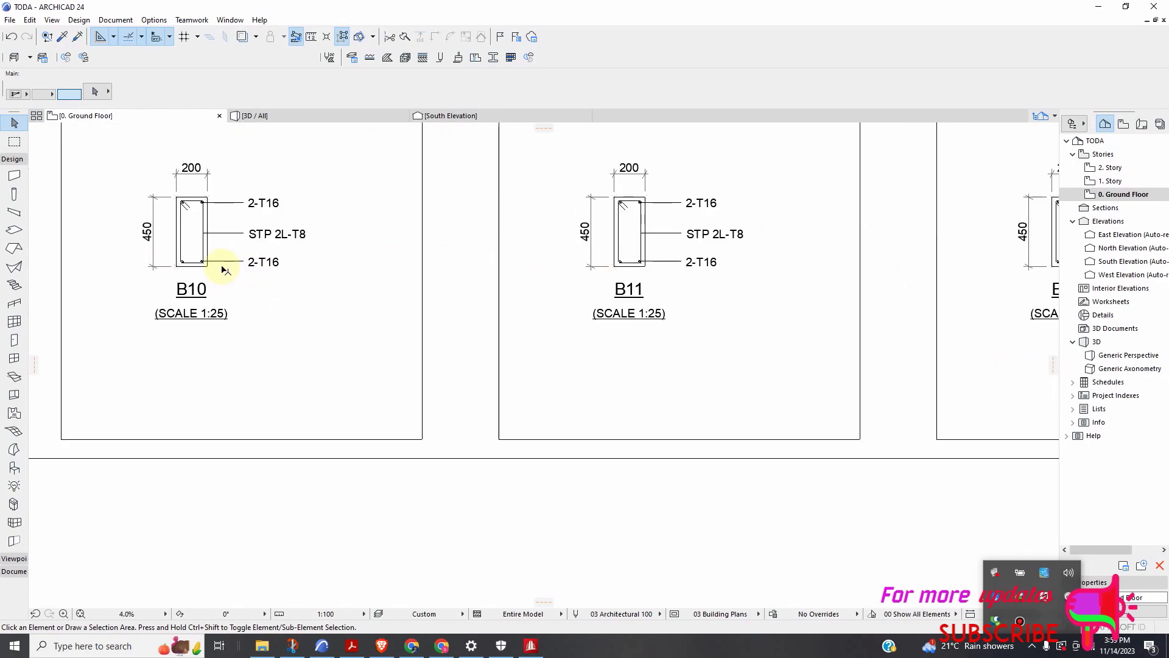
pyautogui.scroll(-5, 222, 266)
pyautogui.scroll(4, 503, 269)
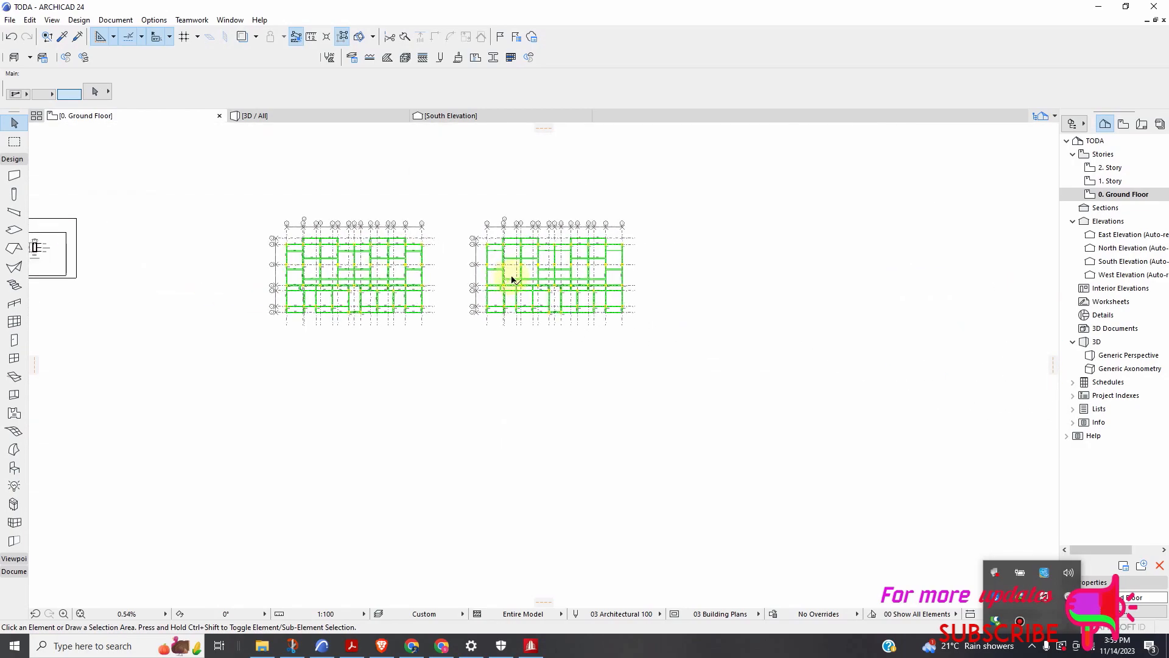
pyautogui.scroll(5, 510, 268)
pyautogui.scroll(-4, 463, 252)
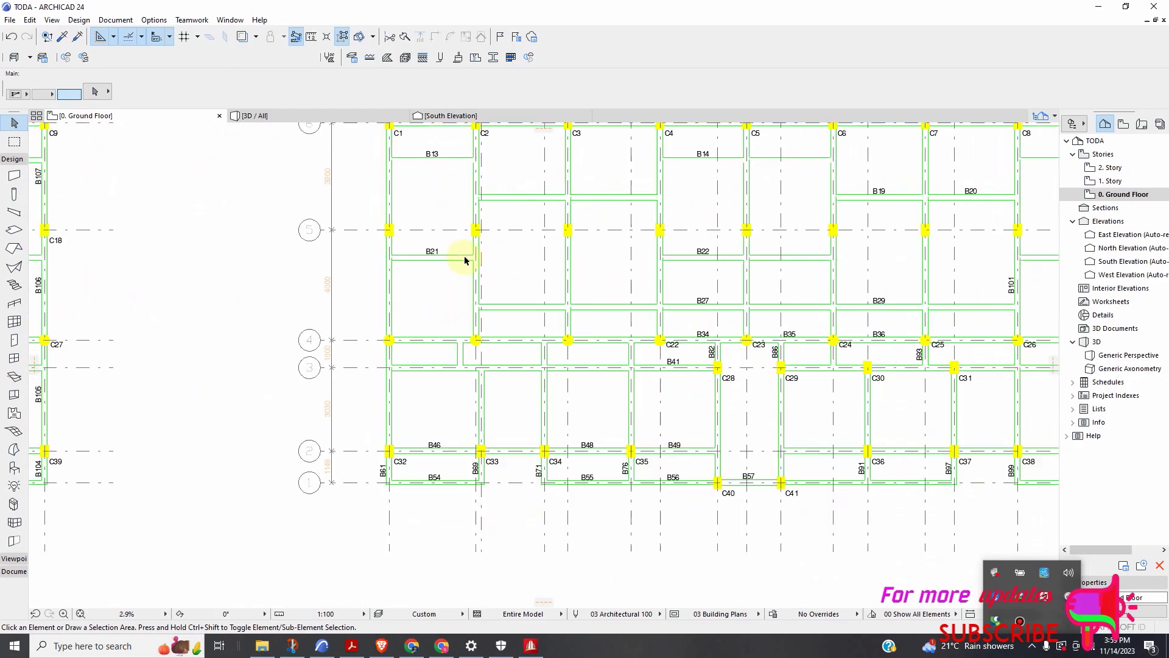
# Select the beam labels B5, B13, B21, B46 and B54 between columns C1 and C2 in the copied layout and delete them
pyautogui.scroll(3, 461, 225)
pyautogui.click(455, 164)
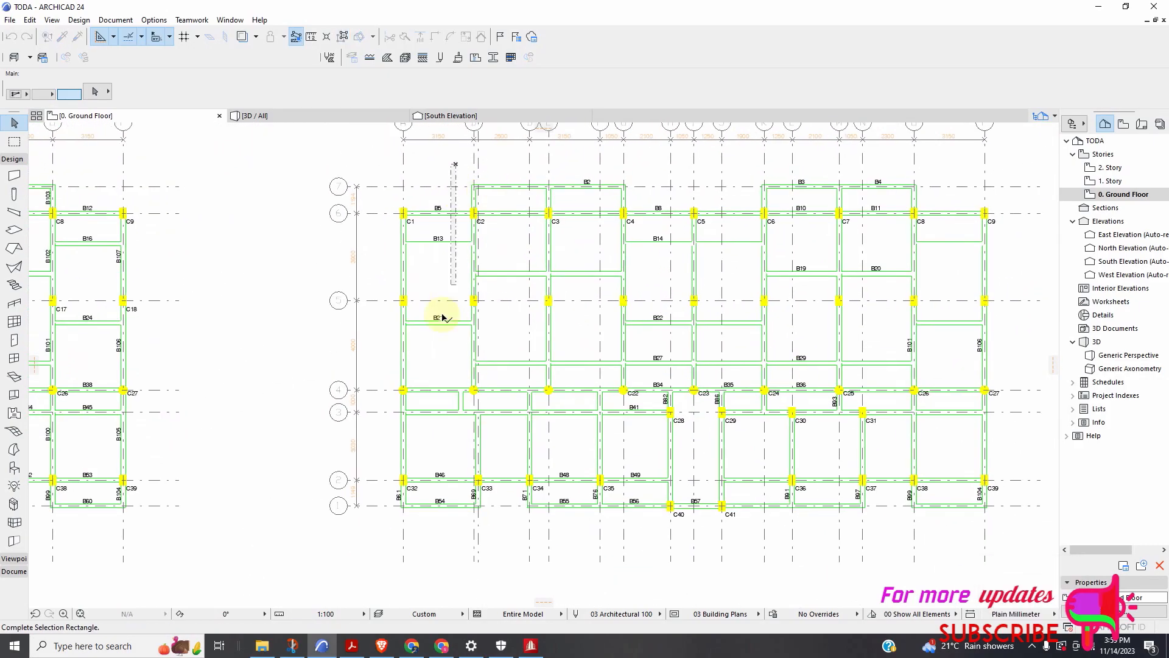
pyautogui.click(414, 518)
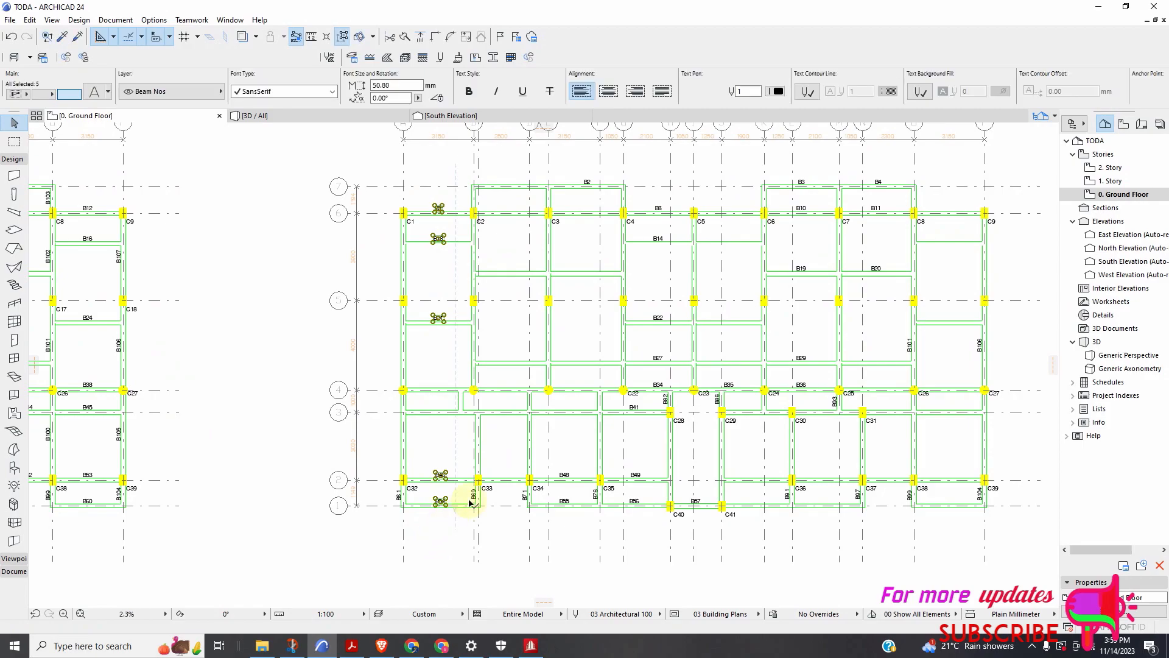
pyautogui.press('Delete')
pyautogui.scroll(3, 411, 221)
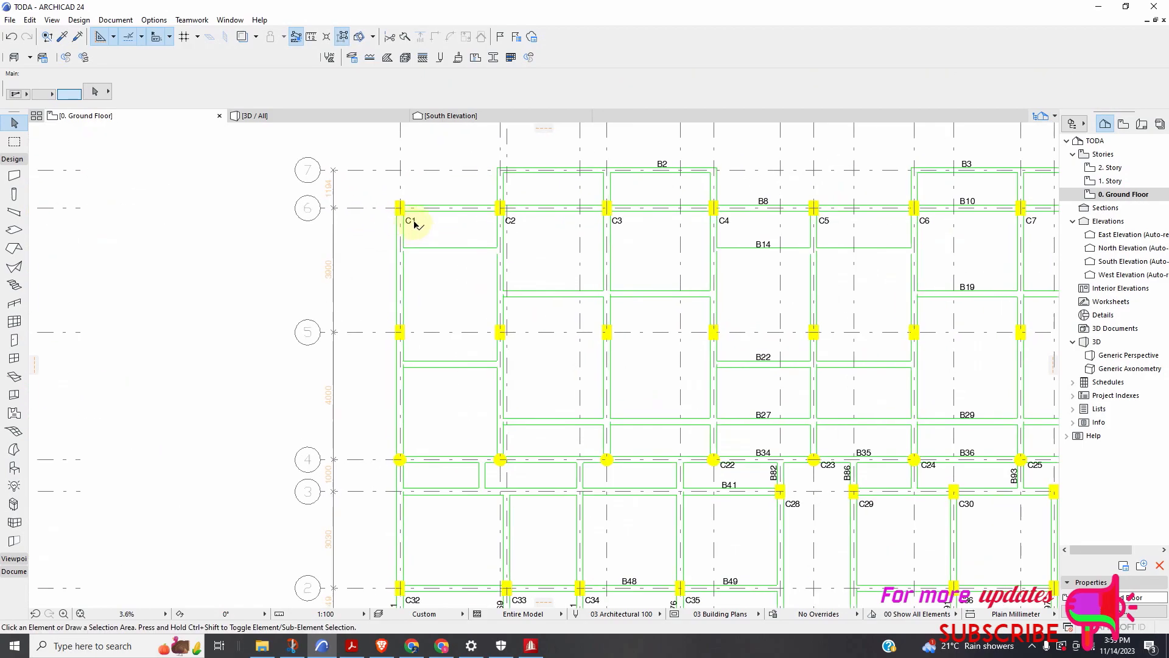
pyautogui.click(421, 187)
pyautogui.scroll(-4, 413, 266)
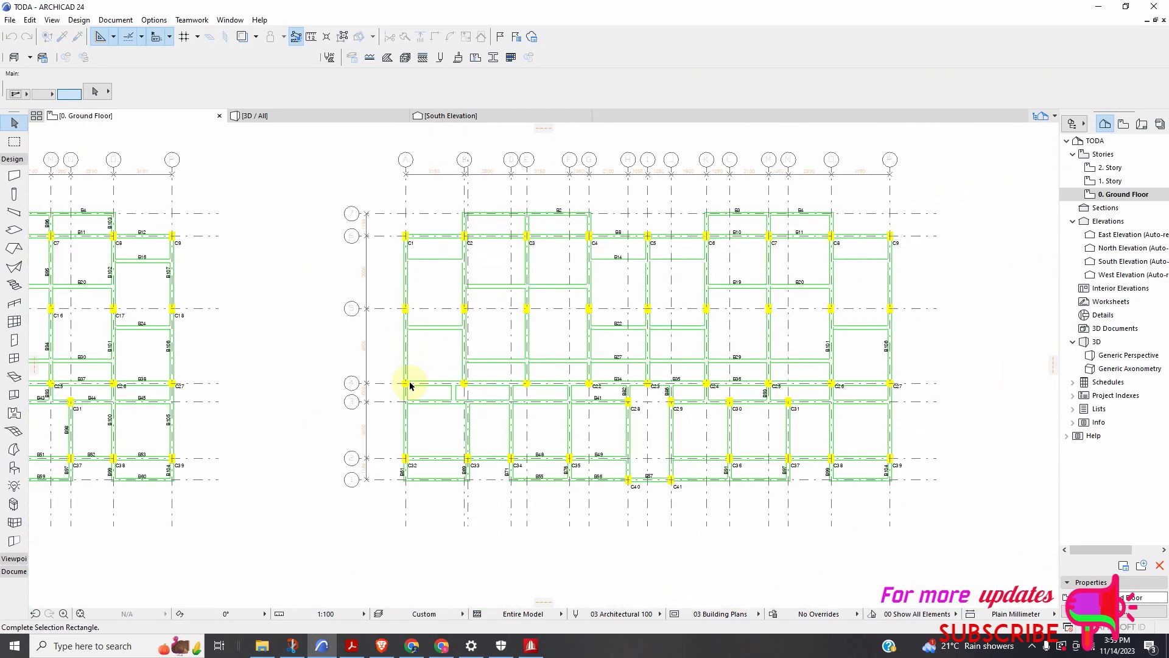
pyautogui.click(412, 494)
pyautogui.scroll(-3, 420, 475)
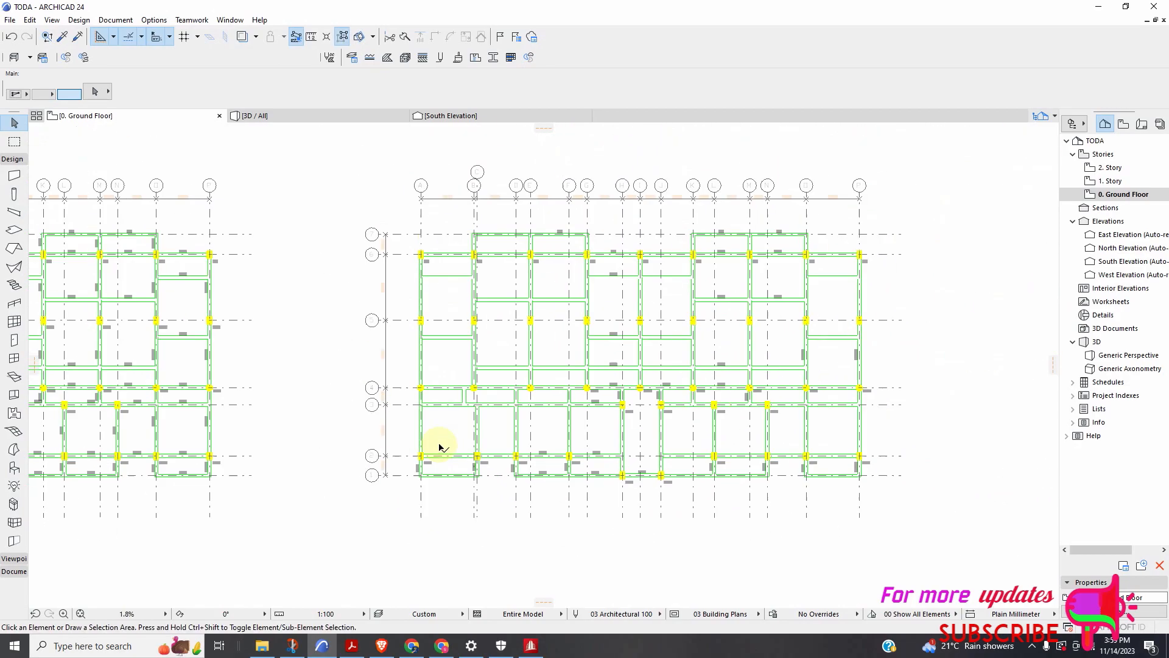
# Select the column labels C32 to C39 and the vertical beam labels between grids 1 and 2 in the copied layout and delete them
pyautogui.scroll(3, 622, 482)
pyautogui.scroll(-3, 665, 405)
pyautogui.scroll(3, 809, 444)
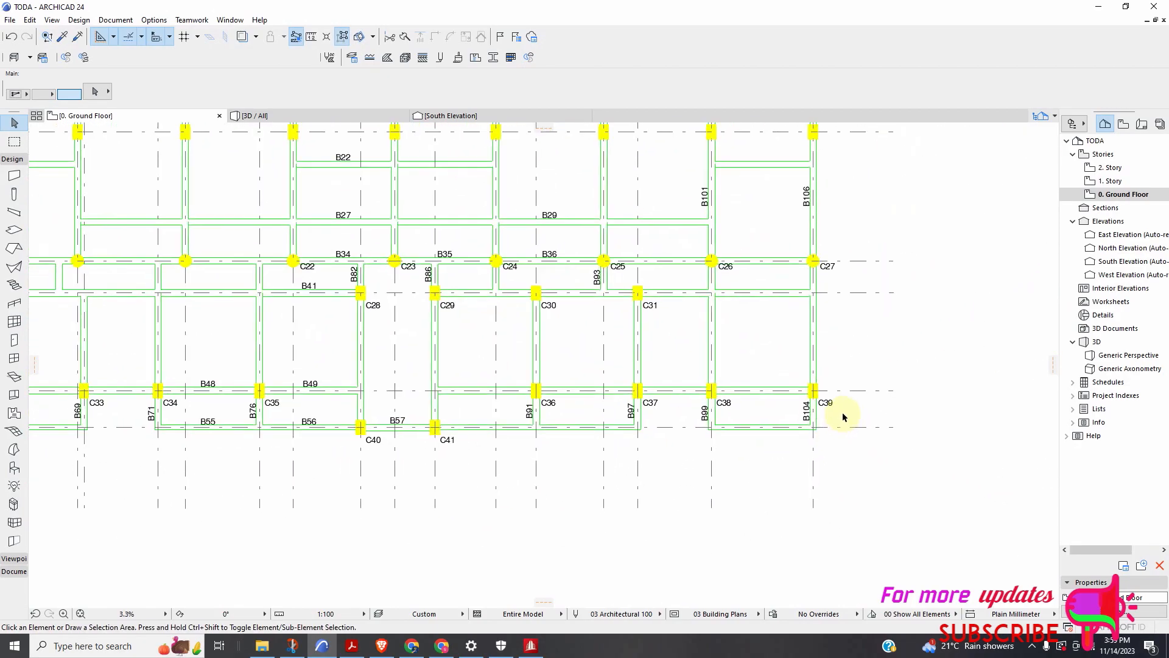
pyautogui.click(857, 400)
pyautogui.scroll(-2, 850, 408)
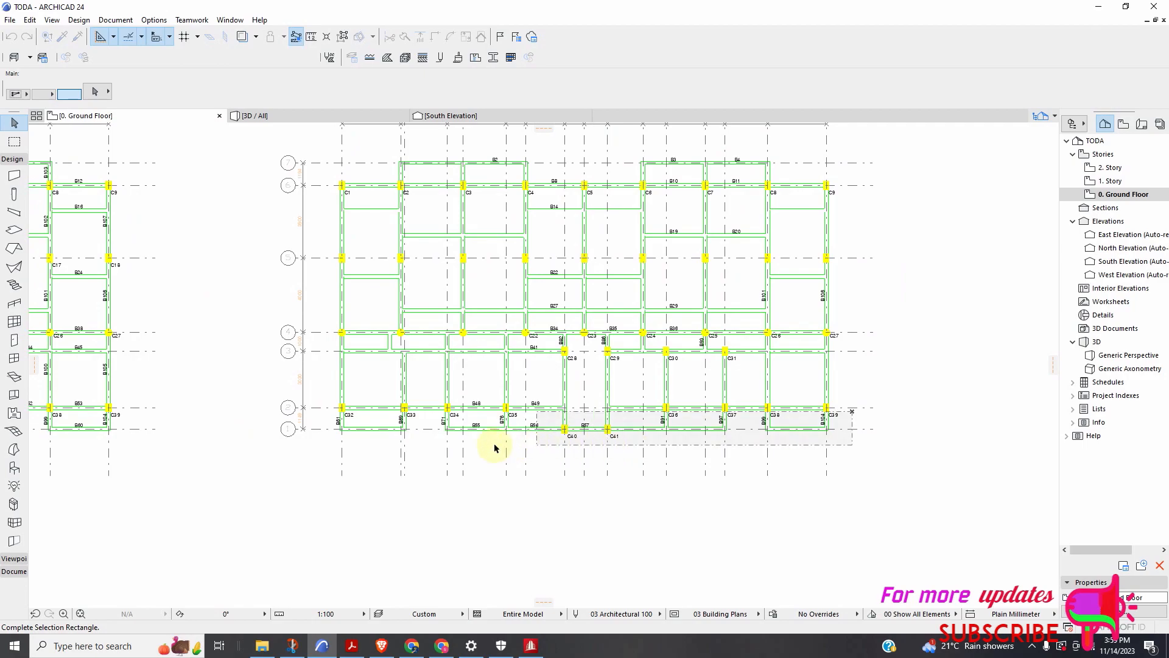
pyautogui.scroll(2, 305, 428)
pyautogui.click(308, 429)
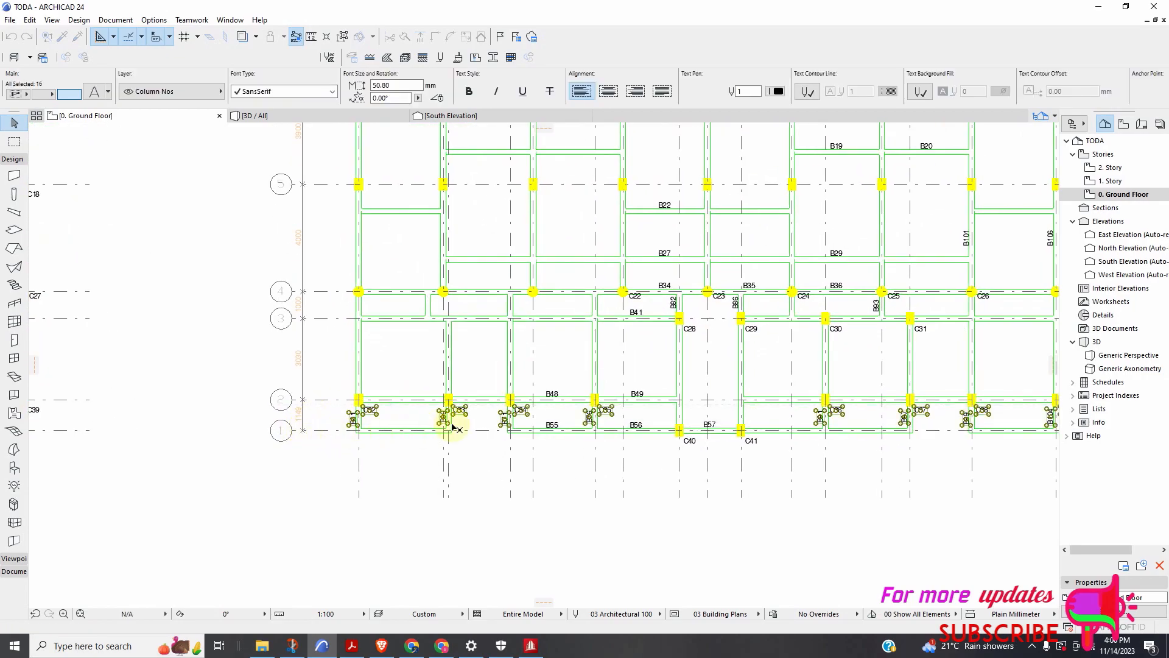
pyautogui.scroll(-2, 379, 408)
pyautogui.scroll(2, 551, 437)
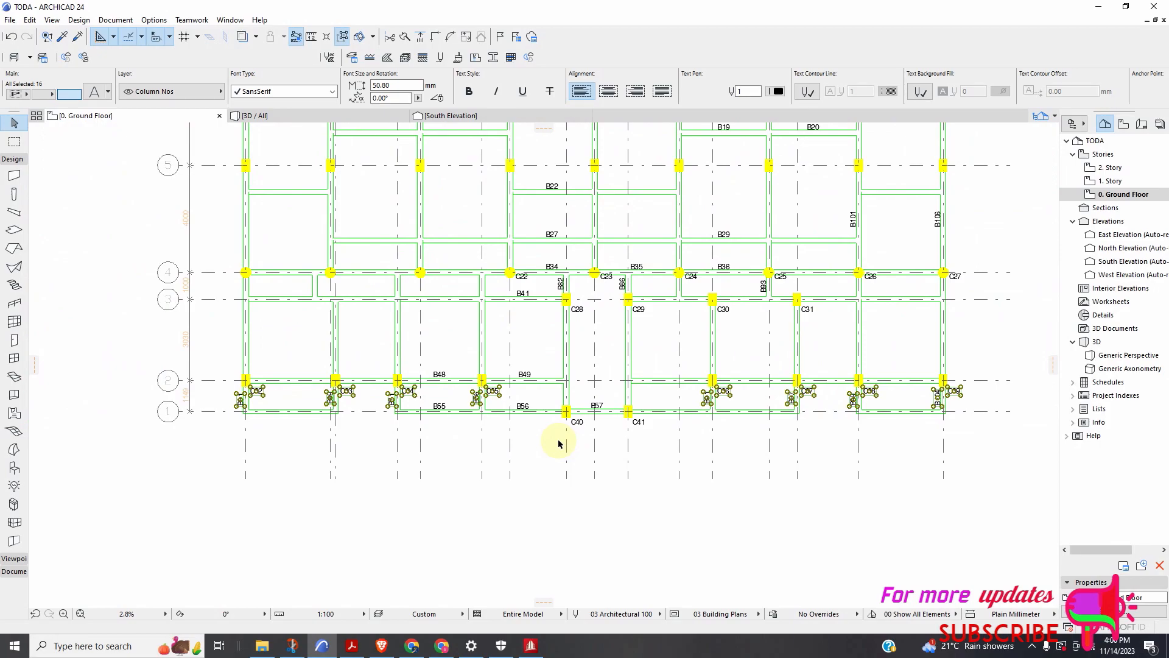
pyautogui.scroll(5, 260, 399)
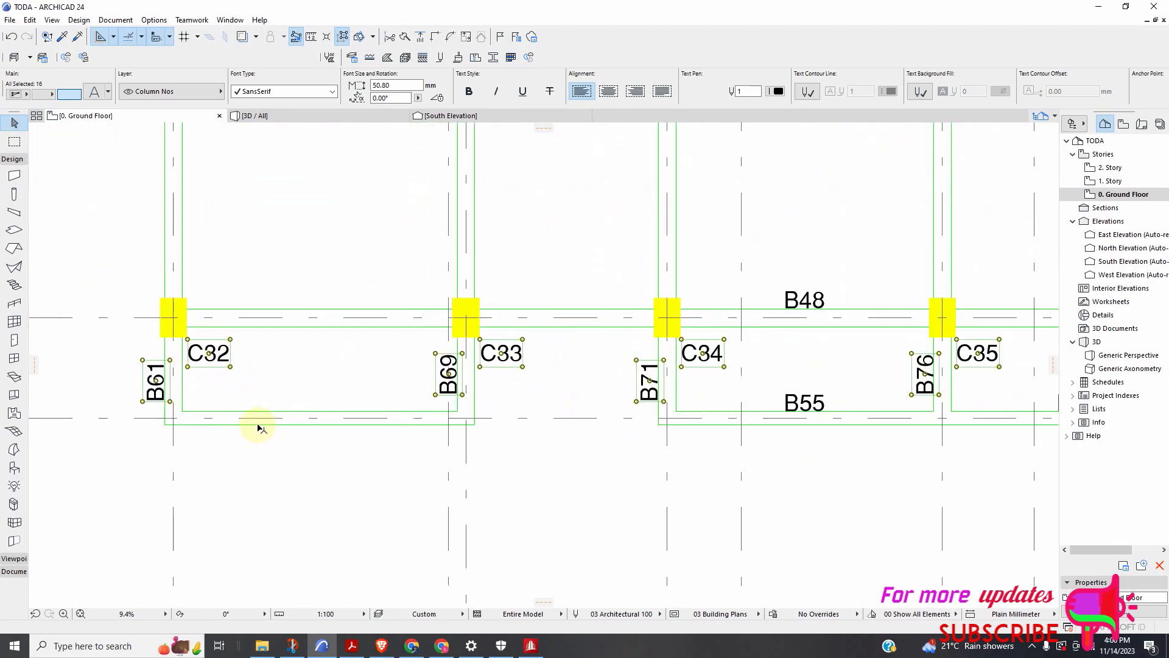
pyautogui.scroll(-1, 277, 429)
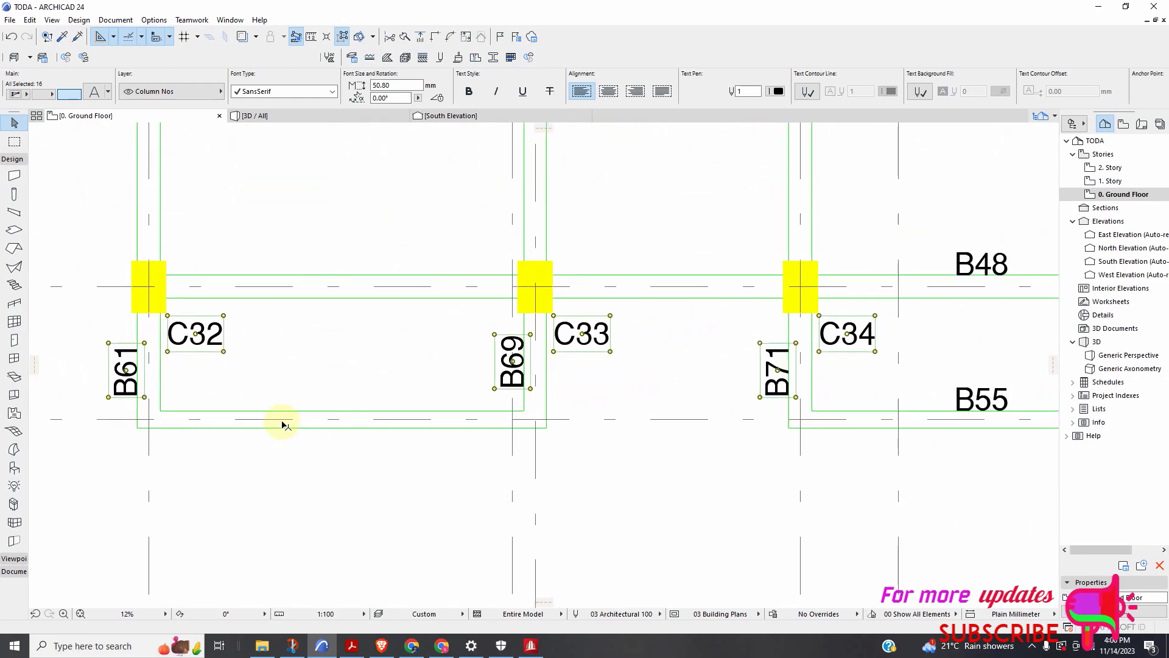
pyautogui.press('Delete')
# Delete the beam labels B49, B56, B48 and B55 along grids 1 and 2 in the copied layout
pyautogui.scroll(-4, 353, 373)
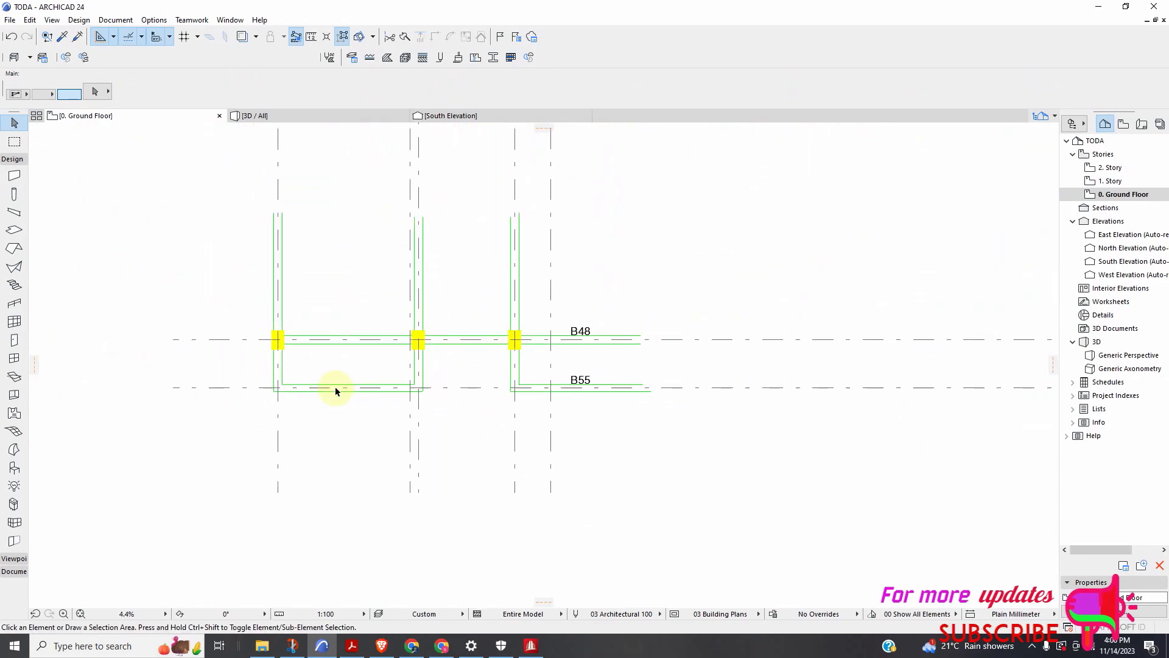
pyautogui.click(557, 336)
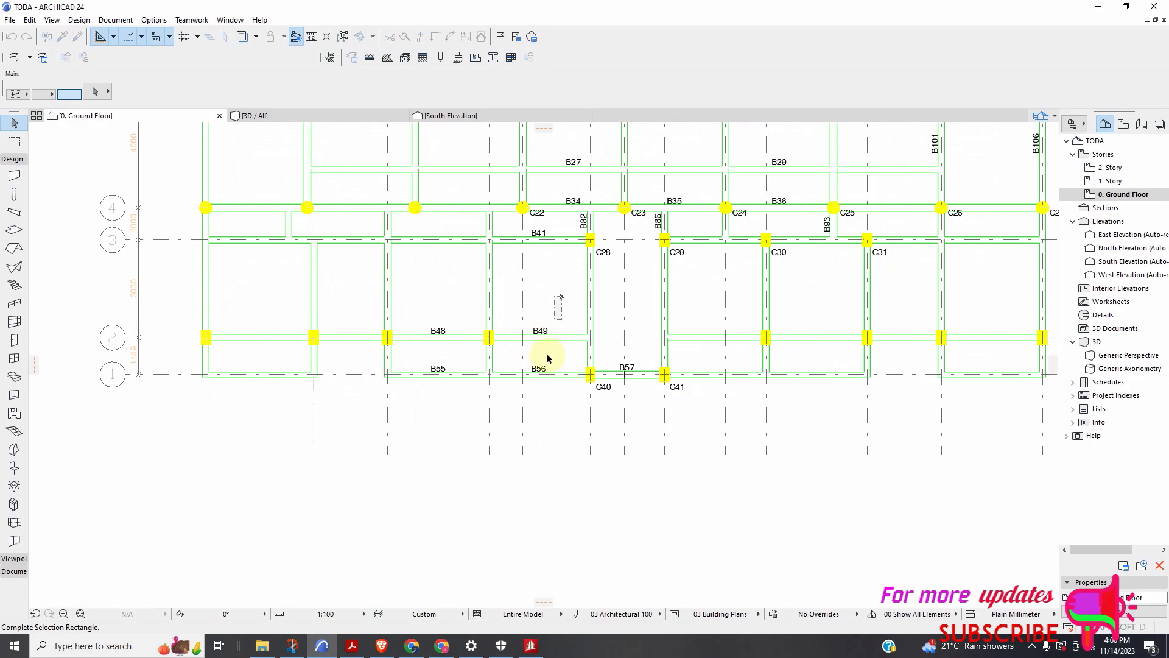
pyautogui.click(532, 415)
pyautogui.scroll(-2, 597, 390)
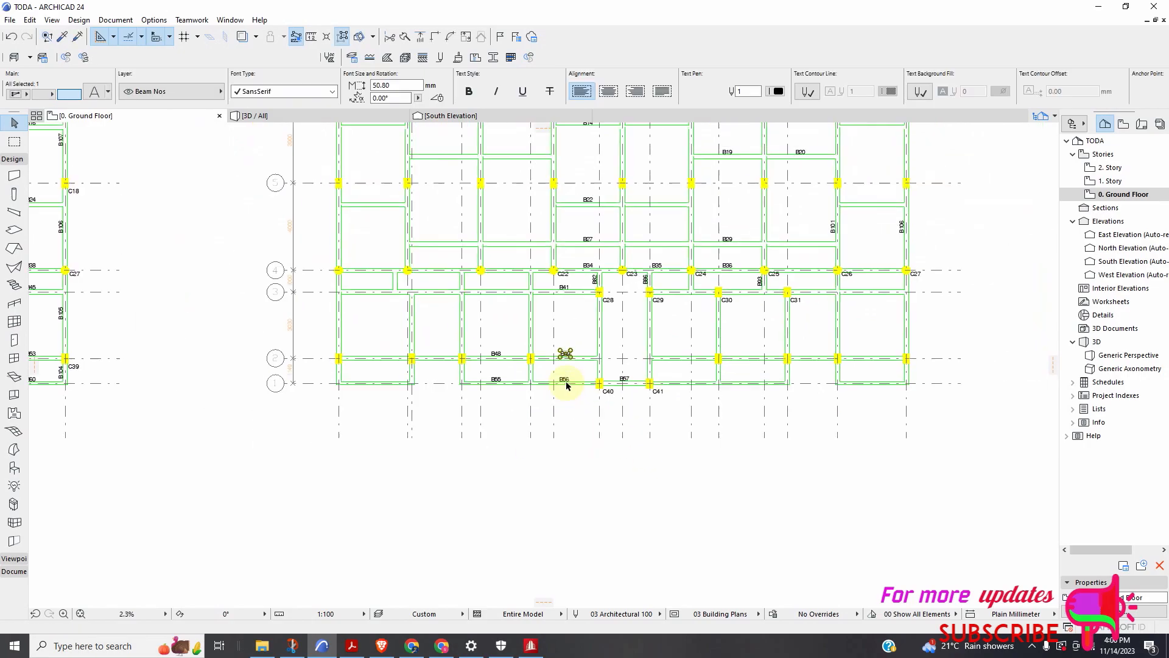
pyautogui.scroll(2, 597, 364)
pyautogui.click(583, 323)
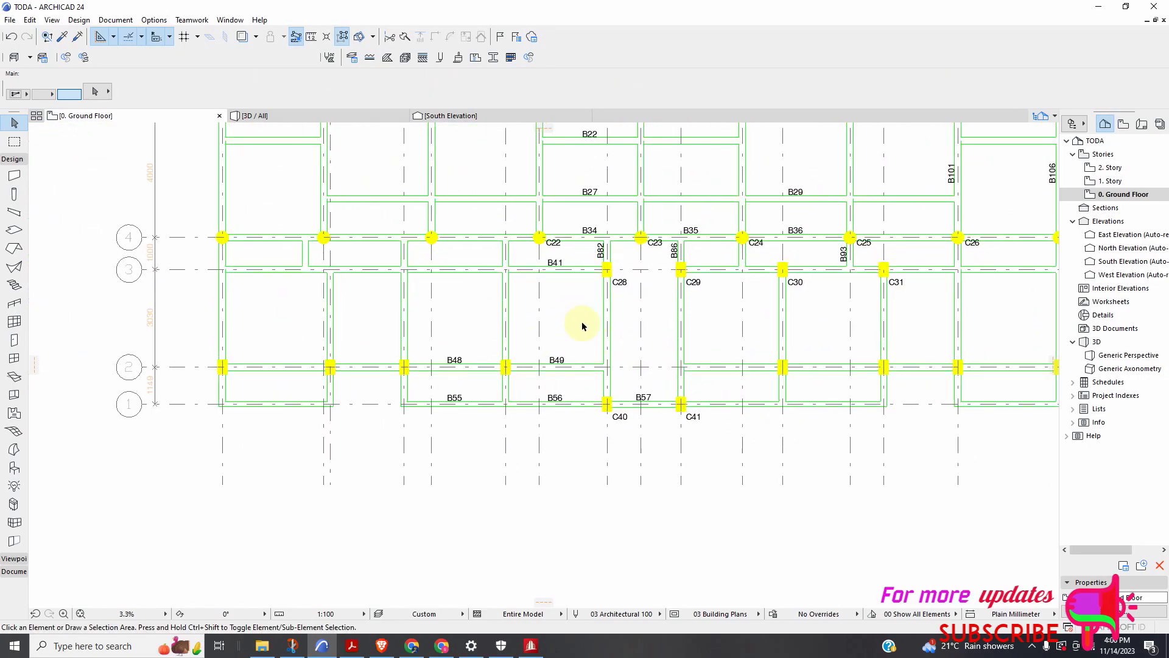
pyautogui.click(542, 485)
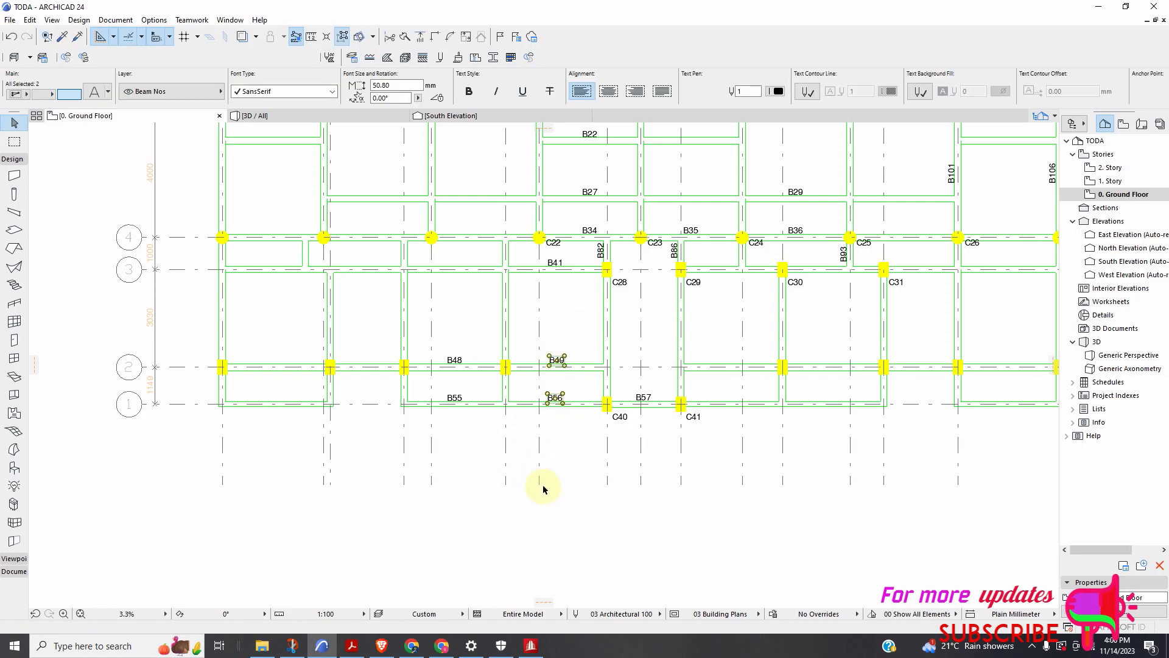
pyautogui.press('Delete')
pyautogui.click(480, 334)
pyautogui.click(445, 461)
pyautogui.press('Delete')
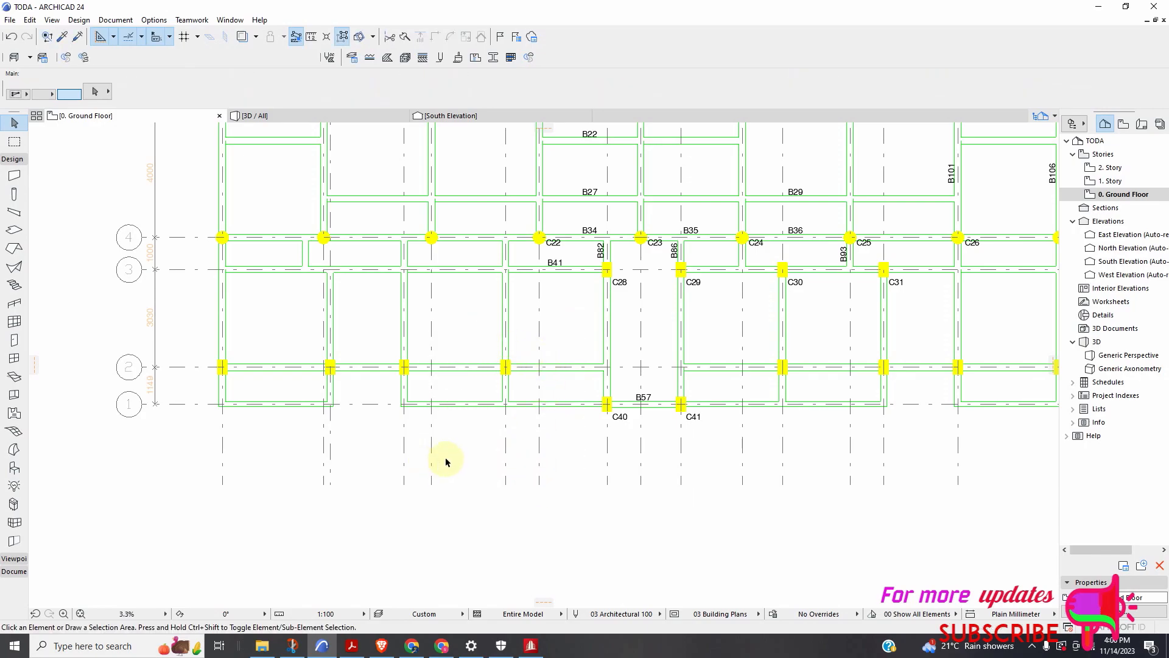
# Delete the beam labels B8 and B14 between columns C4 and C5 in the copied layout
pyautogui.scroll(-5, 492, 437)
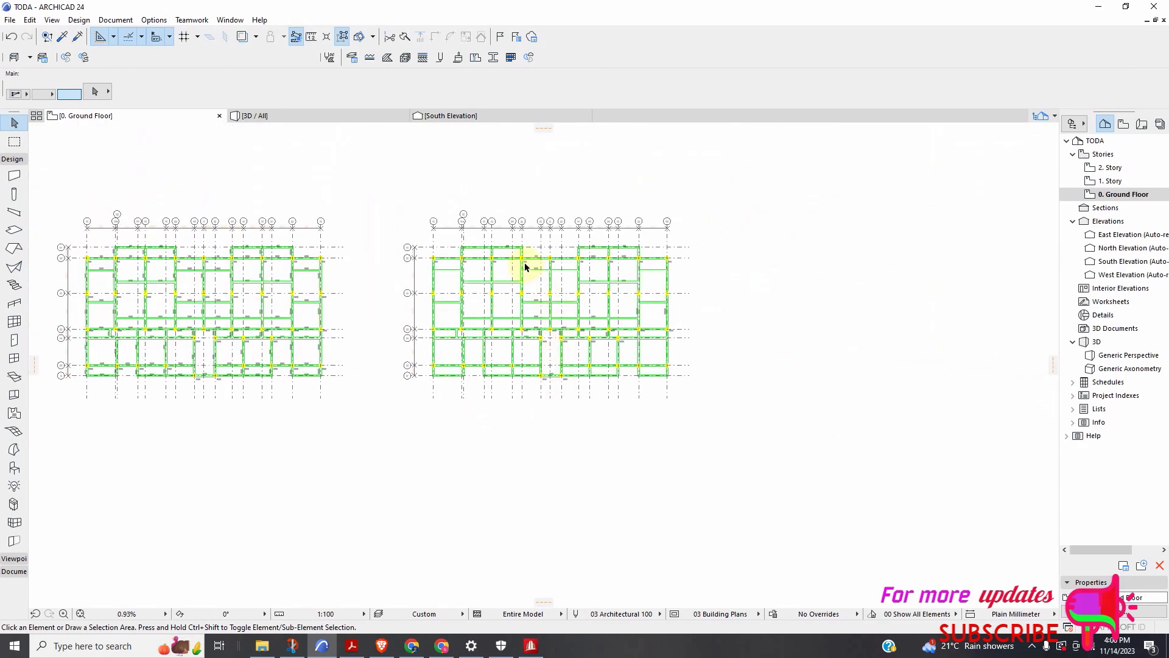
pyautogui.scroll(5, 527, 268)
pyautogui.click(566, 207)
pyautogui.click(513, 339)
pyautogui.scroll(-3, 528, 332)
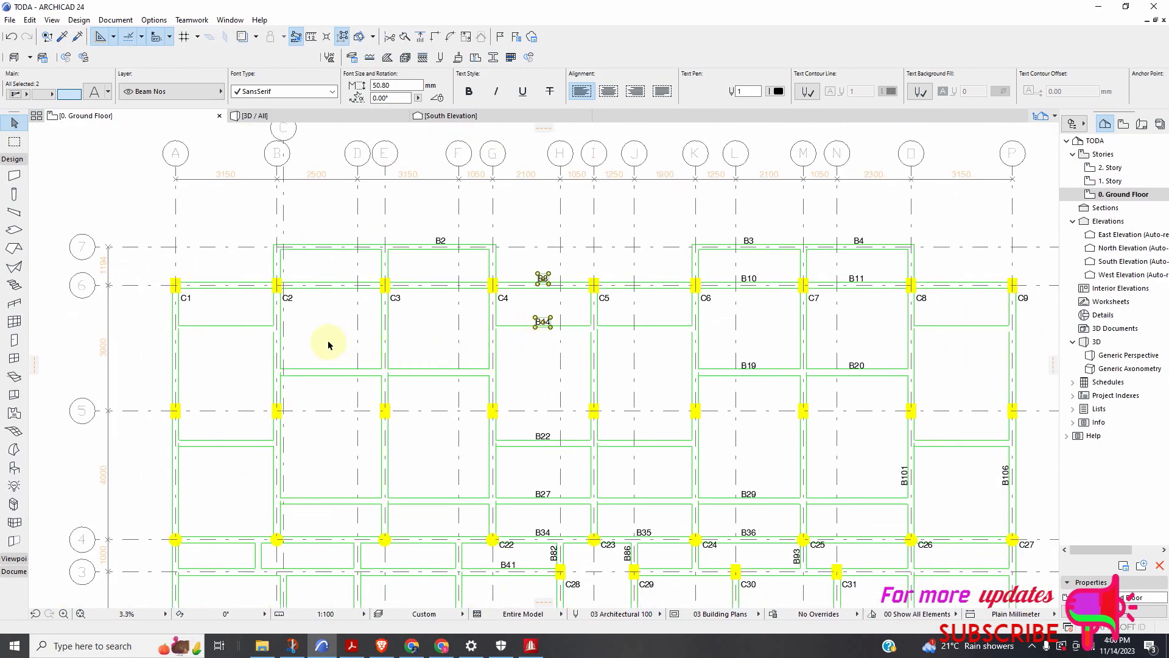
pyautogui.scroll(5, 292, 338)
pyautogui.scroll(-2, 254, 305)
pyautogui.scroll(-6, 655, 311)
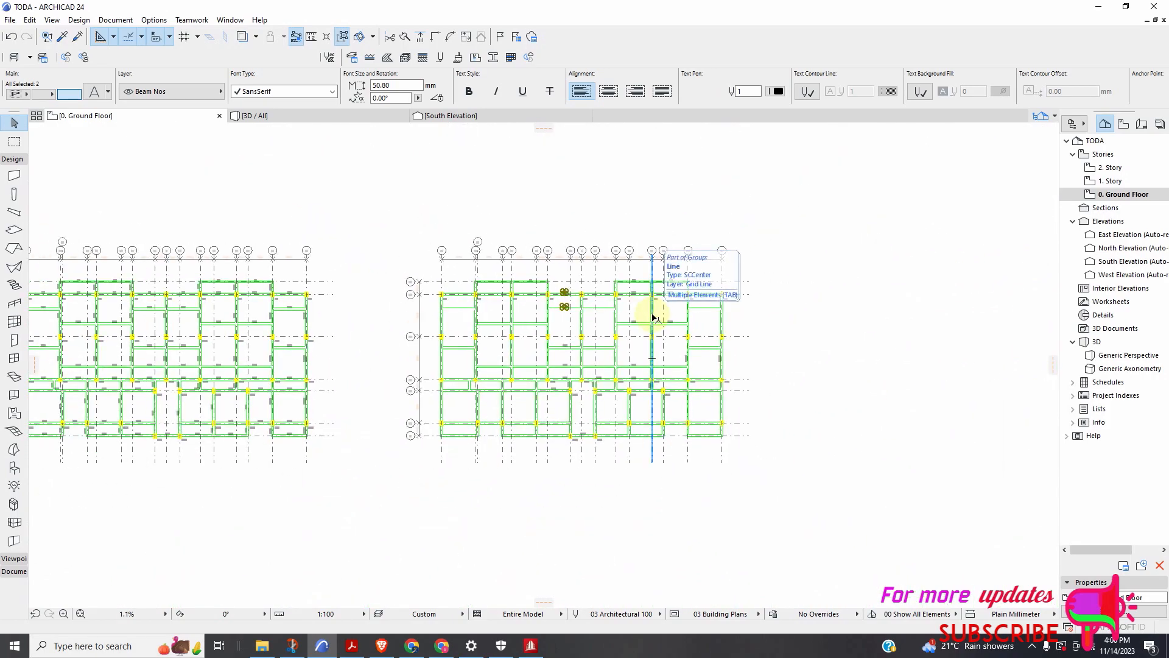
pyautogui.press('Escape')
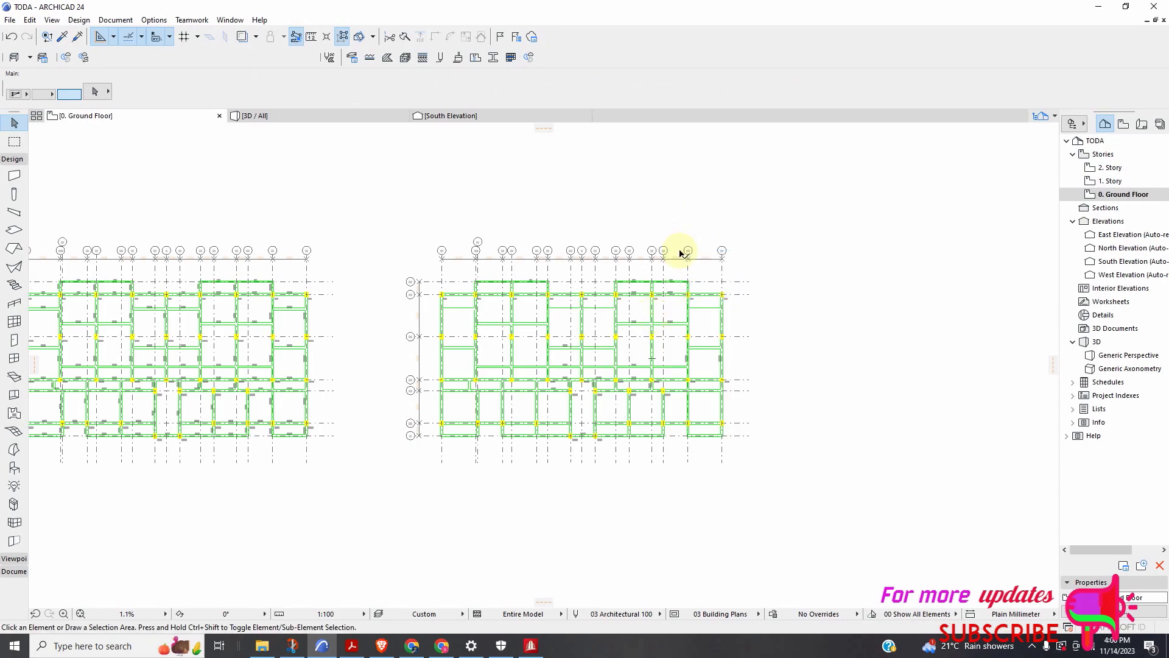
# Delete the beam labels B3, B10 and B19 between columns C6 and C7 in the copied layout
pyautogui.scroll(2, 724, 274)
pyautogui.scroll(4, 641, 297)
pyautogui.click(598, 205)
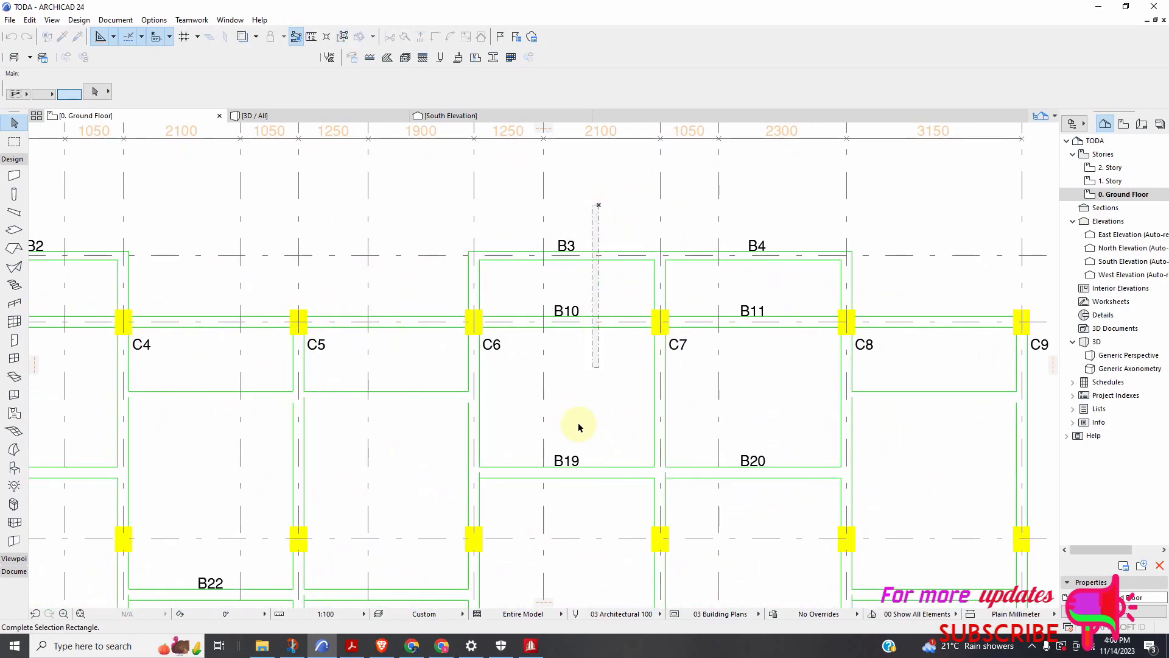
pyautogui.click(552, 493)
pyautogui.press('Delete')
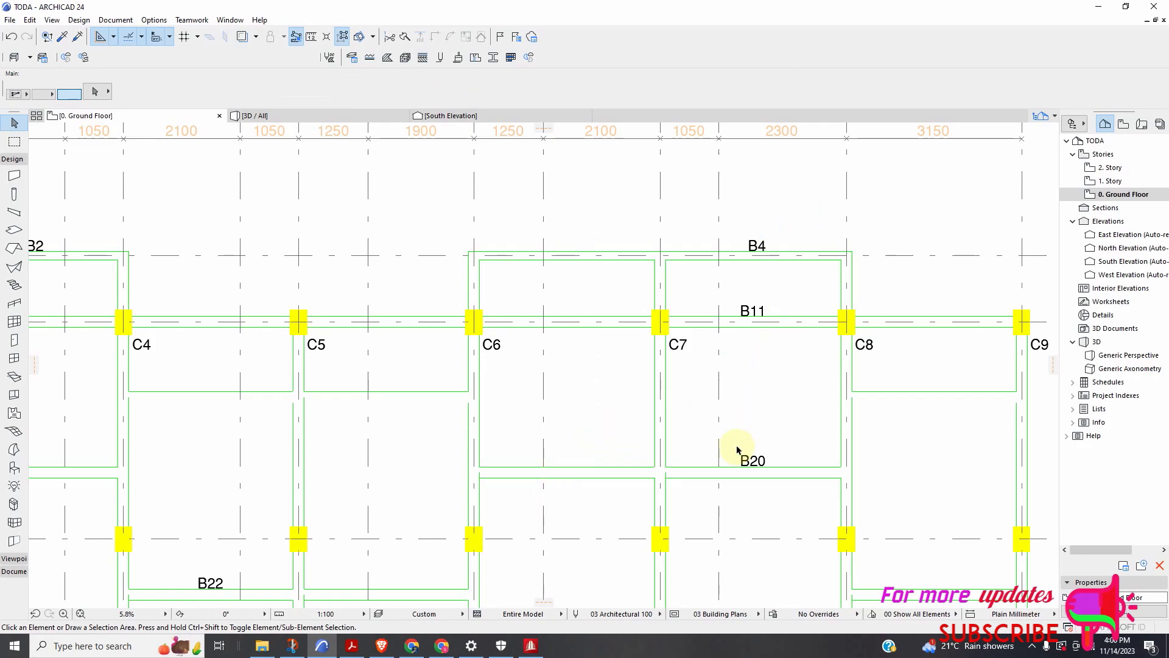
pyautogui.click(801, 202)
pyautogui.click(1037, 653)
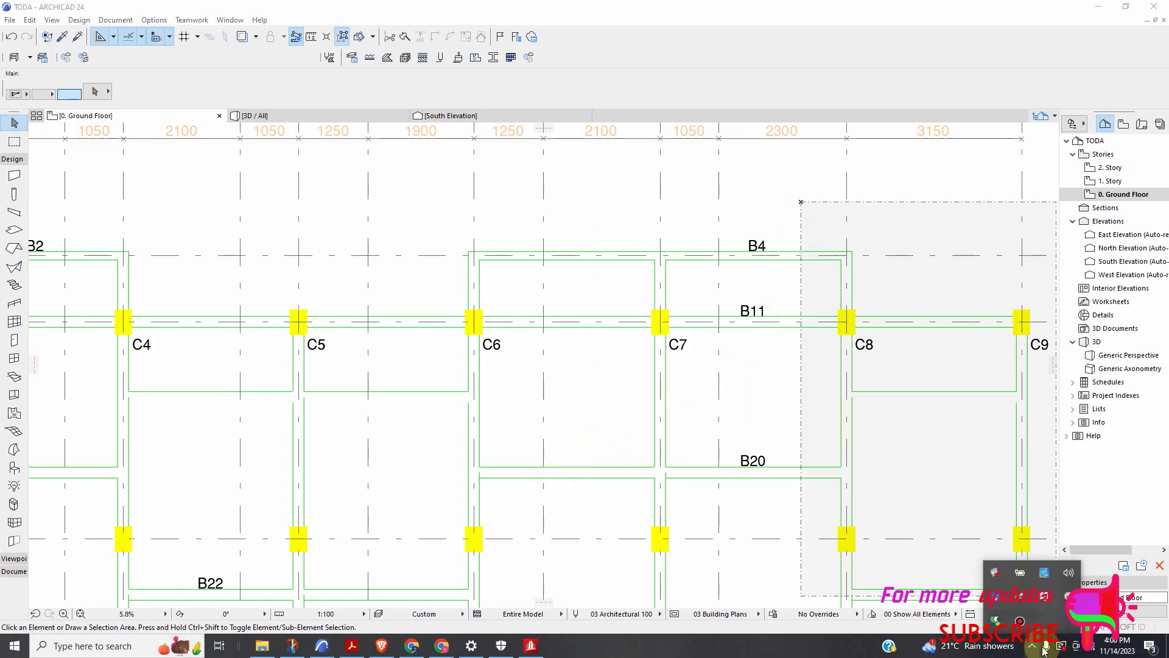
pyautogui.click(1021, 622)
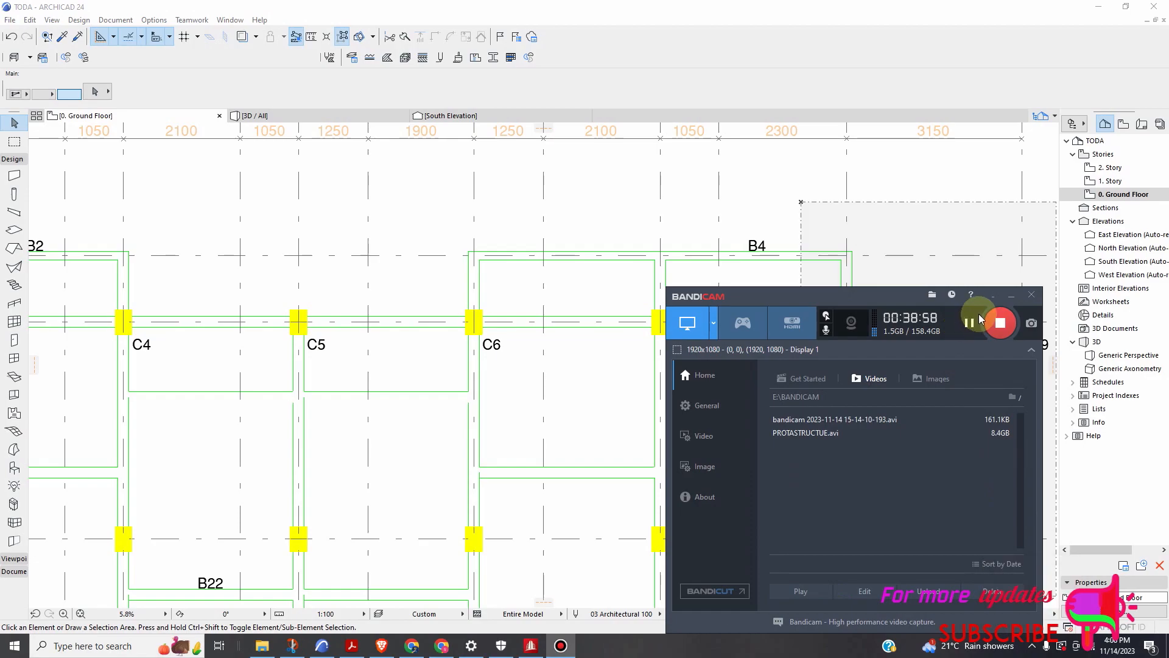
pyautogui.click(992, 296)
# Delete the beam labels B34 and B41 together with the column label C22 in the copied layout
pyautogui.scroll(-5, 640, 323)
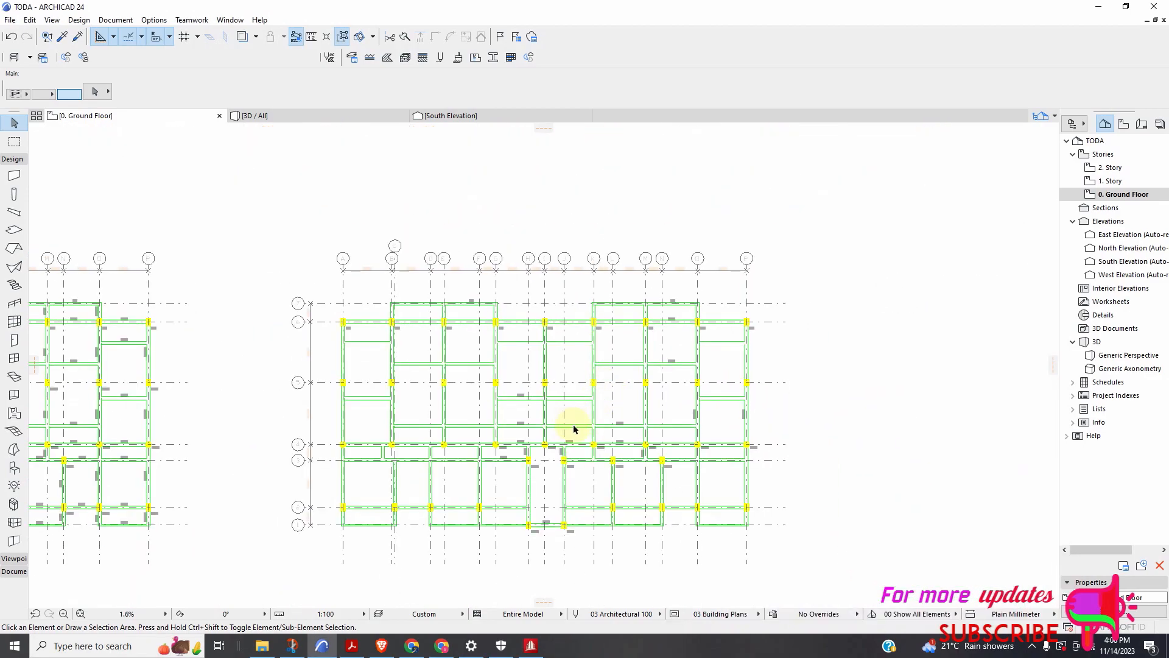
pyautogui.scroll(6, 534, 451)
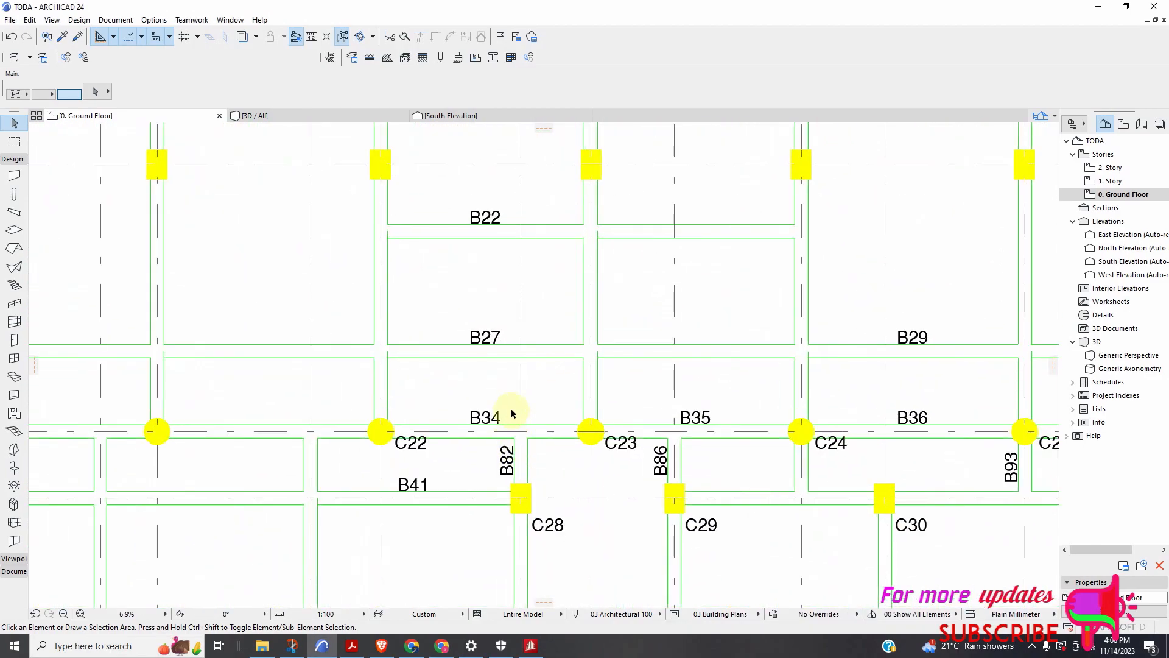
pyautogui.click(499, 405)
pyautogui.click(392, 502)
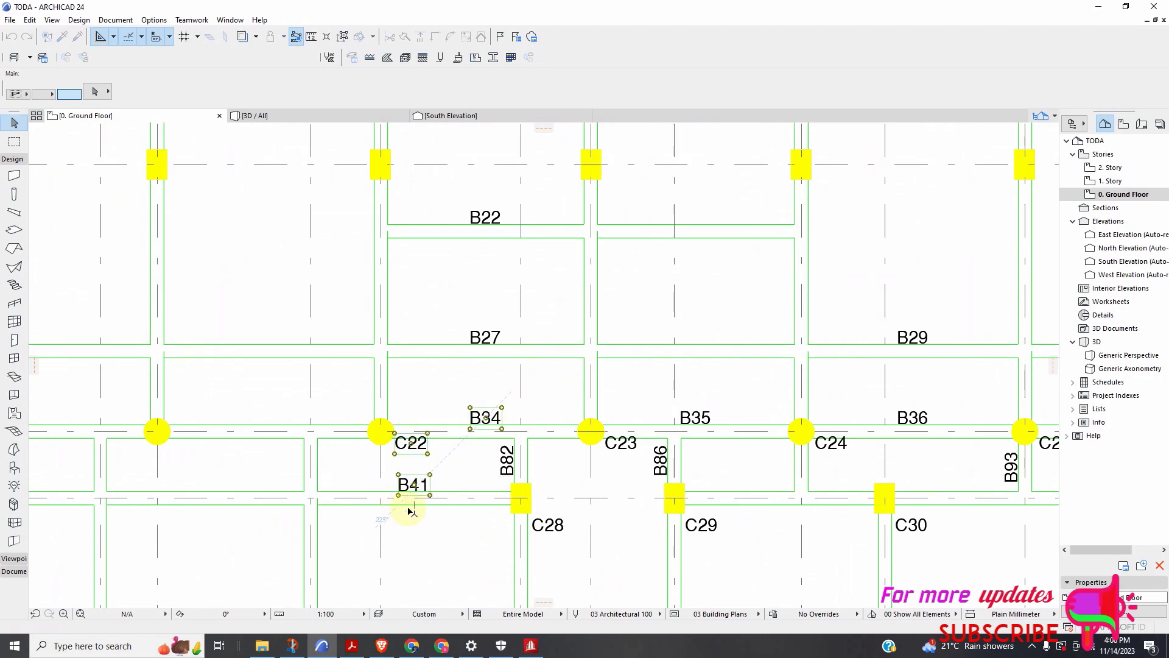
pyautogui.press('Delete')
# Delete the beam labels B22 and B27 between grids G and I in the copied layout
pyautogui.scroll(-5, 455, 500)
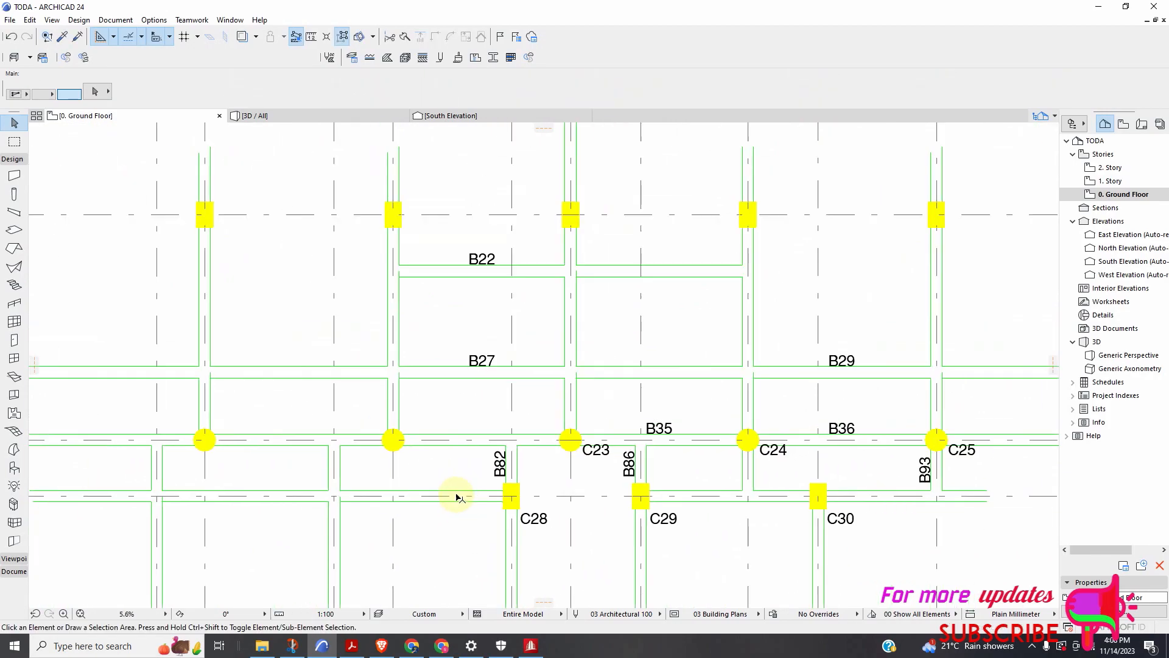
pyautogui.scroll(5, 477, 430)
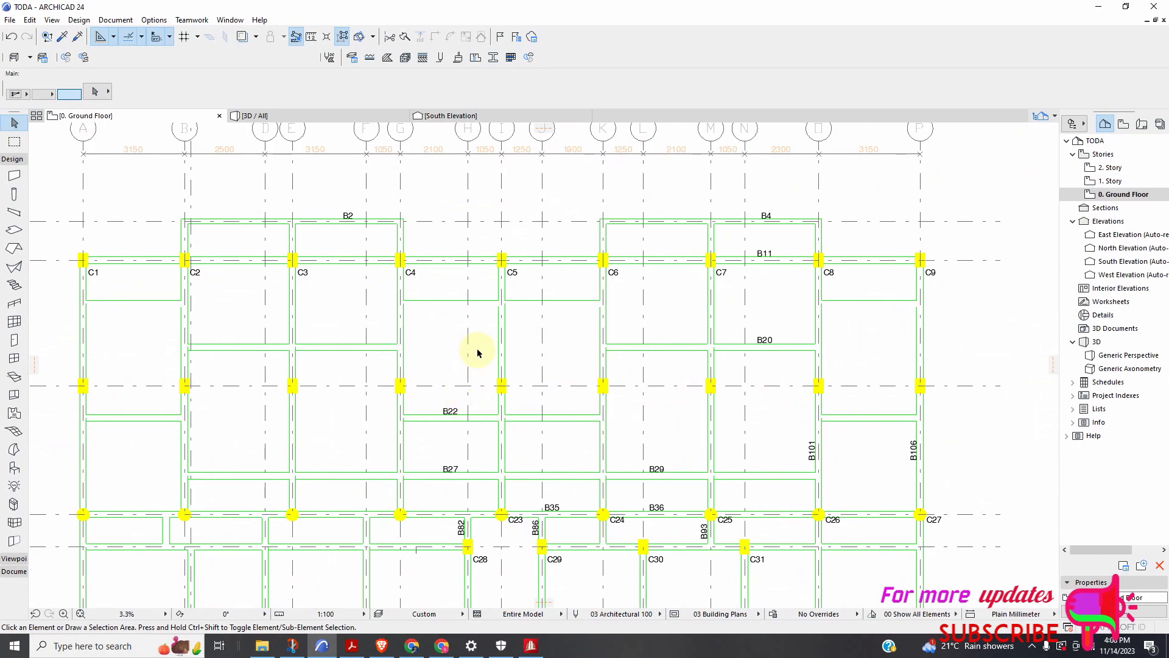
pyautogui.click(479, 375)
pyautogui.click(433, 497)
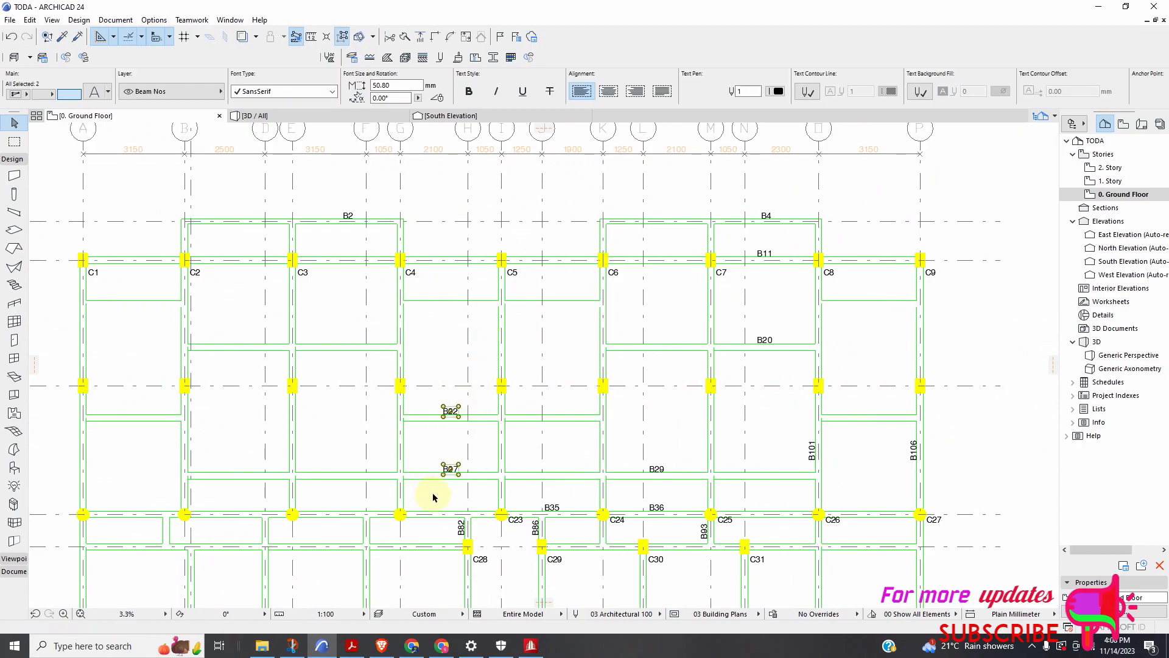
pyautogui.press('Delete')
# Delete the beam labels B29 and B36 between grids K and M in the copied layout
pyautogui.scroll(-3, 497, 433)
pyautogui.scroll(5, 587, 434)
pyautogui.click(582, 317)
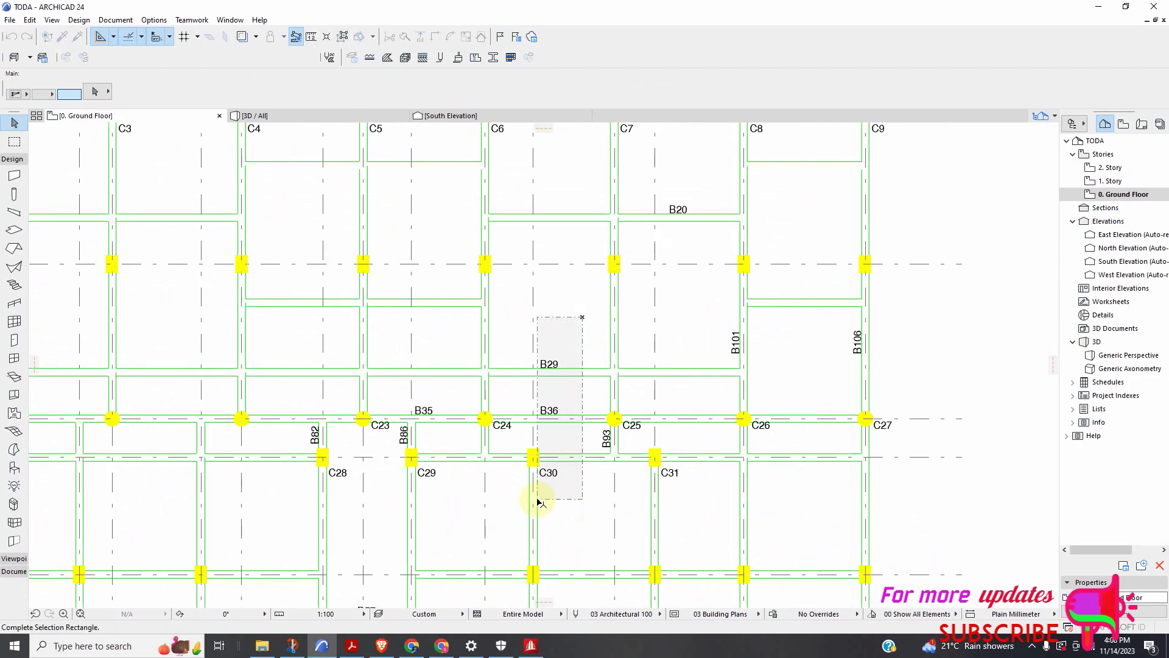
pyautogui.click(545, 450)
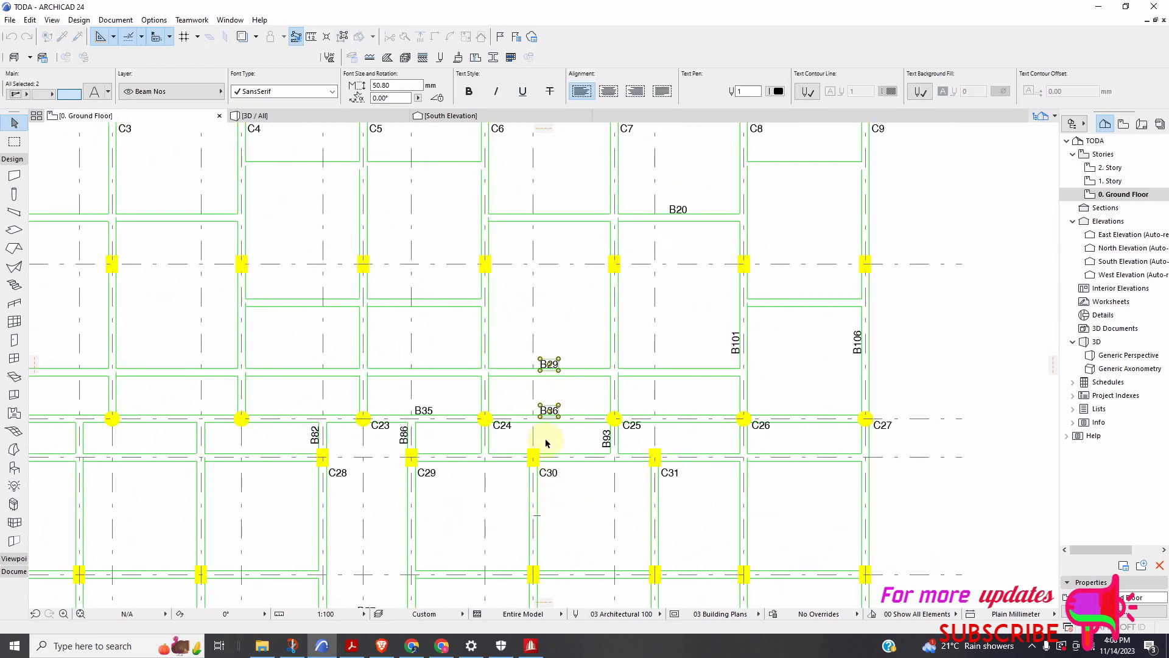
pyautogui.press('Escape')
# Inspect the copied layout for remaining labels, ending with a close look at the column and label C1 at grid 6
pyautogui.scroll(-3, 572, 479)
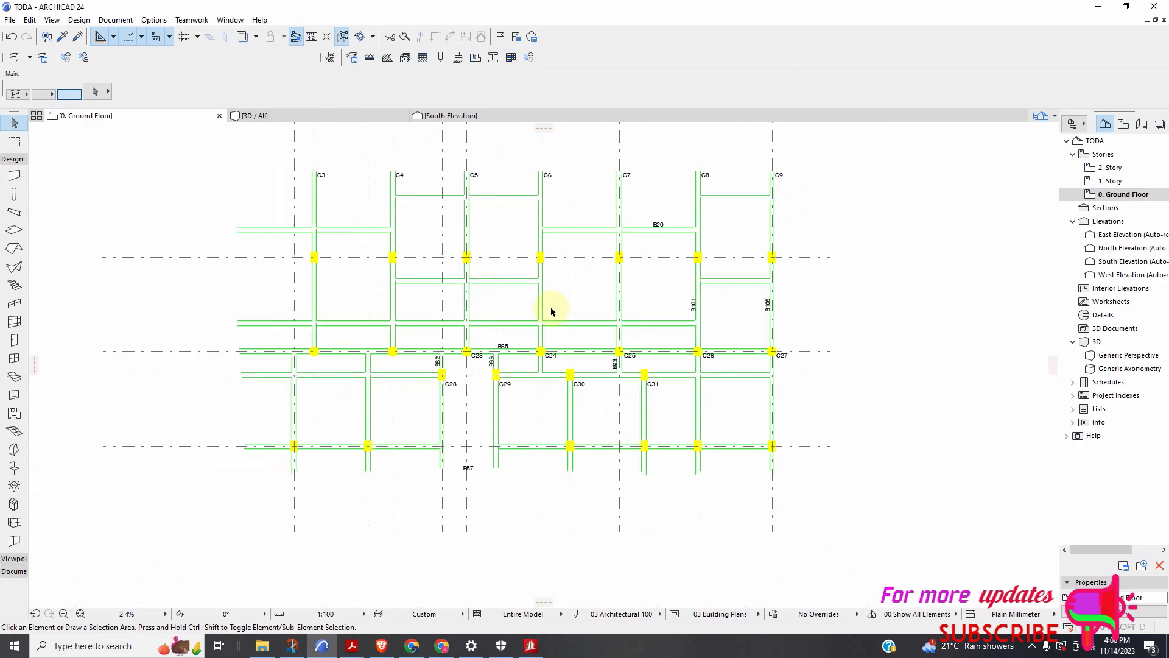
pyautogui.scroll(-3, 461, 346)
pyautogui.scroll(5, 311, 259)
pyautogui.scroll(4, 316, 246)
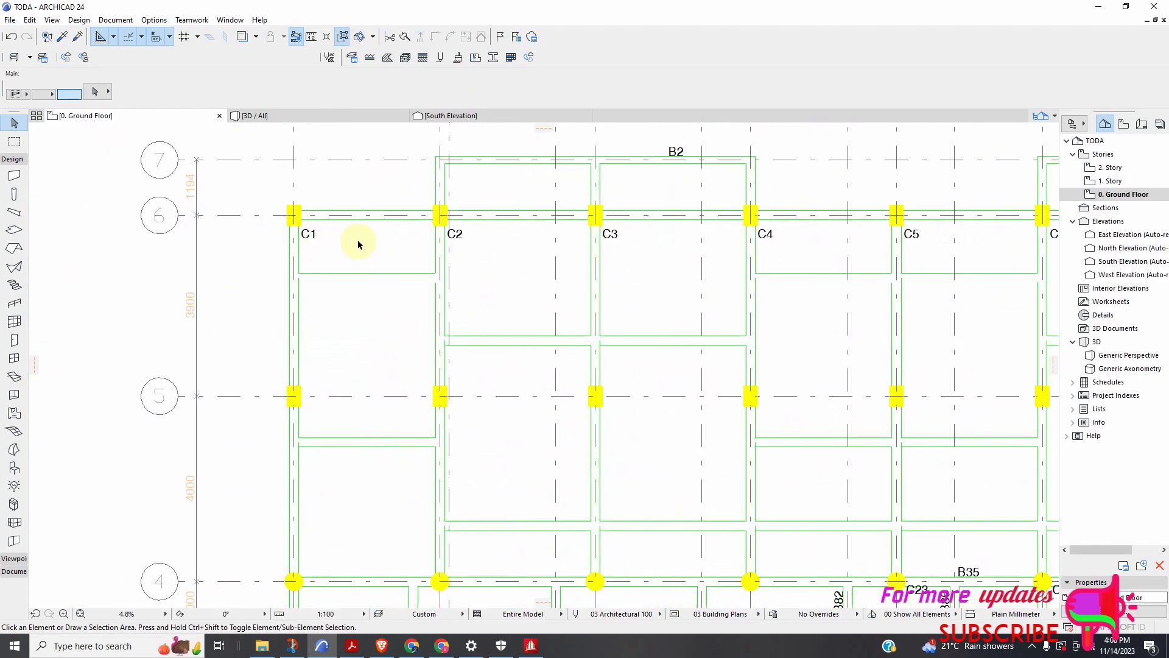
pyautogui.scroll(3, 307, 213)
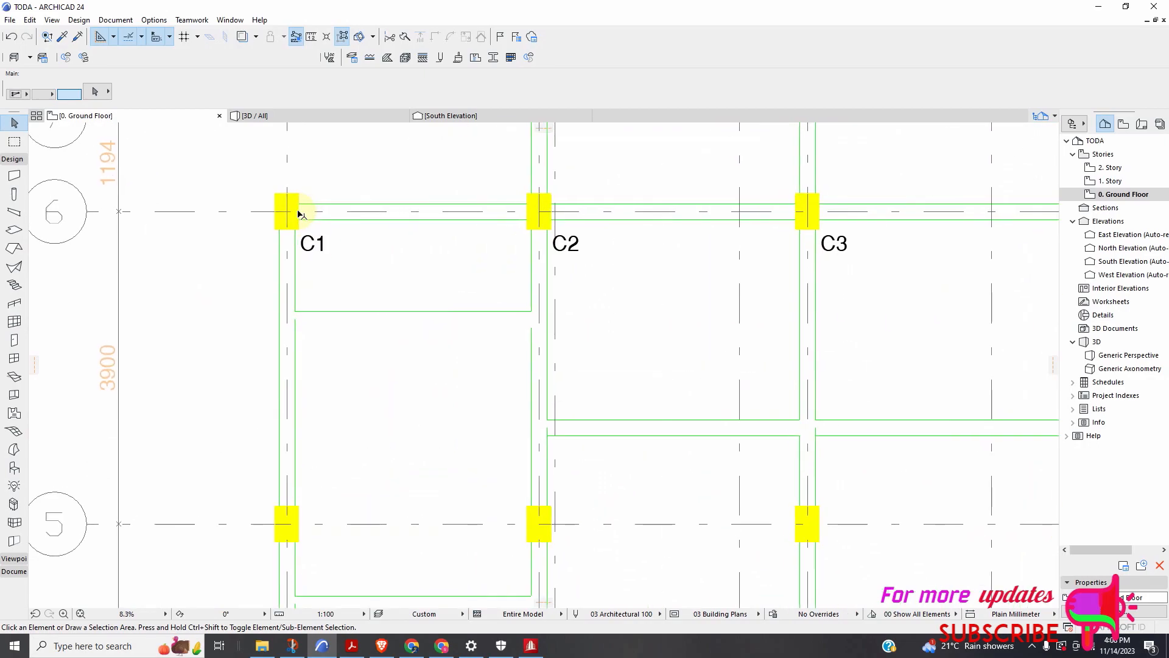
pyautogui.click(301, 216)
pyautogui.scroll(-4, 323, 249)
pyautogui.press('Escape')
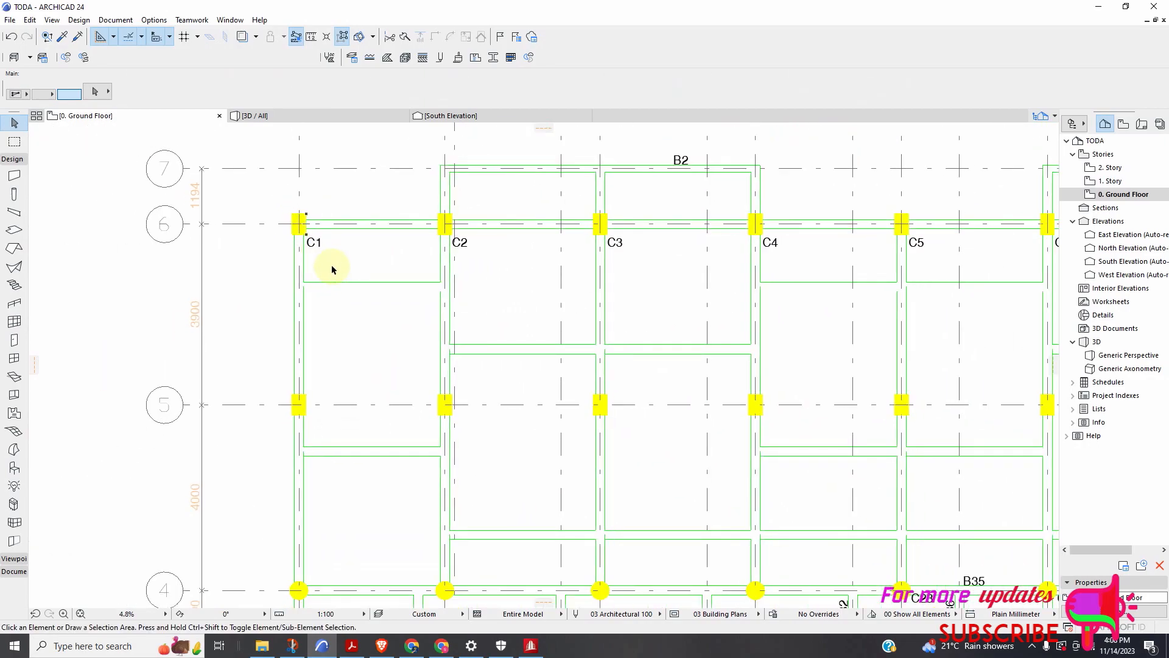
# Delete the column labels C1 to C9 along grid 6 in the copied layout
pyautogui.scroll(-8, 332, 268)
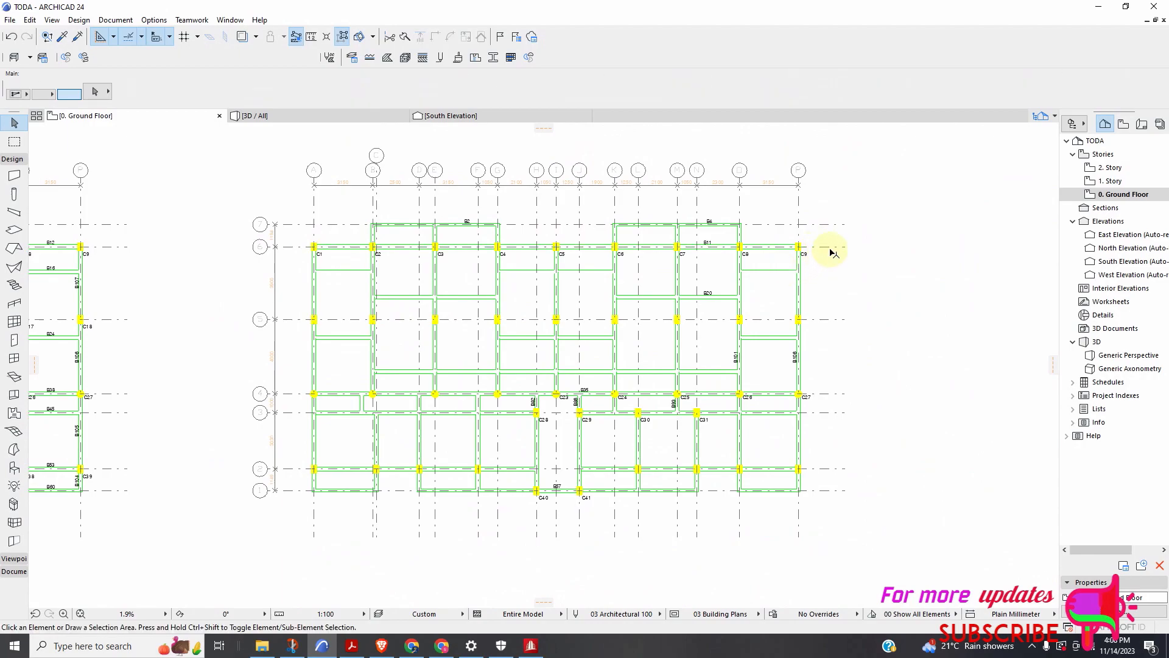
pyautogui.click(820, 258)
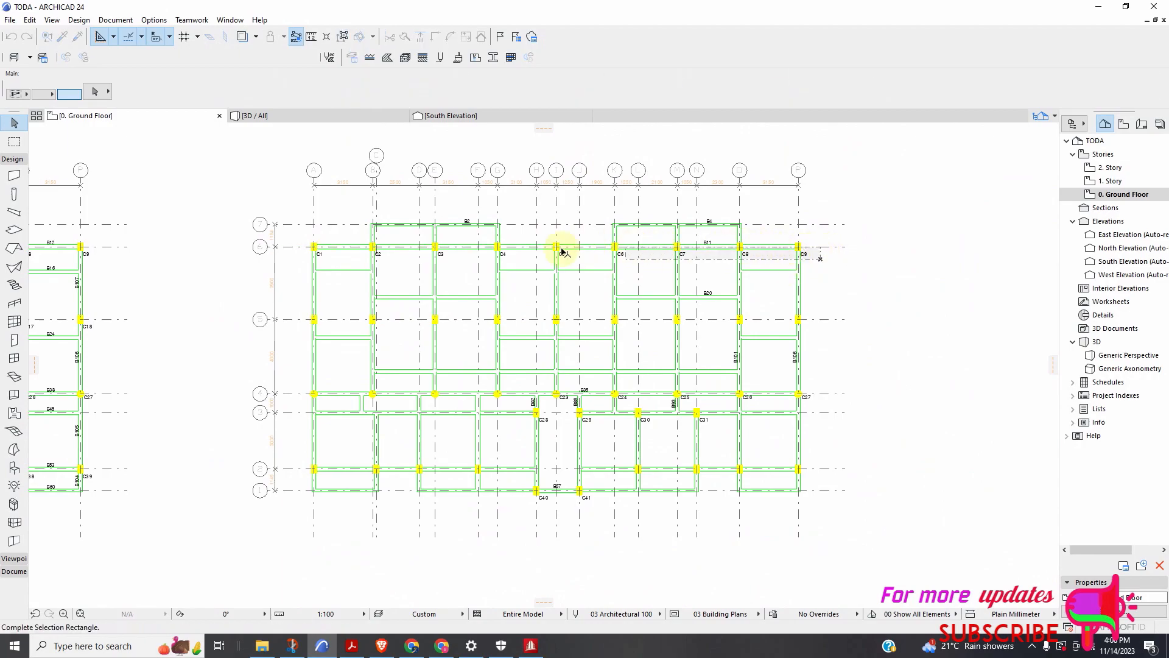
pyautogui.click(307, 251)
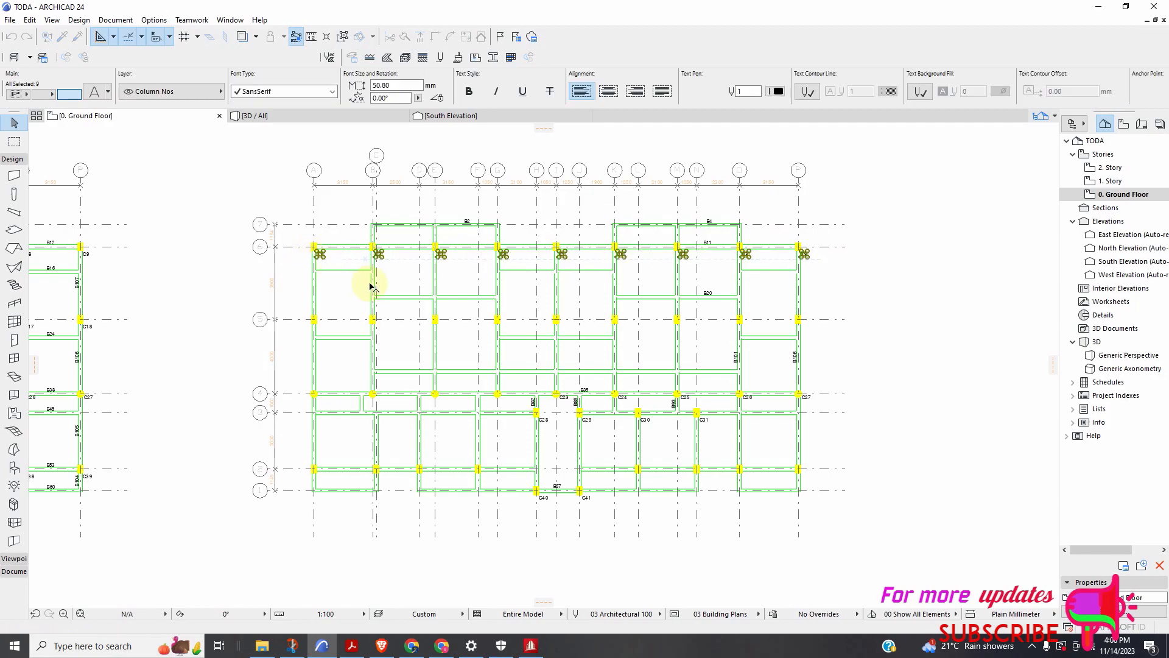
pyautogui.press('Escape')
pyautogui.scroll(5, 594, 436)
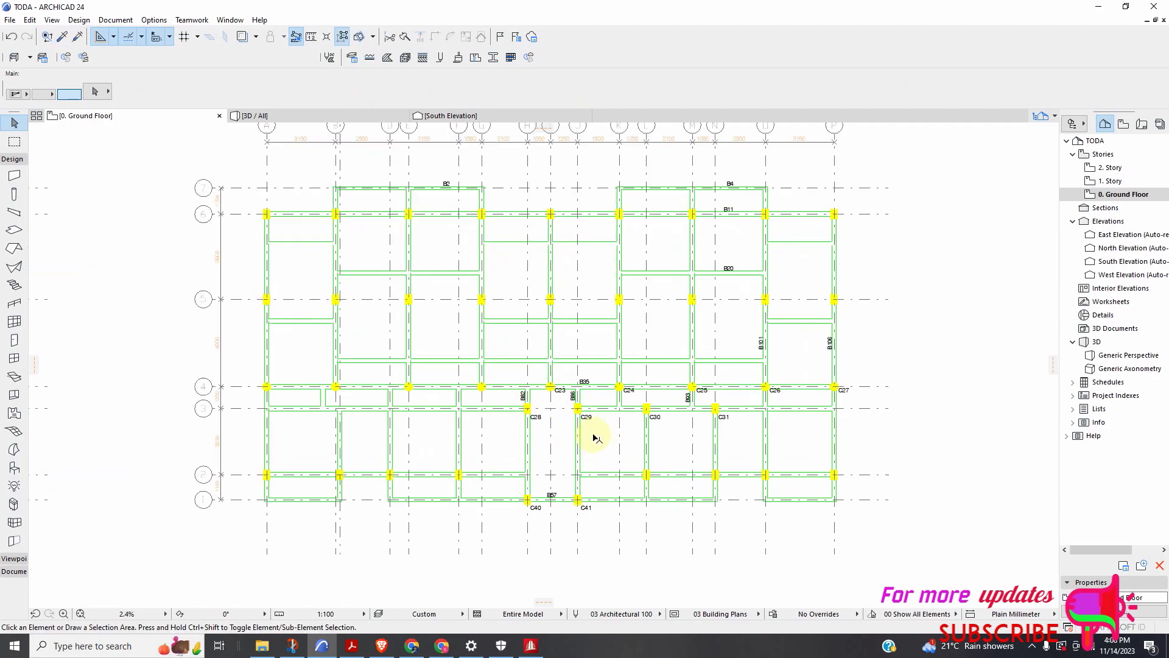
pyautogui.scroll(-3, 769, 334)
pyautogui.scroll(3, 861, 331)
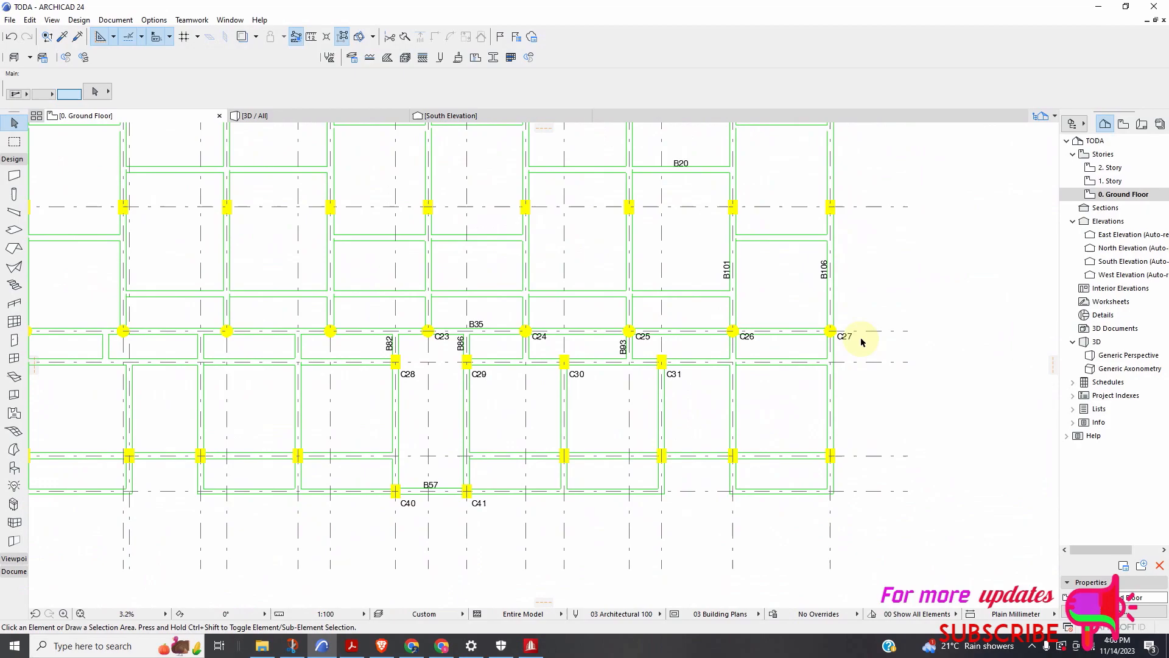
pyautogui.click(860, 332)
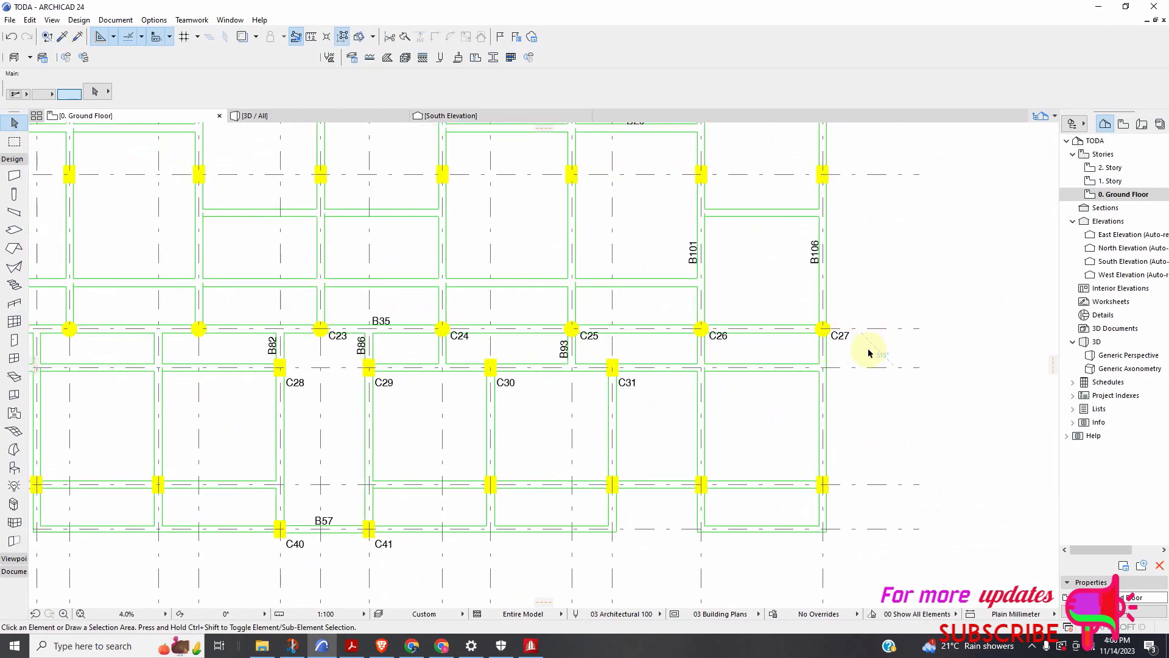
pyautogui.click(329, 338)
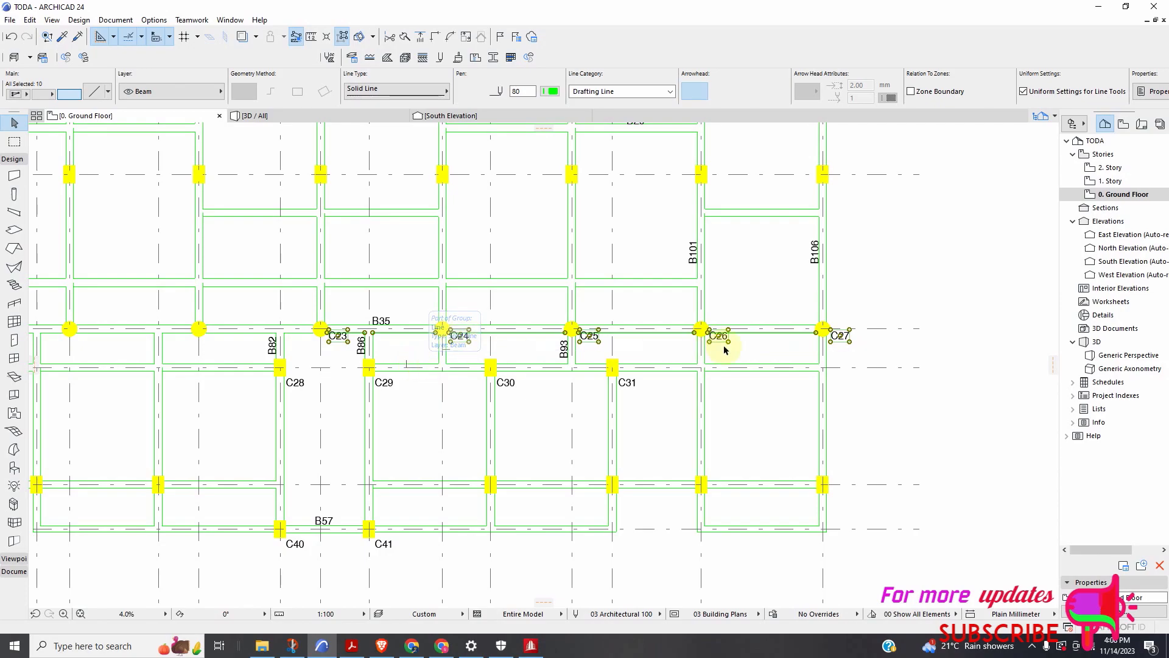
pyautogui.click(851, 368)
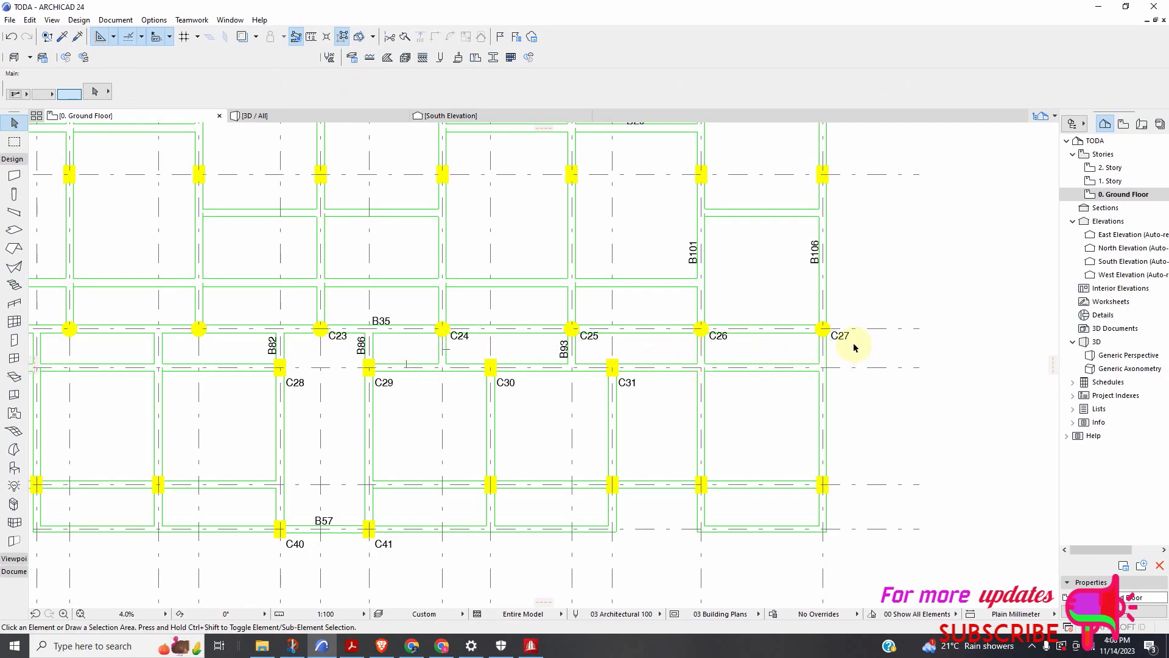
# Delete the remaining column labels C23 to C31, C40 and C41 and all remaining beam labels, from B2 to B106, in the copied layout
pyautogui.click(839, 342)
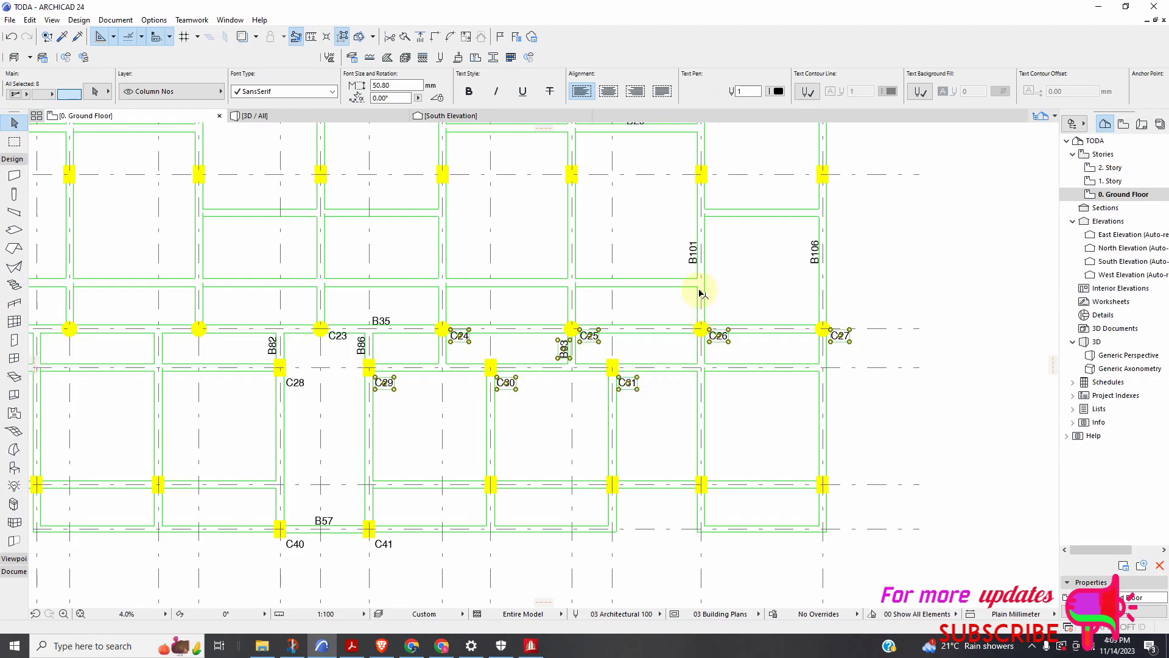
pyautogui.keyDown('shift'); pyautogui.click(698, 262); pyautogui.keyUp('shift')
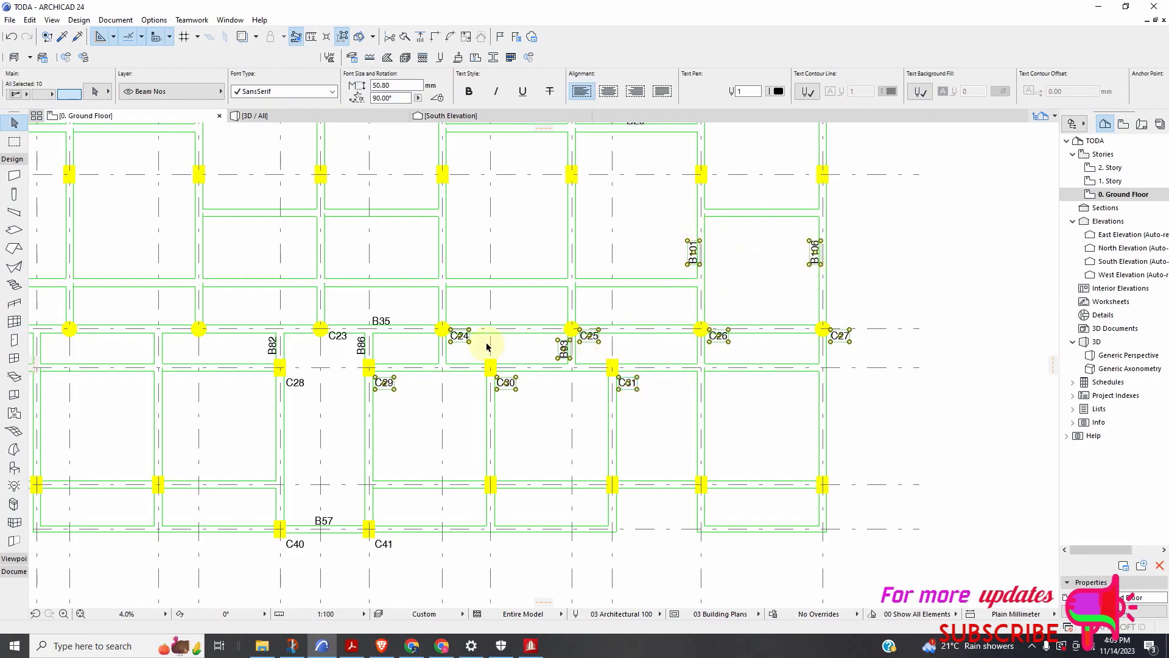
pyautogui.scroll(2, 378, 316)
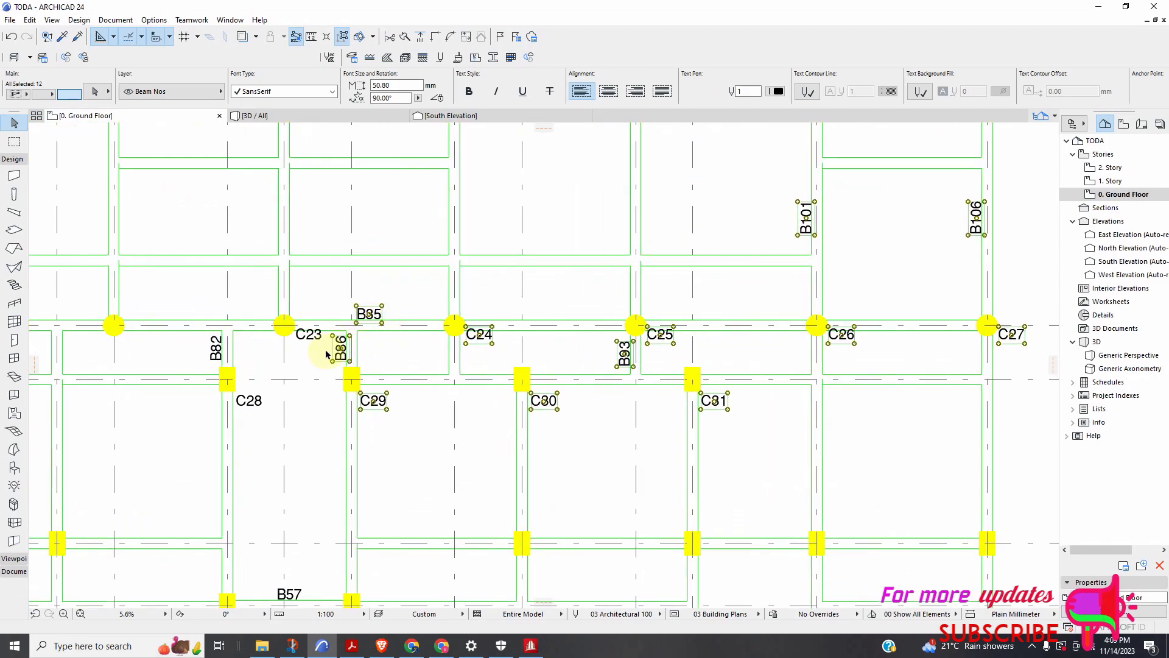
pyautogui.click(255, 405)
pyautogui.scroll(-2, 255, 405)
pyautogui.scroll(4, 396, 429)
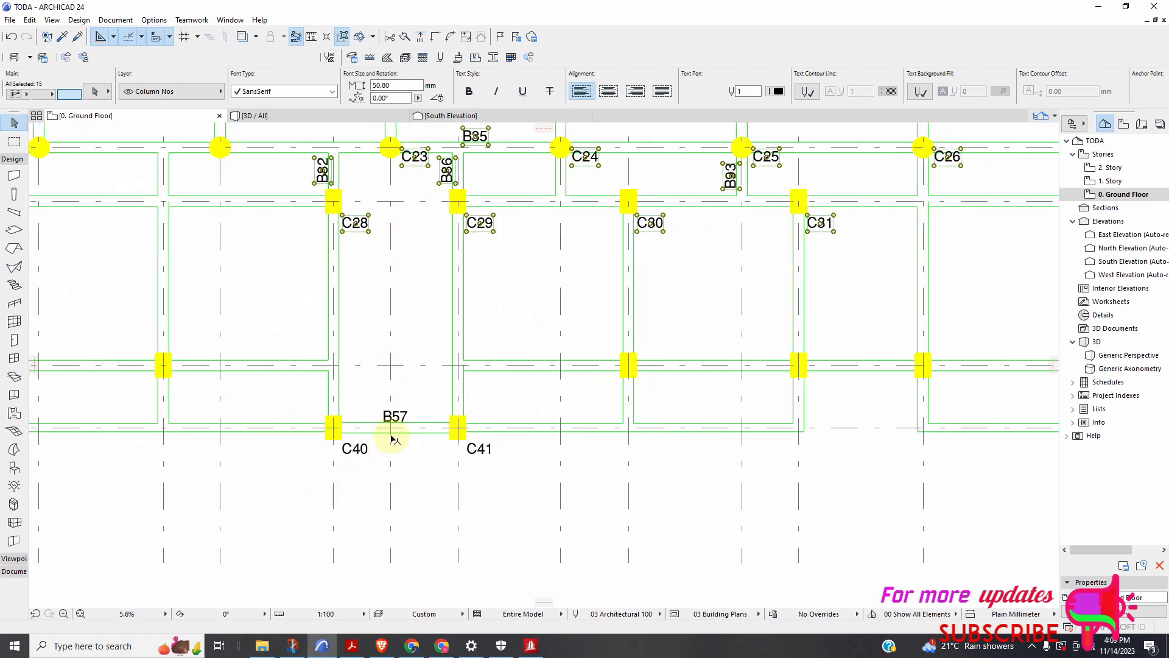
pyautogui.scroll(1, 409, 422)
pyautogui.keyDown('shift'); pyautogui.click(412, 422); pyautogui.keyUp('shift')
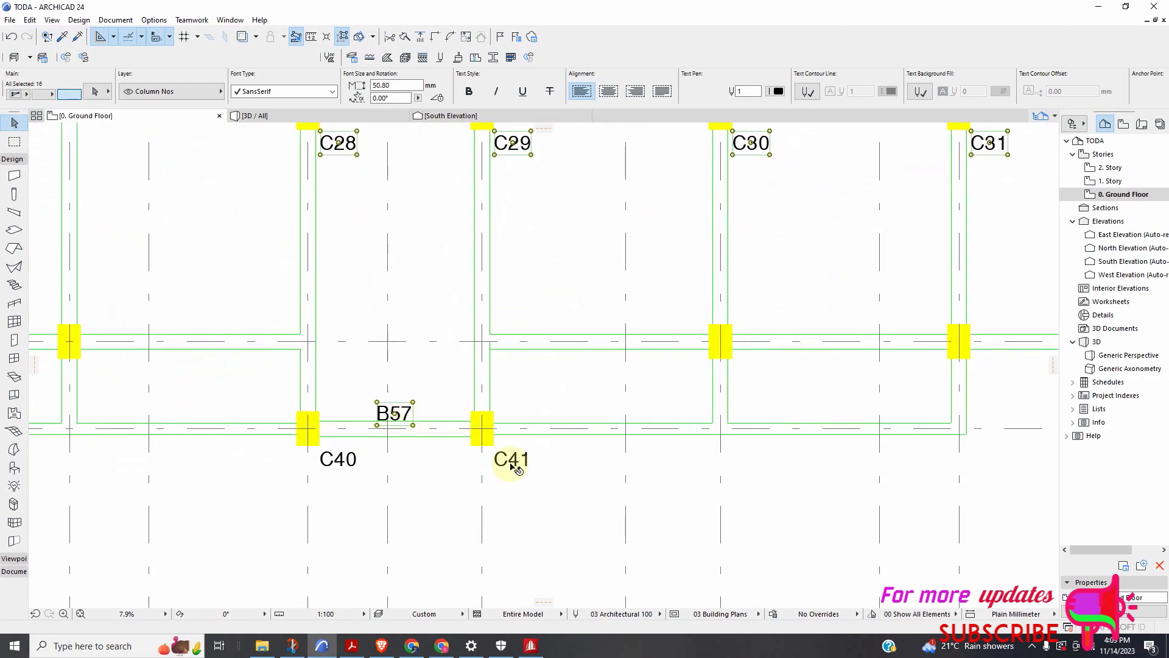
pyautogui.scroll(-5, 510, 474)
pyautogui.scroll(3, 625, 404)
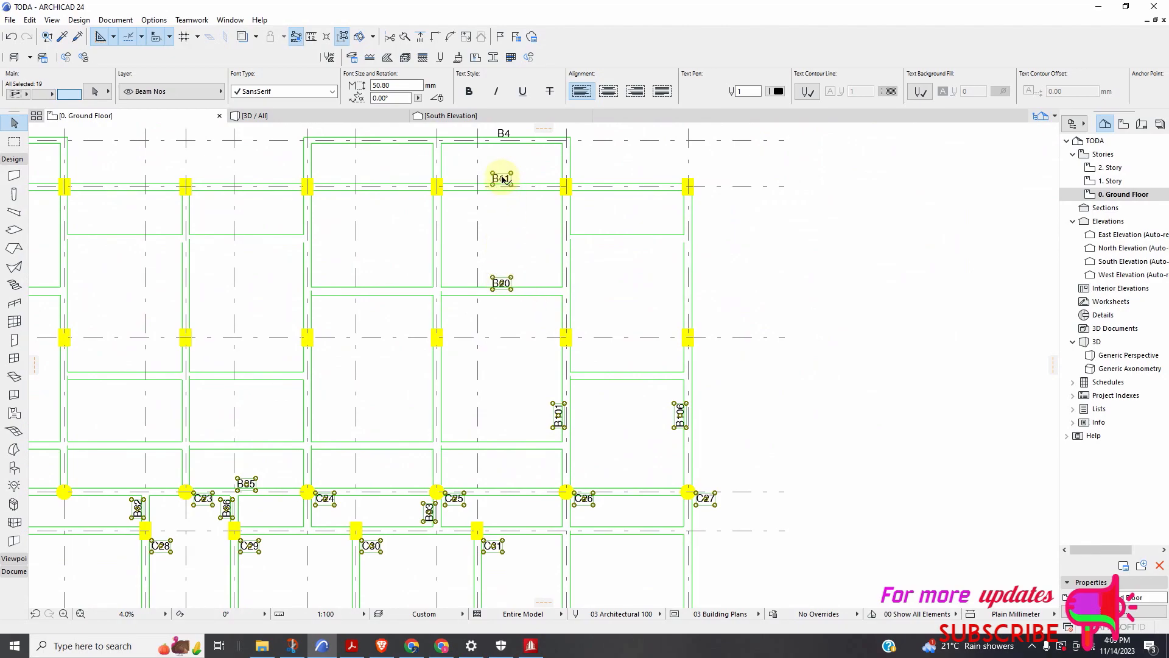
pyautogui.scroll(-1, 511, 369)
pyautogui.scroll(1, 501, 198)
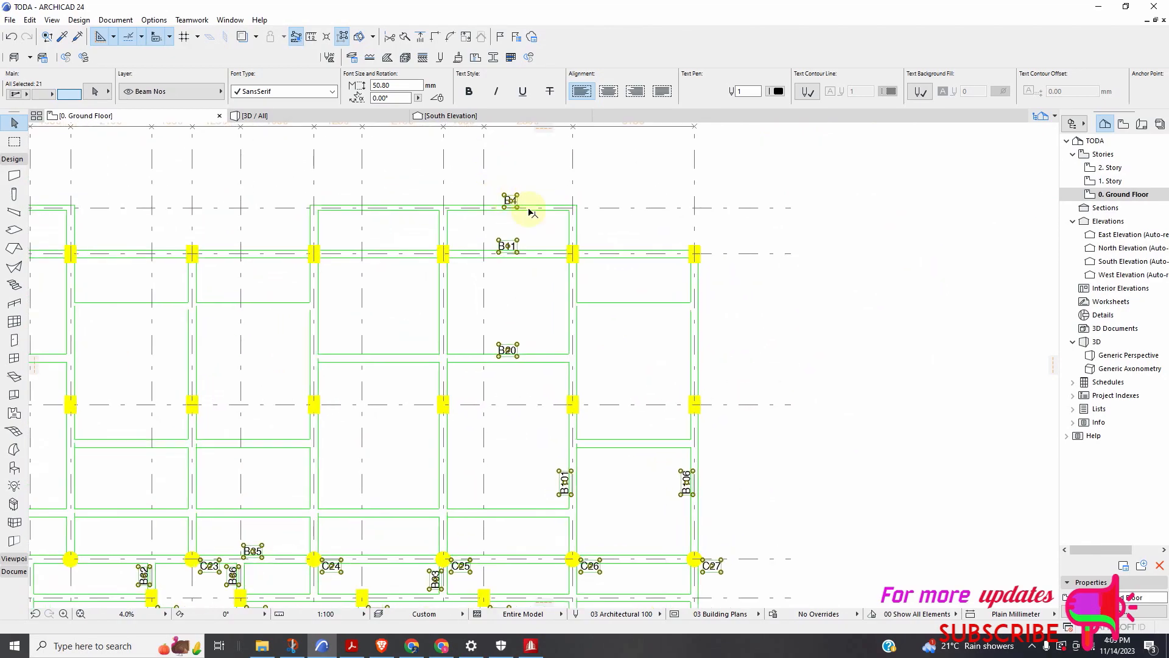
pyautogui.scroll(-1, 517, 204)
pyautogui.scroll(1, 388, 232)
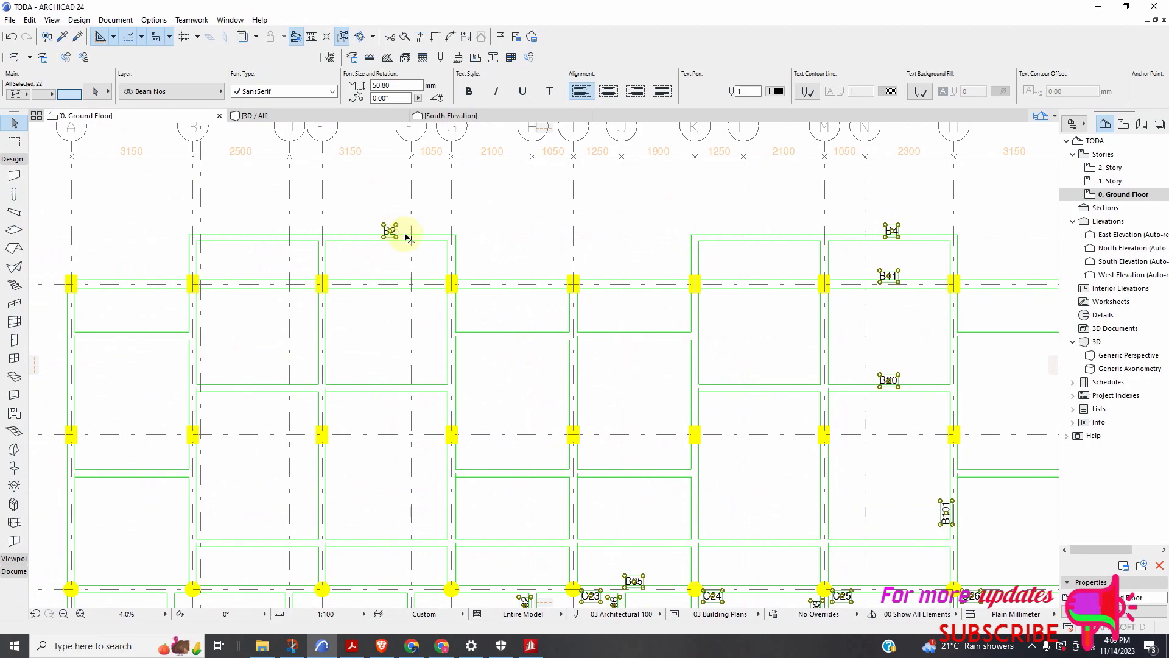
pyautogui.scroll(-2, 484, 298)
pyautogui.press('Delete')
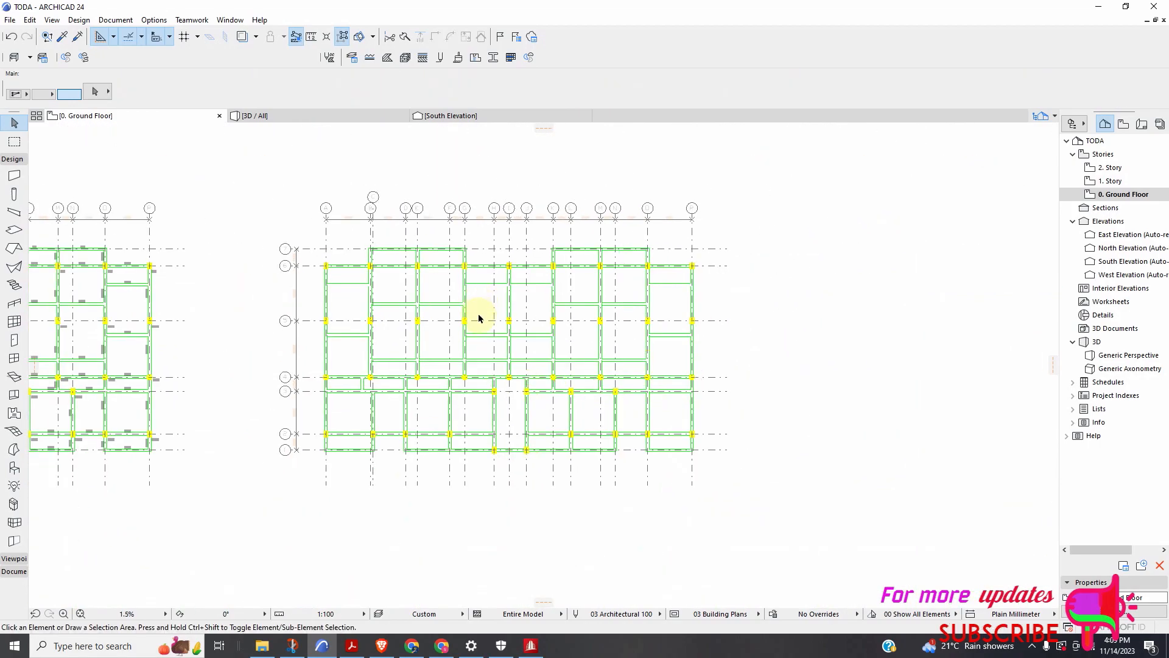
# Select the lower edge line of beam B13 in the labelled original layout and undo the last trim
pyautogui.scroll(2, 329, 285)
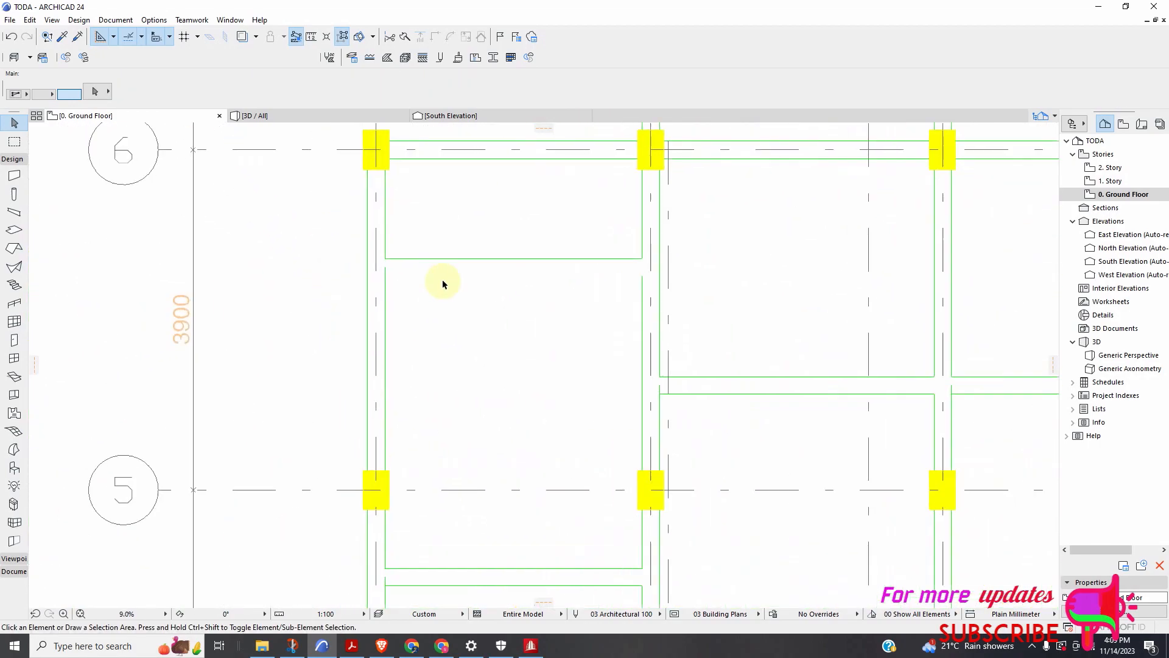
pyautogui.scroll(3, 426, 276)
pyautogui.scroll(-3, 480, 279)
pyautogui.scroll(-4, 490, 283)
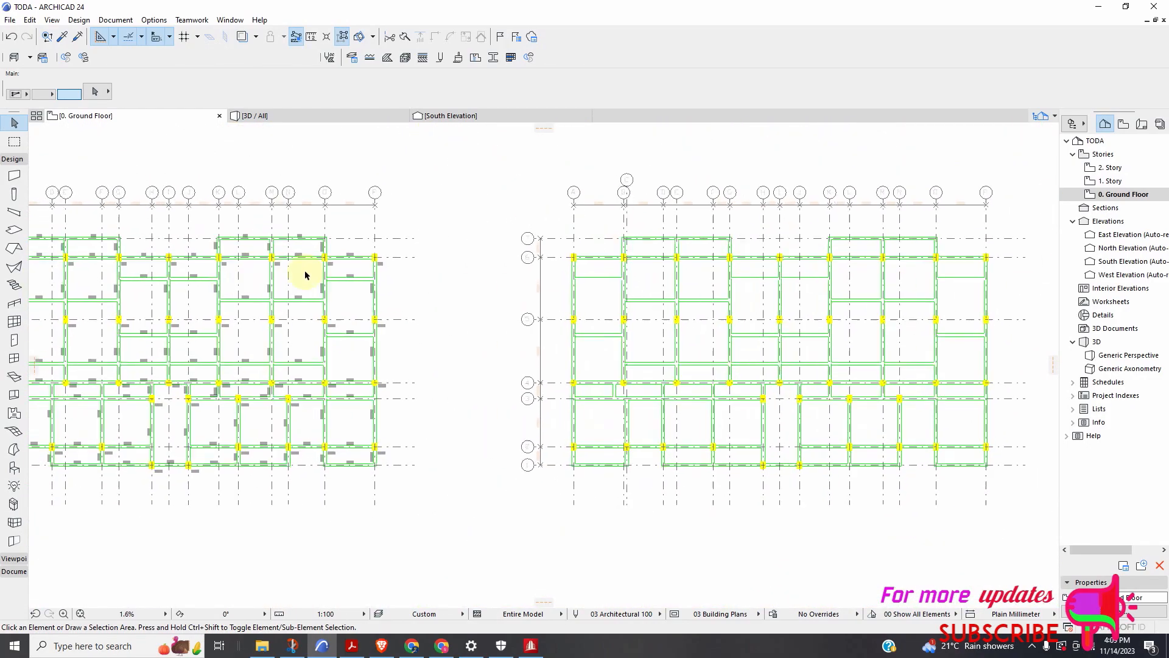
pyautogui.scroll(3, 207, 281)
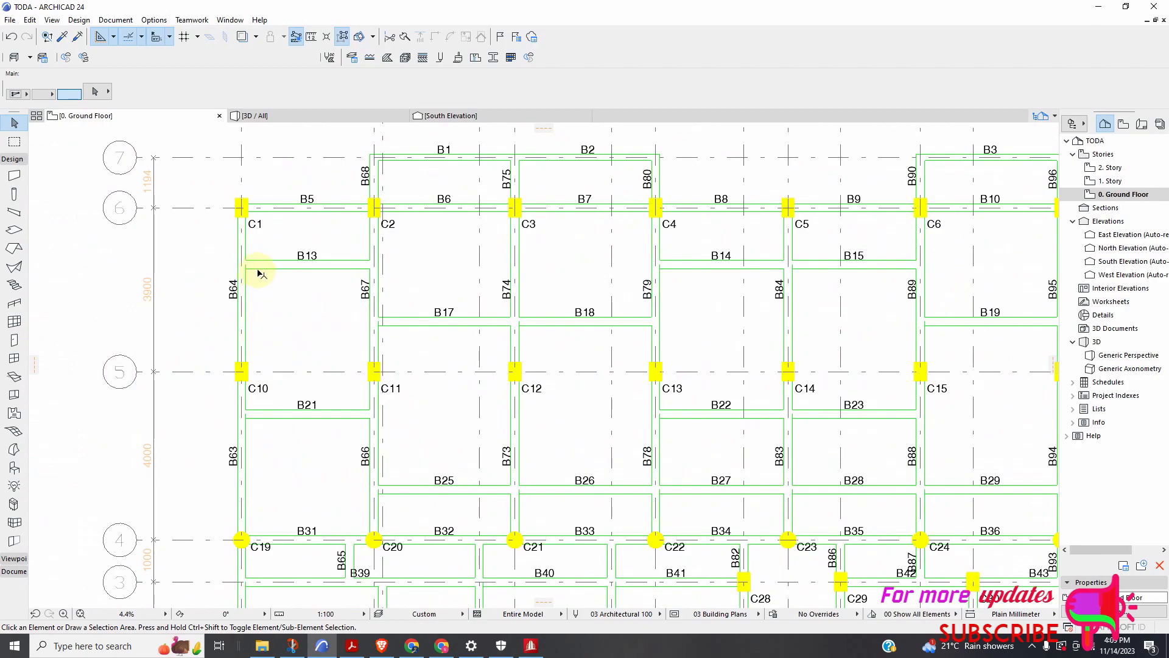
pyautogui.click(265, 270)
pyautogui.scroll(-3, 272, 287)
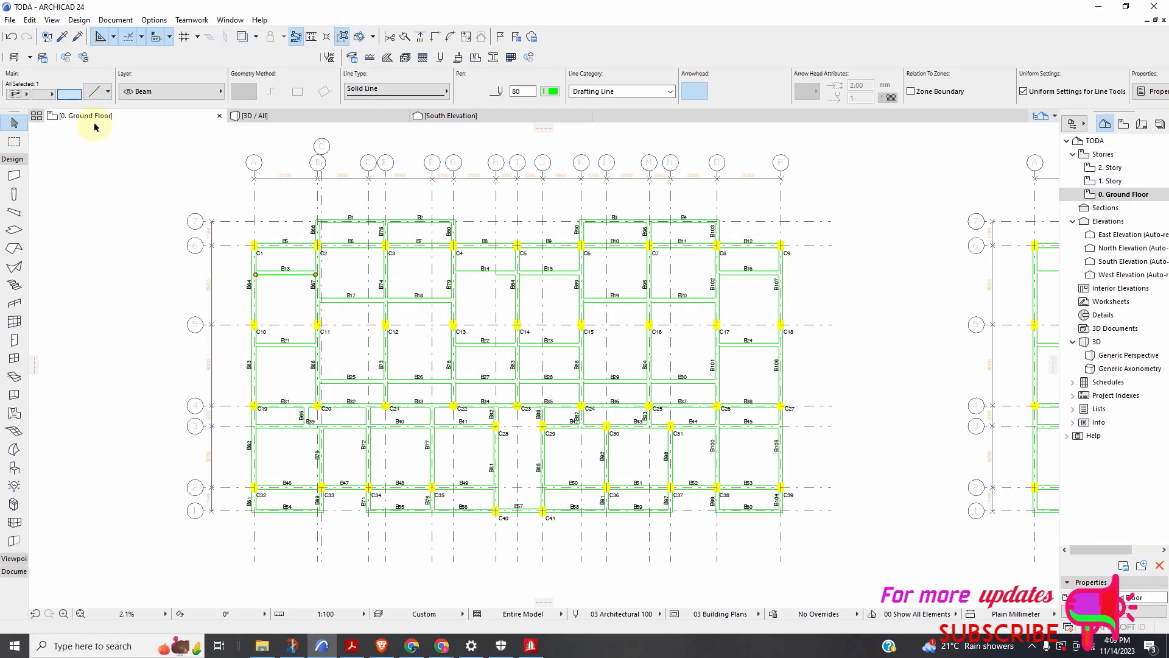
pyautogui.click(15, 37)
# Drag a copy of the lower edge lines of beams B13, B14, B15 and B16 onto the matching beams in the copied layout
pyautogui.scroll(2, 438, 262)
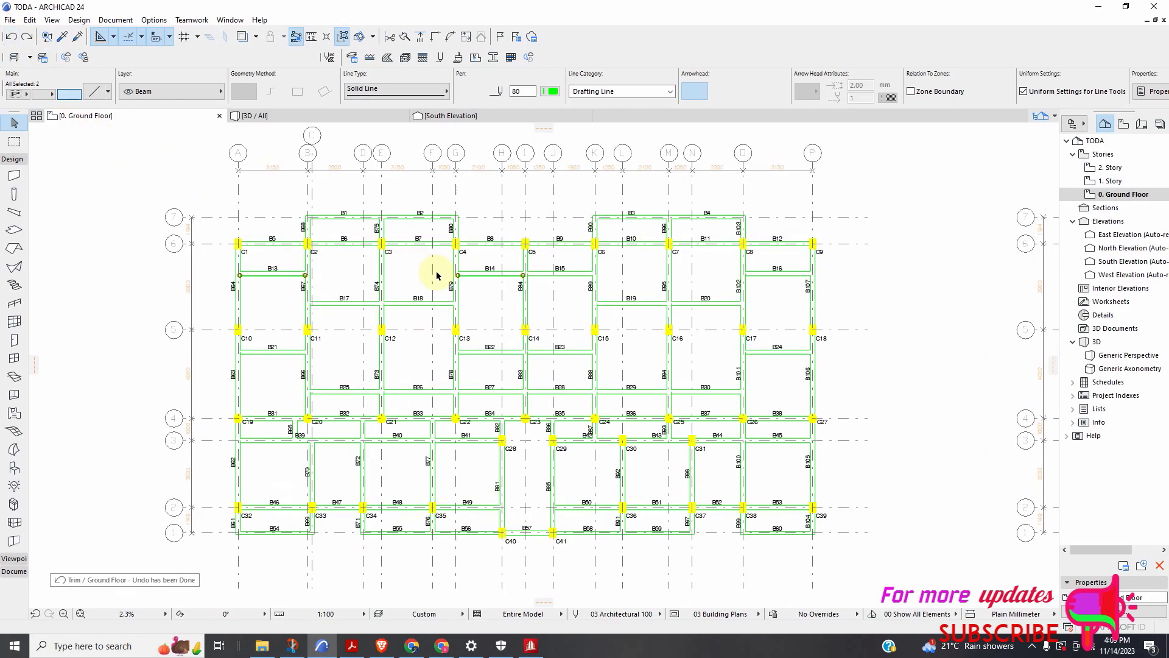
pyautogui.scroll(2, 611, 354)
pyautogui.keyDown('shift'); pyautogui.click(548, 262); pyautogui.keyUp('shift')
pyautogui.scroll(-2, 464, 279)
pyautogui.scroll(2, 729, 277)
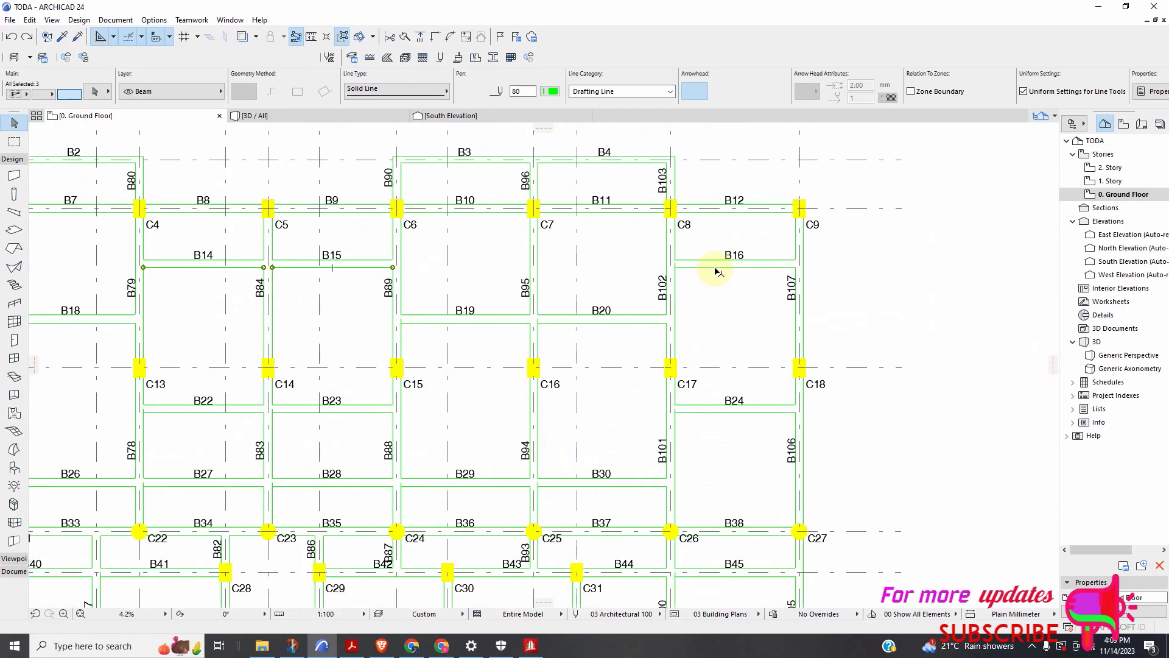
pyautogui.keyDown('shift'); pyautogui.click(717, 268); pyautogui.keyUp('shift')
pyautogui.scroll(-3, 731, 283)
pyautogui.scroll(4, 353, 288)
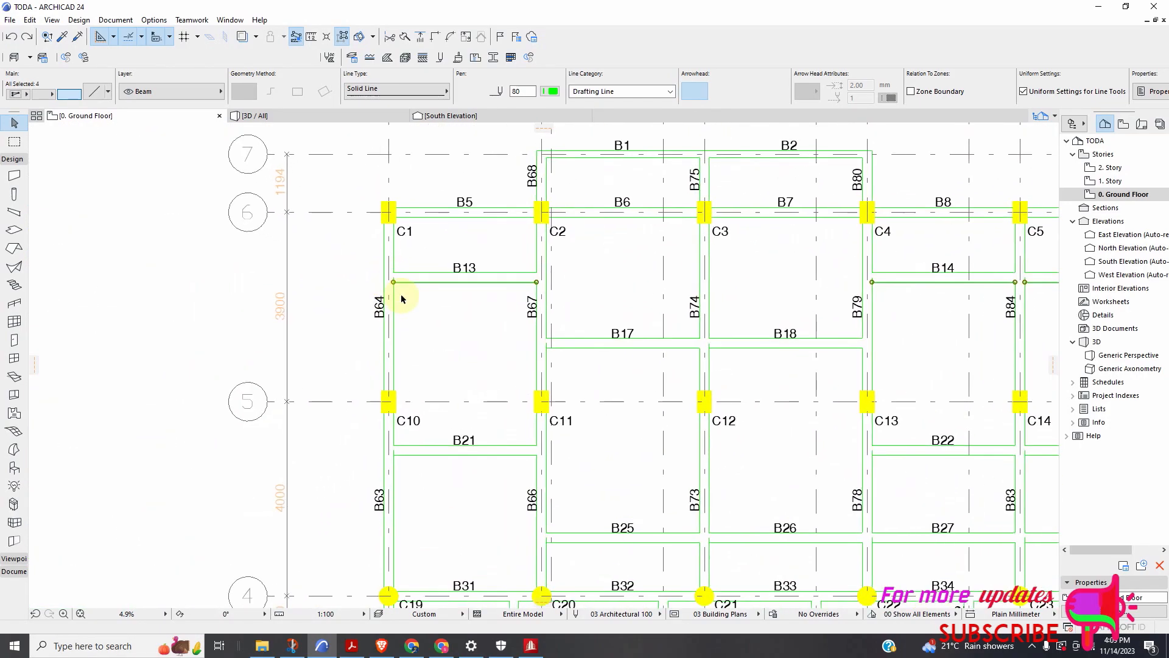
pyautogui.scroll(3, 401, 299)
pyautogui.rightClick(410, 298)
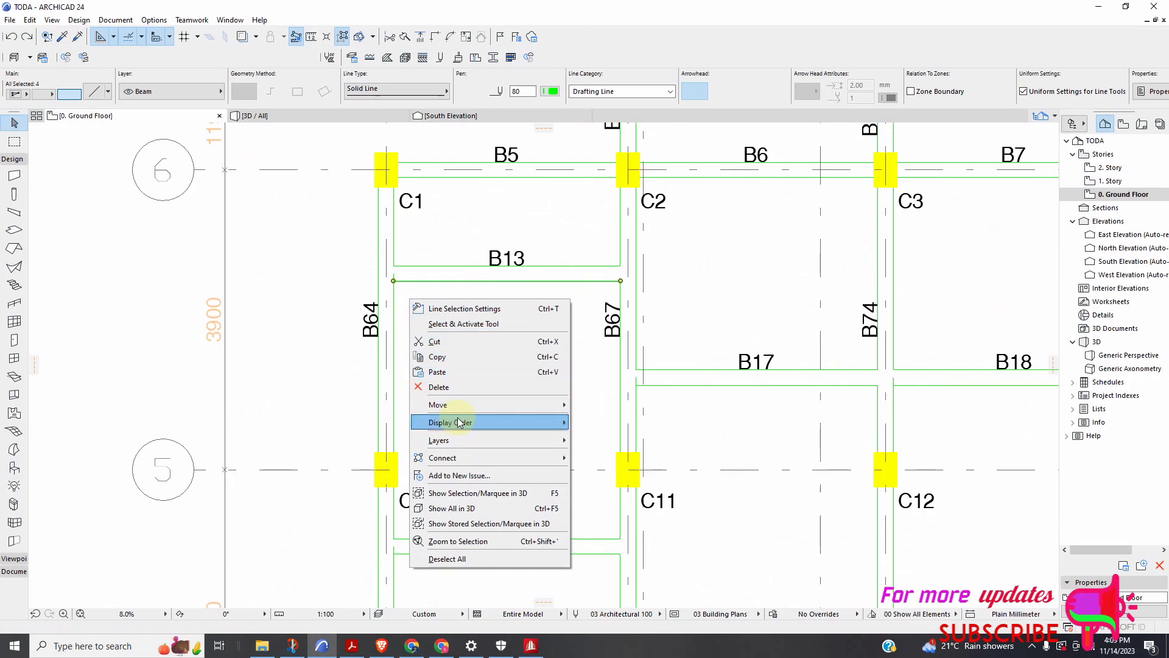
pyautogui.moveTo(508, 405)
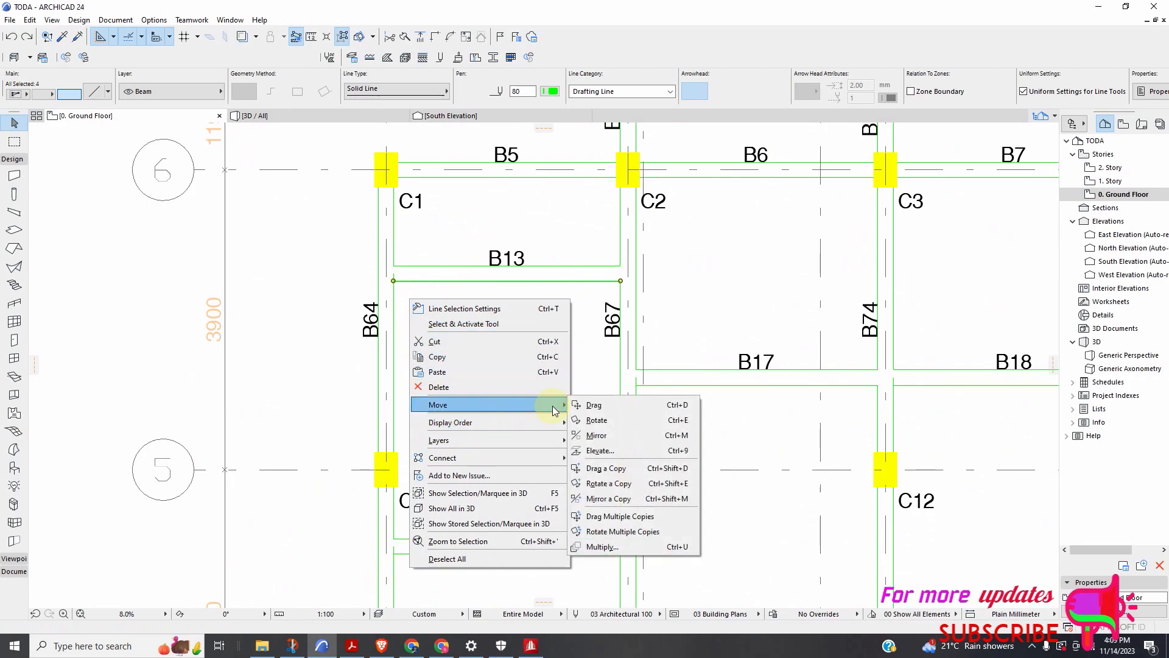
pyautogui.click(605, 468)
pyautogui.scroll(3, 391, 280)
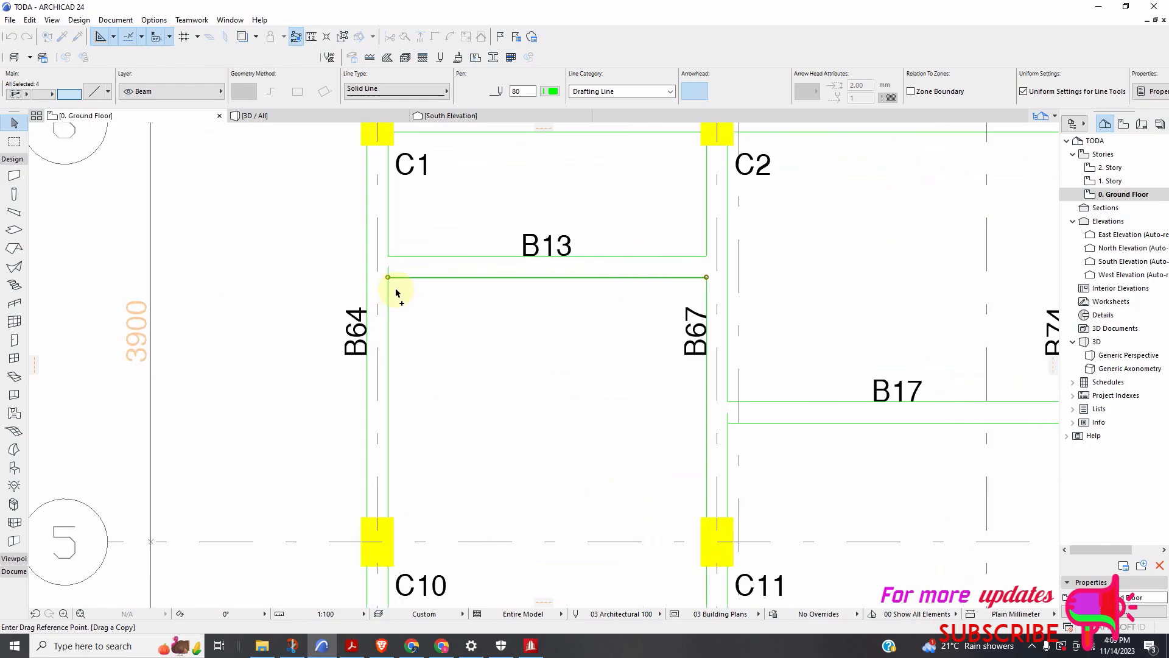
pyautogui.click(383, 275)
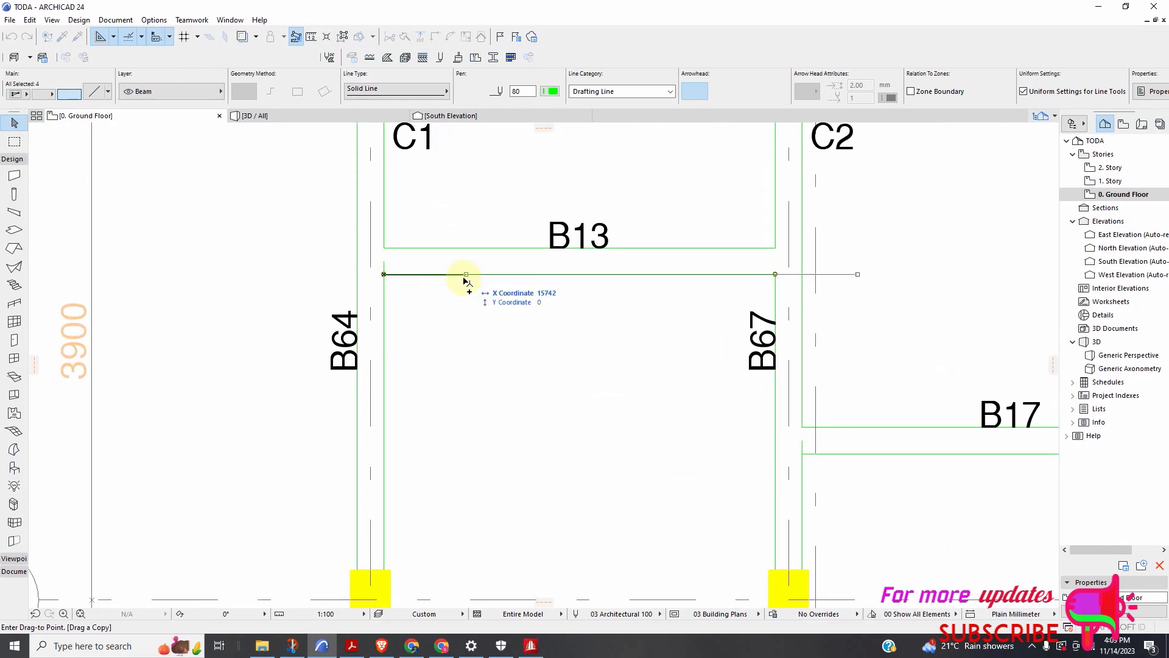
pyautogui.scroll(-6, 374, 279)
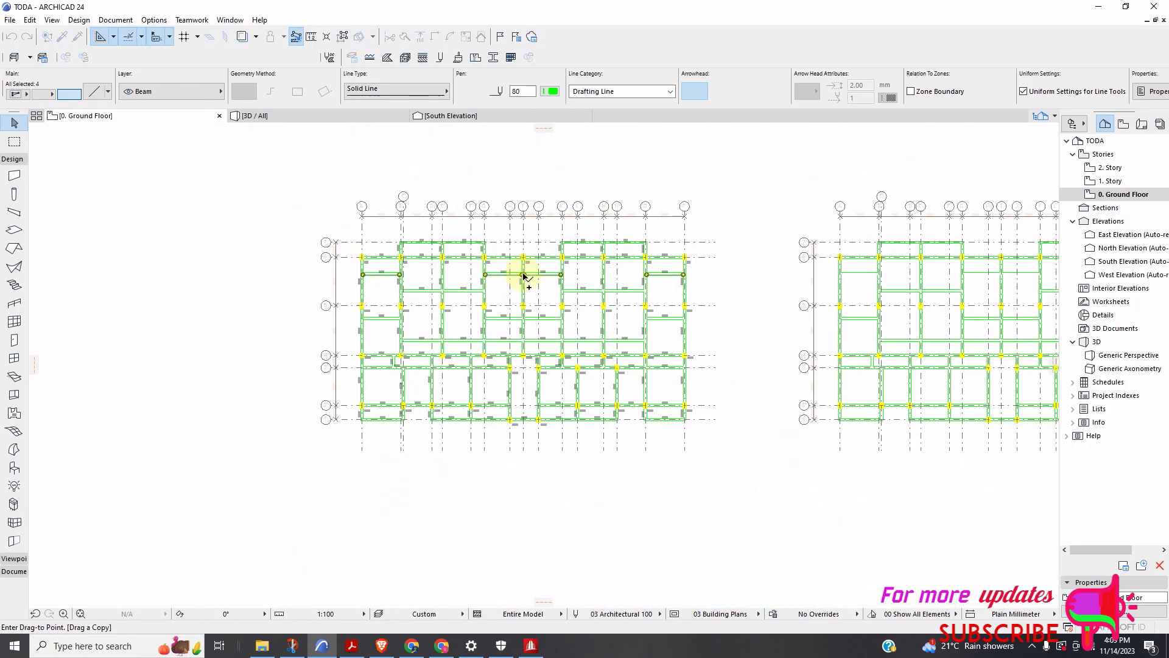
pyautogui.scroll(6, 829, 280)
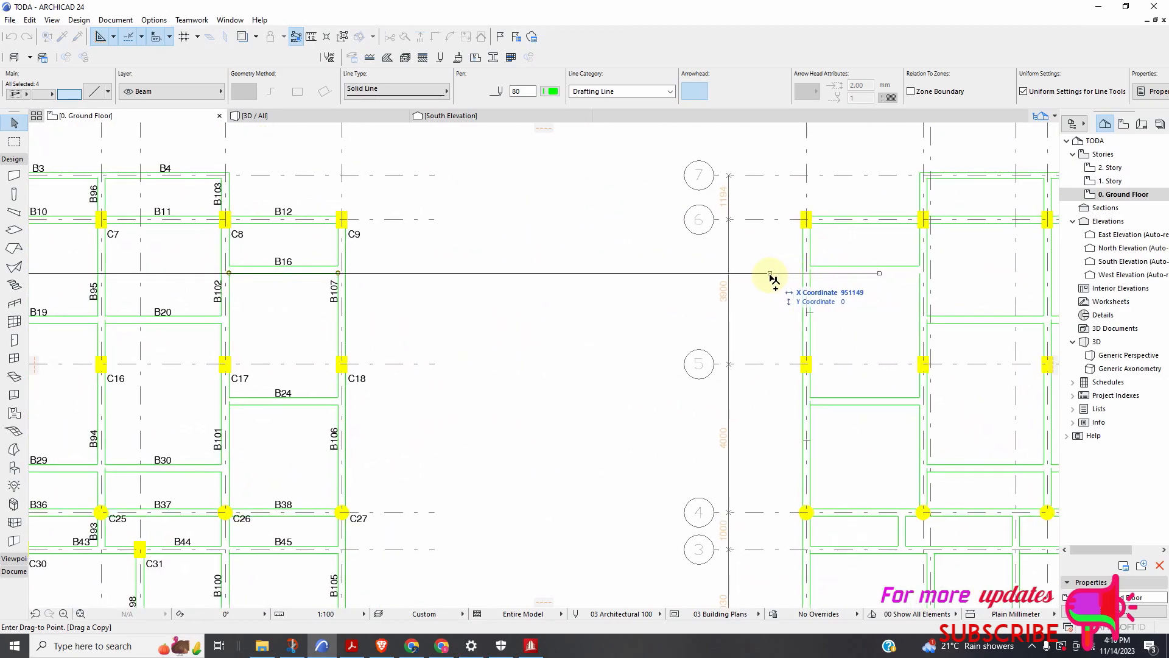
pyautogui.scroll(4, 823, 273)
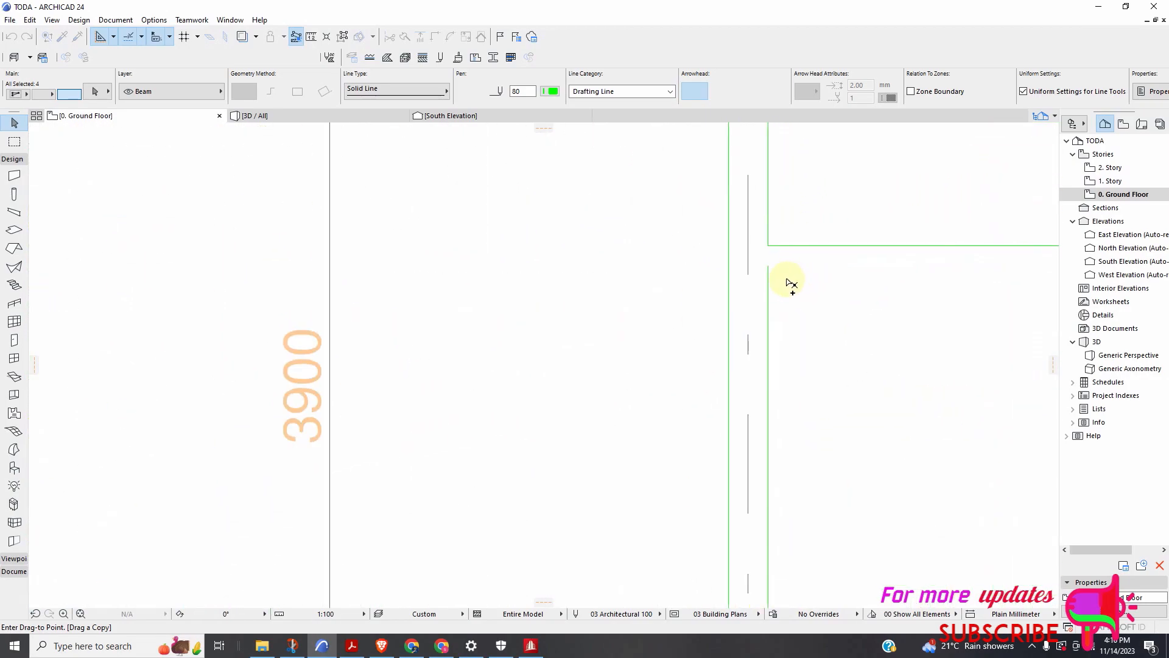
pyautogui.click(768, 286)
pyautogui.scroll(-5, 448, 267)
pyautogui.press('Escape')
pyautogui.scroll(-6, 454, 258)
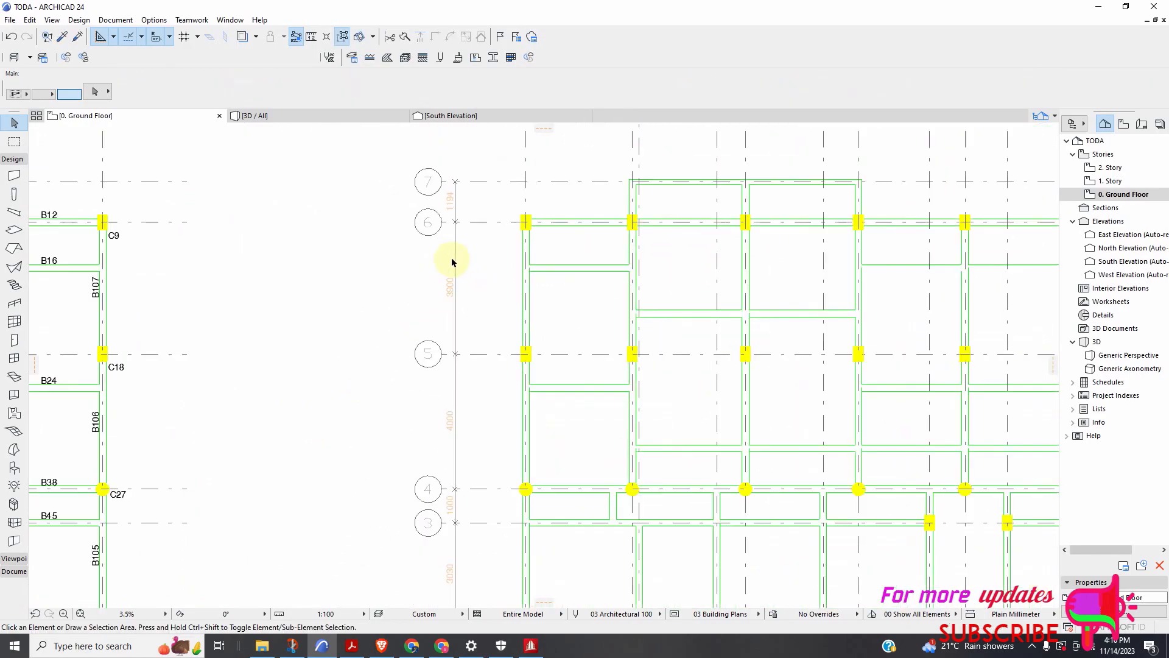
# Select all texts in both the labelled layout and its copy and set them to the Arial font with a black pen
pyautogui.scroll(-4, 620, 286)
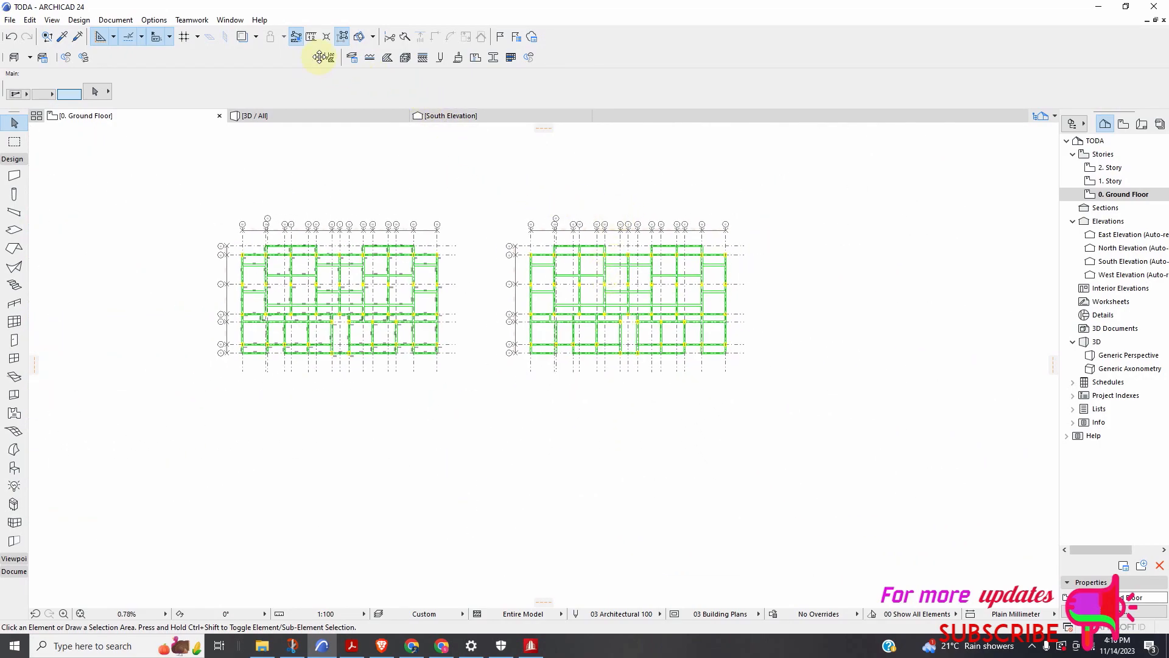
pyautogui.scroll(2, 469, 241)
pyautogui.hotkey('ctrl', 'a')
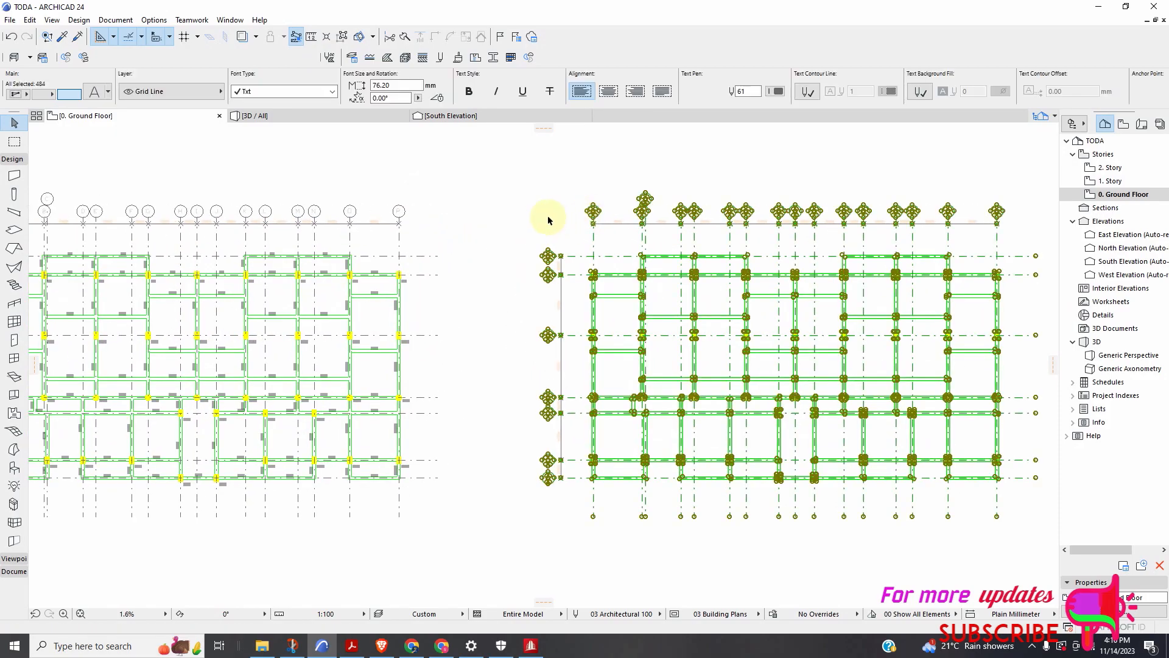
pyautogui.scroll(-2, 512, 222)
pyautogui.scroll(6, 268, 235)
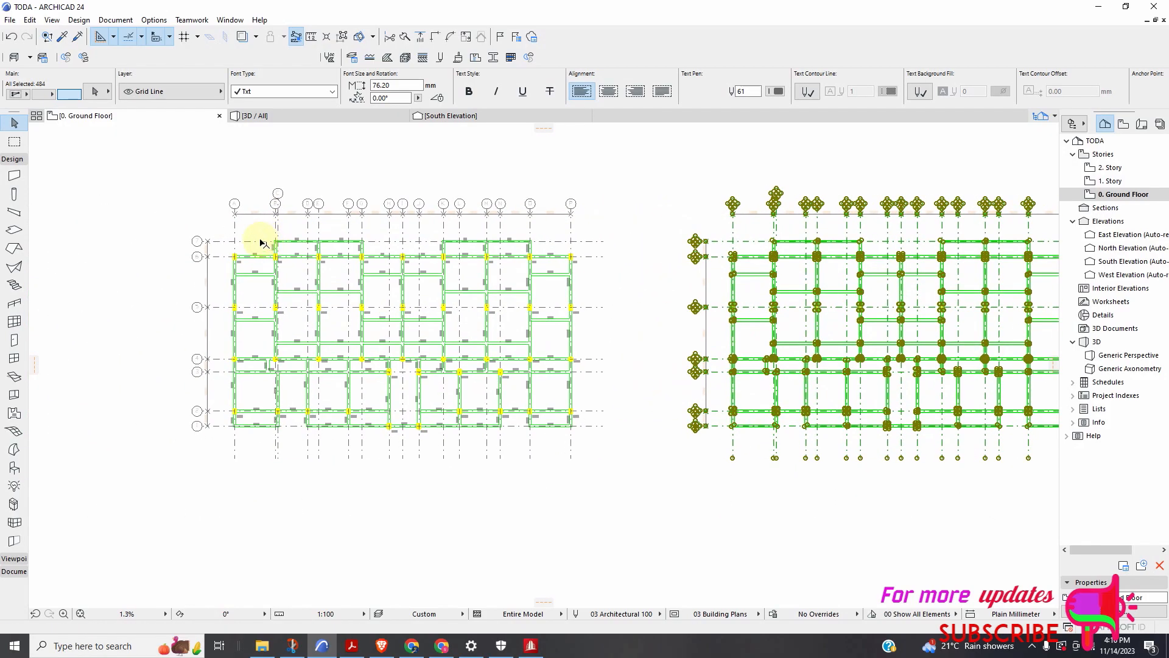
pyautogui.hotkey('ctrl', 'a')
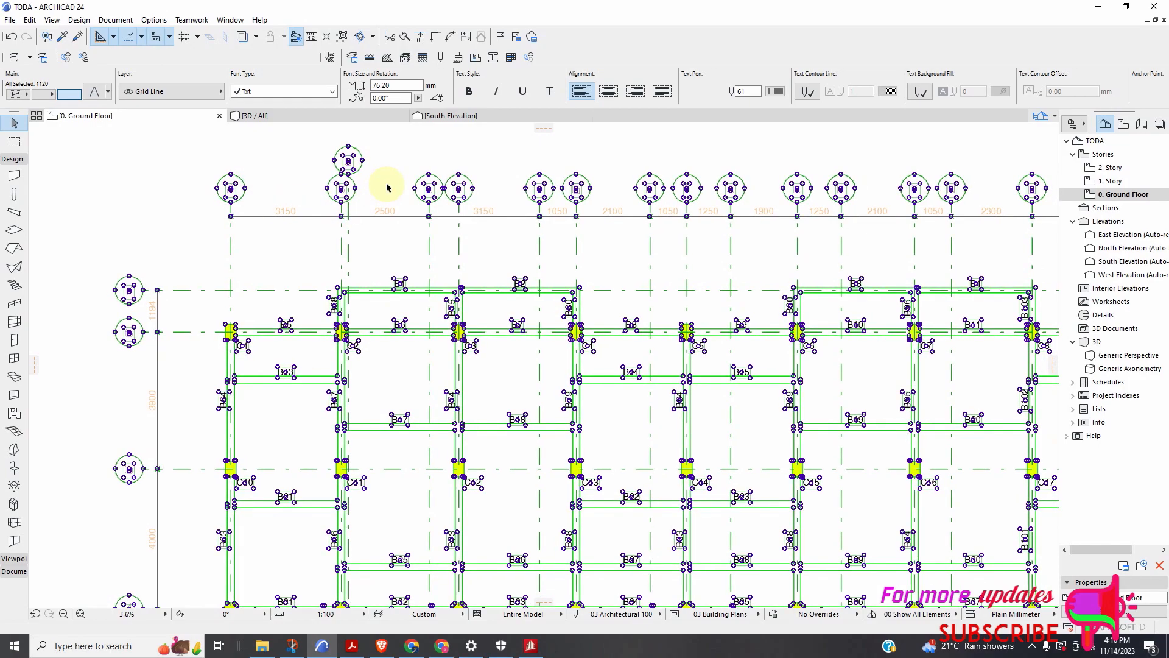
pyautogui.scroll(-5, 378, 201)
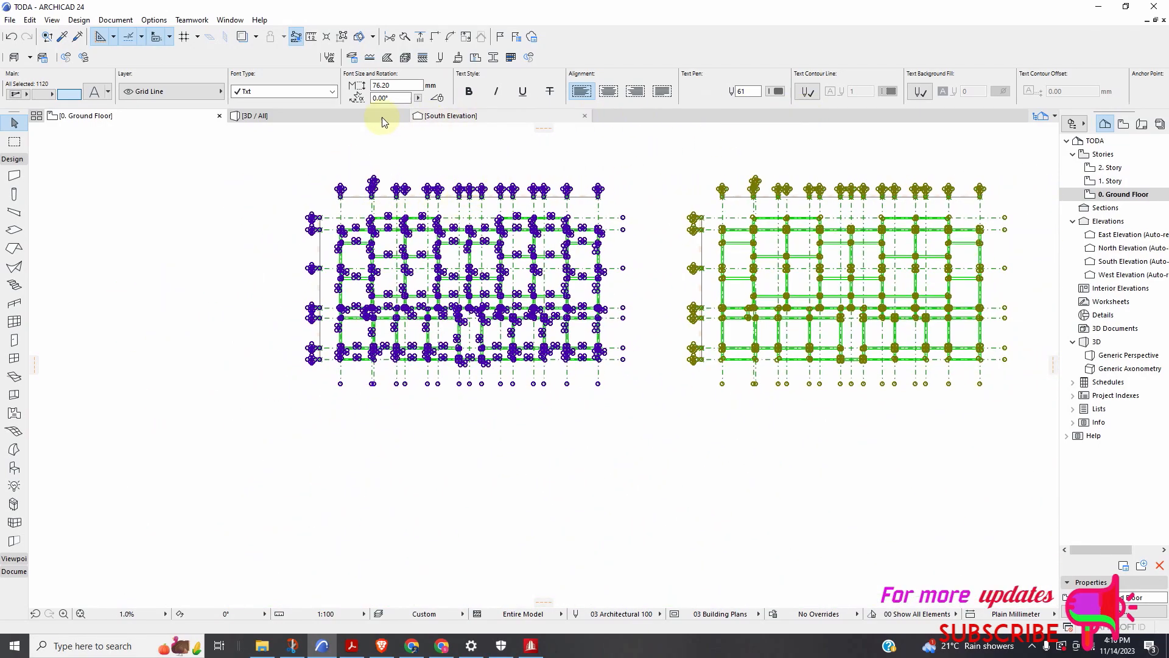
pyautogui.click(333, 91)
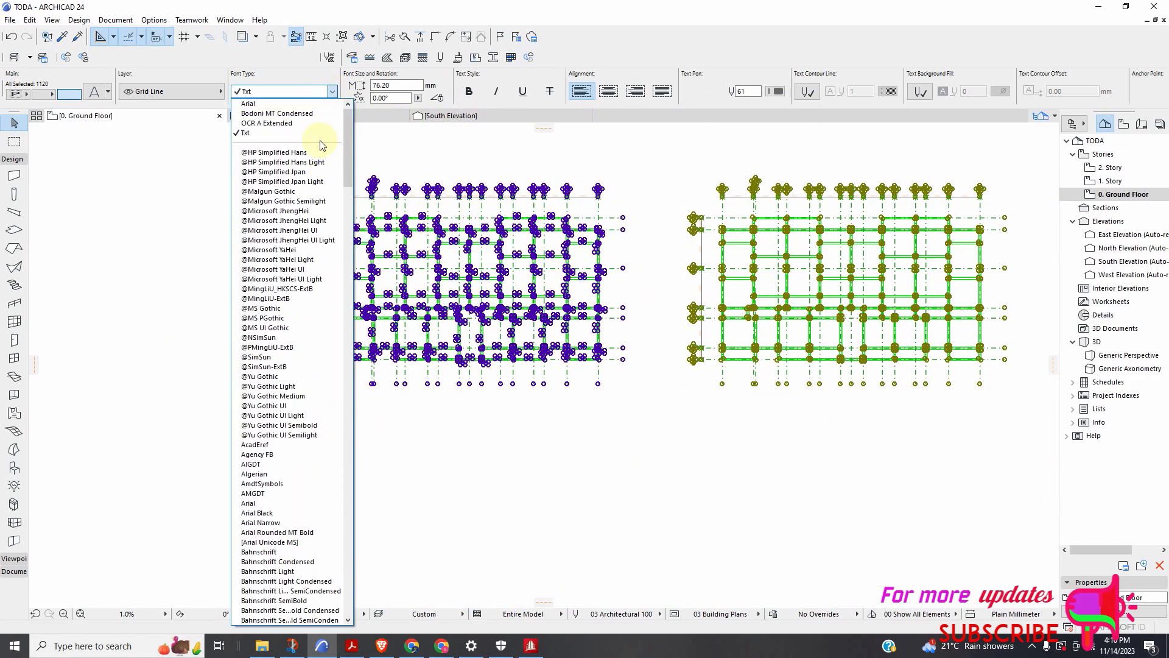
pyautogui.click(292, 104)
pyautogui.click(774, 91)
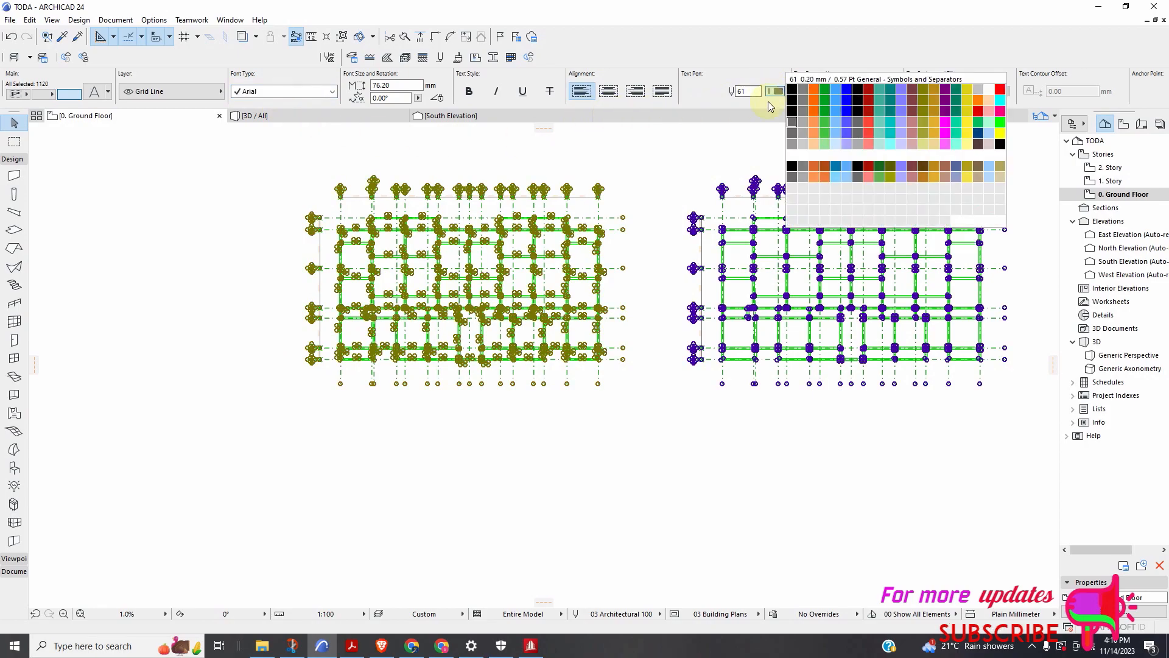
pyautogui.click(791, 90)
pyautogui.click(625, 193)
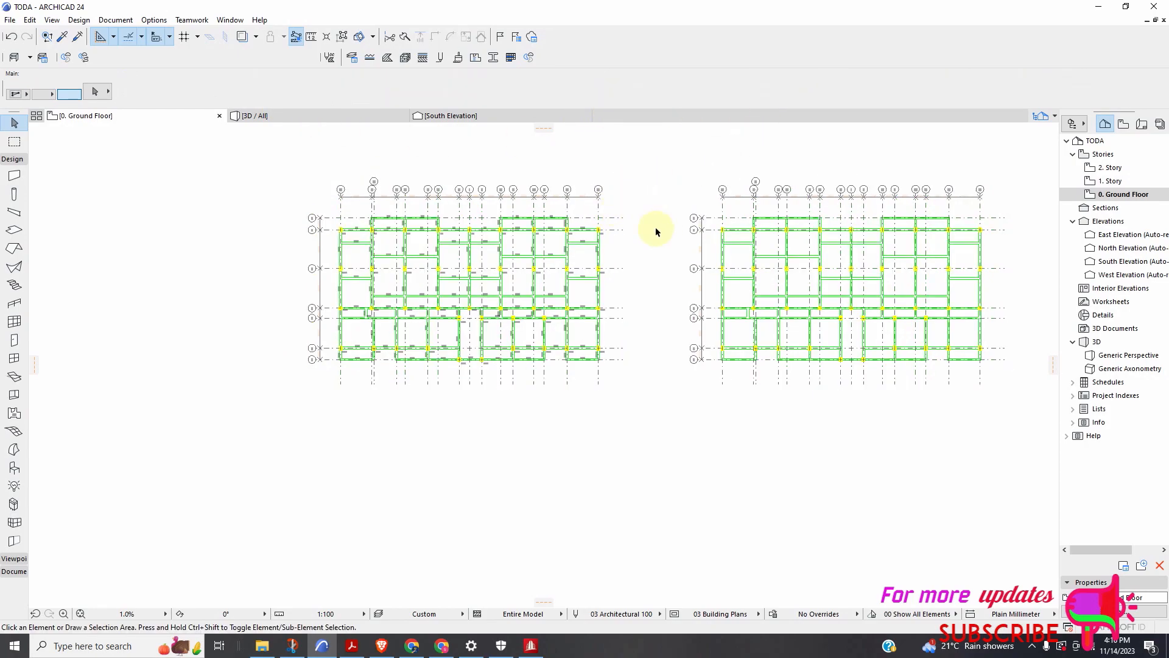
# Select the dimensions between grid lines A and J along the upper dimension chain of the labelled original layout
pyautogui.scroll(5, 399, 203)
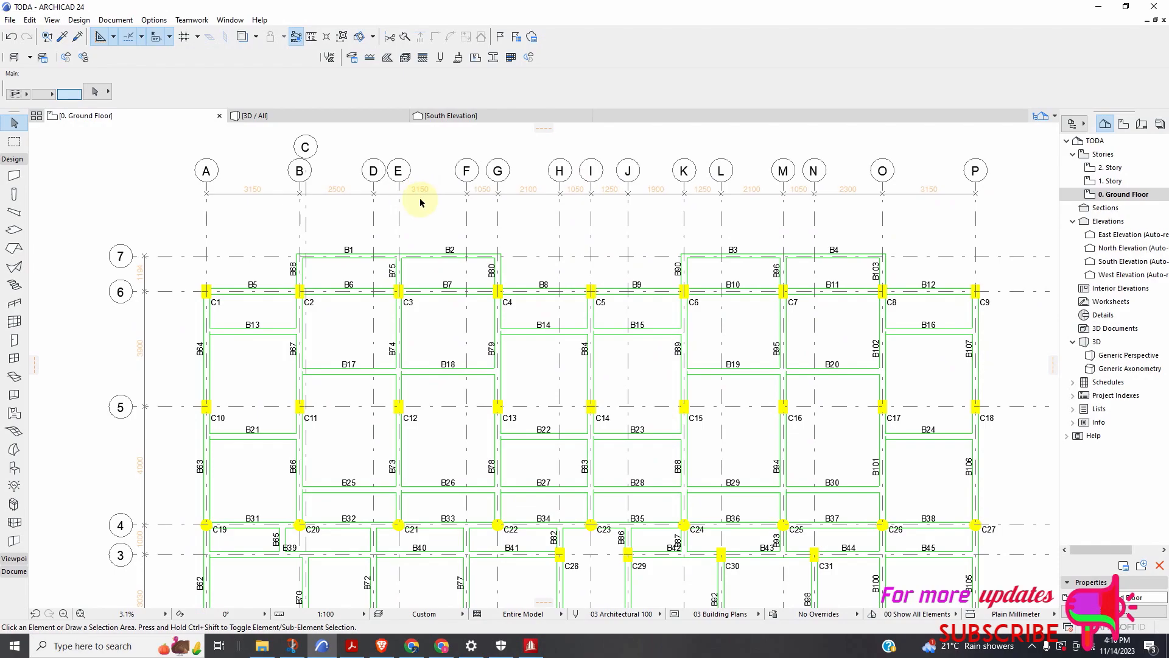
pyautogui.click(426, 195)
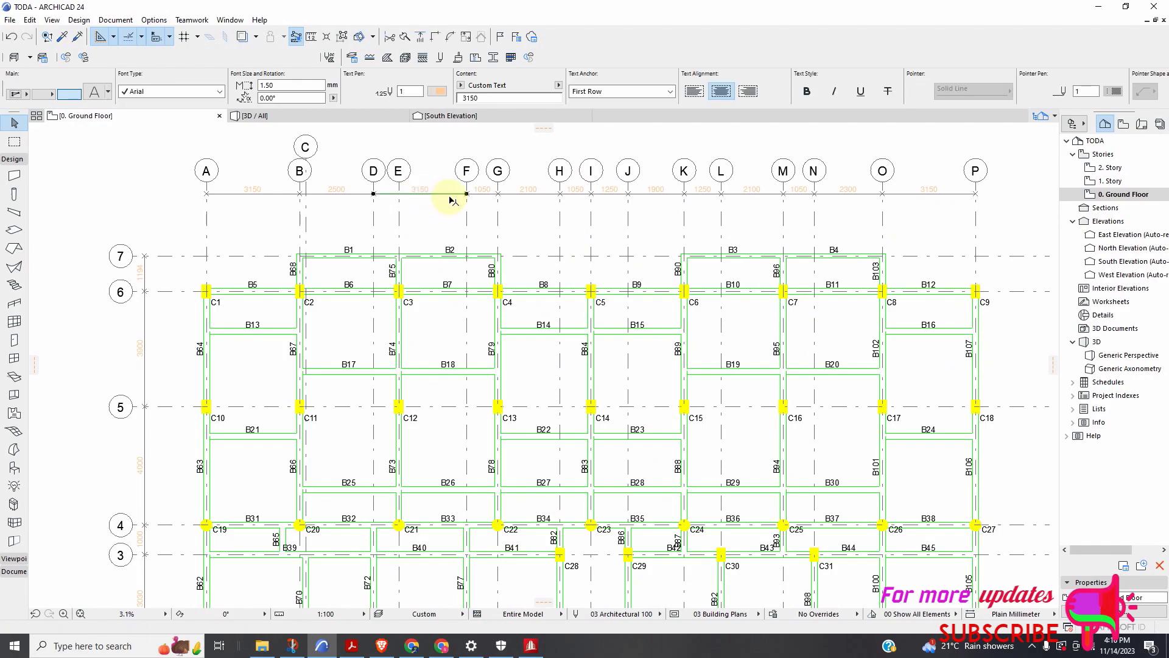
pyautogui.scroll(-1, 435, 201)
pyautogui.scroll(-3, 426, 204)
pyautogui.scroll(3, 414, 208)
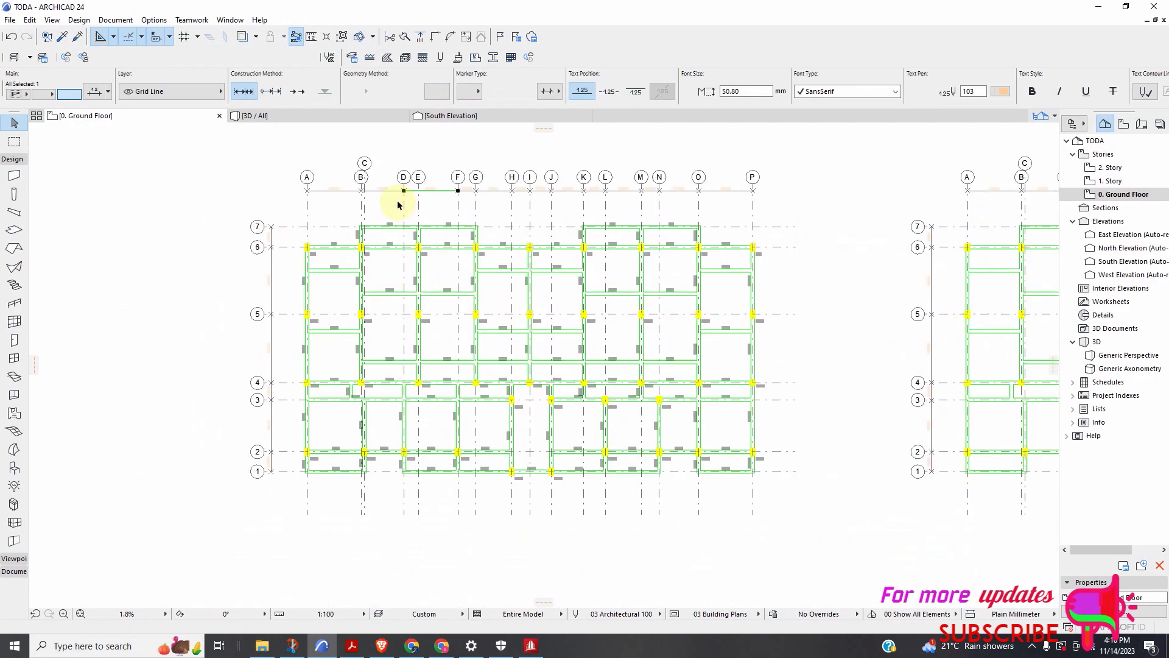
pyautogui.scroll(-2, 414, 207)
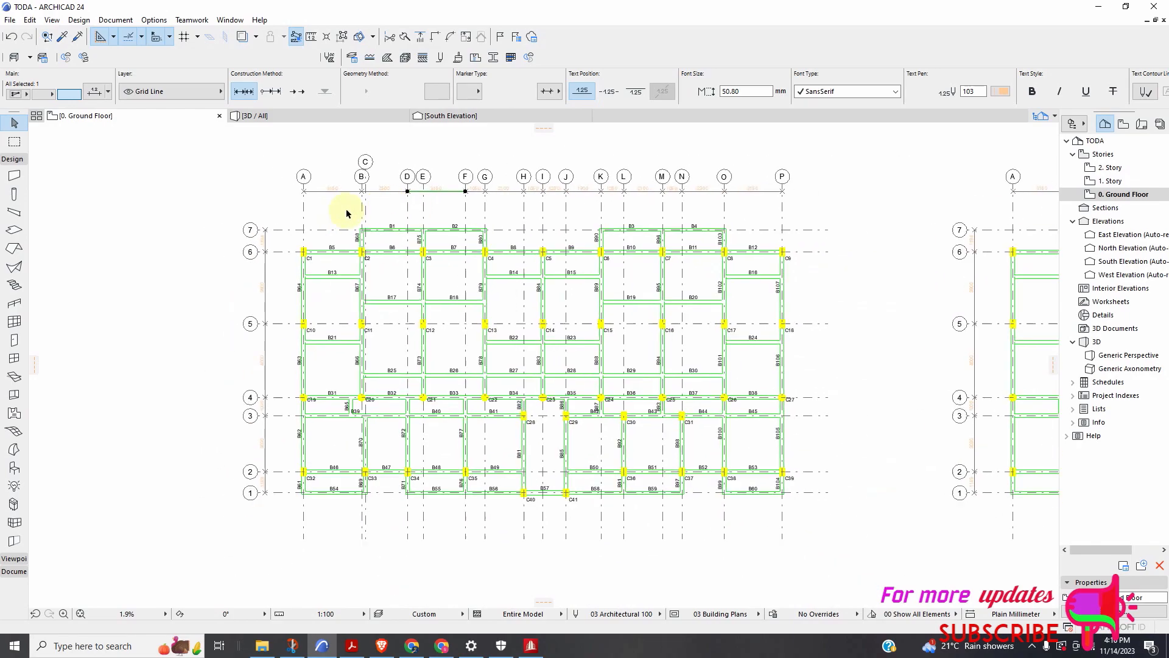
pyautogui.scroll(2, 347, 213)
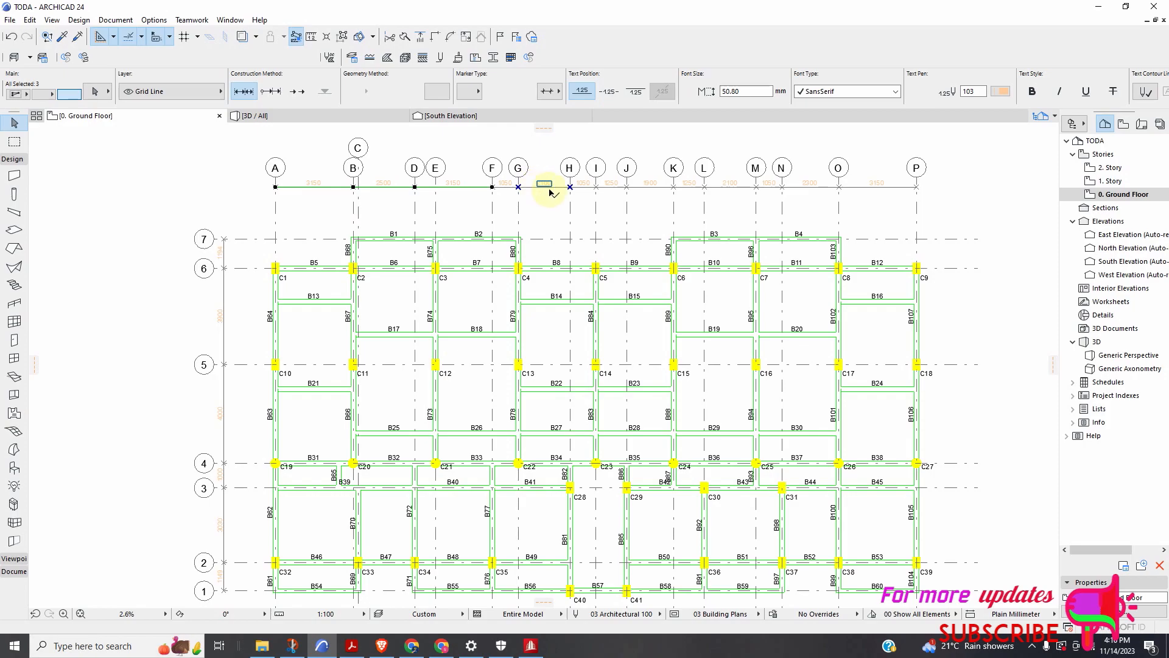
pyautogui.click(503, 192)
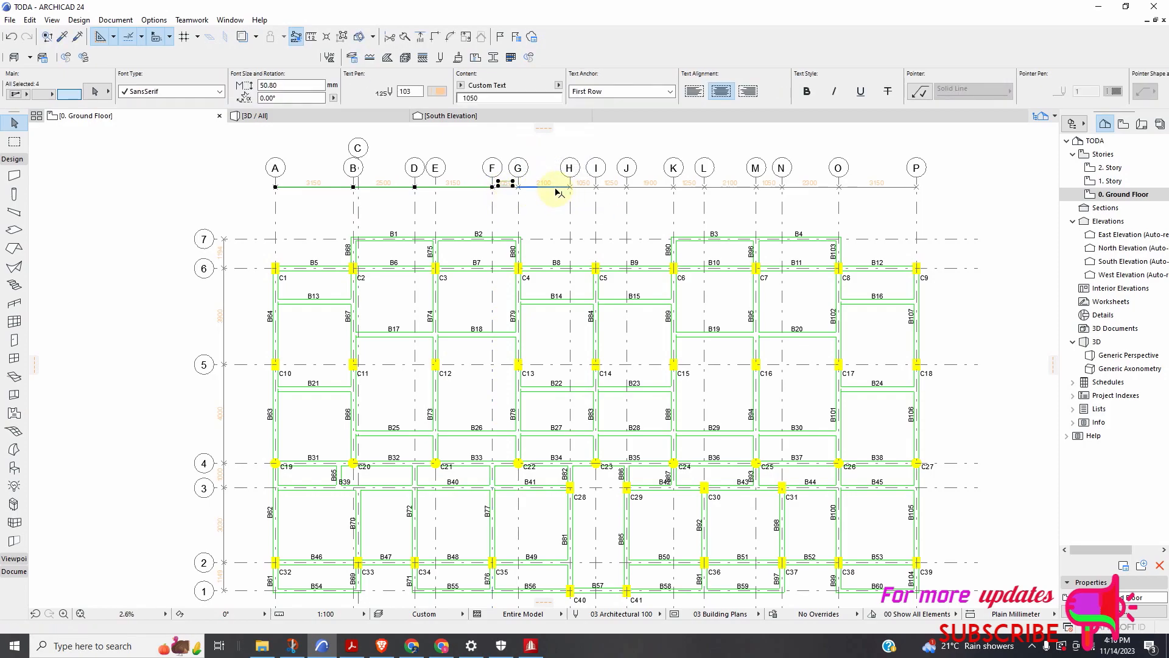
pyautogui.scroll(3, 593, 192)
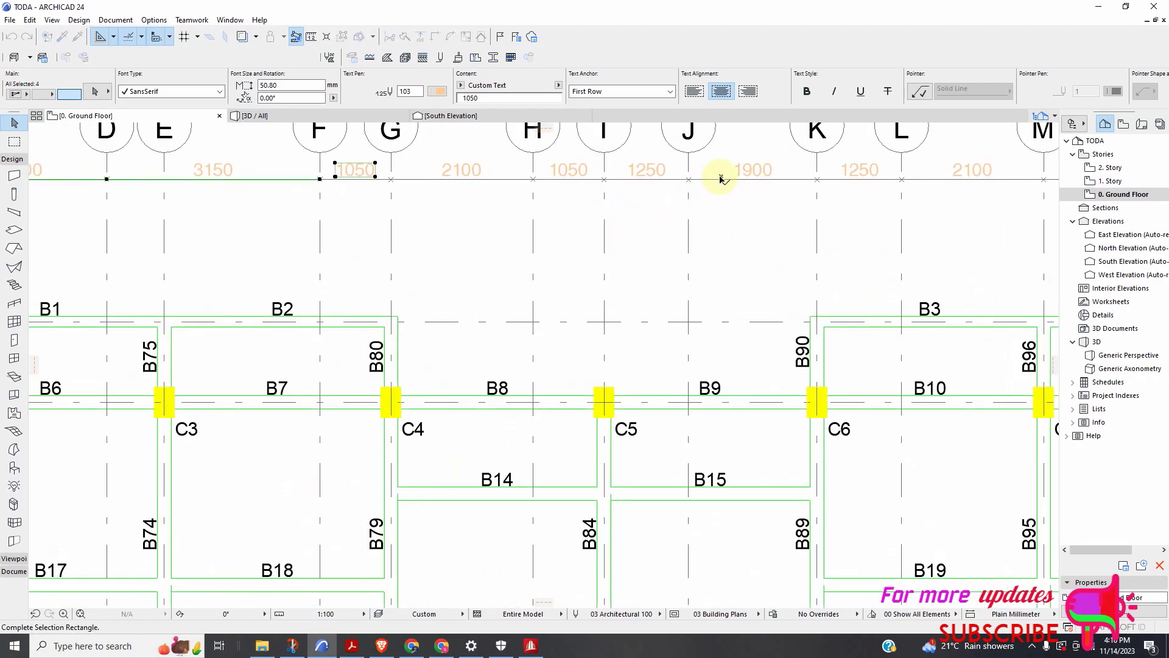
pyautogui.keyDown('shift'); pyautogui.click(646, 173); pyautogui.keyUp('shift')
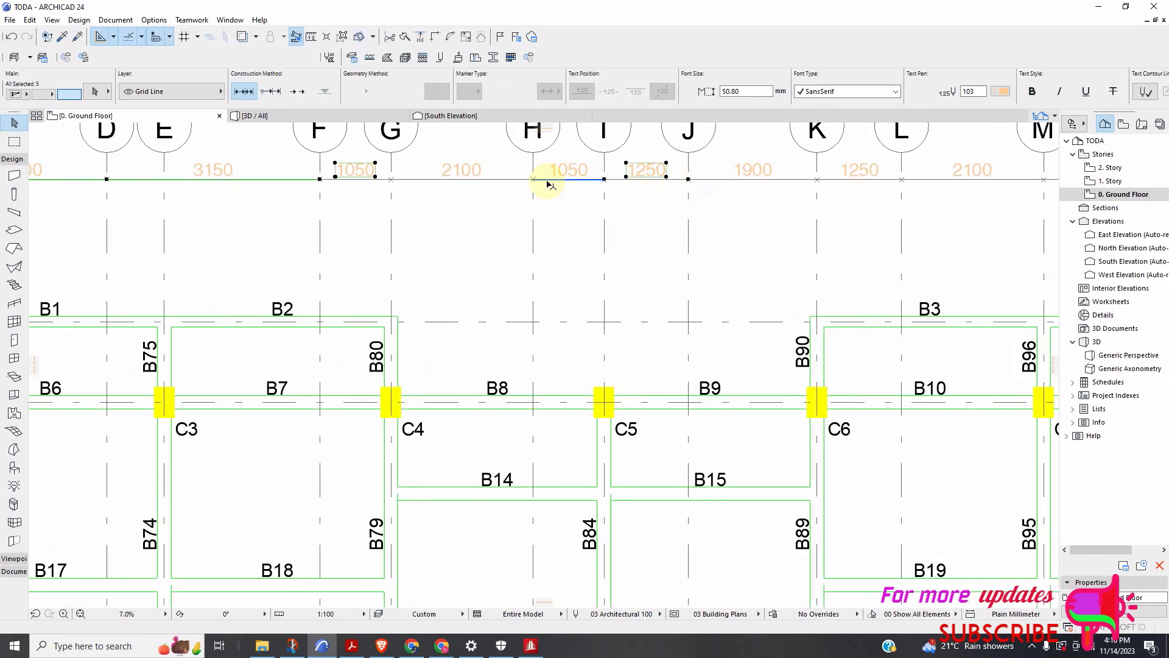
pyautogui.scroll(-3, 373, 183)
pyautogui.scroll(6, 365, 186)
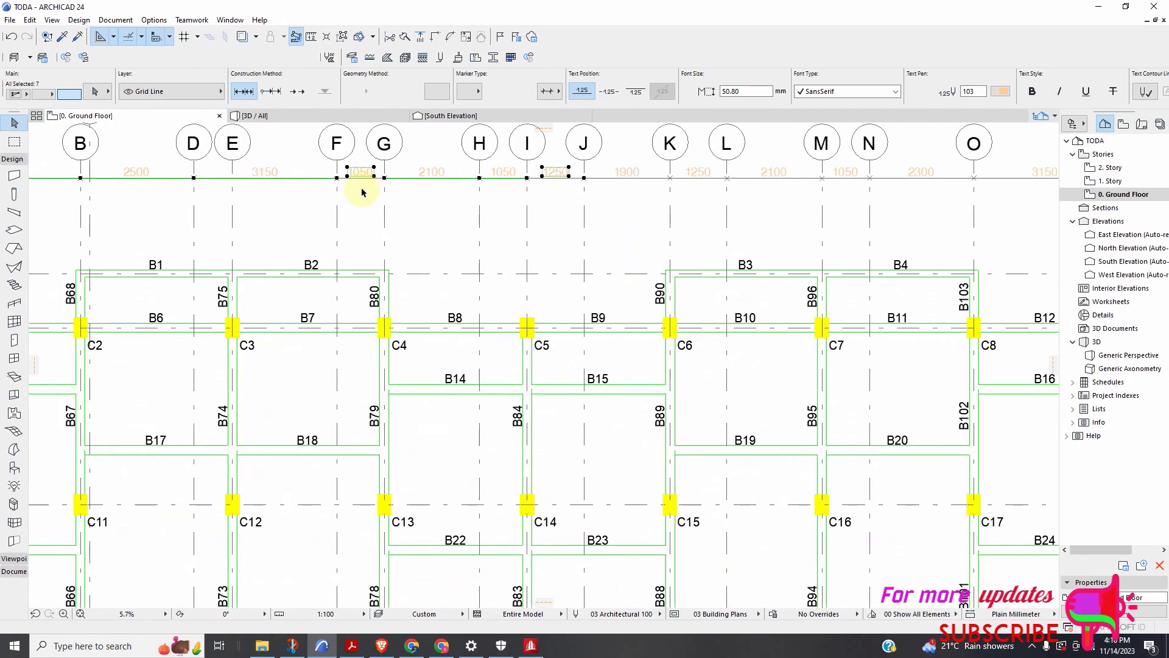
pyautogui.scroll(-5, 386, 139)
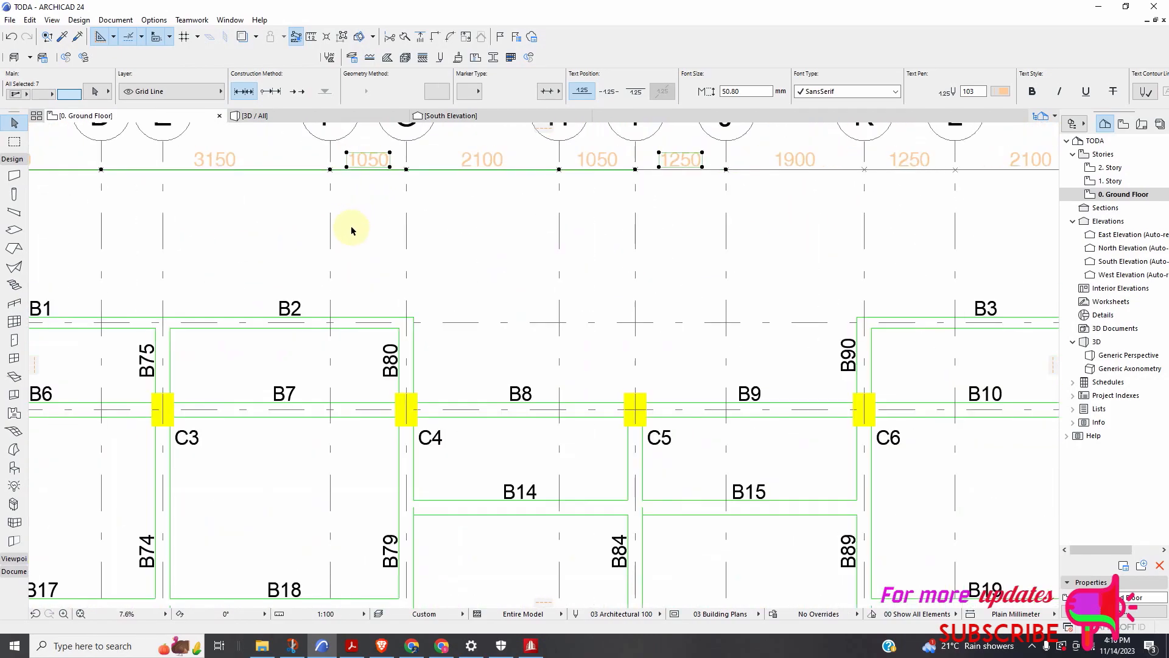
# Add the remaining upper-chain dimensions between grid lines J and P of the labelled layout to the selection
pyautogui.scroll(3, 431, 207)
pyautogui.scroll(4, 431, 207)
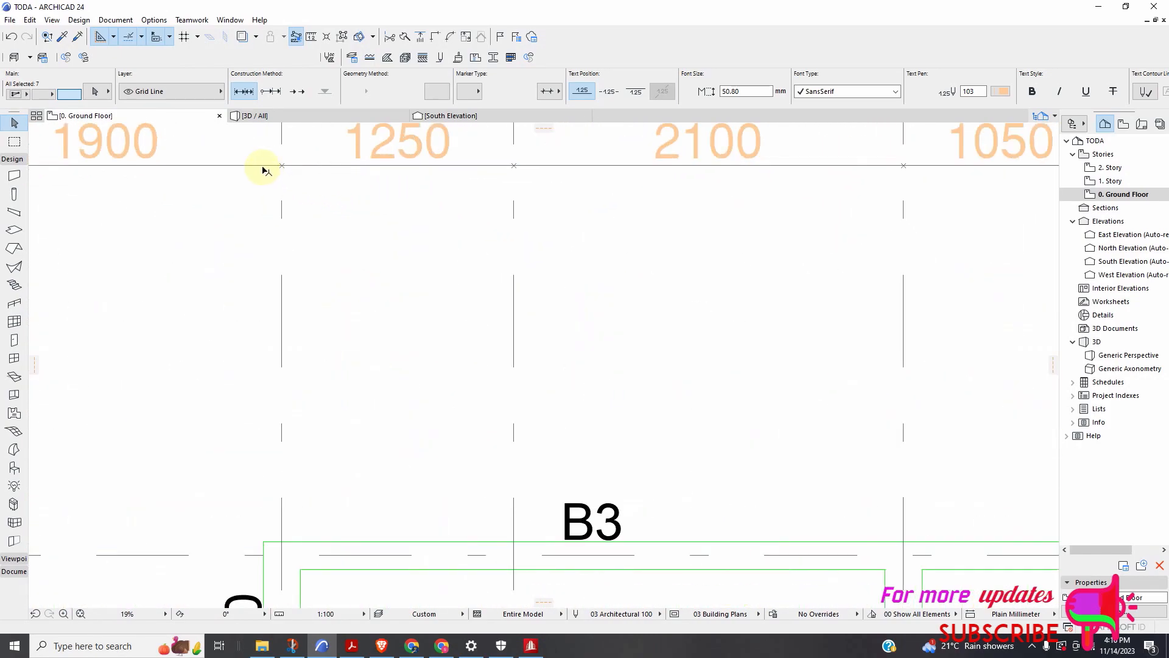
pyautogui.keyDown('shift'); pyautogui.click(414, 168); pyautogui.keyUp('shift')
pyautogui.keyDown('shift'); pyautogui.click(566, 166); pyautogui.keyUp('shift')
pyautogui.scroll(-3, 400, 235)
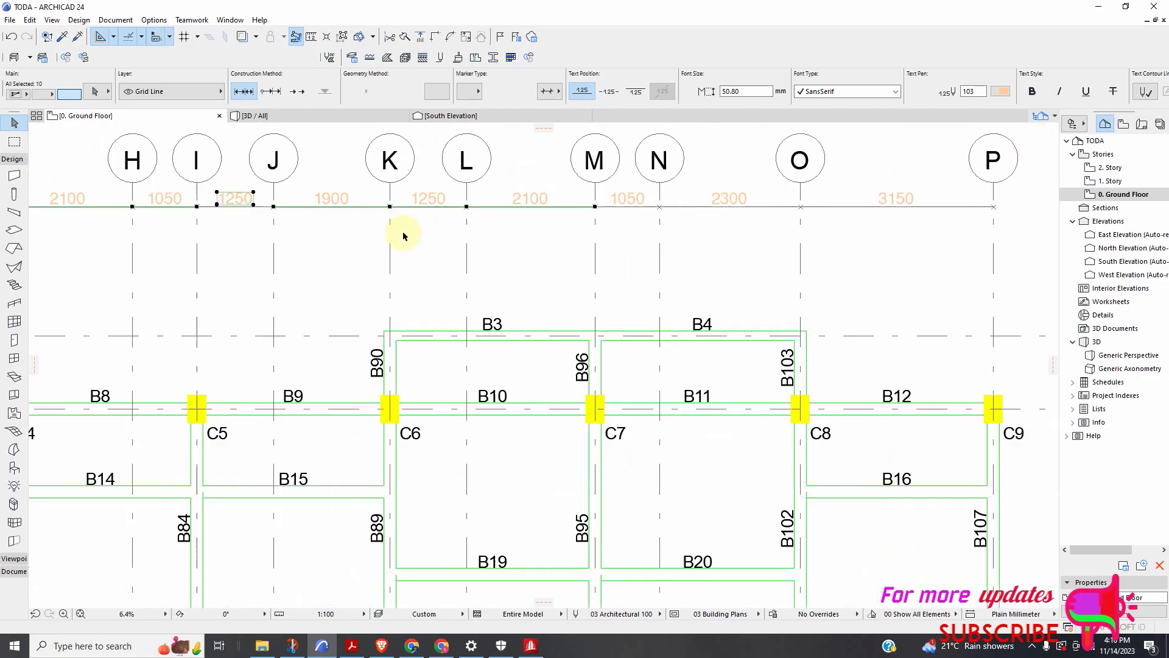
pyautogui.scroll(4, 682, 209)
pyautogui.keyDown('shift'); pyautogui.click(680, 200); pyautogui.keyUp('shift')
pyautogui.keyDown('shift'); pyautogui.click(564, 201); pyautogui.keyUp('shift')
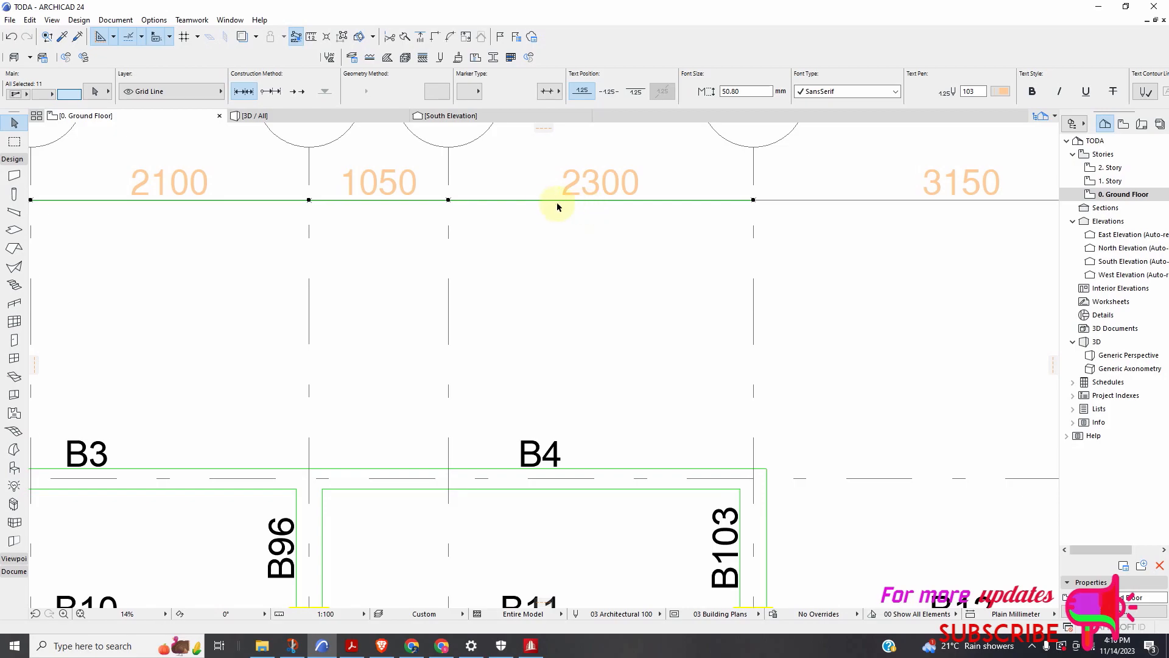
pyautogui.scroll(-3, 556, 202)
pyautogui.scroll(2, 694, 208)
pyautogui.keyDown('shift'); pyautogui.click(653, 194); pyautogui.keyUp('shift')
pyautogui.scroll(-4, 653, 194)
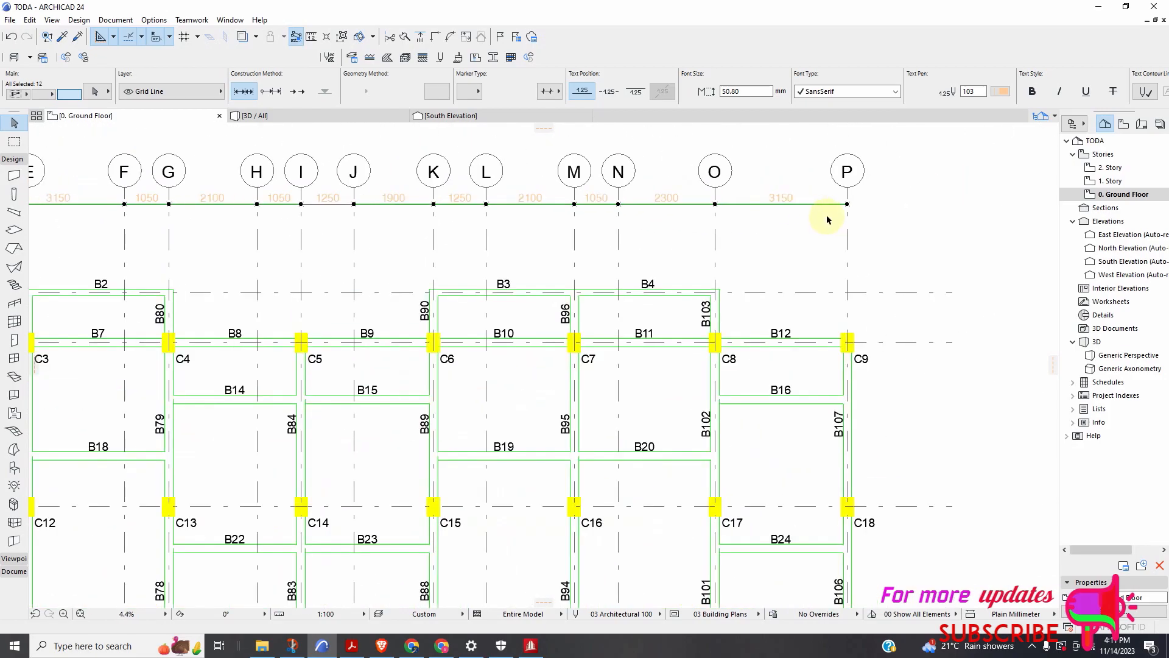
# Add the vertical dimensions between grid lines 7 and 1 beside the labelled layout to the selection
pyautogui.scroll(2, 573, 255)
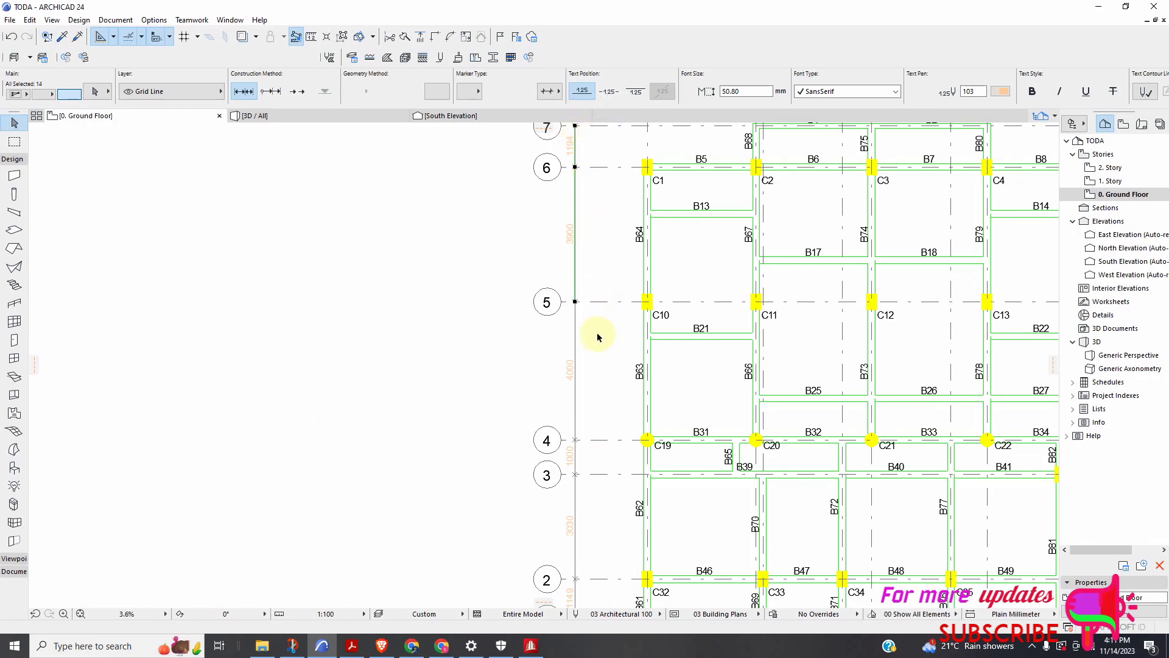
pyautogui.scroll(-4, 598, 281)
pyautogui.scroll(4, 588, 317)
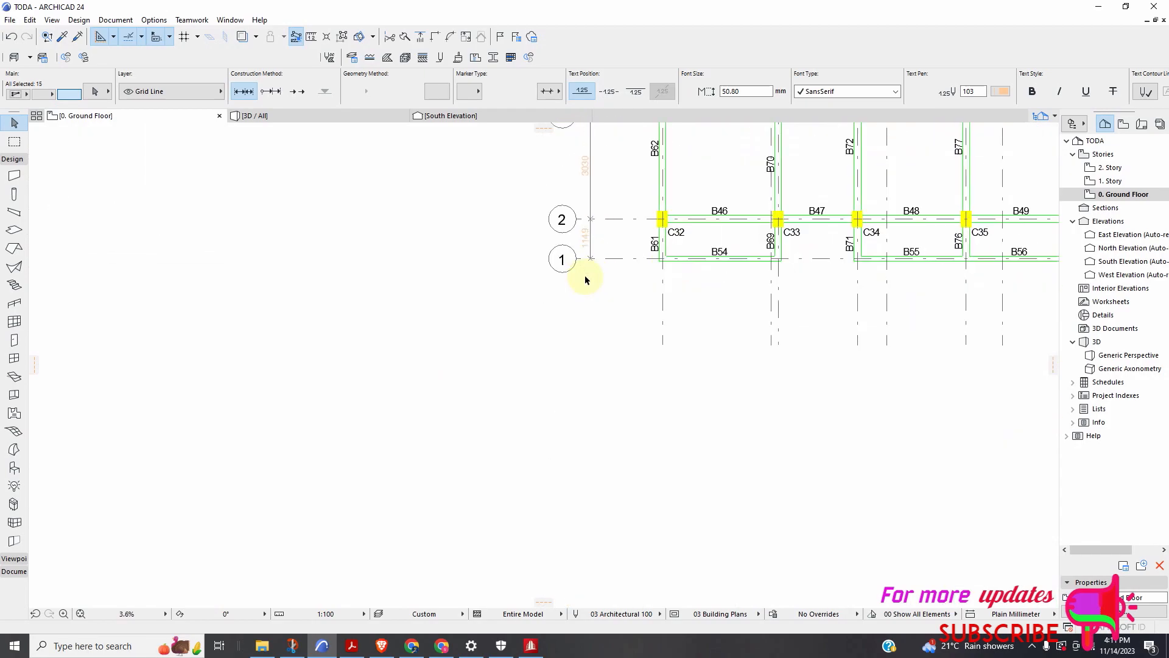
pyautogui.keyDown('shift'); pyautogui.click(602, 232); pyautogui.keyUp('shift')
pyautogui.scroll(-3, 603, 226)
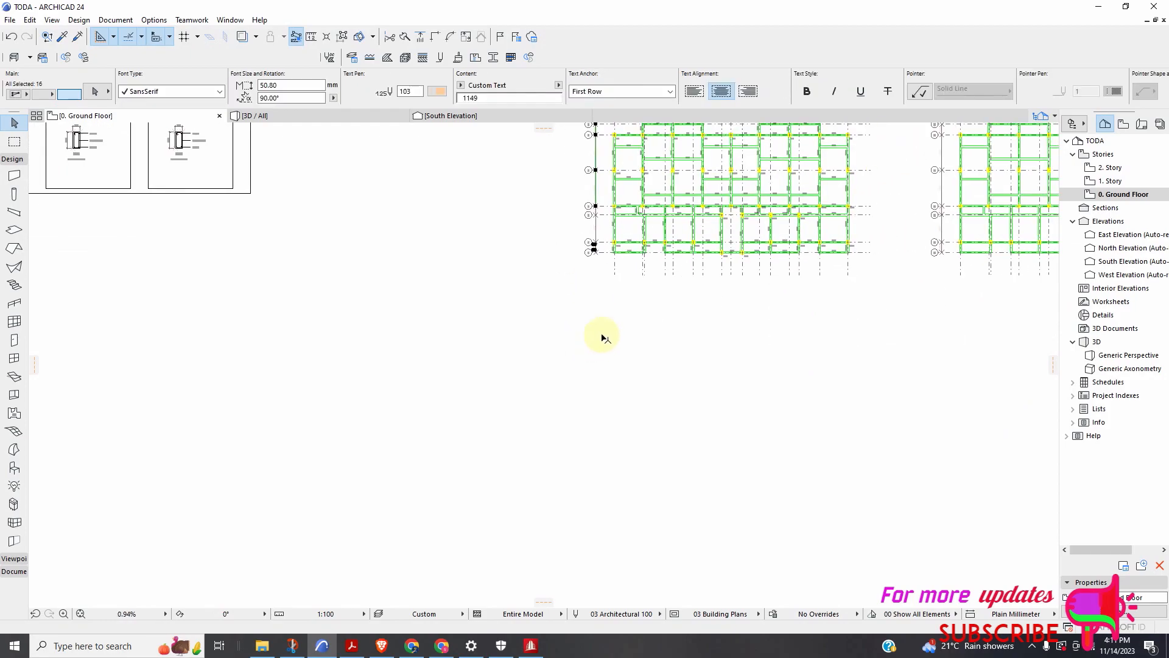
pyautogui.scroll(6, 602, 226)
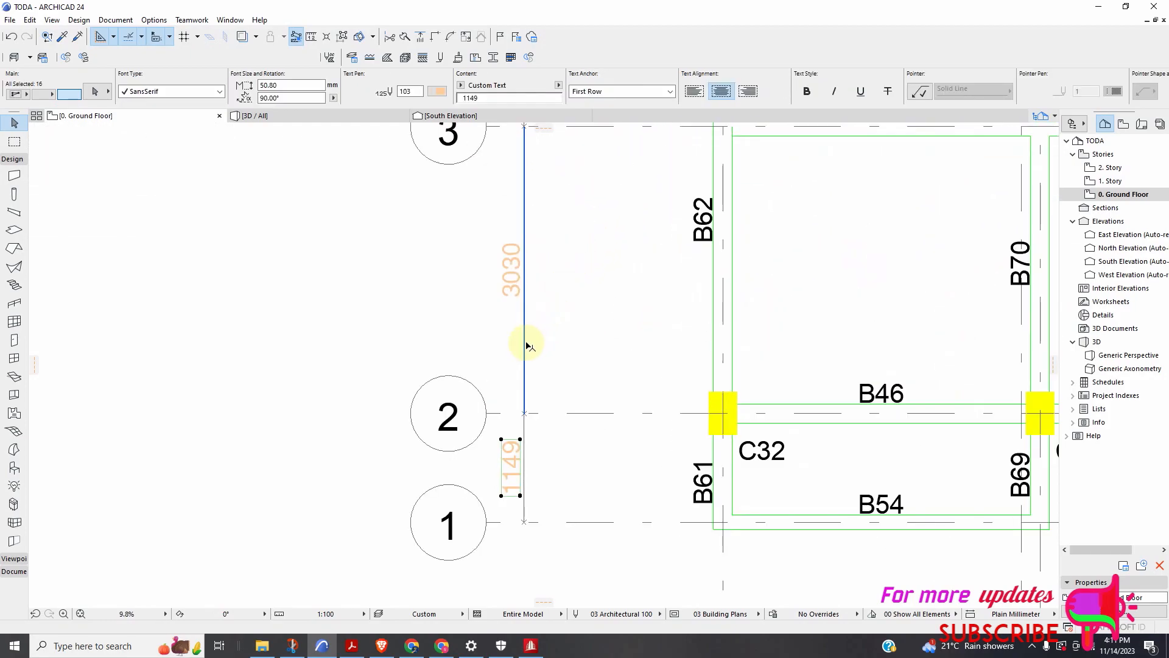
pyautogui.keyDown('shift'); pyautogui.click(519, 446); pyautogui.keyUp('shift')
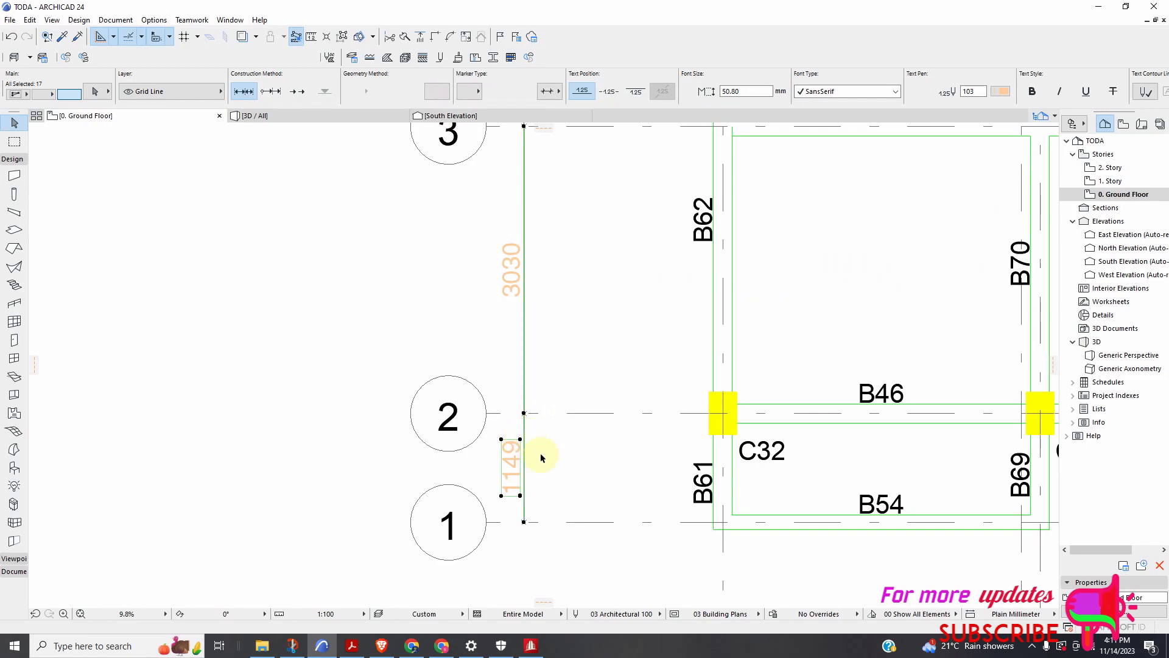
pyautogui.scroll(-3, 540, 451)
pyautogui.scroll(2, 551, 341)
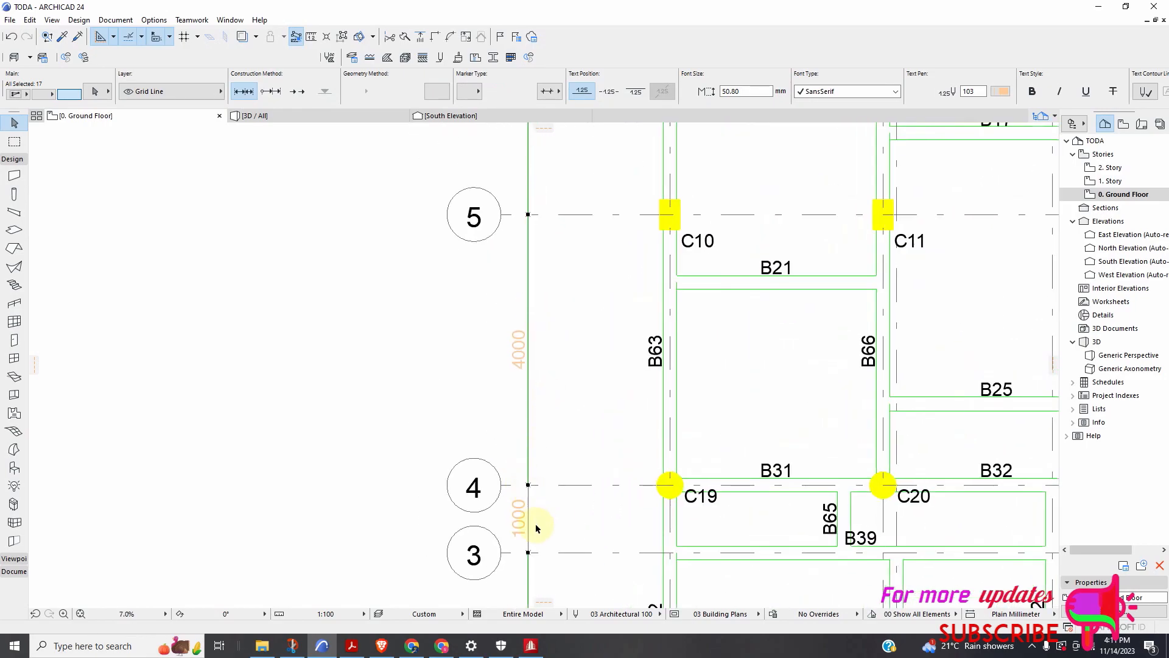
pyautogui.scroll(-4, 542, 529)
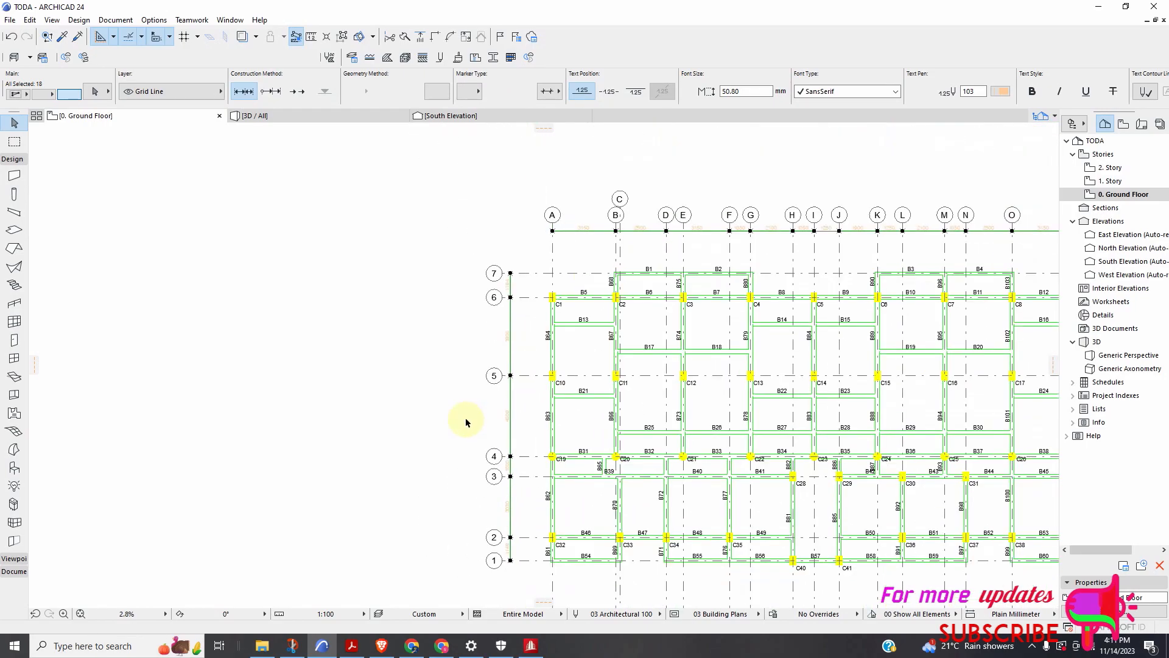
# Add the upper-chain dimensions between grid lines A and H of the copied layout to the selection
pyautogui.scroll(4, 796, 347)
pyautogui.scroll(1, 664, 310)
pyautogui.keyDown('shift'); pyautogui.click(656, 263); pyautogui.keyUp('shift')
pyautogui.keyDown('shift'); pyautogui.click(812, 264); pyautogui.keyUp('shift')
pyautogui.scroll(-3, 475, 307)
pyautogui.scroll(3, 460, 314)
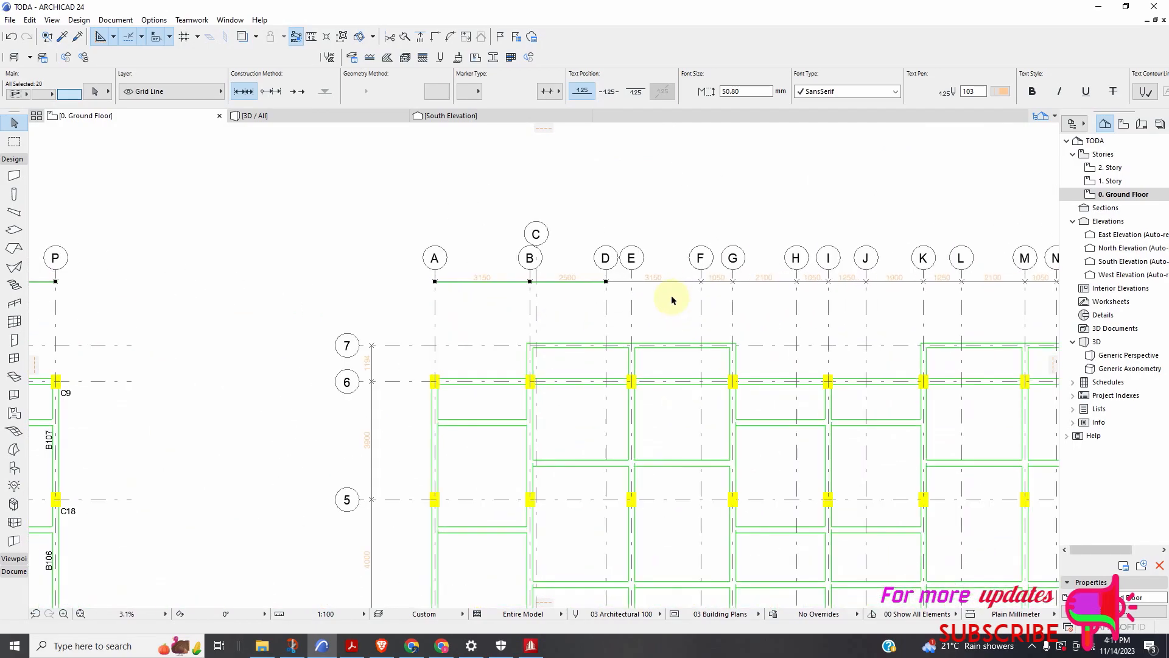
pyautogui.keyDown('shift'); pyautogui.click(681, 256); pyautogui.keyUp('shift')
pyautogui.click(772, 256)
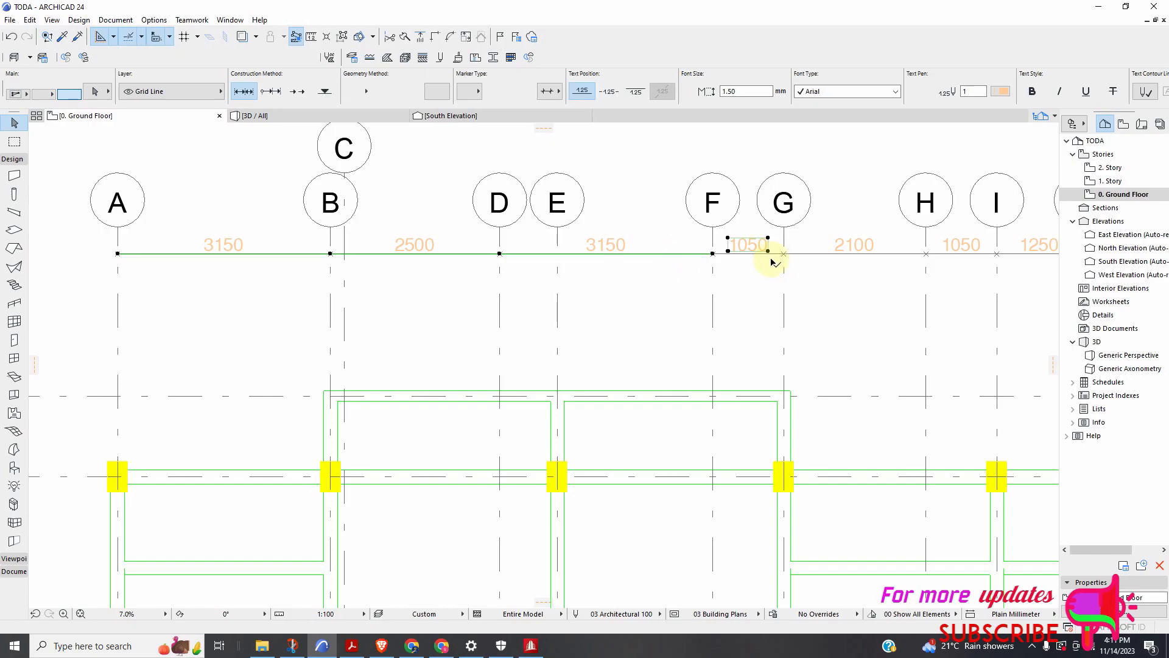
pyautogui.scroll(3, 811, 255)
pyautogui.keyDown('shift'); pyautogui.click(754, 254); pyautogui.keyUp('shift')
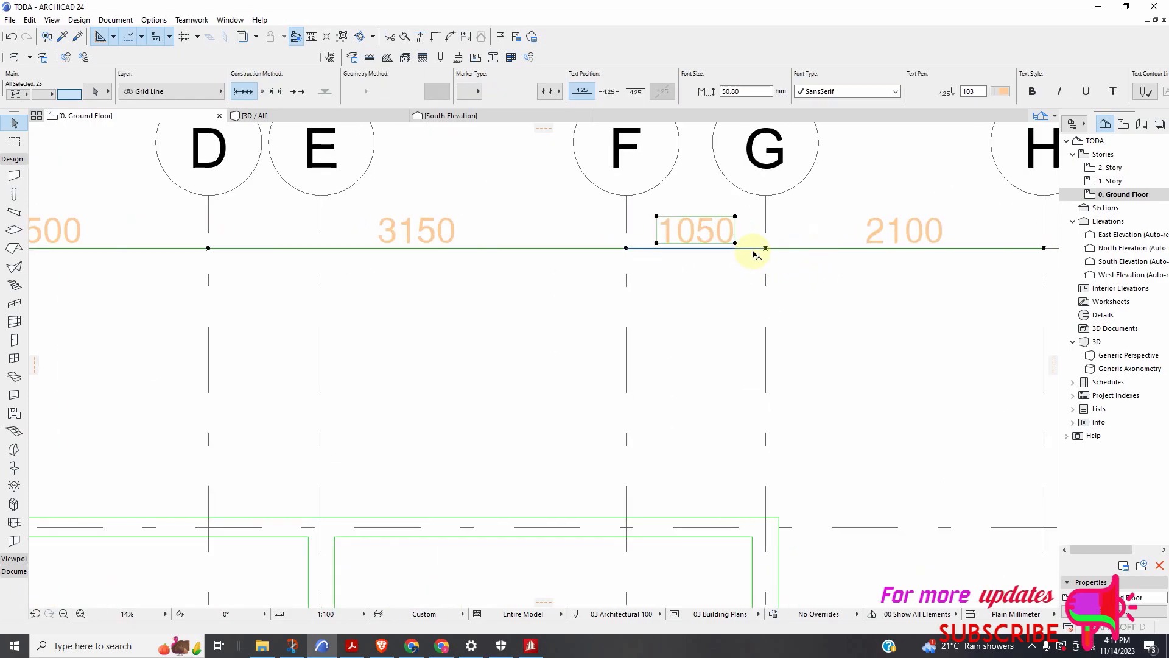
# Add the upper-chain dimensions between grid lines H and M of the copied layout to the selection
pyautogui.scroll(-4, 762, 295)
pyautogui.scroll(3, 775, 256)
pyautogui.click(762, 221)
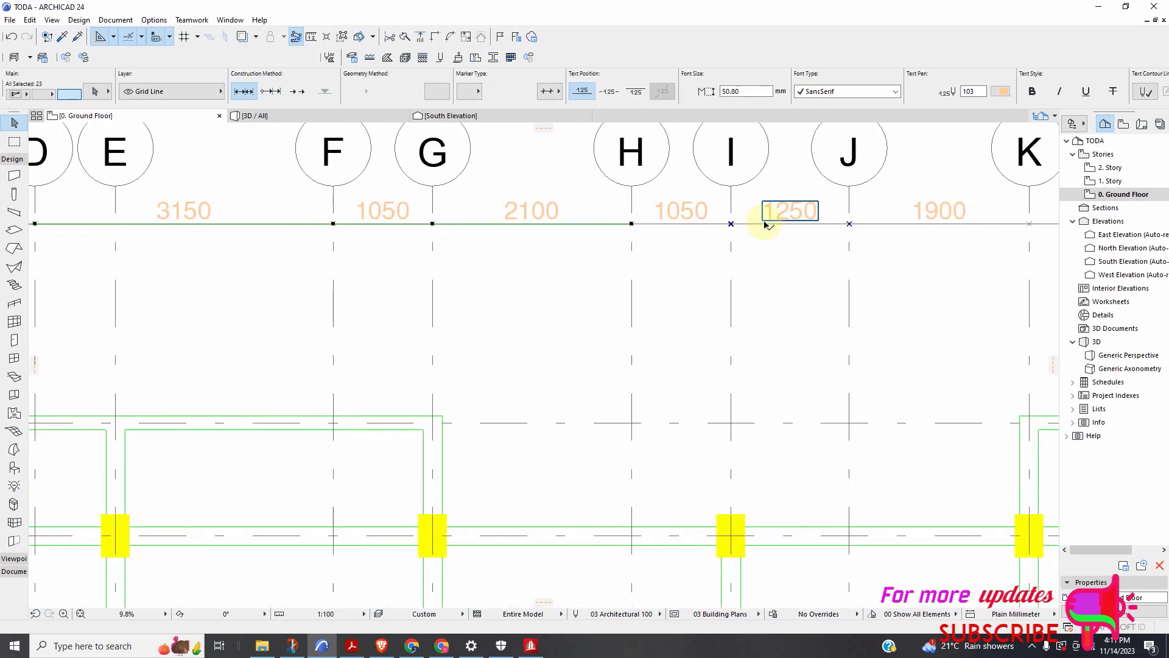
pyautogui.keyDown('shift'); pyautogui.click(762, 224); pyautogui.keyUp('shift')
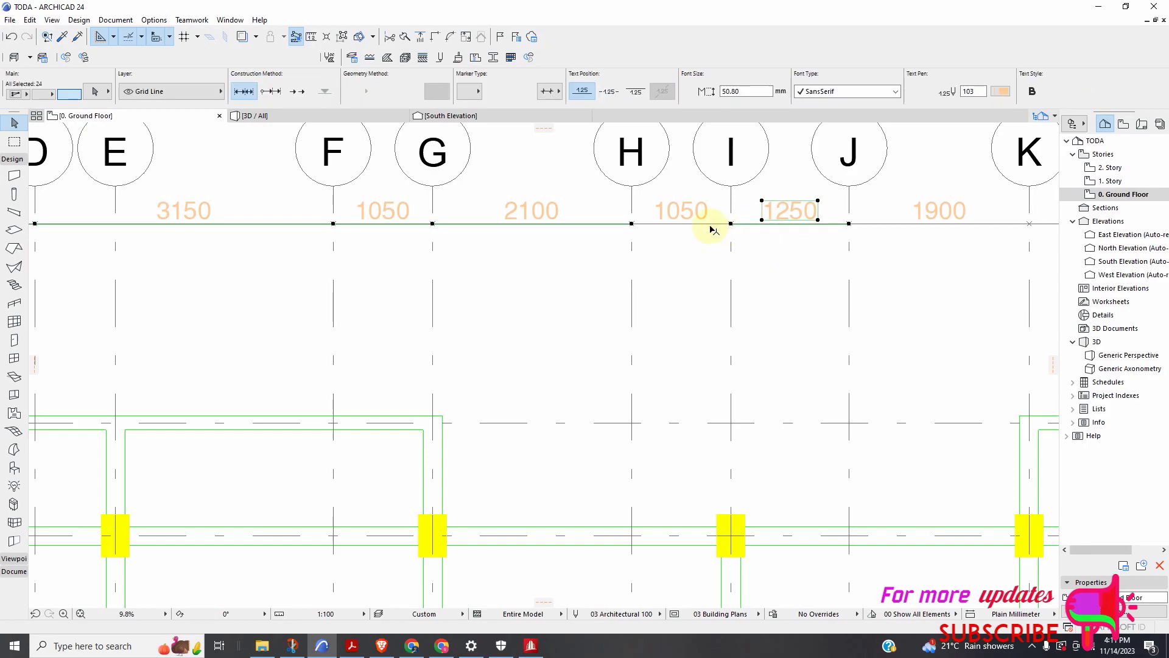
pyautogui.scroll(-4, 676, 256)
pyautogui.scroll(3, 677, 249)
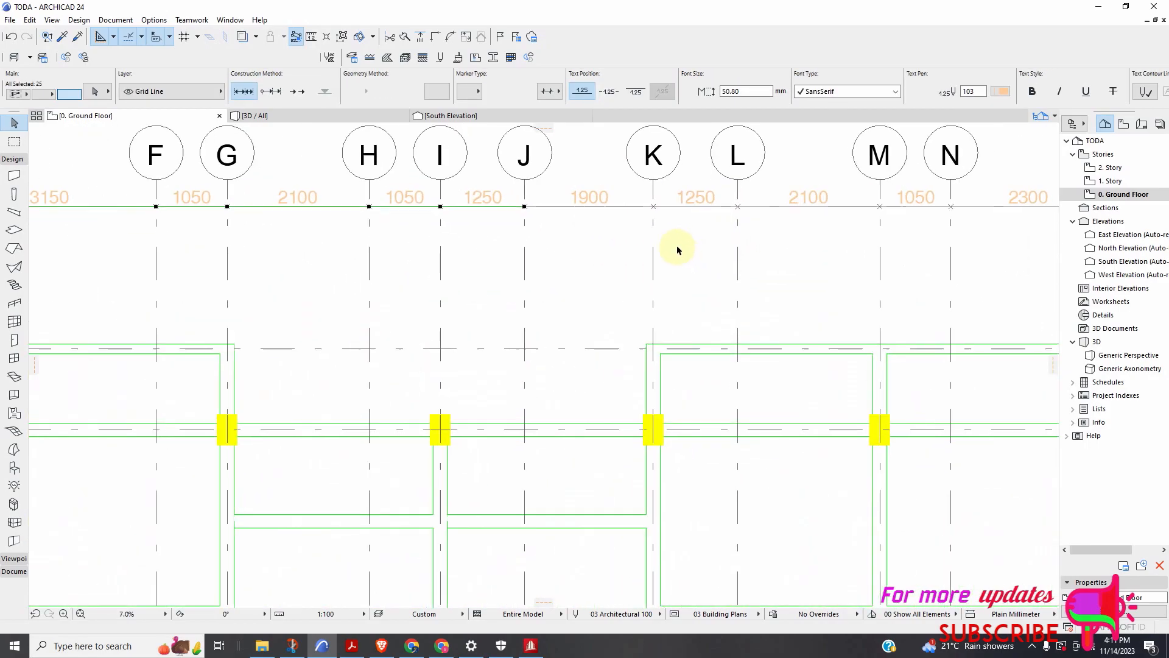
pyautogui.keyDown('shift'); pyautogui.click(641, 208); pyautogui.keyUp('shift')
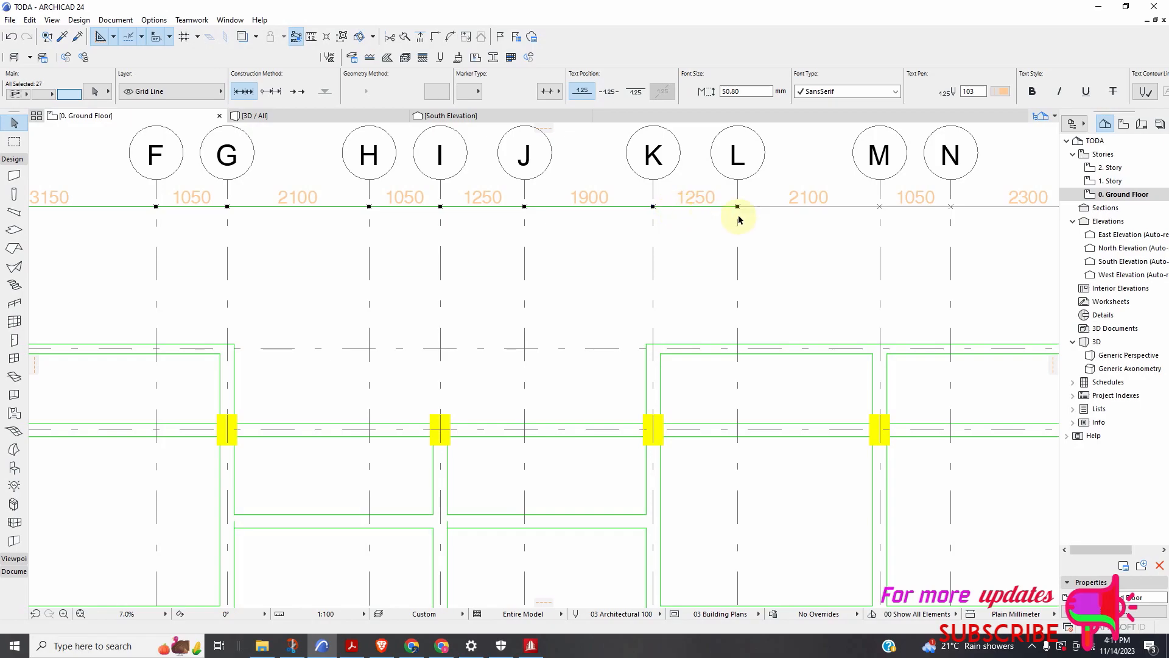
pyautogui.keyDown('shift'); pyautogui.click(775, 207); pyautogui.keyUp('shift')
# Add the remaining upper-chain dimensions between grid lines M and P of the copied layout to the selection
pyautogui.scroll(-4, 639, 248)
pyautogui.scroll(3, 675, 240)
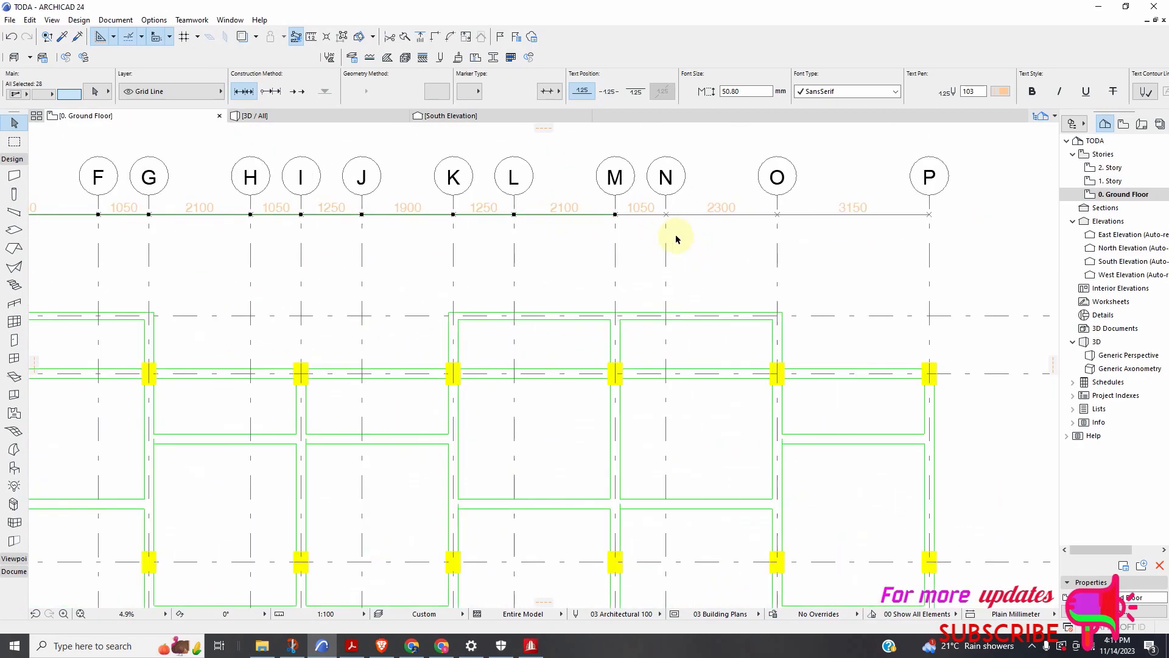
pyautogui.keyDown('shift'); pyautogui.click(660, 217); pyautogui.keyUp('shift')
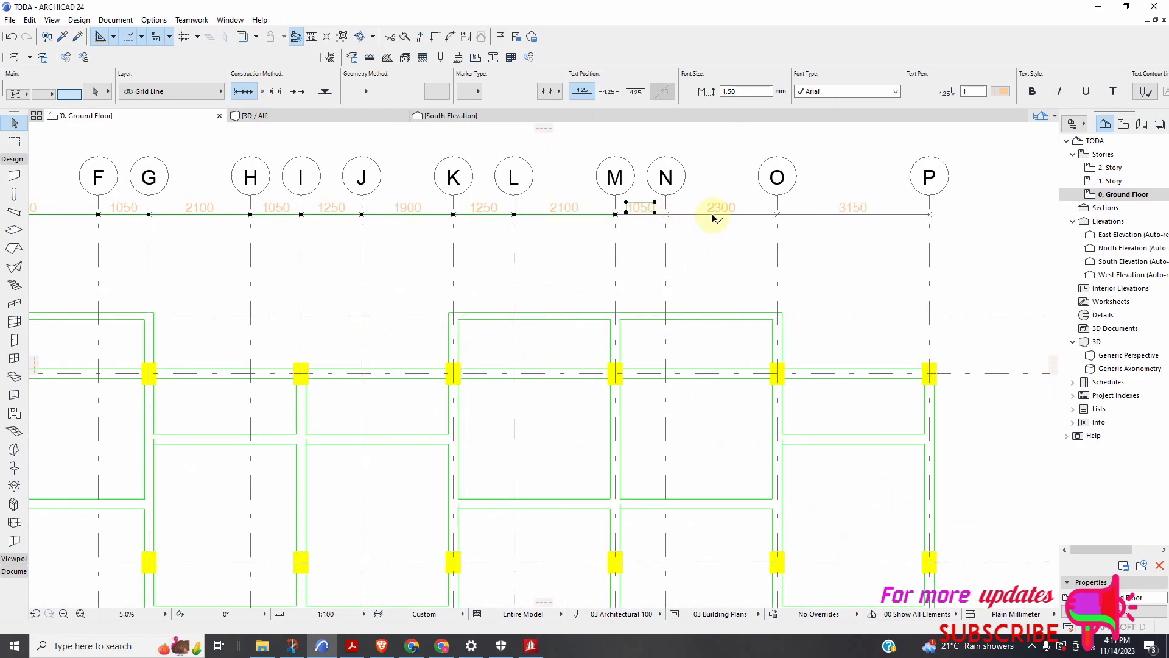
pyautogui.keyDown('shift'); pyautogui.click(618, 214); pyautogui.keyUp('shift')
pyautogui.scroll(5, 626, 220)
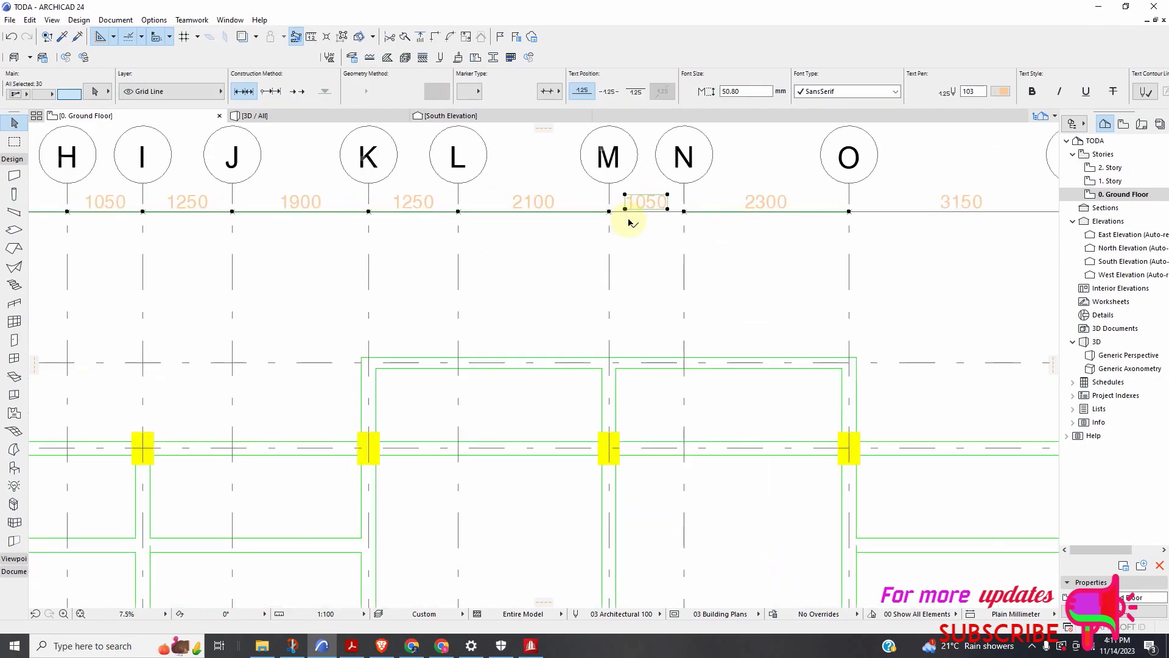
pyautogui.scroll(-4, 633, 217)
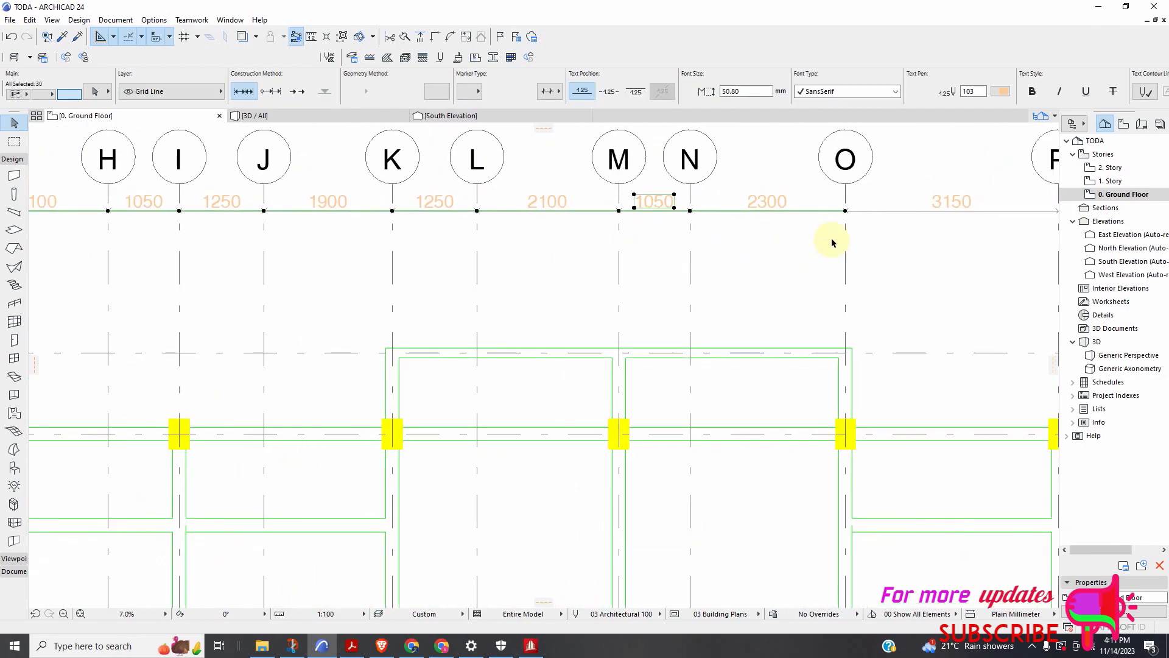
pyautogui.keyDown('shift'); pyautogui.click(861, 210); pyautogui.keyUp('shift')
# Add the vertical dimensions between grid lines 1 and 7 beside the copied layout to the selection
pyautogui.scroll(-5, 769, 261)
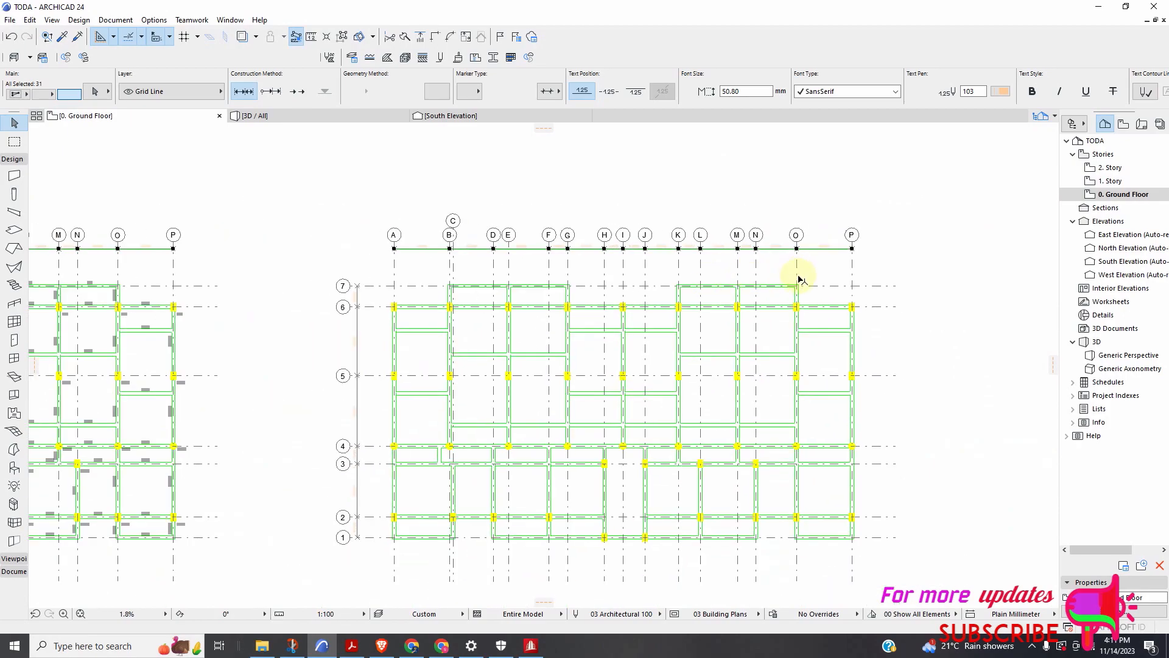
pyautogui.scroll(6, 506, 463)
pyautogui.keyDown('shift'); pyautogui.click(518, 475); pyautogui.keyUp('shift')
pyautogui.keyDown('shift'); pyautogui.click(522, 354); pyautogui.keyUp('shift')
pyautogui.scroll(-3, 545, 374)
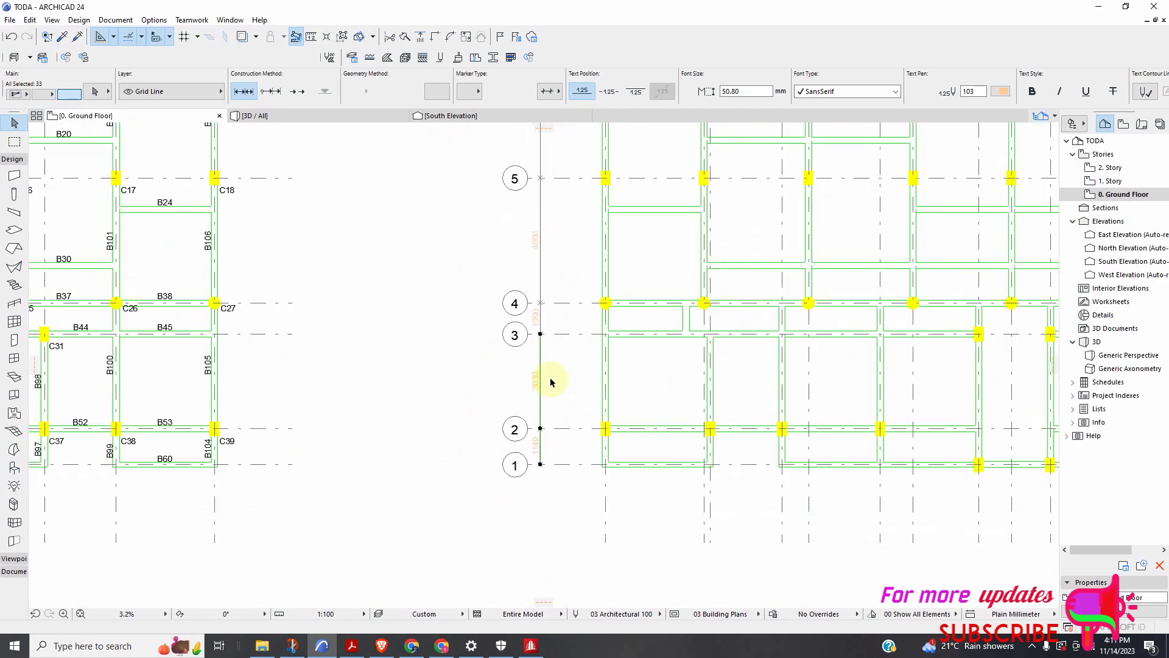
pyautogui.scroll(2, 539, 323)
pyautogui.keyDown('shift'); pyautogui.click(533, 351); pyautogui.keyUp('shift')
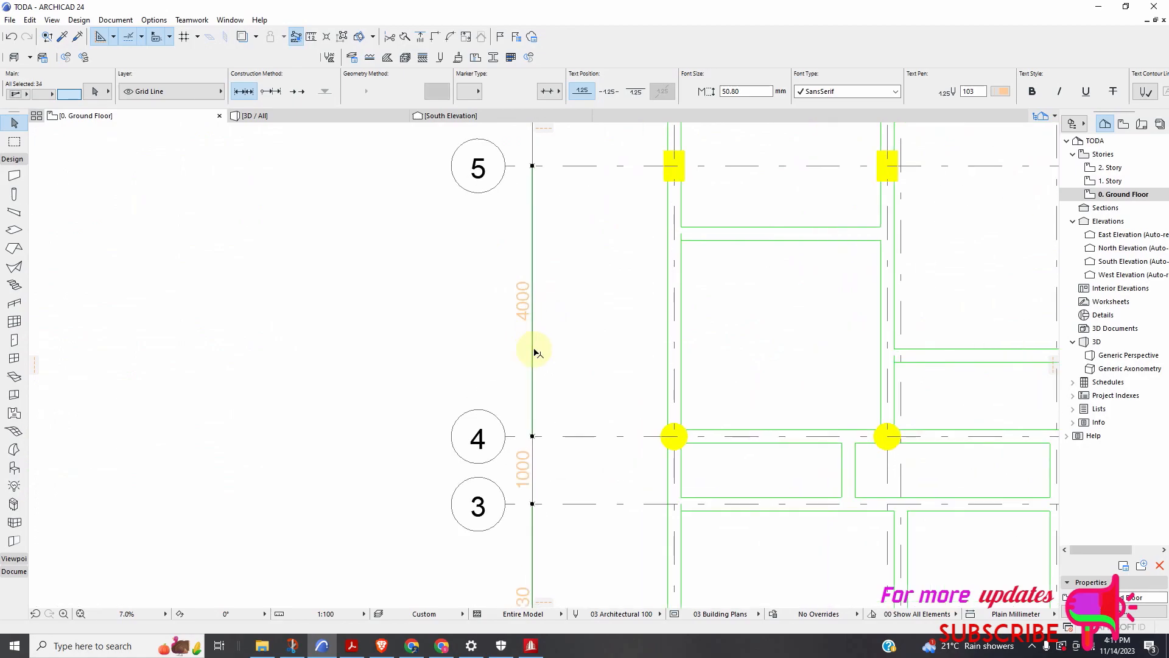
pyautogui.keyDown('shift'); pyautogui.click(533, 478); pyautogui.keyUp('shift')
pyautogui.scroll(-3, 534, 478)
pyautogui.scroll(3, 551, 384)
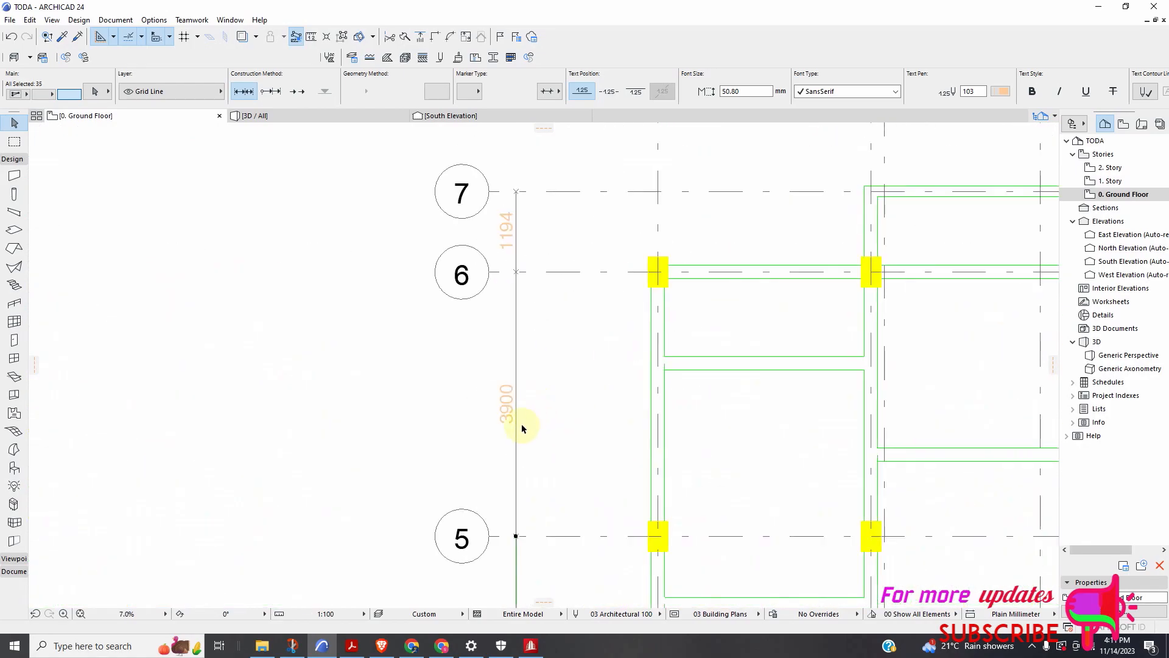
pyautogui.keyDown('shift'); pyautogui.click(518, 449); pyautogui.keyUp('shift')
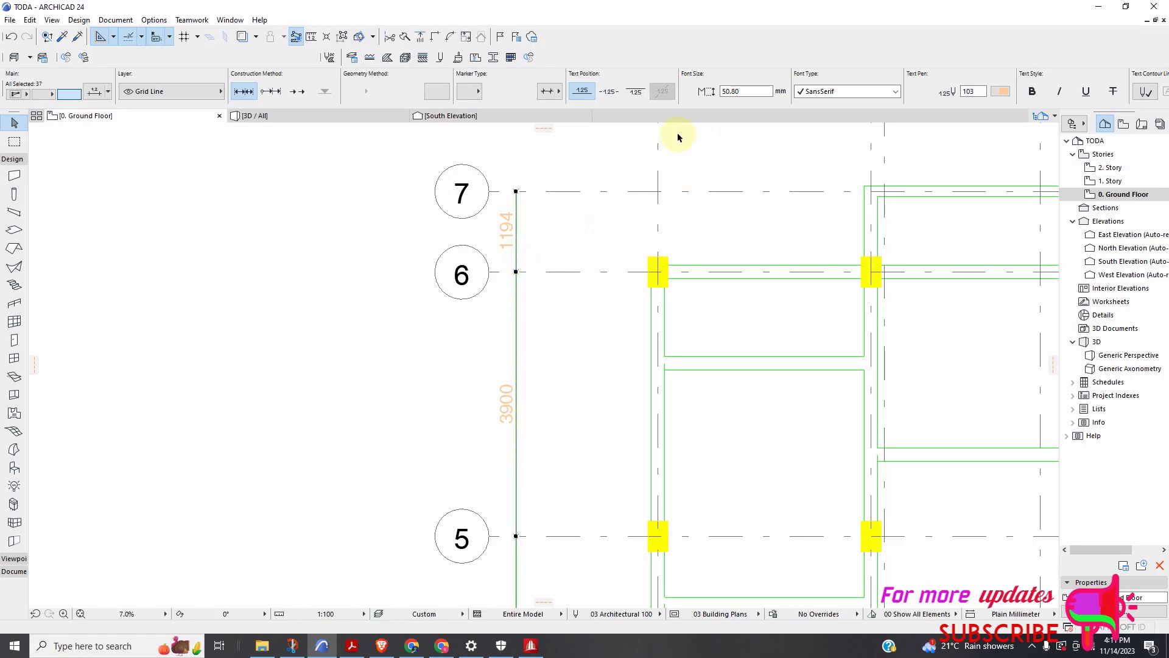
# Set the text pen of all selected dimensions to black pen 1
pyautogui.scroll(-2, 683, 134)
pyautogui.click(1004, 92)
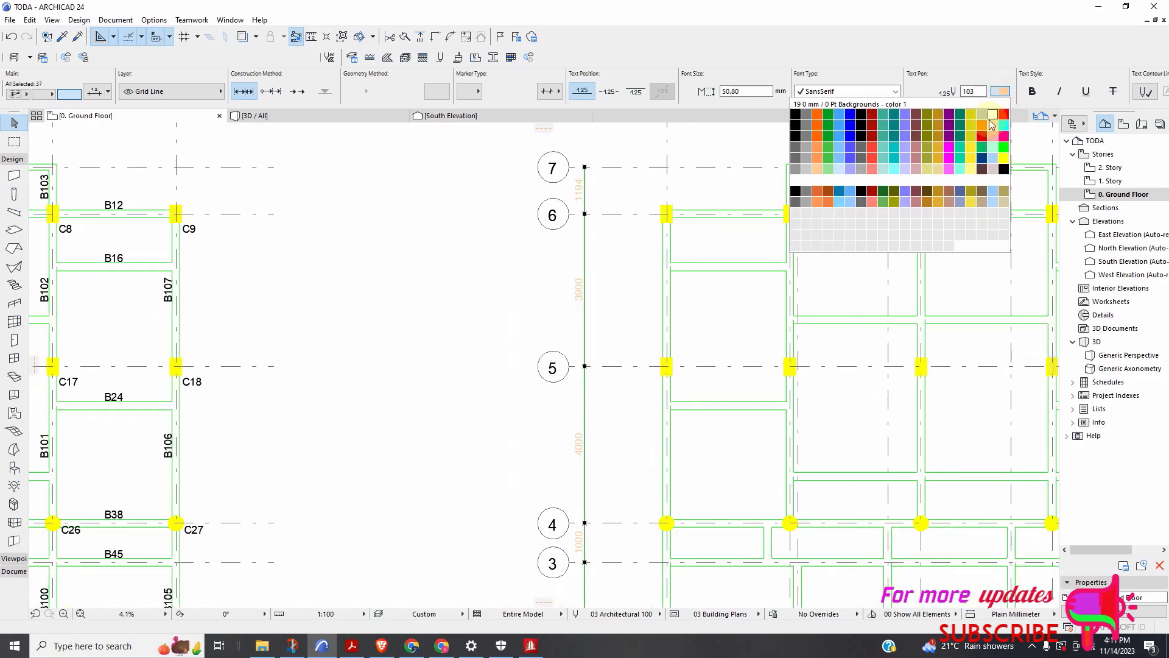
pyautogui.click(790, 135)
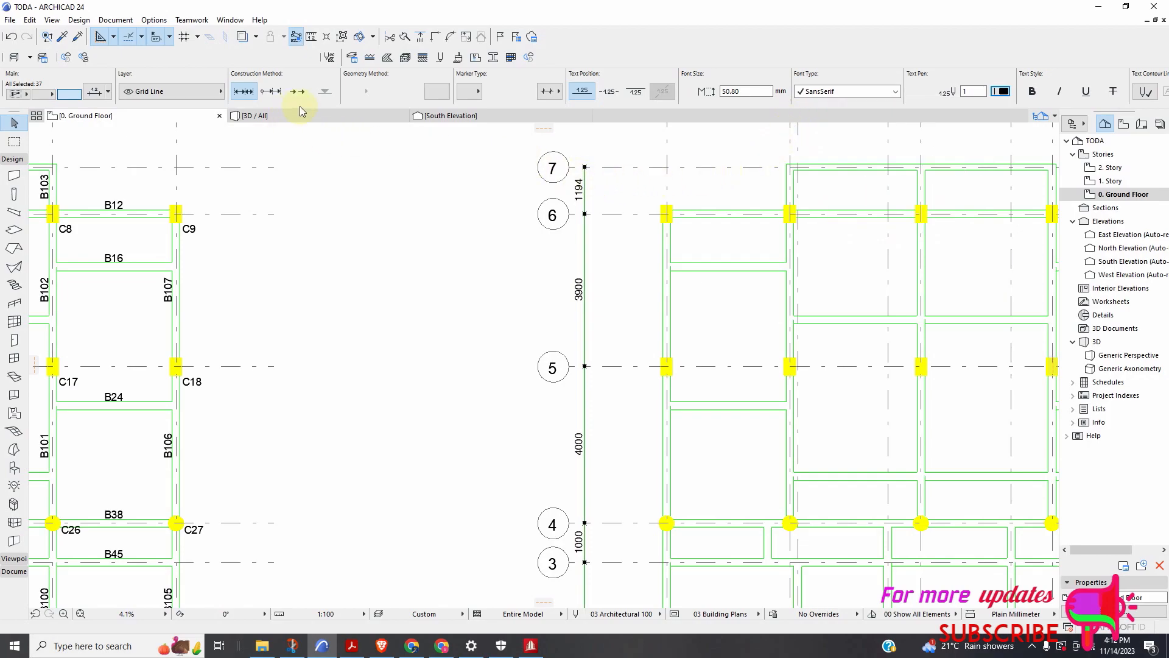
# Change the font of the selected dimensions to Arial and clear the selection
pyautogui.click(893, 92)
pyautogui.scroll(-10, 847, 114)
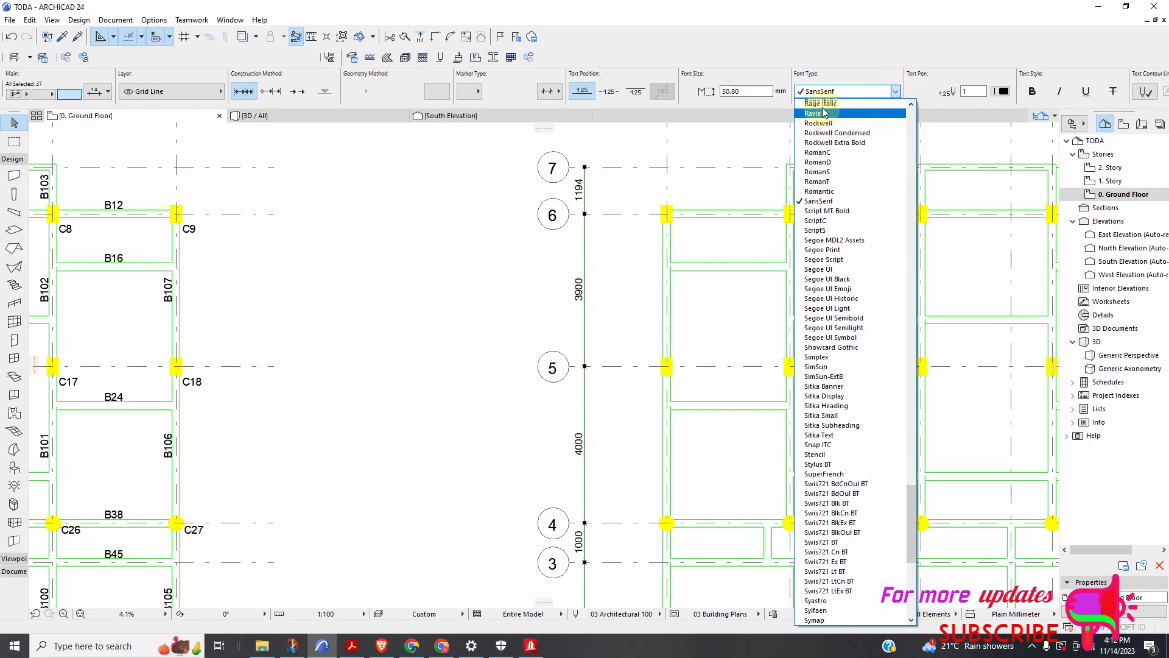
pyautogui.scroll(7, 823, 111)
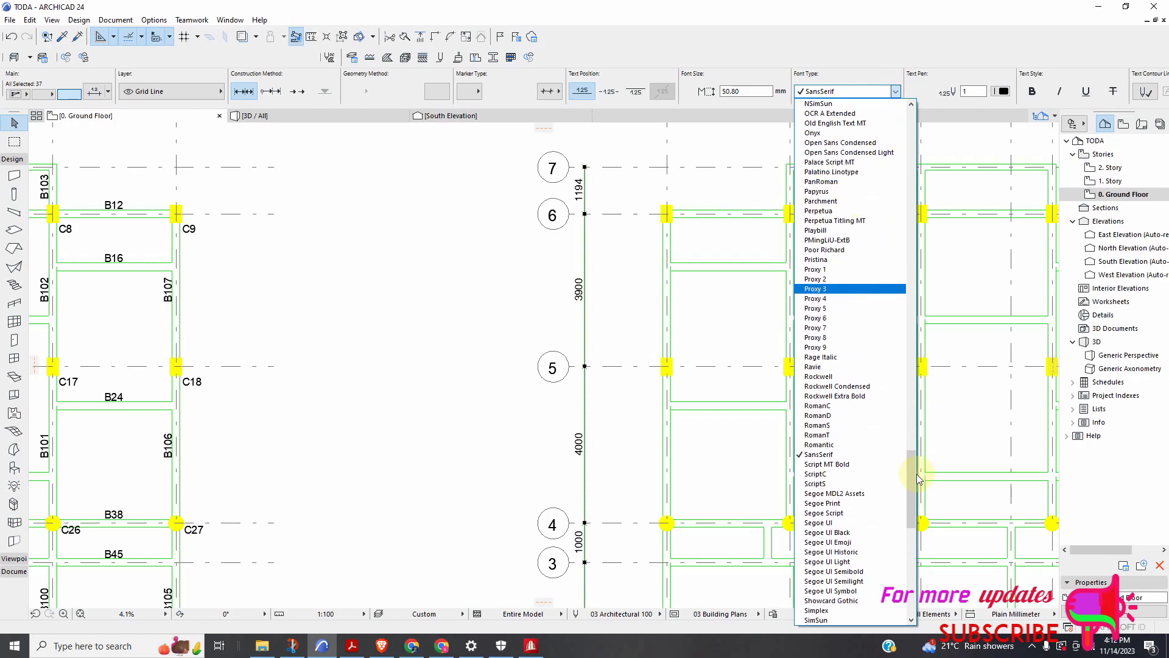
pyautogui.click(907, 444)
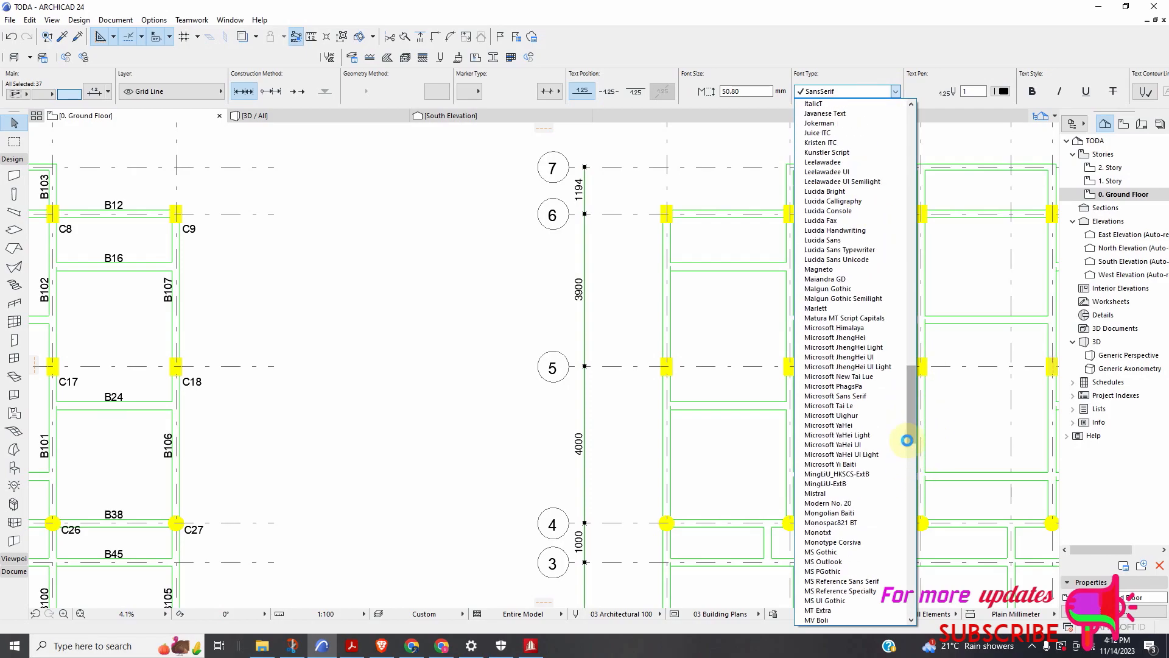
pyautogui.moveTo(913, 419); pyautogui.dragTo(891, 135)
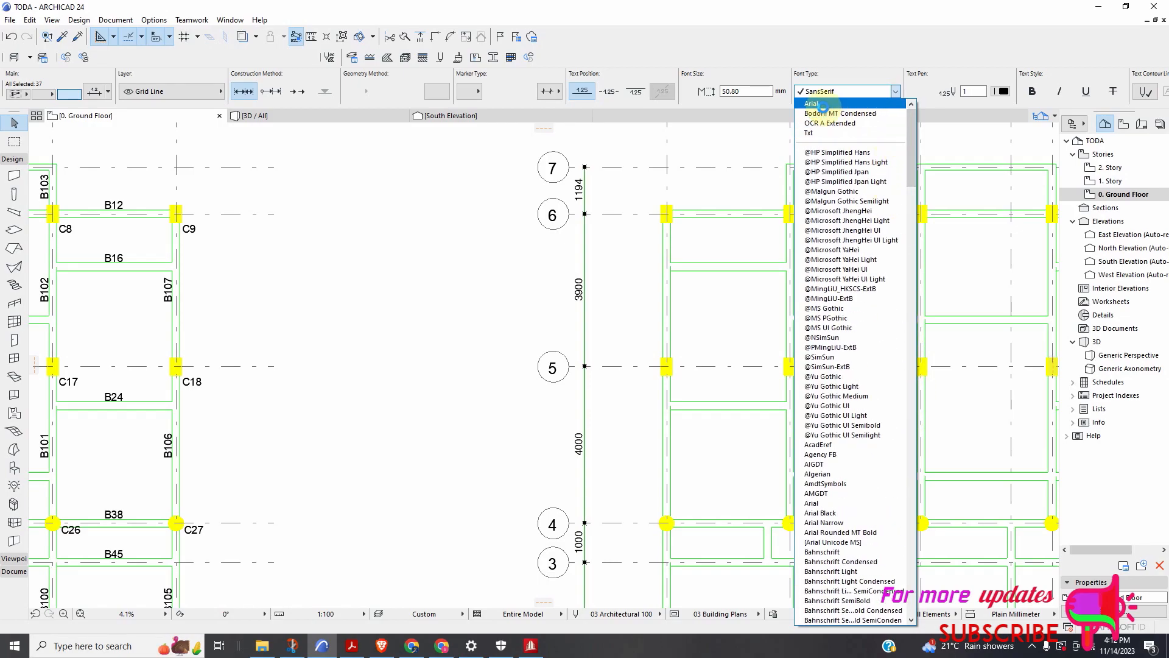
pyautogui.click(816, 104)
pyautogui.scroll(-5, 280, 250)
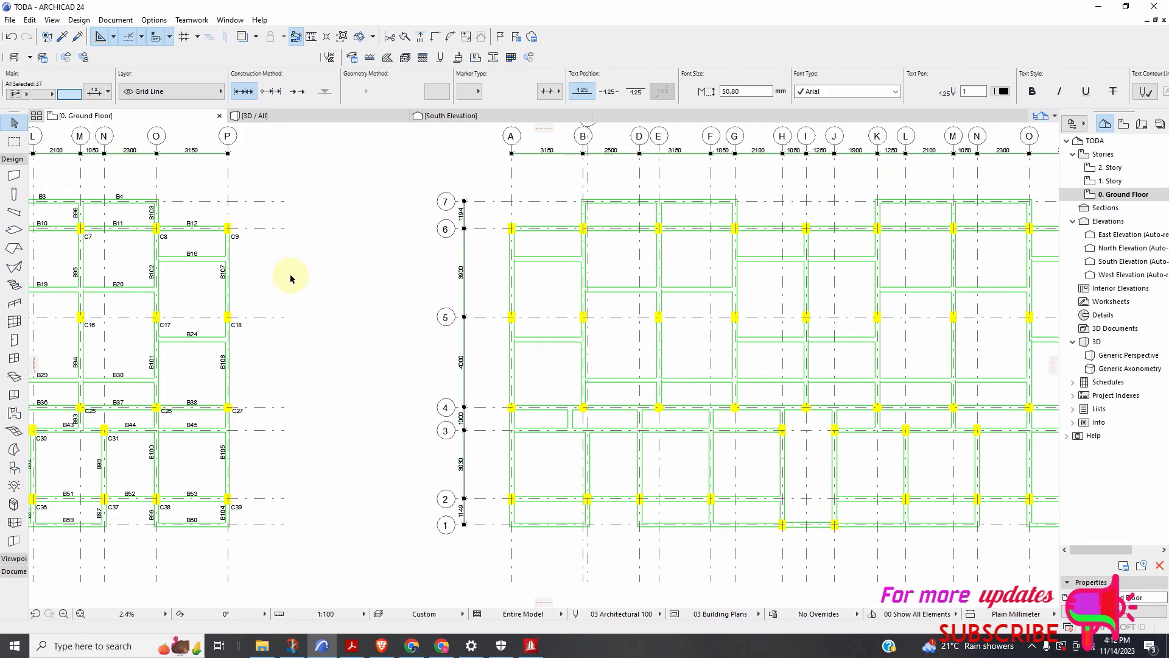
pyautogui.scroll(2, 563, 167)
pyautogui.click(477, 235)
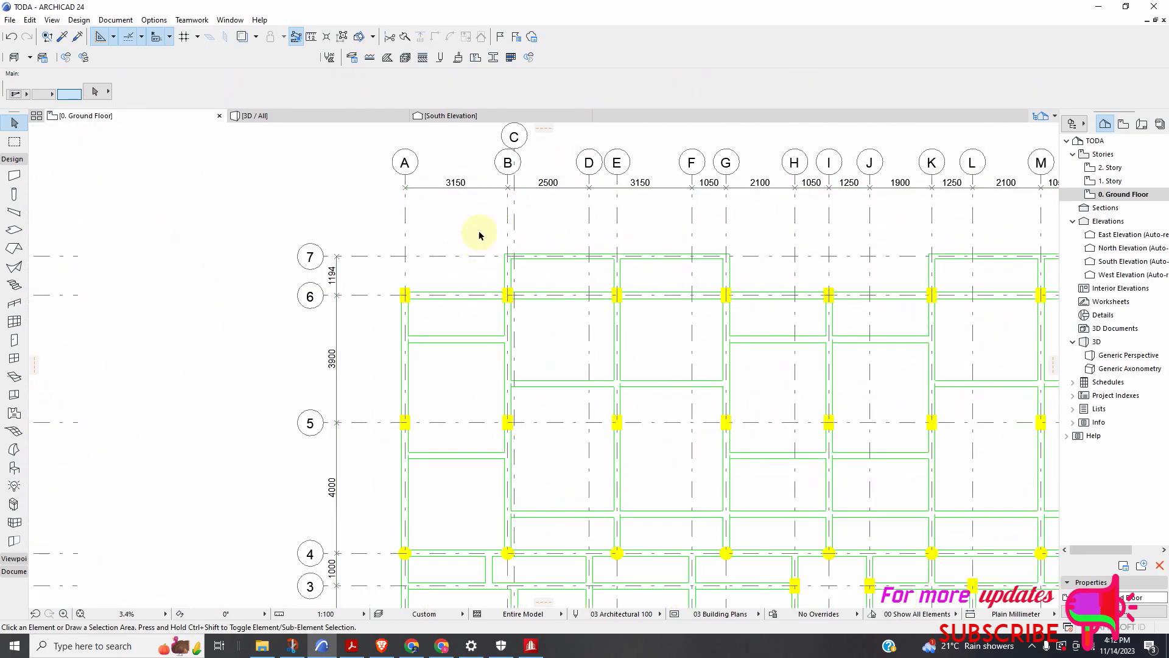
# Select the column fills together with their grouped elements in both the copied and the labelled layout
pyautogui.scroll(-4, 477, 235)
pyautogui.scroll(12, 383, 316)
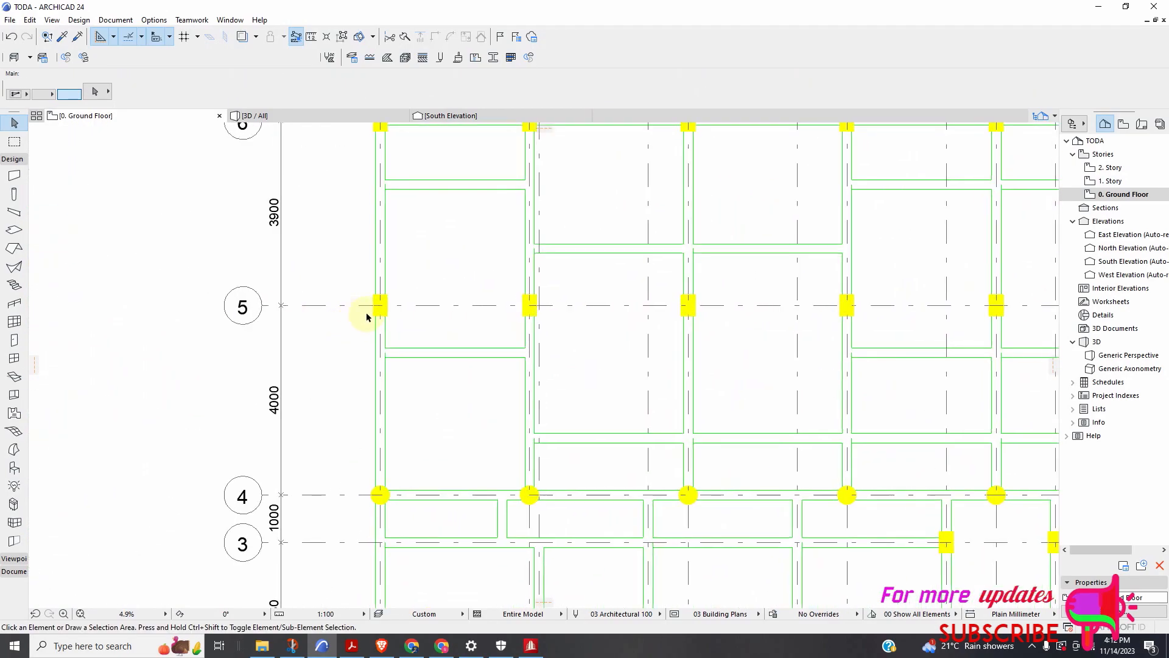
pyautogui.hotkey('ctrl', 'a')
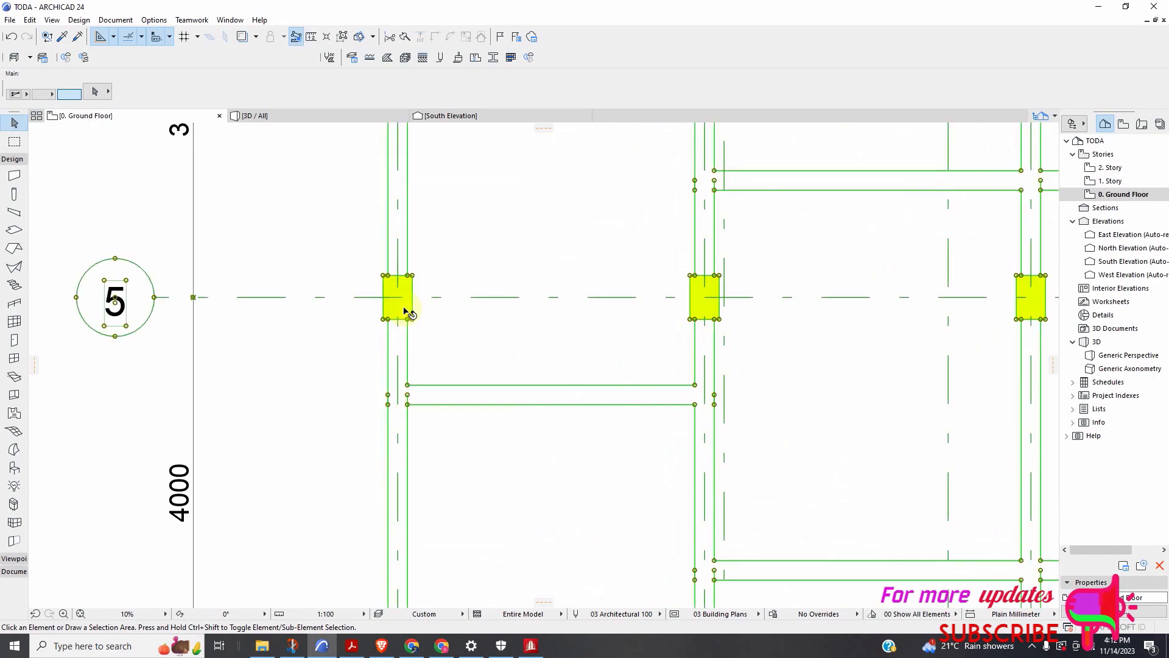
pyautogui.scroll(-10, 633, 280)
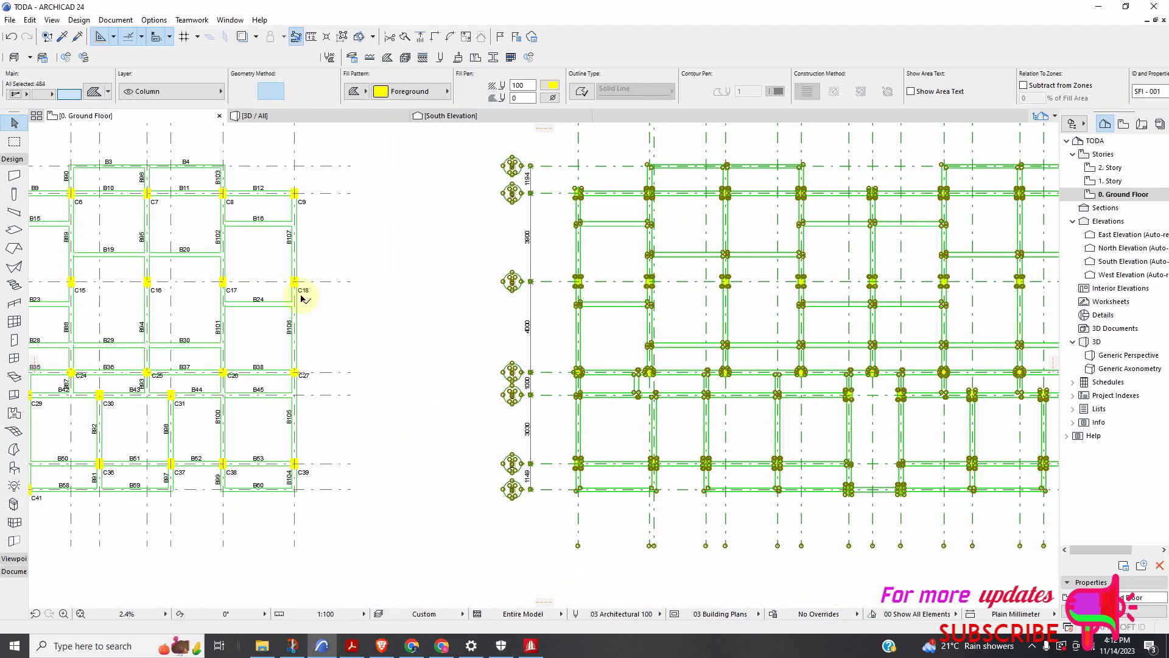
pyautogui.scroll(12, 182, 274)
pyautogui.hotkey('ctrl', 'a')
pyautogui.scroll(-5, 315, 345)
# Set the foreground fill pen of the selected columns to black pen 1, keeping the Foreground pattern, and clear the selection
pyautogui.click(390, 92)
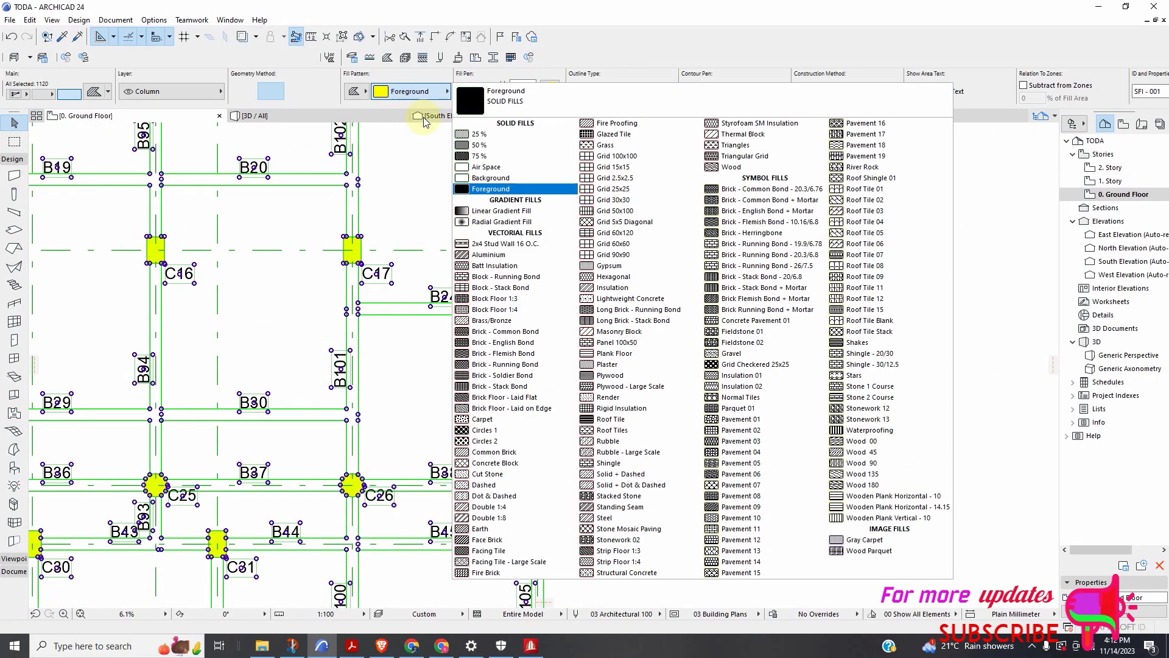
pyautogui.click(445, 97)
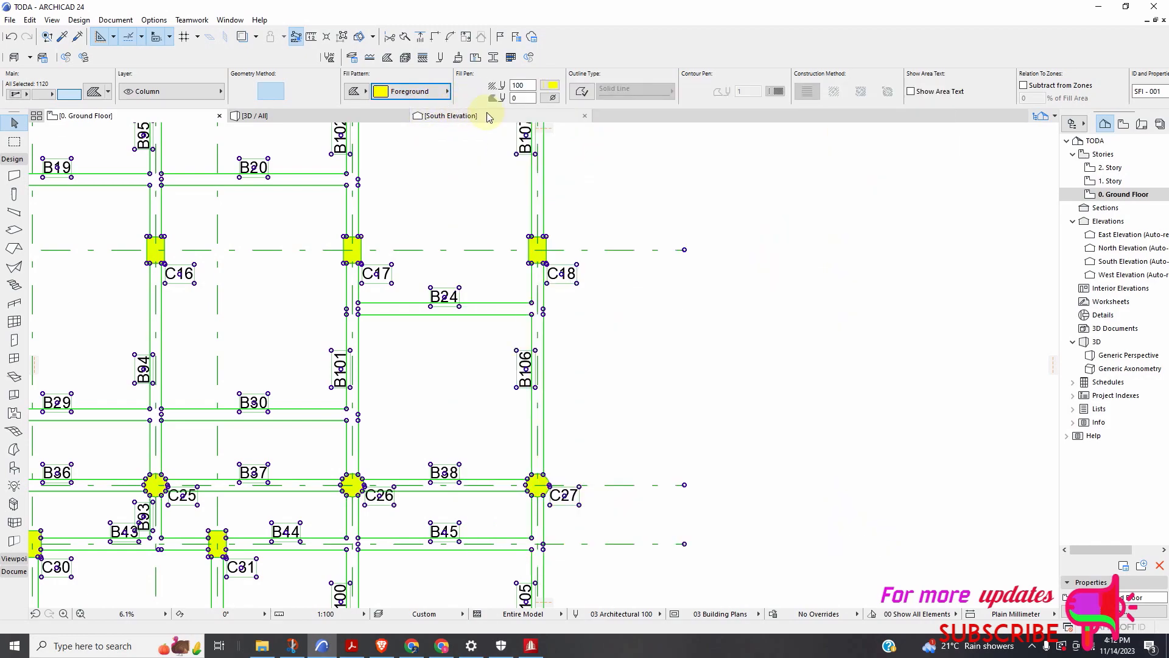
pyautogui.click(551, 85)
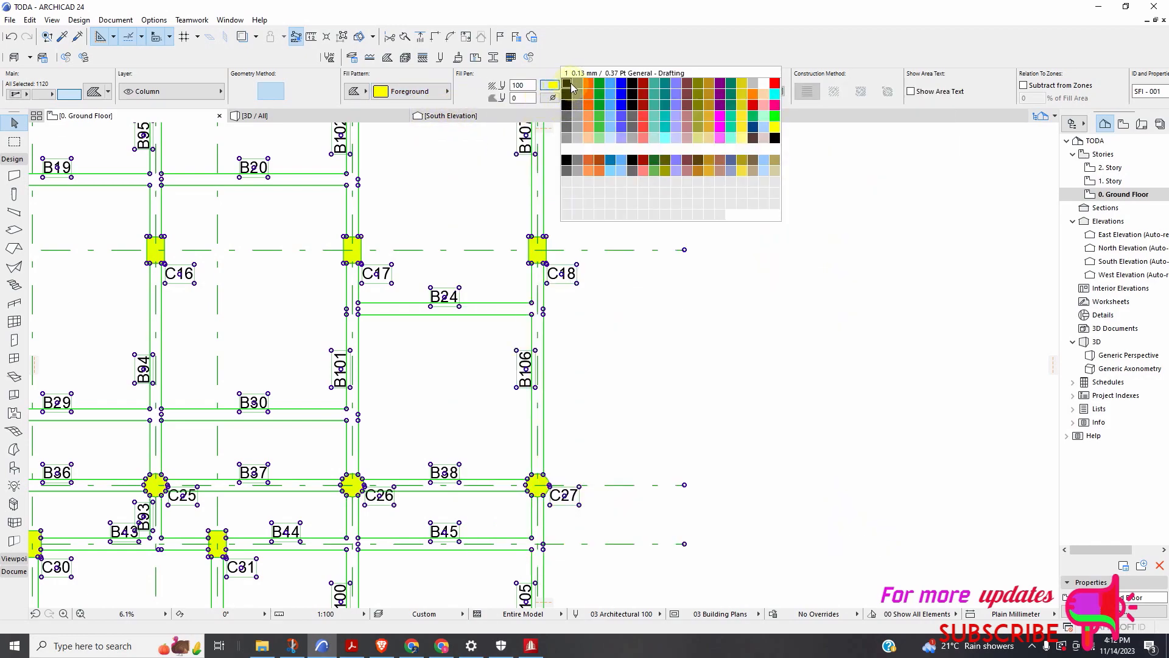
pyautogui.click(567, 83)
pyautogui.scroll(-5, 457, 209)
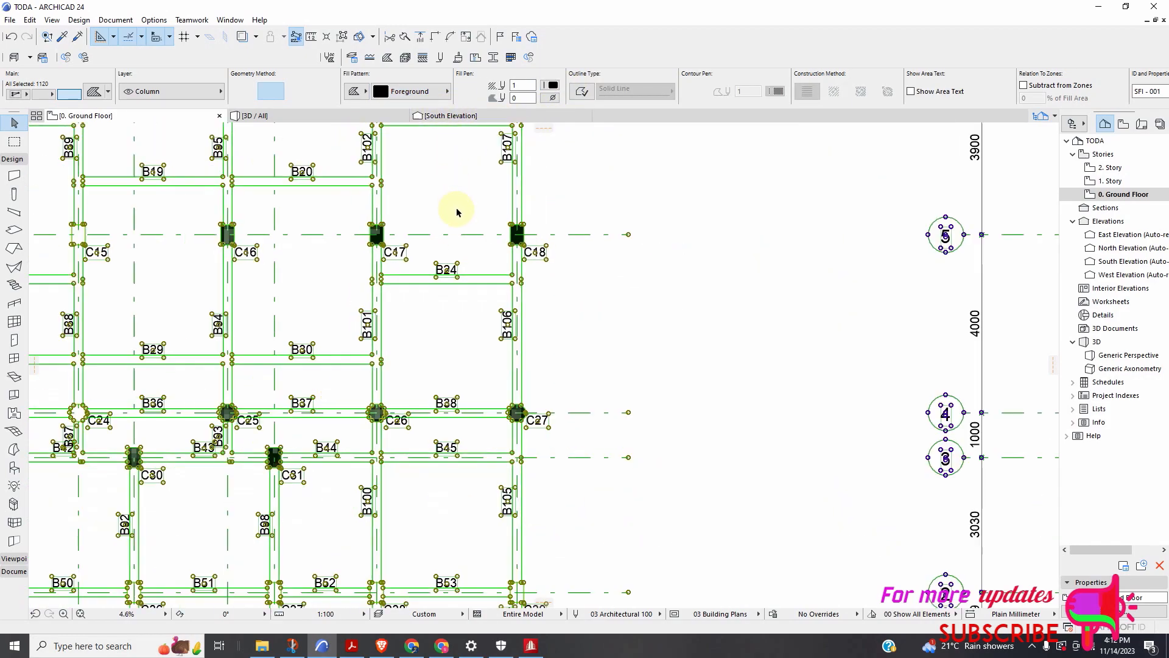
pyautogui.click(593, 265)
# Select the beam lines together with their grouped elements in both the labelled and the copied layout
pyautogui.scroll(-4, 592, 286)
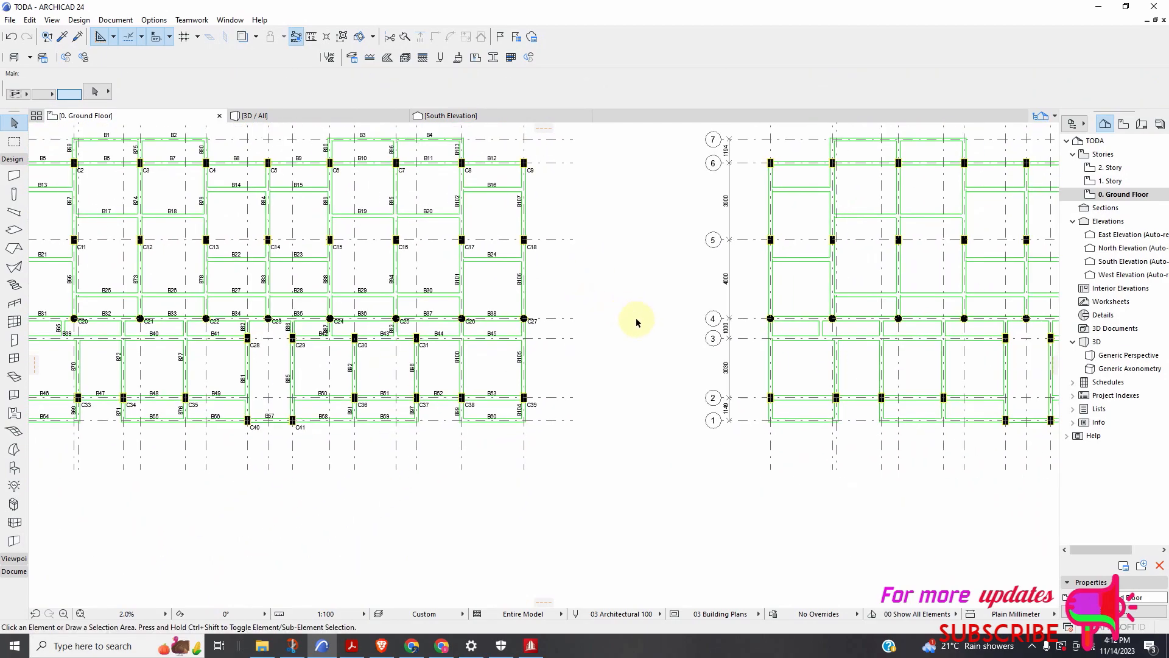
pyautogui.scroll(4, 329, 254)
pyautogui.scroll(1, 317, 284)
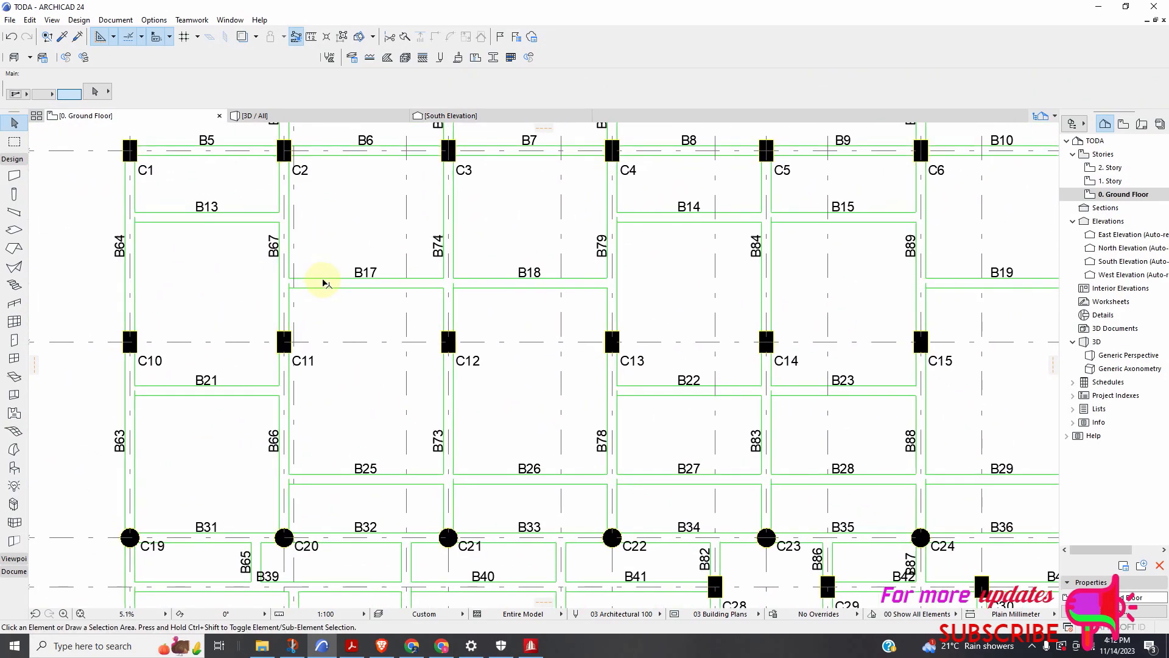
pyautogui.hotkey('ctrl', 'a')
pyautogui.scroll(-3, 548, 137)
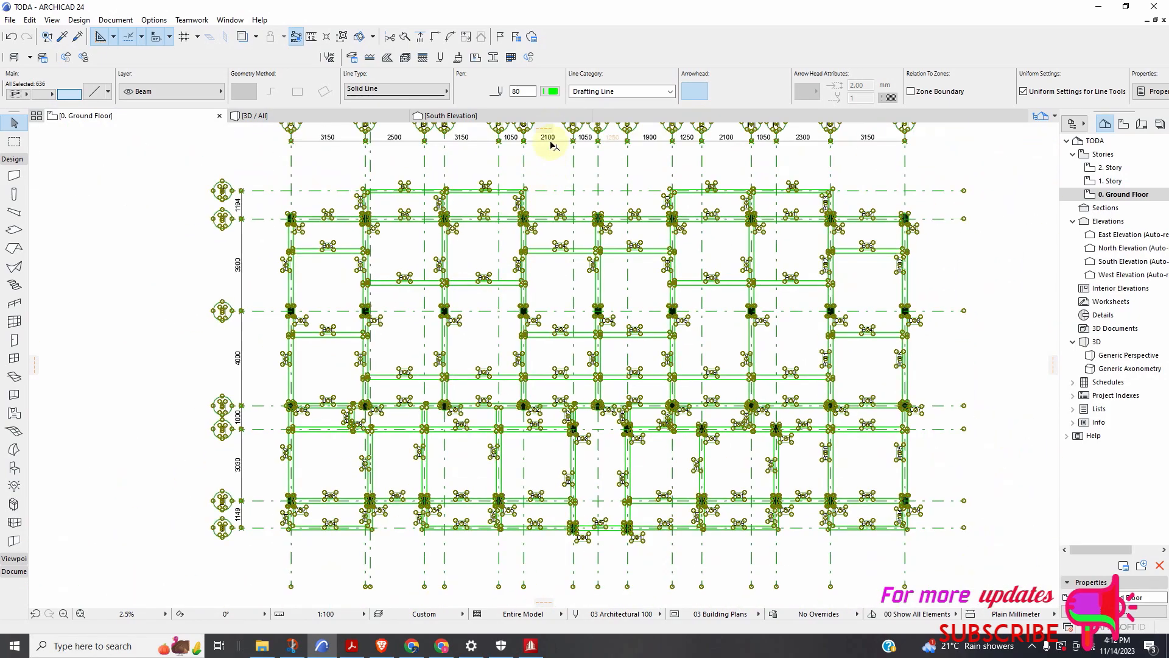
pyautogui.scroll(-2, 401, 272)
pyautogui.scroll(6, 705, 282)
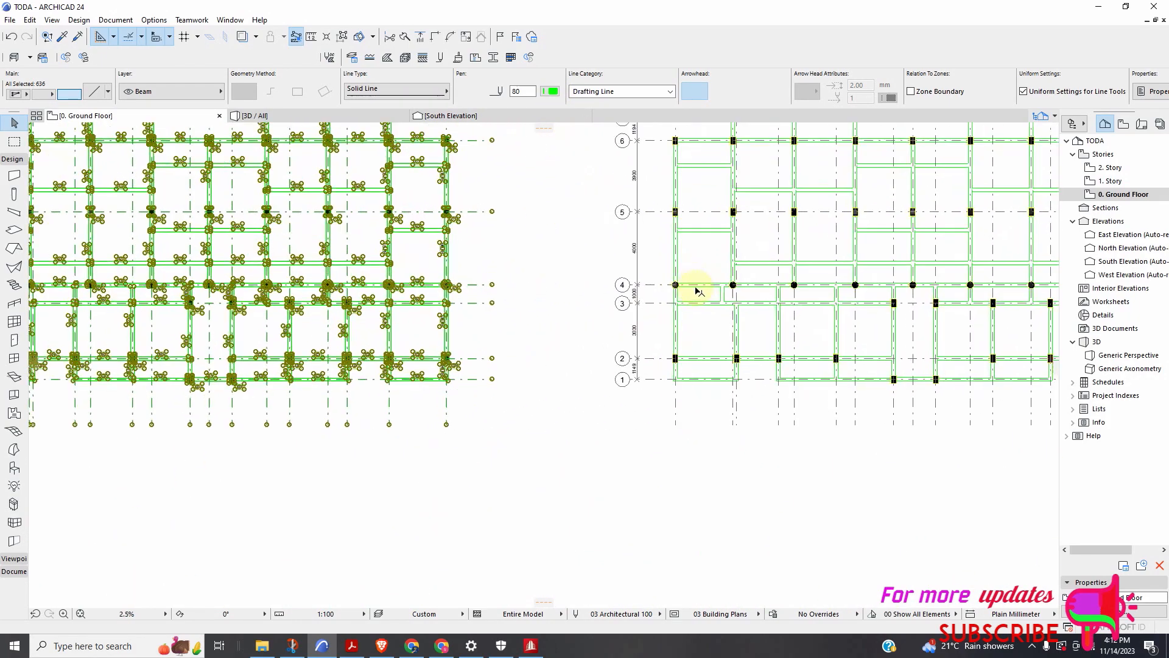
pyautogui.scroll(3, 669, 353)
pyautogui.hotkey('ctrl', 'a')
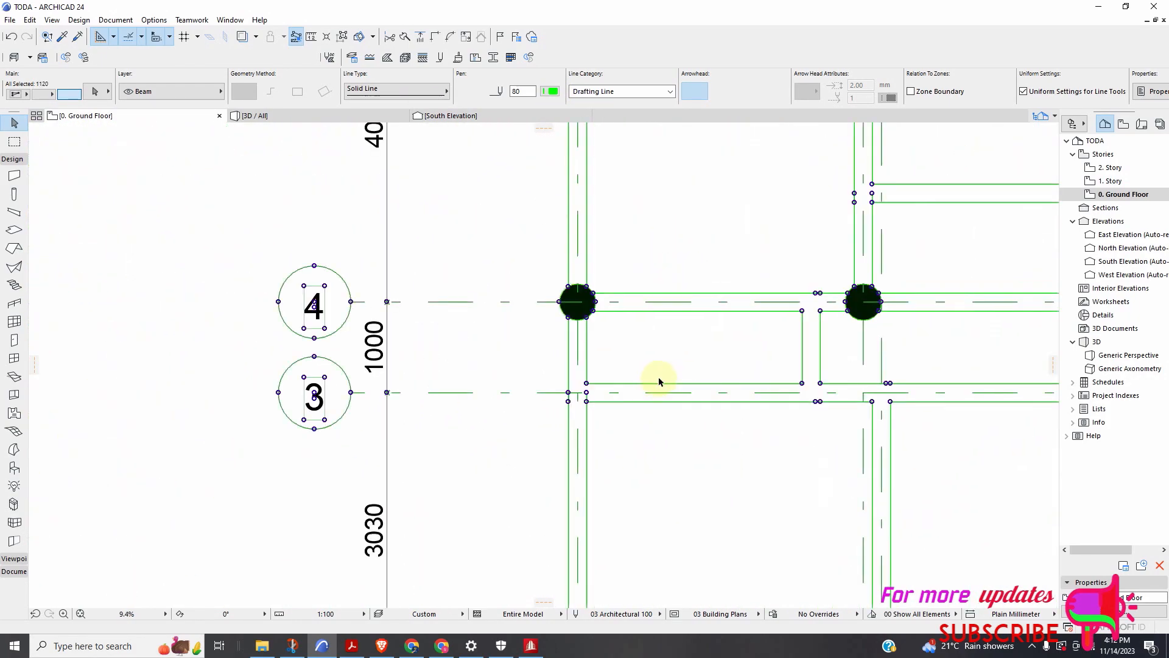
# Set the line pen of the selected beam lines in both layouts to black pen 1
pyautogui.scroll(-5, 530, 267)
pyautogui.scroll(-3, 520, 282)
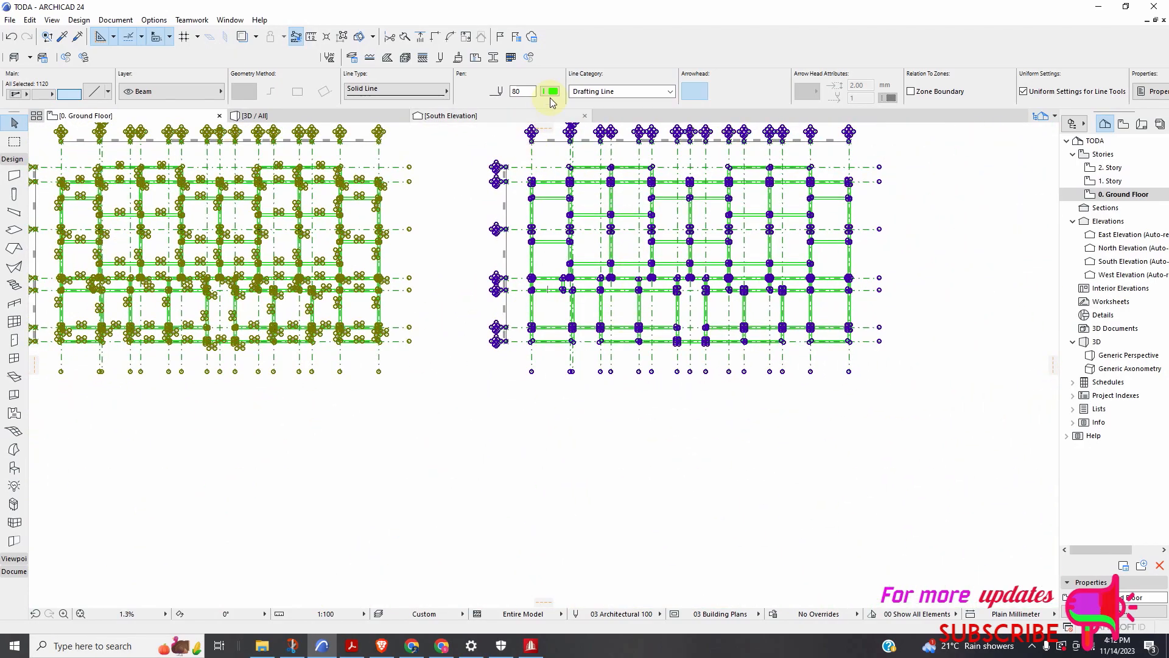
pyautogui.click(551, 91)
pyautogui.click(567, 93)
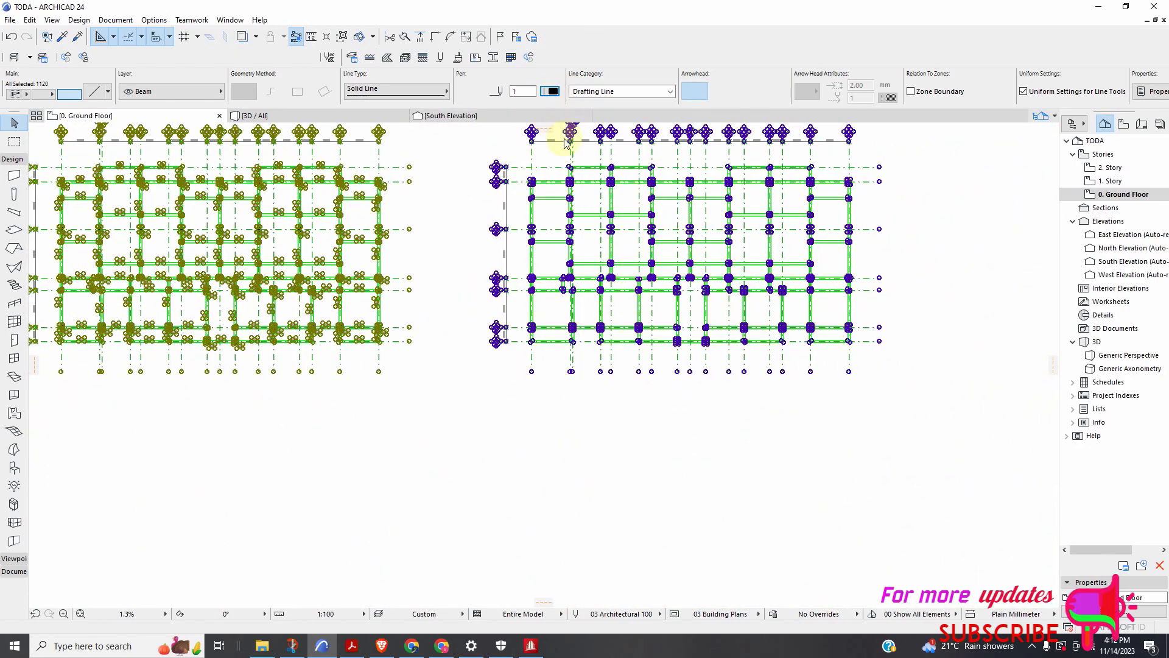
# Set the line pen of the remaining green beam lines in the copied layout to black pen 1 and clear the selection
pyautogui.click(498, 207)
pyautogui.scroll(6, 554, 200)
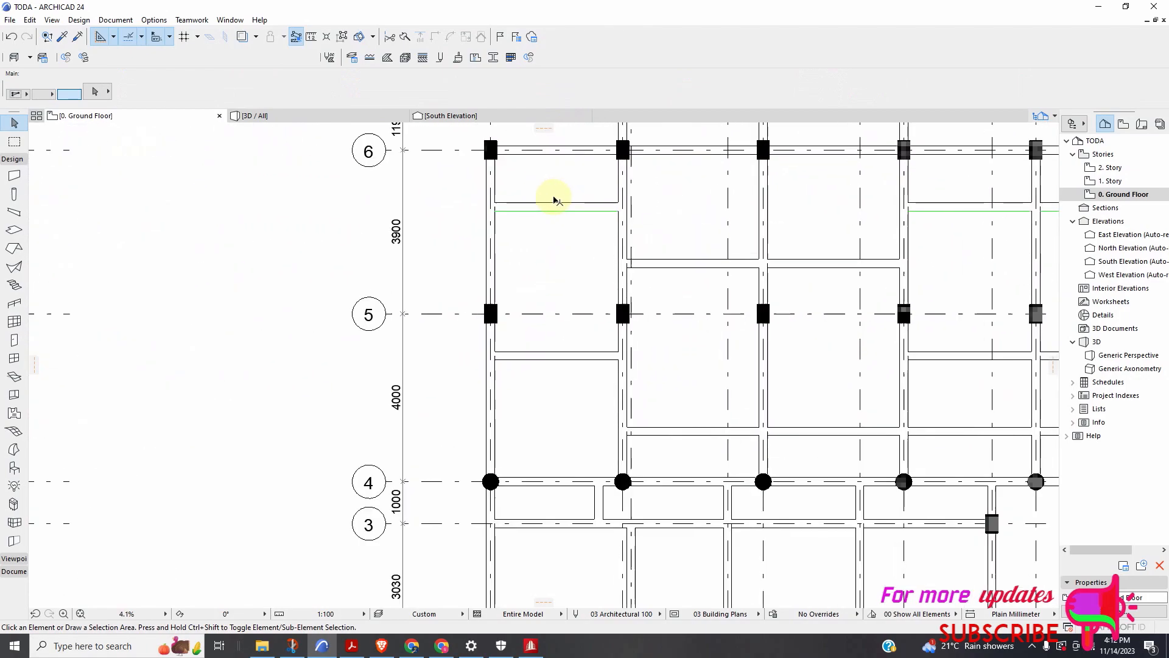
pyautogui.click(554, 218)
pyautogui.scroll(-4, 556, 222)
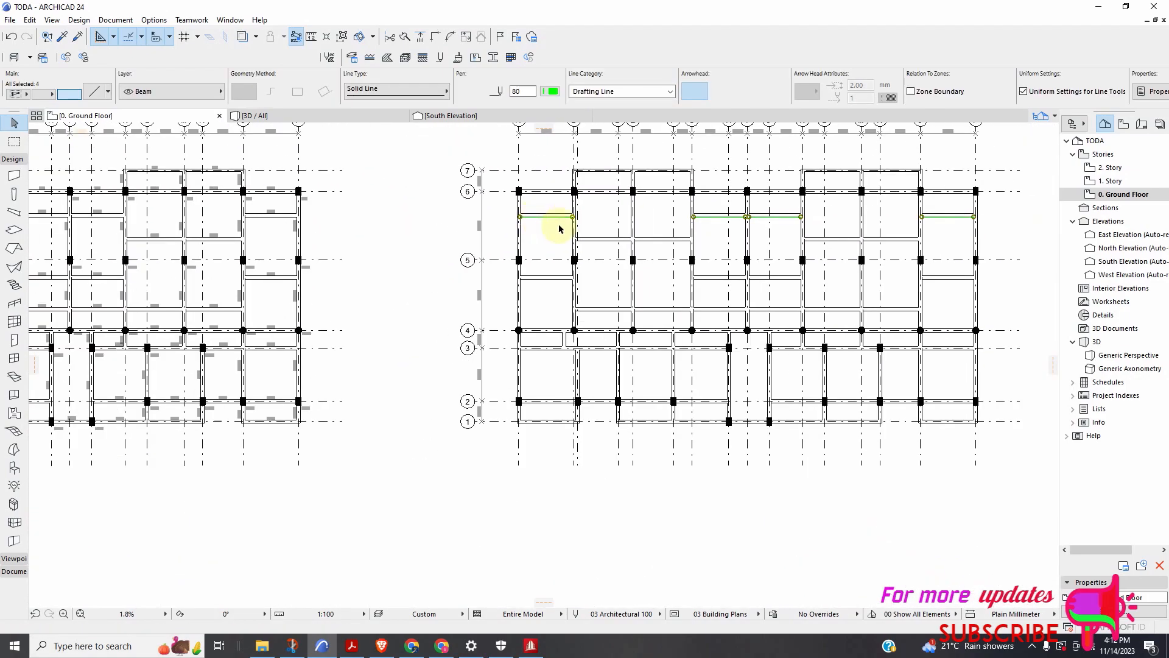
pyautogui.click(553, 91)
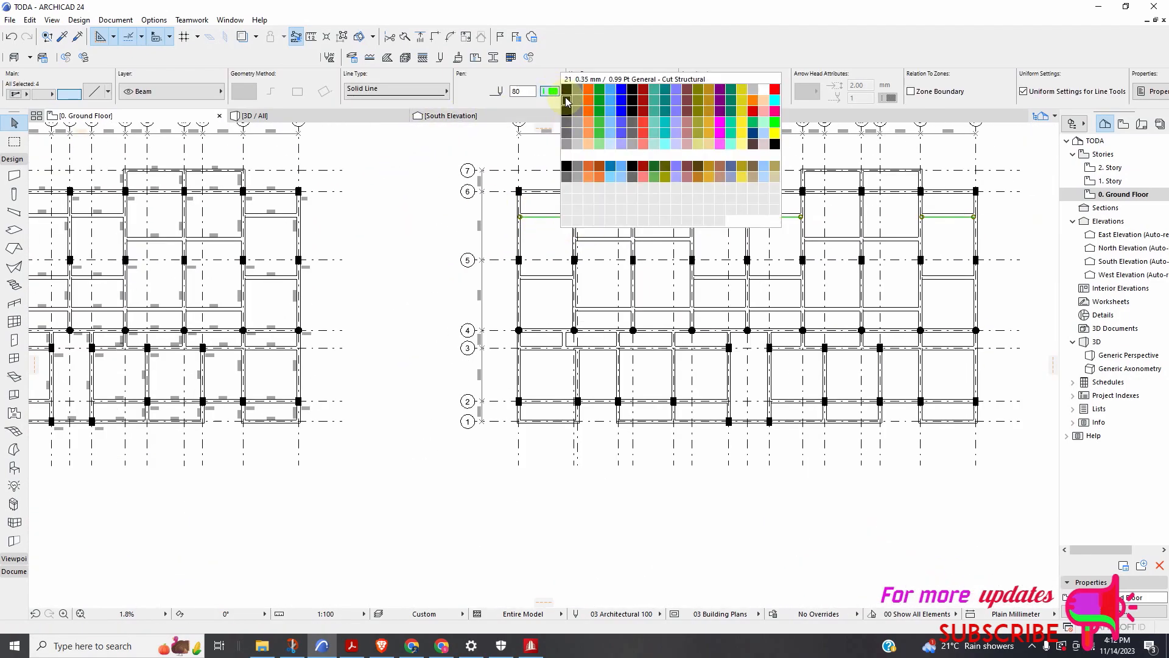
pyautogui.click(566, 94)
pyautogui.click(540, 227)
# Select the grid lines together with their grouped elements in both the labelled and the copied layout
pyautogui.scroll(2, 542, 235)
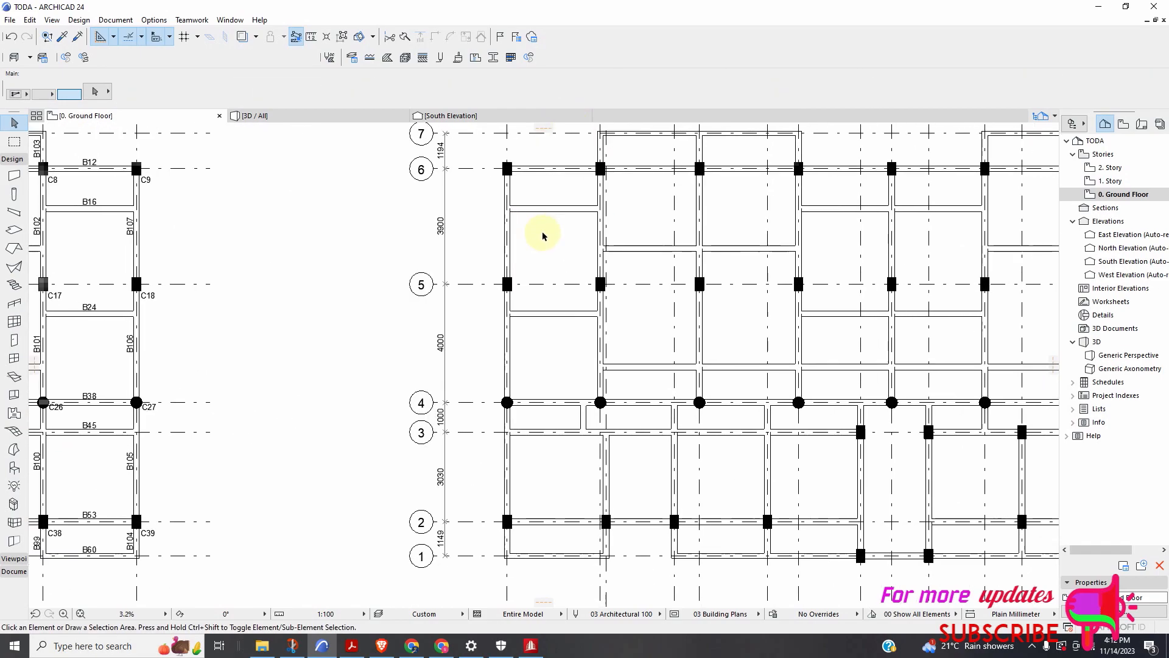
pyautogui.scroll(-4, 543, 235)
pyautogui.scroll(2, 645, 222)
pyautogui.scroll(2, 643, 220)
pyautogui.scroll(-4, 644, 217)
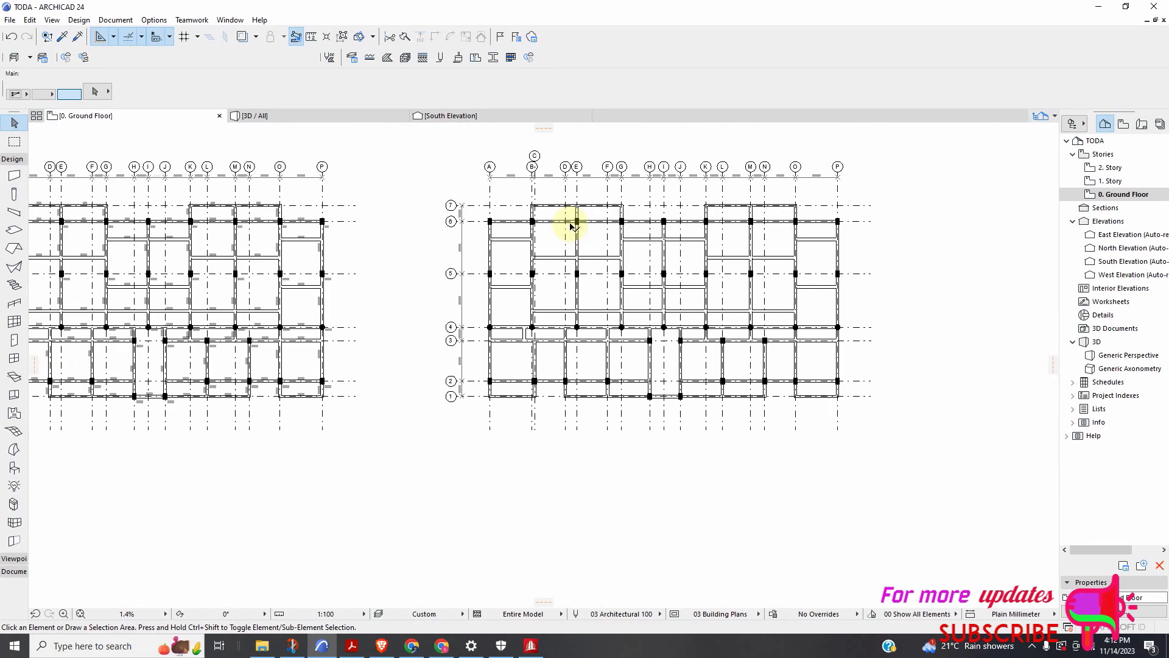
pyautogui.scroll(1, 367, 183)
pyautogui.scroll(2, 308, 371)
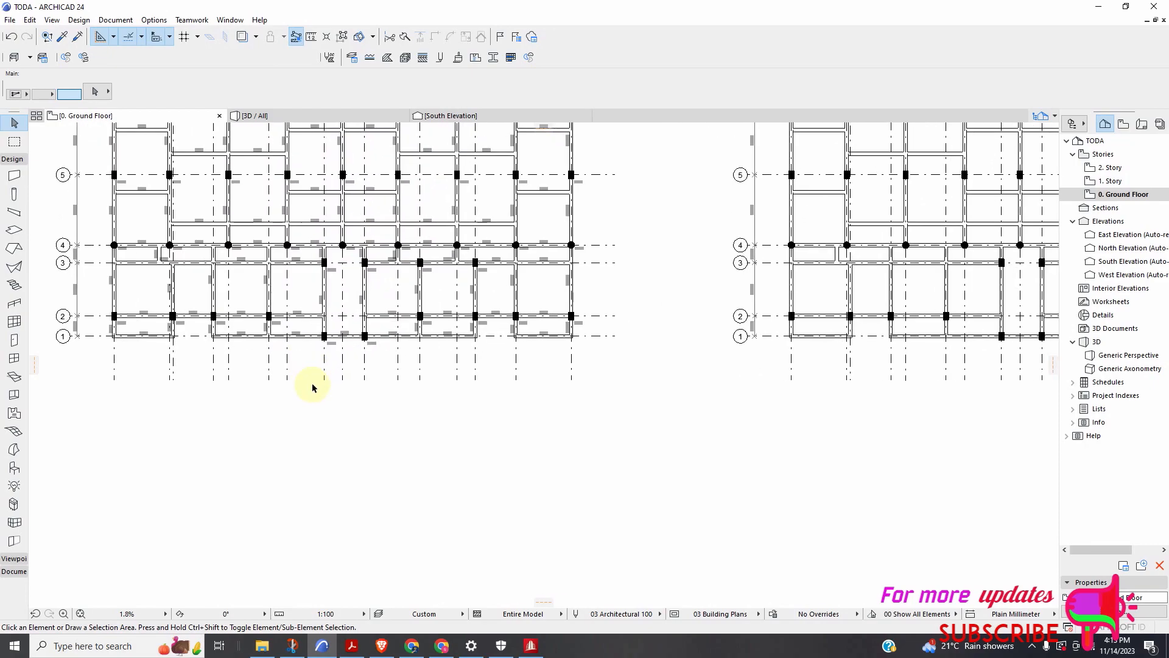
pyautogui.hotkey('ctrl', 'a')
pyautogui.scroll(-2, 390, 378)
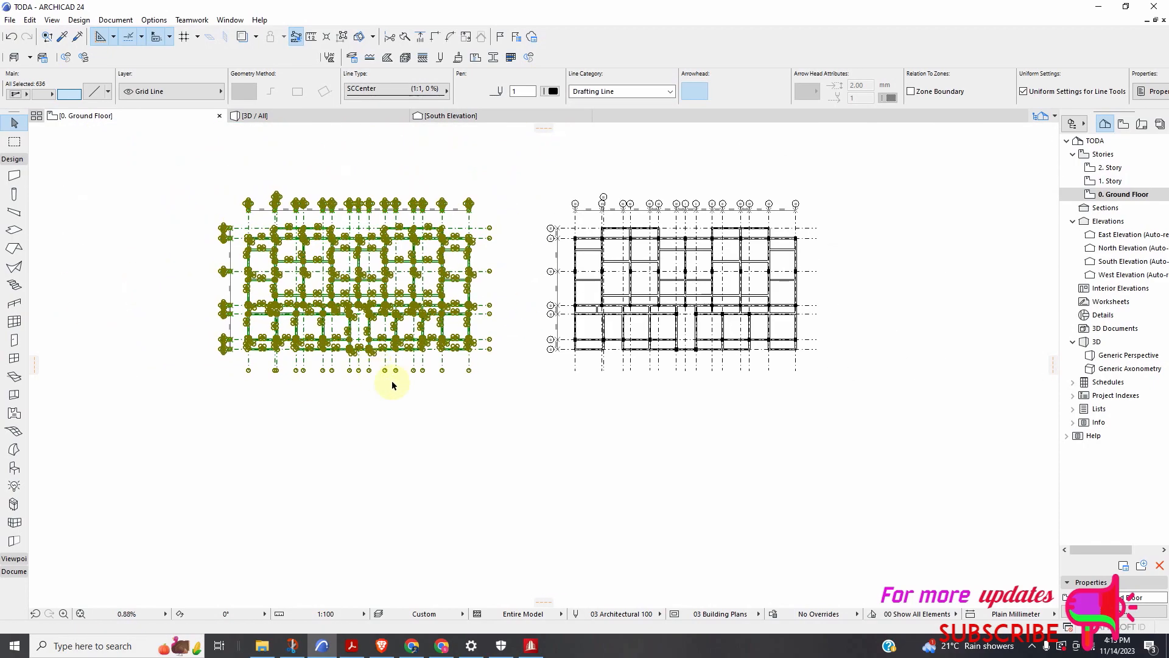
pyautogui.scroll(2, 573, 391)
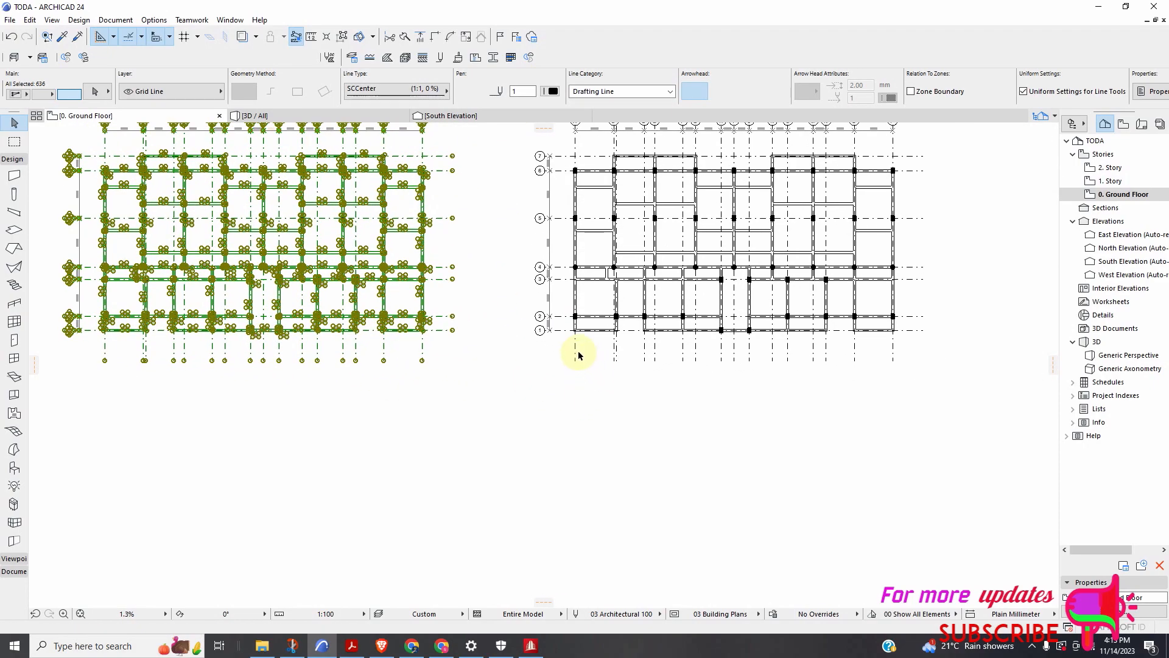
pyautogui.click(576, 350)
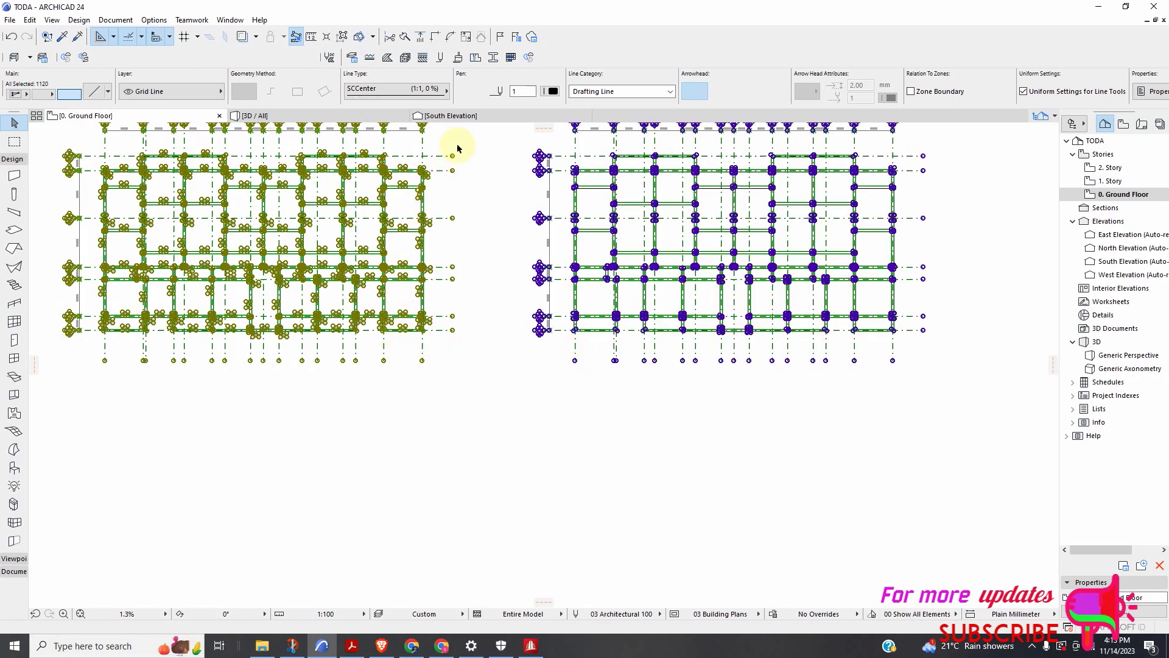
# Set the line type of the selected lines in both layouts to Long Dashed and clear the selection
pyautogui.click(449, 97)
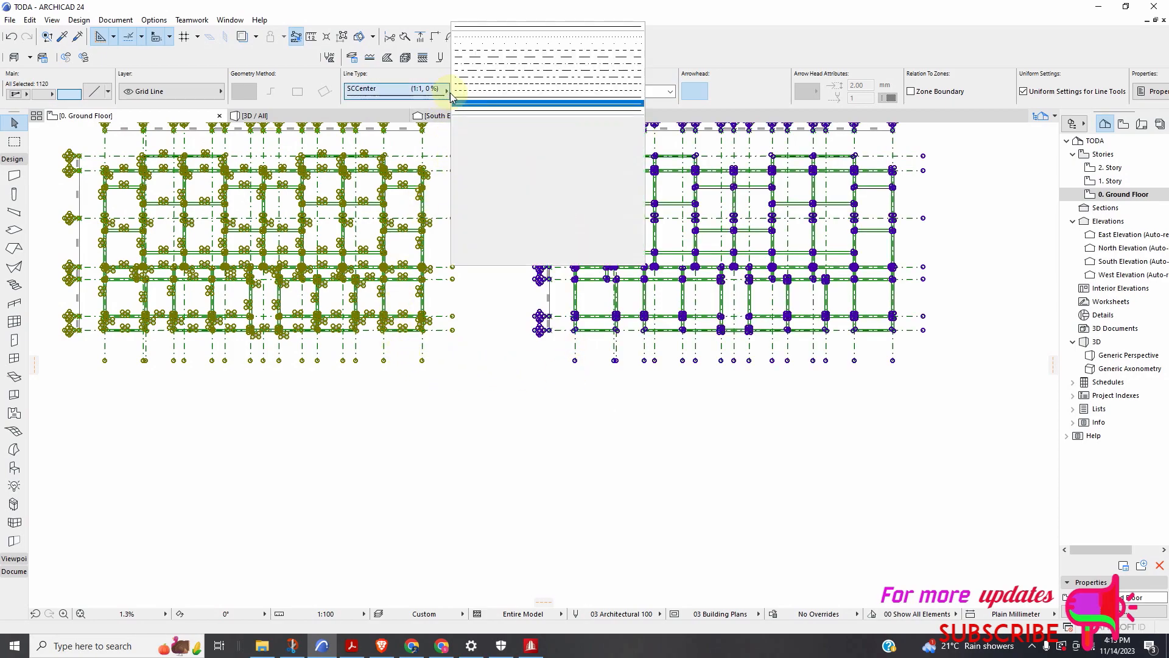
pyautogui.click(492, 58)
pyautogui.press('Escape')
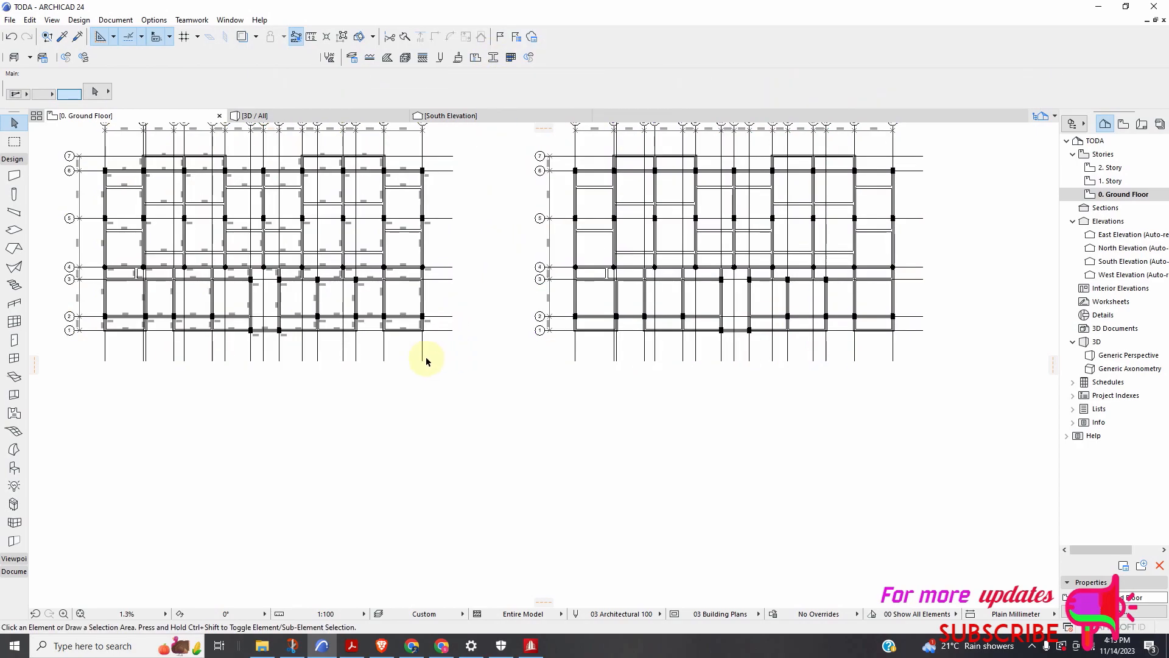
# Examine the dashed grid, beam and column linework in both layouts at overview and close range
pyautogui.scroll(6, 425, 355)
pyautogui.scroll(-7, 424, 354)
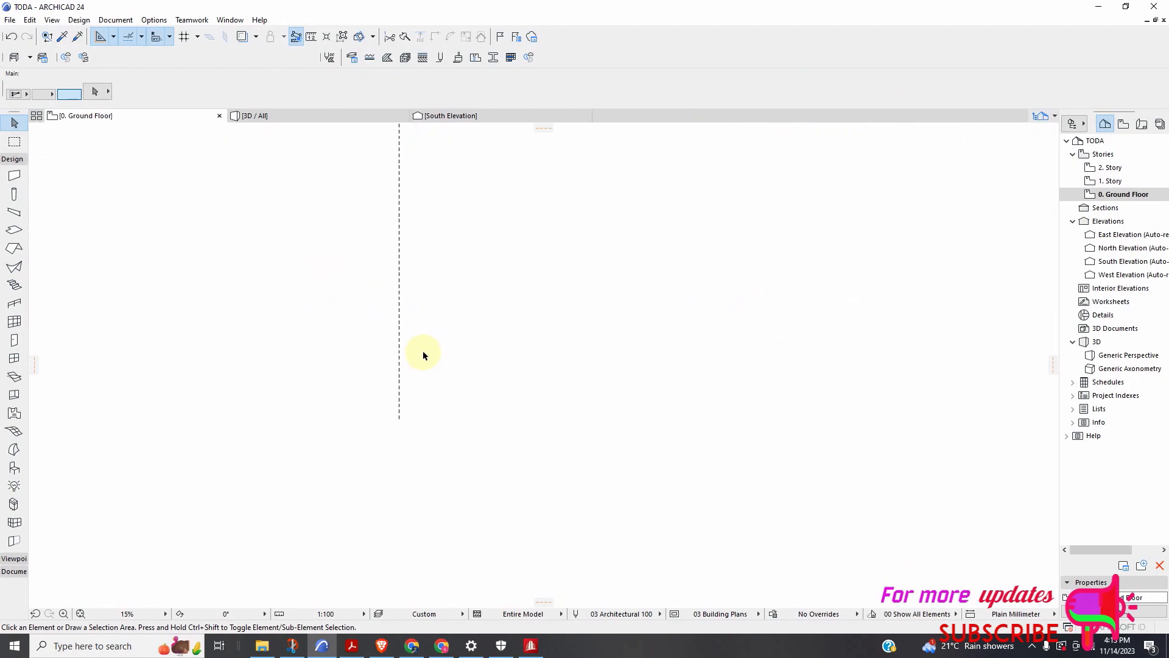
pyautogui.scroll(-3, 453, 394)
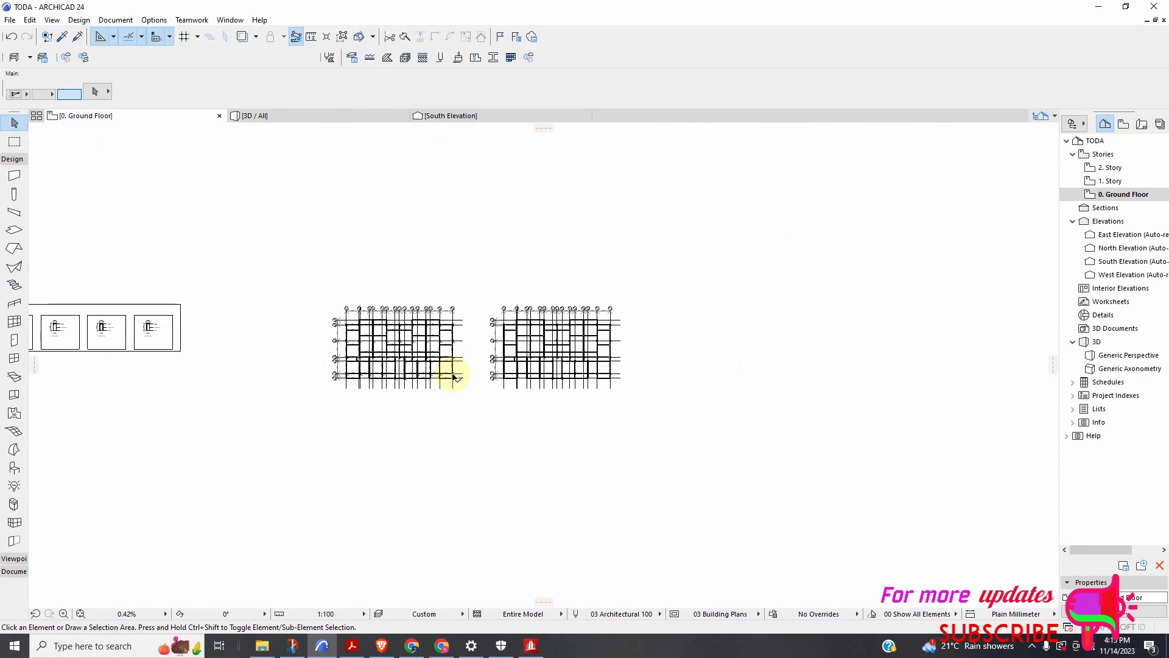
pyautogui.scroll(3, 331, 313)
pyautogui.scroll(5, 376, 357)
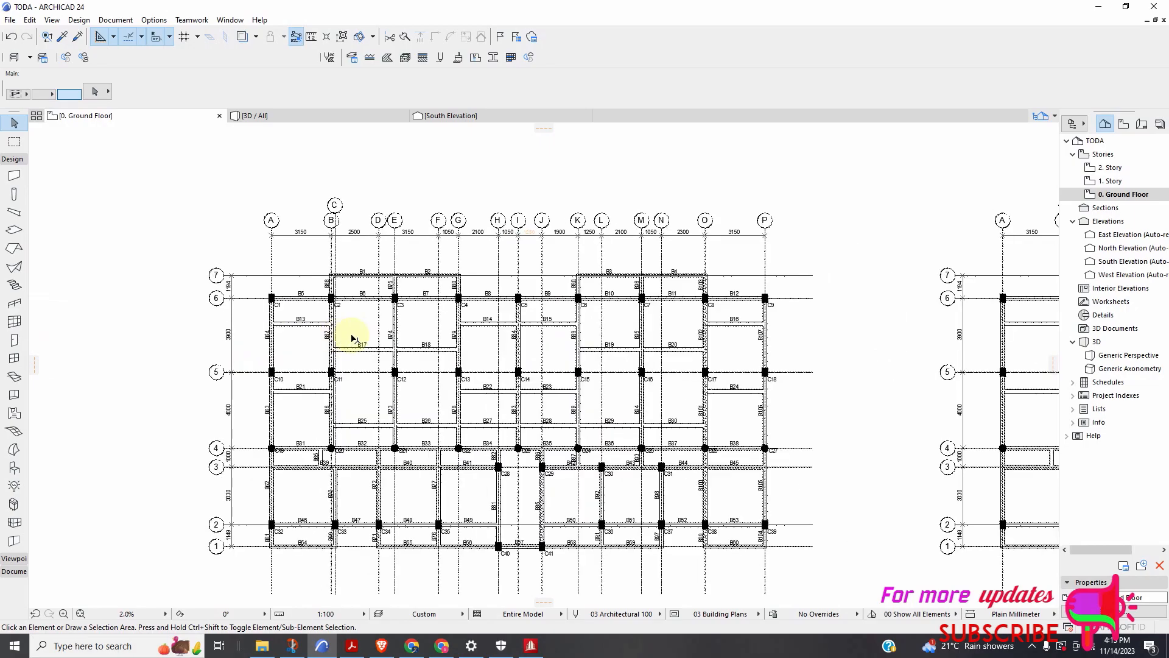
pyautogui.scroll(-10, 475, 338)
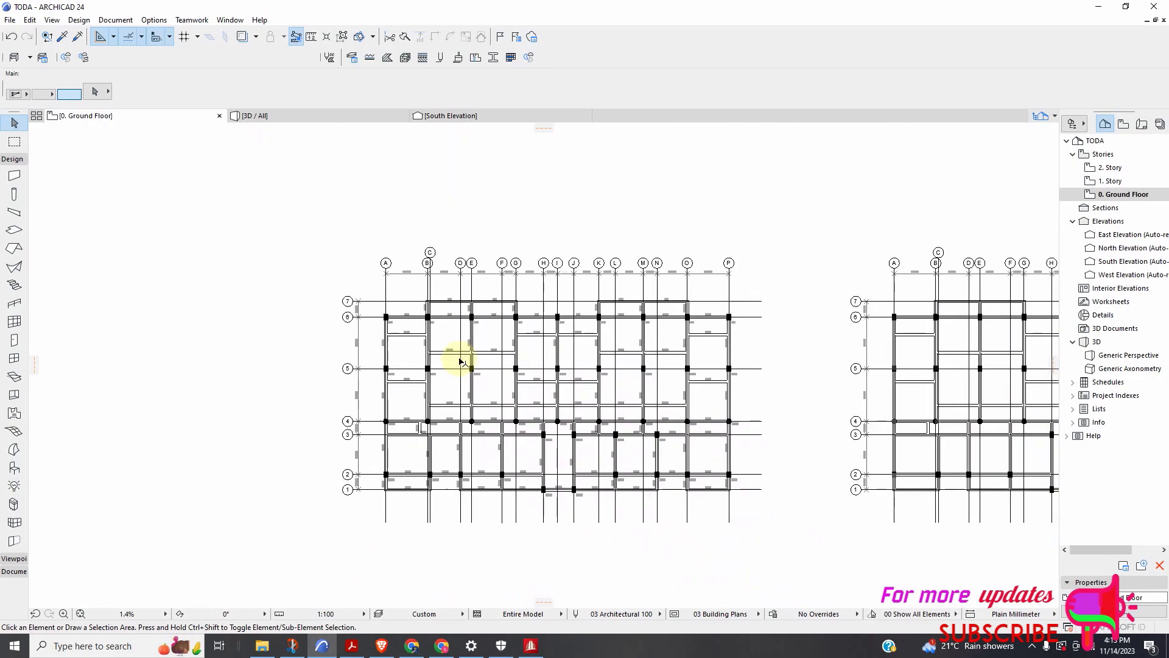
pyautogui.scroll(6, 580, 310)
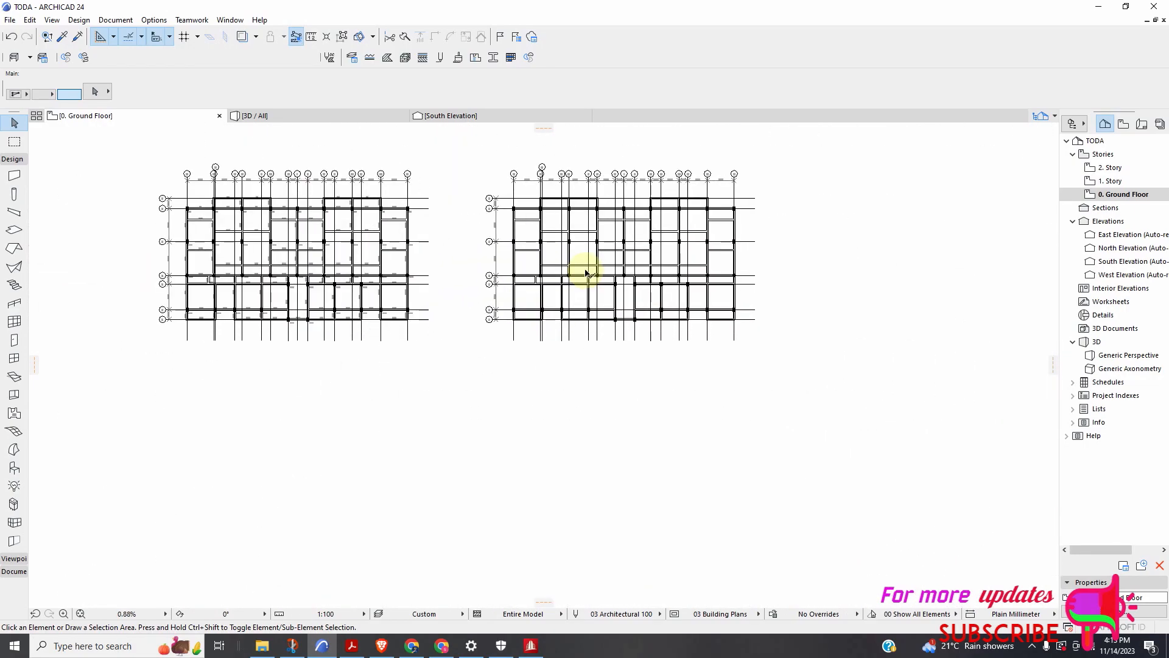
pyautogui.scroll(-4, 595, 295)
pyautogui.scroll(8, 556, 298)
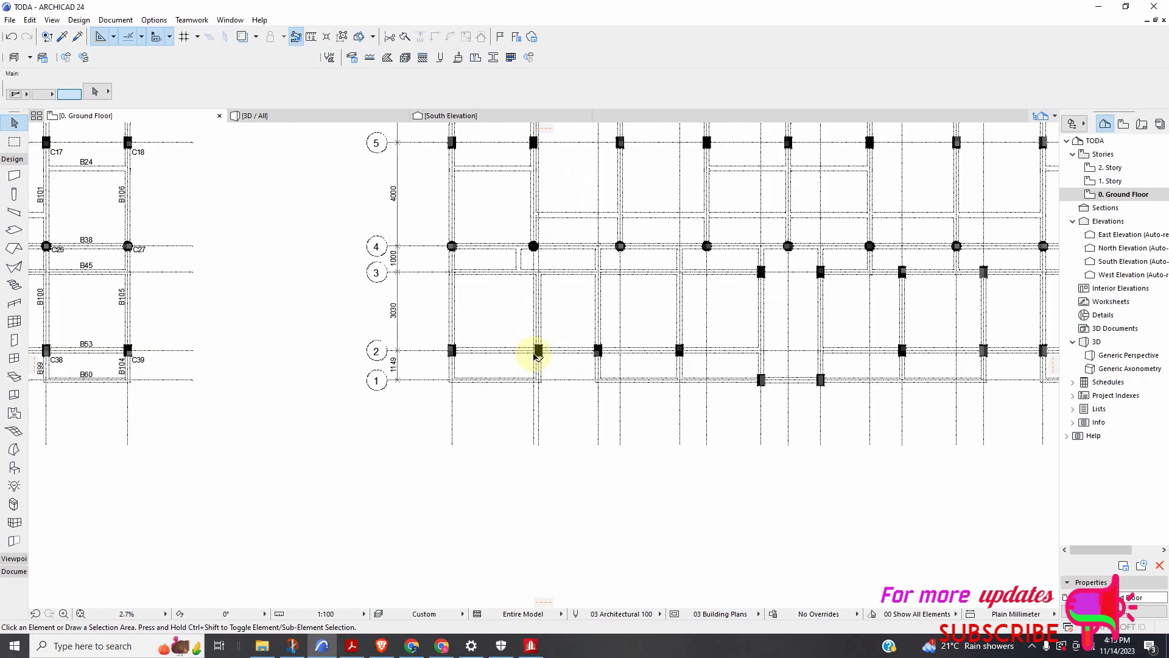
pyautogui.scroll(-5, 553, 355)
pyautogui.scroll(5, 360, 324)
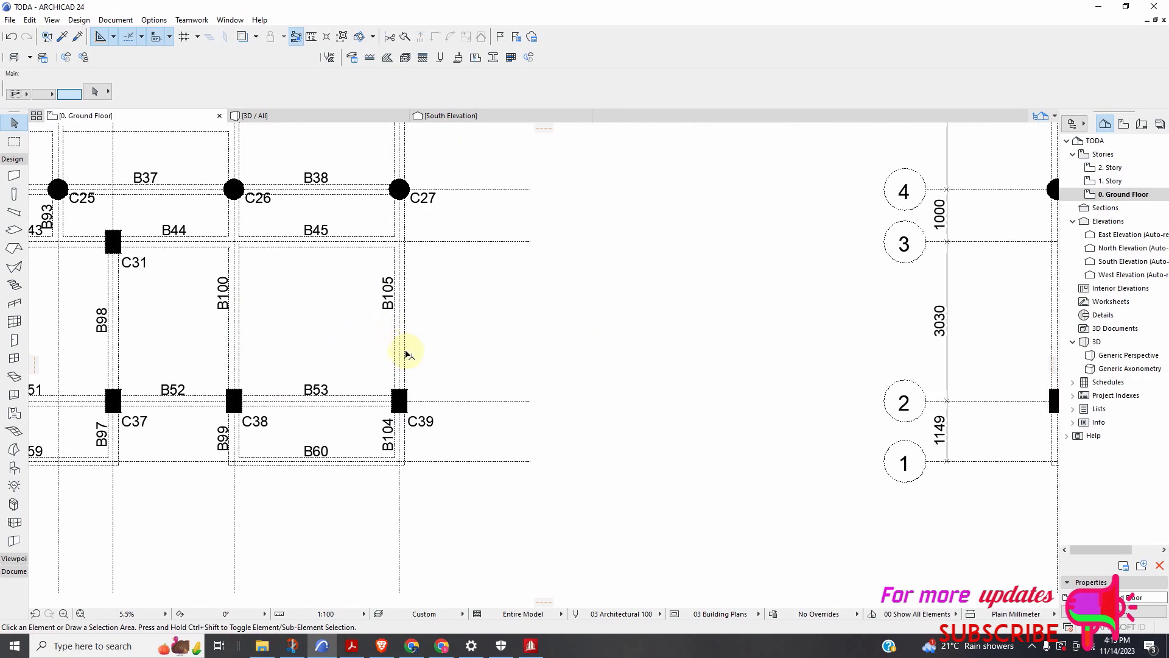
# Select the beam lines with their grouped elements in both layouts, inspect their line type and pen up close, and clear the selection
pyautogui.hotkey('ctrl', 'a')
pyautogui.scroll(-5, 496, 365)
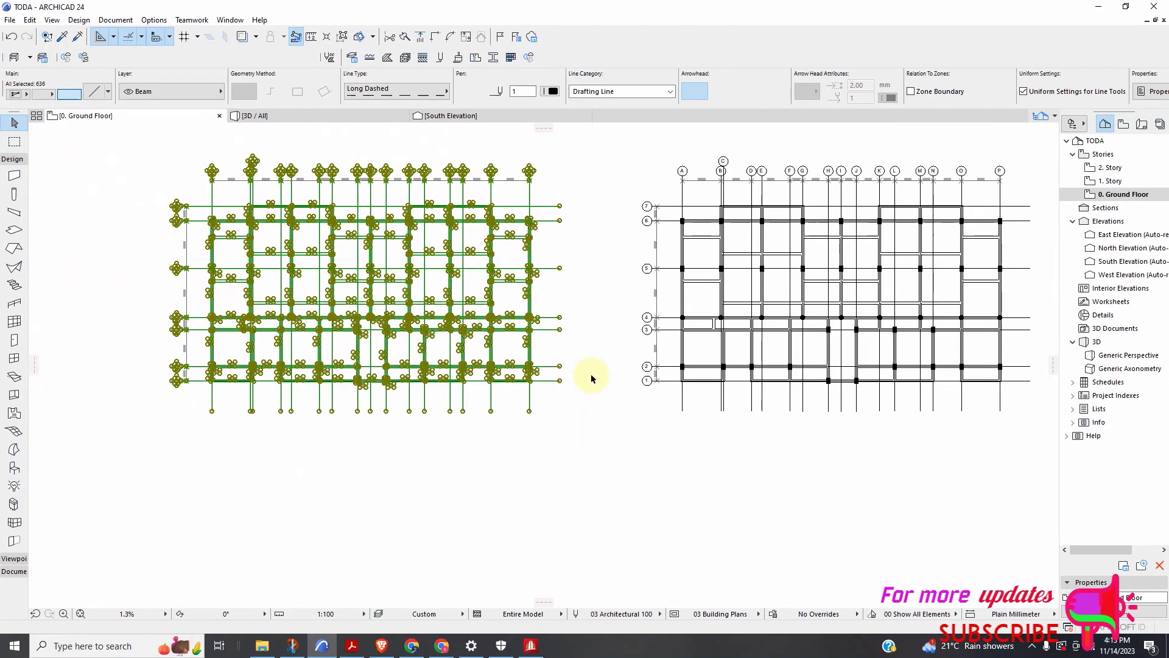
pyautogui.scroll(10, 816, 412)
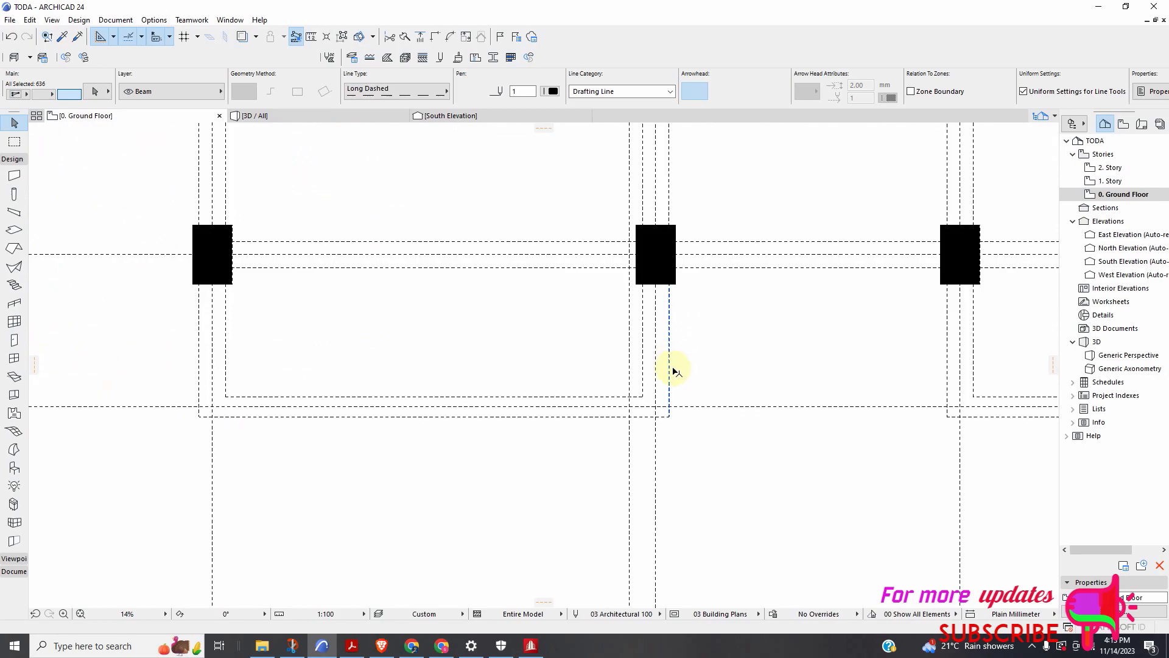
pyautogui.hotkey('ctrl', 'a')
pyautogui.scroll(-10, 673, 373)
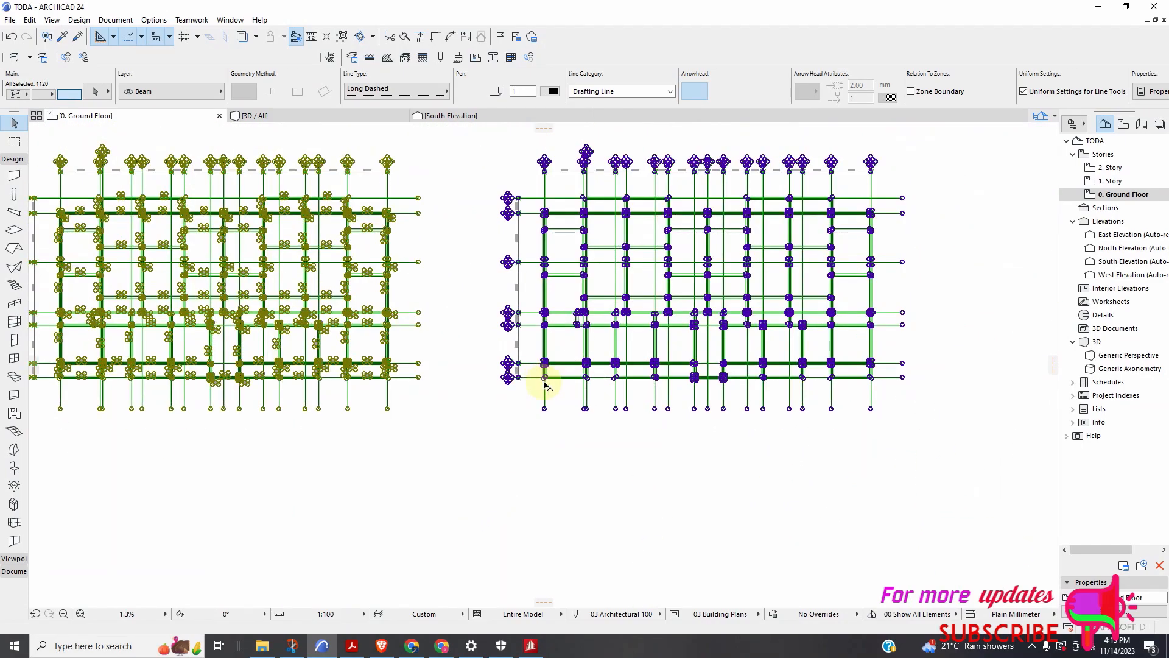
pyautogui.scroll(12, 300, 210)
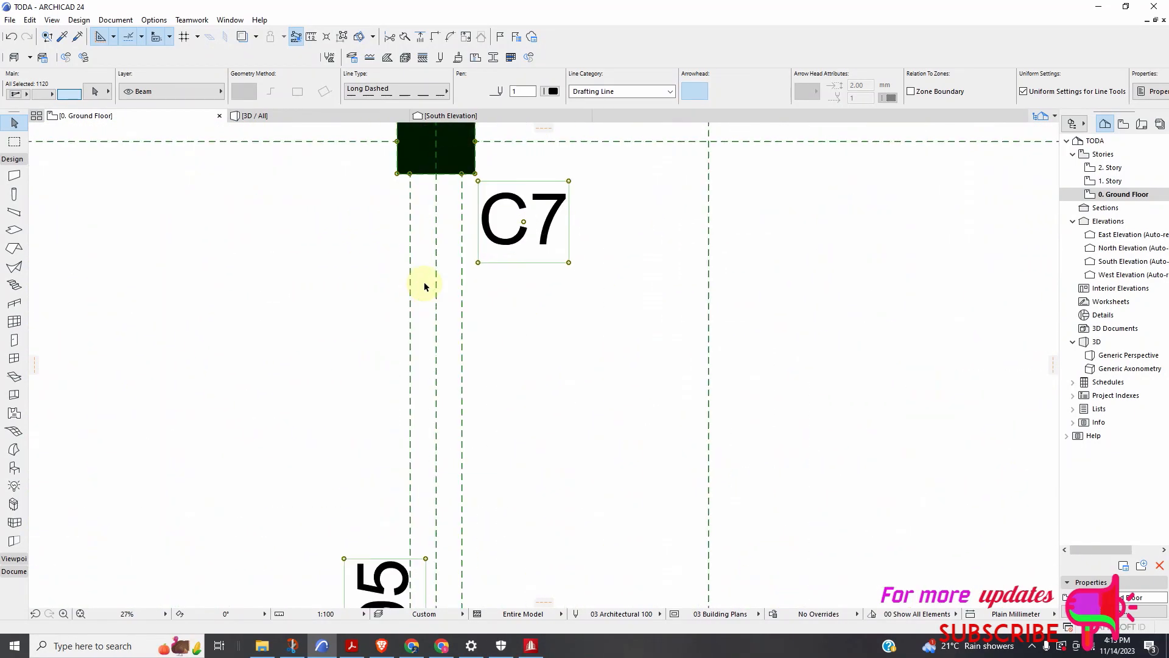
pyautogui.scroll(-8, 481, 283)
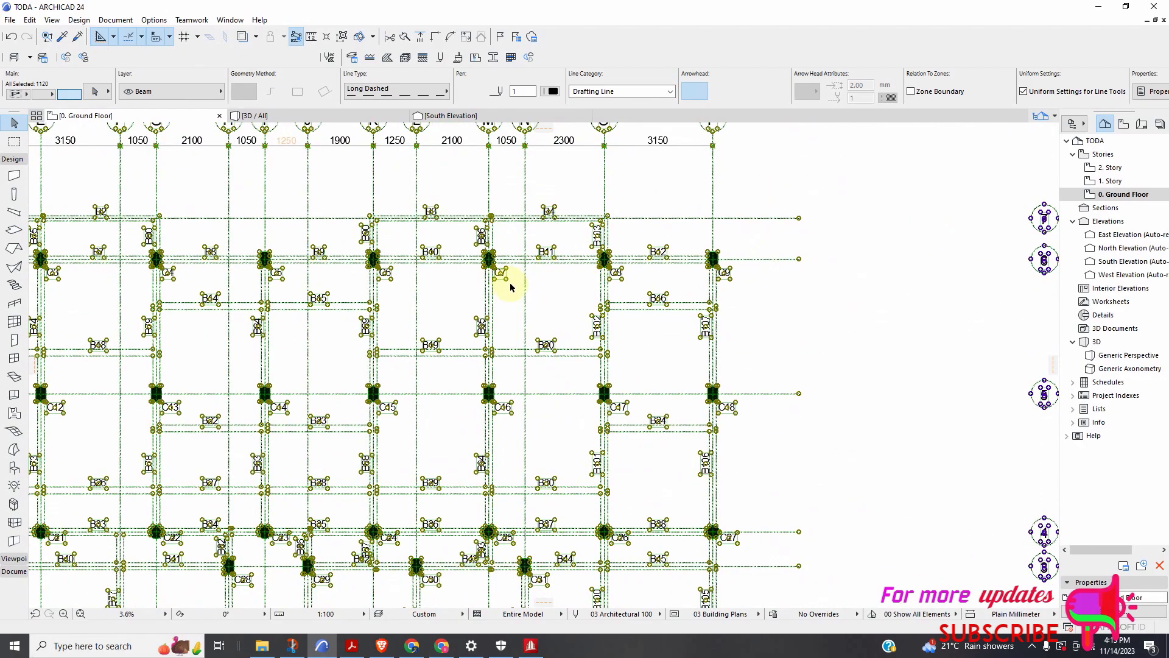
pyautogui.scroll(-3, 511, 287)
pyautogui.scroll(8, 378, 254)
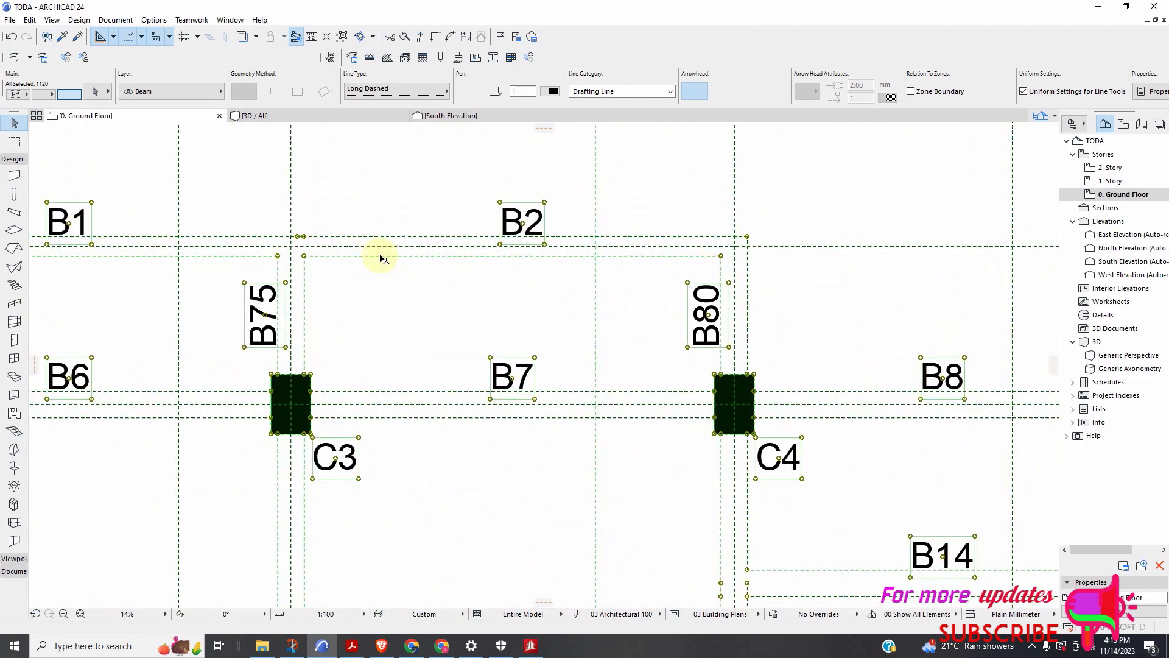
pyautogui.scroll(-4, 410, 257)
pyautogui.scroll(-4, 406, 263)
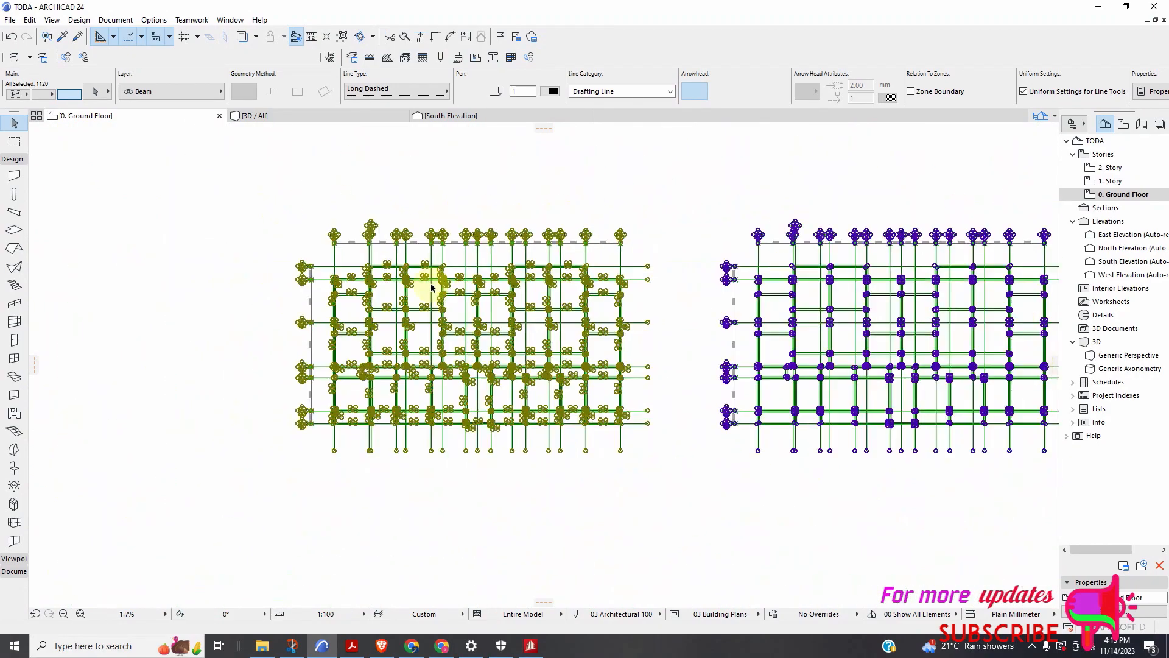
pyautogui.scroll(7, 414, 286)
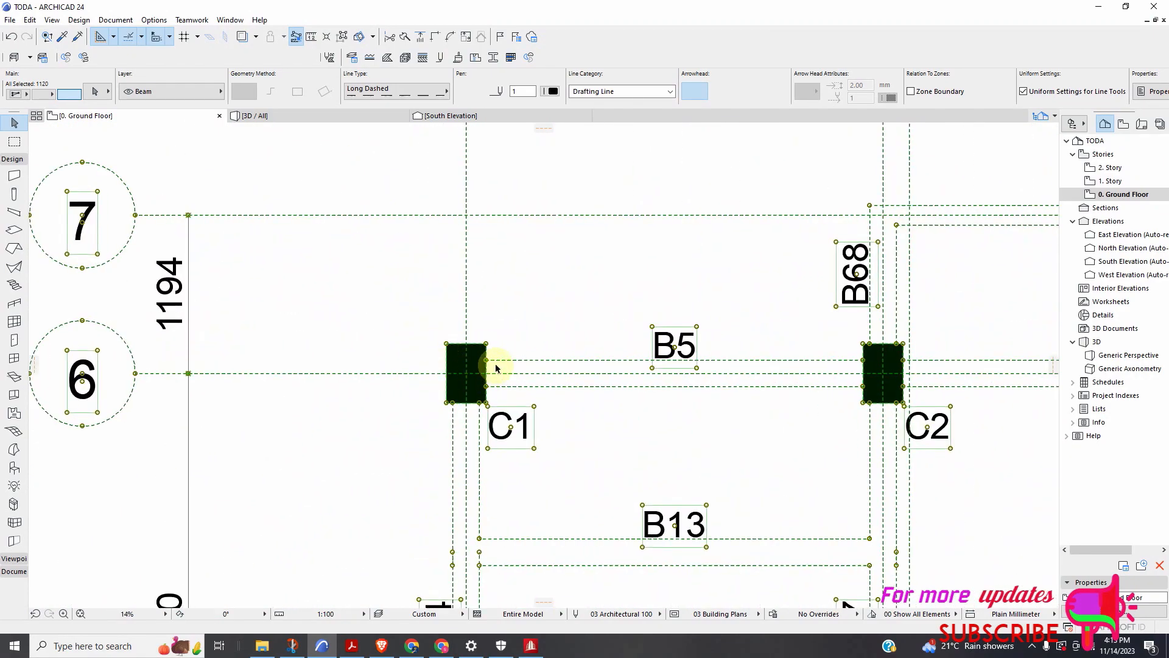
pyautogui.scroll(5, 496, 365)
pyautogui.scroll(-5, 478, 345)
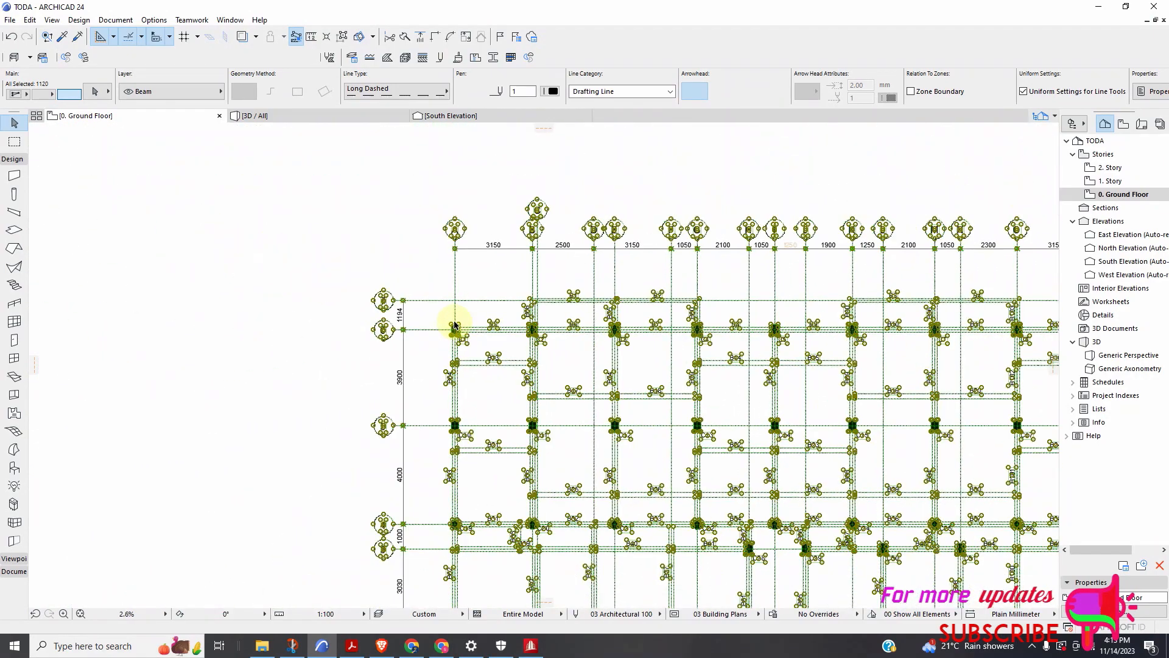
pyautogui.press('Escape')
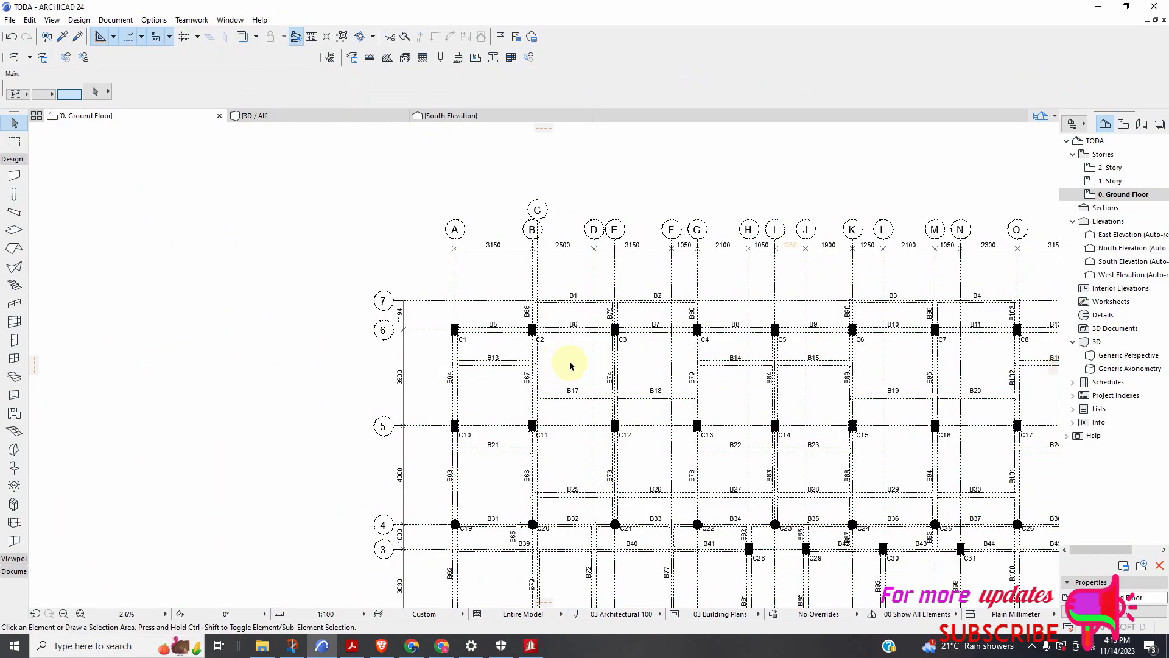
# Review both finished layouts and inspect beam B5 and column C1 in the labelled layout
pyautogui.scroll(3, 578, 346)
pyautogui.scroll(2, 568, 329)
pyautogui.scroll(-12, 568, 329)
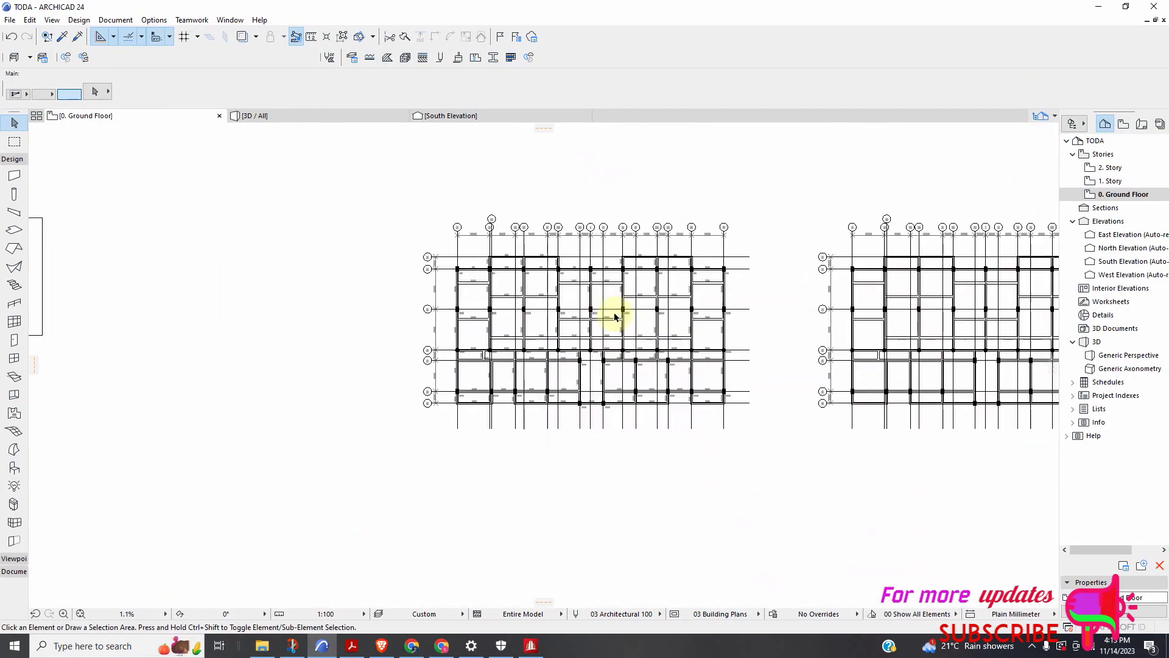
pyautogui.scroll(3, 741, 343)
pyautogui.scroll(-4, 706, 379)
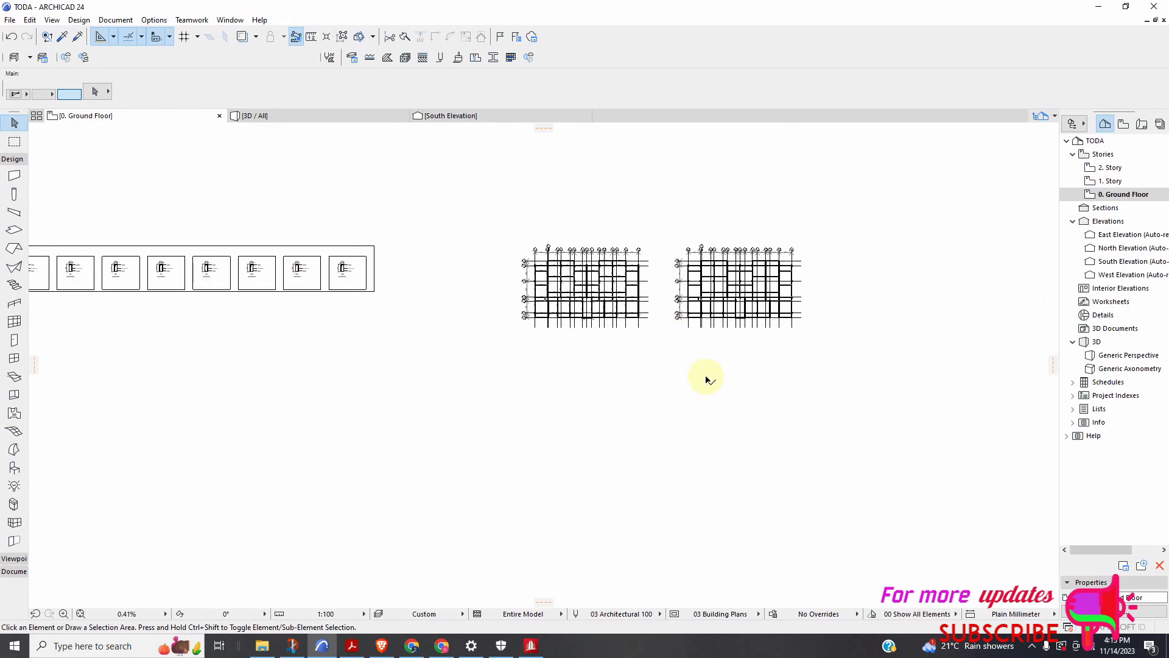
pyautogui.scroll(-2, 732, 312)
pyautogui.scroll(8, 609, 292)
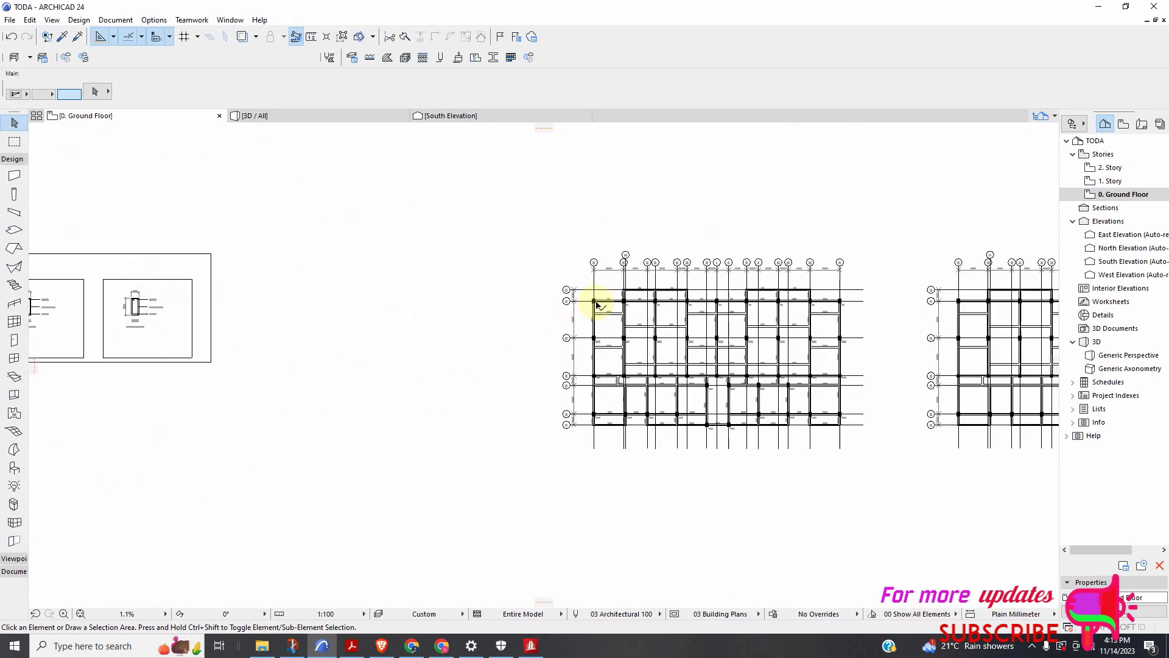
pyautogui.scroll(8, 624, 287)
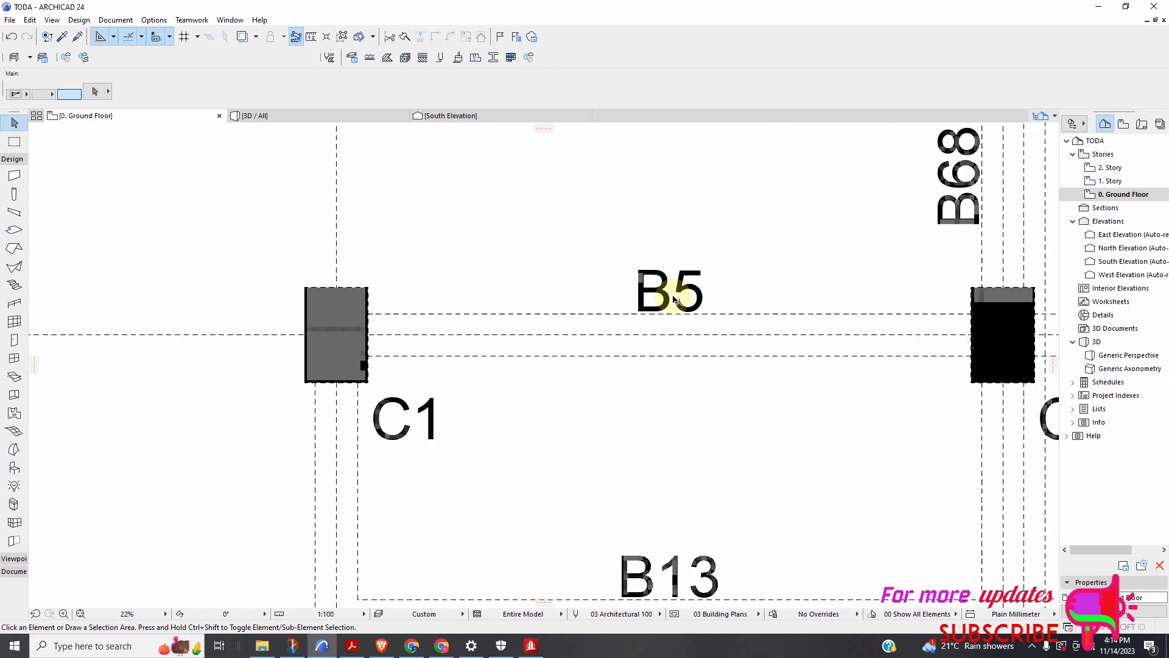
# Examine the upper reinforcement bars and stirrup hook in the beam section detail at close range
pyautogui.scroll(-20, 639, 287)
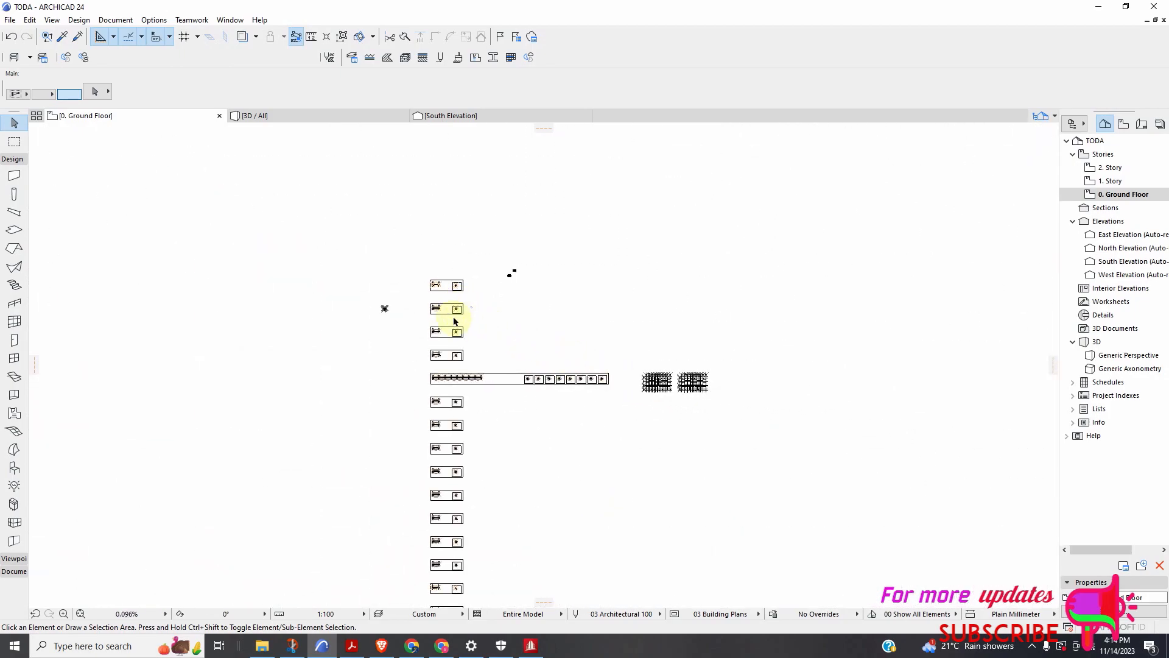
pyautogui.scroll(9, 455, 312)
pyautogui.scroll(8, 463, 208)
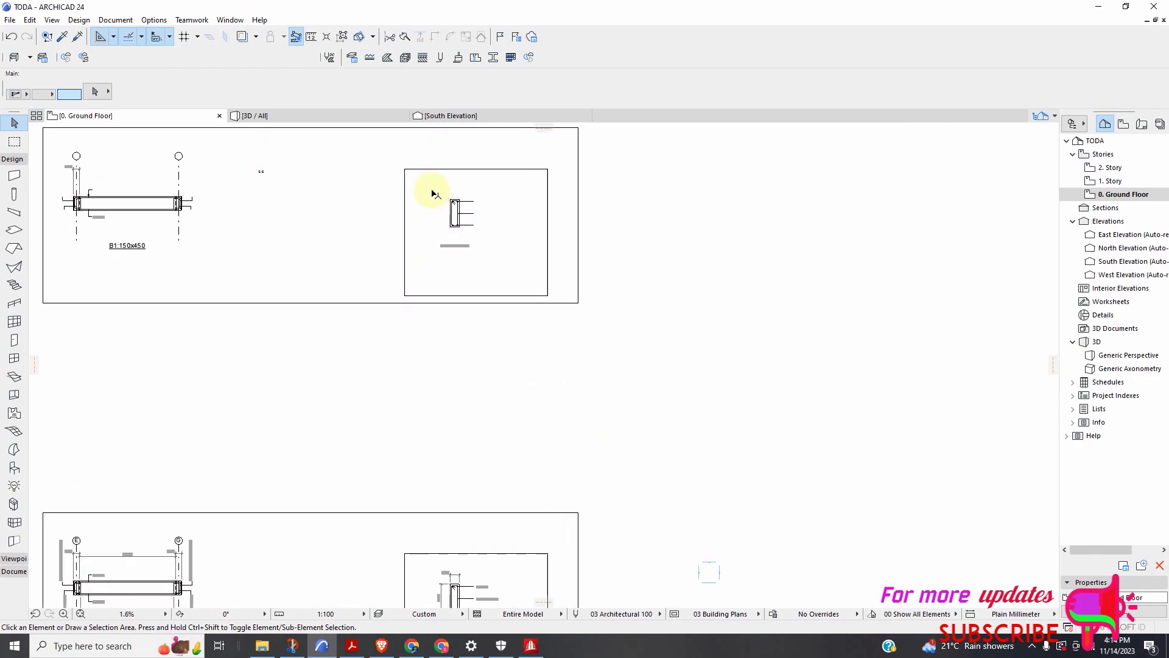
pyautogui.scroll(10, 513, 247)
pyautogui.scroll(3, 513, 236)
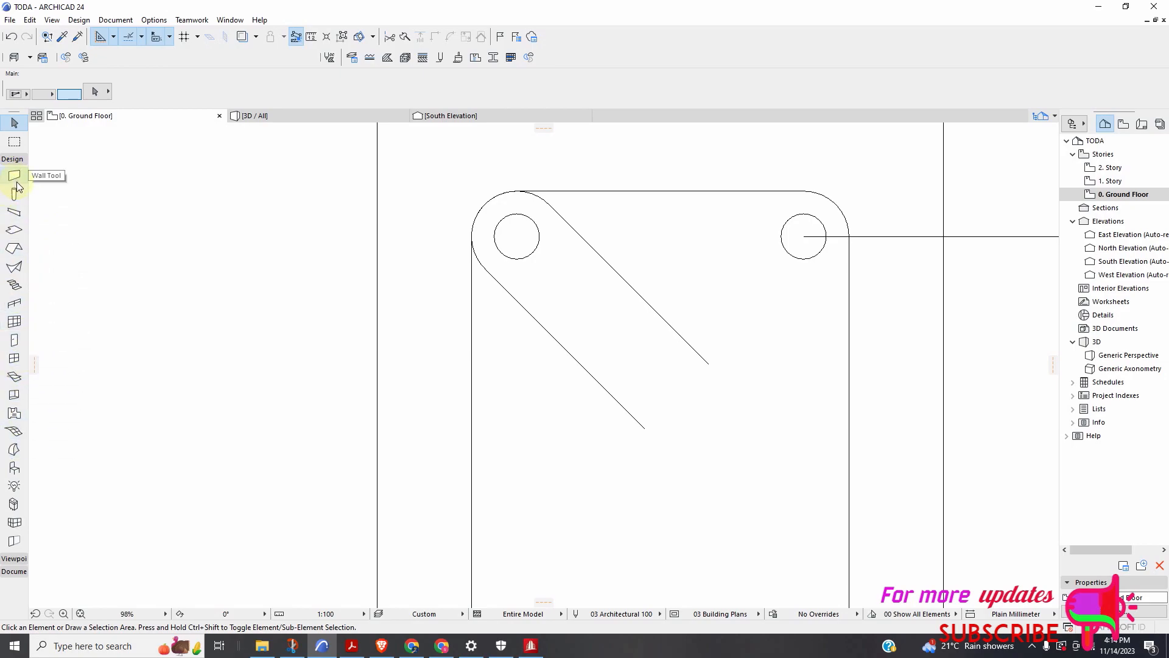
pyautogui.click(12, 160)
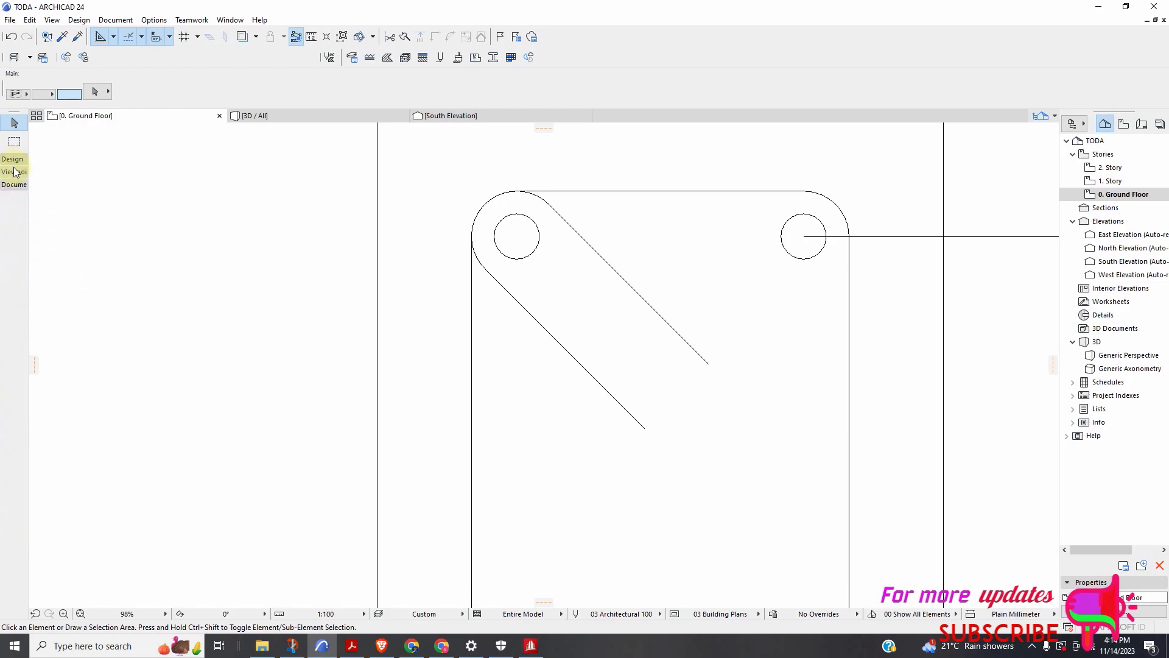
pyautogui.click(11, 186)
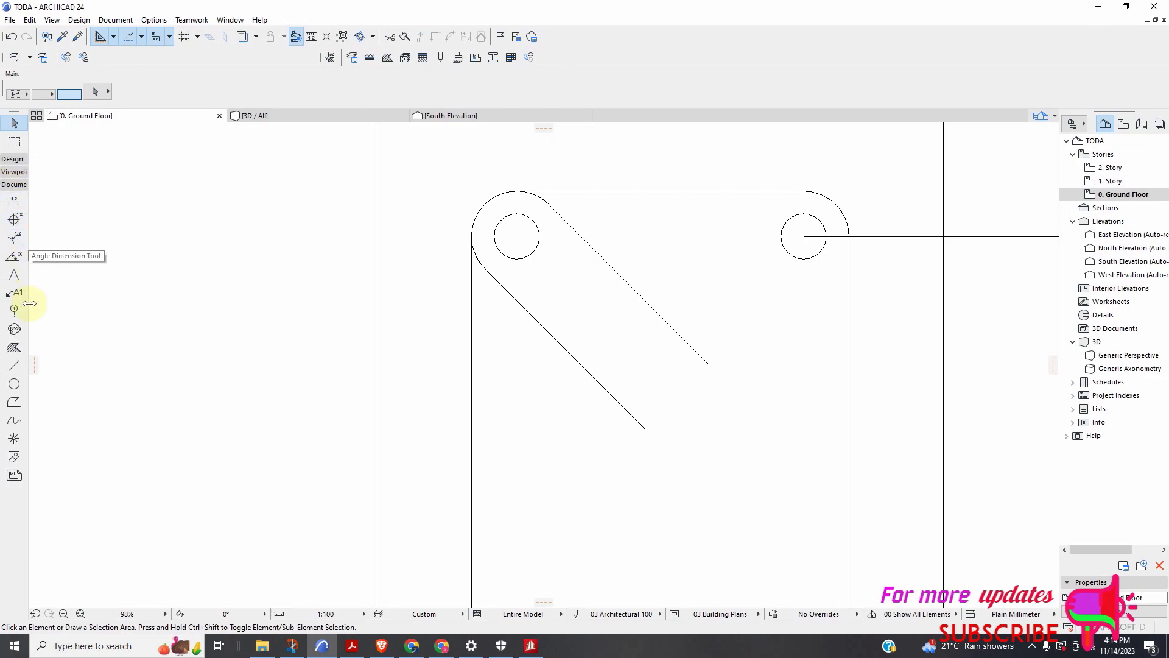
pyautogui.click(13, 348)
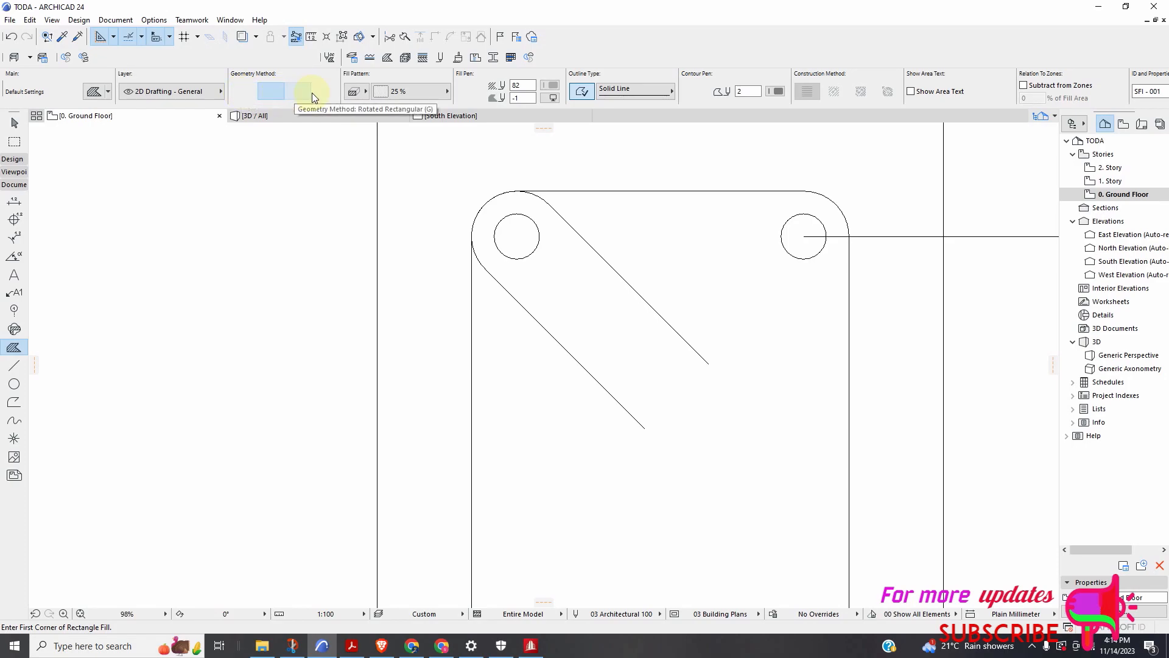
pyautogui.click(359, 94)
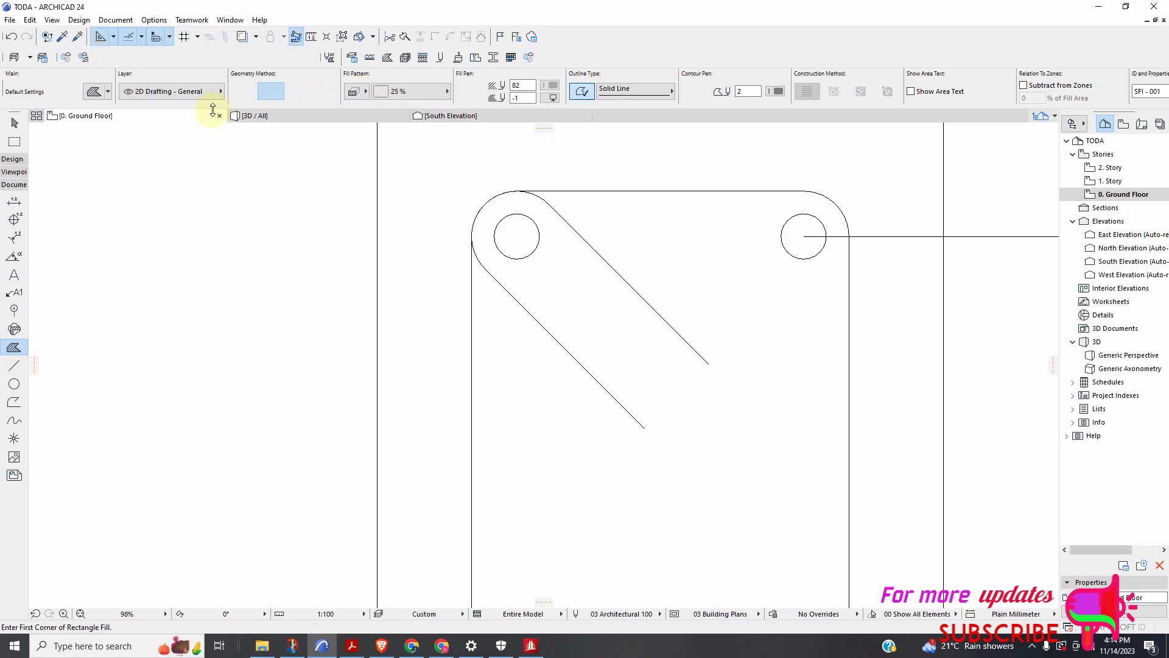
pyautogui.click(207, 92)
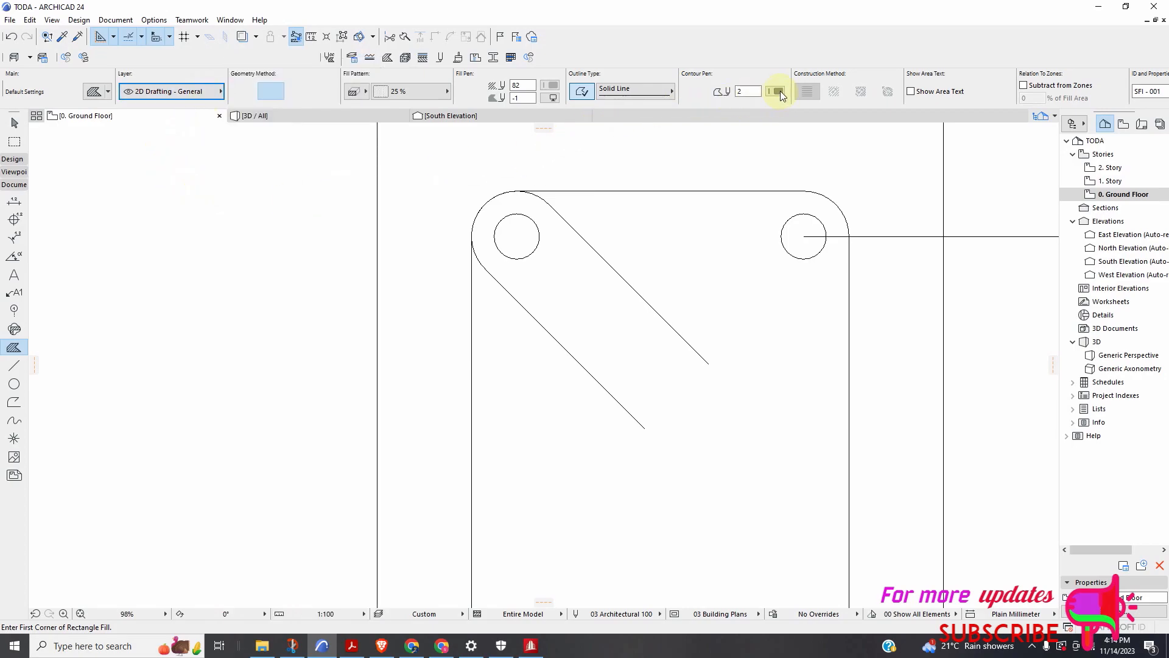
# Set up the Wall tool with the Air Space building material and the curved geometry method through three circumference points
pyautogui.click(12, 160)
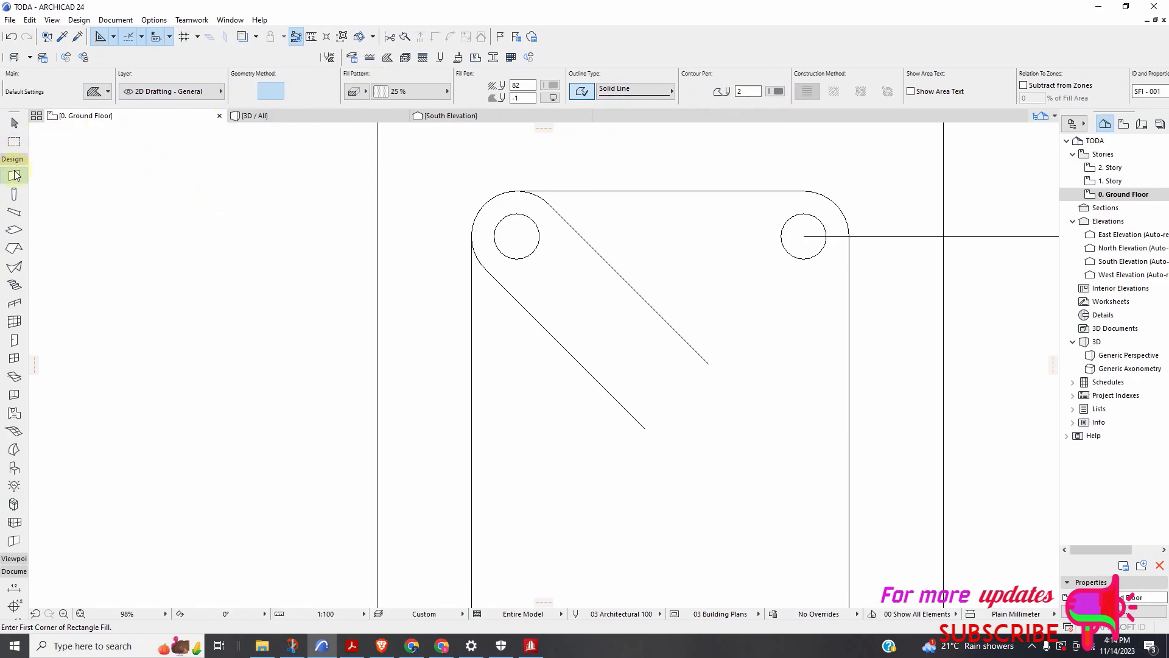
pyautogui.click(14, 175)
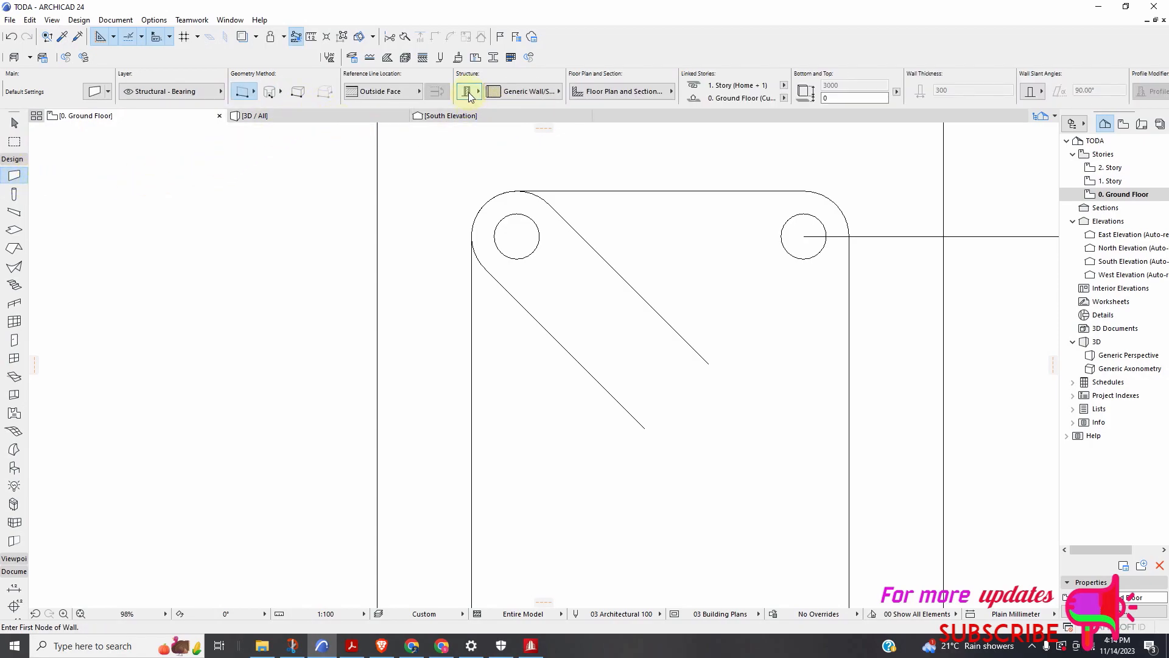
pyautogui.click(488, 92)
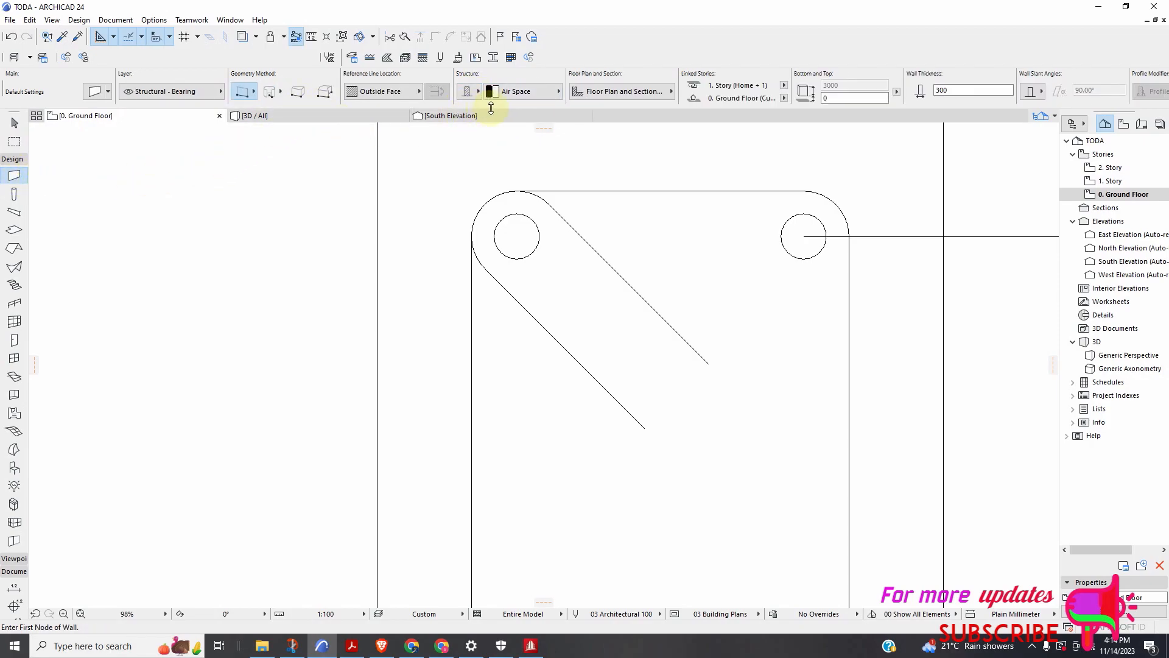
pyautogui.click(274, 91)
pyautogui.click(279, 91)
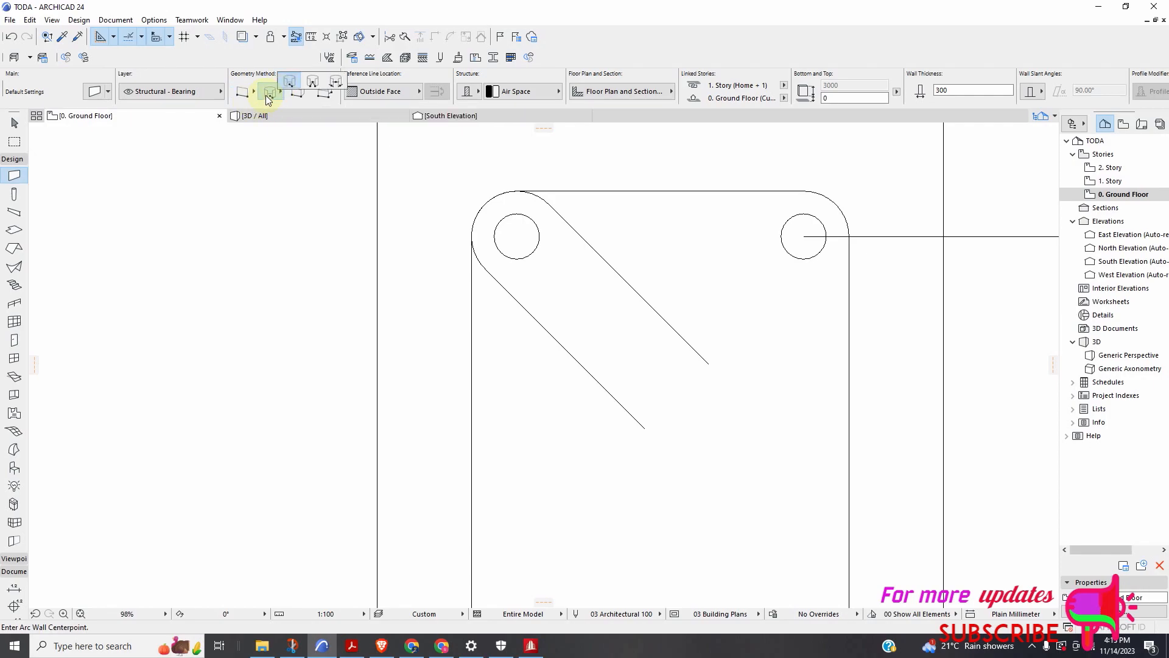
pyautogui.click(315, 85)
pyautogui.scroll(3, 510, 237)
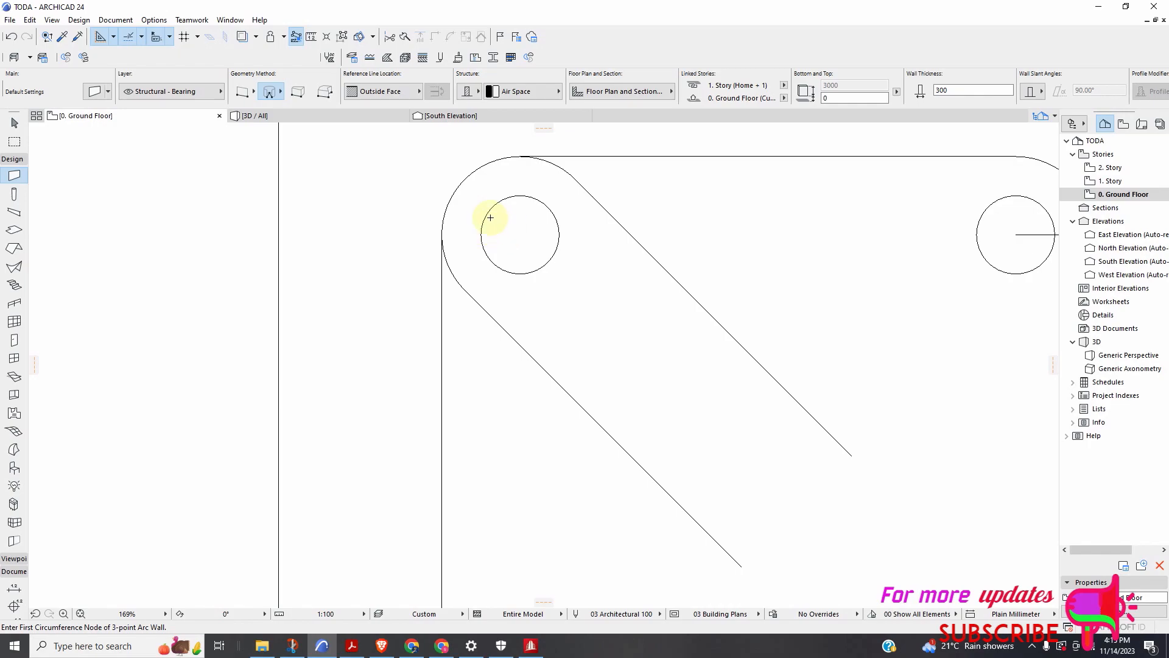
pyautogui.click(521, 234)
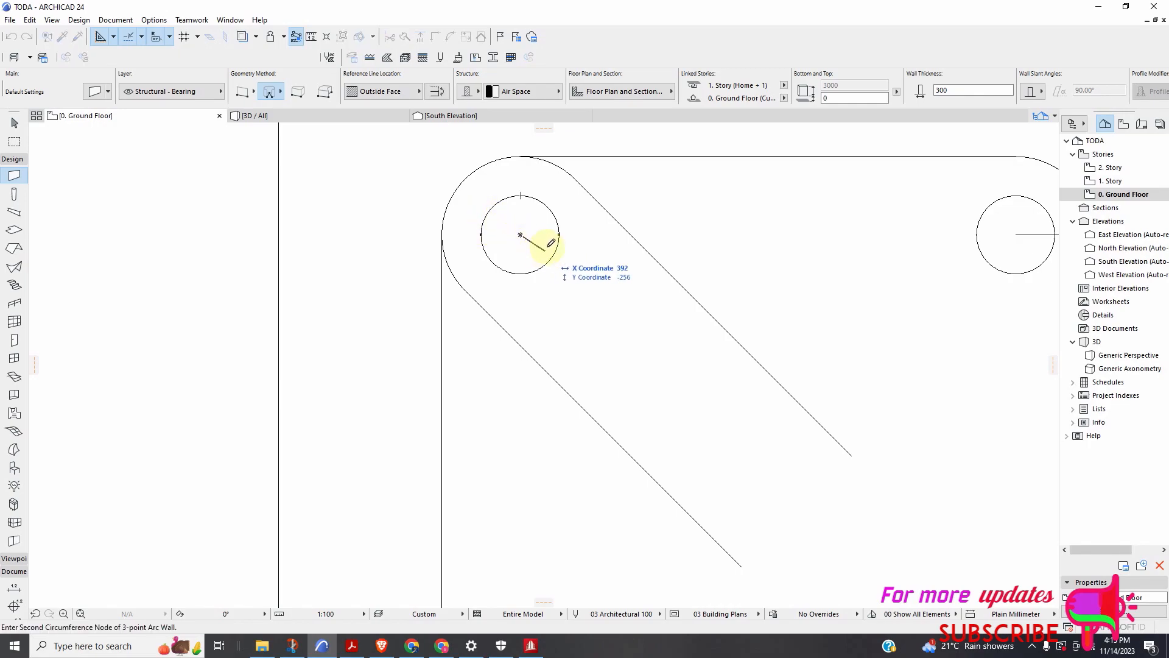
pyautogui.click(559, 234)
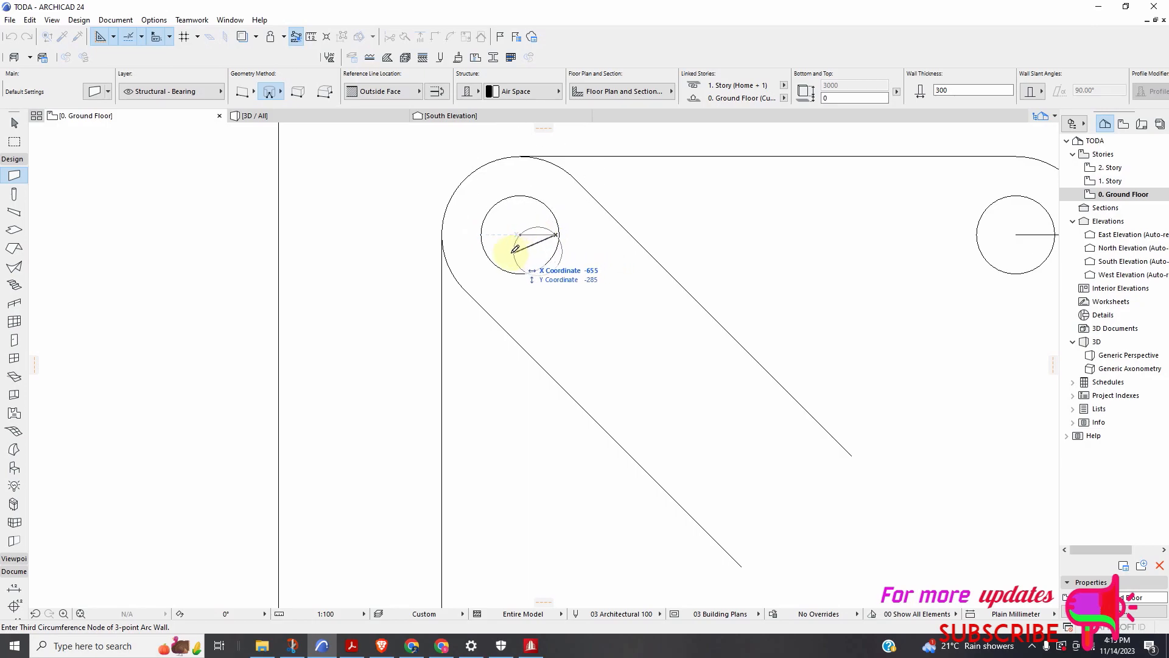
pyautogui.press('Escape')
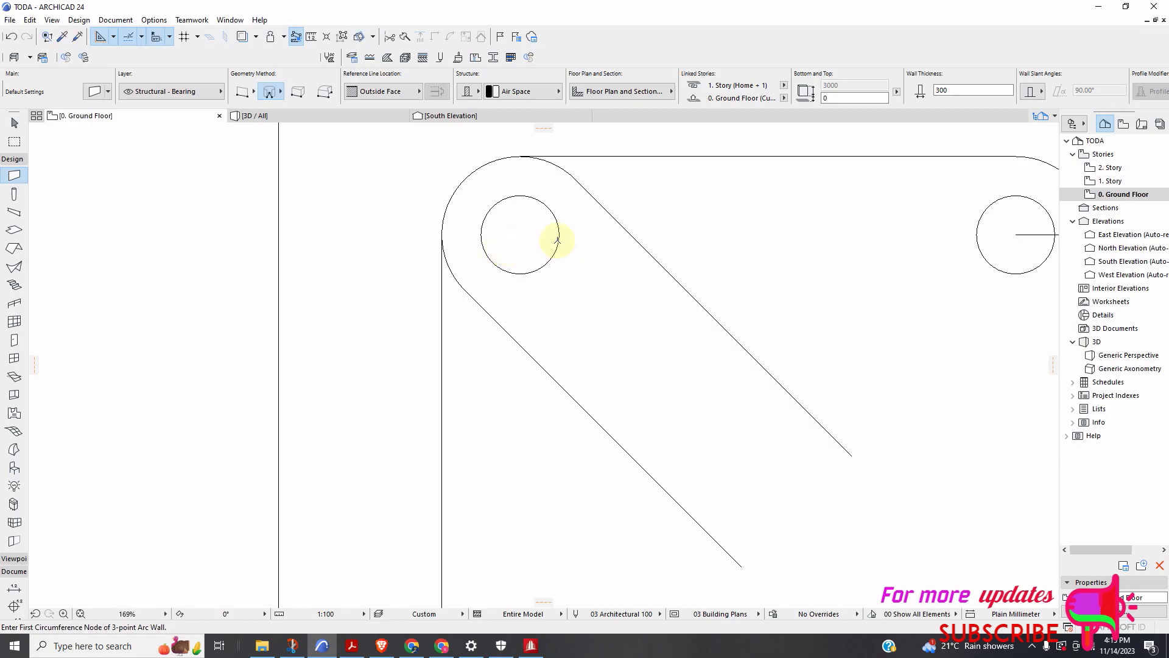
pyautogui.click(558, 237)
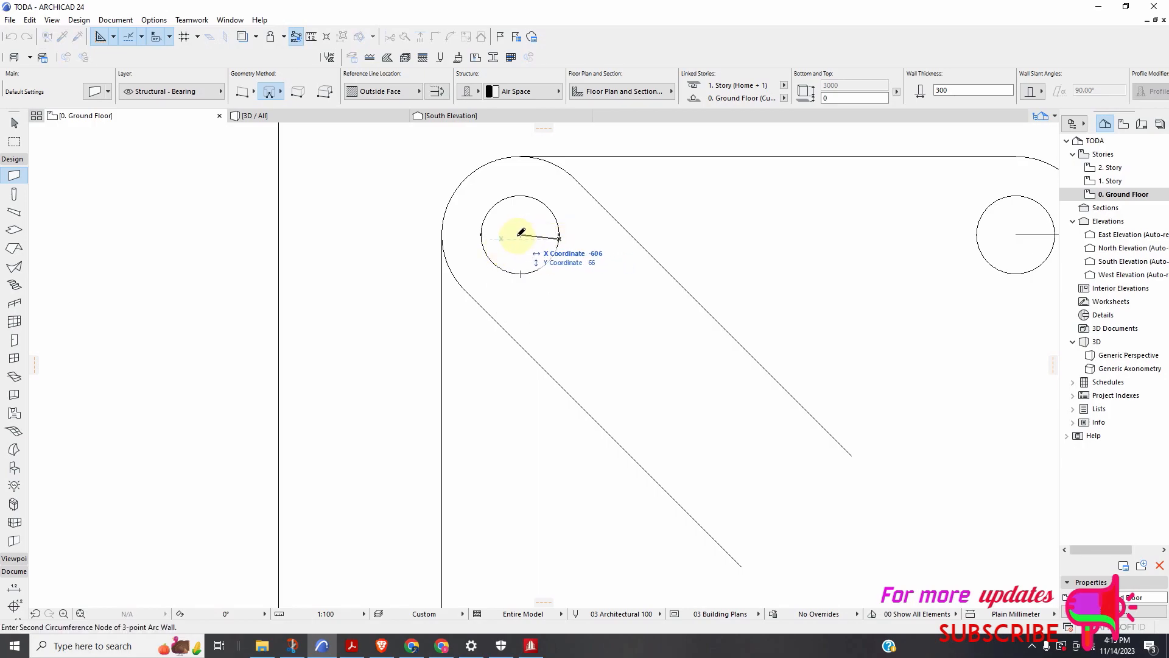
pyautogui.scroll(2, 520, 232)
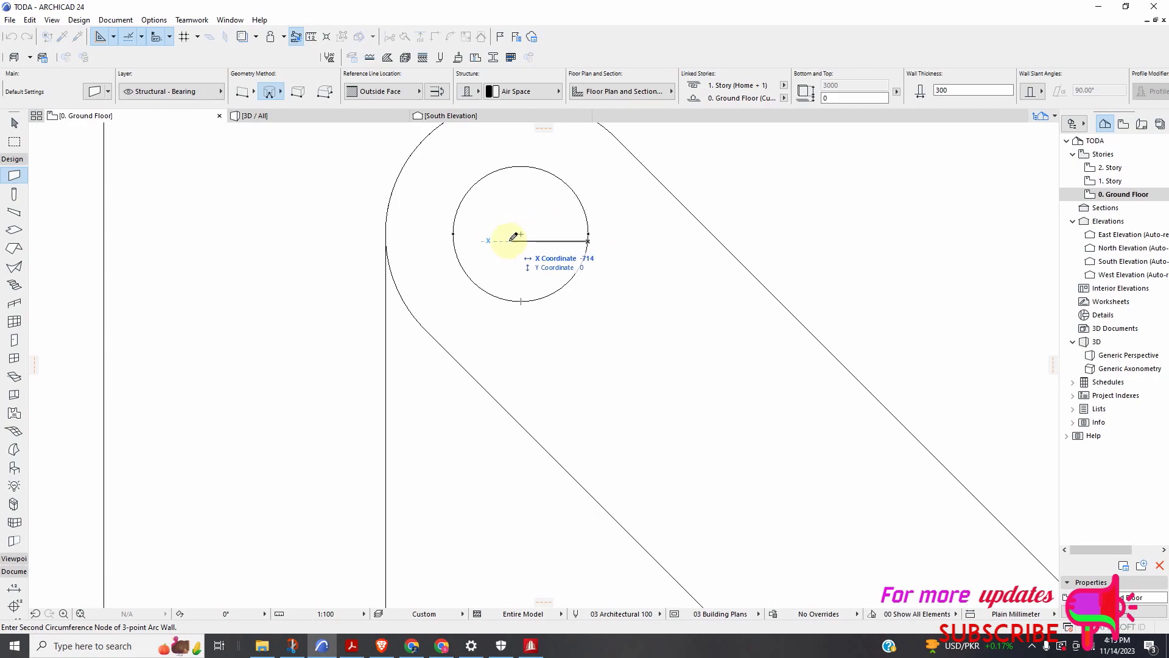
pyautogui.click(521, 234)
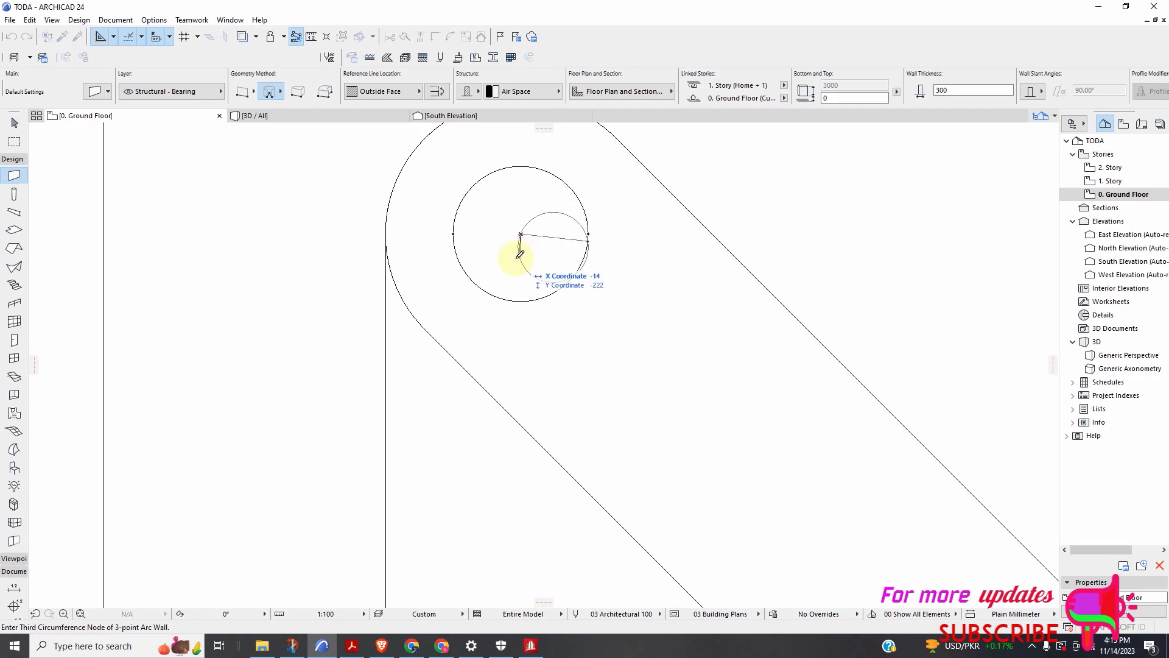
pyautogui.press('Escape')
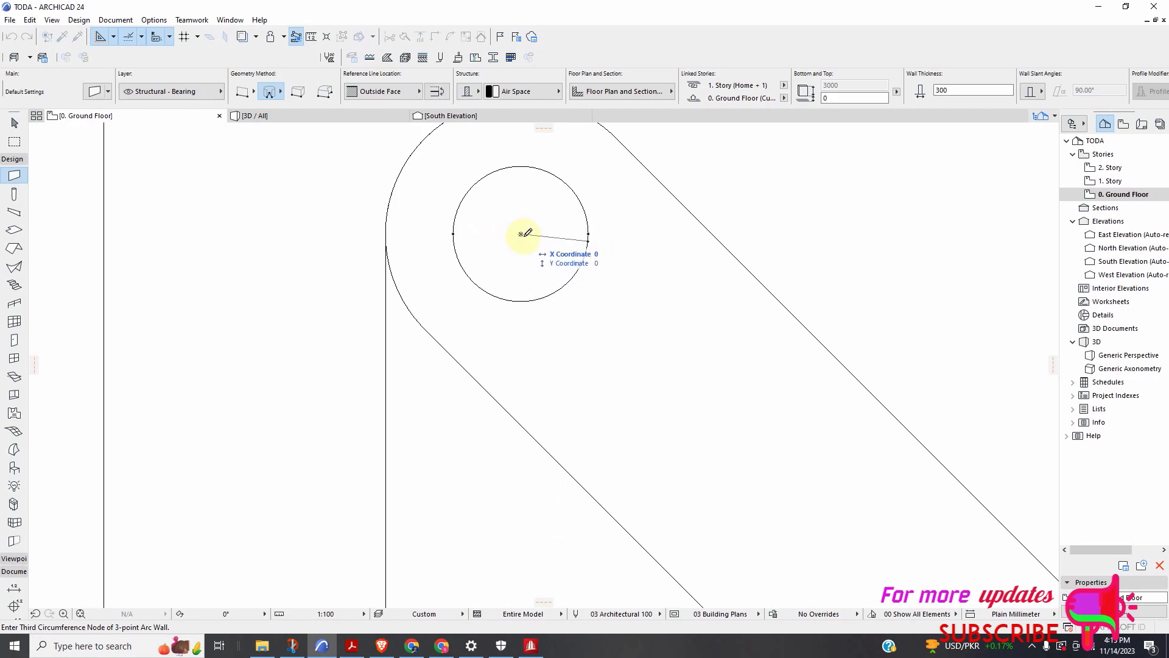
pyautogui.press('Escape')
pyautogui.hotkey('ctrl', 'a')
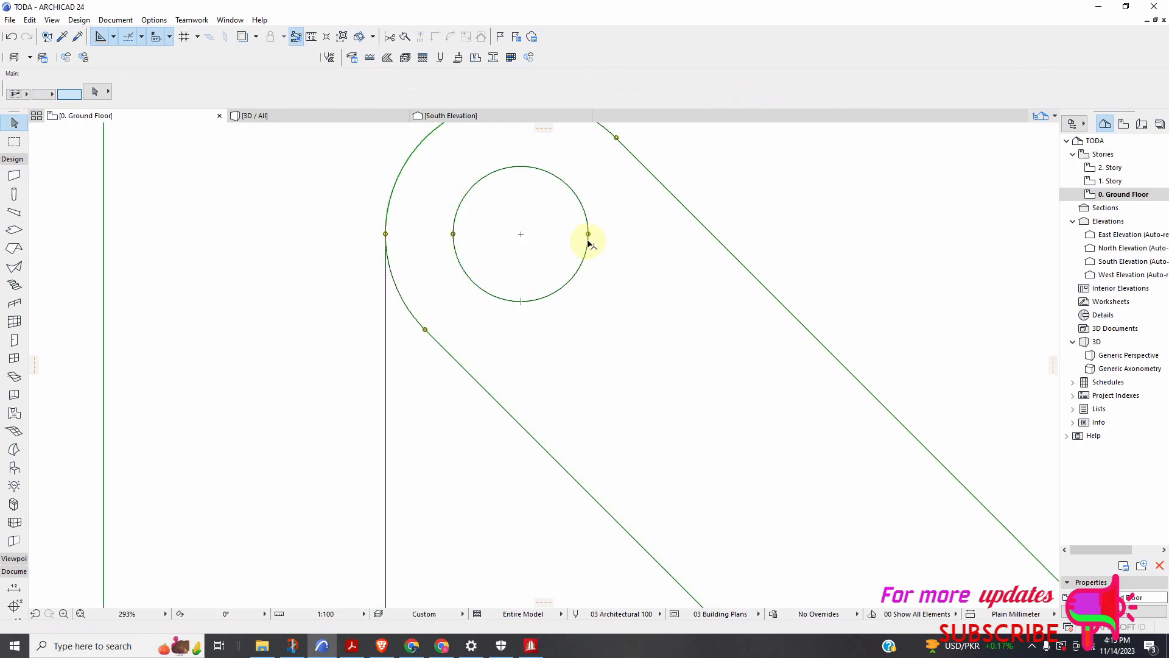
pyautogui.click(588, 235)
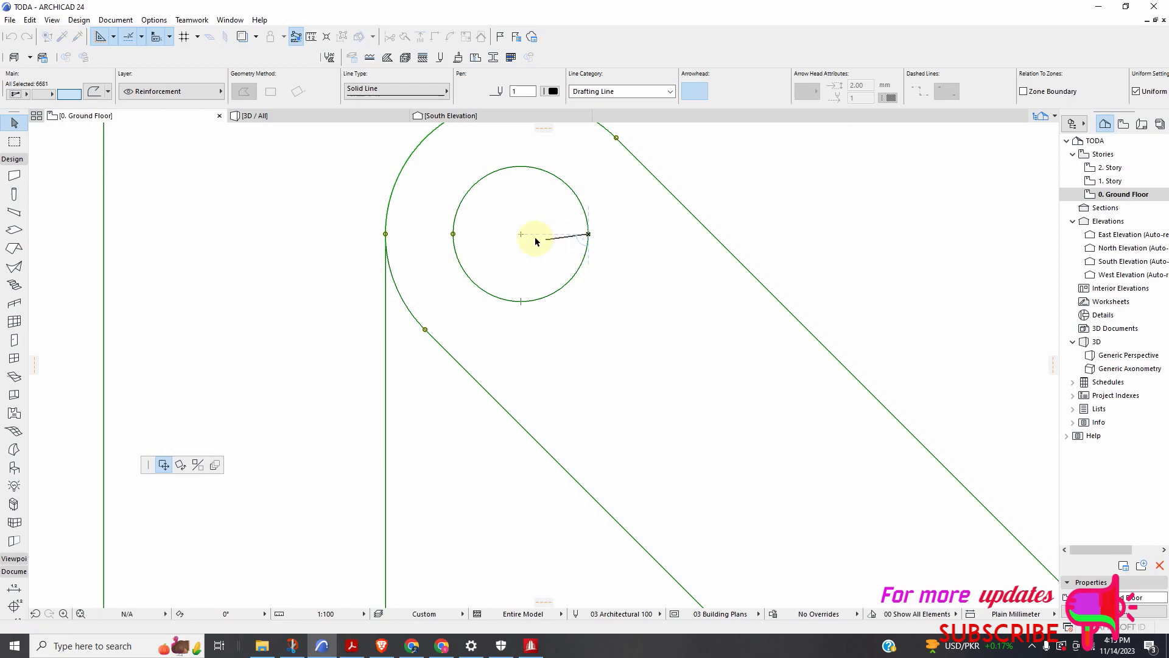
pyautogui.press('Escape')
pyautogui.click(14, 175)
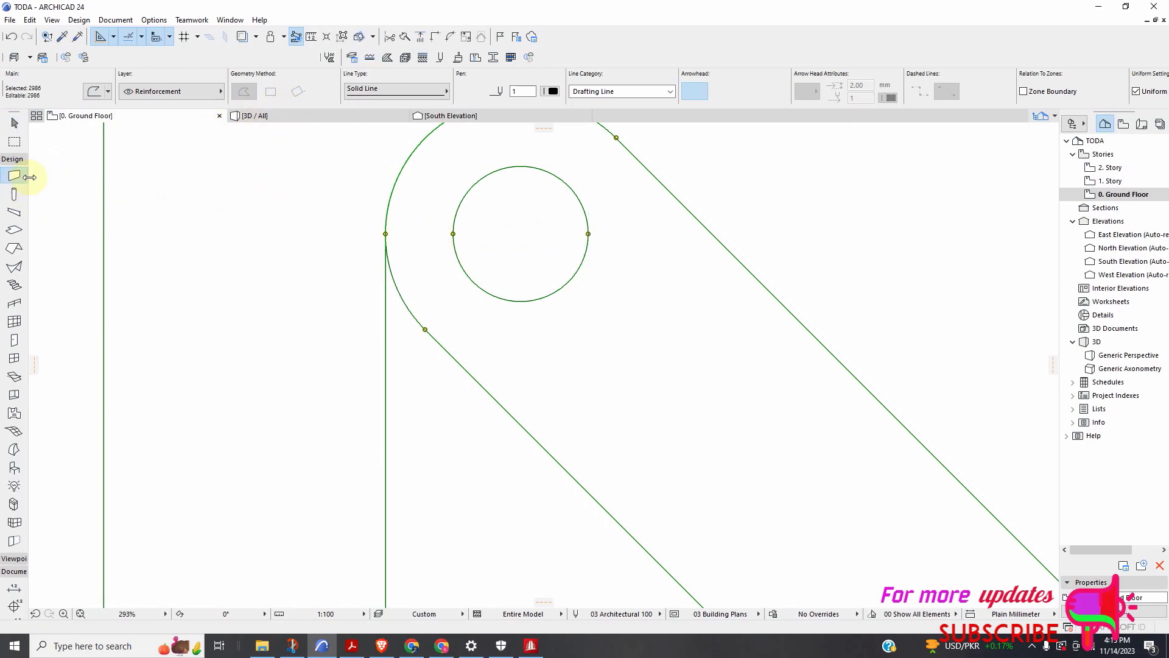
pyautogui.press('Escape')
pyautogui.press('Escape')
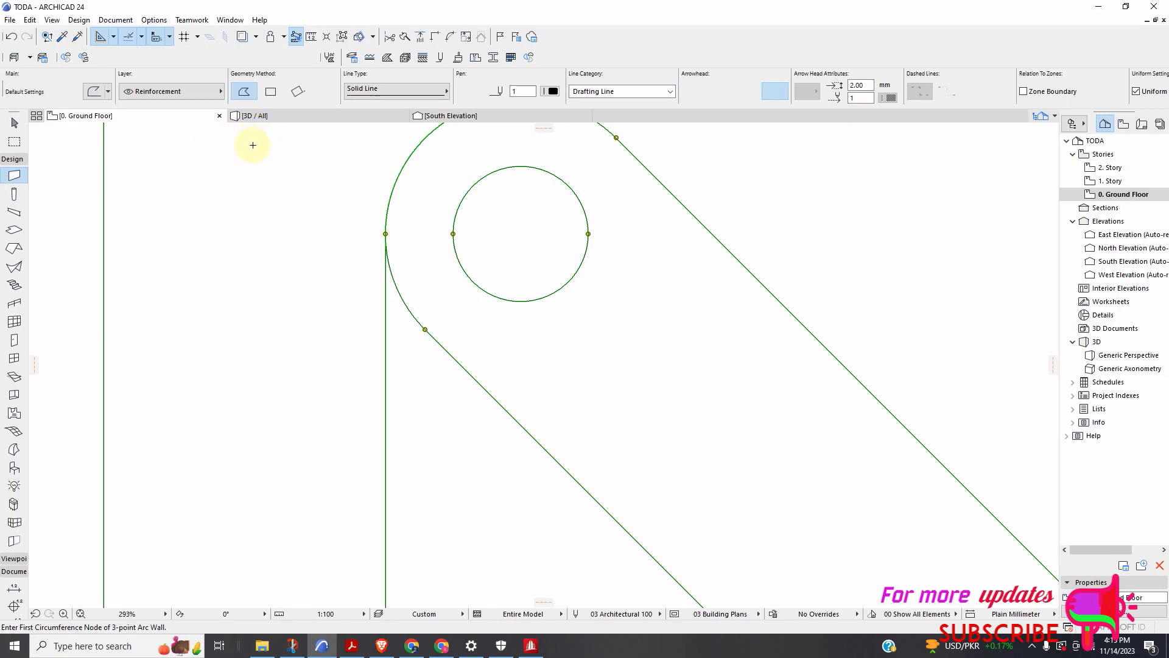
# Draw a full circular Air Space wall, 300 mm thick, along the outline of the bar circle inside the stirrup hook
pyautogui.click(14, 176)
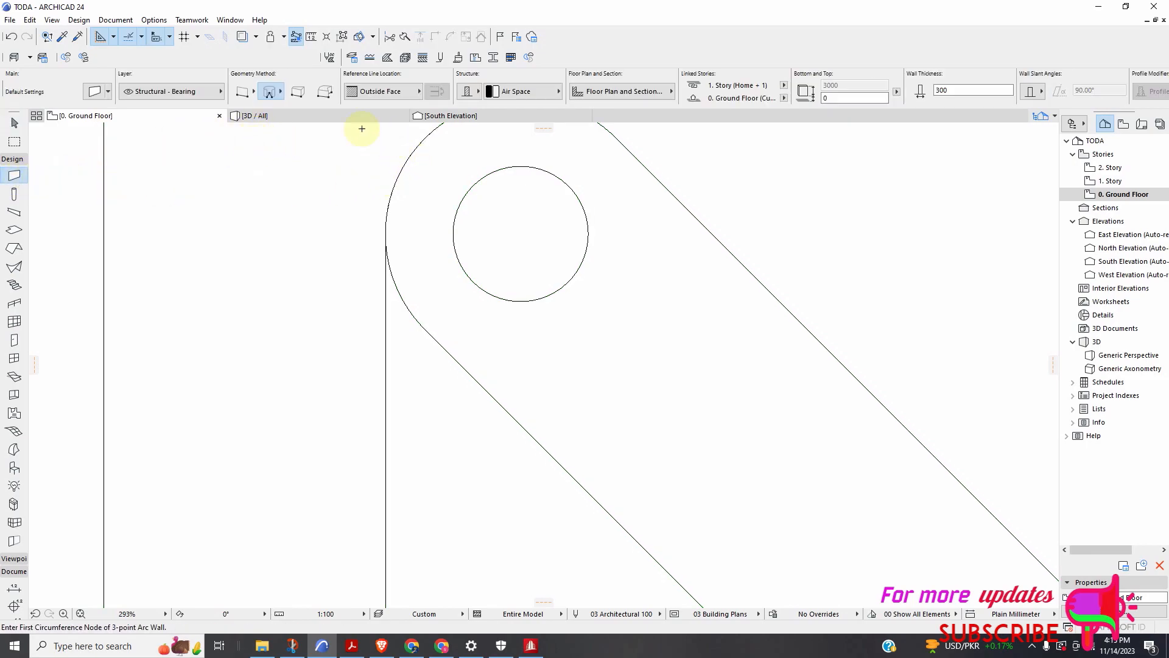
pyautogui.click(587, 238)
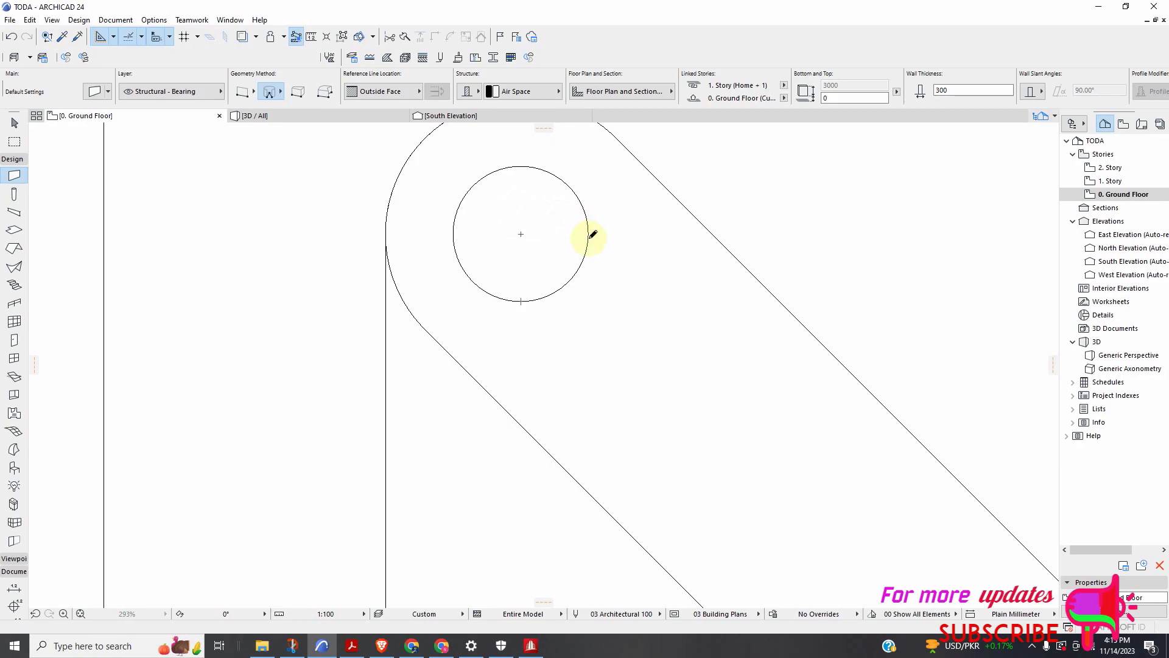
pyautogui.click(455, 236)
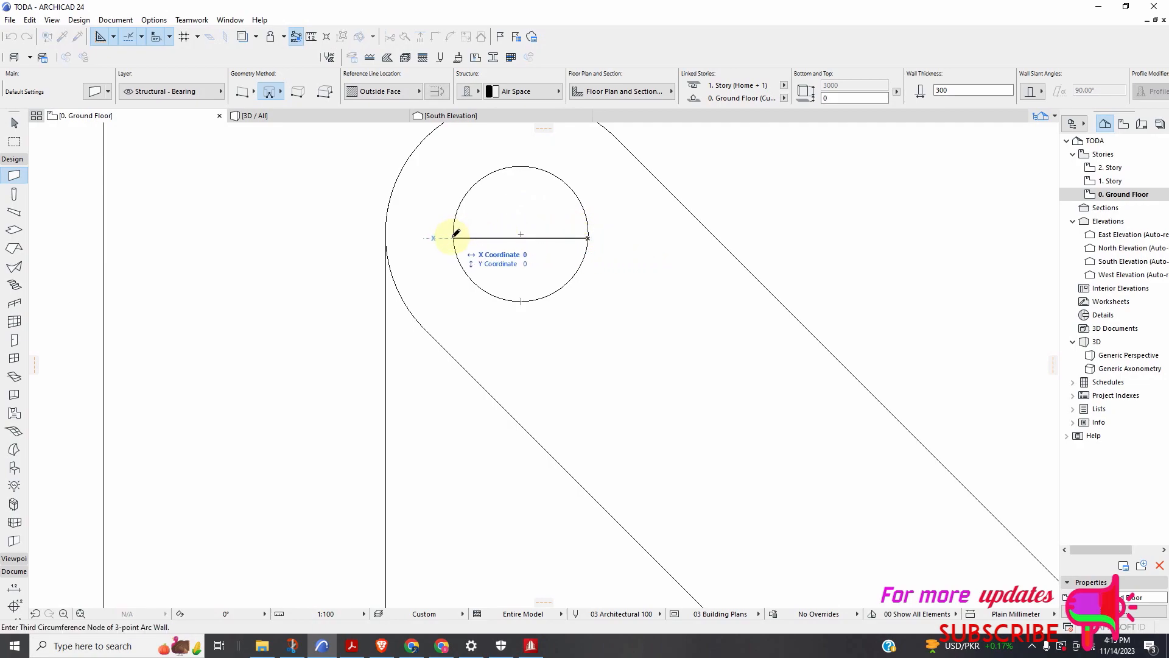
pyautogui.click(471, 188)
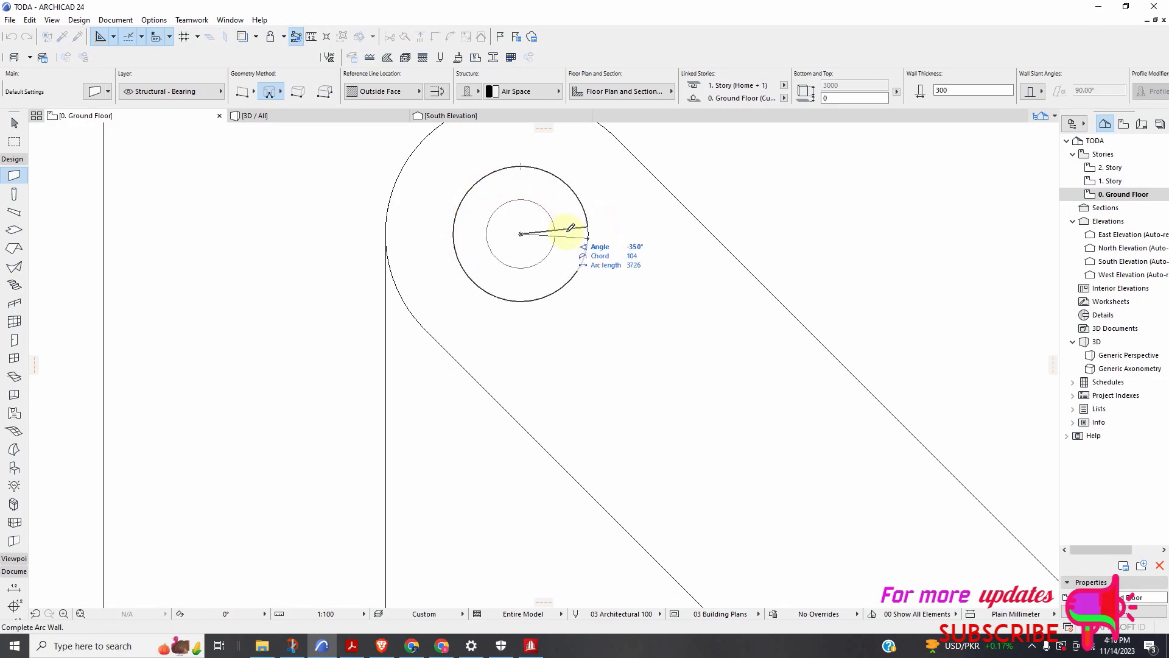
pyautogui.click(590, 235)
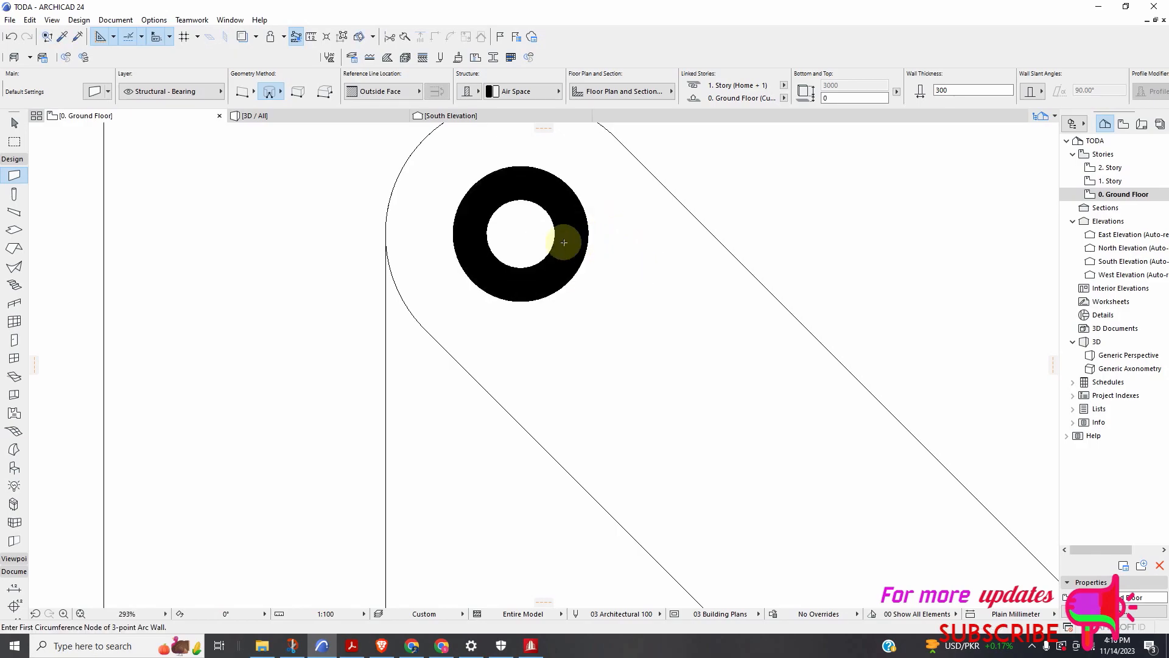
# Switch the wall's geometry method to the curved centerpoint-and-radius option
pyautogui.scroll(-6, 451, 238)
pyautogui.scroll(10, 430, 253)
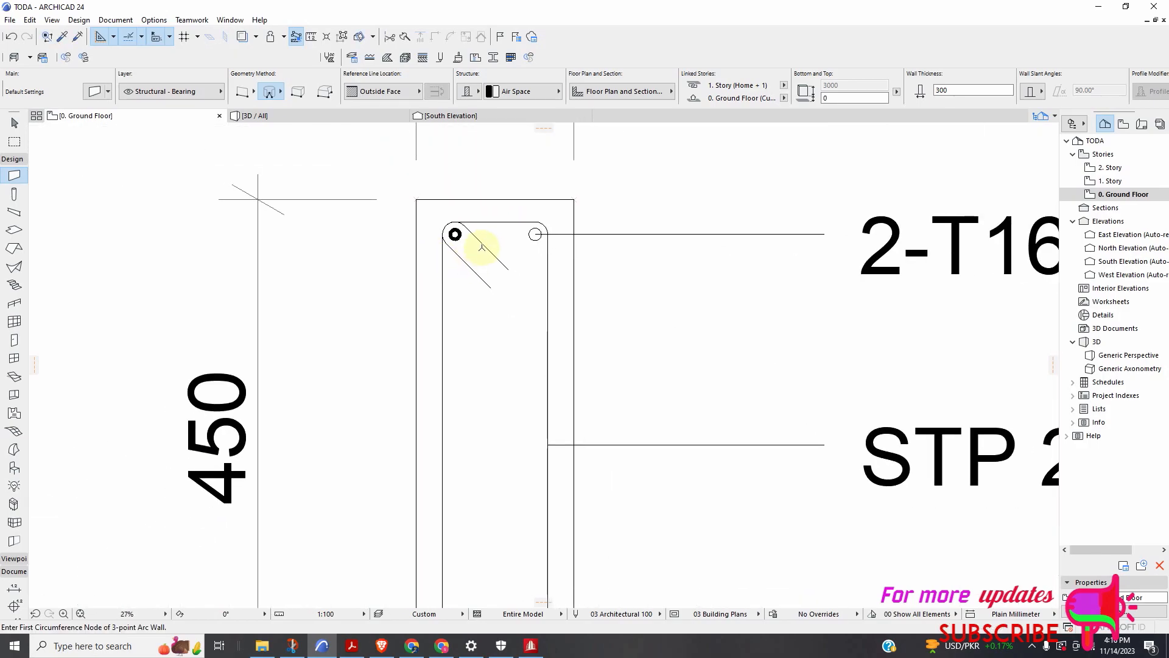
pyautogui.click(283, 93)
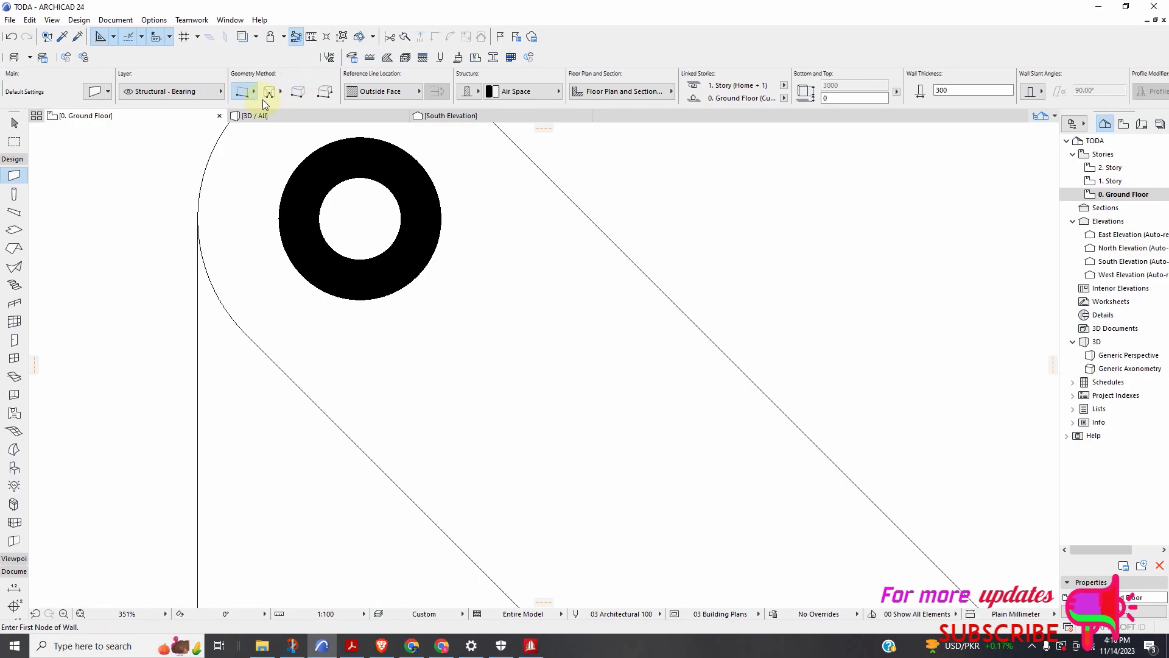
pyautogui.click(281, 95)
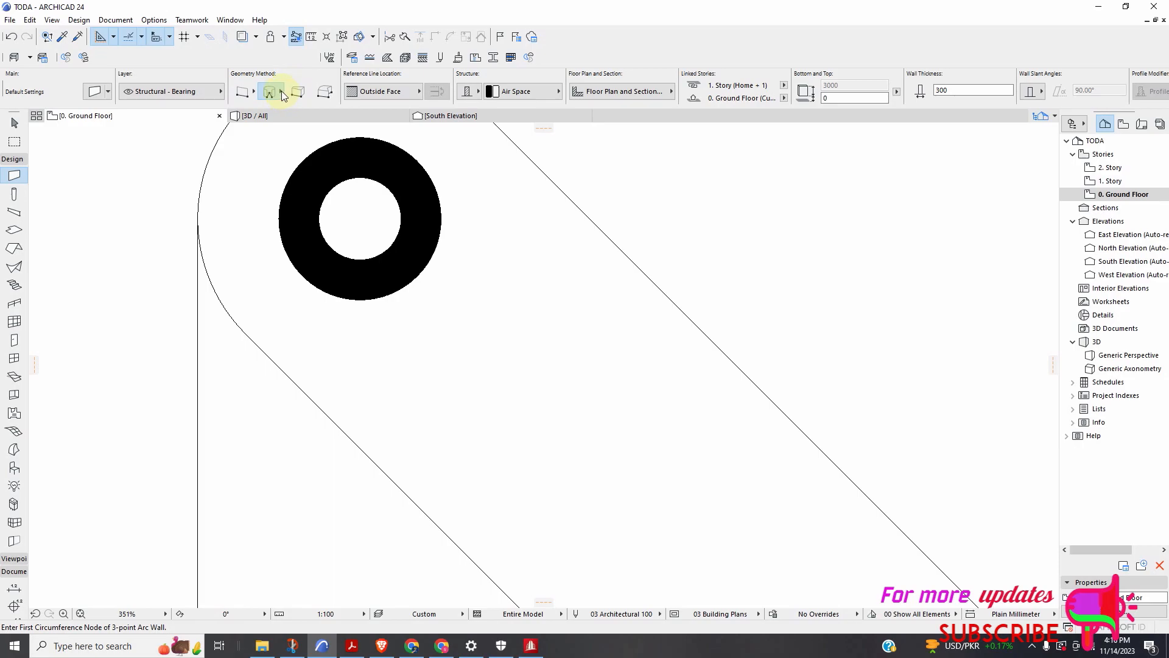
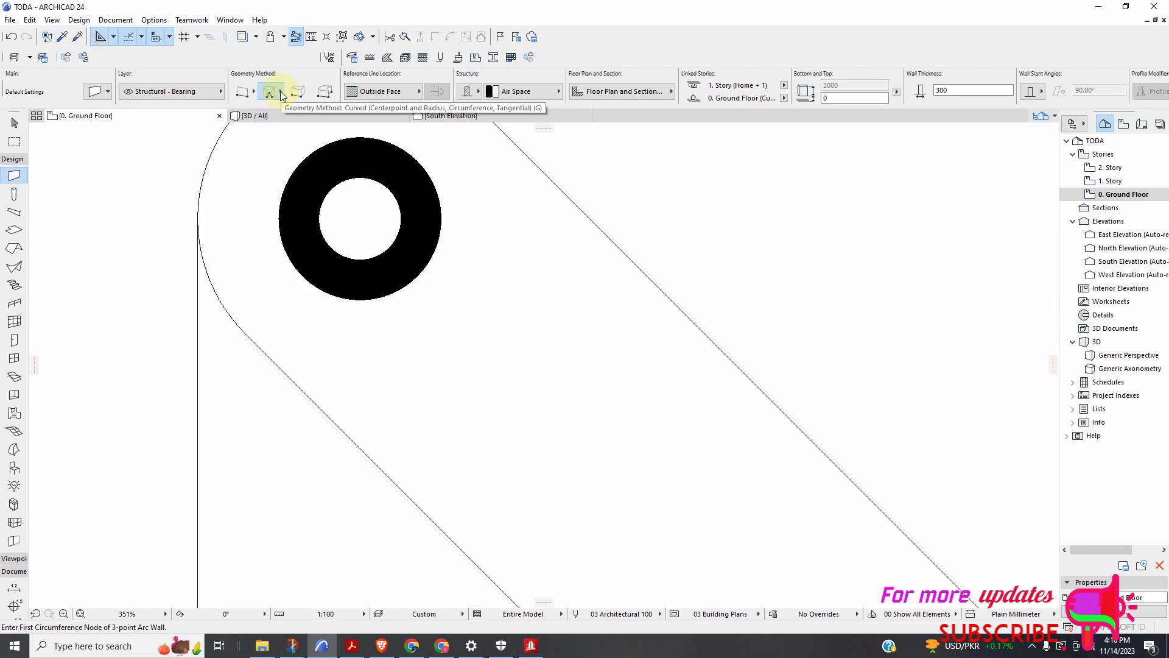
pyautogui.scroll(-6, 365, 216)
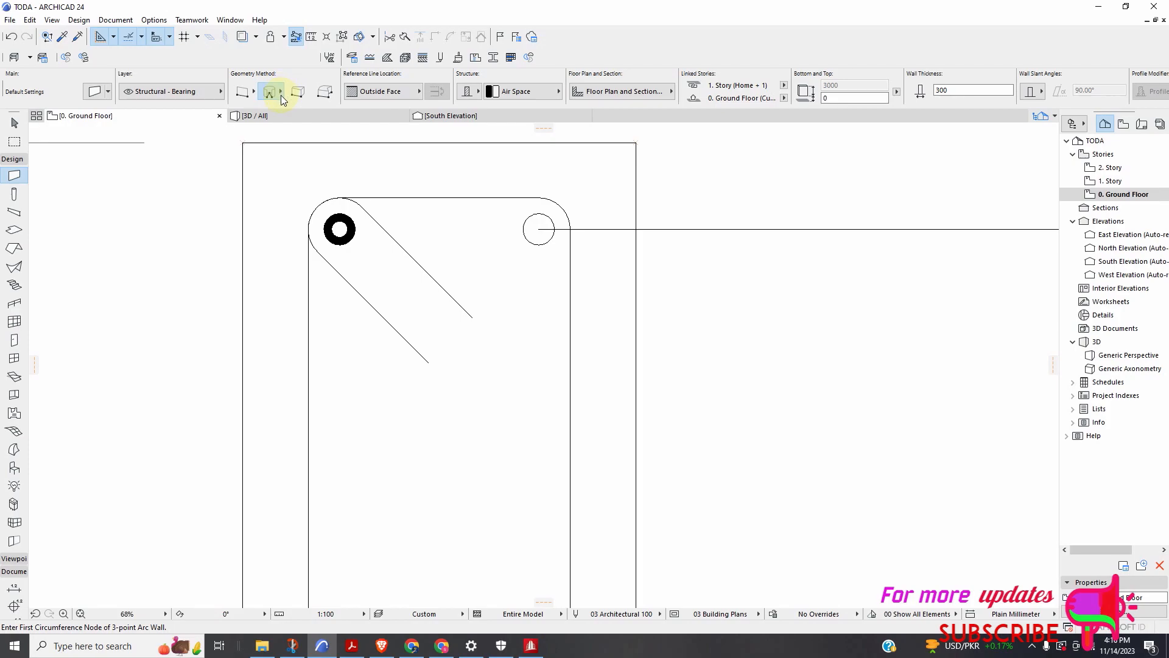
pyautogui.click(246, 91)
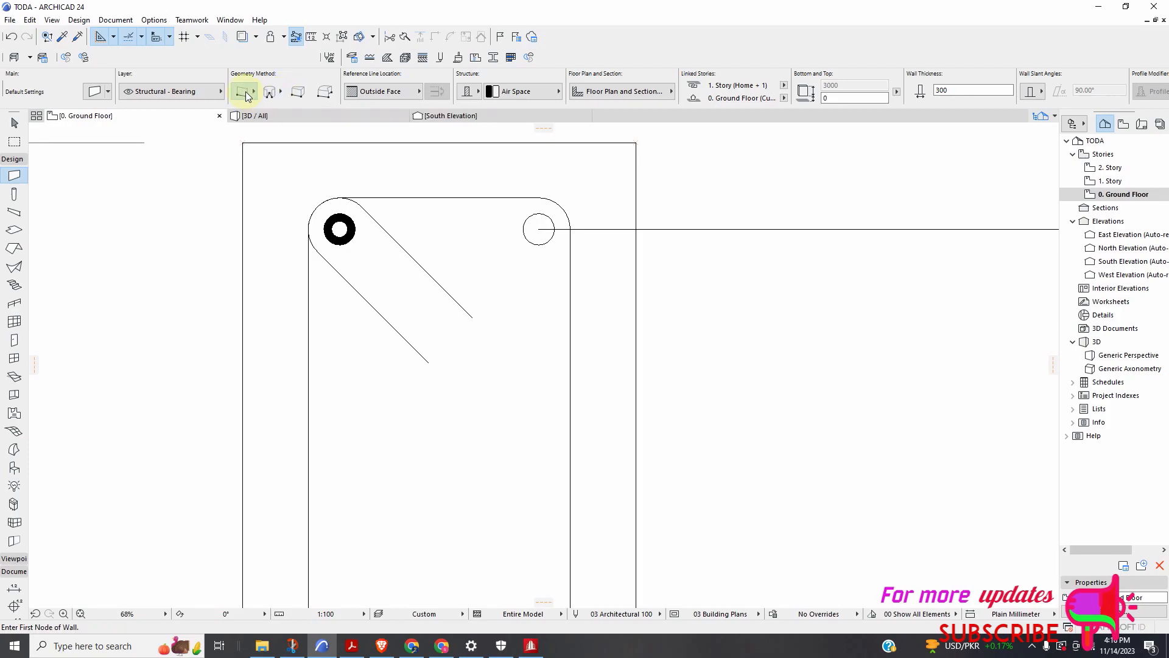
pyautogui.click(279, 92)
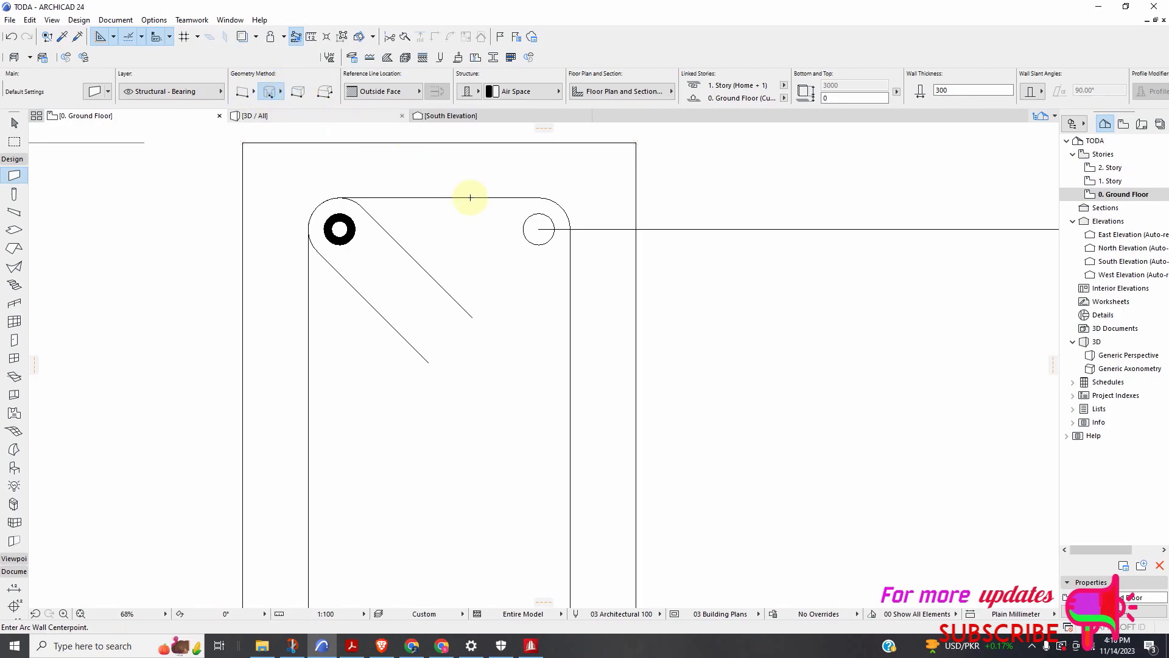
# Start a circular wall centred on the unfilled upper bar circle where the leader line begins
pyautogui.scroll(2, 534, 223)
pyautogui.scroll(2, 533, 220)
pyautogui.click(507, 224)
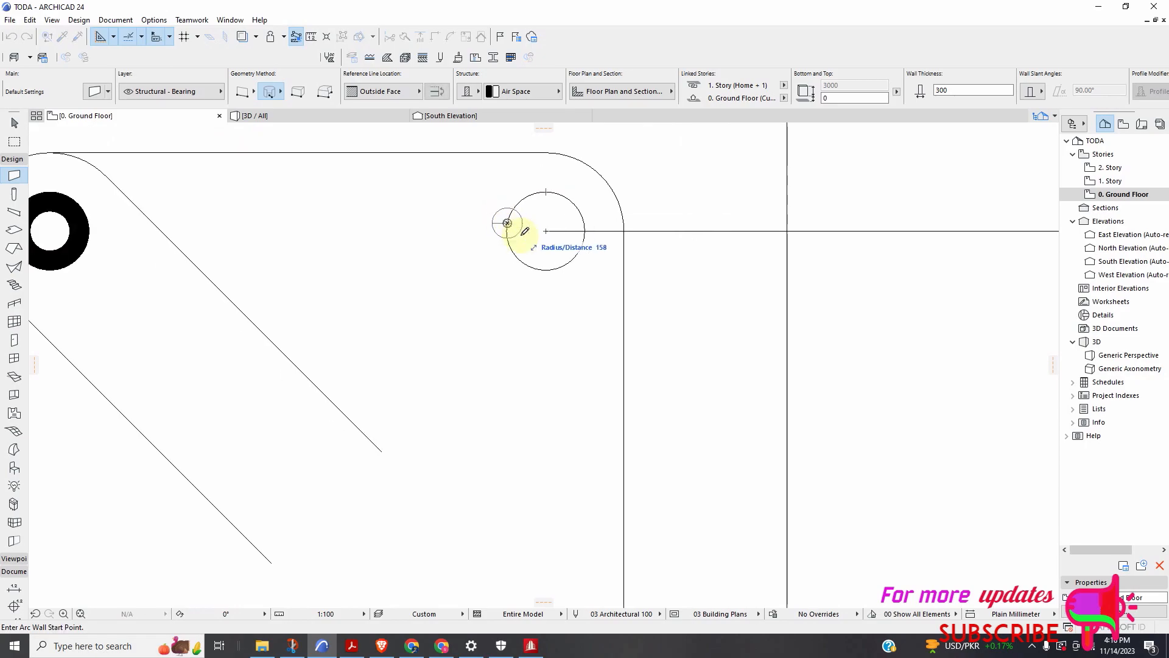
pyautogui.press('Escape')
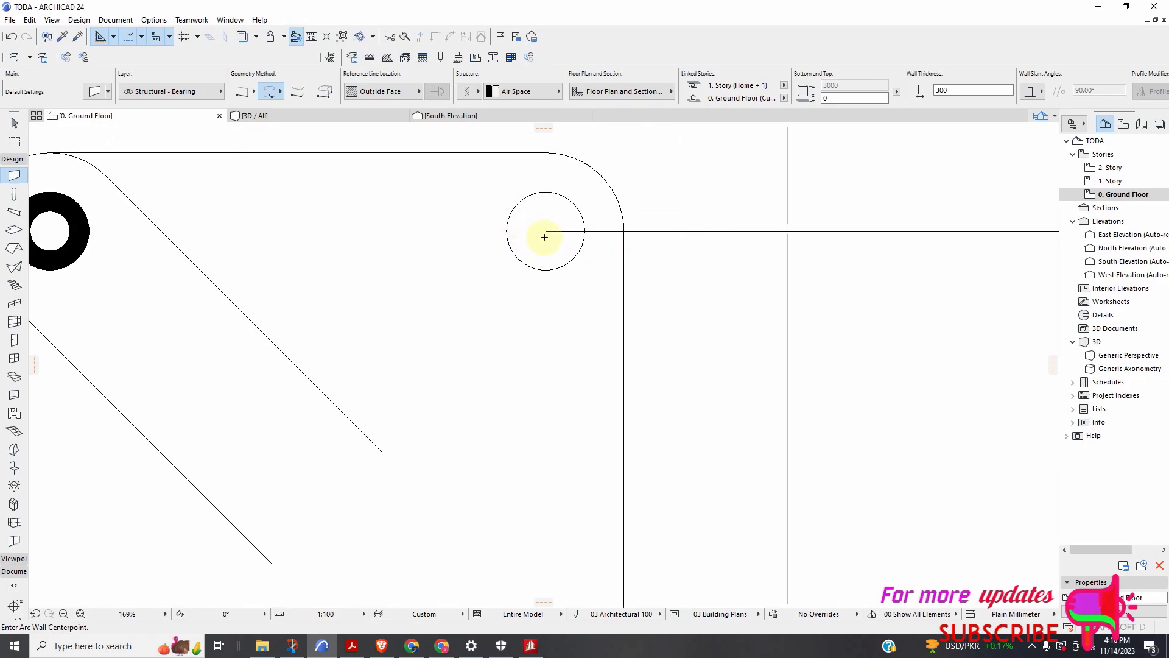
pyautogui.click(546, 230)
pyautogui.scroll(1, 547, 233)
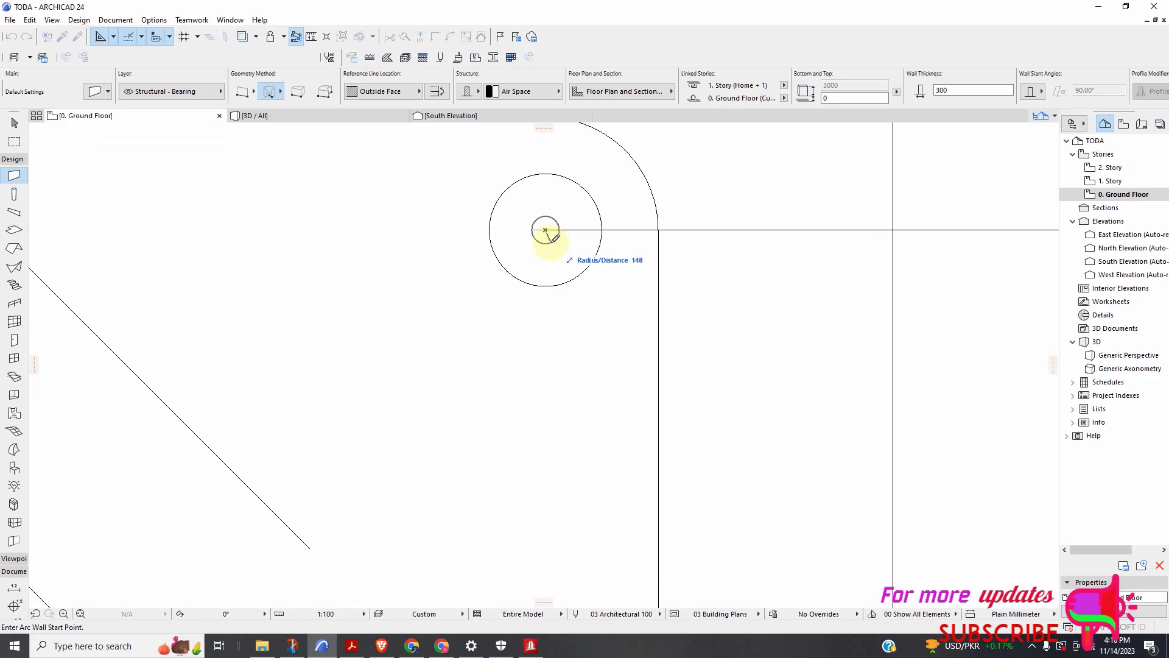
# Draw arc walls centred on the upper-right bar circle of the B1 cross-section to make the bar look solid
pyautogui.click(577, 277)
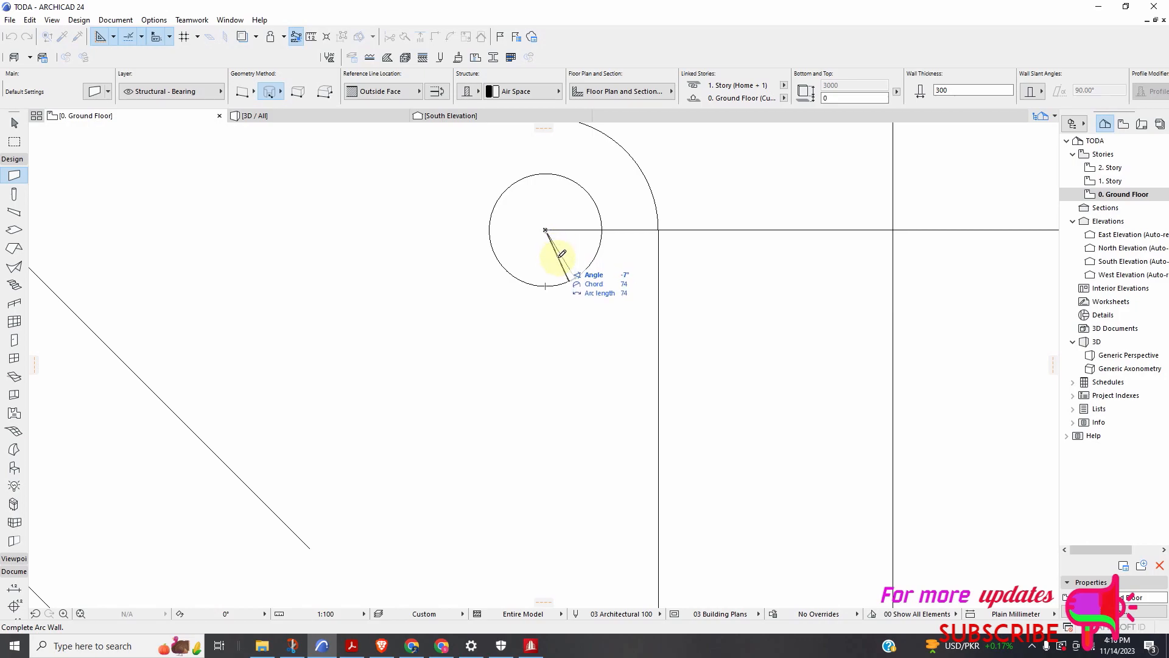
pyautogui.click(564, 256)
pyautogui.scroll(5, 566, 265)
pyautogui.scroll(-5, 555, 263)
pyautogui.scroll(-1, 531, 238)
pyautogui.click(530, 232)
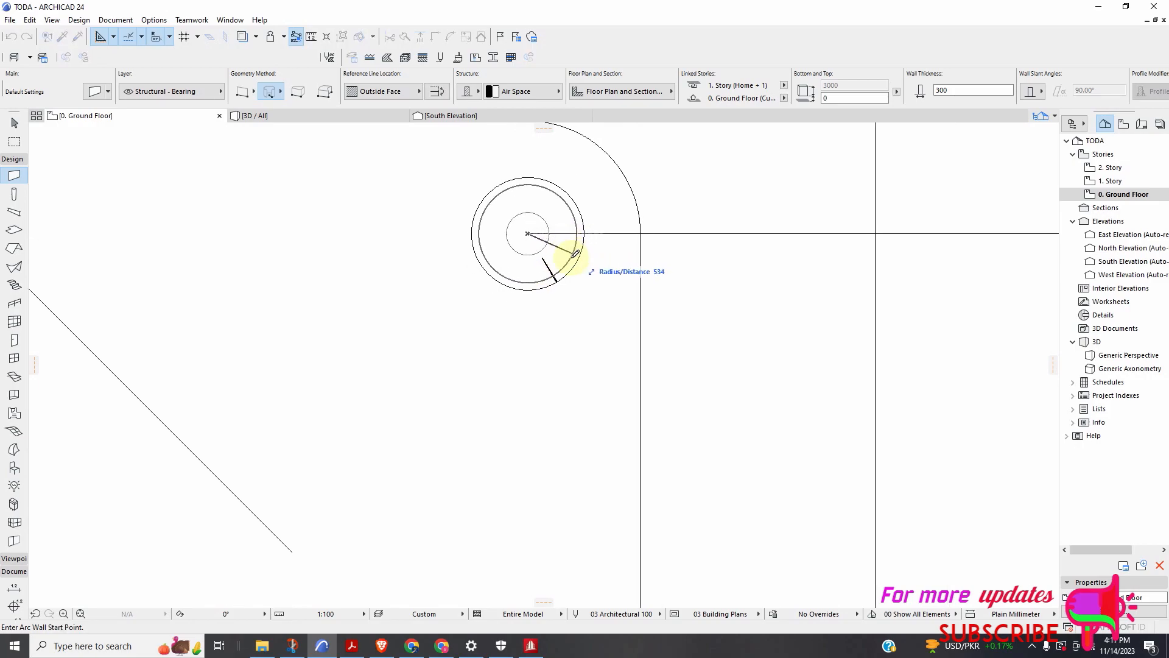
pyautogui.click(567, 274)
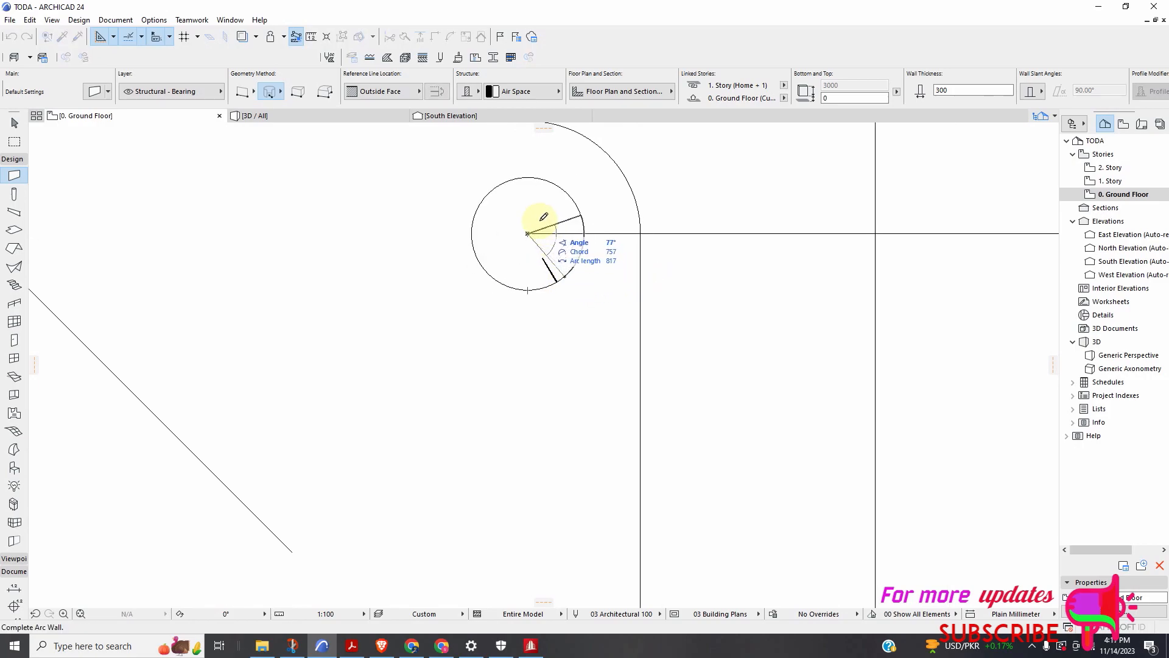
pyautogui.click(557, 266)
pyautogui.scroll(-3, 514, 250)
pyautogui.scroll(-10, 511, 249)
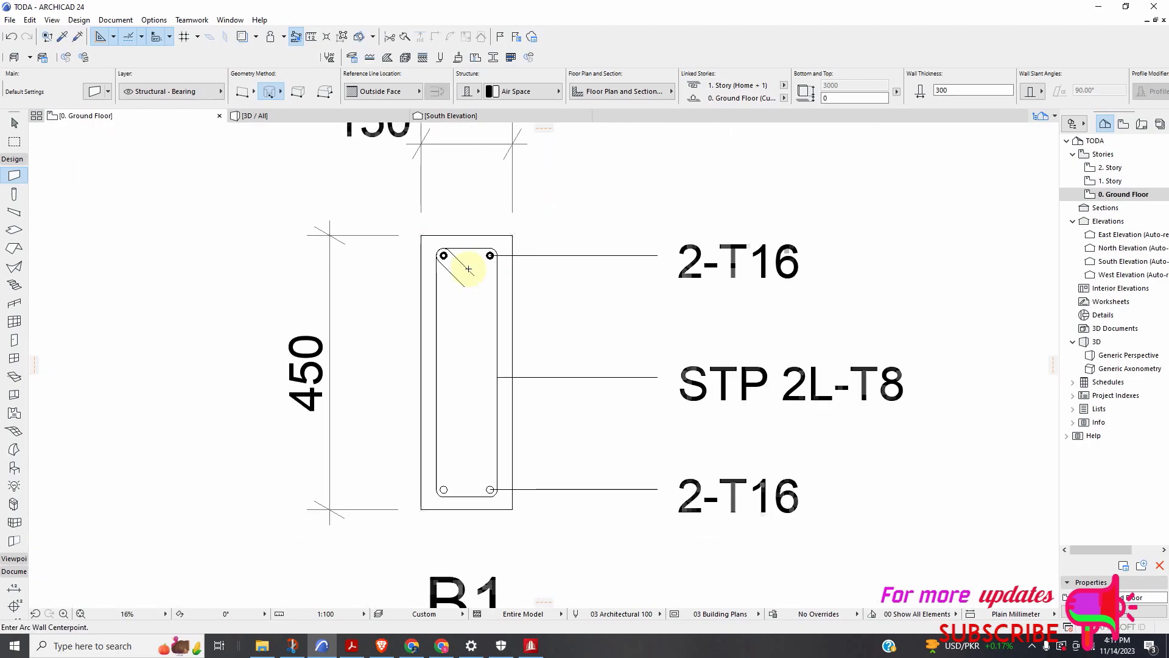
# Examine the B1 cross-section, its bar labels and the neighbouring beam elevation, leaving the Wall tool at the end
pyautogui.scroll(-5, 463, 317)
pyautogui.scroll(4, 484, 368)
pyautogui.scroll(-2, 473, 362)
pyautogui.scroll(-2, 483, 372)
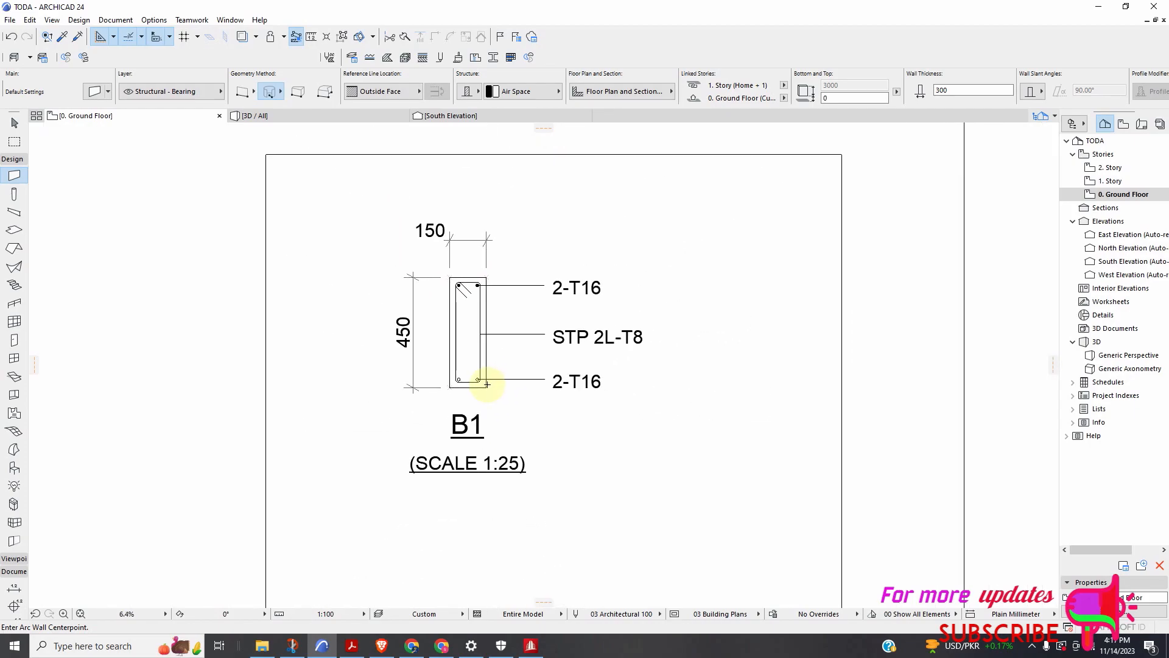
pyautogui.scroll(3, 581, 379)
pyautogui.scroll(-4, 517, 339)
pyautogui.scroll(-6, 514, 347)
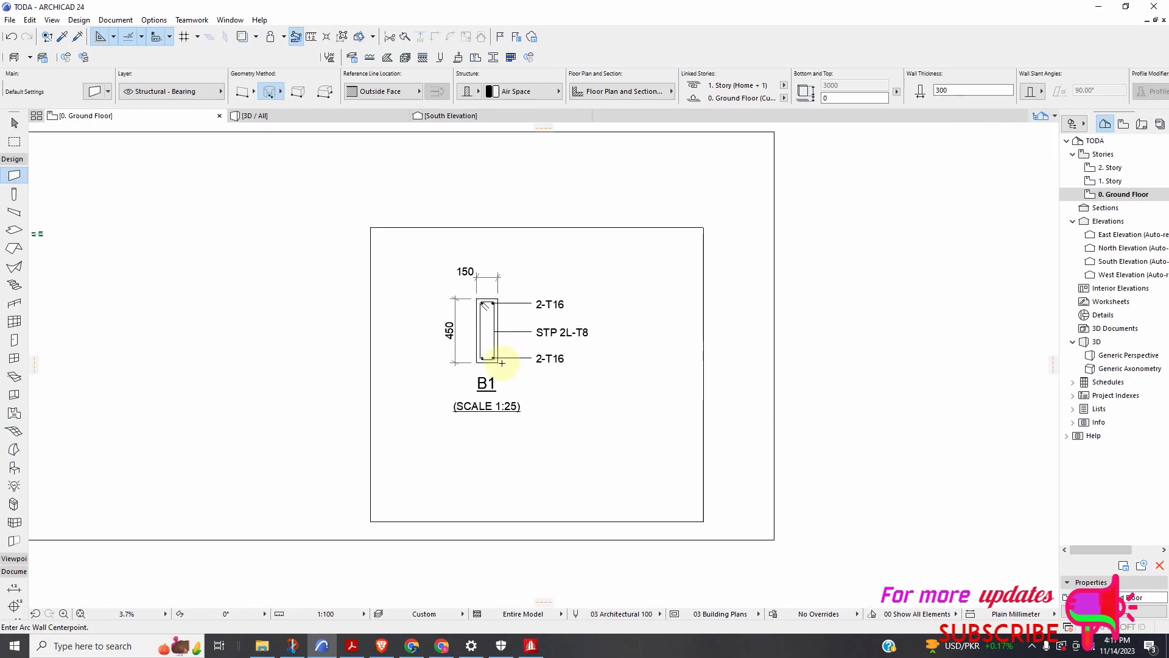
pyautogui.scroll(1, 82, 346)
pyautogui.scroll(2, 227, 355)
pyautogui.scroll(-2, 183, 408)
pyautogui.scroll(3, 149, 391)
pyautogui.scroll(2, 262, 378)
pyautogui.scroll(-5, 210, 359)
pyautogui.scroll(4, 203, 390)
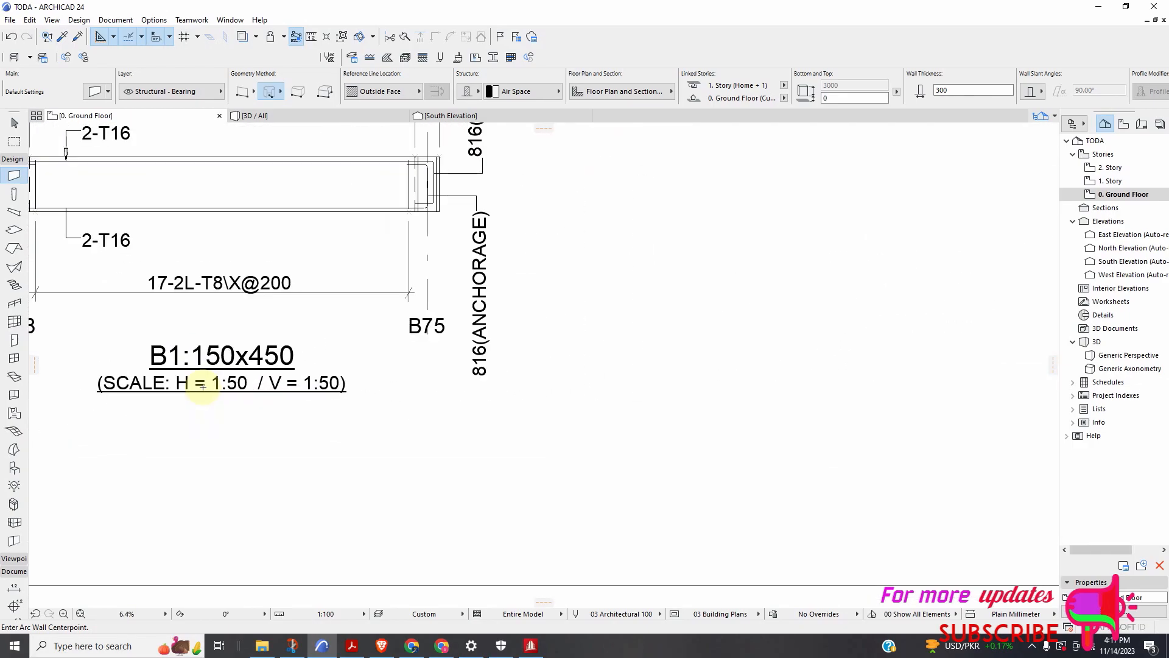
pyautogui.scroll(-4, 313, 332)
pyautogui.scroll(4, 819, 316)
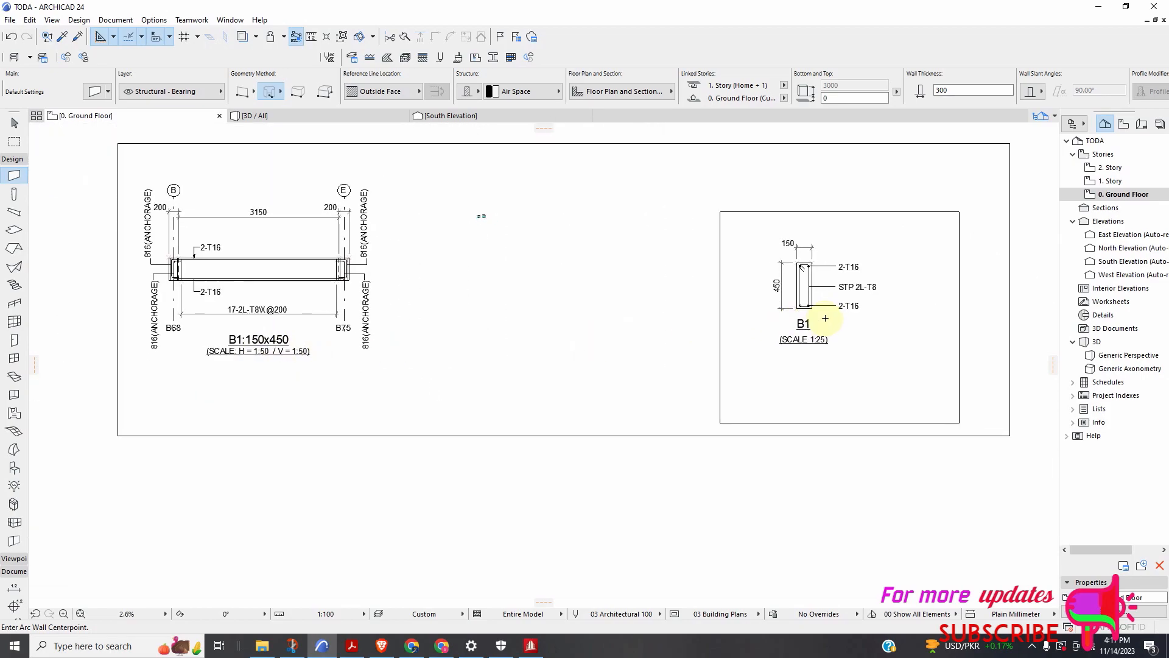
pyautogui.scroll(-3, 824, 323)
pyautogui.scroll(2, 182, 359)
pyautogui.scroll(-5, 262, 340)
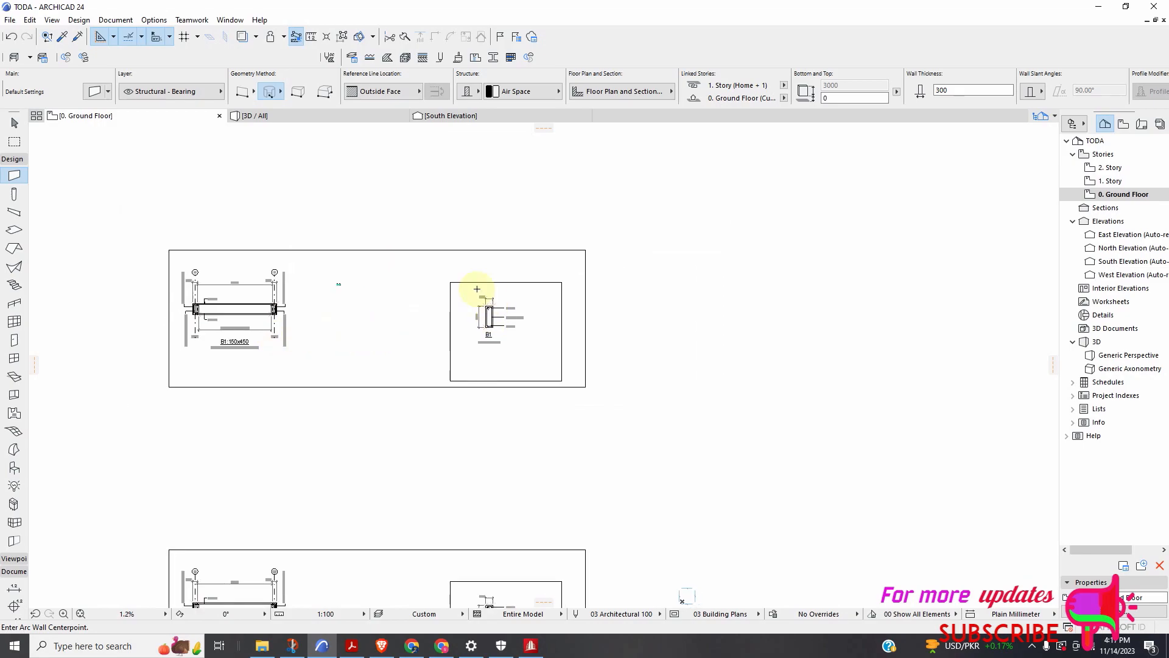
pyautogui.click(14, 122)
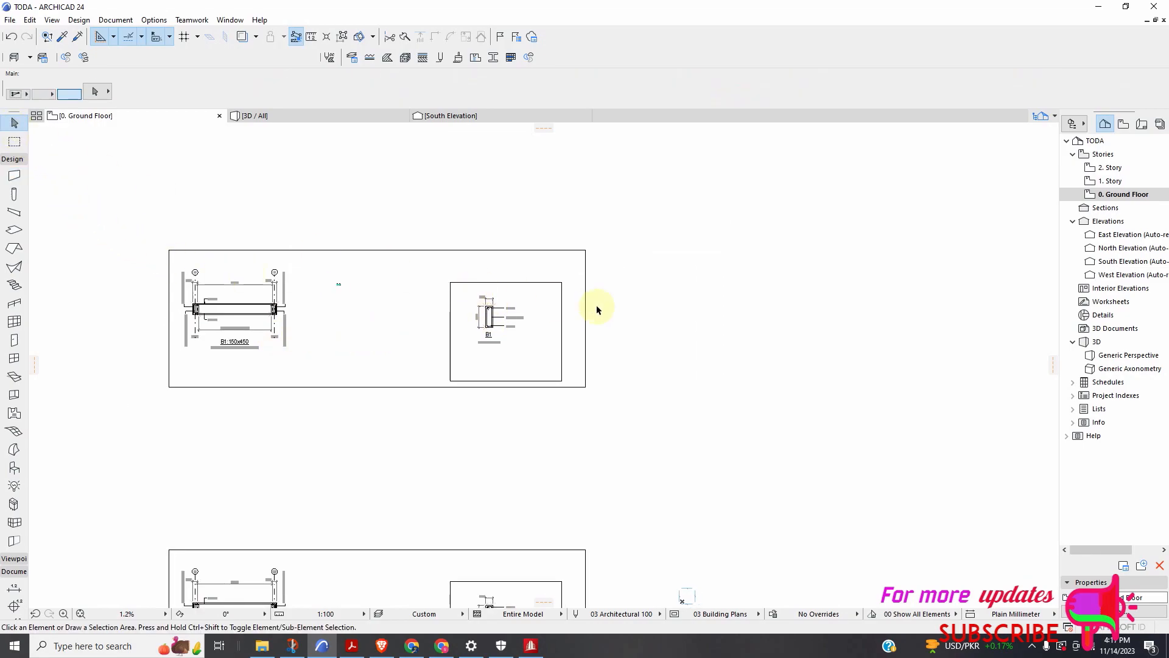
pyautogui.scroll(3, 527, 317)
pyautogui.click(545, 247)
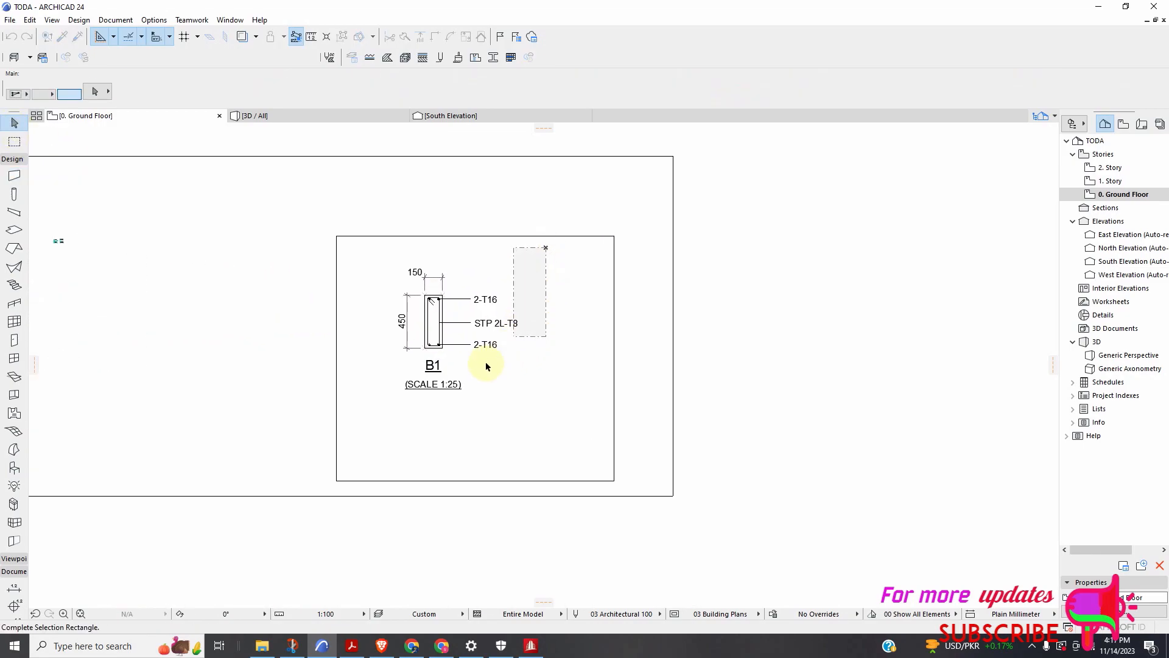
pyautogui.click(374, 404)
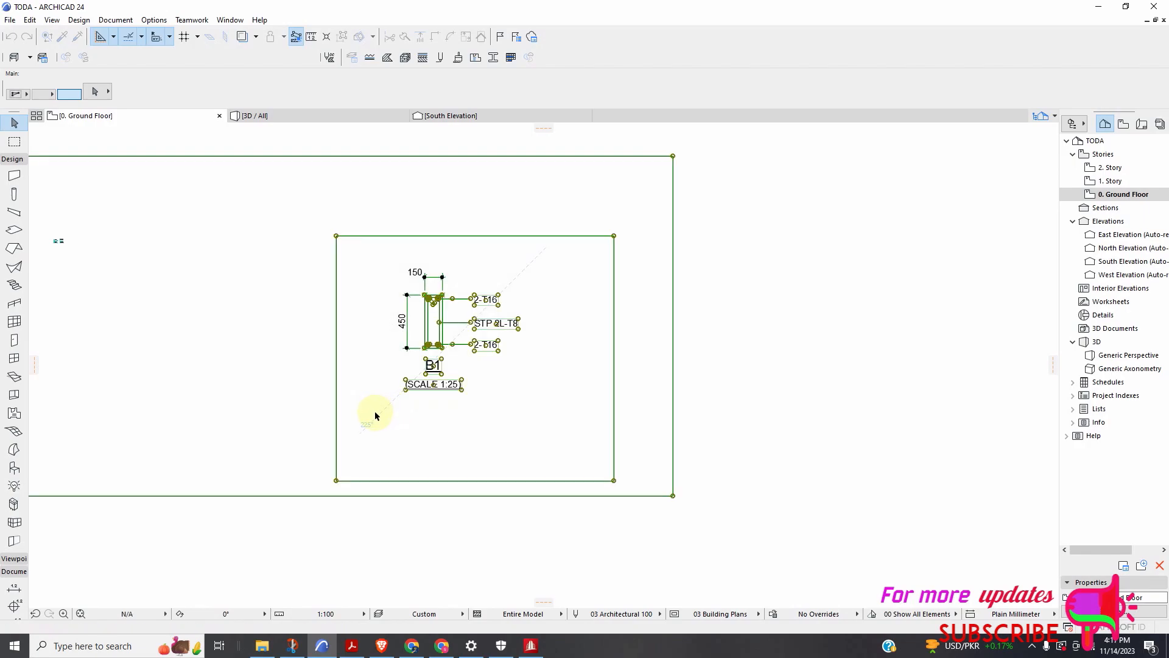
pyautogui.rightClick(537, 364)
pyautogui.moveTo(590, 185)
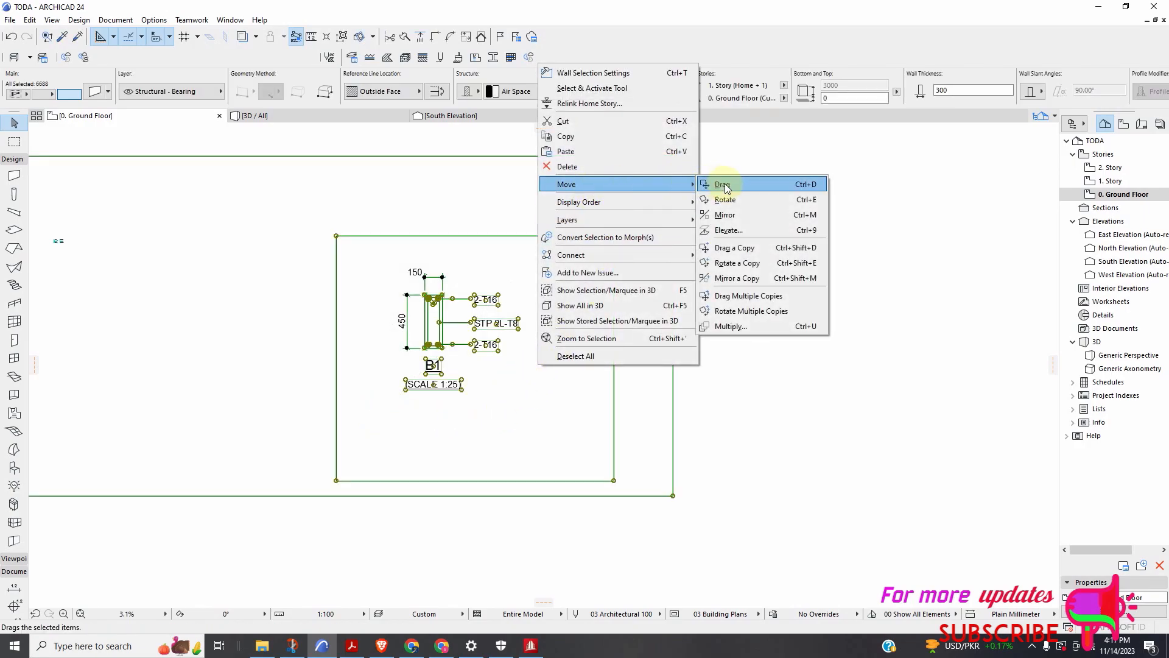
pyautogui.click(737, 248)
pyautogui.click(426, 298)
pyautogui.scroll(-5, 566, 364)
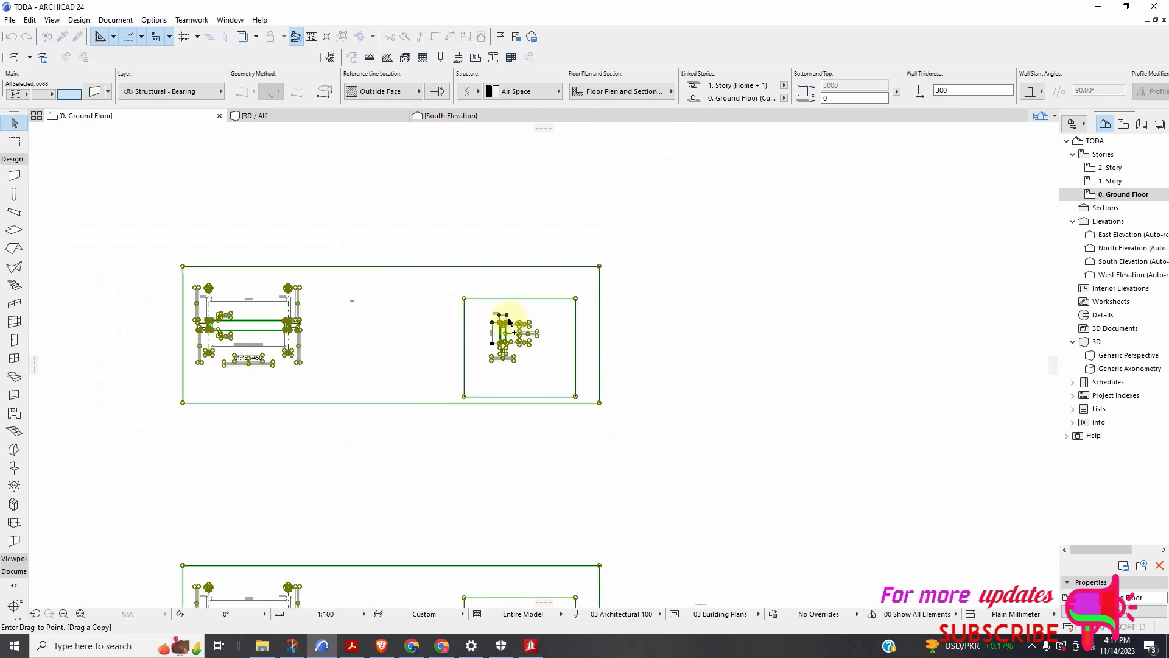
pyautogui.scroll(-3, 508, 355)
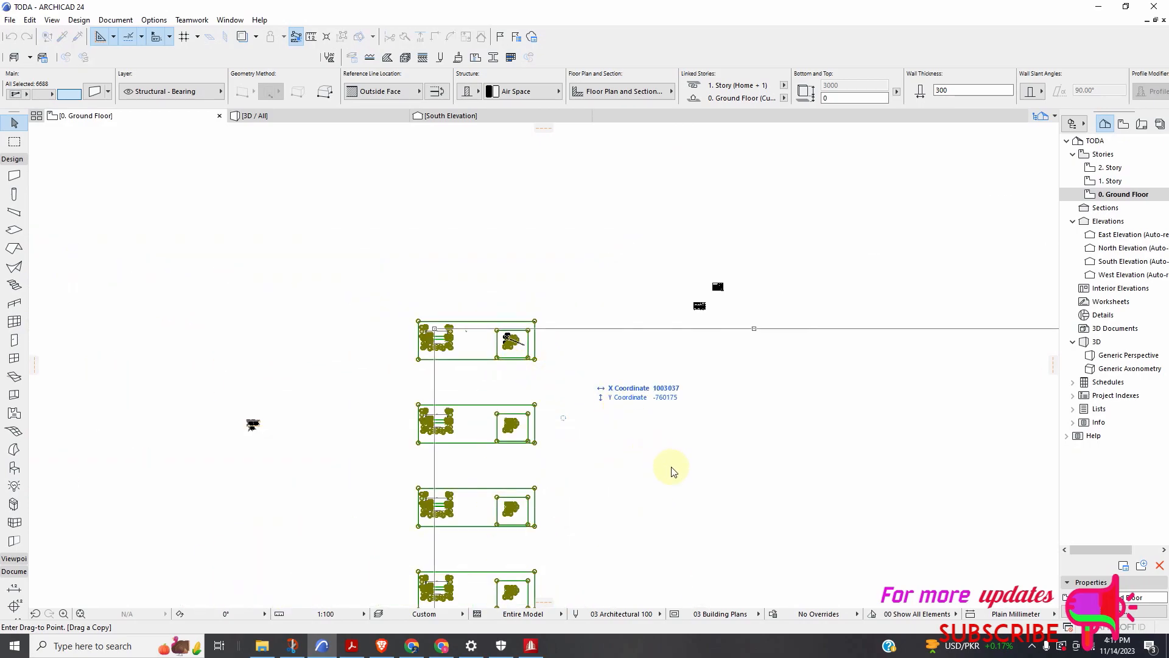
pyautogui.scroll(-5, 506, 286)
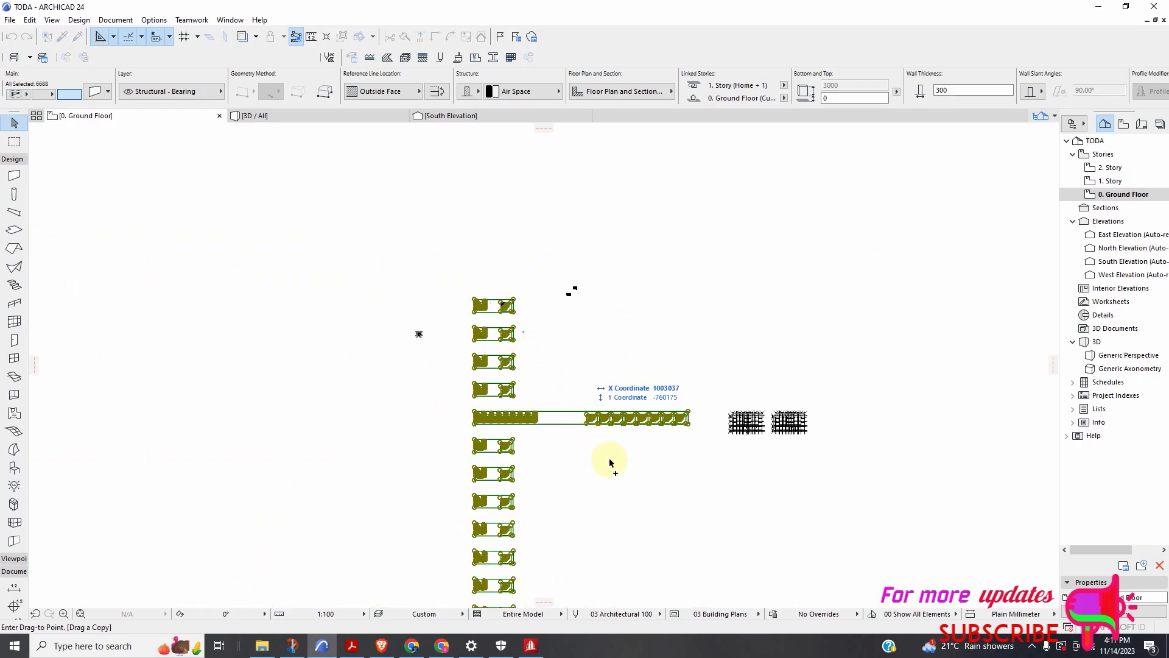
pyautogui.scroll(4, 785, 466)
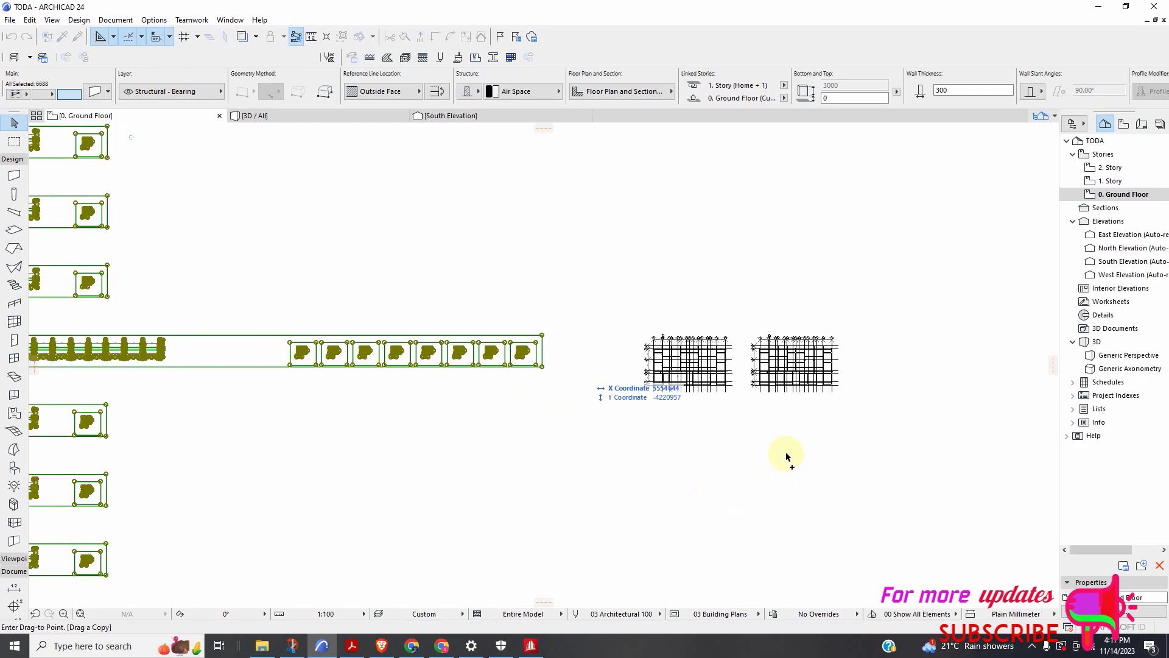
pyautogui.scroll(-3, 764, 444)
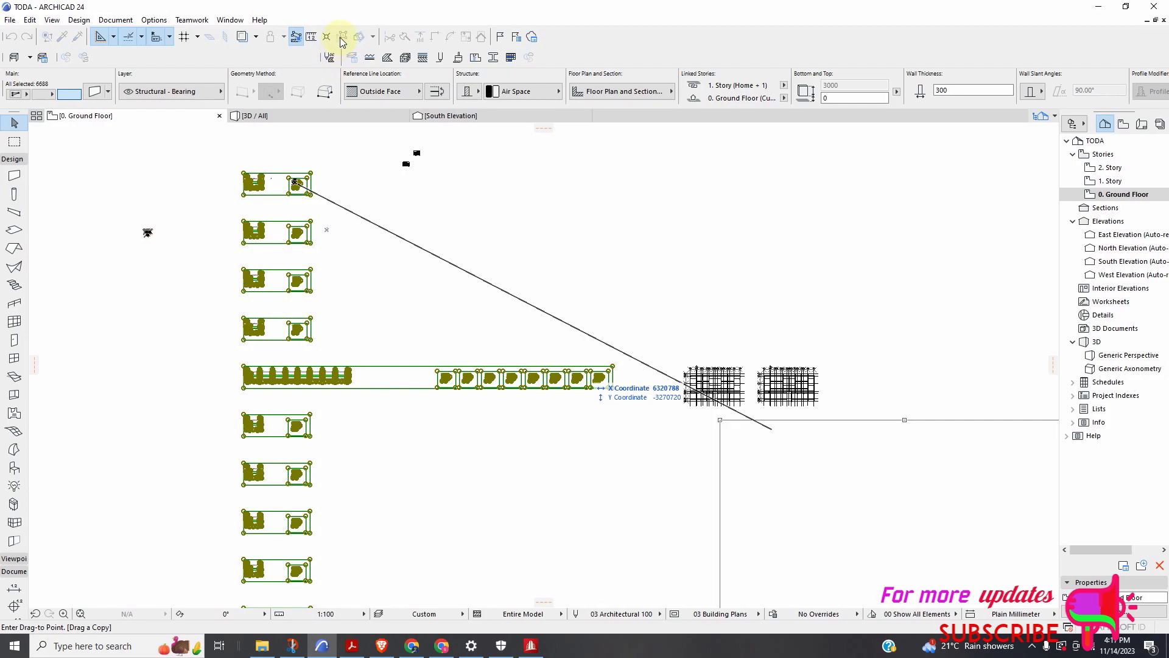
pyautogui.press('Escape')
pyautogui.press('Escape')
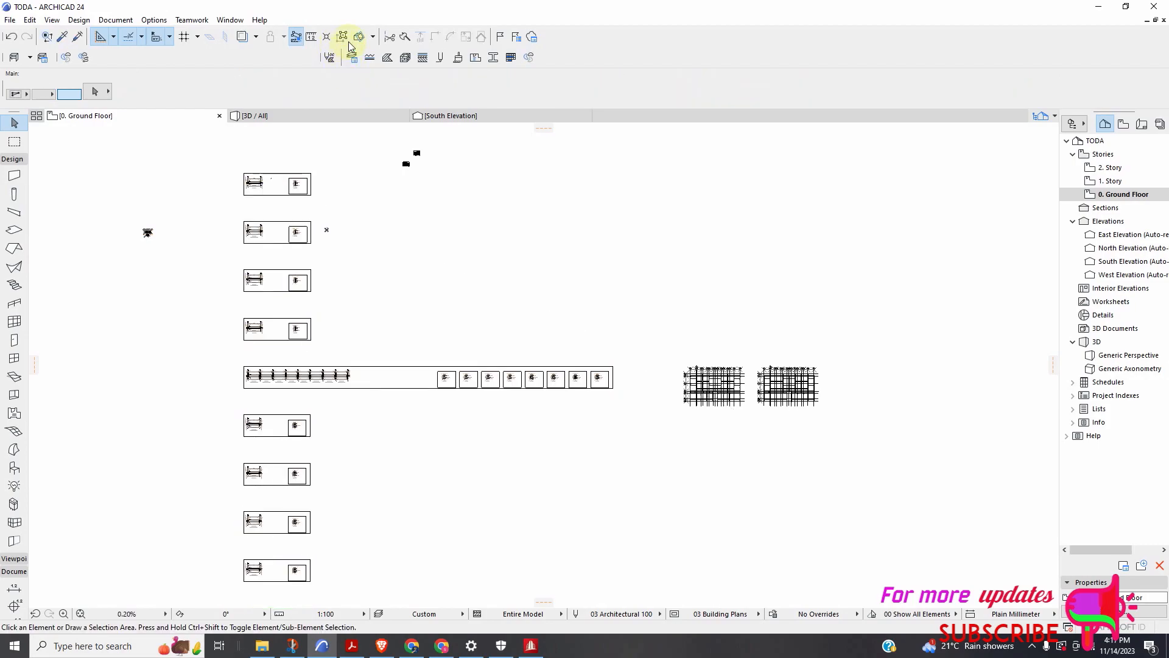
# Suspend groups, change the selection method and select only the uppermost B1 cross-section with its dimensions, labels and title, excluding the frames
pyautogui.scroll(10, 328, 164)
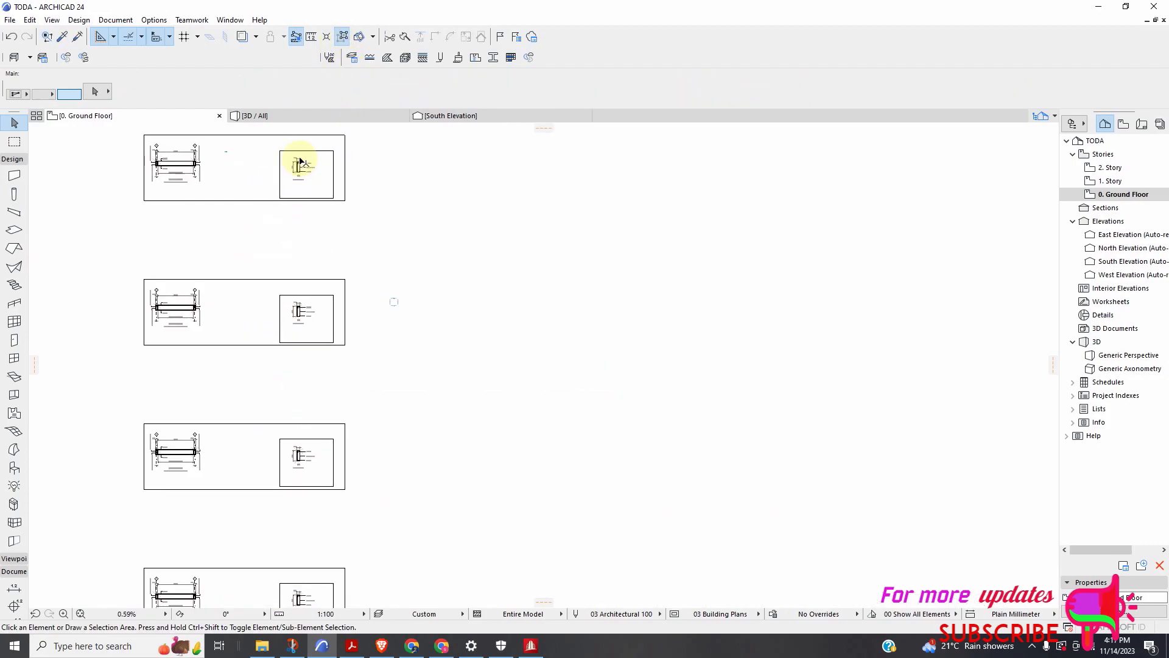
pyautogui.scroll(-3, 375, 319)
pyautogui.scroll(3, 378, 188)
pyautogui.click(378, 186)
pyautogui.click(268, 316)
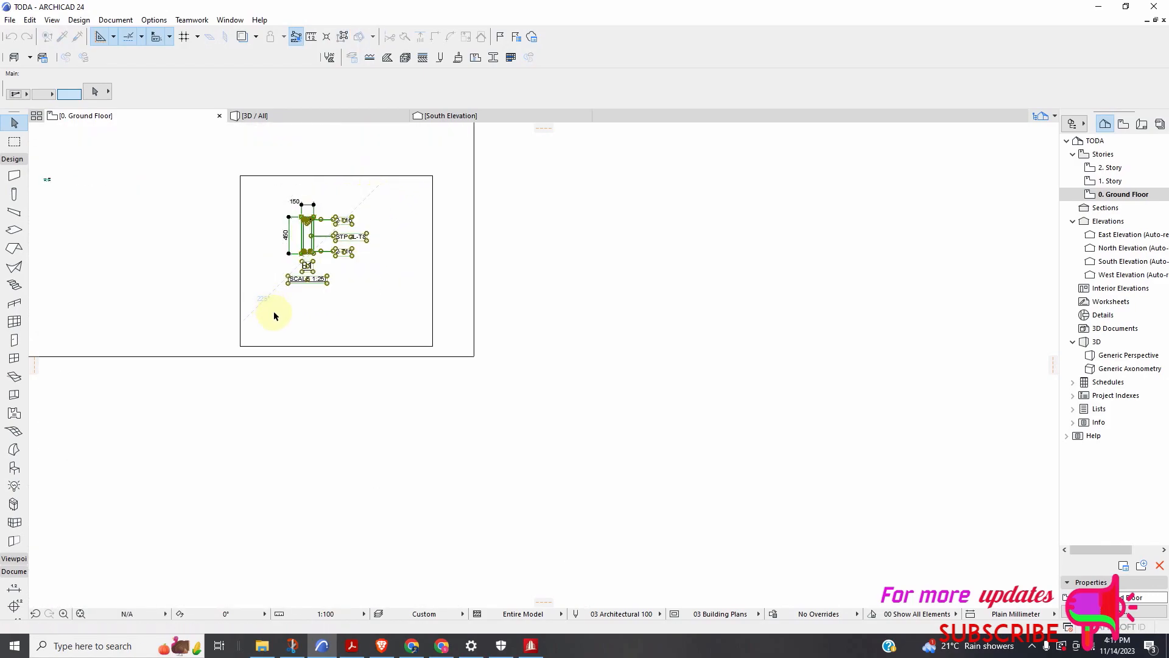
pyautogui.rightClick(355, 281)
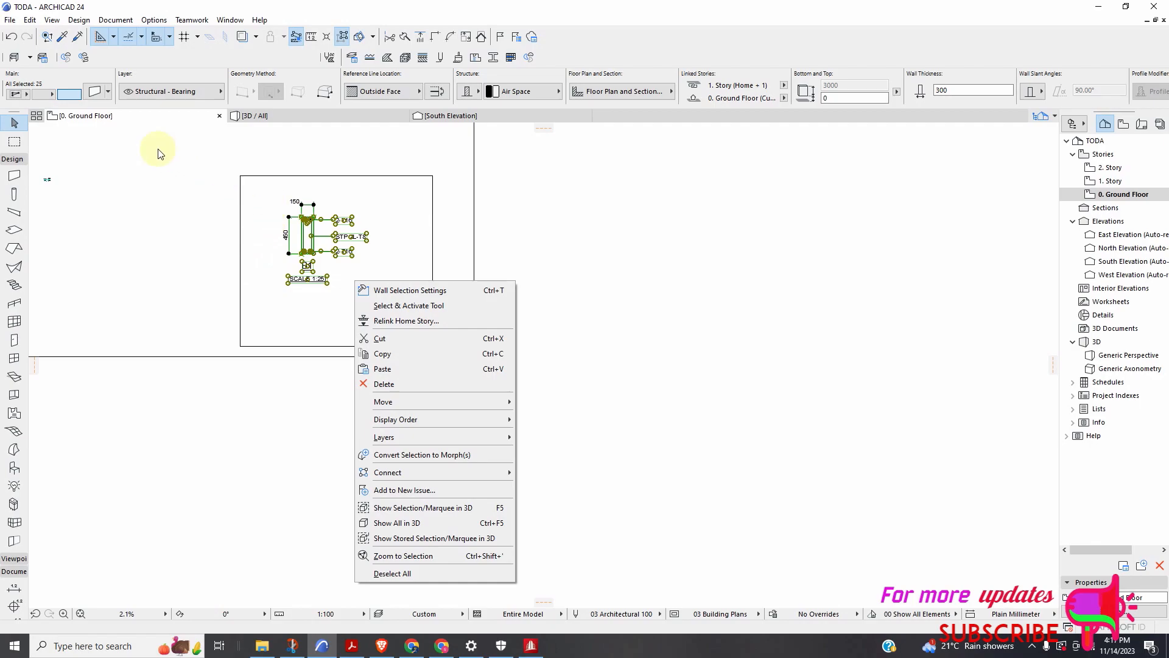
pyautogui.click(172, 163)
pyautogui.click(28, 95)
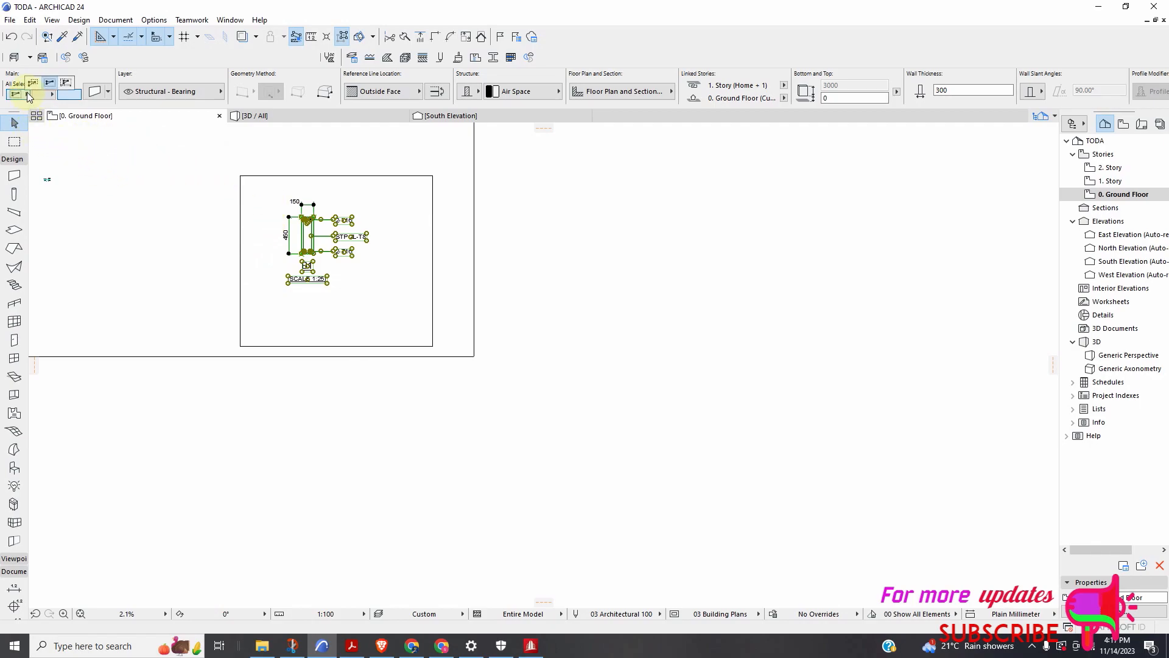
pyautogui.click(33, 84)
pyautogui.click(385, 186)
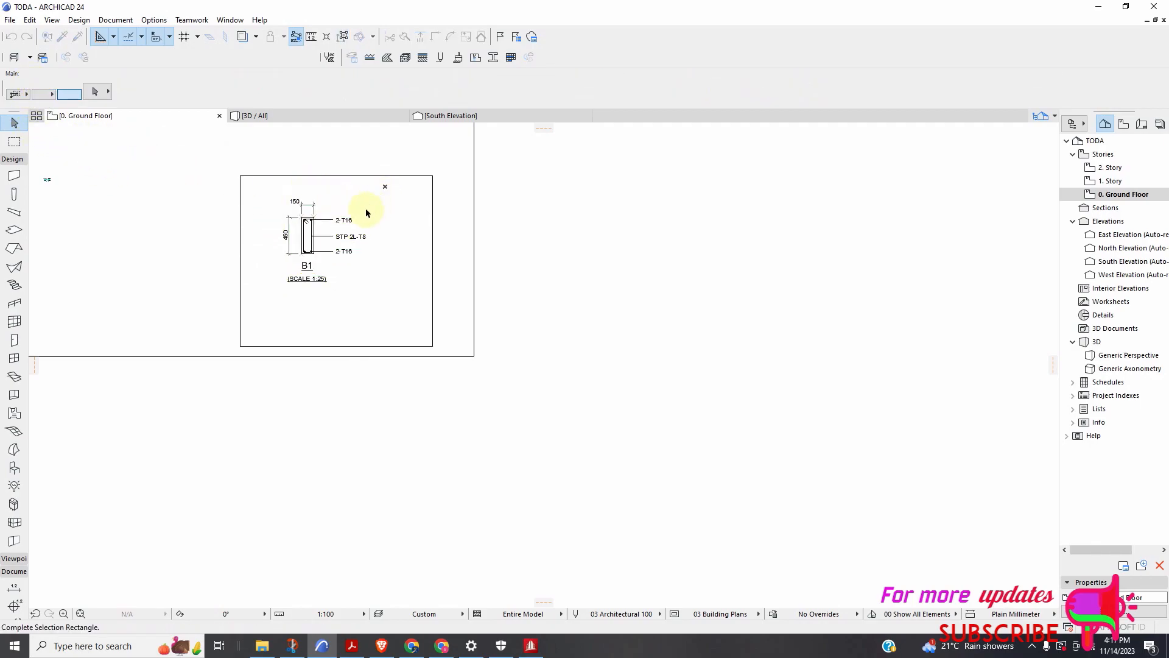
pyautogui.click(274, 306)
# Drag a copy of the selected B1 cross-section into the empty area below the second framing plan and clear the selection
pyautogui.rightClick(366, 288)
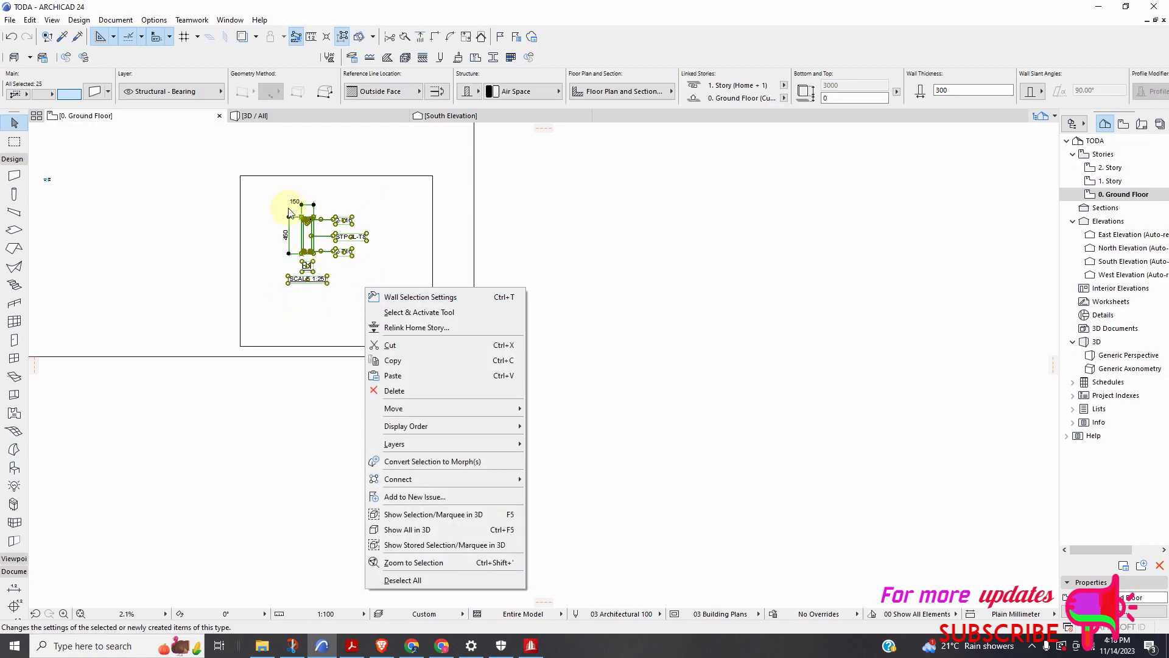
pyautogui.moveTo(461, 417)
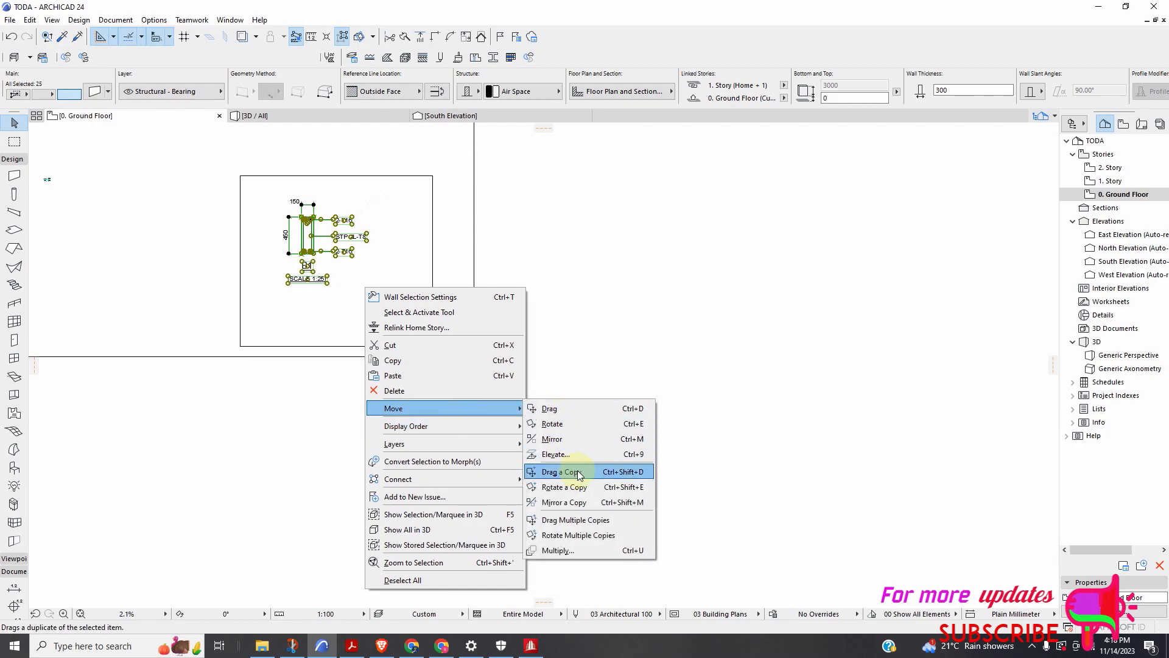
pyautogui.click(551, 472)
pyautogui.click(314, 240)
pyautogui.scroll(-8, 533, 366)
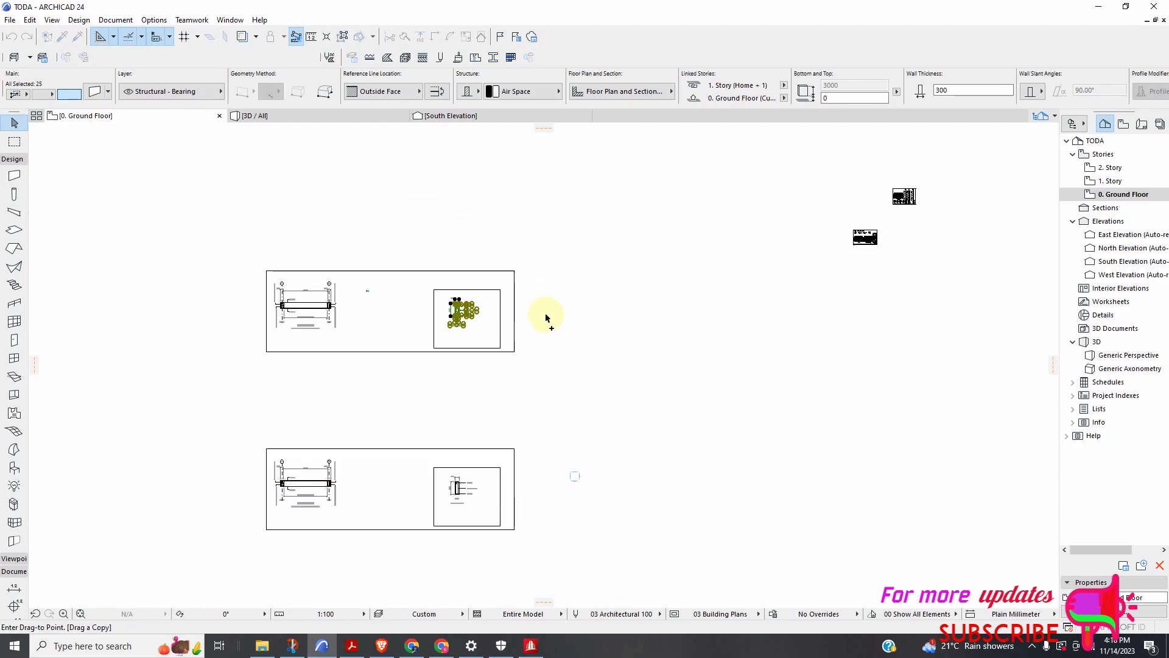
pyautogui.scroll(-2, 538, 324)
pyautogui.scroll(5, 862, 490)
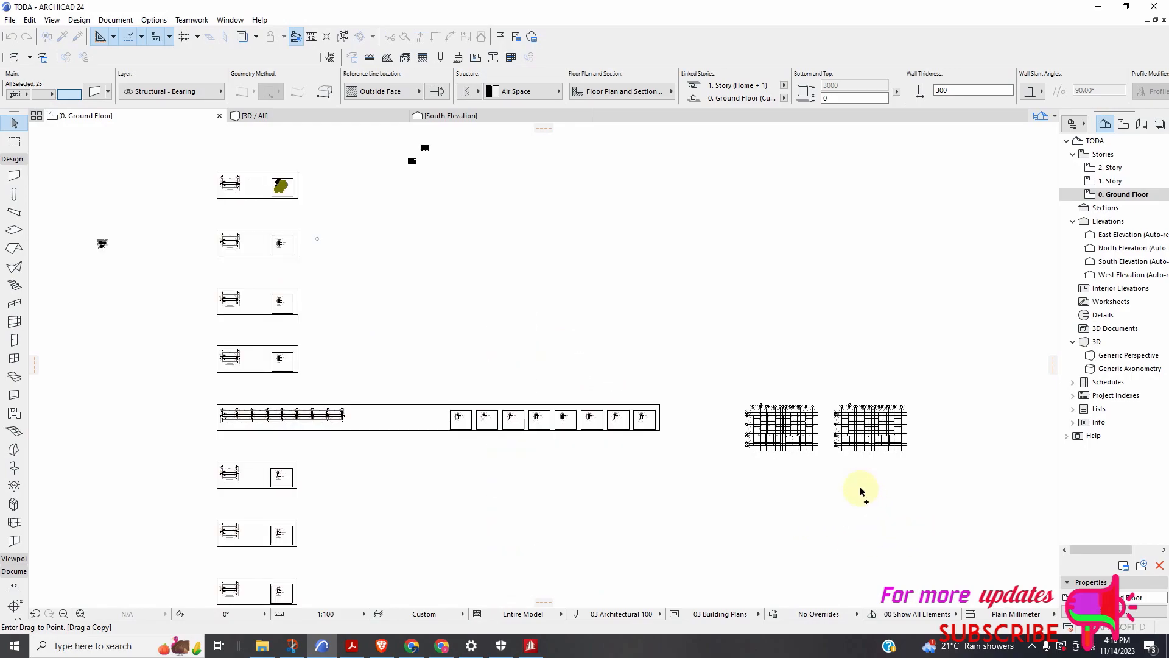
pyautogui.scroll(6, 854, 482)
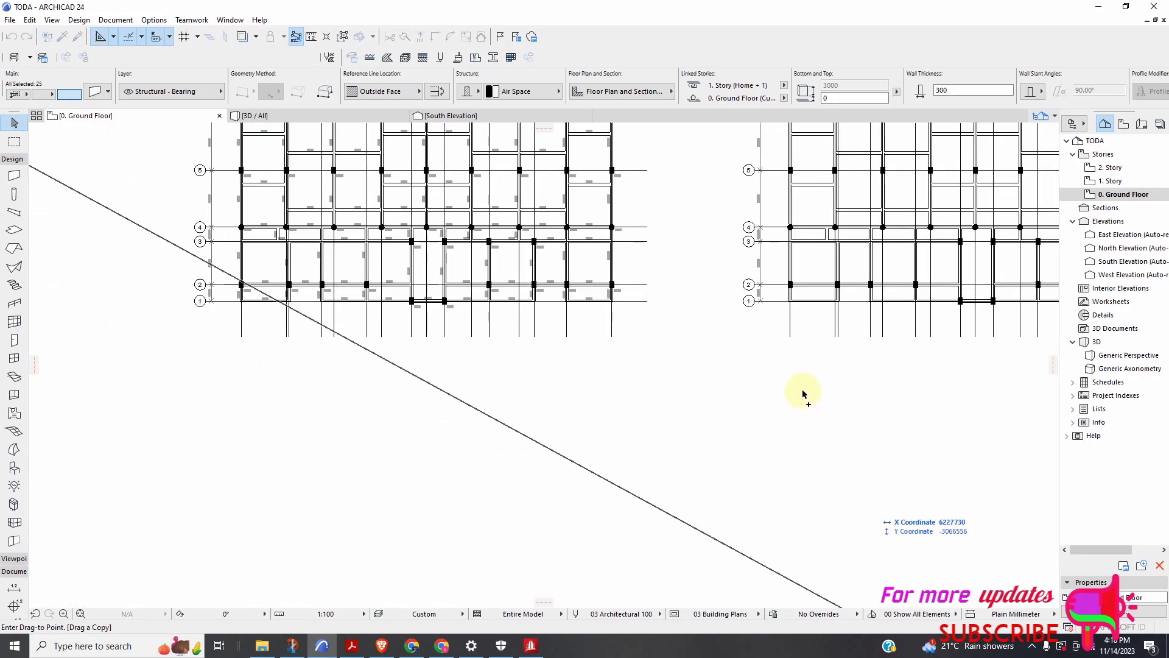
pyautogui.click(803, 385)
pyautogui.scroll(5, 822, 442)
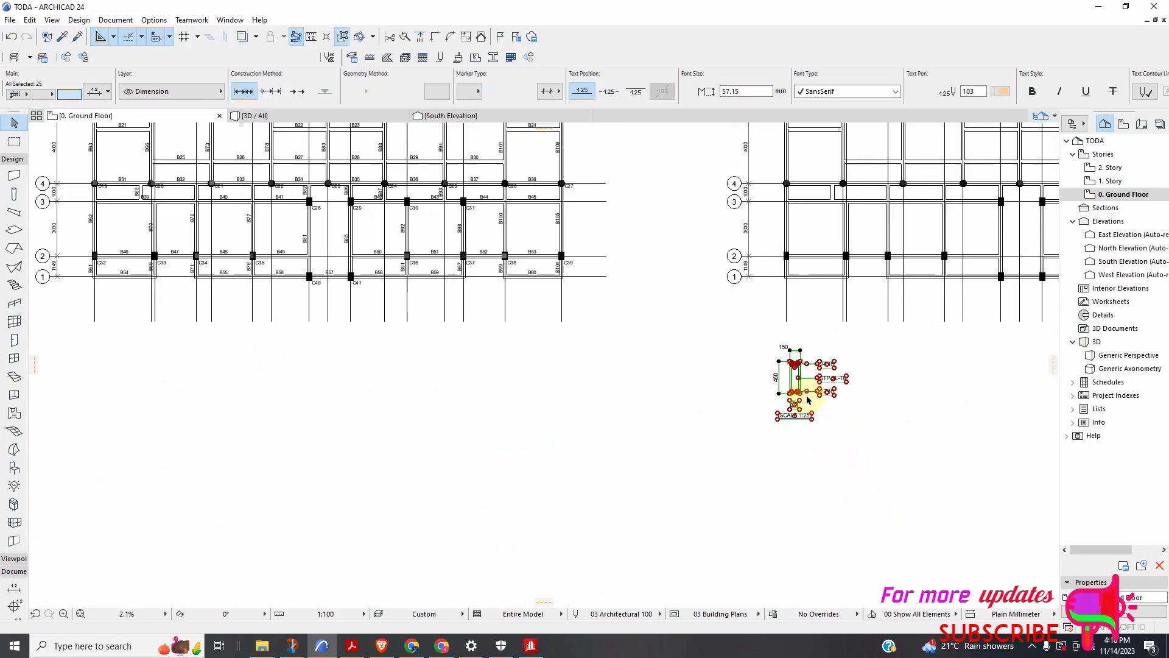
pyautogui.scroll(3, 775, 371)
pyautogui.press('Escape')
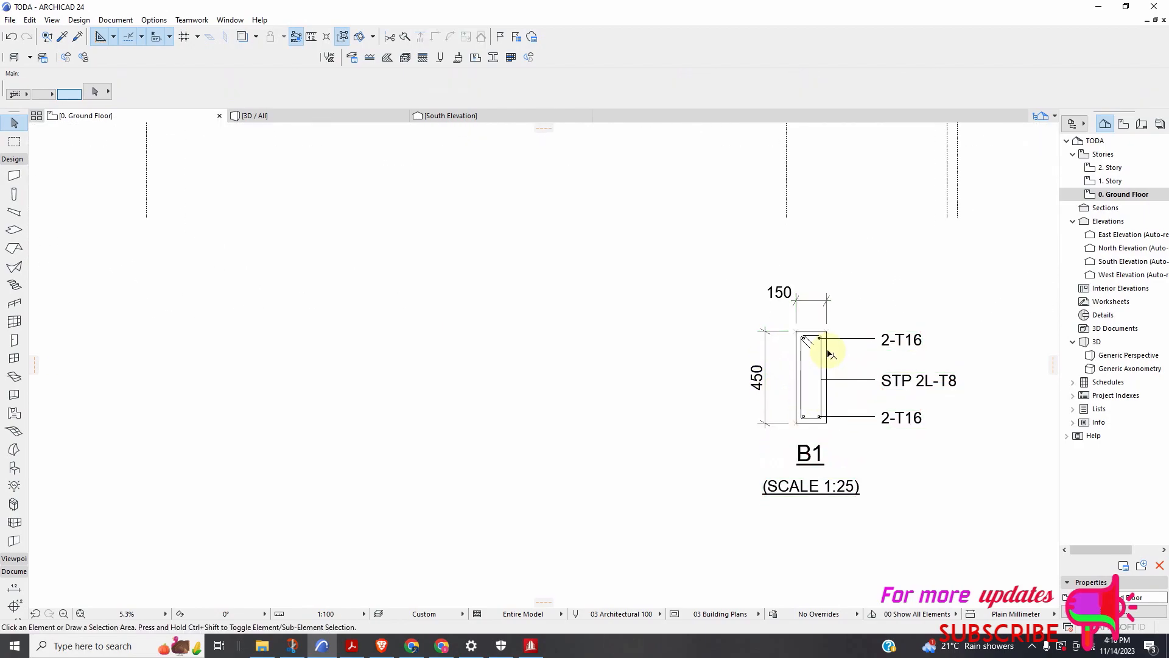
# Add the spacing -200 to the stirrup label of the copied B1 cross-section, making it STP 2L-T8-200
pyautogui.scroll(10, 829, 353)
pyautogui.scroll(-5, 775, 455)
pyautogui.scroll(3, 714, 415)
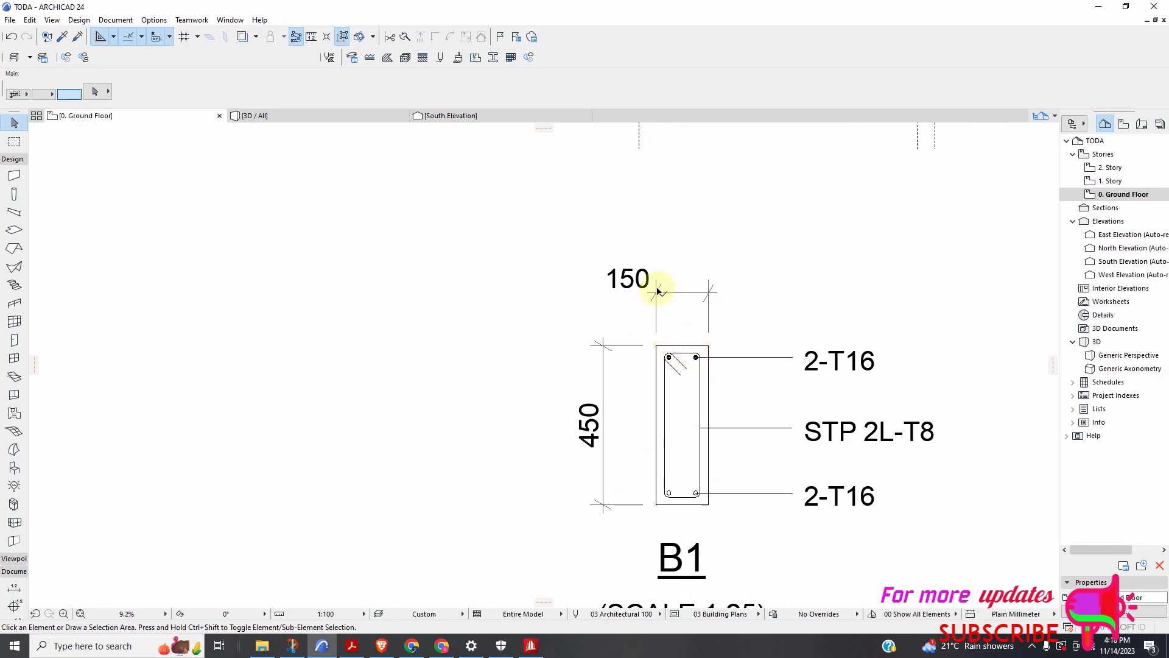
pyautogui.scroll(4, 648, 320)
pyautogui.scroll(-4, 619, 341)
pyautogui.scroll(3, 623, 414)
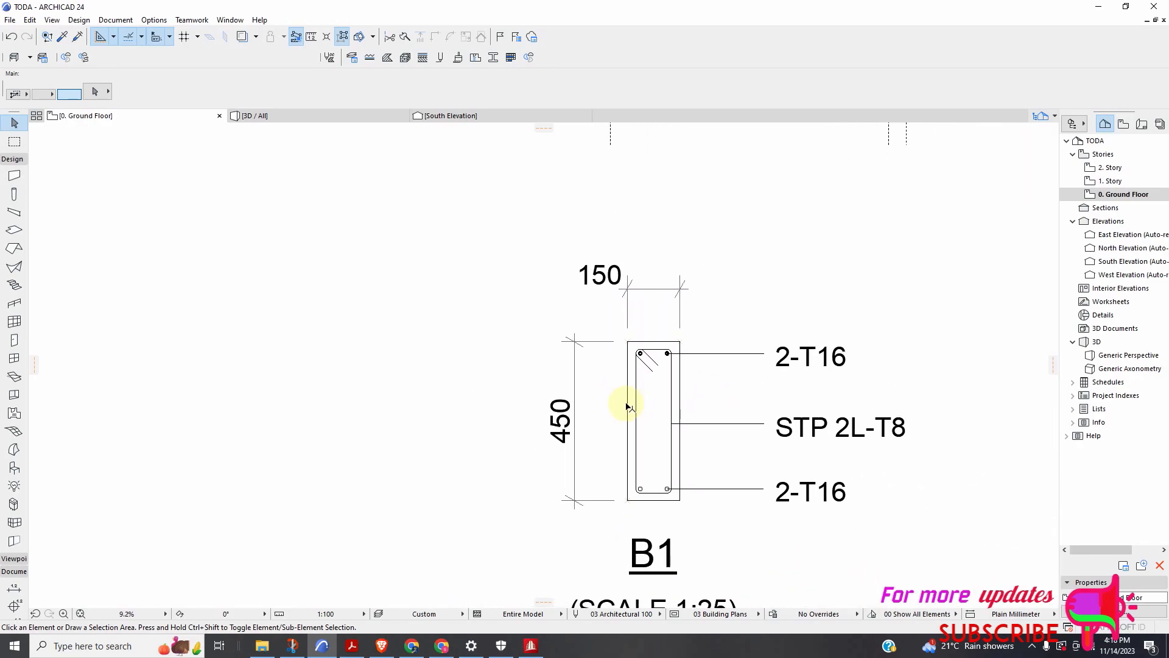
pyautogui.scroll(2, 863, 447)
pyautogui.scroll(-2, 724, 430)
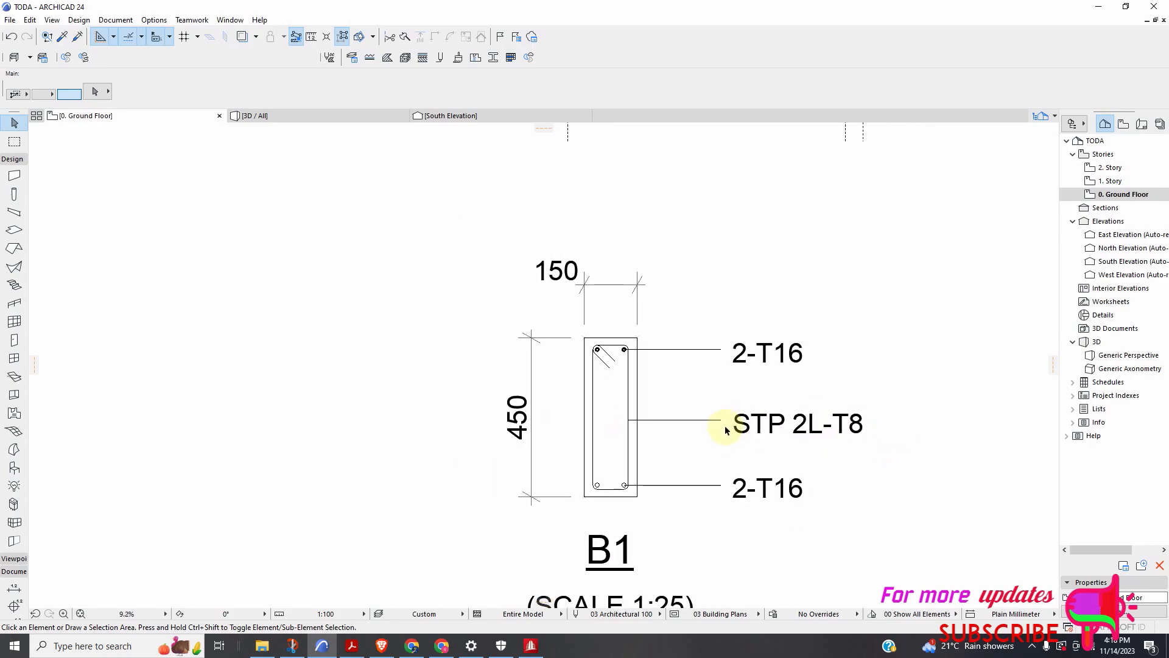
pyautogui.scroll(2, 861, 439)
pyautogui.doubleClick(864, 423)
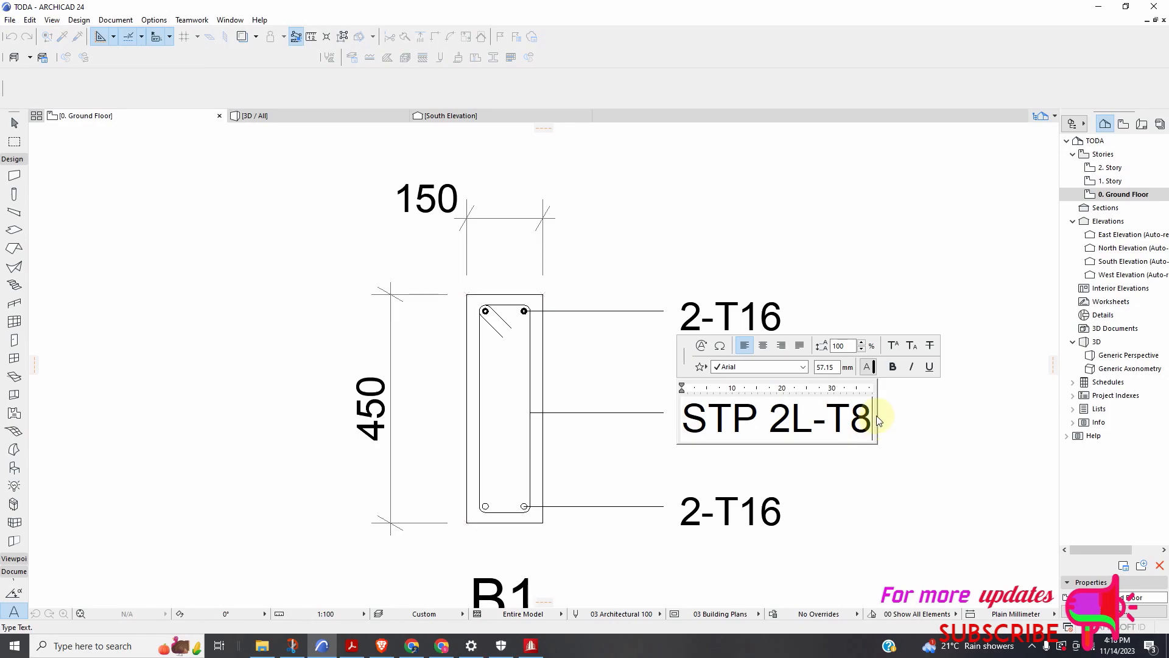
pyautogui.write('-200')
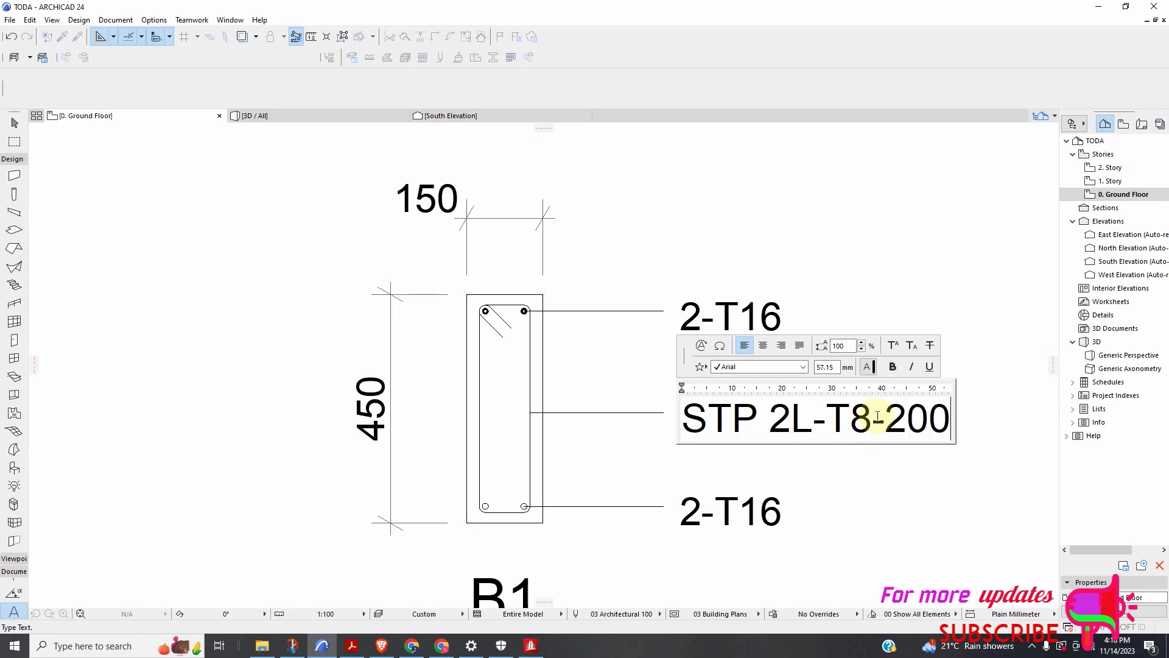
pyautogui.click(857, 479)
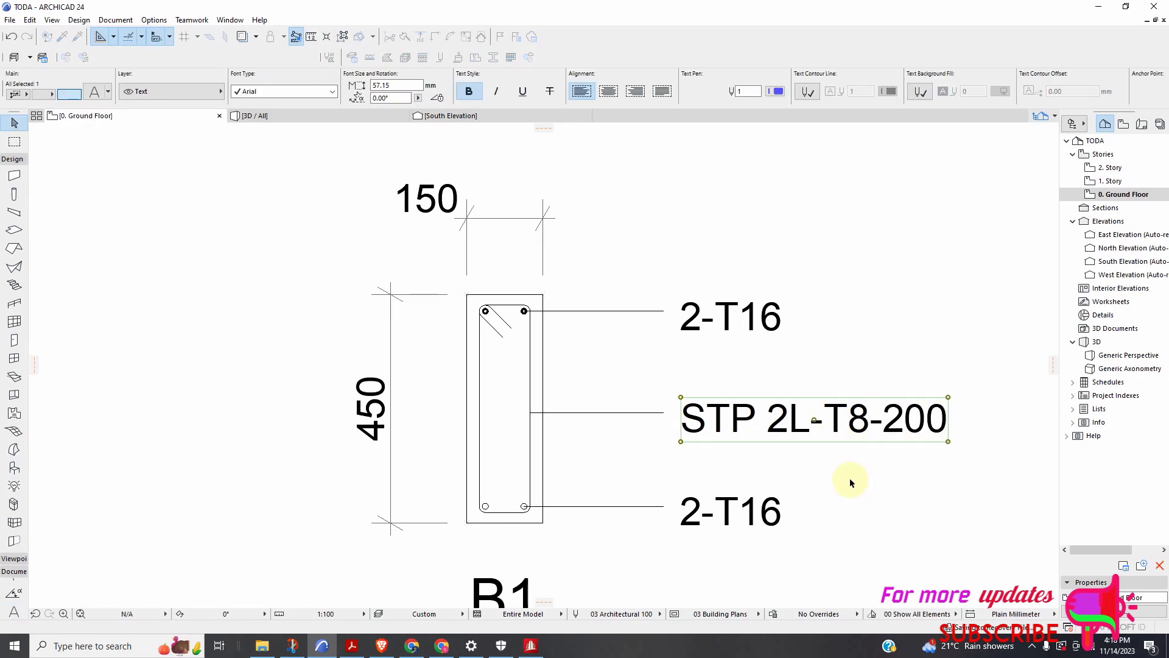
# Try to prepare the Fill tool for solid bars by choosing the Foreground fill in the fill attribute settings
pyautogui.scroll(-3, 706, 419)
pyautogui.scroll(-2, 670, 418)
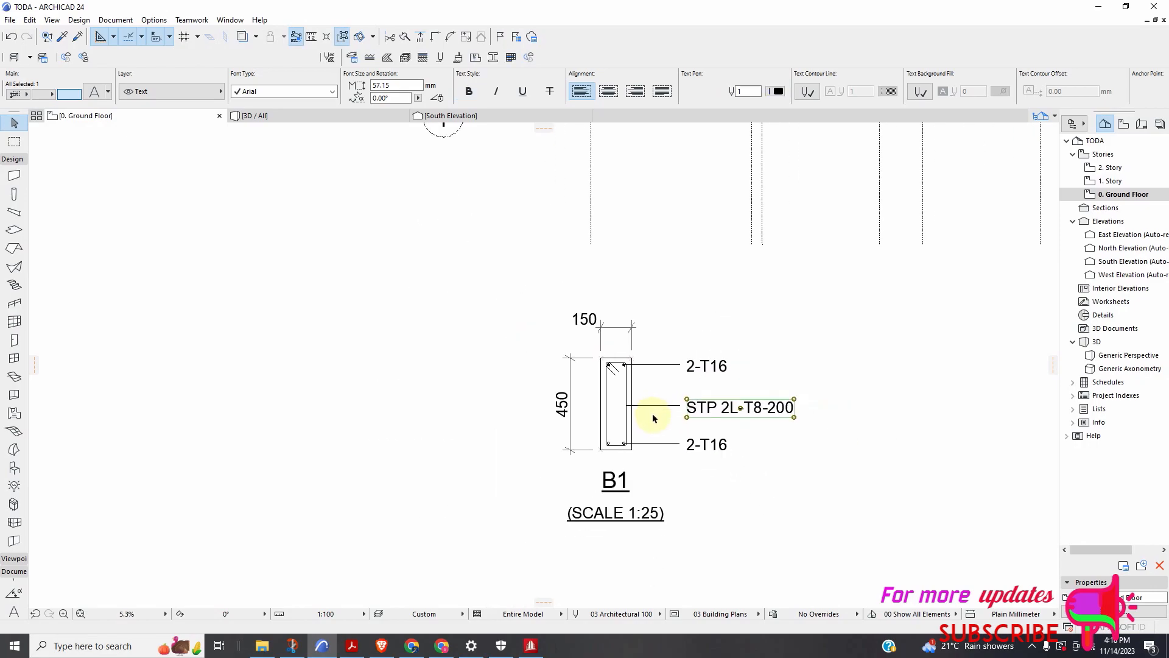
pyautogui.scroll(6, 595, 379)
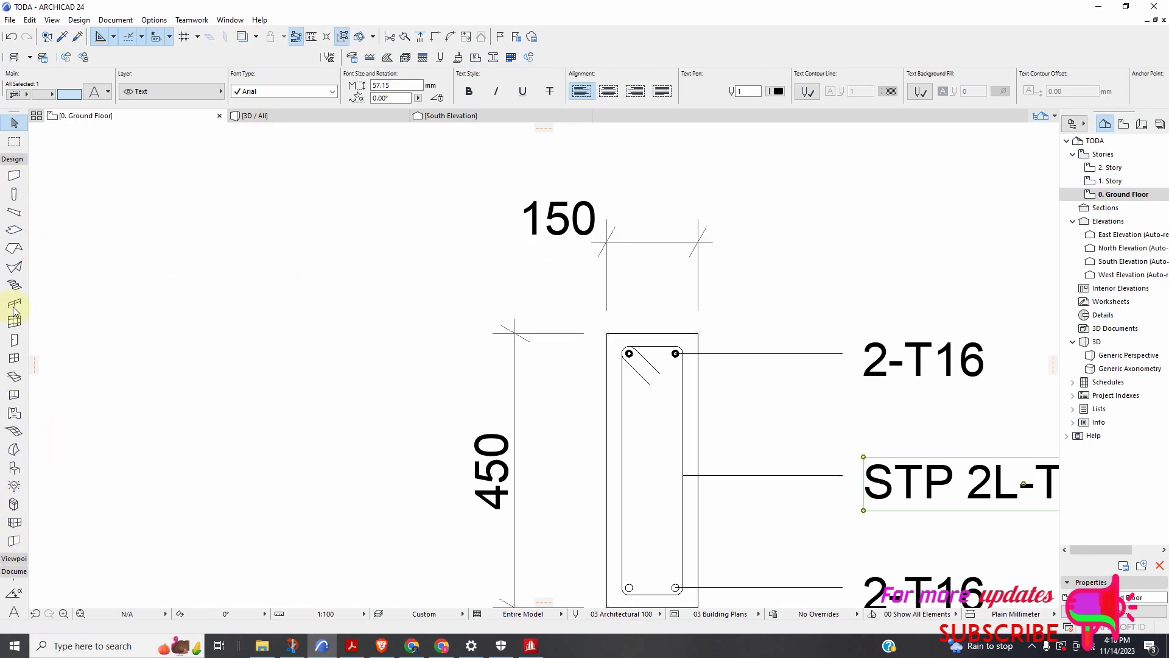
pyautogui.click(14, 160)
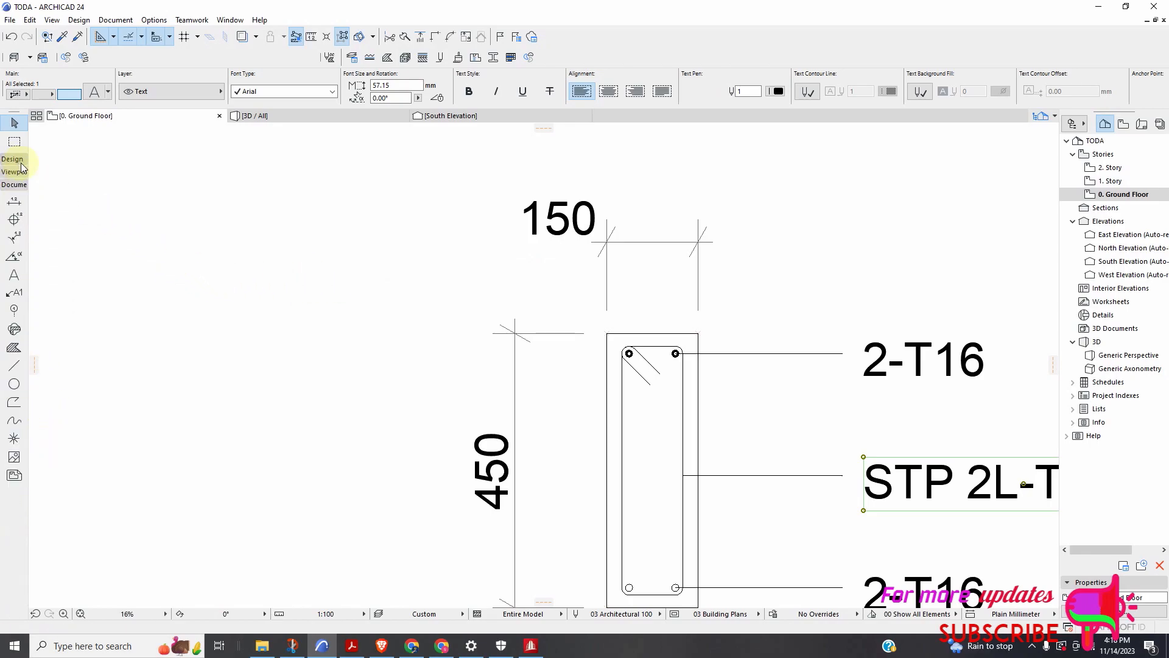
pyautogui.click(25, 350)
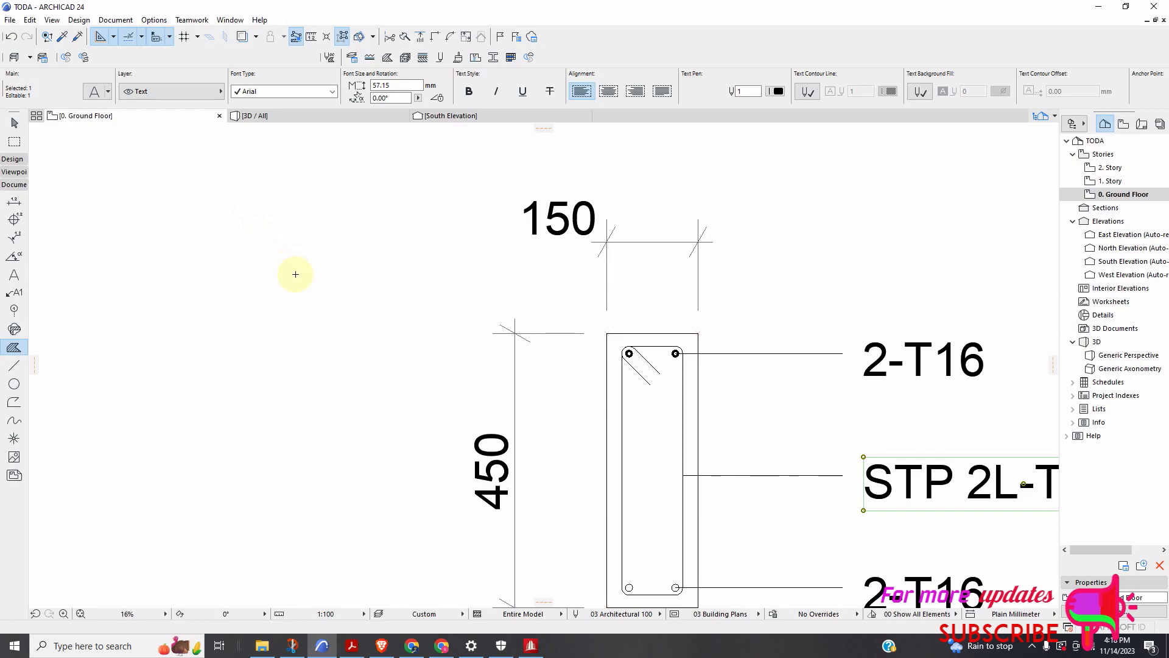
pyautogui.click(387, 58)
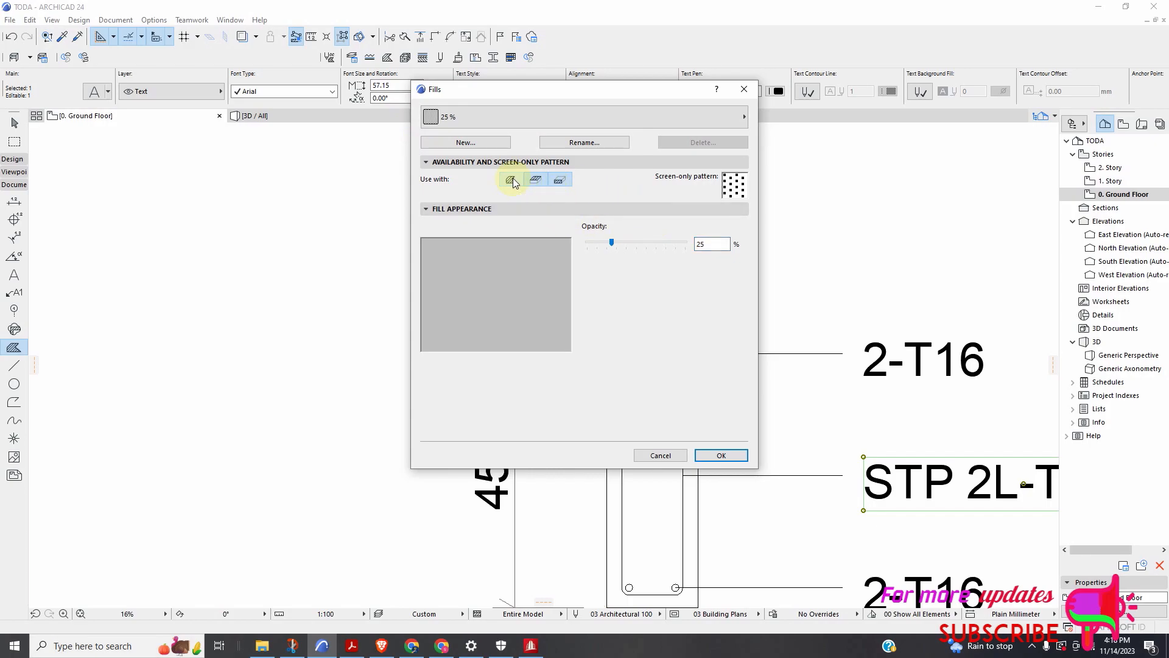
pyautogui.rightClick(539, 278)
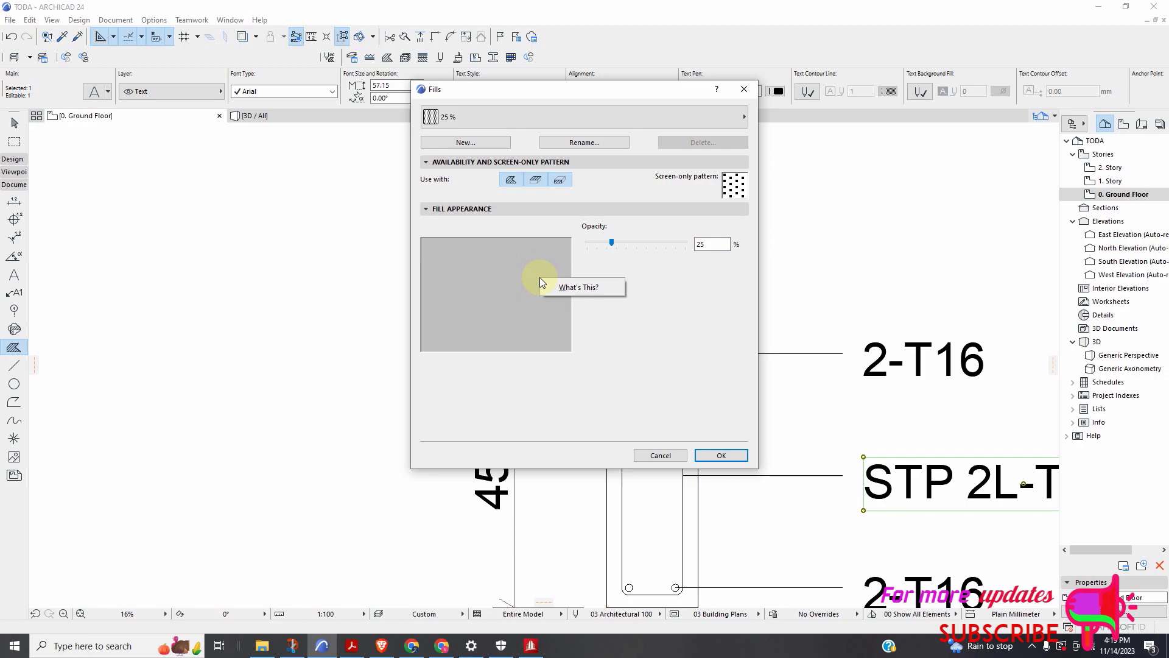
pyautogui.click(729, 190)
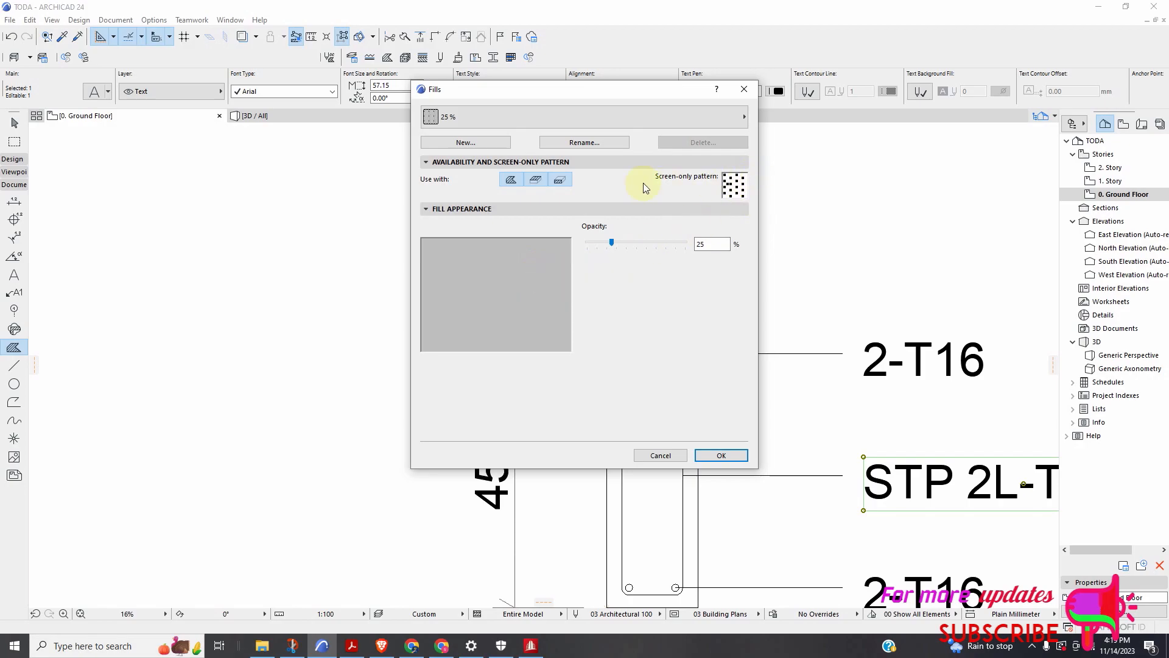
pyautogui.click(444, 116)
pyautogui.click(445, 235)
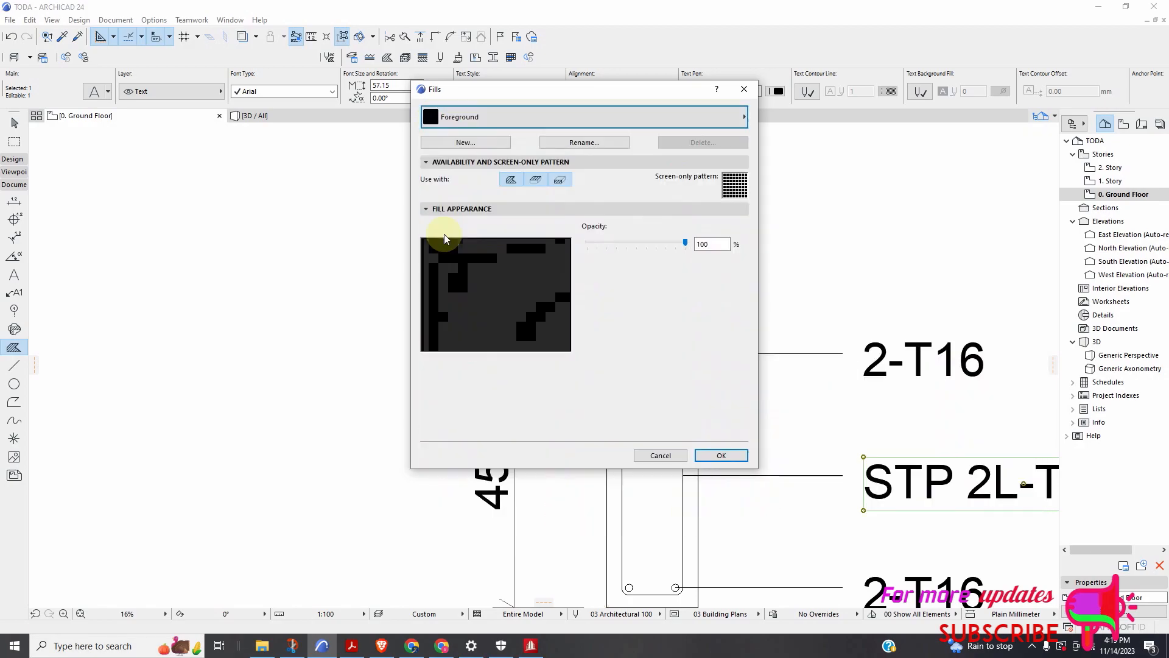
pyautogui.click(720, 456)
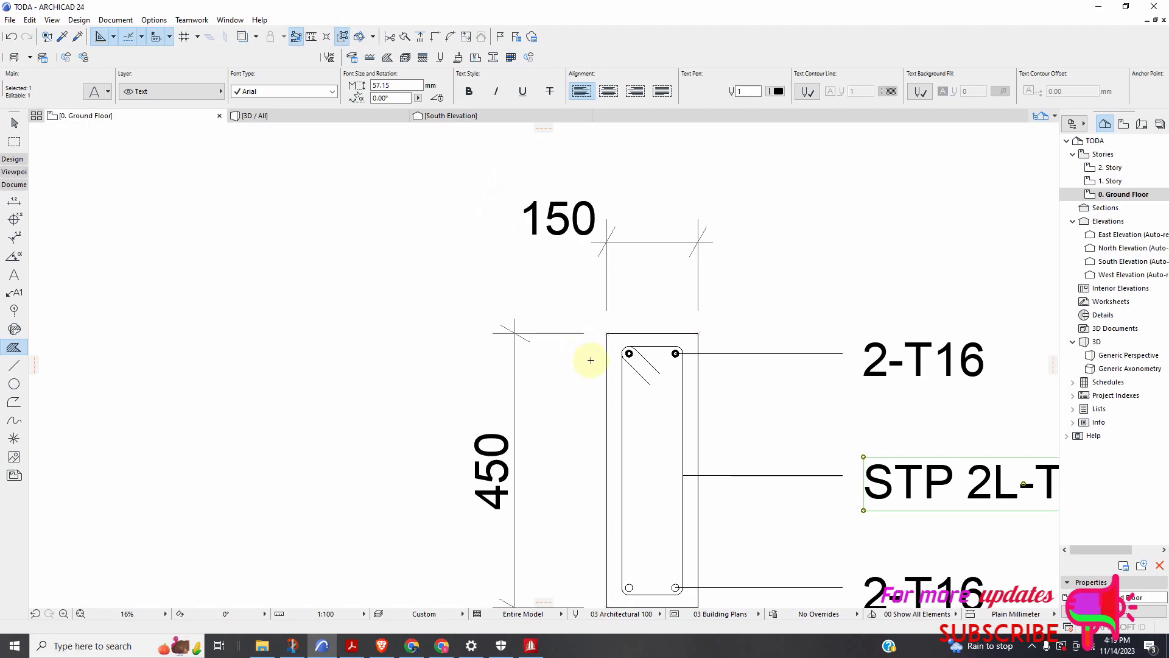
pyautogui.scroll(-2, 601, 333)
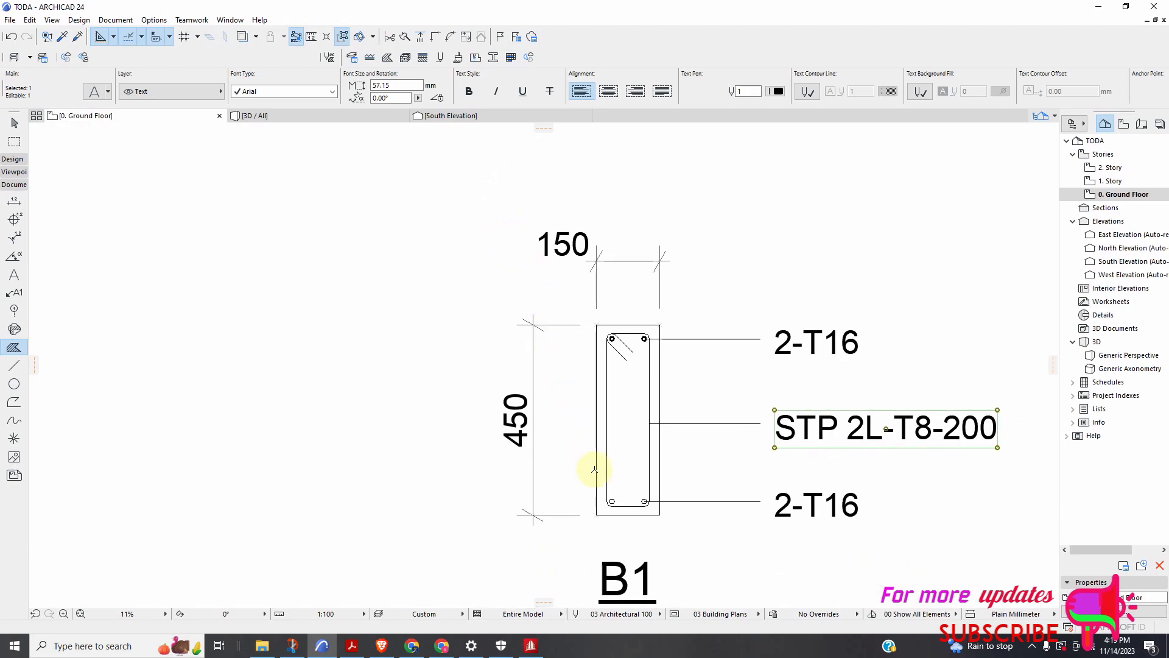
pyautogui.scroll(3, 594, 495)
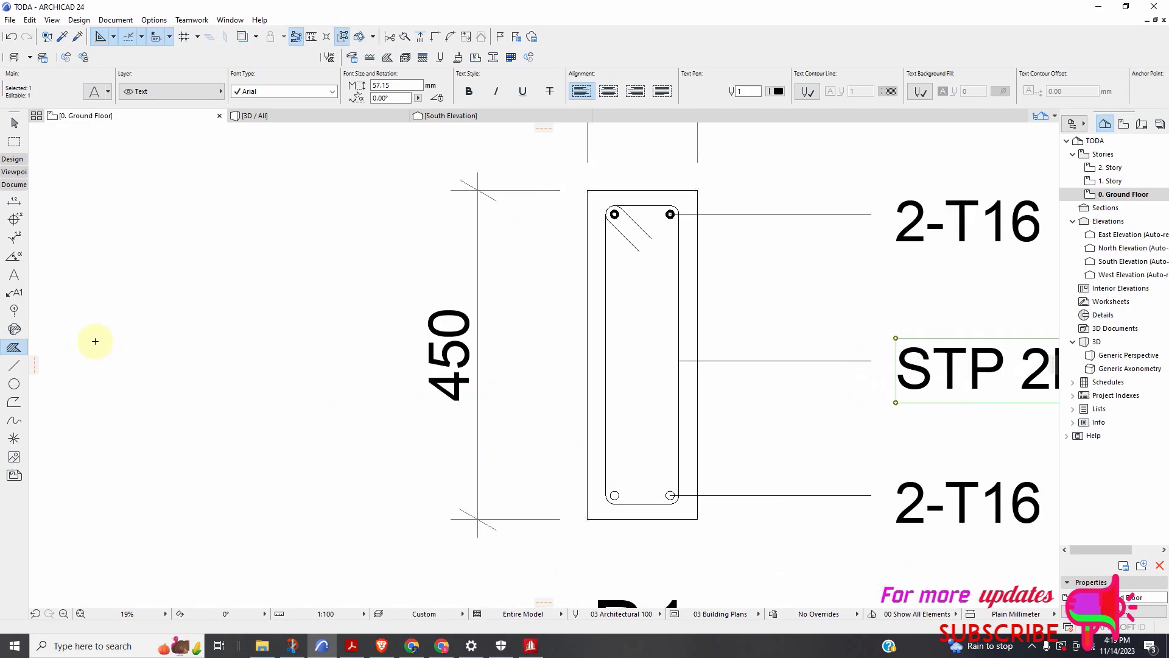
pyautogui.click(22, 352)
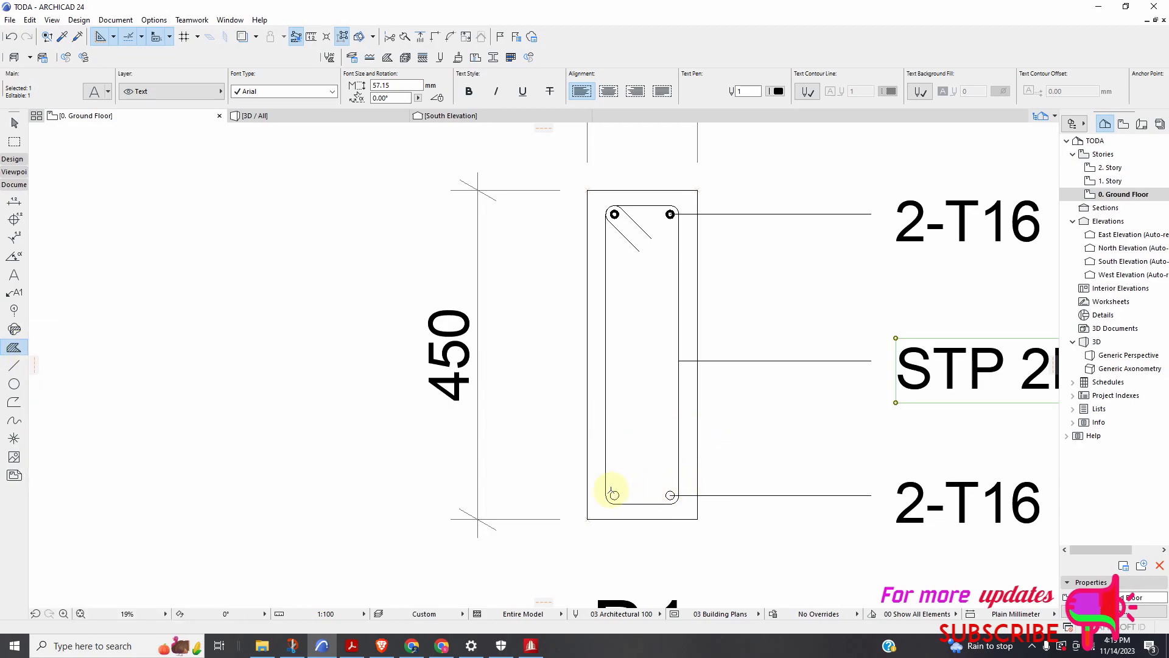
pyautogui.scroll(7, 612, 494)
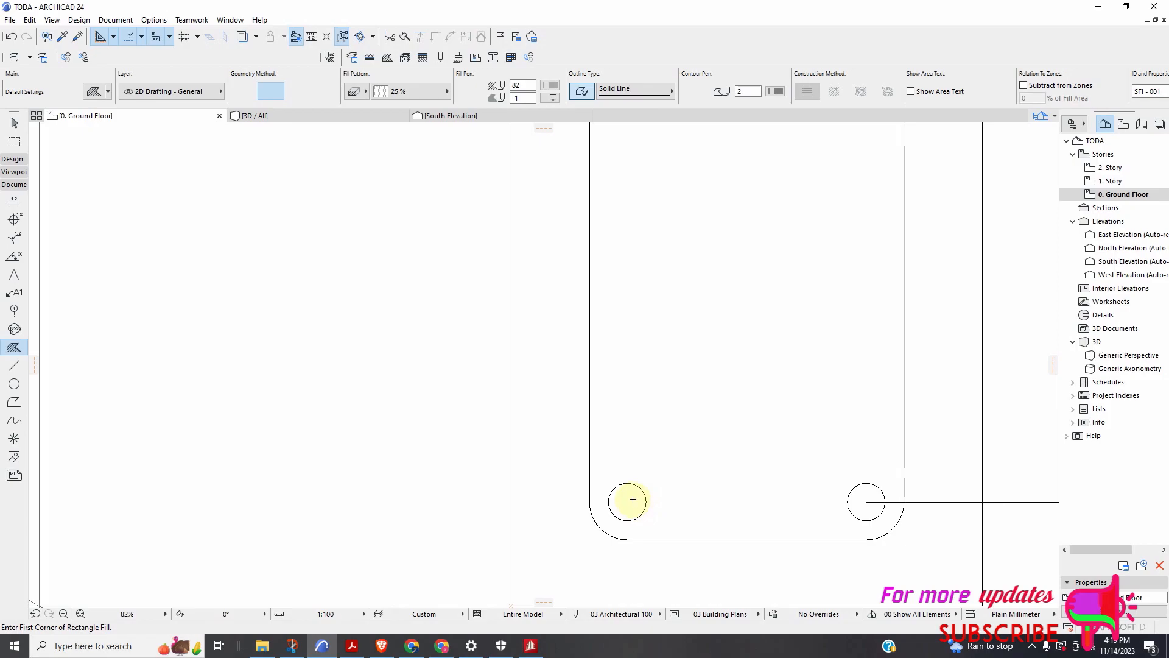
pyautogui.click(627, 503)
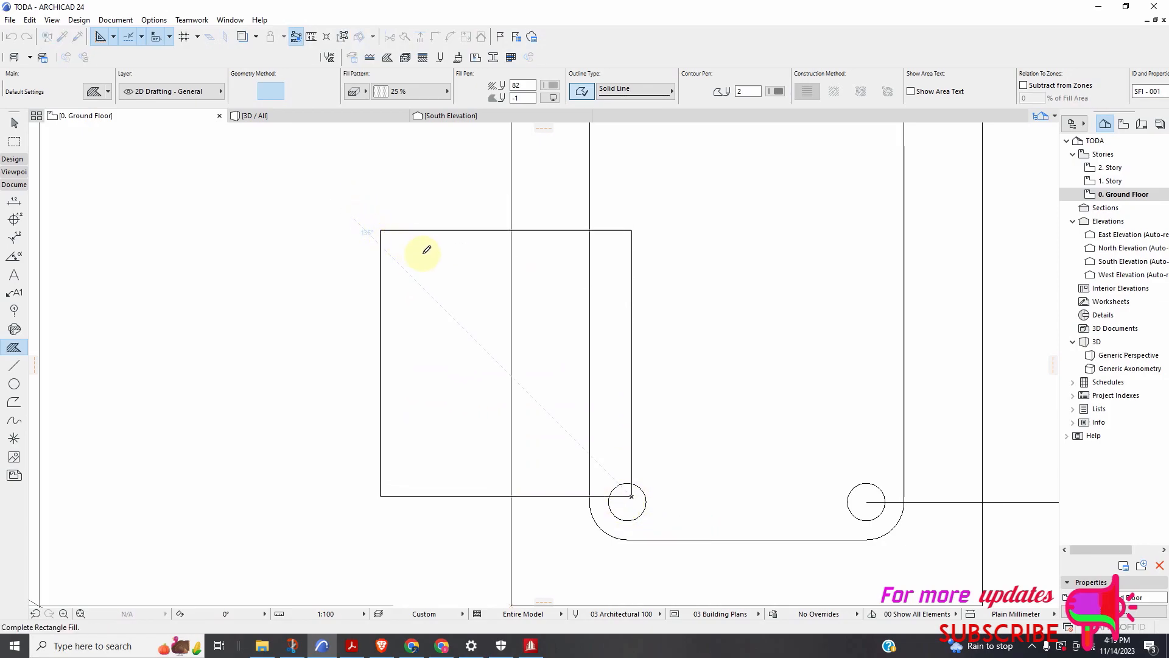
pyautogui.click(438, 270)
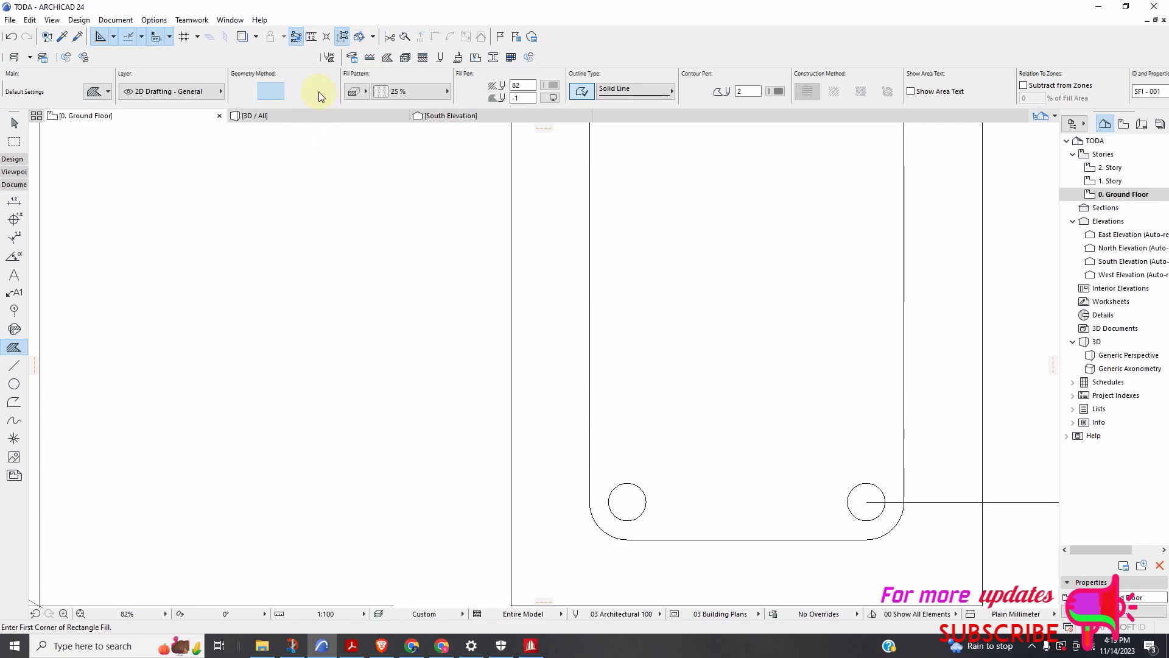
# Try to fill the lower-left bar circle of the copied B1 cross-section with a polygonal fill, and undo that fill
pyautogui.click(291, 90)
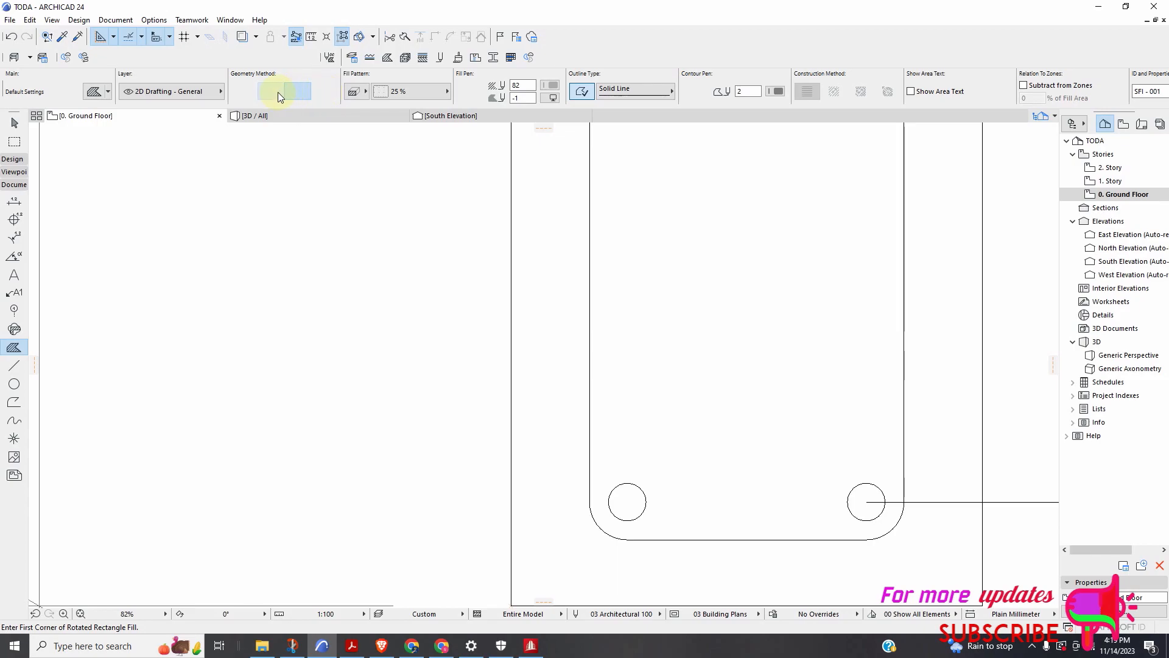
pyautogui.click(276, 93)
pyautogui.click(256, 93)
pyautogui.scroll(5, 548, 508)
pyautogui.click(548, 508)
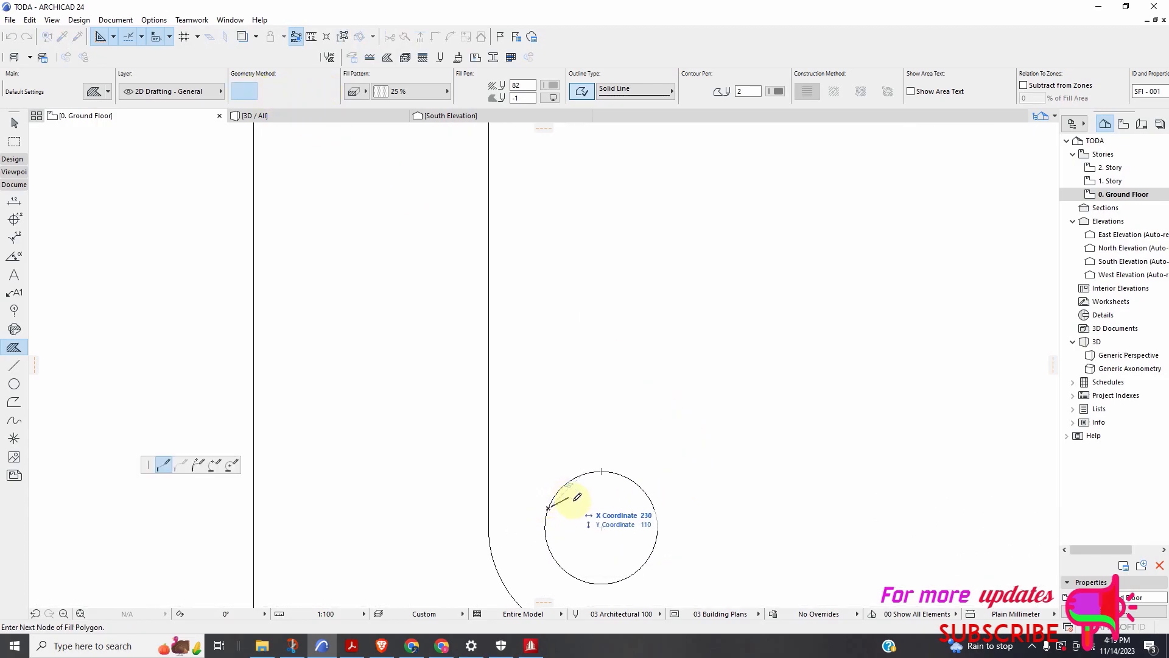
pyautogui.click(601, 527)
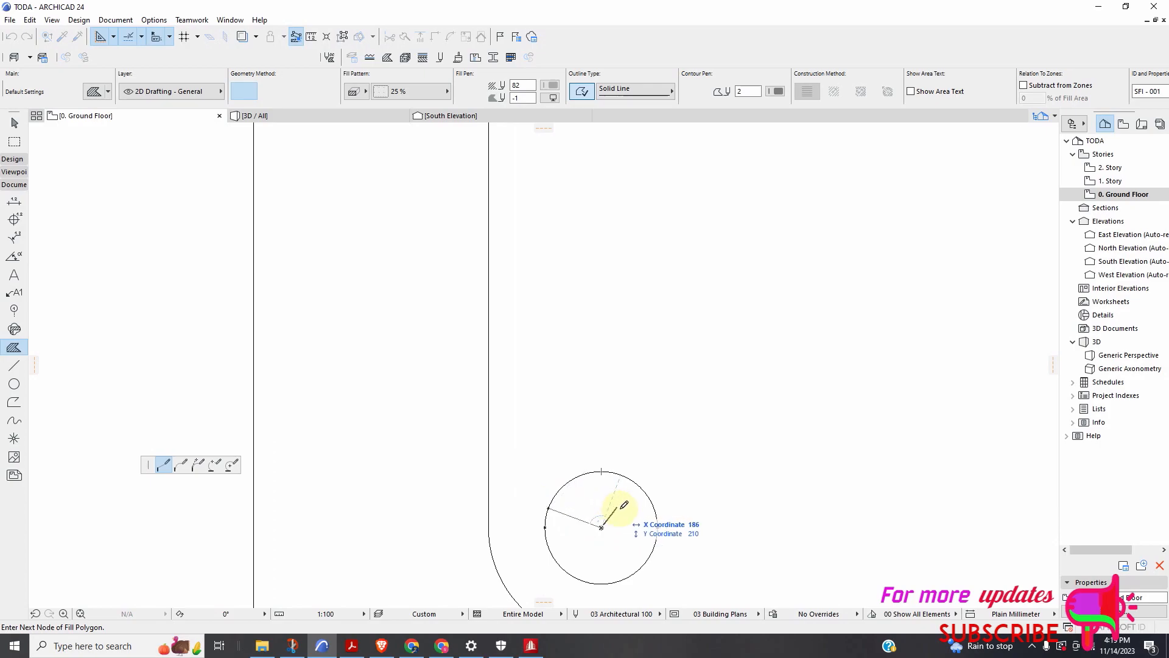
pyautogui.click(619, 479)
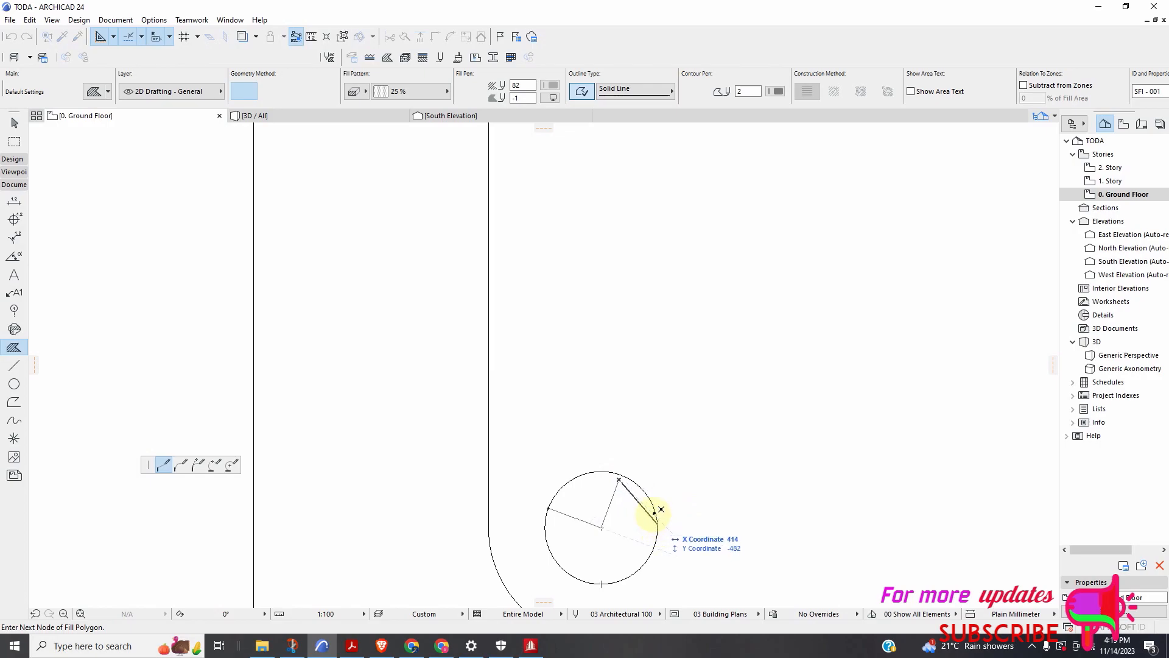
pyautogui.click(579, 476)
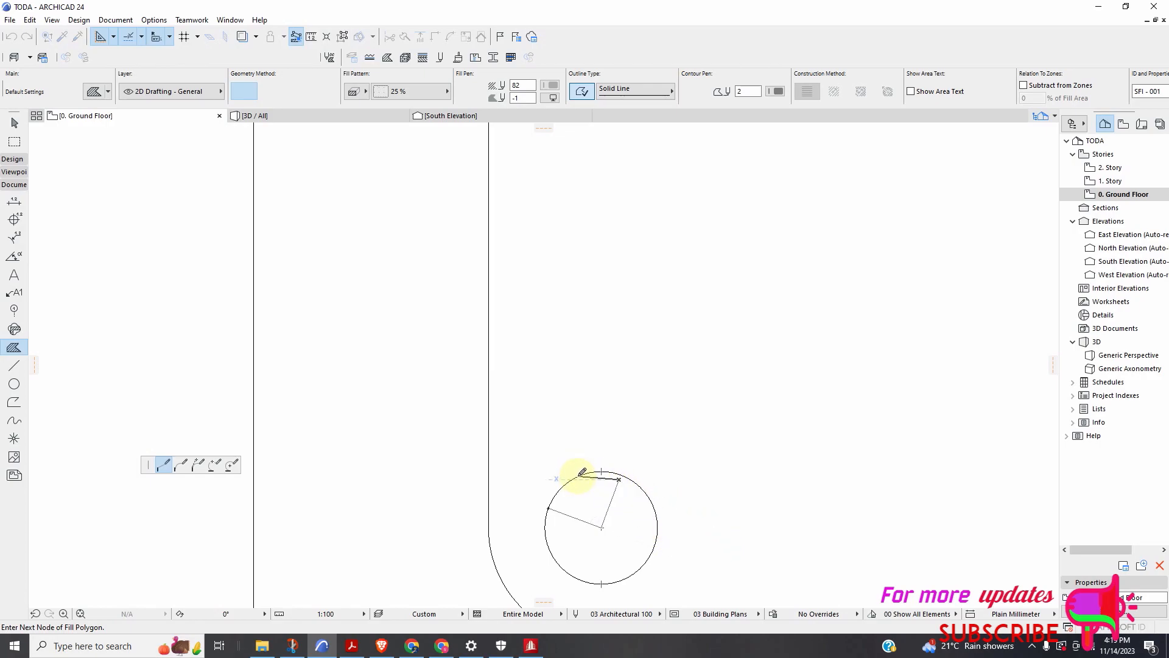
pyautogui.click(552, 509)
pyautogui.scroll(3, 604, 522)
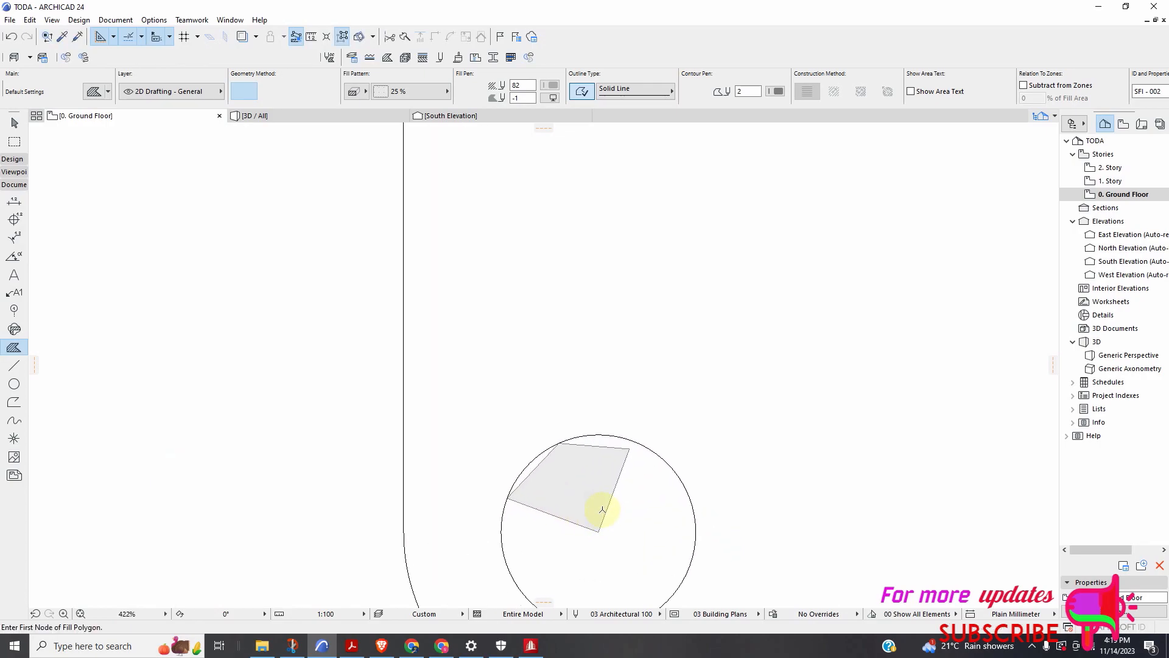
pyautogui.scroll(-3, 579, 459)
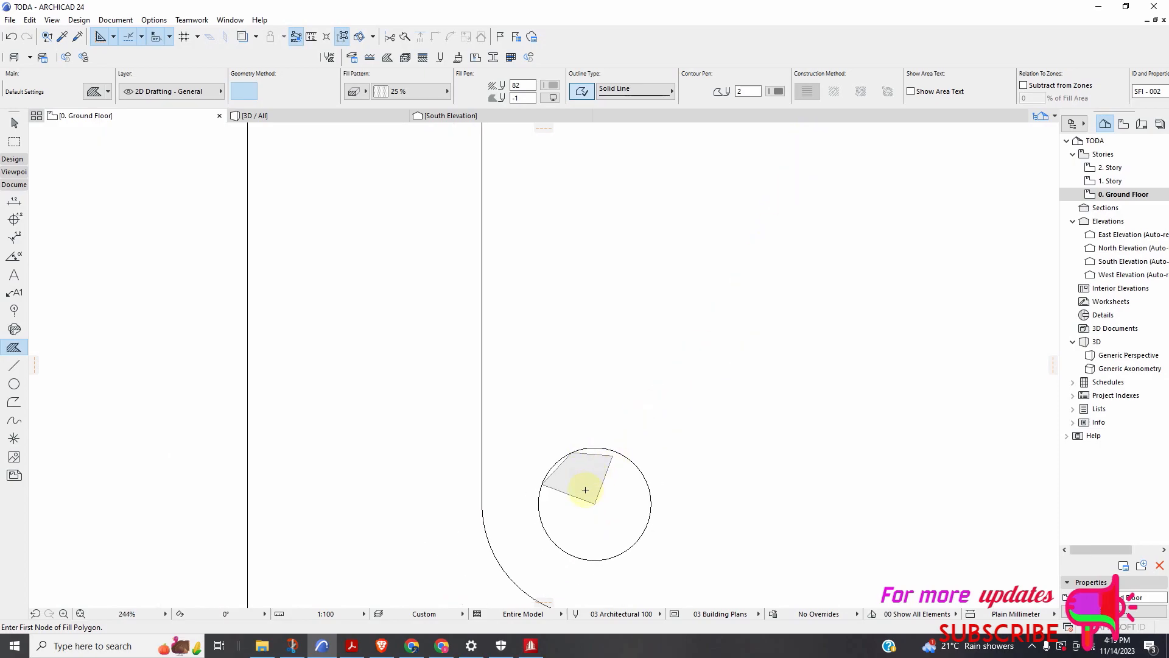
pyautogui.scroll(3, 585, 490)
pyautogui.scroll(-3, 585, 371)
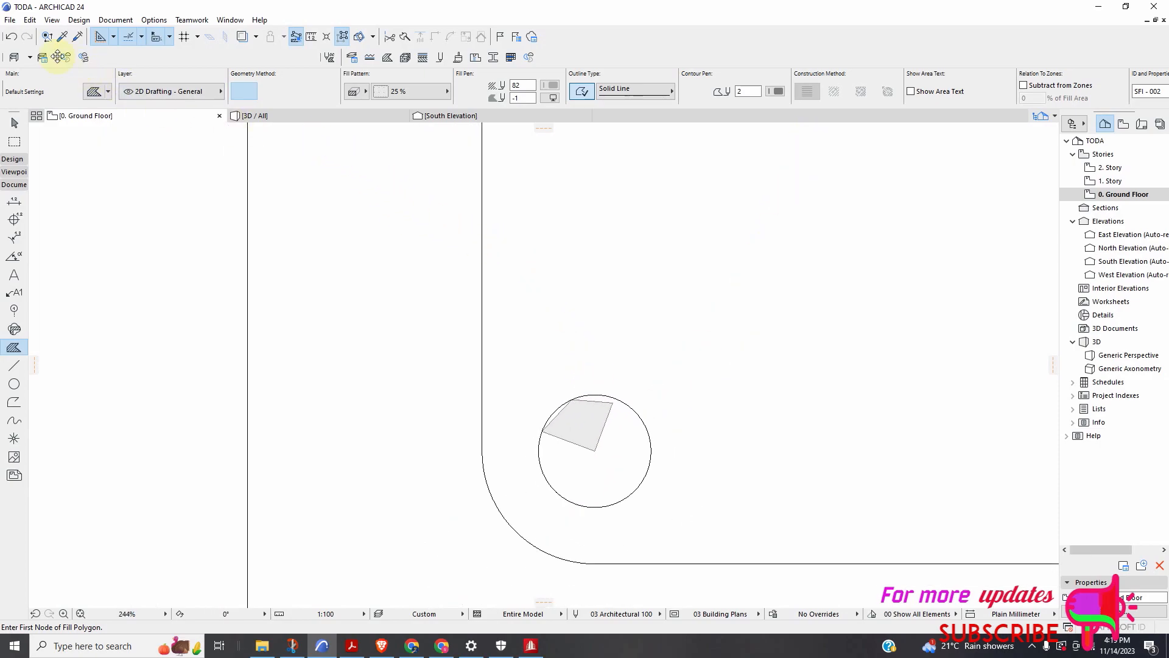
pyautogui.click(11, 37)
# Trace the lower-left bar circle of the copied B1 cross-section with a full circular wall, radius about 610, for a thick bar
pyautogui.scroll(-4, 584, 395)
pyautogui.scroll(-6, 590, 397)
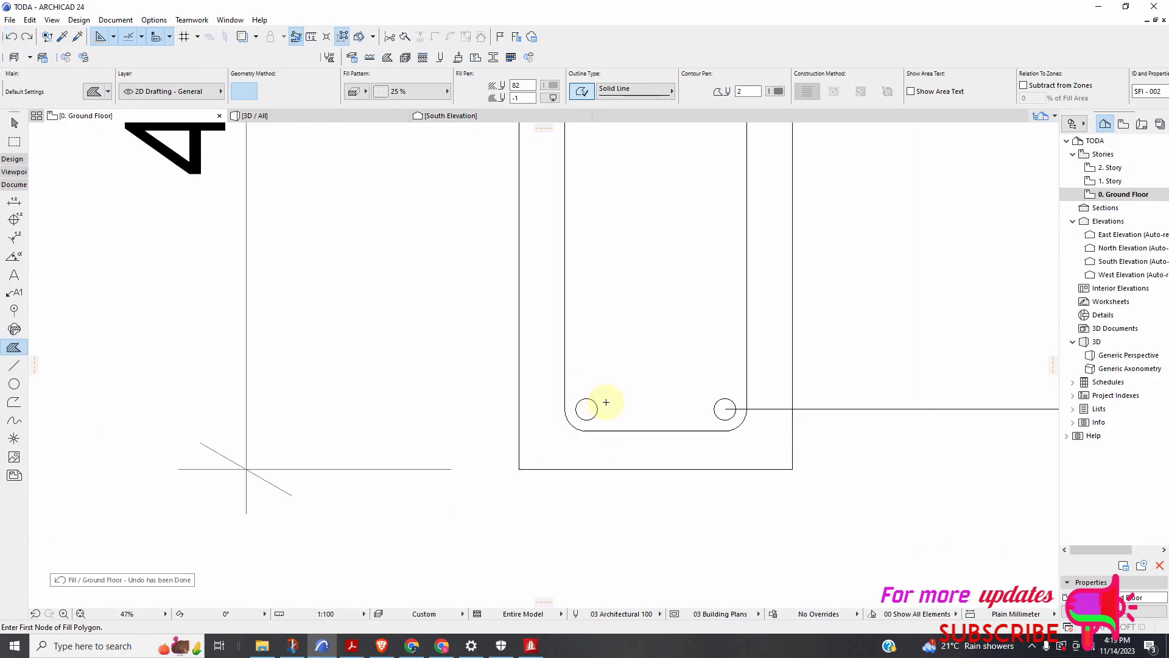
pyautogui.click(13, 159)
pyautogui.click(14, 176)
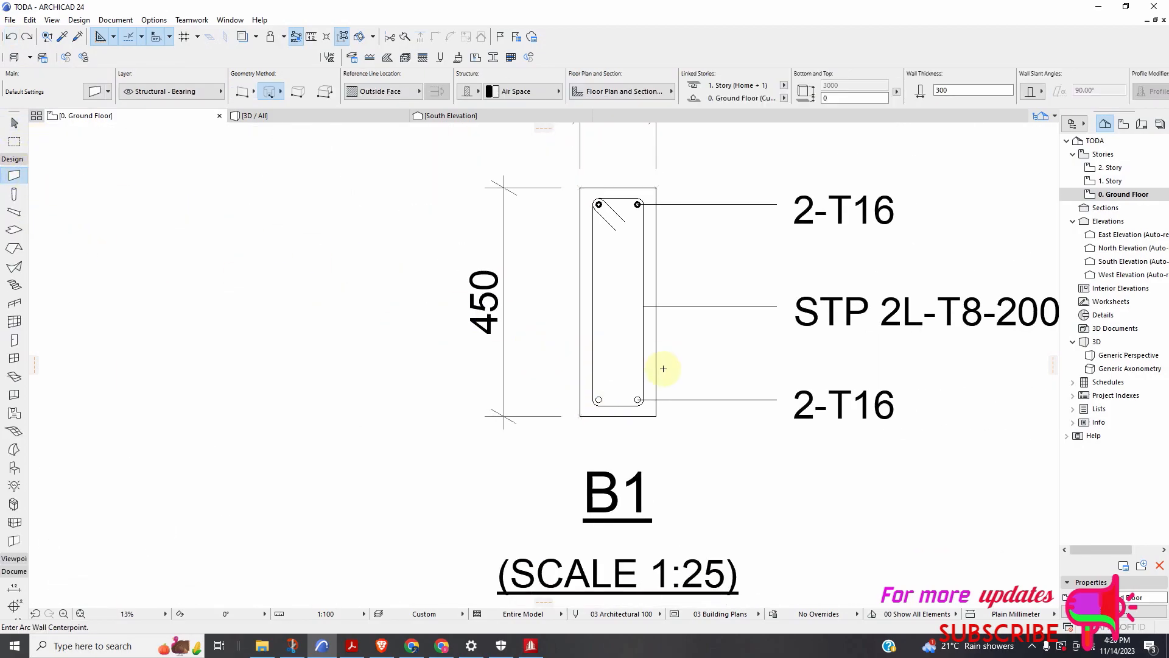
pyautogui.scroll(7, 598, 398)
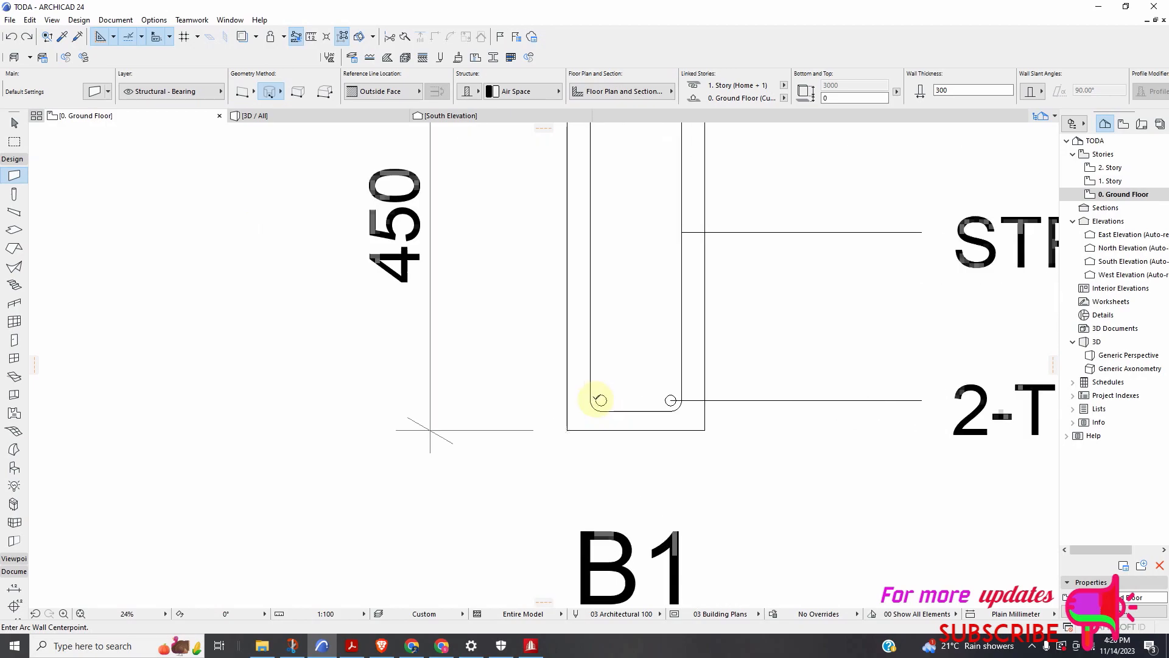
pyautogui.scroll(3, 615, 394)
pyautogui.scroll(-2, 619, 399)
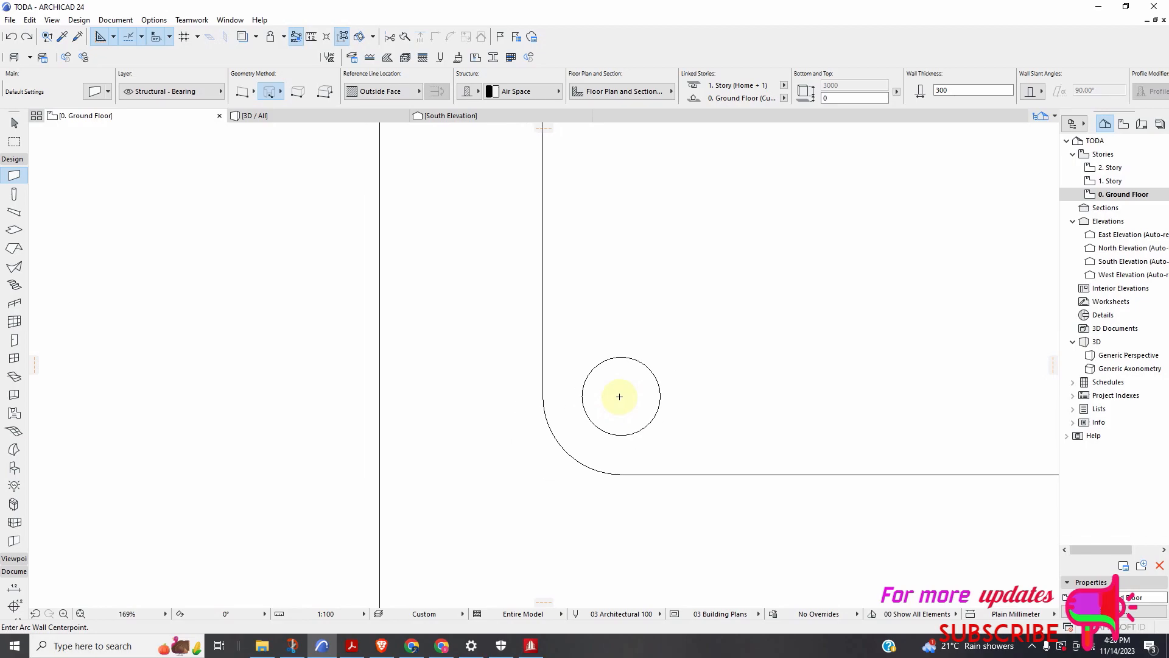
pyautogui.click(619, 396)
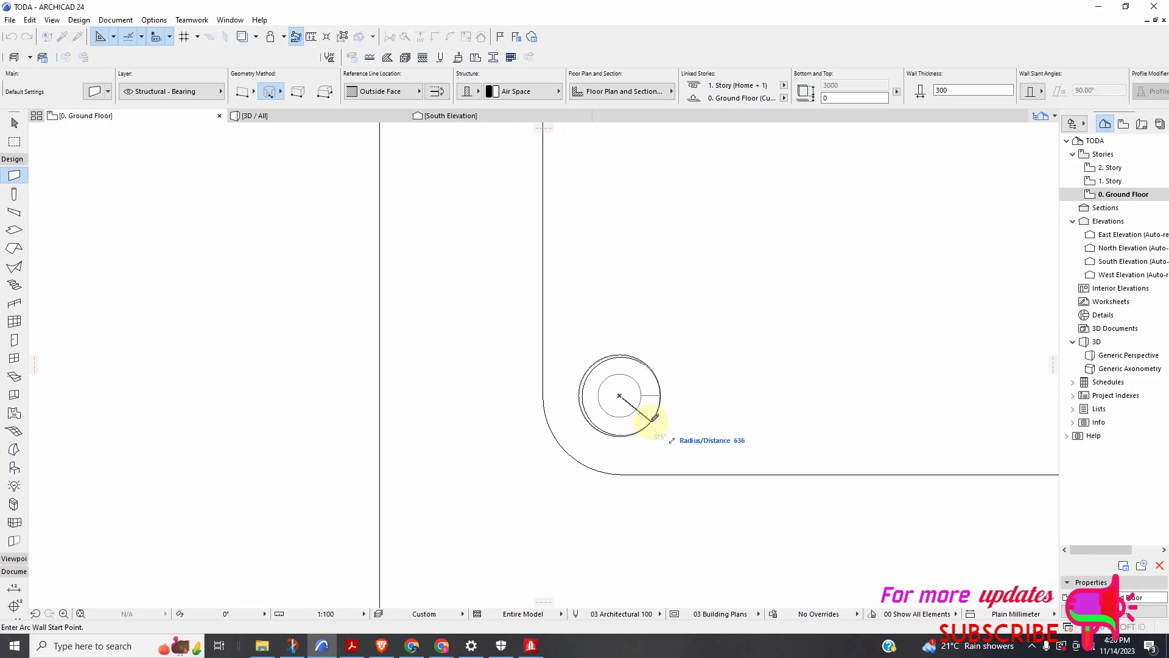
pyautogui.press('Escape')
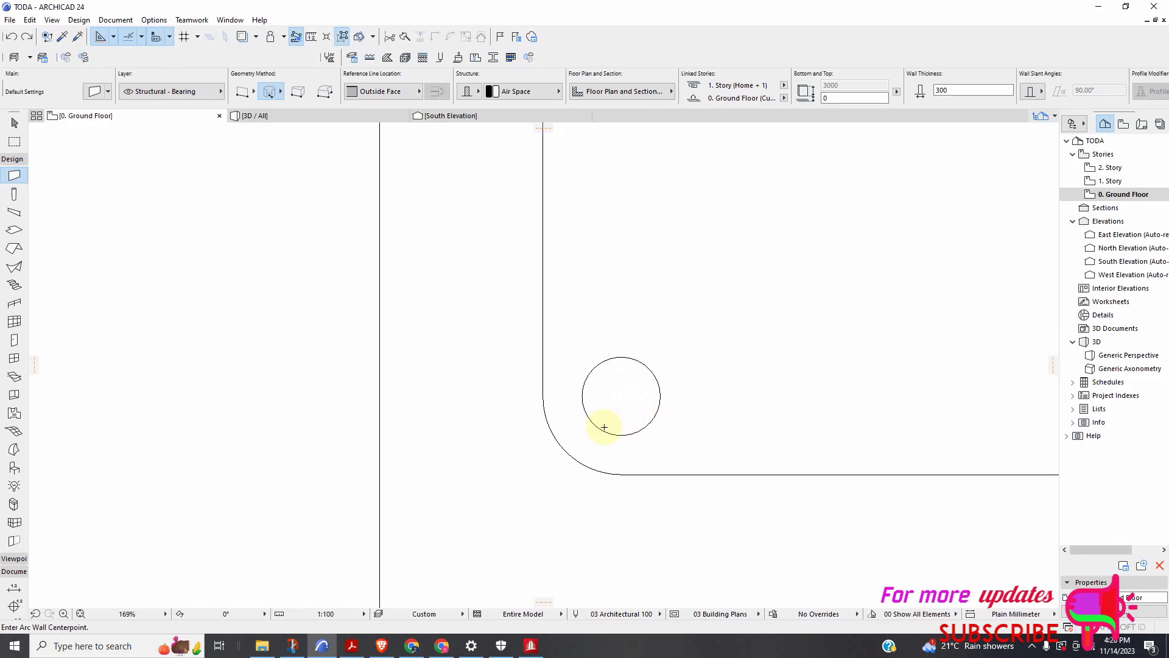
pyautogui.click(621, 396)
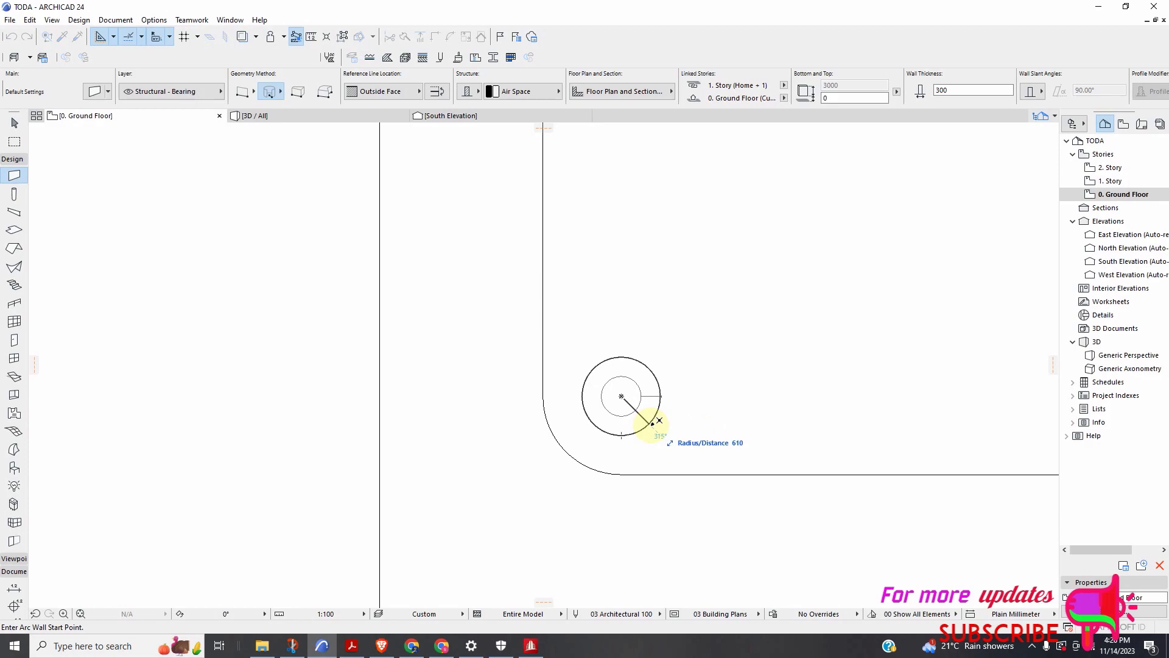
pyautogui.click(655, 420)
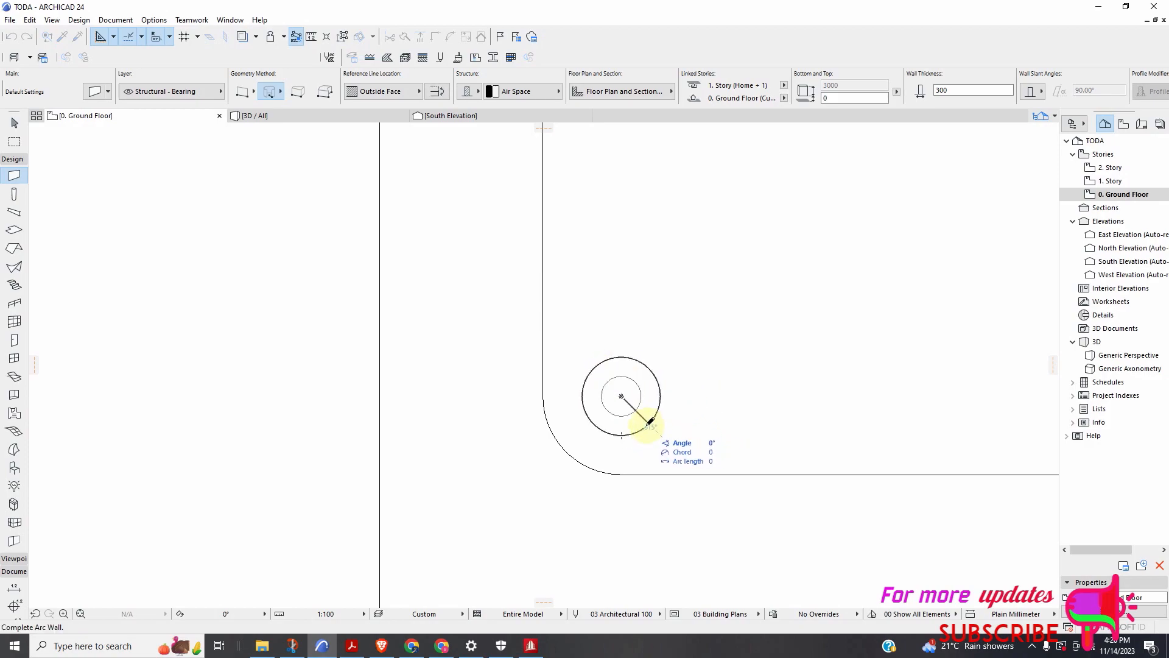
pyautogui.click(650, 421)
# Draw a matching full circular wall over the lower-right bar circle, centred on the bar and following its outline
pyautogui.scroll(-5, 645, 390)
pyautogui.scroll(7, 650, 367)
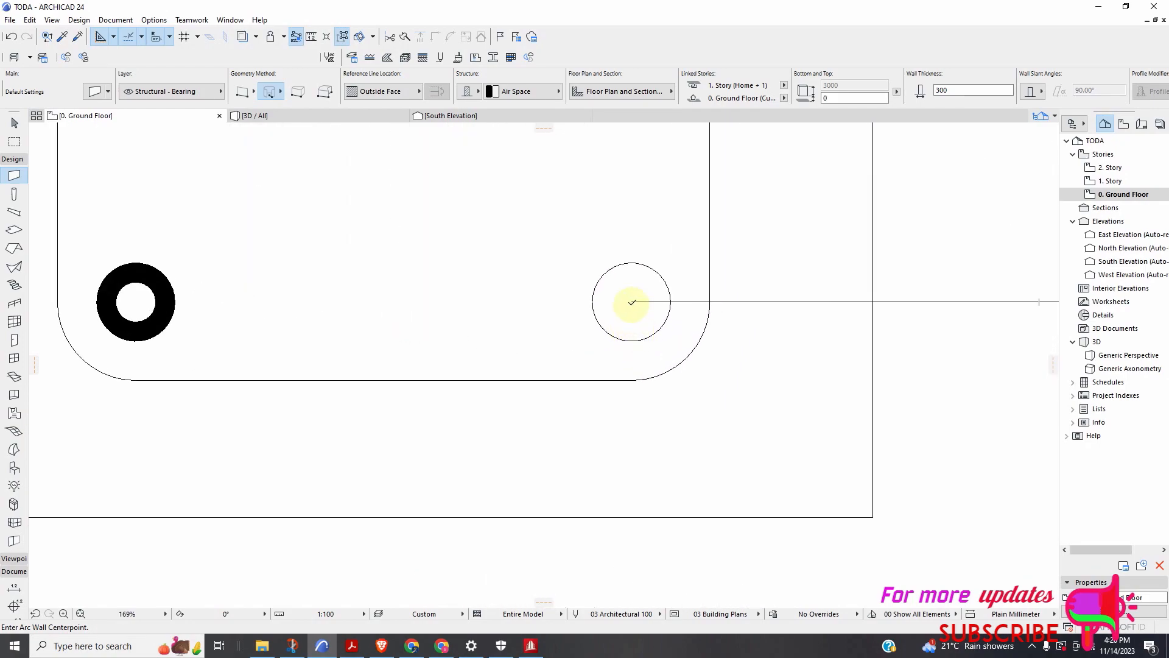
pyautogui.click(631, 301)
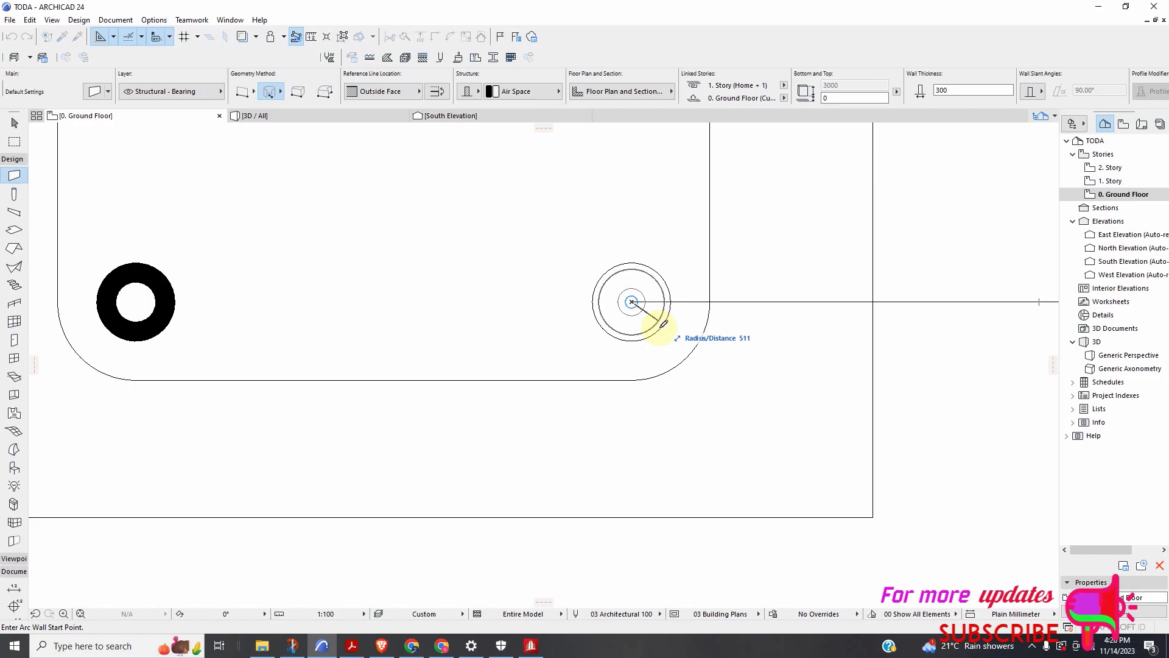
pyautogui.click(655, 325)
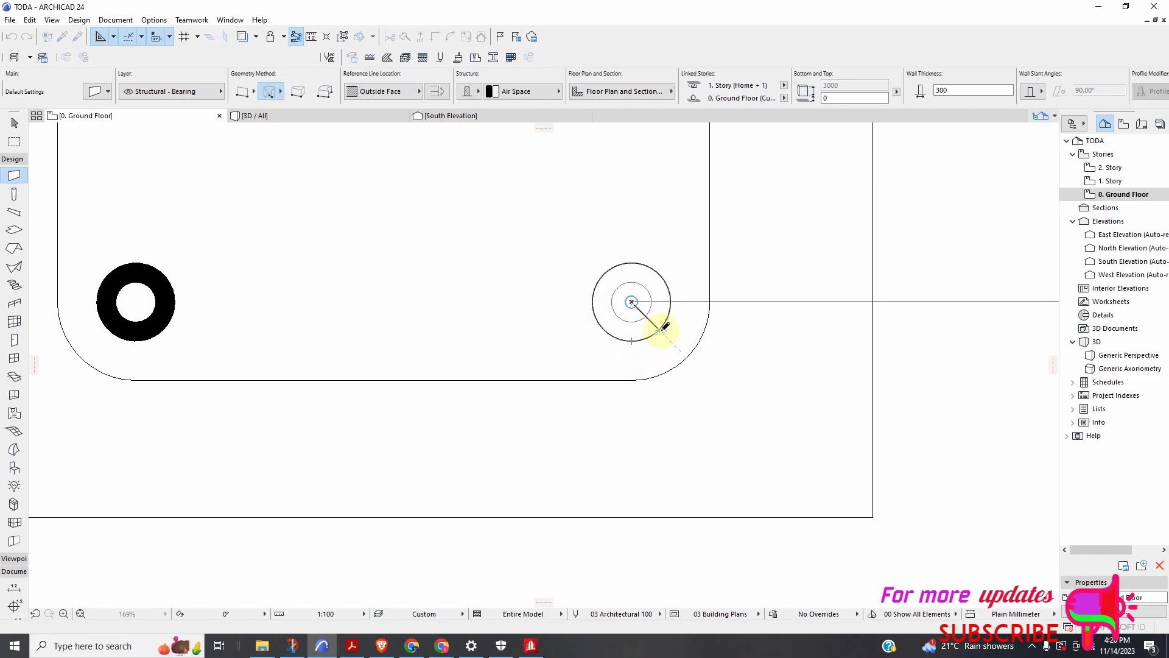
pyautogui.click(657, 329)
# Examine the copied B1 cross-section with its bars and labels, and its position below the framing plan
pyautogui.scroll(-2, 608, 313)
pyautogui.scroll(-6, 612, 320)
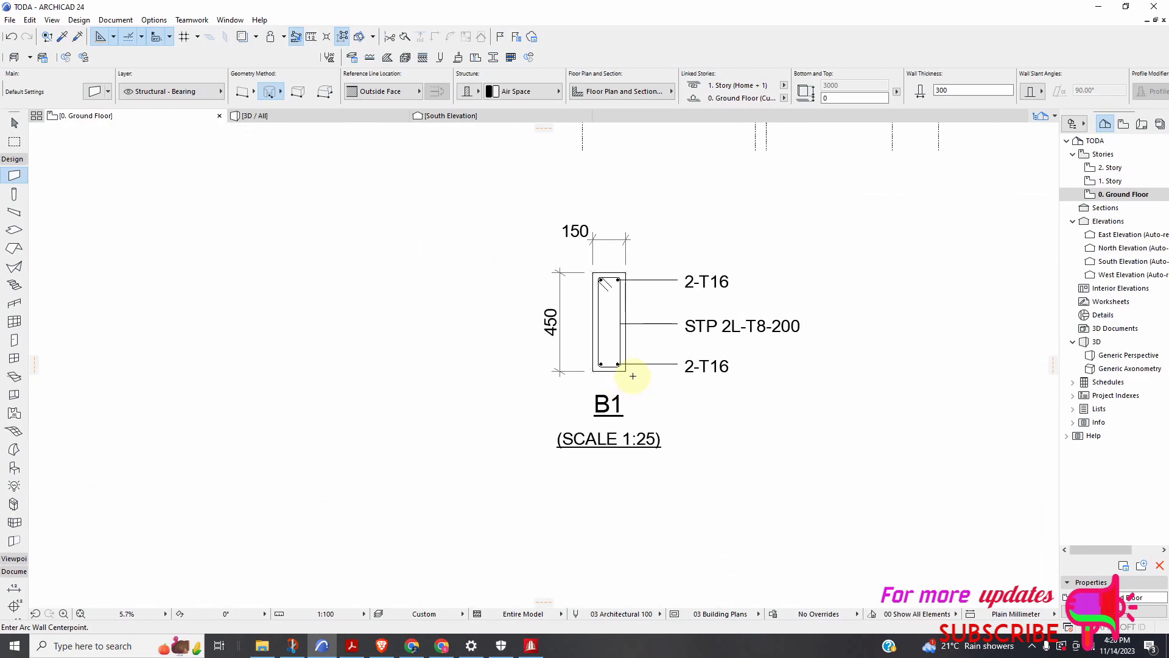
pyautogui.scroll(2, 614, 315)
pyautogui.scroll(-3, 603, 302)
pyautogui.scroll(1, 565, 383)
pyautogui.scroll(-3, 586, 380)
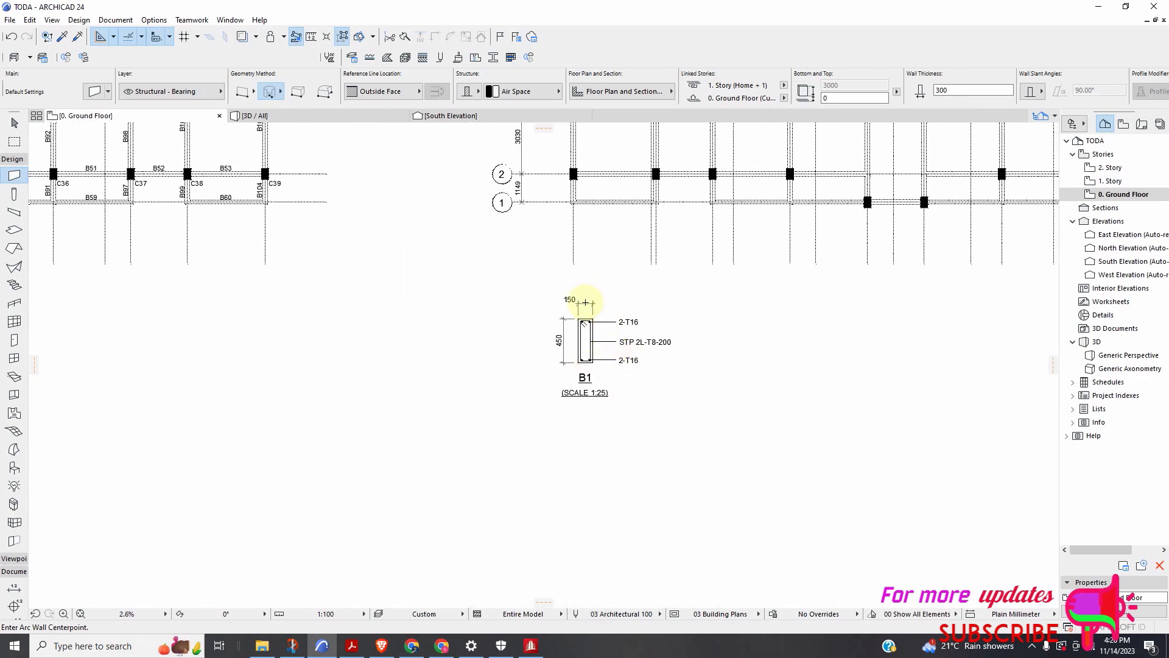
pyautogui.scroll(-2, 594, 307)
pyautogui.scroll(1, 563, 326)
pyautogui.scroll(2, 565, 323)
pyautogui.scroll(-2, 596, 369)
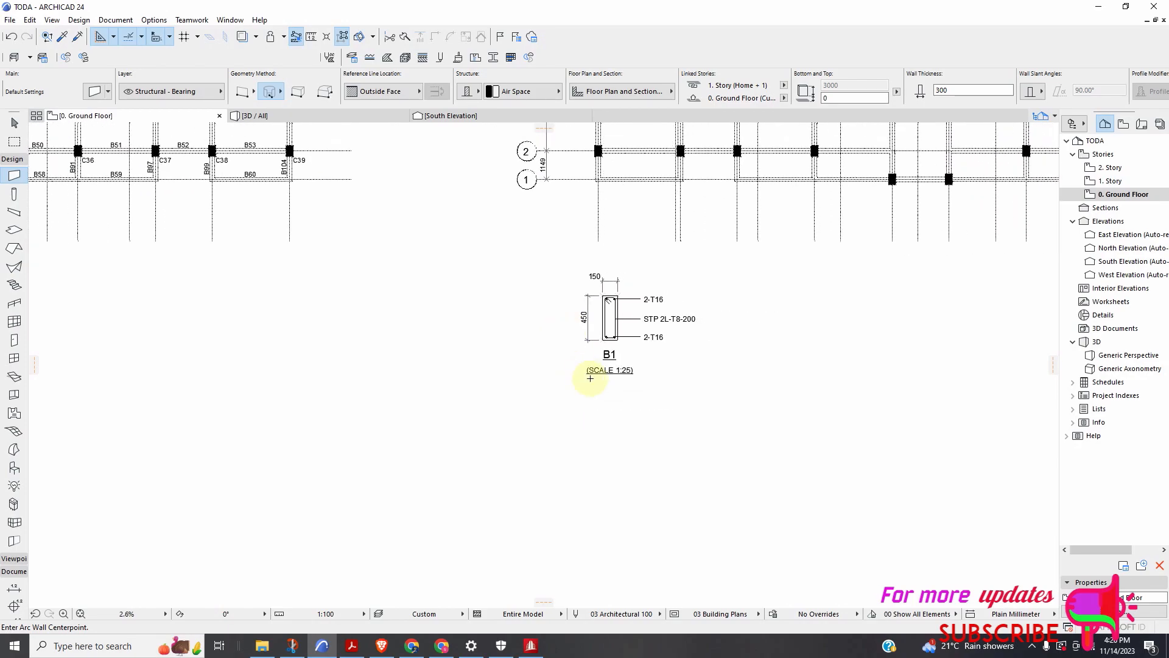
pyautogui.scroll(2, 590, 374)
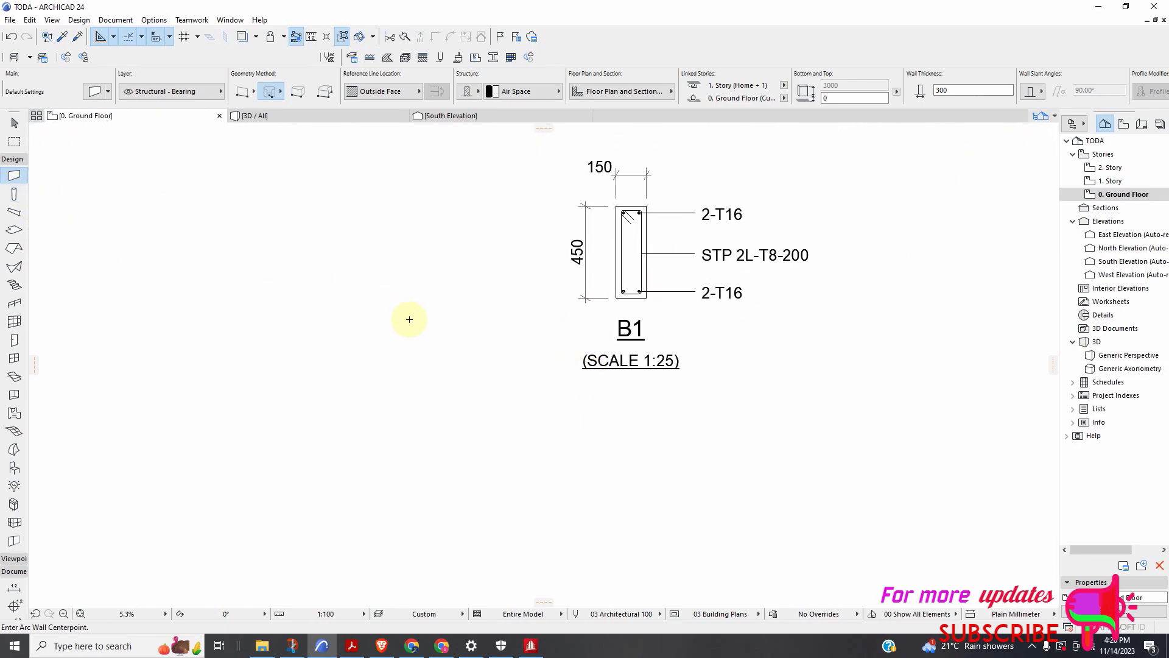
pyautogui.scroll(-3, 414, 338)
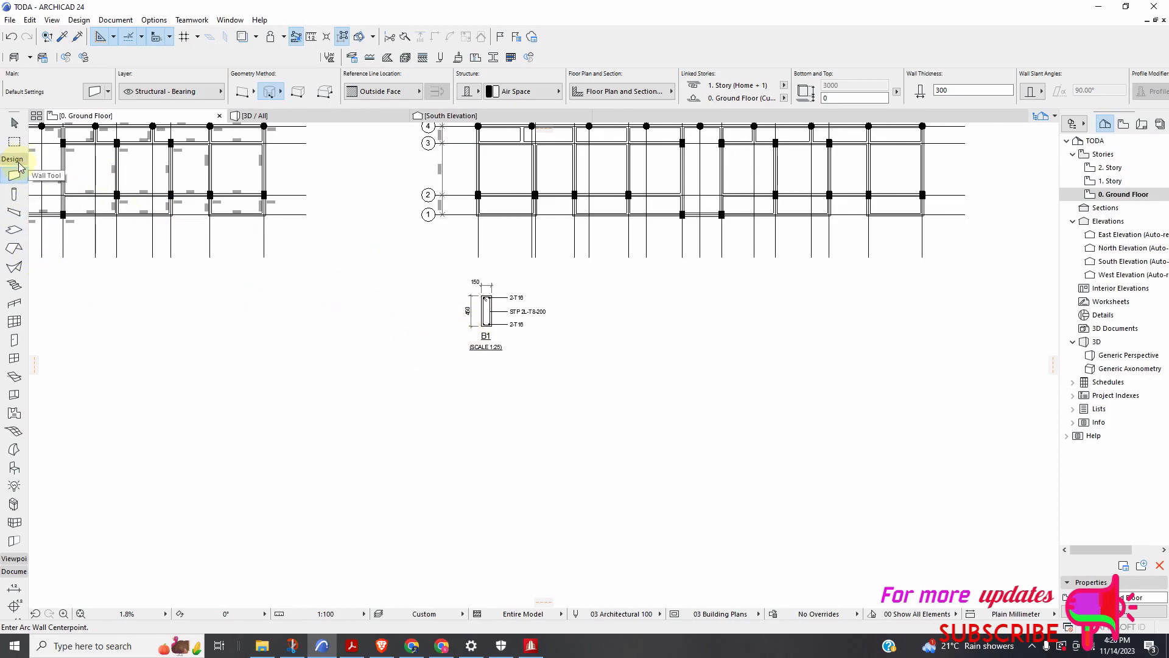
# Activate the Text tool and try a text block frame below the (SCALE 1:25) label, leaving it empty
pyautogui.click(9, 563)
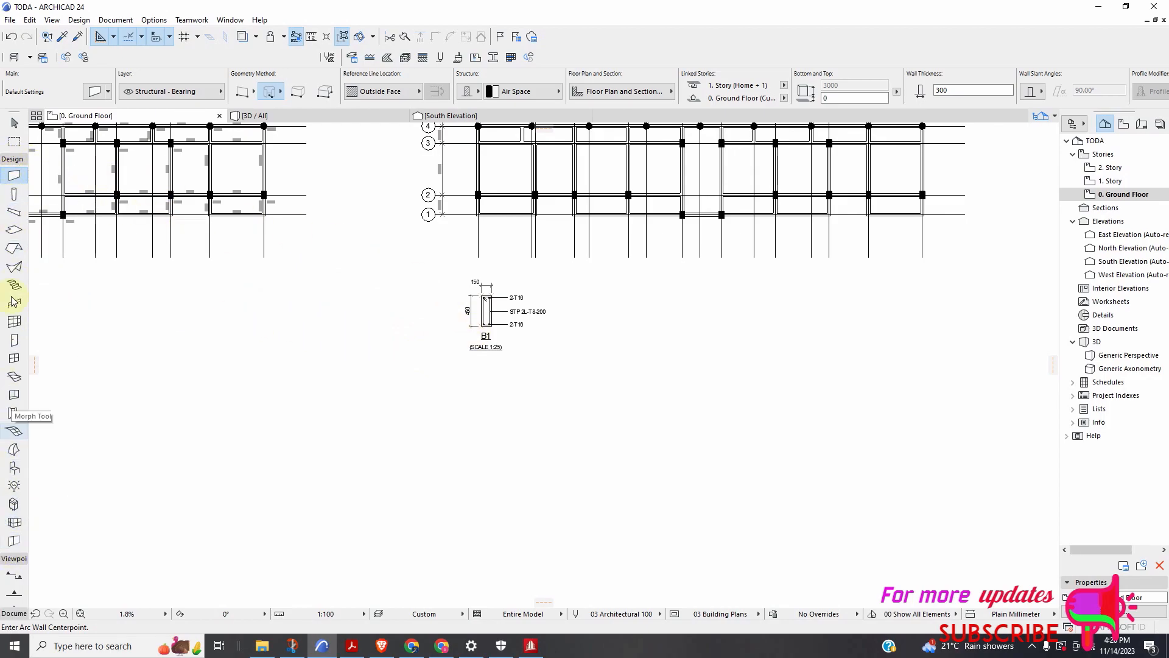
pyautogui.click(14, 297)
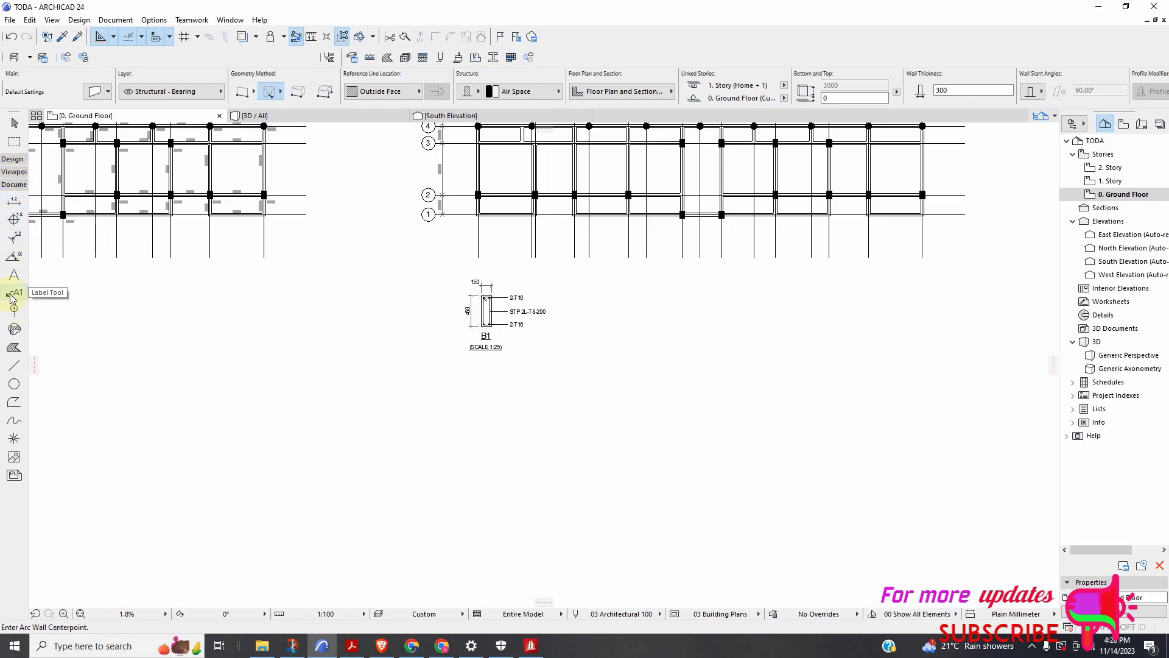
pyautogui.click(14, 275)
pyautogui.scroll(3, 420, 344)
pyautogui.scroll(2, 493, 365)
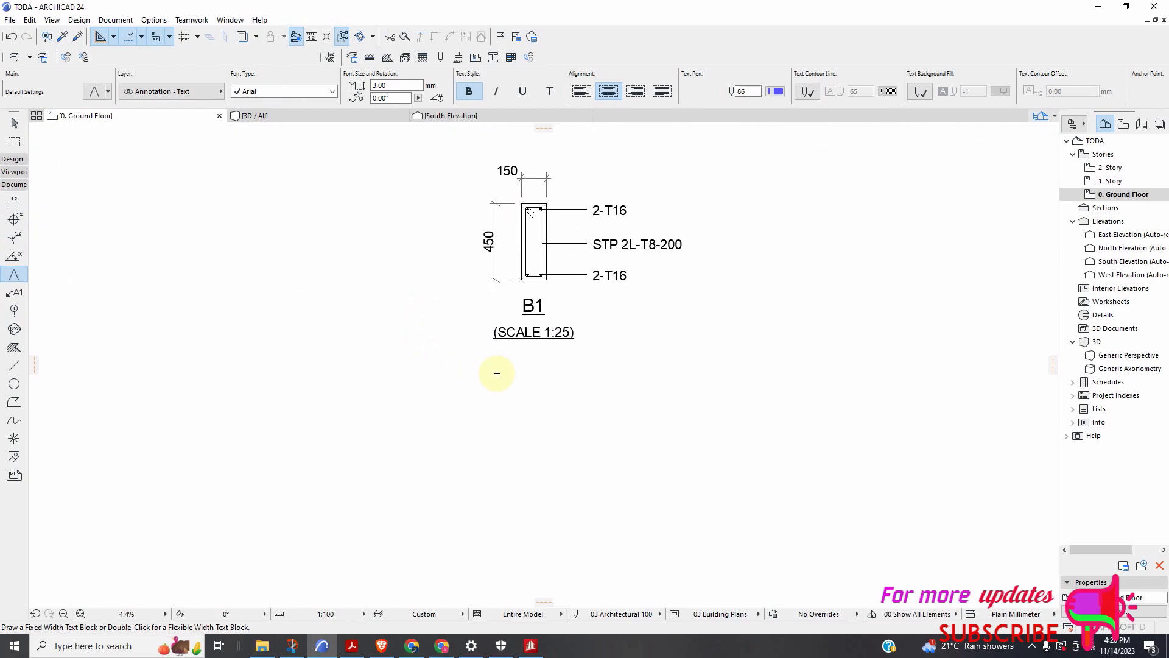
pyautogui.click(494, 367)
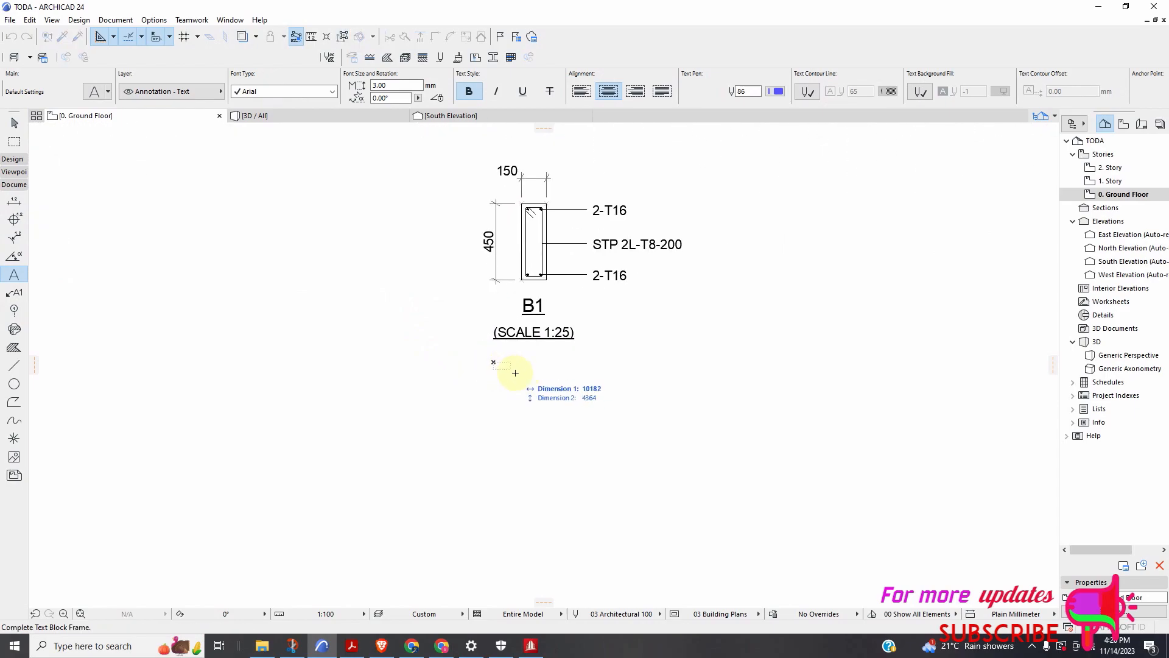
pyautogui.click(580, 382)
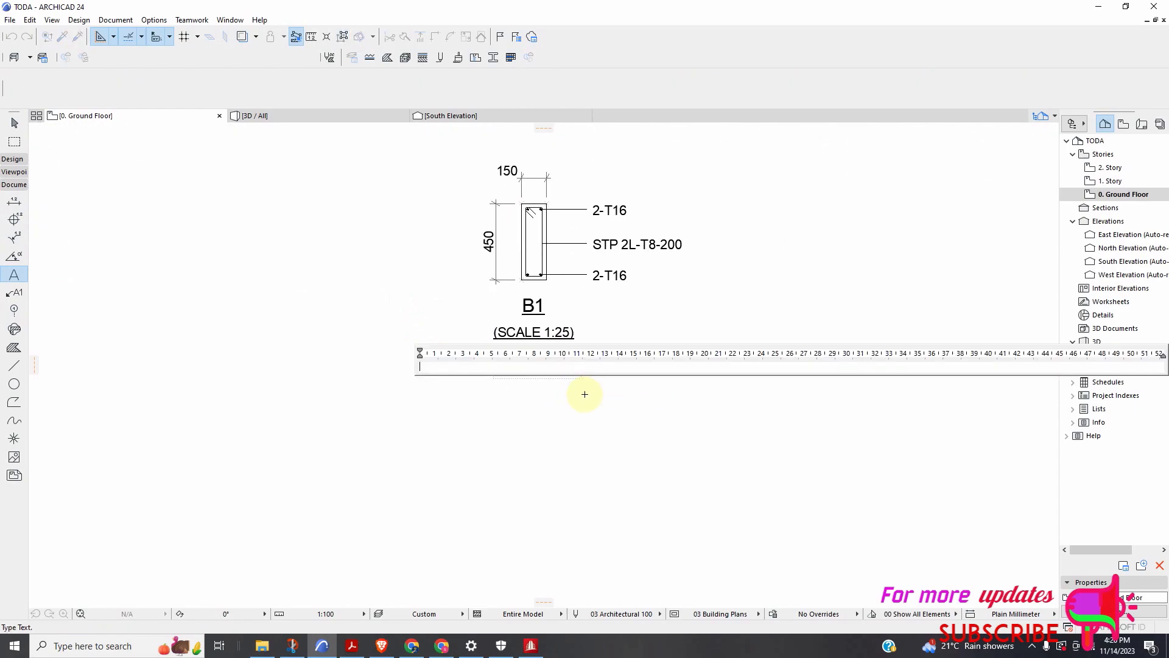
pyautogui.click(537, 396)
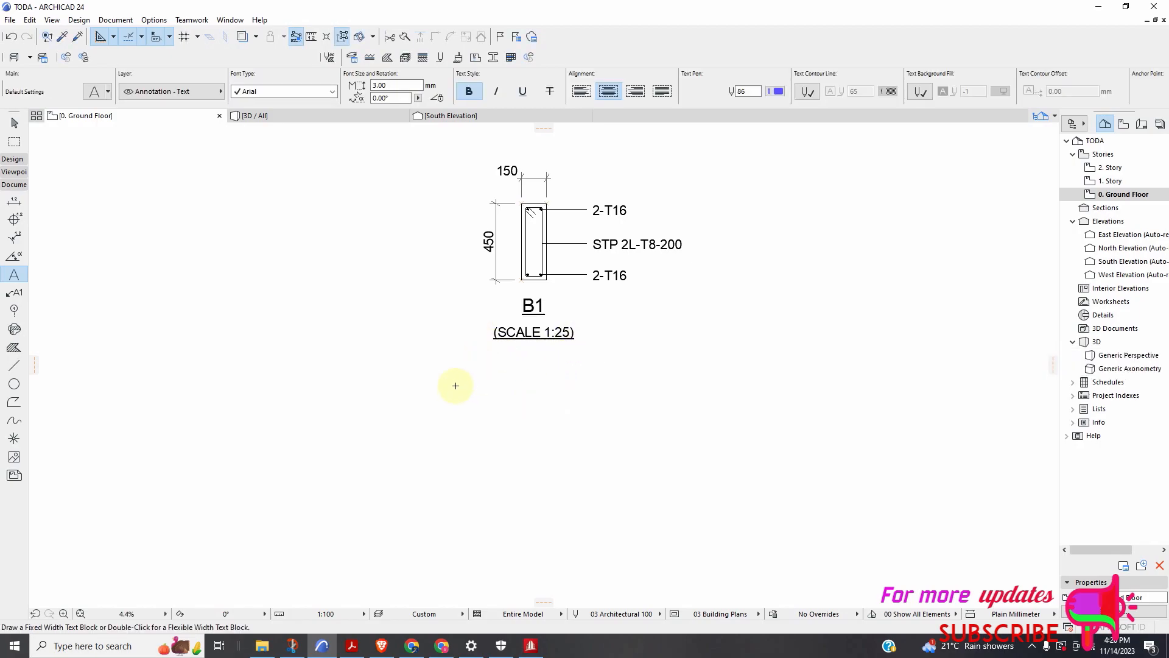
# Try another text block below the (SCALE 1:25) label with its text height set to 0.2 mm, and close it empty
pyautogui.click(473, 372)
pyautogui.click(566, 396)
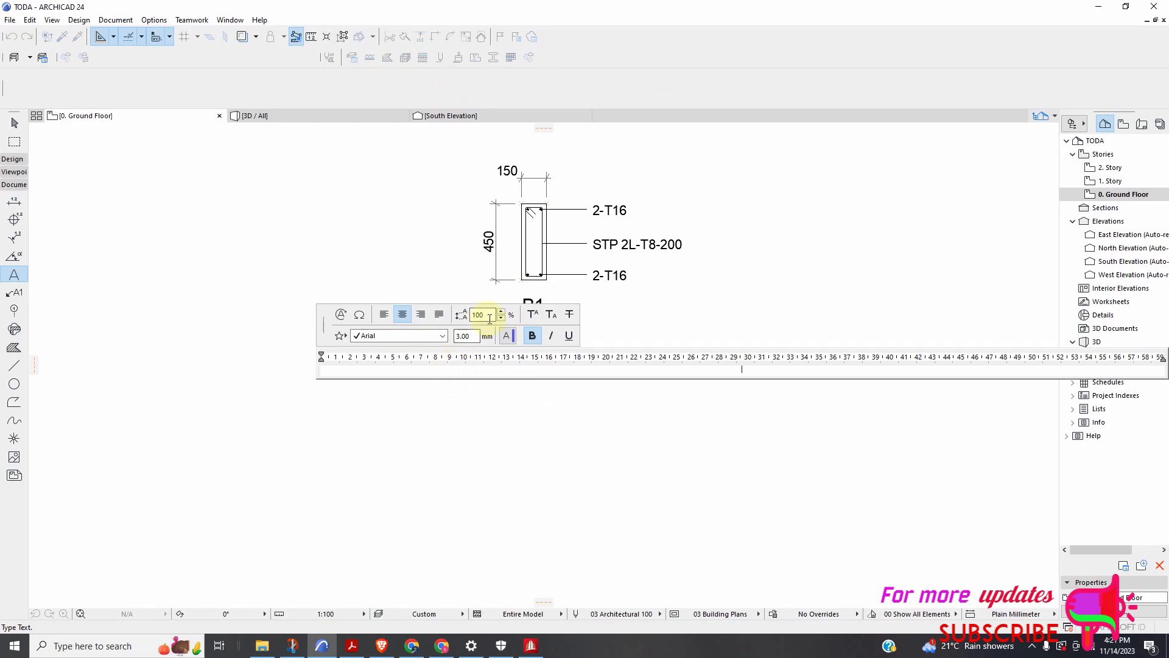
pyautogui.click(474, 335)
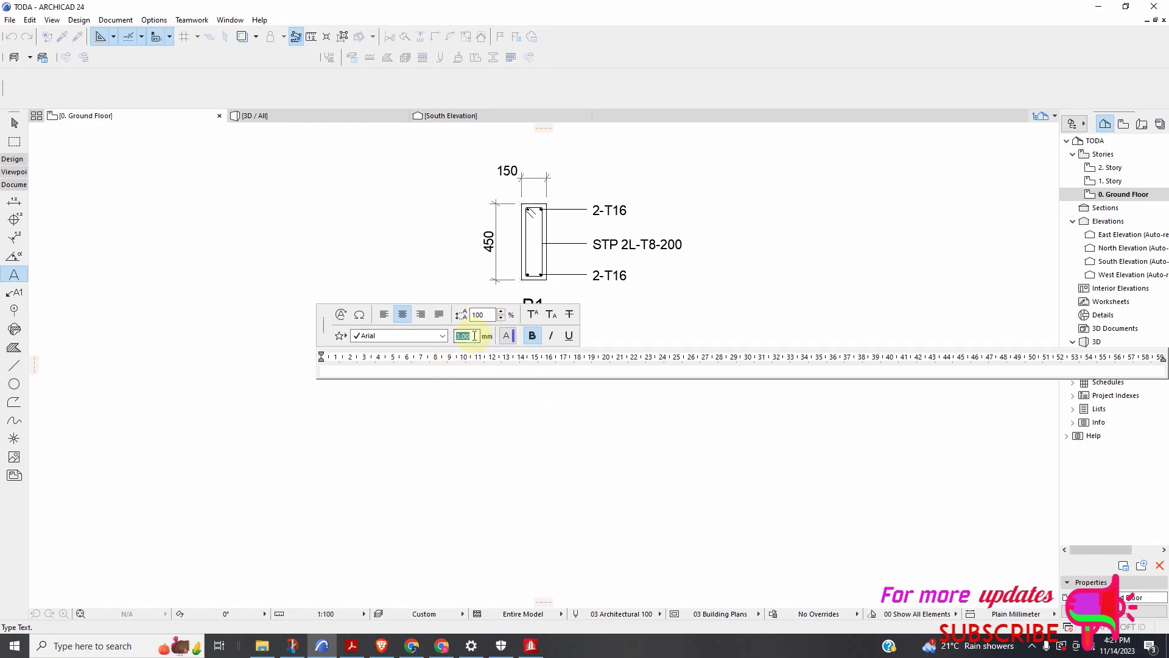
pyautogui.write('0.2')
pyautogui.click(417, 373)
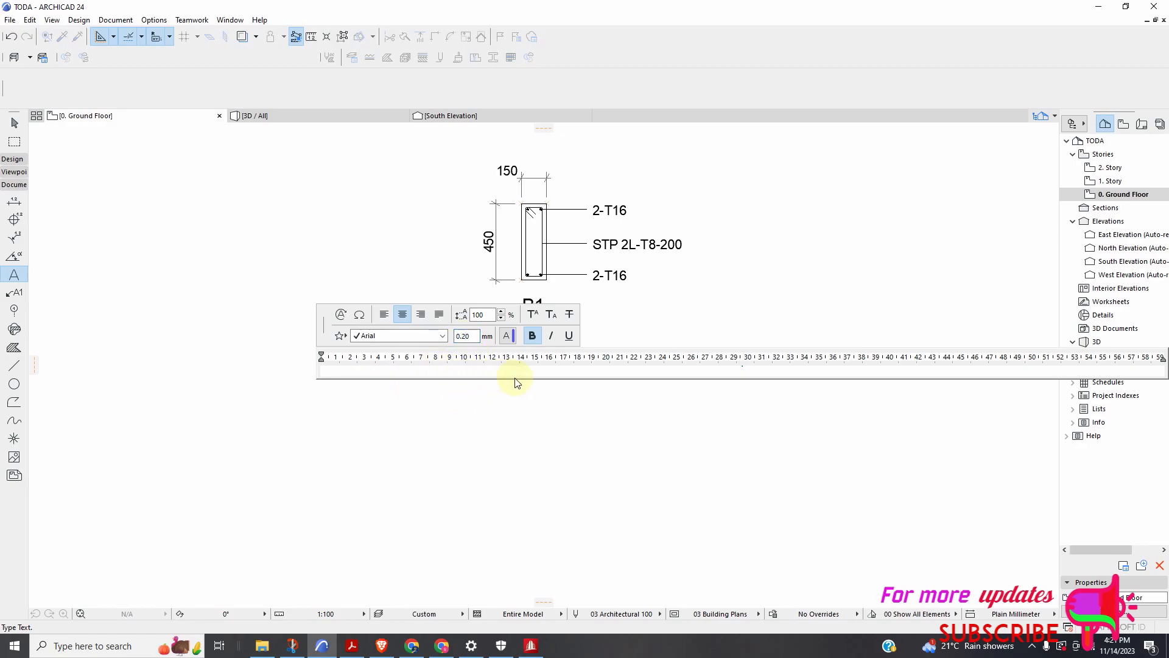
pyautogui.click(625, 318)
# Set the default text height to 0.30 mm and try a text block reading 400 below the B1 cross-section
pyautogui.scroll(-2, 371, 338)
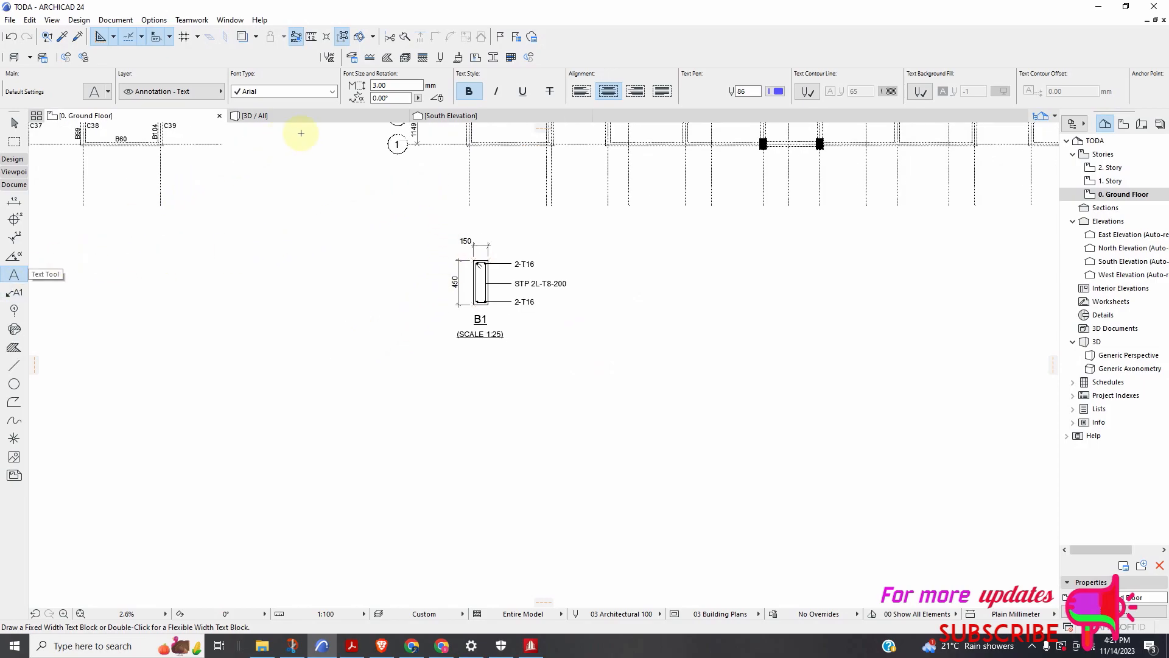
pyautogui.click(399, 88)
pyautogui.write('0.')
pyautogui.click(450, 360)
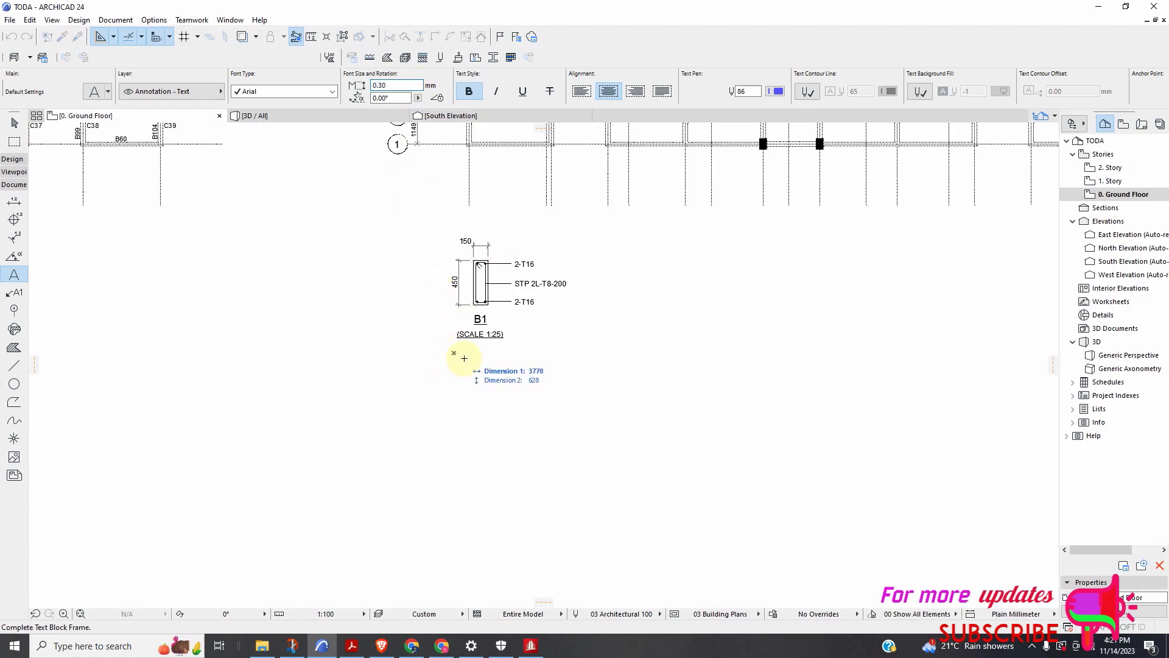
pyautogui.click(511, 379)
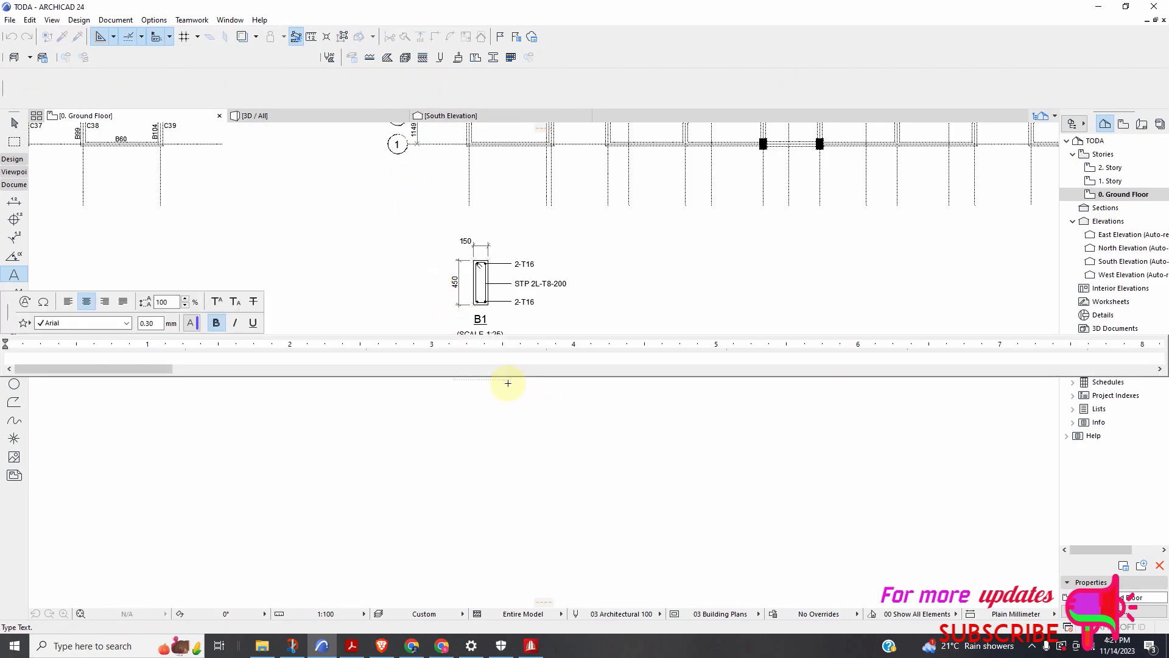
pyautogui.click(476, 368)
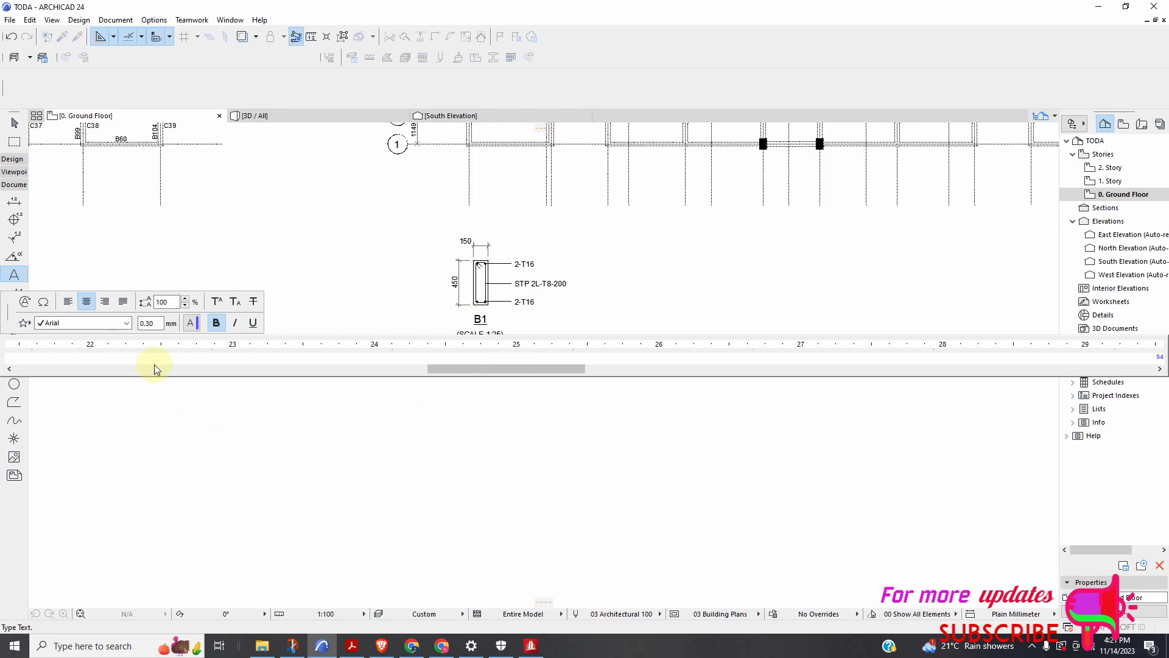
pyautogui.write('400')
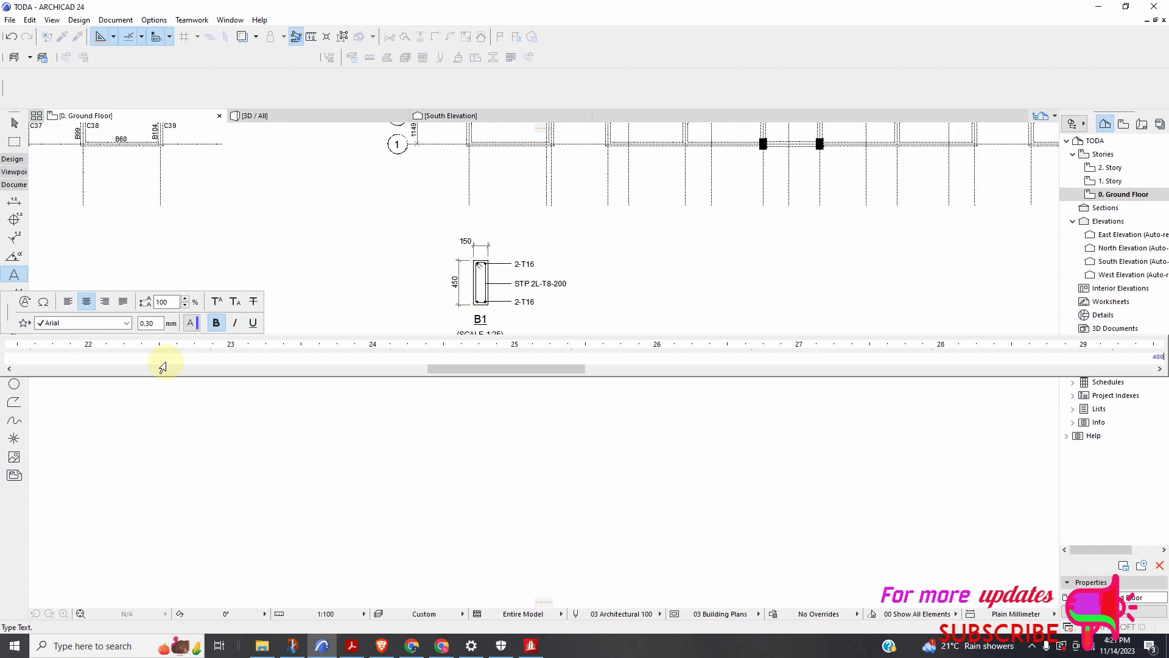
pyautogui.click(279, 445)
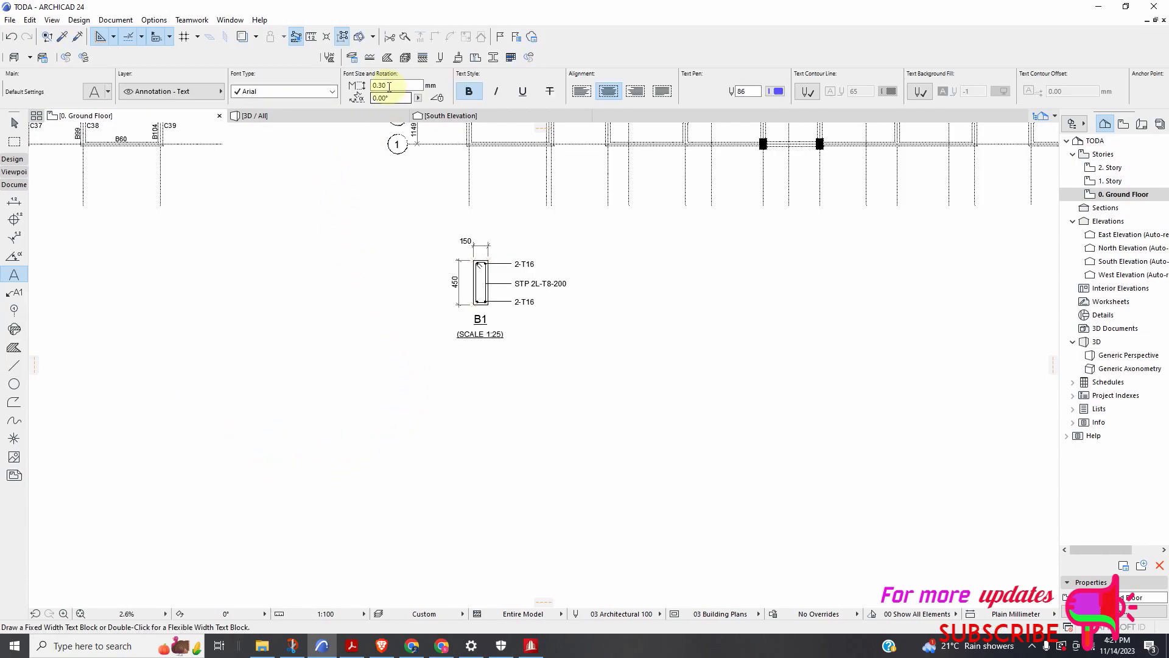
# Check the text height of the (SCALE 1:25) label, then return to the Text tool with nothing selected
pyautogui.scroll(2, 519, 297)
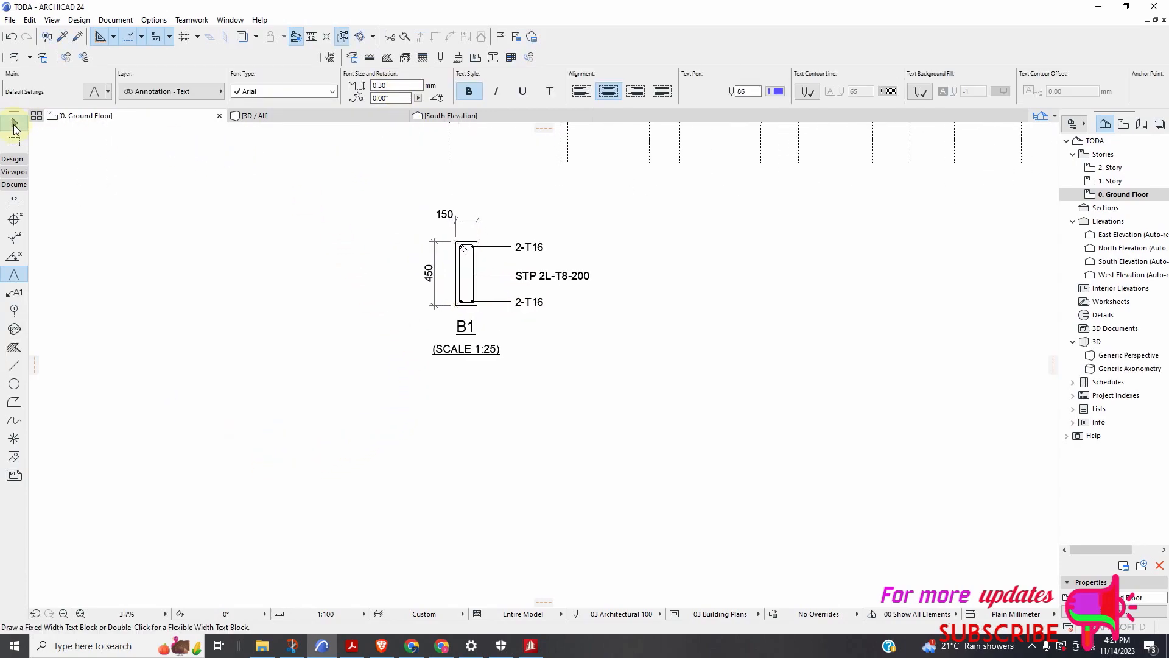
pyautogui.click(15, 122)
pyautogui.click(464, 351)
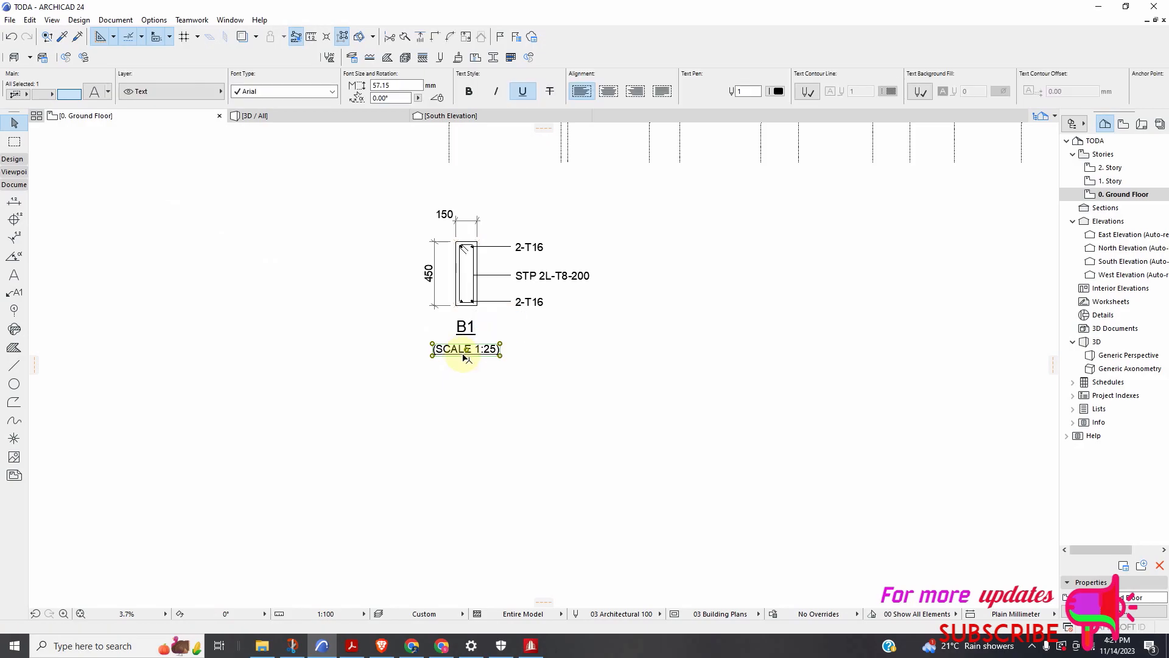
pyautogui.scroll(-3, 365, 313)
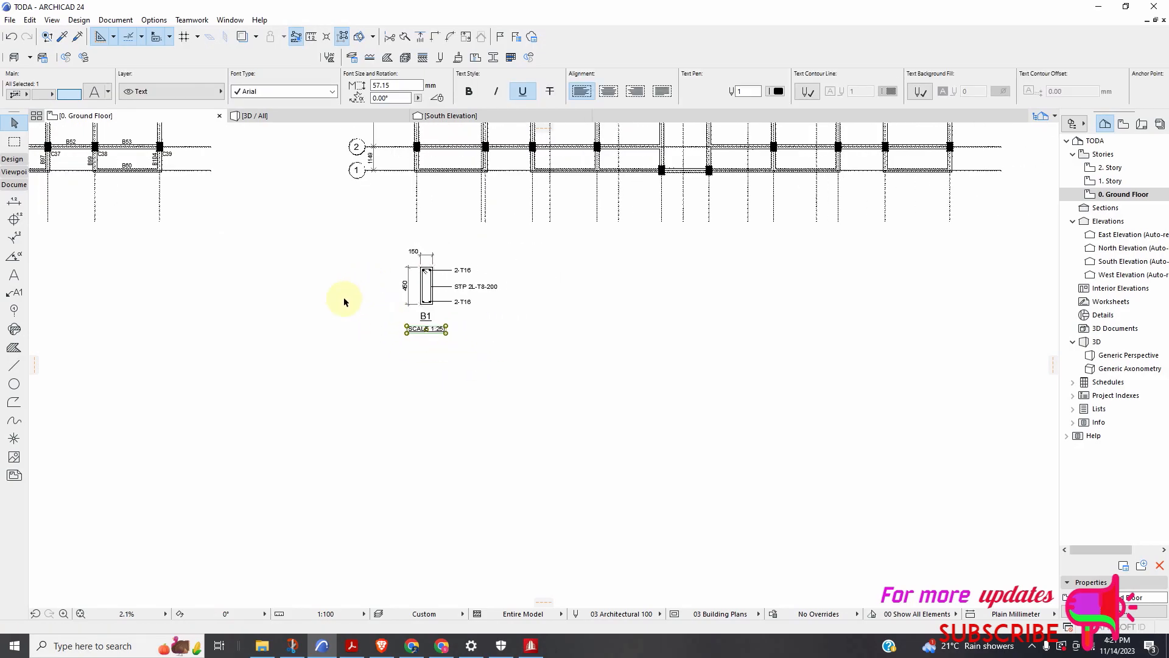
pyautogui.click(19, 281)
pyautogui.press('Escape')
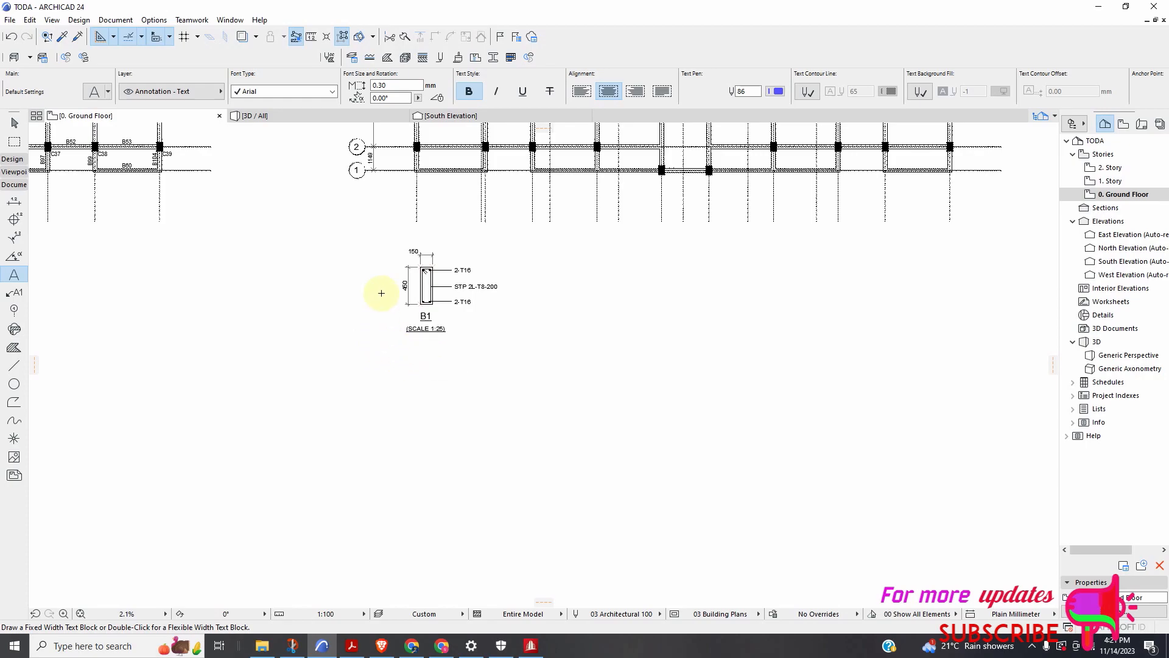
# Set the text height to 50 mm and add a text block reading 450X200 Beam P below the (SCALE 1:25) label
pyautogui.click(399, 85)
pyautogui.write('50')
pyautogui.click(393, 98)
pyautogui.click(387, 345)
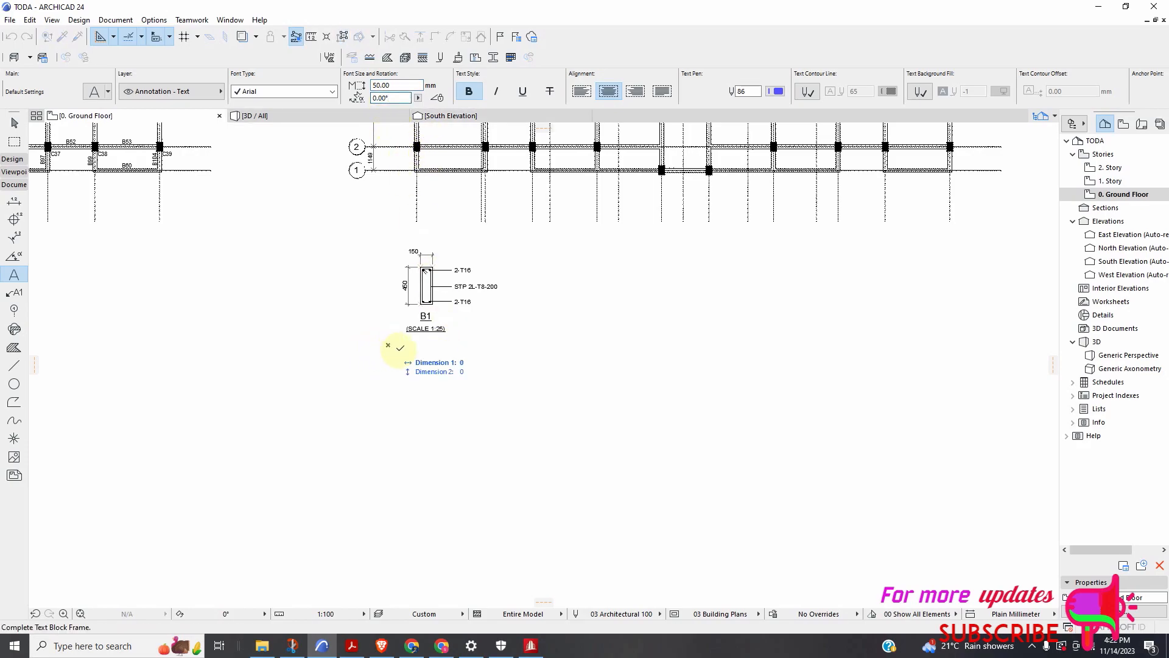
pyautogui.click(467, 383)
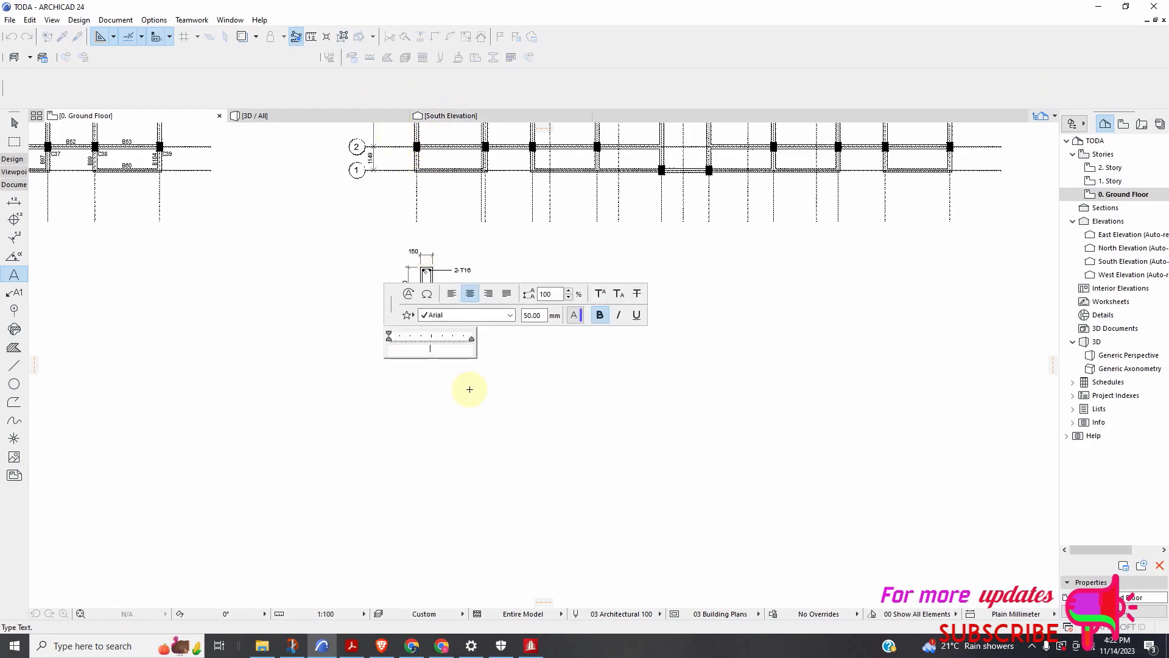
pyautogui.write('450X200 B')
pyautogui.write('eam p')
pyautogui.press('BackSpace')
pyautogui.write('P')
pyautogui.click(435, 400)
pyautogui.scroll(5, 433, 358)
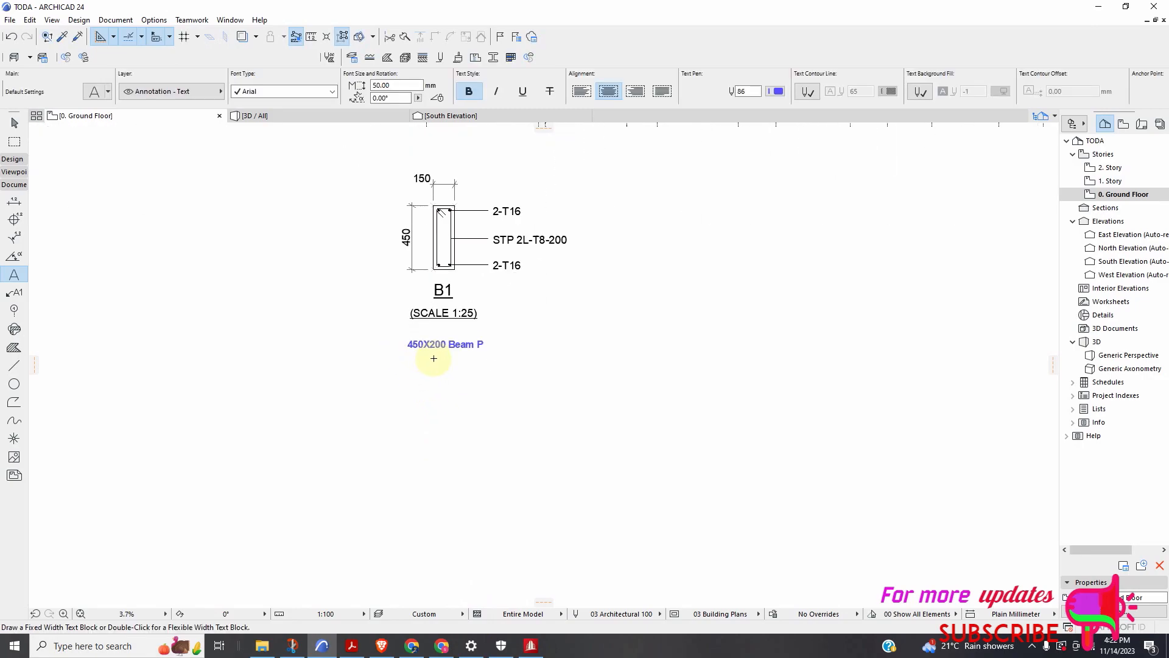
pyautogui.scroll(-4, 430, 357)
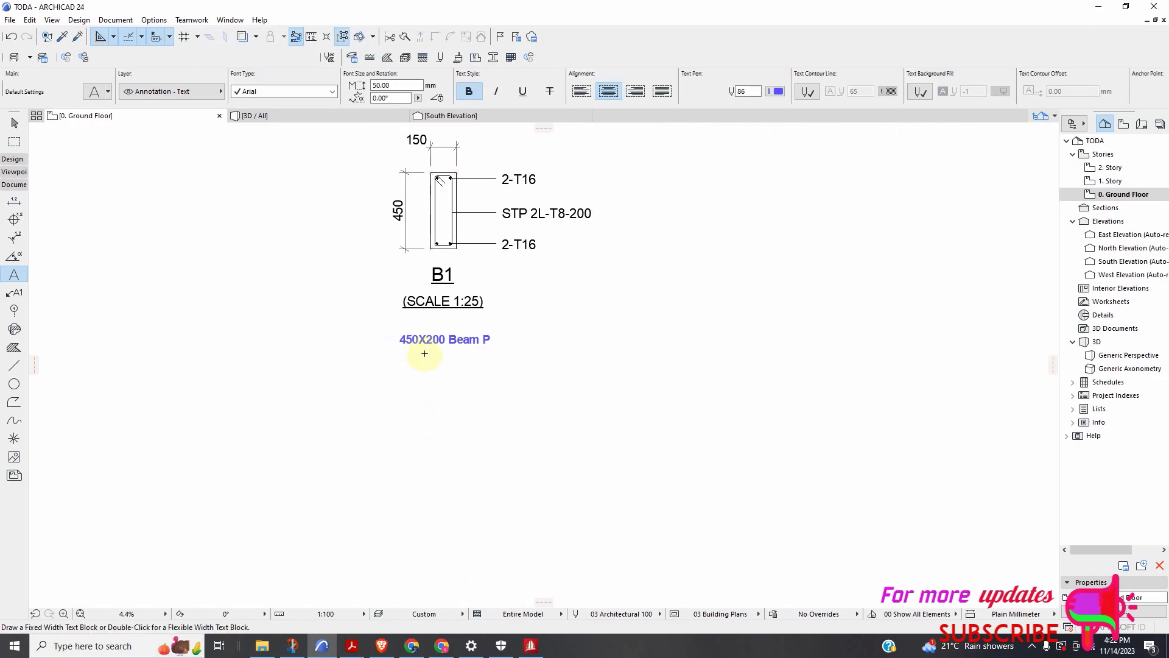
# Change the text pen of the 450X200 Beam P label below the B1 section to black pen 1
pyautogui.click(14, 125)
pyautogui.click(436, 344)
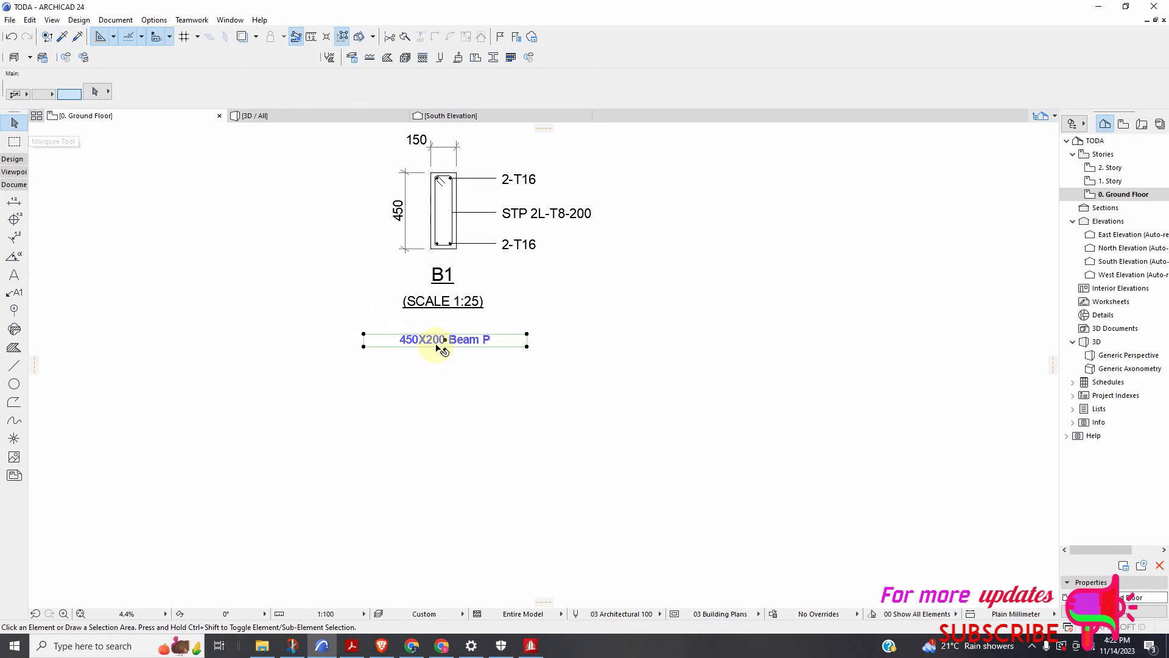
pyautogui.scroll(-4, 443, 338)
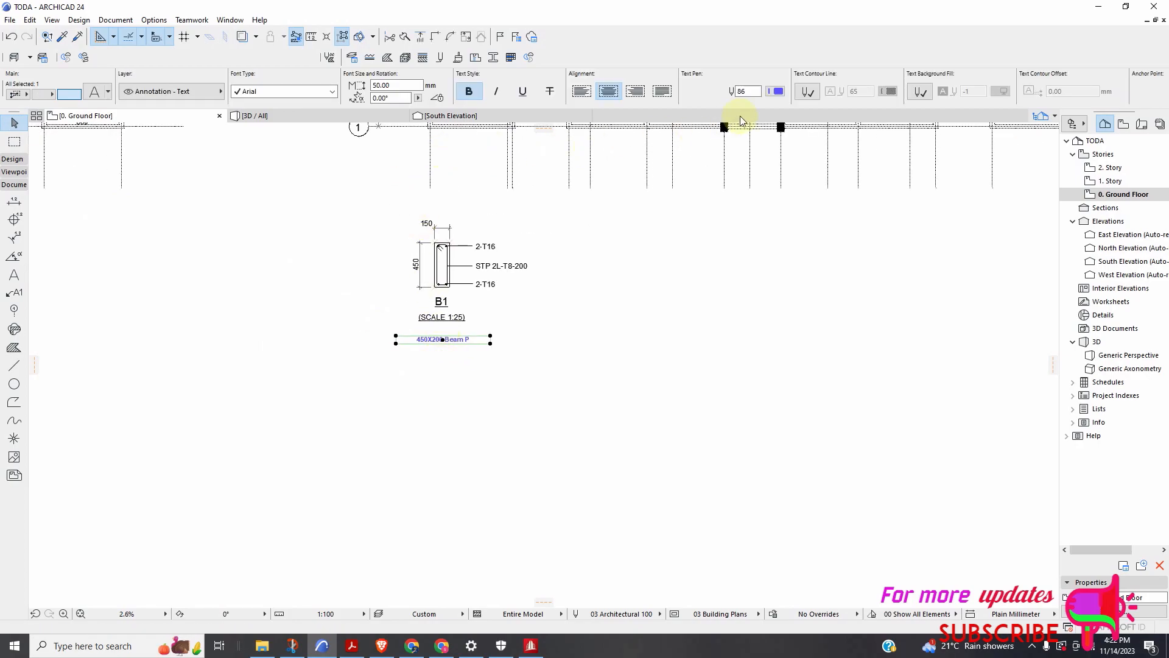
pyautogui.click(777, 92)
pyautogui.click(793, 80)
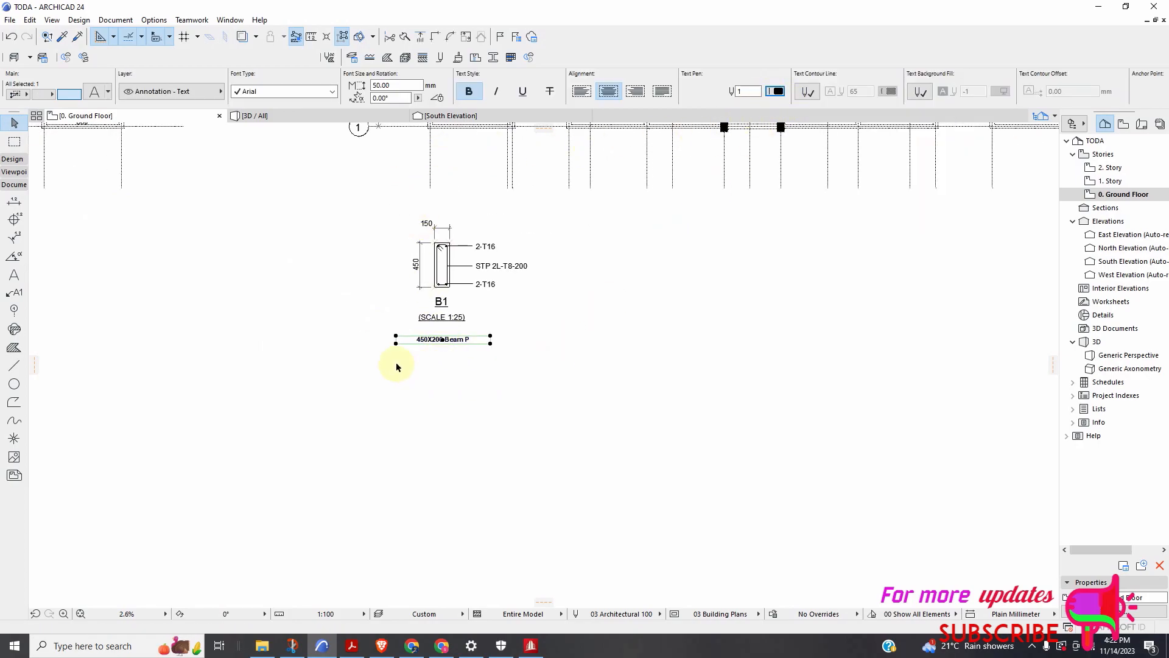
pyautogui.scroll(2, 449, 346)
# Drag a copy of the 450X200 Beam P label to just below the first bay of grid line 1 on the framing plan
pyautogui.rightClick(463, 344)
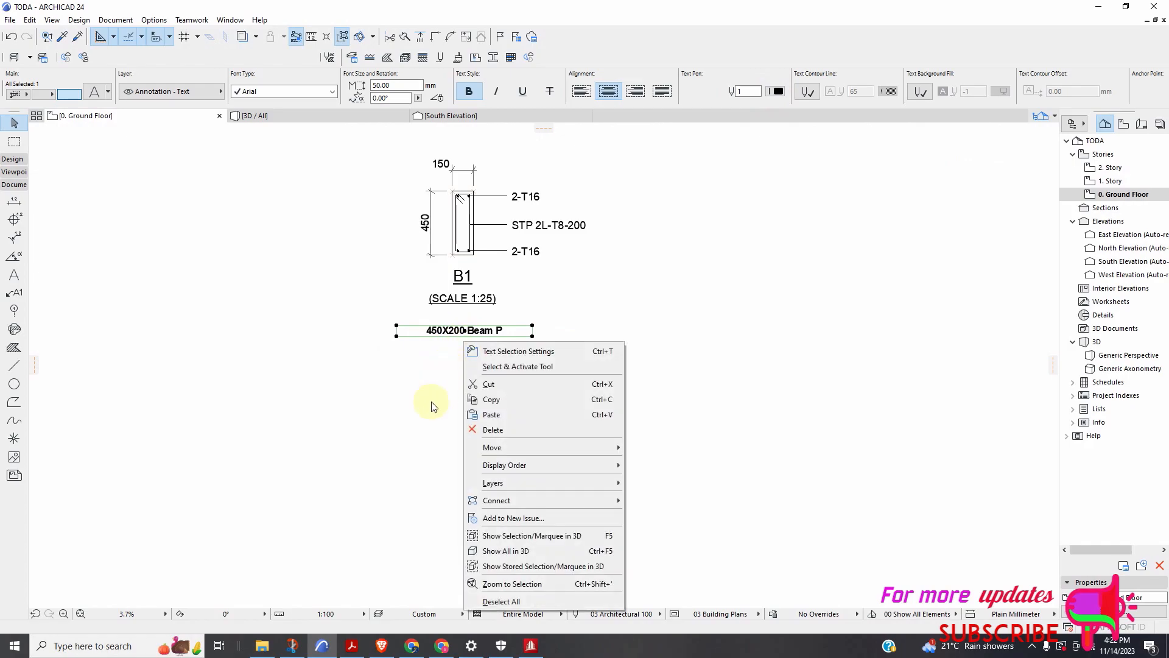
pyautogui.moveTo(535, 448)
pyautogui.click(661, 510)
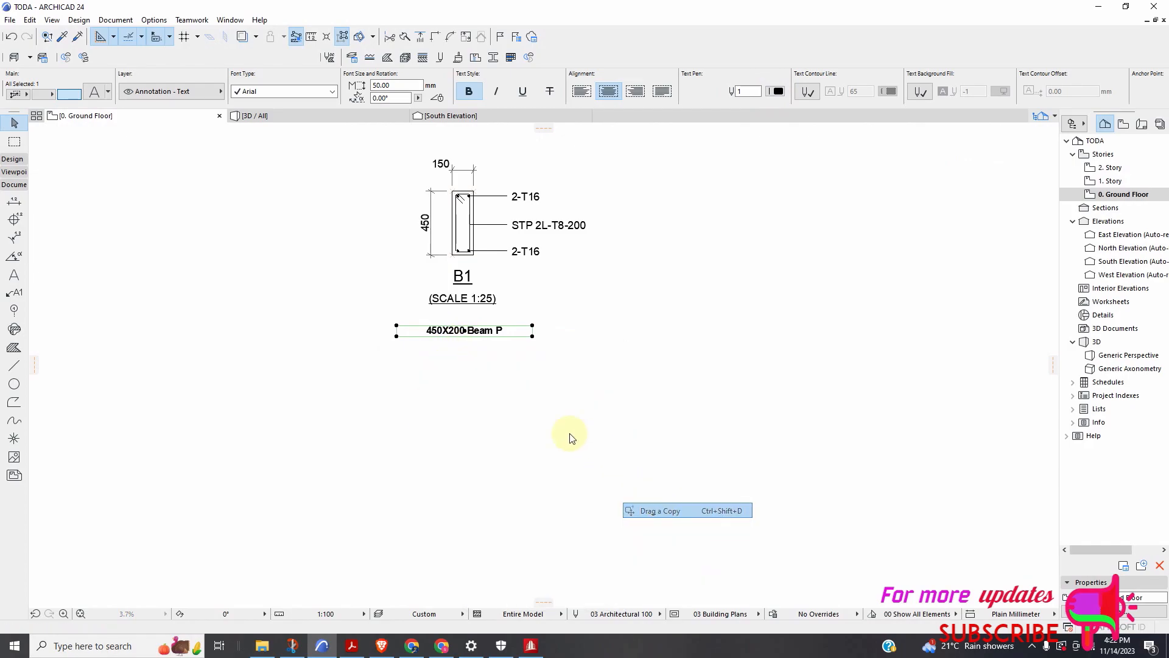
pyautogui.click(465, 328)
pyautogui.scroll(-2, 506, 426)
pyautogui.scroll(6, 505, 323)
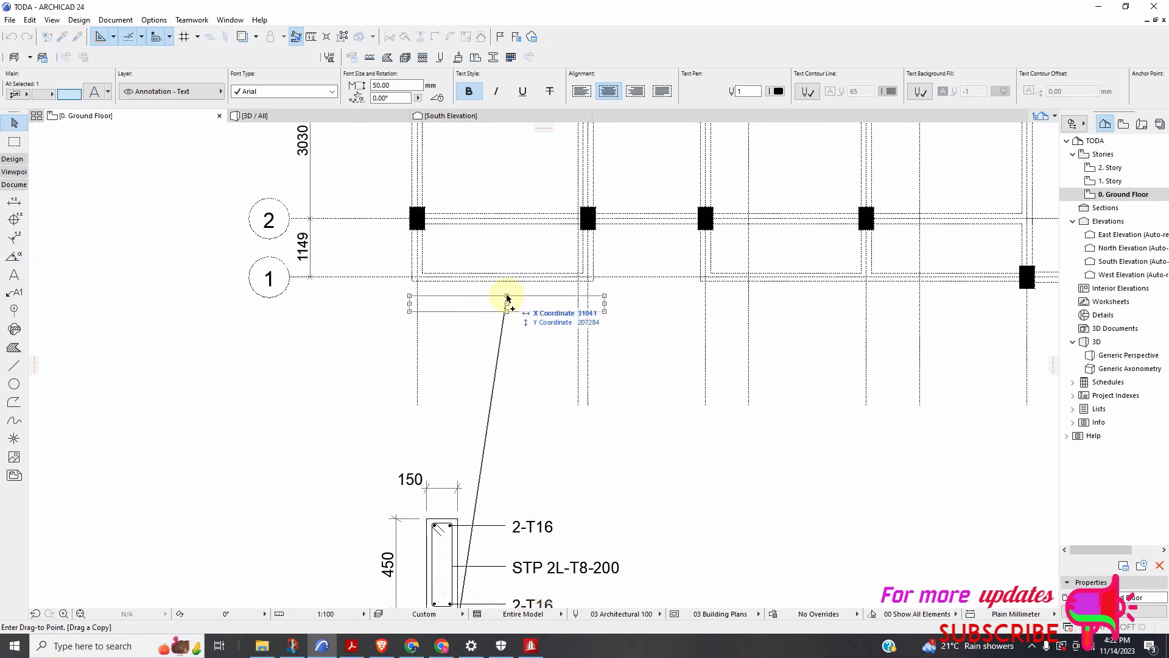
pyautogui.scroll(2, 514, 333)
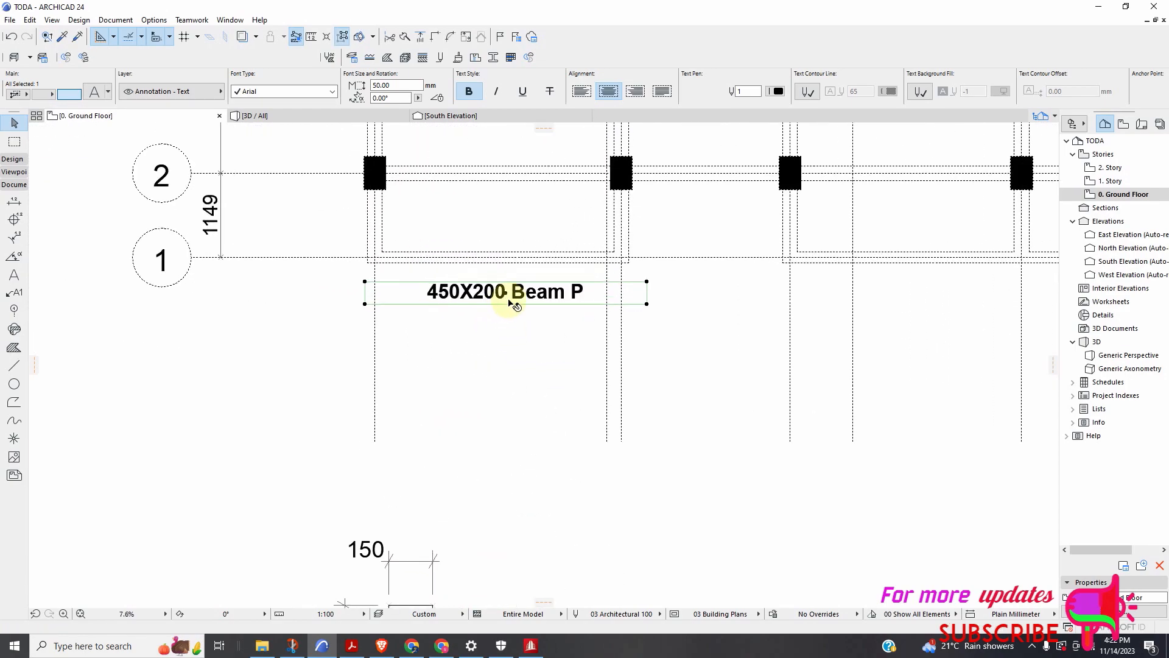
# Change the font of the copied beam label under grid line 1 to OCR A Extended
pyautogui.click(333, 92)
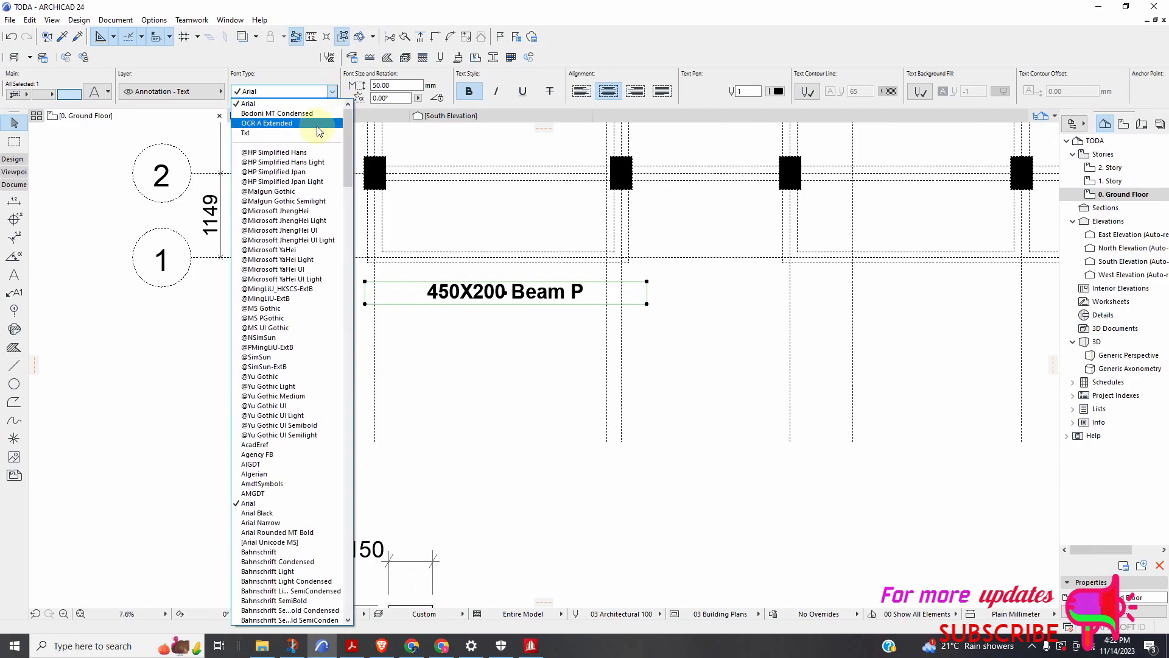
pyautogui.click(319, 123)
pyautogui.click(486, 397)
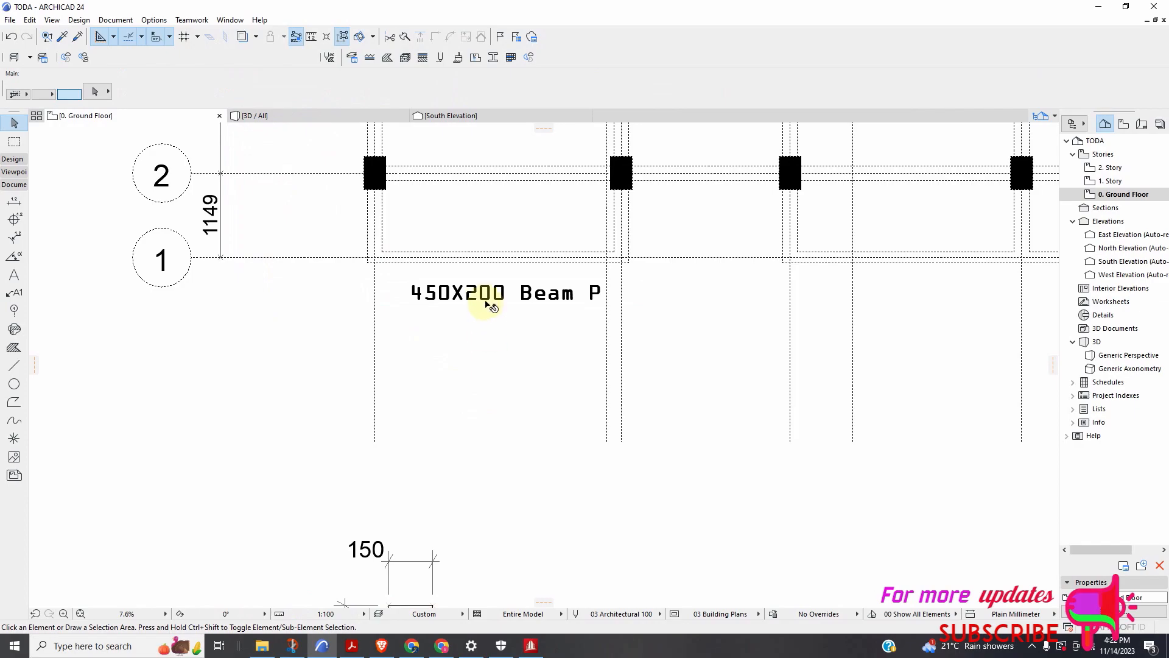
pyautogui.scroll(-3, 483, 299)
# Use Drag Multiple Copies to place two copies of the OCR A Extended beam label under the next two beam spans of grid line 1
pyautogui.click(484, 323)
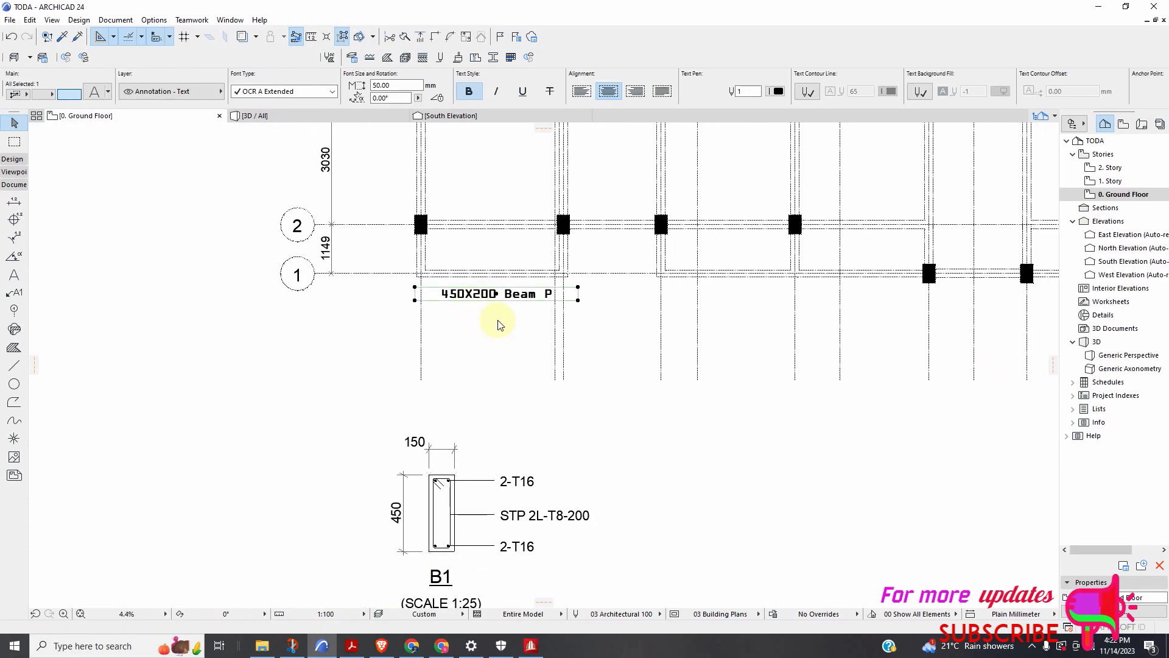
pyautogui.rightClick(496, 321)
pyautogui.moveTo(595, 426)
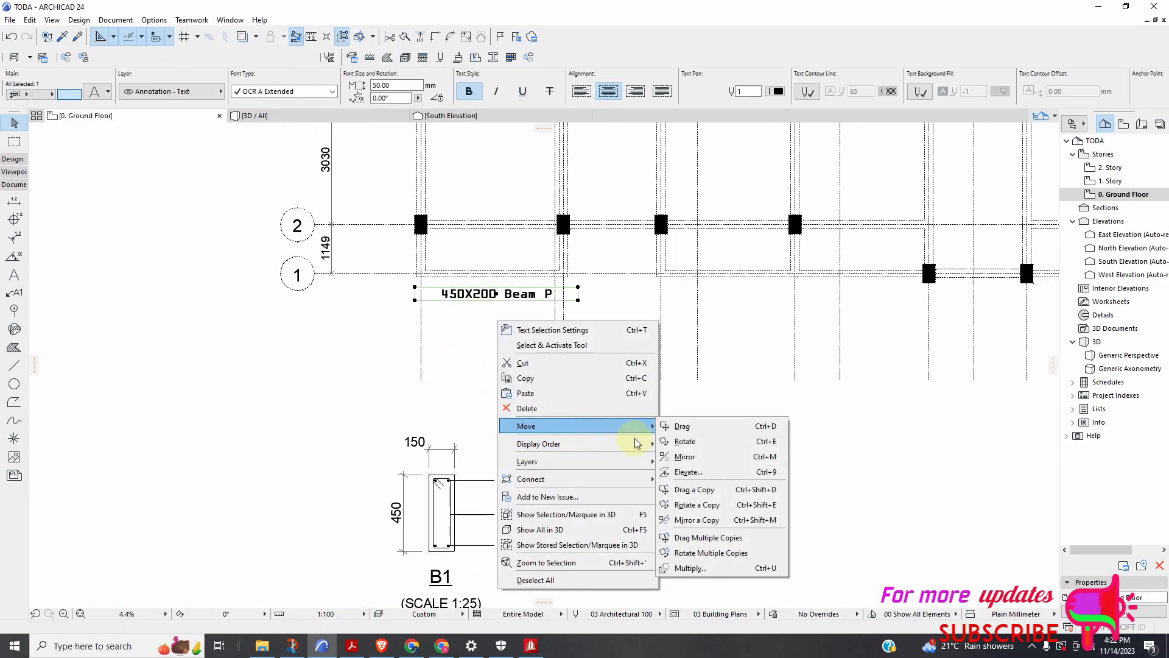
pyautogui.click(714, 541)
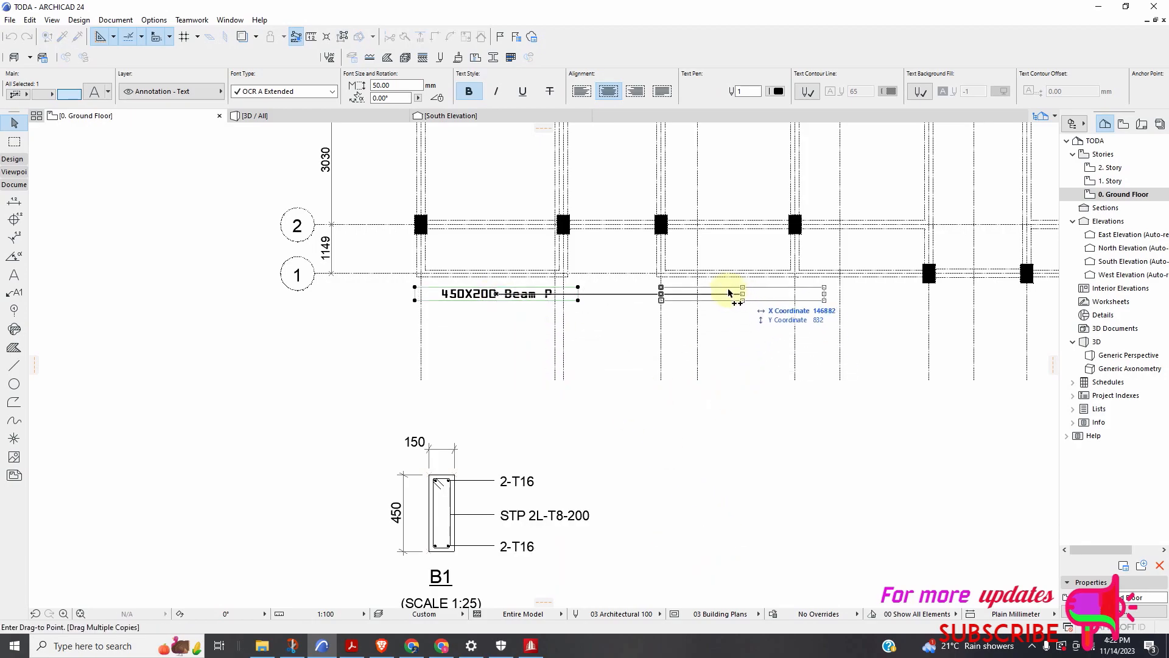
pyautogui.click(721, 288)
pyautogui.scroll(-3, 673, 372)
pyautogui.scroll(3, 787, 360)
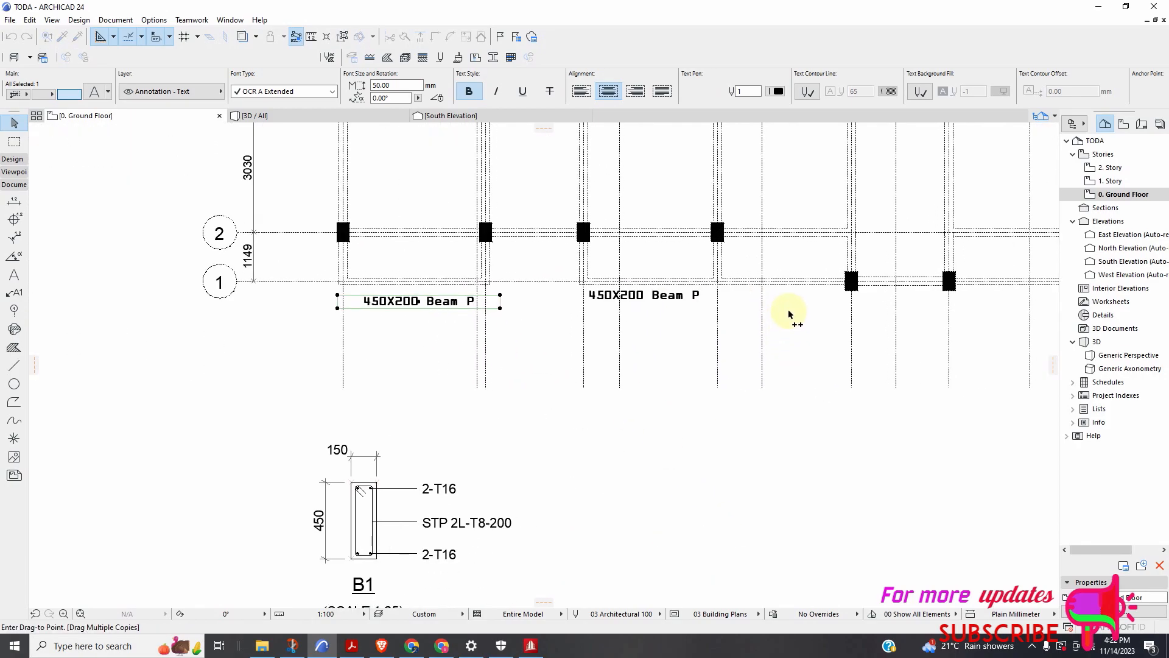
pyautogui.click(789, 300)
# Place three more beam label copies under the remaining beam spans of grid line 1, beyond the central bay
pyautogui.scroll(-3, 657, 378)
pyautogui.scroll(4, 814, 339)
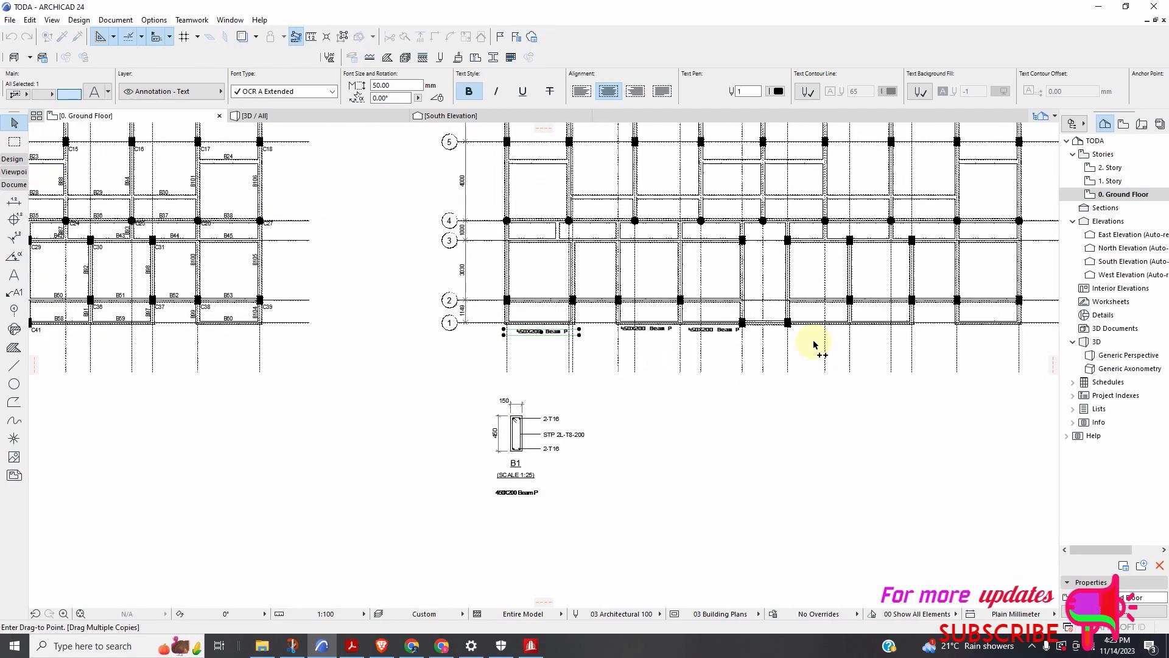
pyautogui.scroll(1, 807, 307)
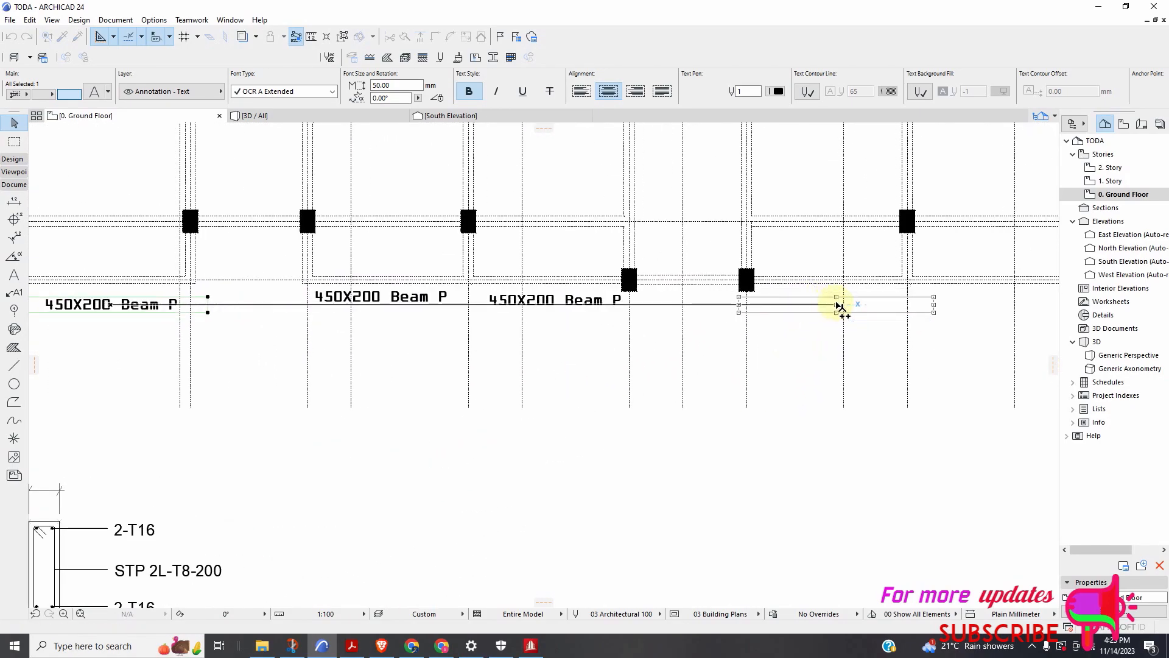
pyautogui.scroll(-3, 634, 404)
pyautogui.scroll(4, 845, 333)
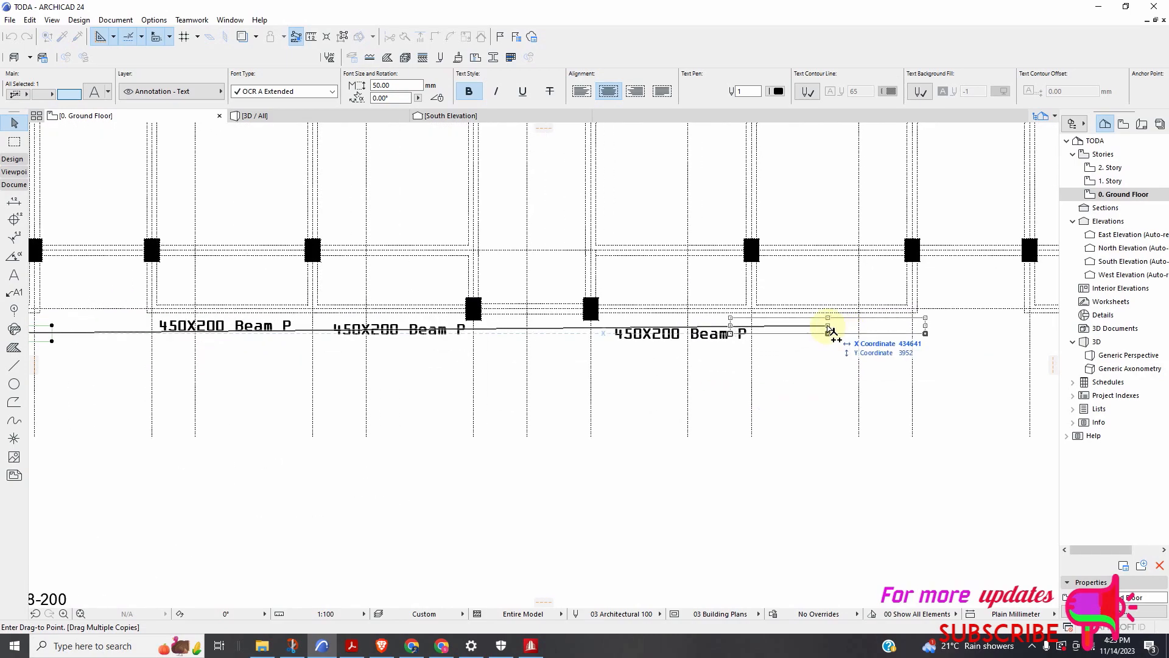
pyautogui.scroll(-3, 549, 367)
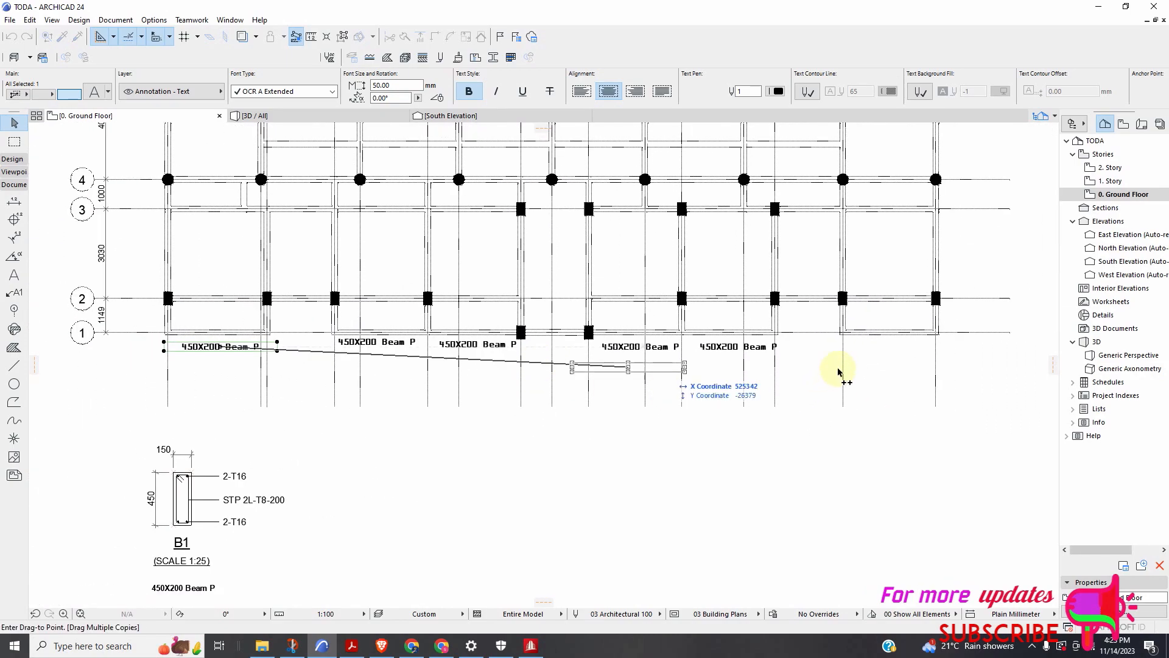
pyautogui.scroll(3, 840, 371)
pyautogui.scroll(-5, 862, 418)
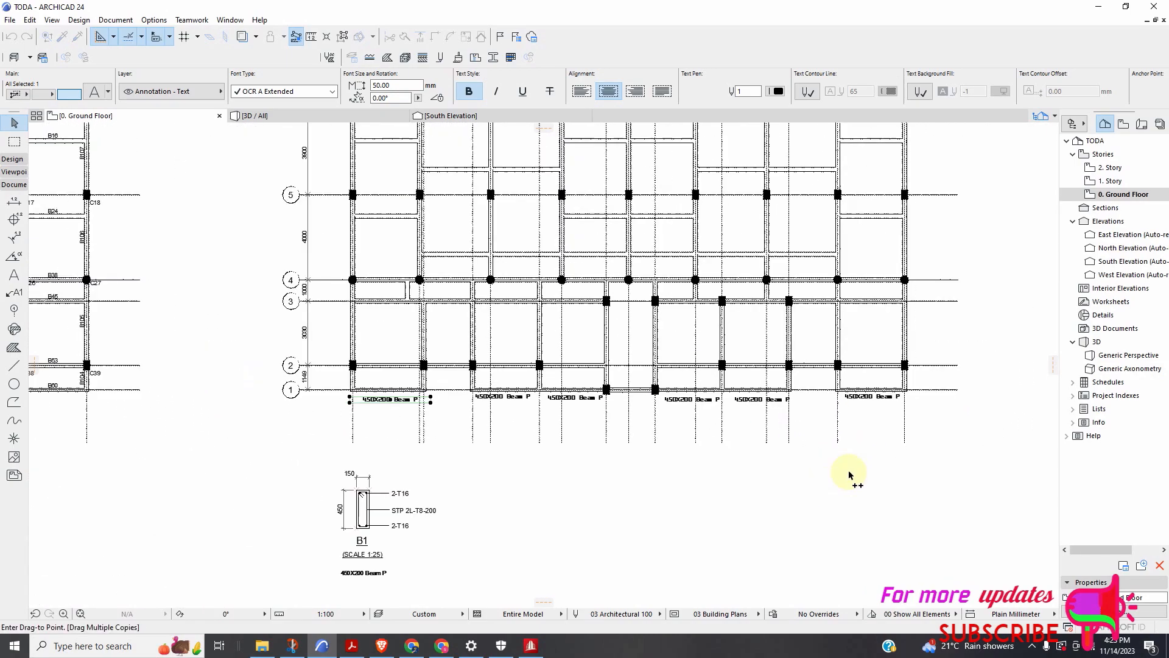
# Place two beam label copies above the grid line 7 beams, between axes B and E and between axes E and G
pyautogui.scroll(5, 621, 259)
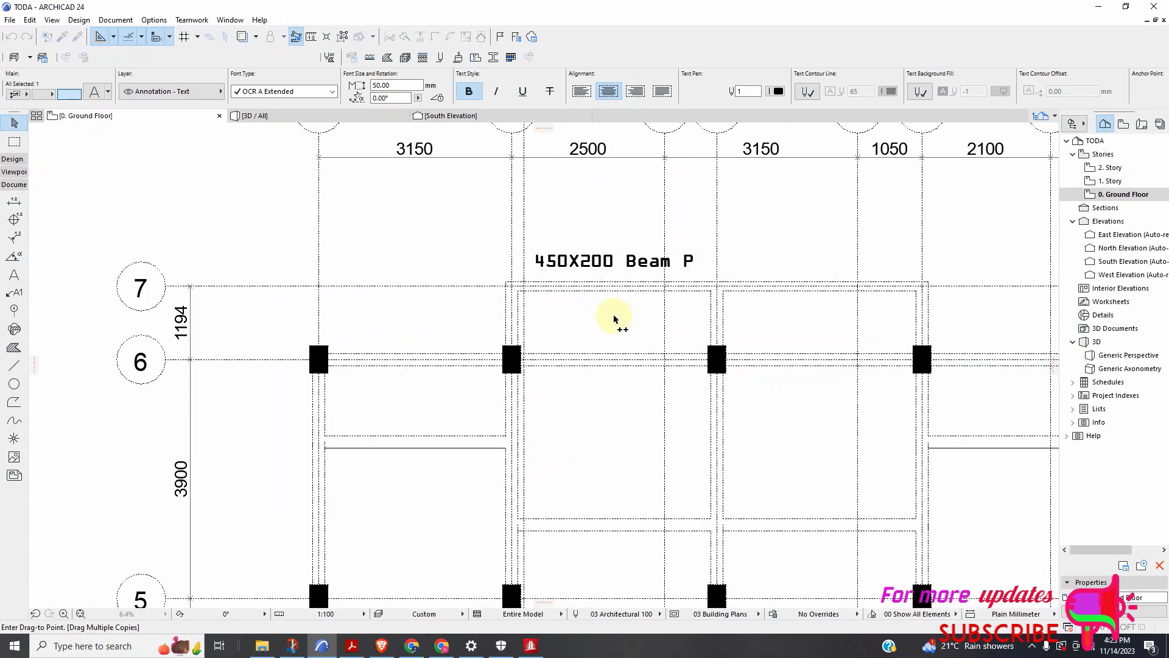
pyautogui.scroll(-4, 613, 318)
pyautogui.scroll(4, 637, 305)
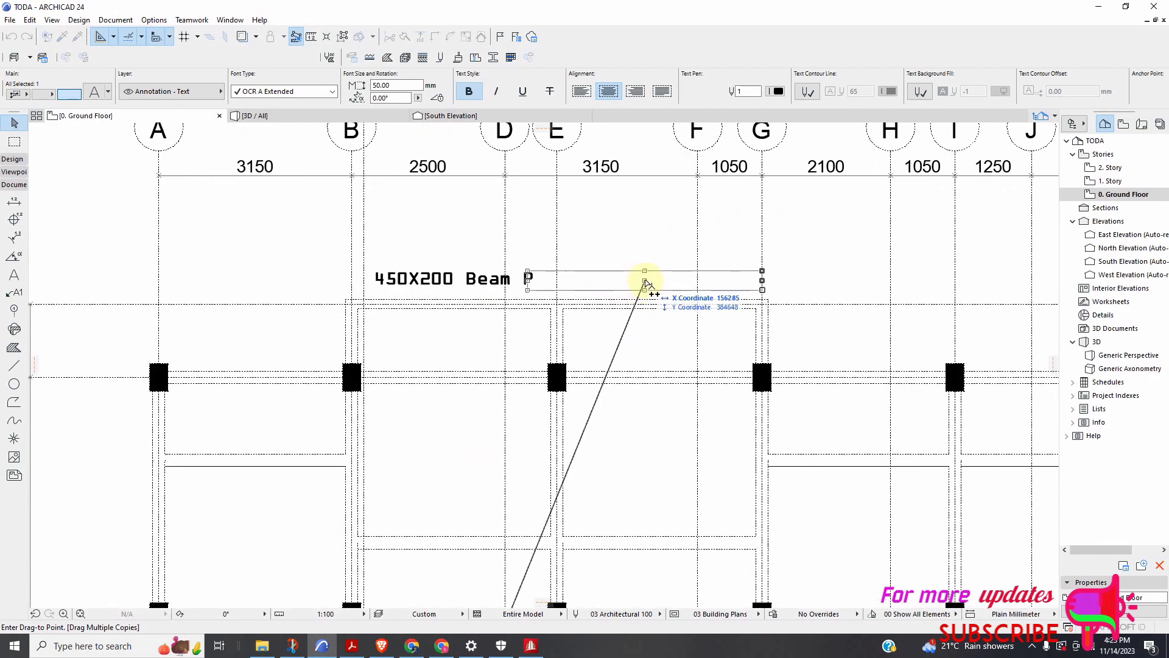
pyautogui.click(655, 308)
pyautogui.scroll(-4, 645, 311)
# Place two beam label copies above the grid line 7 beams between axes K and O, and end the multiple copying
pyautogui.scroll(4, 813, 317)
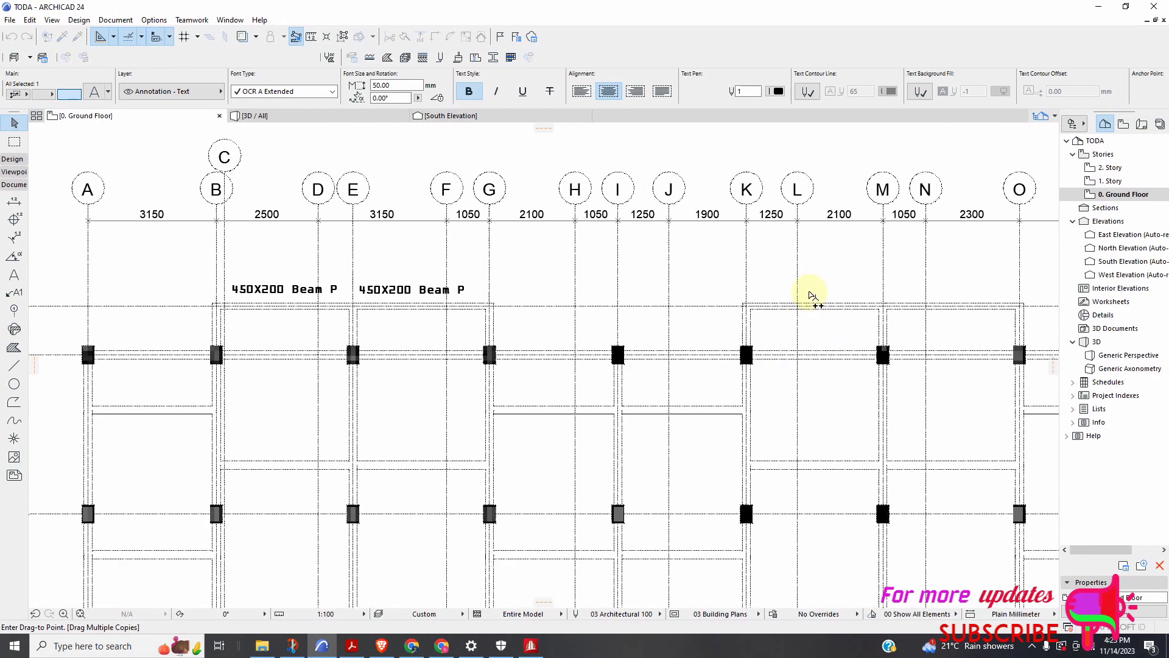
pyautogui.scroll(-4, 861, 339)
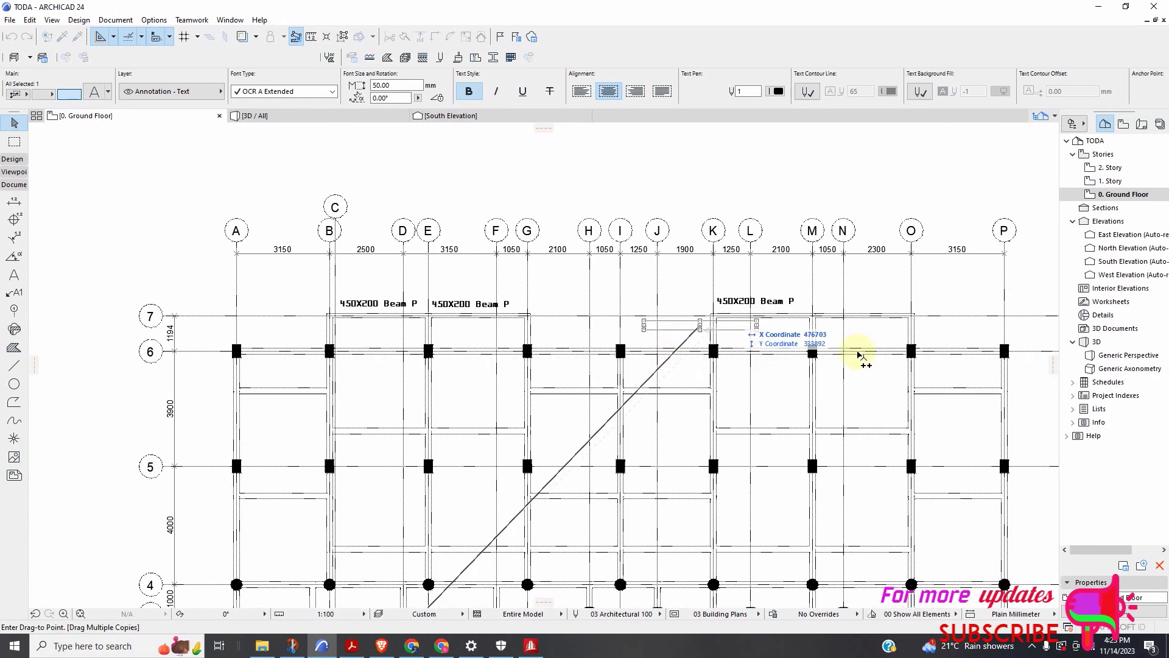
pyautogui.scroll(4, 860, 339)
pyautogui.click(858, 290)
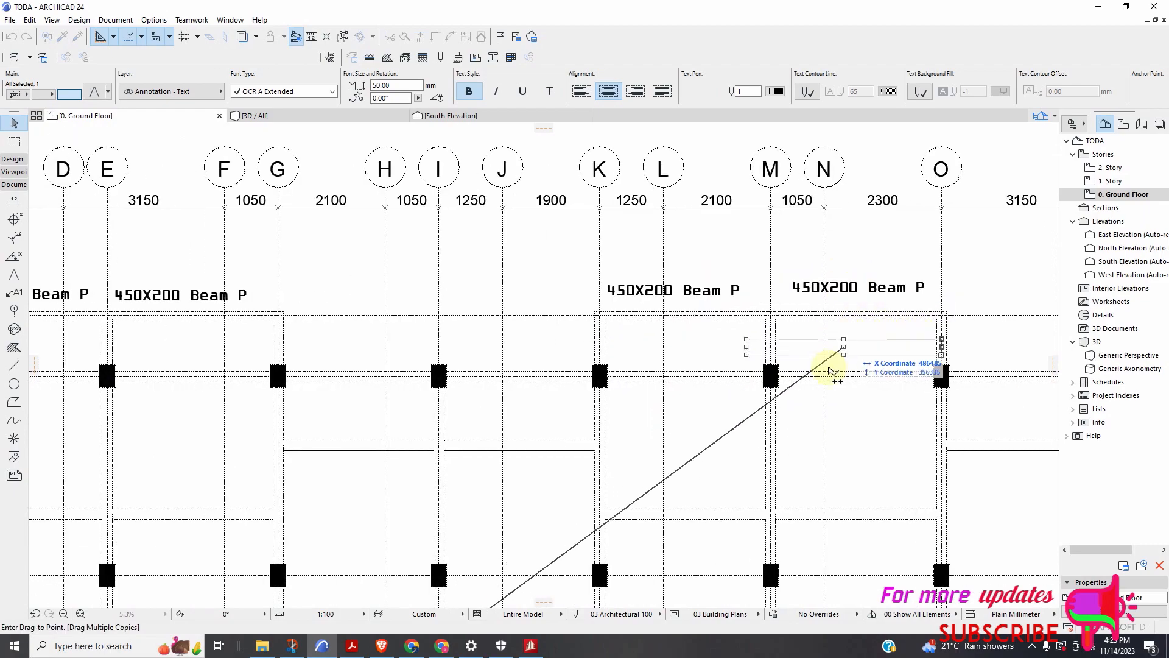
pyautogui.scroll(-5, 652, 334)
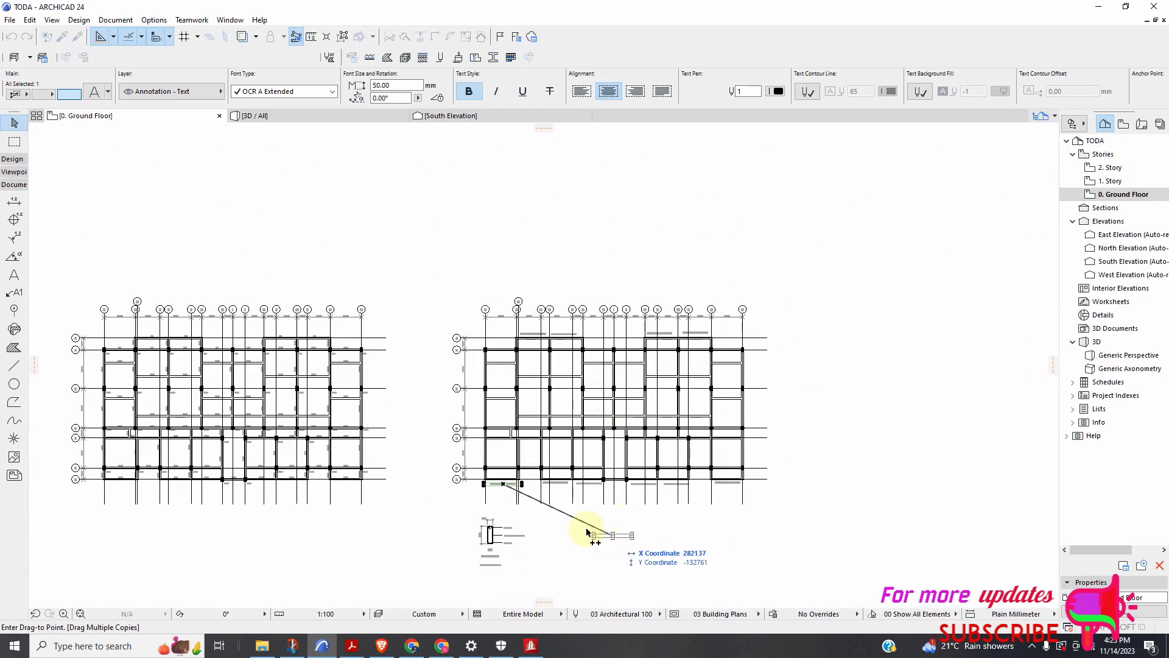
pyautogui.scroll(4, 584, 531)
pyautogui.press('Escape')
# Examine the B1 cross-section below the plan and the framed beam detail sheets, including the B2 section
pyautogui.scroll(5, 439, 567)
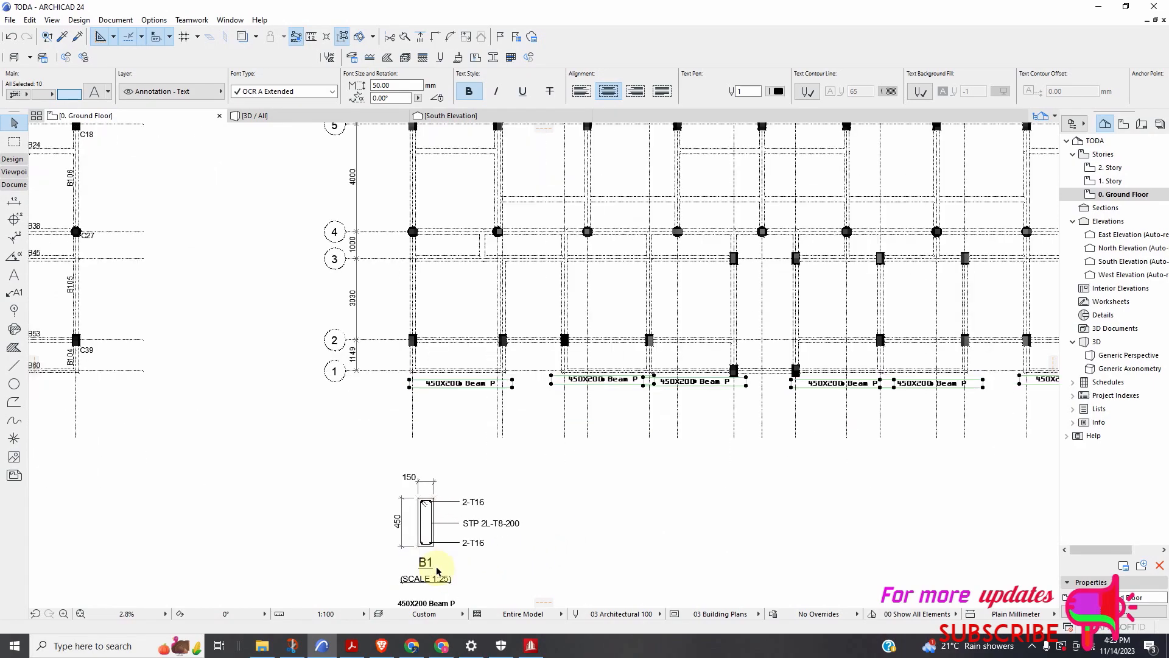
pyautogui.scroll(-6, 553, 341)
pyautogui.scroll(8, 502, 448)
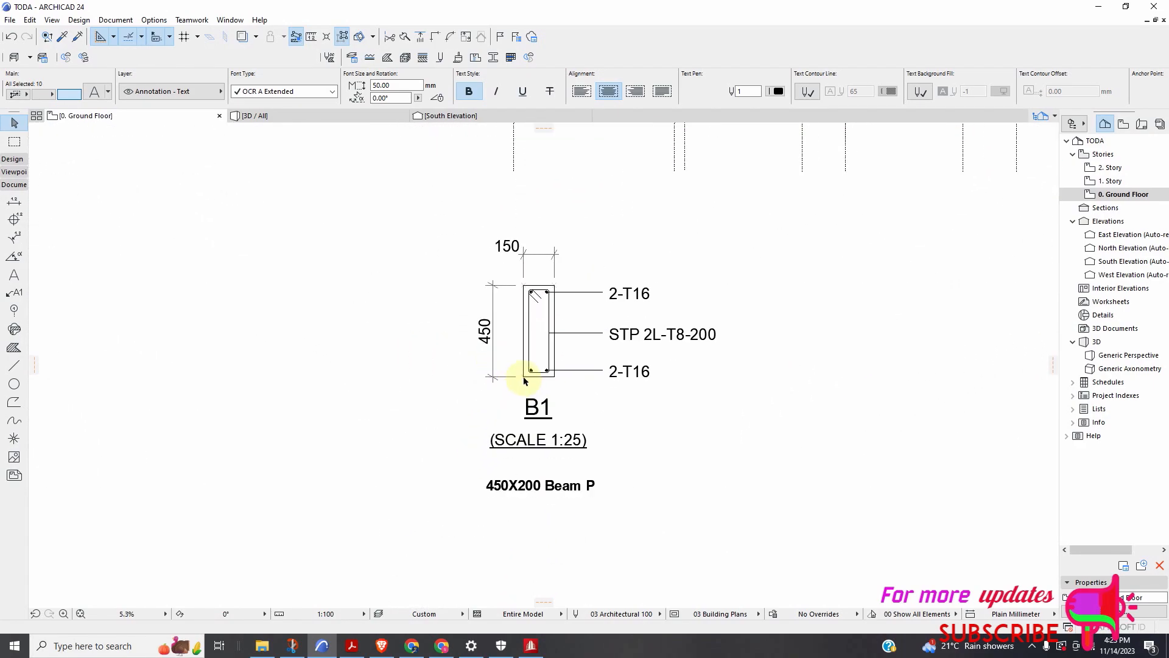
pyautogui.scroll(-14, 569, 365)
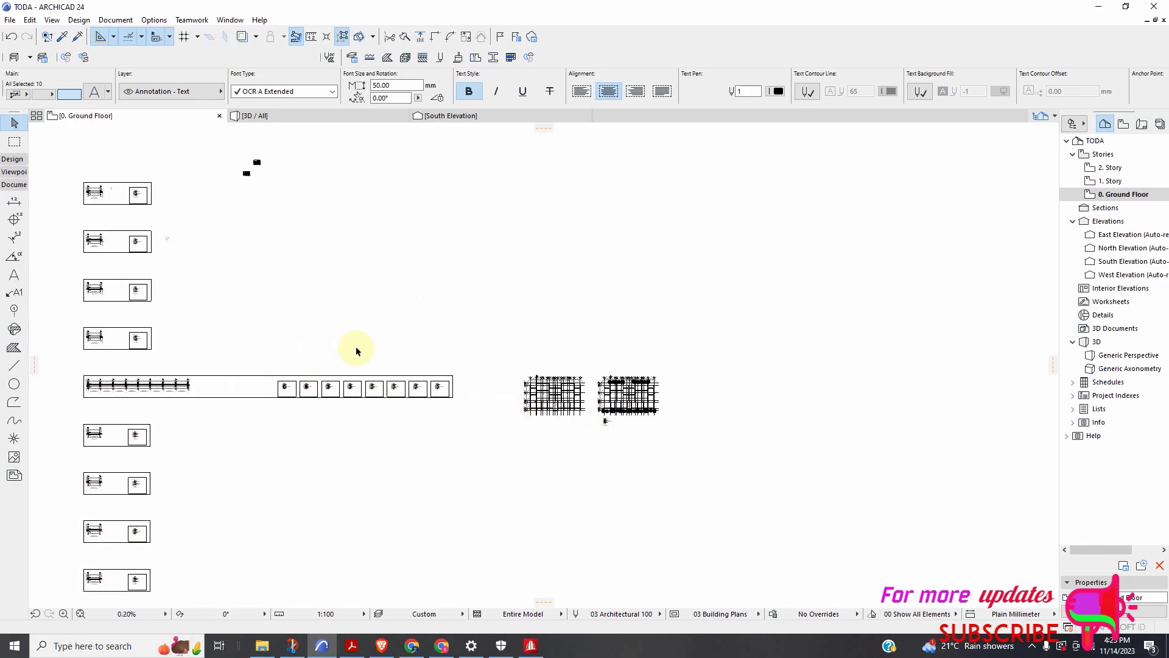
pyautogui.scroll(-1, 486, 405)
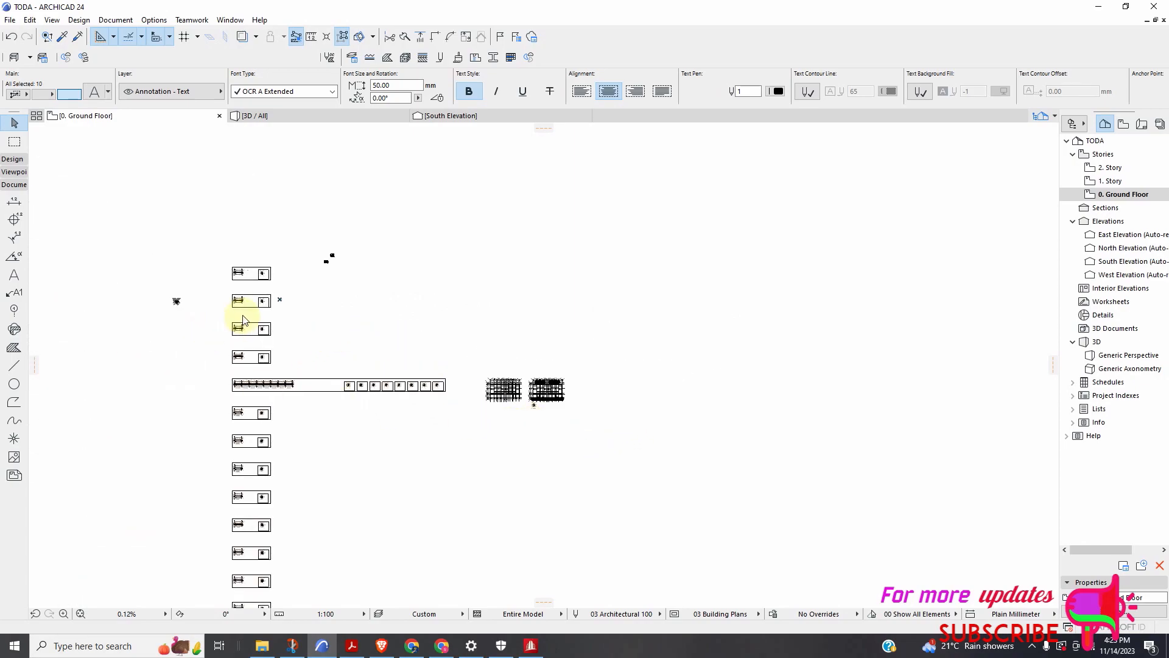
pyautogui.scroll(2, 247, 312)
pyautogui.scroll(8, 304, 289)
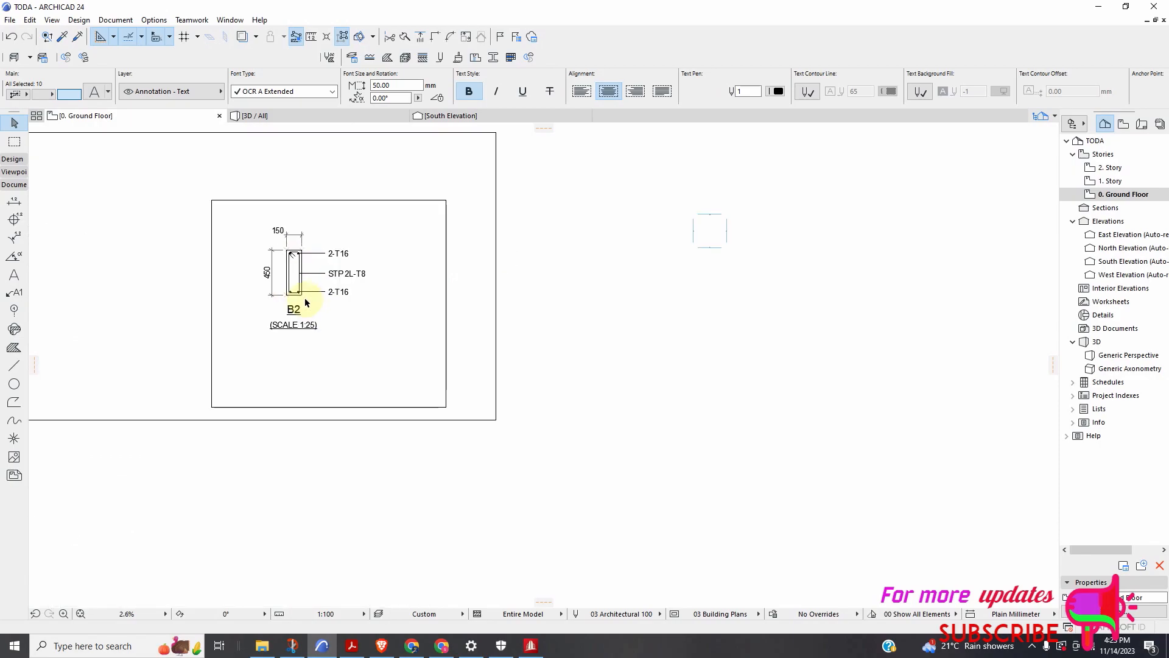
pyautogui.scroll(-6, 334, 299)
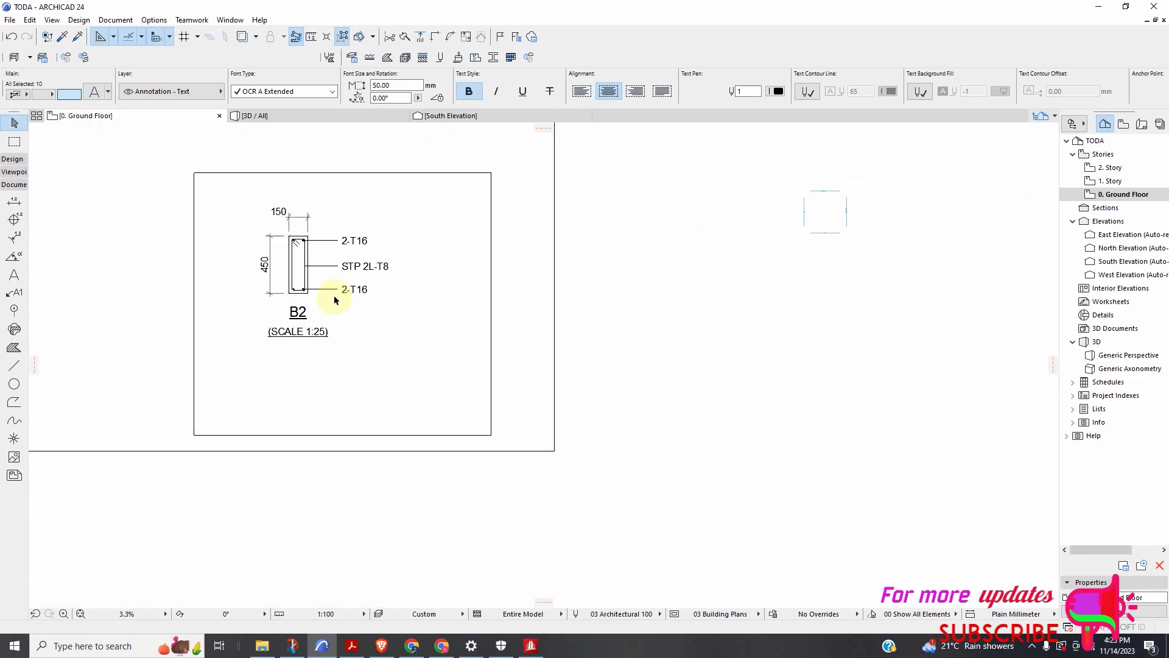
pyautogui.scroll(-1, 339, 189)
pyautogui.scroll(6, 331, 208)
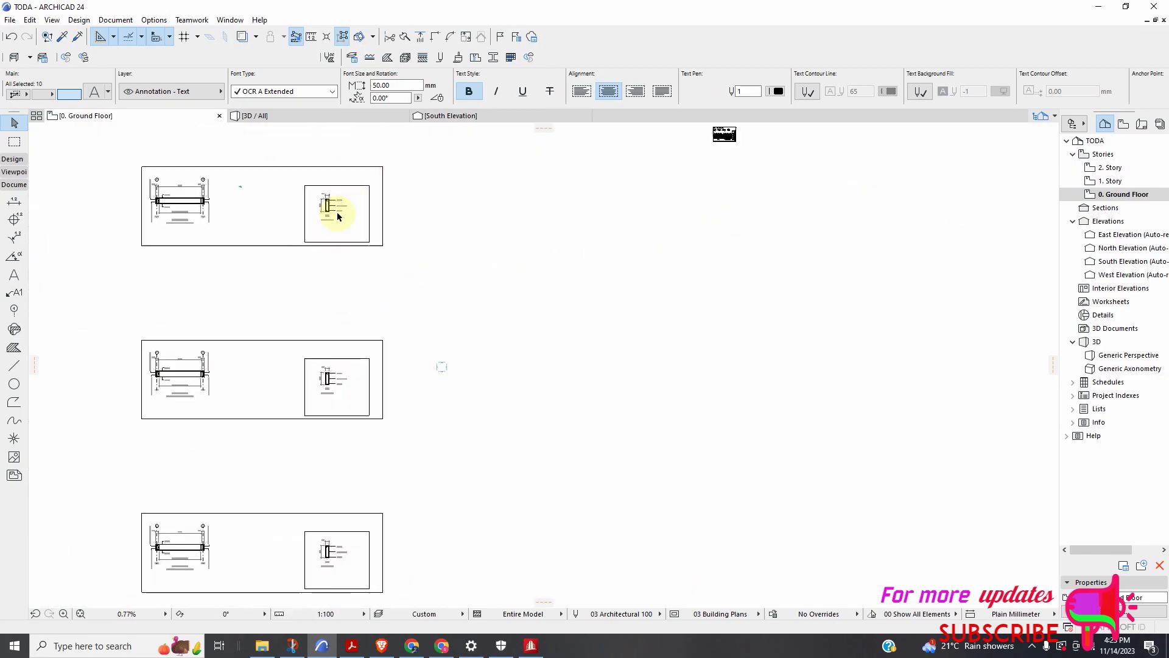
# Examine the B2 to B4 beam detail sheets, including the B4:150x450 elevation and its cross-section
pyautogui.scroll(-2, 344, 214)
pyautogui.scroll(2, 334, 430)
pyautogui.scroll(1, 344, 449)
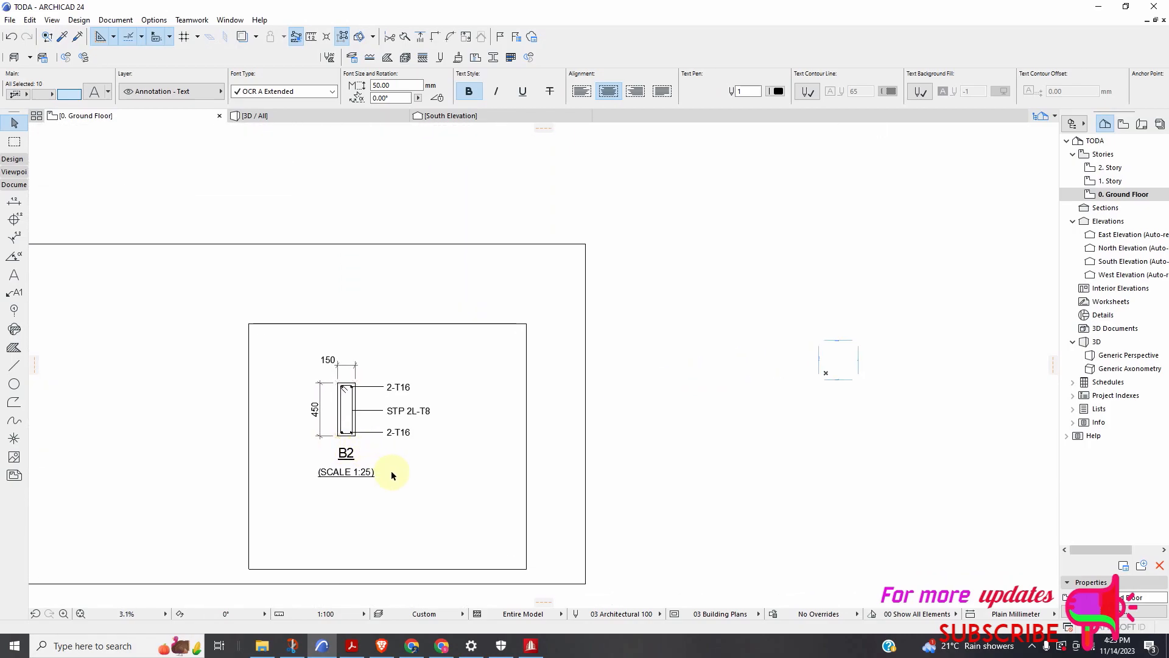
pyautogui.scroll(-2, 386, 474)
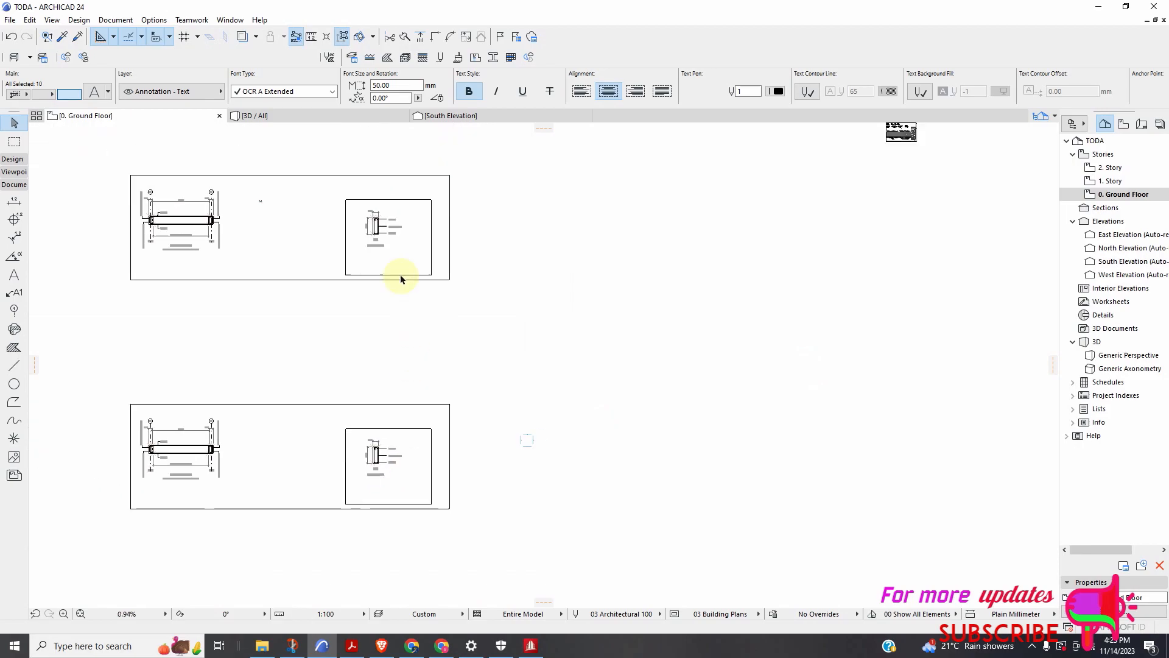
pyautogui.scroll(2, 388, 261)
pyautogui.scroll(-5, 404, 276)
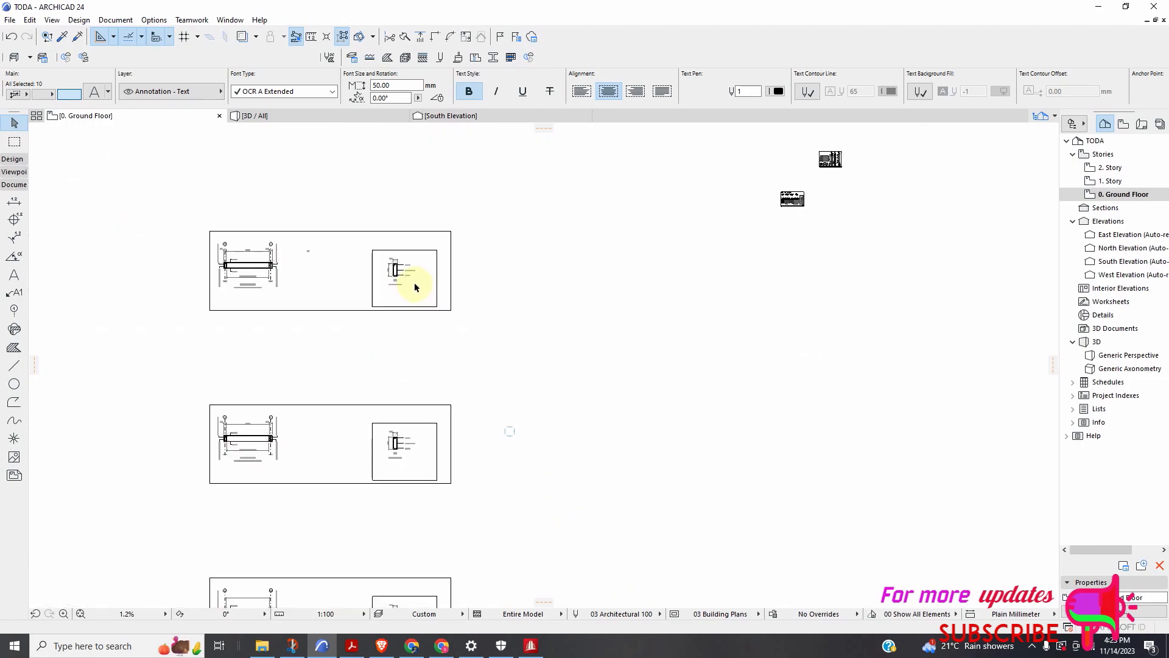
pyautogui.scroll(6, 403, 411)
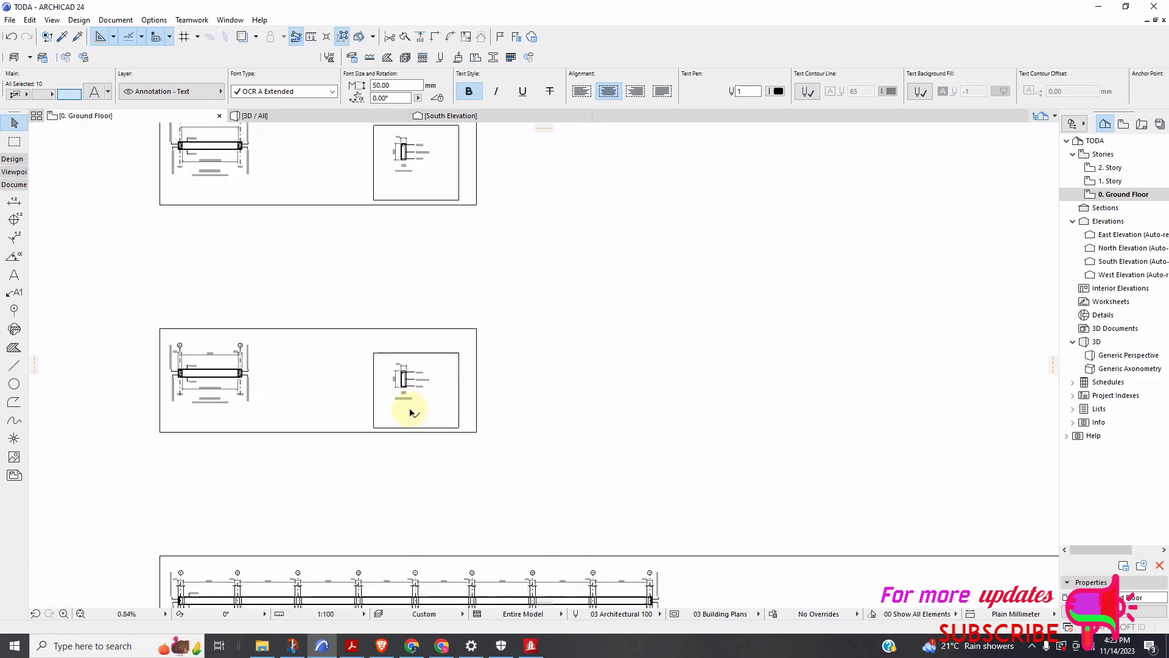
pyautogui.scroll(-3, 410, 408)
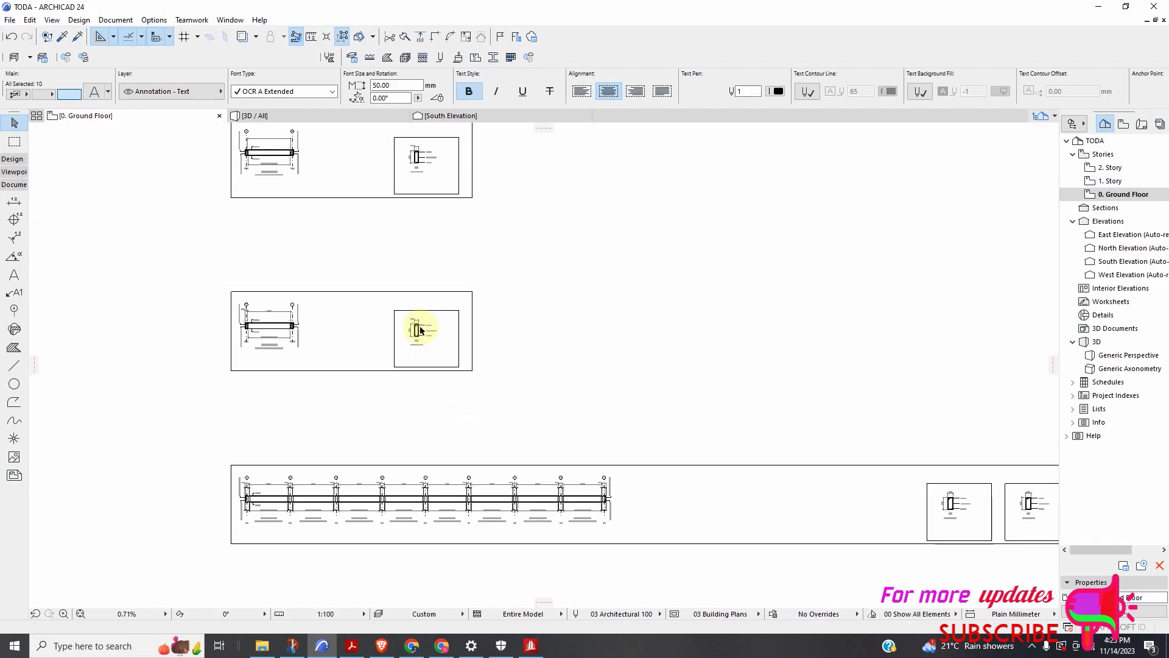
pyautogui.scroll(-1, 403, 318)
pyautogui.scroll(3, 334, 326)
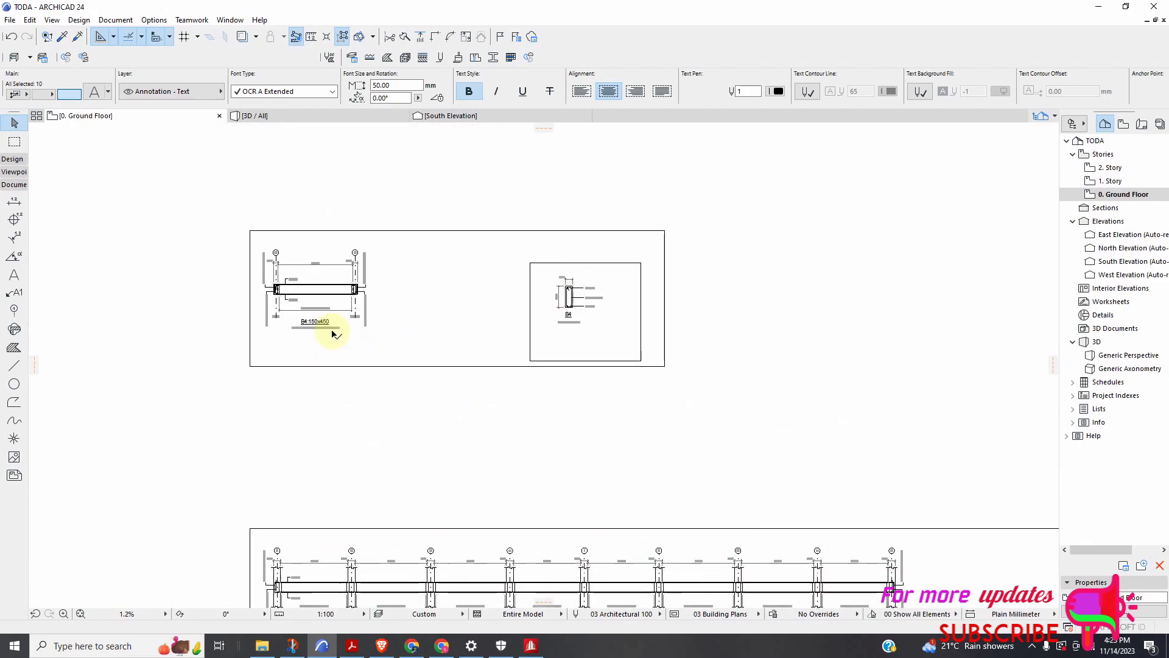
pyautogui.scroll(2, 323, 333)
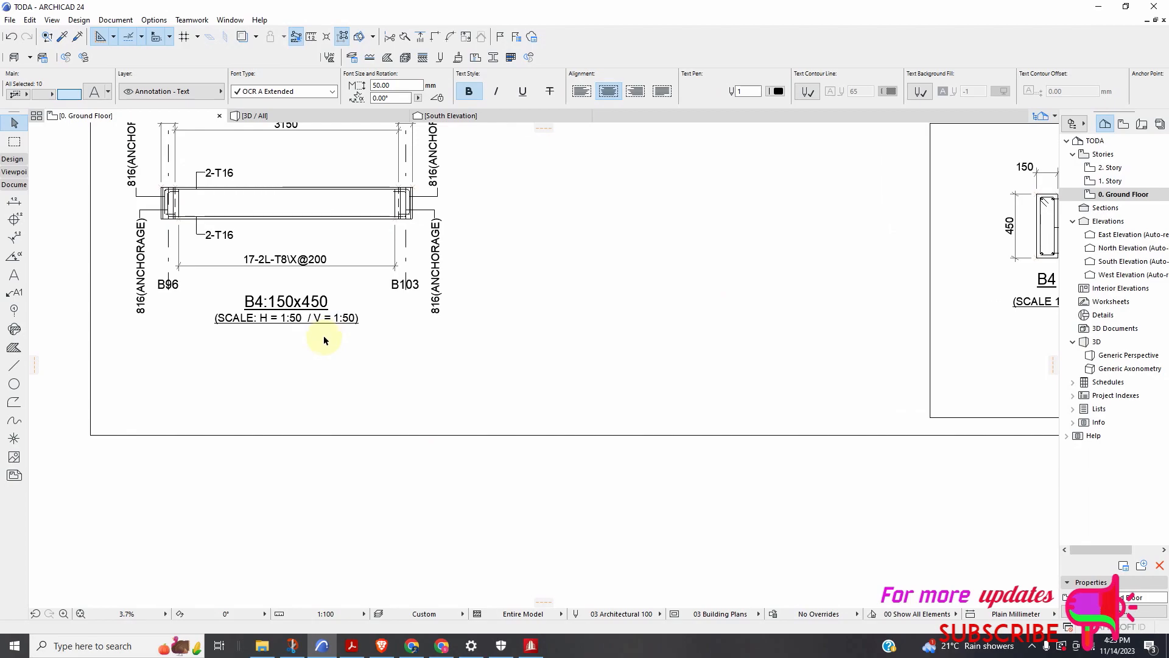
pyautogui.scroll(-3, 322, 334)
pyautogui.scroll(3, 295, 319)
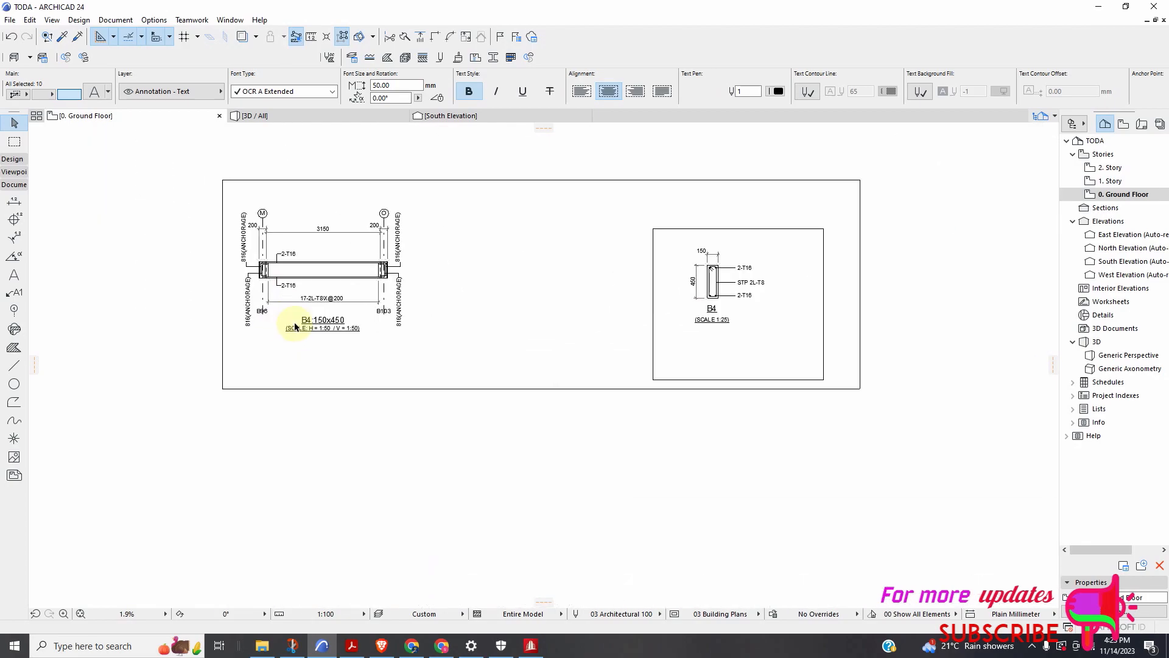
pyautogui.scroll(-12, 274, 304)
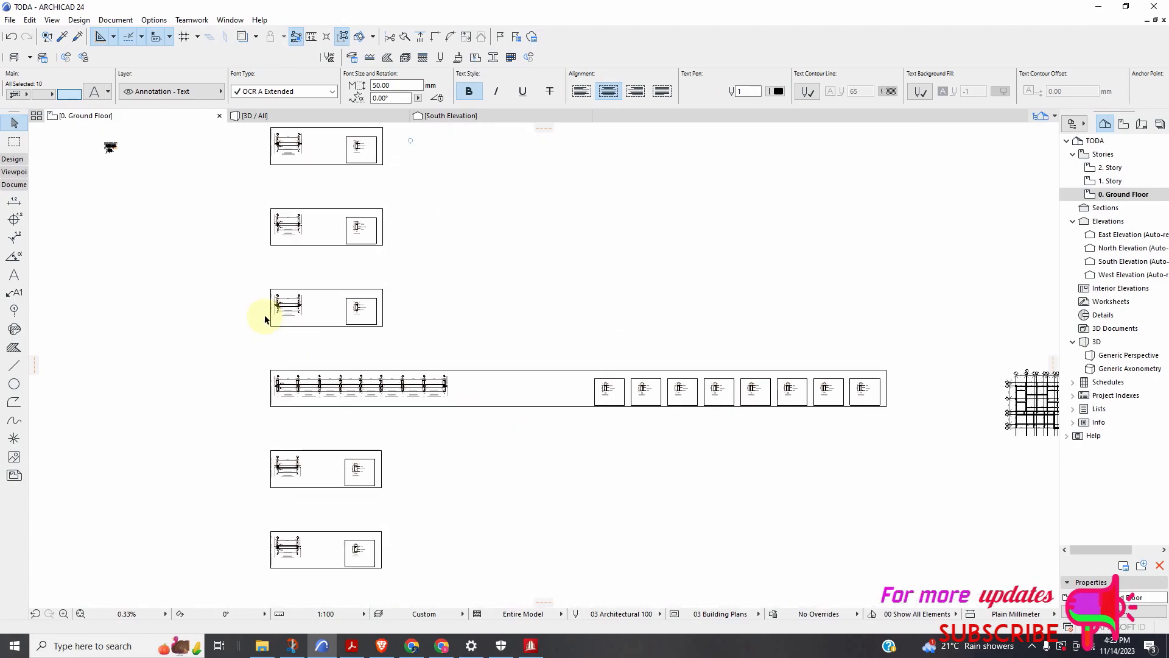
# Inspect the numbered framing plan for the positions of beams B1 to B4 along grid line 7
pyautogui.scroll(14, 419, 351)
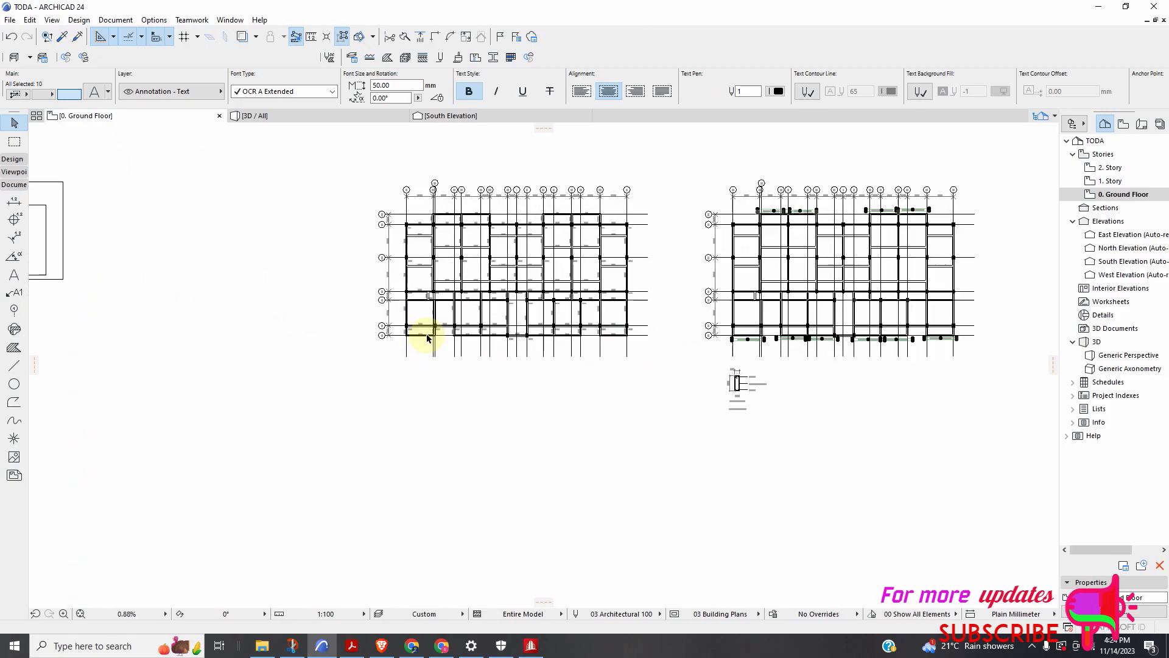
pyautogui.scroll(-6, 414, 354)
pyautogui.scroll(2, 704, 318)
pyautogui.scroll(-2, 692, 353)
pyautogui.scroll(-1, 696, 415)
pyautogui.scroll(5, 521, 274)
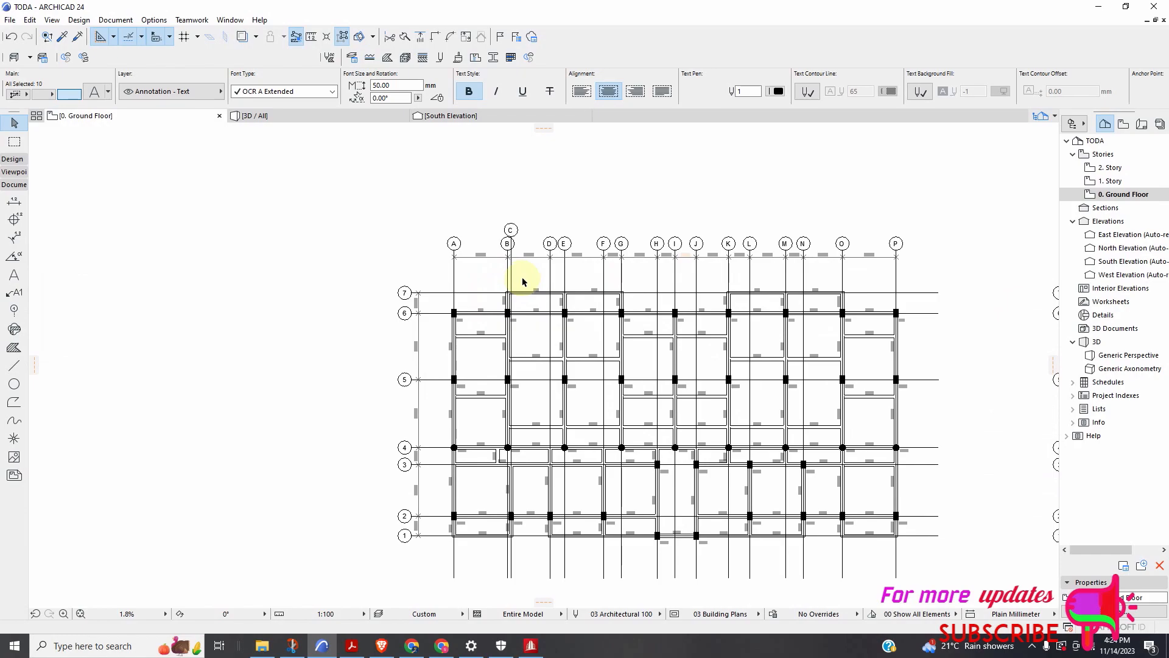
pyautogui.scroll(-1, 649, 316)
pyautogui.scroll(-3, 962, 310)
pyautogui.scroll(4, 952, 313)
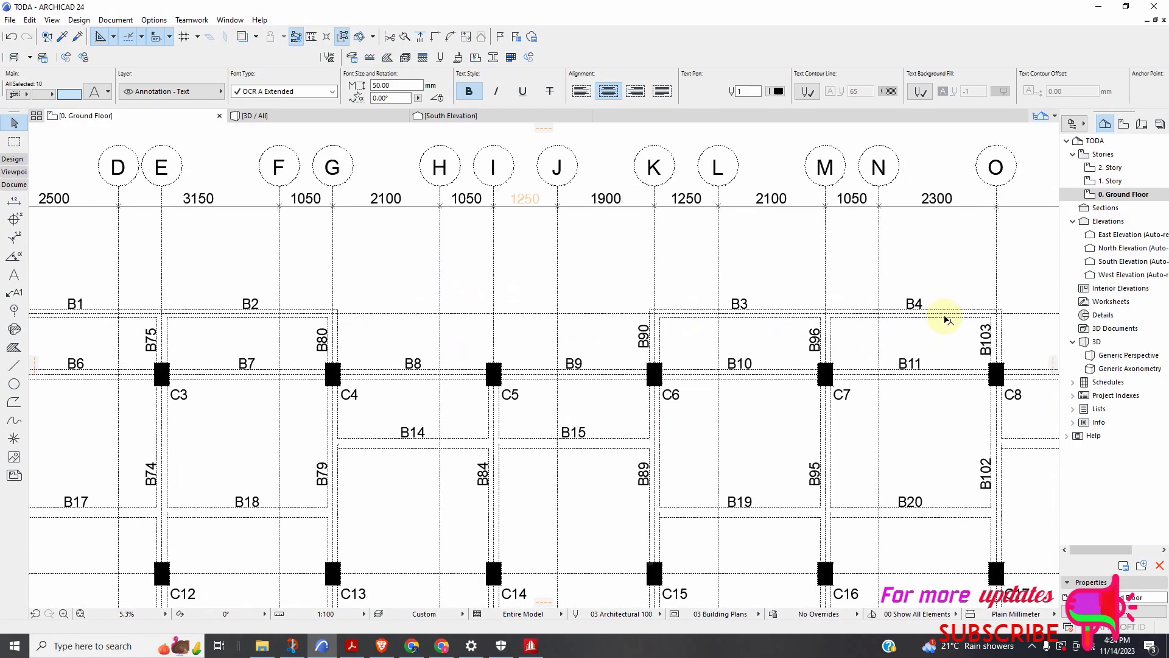
pyautogui.scroll(-3, 814, 323)
pyautogui.scroll(-1, 814, 323)
pyautogui.scroll(-10, 524, 329)
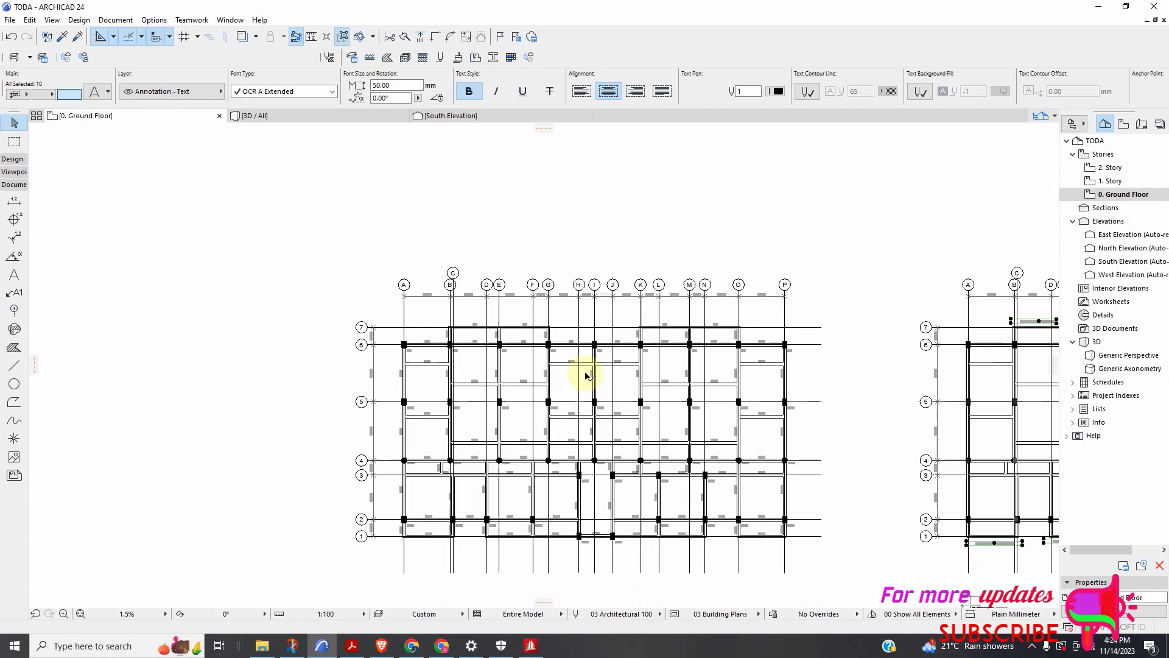
pyautogui.scroll(-2, 527, 416)
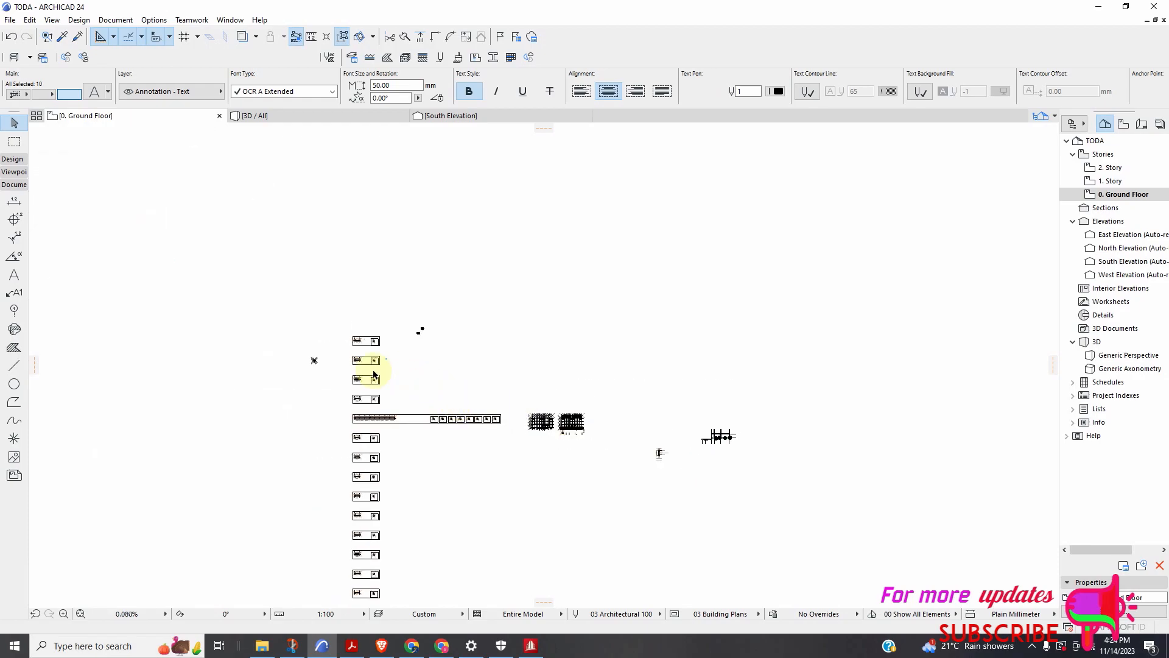
# Review the B1 detail sheet and the continuous beam elevation covering spans such as B6 to B11
pyautogui.scroll(10, 388, 353)
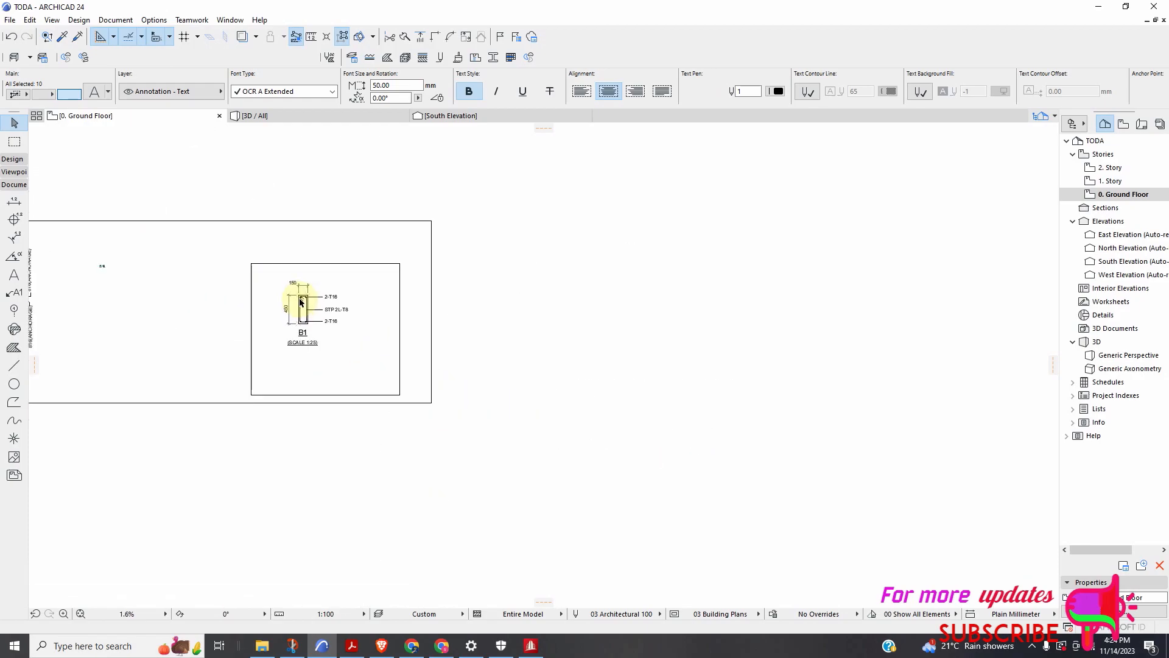
pyautogui.scroll(-5, 319, 322)
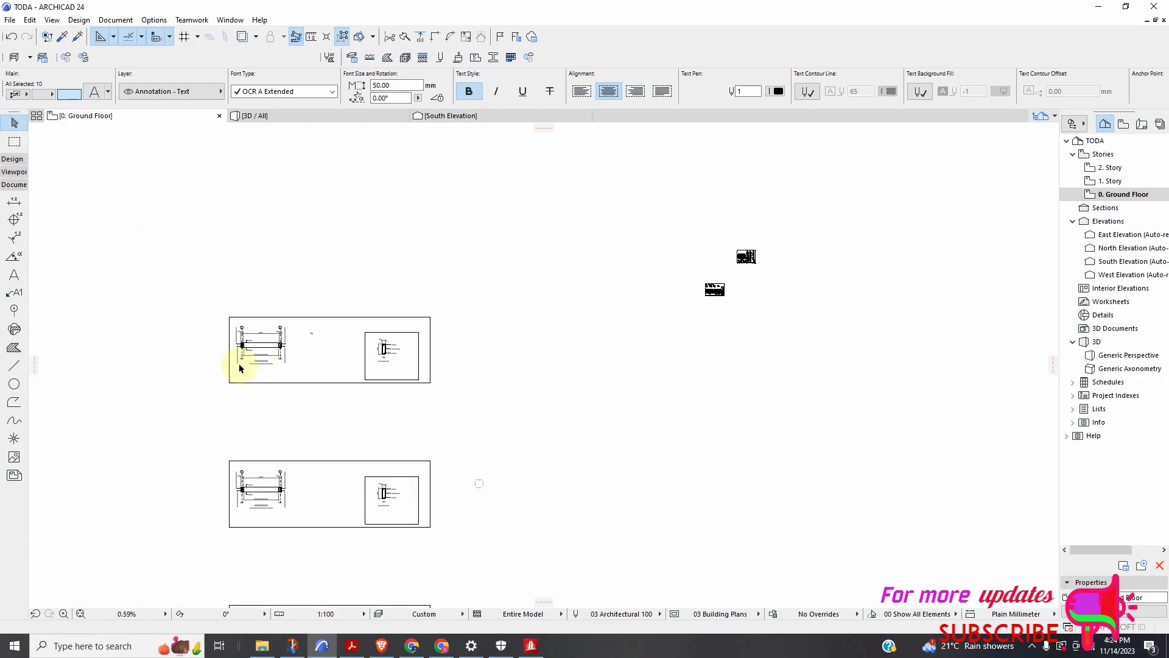
pyautogui.scroll(6, 238, 363)
pyautogui.scroll(-5, 353, 340)
pyautogui.scroll(-5, 402, 298)
pyautogui.scroll(8, 402, 467)
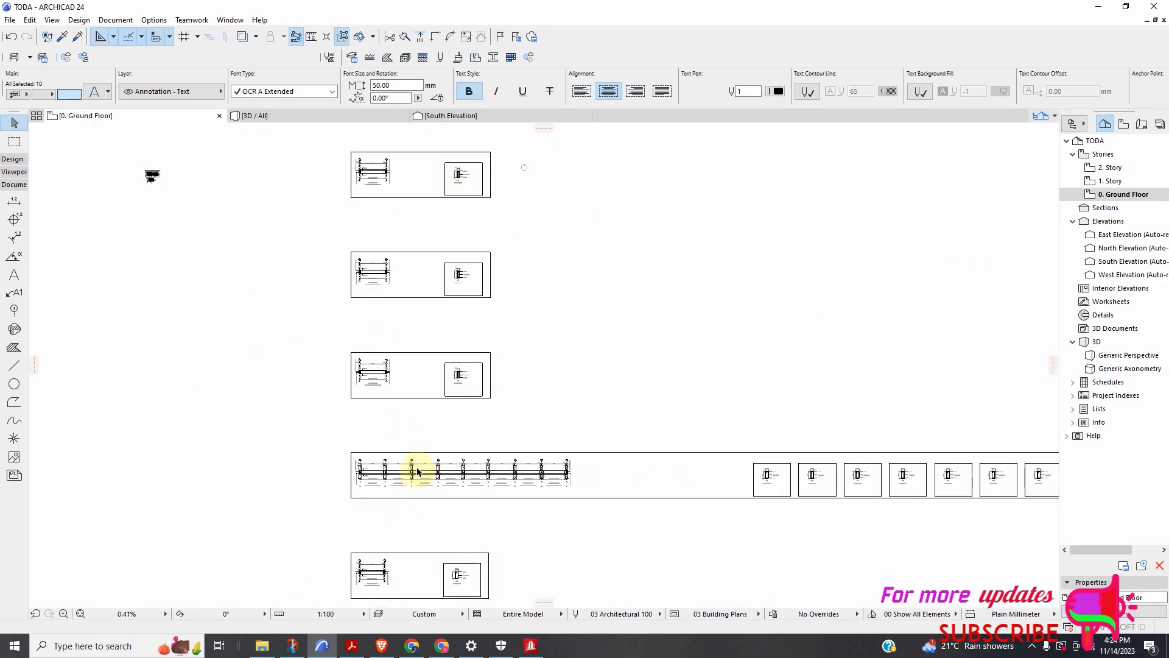
pyautogui.scroll(-5, 433, 328)
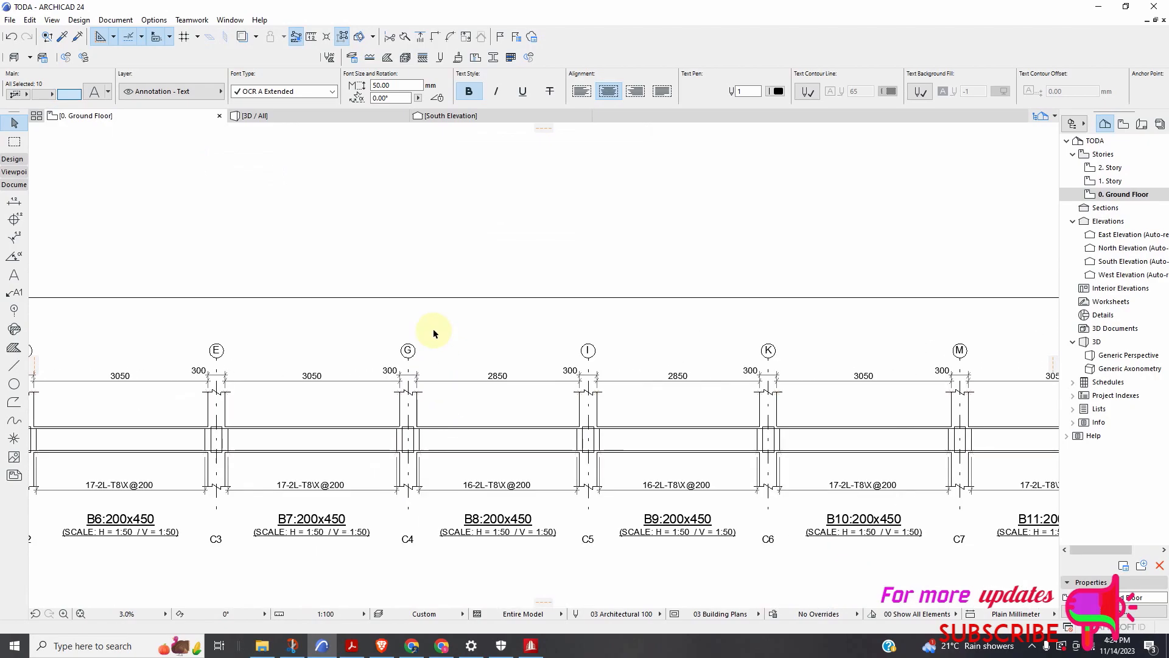
pyautogui.scroll(4, 485, 420)
pyautogui.scroll(-3, 358, 293)
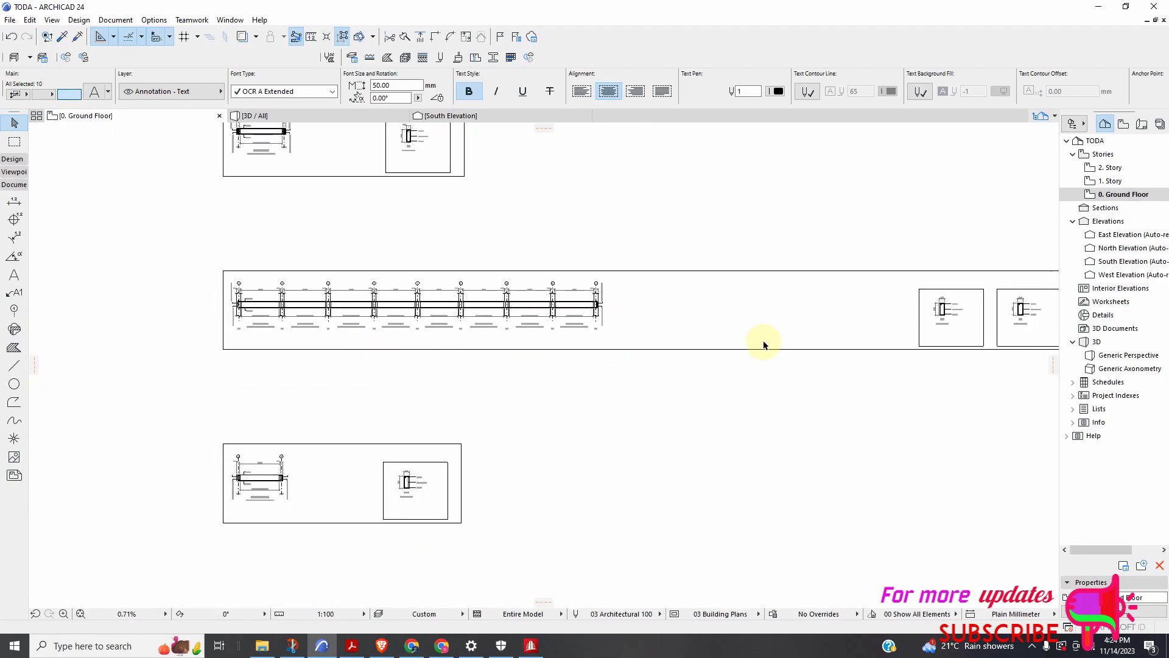
pyautogui.scroll(3, 947, 326)
pyautogui.scroll(1, 268, 309)
pyautogui.scroll(-4, 258, 309)
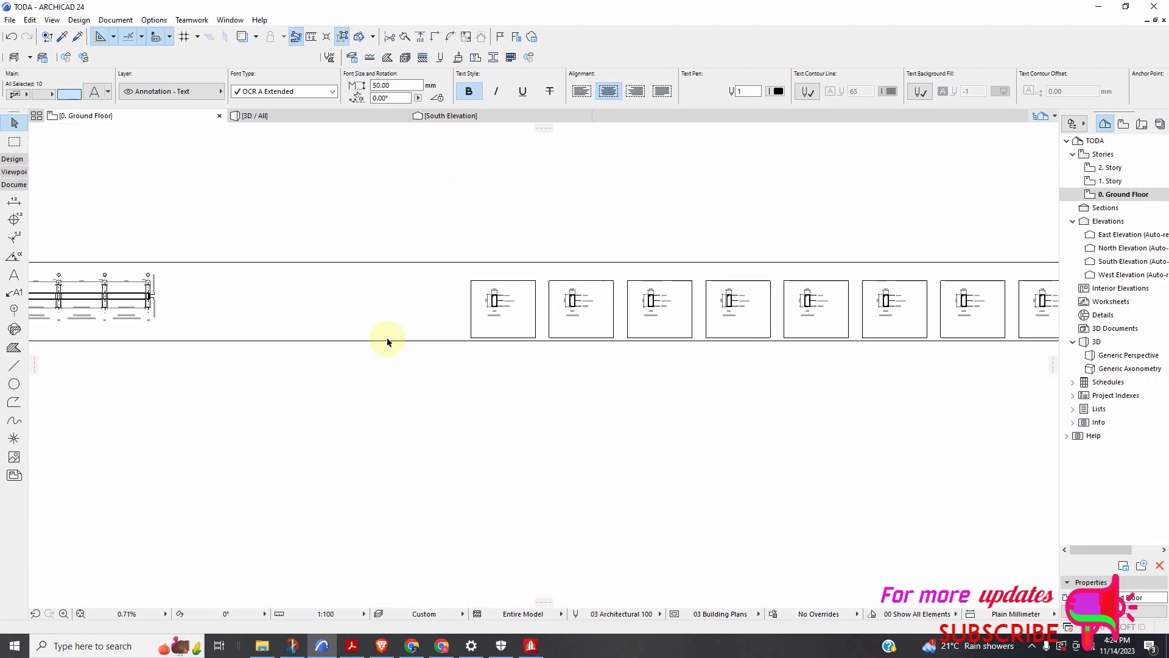
# Compare the dimensions and reinforcement of the B5 to B12 cross-sections on the continuous beam sheet
pyautogui.scroll(4, 712, 309)
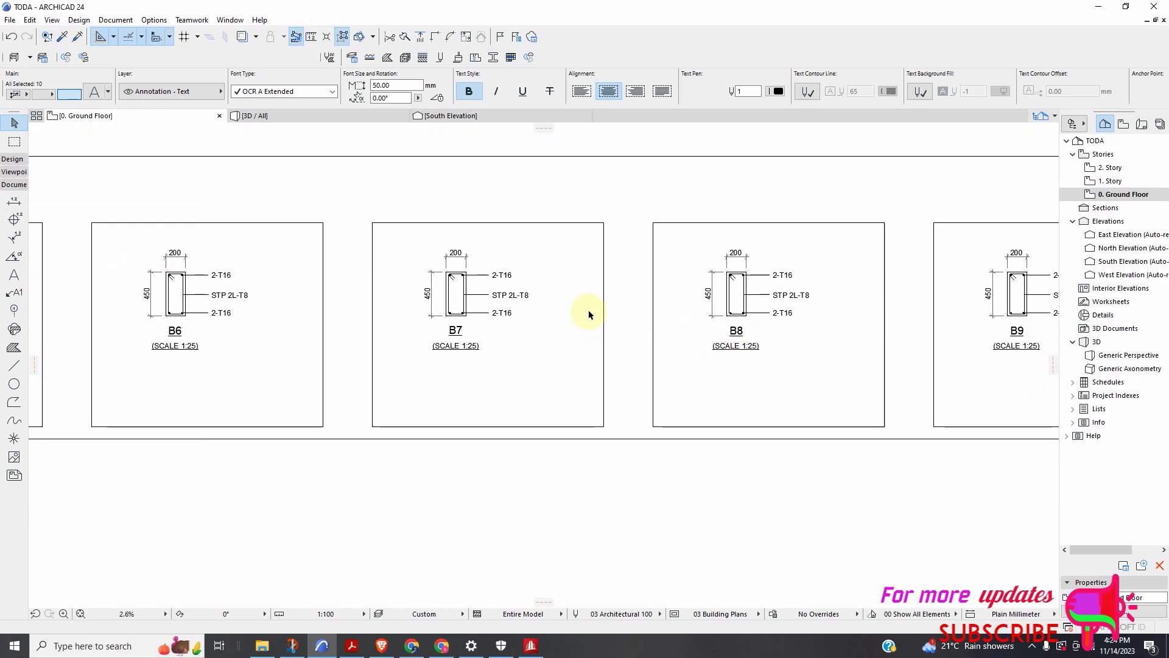
pyautogui.scroll(-3, 665, 313)
pyautogui.scroll(4, 968, 308)
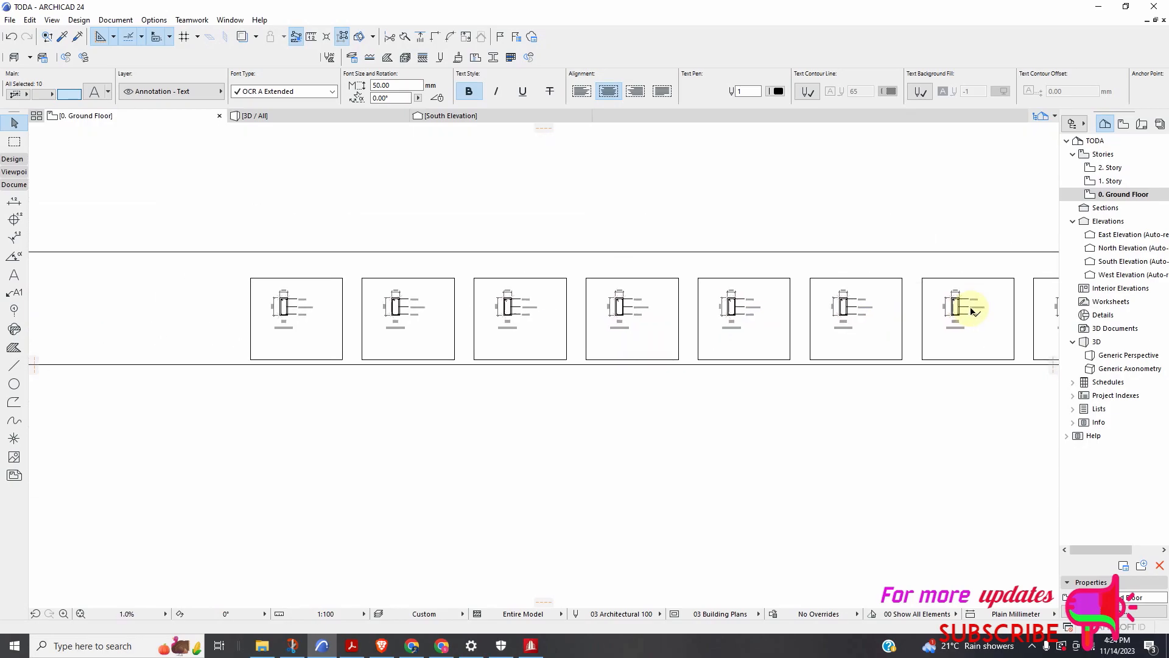
pyautogui.scroll(-3, 639, 300)
pyautogui.scroll(5, 783, 300)
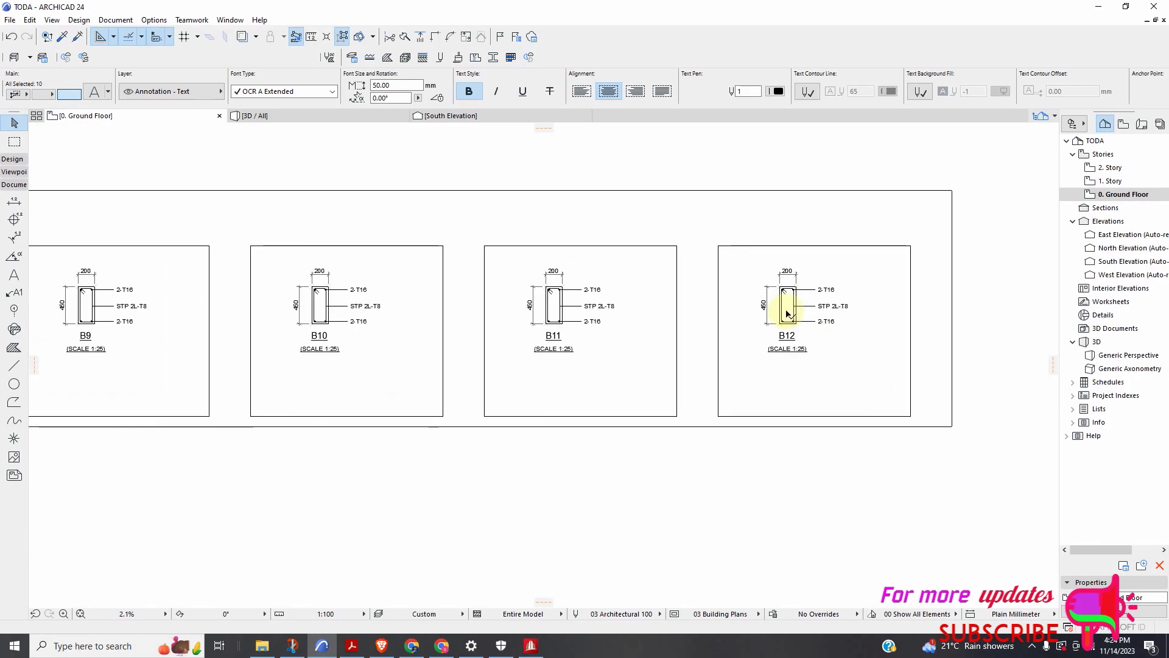
pyautogui.scroll(-3, 818, 319)
pyautogui.scroll(3, 485, 331)
pyautogui.scroll(-3, 688, 336)
pyautogui.scroll(-2, 383, 334)
pyautogui.scroll(7, 391, 334)
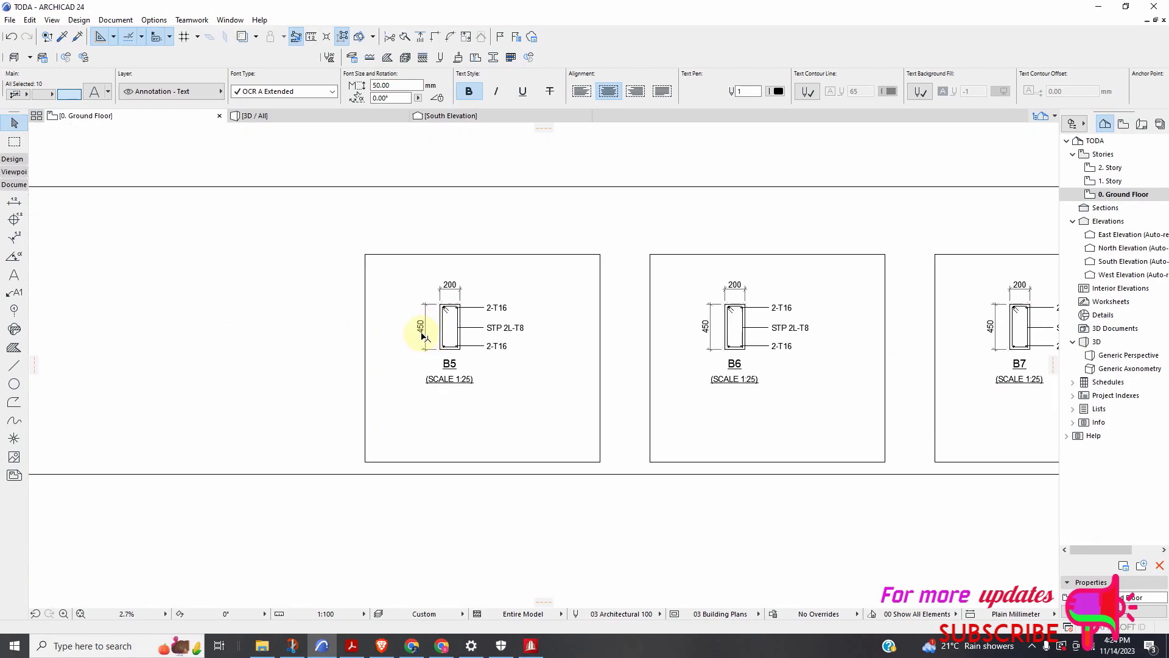
# Change the stirrup label of the B5 cross-section to STP 2L-T8-200
pyautogui.scroll(2, 492, 321)
pyautogui.scroll(-4, 502, 308)
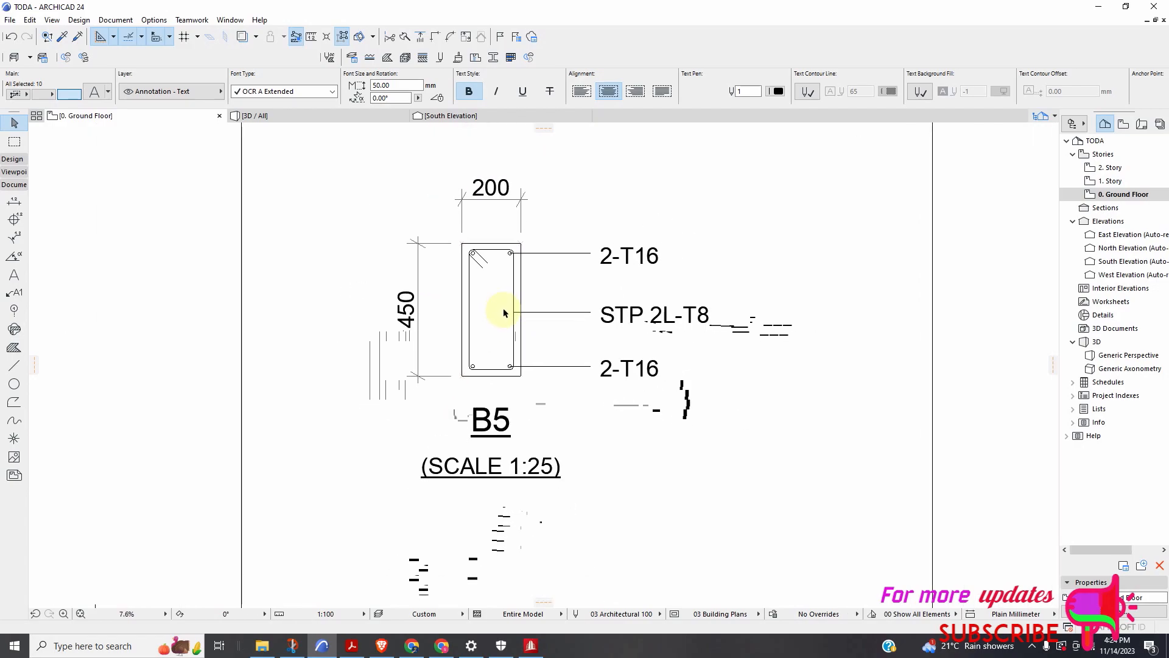
pyautogui.rightClick(623, 322)
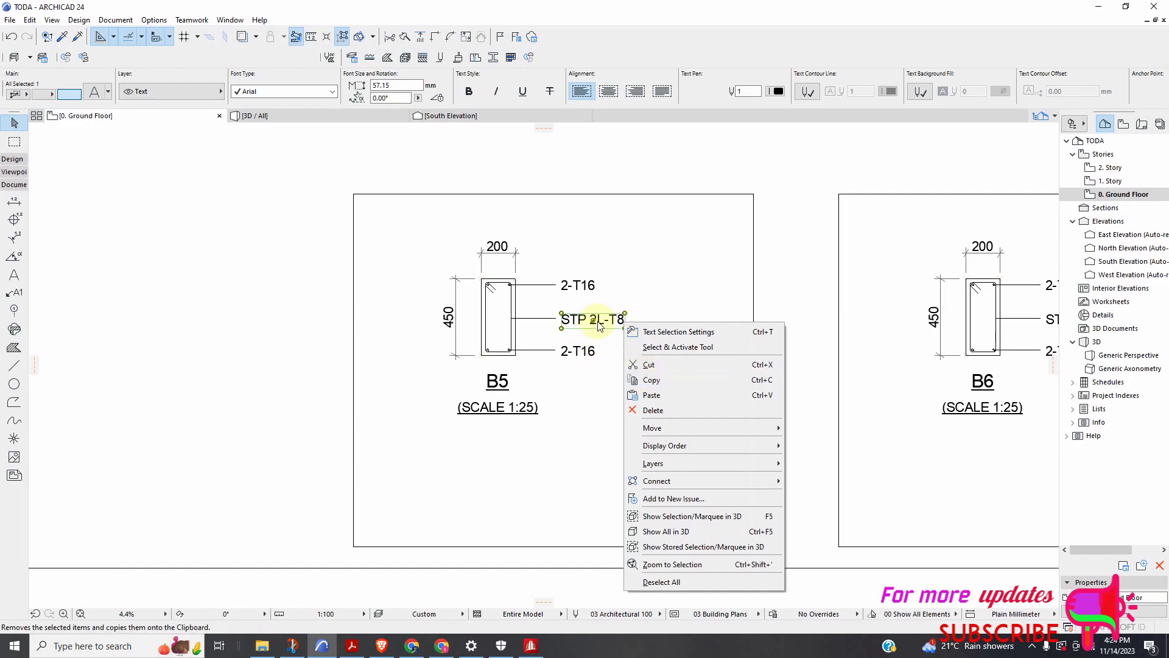
pyautogui.click(595, 325)
pyautogui.doubleClick(601, 322)
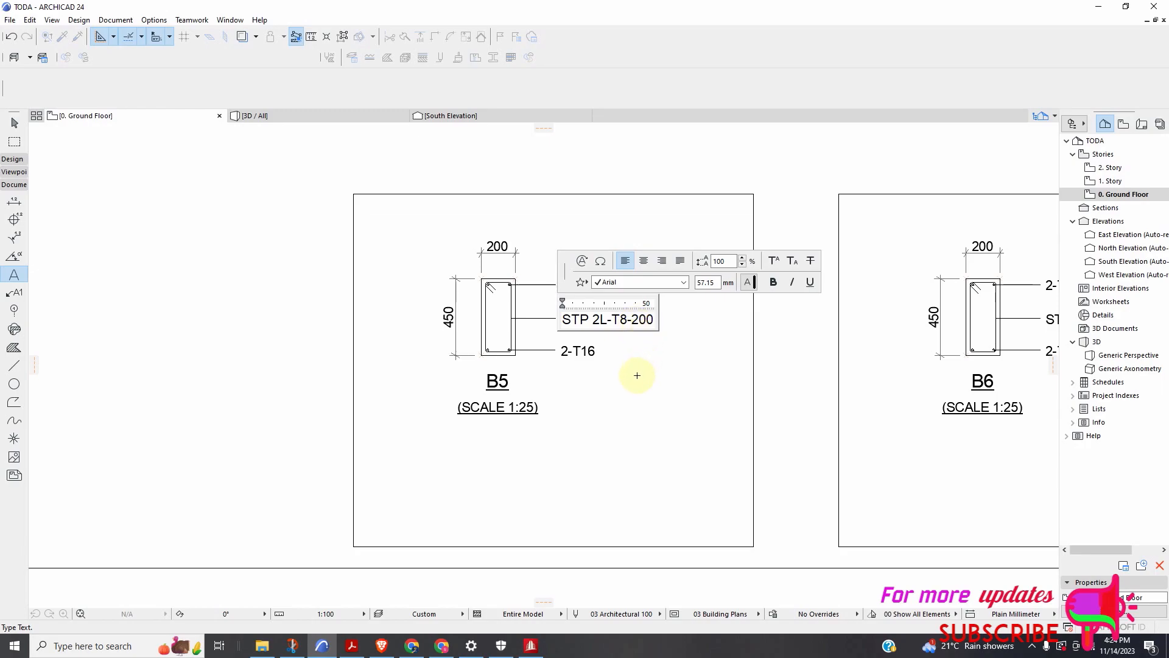
pyautogui.click(637, 375)
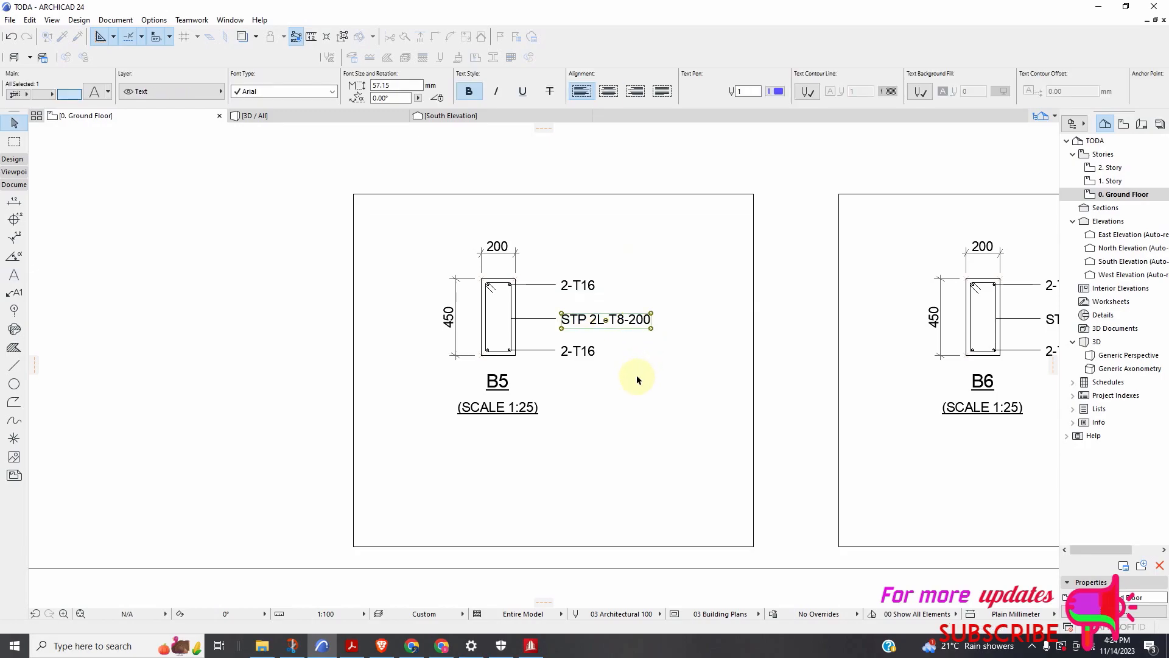
pyautogui.click(586, 434)
# Place a copy of the complete B5 cross-section detail, with its labels and dimensions, beside the B1 section below the framing plan
pyautogui.moveTo(686, 208); pyautogui.dragTo(436, 466)
pyautogui.scroll(-3, 390, 274)
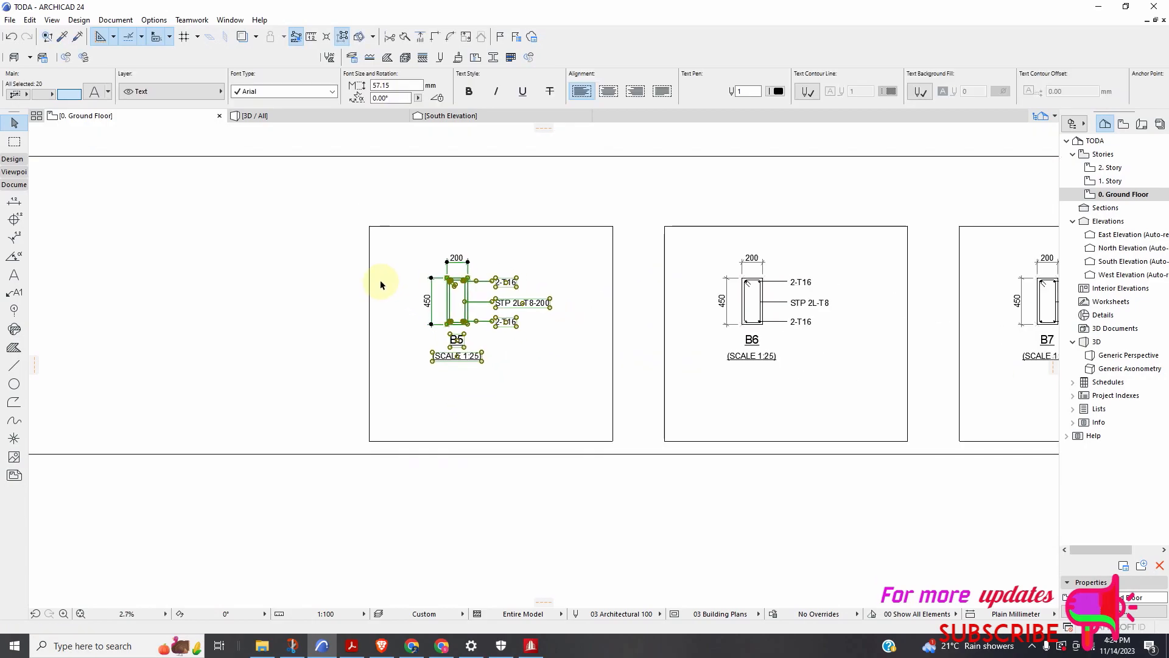
pyautogui.rightClick(528, 354)
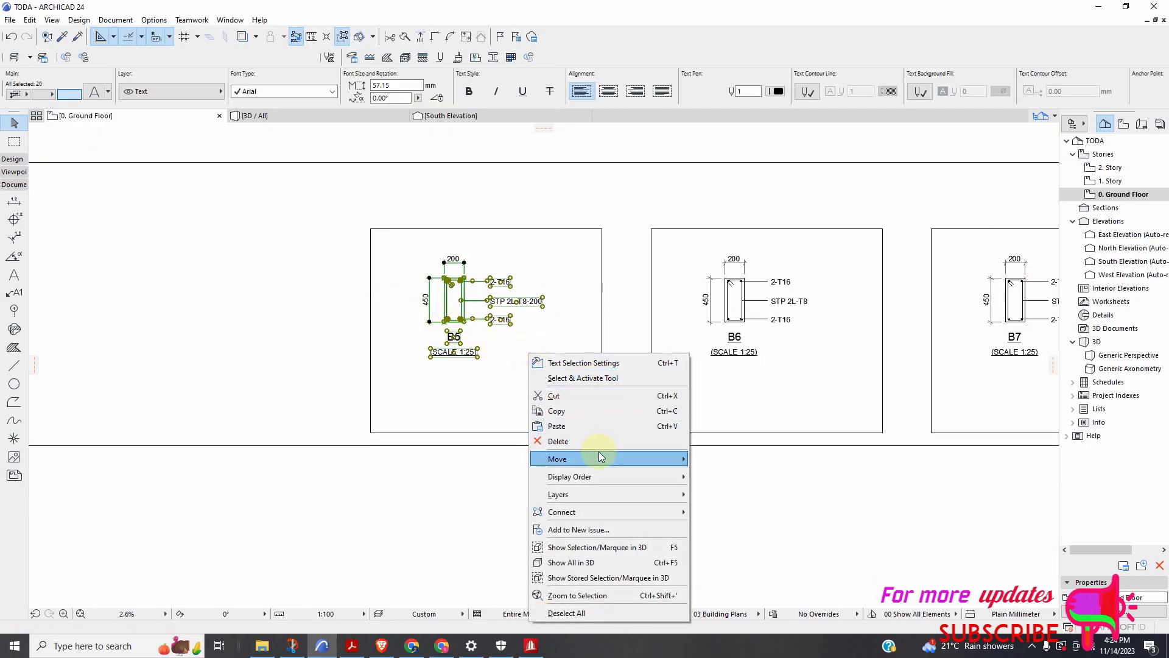
pyautogui.moveTo(634, 456)
pyautogui.click(735, 523)
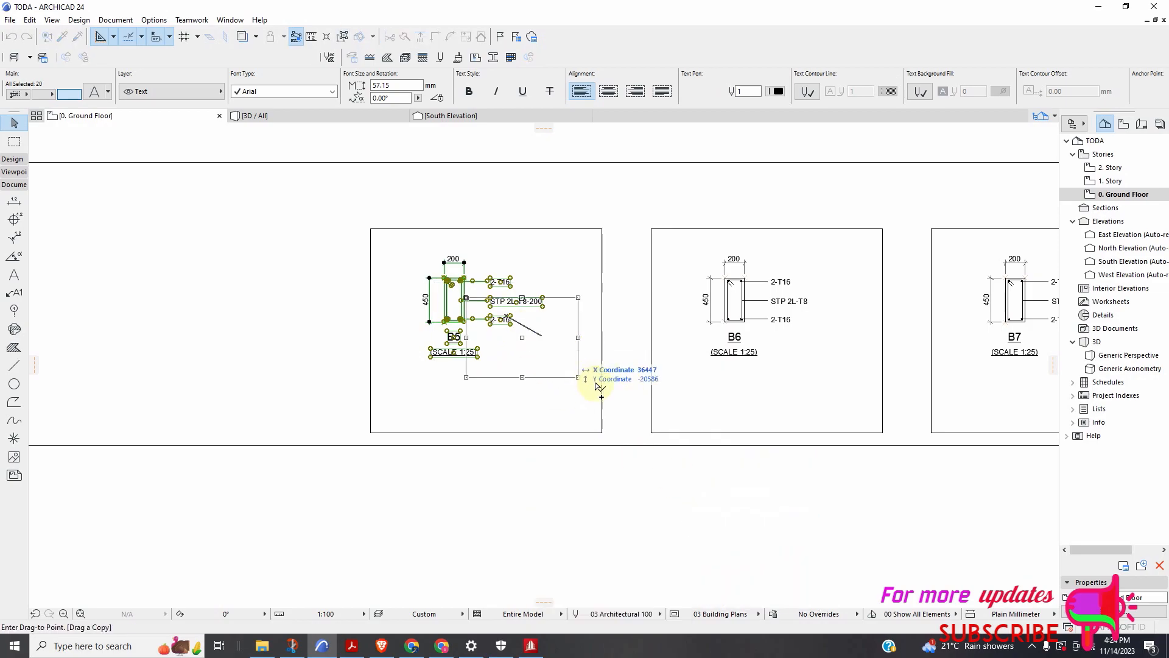
pyautogui.scroll(-10, 594, 382)
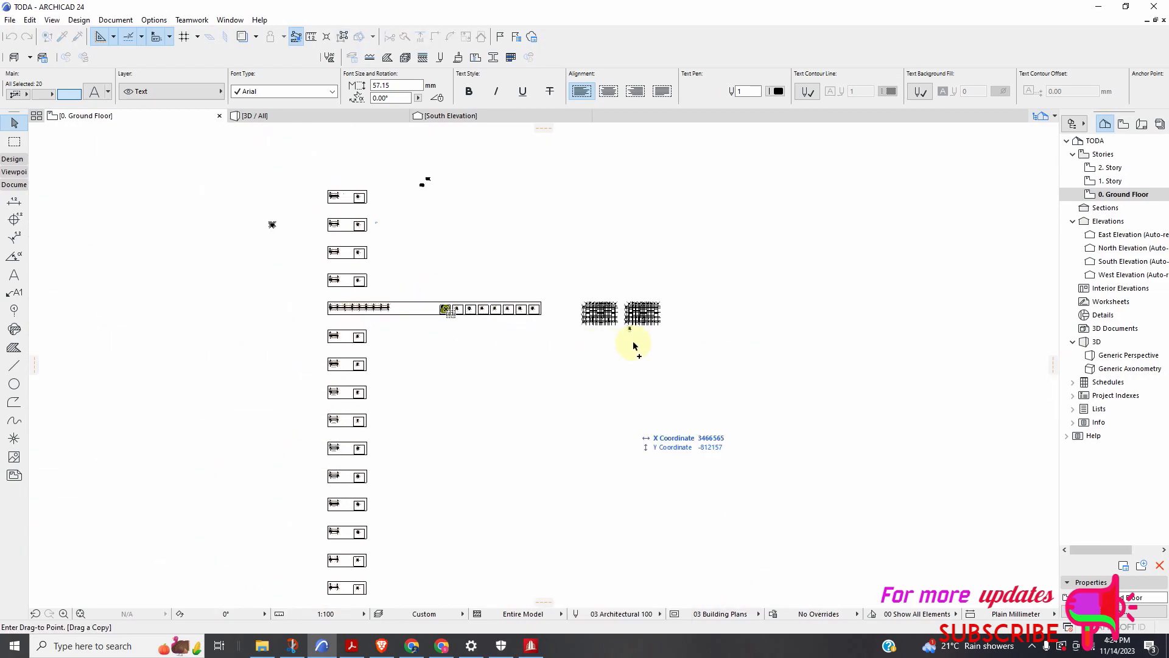
pyautogui.scroll(10, 637, 329)
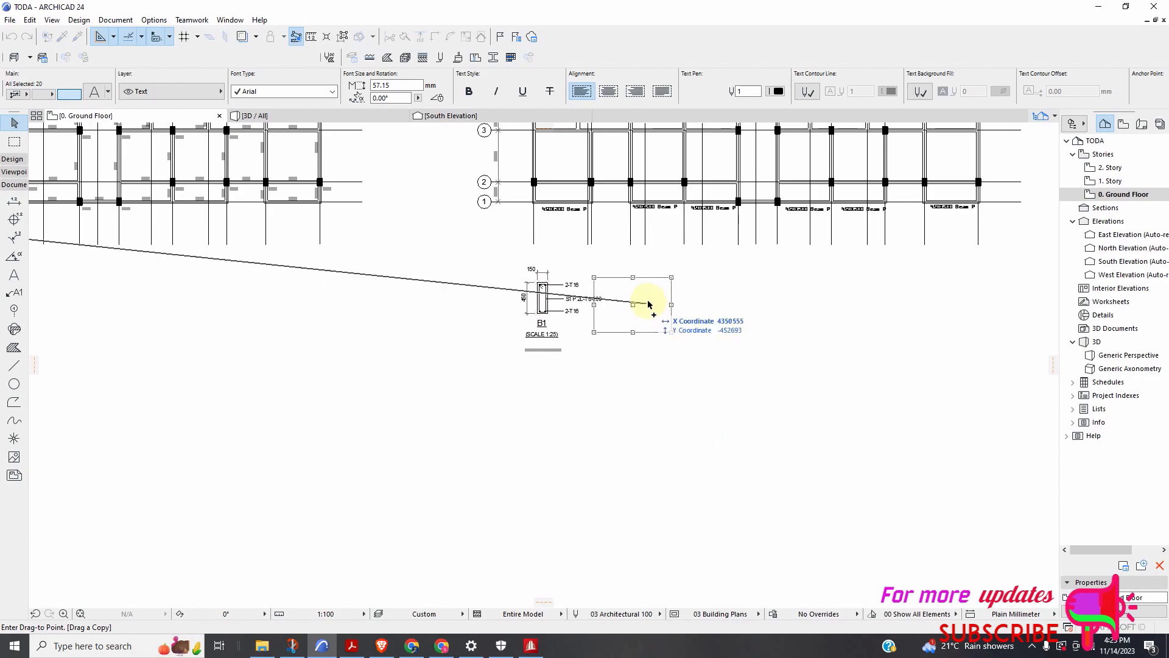
pyautogui.scroll(2, 650, 303)
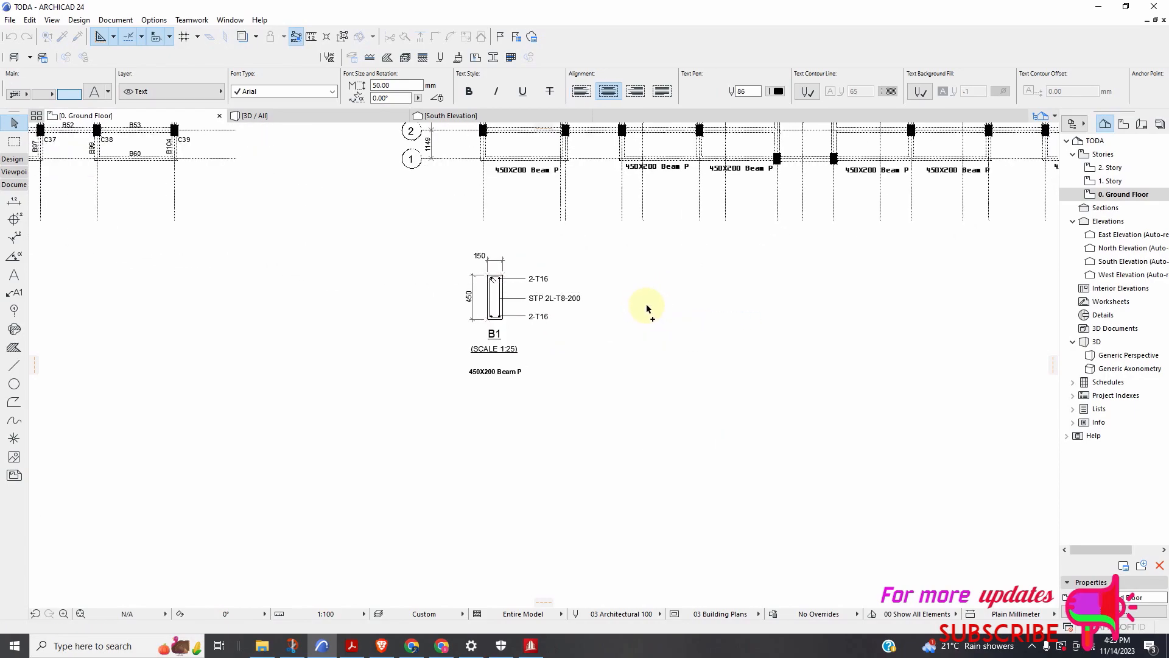
pyautogui.click(648, 311)
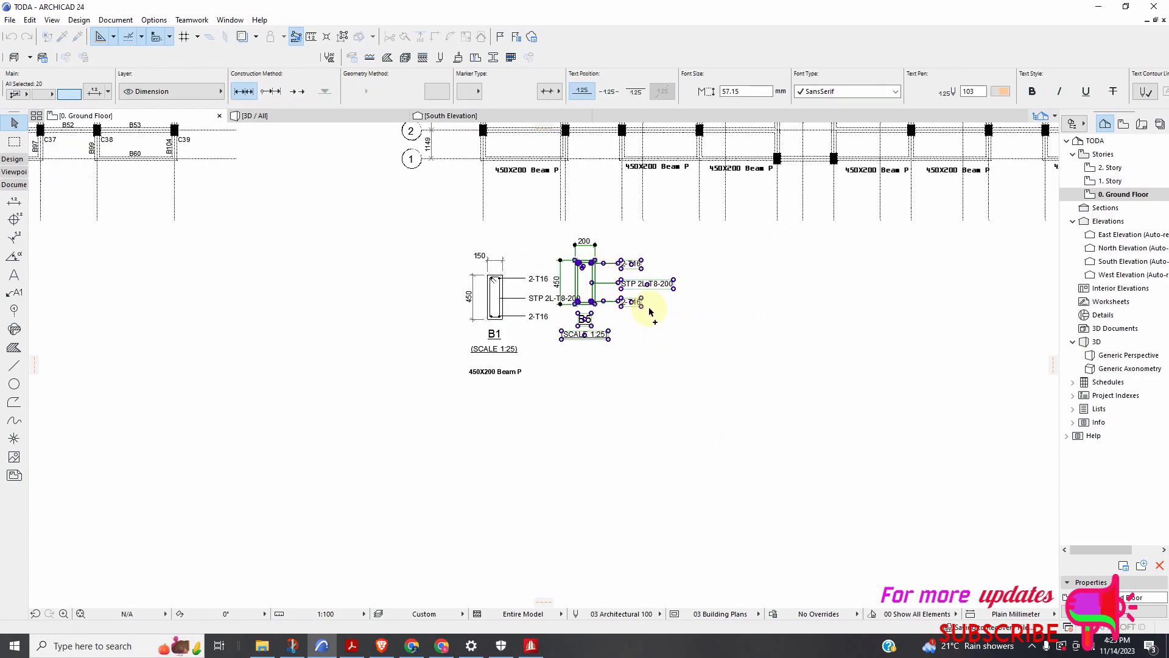
# Move the whole B5 section detail away from the B1 detail so the two no longer overlap
pyautogui.rightClick(588, 289)
pyautogui.moveTo(632, 392)
pyautogui.click(771, 392)
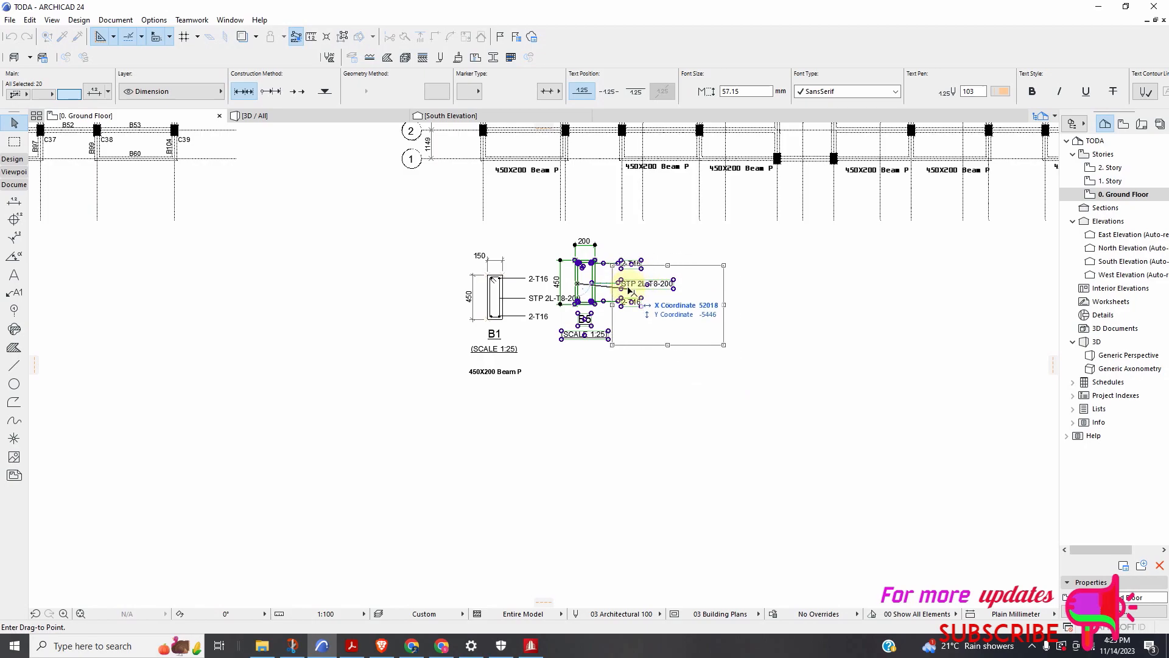
pyautogui.click(641, 309)
pyautogui.click(748, 323)
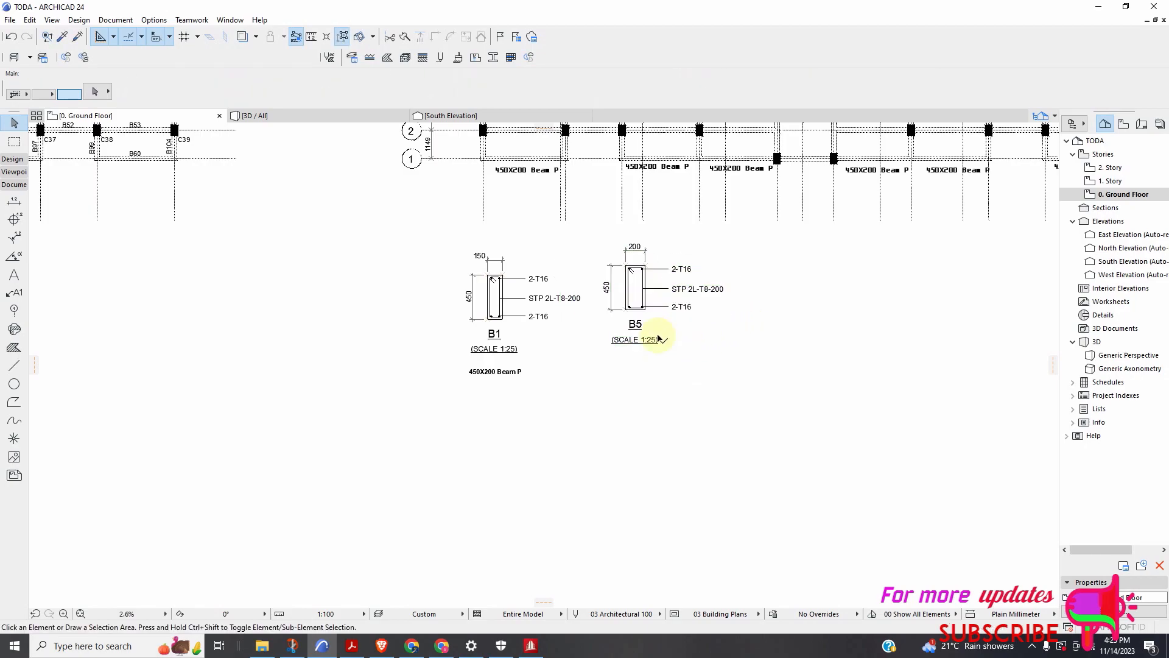
# Move the complete B5 detail onto B1, matching its scale caption to B1's scale caption to align their heights
pyautogui.scroll(3, 624, 315)
pyautogui.scroll(2, 624, 315)
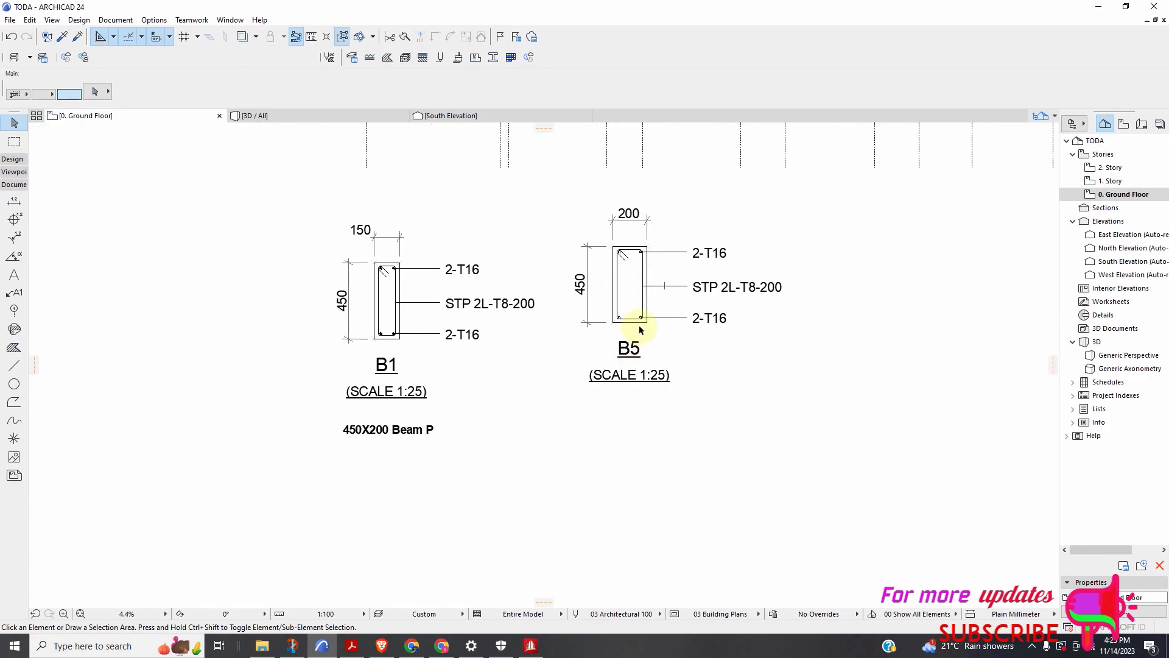
pyautogui.scroll(-2, 637, 338)
pyautogui.scroll(5, 637, 300)
pyautogui.scroll(-2, 662, 308)
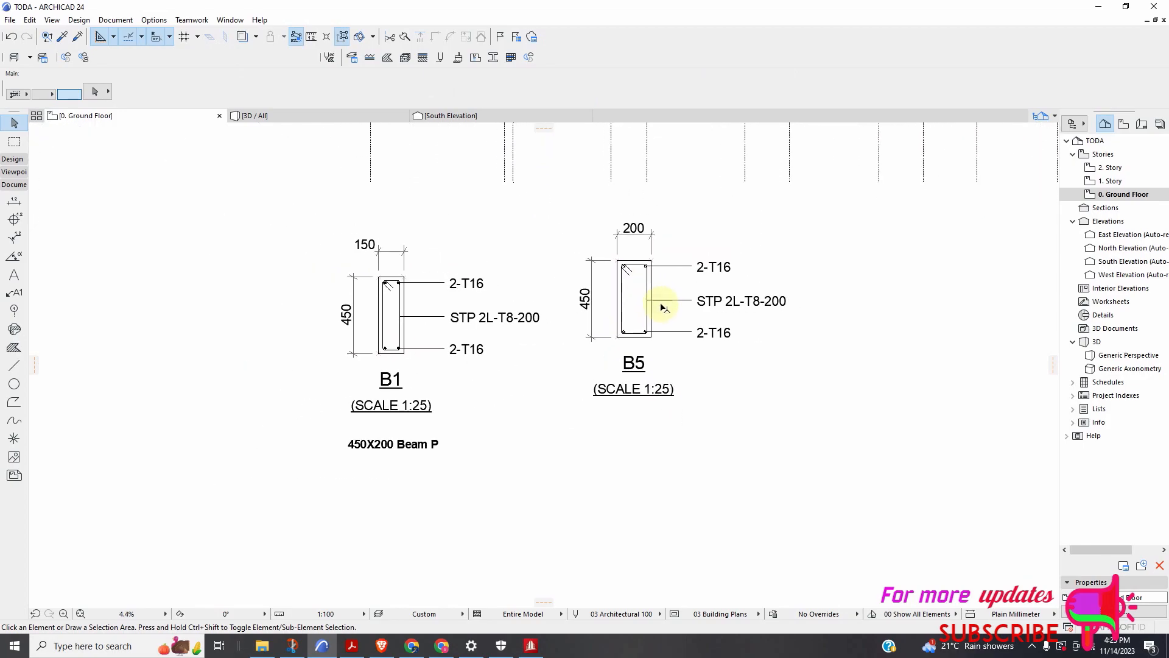
pyautogui.scroll(-2, 672, 316)
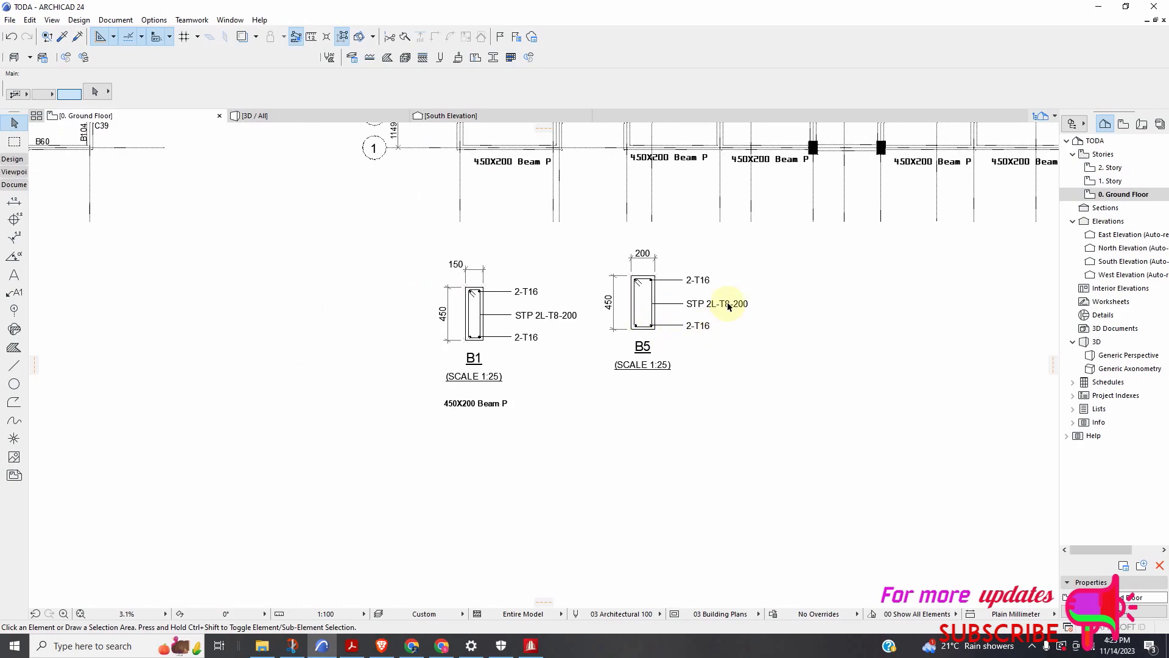
pyautogui.moveTo(794, 231); pyautogui.dragTo(604, 390)
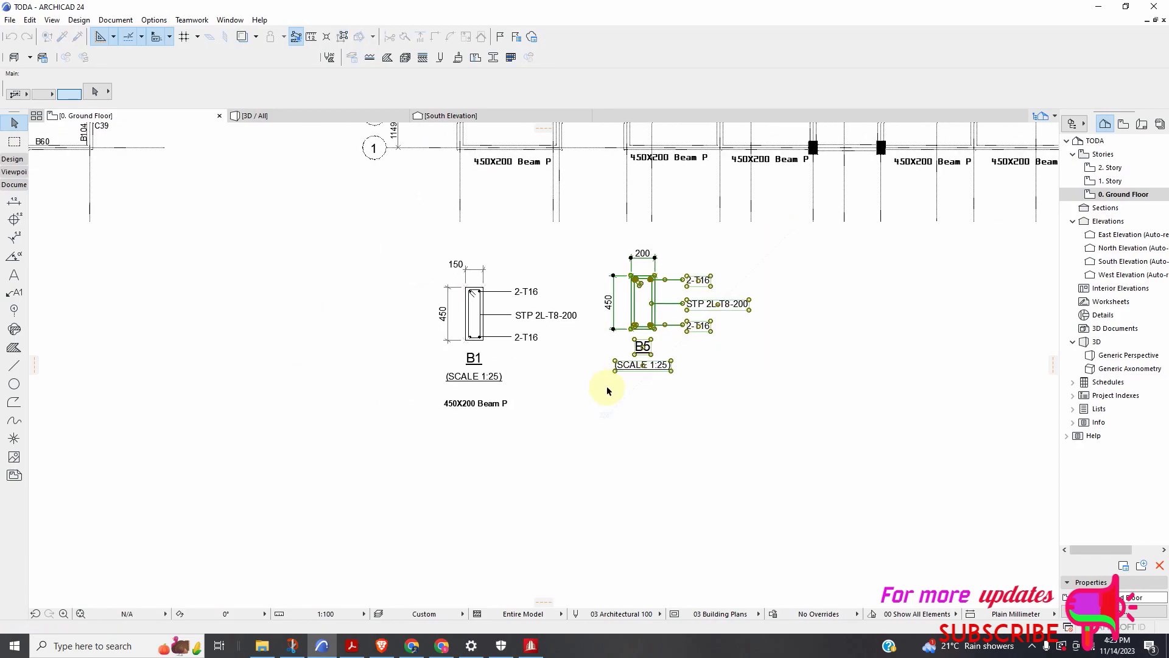
pyautogui.rightClick(735, 368)
pyautogui.moveTo(785, 469)
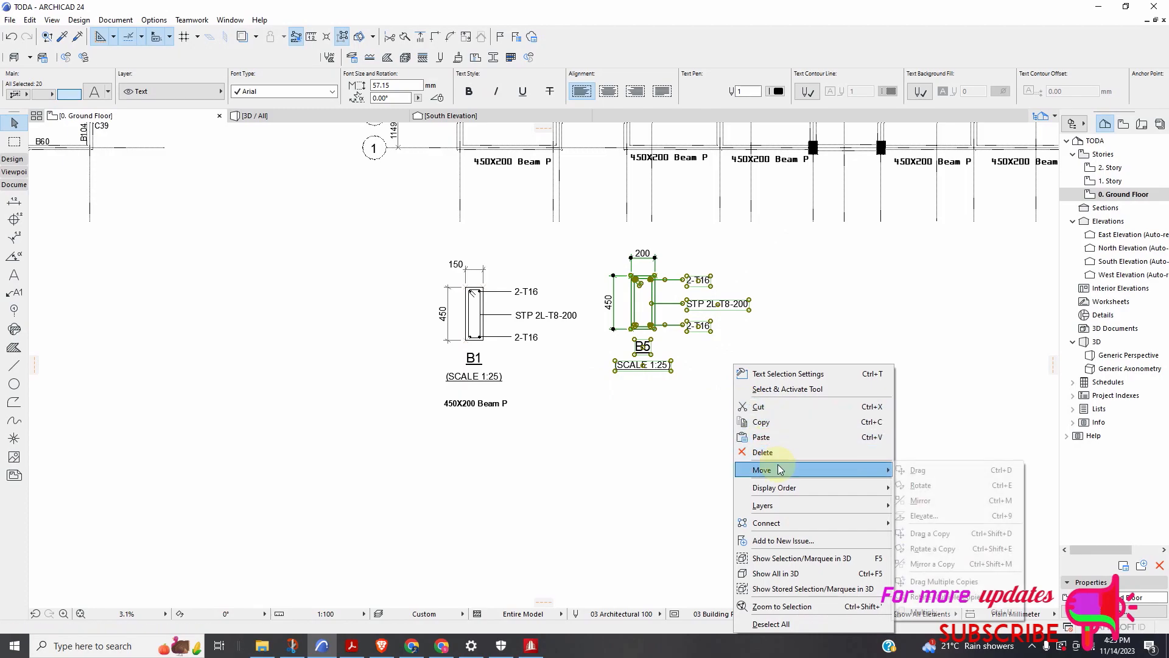
pyautogui.click(921, 471)
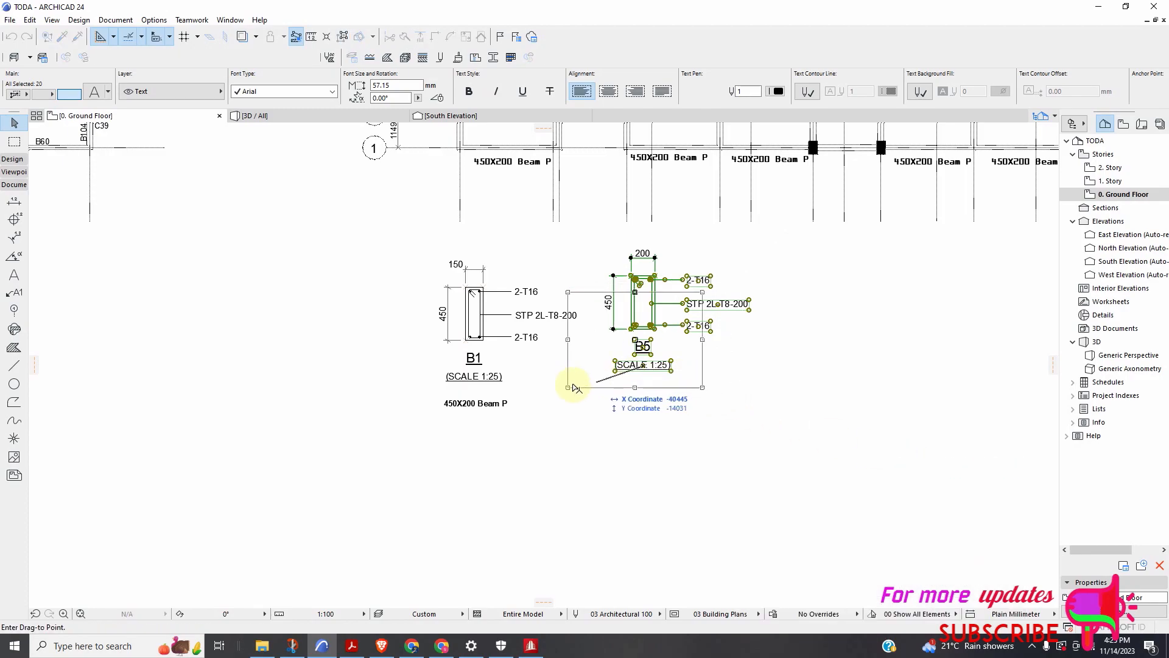
pyautogui.scroll(2, 474, 379)
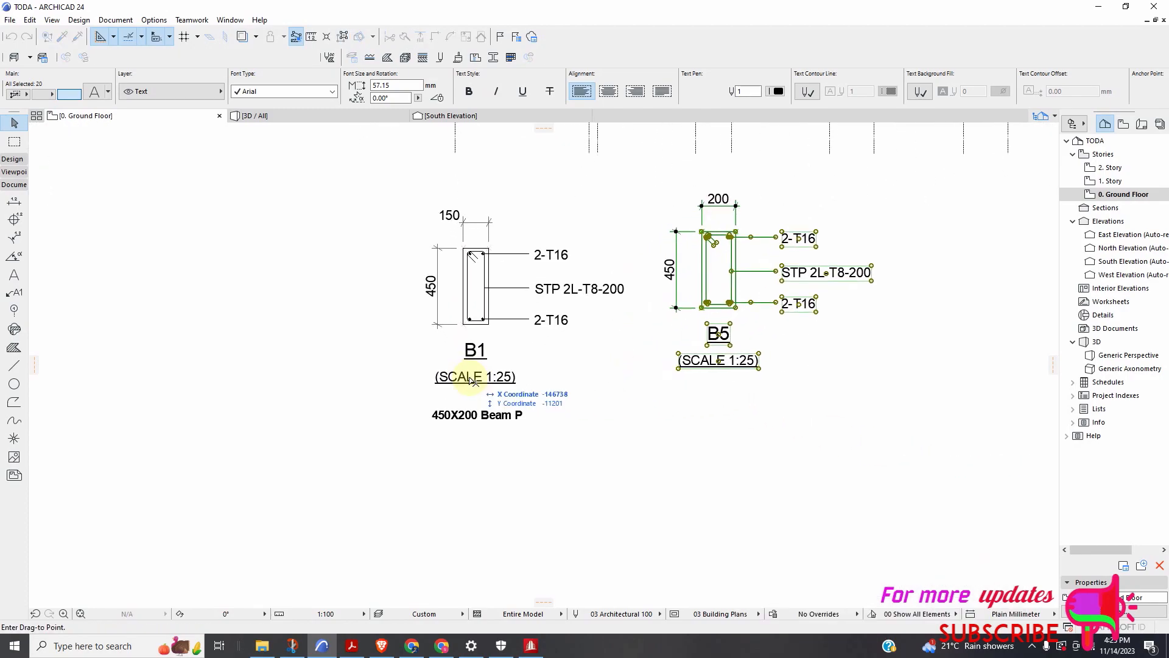
pyautogui.click(475, 379)
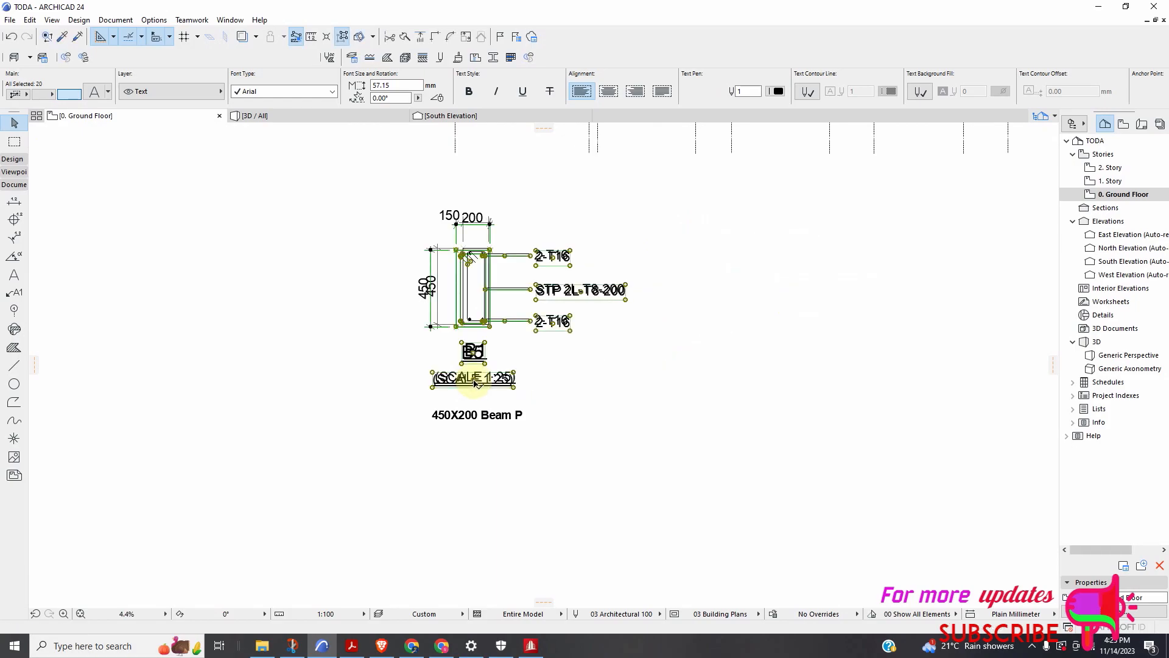
# Shift the B5 detail horizontally off the B1 detail, keeping it level with B1, and deselect it
pyautogui.rightClick(522, 362)
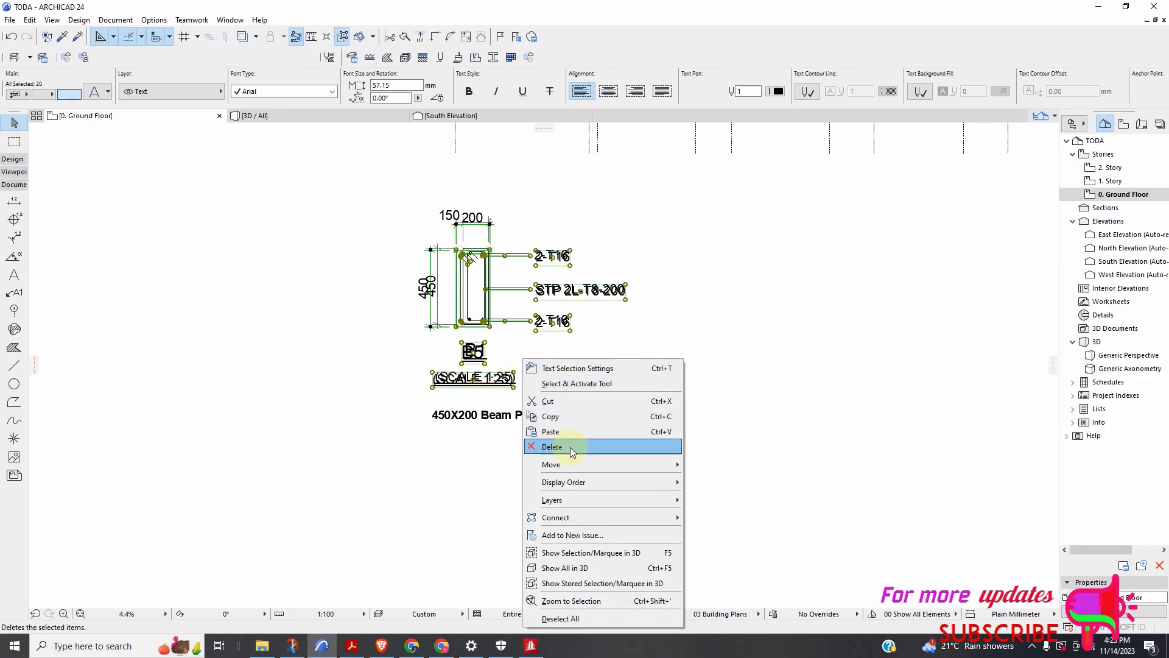
pyautogui.moveTo(583, 462)
pyautogui.click(708, 464)
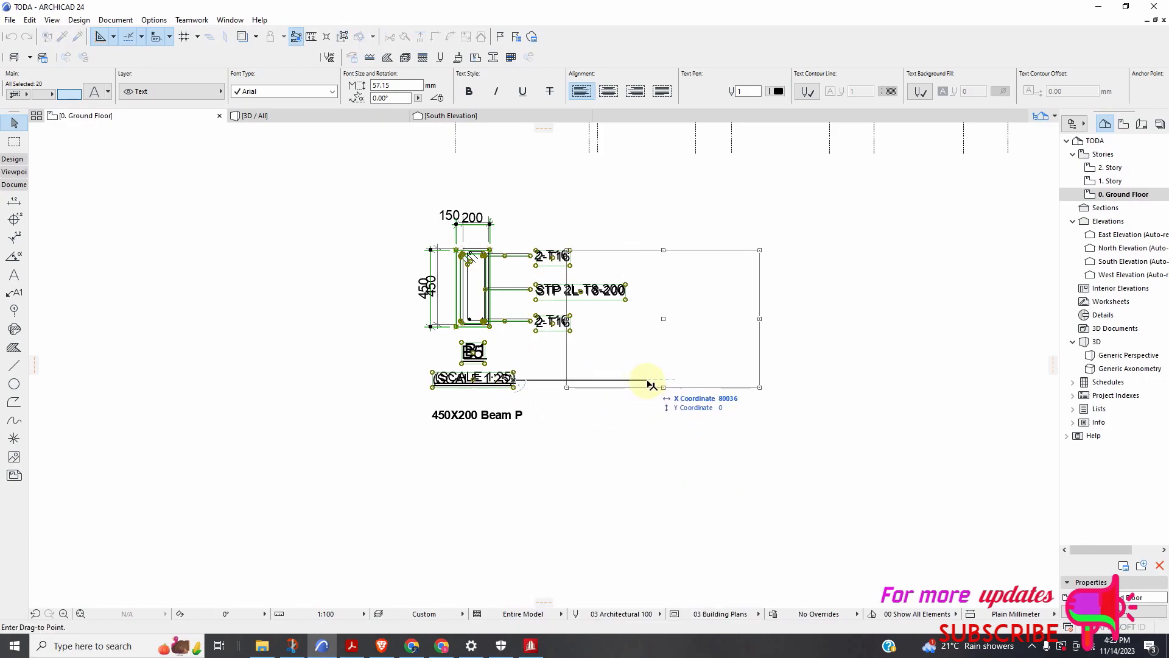
pyautogui.click(720, 385)
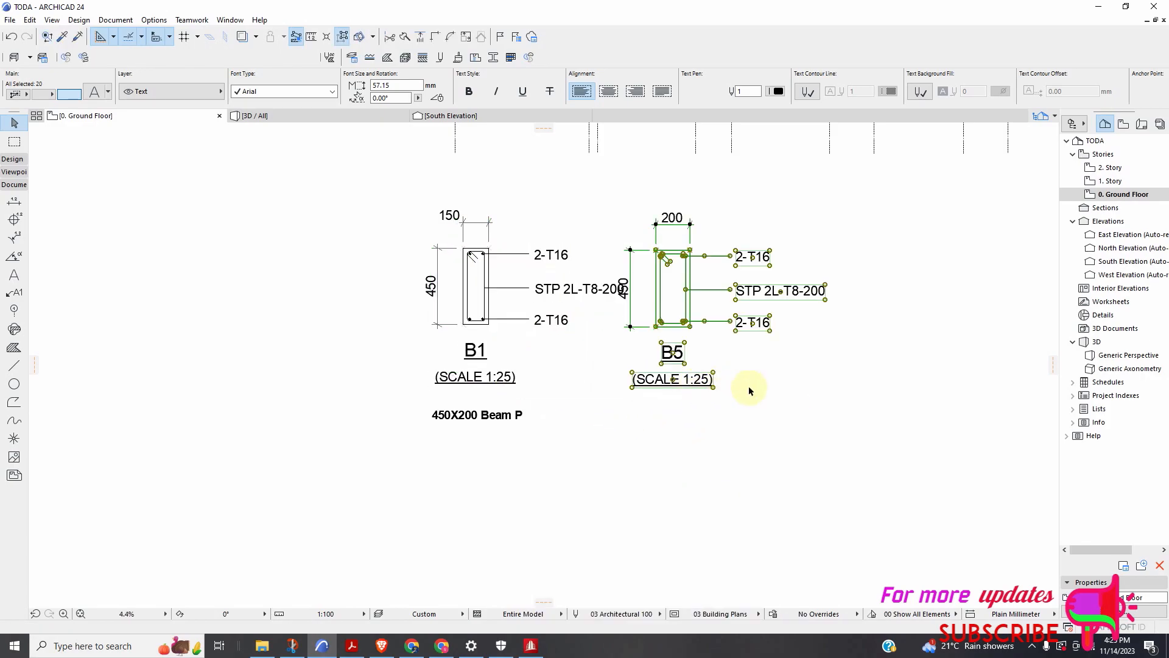
pyautogui.click(794, 372)
# Move the B5 detail slightly farther from B1 horizontally so its 450 dimension clears B1's stirrup label
pyautogui.scroll(2, 633, 293)
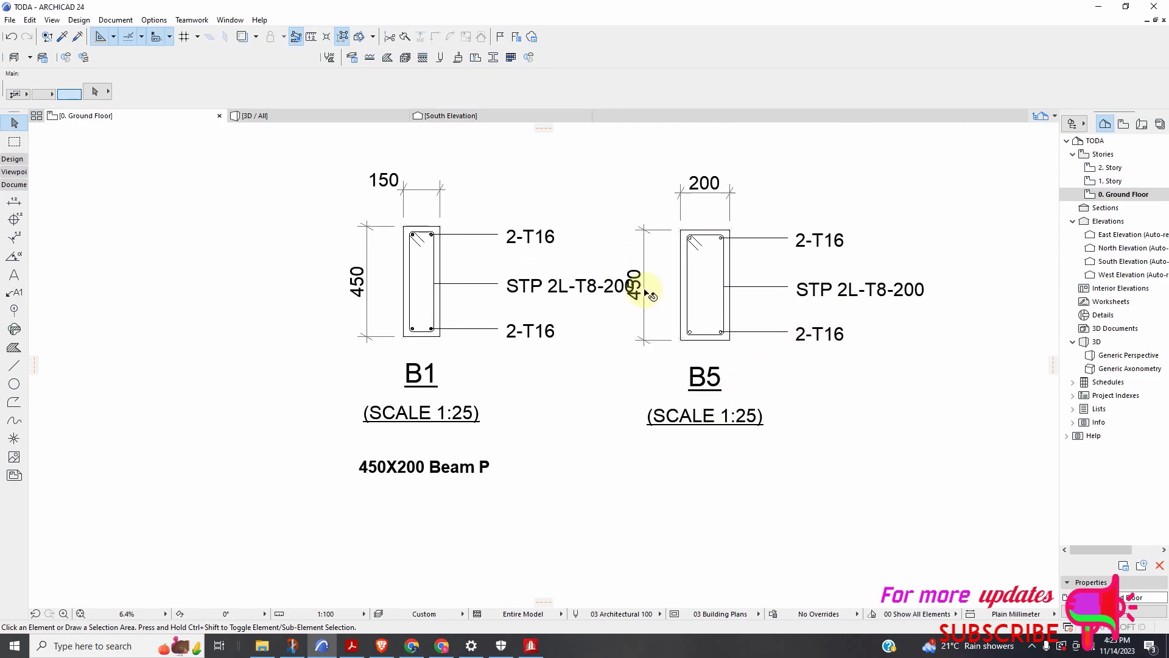
pyautogui.scroll(-3, 749, 256)
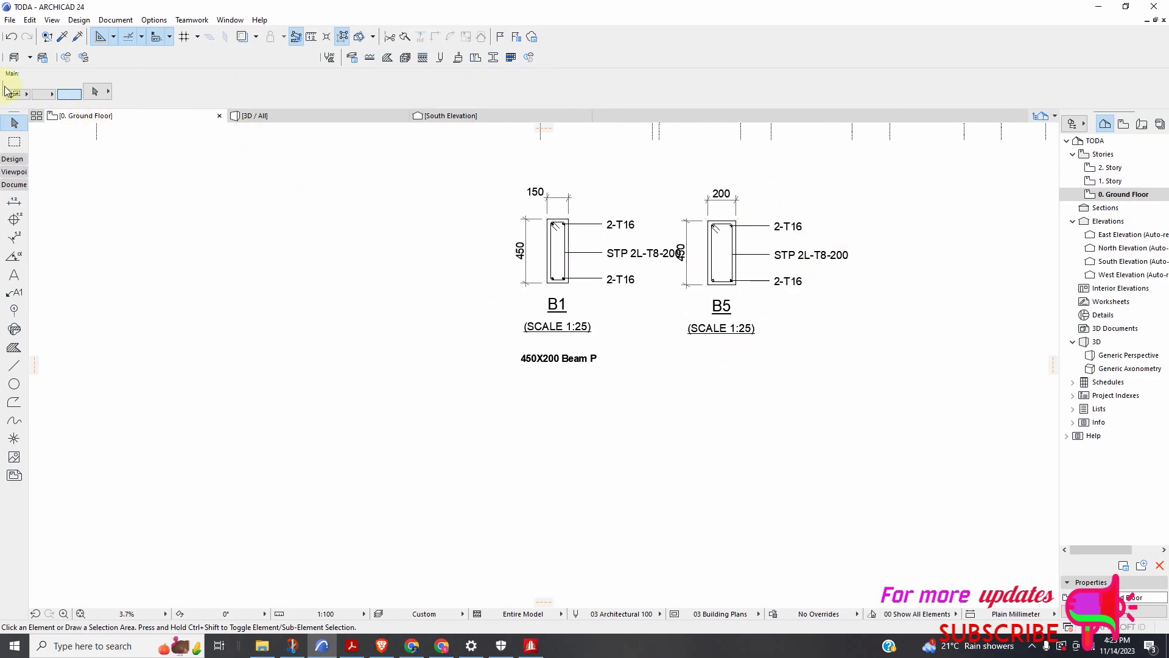
pyautogui.scroll(-3, 324, 296)
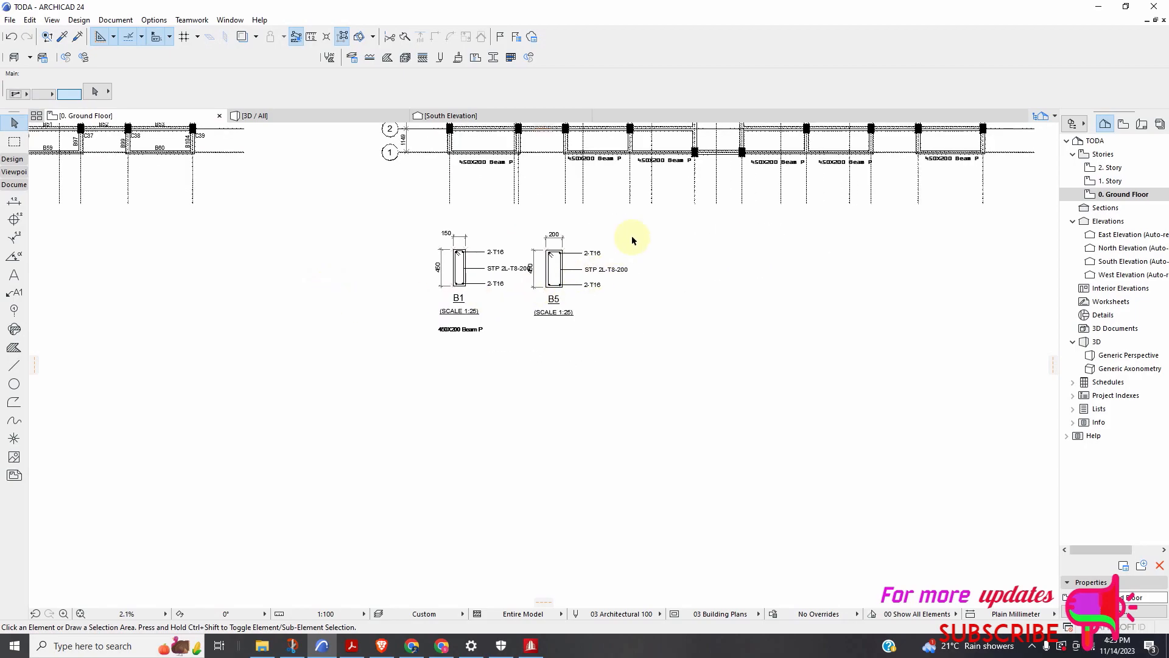
pyautogui.click(519, 319)
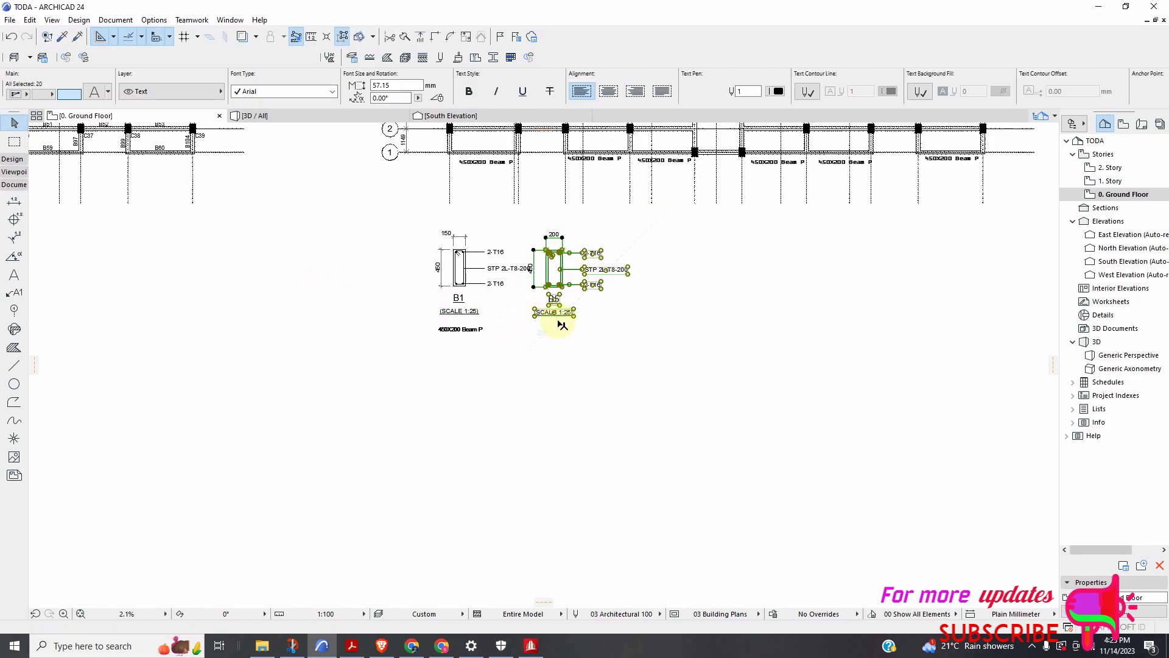
pyautogui.scroll(2, 559, 318)
pyautogui.rightClick(591, 312)
pyautogui.moveTo(634, 399)
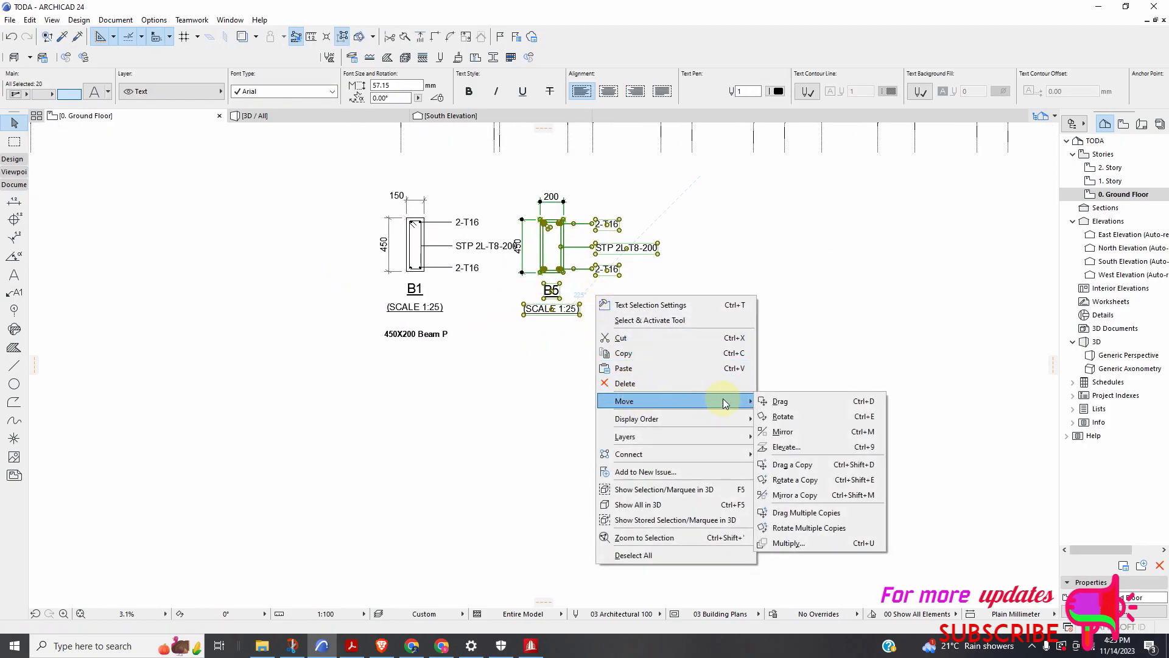
pyautogui.click(785, 399)
pyautogui.scroll(2, 558, 274)
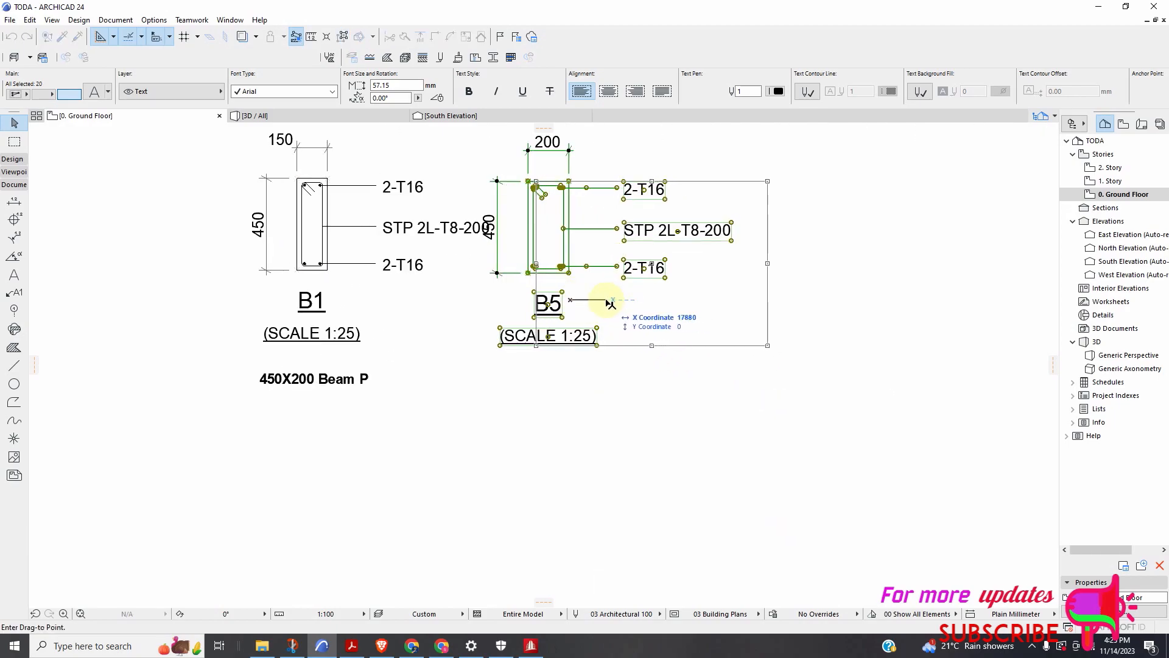
pyautogui.click(598, 304)
pyautogui.click(639, 310)
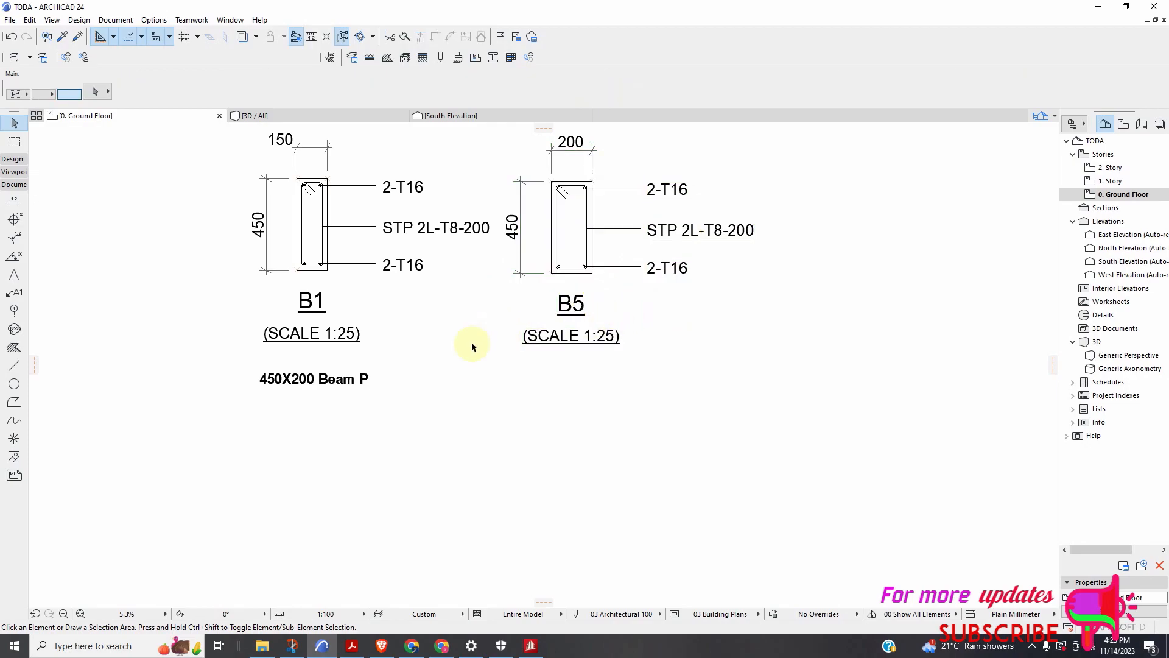
# Draw a full-circle arc wall along the outline of the upper-left reinforcement bar in the B5 section
pyautogui.scroll(-4, 471, 342)
pyautogui.scroll(4, 477, 291)
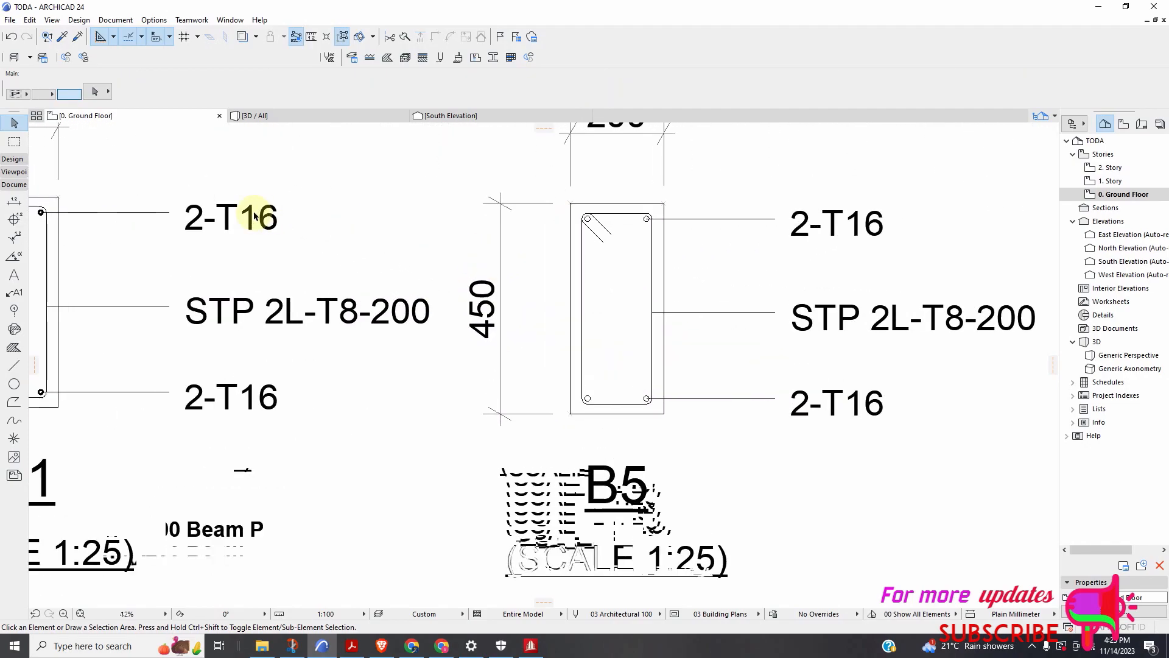
pyautogui.click(19, 163)
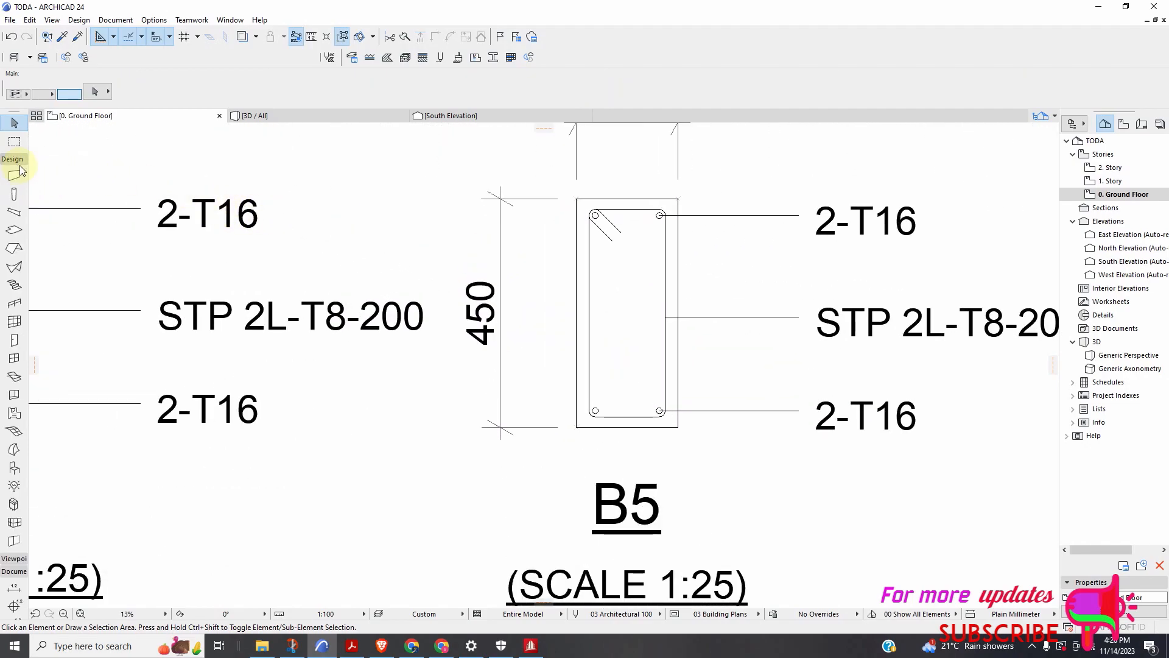
pyautogui.click(14, 177)
pyautogui.scroll(5, 595, 217)
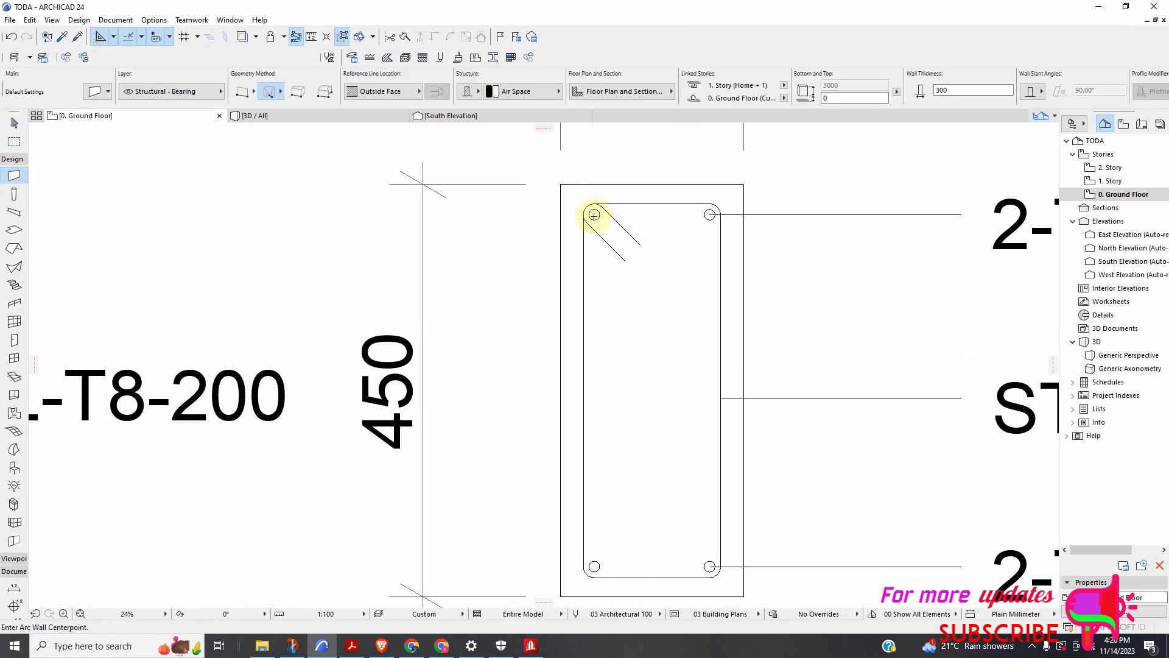
pyautogui.scroll(4, 595, 221)
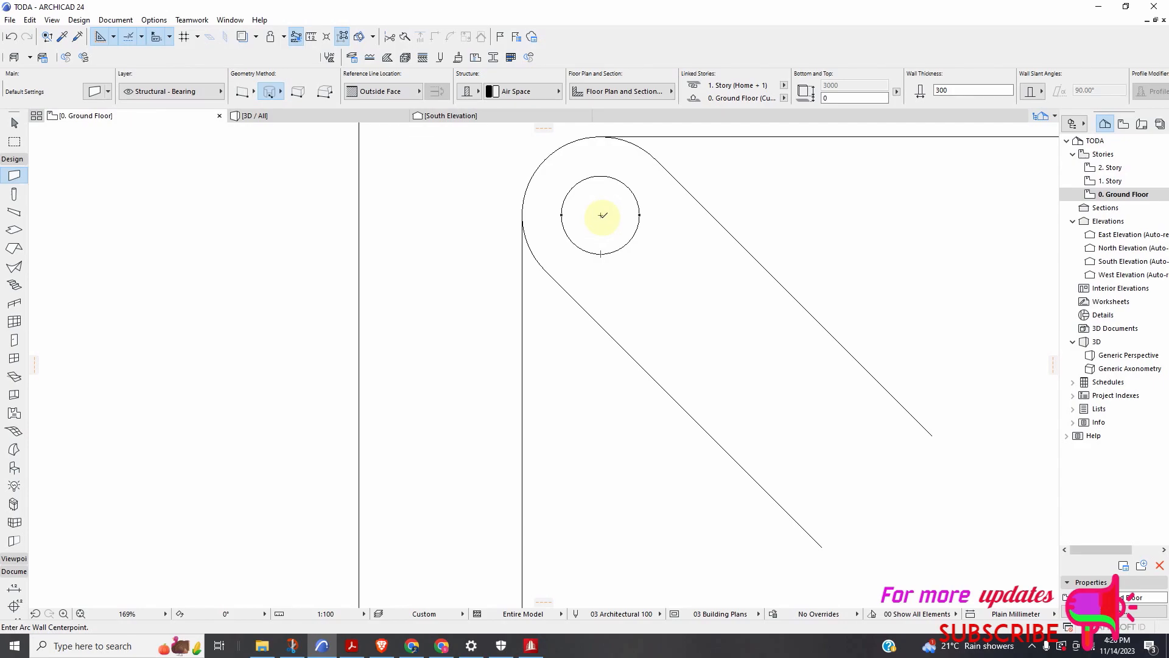
pyautogui.click(601, 215)
pyautogui.click(635, 232)
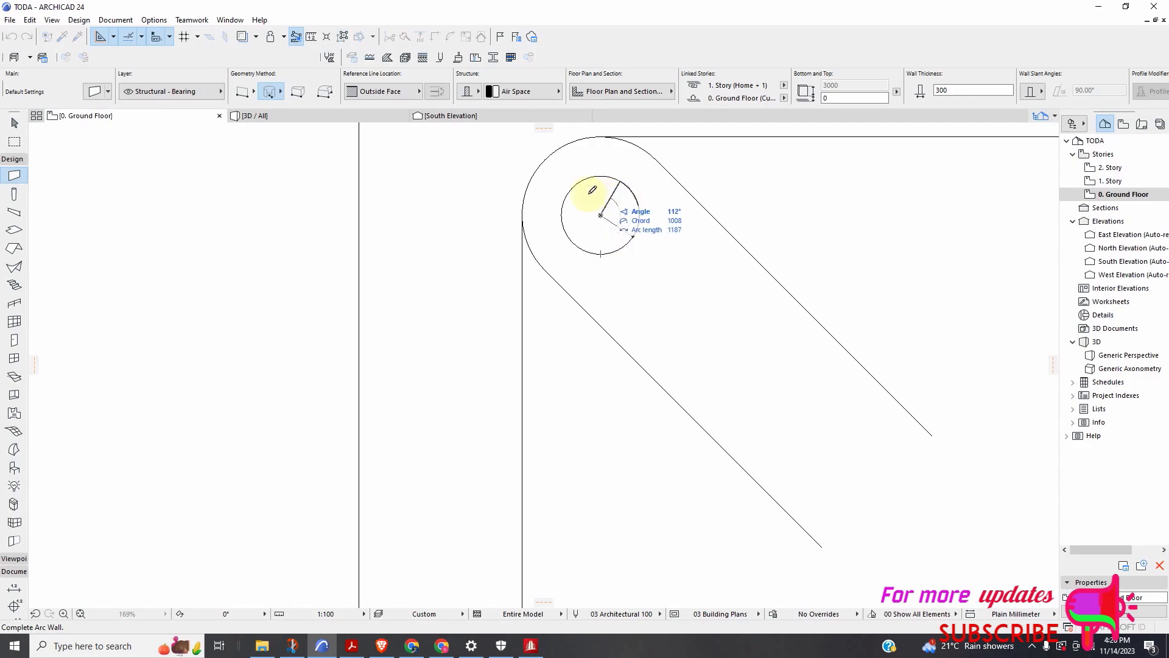
pyautogui.click(632, 235)
# Draw a full-circle arc wall along the outline of the upper-right reinforcement bar in the B5 section
pyautogui.scroll(-8, 536, 232)
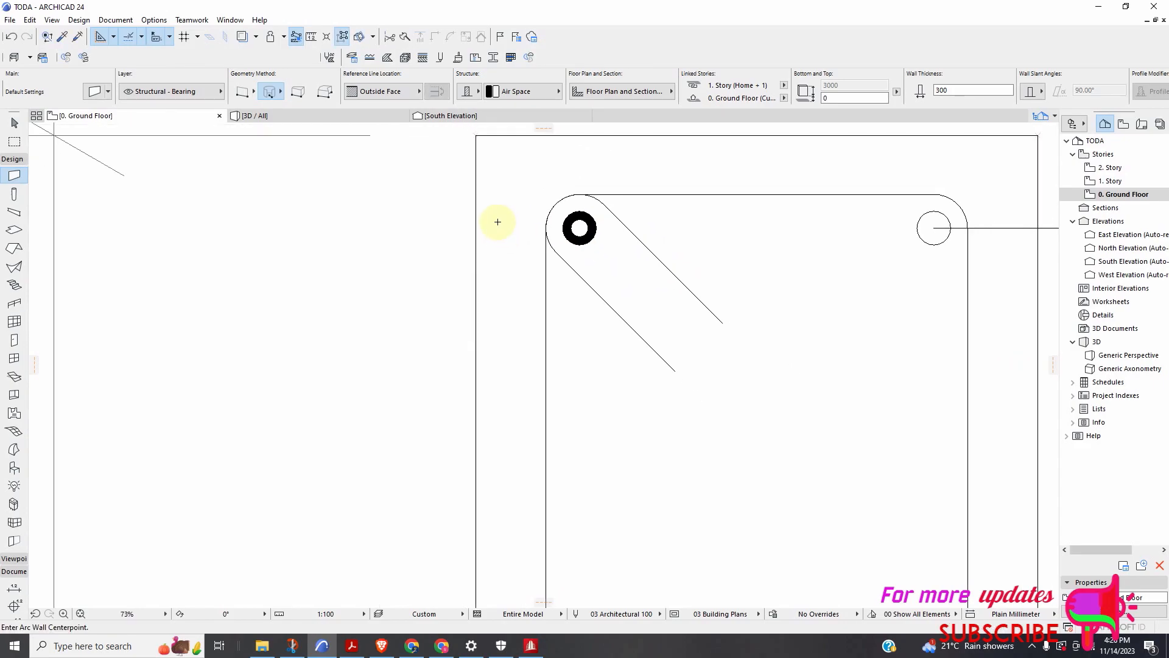
pyautogui.scroll(4, 669, 250)
pyautogui.scroll(7, 535, 204)
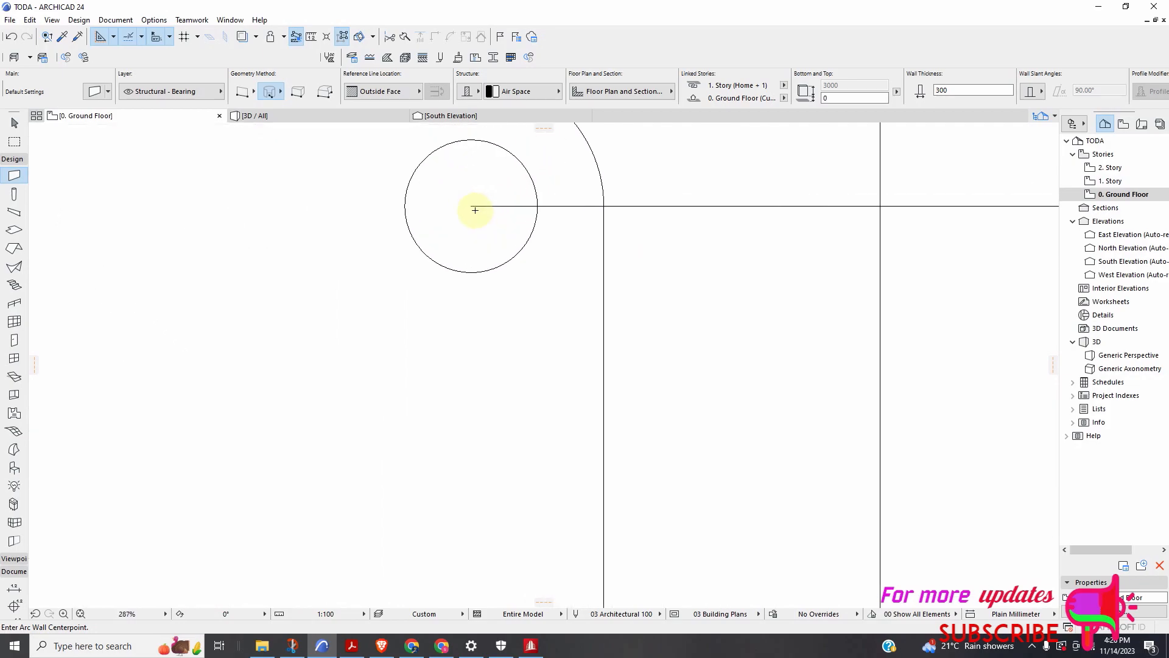
pyautogui.click(468, 207)
pyautogui.click(547, 224)
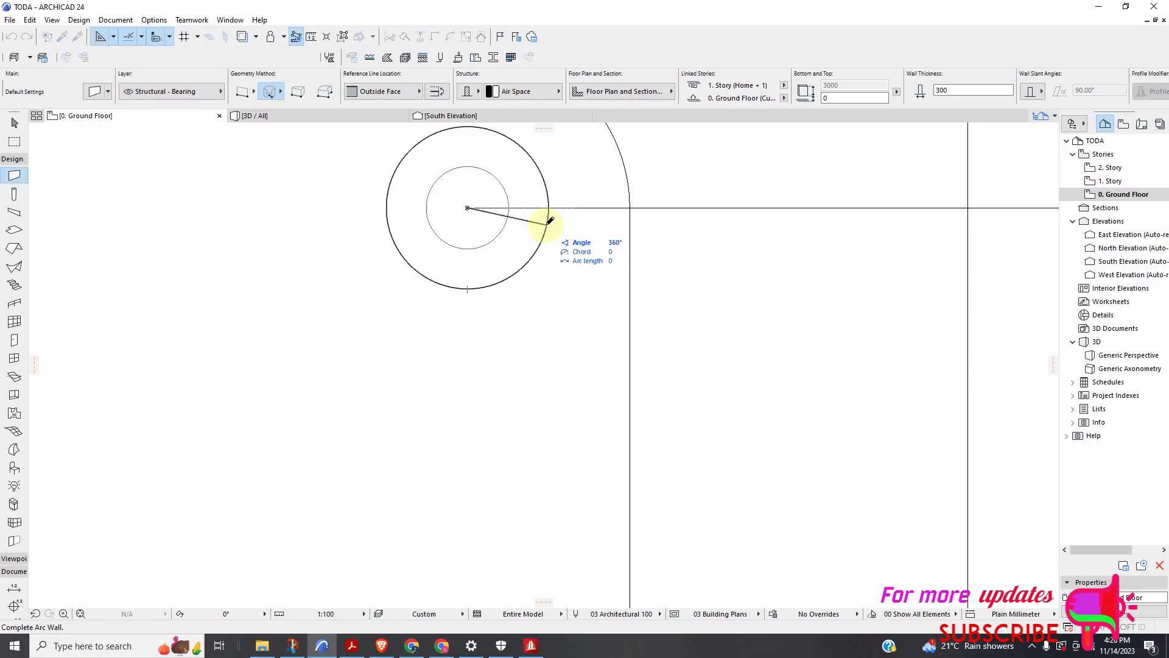
pyautogui.click(550, 221)
# Draw a full-circle arc wall along the outline of the lower-left reinforcement bar in the B5 section
pyautogui.scroll(-11, 515, 213)
pyautogui.scroll(-2, 507, 226)
pyautogui.scroll(8, 420, 308)
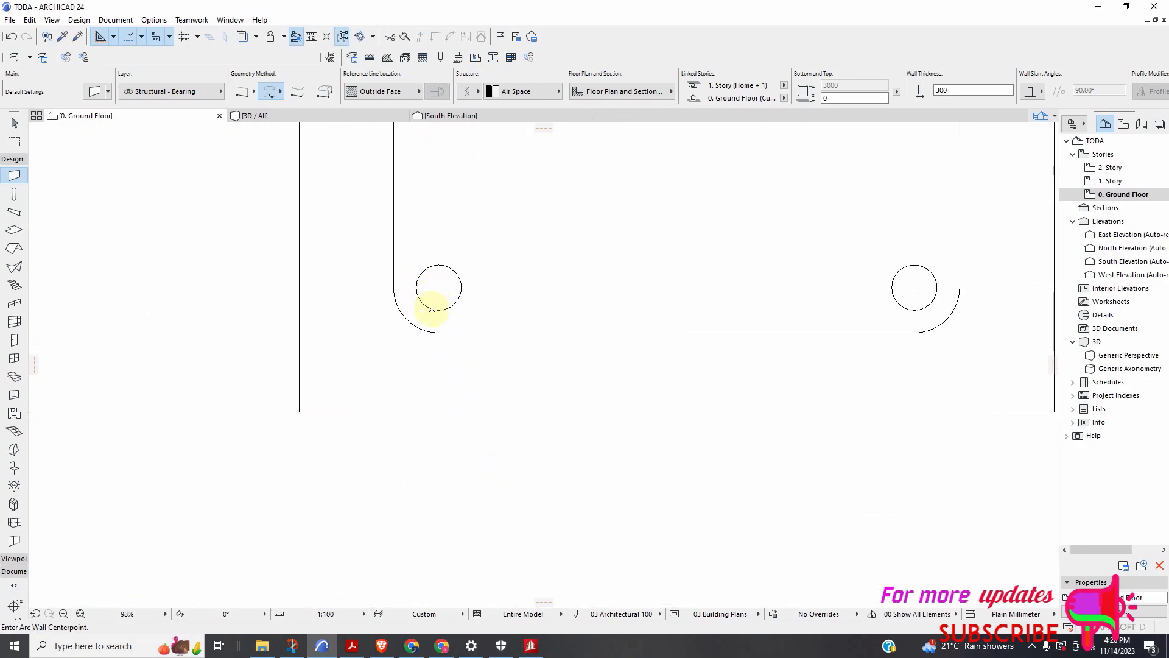
pyautogui.click(439, 286)
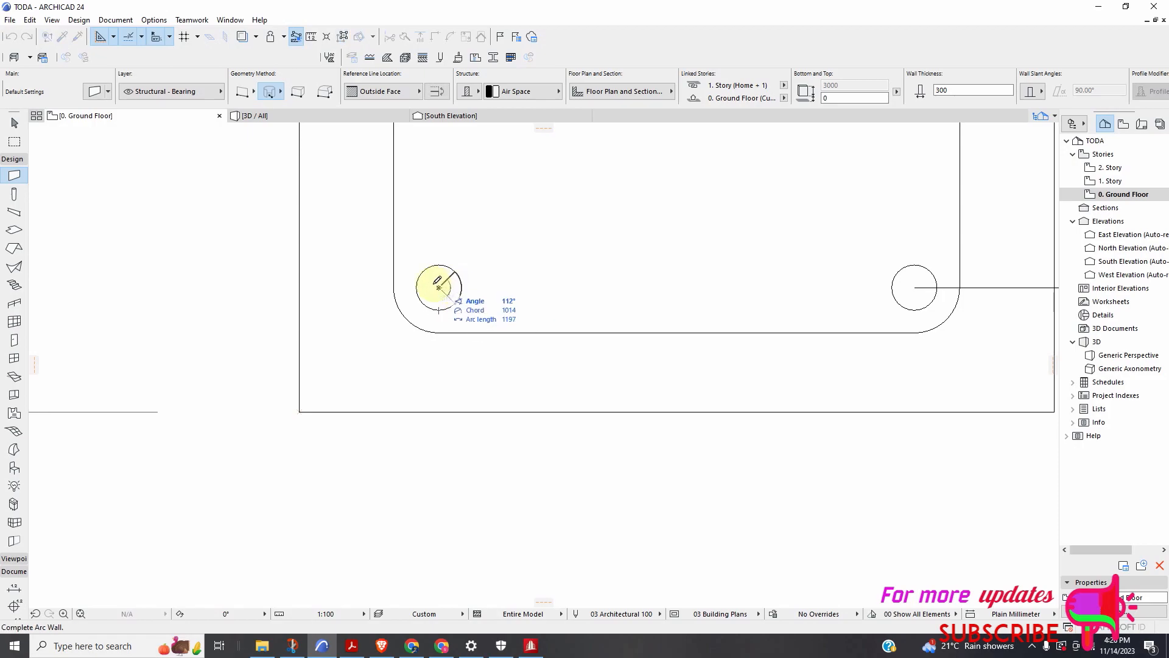
pyautogui.click(456, 300)
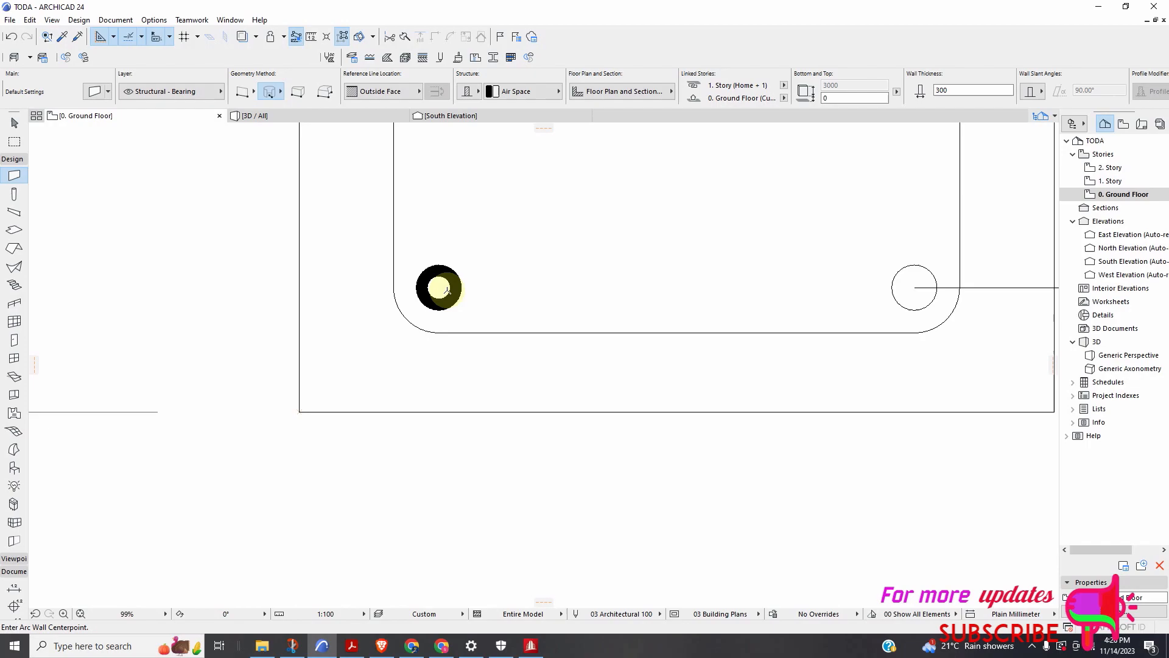
# Fill the hollow centre of the lower-left bar with a smaller full-circle arc wall about the same centre
pyautogui.scroll(3, 454, 299)
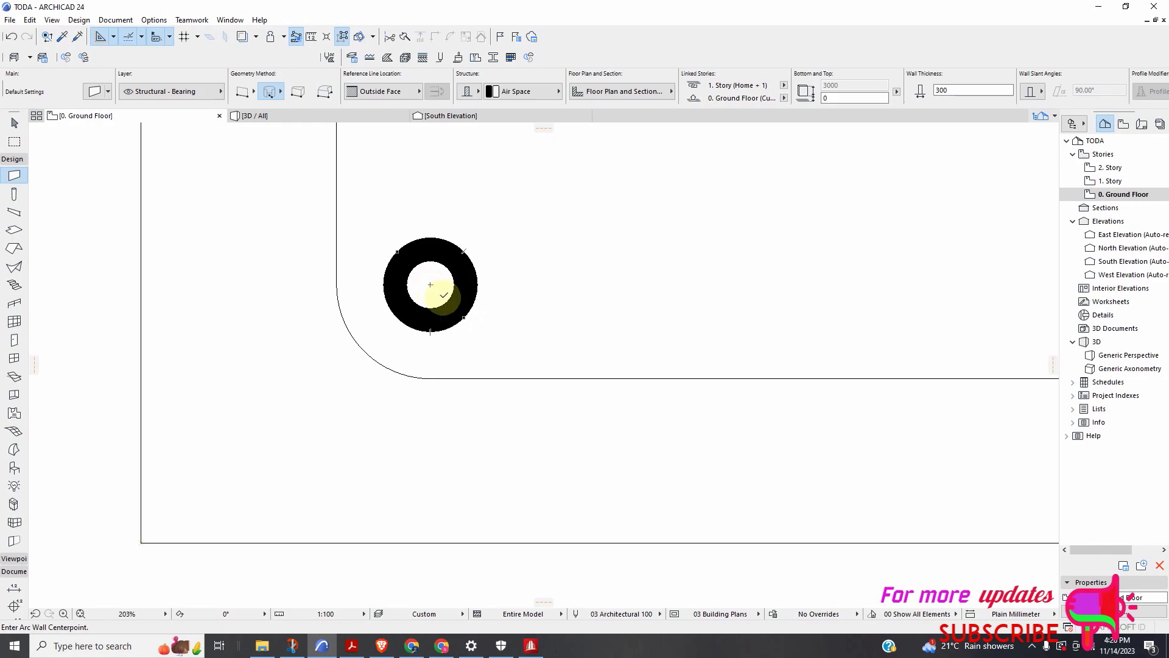
pyautogui.click(444, 294)
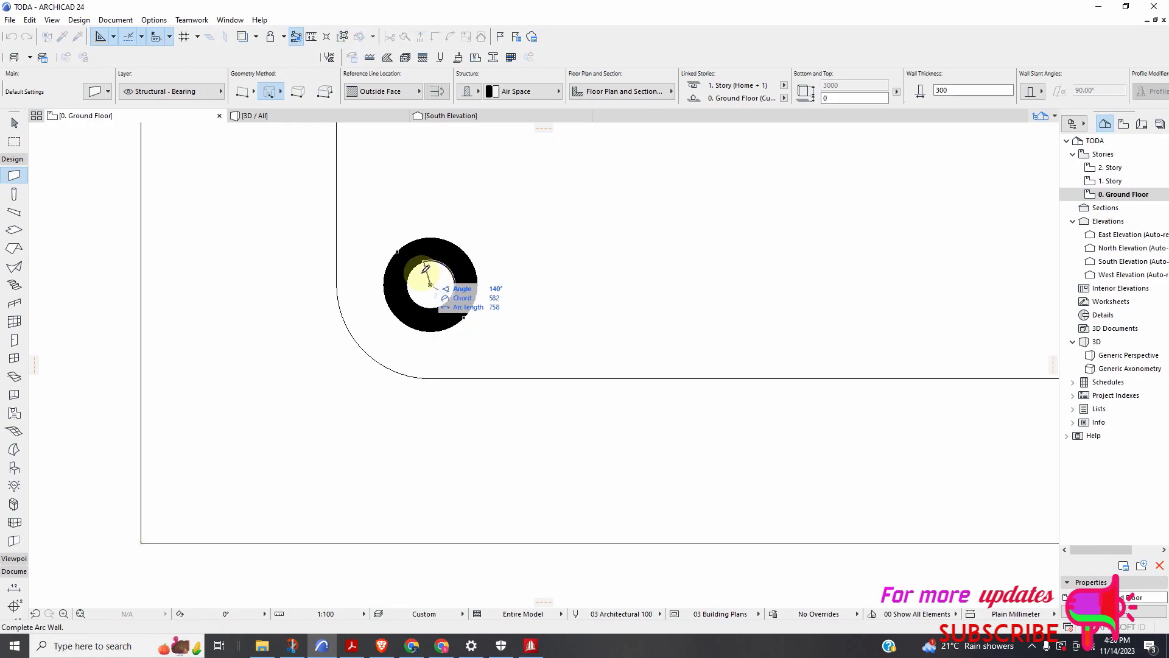
pyautogui.press('Escape')
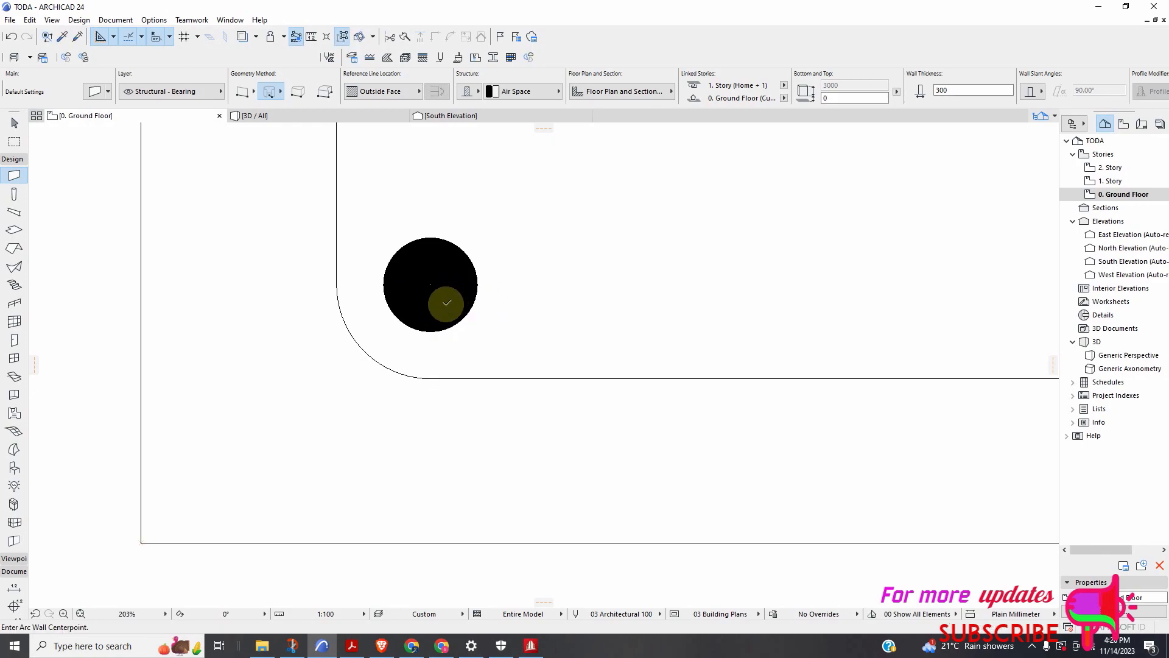
# Draw a full-circle arc wall along the outline of the lower-right reinforcement bar in the B5 section
pyautogui.scroll(-10, 444, 302)
pyautogui.scroll(10, 549, 325)
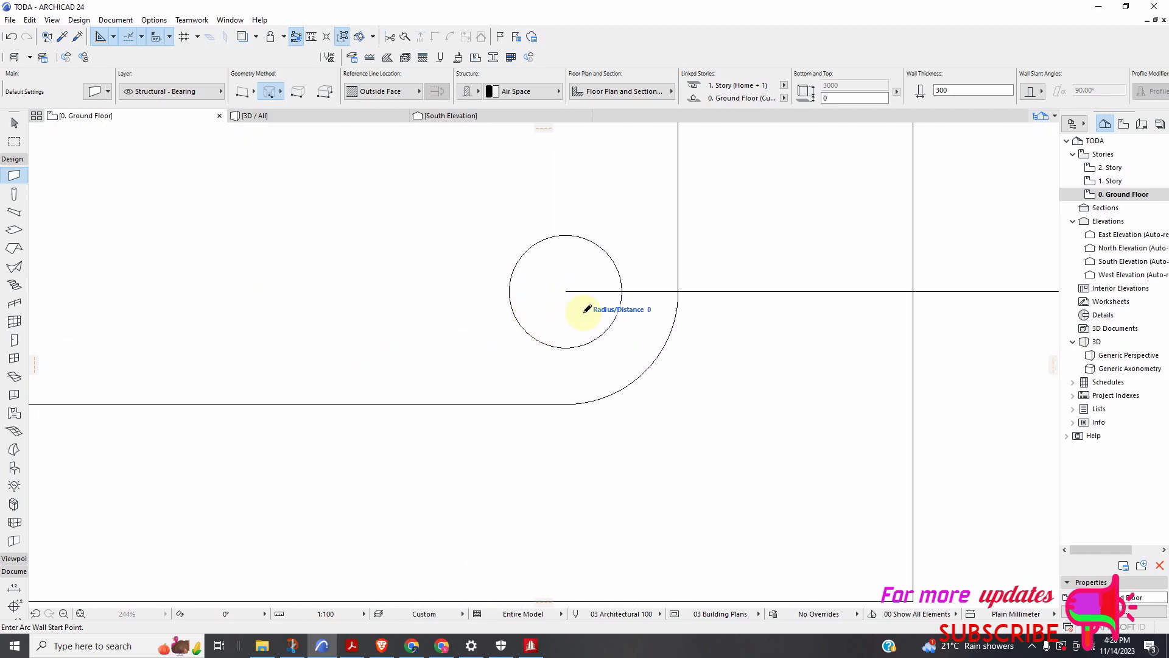
pyautogui.click(612, 328)
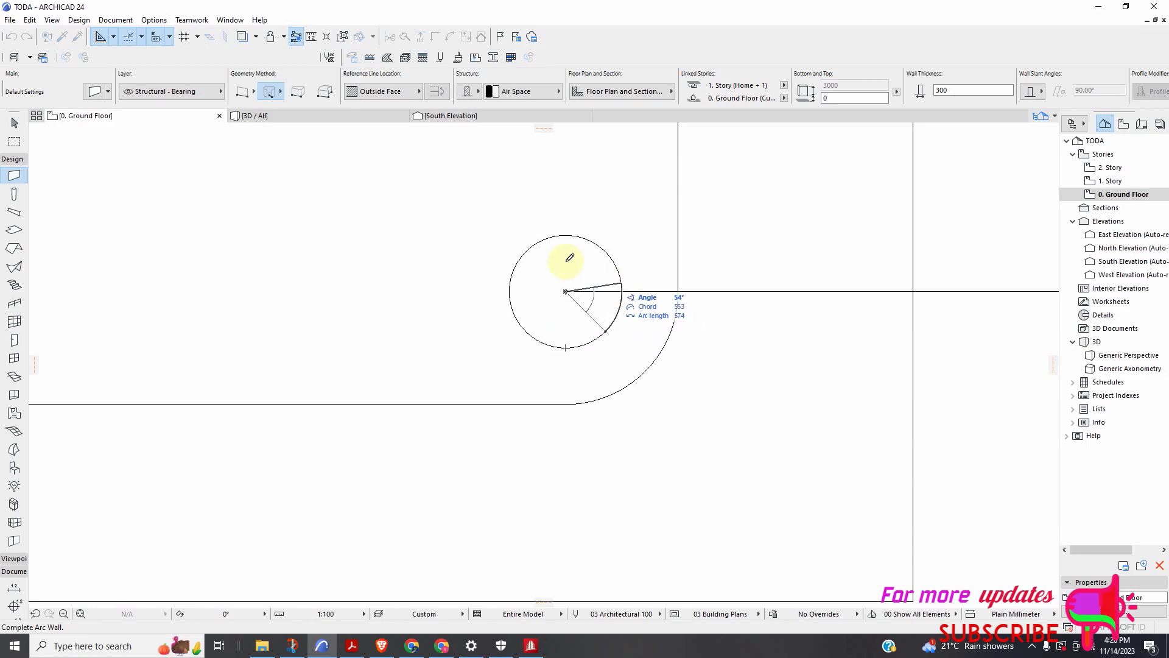
pyautogui.click(602, 330)
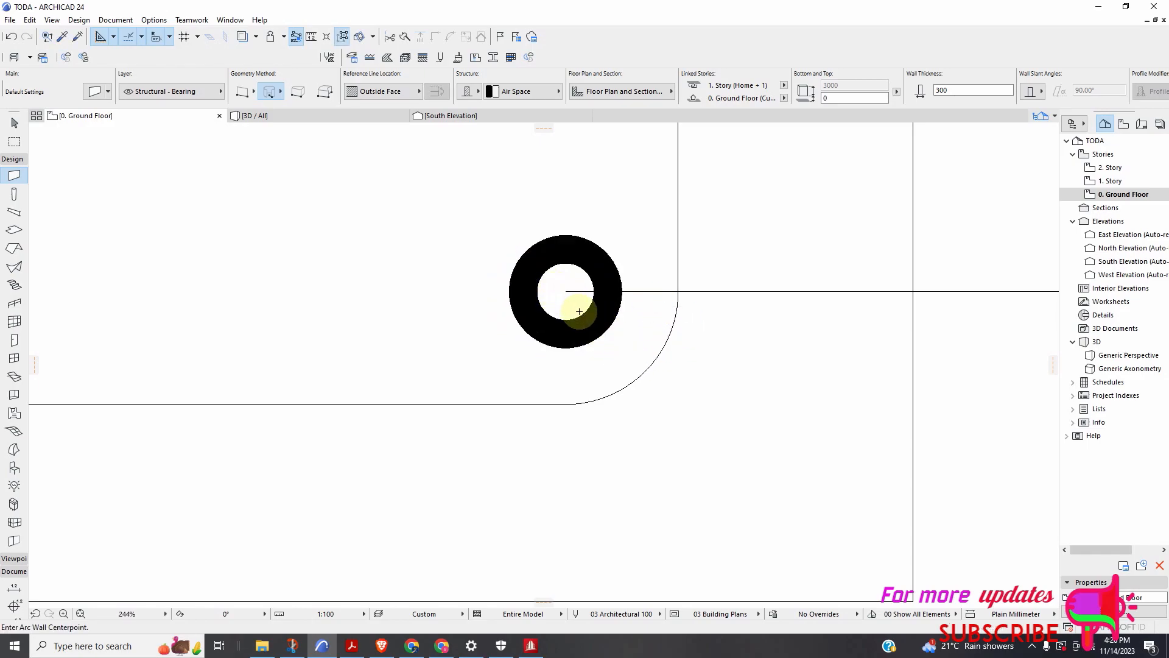
# Fill the hollow centre of B5's lower-right bar with a smaller full-circle arc wall about the same centre
pyautogui.click(582, 307)
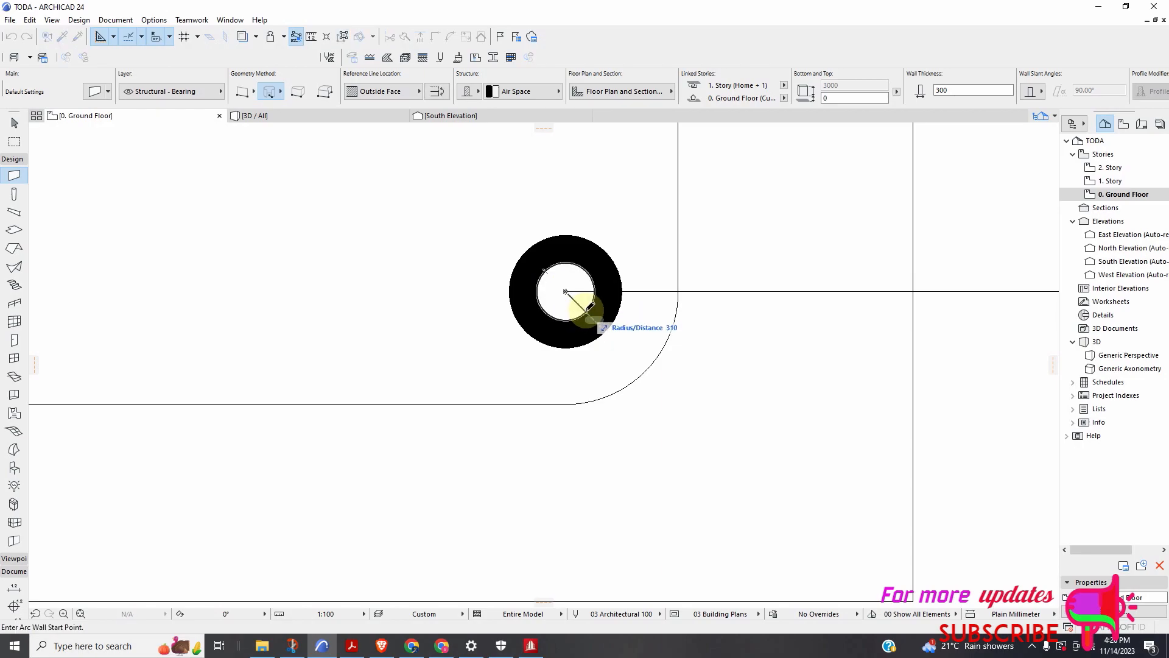
pyautogui.click(588, 308)
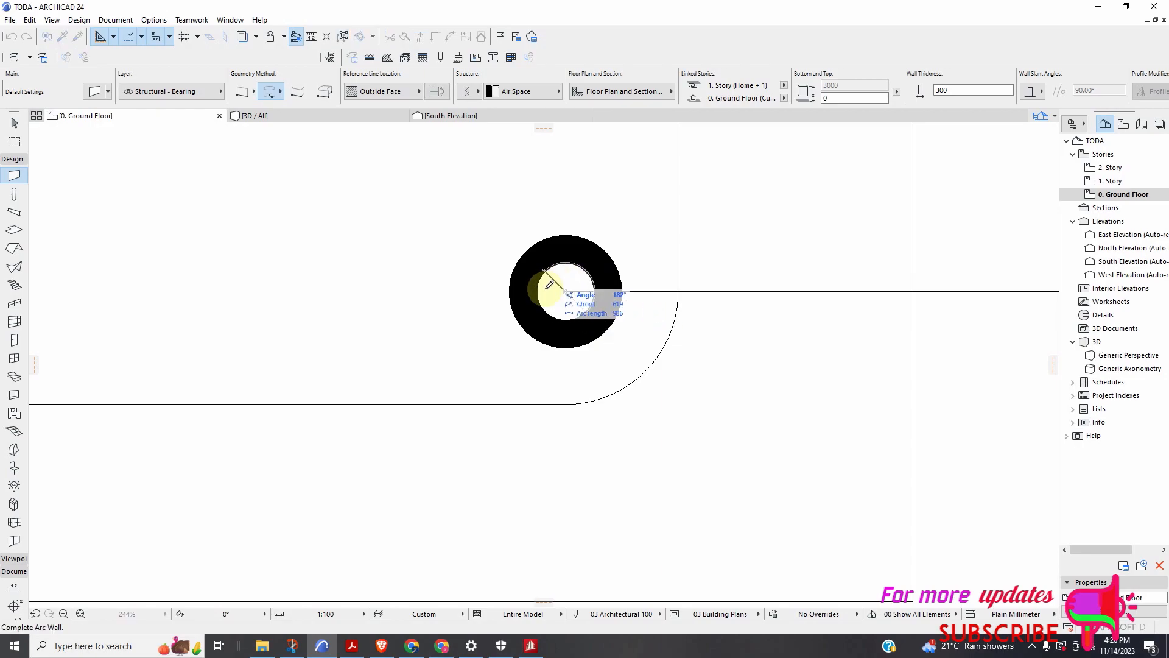
pyautogui.click(588, 309)
pyautogui.scroll(-10, 548, 332)
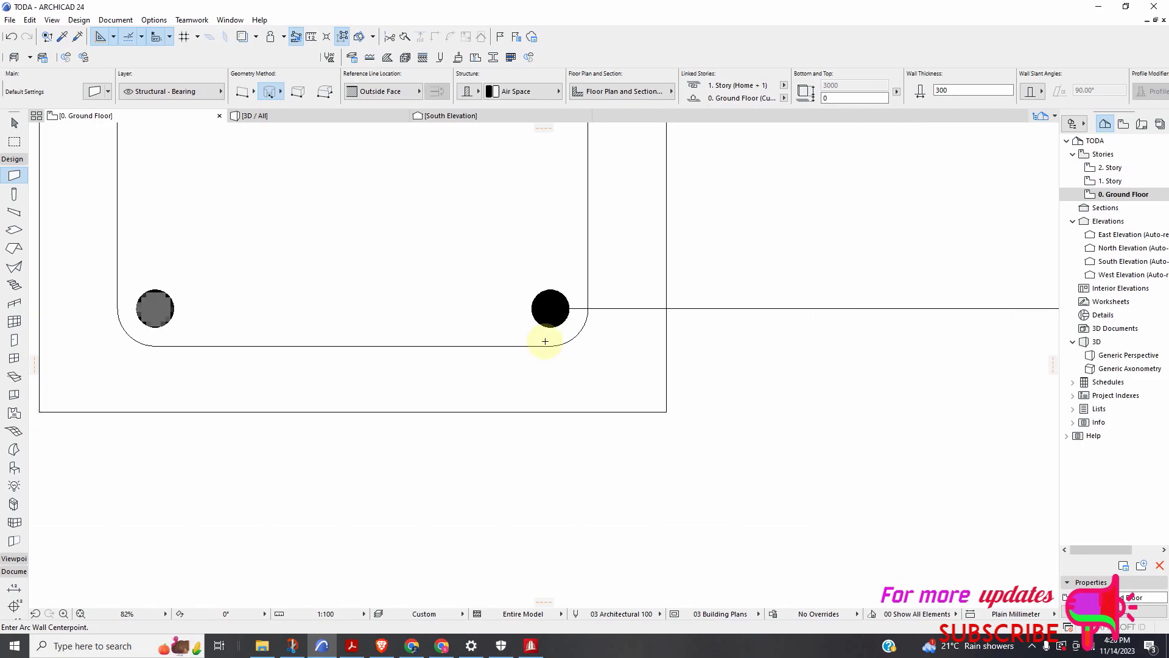
# Fill the hollow centre of B5's upper-left bar with a smaller full-circle arc wall about the same centre
pyautogui.scroll(12, 514, 287)
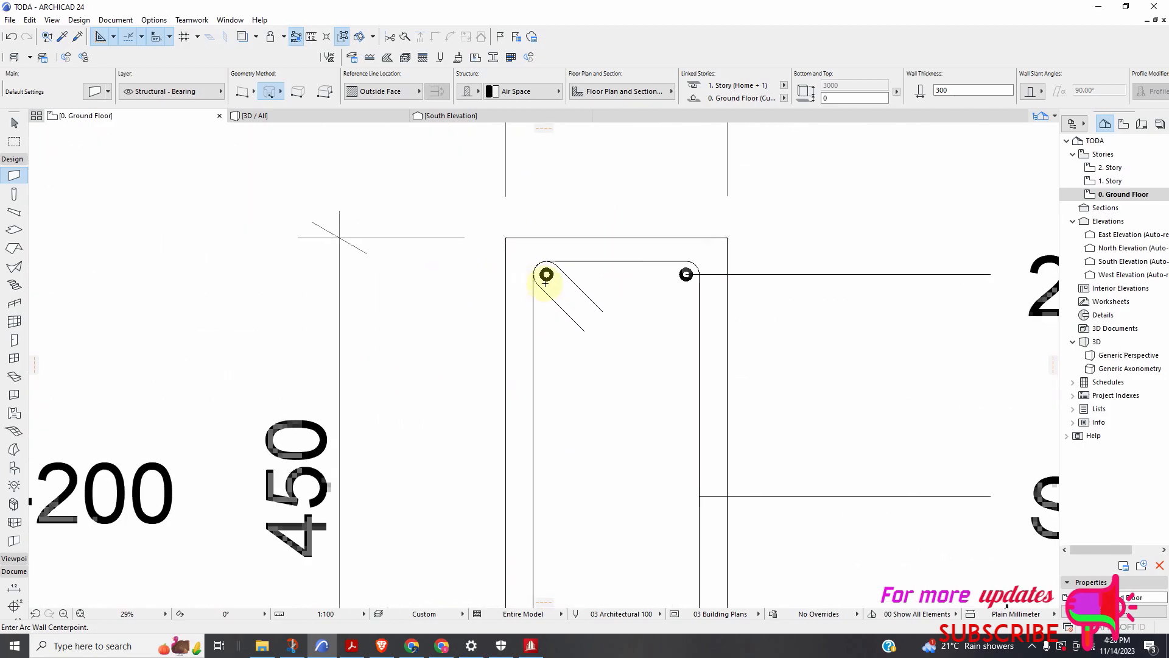
pyautogui.scroll(4, 593, 269)
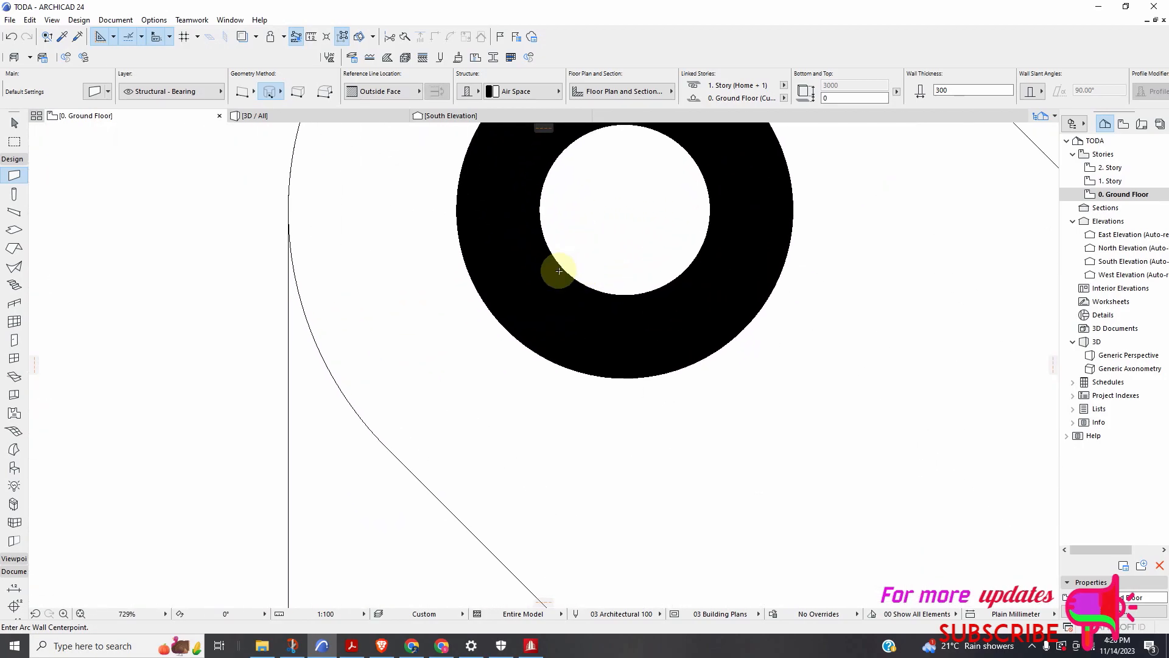
pyautogui.click(626, 210)
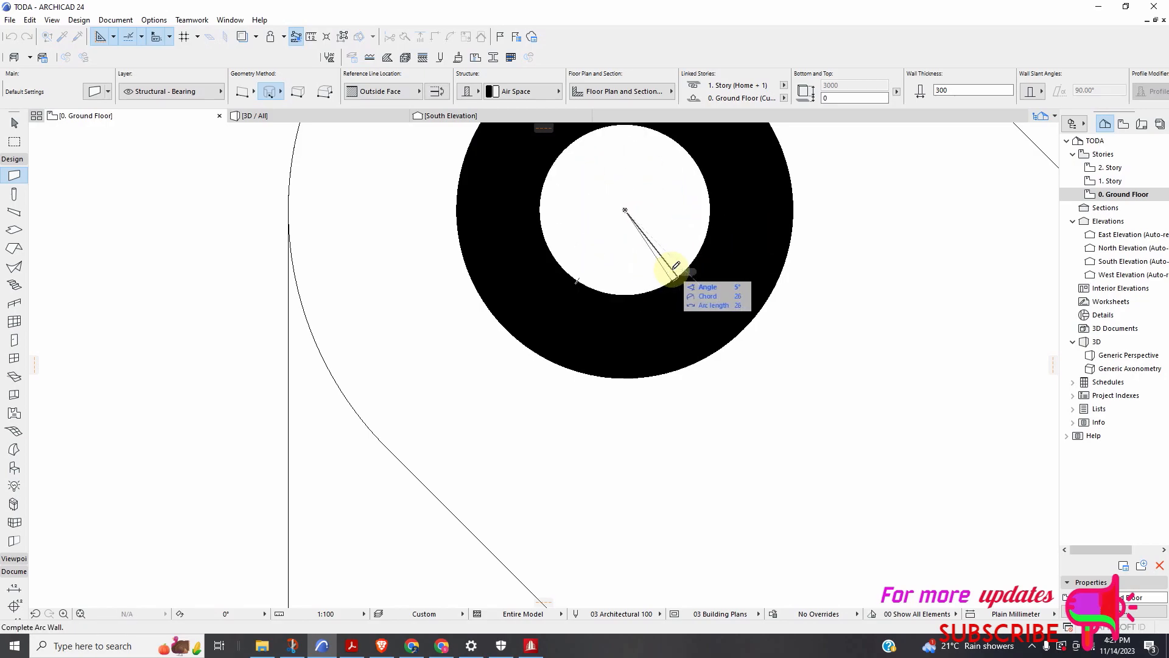
pyautogui.click(671, 281)
pyautogui.scroll(-3, 616, 250)
pyautogui.scroll(4, 633, 268)
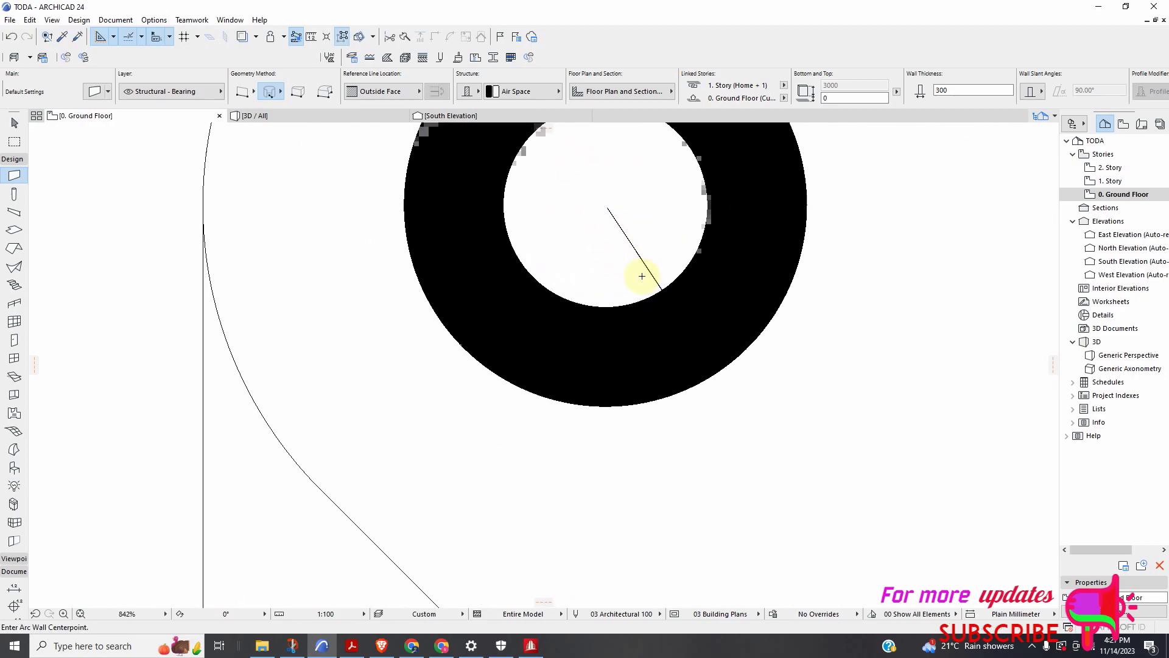
pyautogui.click(609, 207)
pyautogui.click(661, 290)
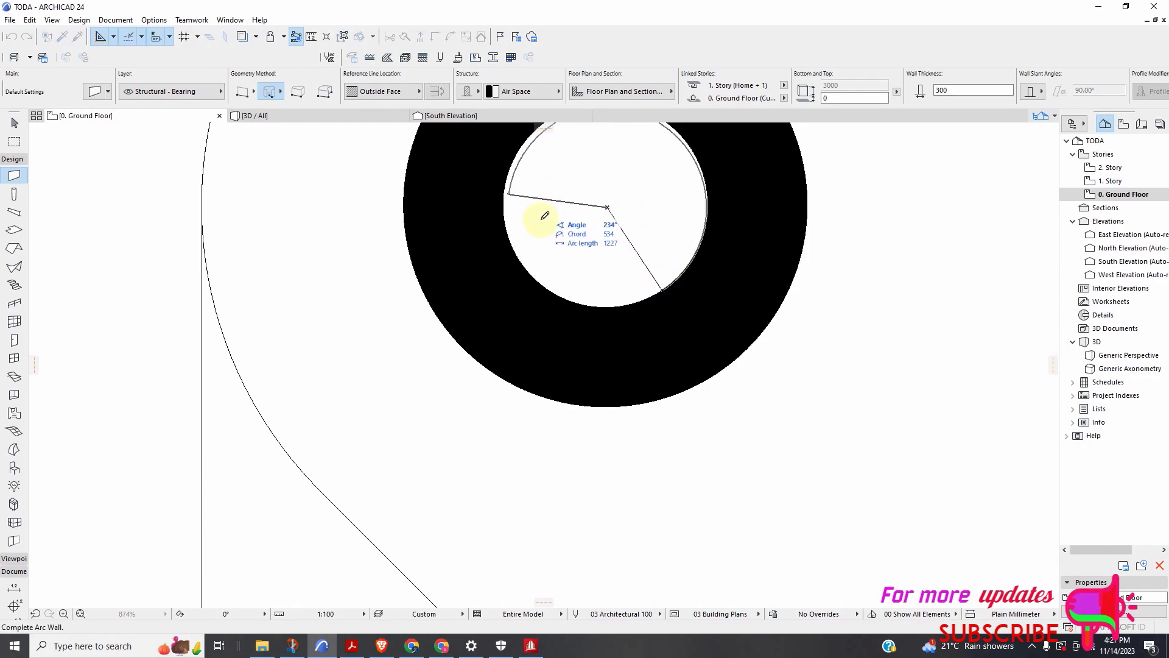
pyautogui.click(662, 284)
pyautogui.scroll(-5, 448, 271)
pyautogui.scroll(-4, 426, 292)
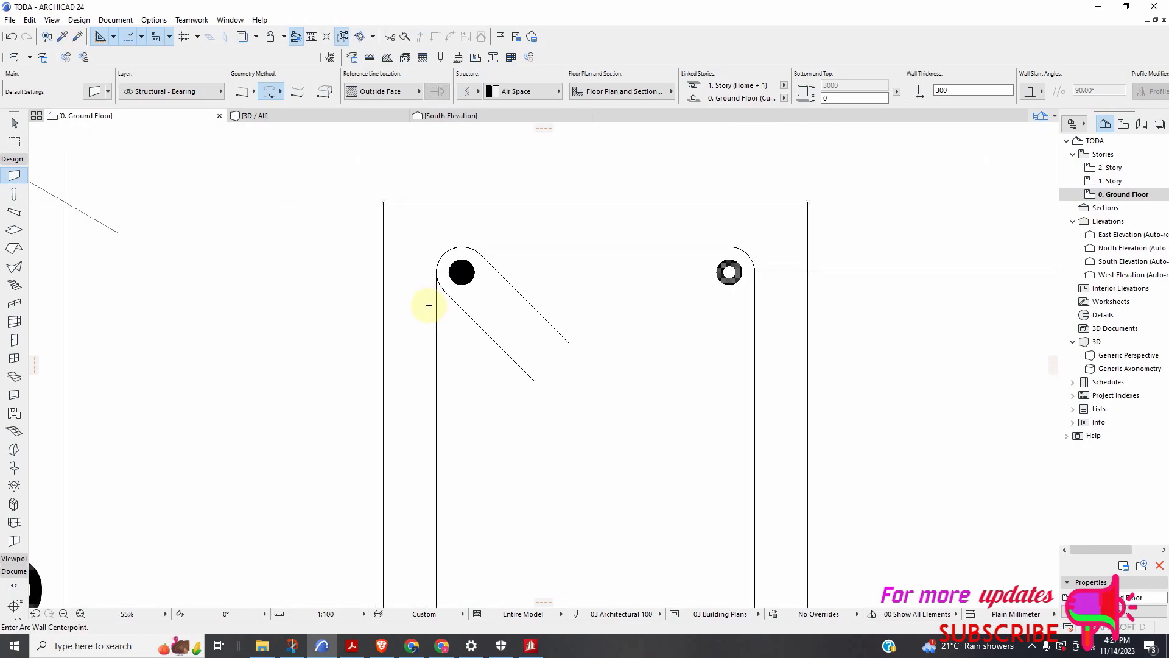
# Fill the hollow centre of B5's upper-right bar with a smaller full-circle arc wall about the same centre
pyautogui.scroll(6, 710, 271)
pyautogui.scroll(3, 710, 279)
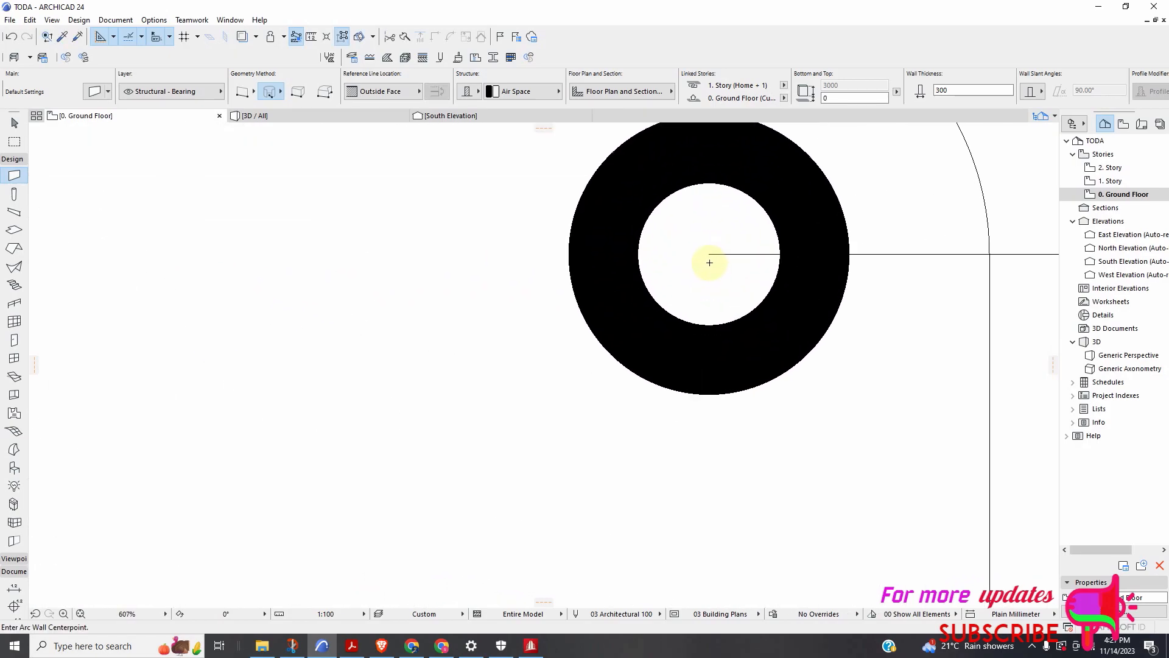
pyautogui.click(710, 253)
pyautogui.click(762, 306)
pyautogui.click(762, 302)
pyautogui.scroll(-10, 660, 274)
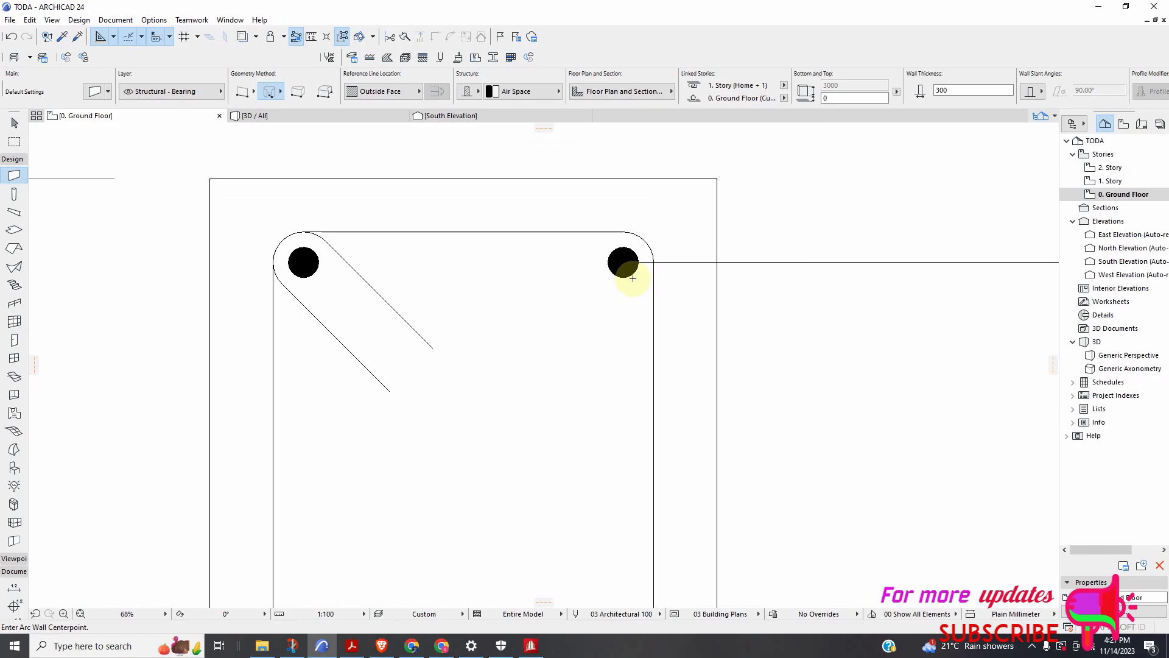
# Fill the hollow centre of the upper-left bar in the B1 section with a concentric full-circle arc wall
pyautogui.scroll(-2, 535, 305)
pyautogui.scroll(10, 391, 243)
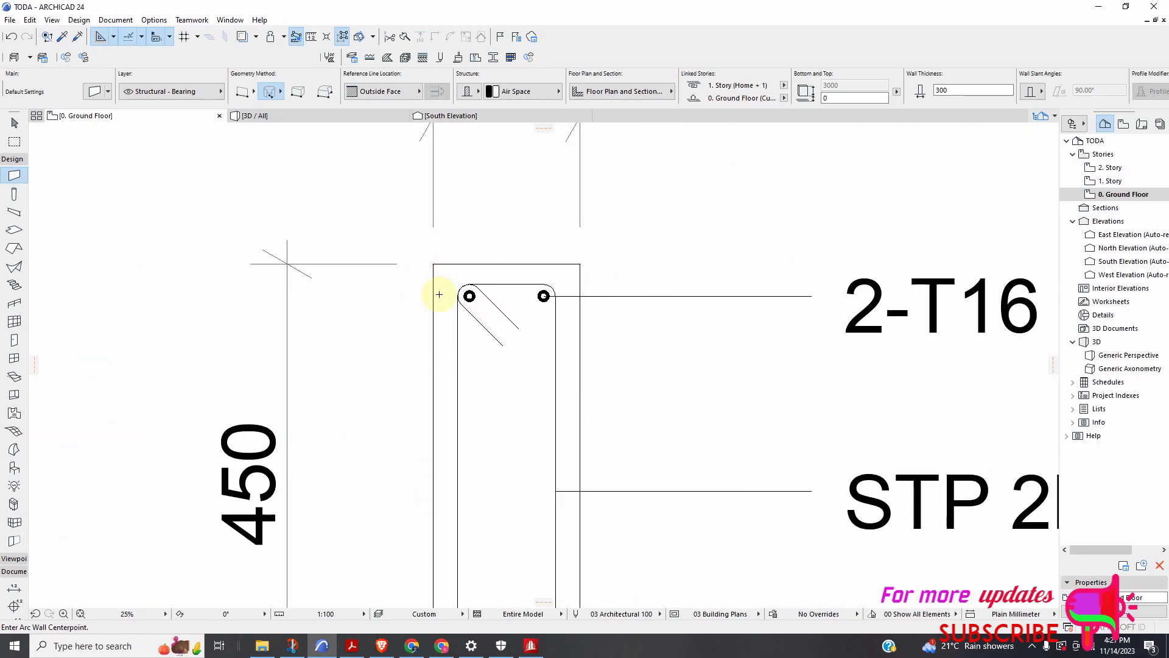
pyautogui.scroll(6, 536, 307)
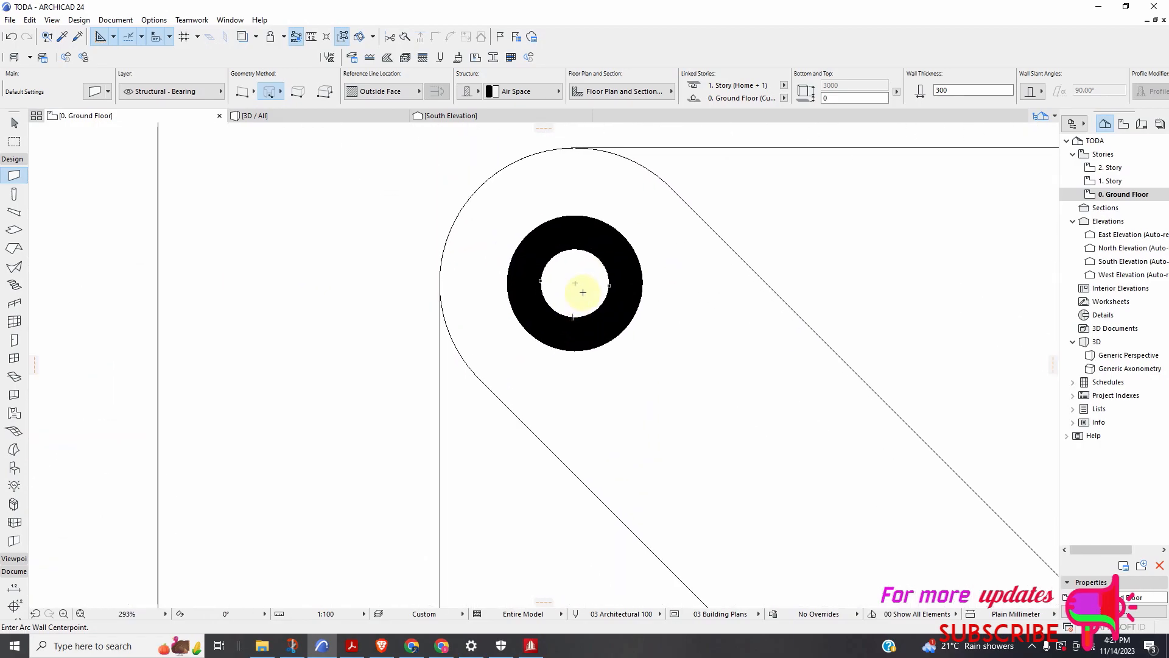
pyautogui.click(576, 283)
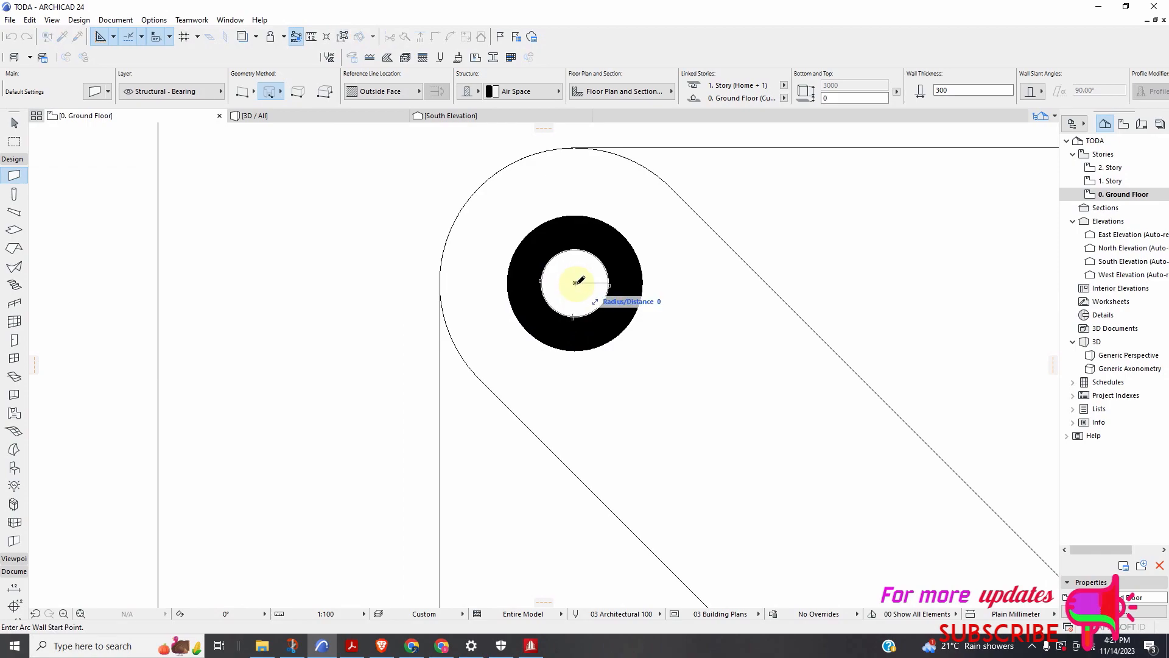
pyautogui.click(613, 282)
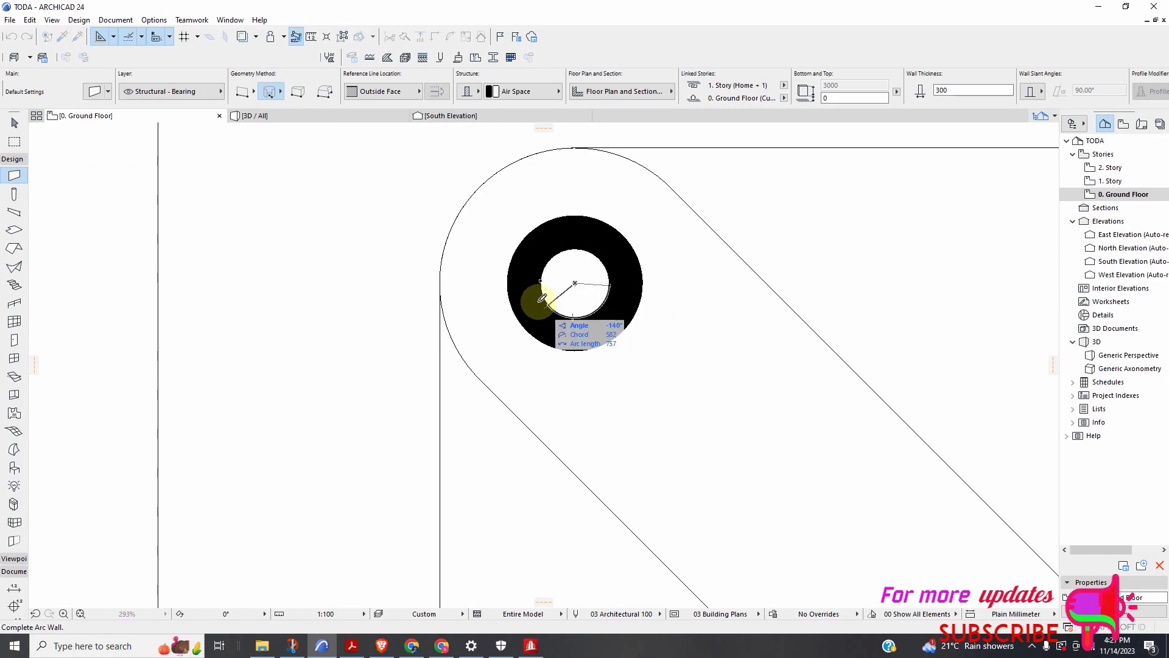
pyautogui.click(610, 281)
pyautogui.scroll(-7, 568, 290)
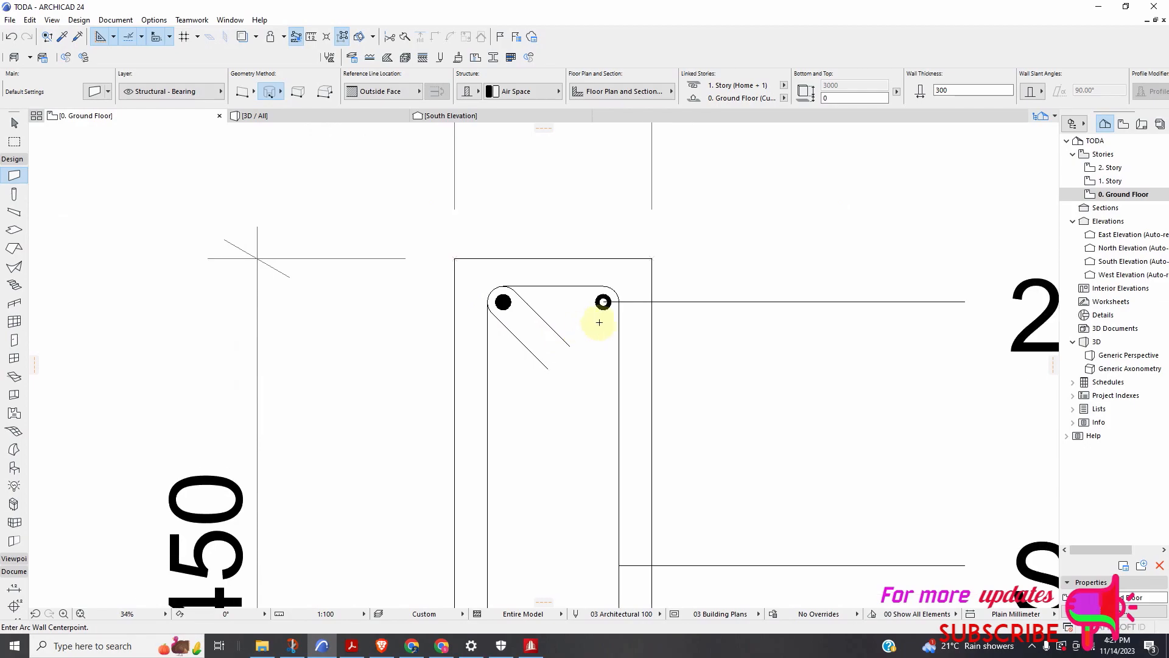
# Fill the hollow centres of B1's upper-right and lower-left bars with concentric full-circle arc walls
pyautogui.scroll(8, 588, 289)
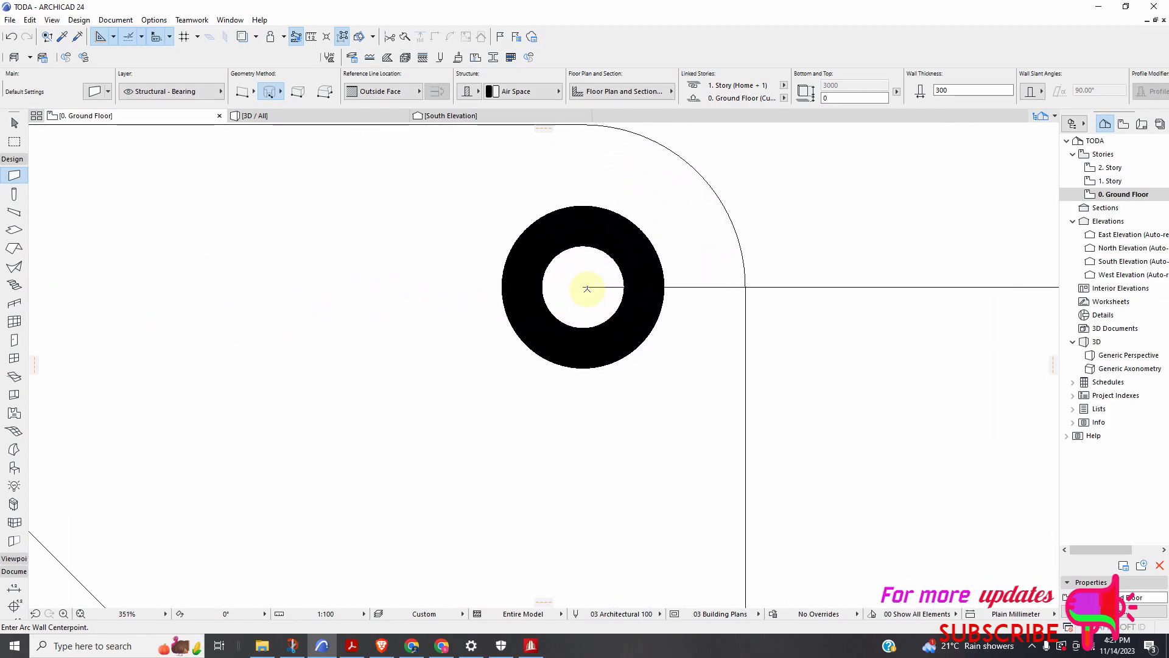
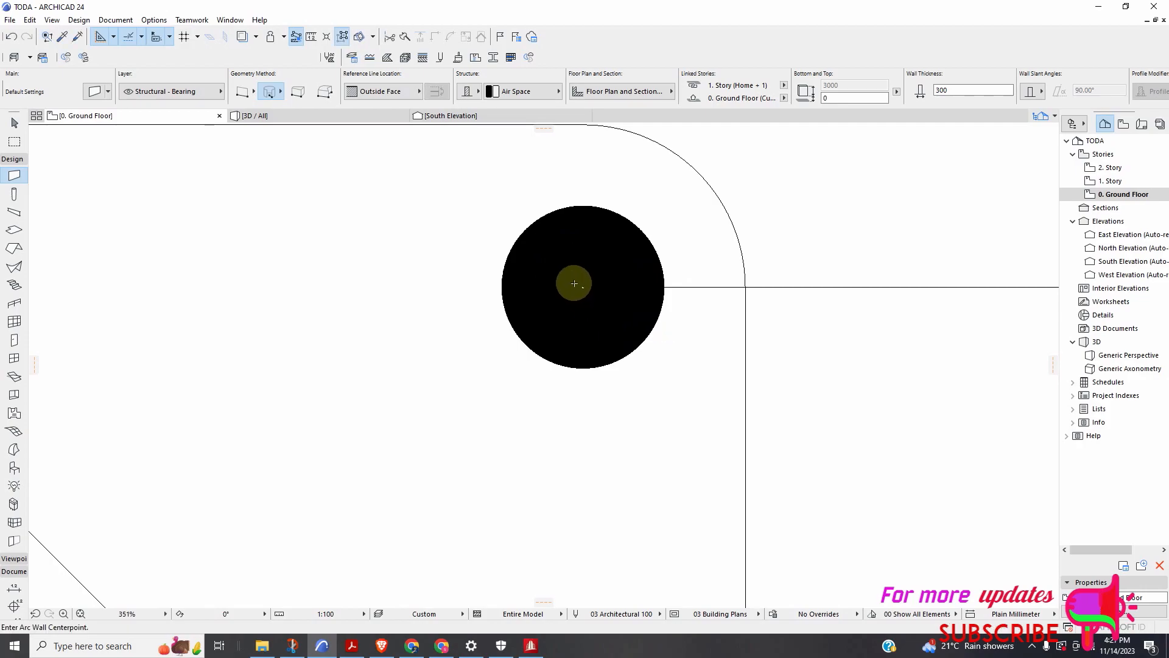
pyautogui.scroll(-10, 574, 284)
pyautogui.scroll(3, 604, 417)
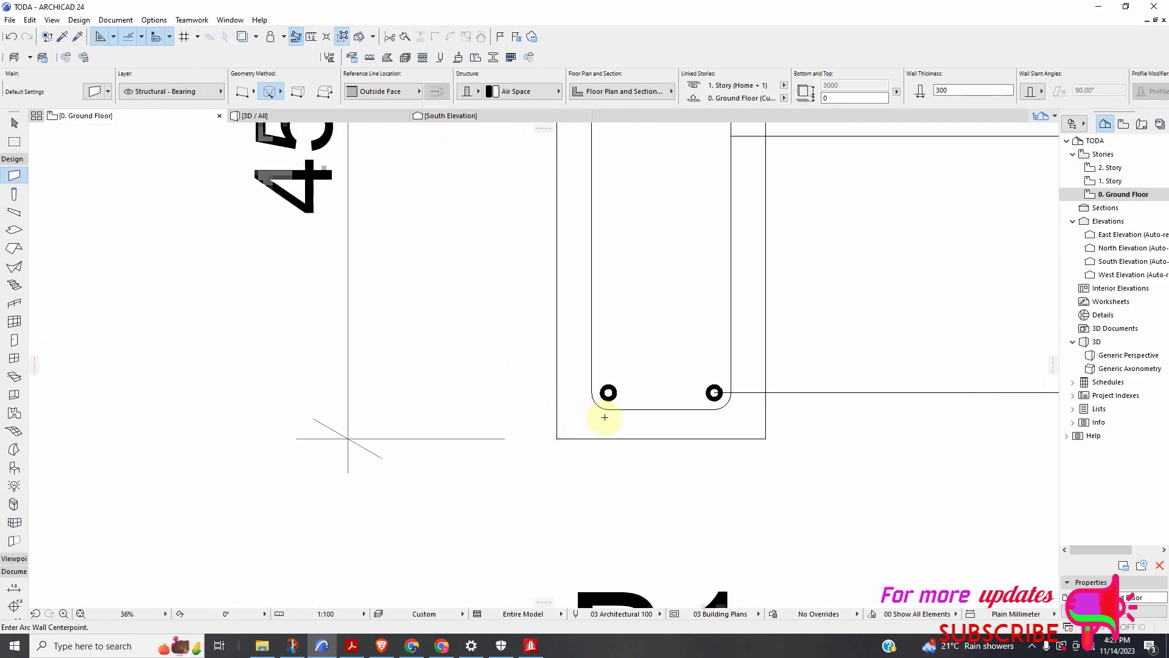
pyautogui.scroll(10, 605, 417)
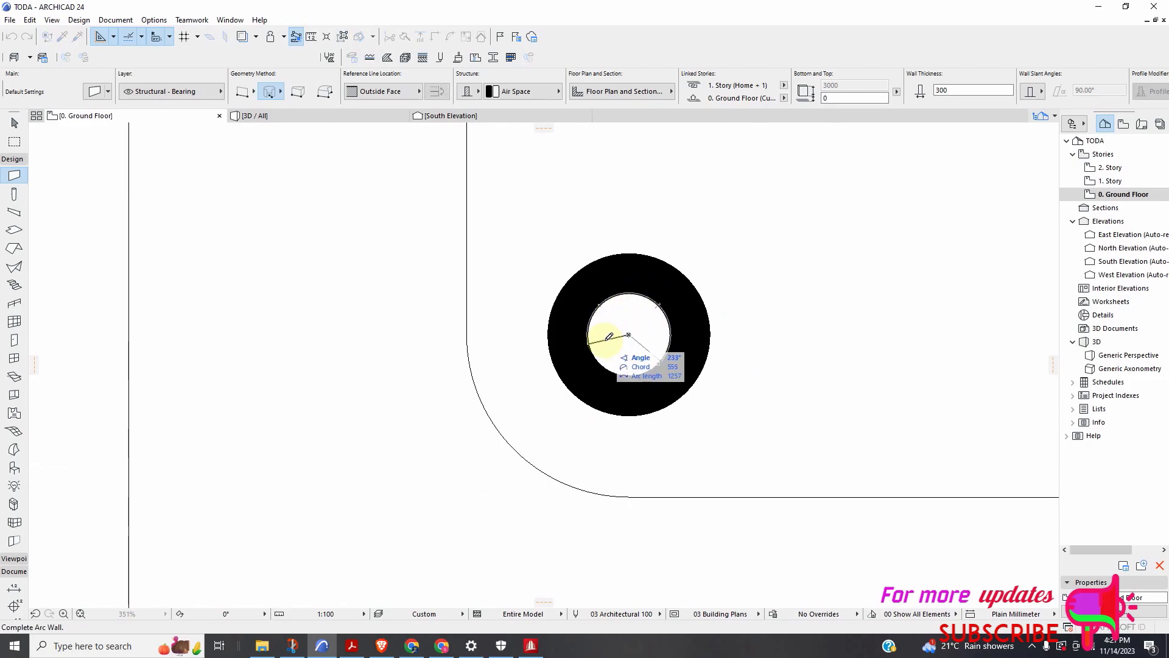
pyautogui.scroll(-8, 657, 355)
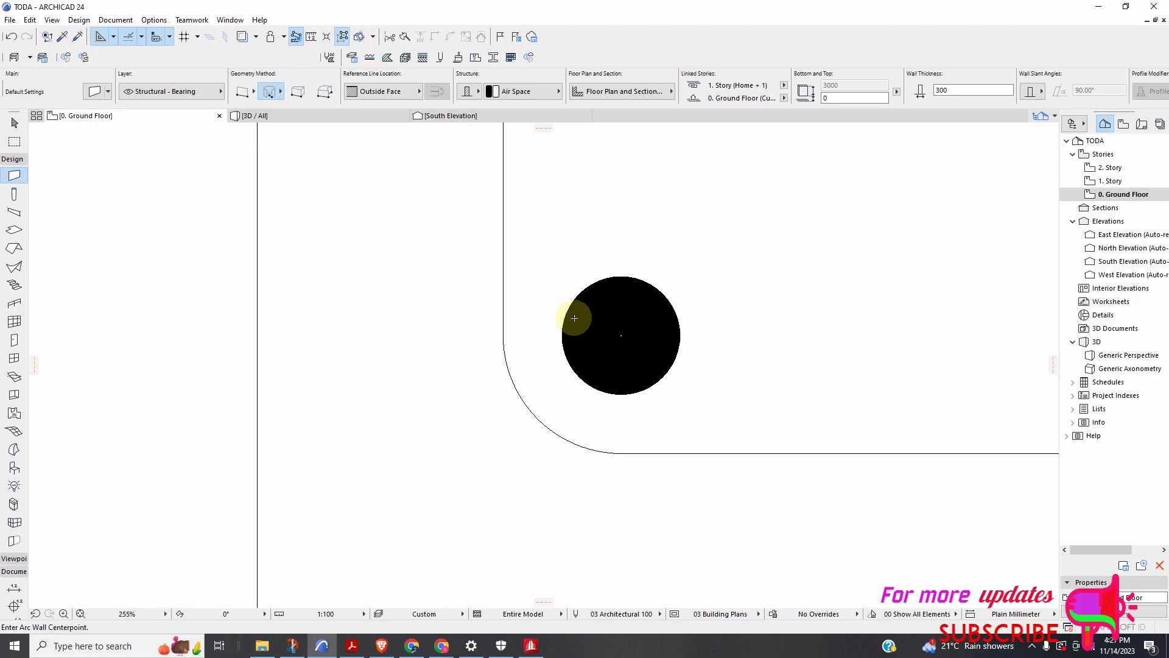
# Fill the hollow centre of B1's lower-right bar with a concentric full-circle arc wall
pyautogui.scroll(15, 545, 333)
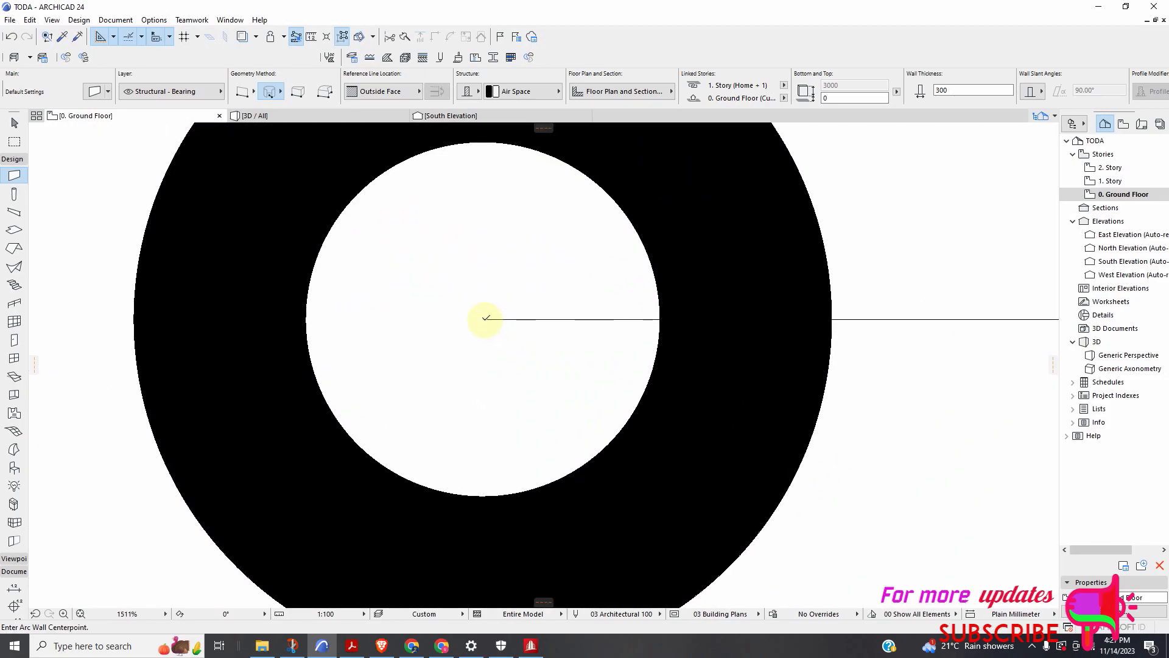
pyautogui.click(486, 317)
pyautogui.click(625, 423)
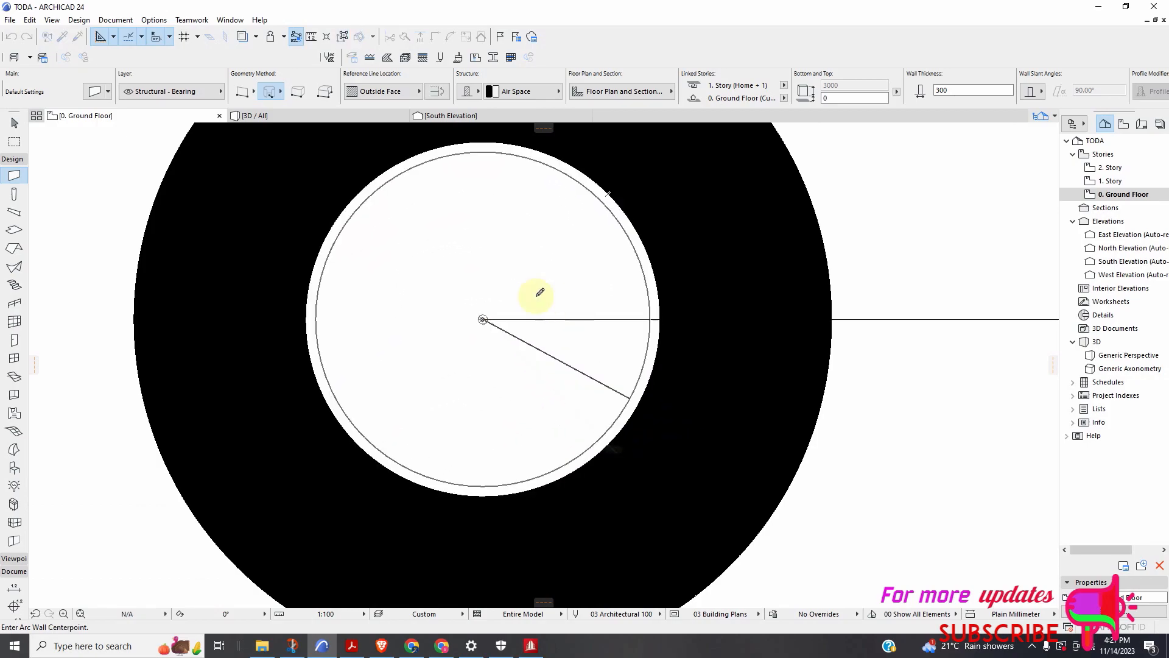
pyautogui.click(621, 421)
pyautogui.scroll(-7, 548, 353)
# Review the B1 and B5 section details and the drawing around them
pyautogui.scroll(-18, 567, 326)
pyautogui.scroll(5, 735, 328)
pyautogui.scroll(5, 647, 272)
pyautogui.scroll(-13, 674, 243)
pyautogui.scroll(2, 676, 305)
pyautogui.scroll(-10, 564, 310)
pyautogui.scroll(18, 551, 378)
pyautogui.scroll(-4, 548, 385)
pyautogui.scroll(3, 548, 396)
pyautogui.scroll(-3, 521, 399)
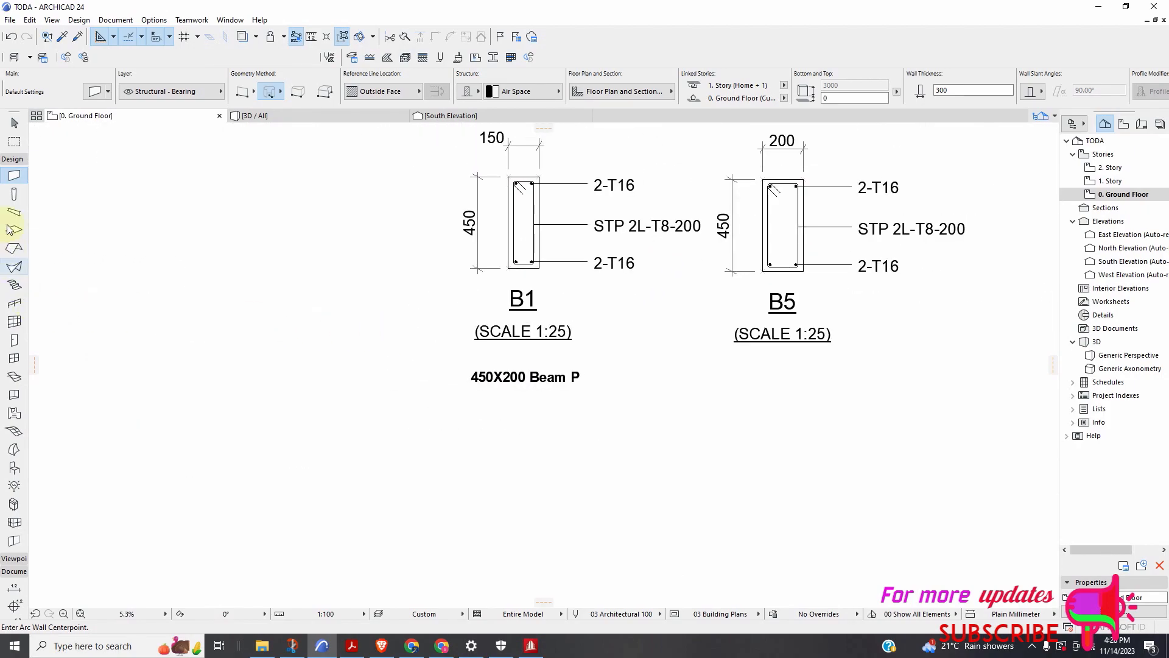
# Copy the 450X200 Beam P text from below the B1 section horizontally to below the B5 section
pyautogui.click(15, 124)
pyautogui.scroll(1, 548, 384)
pyautogui.click(555, 388)
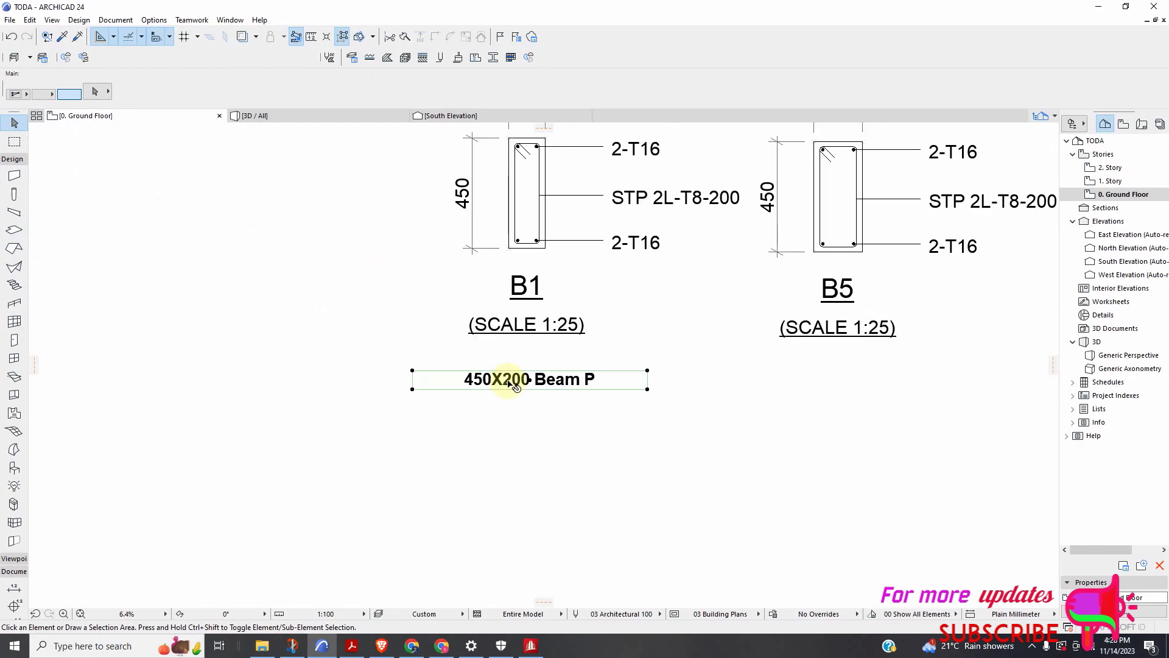
pyautogui.rightClick(553, 390)
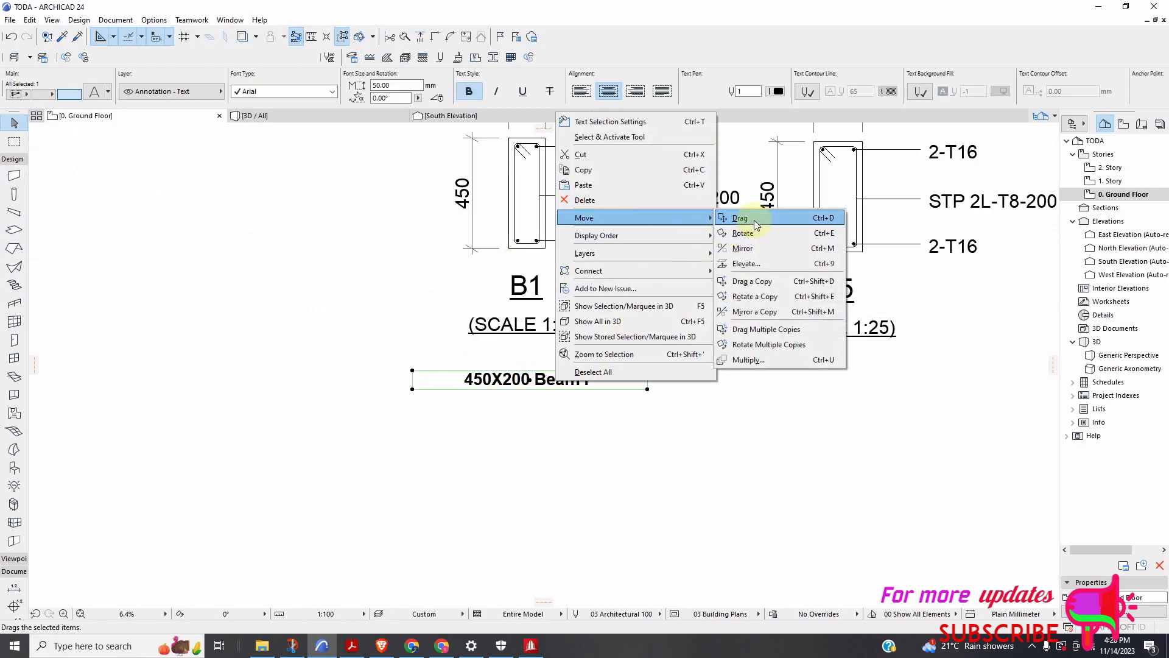
pyautogui.click(755, 282)
pyautogui.click(496, 381)
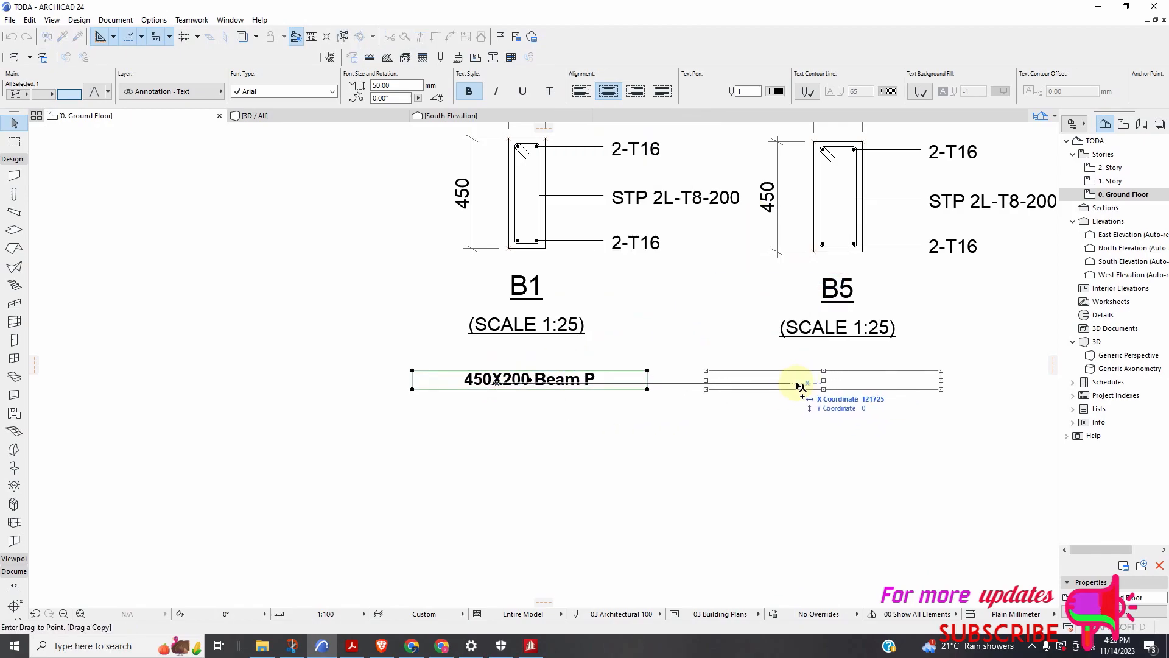
pyautogui.click(817, 385)
# Change the beam text below the B1 section to read 450X150 Beam P
pyautogui.scroll(3, 544, 384)
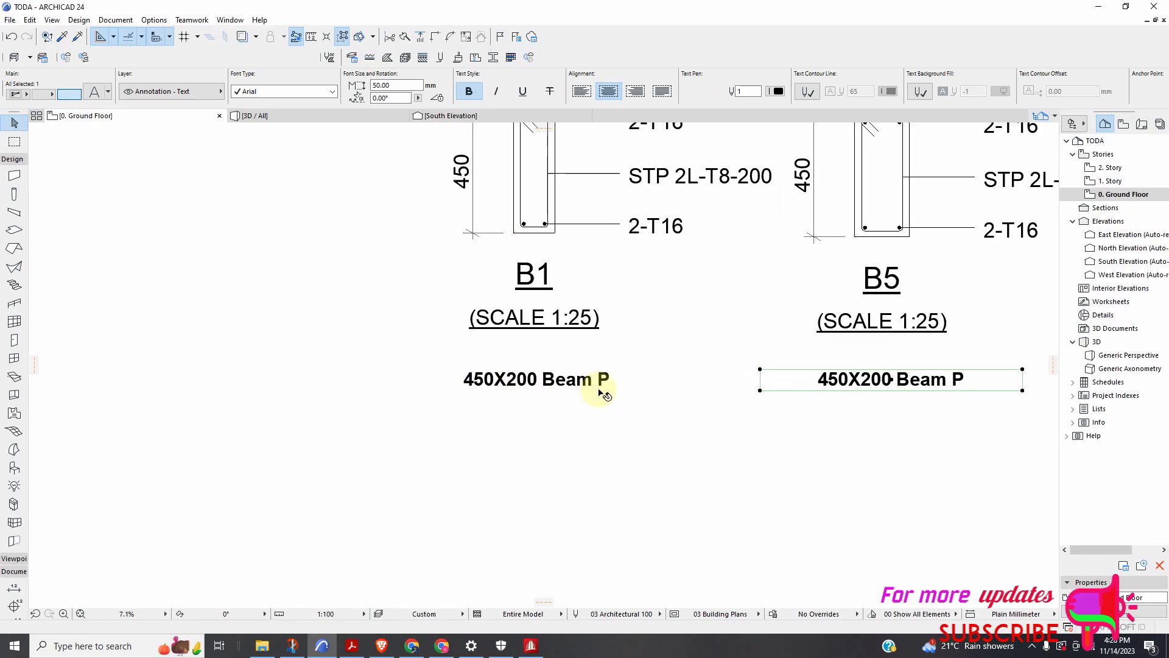
pyautogui.doubleClick(549, 383)
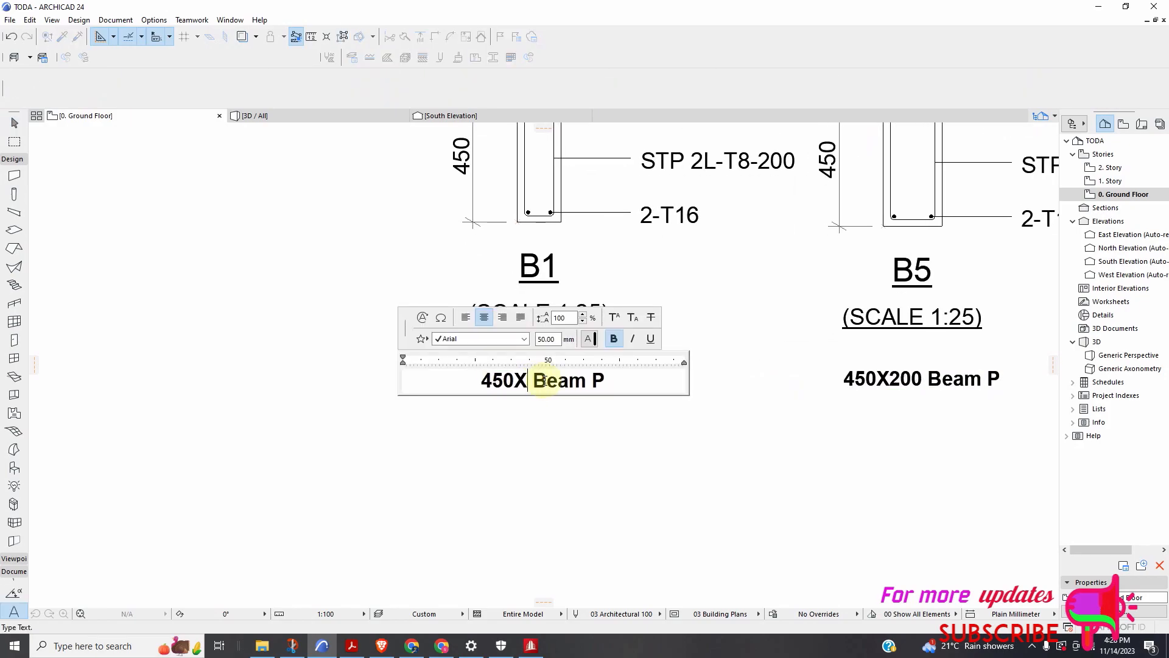
pyautogui.write('150')
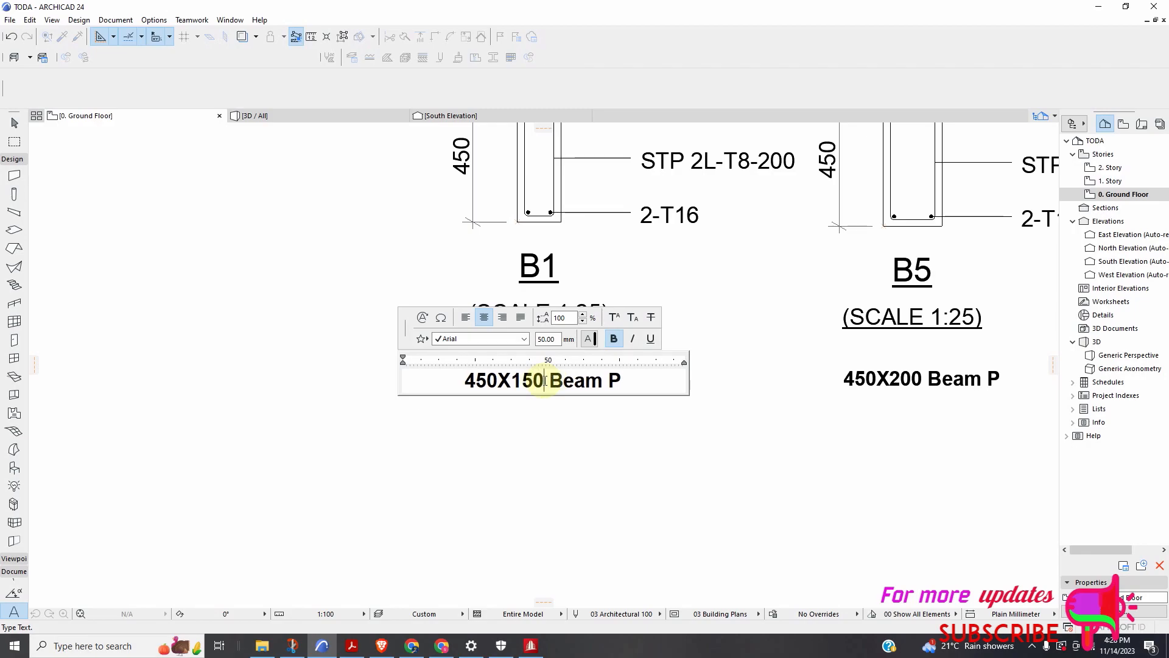
pyautogui.click(575, 462)
pyautogui.scroll(-5, 542, 440)
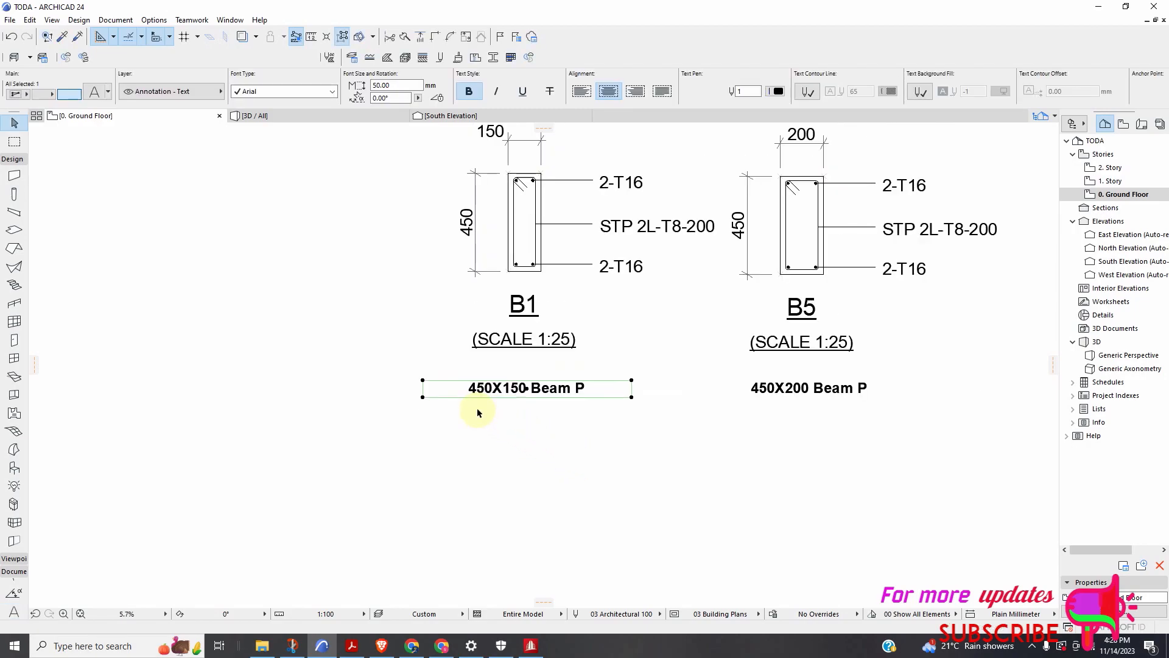
pyautogui.scroll(4, 626, 423)
pyautogui.scroll(6, 594, 389)
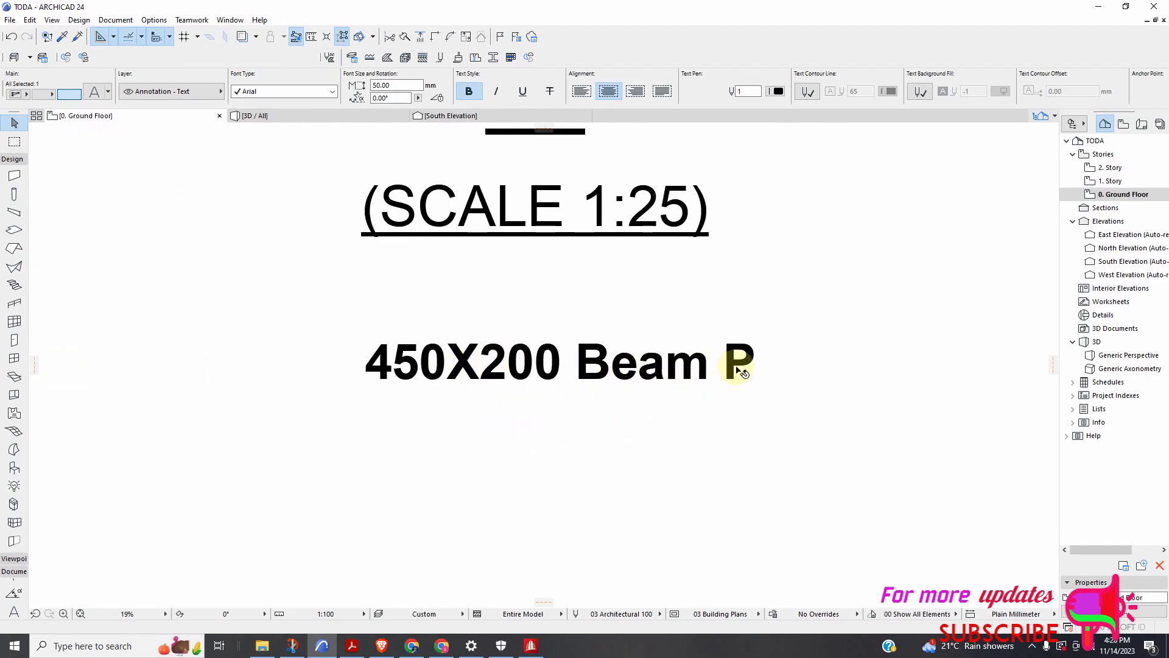
# Change the beam text below the B5 section to read 450X200 Beam N
pyautogui.doubleClick(740, 370)
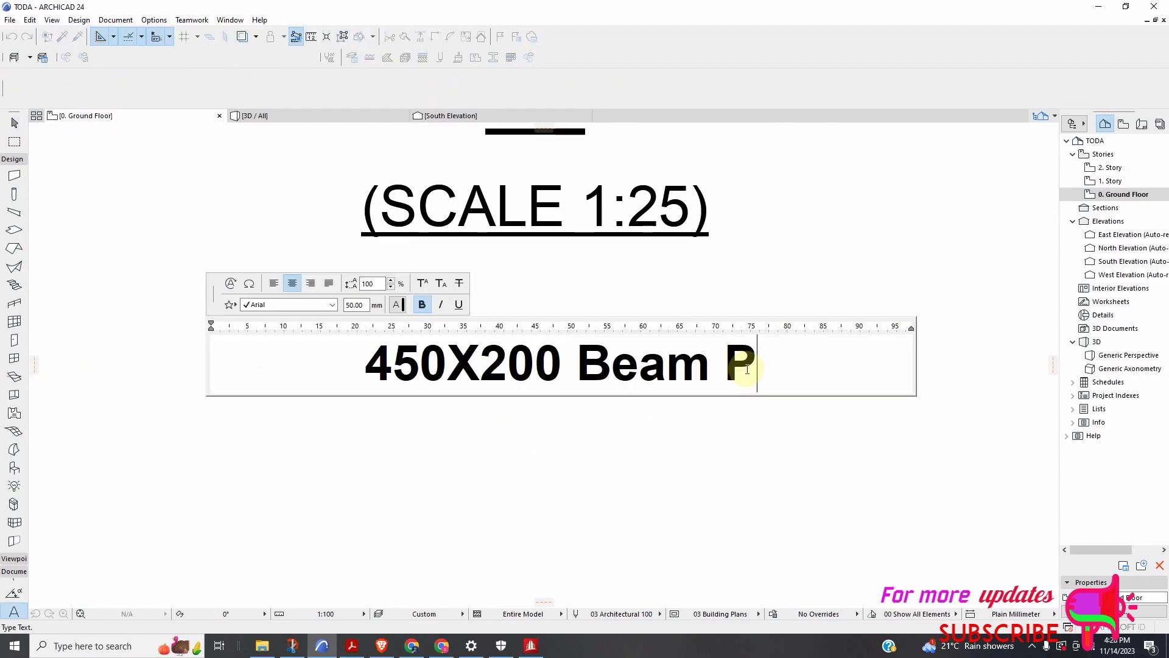
pyautogui.write('N')
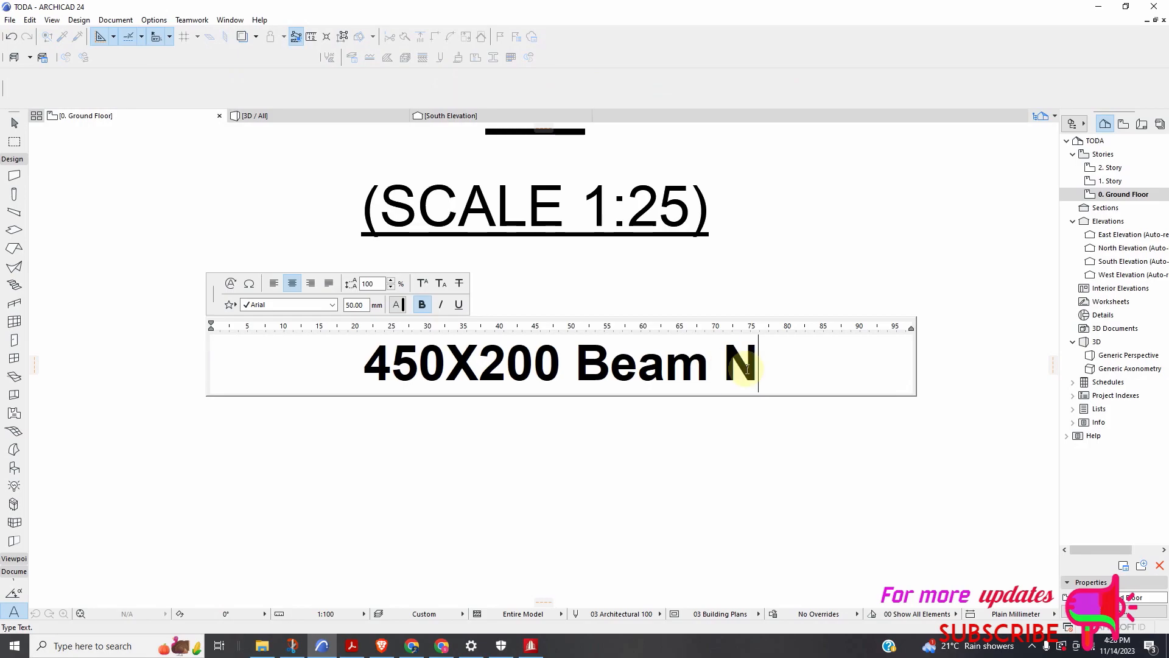
pyautogui.click(634, 435)
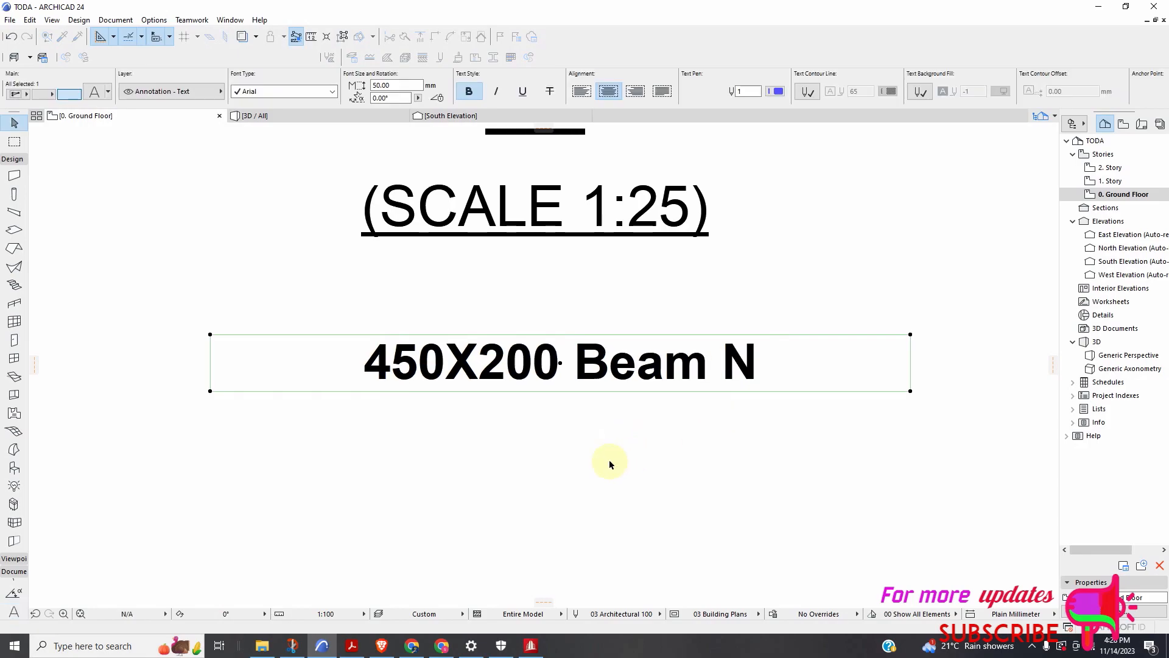
# Examine the continuous beam detail around B5 and the beam numbering along gridline 6 on the labelled layout plan
pyautogui.scroll(-10, 663, 426)
pyautogui.scroll(-5, 633, 396)
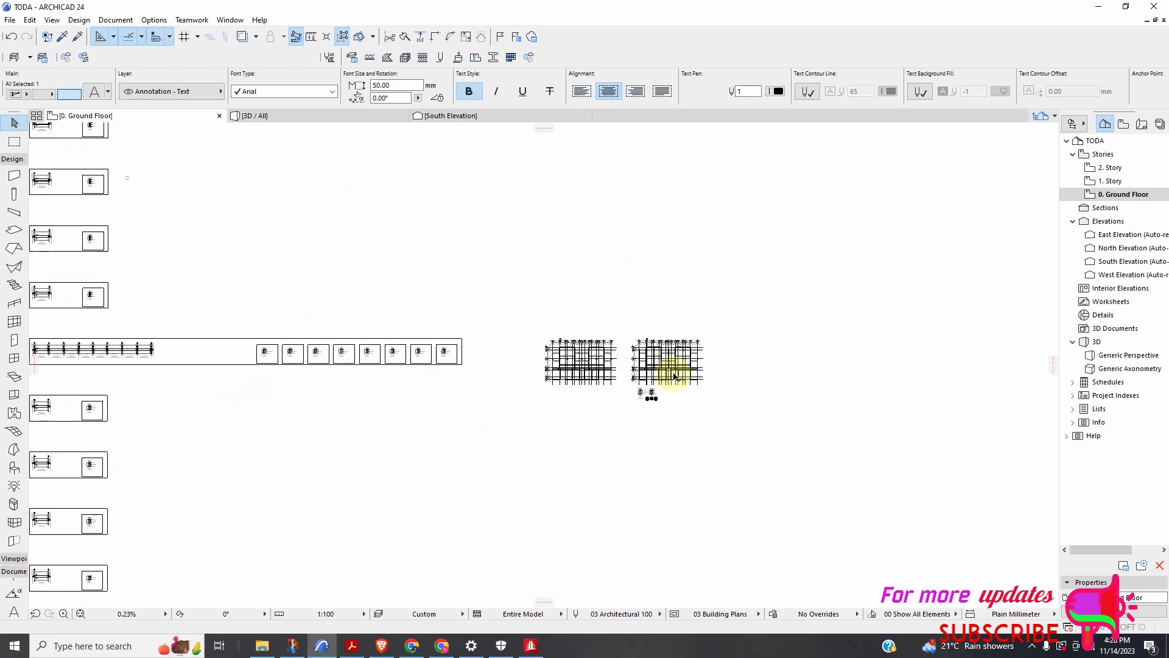
pyautogui.scroll(12, 468, 366)
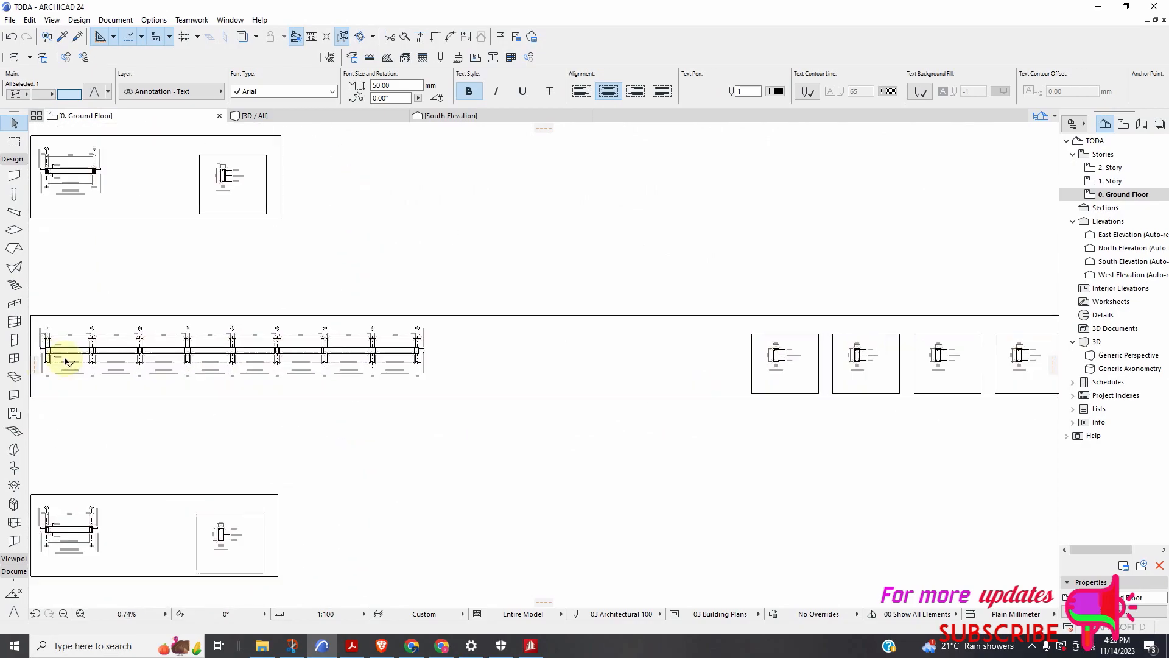
pyautogui.scroll(3, 93, 387)
pyautogui.scroll(-3, 298, 367)
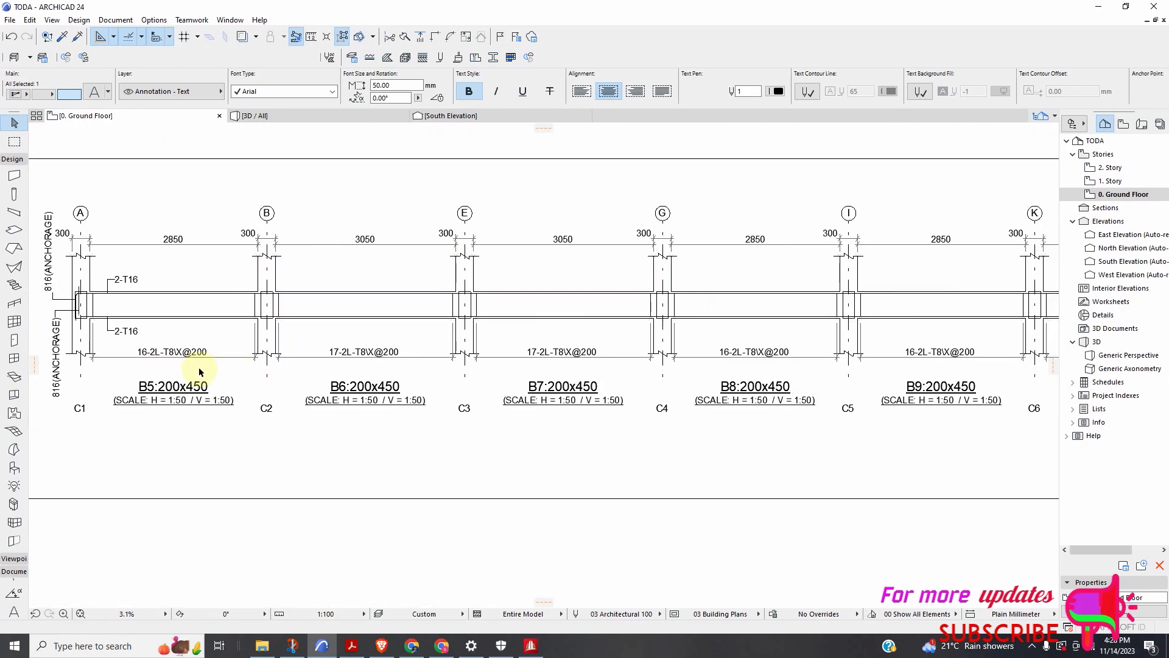
pyautogui.scroll(-10, 156, 368)
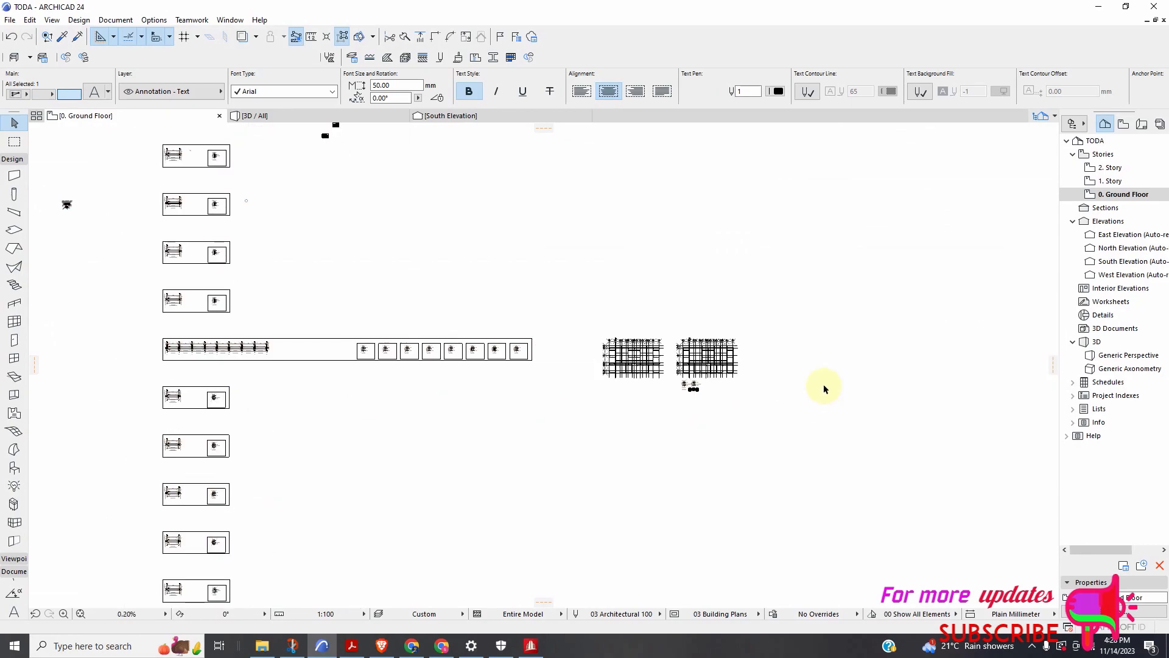
pyautogui.scroll(6, 651, 354)
pyautogui.scroll(-3, 694, 292)
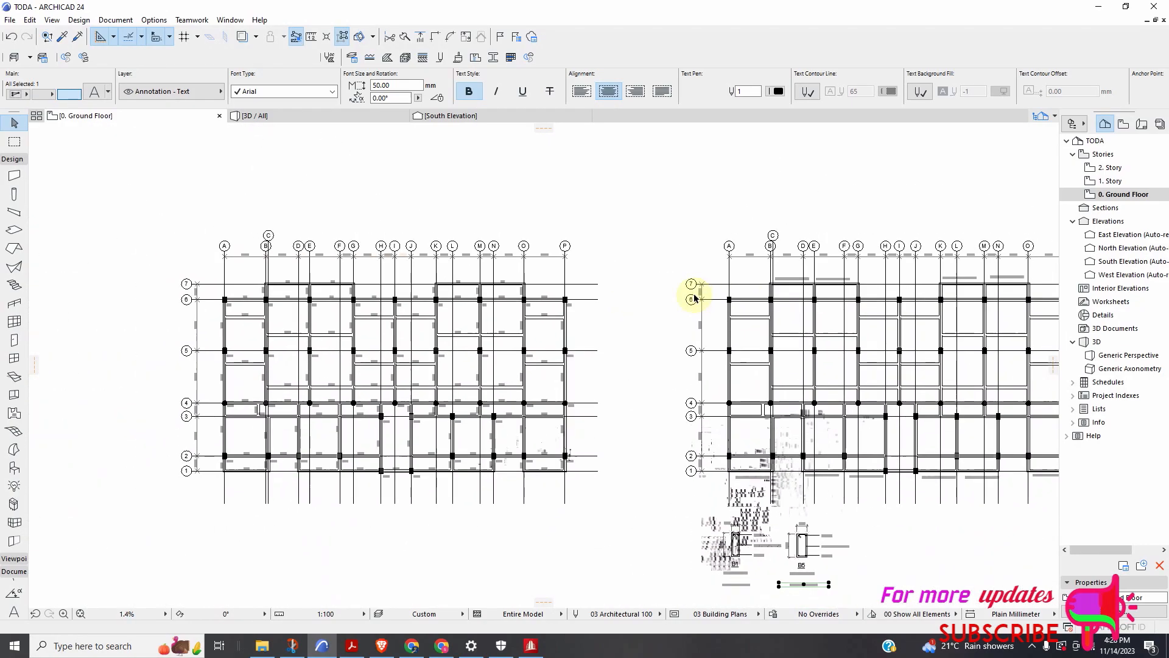
pyautogui.scroll(5, 487, 295)
pyautogui.scroll(-3, 488, 271)
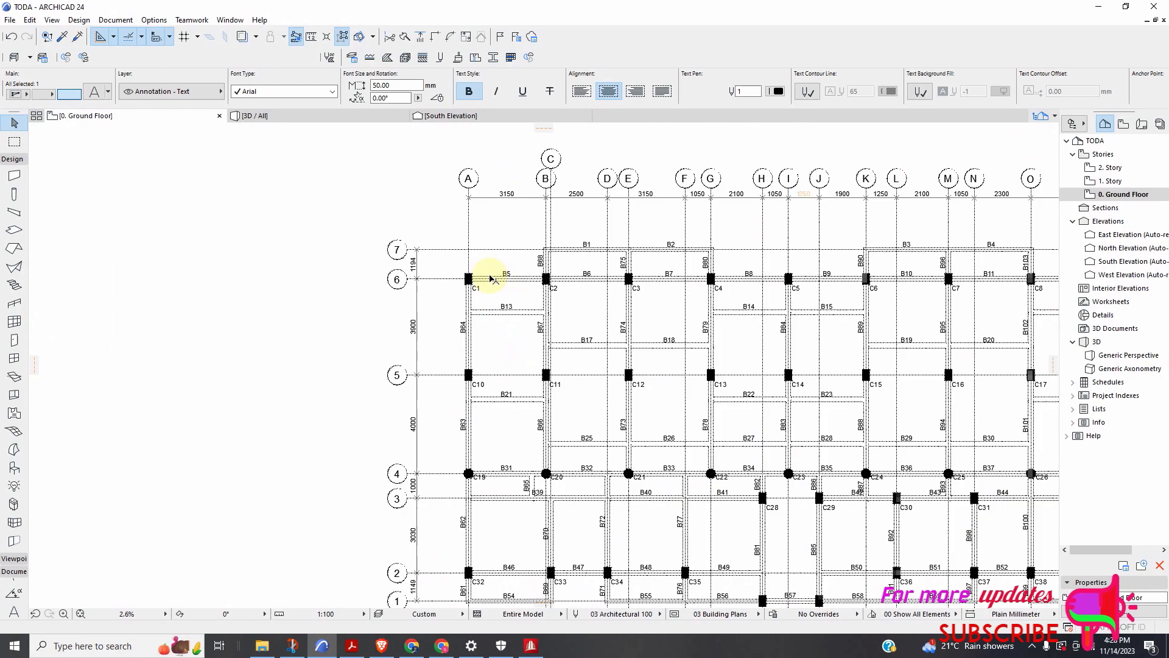
pyautogui.scroll(-4, 594, 271)
pyautogui.scroll(2, 570, 339)
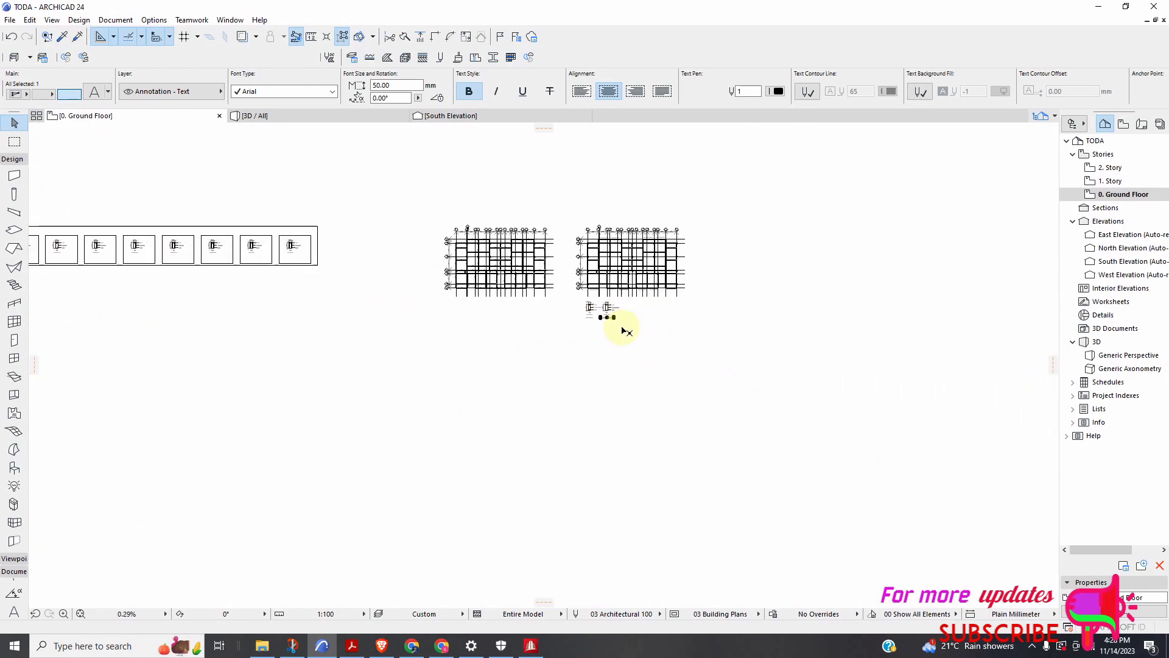
# Narrow the 450X200 Beam N text box below the B5 section from both ends so it fits closer around its text
pyautogui.scroll(7, 600, 310)
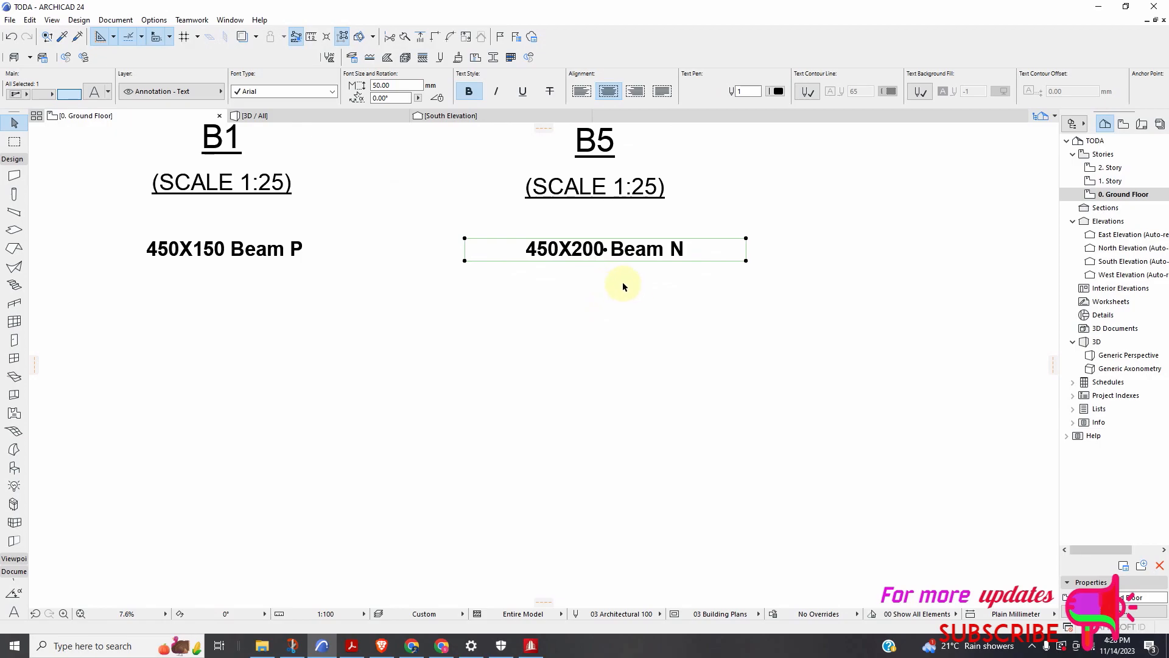
pyautogui.rightClick(609, 273)
pyautogui.click(744, 251)
pyautogui.click(746, 261)
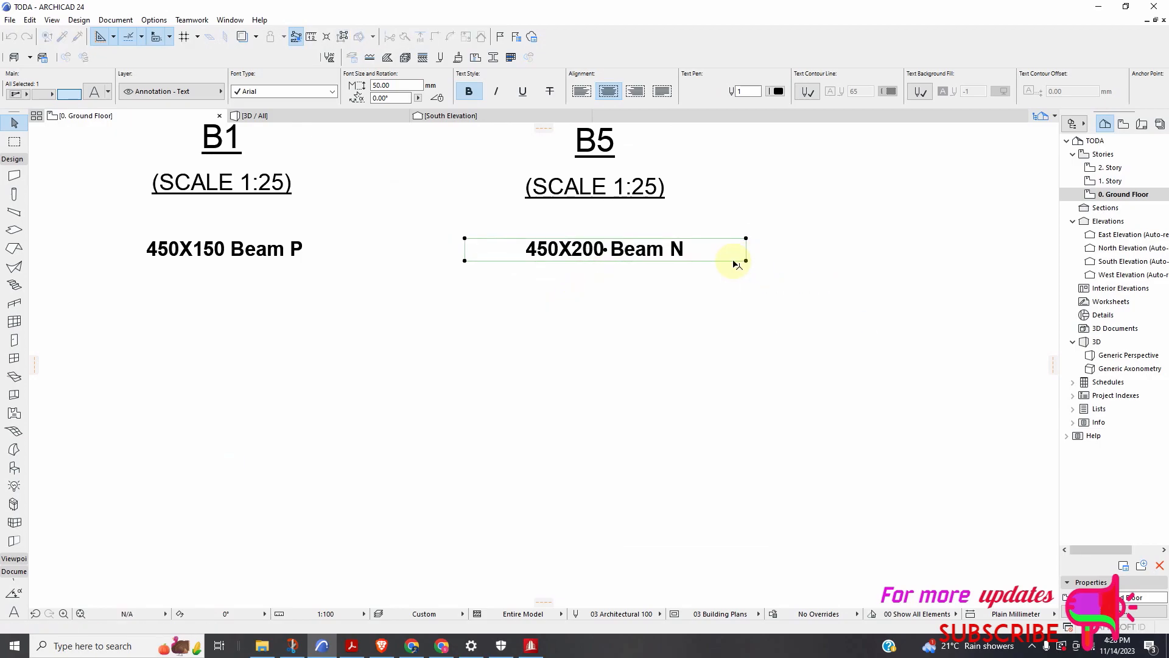
pyautogui.click(746, 260)
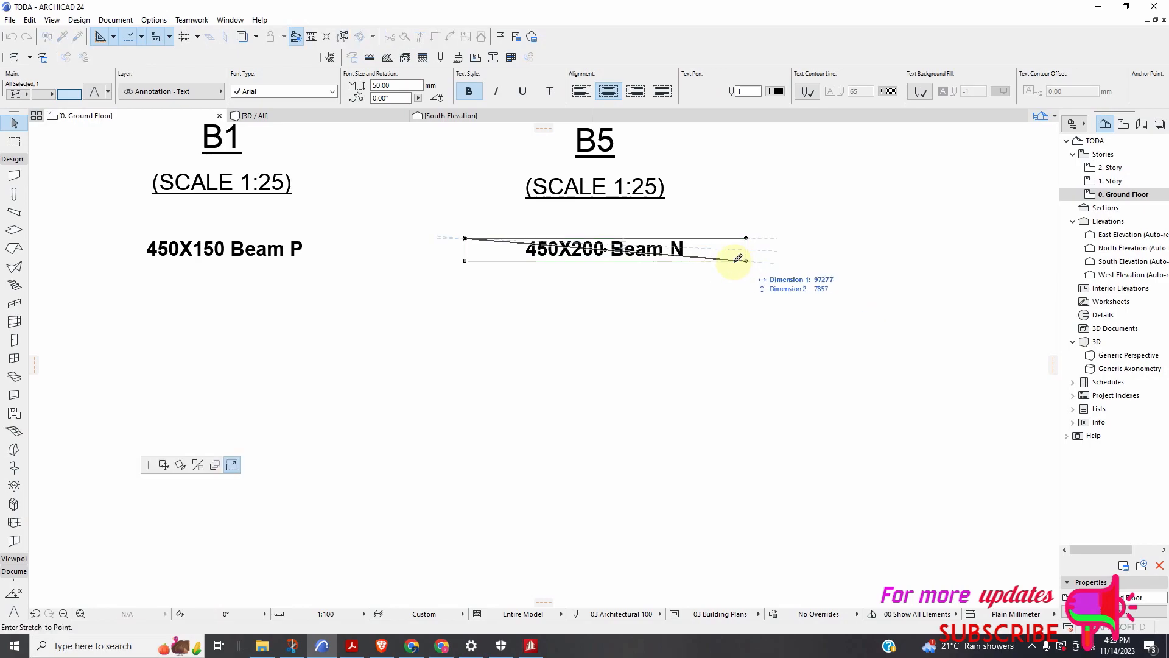
pyautogui.click(699, 260)
pyautogui.click(464, 261)
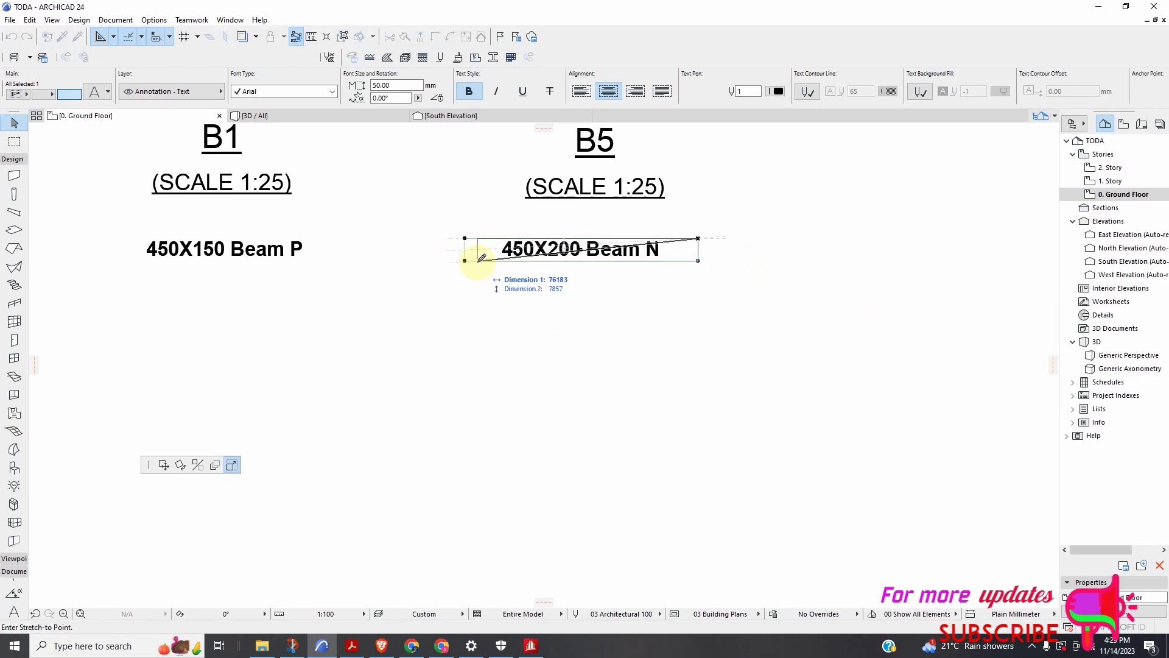
pyautogui.click(495, 259)
pyautogui.click(572, 279)
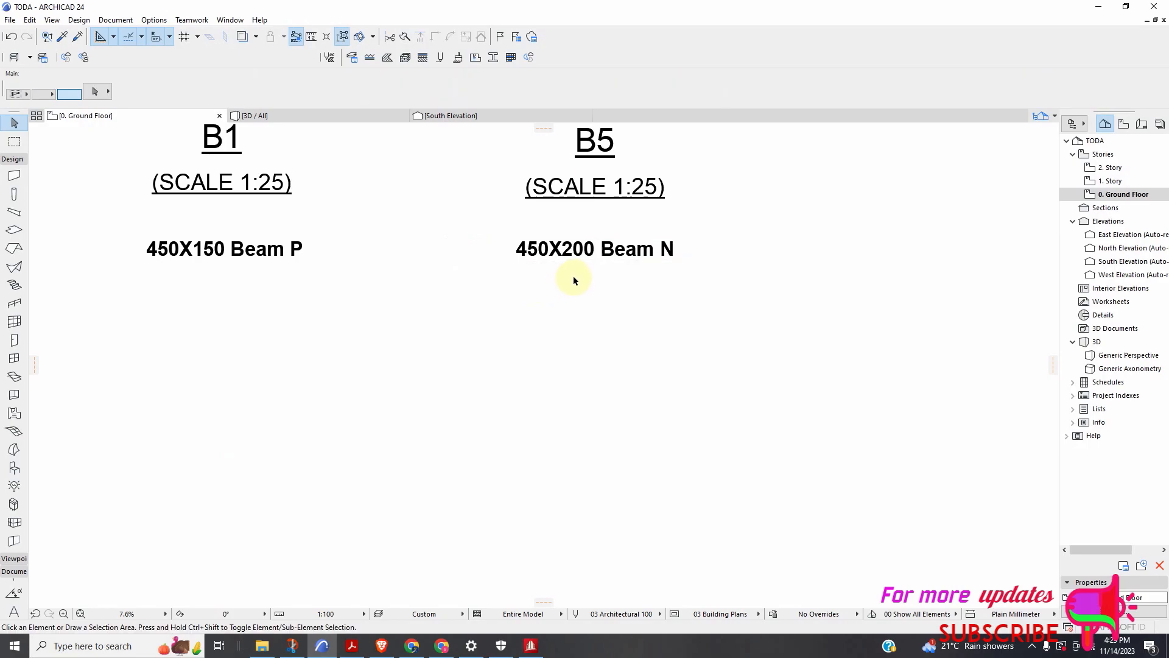
# Copy the 450X200 Beam N text onto the framing plan, just below the gridline 6 beam between gridlines A and B
pyautogui.rightClick(603, 264)
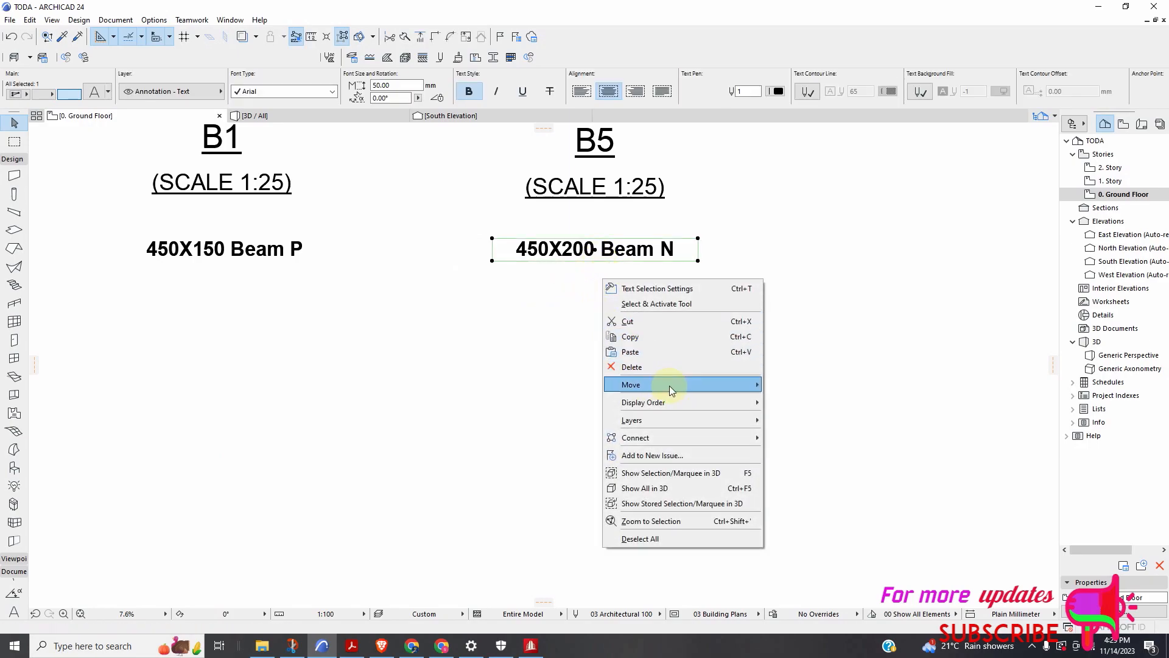
pyautogui.moveTo(669, 385)
pyautogui.click(818, 446)
pyautogui.click(588, 256)
pyautogui.scroll(-6, 639, 461)
pyautogui.scroll(3, 633, 268)
pyautogui.scroll(8, 615, 259)
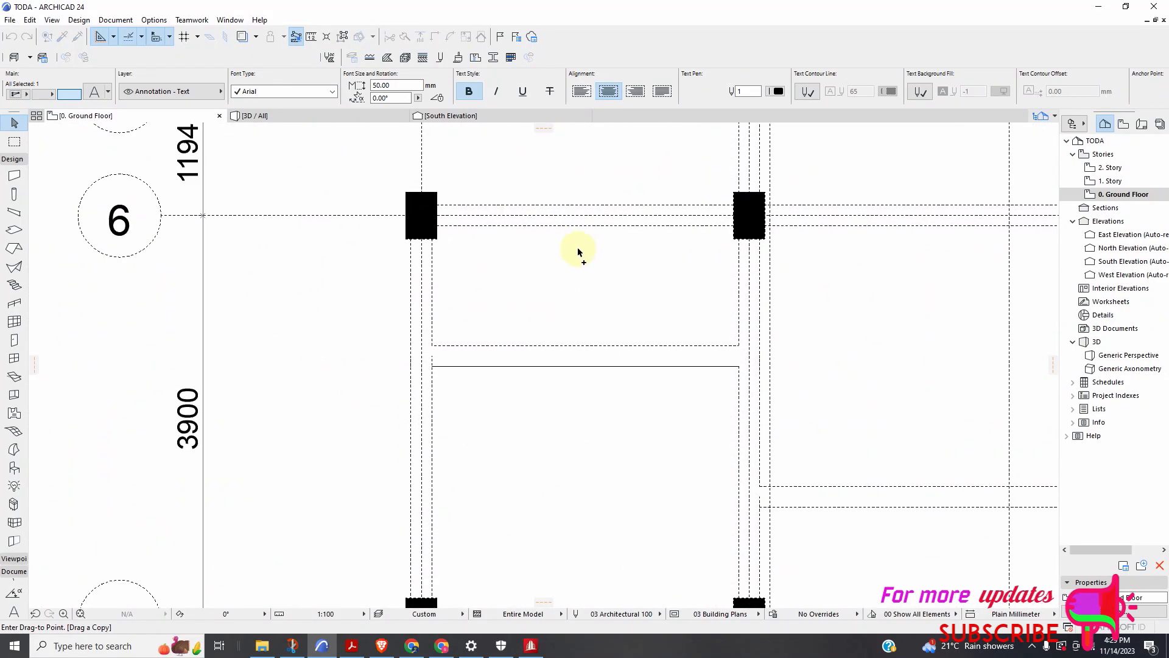
pyautogui.click(576, 253)
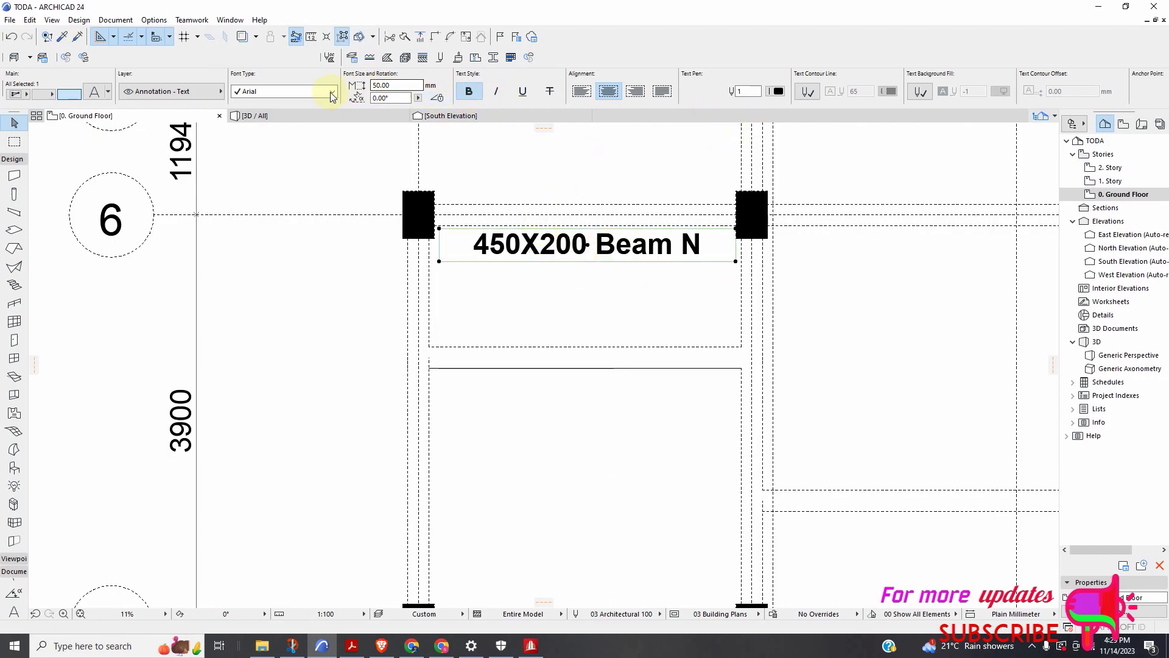
# Set the copied 450X200 Beam N label's font to OCR A Extended and its text size to 30 mm
pyautogui.click(556, 275)
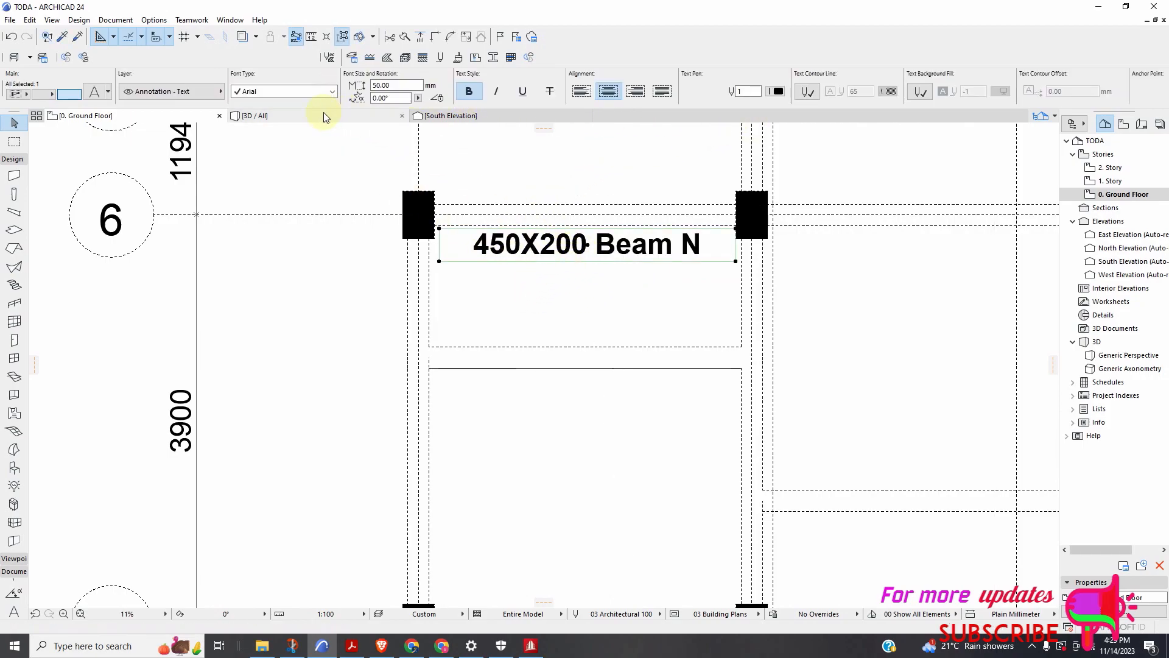
pyautogui.click(332, 93)
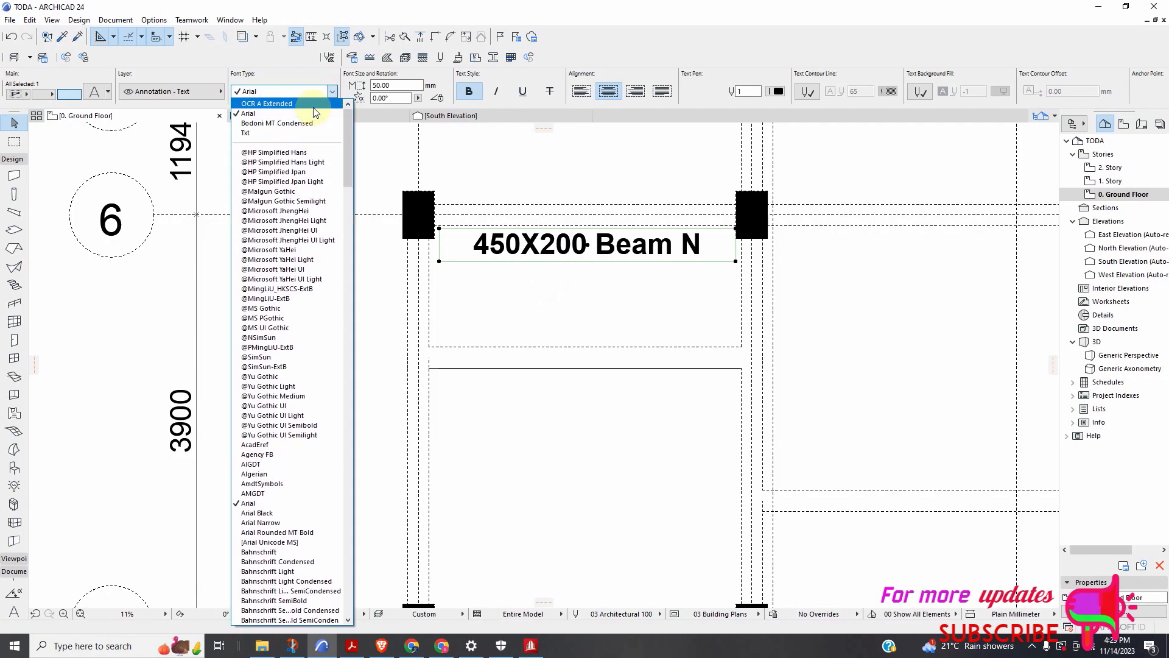
pyautogui.click(315, 105)
pyautogui.scroll(-2, 545, 279)
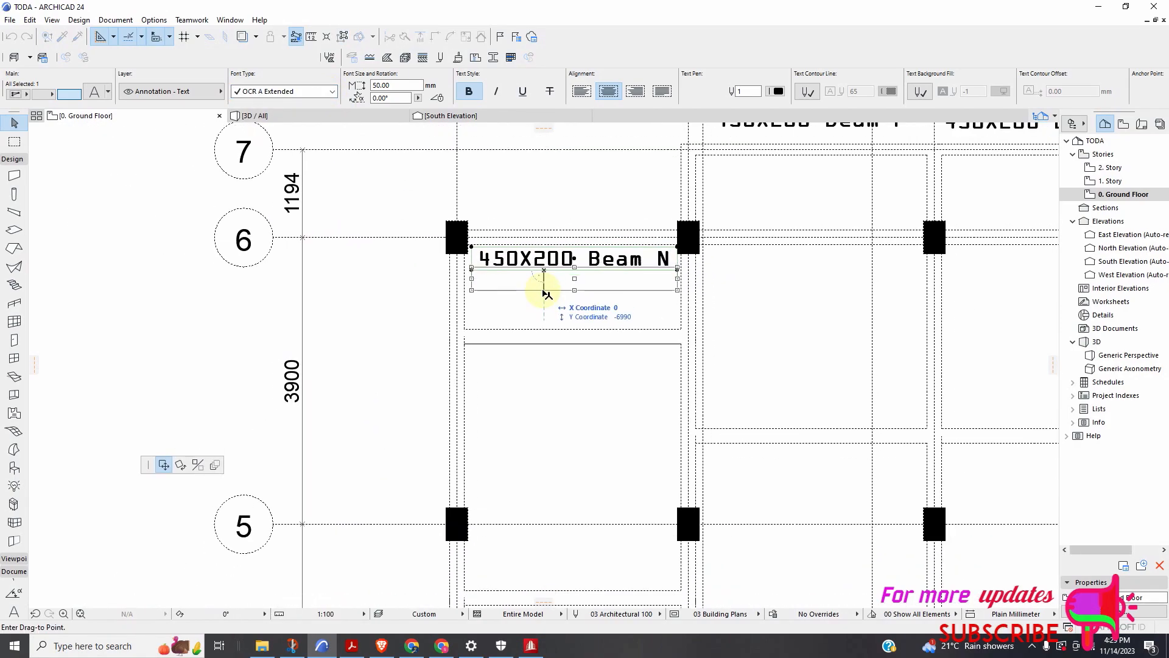
pyautogui.scroll(-5, 581, 285)
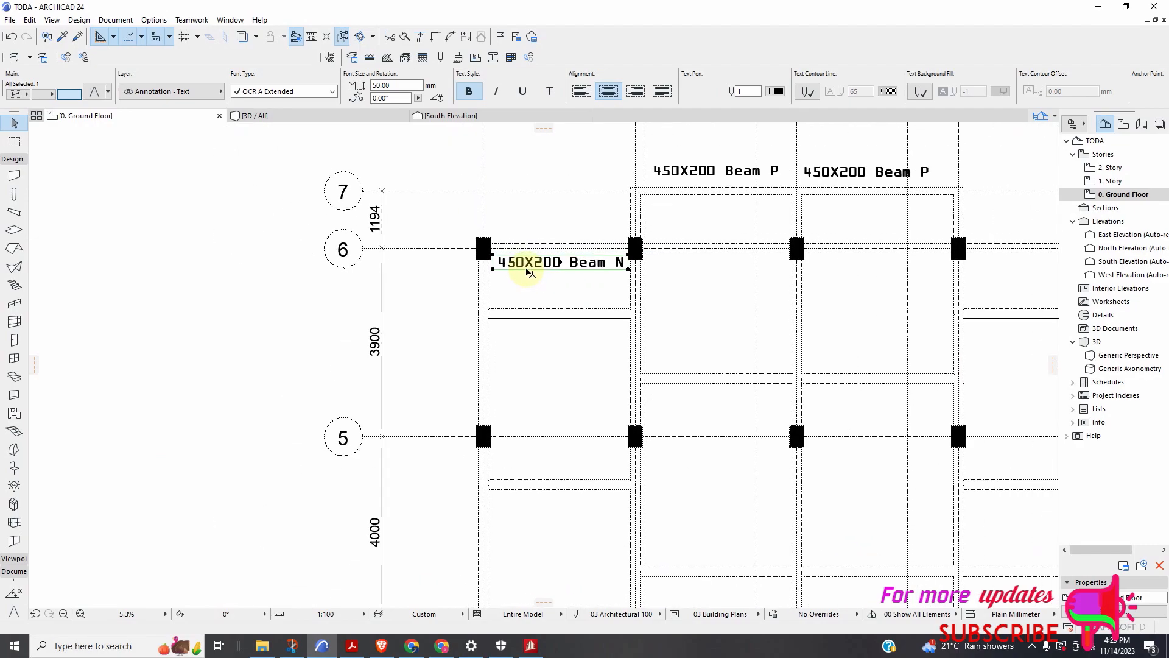
pyautogui.scroll(4, 557, 288)
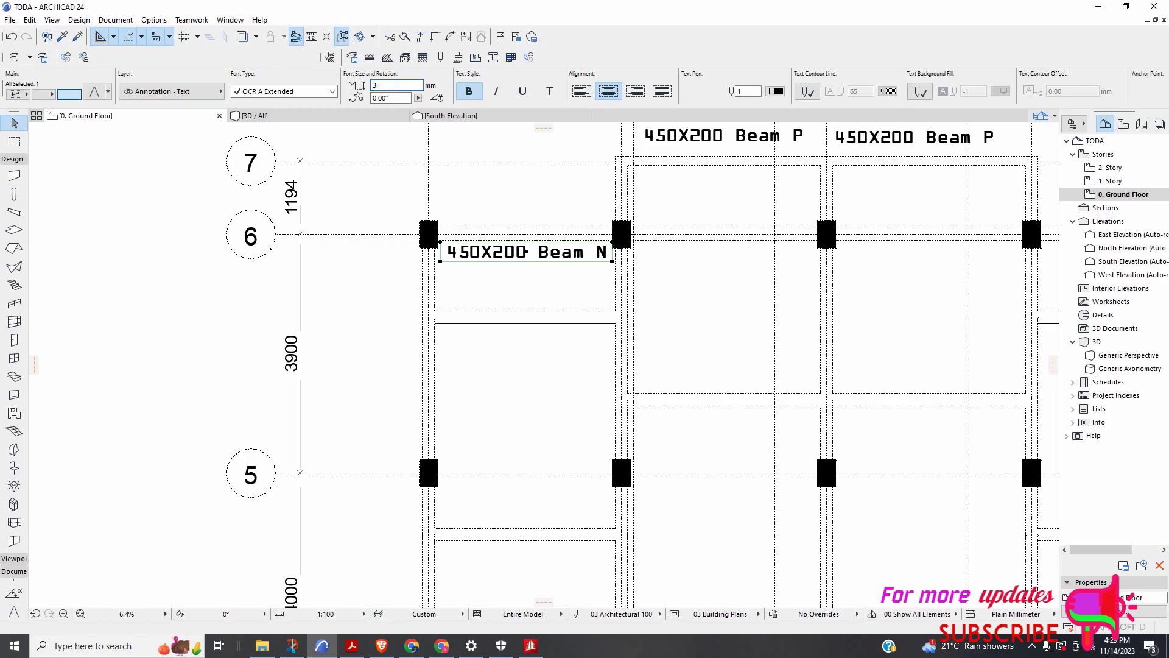
pyautogui.click(477, 196)
pyautogui.scroll(-4, 500, 276)
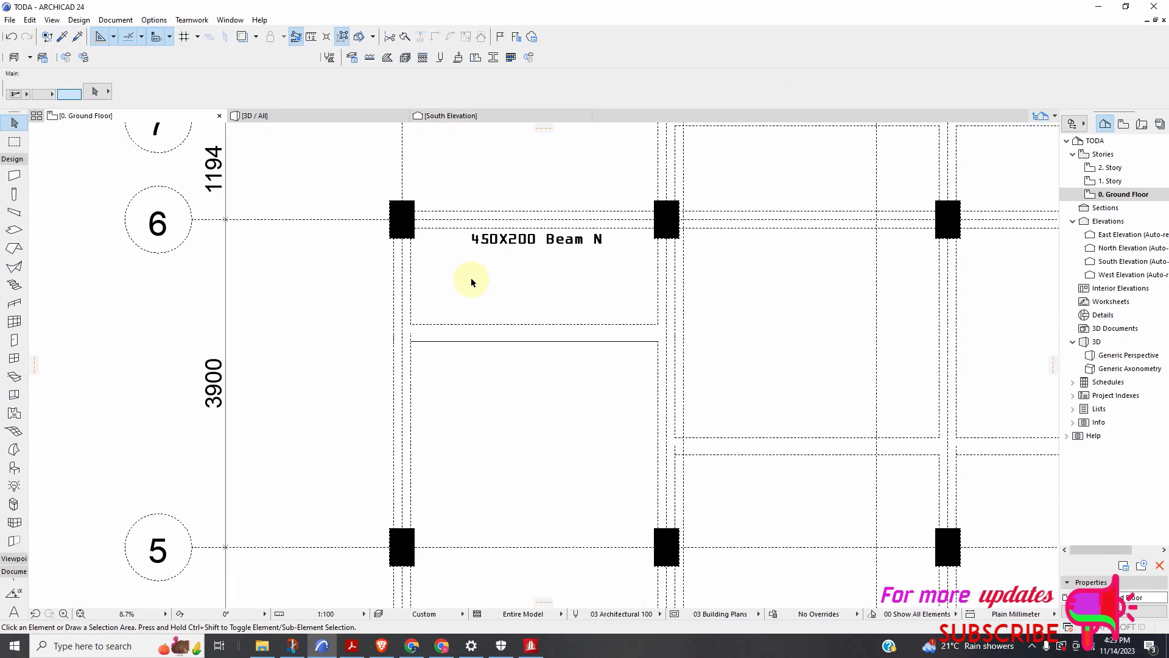
# Set the text size of all 450X200 Beam P labels along gridlines 7 and 1 of the framing plan to 30 mm
pyautogui.scroll(4, 548, 289)
pyautogui.click(566, 218)
pyautogui.scroll(-4, 482, 256)
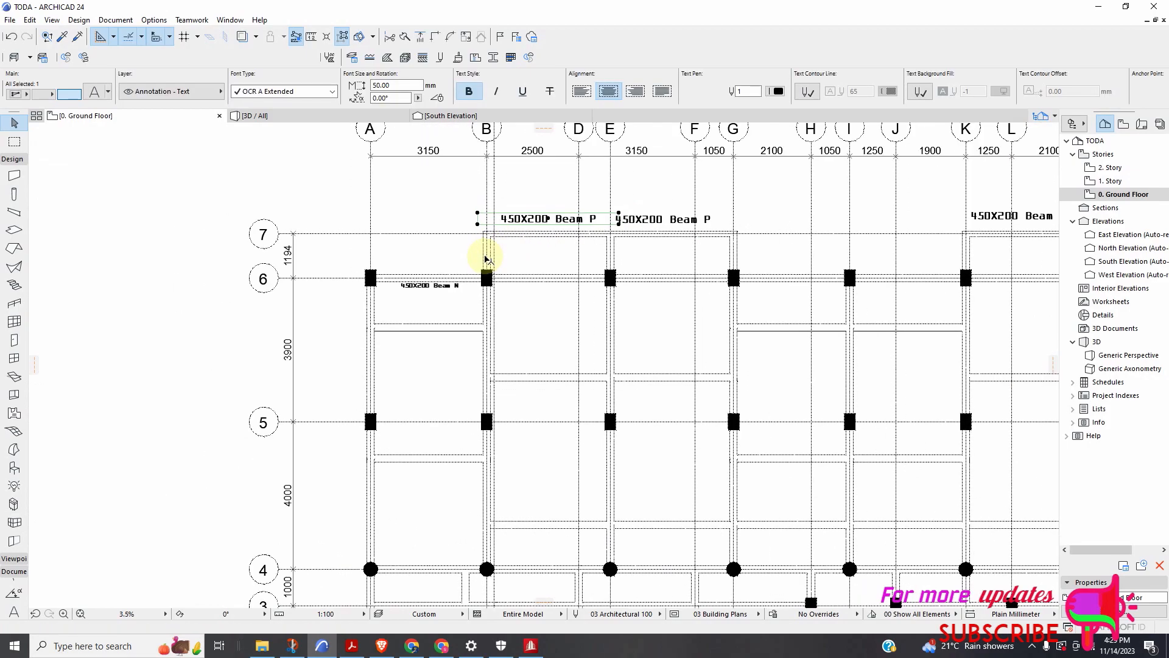
pyautogui.scroll(2, 604, 310)
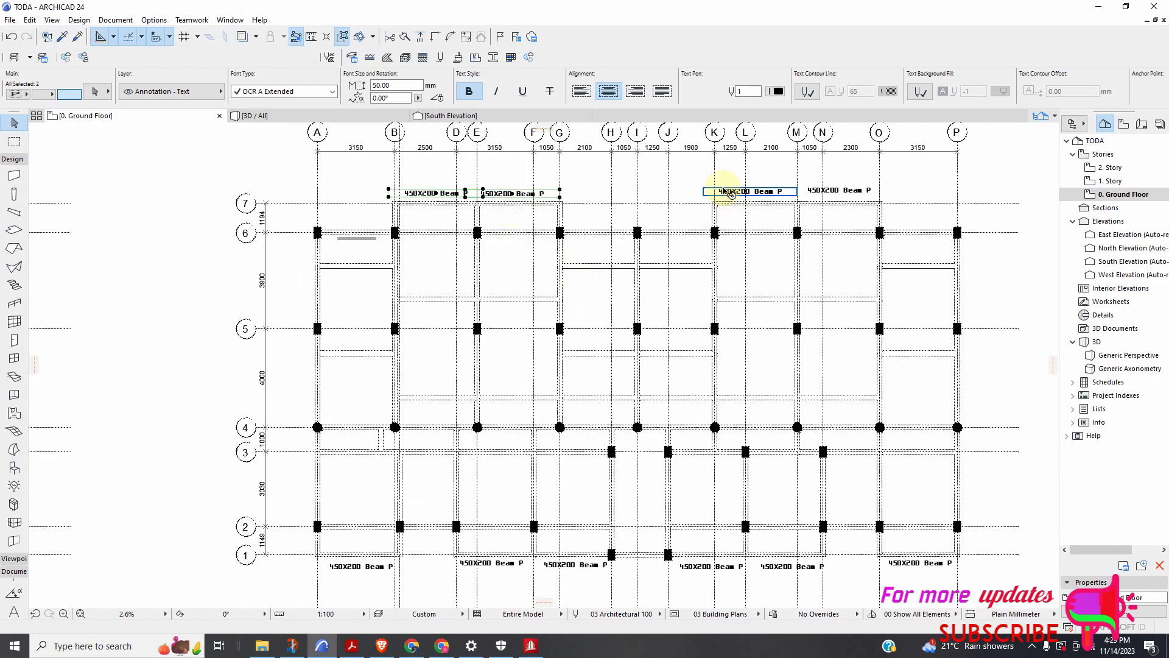
pyautogui.scroll(-2, 595, 300)
pyautogui.scroll(3, 487, 426)
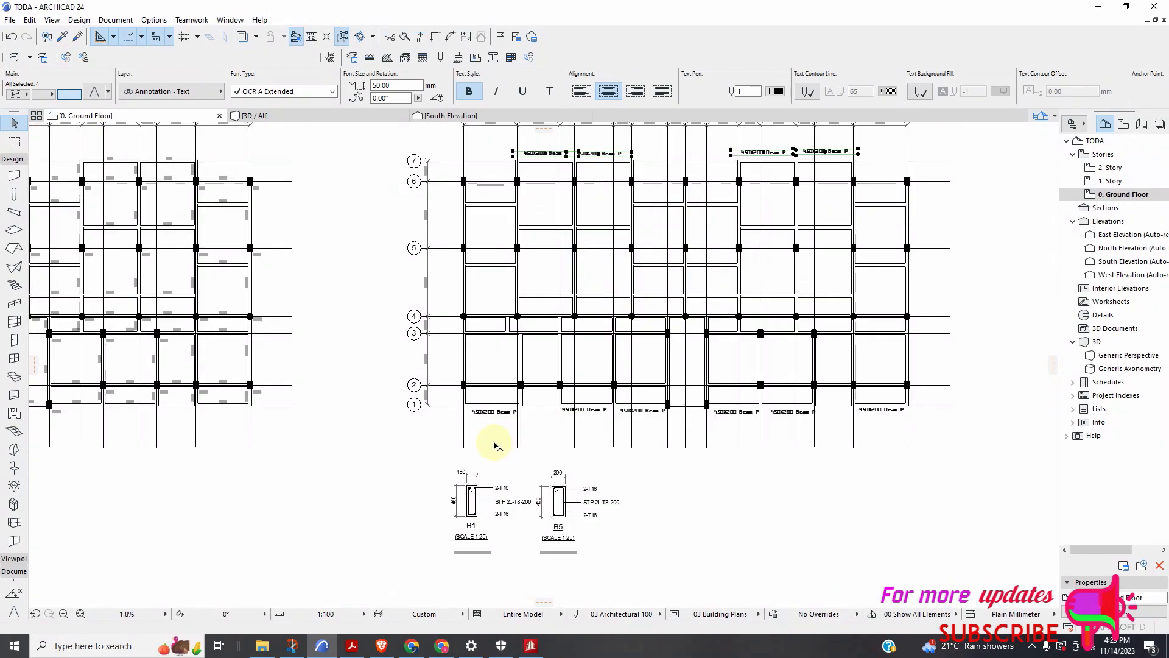
pyautogui.scroll(4, 713, 402)
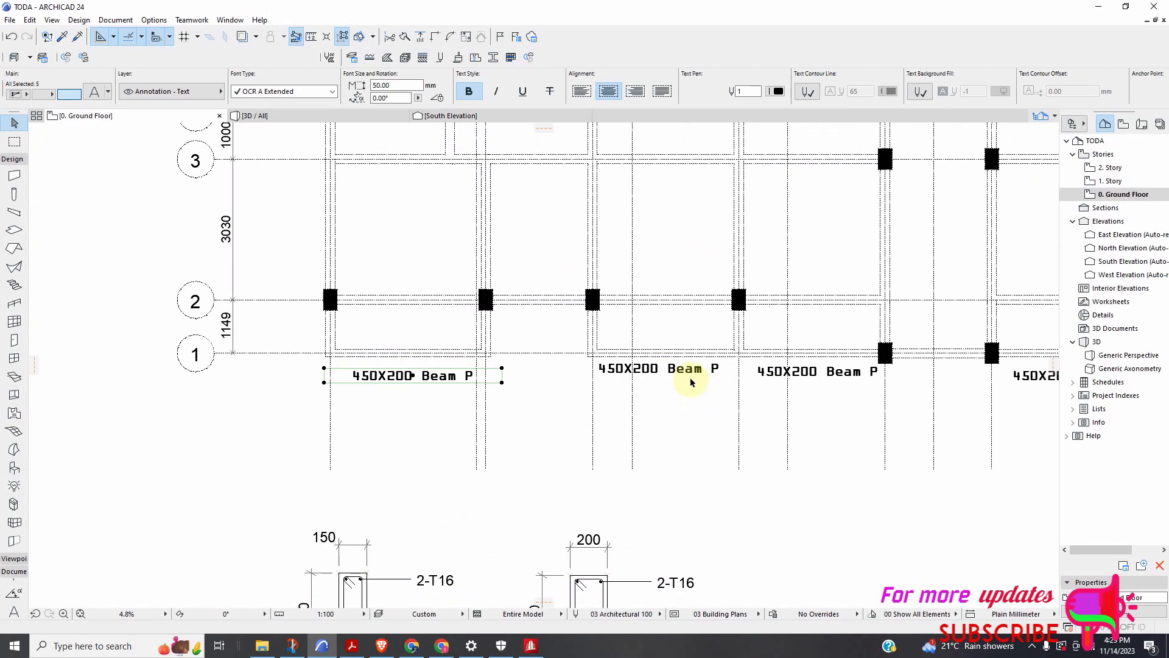
pyautogui.keyDown('shift'); pyautogui.click(692, 360); pyautogui.keyUp('shift')
pyautogui.scroll(-3, 670, 378)
pyautogui.scroll(5, 785, 388)
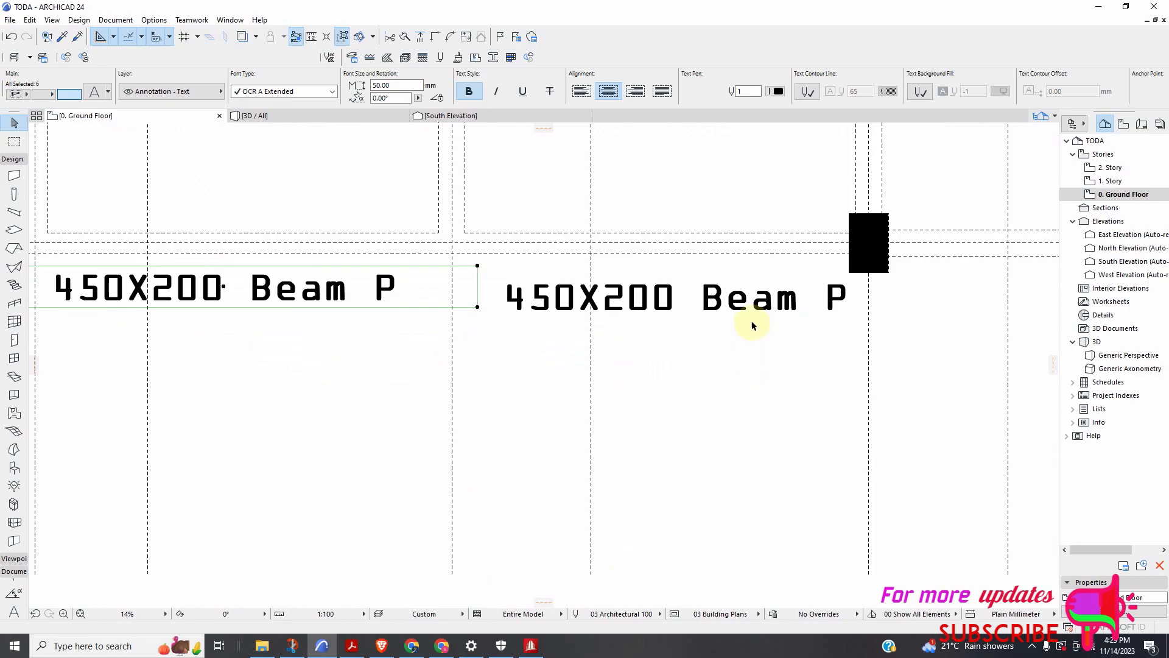
pyautogui.scroll(-7, 738, 327)
pyautogui.scroll(3, 640, 410)
pyautogui.scroll(2, 518, 422)
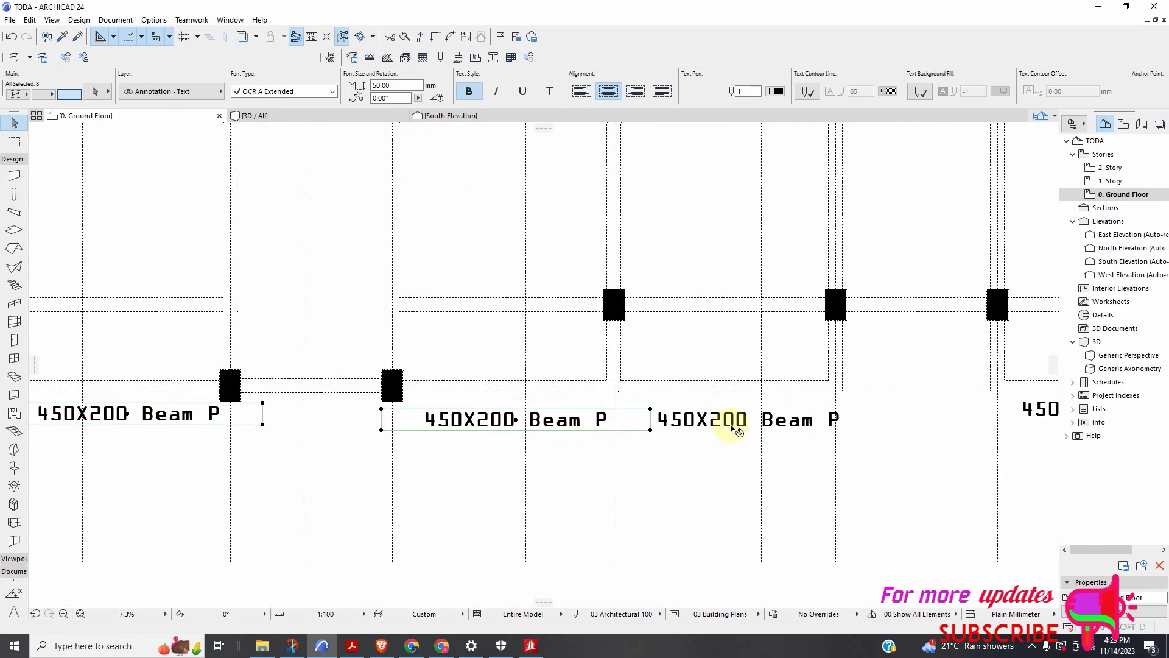
pyautogui.scroll(-5, 736, 430)
pyautogui.scroll(4, 720, 399)
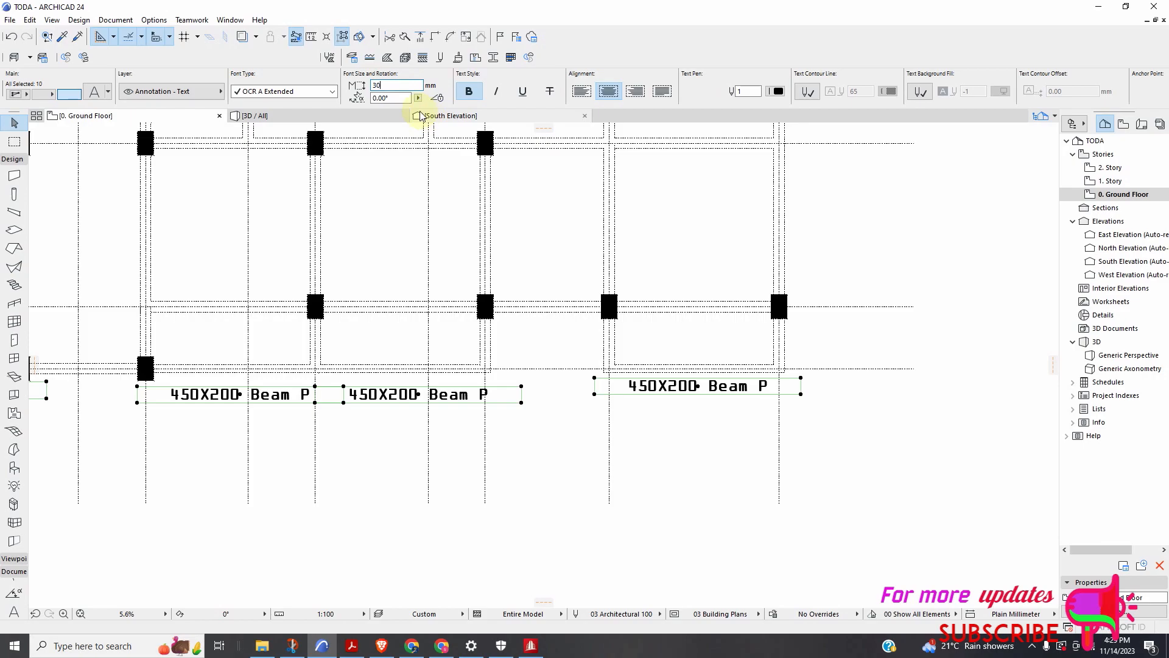
pyautogui.scroll(-5, 706, 429)
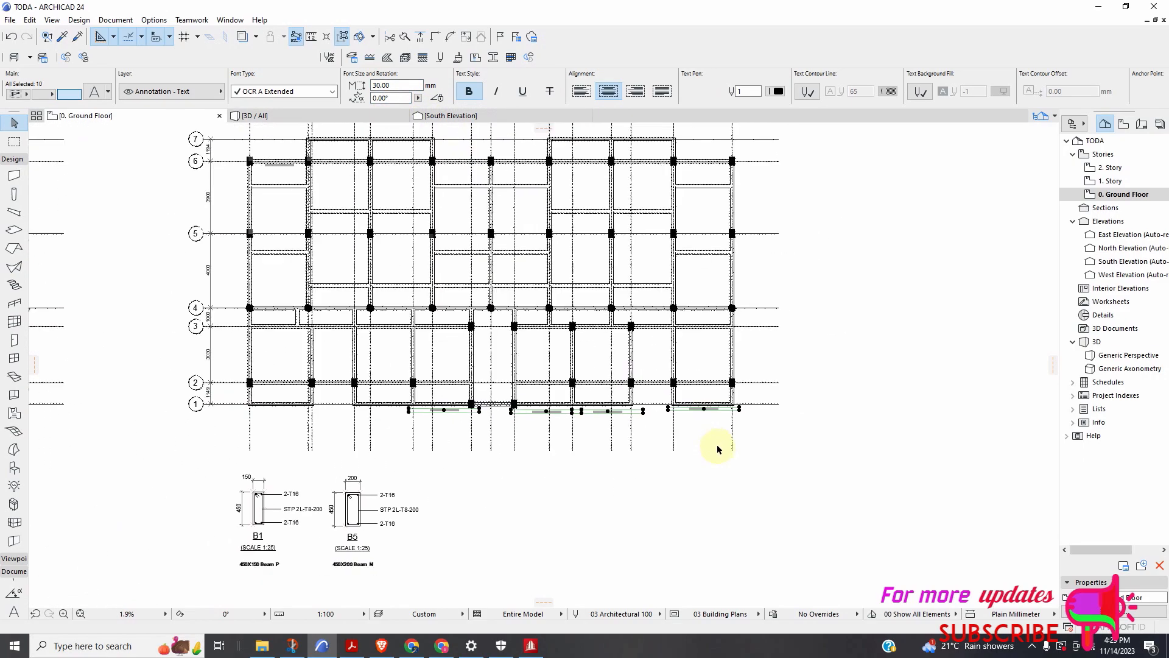
# Start dragging multiple copies of the 450X200 Beam N label and place one below the gridline 6 beam between gridlines B and E
pyautogui.scroll(6, 444, 282)
pyautogui.click(444, 277)
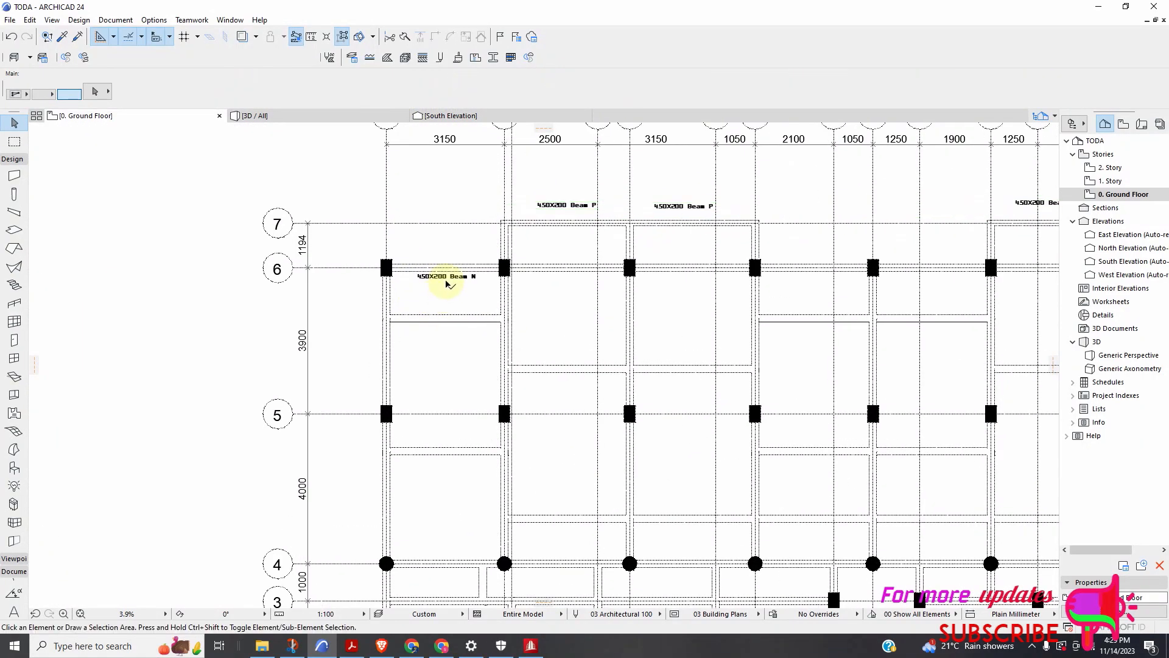
pyautogui.scroll(5, 444, 276)
pyautogui.rightClick(457, 307)
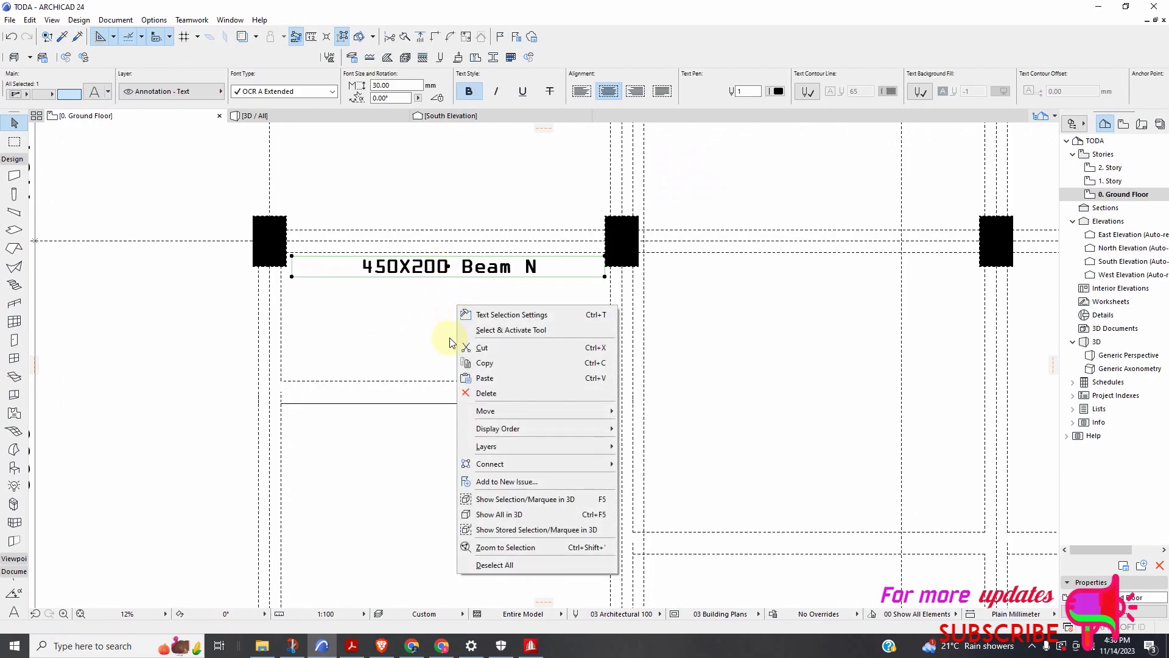
pyautogui.moveTo(487, 414)
pyautogui.click(663, 521)
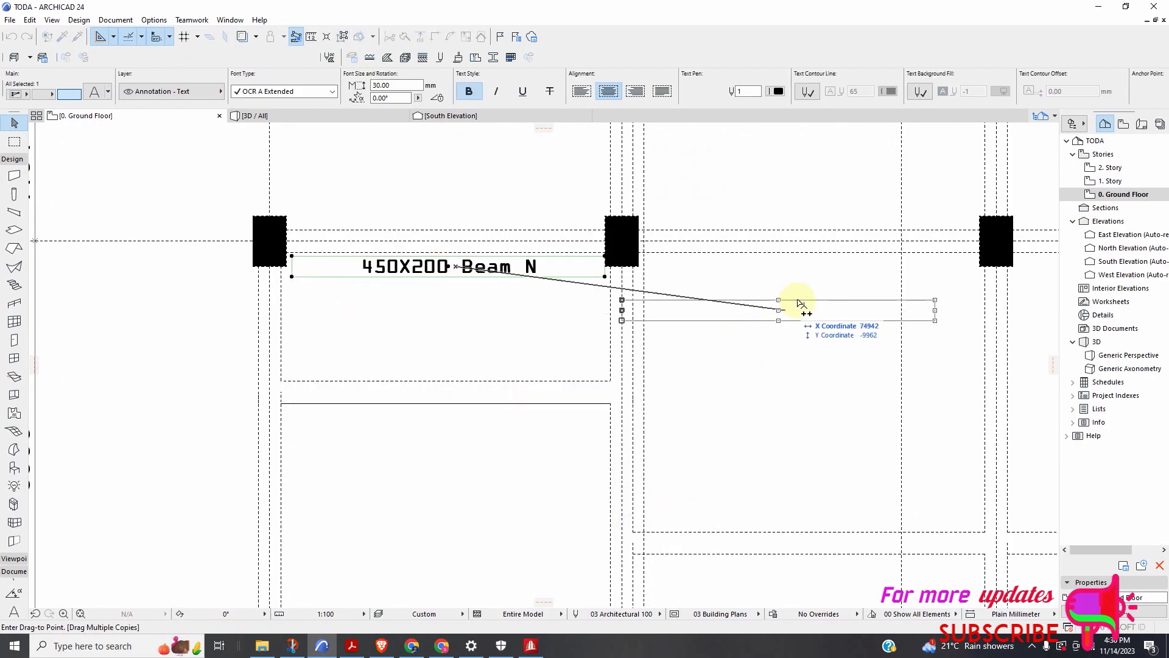
pyautogui.click(750, 298)
# Place further 450X200 Beam N copies just below the gridline 6 beam in the E–G, G–I and I–K bays
pyautogui.scroll(-5, 396, 287)
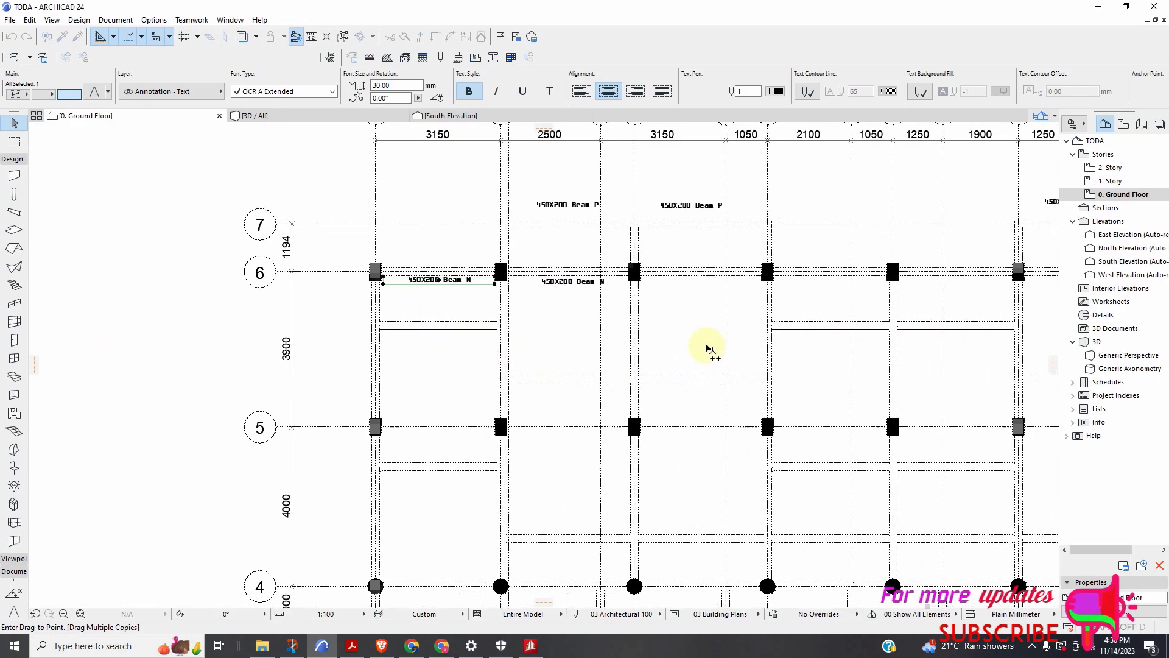
pyautogui.scroll(4, 710, 286)
pyautogui.click(709, 219)
pyautogui.scroll(-5, 609, 317)
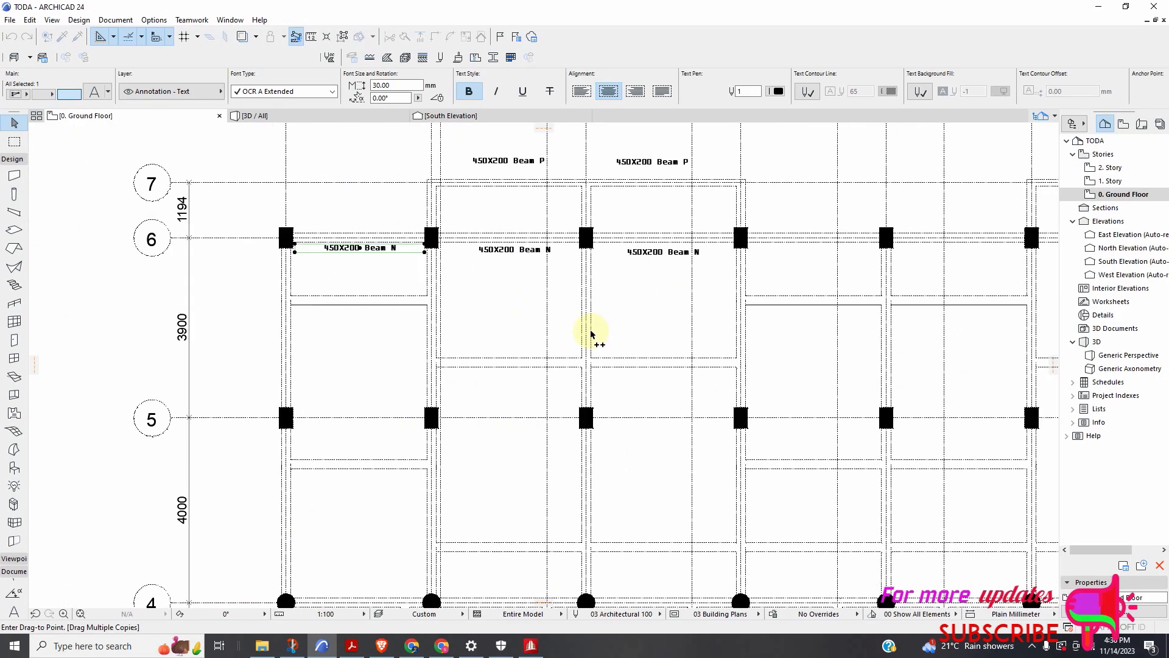
pyautogui.scroll(4, 736, 274)
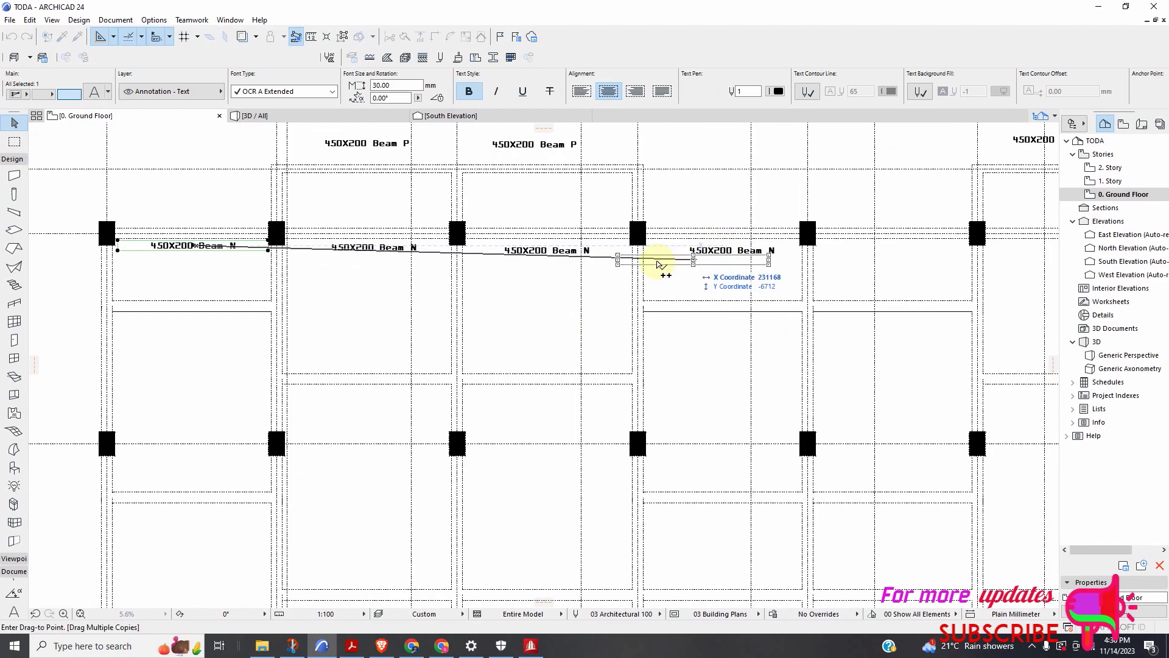
pyautogui.scroll(-5, 658, 263)
pyautogui.scroll(4, 801, 333)
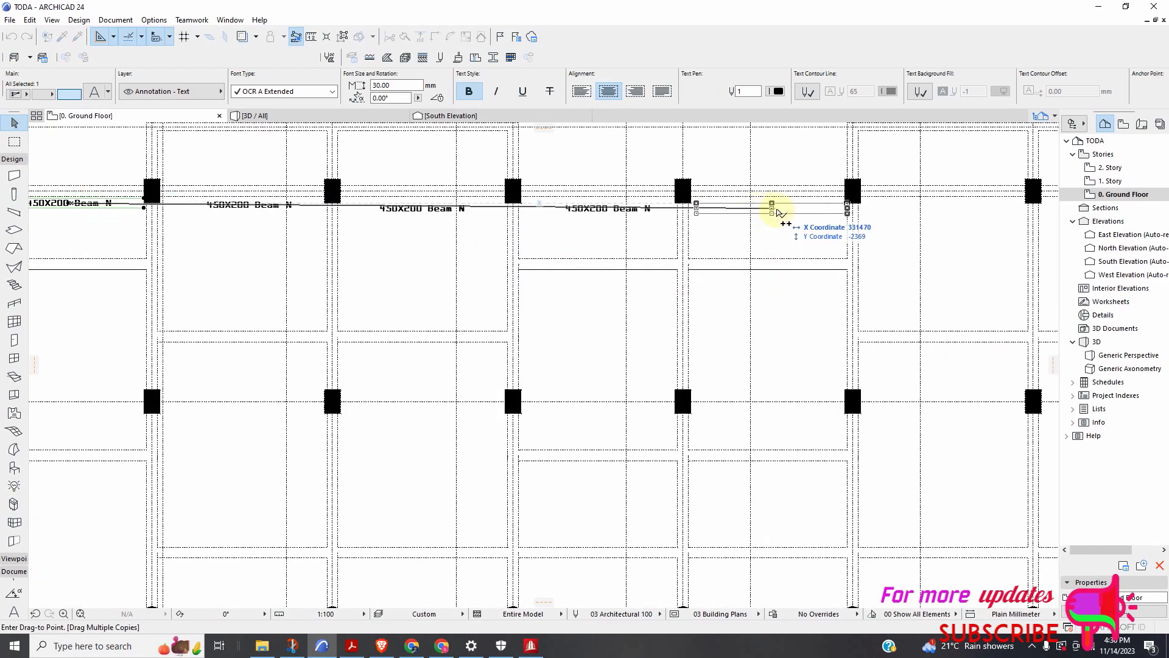
# Check the beam details and reference plan for the remaining beams along gridline 6
pyautogui.scroll(-6, 804, 292)
pyautogui.scroll(-3, 688, 369)
pyautogui.scroll(7, 487, 369)
pyautogui.scroll(5, 598, 345)
pyautogui.scroll(-4, 548, 374)
pyautogui.scroll(-6, 481, 356)
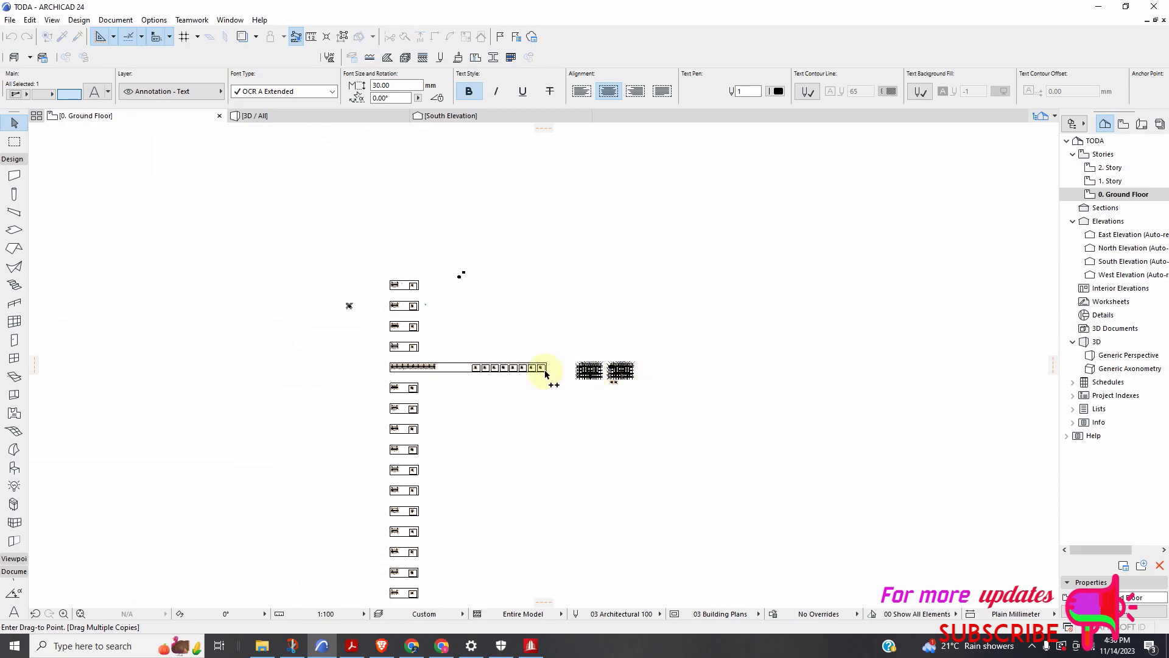
pyautogui.scroll(8, 546, 374)
pyautogui.scroll(-6, 690, 332)
# Place 450X200 Beam N copies below the gridline 6 beam in the K–M, M–O and O–P bays
pyautogui.scroll(4, 736, 329)
pyautogui.scroll(5, 739, 335)
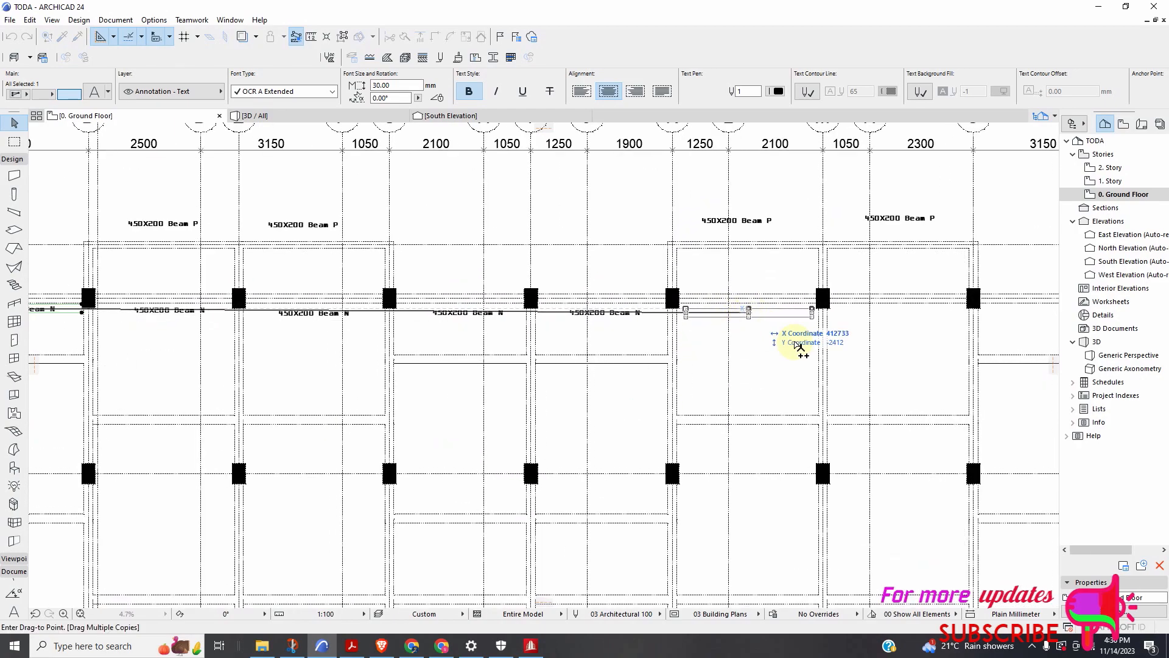
pyautogui.scroll(-3, 710, 370)
pyautogui.scroll(5, 918, 334)
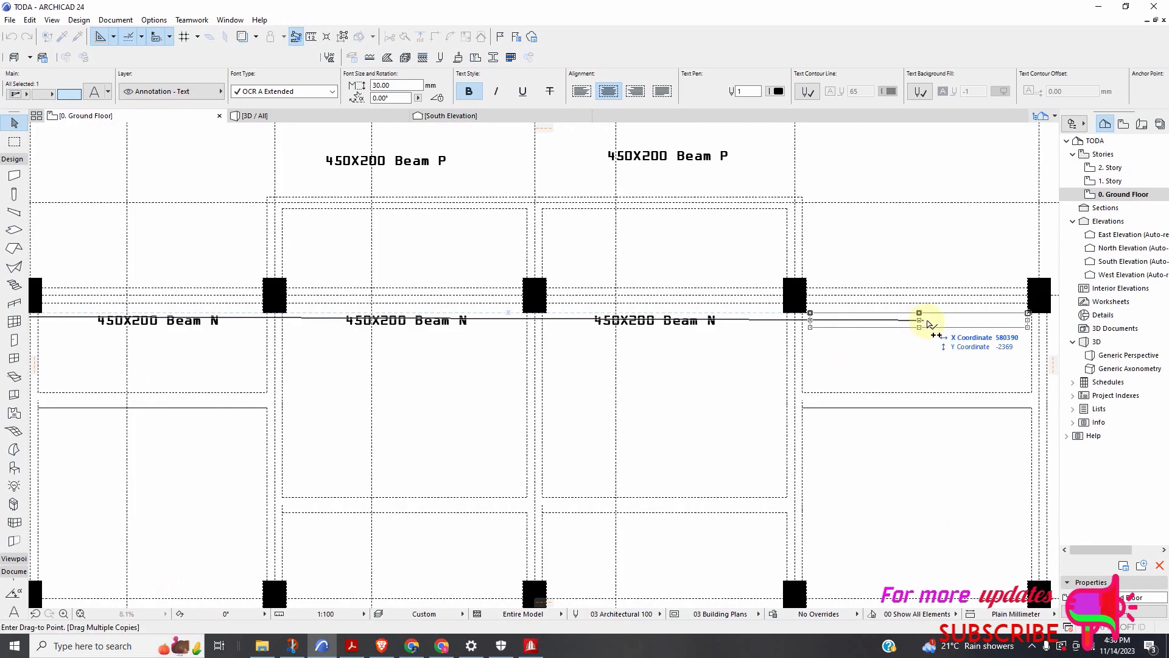
# Examine the section details of the B5–B12 beam row and of beam B13 for size and reinforcement
pyautogui.scroll(-10, 925, 323)
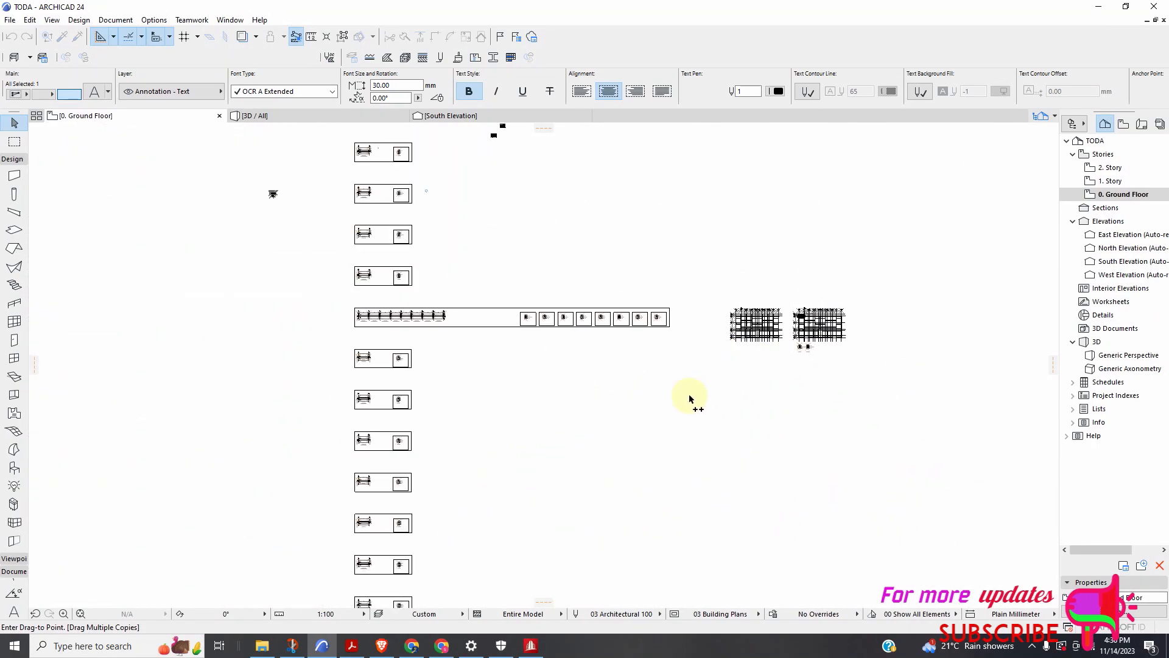
pyautogui.scroll(8, 525, 378)
pyautogui.scroll(-5, 778, 324)
pyautogui.scroll(7, 756, 261)
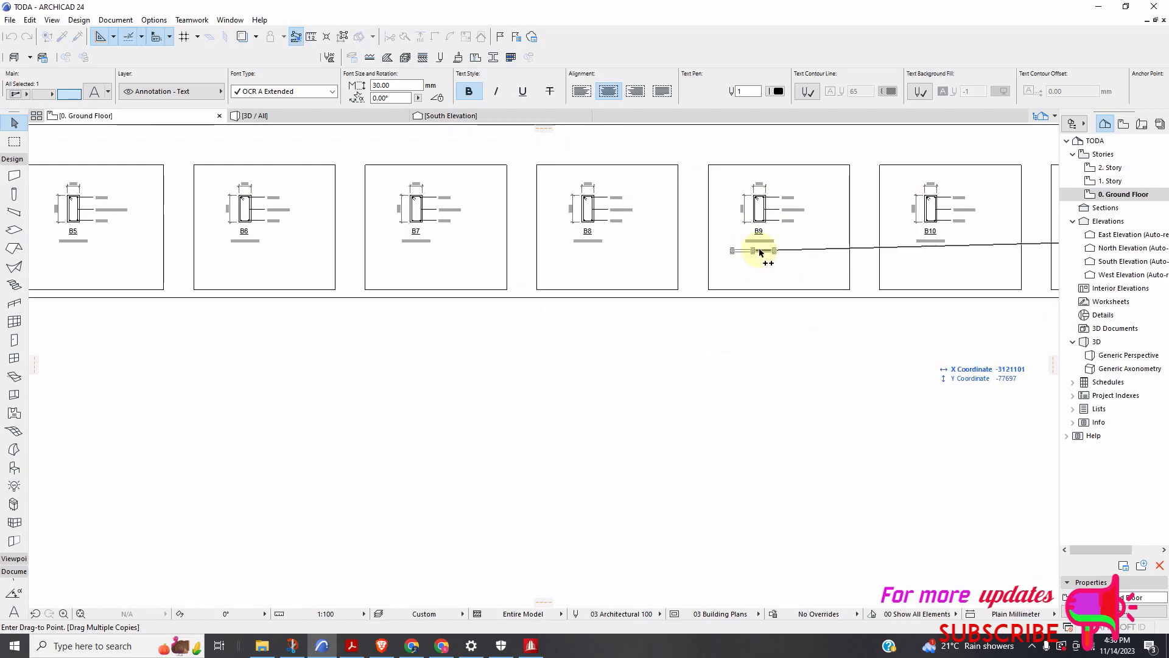
pyautogui.scroll(-5, 710, 300)
pyautogui.scroll(6, 478, 313)
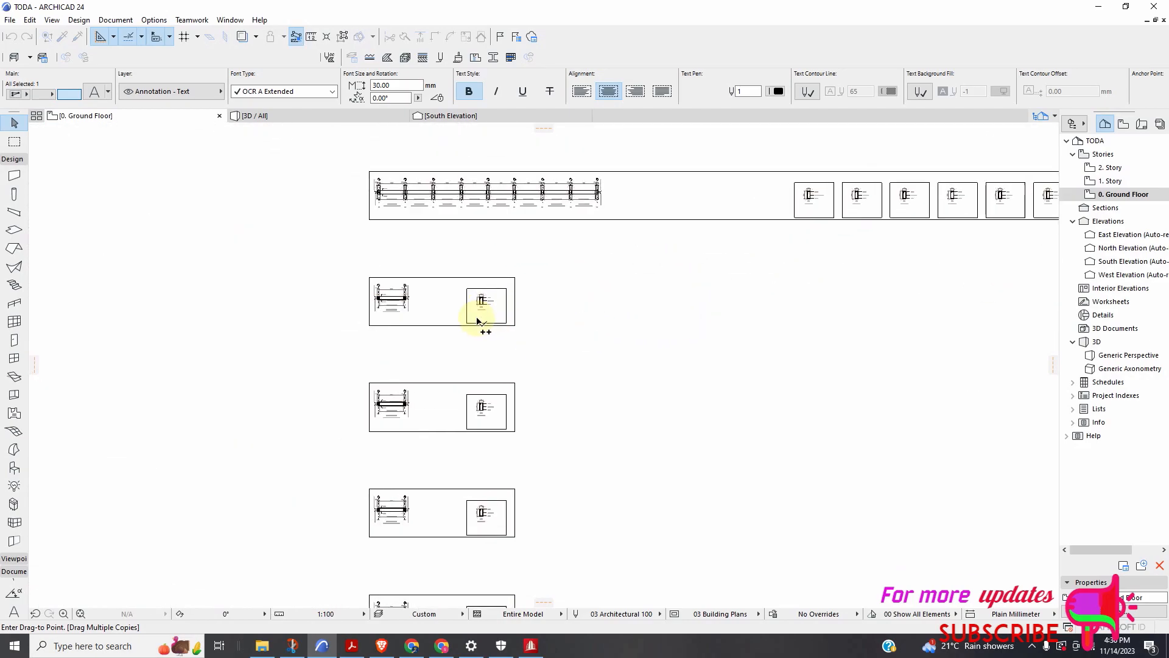
pyautogui.scroll(4, 491, 309)
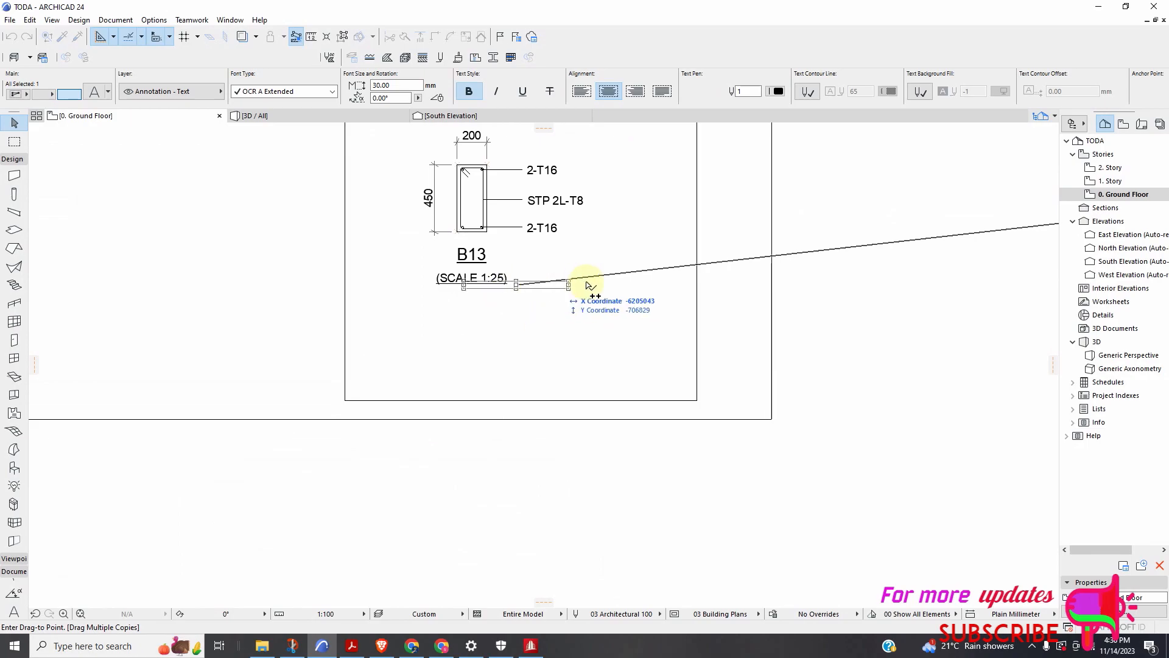
pyautogui.scroll(-4, 590, 285)
pyautogui.scroll(6, 313, 255)
pyautogui.scroll(-6, 327, 270)
# Examine the elevation and section details of beams B14 to B19 for size and reinforcement
pyautogui.scroll(5, 384, 444)
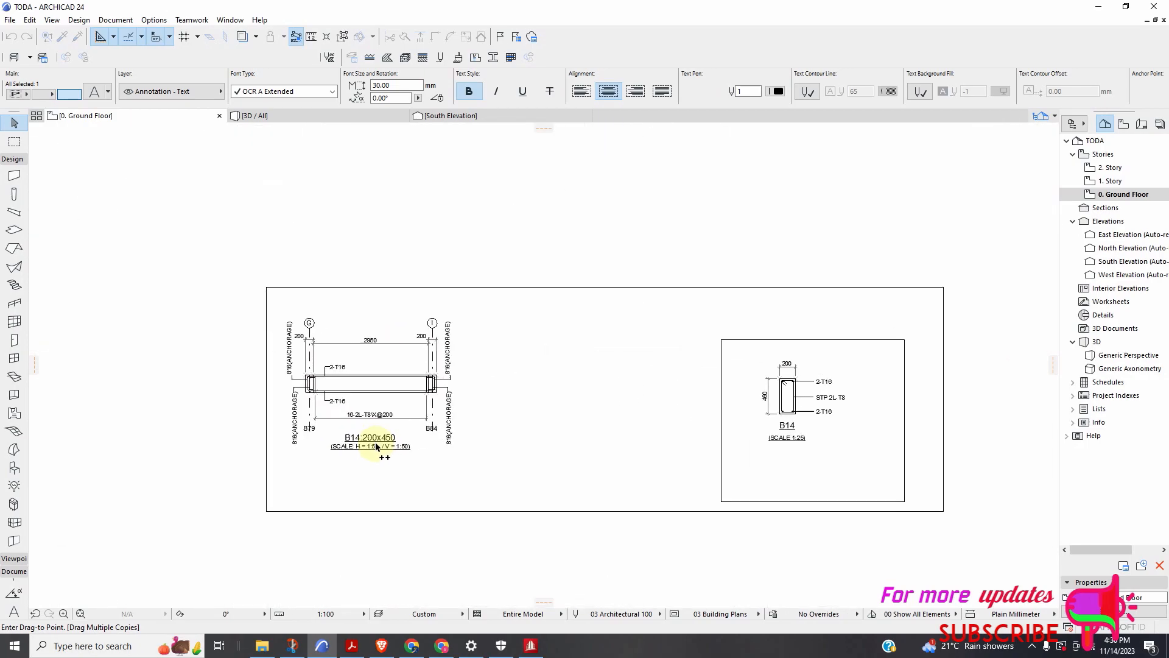
pyautogui.scroll(-5, 483, 404)
pyautogui.scroll(5, 530, 514)
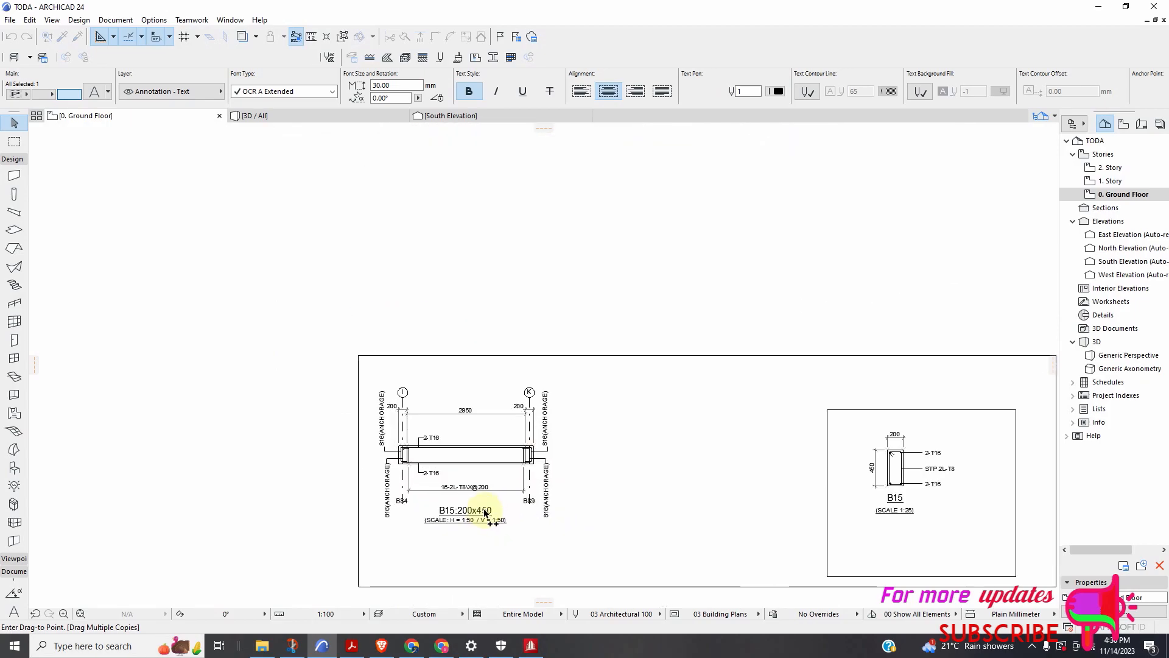
pyautogui.scroll(-5, 605, 384)
pyautogui.scroll(1, 579, 478)
pyautogui.scroll(3, 578, 478)
pyautogui.scroll(-5, 597, 495)
pyautogui.scroll(1, 713, 451)
pyautogui.scroll(5, 661, 505)
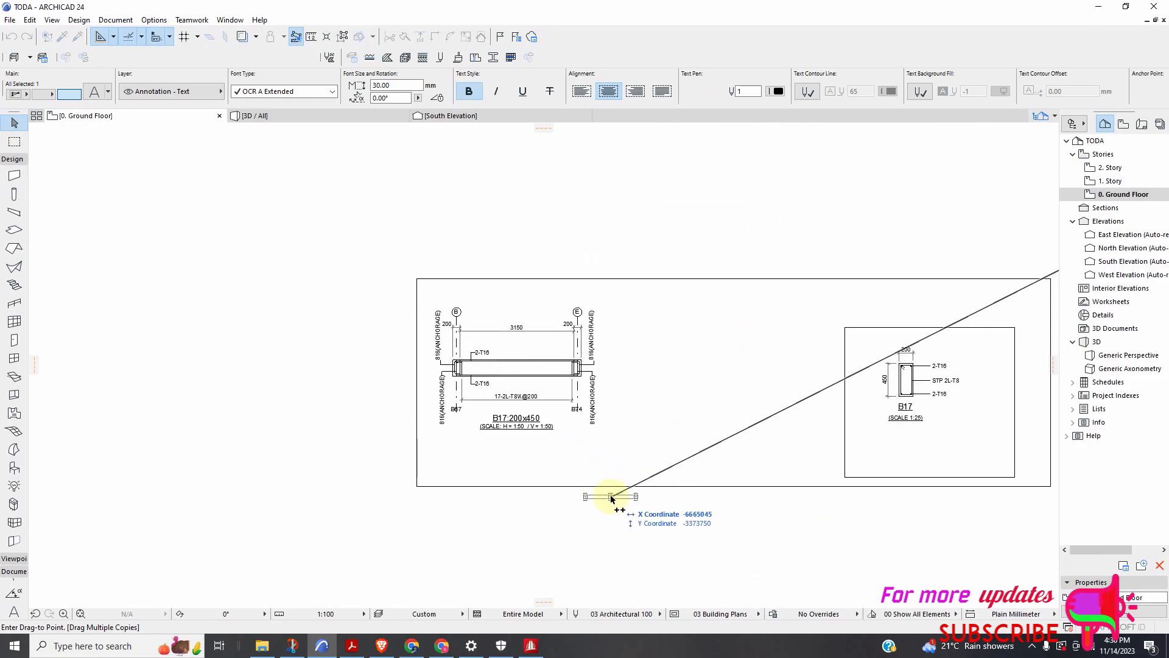
pyautogui.scroll(-5, 684, 491)
pyautogui.scroll(5, 634, 530)
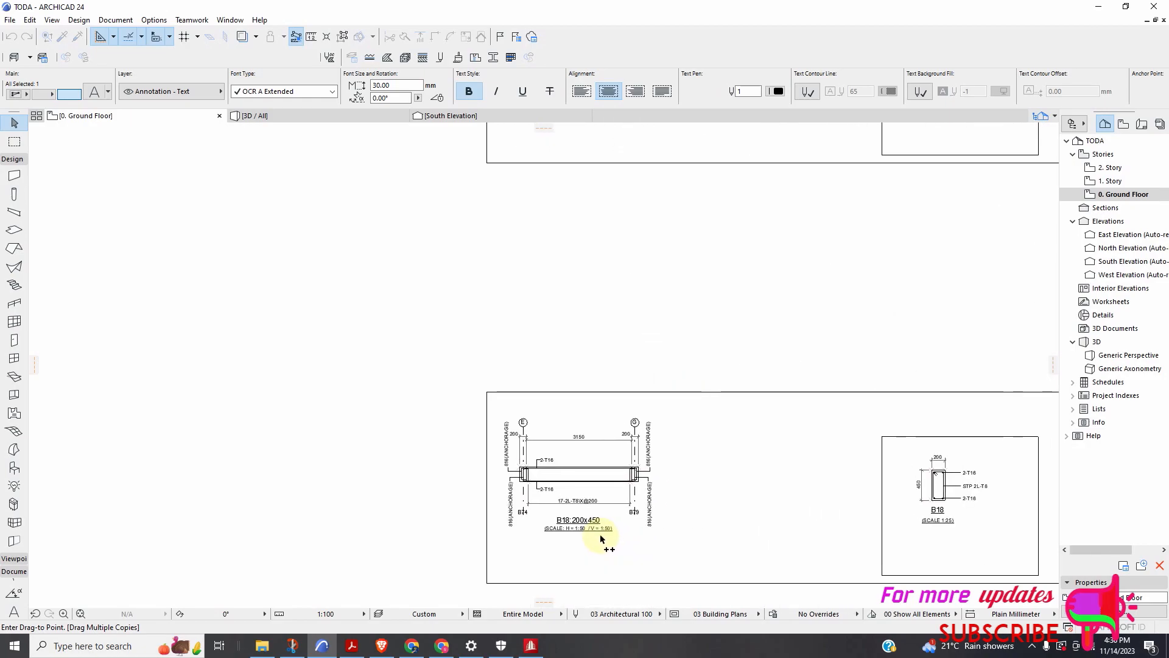
pyautogui.scroll(-5, 639, 511)
pyautogui.scroll(4, 697, 503)
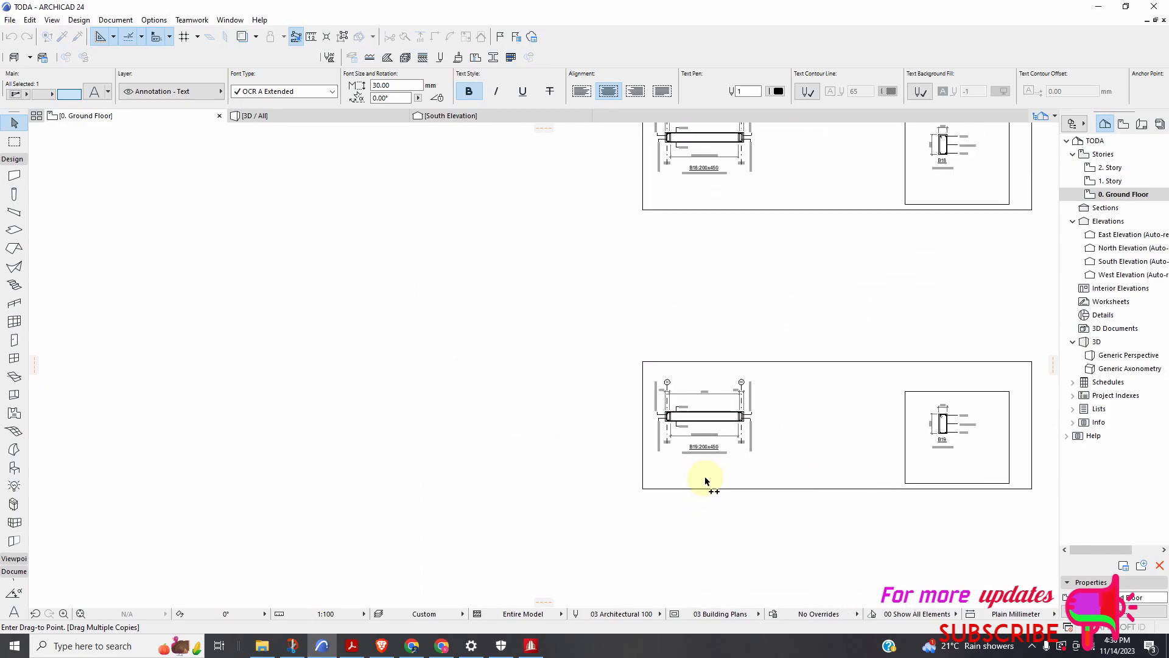
# Examine the detail frames of beams B20 to B30 for size and reinforcement
pyautogui.scroll(-5, 633, 423)
pyautogui.scroll(2, 621, 417)
pyautogui.scroll(-3, 810, 389)
pyautogui.scroll(6, 737, 450)
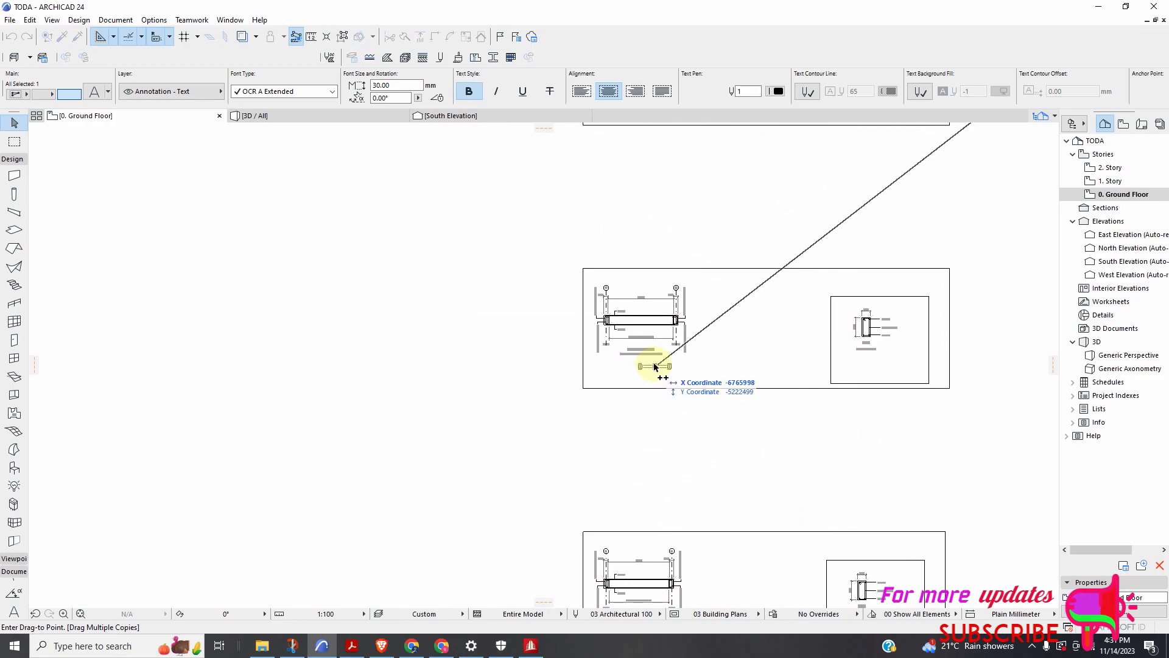
pyautogui.scroll(-2, 700, 341)
pyautogui.scroll(-1, 700, 457)
pyautogui.scroll(5, 692, 459)
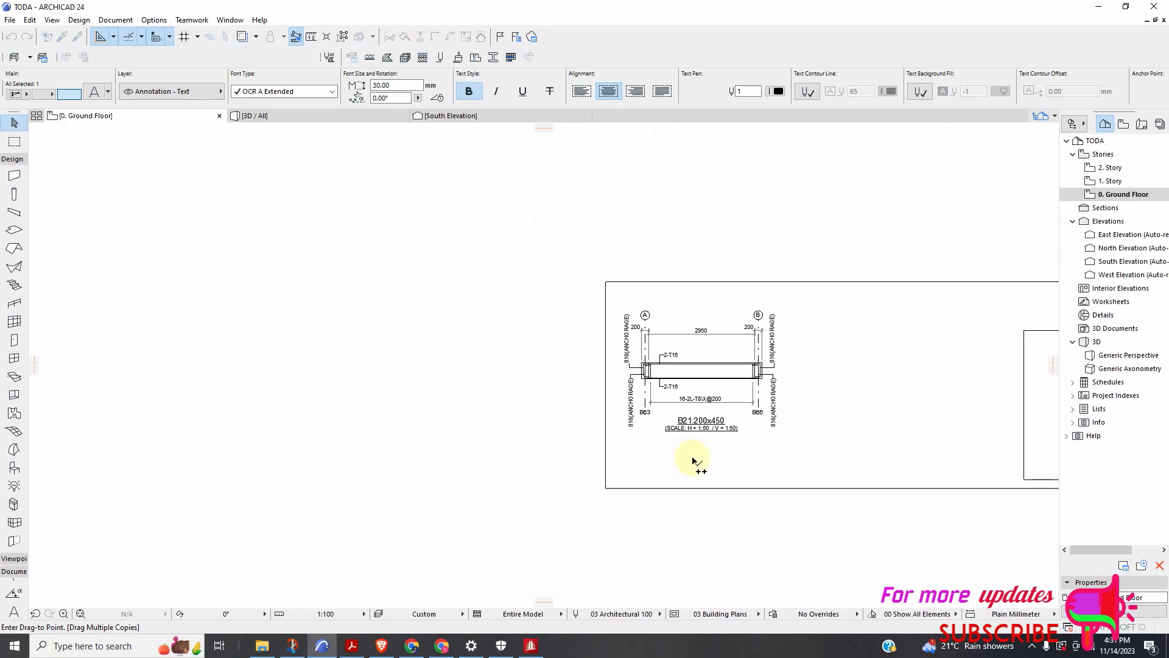
pyautogui.scroll(-4, 696, 370)
pyautogui.scroll(-2, 694, 432)
pyautogui.scroll(5, 908, 473)
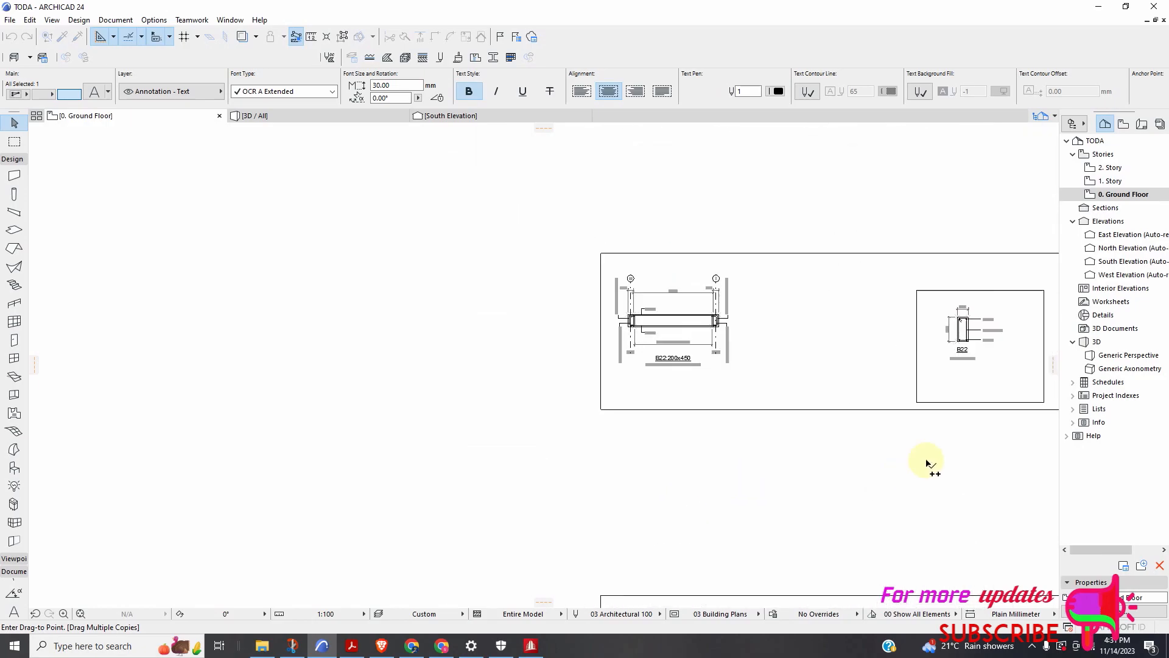
pyautogui.scroll(-4, 673, 384)
pyautogui.scroll(4, 762, 487)
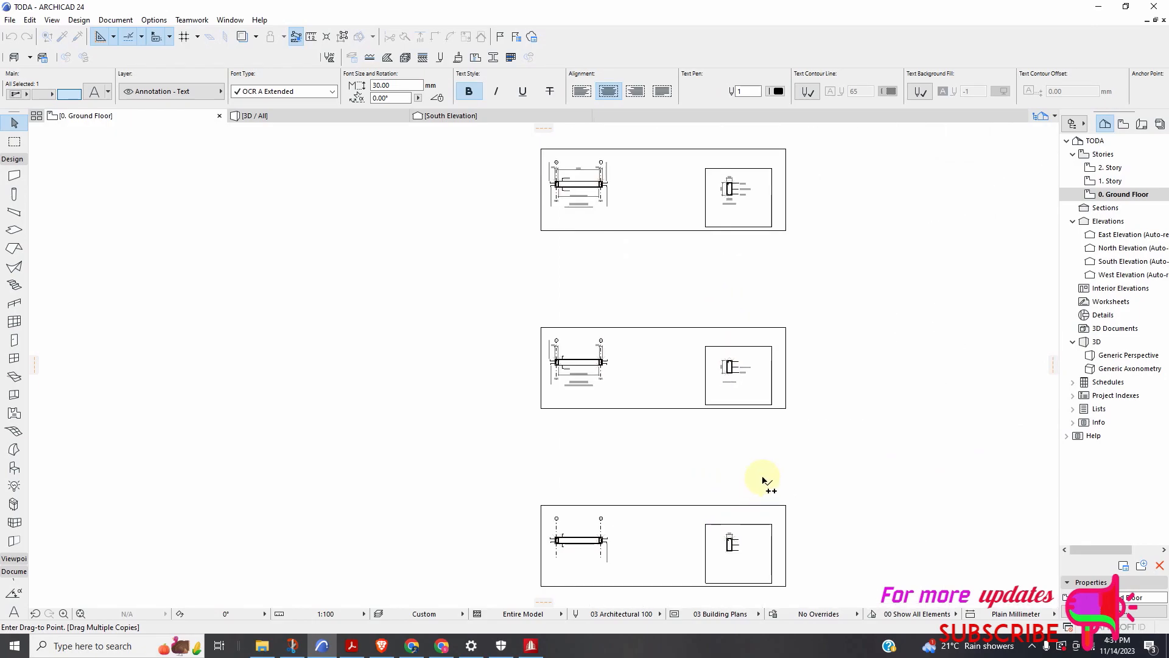
pyautogui.scroll(-2, 710, 390)
pyautogui.scroll(-2, 700, 433)
pyautogui.scroll(5, 699, 536)
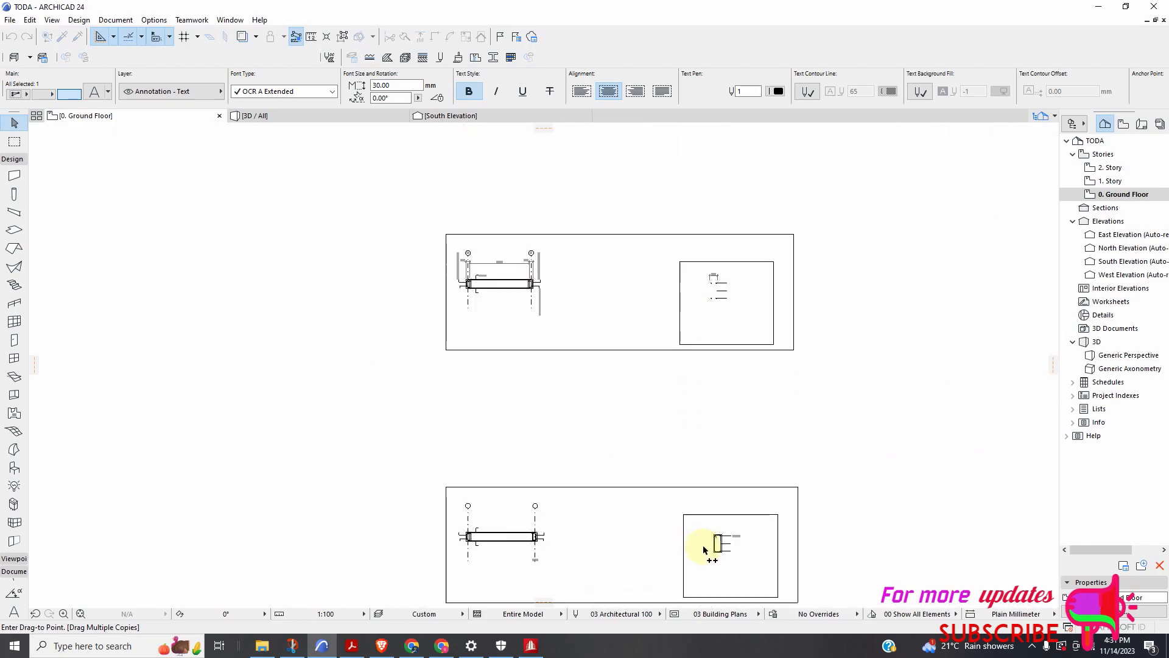
pyautogui.scroll(-10, 675, 364)
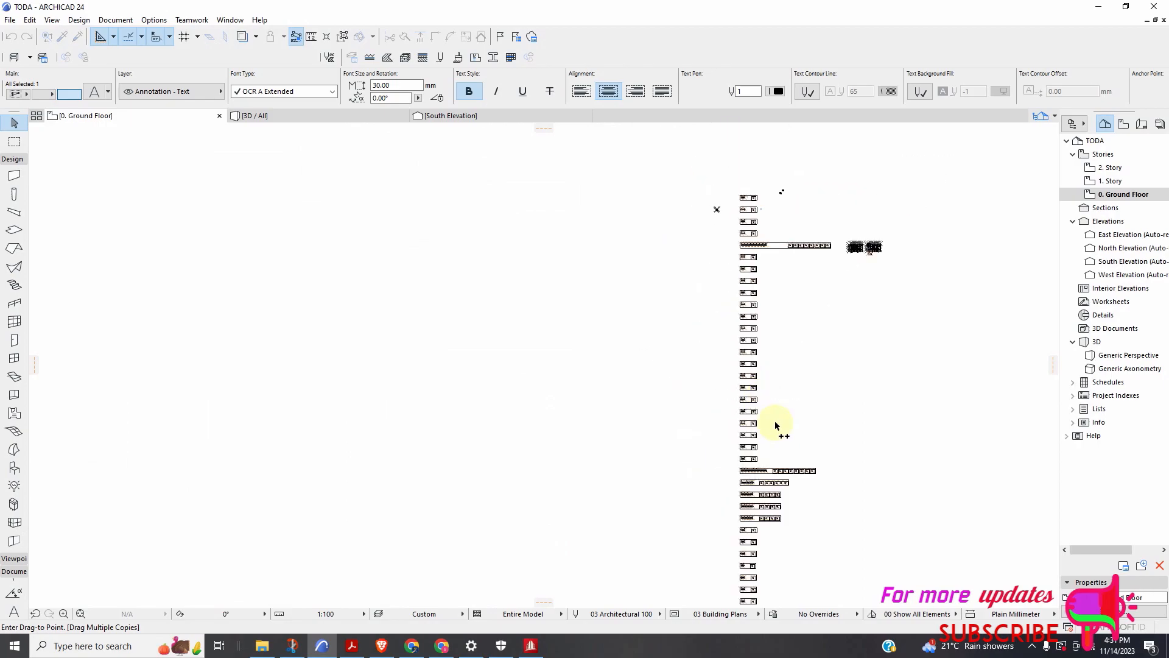
pyautogui.scroll(1, 776, 425)
pyautogui.scroll(8, 759, 496)
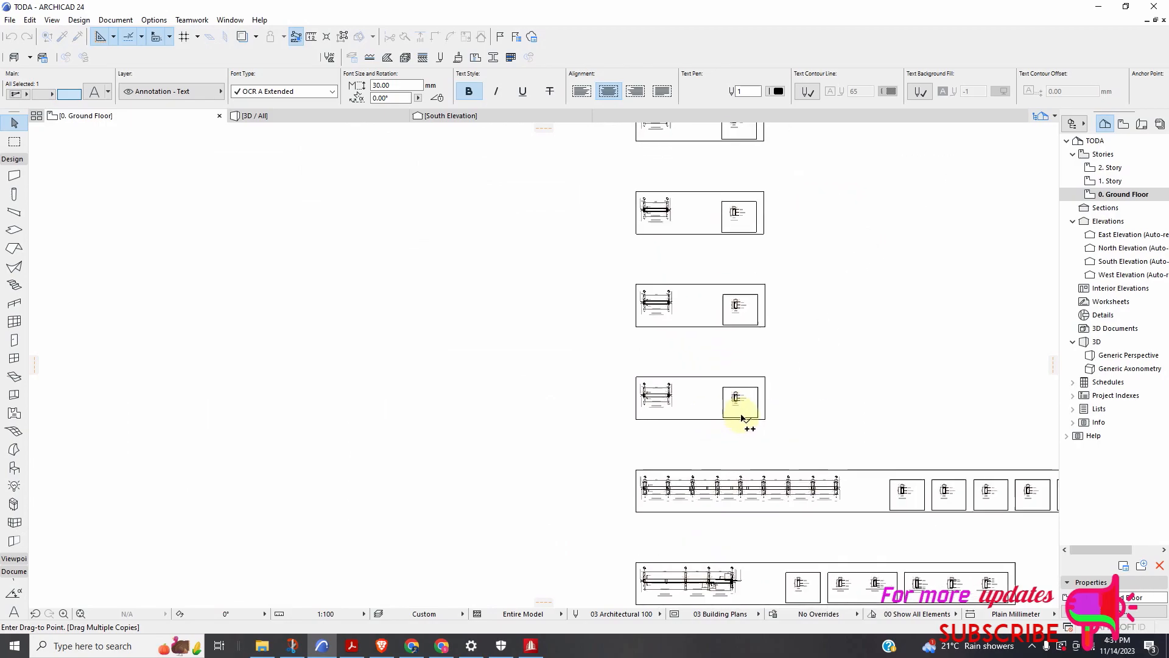
pyautogui.scroll(-8, 553, 432)
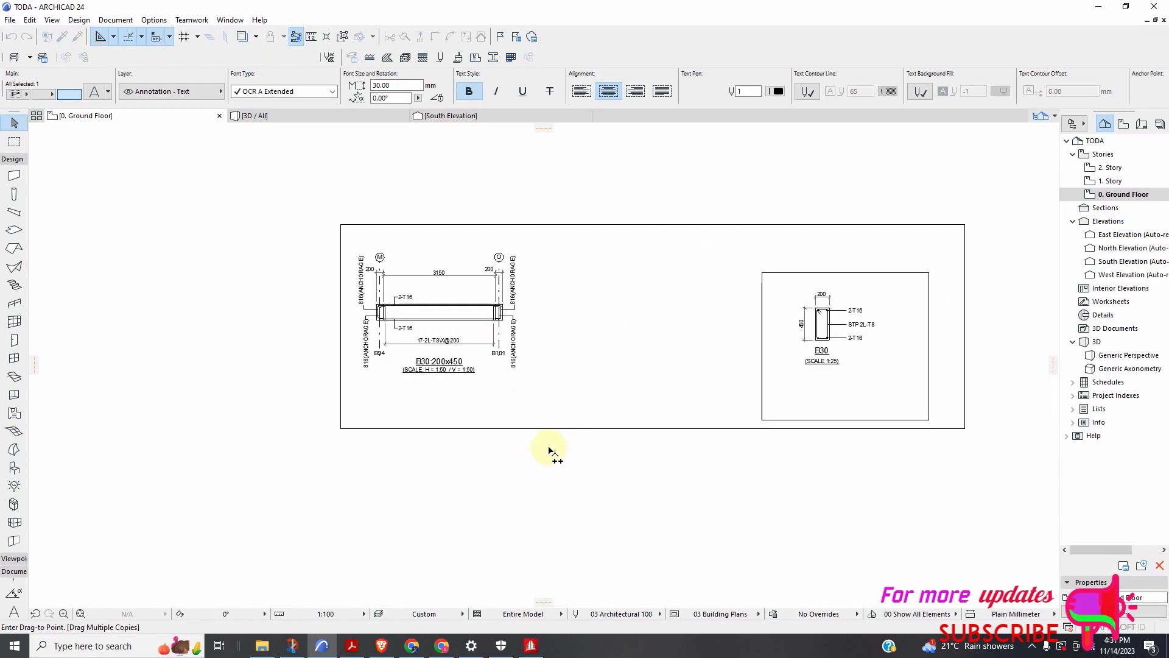
pyautogui.scroll(-5, 557, 499)
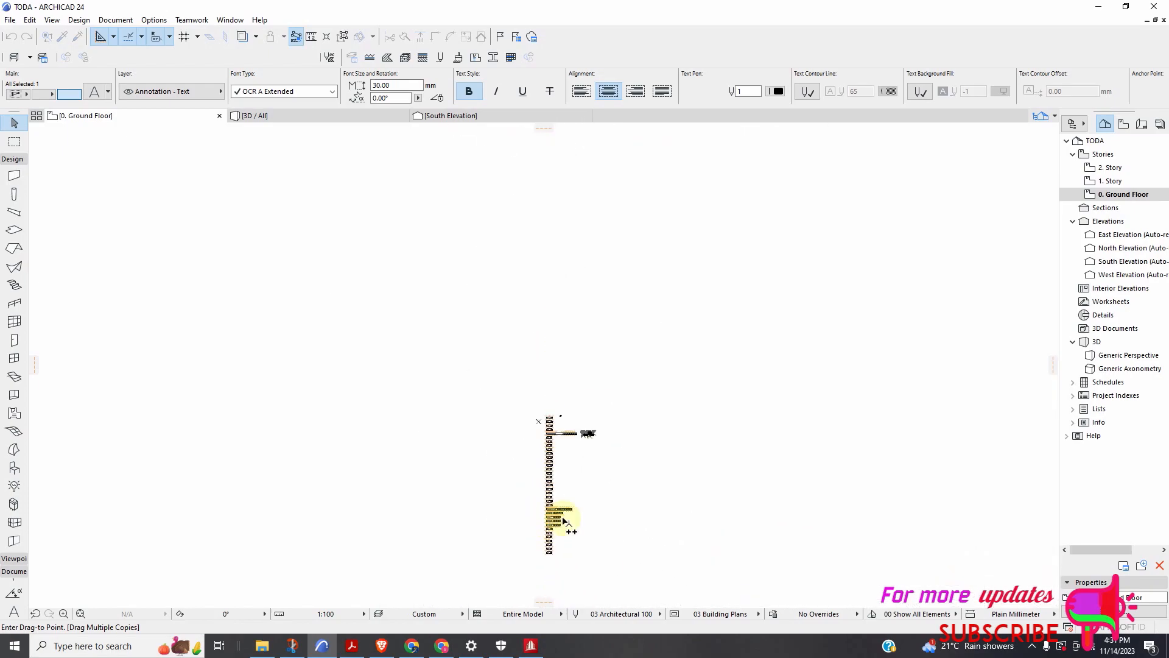
pyautogui.scroll(8, 566, 429)
# Examine the reference beam plan for the positions of the beams numbered B13 to B30 between gridlines 6 and 4
pyautogui.scroll(8, 527, 433)
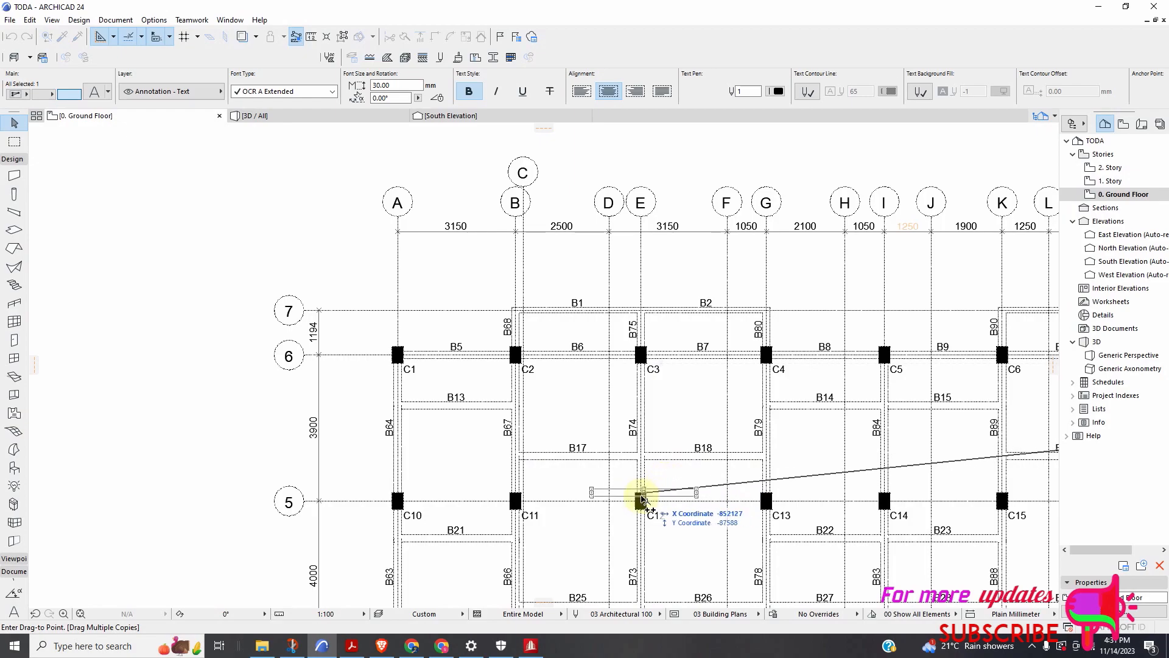
pyautogui.scroll(-5, 592, 452)
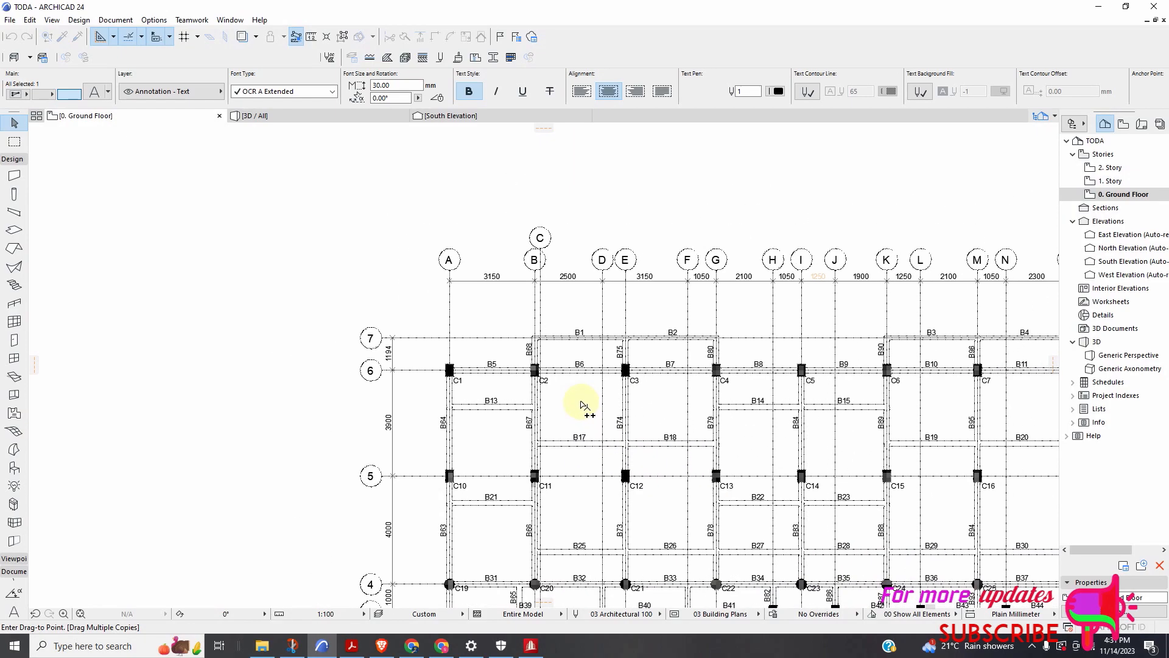
pyautogui.scroll(4, 619, 457)
pyautogui.scroll(2, 487, 475)
pyautogui.scroll(-4, 556, 430)
pyautogui.scroll(1, 514, 508)
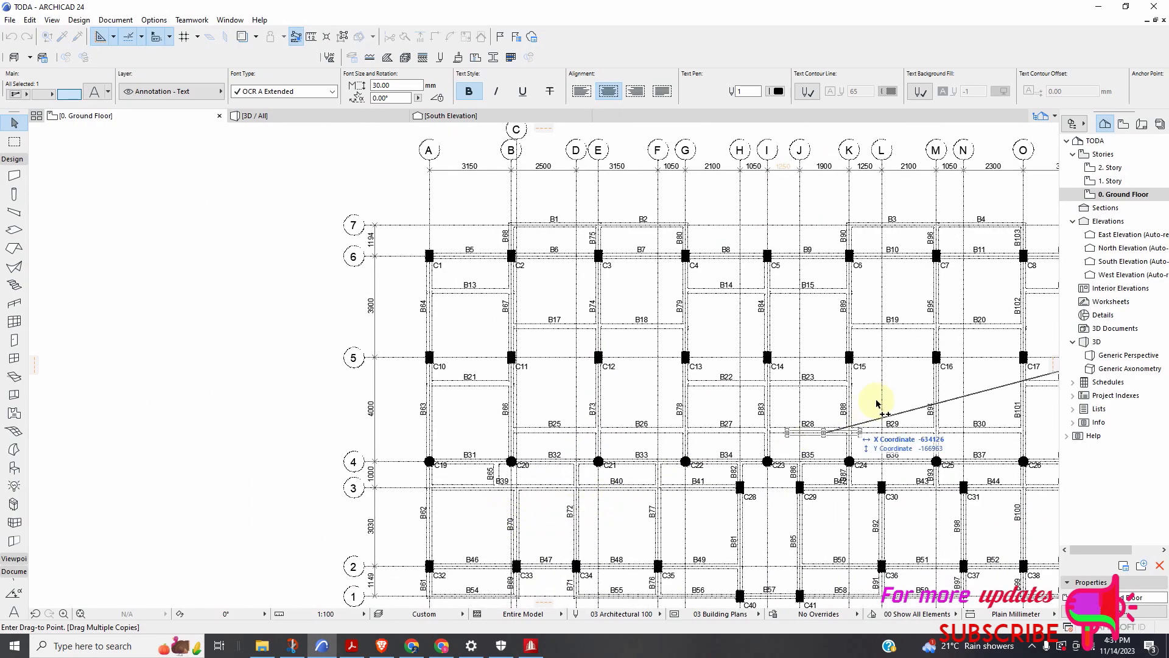
pyautogui.scroll(-2, 601, 286)
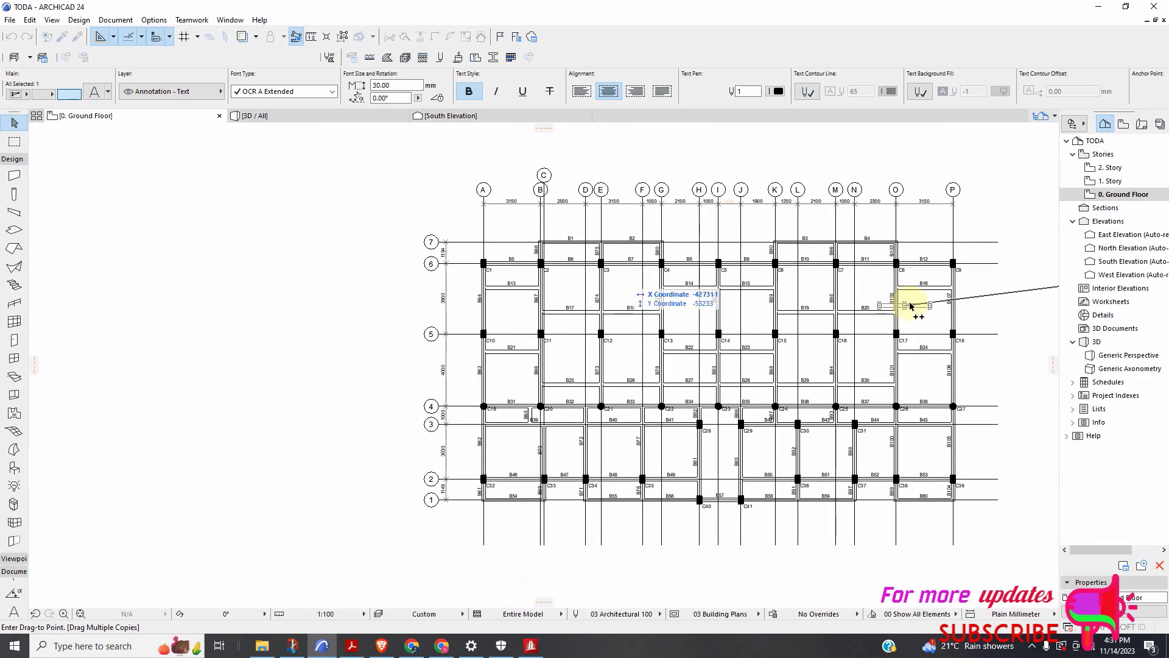
pyautogui.scroll(3, 912, 309)
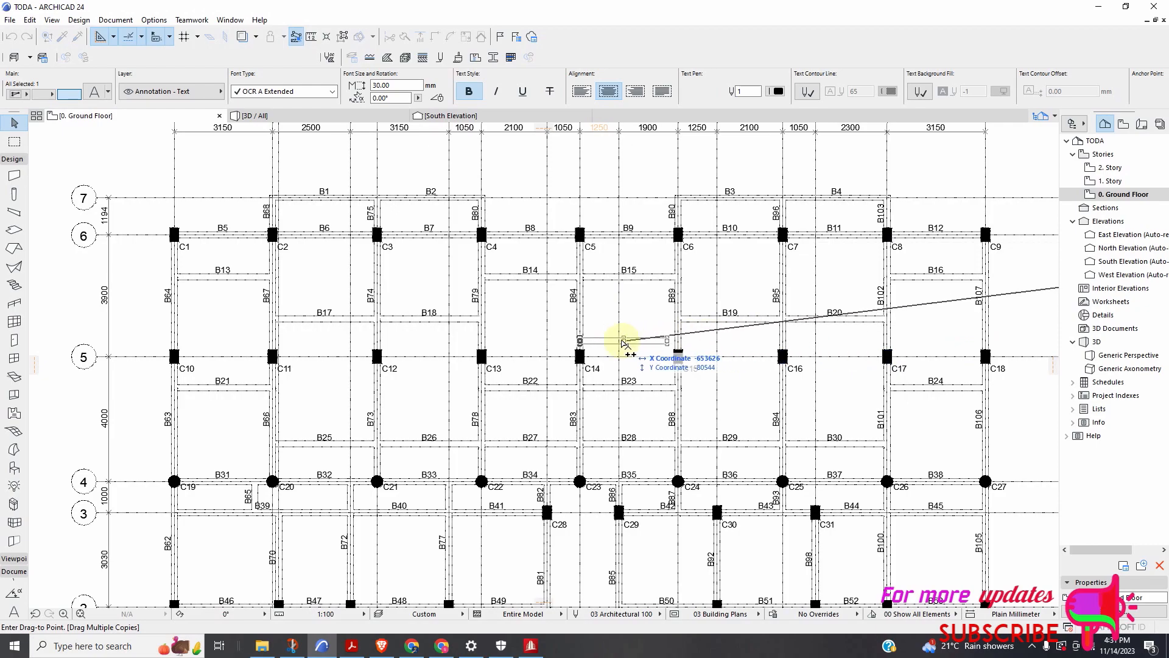
# Place a 450X200 Beam N copy below the intermediate beam between gridlines 6 and 5 in the A–B bay
pyautogui.scroll(-6, 666, 392)
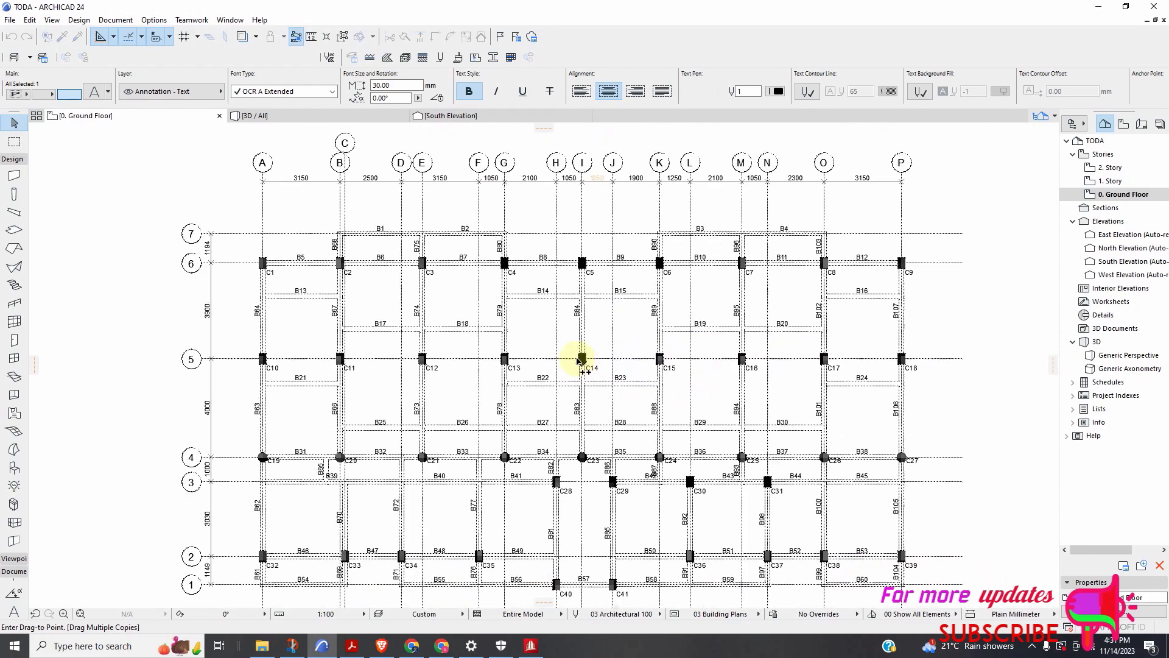
pyautogui.scroll(2, 633, 367)
pyautogui.scroll(6, 633, 368)
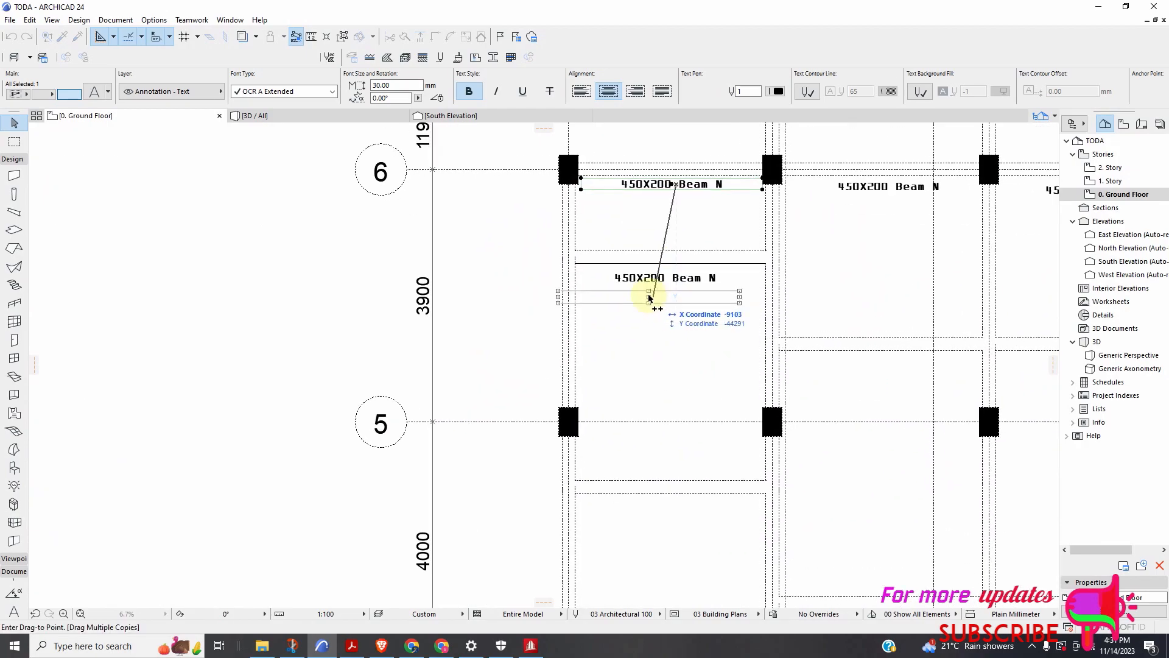
# Place 450X200 Beam N copies below the intermediate beams of the B–E and E–G bays between gridlines 6 and 5
pyautogui.scroll(-5, 752, 339)
pyautogui.scroll(4, 771, 330)
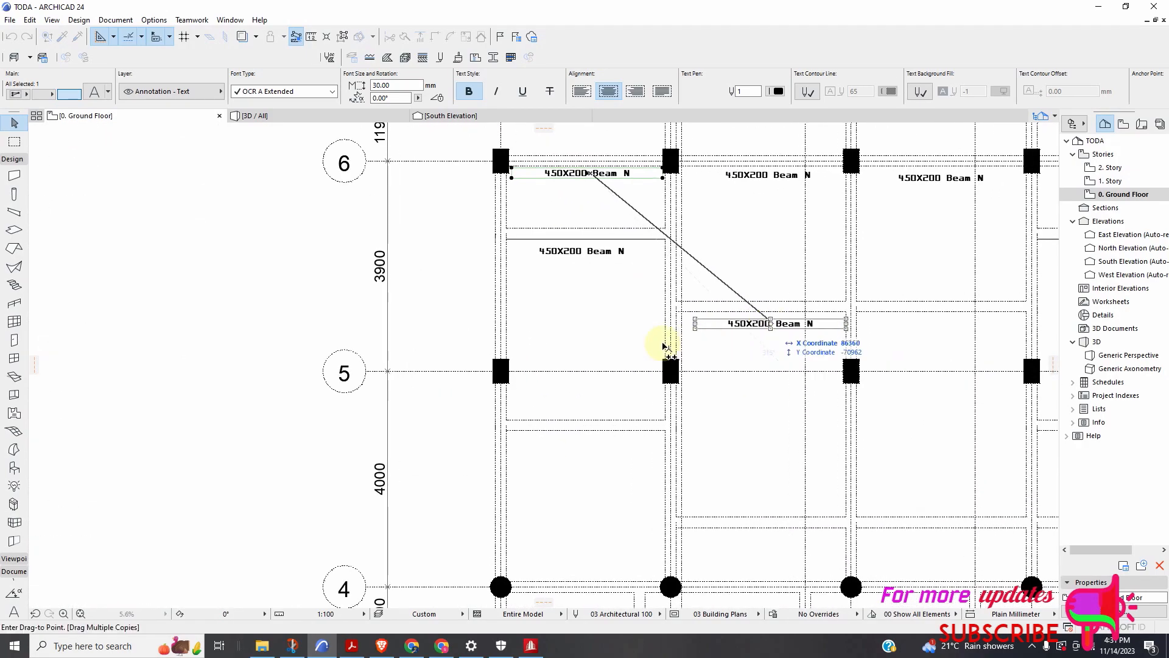
pyautogui.click(664, 346)
pyautogui.scroll(-5, 790, 365)
pyautogui.scroll(5, 759, 315)
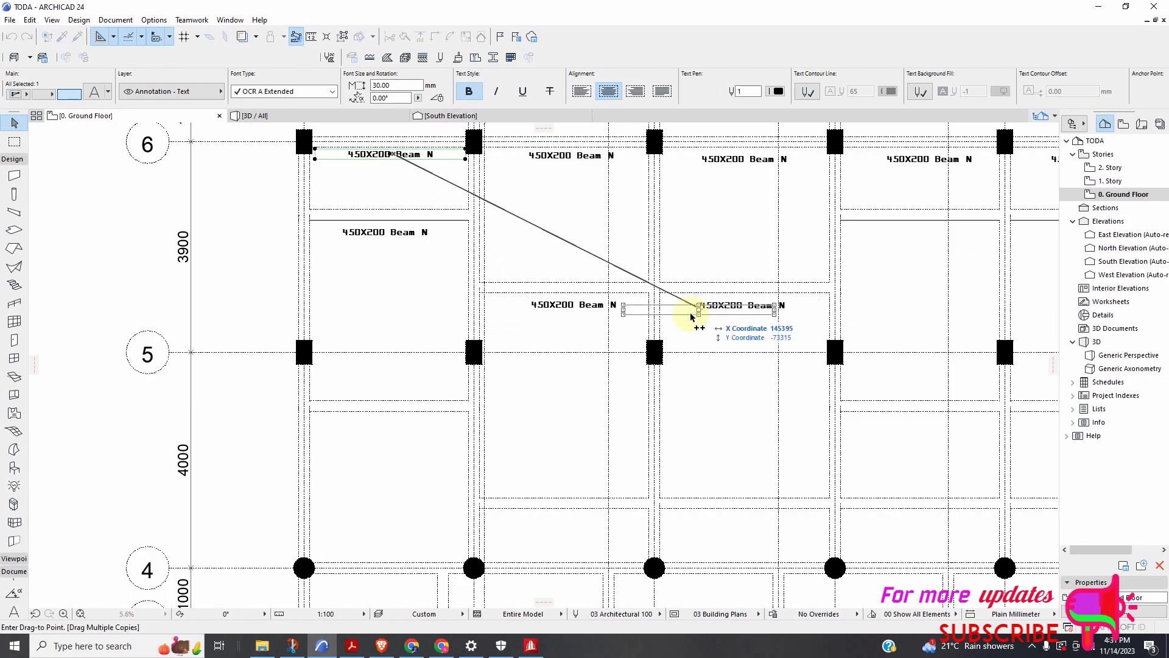
pyautogui.click(691, 316)
# Place 450X200 Beam N copies below the intermediate beams of the G–I and I–K bays between gridlines 6 and 5
pyautogui.scroll(-5, 694, 317)
pyautogui.scroll(4, 874, 326)
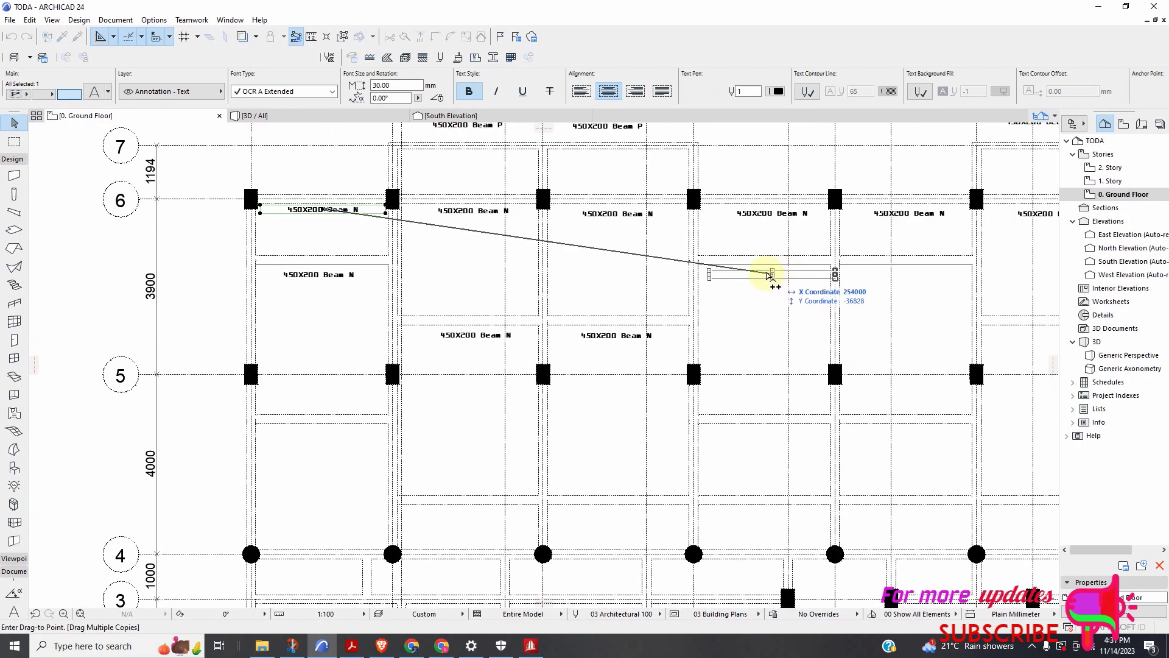
pyautogui.scroll(4, 843, 295)
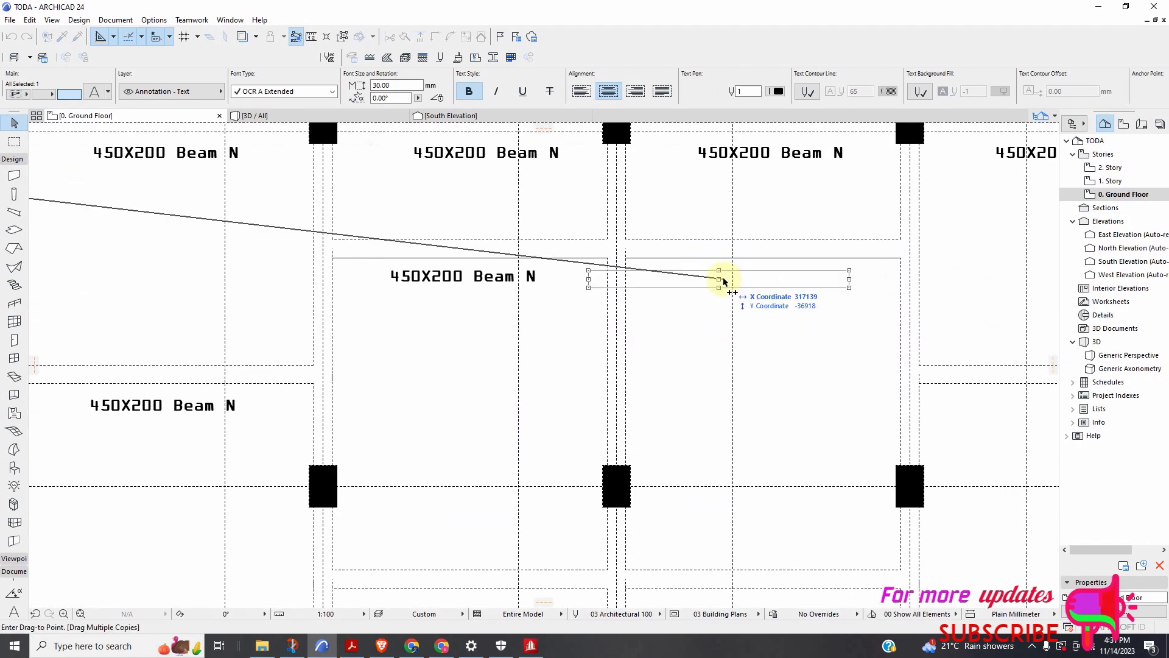
pyautogui.click(767, 276)
# Place 450X200 Beam N copies below the intermediate beams of the K–M, M–O and O–P bays between gridlines 6 and 5
pyautogui.scroll(-5, 752, 295)
pyautogui.scroll(5, 822, 305)
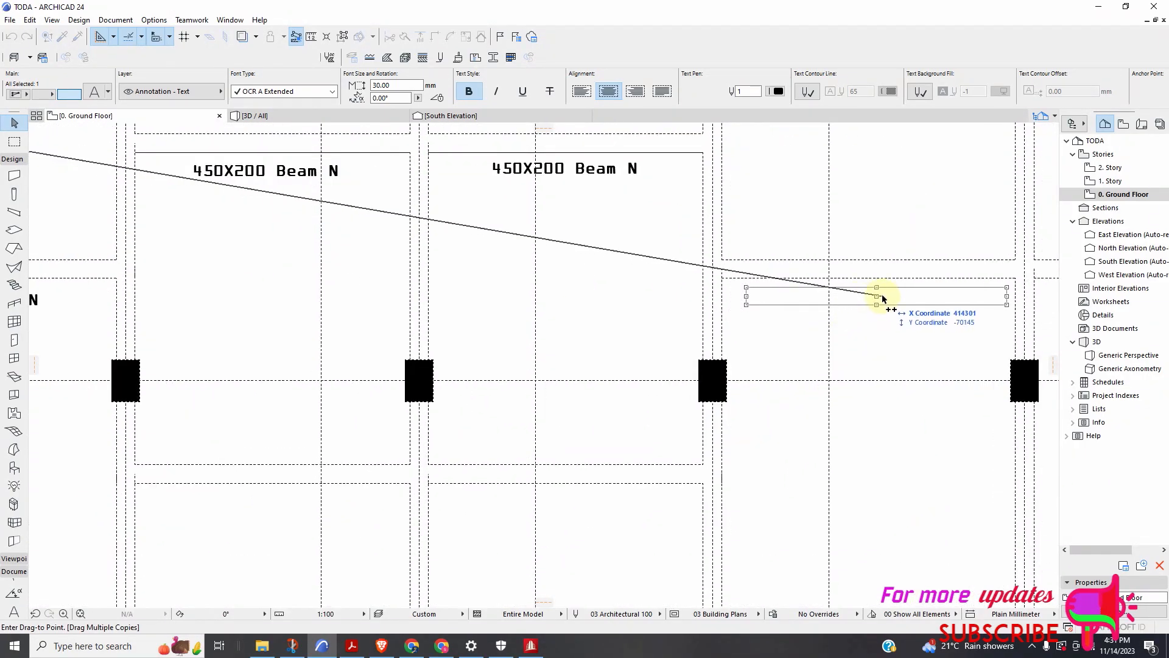
pyautogui.scroll(-5, 730, 311)
pyautogui.scroll(5, 804, 301)
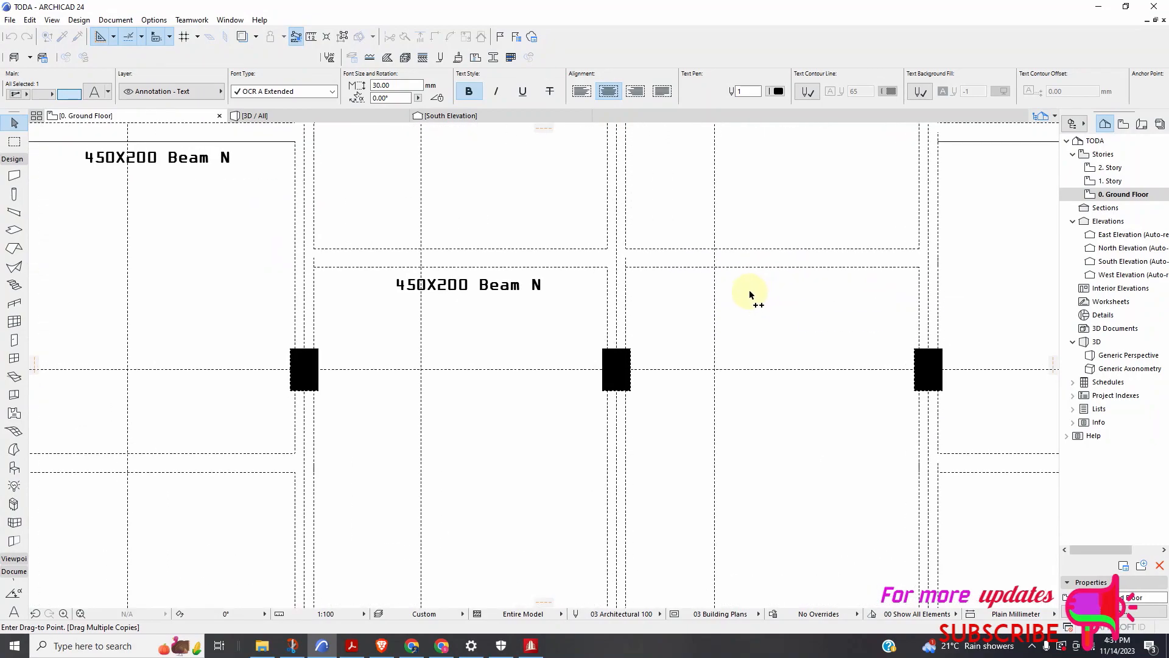
pyautogui.scroll(-3, 777, 286)
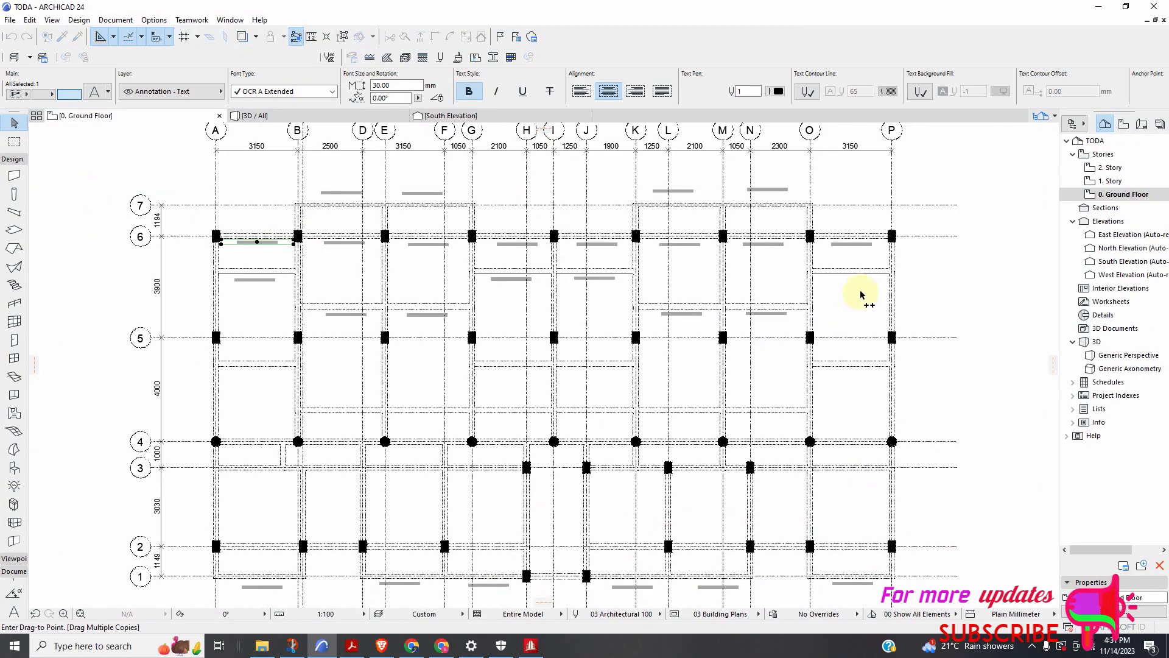
# Examine the reference beam plan for the positions of beams B21 to B30 between gridlines 5 and 4
pyautogui.scroll(-5, 875, 303)
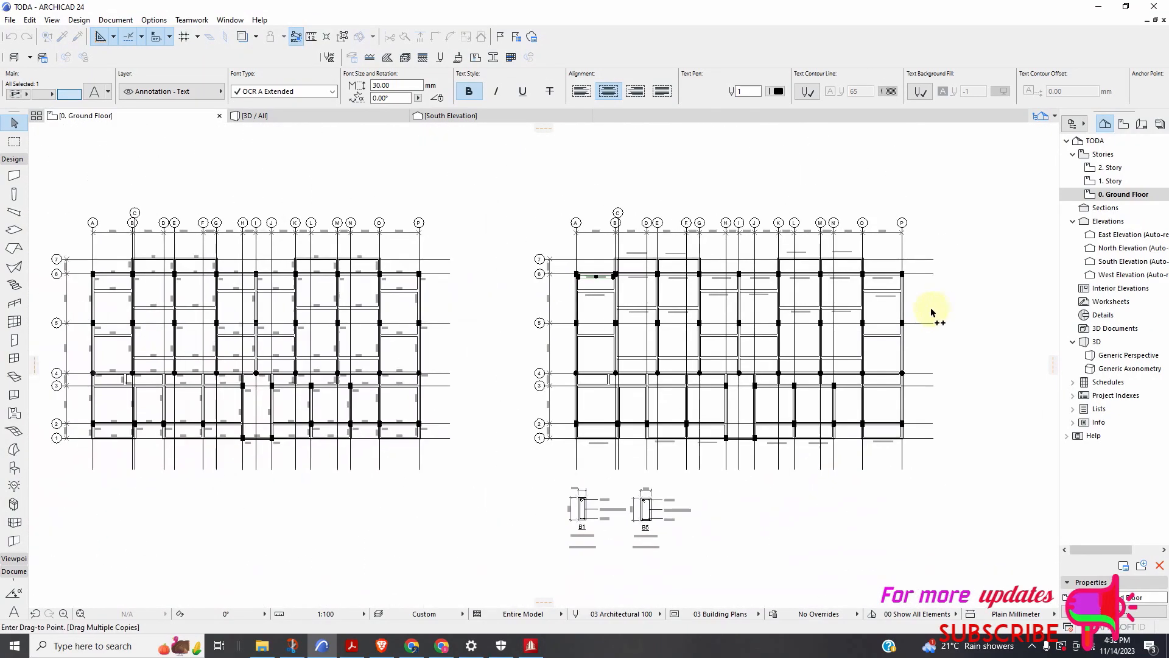
pyautogui.scroll(5, 669, 314)
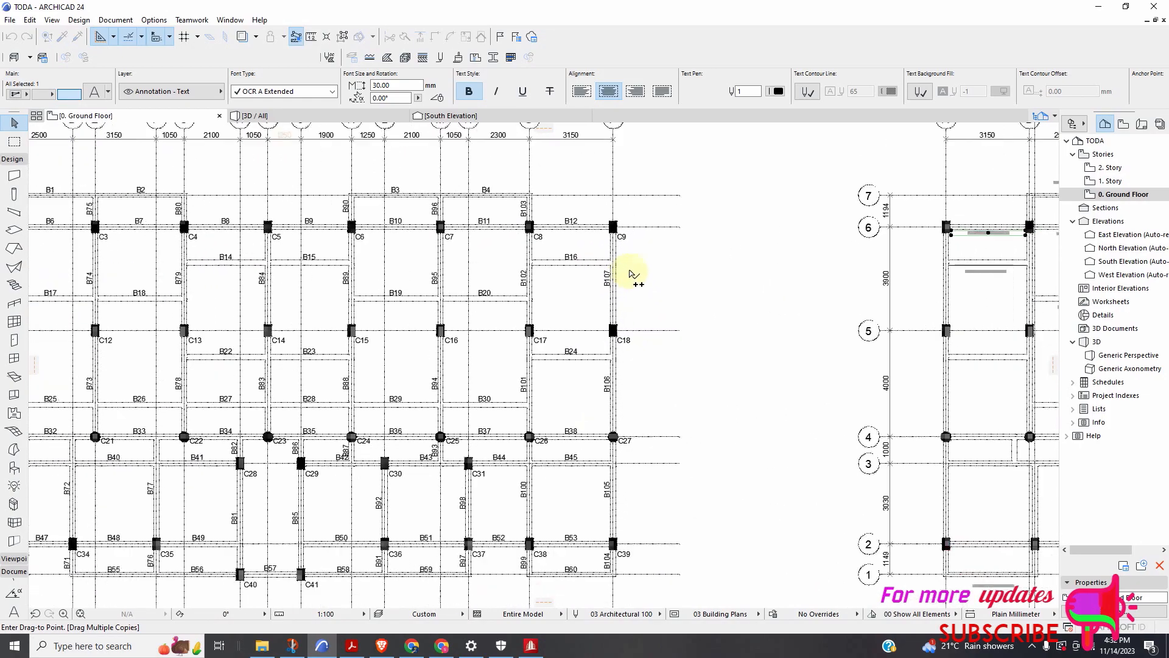
pyautogui.scroll(-3, 633, 274)
pyautogui.scroll(3, 393, 328)
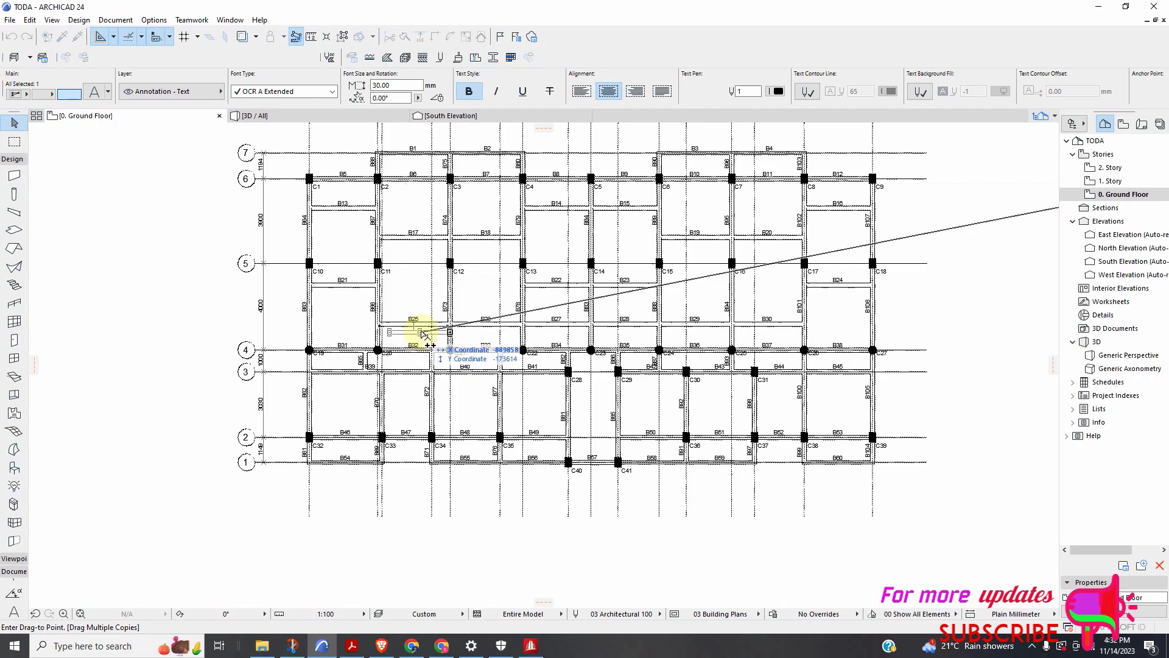
pyautogui.scroll(-3, 413, 315)
pyautogui.scroll(3, 426, 323)
pyautogui.scroll(-3, 447, 329)
pyautogui.scroll(3, 386, 300)
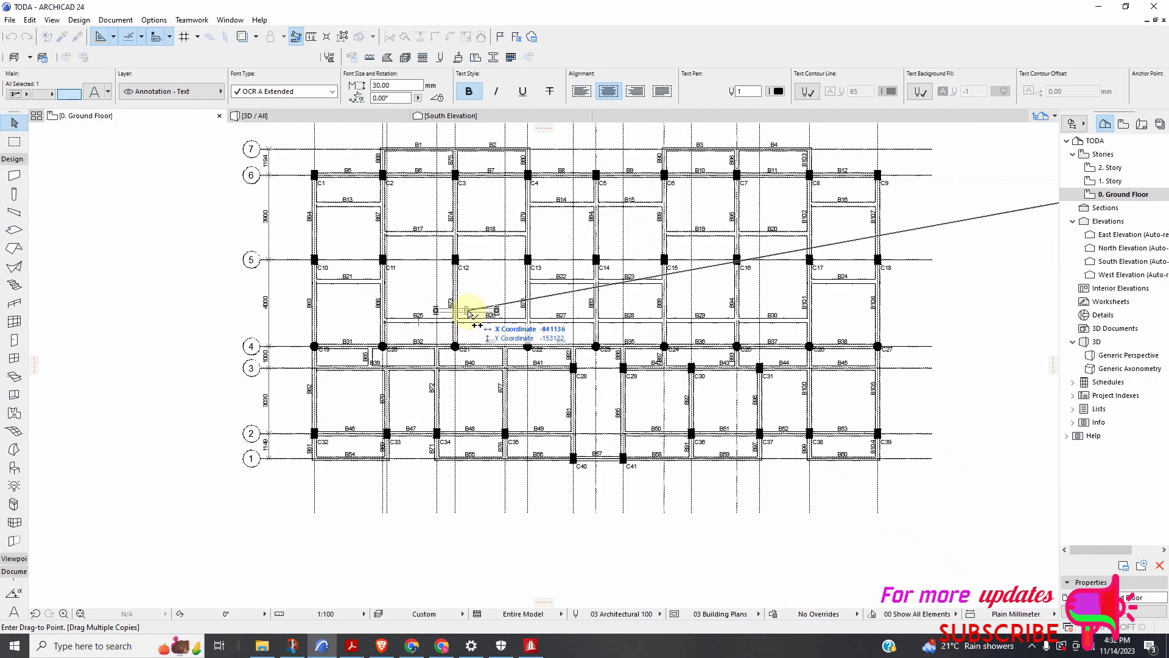
# Place 450X200 Beam N copies below the upper intermediate beams of the A–B, G–I, I–K and O–P bays between gridlines 5 and 4
pyautogui.scroll(-3, 414, 286)
pyautogui.scroll(3, 620, 281)
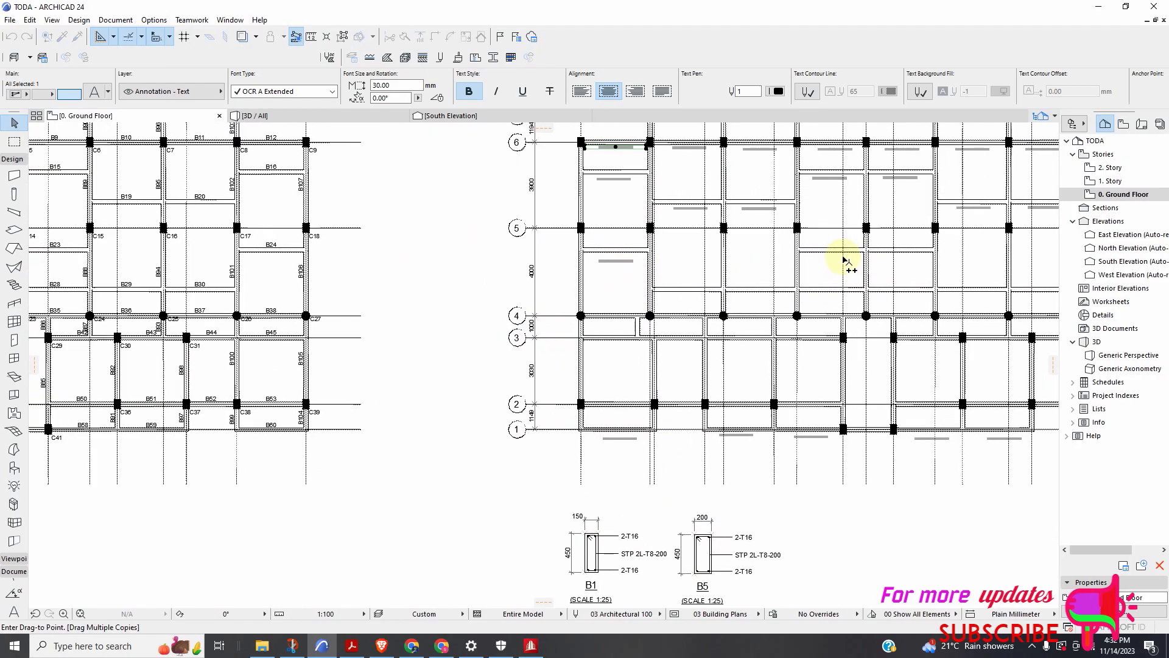
pyautogui.scroll(2, 843, 260)
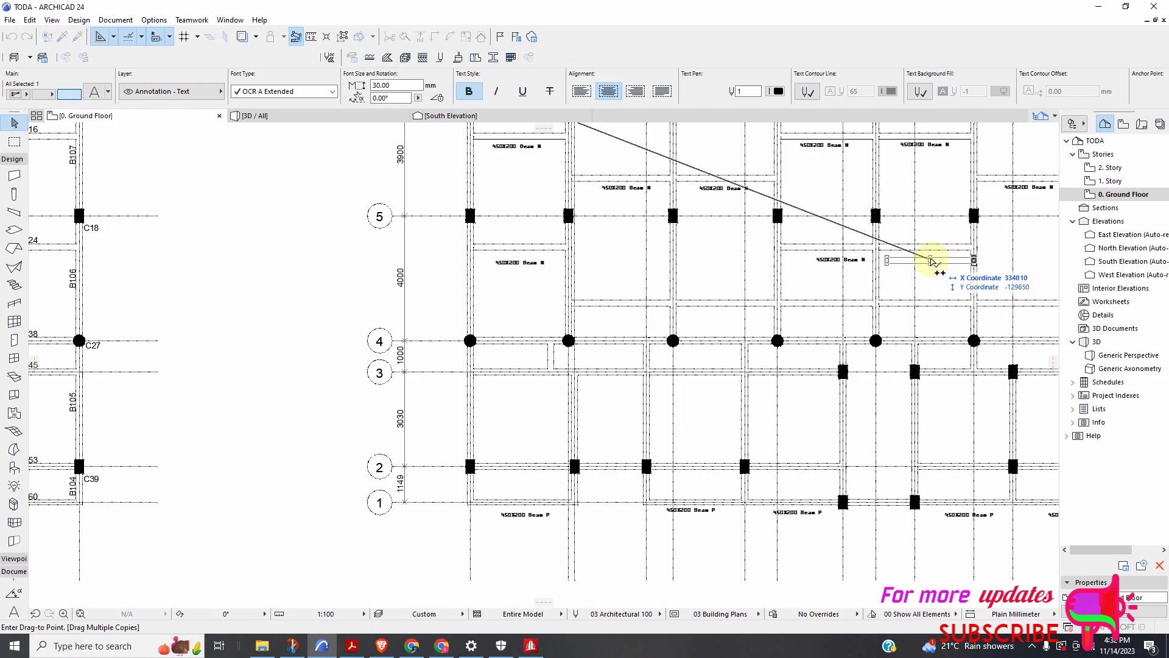
pyautogui.scroll(-3, 845, 266)
pyautogui.scroll(3, 887, 261)
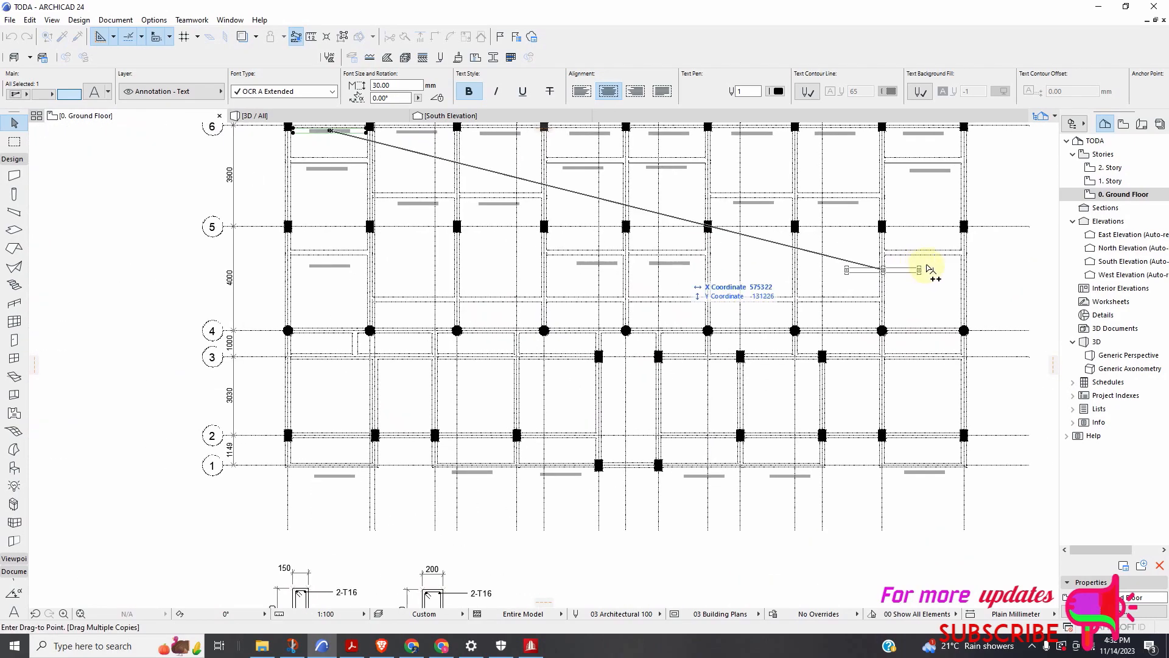
# Check the positions of beams B25 to B30 just above gridline 4 on the reference beam plan
pyautogui.scroll(-3, 941, 288)
pyautogui.scroll(4, 418, 294)
pyautogui.scroll(2, 408, 268)
pyautogui.scroll(-2, 409, 268)
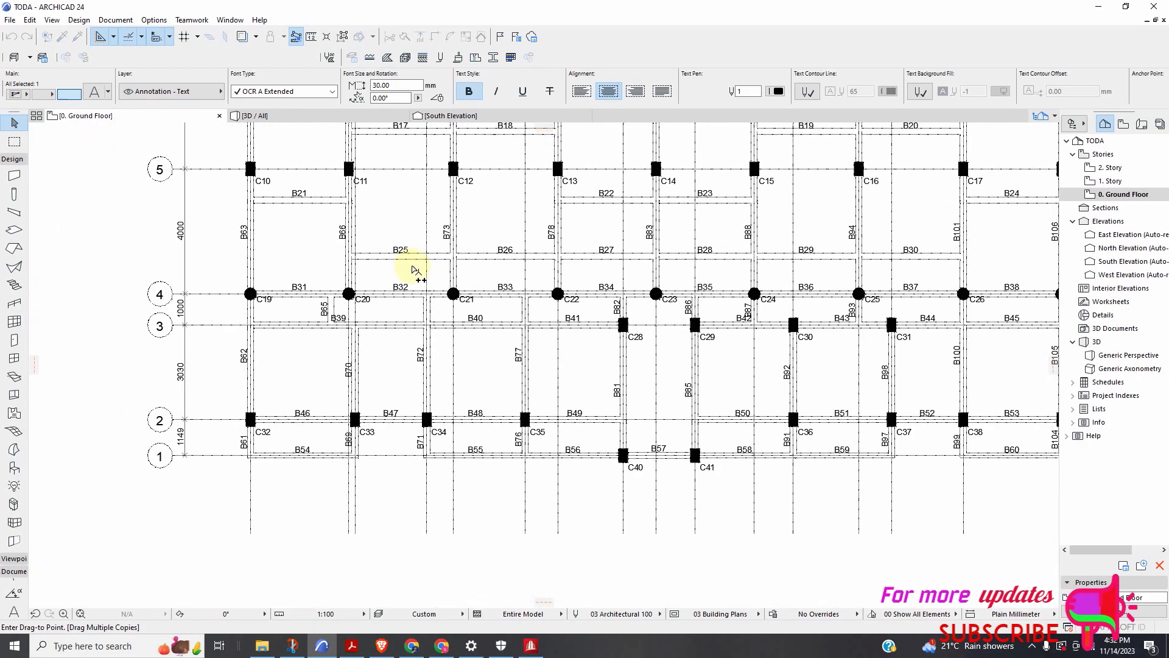
pyautogui.scroll(1, 501, 269)
pyautogui.scroll(-6, 495, 262)
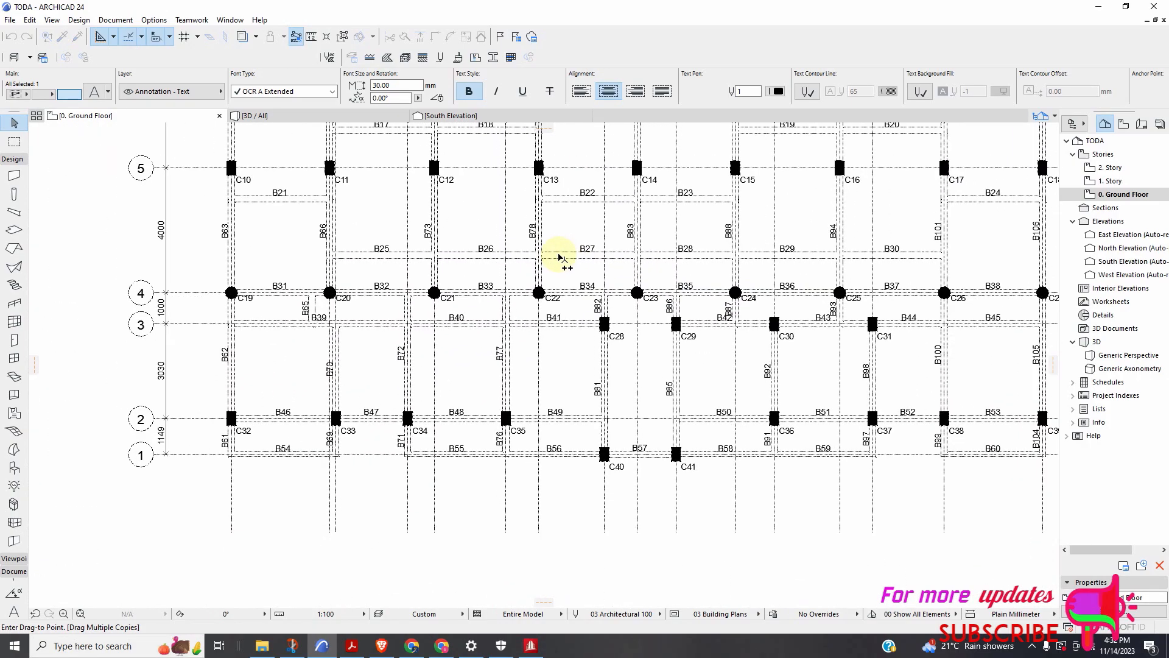
pyautogui.scroll(6, 816, 261)
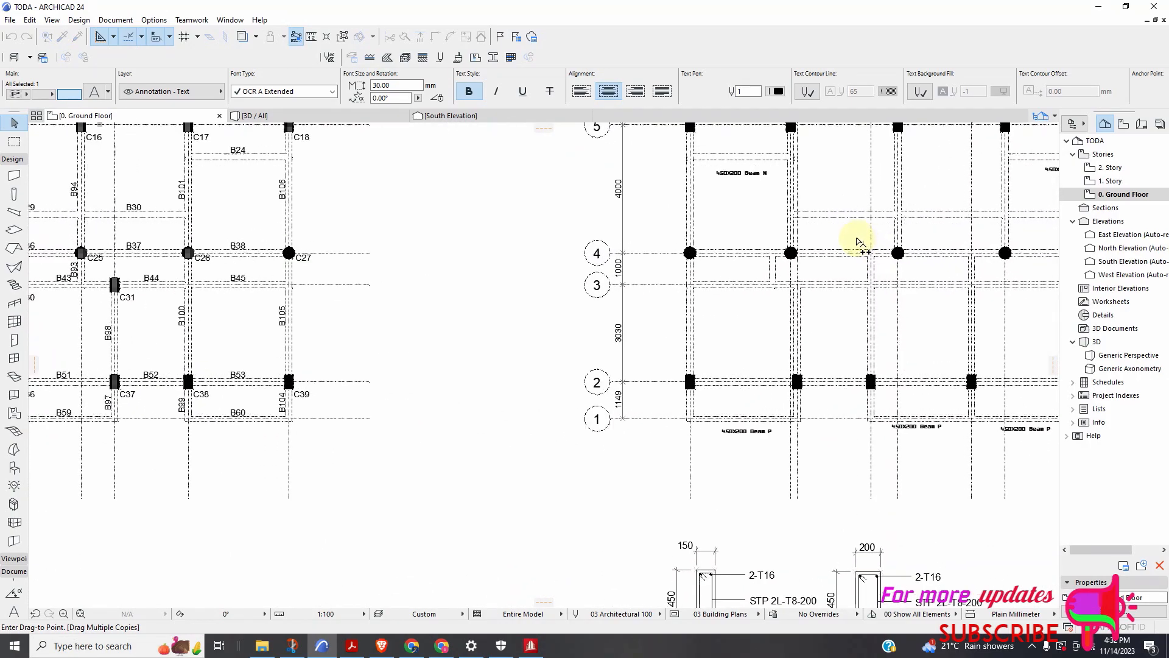
# Place 450X200 Beam N copies below the beams just above gridline 4 in the B–E, E–G and G–I bays
pyautogui.scroll(-4, 488, 295)
pyautogui.scroll(6, 676, 260)
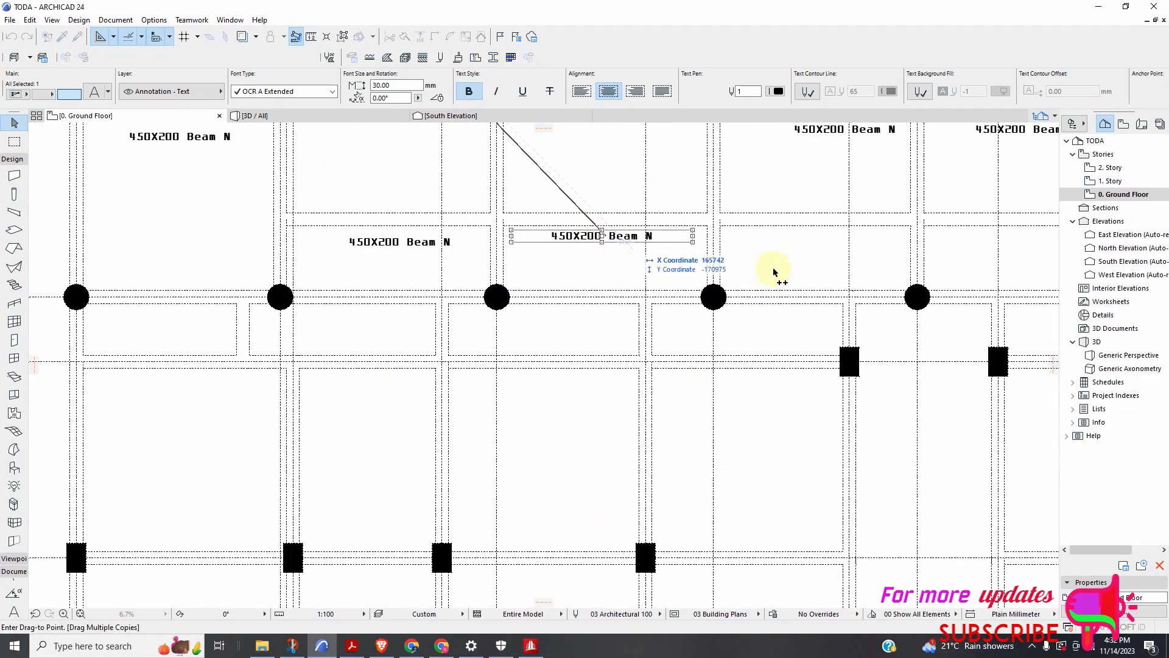
pyautogui.scroll(-3, 820, 243)
pyautogui.scroll(4, 858, 255)
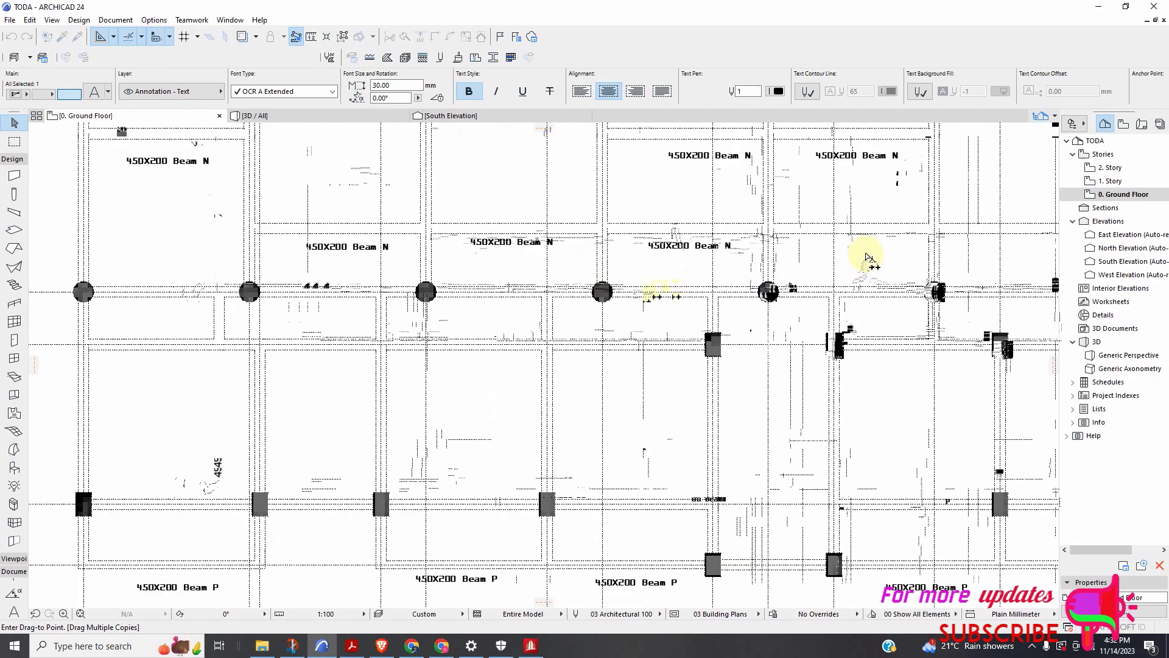
# Place 450X200 Beam N copies below the beams just above gridline 4 in the I–K, K–M and M–O bays
pyautogui.scroll(-3, 677, 309)
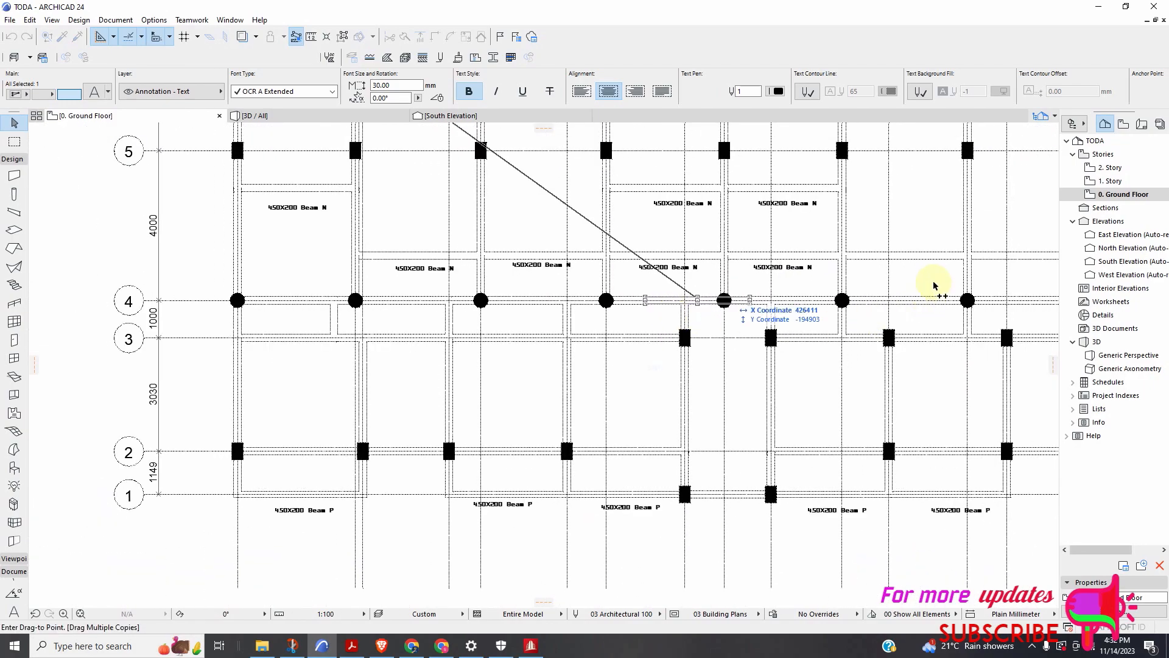
pyautogui.scroll(3, 914, 266)
pyautogui.scroll(-4, 684, 294)
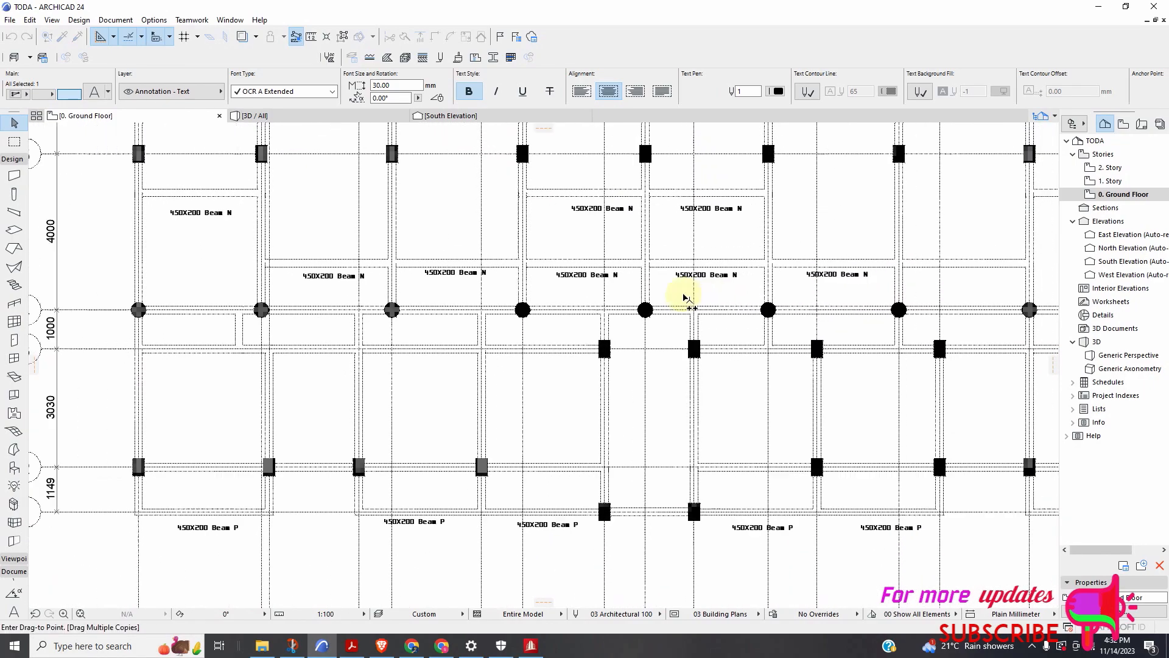
pyautogui.scroll(4, 771, 290)
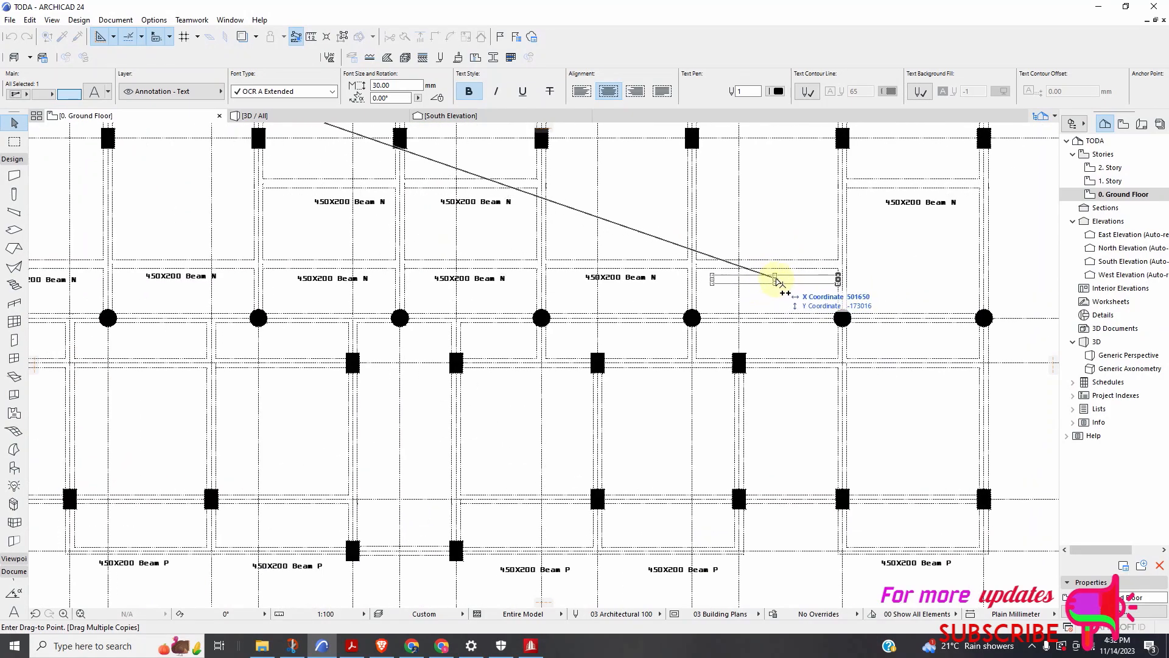
# Examine the elevation and section details of beams B31 to B38 for size and reinforcement
pyautogui.scroll(-10, 920, 313)
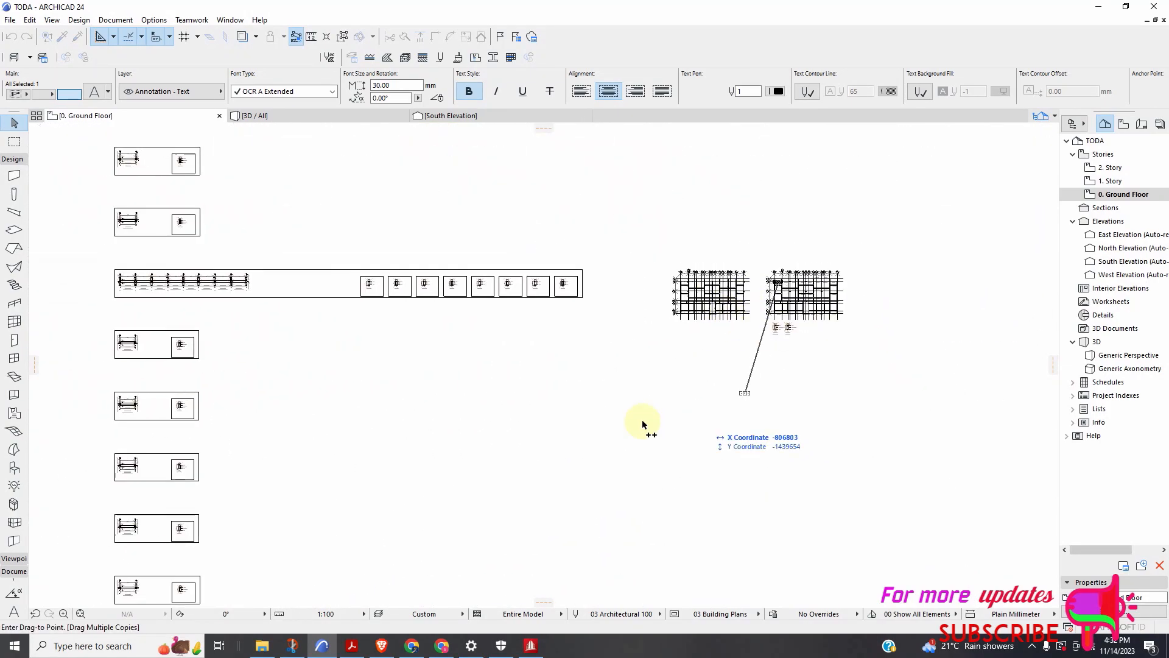
pyautogui.scroll(-1, 298, 359)
pyautogui.scroll(-6, 231, 358)
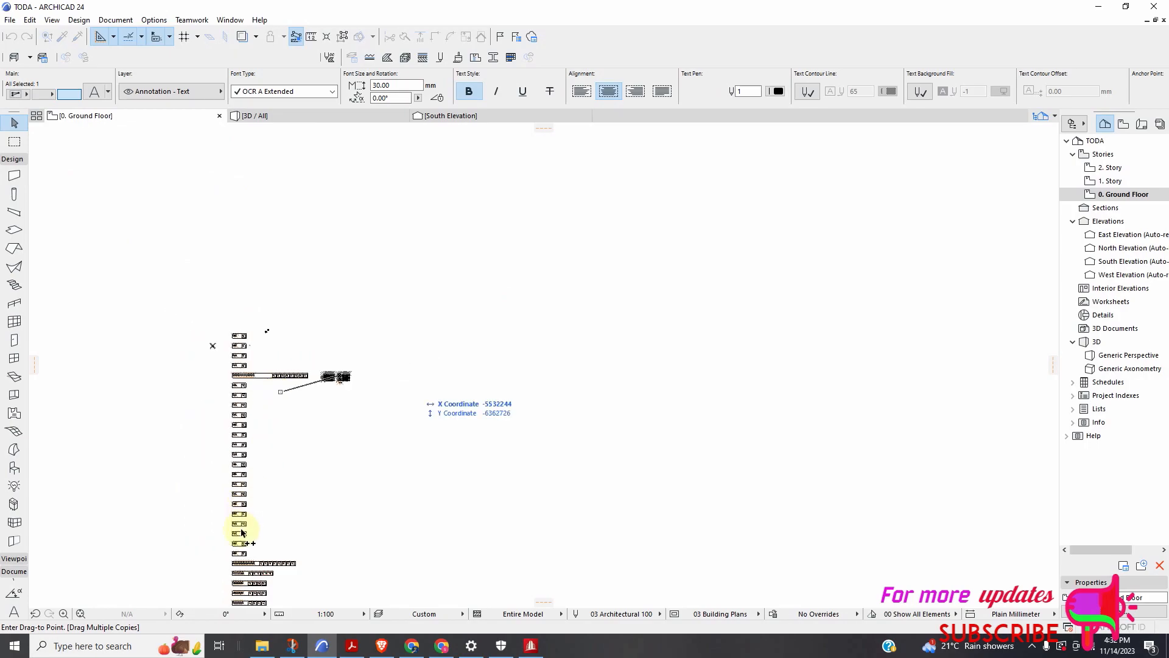
pyautogui.scroll(10, 253, 577)
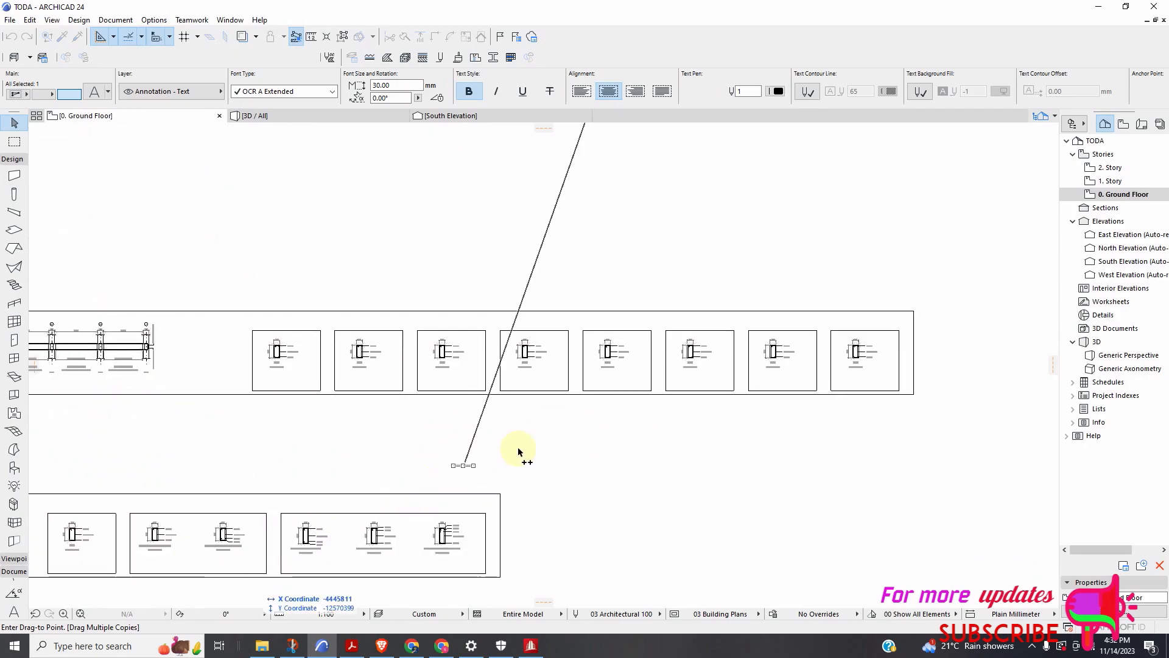
pyautogui.scroll(2, 665, 335)
pyautogui.scroll(-5, 691, 378)
pyautogui.scroll(3, 849, 339)
pyautogui.scroll(-5, 809, 357)
pyautogui.scroll(6, 597, 371)
pyautogui.scroll(3, 629, 373)
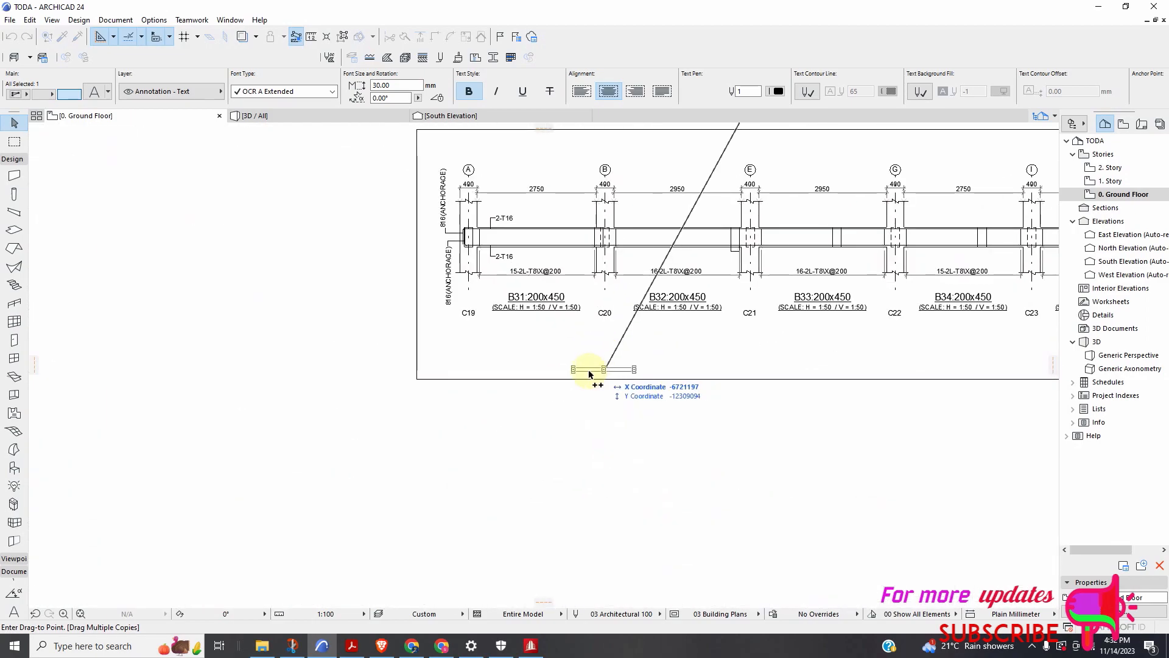
pyautogui.scroll(-5, 589, 374)
pyautogui.scroll(5, 647, 373)
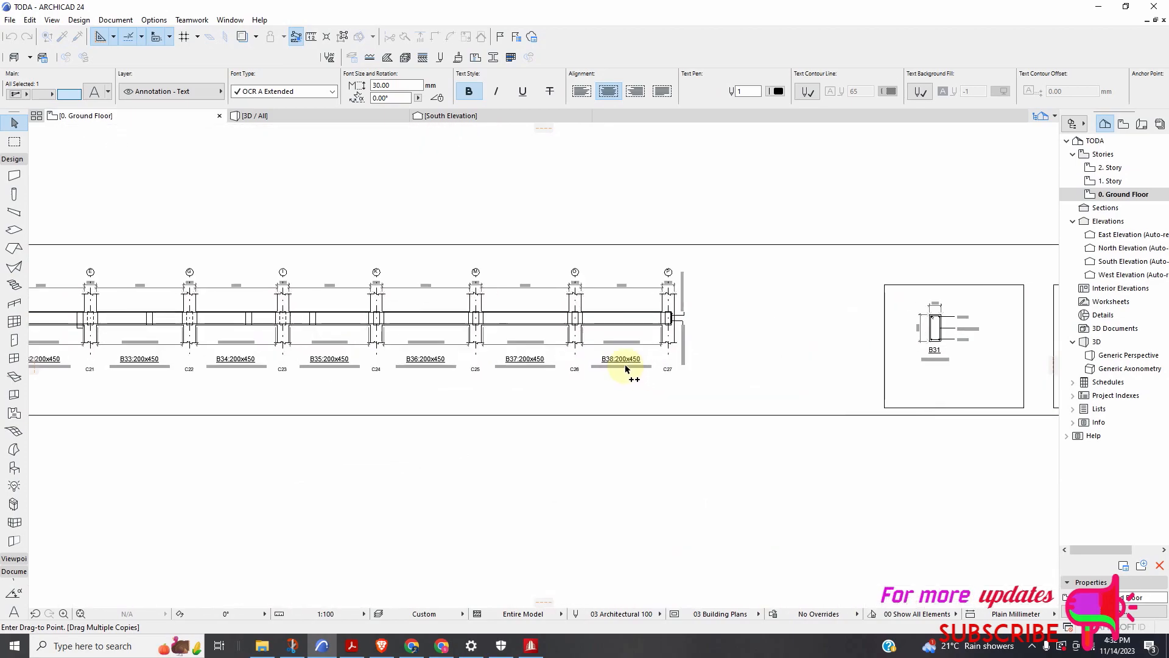
pyautogui.scroll(1, 625, 368)
pyautogui.scroll(-8, 633, 373)
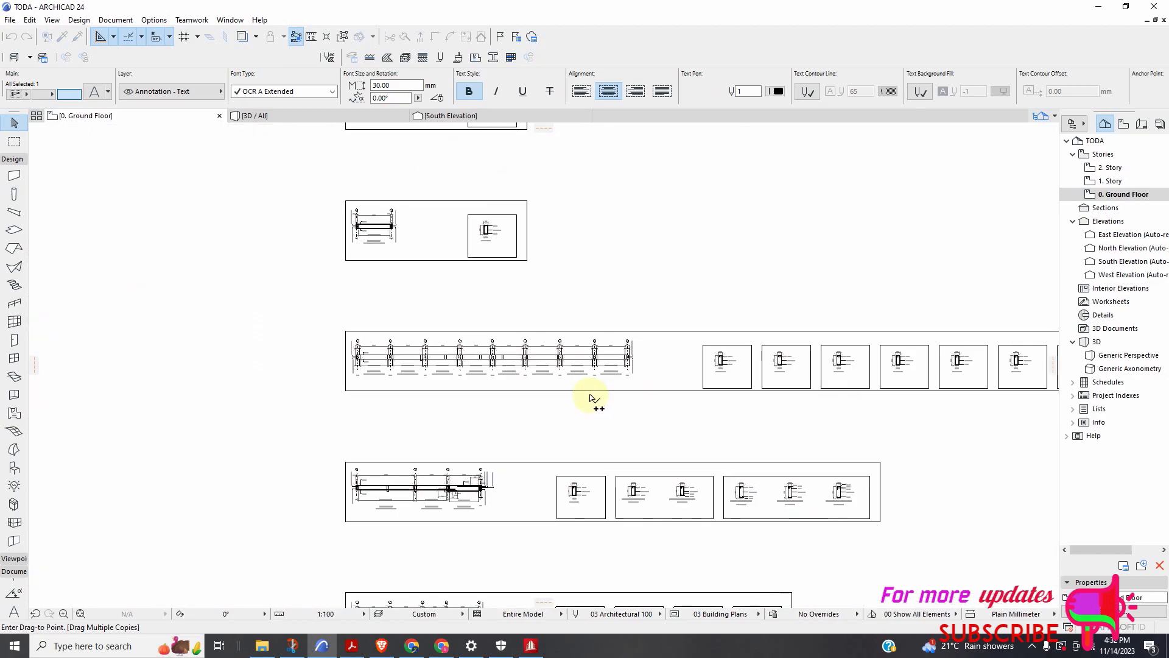
# Place 450X200 Beam N copies directly above the gridline 4 beams in the A–B and B–E bays
pyautogui.scroll(-3, 555, 486)
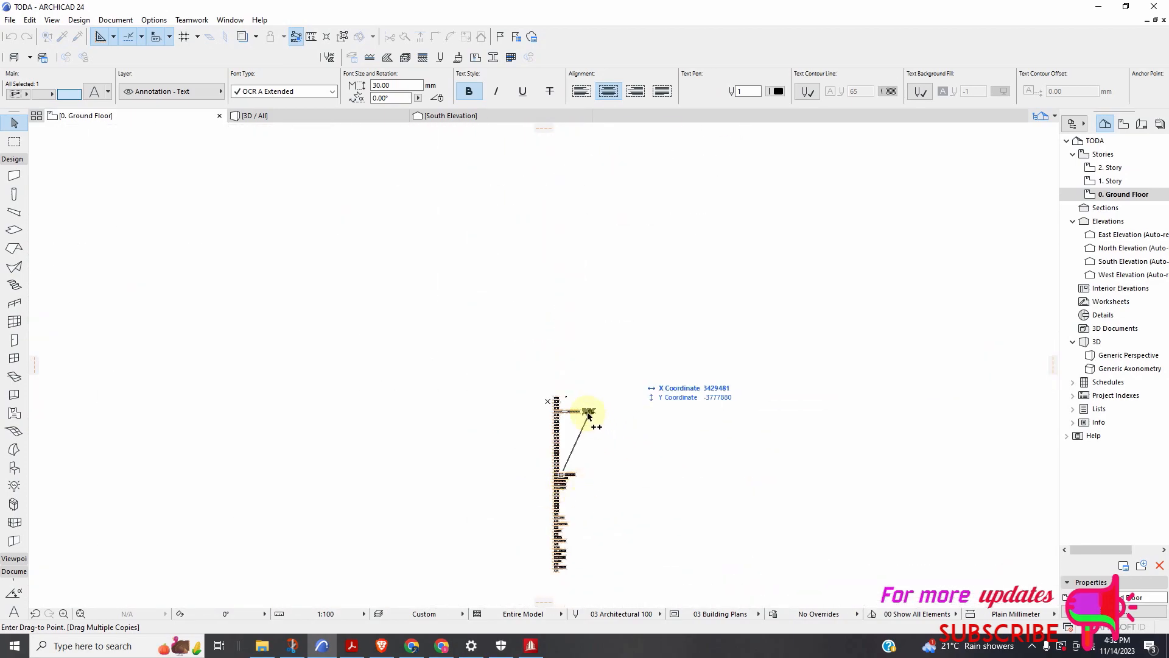
pyautogui.scroll(14, 588, 417)
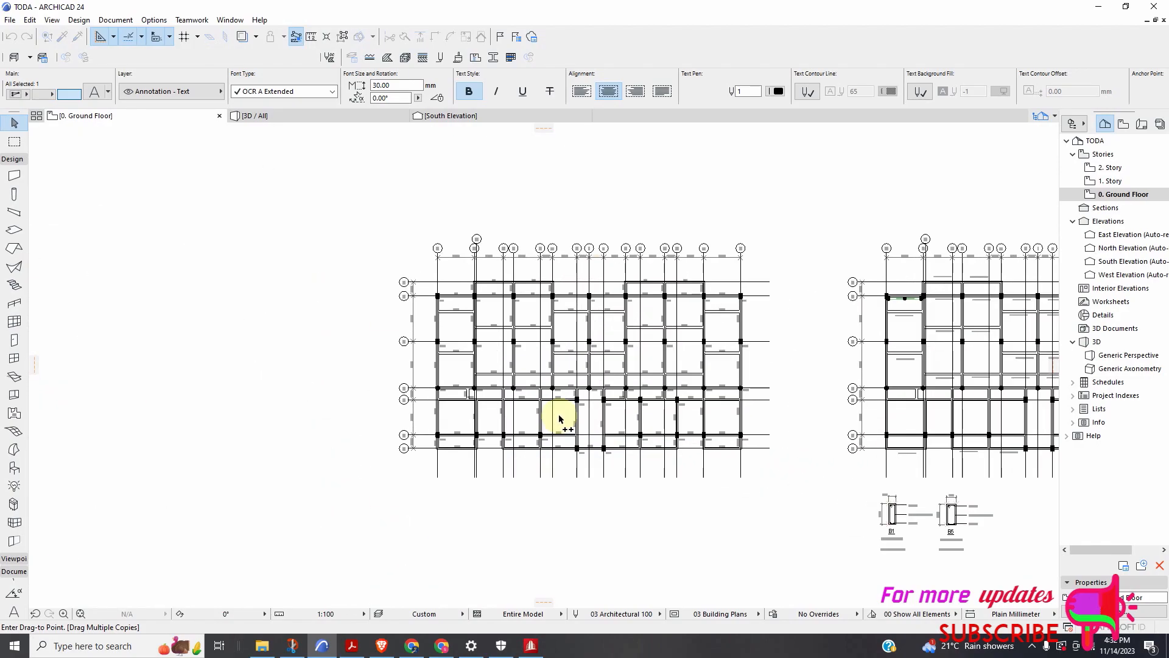
pyautogui.scroll(3, 560, 419)
pyautogui.scroll(-4, 438, 390)
pyautogui.scroll(8, 644, 373)
pyautogui.scroll(1, 641, 357)
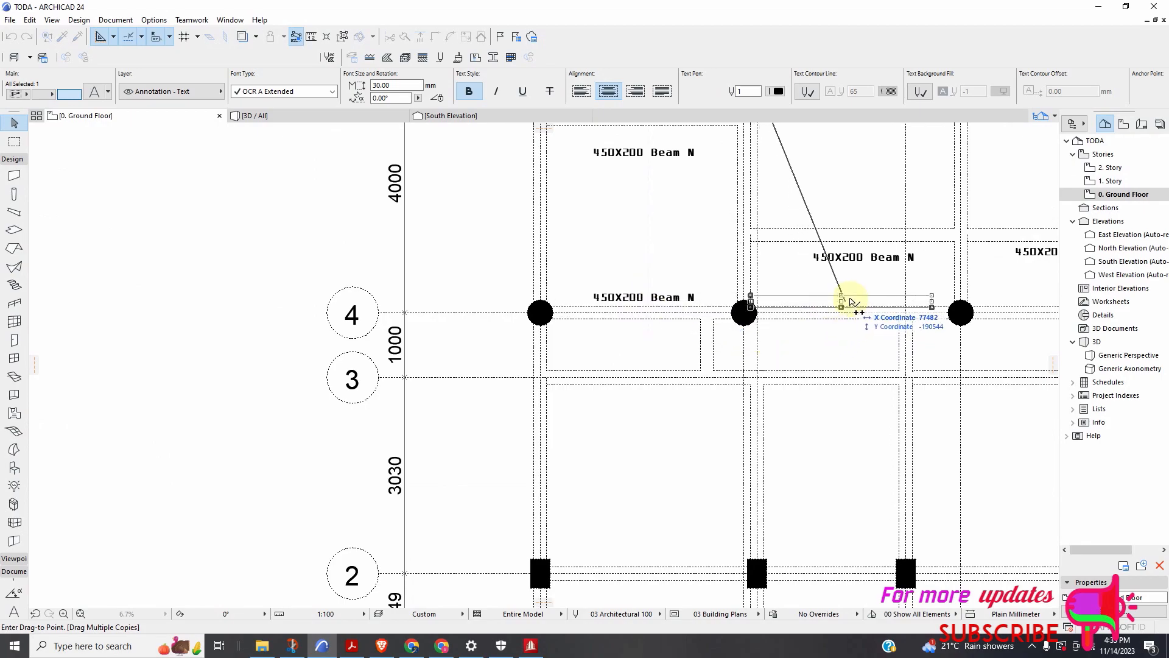
# Place 450X200 Beam N copies directly above the gridline 4 beams in the E–G, G–I, I–K and K–M bays
pyautogui.scroll(-4, 609, 341)
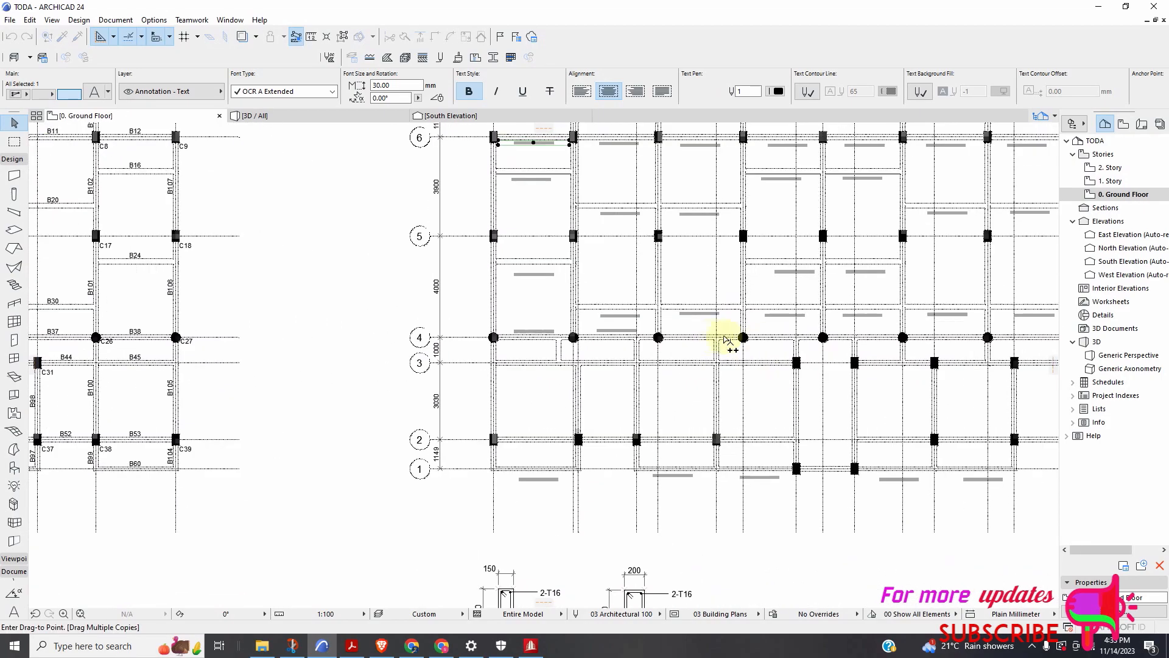
pyautogui.scroll(5, 700, 329)
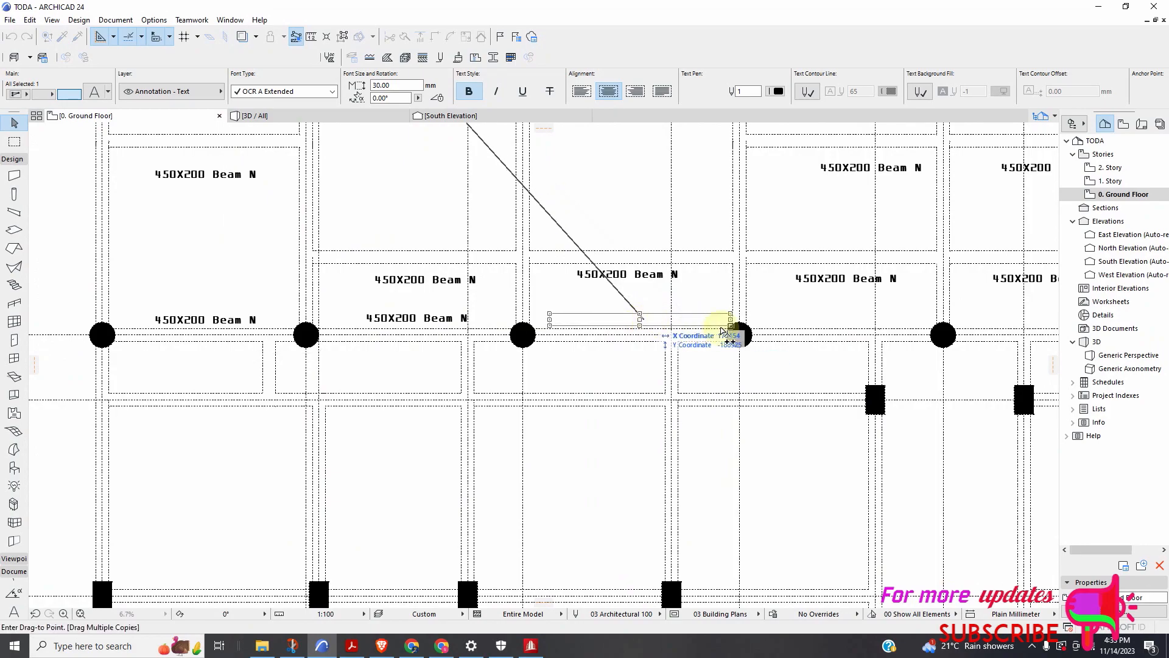
pyautogui.scroll(-4, 801, 323)
pyautogui.scroll(5, 810, 329)
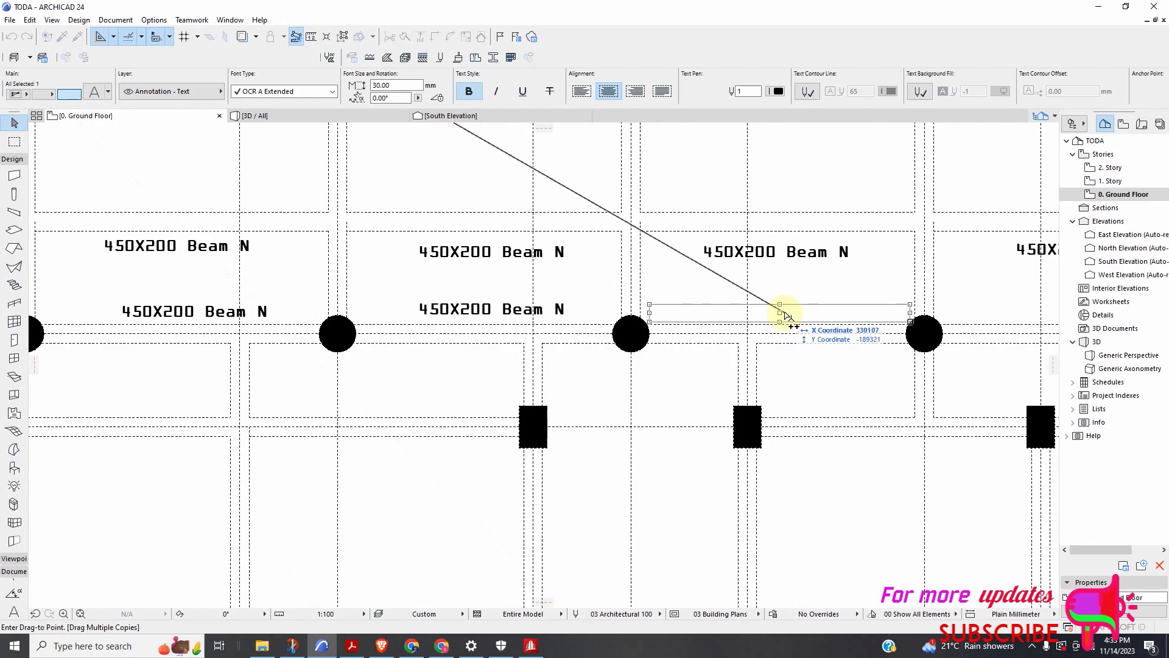
pyautogui.scroll(-4, 670, 384)
pyautogui.scroll(5, 853, 331)
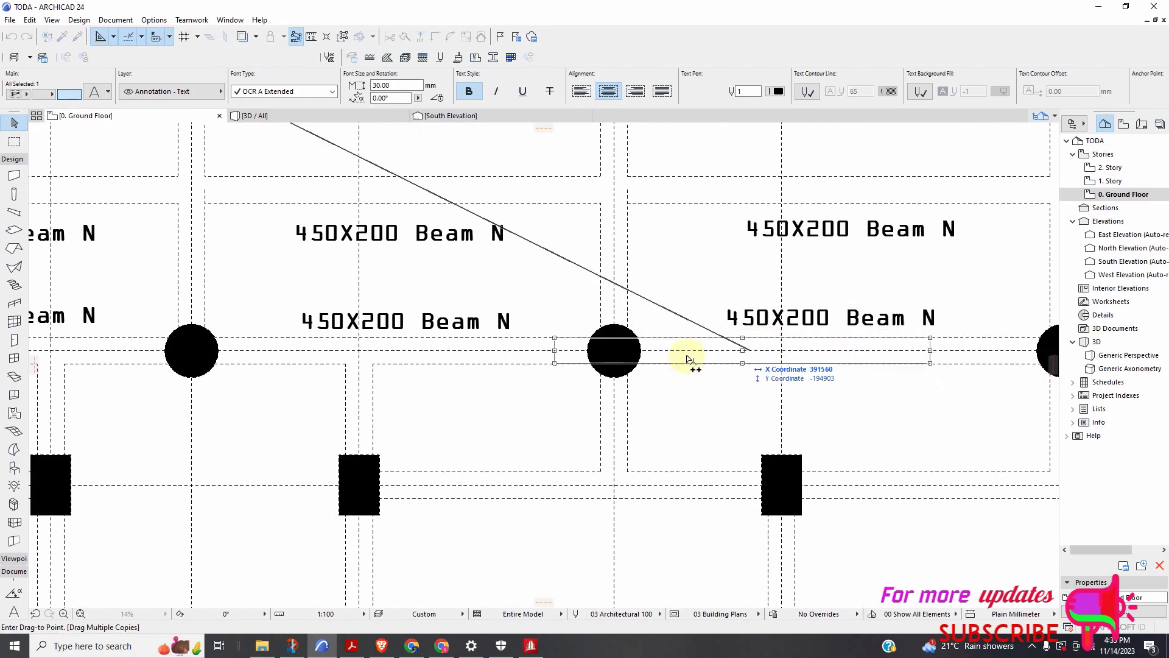
# Place 450X200 Beam N copies directly above the gridline 4 beams in the M–O and O–P bays
pyautogui.scroll(-4, 716, 358)
pyautogui.scroll(5, 778, 347)
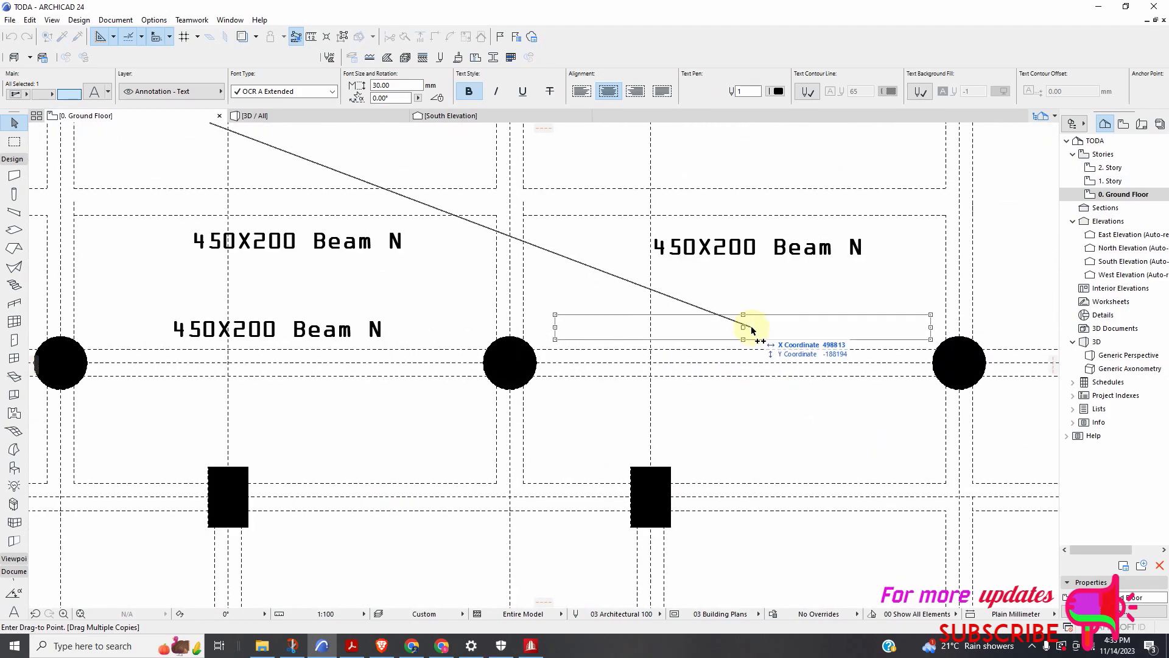
pyautogui.scroll(-4, 731, 393)
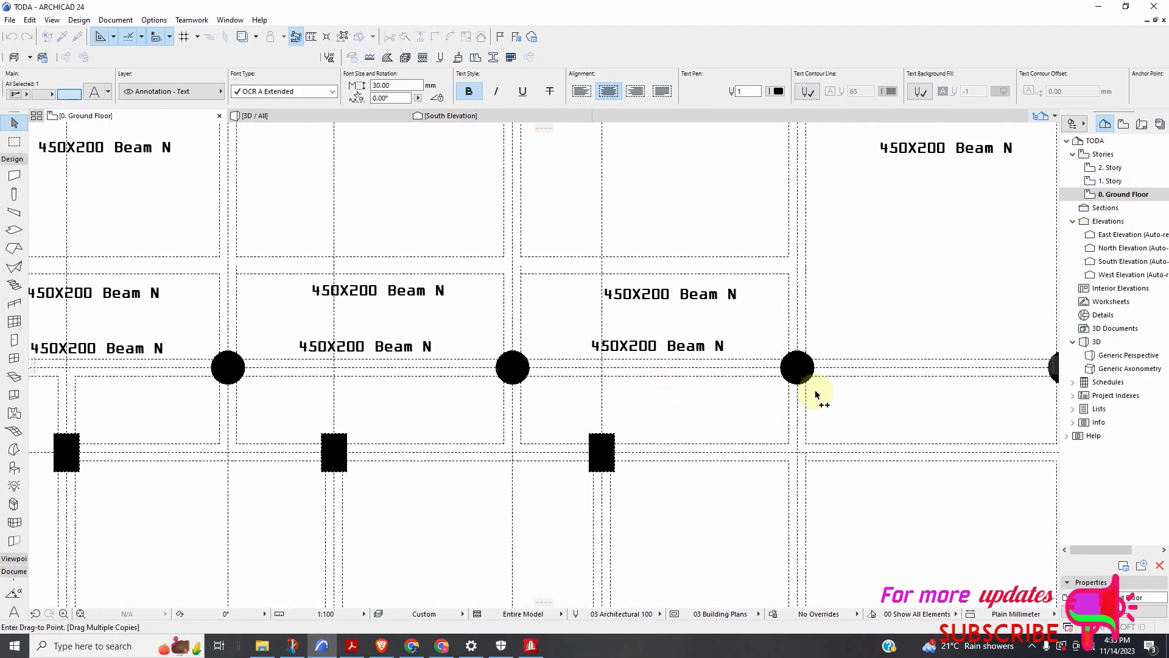
pyautogui.scroll(5, 791, 367)
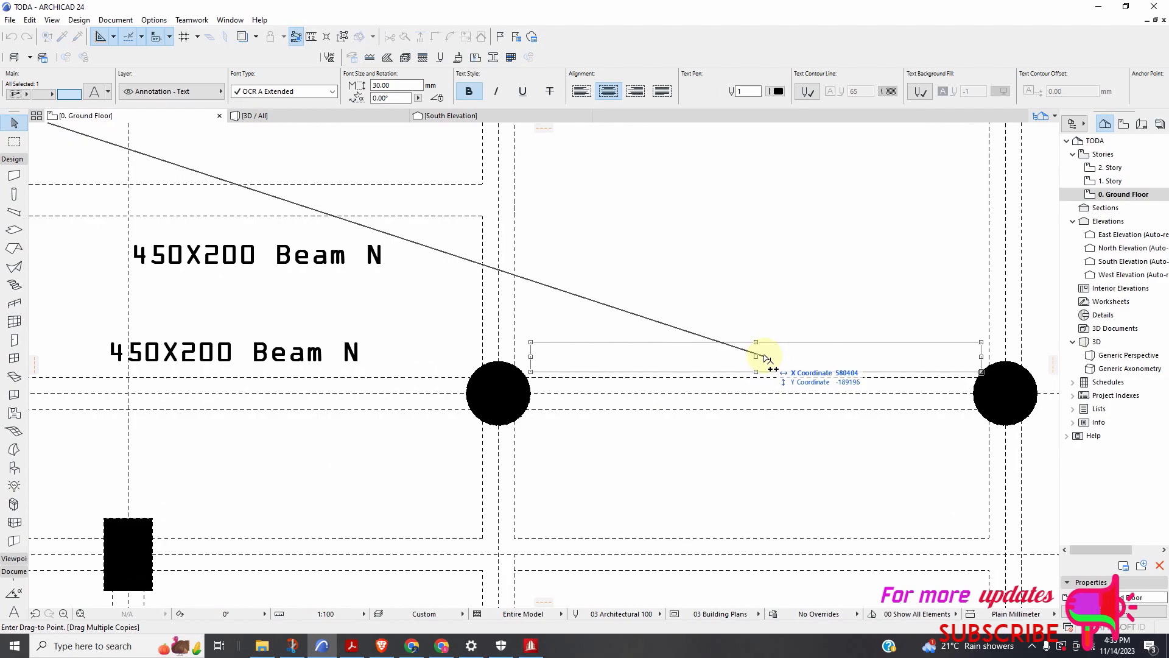
pyautogui.scroll(-6, 794, 389)
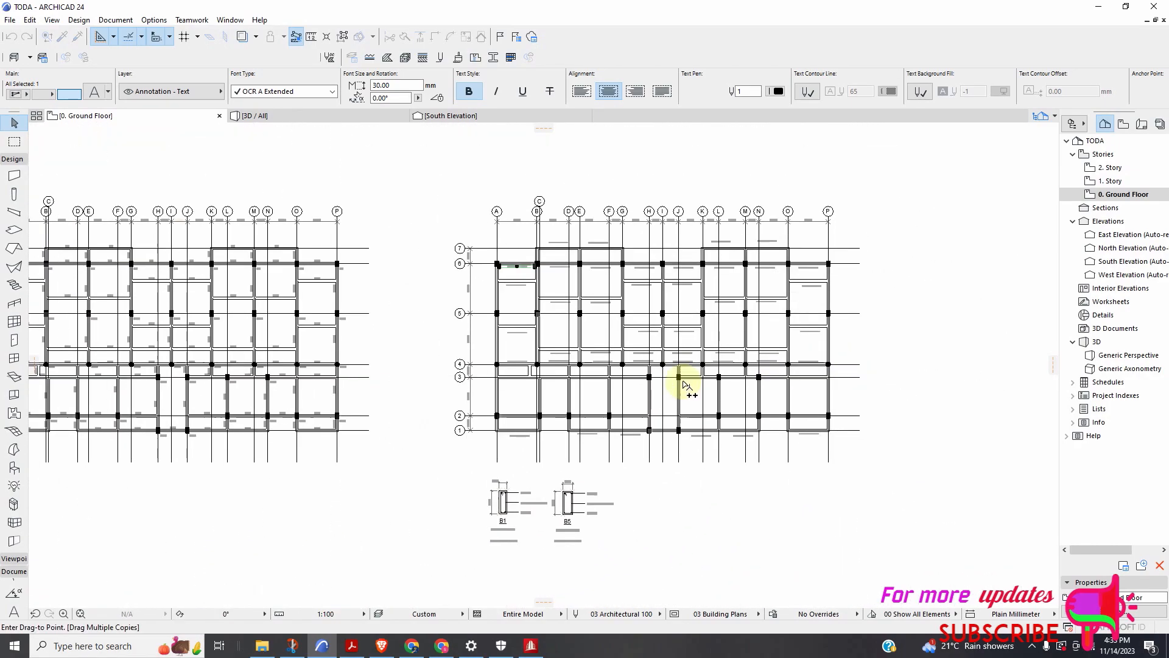
# Examine the column of framed beam elevations and section details, including sections B50 to B53
pyautogui.scroll(-5, 438, 393)
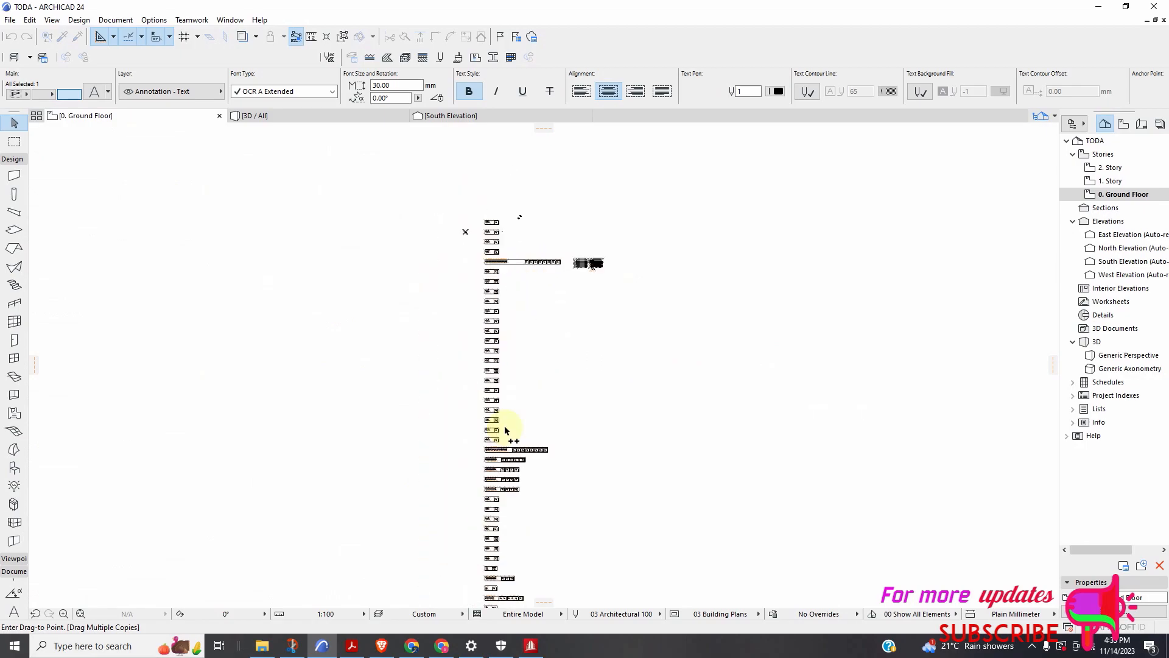
pyautogui.scroll(6, 487, 378)
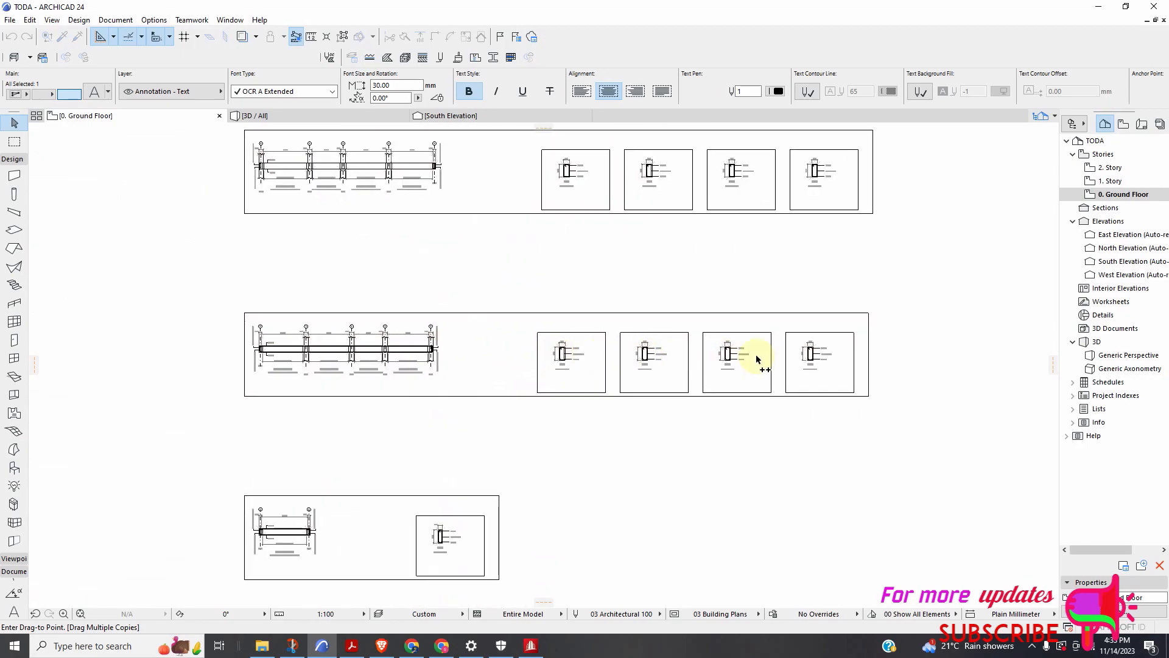
pyautogui.scroll(2, 751, 376)
pyautogui.scroll(-4, 764, 383)
pyautogui.scroll(5, 803, 387)
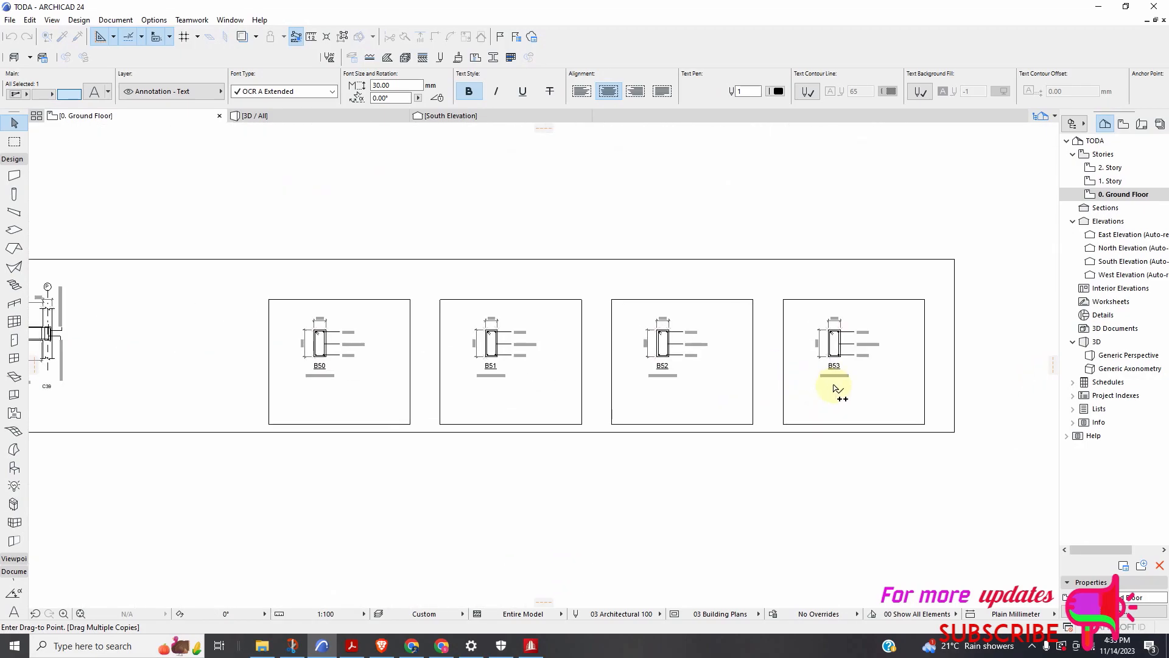
pyautogui.scroll(-5, 791, 395)
pyautogui.scroll(4, 853, 310)
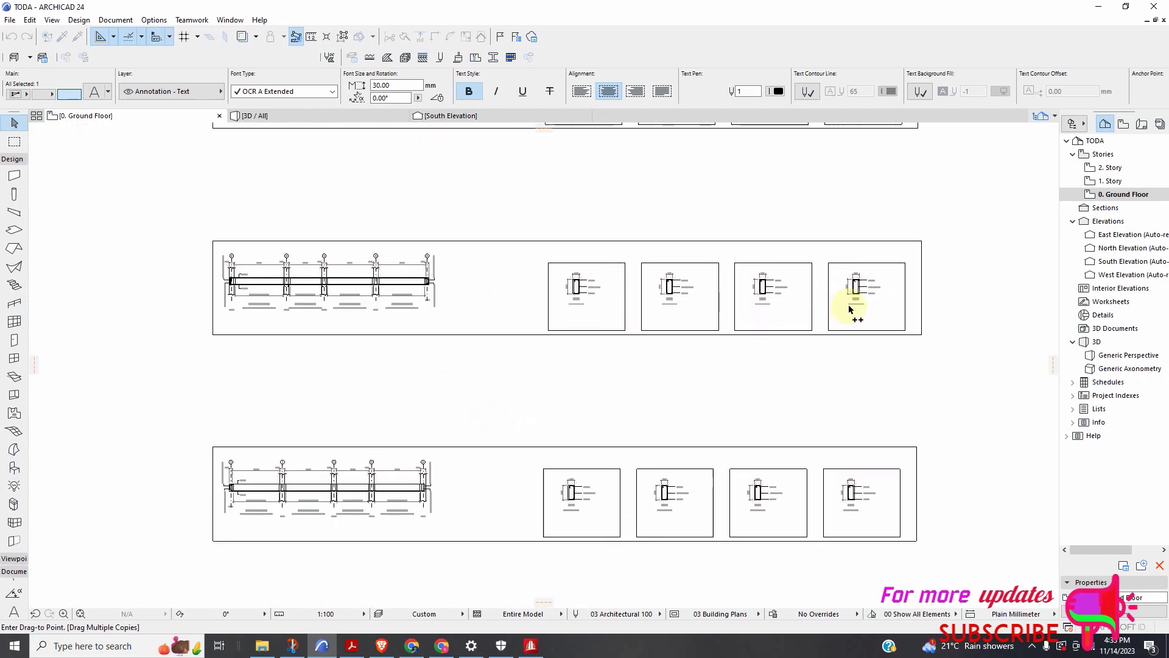
pyautogui.scroll(1, 816, 318)
pyautogui.scroll(-7, 730, 289)
pyautogui.scroll(2, 607, 517)
pyautogui.scroll(2, 728, 313)
pyautogui.scroll(-6, 699, 451)
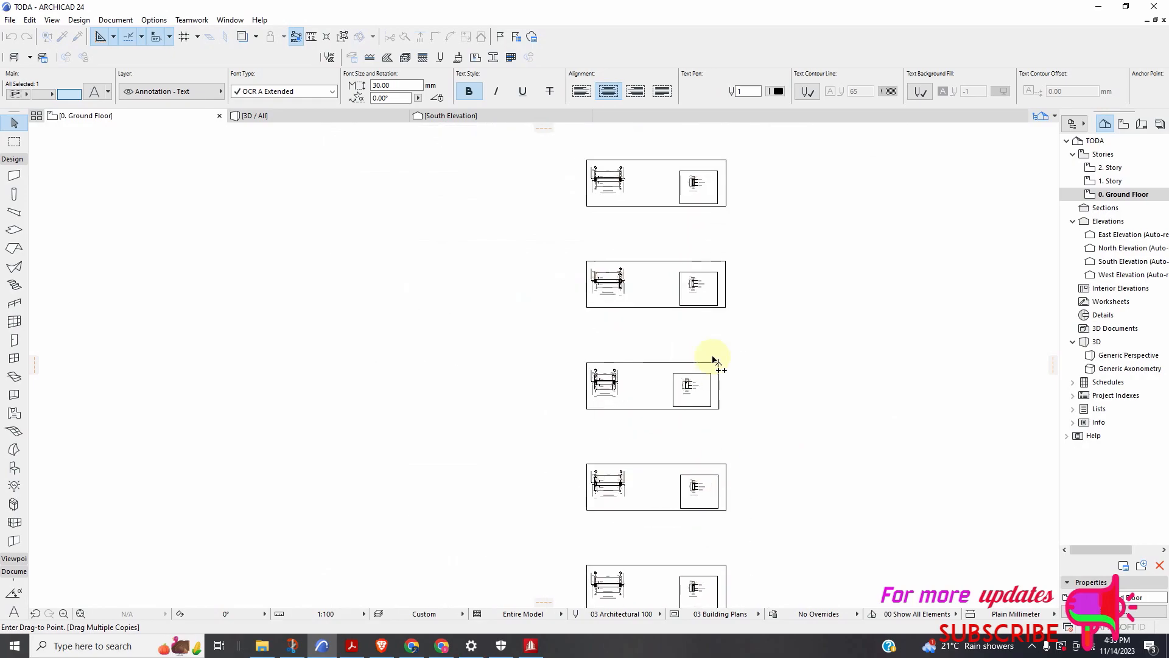
pyautogui.scroll(-2, 723, 396)
pyautogui.scroll(6, 792, 341)
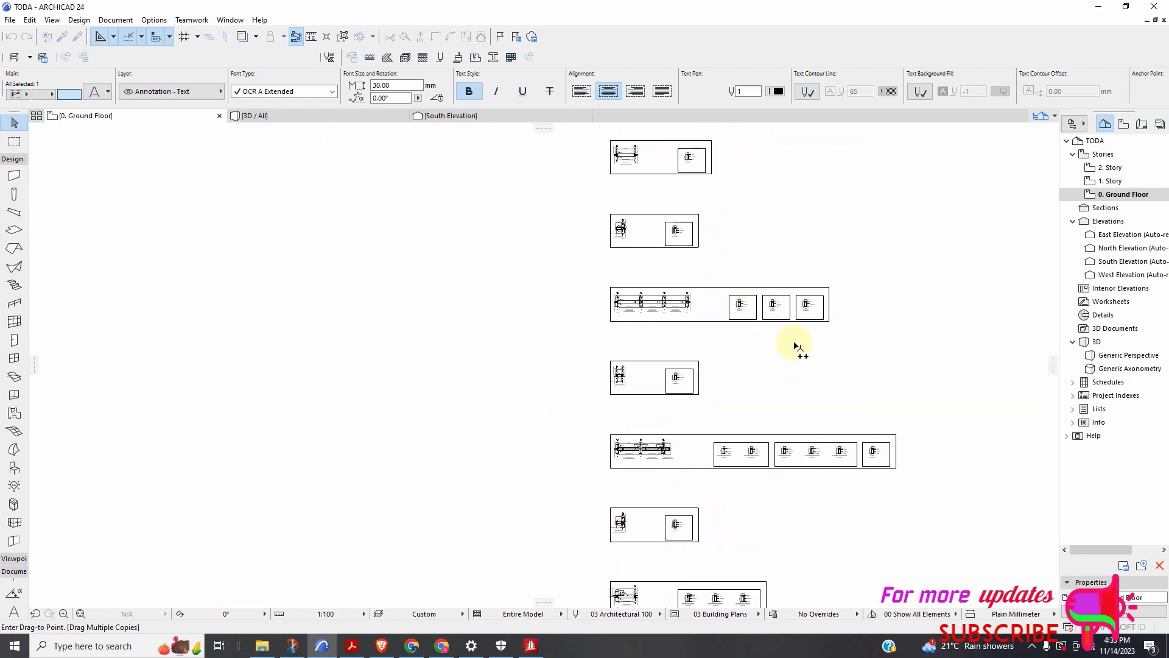
pyautogui.scroll(4, 796, 334)
pyautogui.scroll(-4, 783, 334)
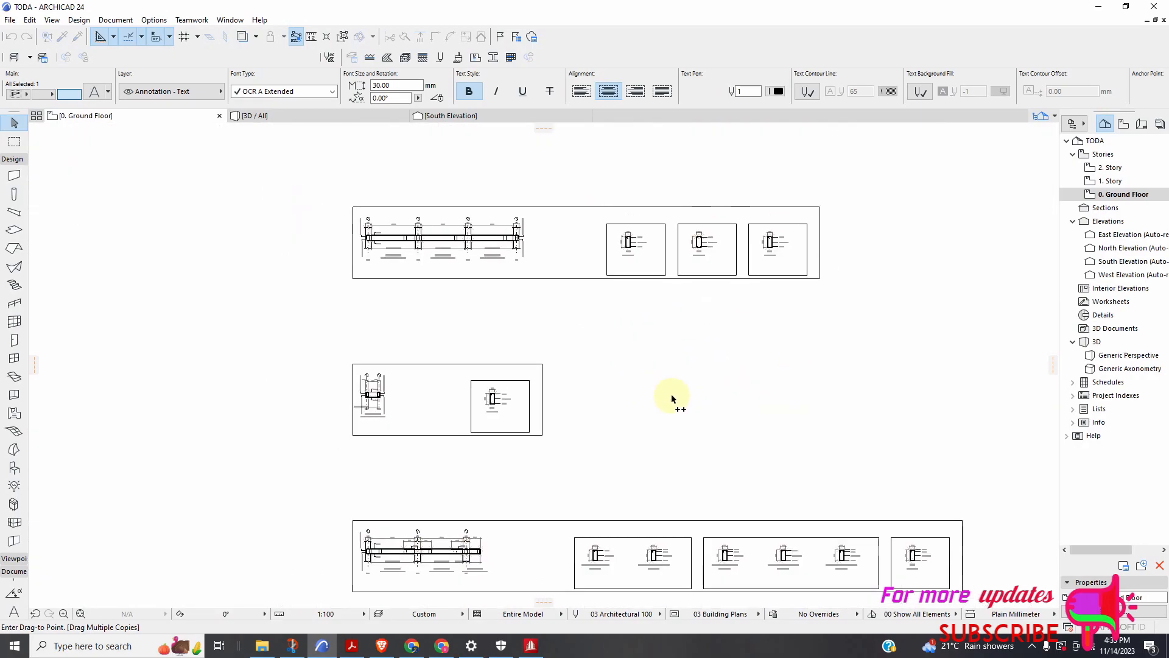
# Examine the elevation and section details of beams B65 to B68 for size, reinforcement and supporting gridlines
pyautogui.scroll(4, 706, 554)
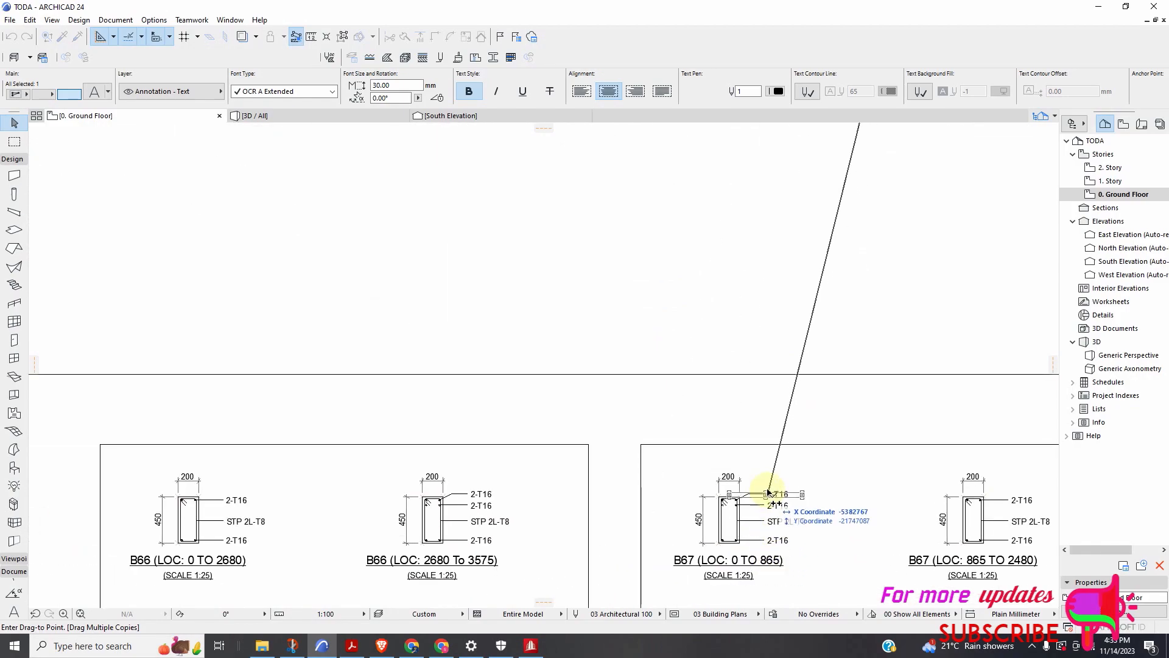
pyautogui.scroll(4, 768, 491)
pyautogui.scroll(-7, 741, 522)
pyautogui.scroll(-4, 749, 487)
pyautogui.scroll(5, 736, 235)
pyautogui.scroll(2, 712, 304)
pyautogui.scroll(-5, 744, 269)
pyautogui.scroll(-2, 800, 237)
pyautogui.scroll(5, 418, 419)
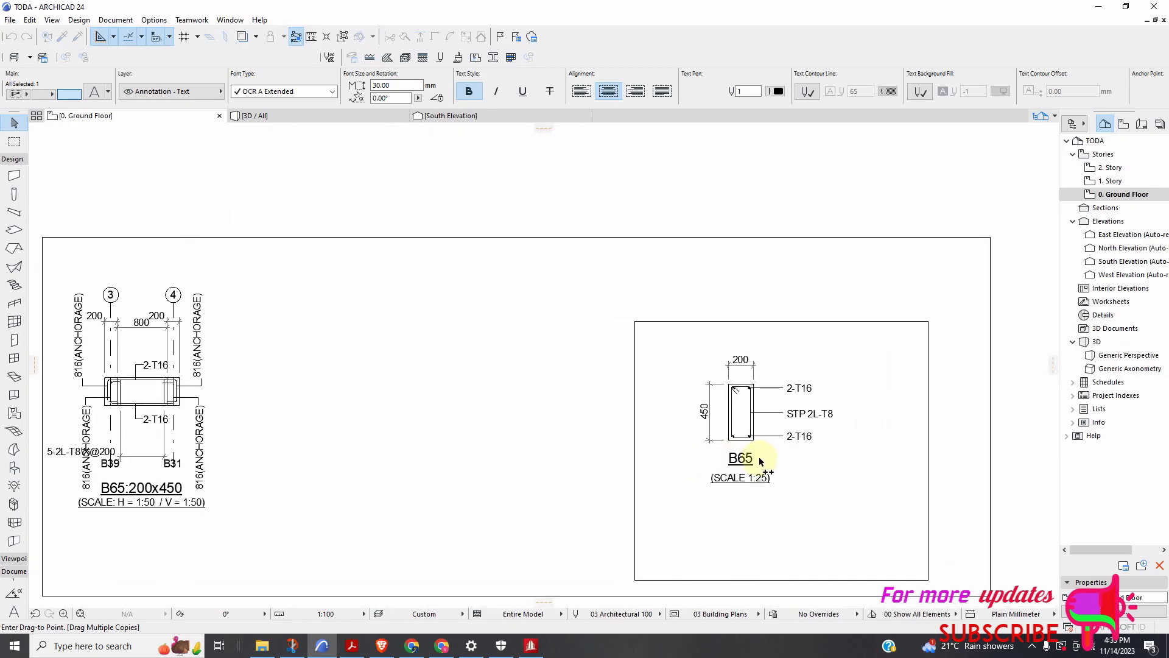
pyautogui.scroll(-5, 594, 449)
pyautogui.scroll(6, 563, 502)
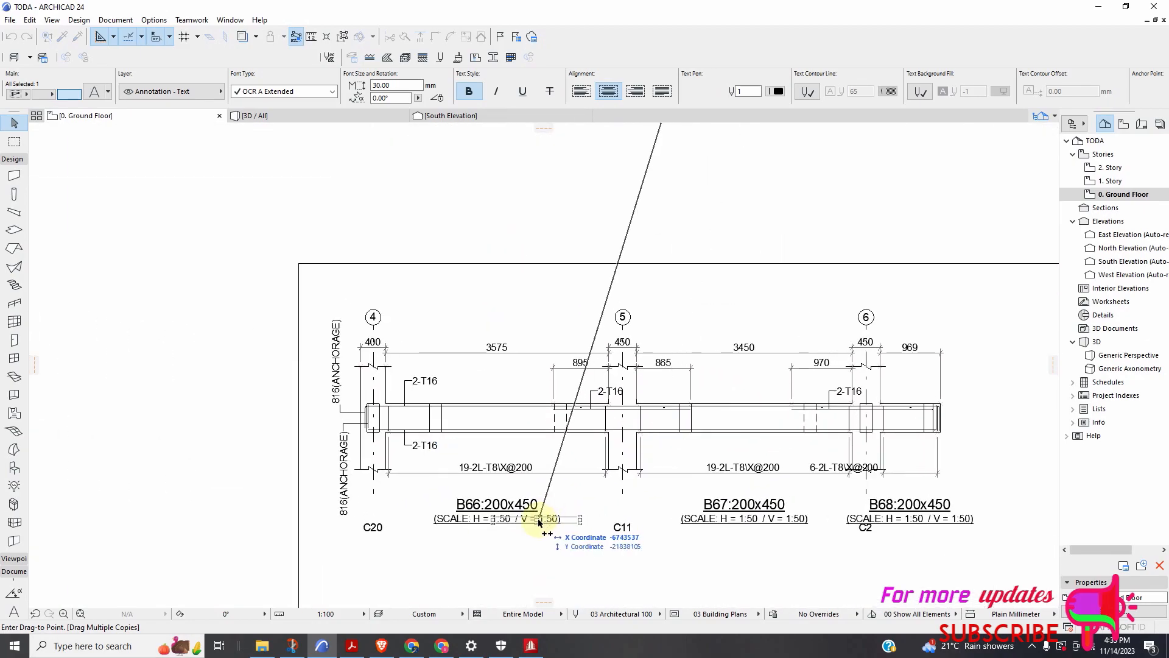
pyautogui.scroll(-5, 450, 414)
pyautogui.scroll(6, 492, 420)
pyautogui.scroll(-2, 522, 425)
pyautogui.scroll(5, 521, 425)
pyautogui.scroll(-8, 554, 394)
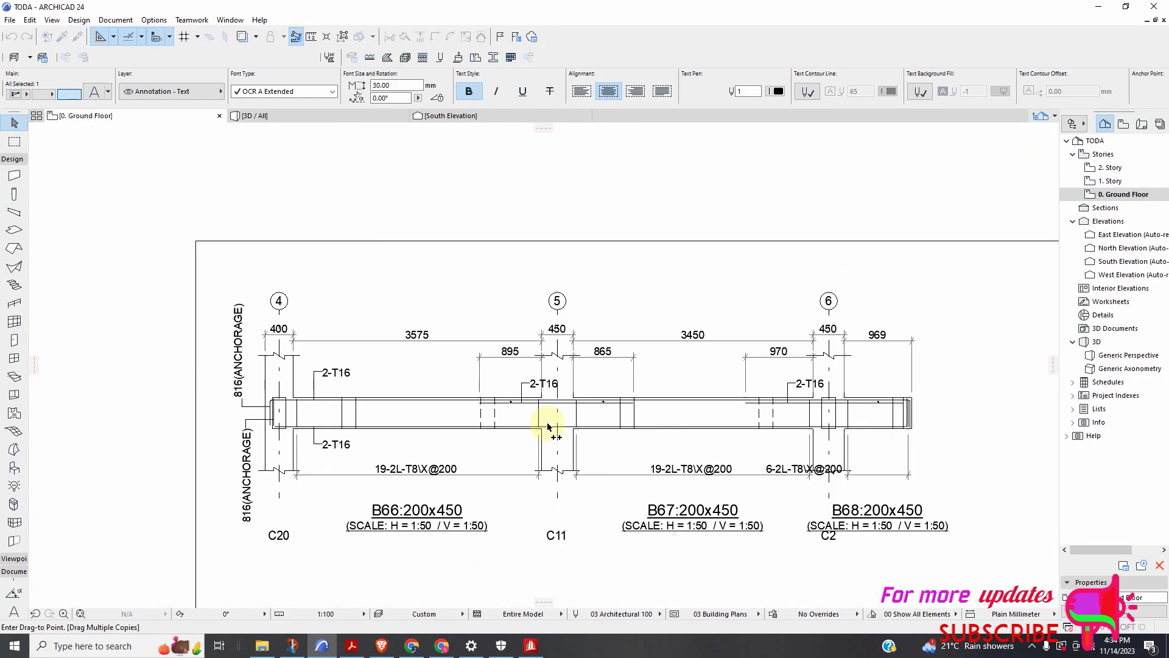
pyautogui.scroll(2, 488, 278)
pyautogui.scroll(3, 488, 279)
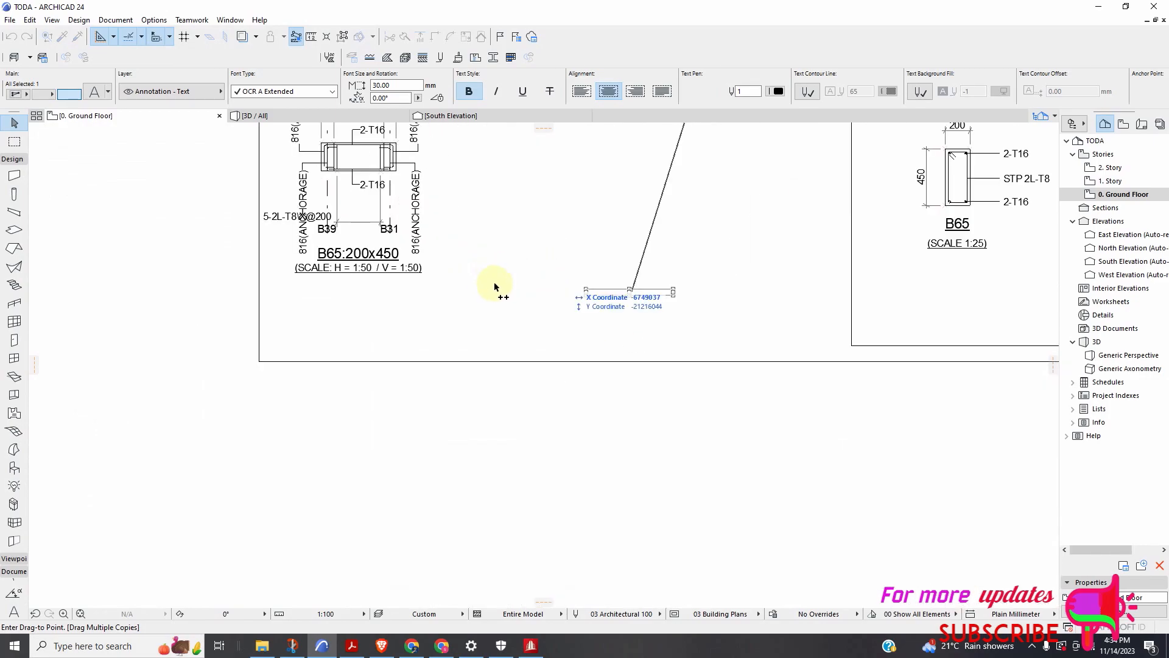
# Examine the numbered reference plan to locate beams B65 to B67 and the neighbouring beams along gridlines 3 and 4
pyautogui.scroll(-12, 495, 285)
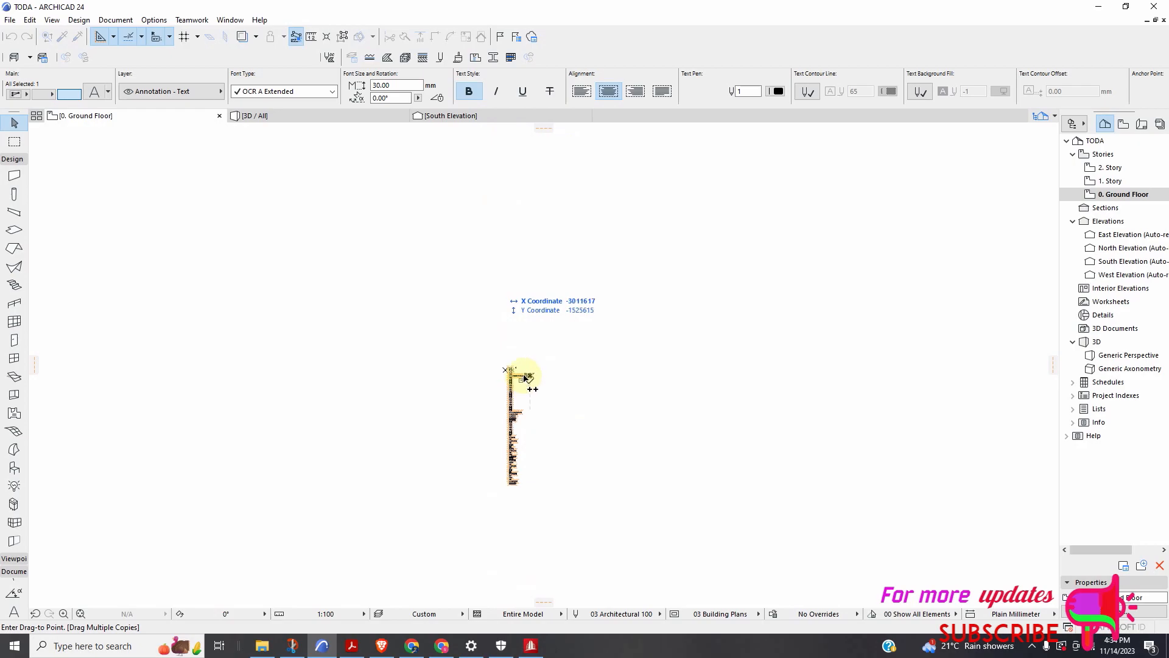
pyautogui.scroll(8, 542, 380)
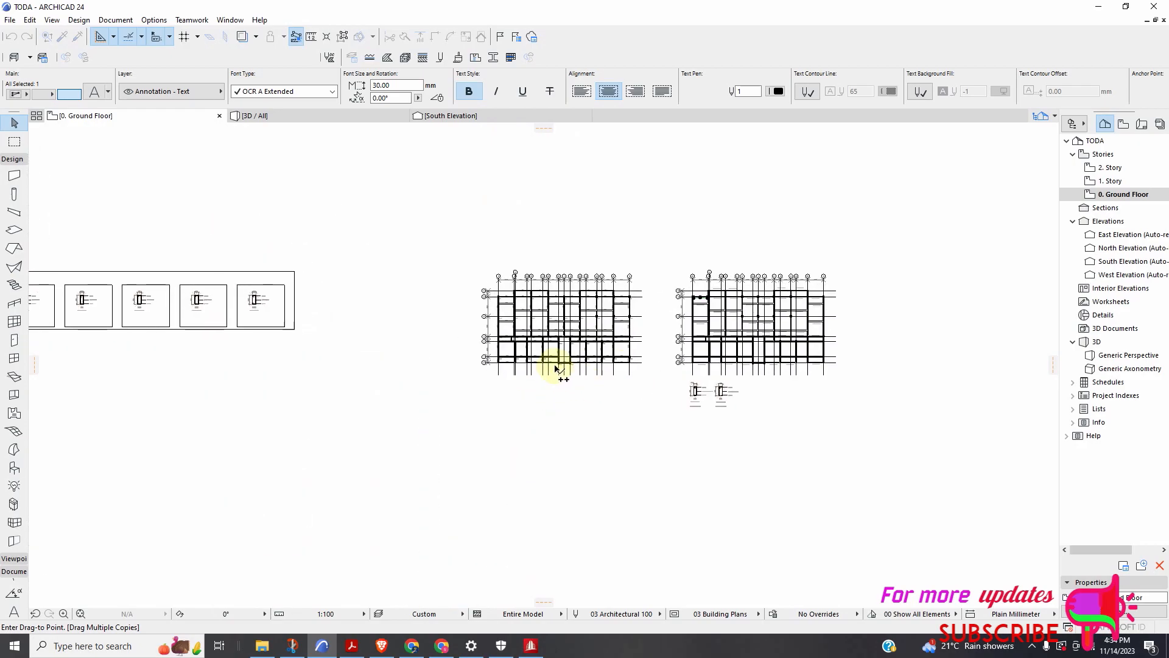
pyautogui.scroll(5, 527, 331)
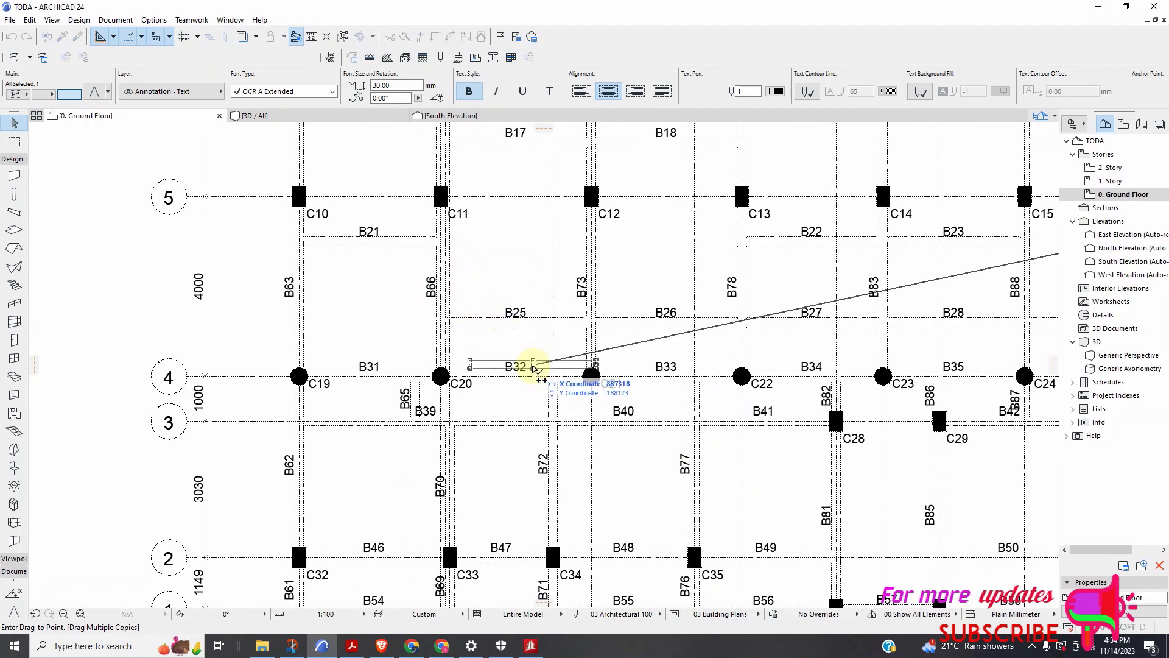
pyautogui.scroll(-1, 534, 368)
pyautogui.scroll(3, 496, 392)
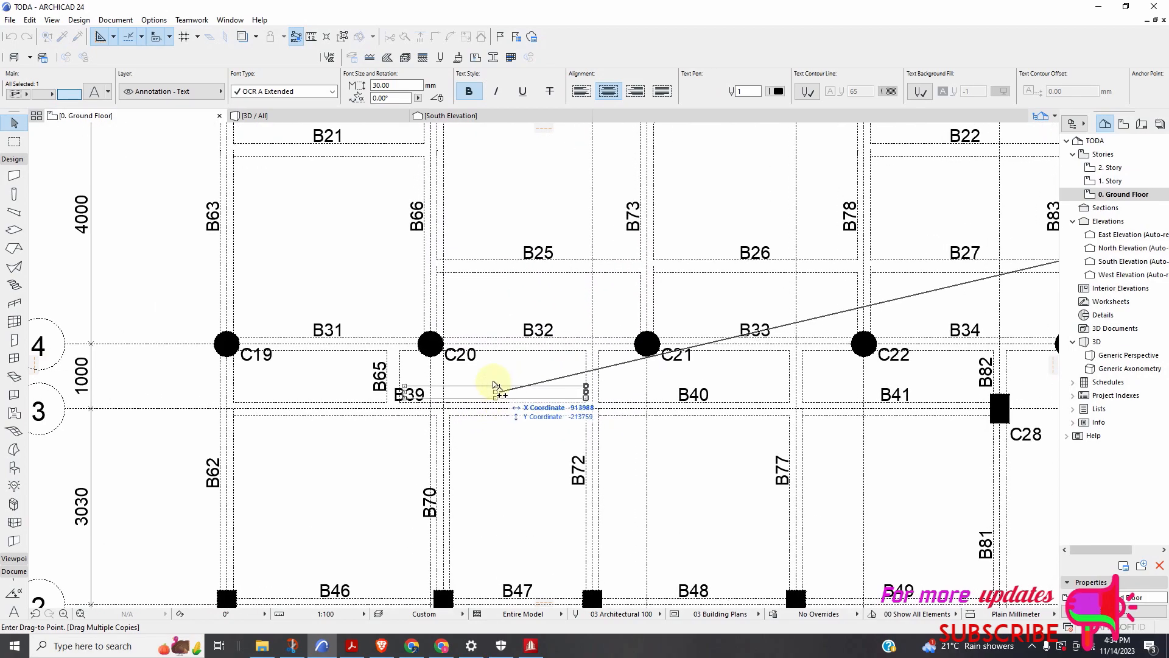
pyautogui.scroll(-3, 484, 365)
pyautogui.scroll(3, 487, 384)
pyautogui.scroll(-6, 494, 390)
pyautogui.scroll(5, 466, 219)
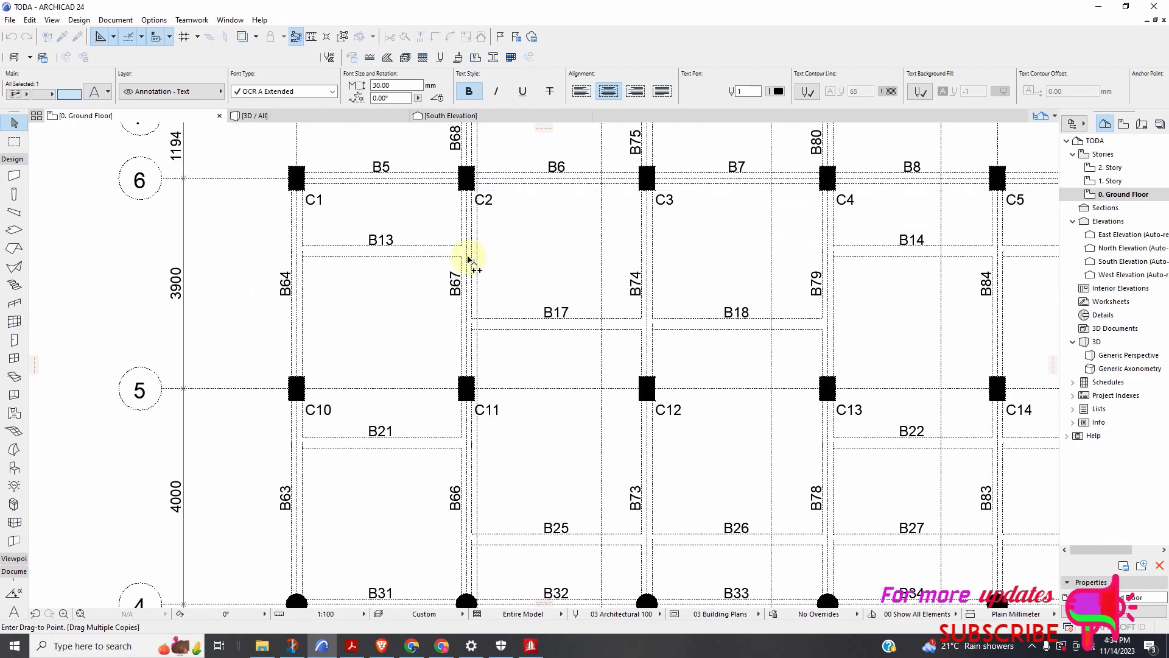
pyautogui.scroll(-4, 551, 311)
pyautogui.scroll(2, 772, 378)
pyautogui.scroll(-2, 776, 377)
pyautogui.scroll(4, 429, 509)
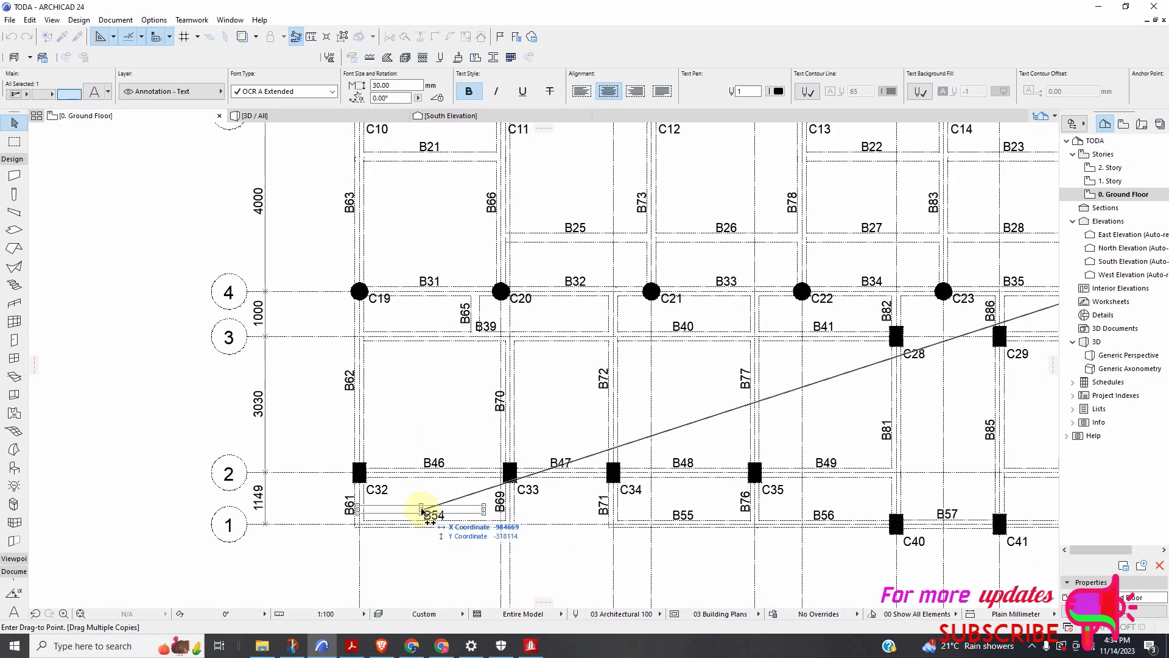
pyautogui.scroll(-3, 429, 487)
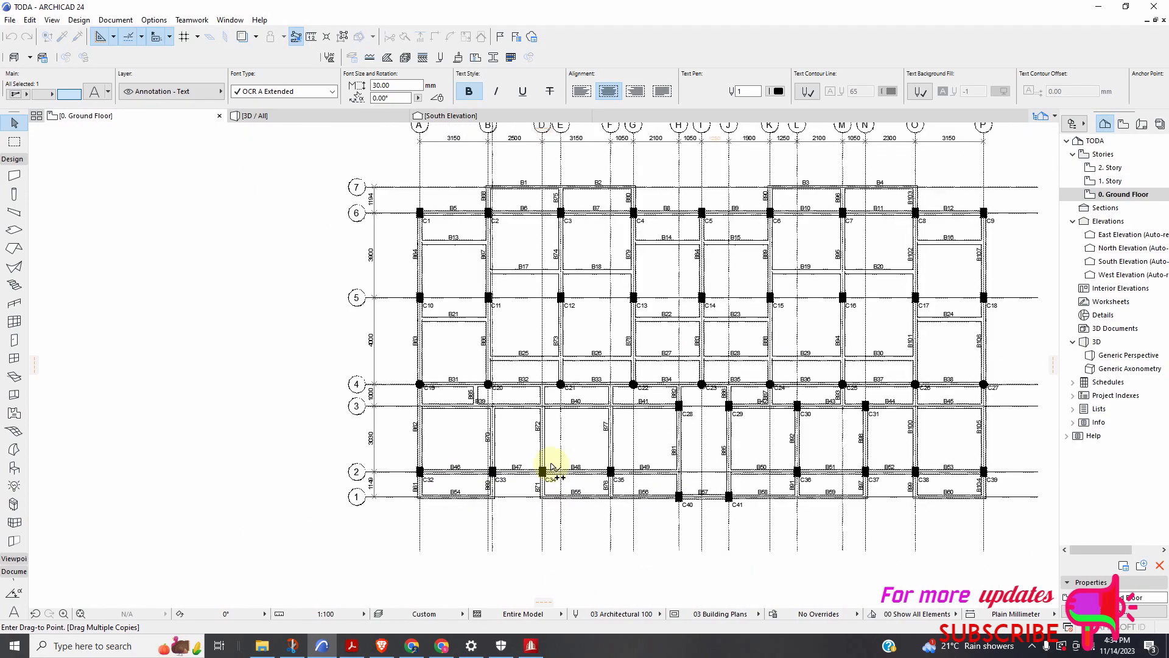
# Review the beam numbering across the whole reference plan, especially the beams between gridlines 1 and 4
pyautogui.scroll(3, 867, 458)
pyautogui.scroll(2, 867, 457)
pyautogui.scroll(-4, 809, 470)
pyautogui.scroll(3, 786, 281)
pyautogui.scroll(-3, 829, 334)
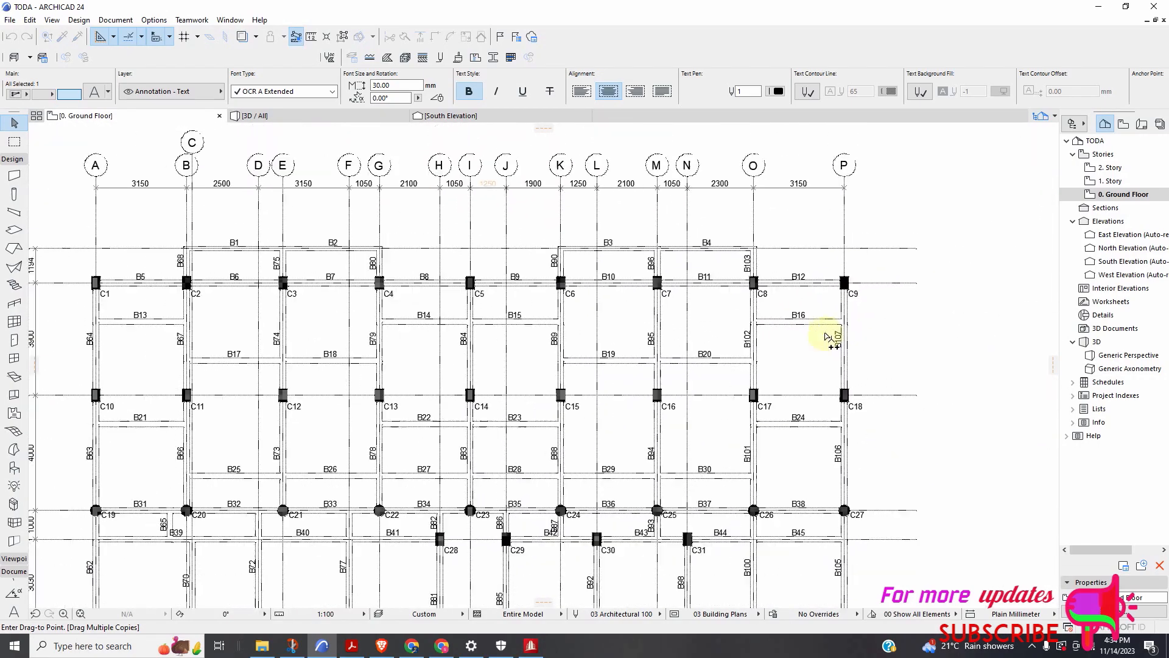
pyautogui.scroll(4, 779, 494)
pyautogui.scroll(-3, 903, 446)
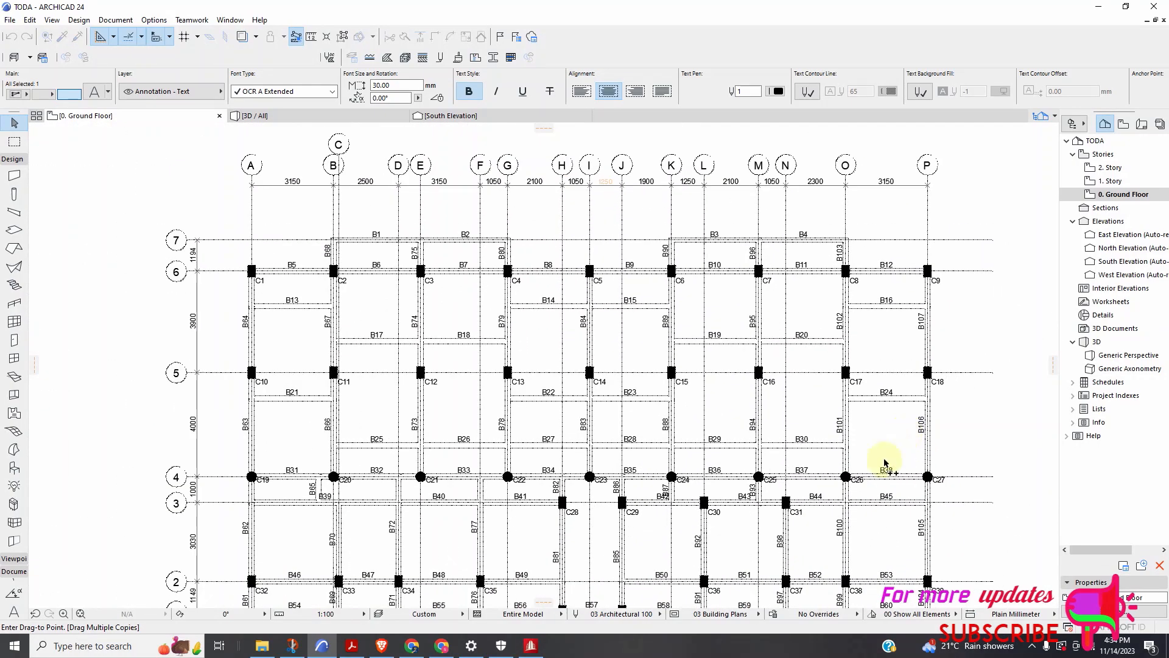
pyautogui.scroll(5, 310, 515)
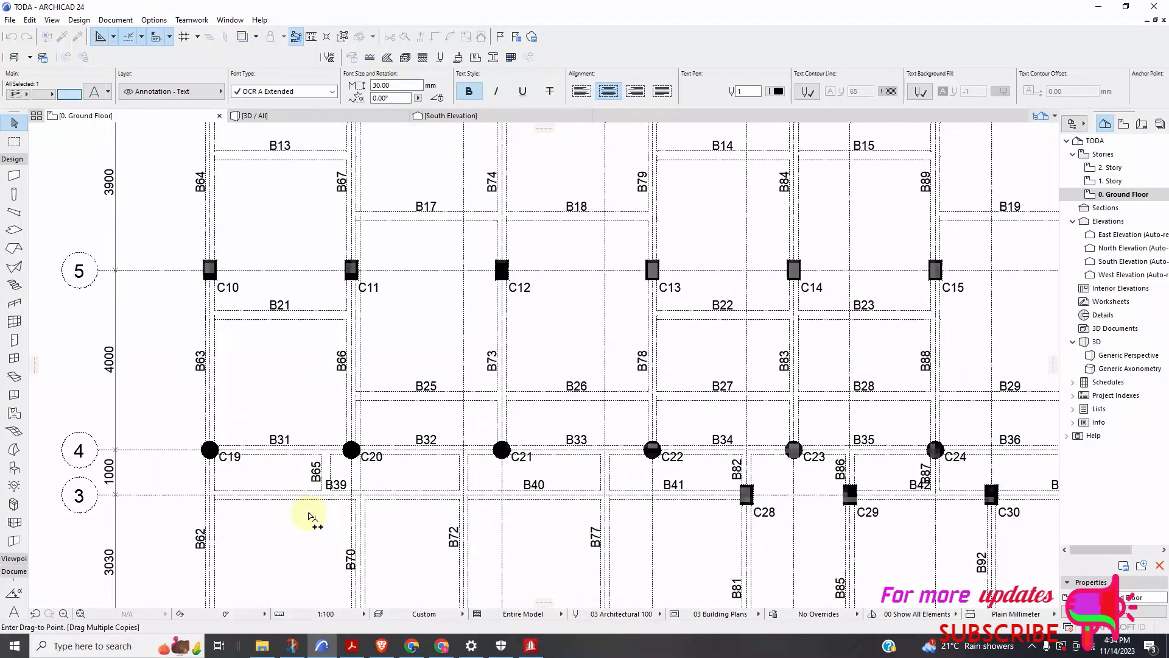
pyautogui.scroll(-5, 372, 497)
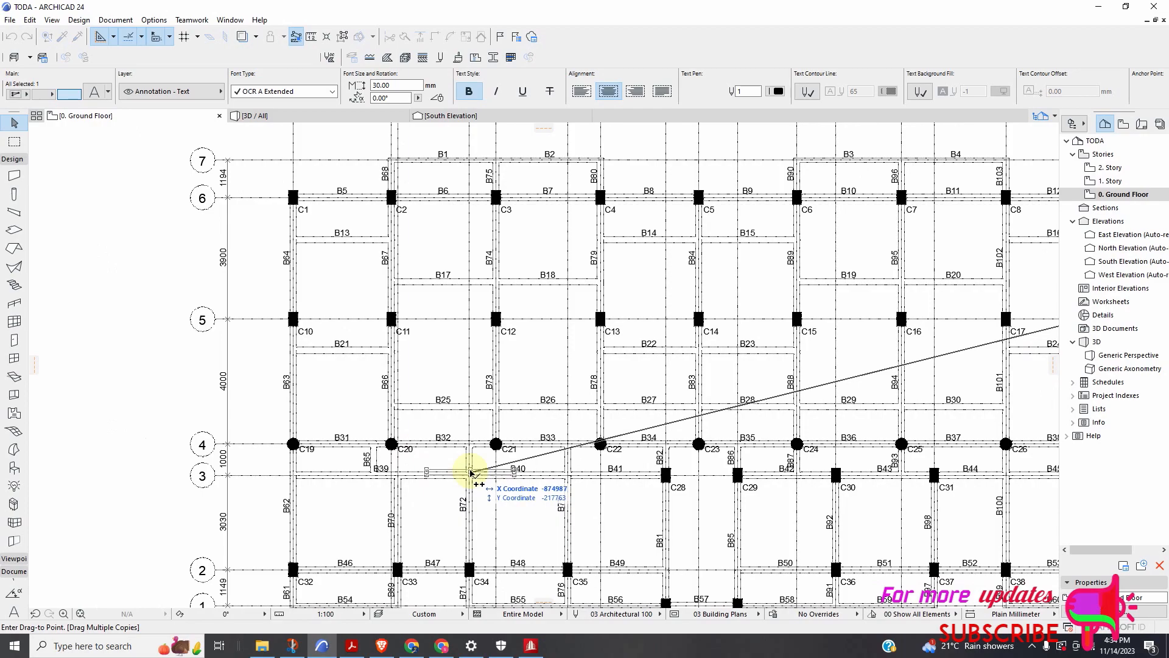
pyautogui.scroll(-3, 457, 457)
pyautogui.scroll(3, 668, 522)
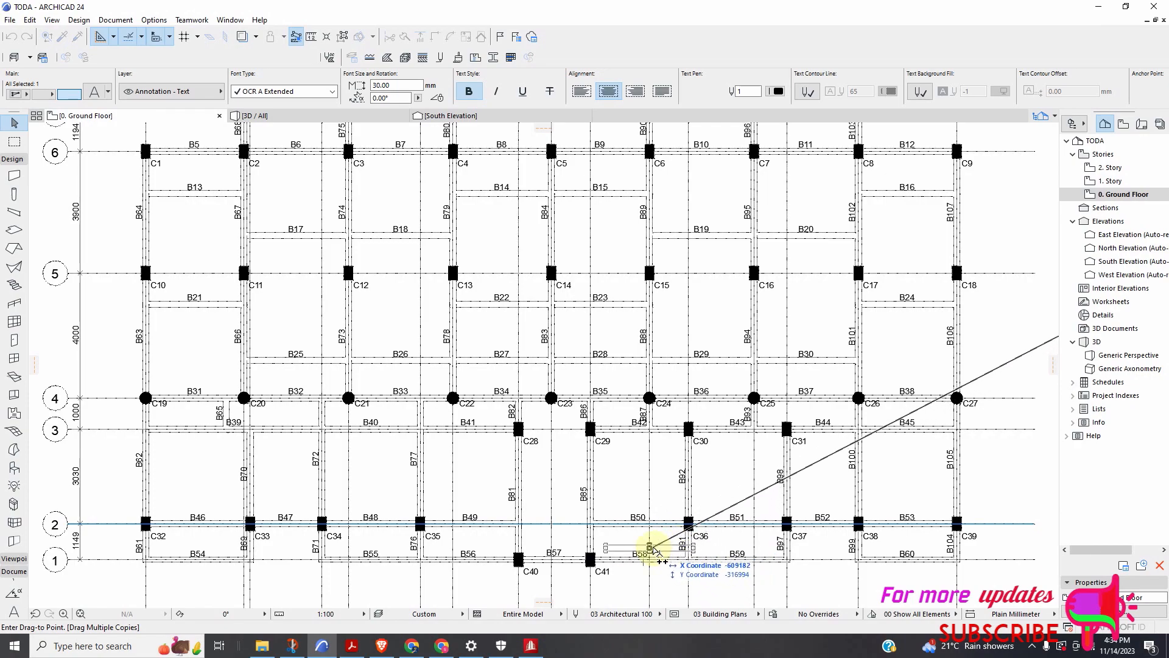
pyautogui.scroll(-2, 650, 548)
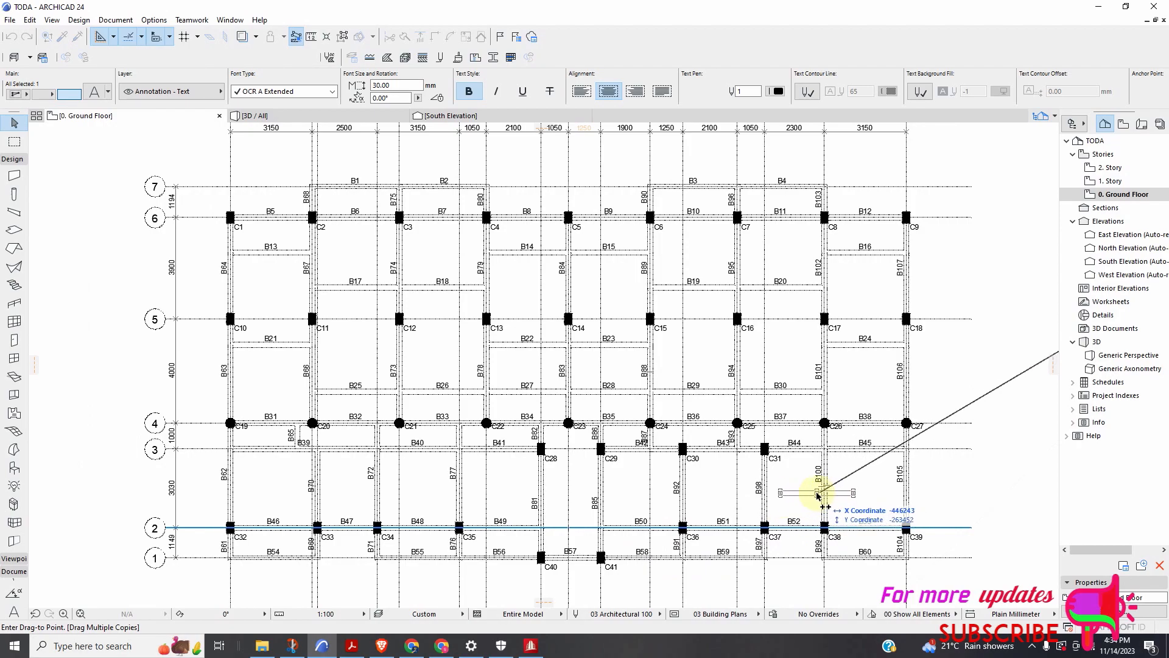
pyautogui.scroll(-1, 560, 469)
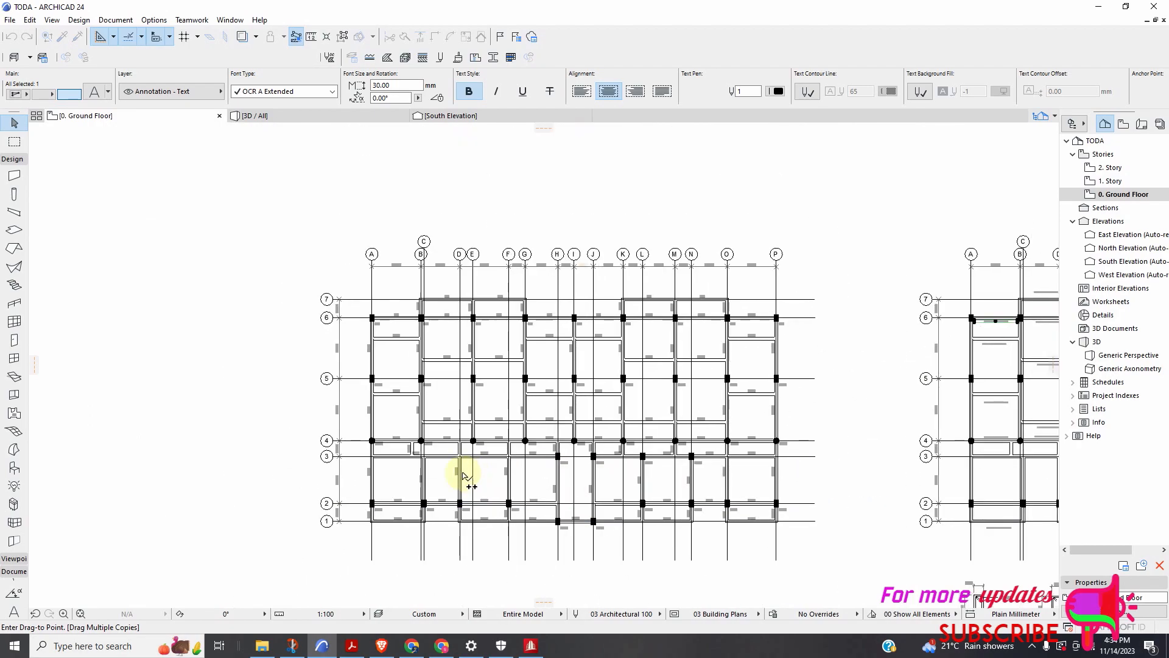
pyautogui.scroll(4, 396, 469)
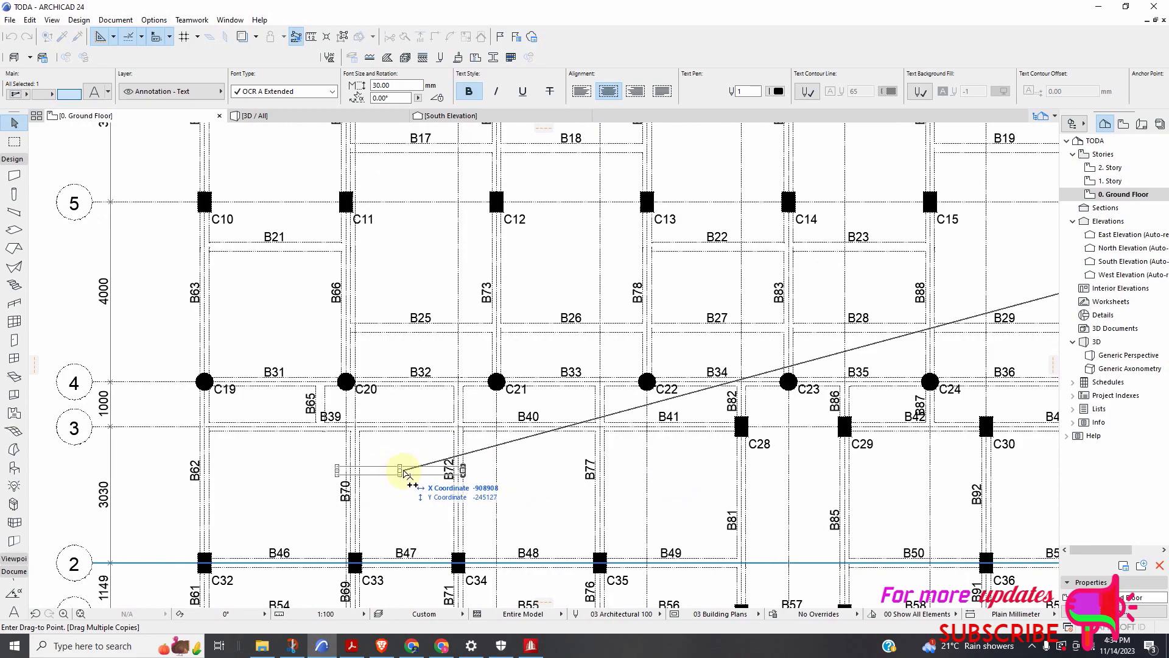
pyautogui.scroll(-5, 496, 487)
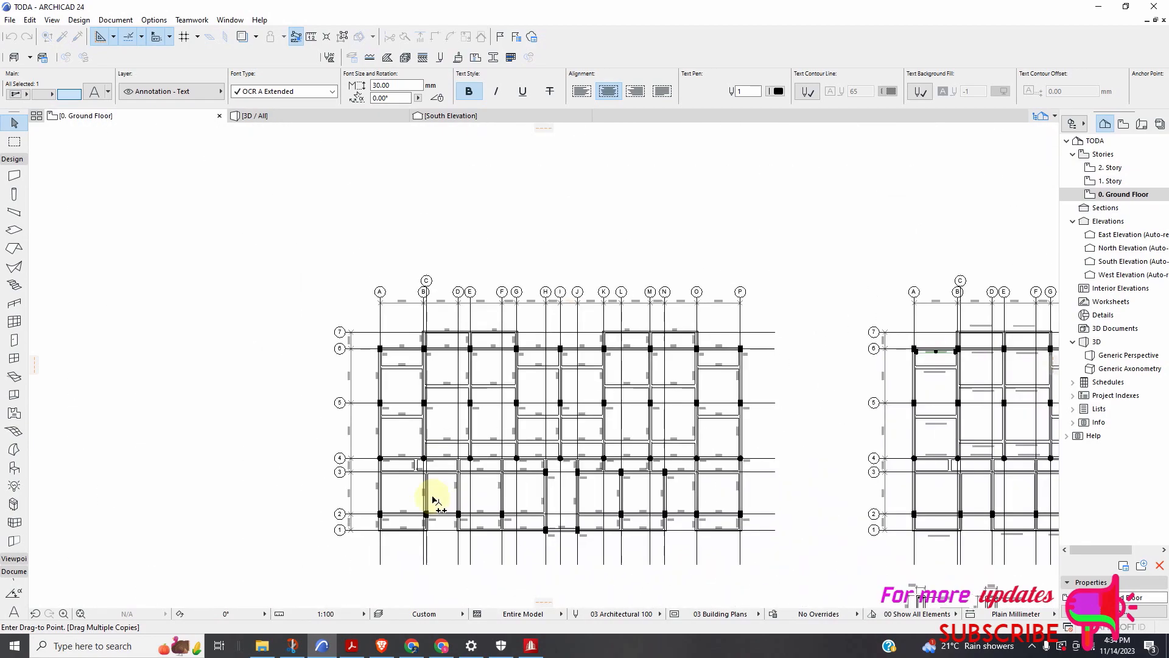
# Place 450X200 Beam N copies below the gridline 3 beams in the A–C, C–D and D–F bays
pyautogui.scroll(4, 608, 491)
pyautogui.scroll(4, 555, 483)
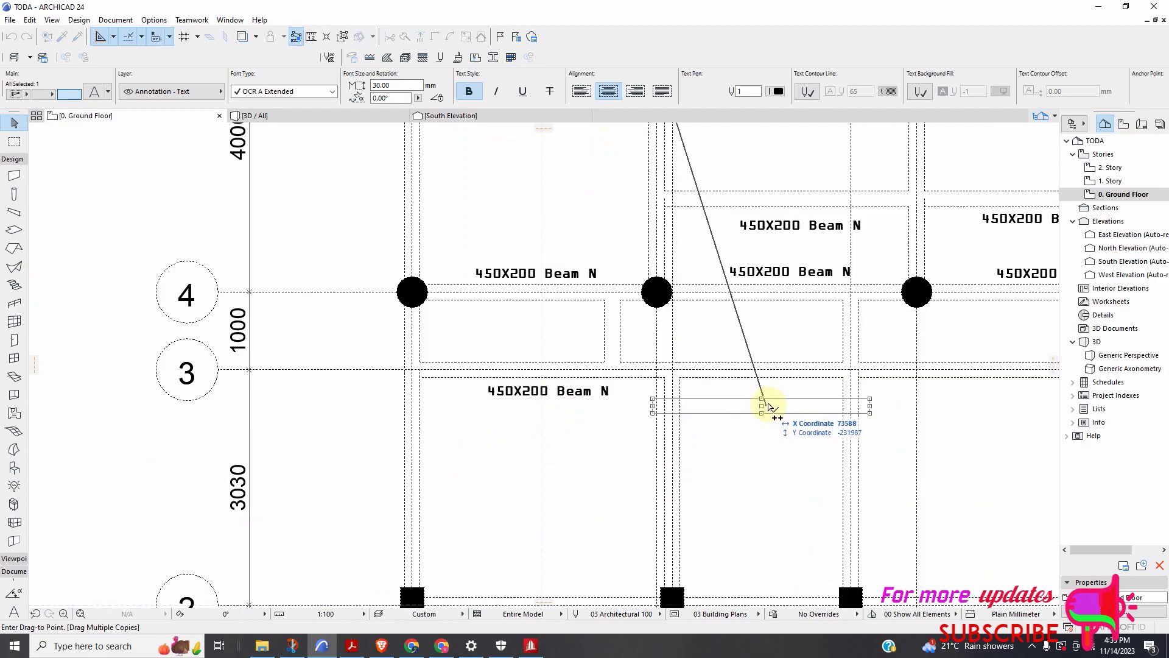
pyautogui.scroll(-4, 710, 423)
pyautogui.scroll(4, 735, 374)
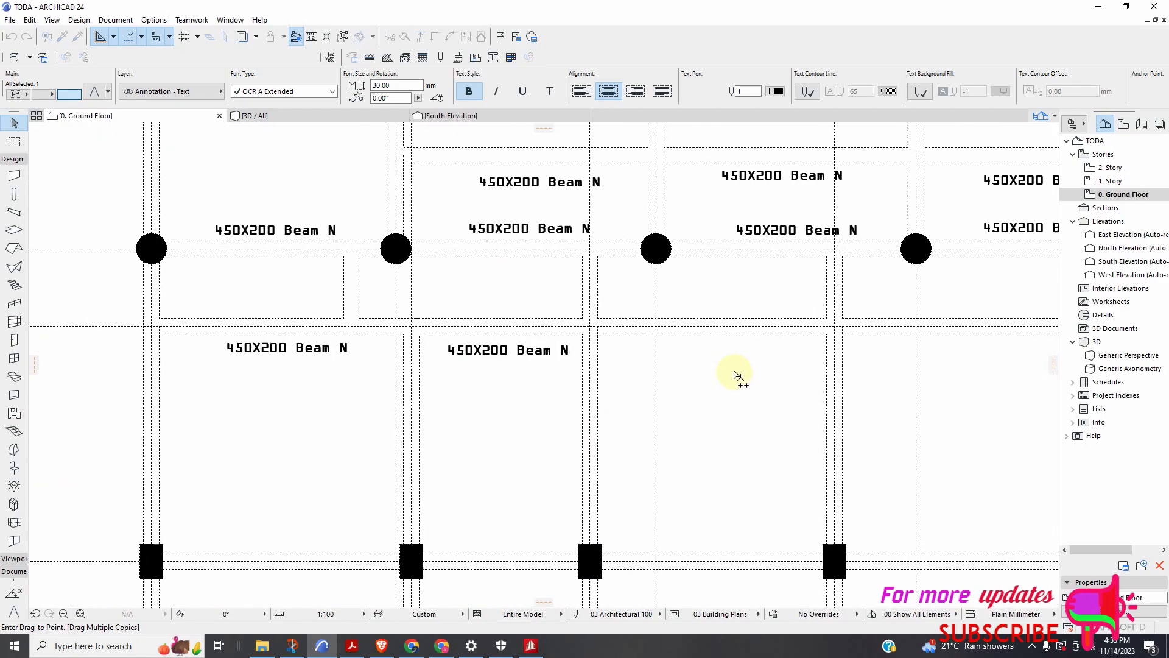
pyautogui.scroll(-4, 491, 367)
pyautogui.scroll(4, 704, 391)
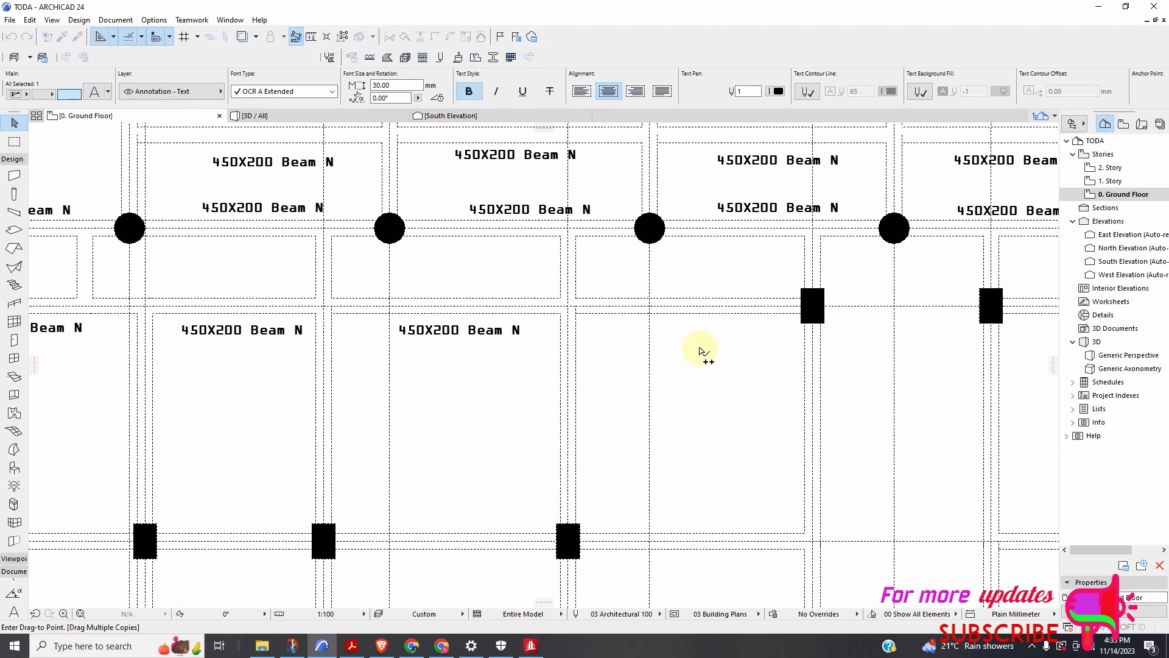
# Place 450X200 Beam N copies below the remaining gridline 3 beams, B41 to B45, on both sides of the central opening
pyautogui.scroll(-4, 582, 359)
pyautogui.scroll(4, 761, 339)
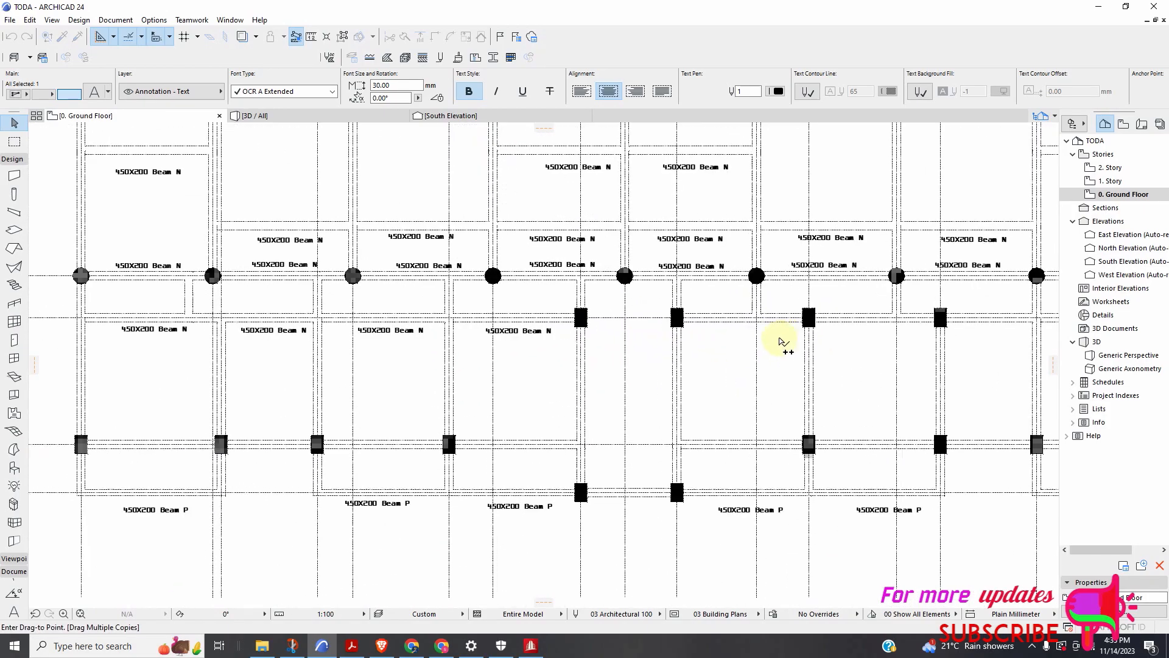
pyautogui.scroll(-4, 684, 355)
pyautogui.scroll(4, 637, 321)
pyautogui.scroll(-2, 675, 308)
pyautogui.scroll(2, 881, 361)
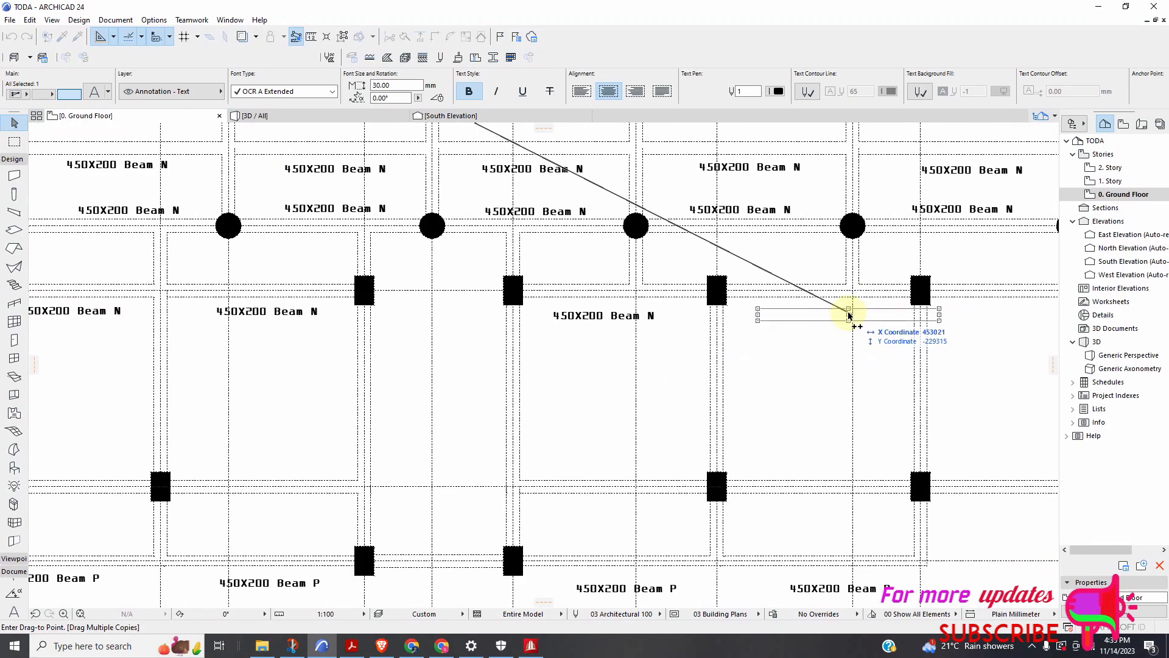
pyautogui.scroll(-2, 686, 347)
pyautogui.scroll(3, 890, 335)
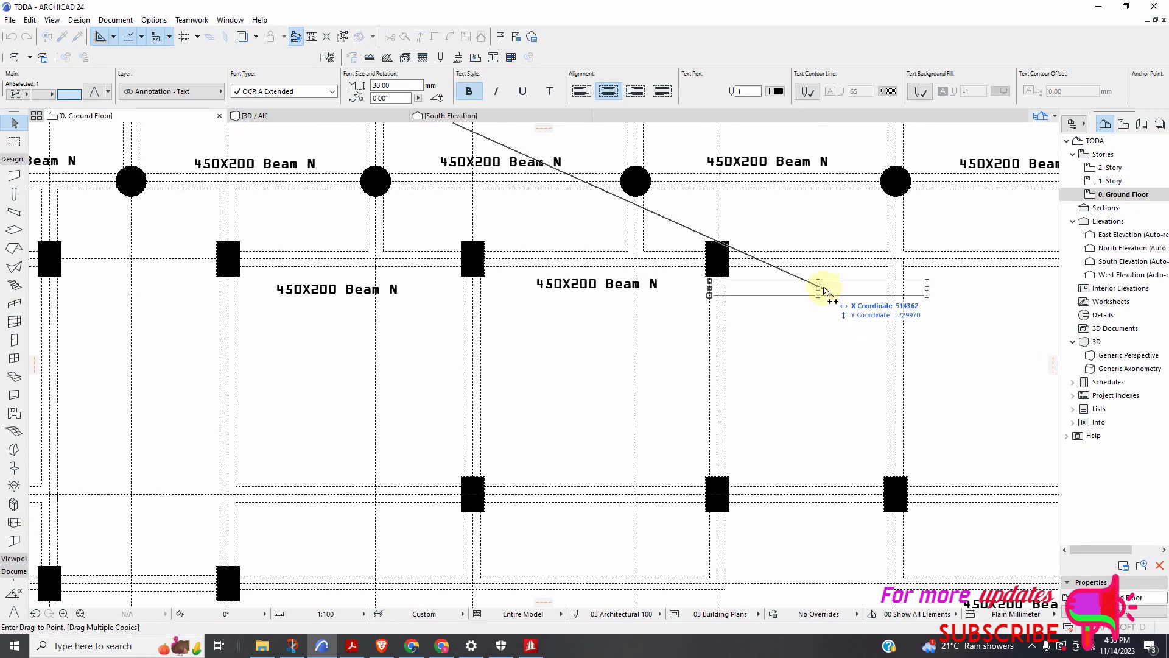
pyautogui.scroll(-2, 887, 331)
pyautogui.scroll(2, 900, 313)
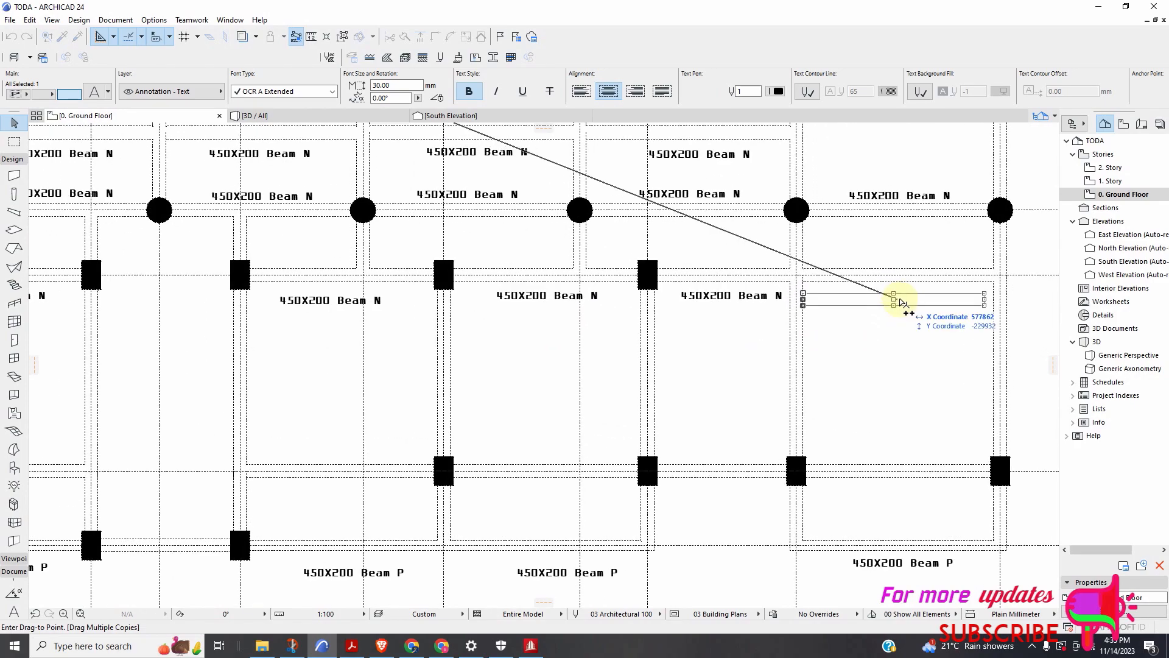
# Examine the beam numbers along gridlines 1 to 3 on the numbered reference plan
pyautogui.scroll(-4, 940, 314)
pyautogui.scroll(3, 557, 317)
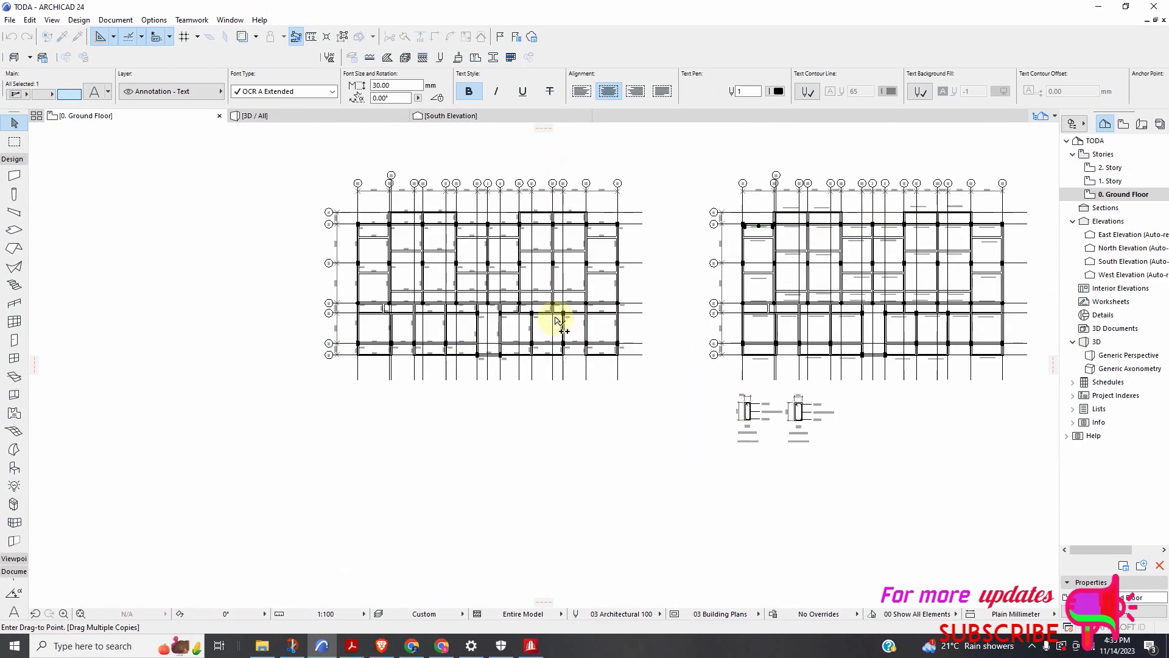
pyautogui.scroll(2, 579, 322)
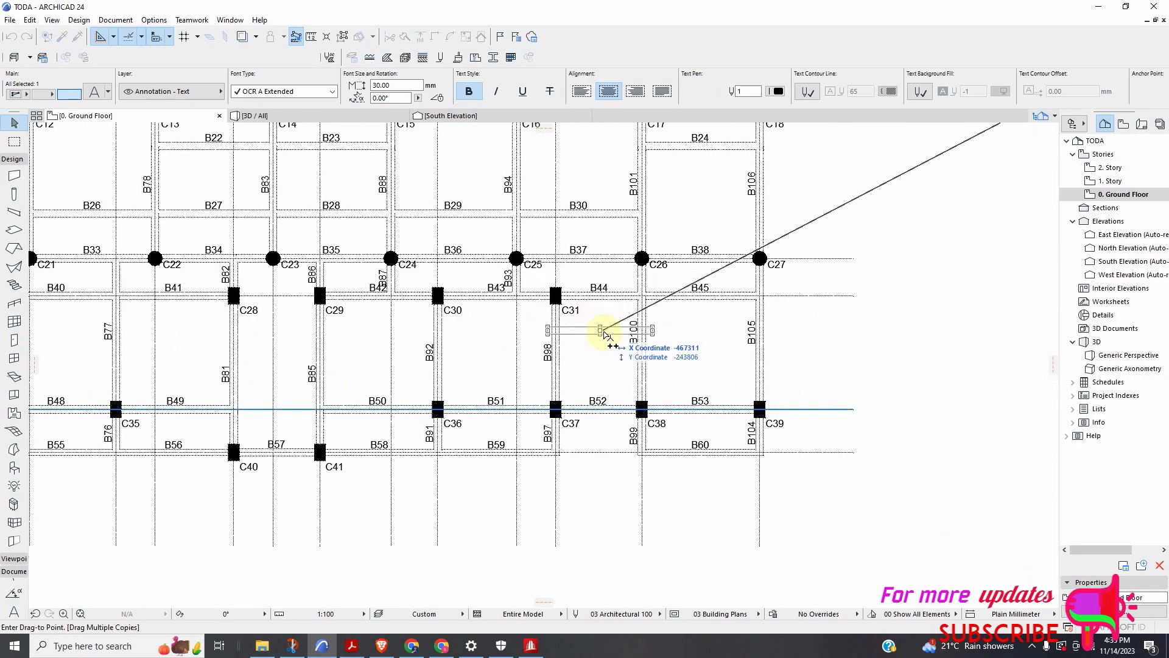
# Place copies of the 450X200 Beam N label beneath the first two beam spans of grid line 2, starting at grid A
pyautogui.scroll(-1, 618, 345)
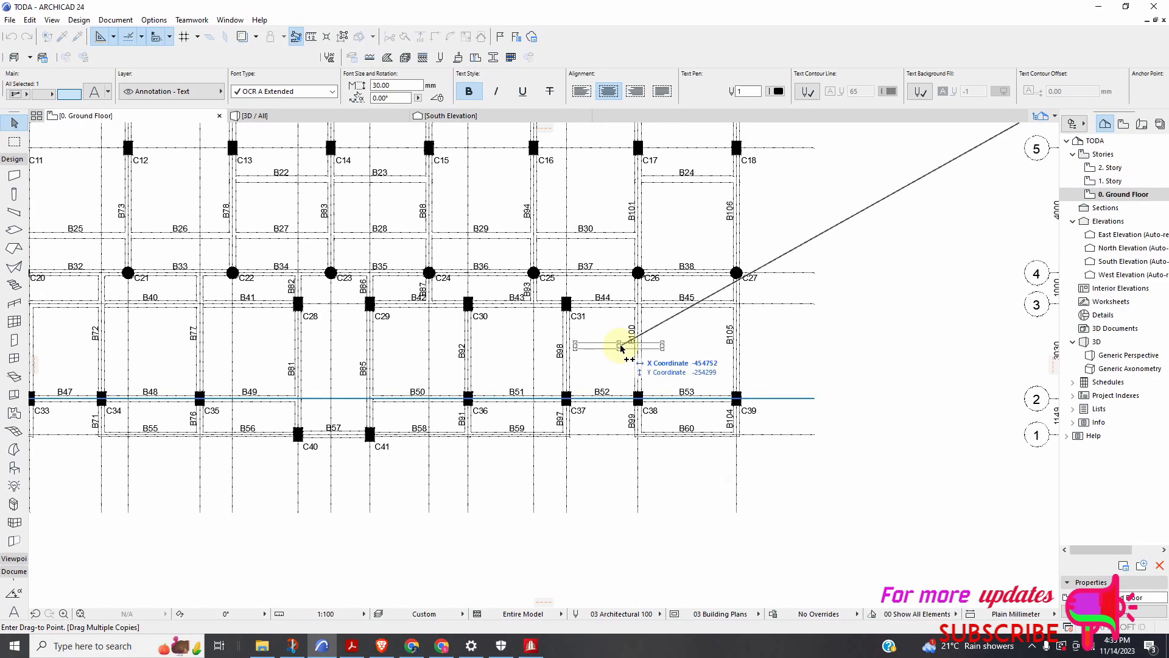
pyautogui.scroll(-2, 633, 352)
pyautogui.scroll(3, 590, 331)
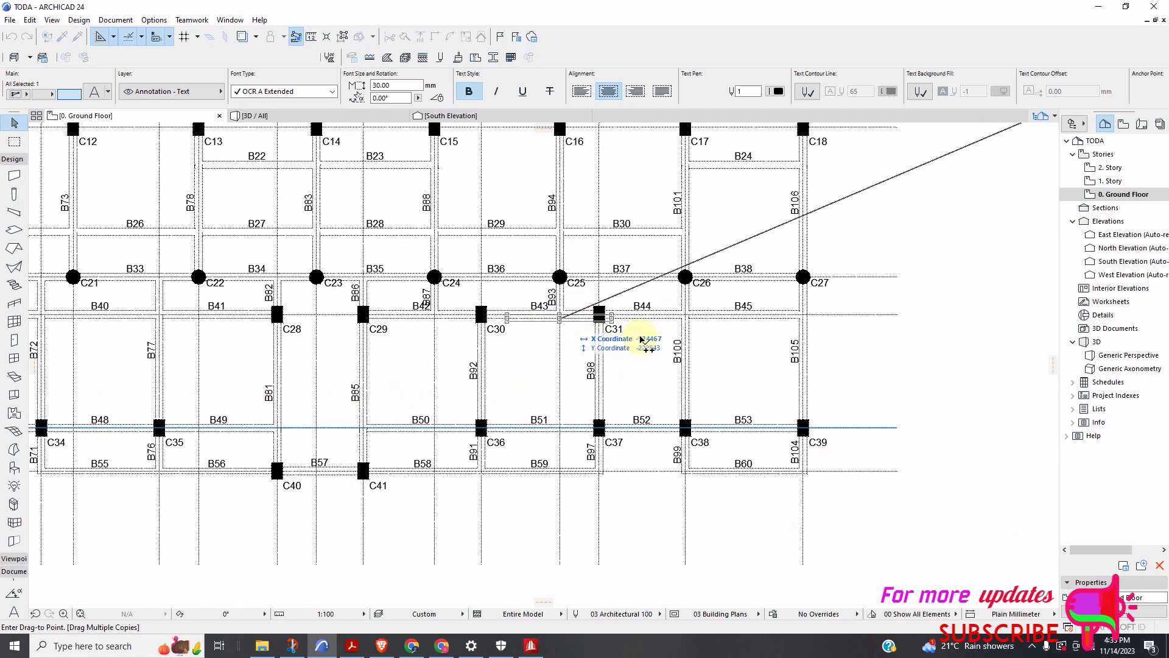
pyautogui.scroll(-2, 791, 389)
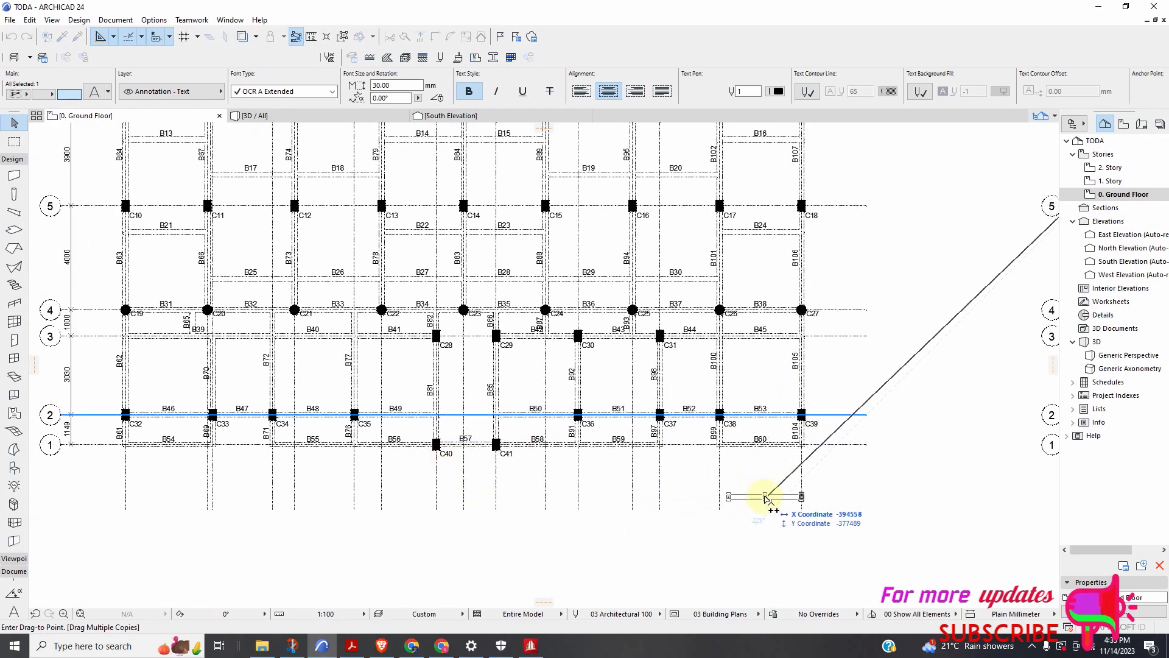
pyautogui.scroll(-5, 478, 449)
pyautogui.scroll(6, 670, 449)
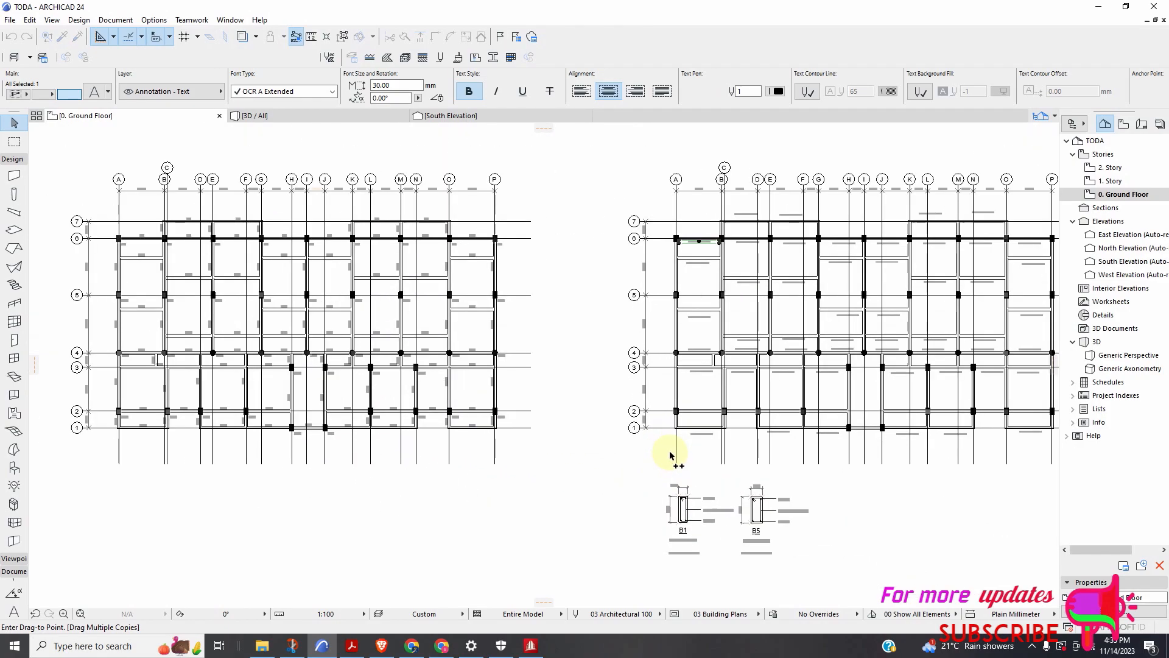
pyautogui.scroll(4, 737, 430)
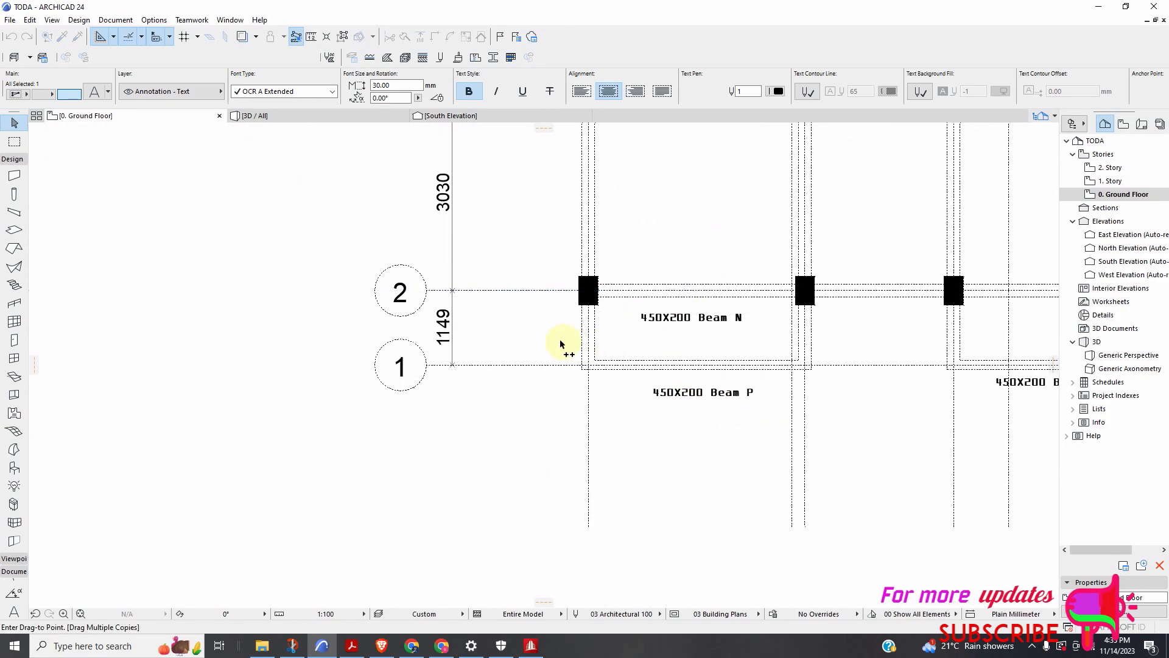
pyautogui.scroll(-5, 748, 340)
pyautogui.scroll(2, 735, 331)
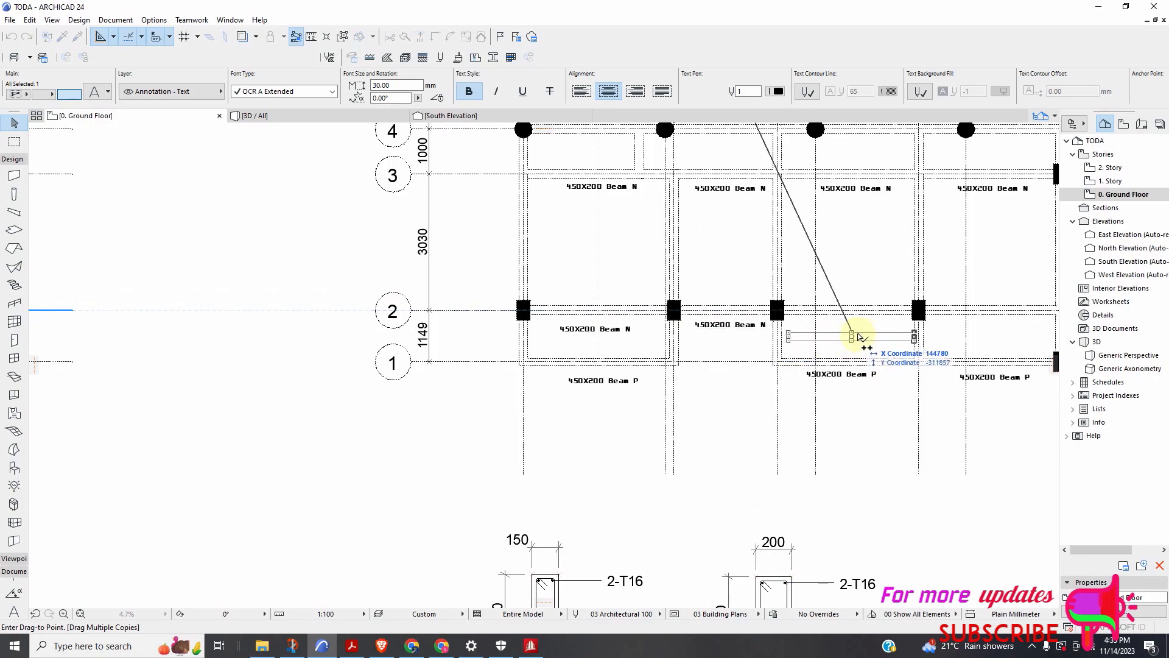
# Copy the 450X200 Beam N label beneath the remaining unlabelled beam spans along grid line 2, as far as grid P
pyautogui.scroll(-5, 901, 365)
pyautogui.scroll(6, 869, 313)
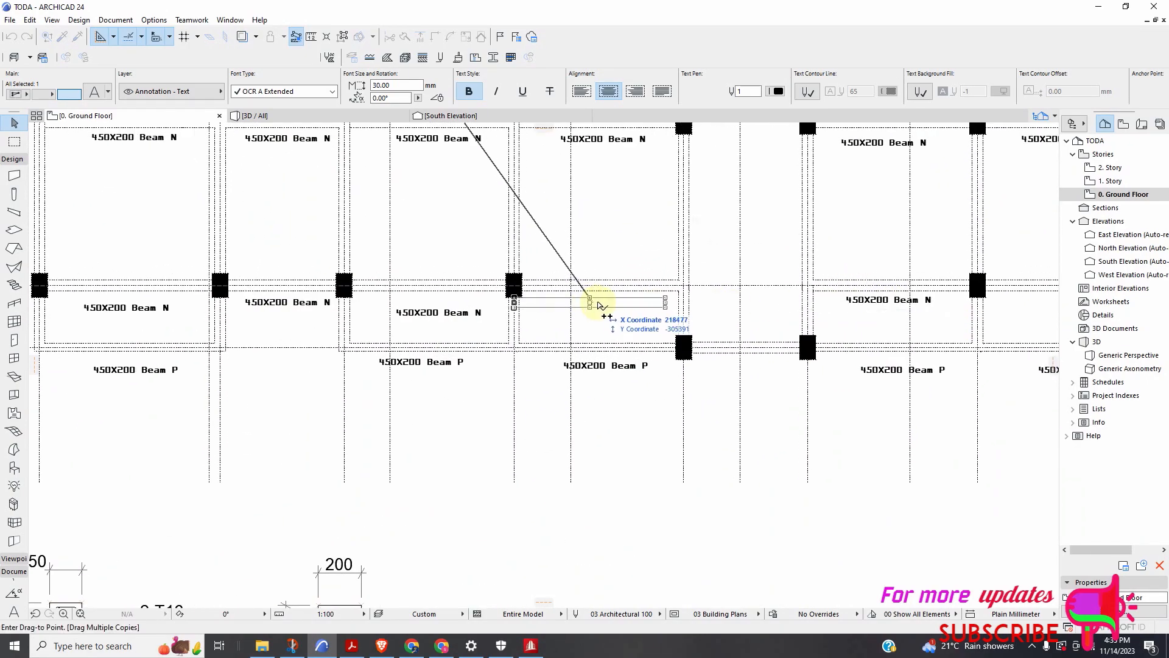
pyautogui.scroll(-5, 683, 360)
pyautogui.scroll(6, 777, 313)
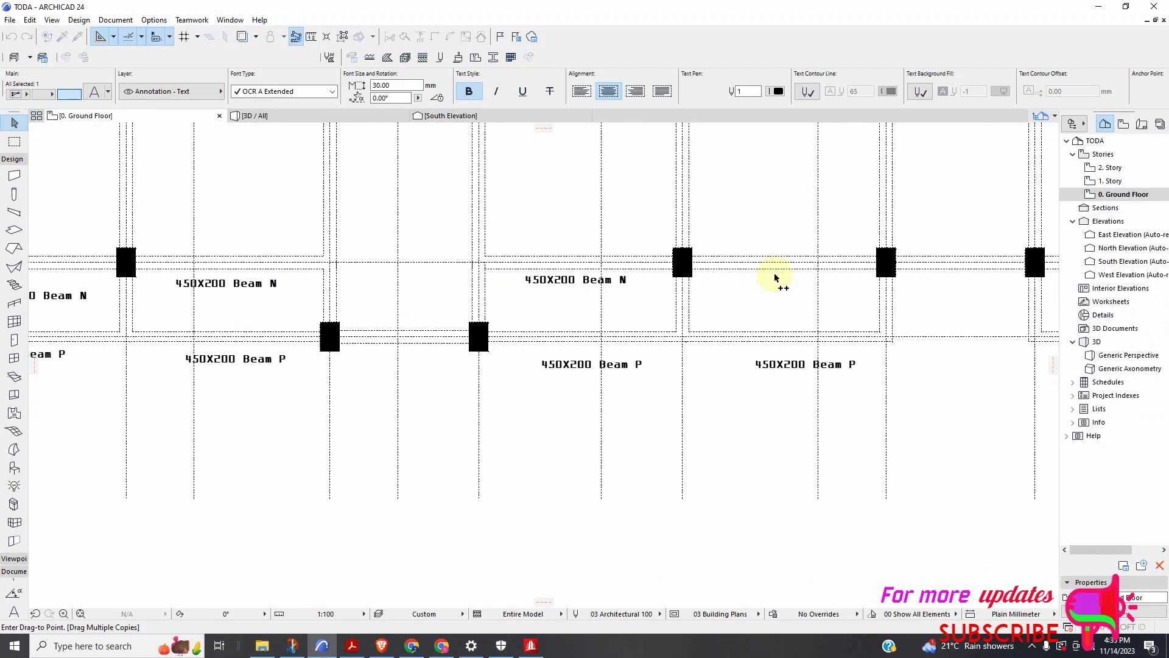
pyautogui.scroll(-5, 665, 334)
pyautogui.scroll(6, 809, 300)
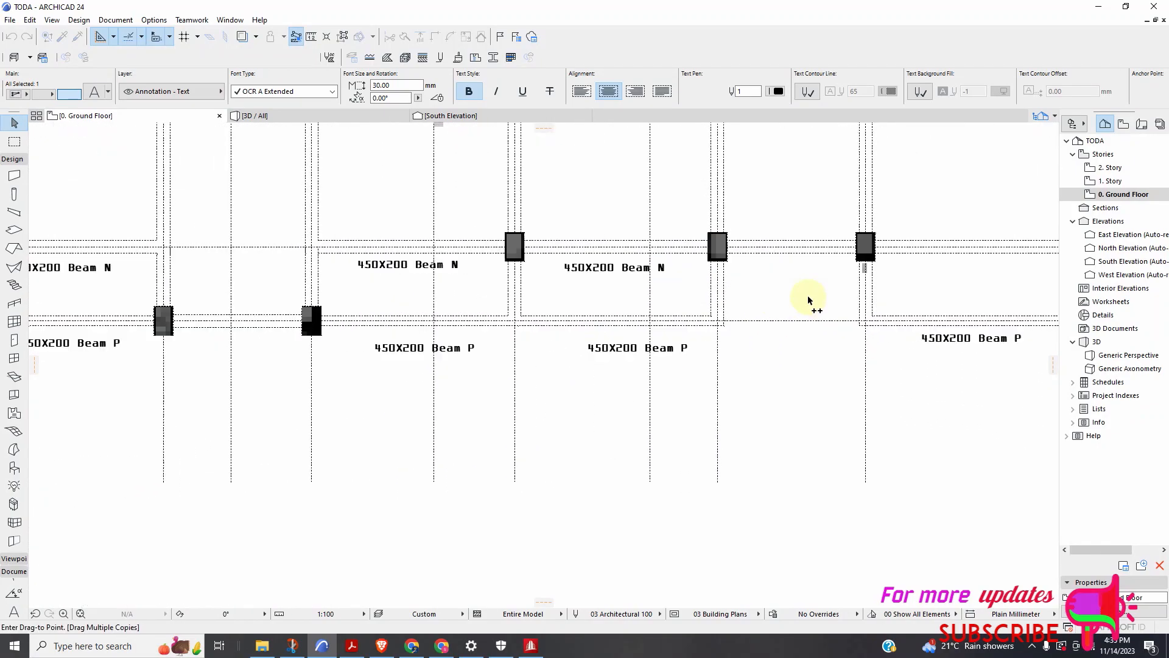
pyautogui.scroll(-1, 900, 292)
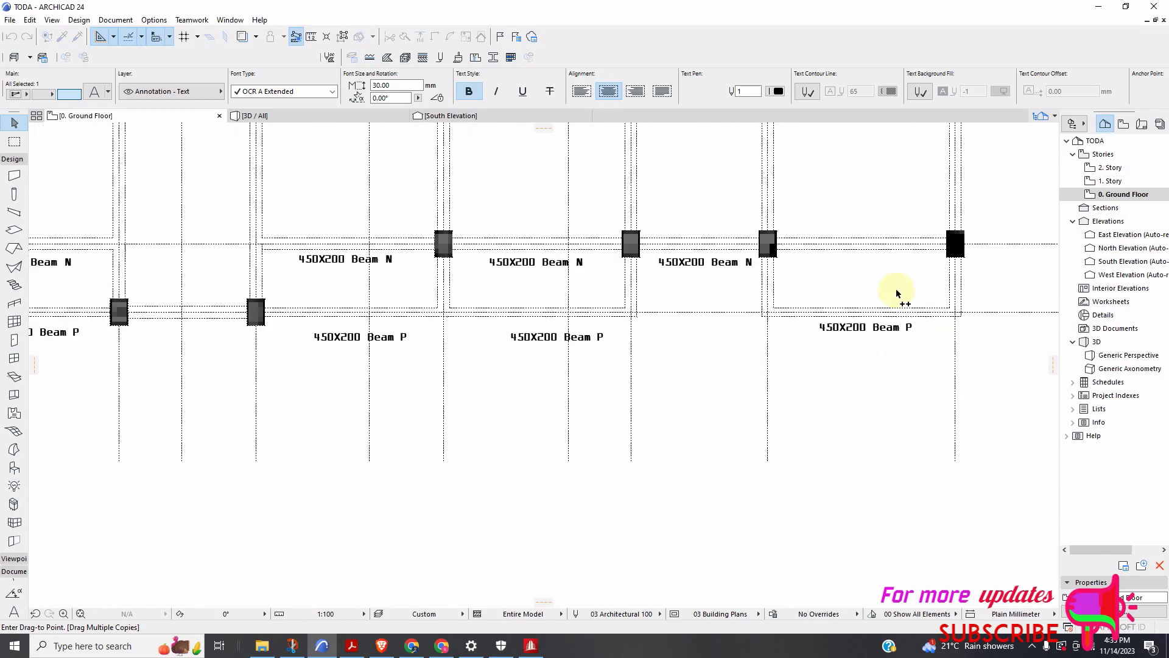
pyautogui.scroll(-5, 852, 341)
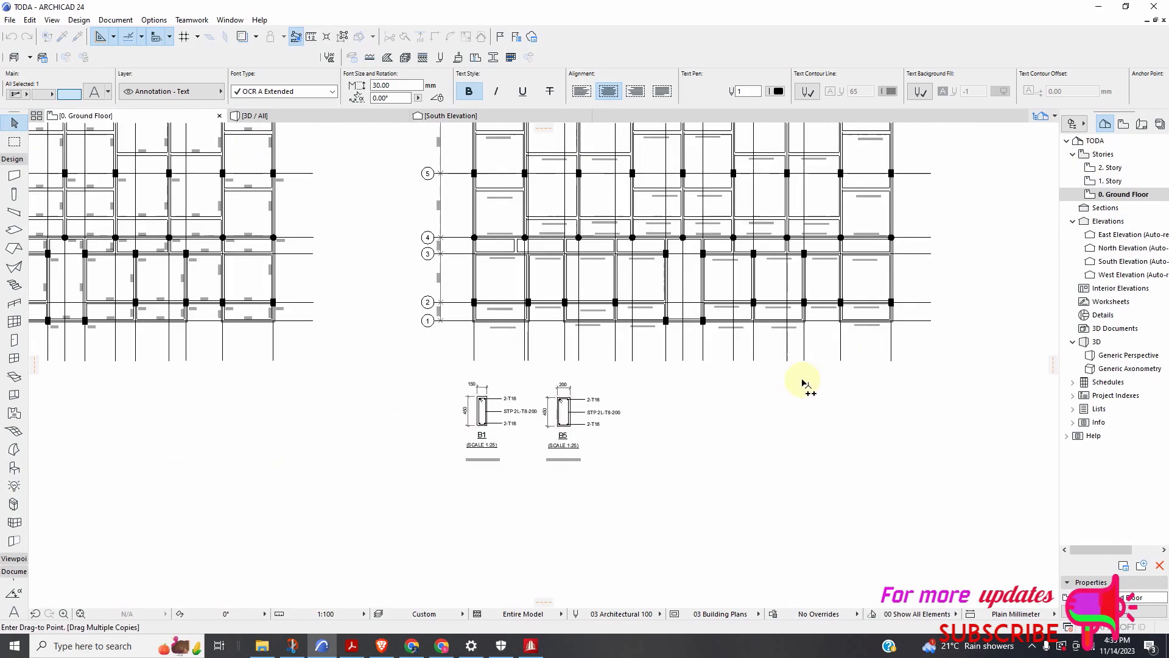
# Compare the labelled plan with the numbered beam plan, checking which beams near grid lines 1 and 2 still need a label
pyautogui.scroll(6, 717, 292)
pyautogui.scroll(-5, 851, 310)
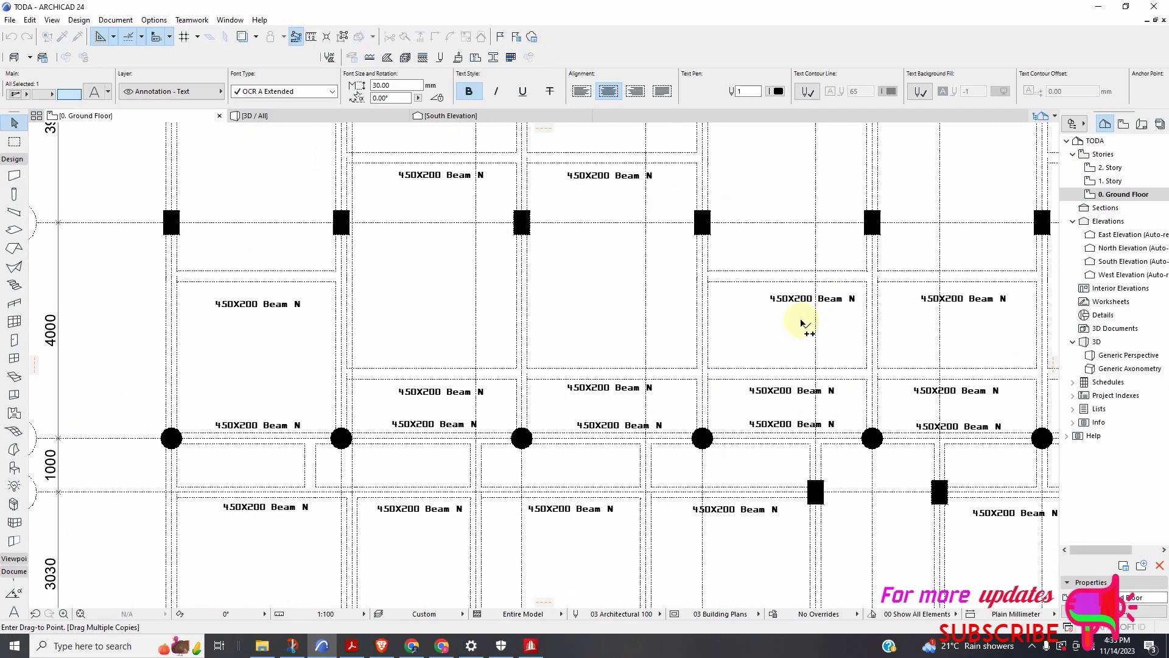
pyautogui.scroll(7, 542, 352)
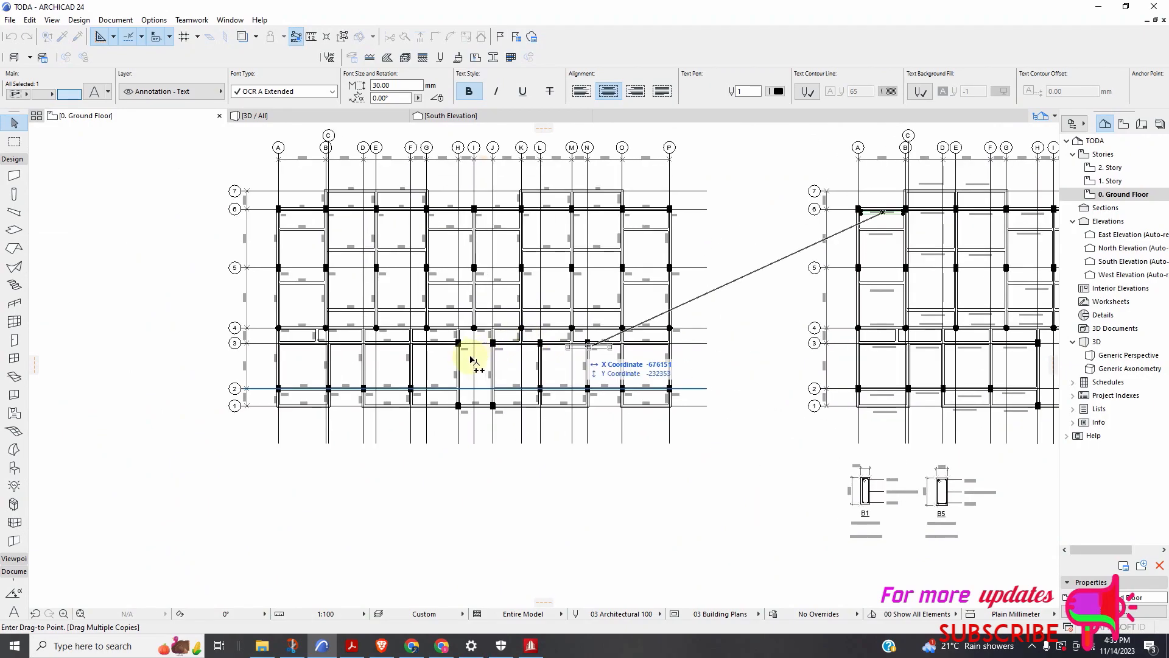
pyautogui.scroll(-5, 416, 433)
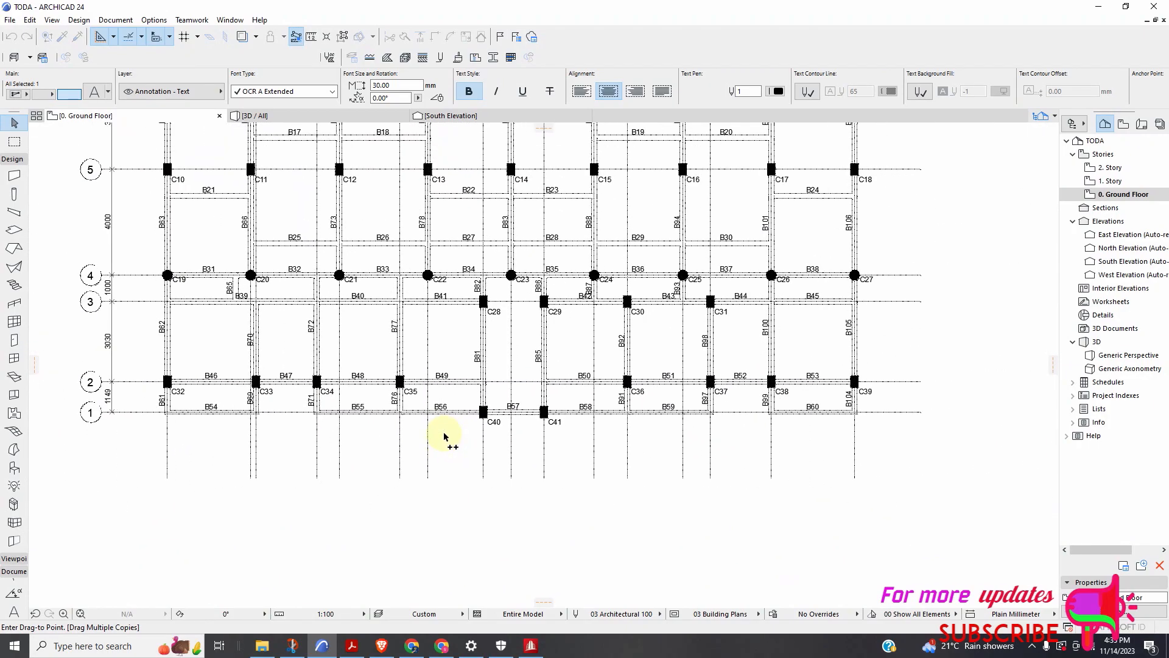
pyautogui.scroll(5, 320, 404)
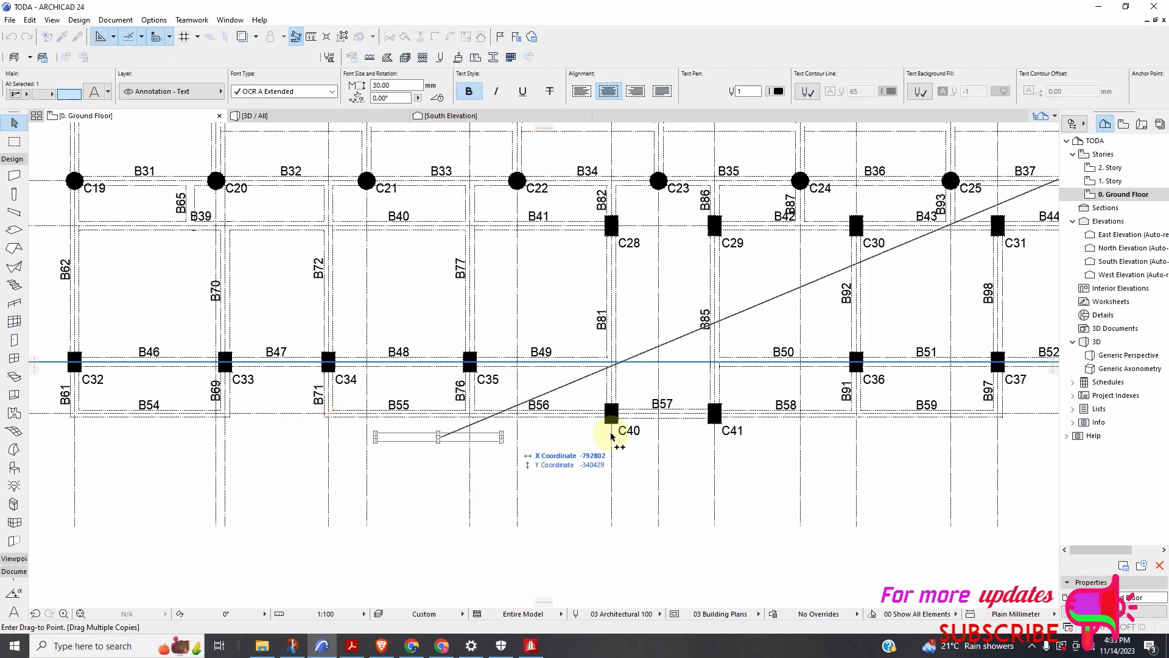
pyautogui.scroll(-4, 611, 436)
pyautogui.scroll(4, 470, 207)
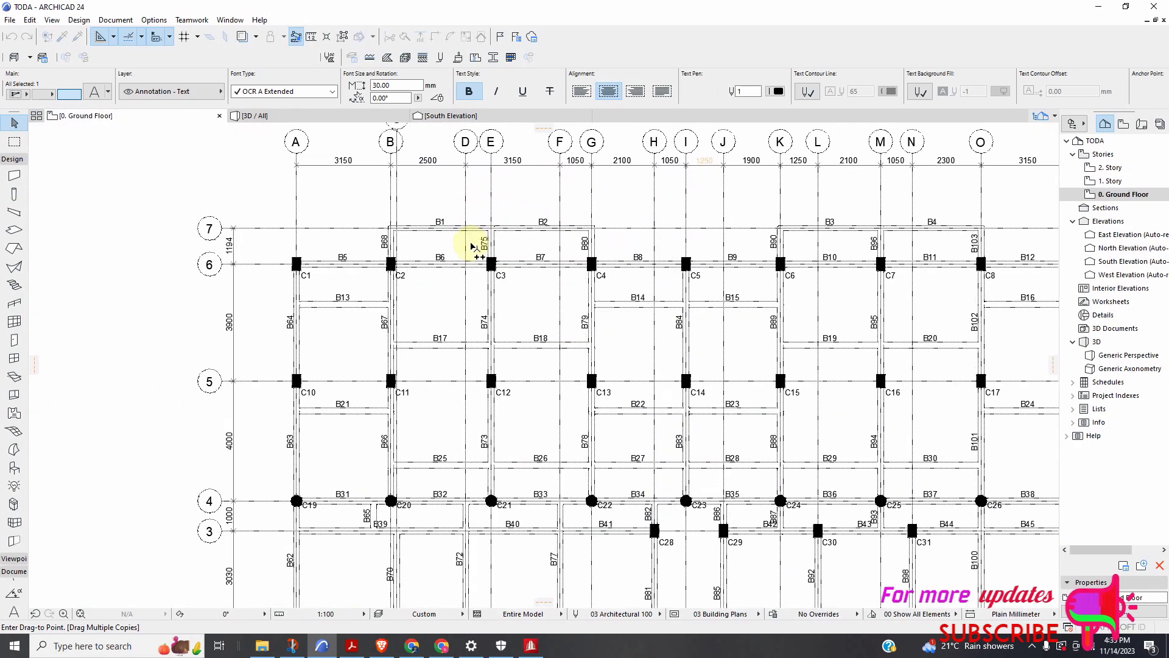
pyautogui.scroll(-8, 462, 248)
pyautogui.scroll(8, 601, 324)
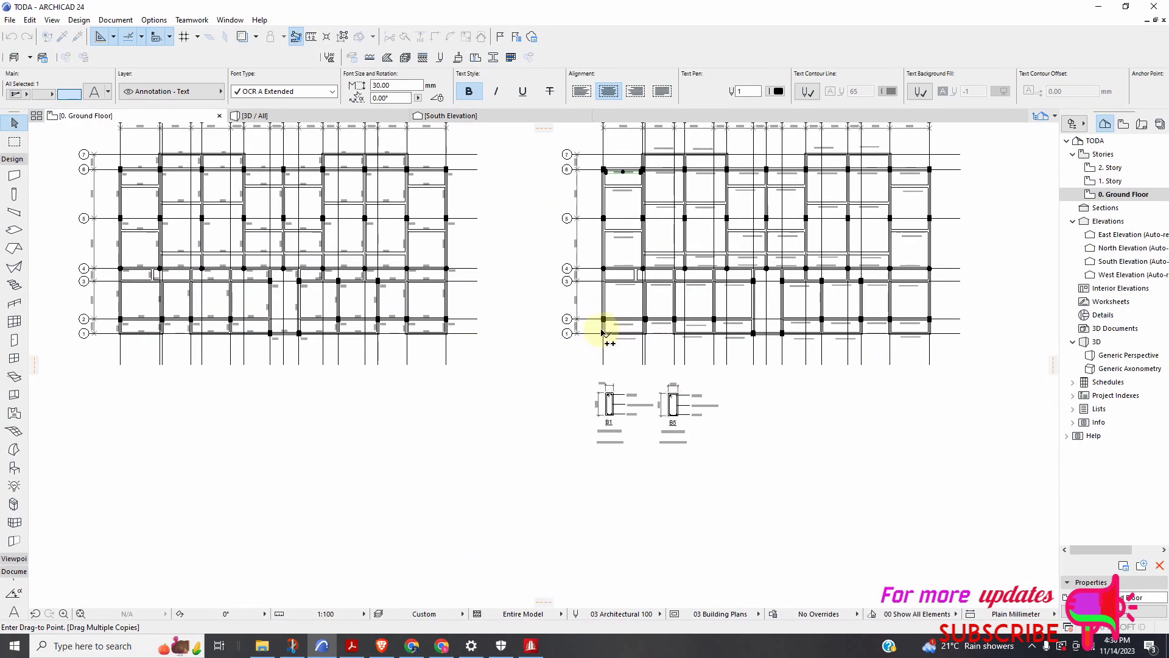
# Place 450X200 Beam N label copies on the short vertical beams between grid lines 1 and 2, from grid A to grid F
pyautogui.click(578, 324)
pyautogui.scroll(-8, 700, 335)
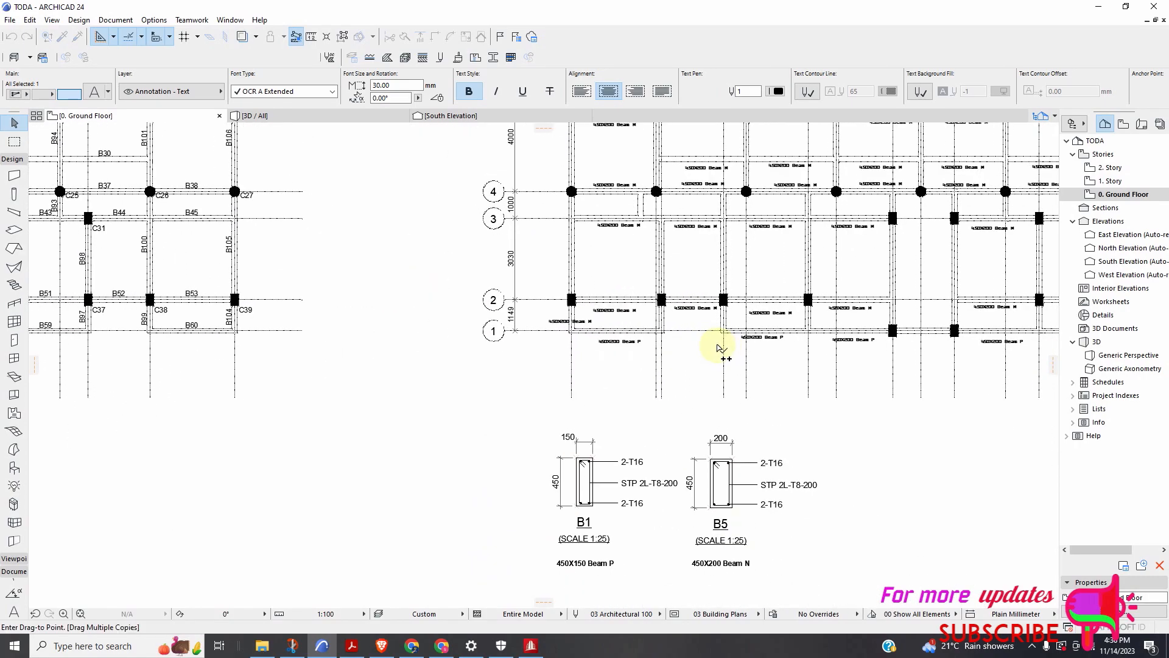
pyautogui.scroll(8, 633, 303)
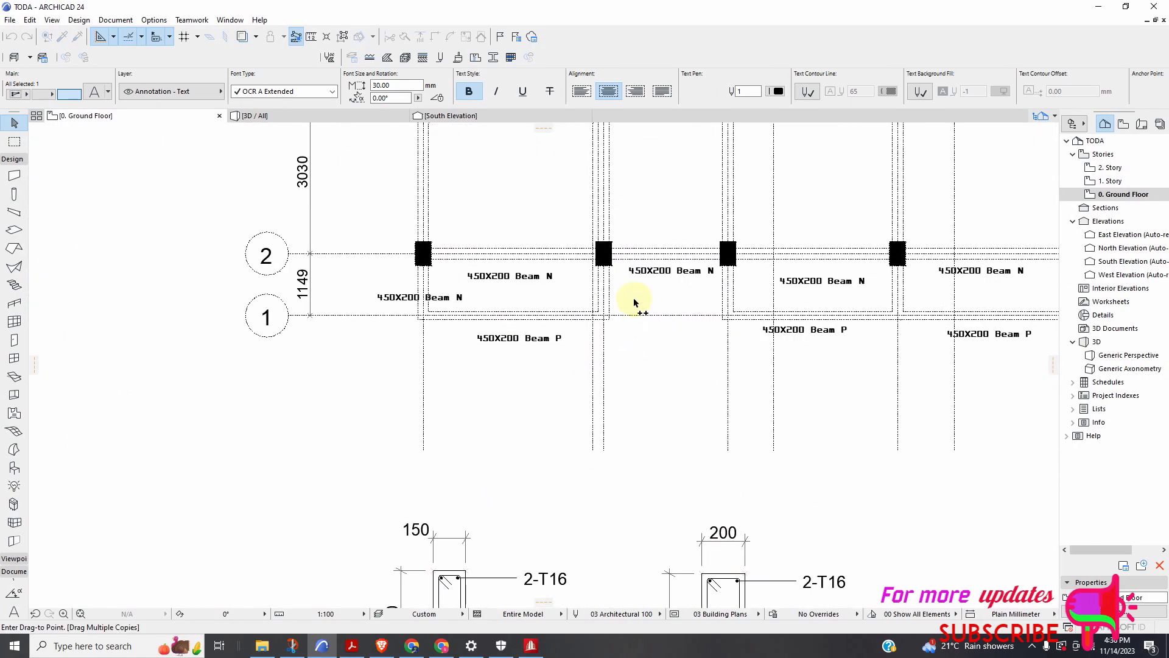
pyautogui.click(702, 339)
pyautogui.scroll(-8, 702, 339)
pyautogui.scroll(8, 745, 308)
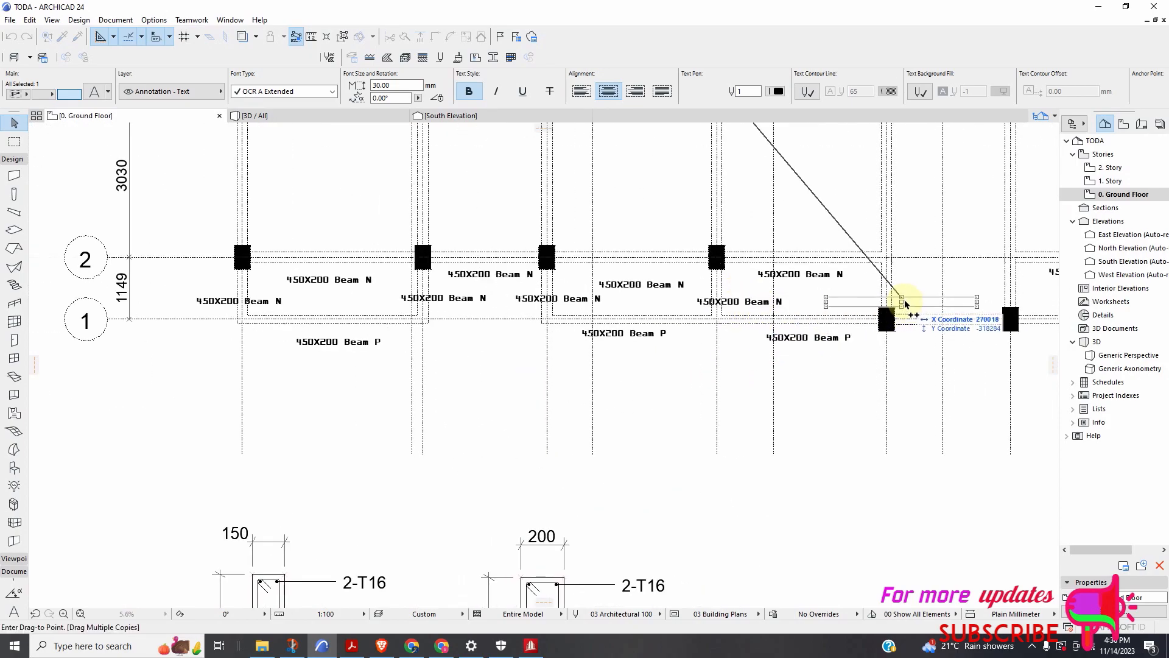
# Copy the 450X200 Beam N label onto the vertical beams near grid line 1 at grids H, J, L and N
pyautogui.scroll(-3, 826, 307)
pyautogui.scroll(5, 743, 326)
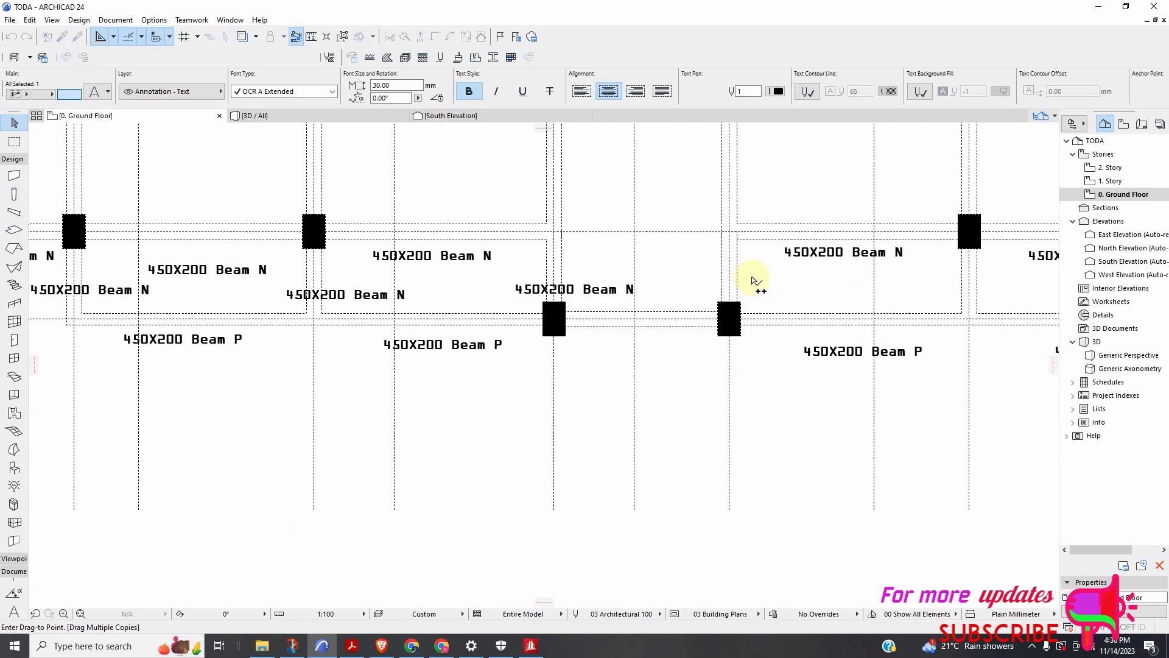
pyautogui.scroll(-5, 703, 294)
pyautogui.scroll(5, 851, 308)
pyautogui.click(767, 254)
pyautogui.scroll(-5, 739, 308)
pyautogui.scroll(4, 889, 280)
pyautogui.scroll(2, 870, 255)
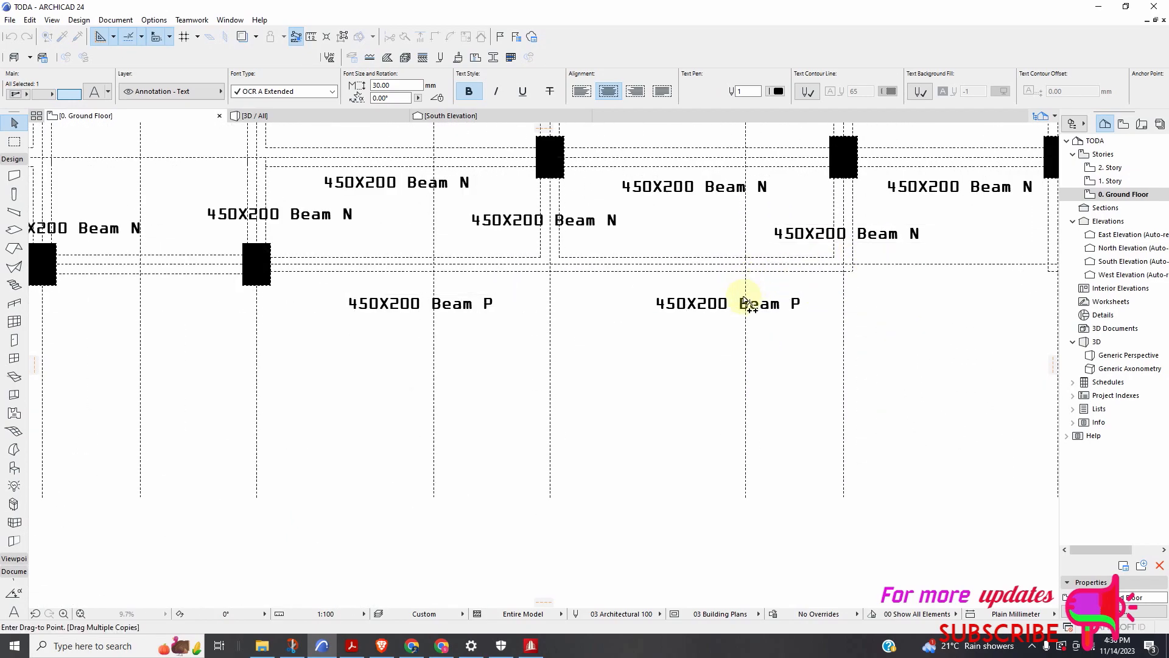
# Label the last two short vertical beams between grid lines 1 and 2, at grids O and P, with 450X200 Beam N copies
pyautogui.scroll(-4, 744, 301)
pyautogui.scroll(3, 926, 269)
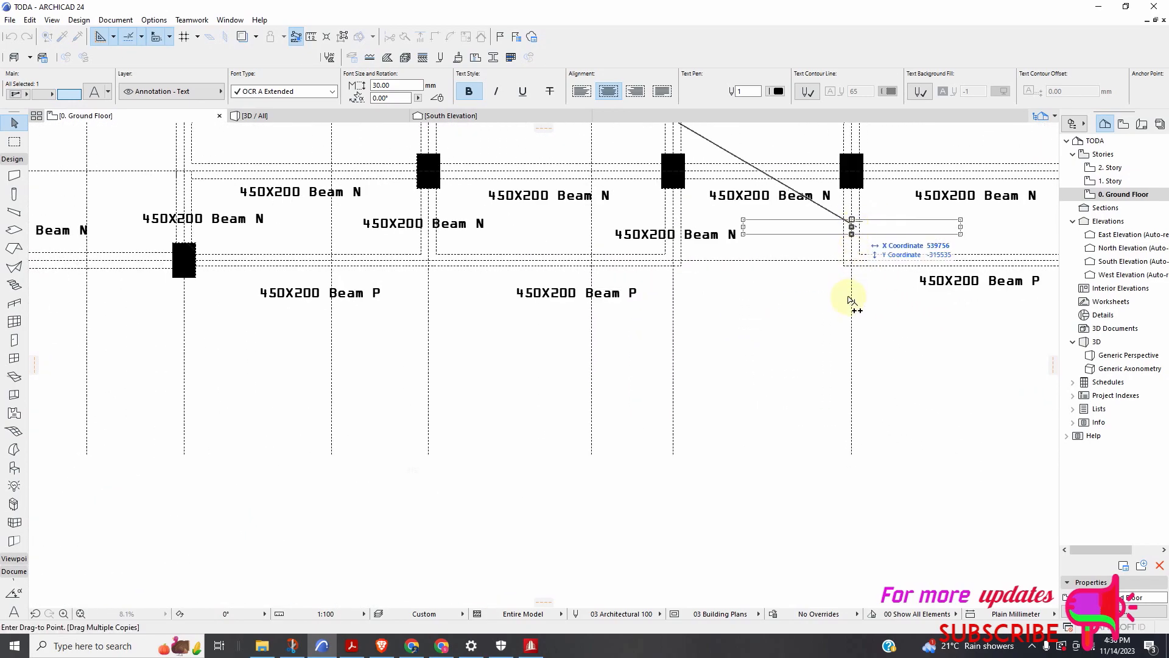
pyautogui.scroll(-4, 710, 301)
pyautogui.scroll(4, 853, 287)
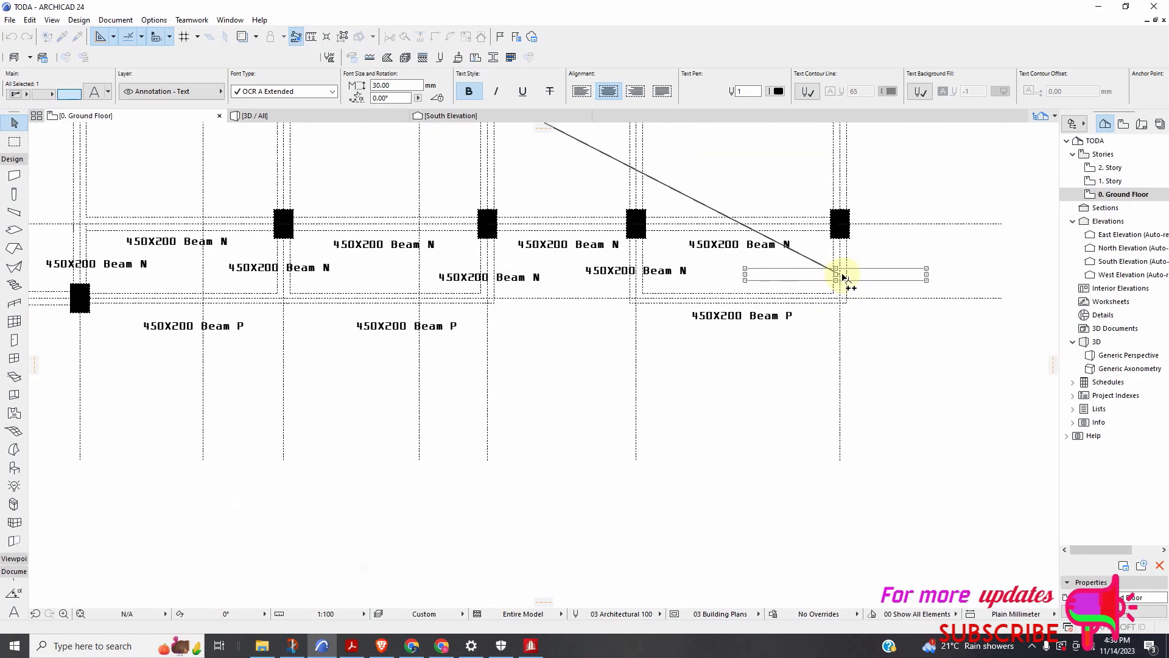
pyautogui.scroll(-5, 843, 277)
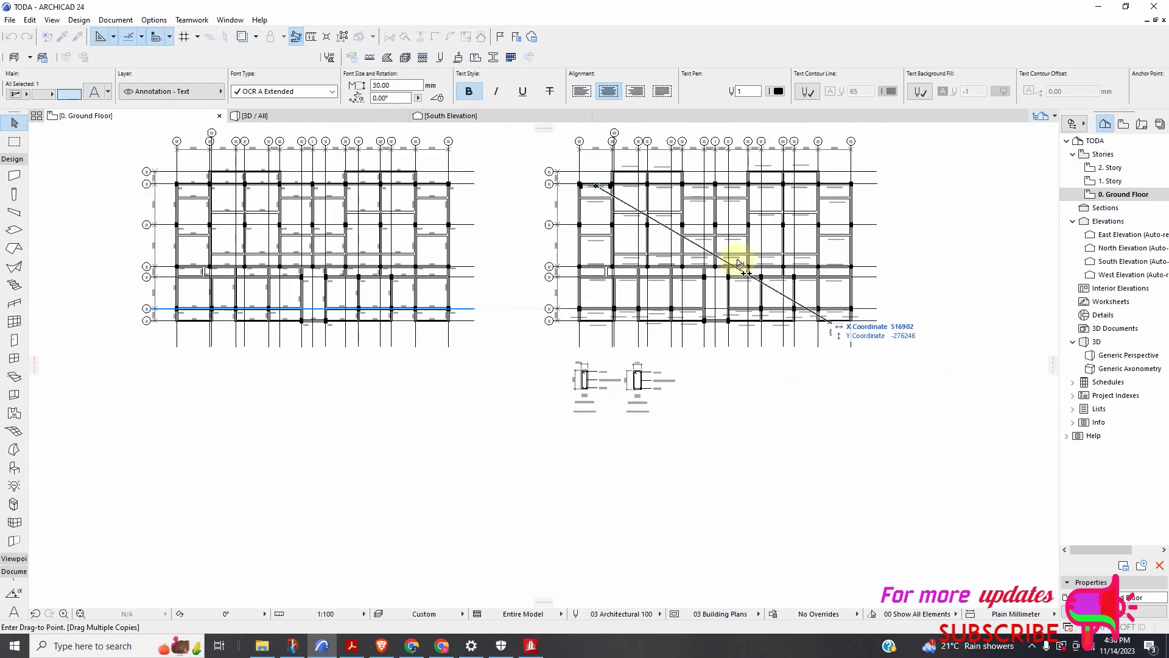
# Examine the numbered beam plan to identify the vertical beams above grid line 2 that need labels
pyautogui.scroll(4, 157, 232)
pyautogui.scroll(-5, 313, 235)
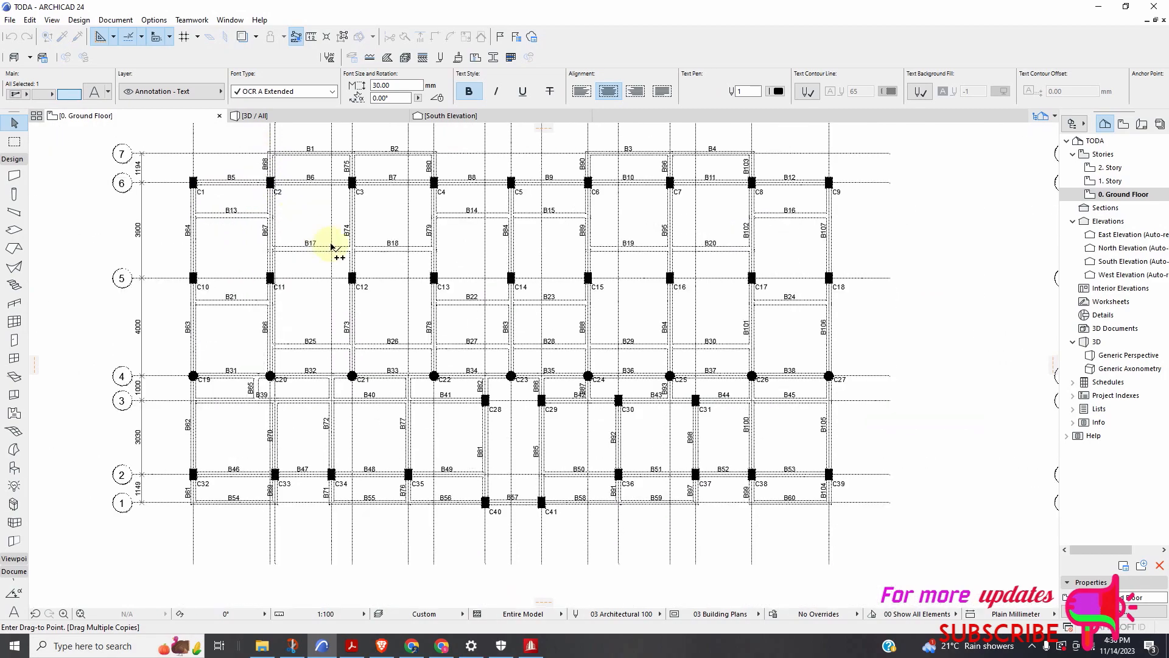
pyautogui.scroll(5, 640, 308)
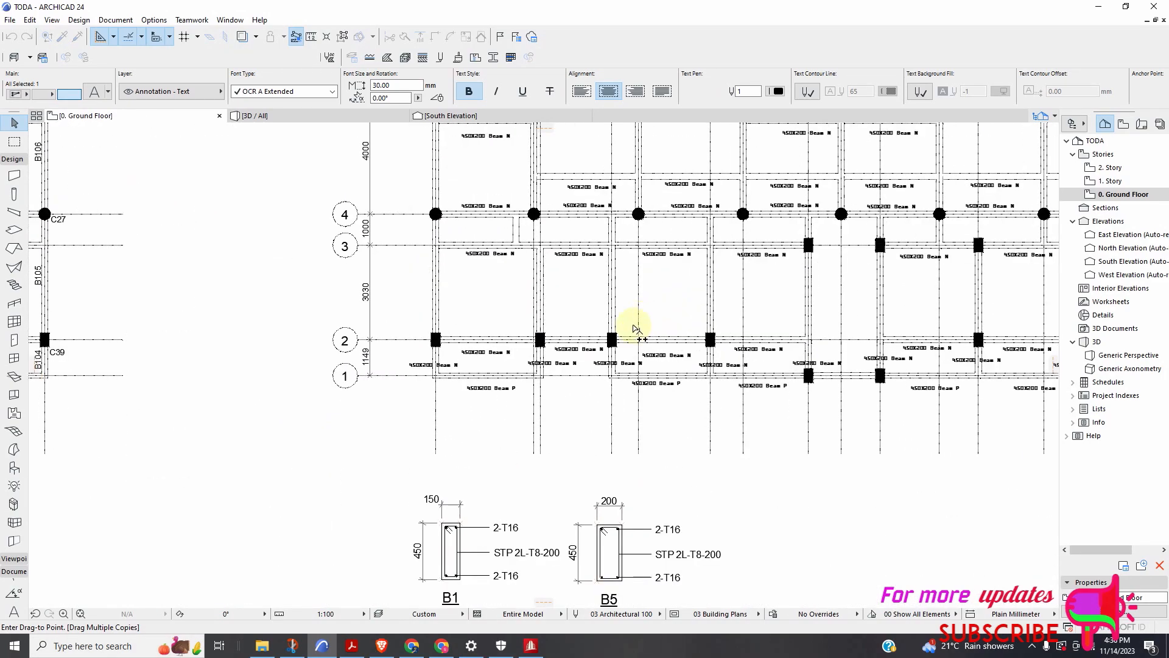
pyautogui.scroll(-6, 455, 364)
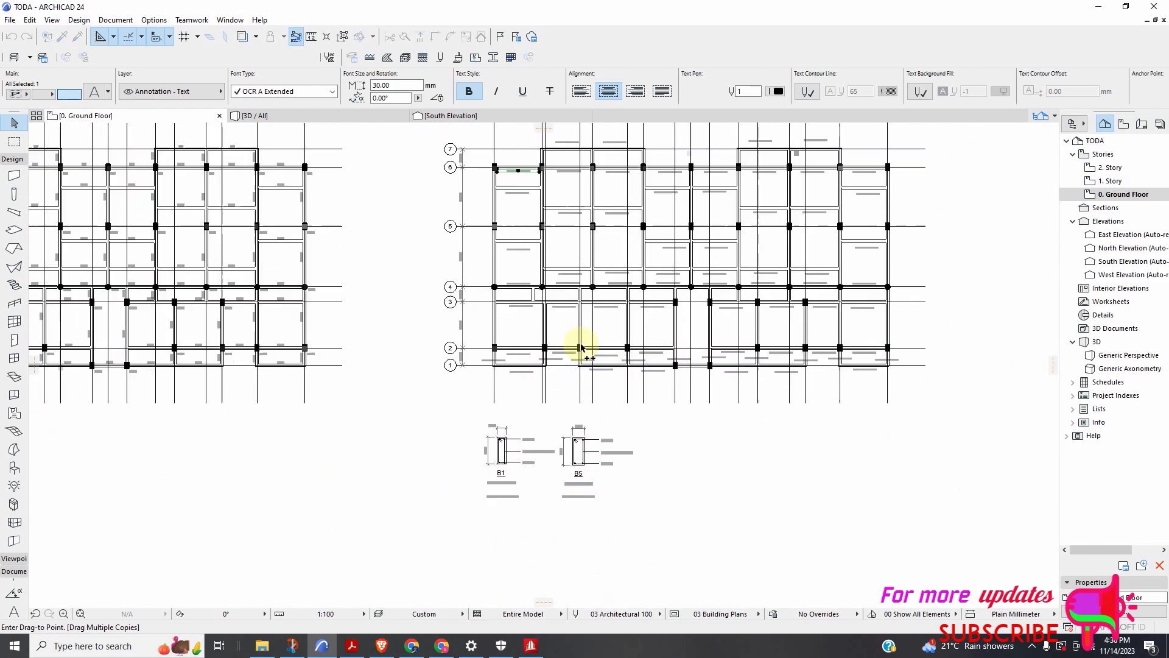
pyautogui.scroll(5, 243, 355)
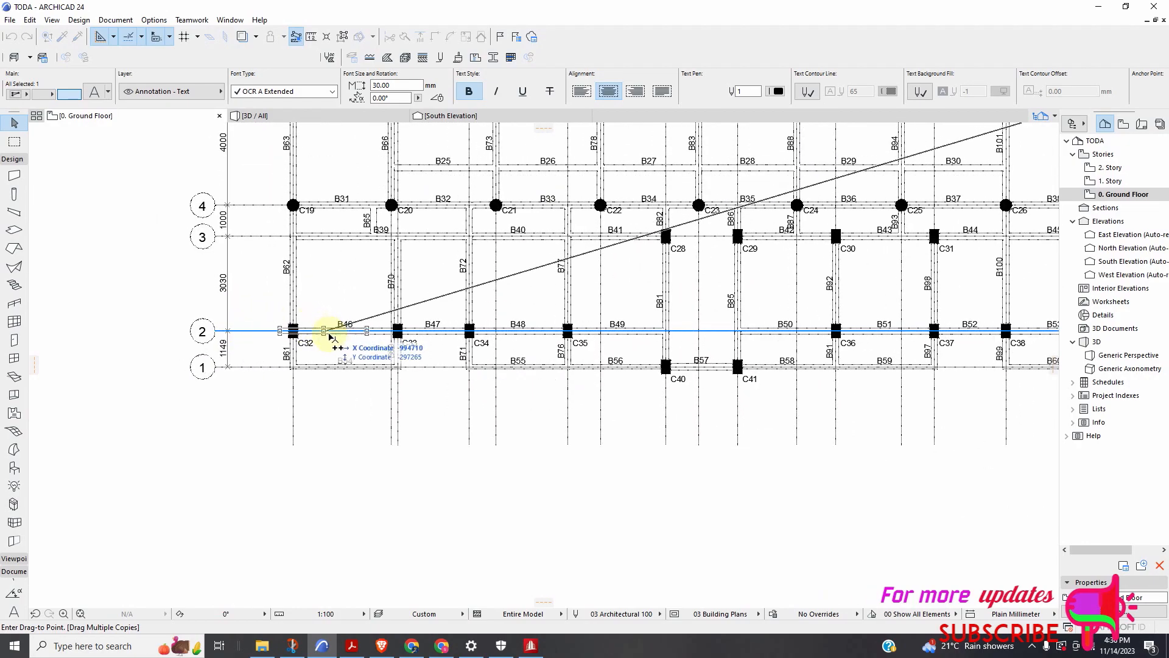
pyautogui.scroll(-1, 395, 350)
pyautogui.scroll(2, 326, 305)
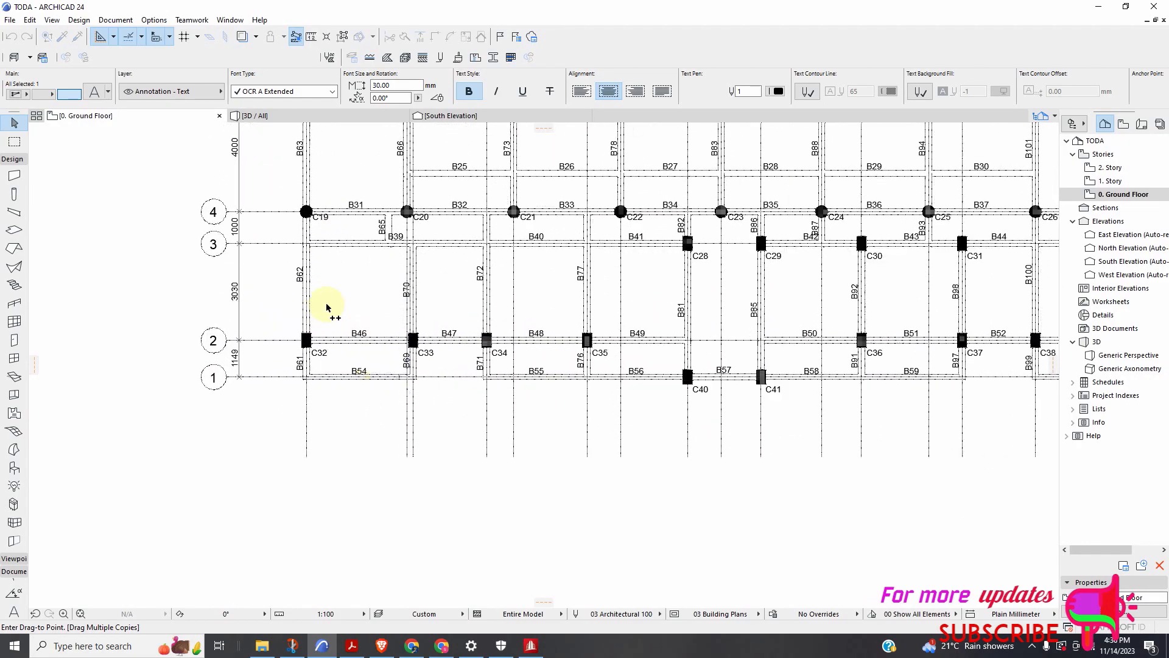
pyautogui.scroll(-2, 325, 349)
pyautogui.scroll(-1, 316, 396)
pyautogui.scroll(2, 303, 230)
pyautogui.scroll(-3, 313, 246)
pyautogui.scroll(3, 314, 246)
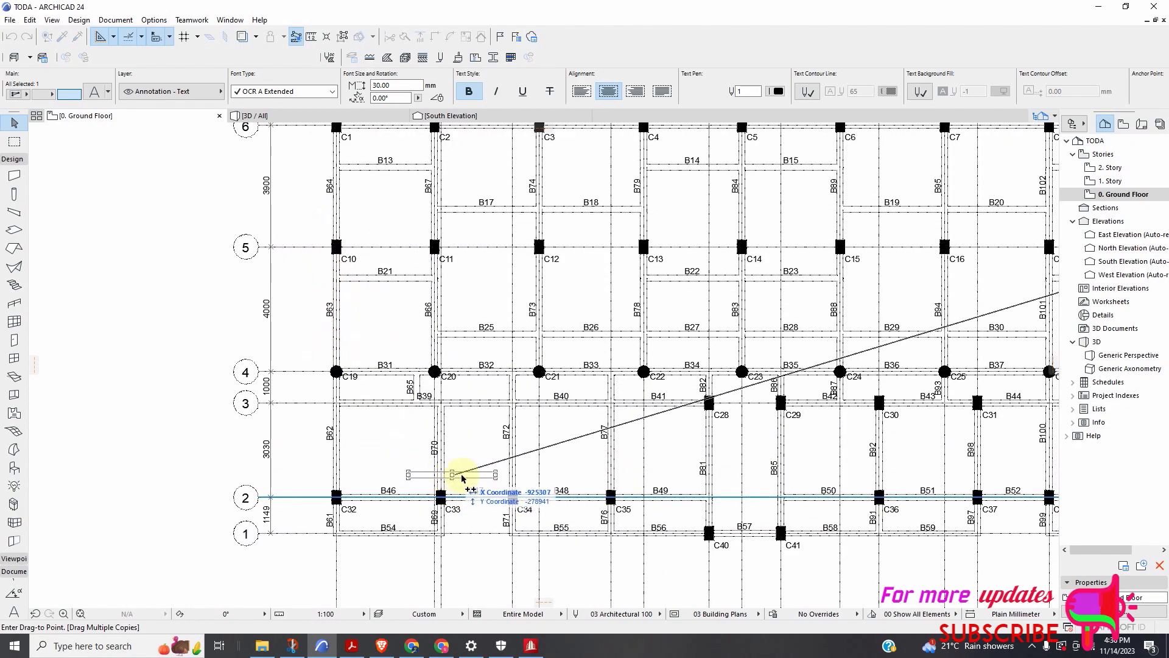
pyautogui.scroll(-1, 475, 365)
pyautogui.scroll(1, 469, 250)
pyautogui.scroll(-2, 469, 299)
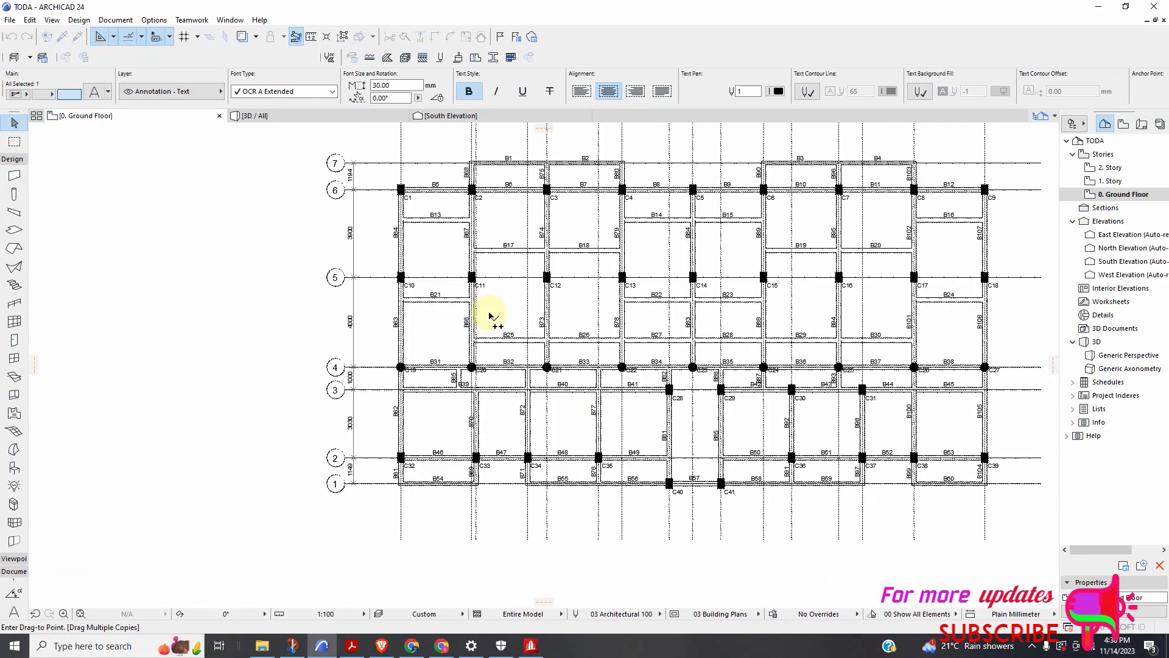
pyautogui.scroll(2, 487, 313)
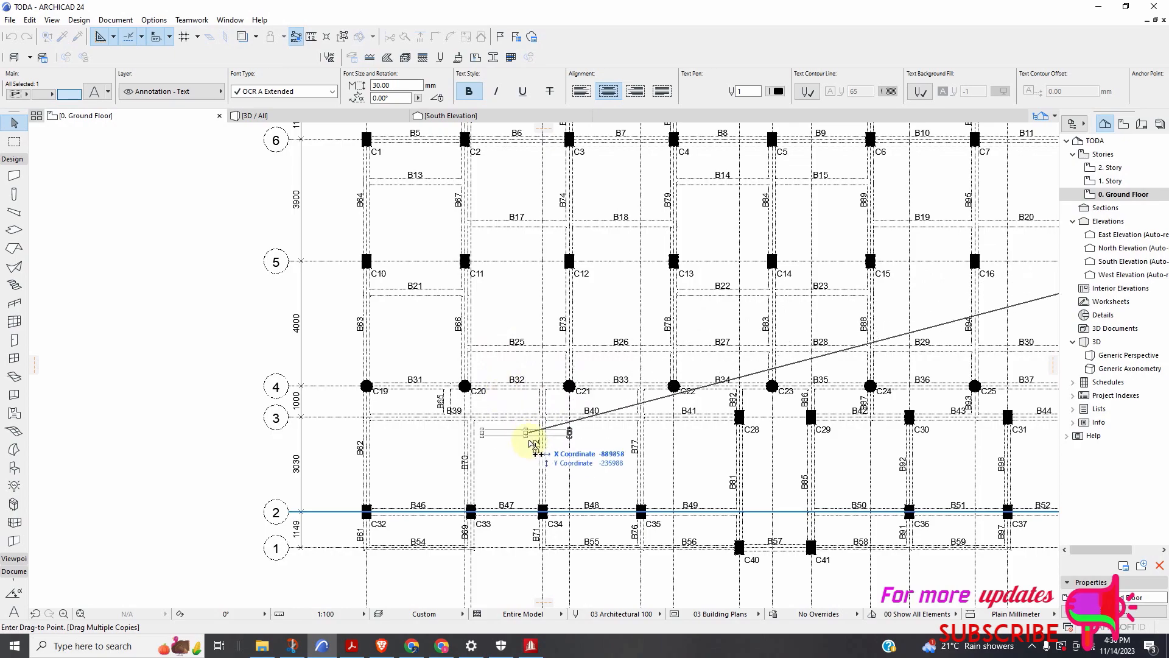
# Place copies of the 450X200 Beam N label on the vertical beams along grid A between grid lines 2 and 6
pyautogui.scroll(-3, 475, 450)
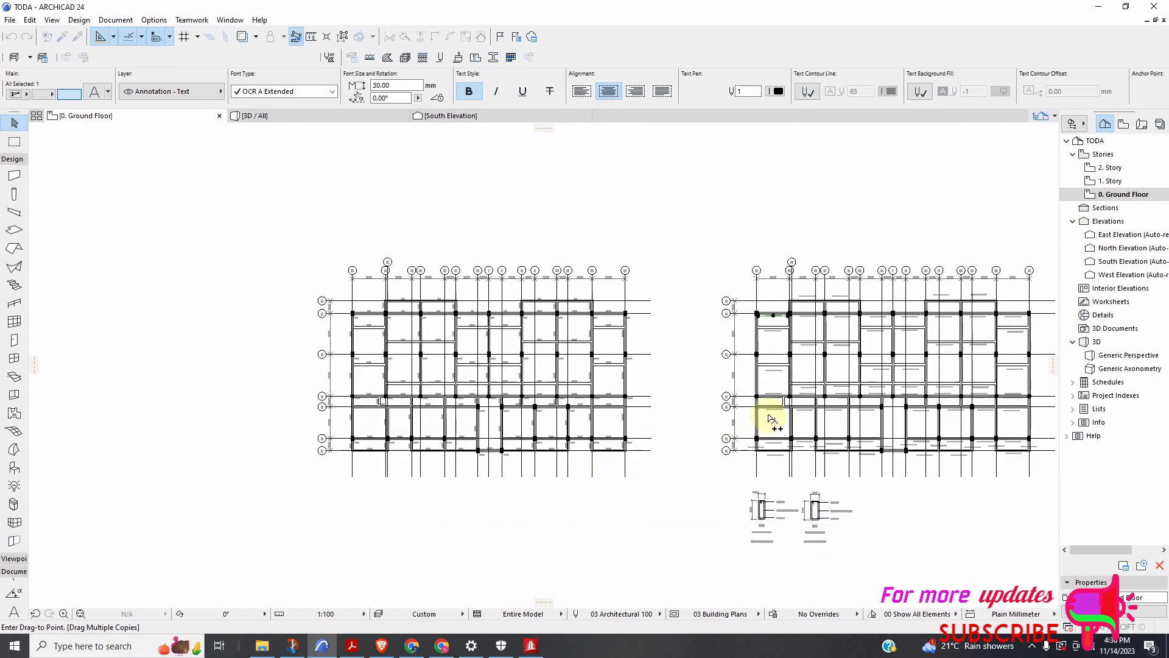
pyautogui.scroll(3, 742, 438)
pyautogui.scroll(1, 741, 438)
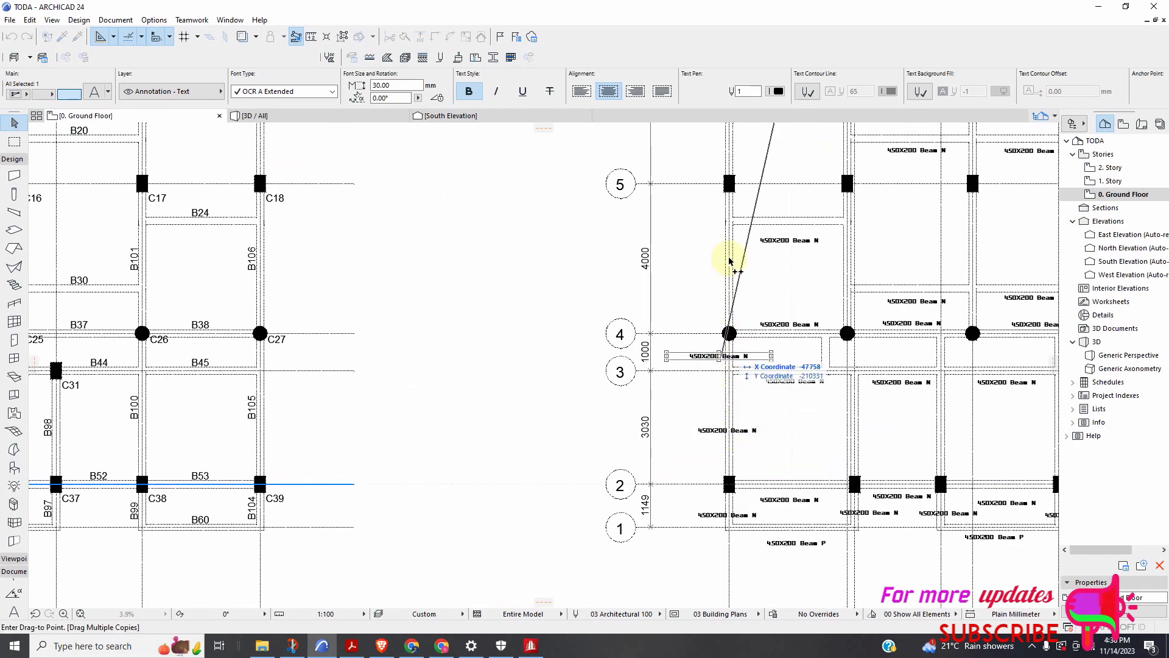
pyautogui.scroll(-3, 671, 339)
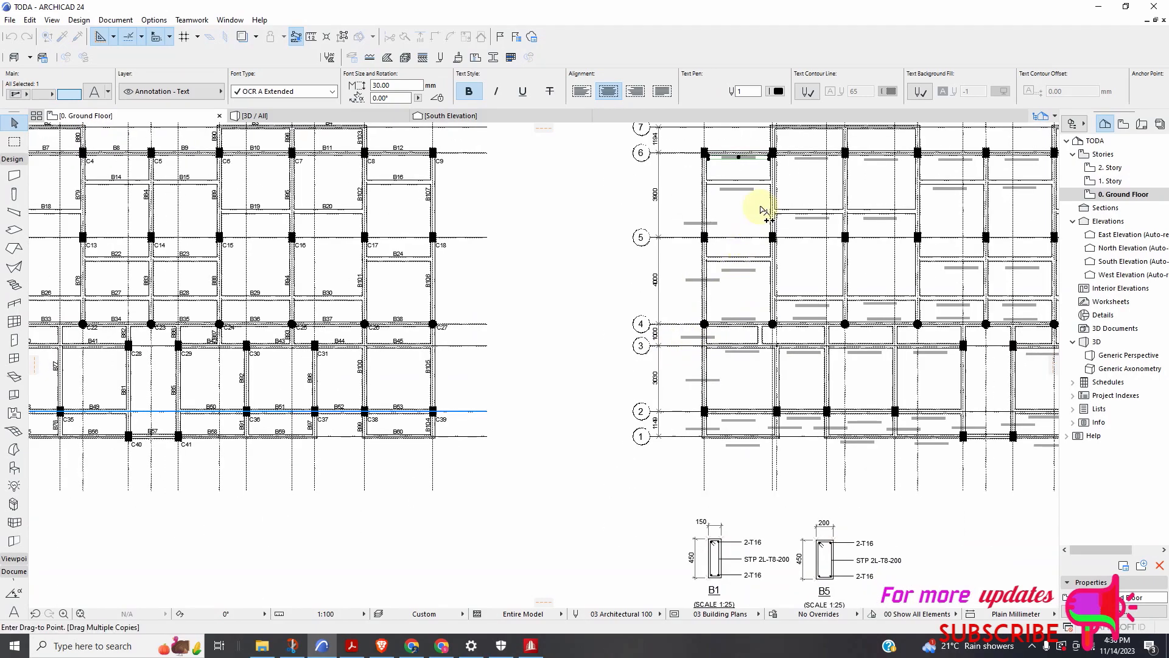
pyautogui.scroll(4, 671, 177)
pyautogui.scroll(-3, 771, 233)
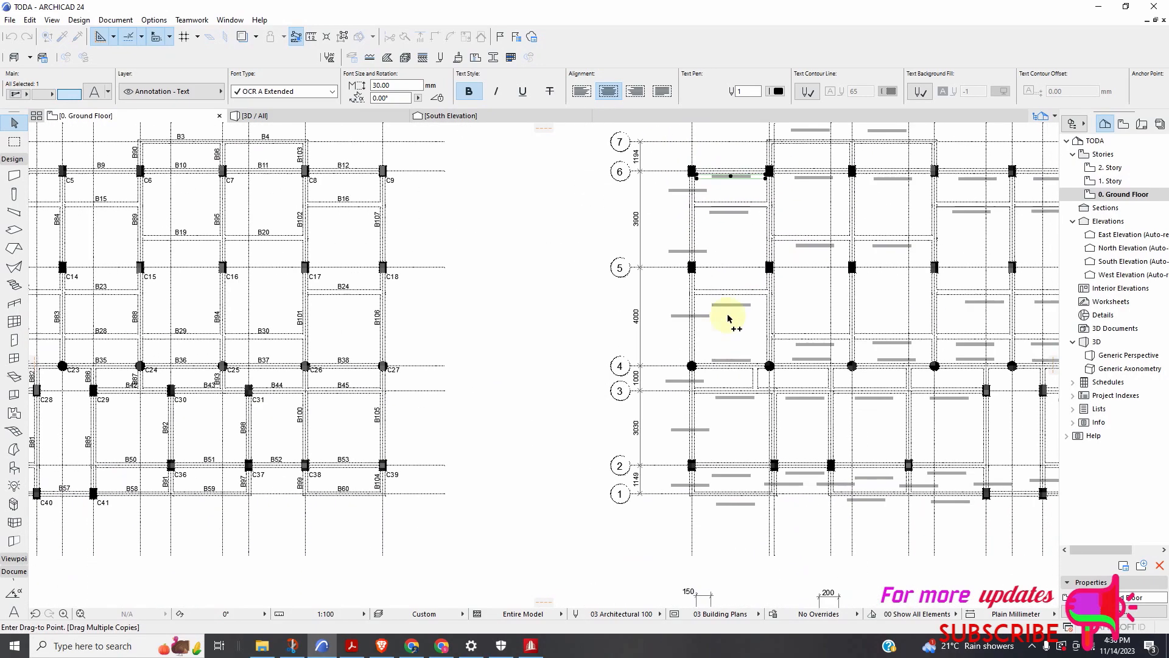
pyautogui.scroll(3, 767, 475)
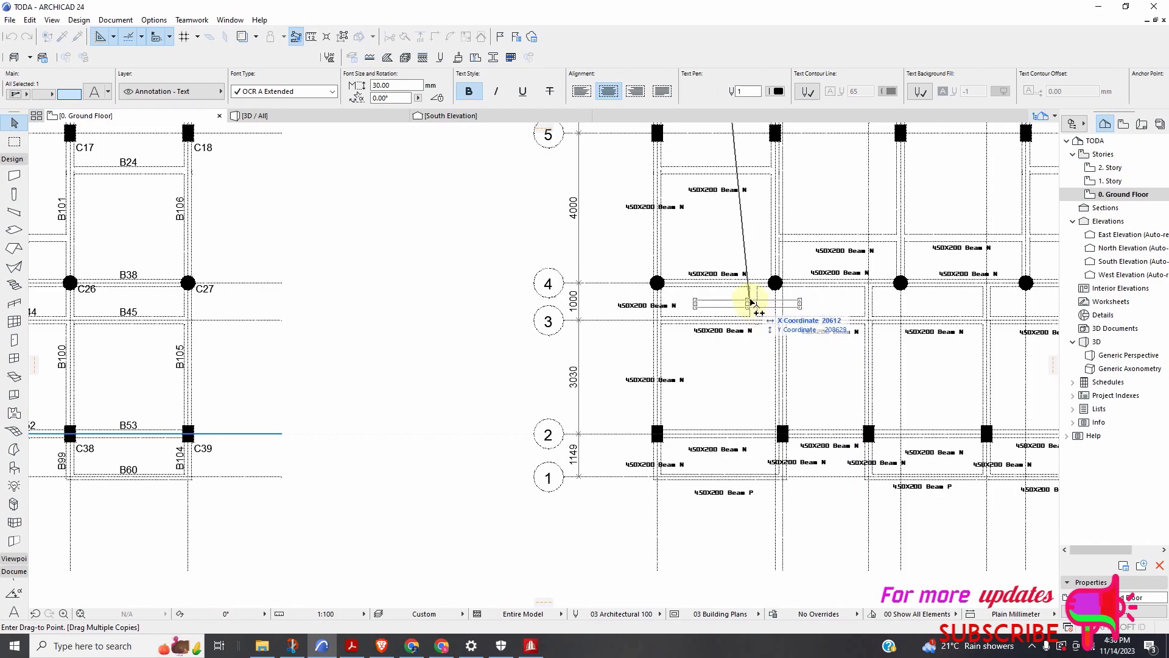
# Label the short vertical beam between grid lines 3 and 4, near grid B, with a 450X200 Beam N copy
pyautogui.scroll(-3, 782, 364)
pyautogui.scroll(4, 277, 302)
pyautogui.scroll(2, 292, 306)
pyautogui.scroll(-1, 277, 201)
pyautogui.scroll(3, 314, 263)
pyautogui.scroll(-3, 308, 188)
# Examine the vertical beams around B65 and B66 on the numbered plan and end the label copying
pyautogui.scroll(2, 313, 172)
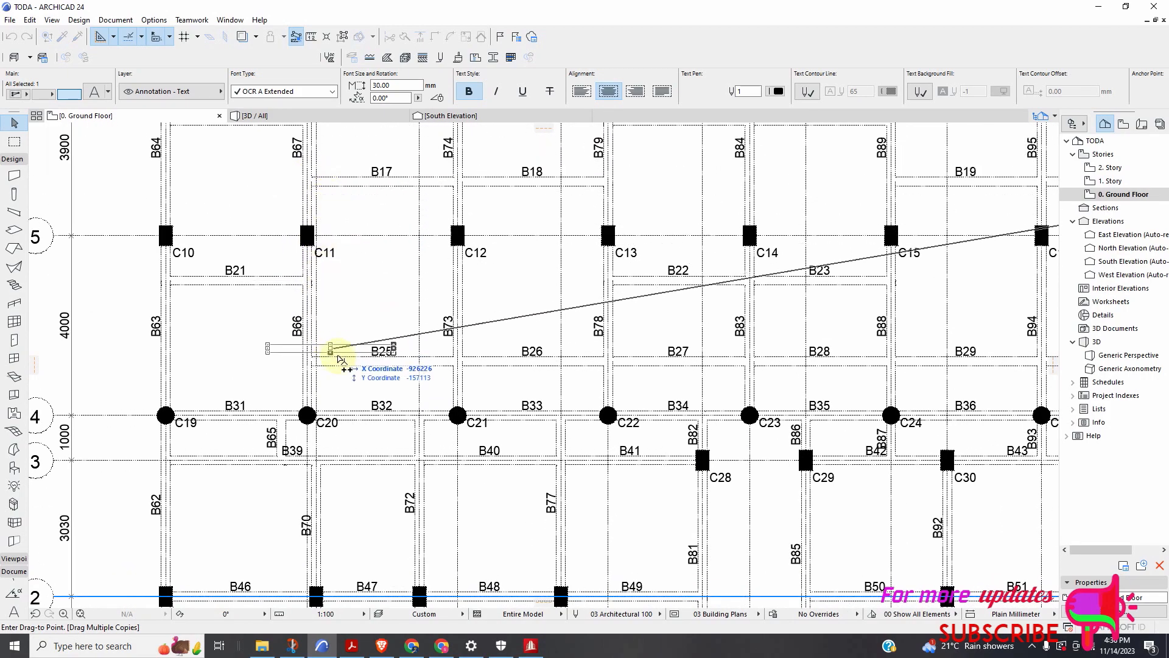
pyautogui.scroll(-4, 390, 381)
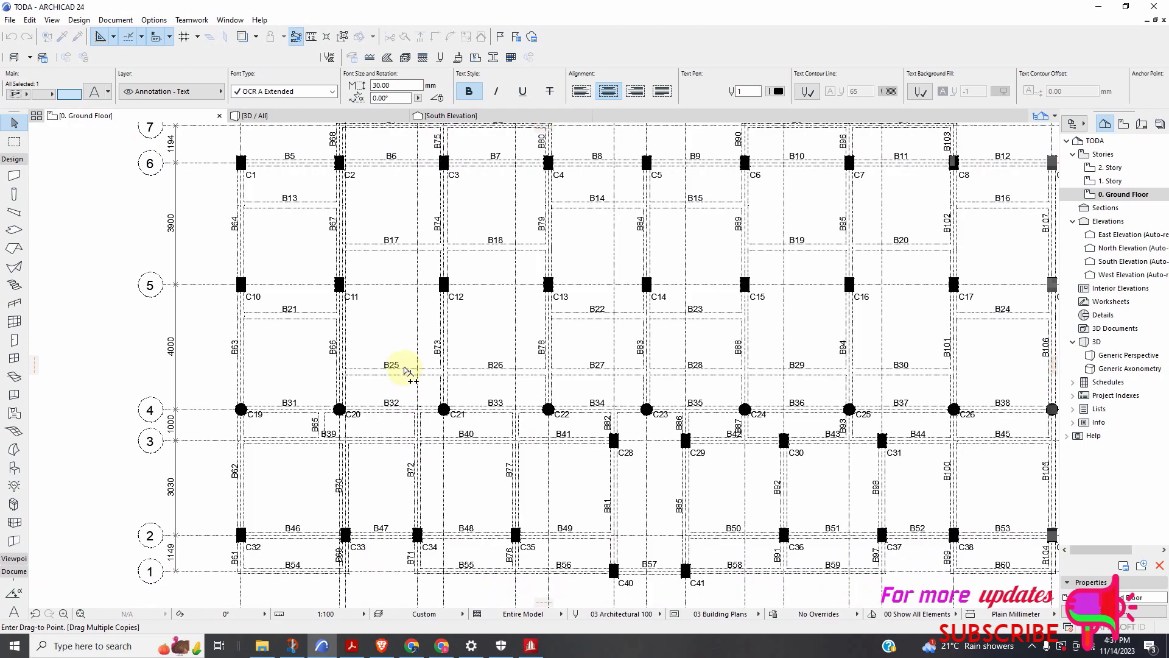
pyautogui.scroll(1, 369, 529)
pyautogui.scroll(1, 365, 526)
pyautogui.scroll(-6, 391, 438)
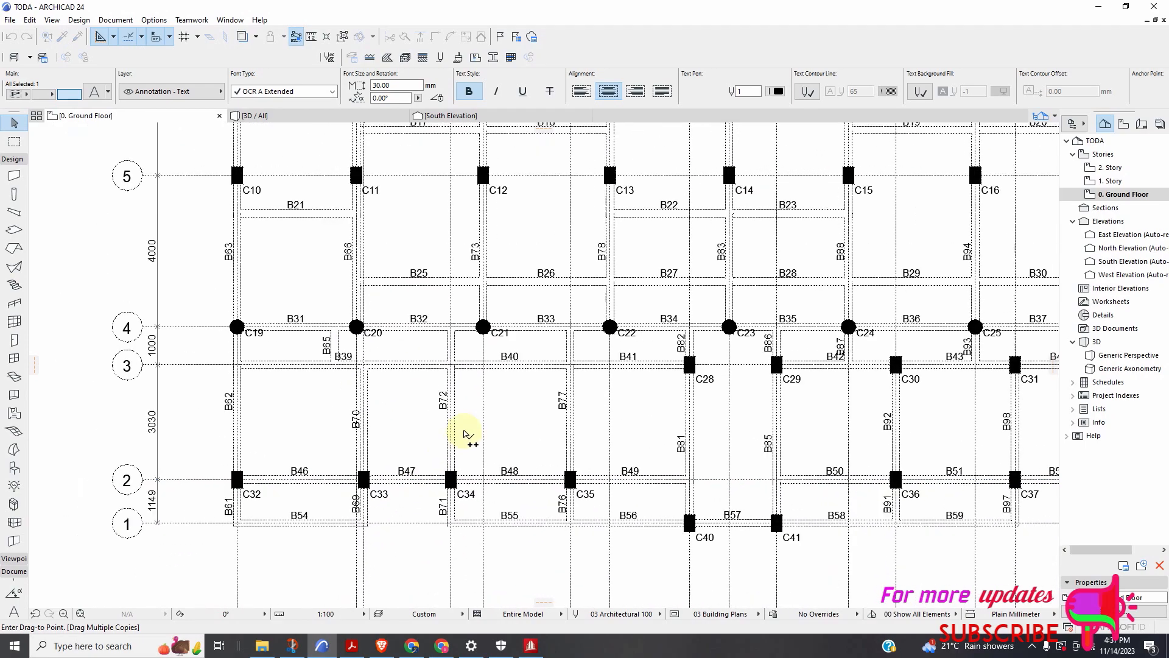
pyautogui.scroll(-3, 828, 340)
pyautogui.scroll(5, 831, 405)
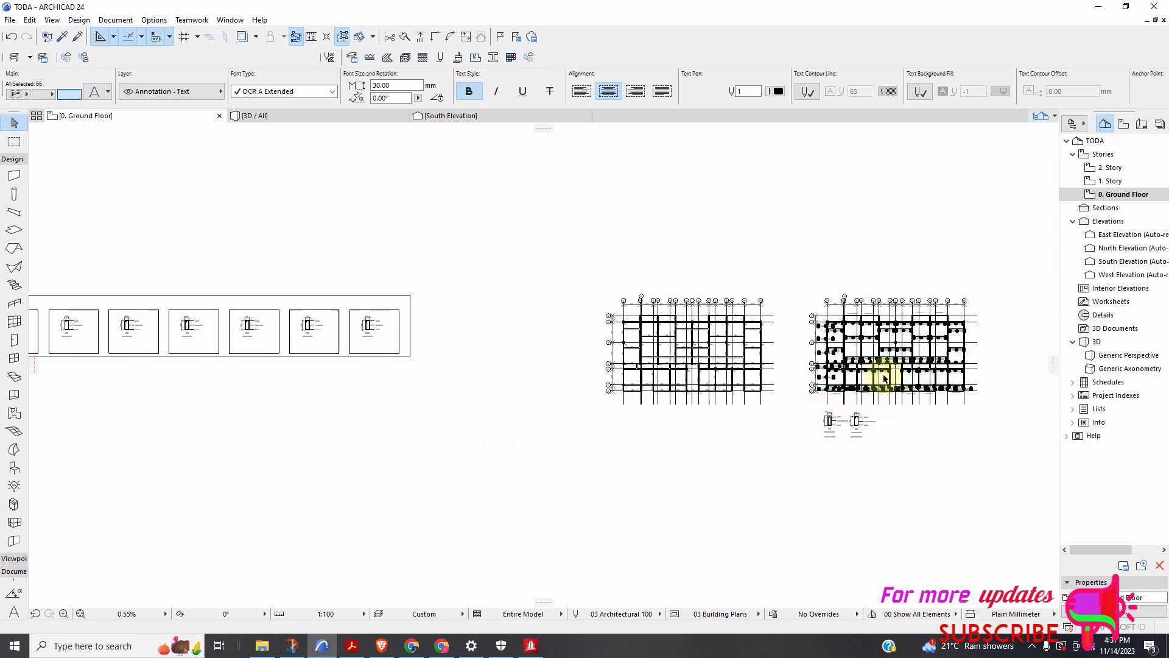
pyautogui.press('Escape')
# Find the detail sheet with the cross sections of beams B62, B63 and B64 and check their size and reinforcement
pyautogui.scroll(-4, 789, 352)
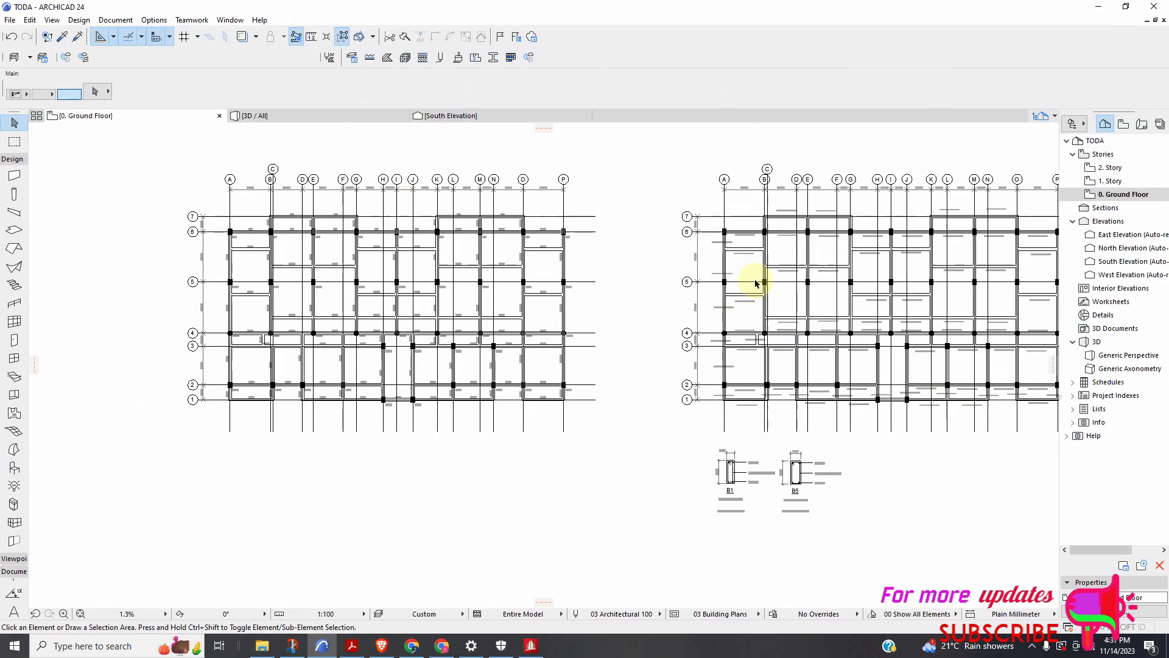
pyautogui.scroll(3, 656, 248)
pyautogui.scroll(3, 658, 247)
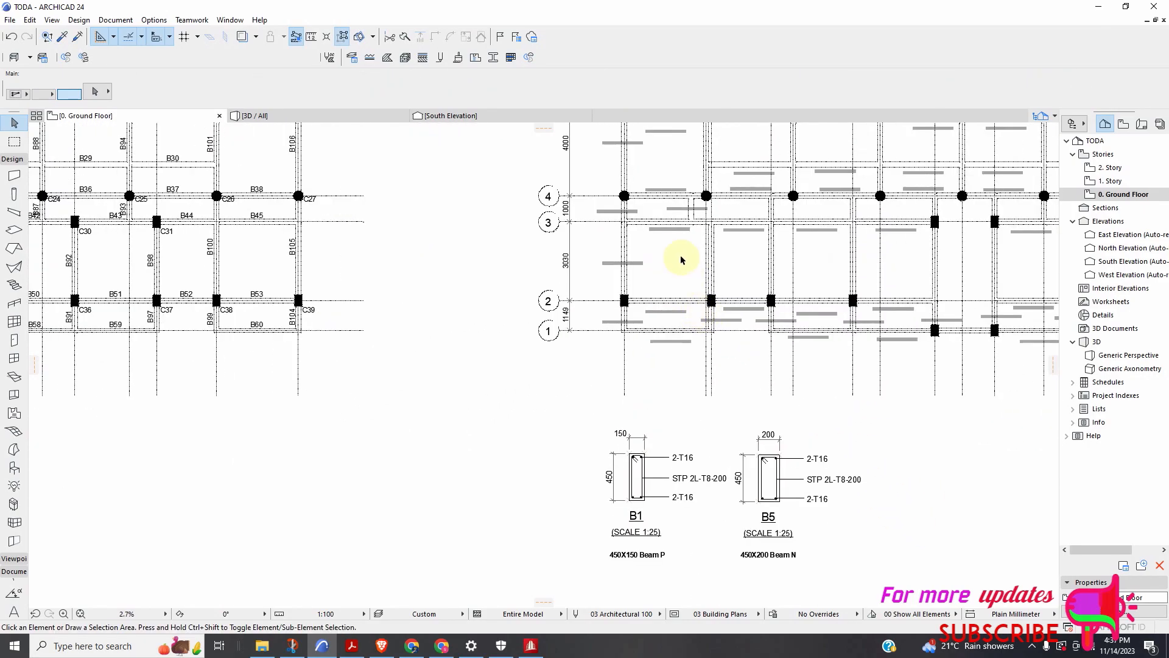
pyautogui.scroll(-6, 673, 244)
pyautogui.scroll(-4, 696, 261)
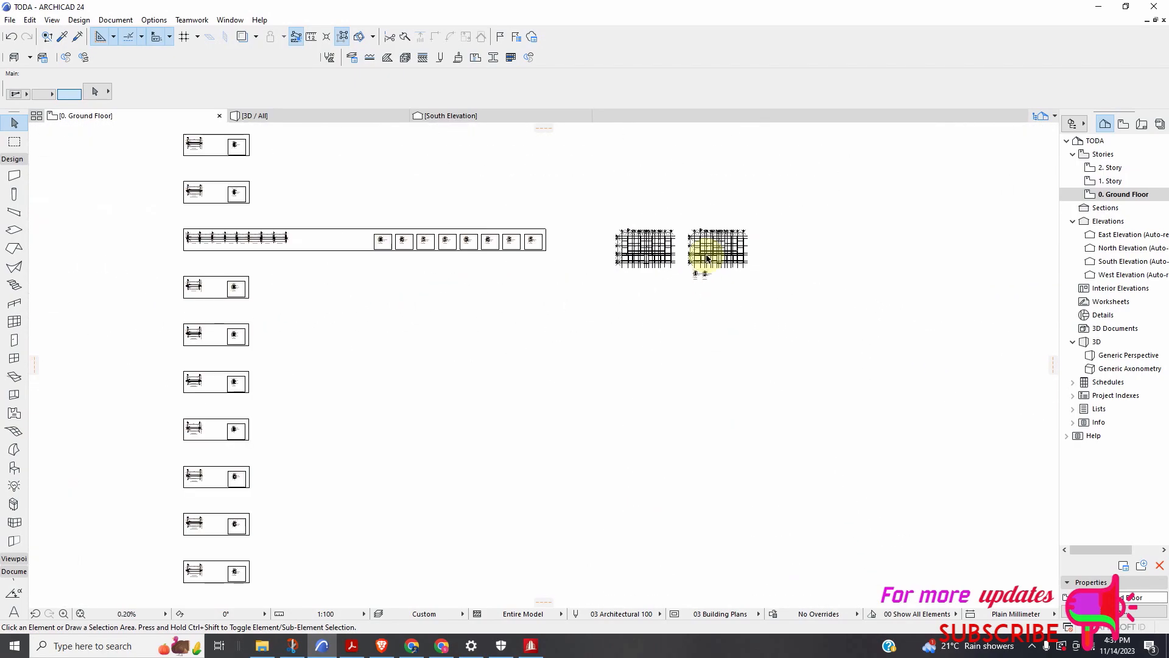
pyautogui.scroll(-2, 437, 244)
pyautogui.scroll(5, 425, 414)
pyautogui.scroll(7, 438, 287)
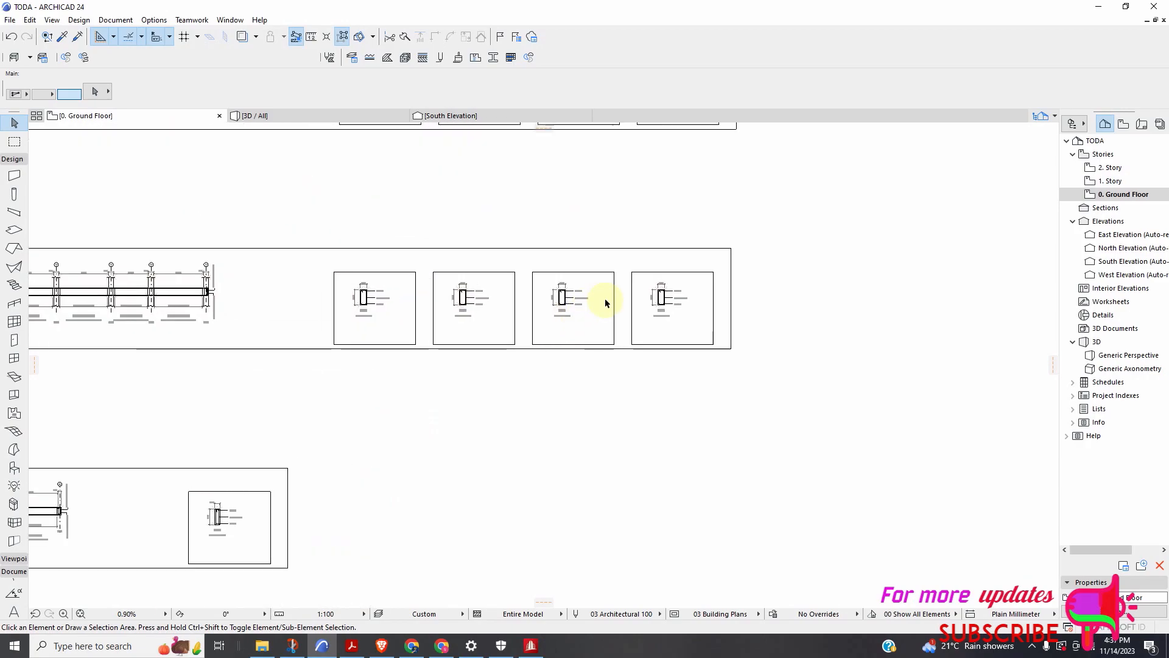
pyautogui.scroll(6, 638, 321)
pyautogui.scroll(-12, 621, 274)
pyautogui.scroll(-3, 661, 262)
pyautogui.scroll(12, 618, 370)
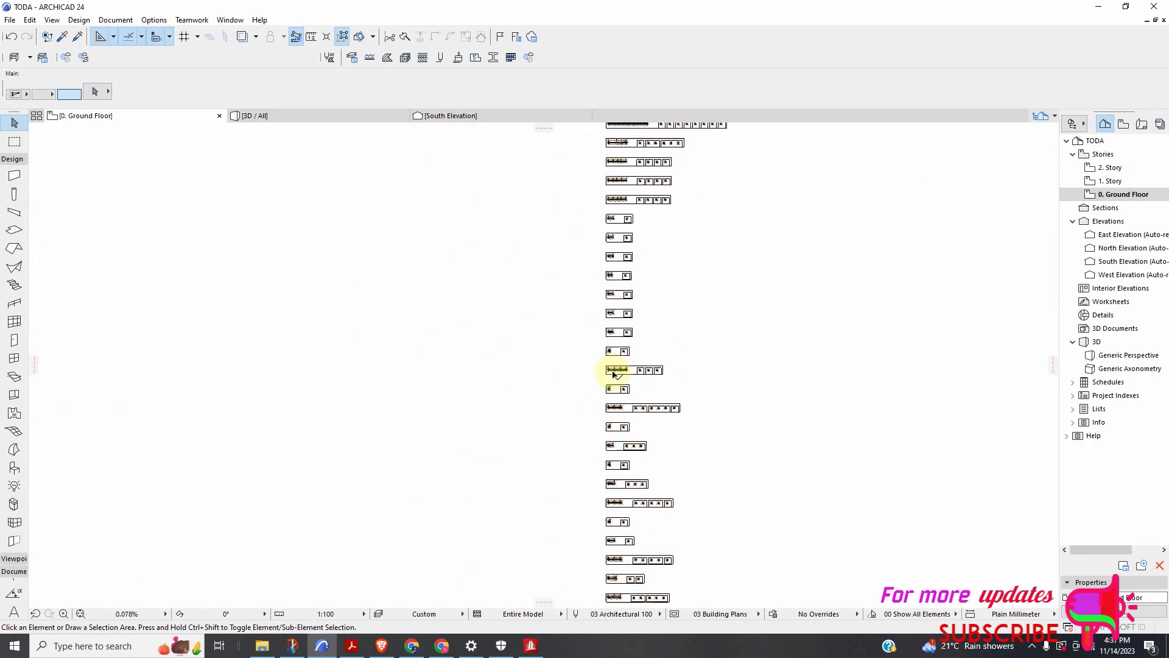
pyautogui.scroll(7, 900, 353)
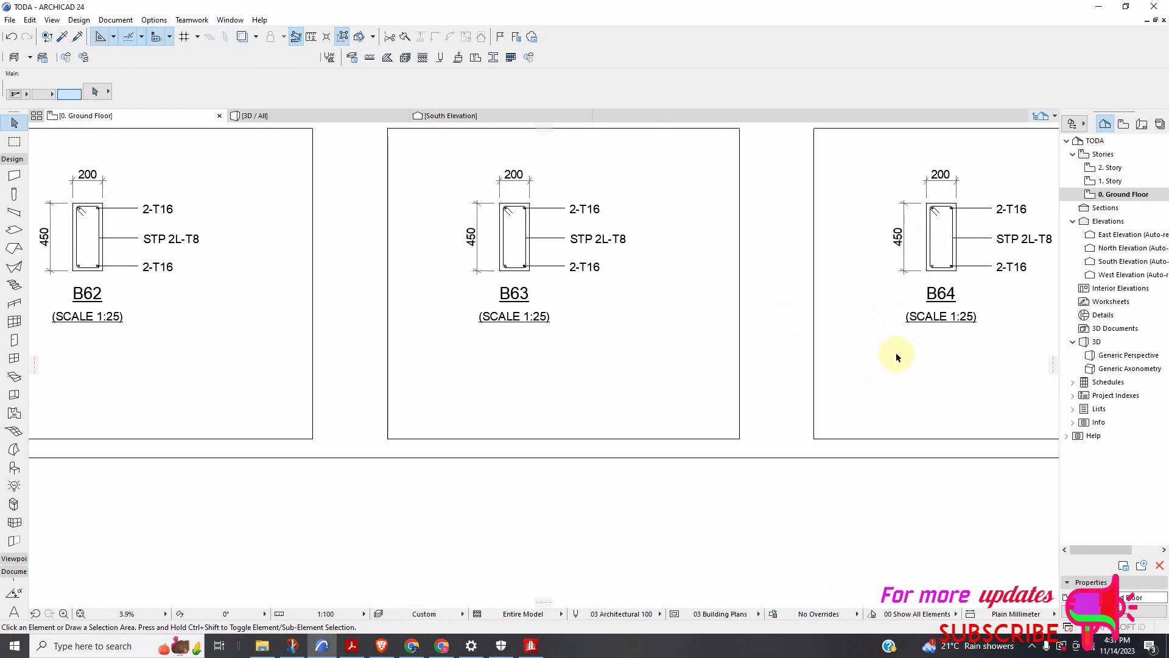
pyautogui.scroll(-5, 752, 322)
pyautogui.scroll(2, 791, 323)
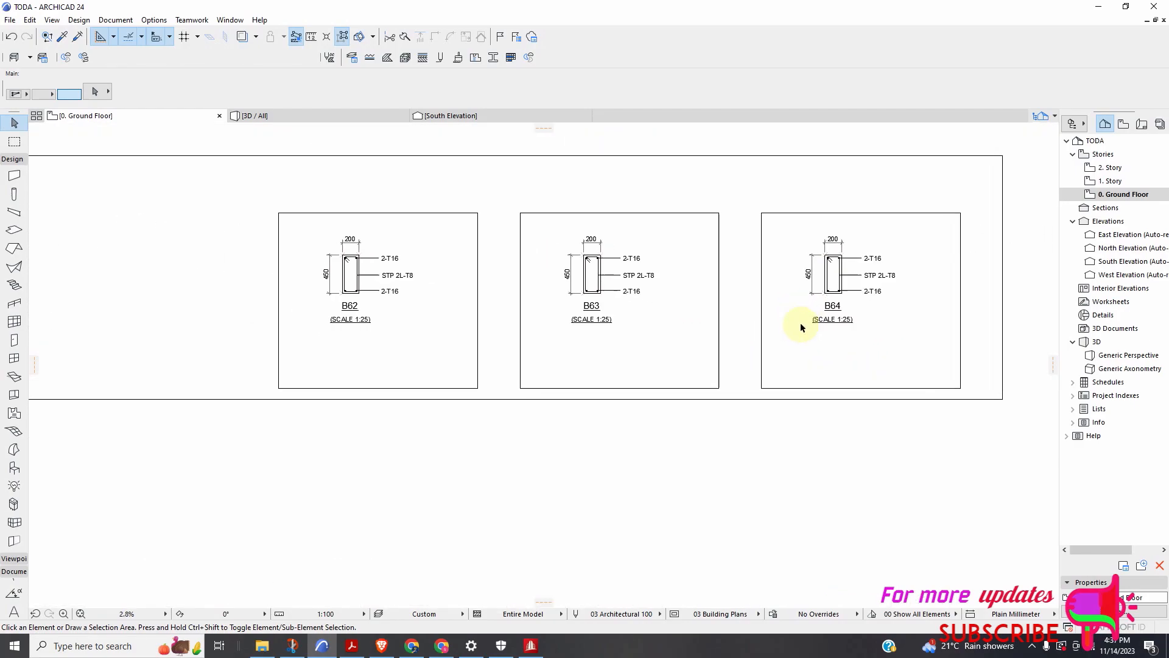
# Find the B66 and B67 cross sections on the detail sheets and compare their bars and stirrups
pyautogui.scroll(-11, 706, 244)
pyautogui.scroll(6, 749, 358)
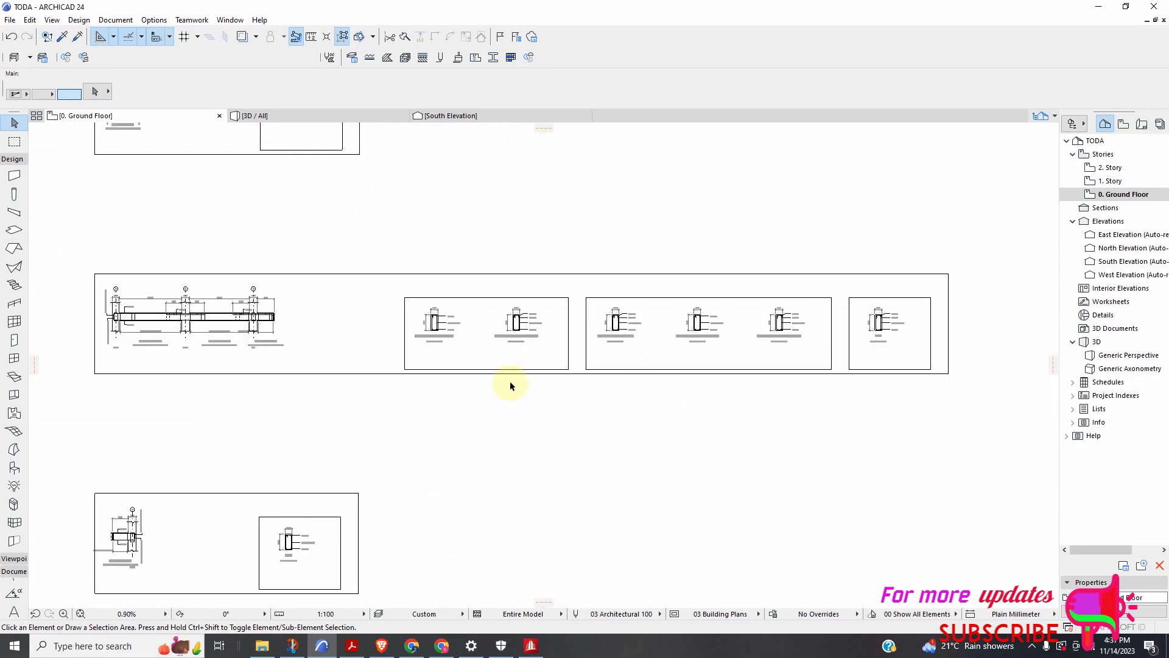
pyautogui.scroll(4, 694, 326)
pyautogui.scroll(-3, 751, 326)
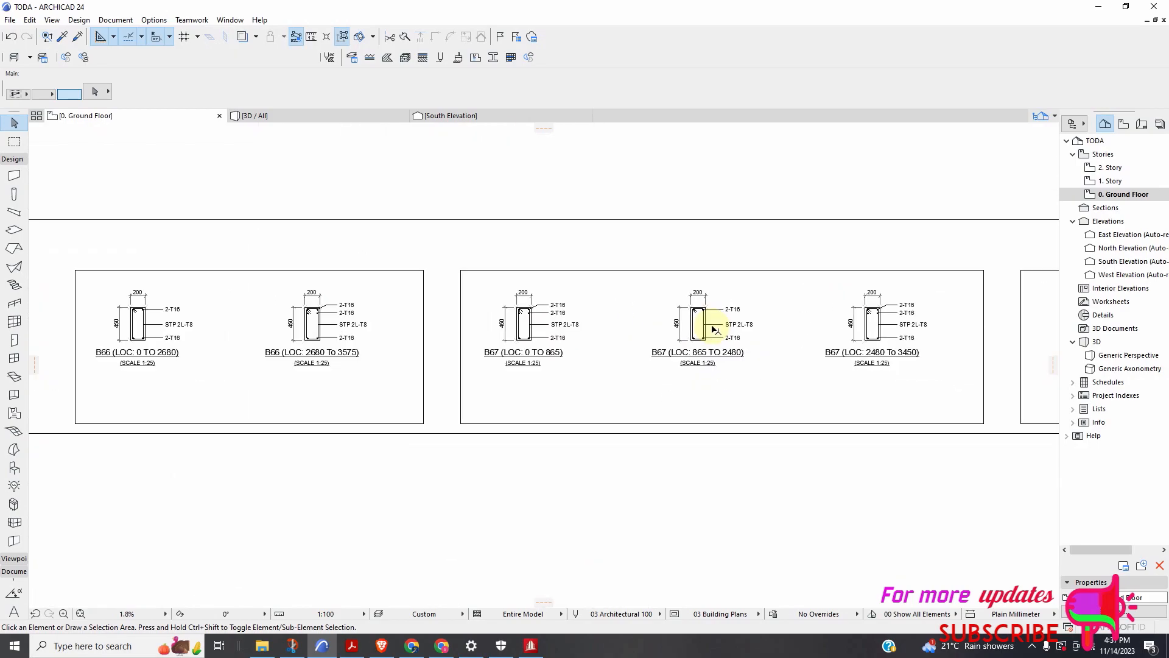
pyautogui.scroll(1, 699, 327)
pyautogui.scroll(2, 289, 343)
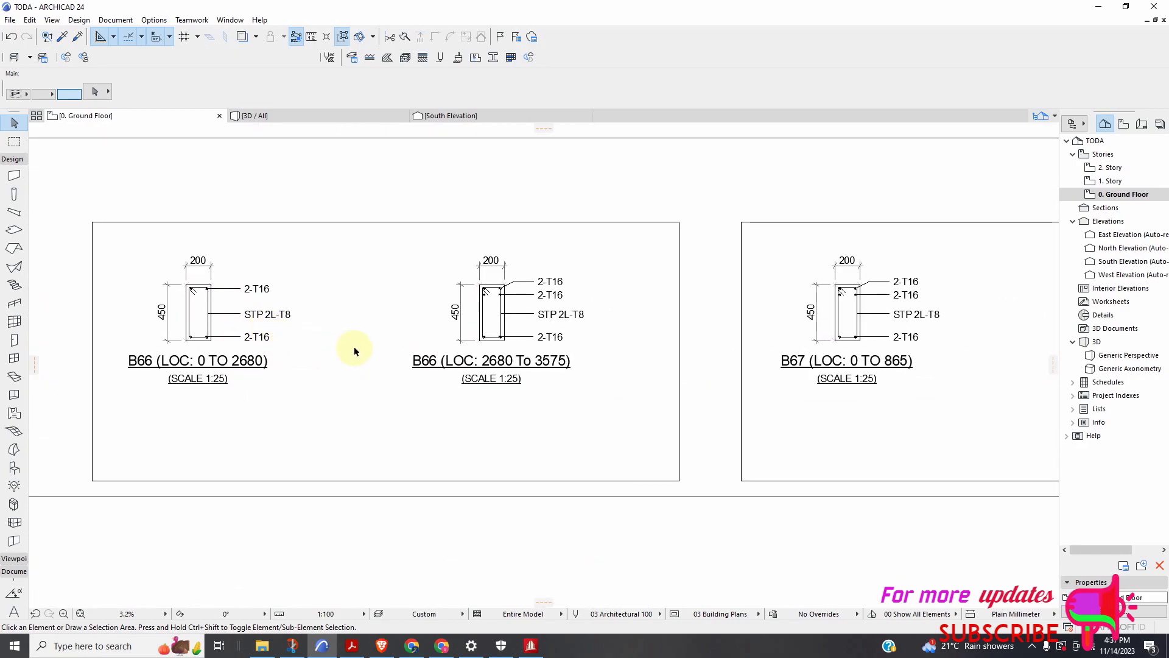
pyautogui.scroll(2, 181, 323)
pyautogui.scroll(-4, 331, 308)
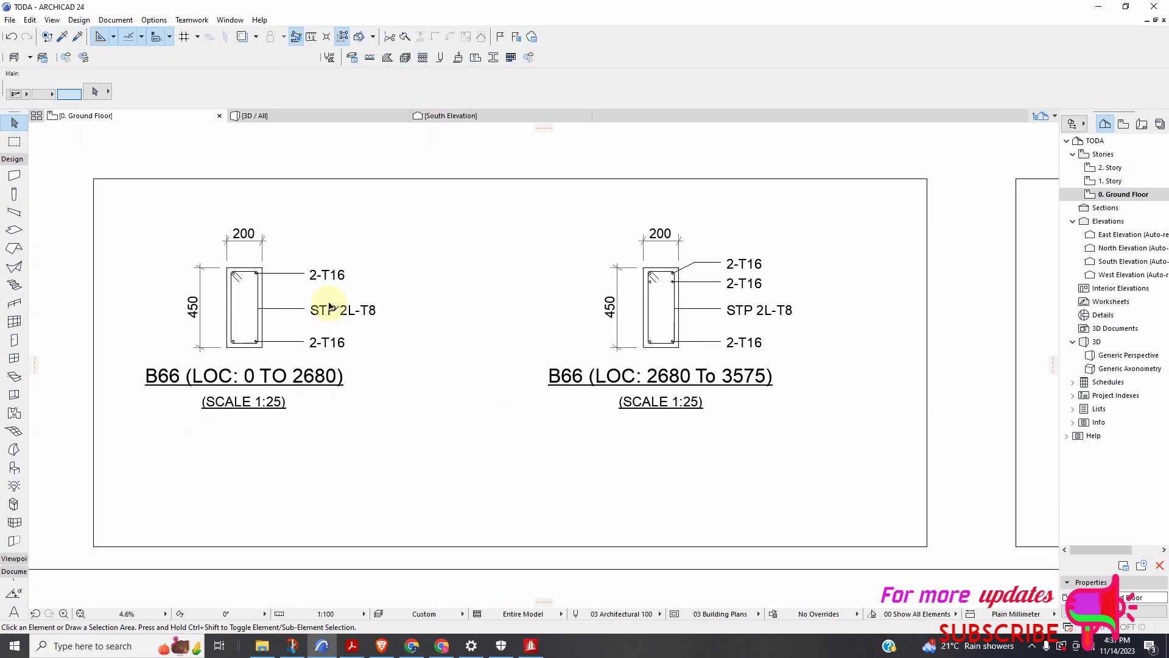
pyautogui.scroll(5, 639, 318)
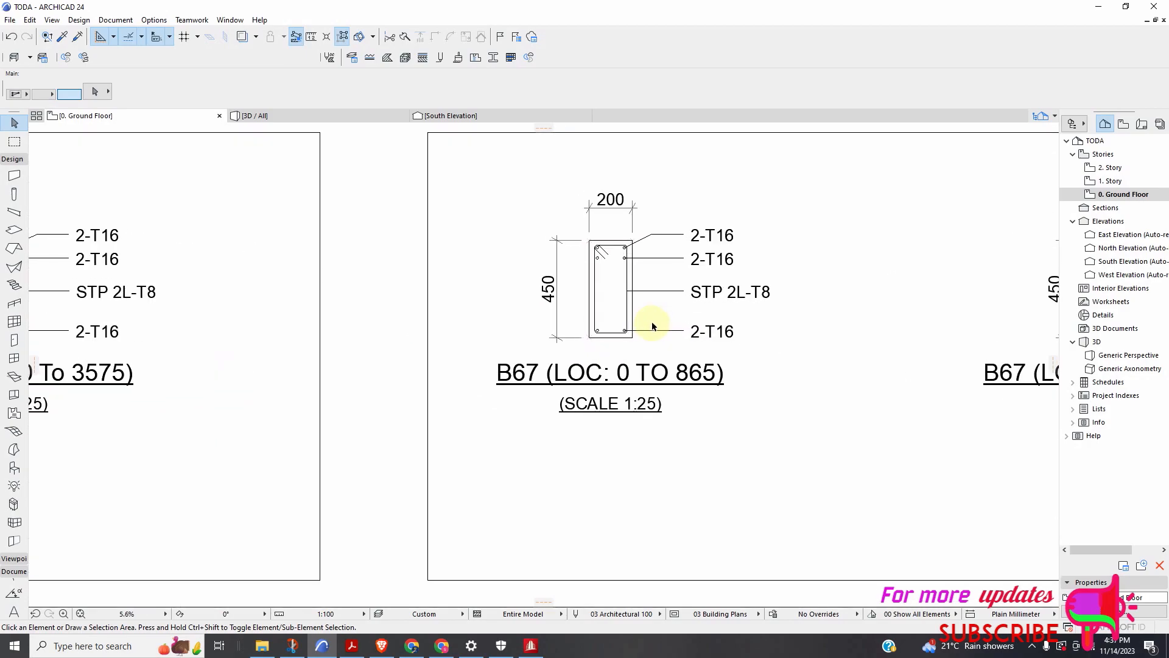
pyautogui.scroll(-3, 657, 326)
pyautogui.scroll(2, 459, 308)
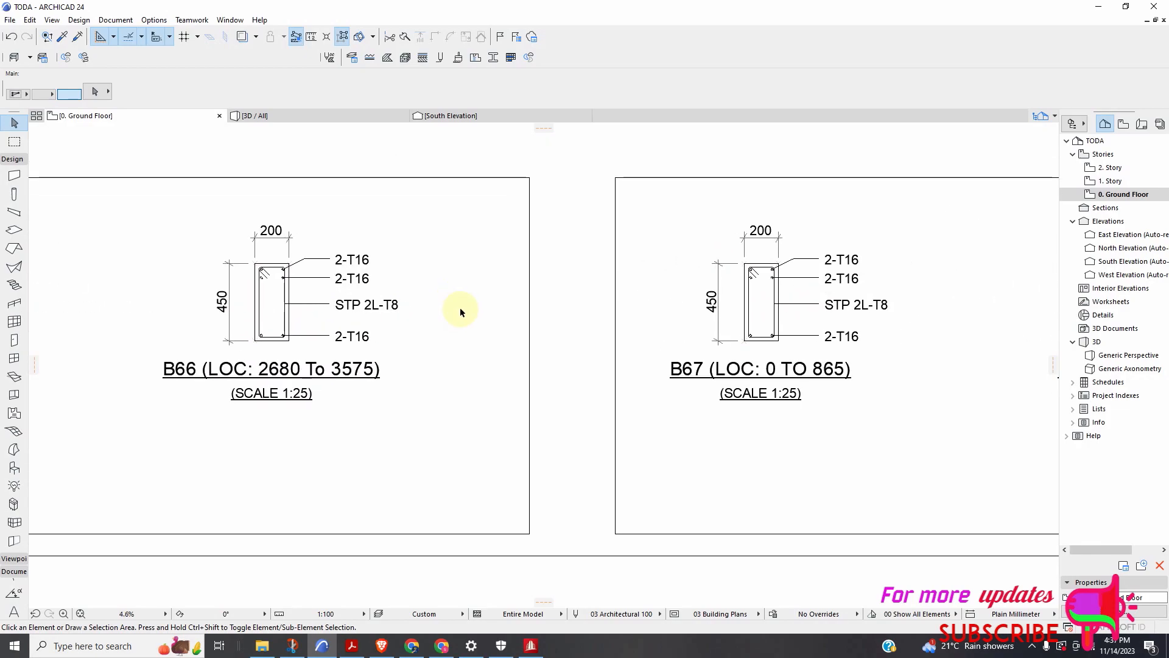
pyautogui.scroll(-3, 462, 290)
pyautogui.scroll(4, 390, 301)
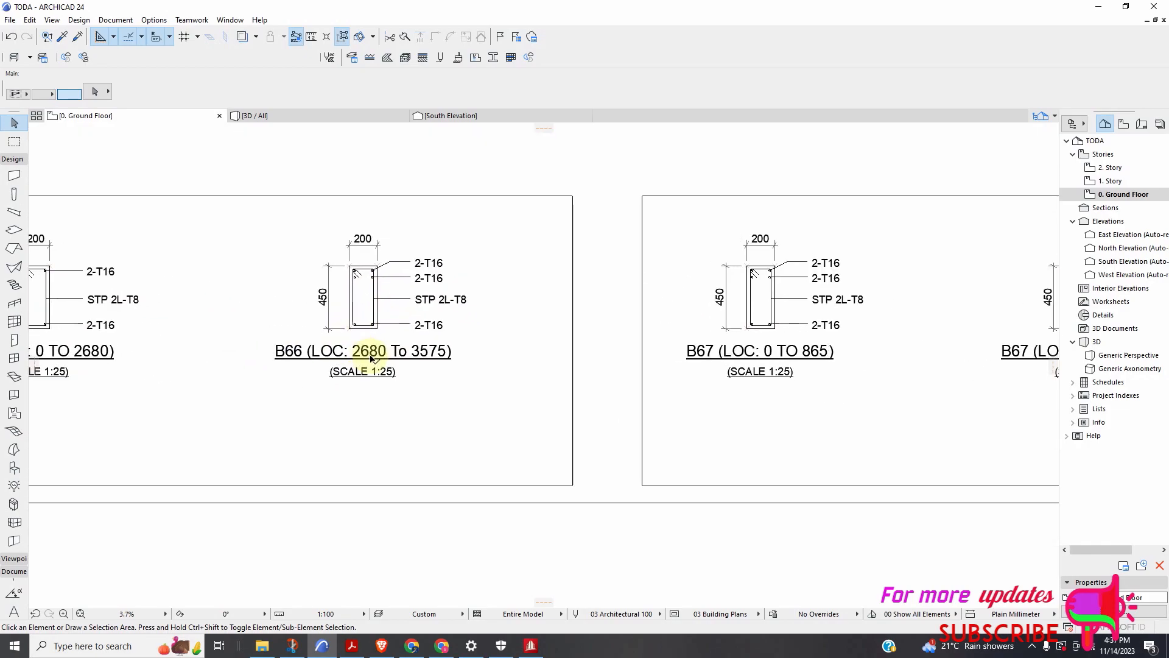
pyautogui.scroll(-4, 457, 322)
pyautogui.scroll(1, 451, 316)
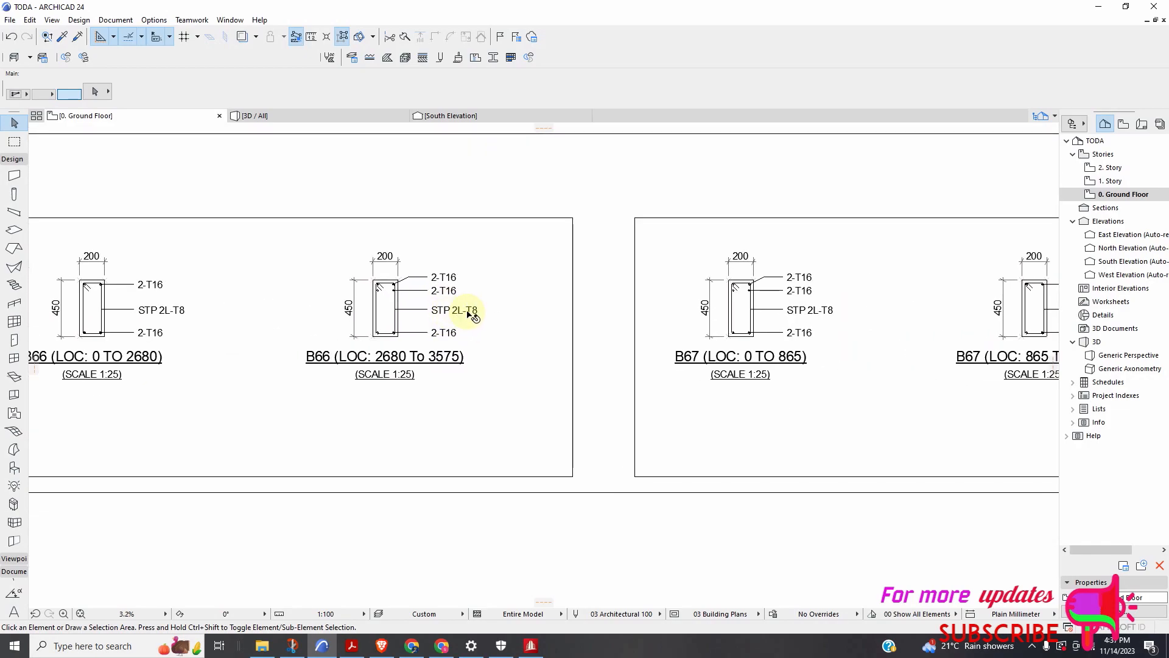
# Change the stirrup notes of both B66 cross sections to STP 2L-T8-200
pyautogui.click(473, 316)
pyautogui.doubleClick(473, 312)
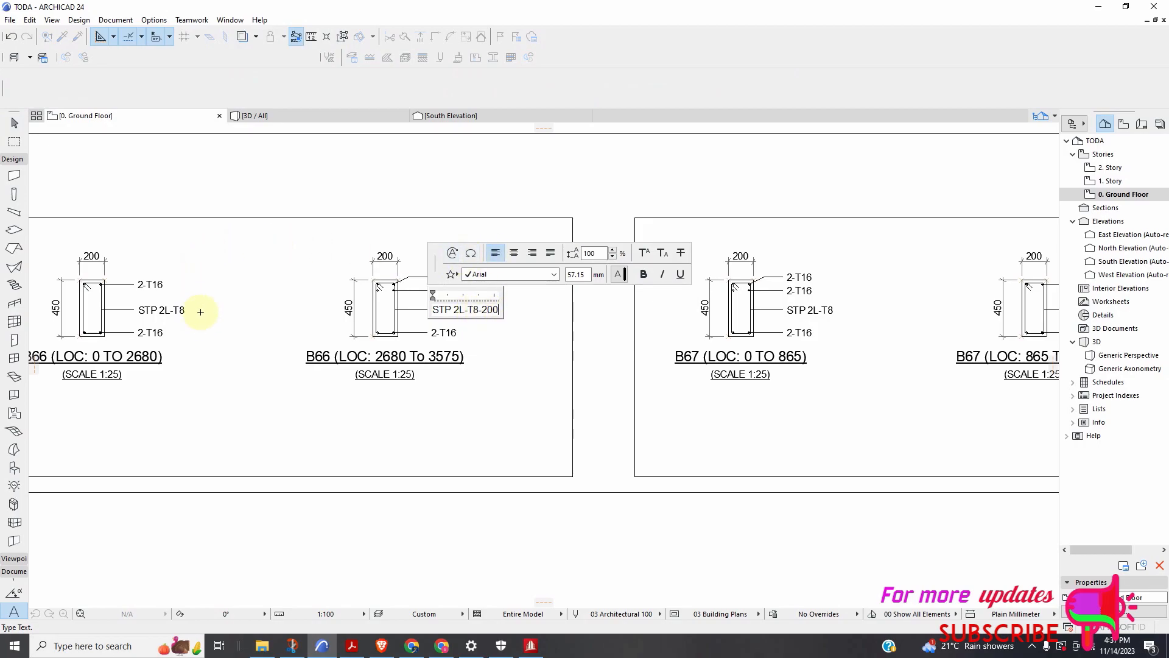
pyautogui.click(183, 310)
pyautogui.click(184, 311)
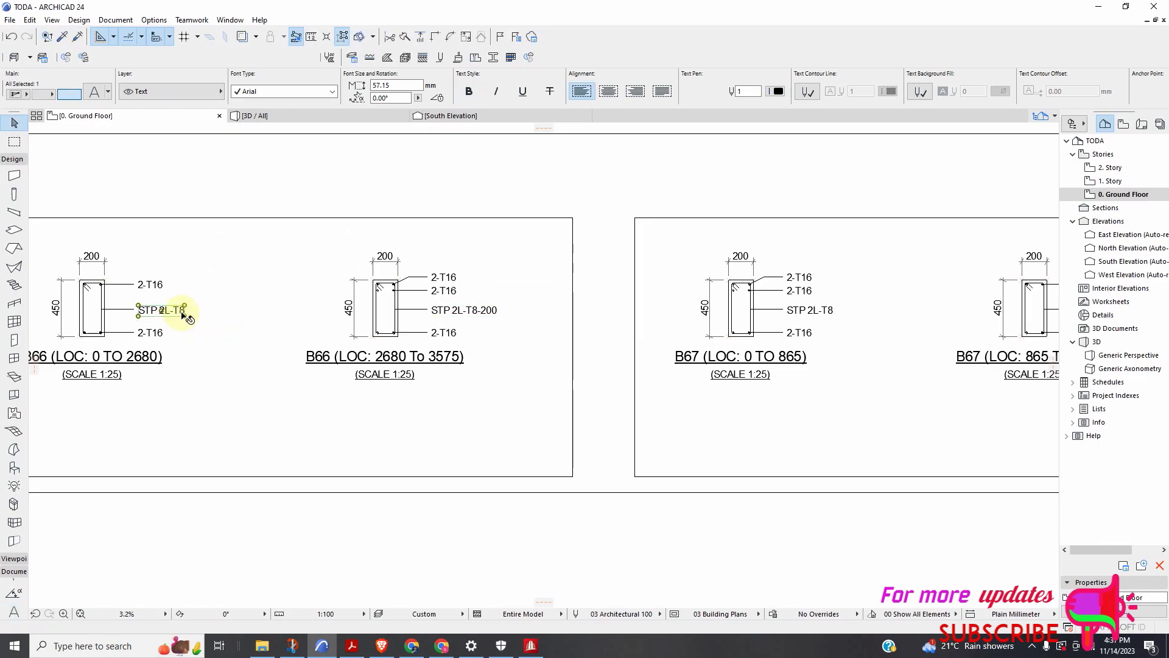
pyautogui.doubleClick(185, 312)
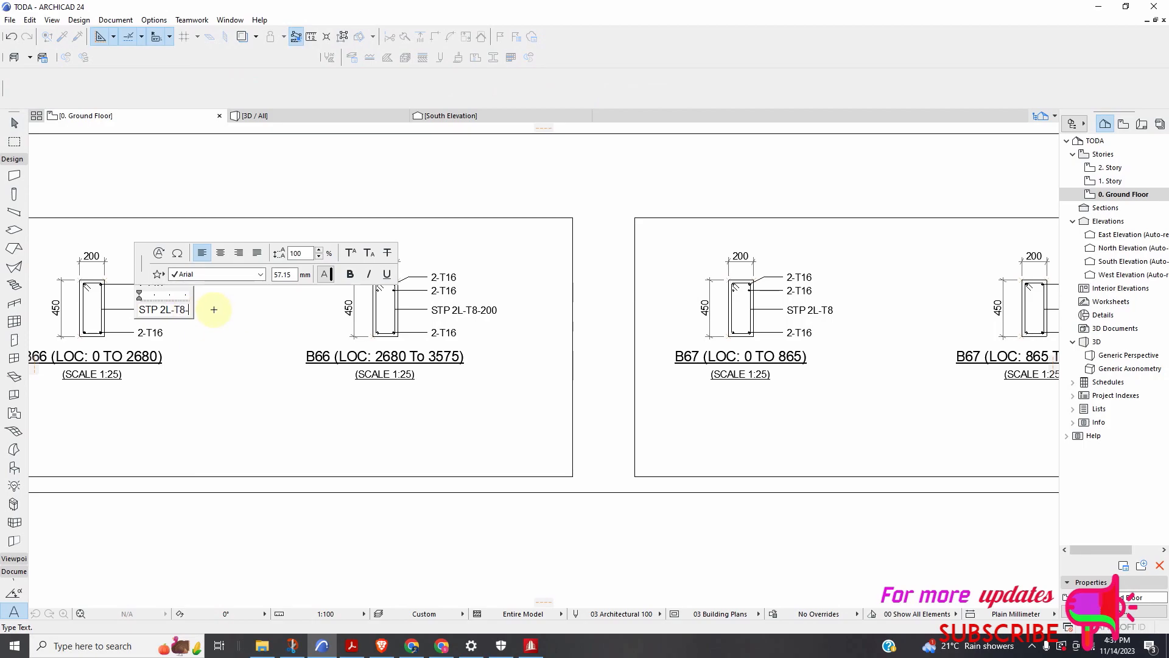
pyautogui.write('-200')
pyautogui.click(242, 322)
# Move both B66 cross sections with their titles and dimensions from the detail sheet to beside the B5 section below the beam layout plan
pyautogui.scroll(-3, 305, 335)
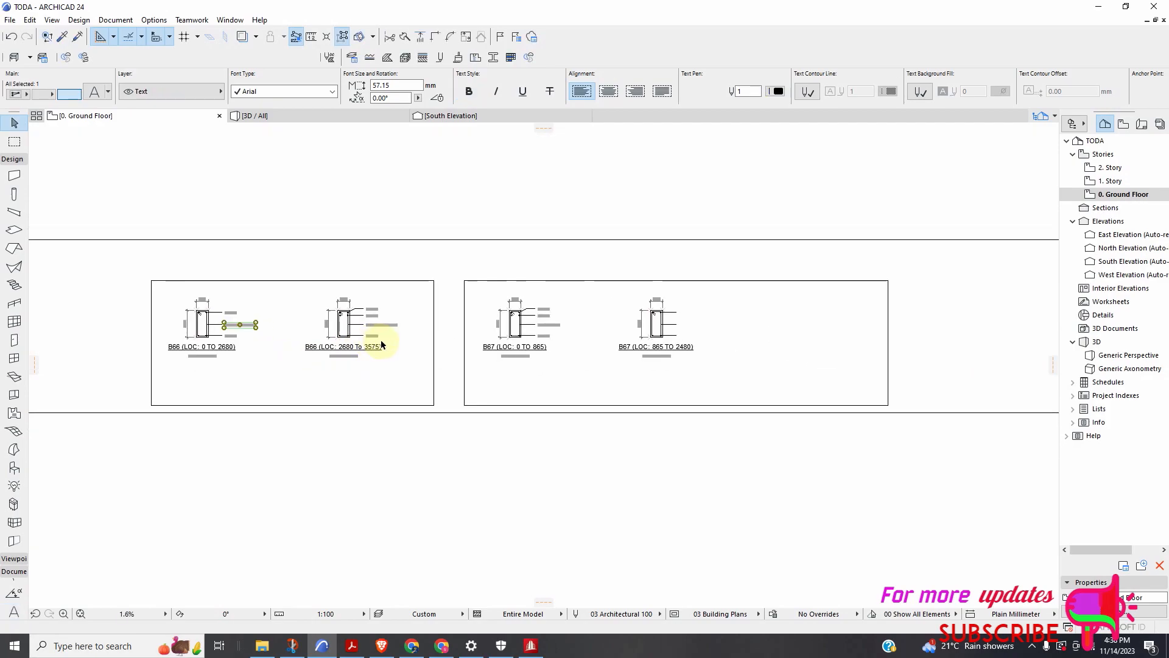
pyautogui.click(417, 302)
pyautogui.moveTo(292, 377); pyautogui.dragTo(178, 380)
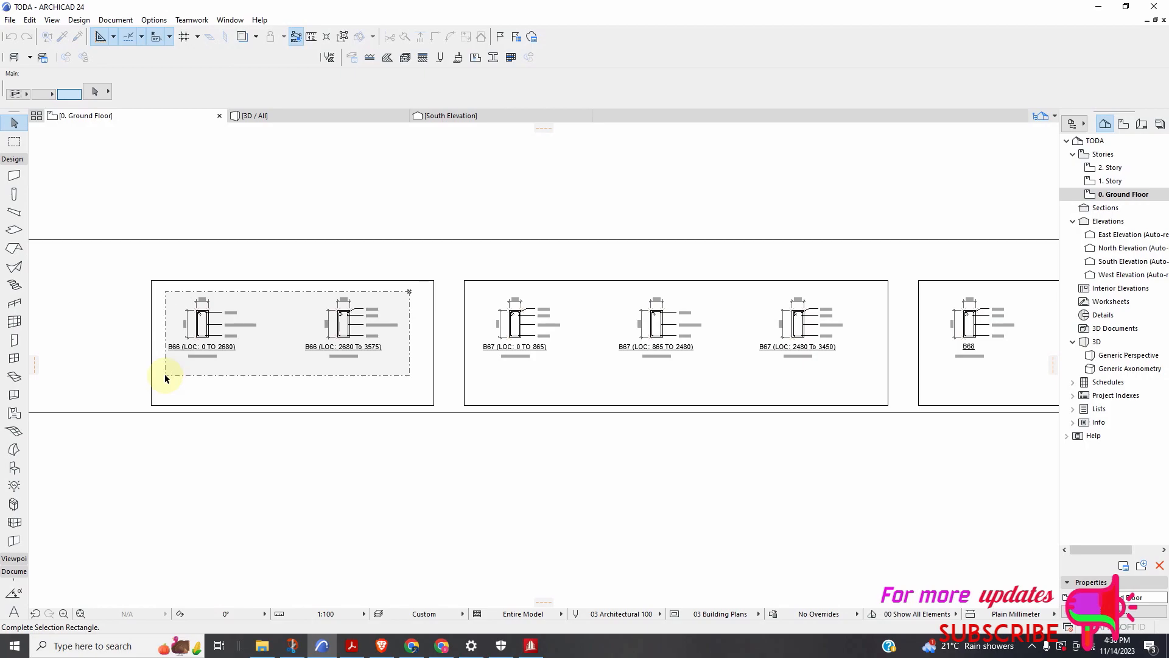
pyautogui.click(165, 373)
pyautogui.scroll(2, 262, 335)
pyautogui.rightClick(304, 313)
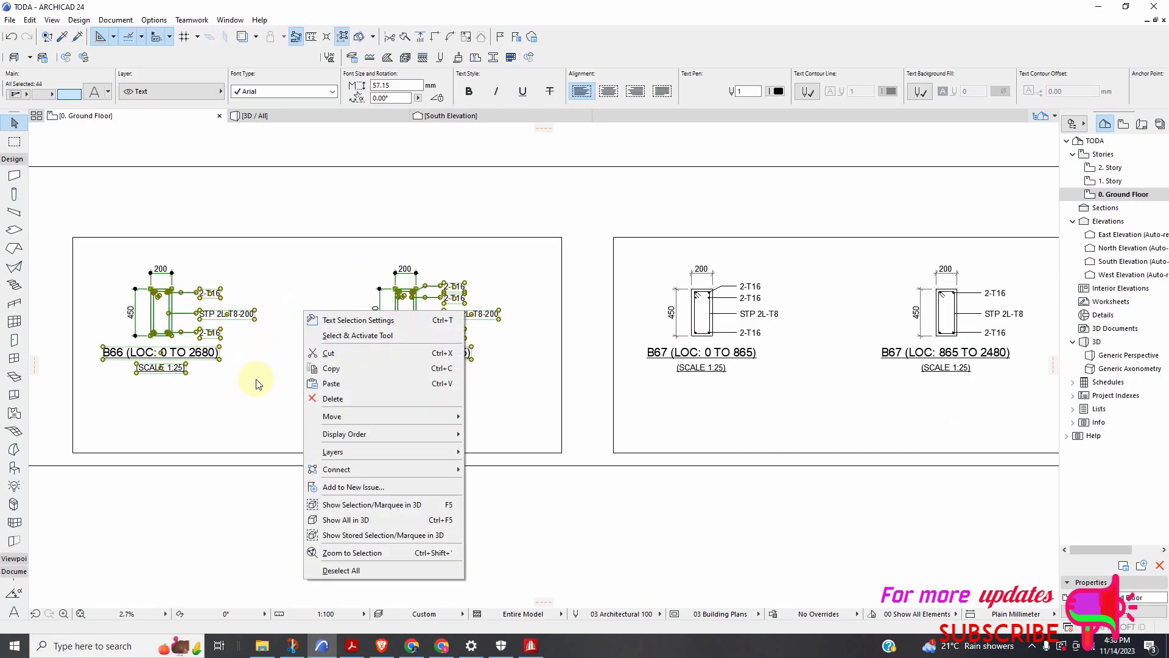
pyautogui.moveTo(373, 416)
pyautogui.click(488, 417)
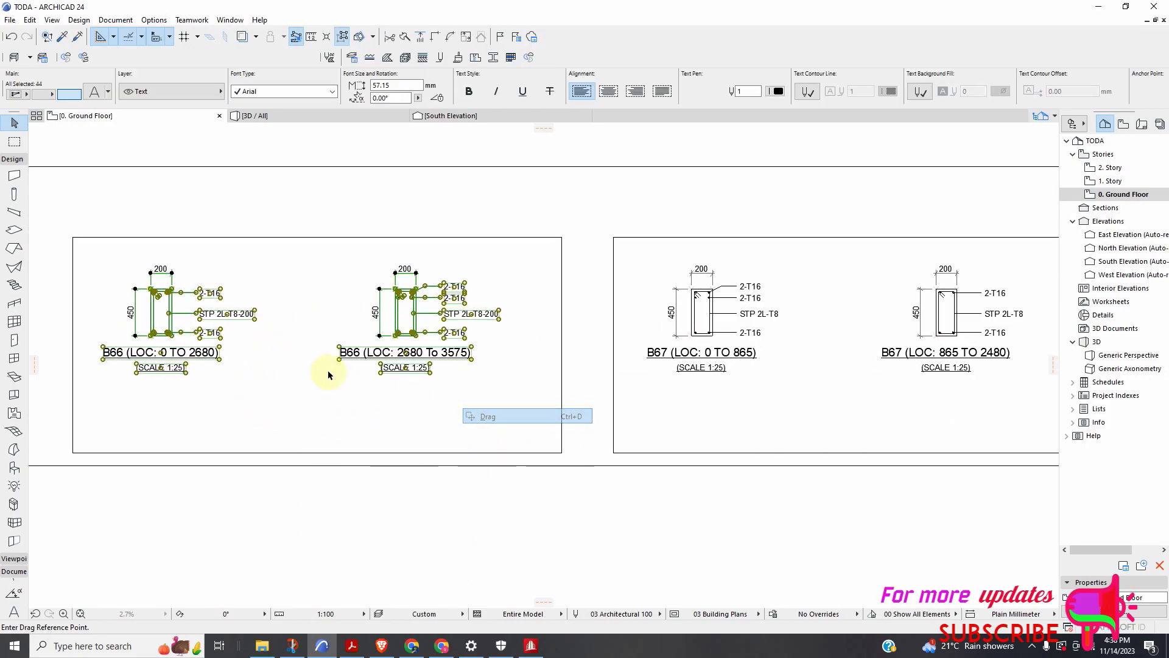
pyautogui.scroll(-8, 368, 405)
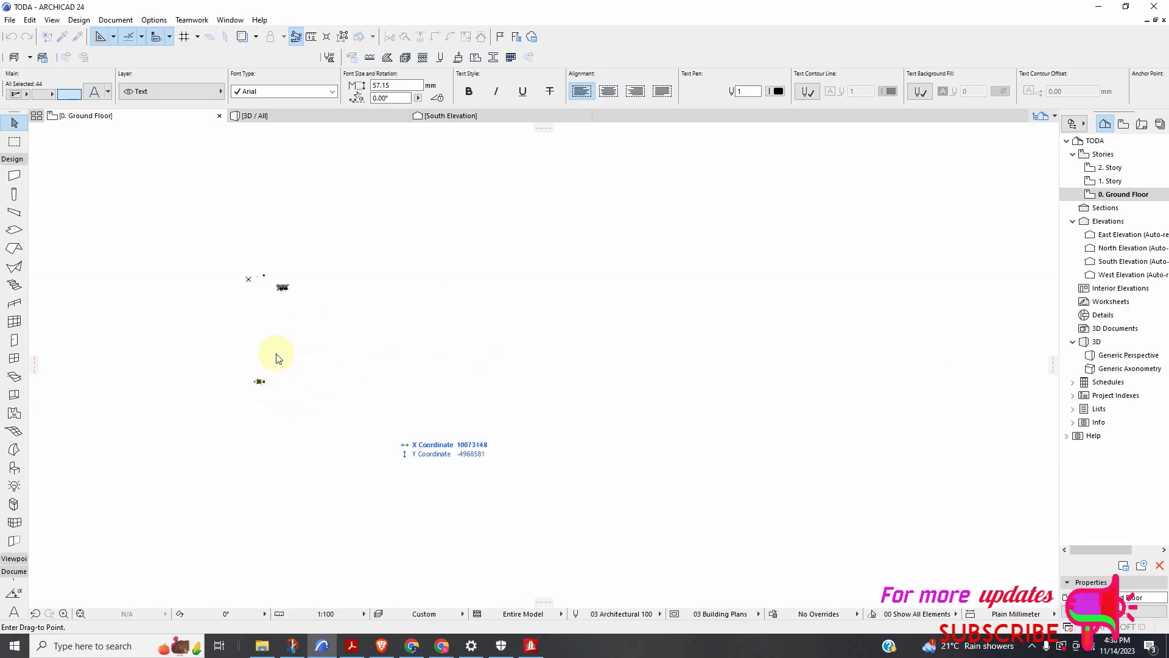
pyautogui.scroll(12, 284, 286)
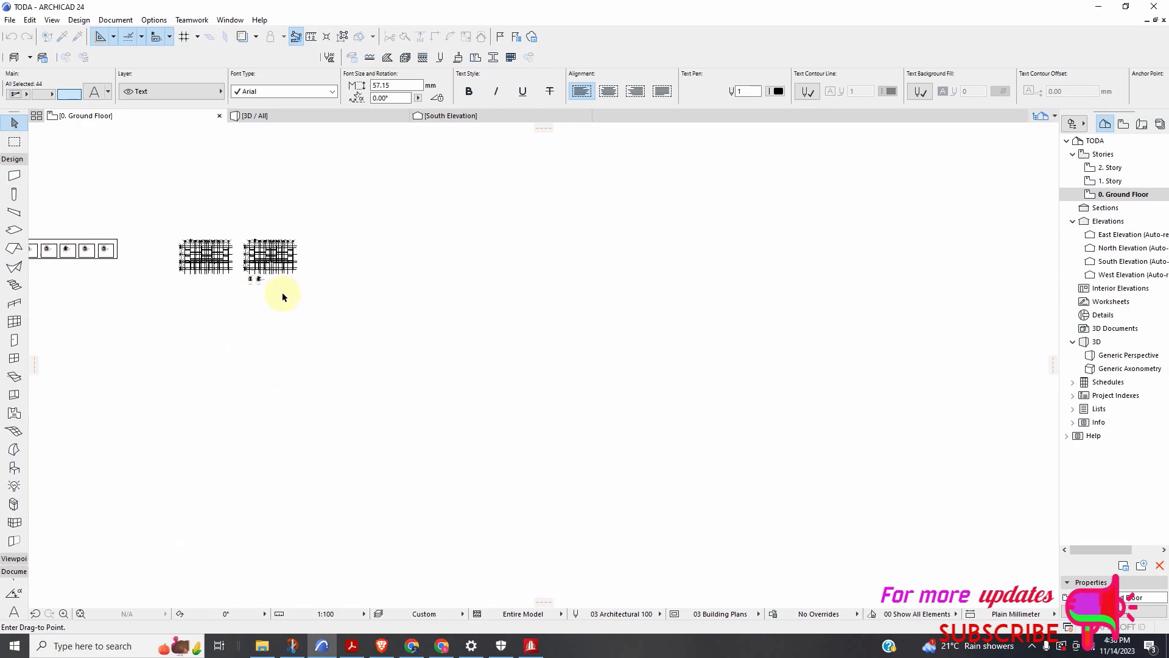
pyautogui.scroll(5, 259, 271)
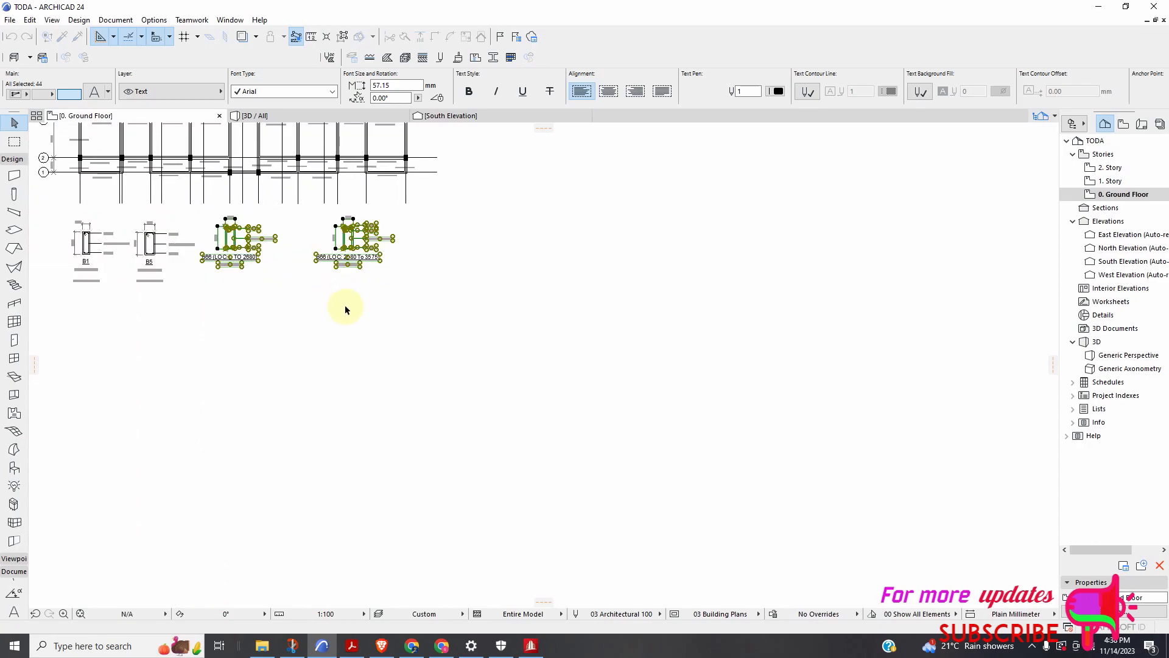
# Compare the reinforcement of the two B66 cross sections with the B1 and B5 sections below the beam layout plan
pyautogui.scroll(4, 195, 248)
pyautogui.scroll(-3, 253, 318)
pyautogui.scroll(2, 226, 316)
pyautogui.scroll(2, 385, 294)
pyautogui.scroll(-4, 397, 300)
pyautogui.scroll(2, 490, 317)
pyautogui.scroll(-2, 548, 341)
pyautogui.scroll(4, 478, 327)
pyautogui.scroll(1, 481, 326)
pyautogui.scroll(-3, 593, 255)
pyautogui.scroll(4, 518, 234)
pyautogui.scroll(-6, 547, 244)
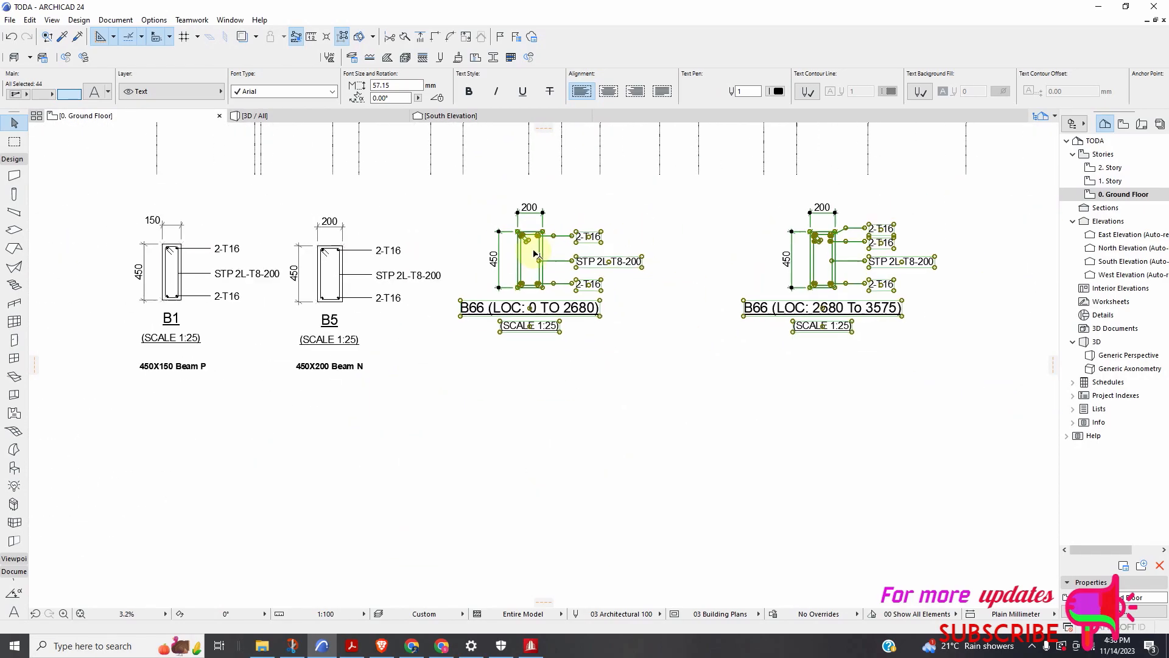
# Look through the detail sheets from the B53 section back to the B39 section for beams whose reinforcement differs
pyautogui.scroll(1, 548, 268)
pyautogui.scroll(-1, 657, 266)
pyautogui.scroll(-2, 646, 277)
pyautogui.scroll(5, 654, 277)
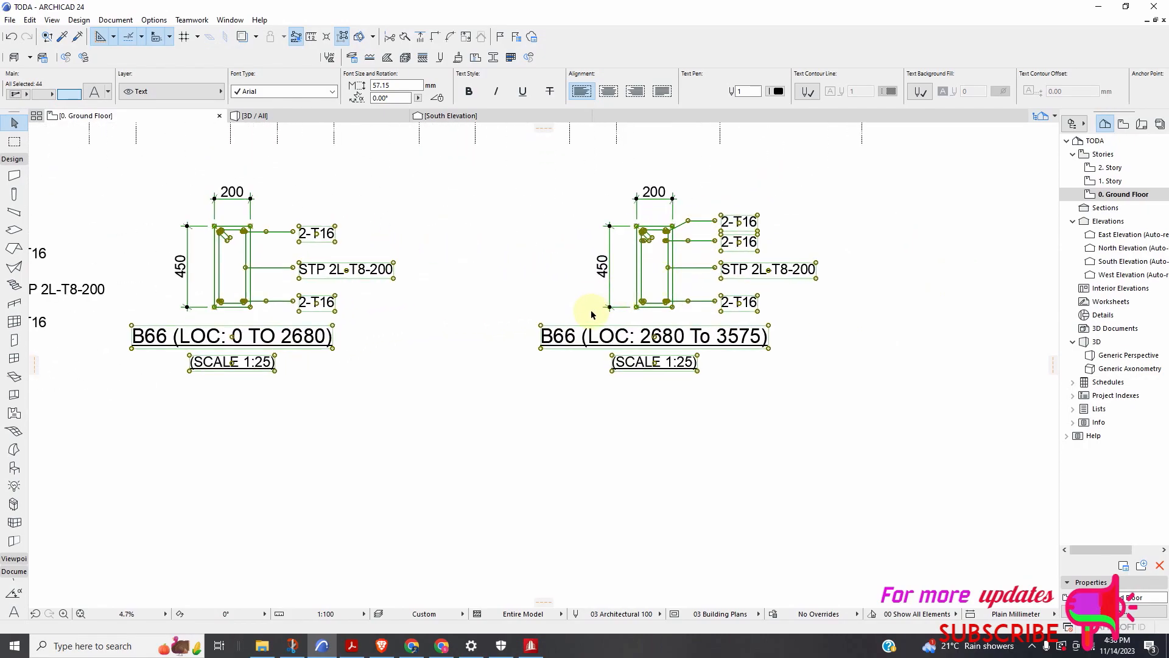
pyautogui.scroll(-10, 591, 313)
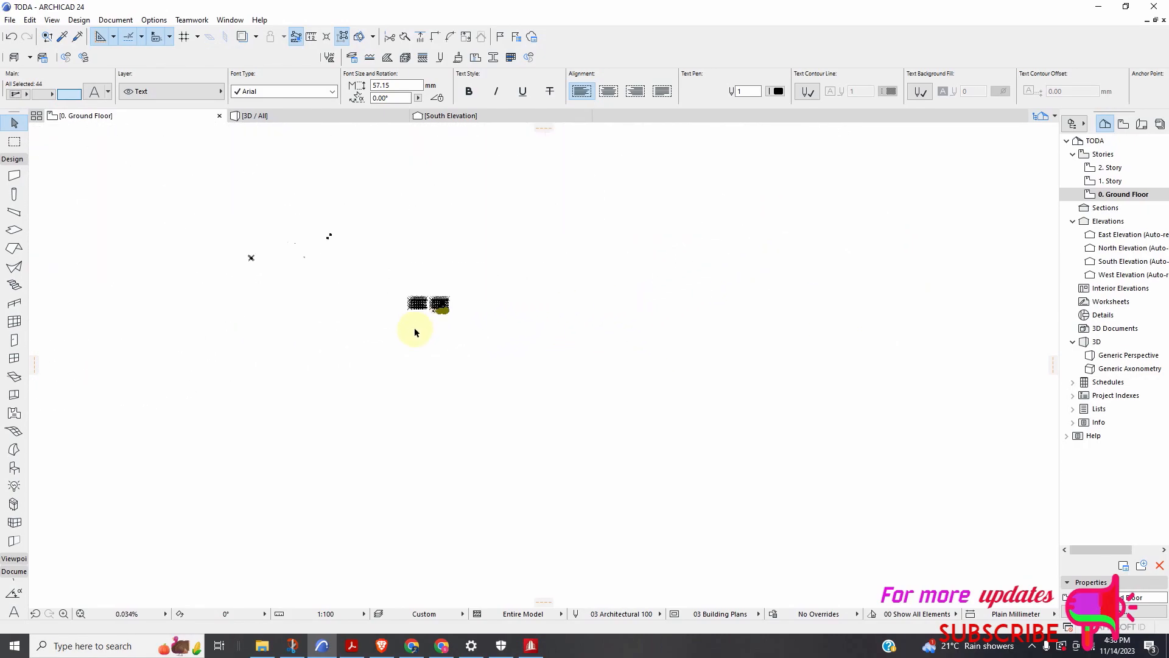
pyautogui.scroll(8, 373, 425)
pyautogui.scroll(5, 406, 425)
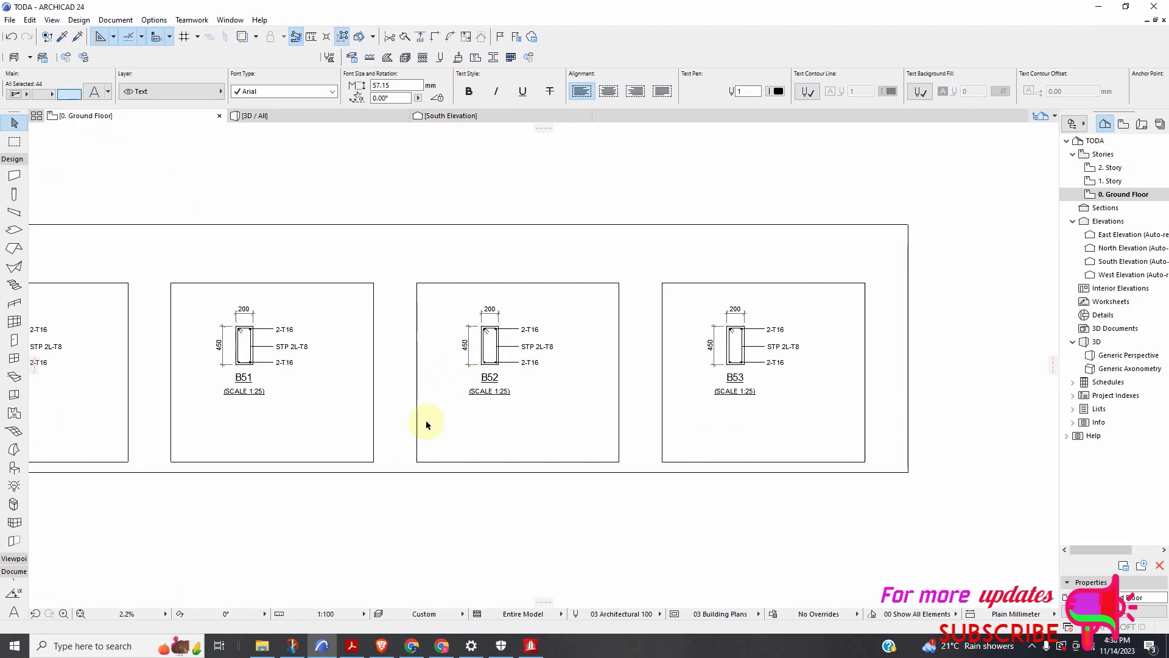
pyautogui.scroll(-7, 427, 424)
pyautogui.scroll(6, 443, 339)
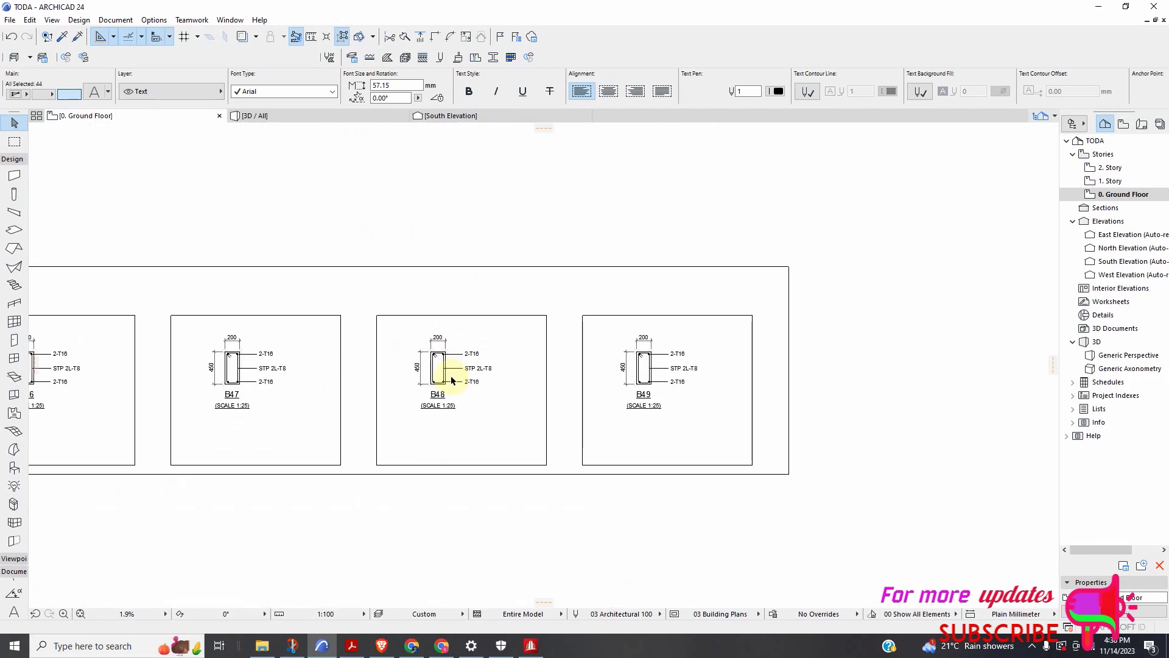
pyautogui.scroll(-6, 425, 341)
pyautogui.scroll(6, 365, 292)
pyautogui.scroll(2, 422, 345)
pyautogui.scroll(-5, 444, 340)
pyautogui.scroll(6, 429, 209)
pyautogui.scroll(-6, 473, 384)
pyautogui.scroll(4, 528, 354)
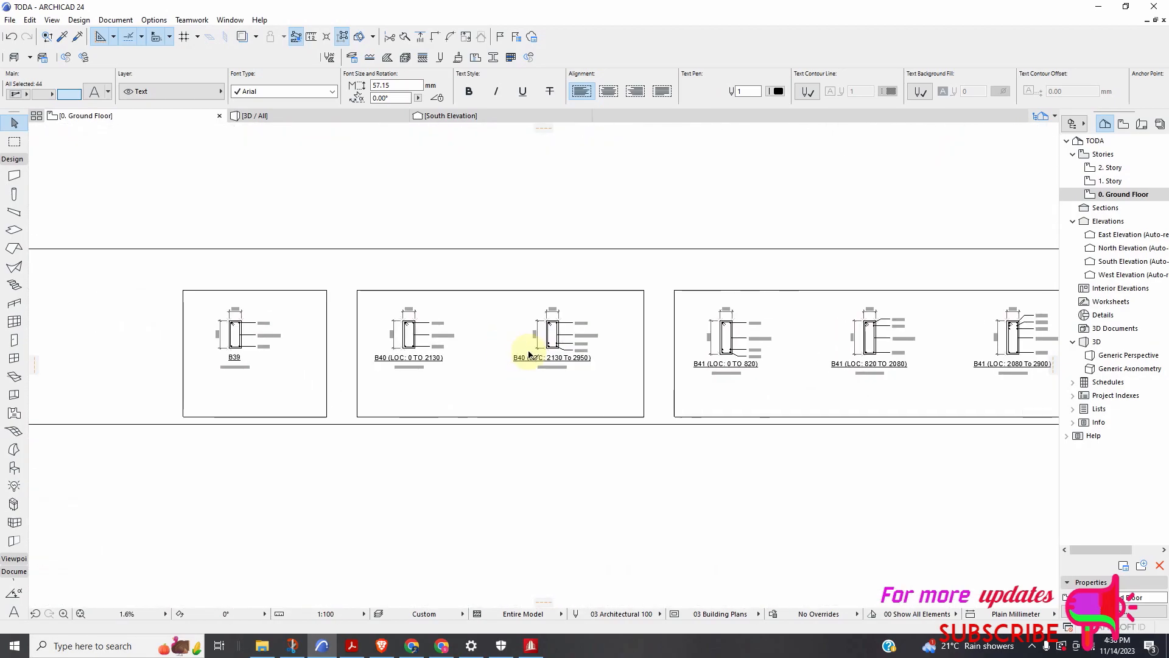
# Compare the bars and stirrups of the two B40 cross sections with the neighbouring B39 and B41 sections
pyautogui.scroll(2, 528, 354)
pyautogui.scroll(-3, 579, 370)
pyautogui.scroll(3, 747, 344)
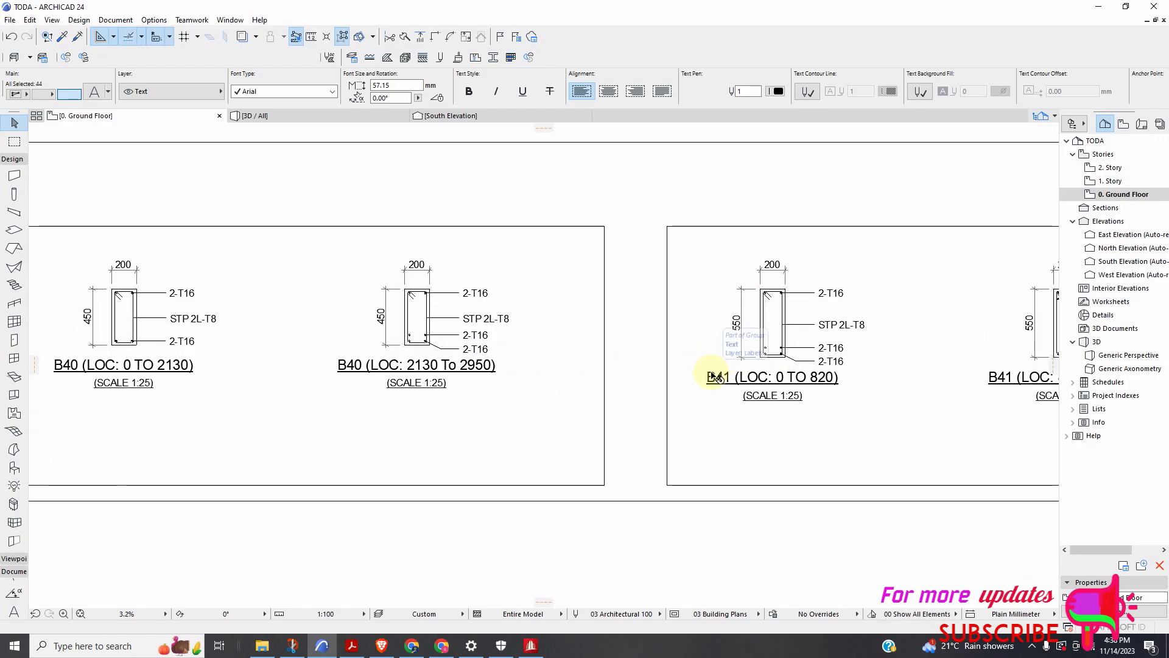
pyautogui.scroll(-4, 548, 339)
pyautogui.scroll(3, 308, 337)
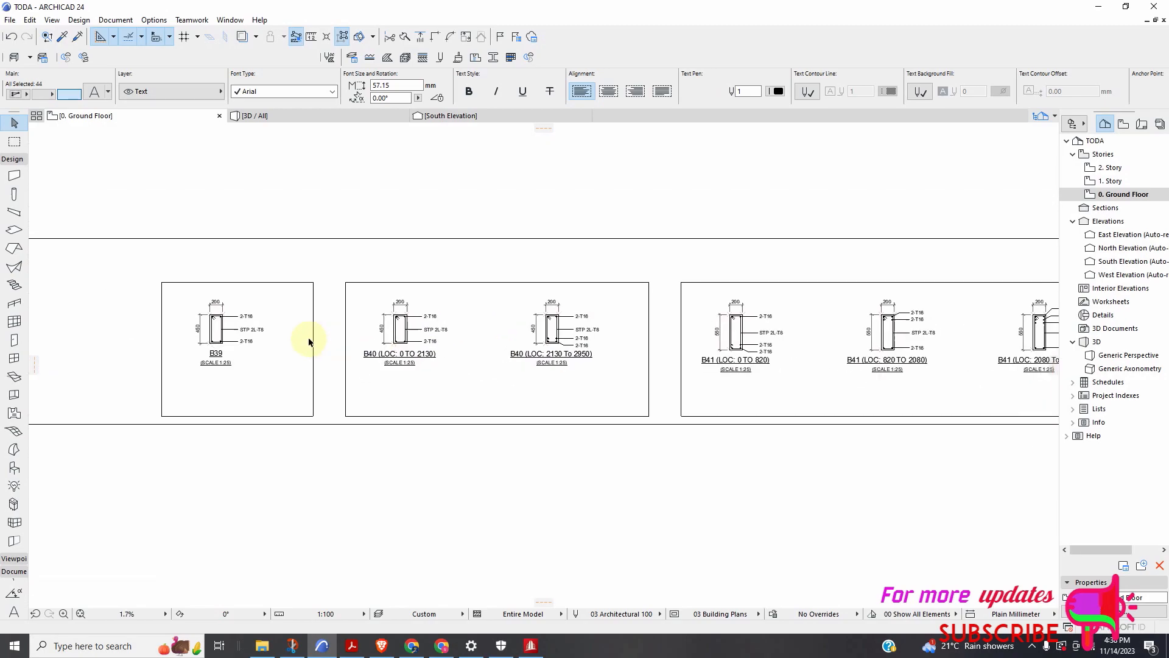
pyautogui.scroll(-1, 475, 355)
pyautogui.scroll(4, 579, 365)
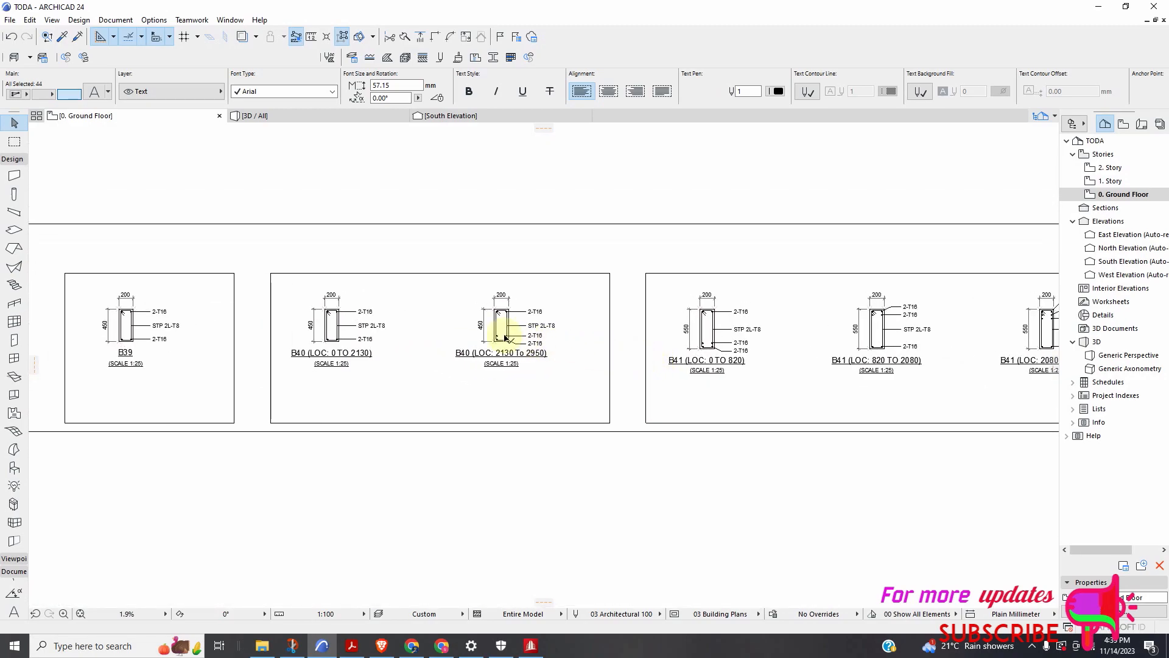
pyautogui.scroll(-2, 531, 344)
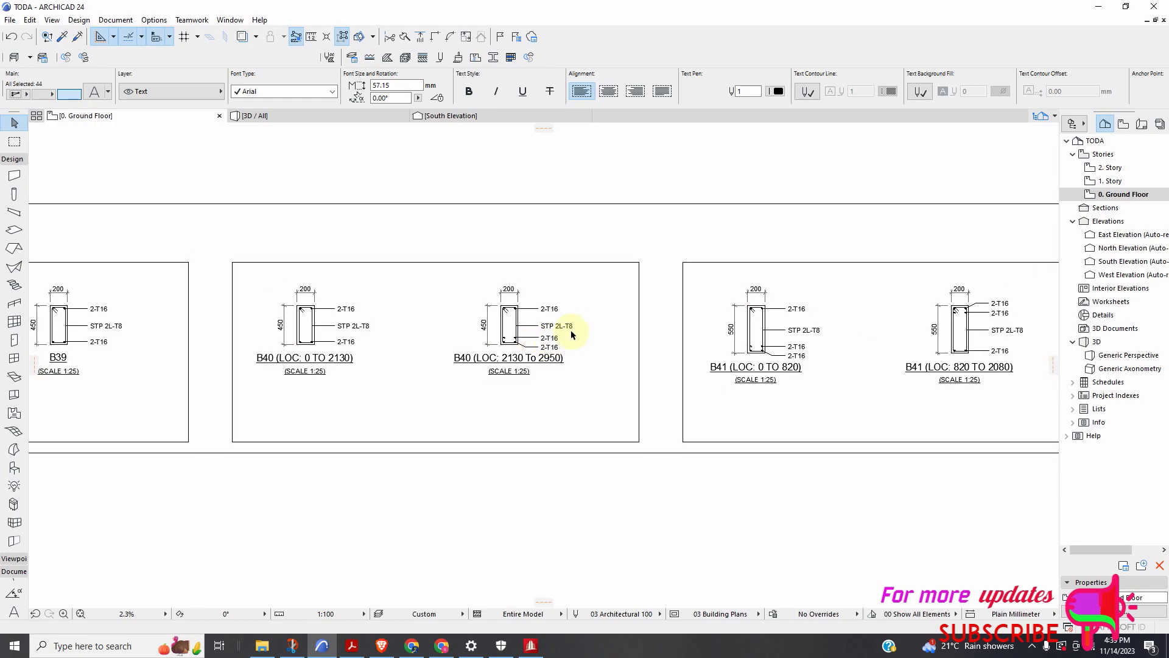
pyautogui.press('Escape')
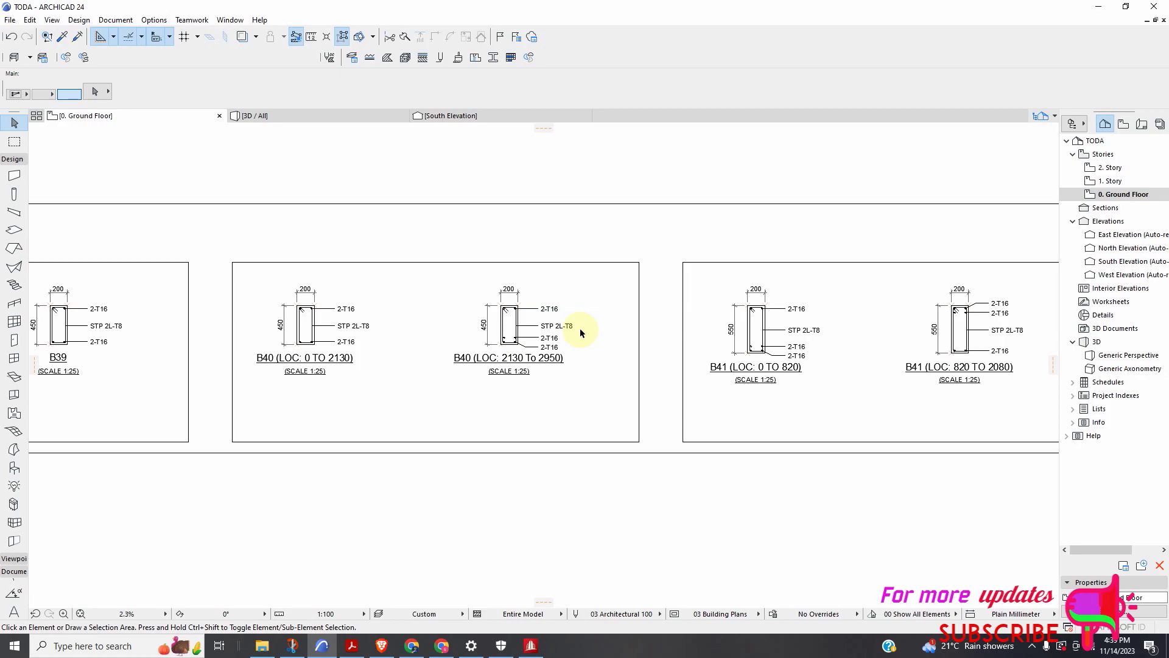
pyautogui.scroll(2, 580, 338)
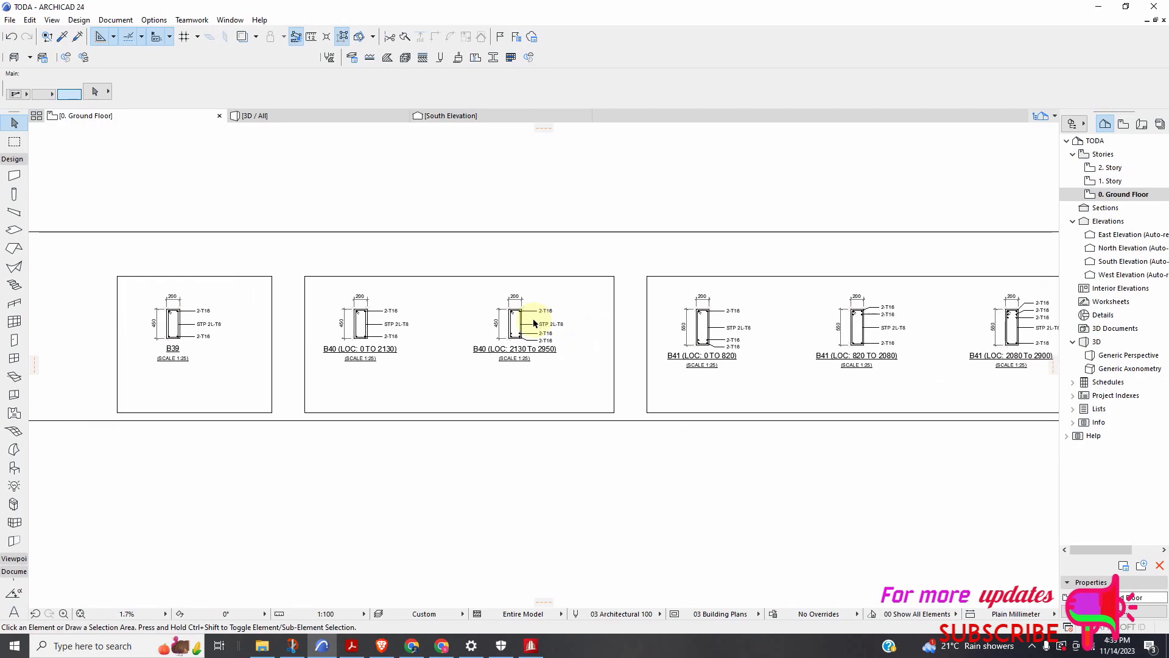
pyautogui.scroll(1, 529, 329)
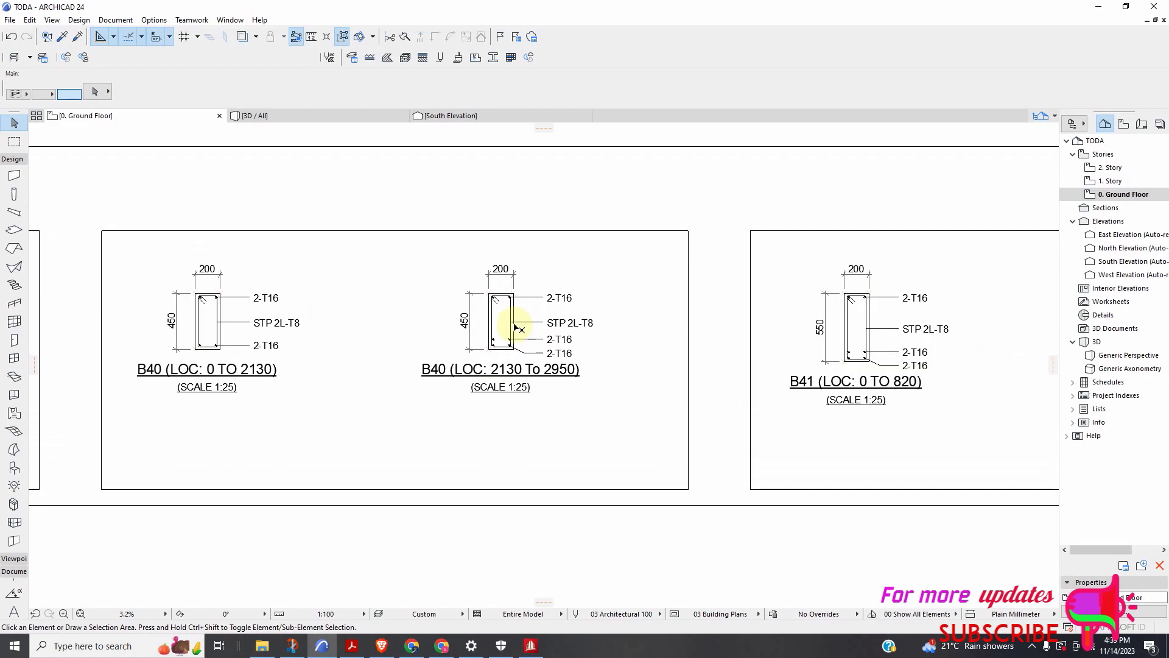
pyautogui.scroll(-7, 518, 328)
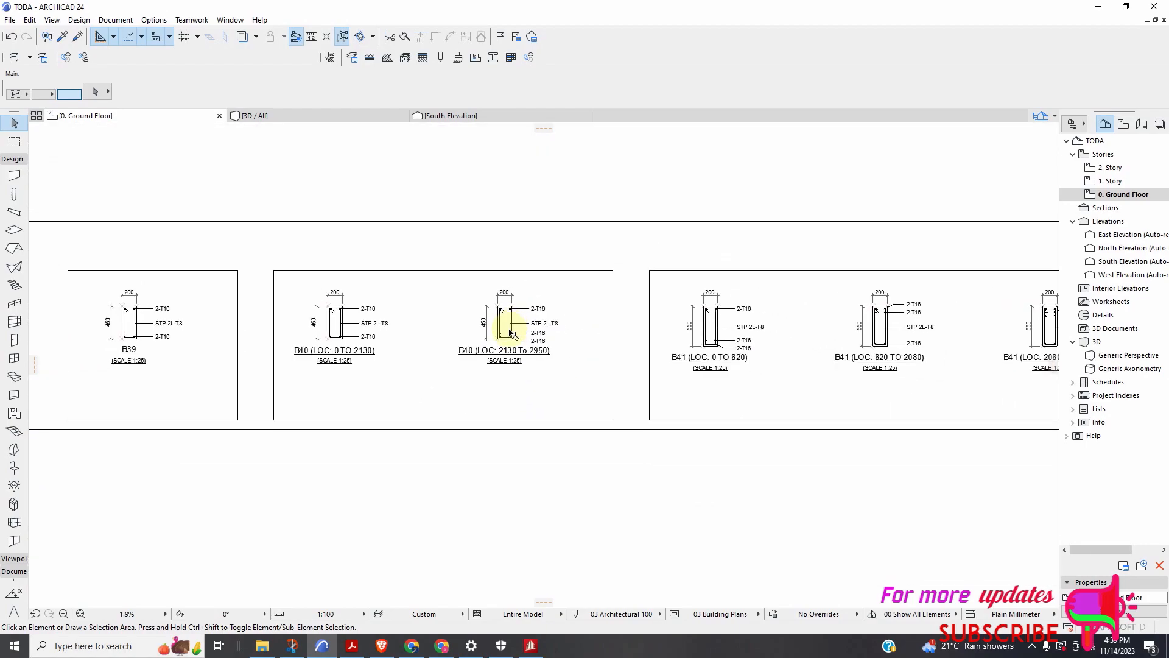
# Examine the depth, bars and stirrups of the three B41 cross sections, LOC 0 to 820, 820 to 2080 and 2080 to 2900
pyautogui.scroll(3, 662, 358)
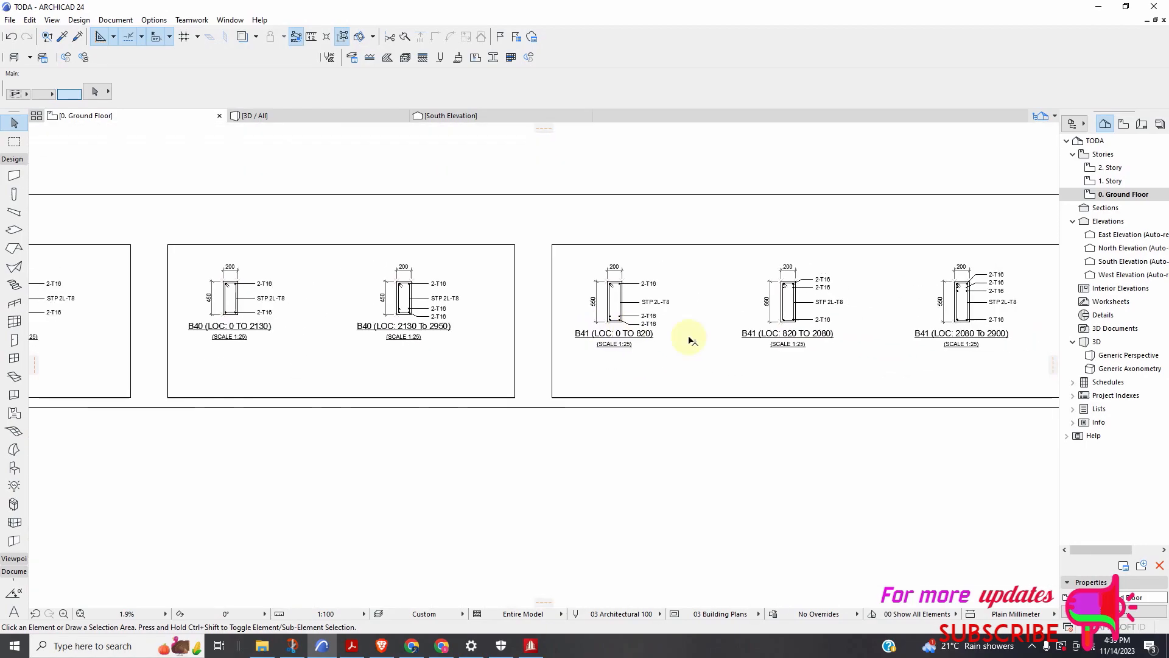
pyautogui.scroll(5, 803, 303)
pyautogui.scroll(-2, 744, 270)
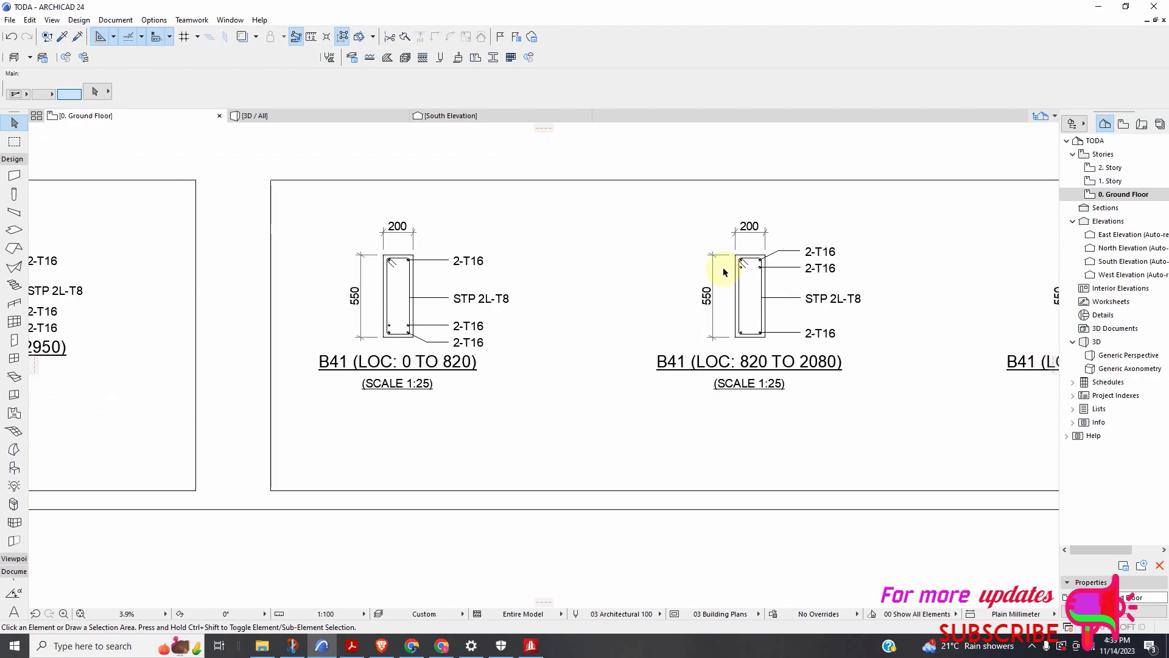
pyautogui.scroll(-1, 850, 285)
pyautogui.scroll(4, 933, 271)
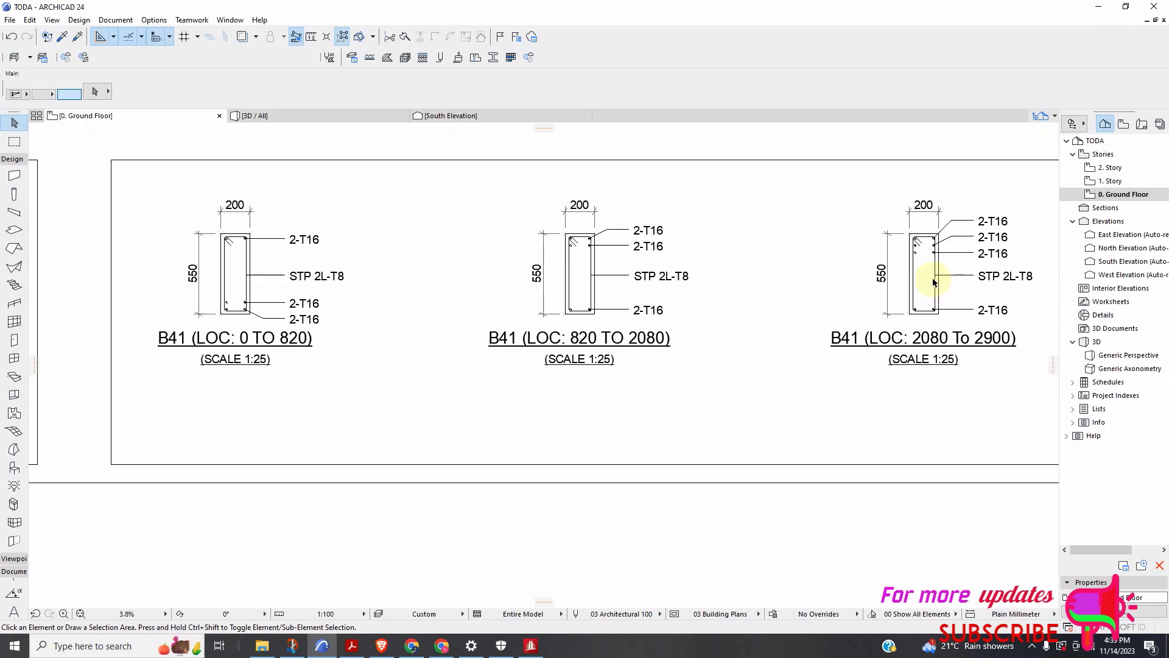
pyautogui.scroll(-5, 932, 274)
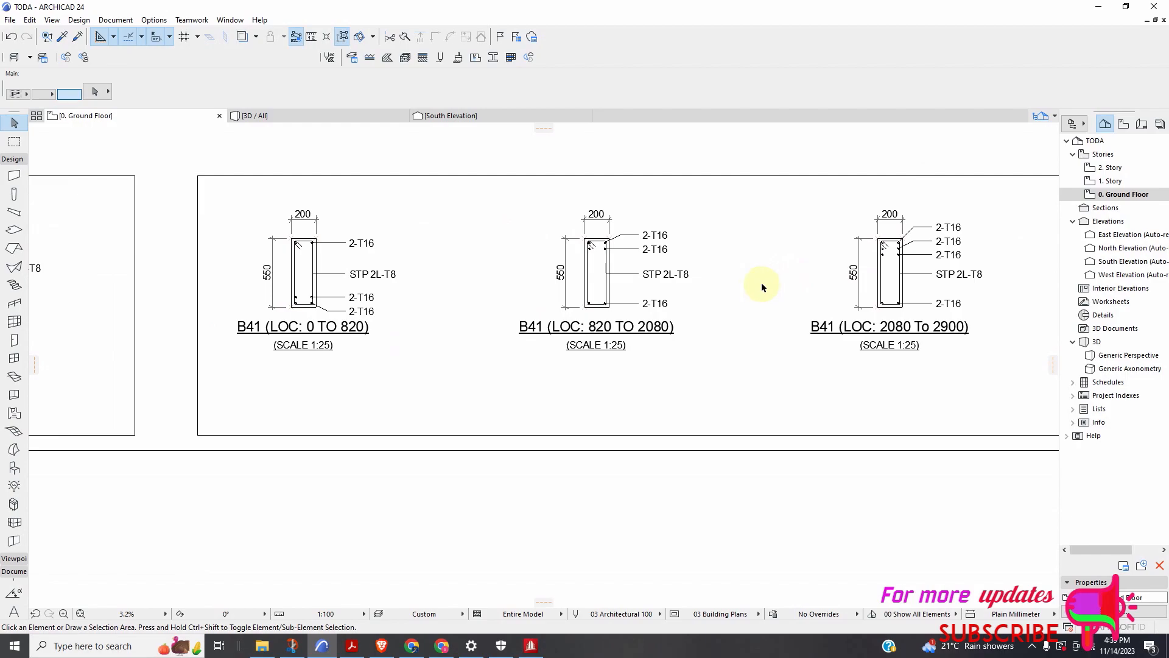
pyautogui.scroll(2, 358, 263)
pyautogui.scroll(-4, 397, 266)
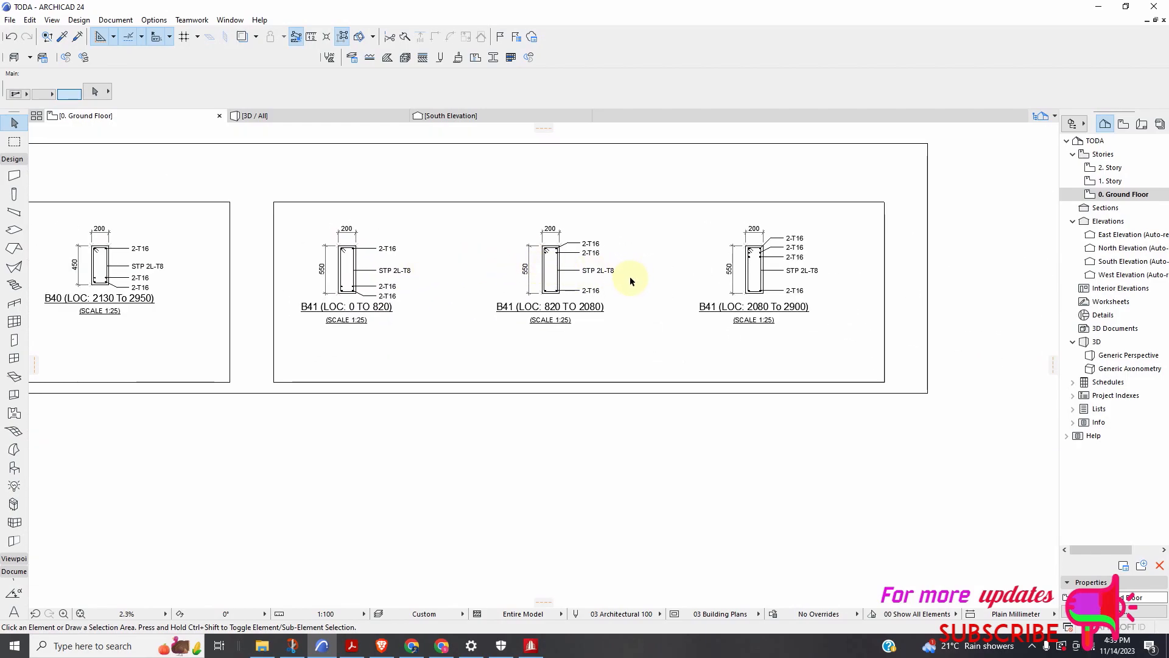
pyautogui.scroll(1, 681, 280)
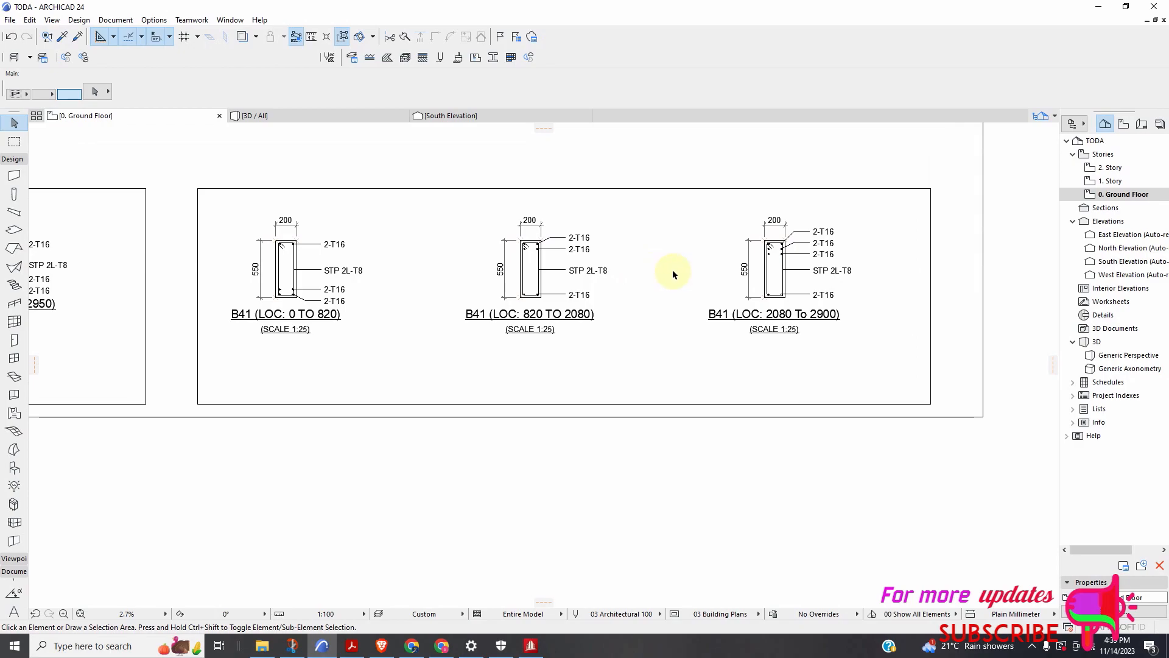
pyautogui.scroll(-2, 602, 278)
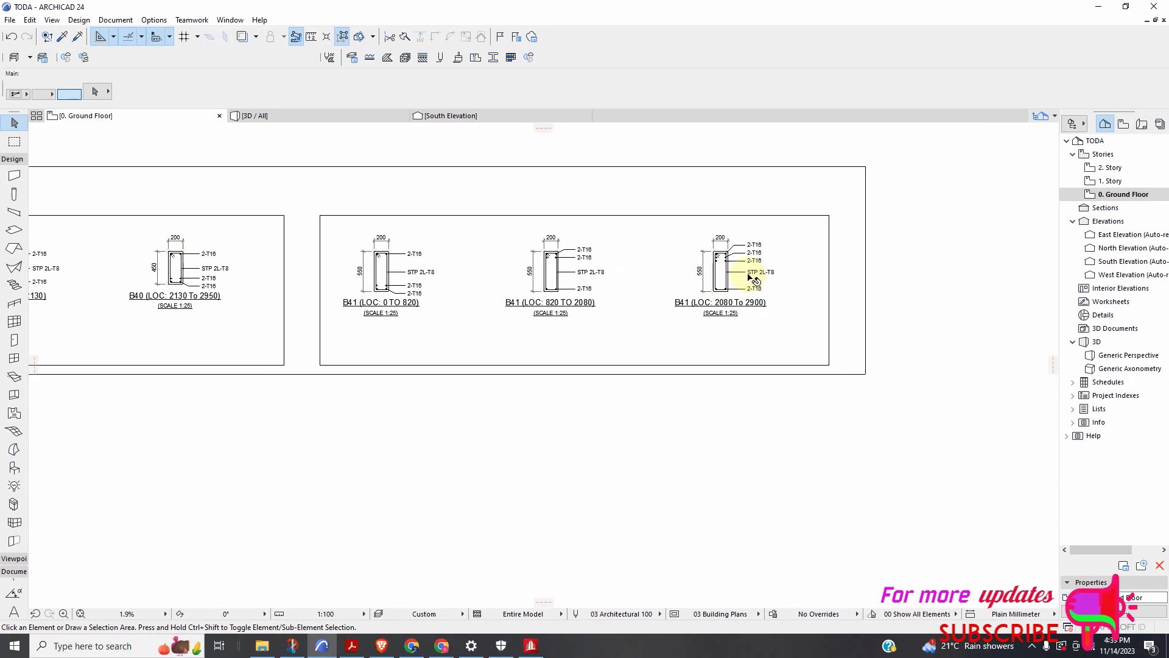
# Copy the three B41 cross sections with their titles and dimensions from the detail sheet to beside the B66 sections below the layout plan
pyautogui.click(798, 228)
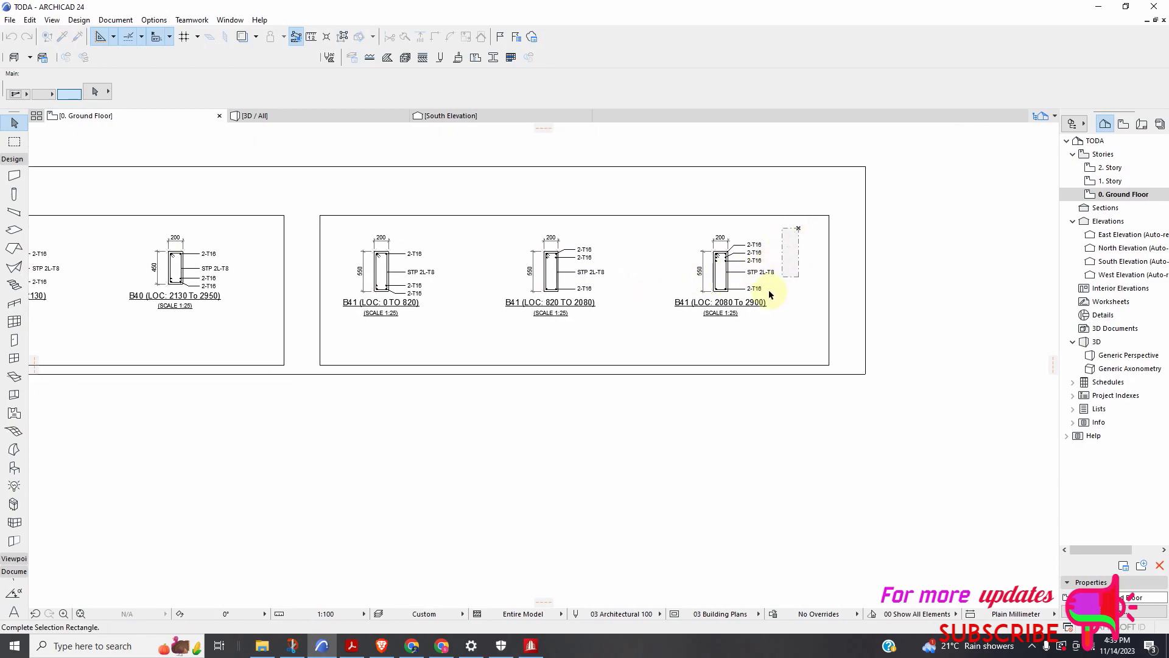
pyautogui.click(336, 347)
pyautogui.rightClick(495, 324)
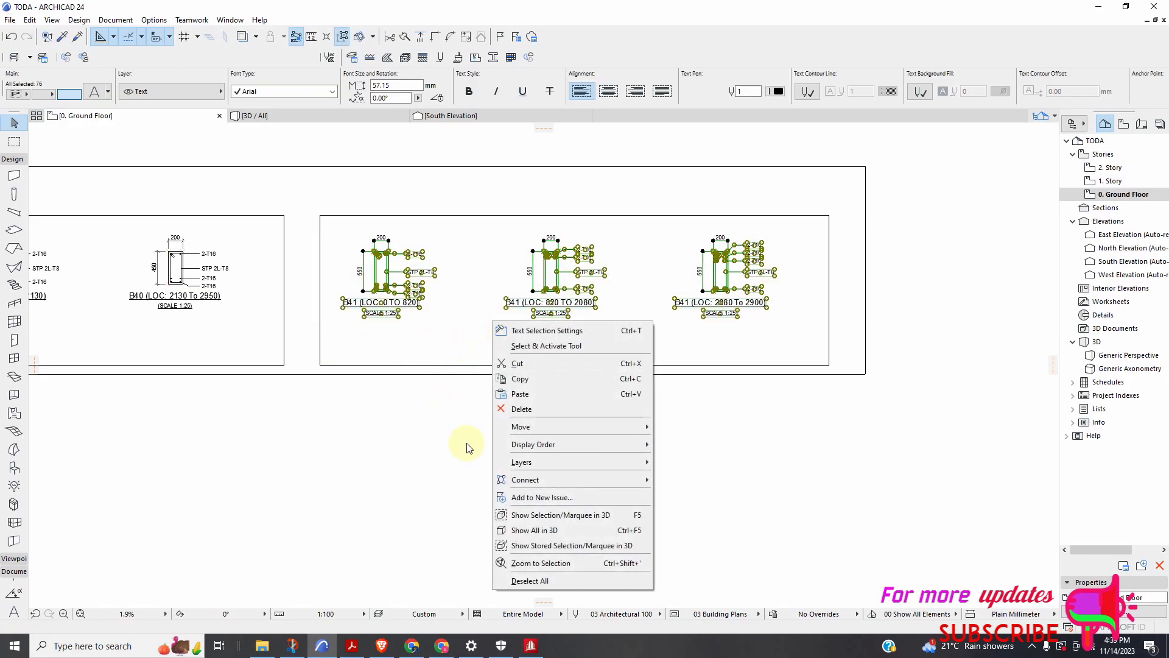
pyautogui.moveTo(553, 428)
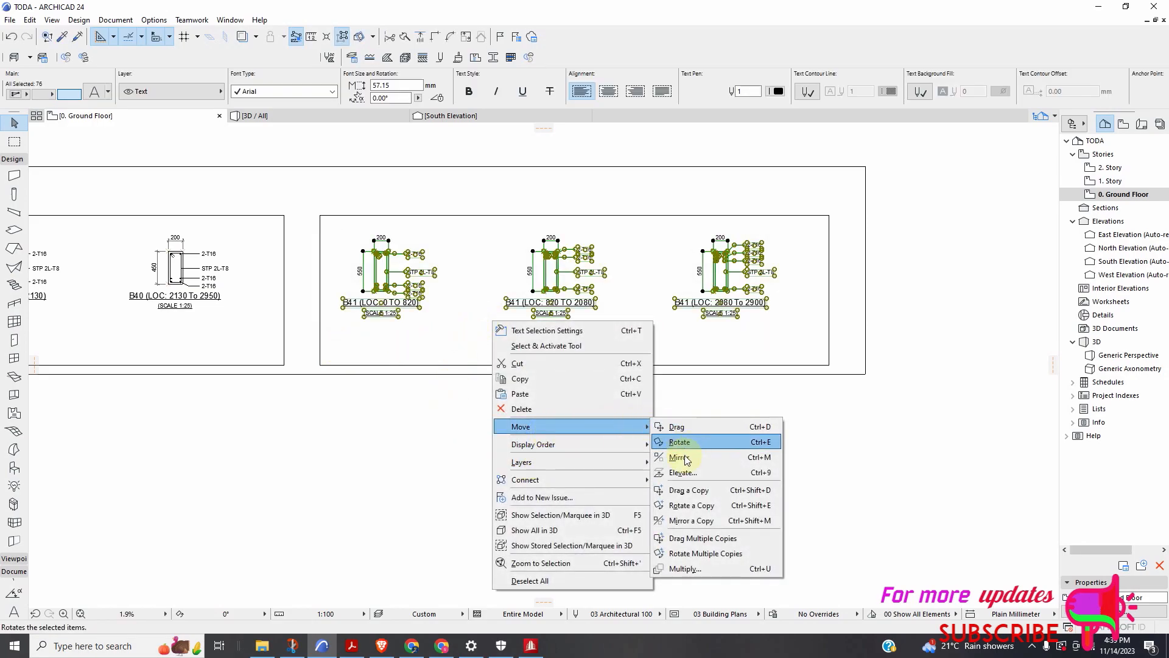
pyautogui.click(684, 490)
pyautogui.click(522, 294)
pyautogui.scroll(-3, 469, 443)
pyautogui.scroll(-8, 469, 443)
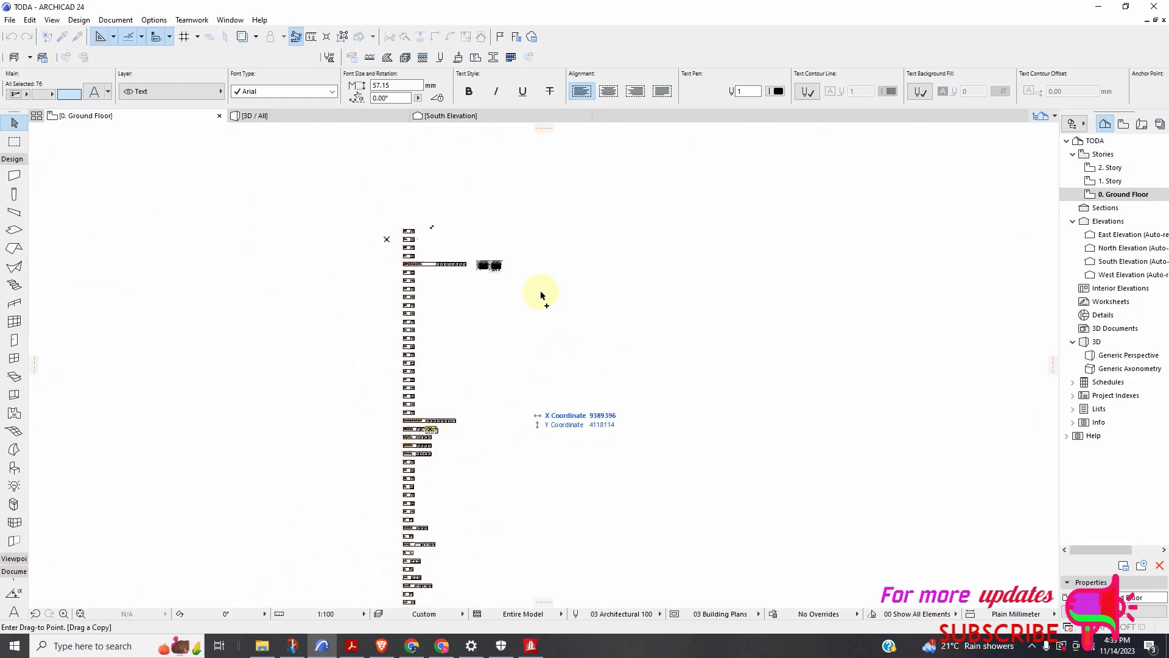
pyautogui.scroll(6, 500, 277)
pyautogui.scroll(1, 493, 290)
pyautogui.click(503, 268)
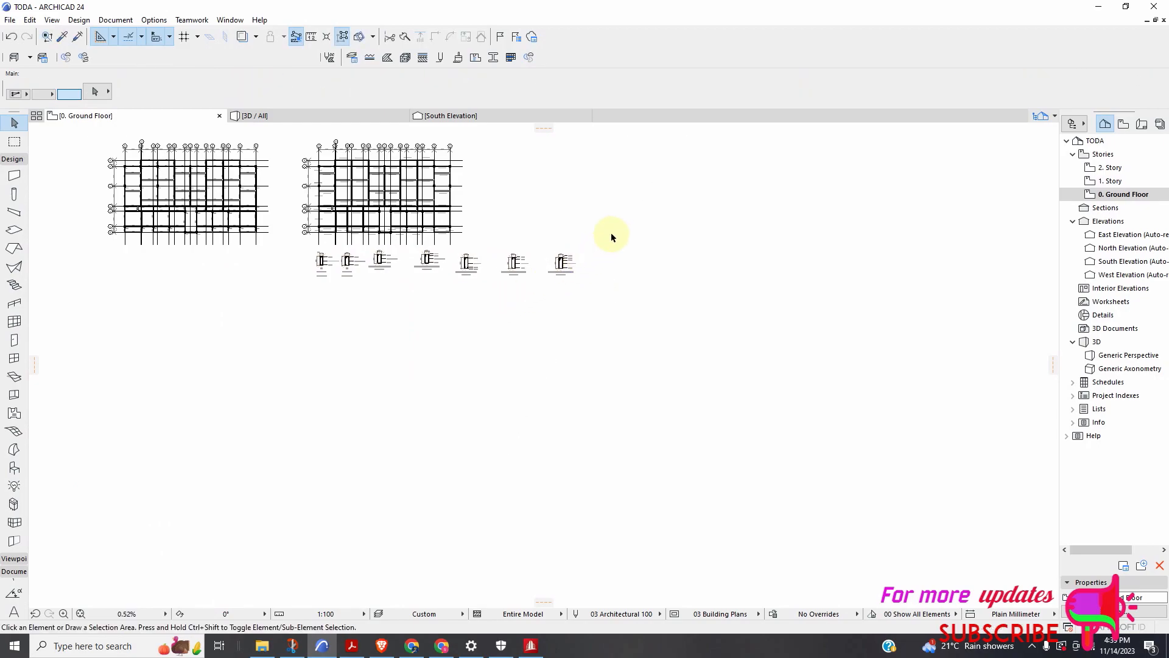
# Move the whole row of collected B1, B5, B66 and B41 cross sections so it starts below the first of the two layout plans
pyautogui.moveTo(600, 248); pyautogui.dragTo(306, 315)
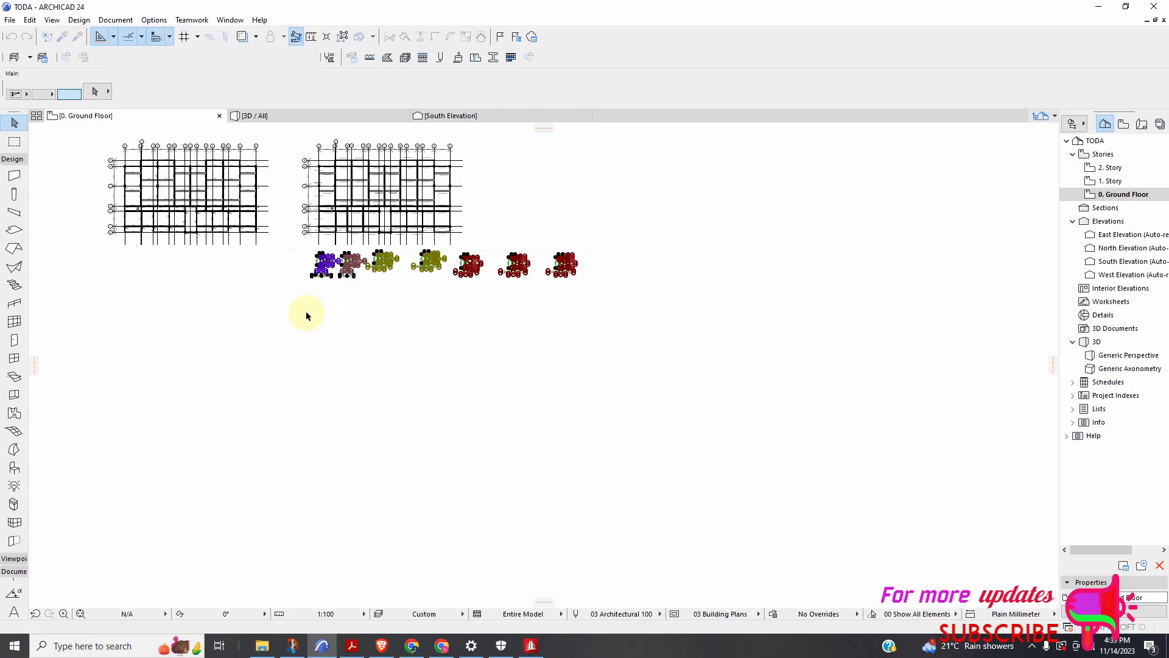
pyautogui.scroll(2, 306, 315)
pyautogui.scroll(-2, 517, 298)
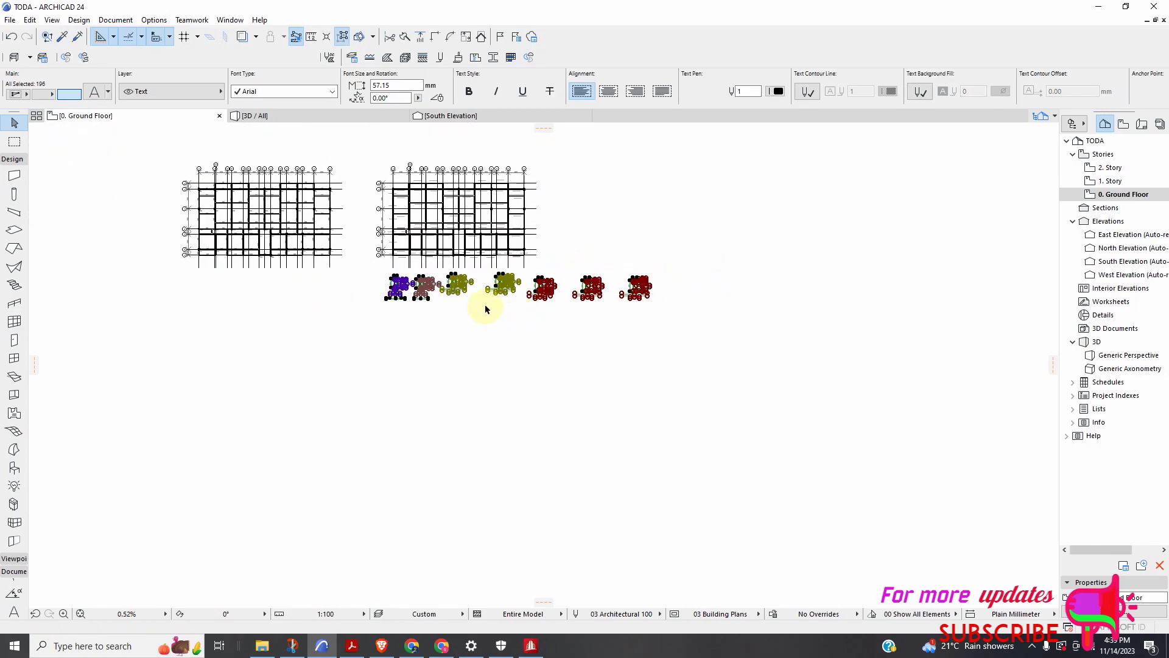
pyautogui.rightClick(485, 309)
pyautogui.moveTo(529, 413)
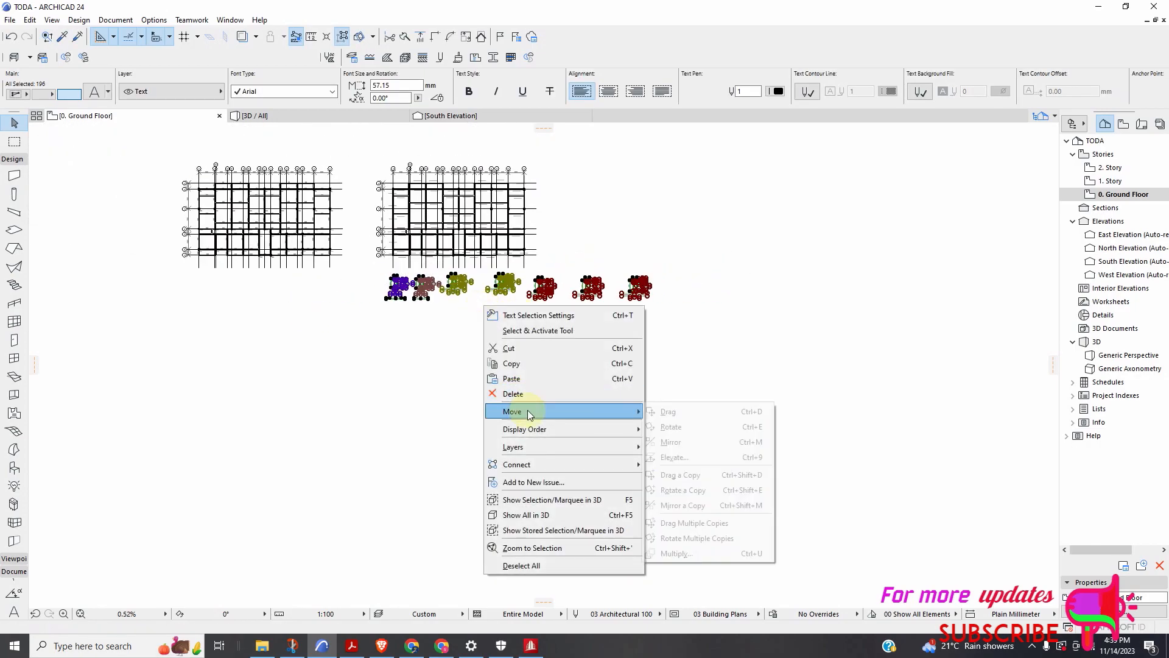
pyautogui.click(668, 411)
pyautogui.click(523, 287)
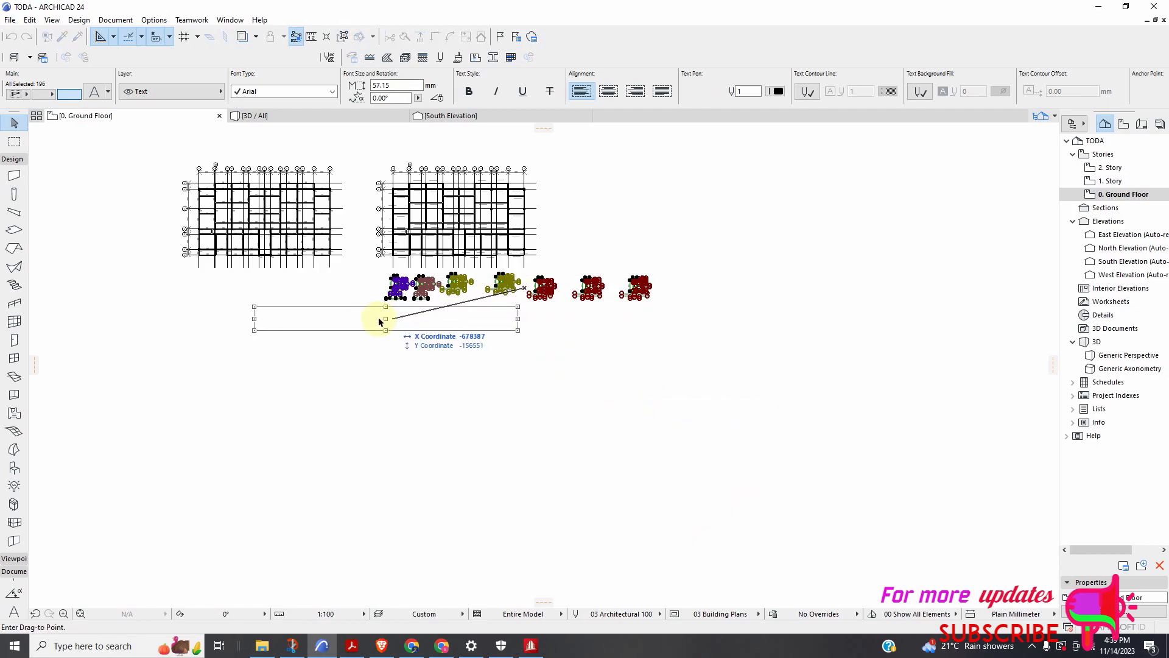
pyautogui.click(352, 304)
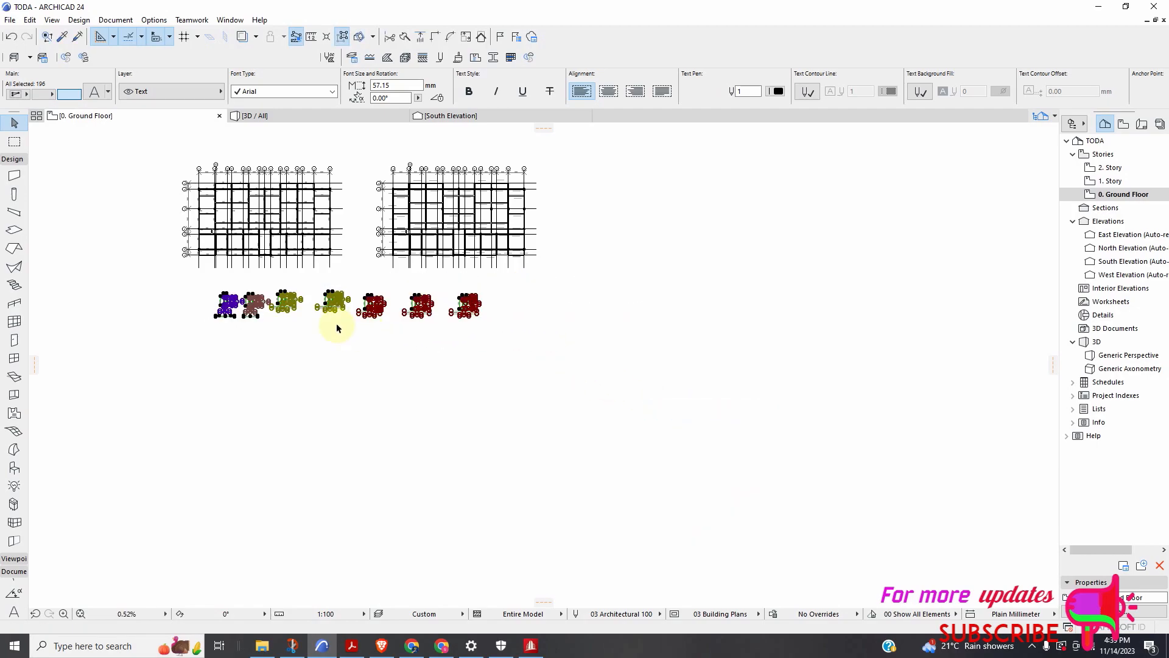
pyautogui.click(337, 327)
# Move the two B66 cross sections straight down towards the level of the B1 and B5 sections
pyautogui.scroll(5, 332, 306)
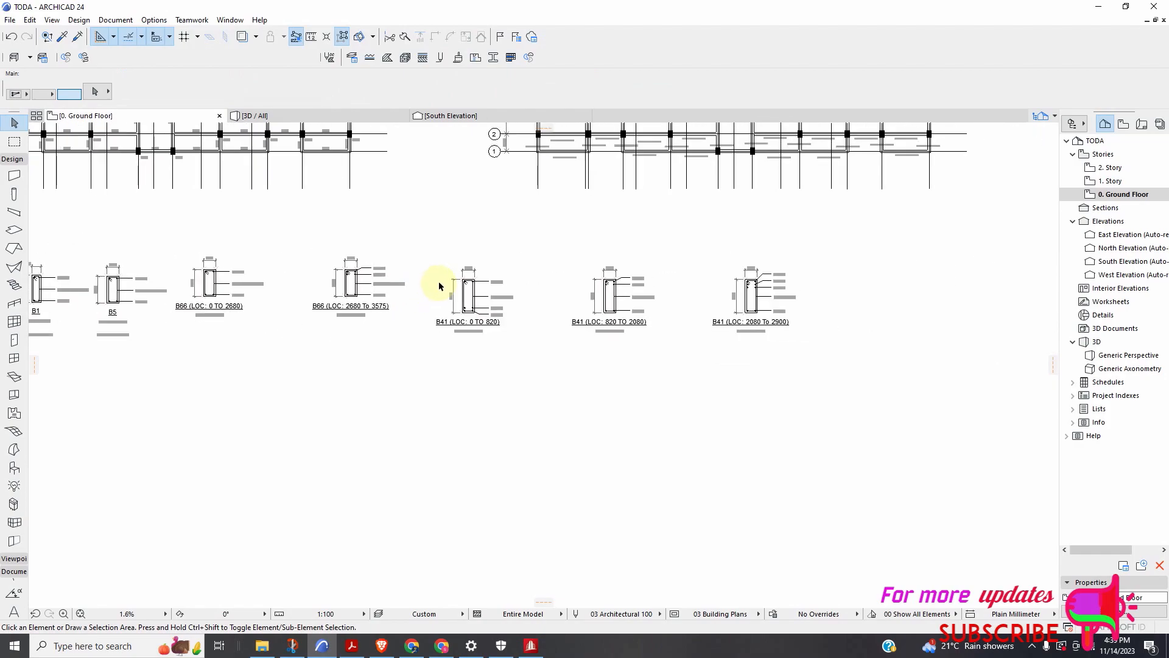
pyautogui.scroll(-2, 438, 286)
pyautogui.scroll(3, 360, 277)
pyautogui.scroll(-1, 326, 287)
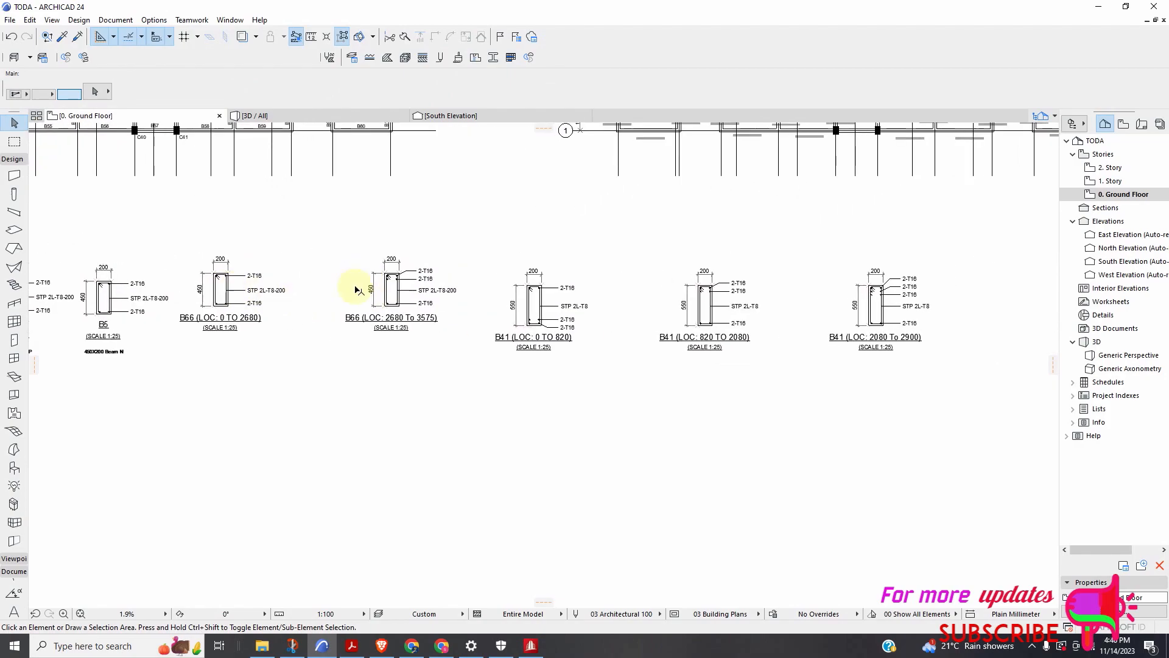
pyautogui.moveTo(507, 240); pyautogui.dragTo(254, 349)
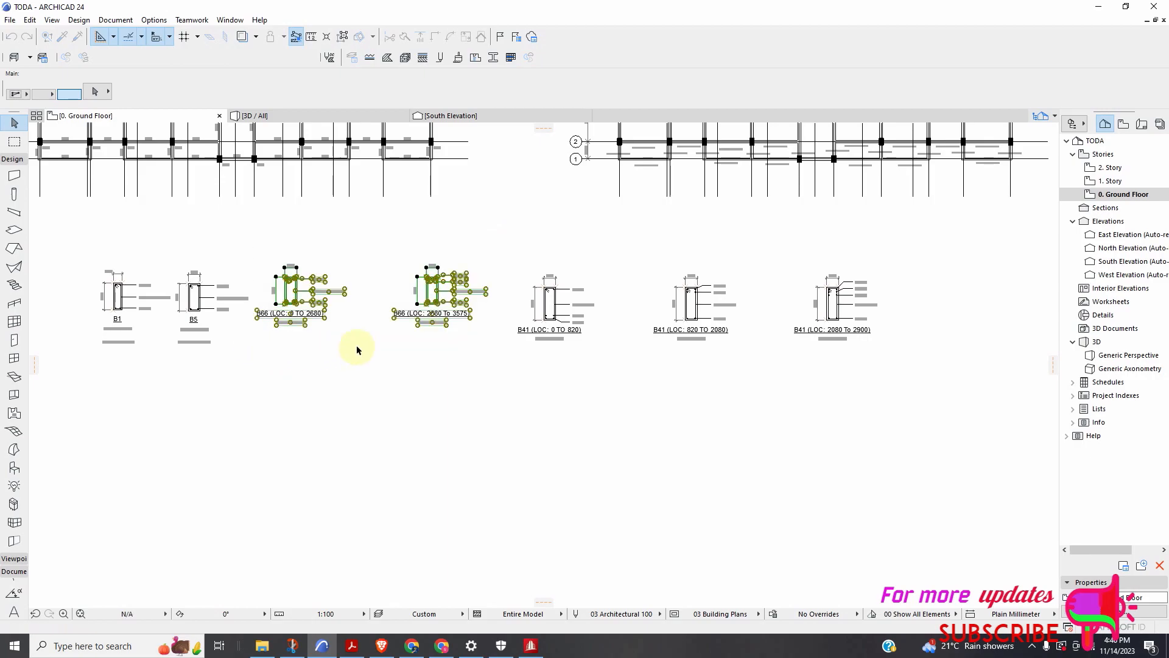
pyautogui.rightClick(362, 343)
pyautogui.moveTo(449, 444)
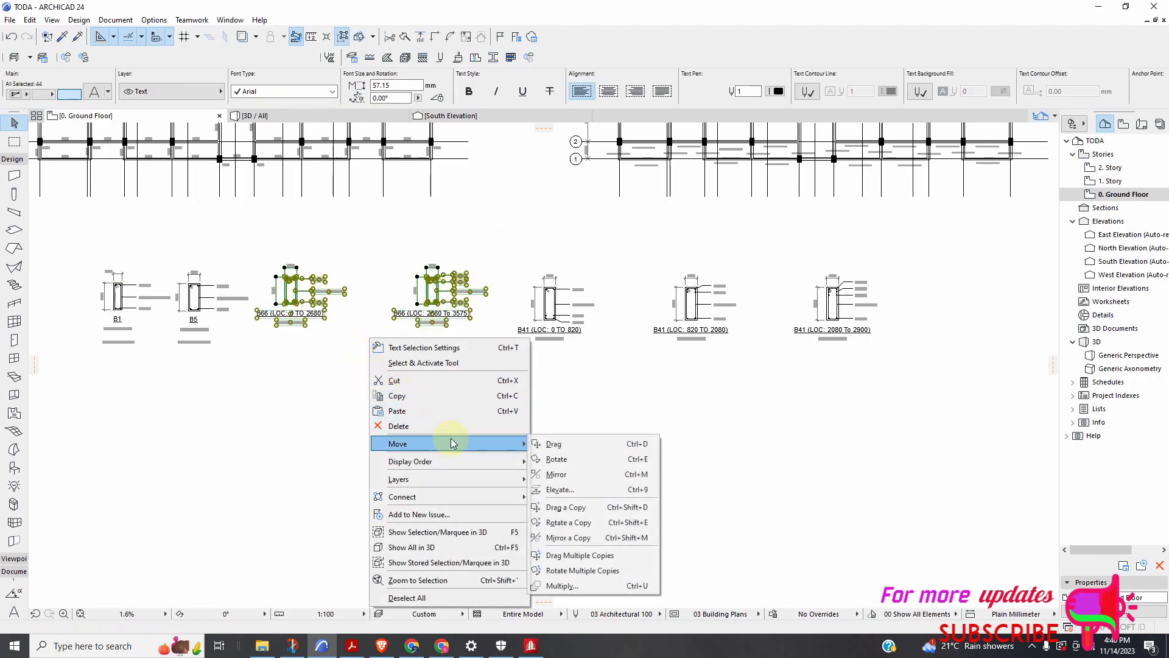
pyautogui.click(555, 444)
pyautogui.click(373, 298)
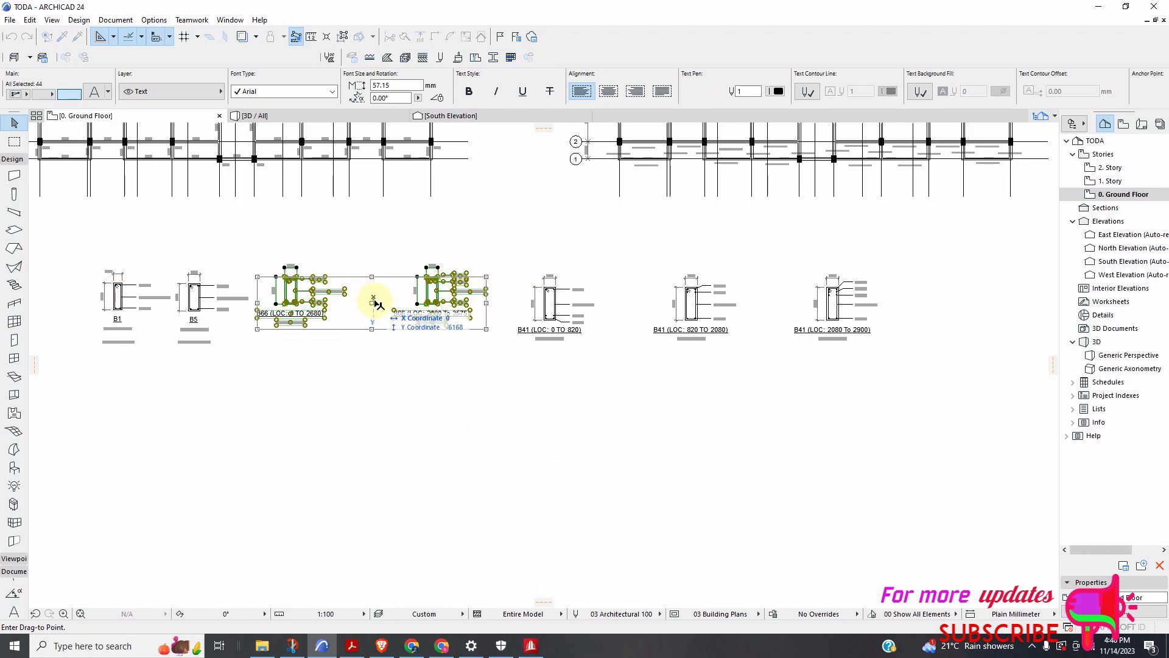
pyautogui.click(379, 308)
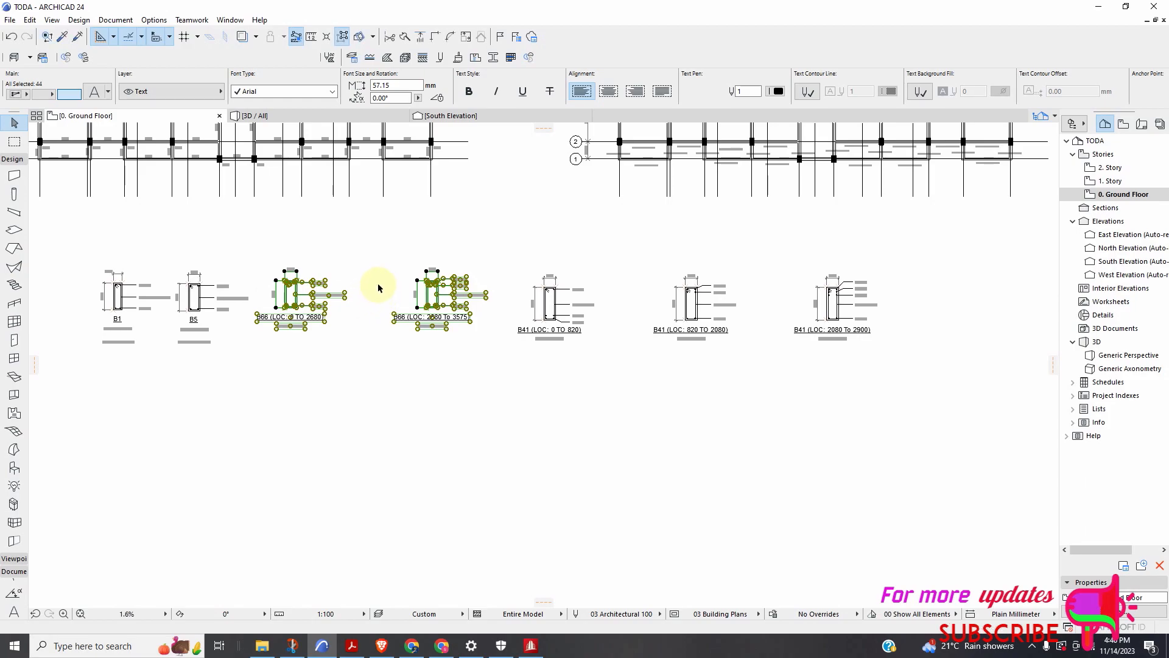
# Shift both B66 cross sections slightly further down to line them up with the neighbouring sections in the row
pyautogui.rightClick(378, 287)
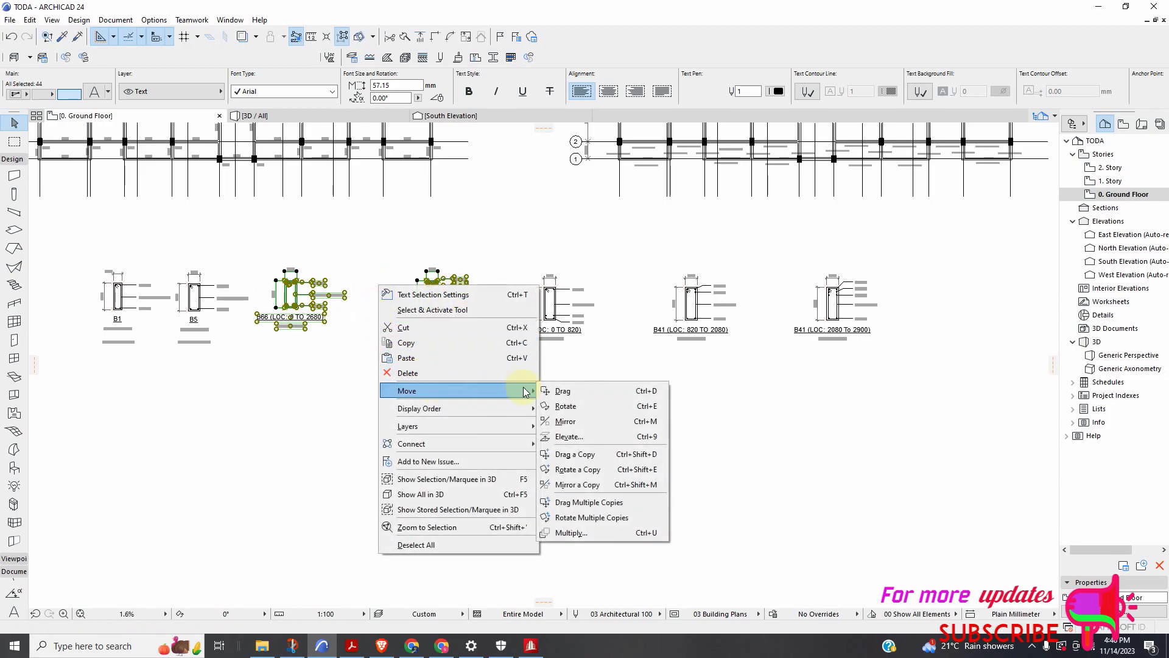
pyautogui.click(557, 391)
pyautogui.click(374, 291)
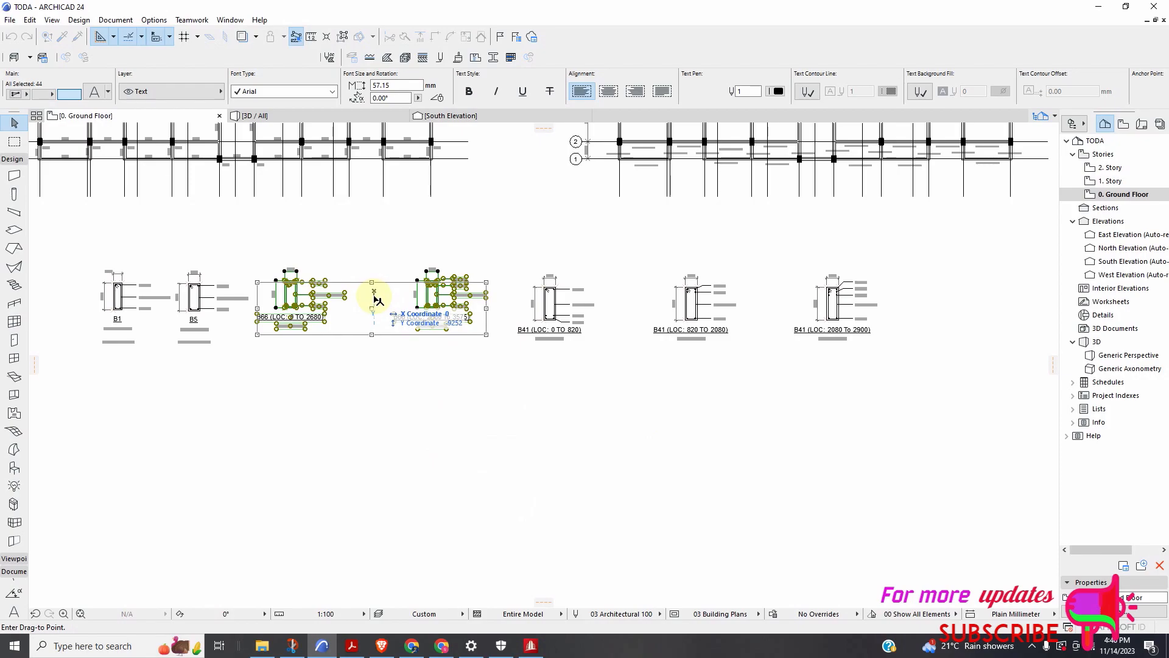
pyautogui.click(379, 296)
pyautogui.press('Escape')
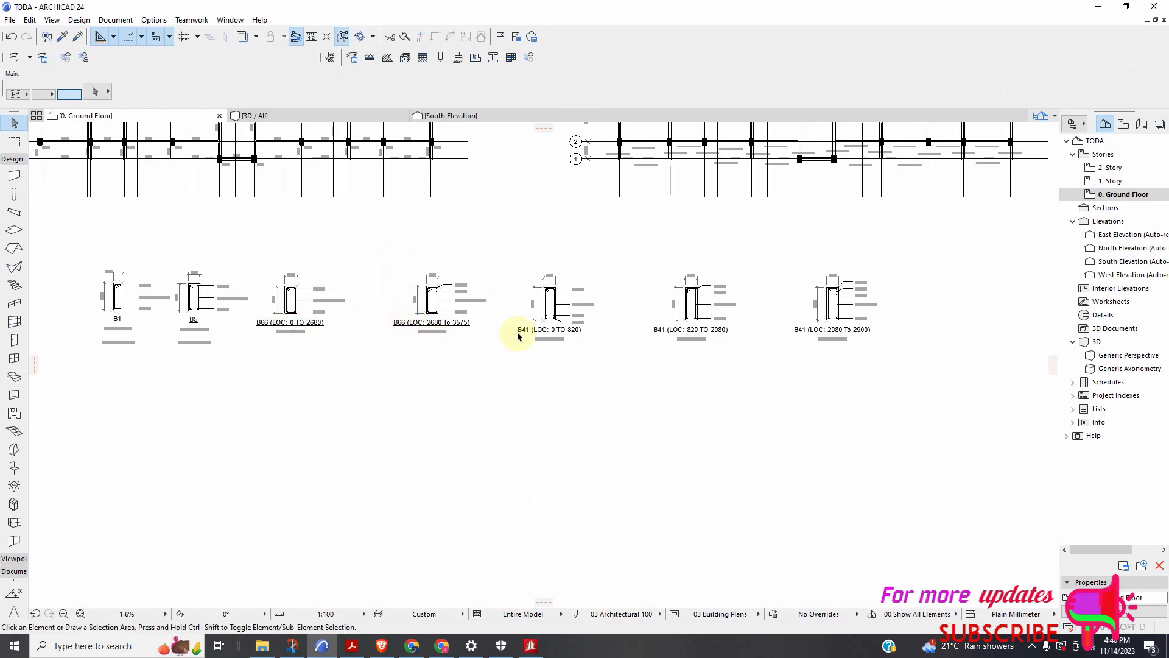
# Compare the size, bars and stirrups of the B66 (LOC: 0 TO 2680) section with the B1 and B5 sections
pyautogui.scroll(2, 517, 336)
pyautogui.scroll(-4, 529, 308)
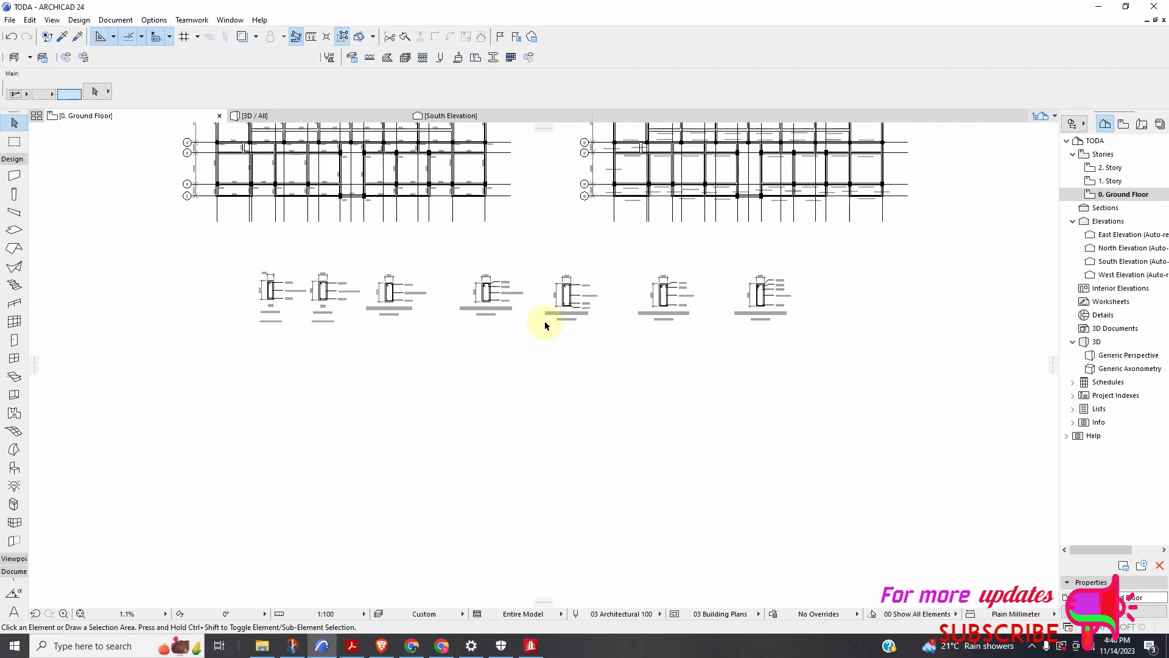
pyautogui.scroll(4, 545, 320)
pyautogui.scroll(-3, 553, 329)
pyautogui.scroll(5, 505, 325)
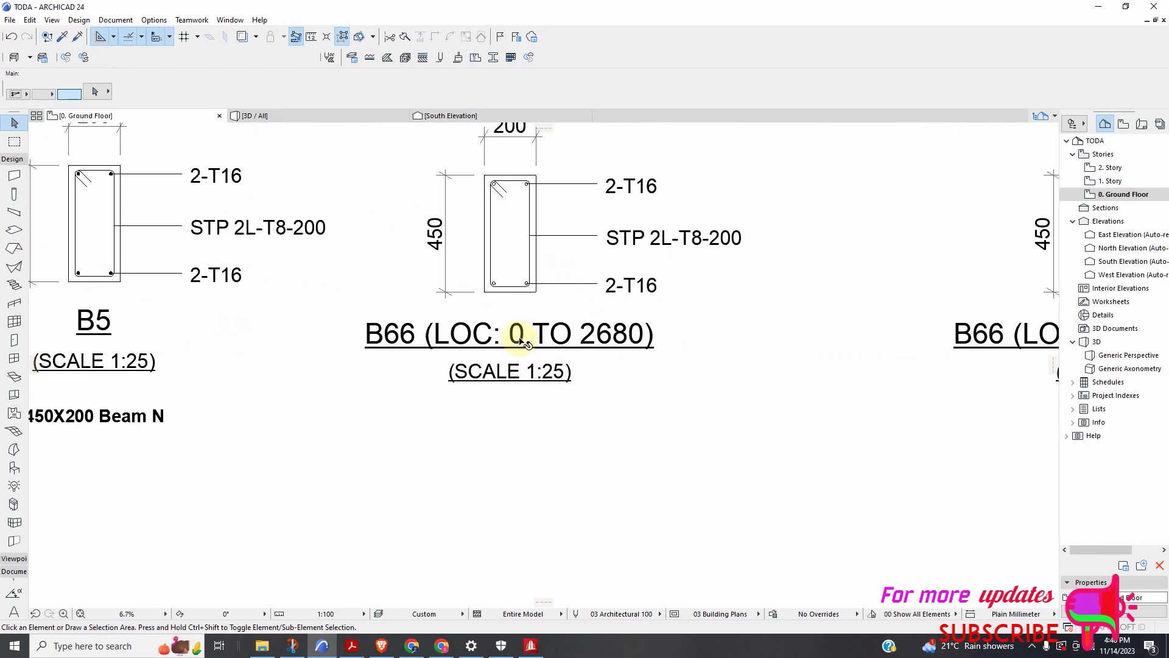
pyautogui.scroll(-4, 485, 312)
pyautogui.scroll(3, 535, 365)
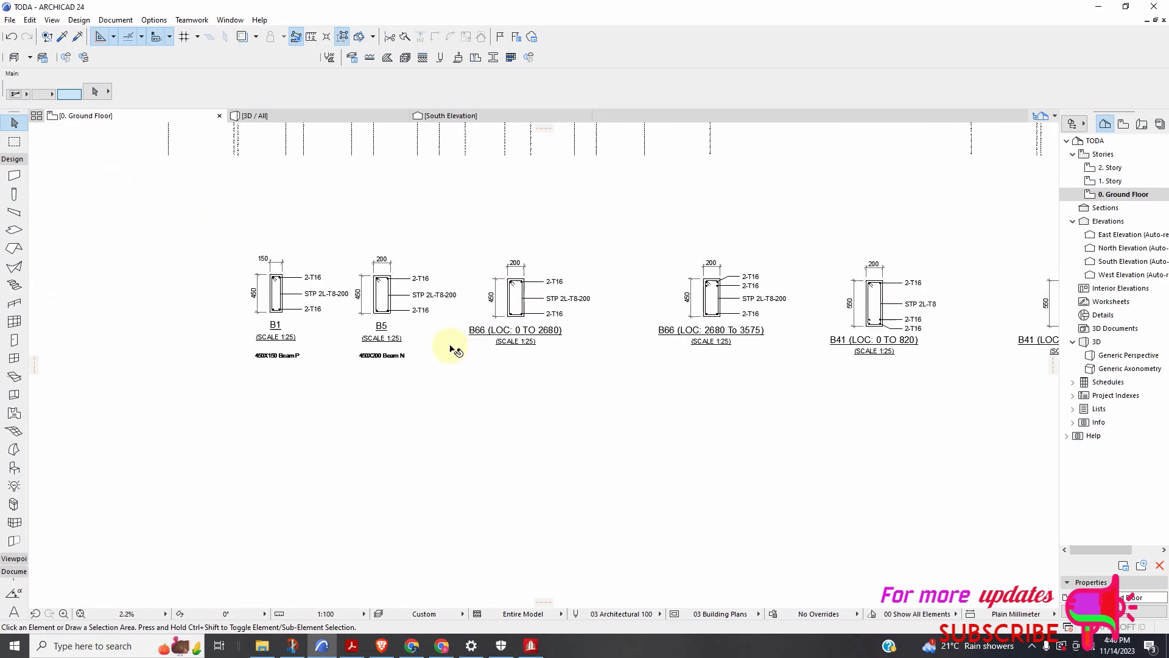
pyautogui.scroll(2, 378, 375)
pyautogui.scroll(-2, 706, 344)
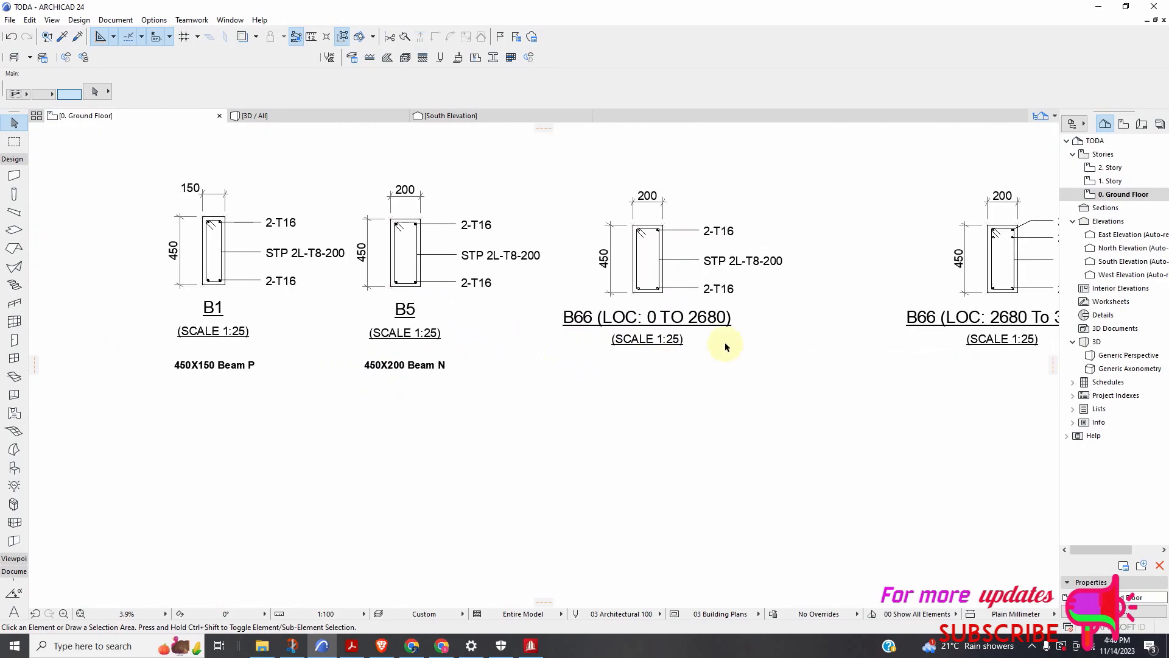
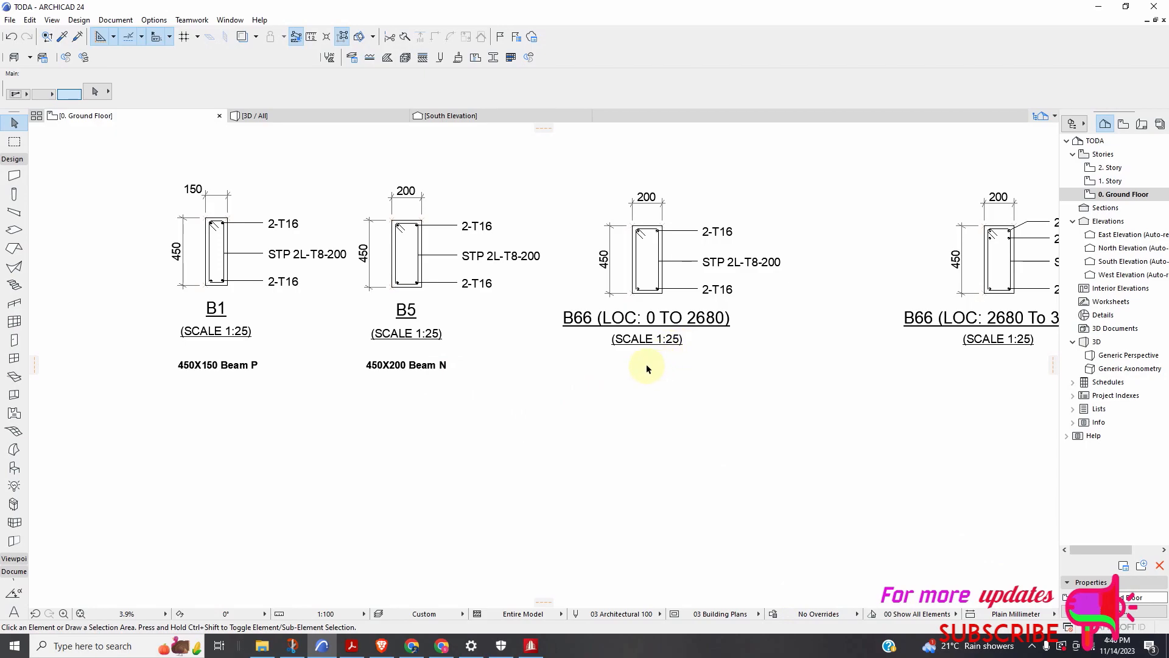
pyautogui.scroll(-3, 644, 370)
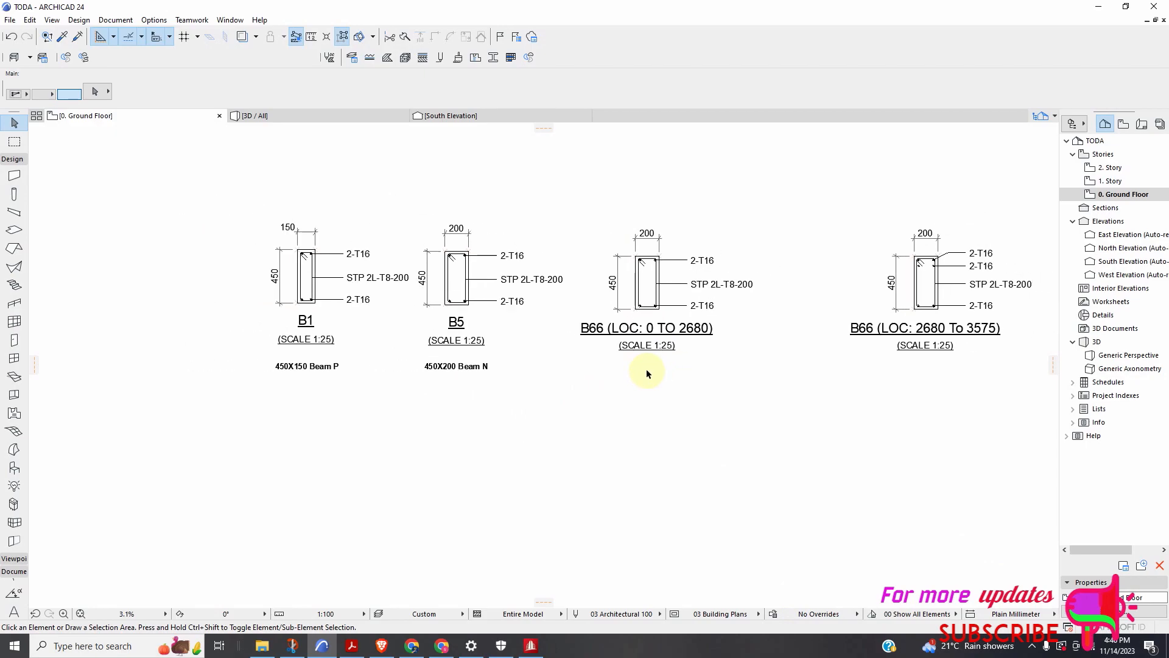
pyautogui.scroll(2, 560, 370)
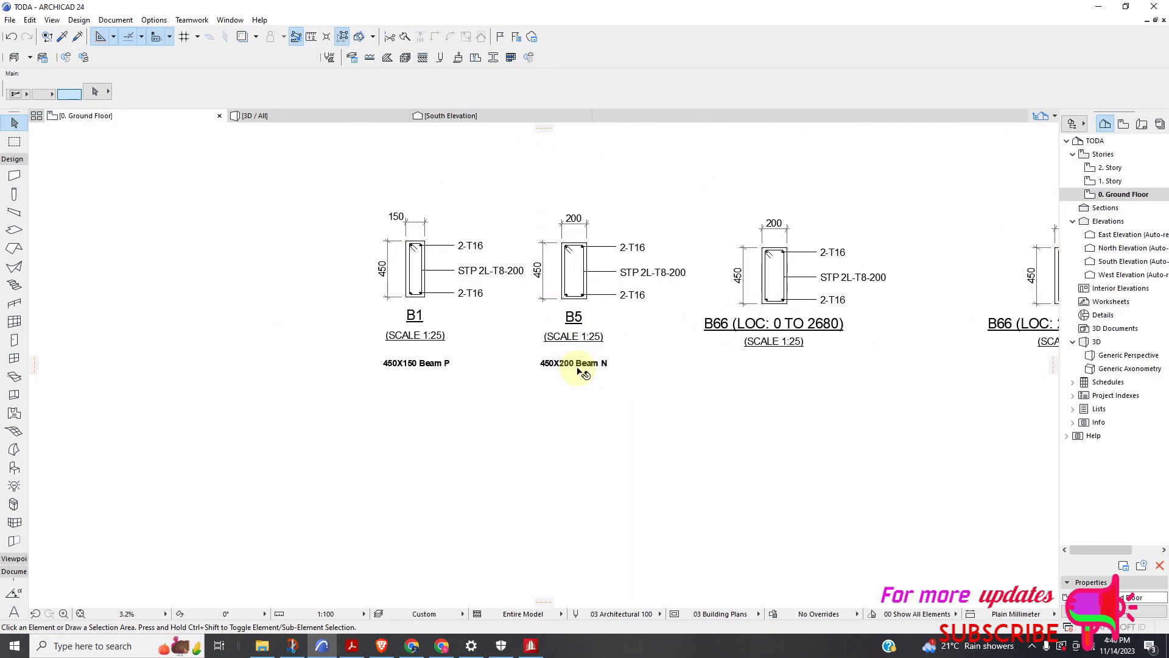
# Copy the "450X200 Beam N" label from below the B5 section to below the B66 (LOC: 0 TO 2680) section
pyautogui.rightClick(581, 367)
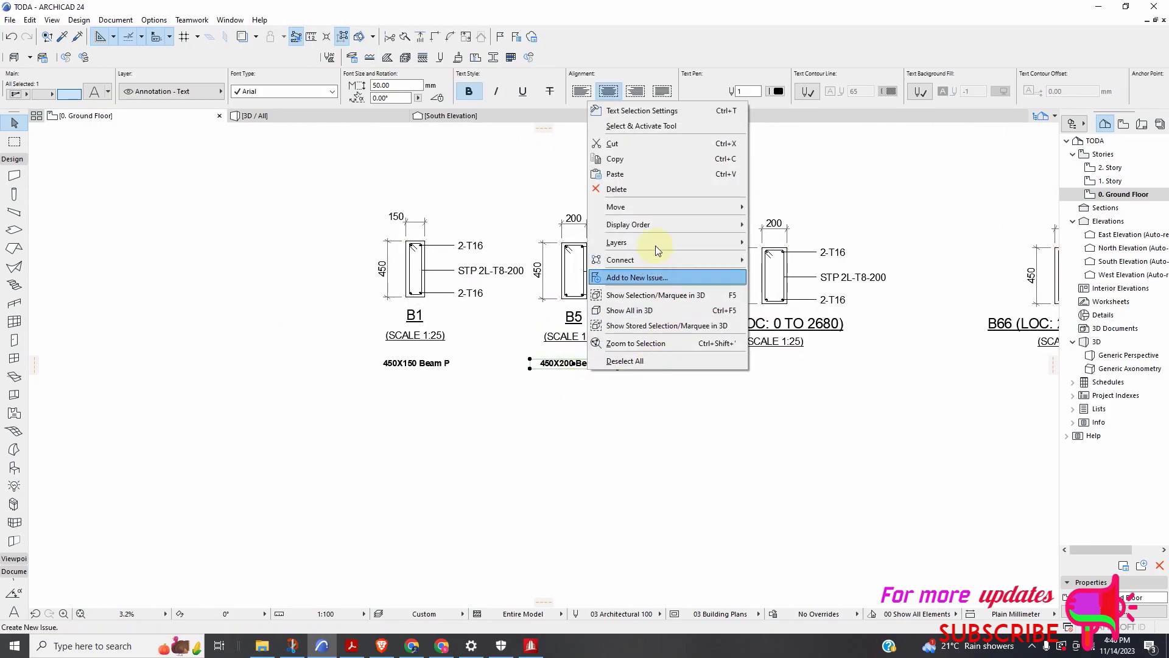
pyautogui.moveTo(657, 208)
pyautogui.click(794, 283)
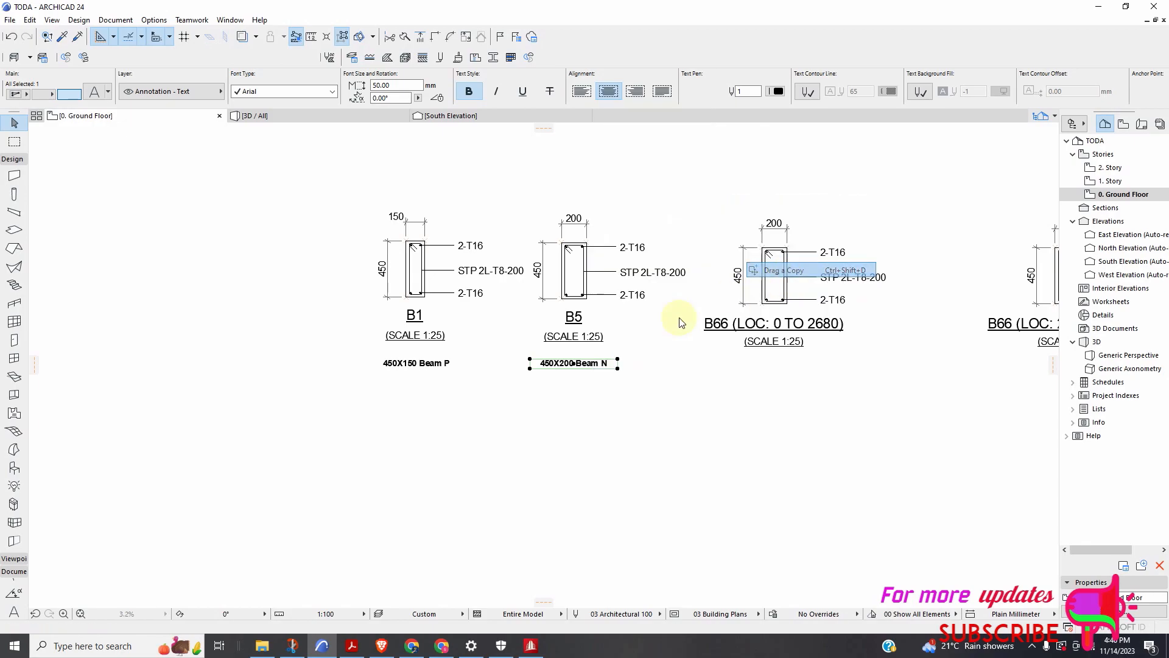
pyautogui.click(575, 363)
pyautogui.scroll(-3, 635, 413)
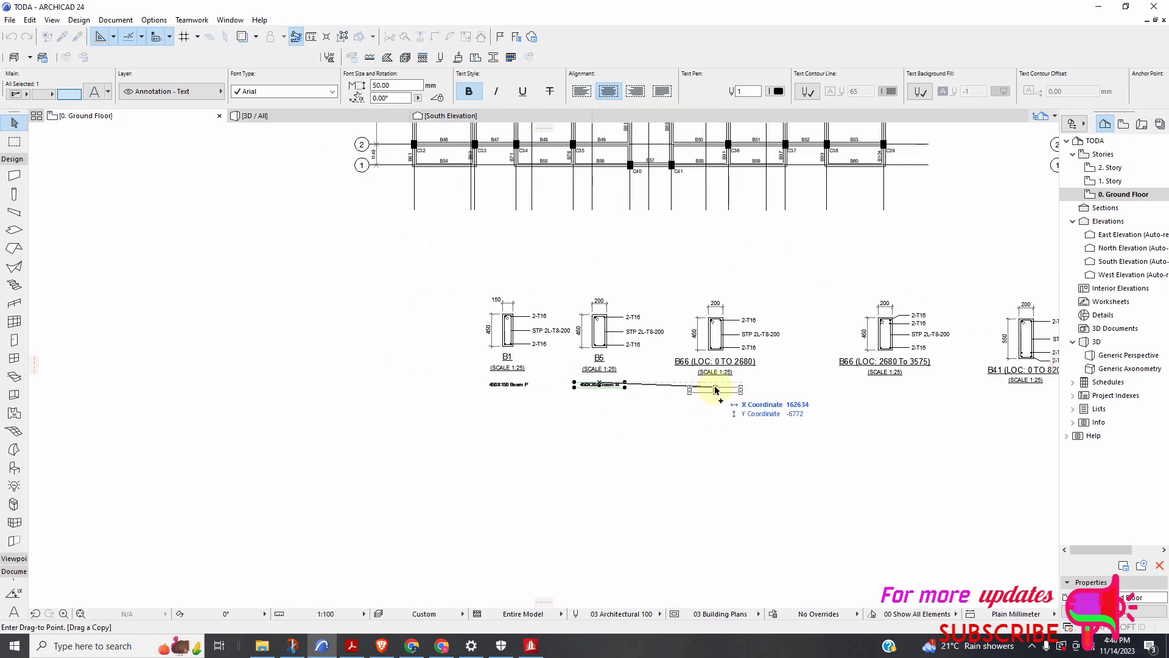
pyautogui.click(714, 389)
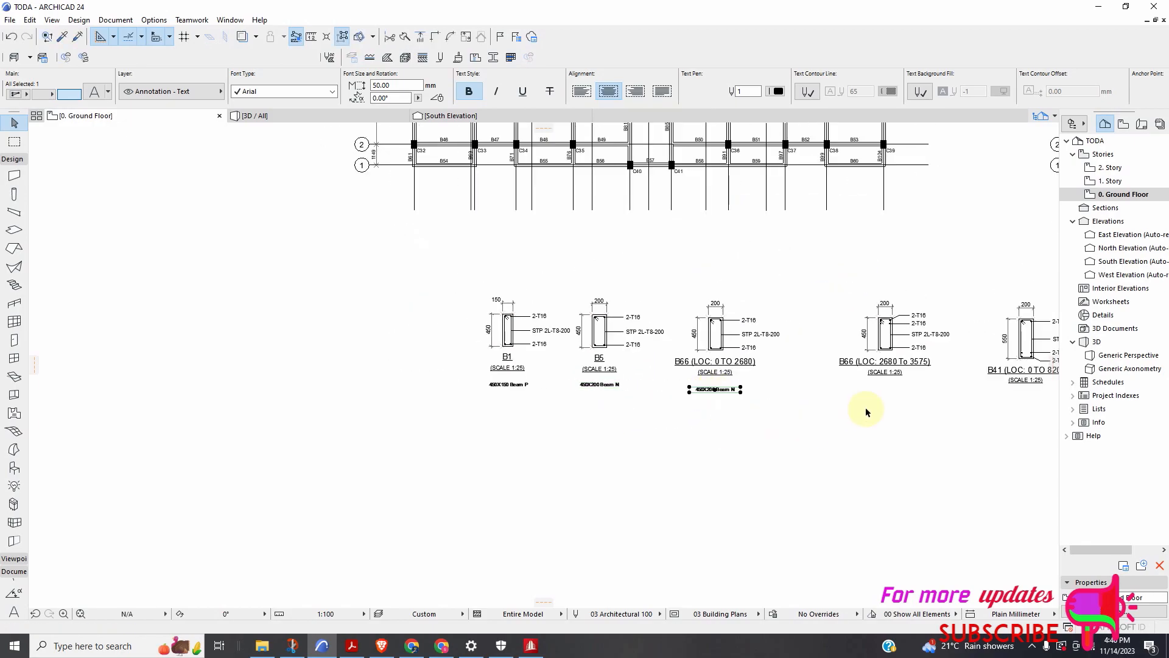
pyautogui.click(1030, 645)
pyautogui.click(1023, 618)
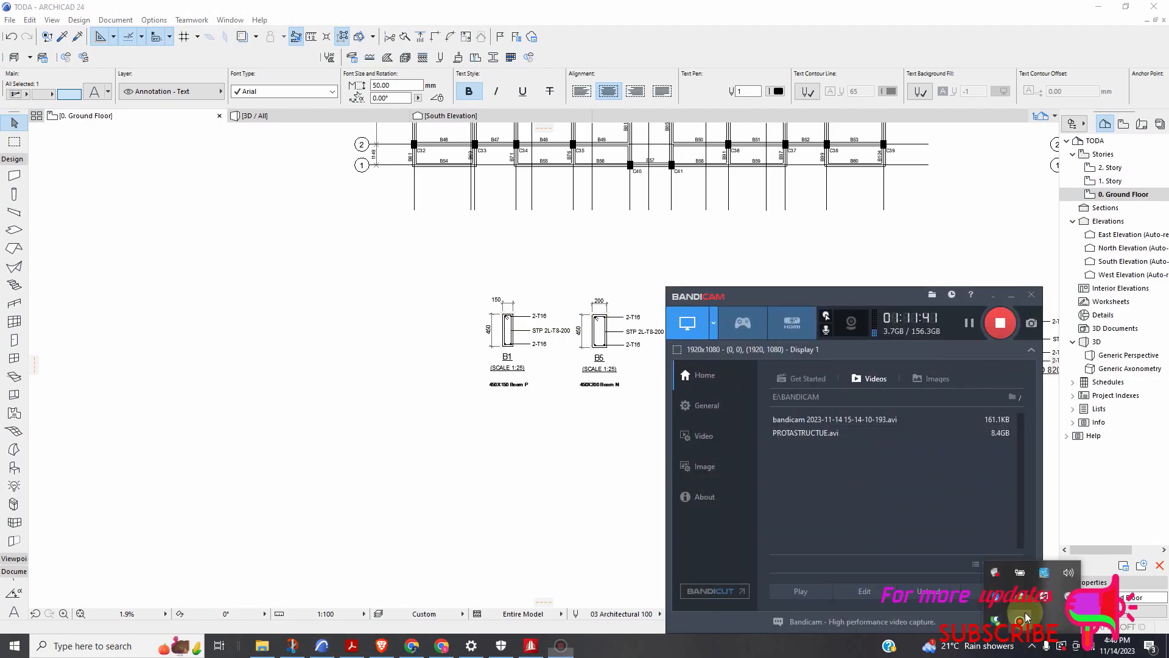
pyautogui.click(970, 329)
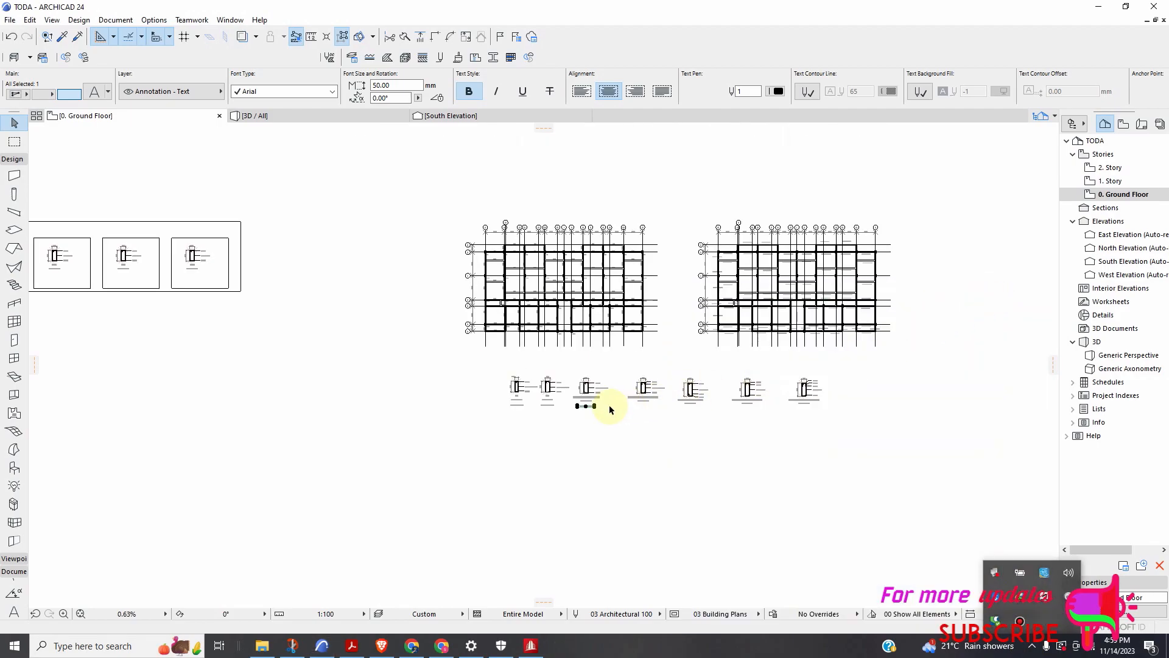
# Copy the "450X200 Beam N" label from the first B66 section to below the B66 (LOC: 2680 To 3575) section
pyautogui.scroll(5, 610, 409)
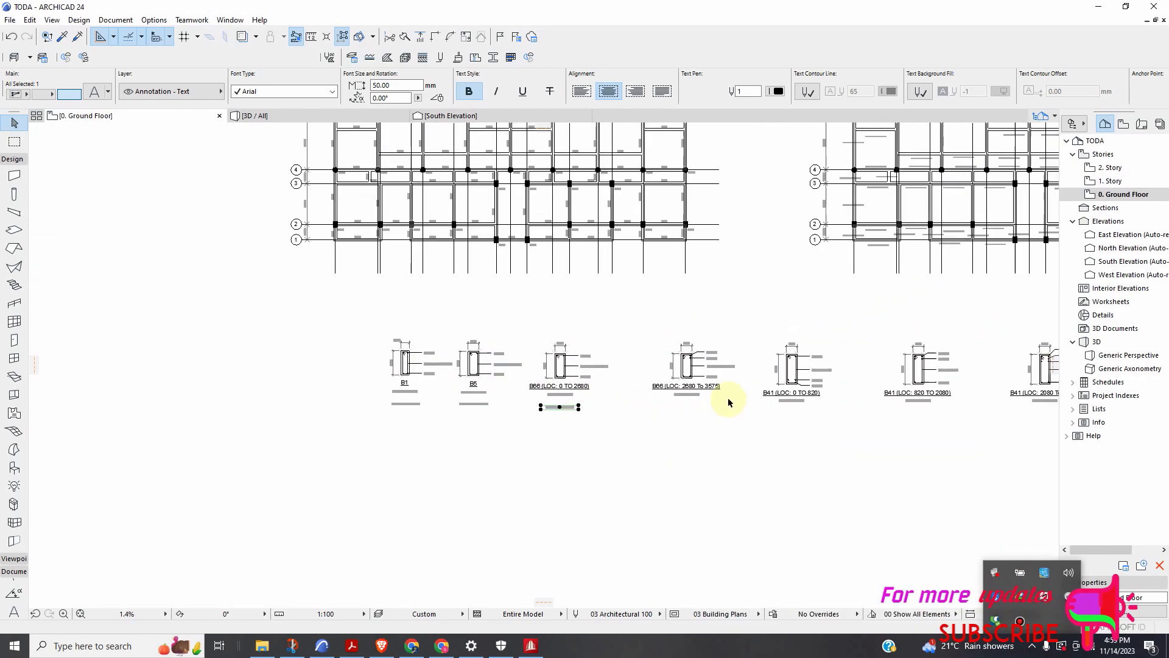
pyautogui.scroll(3, 613, 430)
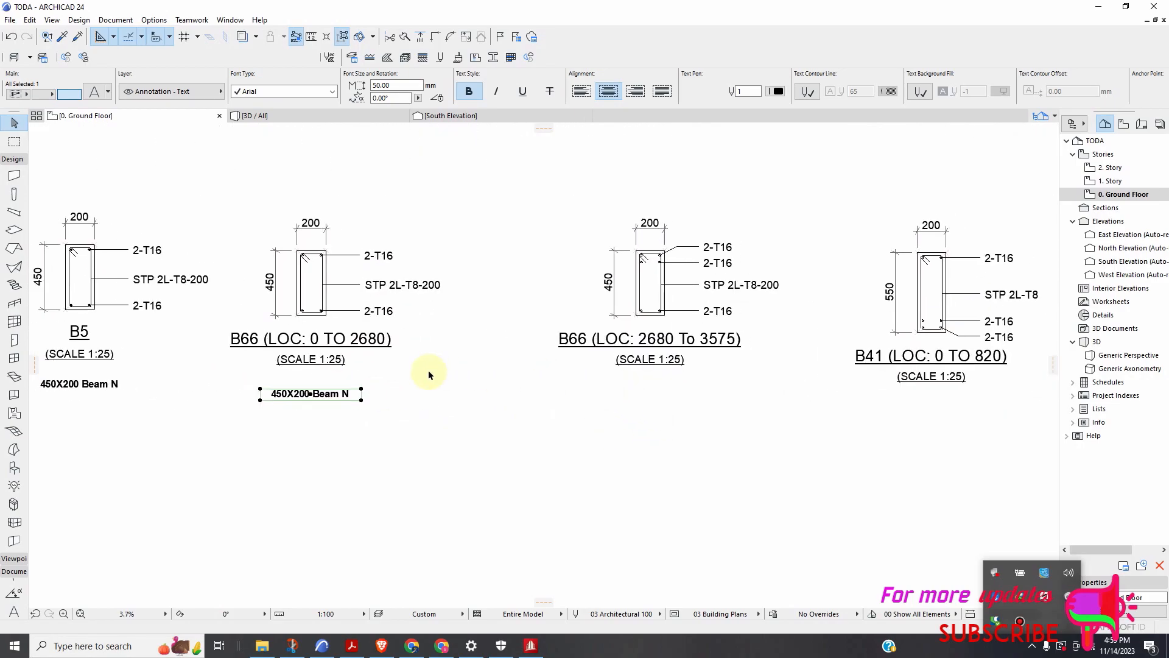
pyautogui.scroll(-2, 469, 372)
pyautogui.rightClick(364, 394)
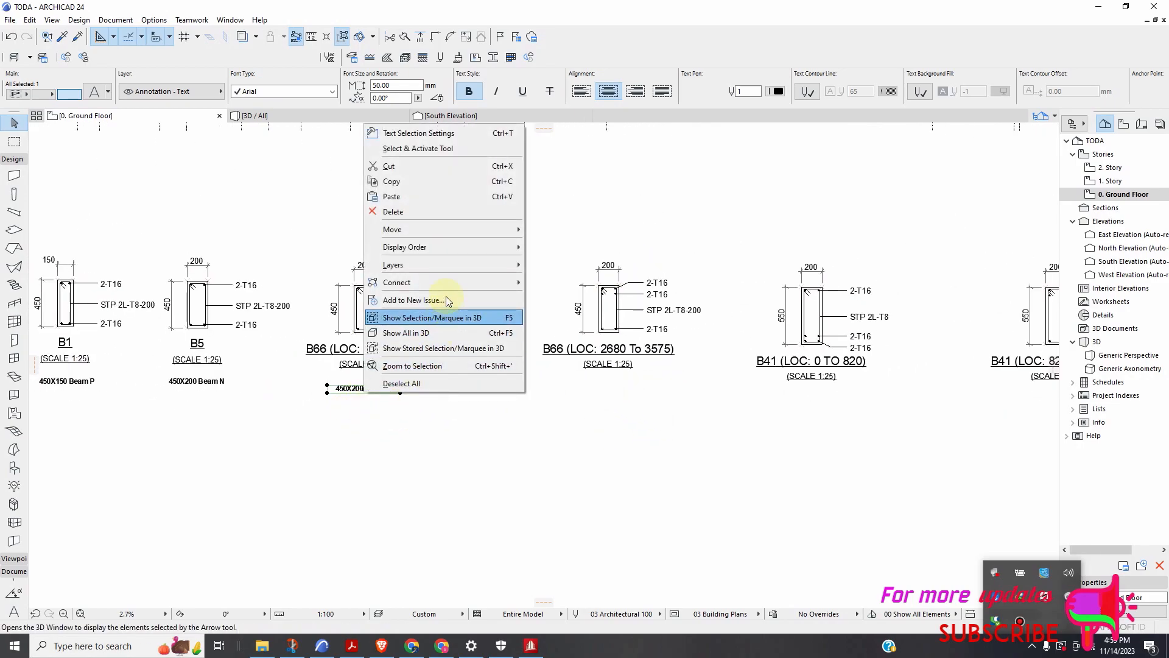
pyautogui.moveTo(472, 236)
pyautogui.click(559, 293)
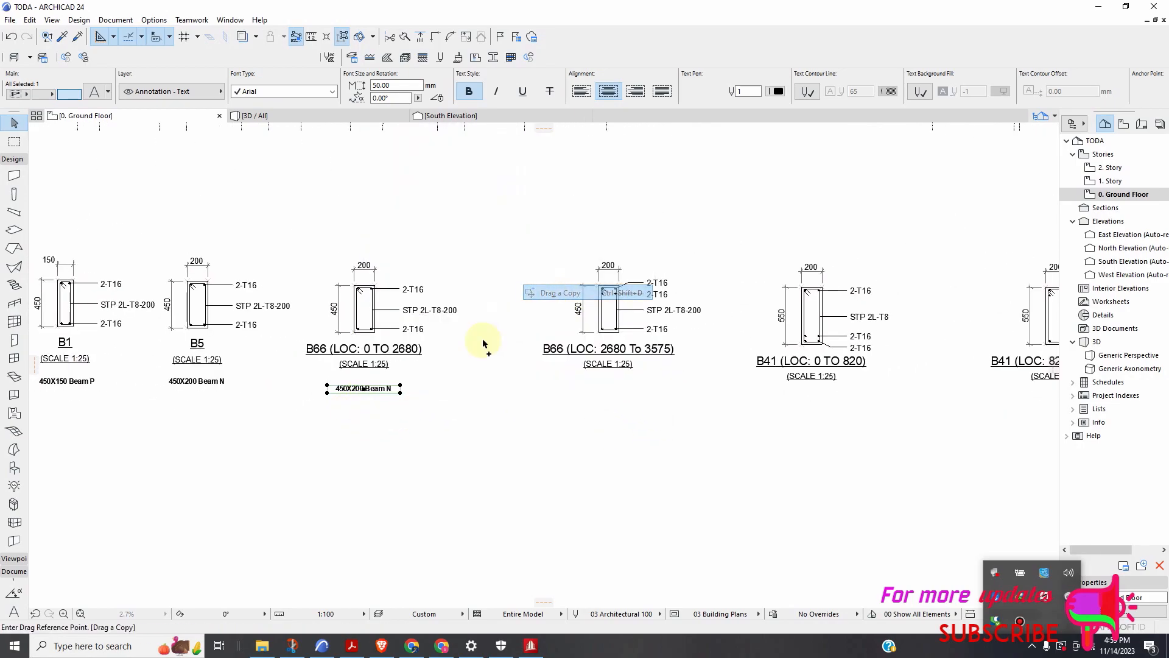
pyautogui.click(364, 388)
pyautogui.scroll(-2, 524, 389)
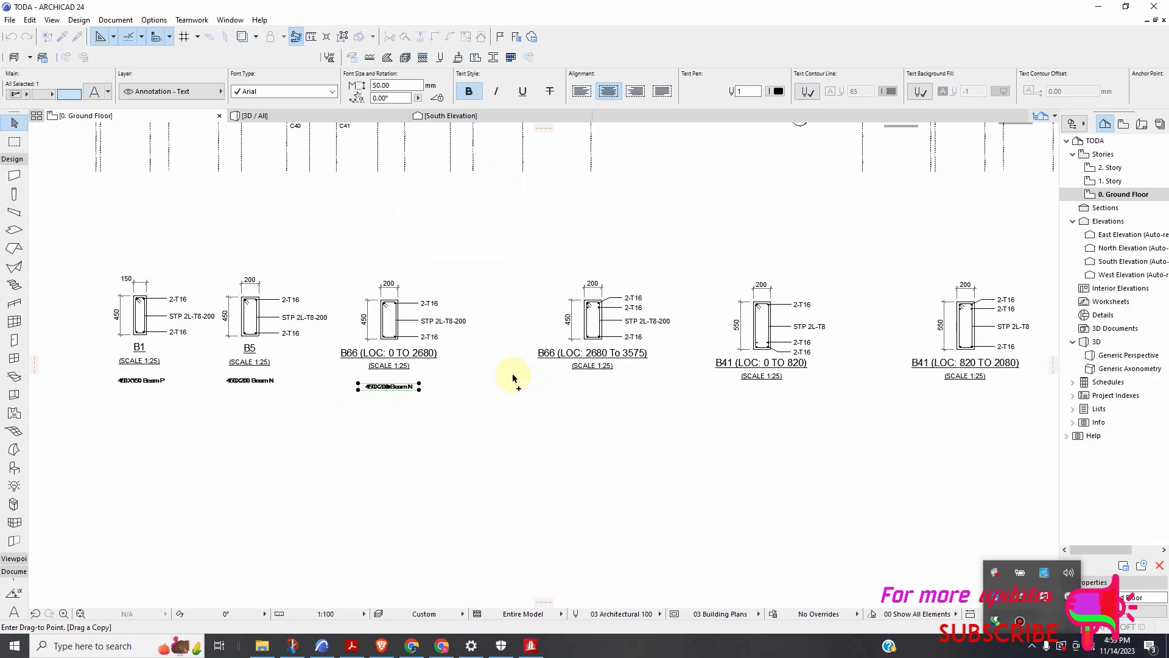
pyautogui.scroll(3, 543, 409)
pyautogui.click(556, 397)
# Change the label below the B66 (LOC: 2680 To 3575) section to "450X200 Beam M"
pyautogui.scroll(-3, 547, 420)
pyautogui.scroll(2, 732, 412)
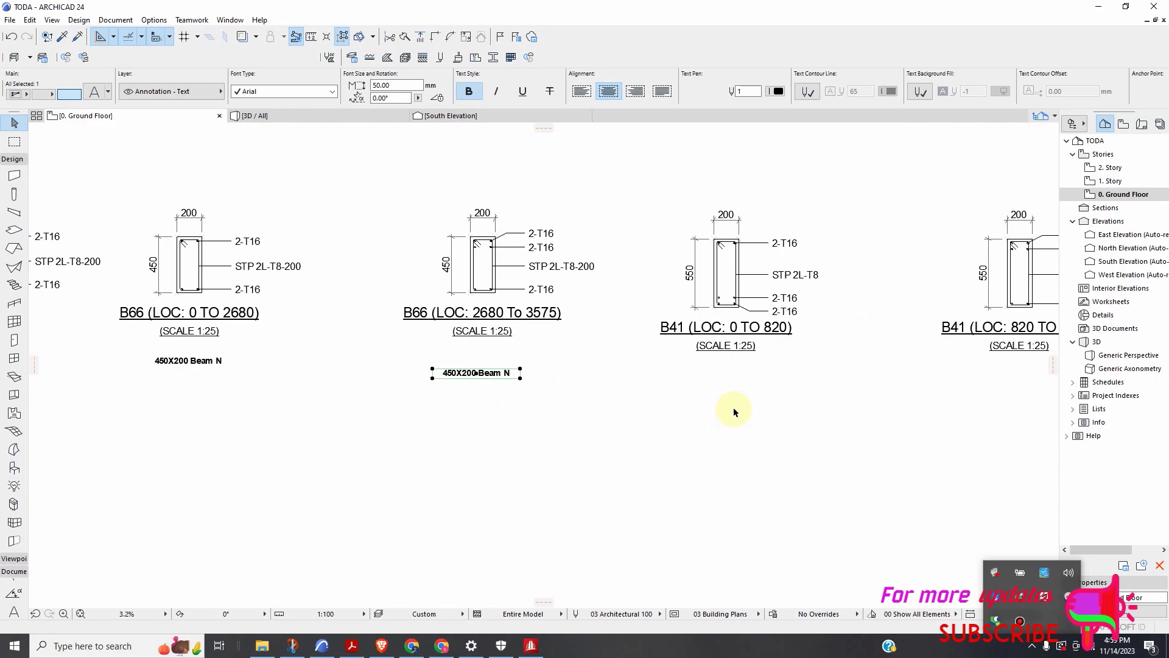
pyautogui.scroll(-2, 670, 393)
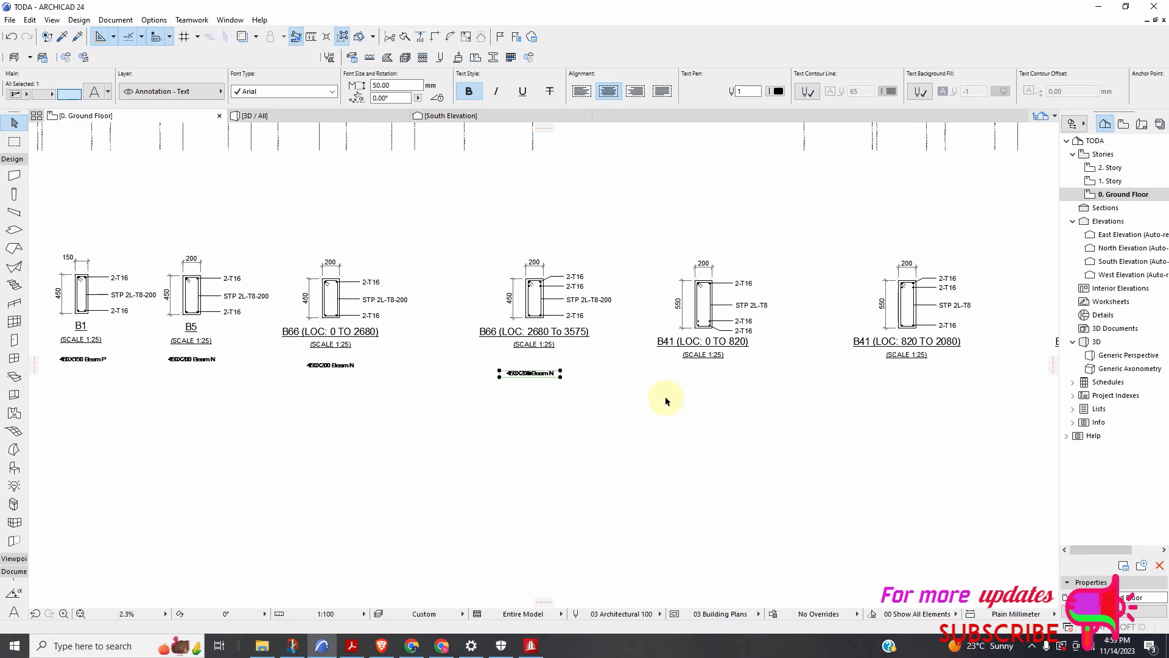
pyautogui.scroll(4, 531, 385)
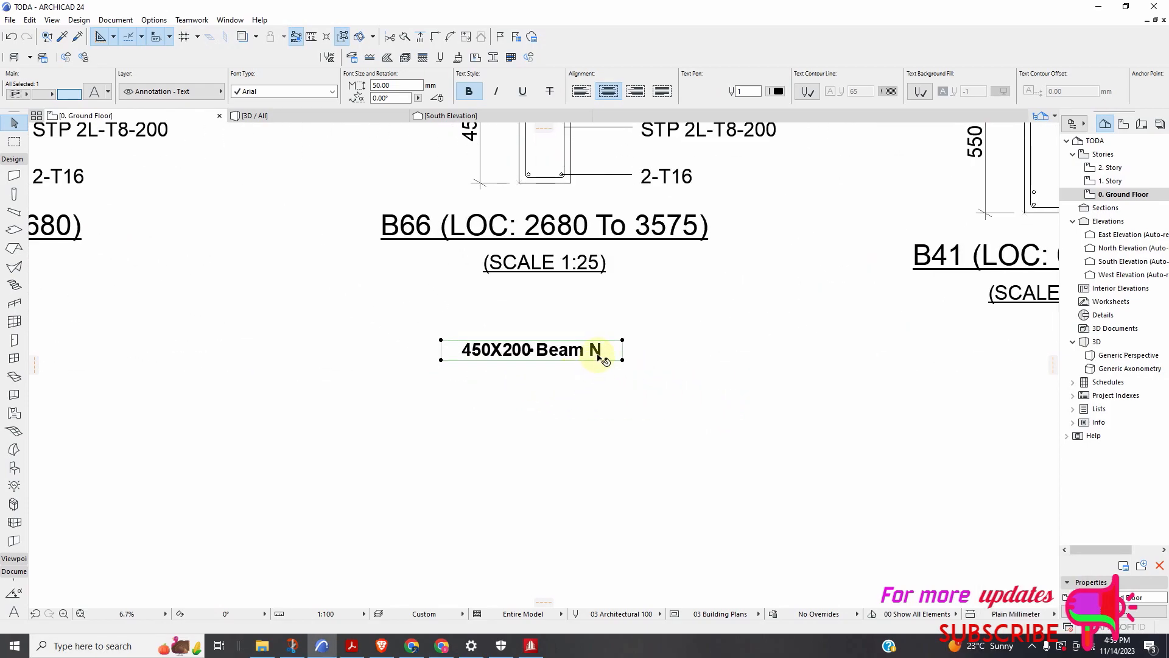
pyautogui.doubleClick(602, 358)
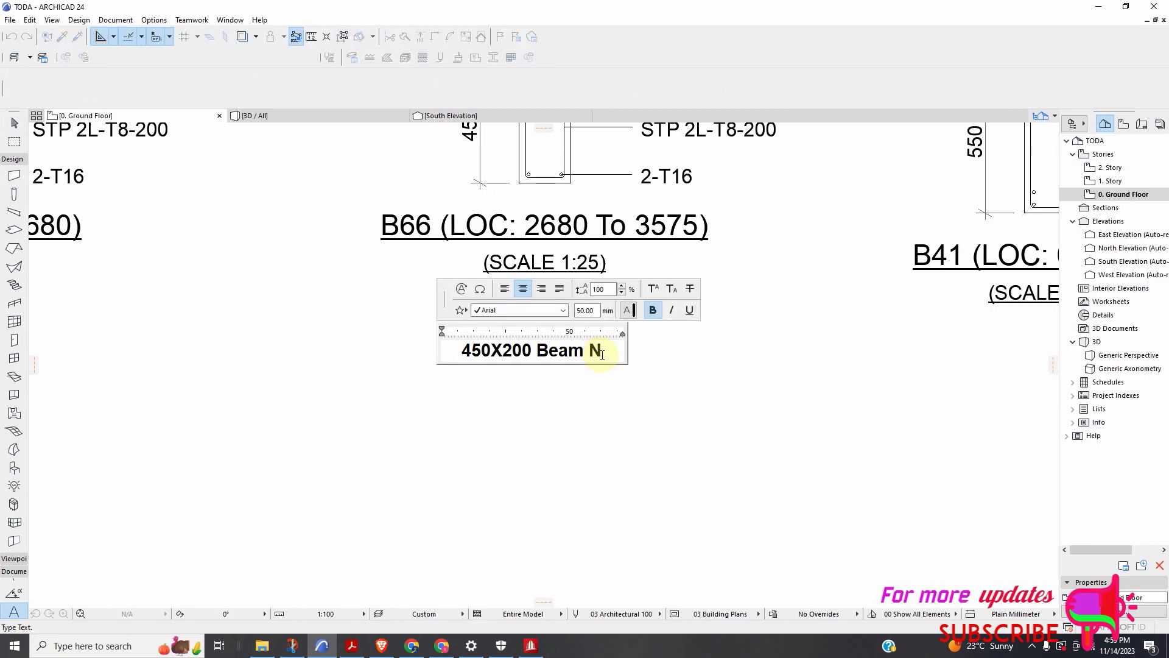
pyautogui.press('BackSpace')
pyautogui.write('M')
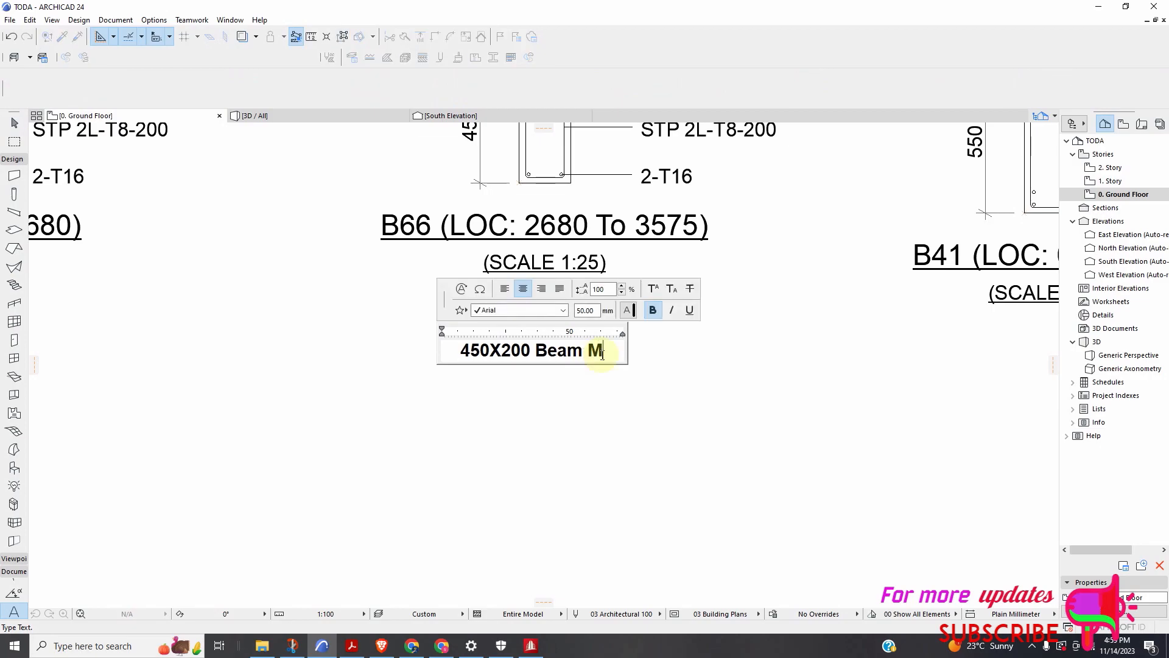
pyautogui.click(572, 430)
pyautogui.scroll(-3, 514, 412)
pyautogui.scroll(2, 535, 398)
pyautogui.scroll(2, 499, 335)
pyautogui.scroll(-2, 492, 351)
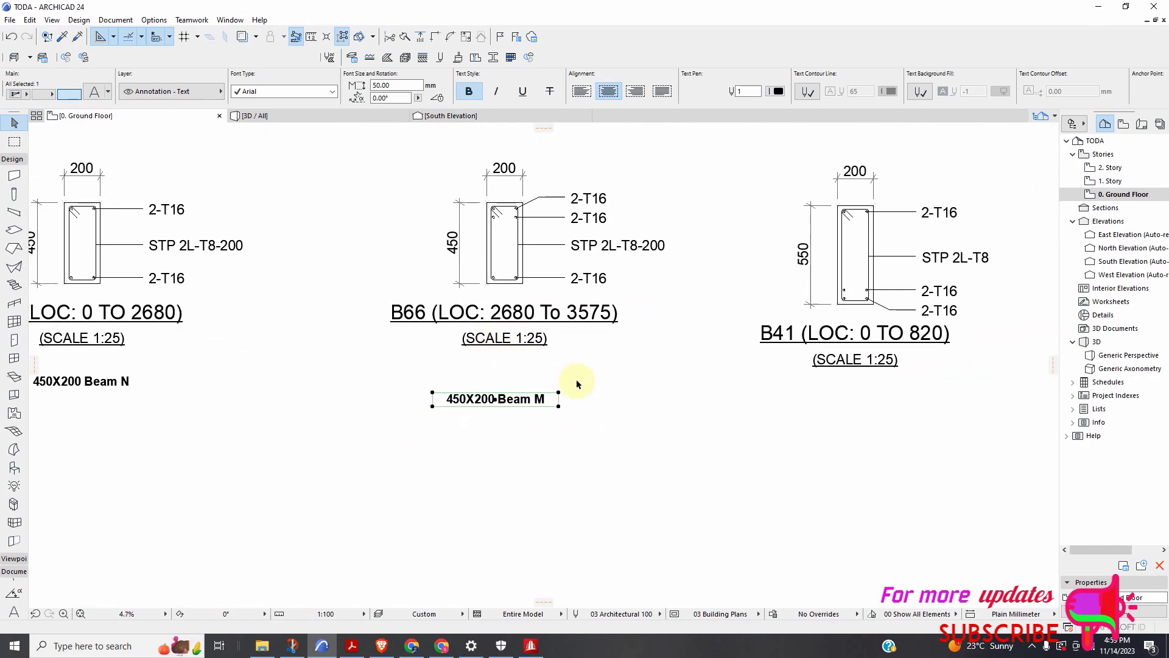
pyautogui.scroll(-2, 593, 381)
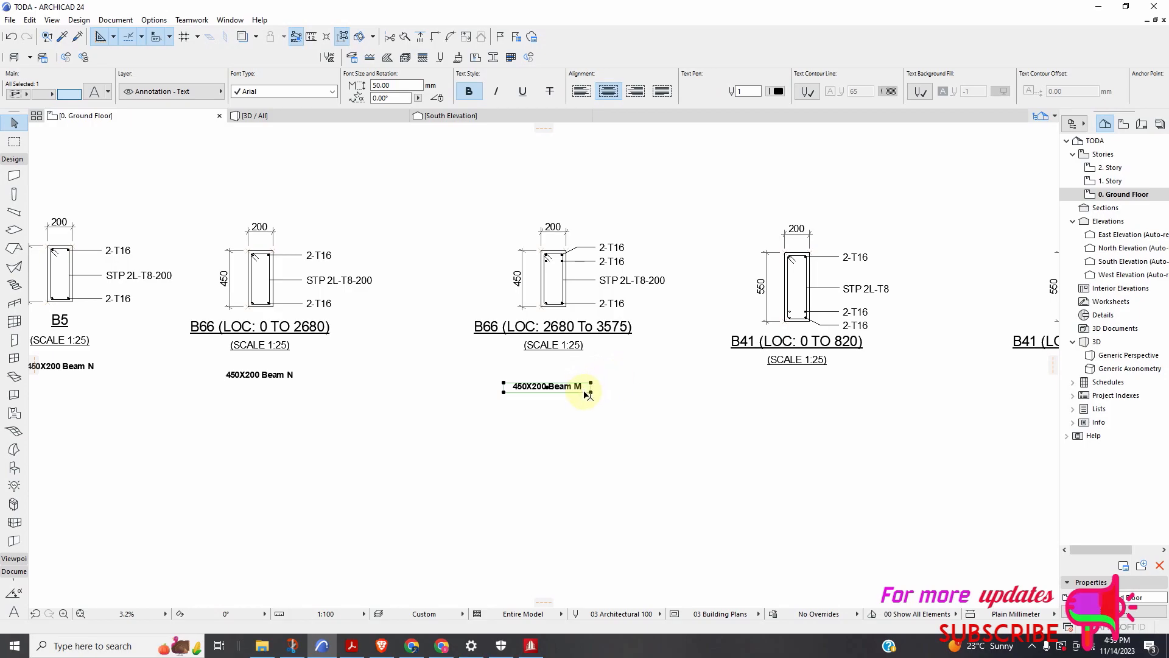
pyautogui.scroll(3, 586, 394)
pyautogui.scroll(-2, 594, 394)
pyautogui.scroll(2, 595, 396)
pyautogui.scroll(-2, 588, 395)
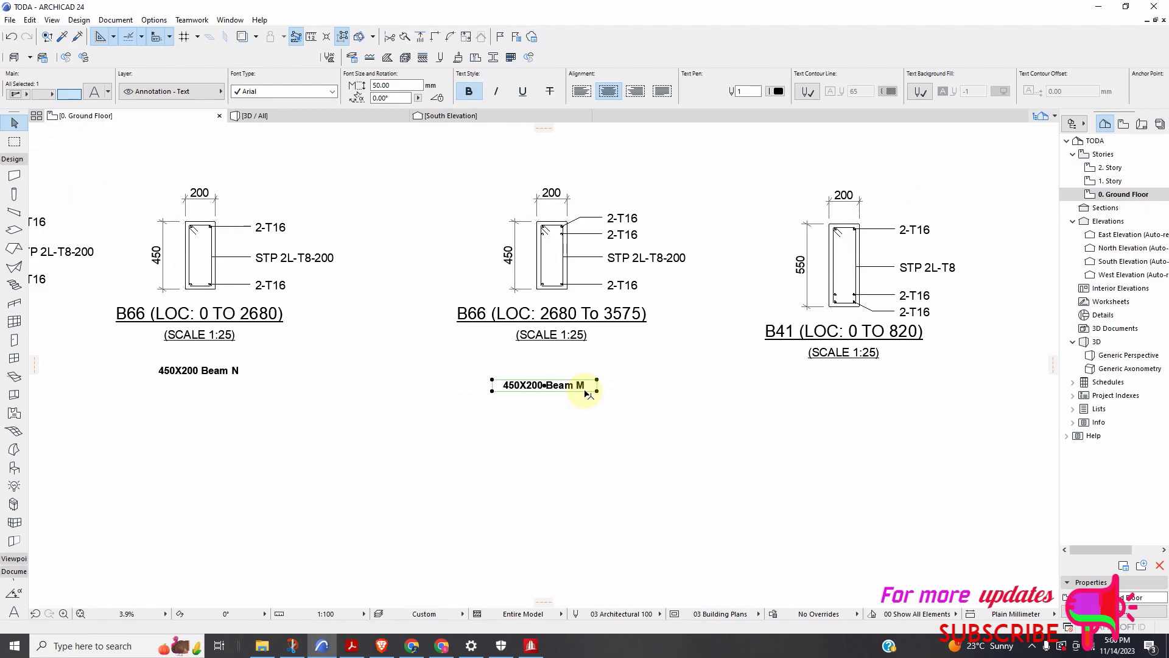
# Change the label below the B66 (LOC: 0 TO 2680) section to "450X200 Beam M"
pyautogui.scroll(-3, 594, 395)
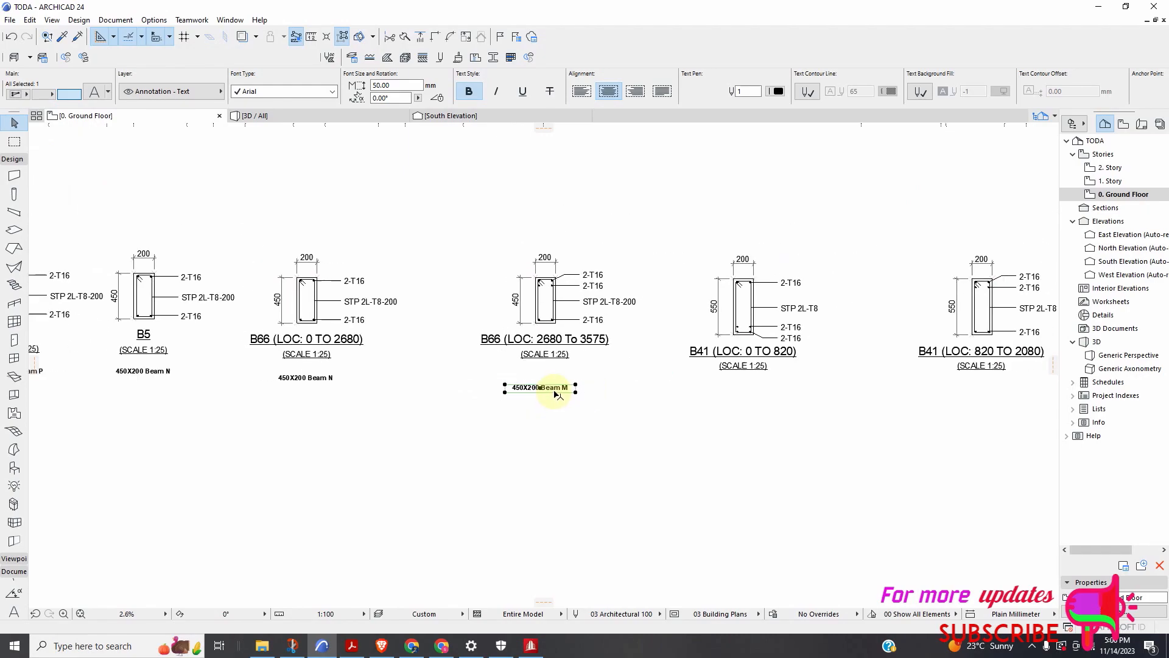
pyautogui.scroll(1, 417, 373)
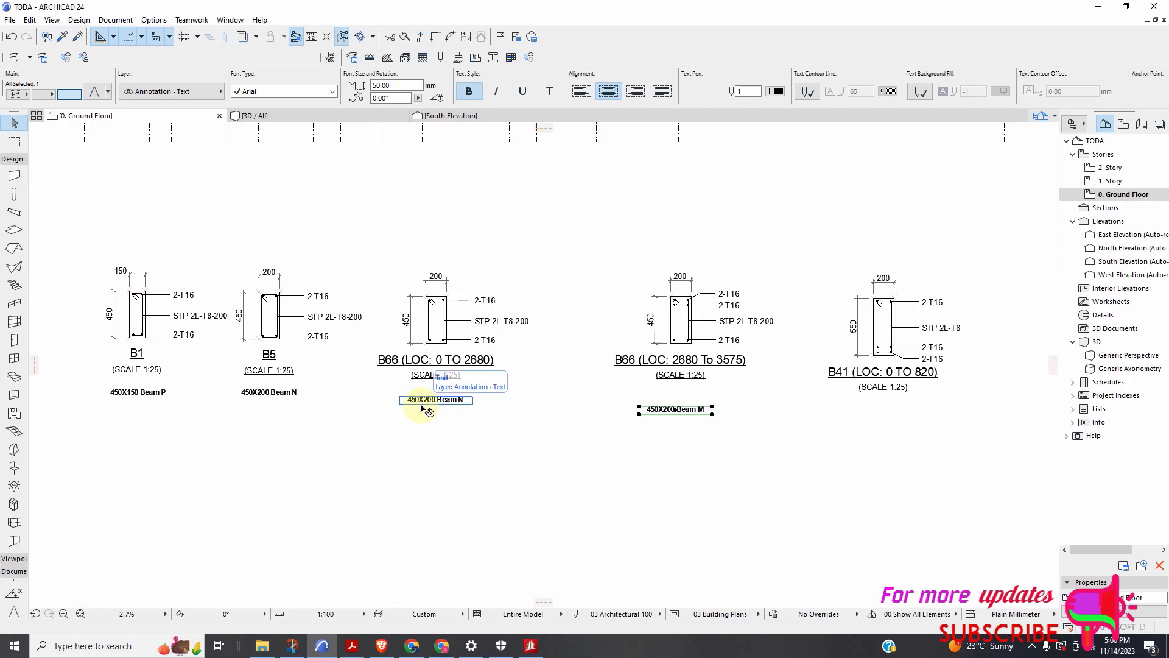
pyautogui.scroll(2, 431, 408)
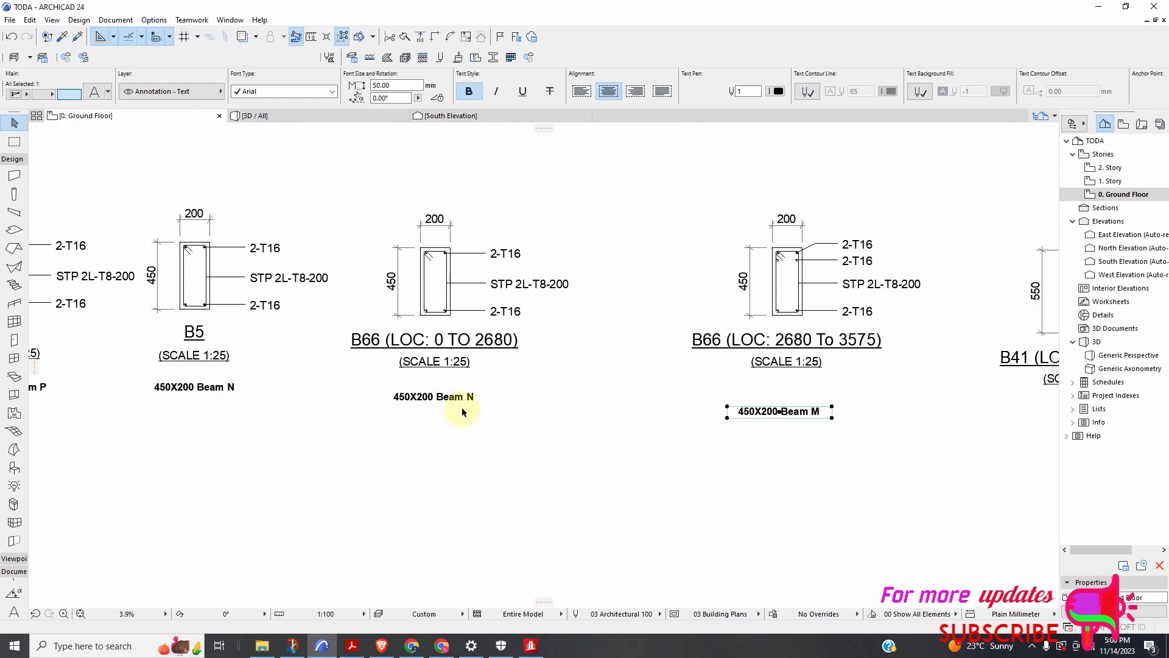
pyautogui.scroll(2, 463, 411)
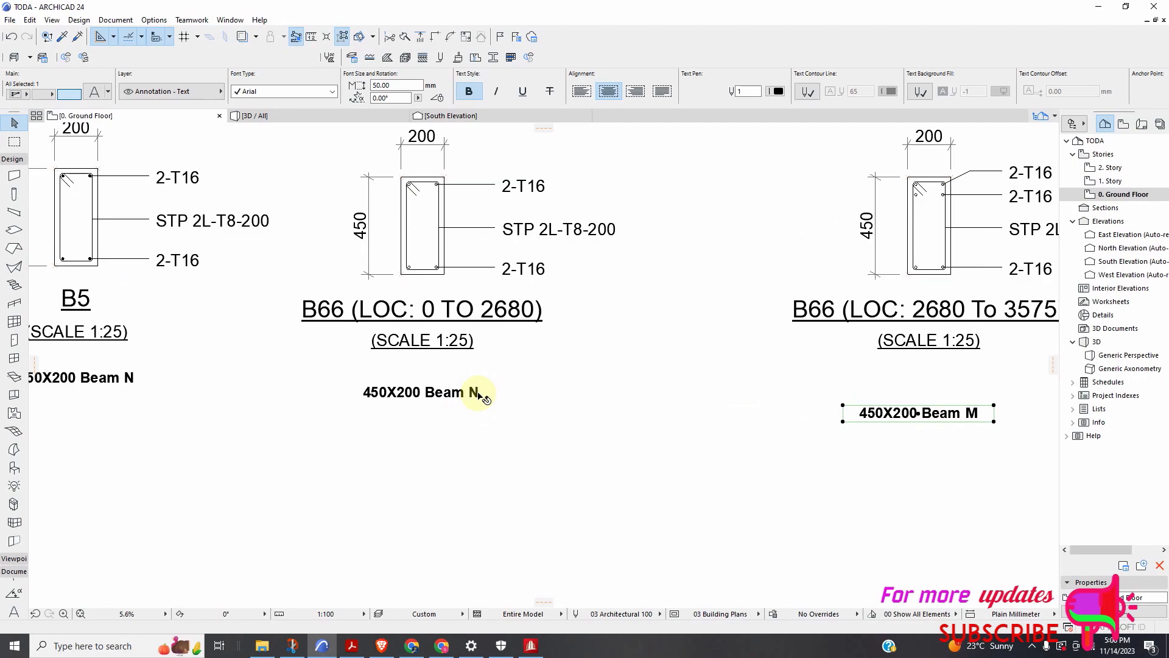
pyautogui.doubleClick(481, 395)
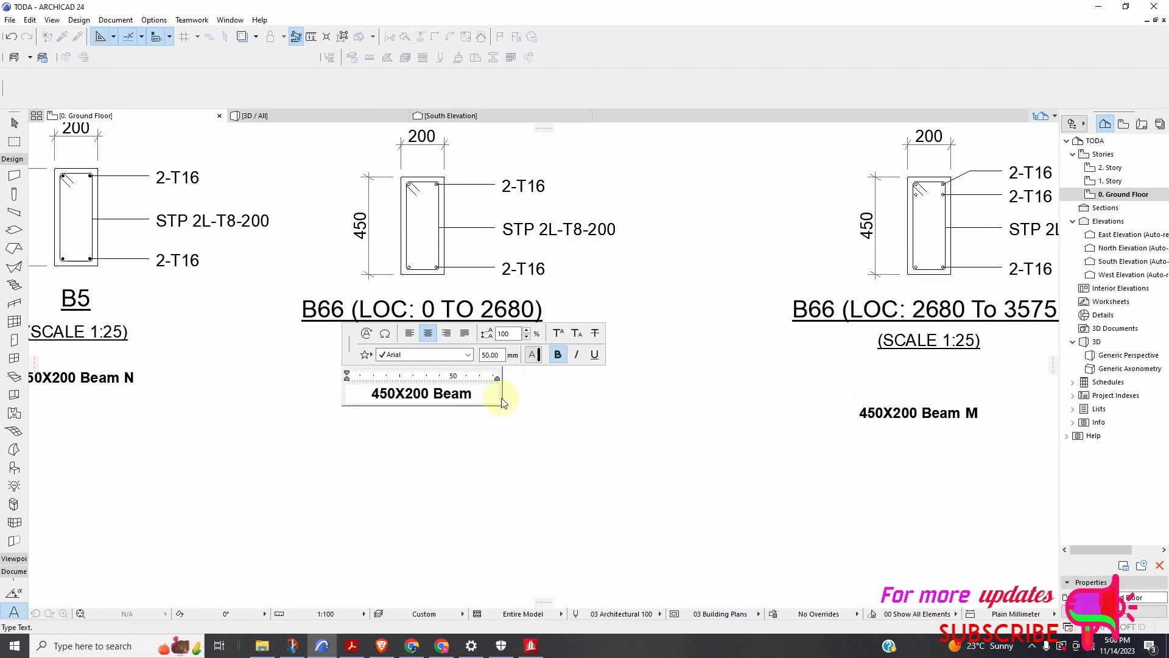
pyautogui.click(598, 434)
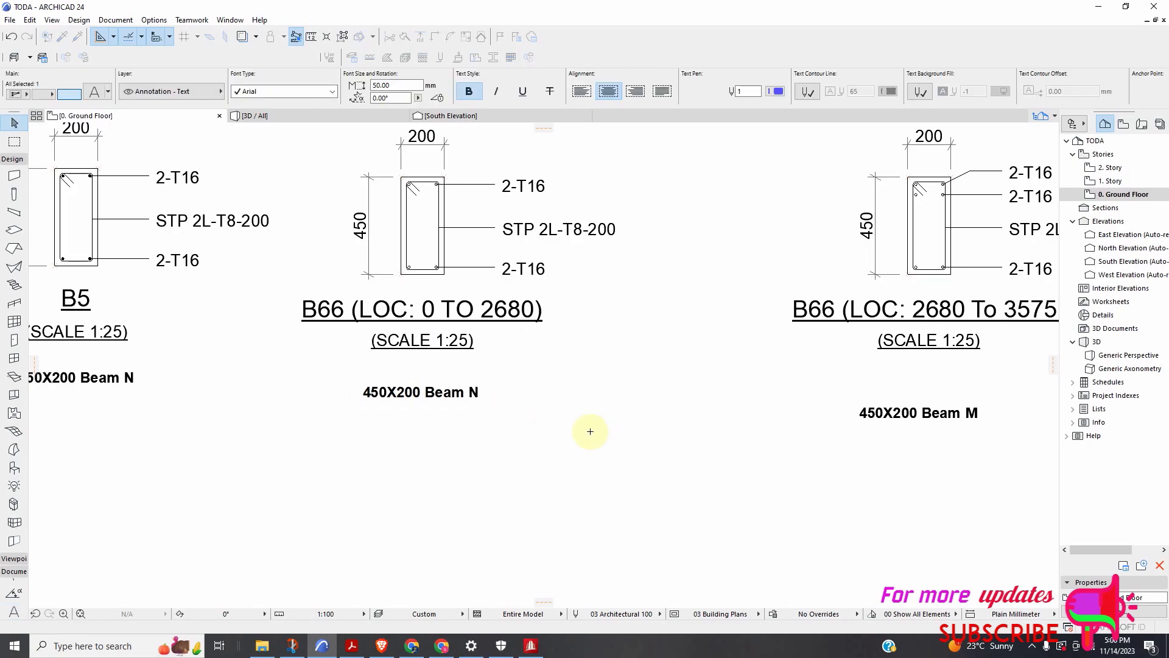
# Extend the label below the B66 (LOC: 2680 To 3575) section to read "450X200 Beam M at Supports"
pyautogui.scroll(-5, 496, 394)
pyautogui.scroll(2, 632, 420)
pyautogui.scroll(2, 675, 414)
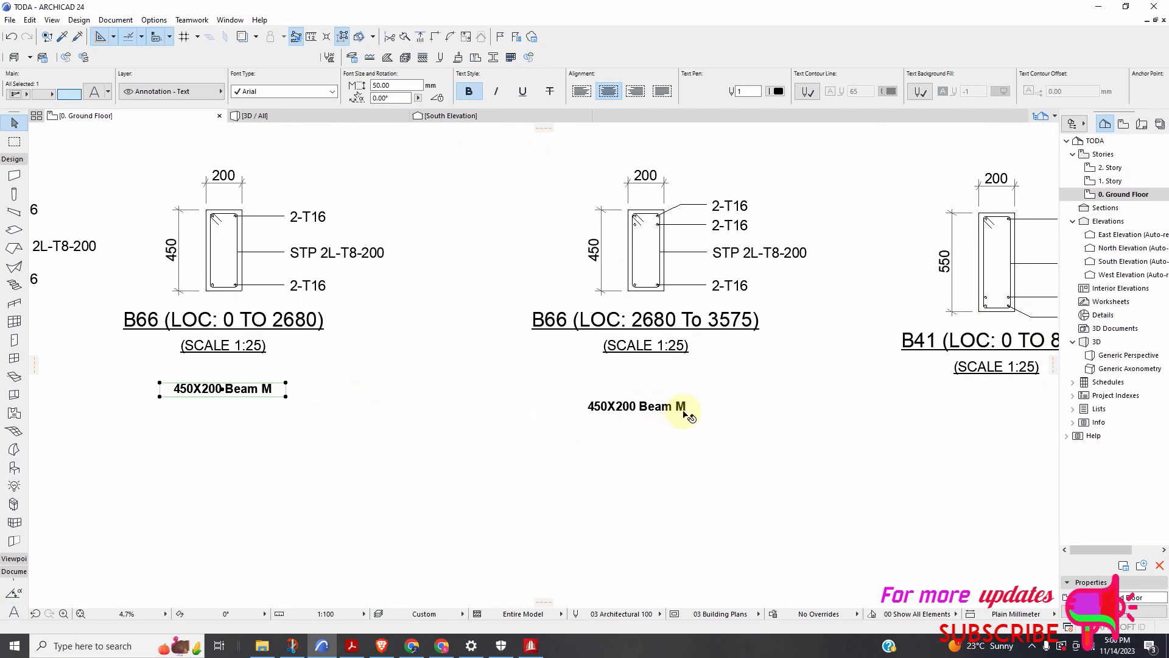
pyautogui.doubleClick(689, 411)
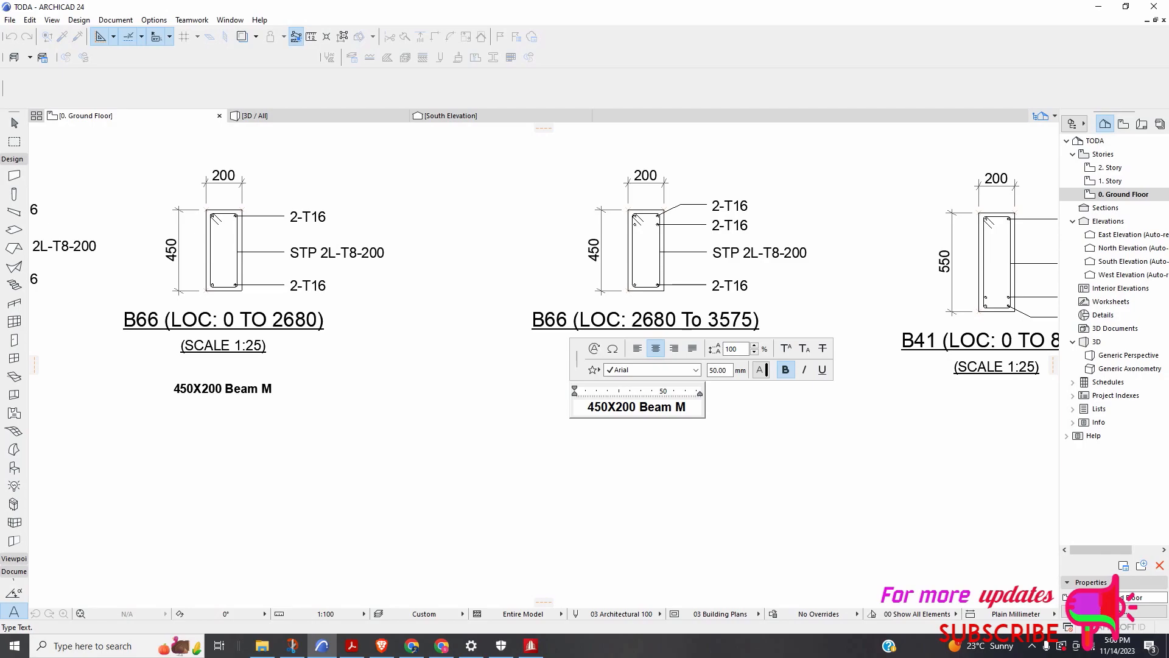
pyautogui.write('at Supports')
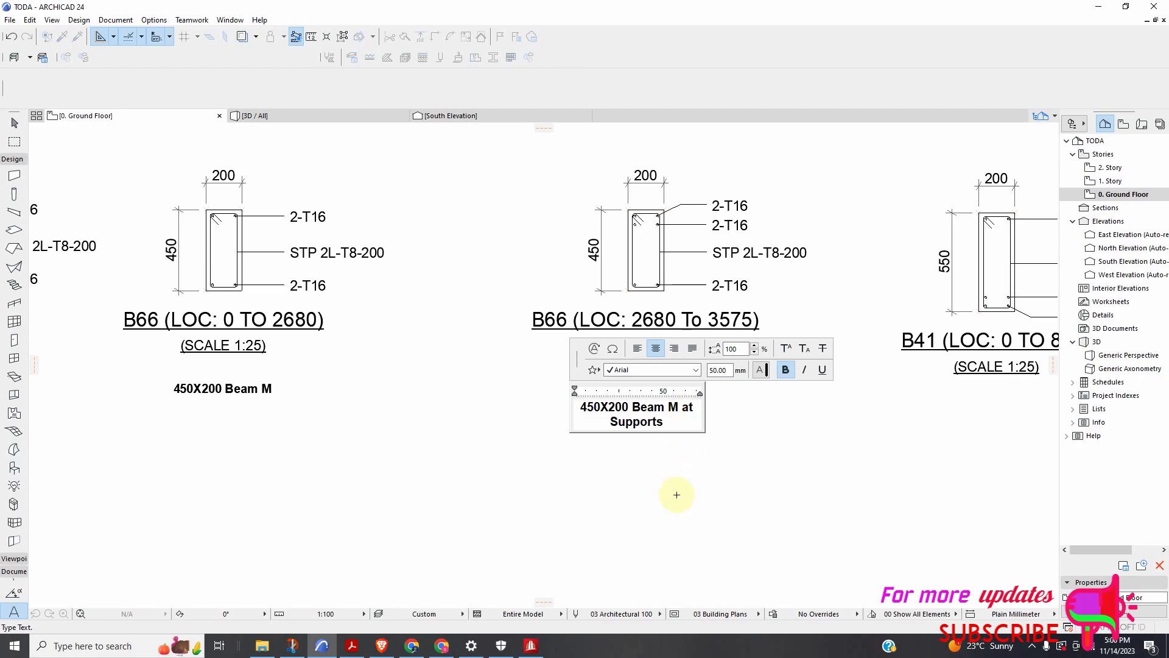
pyautogui.click(639, 483)
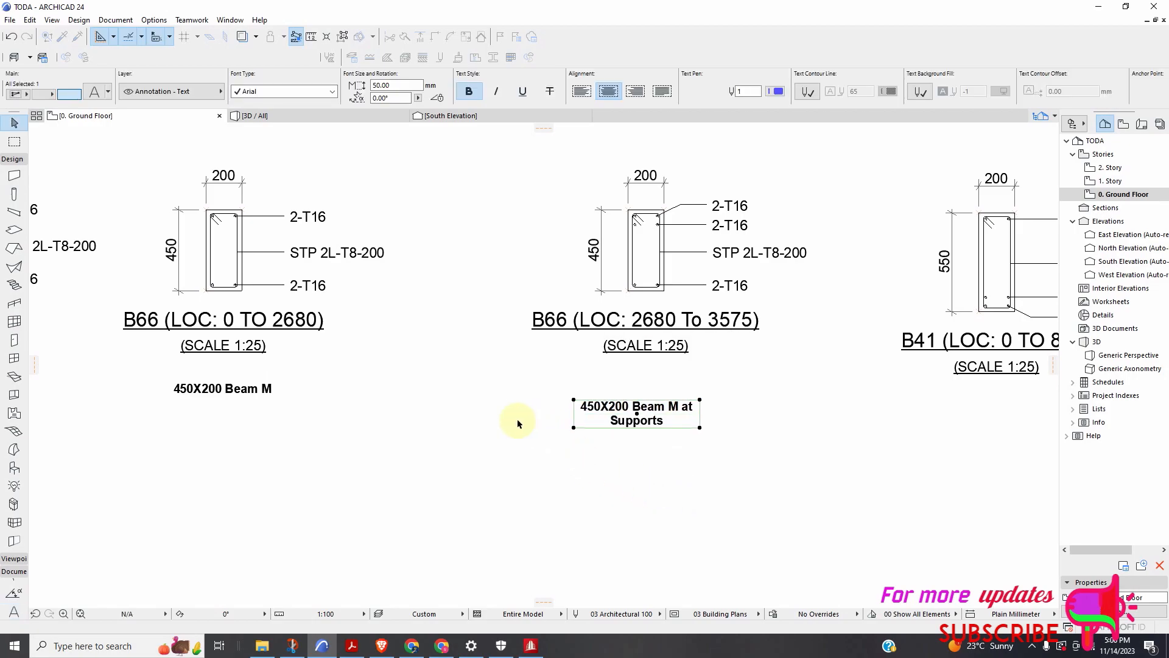
# Copy the "450X200 Beam M at Supports" label to below the B41 (LOC: 0 TO 820) section
pyautogui.scroll(-4, 613, 449)
pyautogui.scroll(5, 680, 393)
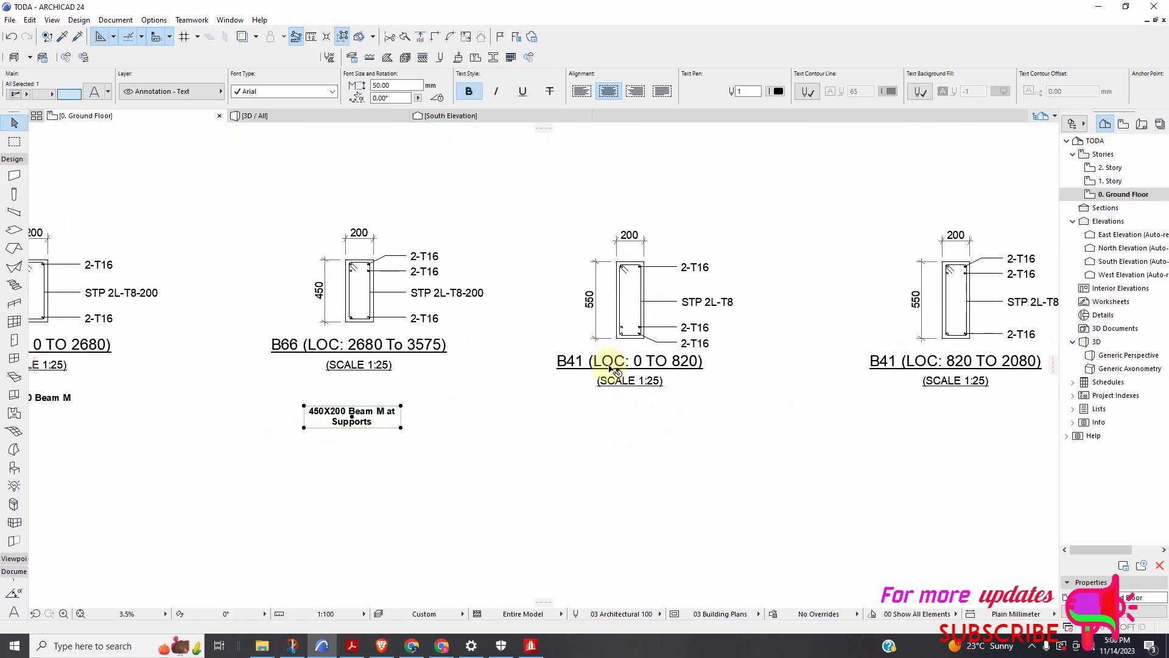
pyautogui.scroll(-2, 561, 365)
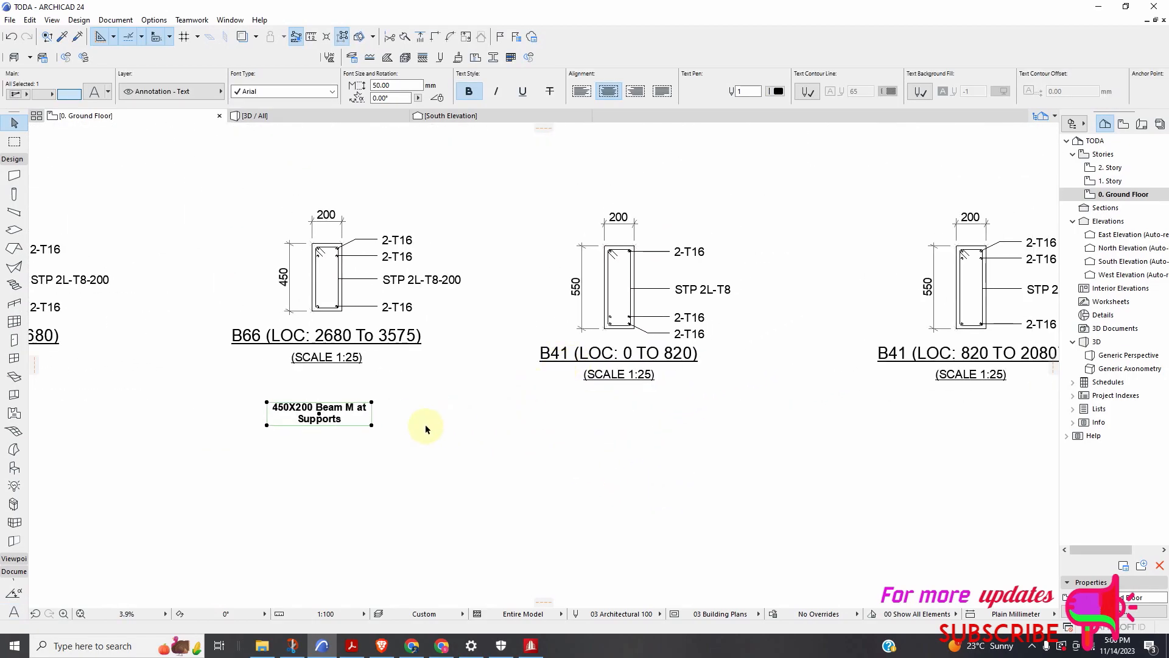
pyautogui.scroll(2, 334, 426)
pyautogui.scroll(-4, 357, 395)
pyautogui.scroll(2, 341, 396)
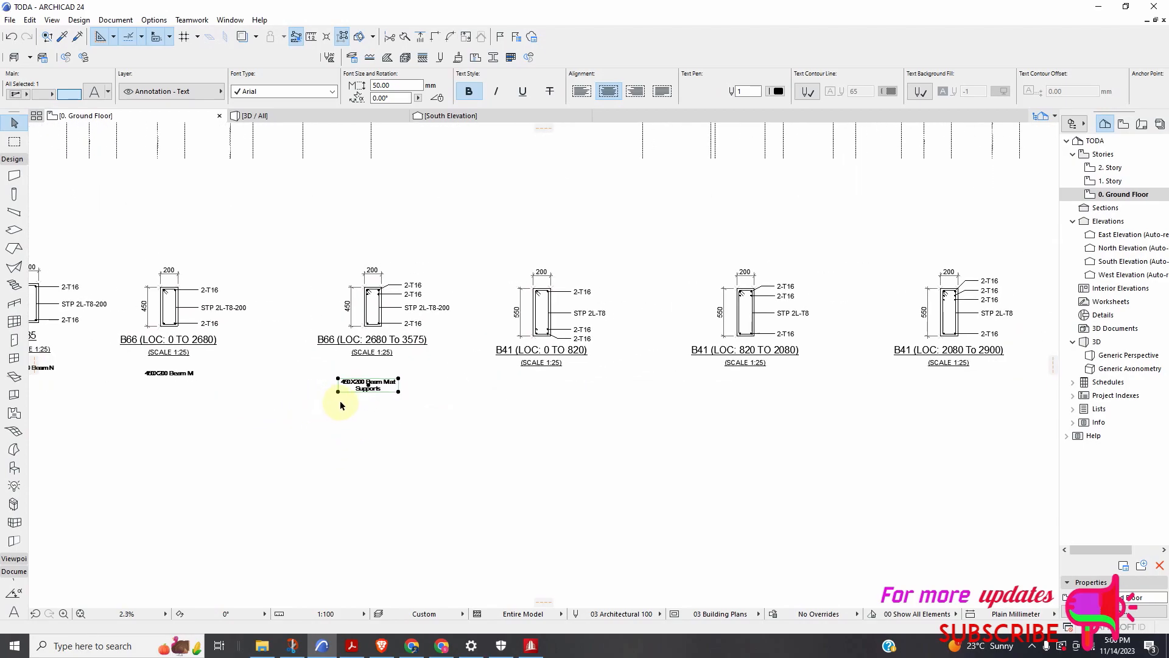
pyautogui.scroll(5, 376, 392)
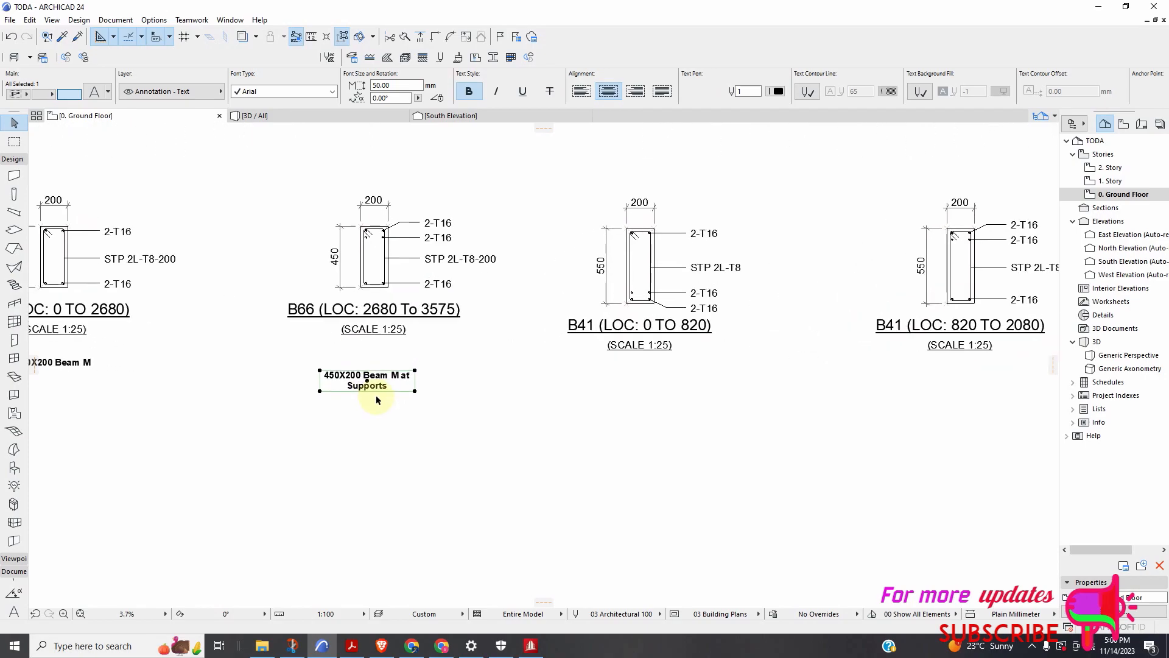
pyautogui.scroll(-2, 391, 391)
pyautogui.scroll(3, 377, 380)
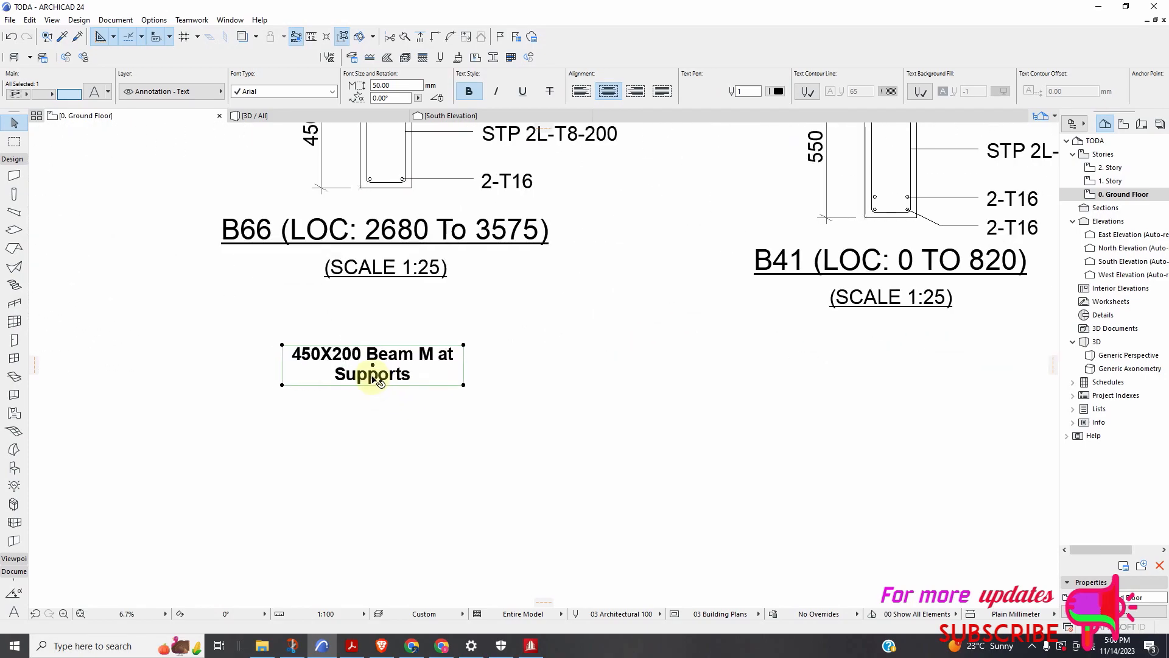
pyautogui.rightClick(378, 370)
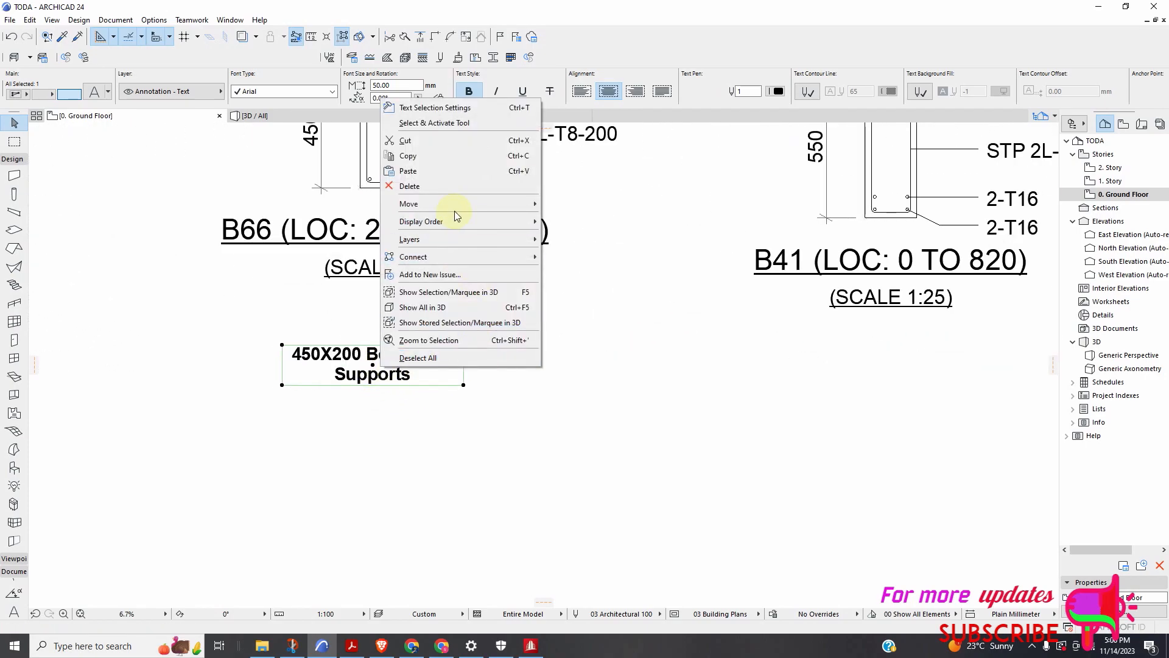
pyautogui.moveTo(461, 212)
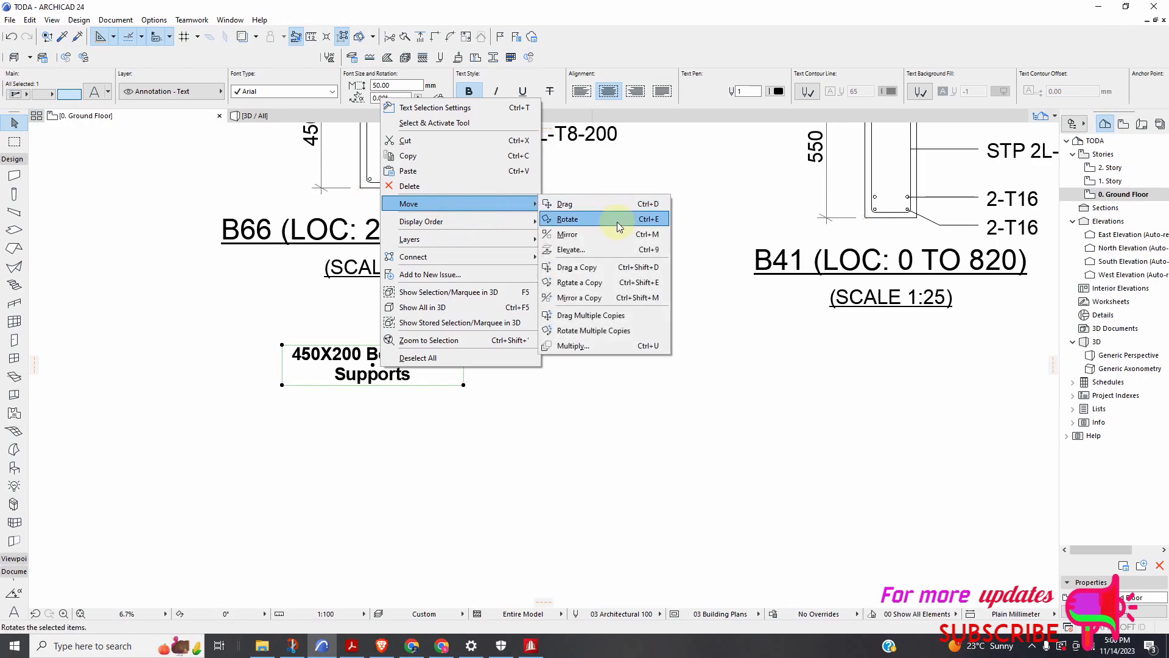
pyautogui.click(601, 272)
pyautogui.click(391, 372)
pyautogui.scroll(-5, 481, 408)
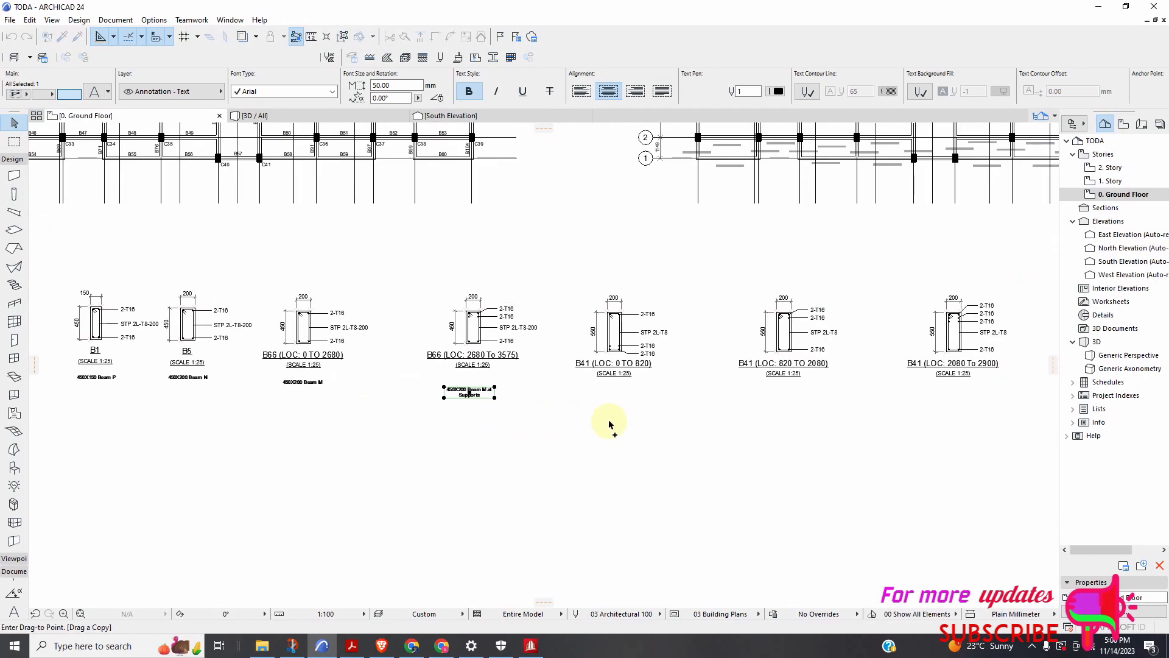
pyautogui.scroll(3, 609, 424)
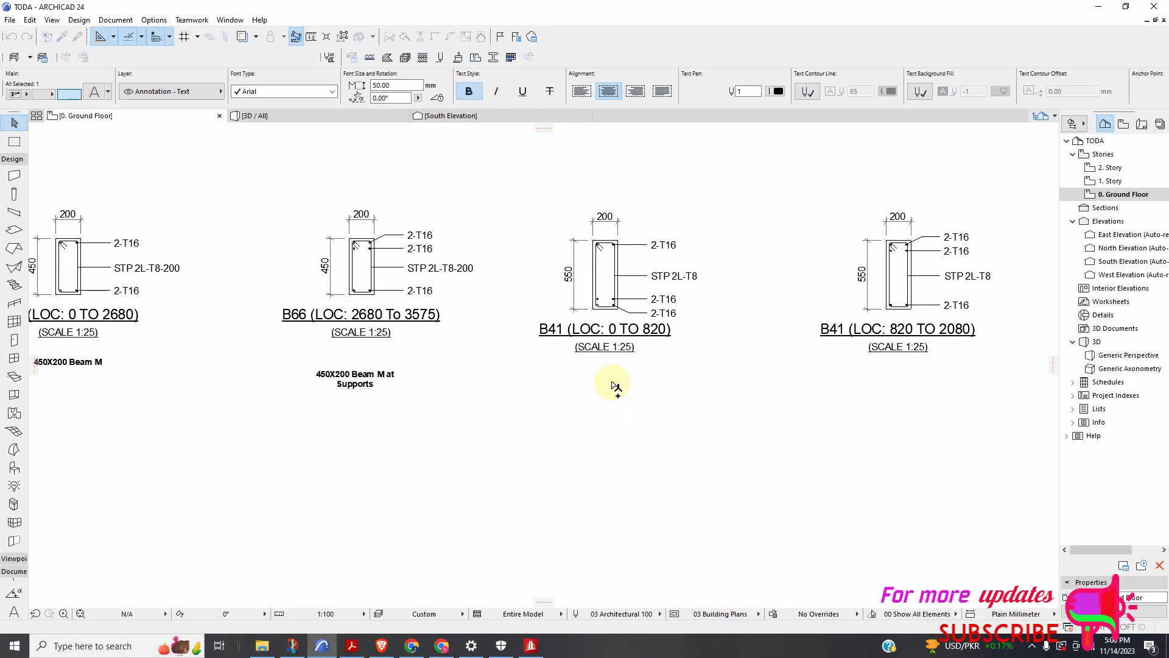
pyautogui.click(614, 385)
# Change the label below the B41 (LOC: 0 TO 820) section to "550X200 Beam K at Supports"
pyautogui.scroll(4, 615, 387)
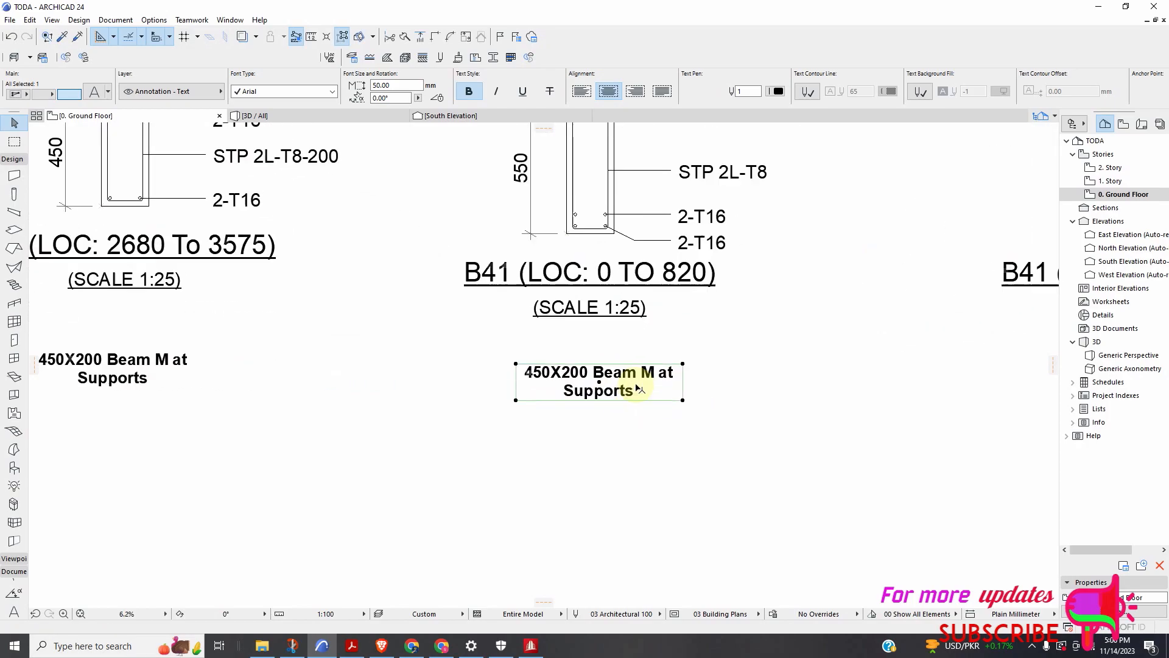
pyautogui.doubleClick(665, 368)
pyautogui.press('BackSpace')
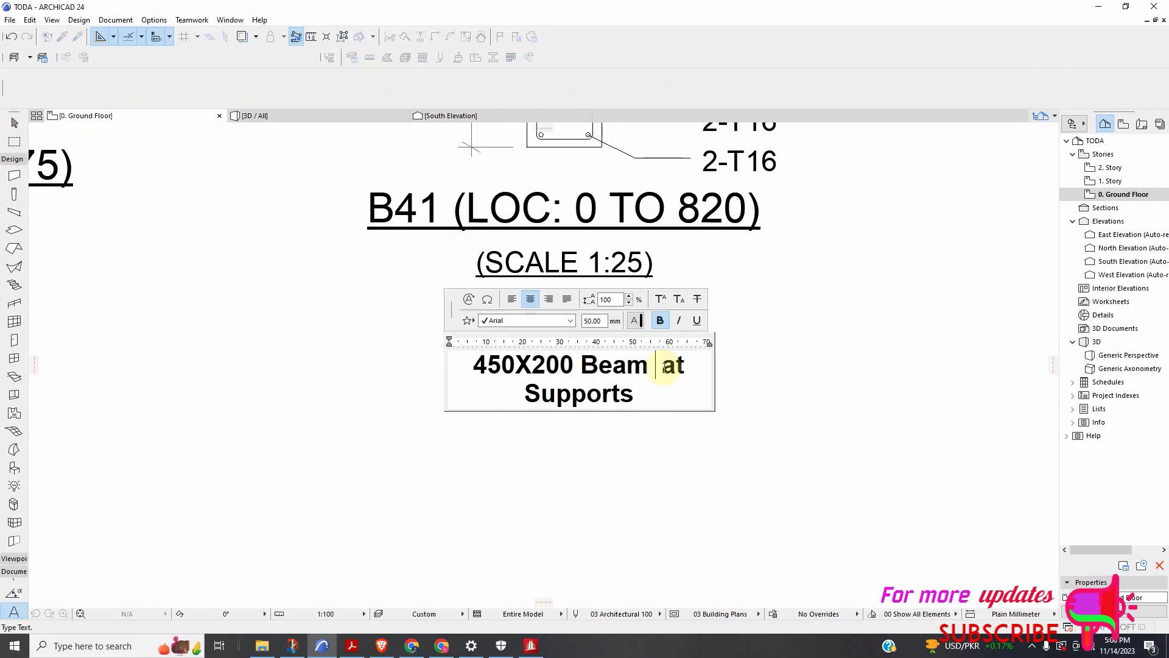
pyautogui.write('K')
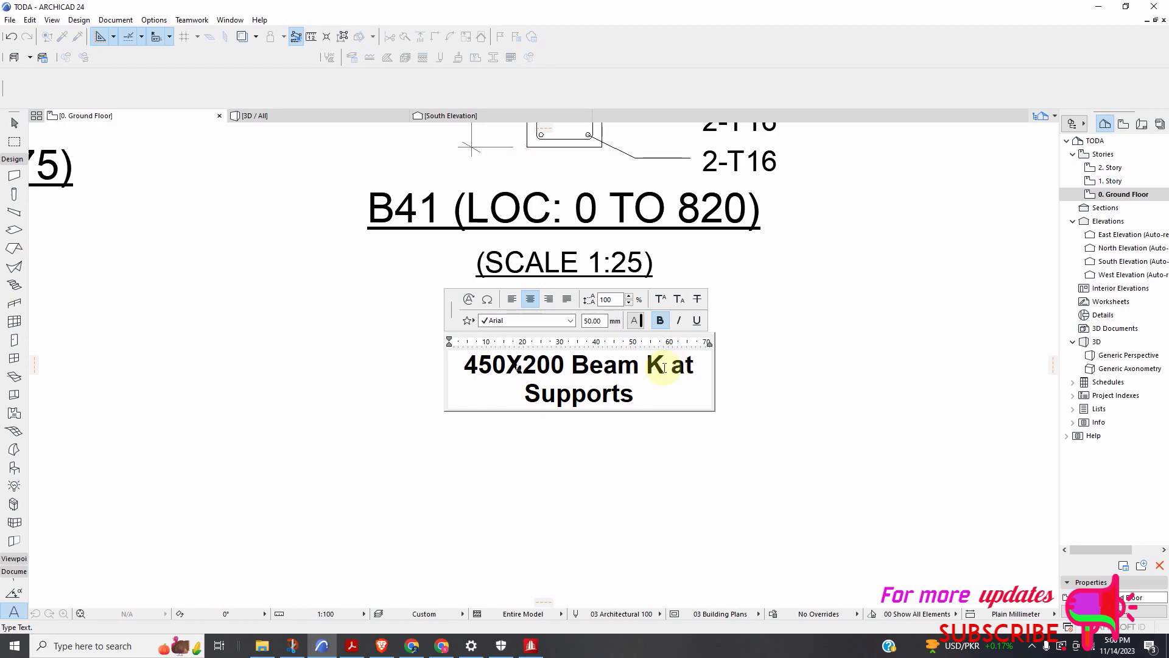
pyautogui.click(481, 368)
pyautogui.press('BackSpace')
pyautogui.write('5')
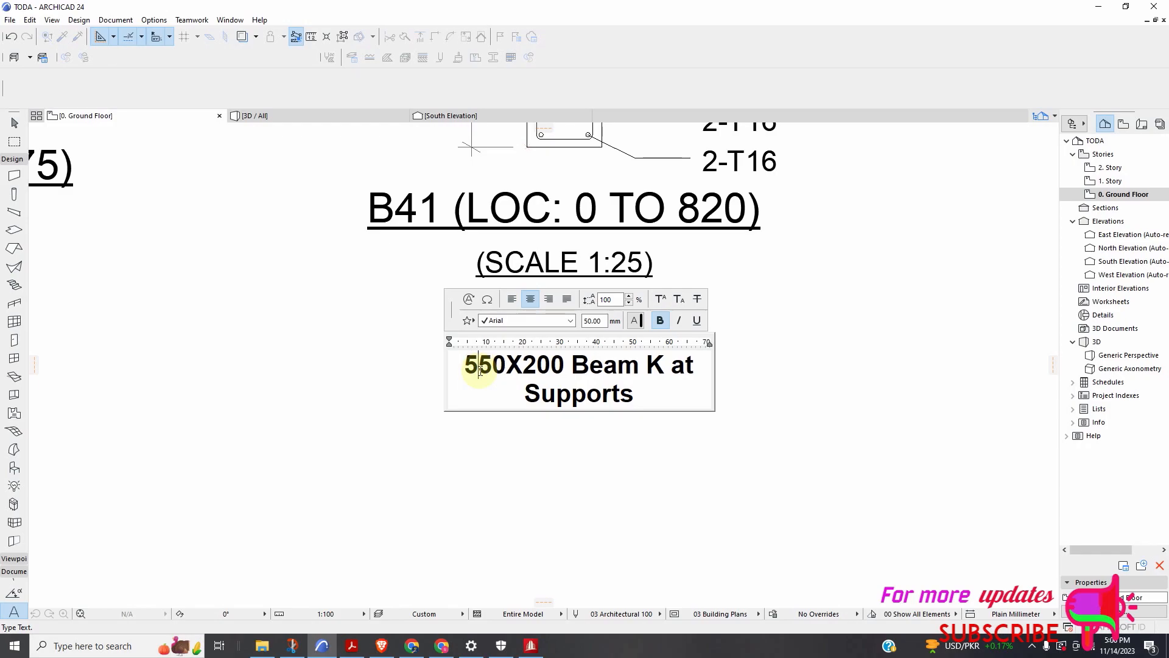
pyautogui.doubleClick(632, 400)
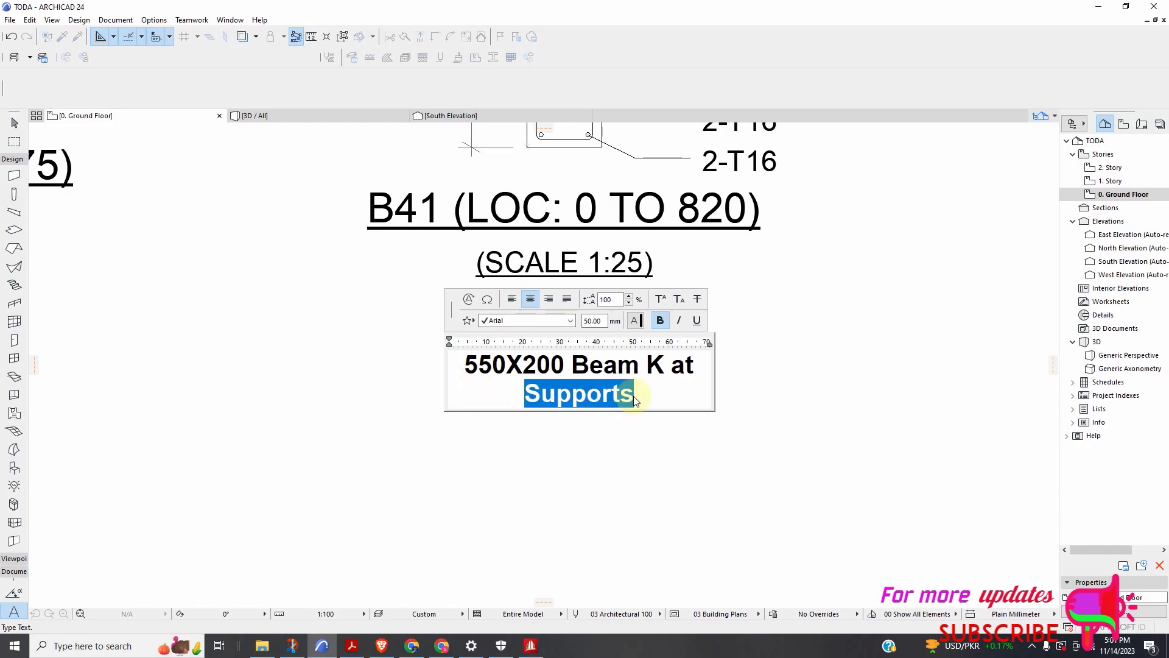
pyautogui.click(638, 403)
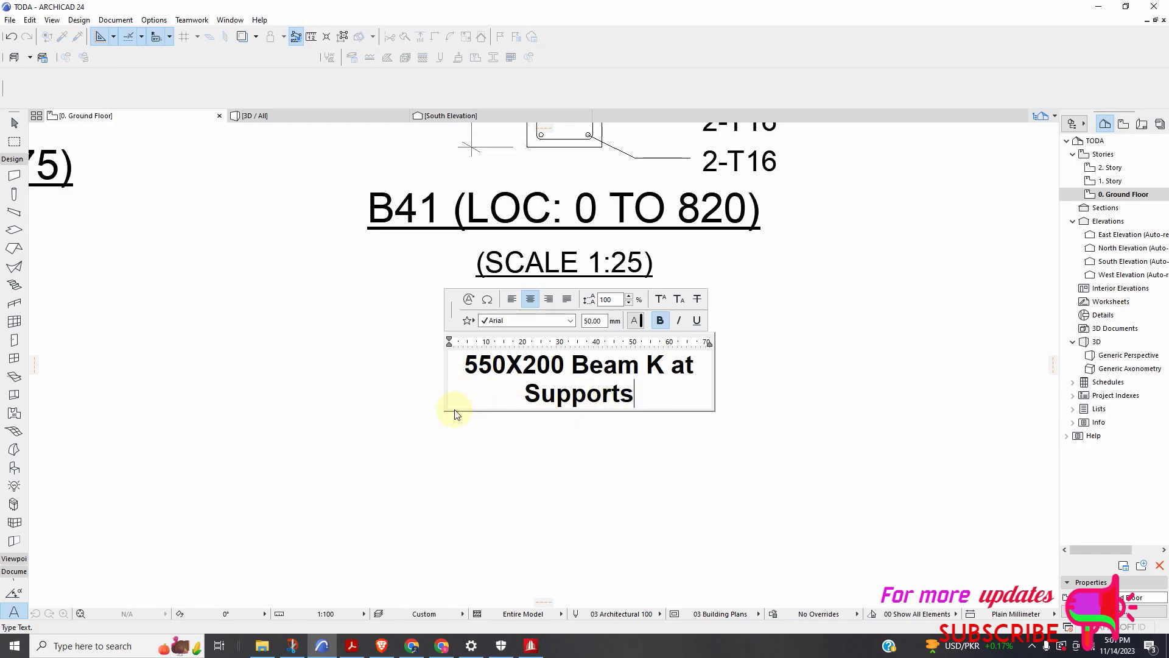
pyautogui.click(397, 392)
# Add the number 1 to the end of the "550X200 Beam K at Supports" label below the B41 (LOC: 0 TO 820) section
pyautogui.scroll(-6, 397, 392)
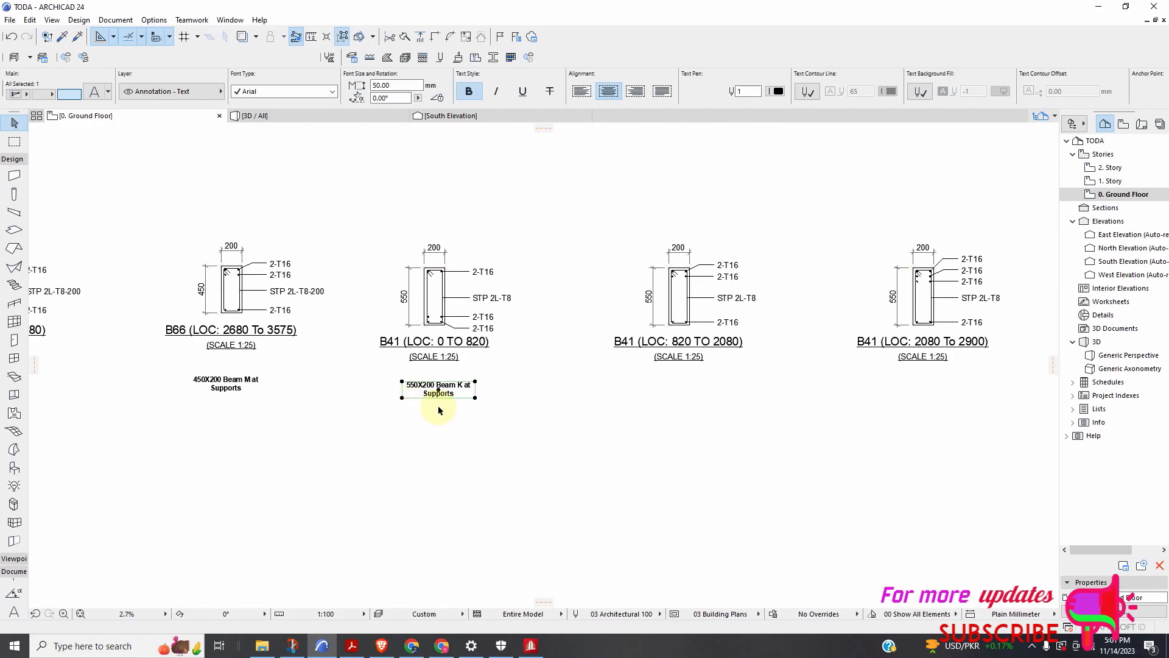
pyautogui.scroll(-5, 550, 325)
pyautogui.scroll(6, 700, 328)
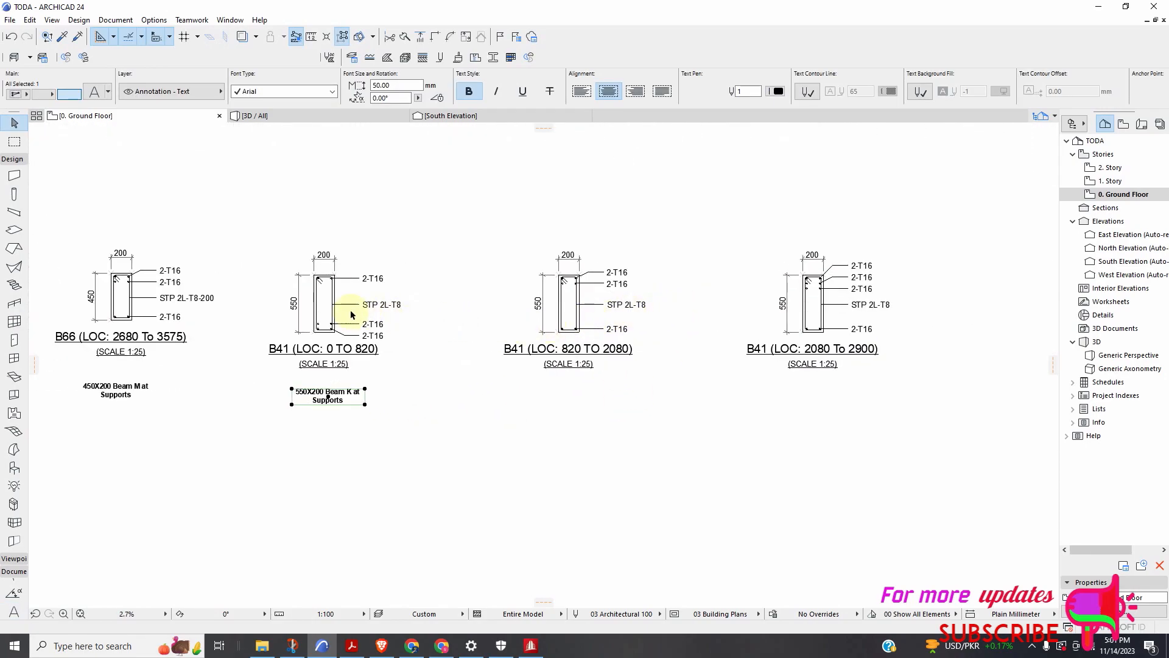
pyautogui.scroll(2, 341, 309)
pyautogui.scroll(-2, 406, 342)
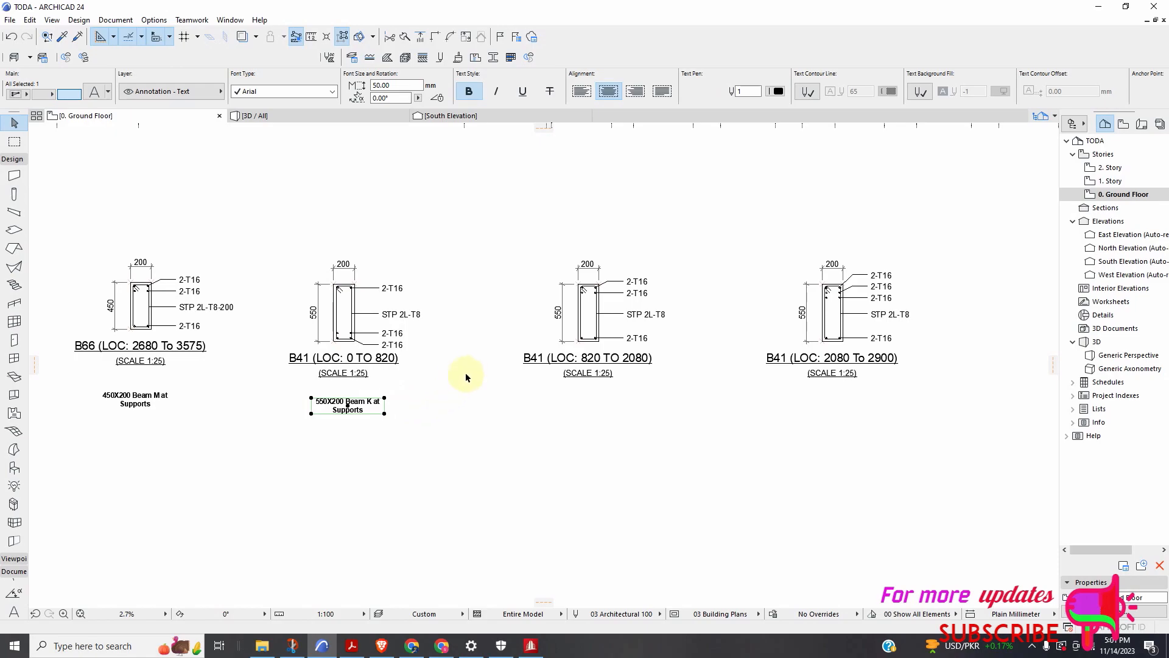
pyautogui.scroll(2, 373, 396)
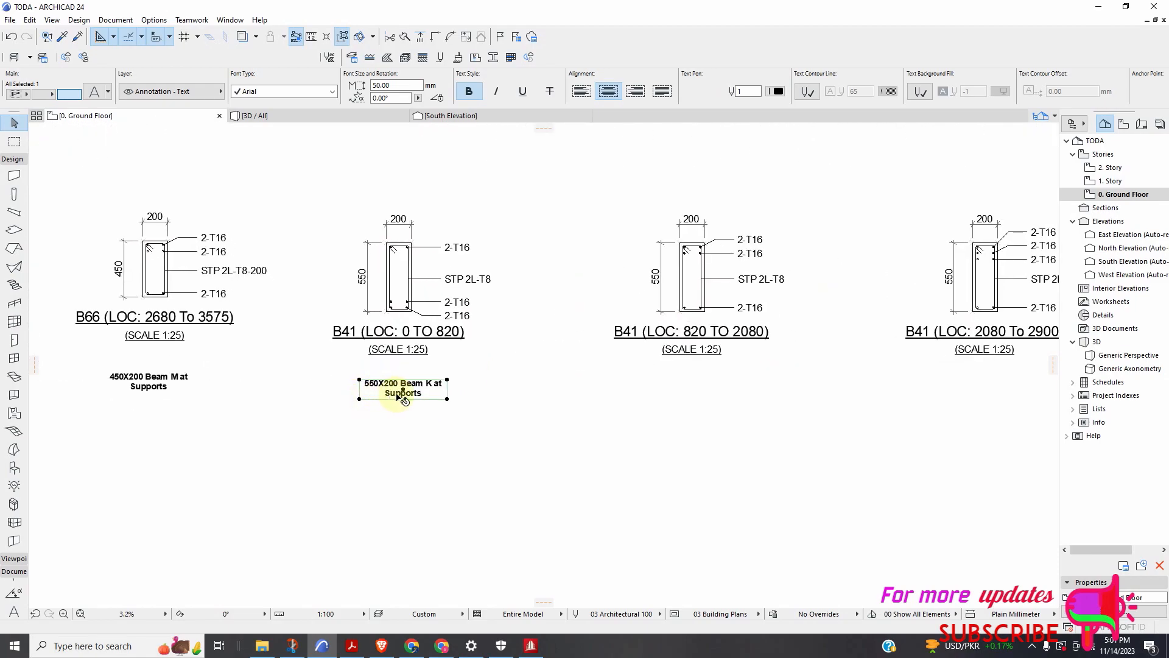
pyautogui.scroll(2, 431, 398)
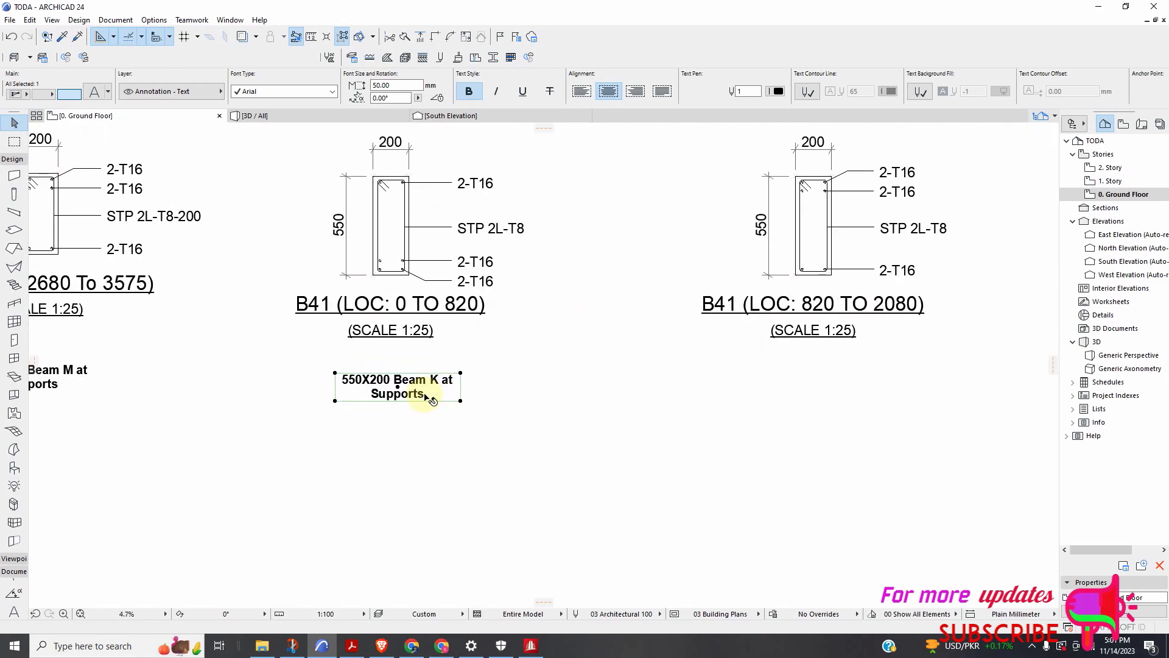
pyautogui.click(432, 396)
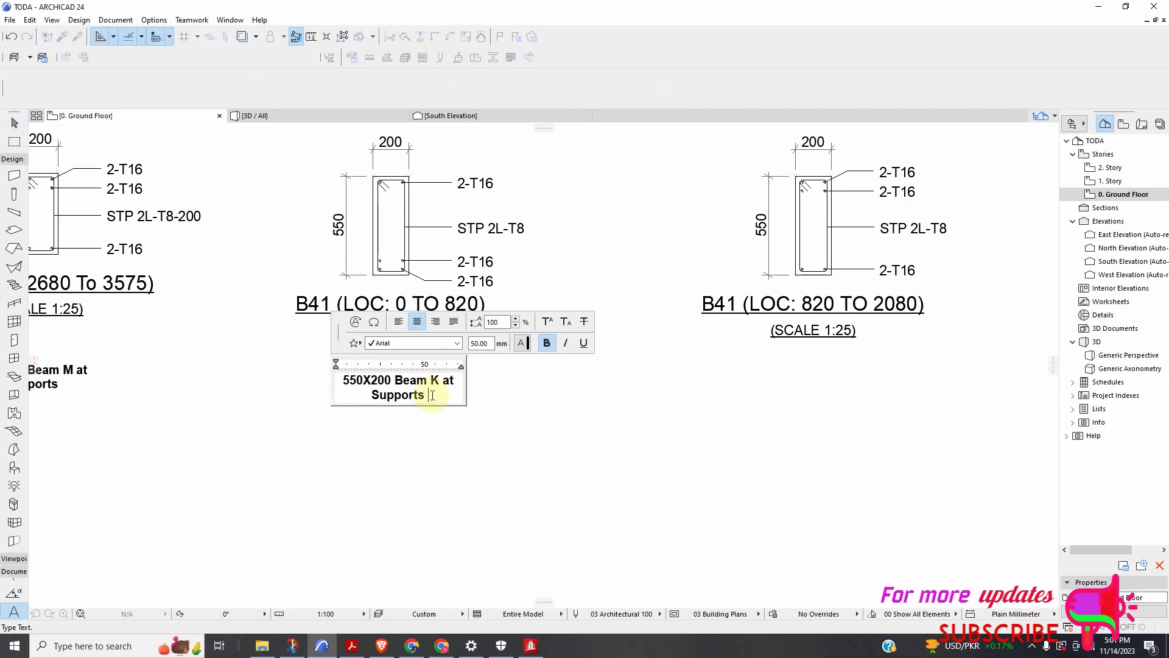
pyautogui.click(465, 406)
# Copy the "550X200 Beam K at Supports 1" label to below the B41 (LOC: 820 TO 2080) section
pyautogui.scroll(-2, 416, 395)
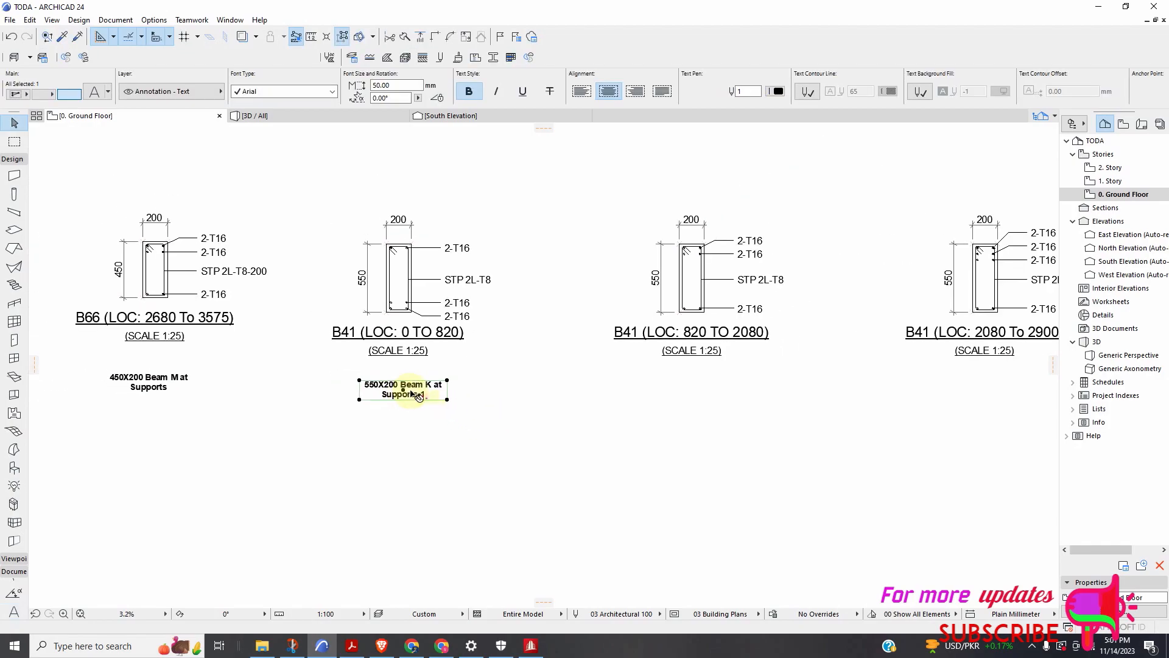
pyautogui.rightClick(416, 390)
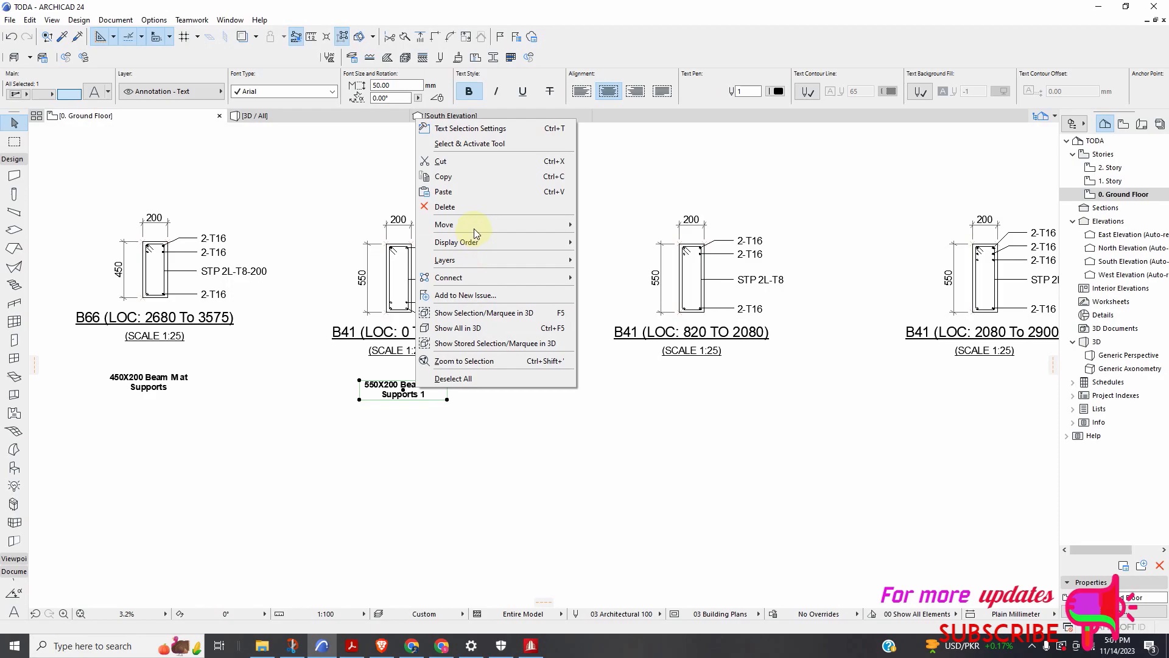
pyautogui.moveTo(477, 227)
pyautogui.click(602, 287)
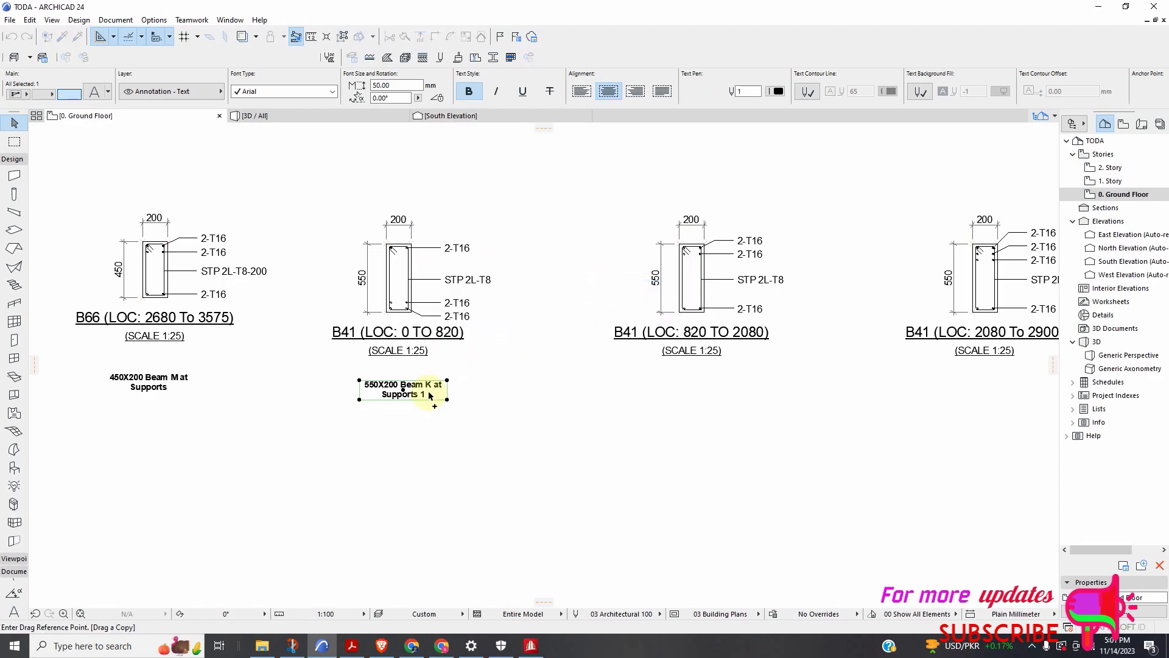
pyautogui.click(709, 388)
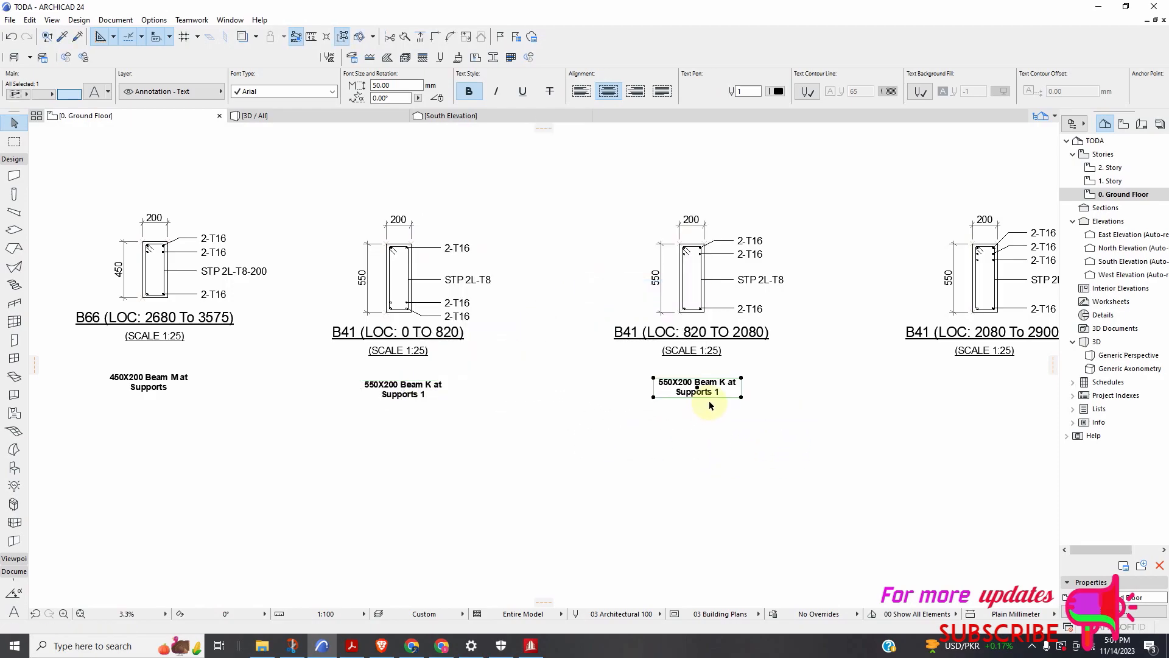
# Compare the reinforcement bars of the three B41 cross sections
pyautogui.scroll(2, 688, 397)
pyautogui.scroll(-4, 688, 396)
pyautogui.scroll(2, 784, 389)
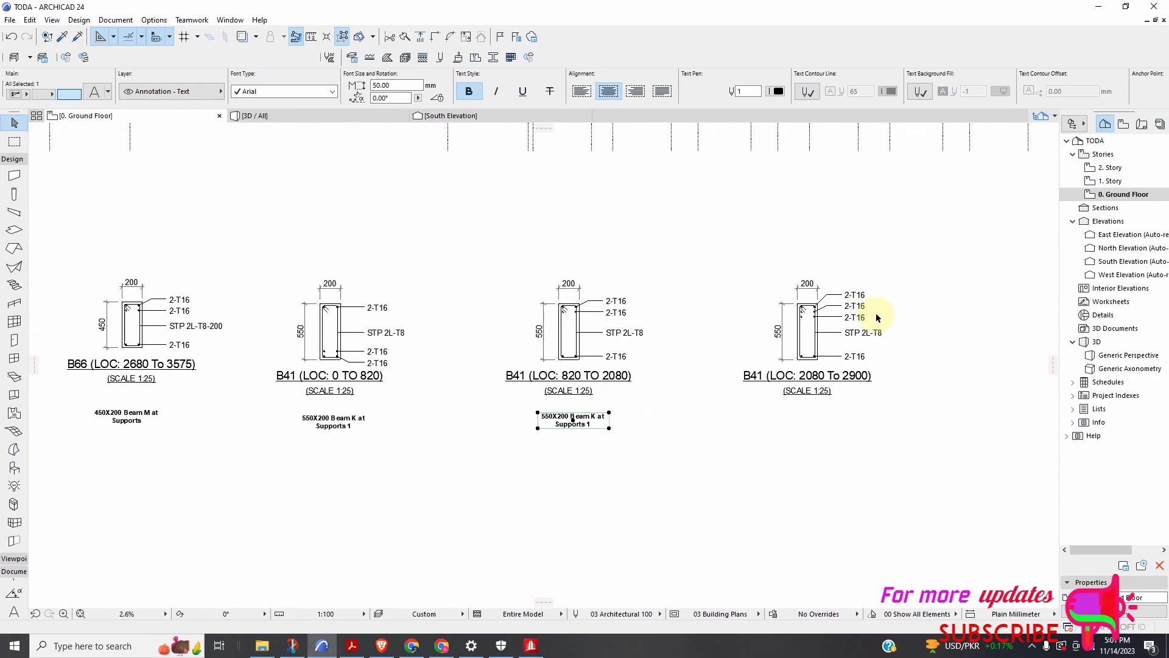
pyautogui.scroll(2, 877, 316)
pyautogui.scroll(2, 882, 329)
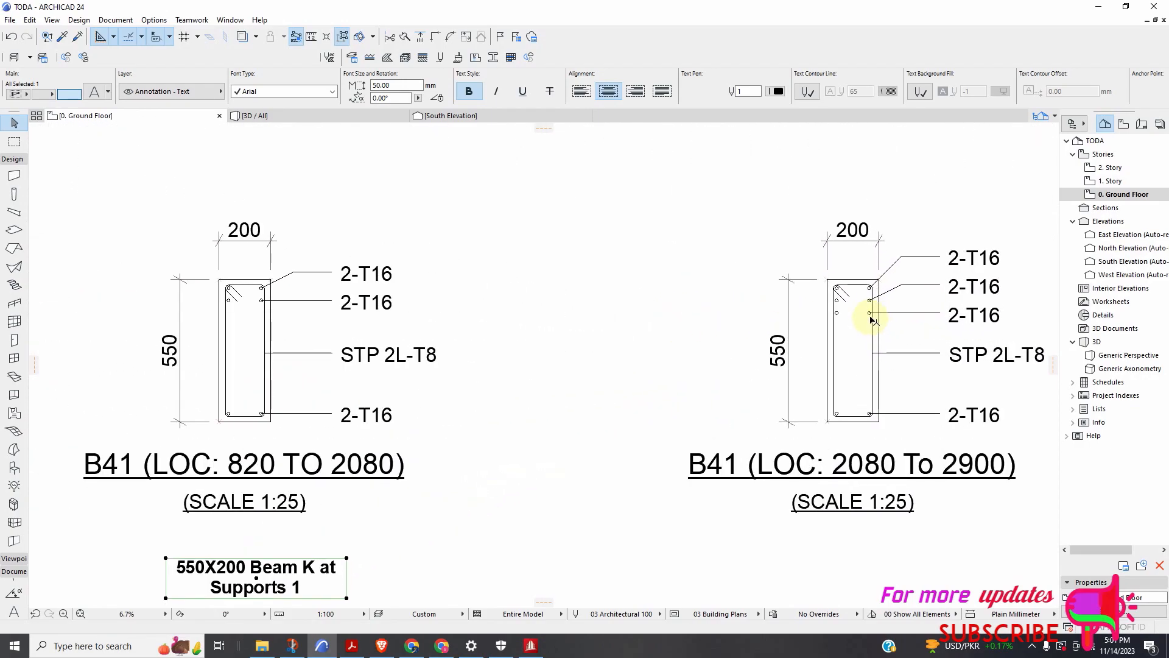
pyautogui.scroll(-3, 648, 287)
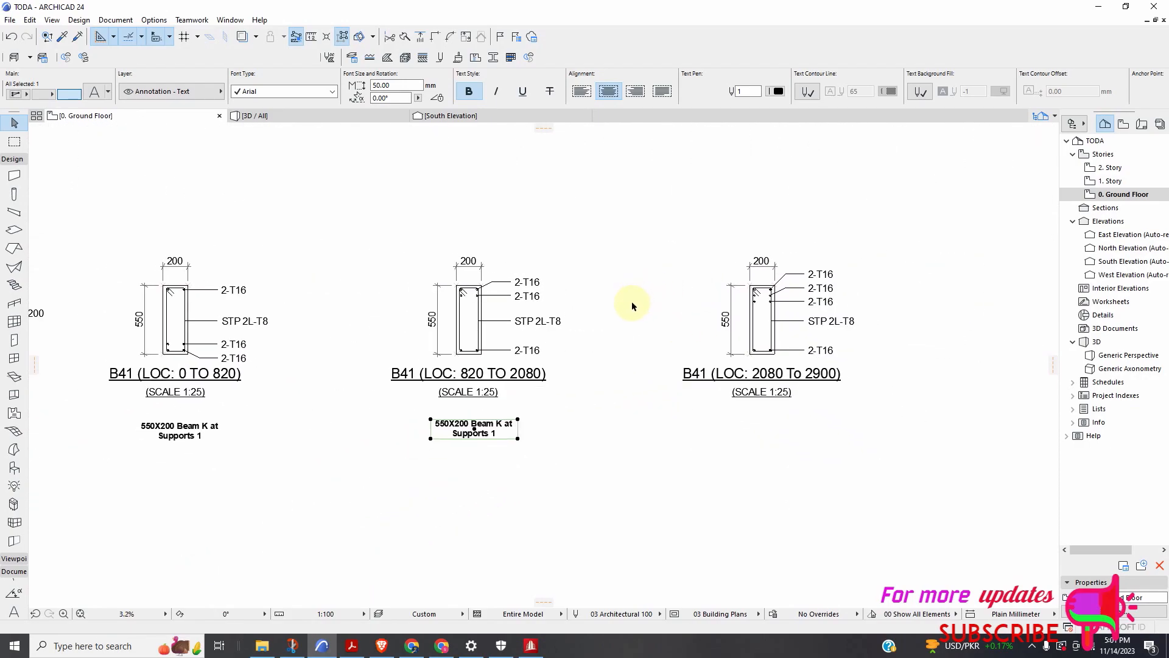
pyautogui.scroll(-4, 630, 304)
pyautogui.scroll(4, 448, 313)
pyautogui.scroll(-1, 536, 297)
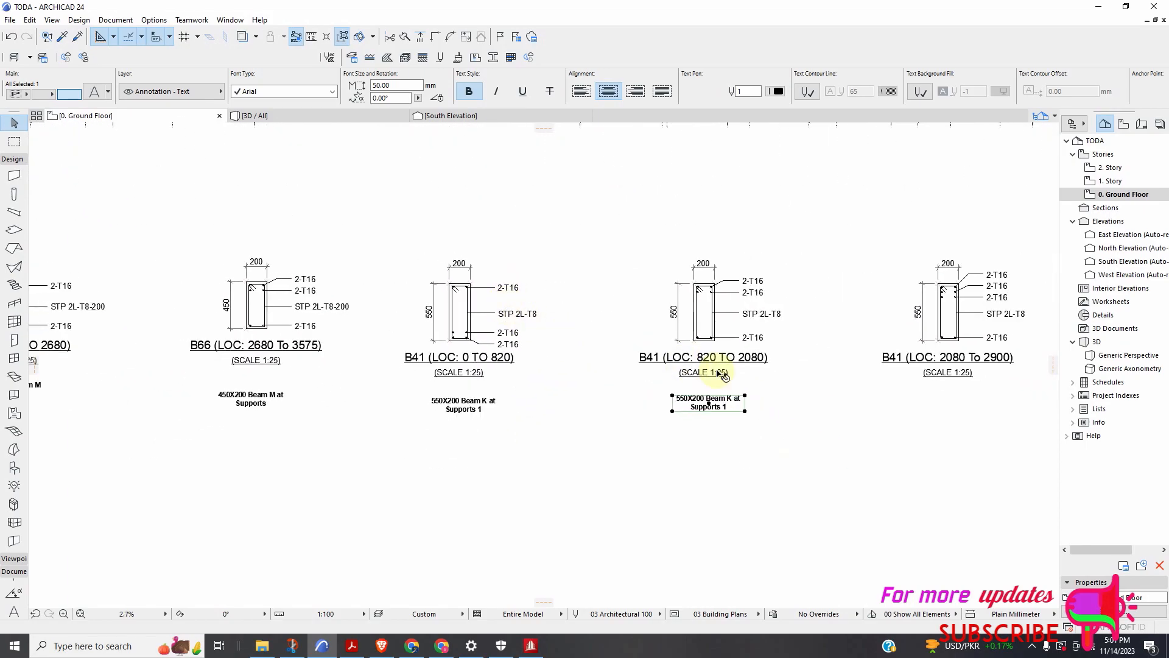
# Shorten the label below the B41 (LOC: 820 TO 2080) section to "550X200 Beam K"
pyautogui.scroll(2, 712, 366)
pyautogui.scroll(-1, 686, 399)
pyautogui.scroll(4, 706, 403)
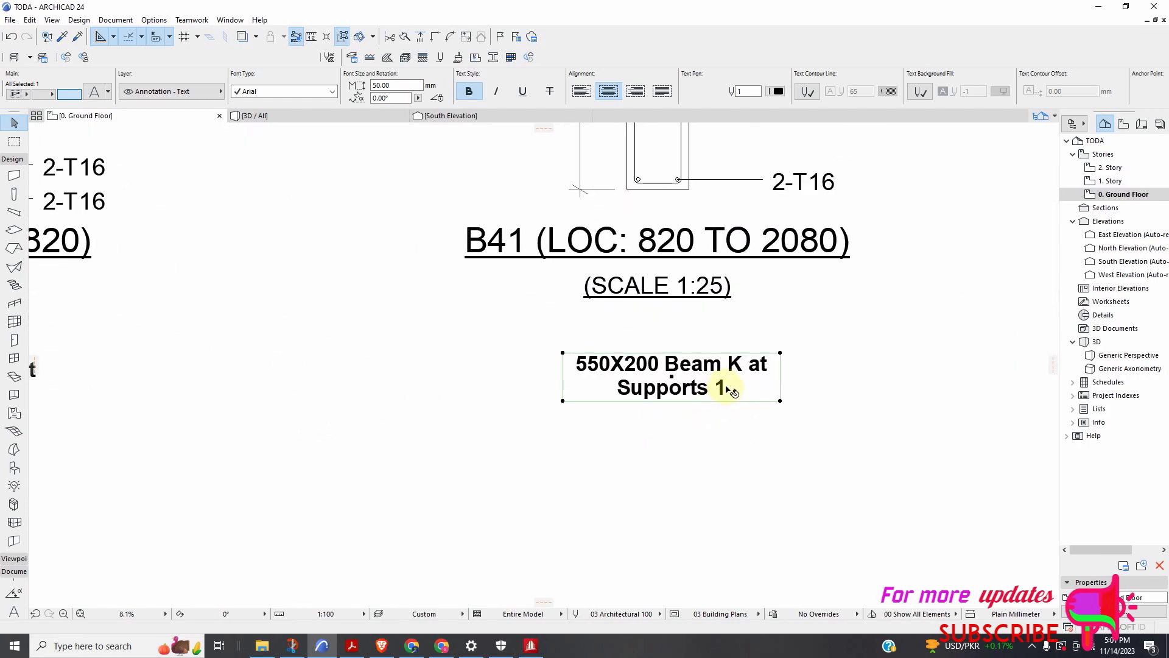
pyautogui.doubleClick(728, 389)
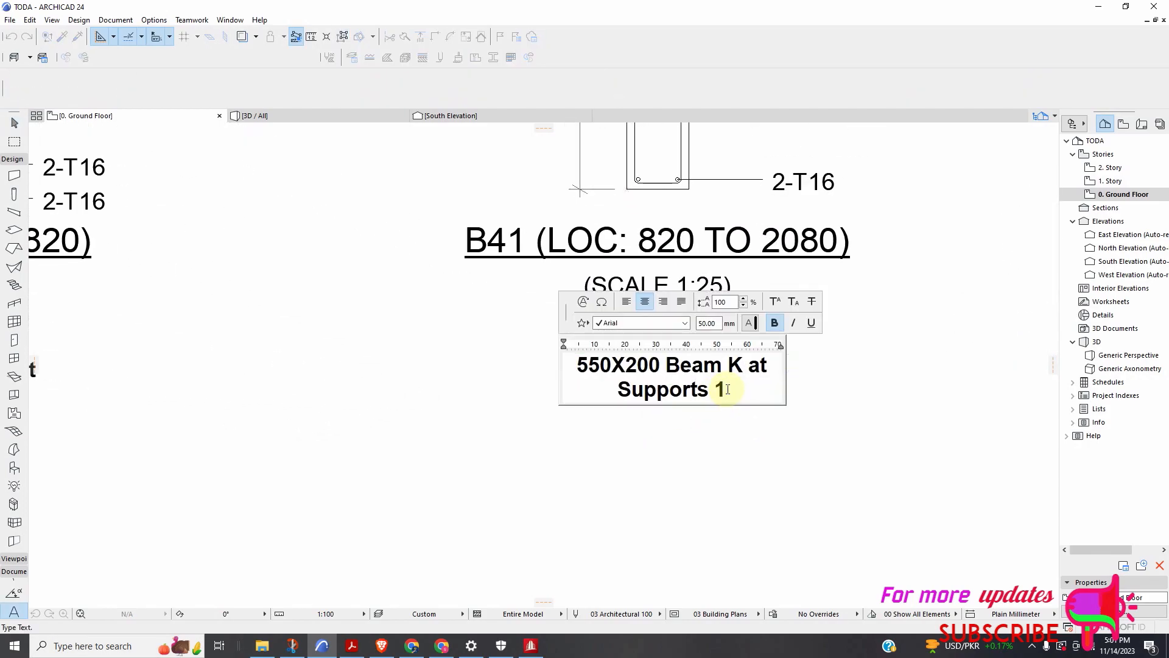
pyautogui.press('BackSpace')
pyautogui.press('BackSpace')
pyautogui.press('BackSpace')
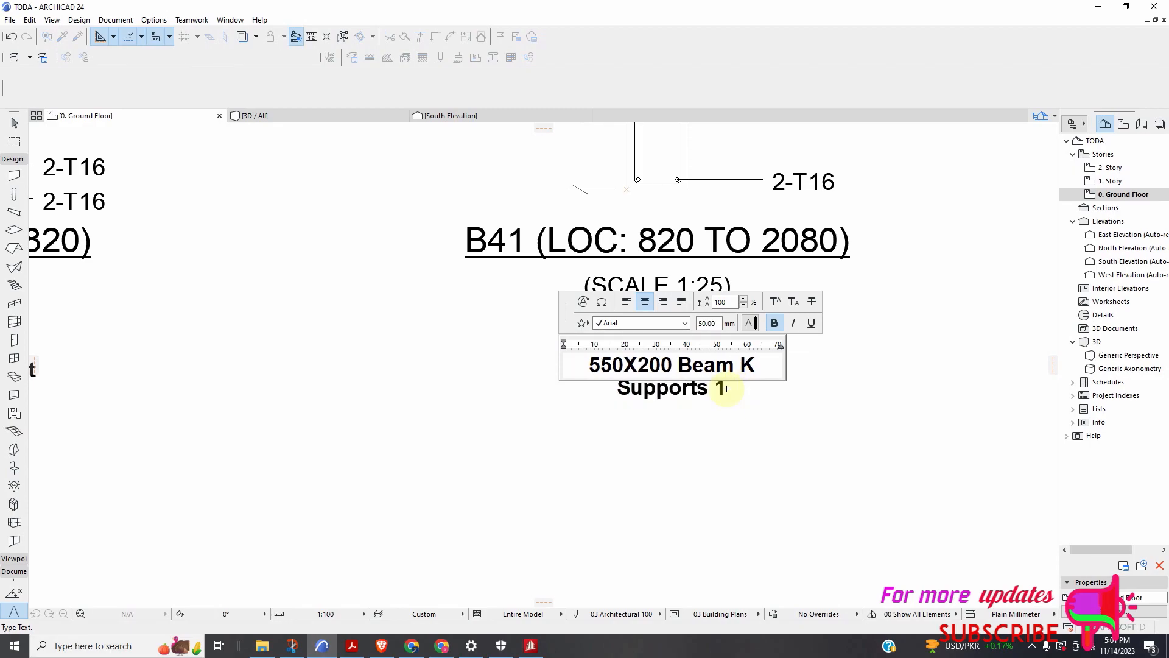
pyautogui.click(709, 429)
pyautogui.scroll(-5, 529, 323)
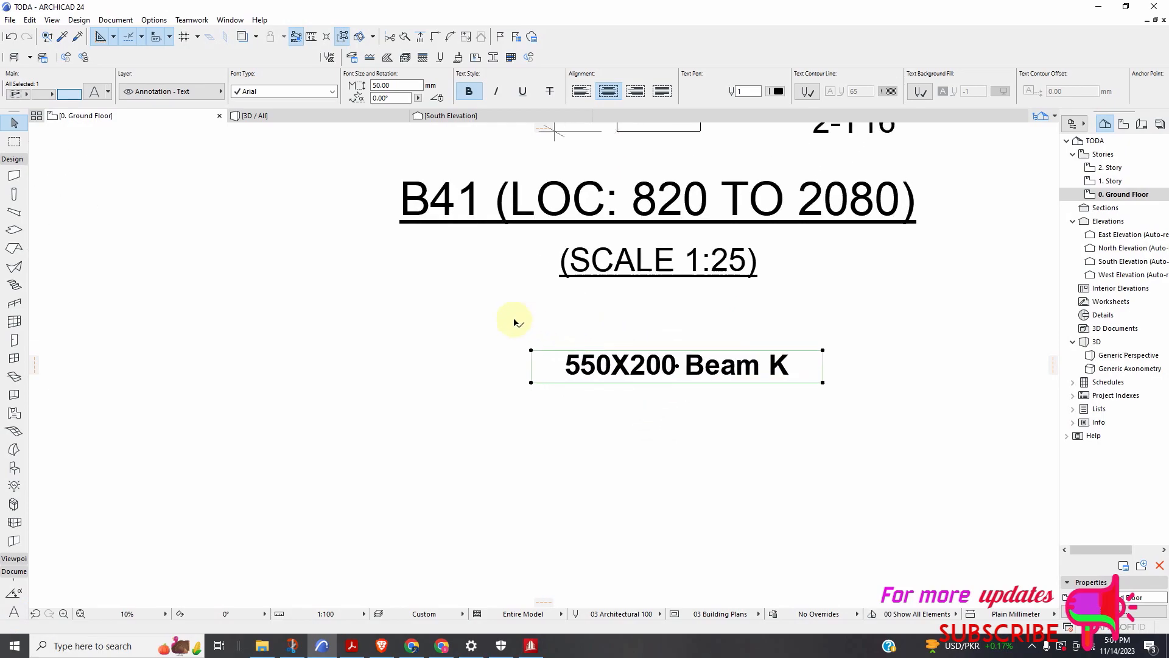
# Copy the "550X200 Beam K" label to below the B41 (LOC: 2080 To 2900) section
pyautogui.rightClick(551, 368)
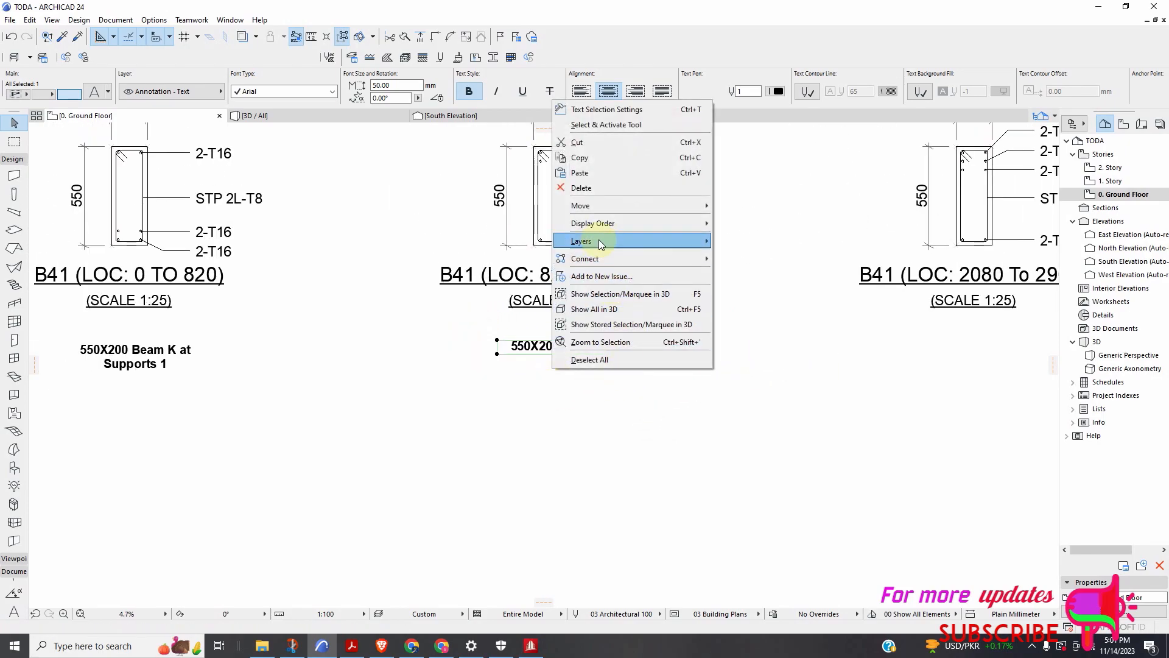
pyautogui.moveTo(601, 211)
pyautogui.click(736, 266)
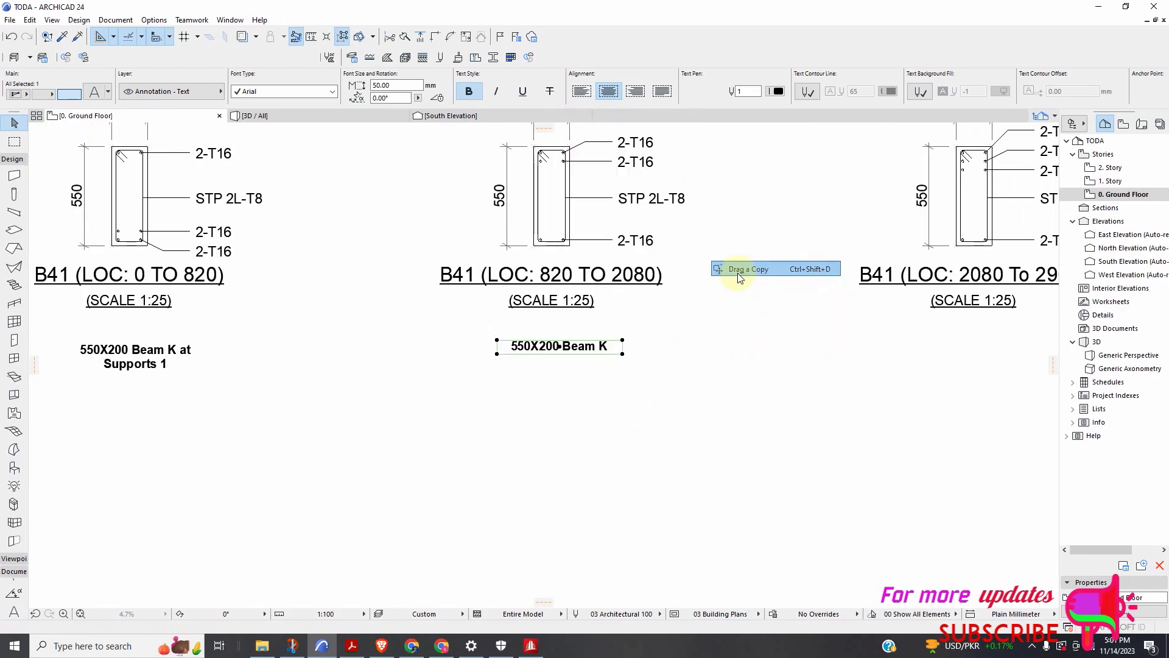
pyautogui.scroll(-4, 579, 355)
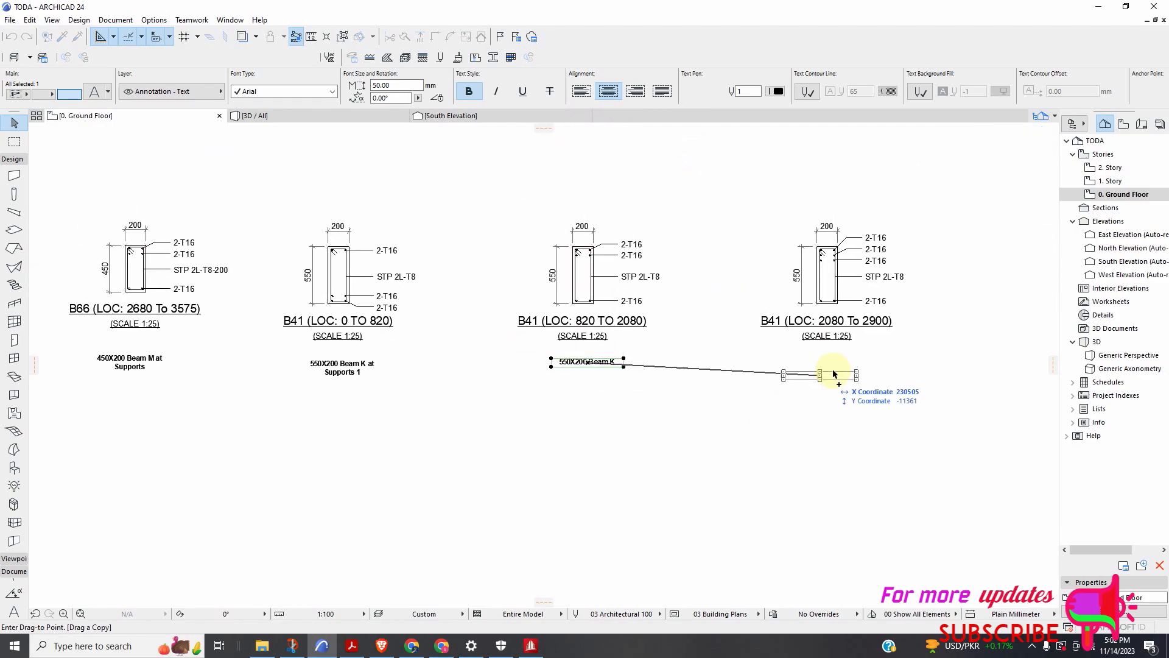
pyautogui.click(834, 364)
# Extend the label below the B41 (LOC: 2080 To 2900) section to "550X200 Beam K at Suppport 2"
pyautogui.scroll(6, 834, 366)
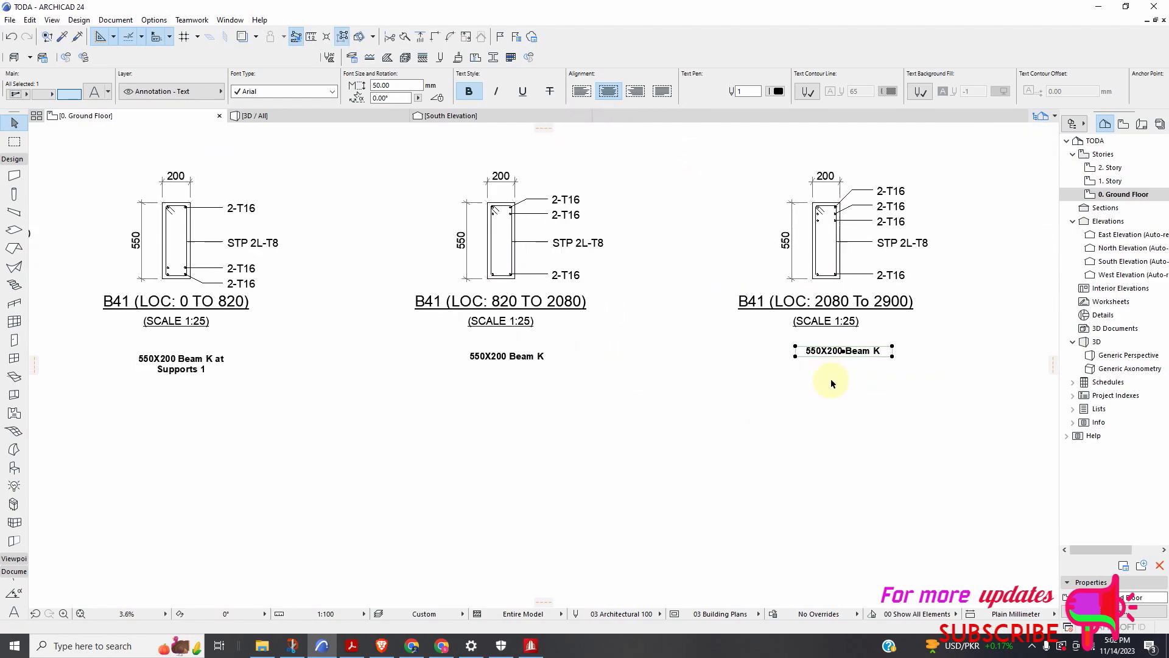
pyautogui.doubleClick(890, 352)
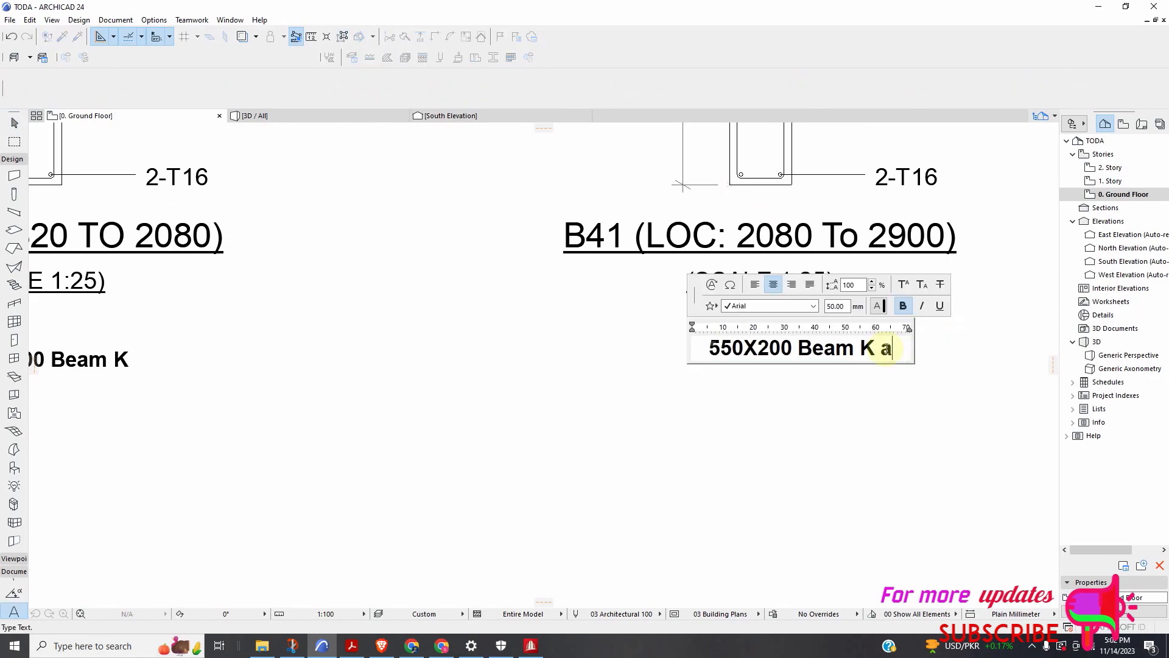
pyautogui.write('at Suppport 2')
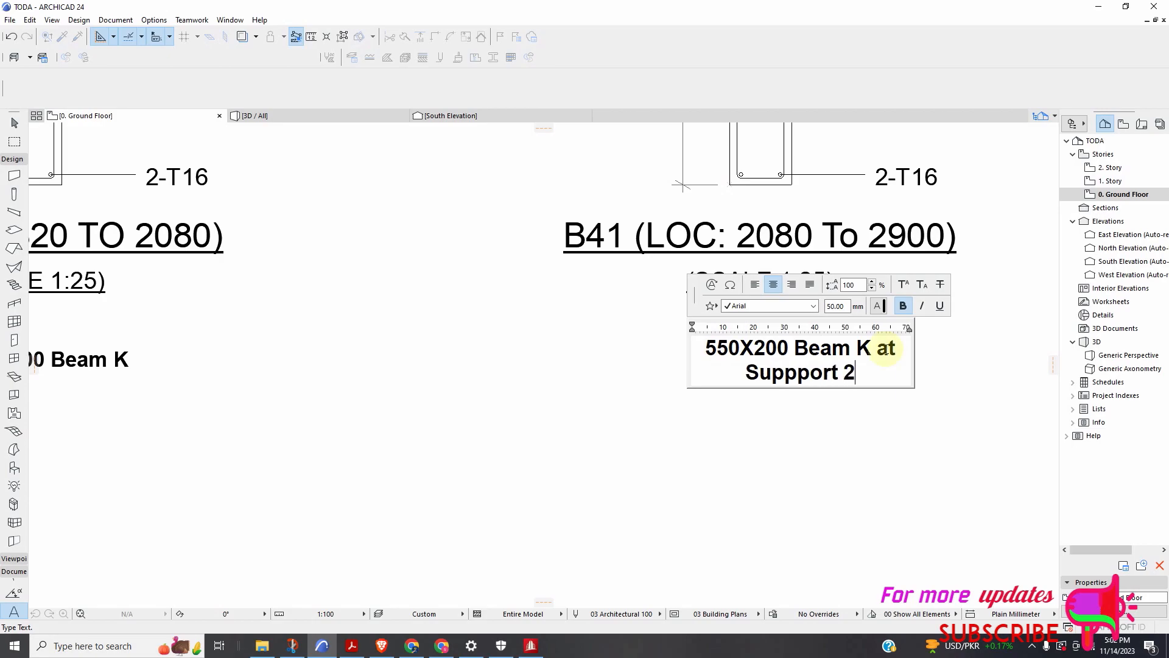
pyautogui.click(576, 426)
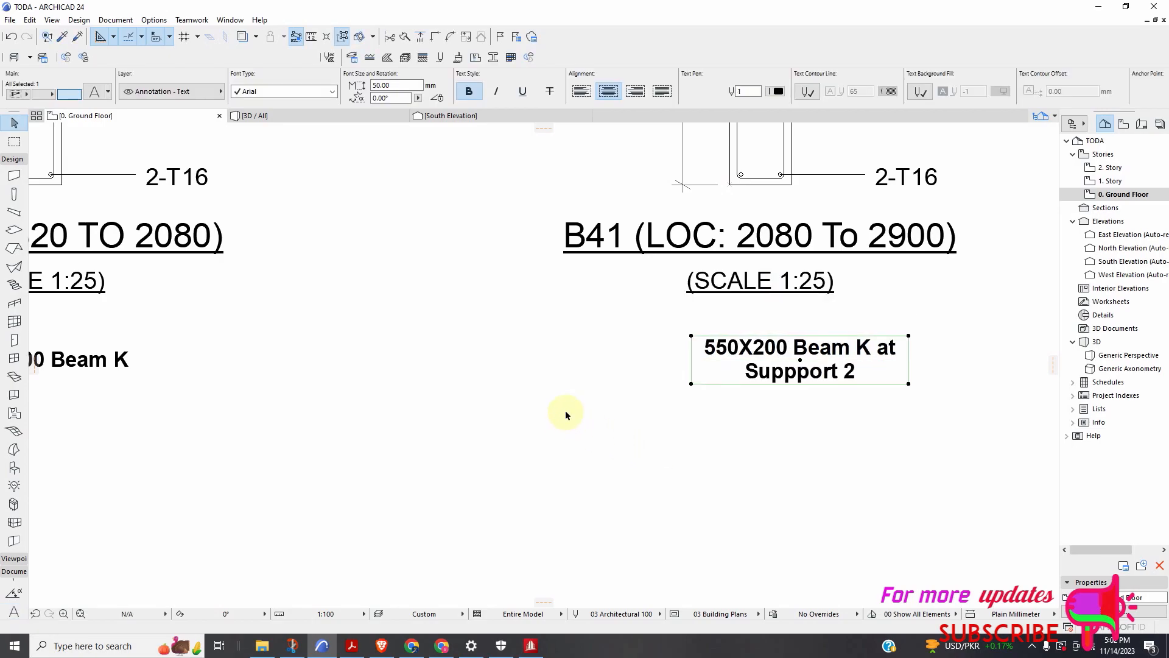
pyautogui.scroll(-6, 566, 414)
pyautogui.click(530, 404)
# Examine the numbered beam layout plan and the captioned sections to locate the beams of type K
pyautogui.scroll(-5, 527, 416)
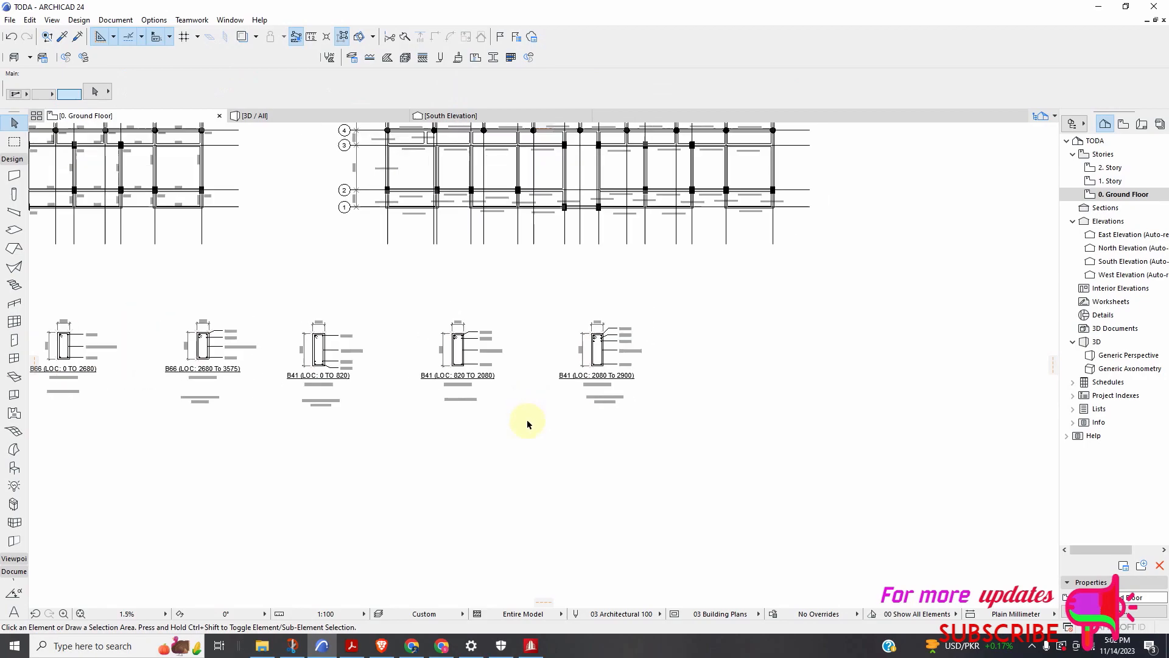
pyautogui.scroll(5, 434, 410)
pyautogui.scroll(-5, 500, 385)
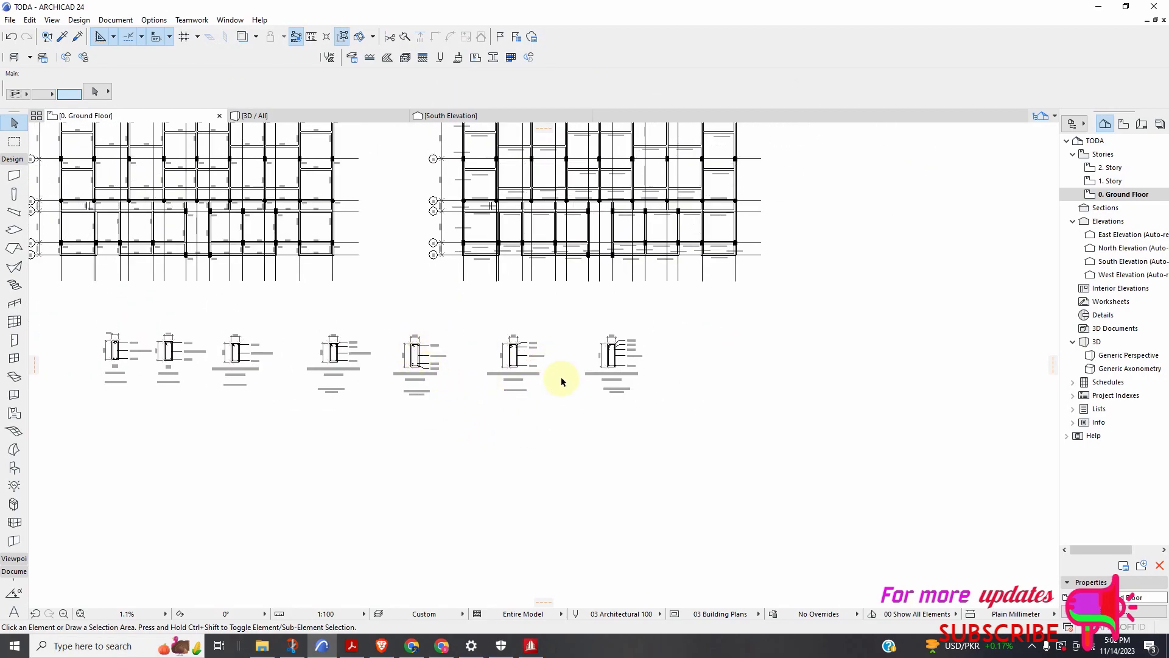
pyautogui.scroll(5, 518, 272)
pyautogui.scroll(-5, 566, 283)
pyautogui.scroll(5, 161, 282)
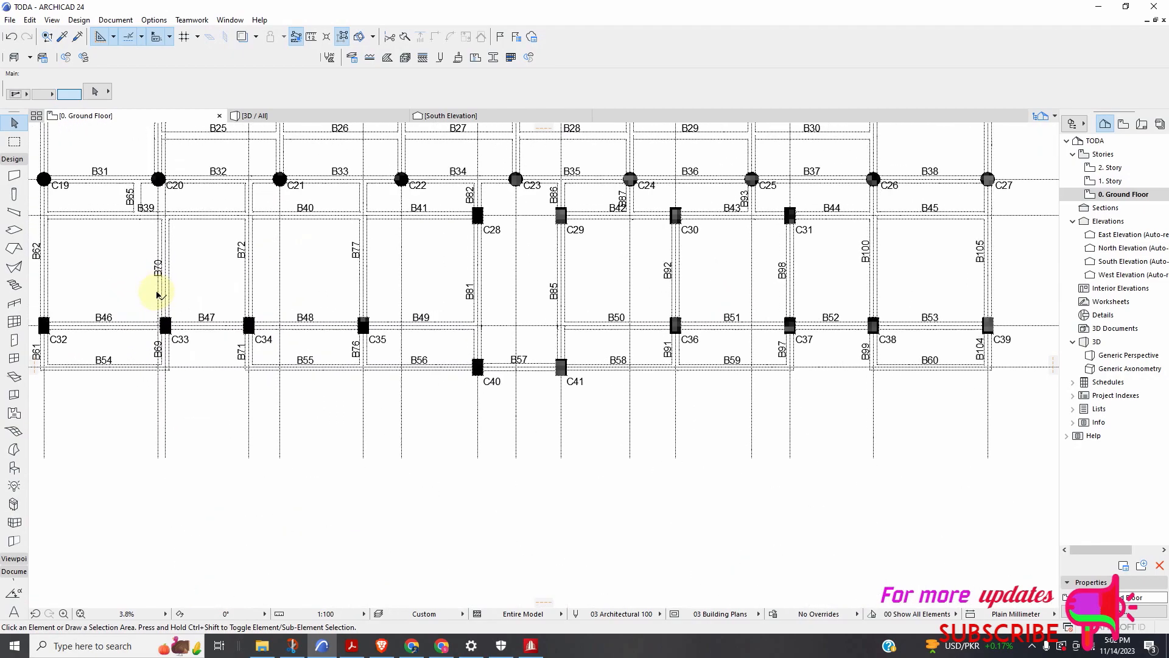
pyautogui.scroll(4, 290, 275)
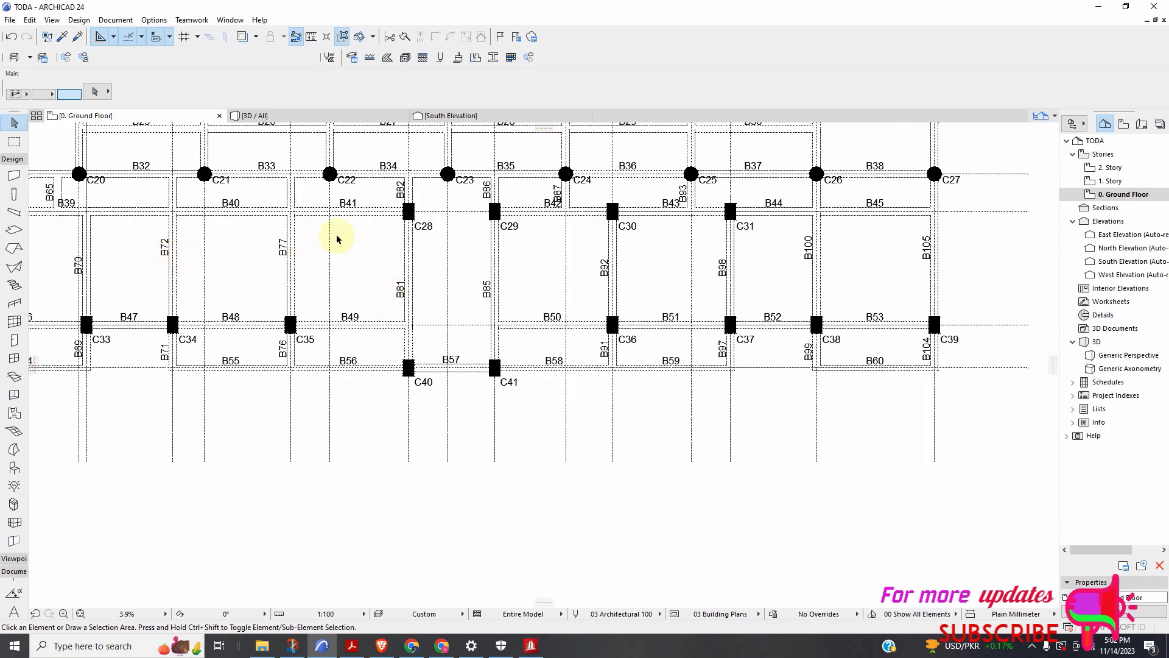
pyautogui.scroll(-9, 337, 238)
pyautogui.scroll(10, 503, 399)
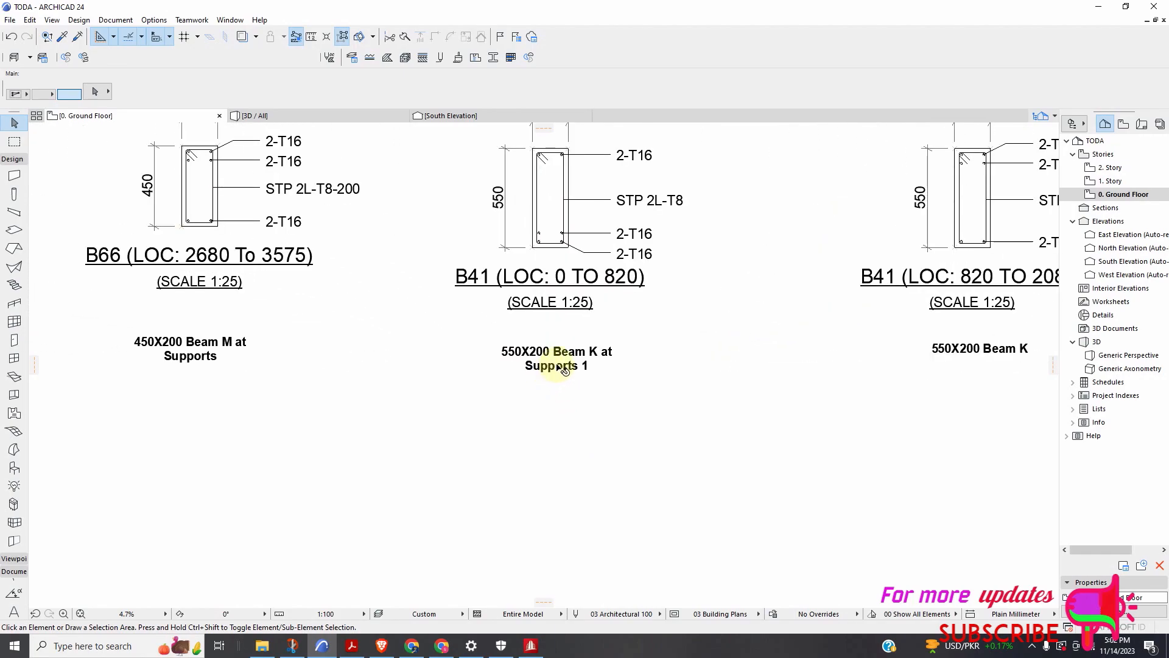
# Copy the "550X200 Beam K" label onto the second vertical beam between grids 2 and 3 of the beam type plan
pyautogui.scroll(-4, 585, 368)
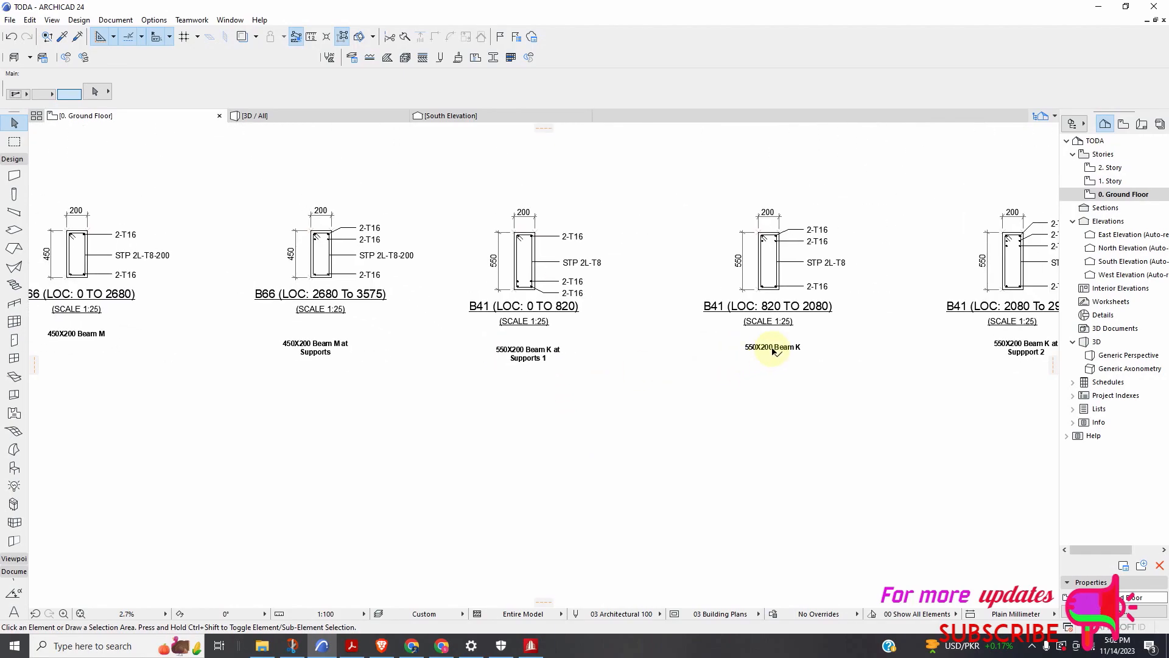
pyautogui.rightClick(770, 359)
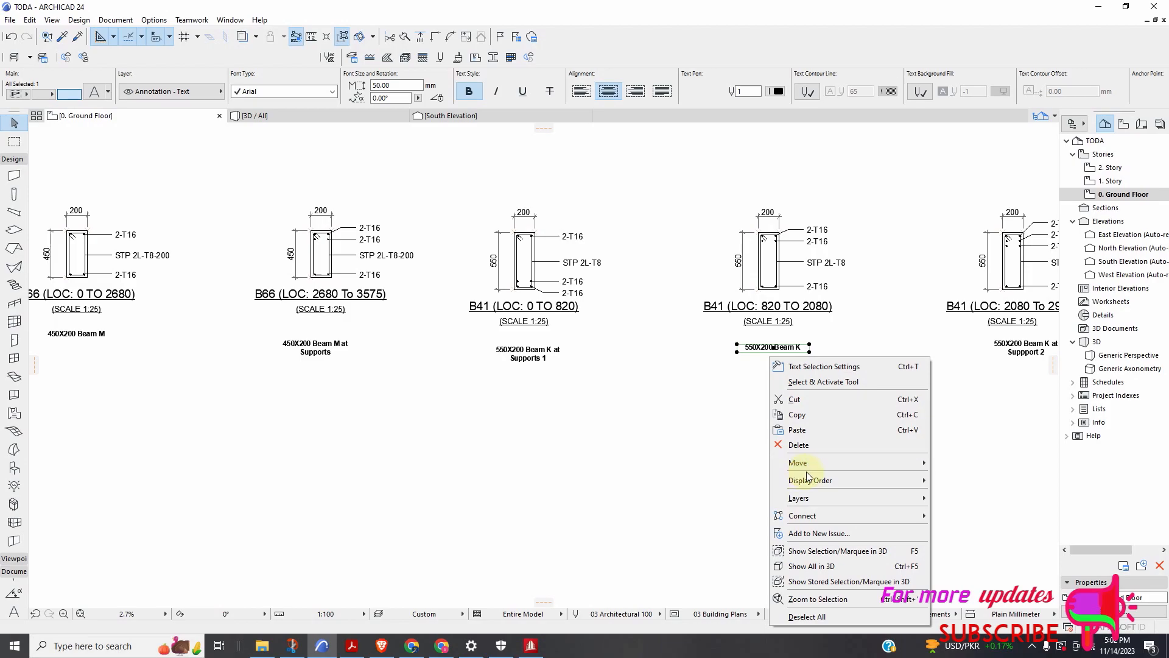
pyautogui.moveTo(824, 466)
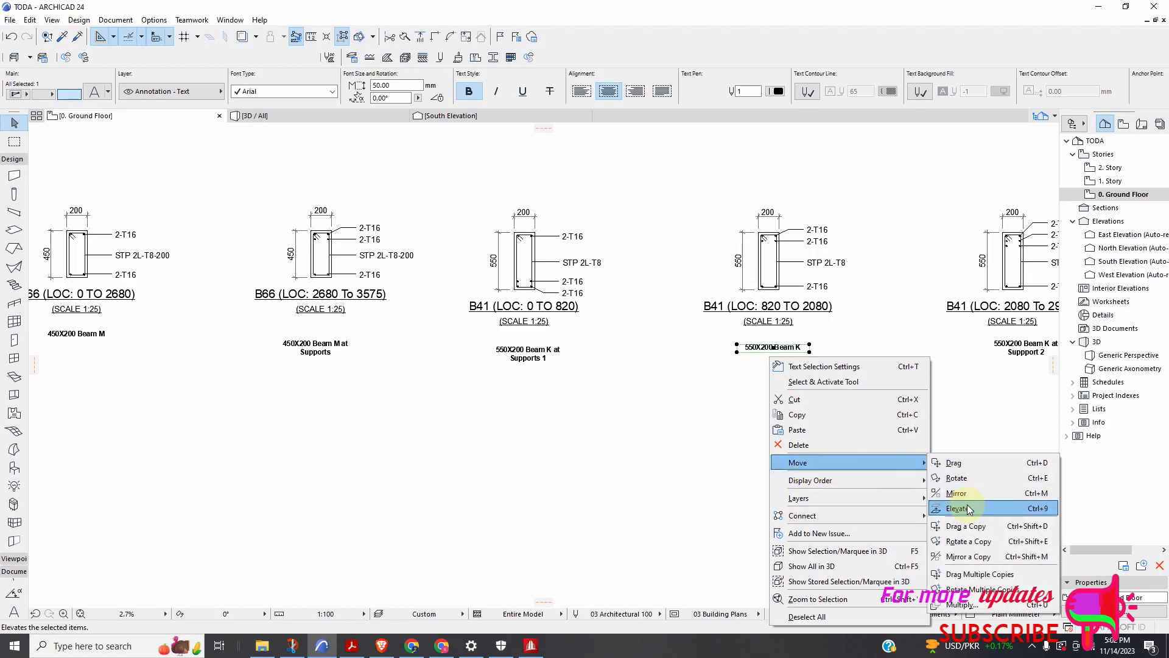
pyautogui.click(976, 530)
pyautogui.scroll(-3, 717, 471)
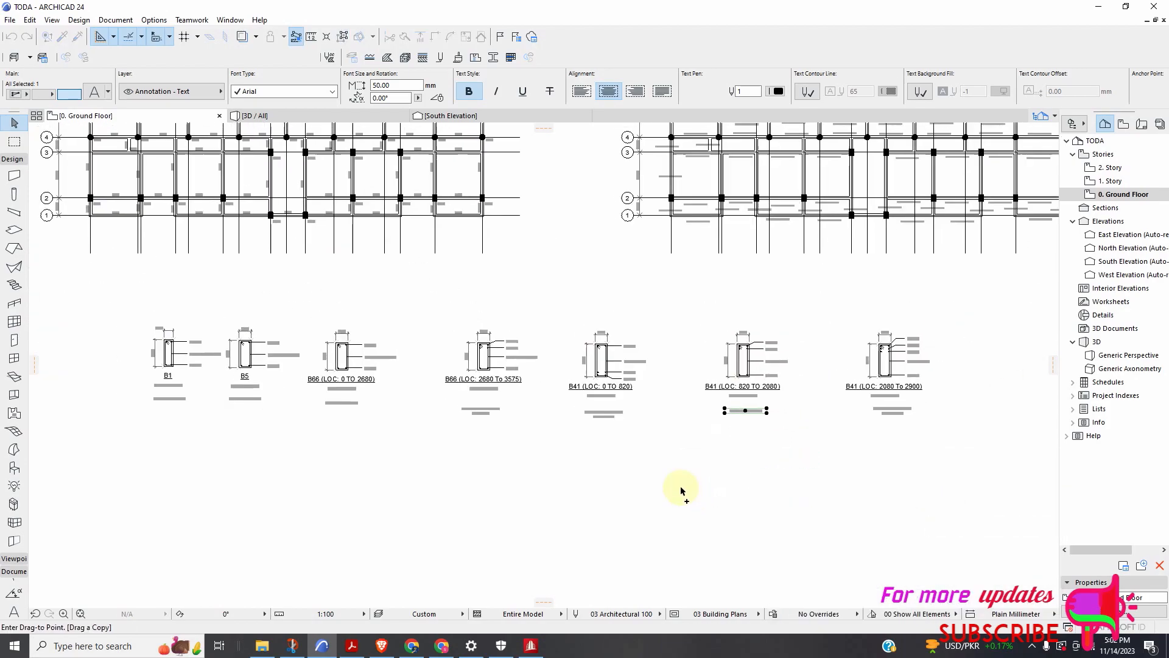
pyautogui.scroll(5, 727, 261)
pyautogui.scroll(3, 703, 268)
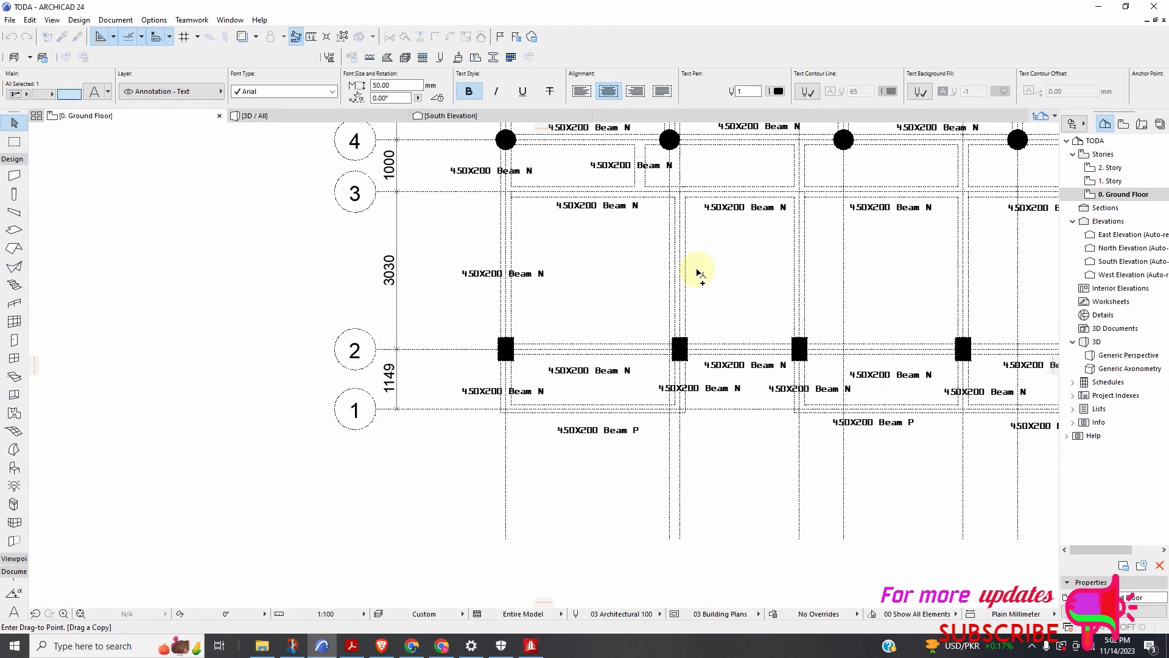
pyautogui.click(683, 271)
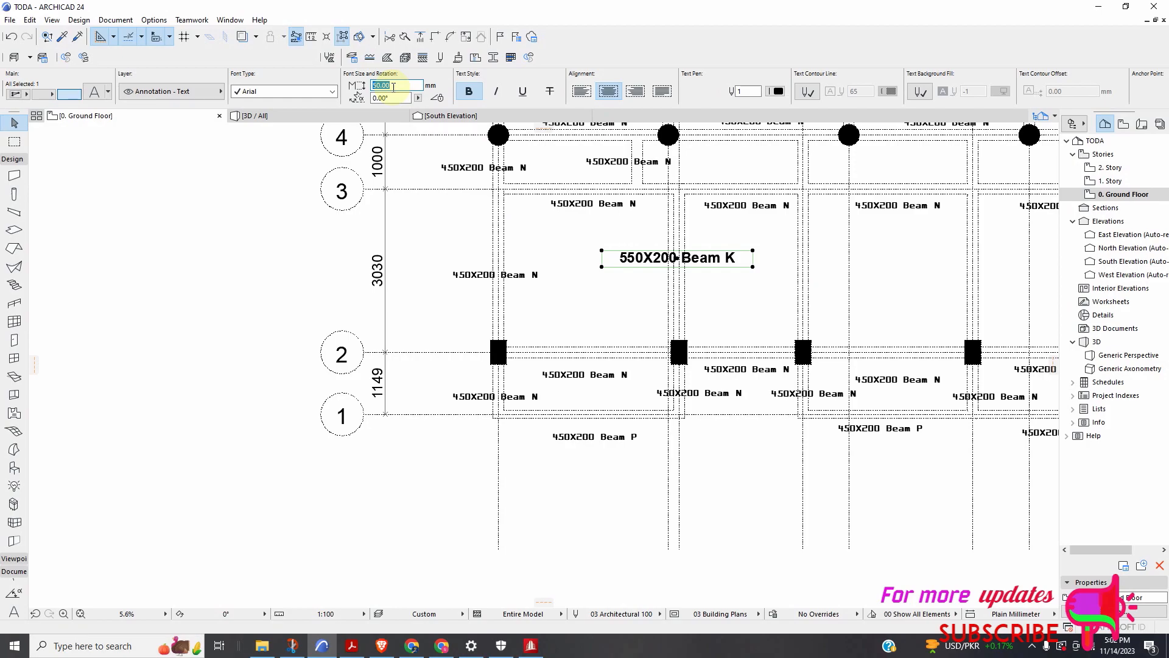
# Set the copied "550X200 Beam K" plan label to 30 mm text size and the OCR A Extended font
pyautogui.click(546, 296)
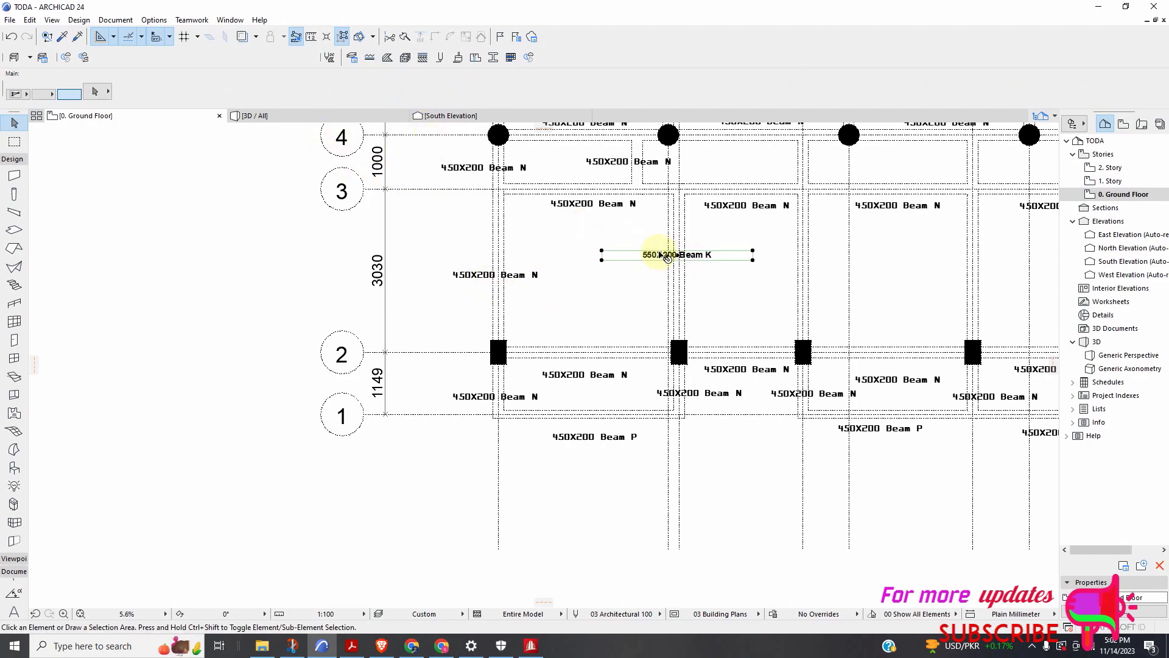
pyautogui.click(666, 255)
pyautogui.click(334, 97)
pyautogui.scroll(2, 313, 120)
pyautogui.click(273, 104)
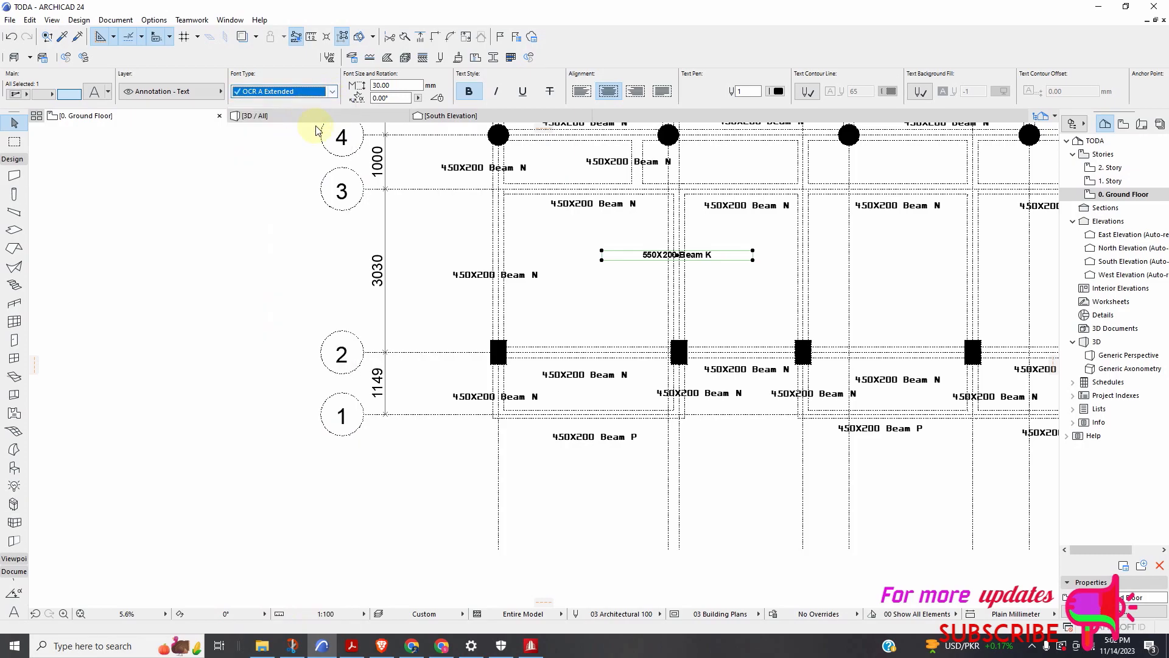
# Place two more copies of the plan's "550X200 Beam K" label, at the next vertical beam and above the grid 3 beam beside the square column
pyautogui.scroll(-3, 609, 282)
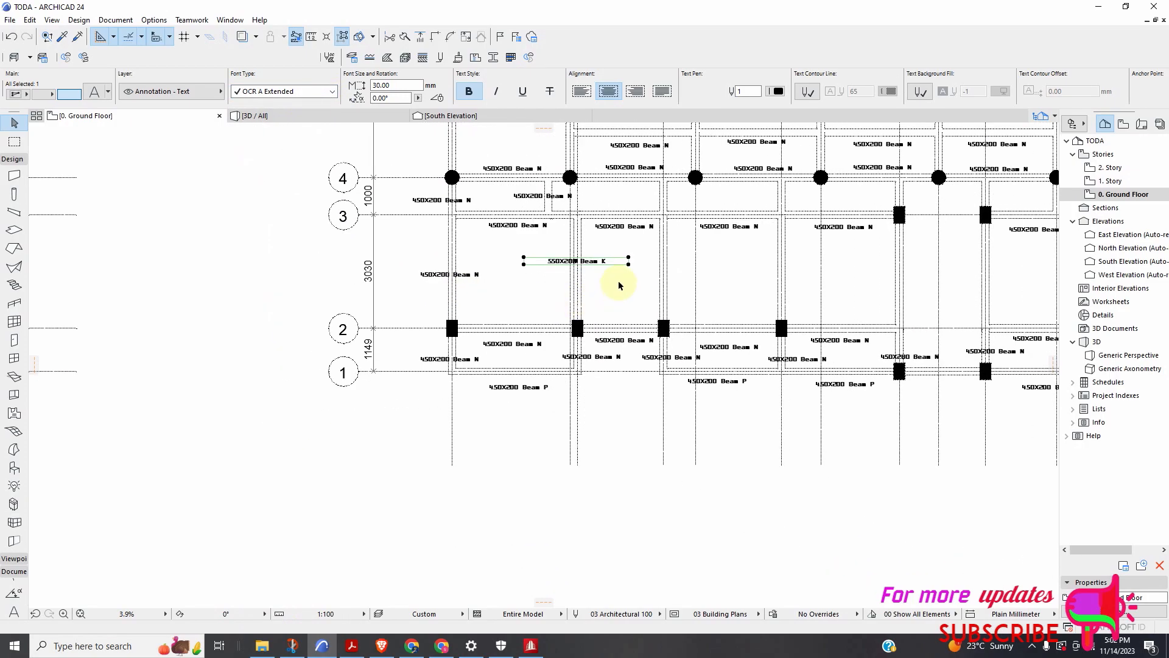
pyautogui.scroll(4, 605, 281)
pyautogui.scroll(-2, 553, 286)
pyautogui.rightClick(576, 292)
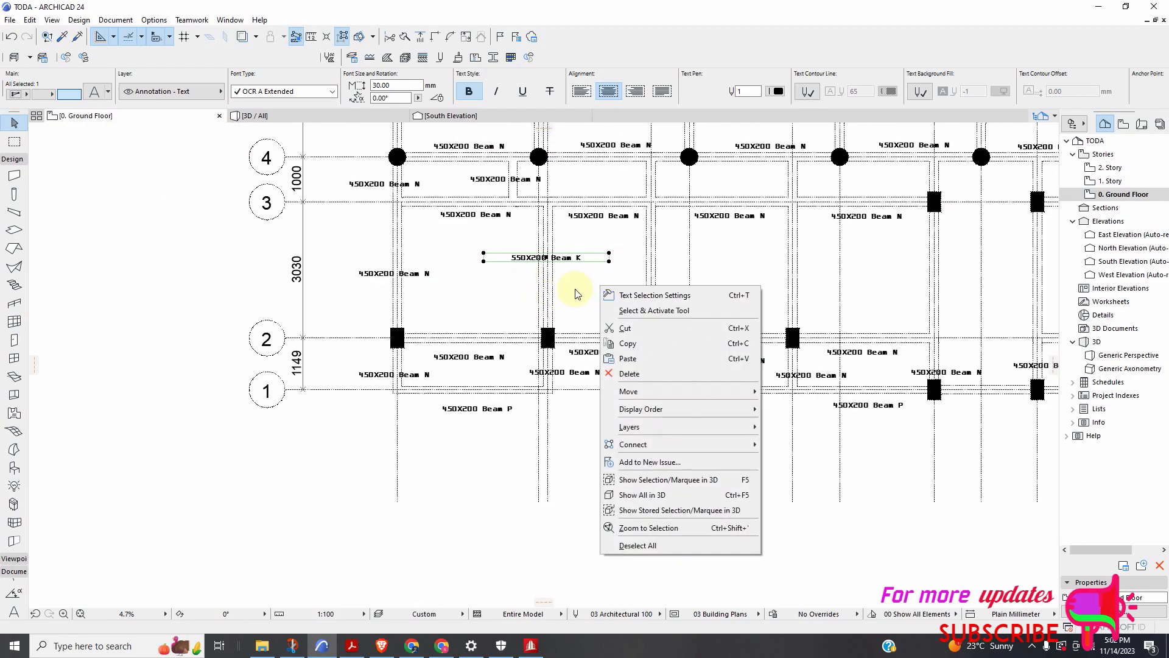
pyautogui.moveTo(650, 399)
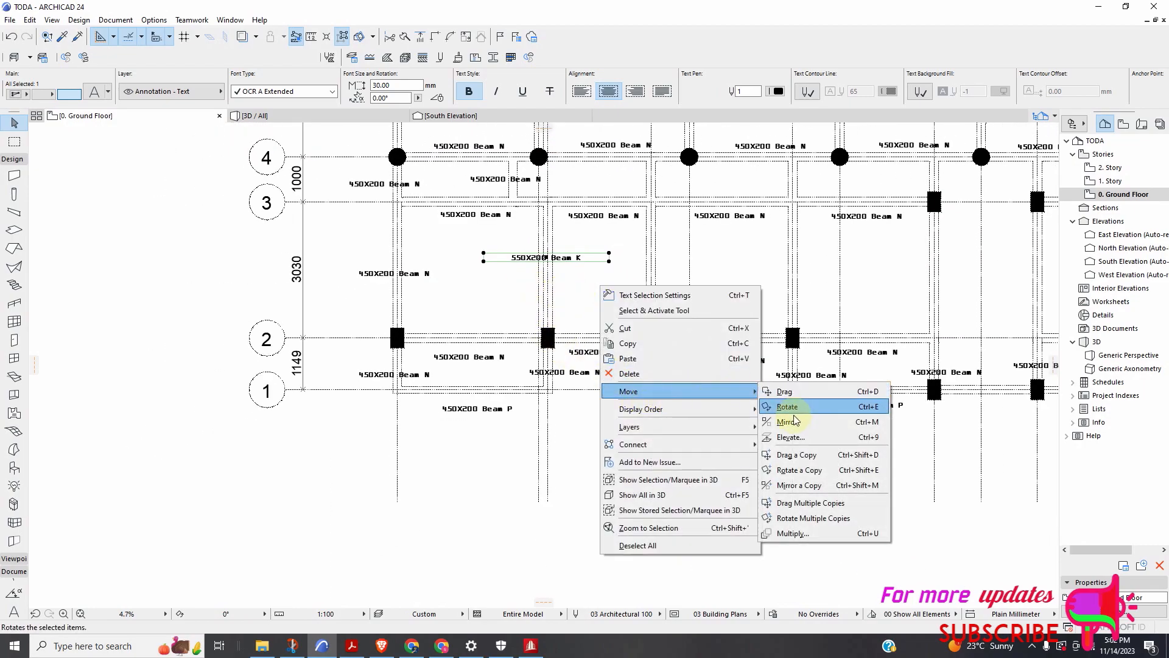
pyautogui.click(791, 503)
pyautogui.click(547, 258)
pyautogui.click(681, 250)
pyautogui.scroll(-2, 670, 304)
pyautogui.scroll(6, 748, 237)
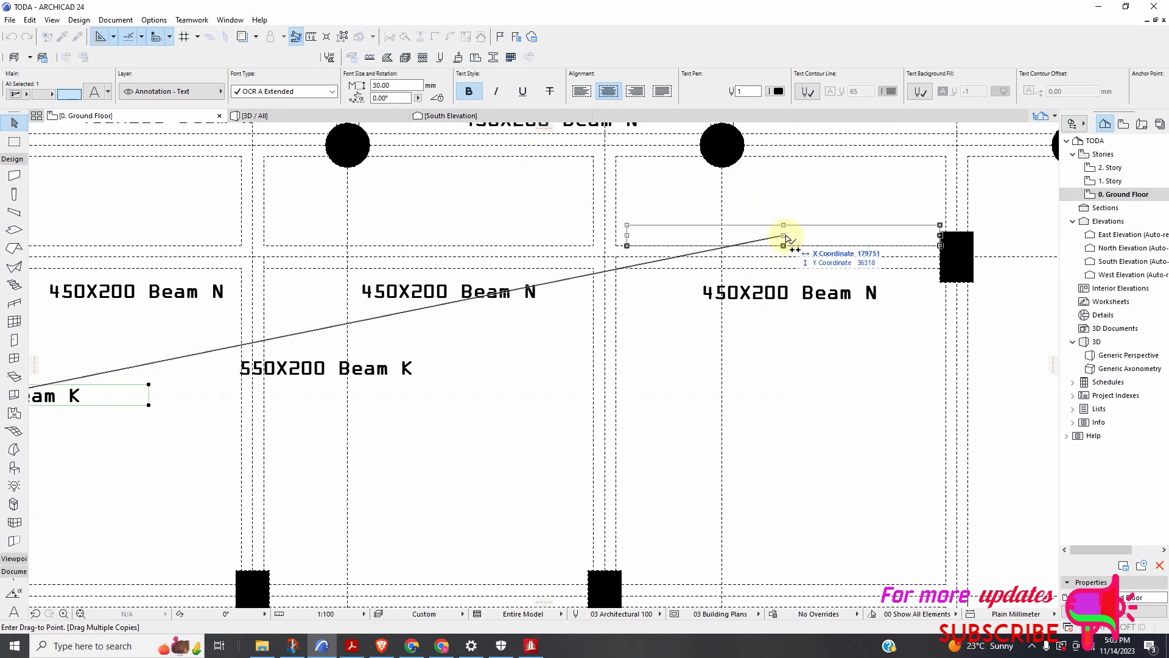
pyautogui.click(783, 236)
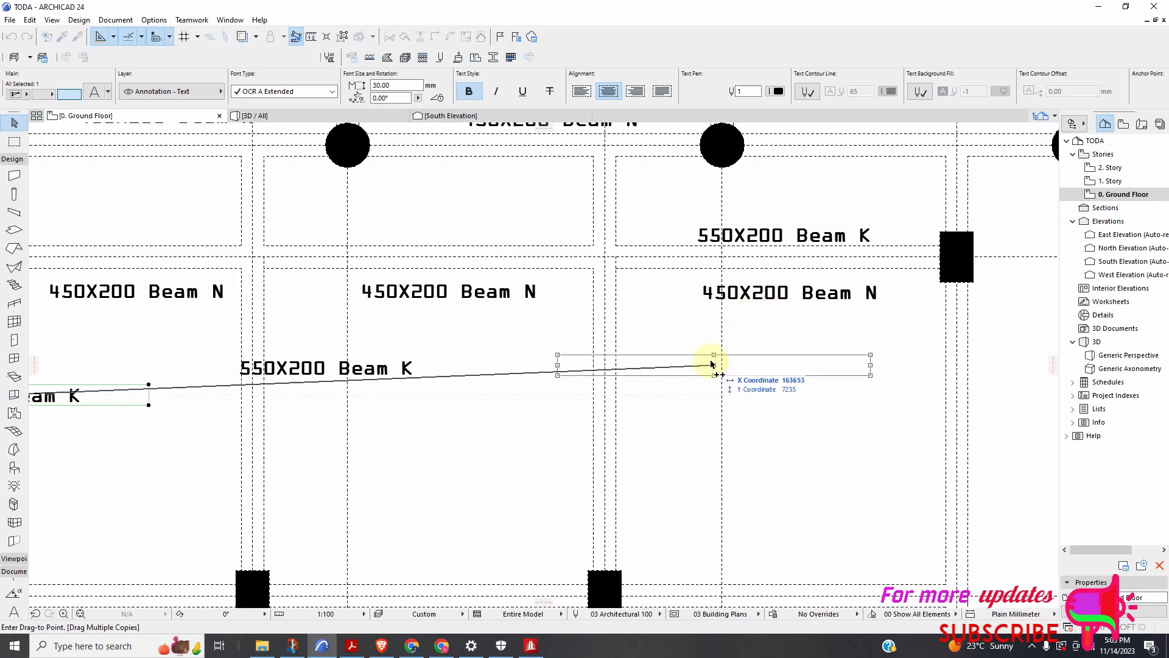
pyautogui.press('Escape')
# Delete the "450X200 Beam N" label below the grid 3 beam newly labelled "550X200 Beam K"
pyautogui.click(785, 295)
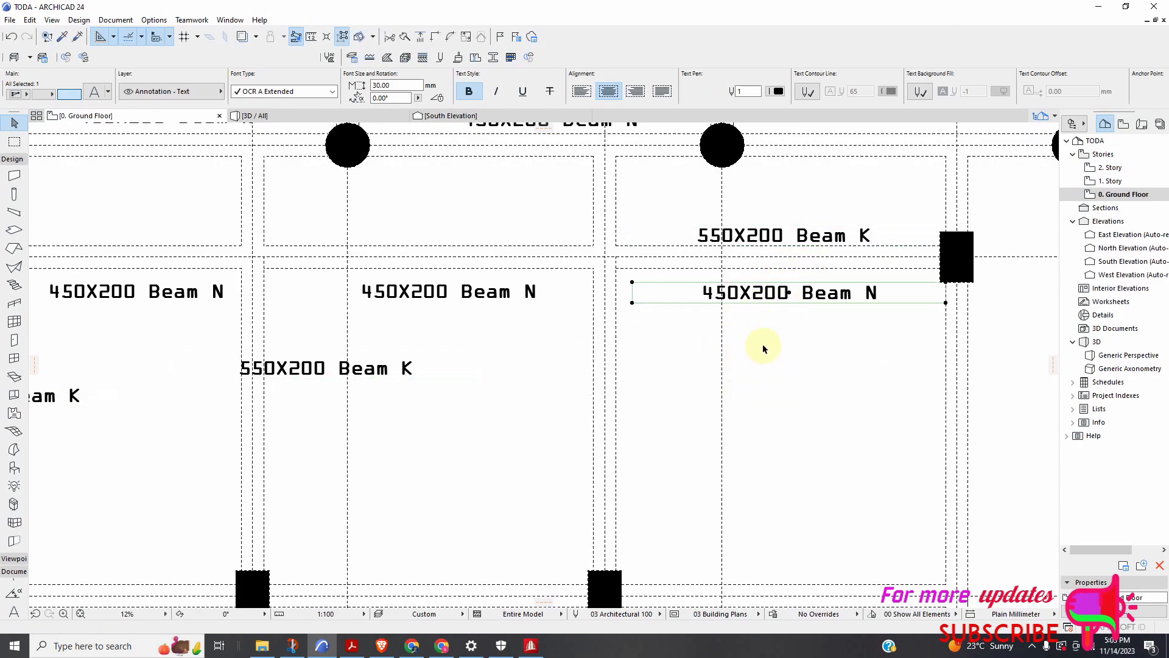
pyautogui.press('Delete')
pyautogui.scroll(-6, 822, 315)
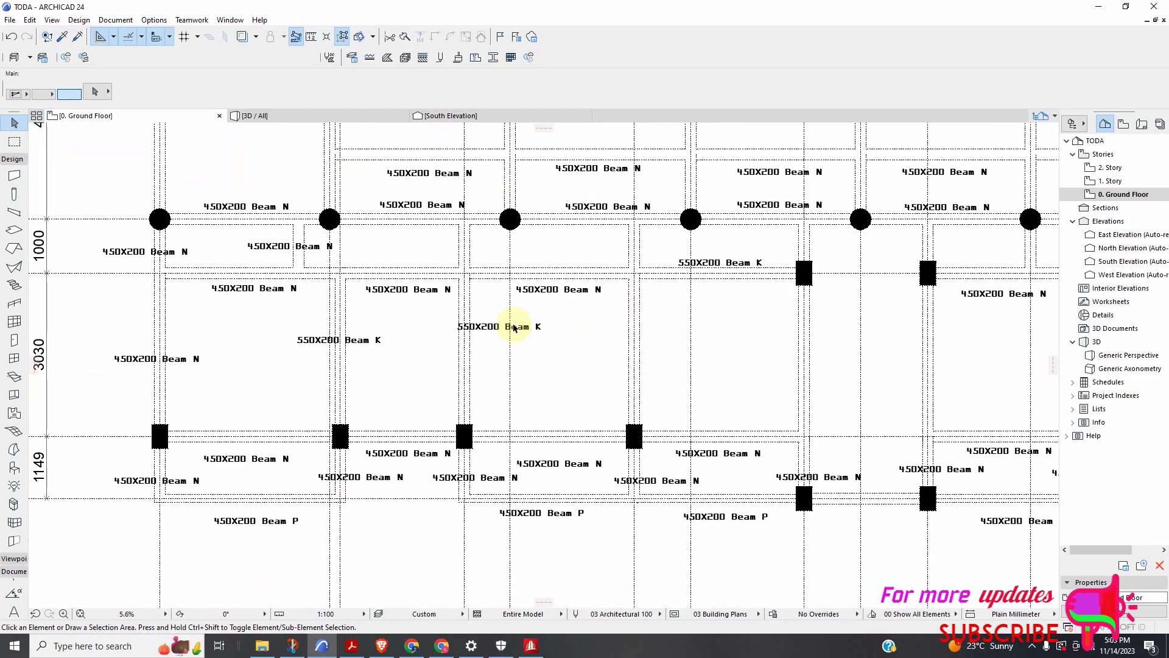
# Review the "550X200 Beam K" labels between grids 2 and 3 against the captioned B41 cross sections below the plan
pyautogui.scroll(3, 460, 316)
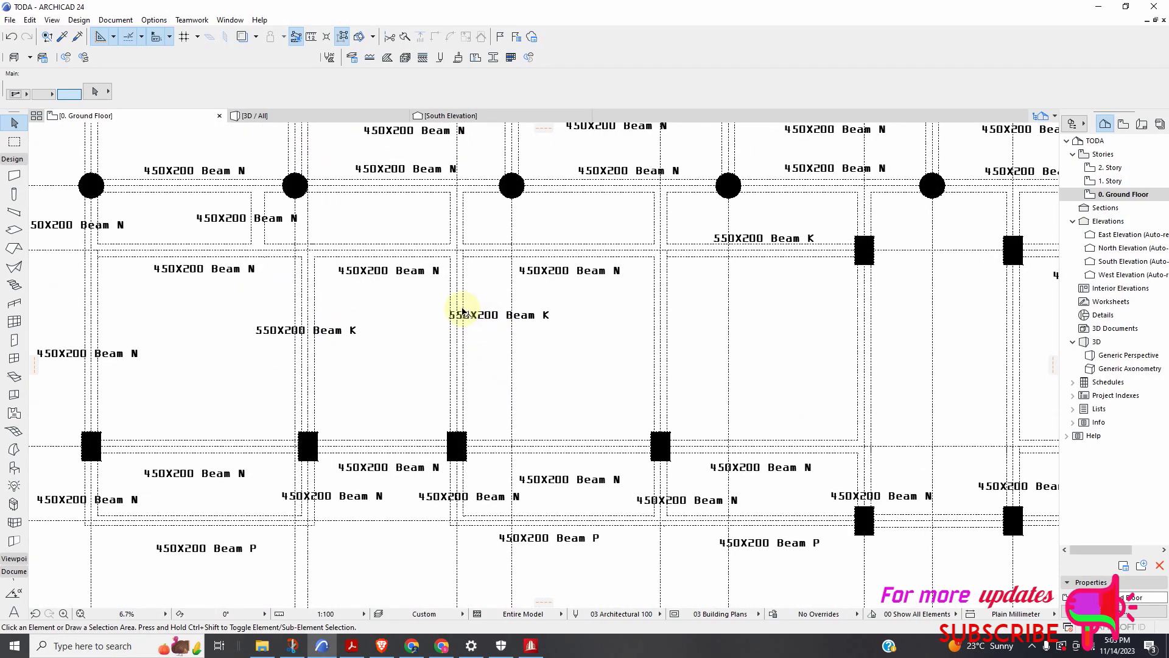
pyautogui.scroll(-3, 460, 316)
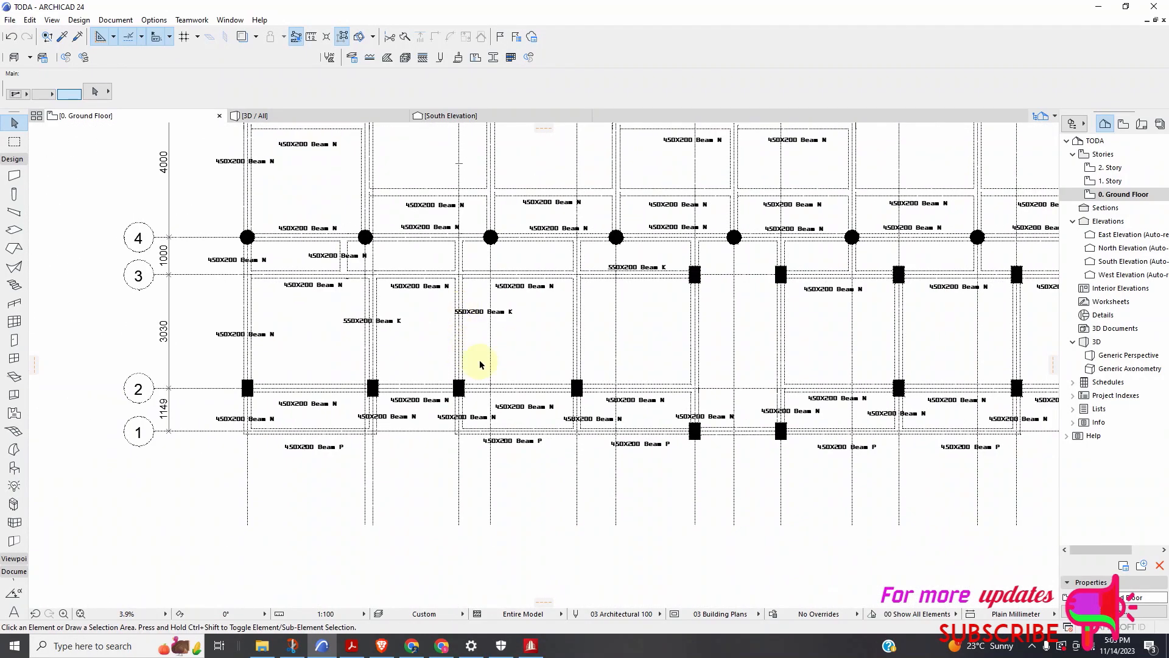
pyautogui.scroll(2, 479, 356)
pyautogui.scroll(-4, 418, 308)
pyautogui.scroll(2, 448, 316)
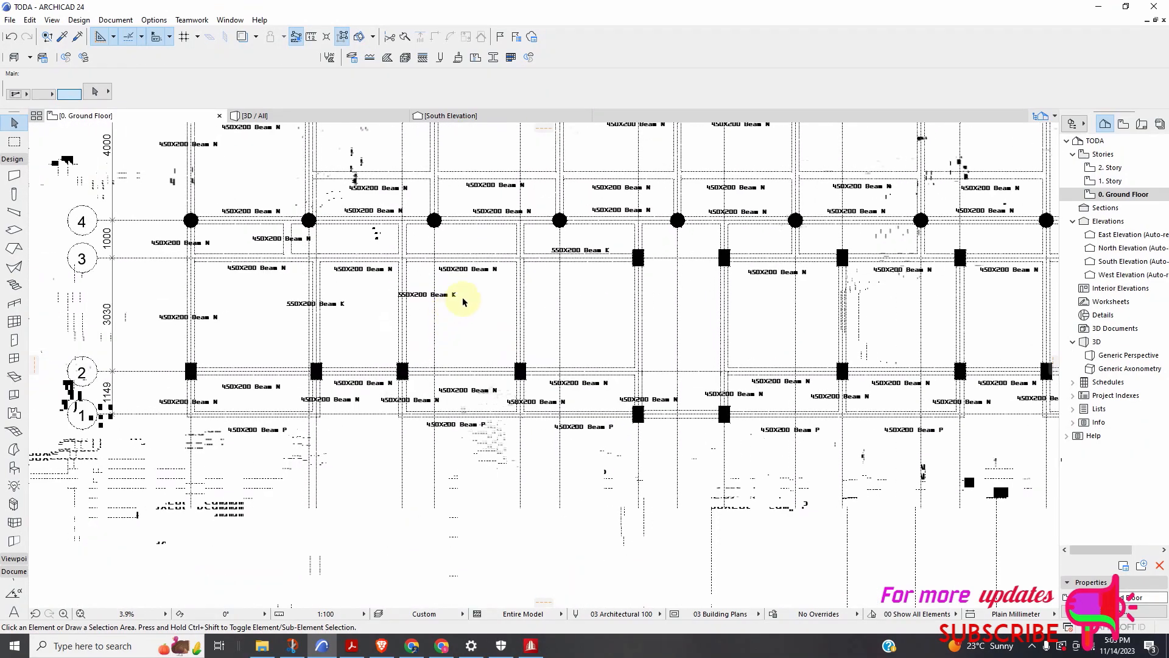
pyautogui.scroll(-3, 481, 243)
pyautogui.scroll(4, 535, 457)
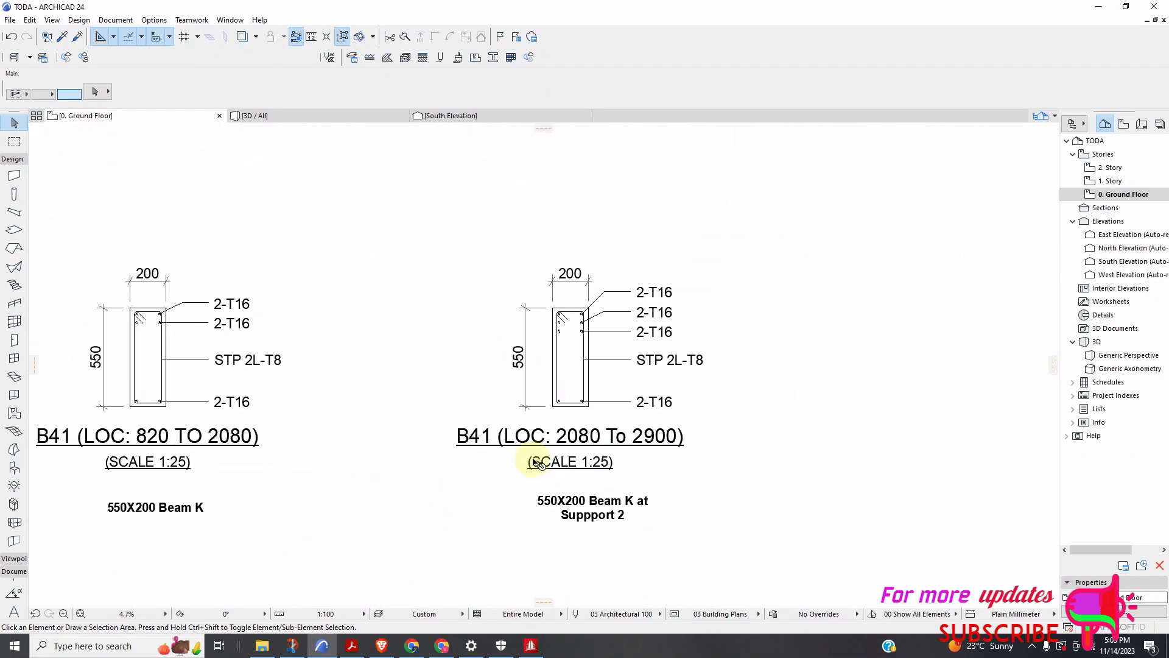
pyautogui.scroll(-1, 536, 463)
pyautogui.scroll(-2, 611, 445)
pyautogui.scroll(3, 574, 161)
pyautogui.scroll(-2, 522, 195)
pyautogui.scroll(2, 514, 186)
pyautogui.scroll(-2, 524, 188)
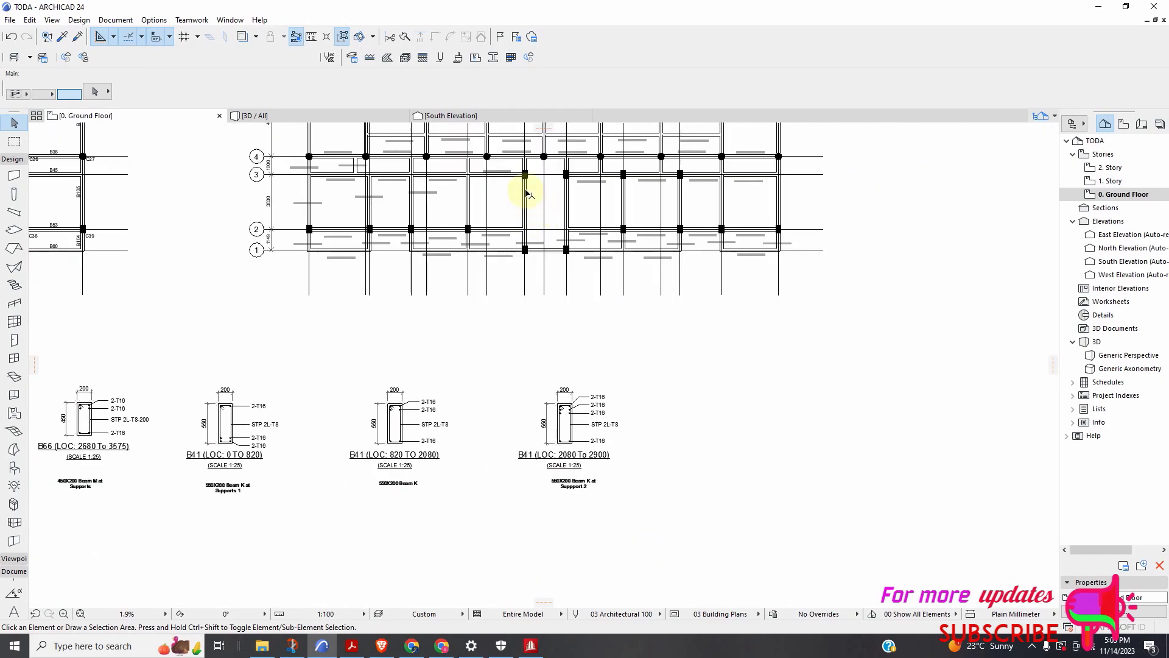
pyautogui.scroll(1, 527, 194)
pyautogui.scroll(-1, 554, 219)
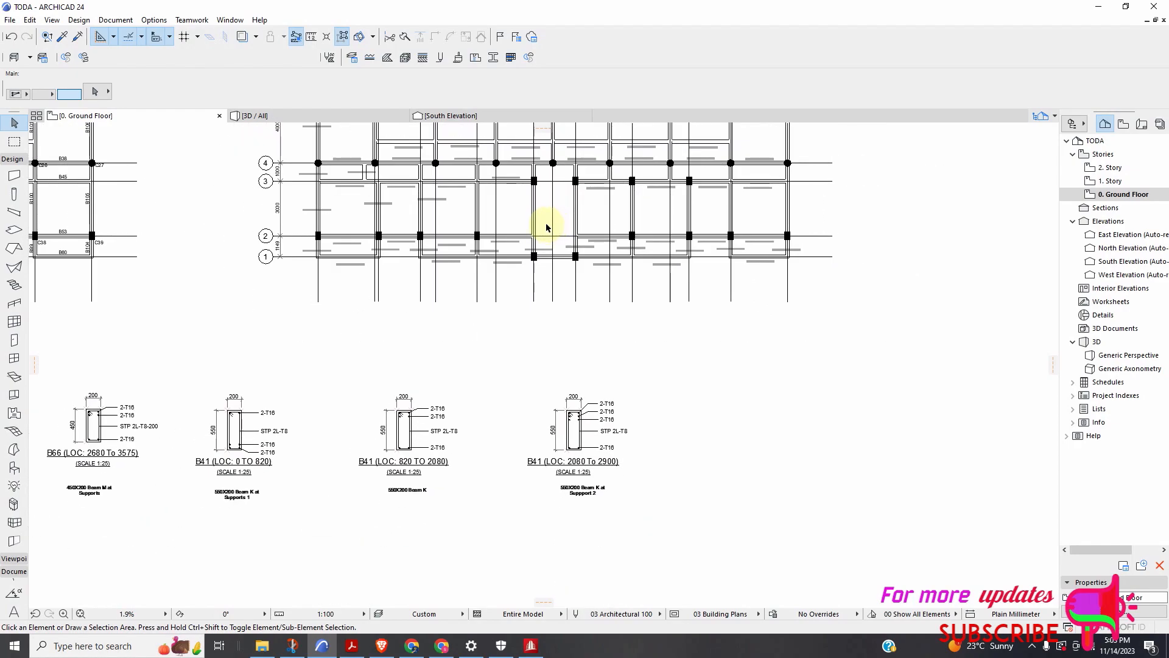
pyautogui.scroll(1, 534, 216)
pyautogui.scroll(-1, 475, 193)
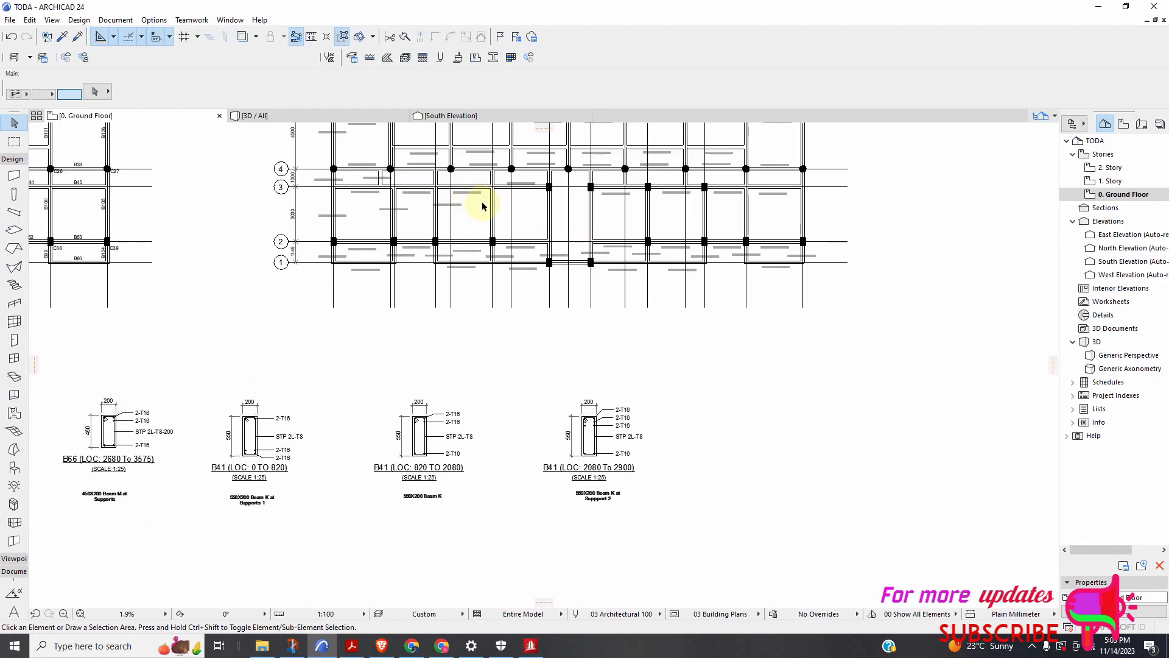
# Copy the "450X200 Beam M" caption from the B66 section onto the second vertical beam above grid 4 of the beam type plan
pyautogui.scroll(-4, 514, 216)
pyautogui.scroll(1, 481, 273)
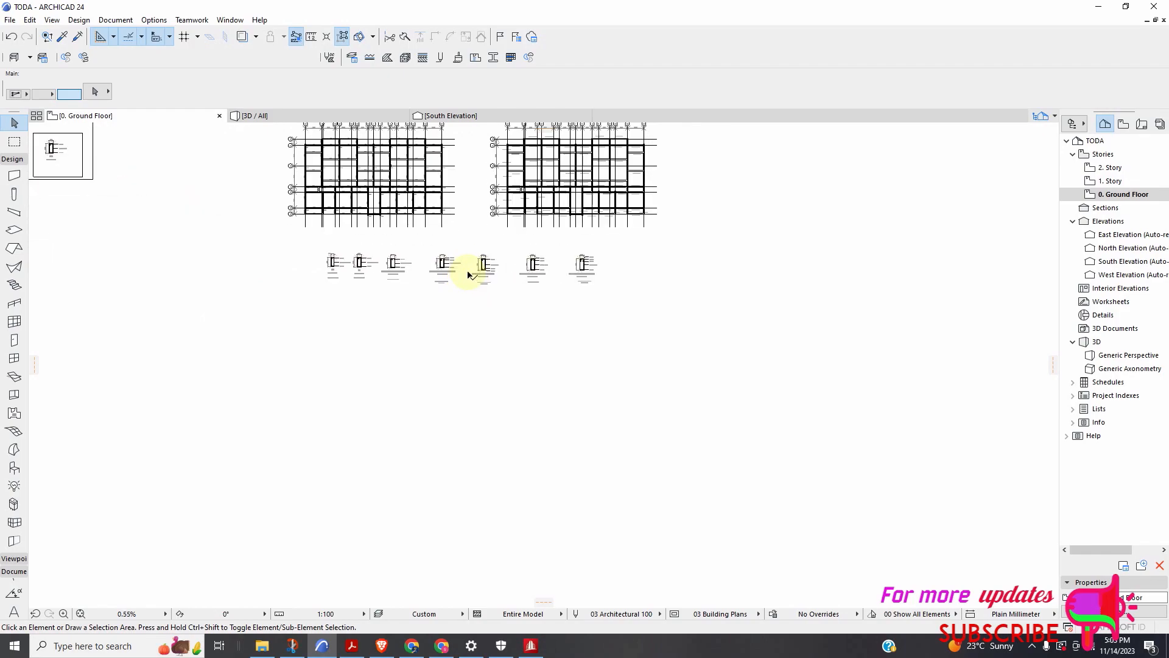
pyautogui.scroll(3, 543, 279)
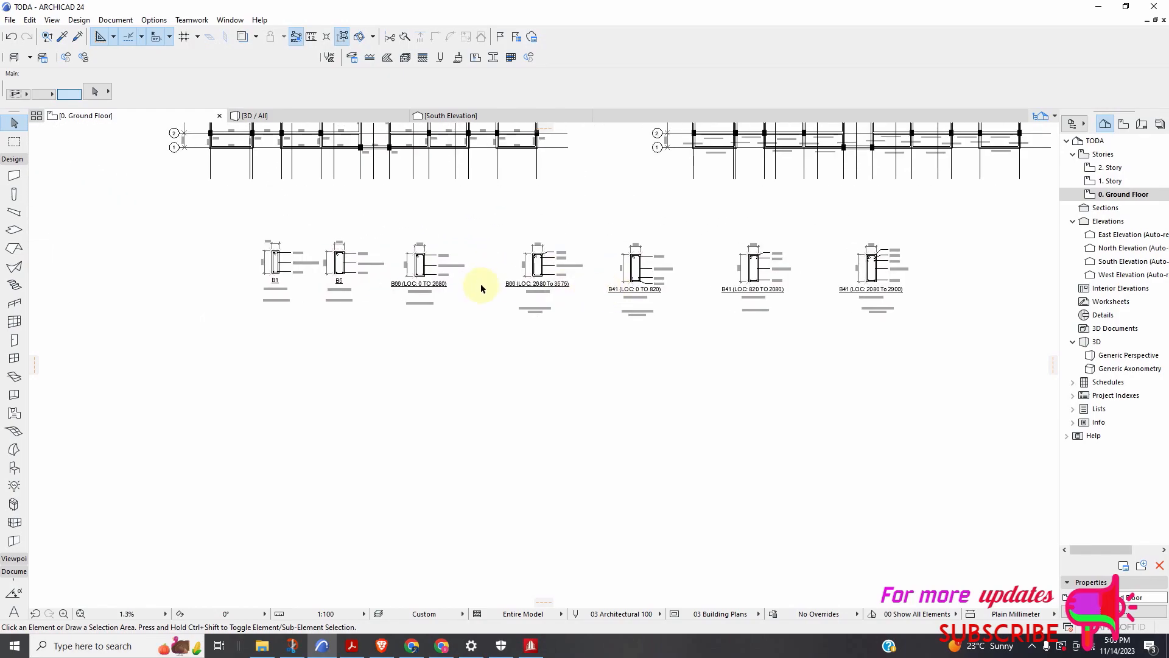
pyautogui.scroll(-2, 518, 293)
pyautogui.scroll(5, 517, 293)
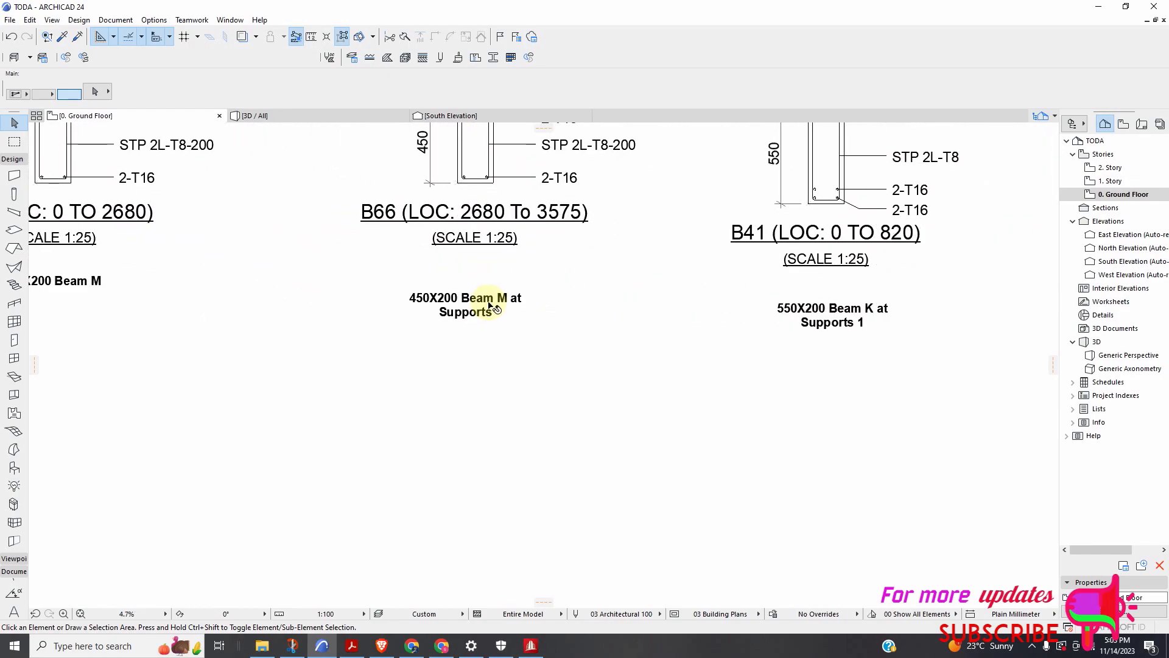
pyautogui.scroll(-3, 471, 301)
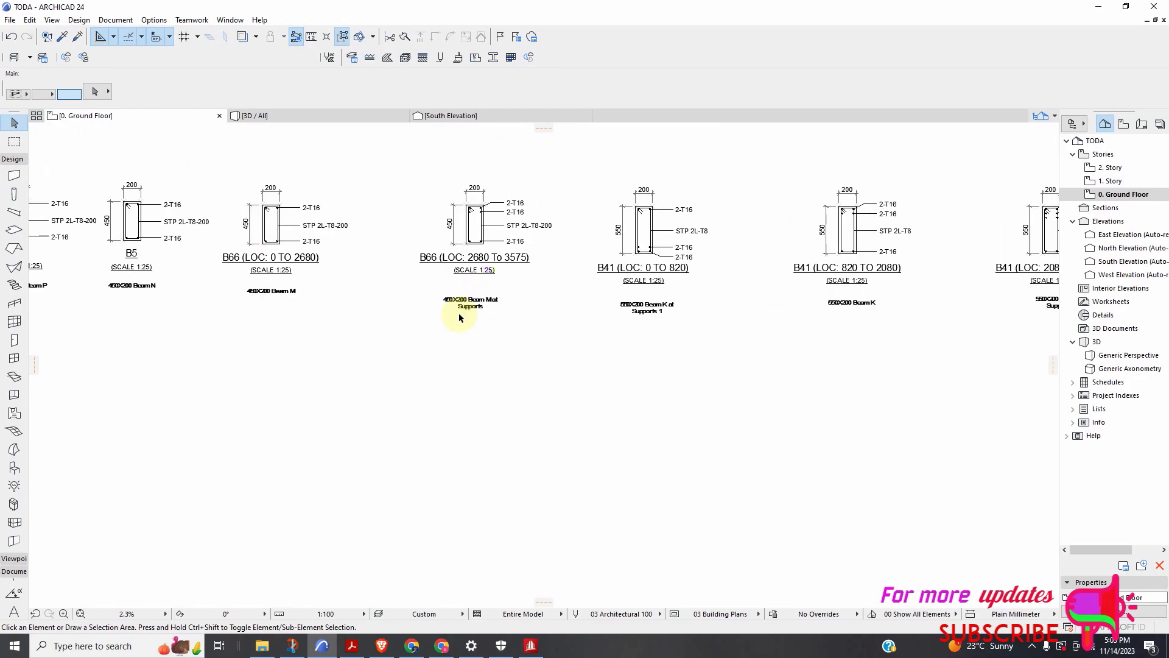
pyautogui.scroll(4, 458, 313)
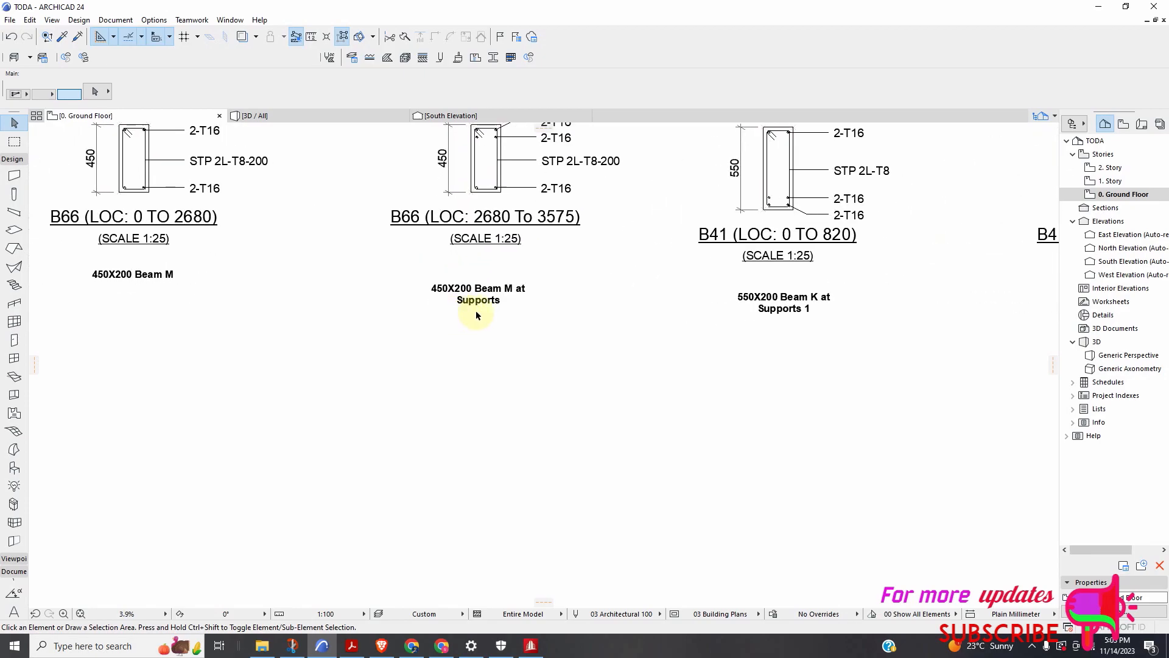
pyautogui.click(146, 281)
pyautogui.rightClick(151, 284)
pyautogui.moveTo(257, 396)
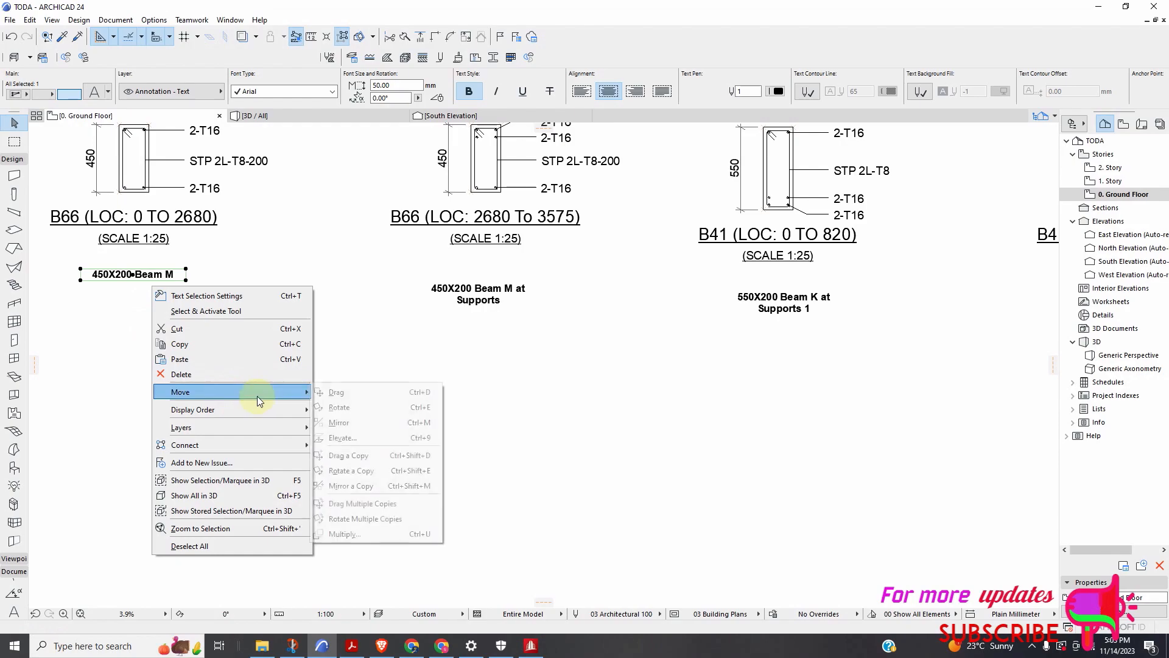
pyautogui.click(384, 456)
pyautogui.click(132, 276)
pyautogui.scroll(-5, 274, 418)
pyautogui.scroll(5, 413, 234)
pyautogui.scroll(-7, 477, 294)
pyautogui.scroll(5, 315, 269)
pyautogui.scroll(-3, 478, 294)
pyautogui.scroll(8, 496, 254)
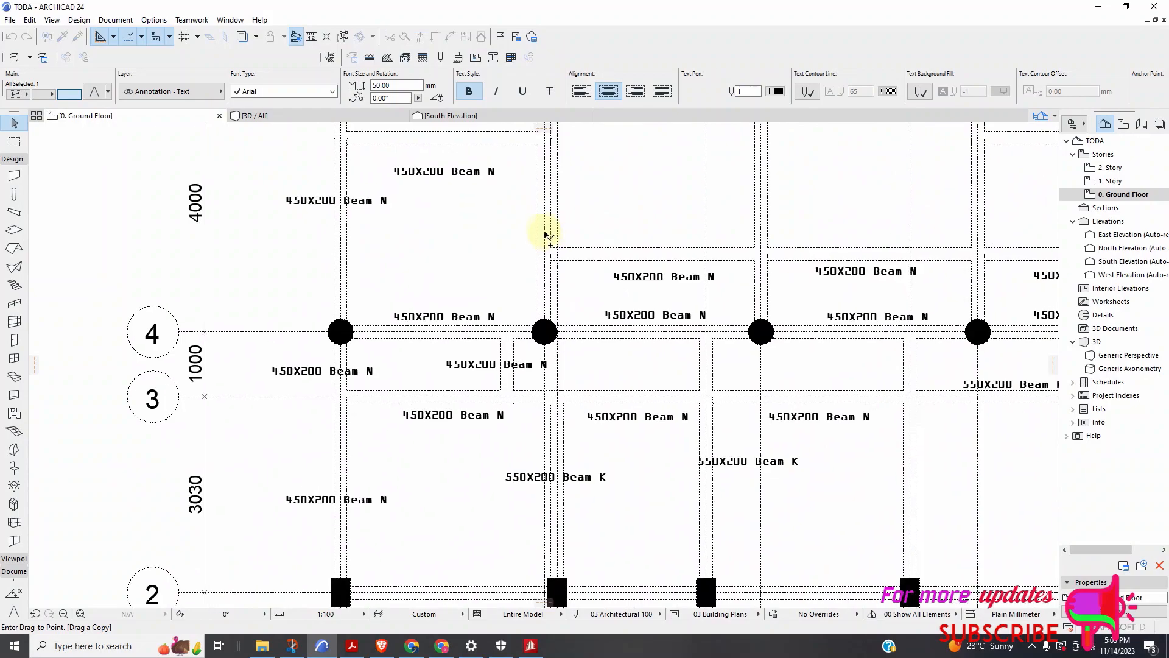
pyautogui.click(550, 215)
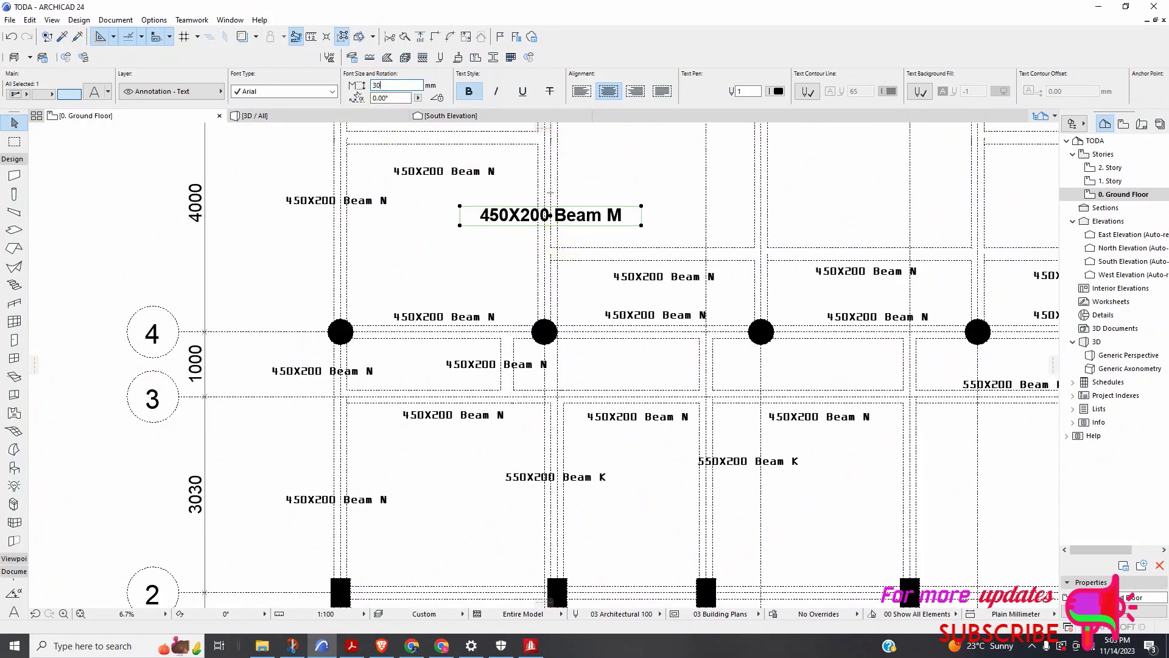
# Set the copied "450X200 Beam M" plan label to 30 mm text size and the OCR A Extended font
pyautogui.click(331, 93)
pyautogui.scroll(1, 314, 113)
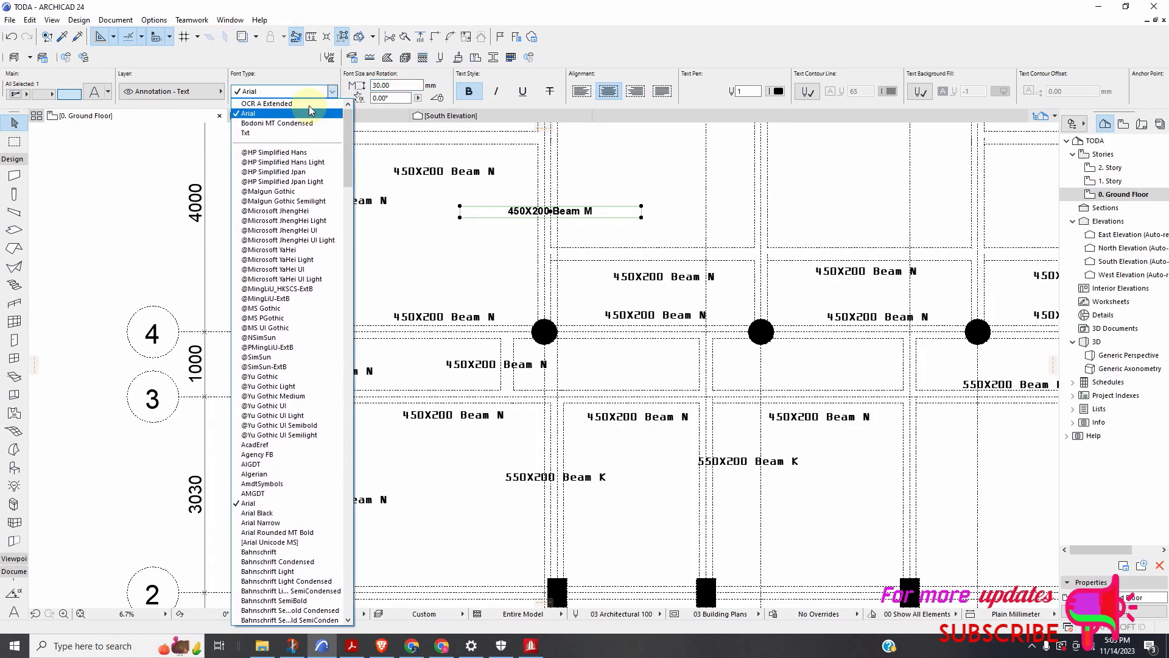
pyautogui.click(307, 105)
pyautogui.click(442, 231)
# Review the beam type labels along grids 1 to 4 of the plan together with the row of captioned cross sections
pyautogui.scroll(-6, 396, 225)
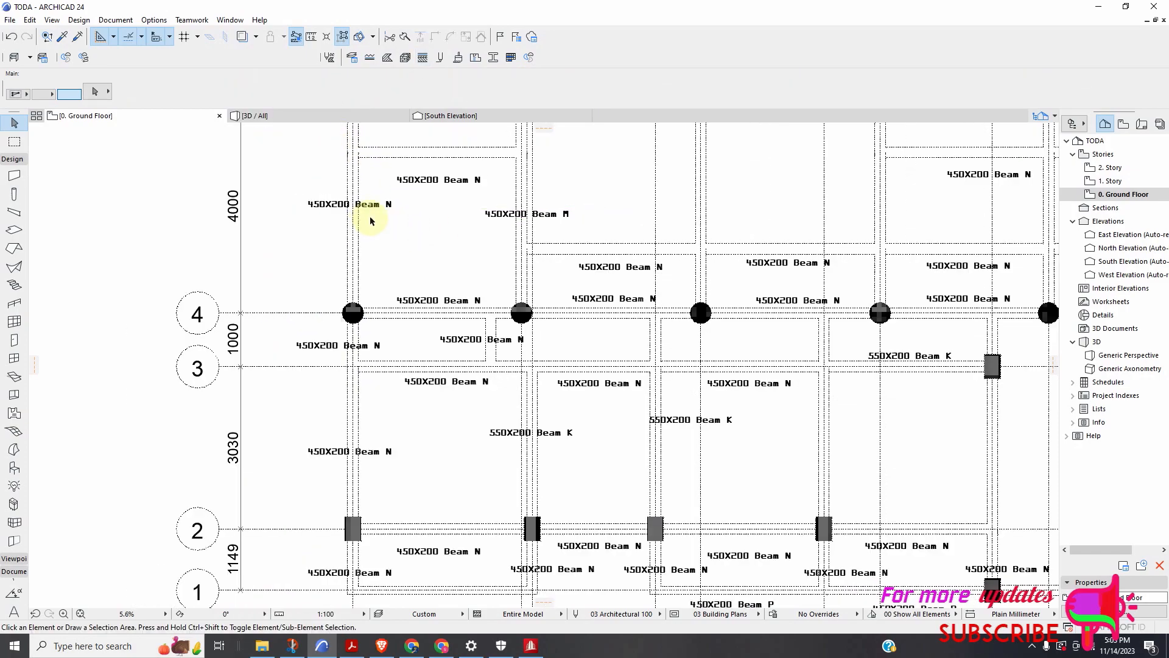
pyautogui.scroll(-5, 446, 321)
pyautogui.scroll(6, 420, 220)
pyautogui.scroll(-4, 524, 326)
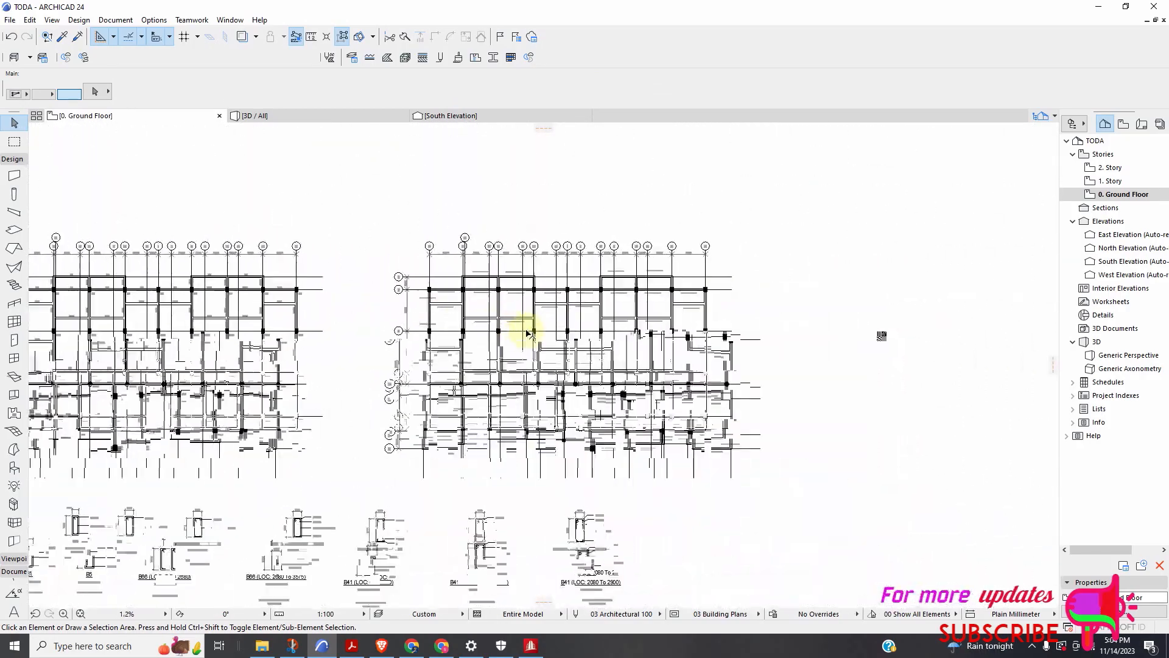
pyautogui.scroll(6, 535, 347)
pyautogui.scroll(-8, 468, 310)
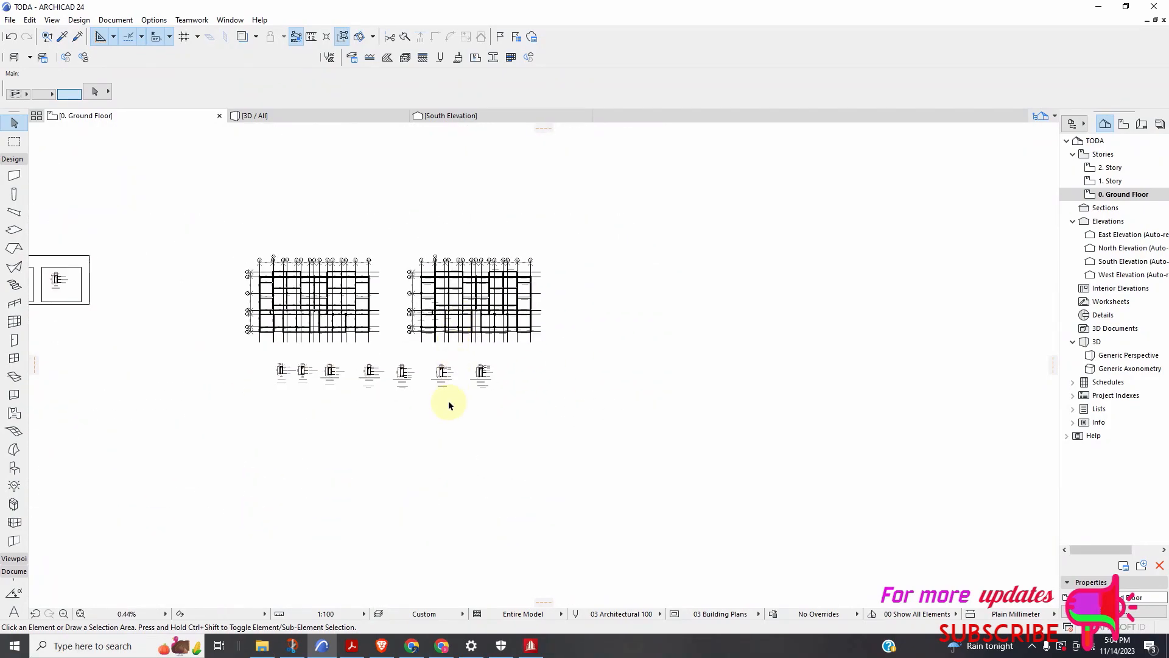
pyautogui.scroll(8, 523, 358)
pyautogui.scroll(-5, 511, 329)
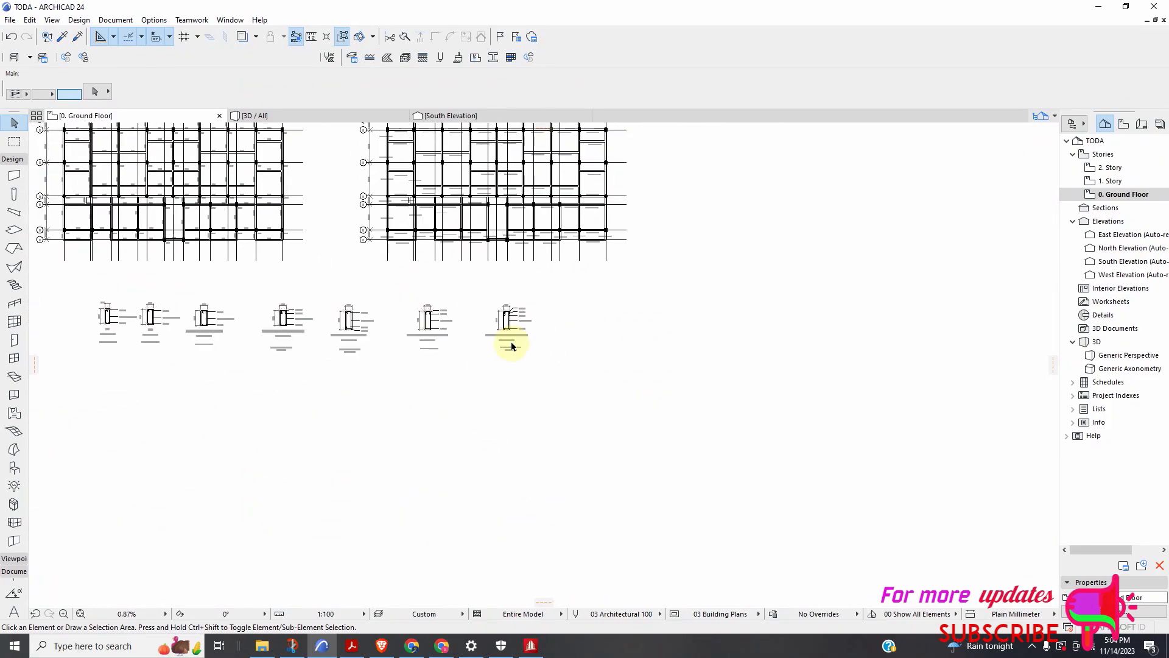
pyautogui.scroll(4, 487, 282)
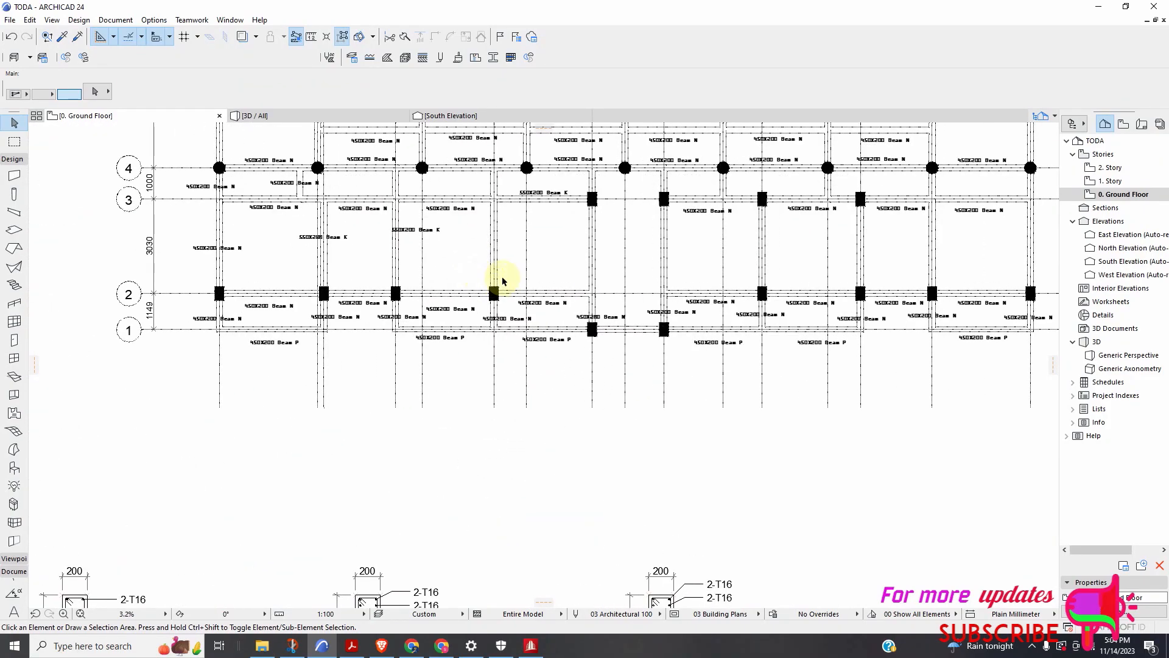
pyautogui.scroll(-4, 418, 253)
pyautogui.scroll(5, 361, 250)
pyautogui.scroll(2, 361, 249)
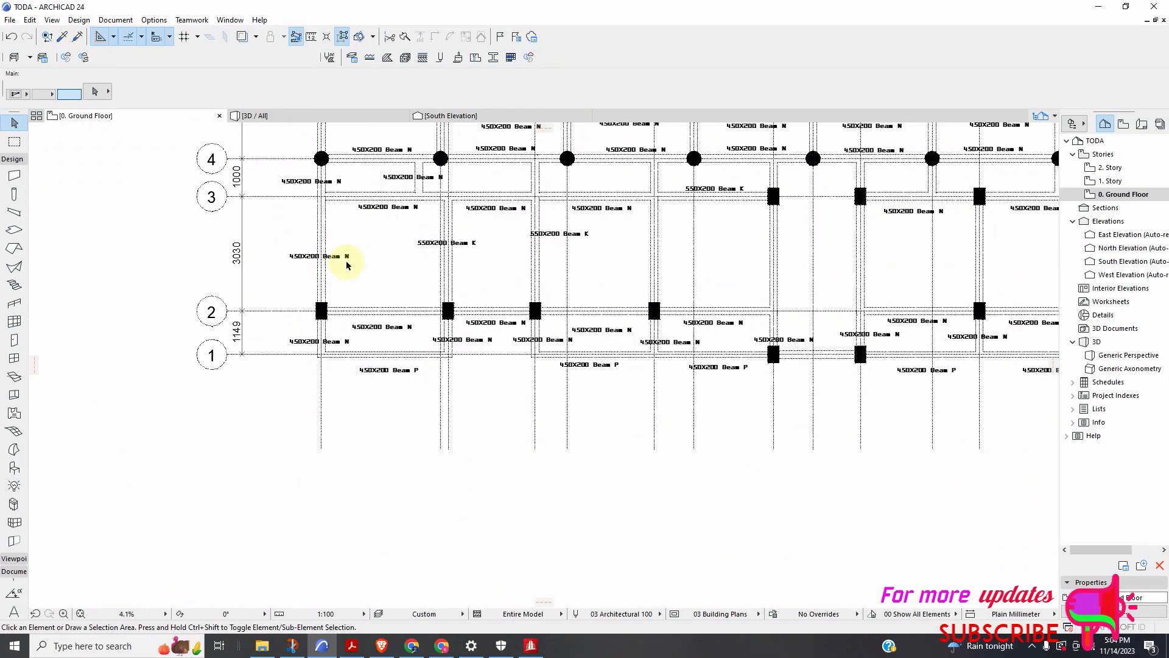
# Examine the B39 and B40 cross sections in the framed beam detail sheets for dimensions and reinforcement
pyautogui.scroll(-6, 522, 261)
pyautogui.scroll(-15, 682, 281)
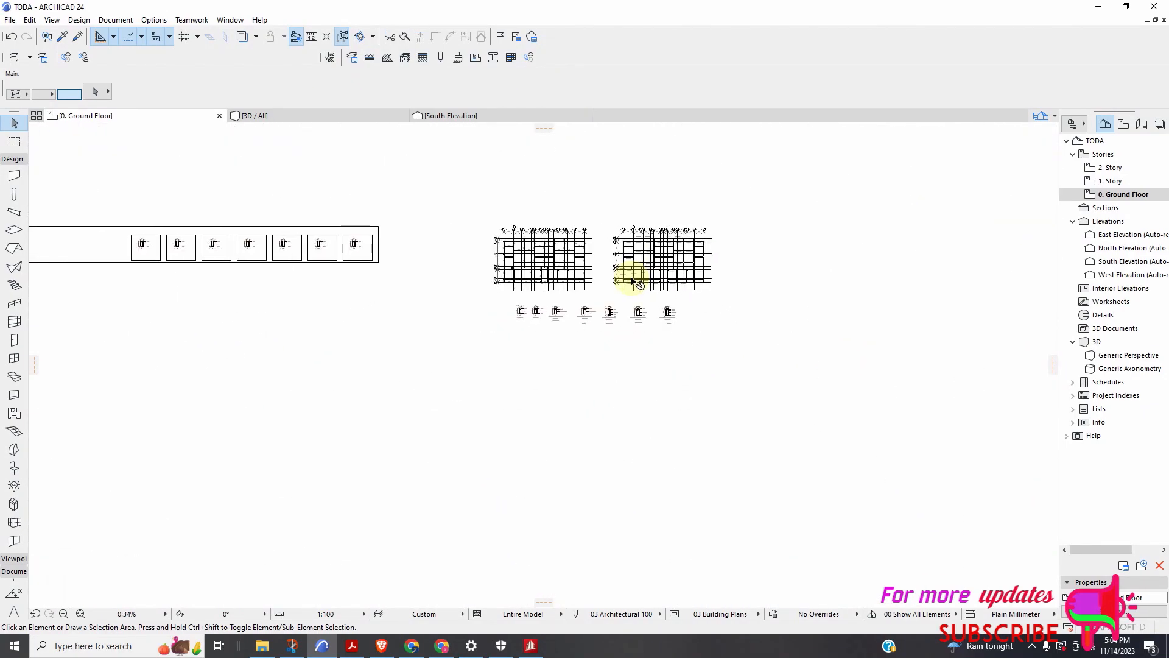
pyautogui.scroll(12, 492, 393)
pyautogui.scroll(4, 722, 396)
pyautogui.scroll(-5, 678, 277)
pyautogui.scroll(6, 365, 376)
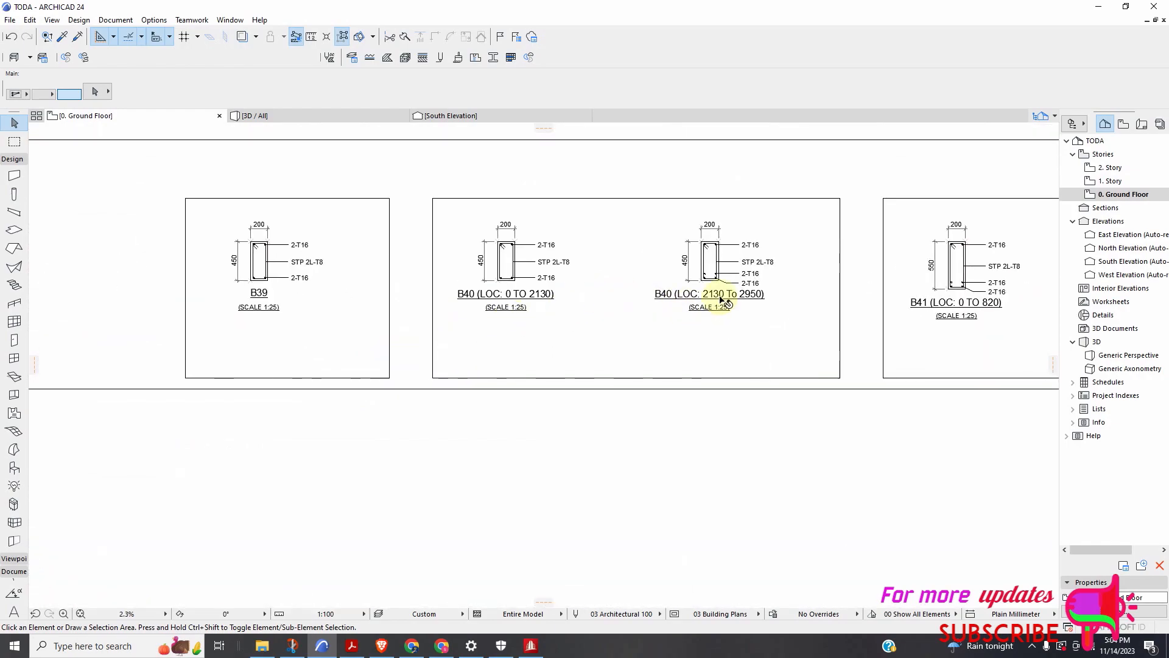
pyautogui.scroll(2, 590, 284)
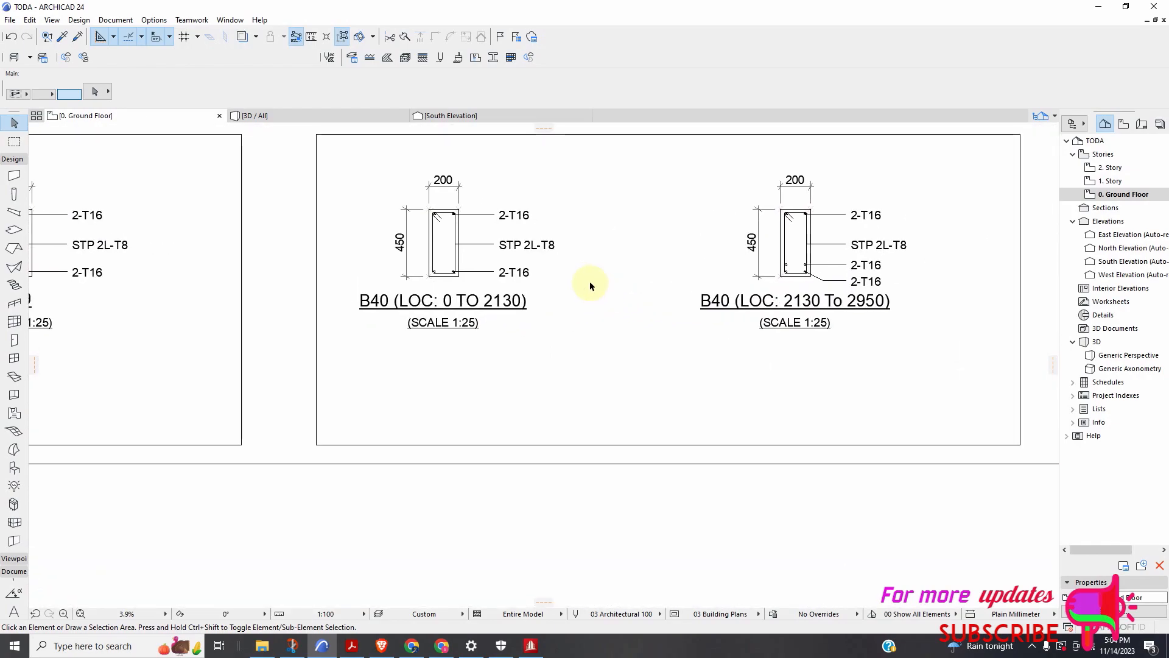
pyautogui.scroll(-13, 556, 308)
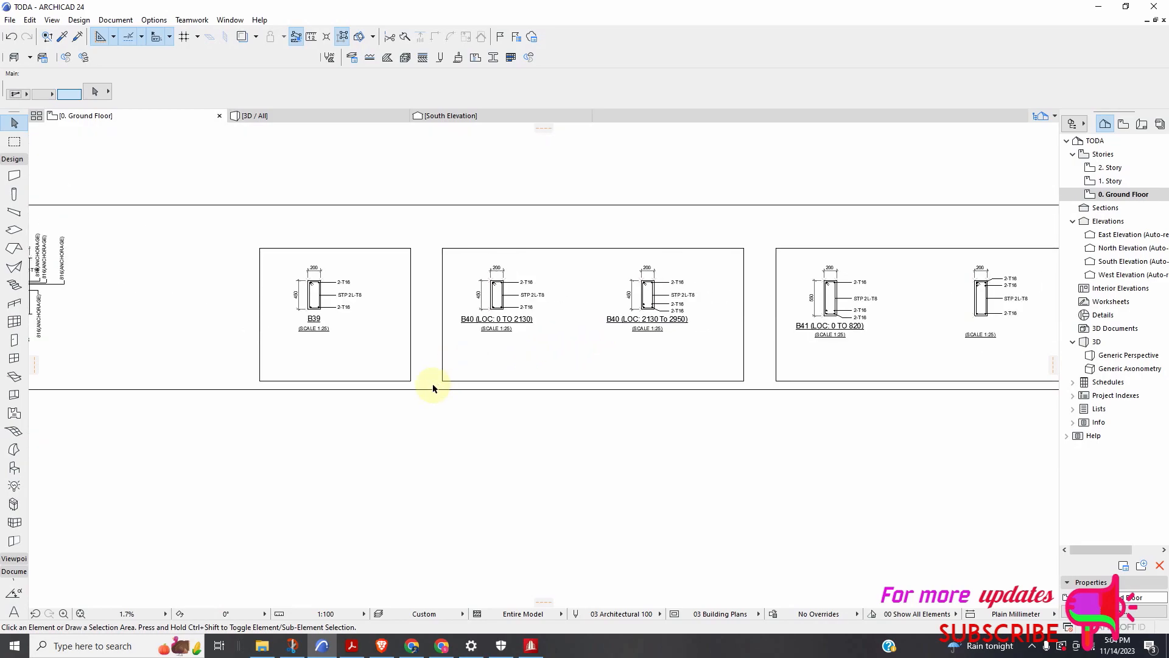
pyautogui.scroll(-6, 406, 414)
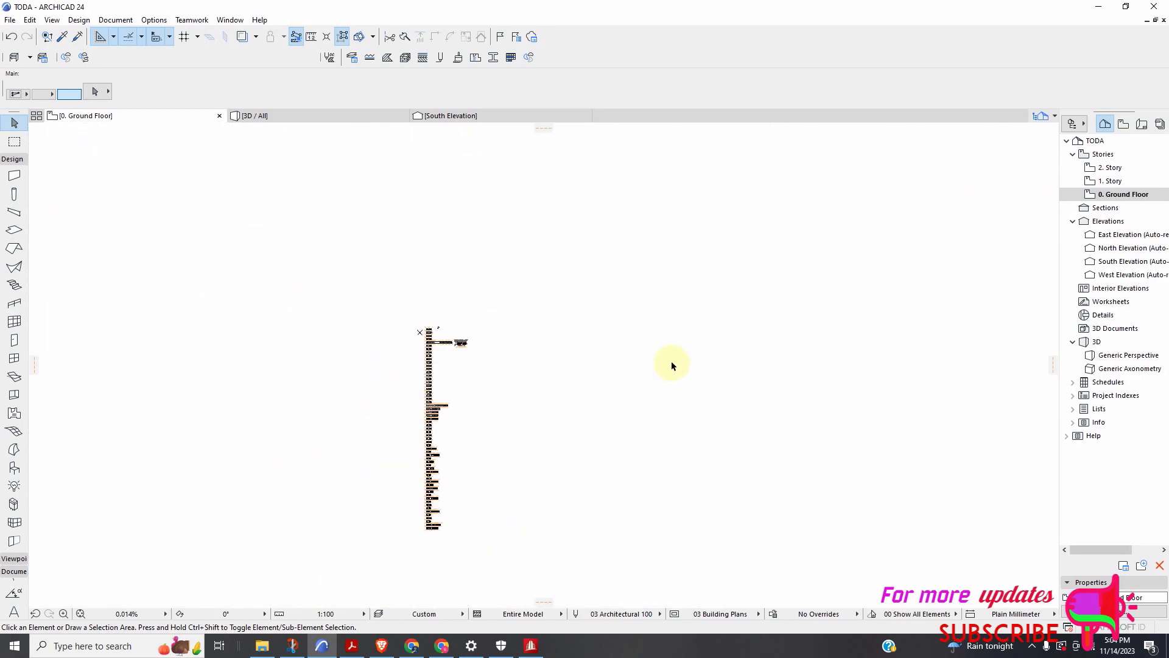
# Compare the beam numbers on the numbered ground floor plan with the captioned B1, B5, B66 and B41 cross sections
pyautogui.scroll(14, 454, 364)
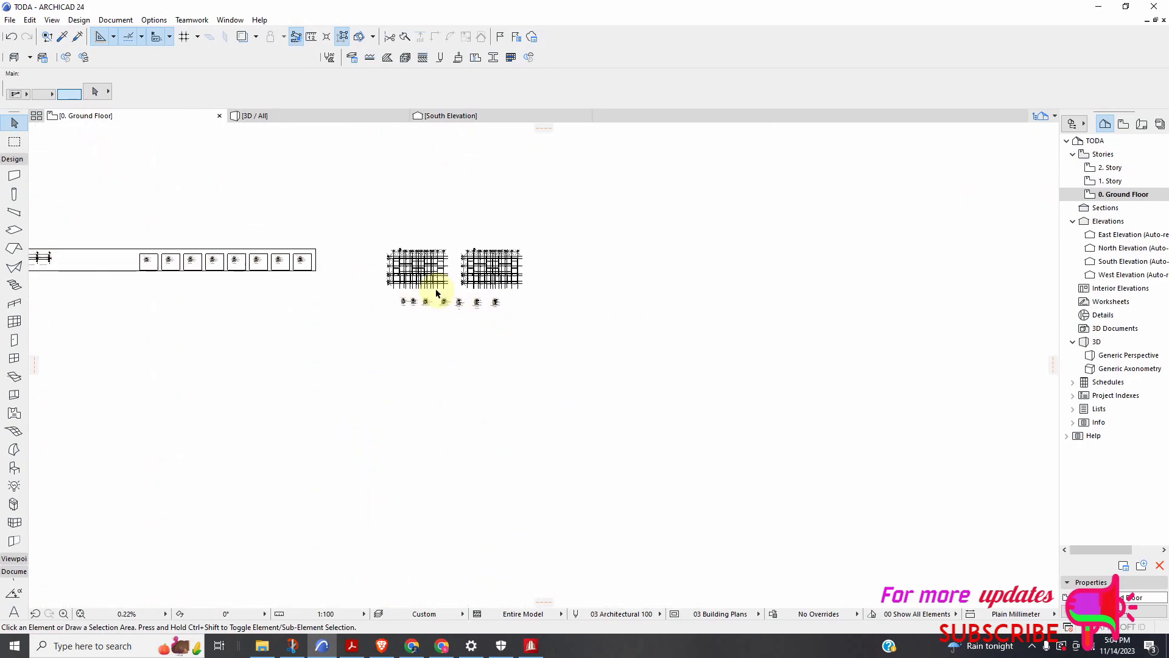
pyautogui.scroll(5, 412, 303)
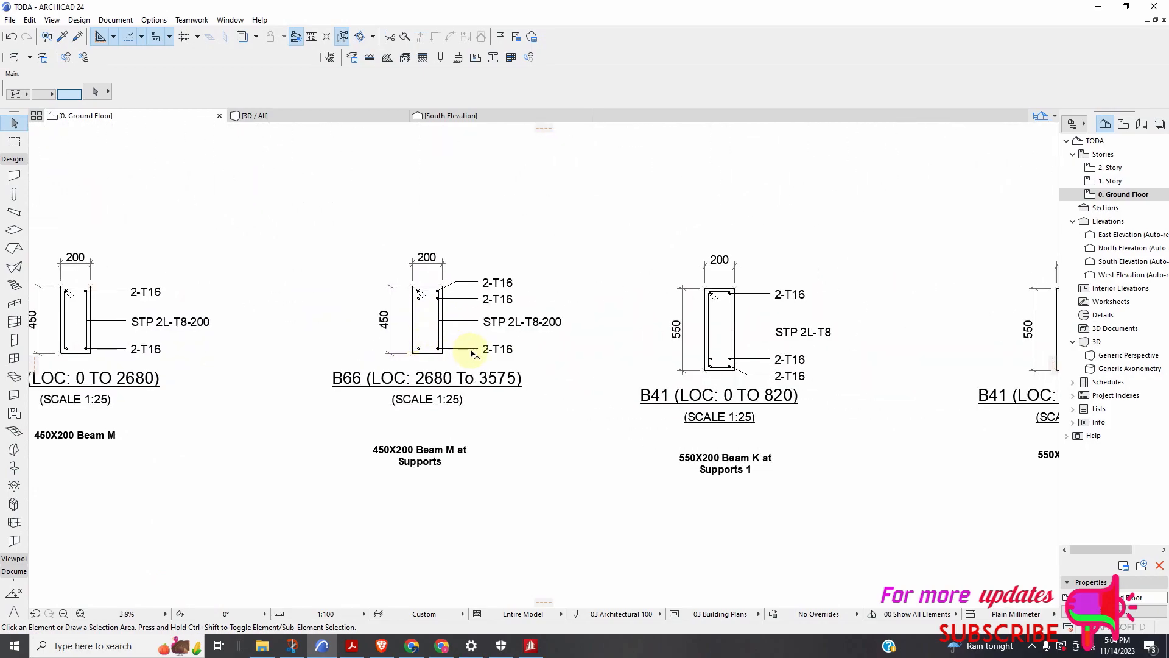
pyautogui.scroll(-2, 572, 345)
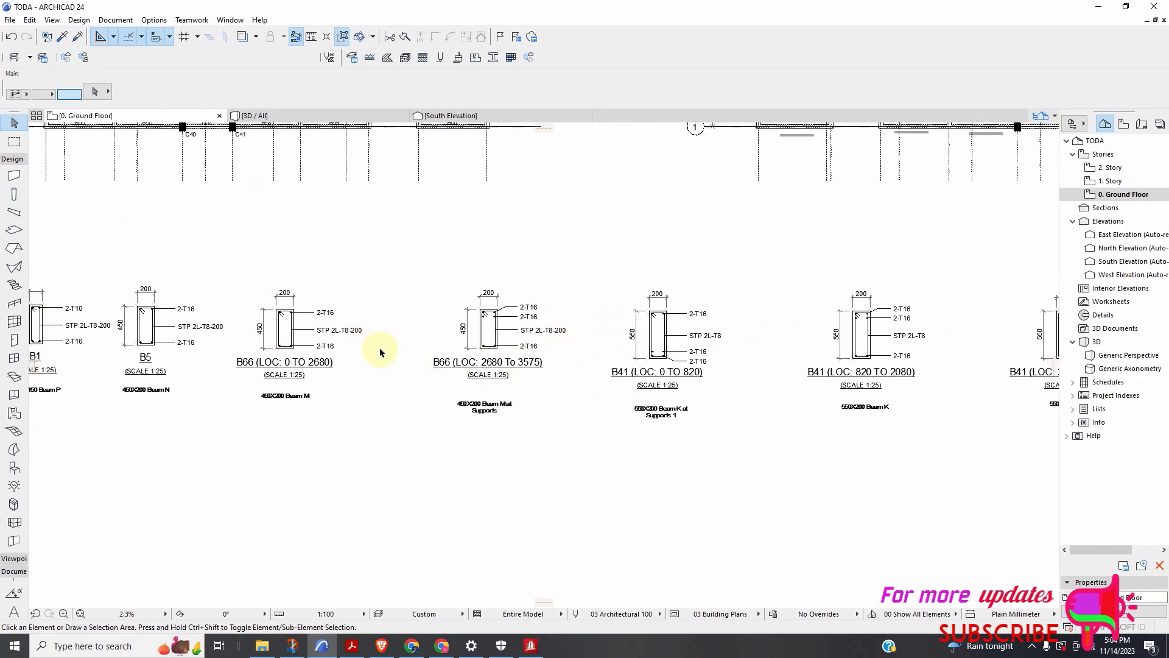
pyautogui.scroll(-4, 545, 342)
pyautogui.scroll(4, 384, 240)
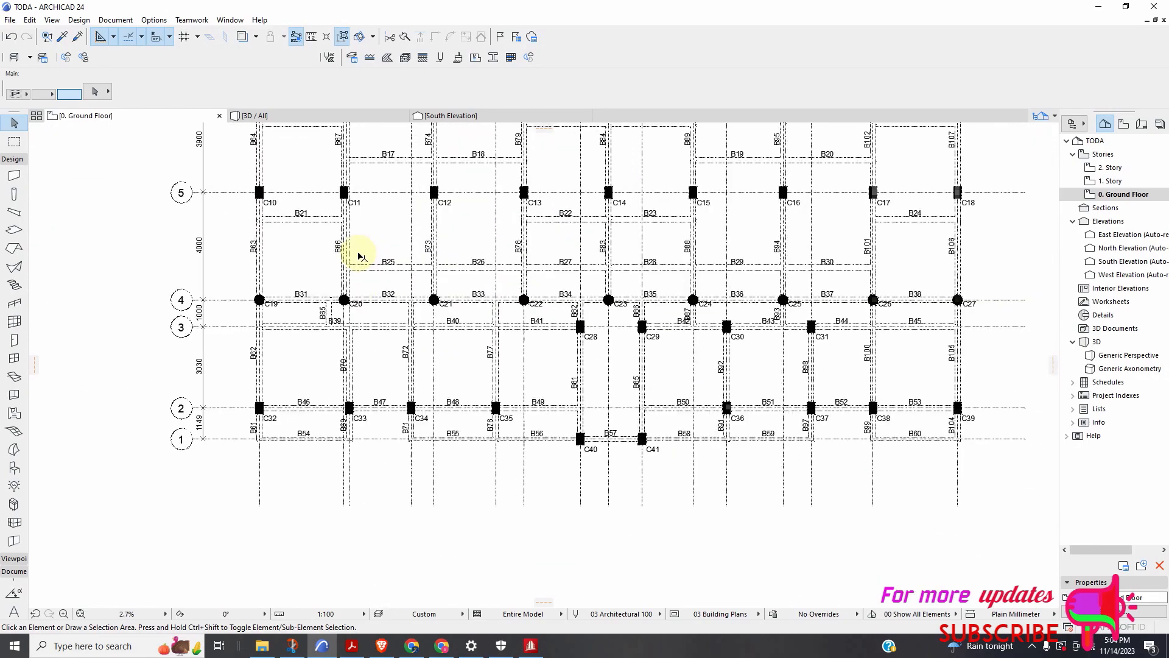
pyautogui.scroll(2, 359, 254)
pyautogui.scroll(-6, 389, 256)
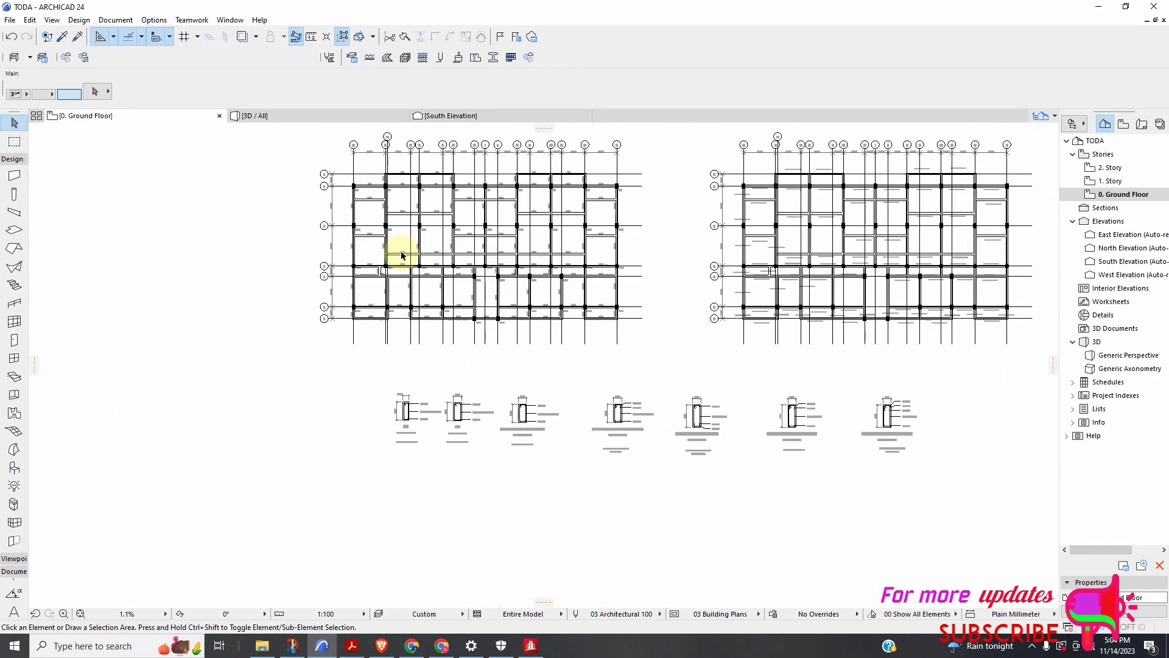
pyautogui.scroll(2, 427, 350)
pyautogui.scroll(3, 420, 353)
pyautogui.scroll(-4, 444, 341)
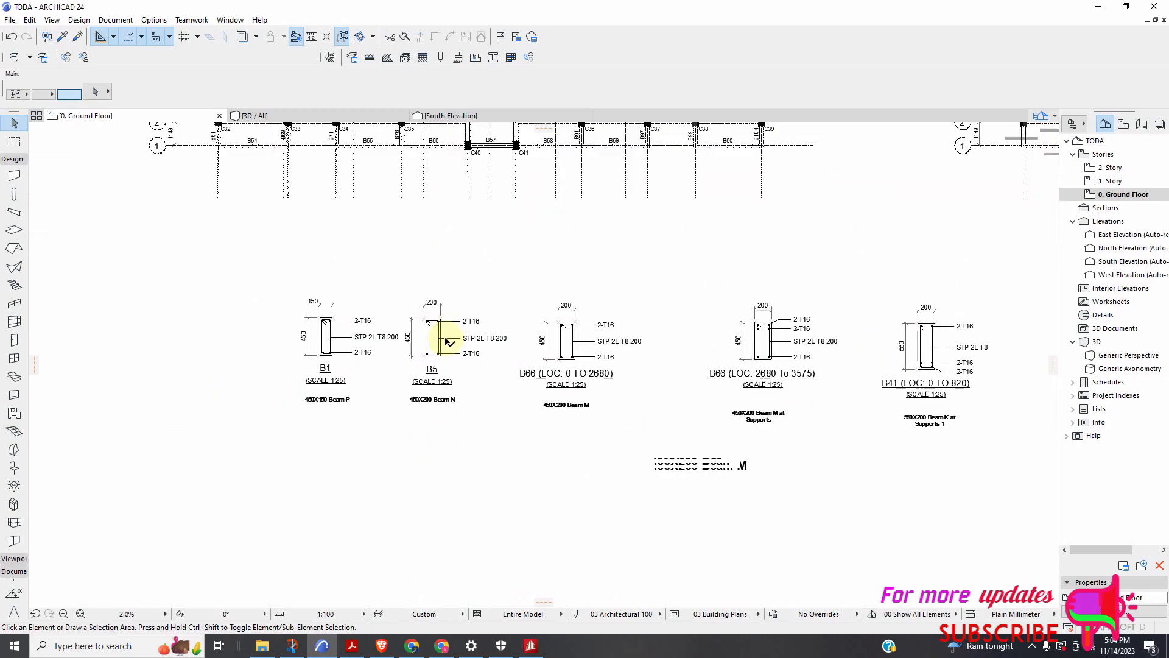
pyautogui.scroll(2, 453, 322)
pyautogui.scroll(-2, 460, 311)
pyautogui.scroll(3, 451, 248)
pyautogui.scroll(2, 439, 252)
pyautogui.scroll(-2, 441, 249)
pyautogui.scroll(2, 441, 256)
pyautogui.scroll(-4, 499, 244)
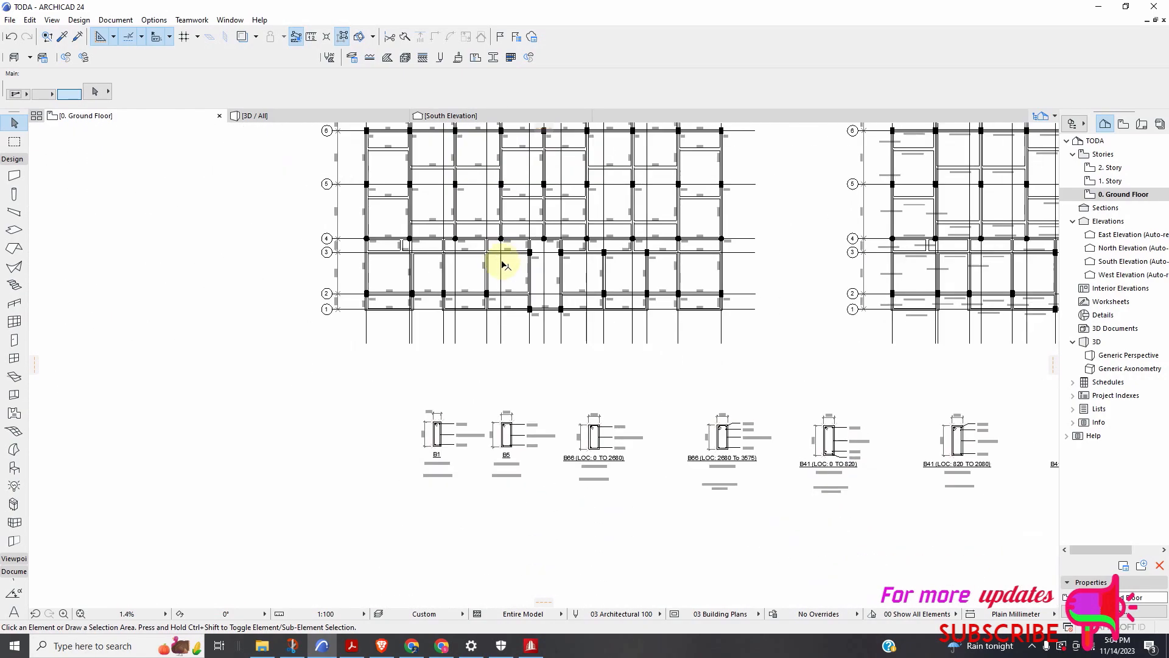
pyautogui.scroll(3, 705, 294)
pyautogui.scroll(1, 759, 366)
pyautogui.scroll(-6, 580, 261)
pyautogui.scroll(2, 462, 201)
pyautogui.scroll(-2, 579, 487)
pyautogui.scroll(4, 609, 420)
pyautogui.scroll(-2, 588, 412)
pyautogui.scroll(-2, 751, 449)
pyautogui.scroll(2, 772, 407)
pyautogui.scroll(-2, 596, 405)
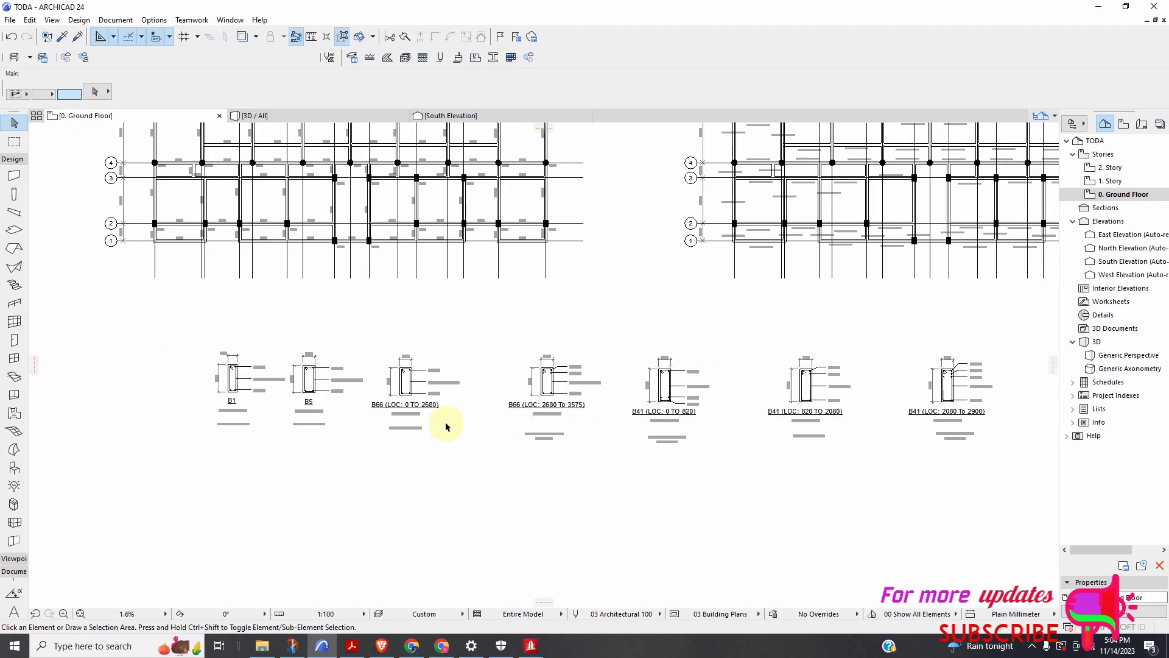
# Compare the captions under the B1, B5, B66 and B41 cross sections with the beam type labels around plan grids 1 to 4
pyautogui.scroll(3, 444, 423)
pyautogui.scroll(-2, 353, 441)
pyautogui.scroll(3, 280, 434)
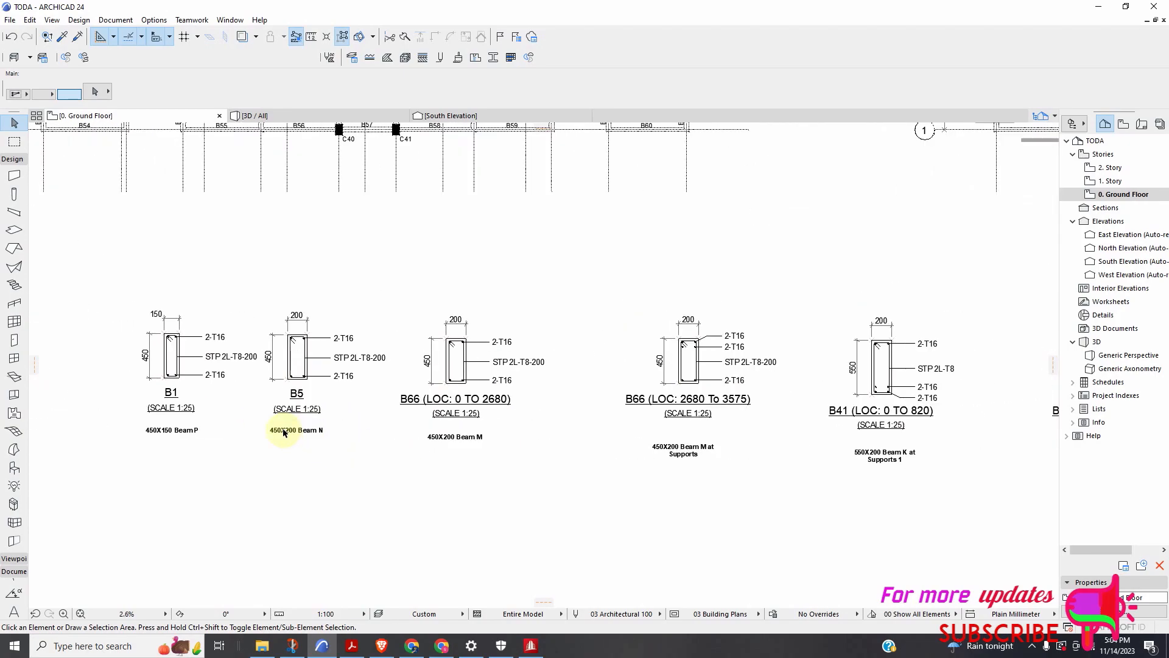
pyautogui.scroll(-2, 247, 435)
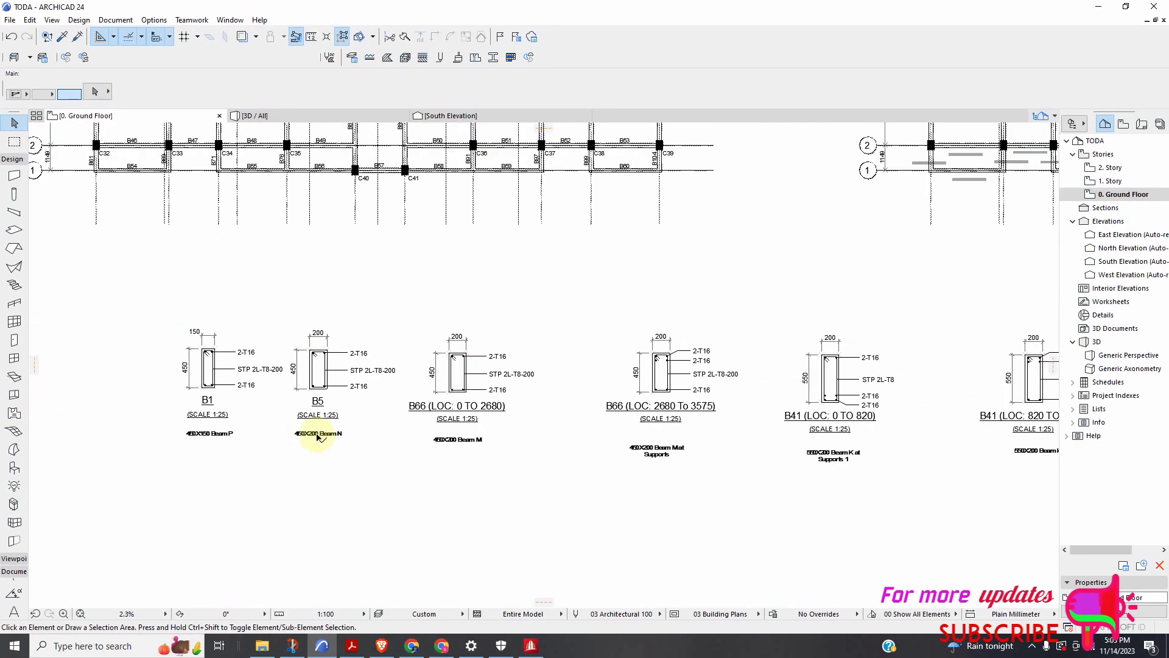
pyautogui.click(318, 433)
pyautogui.scroll(-4, 333, 448)
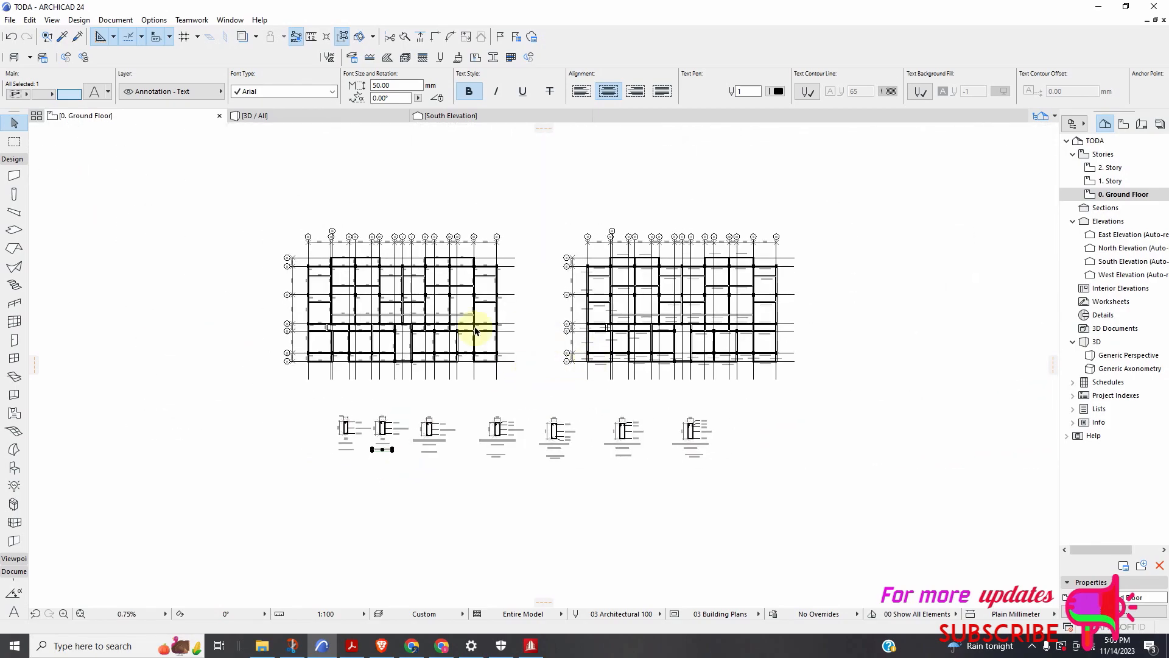
pyautogui.scroll(6, 676, 348)
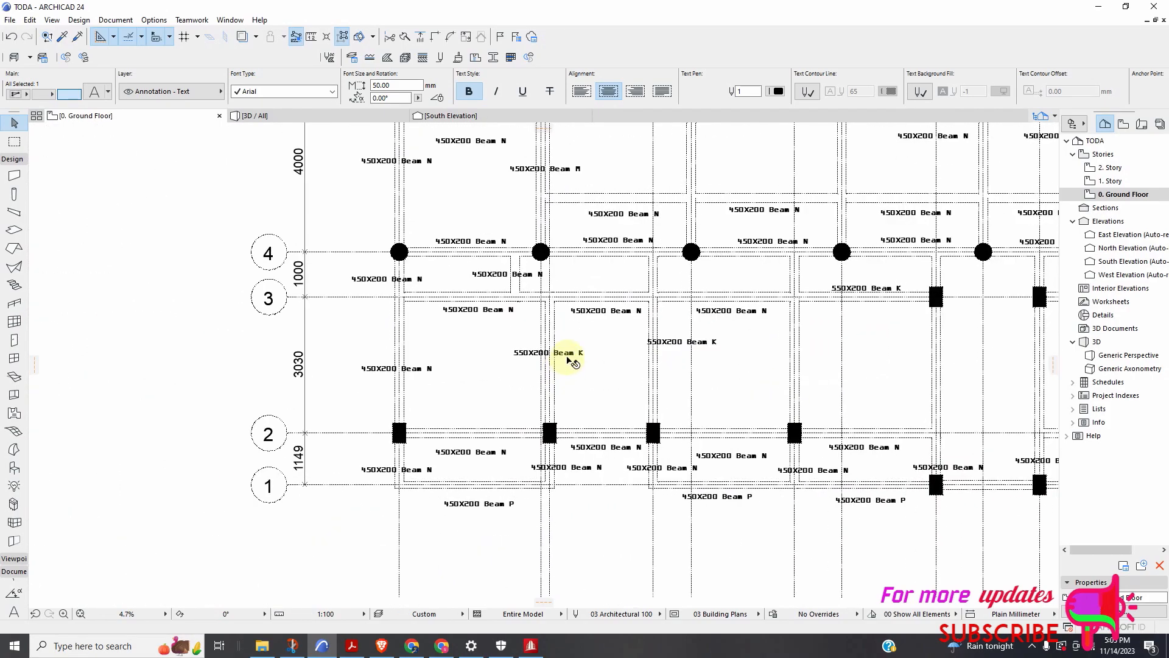
pyautogui.scroll(2, 614, 321)
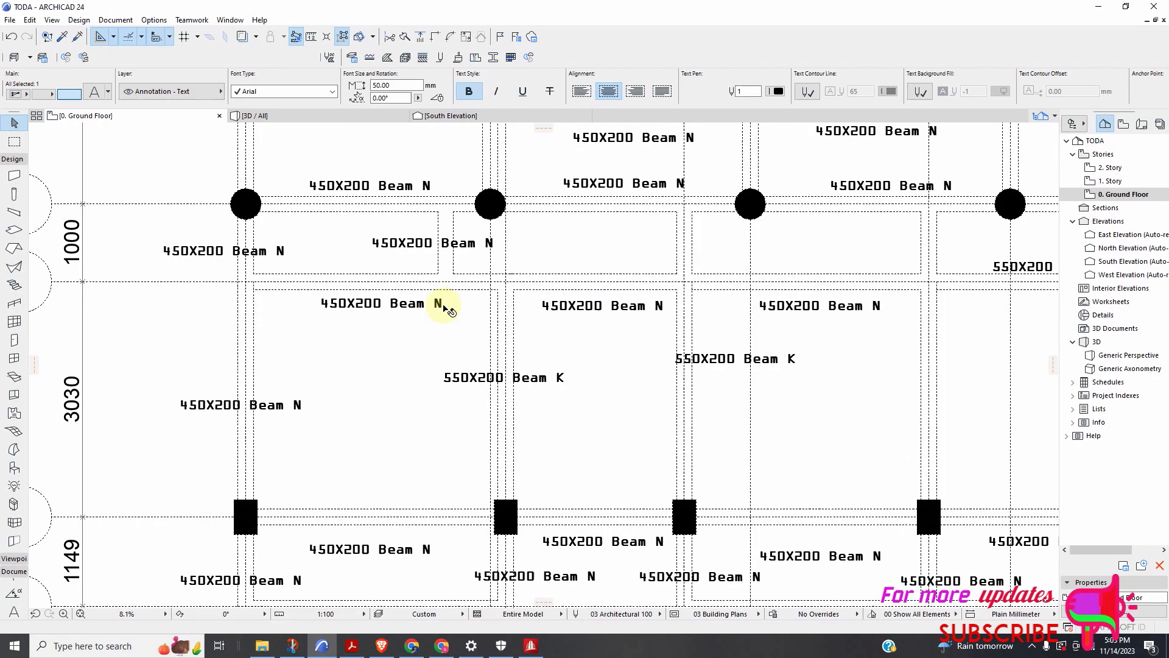
# Copy the "450X200 Beam N" label from just below grid 3 onto the grid B beam between grids 5 and 6
pyautogui.scroll(-2, 419, 332)
pyautogui.rightClick(405, 335)
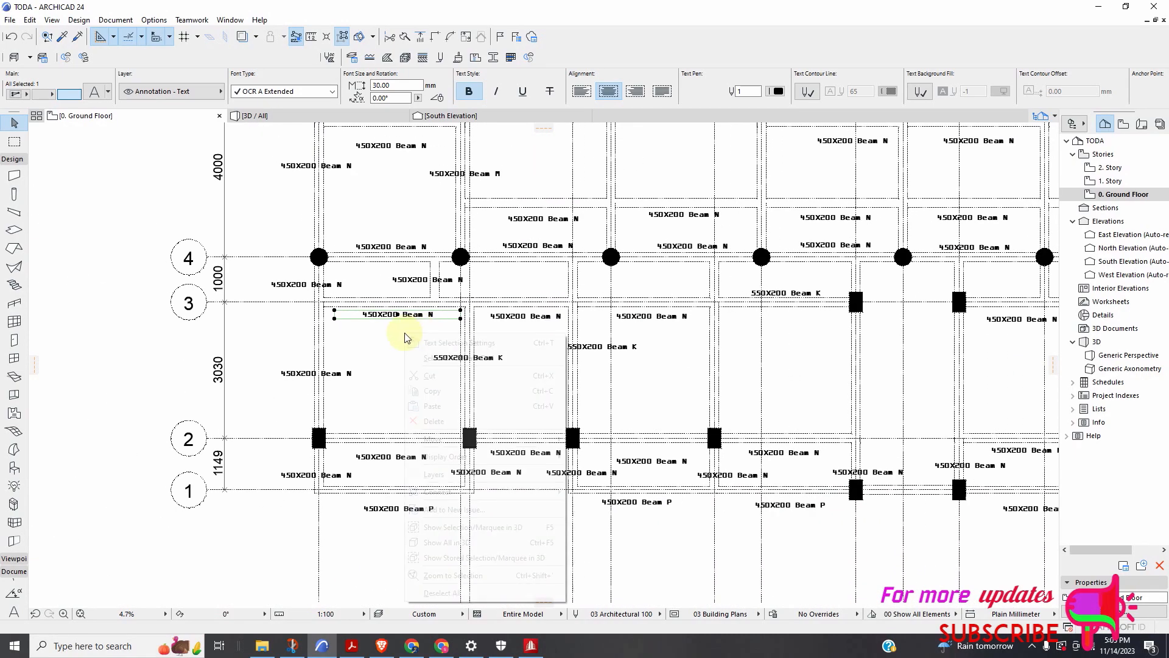
pyautogui.moveTo(451, 438)
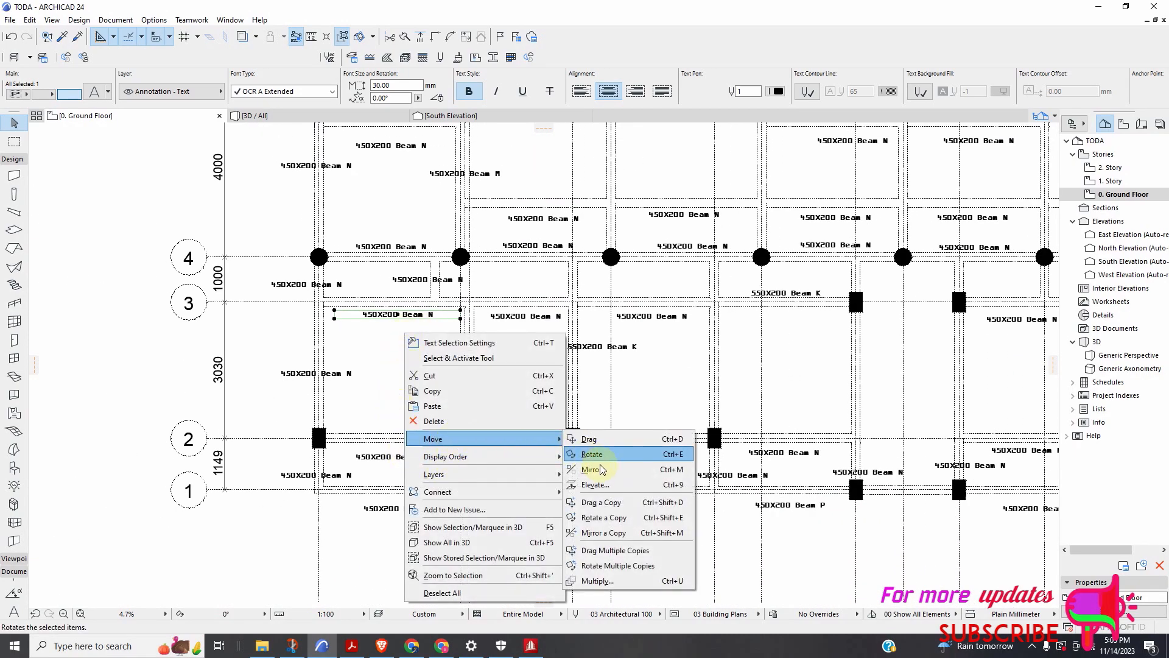
pyautogui.click(605, 493)
pyautogui.click(425, 315)
pyautogui.scroll(-3, 491, 410)
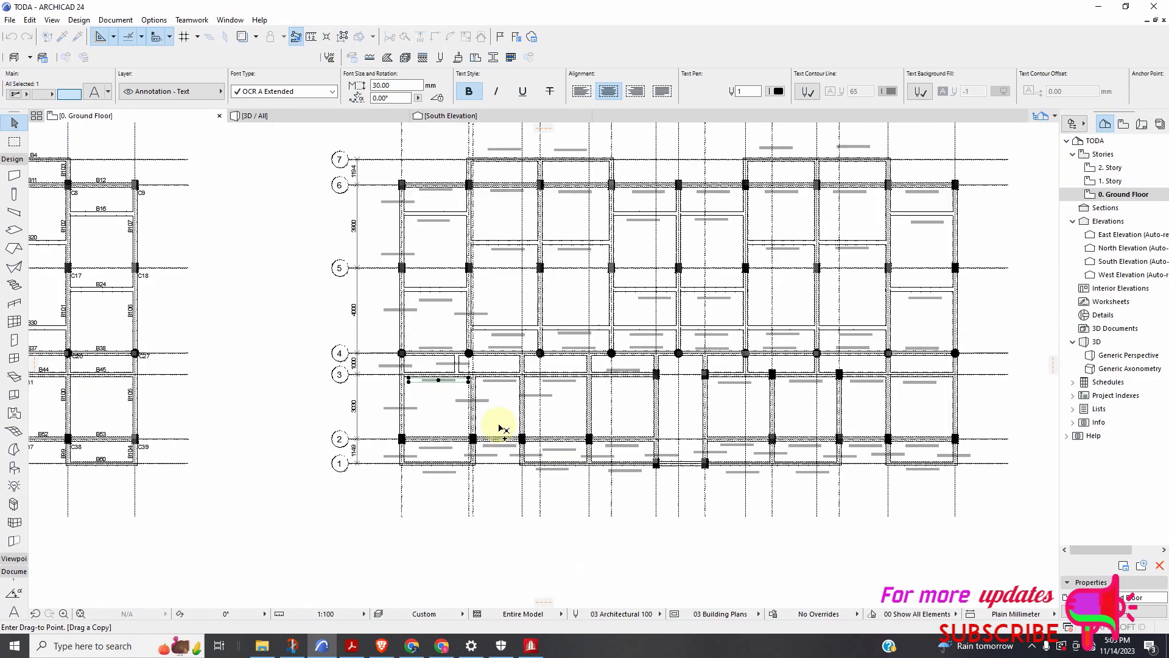
pyautogui.scroll(2, 501, 335)
pyautogui.scroll(3, 478, 307)
pyautogui.click(479, 292)
# Use Drag Multiple Copies on the new "450X200 Beam N" label to mark the grid E and I beams between grids 5 and 6
pyautogui.rightClick(459, 295)
pyautogui.moveTo(563, 406)
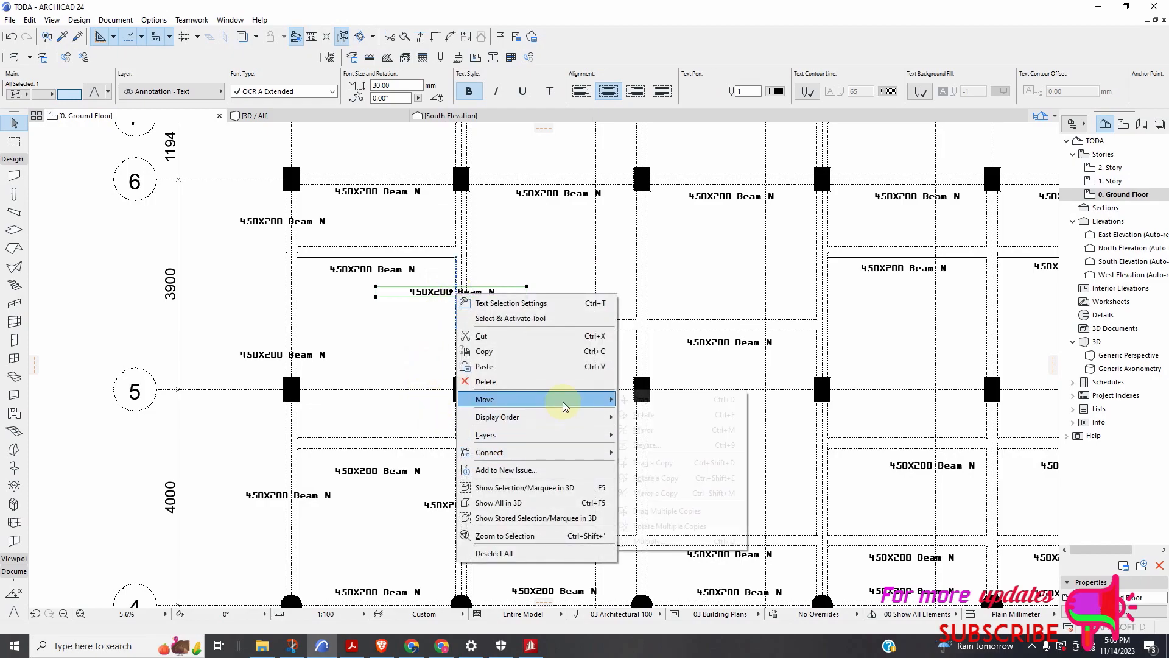
pyautogui.click(670, 510)
pyautogui.click(465, 293)
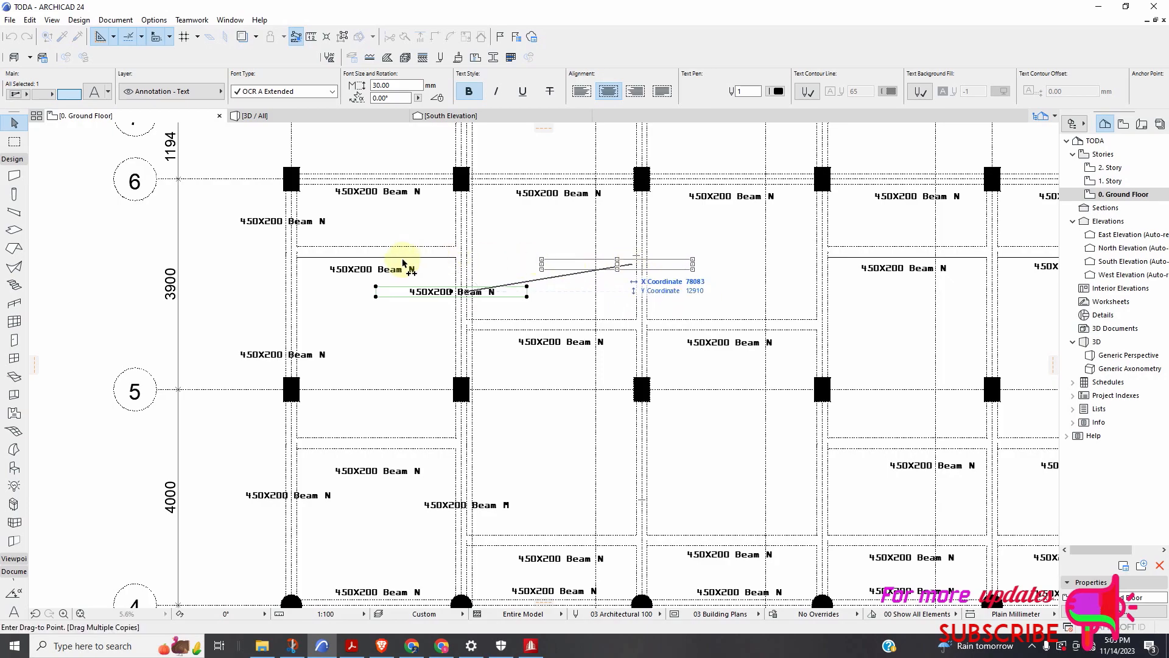
pyautogui.scroll(-3, 402, 263)
pyautogui.scroll(3, 682, 292)
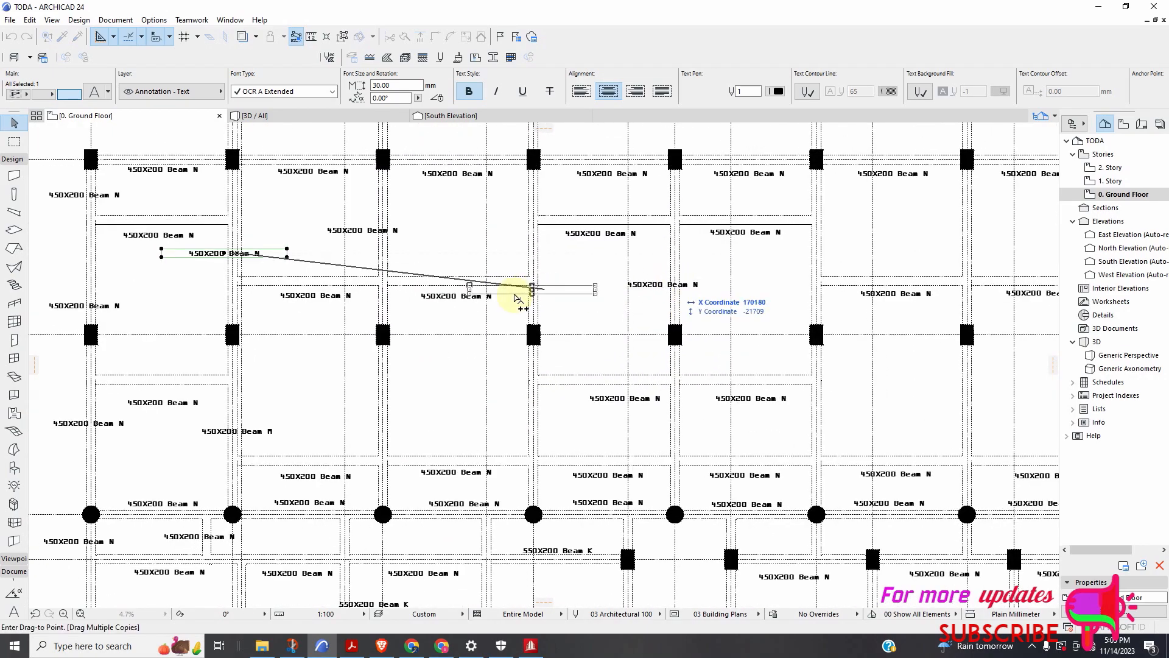
# Place further "450X200 Beam N" copies on the grid E and M beams between grids 4 and 5
pyautogui.scroll(-3, 427, 377)
pyautogui.scroll(3, 434, 366)
pyautogui.scroll(2, 444, 371)
pyautogui.scroll(-3, 448, 339)
pyautogui.scroll(-2, 633, 383)
pyautogui.scroll(3, 529, 312)
pyautogui.scroll(2, 527, 309)
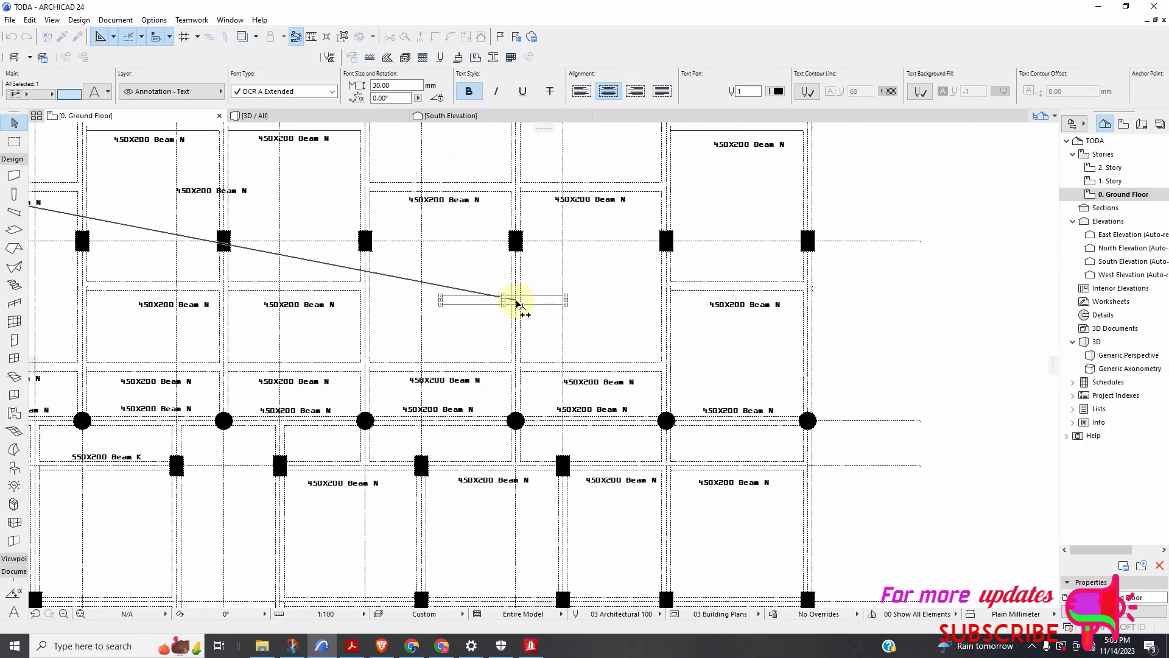
# Place "450X200 Beam N" copies on the grid K and M beams between grids 5 and 6, and on K and O between 4 and 5
pyautogui.scroll(-2, 529, 219)
pyautogui.scroll(1, 525, 226)
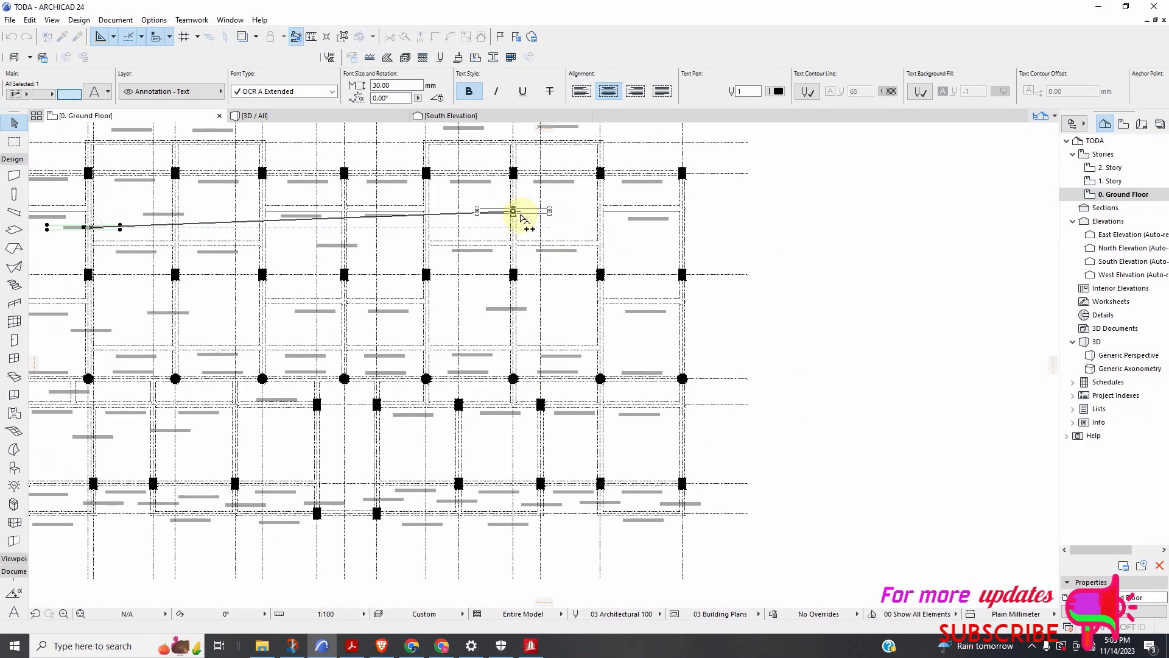
pyautogui.scroll(3, 425, 255)
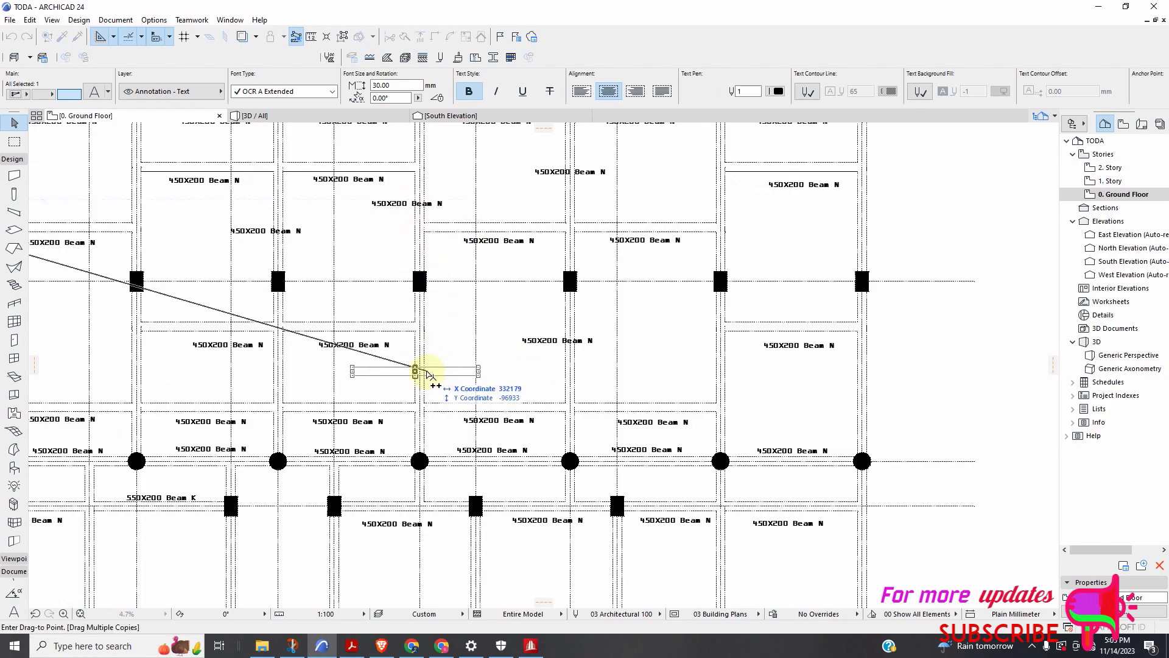
pyautogui.scroll(-1, 563, 339)
pyautogui.scroll(-1, 563, 340)
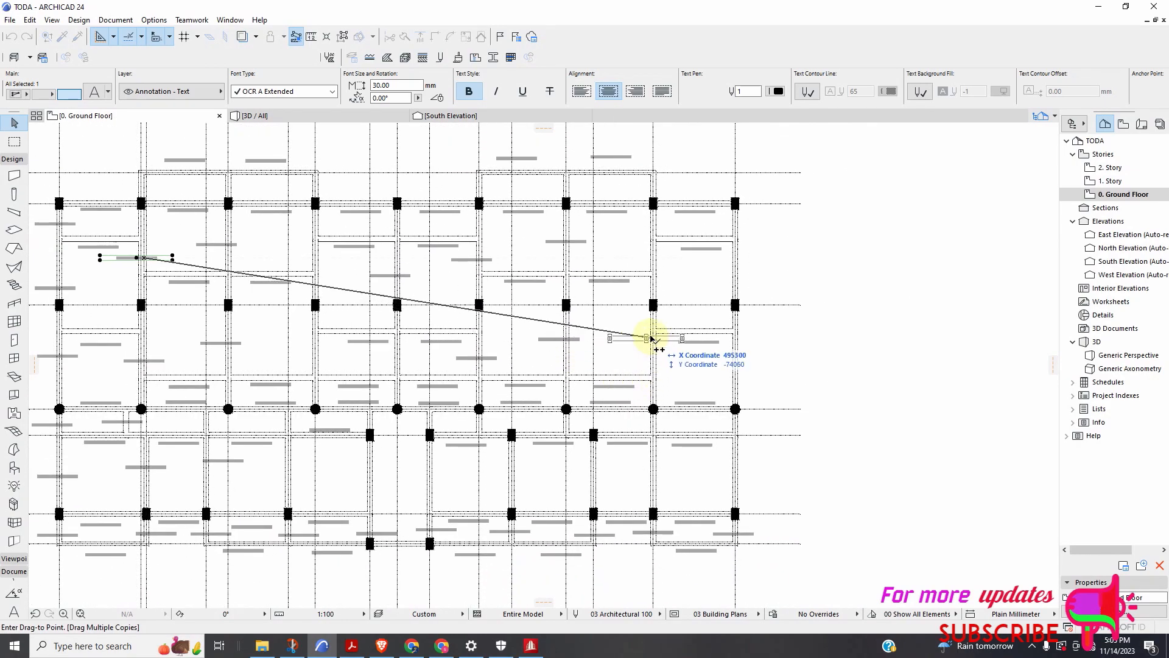
pyautogui.scroll(-1, 666, 422)
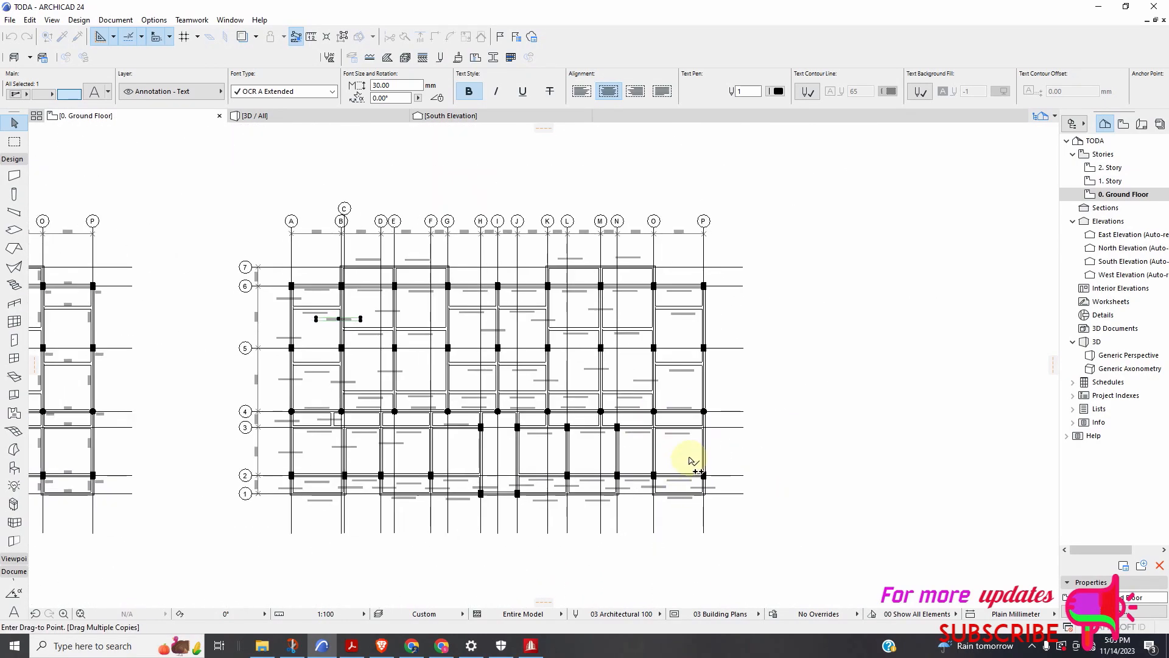
# Place "450X200 Beam N" copies on the beams along grids P, O, N, L, J, H and F between grids 2 and 3
pyautogui.scroll(1, 713, 459)
pyautogui.scroll(1, 633, 454)
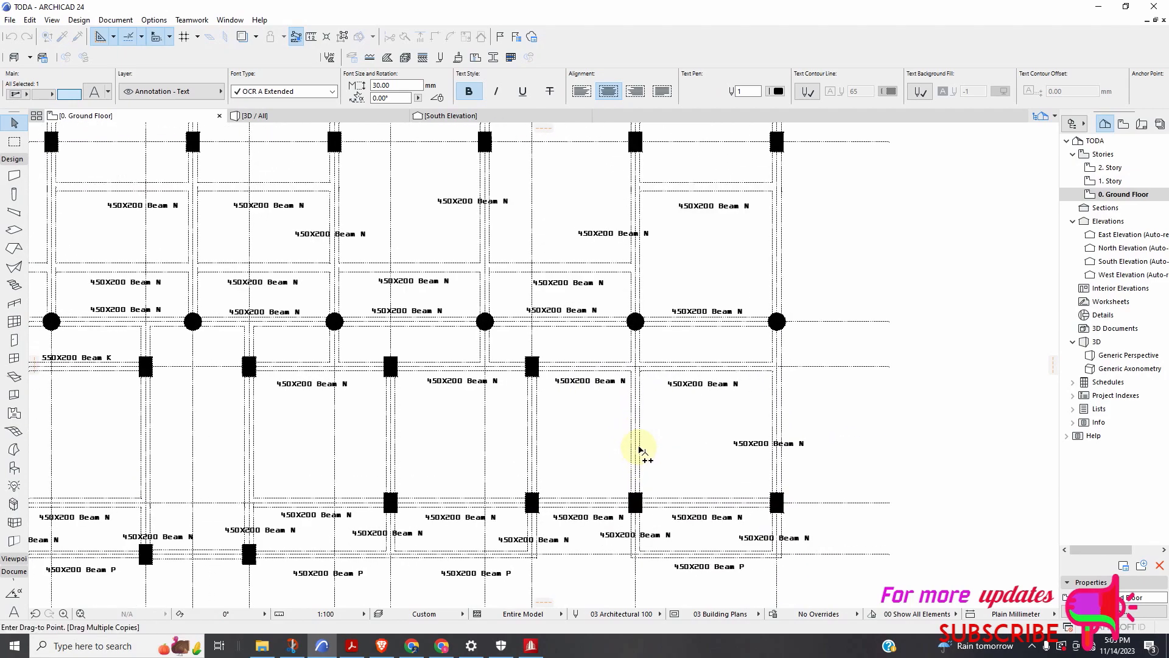
pyautogui.click(535, 444)
pyautogui.scroll(-1, 724, 437)
pyautogui.scroll(2, 545, 442)
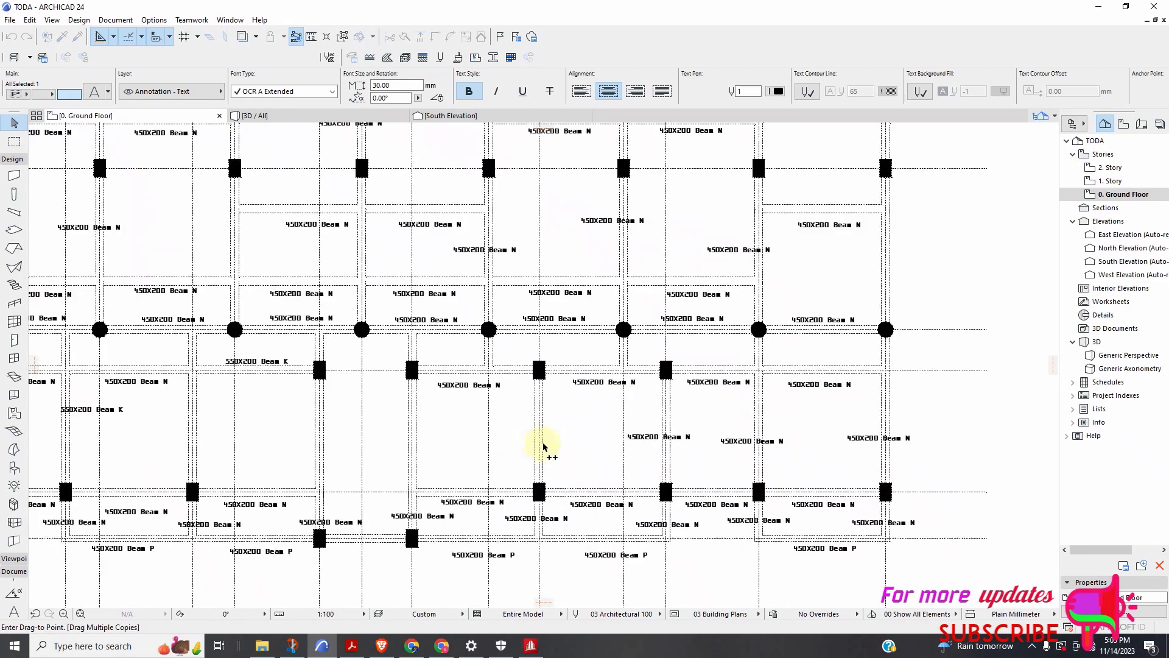
pyautogui.click(550, 437)
pyautogui.scroll(-1, 723, 436)
pyautogui.scroll(-1, 722, 436)
pyautogui.scroll(1, 580, 443)
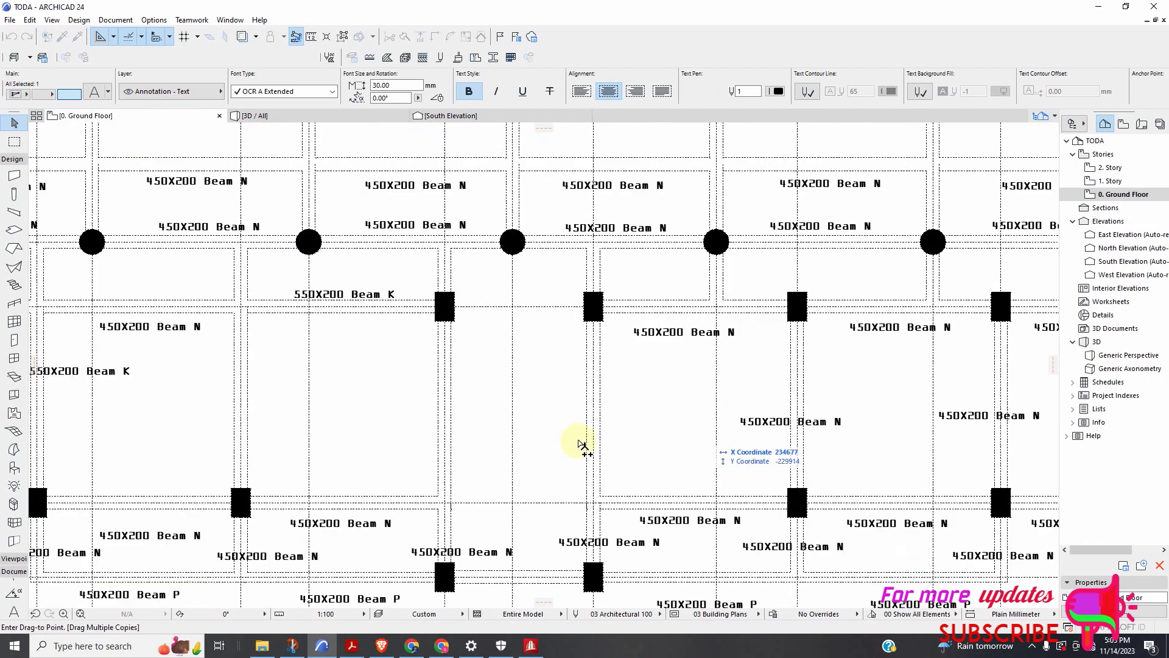
pyautogui.scroll(-1, 723, 418)
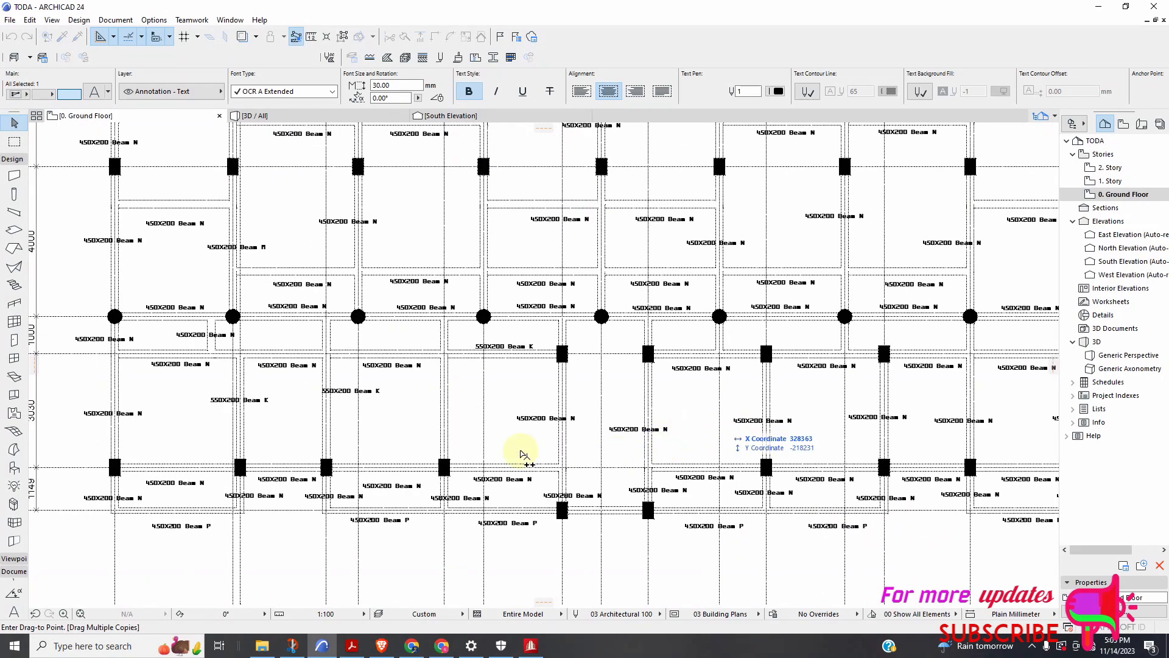
pyautogui.scroll(1, 443, 422)
pyautogui.scroll(-4, 566, 386)
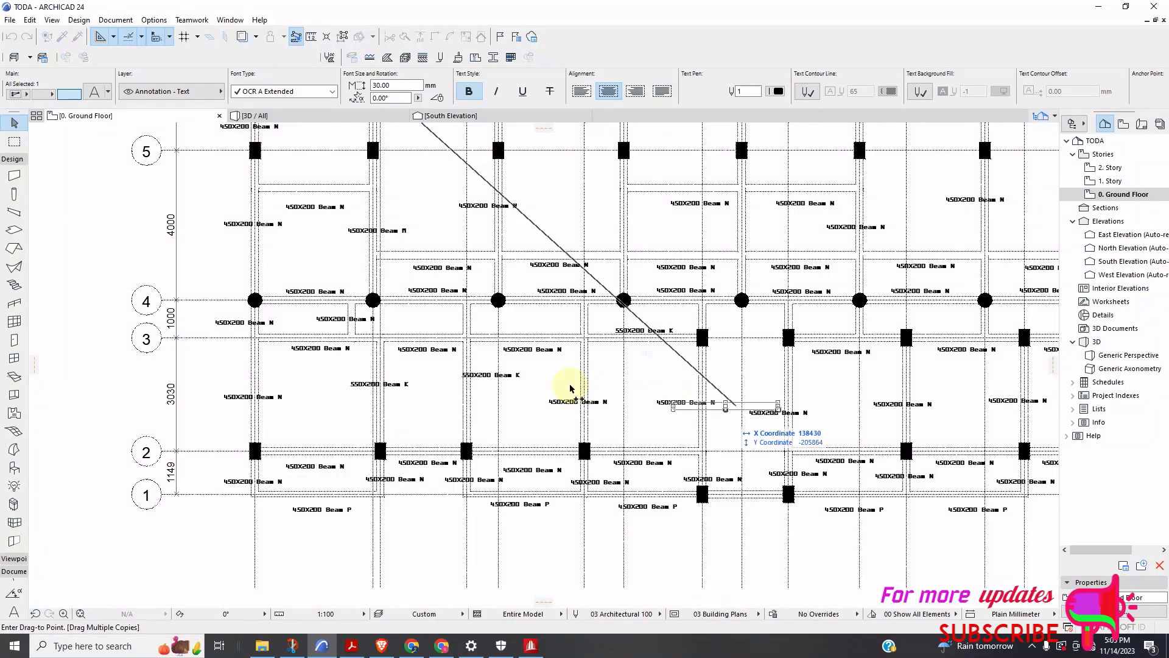
# Place "450X200 Beam N" copies on the grid B, E, G, K, M and O beams between grids 6 and 7, and finish the multiple copying
pyautogui.scroll(4, 513, 226)
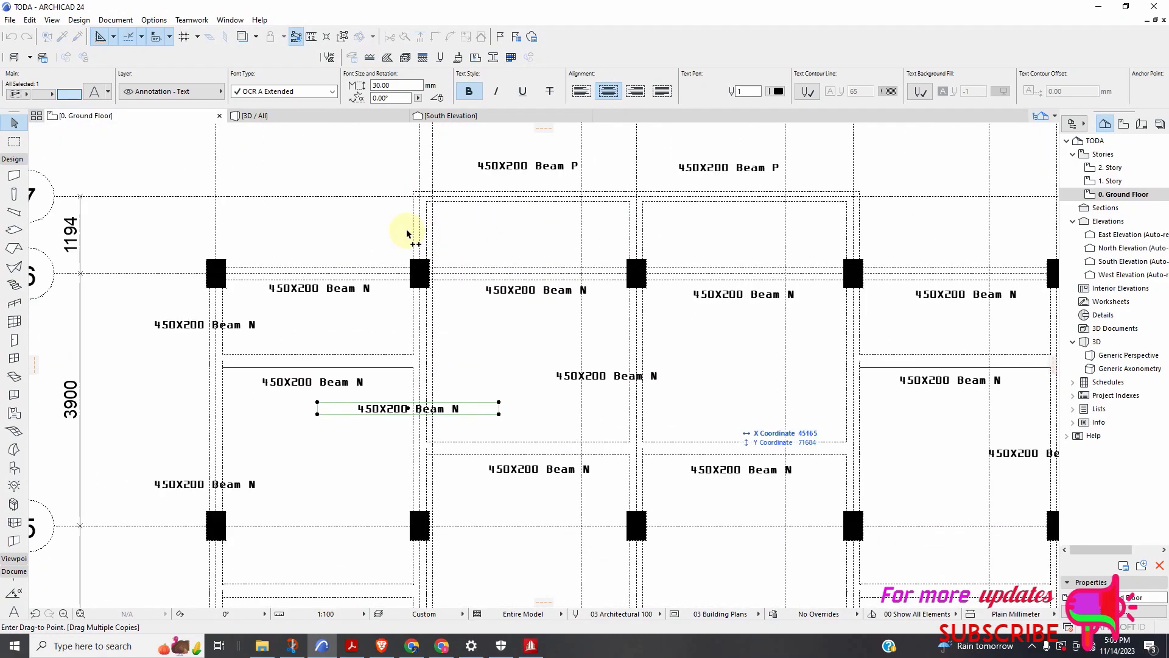
pyautogui.scroll(3, 574, 286)
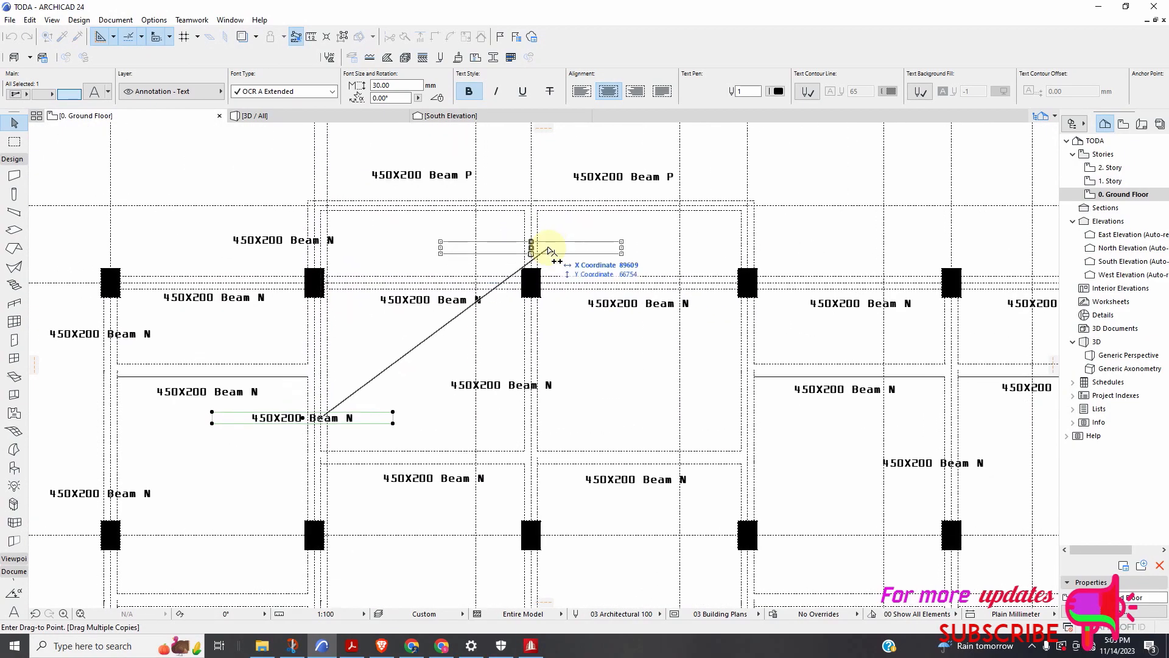
pyautogui.scroll(-4, 475, 317)
pyautogui.scroll(4, 665, 253)
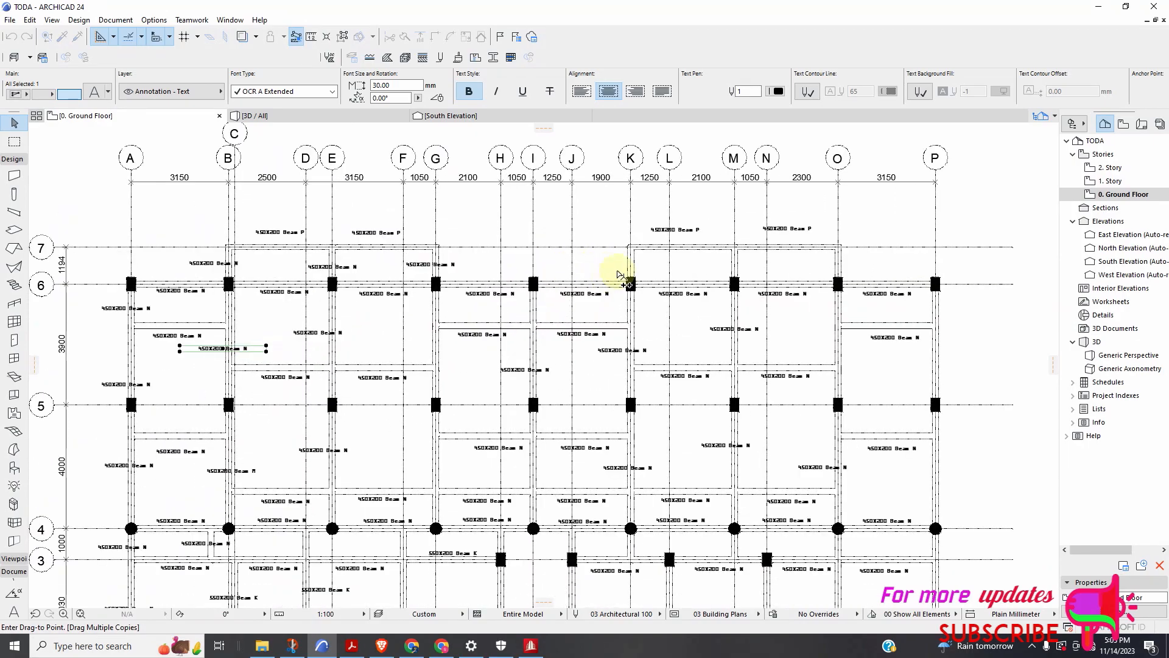
pyautogui.scroll(-4, 665, 243)
pyautogui.scroll(4, 650, 230)
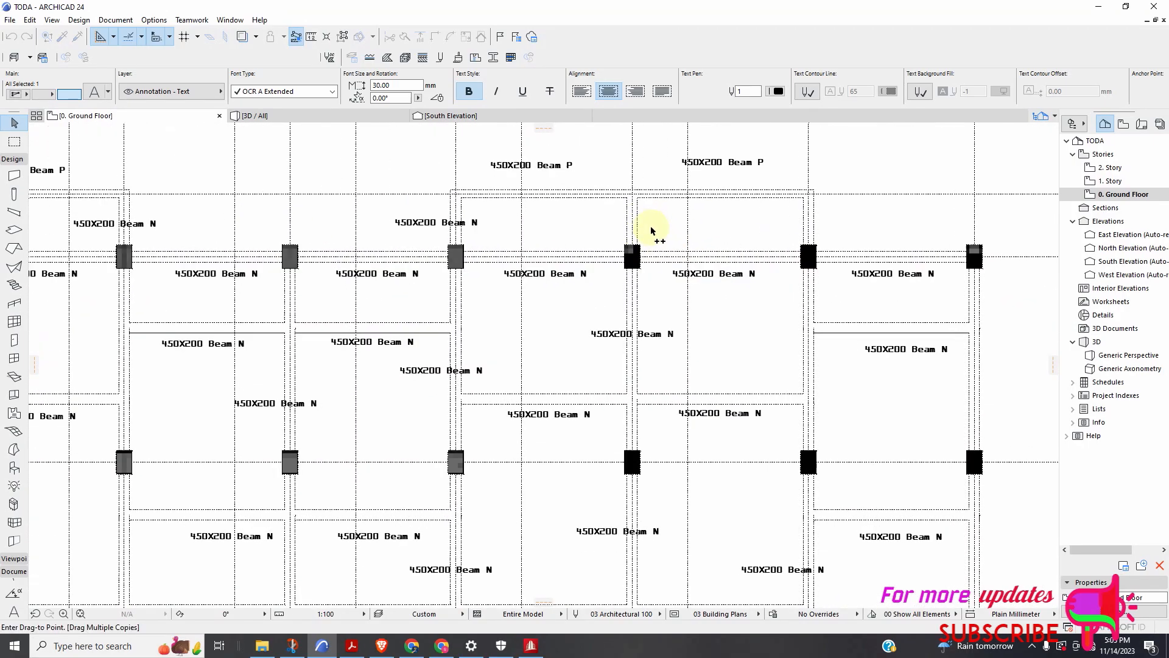
pyautogui.scroll(-6, 566, 249)
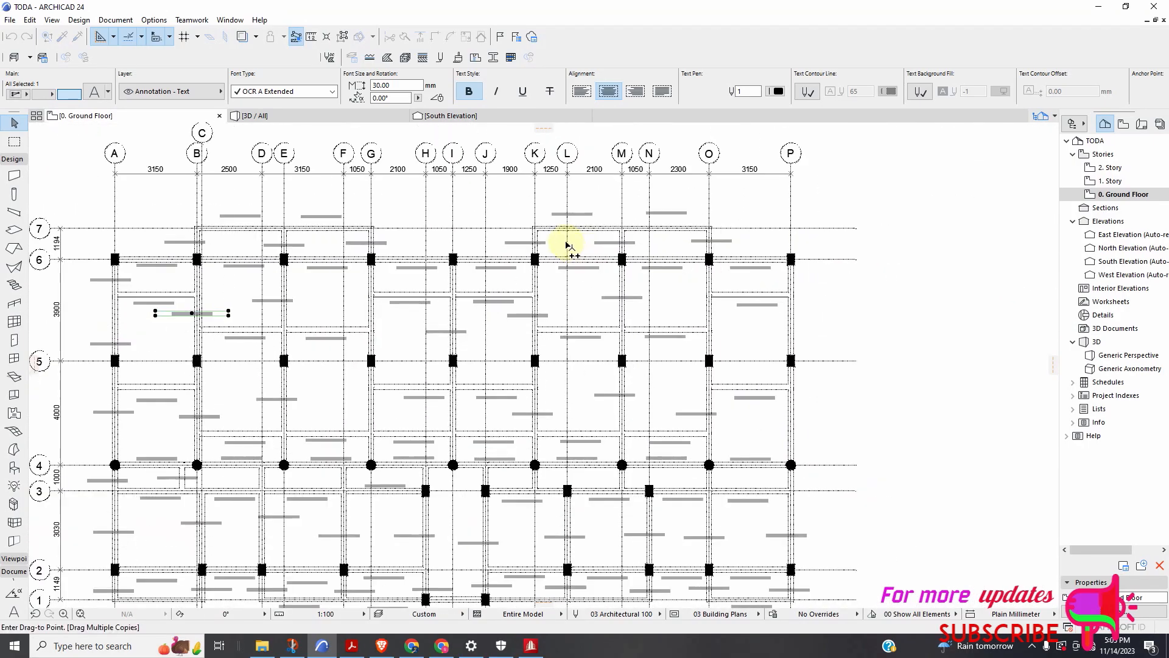
pyautogui.click(563, 398)
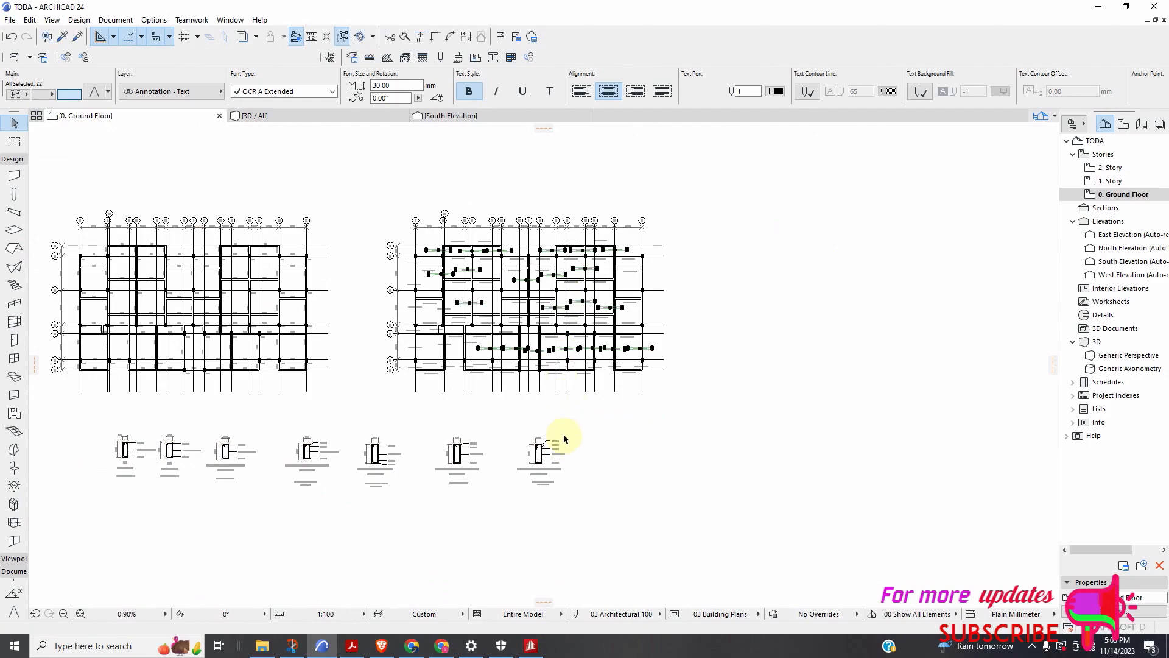
# Examine the B101 and B102 cross sections and the neighbouring framed beam detail sheets for dimensions and reinforcement
pyautogui.scroll(-8, 548, 396)
pyautogui.scroll(-3, 464, 394)
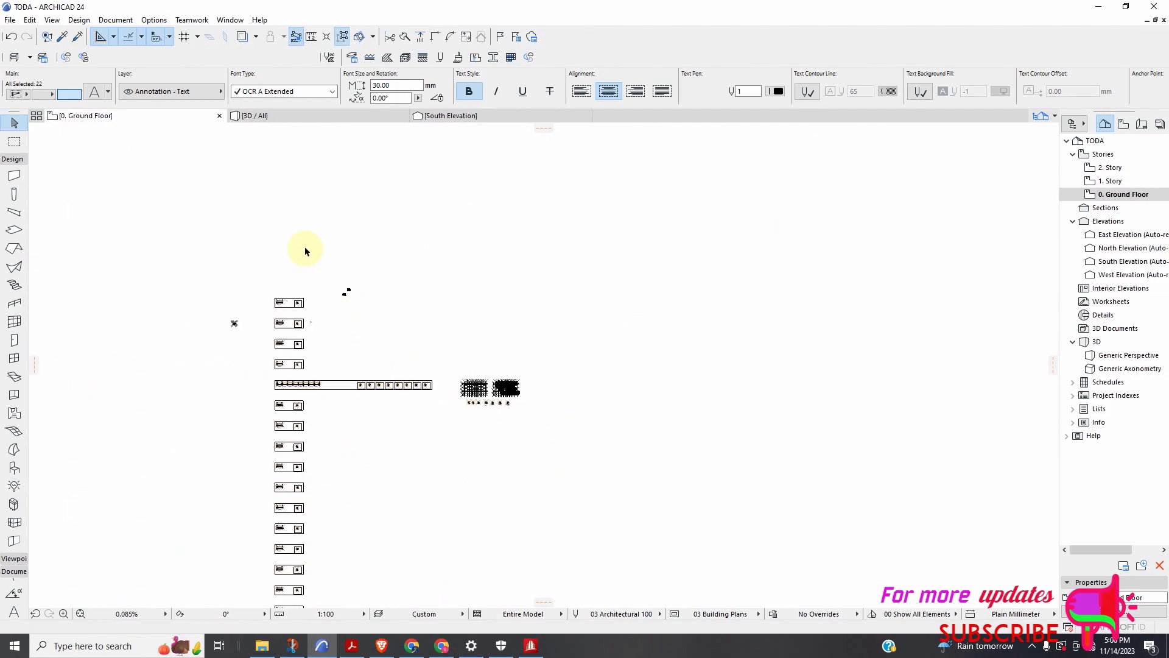
pyautogui.scroll(-3, 304, 246)
pyautogui.scroll(-1, 345, 412)
pyautogui.scroll(7, 323, 545)
pyautogui.scroll(3, 522, 393)
pyautogui.scroll(-2, 522, 393)
pyautogui.scroll(1, 564, 422)
pyautogui.scroll(-3, 513, 409)
pyautogui.scroll(3, 496, 195)
pyautogui.scroll(2, 637, 254)
pyautogui.scroll(-1, 638, 254)
pyautogui.scroll(1, 667, 241)
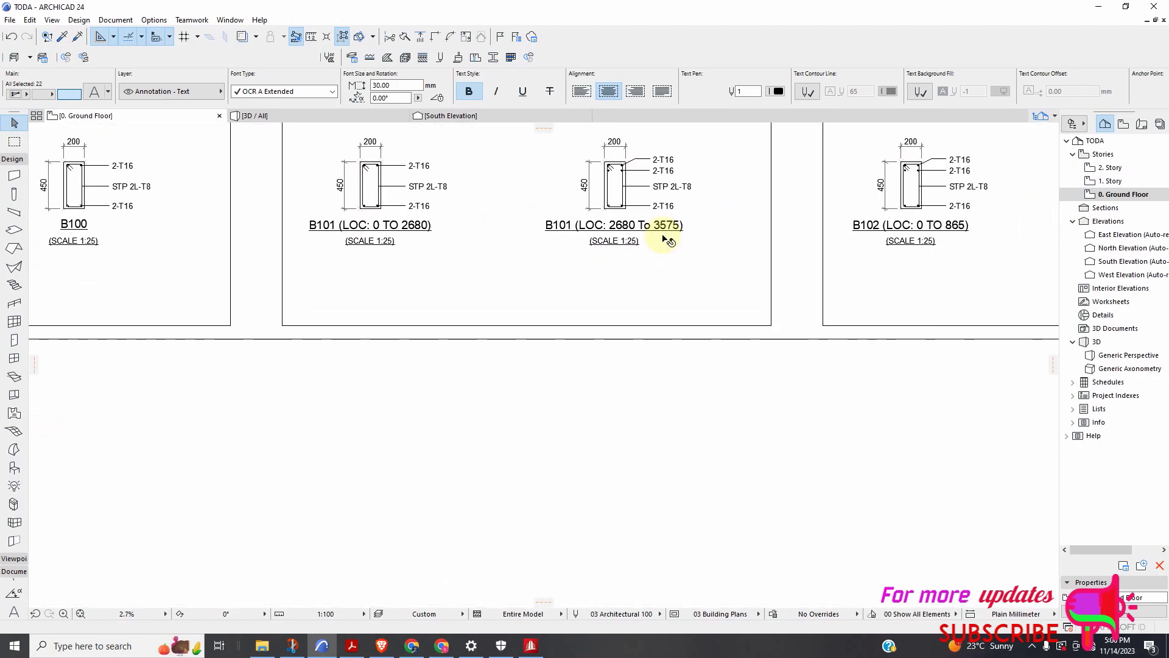
pyautogui.scroll(2, 644, 164)
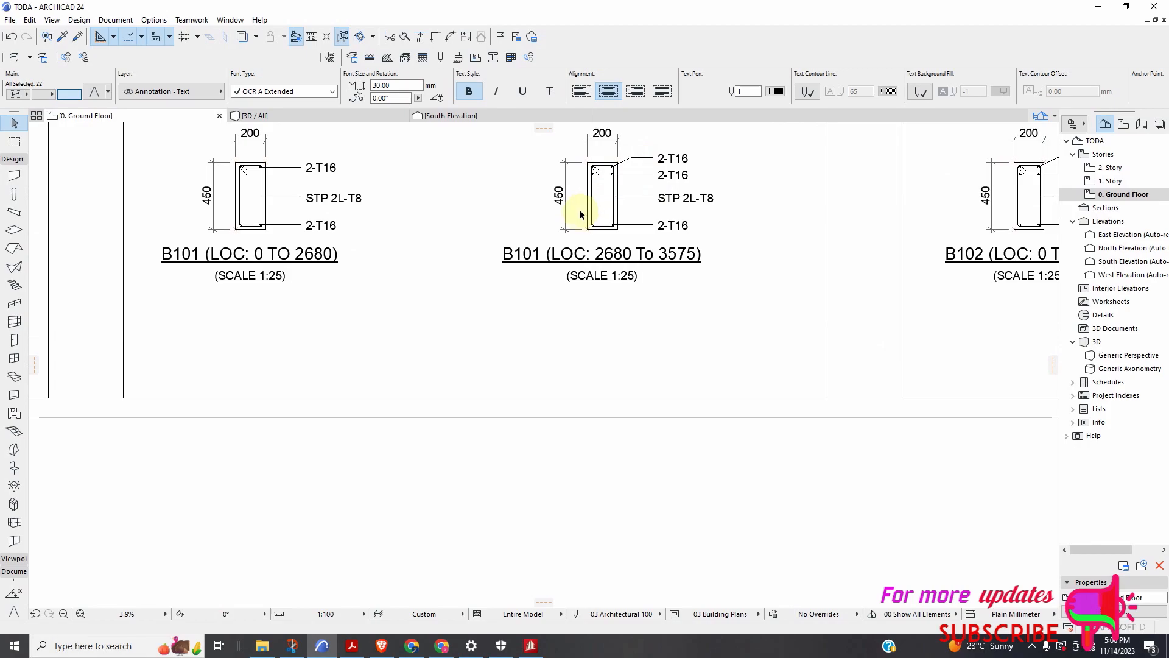
pyautogui.scroll(-3, 461, 292)
pyautogui.scroll(1, 792, 277)
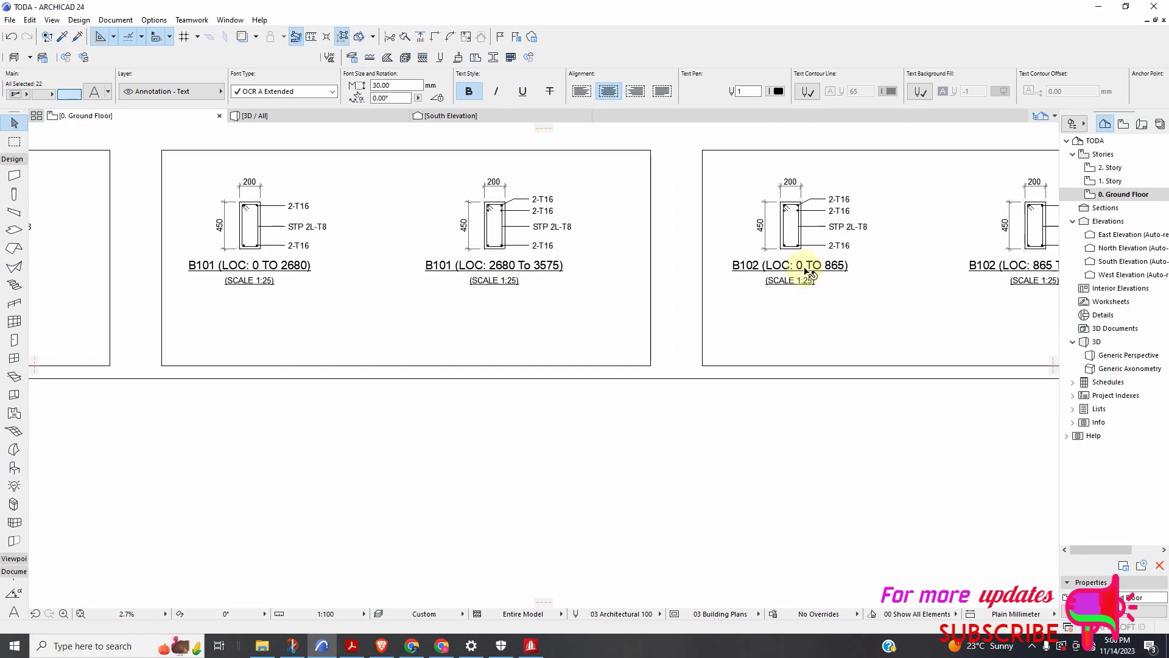
pyautogui.scroll(-10, 574, 301)
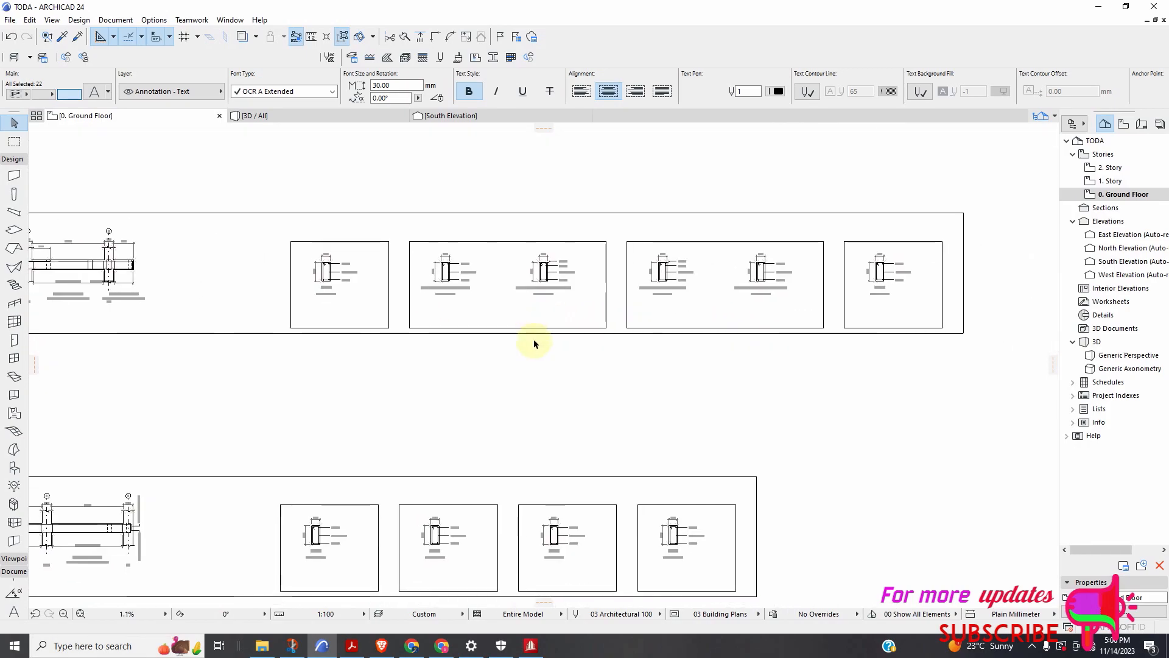
pyautogui.scroll(-15, 293, 318)
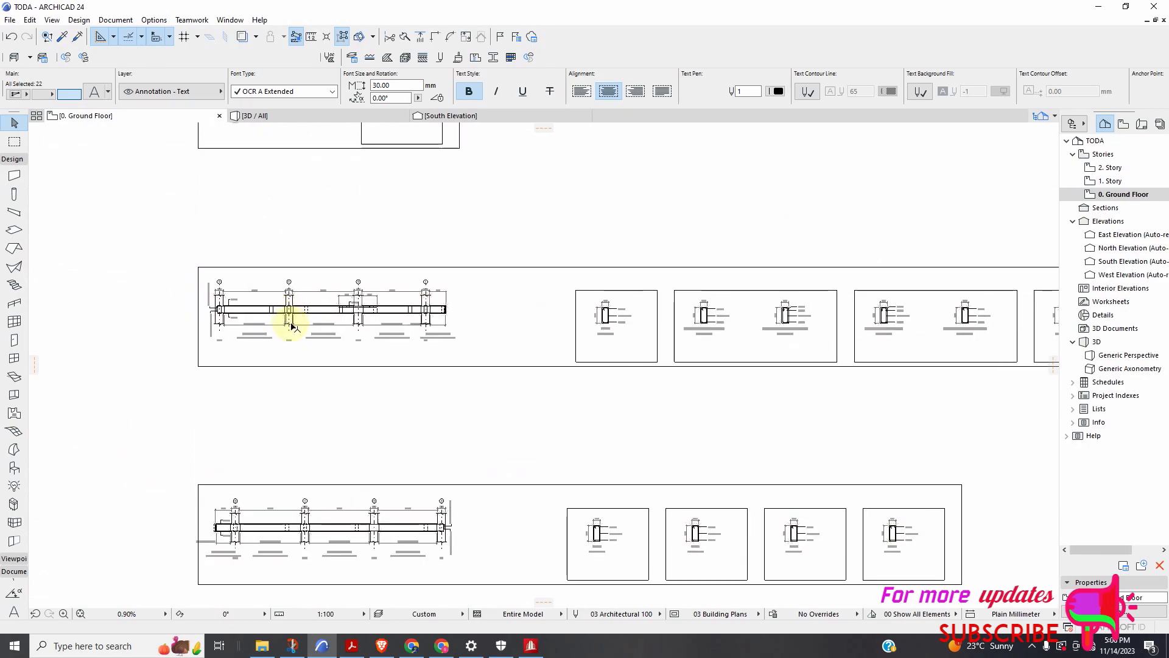
pyautogui.scroll(-7, 323, 386)
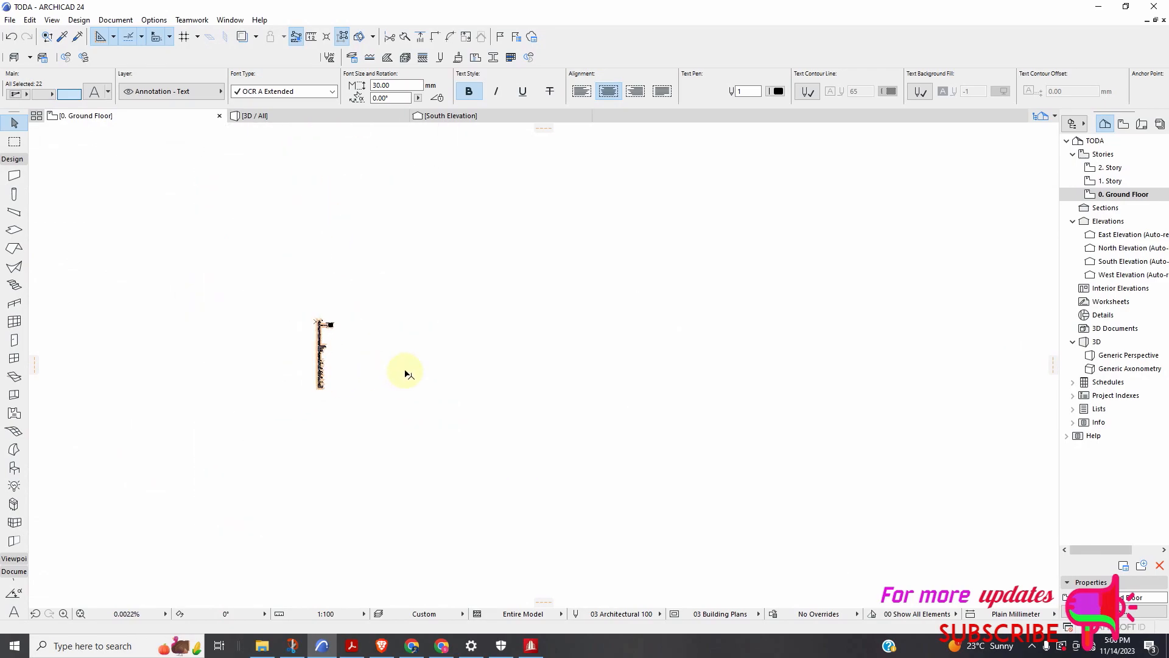
pyautogui.scroll(18, 336, 355)
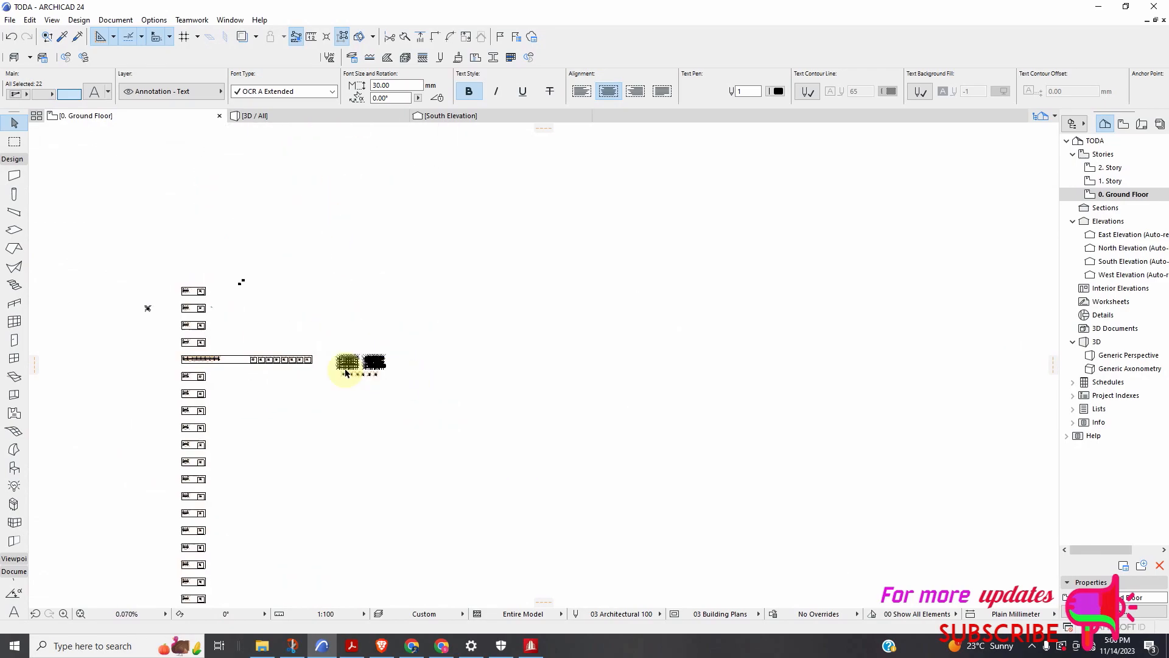
# Examine the ground floor beam numbering plan between grids 1 and 7 for the beam numbers
pyautogui.scroll(4, 324, 390)
pyautogui.scroll(-7, 491, 396)
pyautogui.scroll(5, 473, 306)
pyautogui.scroll(-3, 246, 295)
pyautogui.scroll(4, 112, 295)
pyautogui.scroll(-4, 383, 286)
pyautogui.scroll(8, 418, 308)
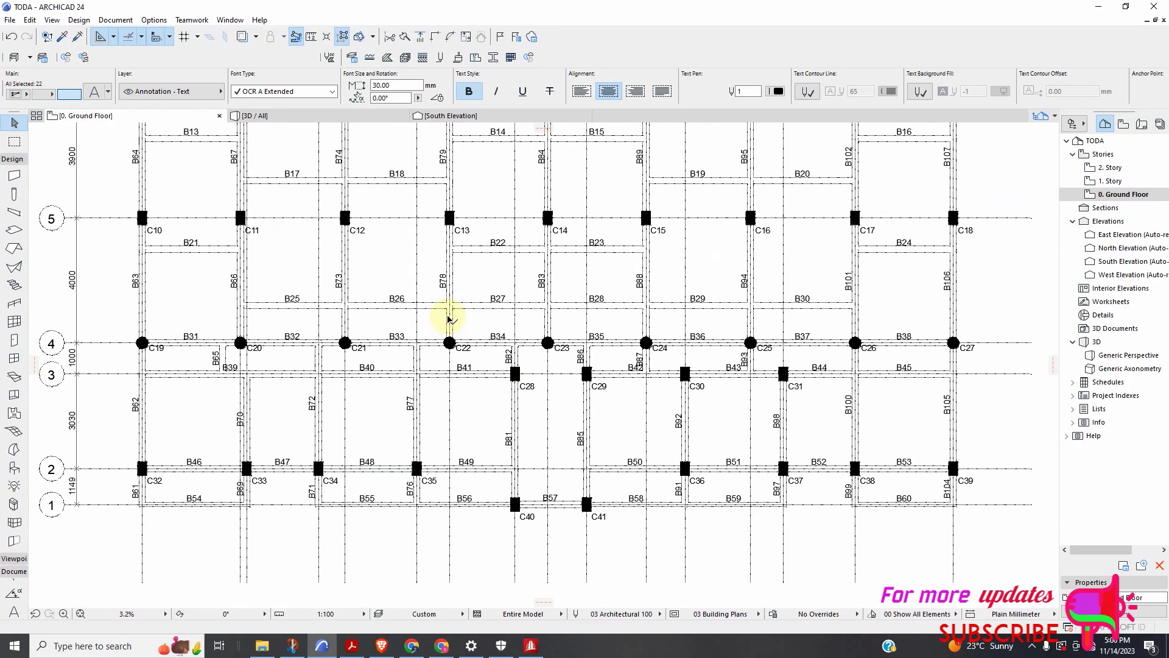
pyautogui.scroll(-2, 441, 318)
pyautogui.scroll(-4, 396, 334)
pyautogui.scroll(5, 438, 424)
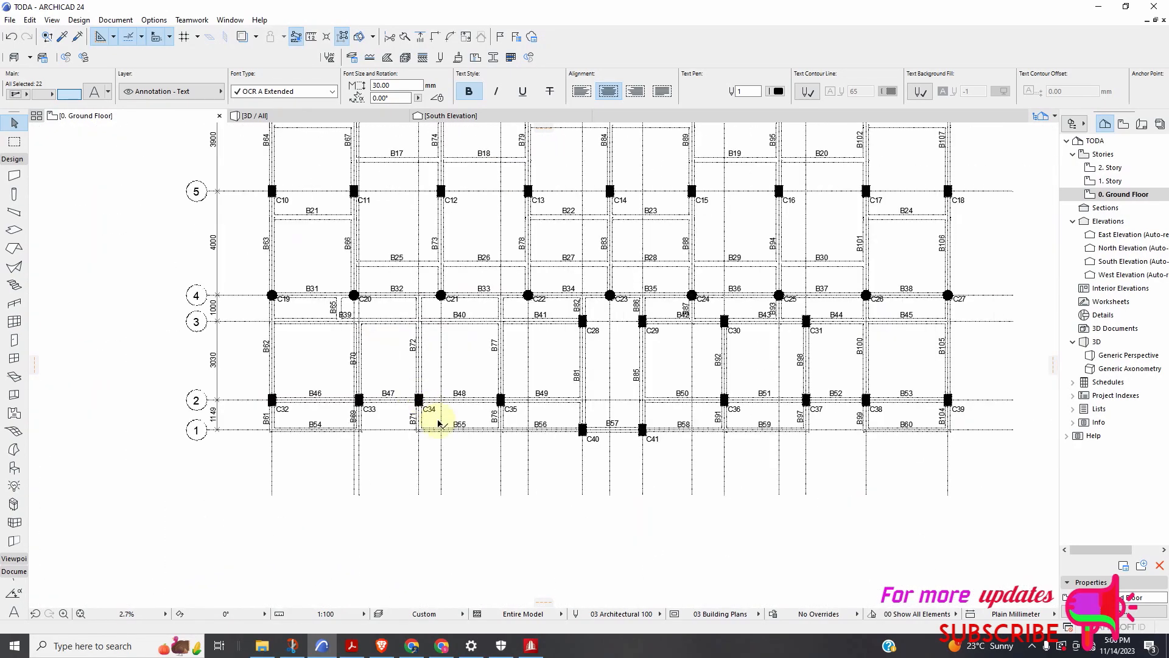
pyautogui.scroll(-3, 426, 253)
pyautogui.scroll(3, 425, 243)
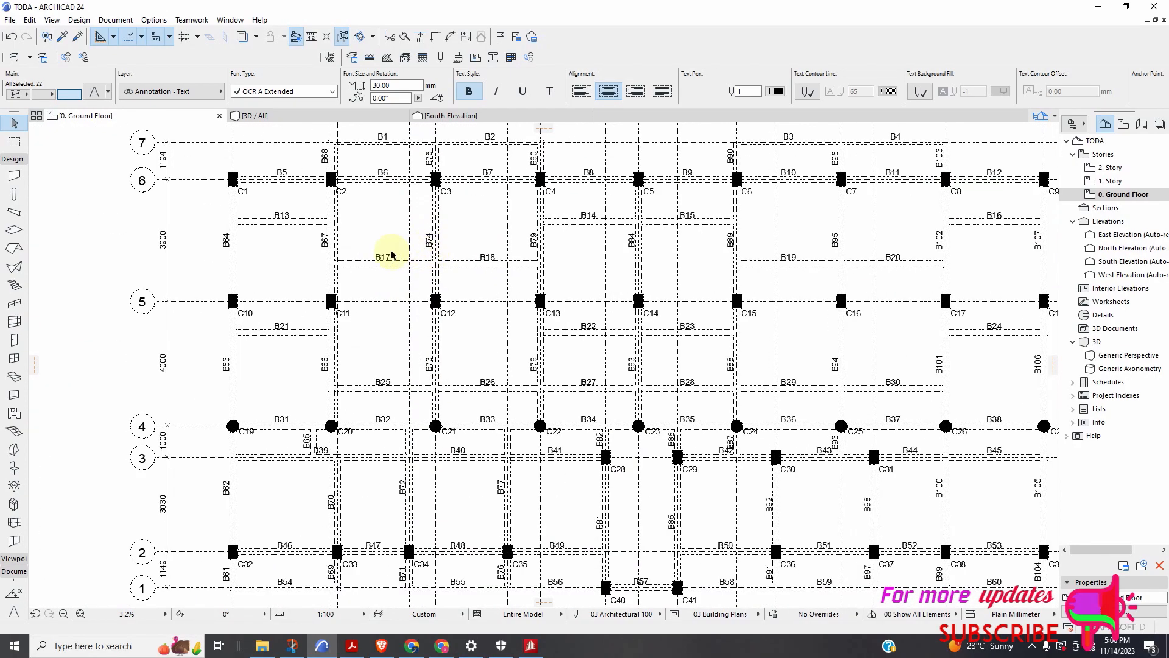
pyautogui.scroll(-1, 663, 289)
pyautogui.scroll(3, 663, 289)
pyautogui.scroll(-4, 704, 287)
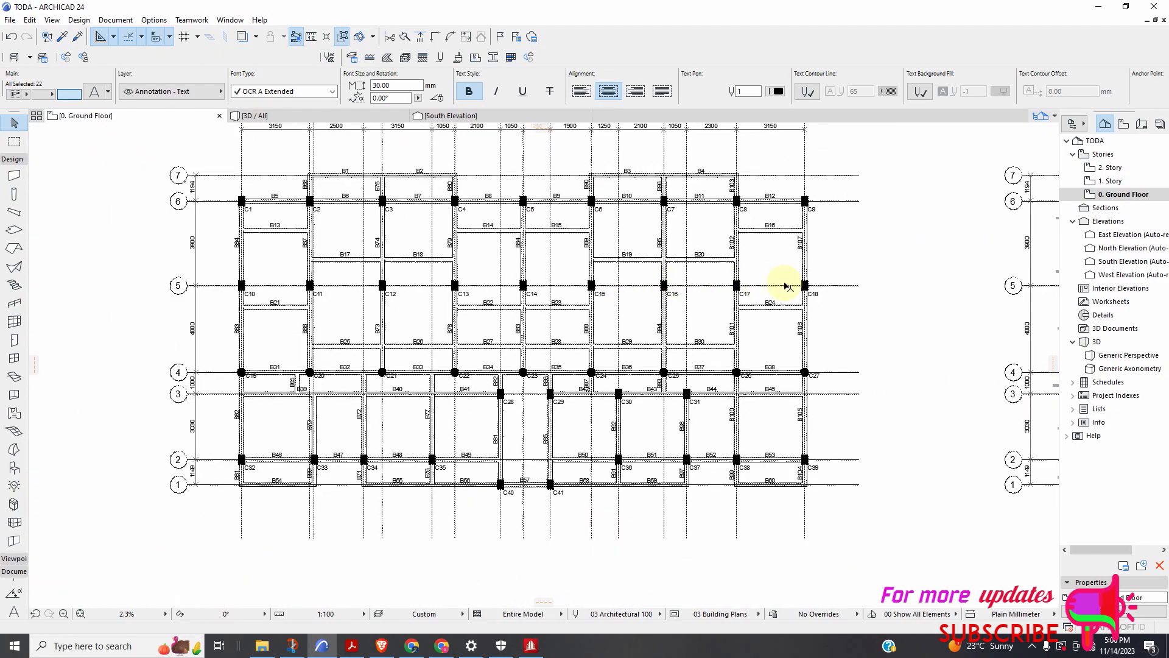
pyautogui.scroll(3, 785, 283)
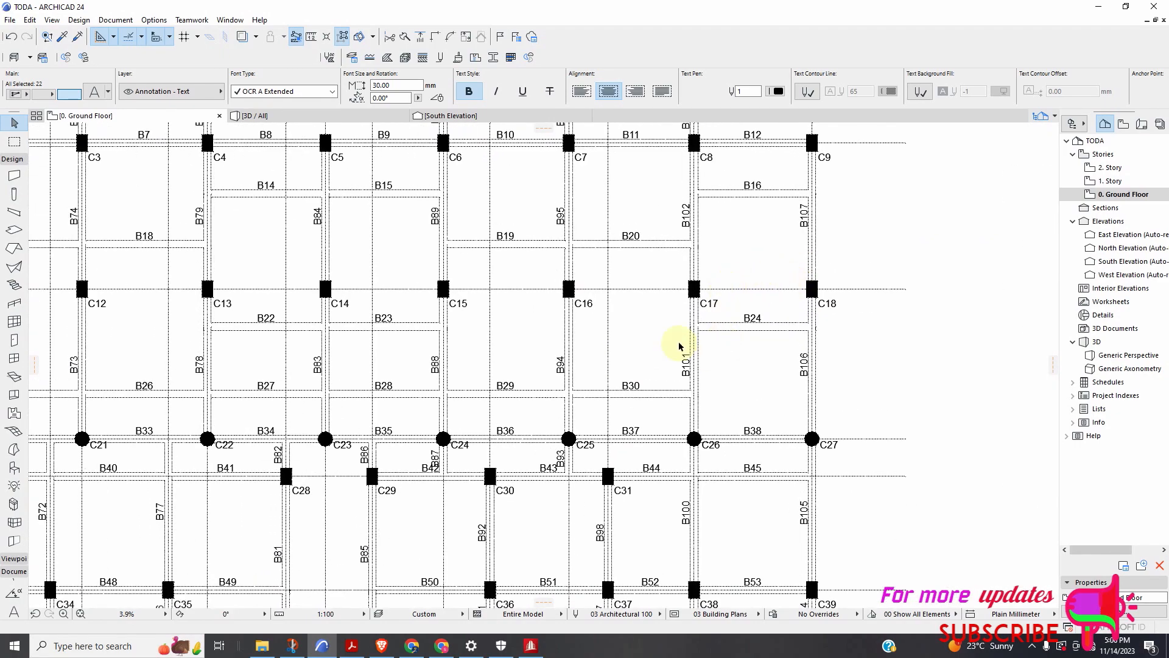
pyautogui.scroll(-4, 680, 346)
pyautogui.scroll(2, 615, 320)
pyautogui.scroll(-2, 484, 273)
pyautogui.scroll(-1, 484, 274)
# Change the label on the grid M beam between grids 4 and 5 to "450X200 Beam M", after checking the captioned cross sections
pyautogui.scroll(5, 739, 480)
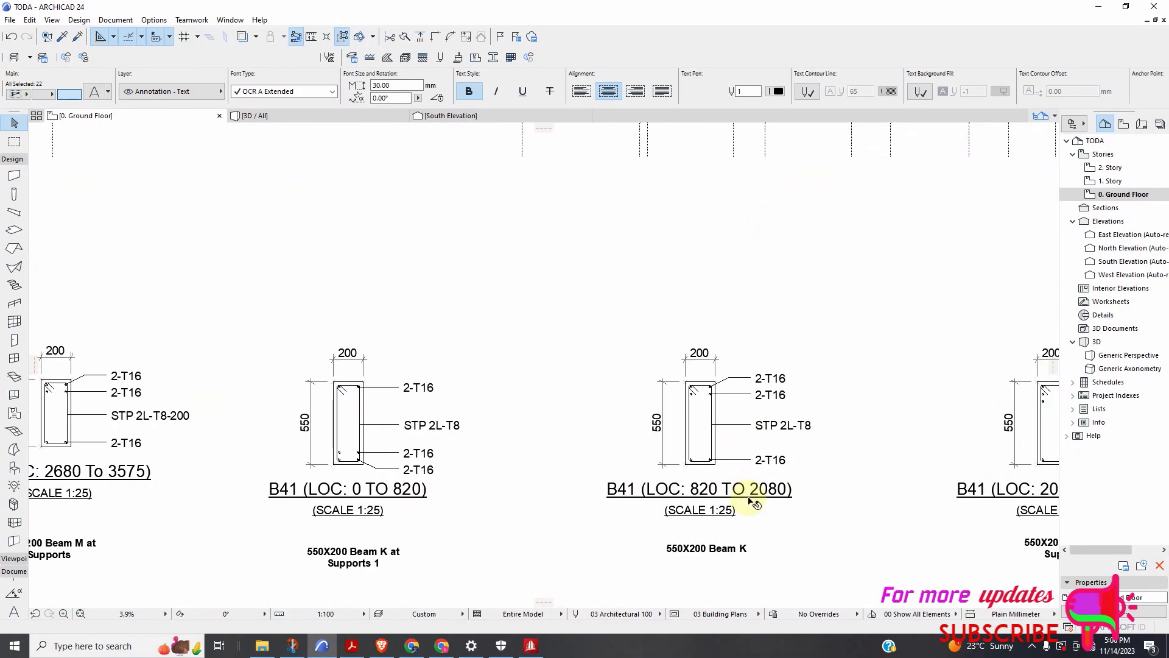
pyautogui.scroll(-2, 753, 508)
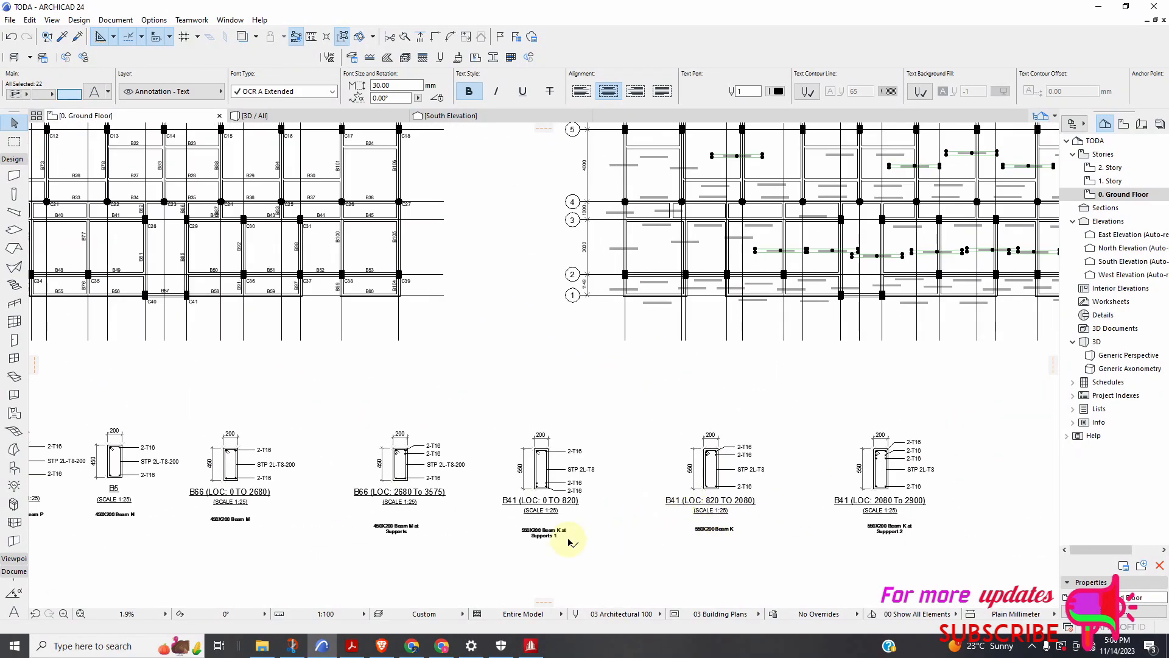
pyautogui.scroll(1, 573, 537)
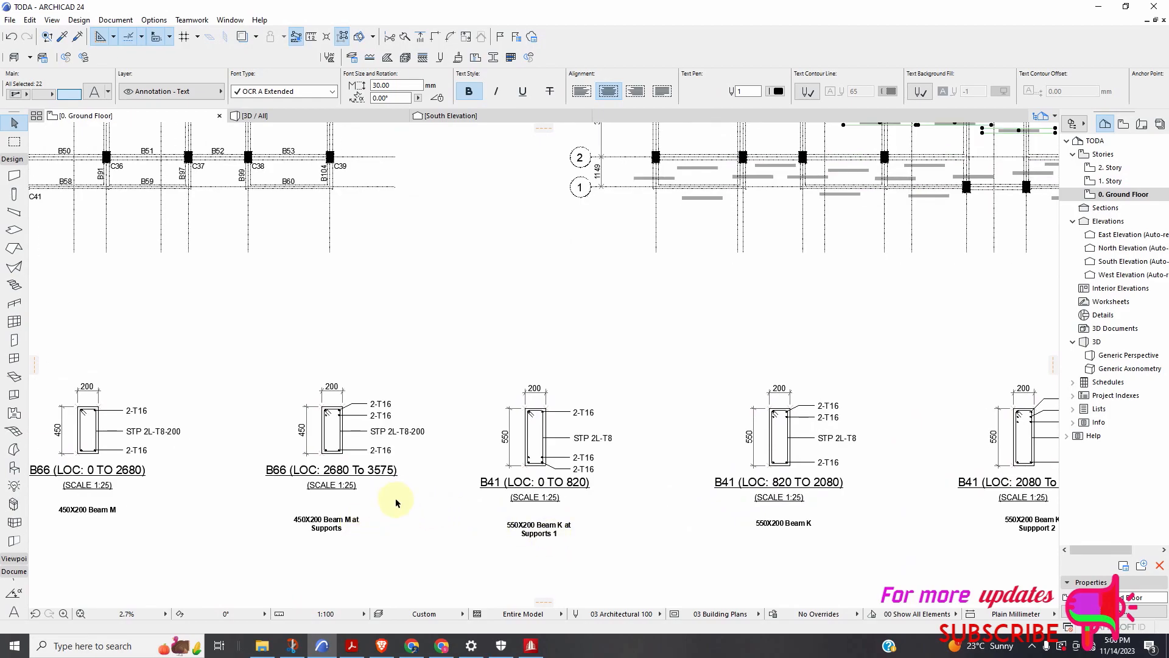
pyautogui.scroll(-2, 605, 404)
pyautogui.scroll(4, 595, 386)
pyautogui.scroll(5, 615, 305)
pyautogui.doubleClick(625, 294)
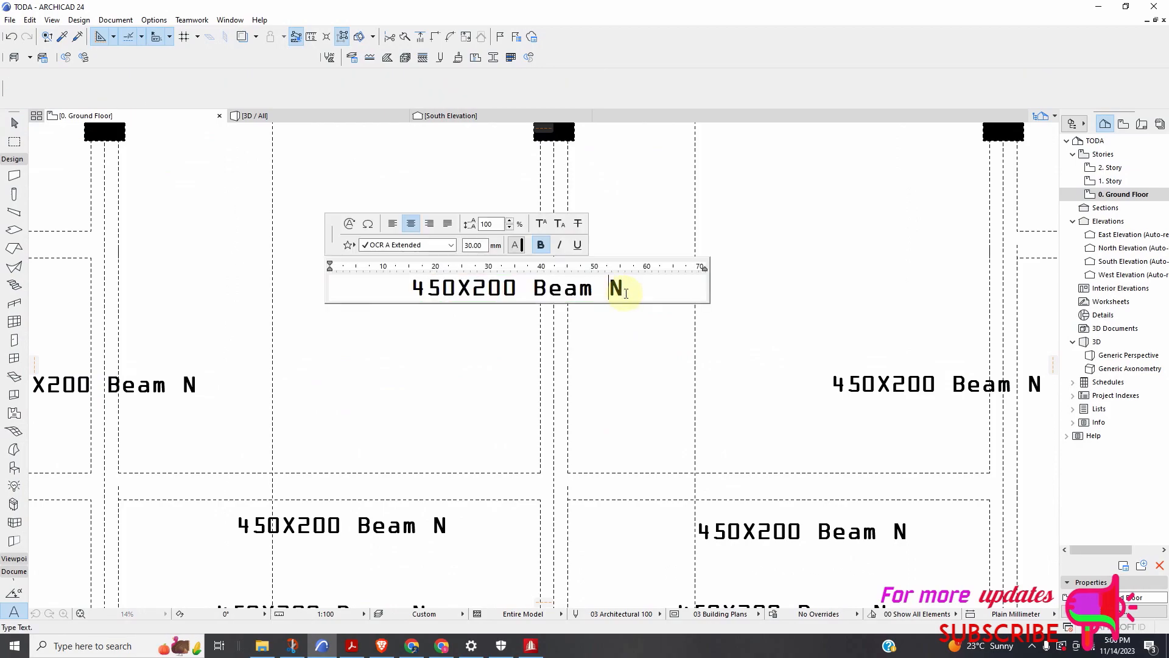
pyautogui.press('BackSpace')
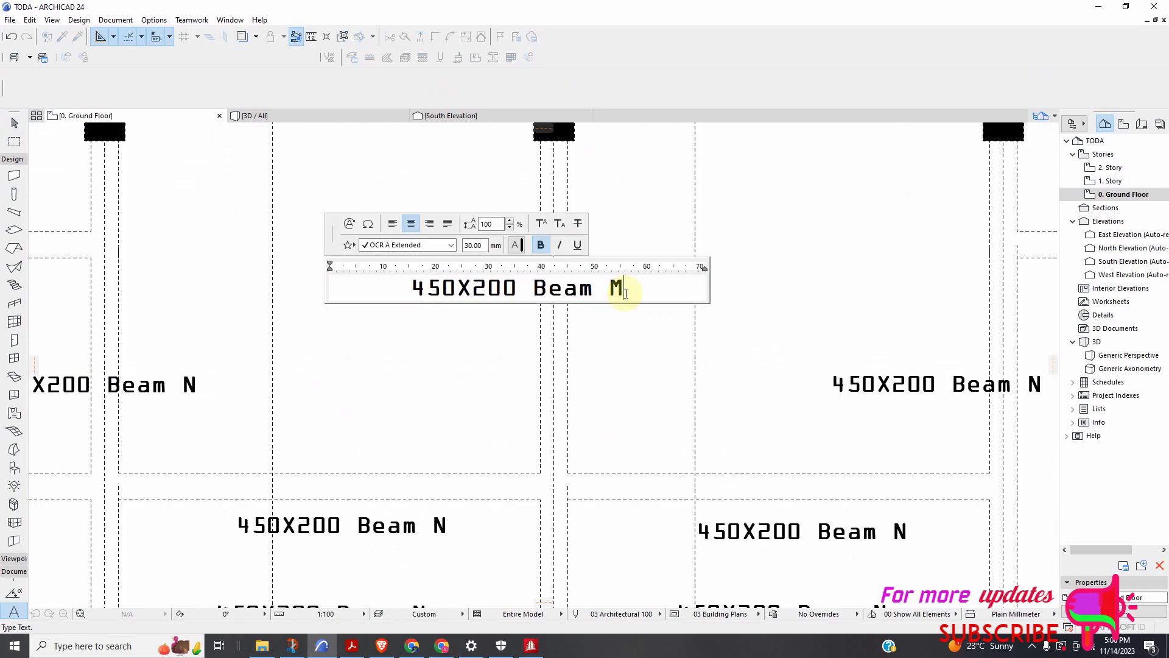
pyautogui.click(607, 343)
# Change the label on the grid M beam between grids 5 and 6 to "450X200 Beam M"
pyautogui.scroll(-6, 574, 353)
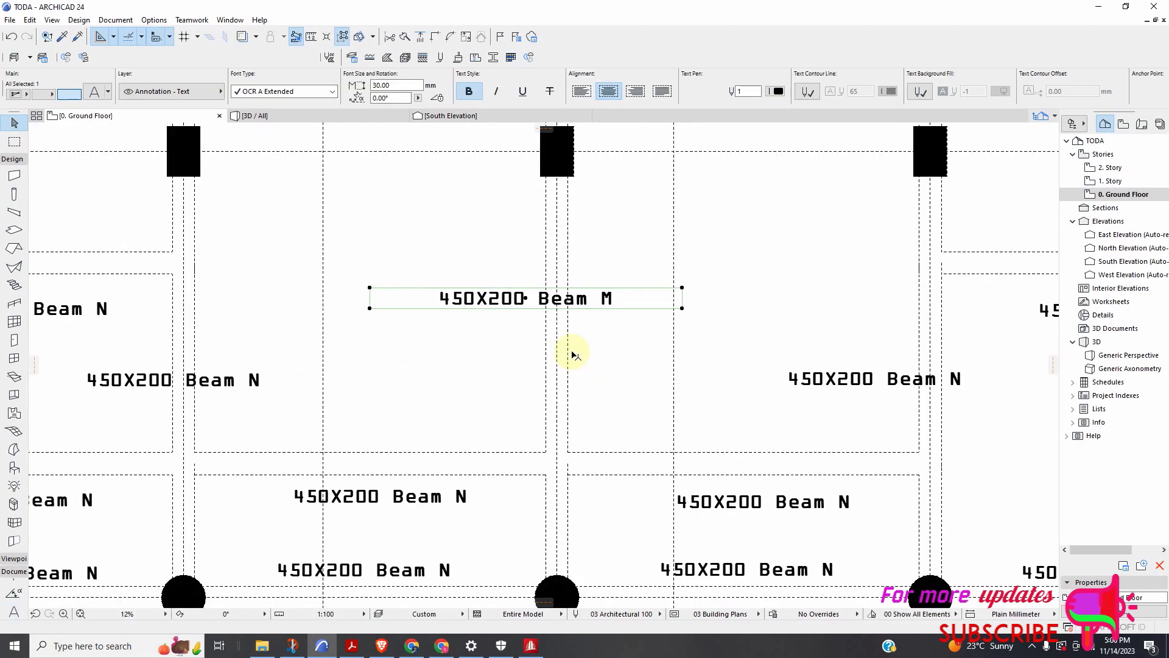
pyautogui.scroll(3, 601, 194)
pyautogui.doubleClick(600, 179)
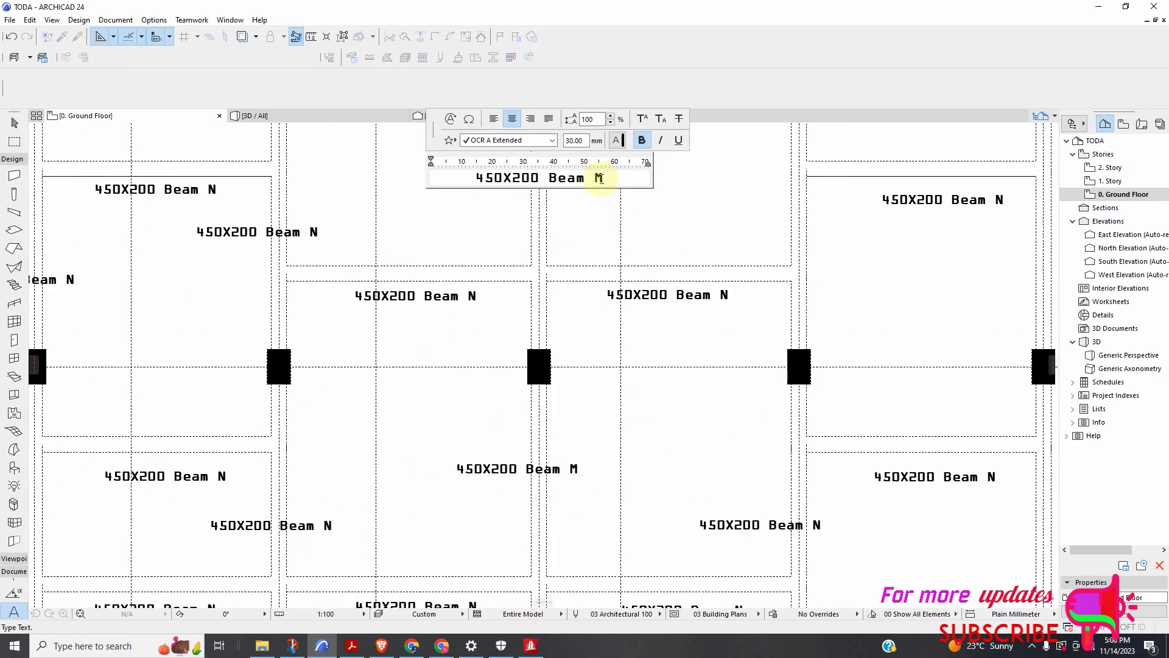
pyautogui.click(576, 358)
pyautogui.scroll(-8, 595, 308)
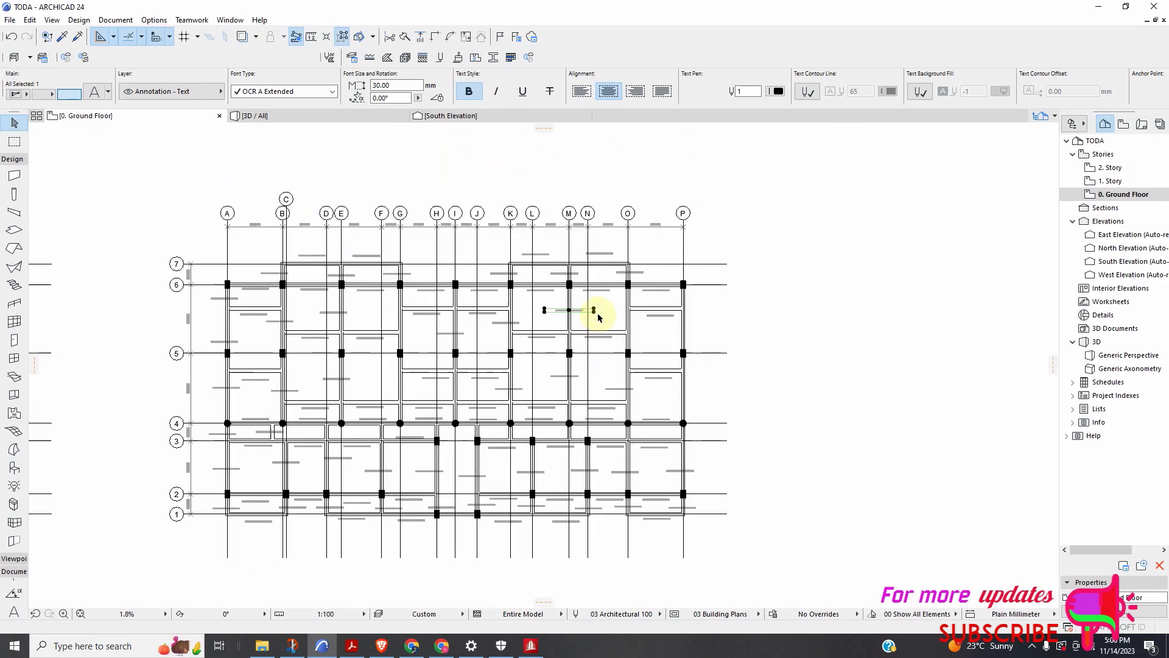
# Move the two separate drawings above the beam detail sheets farther up and to the right, clear of the sheets
pyautogui.scroll(-10, 595, 319)
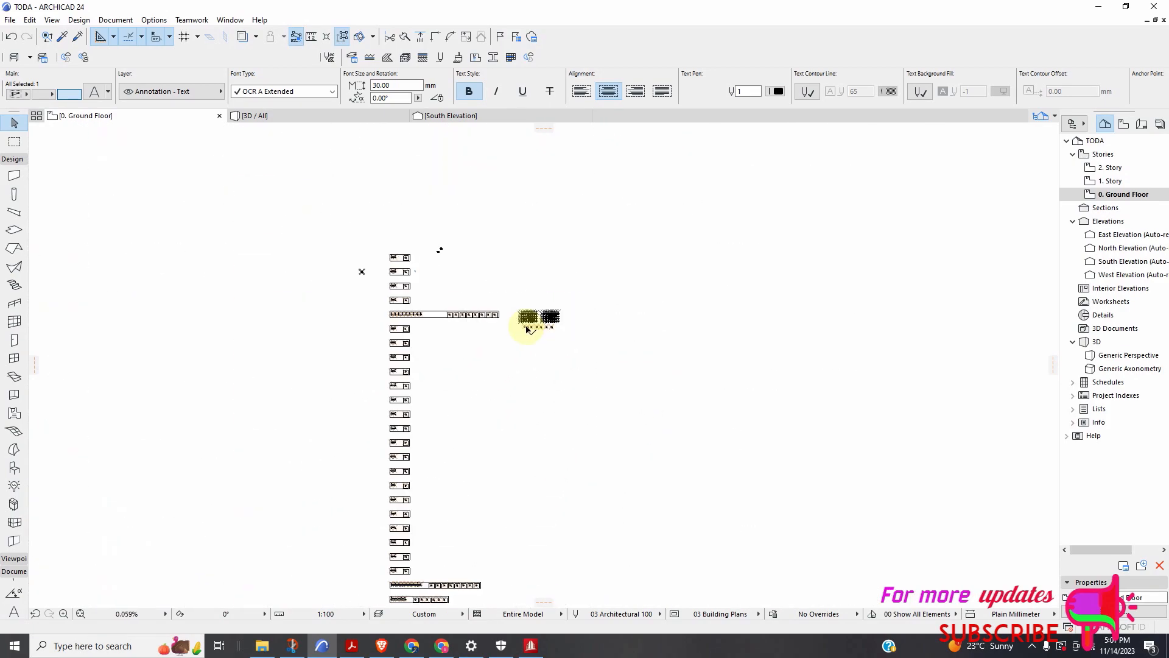
pyautogui.scroll(4, 497, 316)
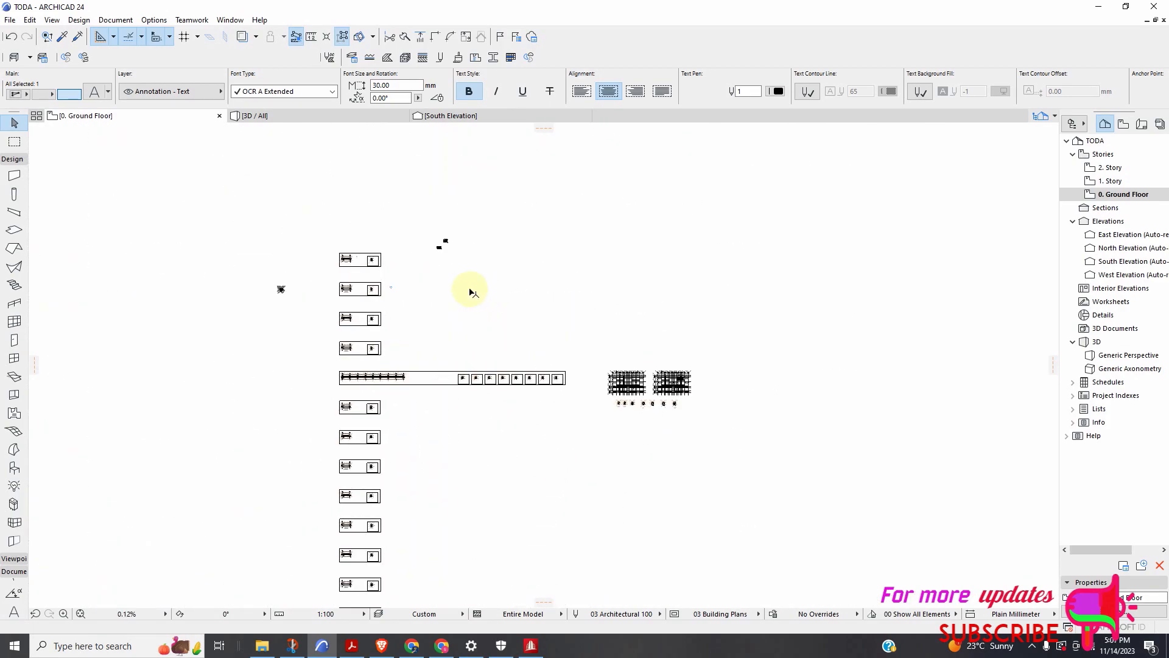
pyautogui.scroll(-1, 376, 218)
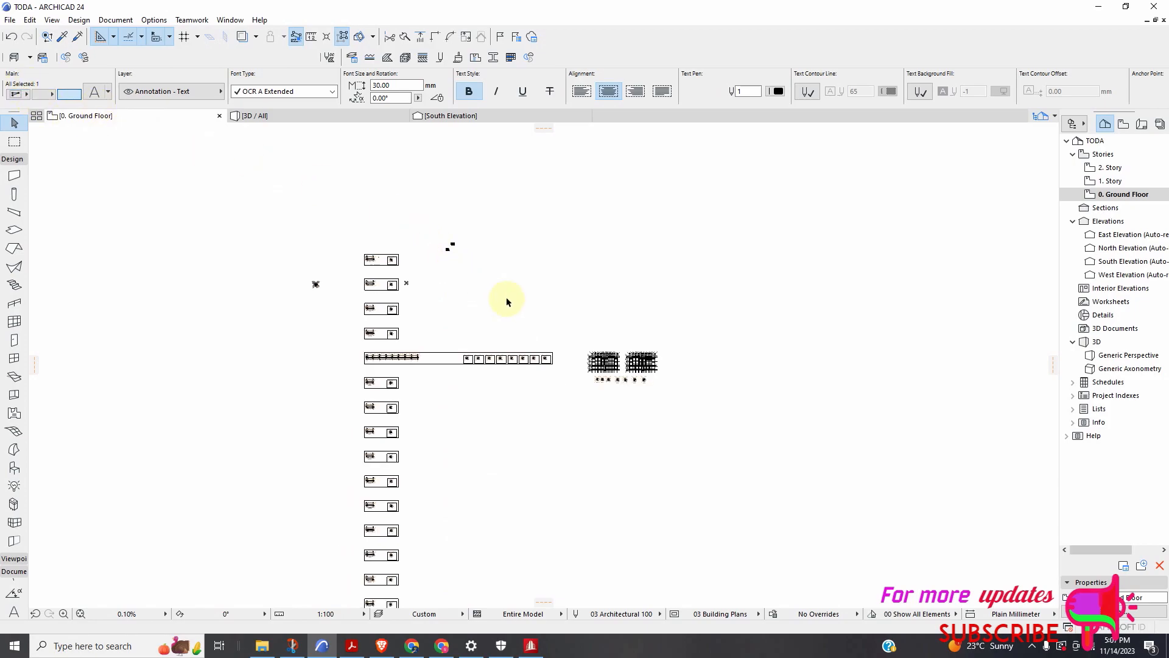
pyautogui.scroll(2, 435, 244)
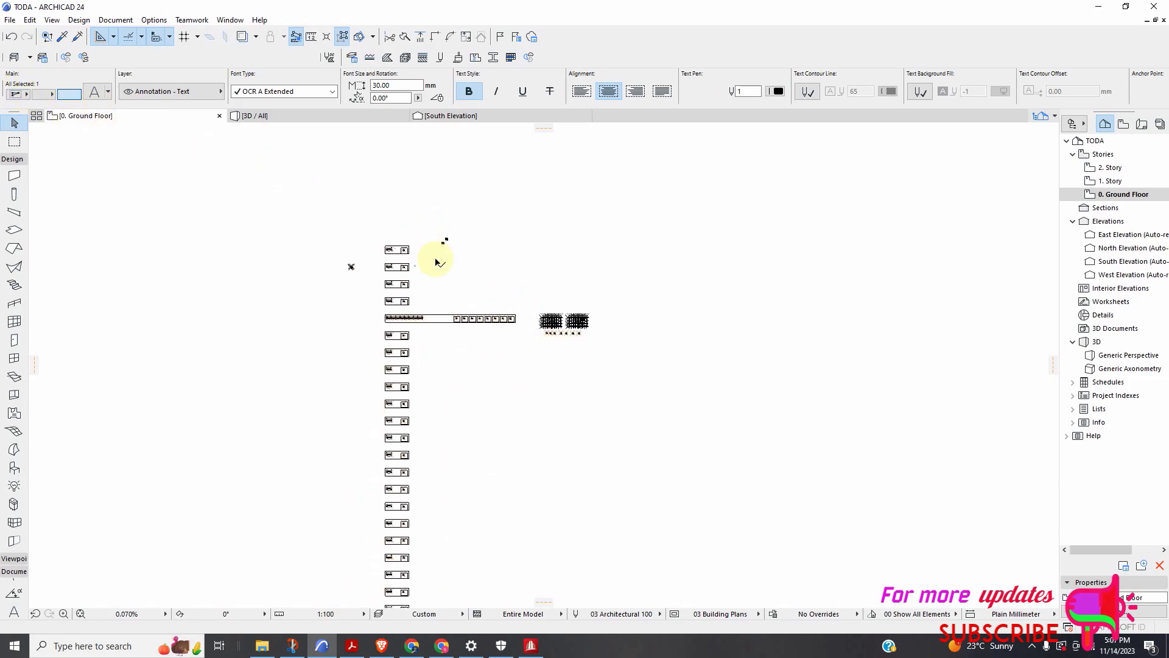
pyautogui.press('Escape')
pyautogui.click(498, 184)
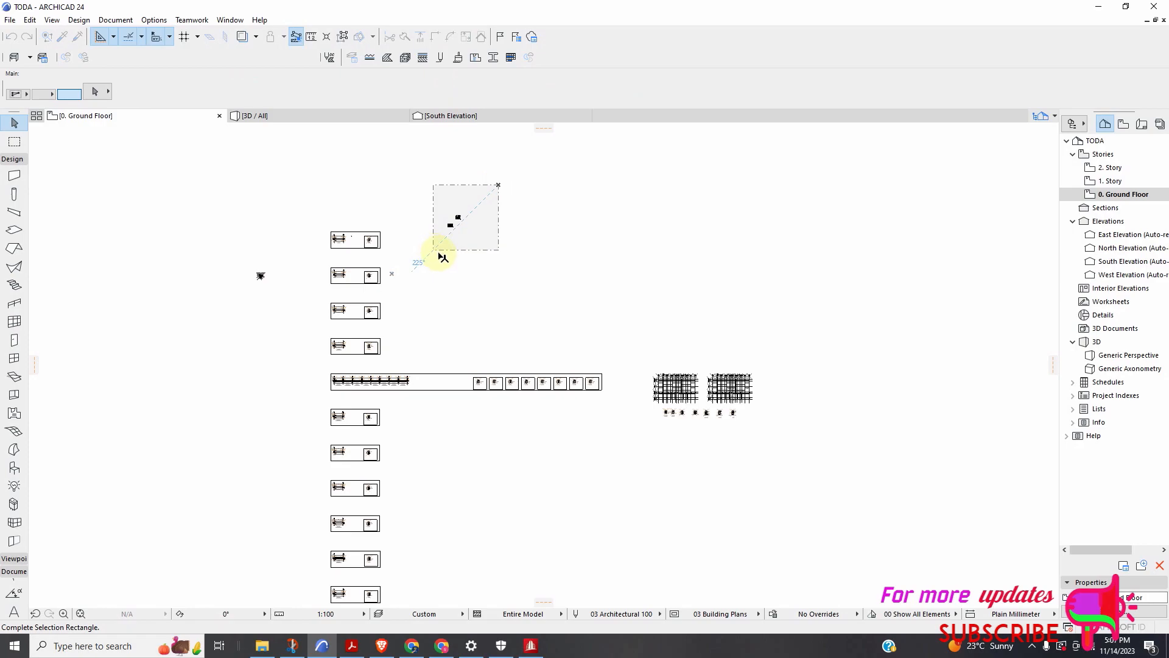
pyautogui.click(449, 268)
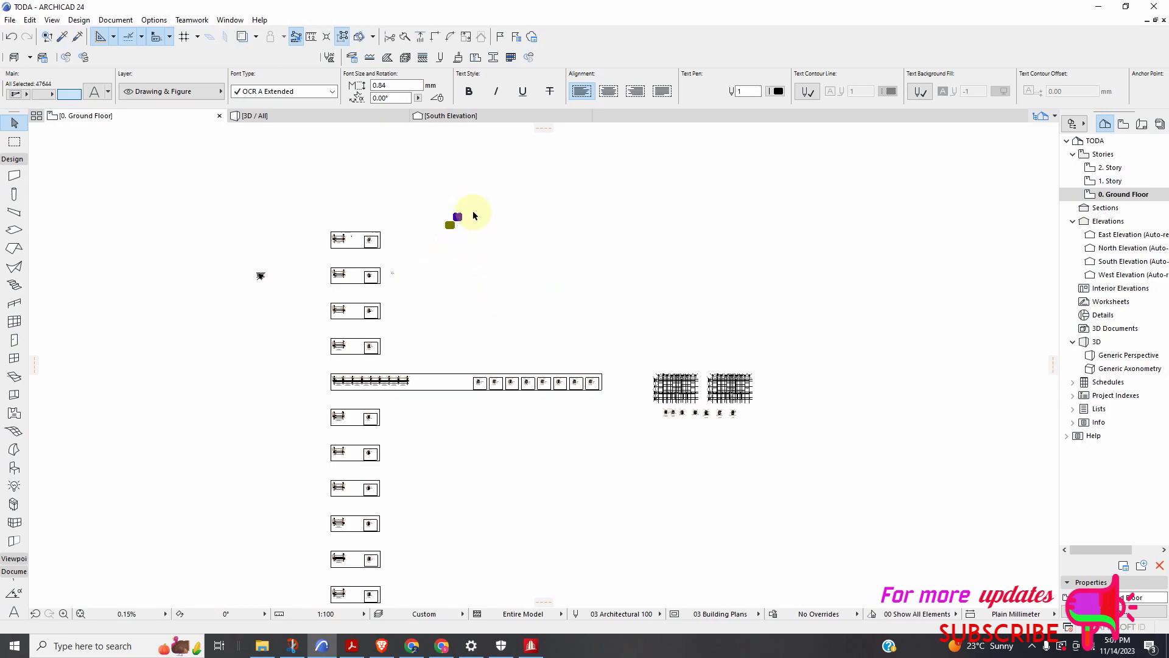
pyautogui.scroll(2, 459, 227)
pyautogui.scroll(2, 452, 230)
pyautogui.rightClick(436, 278)
pyautogui.moveTo(502, 419)
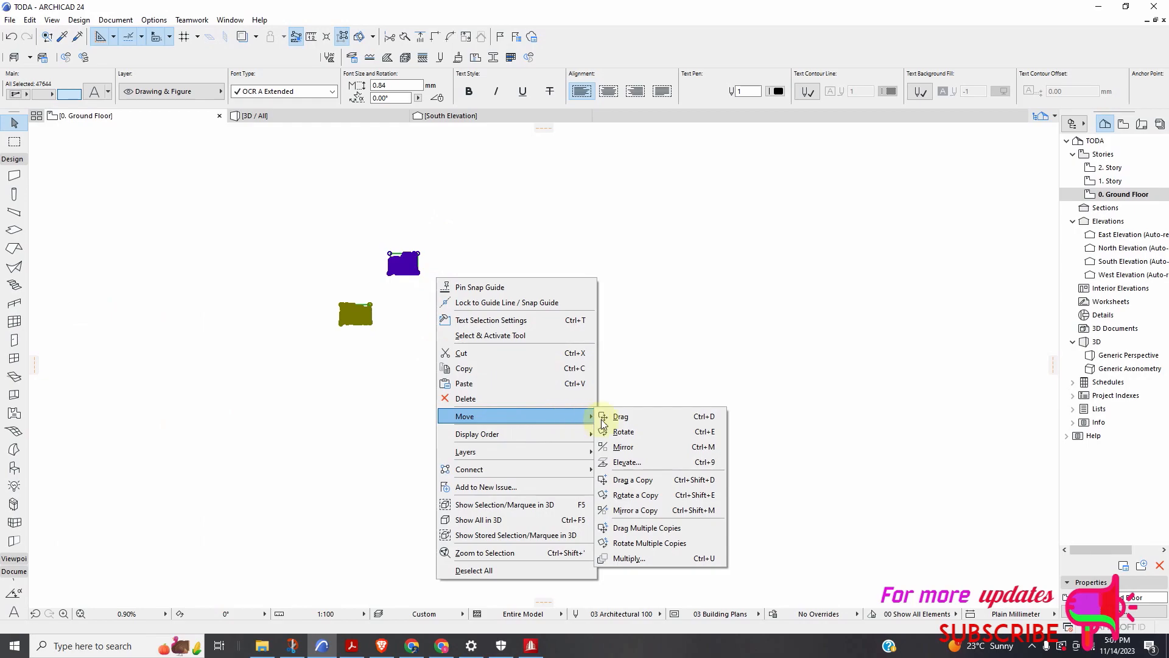
pyautogui.click(626, 419)
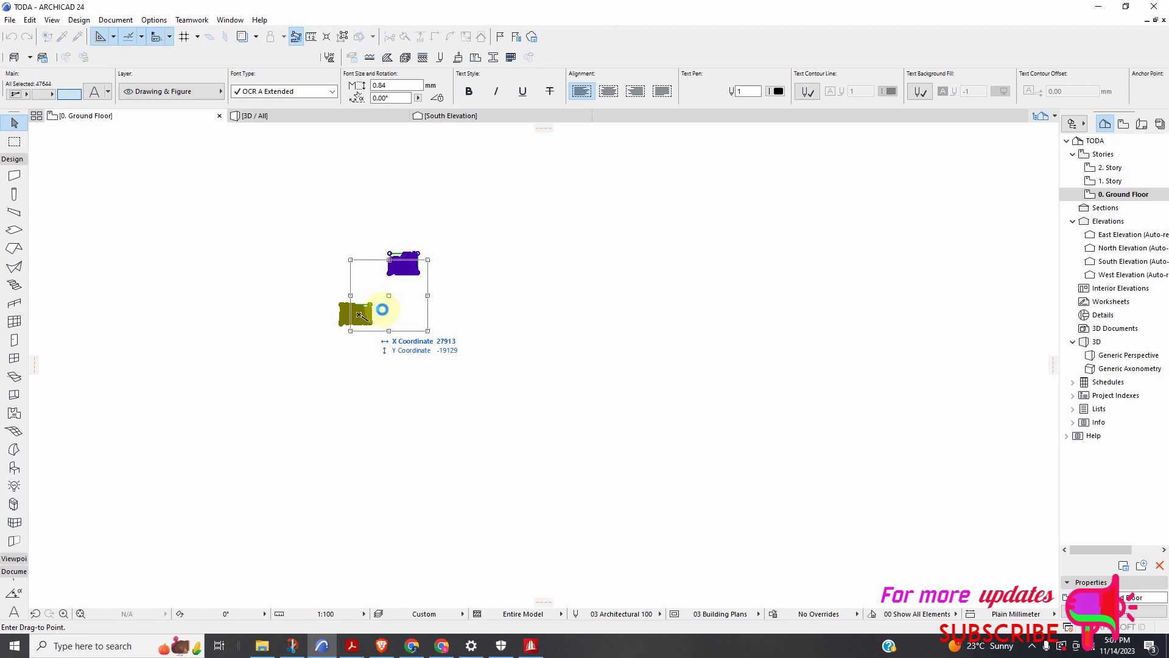
pyautogui.rightClick(382, 309)
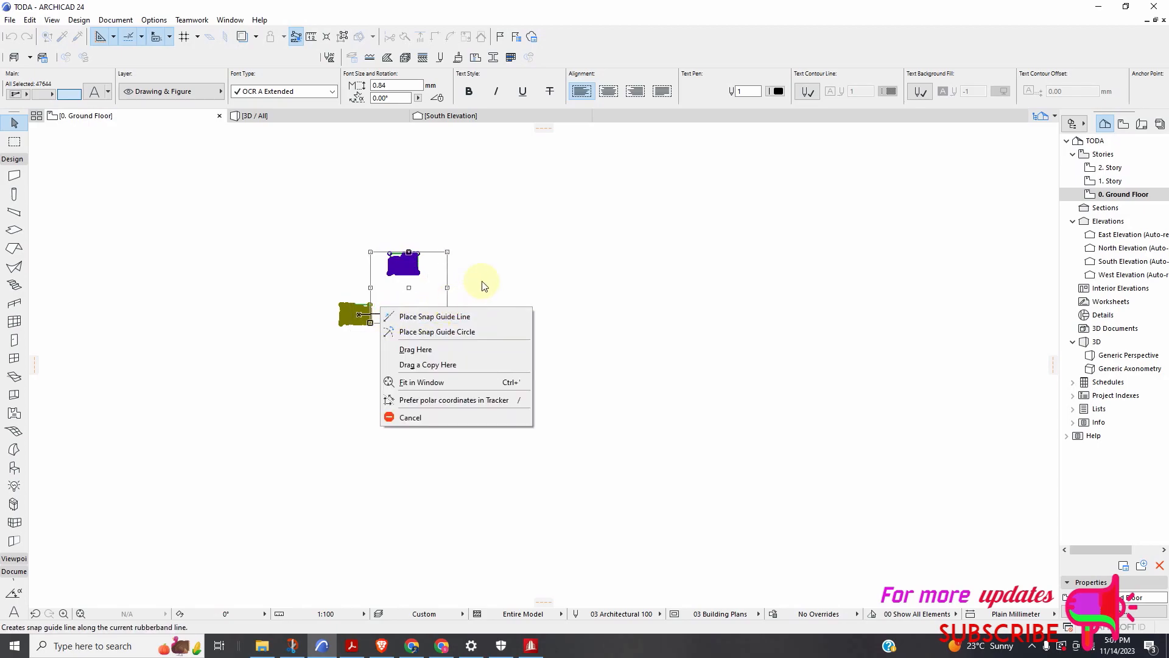
pyautogui.click(461, 282)
pyautogui.click(565, 223)
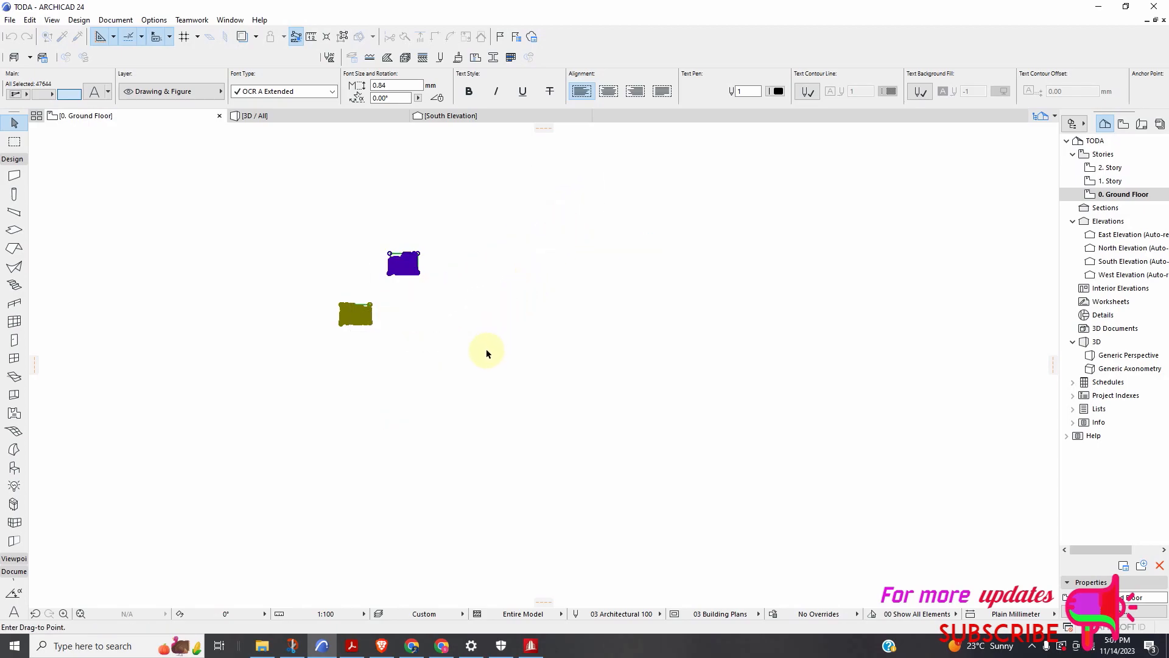
pyautogui.scroll(-3, 470, 378)
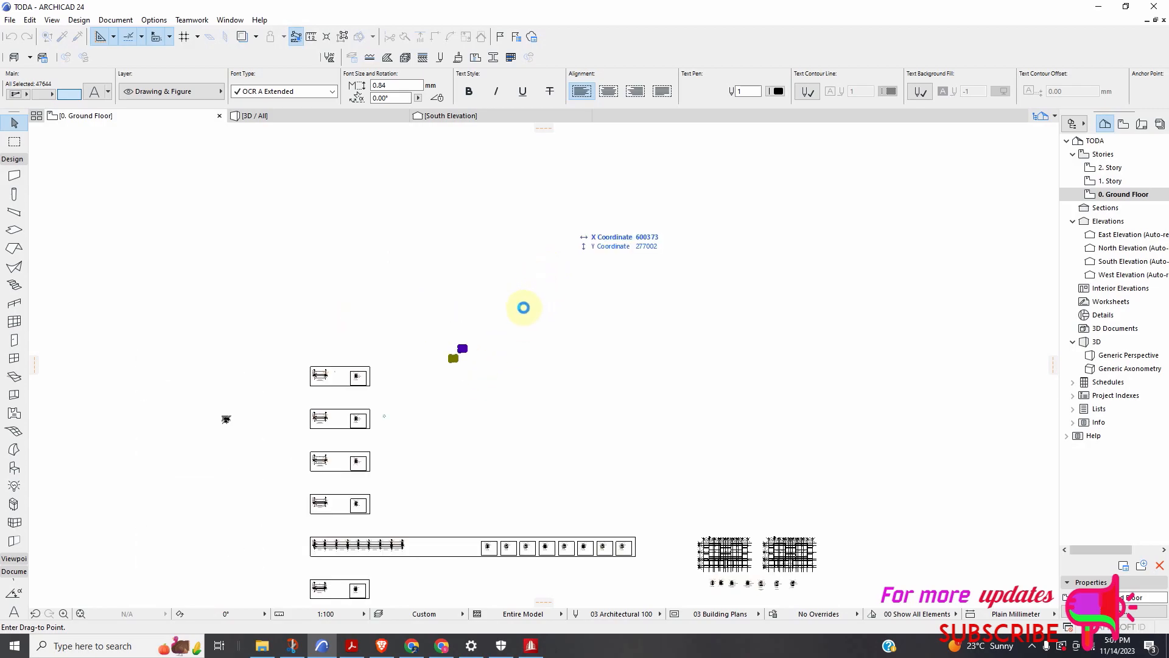
pyautogui.click(1032, 647)
pyautogui.click(1028, 629)
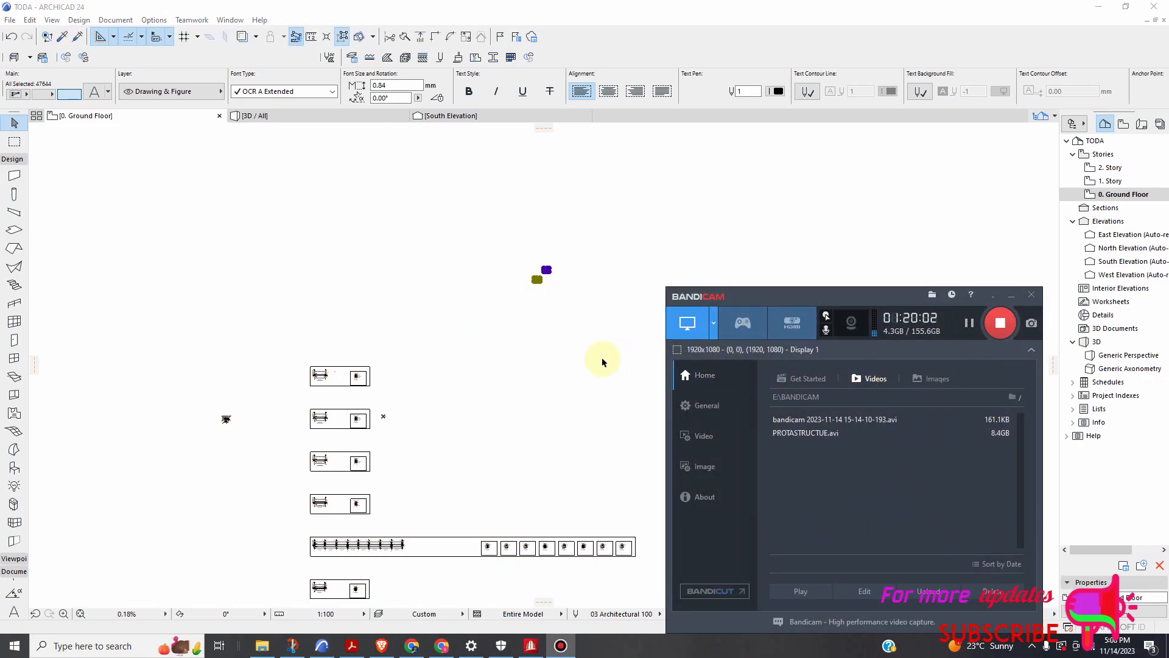
pyautogui.click(598, 375)
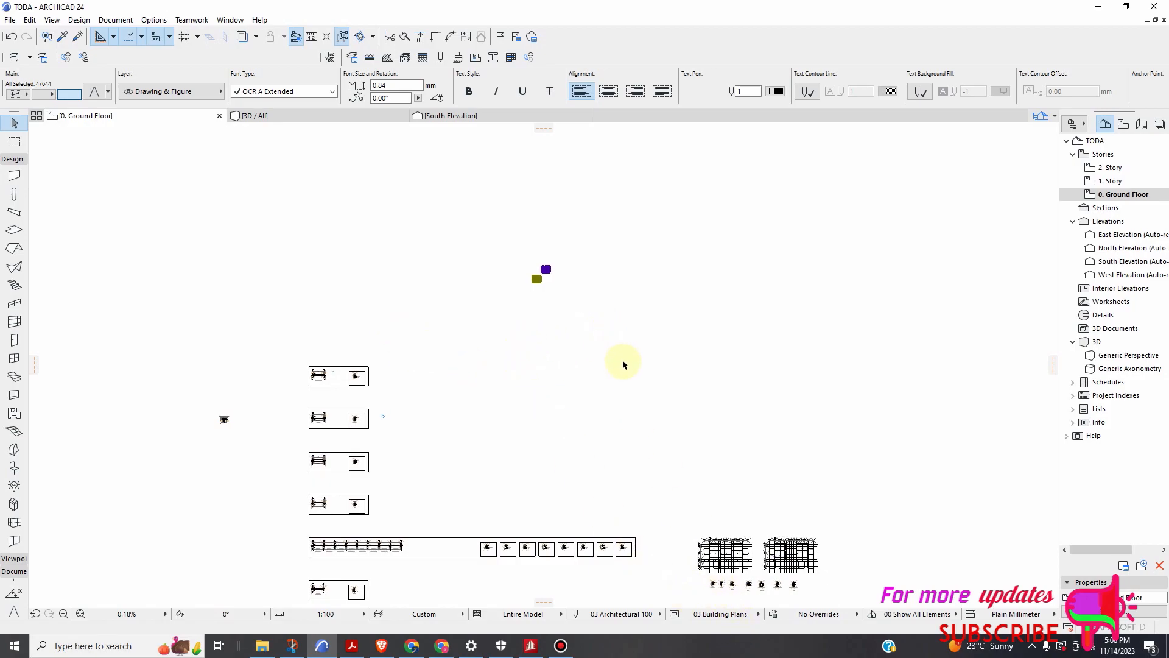
# Select all the beam detail sheets together with the two layout plans and their beam cross sections, leaving out the separate drawings above
pyautogui.scroll(-4, 648, 319)
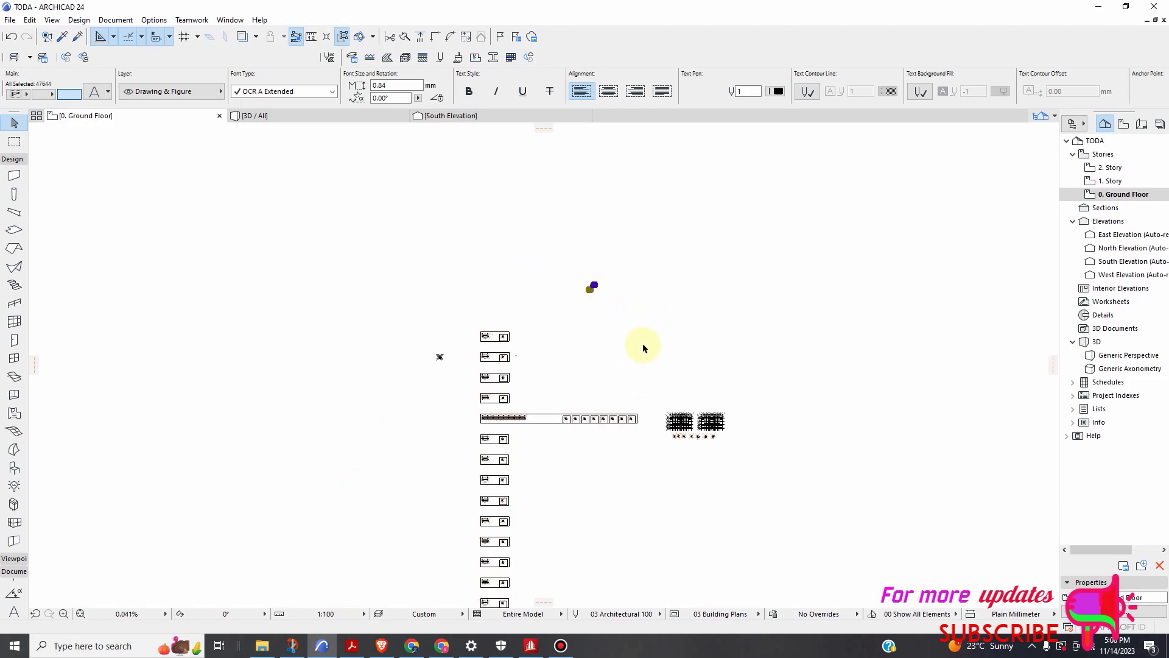
pyautogui.scroll(-3, 644, 335)
pyautogui.scroll(-3, 694, 336)
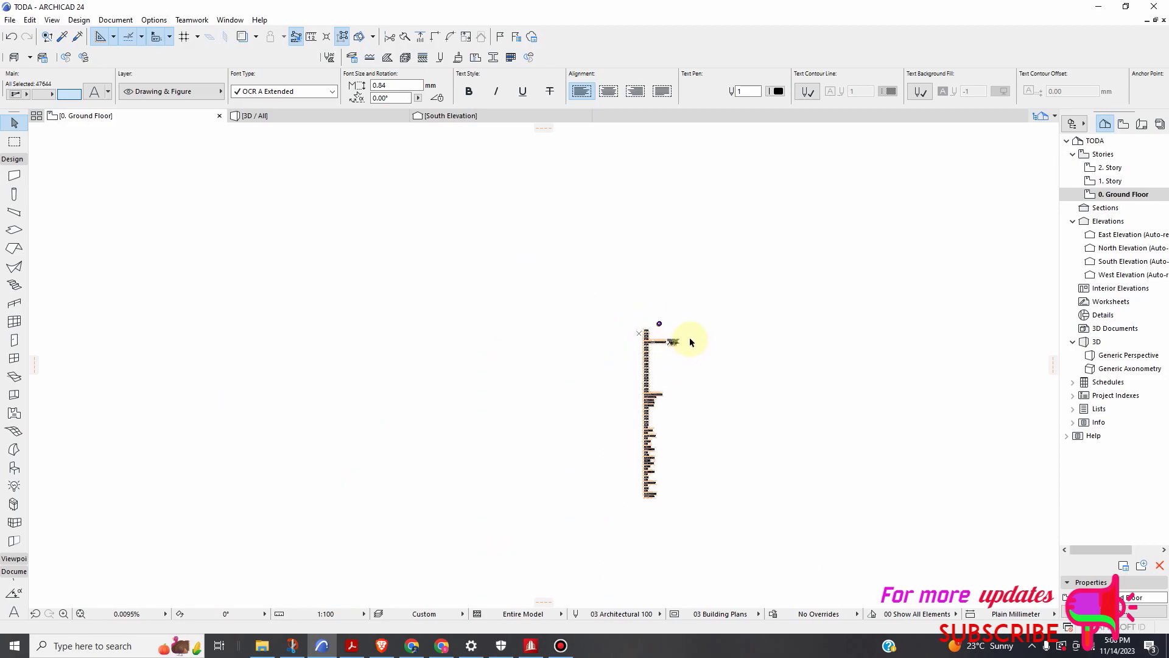
pyautogui.scroll(3, 688, 335)
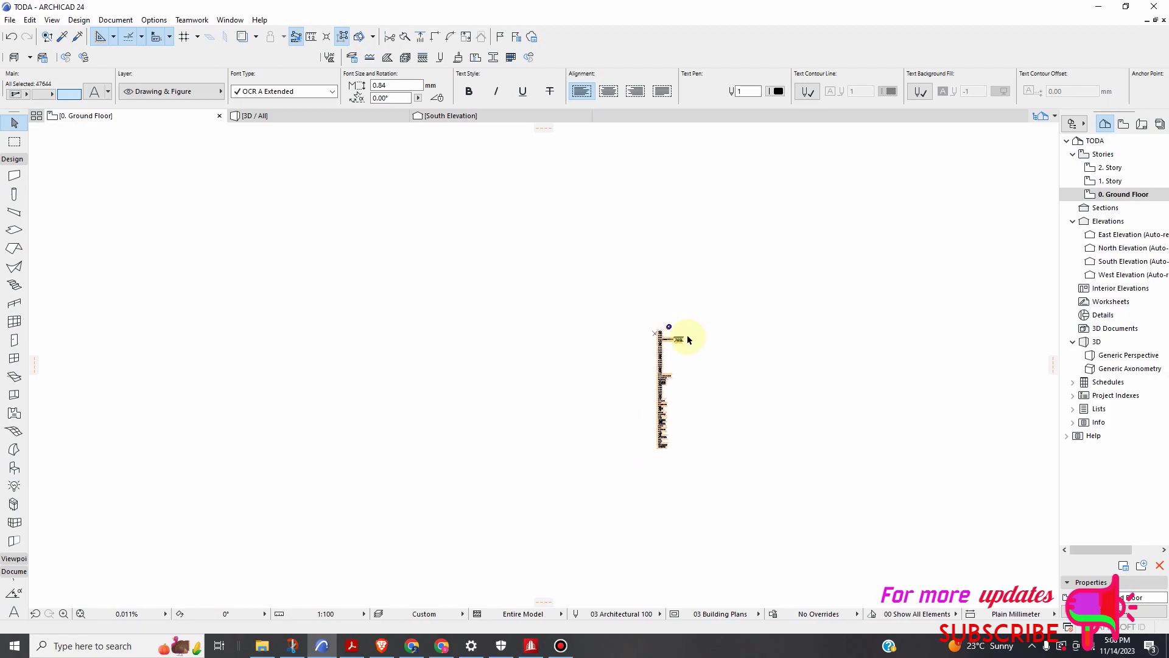
pyautogui.scroll(2, 694, 332)
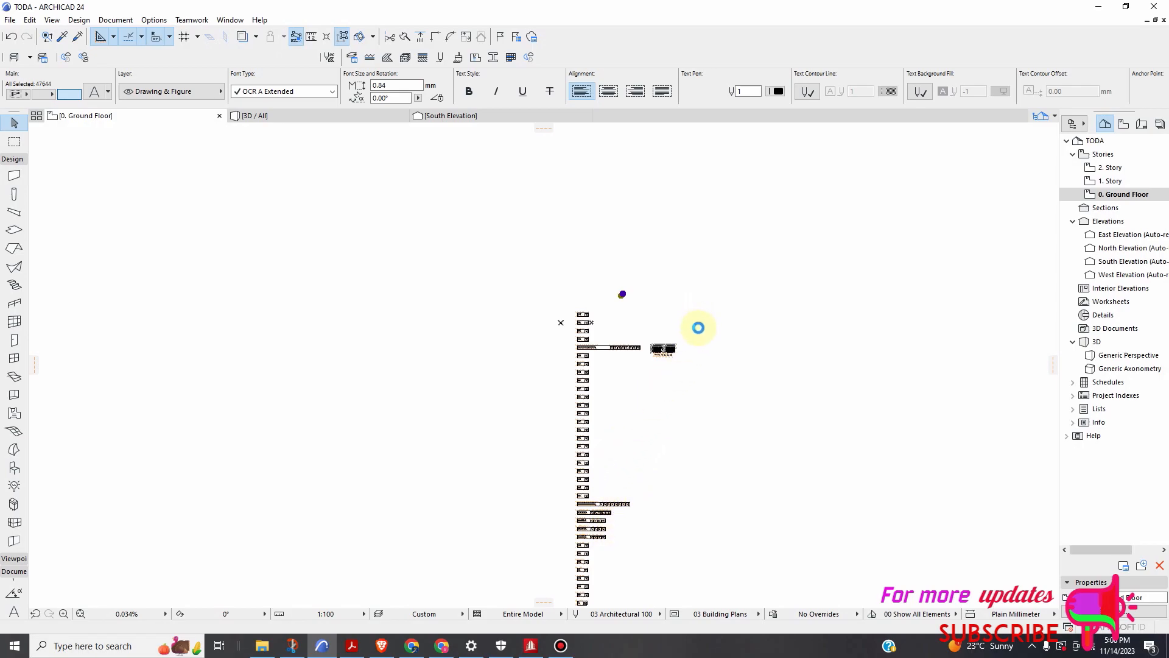
pyautogui.moveTo(699, 302); pyautogui.dragTo(575, 544)
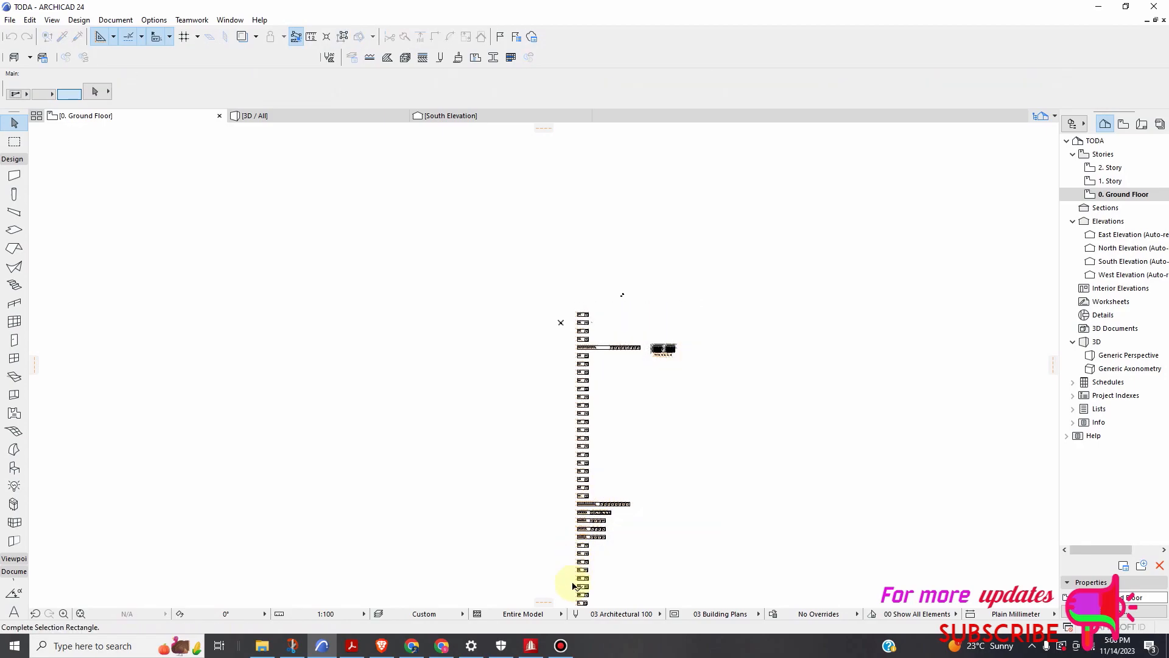
pyautogui.scroll(-3, 573, 583)
pyautogui.scroll(-5, 618, 513)
pyautogui.scroll(2, 641, 479)
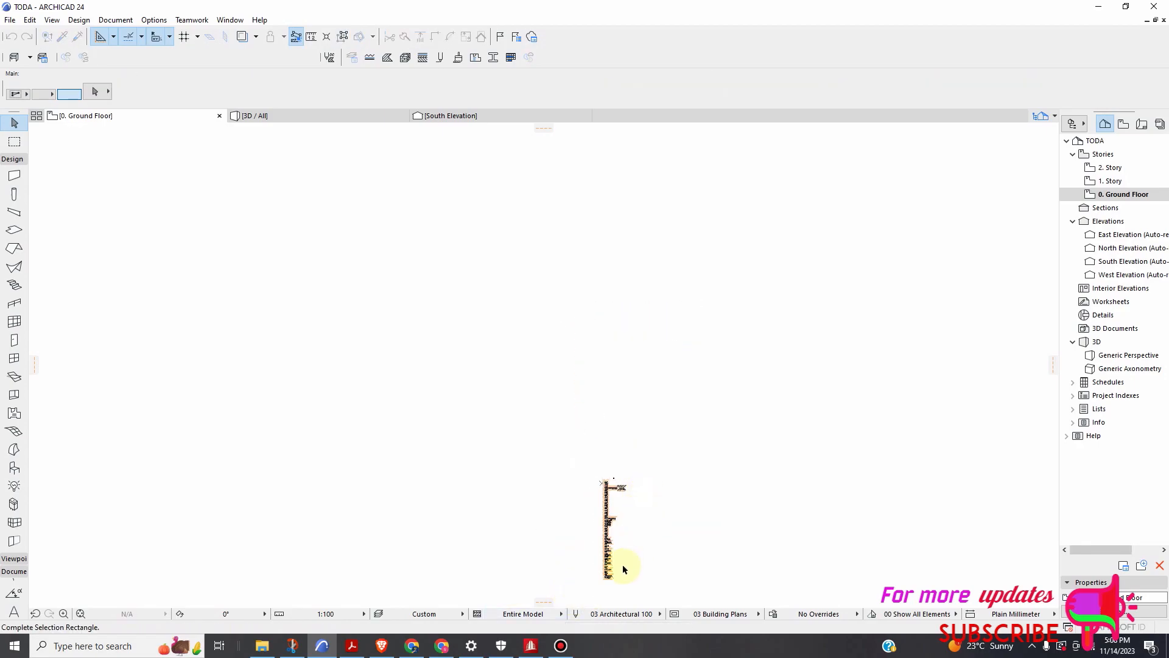
pyautogui.scroll(3, 601, 589)
pyautogui.scroll(2, 600, 593)
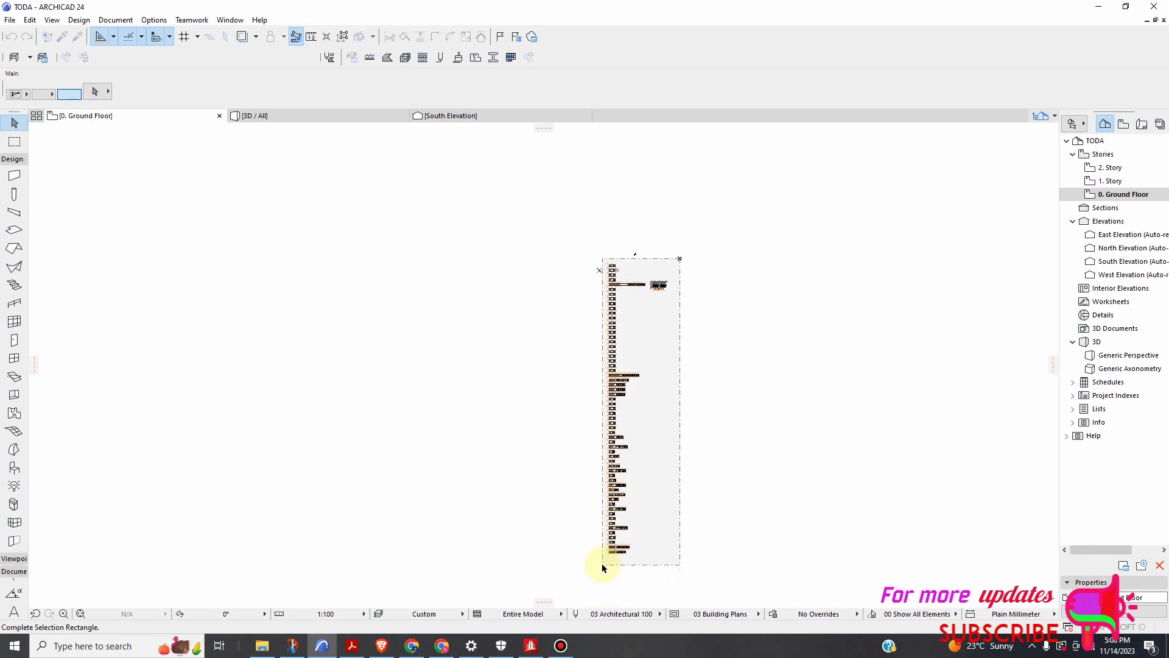
pyautogui.click(612, 570)
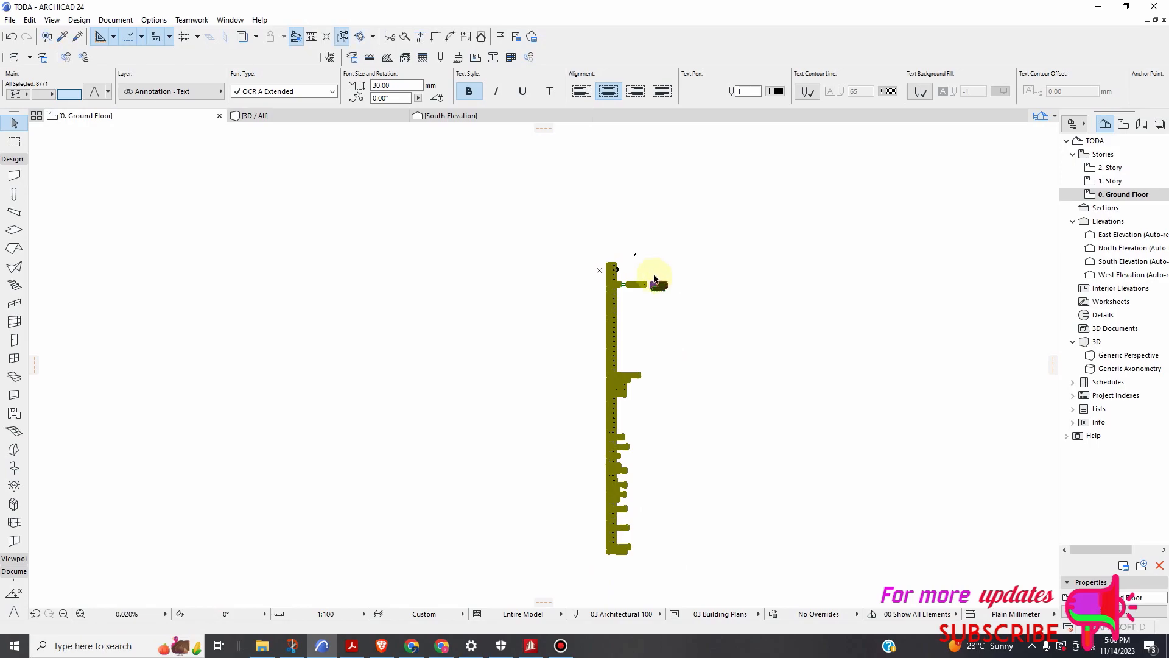
# Resize the selection graphically, including text, library parts and markers, using the grid A to B distance as reference and 3150 as its new length
pyautogui.scroll(12, 656, 285)
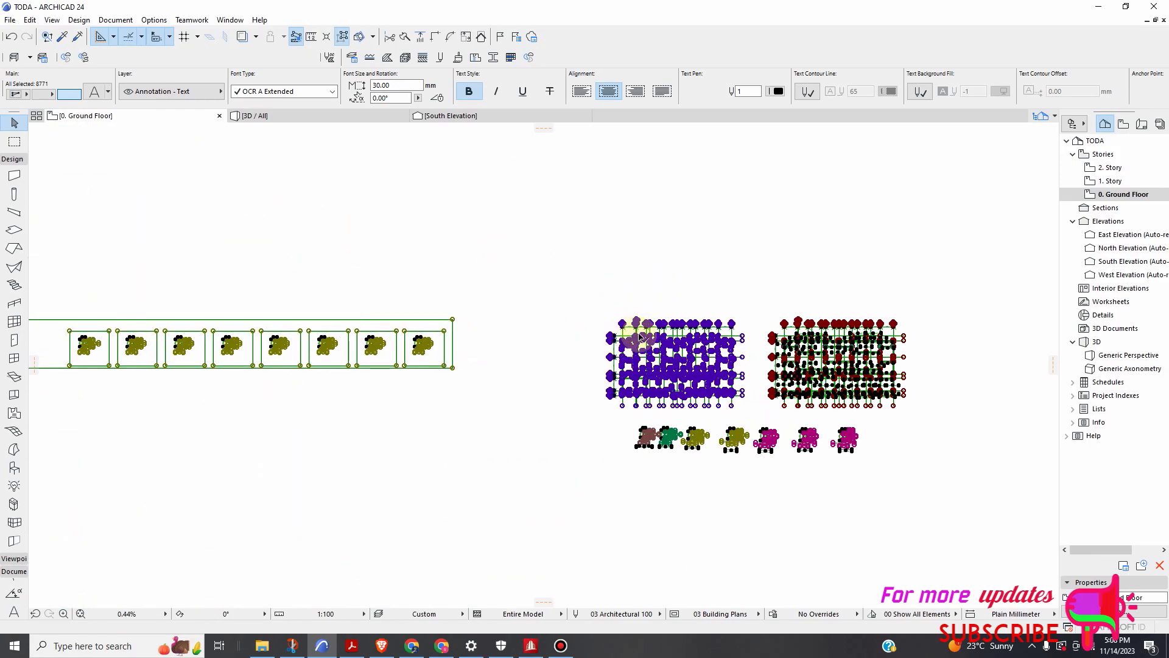
pyautogui.scroll(6, 636, 331)
pyautogui.scroll(6, 633, 331)
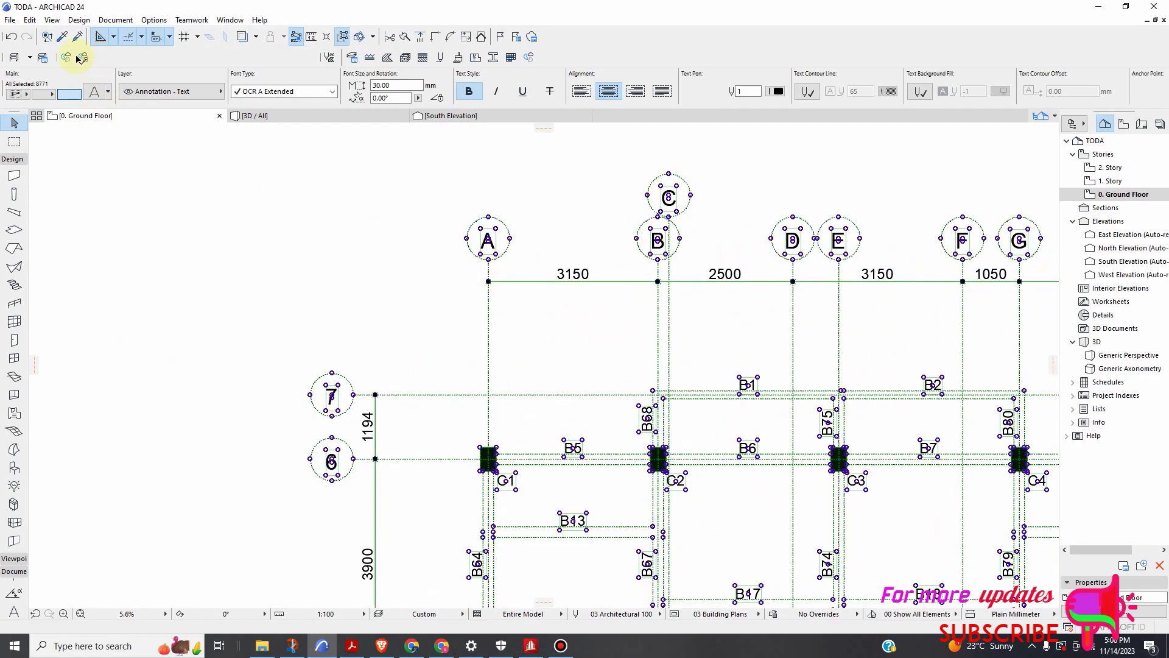
pyautogui.click(31, 22)
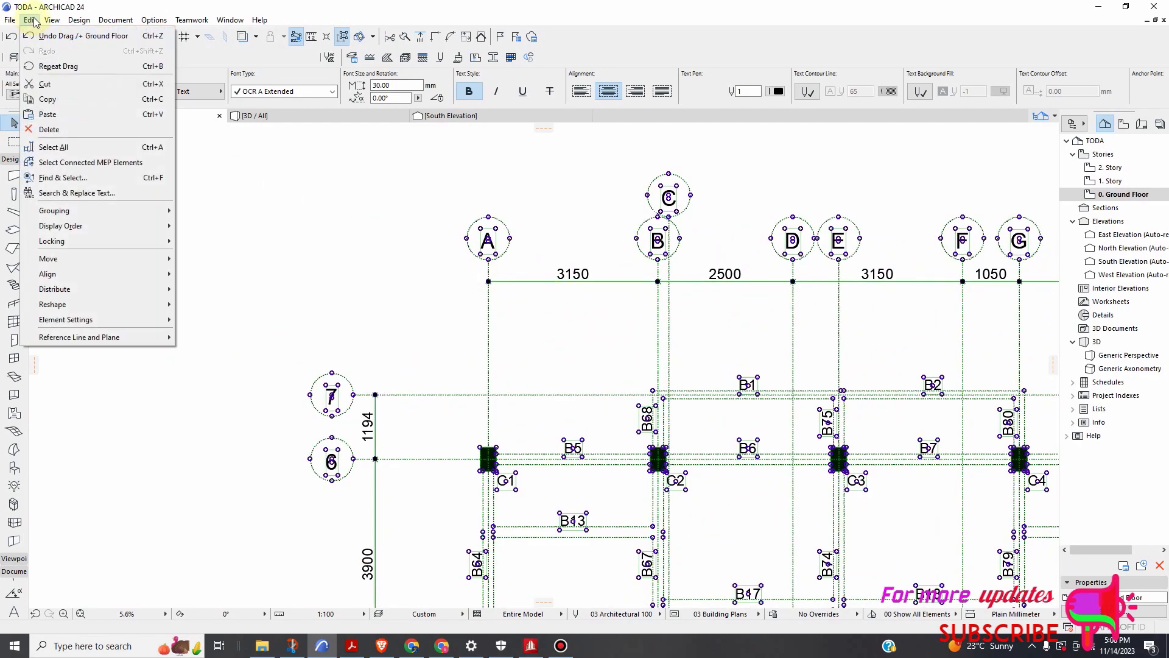
pyautogui.moveTo(61, 309)
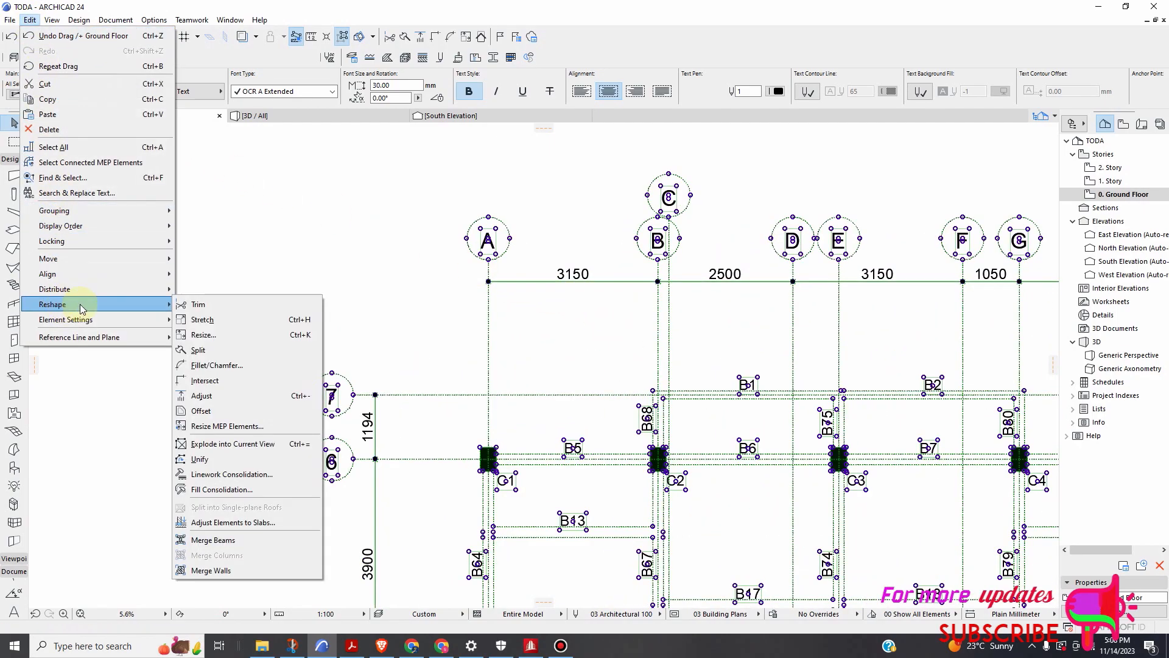
pyautogui.click(203, 336)
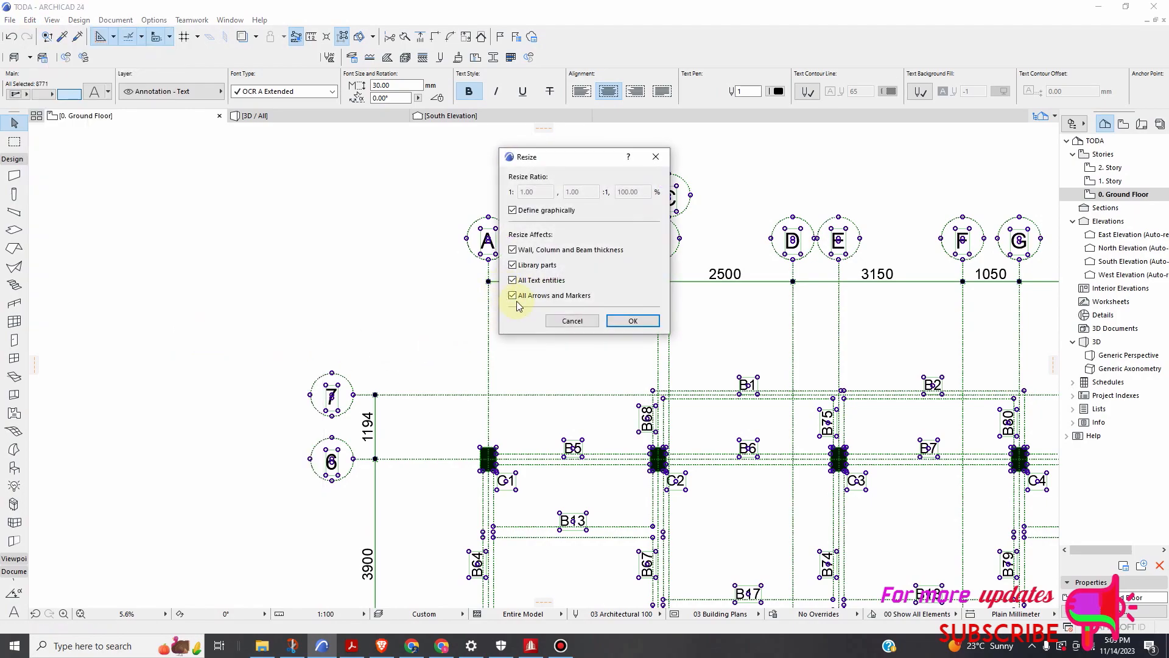
pyautogui.click(634, 323)
pyautogui.click(488, 282)
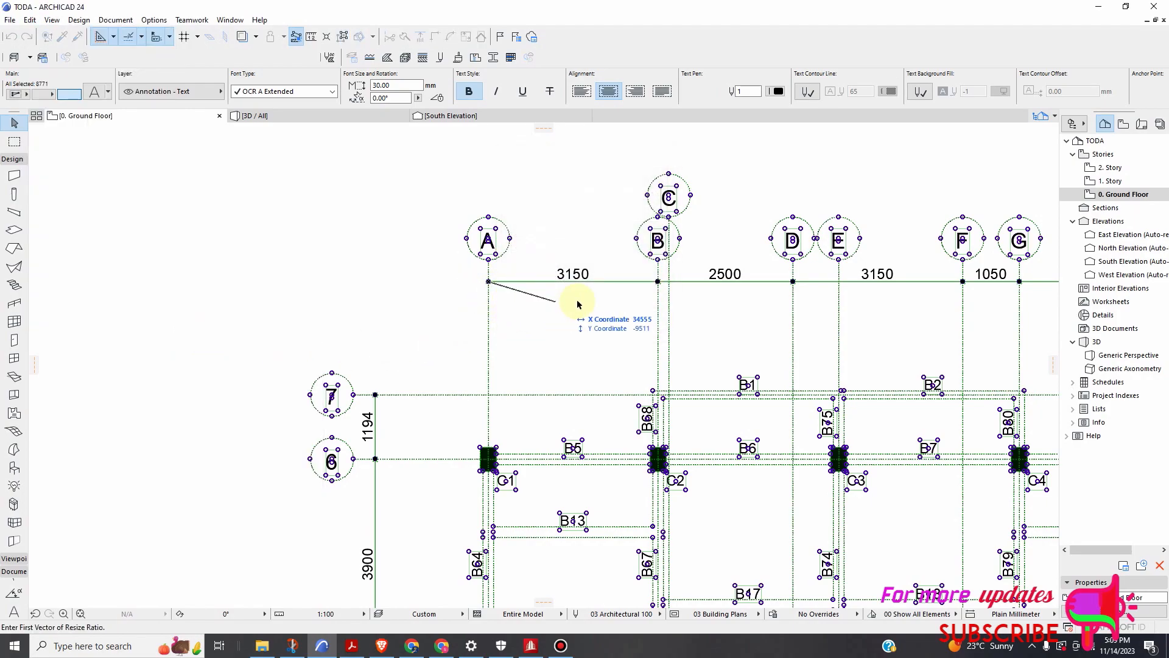
pyautogui.click(658, 281)
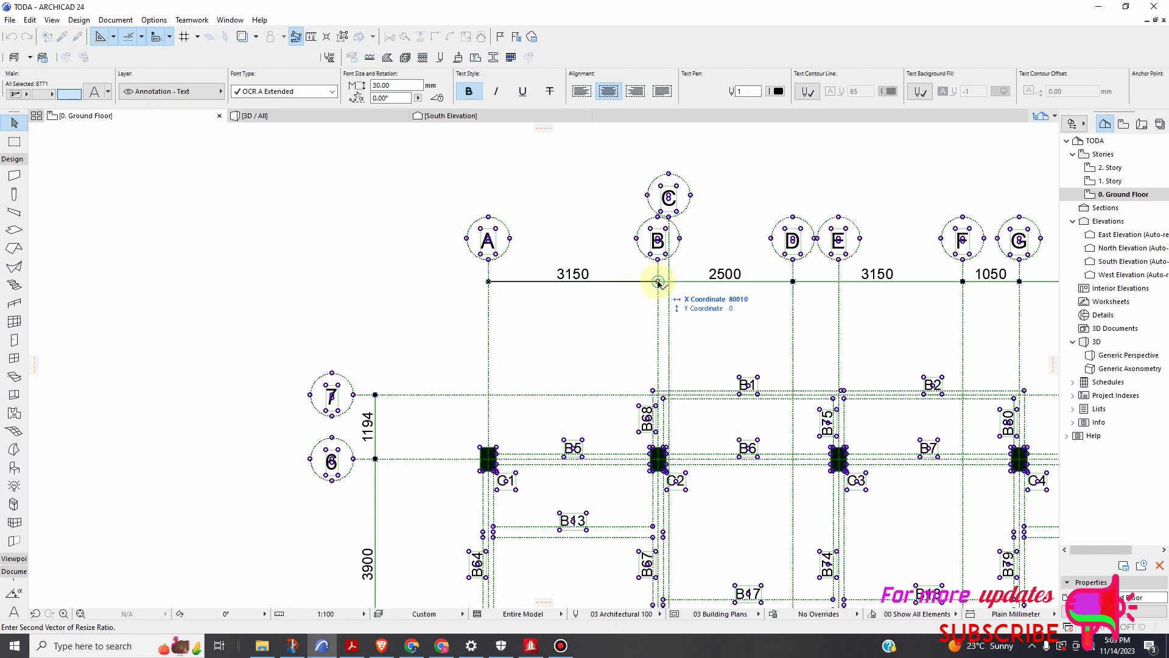
pyautogui.press('Tab')
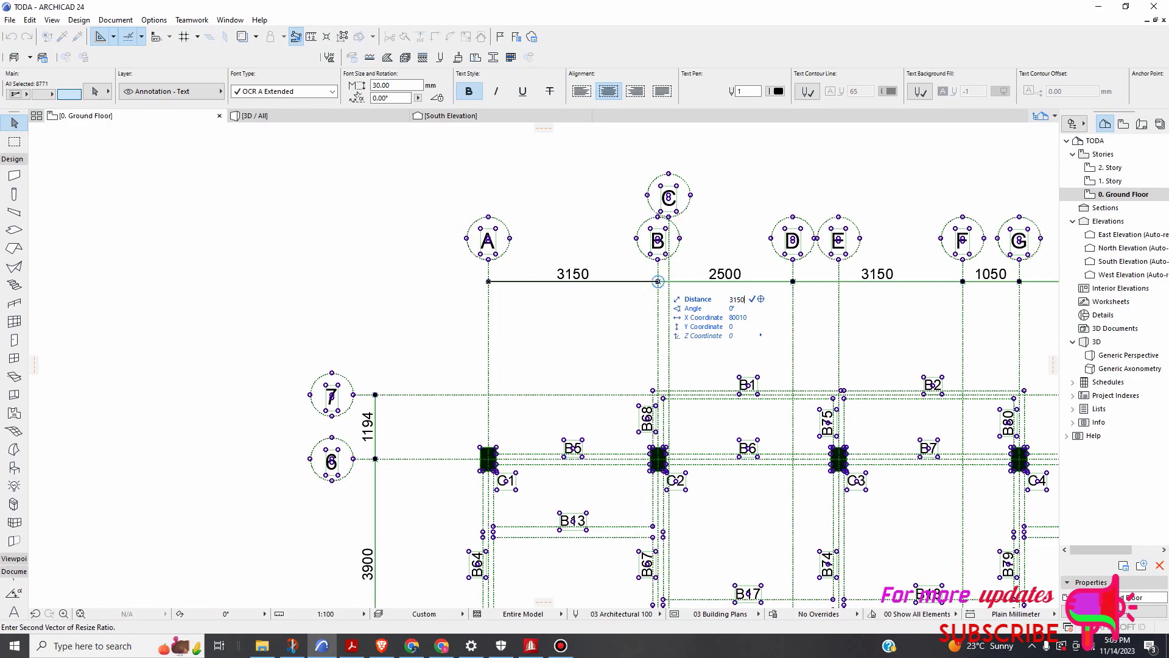
pyautogui.click(495, 282)
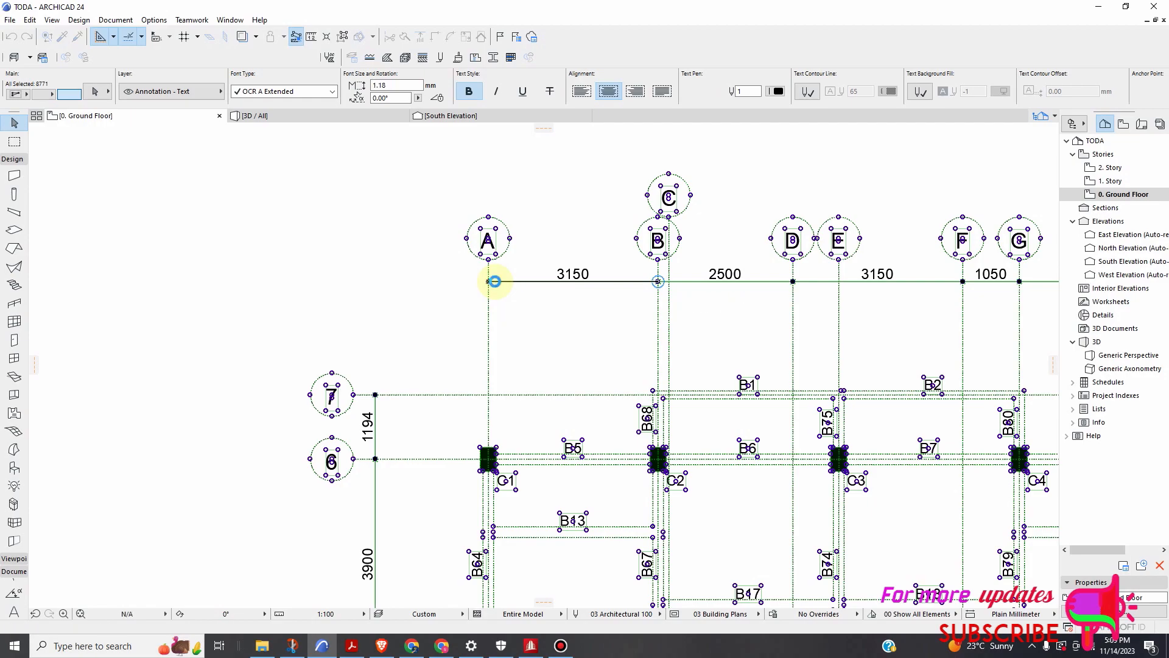
# Examine the resized layout plans and the captioned beam cross sections below them for text and dimension proportions
pyautogui.scroll(-10, 494, 282)
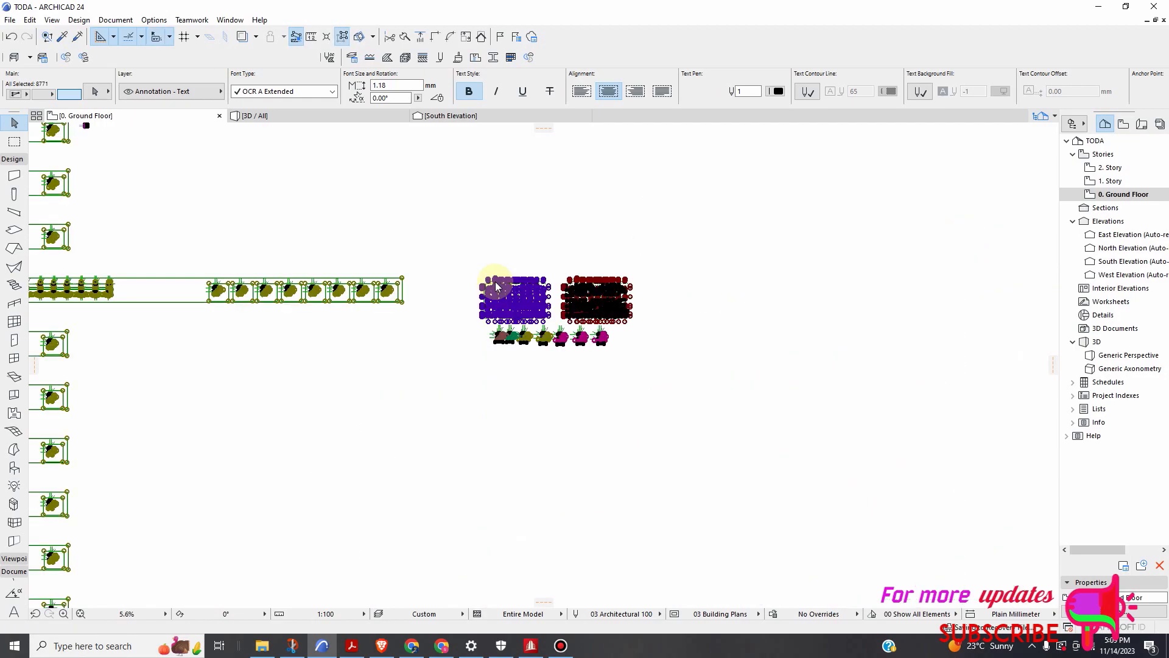
pyautogui.scroll(2, 570, 317)
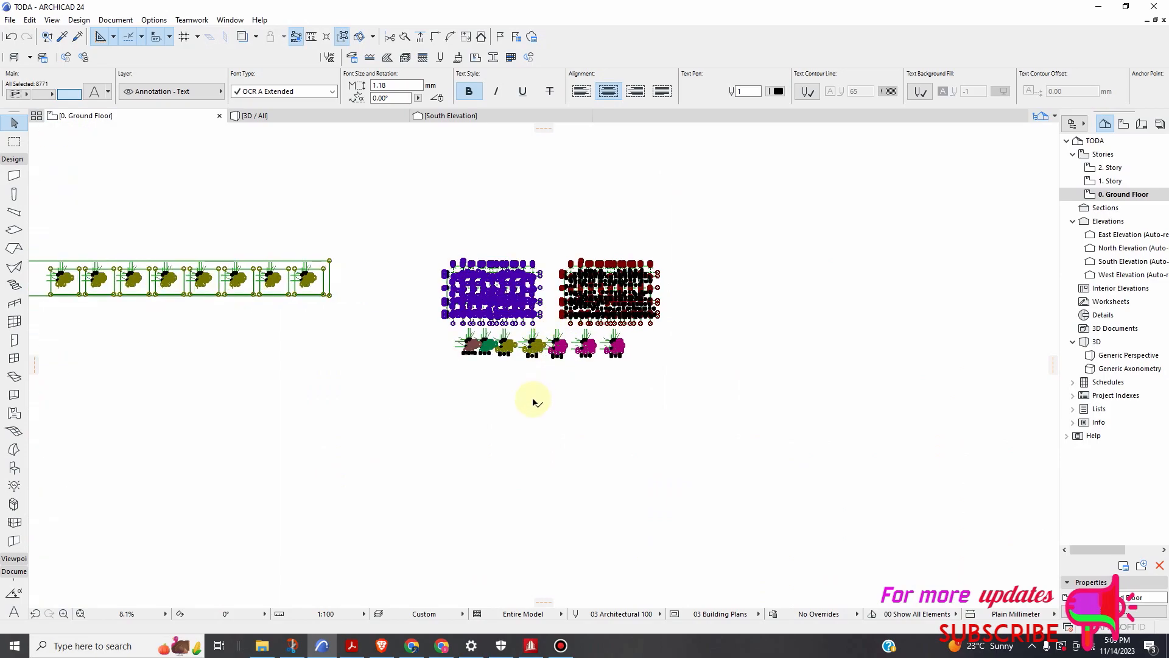
pyautogui.click(487, 371)
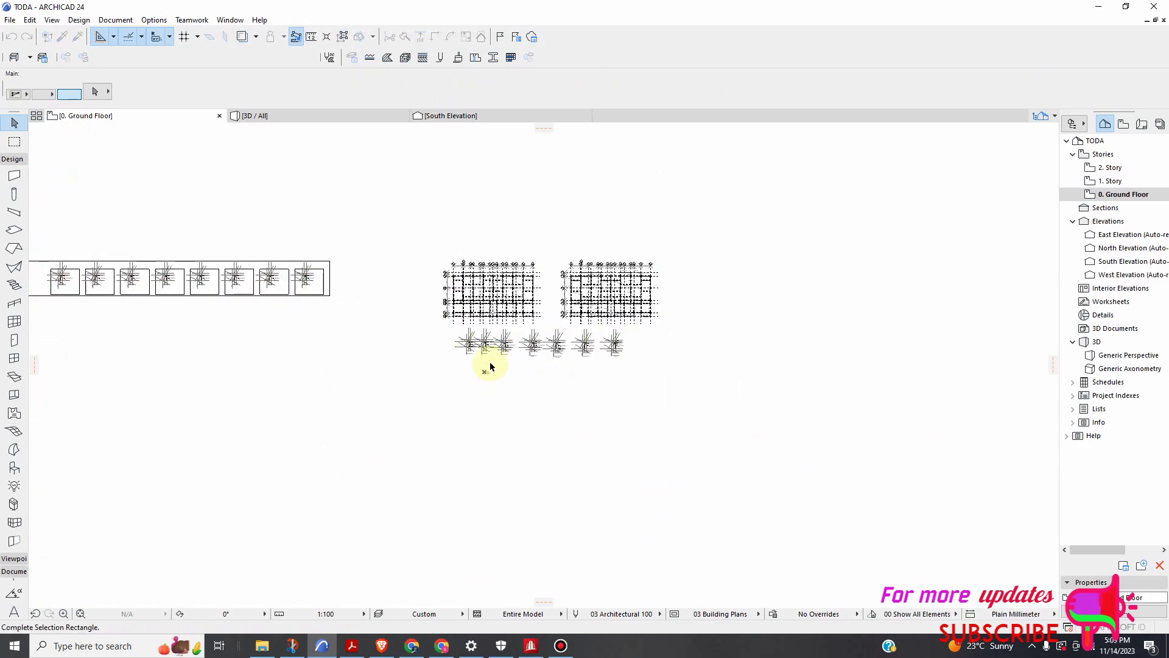
pyautogui.scroll(2, 484, 347)
pyautogui.scroll(6, 487, 341)
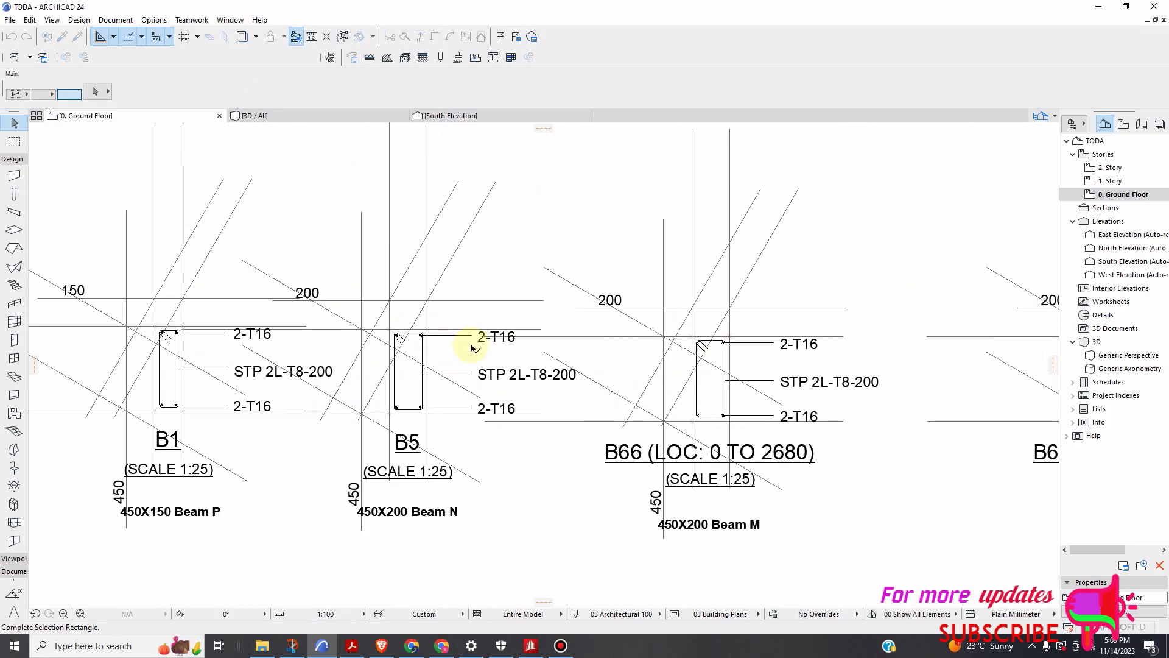
pyautogui.scroll(-6, 447, 316)
pyautogui.scroll(3, 548, 216)
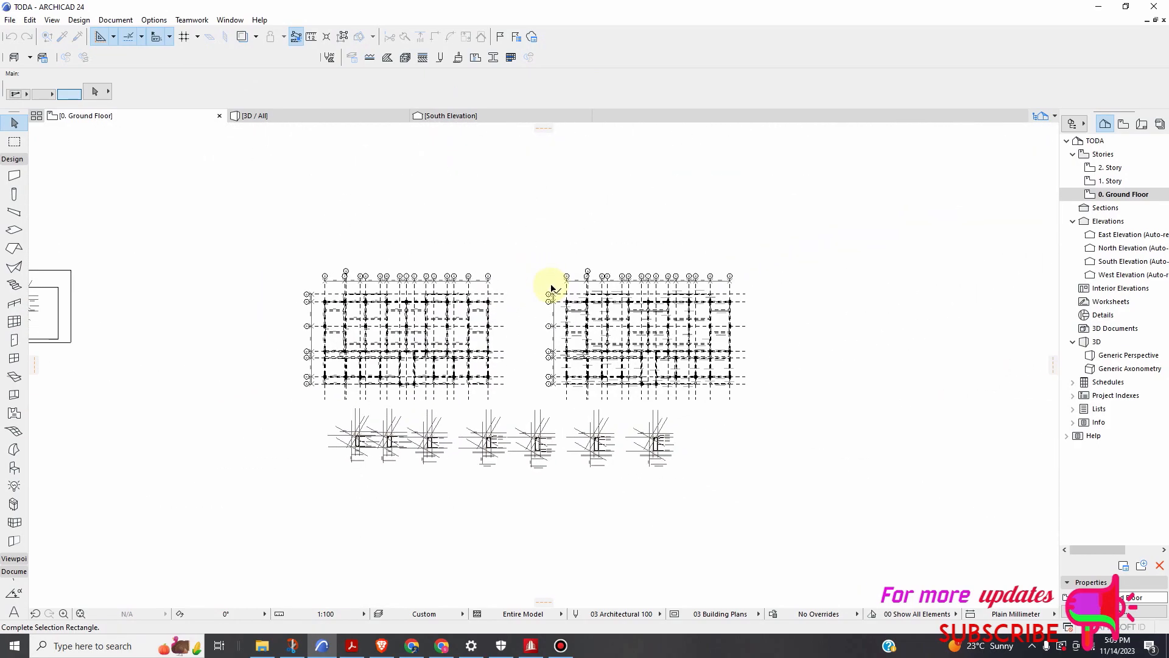
pyautogui.scroll(5, 616, 280)
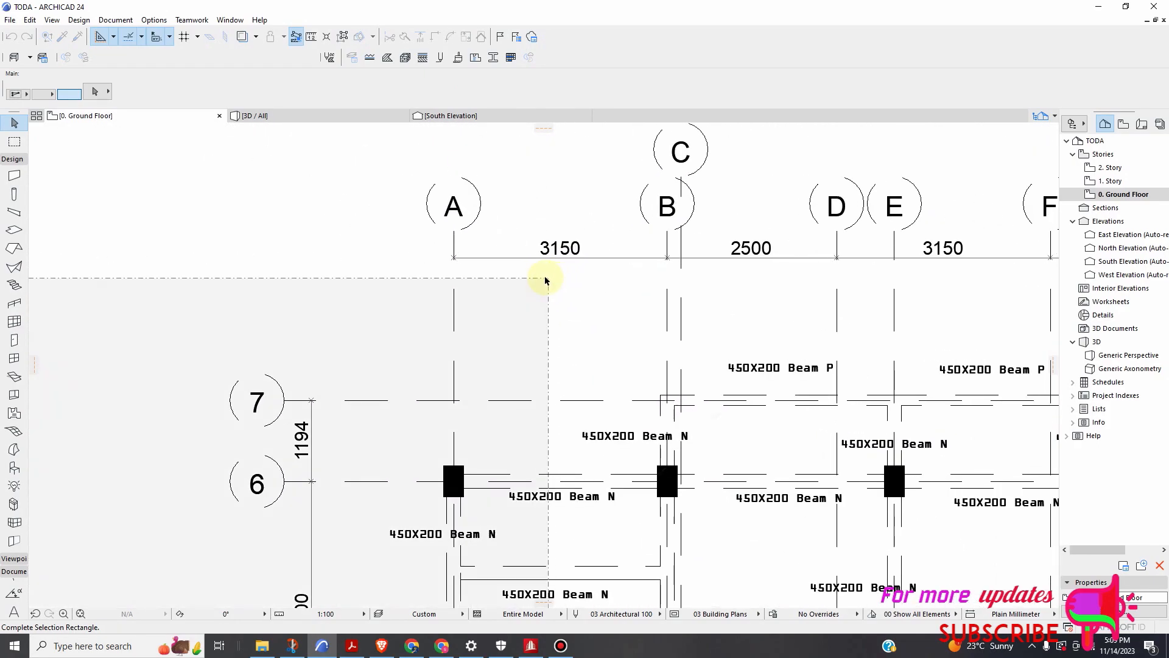
pyautogui.scroll(-6, 540, 293)
pyautogui.click(356, 513)
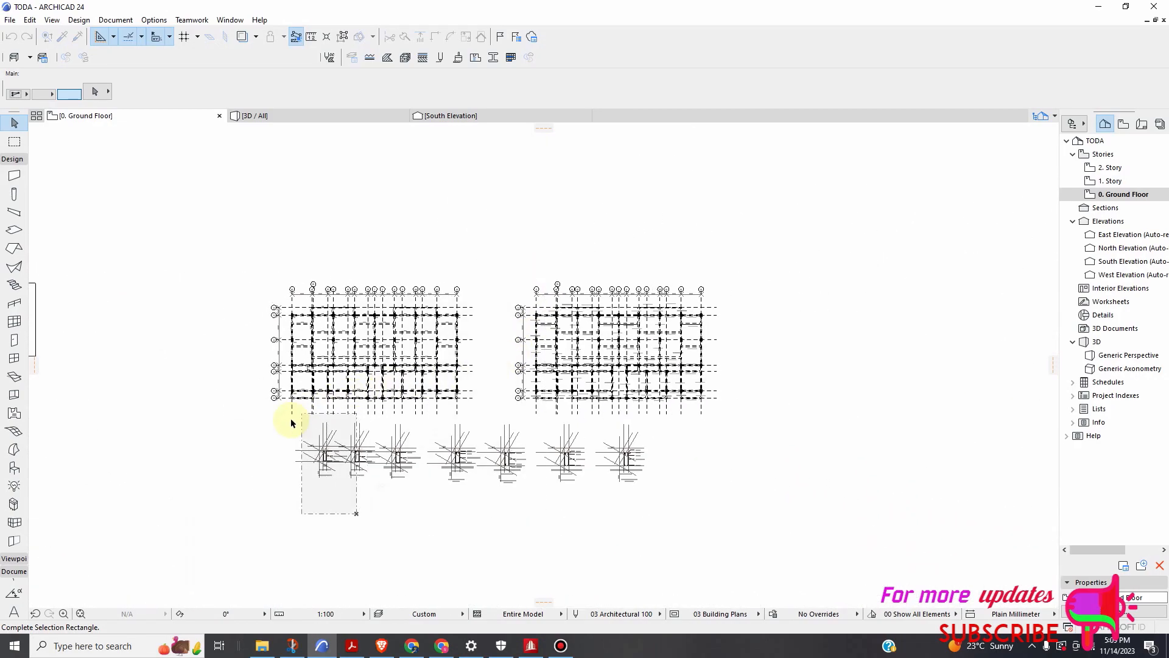
pyautogui.click(266, 442)
pyautogui.scroll(10, 326, 448)
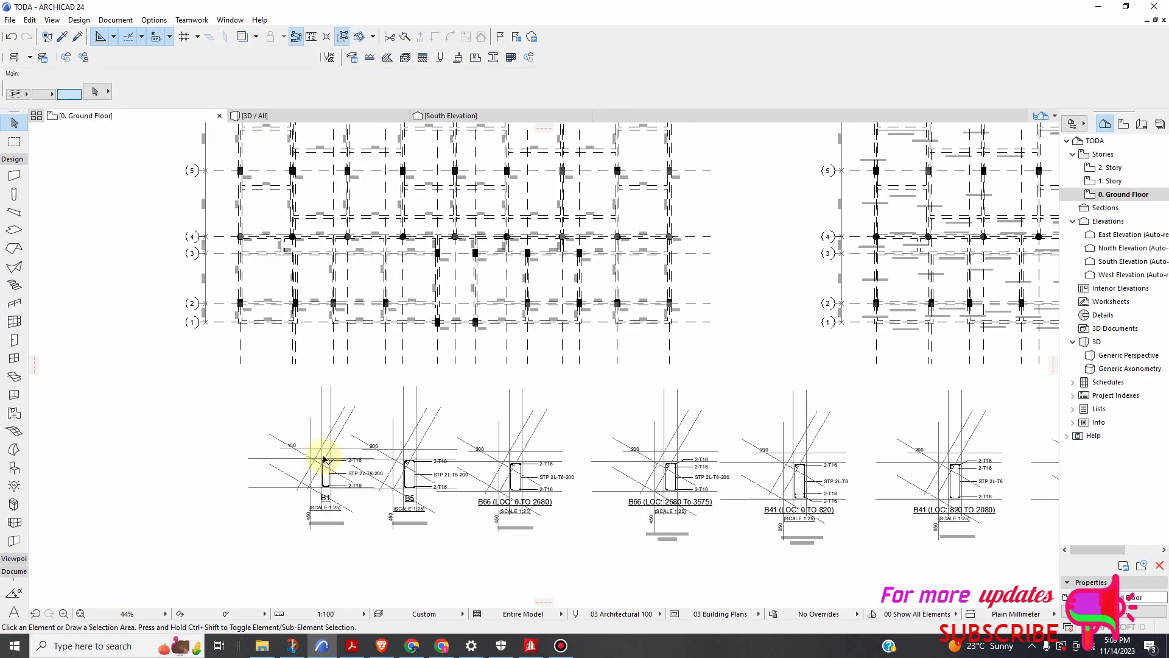
# Try replacing the dynamic witness line on the 150 width dimension of the B1 cross section with the short gapped type
pyautogui.scroll(-6, 332, 435)
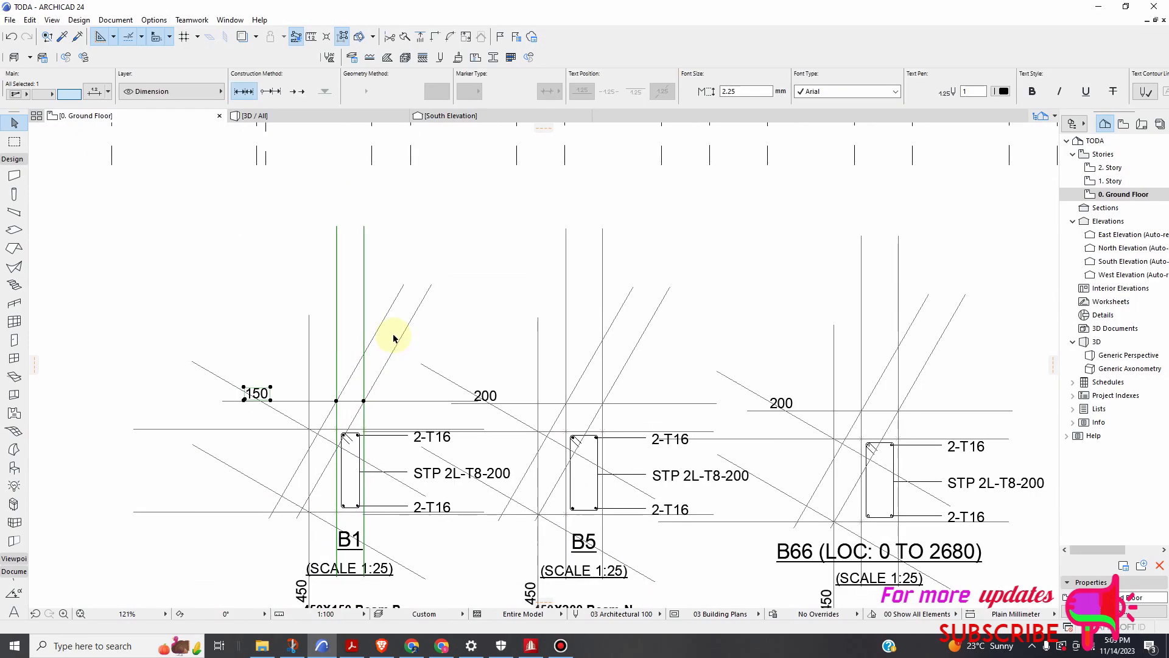
pyautogui.scroll(4, 326, 379)
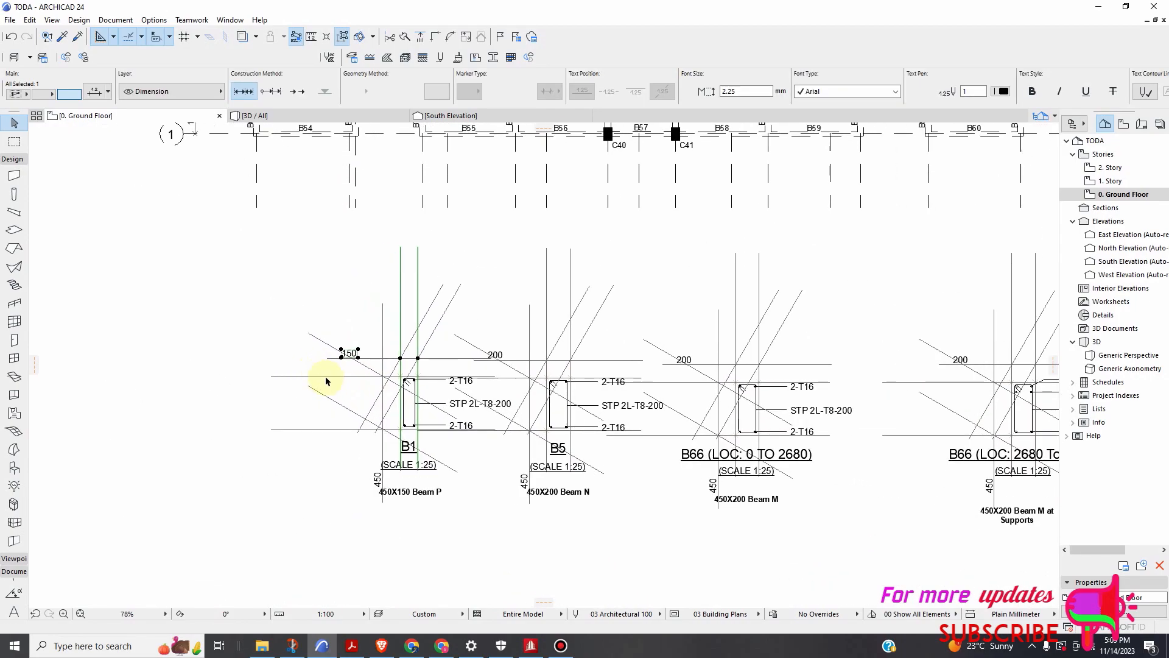
pyautogui.rightClick(358, 400)
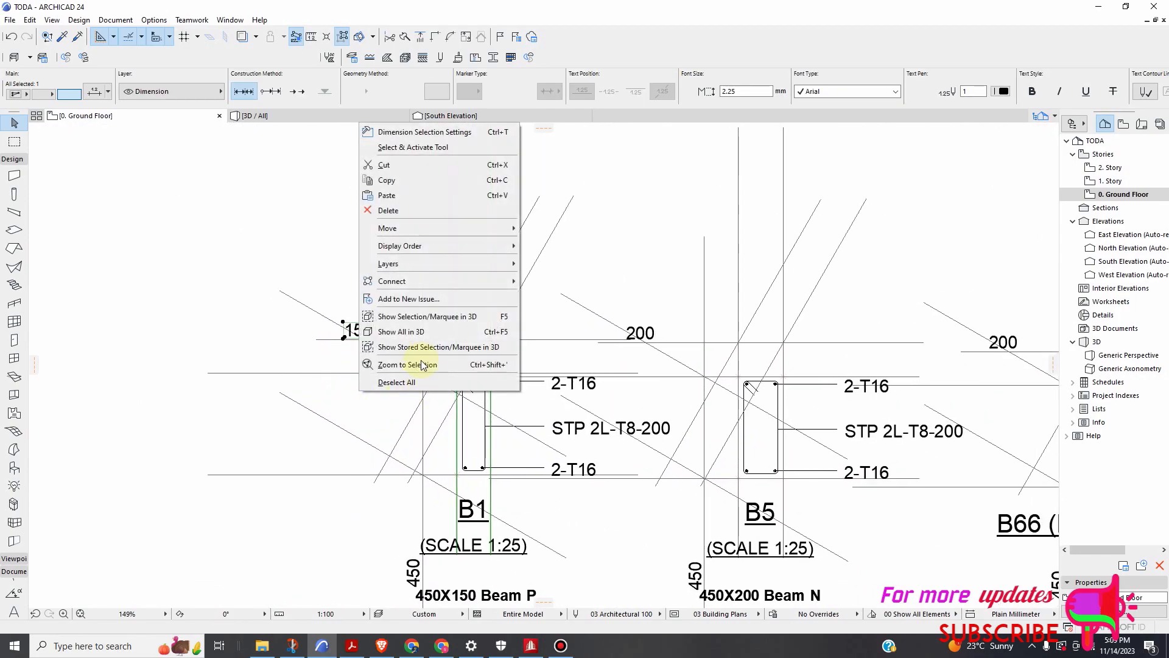
pyautogui.click(422, 132)
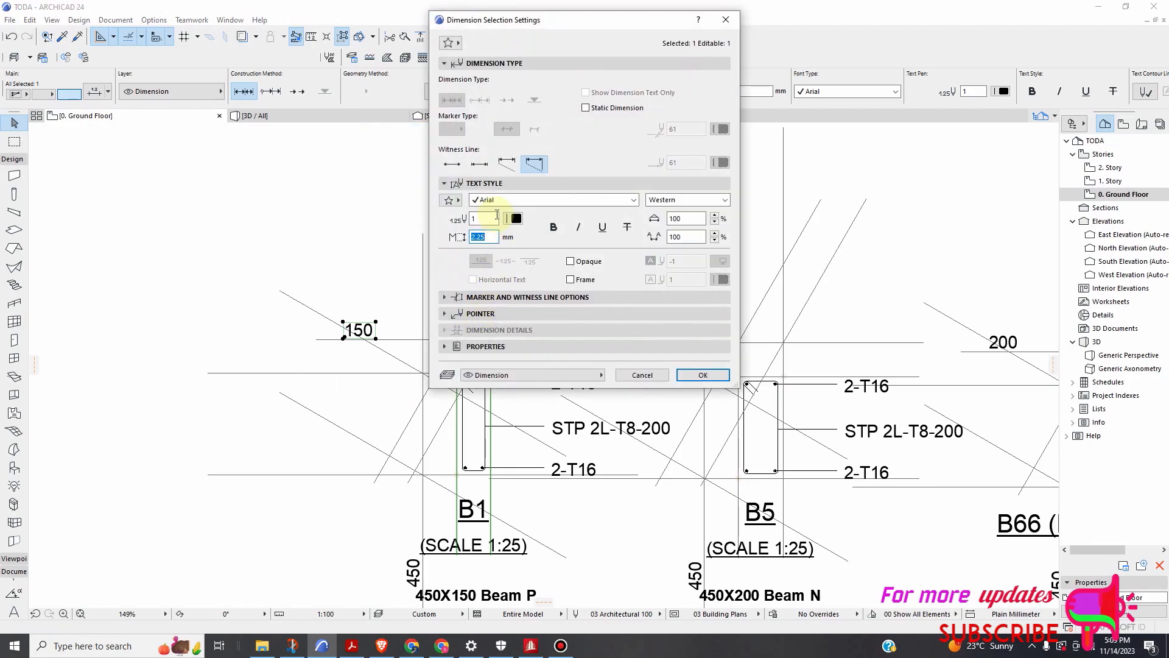
pyautogui.click(447, 298)
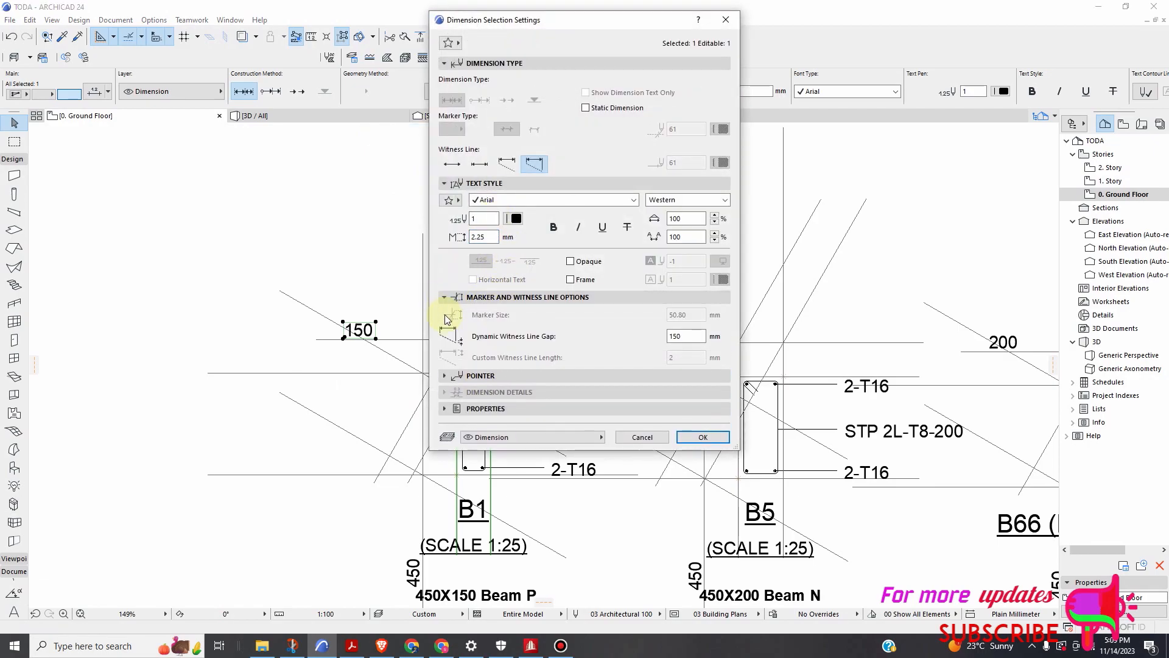
pyautogui.click(507, 164)
pyautogui.click(479, 163)
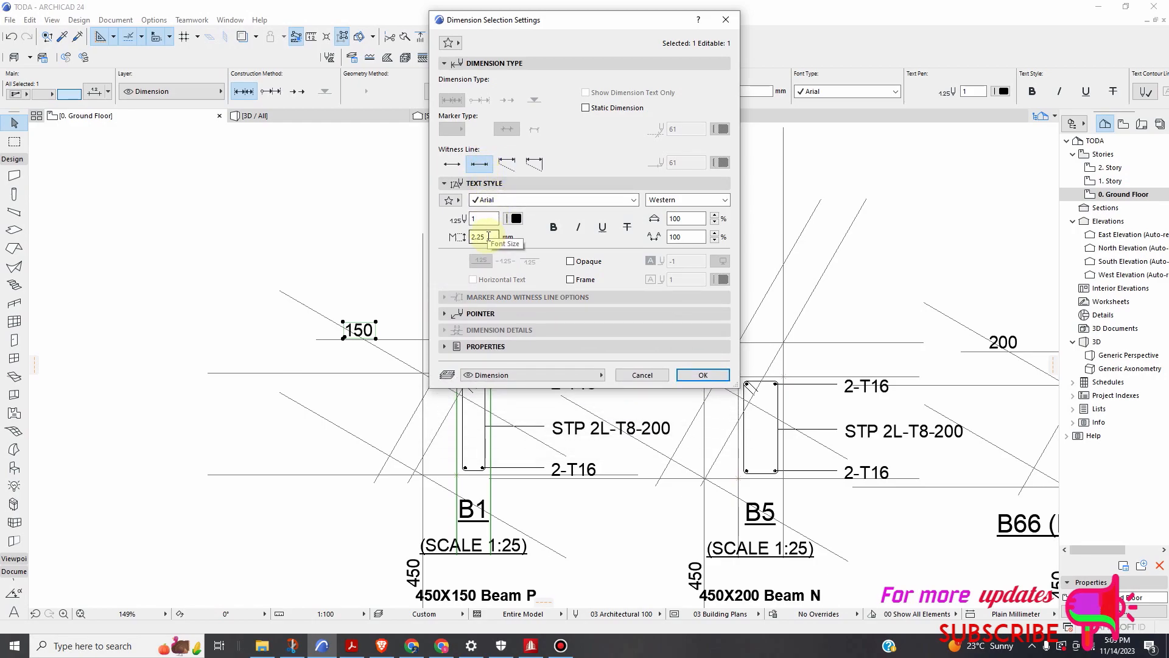
pyautogui.click(703, 376)
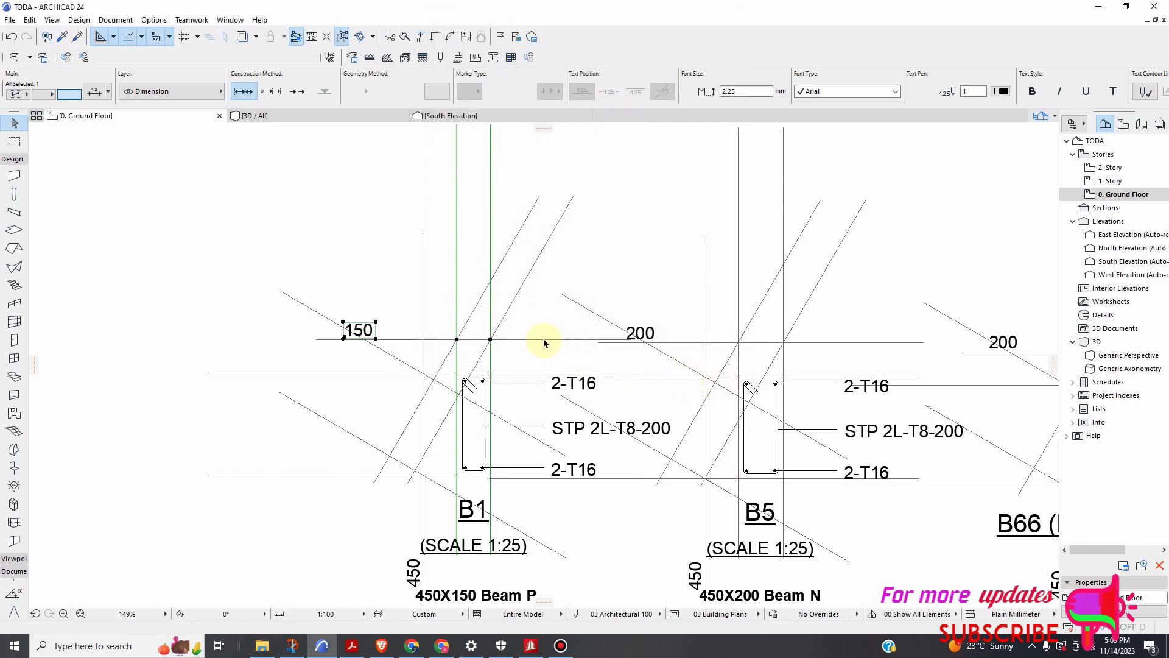
# Try to shorten the witness lines of the B1 cross section's 150 width dimension using a custom witness line length of 1 mm
pyautogui.rightClick(503, 314)
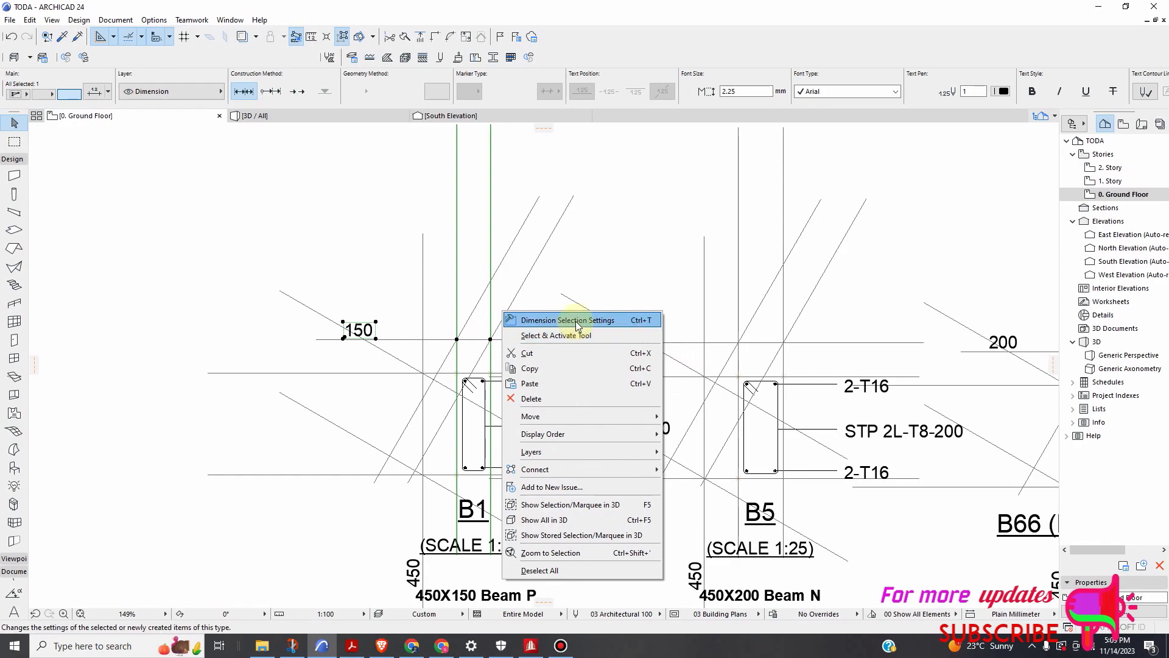
pyautogui.click(520, 316)
pyautogui.click(511, 165)
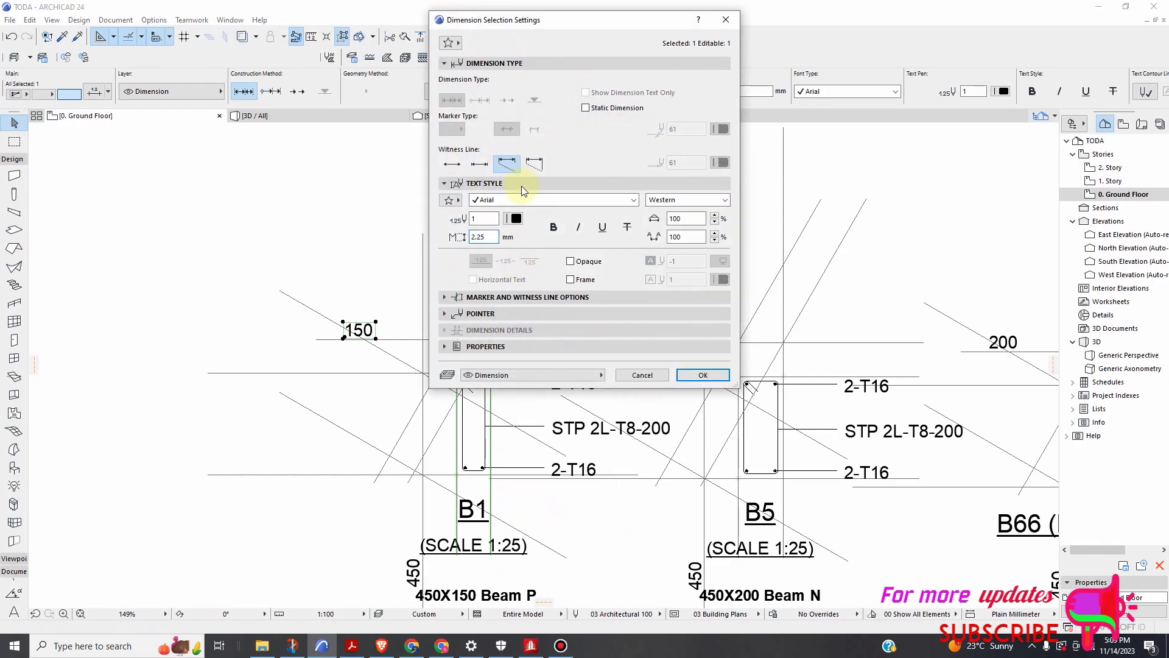
pyautogui.click(445, 297)
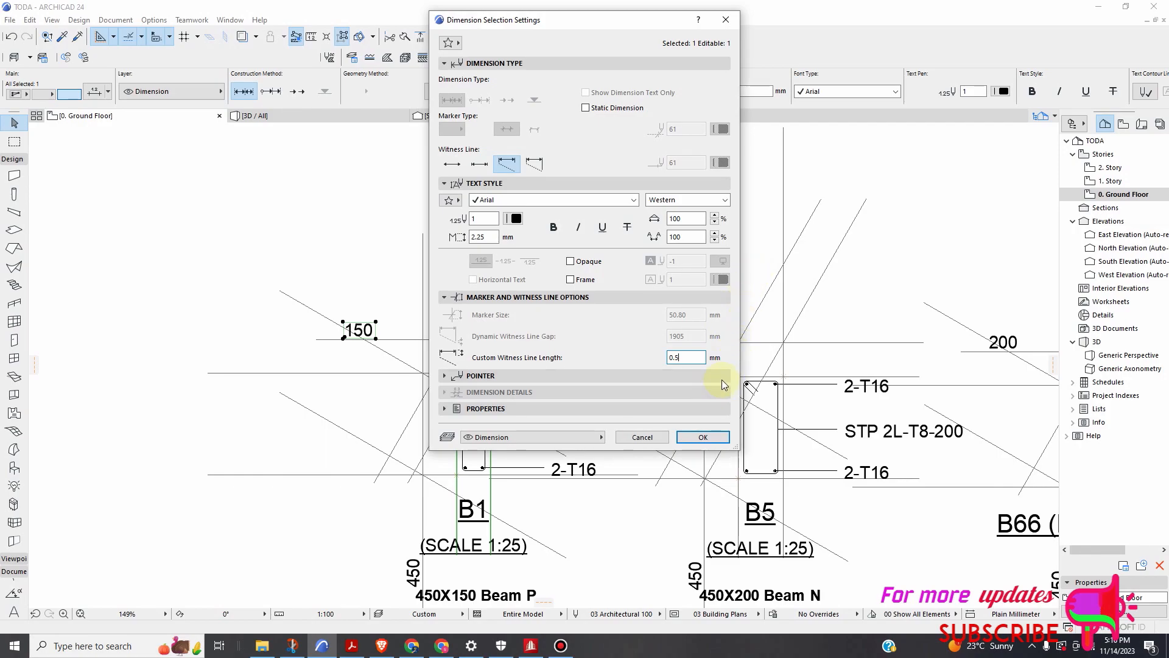
pyautogui.click(443, 376)
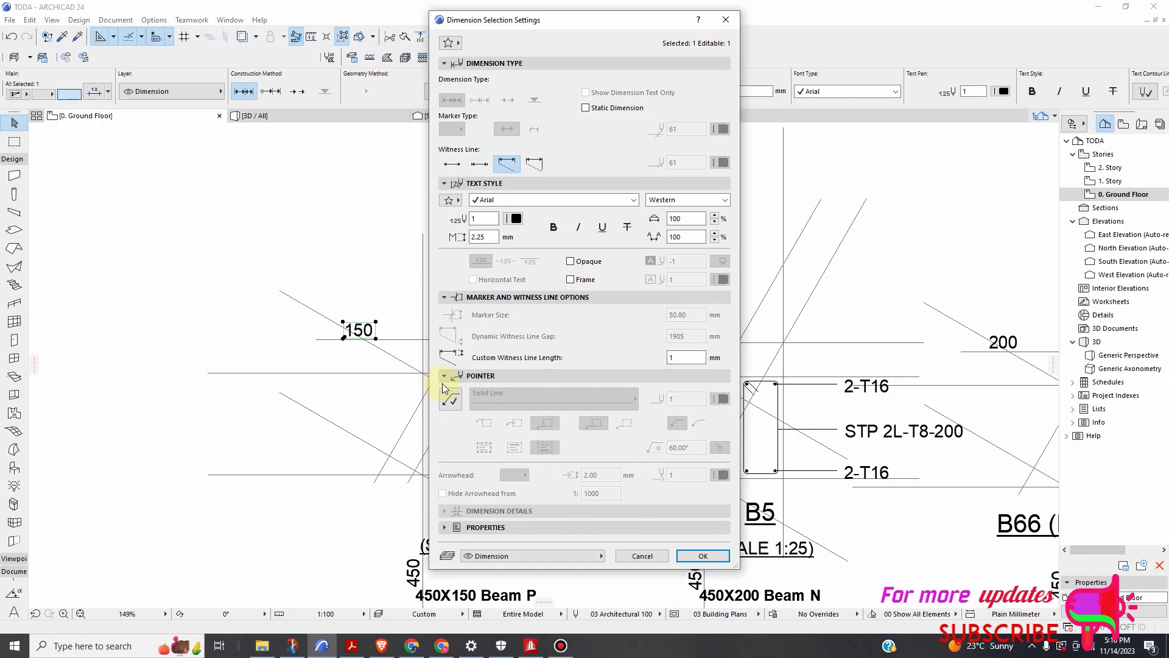
pyautogui.click(703, 556)
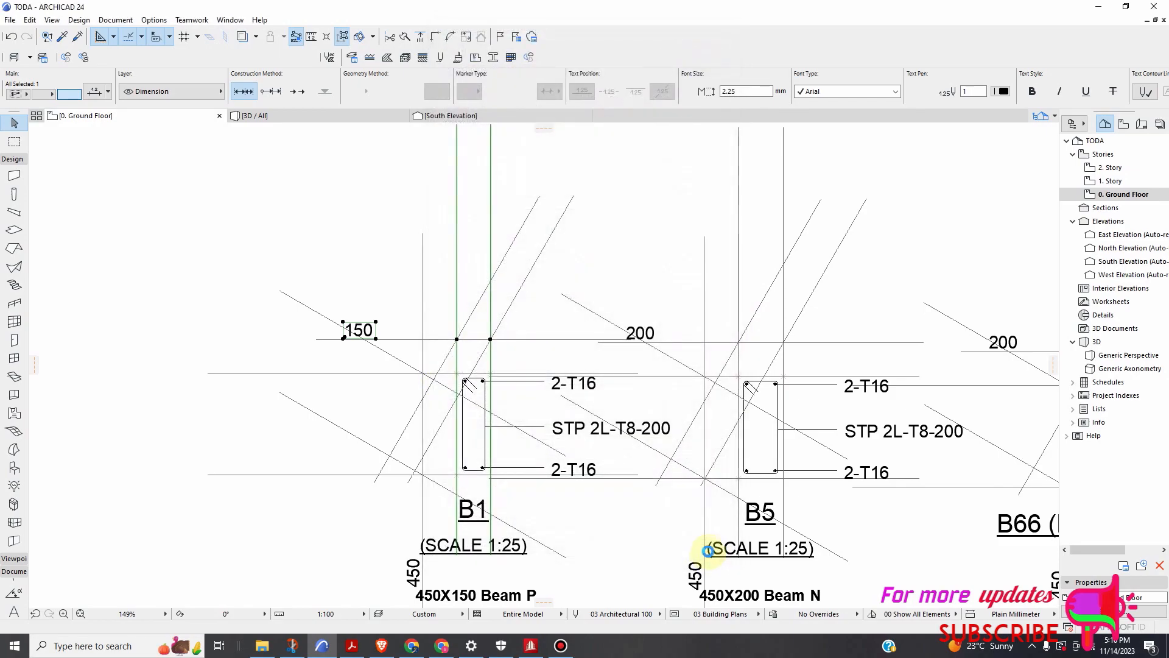
pyautogui.rightClick(521, 321)
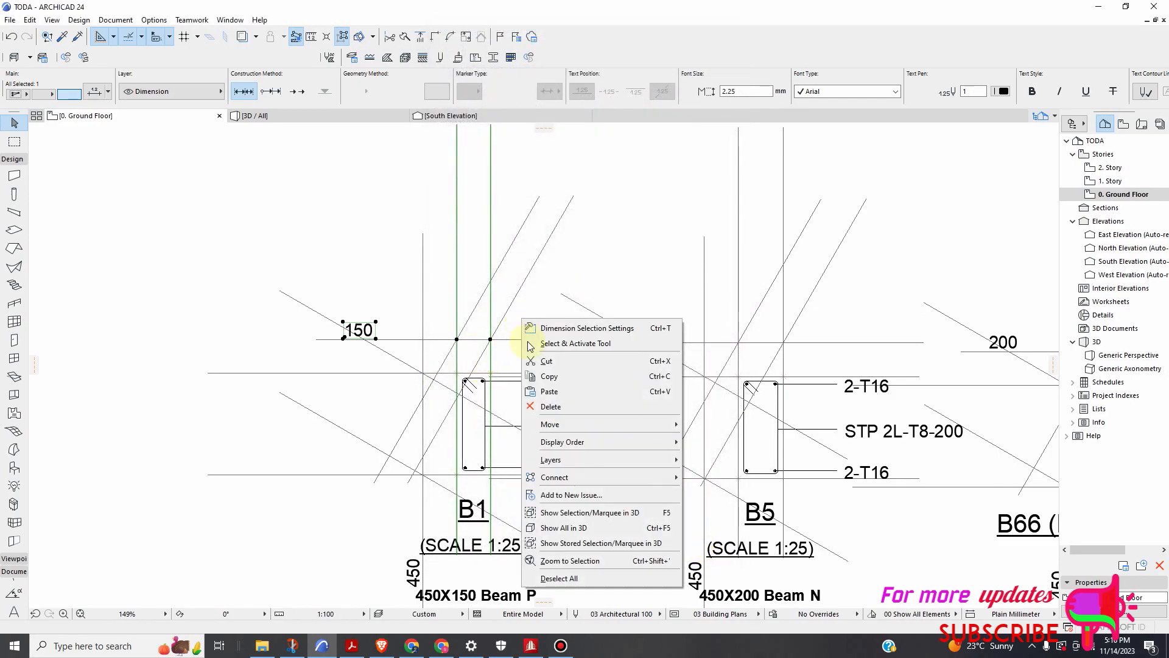
pyautogui.click(584, 328)
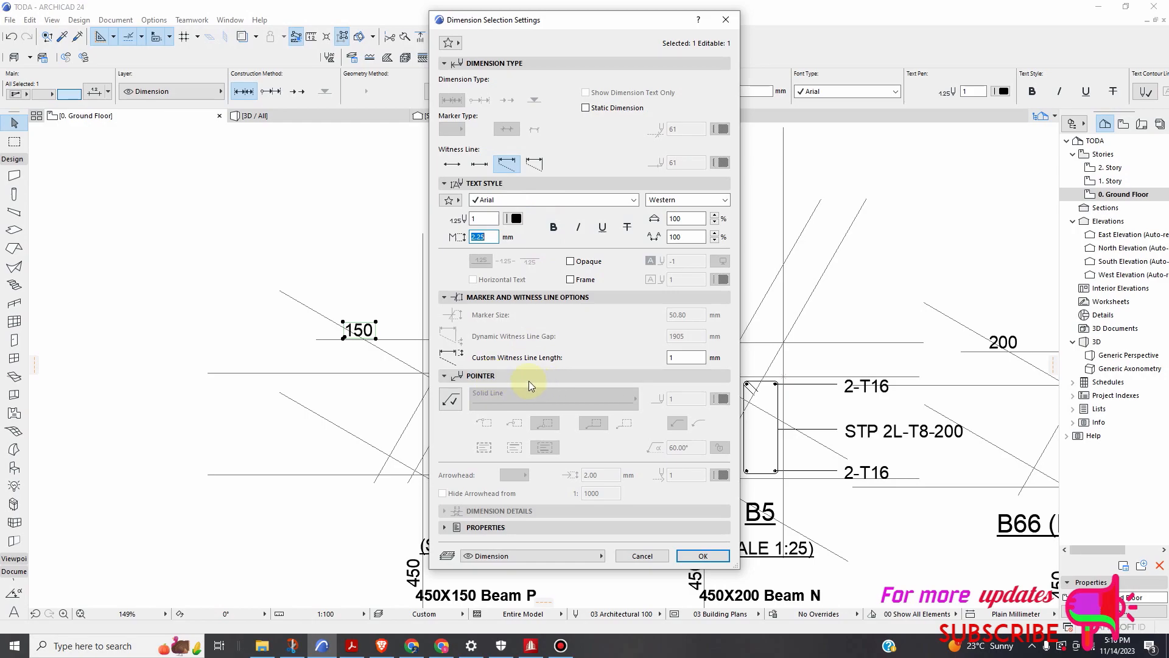
pyautogui.click(677, 358)
pyautogui.click(703, 556)
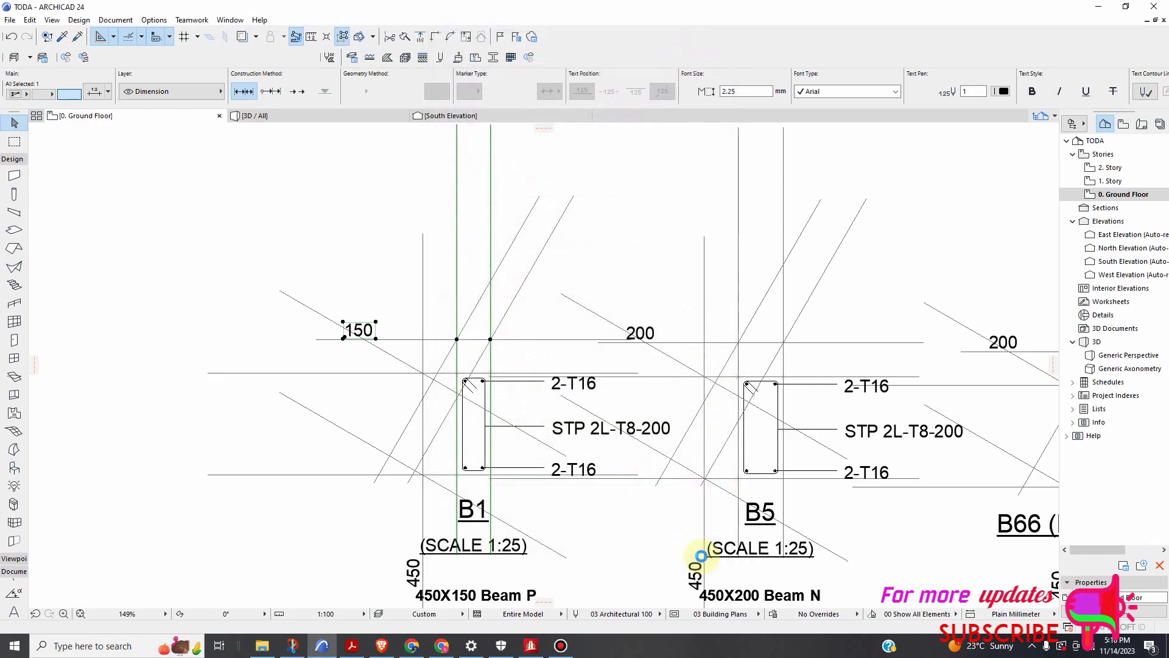
pyautogui.press('Escape')
# Set the marker and witness line pens of the B1 section's 150 dimension to 1 and reduce its marker size
pyautogui.scroll(-5, 496, 333)
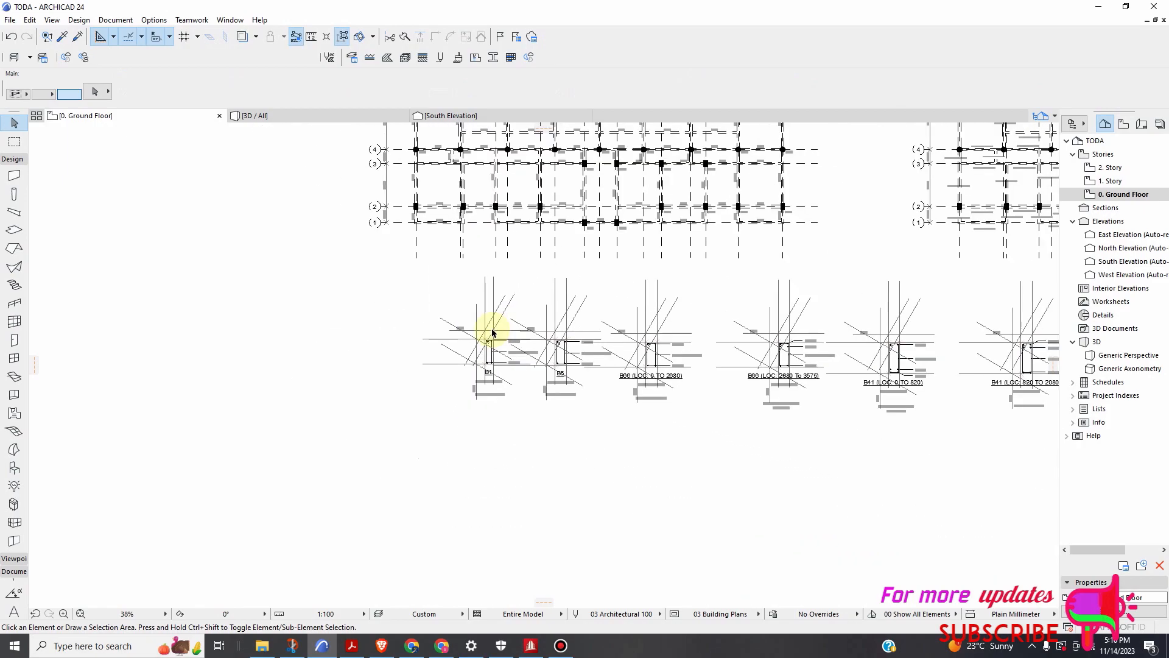
pyautogui.scroll(8, 497, 334)
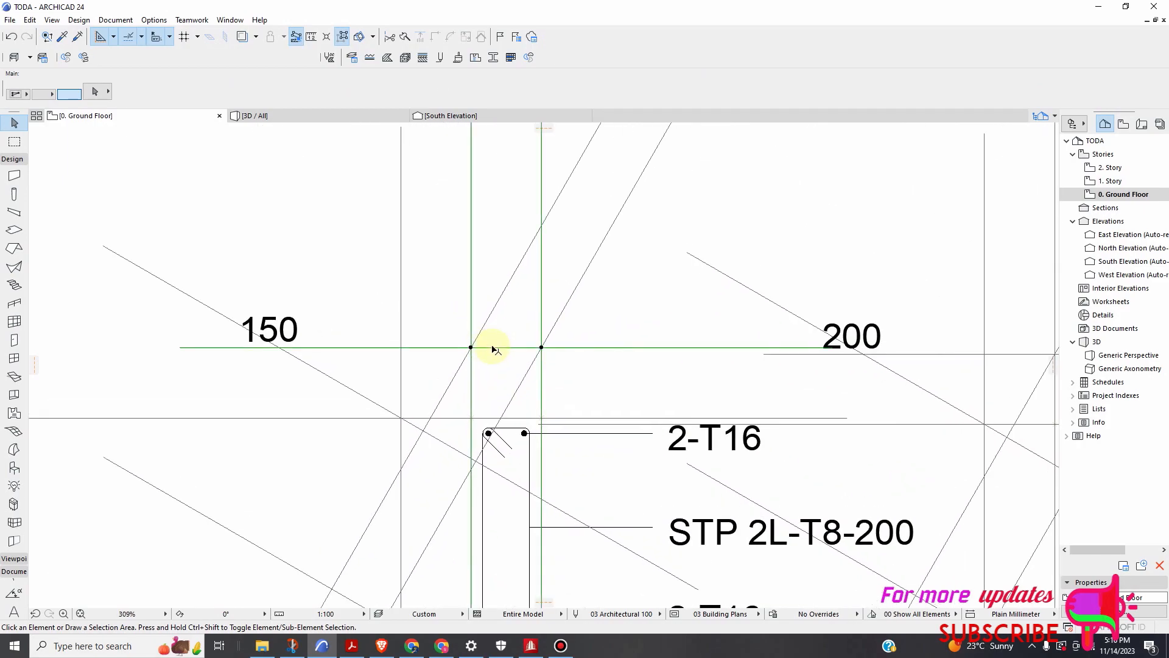
pyautogui.click(505, 335)
pyautogui.rightClick(522, 327)
pyautogui.click(584, 332)
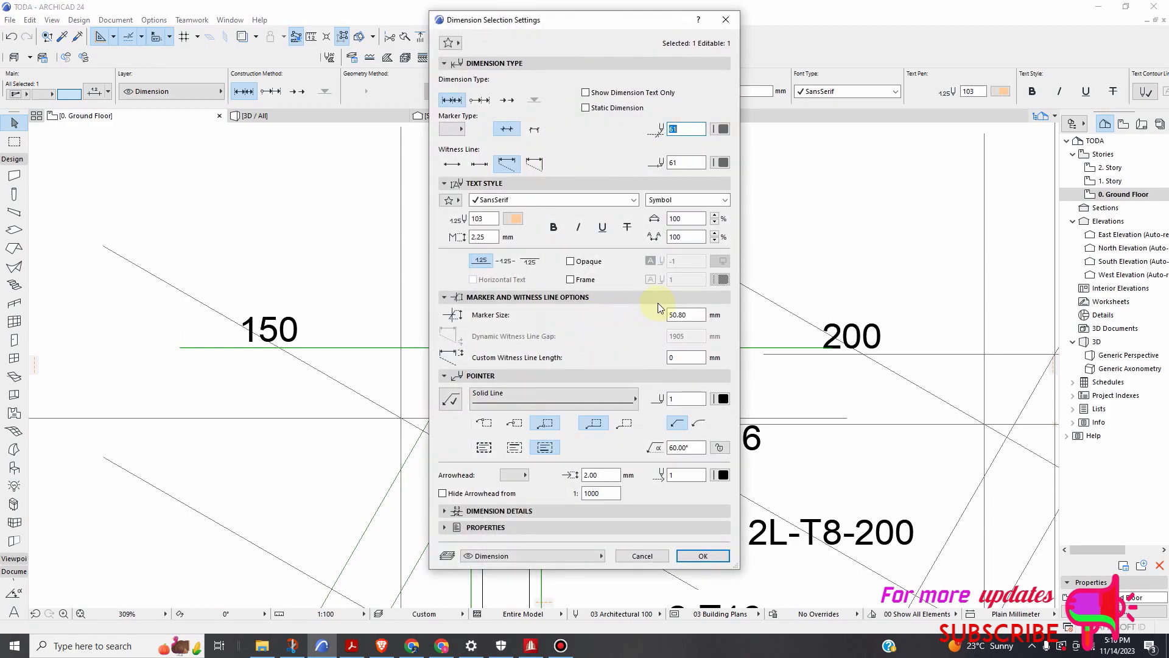
pyautogui.write('1')
pyautogui.click(721, 129)
pyautogui.click(737, 128)
pyautogui.click(721, 163)
pyautogui.click(736, 161)
pyautogui.click(693, 315)
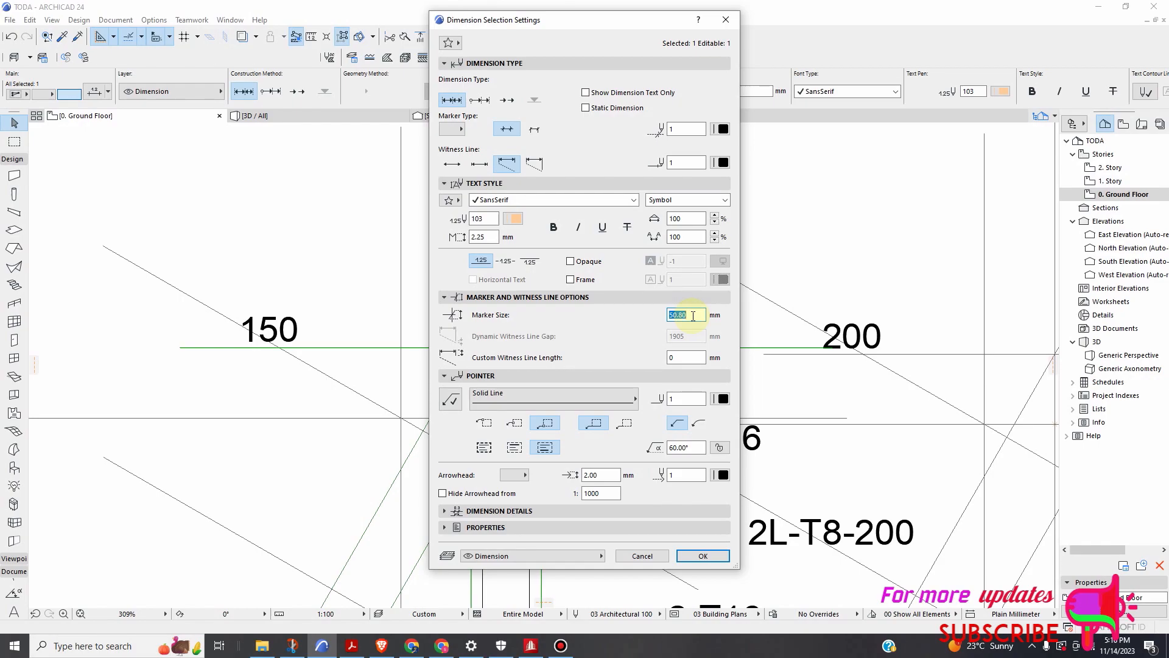
pyautogui.click(703, 555)
pyautogui.scroll(-5, 474, 289)
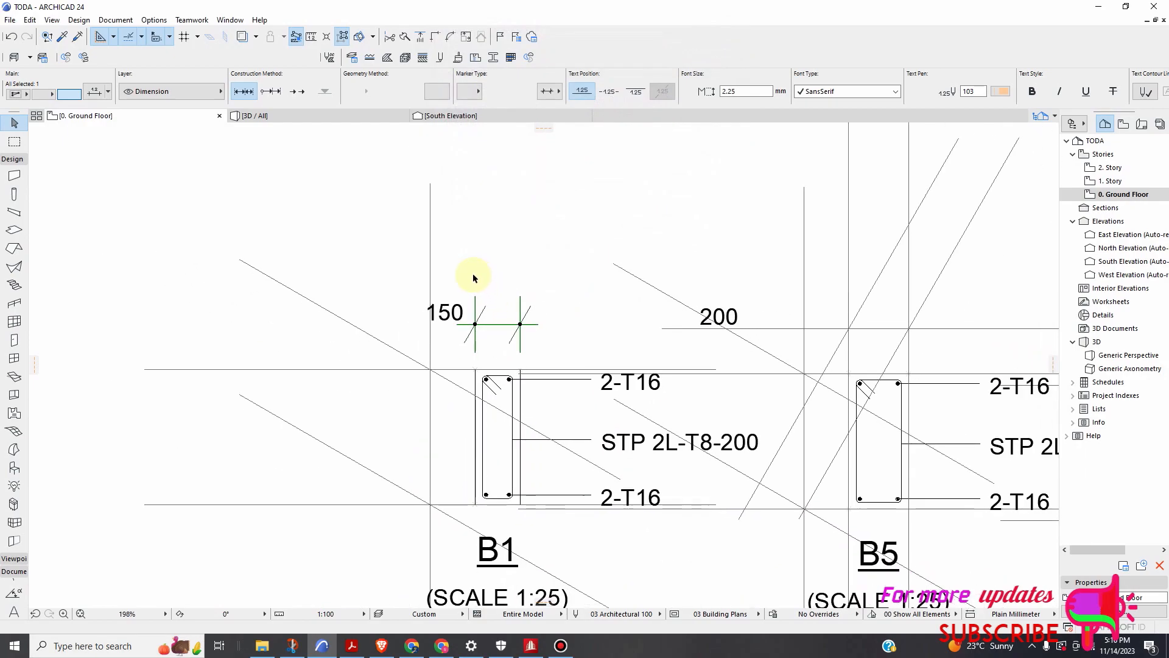
# Pick up the settings of B1's 150 width dimension and transfer them to its 450 height dimension
pyautogui.scroll(-1, 470, 295)
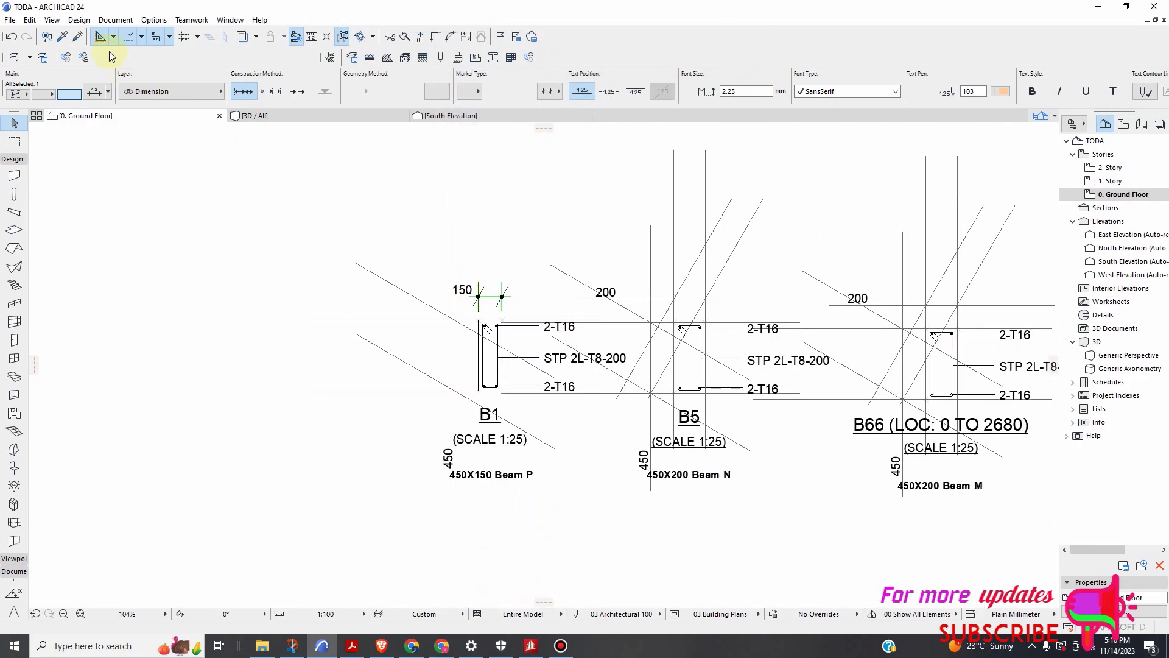
pyautogui.click(62, 40)
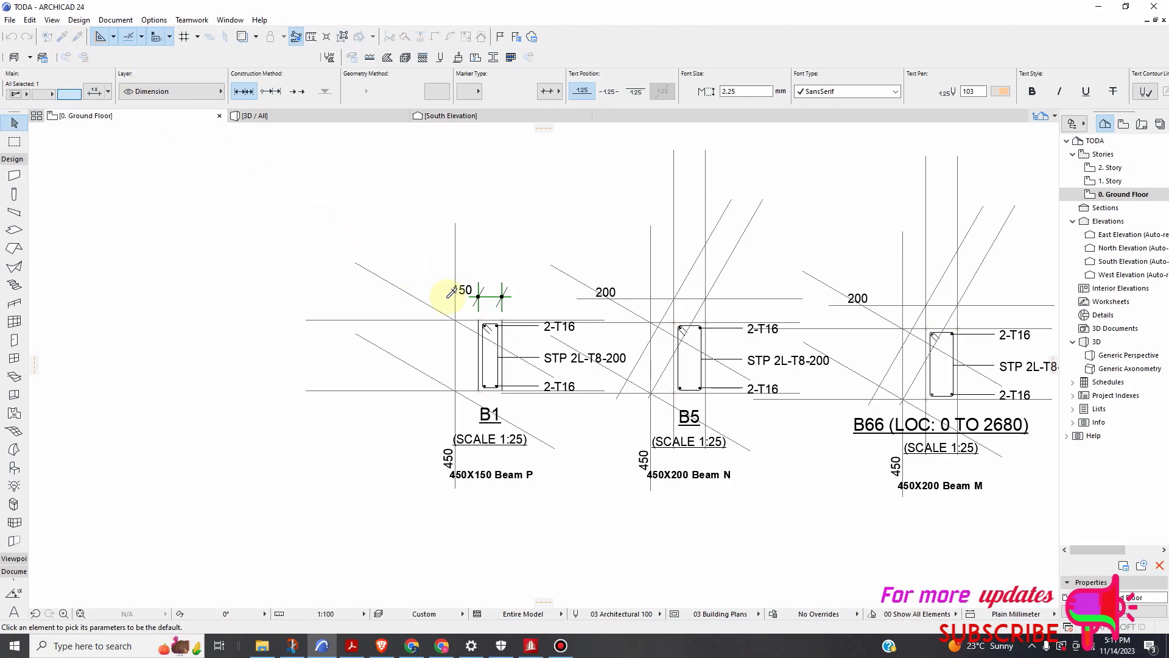
pyautogui.scroll(3, 475, 292)
pyautogui.click(502, 279)
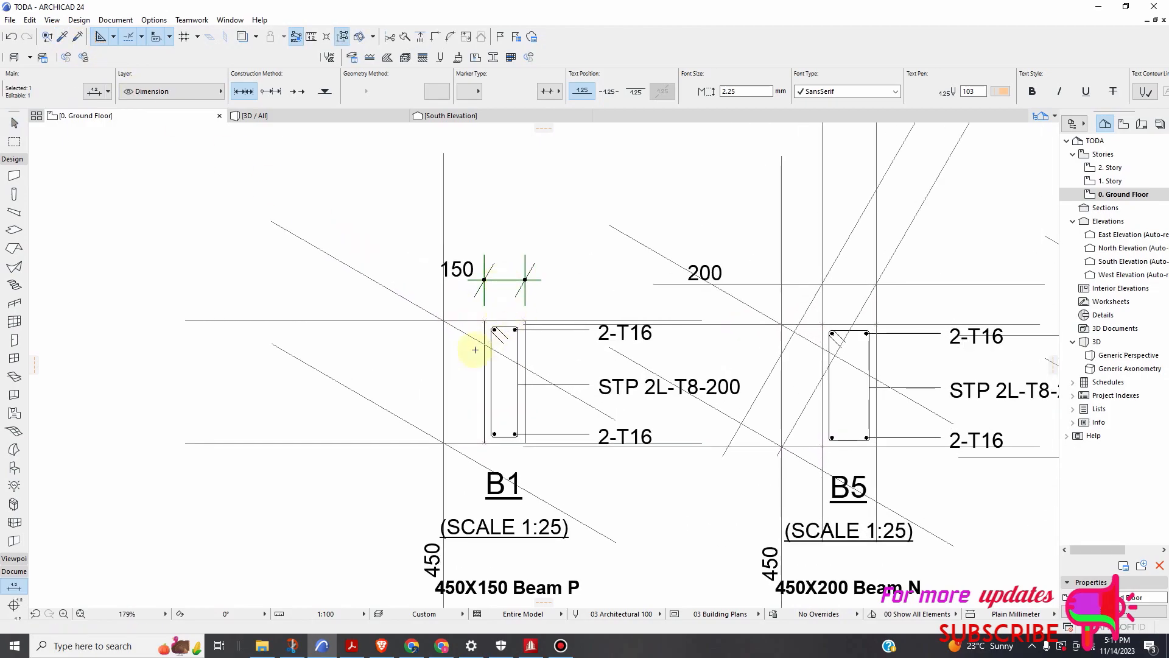
pyautogui.click(447, 365)
pyautogui.scroll(-3, 425, 353)
pyautogui.scroll(5, 568, 366)
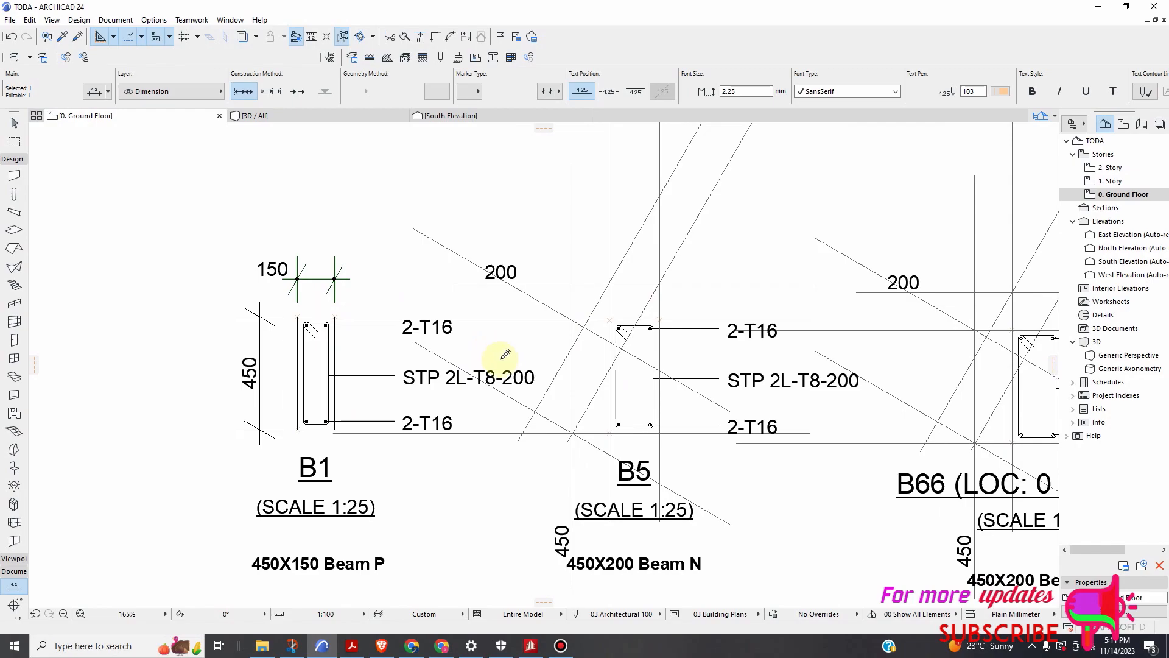
# Transfer the picked-up dimension settings to the 450 and 200 dimensions of sections B5 and B66 (LOC: 0 TO 2680)
pyautogui.click(585, 377)
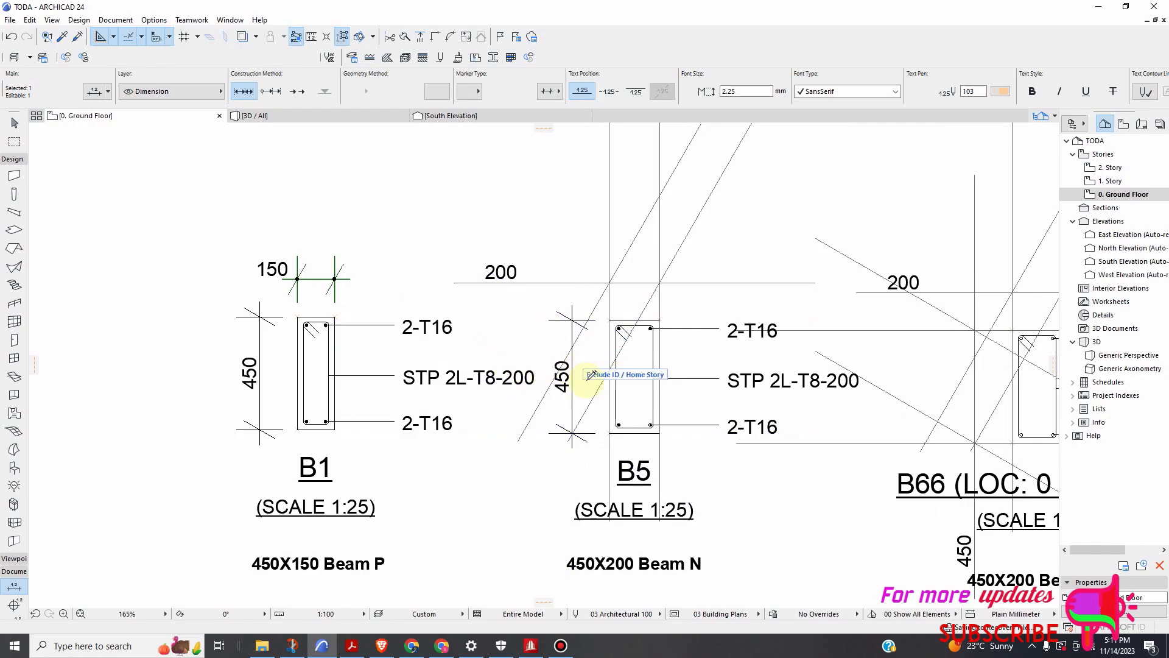
pyautogui.keyDown('ctrl'); pyautogui.keyDown('alt'); pyautogui.click(629, 283); pyautogui.keyUp('alt'); pyautogui.keyUp('ctrl')
pyautogui.scroll(-6, 540, 311)
pyautogui.scroll(5, 759, 331)
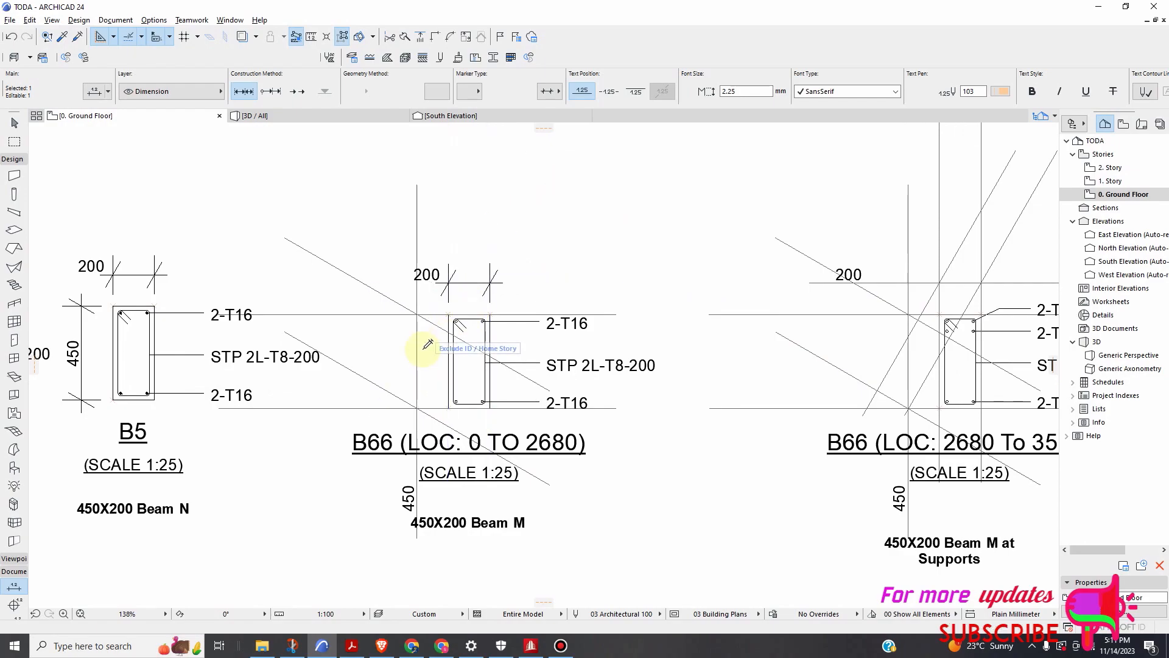
# Transfer the same dimension settings to the width and height dimensions of sections B66 (LOC: 2680 To 3575) and B41 (LOC: 0 TO 820)
pyautogui.scroll(-6, 433, 341)
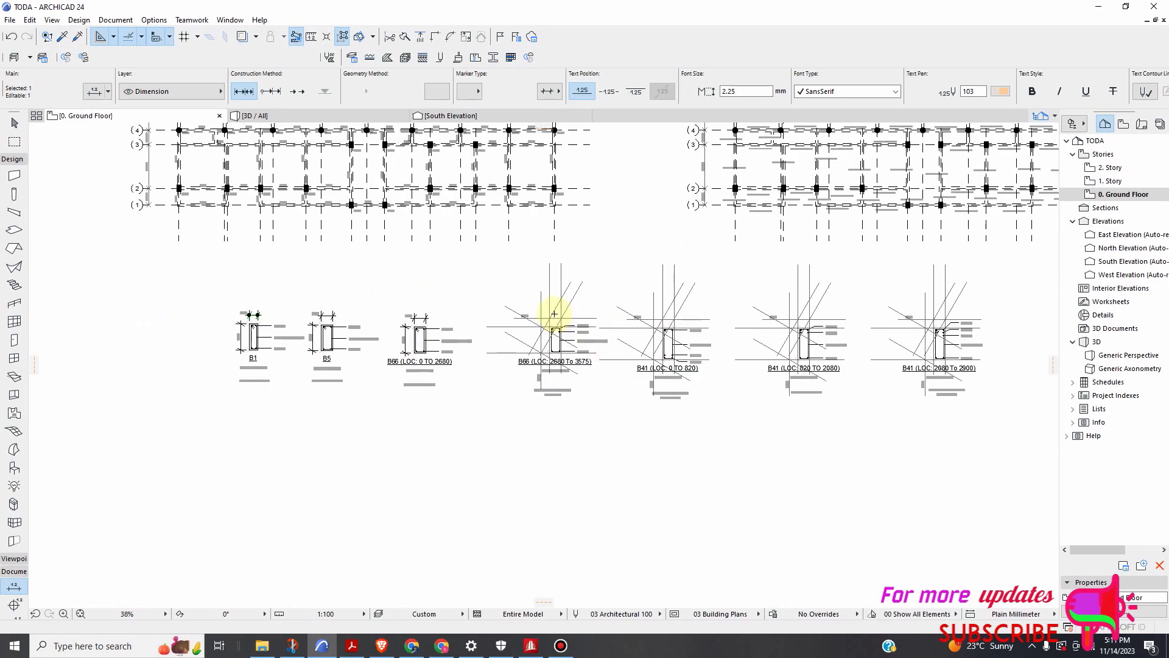
pyautogui.scroll(5, 556, 315)
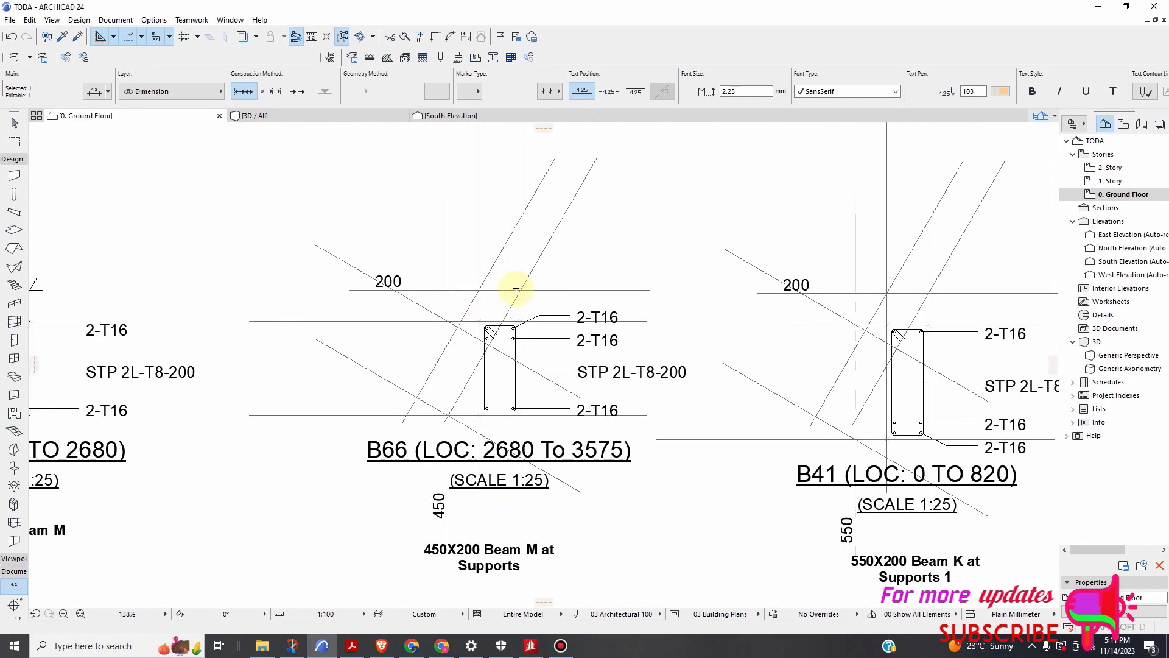
pyautogui.keyDown('ctrl'); pyautogui.keyDown('alt'); pyautogui.click(449, 354); pyautogui.keyUp('alt'); pyautogui.keyUp('ctrl')
pyautogui.scroll(-3, 489, 349)
pyautogui.scroll(3, 688, 348)
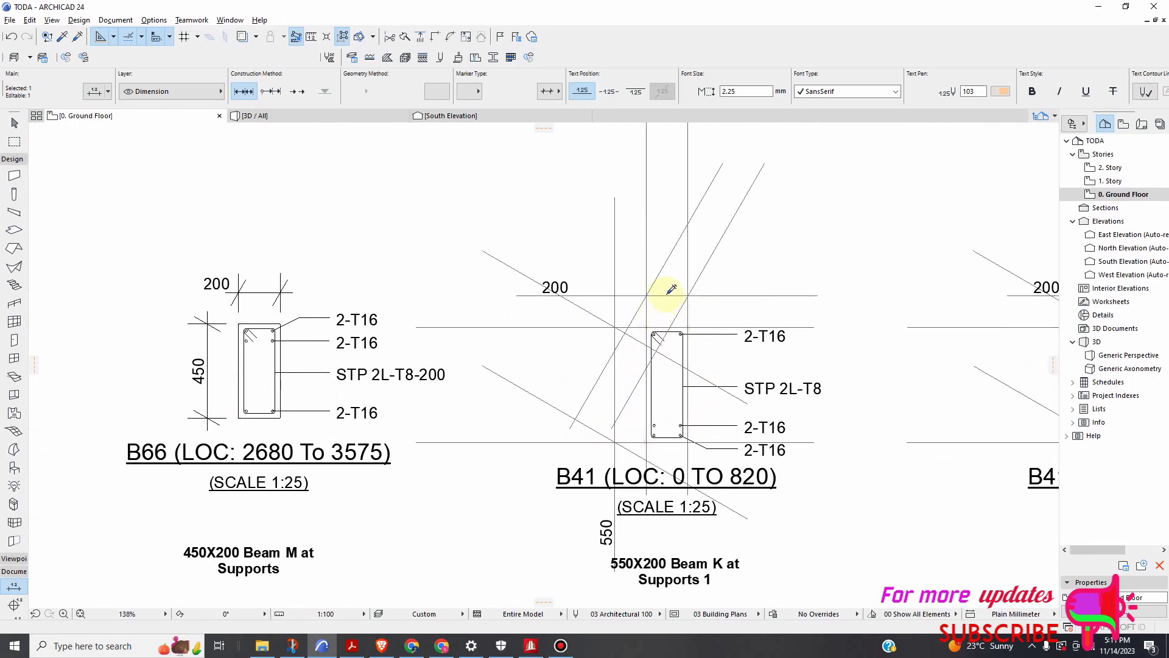
pyautogui.keyDown('ctrl'); pyautogui.keyDown('alt'); pyautogui.click(670, 290); pyautogui.keyUp('alt'); pyautogui.keyUp('ctrl')
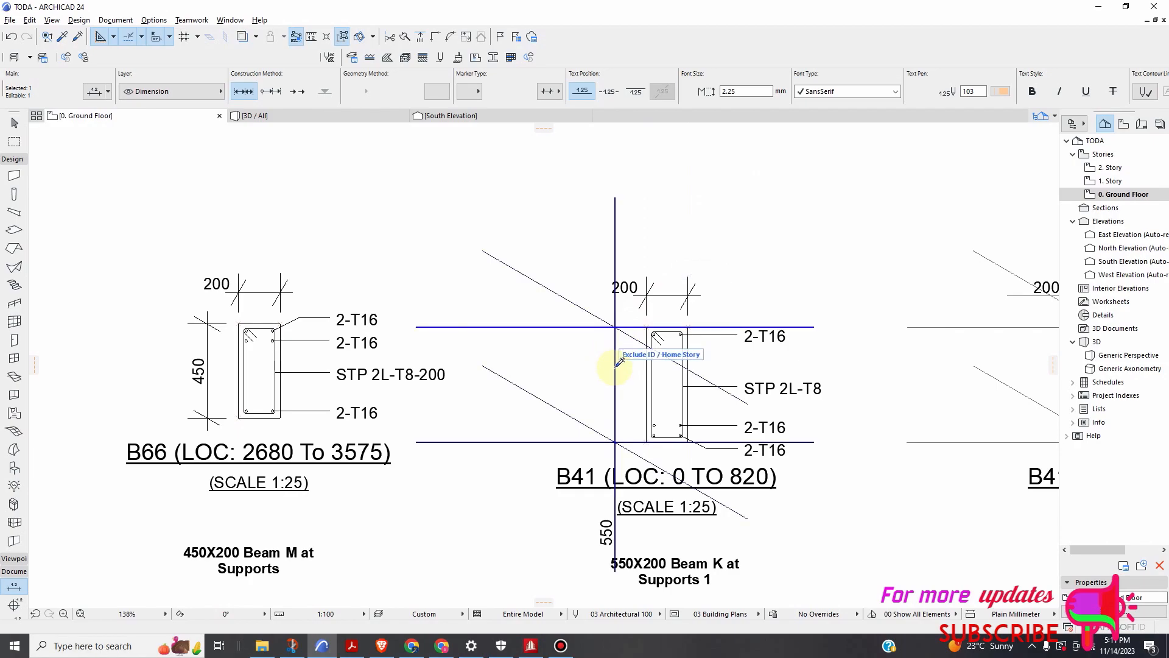
pyautogui.keyDown('ctrl'); pyautogui.keyDown('alt'); pyautogui.click(614, 359); pyautogui.keyUp('alt'); pyautogui.keyUp('ctrl')
# Transfer the dimension settings to the 200 and 550 dimensions of sections B41 (LOC: 820 TO 2080) and B41 (LOC: 2080 To 2900)
pyautogui.scroll(-5, 563, 362)
pyautogui.scroll(6, 757, 339)
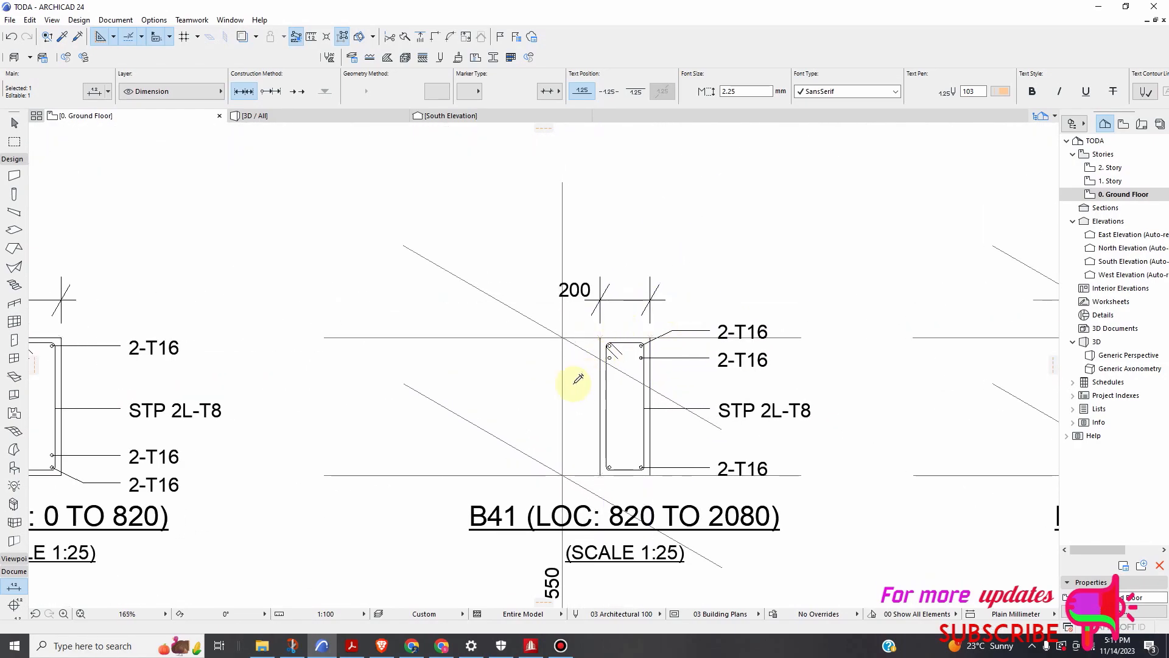
pyautogui.keyDown('ctrl'); pyautogui.keyDown('alt'); pyautogui.click(551, 383); pyautogui.keyUp('alt'); pyautogui.keyUp('ctrl')
pyautogui.scroll(-5, 551, 383)
pyautogui.scroll(5, 699, 347)
pyautogui.keyDown('ctrl'); pyautogui.keyDown('alt'); pyautogui.click(612, 343); pyautogui.keyUp('alt'); pyautogui.keyUp('ctrl')
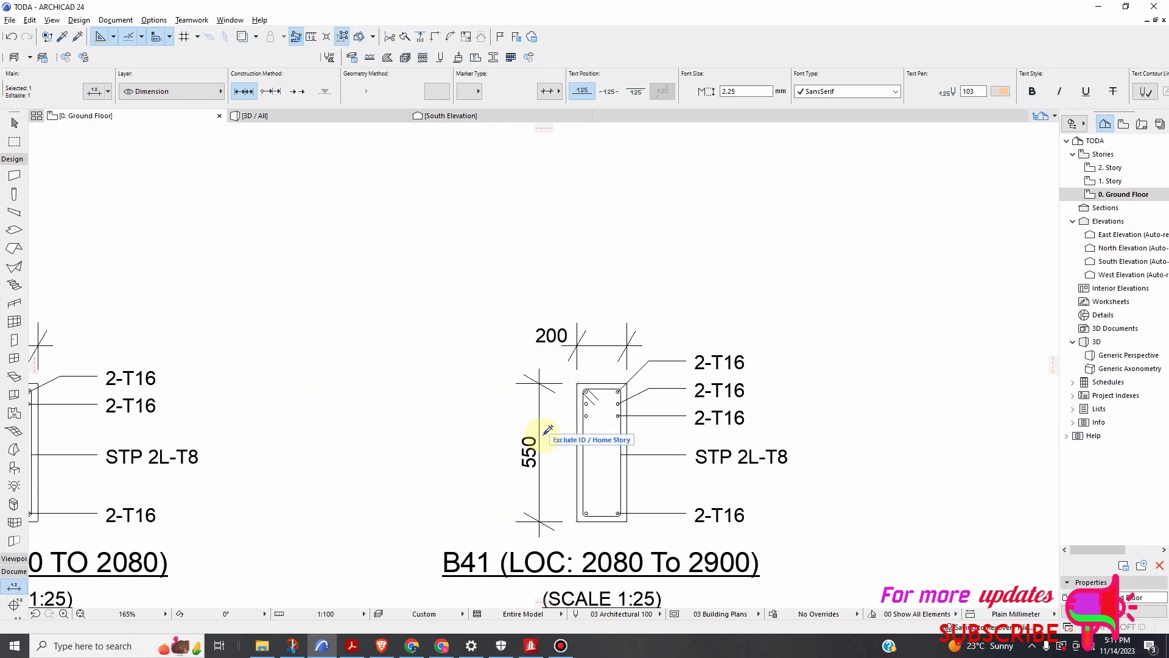
# Examine the row of restyled beam cross sections and the grid lines, beam labels and dimensions of the layout plan above
pyautogui.scroll(-8, 700, 359)
pyautogui.scroll(5, 373, 373)
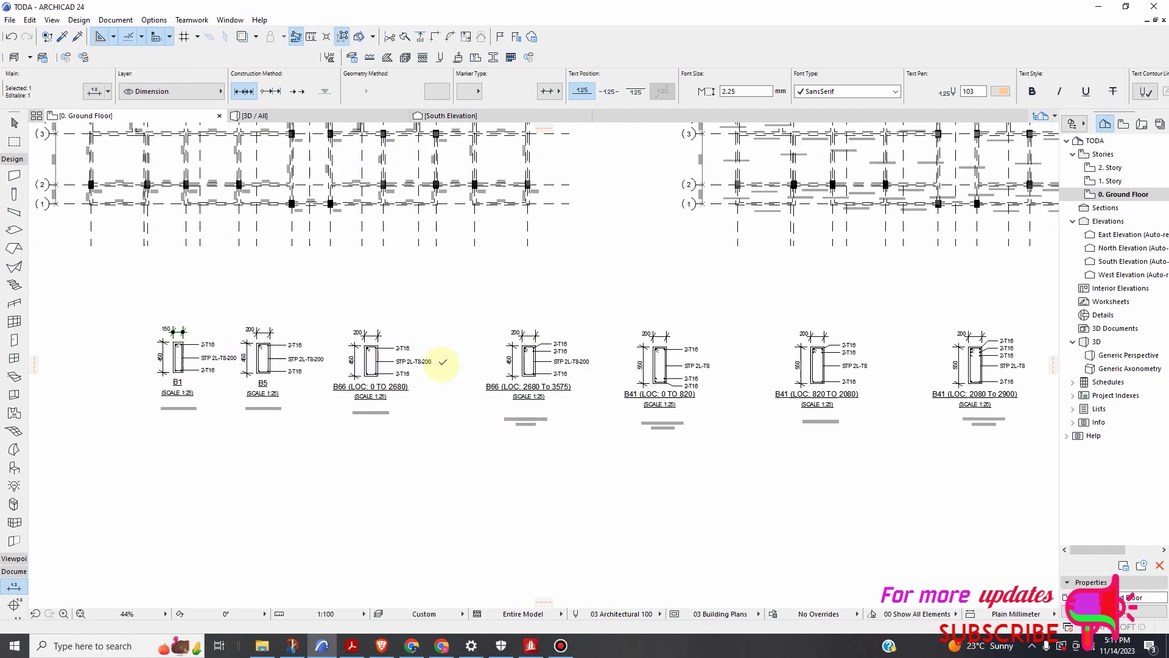
pyautogui.scroll(-7, 538, 380)
pyautogui.scroll(10, 498, 269)
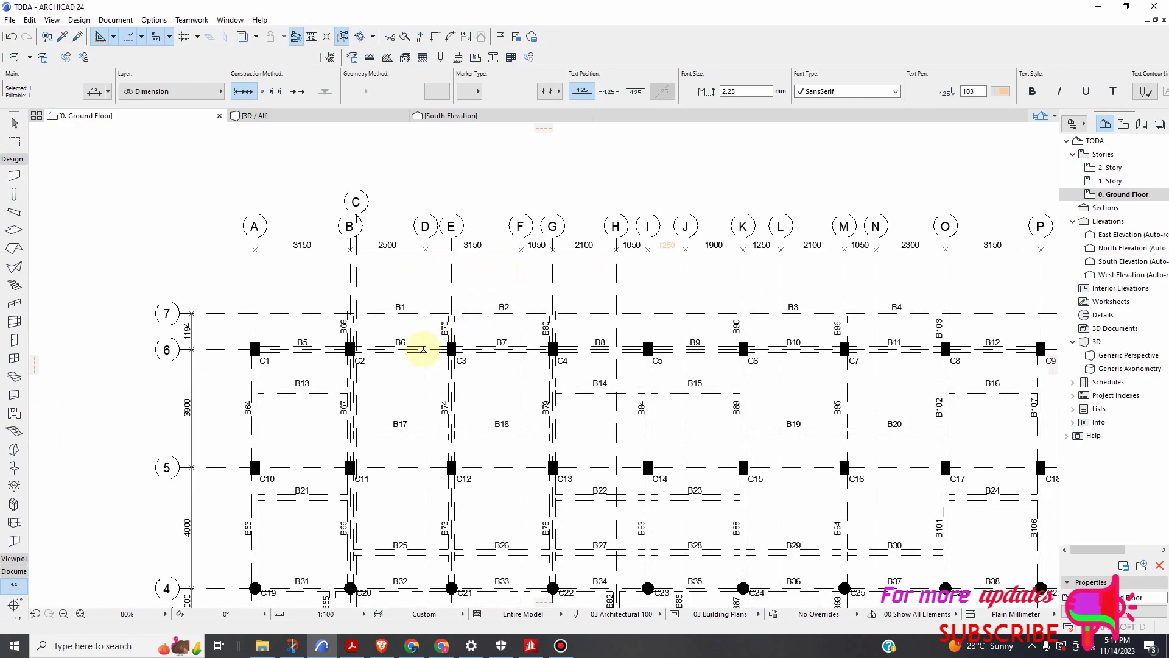
pyautogui.scroll(3, 373, 331)
pyautogui.scroll(-8, 459, 327)
pyautogui.scroll(6, 496, 347)
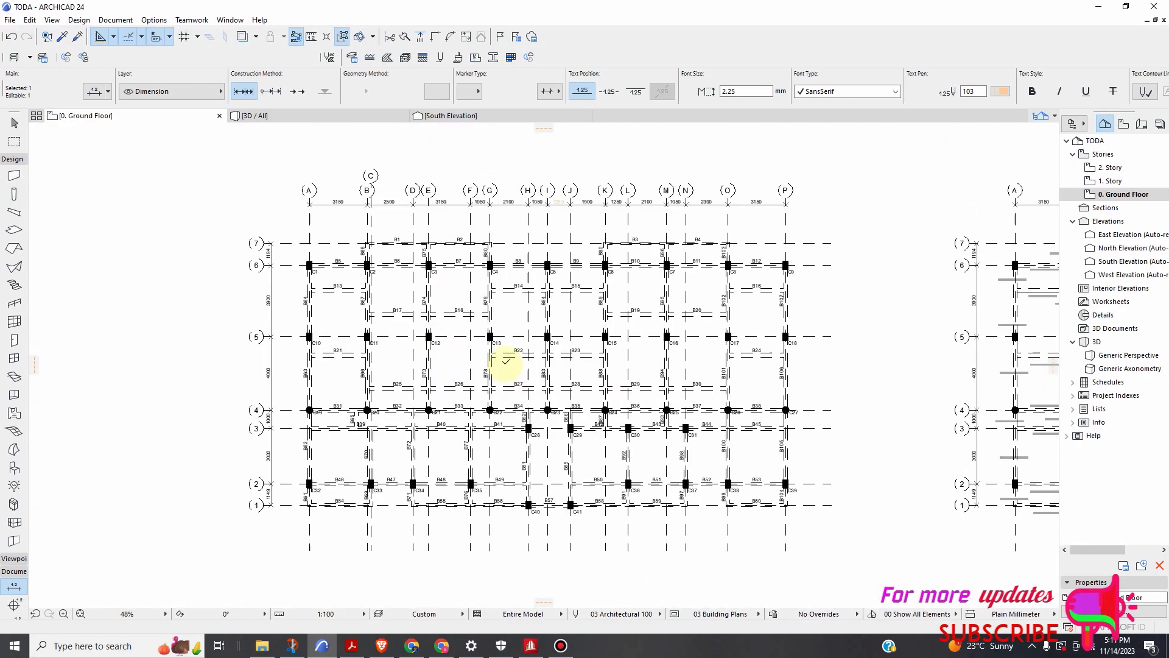
pyautogui.scroll(-4, 517, 335)
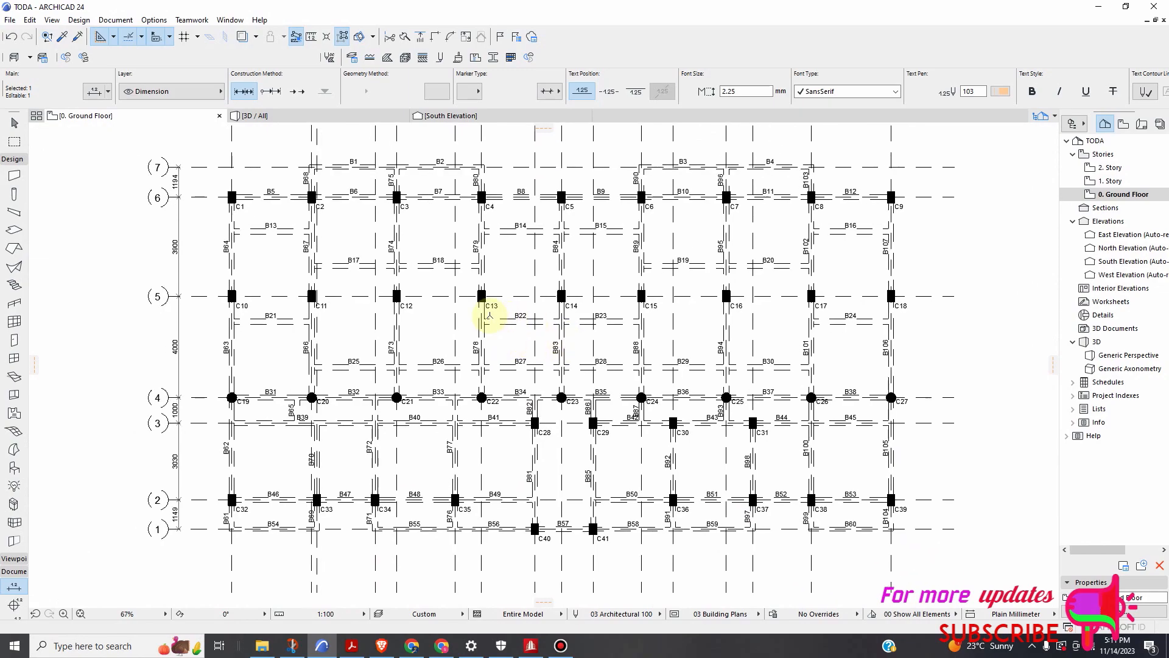
pyautogui.scroll(3, 485, 316)
pyautogui.scroll(-5, 496, 316)
pyautogui.scroll(5, 402, 214)
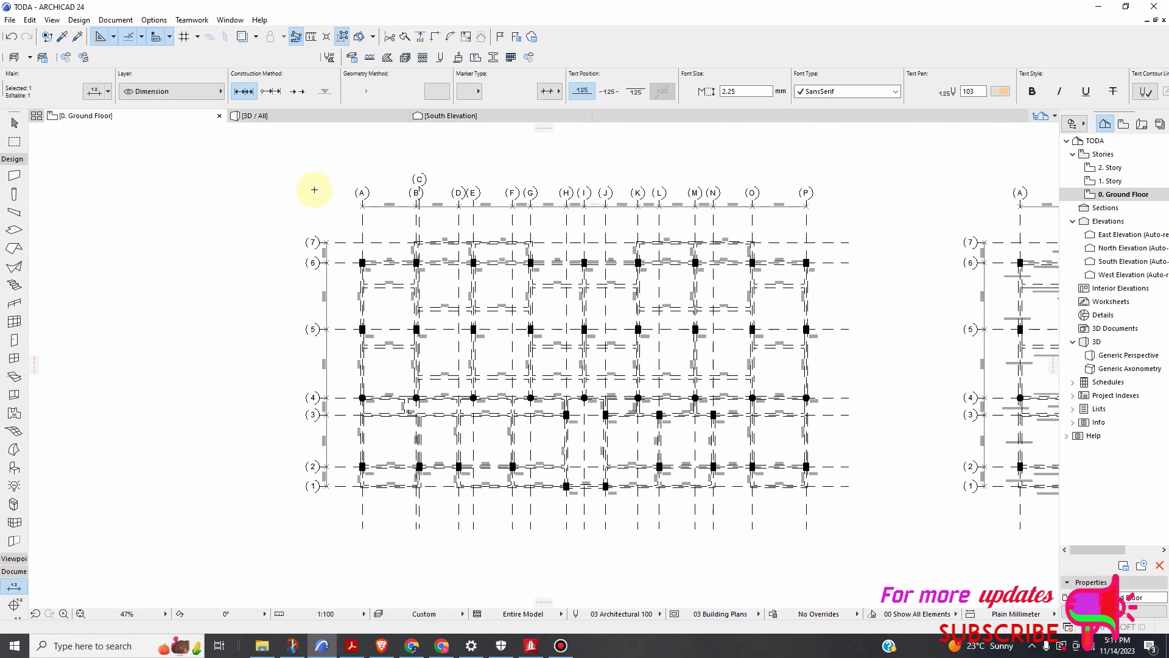
pyautogui.scroll(-3, 331, 163)
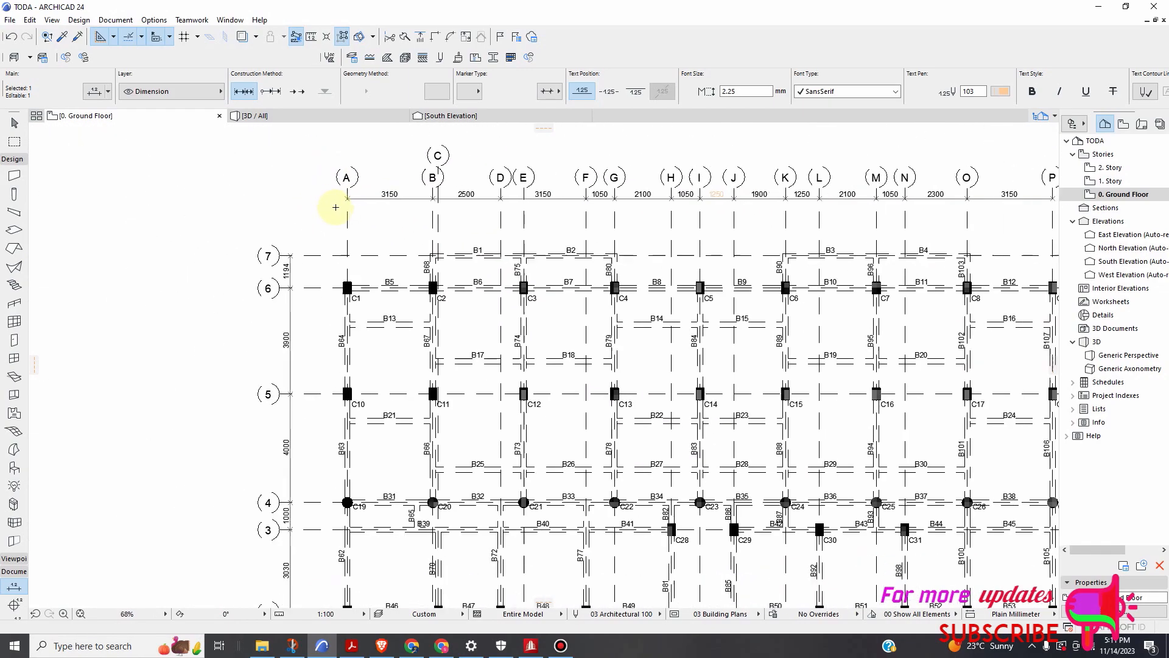
# Change the line type of grid line A in the labelled beam layout plan to Dashed
pyautogui.click(13, 124)
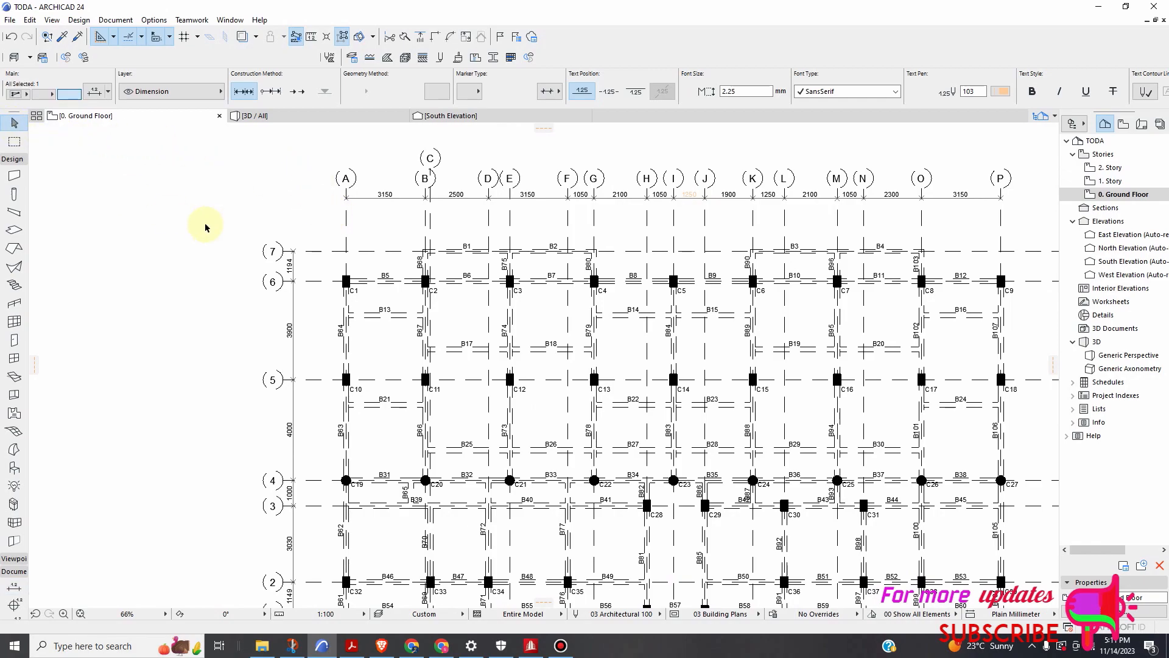
pyautogui.click(349, 229)
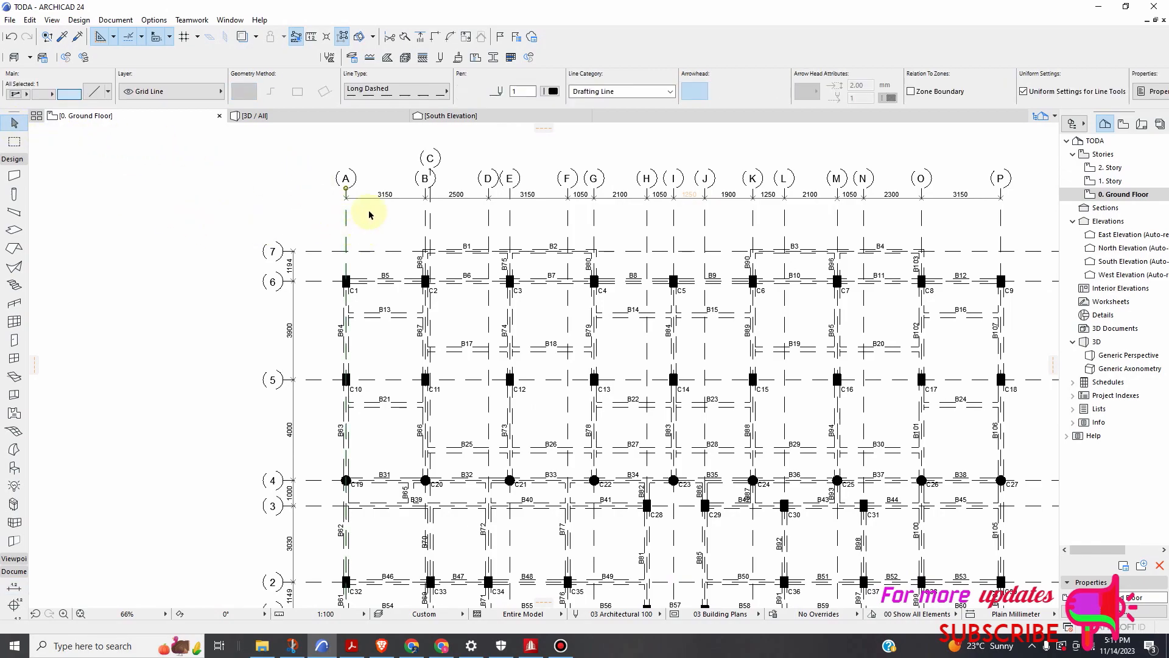
pyautogui.click(446, 91)
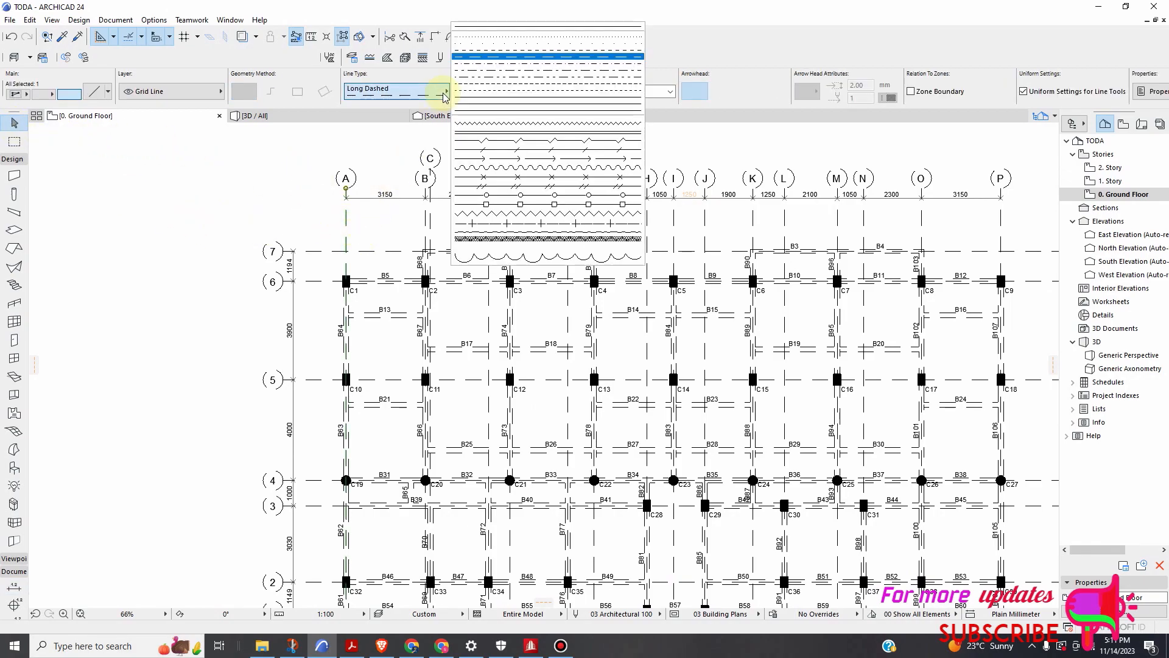
pyautogui.click(498, 53)
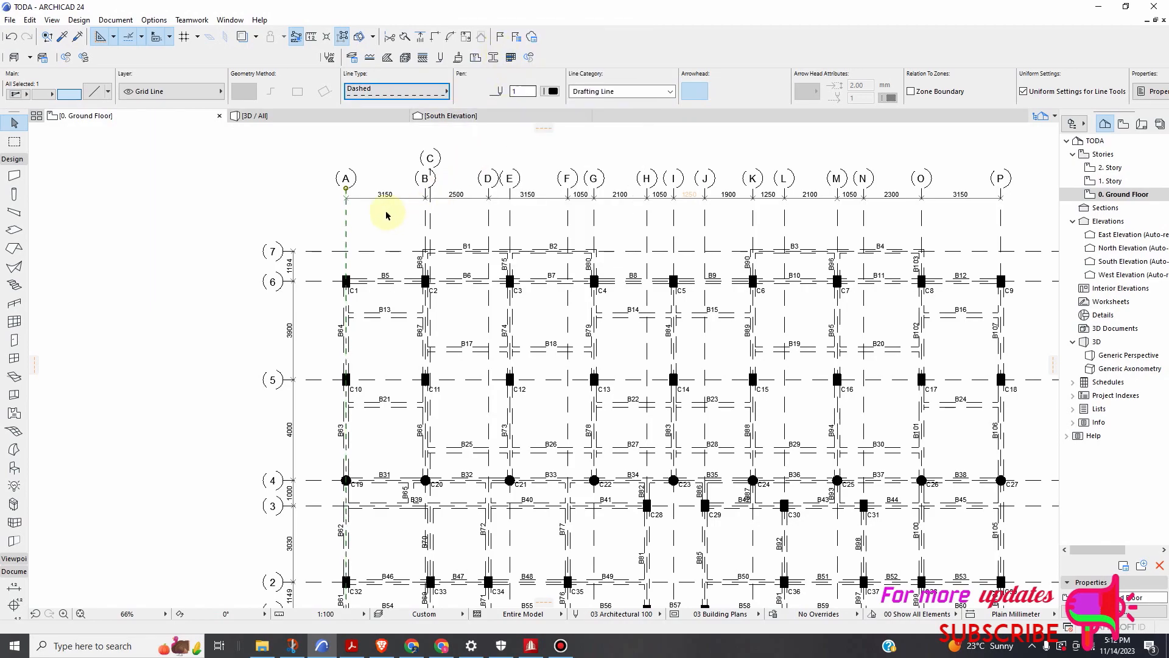
# Pick up the settings of the dashed grid line A in the labelled beam layout plan as line defaults
pyautogui.press('Escape')
pyautogui.scroll(2, 372, 274)
pyautogui.scroll(-6, 382, 274)
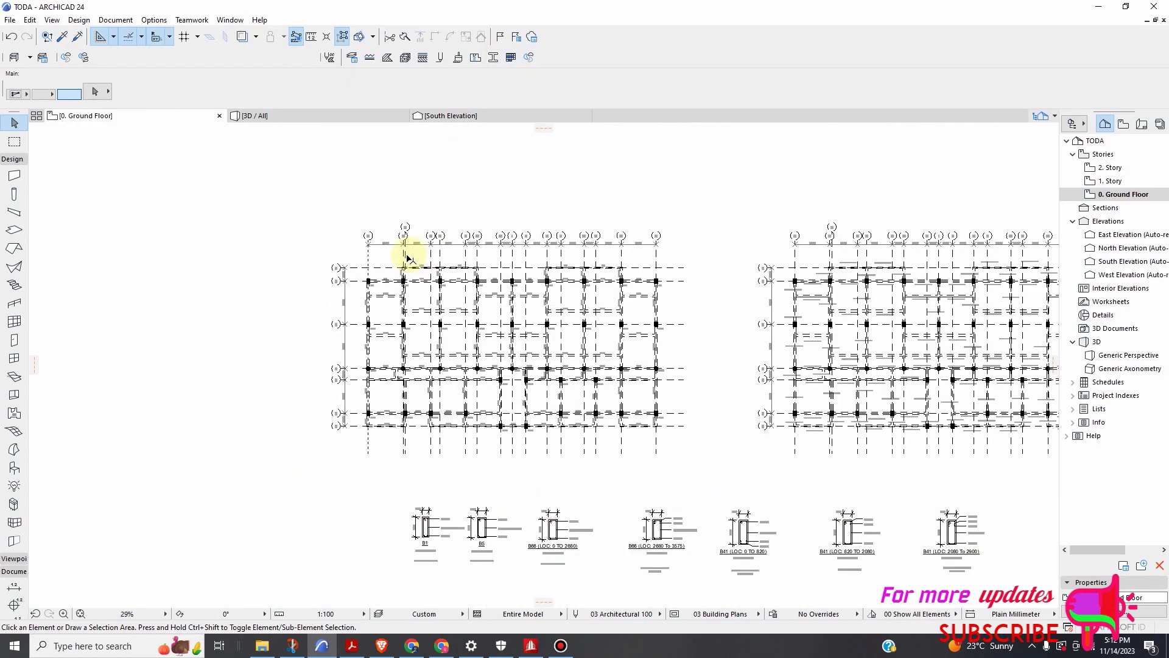
pyautogui.scroll(8, 408, 259)
pyautogui.click(63, 38)
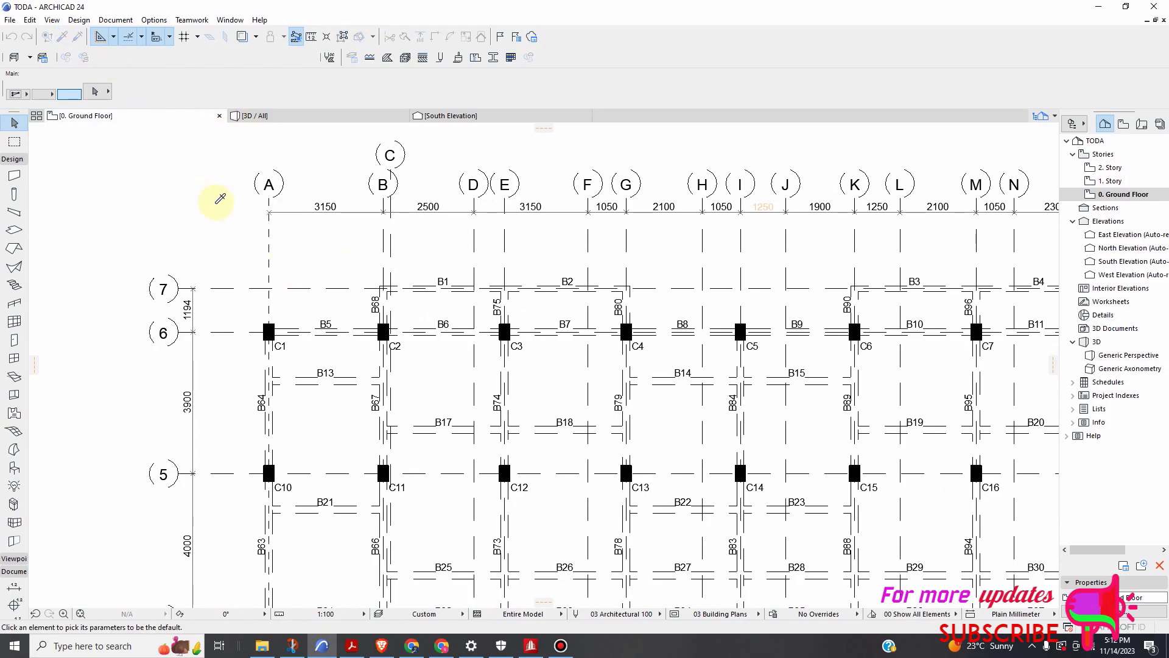
pyautogui.click(270, 250)
# Transfer the dashed line settings to grid lines A to F of the plan with 450X200 beam labels, and undo the accidental Beam P label change
pyautogui.scroll(-8, 347, 253)
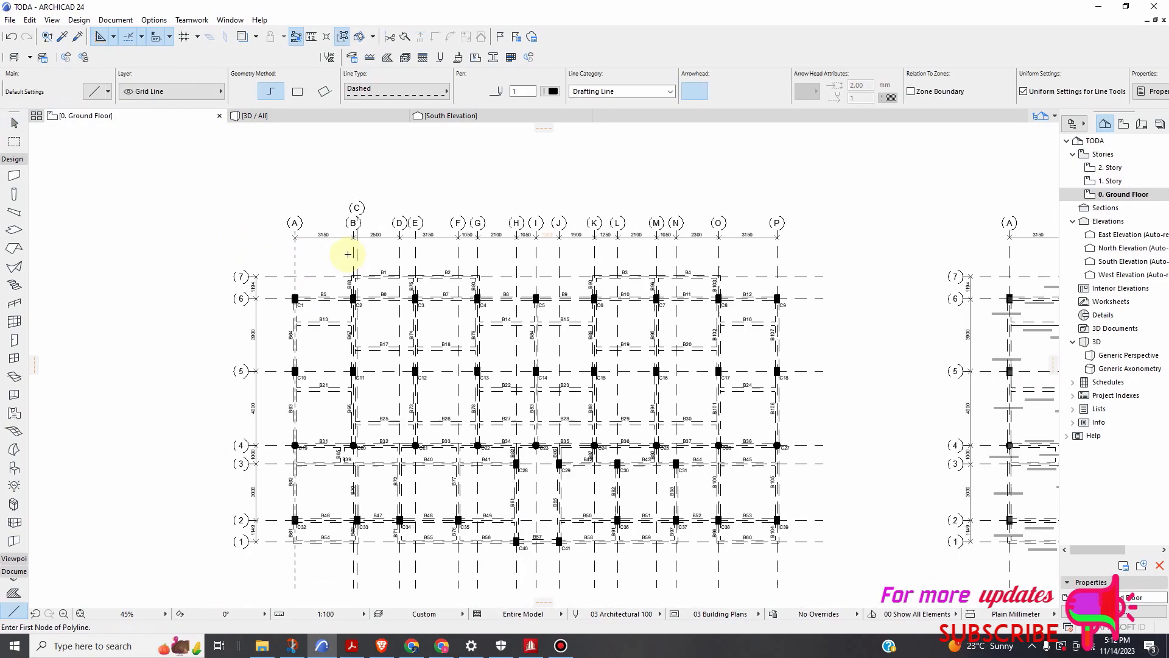
pyautogui.scroll(10, 540, 254)
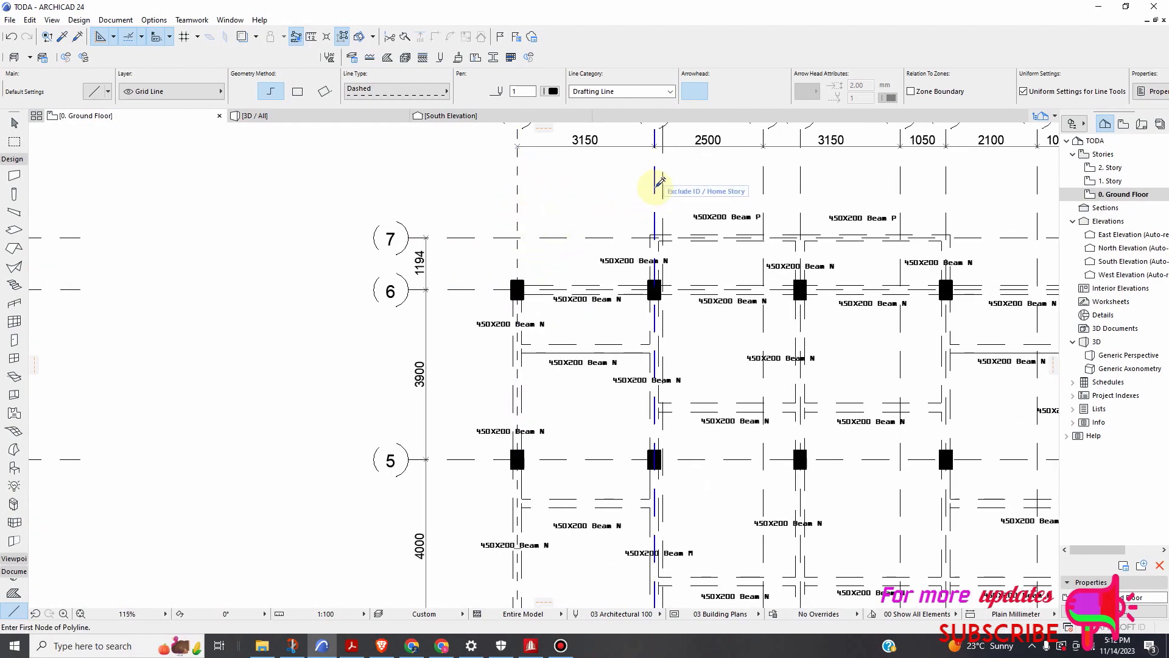
pyautogui.scroll(-5, 459, 248)
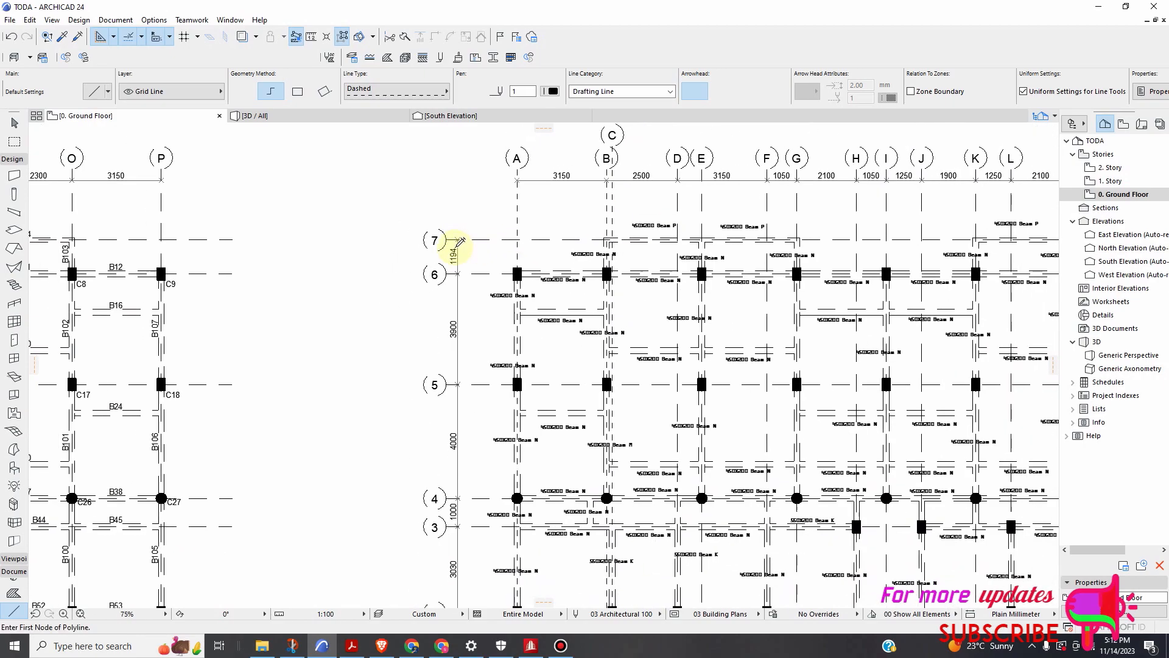
pyautogui.scroll(5, 537, 209)
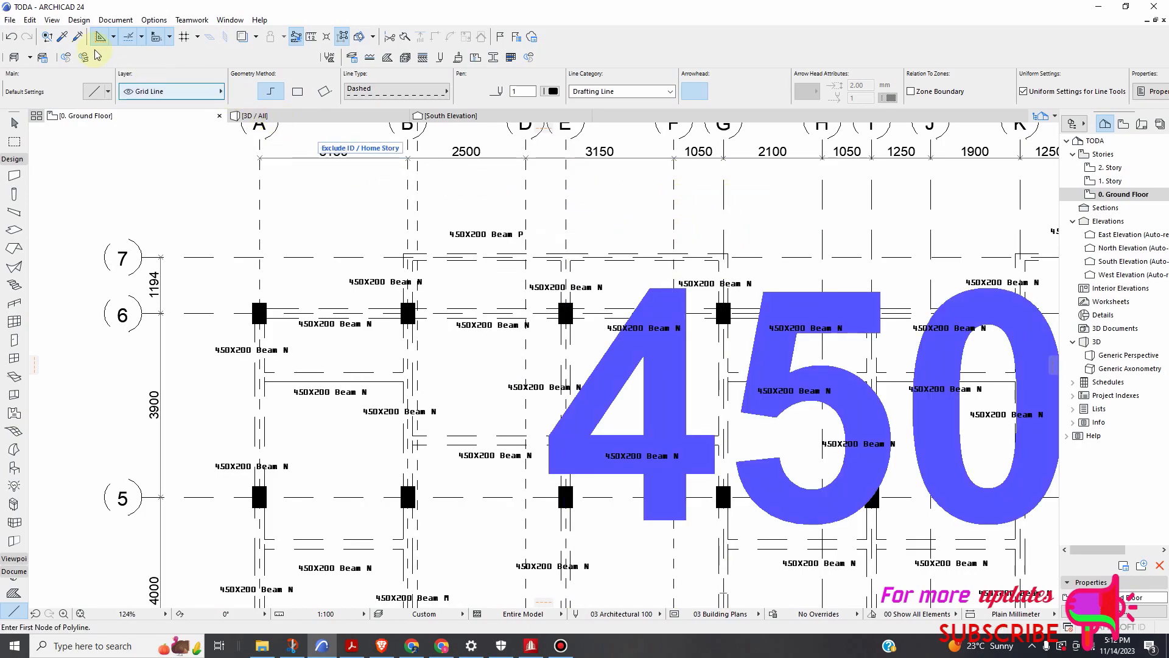
pyautogui.click(11, 37)
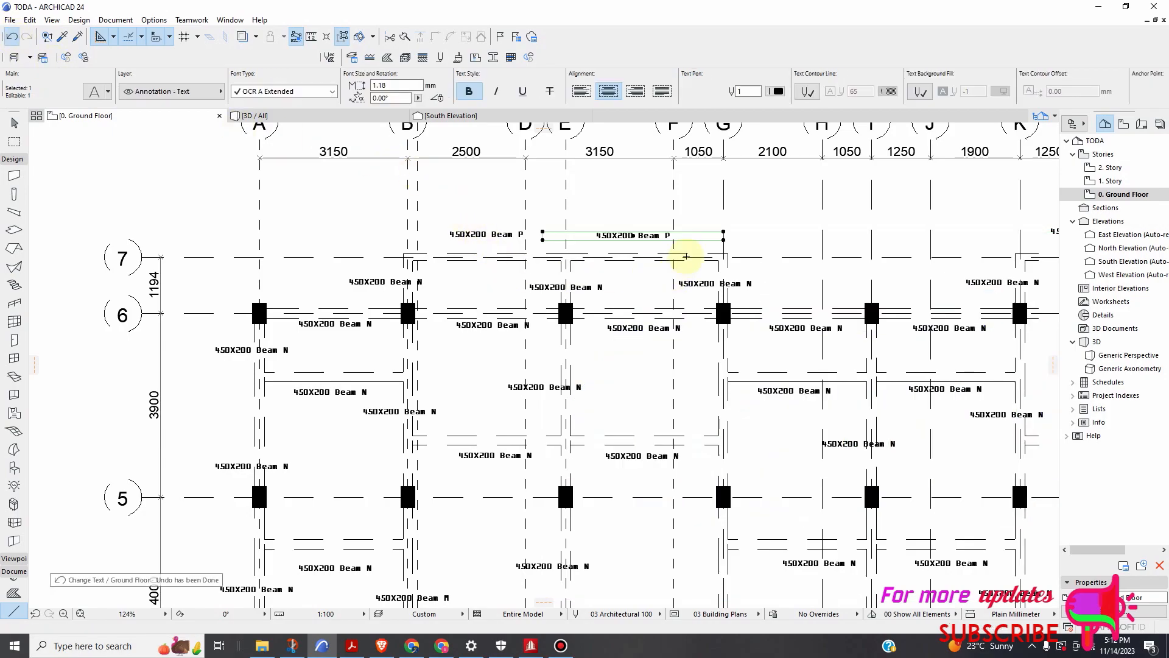
# Transfer the dashed line settings to grid lines G to O and horizontal grid lines 6 and 7 of the same plan
pyautogui.scroll(5, 736, 210)
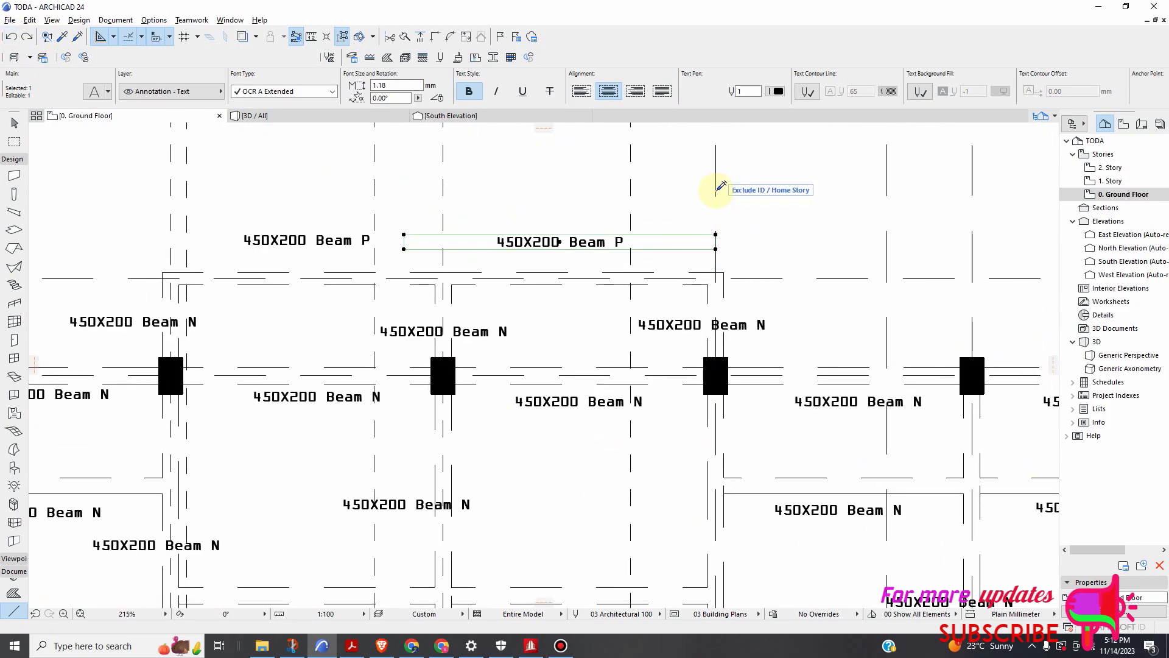
pyautogui.scroll(-5, 551, 237)
pyautogui.scroll(5, 647, 235)
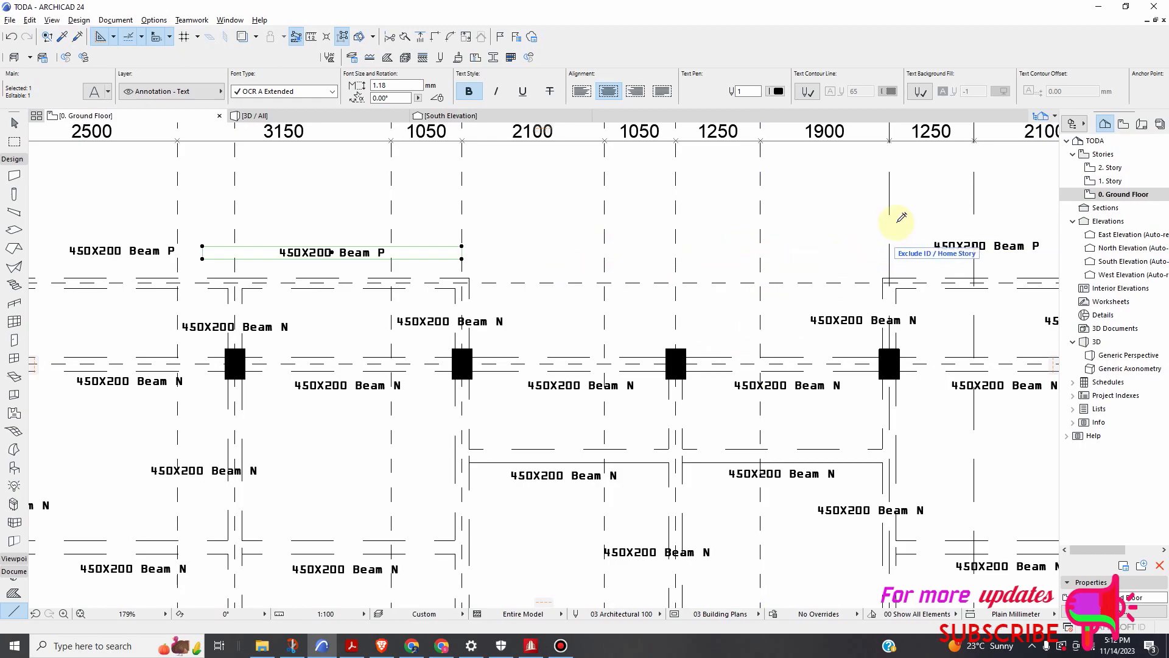
pyautogui.scroll(-5, 601, 225)
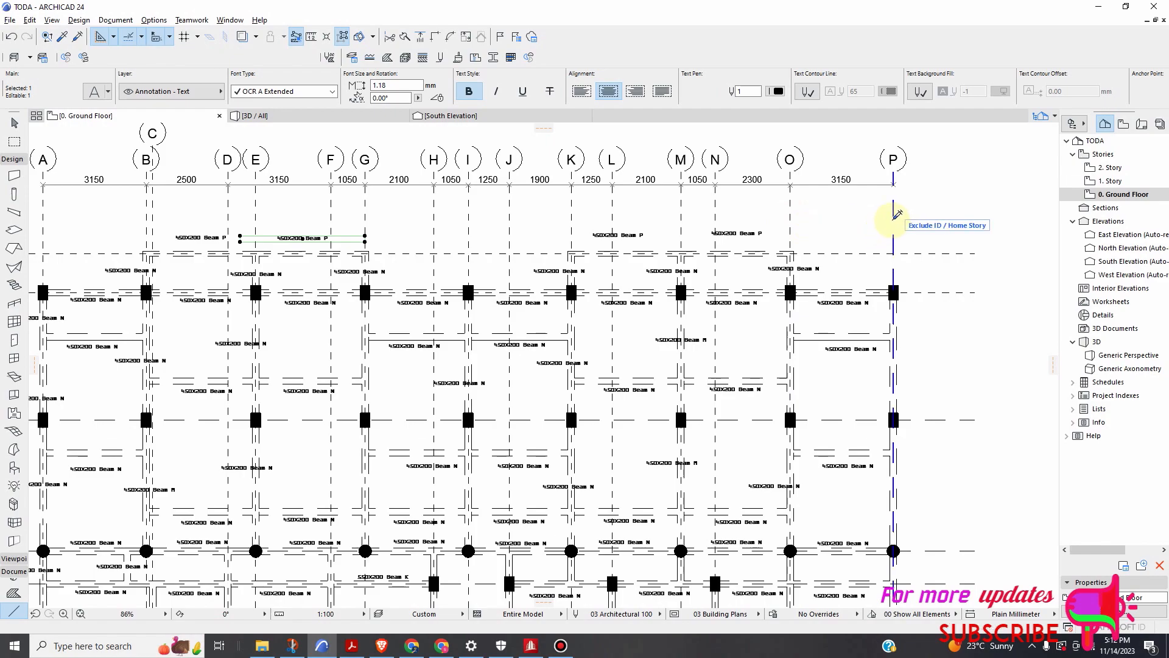
# Examine the beam labels and column grid across the ground floor plan
pyautogui.scroll(-2, 689, 229)
pyautogui.scroll(2, 459, 241)
pyautogui.scroll(-3, 625, 200)
pyautogui.scroll(4, 353, 397)
pyautogui.press('alt')
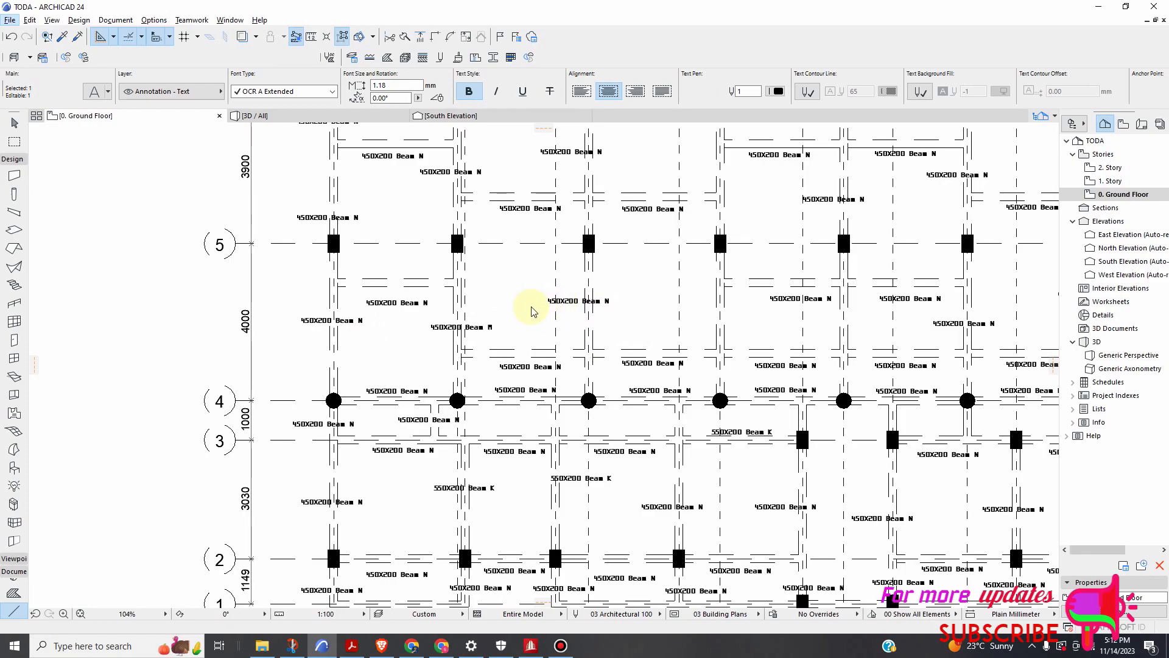
pyautogui.scroll(-3, 536, 298)
pyautogui.scroll(3, 456, 261)
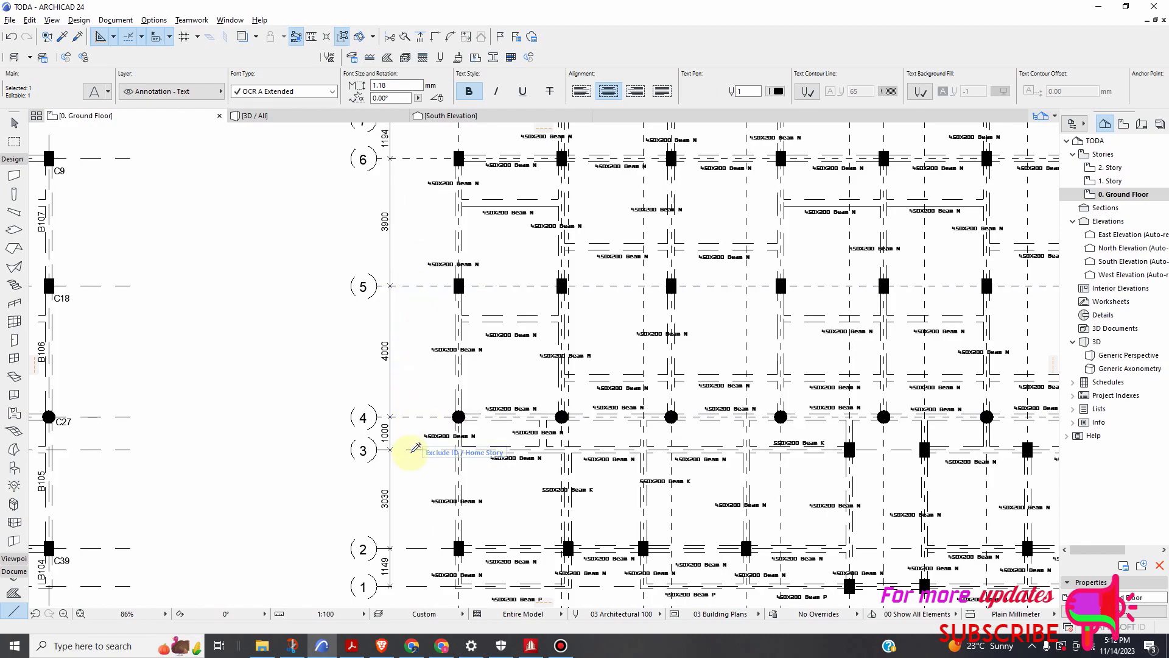
pyautogui.scroll(-3, 488, 410)
pyautogui.scroll(2, 468, 442)
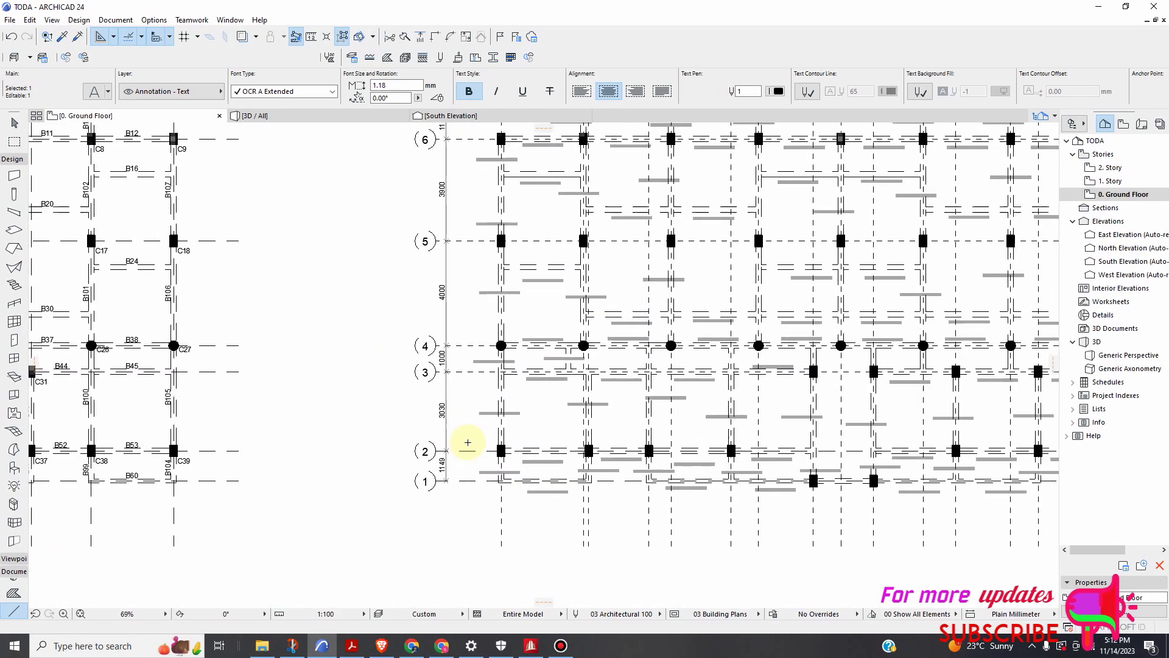
pyautogui.scroll(3, 467, 443)
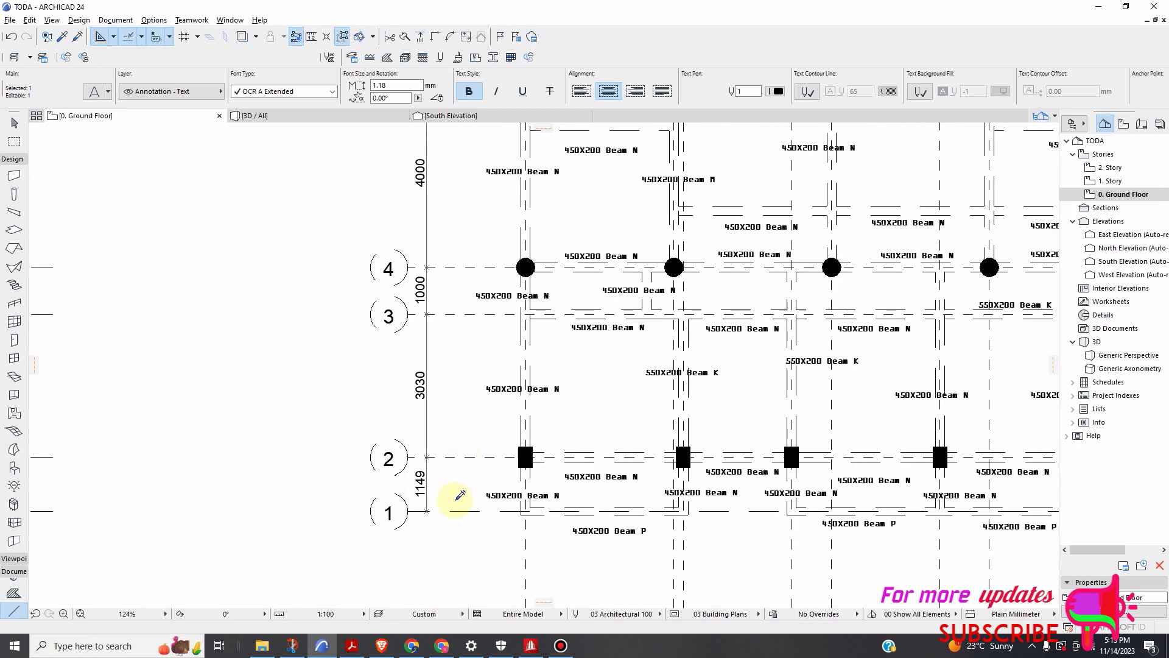
pyautogui.scroll(-7, 532, 386)
pyautogui.scroll(8, 758, 325)
pyautogui.scroll(-8, 616, 436)
# Activate the Wall tool and set the wall thickness to 18 mm for tracing beam section B1's stirrup
pyautogui.scroll(15, 359, 452)
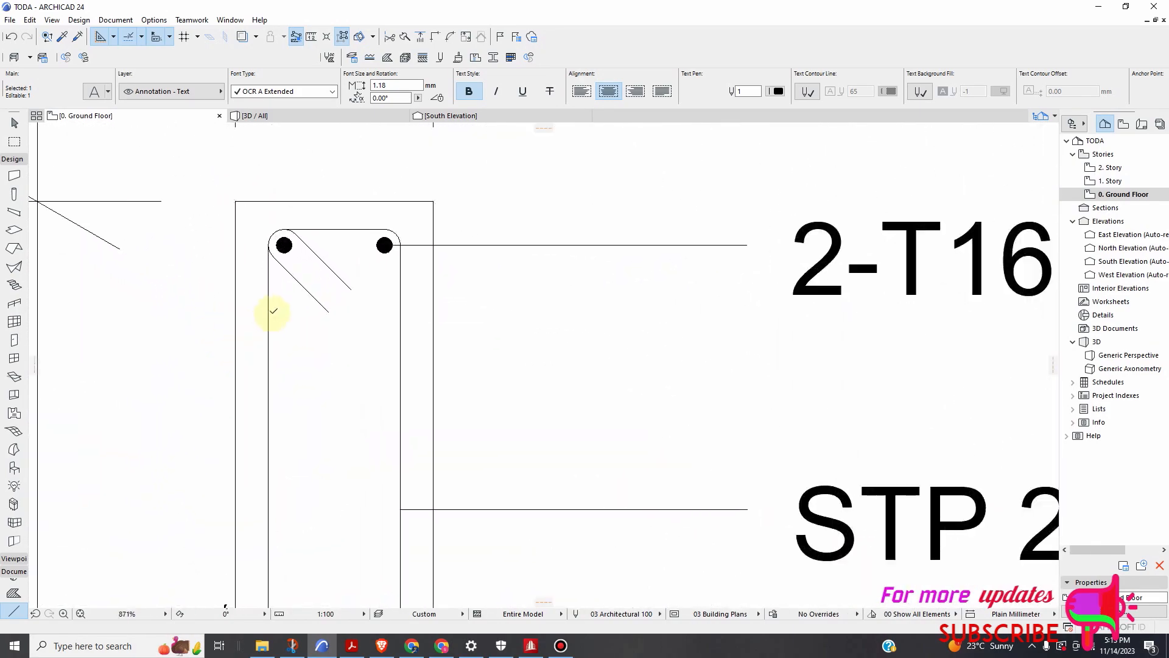
pyautogui.scroll(2, 274, 311)
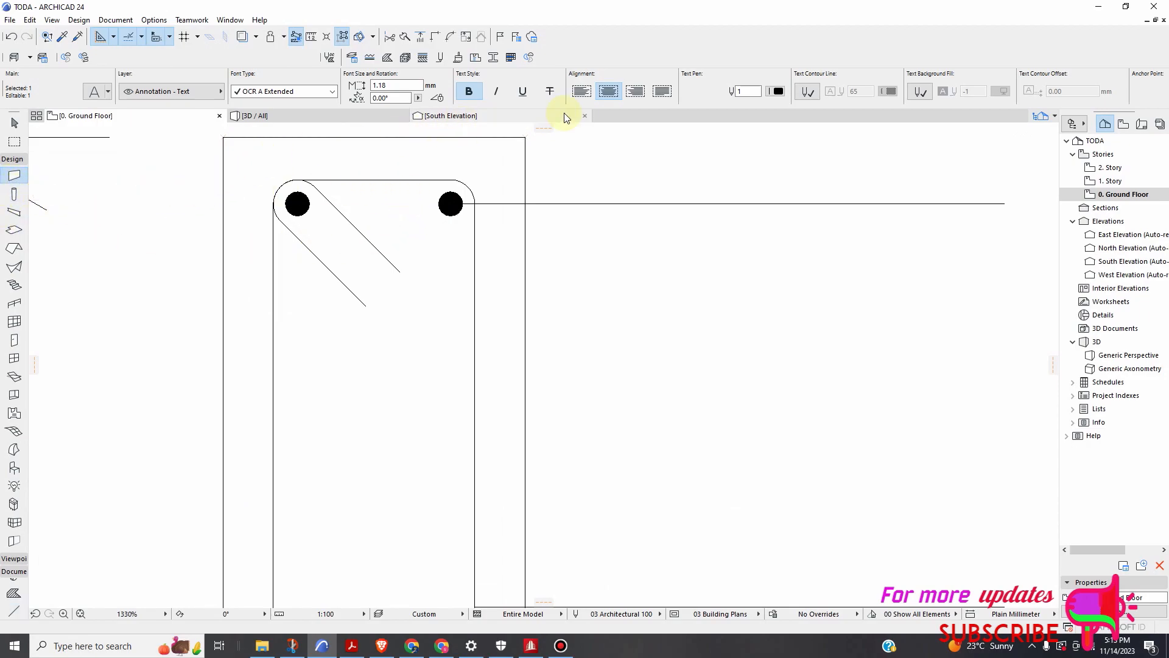
pyautogui.press('Escape')
pyautogui.click(16, 123)
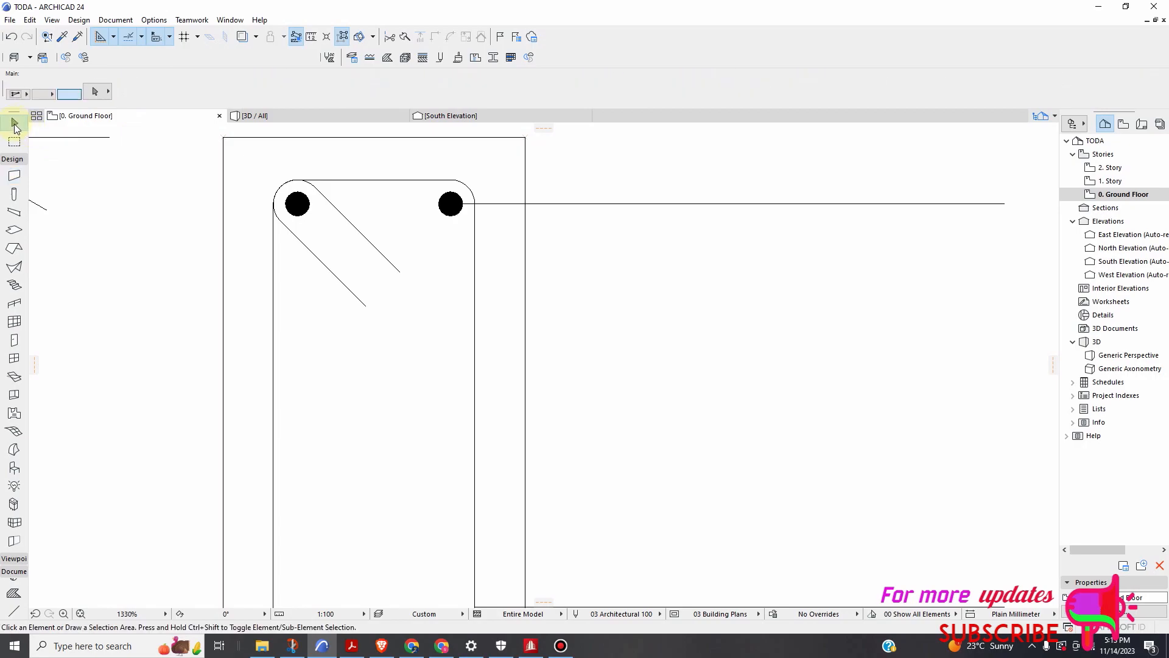
pyautogui.click(14, 176)
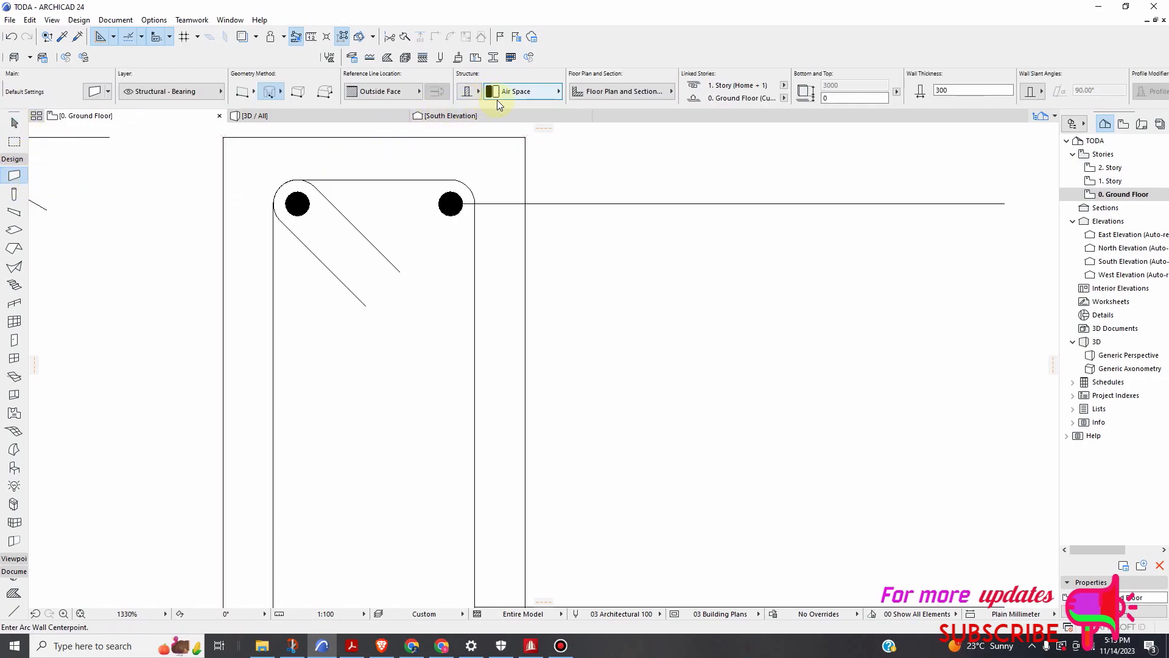
pyautogui.scroll(-1, 376, 196)
pyautogui.click(959, 90)
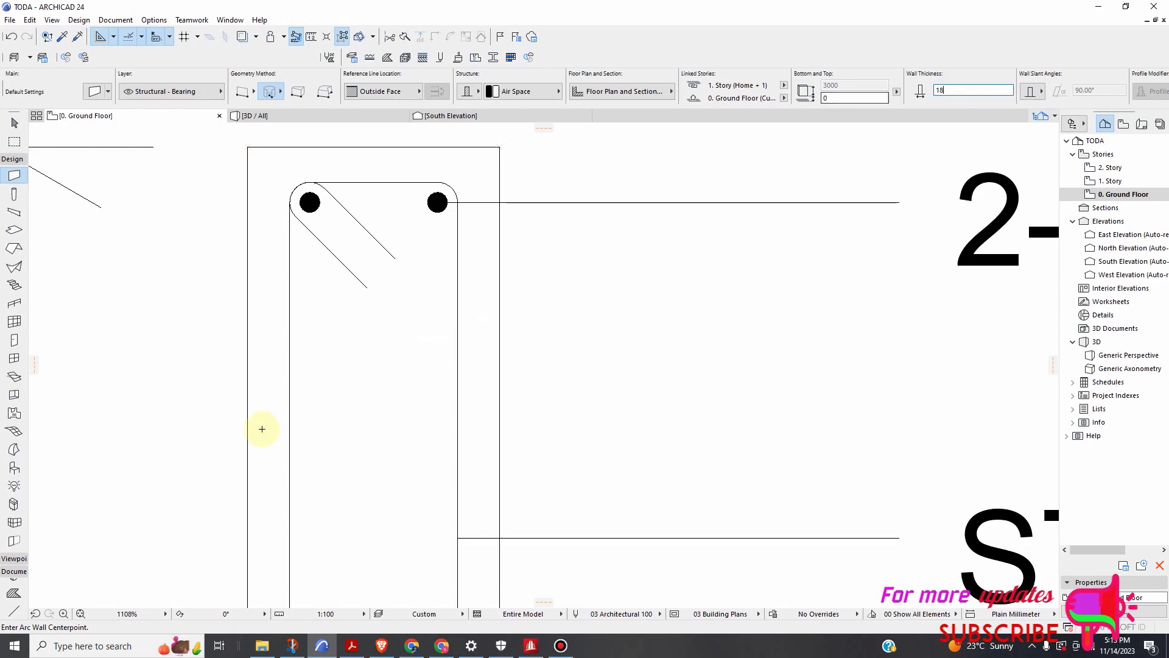
# Draw a straight wall along the left leg of B1's stirrup, from the lower bar up to the upper bar
pyautogui.scroll(-6, 272, 339)
pyautogui.scroll(7, 283, 518)
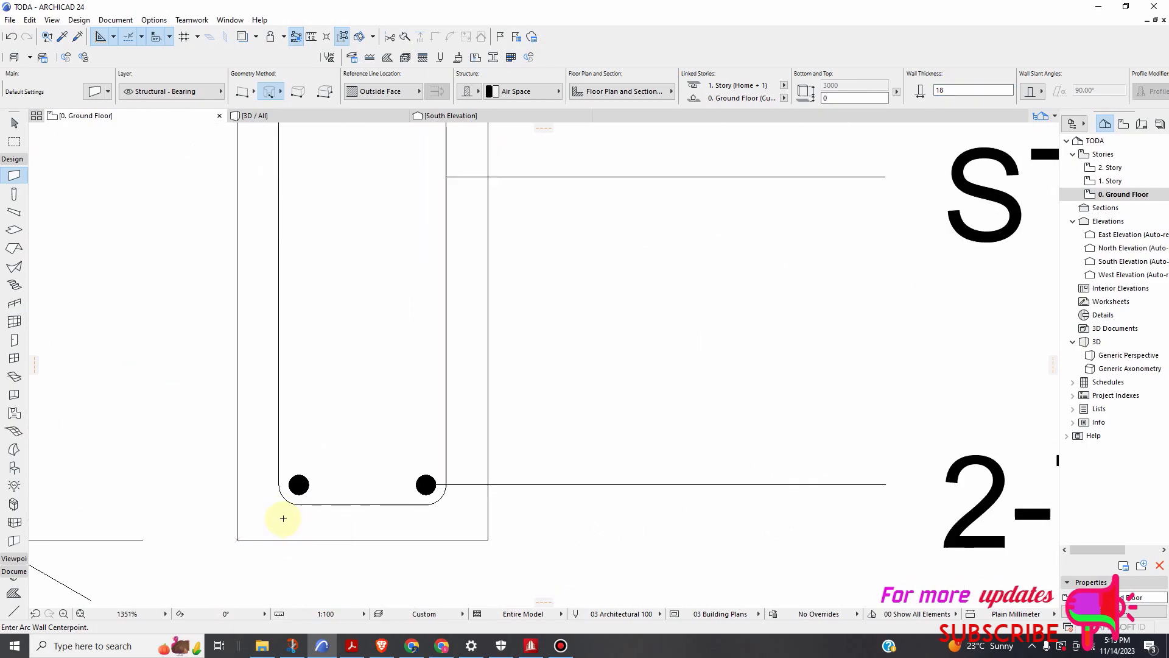
pyautogui.scroll(1, 283, 518)
pyautogui.click(276, 461)
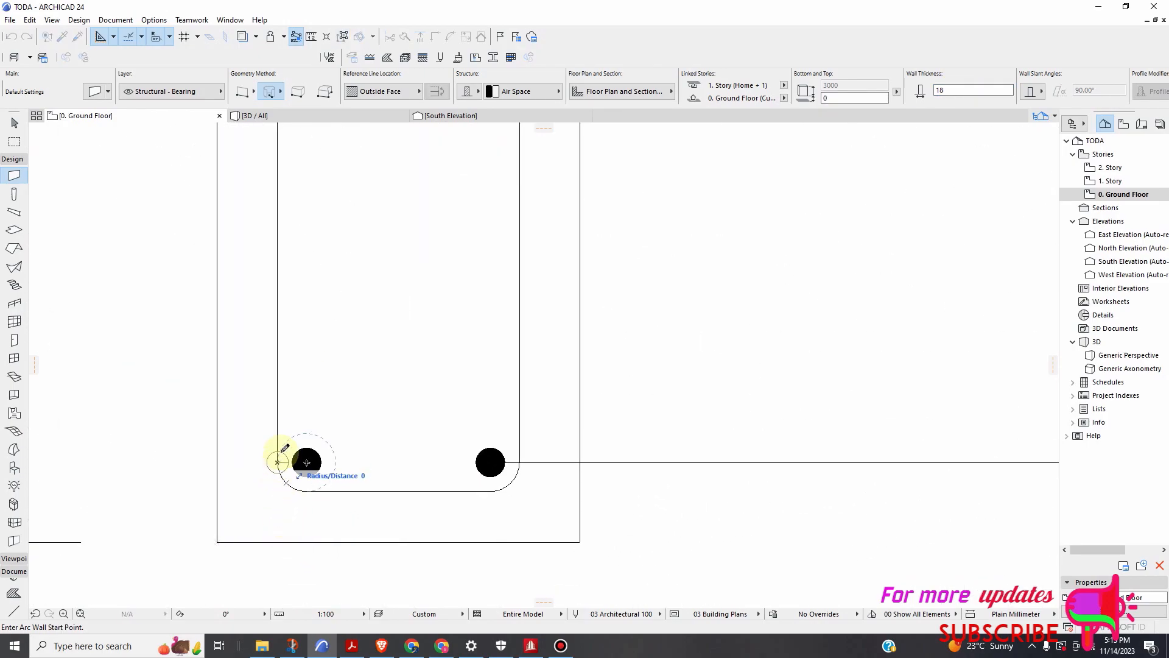
pyautogui.scroll(-3, 286, 402)
pyautogui.click(244, 91)
pyautogui.scroll(-4, 301, 386)
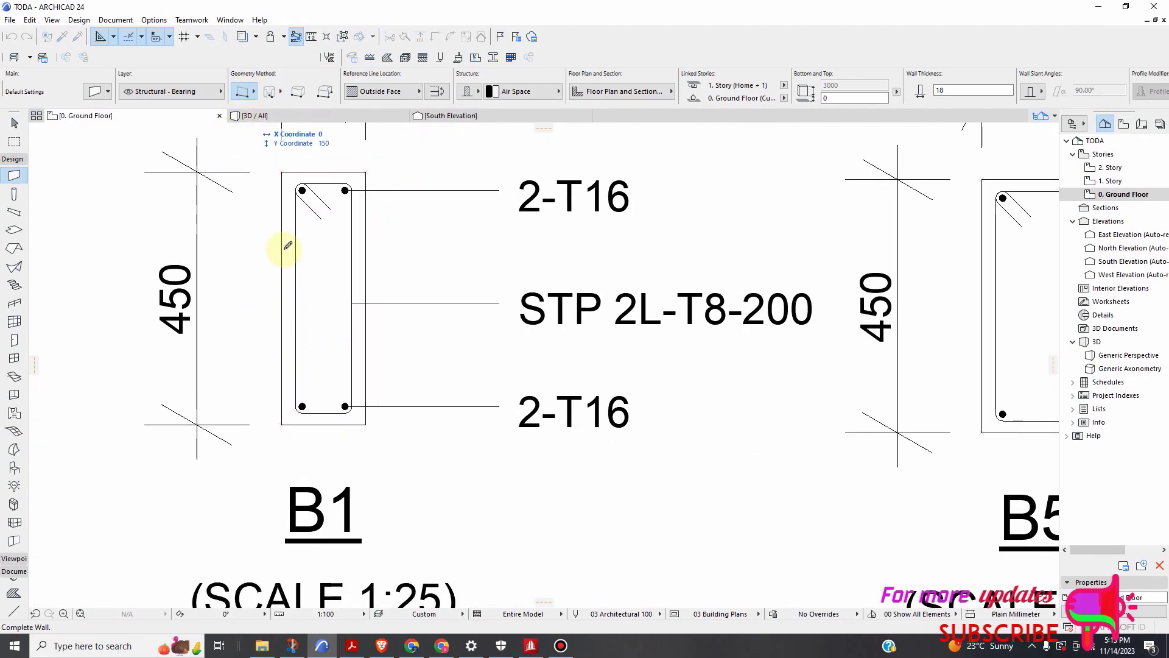
pyautogui.click(302, 194)
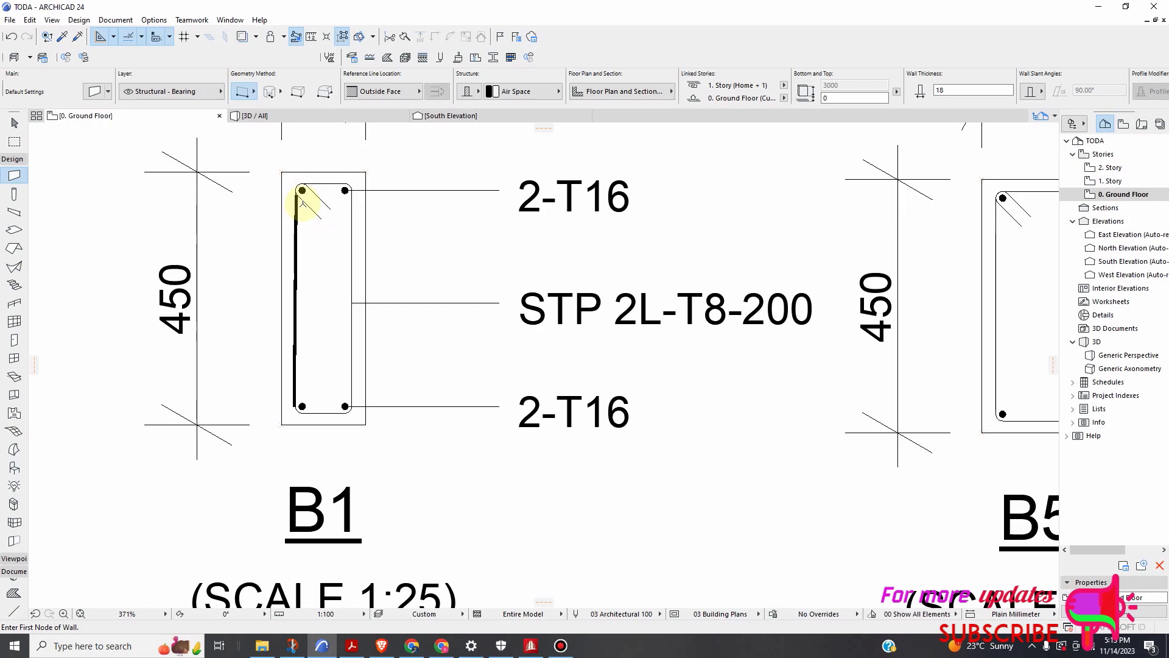
pyautogui.scroll(5, 302, 198)
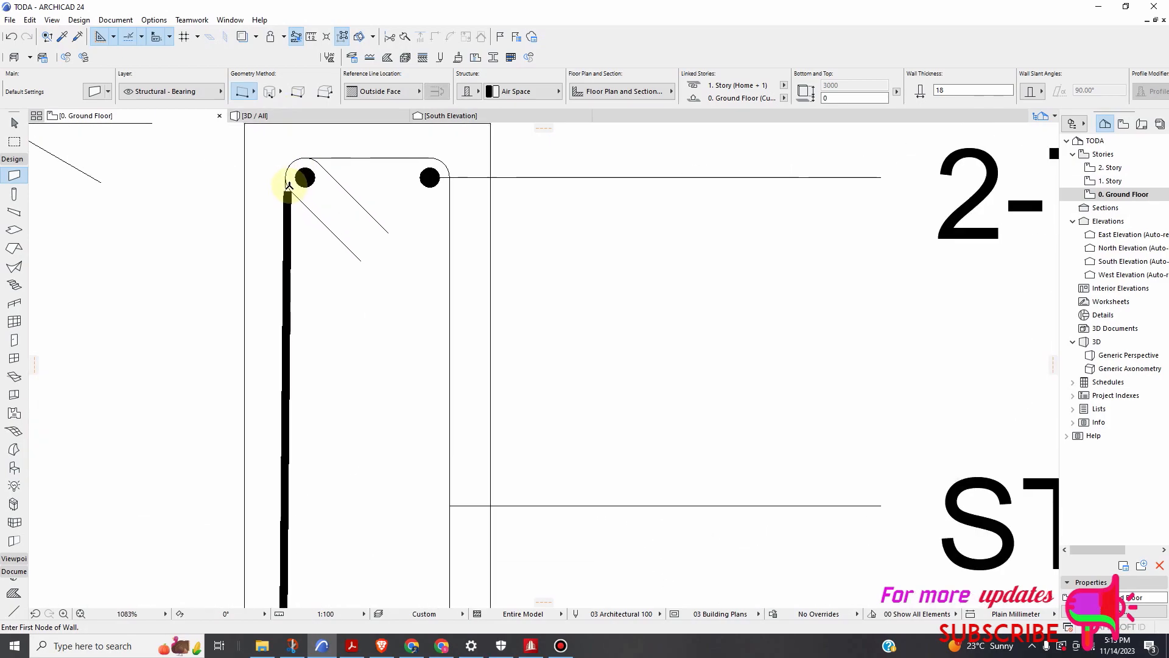
pyautogui.click(317, 95)
pyautogui.click(287, 176)
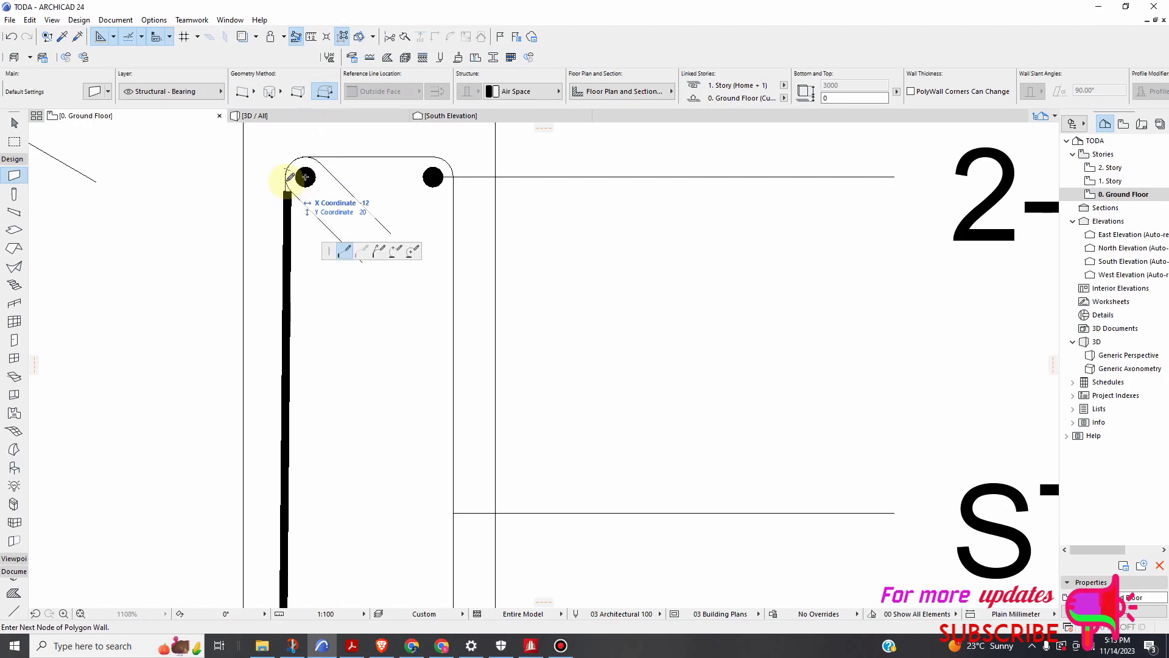
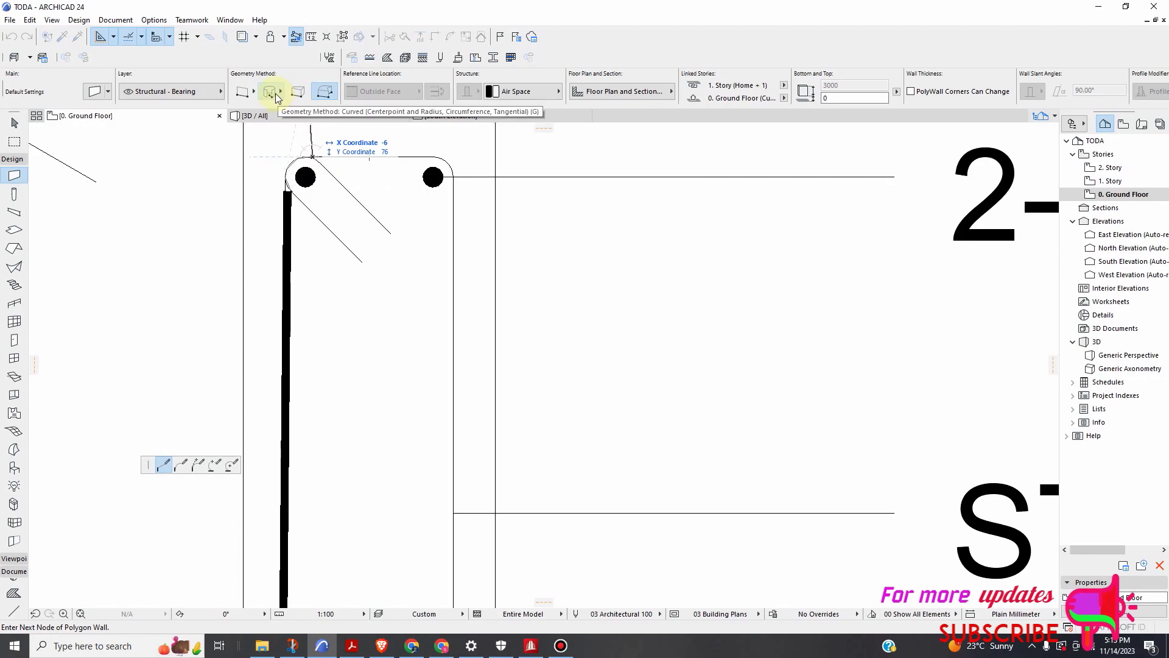
pyautogui.click(304, 155)
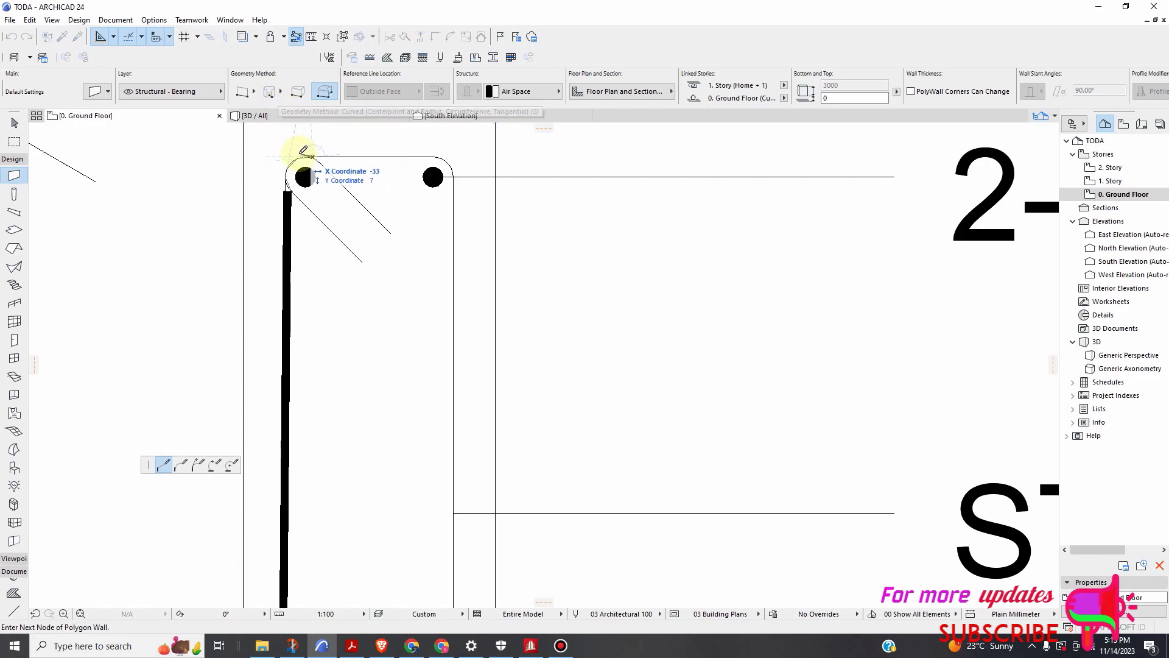
pyautogui.click(271, 94)
pyautogui.scroll(2, 289, 177)
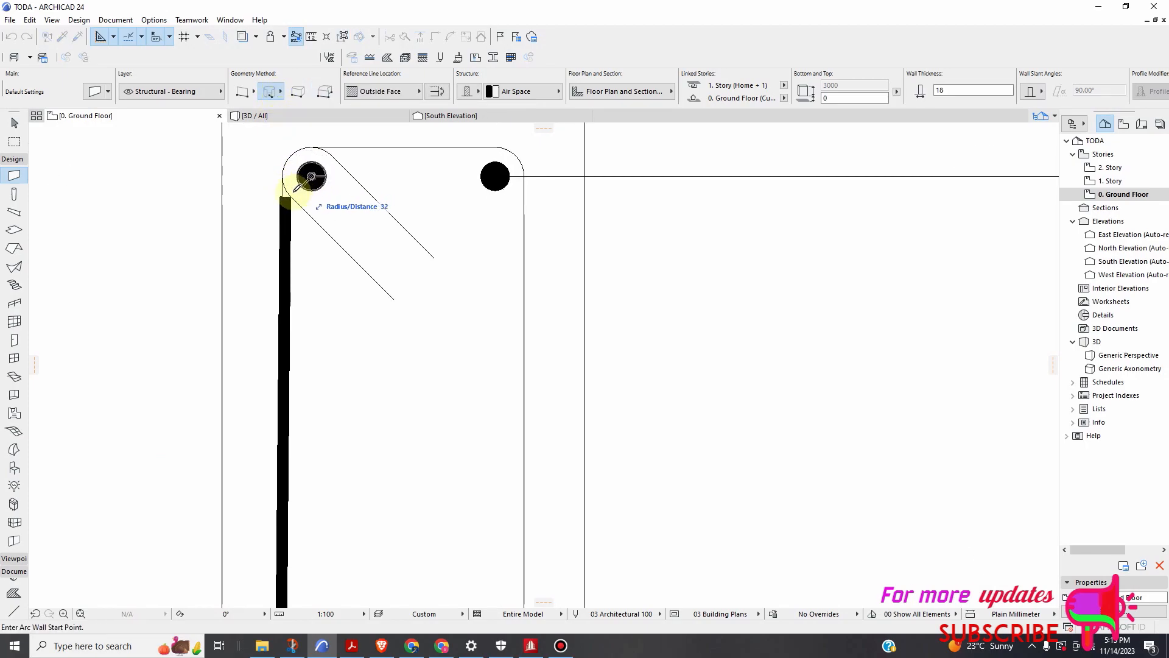
pyautogui.press('Escape')
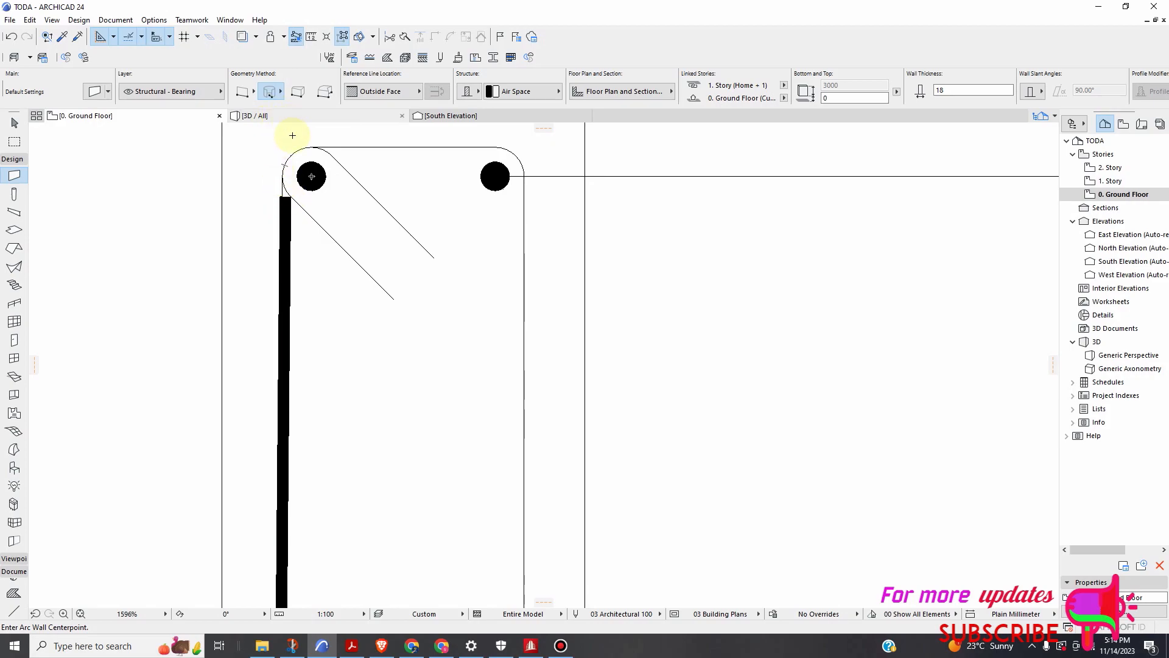
pyautogui.scroll(-2, 293, 139)
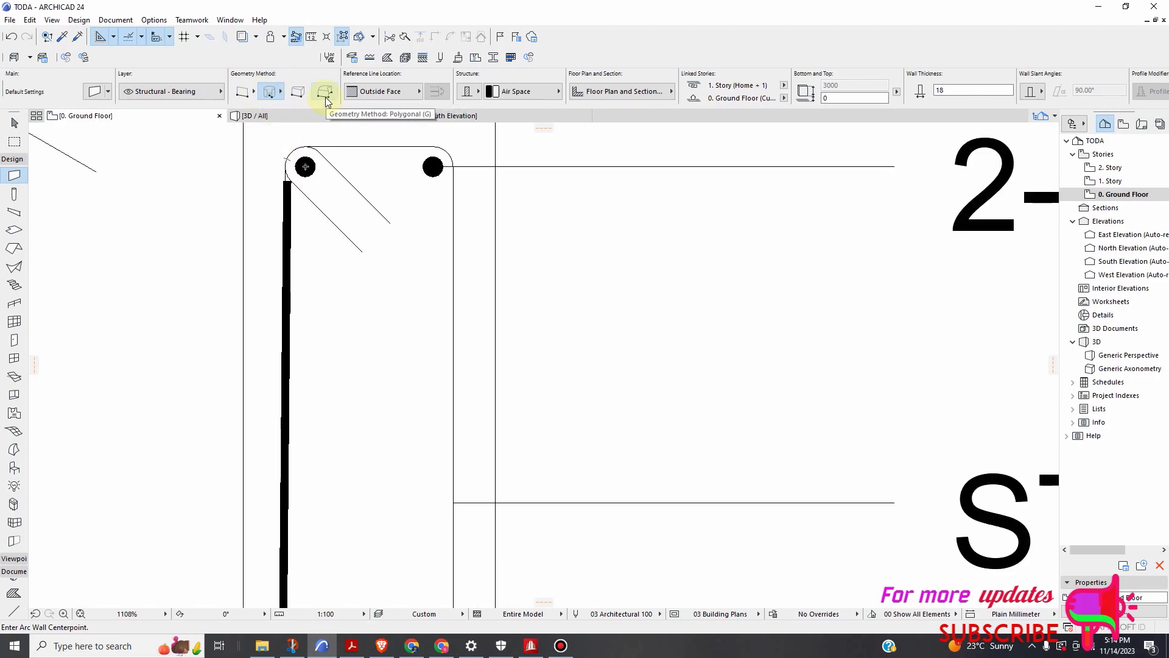
# Draw a straight wall along the top edge of B1's stirrup, between its two rounded corners
pyautogui.click(243, 91)
pyautogui.scroll(2, 323, 152)
pyautogui.click(296, 142)
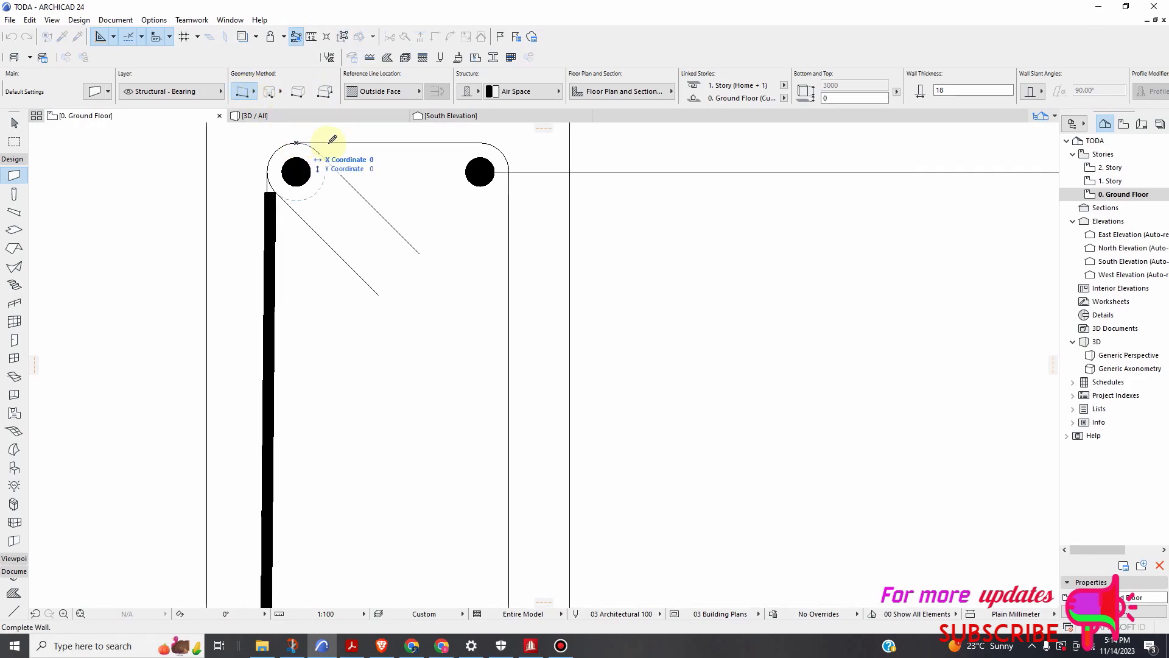
pyautogui.click(491, 142)
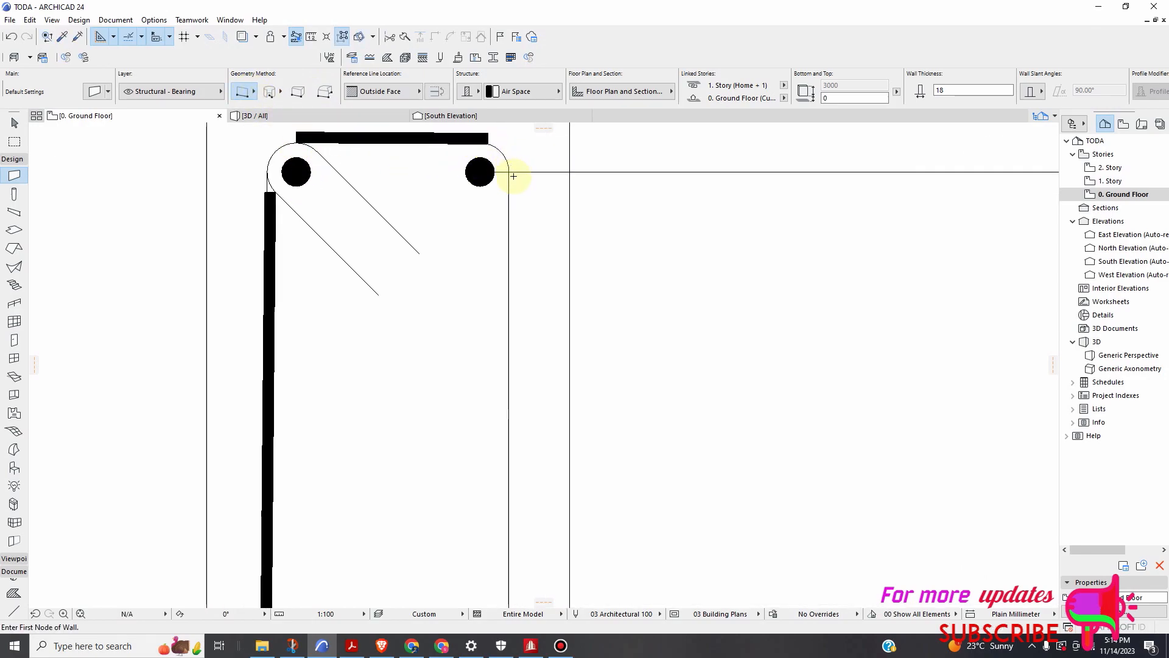
# Draw a straight wall down the right leg of B1's stirrup, from the upper bar to the lower bar
pyautogui.click(512, 175)
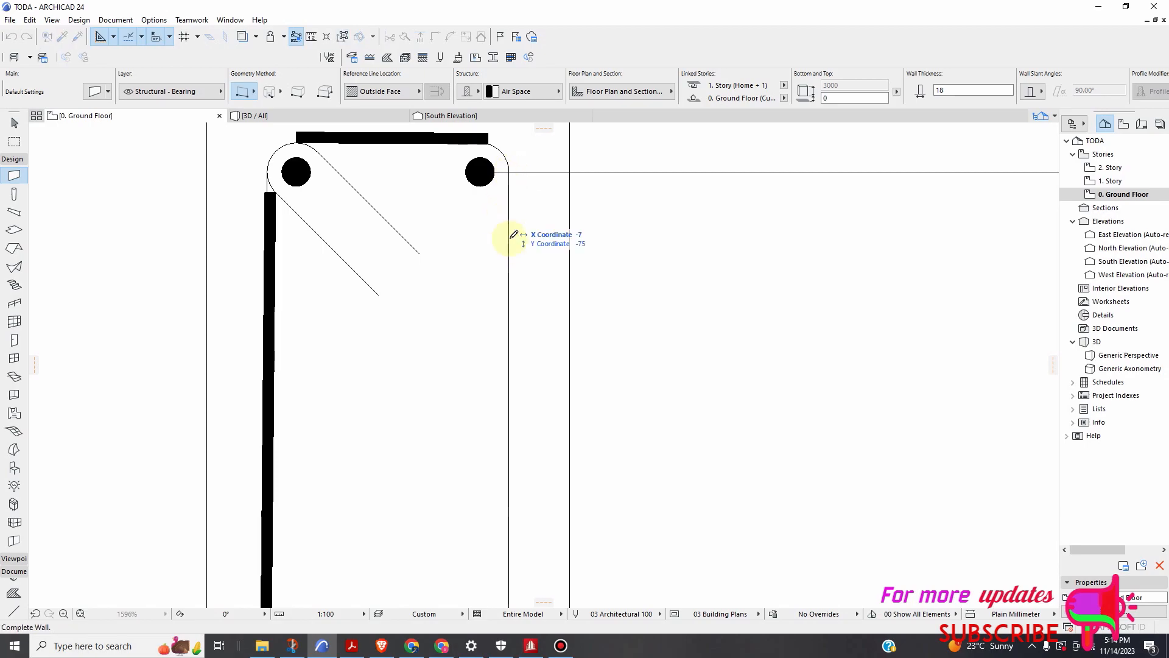
pyautogui.scroll(-5, 519, 272)
pyautogui.scroll(-2, 519, 392)
pyautogui.scroll(3, 519, 391)
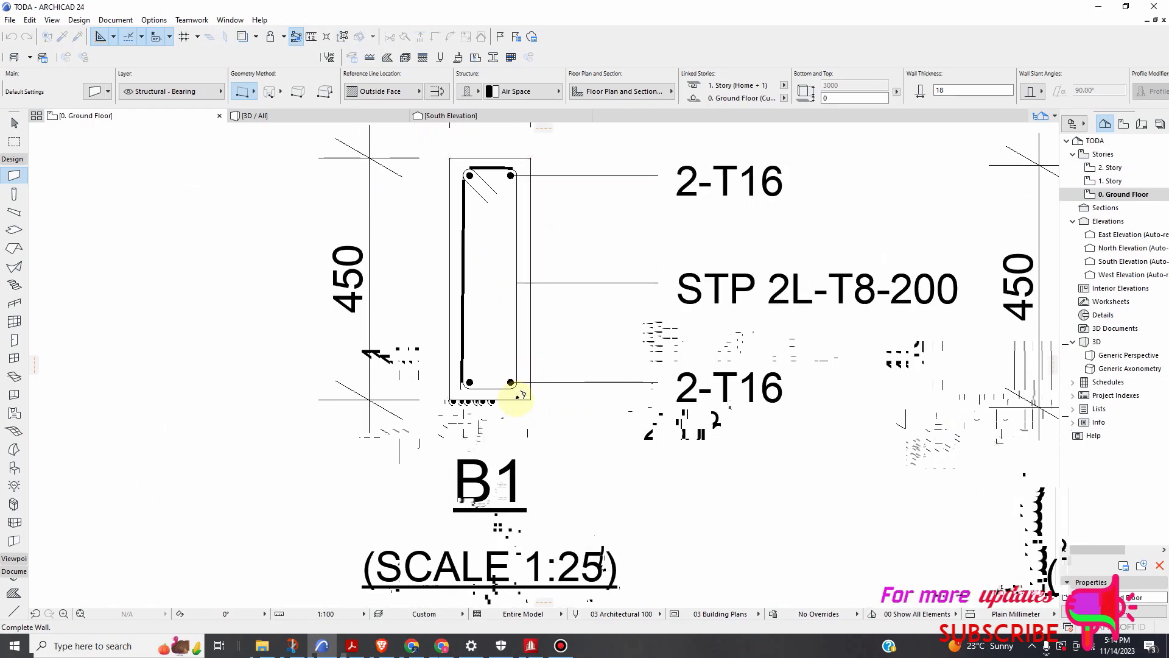
pyautogui.click(519, 381)
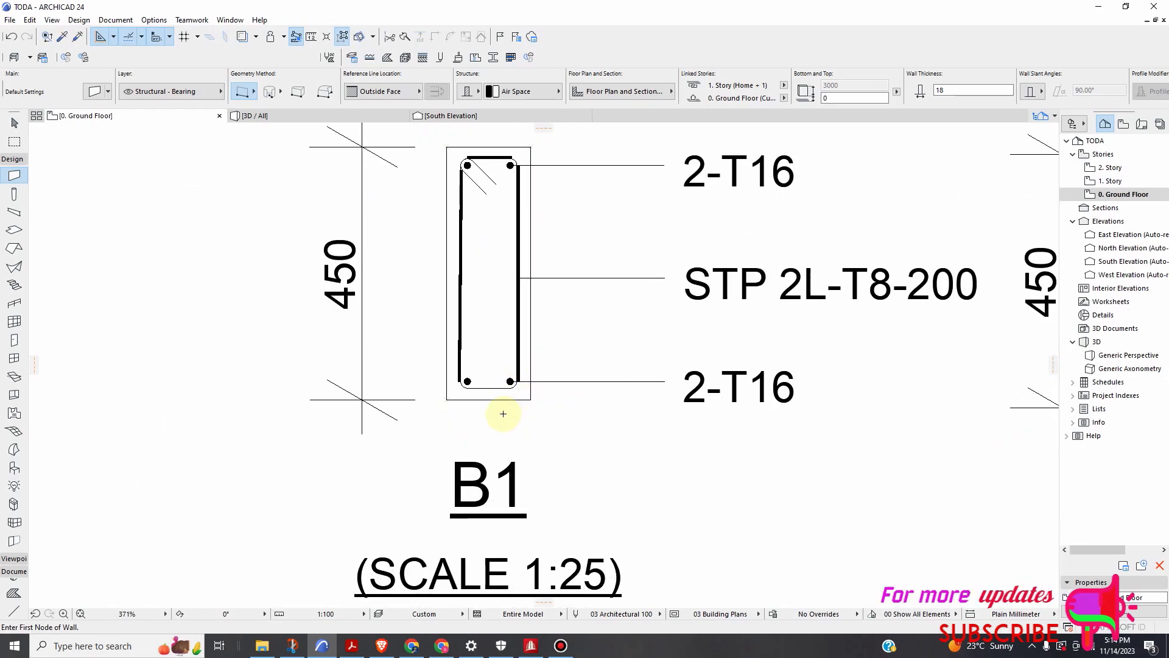
# Draw a straight wall along the bottom edge of B1's stirrup, between its two rounded corners
pyautogui.scroll(5, 509, 408)
pyautogui.click(420, 351)
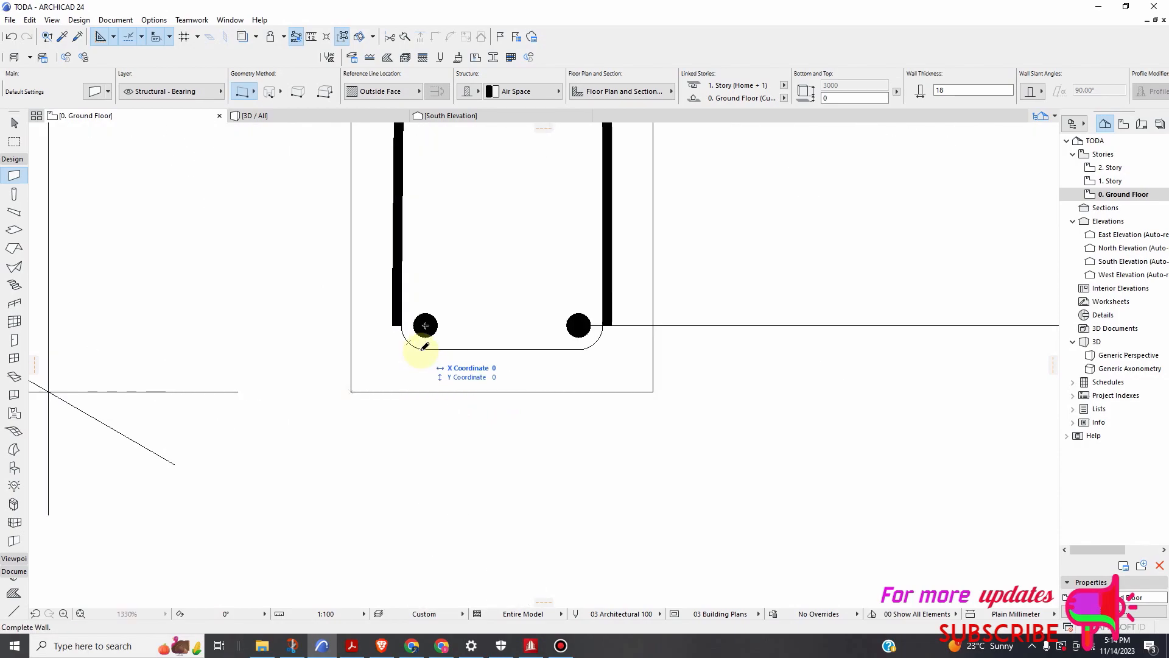
pyautogui.click(585, 349)
pyautogui.scroll(3, 585, 350)
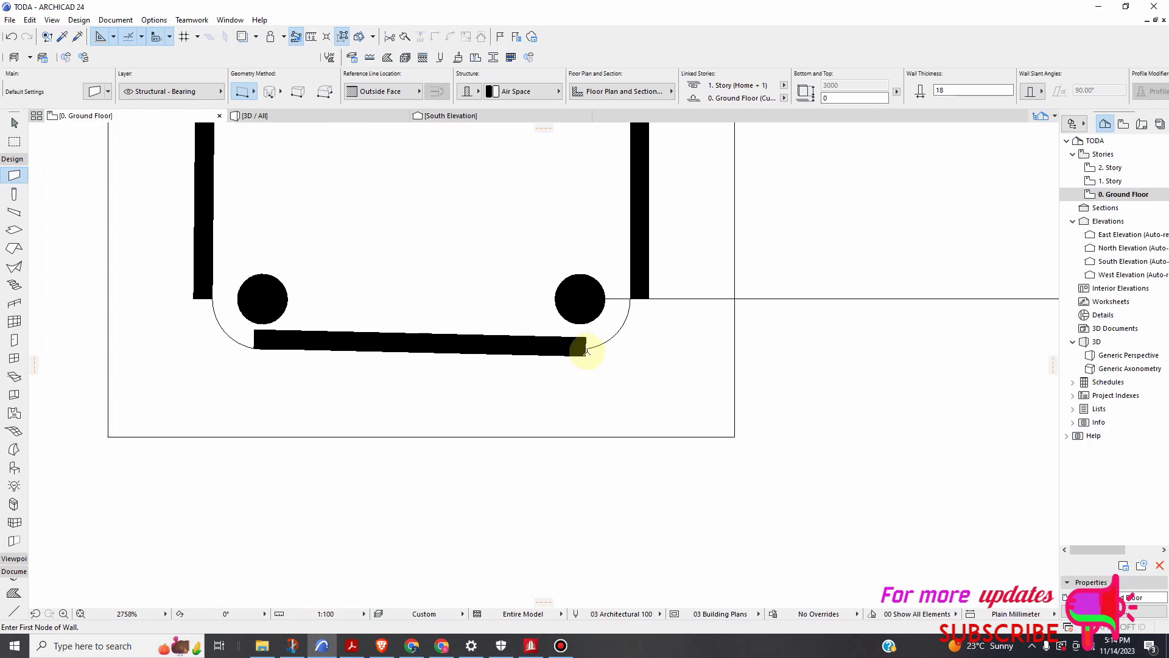
pyautogui.click(325, 93)
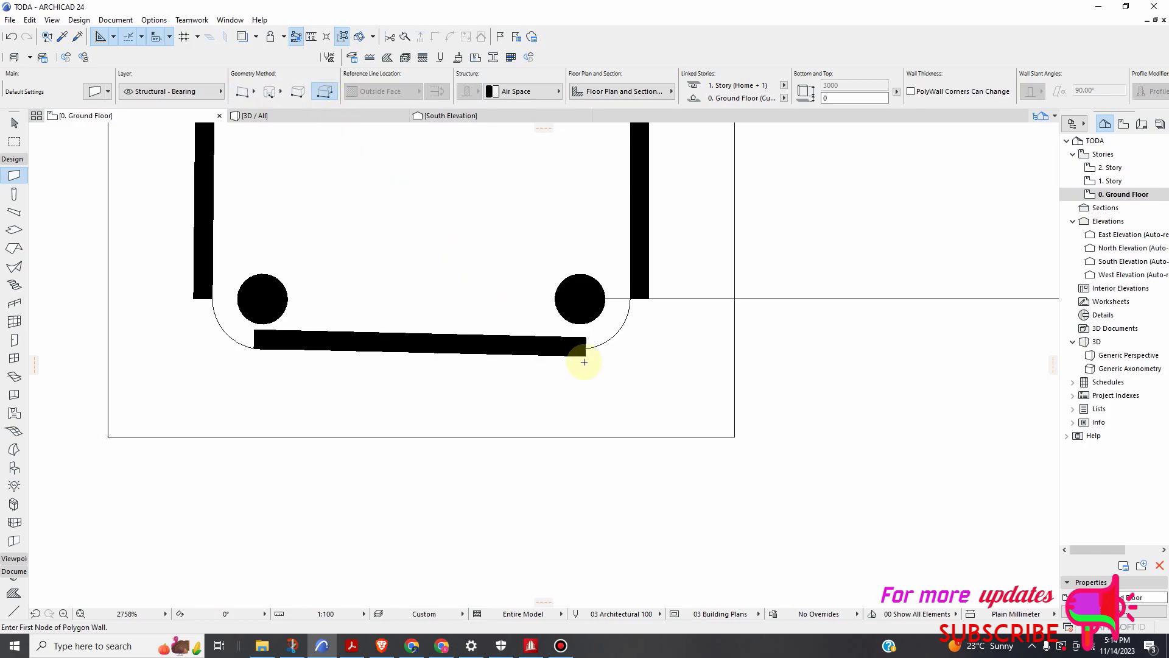
pyautogui.click(587, 349)
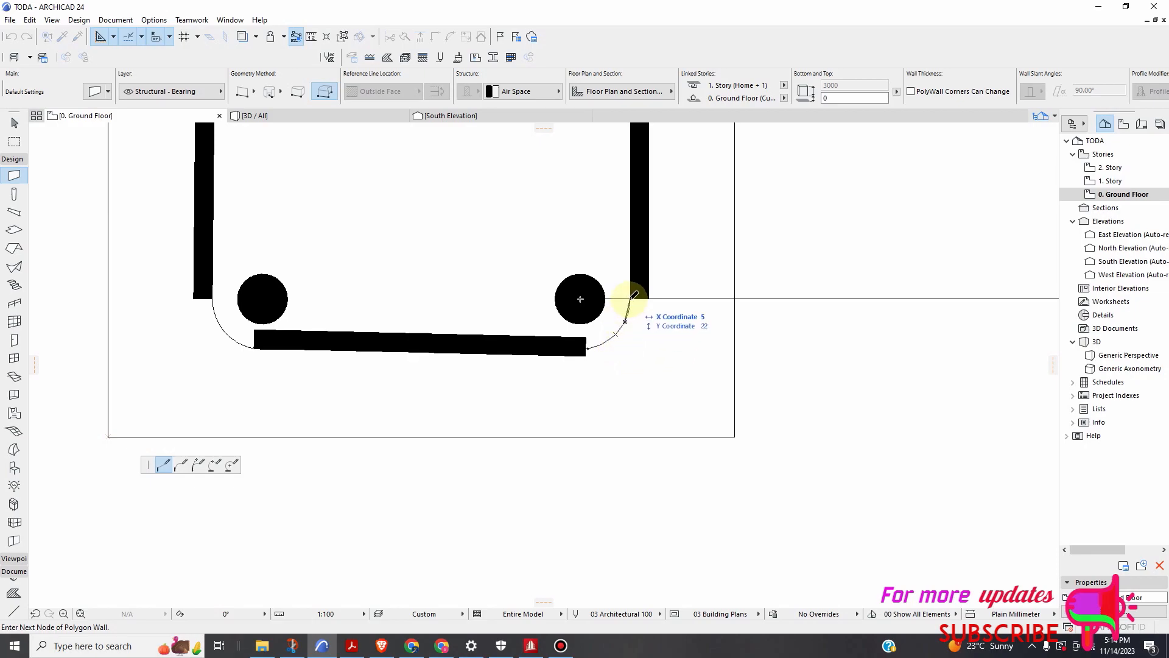
pyautogui.click(630, 298)
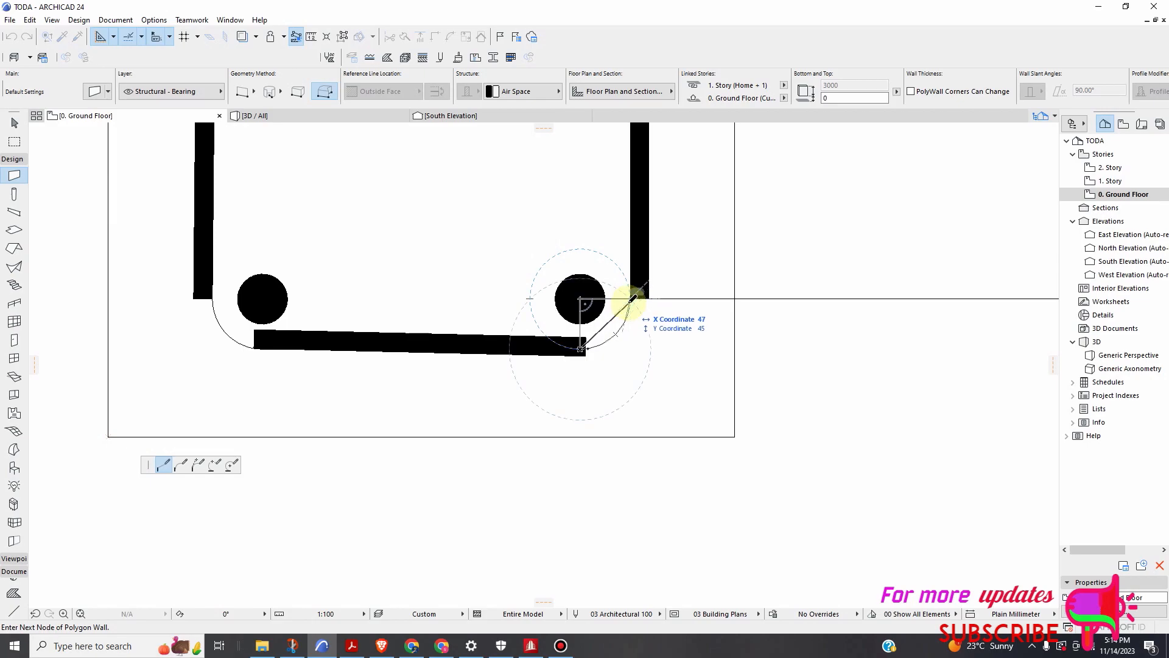
pyautogui.press('Escape')
pyautogui.scroll(2, 611, 329)
pyautogui.scroll(-3, 602, 326)
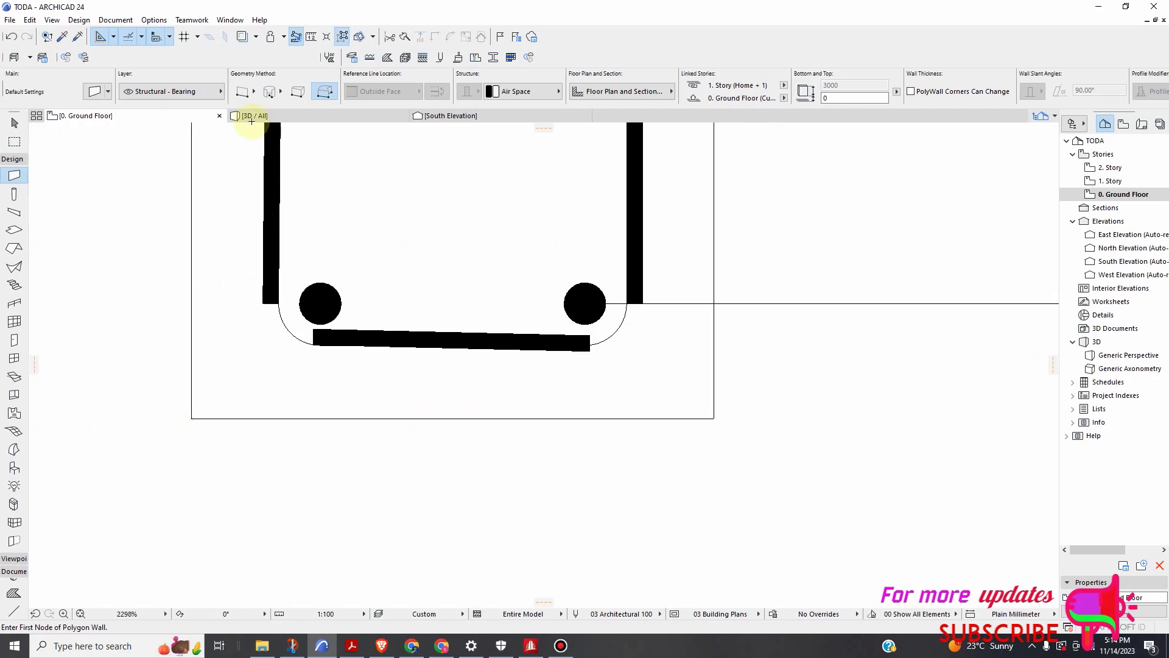
pyautogui.scroll(-10, 370, 253)
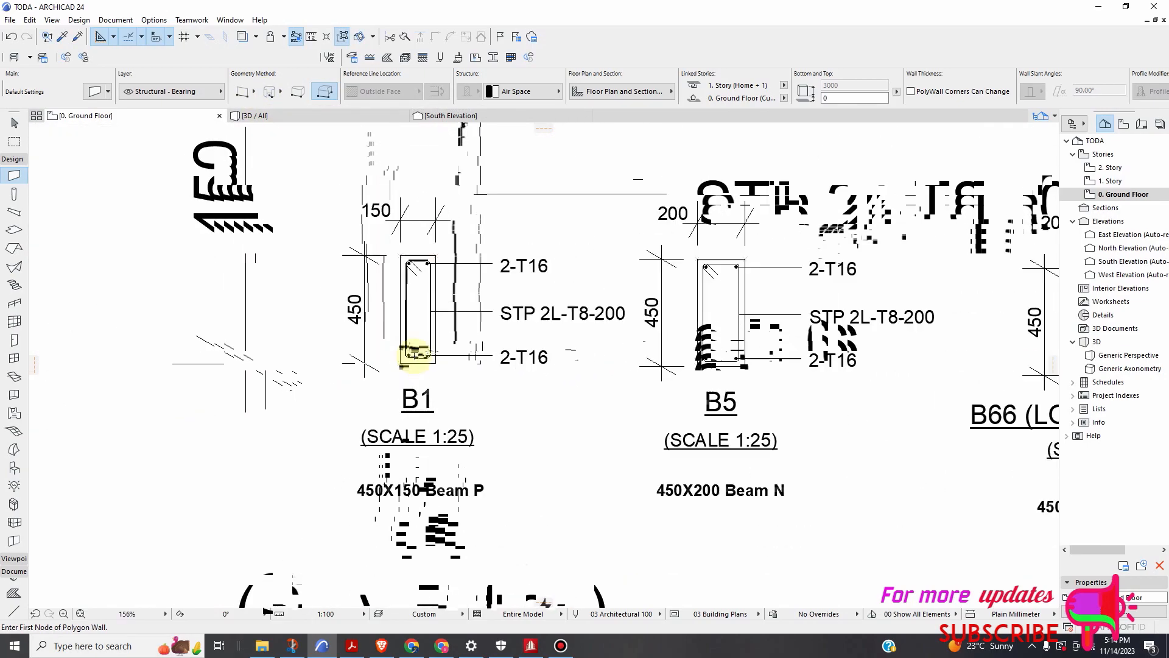
pyautogui.scroll(7, 610, 303)
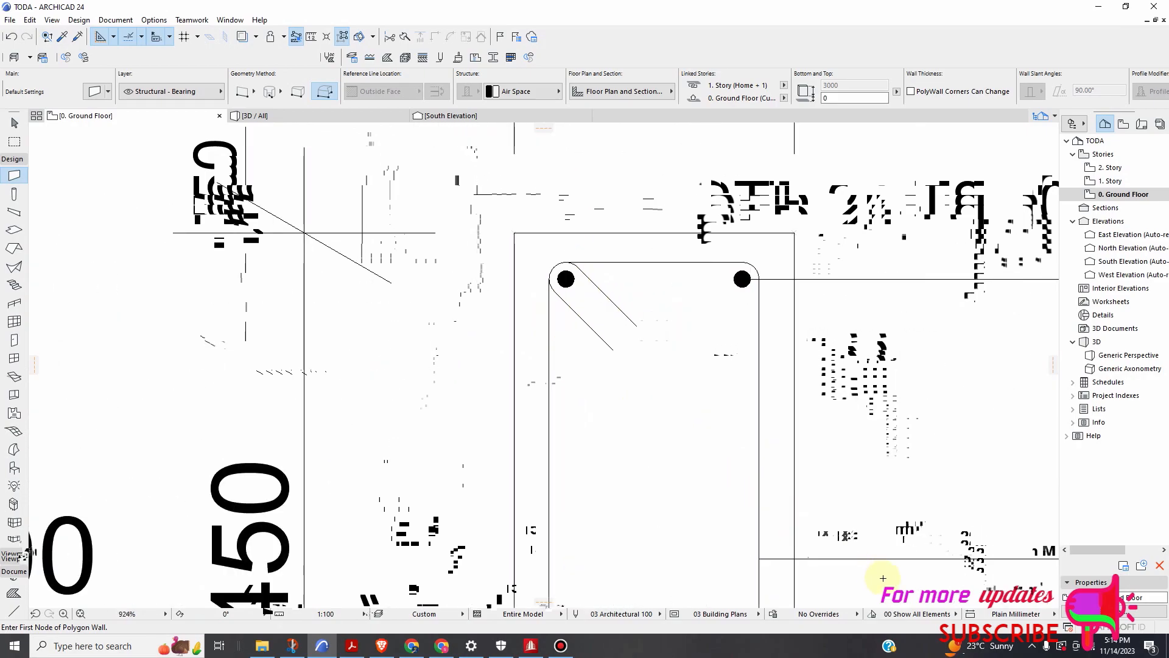
pyautogui.click(1031, 646)
pyautogui.click(1020, 621)
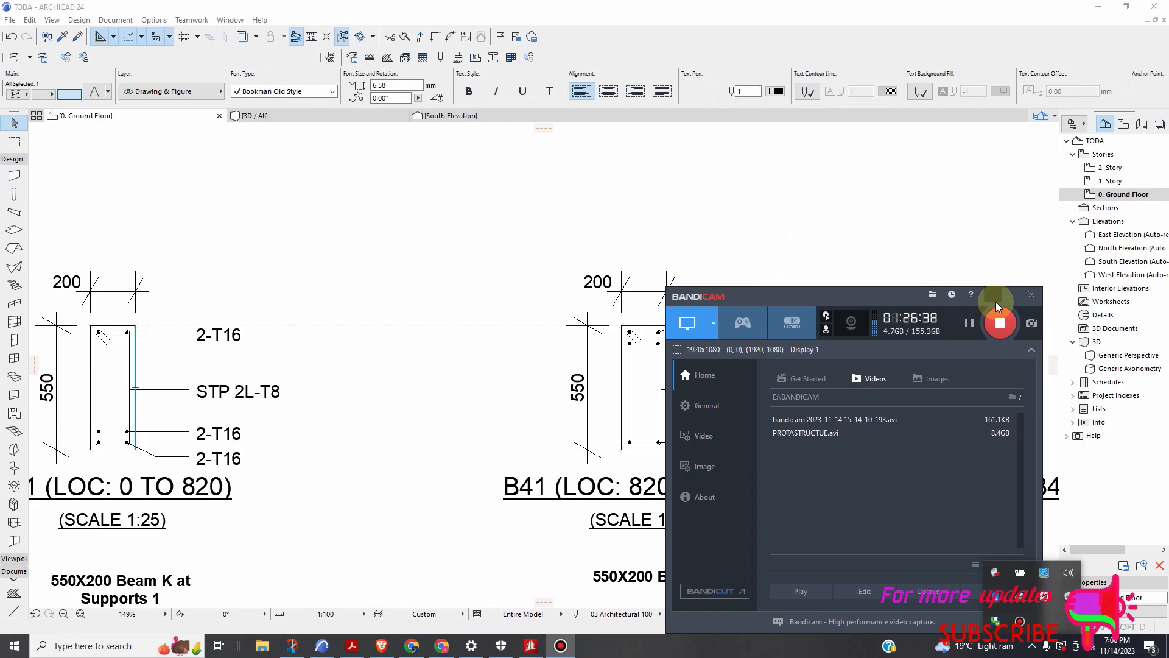
pyautogui.click(1011, 294)
pyautogui.scroll(-8, 700, 285)
pyautogui.scroll(7, 509, 387)
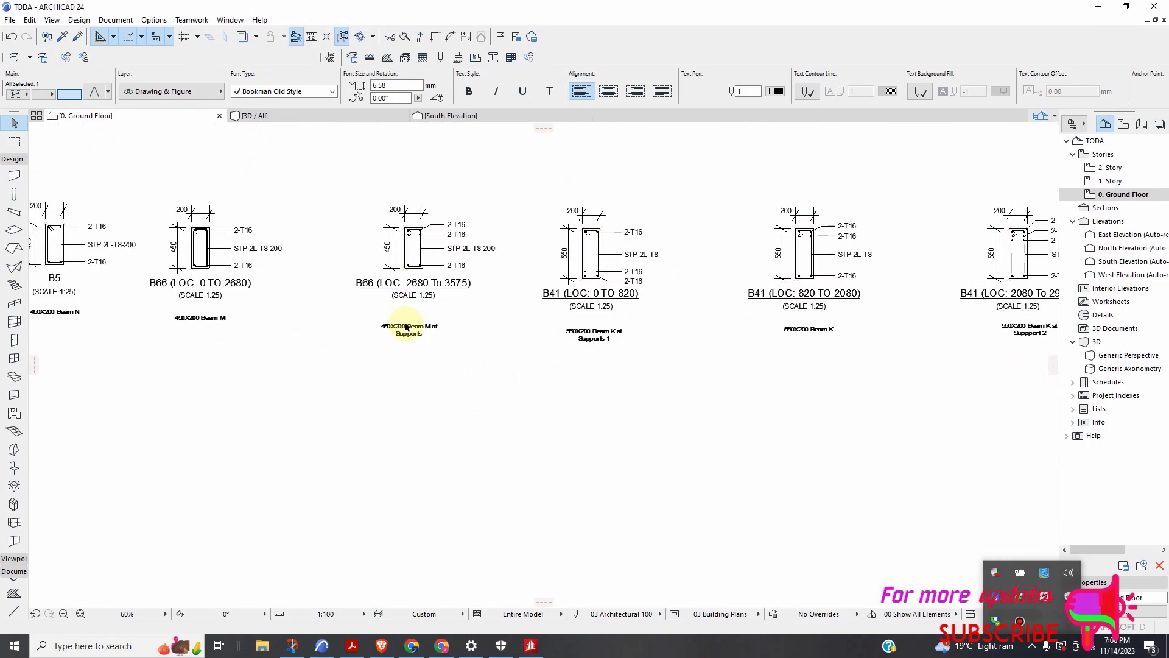
pyautogui.scroll(2, 420, 195)
pyautogui.scroll(-3, 420, 195)
pyautogui.scroll(6, 410, 158)
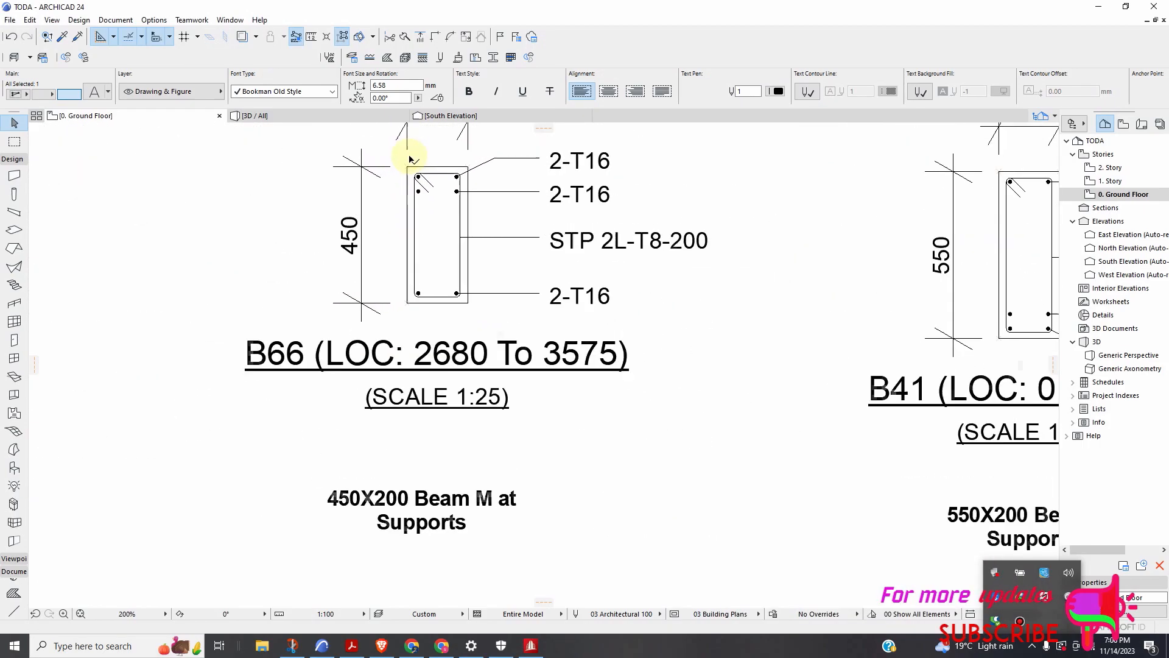
pyautogui.click(22, 181)
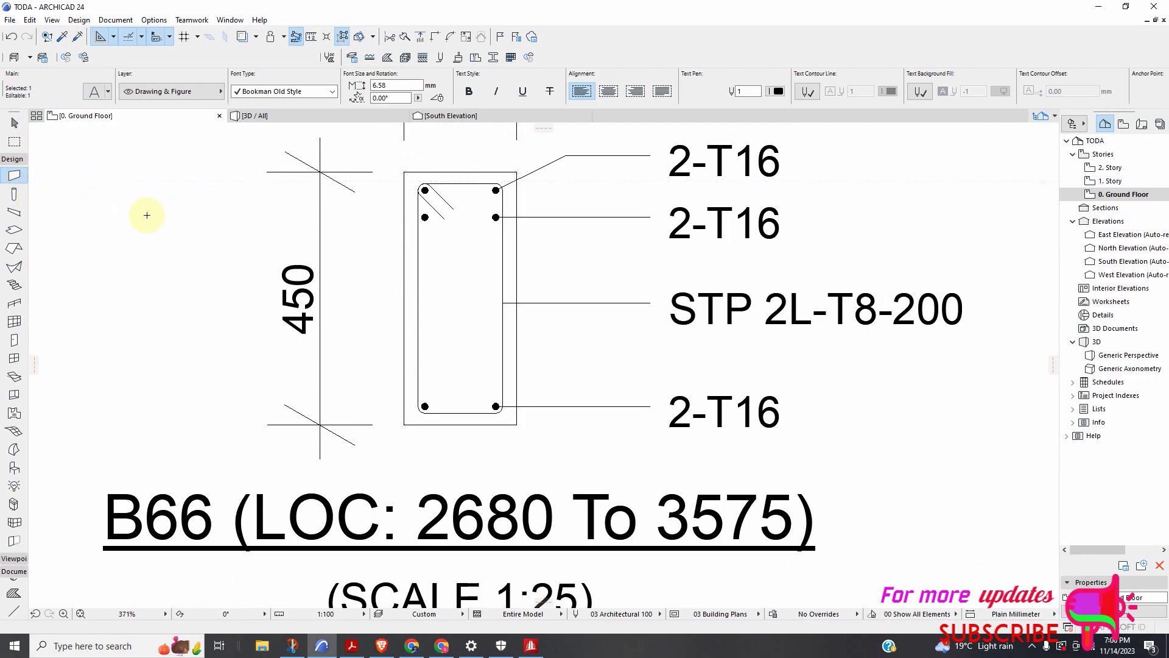
pyautogui.scroll(-3, 606, 178)
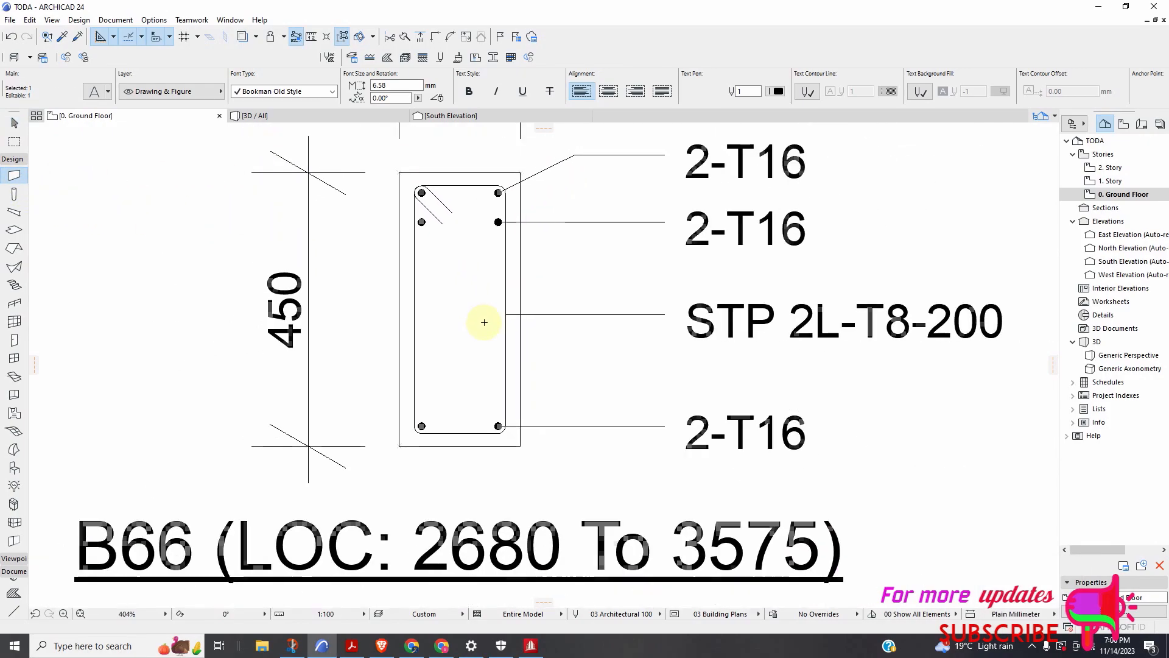
pyautogui.click(15, 127)
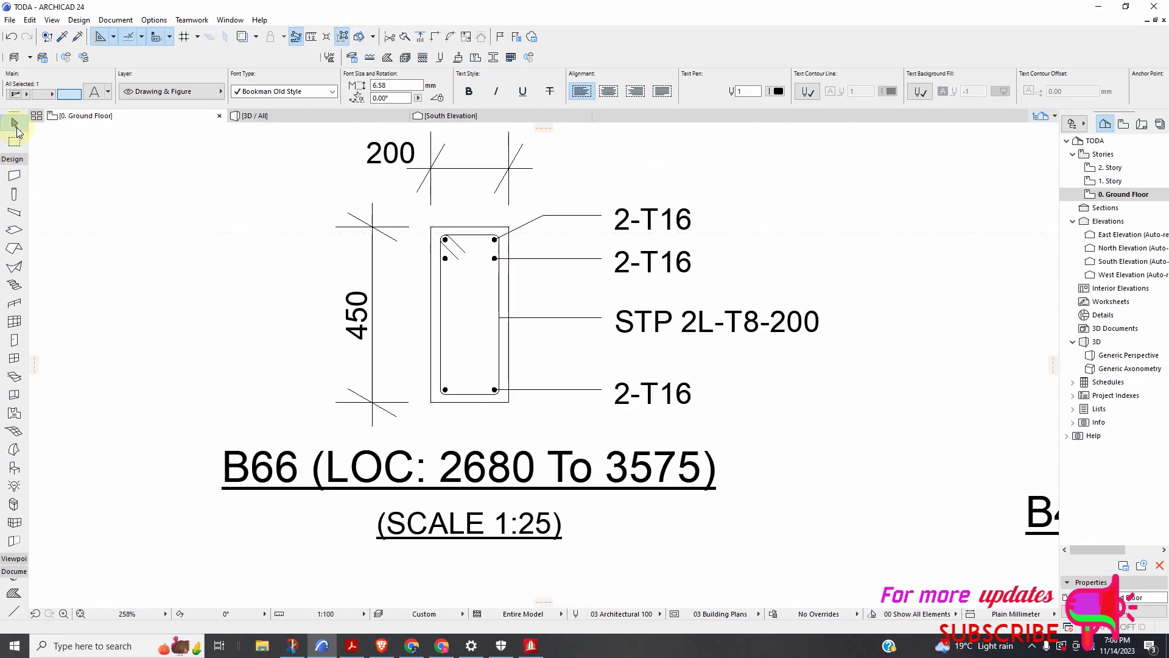
pyautogui.click(14, 176)
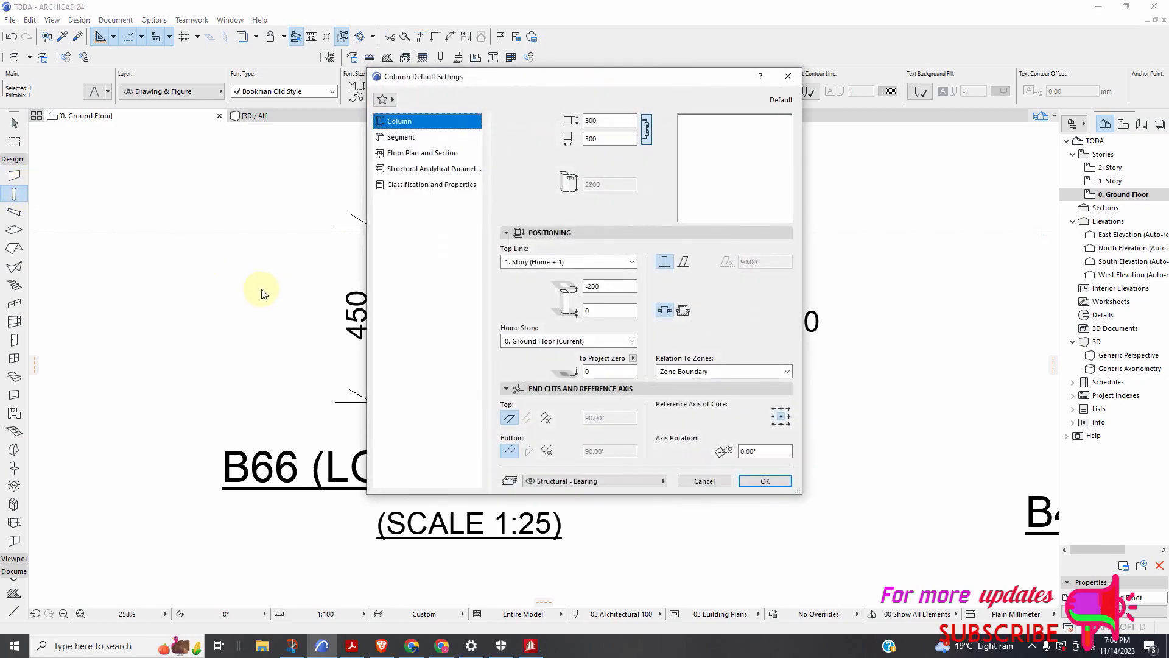
pyautogui.click(713, 481)
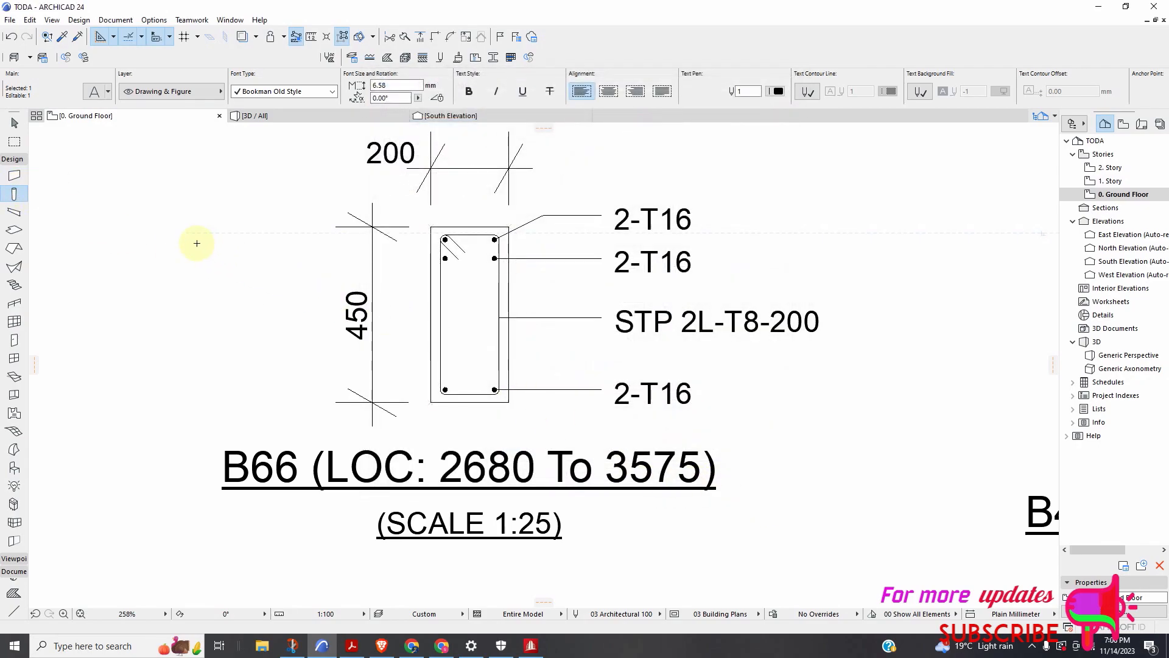
pyautogui.press('Escape')
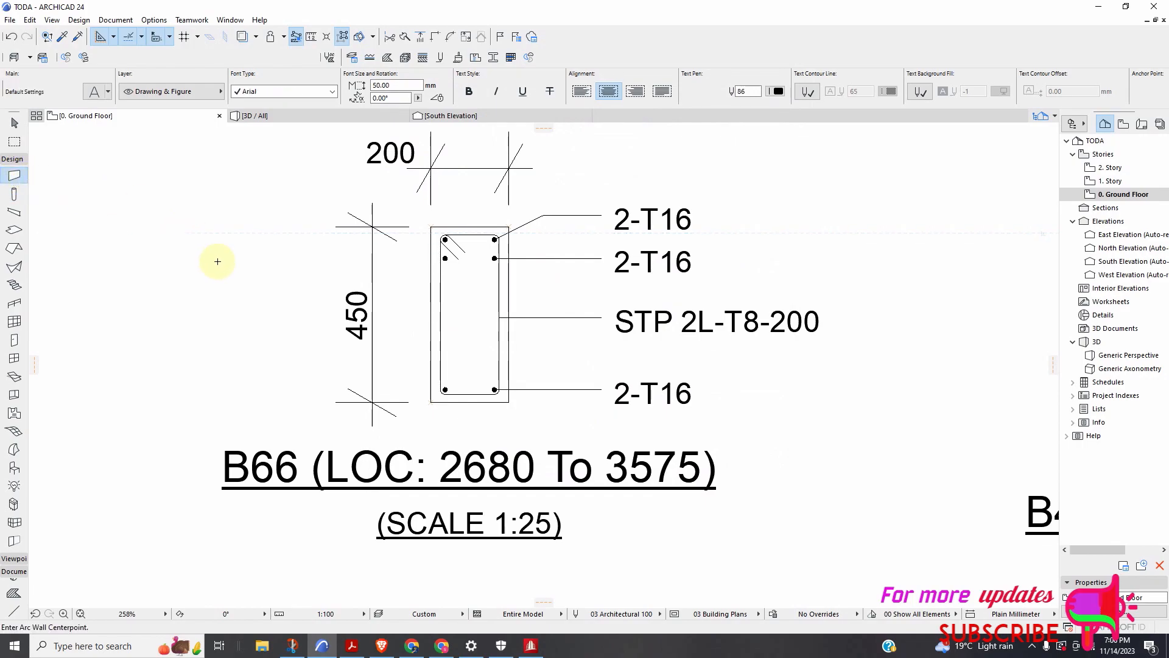
# Draw a straight 18 mm thick wall along the left leg of the B66 (LOC: 2680 To 3575) stirrup, from lower to upper bar
pyautogui.scroll(6, 479, 379)
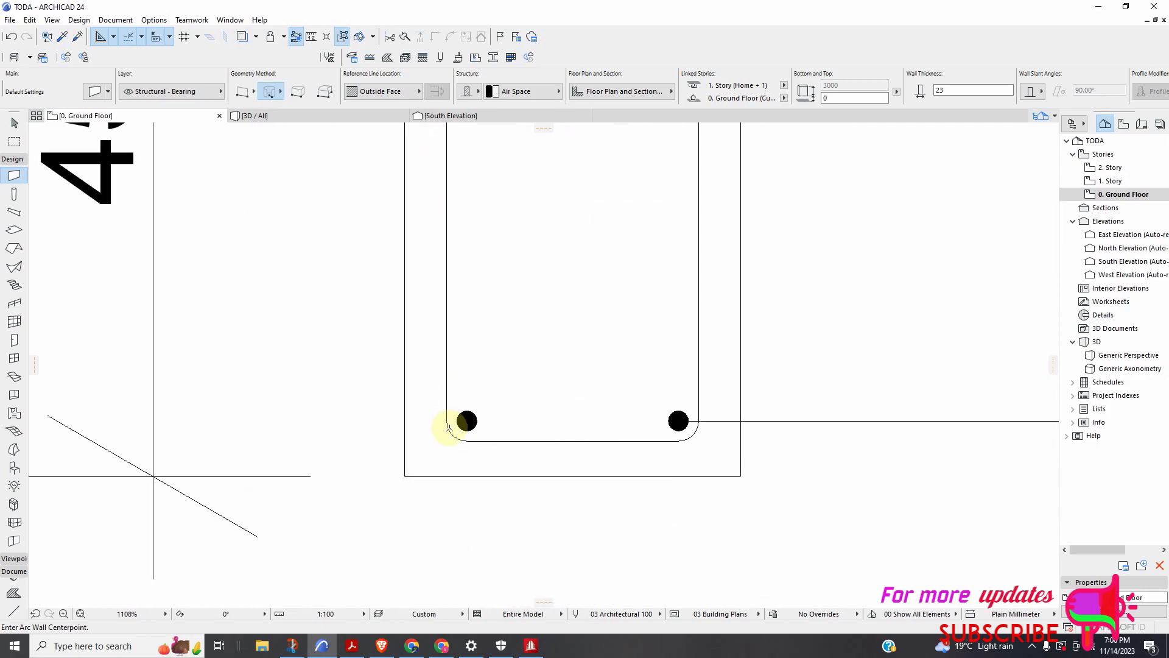
pyautogui.click(467, 421)
pyautogui.scroll(-2, 454, 401)
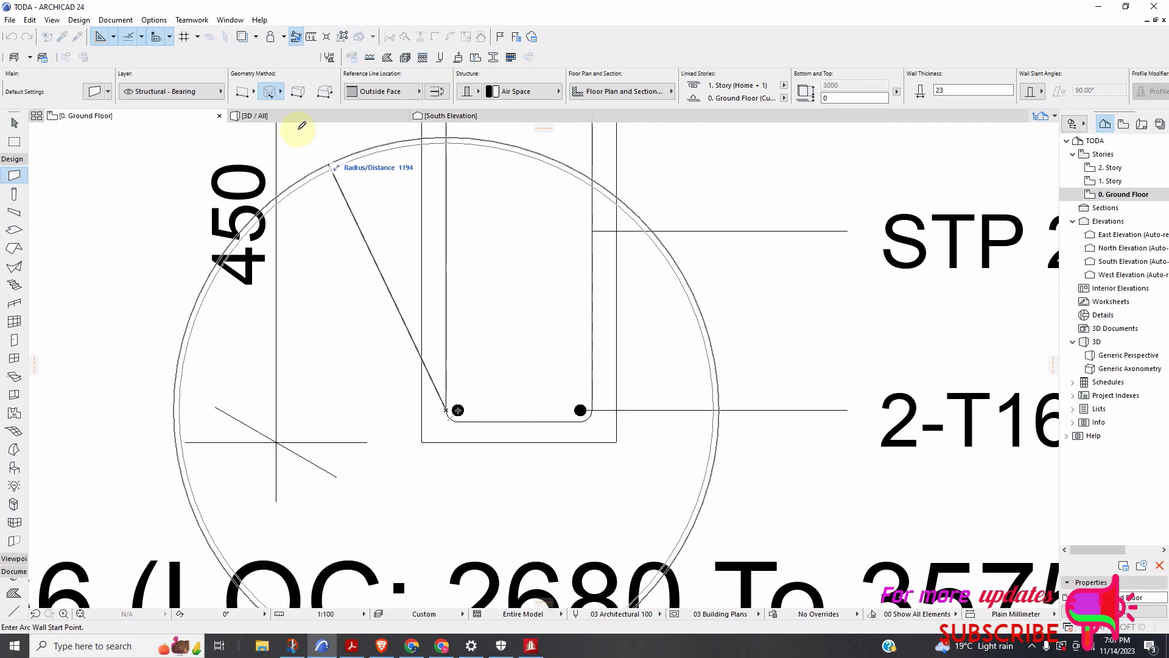
pyautogui.click(246, 98)
pyautogui.scroll(-2, 448, 377)
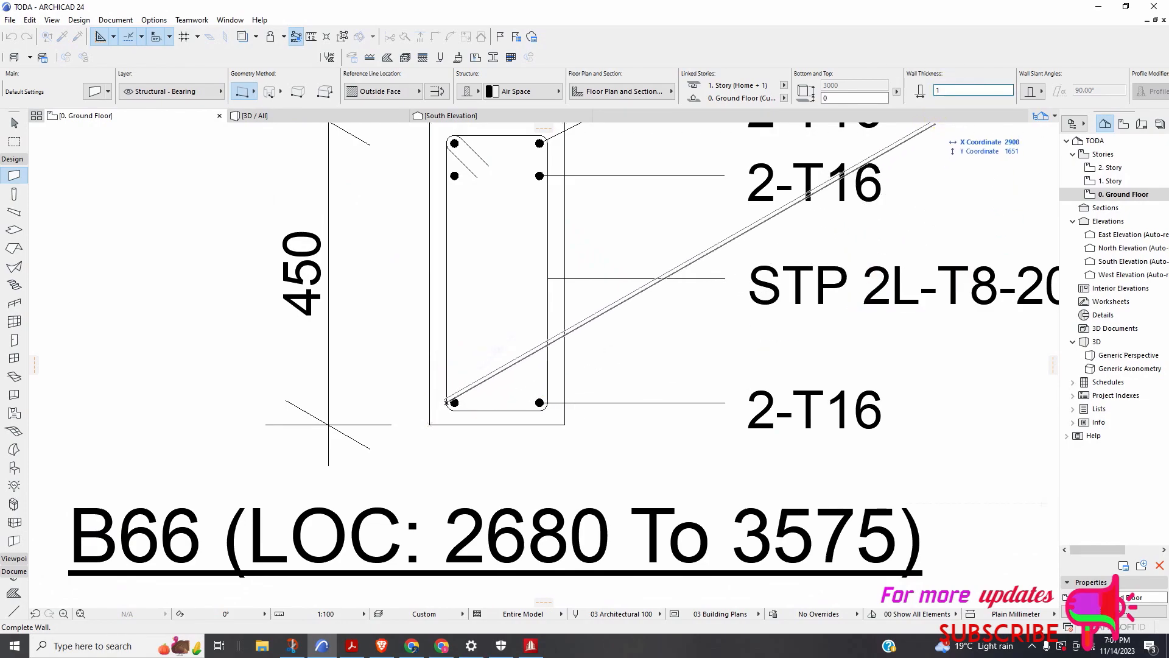
pyautogui.scroll(1, 457, 222)
pyautogui.scroll(-2, 457, 222)
pyautogui.scroll(1, 446, 157)
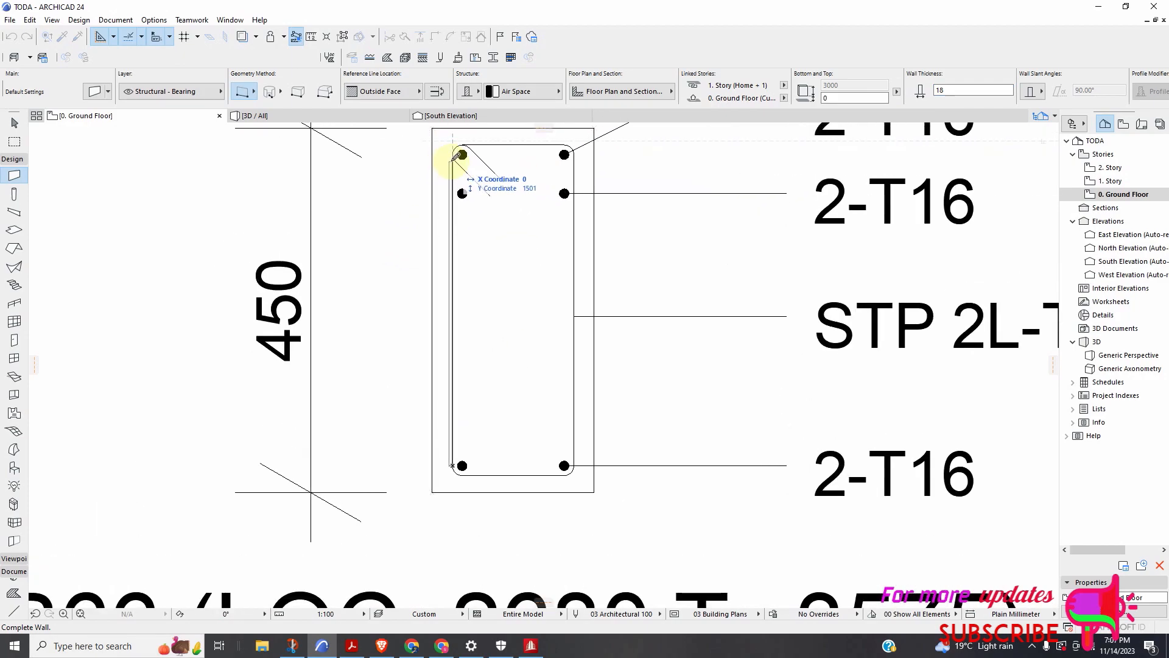
pyautogui.click(451, 163)
# Draw a straight wall along the top edge of the B66 (LOC: 2680 To 3575) stirrup, between its two rounded corners
pyautogui.scroll(1, 461, 182)
pyautogui.scroll(-2, 467, 172)
pyautogui.scroll(2, 465, 152)
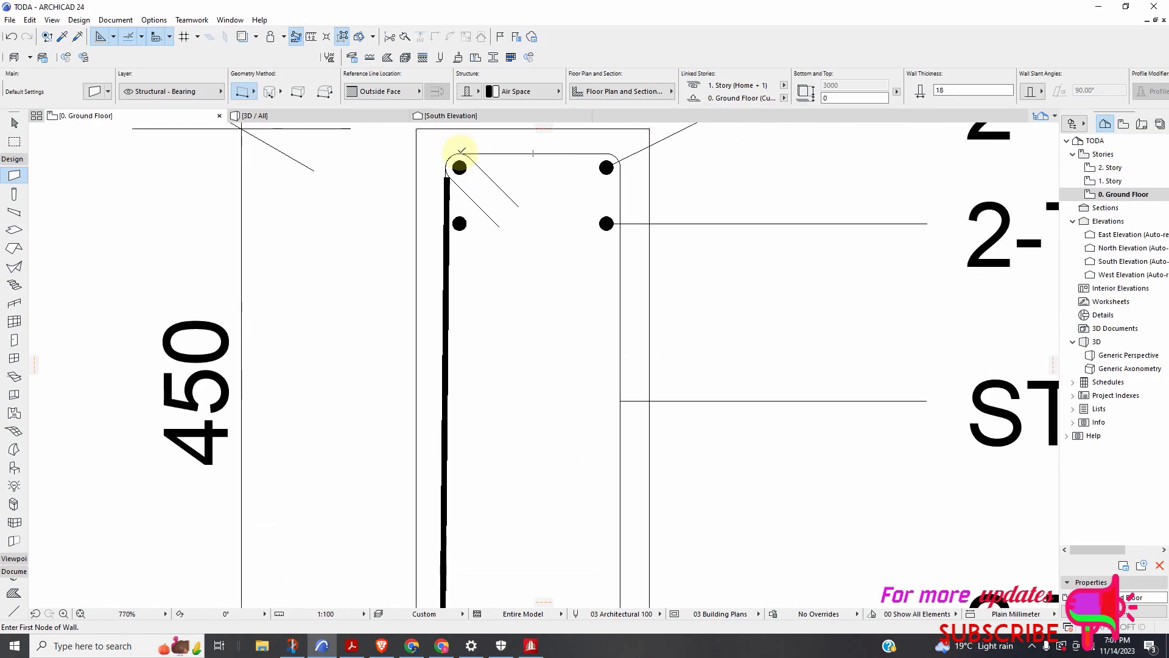
pyautogui.click(460, 153)
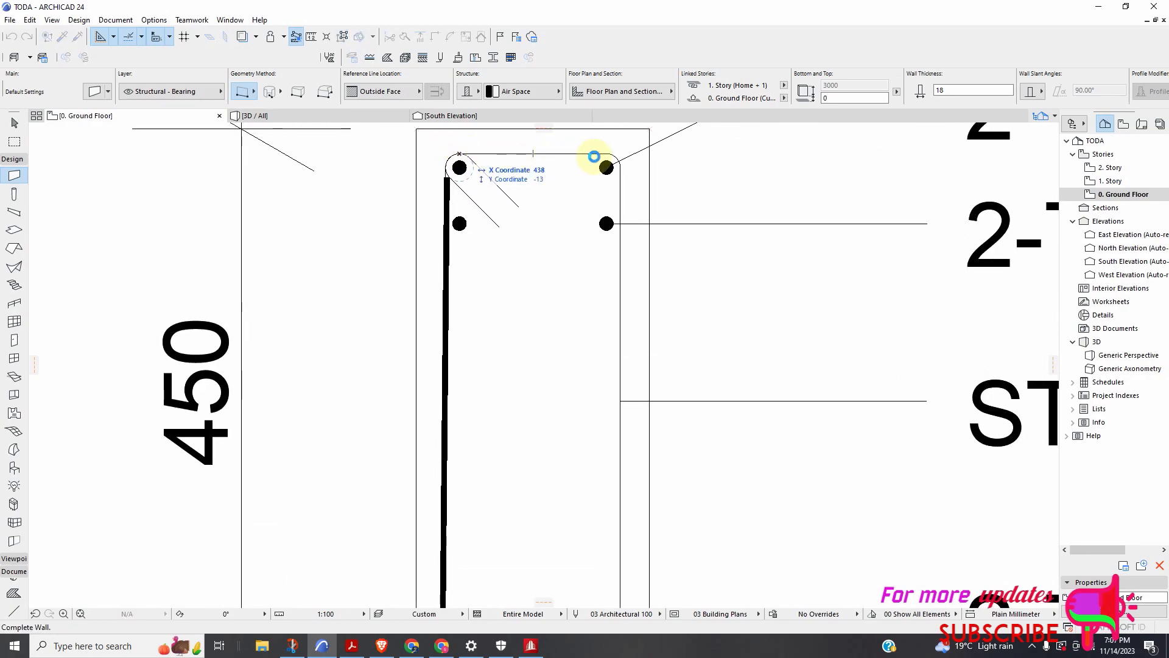
pyautogui.click(612, 154)
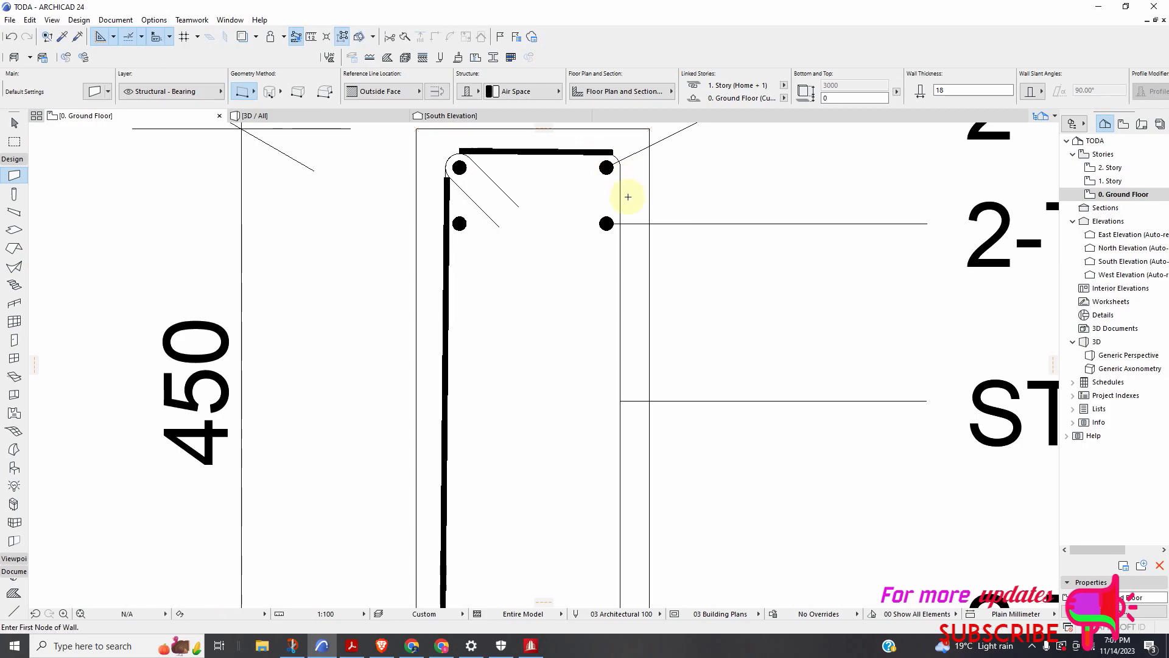
# Draw a straight wall along the right leg of the B66 (LOC: 2680 To 3575) stirrup, from the lower bar up to the upper bar
pyautogui.scroll(-3, 618, 170)
pyautogui.scroll(1, 627, 262)
pyautogui.scroll(2, 614, 307)
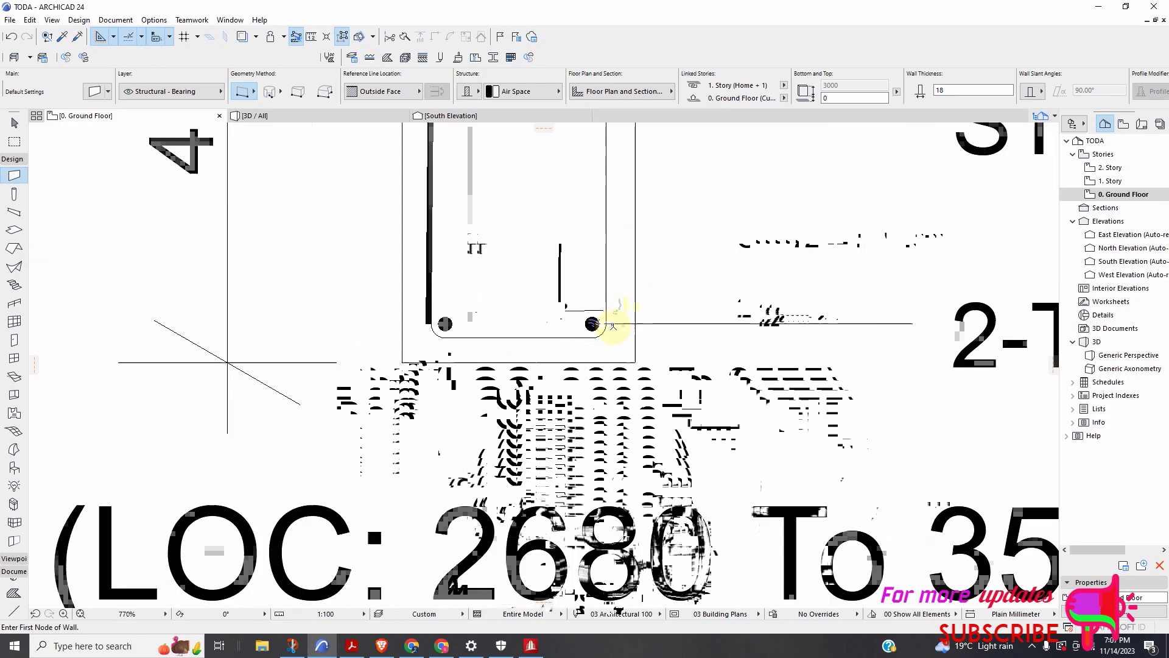
pyautogui.click(607, 323)
pyautogui.scroll(-3, 614, 291)
pyautogui.scroll(2, 611, 175)
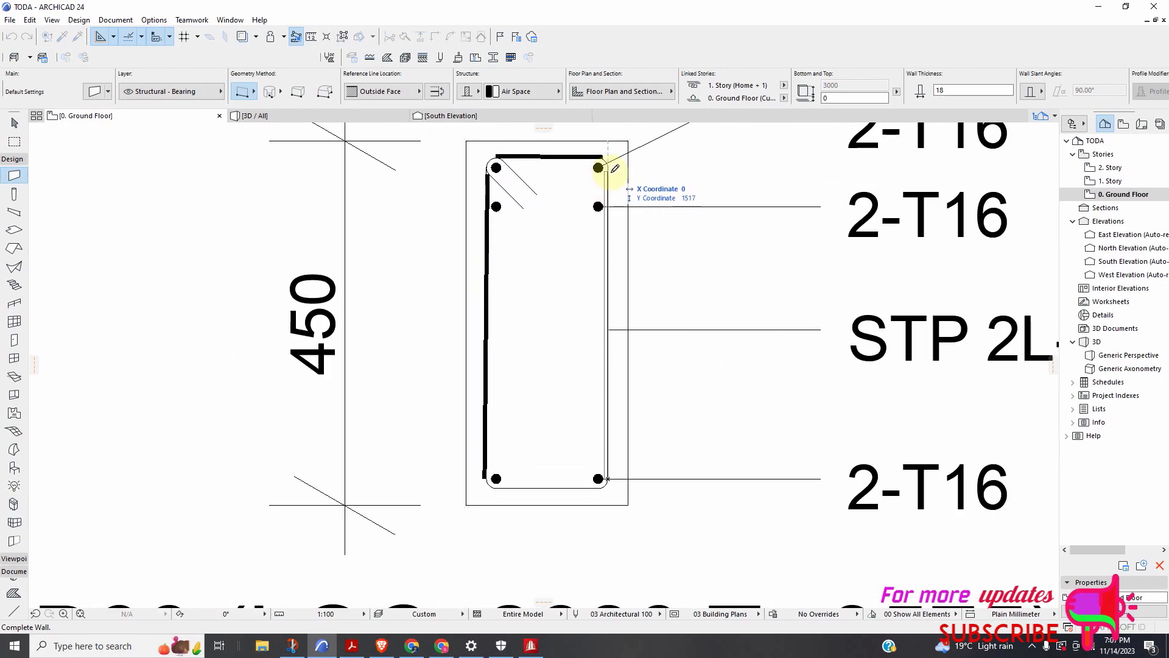
pyautogui.click(599, 171)
# Draw a straight wall along the bottom edge of the B66 (LOC: 2680 To 3575) stirrup, between its two rounded corners
pyautogui.scroll(-3, 560, 210)
pyautogui.scroll(4, 556, 347)
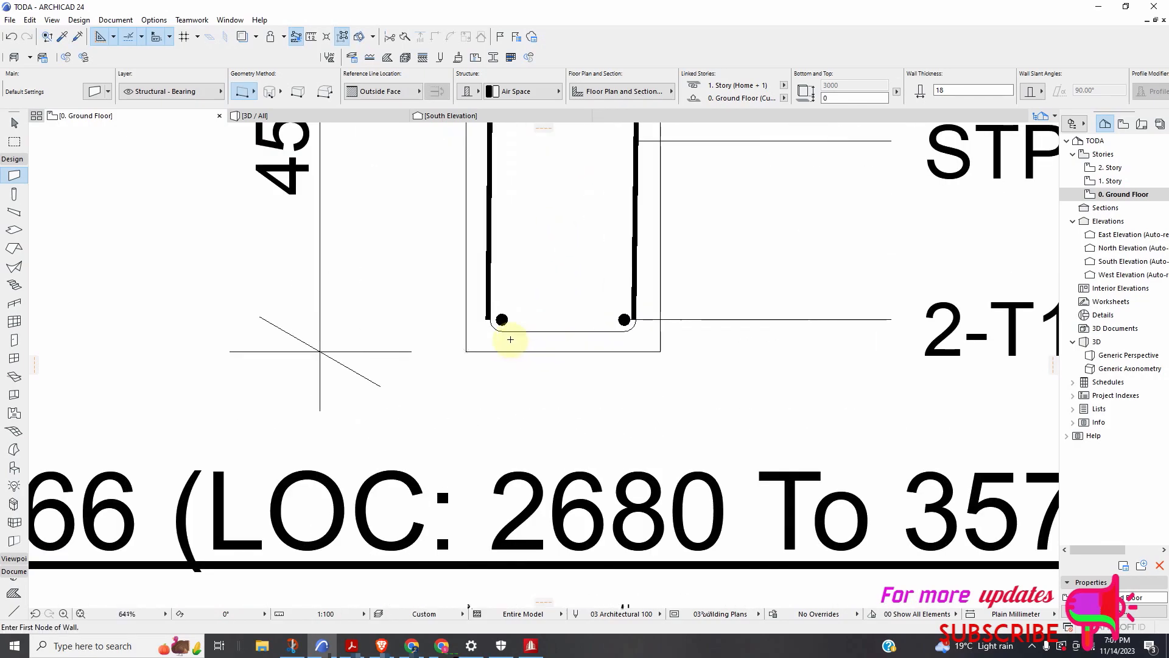
pyautogui.click(491, 321)
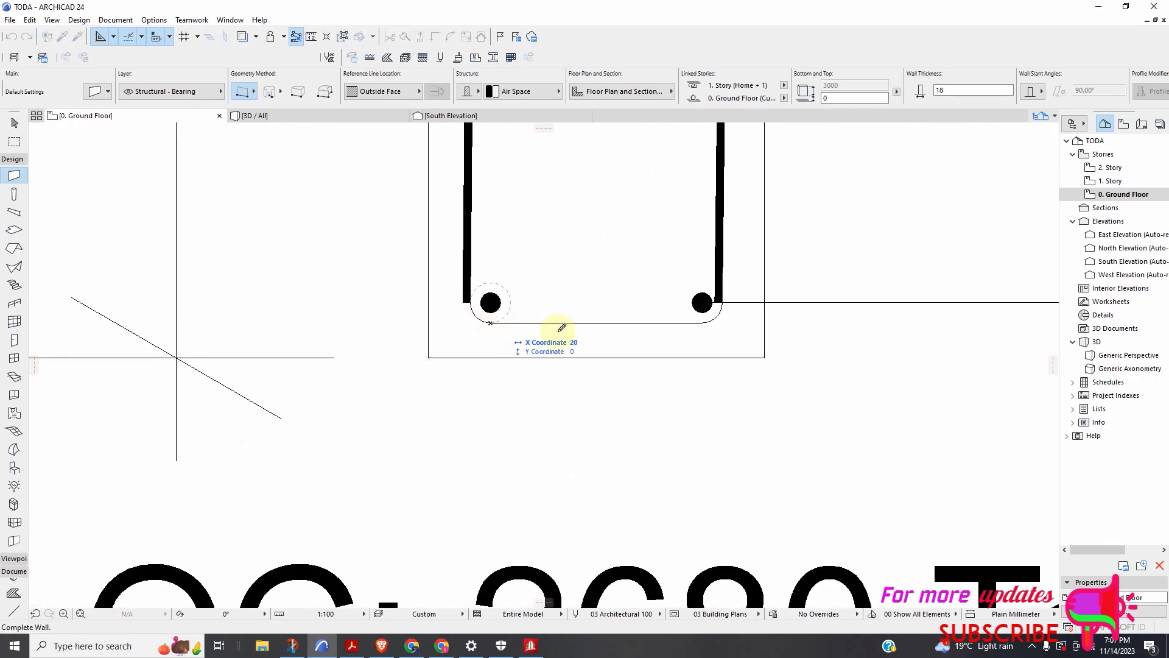
pyautogui.click(706, 319)
# Draw a straight wall along the left leg of the B41 (LOC: 0 TO 820) stirrup, from the lowest bar up to the upper bar
pyautogui.scroll(-8, 490, 347)
pyautogui.scroll(8, 638, 348)
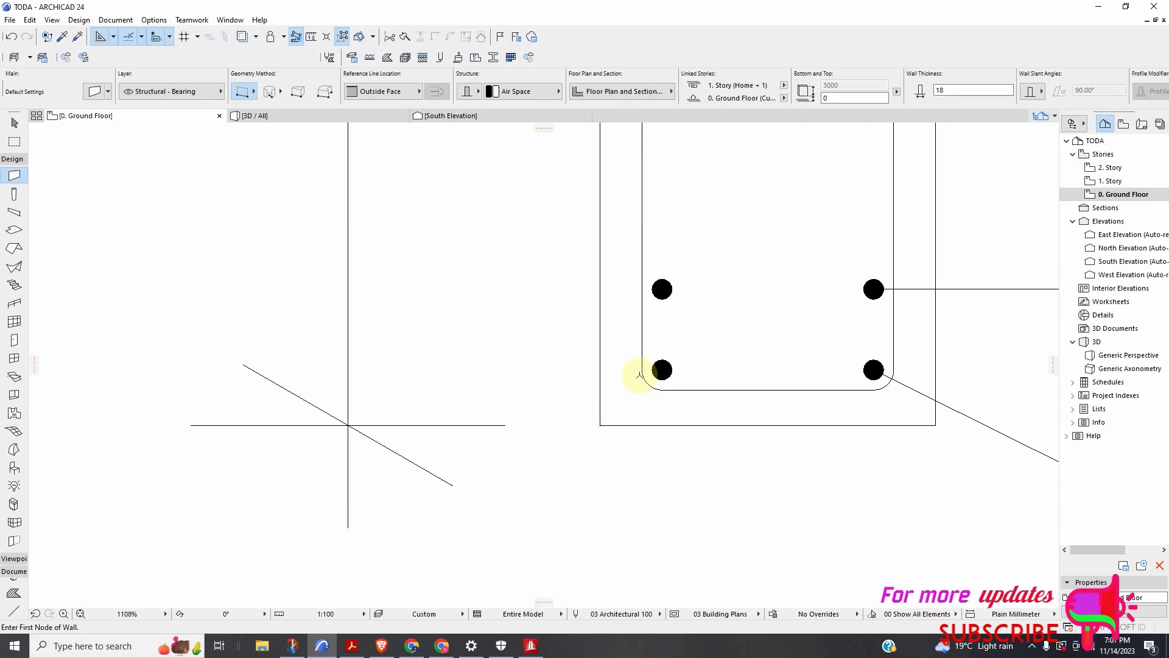
pyautogui.click(662, 370)
pyautogui.scroll(-5, 639, 353)
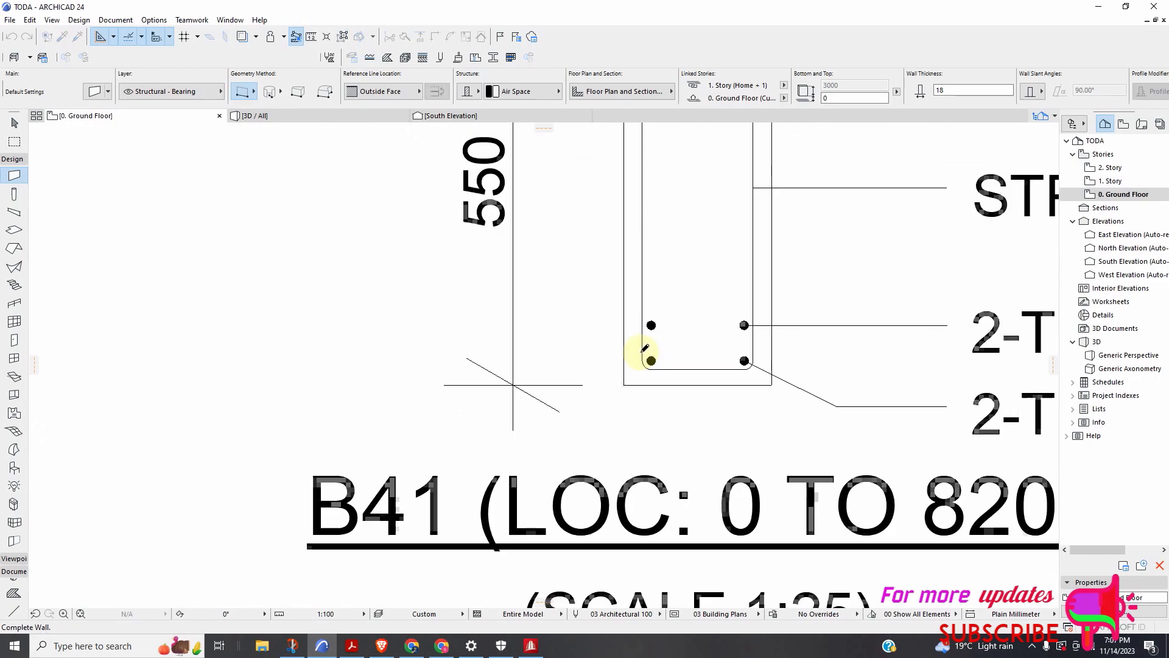
pyautogui.scroll(7, 636, 255)
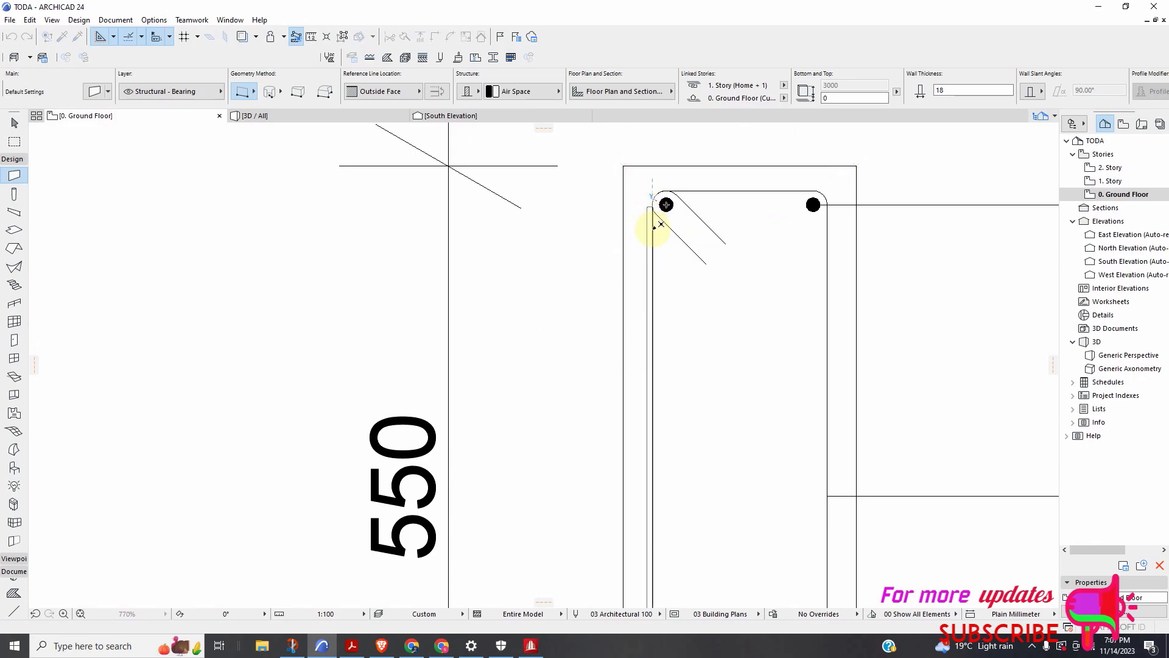
pyautogui.click(646, 248)
# Draw a straight wall along the top edge of the B41 (LOC: 0 TO 820) stirrup, between its two rounded corners
pyautogui.scroll(4, 669, 210)
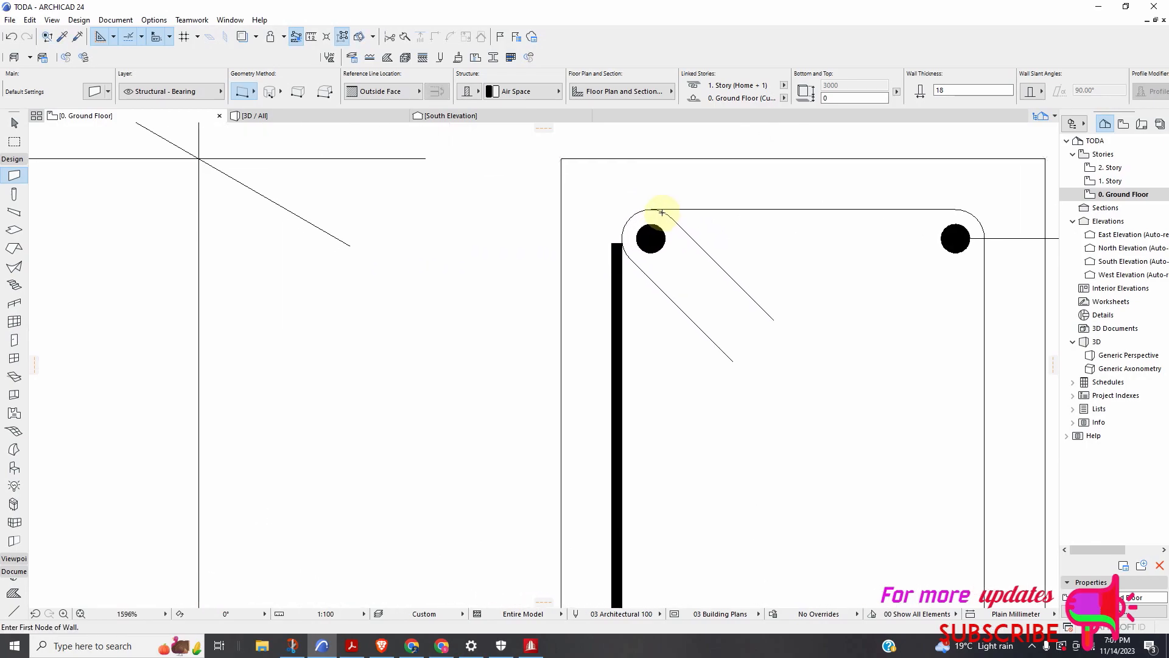
pyautogui.click(658, 211)
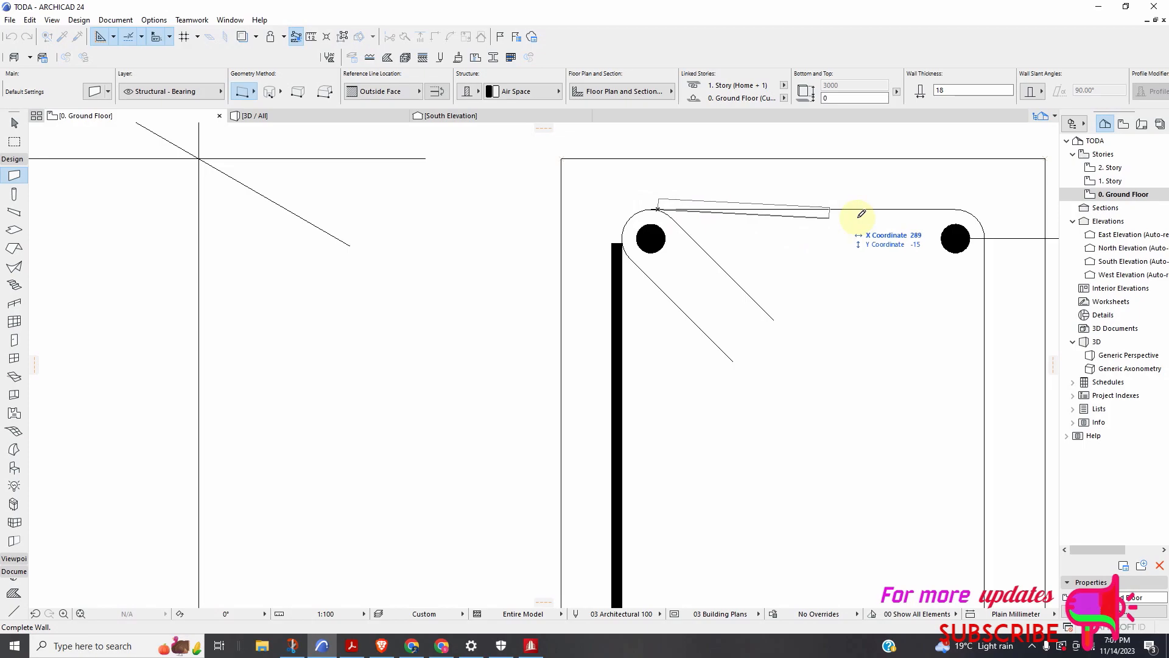
pyautogui.click(963, 205)
# Draw a straight wall along the right leg of the B41 (LOC: 0 TO 820) stirrup, from the lowest bar up to the upper bar
pyautogui.scroll(-6, 637, 187)
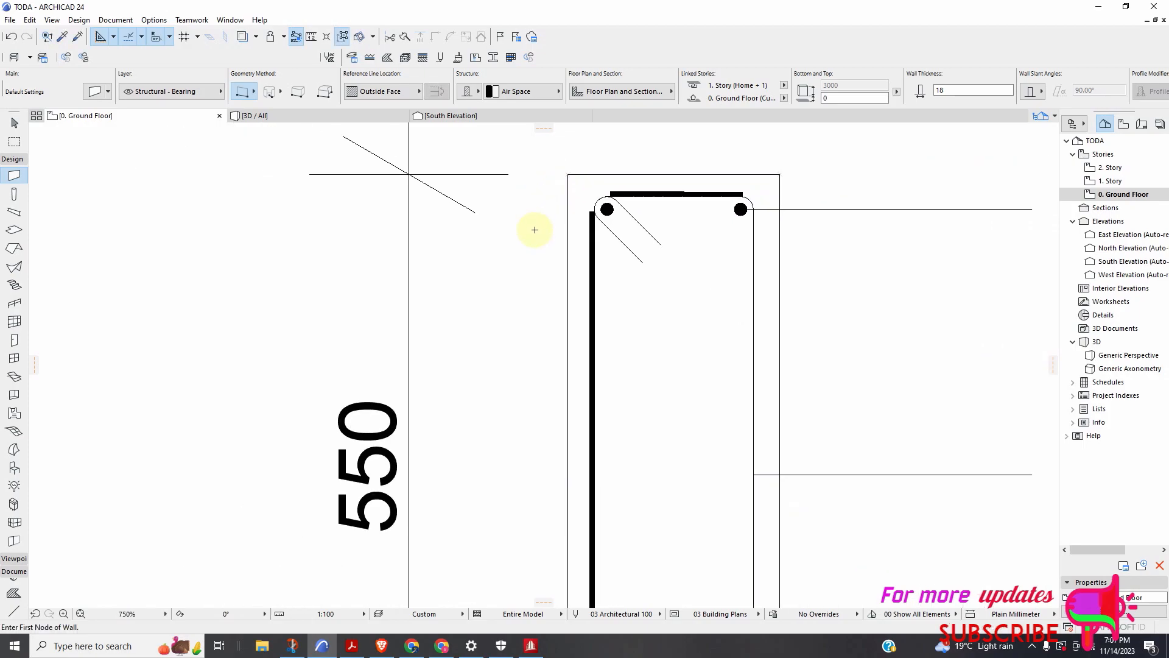
pyautogui.scroll(3, 680, 479)
pyautogui.scroll(3, 680, 479)
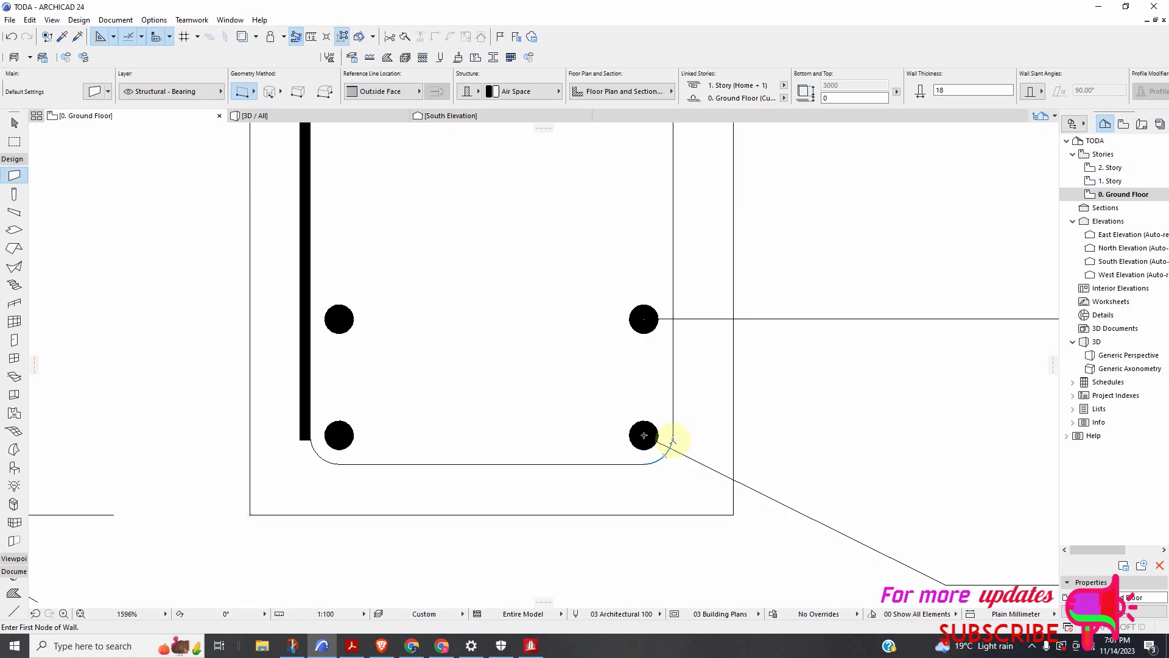
pyautogui.scroll(-7, 675, 429)
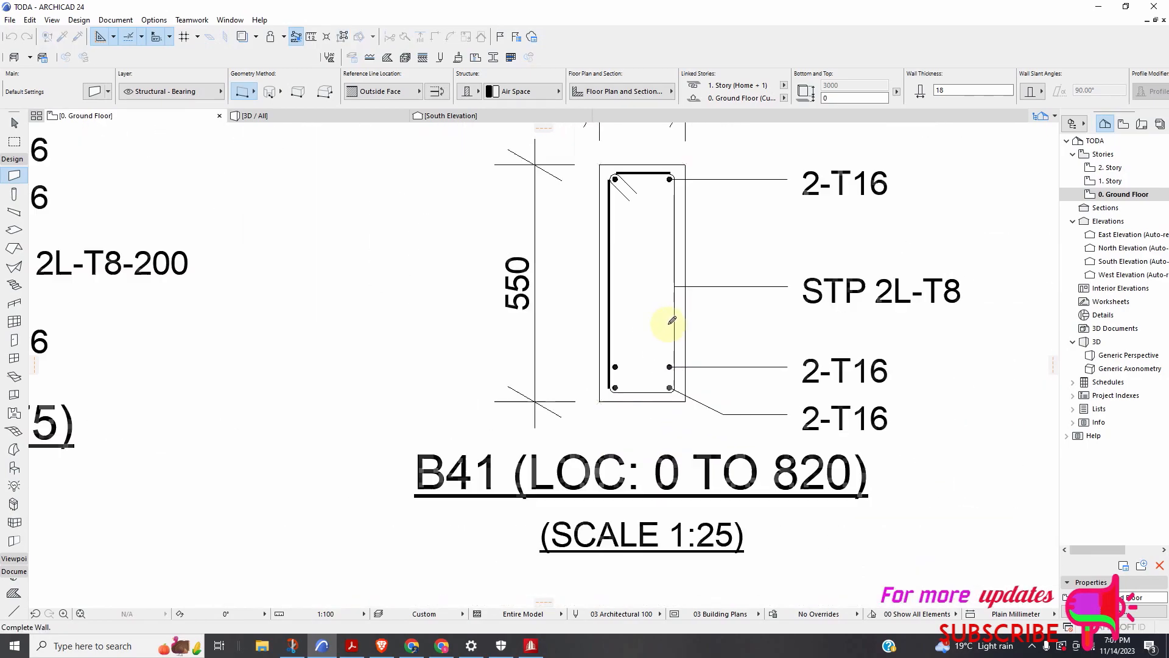
pyautogui.scroll(3, 676, 195)
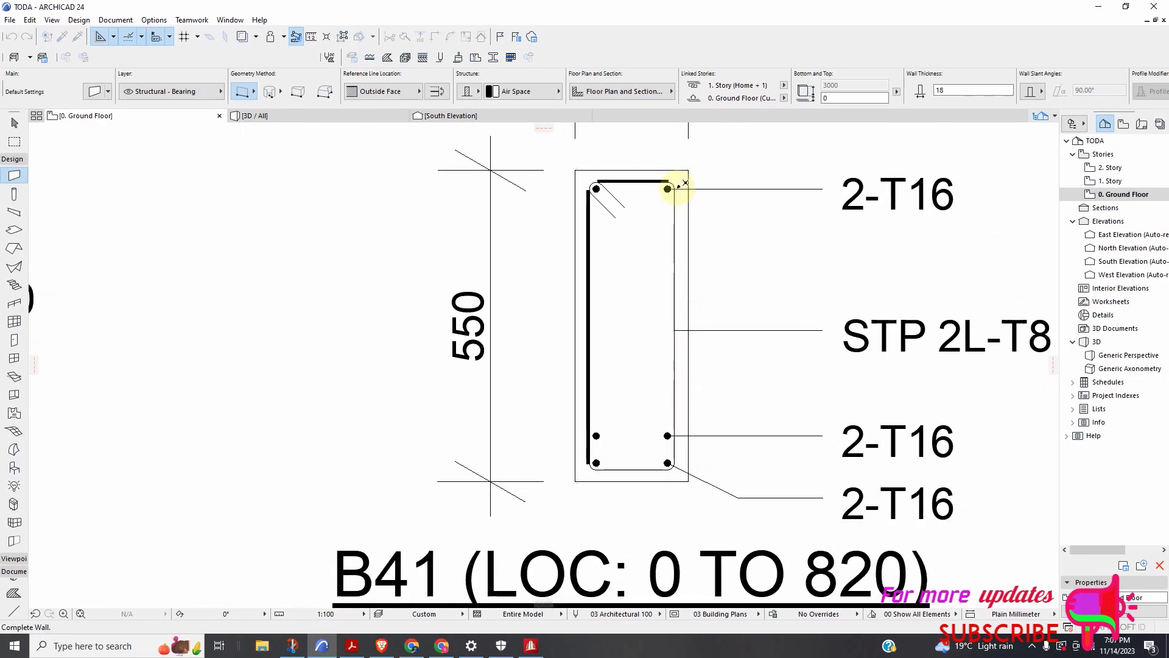
pyautogui.click(676, 188)
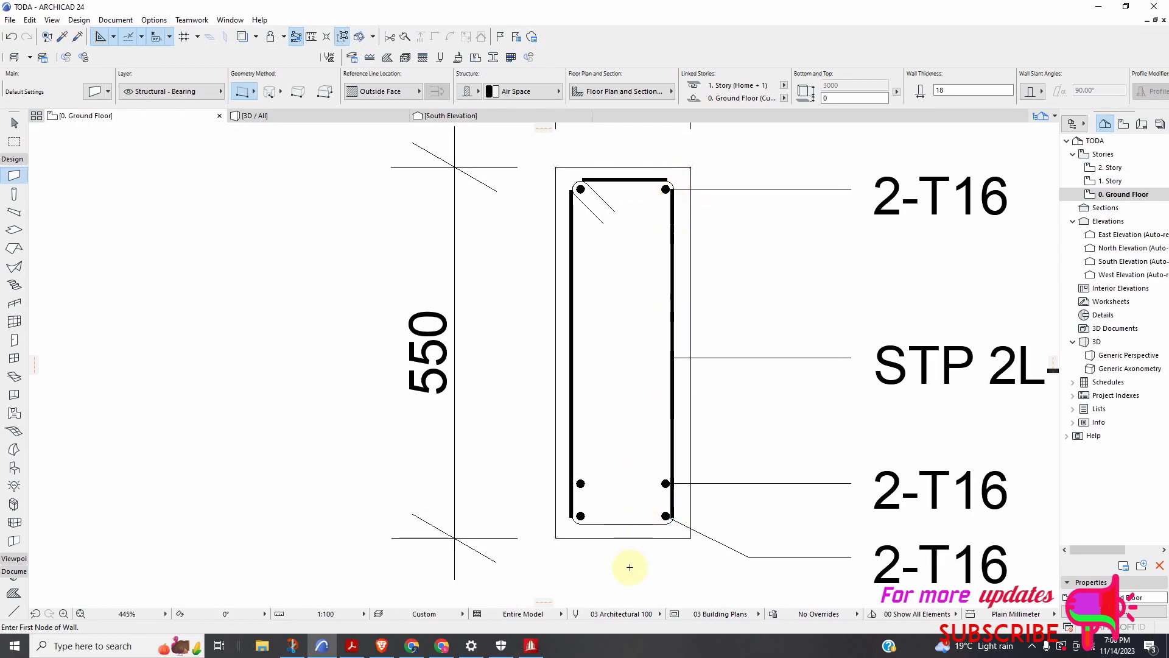
# Draw a straight wall along the bottom edge of the B41 (LOC: 0 TO 820) stirrup, between its two rounded corners
pyautogui.scroll(4, 551, 535)
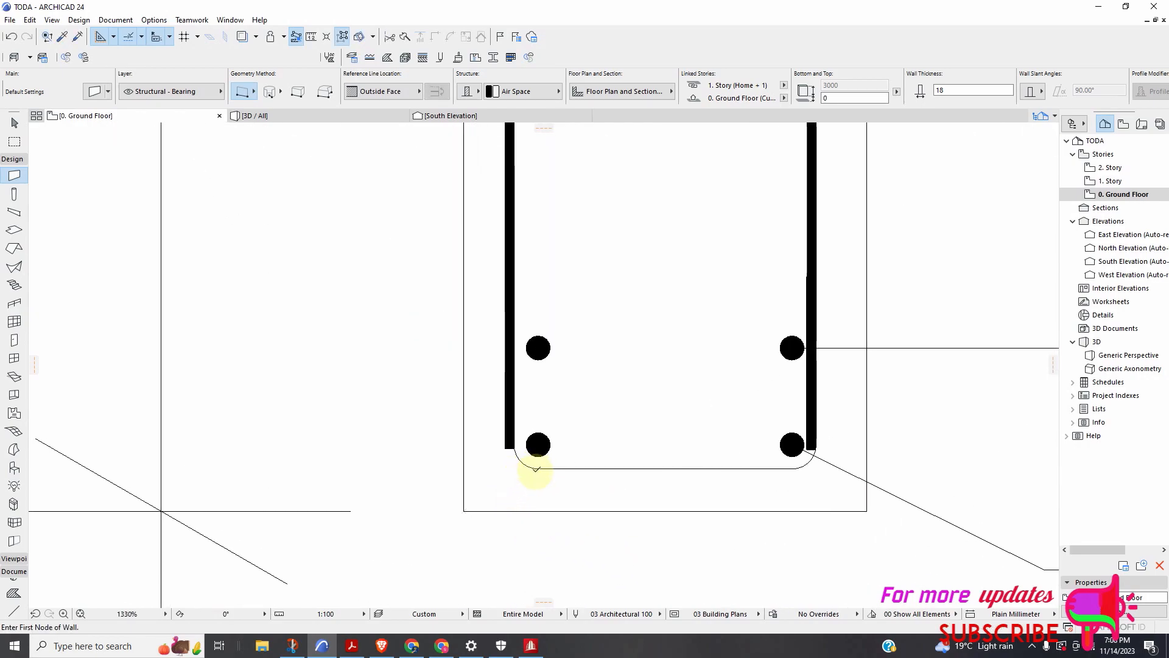
pyautogui.click(535, 468)
pyautogui.click(802, 467)
# Draw a straight wall along the left leg of the B41 (LOC: 820 TO 2080) stirrup, from the lower bar up to the upper bar
pyautogui.scroll(-10, 472, 459)
pyautogui.scroll(8, 761, 451)
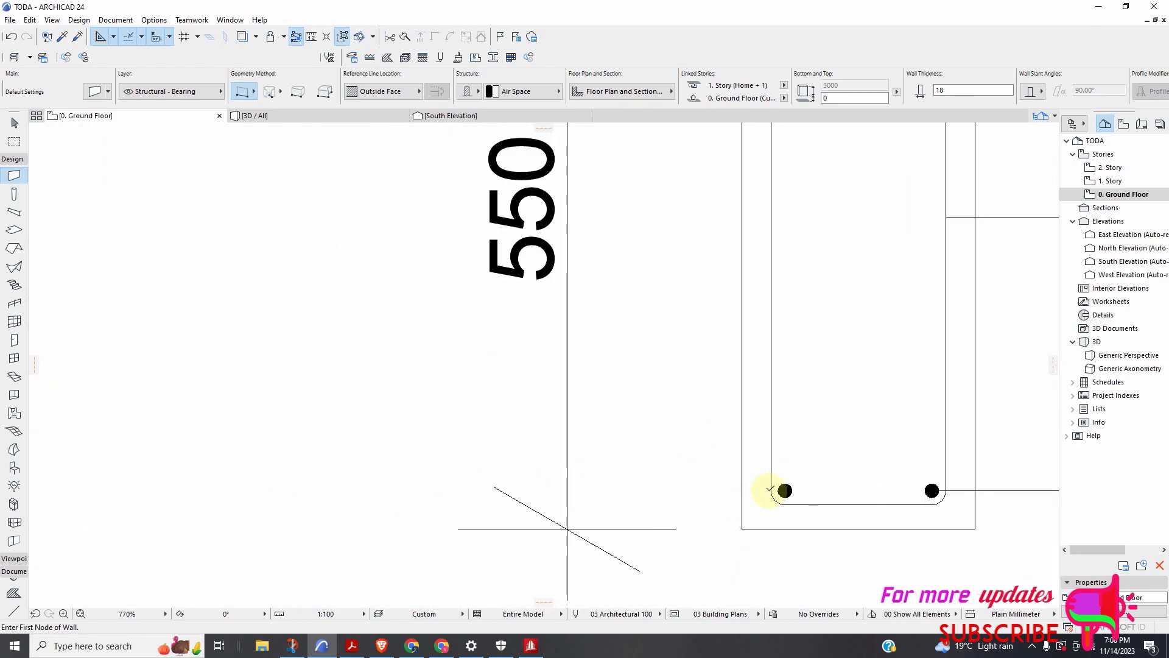
pyautogui.click(772, 490)
pyautogui.scroll(-5, 767, 441)
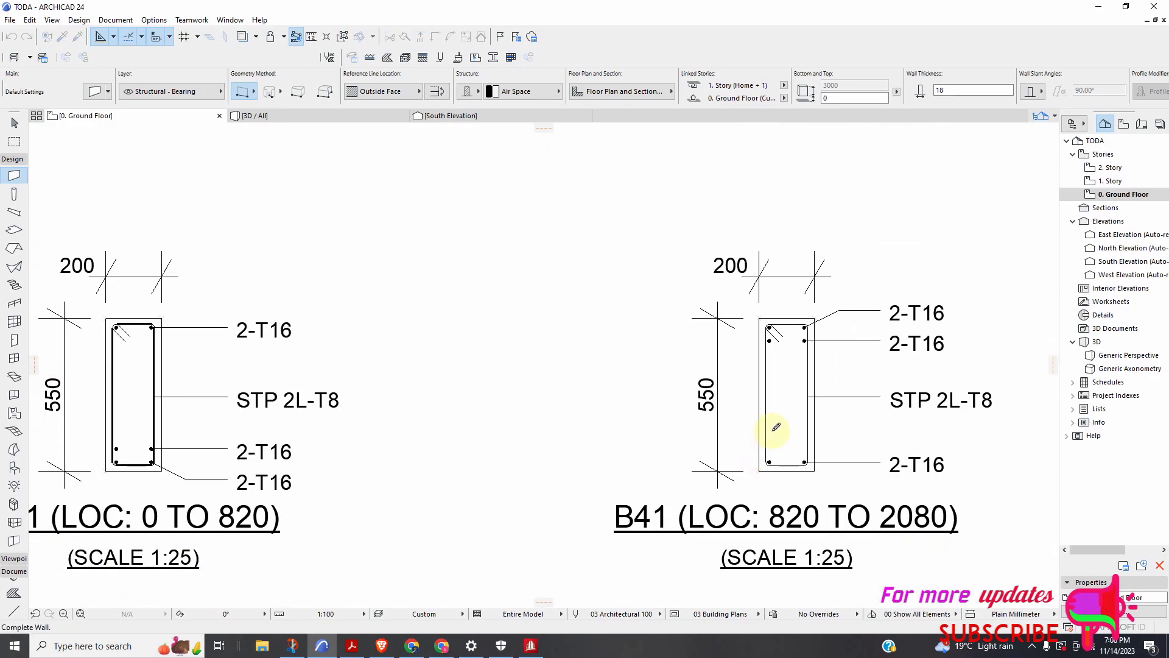
pyautogui.scroll(3, 771, 329)
pyautogui.scroll(2, 771, 329)
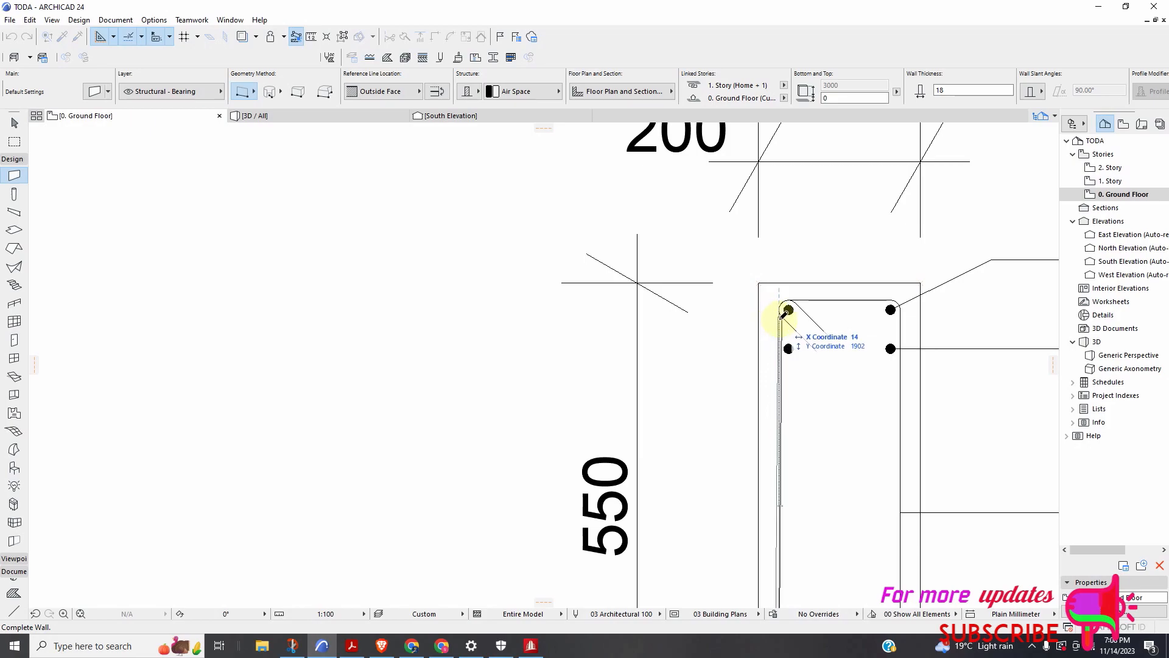
pyautogui.click(784, 312)
# Draw a straight wall along the top edge of the B41 (LOC: 820 TO 2080) stirrup, between its two rounded corners
pyautogui.scroll(5, 792, 307)
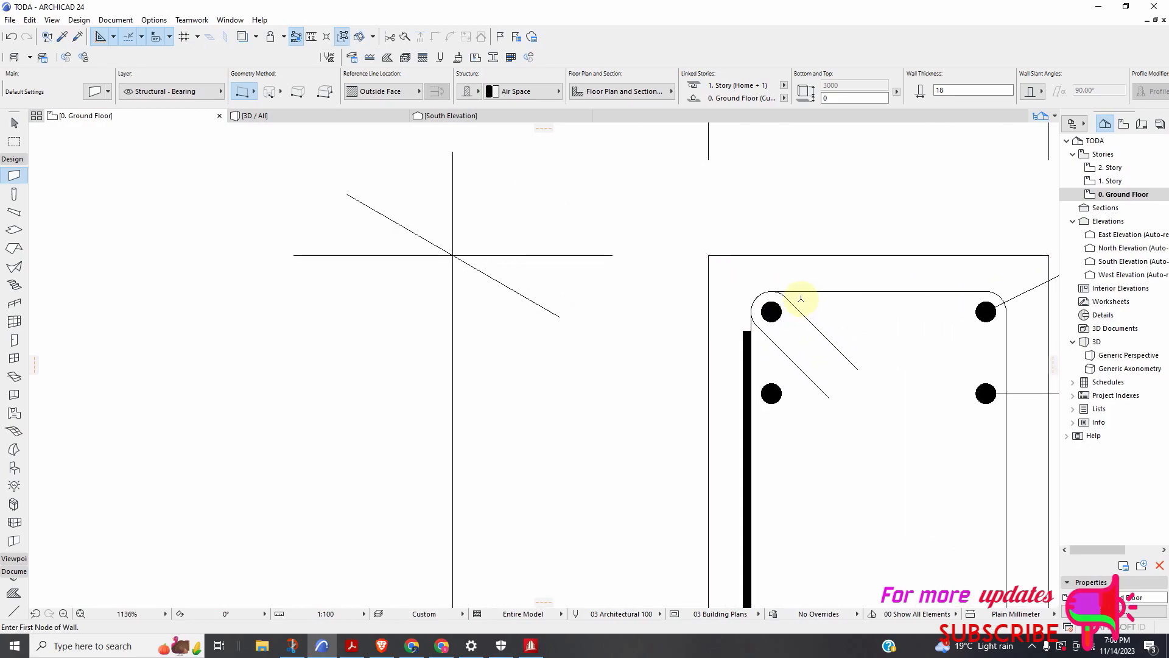
pyautogui.click(753, 285)
pyautogui.scroll(-5, 798, 287)
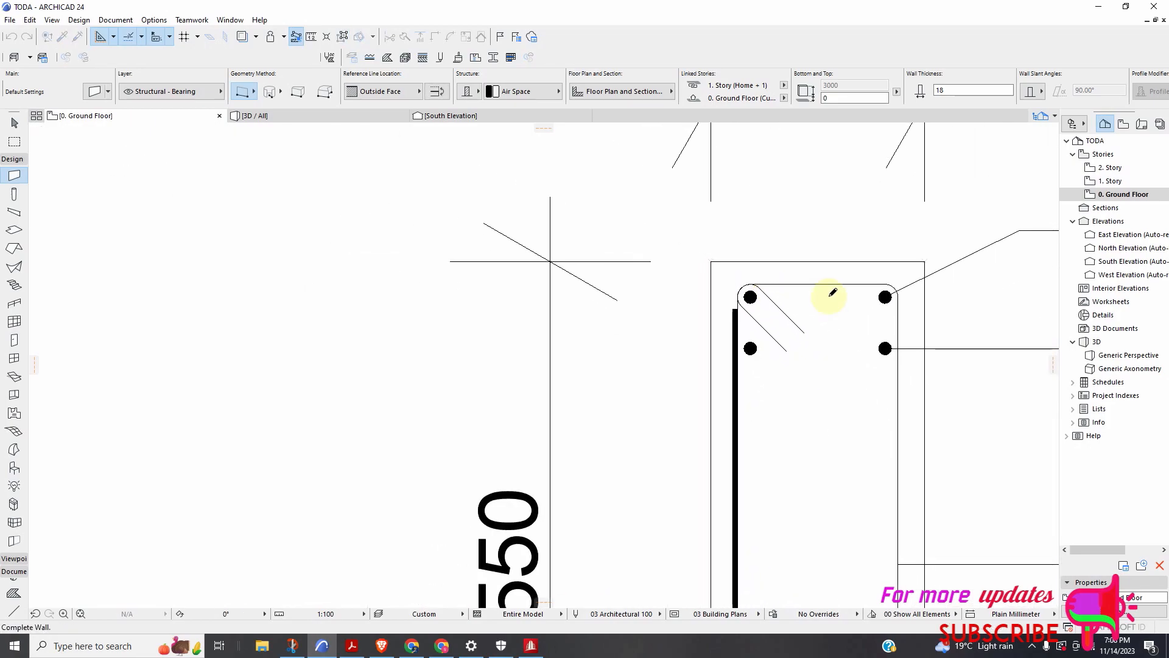
pyautogui.scroll(3, 833, 290)
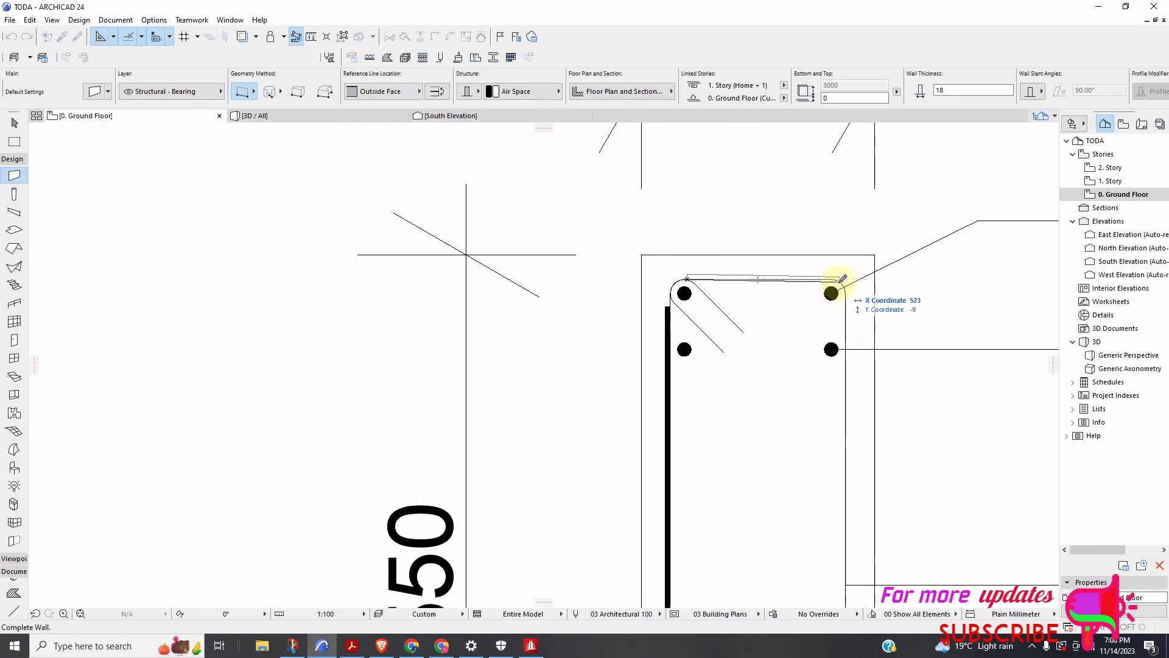
pyautogui.click(691, 266)
pyautogui.scroll(-5, 672, 286)
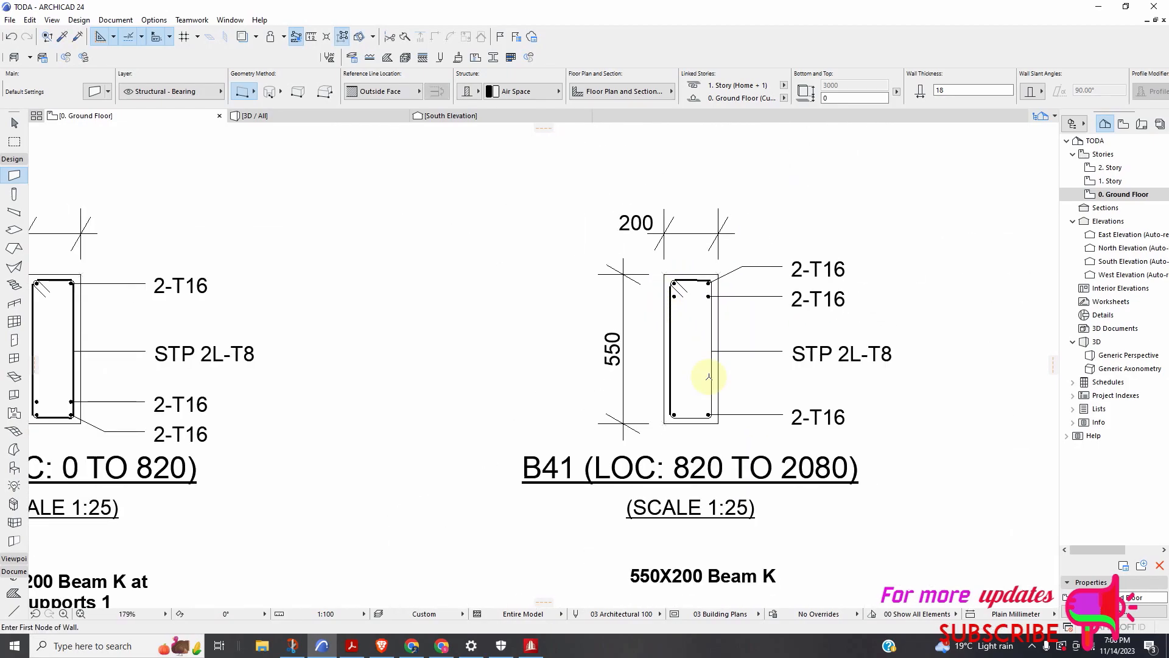
# Draw a straight wall along the right leg of the B41 (LOC: 820 TO 2080) stirrup, from the lower bar up to the top bar
pyautogui.scroll(2, 707, 401)
pyautogui.scroll(2, 692, 414)
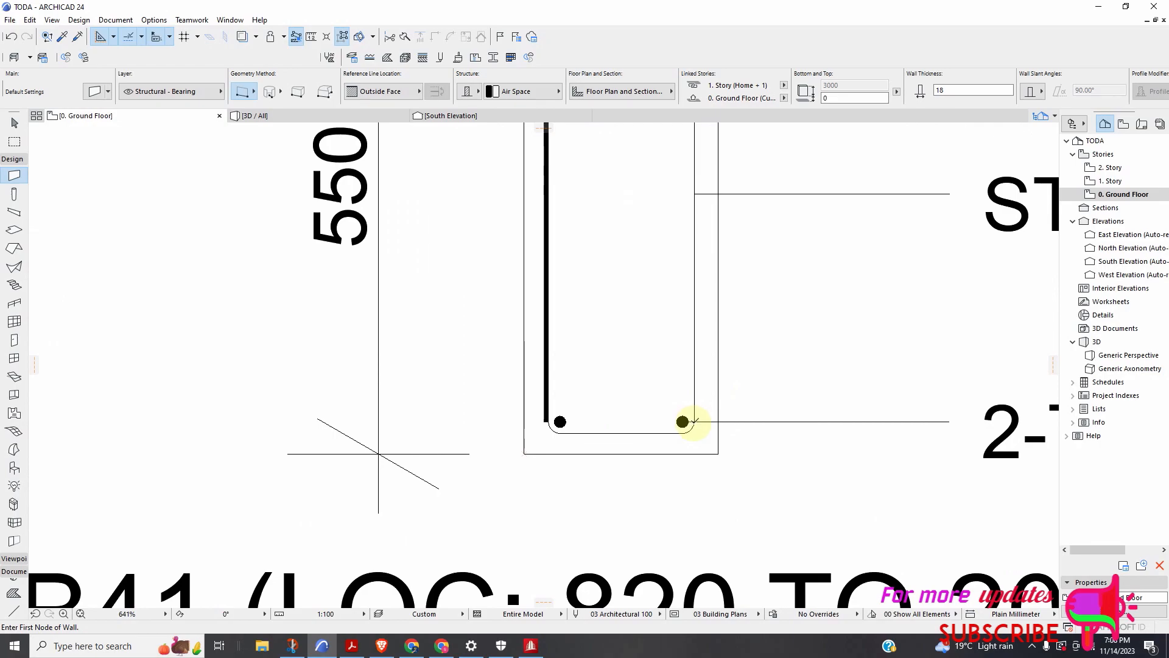
pyautogui.scroll(-5, 701, 350)
pyautogui.scroll(4, 761, 298)
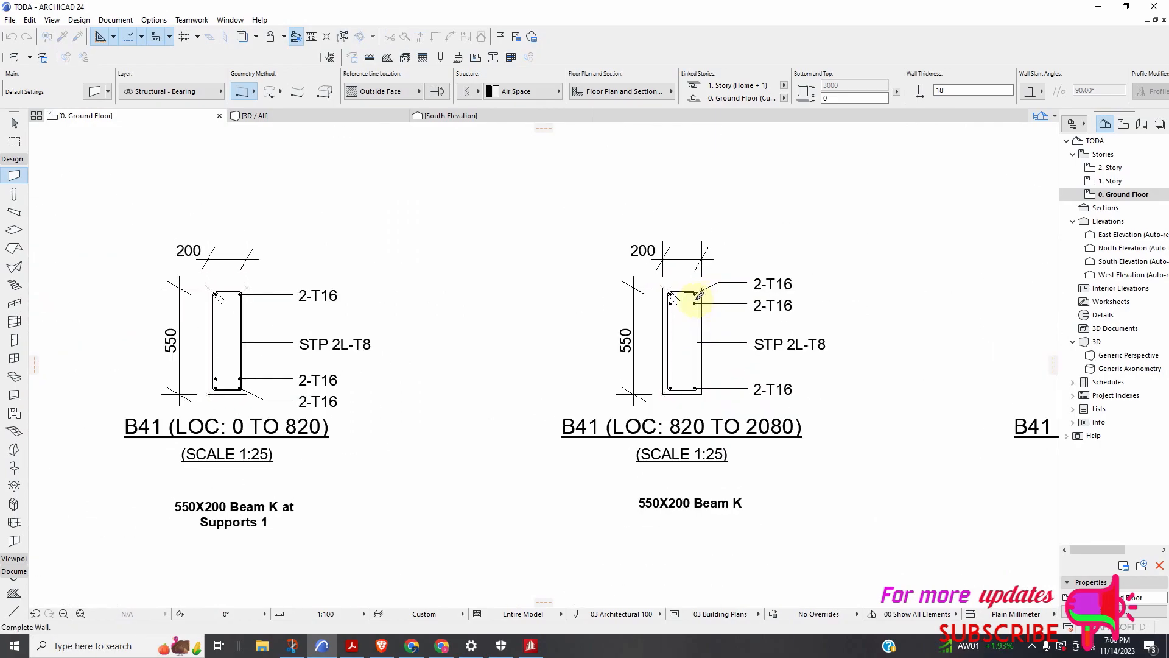
pyautogui.scroll(3, 694, 291)
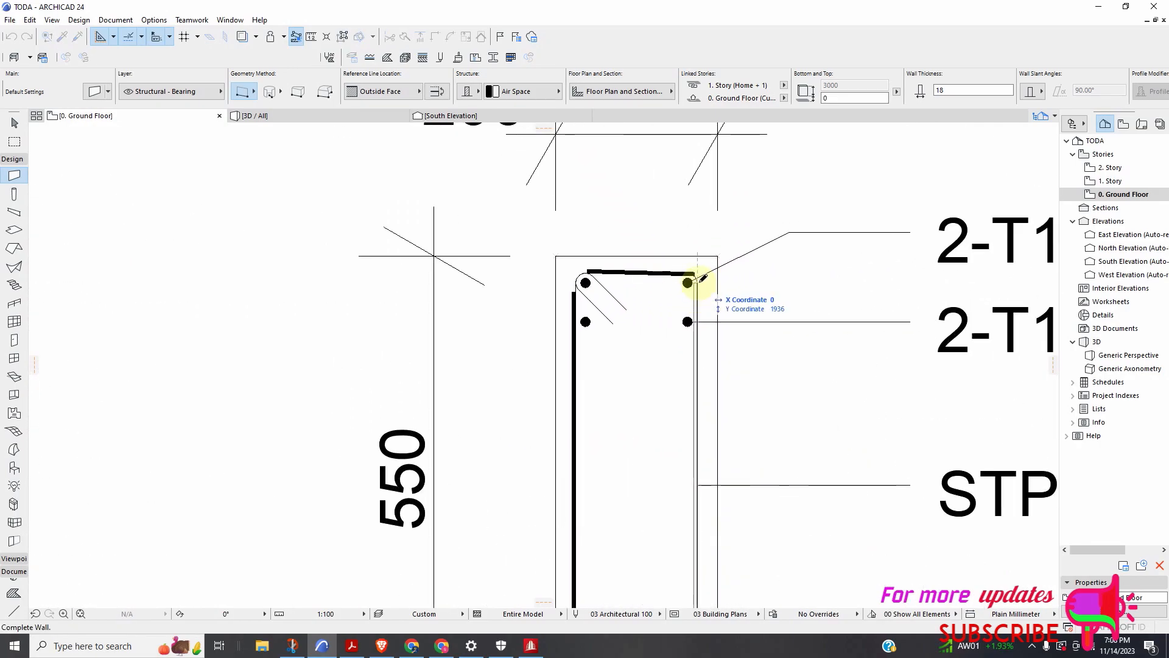
pyautogui.click(698, 281)
# Draw a straight wall along the bottom edge of the B41 (LOC: 820 TO 2080) stirrup, between its two rounded corners
pyautogui.scroll(-4, 682, 310)
pyautogui.scroll(4, 646, 523)
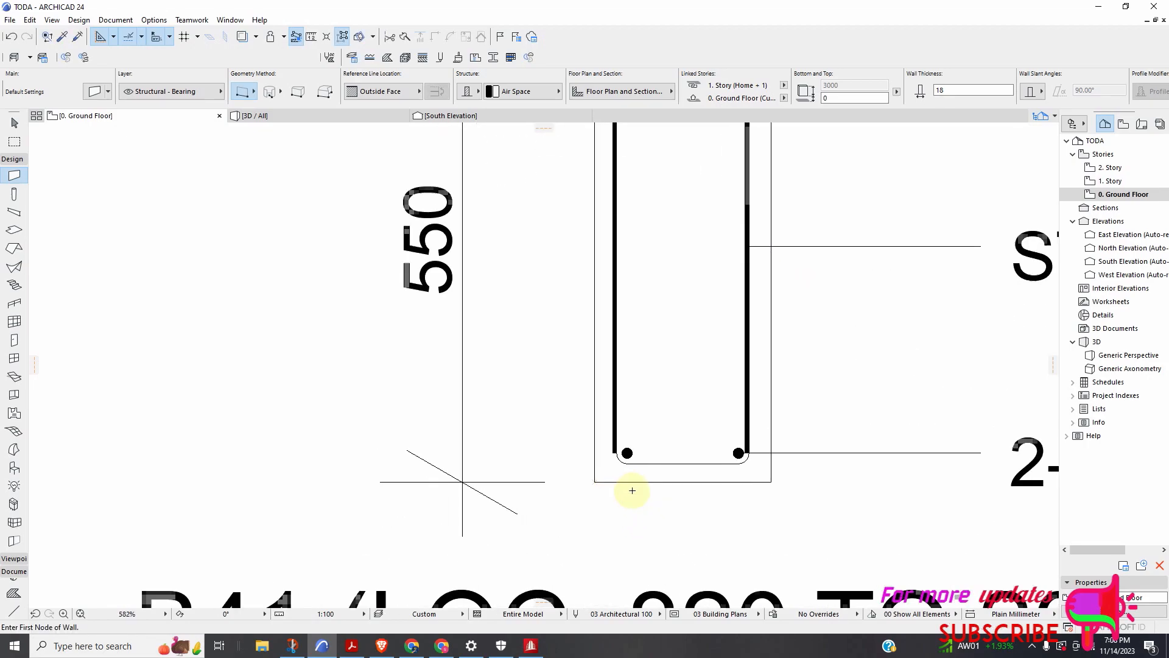
pyautogui.scroll(3, 632, 491)
pyautogui.click(623, 437)
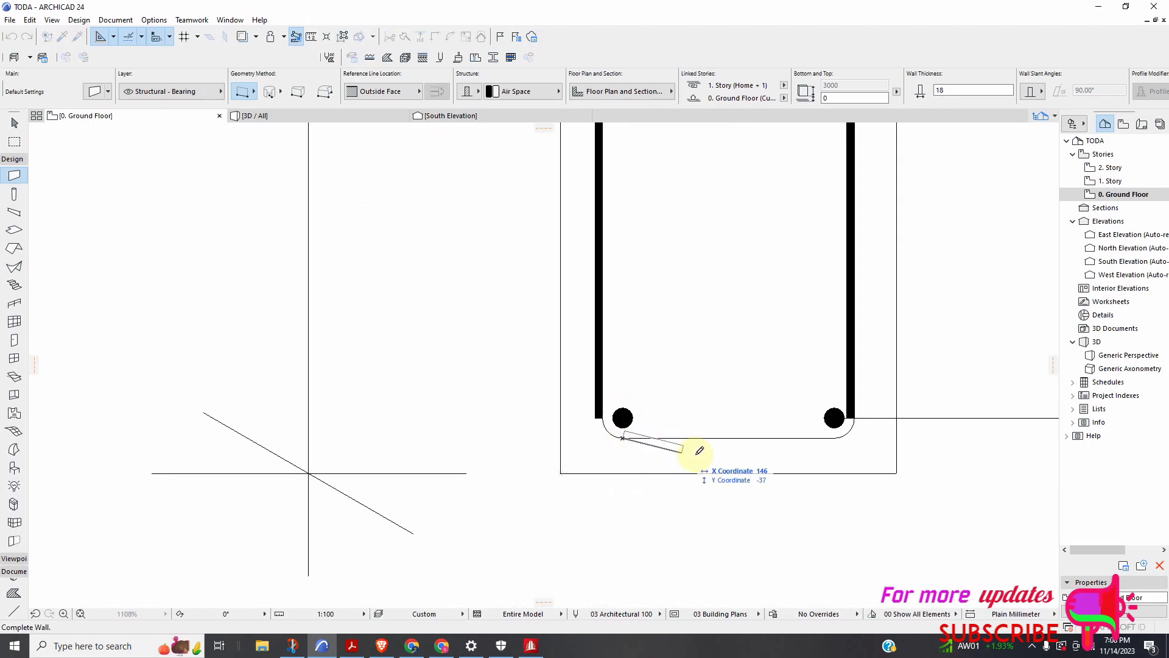
pyautogui.click(845, 437)
# Draw a straight wall along the left leg of the B41 (LOC: 2080 To 2900) stirrup, from the lower bar up to the top bar
pyautogui.scroll(-7, 540, 422)
pyautogui.scroll(-8, 480, 418)
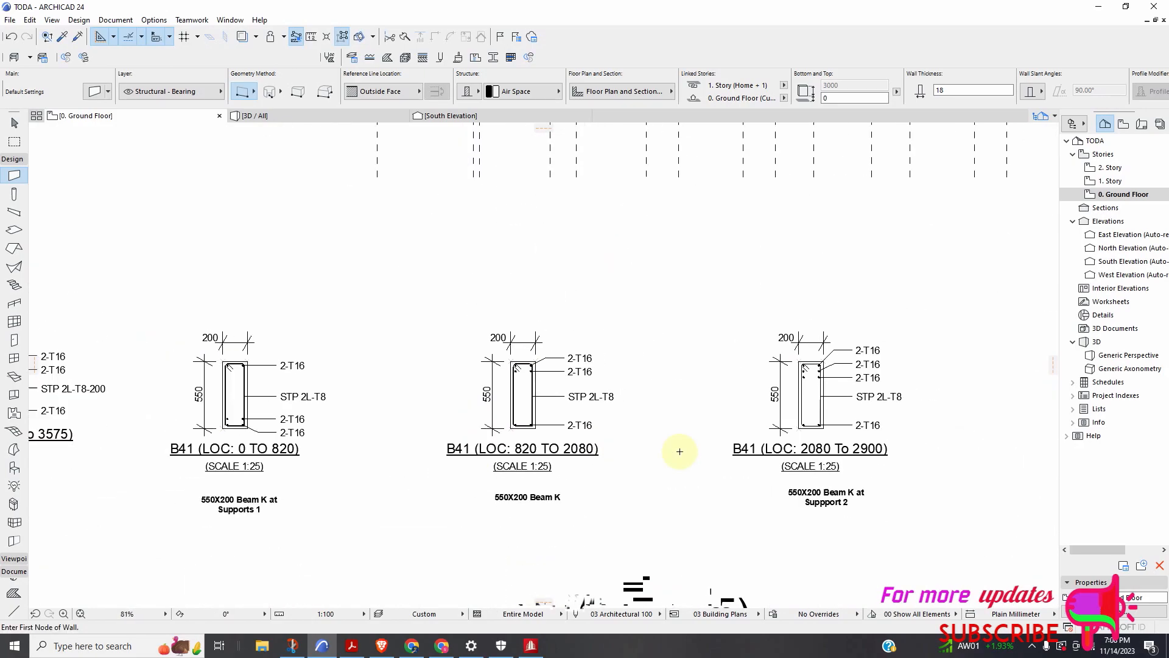
pyautogui.scroll(14, 526, 379)
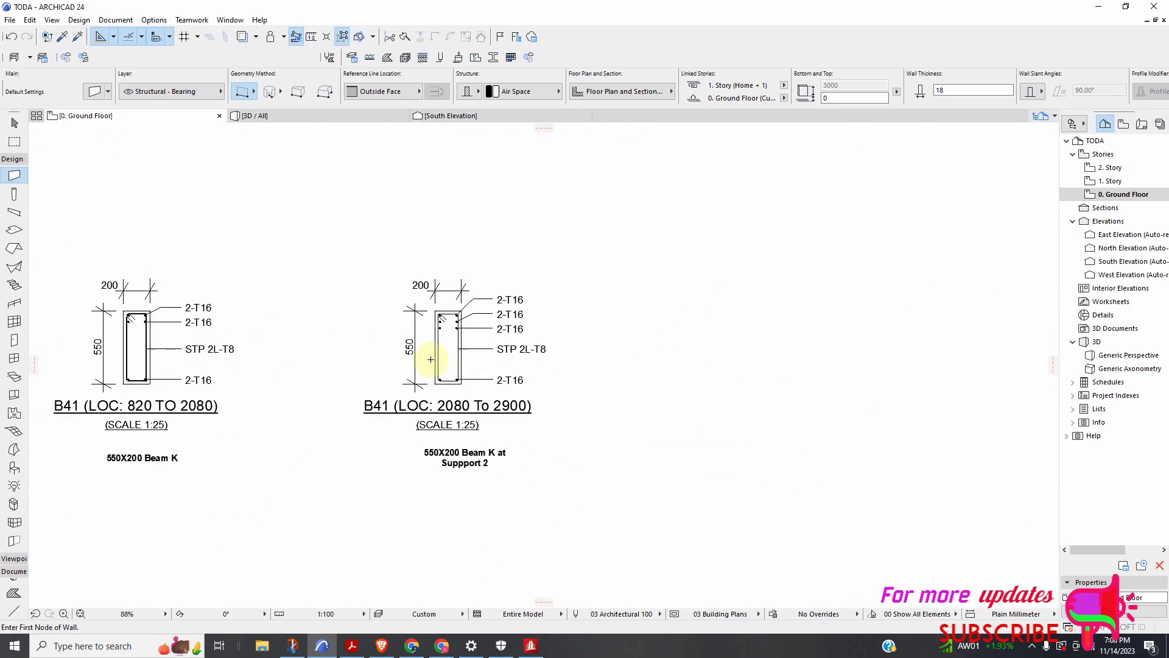
pyautogui.click(498, 470)
pyautogui.scroll(-5, 492, 431)
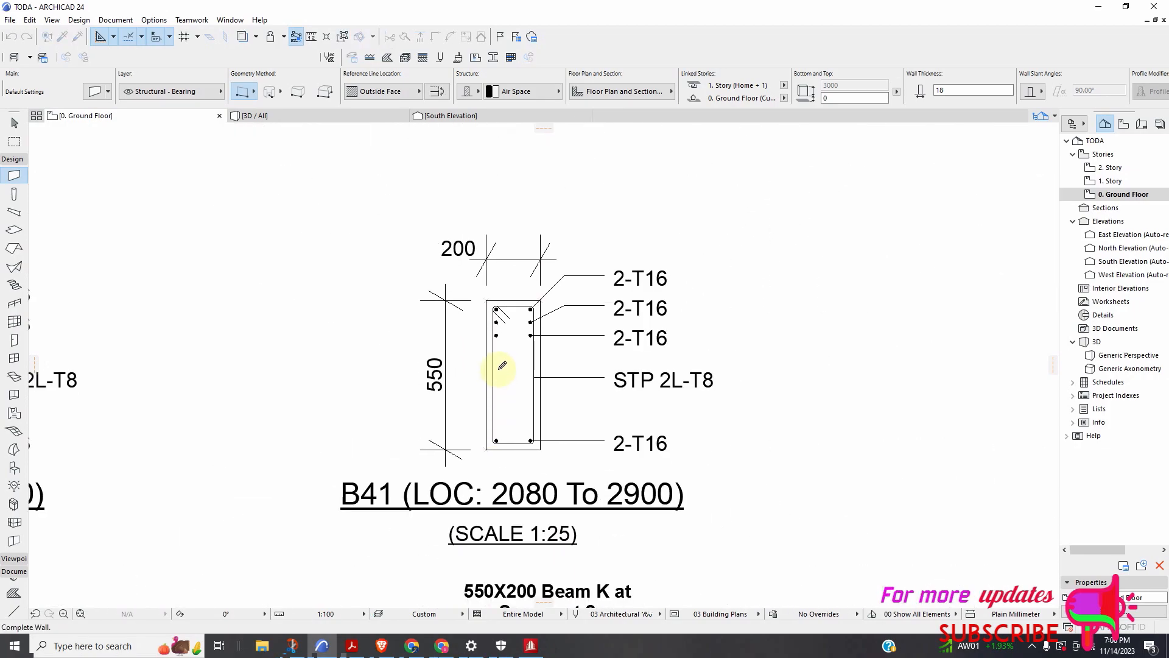
pyautogui.scroll(5, 494, 308)
pyautogui.click(500, 299)
# Draw a straight wall along the top edge of the B41 (LOC: 2080 To 2900) stirrup, between its two rounded corners
pyautogui.scroll(6, 504, 300)
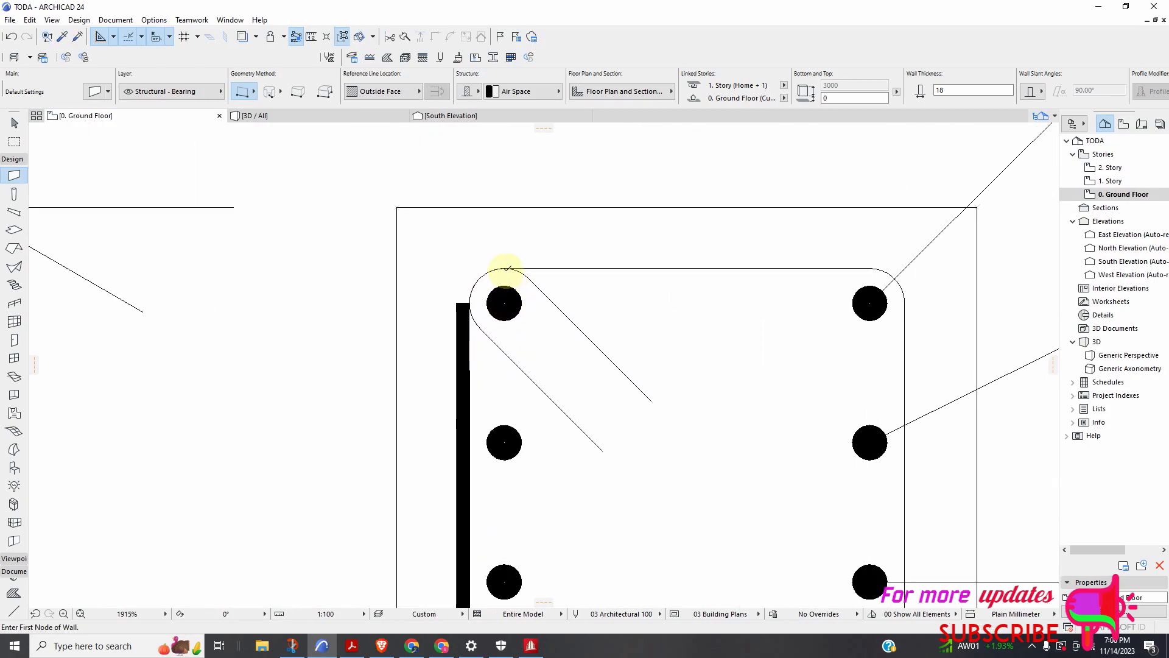
pyautogui.click(509, 268)
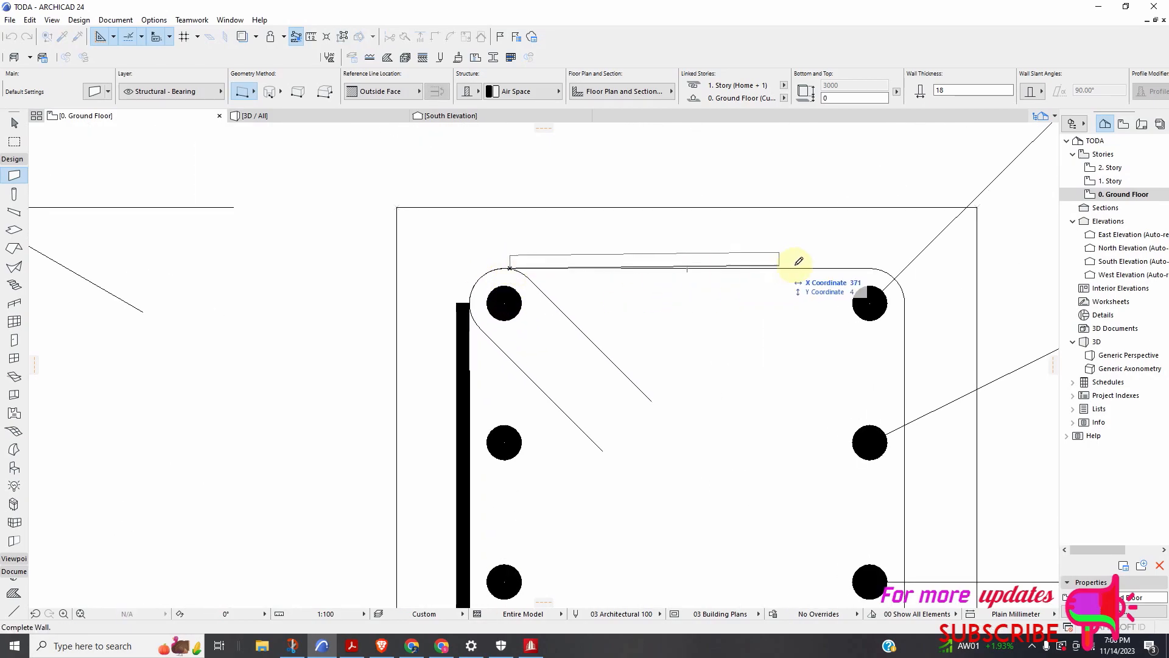
pyautogui.scroll(-10, 516, 261)
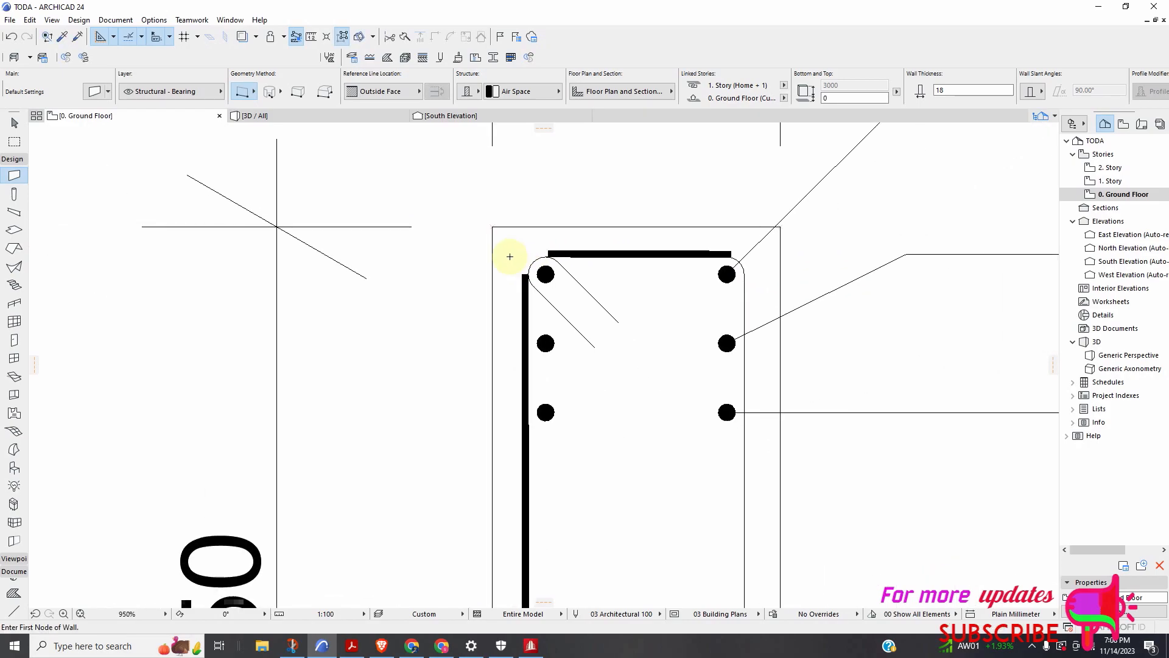
# Draw a straight wall along the right leg of the B41 (LOC: 2080 To 2900) stirrup, from the lower bar up to the top bar
pyautogui.scroll(6, 544, 401)
pyautogui.scroll(2, 544, 401)
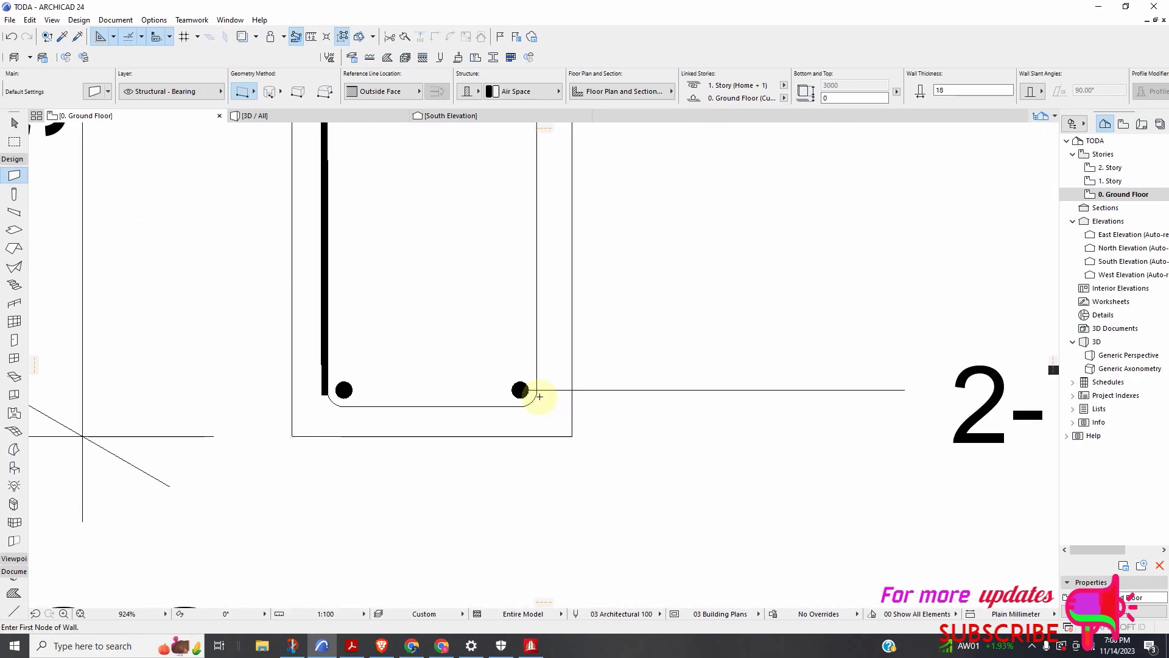
pyautogui.click(520, 390)
pyautogui.scroll(-7, 529, 391)
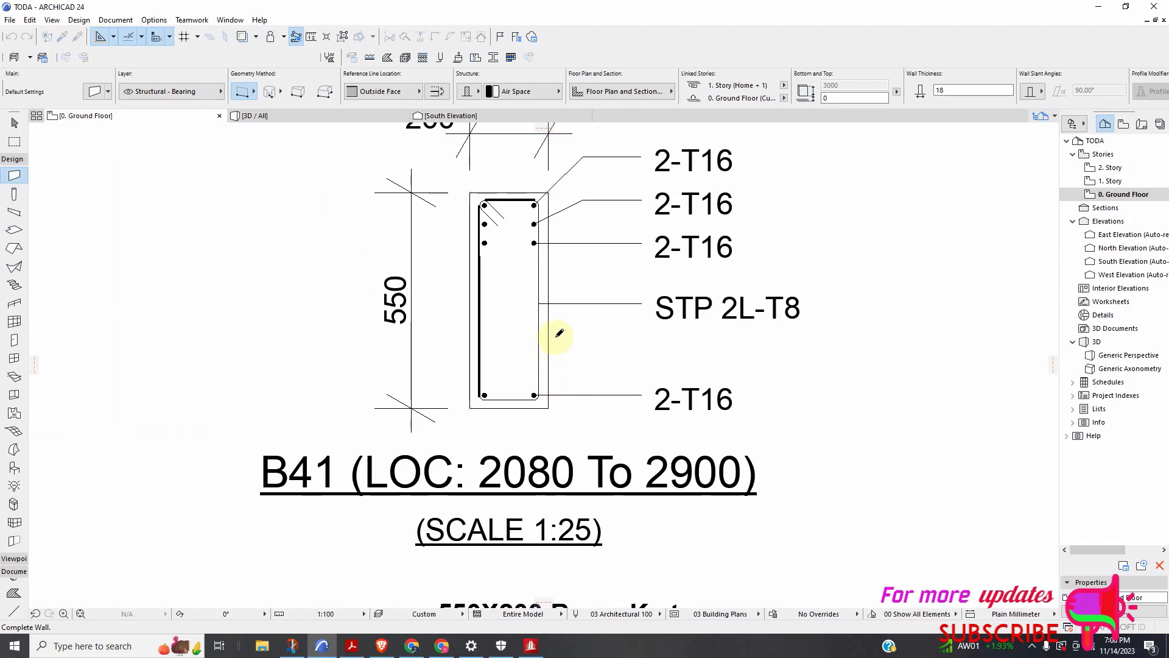
pyautogui.click(540, 202)
# Draw a straight wall along the bottom edge of the B41 (LOC: 2080 To 2900) stirrup, between its two rounded corners
pyautogui.scroll(5, 544, 253)
pyautogui.scroll(5, 437, 541)
pyautogui.click(483, 415)
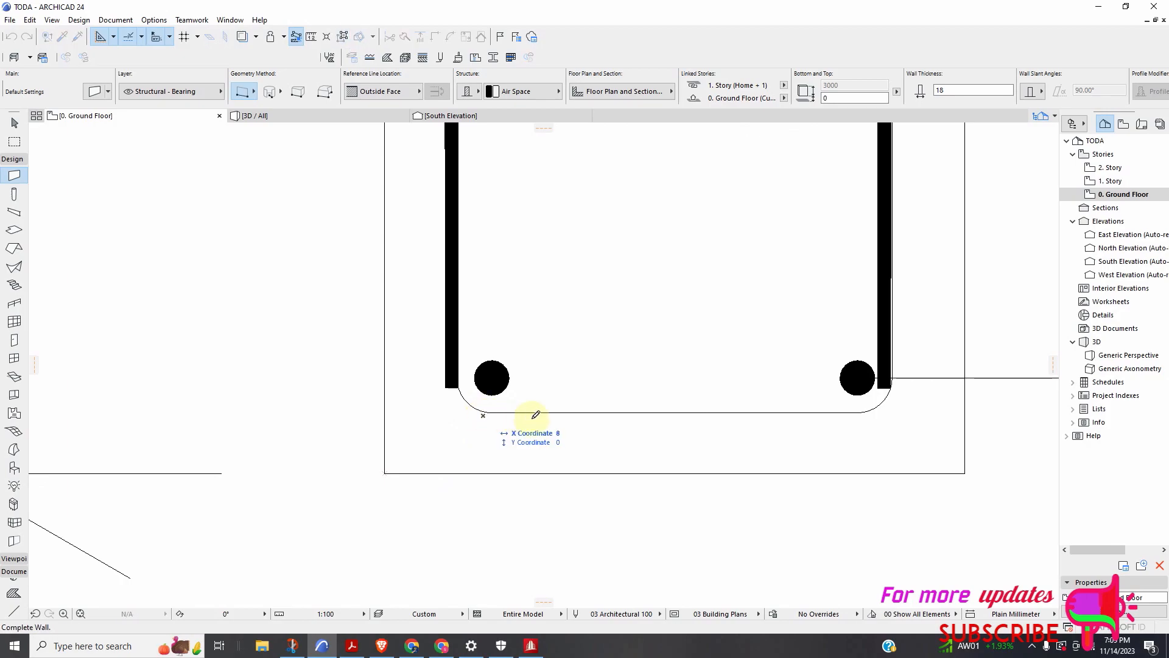
pyautogui.click(864, 407)
# Trace the upper-left rounded corner of the B1 stirrup with three short non-parallel walls, joining the left leg to the top wall
pyautogui.scroll(-15, 386, 410)
pyautogui.scroll(-3, 585, 416)
pyautogui.scroll(6, 203, 404)
pyautogui.scroll(6, 207, 384)
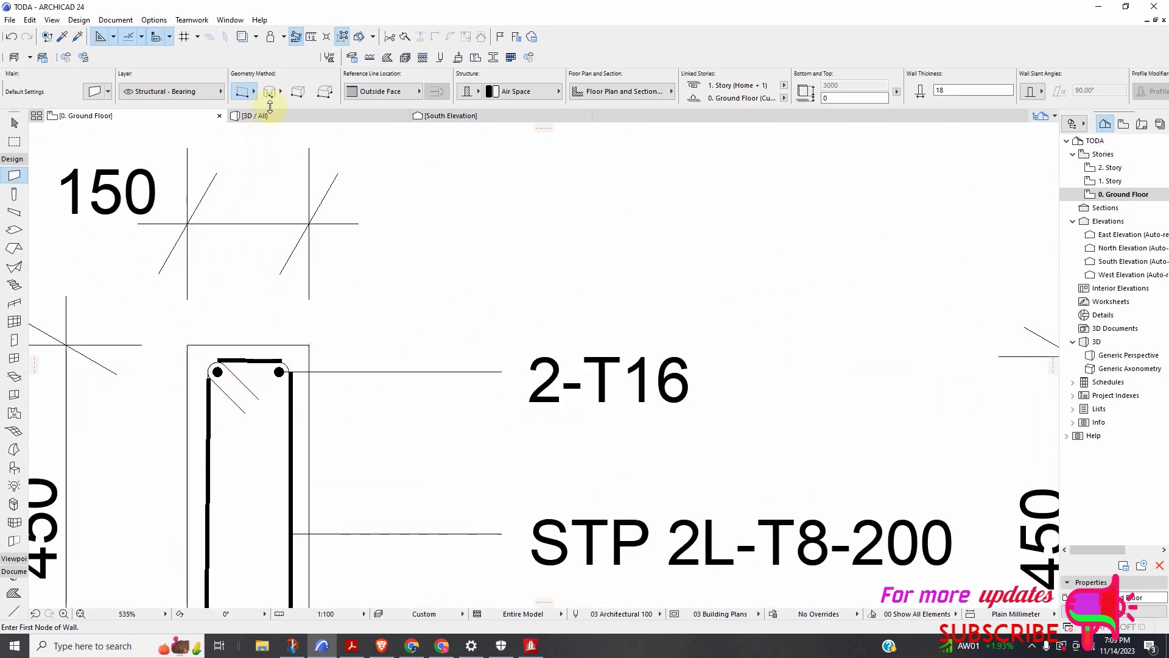
pyautogui.click(302, 96)
pyautogui.scroll(4, 216, 385)
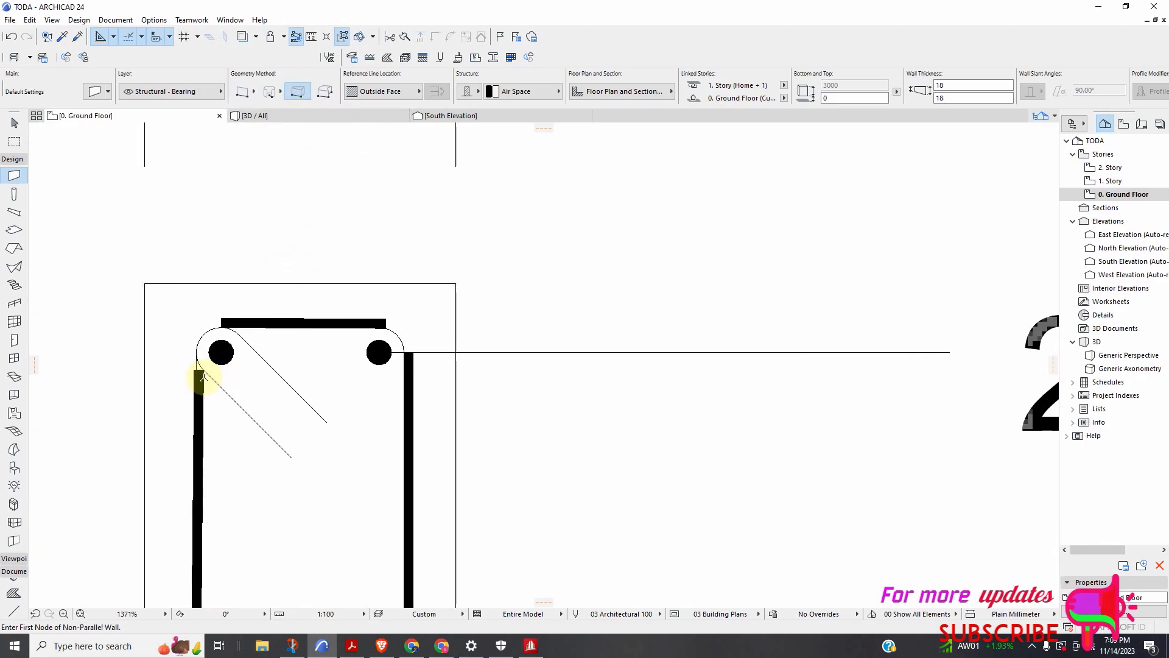
pyautogui.click(195, 370)
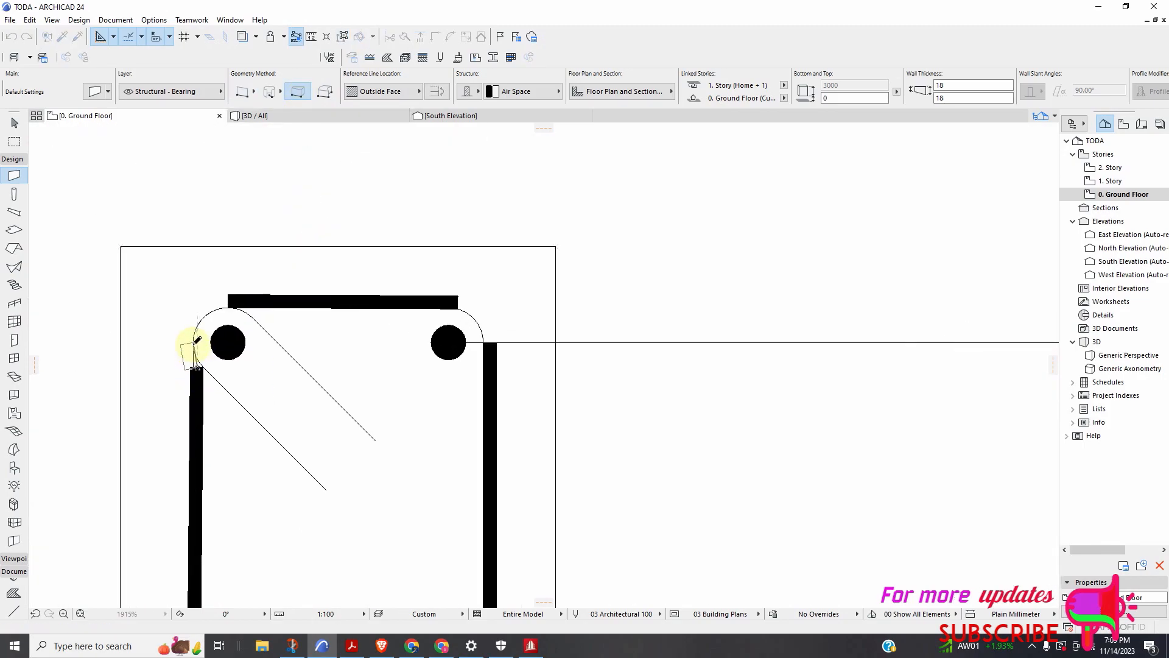
pyautogui.click(195, 340)
pyautogui.click(196, 325)
pyautogui.click(197, 325)
pyautogui.click(213, 311)
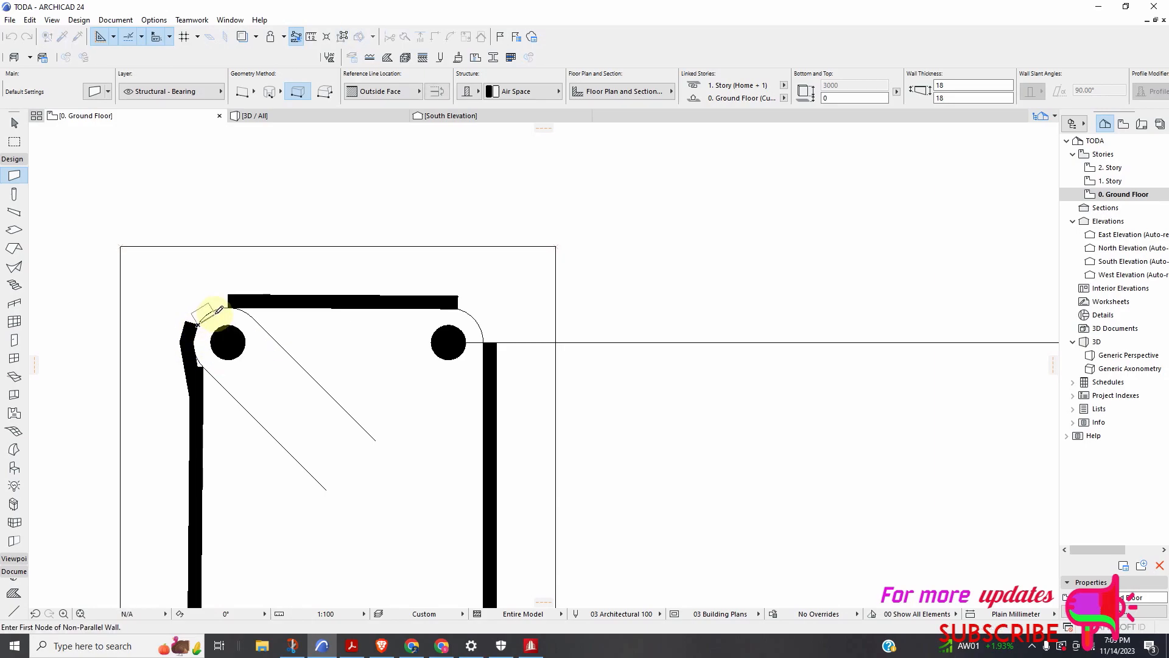
pyautogui.click(213, 313)
pyautogui.click(243, 304)
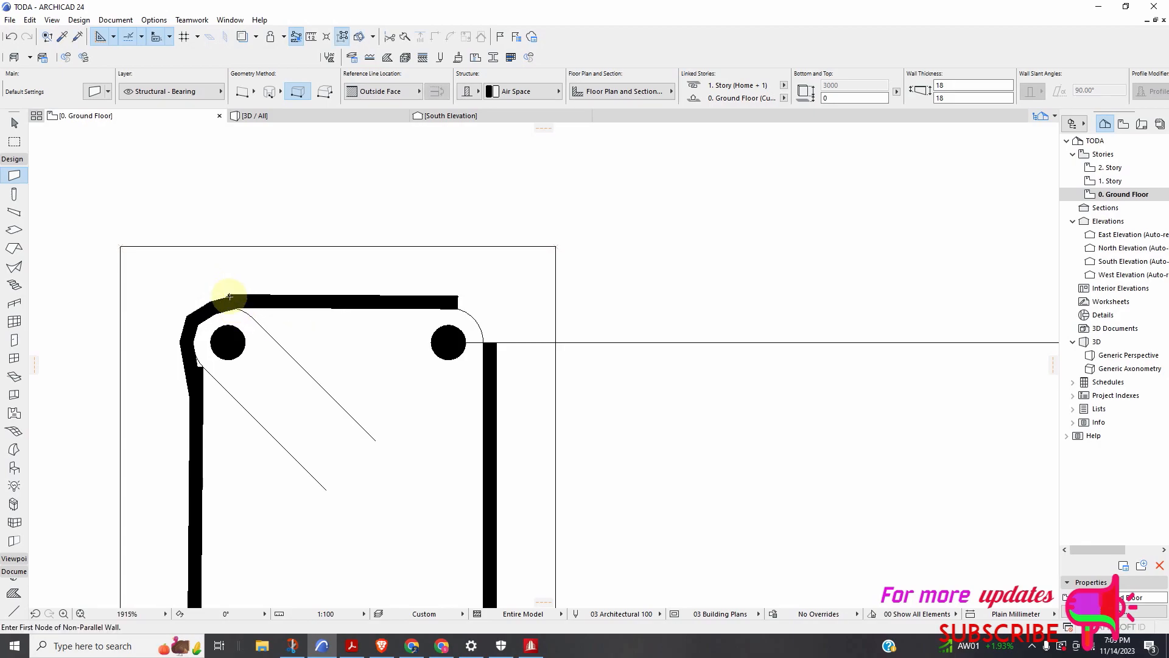
# Trace the lower-left rounded corner of the B1 stirrup with short non-parallel walls between the left leg and the bottom wall
pyautogui.scroll(-5, 230, 296)
pyautogui.scroll(4, 219, 402)
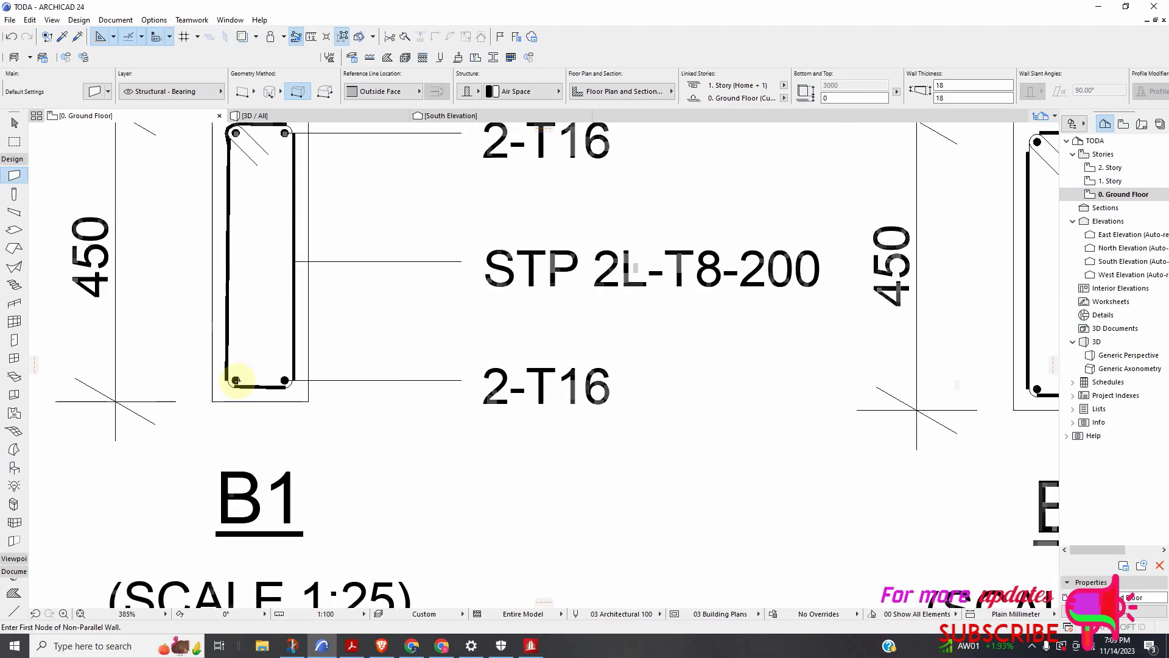
pyautogui.scroll(3, 235, 380)
pyautogui.click(234, 382)
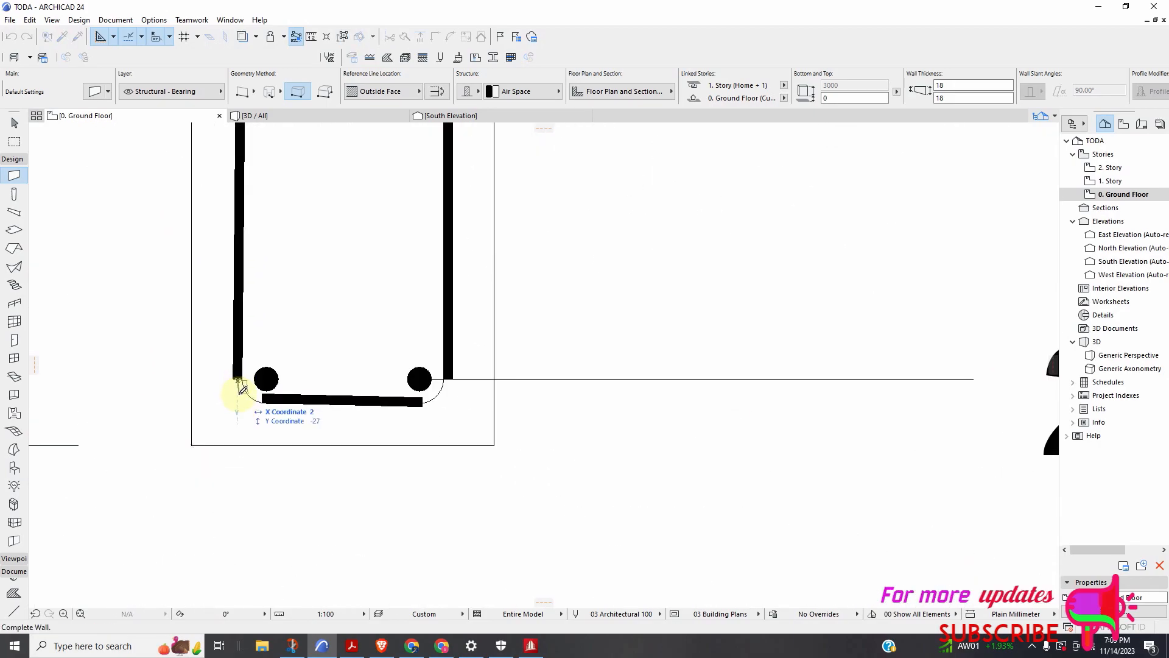
pyautogui.click(255, 403)
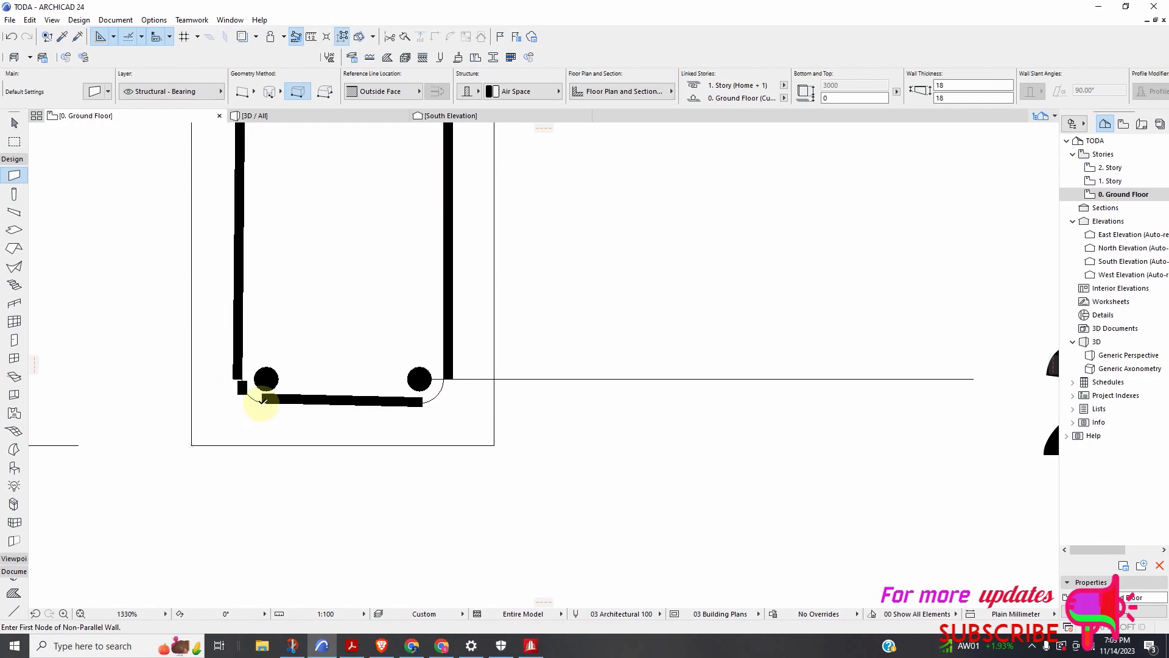
pyautogui.click(246, 392)
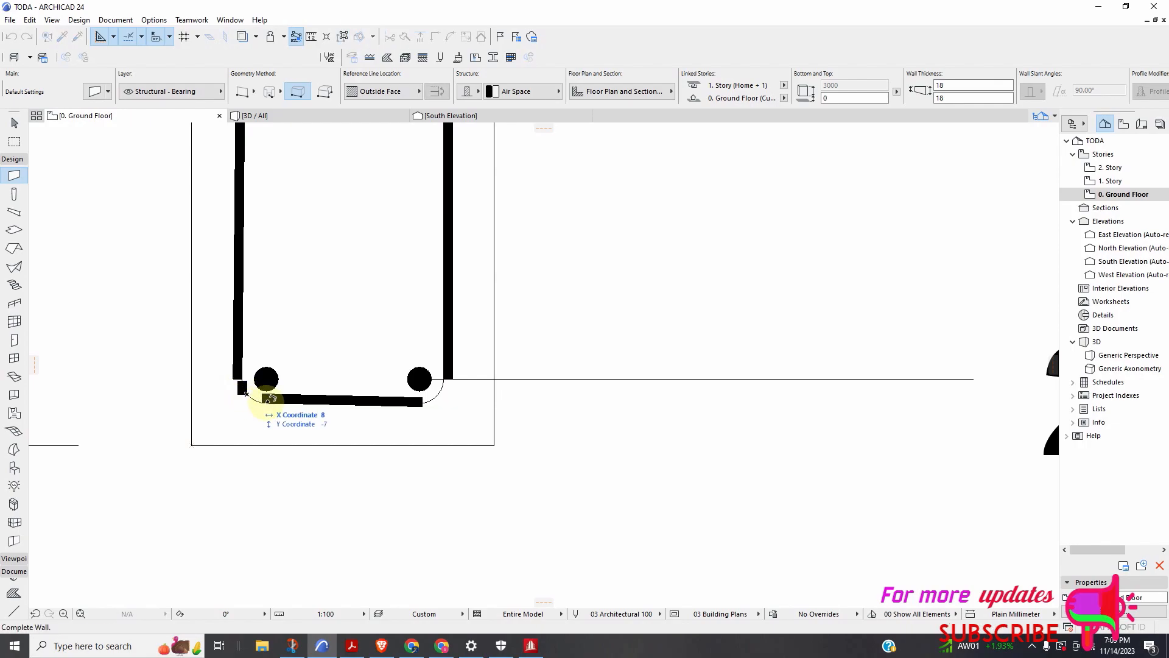
pyautogui.click(266, 400)
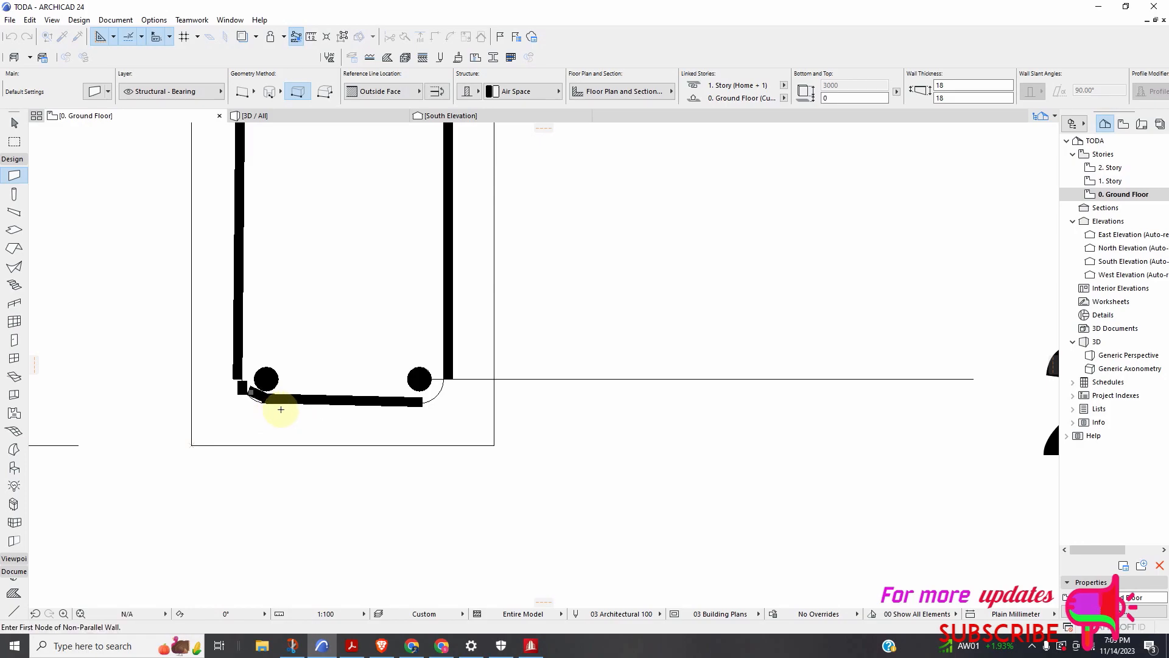
pyautogui.scroll(2, 255, 392)
pyautogui.click(248, 383)
pyautogui.click(240, 387)
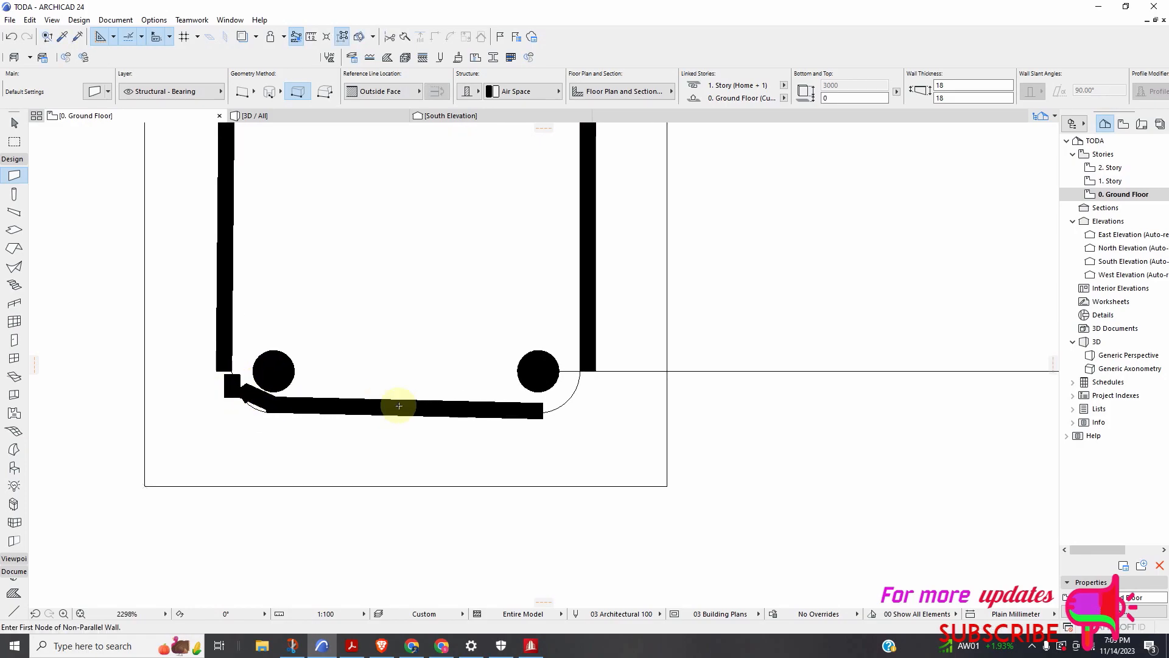
pyautogui.click(569, 402)
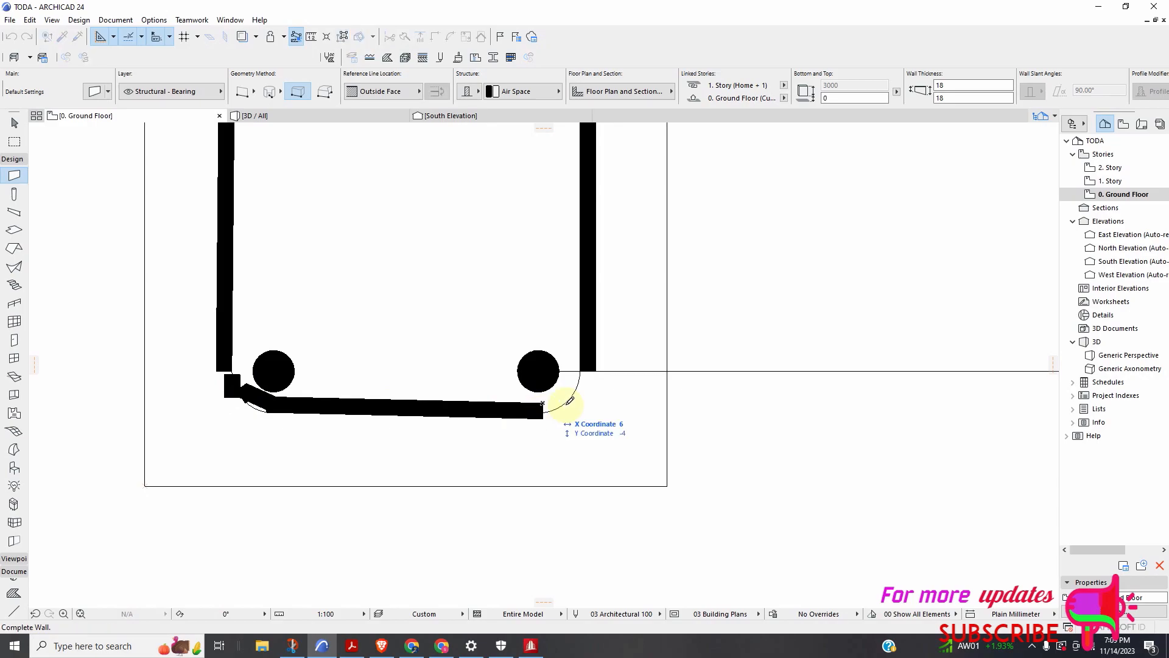
pyautogui.click(544, 401)
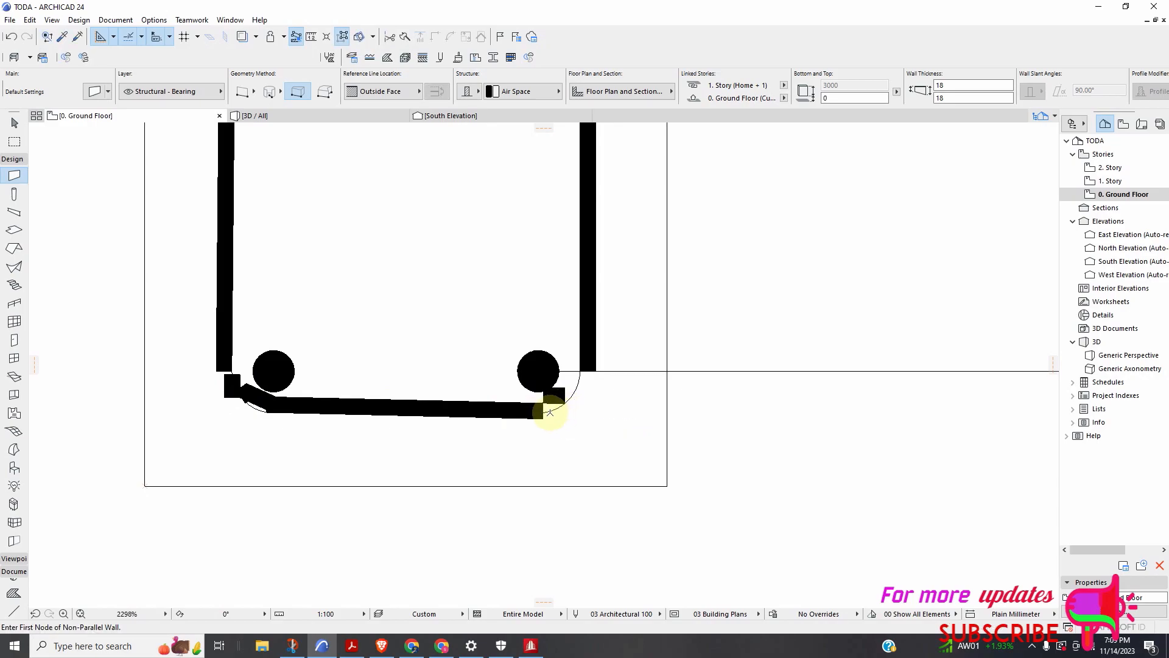
pyautogui.click(11, 37)
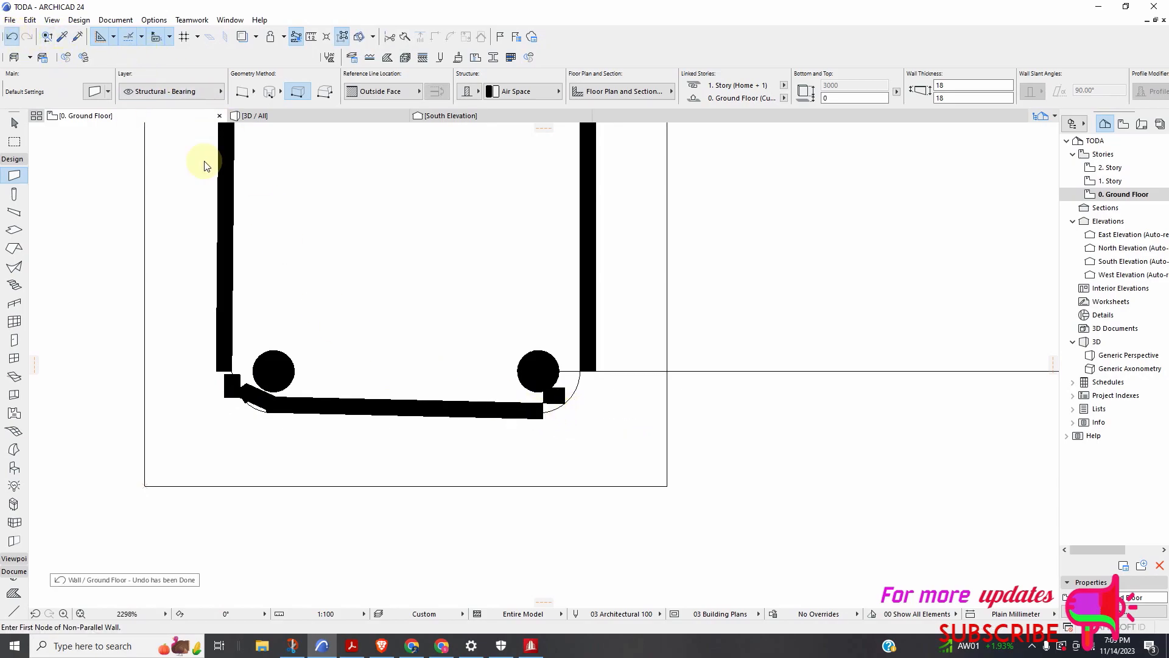
# Trace the lower-right rounded corner of the B1 stirrup with two short non-parallel walls, joining the bottom wall to the right leg
pyautogui.click(543, 420)
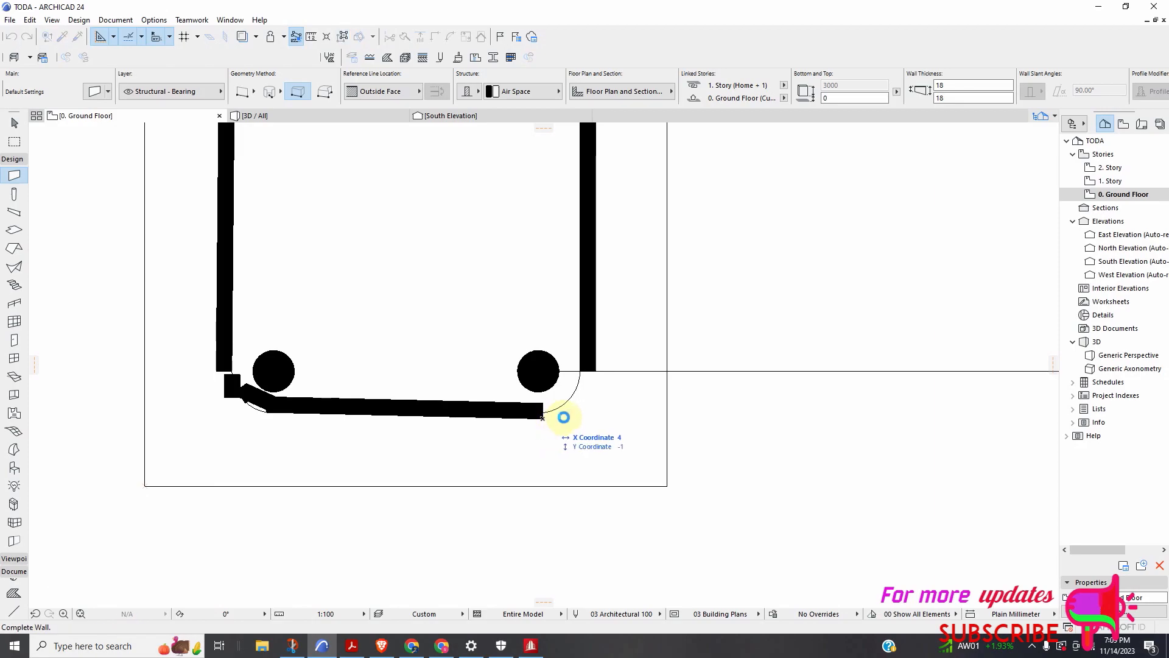
pyautogui.click(564, 417)
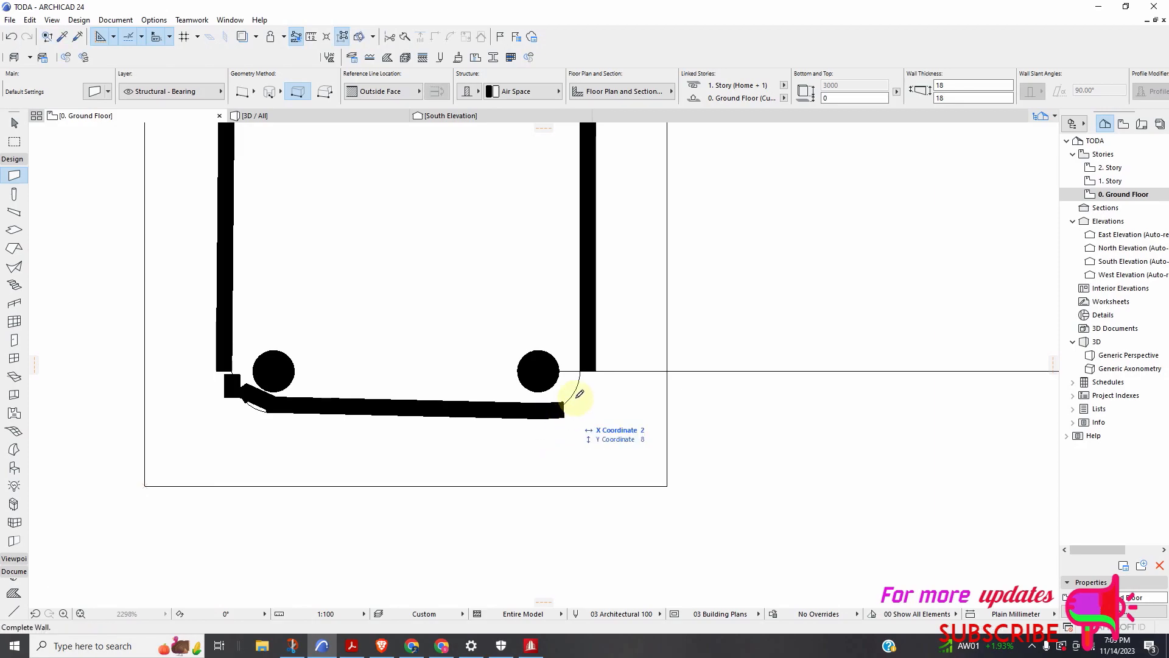
pyautogui.click(595, 373)
pyautogui.scroll(-12, 516, 372)
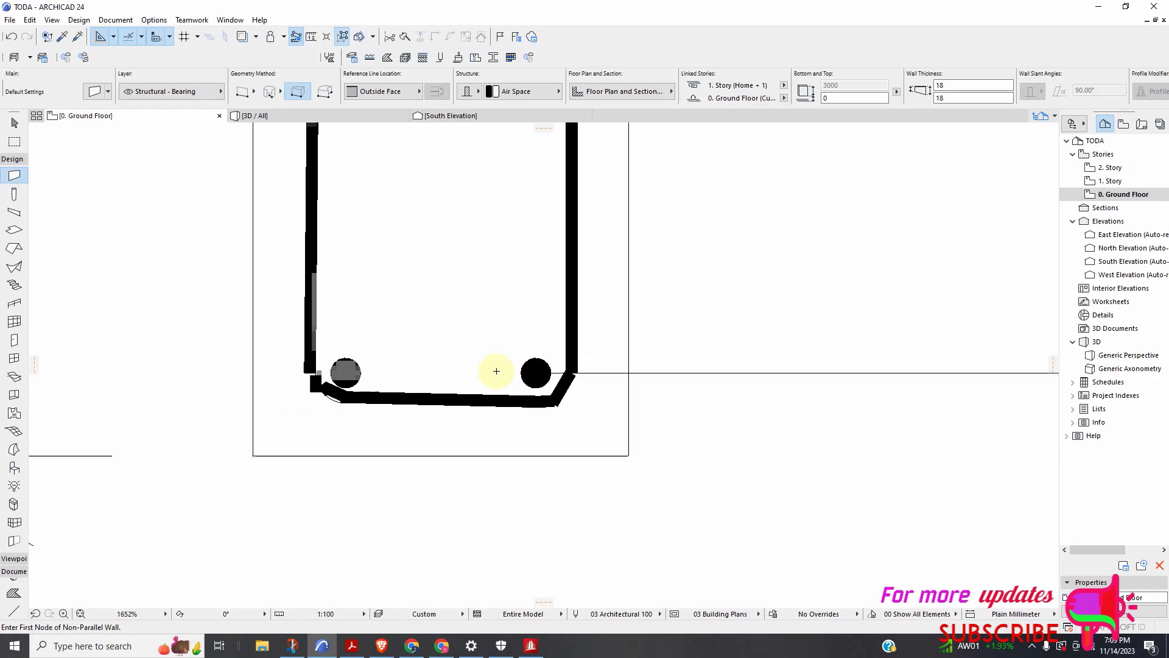
# Set up the Line tool with a solid line type for marking the ground floor beam layout carrying the beam size labels
pyautogui.scroll(-7, 345, 430)
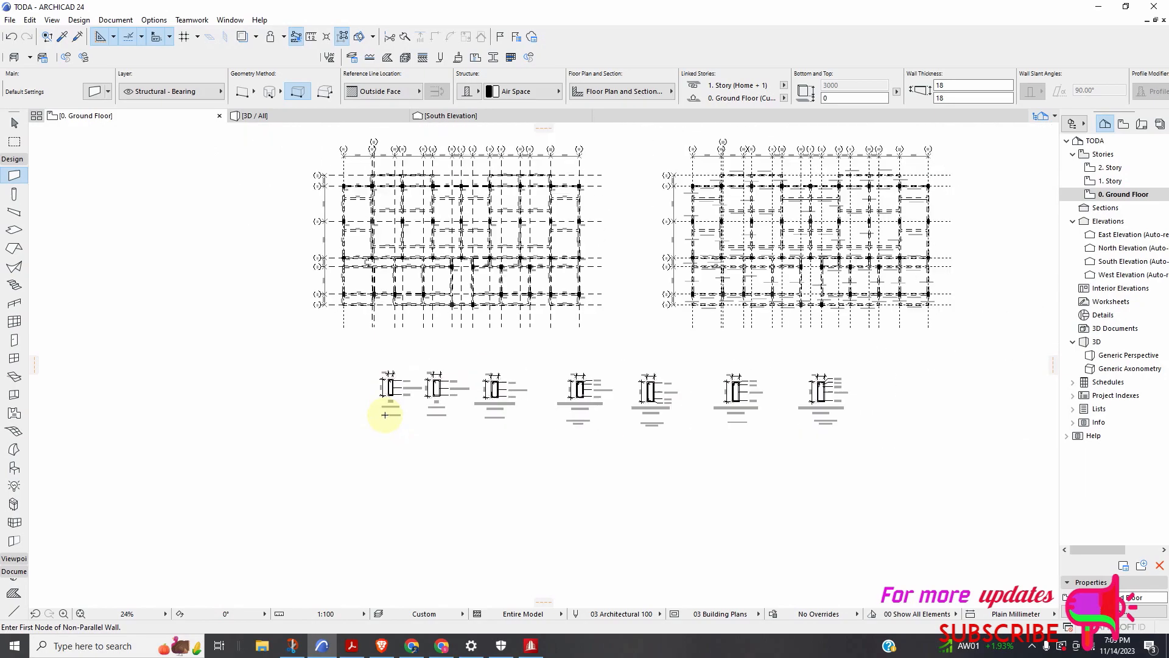
pyautogui.click(11, 161)
pyautogui.click(14, 365)
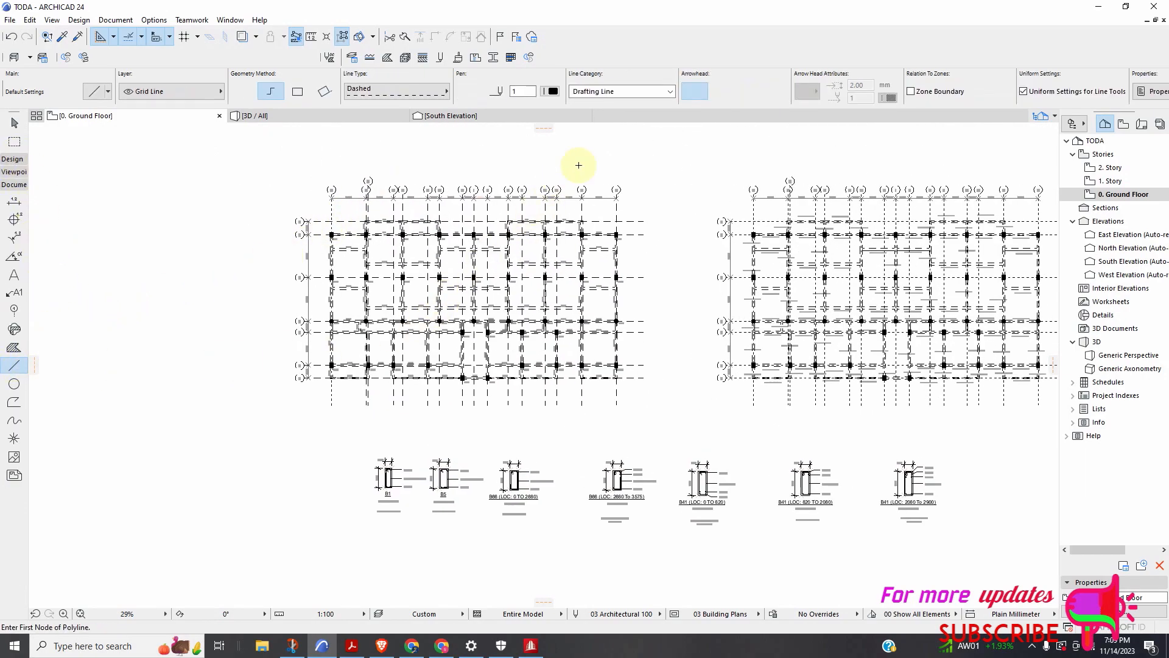
pyautogui.scroll(2, 419, 325)
pyautogui.scroll(-7, 286, 311)
pyautogui.scroll(6, 437, 320)
pyautogui.scroll(6, 491, 298)
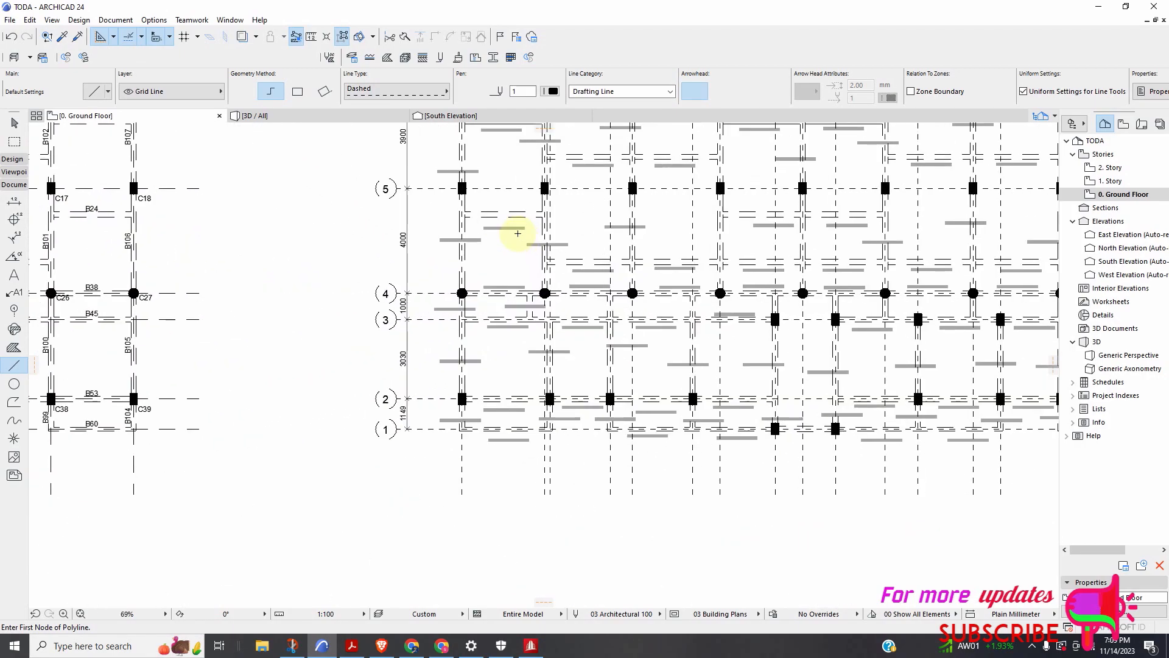
pyautogui.click(445, 91)
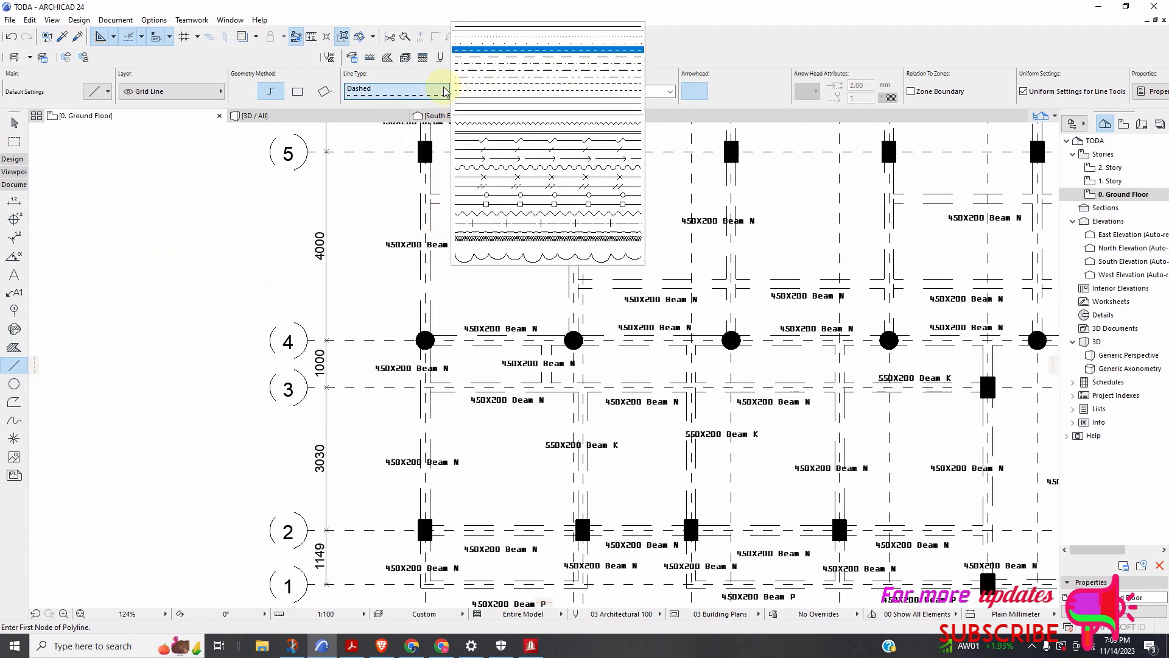
pyautogui.click(495, 26)
pyautogui.scroll(-2, 388, 305)
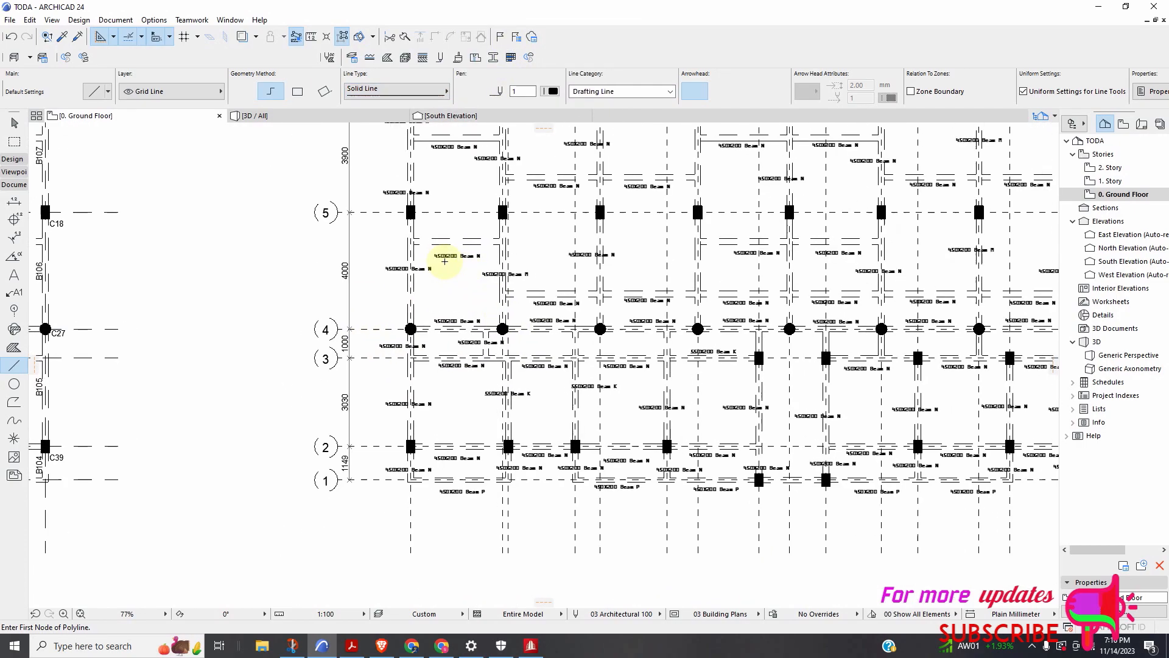
pyautogui.scroll(2, 383, 226)
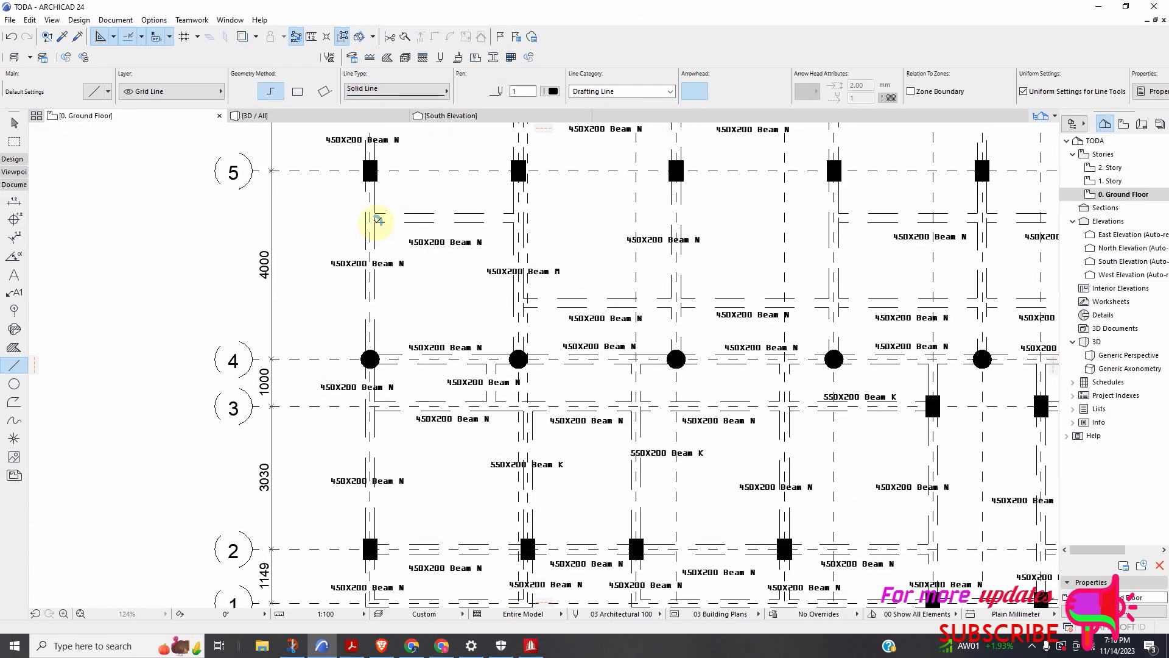
pyautogui.click(375, 221)
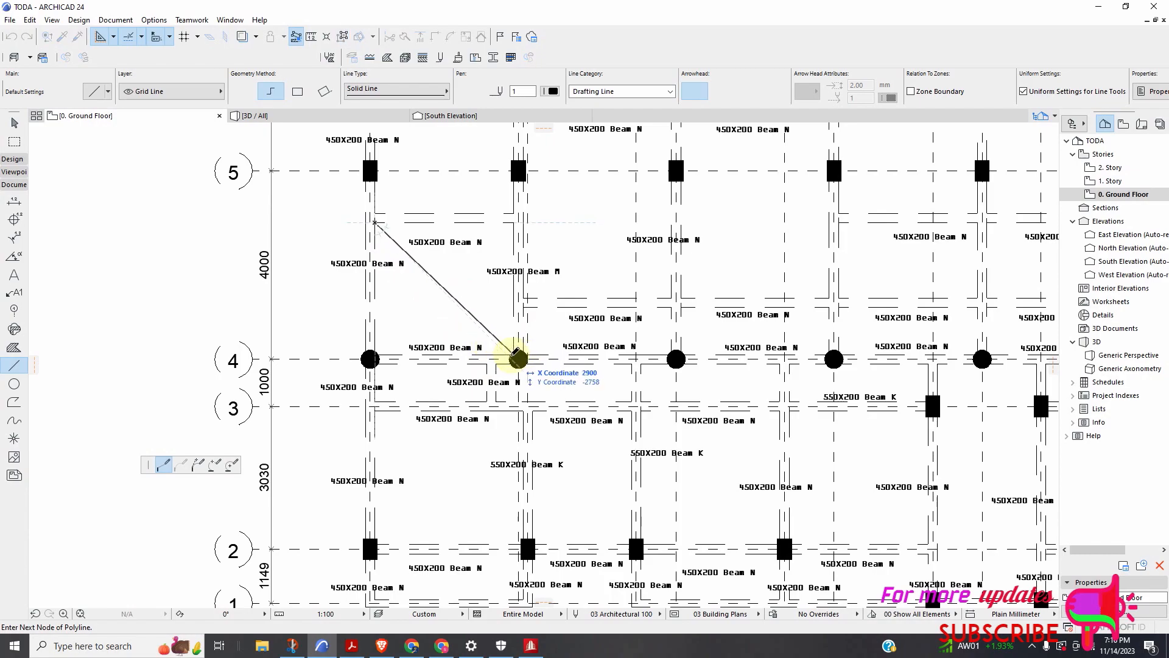
pyautogui.rightClick(440, 345)
pyautogui.press('Escape')
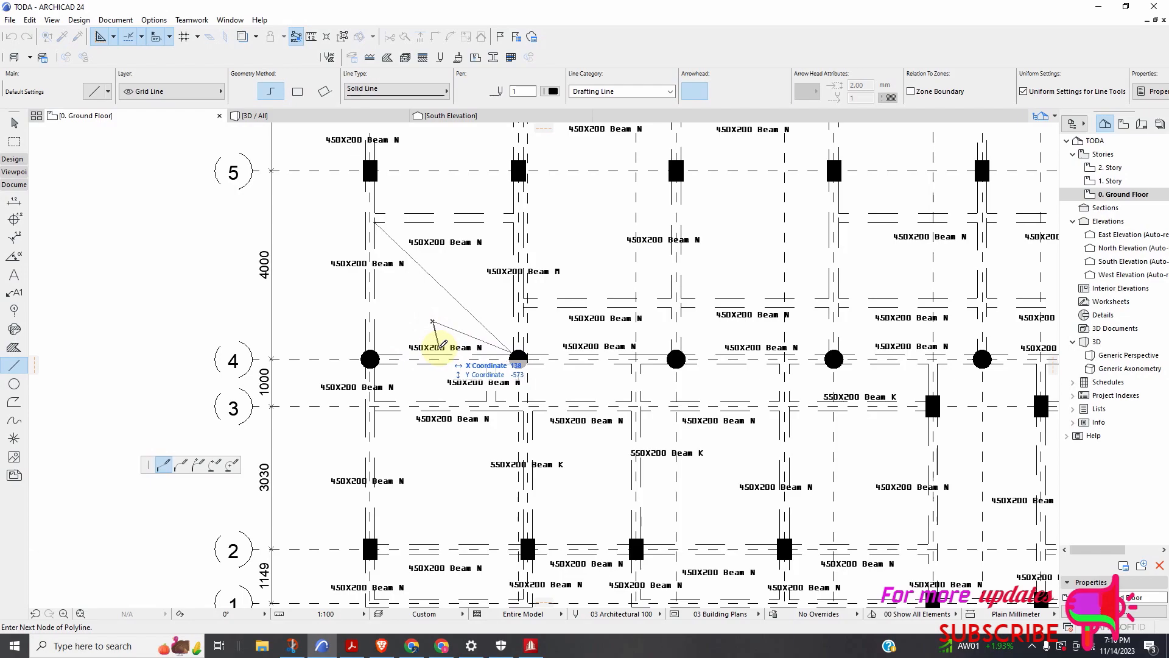
pyautogui.press('Escape')
# Draw two crossing diagonal lines across the panel between grids A and B, directly above grid line 4
pyautogui.click(376, 222)
pyautogui.scroll(3, 519, 357)
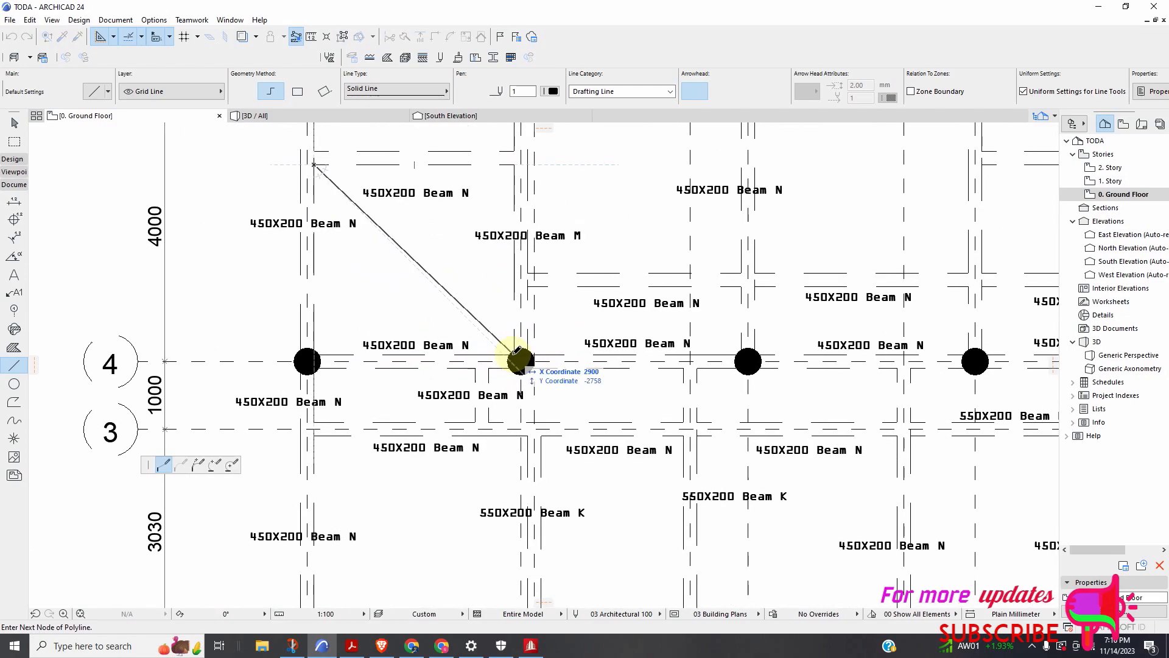
pyautogui.doubleClick(514, 361)
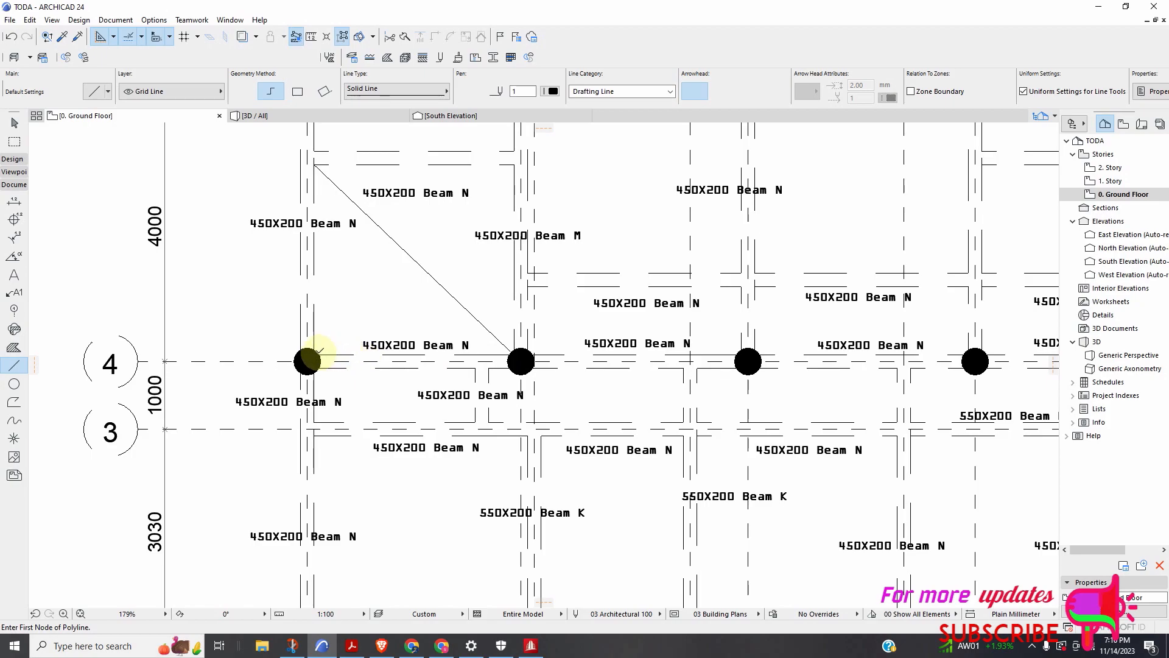
pyautogui.click(308, 360)
pyautogui.scroll(-3, 416, 302)
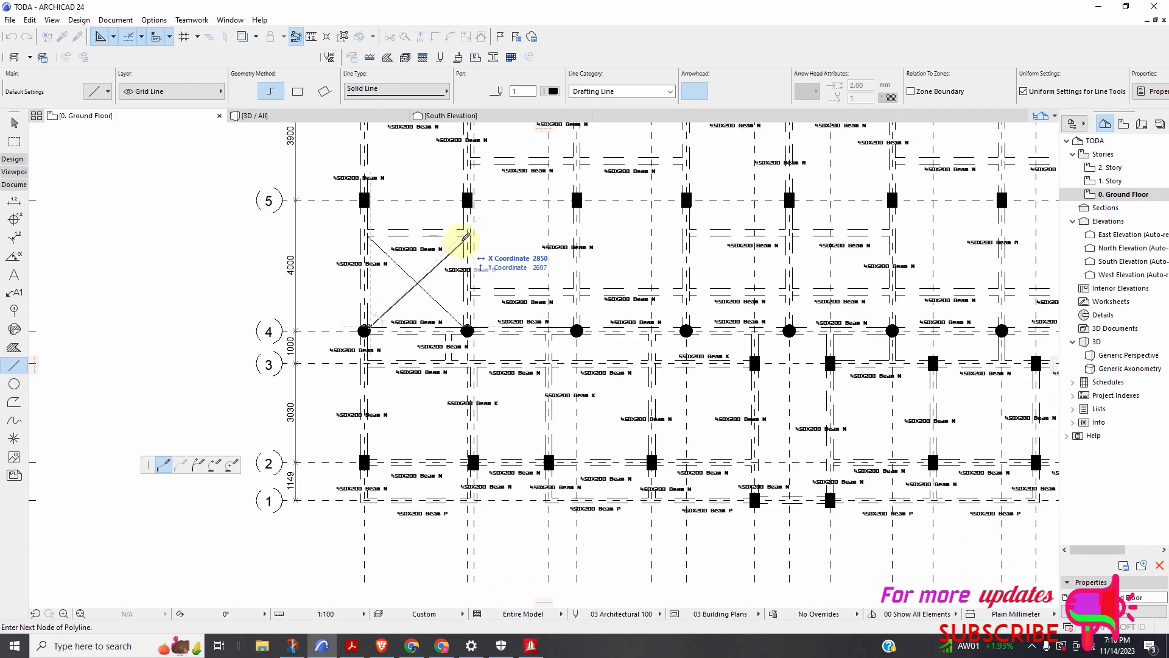
pyautogui.doubleClick(466, 233)
# Draw two crossing diagonals in the small panel between grid lines 3 and 4, from grid A to the short cross beam
pyautogui.scroll(-5, 390, 320)
pyautogui.scroll(7, 390, 310)
pyautogui.scroll(3, 356, 316)
pyautogui.click(342, 326)
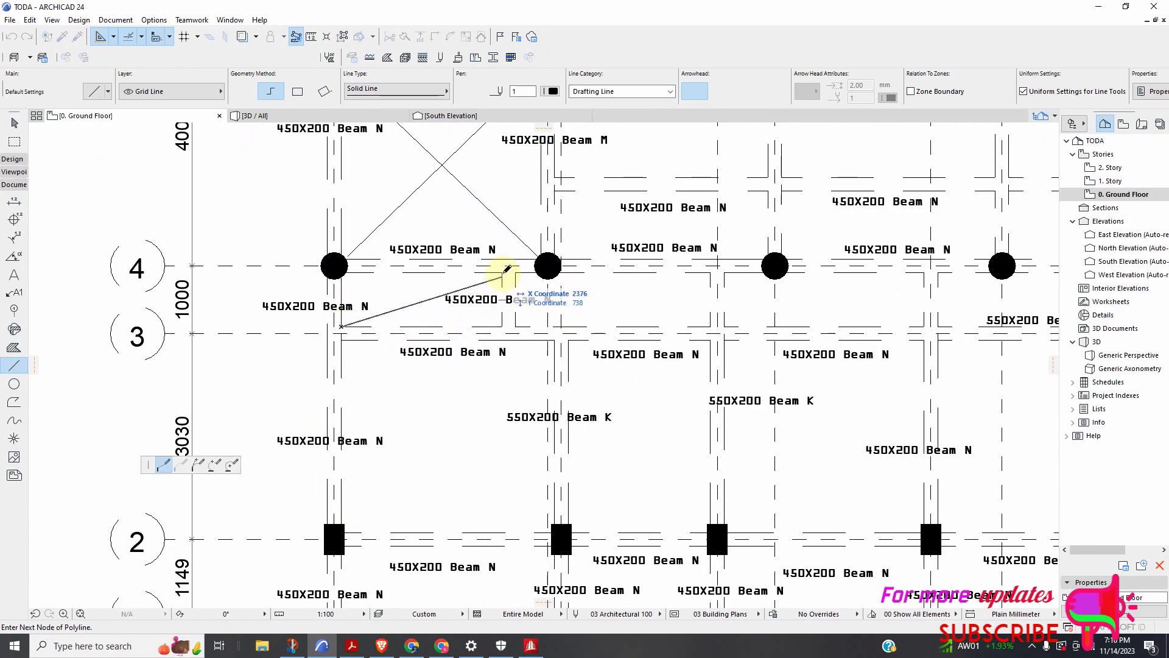
pyautogui.doubleClick(503, 273)
pyautogui.click(344, 271)
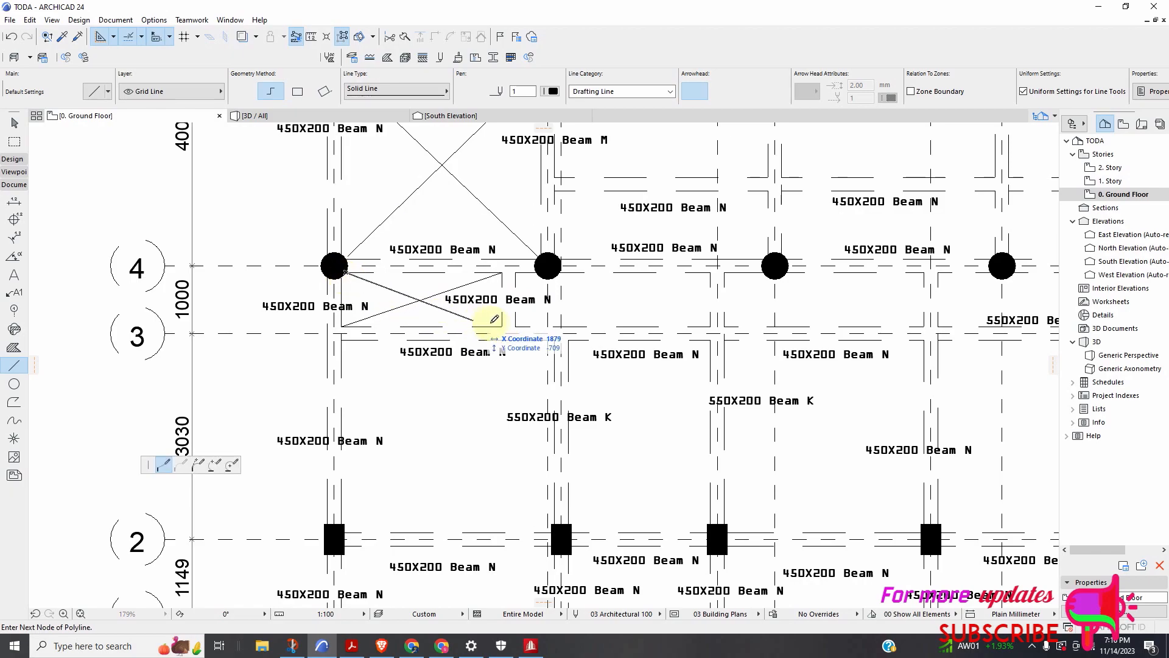
pyautogui.doubleClick(503, 326)
# Mark the panel between grids K and M, from grid line 3 to 4, with two crossing diagonal lines
pyautogui.scroll(-5, 511, 340)
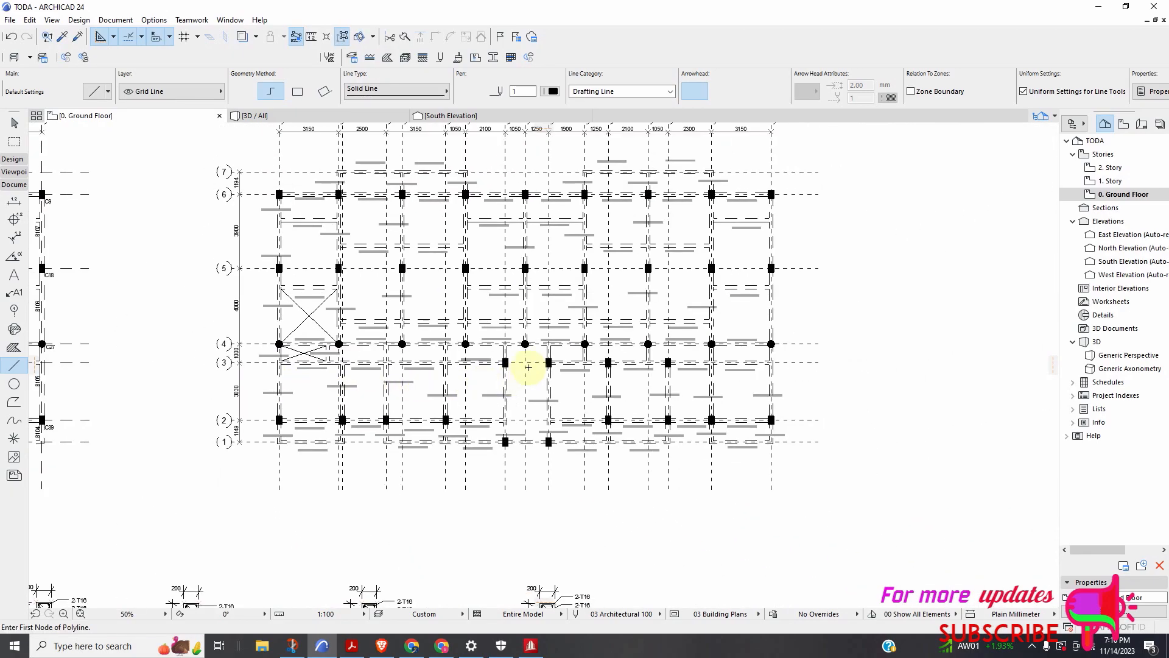
pyautogui.scroll(4, 505, 362)
pyautogui.scroll(-4, 490, 347)
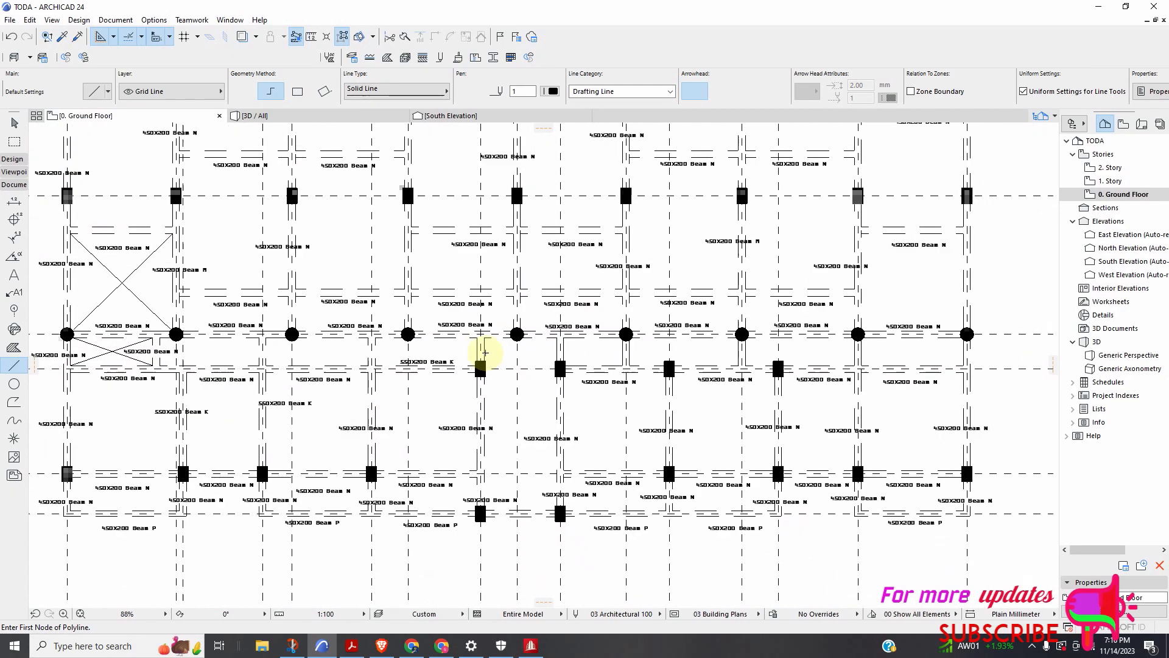
pyautogui.scroll(4, 765, 365)
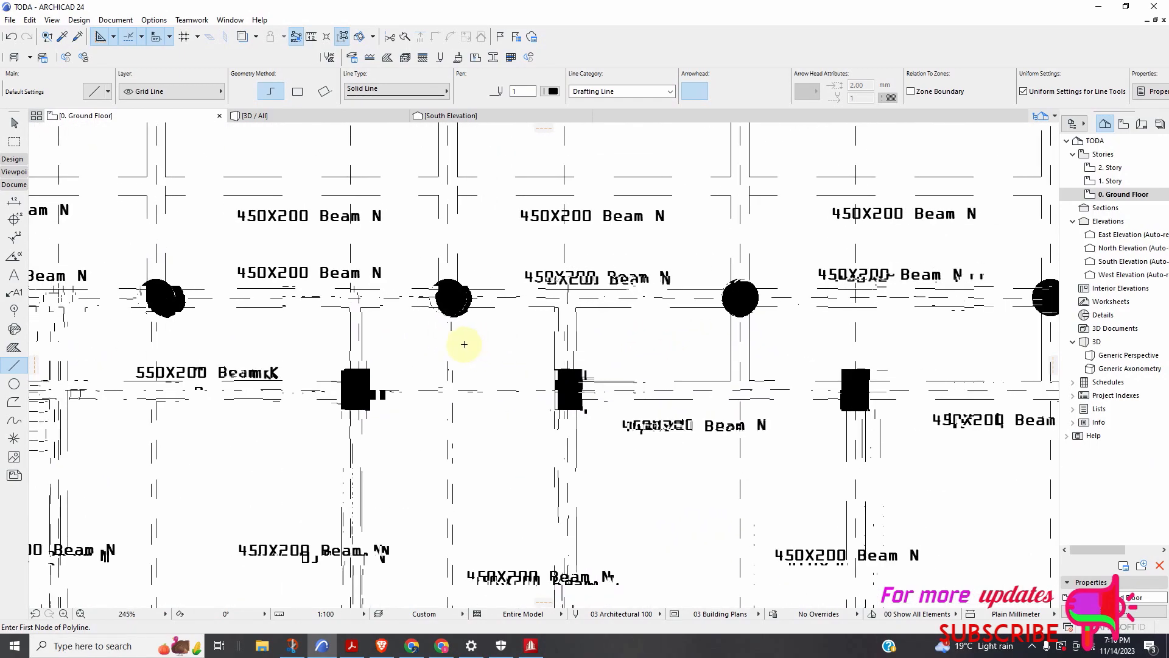
pyautogui.scroll(-4, 504, 361)
pyautogui.scroll(5, 644, 347)
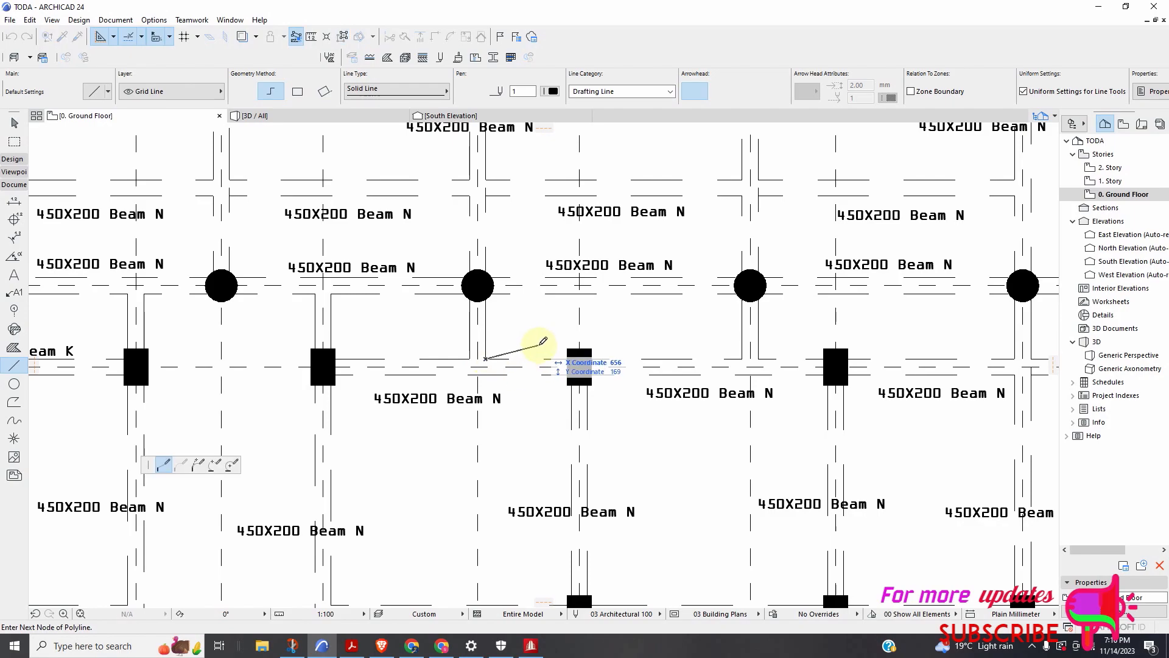
pyautogui.scroll(-5, 535, 339)
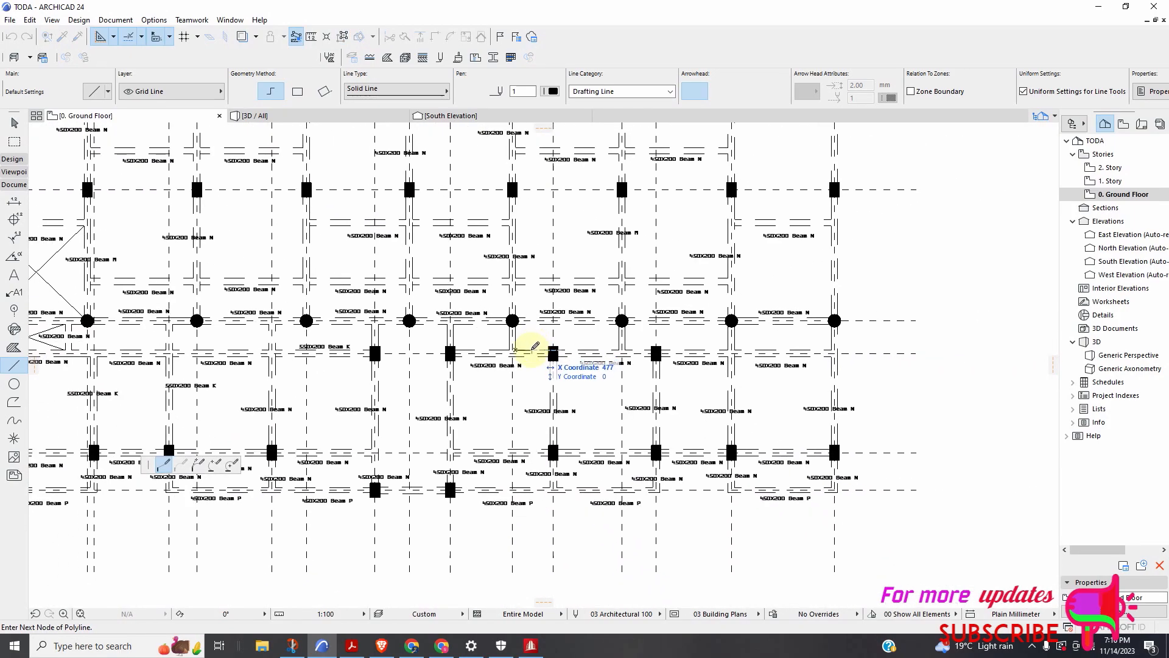
pyautogui.scroll(-6, 534, 347)
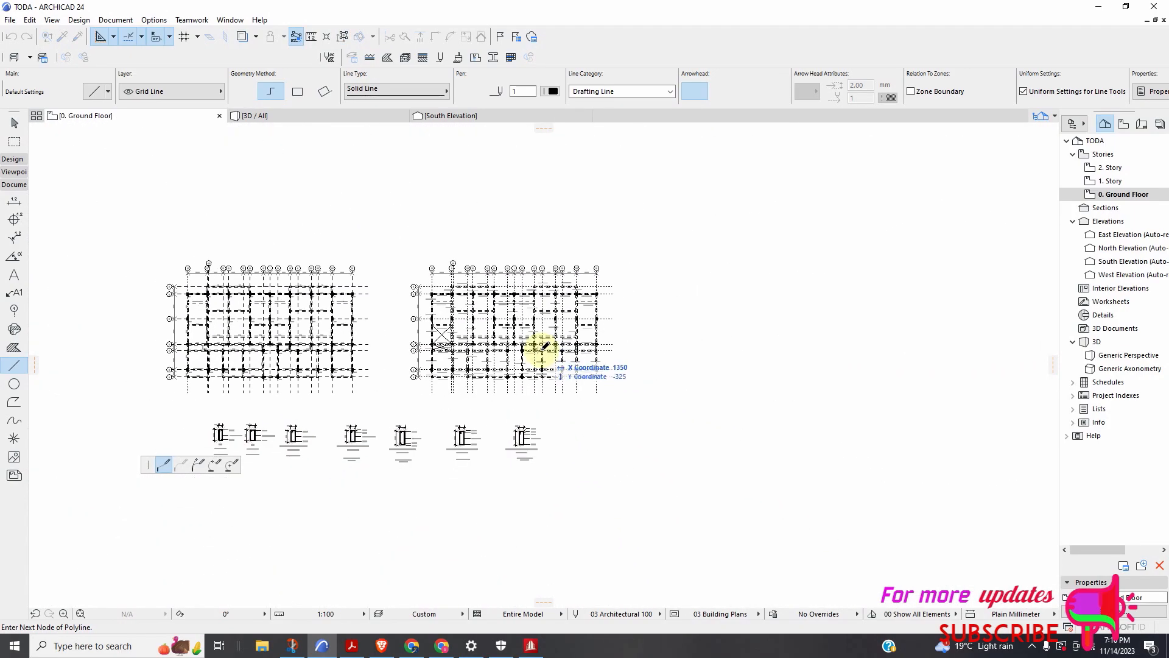
pyautogui.scroll(6, 542, 365)
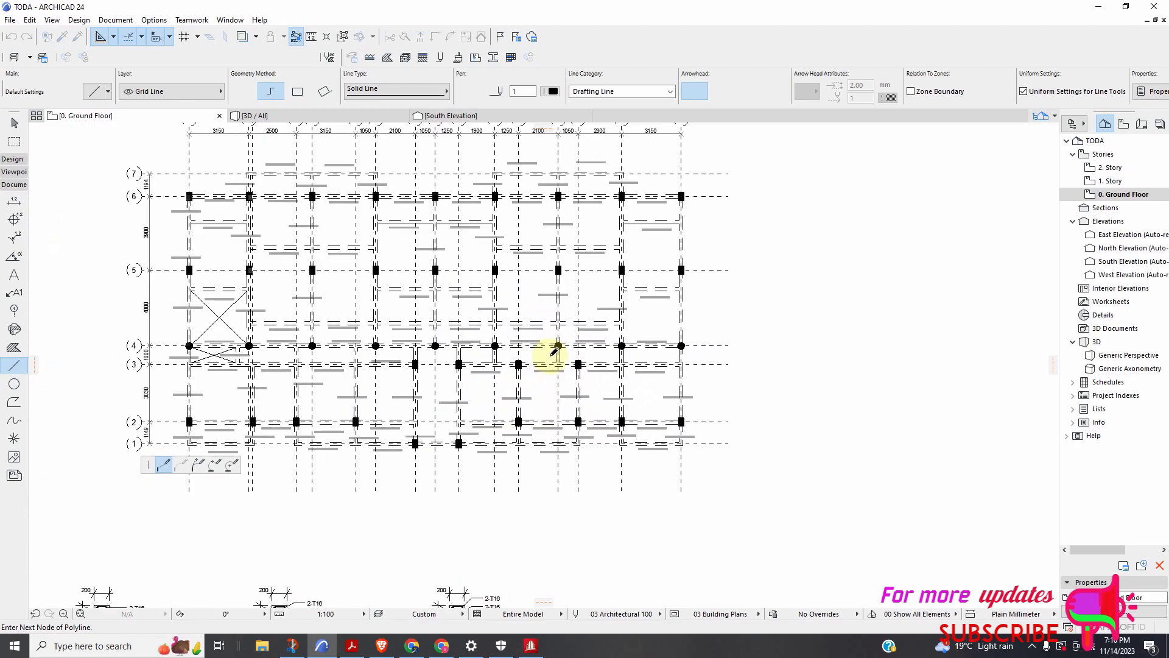
pyautogui.scroll(5, 532, 360)
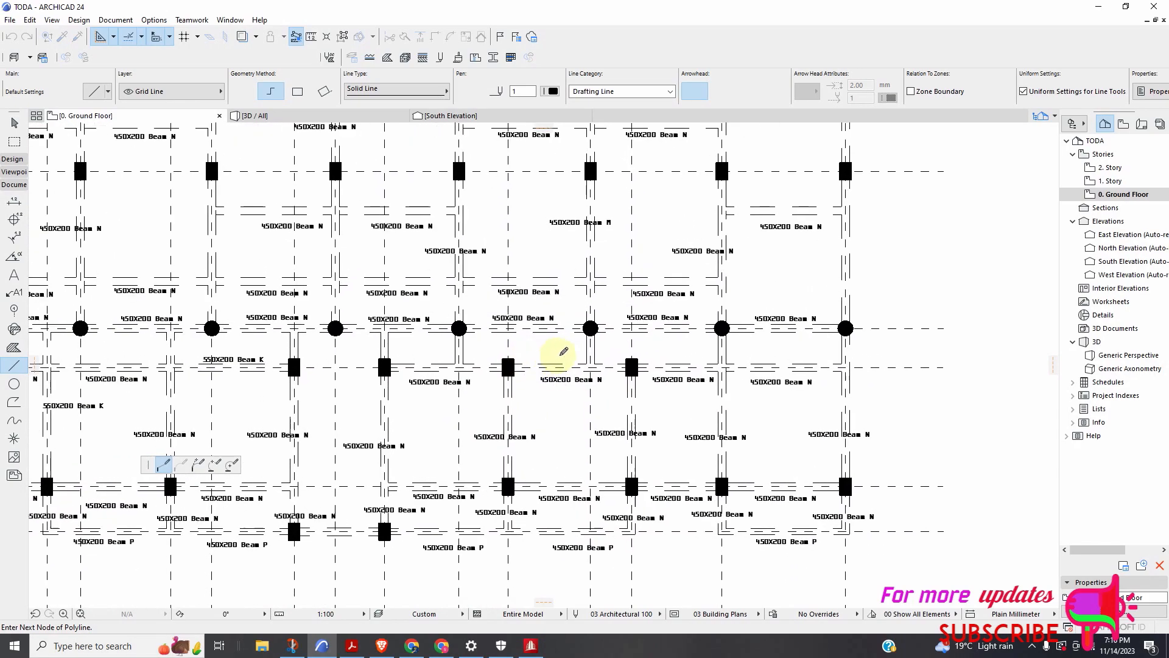
pyautogui.doubleClick(606, 318)
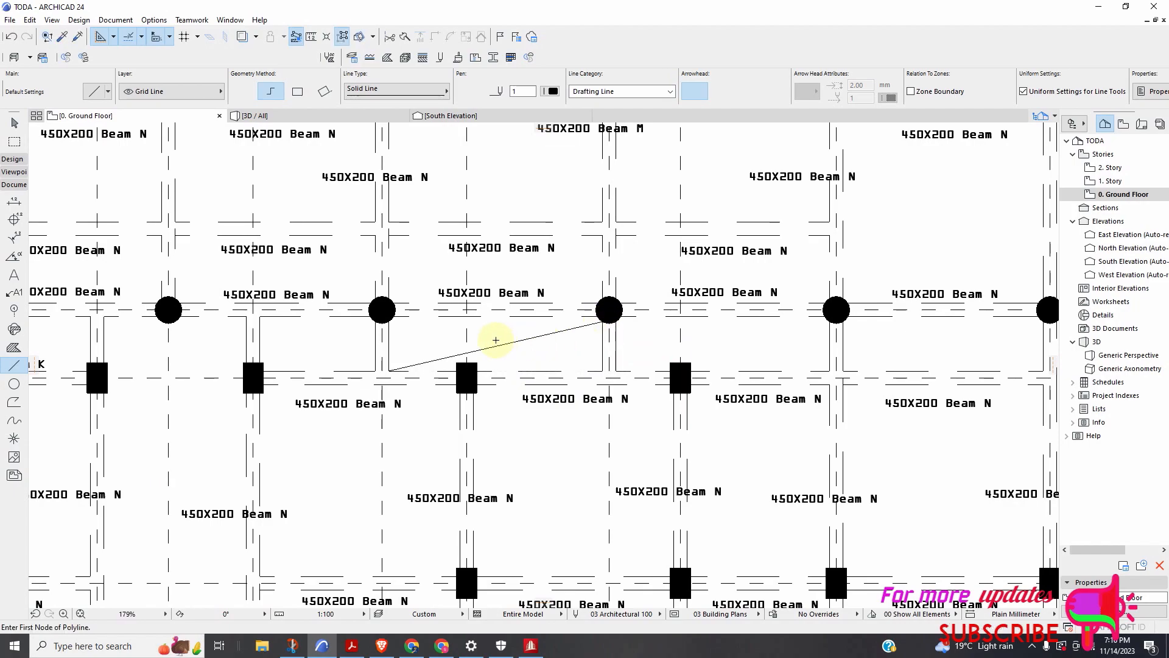
pyautogui.click(387, 320)
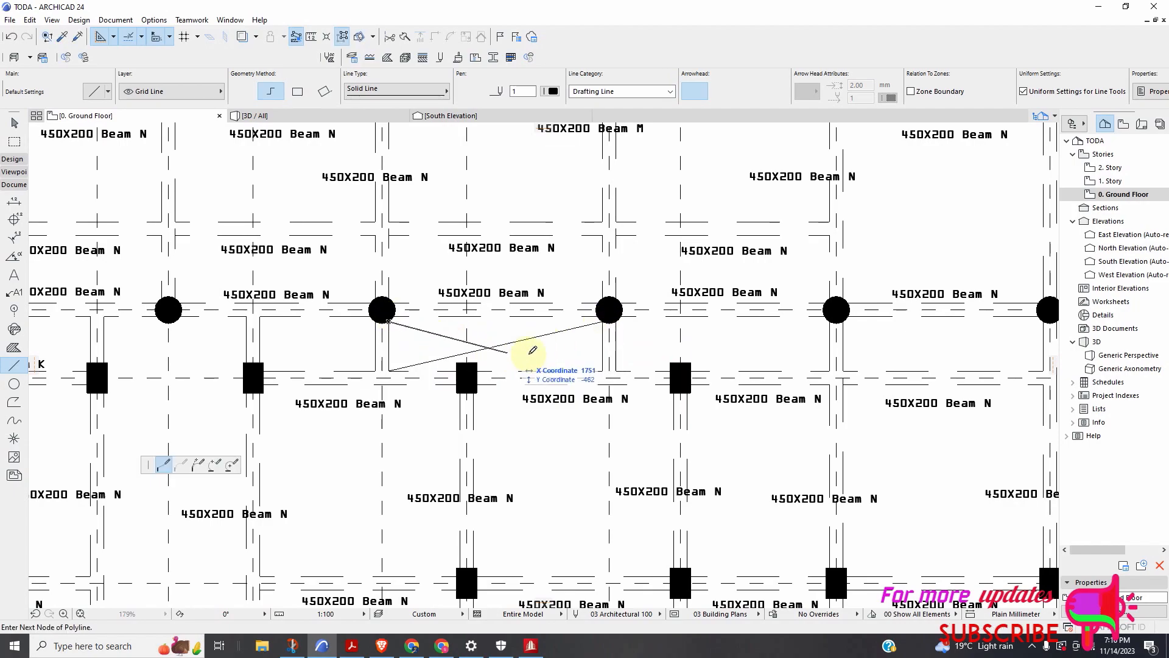
pyautogui.doubleClick(605, 366)
# Draw crossing diagonals from corner to corner of the panel between grids O and P and grid lines 3 and 4
pyautogui.scroll(-5, 521, 380)
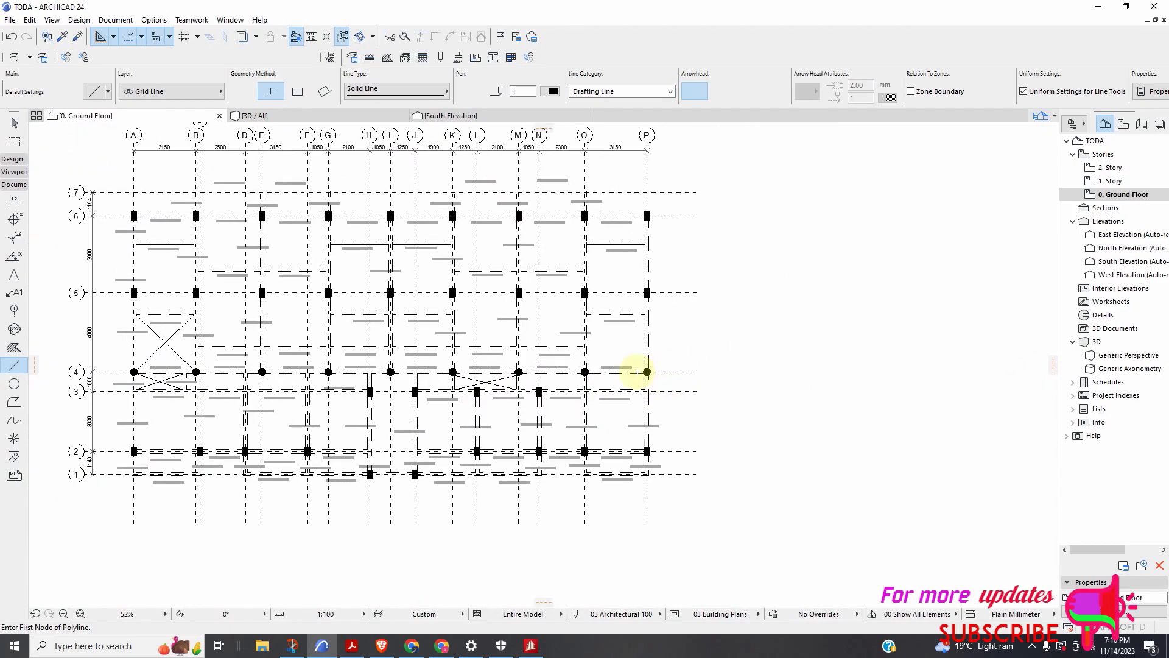
pyautogui.scroll(5, 537, 392)
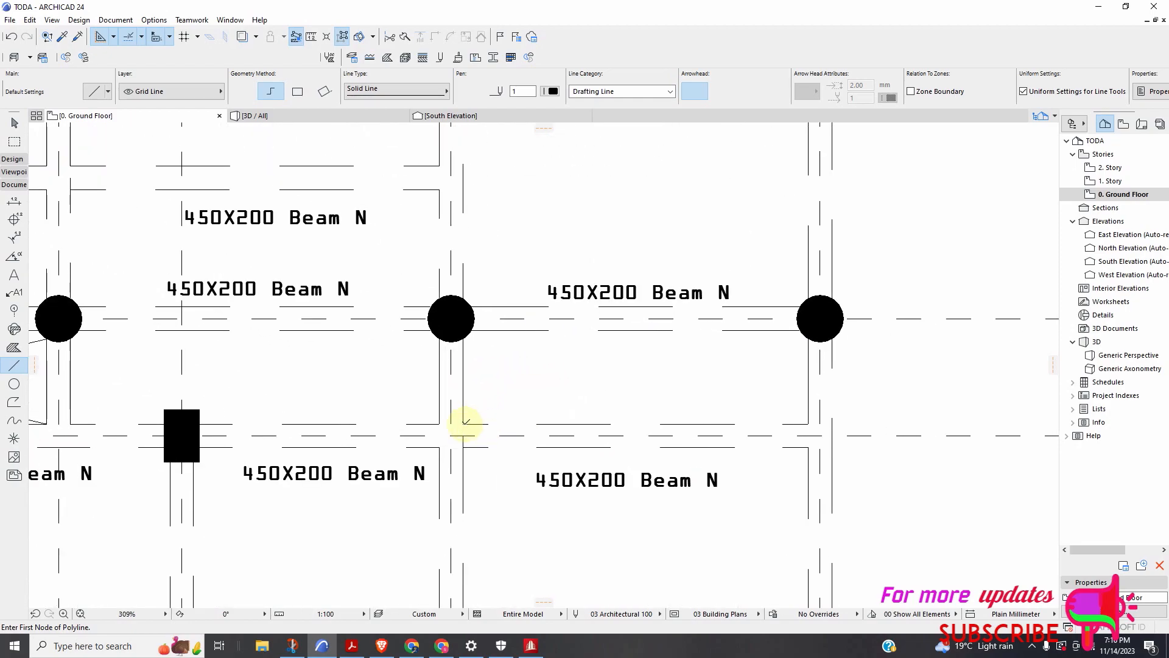
pyautogui.click(464, 422)
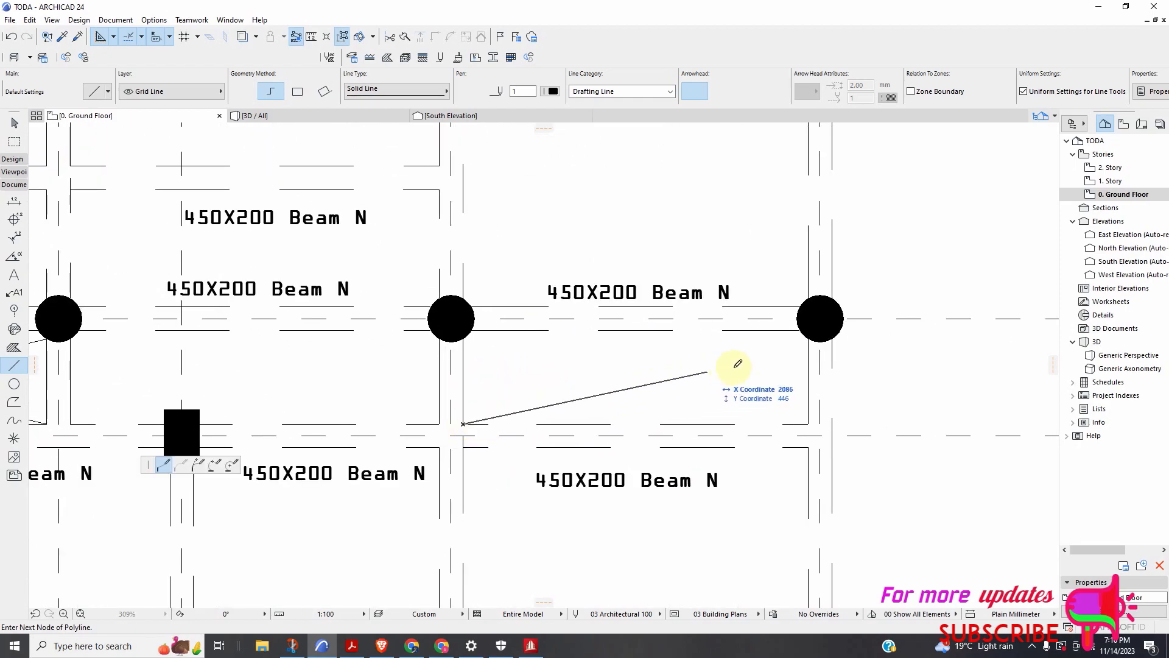
pyautogui.doubleClick(808, 334)
pyautogui.click(466, 336)
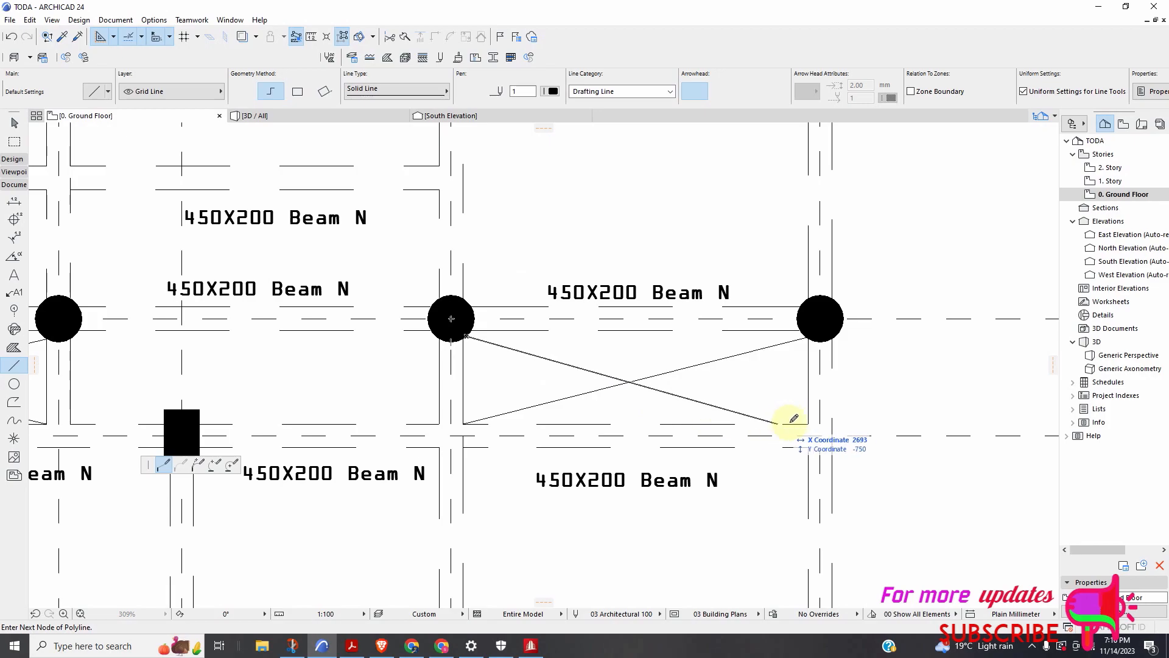
pyautogui.doubleClick(809, 421)
# Cross the panel between grids O and P, directly above grid line 4, with two diagonal lines
pyautogui.scroll(-3, 535, 425)
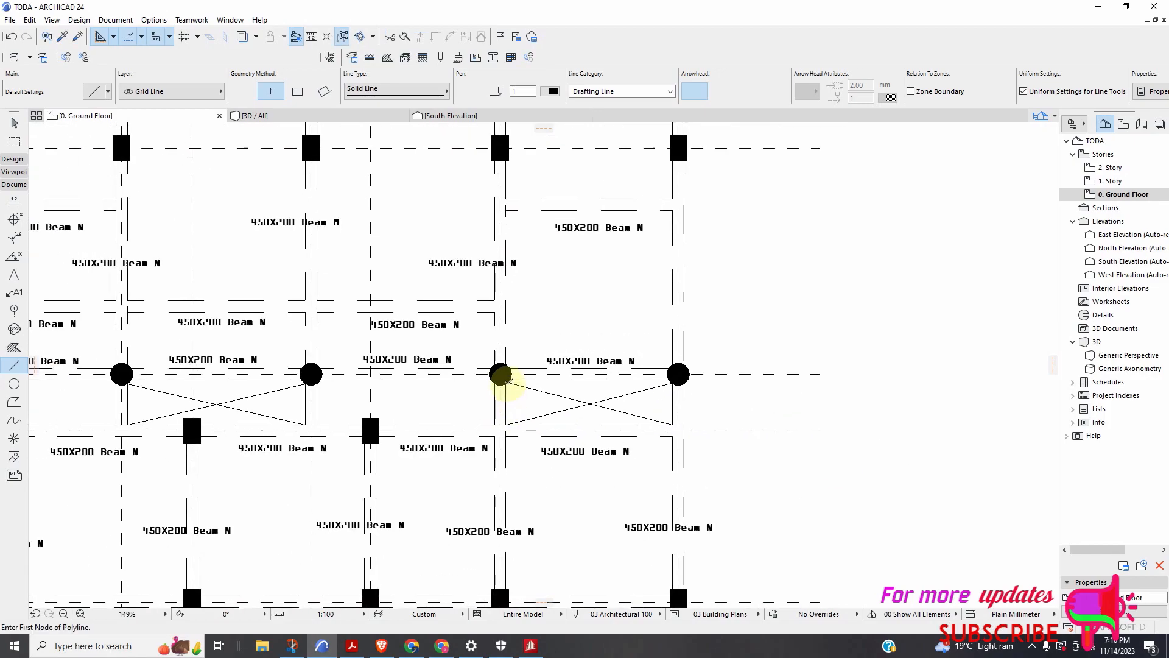
pyautogui.click(505, 364)
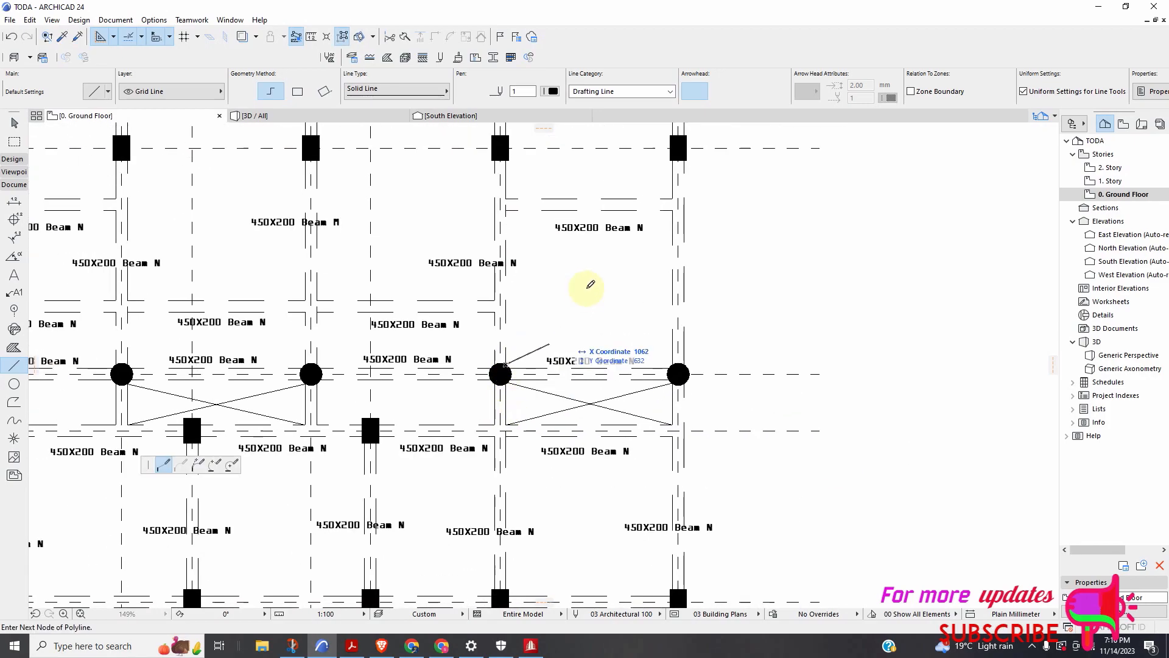
pyautogui.doubleClick(673, 209)
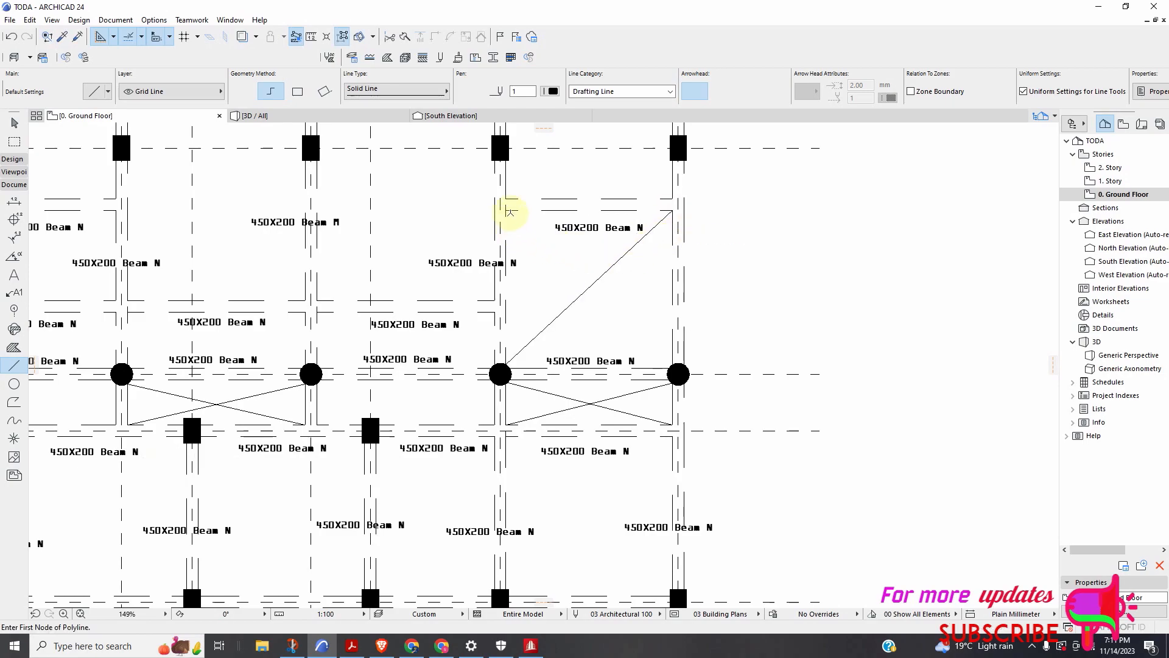
pyautogui.click(505, 210)
pyautogui.doubleClick(678, 370)
# Examine the earlier floor plan with crossed panels elsewhere in the drawing to compare it with the beam layout
pyautogui.scroll(-4, 487, 353)
pyautogui.scroll(2, 534, 381)
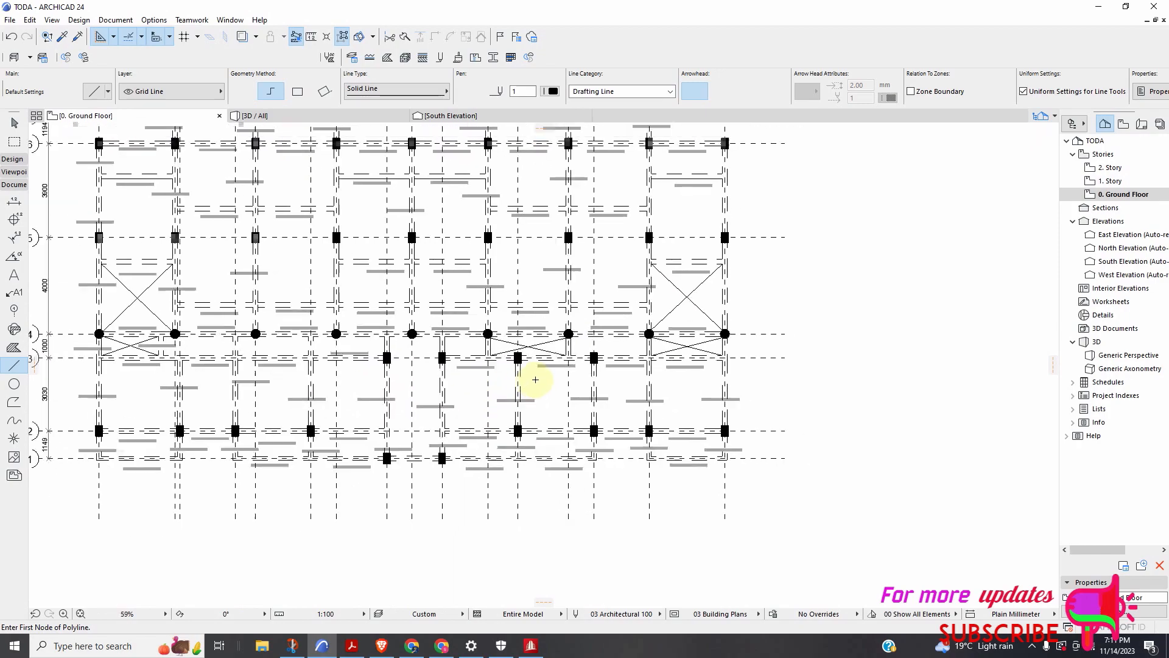
pyautogui.scroll(-4, 534, 381)
pyautogui.scroll(-1, 420, 335)
pyautogui.scroll(4, 449, 316)
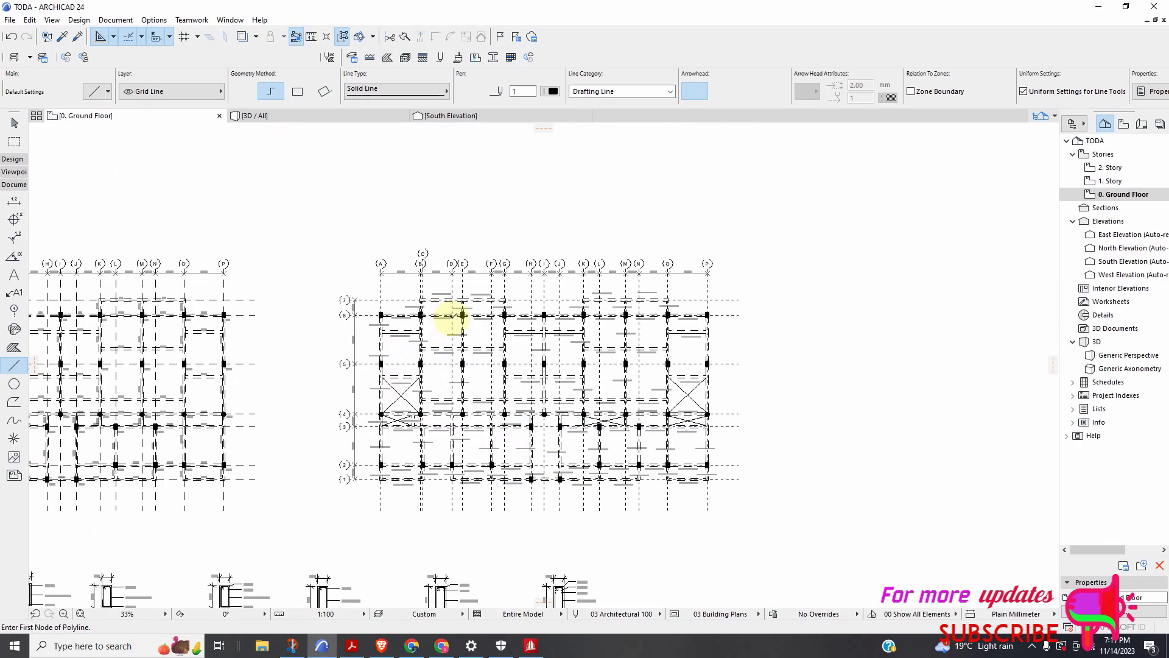
pyautogui.scroll(-4, 453, 365)
pyautogui.scroll(-12, 448, 389)
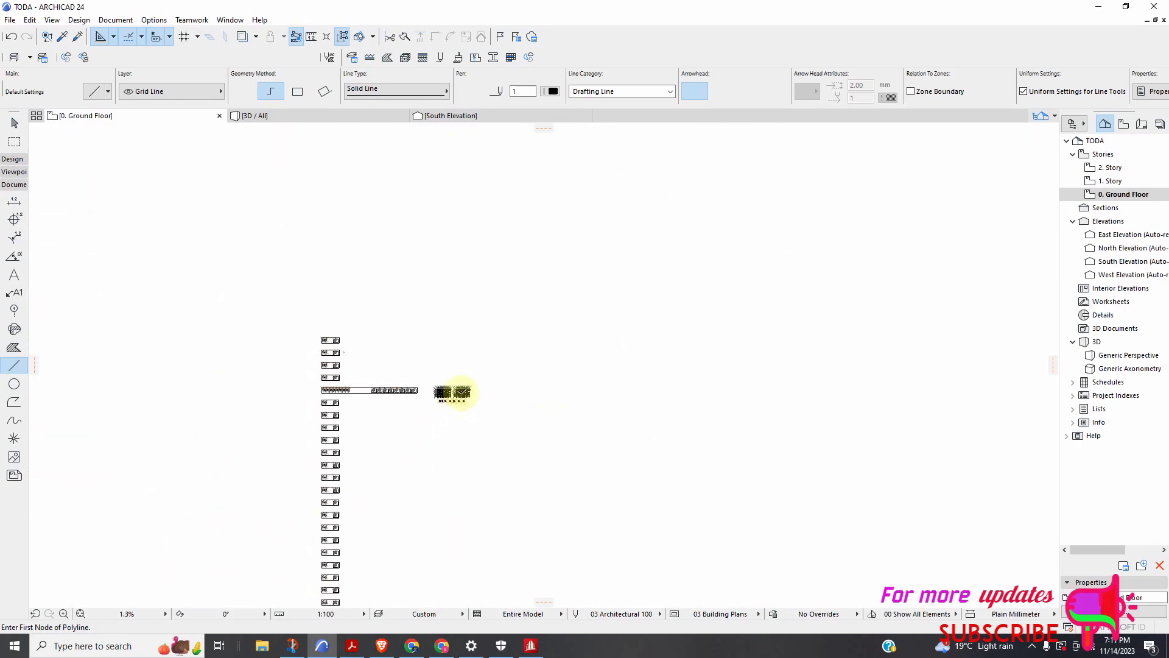
pyautogui.scroll(-5, 506, 395)
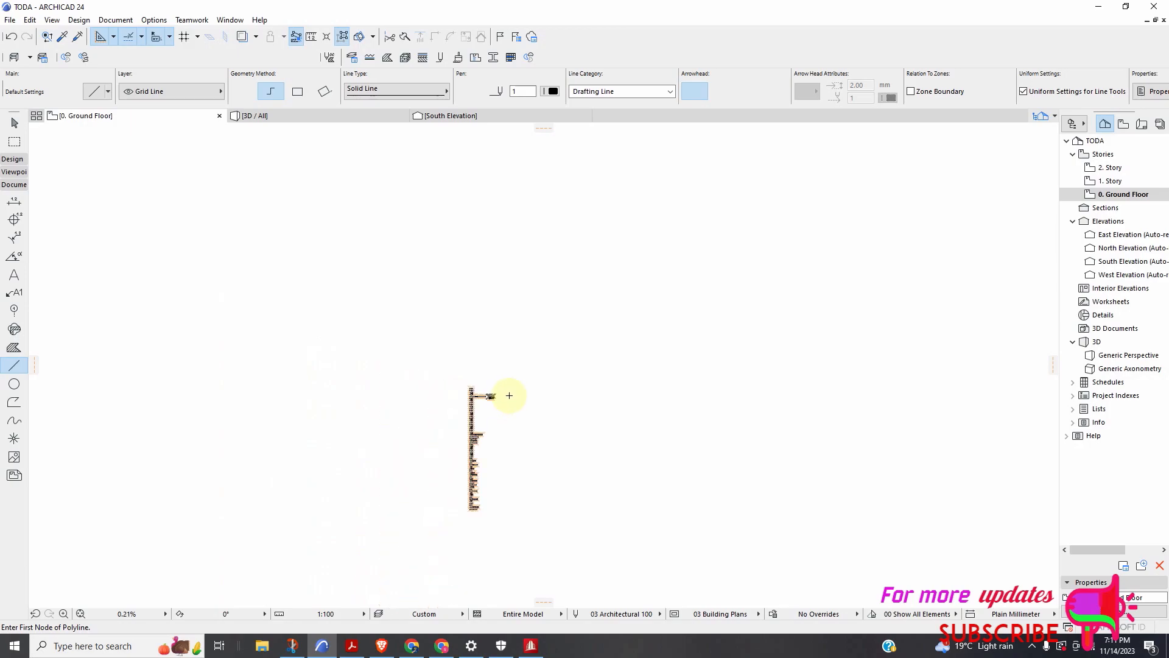
pyautogui.scroll(5, 219, 347)
pyautogui.scroll(3, 207, 266)
pyautogui.scroll(-3, 261, 334)
pyautogui.scroll(5, 244, 344)
pyautogui.scroll(4, 255, 354)
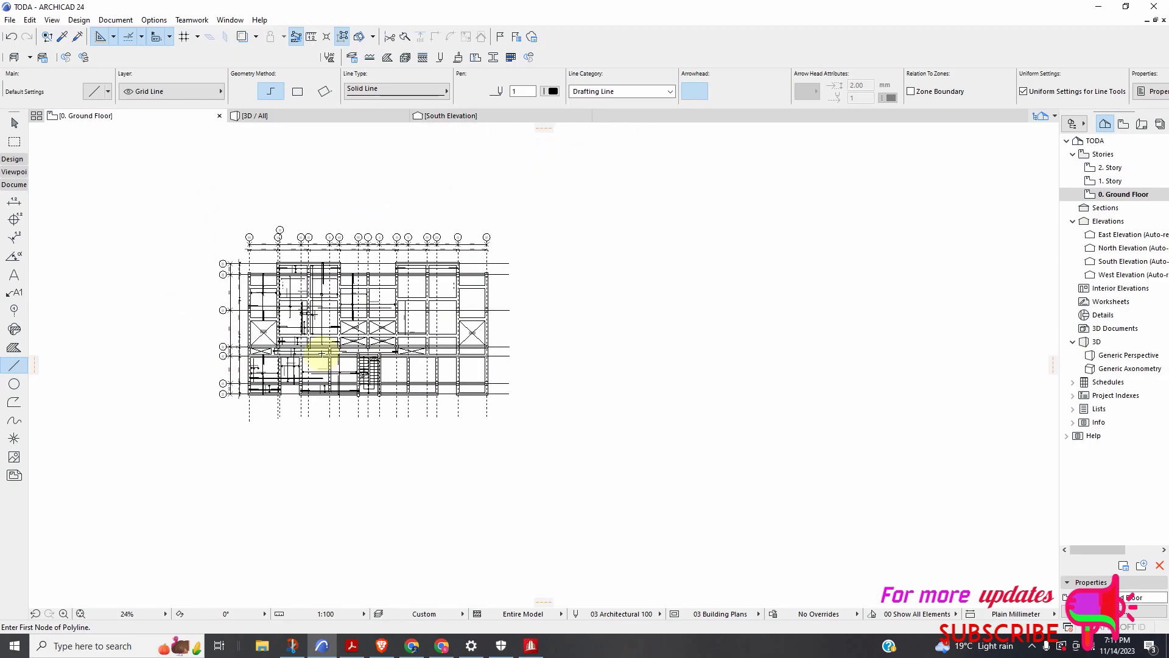
# Locate the ground floor beam layout with its crossed panels among the other drawings and examine the area between grid lines 1 and 7
pyautogui.scroll(-8, 314, 344)
pyautogui.scroll(-3, 281, 369)
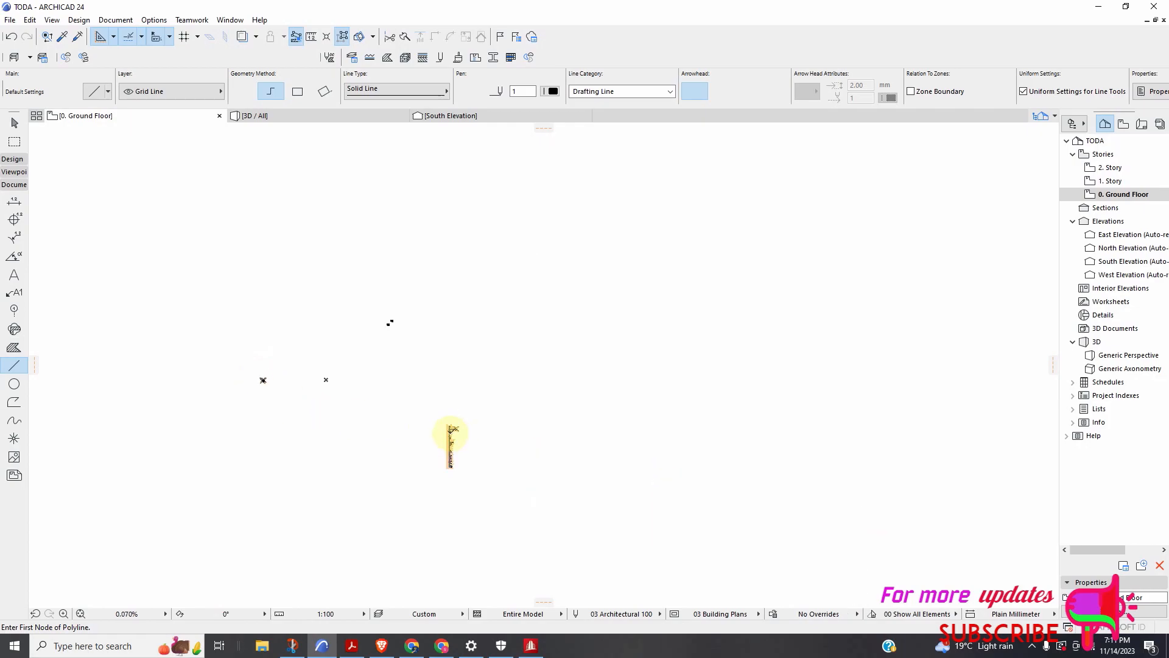
pyautogui.scroll(15, 458, 429)
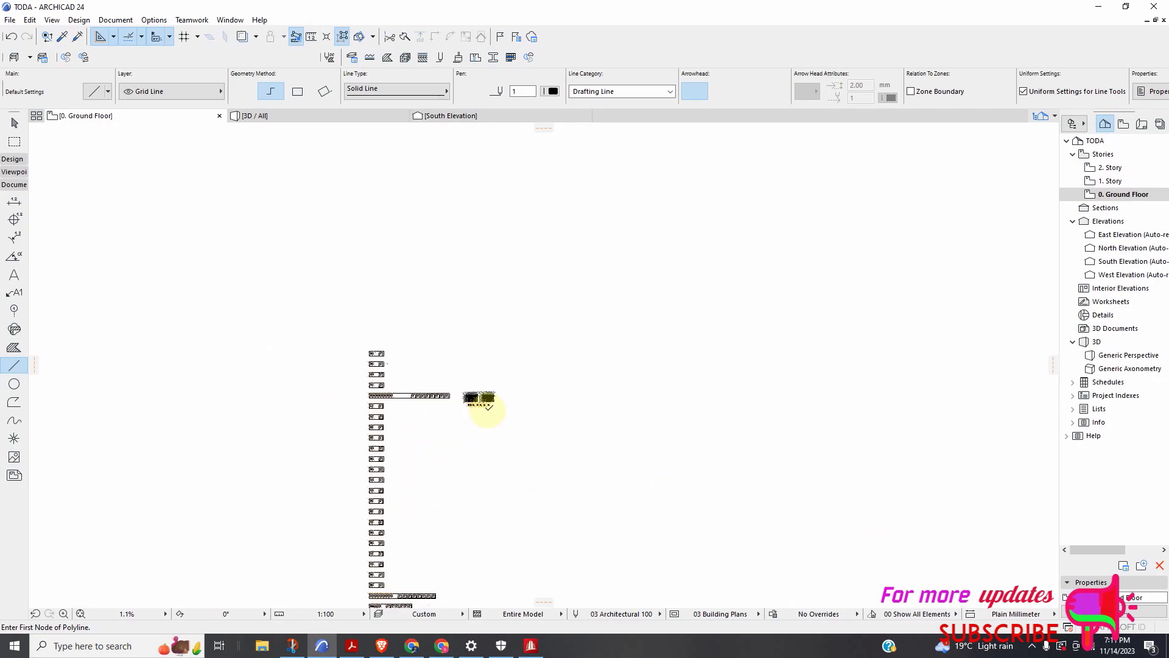
pyautogui.scroll(2, 533, 345)
pyautogui.scroll(-5, 521, 365)
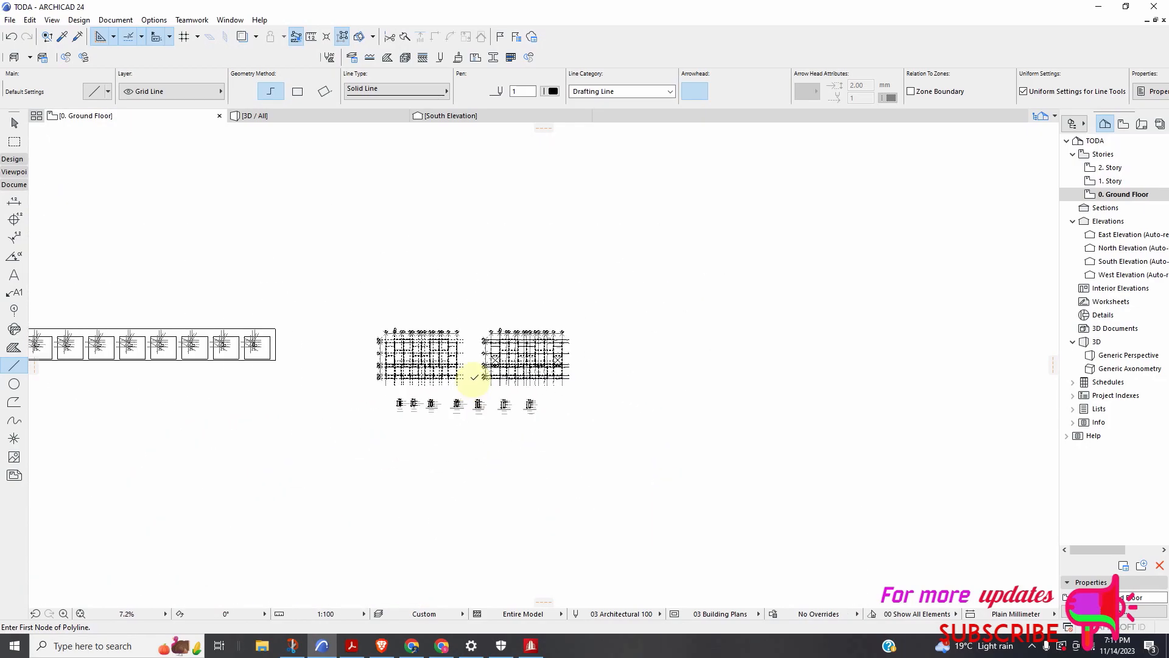
pyautogui.scroll(4, 481, 375)
pyautogui.scroll(4, 505, 350)
pyautogui.scroll(-4, 535, 345)
pyautogui.scroll(3, 566, 352)
pyautogui.scroll(4, 587, 379)
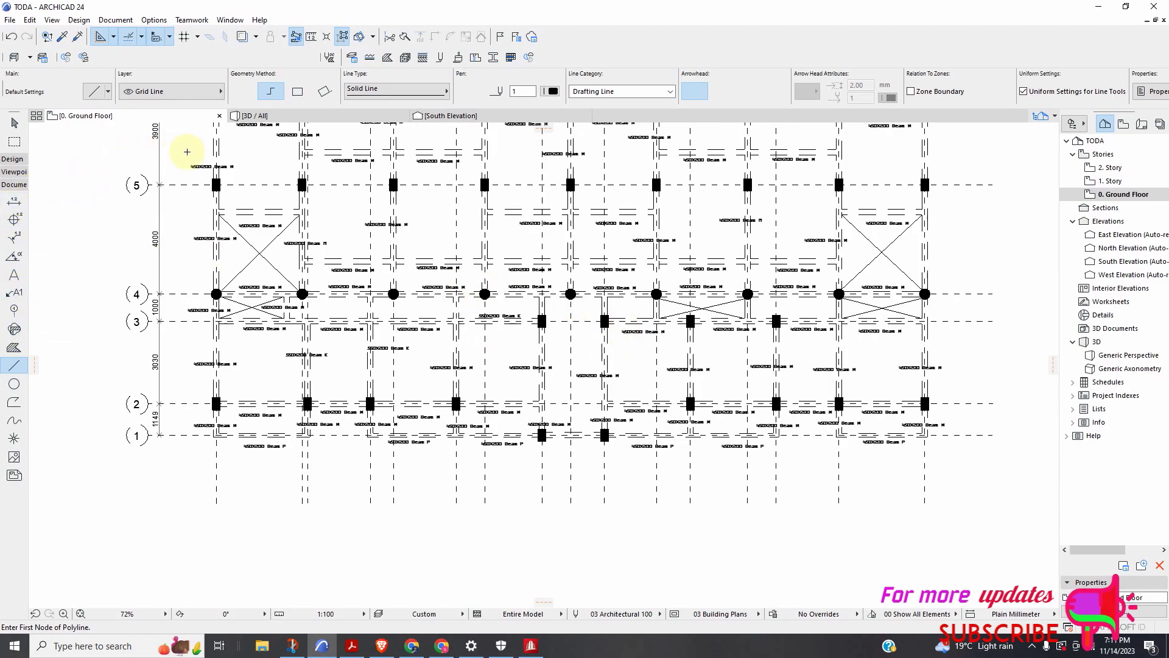
pyautogui.scroll(-2, 311, 360)
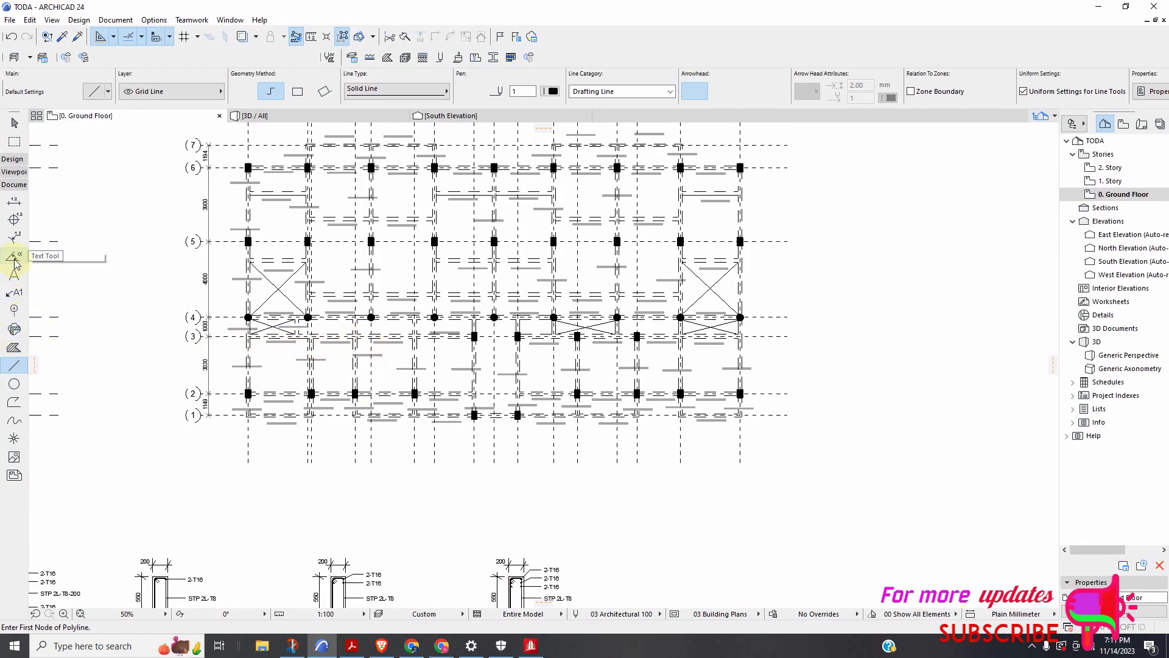
# Try to model a two-flight, 1000 mm wide return stair between the central columns, running between grid lines 3 and 2
pyautogui.click(12, 160)
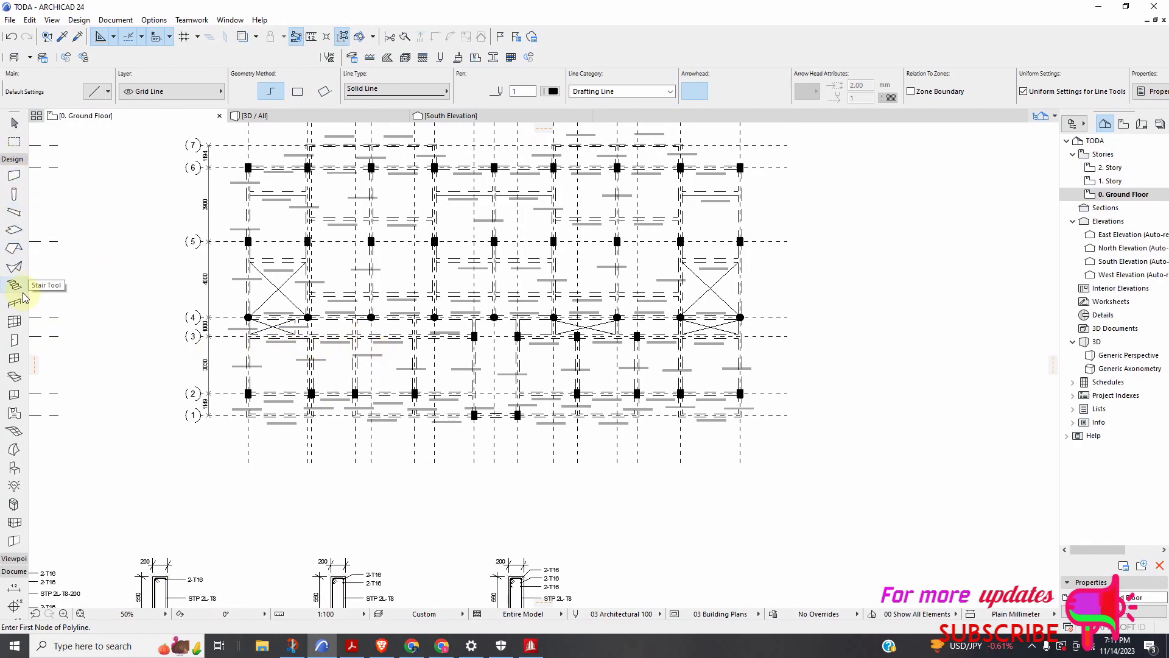
pyautogui.scroll(6, 430, 379)
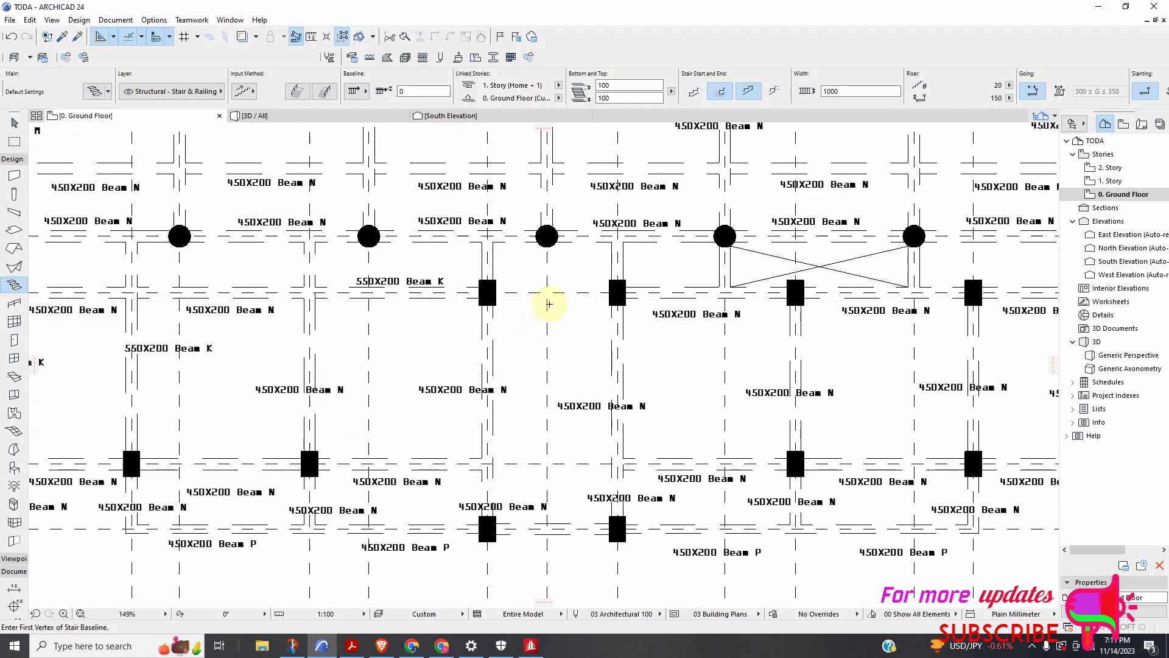
pyautogui.scroll(3, 557, 291)
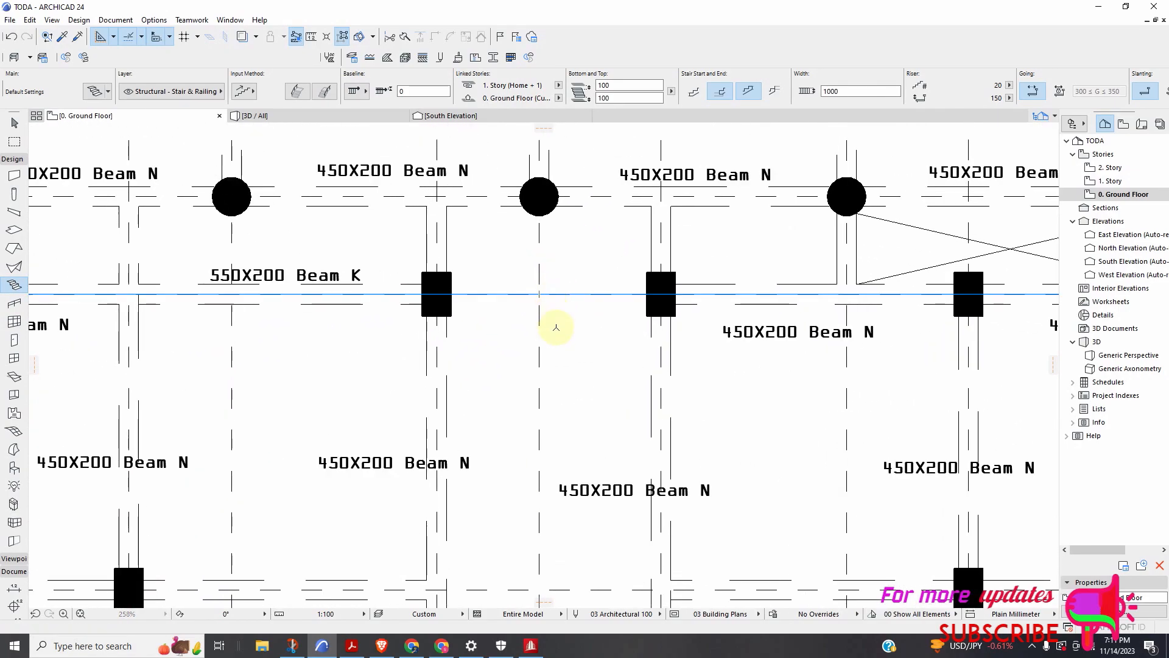
pyautogui.click(547, 295)
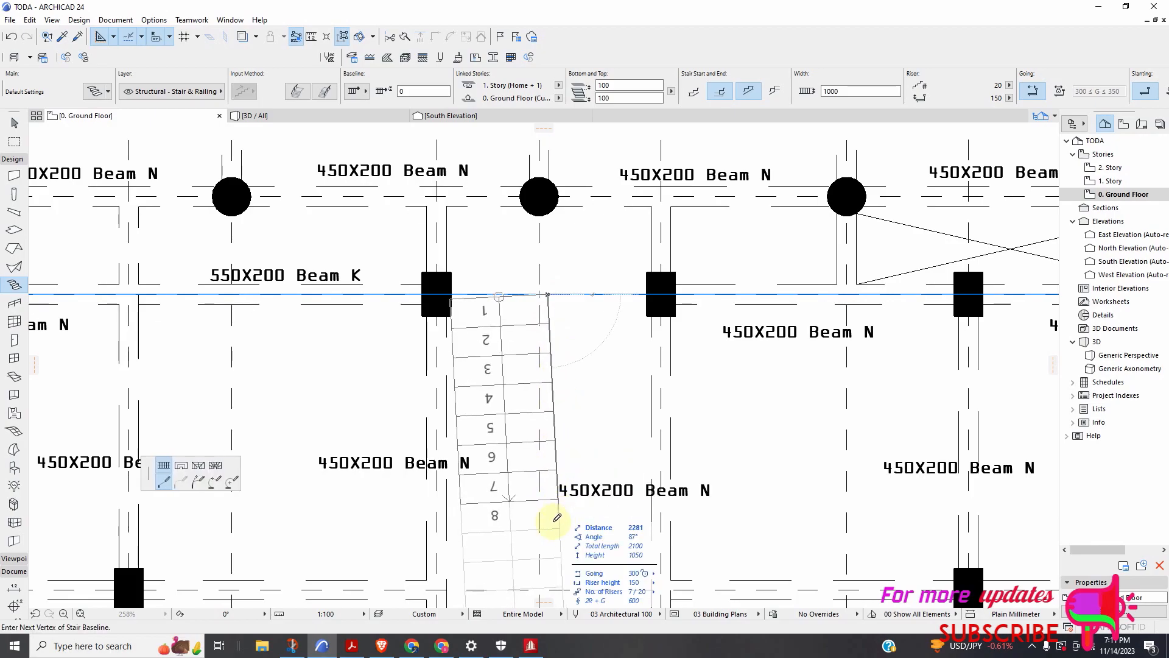
pyautogui.scroll(-4, 543, 514)
pyautogui.scroll(-3, 540, 522)
pyautogui.scroll(4, 548, 530)
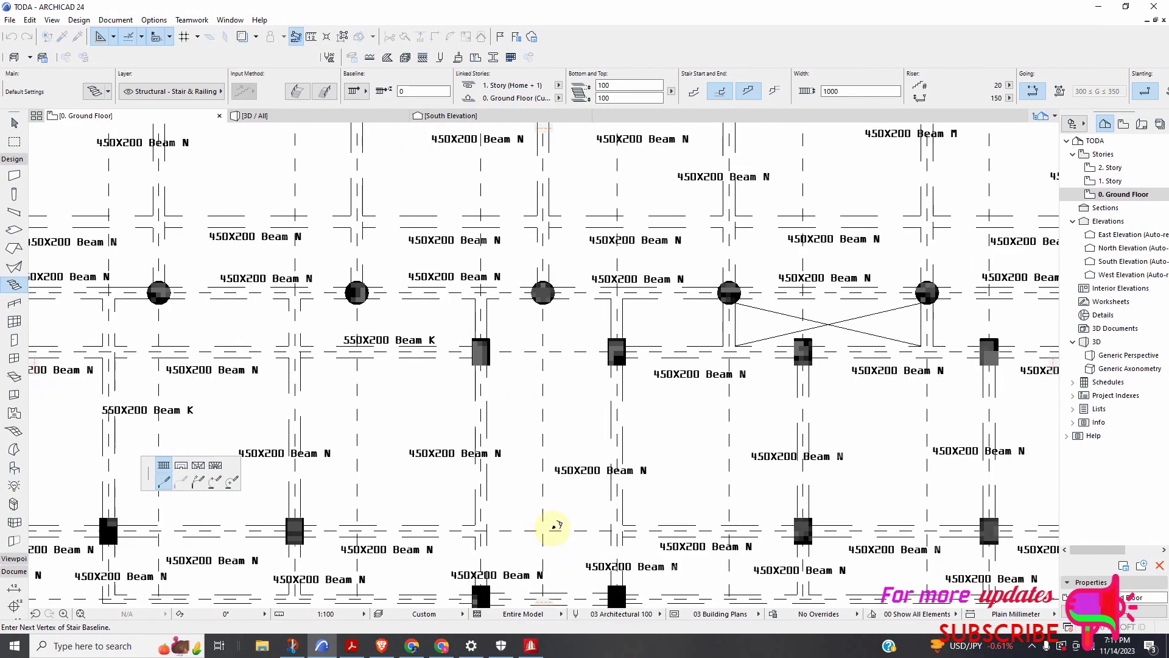
pyautogui.scroll(2, 555, 525)
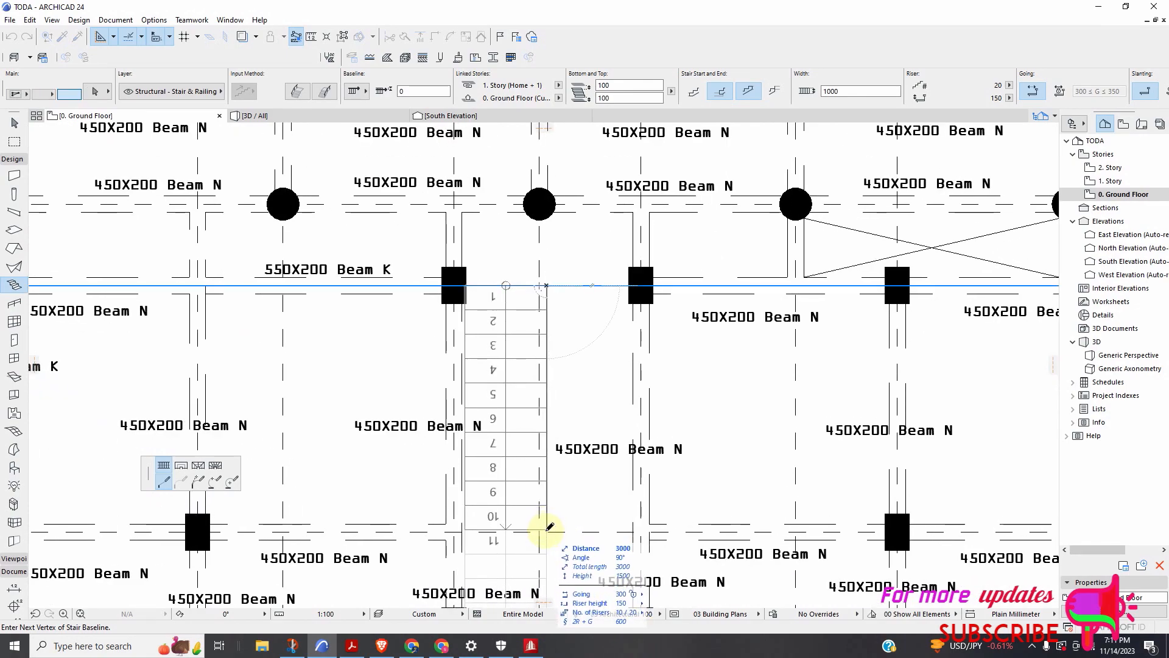
pyautogui.click(546, 528)
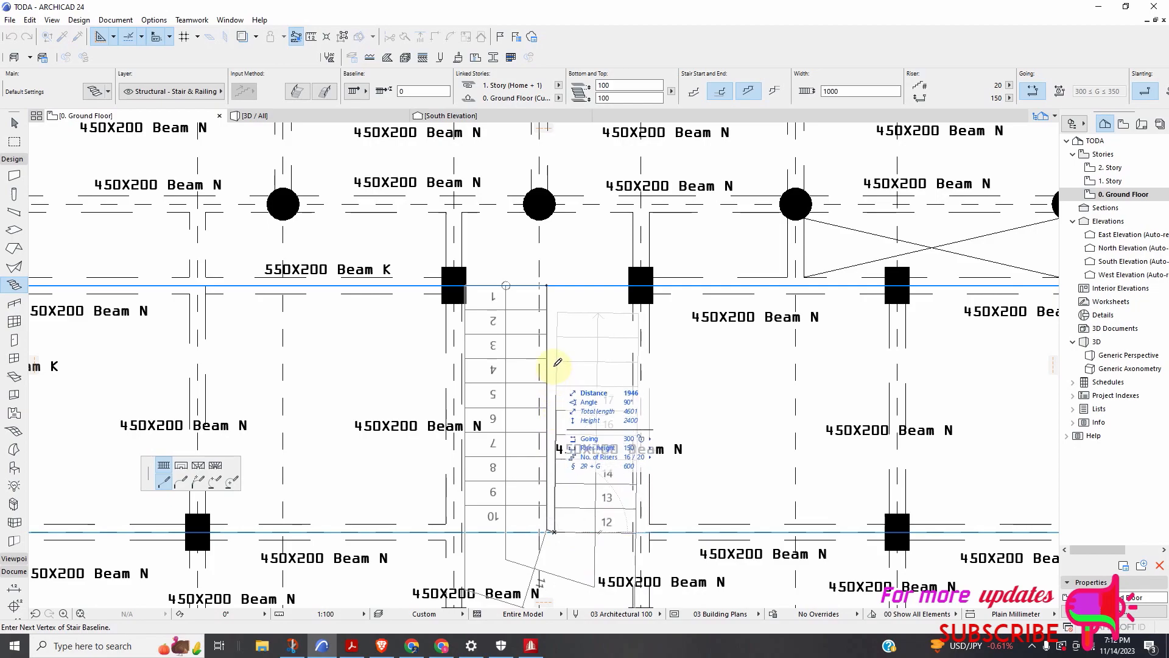
pyautogui.doubleClick(553, 286)
pyautogui.scroll(1, 490, 417)
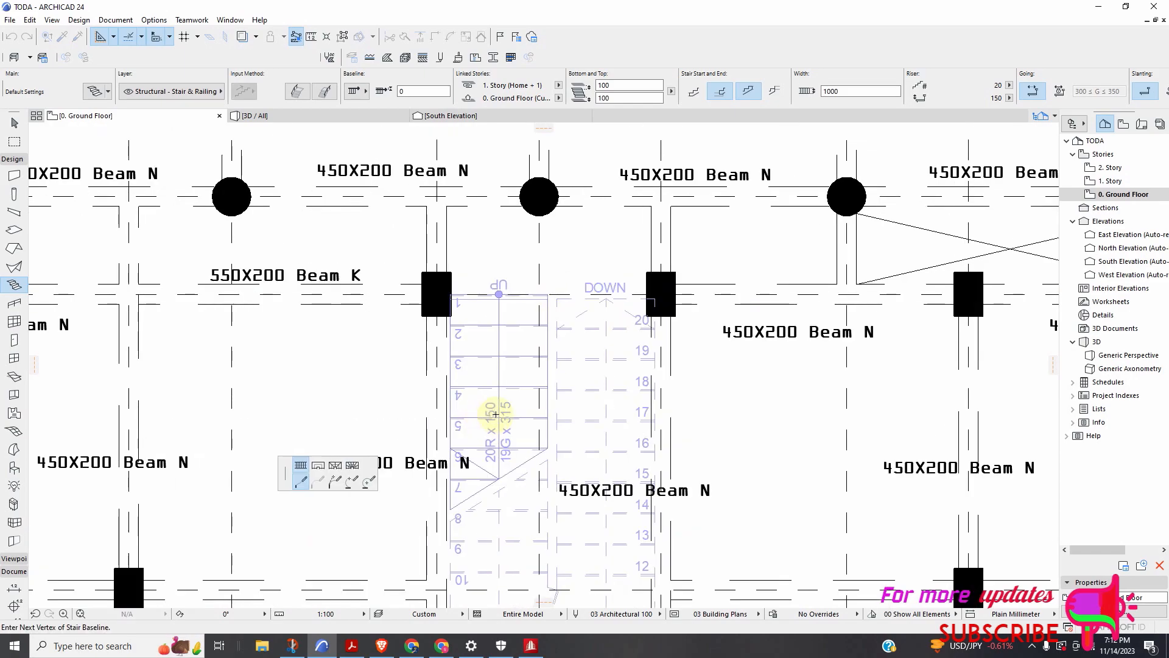
pyautogui.scroll(-5, 500, 407)
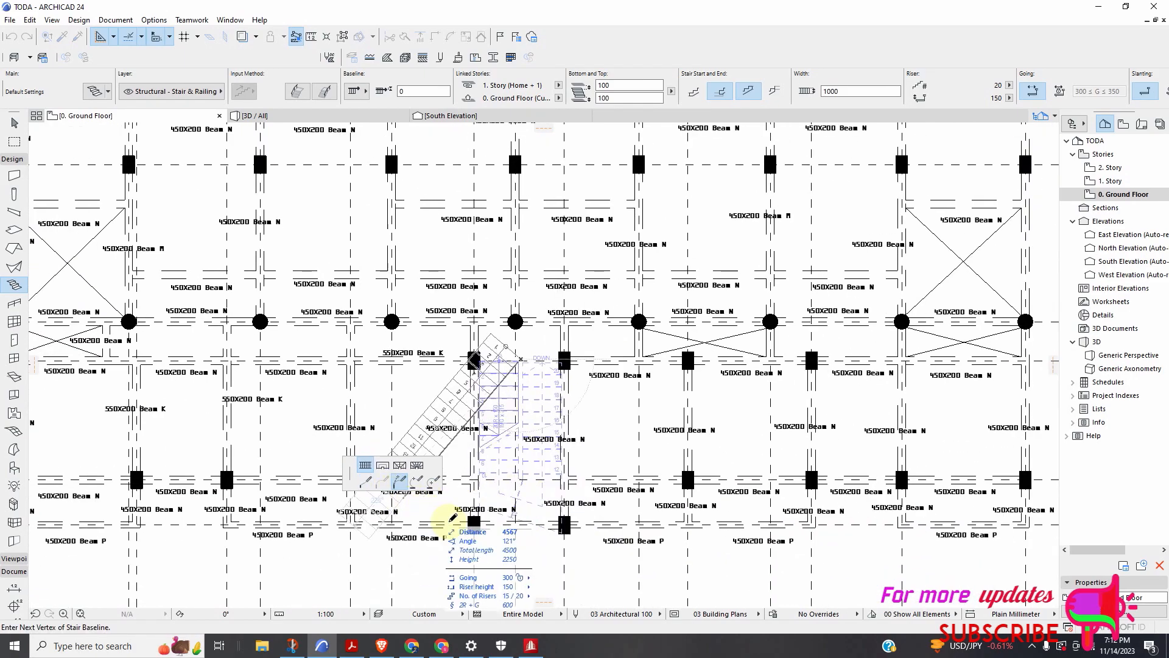
pyautogui.press('Escape')
# Check the new stair's landing against the columns on grid line 1 and undo the stair
pyautogui.scroll(5, 532, 505)
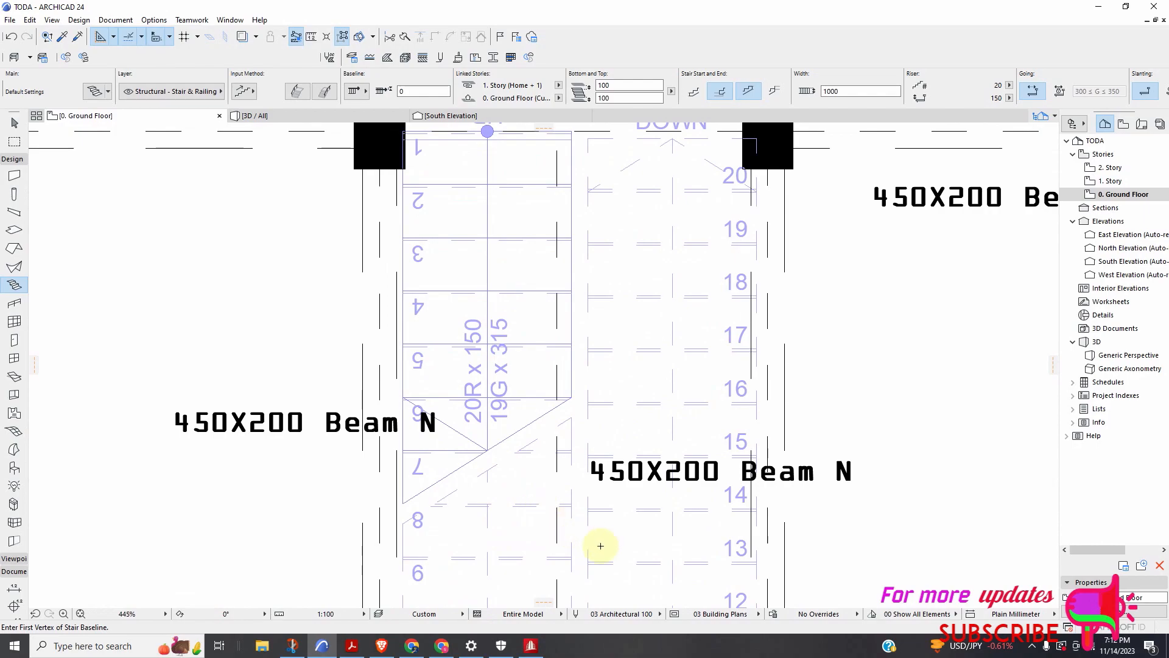
pyautogui.scroll(-4, 522, 353)
pyautogui.scroll(4, 548, 496)
pyautogui.scroll(-4, 558, 478)
pyautogui.scroll(5, 605, 480)
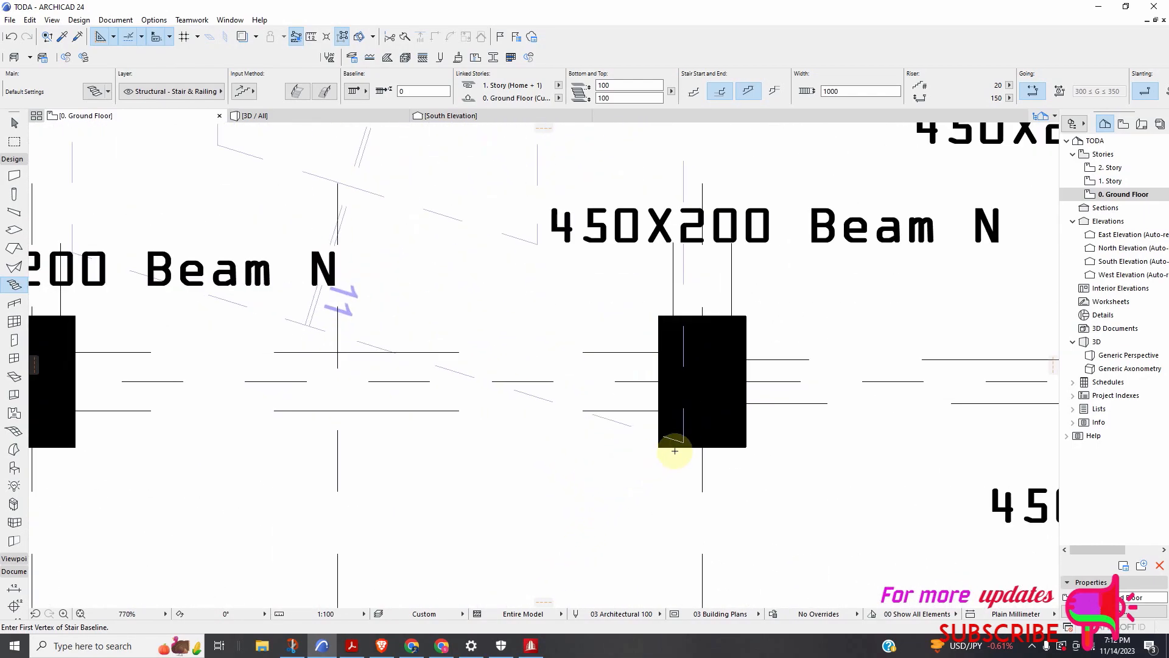
pyautogui.scroll(-4, 557, 455)
pyautogui.scroll(-3, 542, 399)
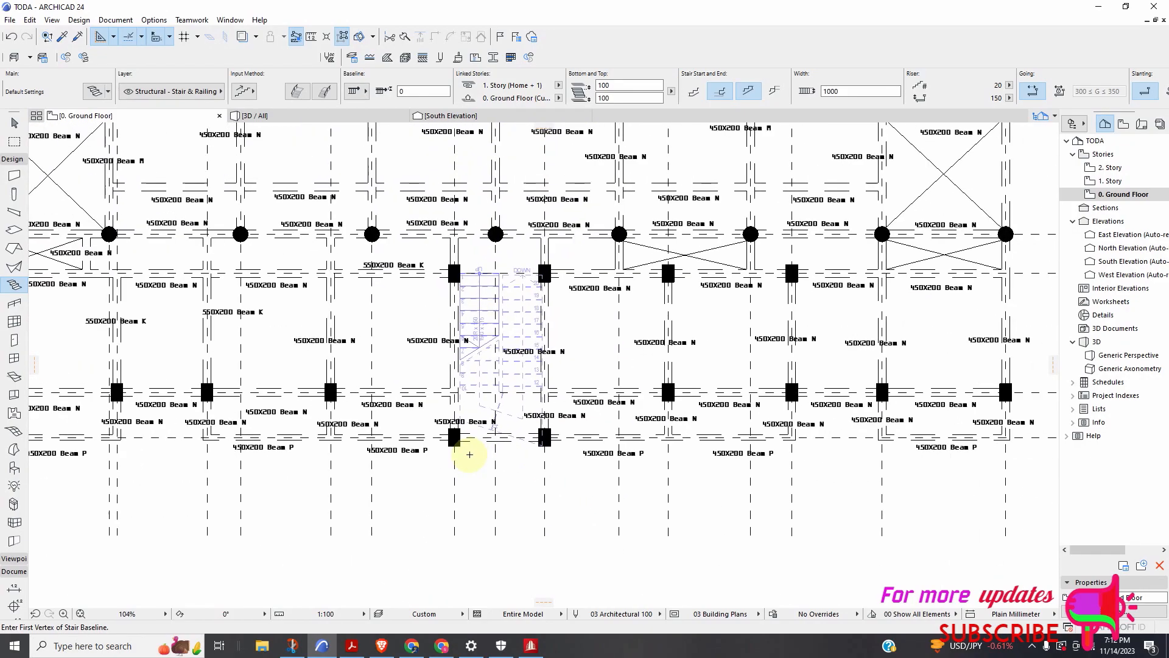
pyautogui.click(12, 39)
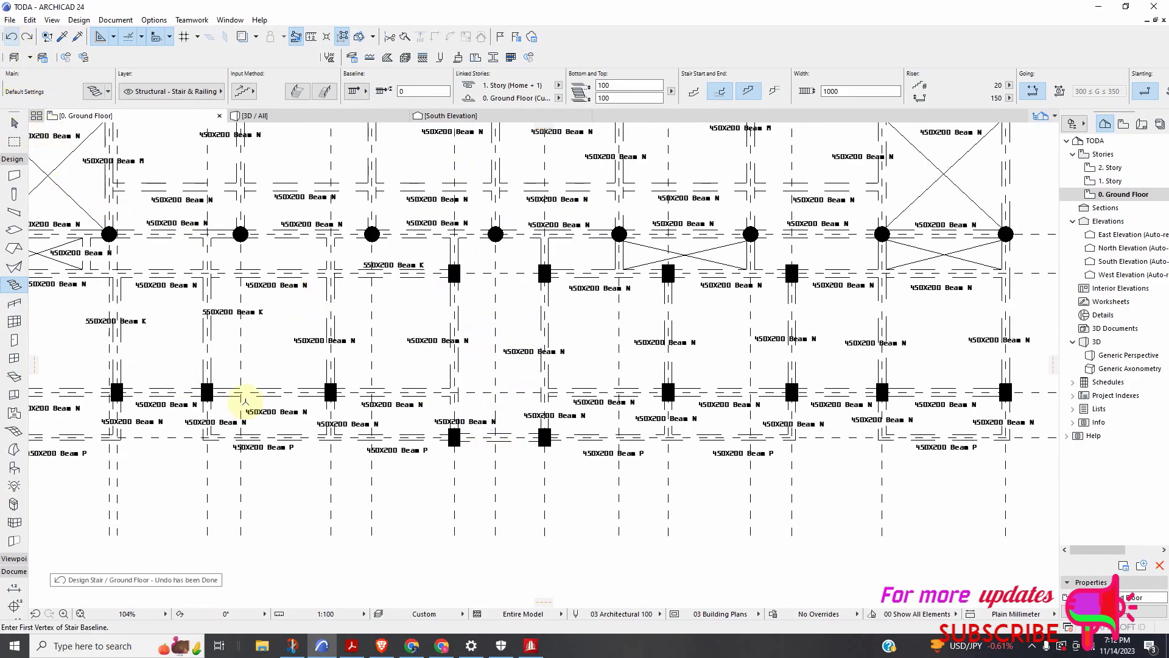
# Draw a two-flight, 1000 mm wide return stair in the central bay, from grid line 3 about 3030 mm to grid line 2 and back
pyautogui.scroll(5, 460, 296)
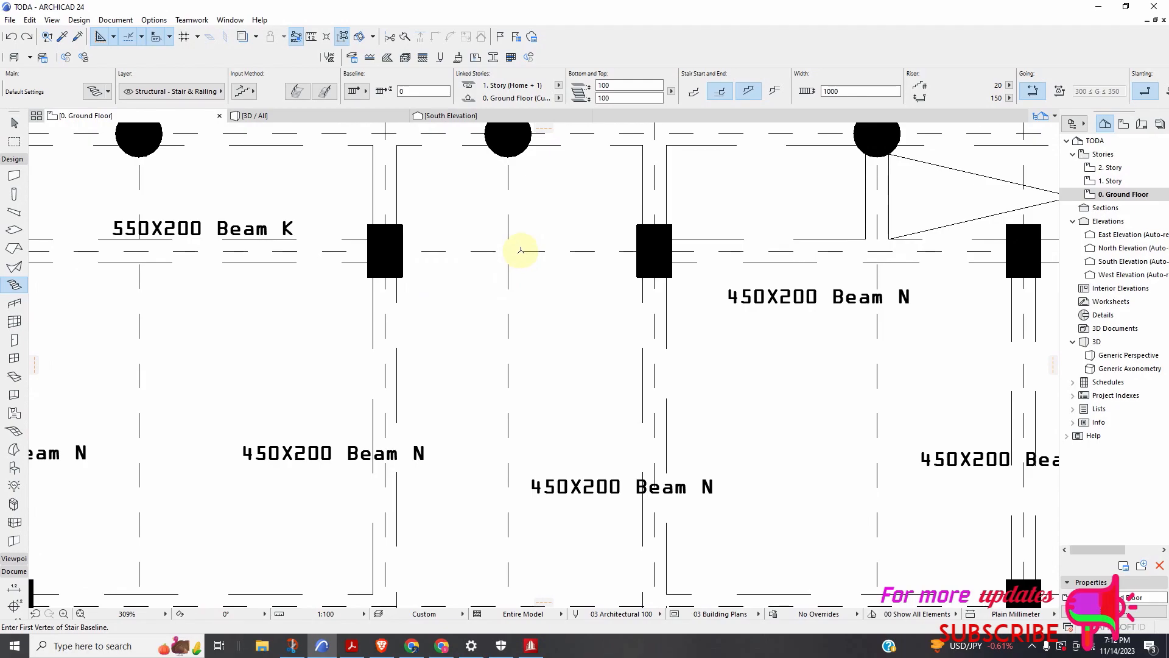
pyautogui.click(515, 387)
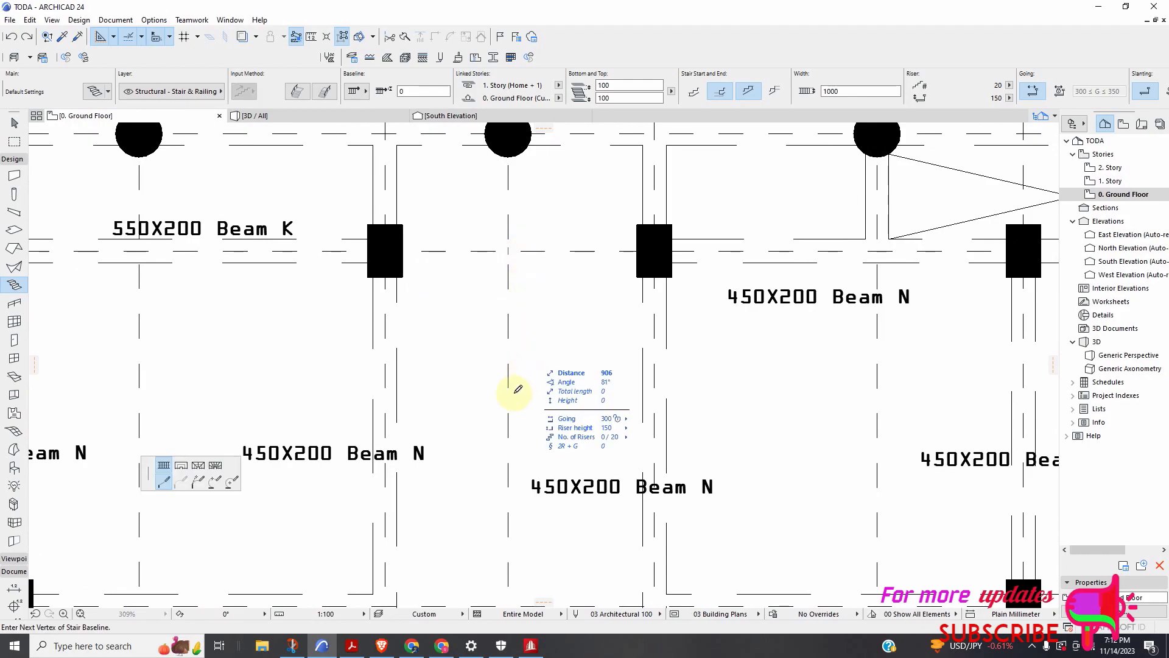
pyautogui.scroll(-5, 514, 449)
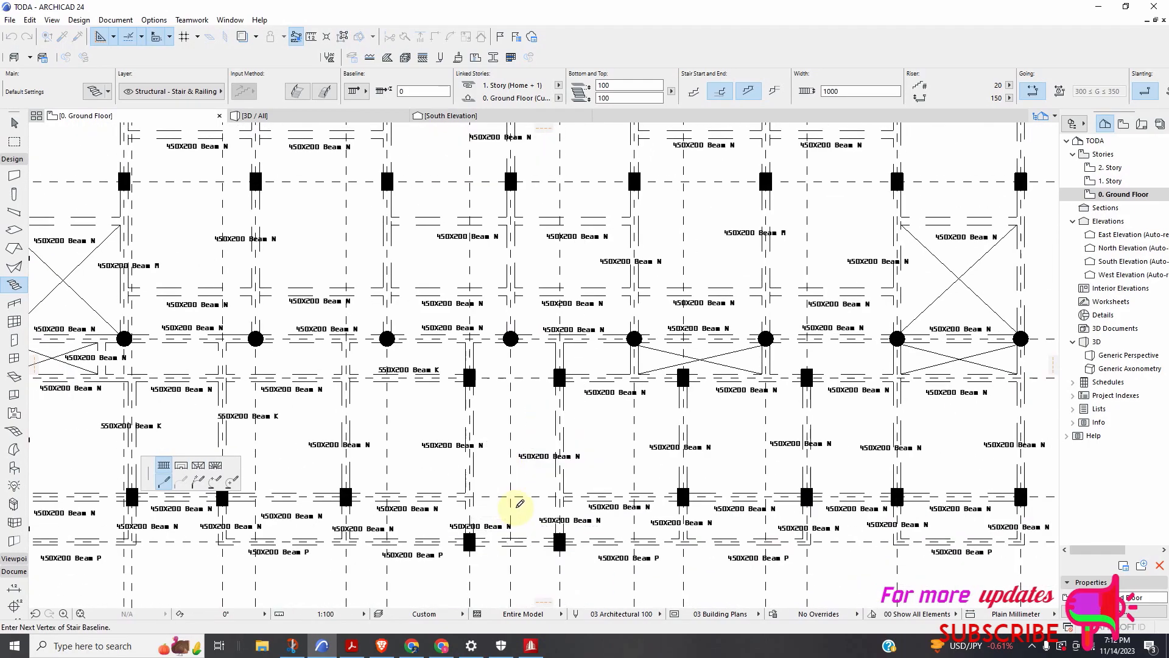
pyautogui.scroll(3, 513, 500)
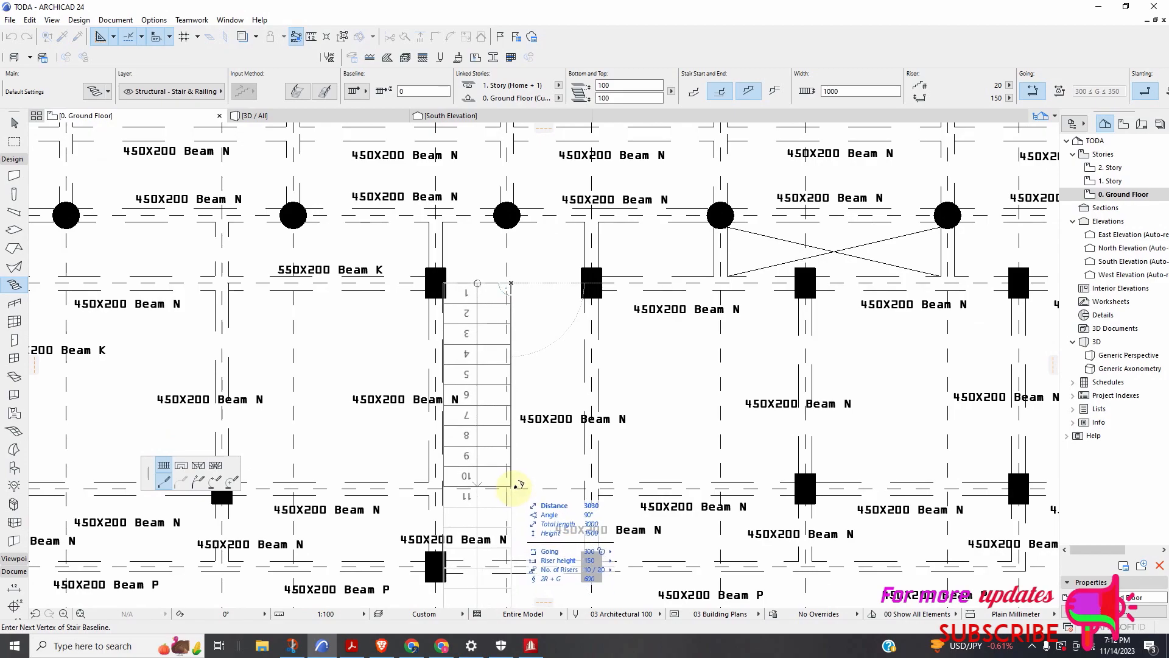
pyautogui.click(515, 485)
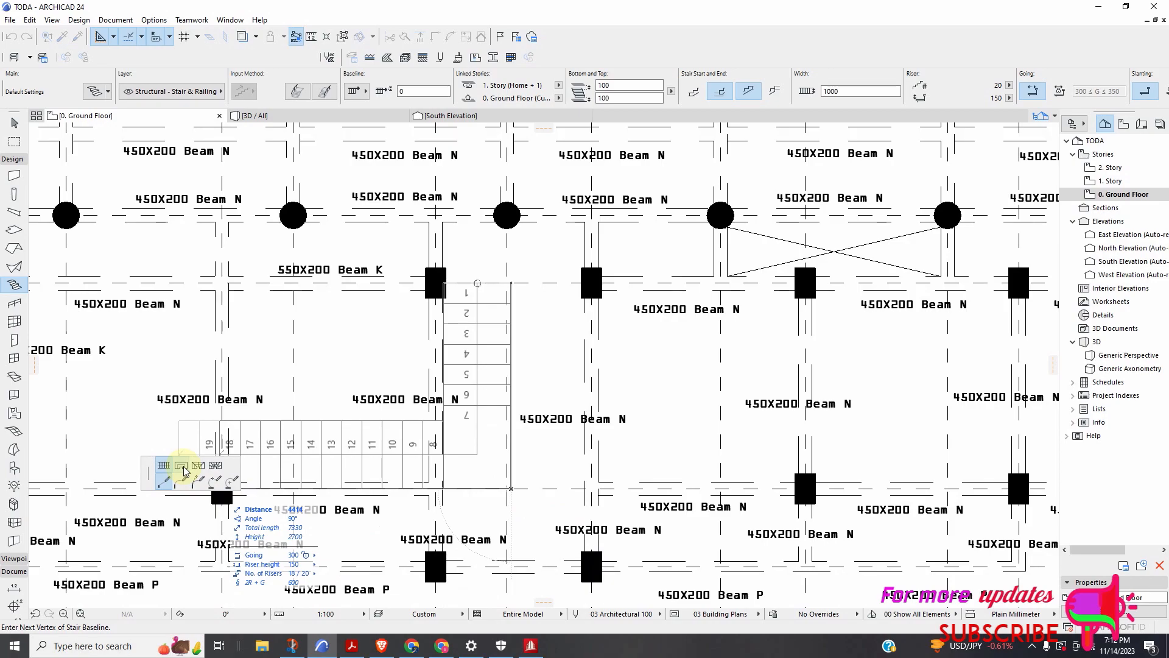
pyautogui.click(182, 466)
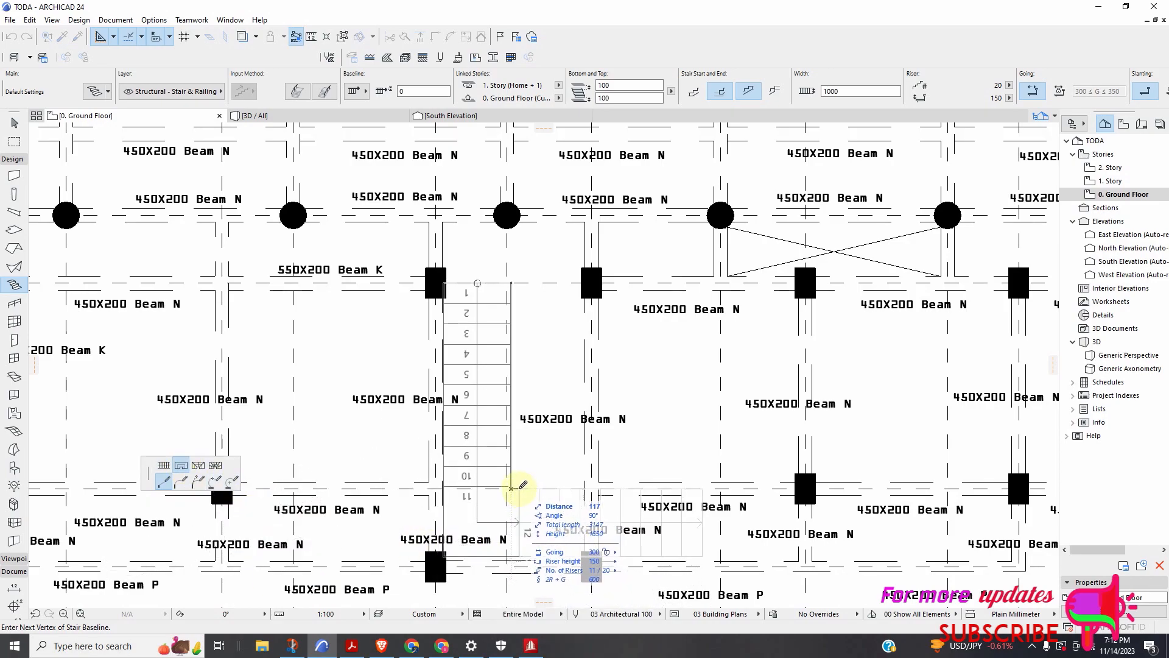
pyautogui.click(163, 468)
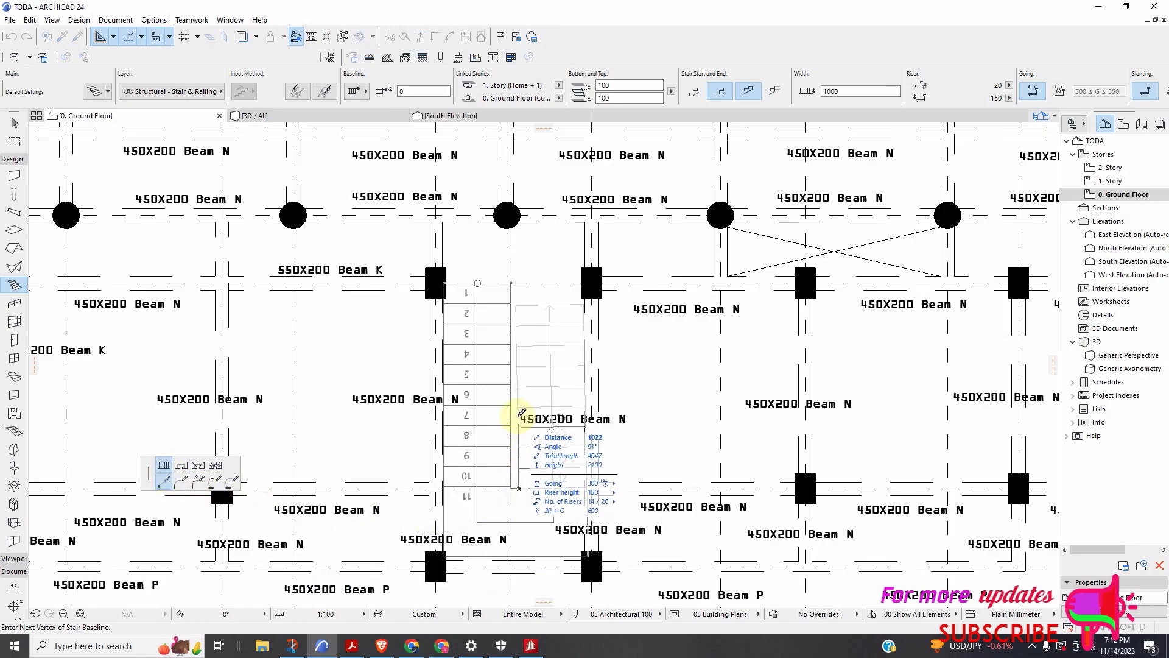
pyautogui.doubleClick(523, 280)
pyautogui.scroll(2, 522, 280)
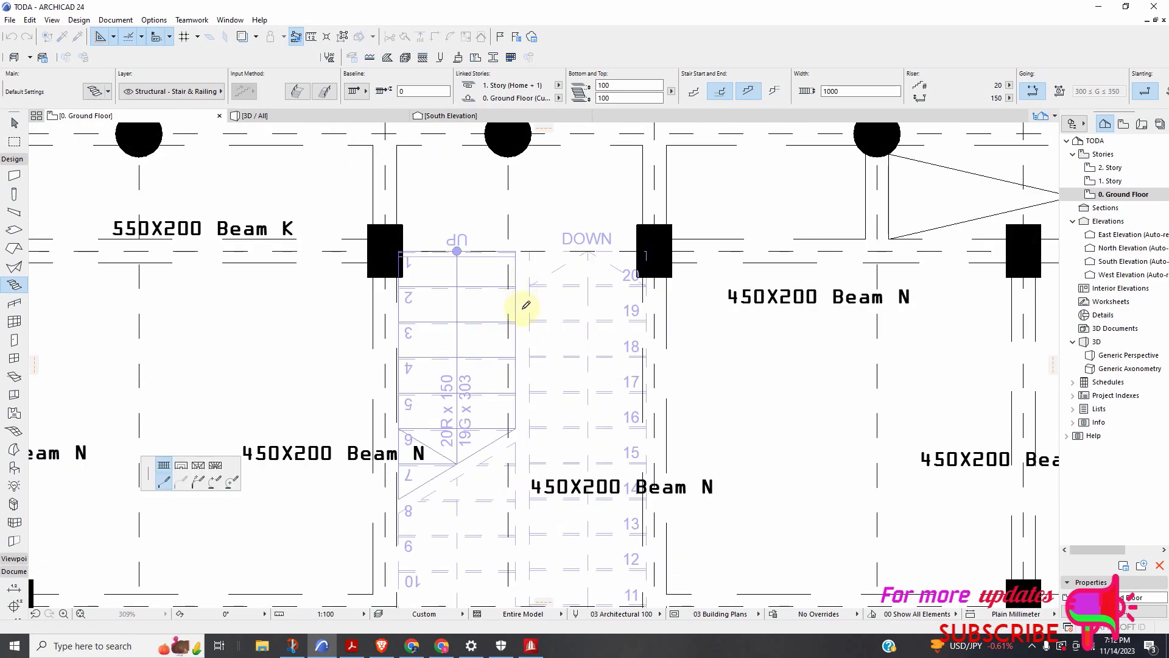
pyautogui.scroll(-3, 491, 352)
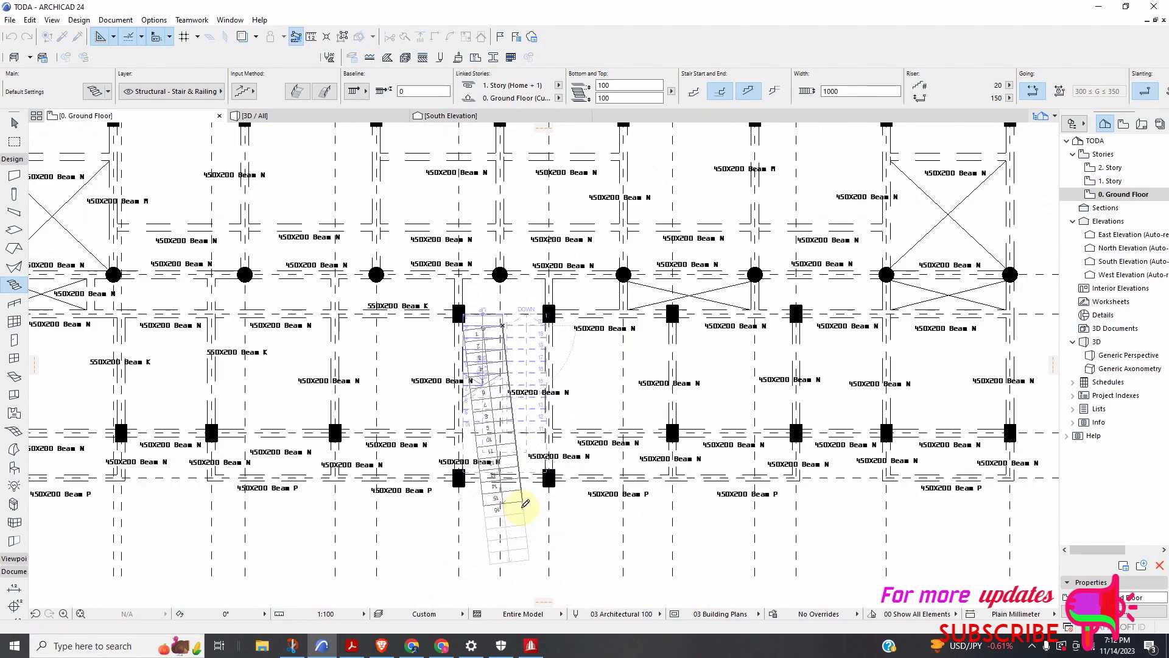
pyautogui.doubleClick(519, 455)
pyautogui.scroll(4, 519, 381)
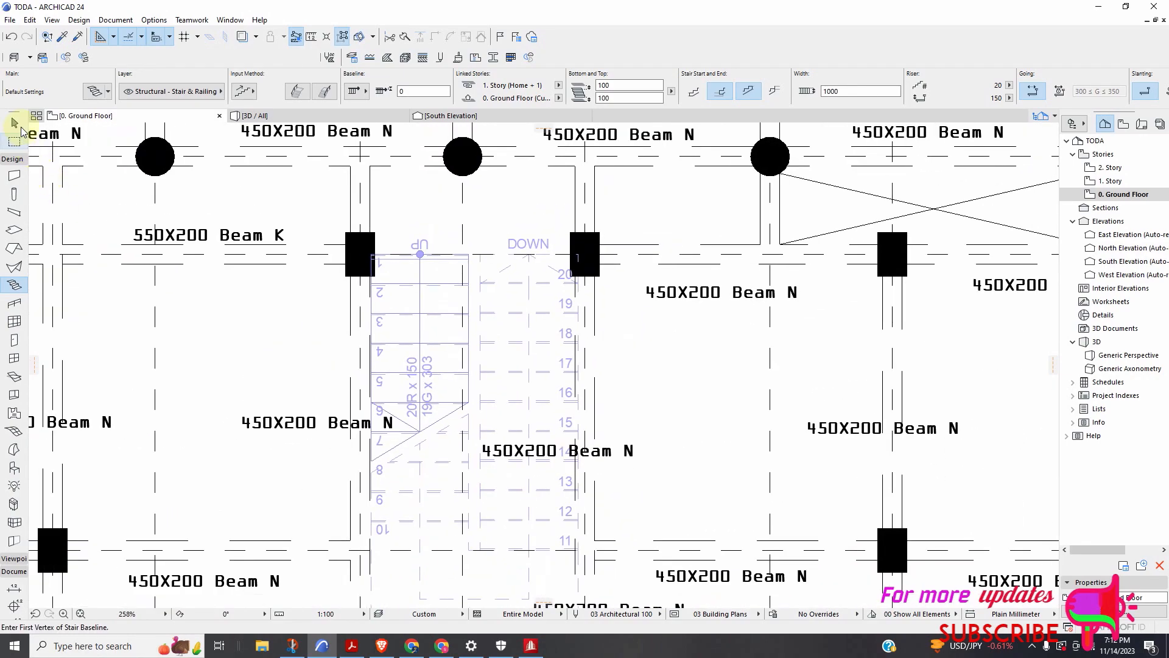
# Select the new stair in the central bay and open its selection settings
pyautogui.click(19, 125)
pyautogui.click(445, 339)
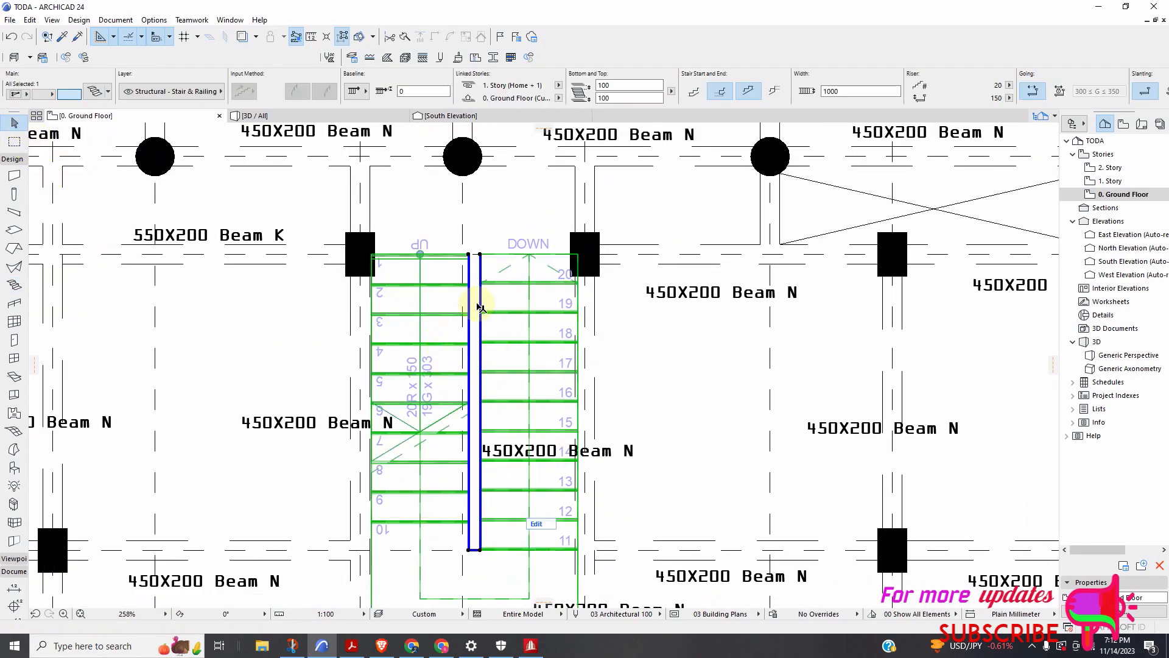
pyautogui.scroll(-5, 463, 299)
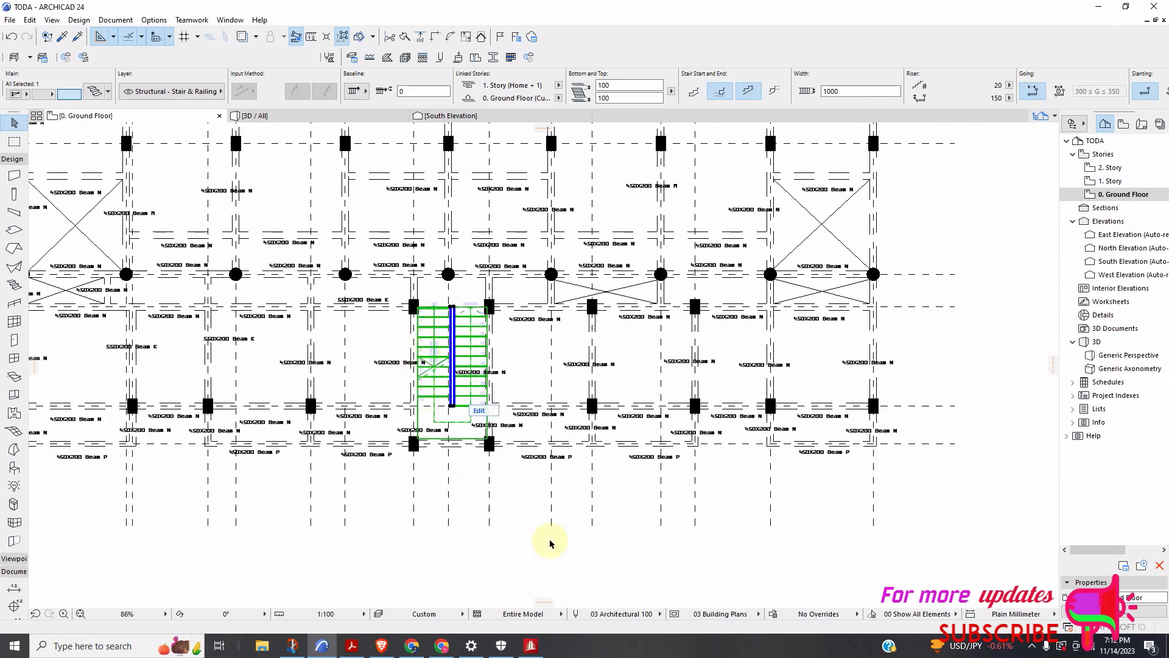
pyautogui.rightClick(527, 538)
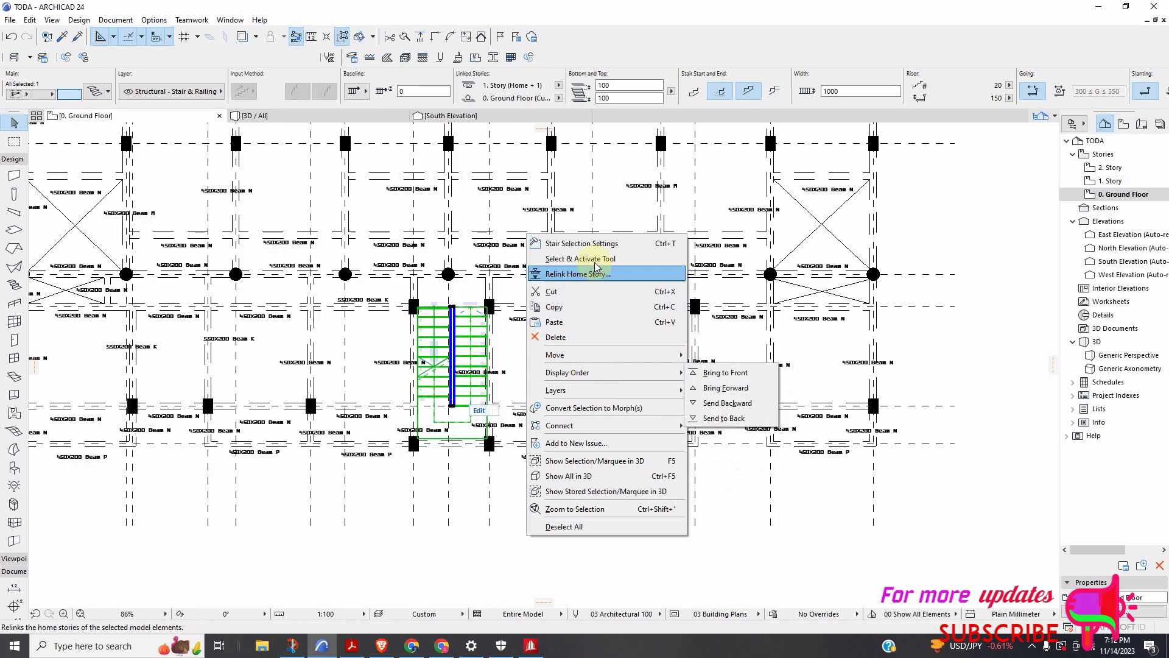
pyautogui.click(600, 244)
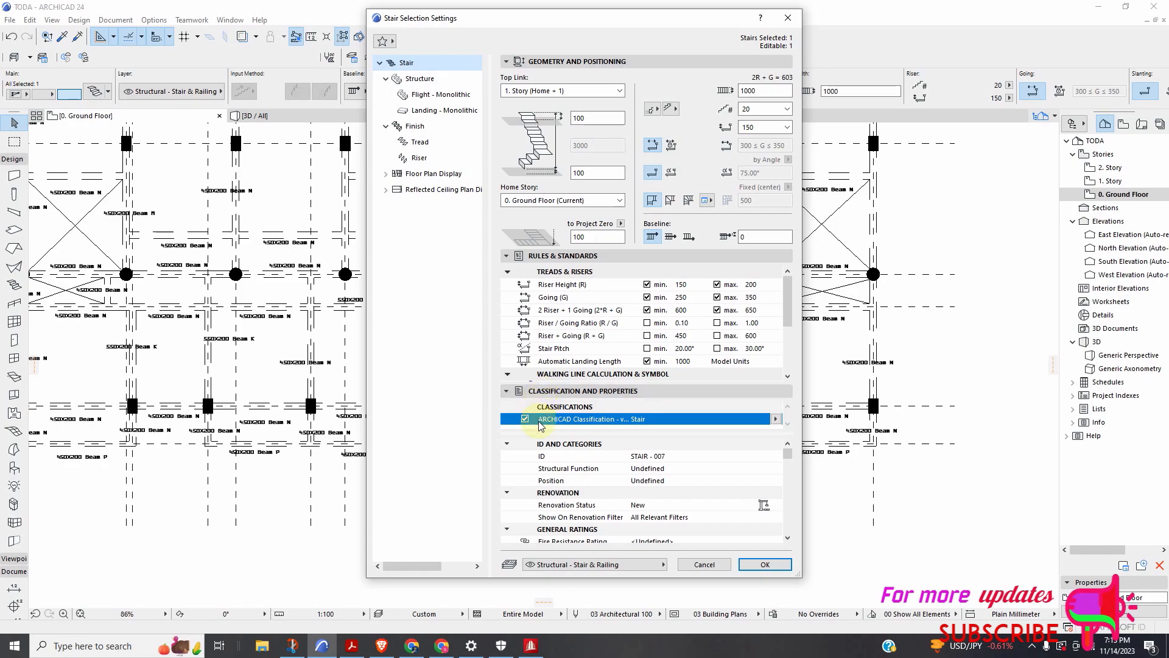
# Examine the stair's classification properties, tread and riser rules, walking line and headroom settings
pyautogui.click(507, 444)
pyautogui.scroll(-10, 609, 481)
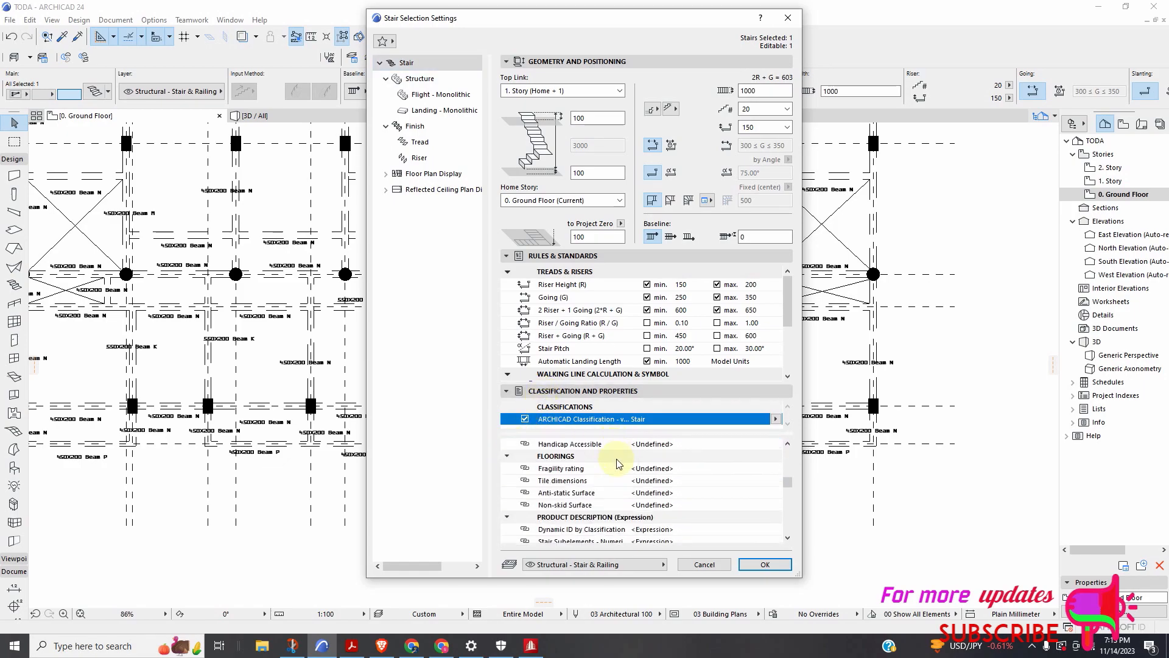
pyautogui.scroll(-10, 626, 493)
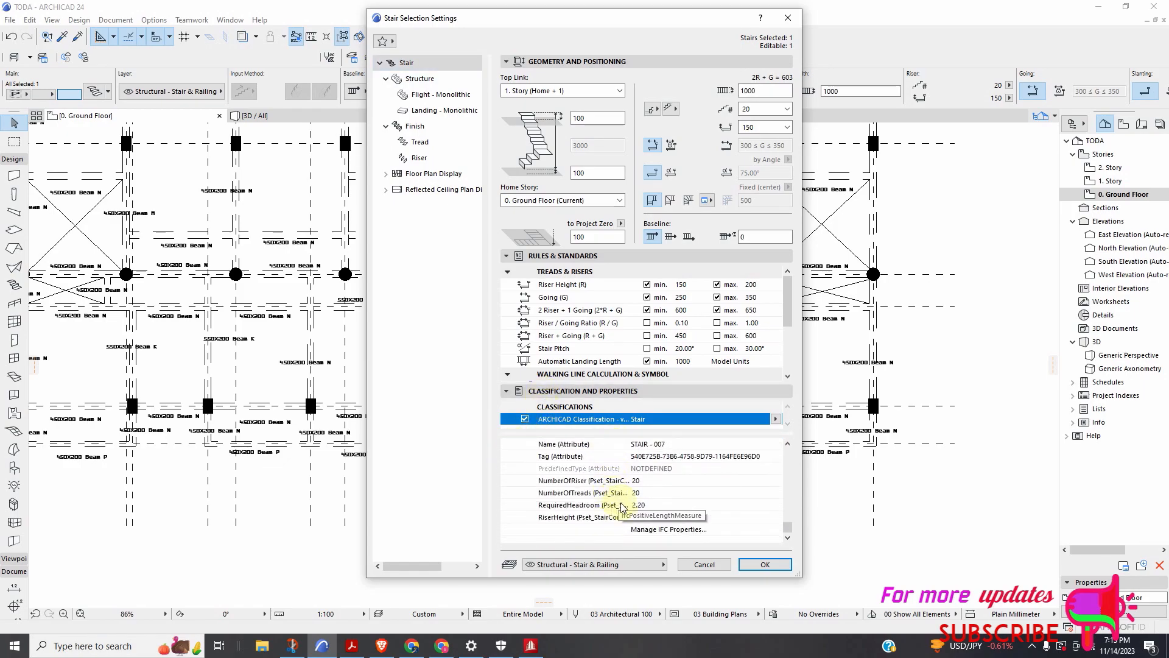
pyautogui.click(776, 419)
pyautogui.click(549, 396)
pyautogui.click(522, 376)
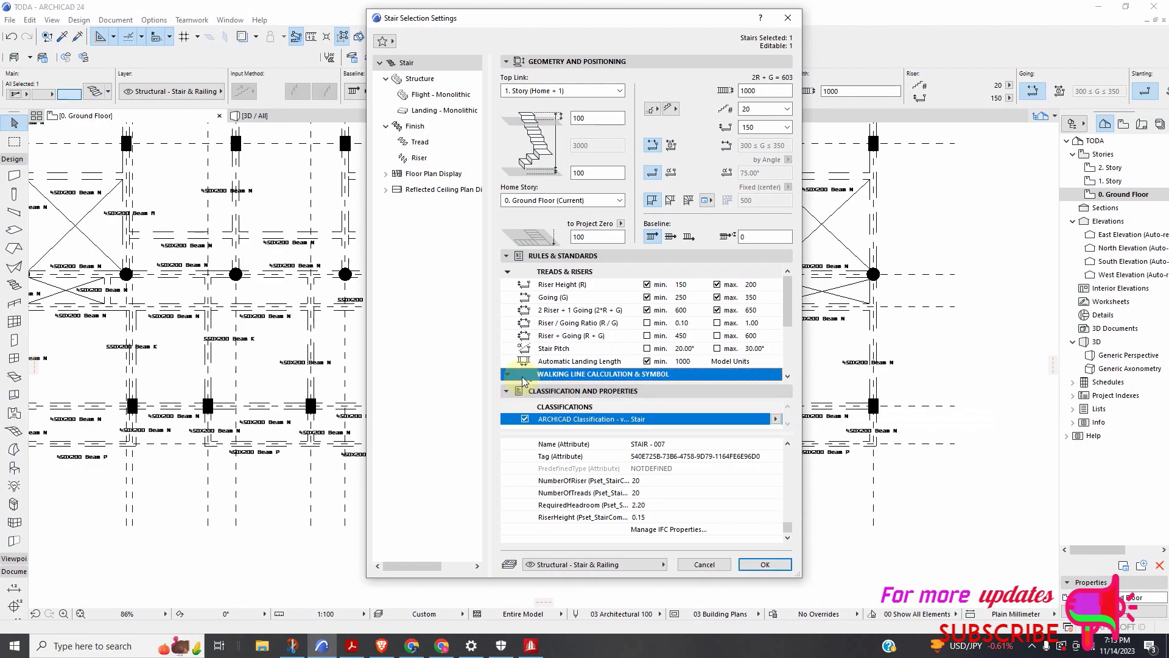
pyautogui.click(506, 379)
pyautogui.click(506, 378)
pyautogui.click(543, 377)
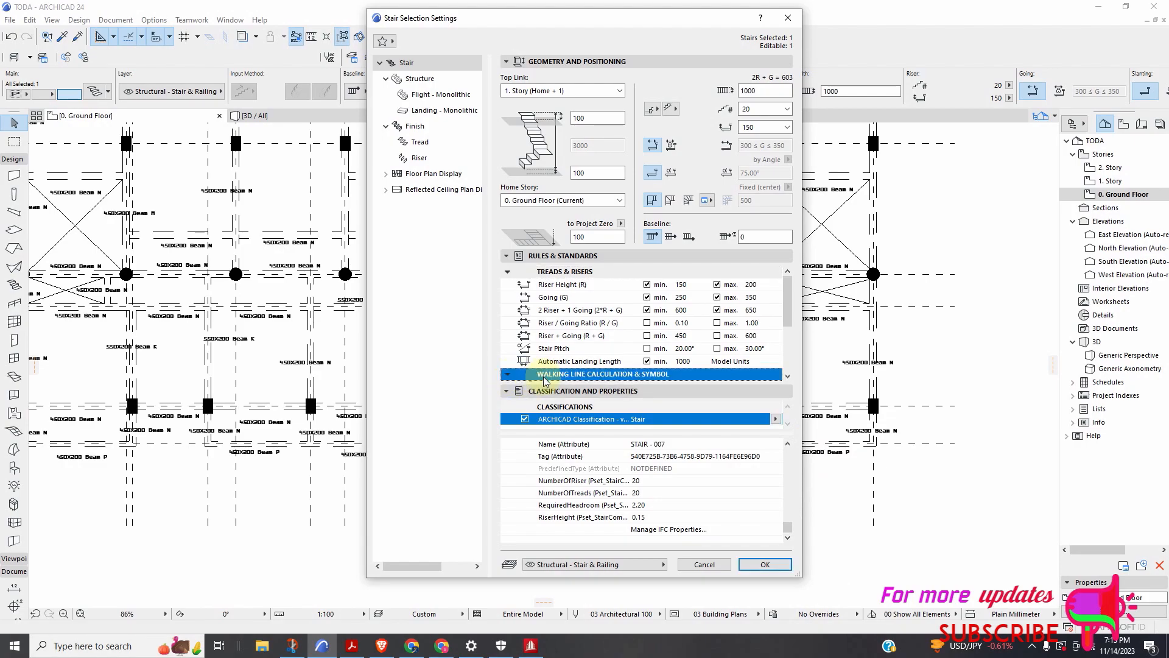
pyautogui.scroll(-3, 648, 328)
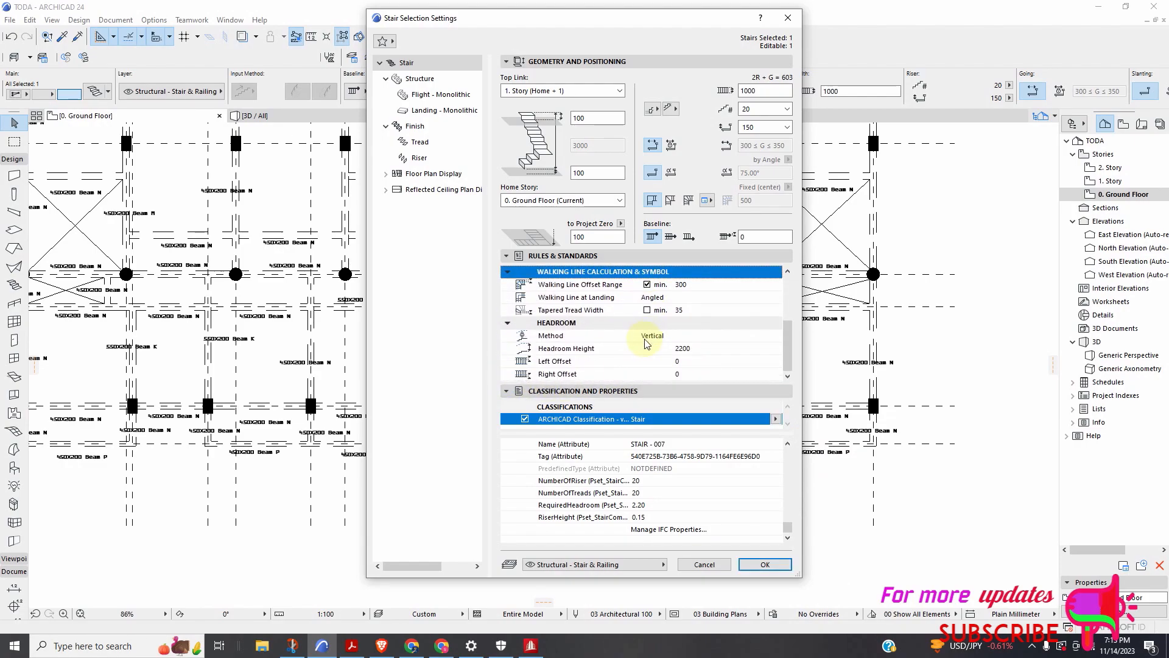
pyautogui.scroll(3, 647, 342)
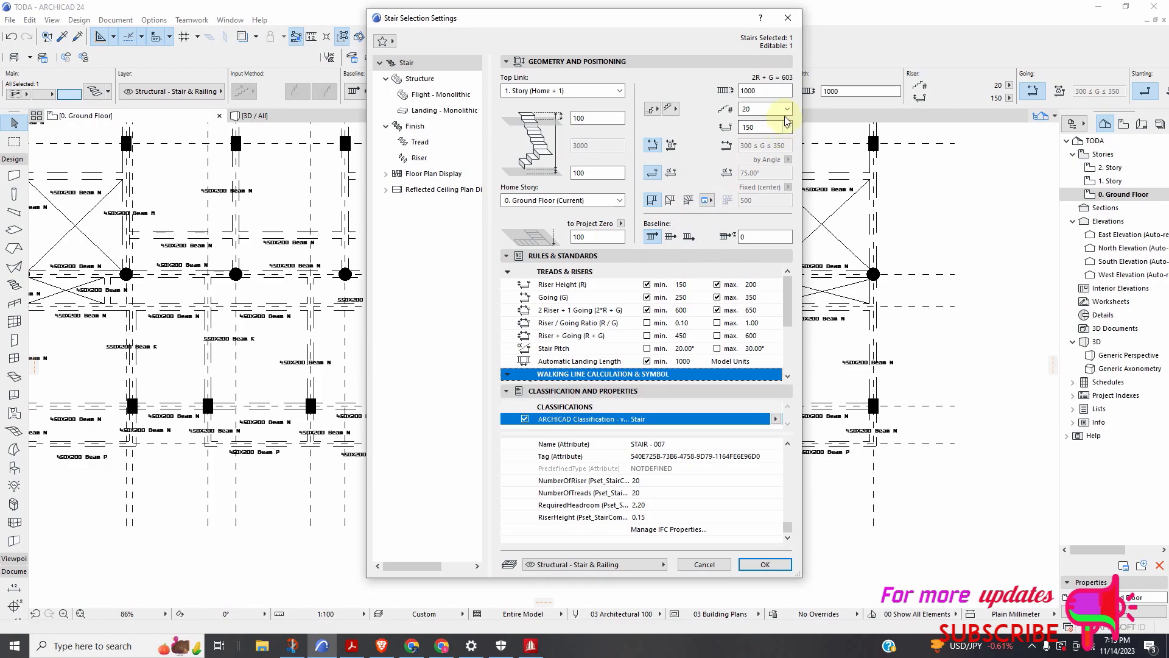
# Set the cut and uncut line pens of the monolithic flight and landing structure to pen 1 (0.13 mm)
pyautogui.click(423, 84)
pyautogui.click(427, 95)
pyautogui.click(425, 110)
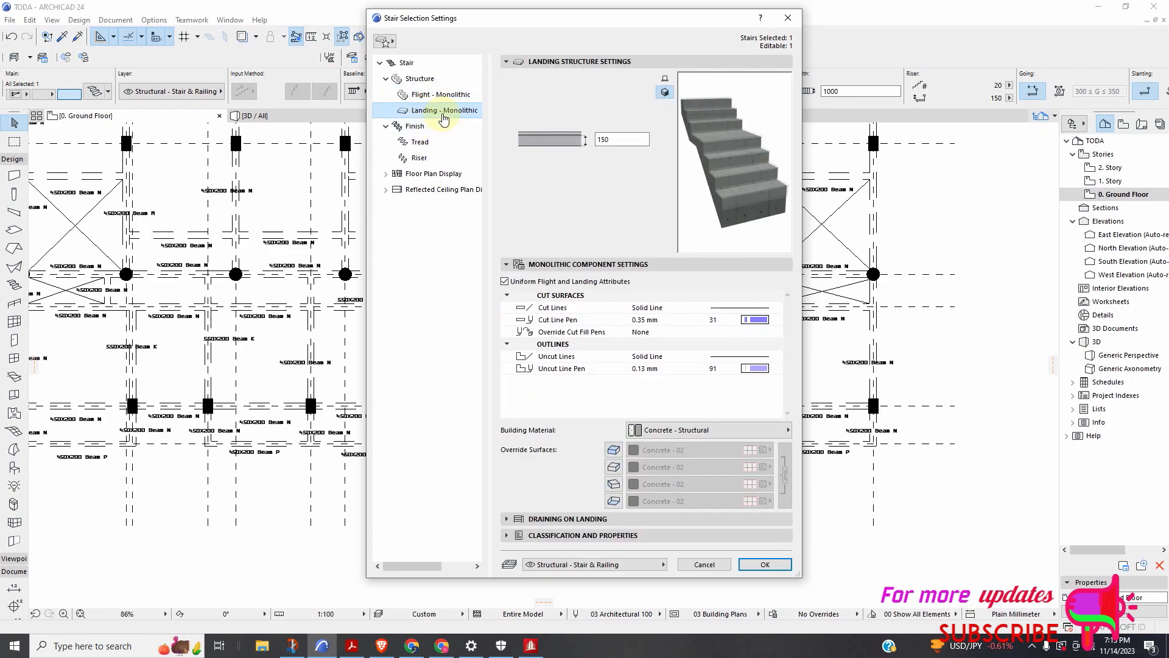
pyautogui.click(753, 321)
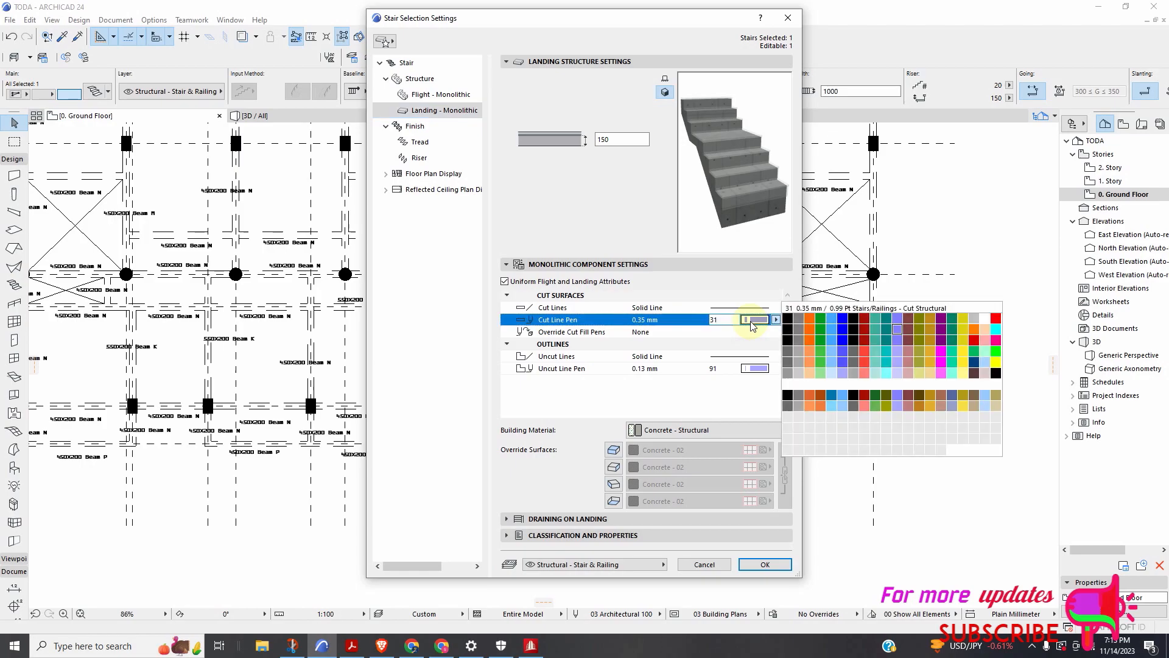
pyautogui.click(786, 320)
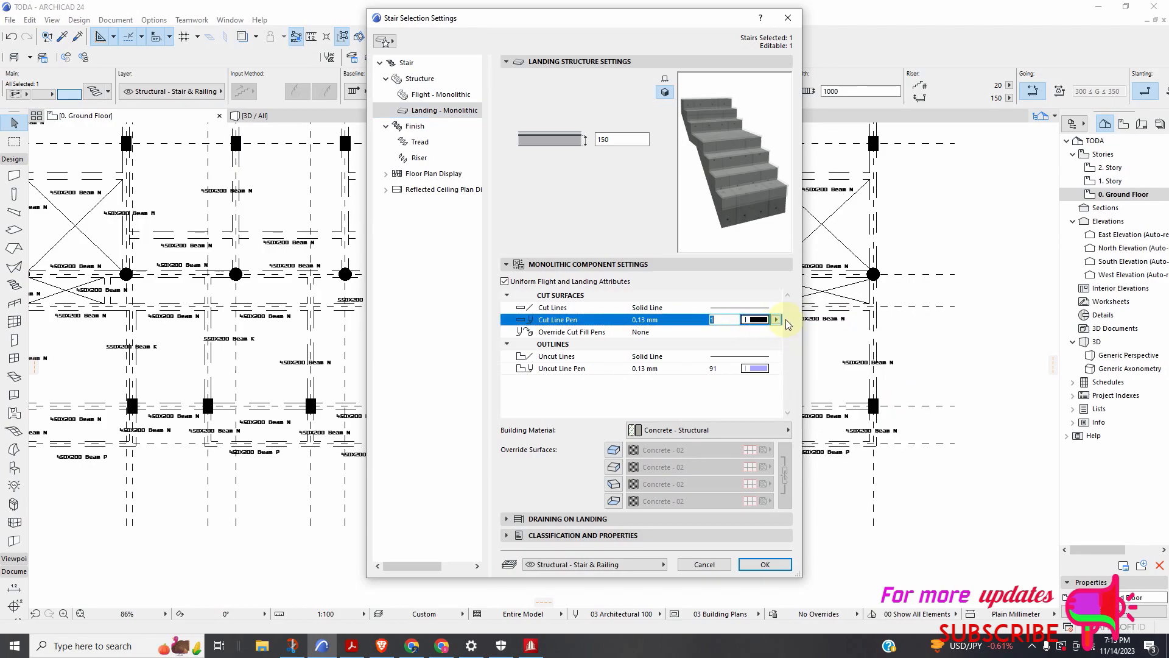
pyautogui.click(753, 369)
pyautogui.click(772, 371)
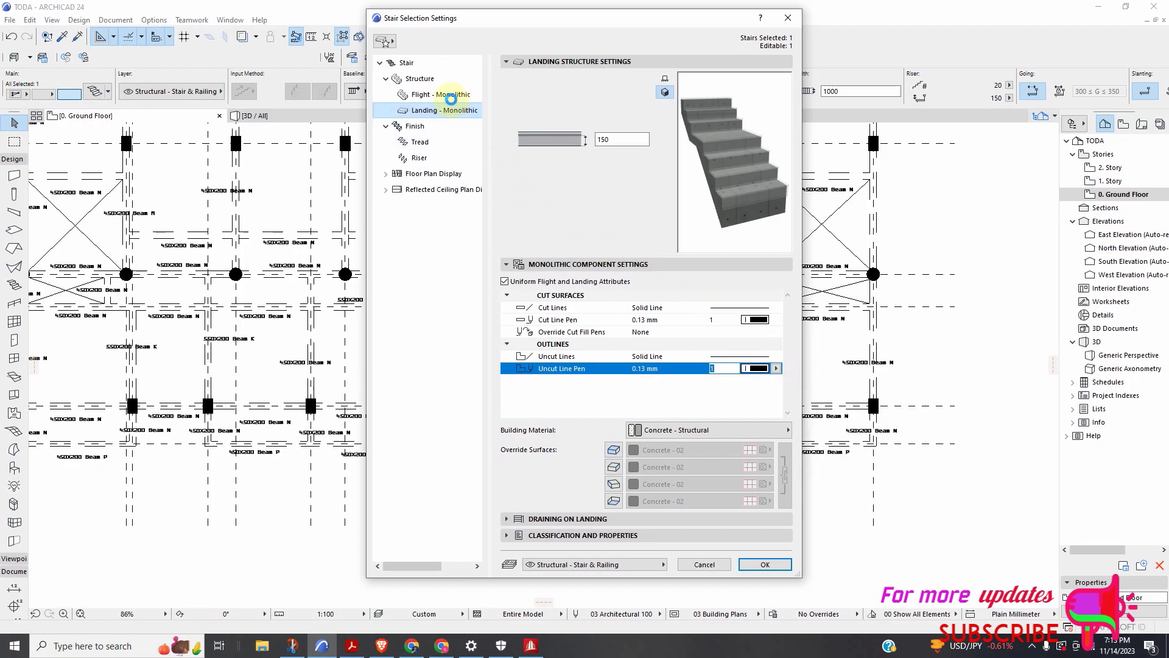
pyautogui.click(450, 97)
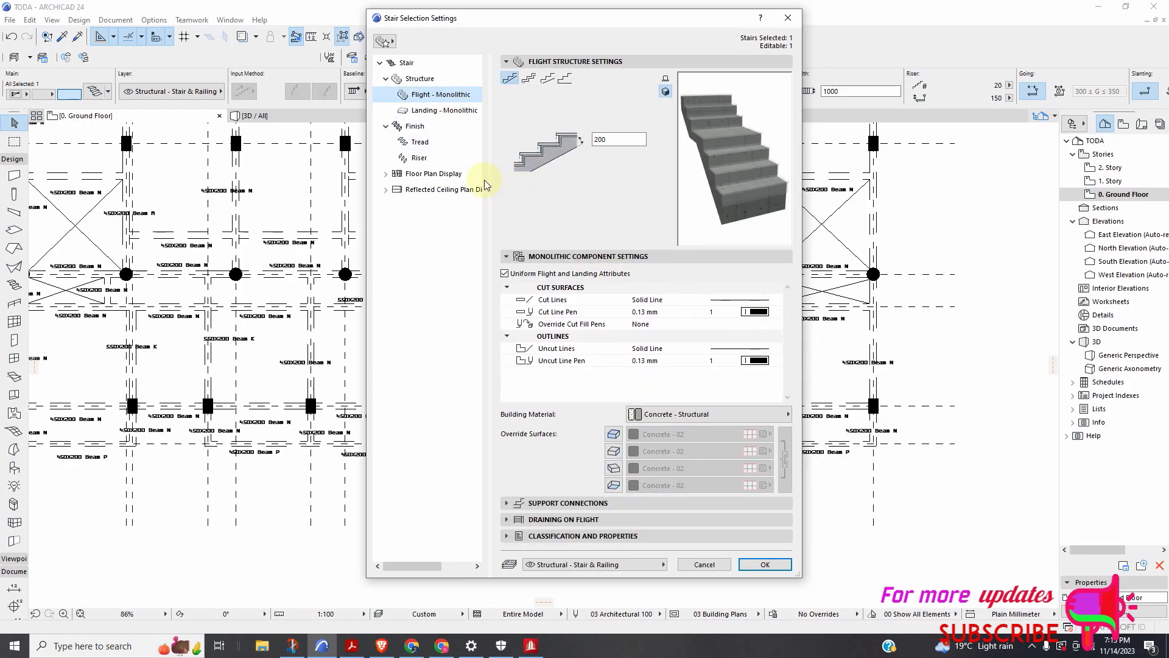
# Set the riser finish's uncut and cut line pens to pen 1 (0.13 mm) and apply the stair settings
pyautogui.click(414, 126)
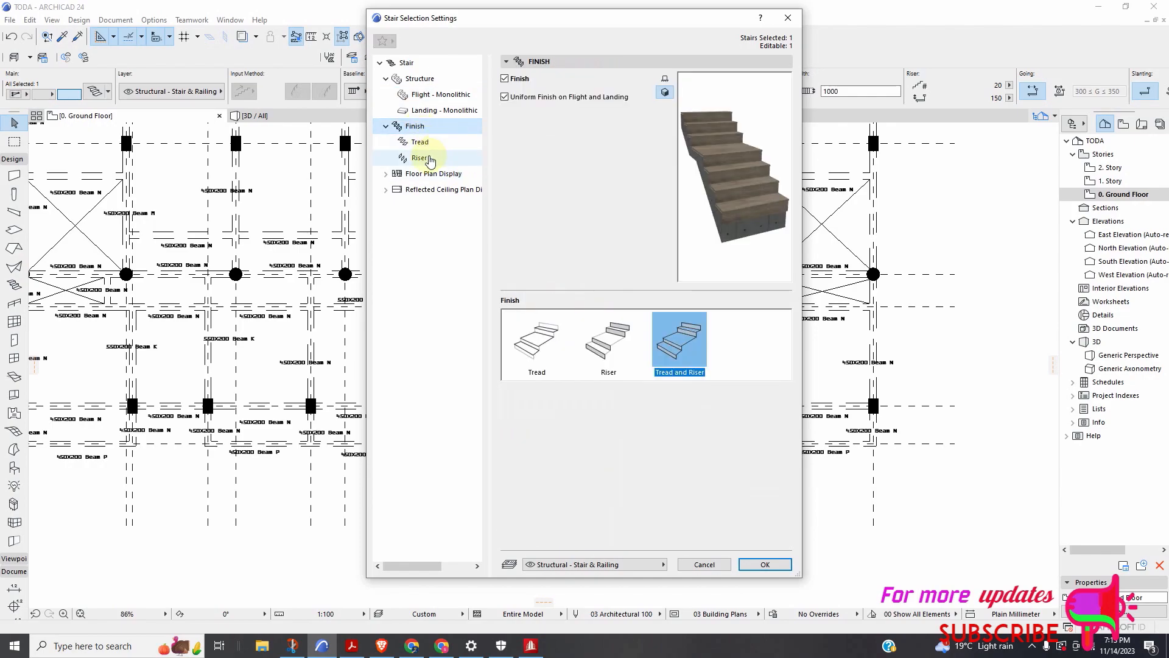
pyautogui.click(425, 145)
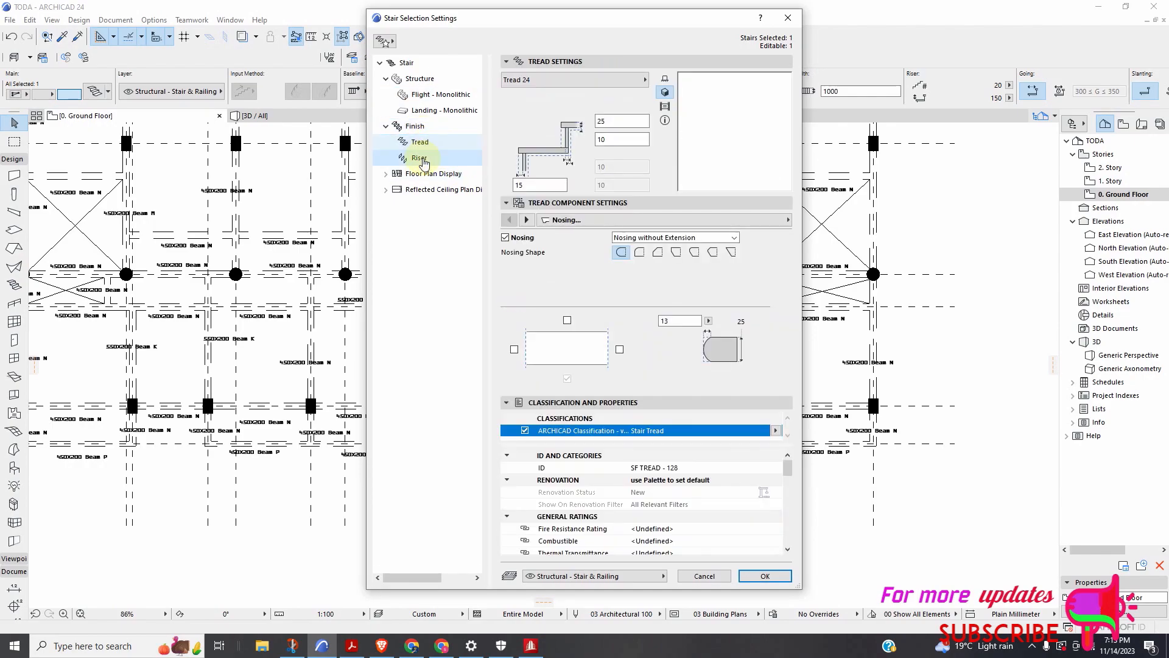
pyautogui.click(419, 158)
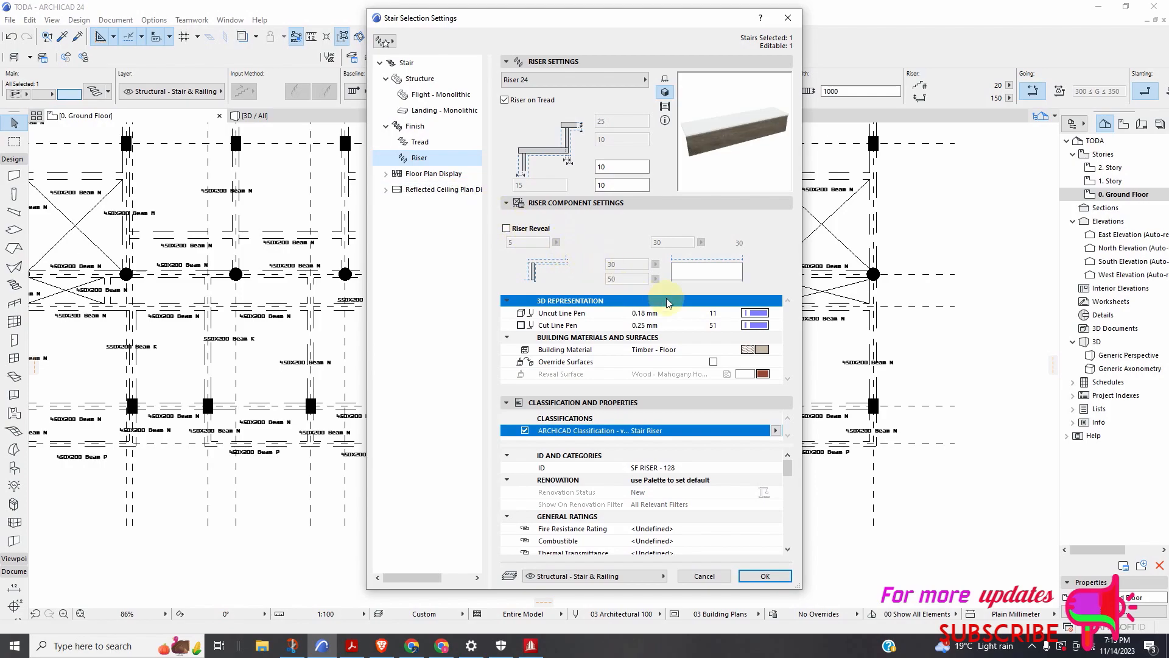
pyautogui.click(754, 314)
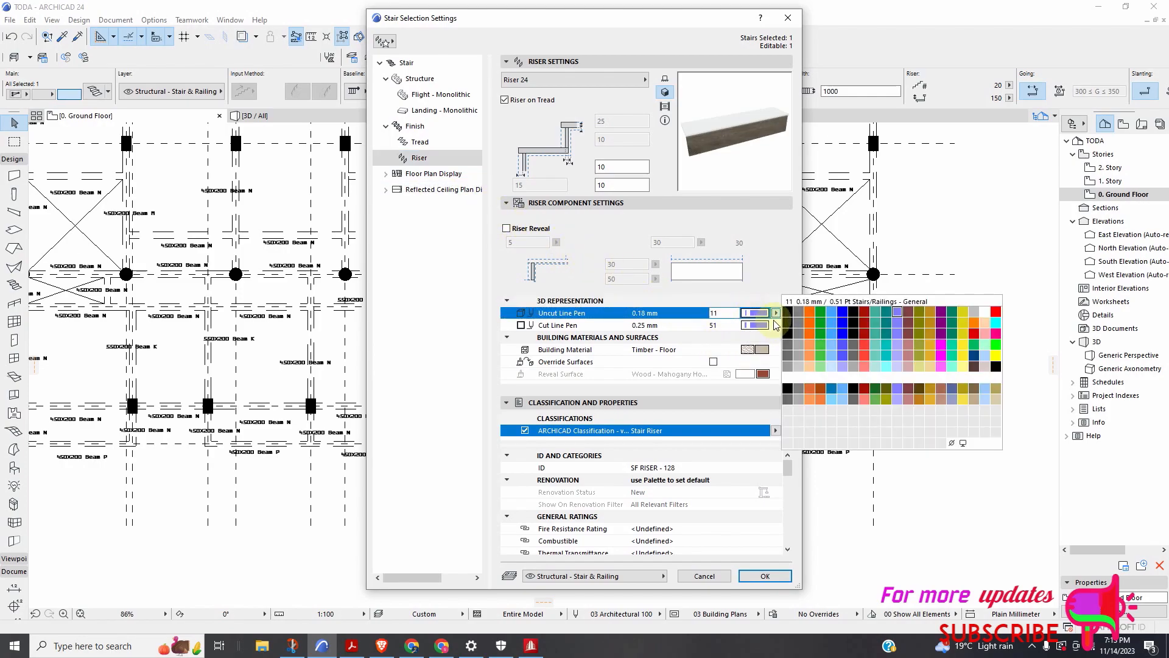
pyautogui.click(788, 311)
pyautogui.click(757, 327)
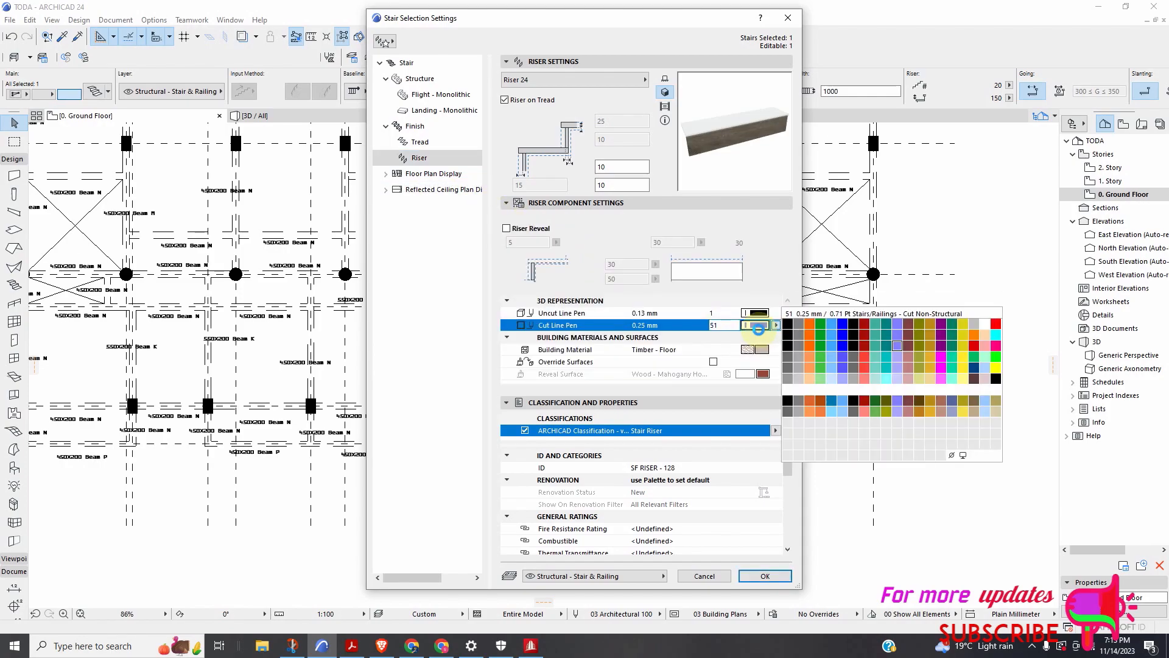
pyautogui.click(787, 324)
pyautogui.click(720, 325)
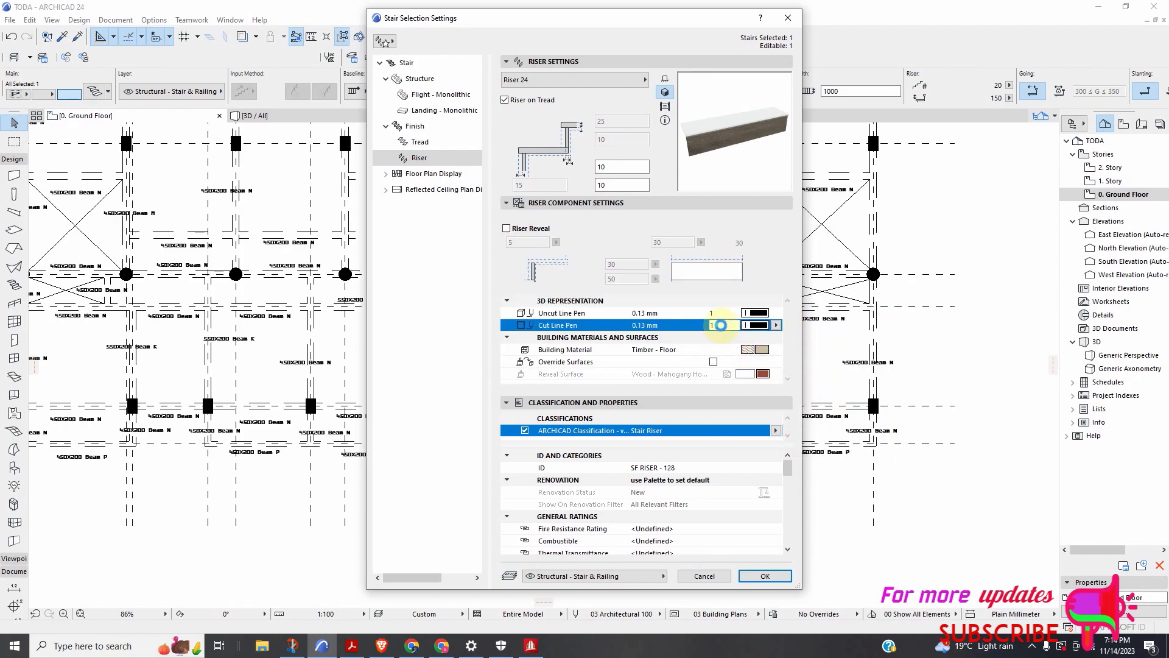
pyautogui.click(1031, 646)
pyautogui.click(765, 574)
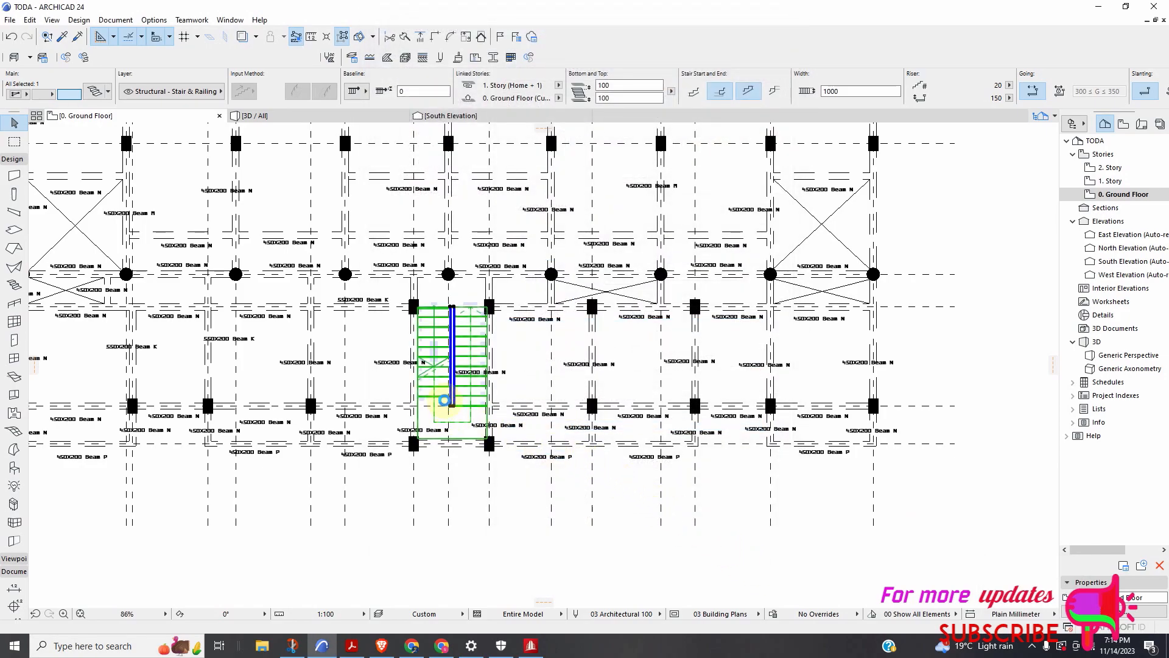
# Check the stair's line colours on the floor plan, reselect the stair and reopen its selection settings
pyautogui.scroll(3, 510, 368)
pyautogui.click(519, 364)
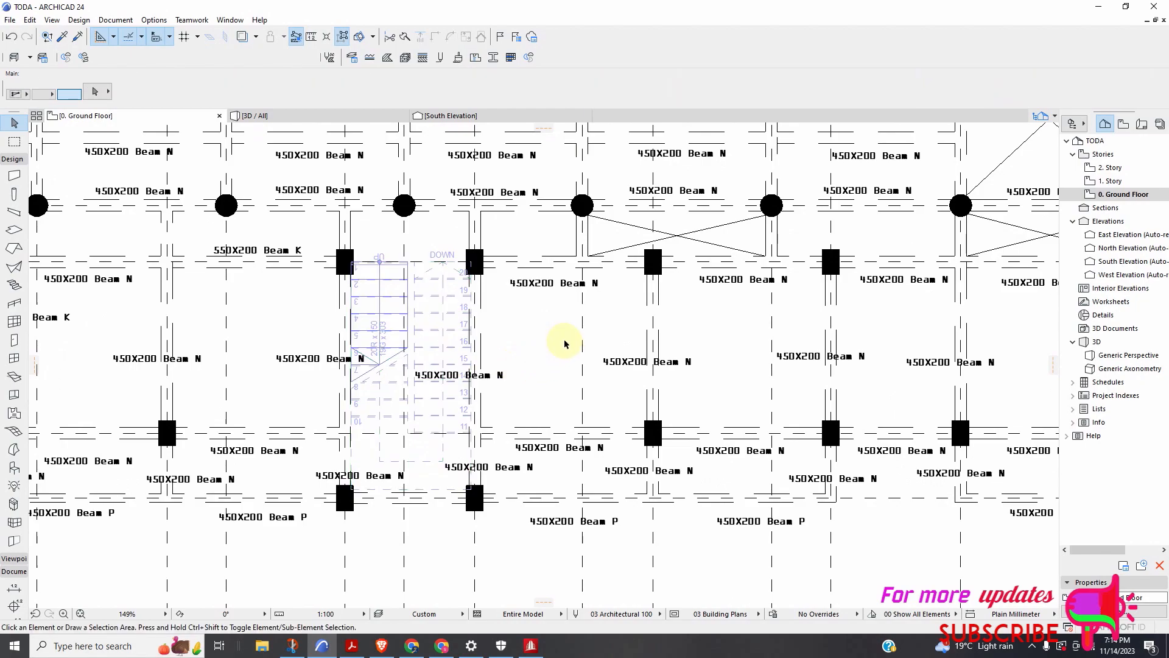
pyautogui.scroll(-2, 536, 350)
pyautogui.scroll(2, 484, 329)
pyautogui.click(487, 331)
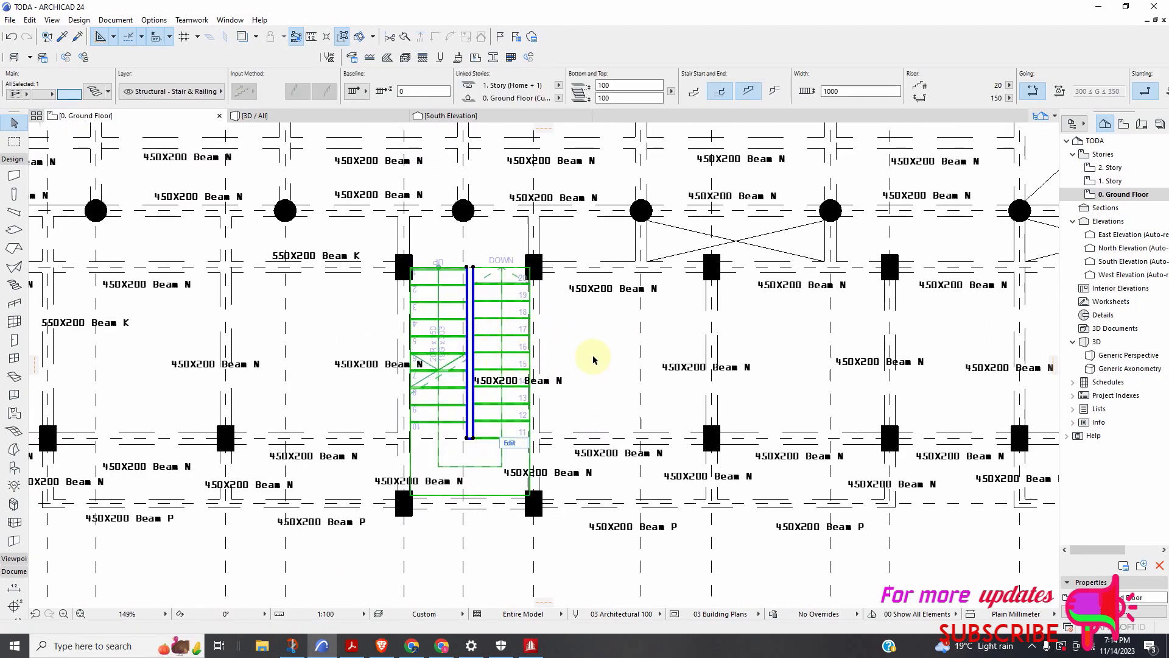
pyautogui.rightClick(594, 359)
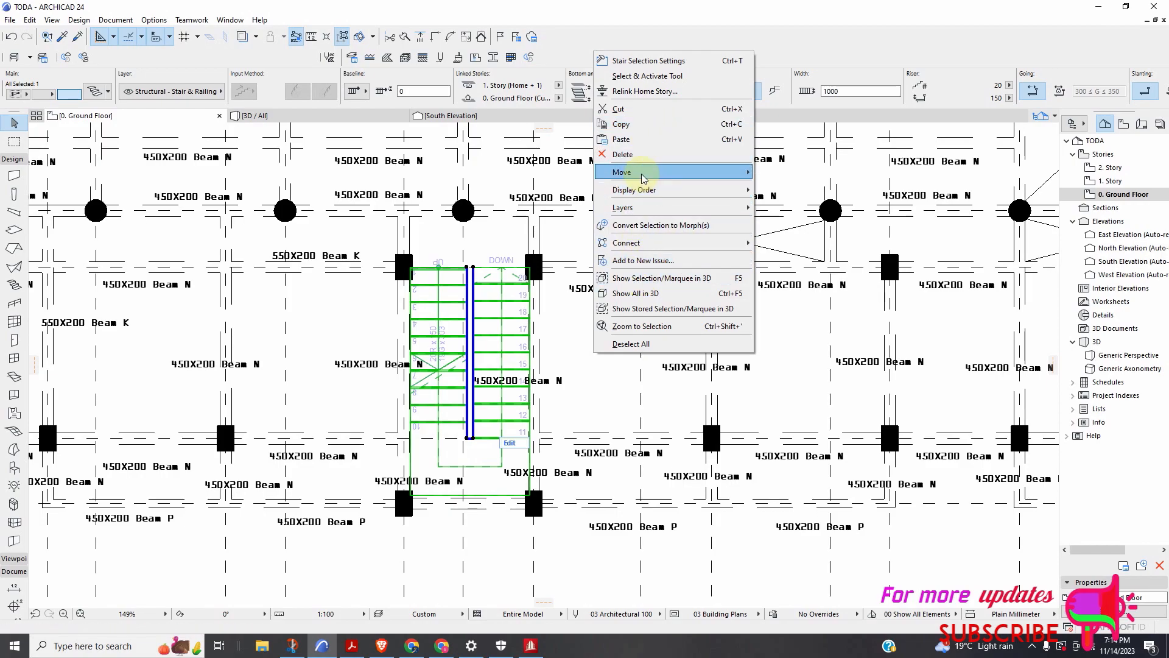
pyautogui.click(661, 61)
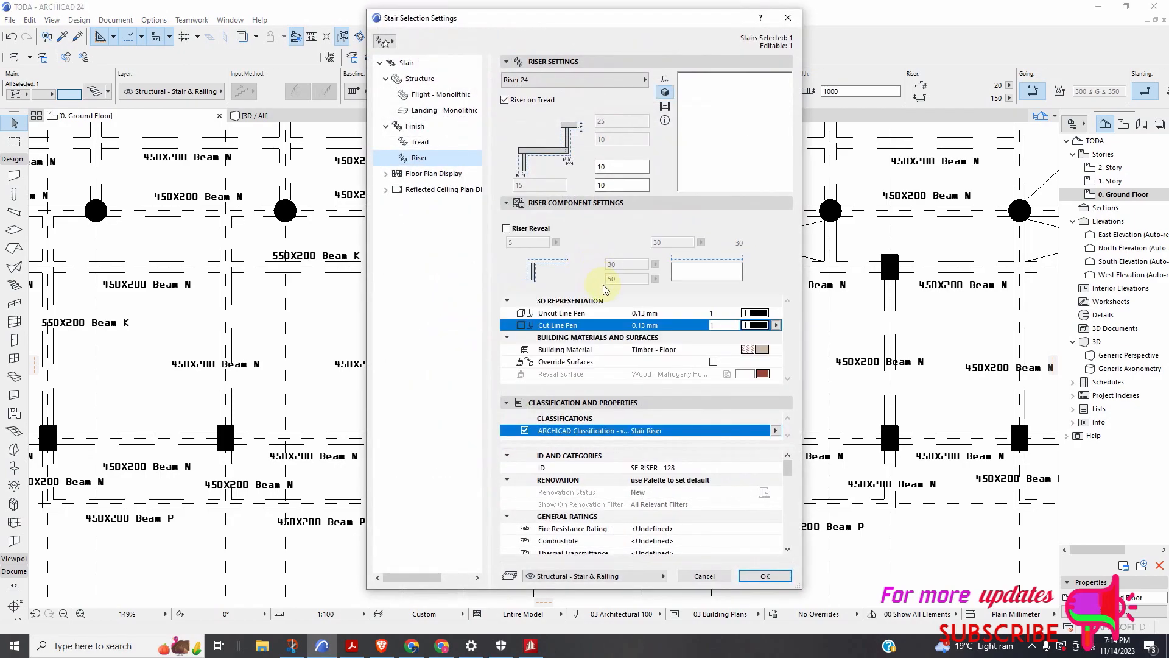
# Review the stair's structure types and its walking line and headroom rules for plan line settings
pyautogui.click(420, 79)
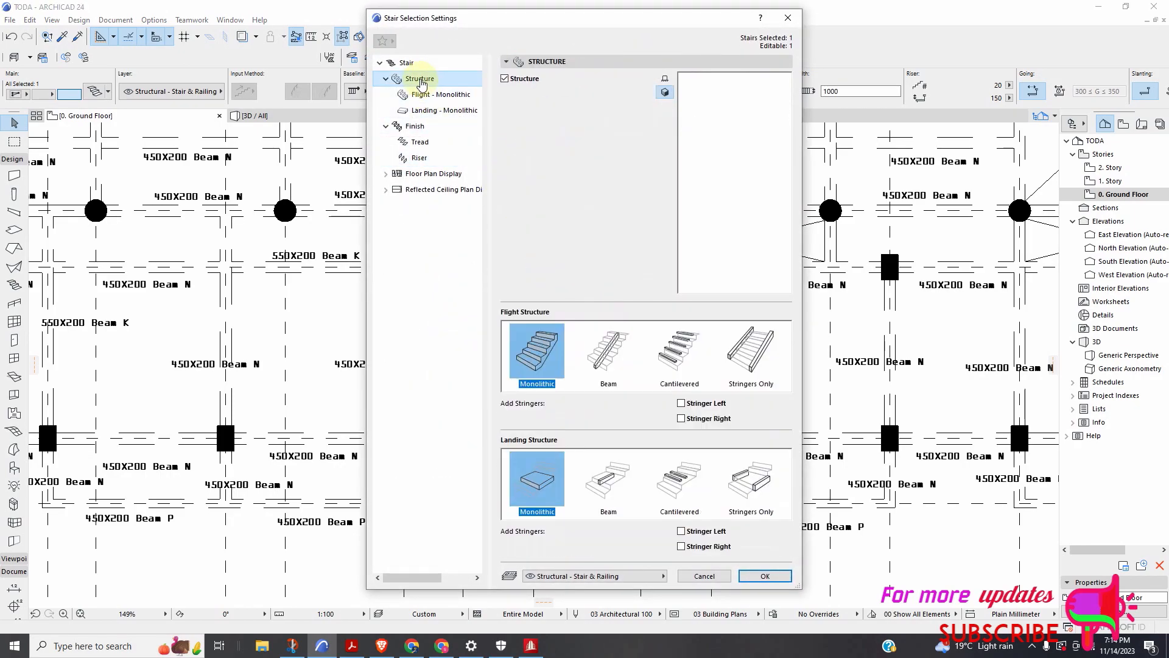
pyautogui.click(408, 64)
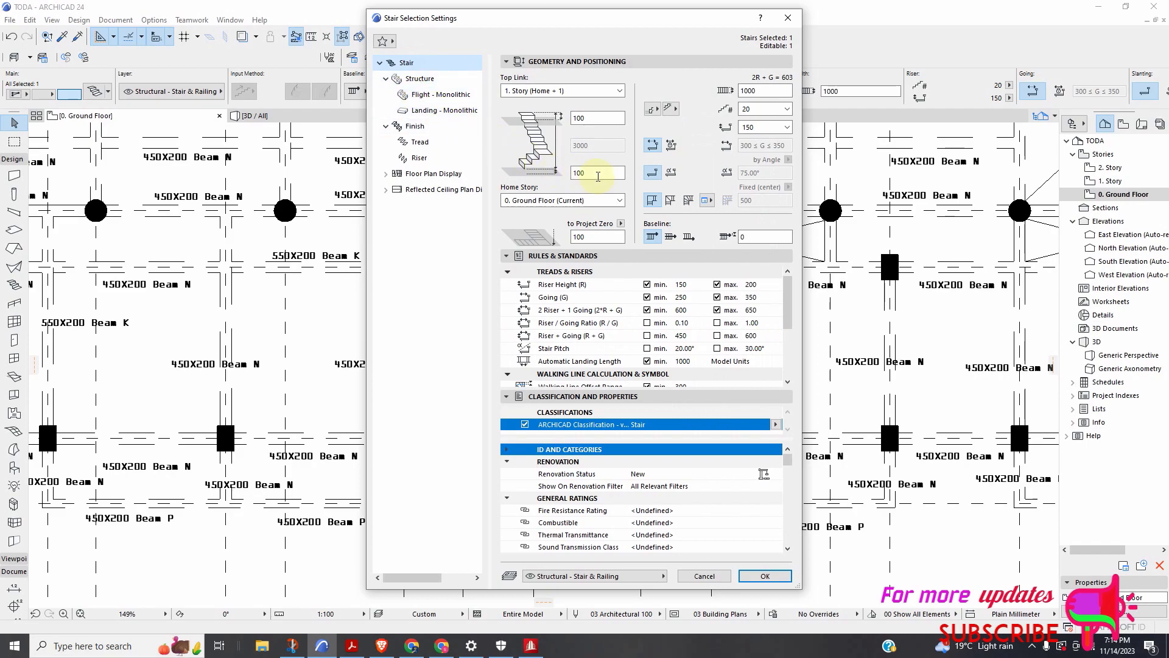
pyautogui.click(507, 272)
pyautogui.scroll(-1, 595, 329)
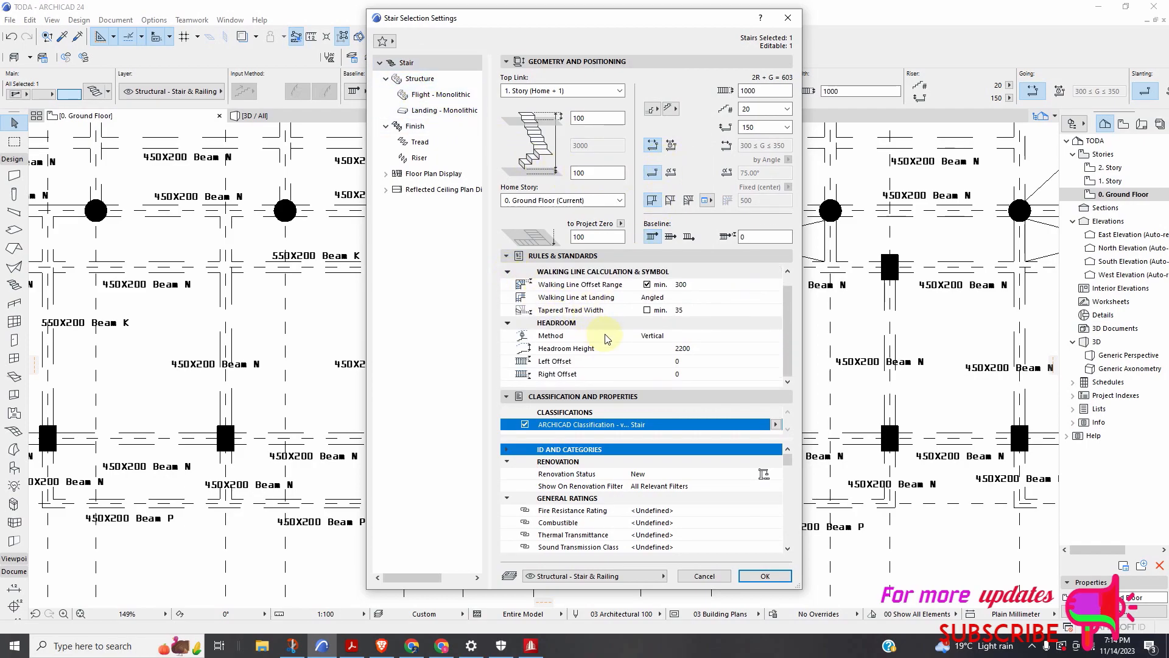
pyautogui.click(646, 310)
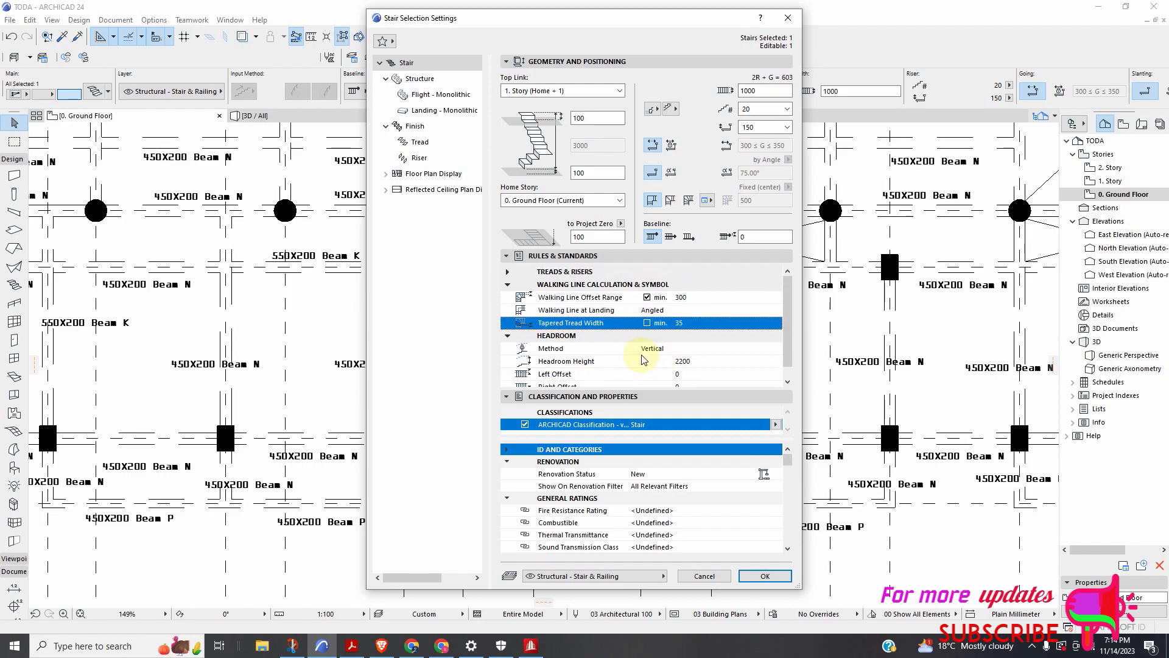
pyautogui.click(689, 374)
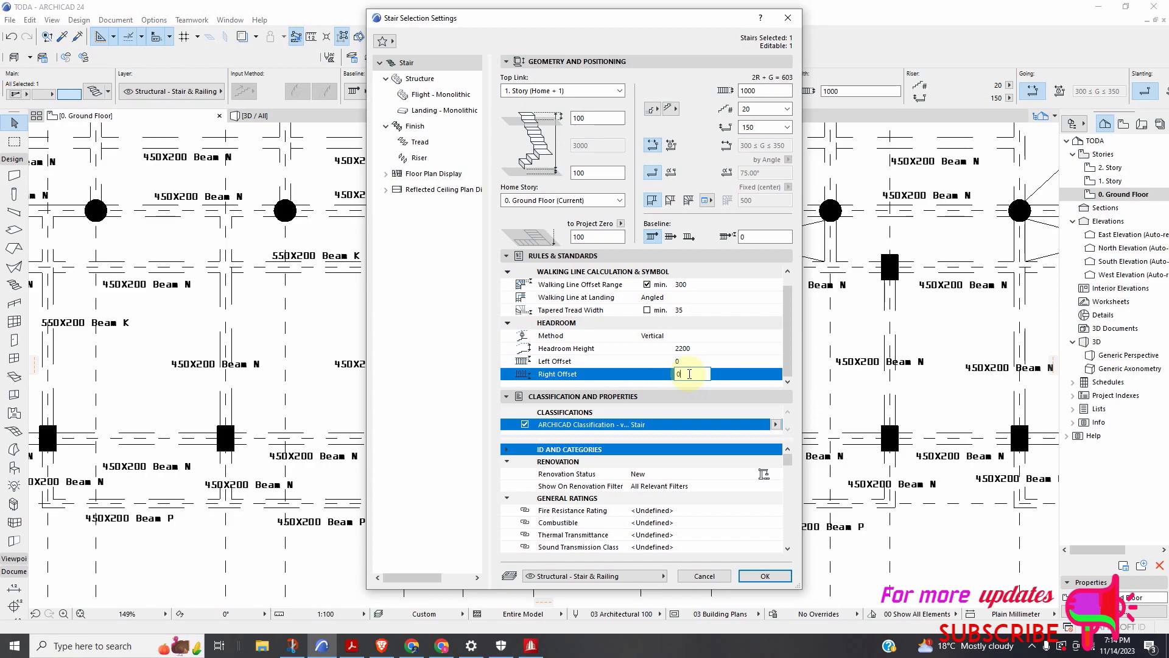
pyautogui.click(685, 361)
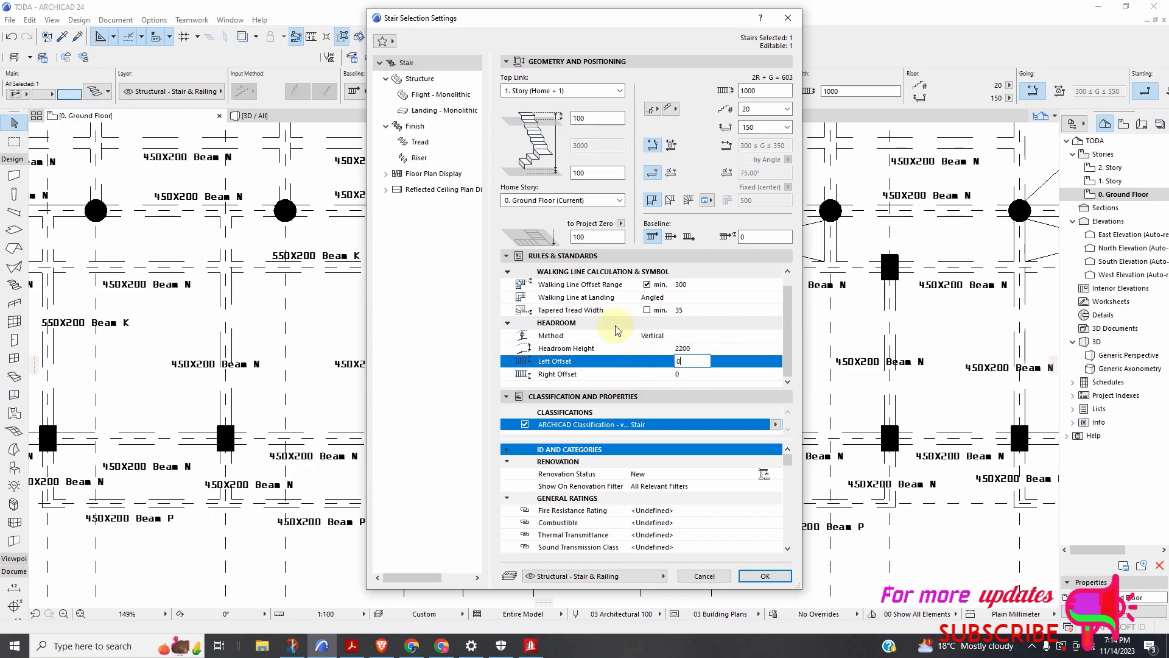
pyautogui.scroll(1, 616, 329)
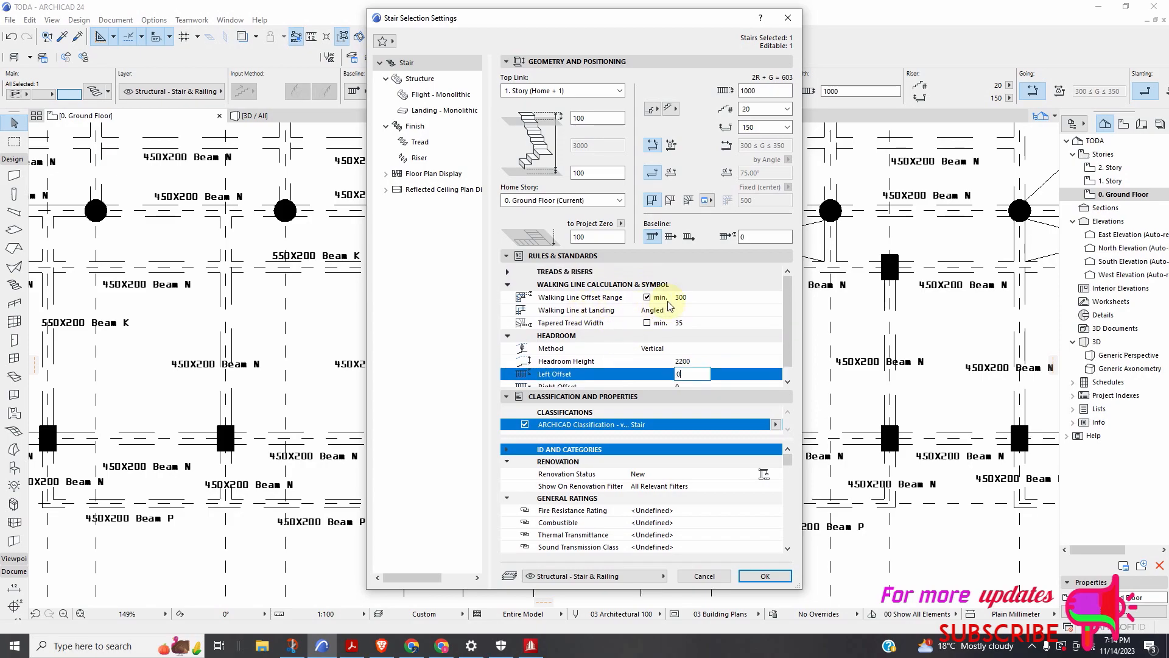
pyautogui.scroll(-1, 652, 327)
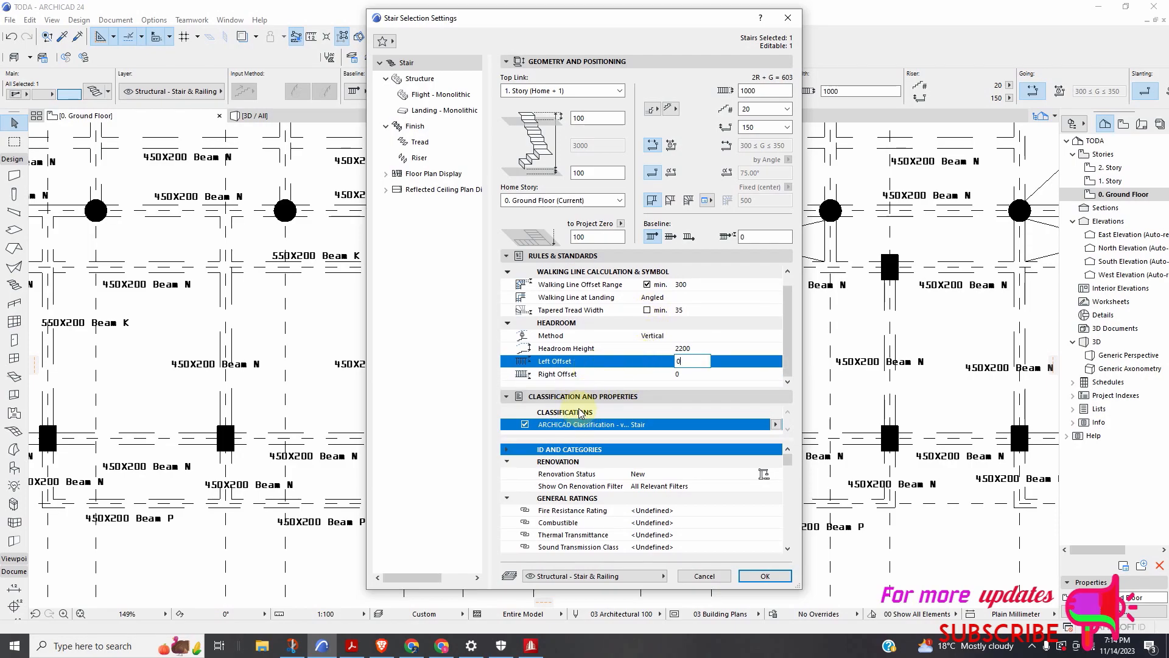
pyautogui.scroll(1, 633, 280)
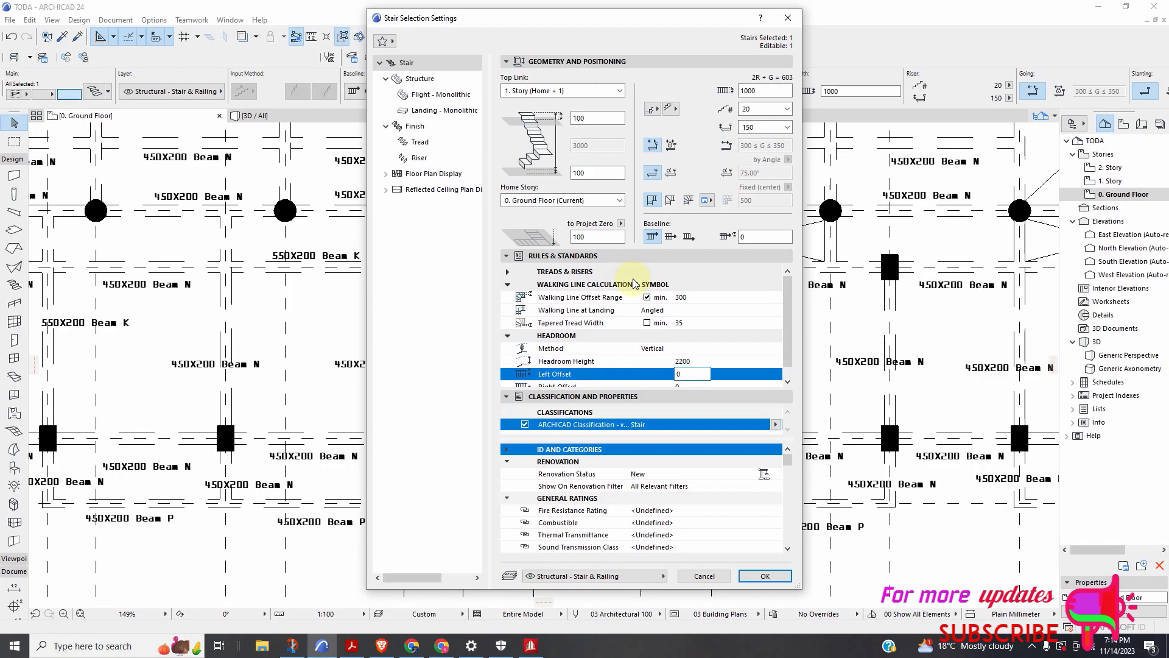
pyautogui.click(619, 91)
pyautogui.click(620, 93)
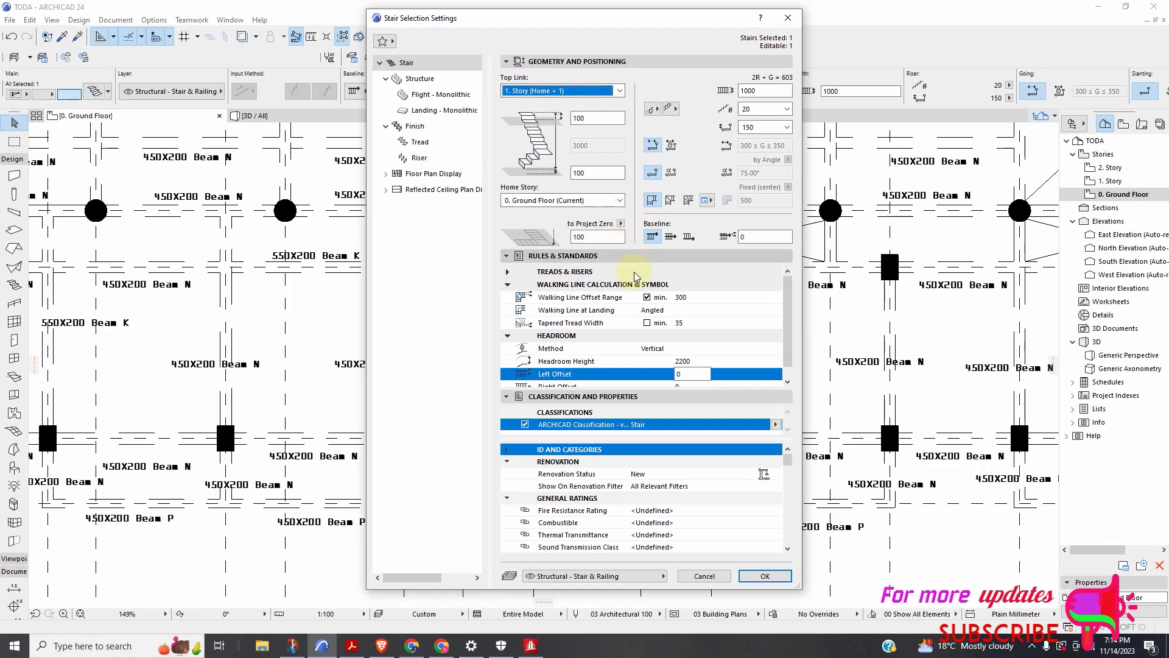
pyautogui.scroll(-1, 638, 323)
pyautogui.click(708, 200)
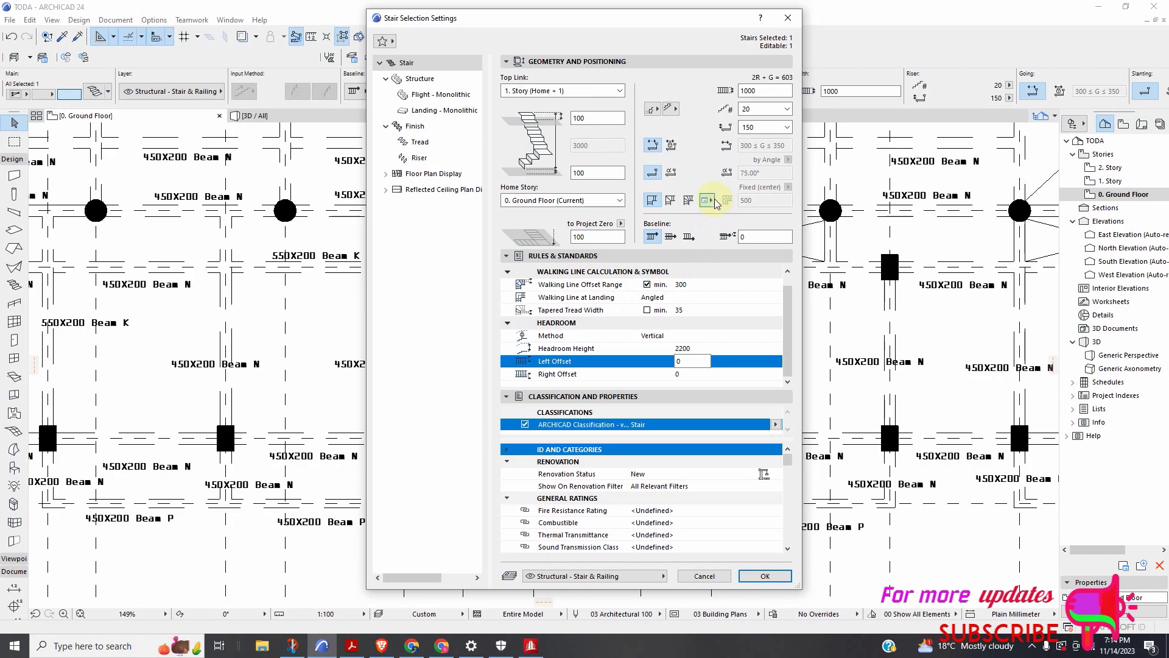
pyautogui.click(687, 218)
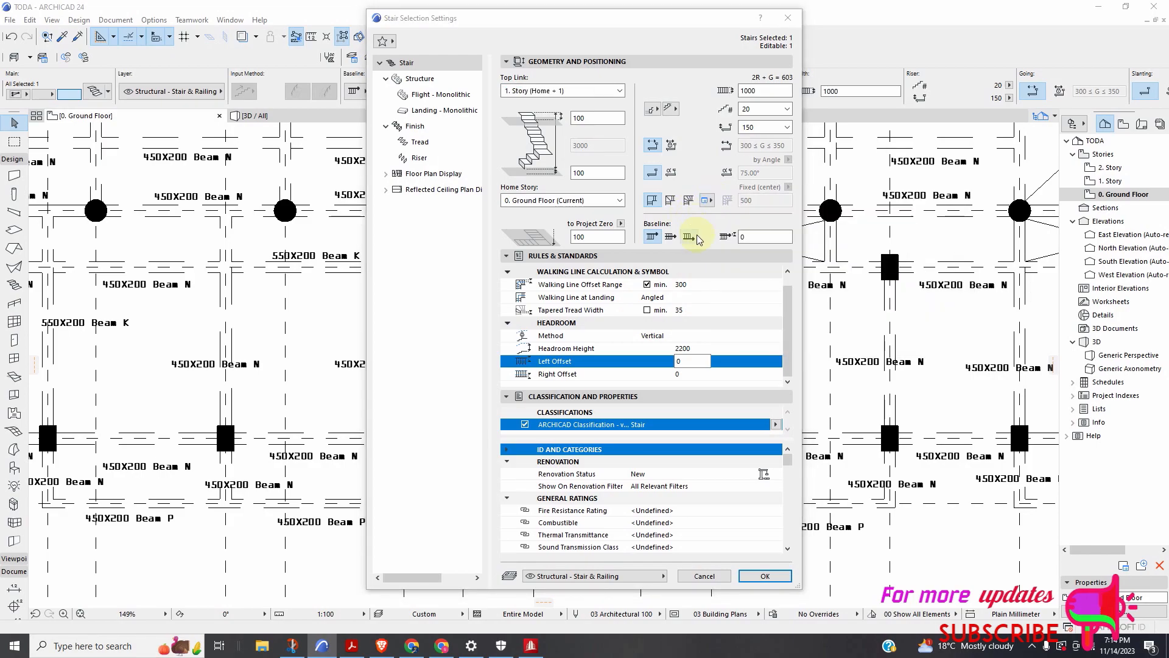
pyautogui.scroll(-2, 748, 543)
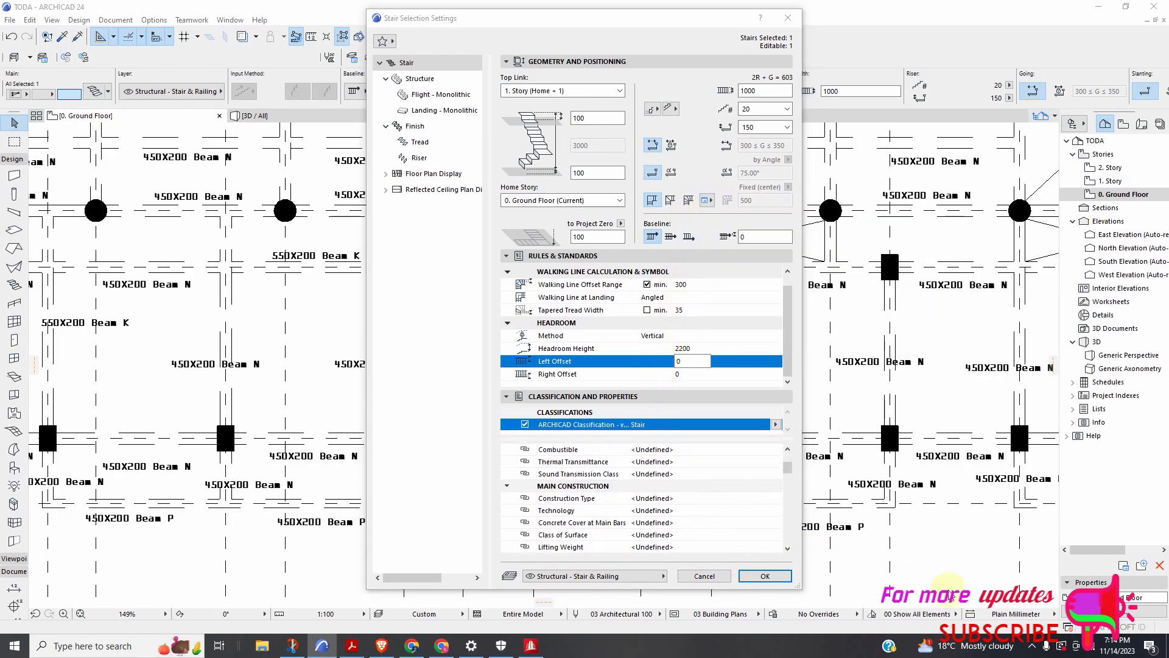
pyautogui.click(1031, 645)
pyautogui.click(1015, 622)
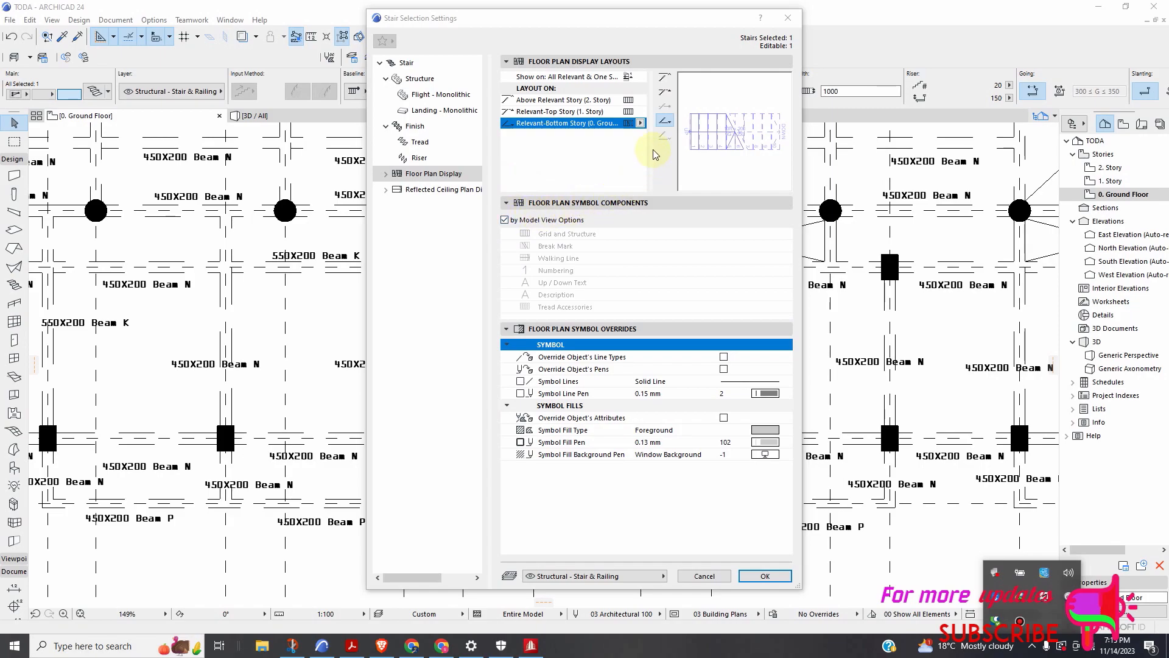
# In the stair's floor plan symbol overrides, set the symbol fill pen and symbol line pen to pen 1 with the Foreground fill
pyautogui.click(769, 449)
pyautogui.click(791, 437)
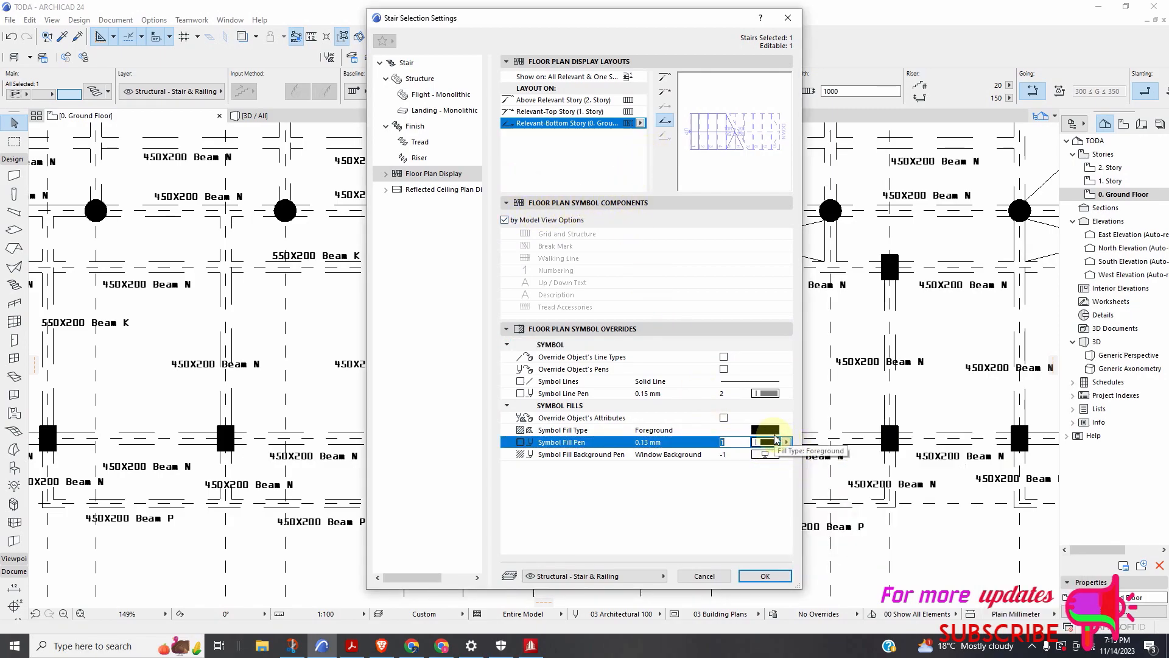
pyautogui.click(772, 431)
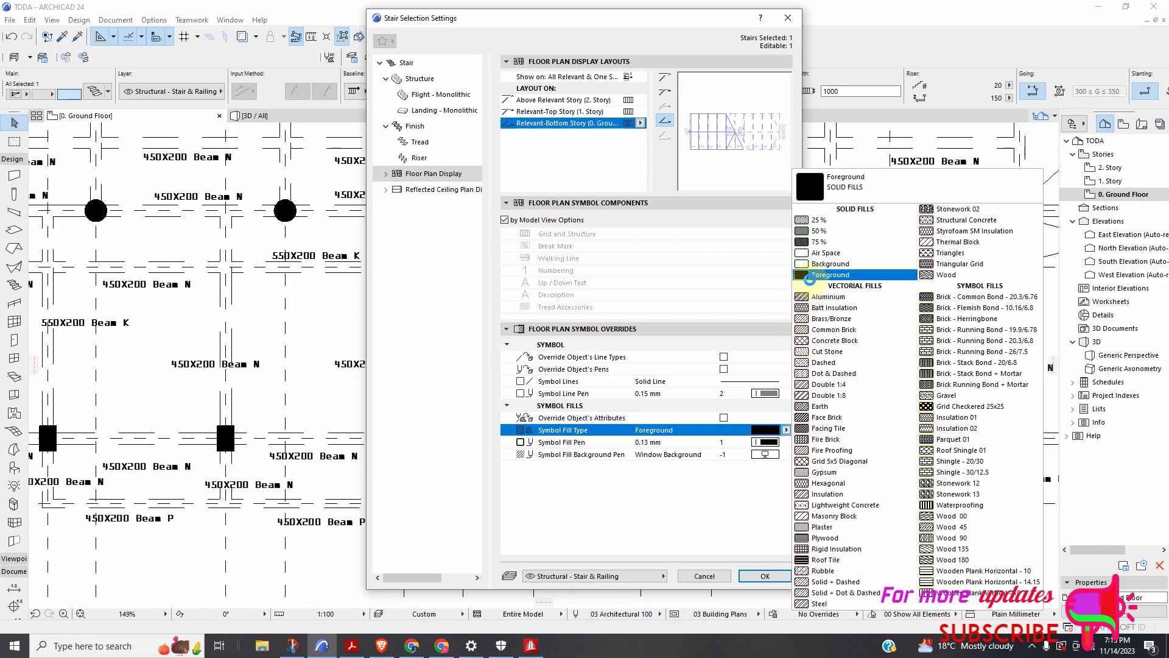
pyautogui.click(808, 274)
pyautogui.click(785, 393)
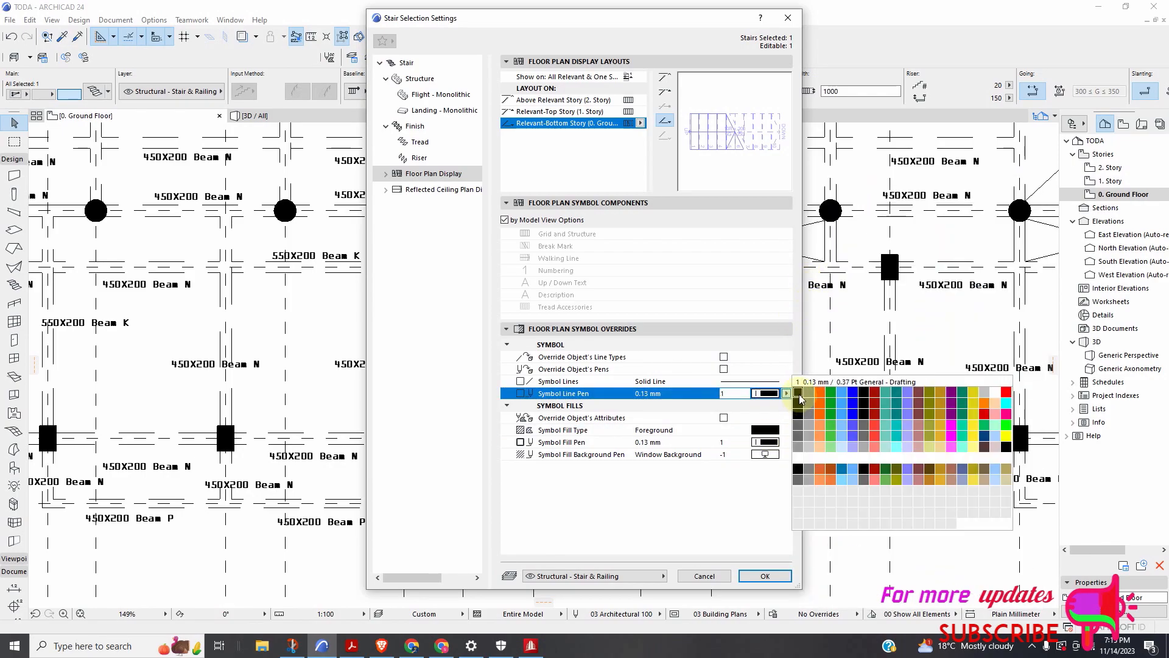
pyautogui.click(799, 394)
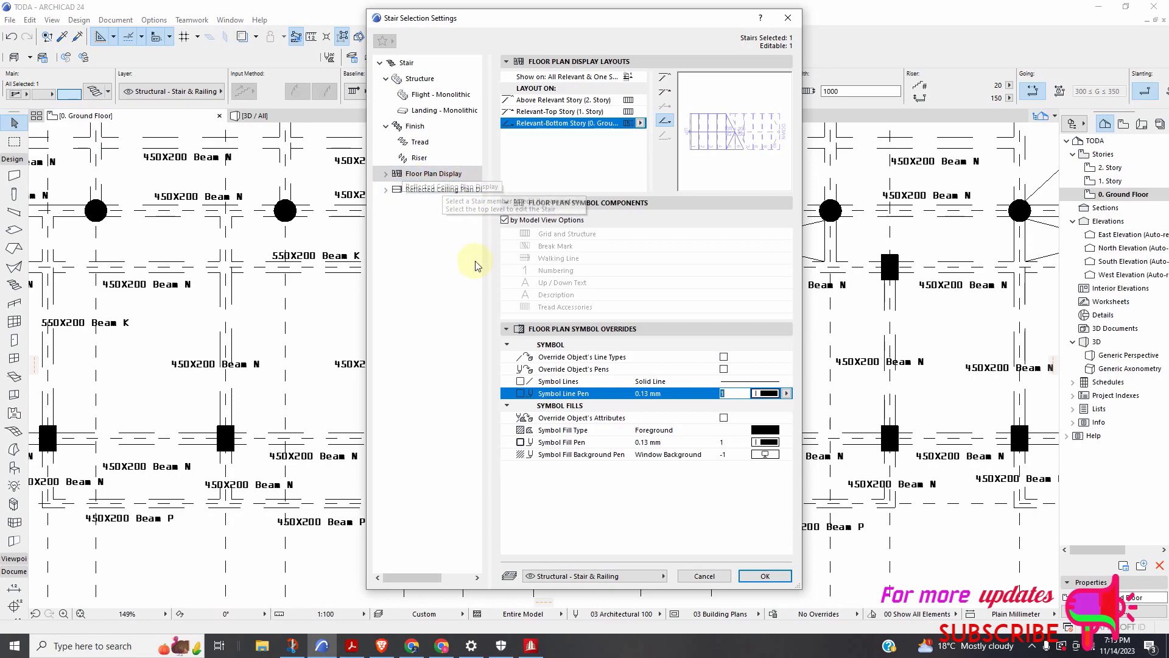
# Set the reflected ceiling plan symbol's line and fill pens to pen 1 with the Foreground fill, and apply the stair settings
pyautogui.click(444, 191)
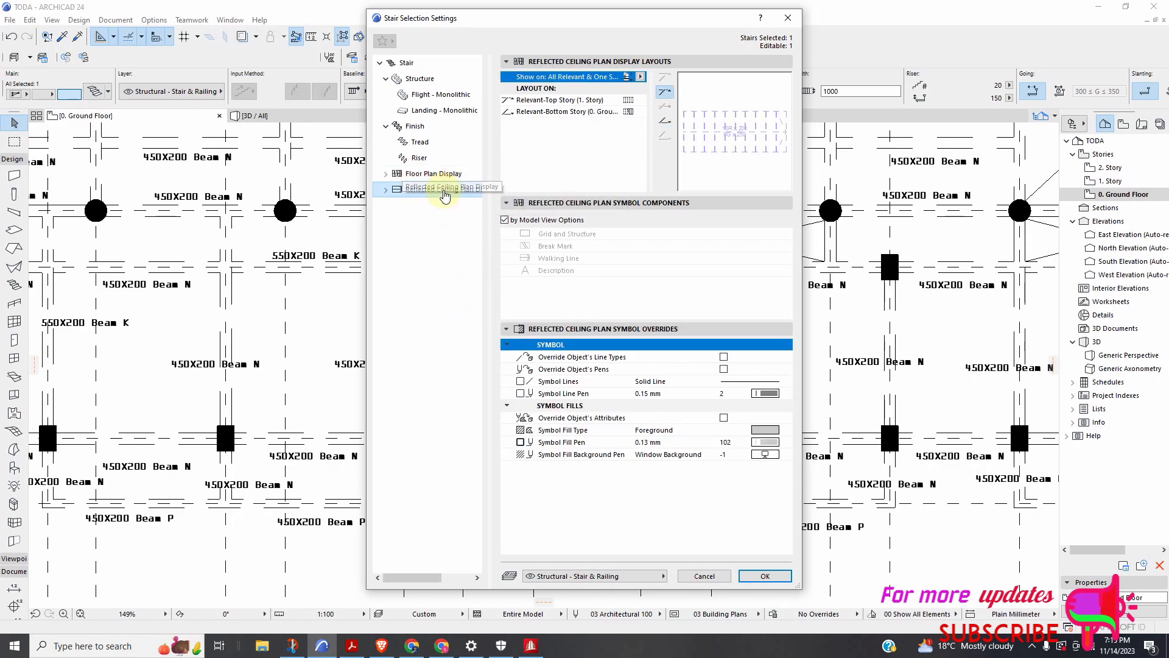
pyautogui.click(766, 394)
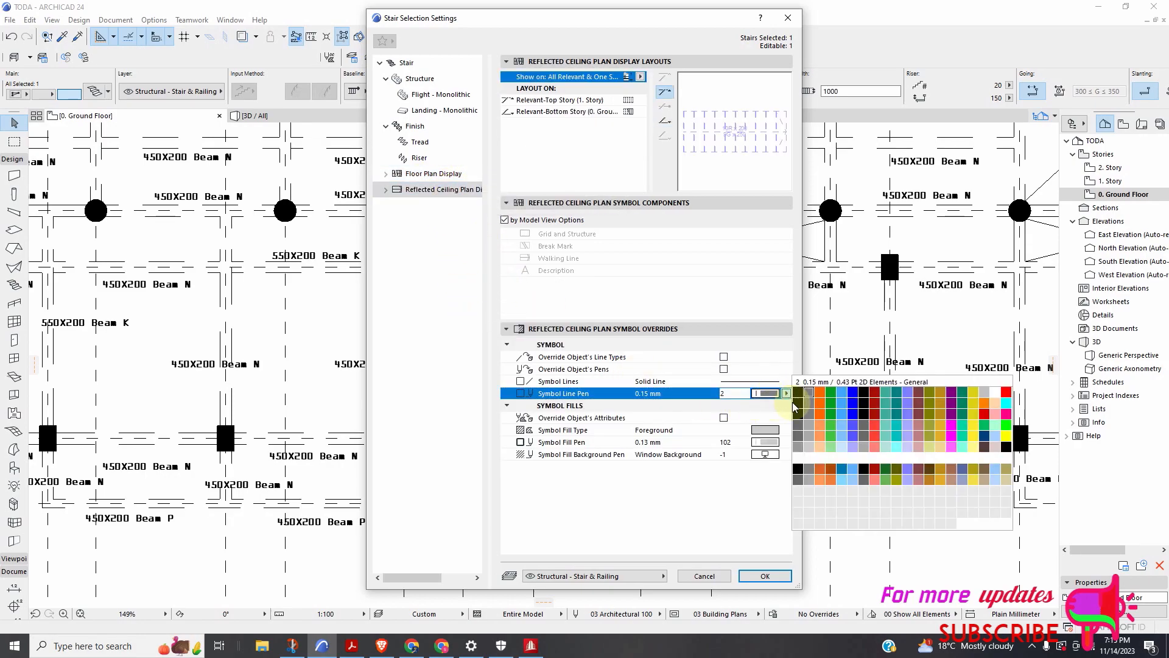
pyautogui.click(800, 400)
pyautogui.click(765, 430)
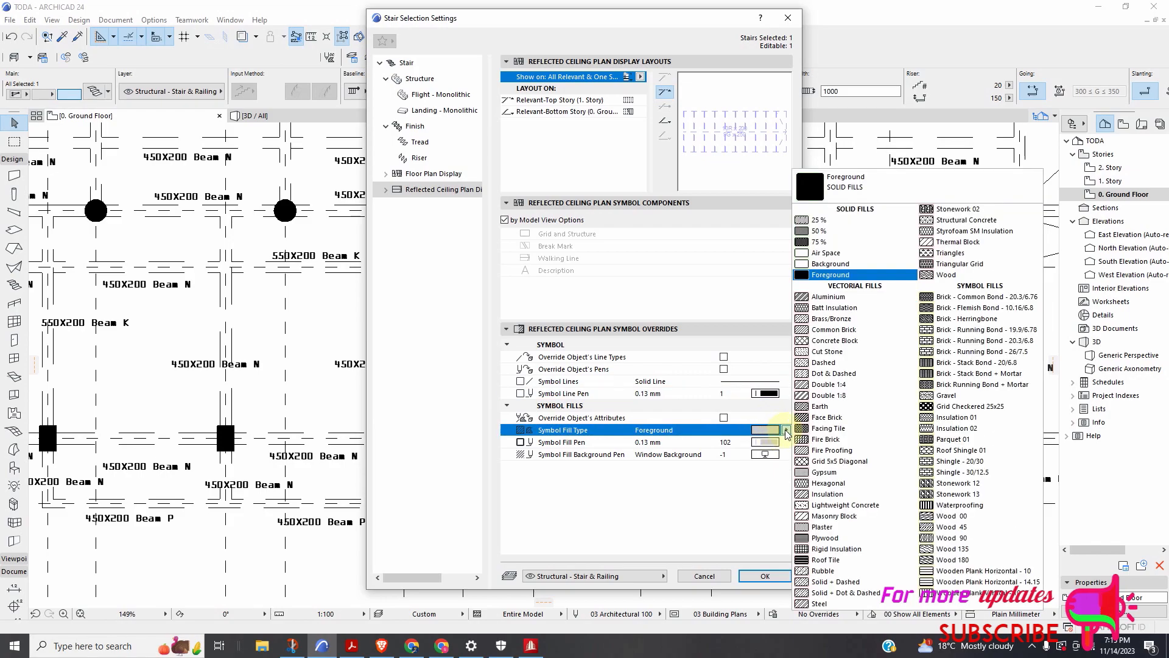
pyautogui.click(809, 275)
pyautogui.click(765, 442)
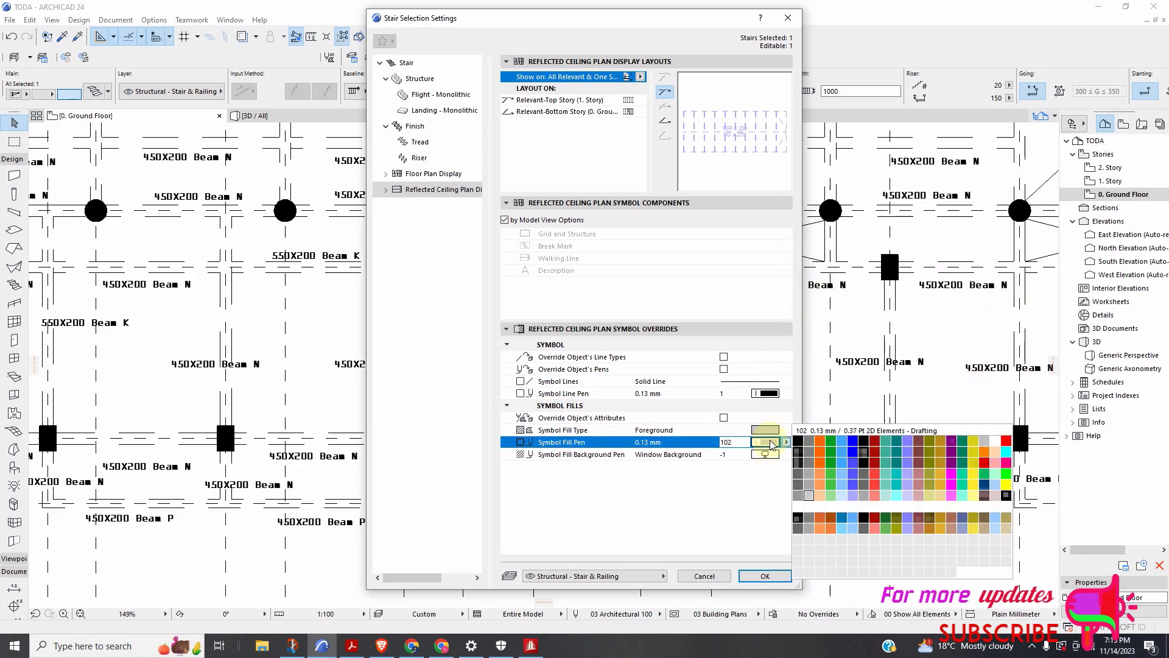
pyautogui.click(798, 443)
pyautogui.click(777, 430)
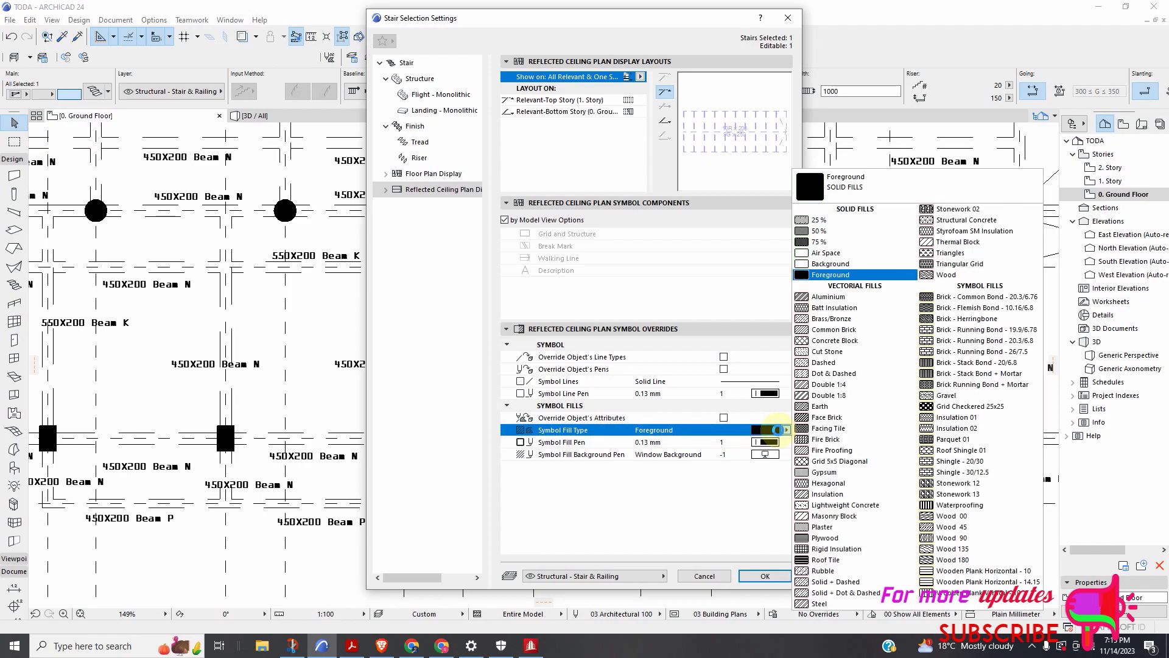
pyautogui.click(768, 455)
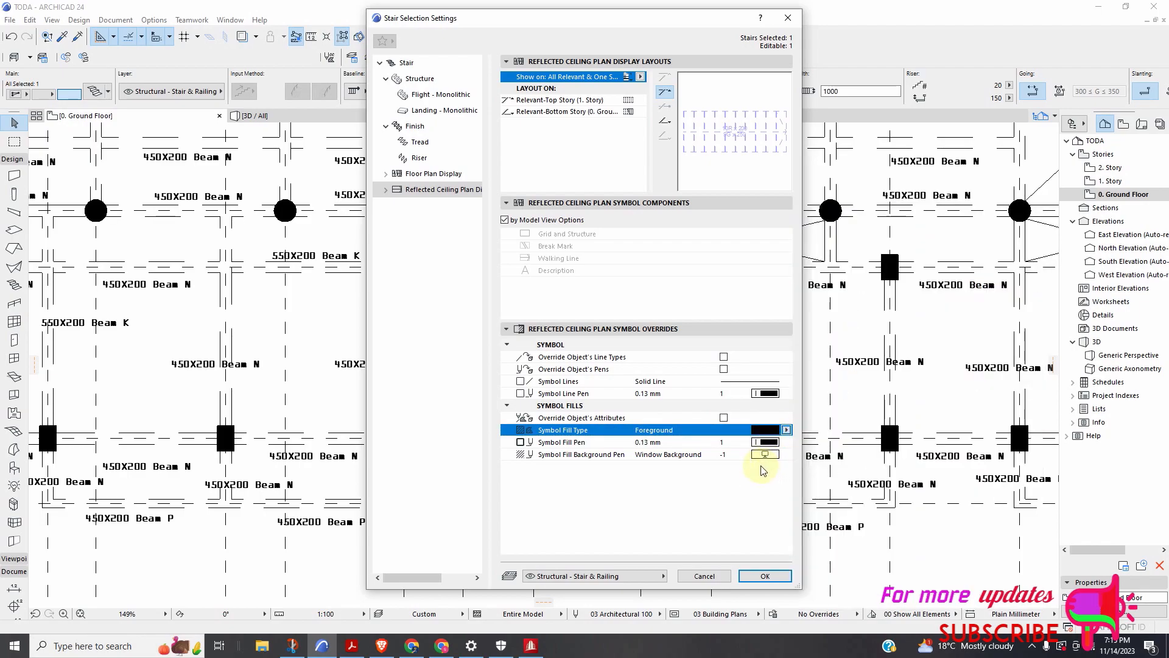
pyautogui.click(766, 576)
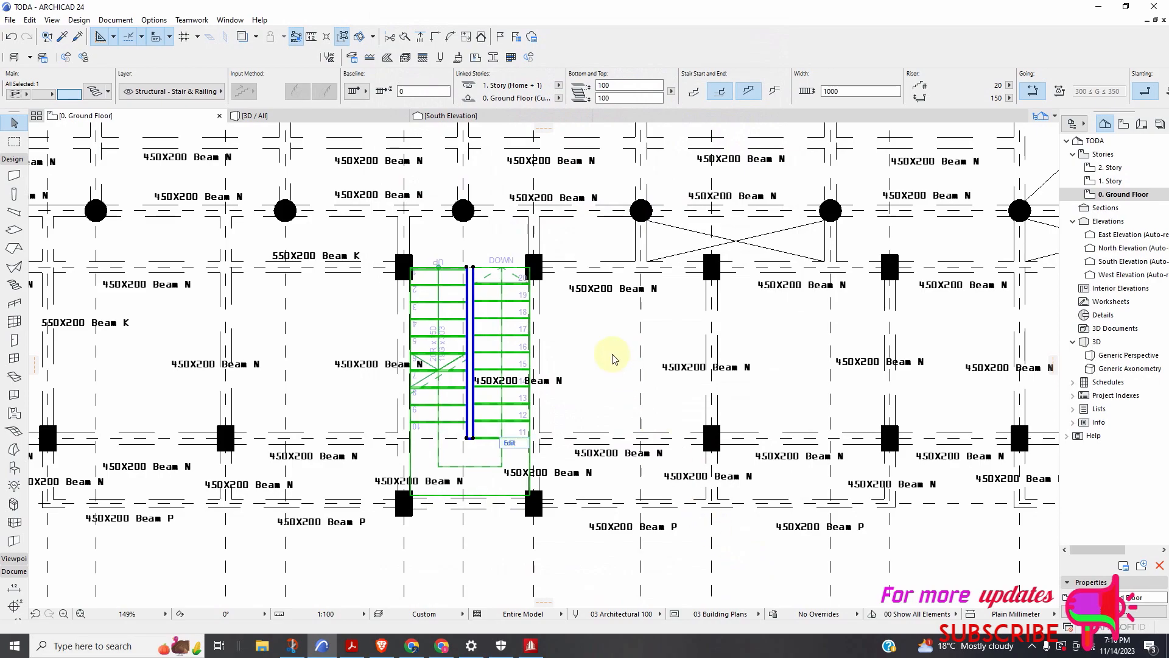
# Check the stair's line colours on the ground floor plan, then compare the stair bay with the whole beam layout
pyautogui.press('Escape')
pyautogui.scroll(-4, 551, 359)
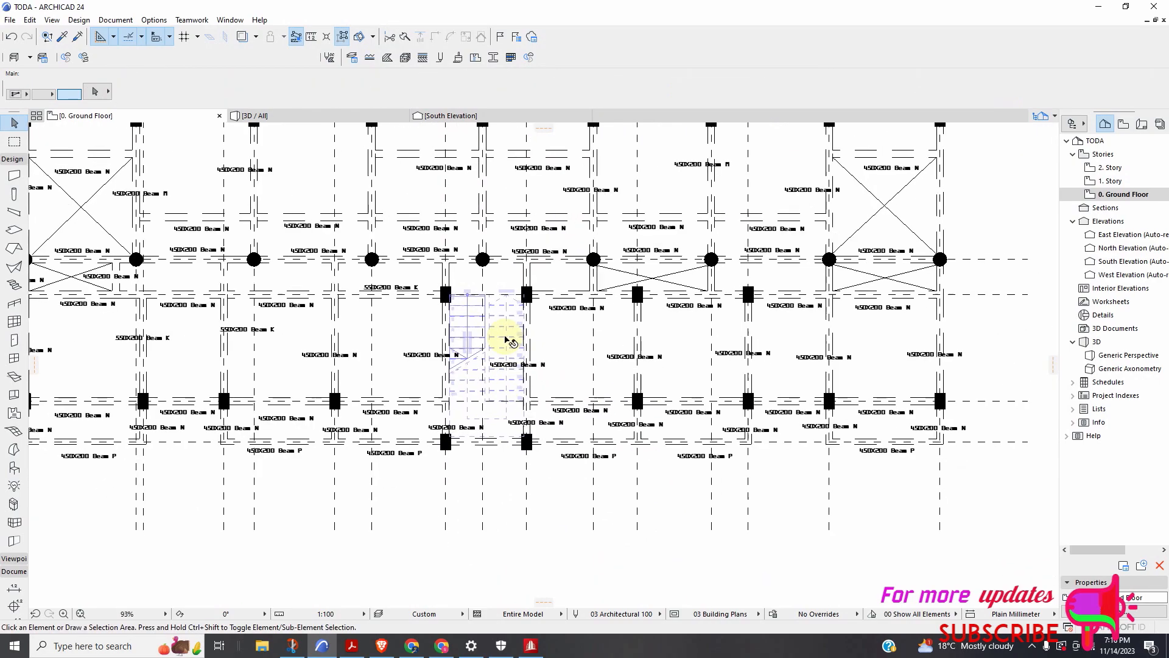
pyautogui.scroll(8, 491, 353)
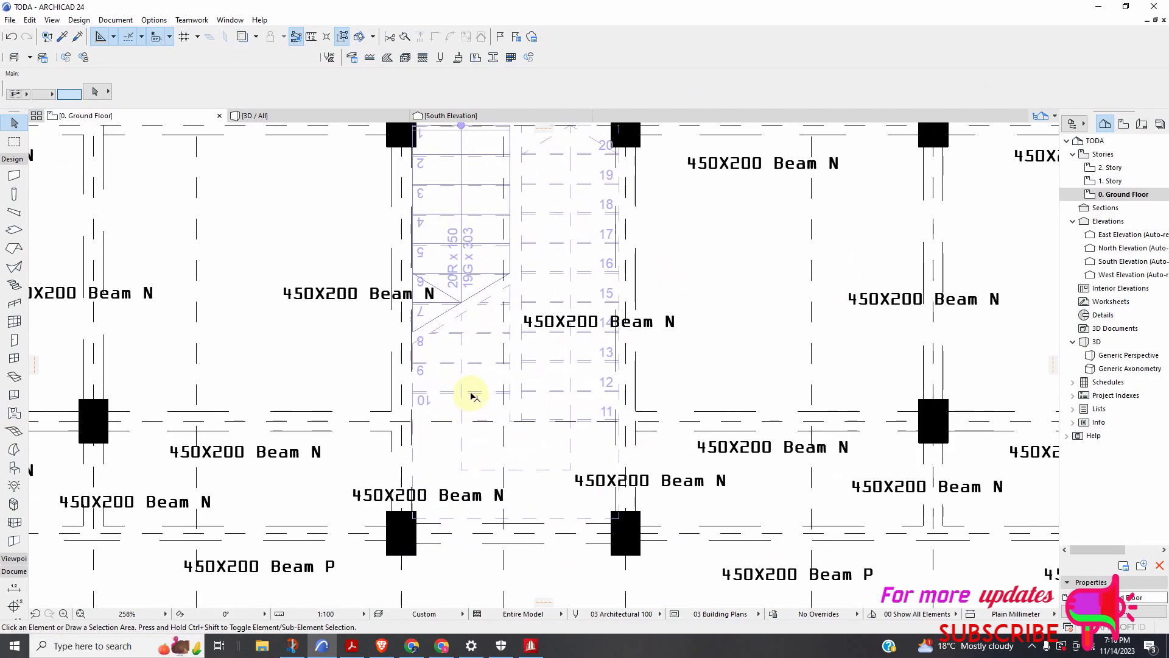
pyautogui.click(503, 412)
pyautogui.scroll(-6, 492, 393)
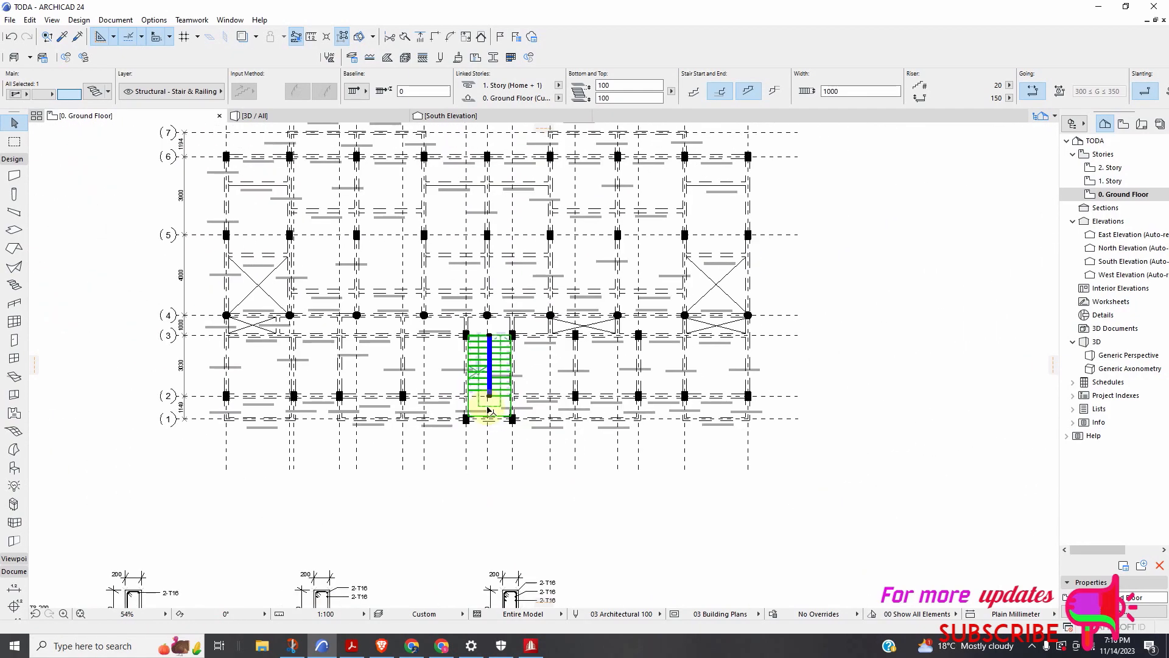
pyautogui.press('Escape')
pyautogui.scroll(-3, 518, 495)
pyautogui.scroll(4, 448, 472)
pyautogui.scroll(2, 446, 380)
pyautogui.scroll(-3, 457, 378)
pyautogui.scroll(5, 483, 386)
pyautogui.scroll(-5, 470, 390)
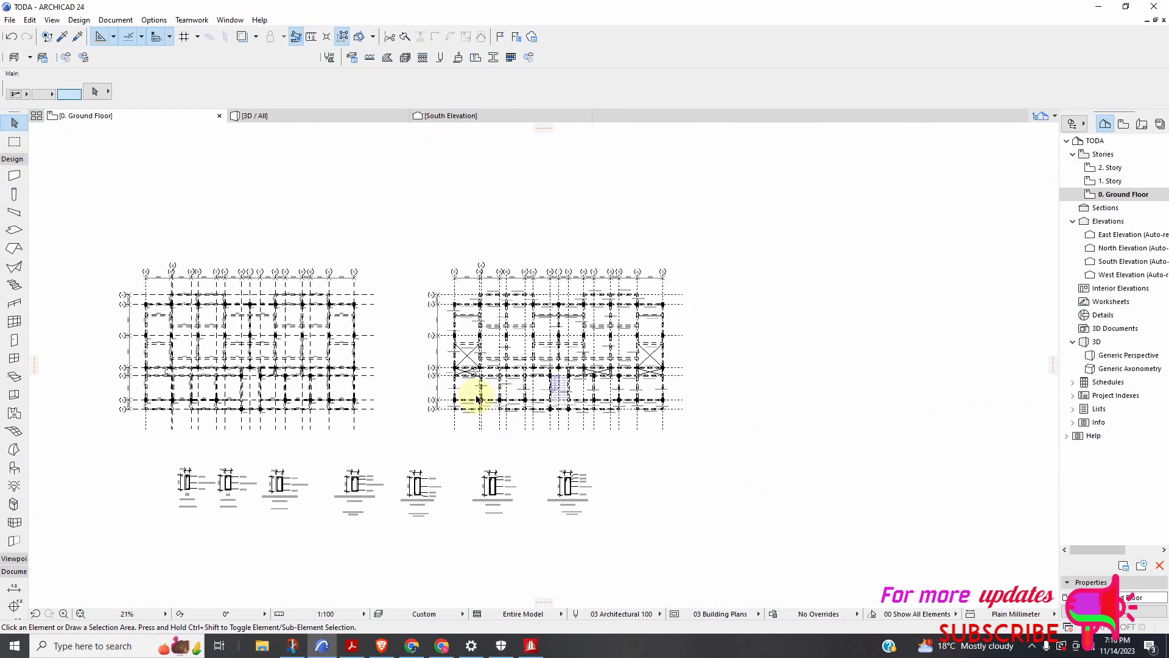
# Move the beam layout copy without the stair and its gridlines diagonally away, clearing the space beside the beam layout with the stair
pyautogui.scroll(-2, 428, 400)
pyautogui.click(414, 275)
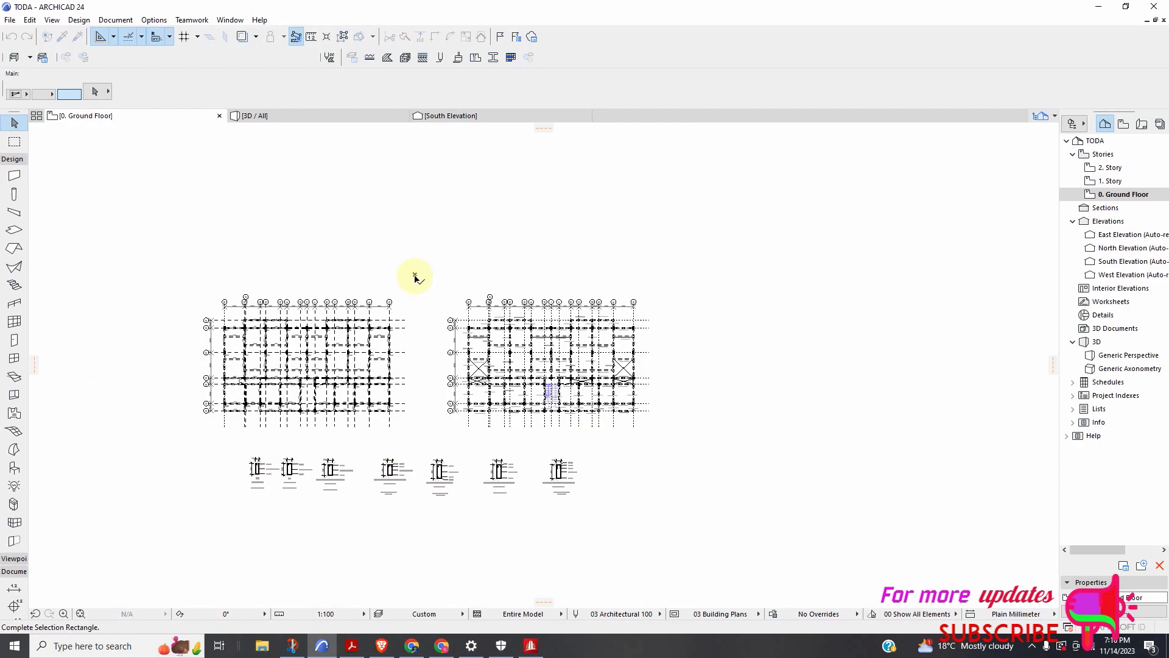
pyautogui.click(164, 447)
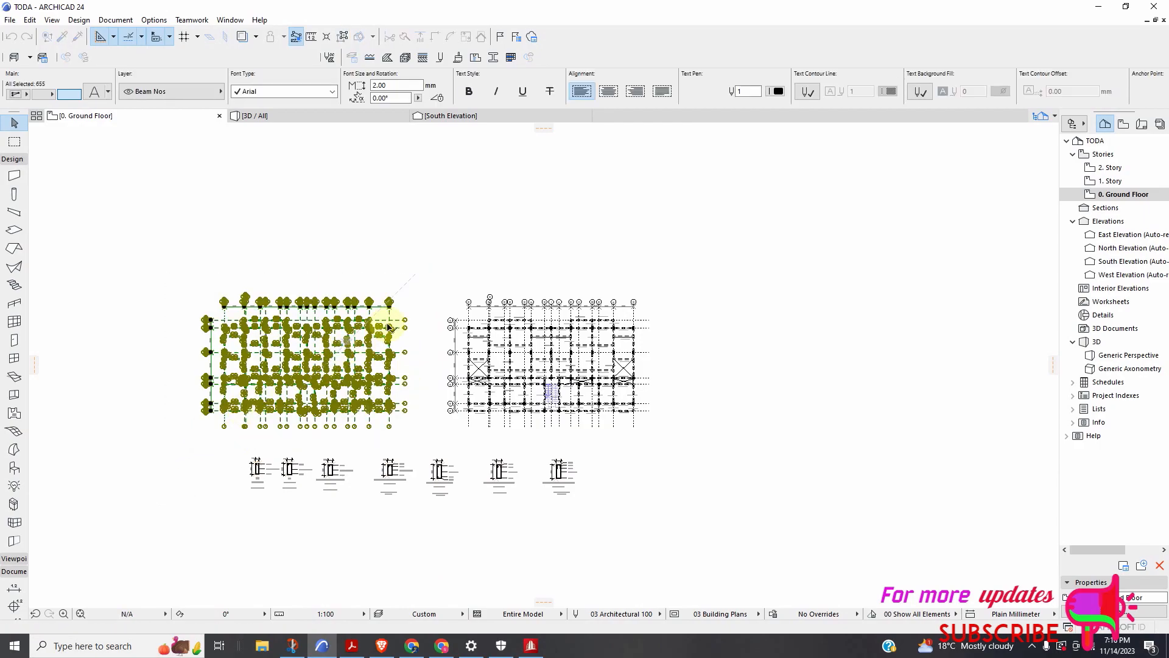
pyautogui.scroll(-2, 358, 350)
pyautogui.rightClick(352, 352)
pyautogui.moveTo(426, 446)
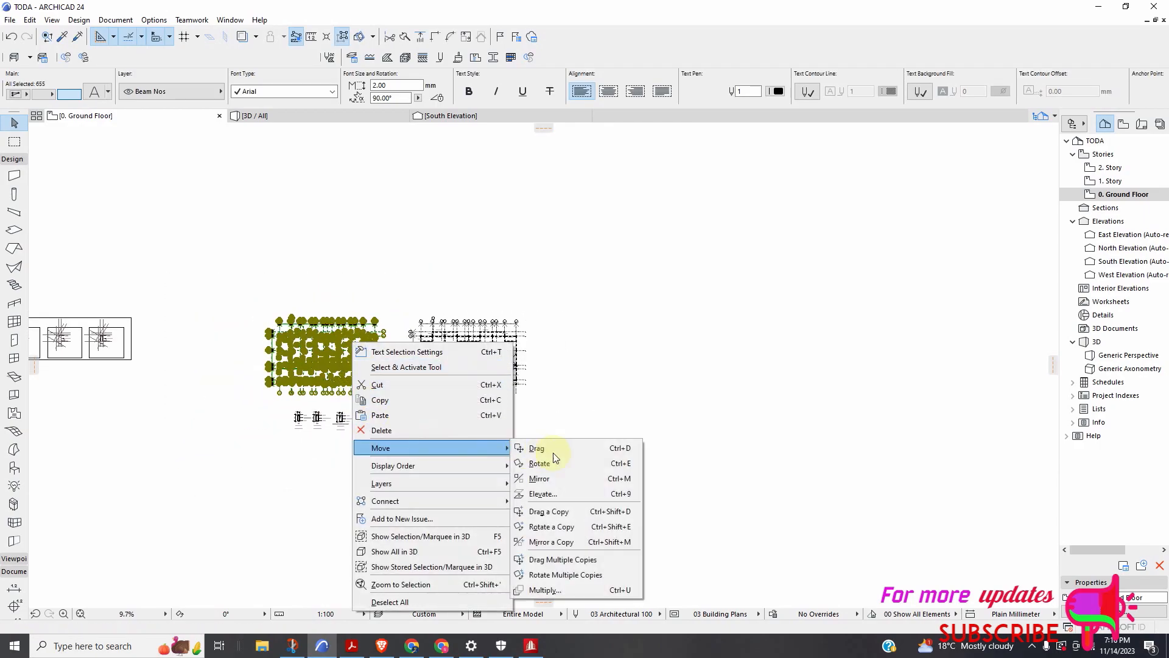
pyautogui.click(587, 447)
pyautogui.click(303, 334)
pyautogui.click(102, 486)
# Look through the drawings scattered across the ground floor plan for the separate gridded floor plan that contains a staircase
pyautogui.scroll(-6, 584, 431)
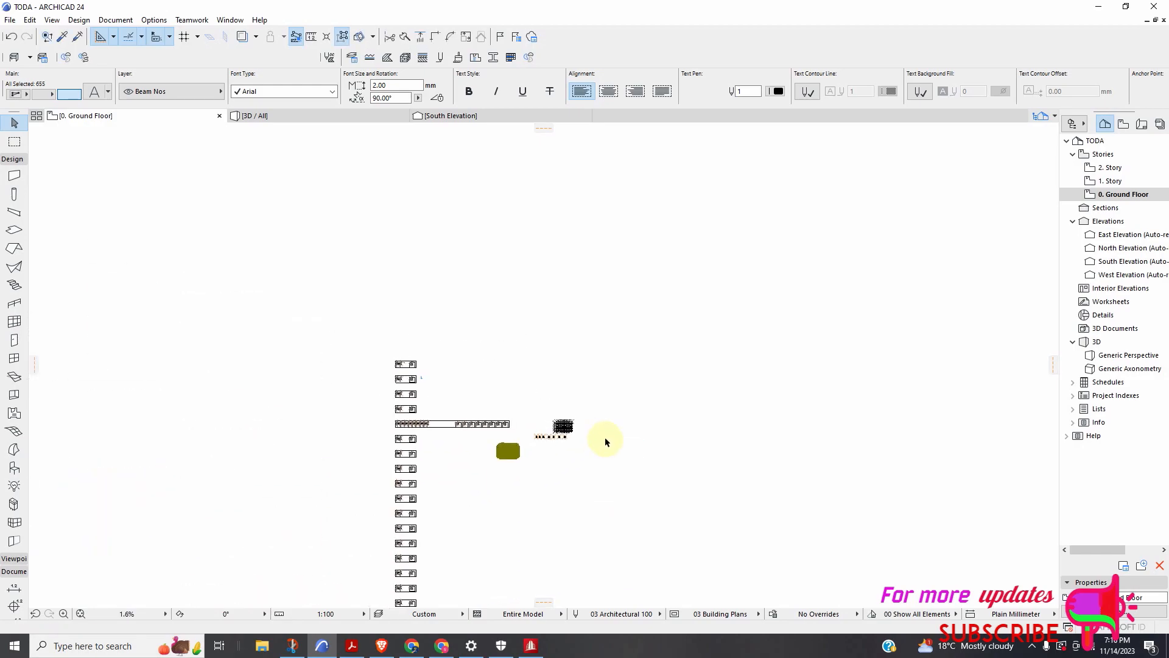
pyautogui.scroll(-5, 546, 412)
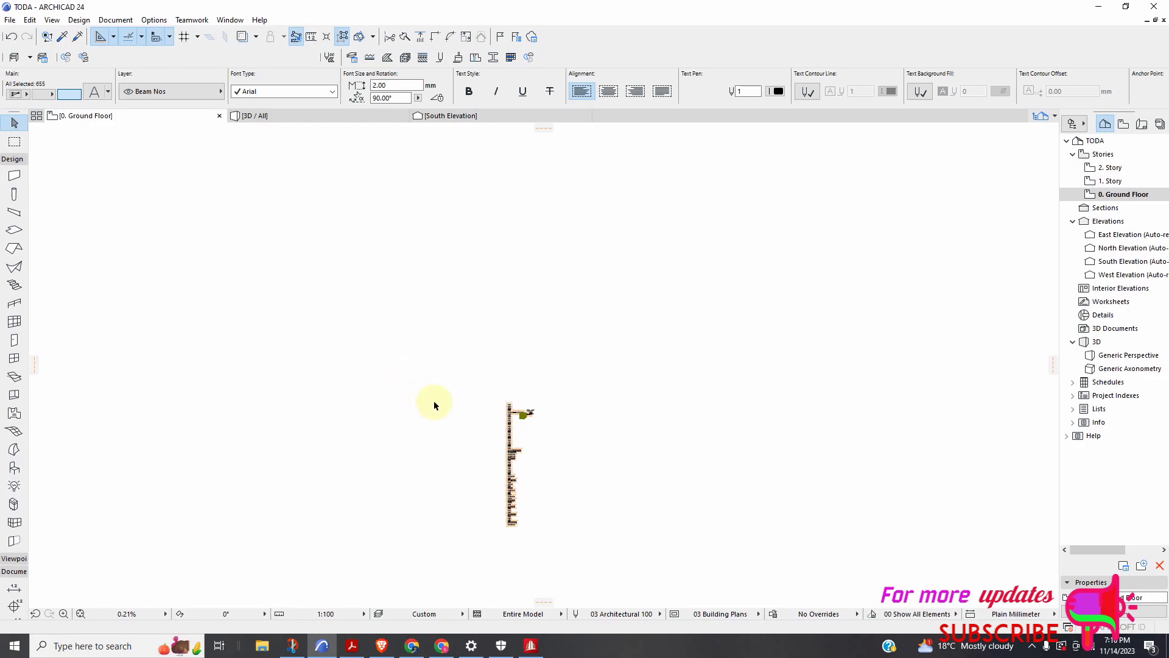
pyautogui.scroll(2, 380, 256)
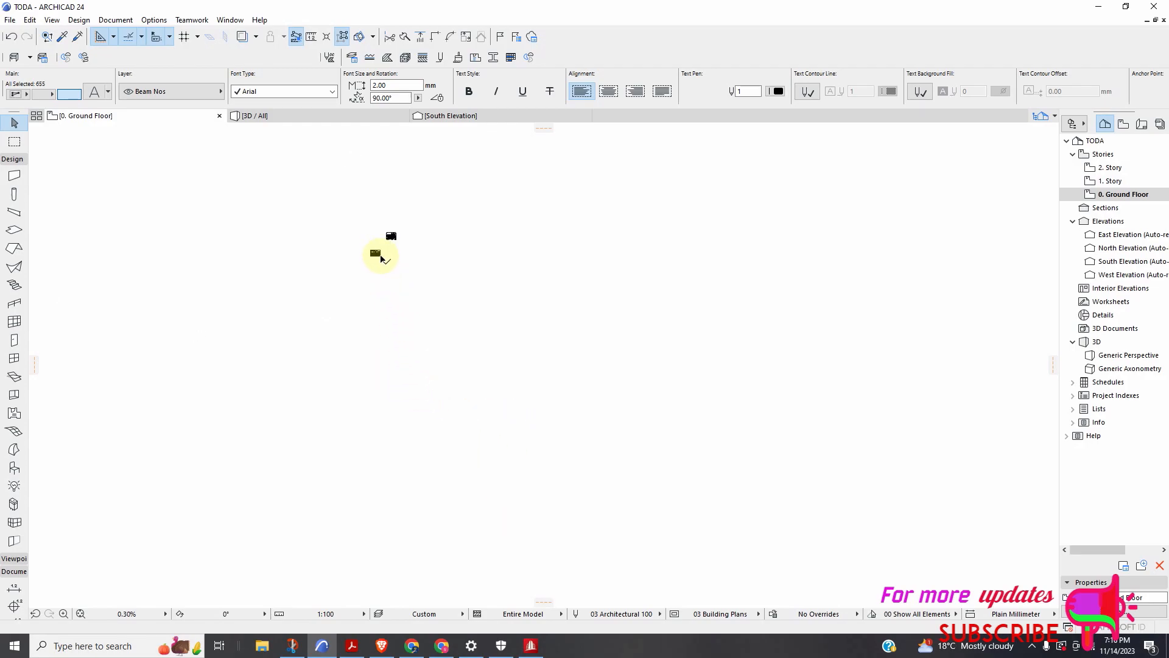
pyautogui.scroll(3, 378, 258)
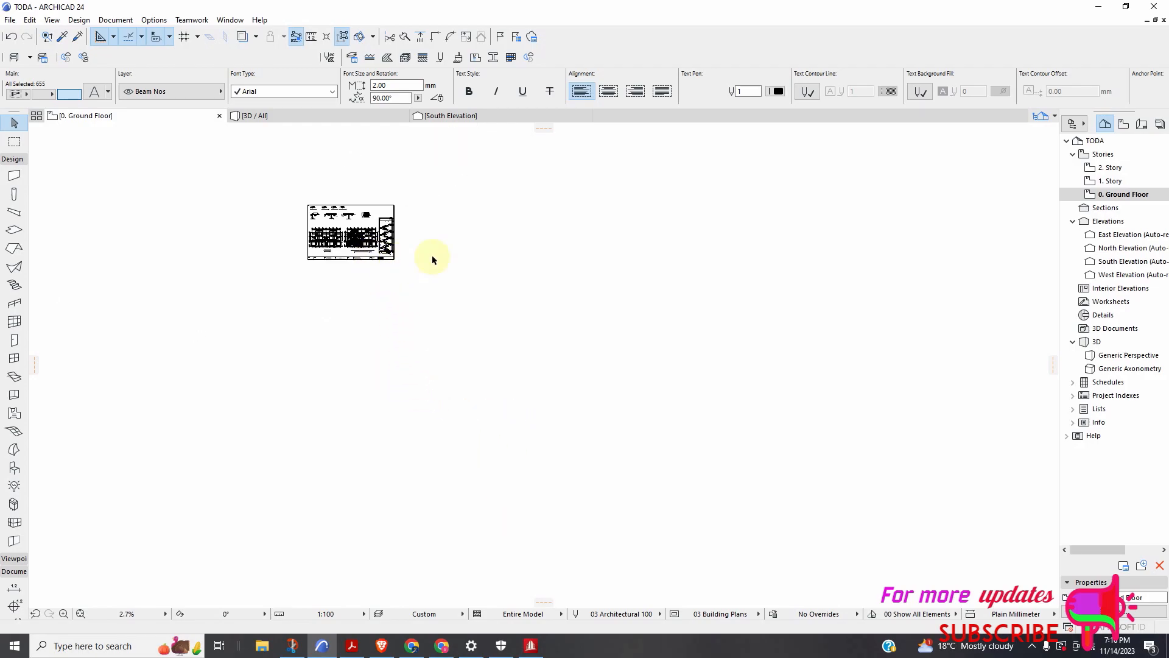
pyautogui.scroll(-8, 511, 259)
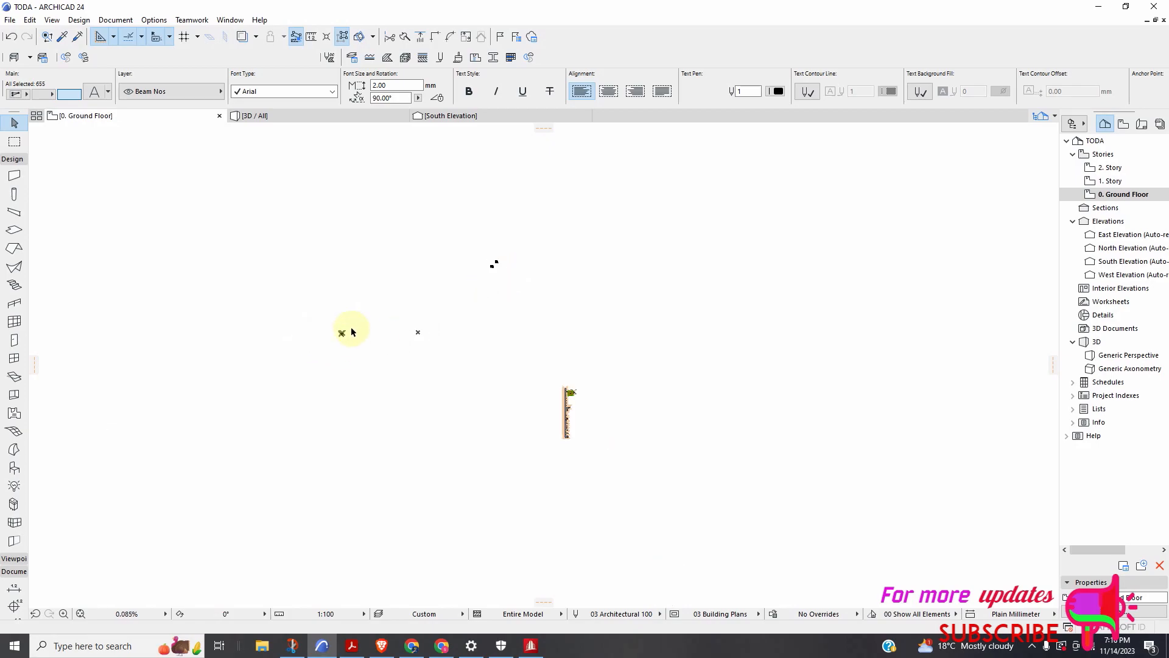
pyautogui.scroll(3, 320, 356)
pyautogui.scroll(10, 341, 338)
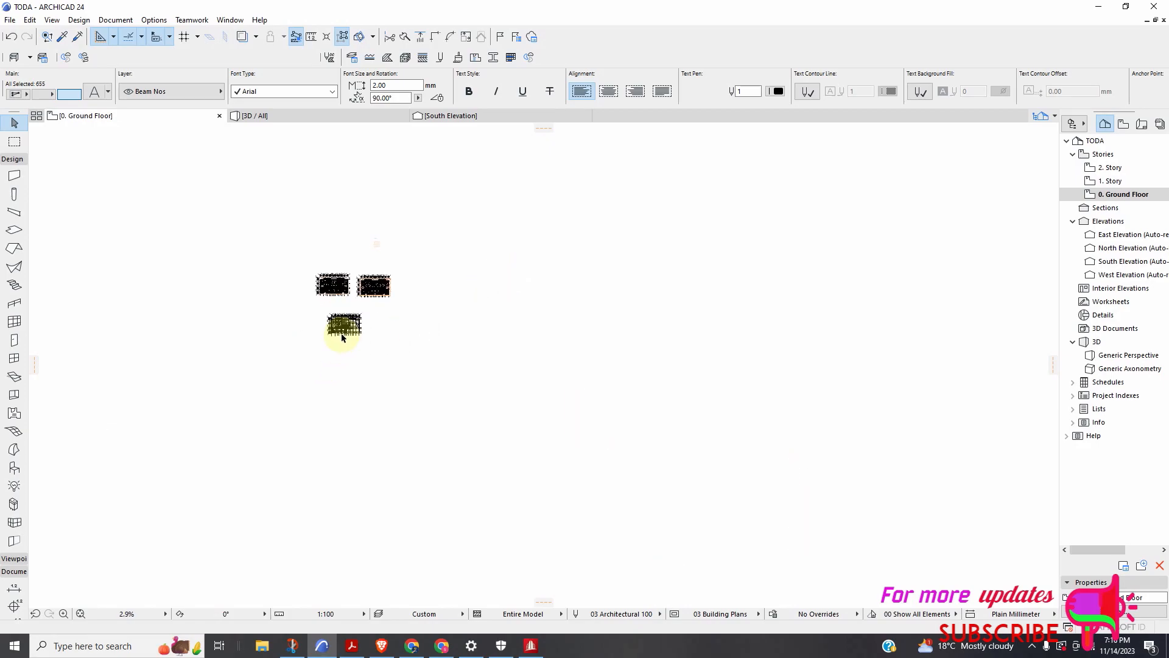
pyautogui.scroll(-3, 404, 360)
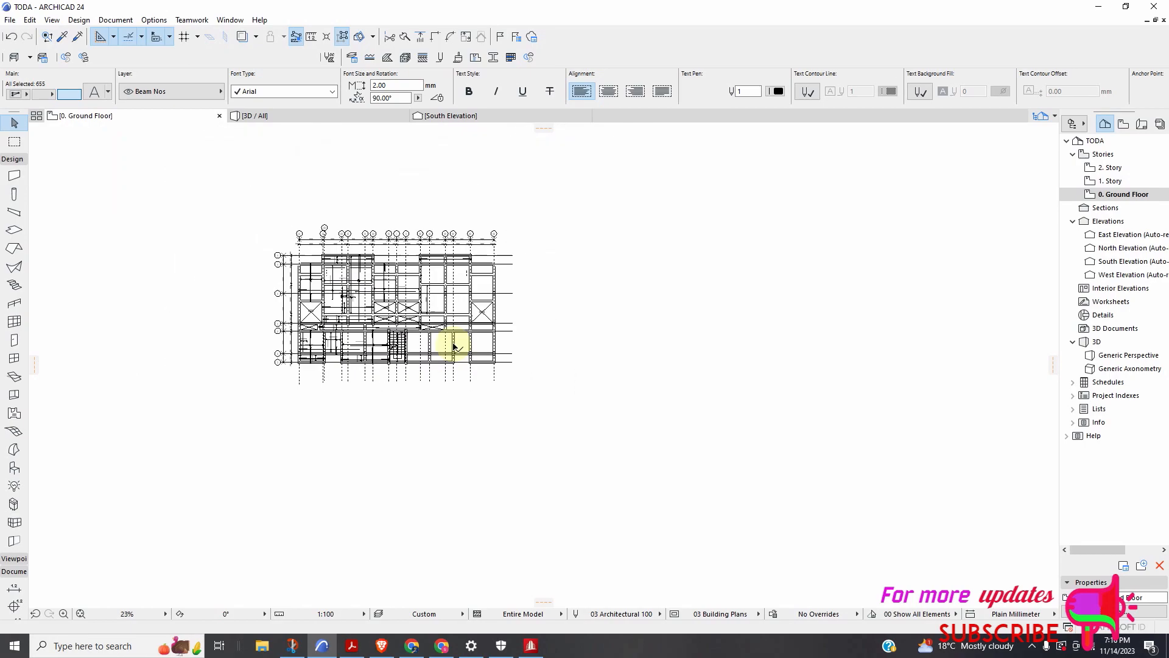
# Move the whole gridded floor plan with the staircase into the cleared space beside the beam layout, above the beam section details
pyautogui.click(507, 239)
pyautogui.moveTo(531, 239); pyautogui.dragTo(254, 436)
pyautogui.rightClick(399, 313)
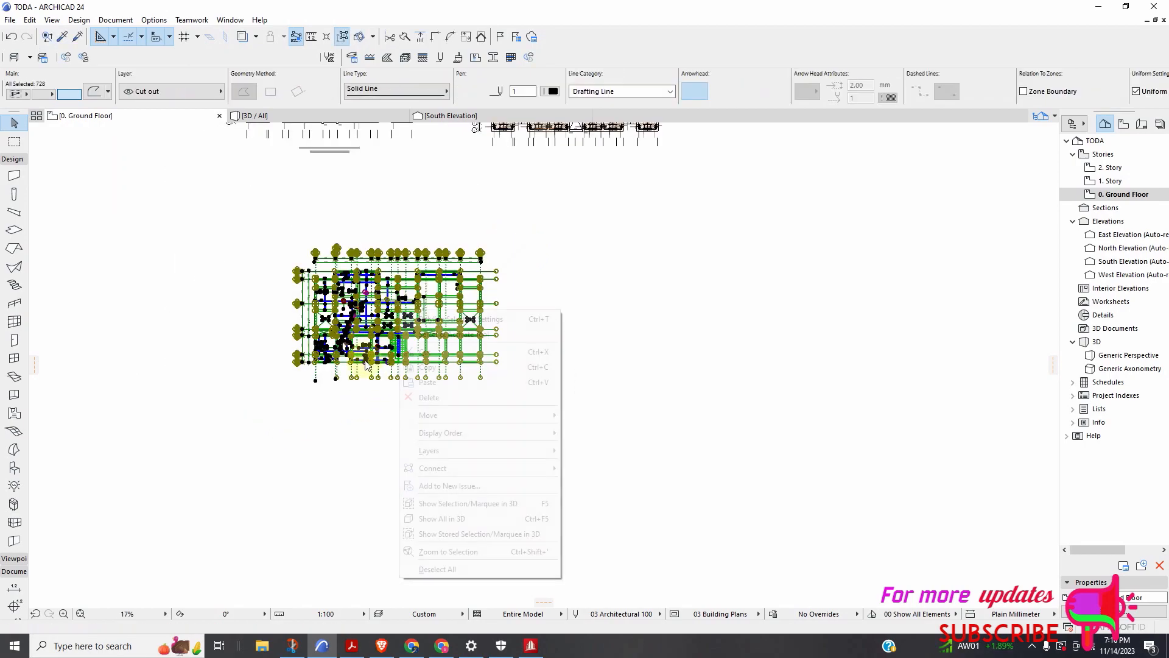
pyautogui.moveTo(530, 415)
pyautogui.click(596, 418)
pyautogui.click(375, 297)
pyautogui.scroll(-6, 395, 399)
pyautogui.scroll(-3, 255, 329)
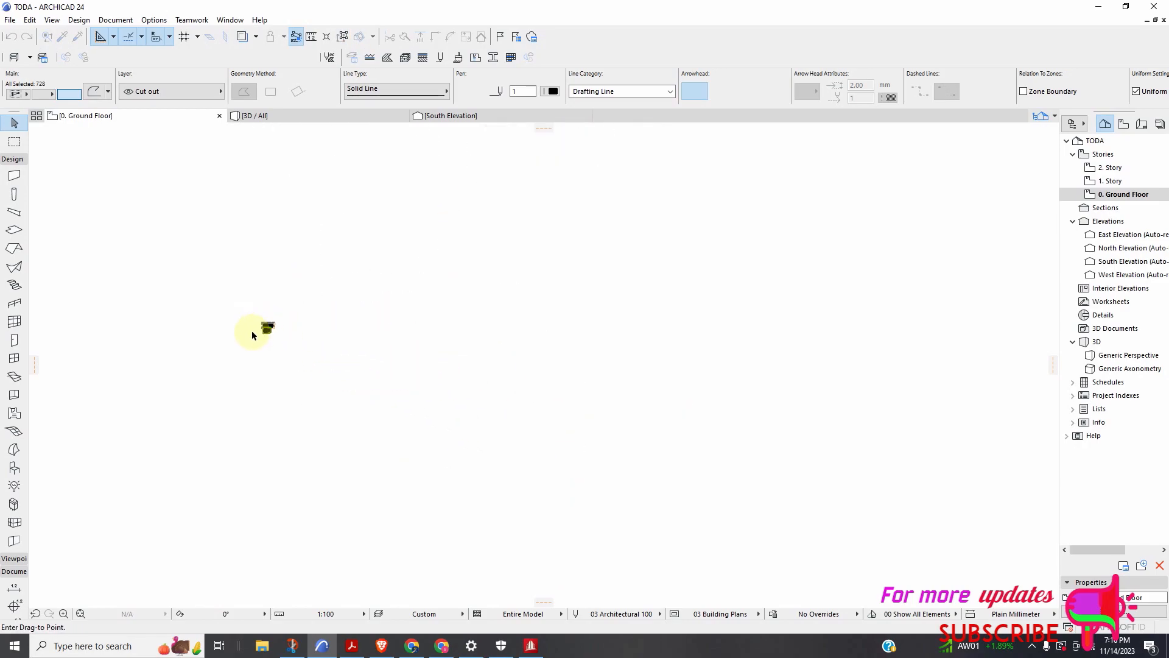
pyautogui.scroll(8, 528, 397)
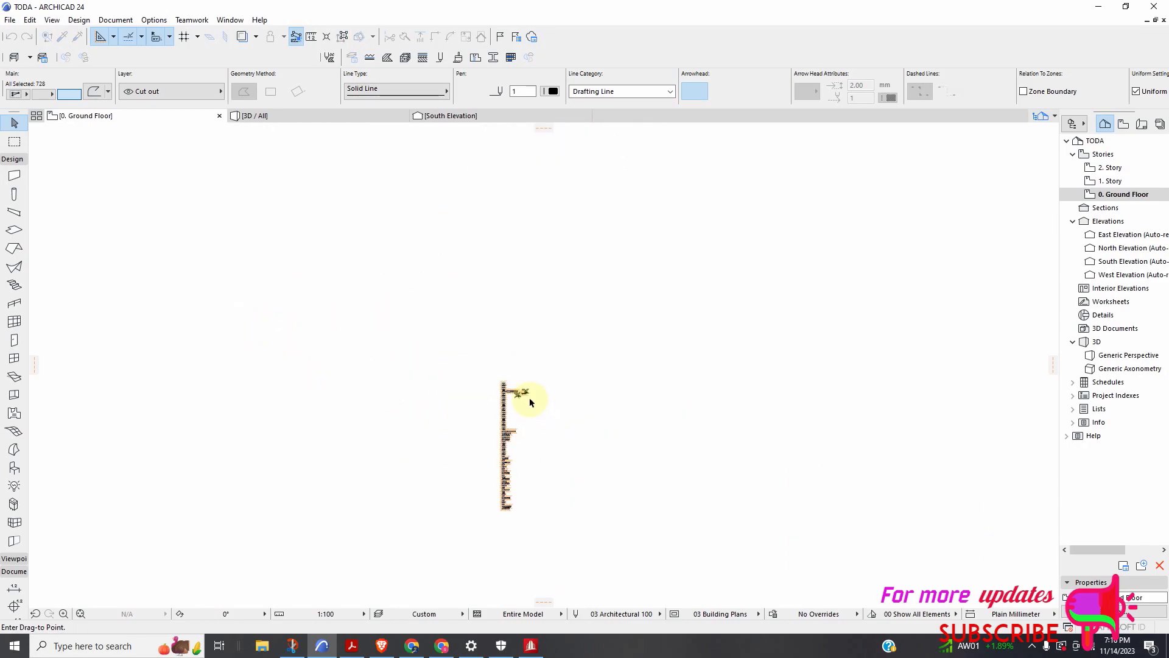
pyautogui.scroll(8, 527, 382)
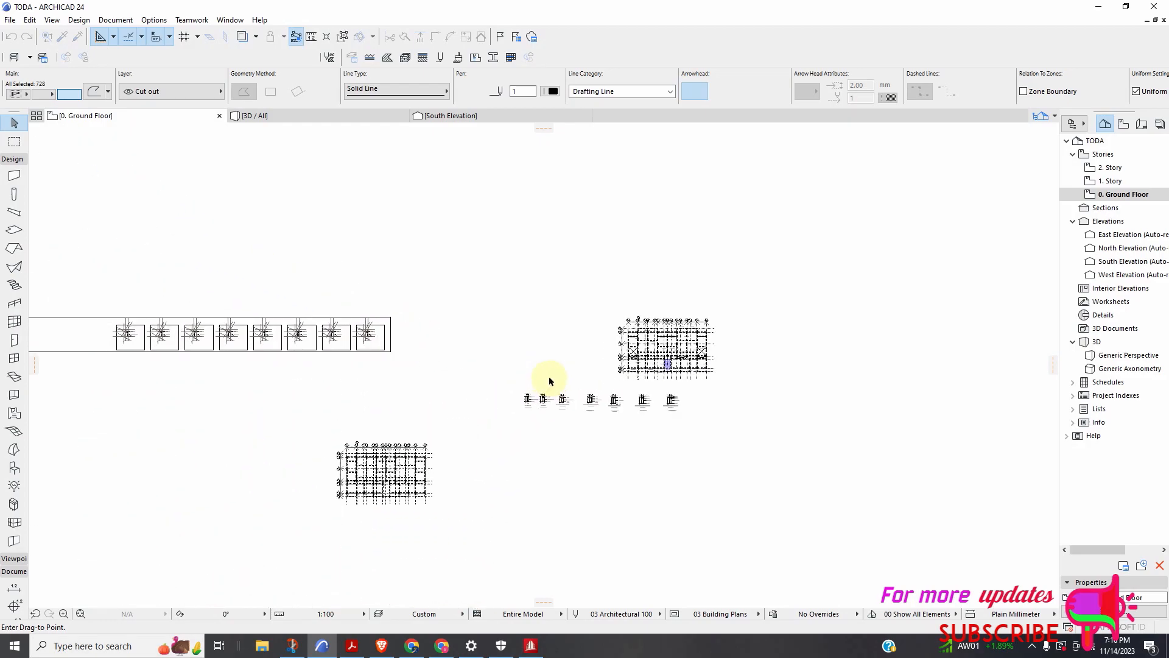
pyautogui.click(557, 331)
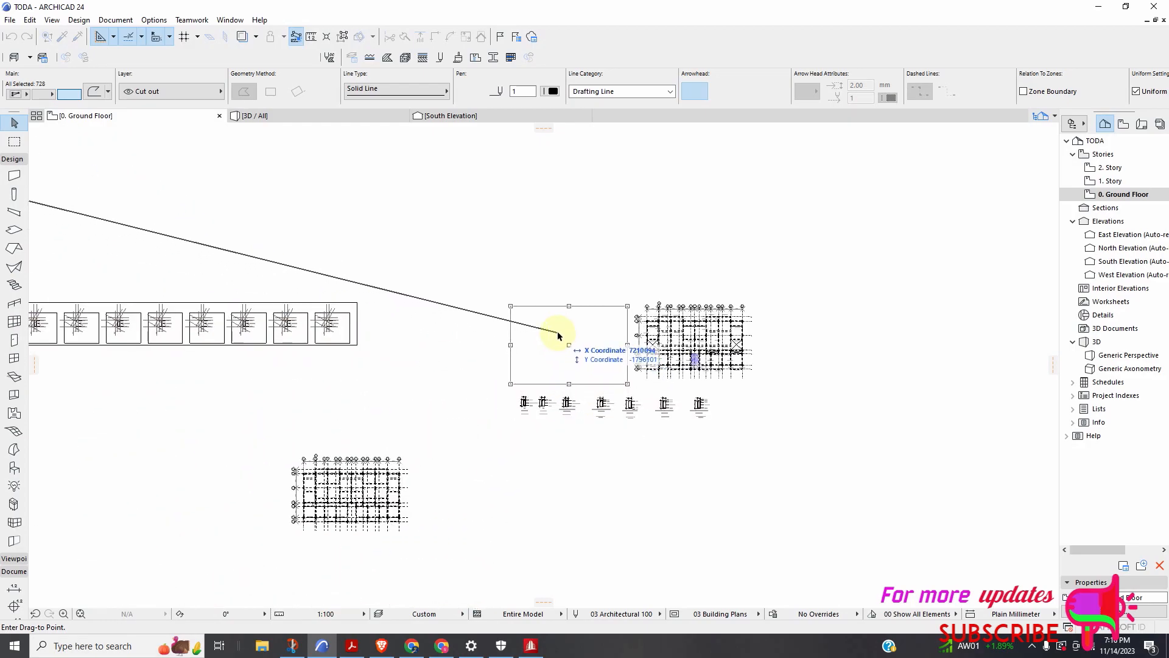
# Move the whole row of seven beam section details from below the two plans to the empty area above them
pyautogui.scroll(3, 578, 453)
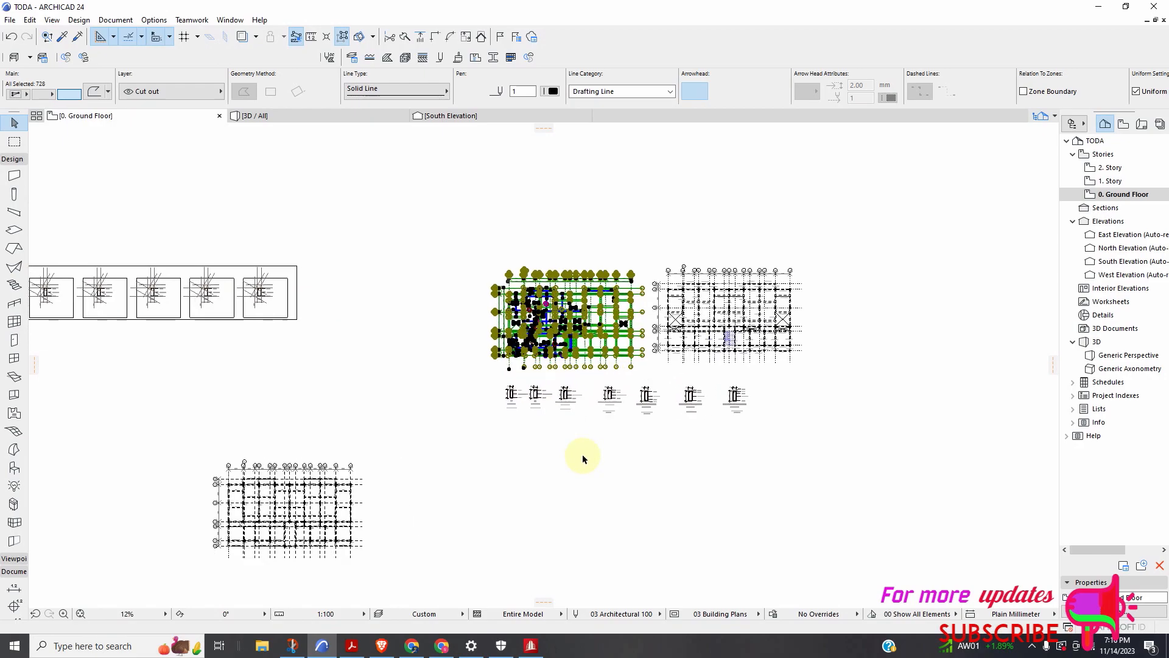
pyautogui.click(573, 451)
pyautogui.scroll(3, 740, 419)
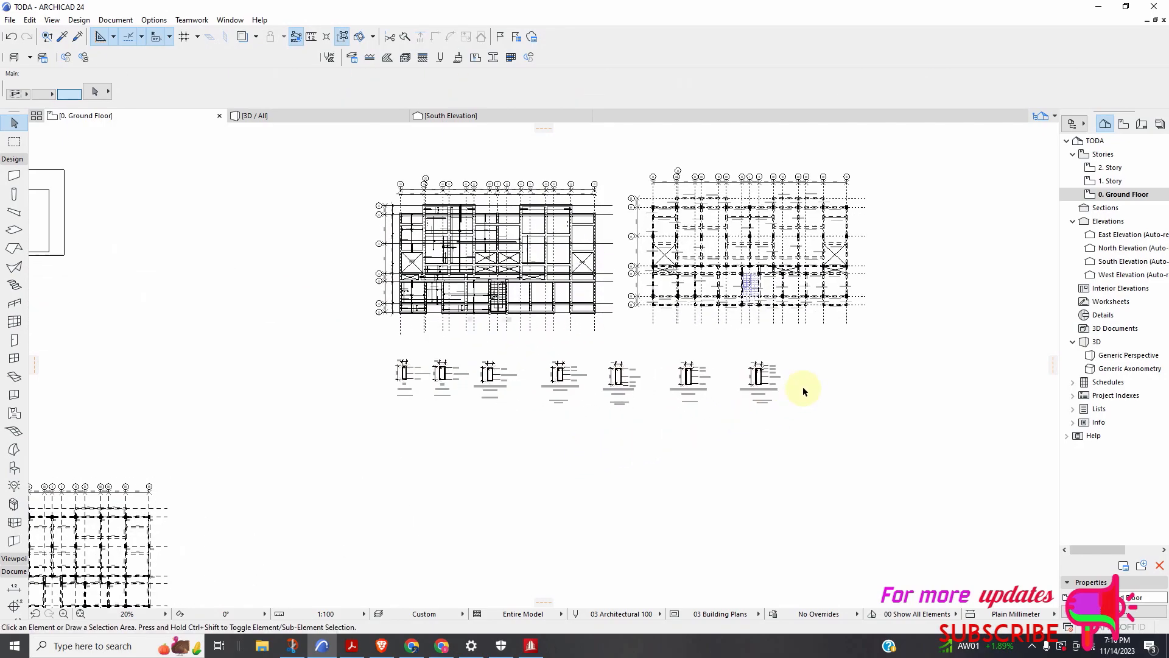
pyautogui.moveTo(821, 340); pyautogui.dragTo(301, 451)
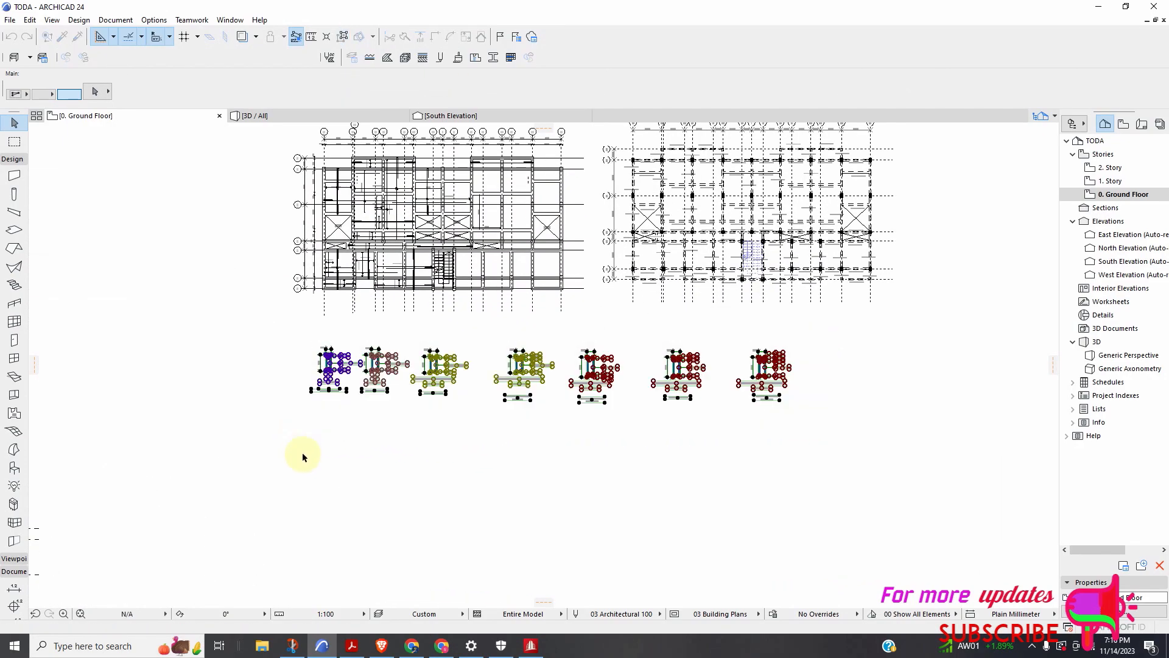
pyautogui.rightClick(486, 434)
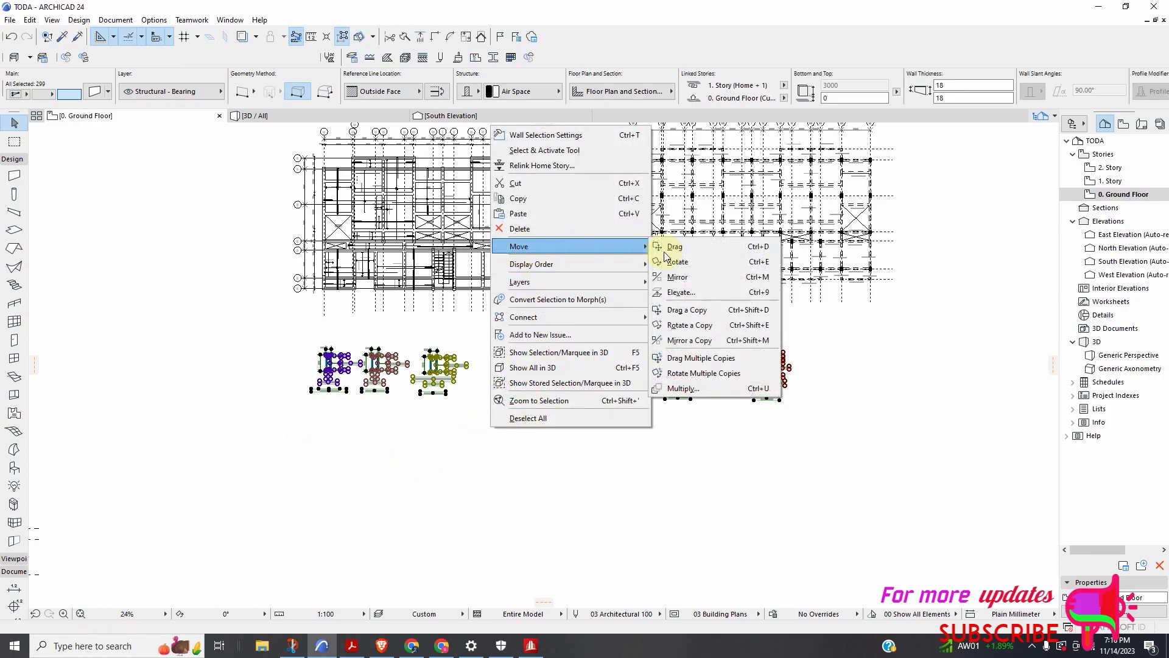
pyautogui.click(676, 246)
pyautogui.click(539, 403)
pyautogui.scroll(-3, 530, 305)
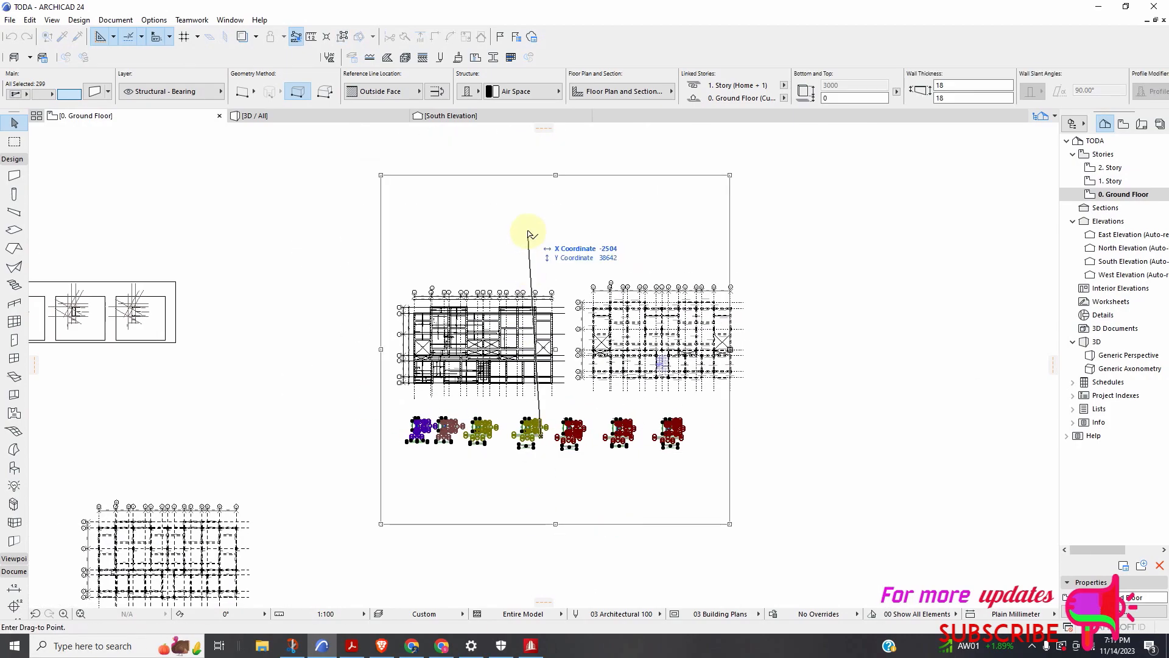
pyautogui.click(536, 258)
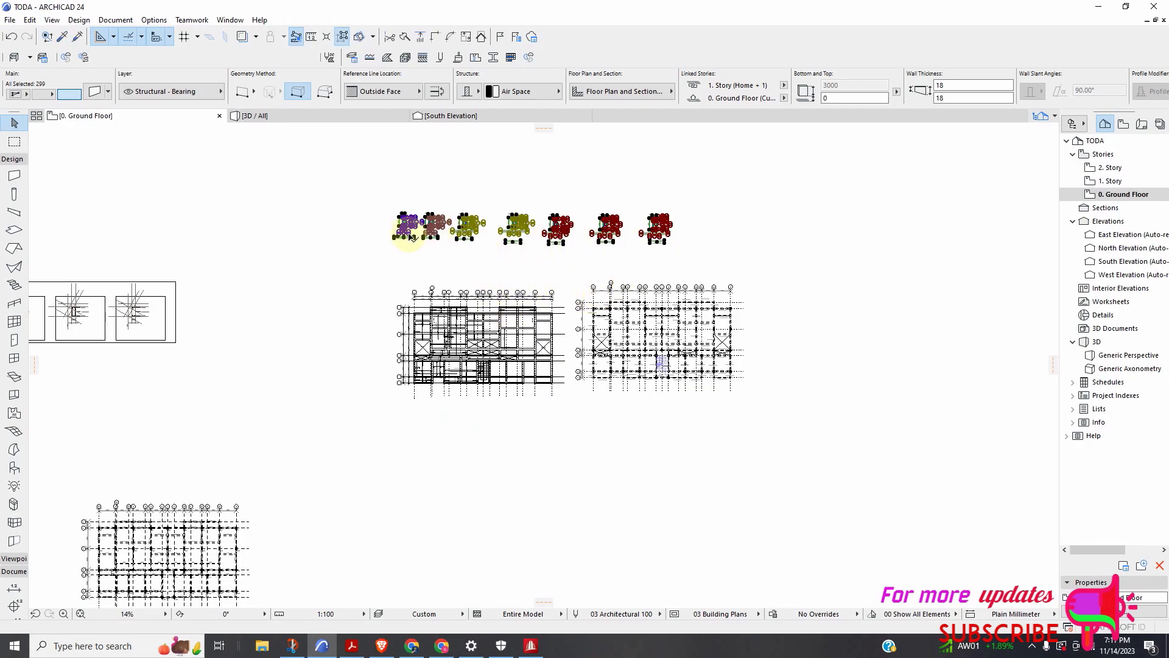
pyautogui.scroll(3, 425, 280)
pyautogui.click(456, 266)
pyautogui.scroll(-3, 513, 258)
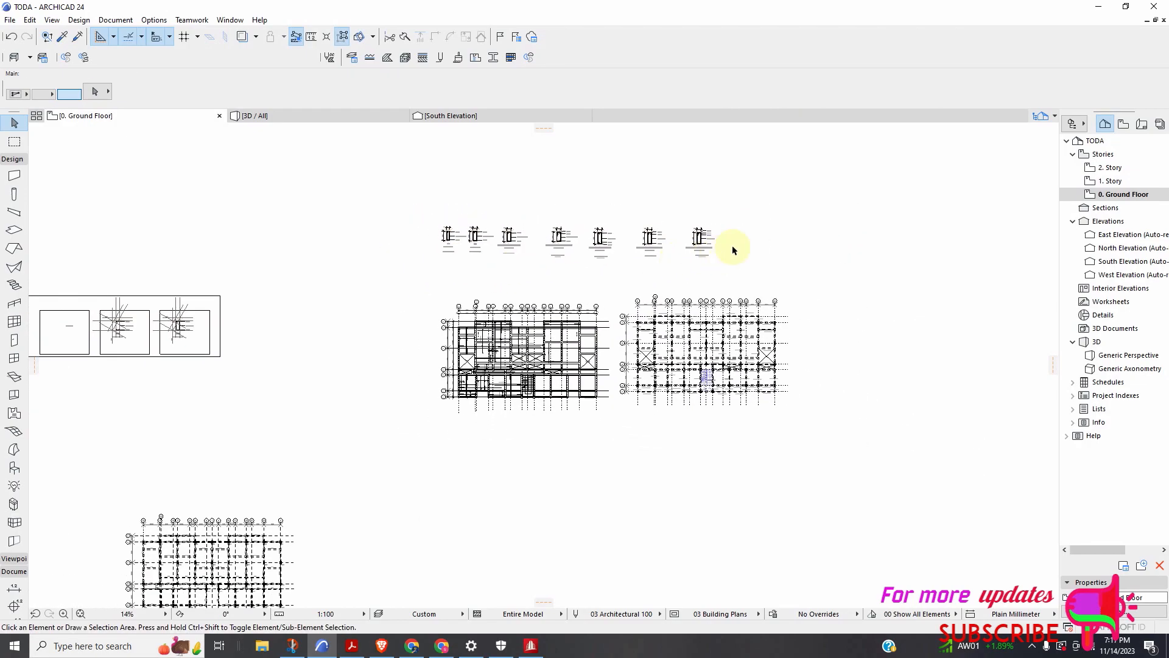
pyautogui.scroll(2, 555, 240)
pyautogui.scroll(1, 531, 219)
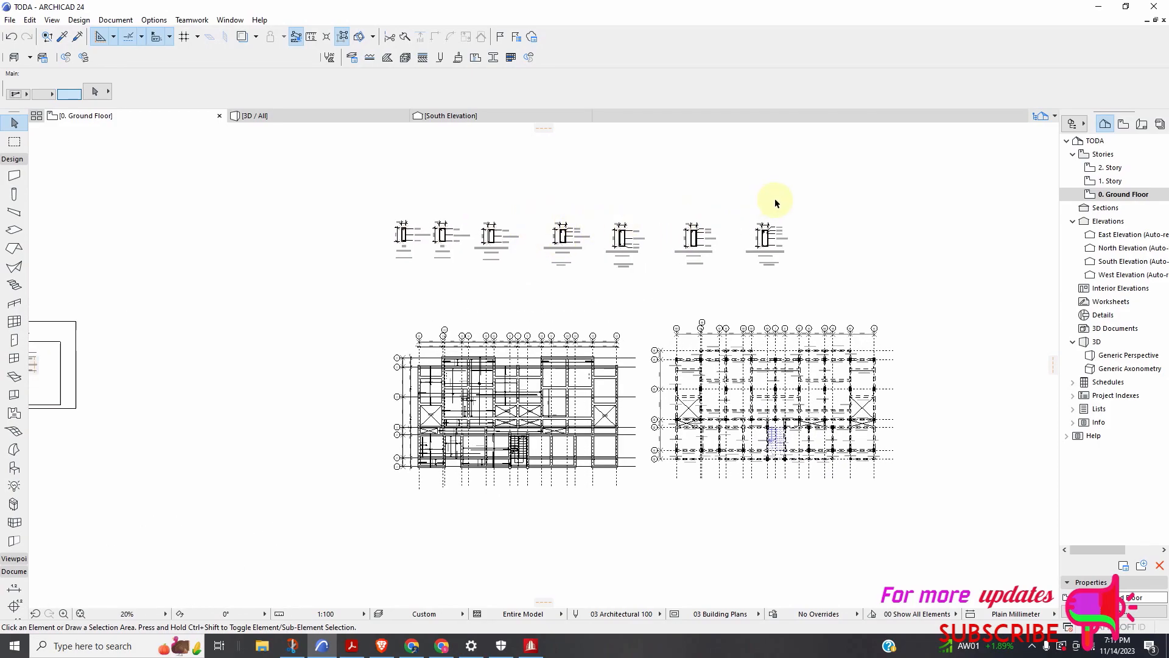
pyautogui.moveTo(816, 194); pyautogui.dragTo(473, 265)
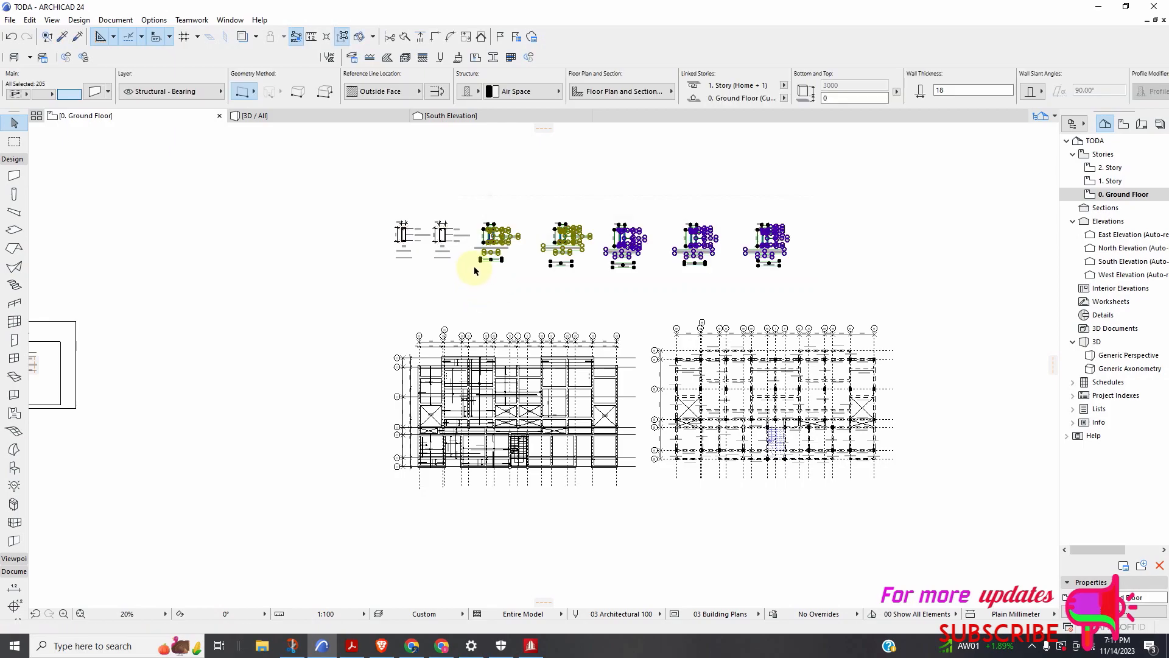
pyautogui.scroll(4, 481, 271)
pyautogui.click(513, 279)
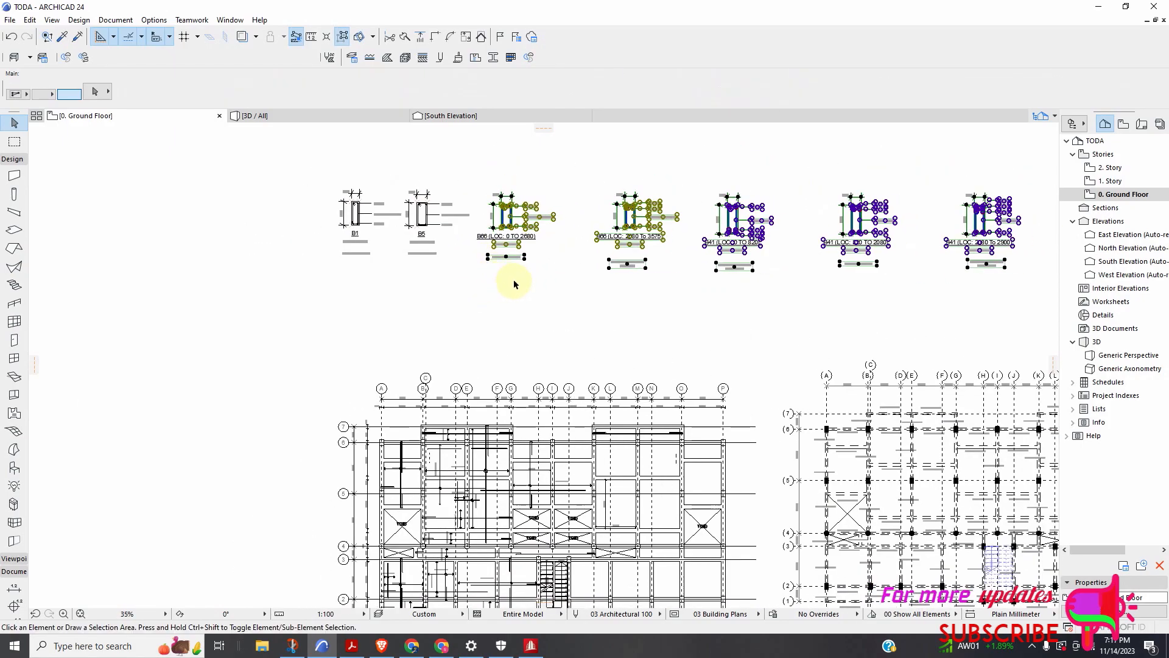
# Move the two B66 and three B41 section details horizontally away from B1 and B5, leaving a gap beside B5
pyautogui.scroll(-4, 513, 279)
pyautogui.moveTo(838, 200); pyautogui.dragTo(489, 288)
pyautogui.scroll(3, 509, 287)
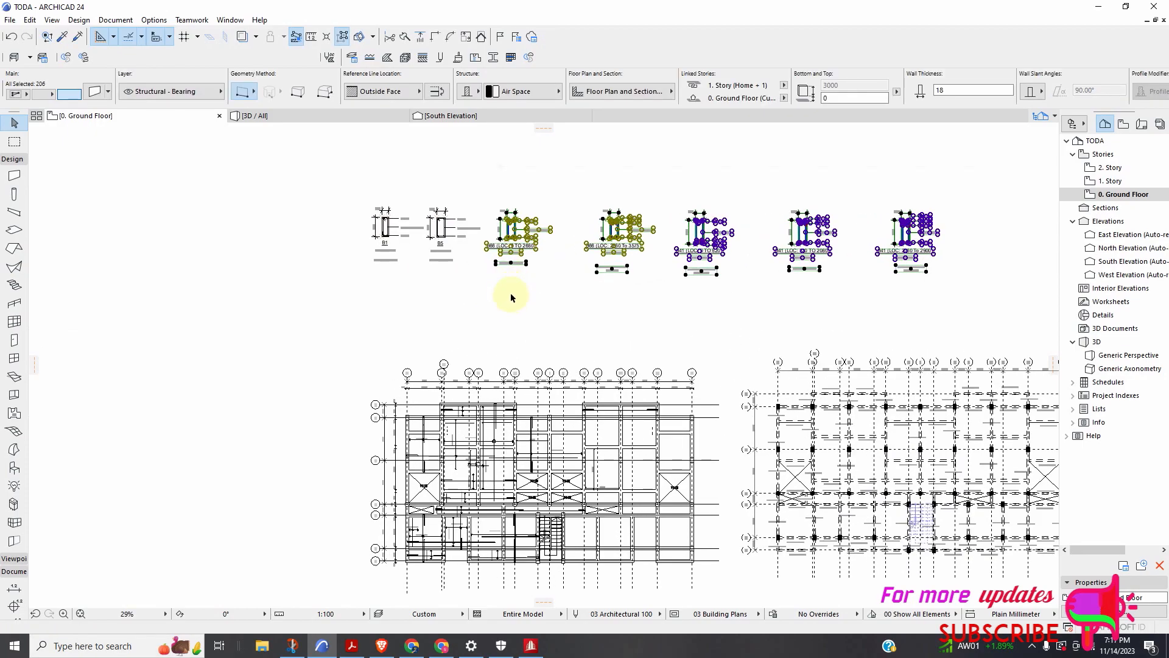
pyautogui.rightClick(513, 292)
pyautogui.click(696, 410)
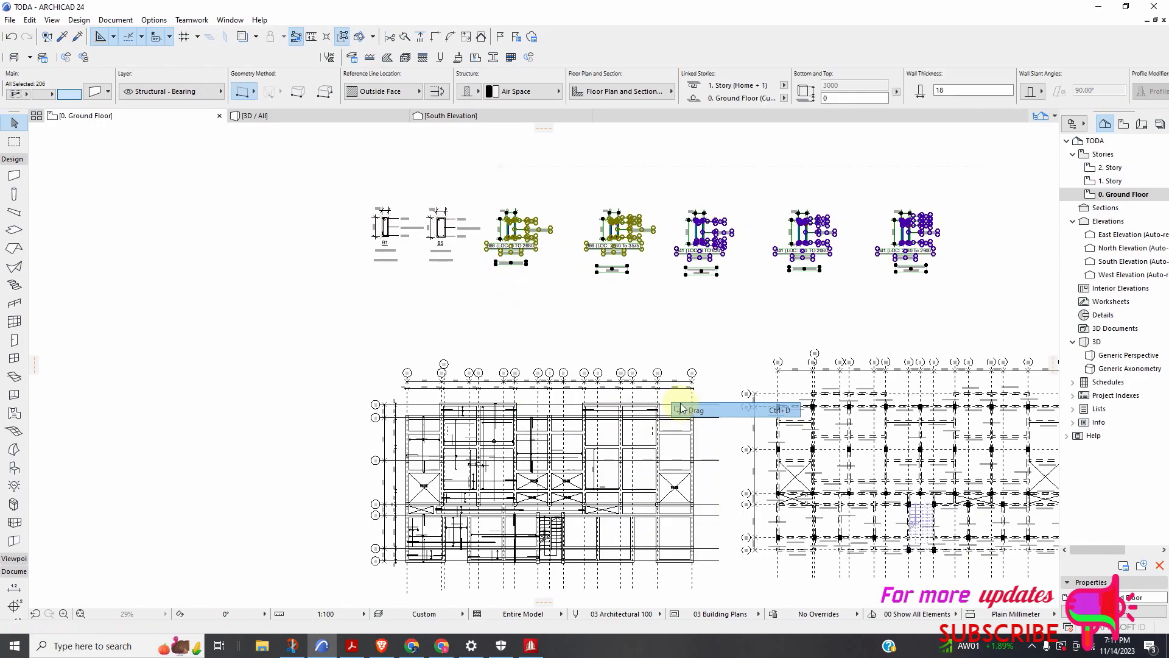
pyautogui.scroll(-3, 469, 323)
pyautogui.click(486, 275)
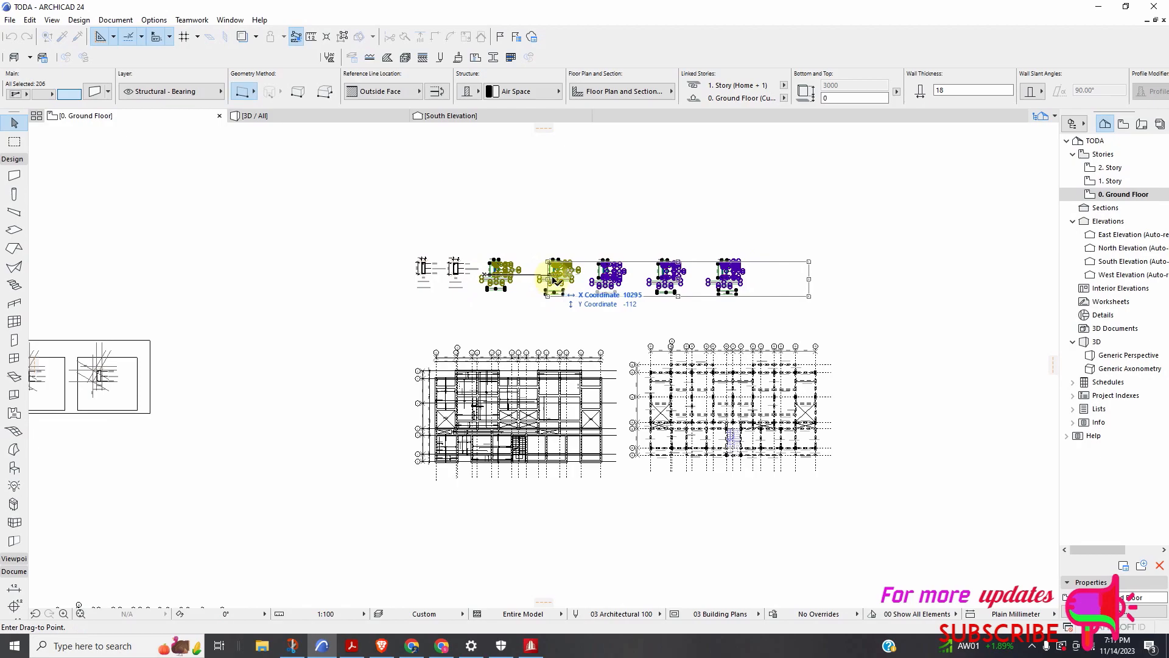
pyautogui.click(499, 258)
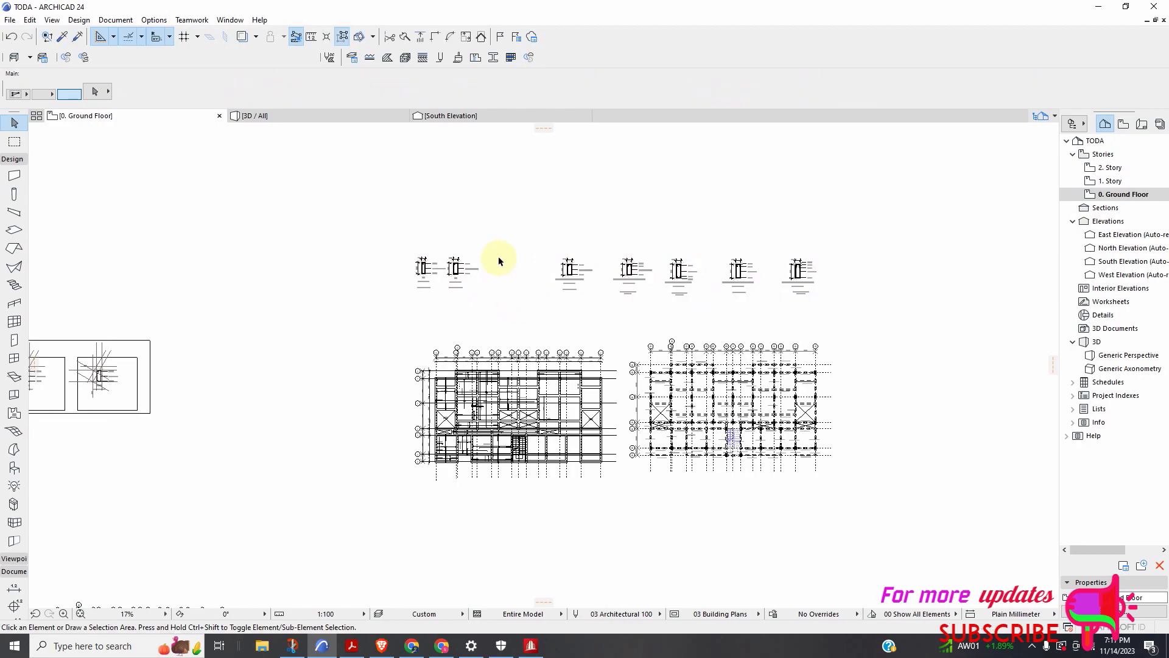
# Move the B5 section detail (450X200 Beam N) horizontally into the gap between the B1 and B66 details
pyautogui.click(508, 231)
pyautogui.click(445, 304)
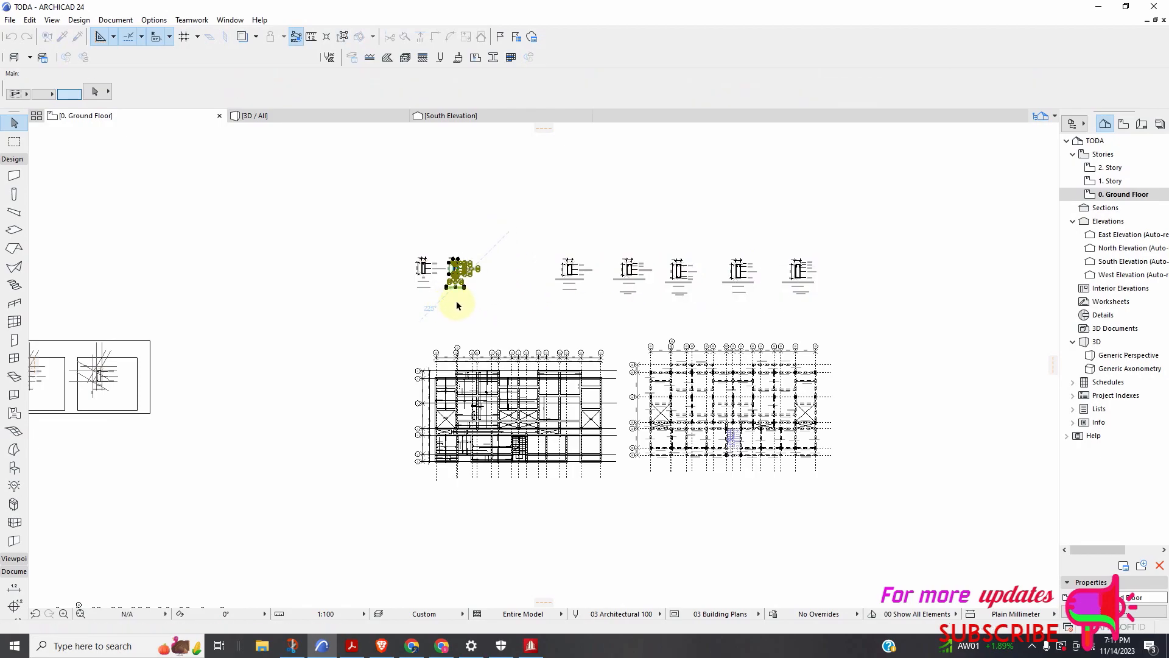
pyautogui.scroll(4, 450, 293)
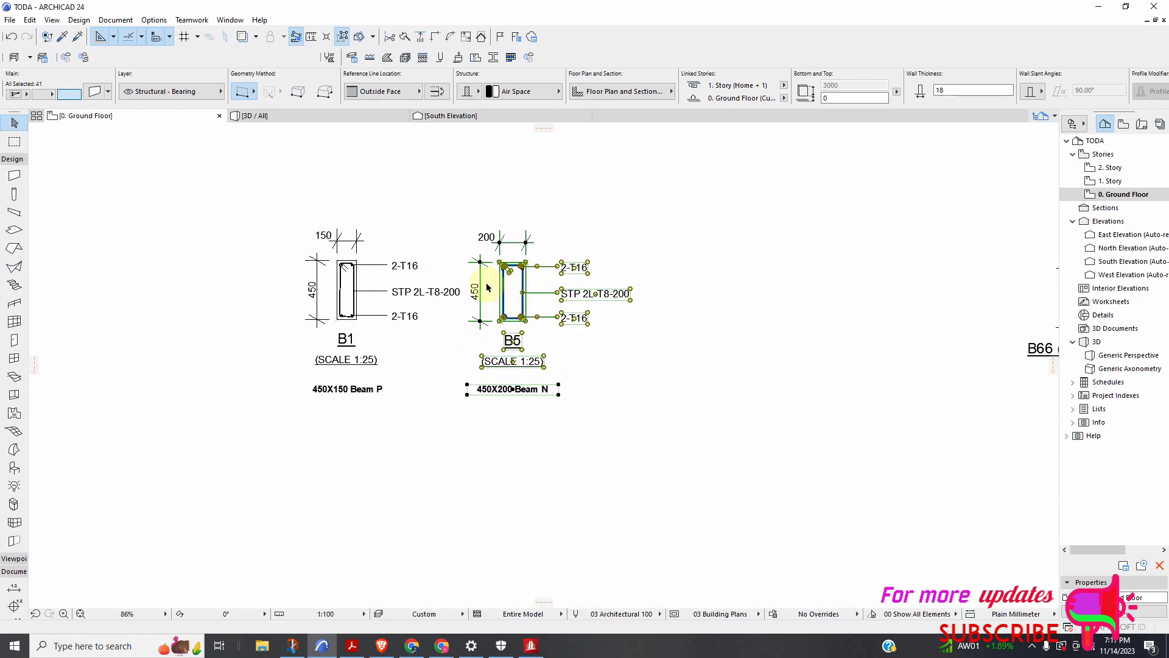
pyautogui.scroll(3, 479, 278)
pyautogui.rightClick(671, 250)
pyautogui.moveTo(791, 366)
pyautogui.click(870, 366)
pyautogui.scroll(-3, 378, 319)
pyautogui.scroll(-2, 337, 322)
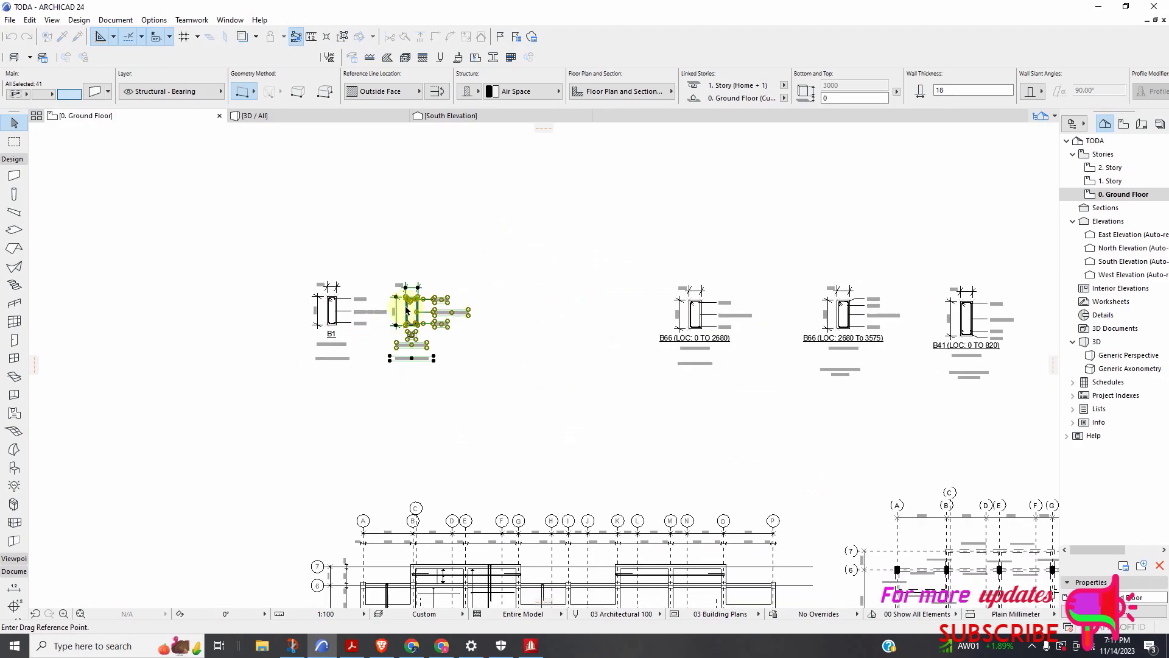
pyautogui.click(413, 312)
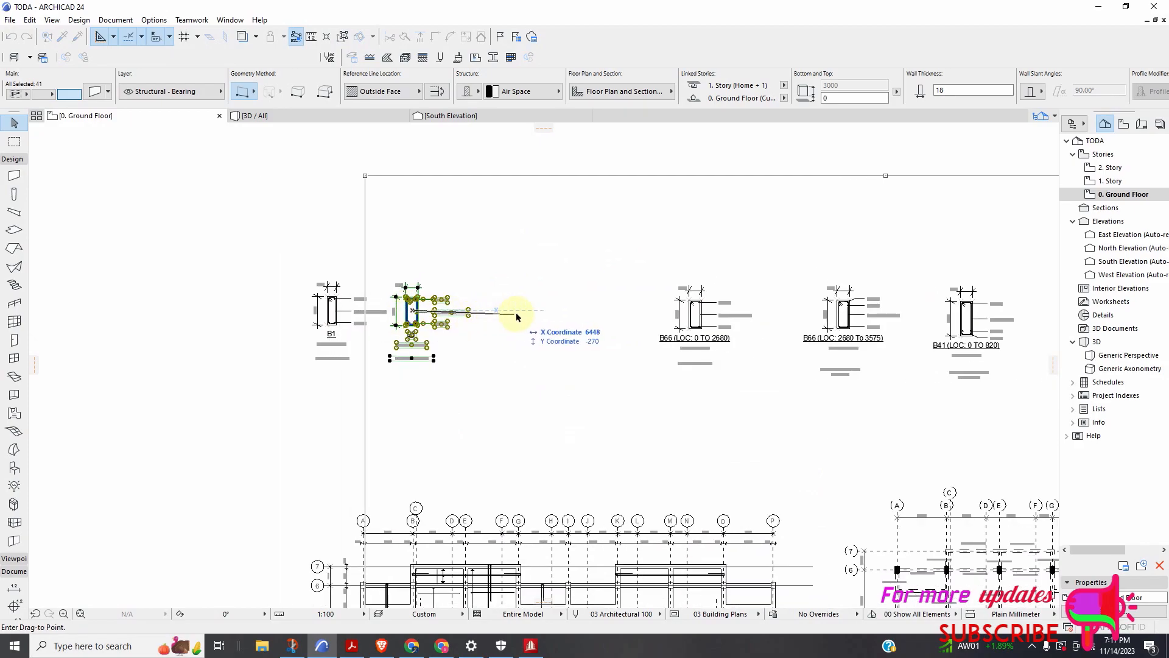
pyautogui.click(539, 312)
pyautogui.click(453, 315)
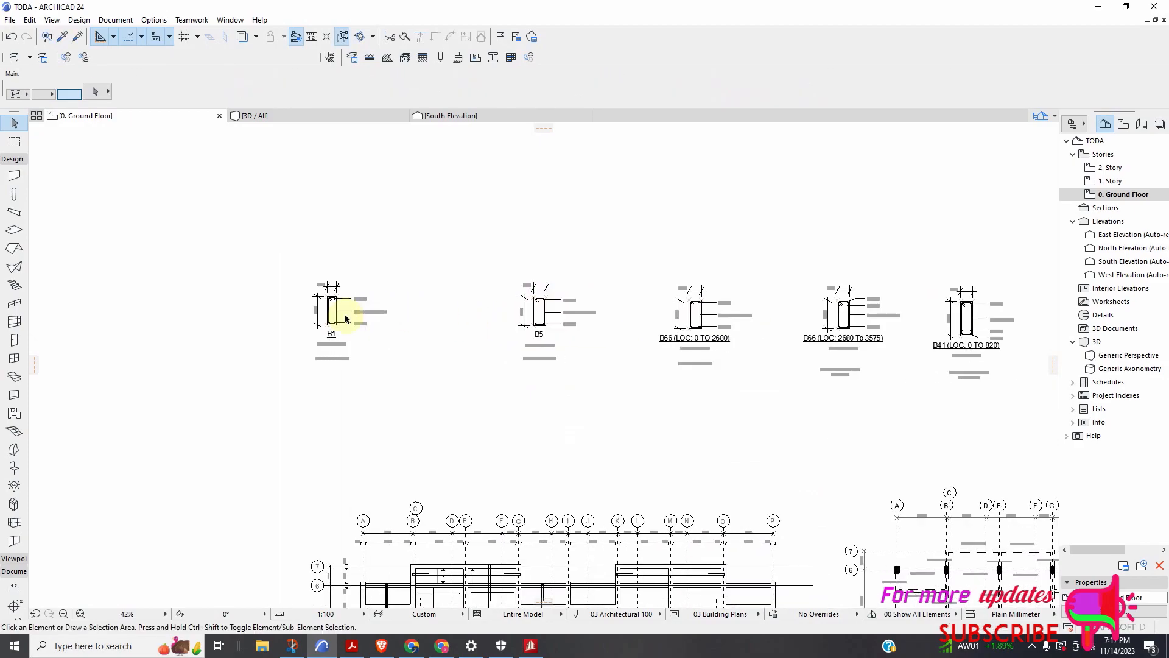
# Examine the labels and spacing of the beam section details along the row, starting from B1
pyautogui.scroll(2, 340, 314)
pyautogui.scroll(-1, 514, 338)
pyautogui.scroll(3, 522, 345)
pyautogui.scroll(-1, 523, 342)
pyautogui.scroll(1, 448, 346)
pyautogui.scroll(-4, 447, 346)
pyautogui.scroll(1, 355, 315)
pyautogui.scroll(1, 524, 344)
pyautogui.scroll(-5, 305, 326)
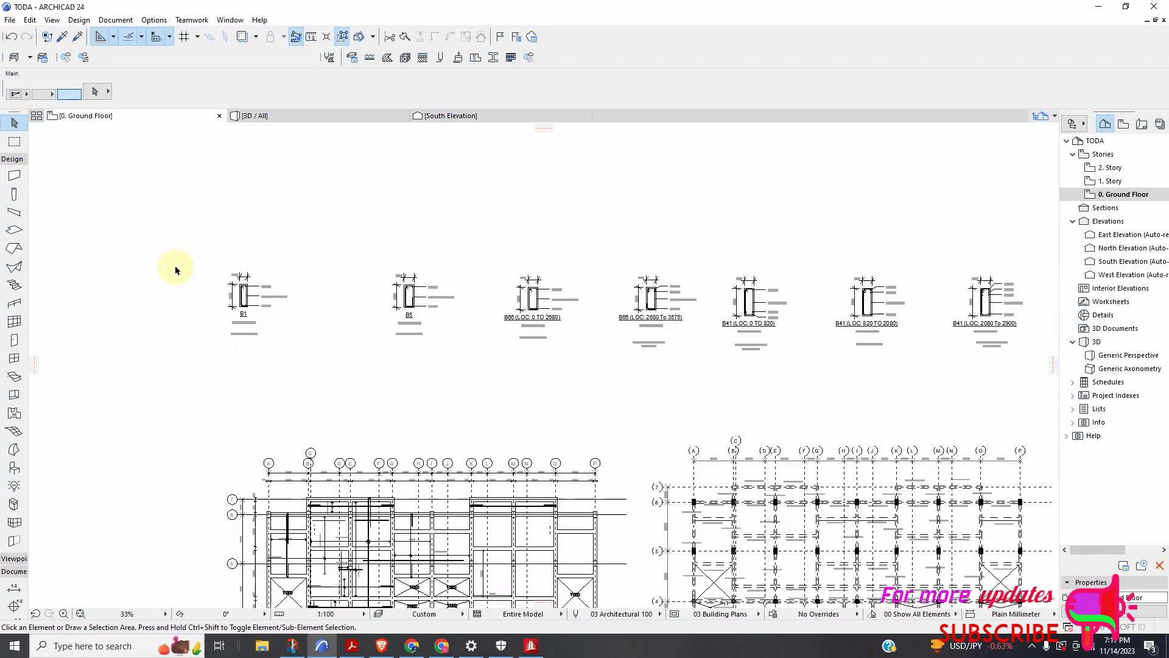
pyautogui.scroll(7, 612, 324)
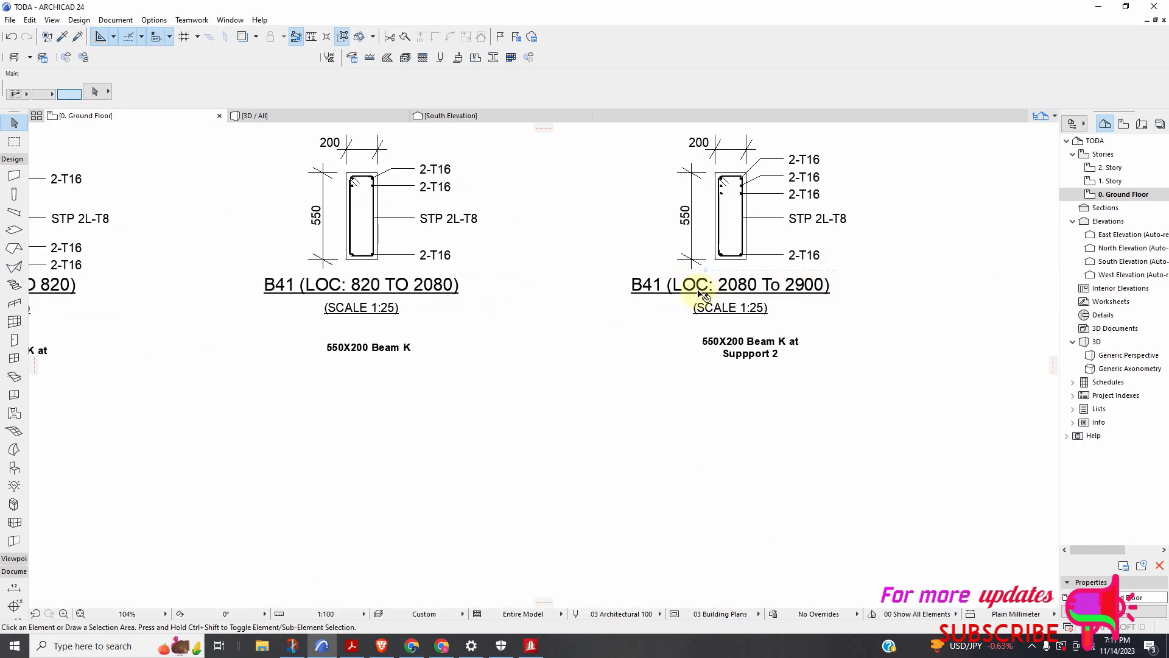
pyautogui.click(630, 293)
pyautogui.scroll(-2, 554, 344)
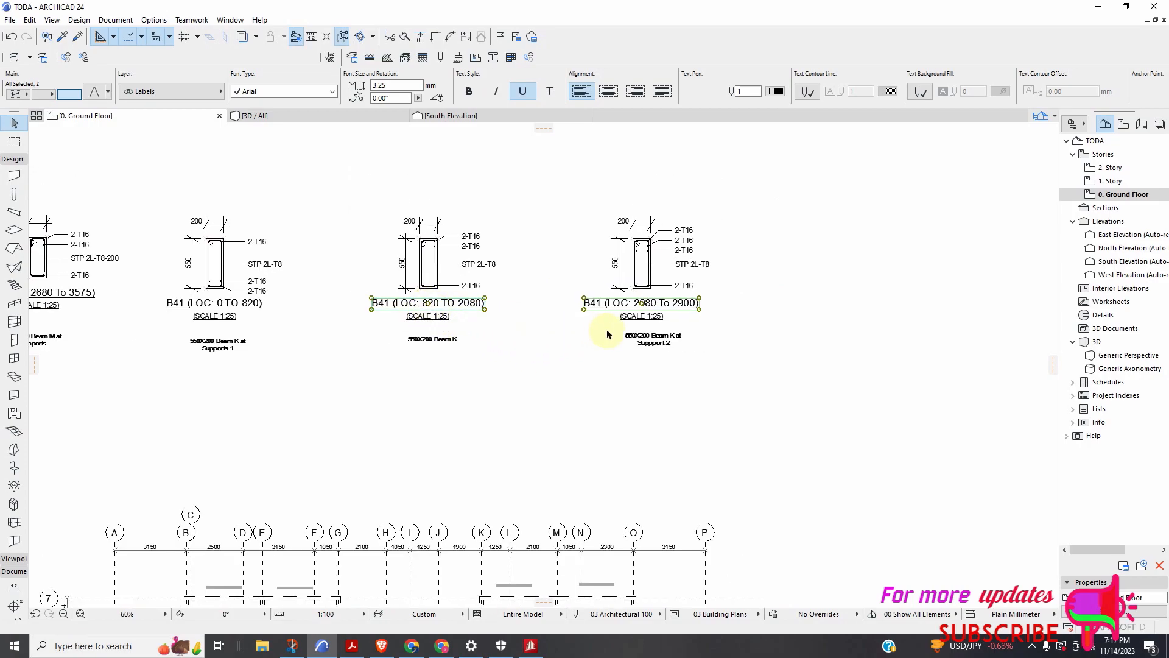
pyautogui.scroll(-2, 607, 334)
pyautogui.scroll(4, 384, 320)
pyautogui.scroll(-3, 593, 340)
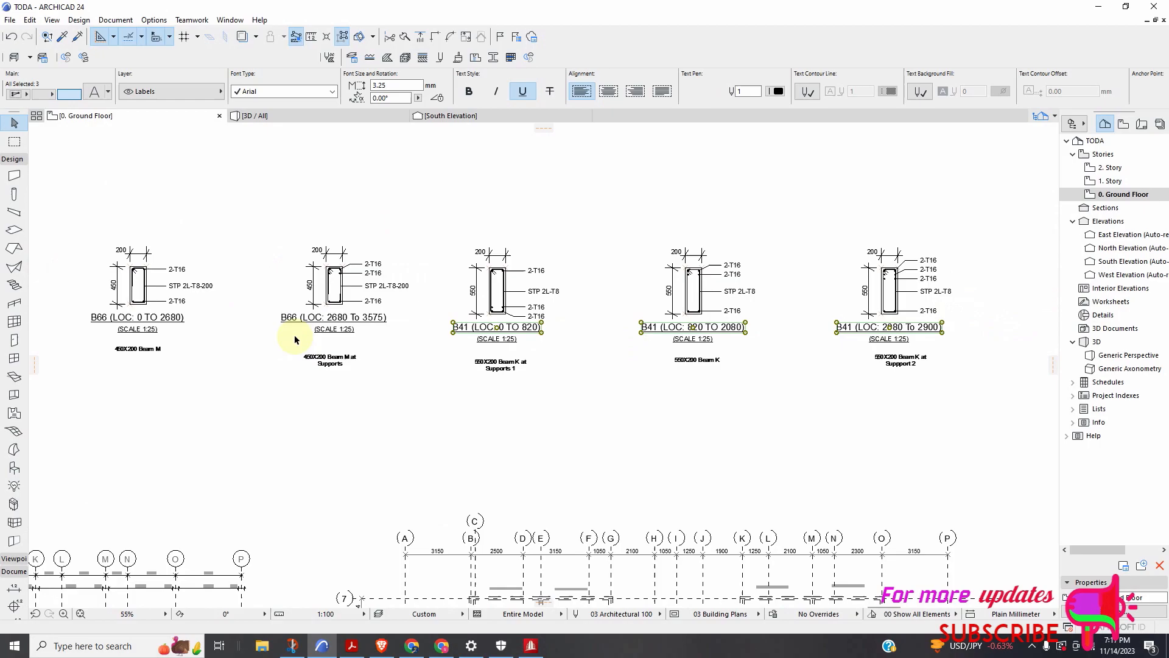
# Delete the title B66 (LOC: 2680 To 3575) from the 450X200 Beam M at Supports section detail
pyautogui.scroll(4, 295, 338)
pyautogui.click(410, 291)
pyautogui.scroll(-2, 551, 333)
pyautogui.scroll(-3, 551, 335)
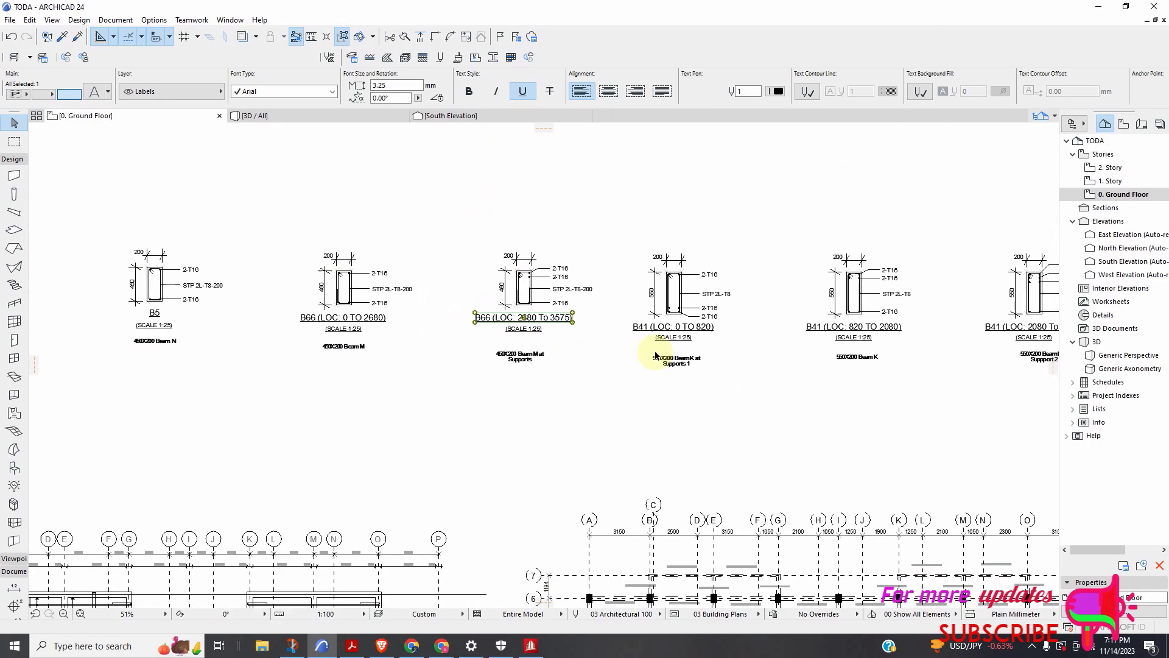
pyautogui.press('Delete')
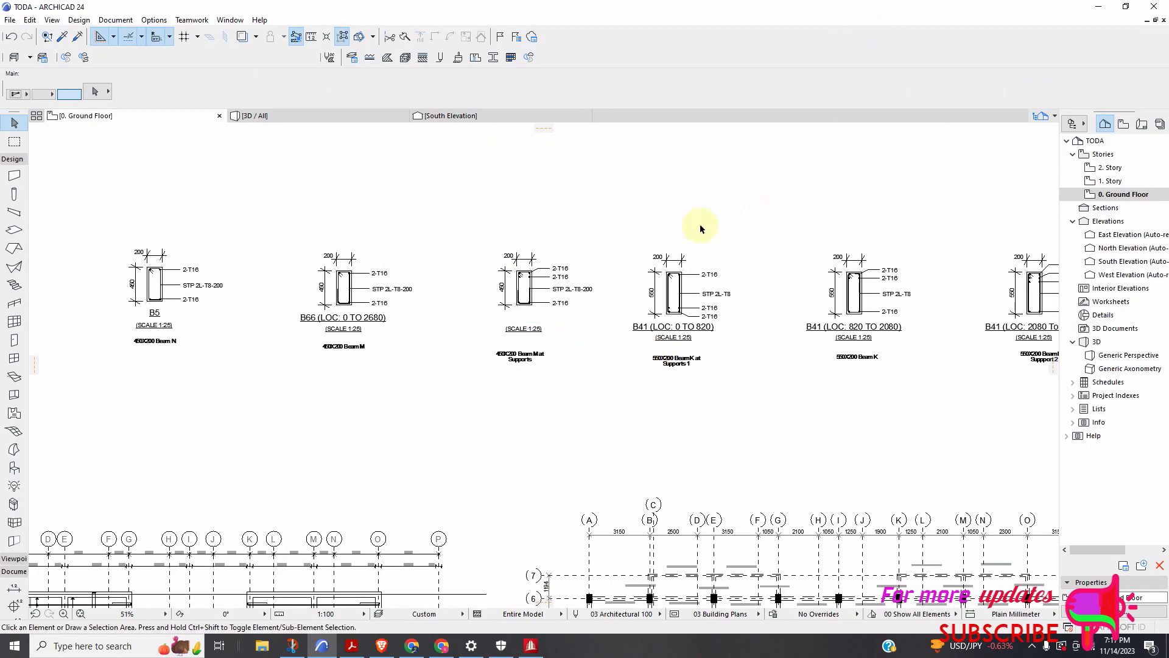
# Delete the three B41 location titles beneath the 550X200 Beam K section details
pyautogui.scroll(1, 697, 226)
pyautogui.moveTo(600, 220); pyautogui.dragTo(480, 208, button='middle')
pyautogui.scroll(-4, 481, 209)
pyautogui.scroll(4, 713, 274)
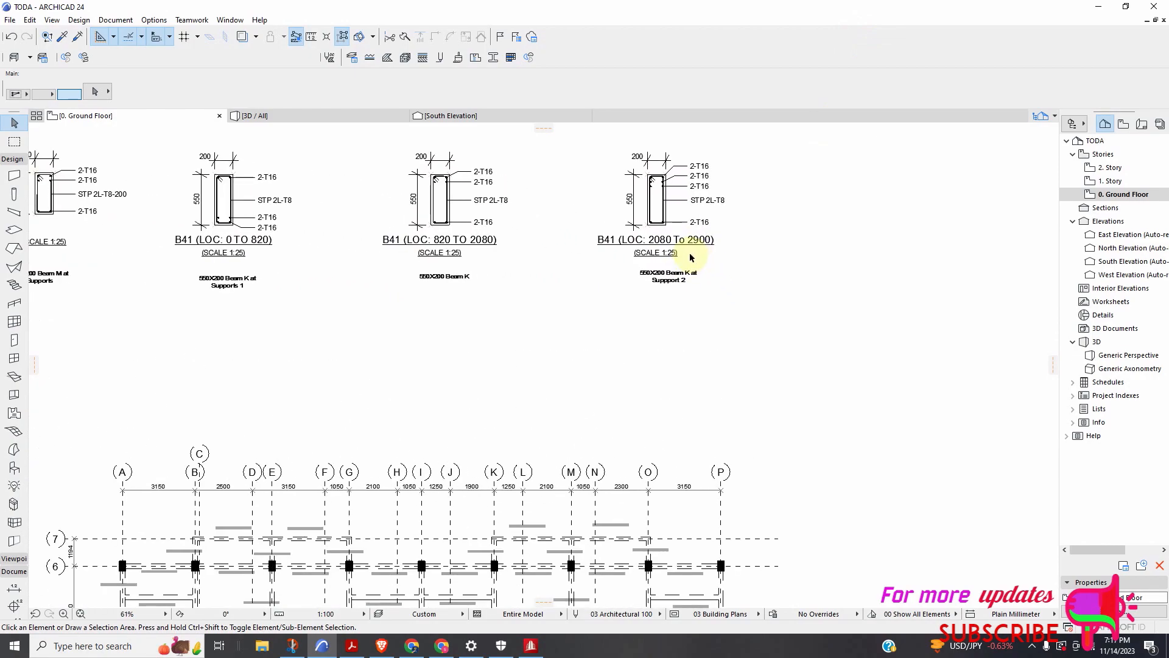
pyautogui.click(603, 242)
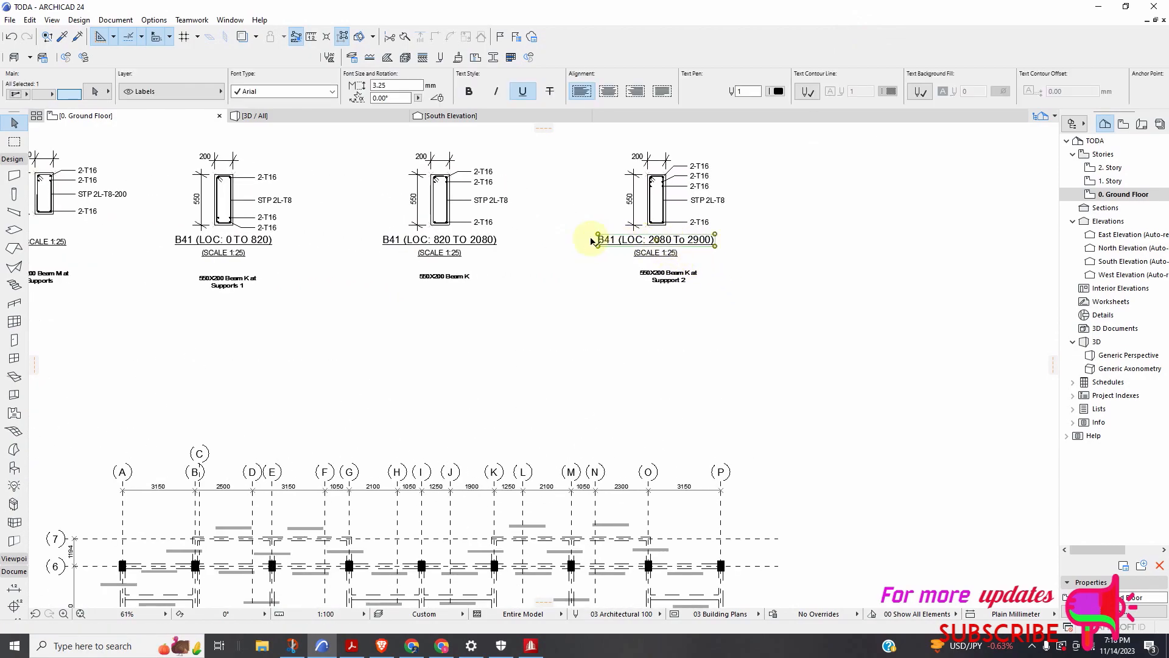
pyautogui.click(340, 245)
pyautogui.scroll(-5, 529, 195)
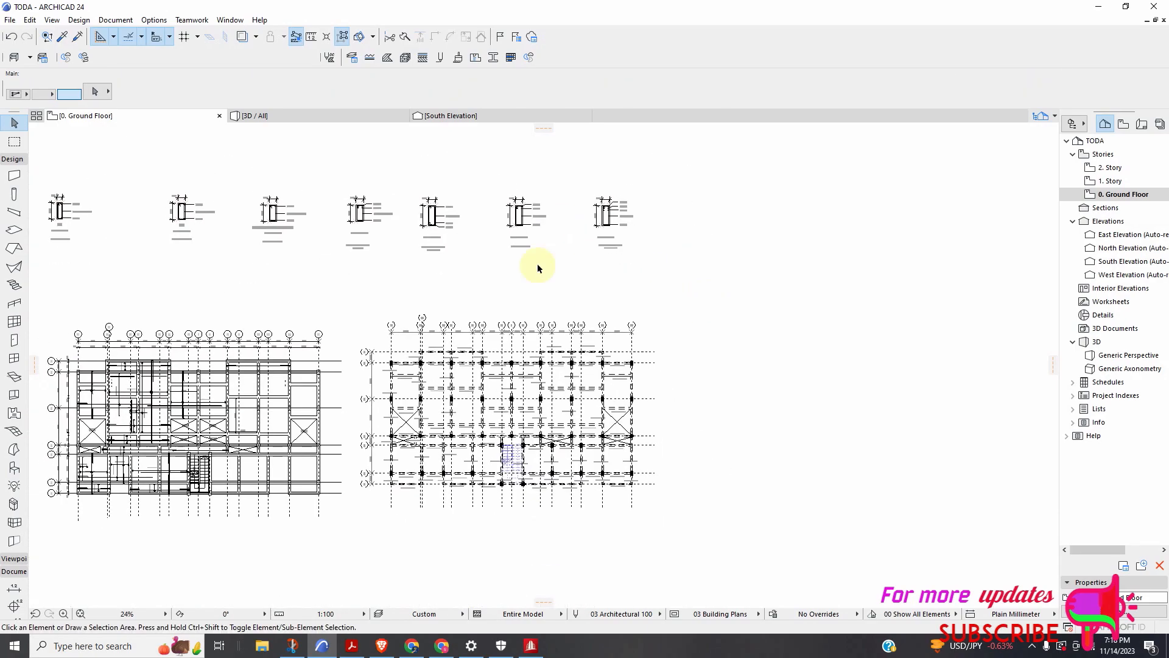
# Delete the titles B1, B5 and B66 (LOC: 0 TO 2680) beneath the Beam P, Beam N and Beam M sections
pyautogui.scroll(5, 387, 246)
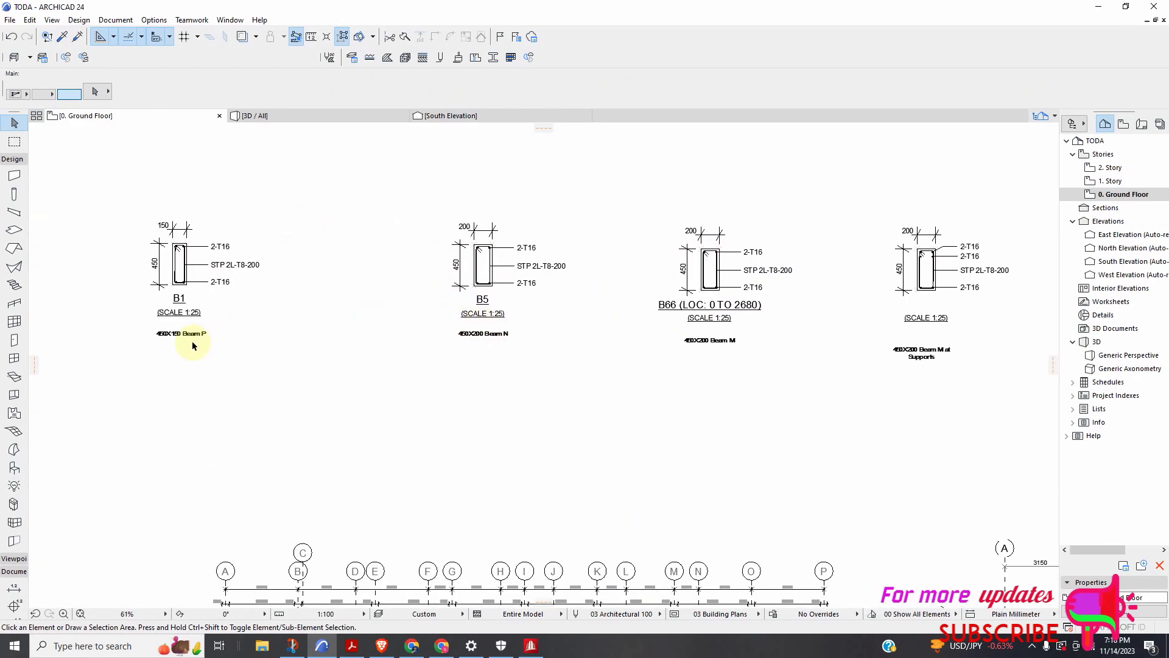
pyautogui.click(184, 300)
pyautogui.keyDown('shift'); pyautogui.click(482, 301); pyautogui.keyUp('shift')
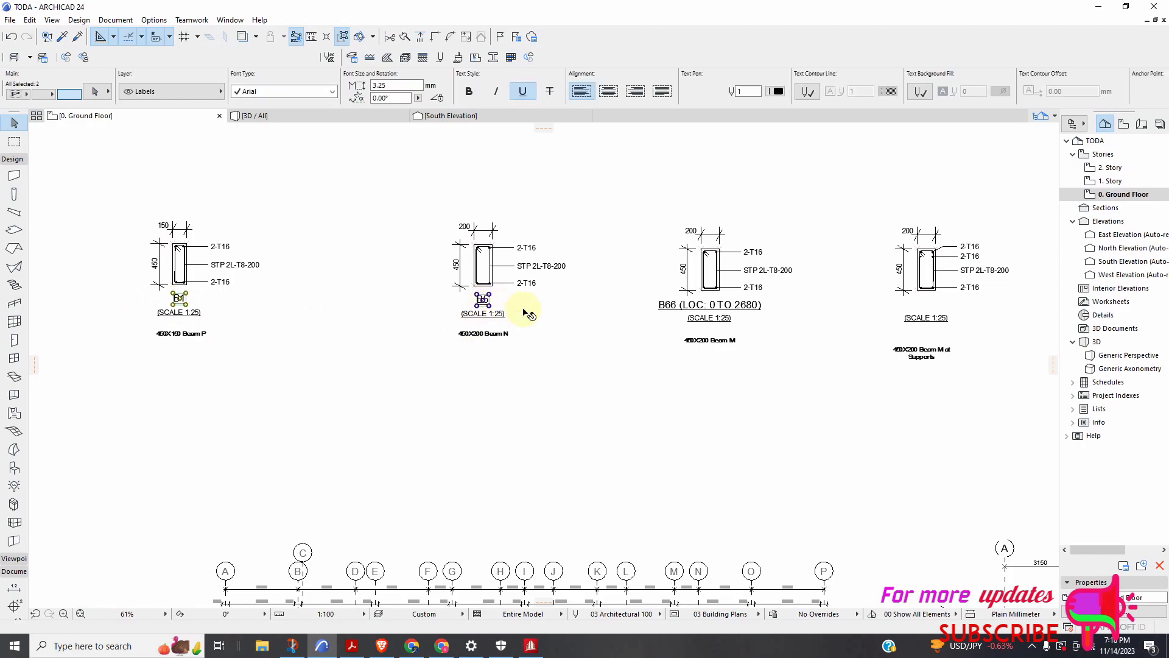
pyautogui.press('Delete')
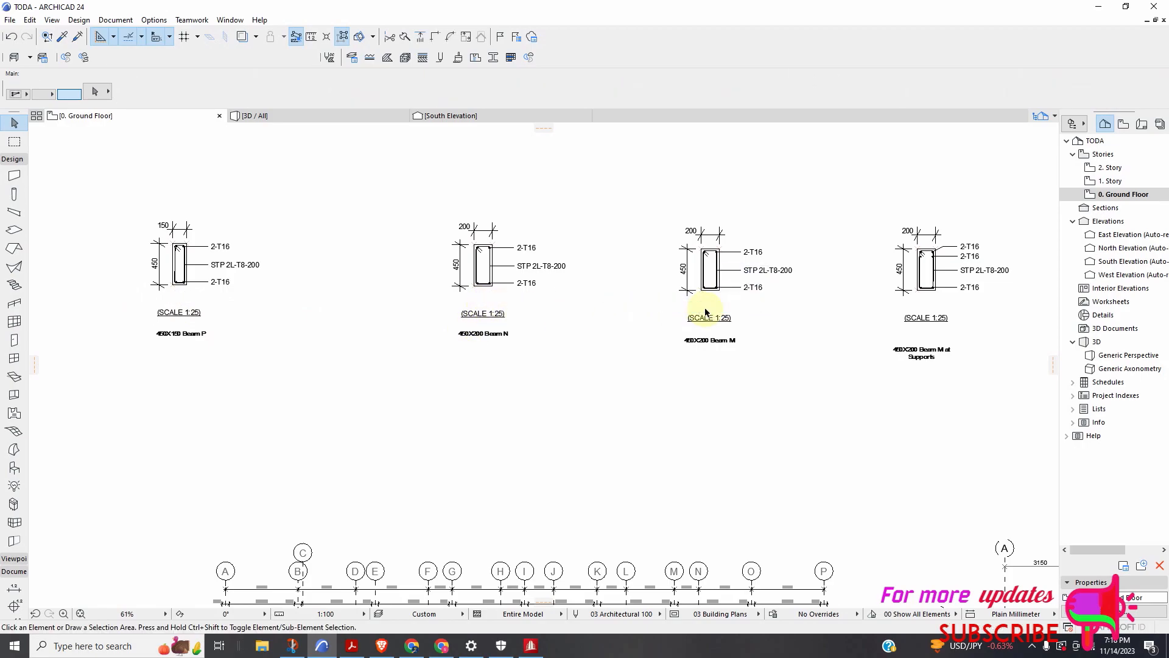
# Dimension the width of the 450X150 Beam P section's outline along its top edge
pyautogui.scroll(-7, 605, 325)
pyautogui.scroll(3, 632, 339)
pyautogui.scroll(5, 382, 274)
pyautogui.scroll(5, 355, 286)
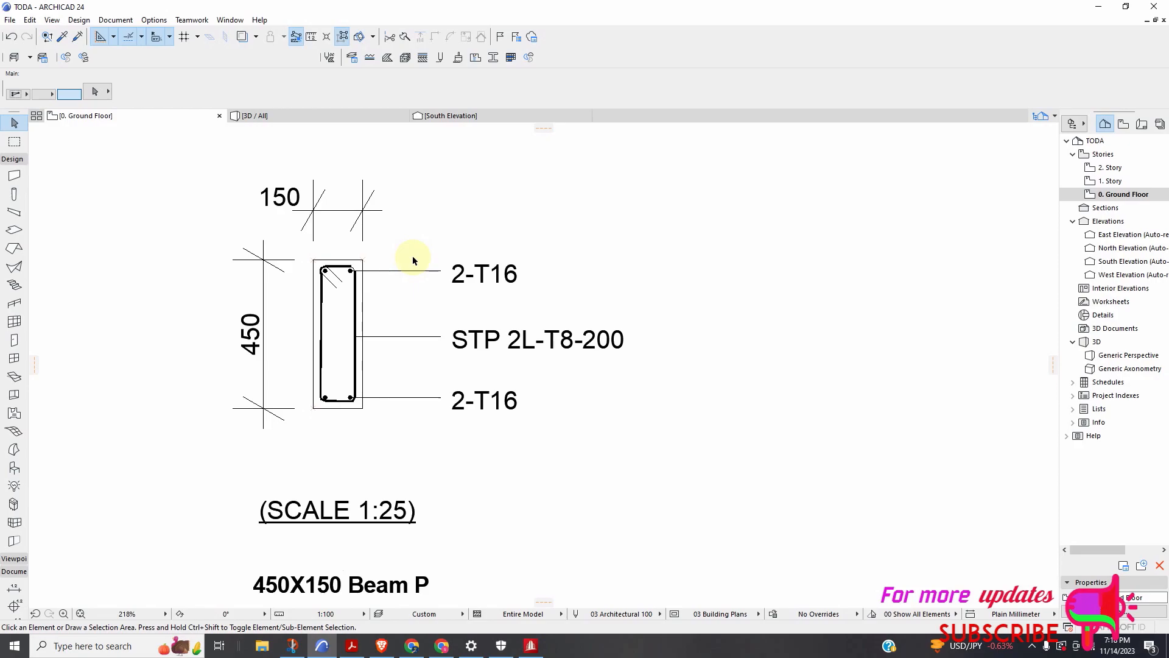
pyautogui.scroll(-9, 402, 283)
pyautogui.scroll(11, 358, 369)
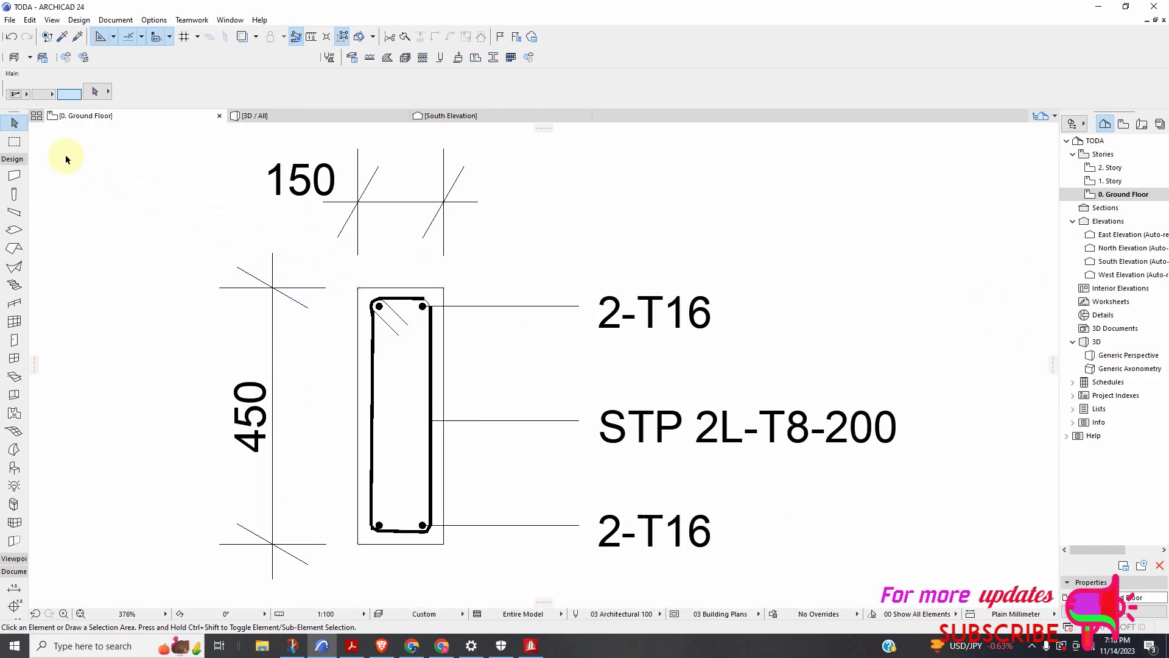
pyautogui.click(13, 159)
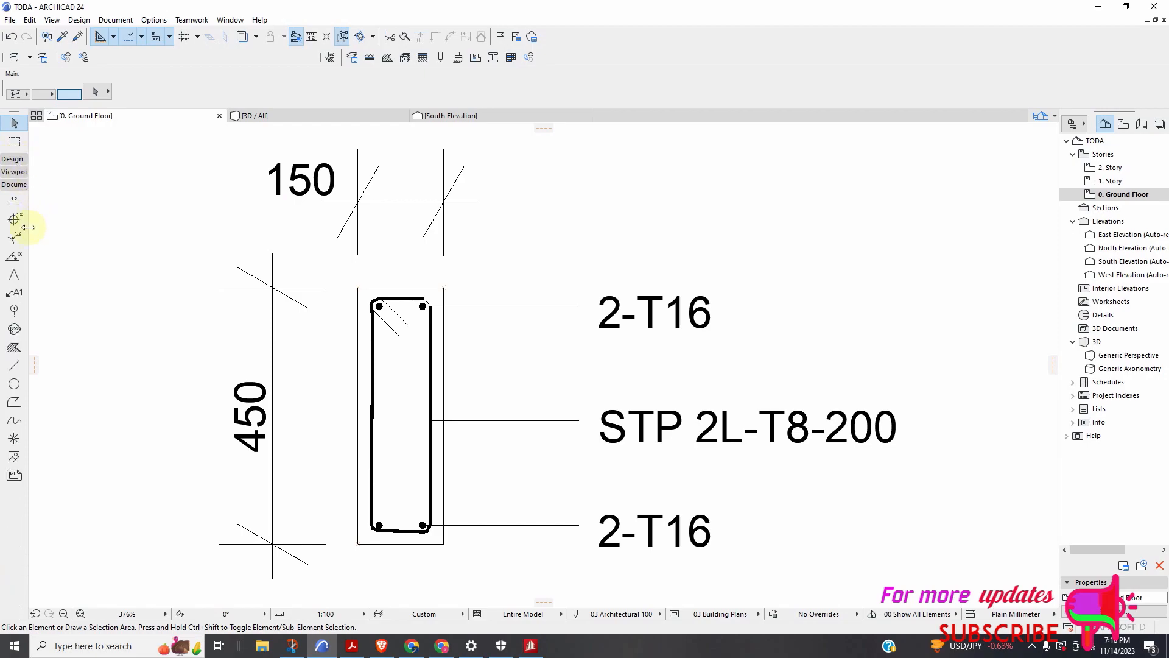
pyautogui.scroll(3, 348, 269)
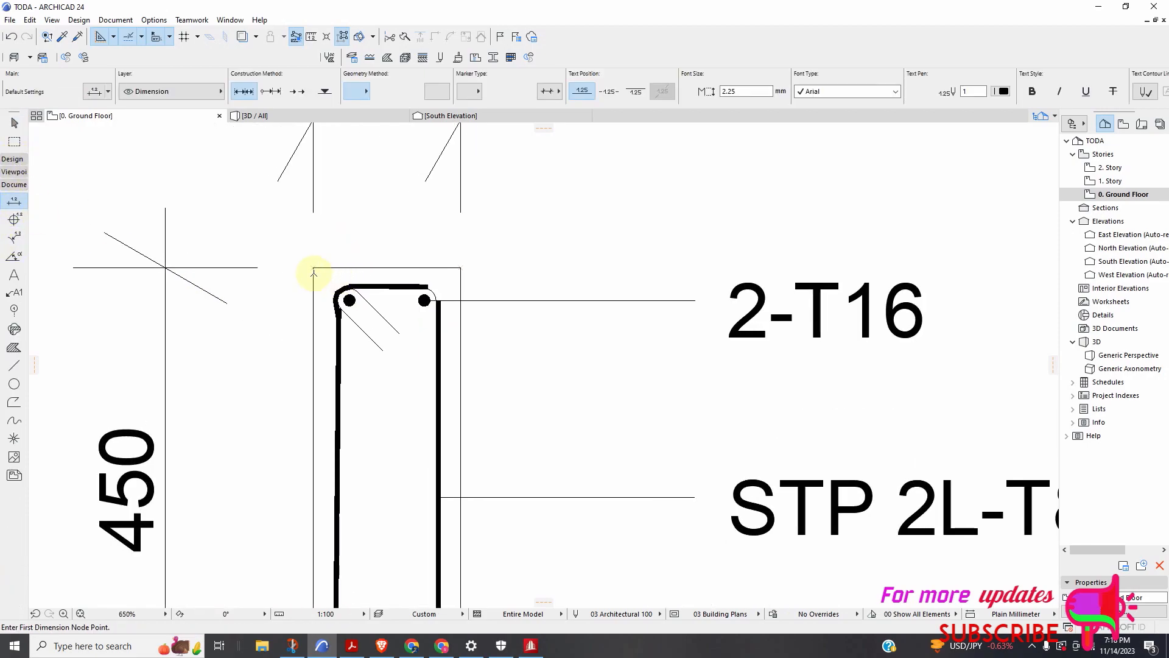
pyautogui.click(313, 268)
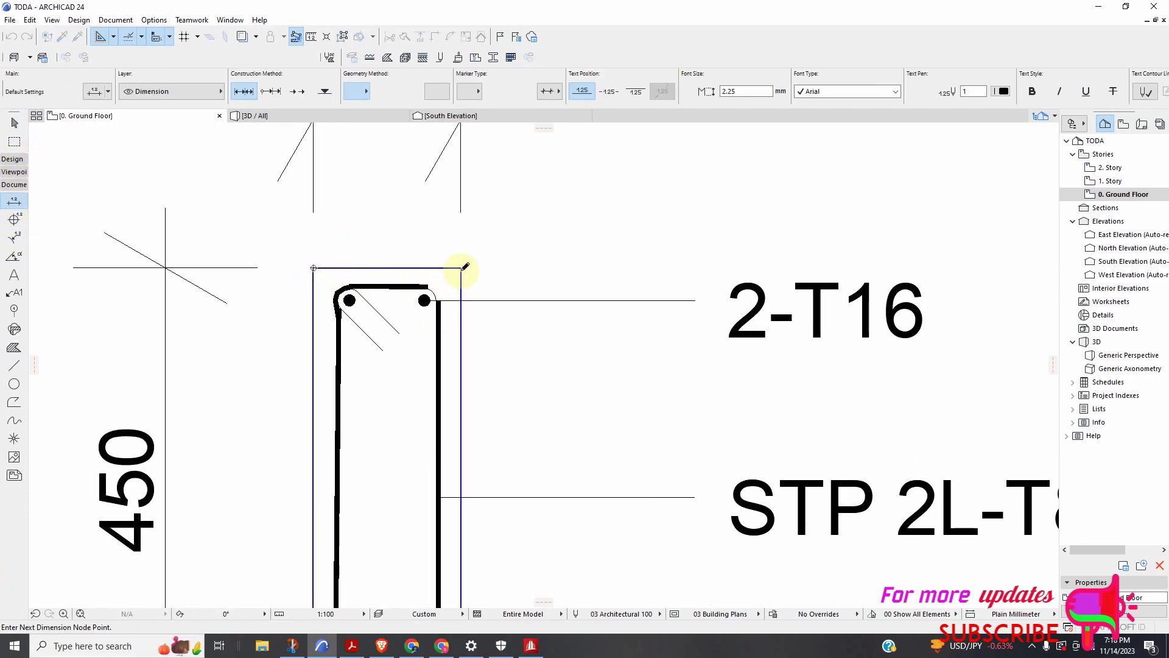
pyautogui.rightClick(487, 280)
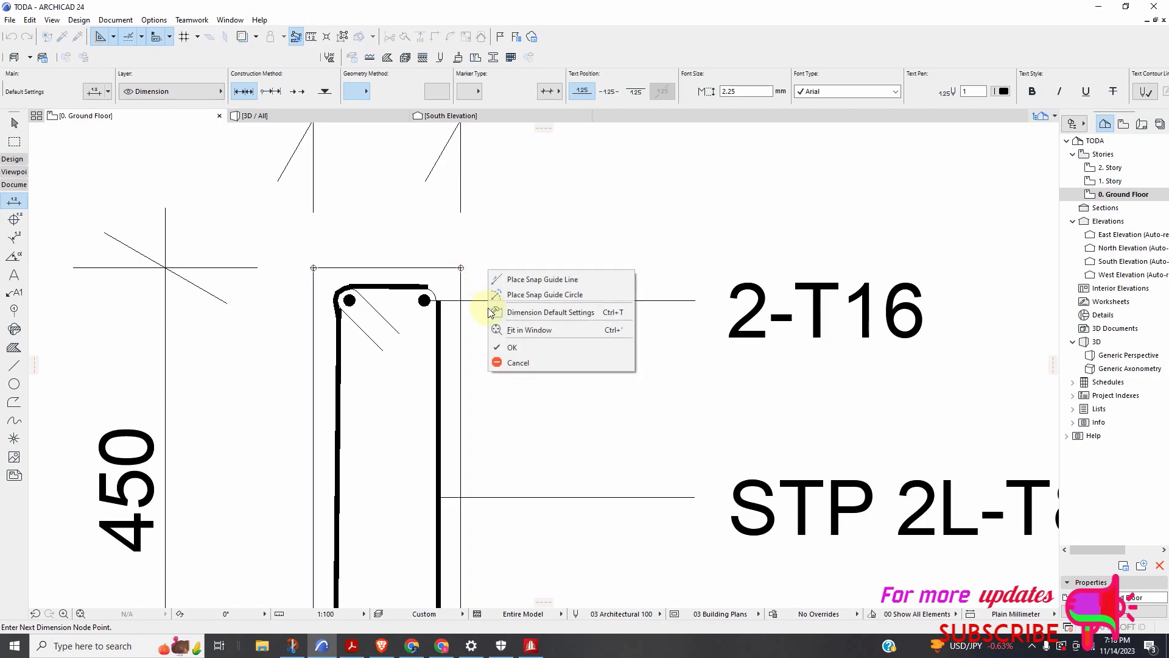
pyautogui.click(514, 364)
pyautogui.scroll(-5, 459, 260)
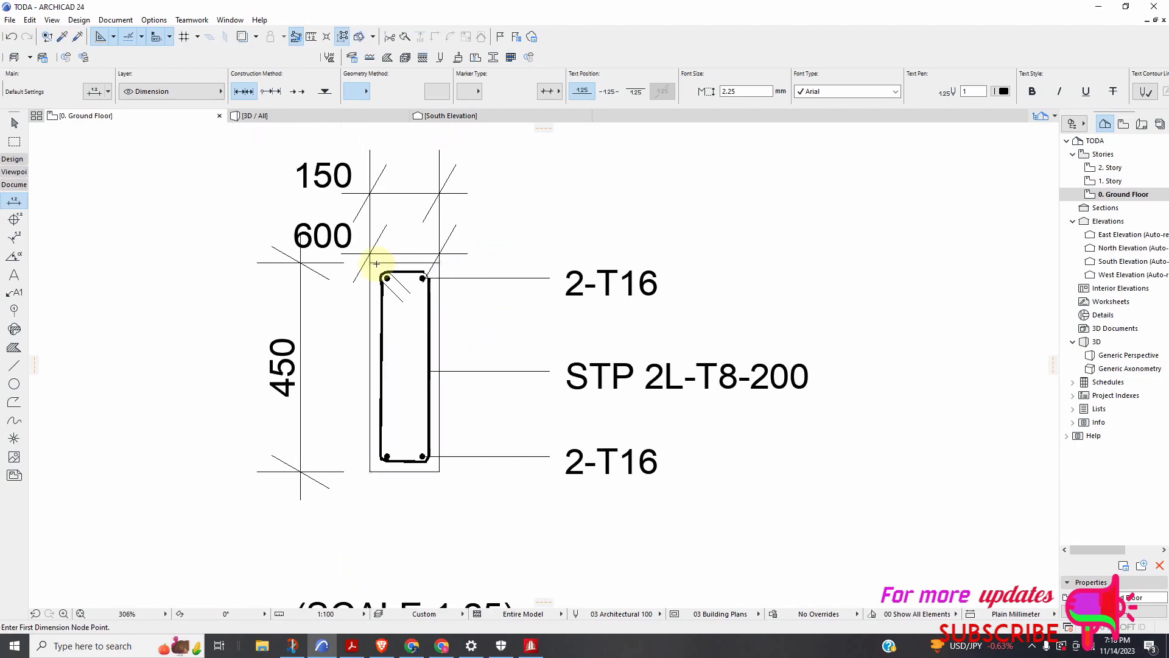
# Undo the last width dimension placed on the Beam P section
pyautogui.scroll(8, 402, 271)
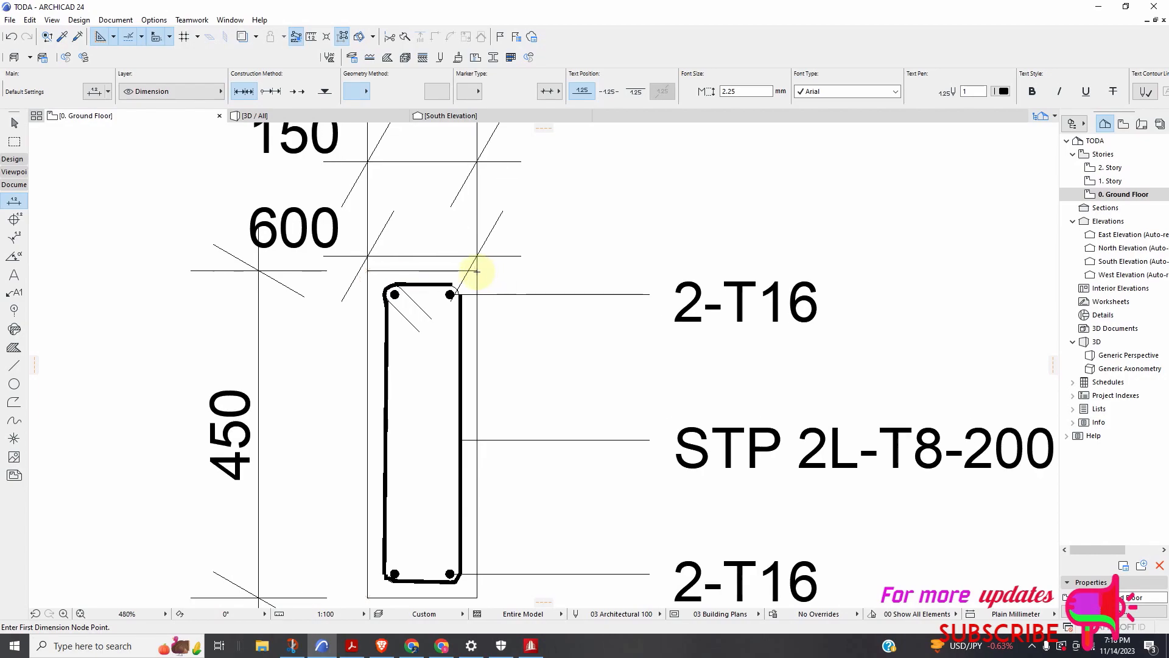
pyautogui.scroll(2, 466, 271)
pyautogui.scroll(-5, 464, 269)
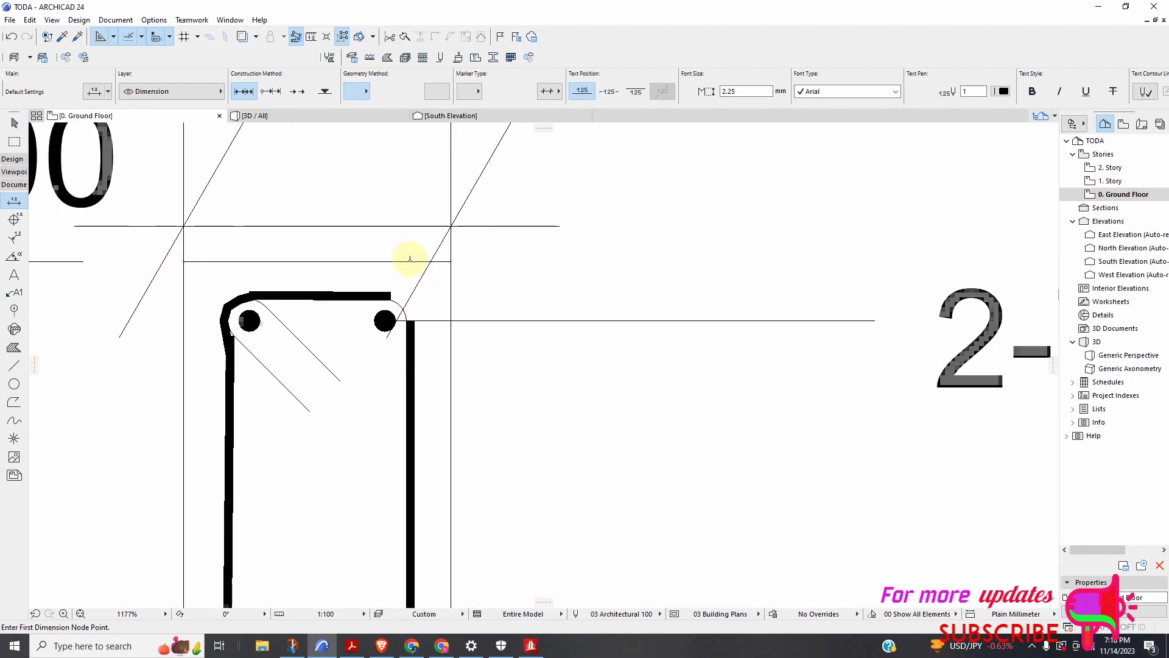
pyautogui.click(12, 38)
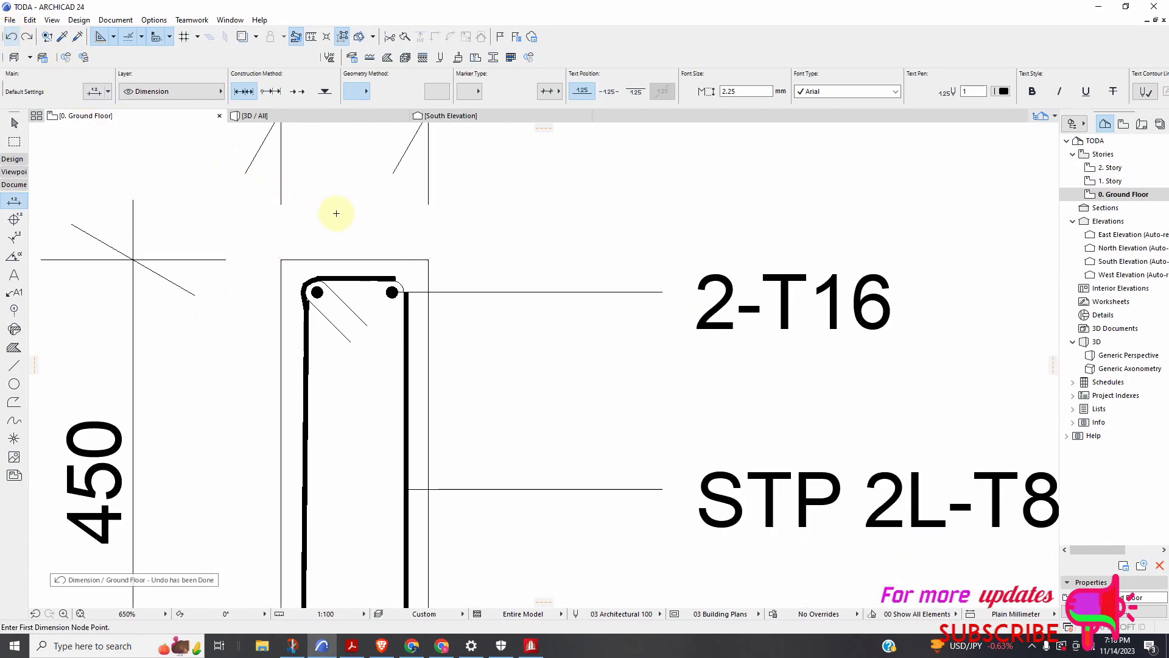
# Draw a horizontal solid line from the Beam P outline's top-right corner outward past the upper 2-T16 label
pyautogui.scroll(-4, 384, 260)
pyautogui.scroll(3, 313, 268)
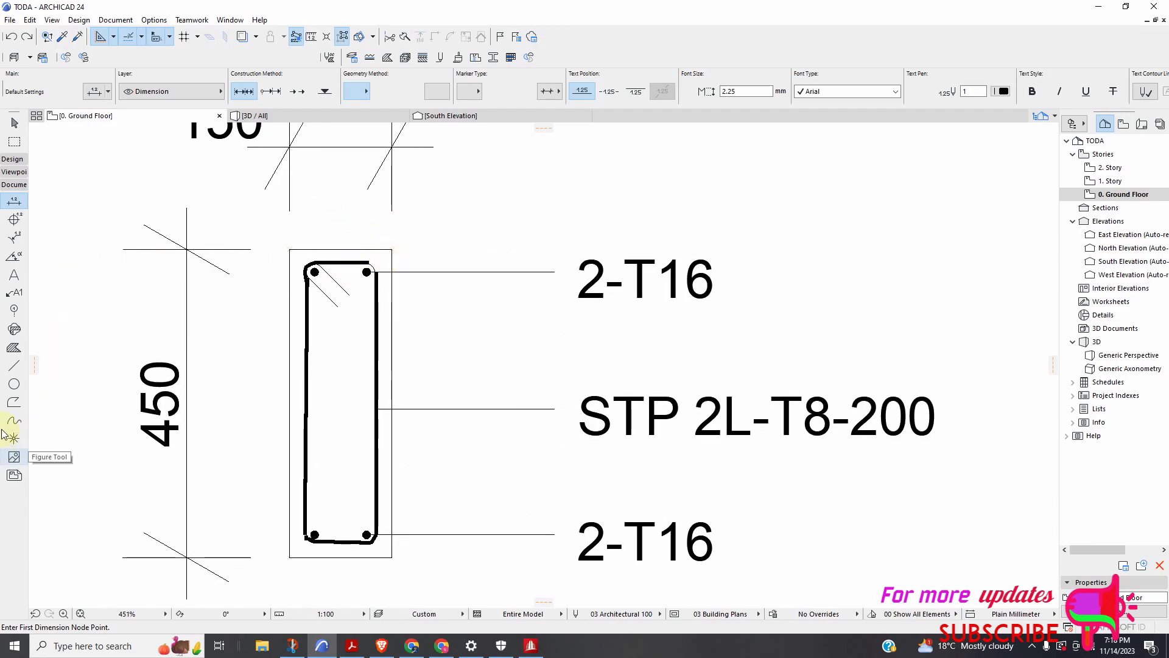
pyautogui.click(14, 366)
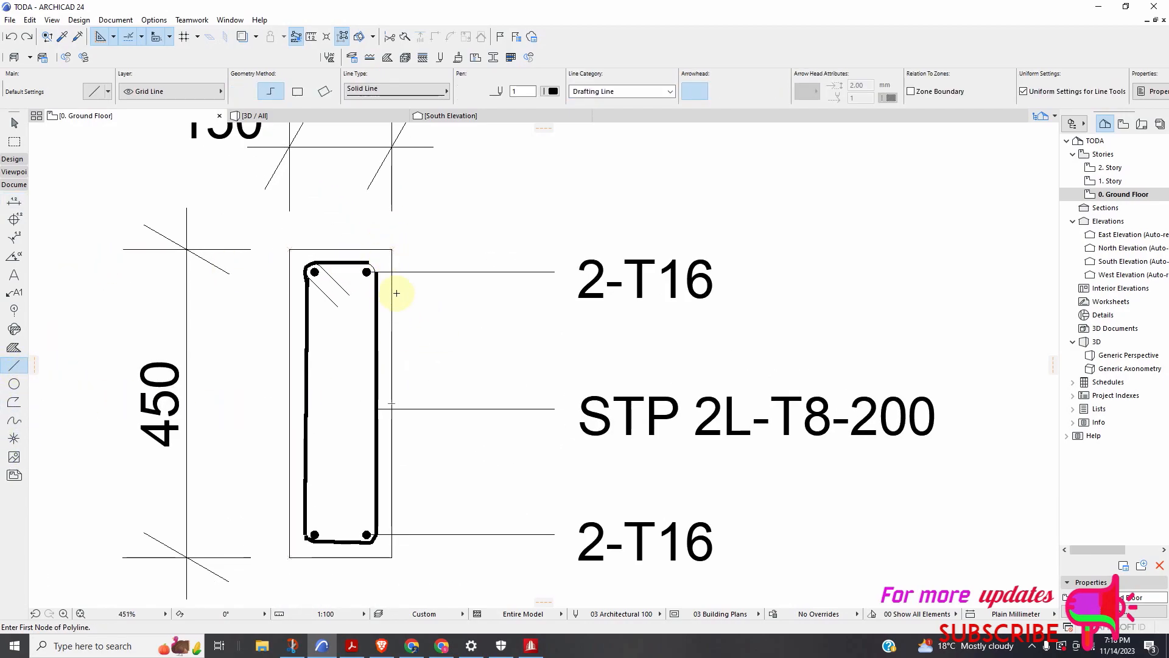
pyautogui.scroll(2, 388, 249)
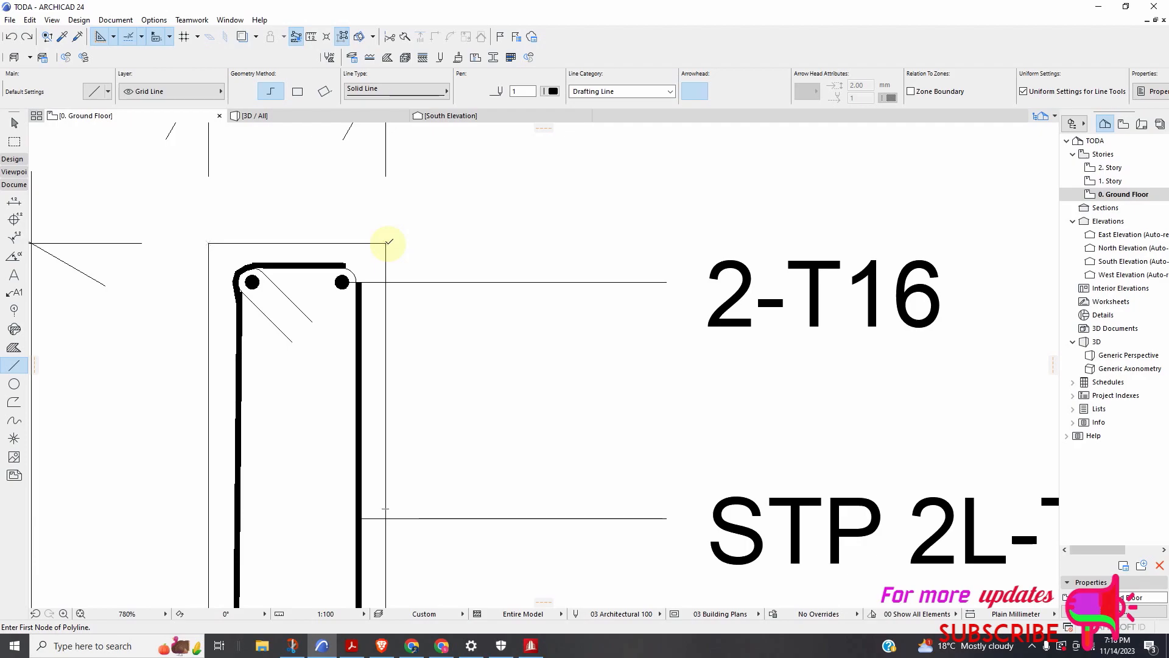
pyautogui.click(388, 243)
pyautogui.scroll(-2, 543, 243)
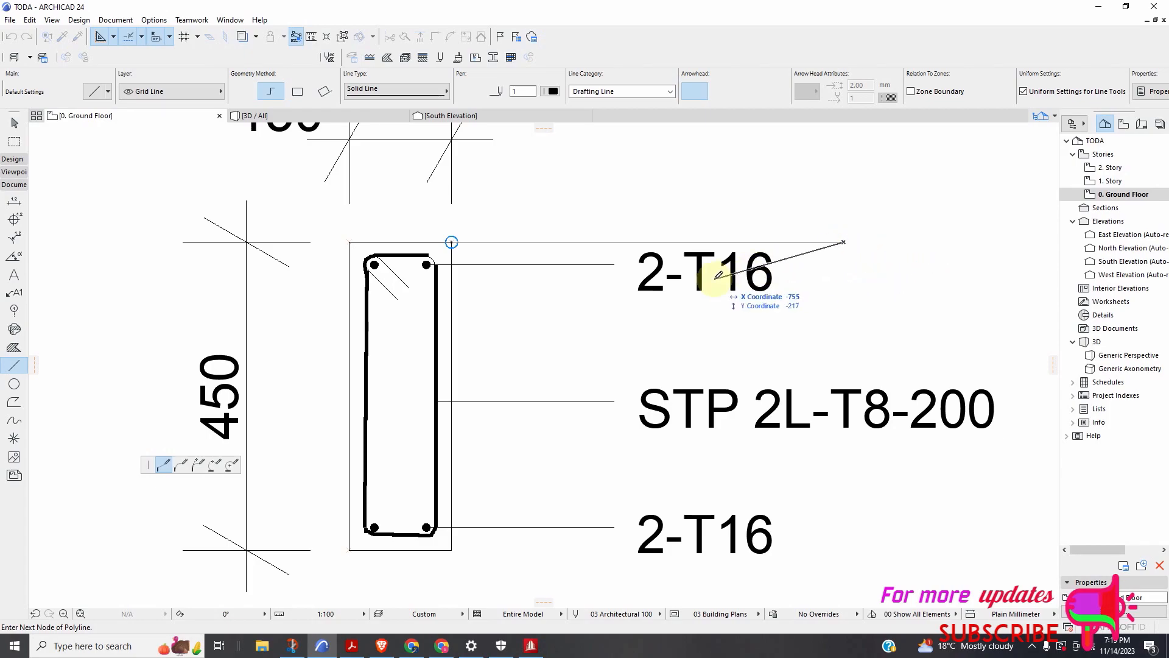
pyautogui.doubleClick(847, 241)
pyautogui.scroll(-4, 472, 255)
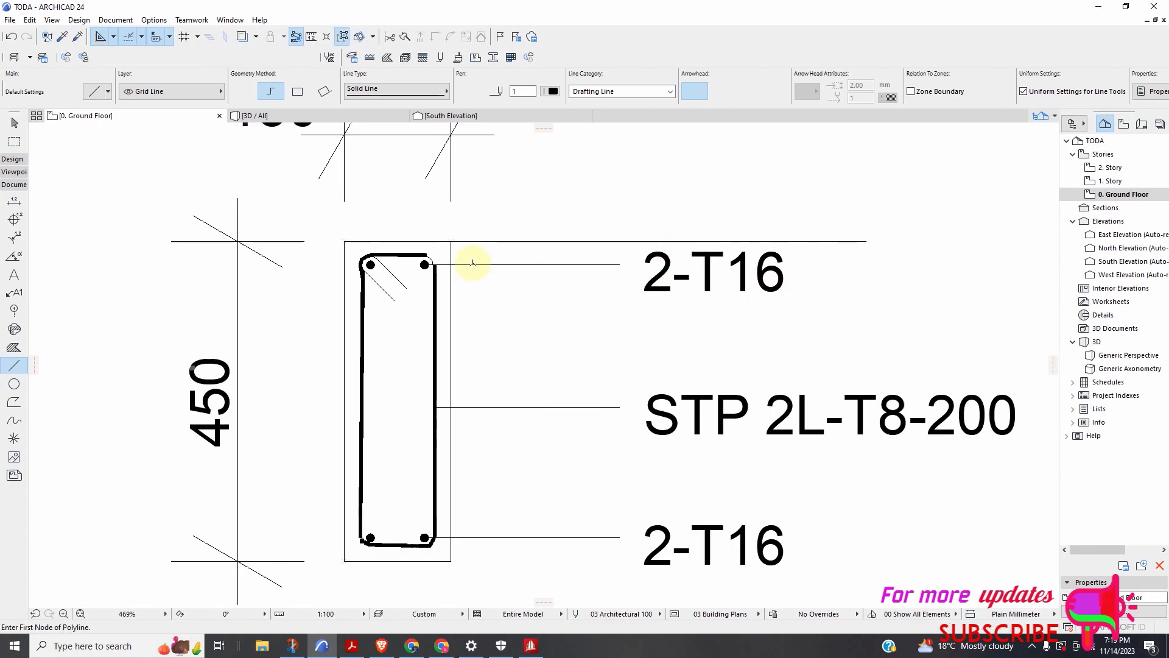
pyautogui.scroll(2, 404, 240)
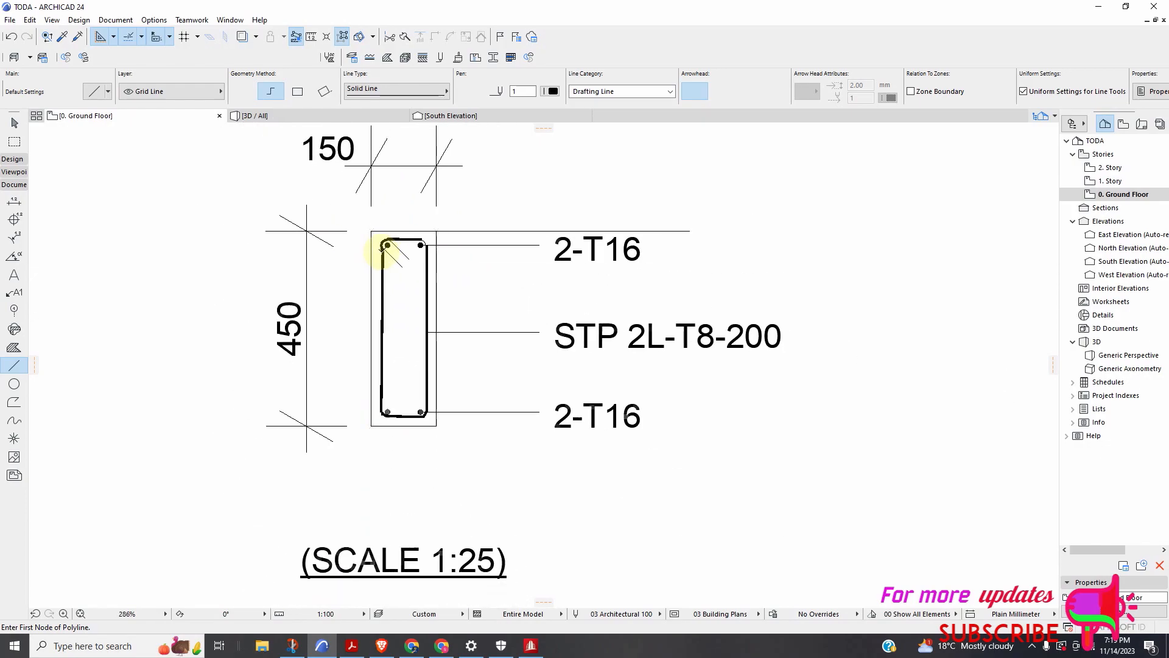
# Drag a copy of Beam P's horizontal line 600 mm straight down
pyautogui.scroll(-3, 393, 259)
pyautogui.scroll(6, 394, 263)
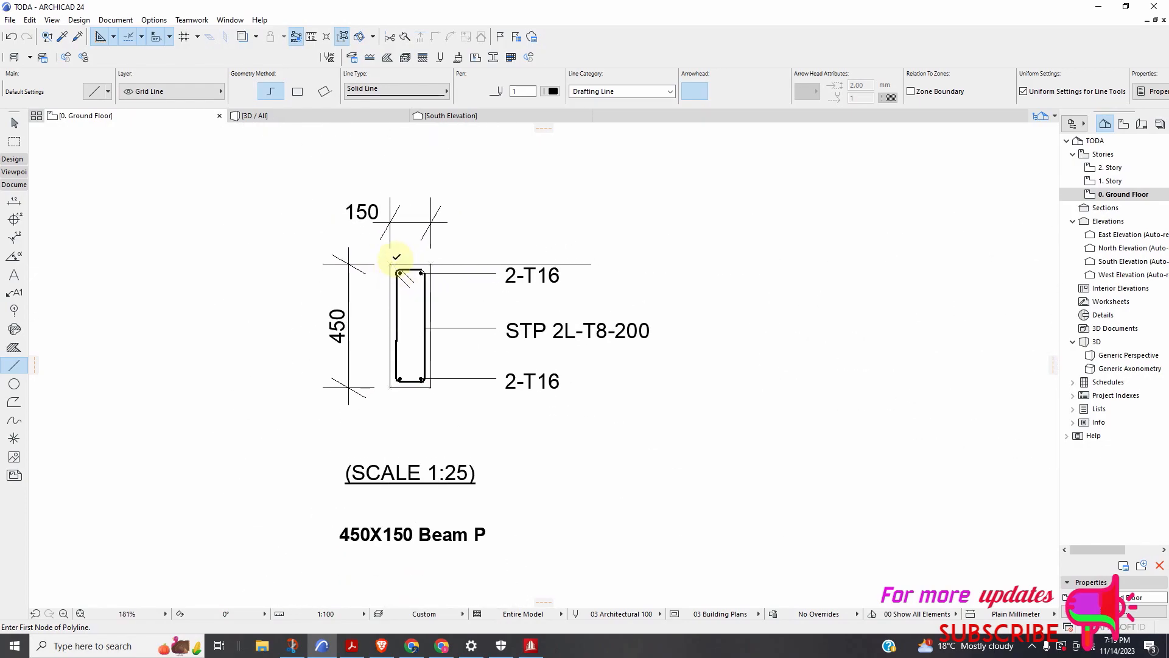
pyautogui.scroll(1, 401, 303)
pyautogui.scroll(-2, 327, 295)
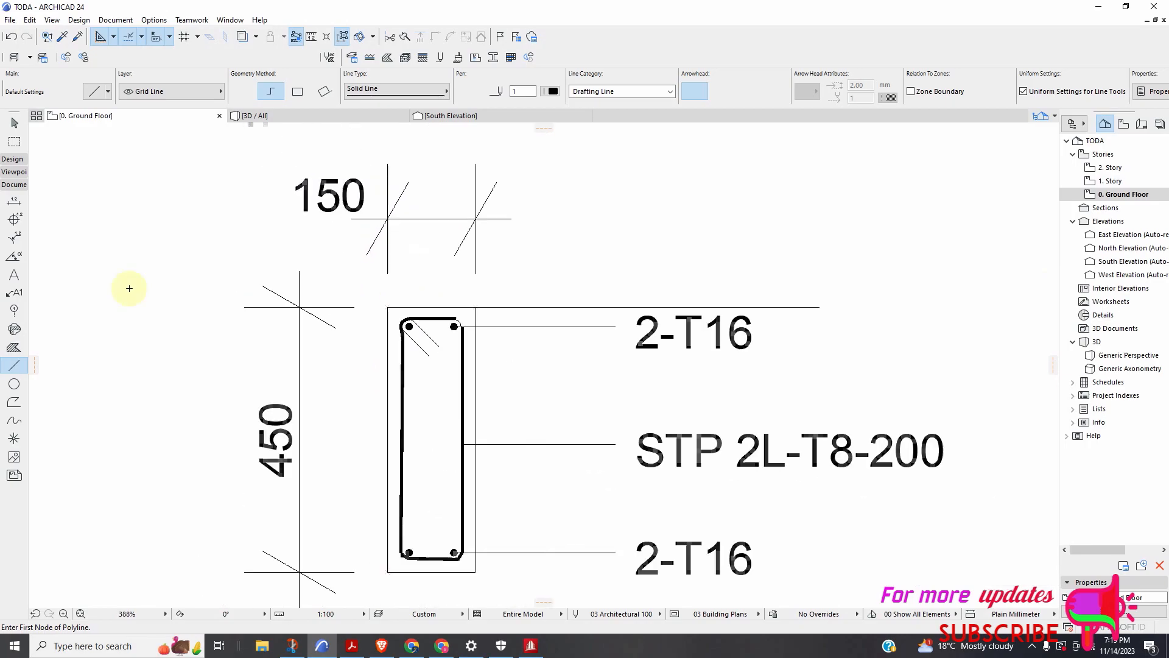
pyautogui.click(18, 126)
pyautogui.scroll(-6, 517, 313)
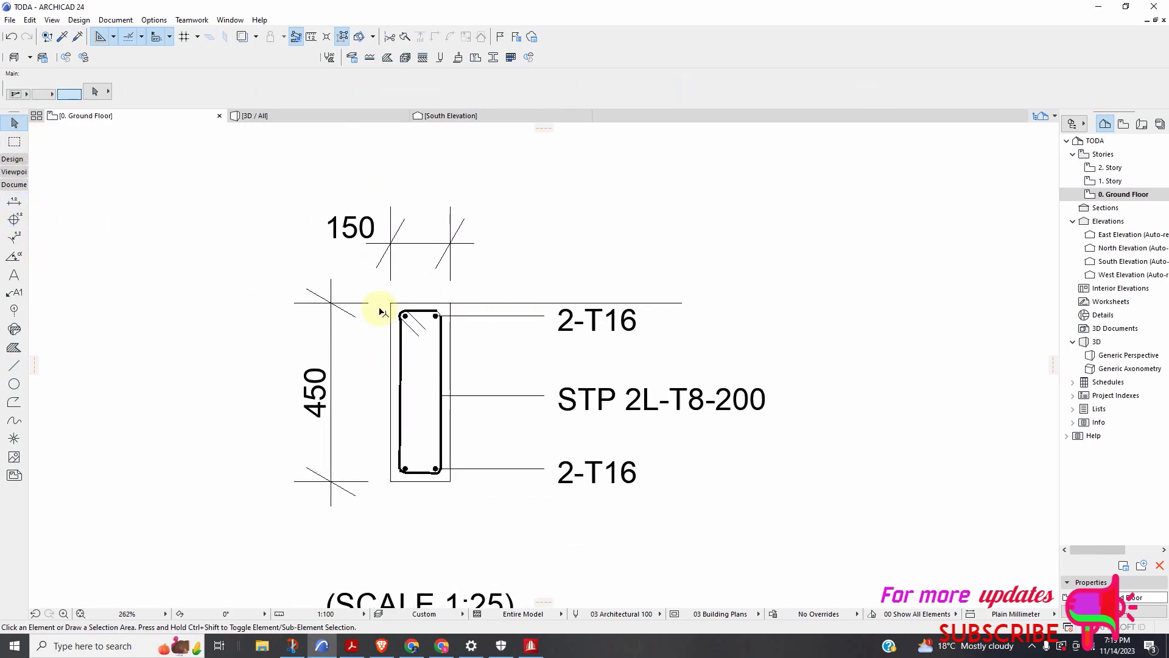
pyautogui.scroll(1, 569, 330)
pyautogui.scroll(-2, 568, 325)
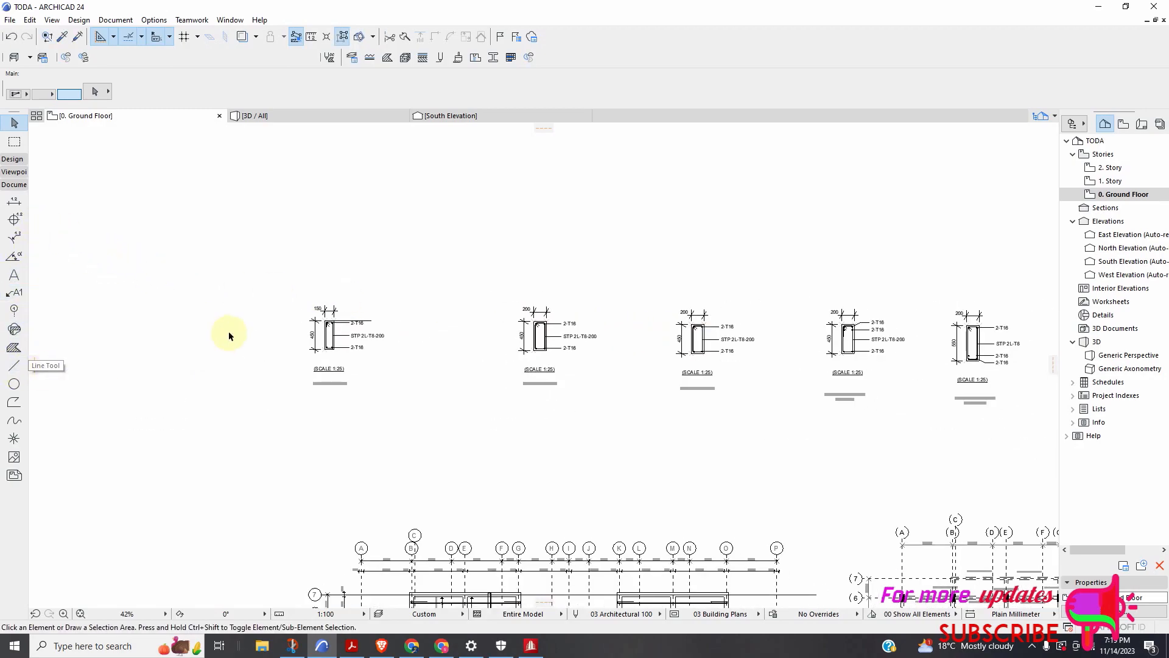
pyautogui.scroll(-3, 232, 334)
pyautogui.scroll(4, 316, 335)
pyautogui.scroll(2, 551, 345)
pyautogui.scroll(-2, 618, 347)
pyautogui.scroll(5, 459, 324)
pyautogui.click(454, 307)
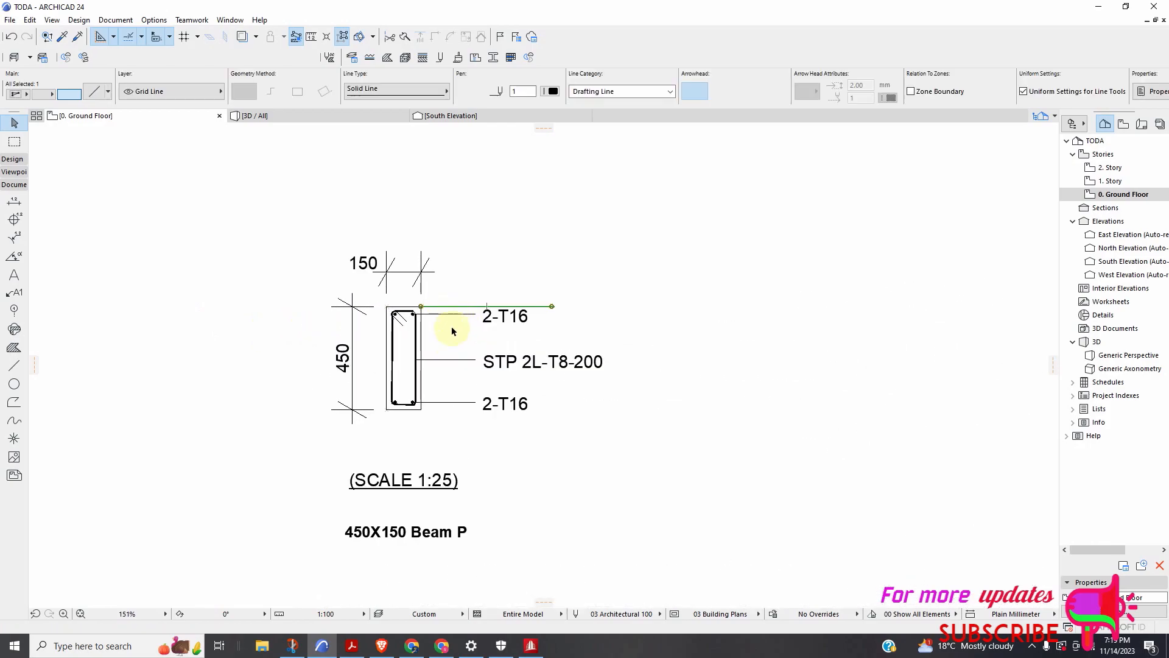
pyautogui.scroll(4, 452, 331)
pyautogui.rightClick(453, 313)
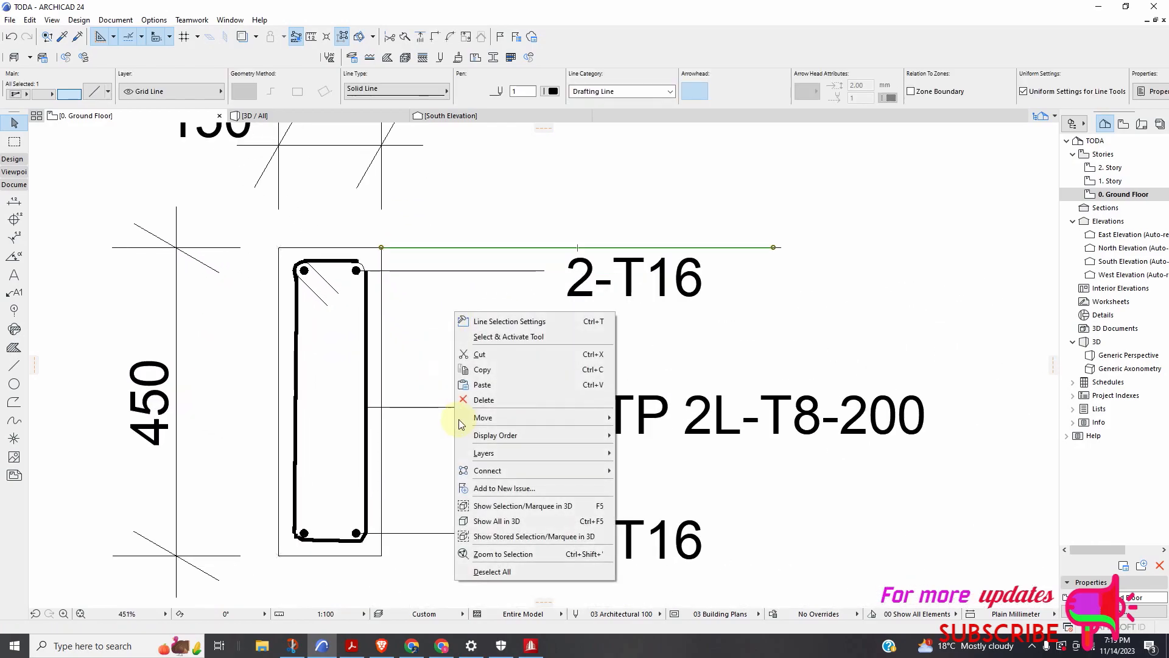
pyautogui.moveTo(509, 418)
pyautogui.click(645, 480)
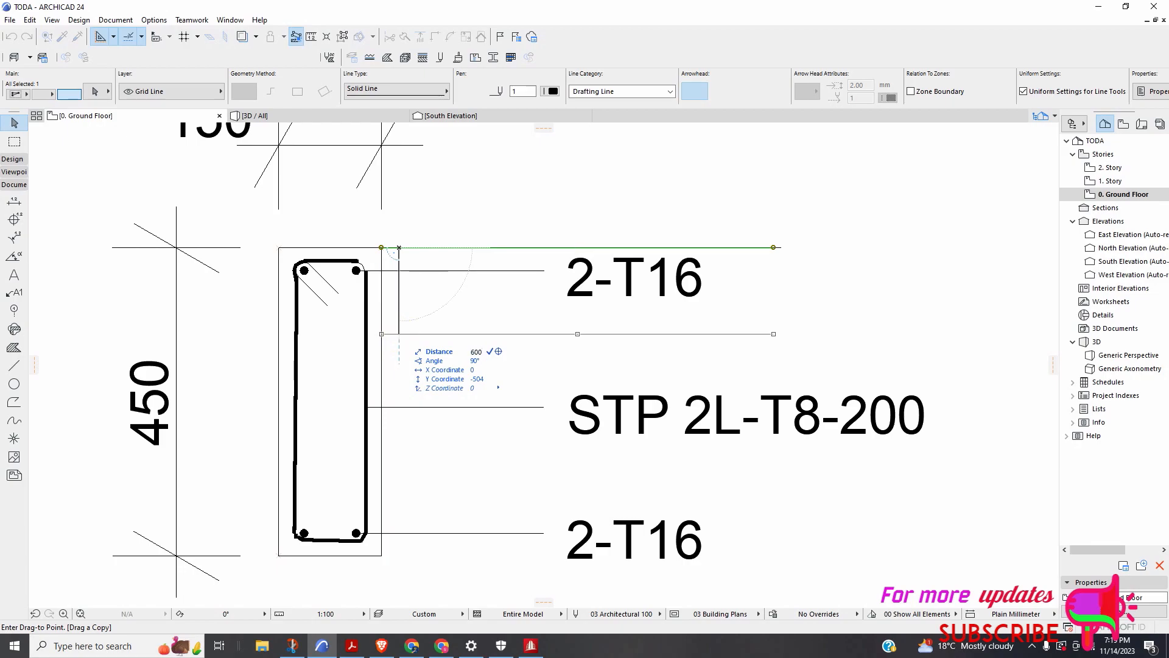
pyautogui.press('Return')
pyautogui.click(434, 388)
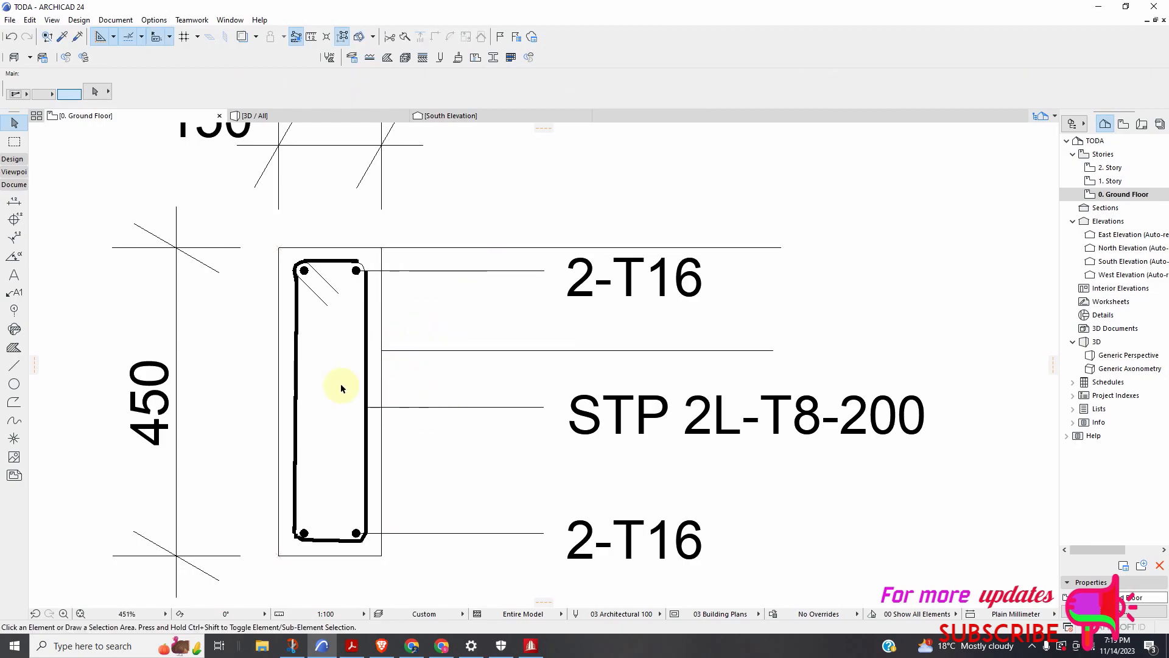
# Draw a horizontal line from the 450X200 Beam N outline's top-right corner outward past the upper 2-T16 label
pyautogui.scroll(-8, 322, 377)
pyautogui.scroll(4, 332, 361)
pyautogui.scroll(2, 284, 361)
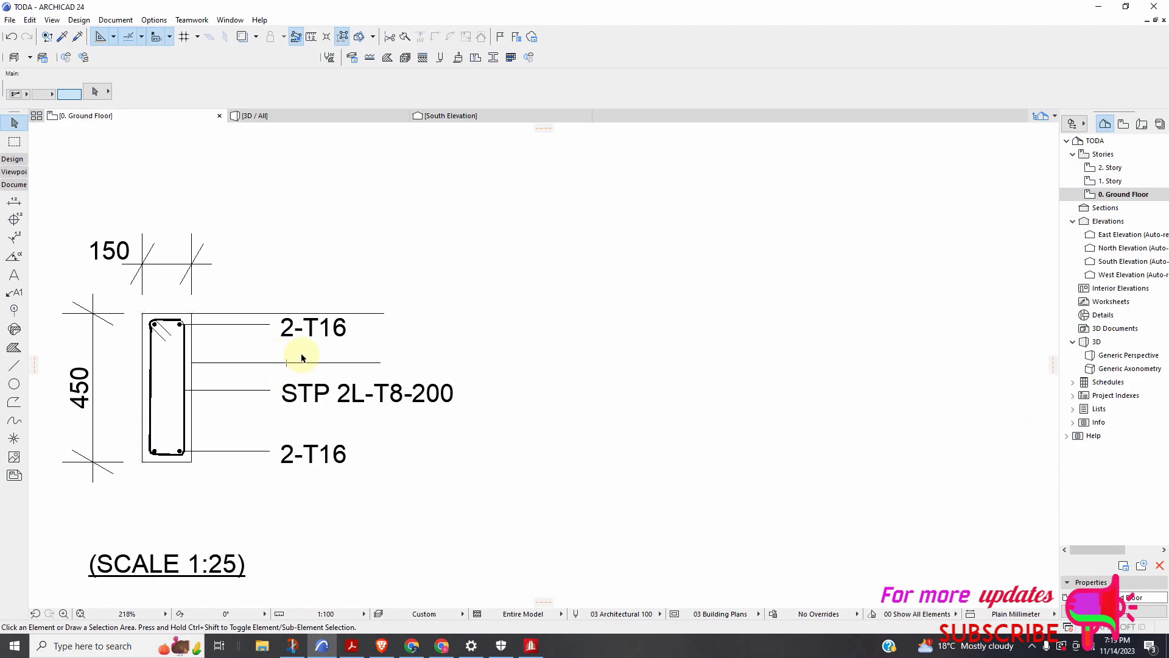
pyautogui.scroll(-4, 299, 377)
pyautogui.scroll(2, 565, 344)
pyautogui.scroll(-5, 343, 314)
pyautogui.click(14, 366)
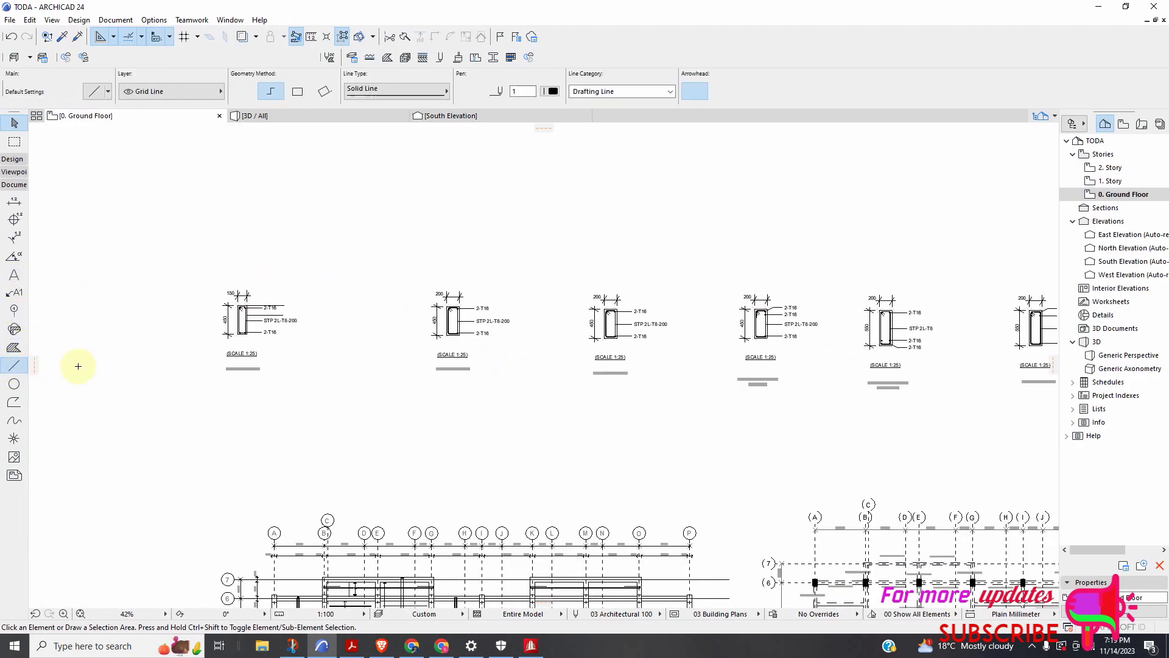
pyautogui.scroll(14, 429, 298)
pyautogui.scroll(5, 432, 294)
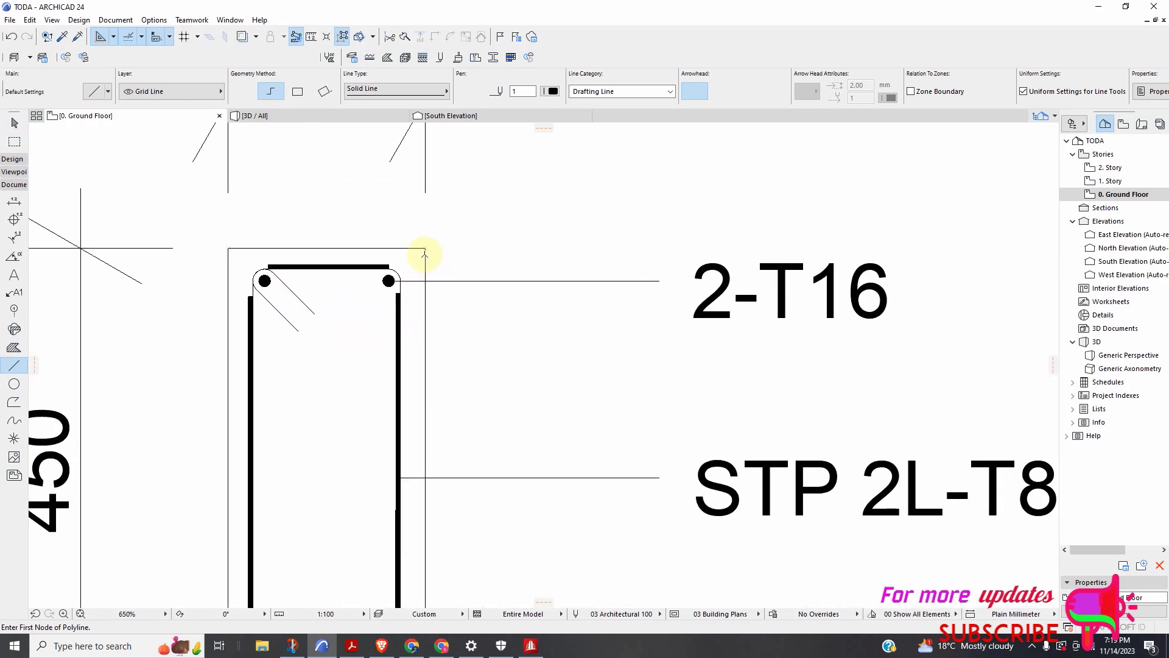
pyautogui.click(428, 249)
pyautogui.scroll(-10, 481, 251)
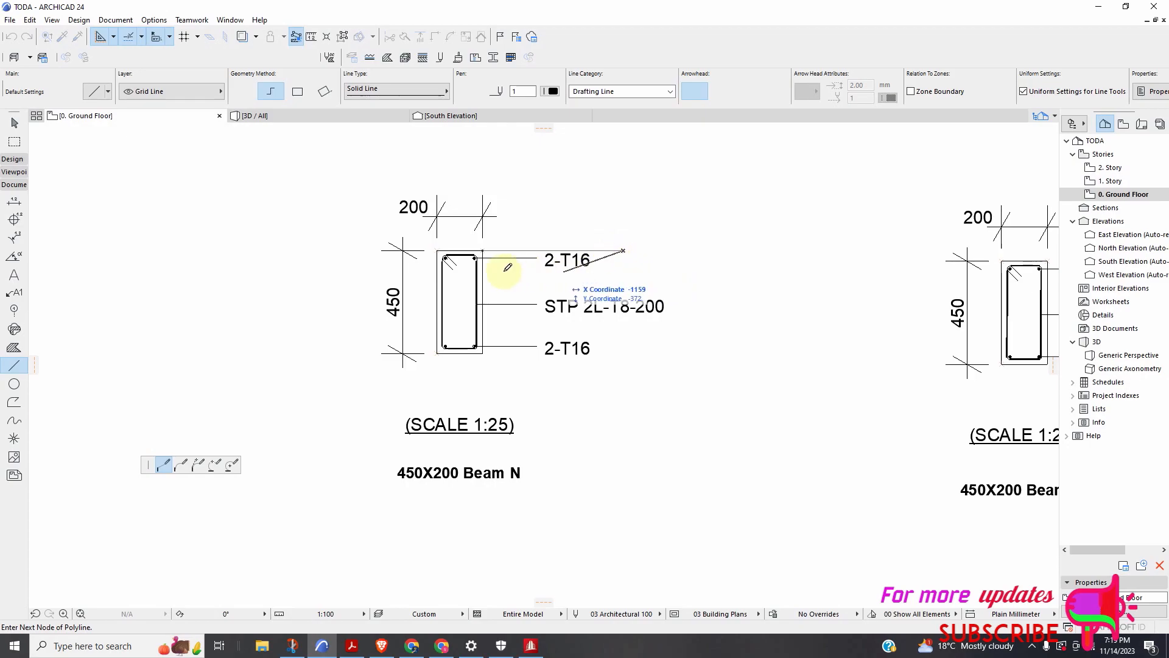
pyautogui.scroll(4, 514, 268)
pyautogui.doubleClick(729, 236)
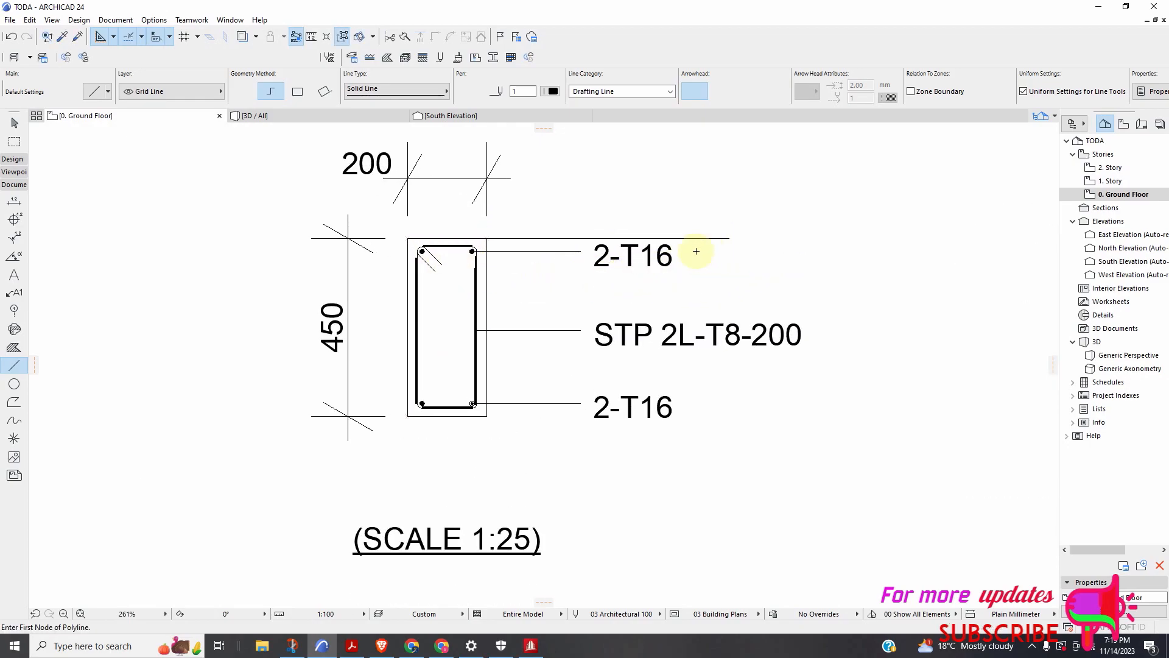
# Draw a horizontal line from the 450X200 Beam M outline's top-right corner outward past the upper 2-T16 label
pyautogui.scroll(-10, 446, 258)
pyautogui.scroll(4, 767, 282)
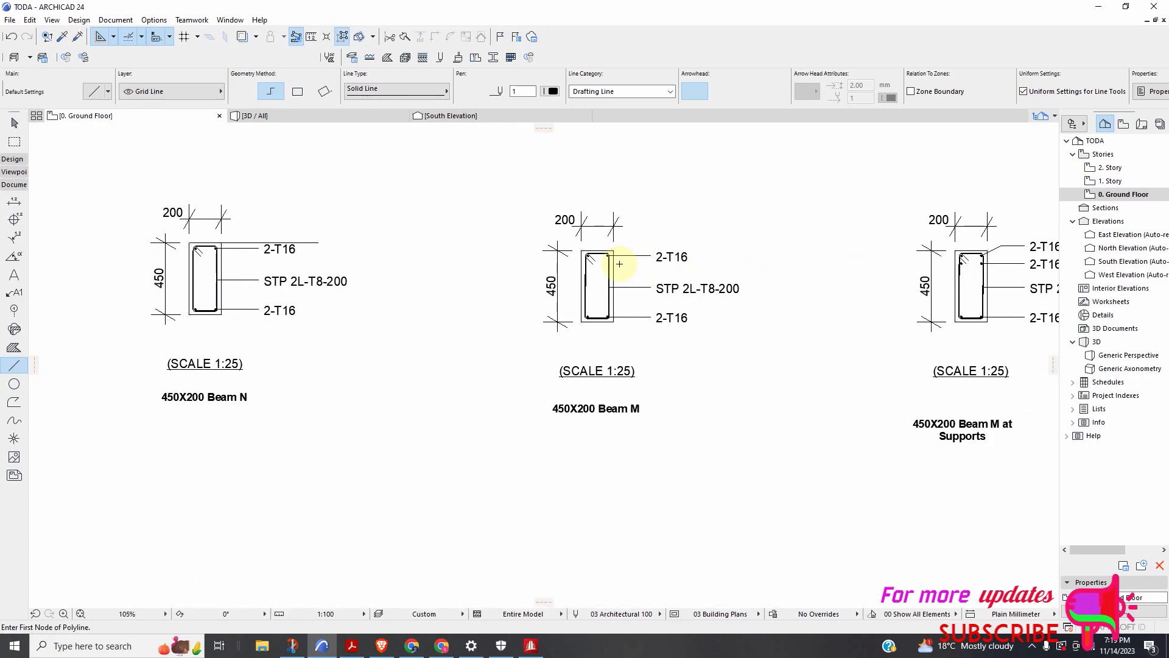
pyautogui.scroll(-11, 418, 256)
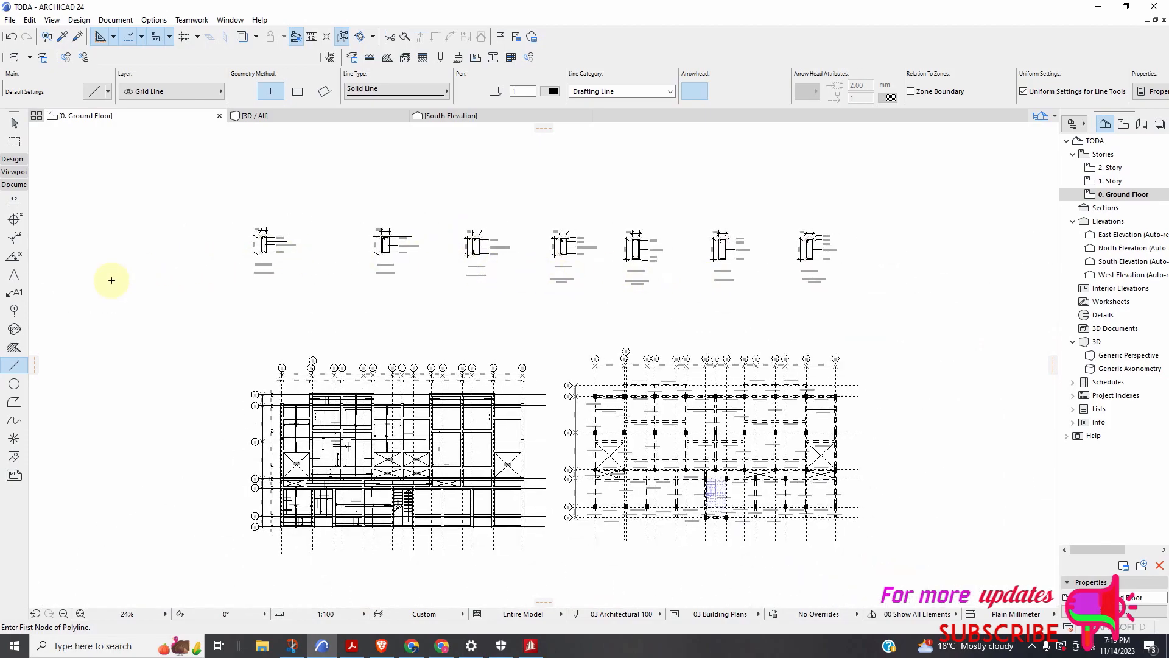
pyautogui.scroll(7, 460, 248)
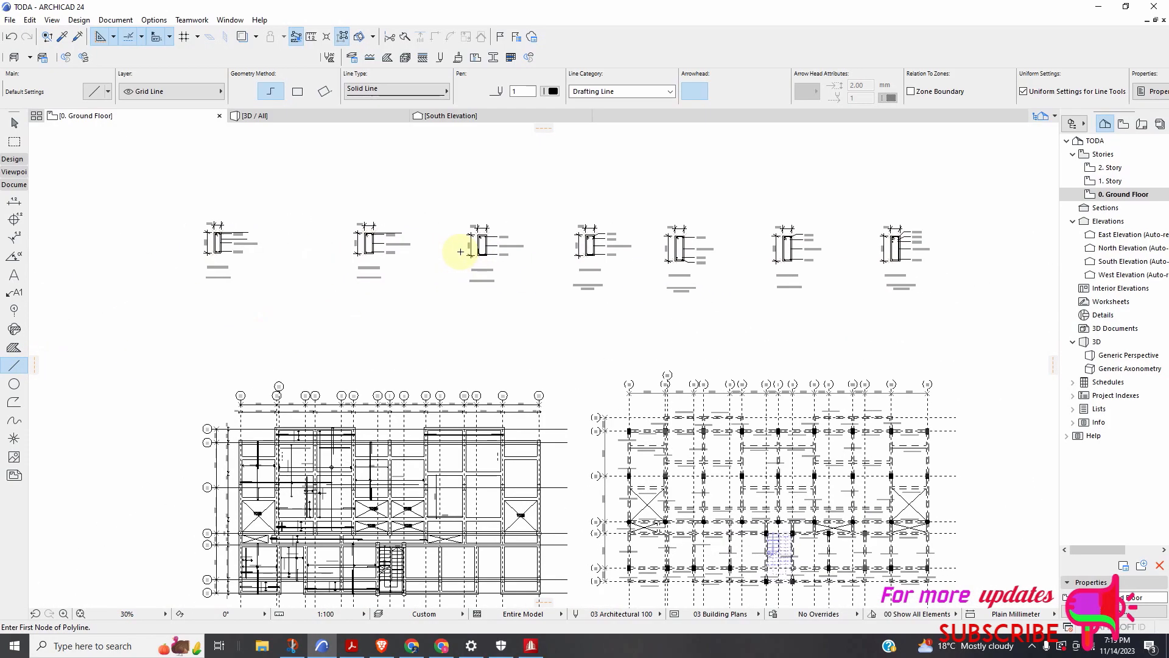
pyautogui.scroll(-4, 478, 229)
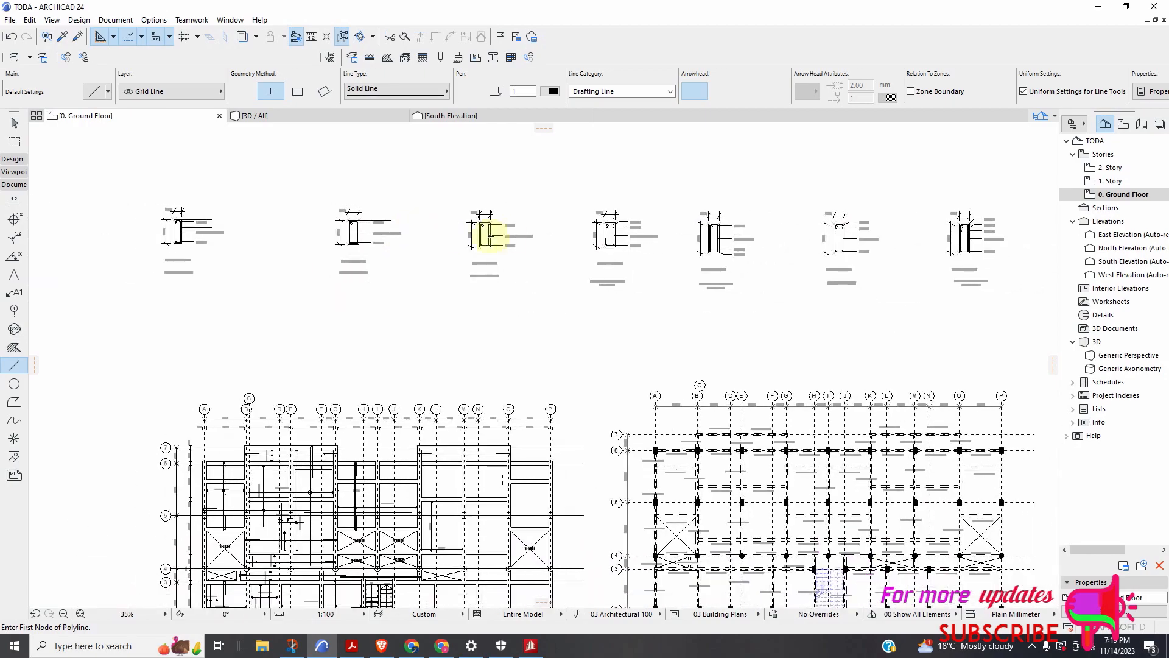
pyautogui.scroll(14, 478, 222)
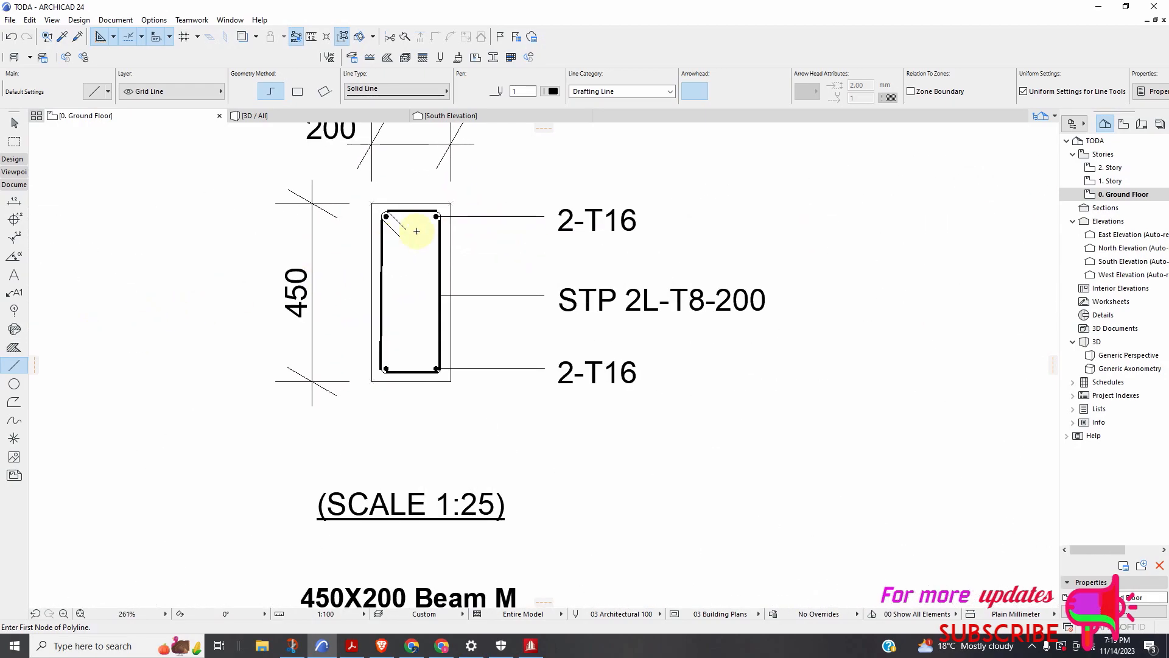
pyautogui.scroll(4, 452, 196)
pyautogui.click(452, 196)
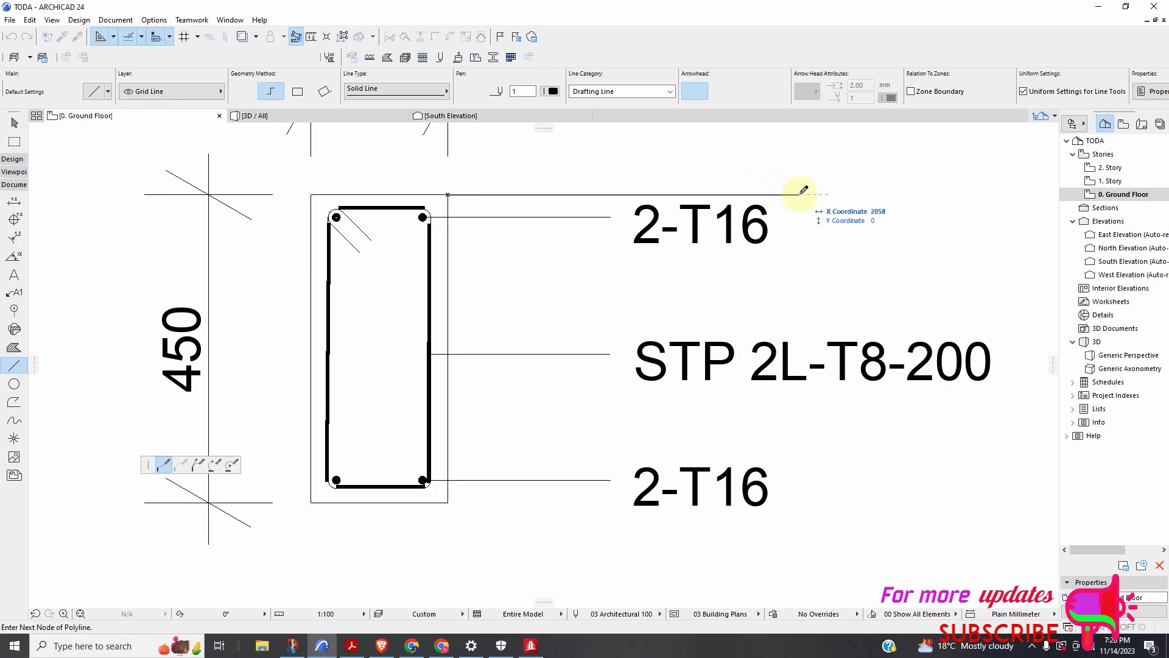
pyautogui.scroll(-1, 554, 201)
pyautogui.doubleClick(772, 197)
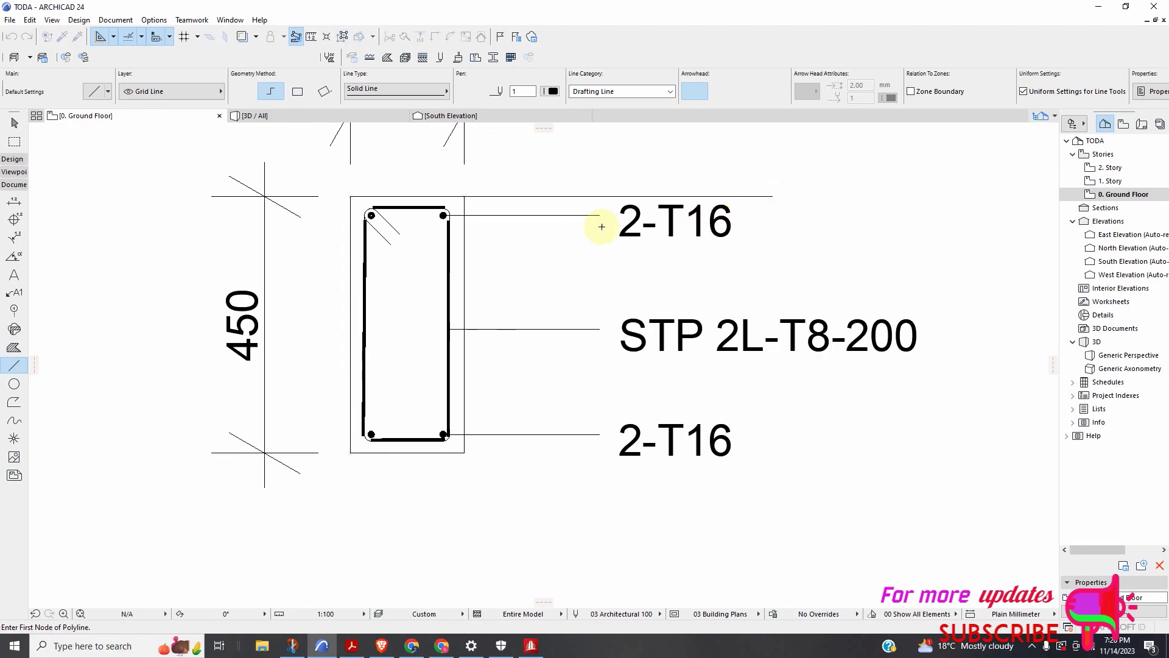
# Draw a horizontal line from the top-right corner of the 450X200 Beam M at Supports outline outward past the 2-T16 labels
pyautogui.scroll(-7, 438, 248)
pyautogui.scroll(3, 865, 250)
pyautogui.scroll(8, 752, 236)
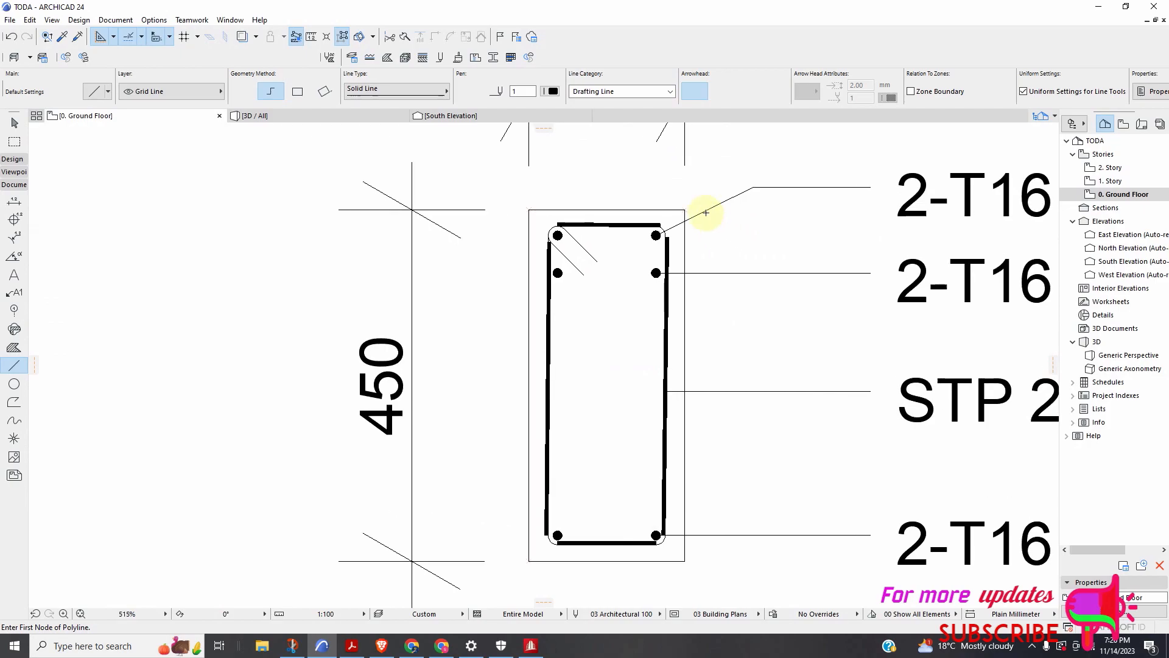
pyautogui.click(645, 189)
pyautogui.scroll(-7, 700, 204)
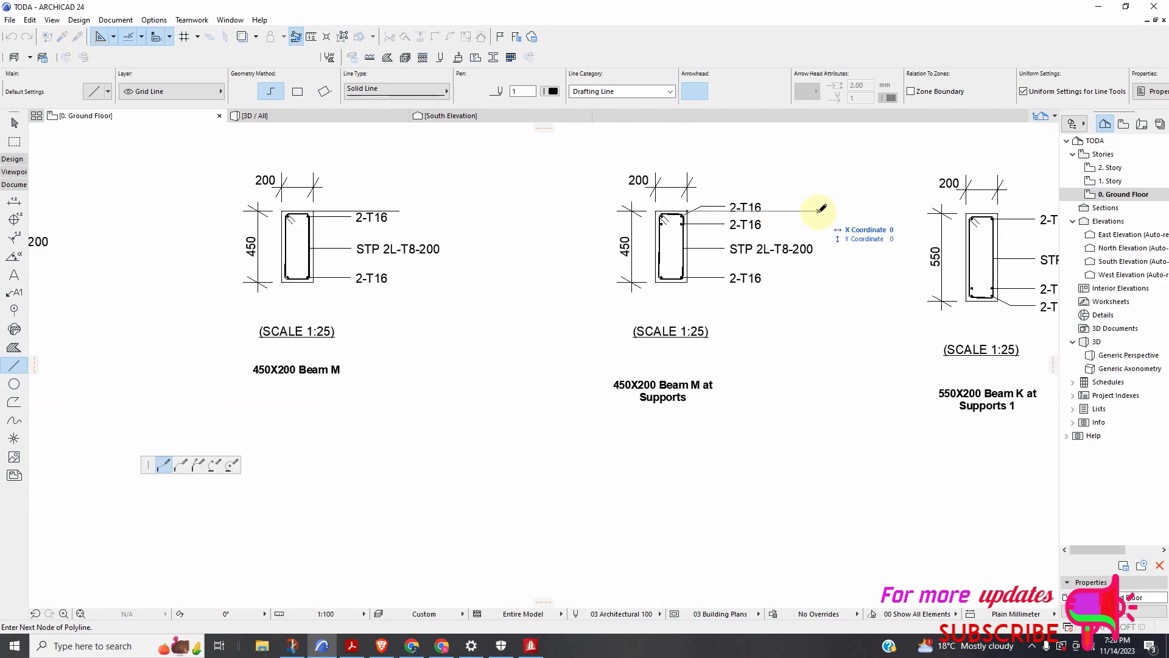
pyautogui.doubleClick(821, 208)
# Draw a horizontal line from the top-right corner of the 550X200 Beam K at Supports 1 outline outward past the upper 2-T16 label
pyautogui.scroll(-5, 475, 243)
pyautogui.scroll(5, 568, 259)
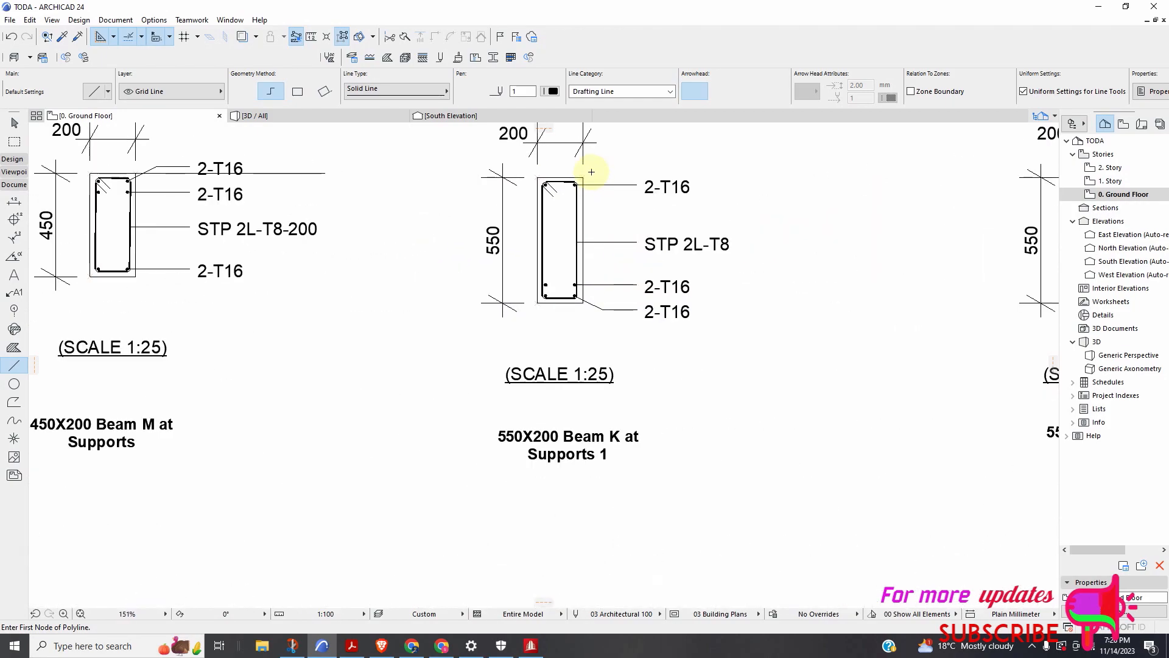
pyautogui.click(583, 177)
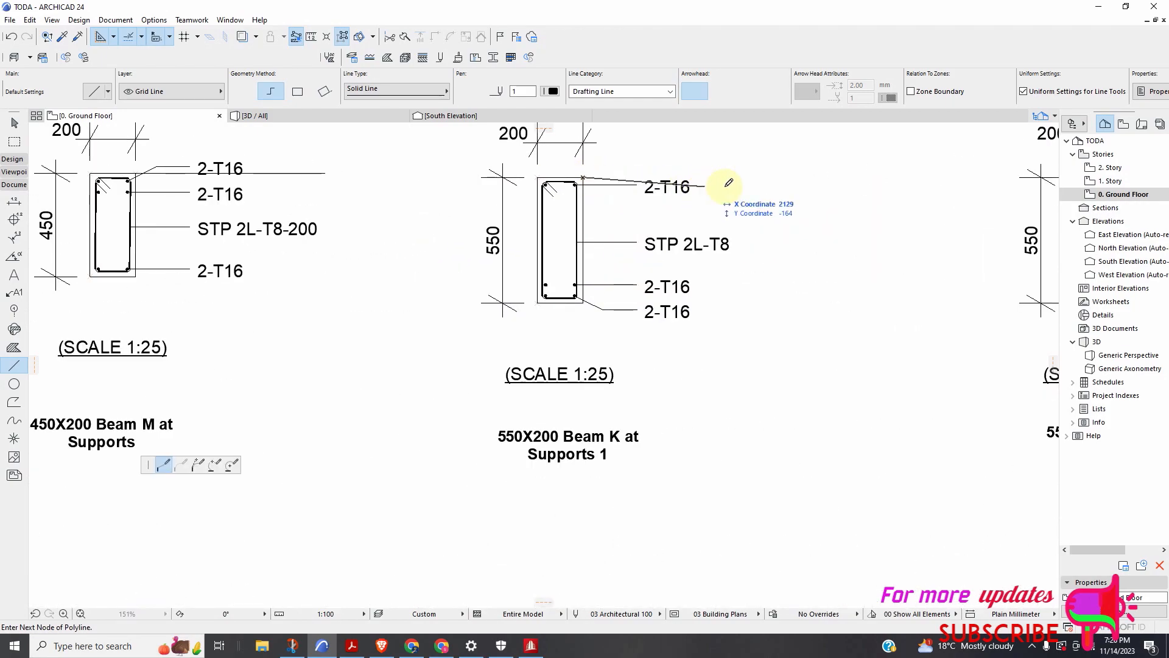
pyautogui.doubleClick(766, 173)
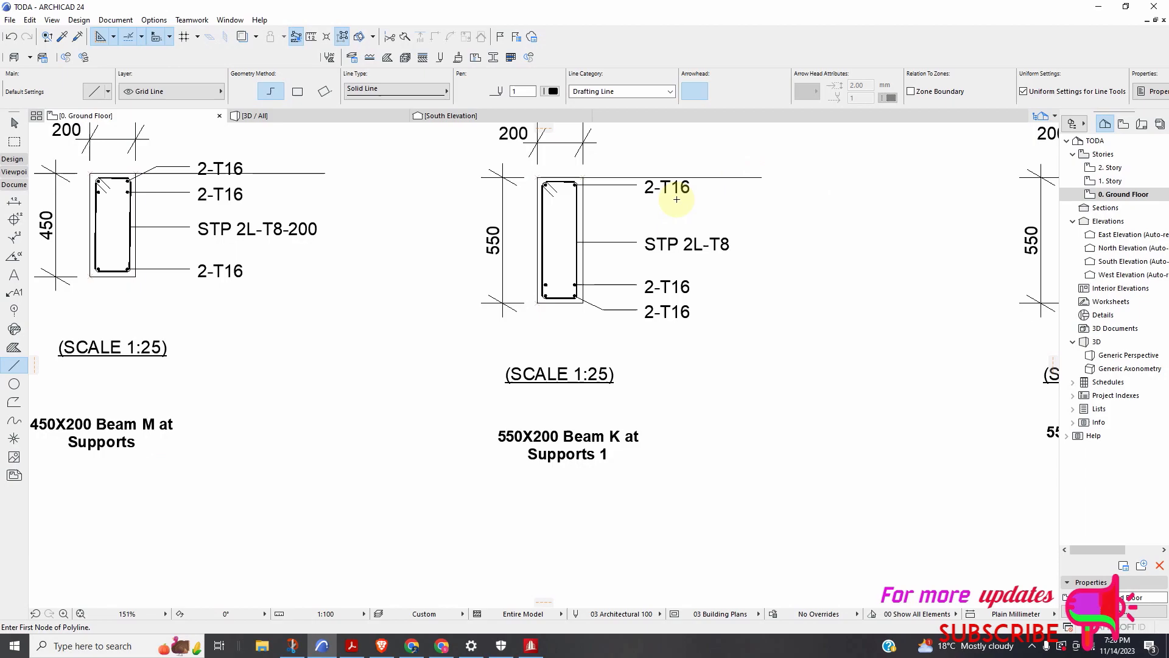
# Draw a horizontal line from the 550X200 Beam K outline's top-right corner outward past the upper 2-T16 labels
pyautogui.scroll(-6, 374, 314)
pyautogui.scroll(4, 444, 228)
pyautogui.scroll(5, 444, 228)
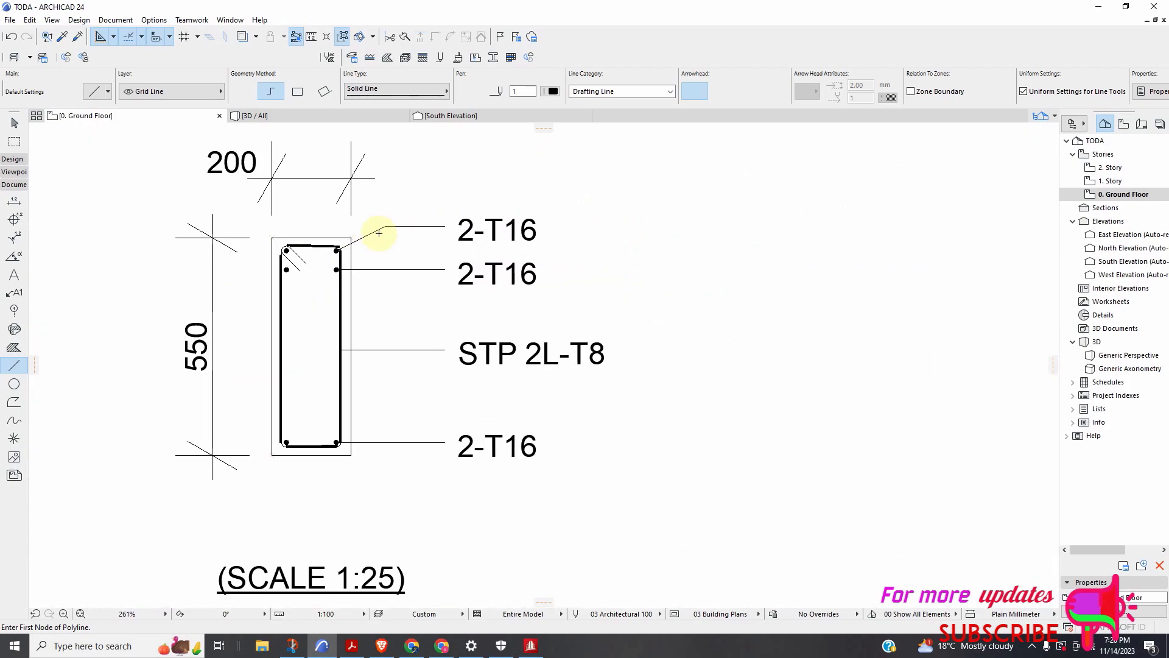
pyautogui.click(335, 241)
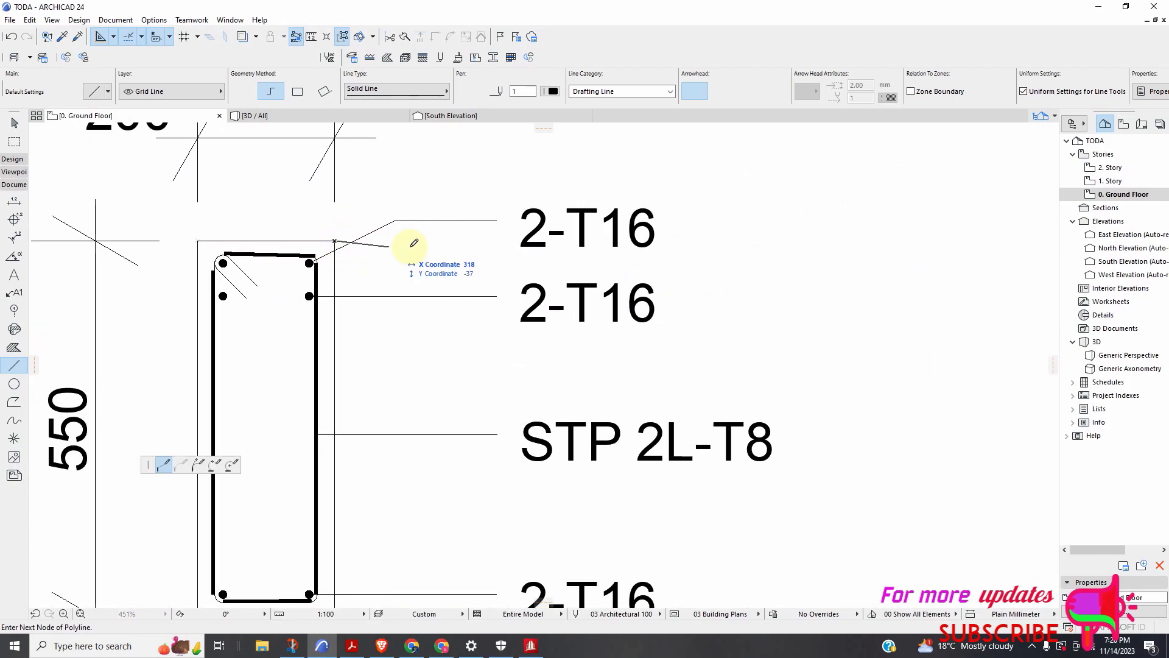
pyautogui.doubleClick(761, 241)
# Draw a horizontal line from the top-right corner of the 550X200 Beam K at Support 2 outline outward past the 2-T16 labels
pyautogui.scroll(-2, 457, 285)
pyautogui.scroll(-2, 372, 275)
pyautogui.scroll(6, 837, 259)
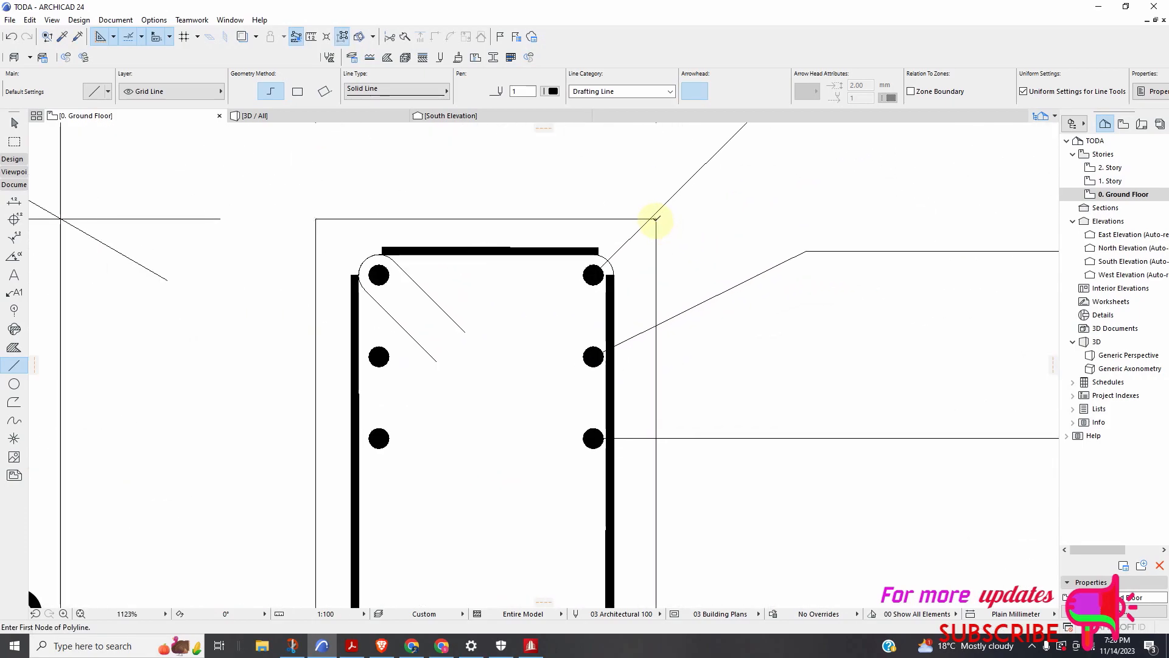
pyautogui.click(659, 218)
pyautogui.scroll(-6, 700, 253)
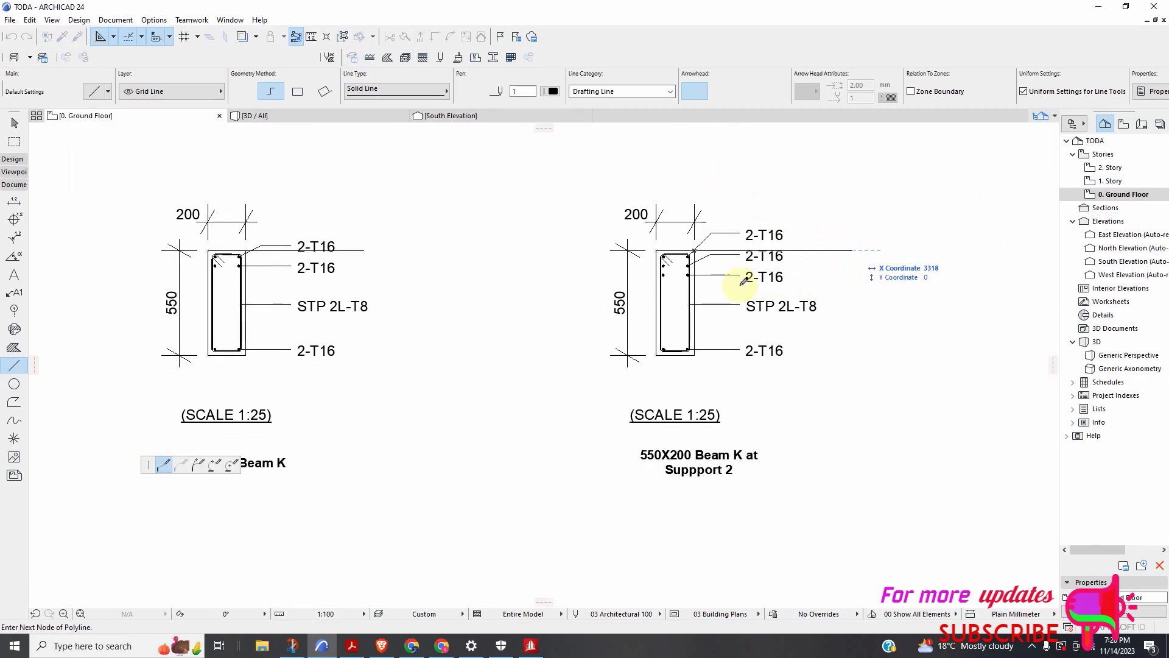
# Review the row of beam sections, comparing the horizontal slab lines and label positions of Beams P, N and M
pyautogui.scroll(-6, 734, 280)
pyautogui.scroll(3, 116, 284)
pyautogui.scroll(-3, 471, 265)
pyautogui.scroll(5, 569, 260)
pyautogui.scroll(-3, 601, 261)
pyautogui.scroll(3, 295, 261)
pyautogui.scroll(-3, 235, 253)
pyautogui.scroll(3, 240, 253)
pyautogui.scroll(2, 353, 246)
pyautogui.scroll(-3, 332, 249)
pyautogui.scroll(3, 323, 249)
pyautogui.scroll(-1, 326, 250)
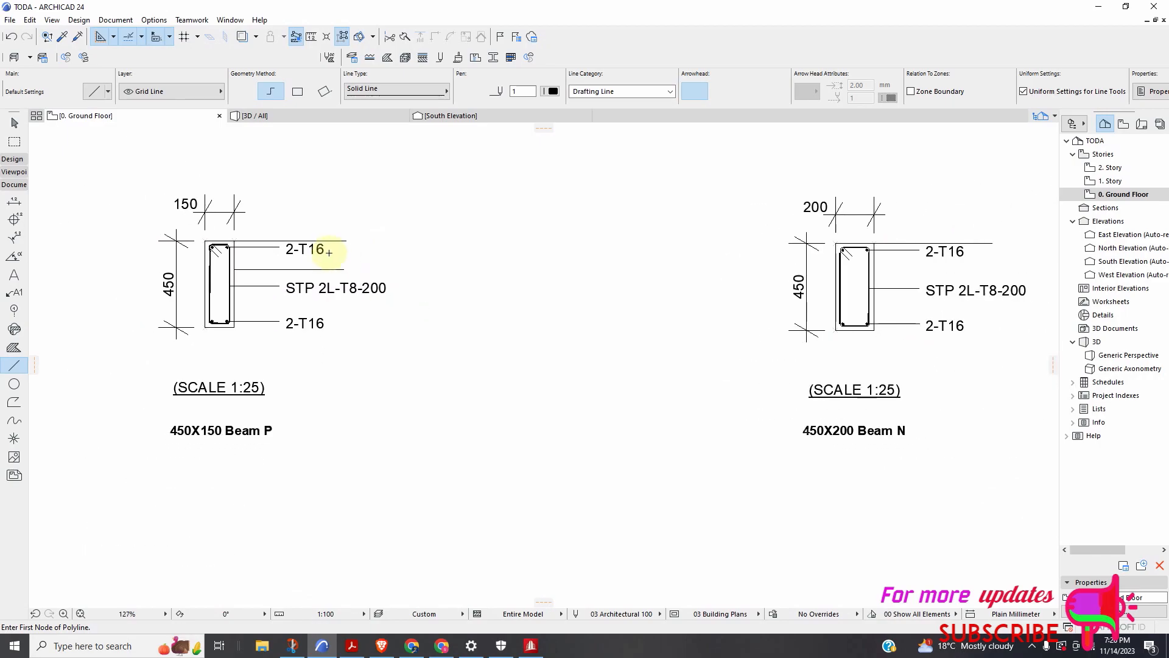
pyautogui.scroll(4, 334, 255)
pyautogui.scroll(-4, 305, 247)
pyautogui.scroll(2, 295, 250)
pyautogui.scroll(-6, 298, 250)
pyautogui.scroll(-3, 461, 278)
pyautogui.scroll(4, 595, 269)
pyautogui.scroll(-4, 457, 262)
pyautogui.scroll(3, 456, 261)
pyautogui.scroll(8, 310, 266)
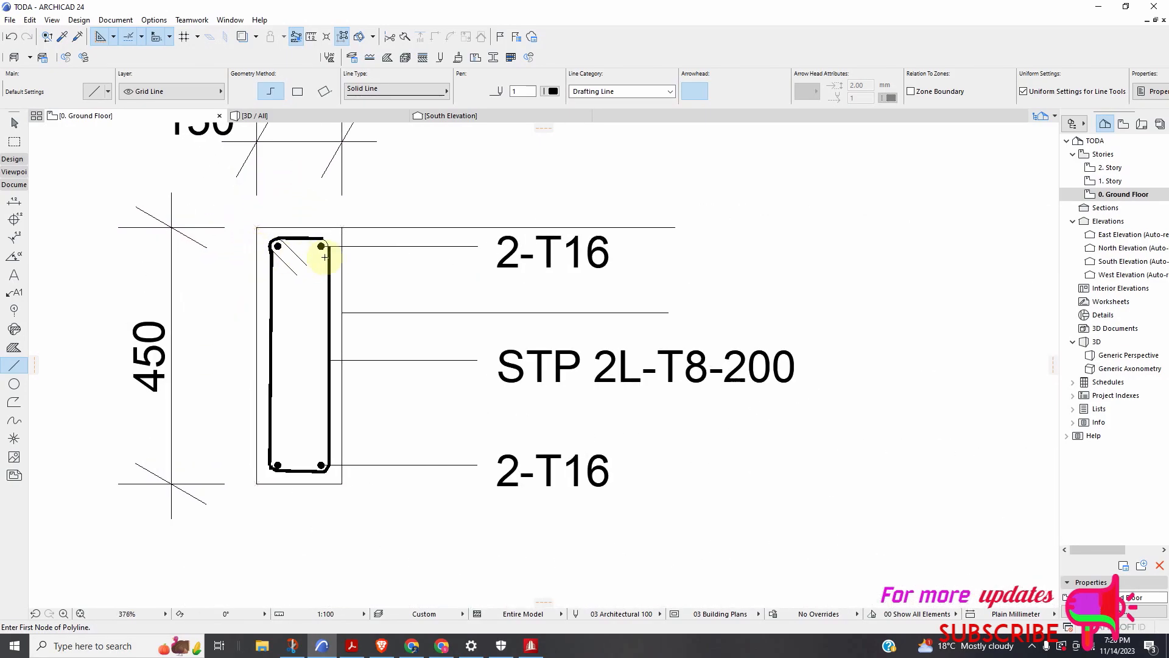
pyautogui.scroll(-4, 329, 253)
pyautogui.scroll(-2, 407, 279)
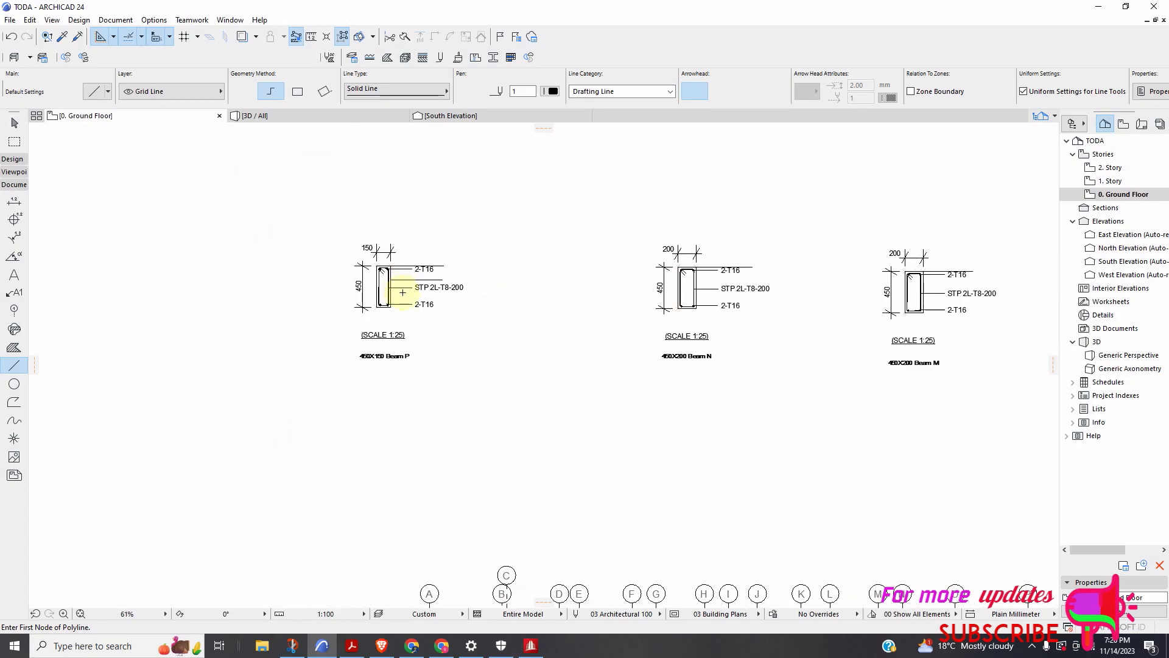
pyautogui.scroll(4, 407, 297)
pyautogui.scroll(-4, 425, 287)
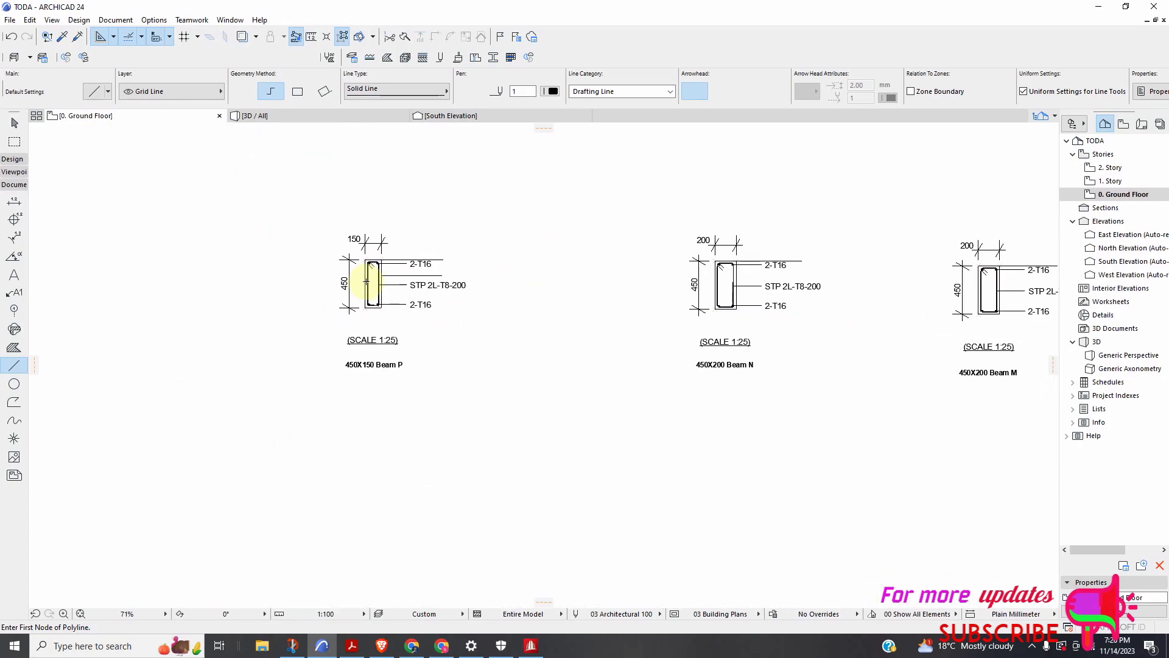
pyautogui.scroll(-2, 602, 231)
pyautogui.scroll(5, 595, 266)
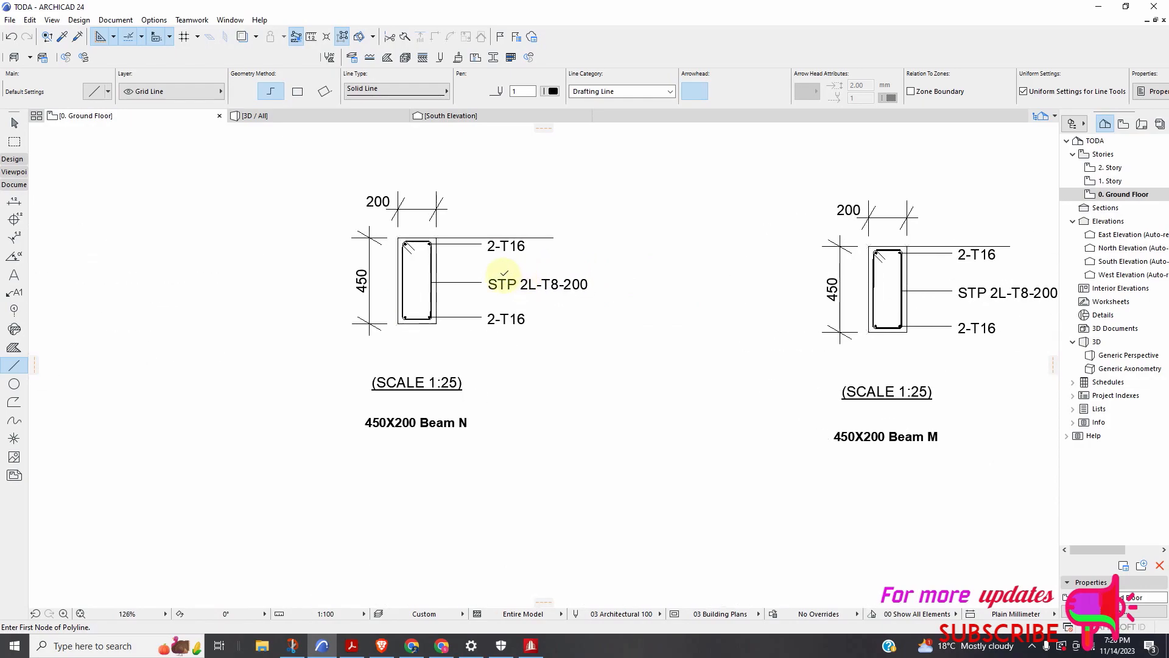
pyautogui.scroll(-5, 511, 284)
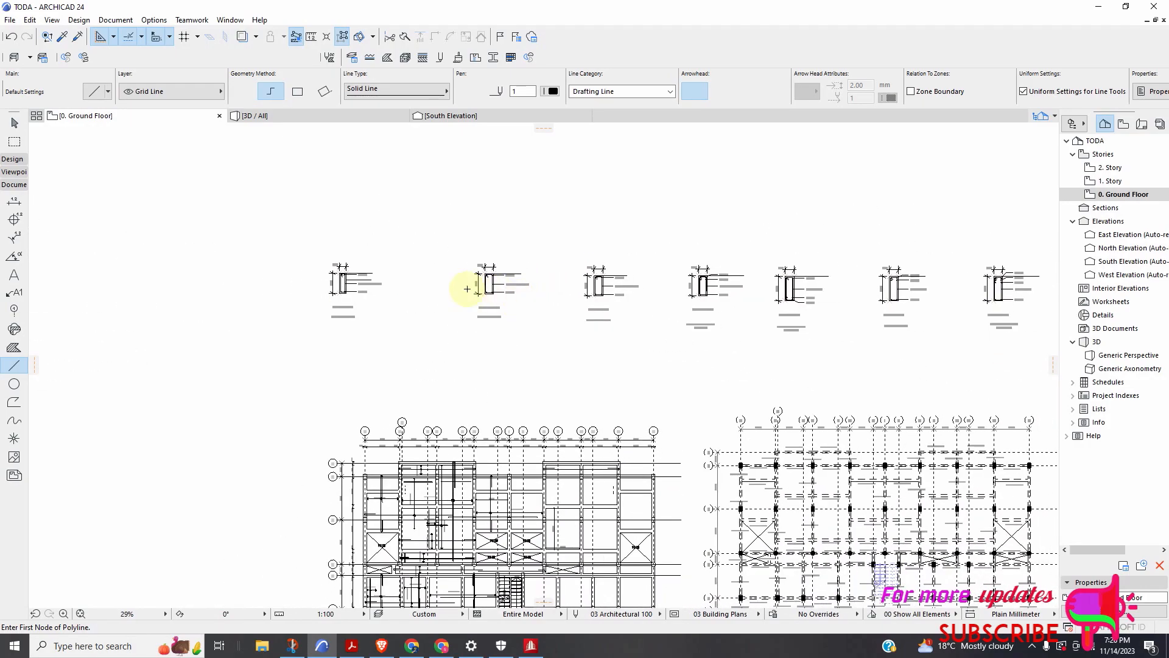
# Mirror Beam P's two 2-T16 labels, STP 2L-T8-200 label and upper leader line about the section's vertical centreline
pyautogui.press('Escape')
pyautogui.scroll(5, 352, 277)
pyautogui.click(346, 268)
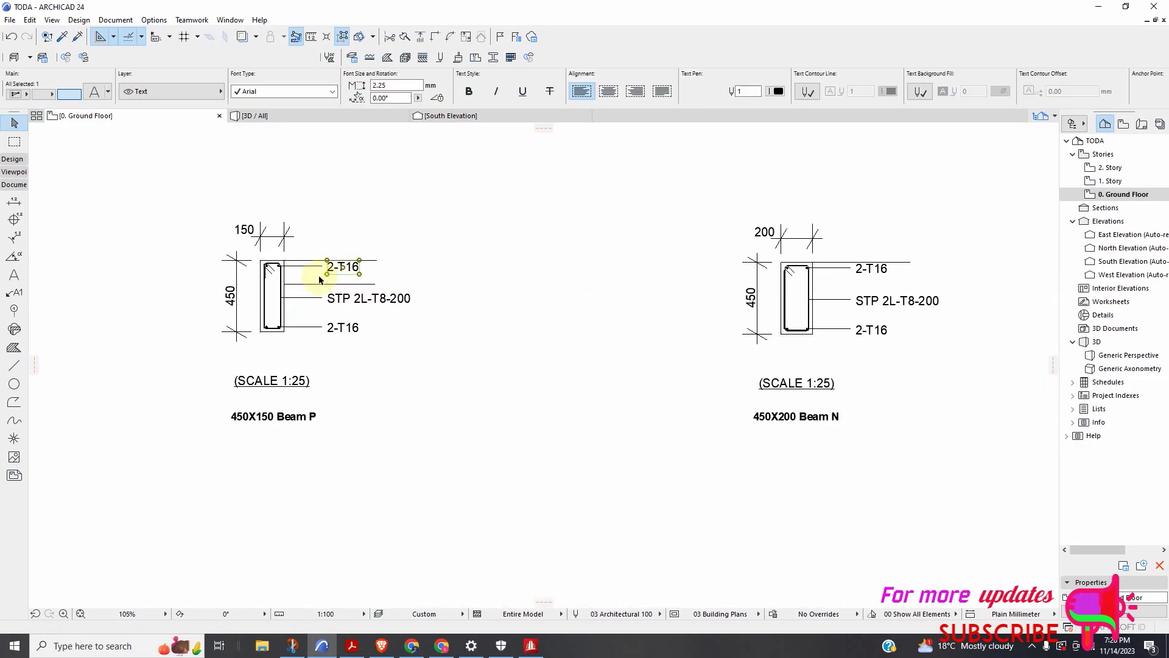
pyautogui.scroll(1, 298, 281)
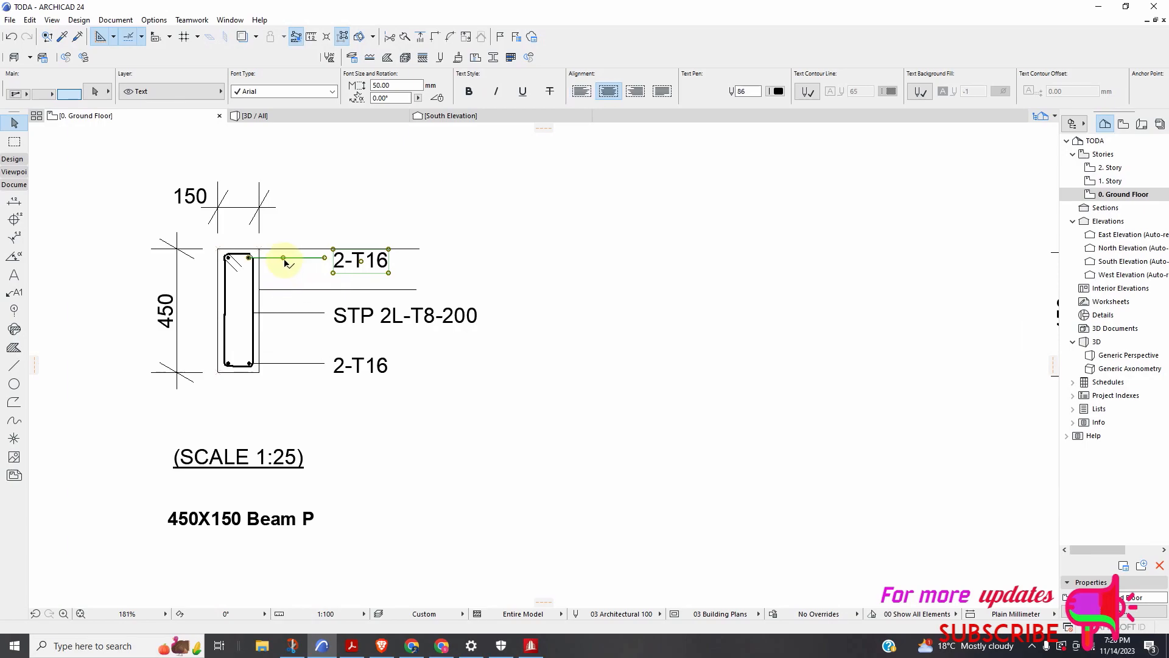
pyautogui.keyDown('shift'); pyautogui.click(284, 260); pyautogui.keyUp('shift')
pyautogui.keyDown('shift'); pyautogui.click(299, 291); pyautogui.keyUp('shift')
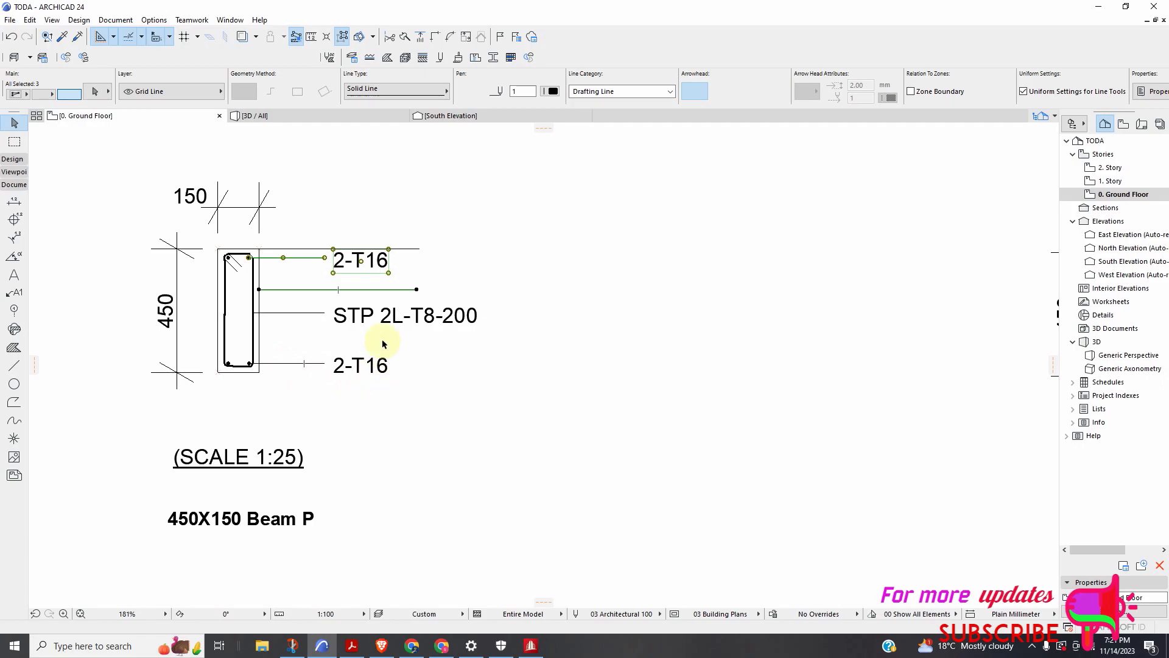
pyautogui.keyDown('shift'); pyautogui.click(390, 322); pyautogui.keyUp('shift')
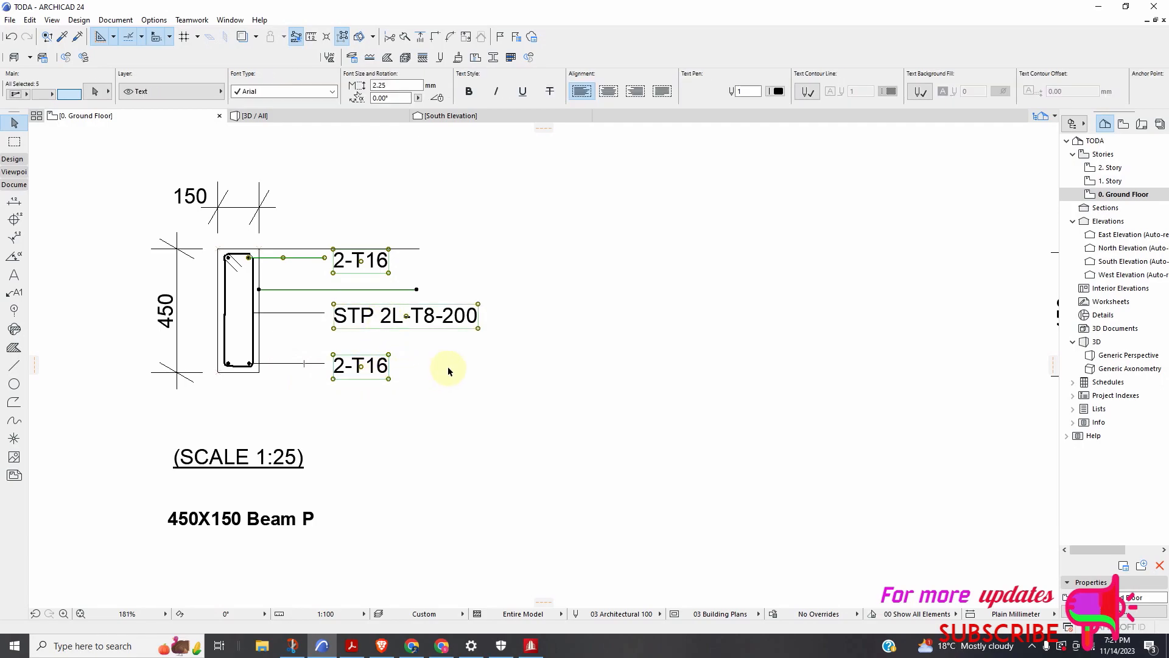
pyautogui.scroll(-5, 435, 345)
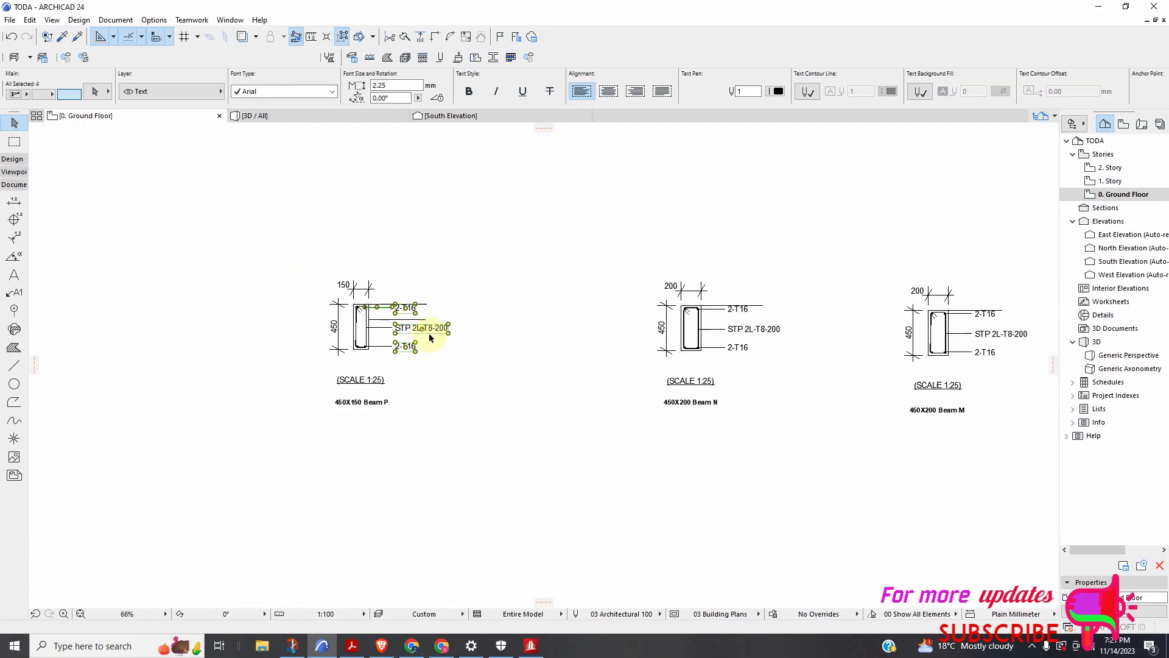
pyautogui.rightClick(488, 336)
pyautogui.moveTo(552, 448)
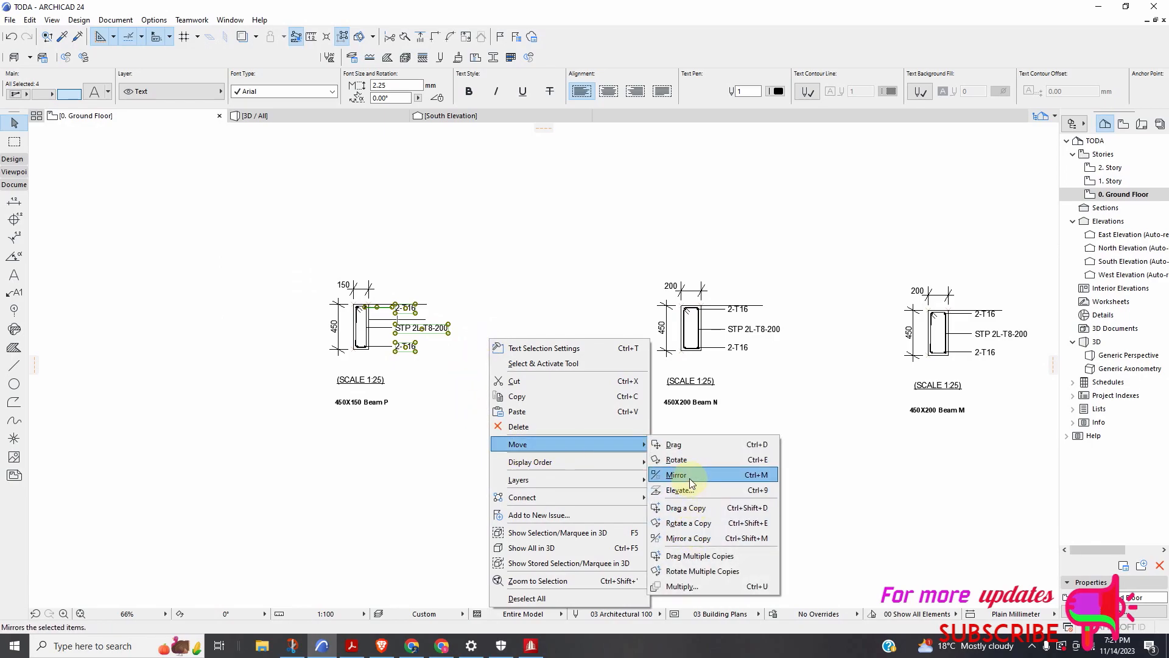
pyautogui.click(690, 476)
pyautogui.scroll(5, 360, 306)
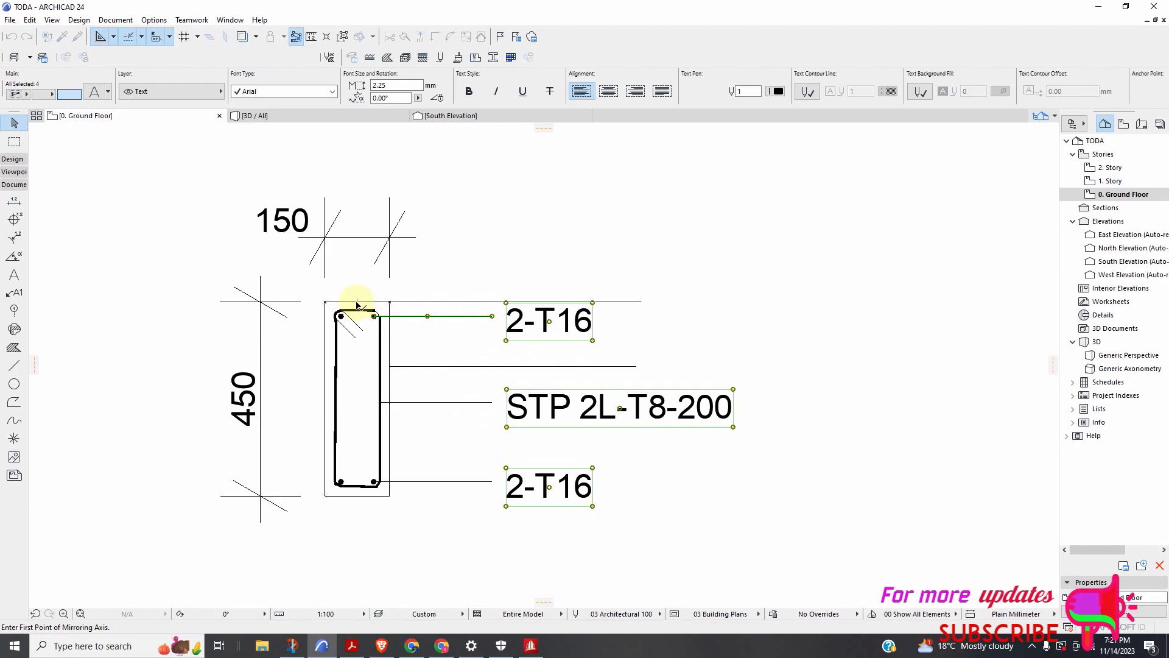
pyautogui.click(357, 303)
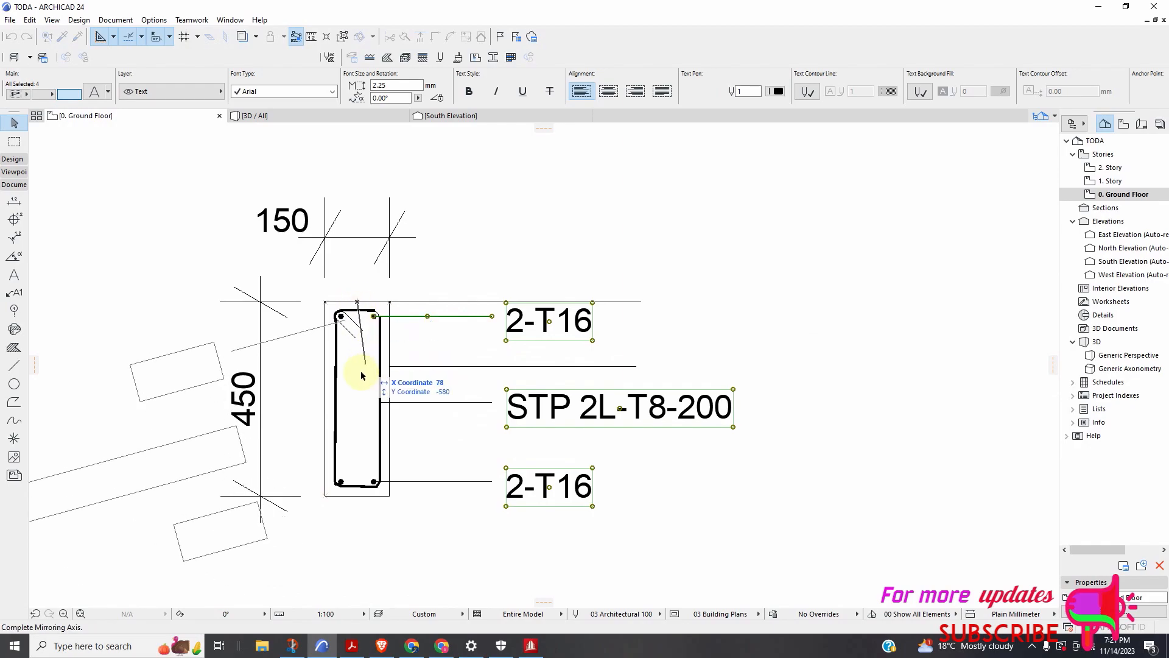
pyautogui.click(358, 426)
pyautogui.scroll(-4, 386, 373)
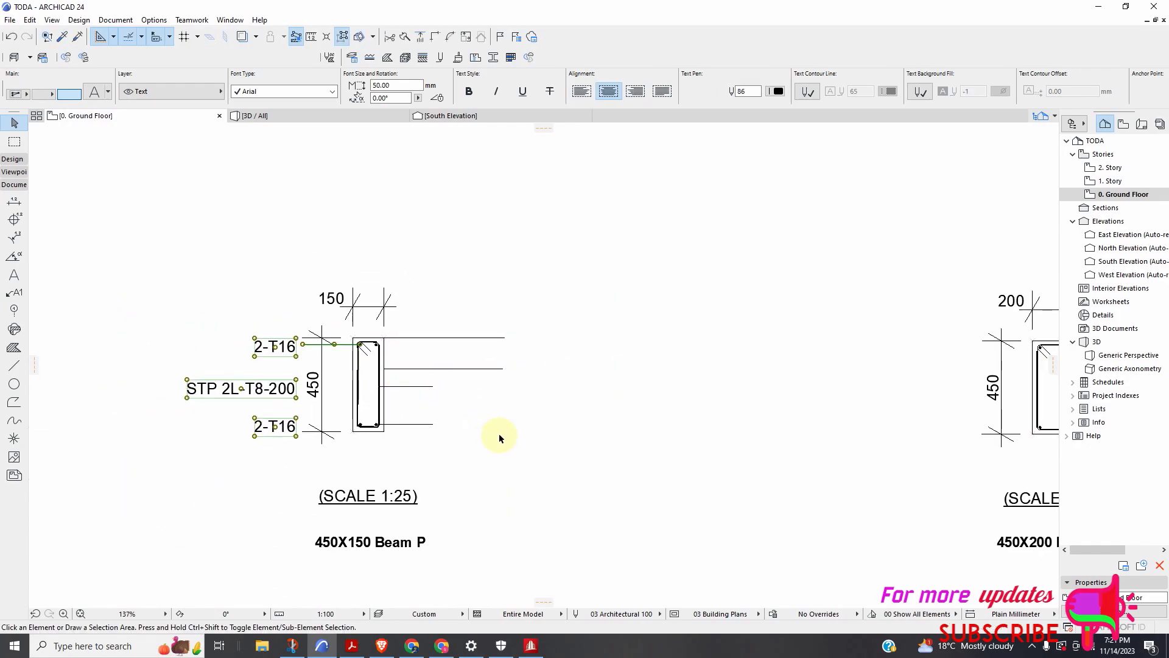
# Add an open arrowhead to the rebar end of Beam P's upper 2-T16 leader line
pyautogui.scroll(3, 335, 375)
pyautogui.scroll(-3, 368, 372)
pyautogui.scroll(4, 395, 365)
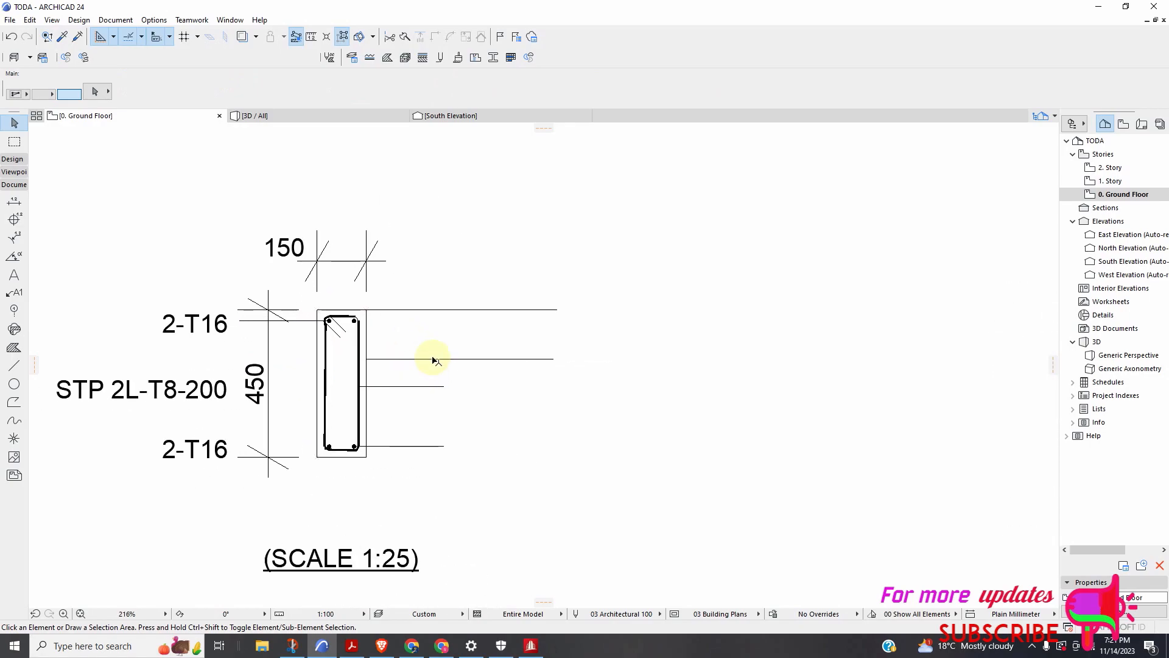
pyautogui.scroll(-5, 329, 369)
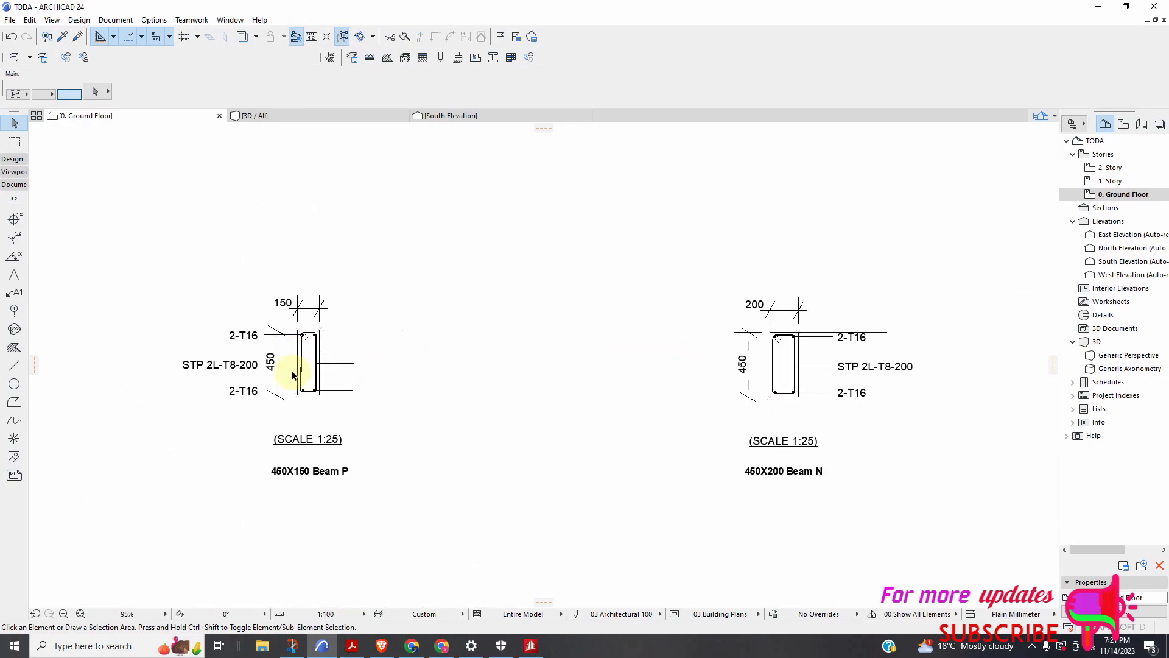
pyautogui.scroll(5, 305, 331)
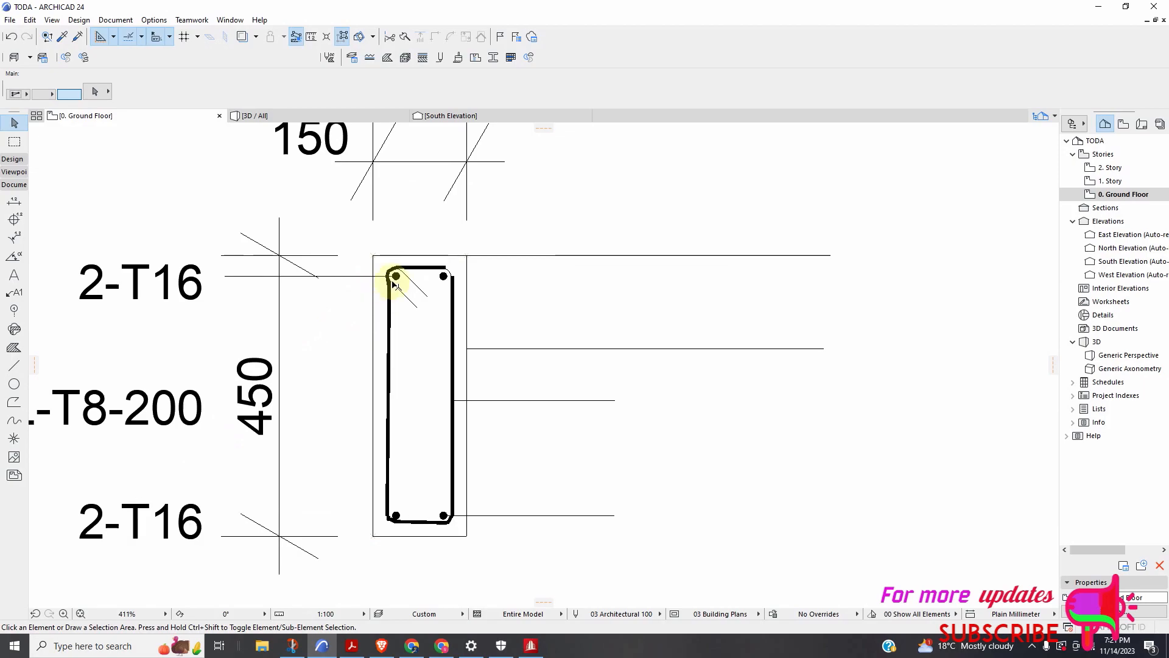
pyautogui.scroll(3, 394, 273)
pyautogui.scroll(3, 396, 268)
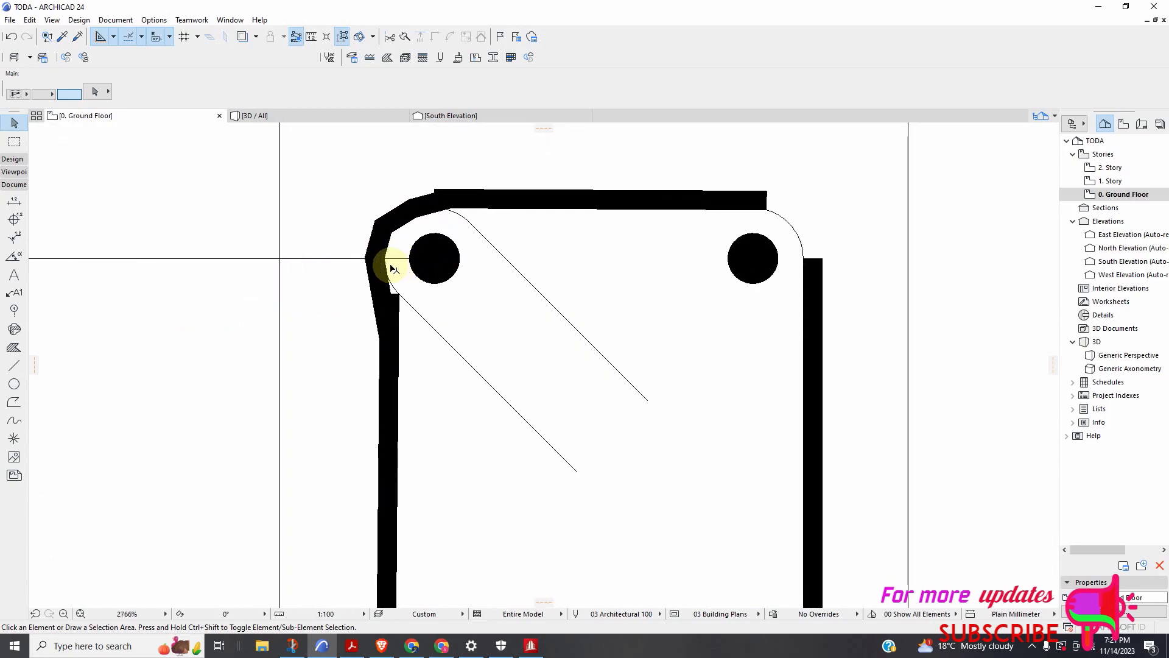
pyautogui.click(294, 260)
pyautogui.scroll(-2, 340, 271)
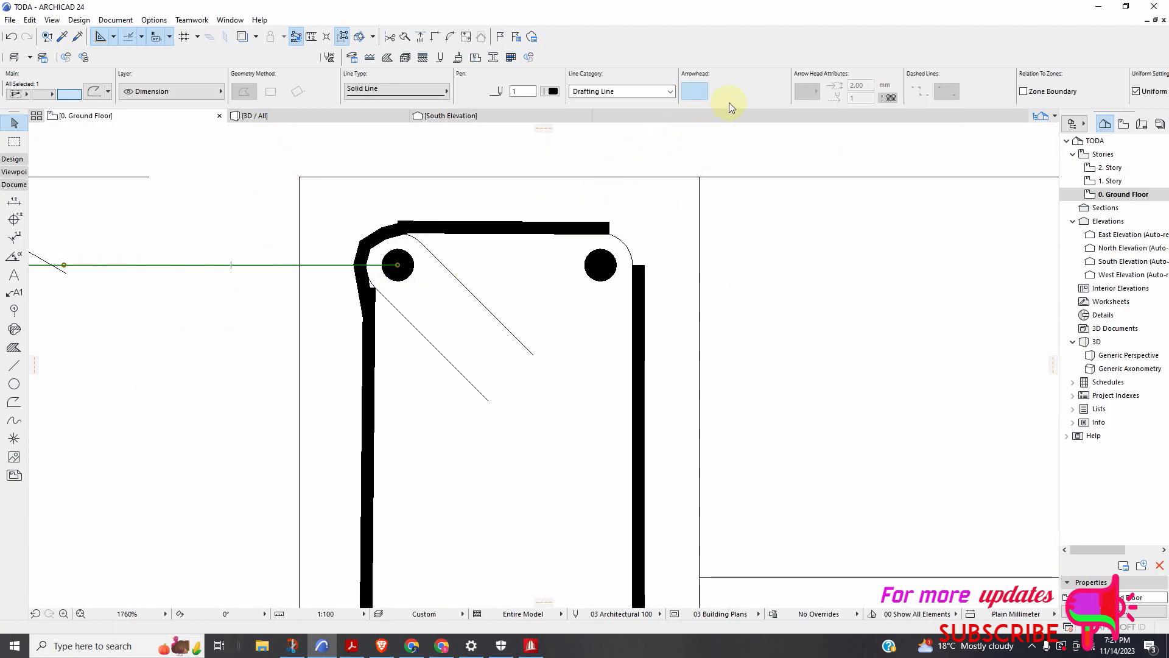
pyautogui.click(755, 96)
pyautogui.scroll(-5, 677, 154)
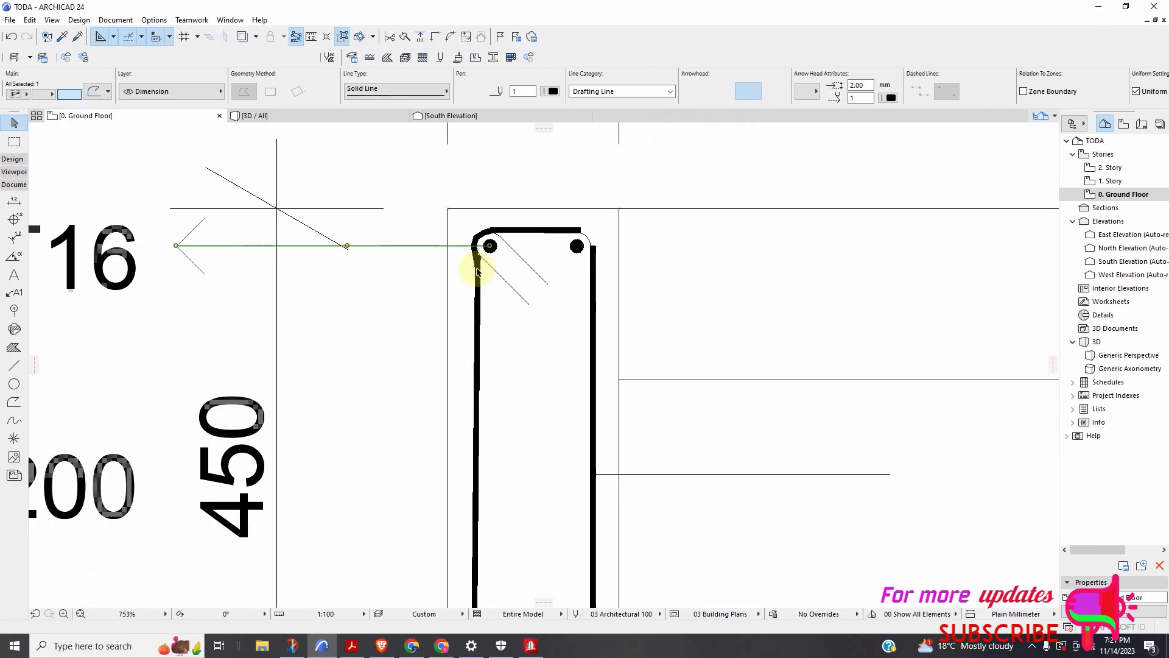
pyautogui.scroll(1, 677, 153)
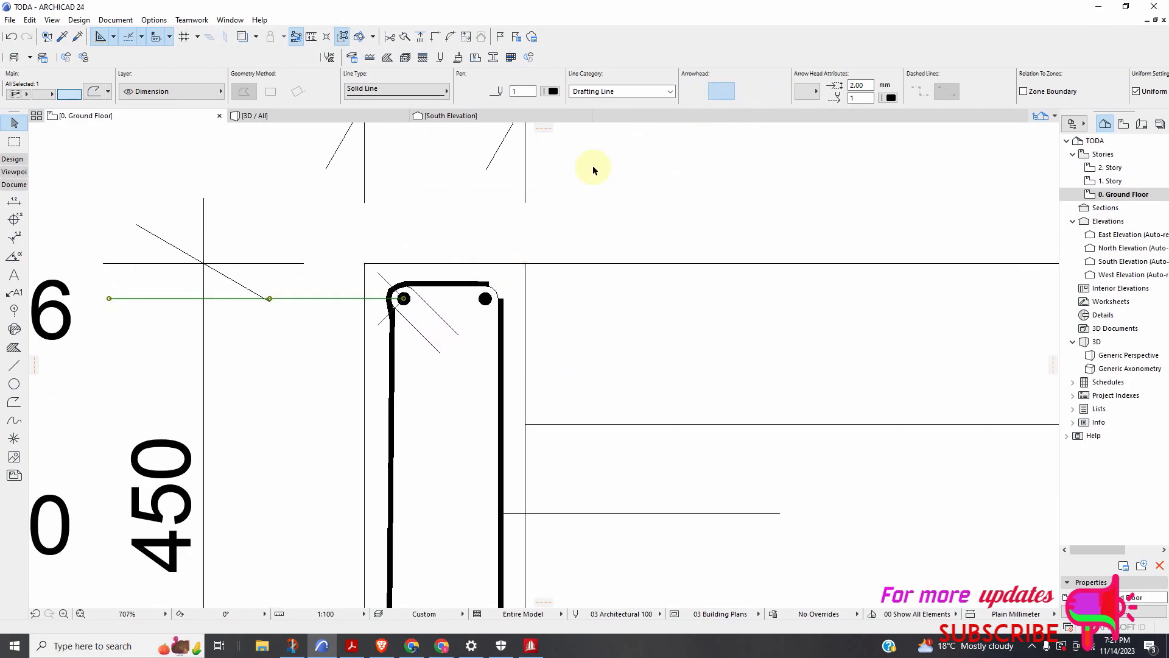
pyautogui.scroll(-2, 426, 282)
pyautogui.scroll(3, 405, 265)
pyautogui.scroll(1, 400, 268)
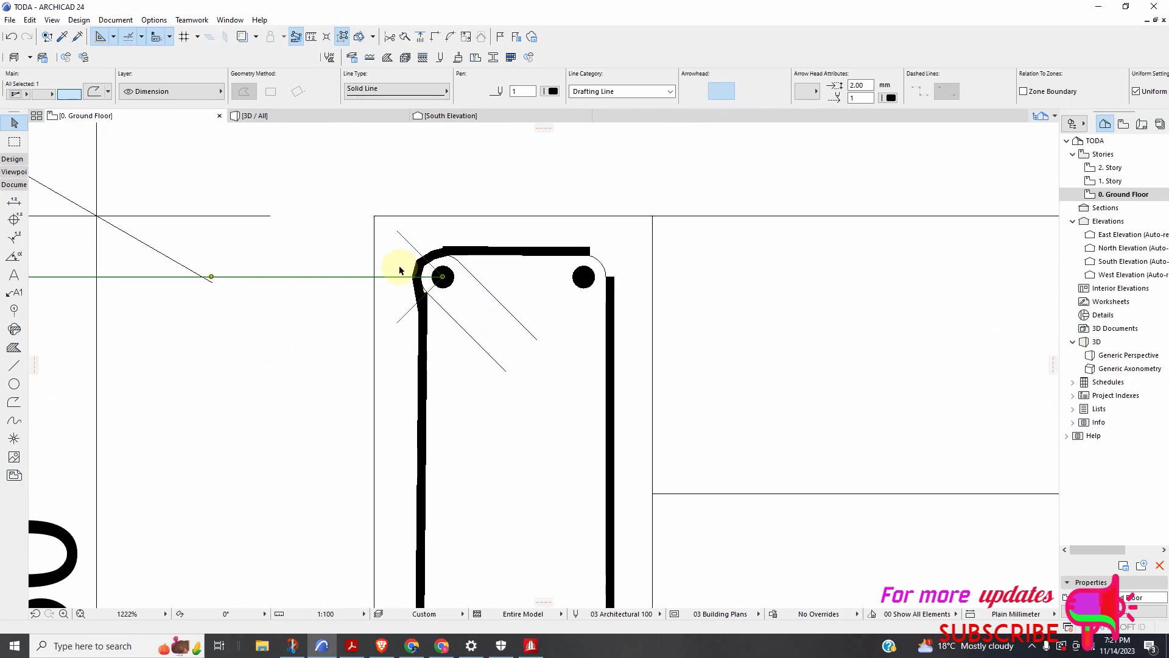
pyautogui.scroll(1, 401, 263)
pyautogui.scroll(-2, 408, 268)
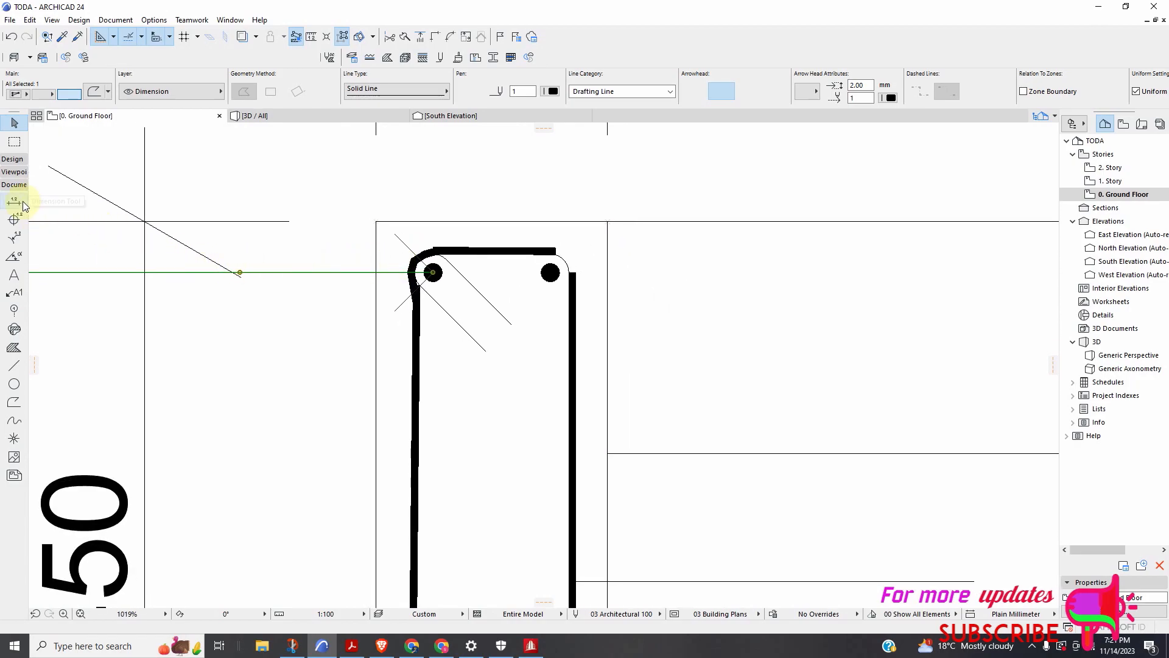
# Draw a solid triangle with a polygon-geometry Wall over the upper leader's arrowhead, tracing its two outer tips and its point at the bar
pyautogui.click(12, 161)
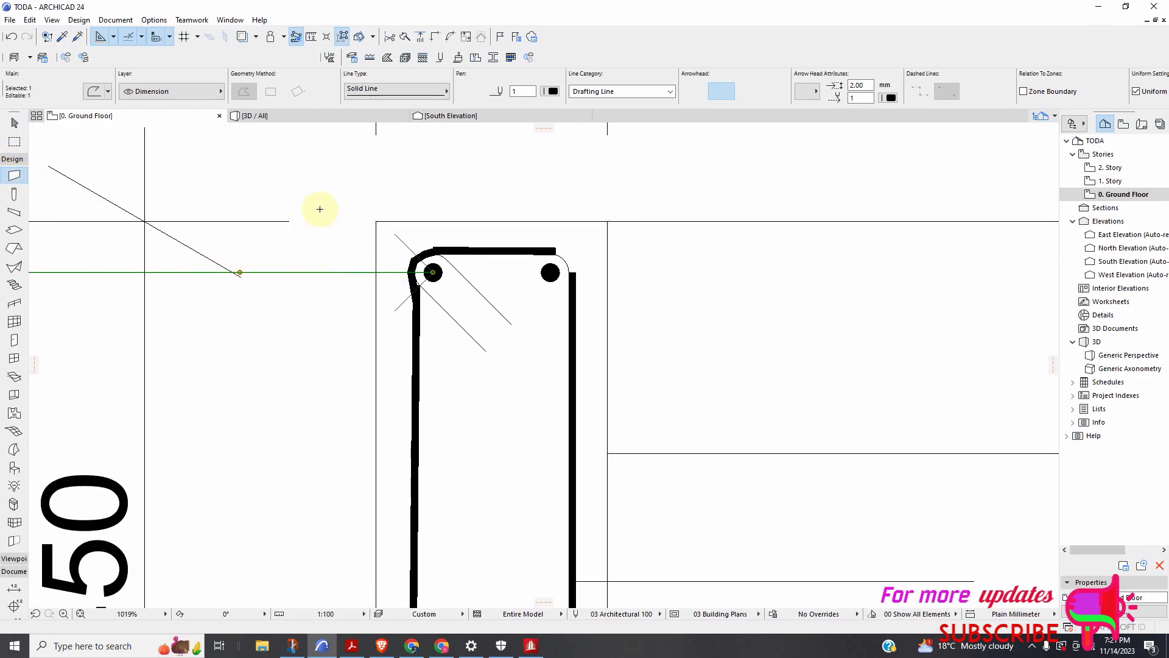
pyautogui.press('Escape')
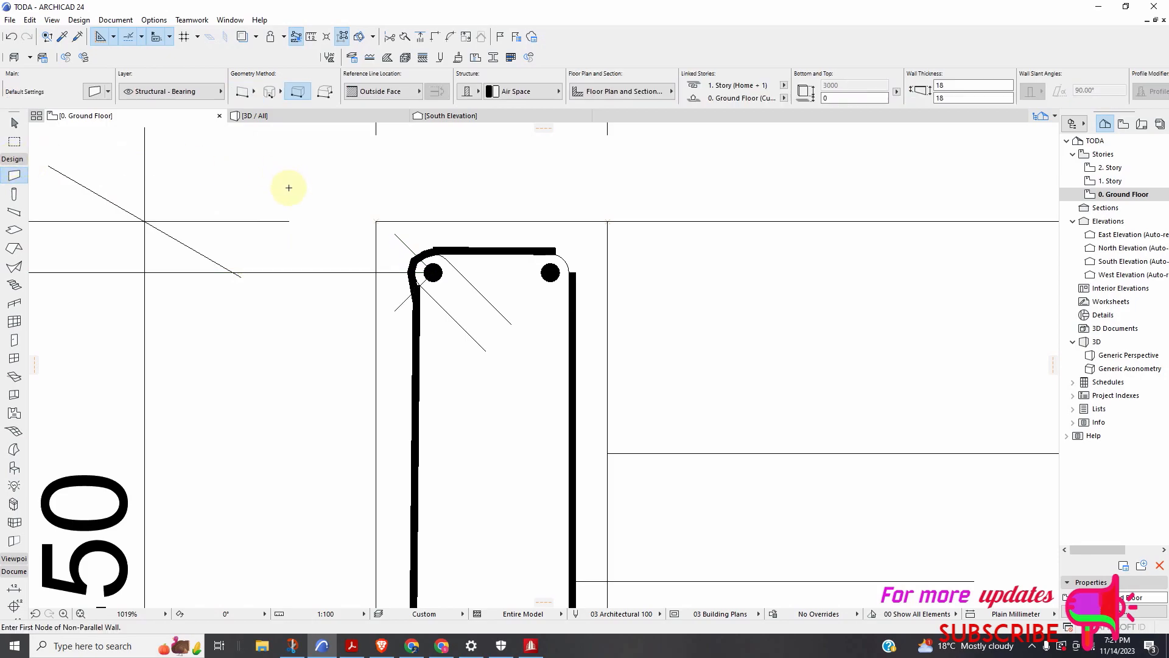
pyautogui.click(325, 93)
pyautogui.scroll(2, 402, 244)
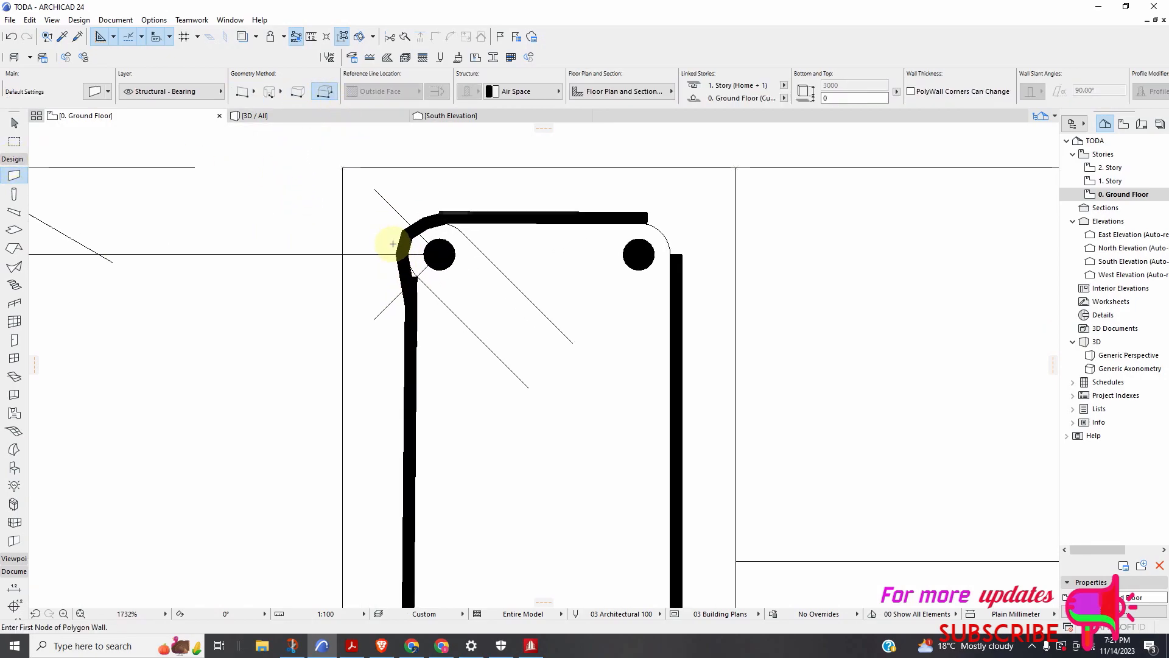
pyautogui.click(373, 187)
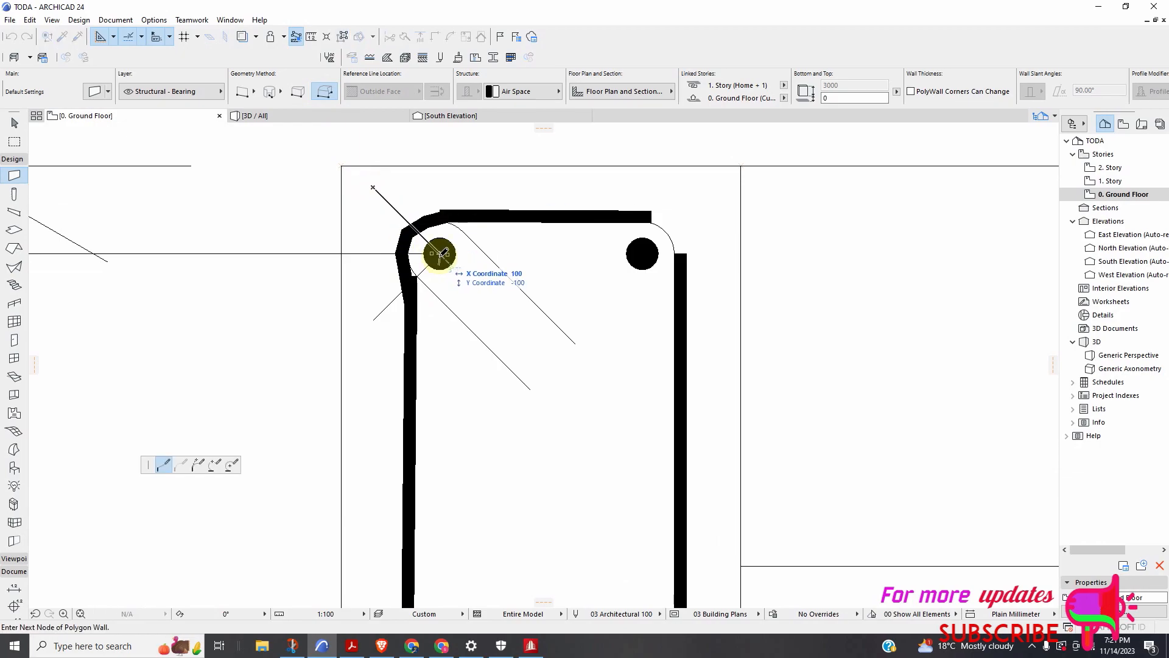
pyautogui.click(440, 253)
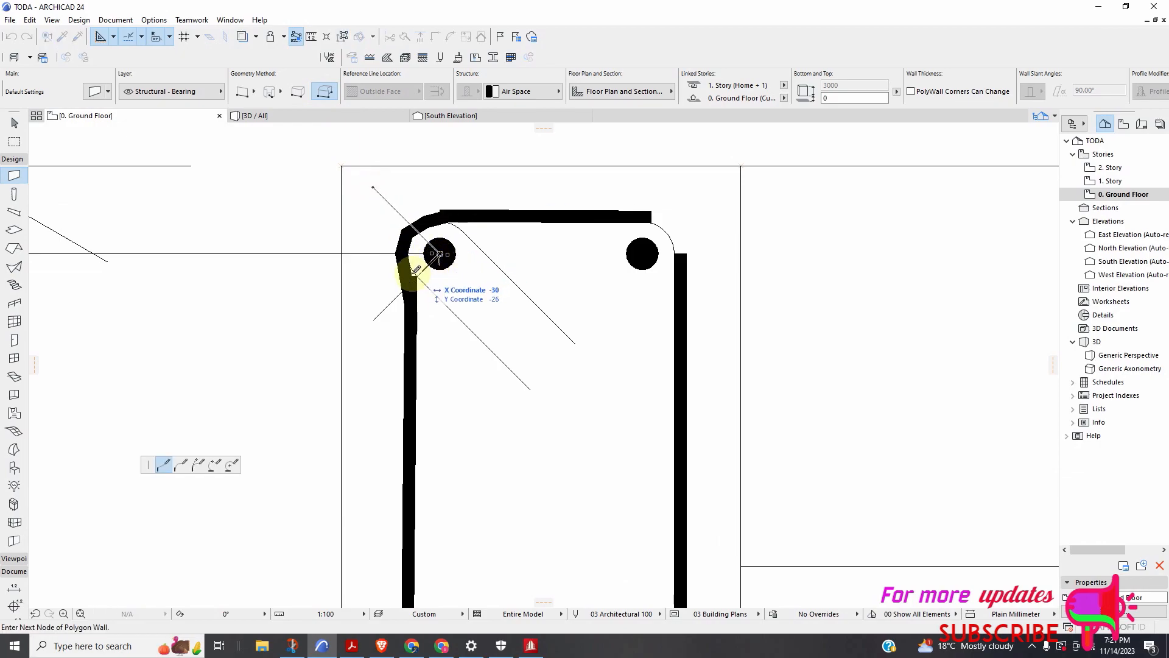
pyautogui.click(377, 317)
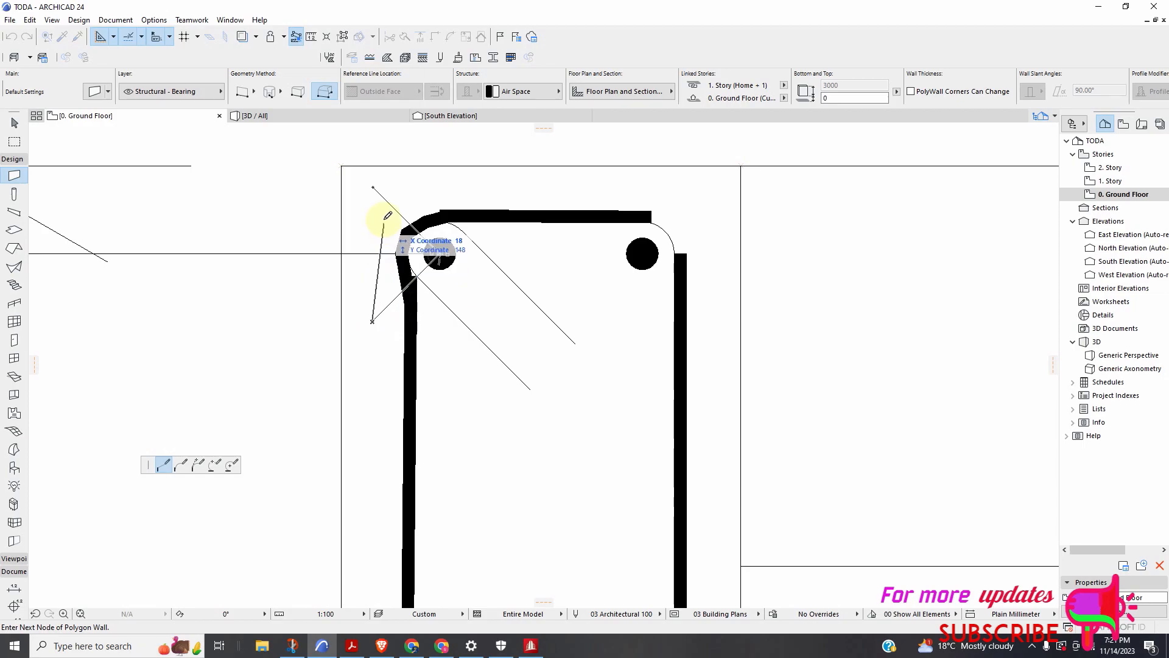
pyautogui.click(373, 188)
pyautogui.scroll(-6, 381, 247)
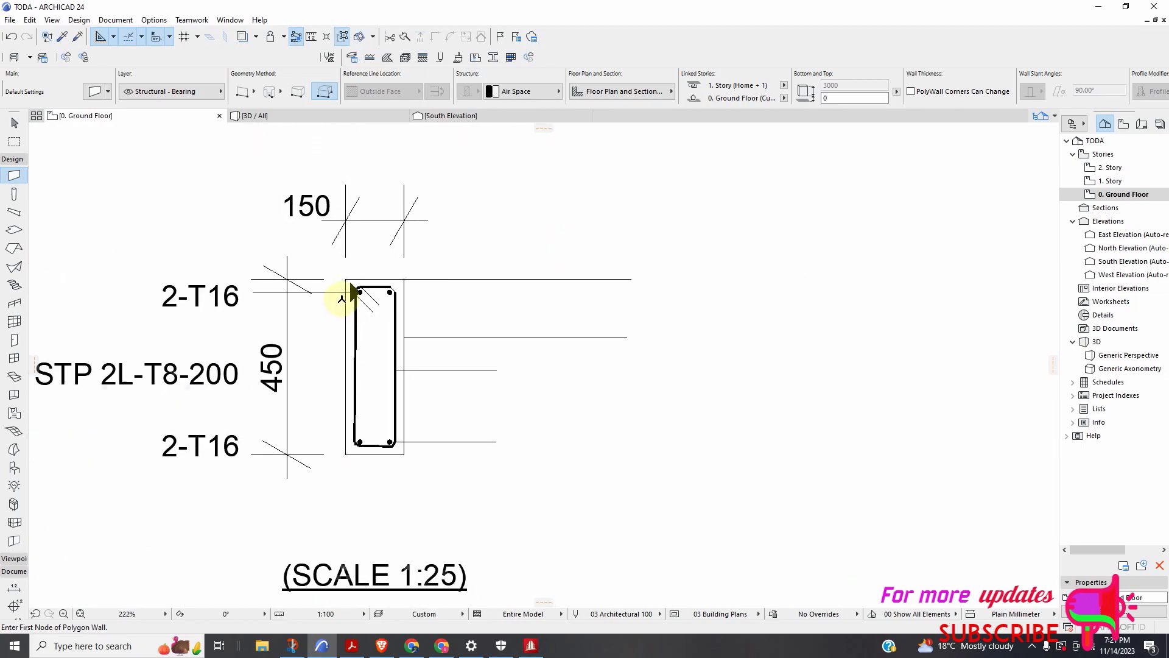
pyautogui.scroll(3, 422, 391)
pyautogui.scroll(2, 422, 390)
pyautogui.scroll(-1, 425, 378)
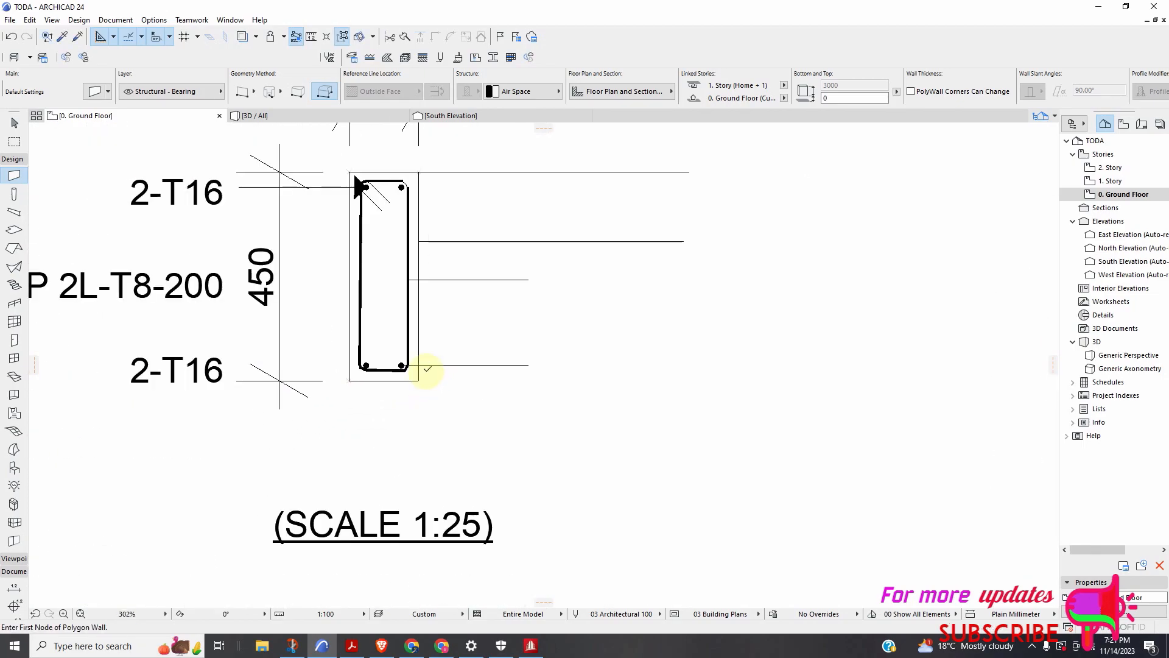
pyautogui.scroll(-4, 430, 370)
pyautogui.press('Escape')
# Mirror Beam P's stirrup leader and lower 2-T16 leader about the section's vertical centreline
pyautogui.scroll(4, 449, 329)
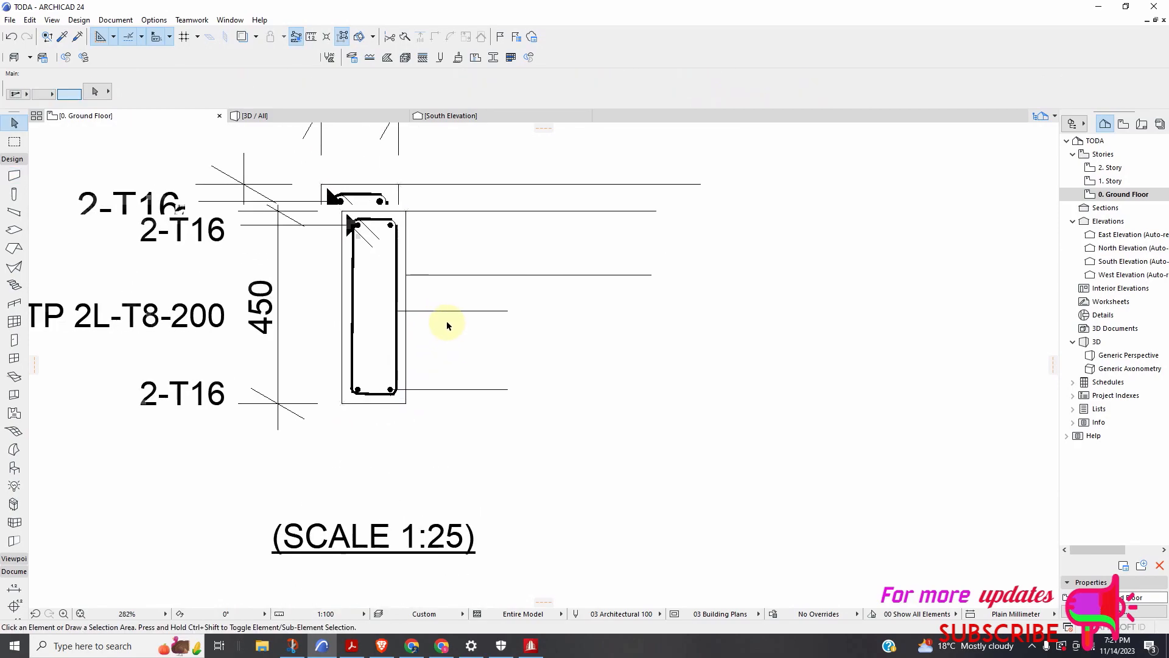
pyautogui.click(465, 311)
pyautogui.scroll(1, 486, 394)
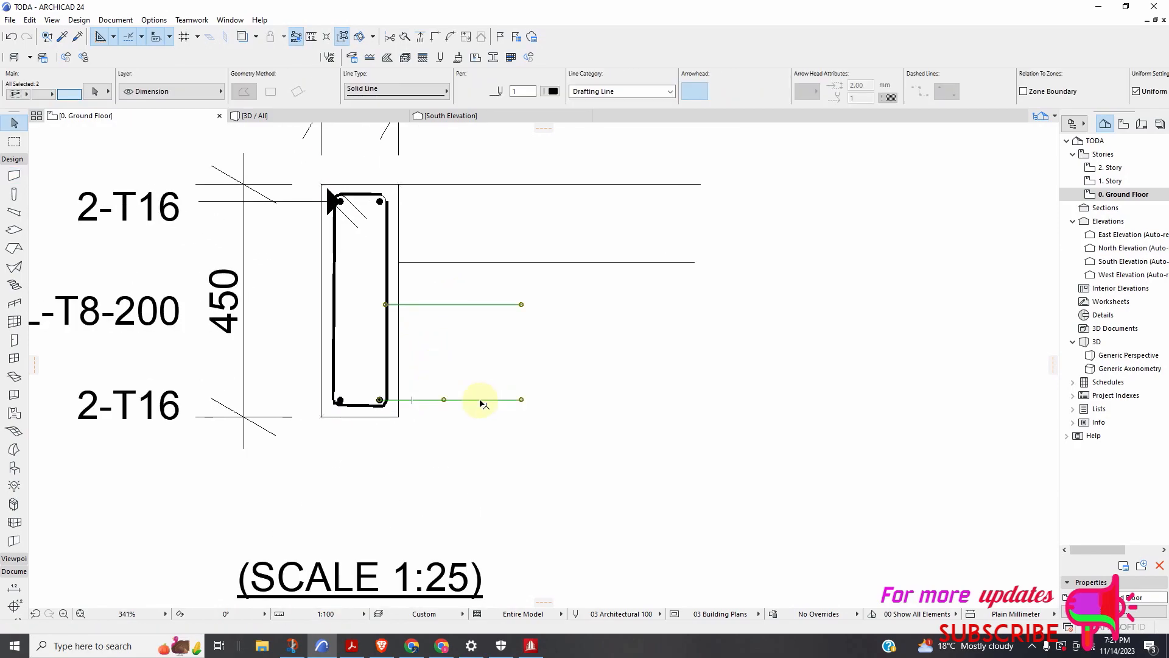
pyautogui.rightClick(328, 164)
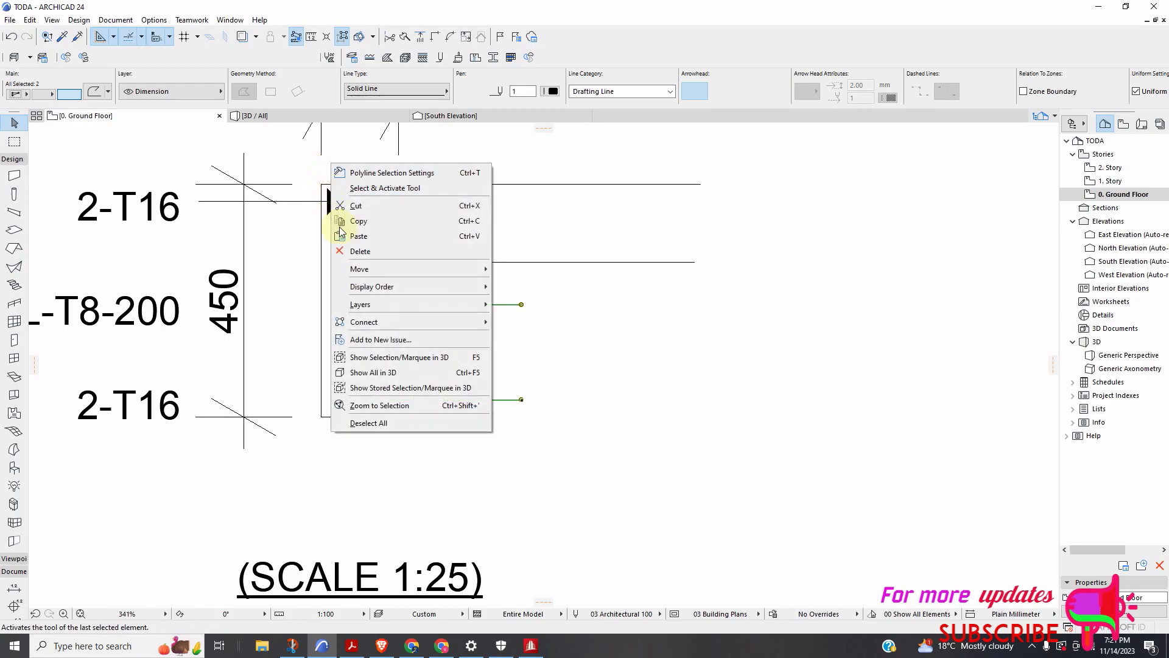
pyautogui.click(339, 256)
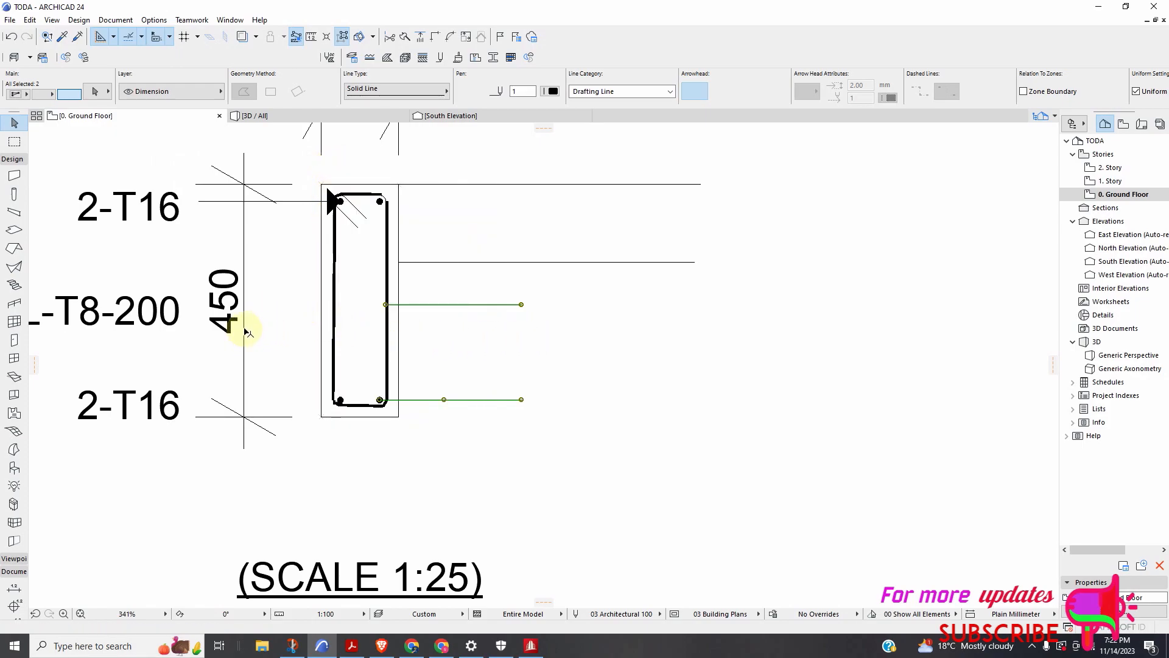
pyautogui.keyDown('shift'); pyautogui.click(233, 312); pyautogui.keyUp('shift')
pyautogui.keyDown('shift'); pyautogui.click(228, 309); pyautogui.keyUp('shift')
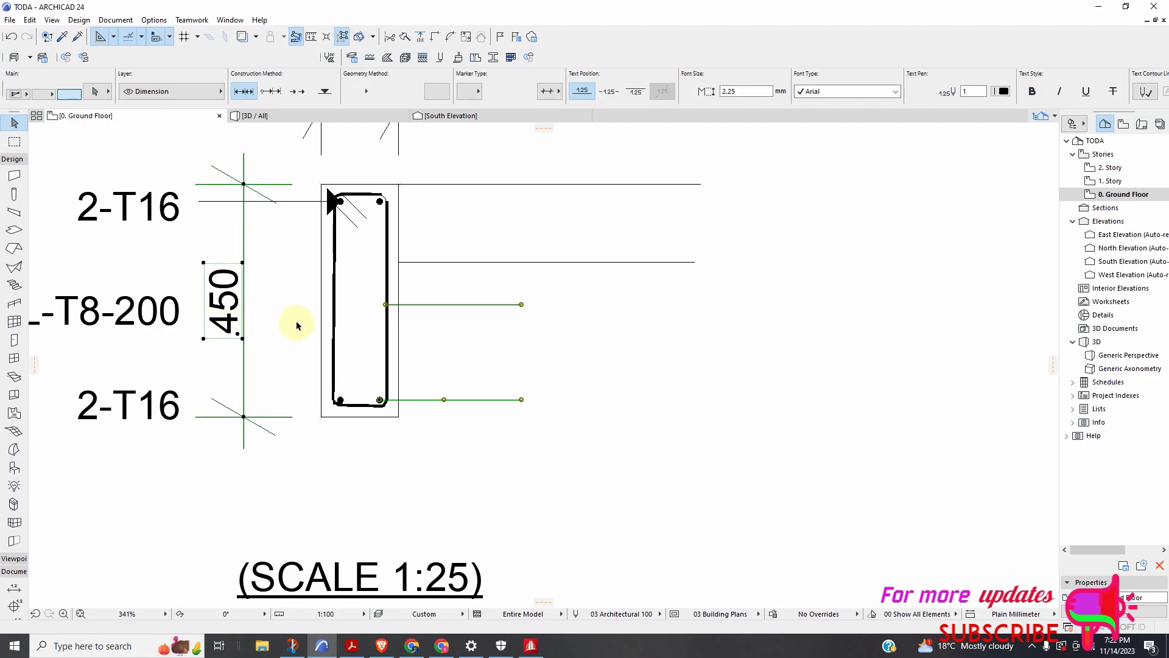
pyautogui.scroll(-3, 372, 305)
pyautogui.rightClick(459, 195)
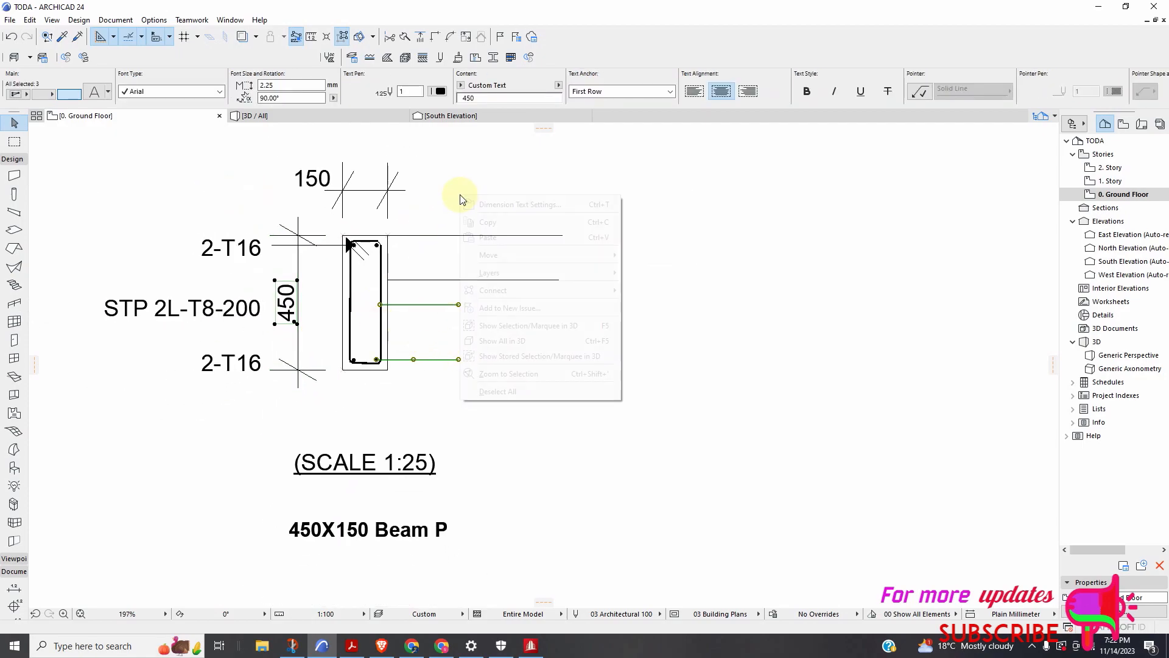
pyautogui.moveTo(517, 255)
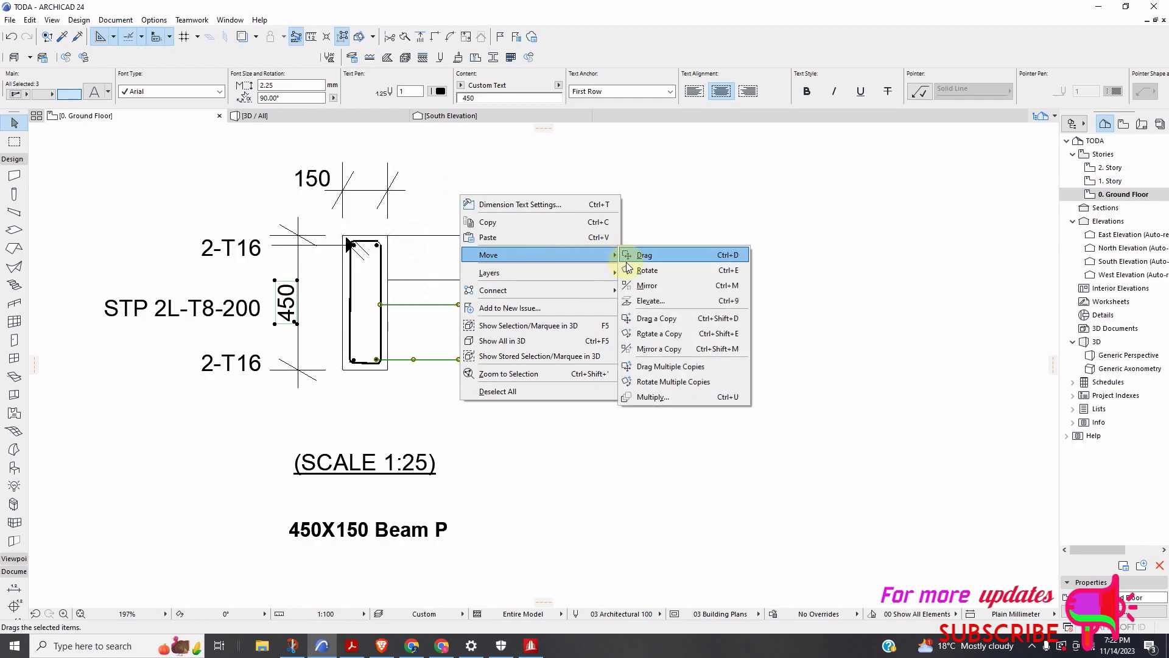
pyautogui.click(666, 286)
pyautogui.scroll(4, 387, 250)
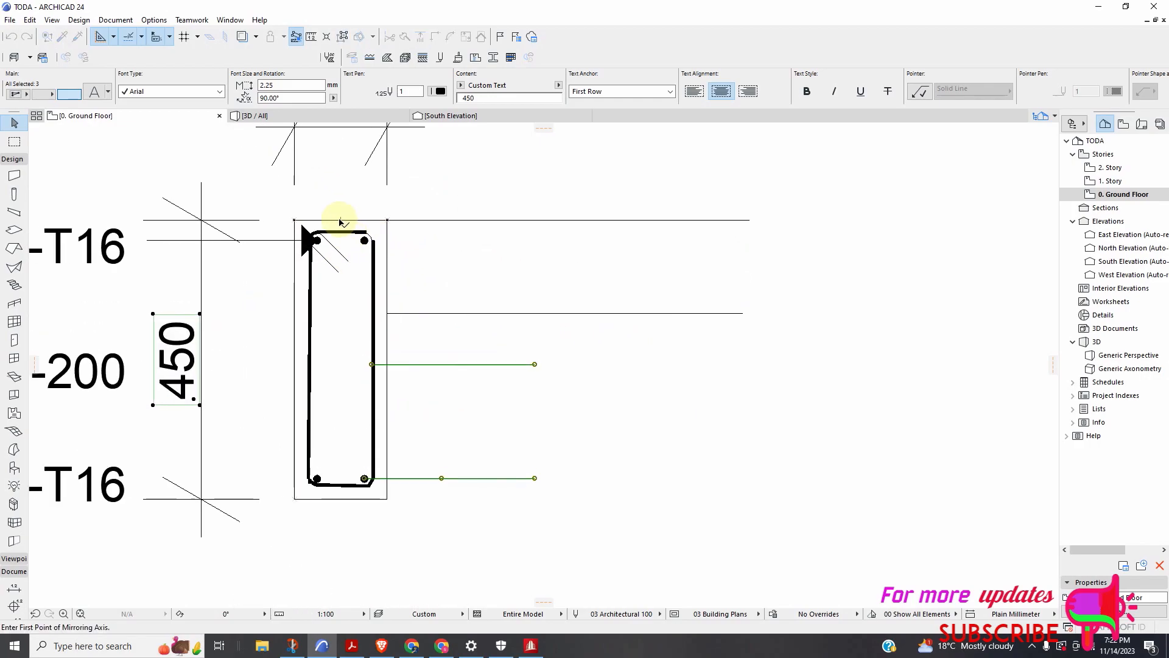
pyautogui.click(344, 401)
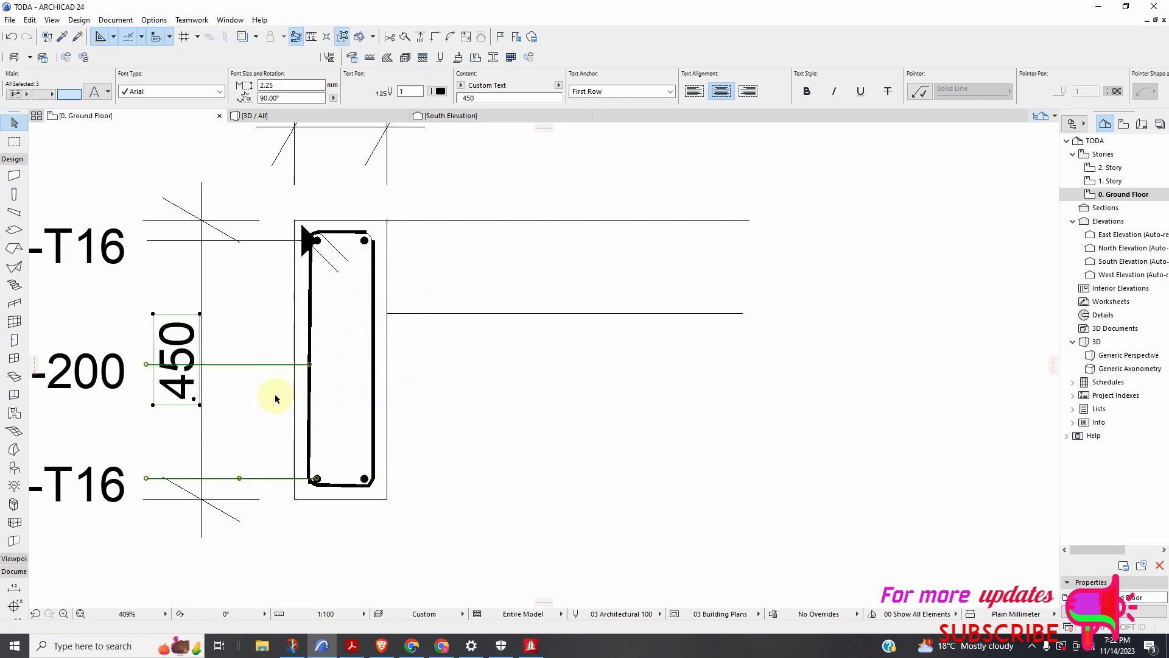
pyautogui.scroll(3, 207, 388)
pyautogui.scroll(-4, 305, 381)
pyautogui.press('Escape')
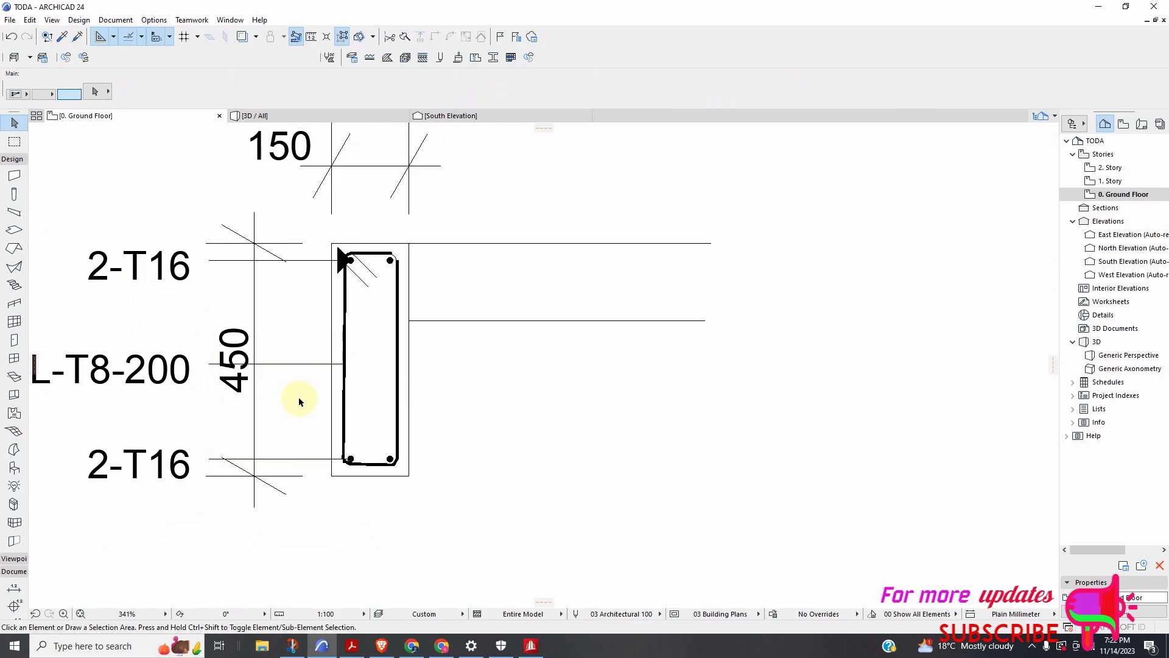
# Mirror Beam P's 450 height dimension about the section's vertical centreline, away from the reinforcement labels
pyautogui.scroll(1, 259, 417)
pyautogui.click(256, 420)
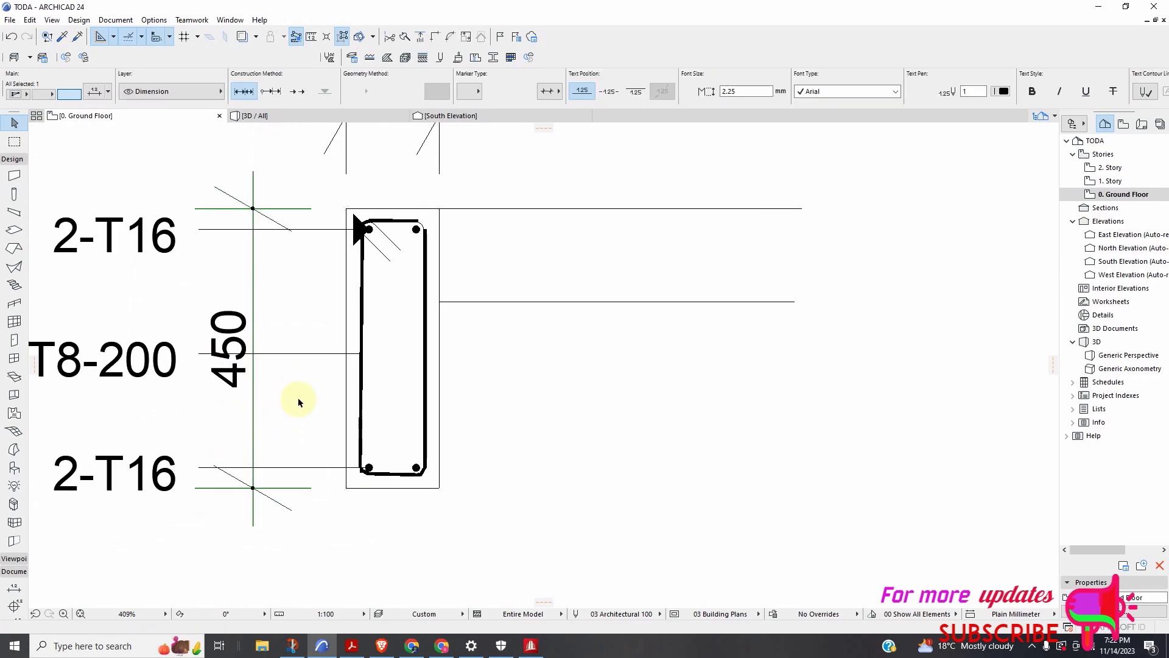
pyautogui.scroll(-3, 321, 352)
pyautogui.scroll(2, 339, 279)
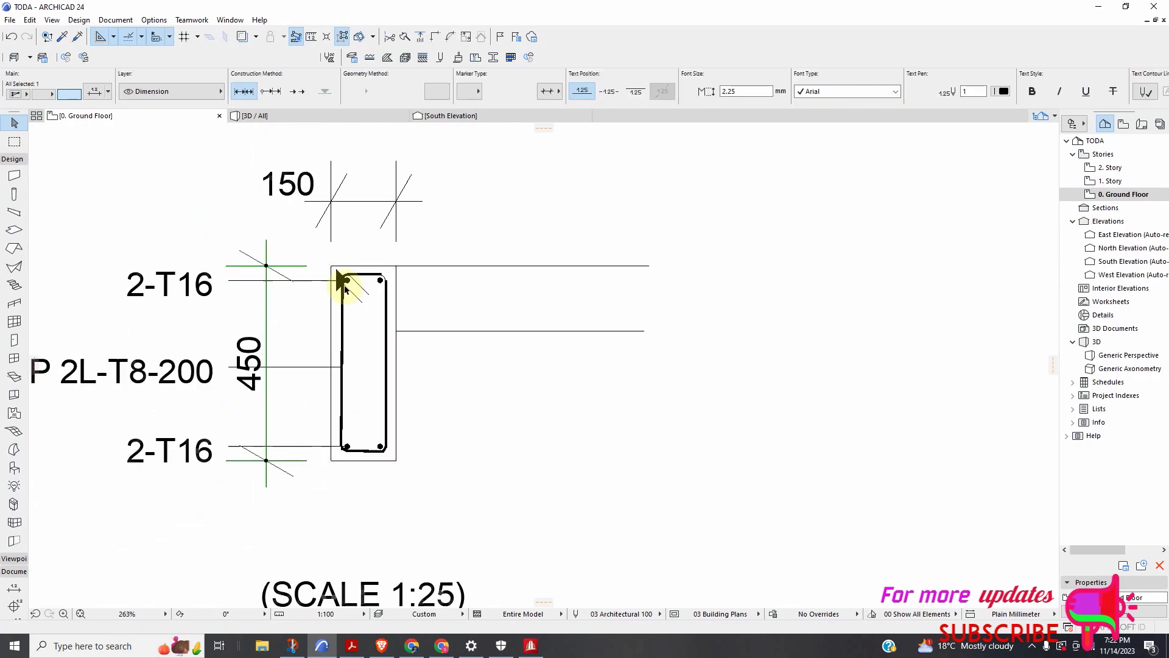
pyautogui.rightClick(294, 243)
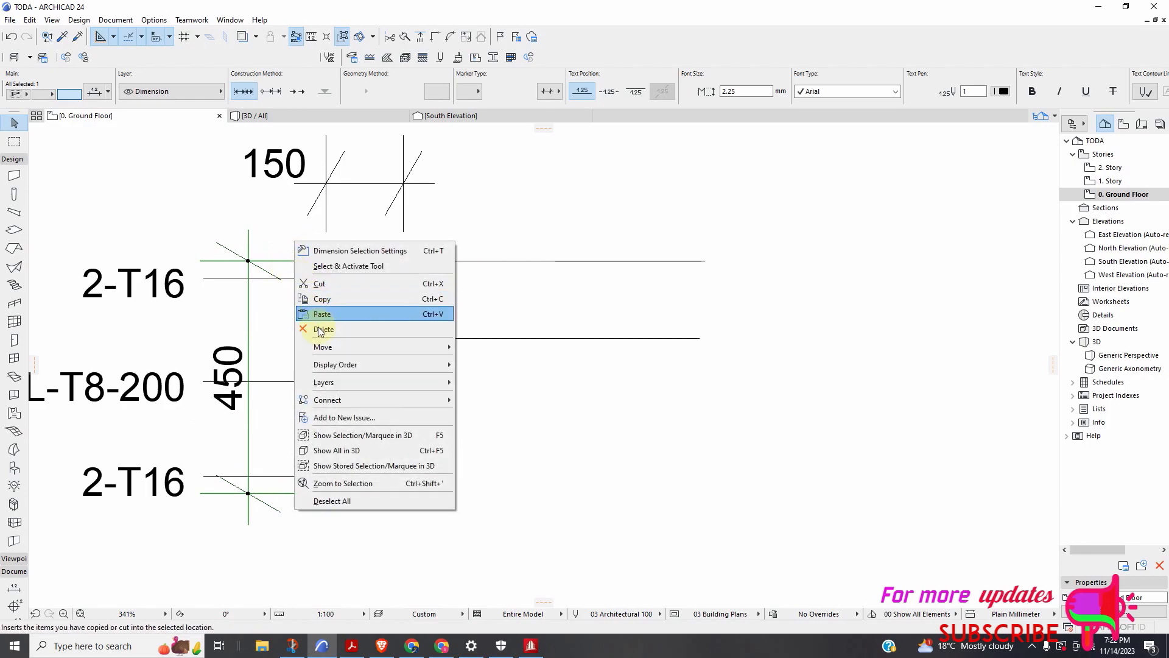
pyautogui.moveTo(327, 346)
pyautogui.click(492, 377)
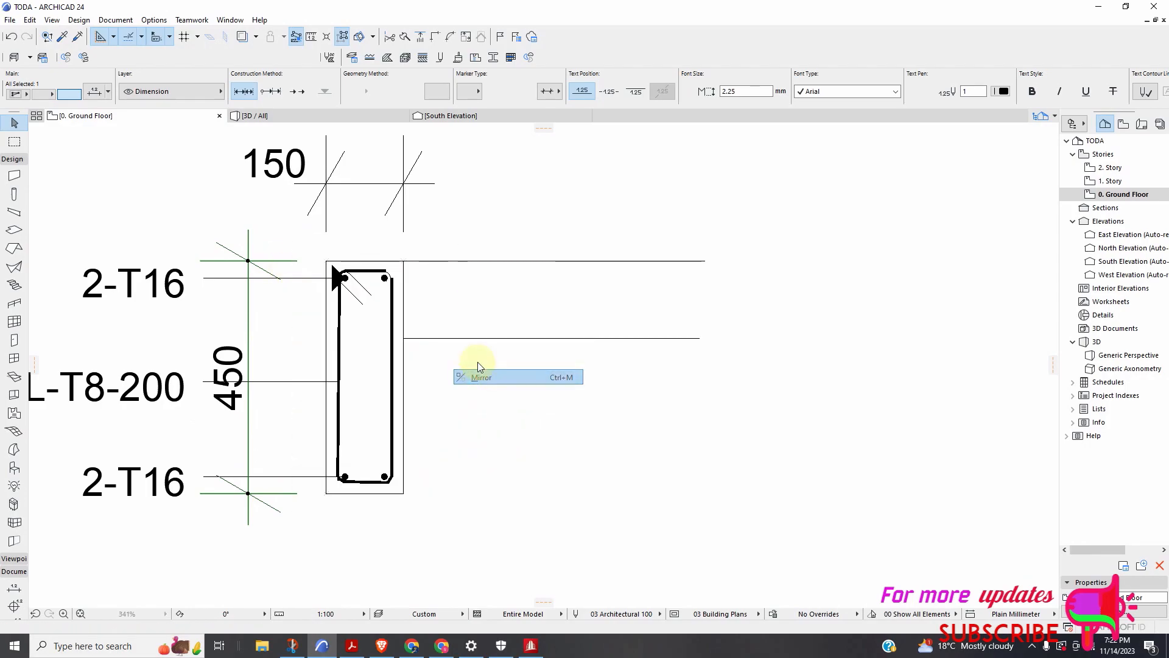
pyautogui.scroll(2, 360, 268)
pyautogui.click(368, 255)
pyautogui.click(362, 510)
pyautogui.scroll(-2, 497, 390)
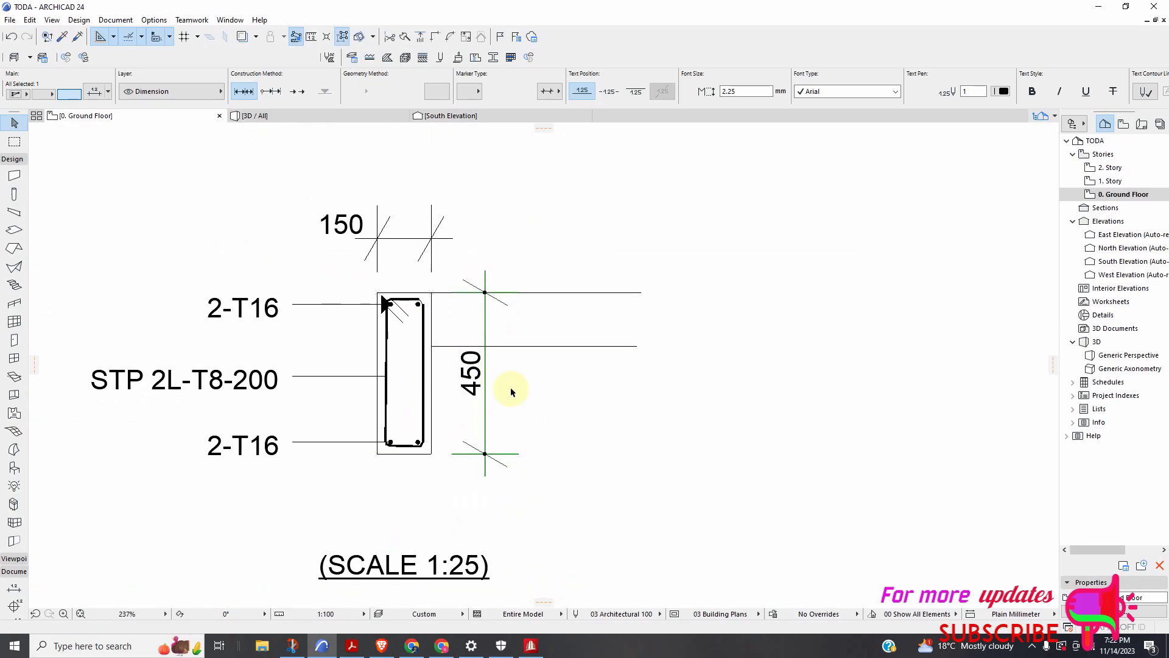
pyautogui.click(530, 402)
# Examine the row of beam sections, comparing Beam P's label and dimension layout with Beams N and M
pyautogui.scroll(-5, 280, 311)
pyautogui.scroll(3, 368, 304)
pyautogui.scroll(1, 368, 303)
pyautogui.scroll(-4, 402, 314)
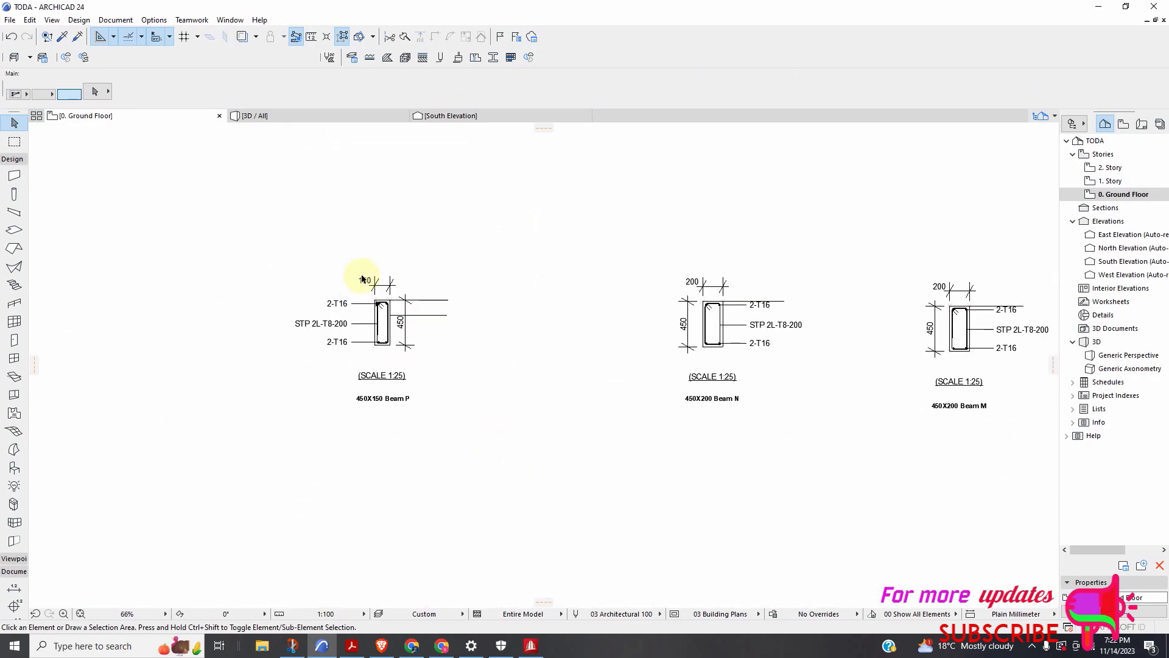
pyautogui.scroll(4, 618, 284)
pyautogui.scroll(-2, 619, 294)
pyautogui.scroll(7, 627, 296)
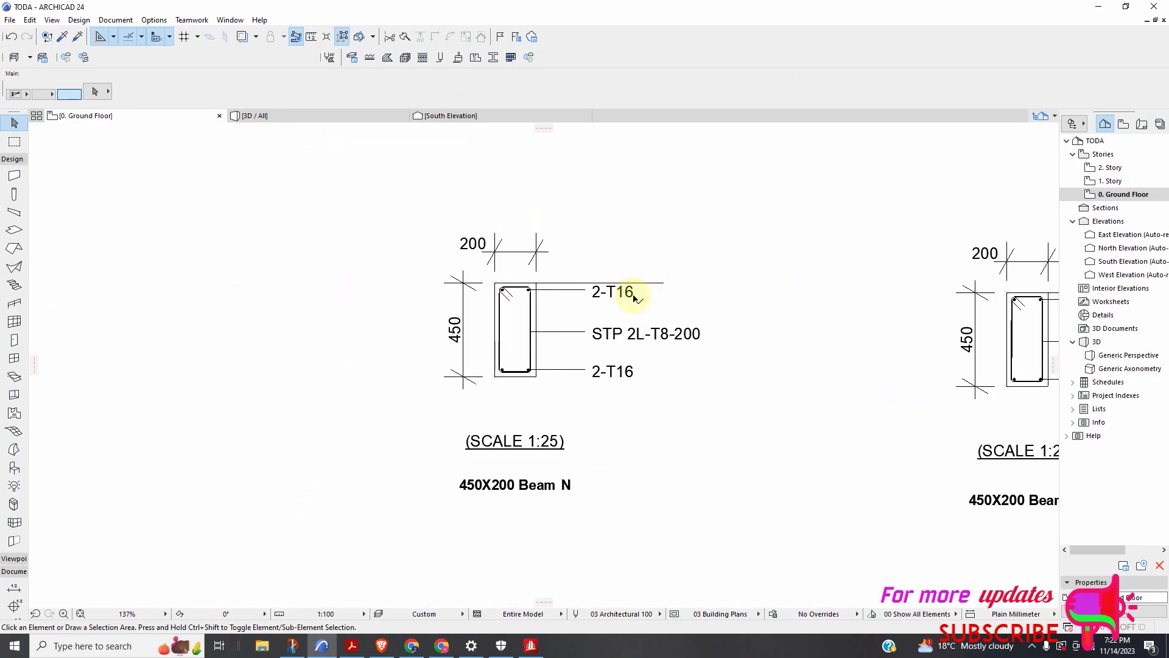
pyautogui.scroll(-5, 609, 304)
pyautogui.scroll(1, 585, 308)
pyautogui.scroll(-6, 570, 308)
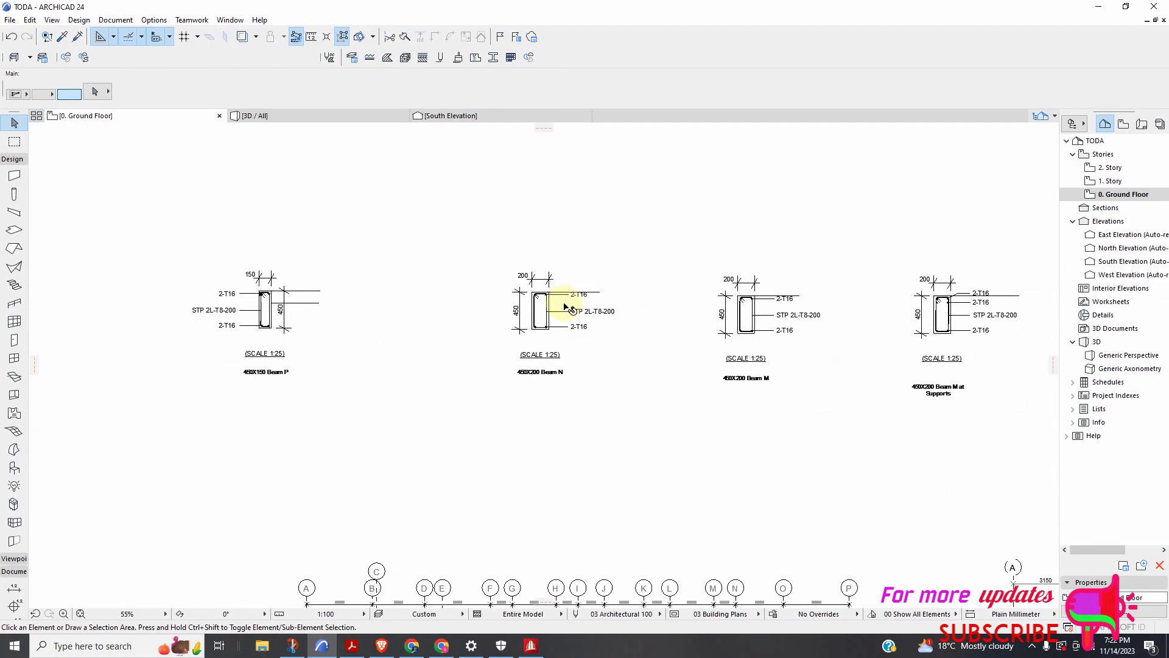
# Mirror Beam N's two 2-T16 labels, STP 2L-T8-200 label and all three leaders about the section's vertical centreline
pyautogui.scroll(6, 575, 298)
pyautogui.click(579, 291)
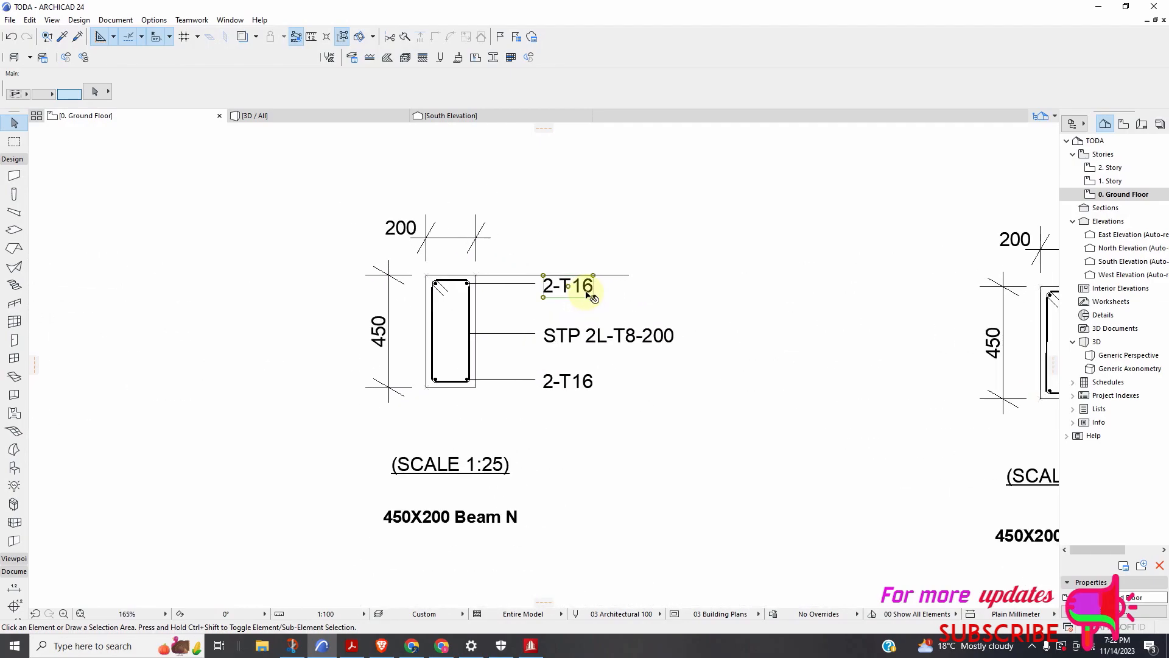
pyautogui.scroll(3, 515, 288)
pyautogui.keyDown('shift'); pyautogui.click(515, 281); pyautogui.keyUp('shift')
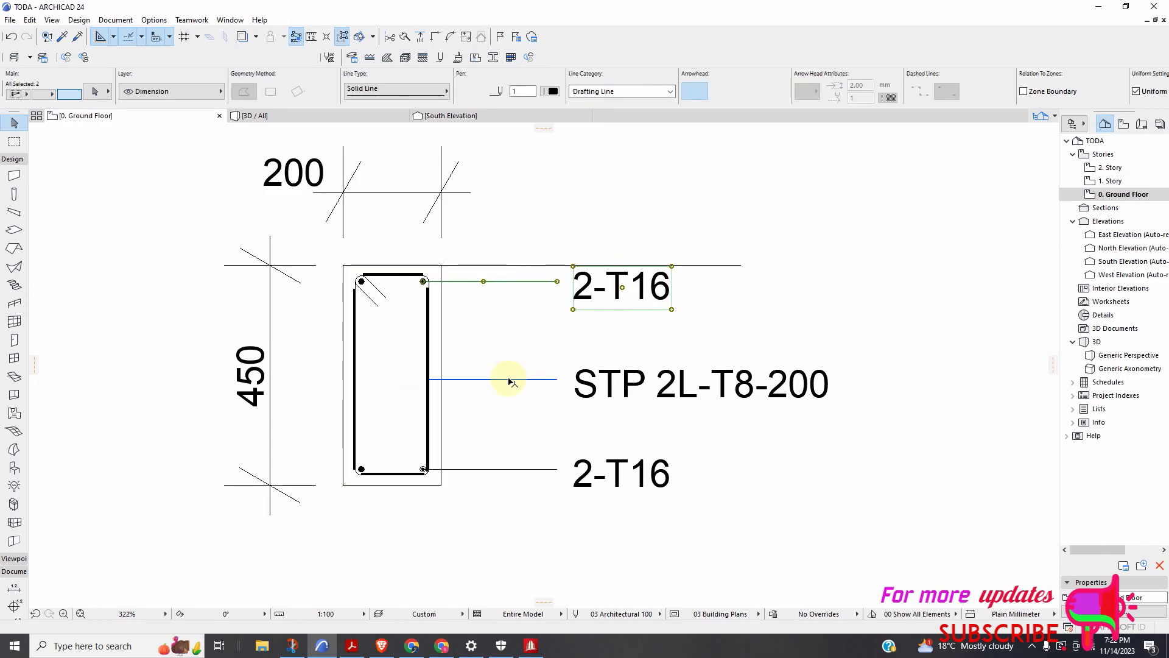
pyautogui.keyDown('shift'); pyautogui.click(620, 481); pyautogui.keyUp('shift')
pyautogui.keyDown('shift'); pyautogui.click(611, 378); pyautogui.keyUp('shift')
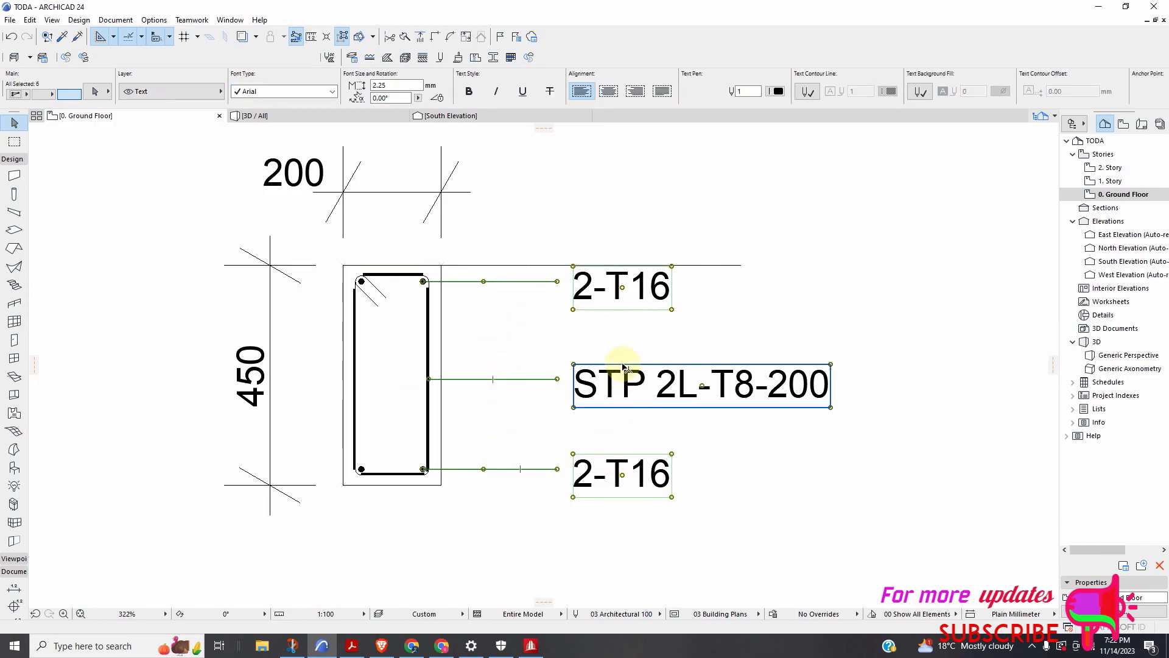
pyautogui.keyDown('shift'); pyautogui.click(271, 437); pyautogui.keyUp('shift')
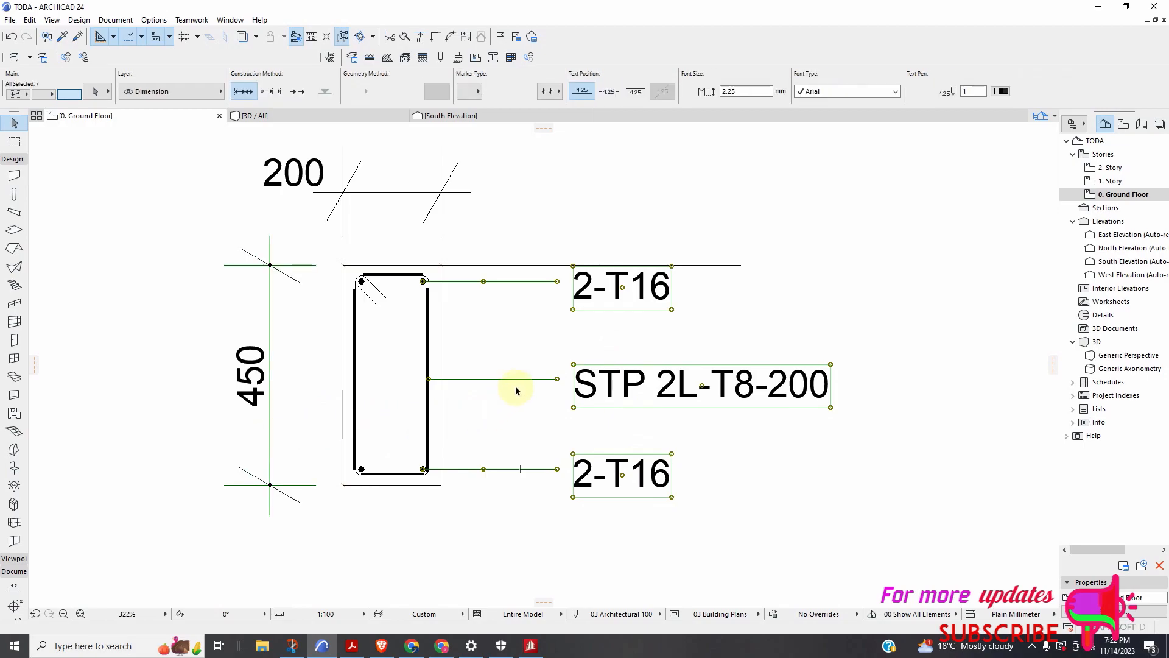
pyautogui.rightClick(538, 344)
pyautogui.moveTo(577, 446)
pyautogui.click(735, 479)
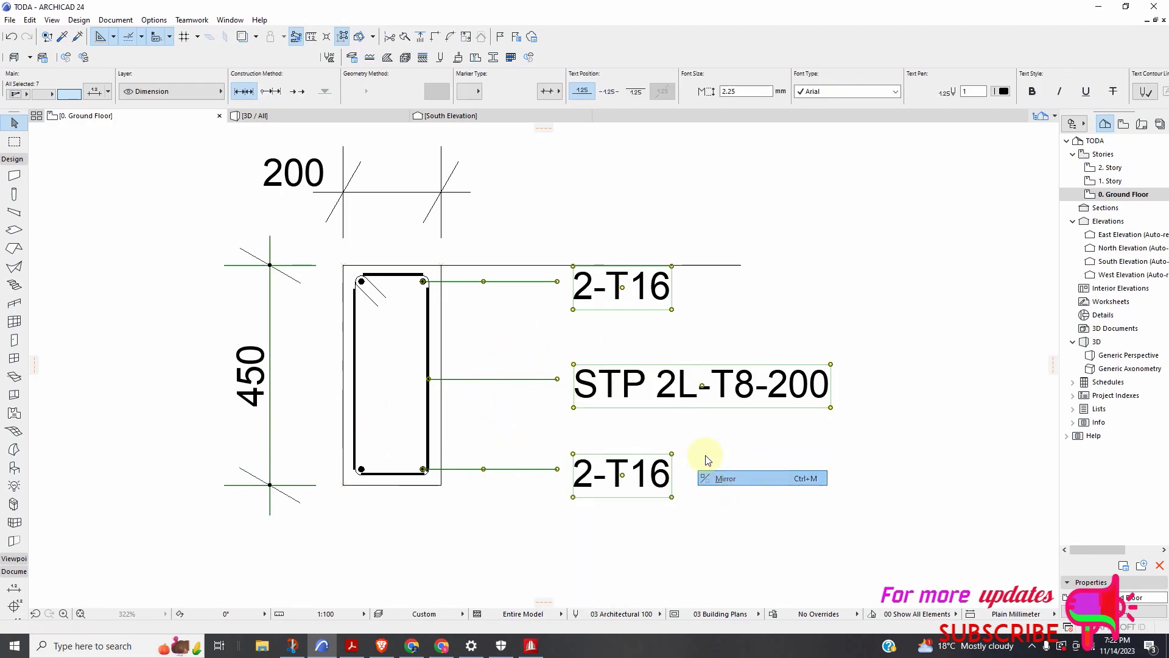
pyautogui.click(391, 265)
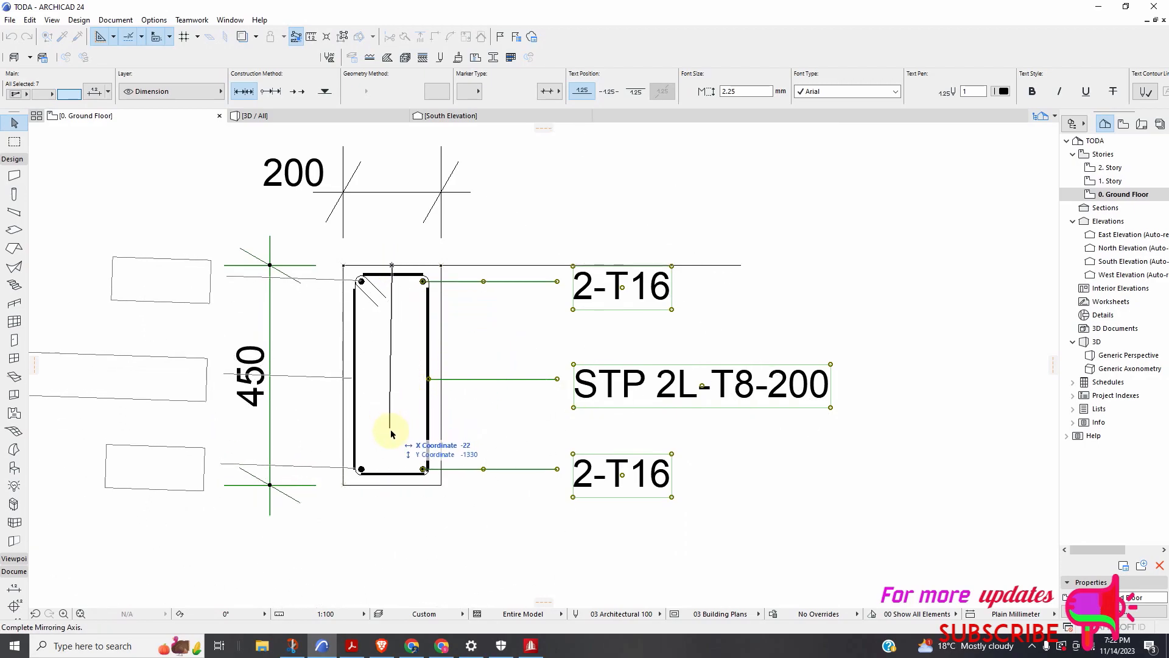
pyautogui.scroll(2, 395, 440)
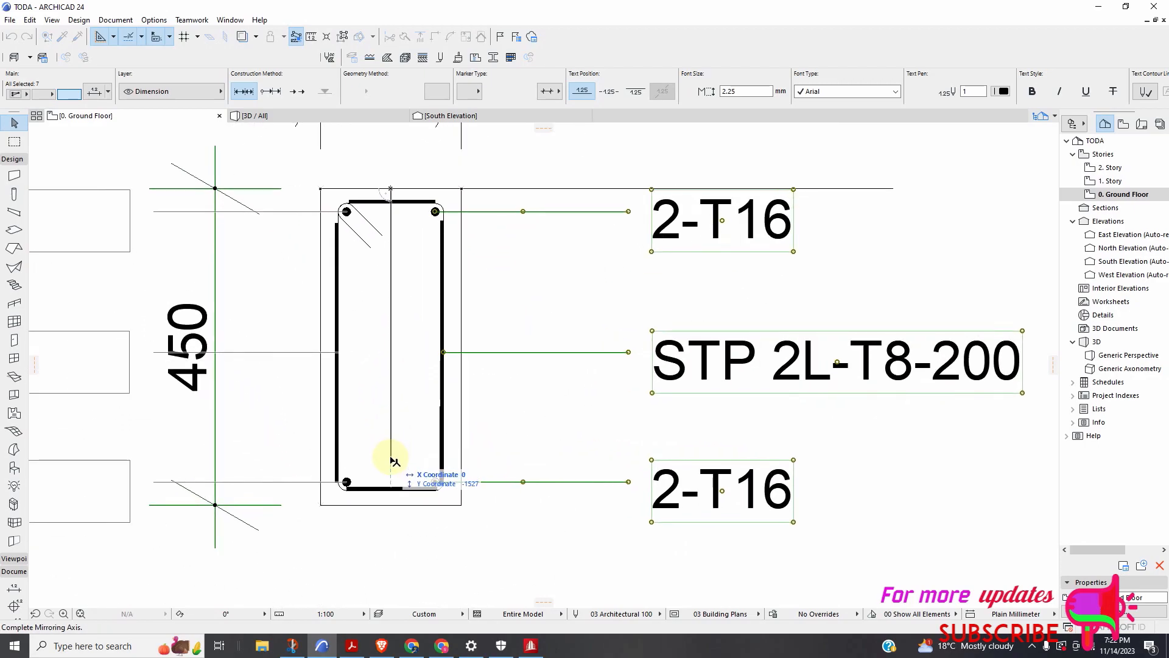
pyautogui.click(389, 469)
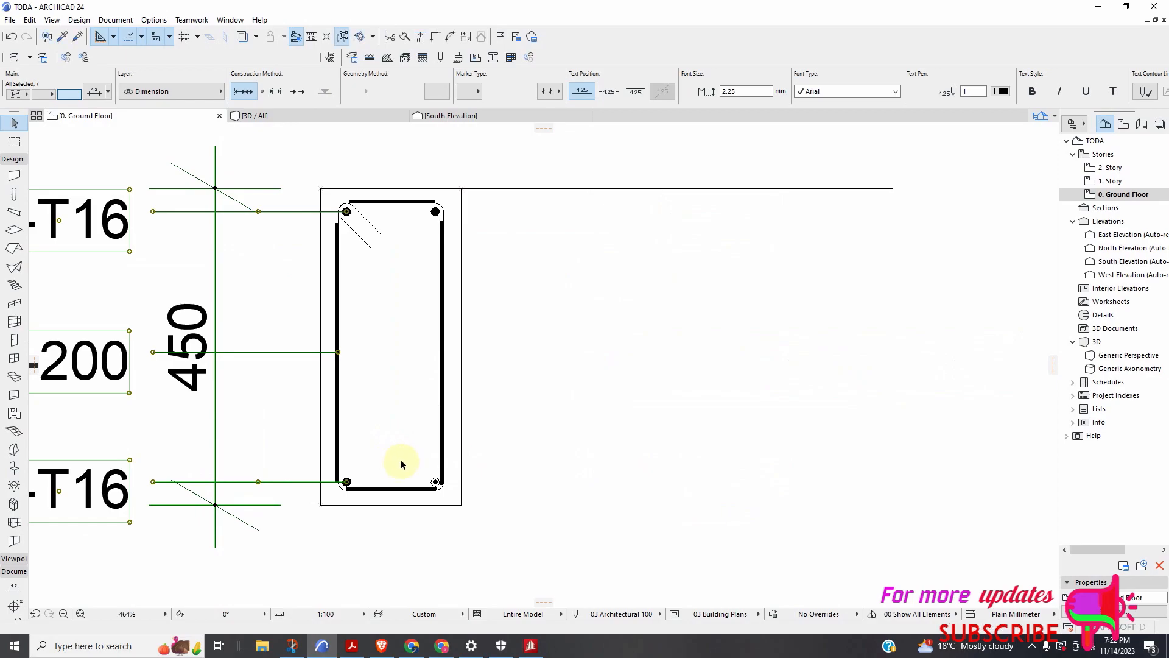
# Mirror Beam N's 450 height dimension about the section's vertical centreline, clear of the relocated reinforcement labels
pyautogui.click(222, 284)
pyautogui.rightClick(374, 262)
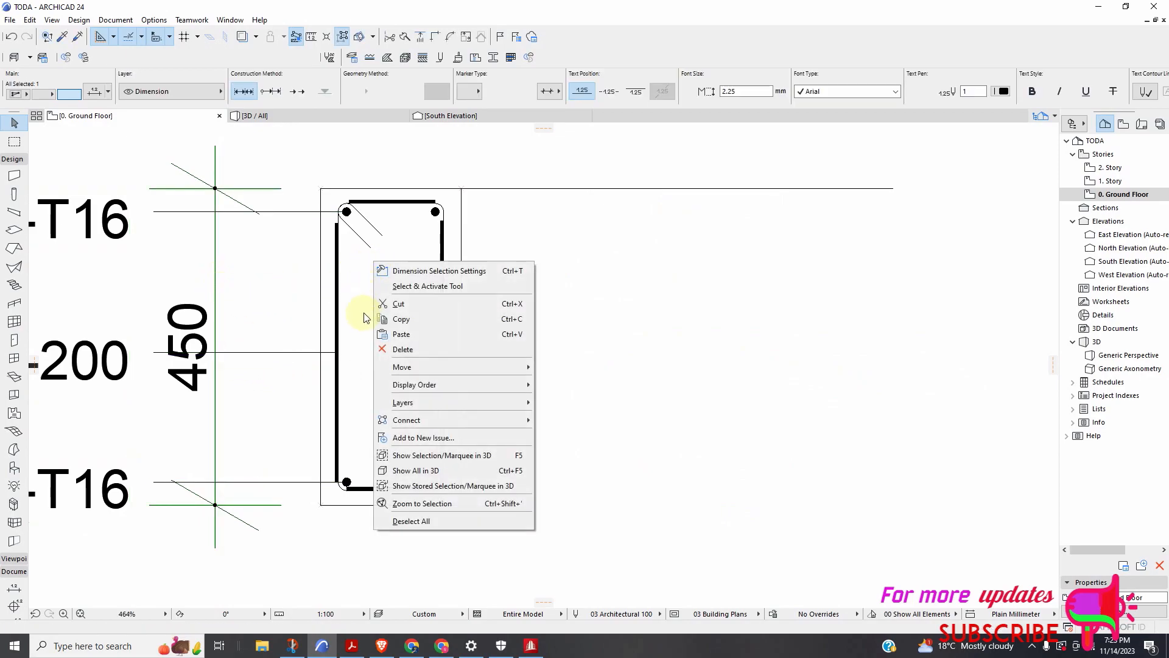
pyautogui.moveTo(514, 367)
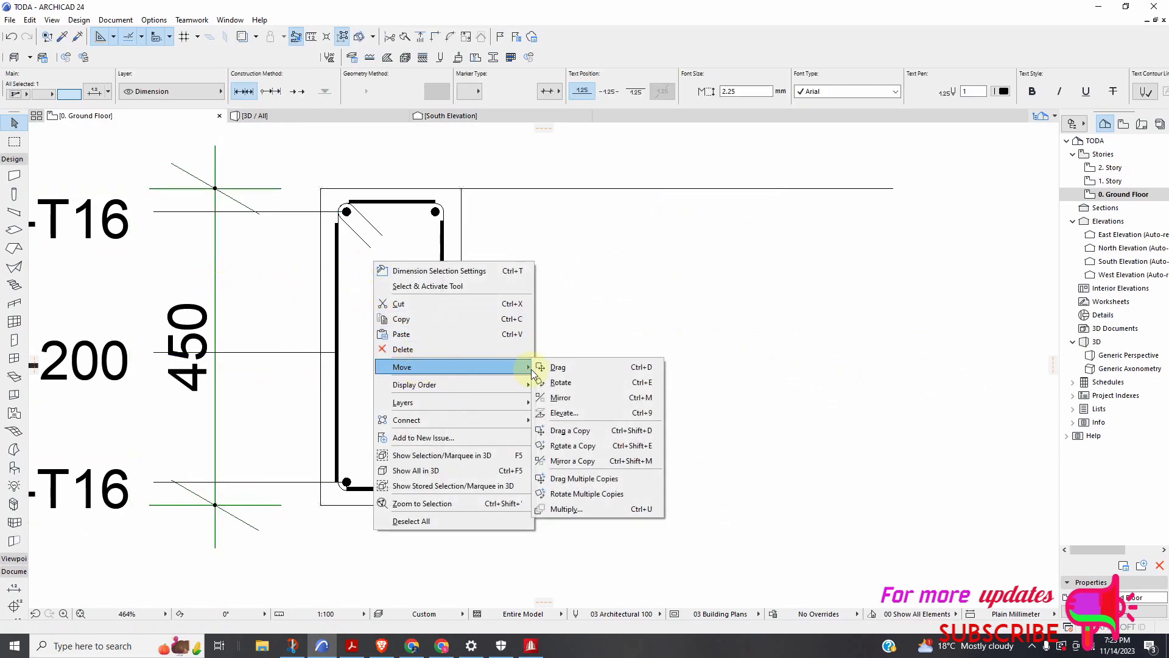
pyautogui.click(566, 399)
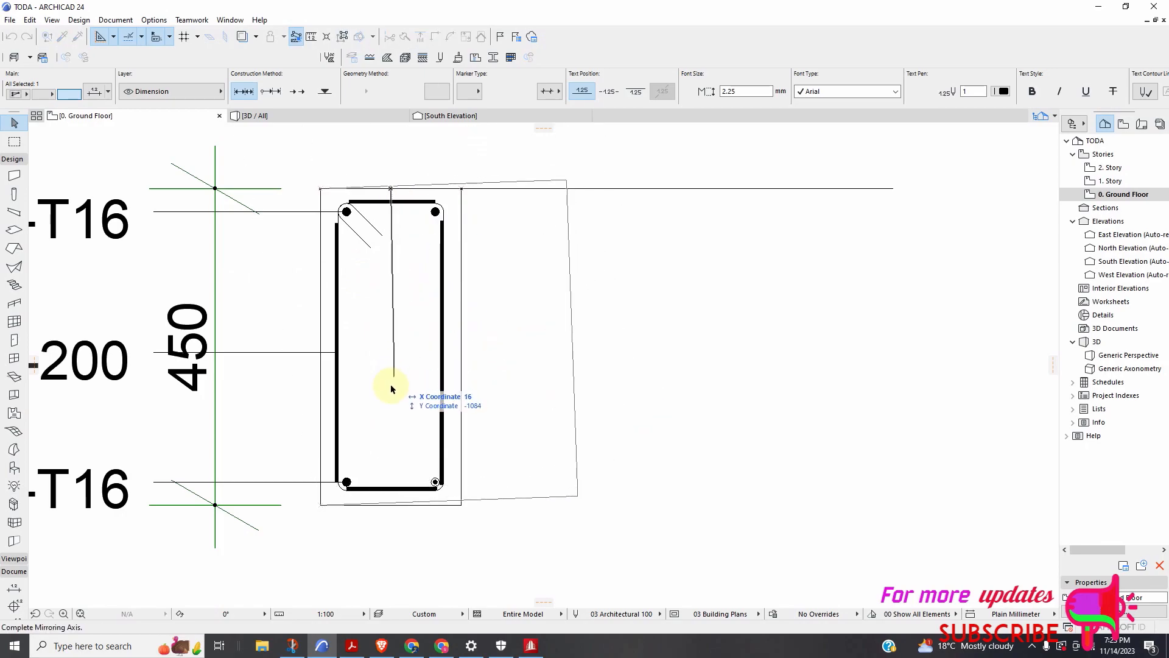
pyautogui.click(392, 416)
pyautogui.scroll(-10, 417, 357)
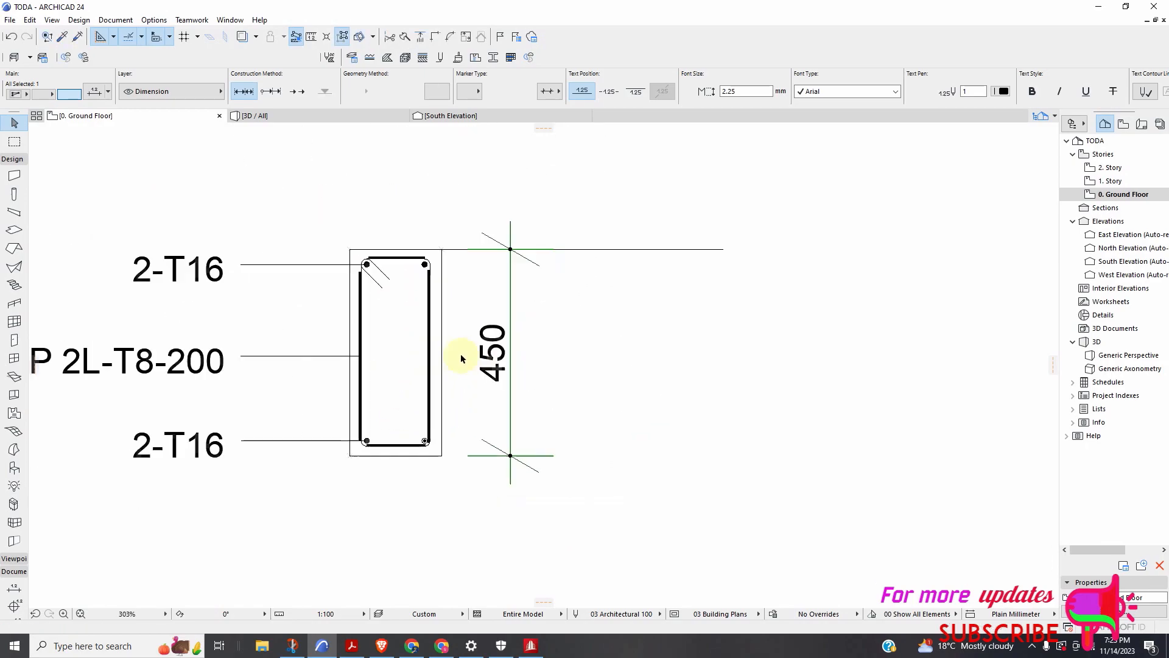
pyautogui.press('Escape')
# Examine Beam M's section, checking its reinforcement labels, leaders and height dimension against the slab line
pyautogui.scroll(4, 513, 331)
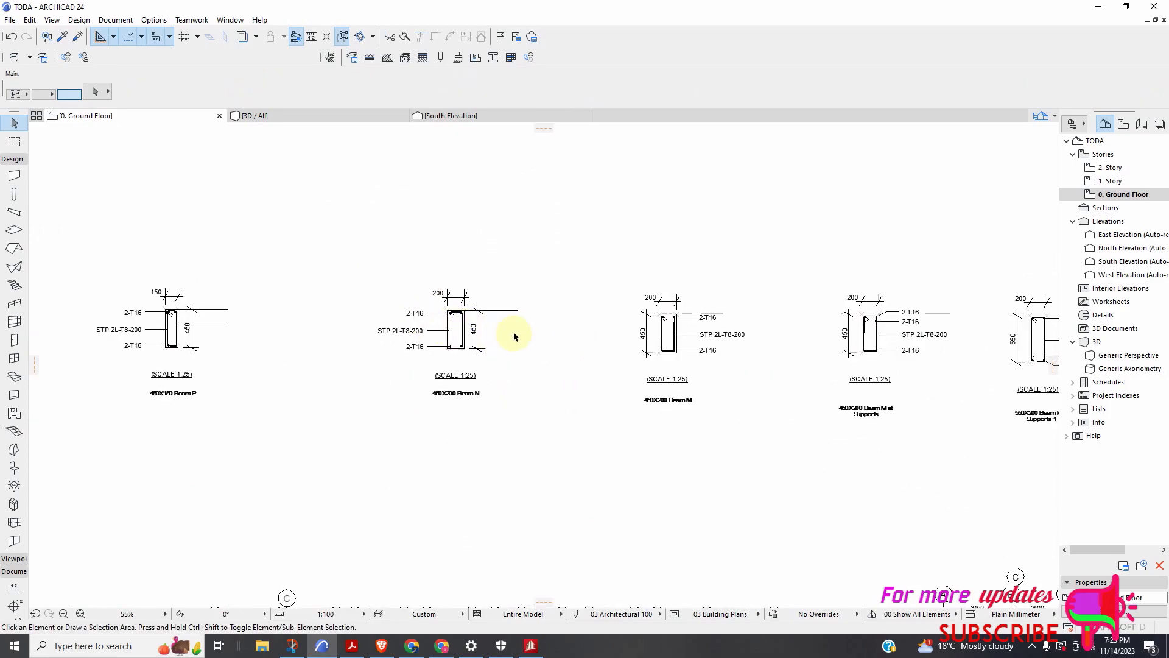
pyautogui.scroll(4, 634, 292)
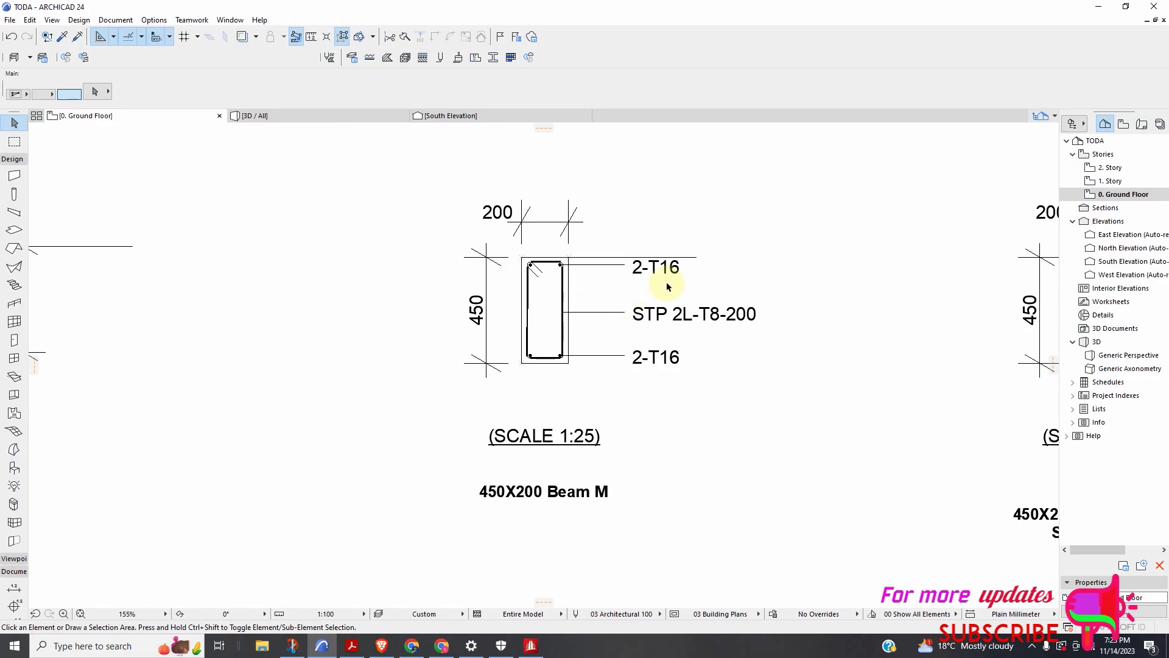
pyautogui.scroll(5, 579, 274)
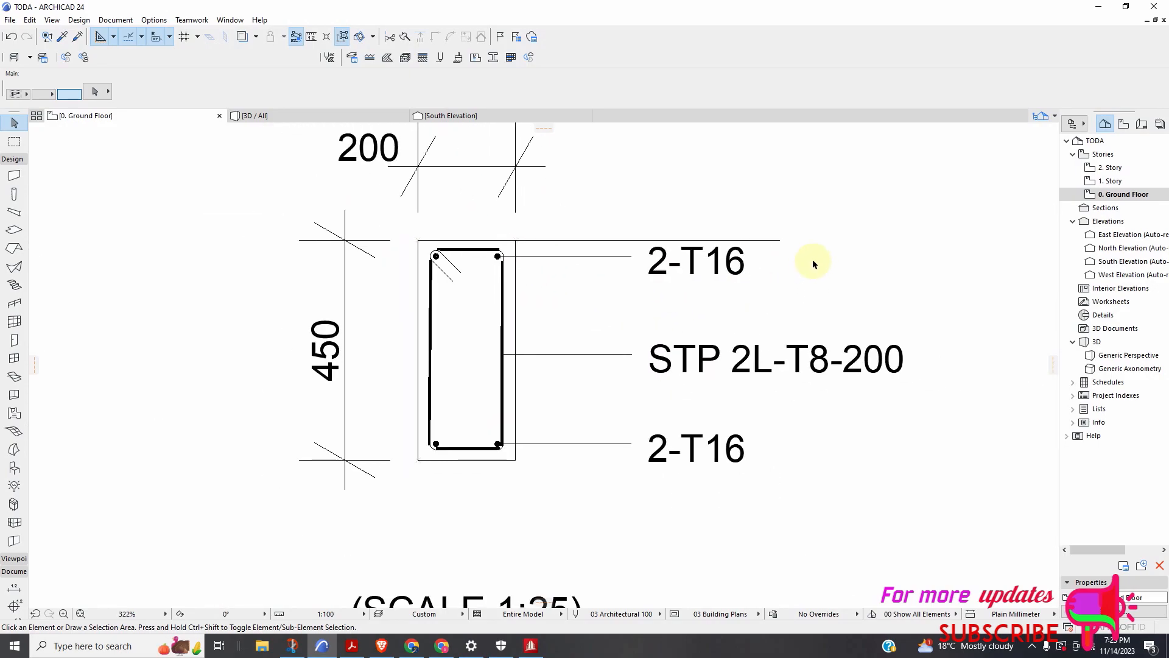
# Mirror the reinforcement labels and leader lines of the 450X200 Beam M section to its left side about the vertical centreline
pyautogui.scroll(-2, 813, 263)
pyautogui.moveTo(927, 179); pyautogui.dragTo(645, 432)
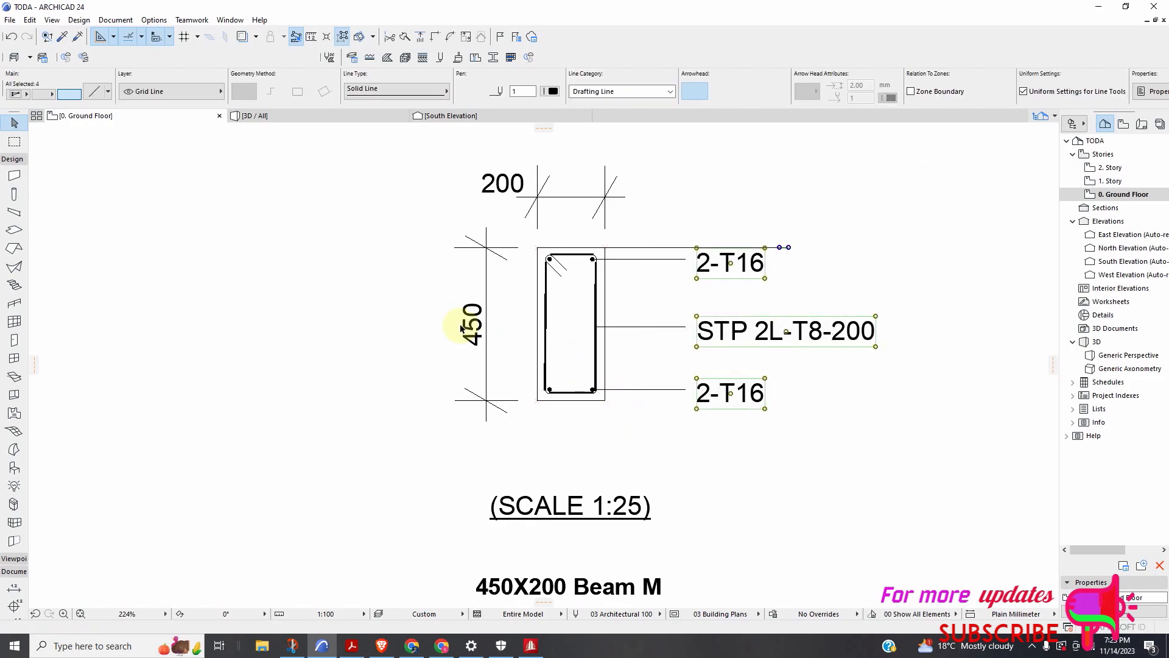
pyautogui.click(785, 236)
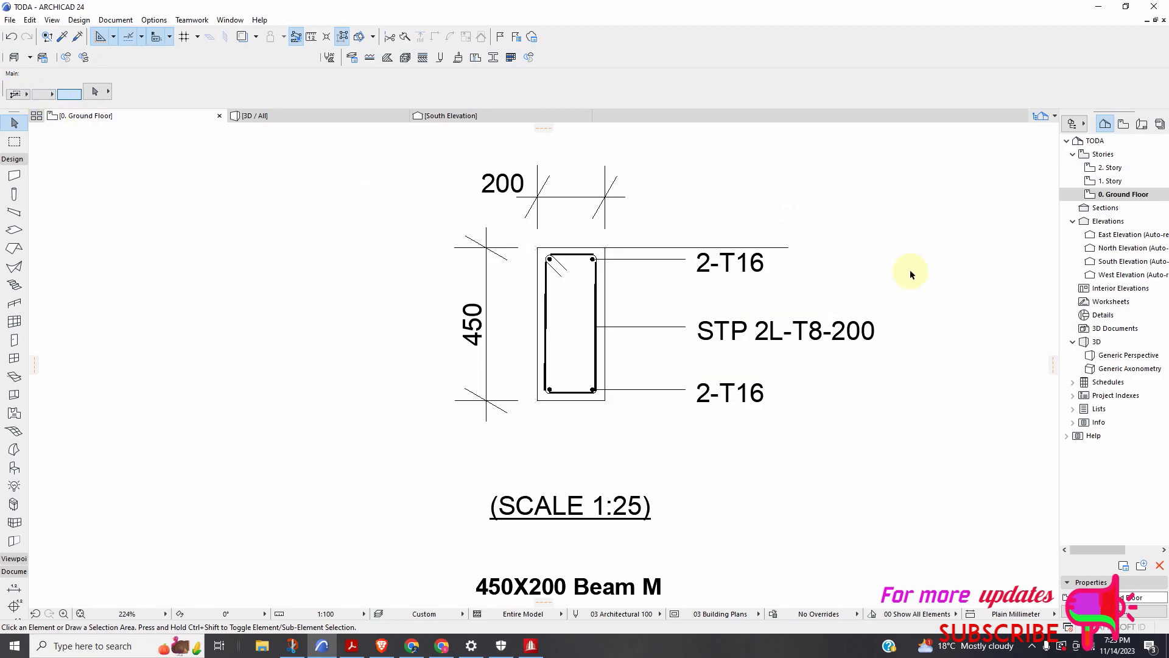
pyautogui.moveTo(919, 206); pyautogui.dragTo(633, 415)
pyautogui.scroll(1, 639, 296)
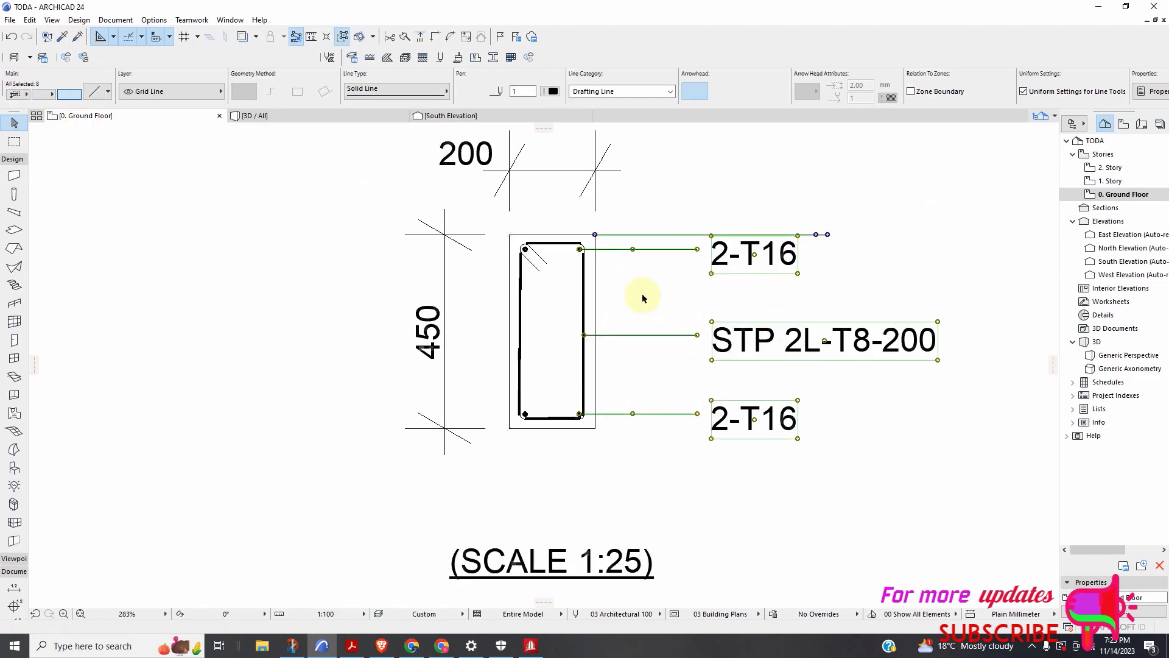
pyautogui.scroll(1, 642, 294)
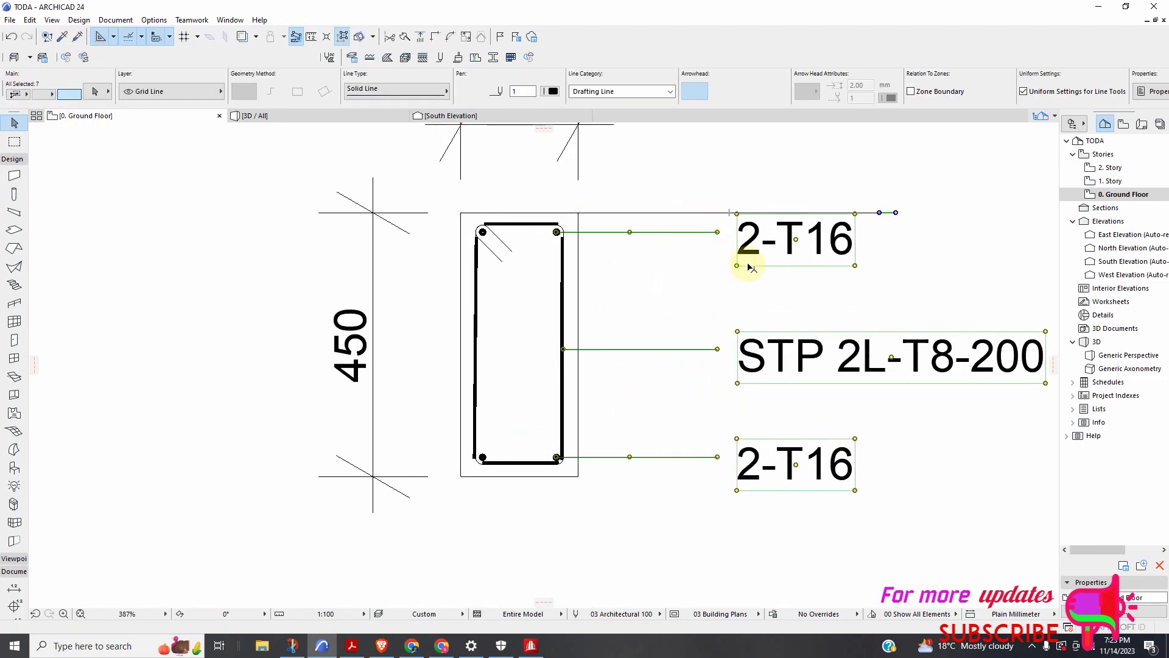
pyautogui.scroll(-2, 750, 267)
pyautogui.rightClick(605, 202)
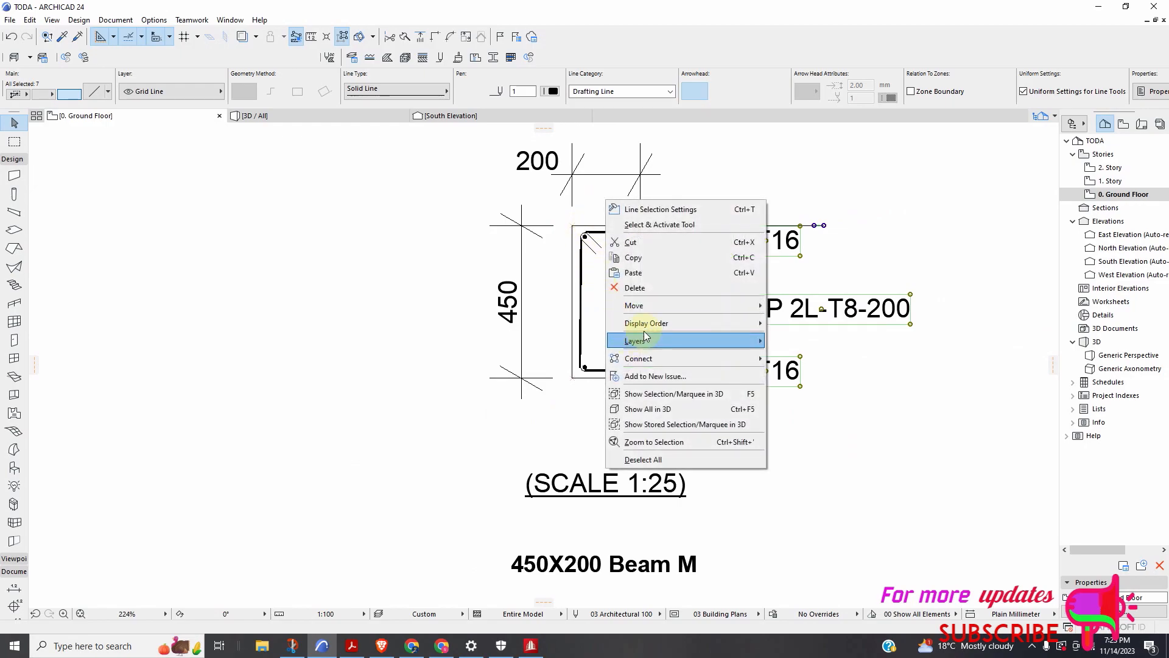
pyautogui.moveTo(652, 305)
pyautogui.click(798, 337)
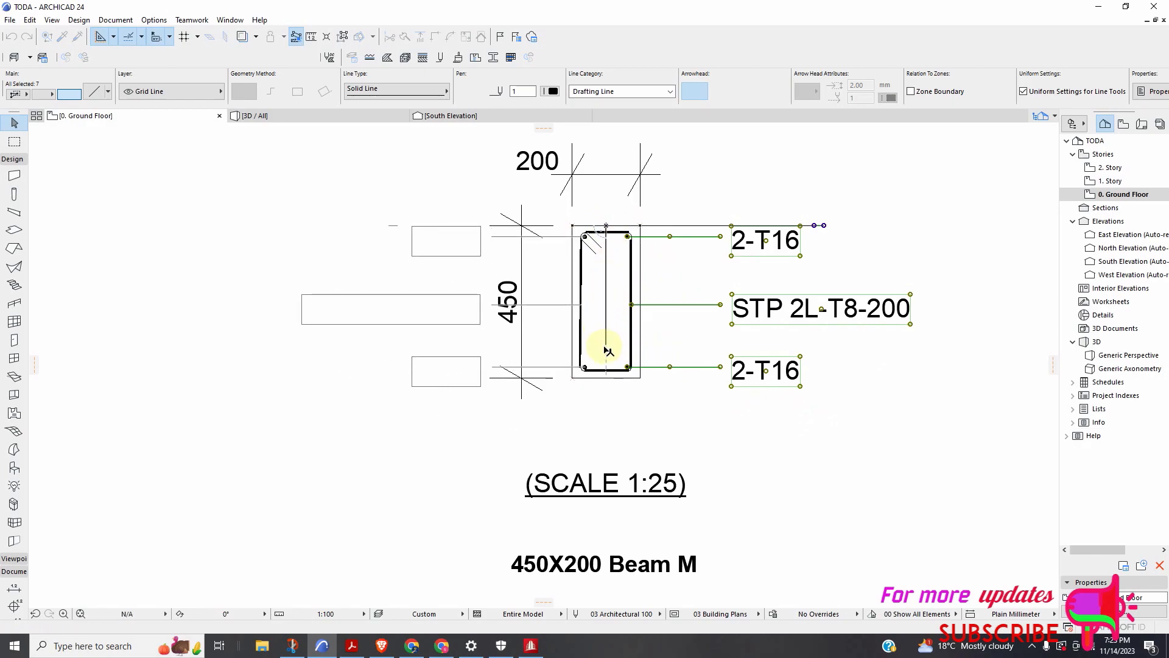
pyautogui.click(607, 348)
# Mirror the 450 depth dimension of the 450X200 Beam M section to its right side about the vertical centreline
pyautogui.click(522, 297)
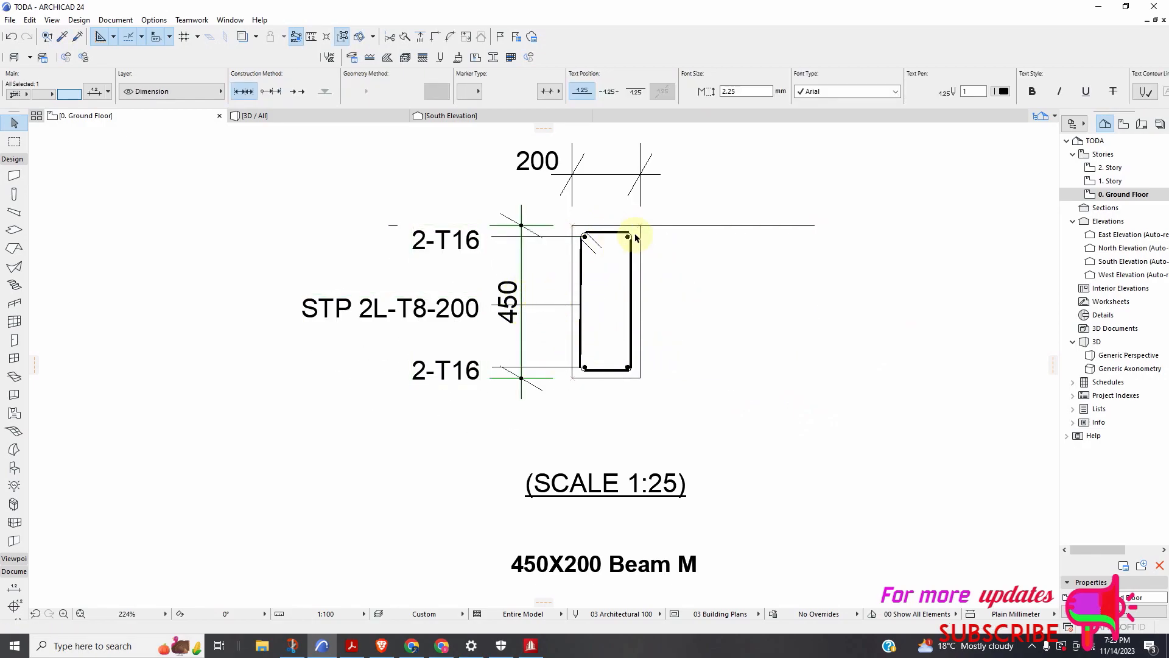
pyautogui.rightClick(709, 220)
pyautogui.moveTo(792, 324)
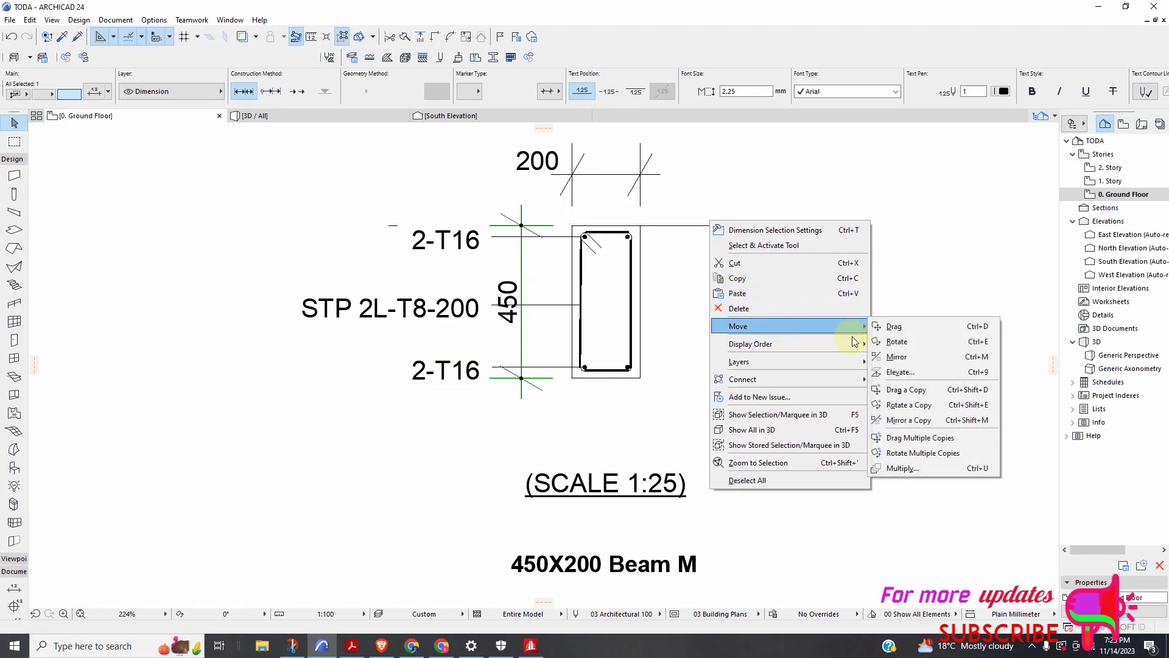
pyautogui.click(907, 359)
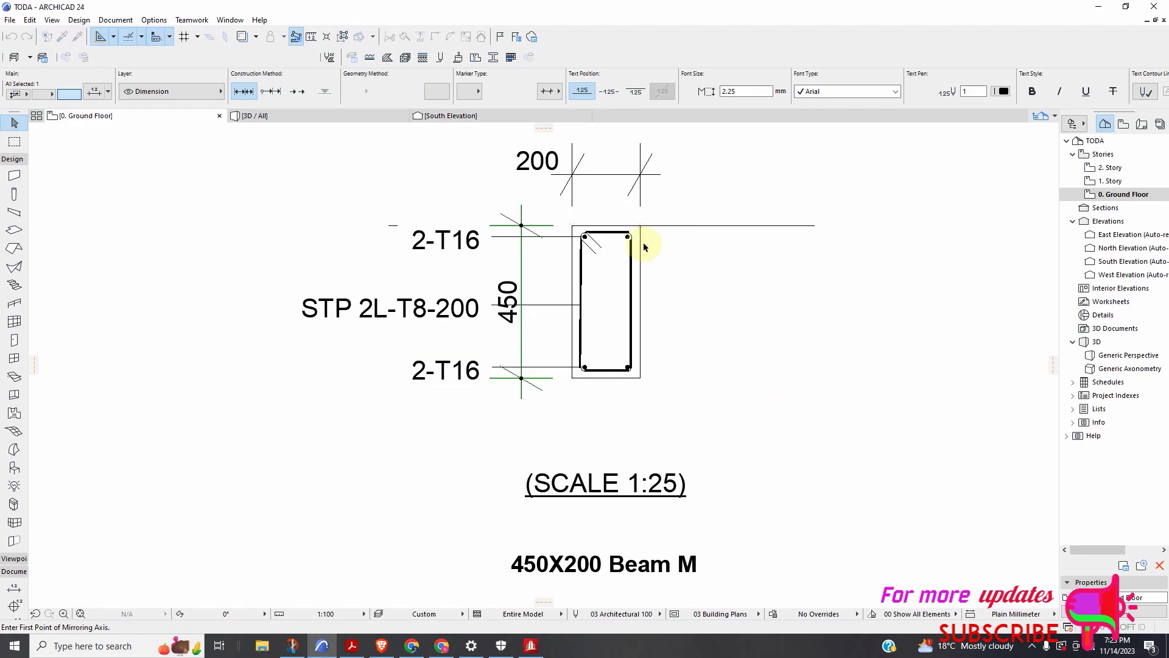
pyautogui.click(605, 226)
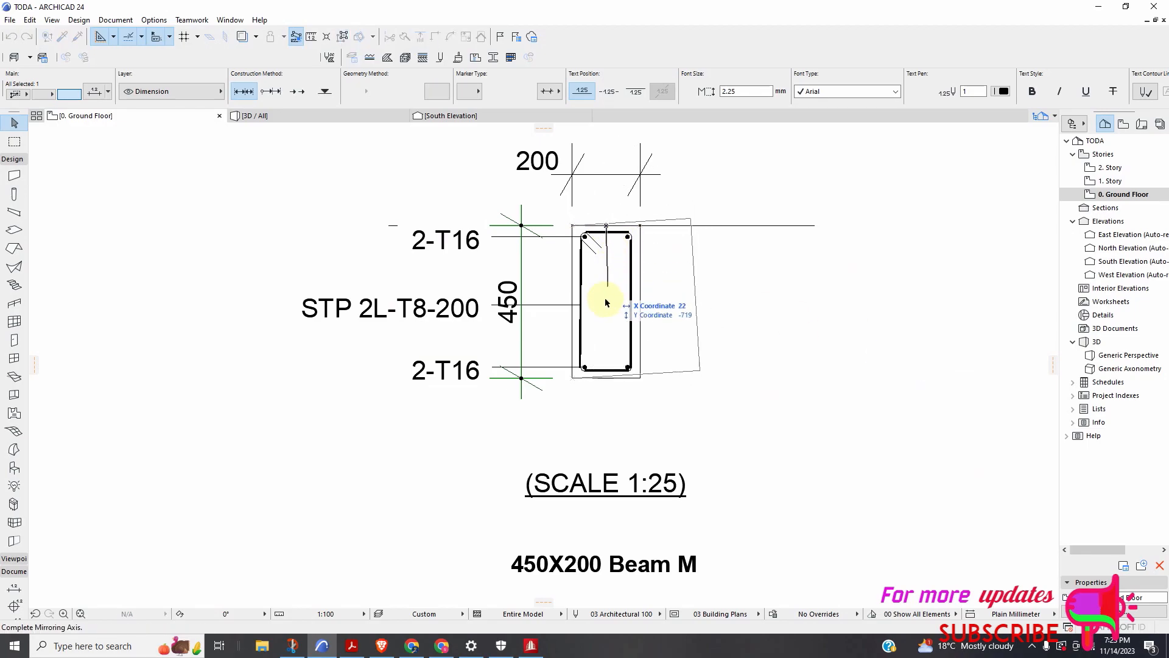
pyautogui.click(613, 345)
# Mirror the 450X200 Beam M at Supports labels and leaders, excluding the long top line, to the section's left side about its vertical centreline
pyautogui.scroll(-8, 605, 339)
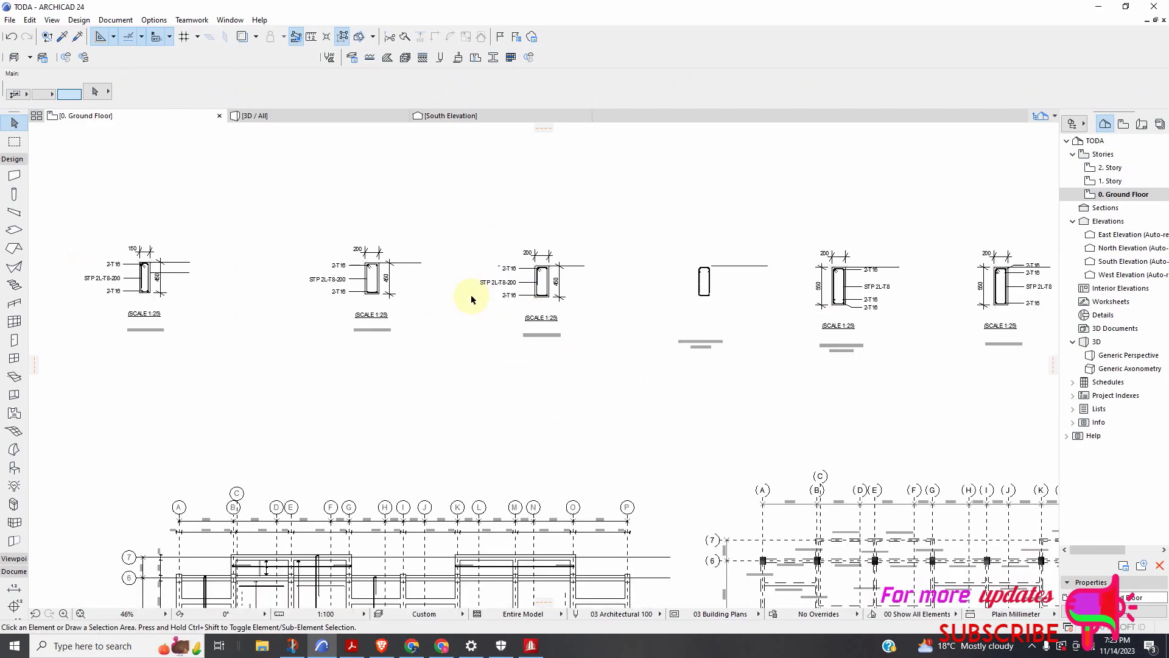
pyautogui.scroll(6, 755, 293)
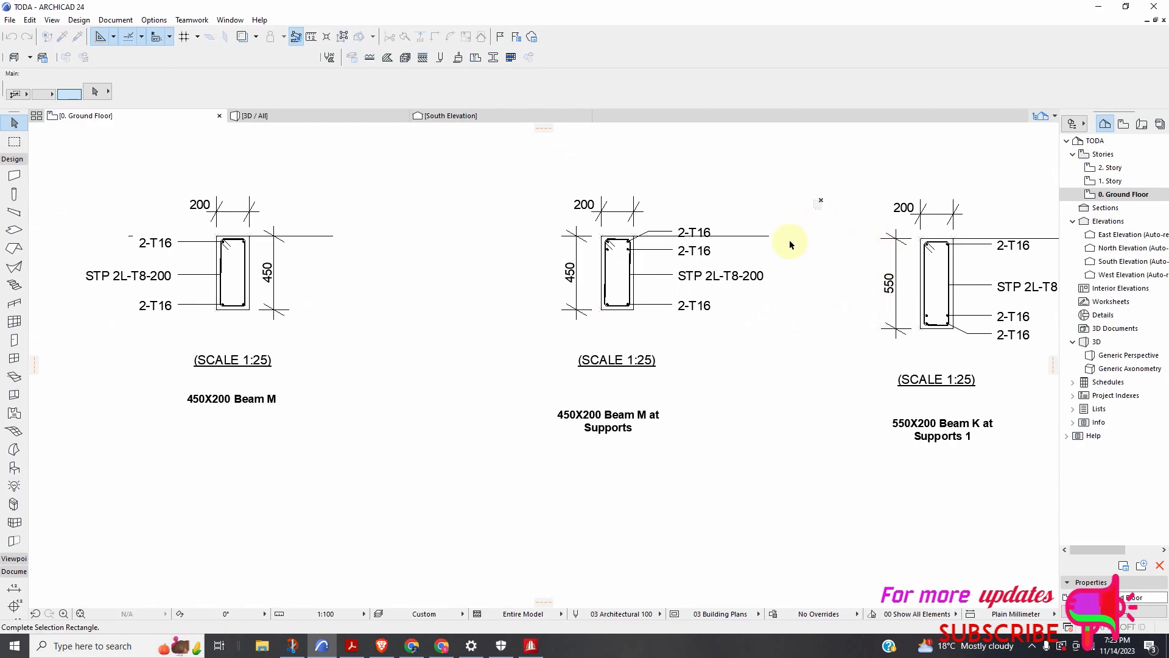
pyautogui.moveTo(822, 199); pyautogui.dragTo(665, 311)
pyautogui.scroll(3, 687, 252)
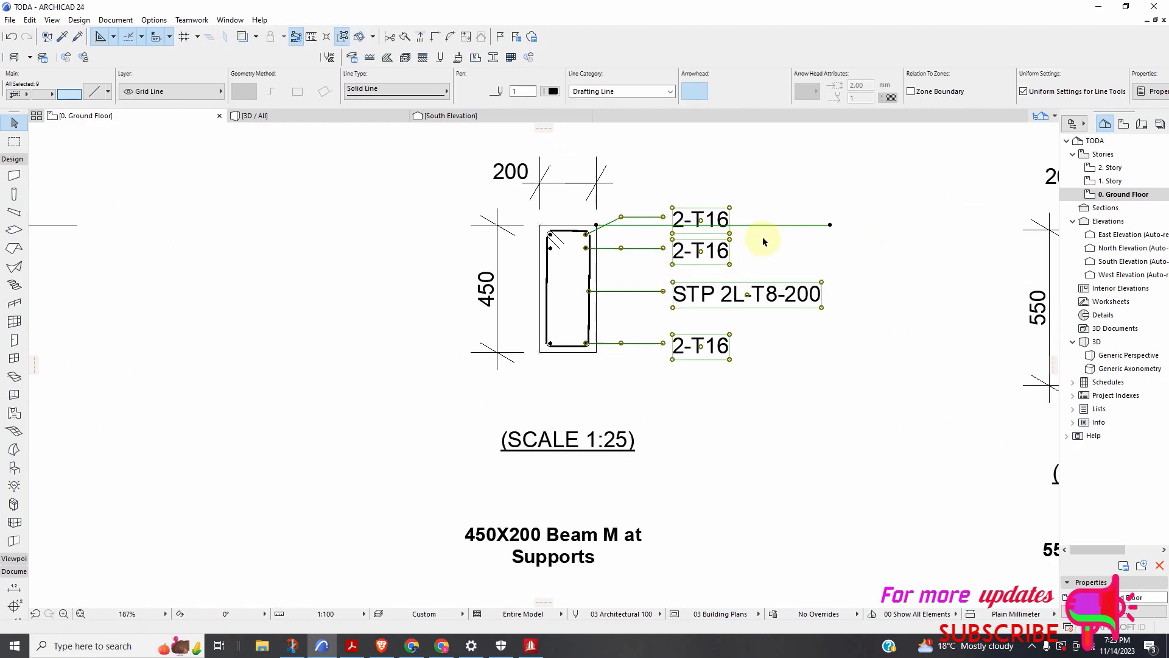
pyautogui.keyDown('shift'); pyautogui.click(768, 225); pyautogui.keyUp('shift')
pyautogui.scroll(-3, 700, 293)
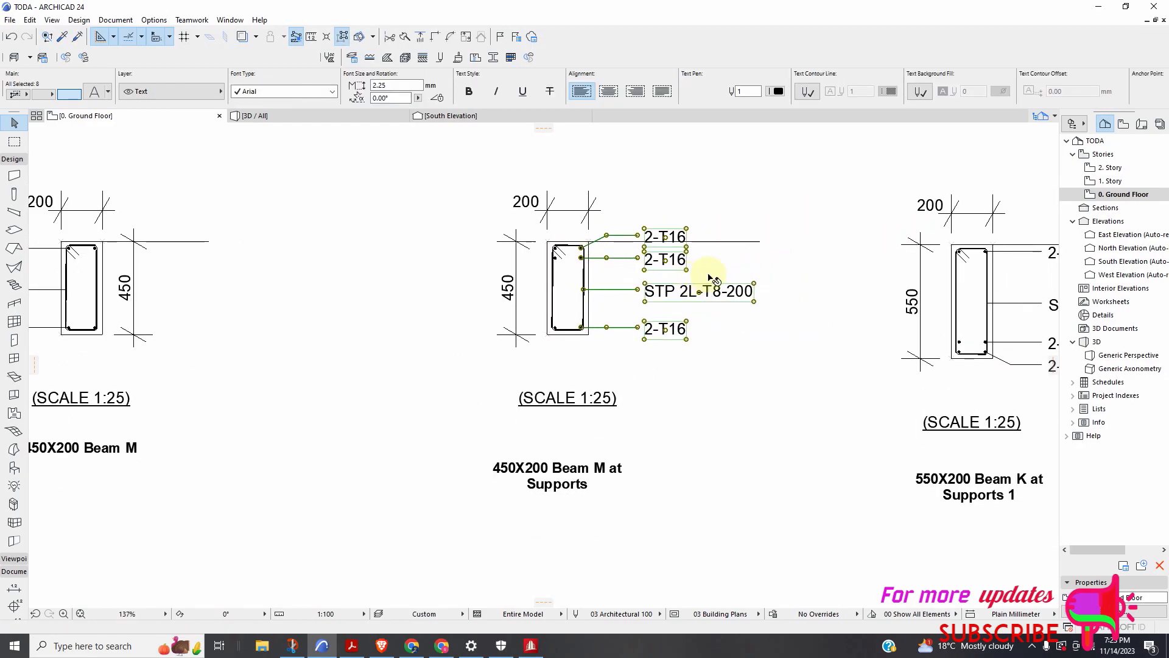
pyautogui.scroll(3, 743, 213)
pyautogui.rightClick(743, 213)
pyautogui.moveTo(856, 311)
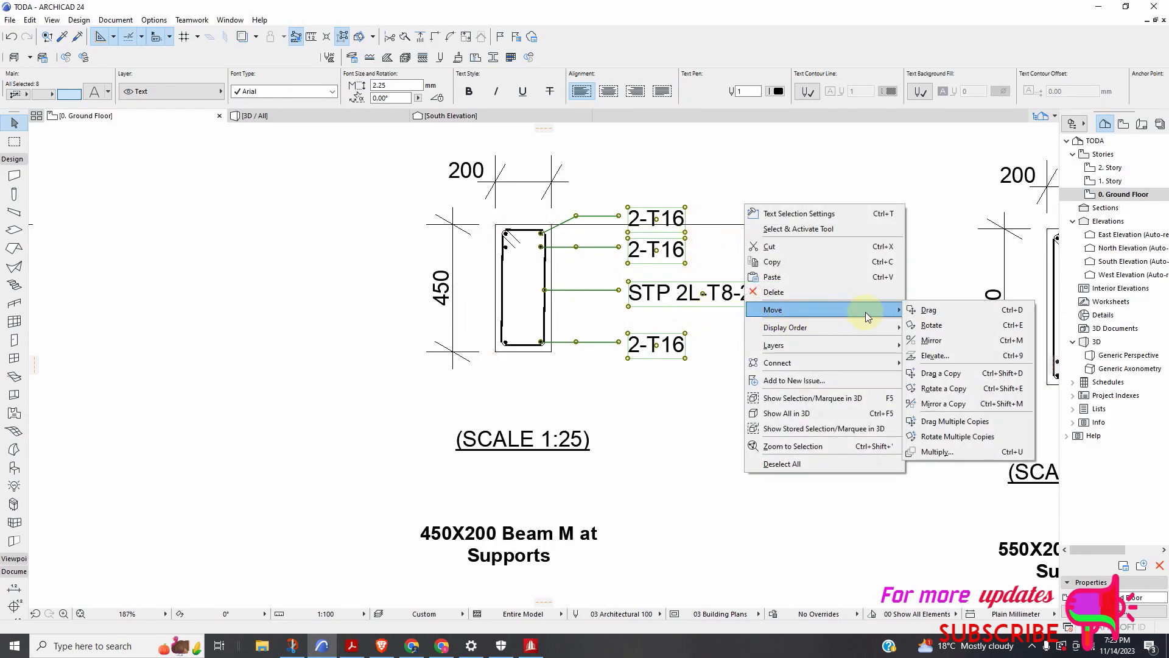
pyautogui.click(930, 341)
pyautogui.scroll(3, 586, 250)
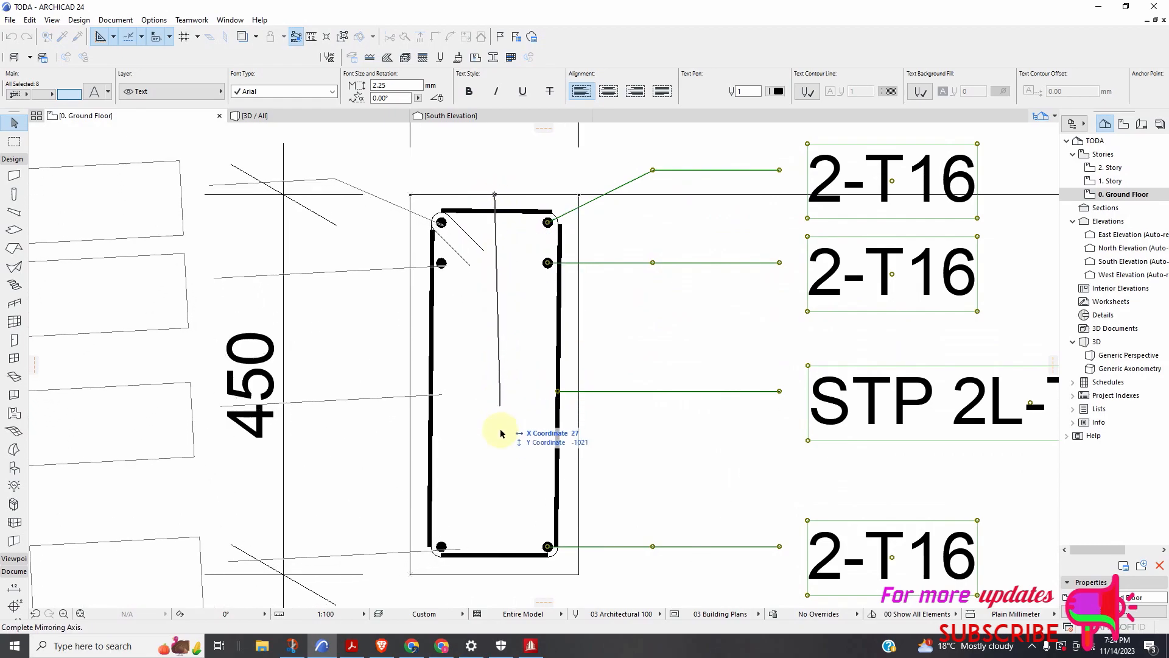
pyautogui.click(495, 492)
# Mirror the 450 depth dimension of 450X200 Beam M at Supports to the section's right side about its vertical centreline
pyautogui.scroll(-4, 572, 378)
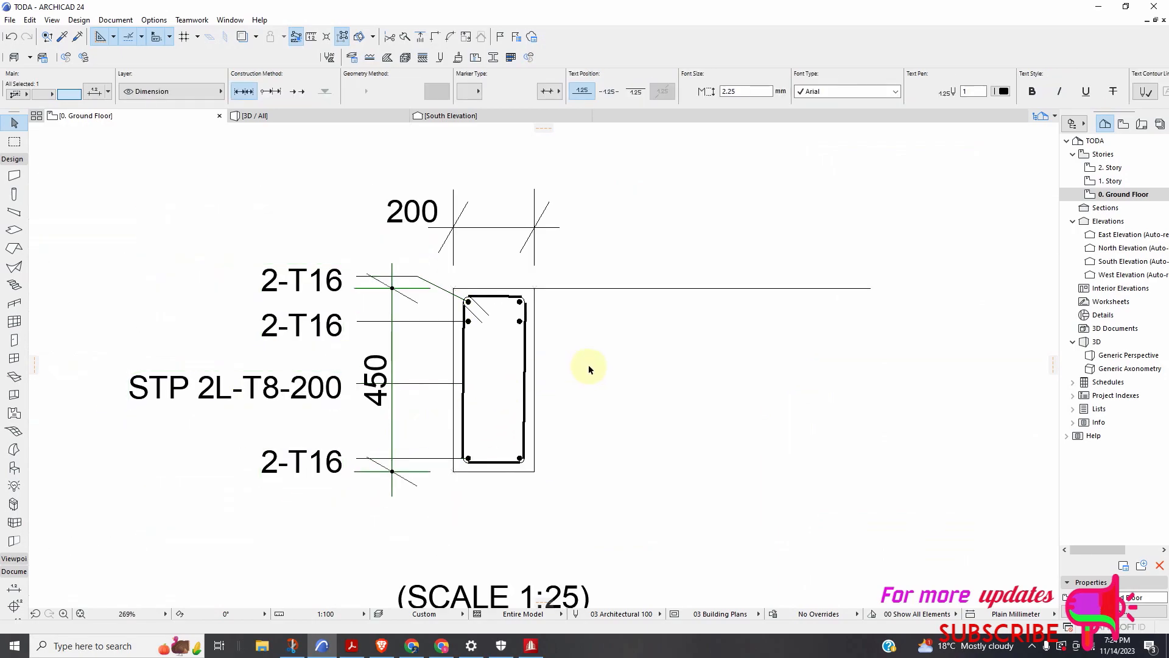
pyautogui.rightClick(612, 361)
pyautogui.moveTo(761, 468)
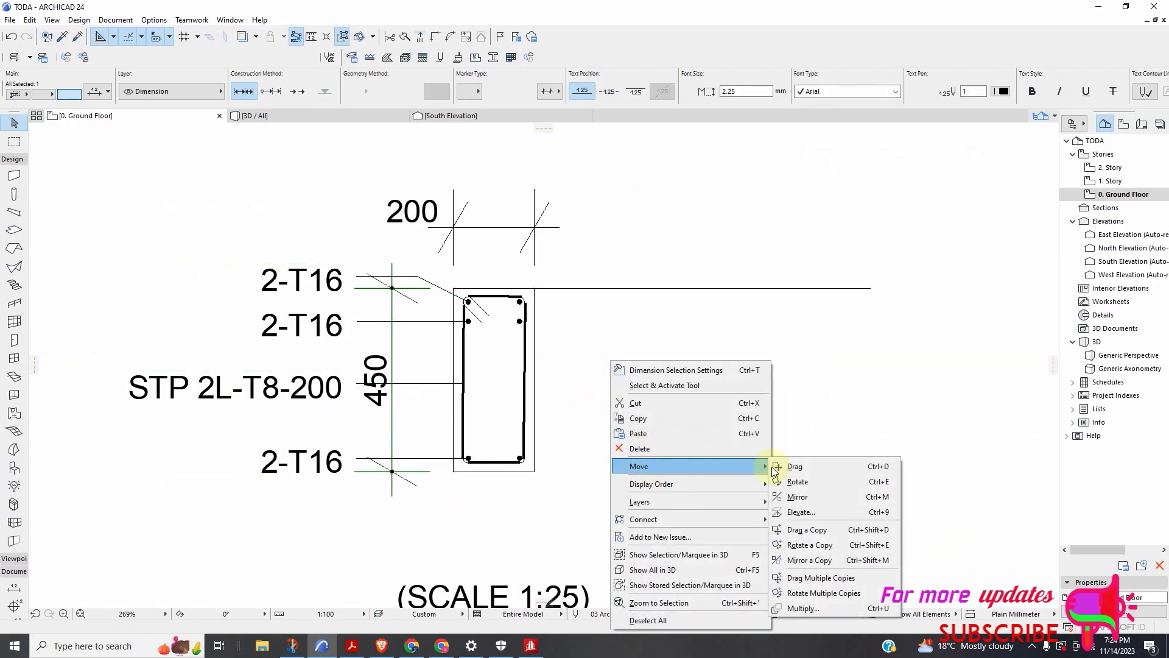
pyautogui.click(798, 497)
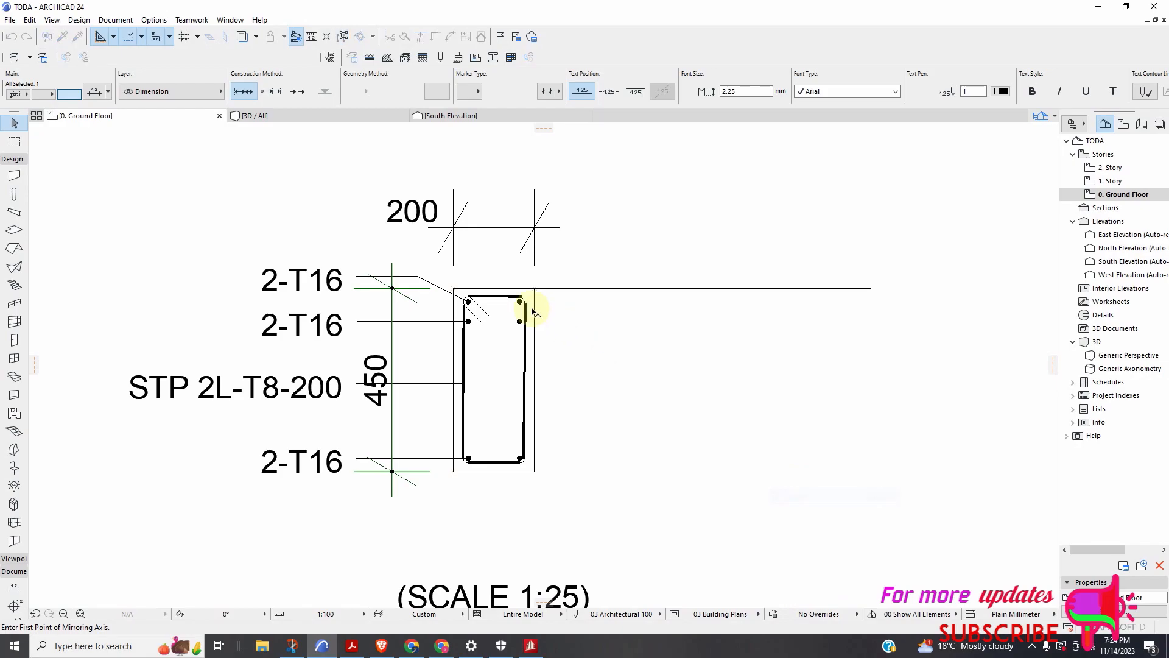
pyautogui.click(494, 288)
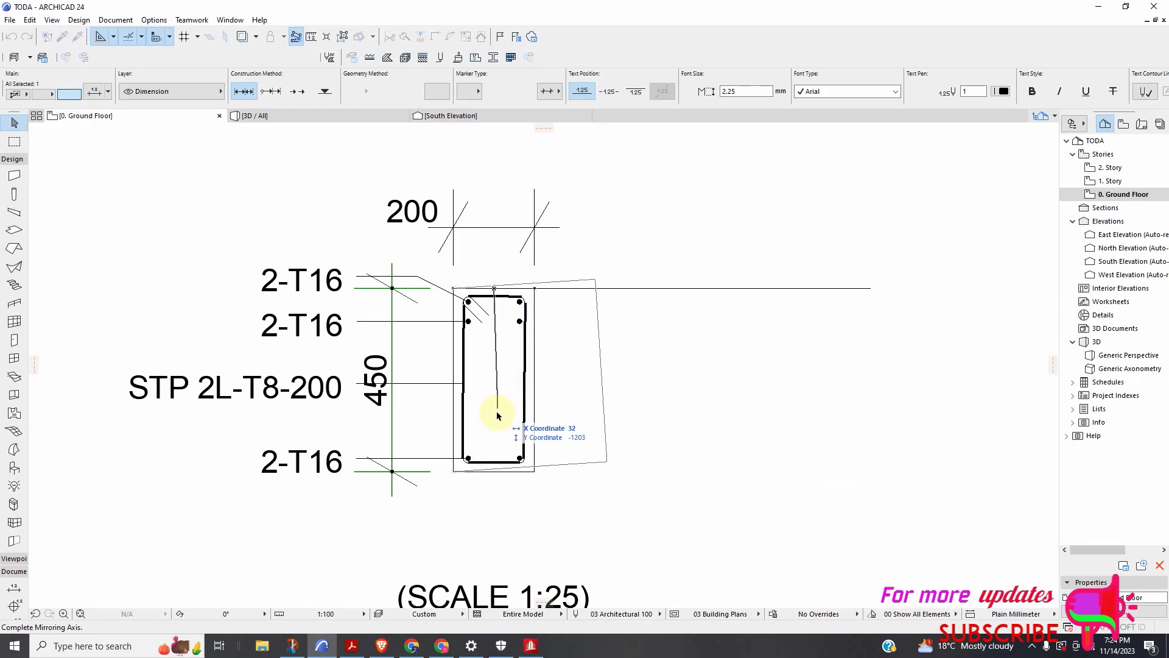
pyautogui.click(493, 440)
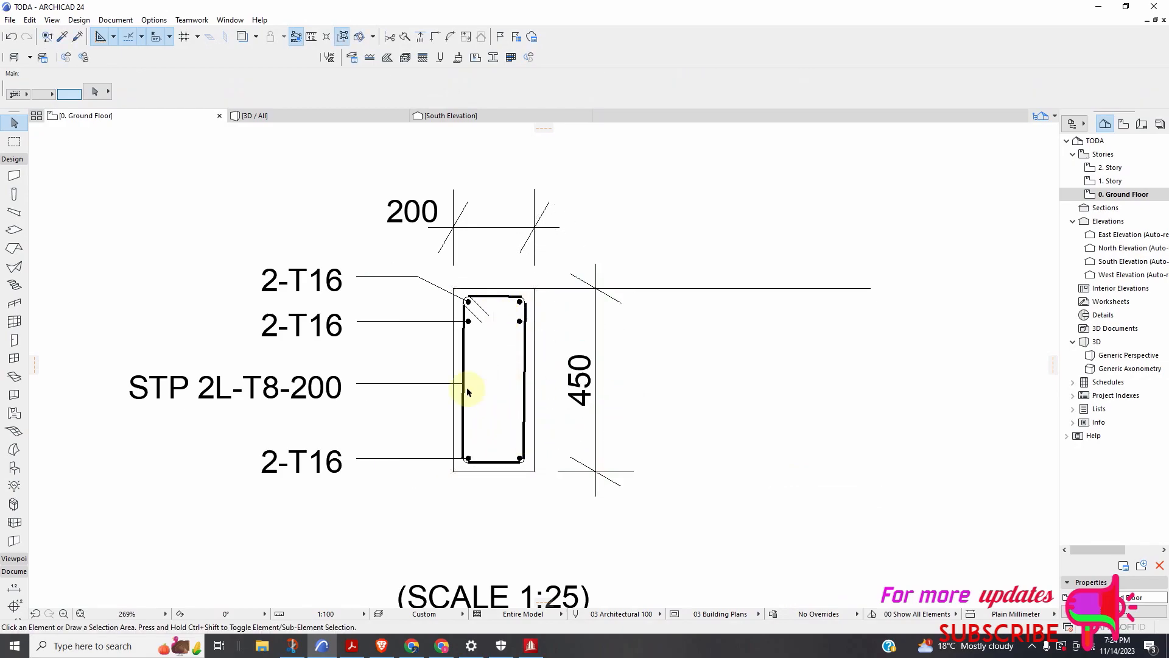
# Mirror the 550X200 Beam K at Supports 1 labels and leaders, excluding the long top line, to the left about the section's vertical centreline
pyautogui.scroll(-6, 360, 230)
pyautogui.scroll(3, 477, 256)
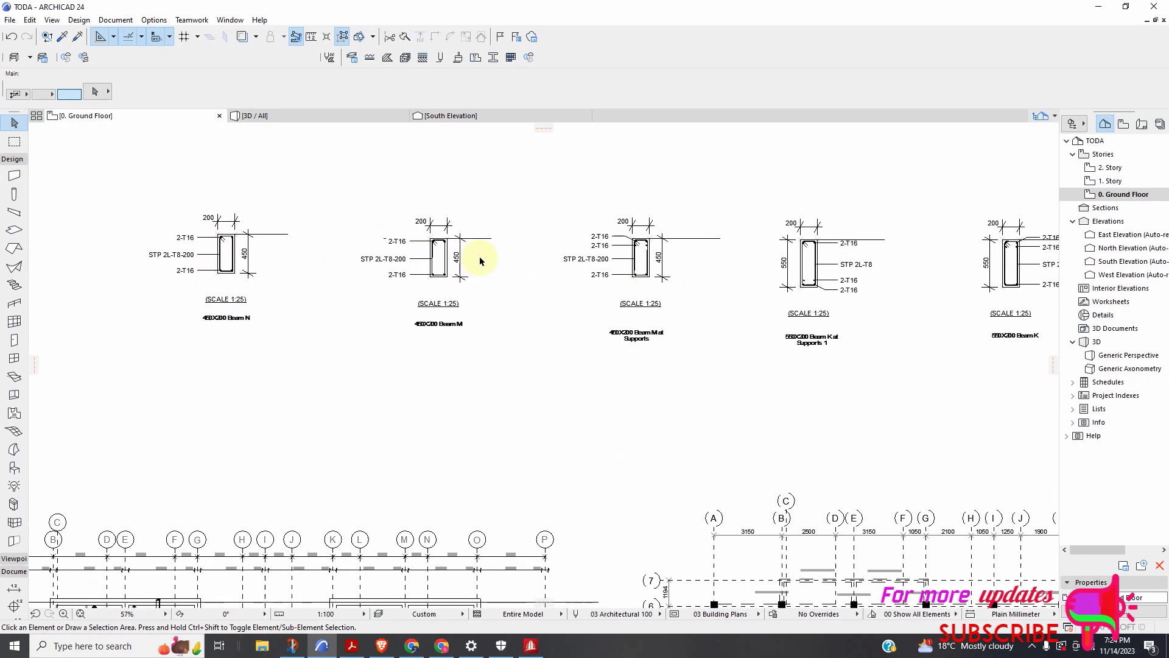
pyautogui.scroll(-3, 553, 270)
pyautogui.scroll(5, 553, 270)
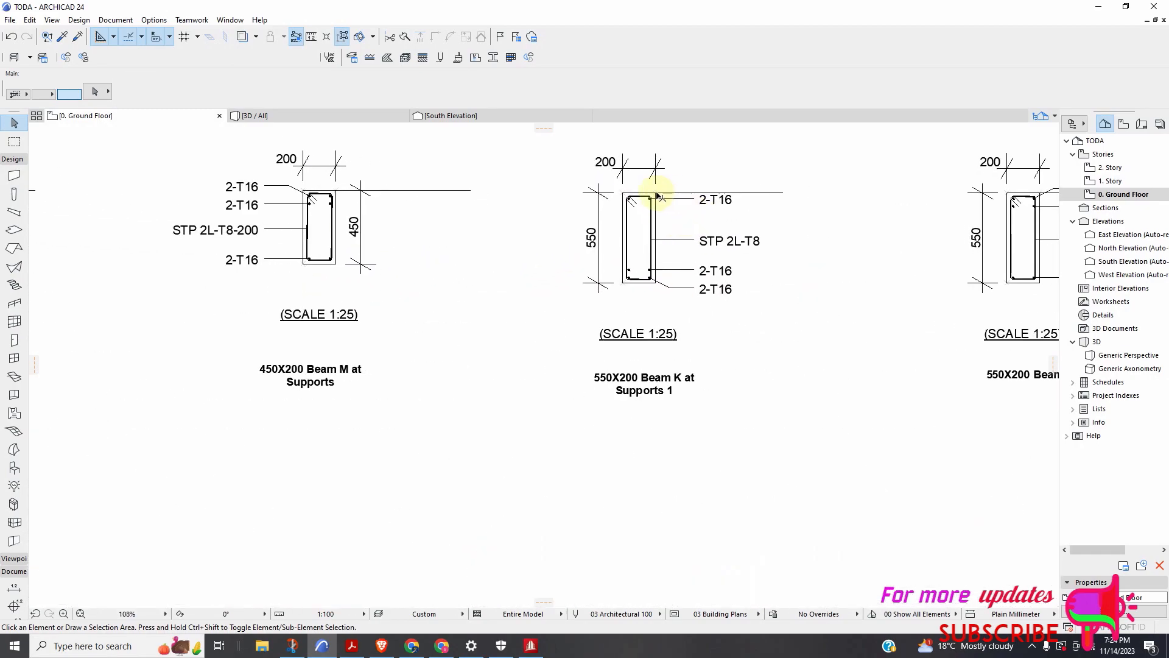
pyautogui.scroll(-2, 757, 170)
pyautogui.click(757, 169)
pyautogui.click(655, 285)
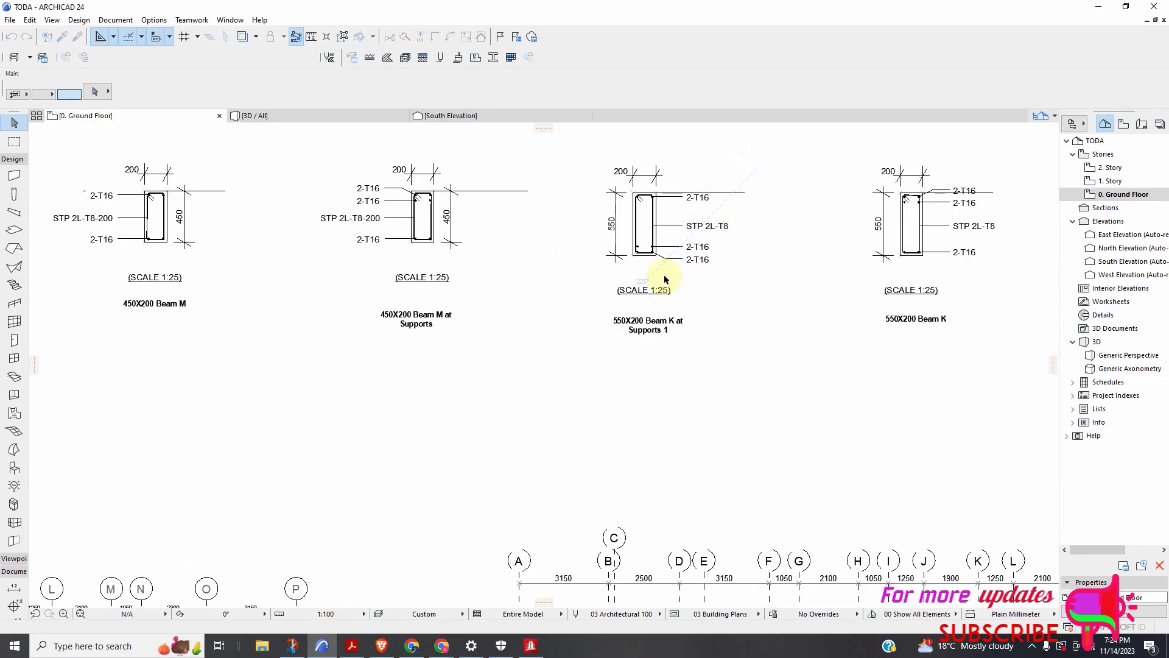
pyautogui.scroll(3, 718, 195)
pyautogui.scroll(1, 720, 201)
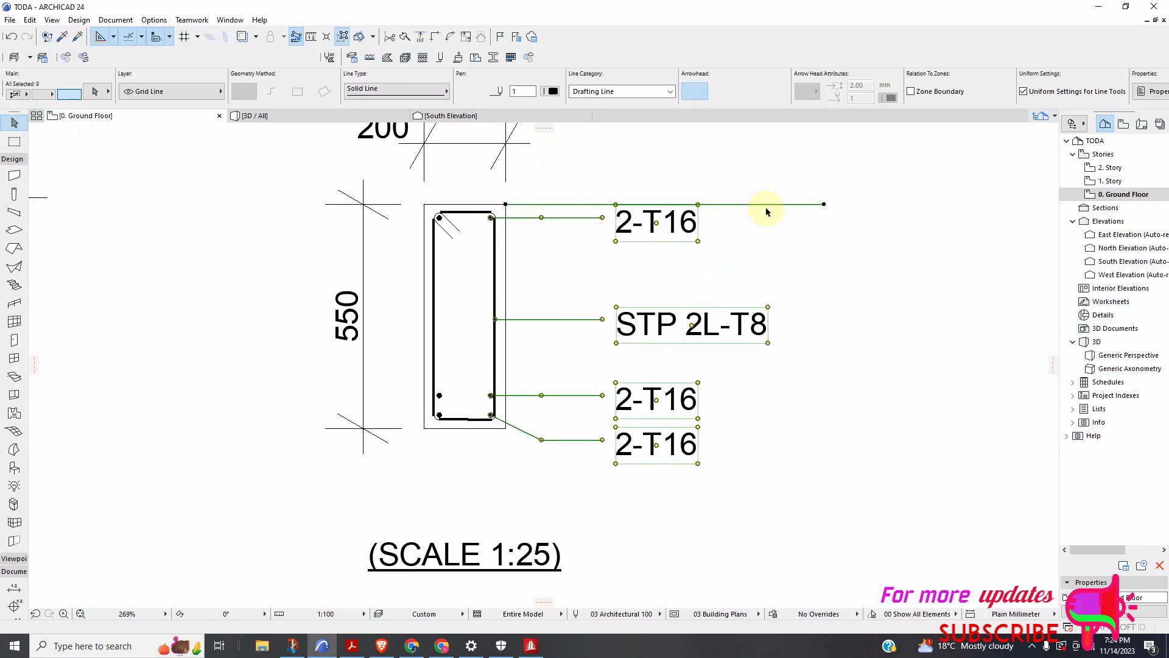
pyautogui.keyDown('shift'); pyautogui.click(764, 204); pyautogui.keyUp('shift')
pyautogui.scroll(-2, 657, 223)
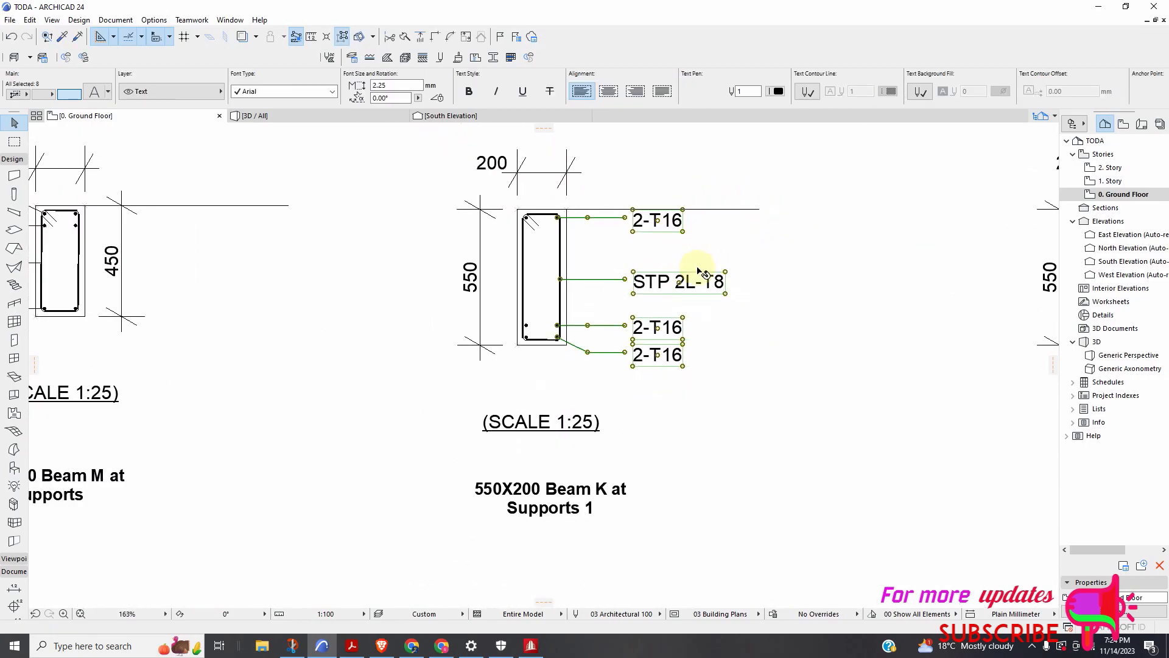
pyautogui.scroll(3, 535, 188)
pyautogui.rightClick(678, 182)
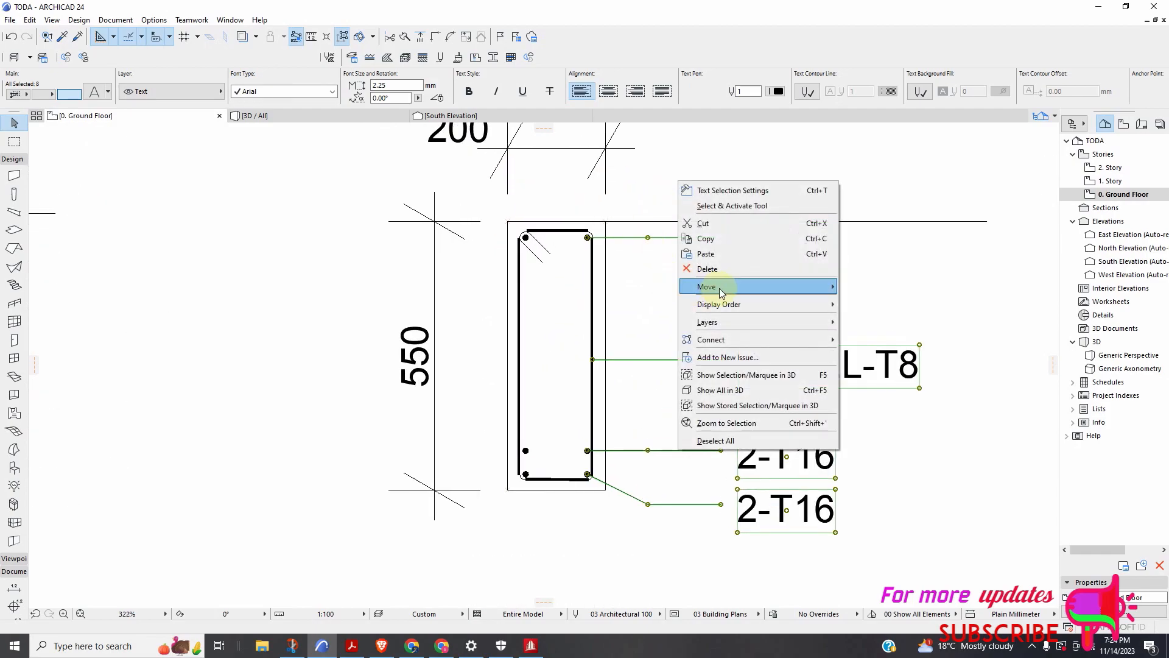
pyautogui.moveTo(720, 291)
pyautogui.click(866, 316)
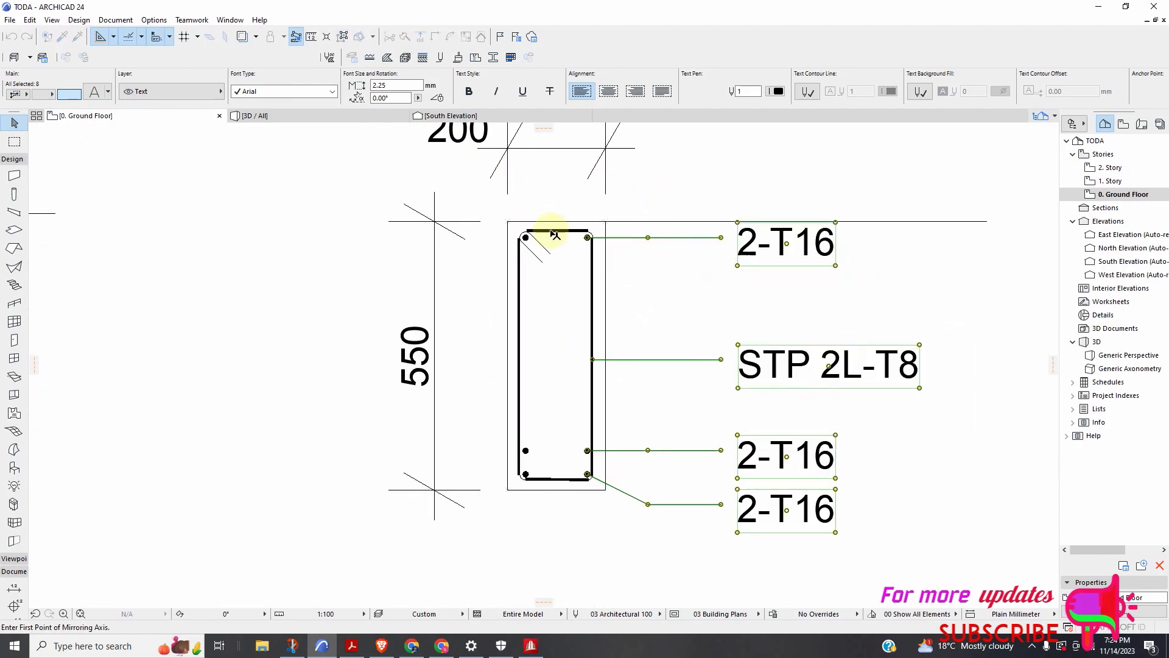
pyautogui.scroll(2, 569, 239)
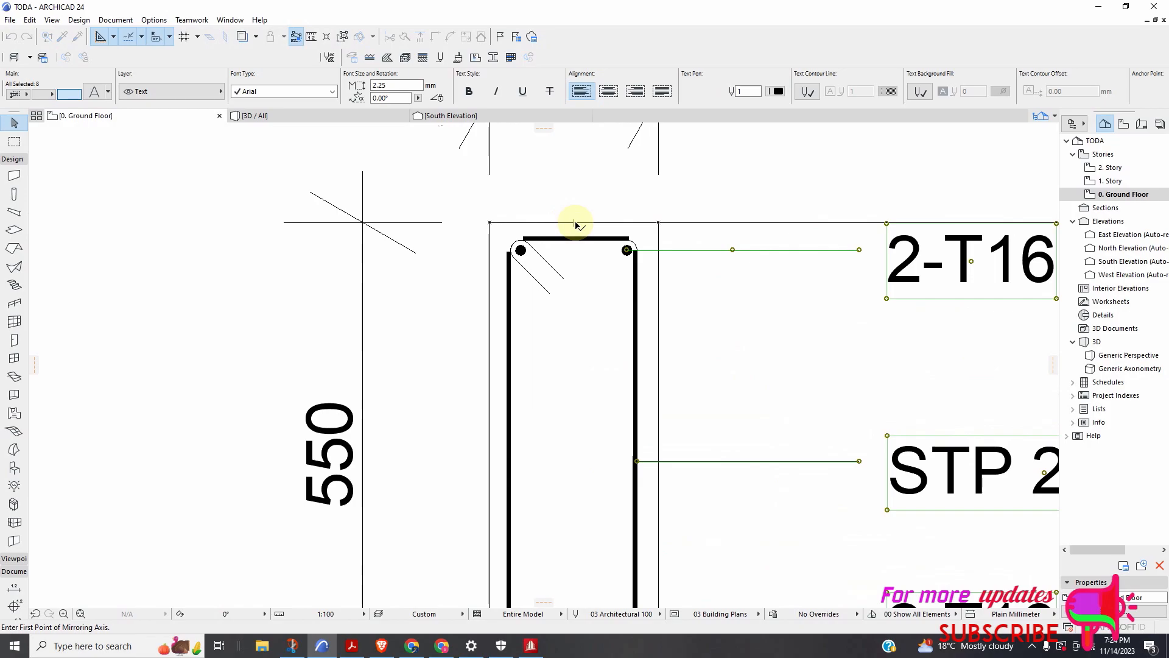
pyautogui.click(577, 246)
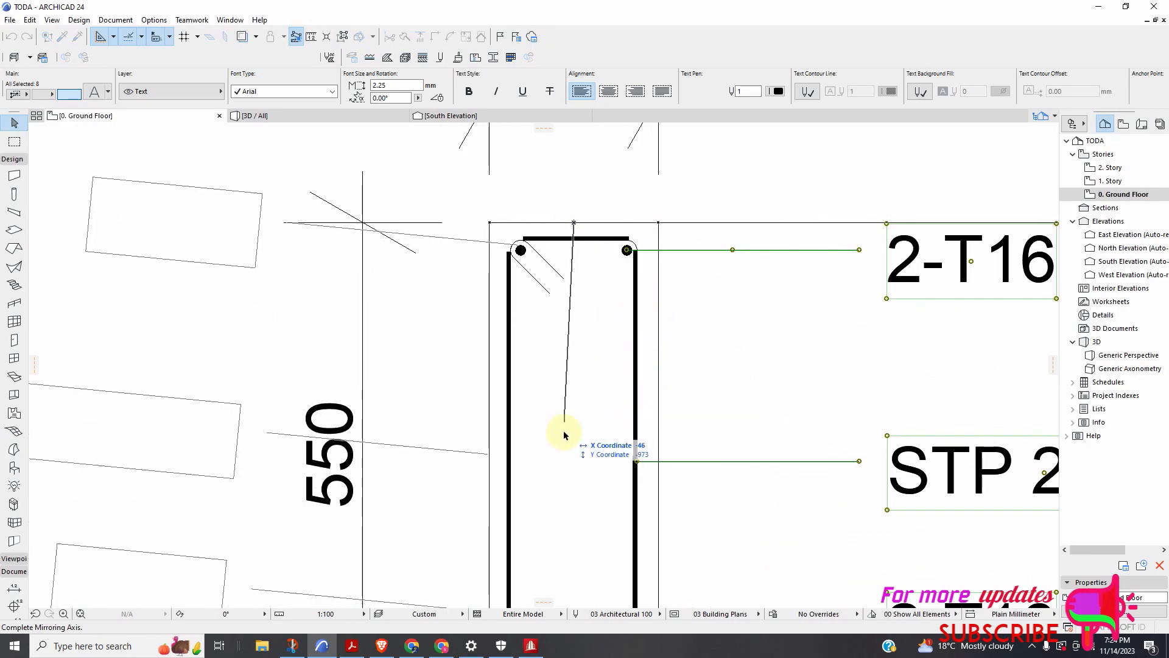
pyautogui.scroll(-2, 589, 388)
pyautogui.scroll(-1, 589, 396)
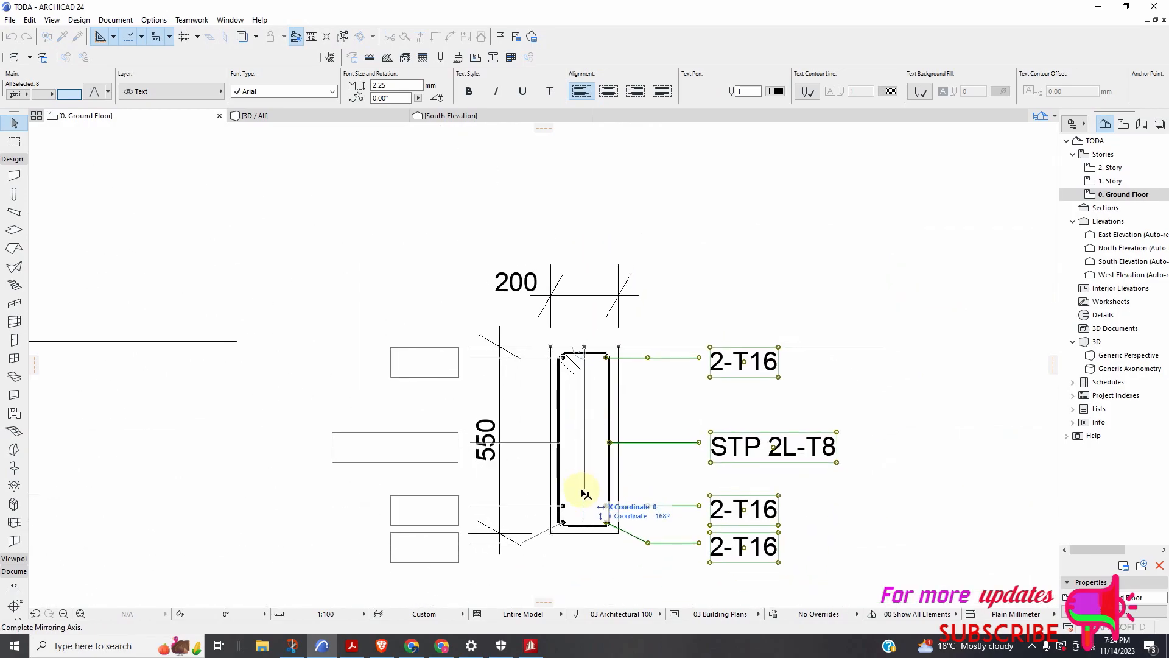
pyautogui.click(586, 504)
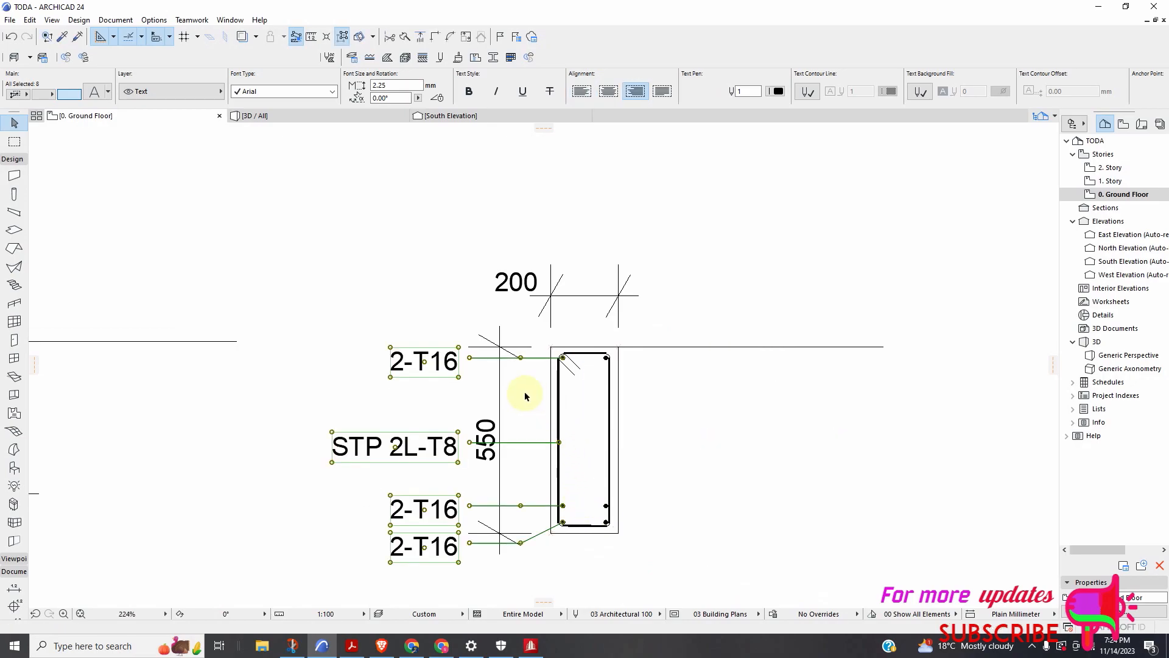
# Mirror the 550 depth dimension of 550X200 Beam K at Supports 1 to the section's right side about its vertical centreline
pyautogui.click(500, 405)
pyautogui.scroll(-3, 555, 397)
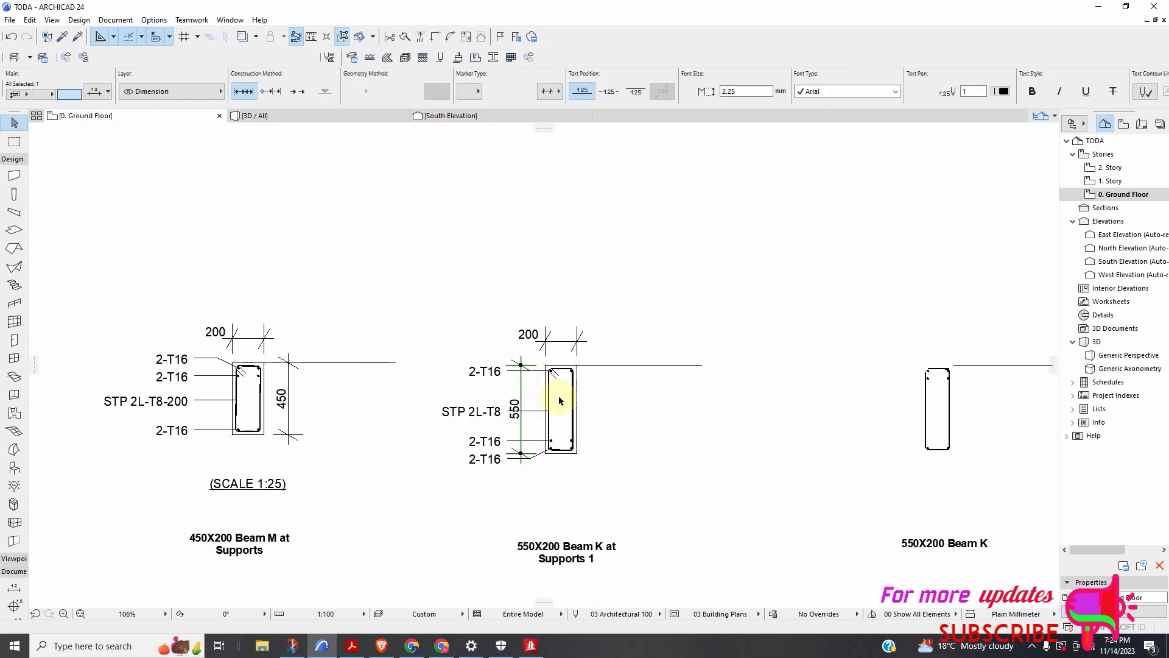
pyautogui.scroll(4, 608, 405)
pyautogui.rightClick(612, 396)
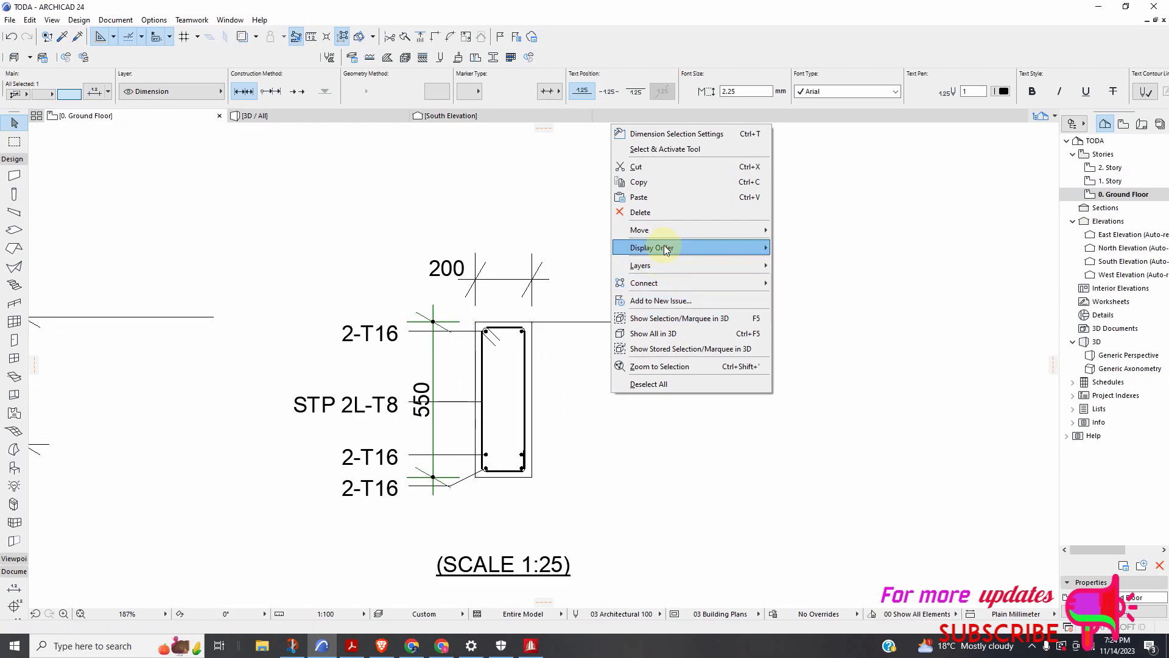
pyautogui.moveTo(670, 232)
pyautogui.click(796, 259)
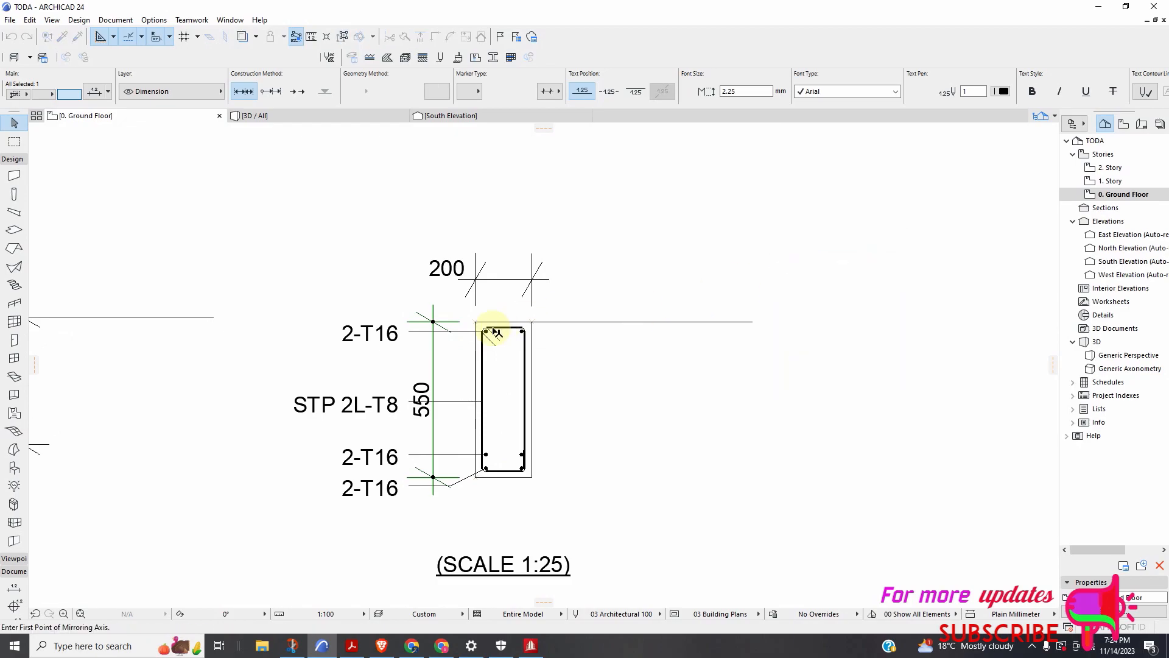
pyautogui.scroll(5, 496, 322)
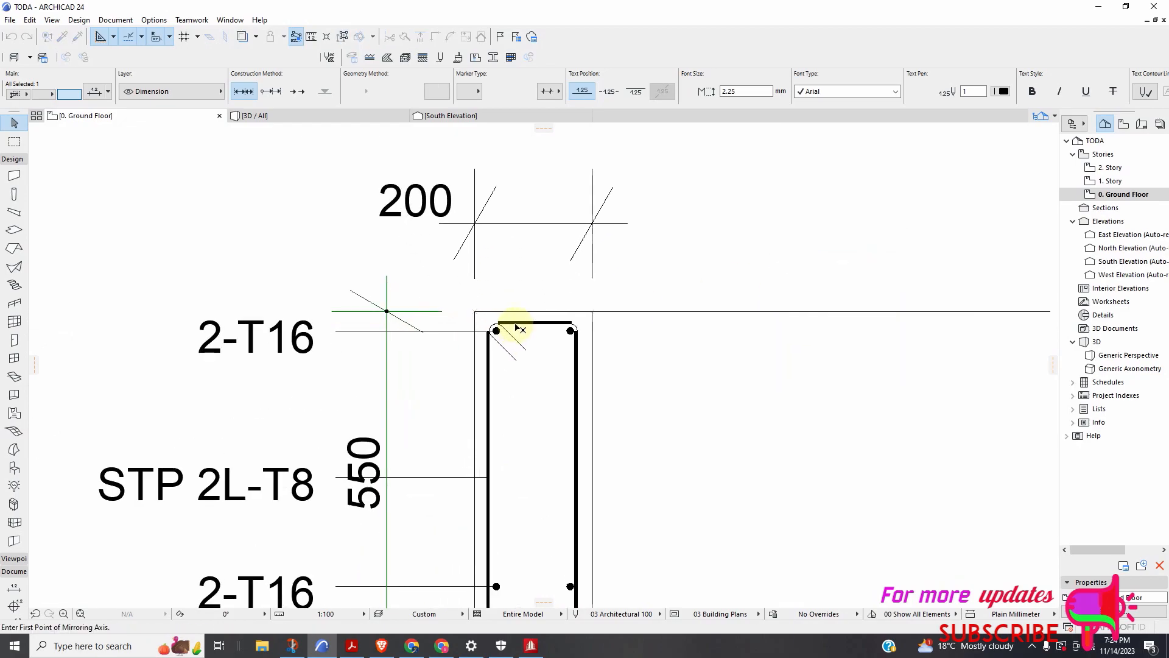
pyautogui.click(547, 304)
pyautogui.scroll(-3, 548, 329)
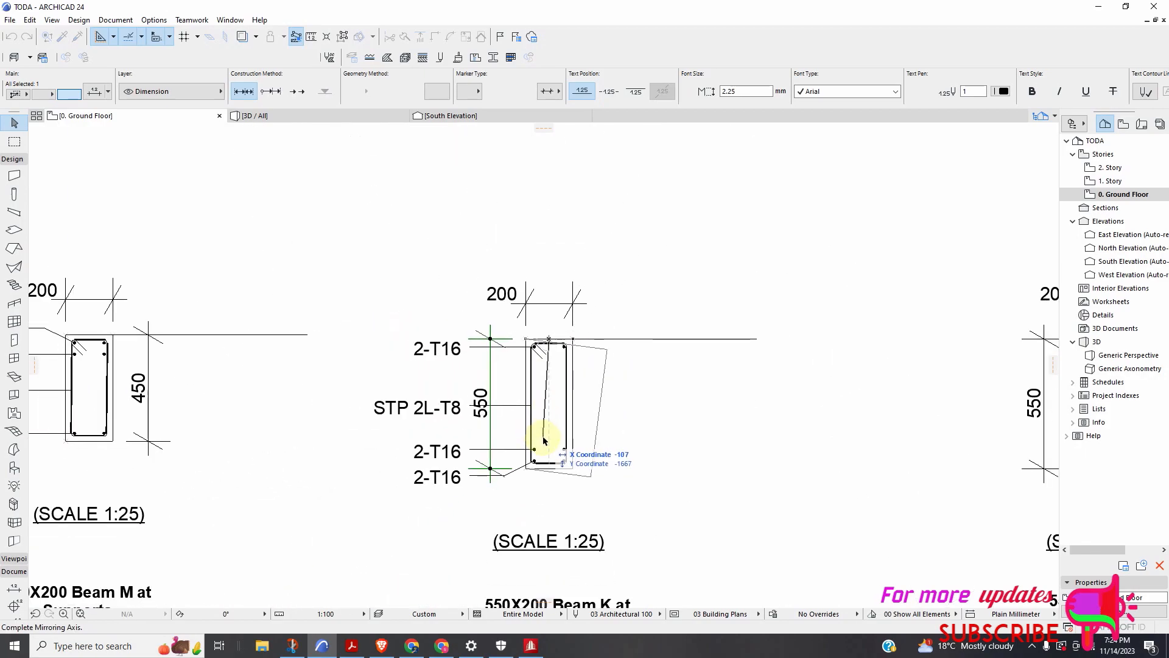
pyautogui.click(548, 444)
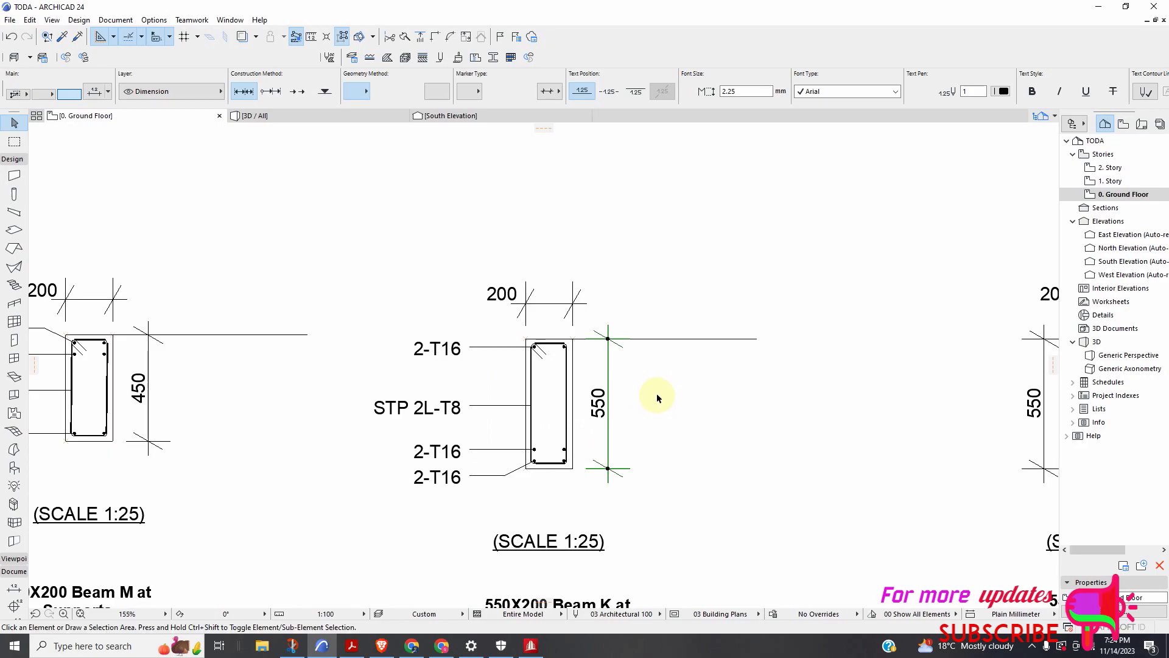
# Mirror the 550X200 Beam K labels and leaders, excluding the long top line, to the section's left side about its vertical centreline
pyautogui.scroll(-5, 657, 398)
pyautogui.scroll(6, 630, 338)
pyautogui.click(931, 208)
pyautogui.click(725, 482)
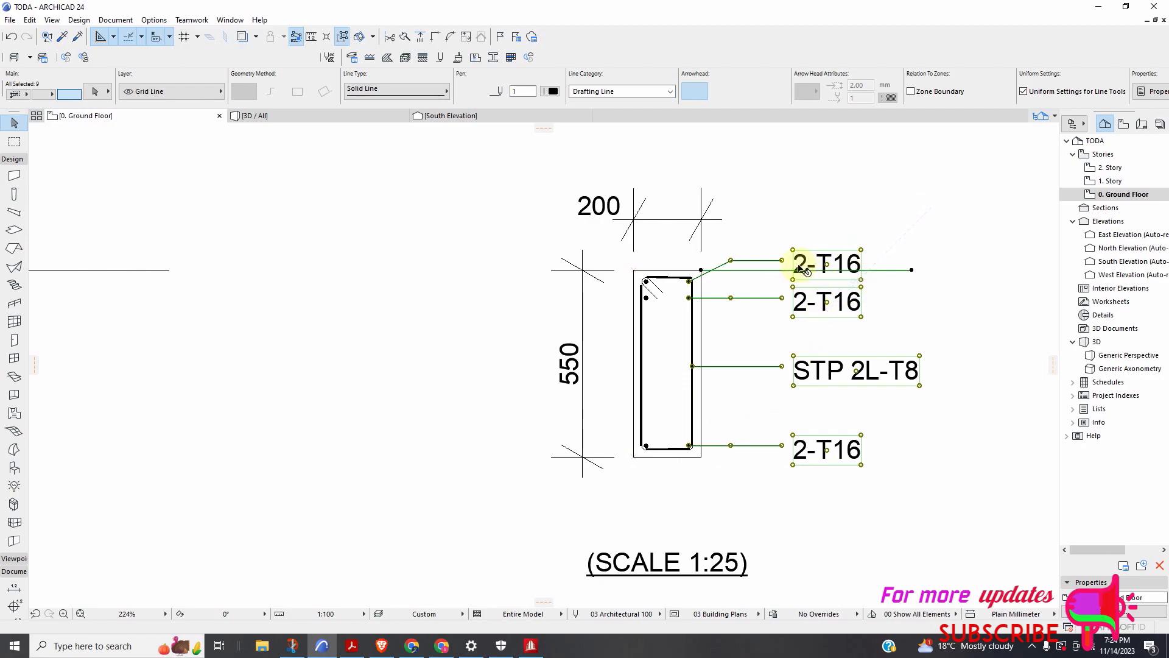
pyautogui.keyDown('shift'); pyautogui.click(761, 271); pyautogui.keyUp('shift')
pyautogui.scroll(-4, 660, 318)
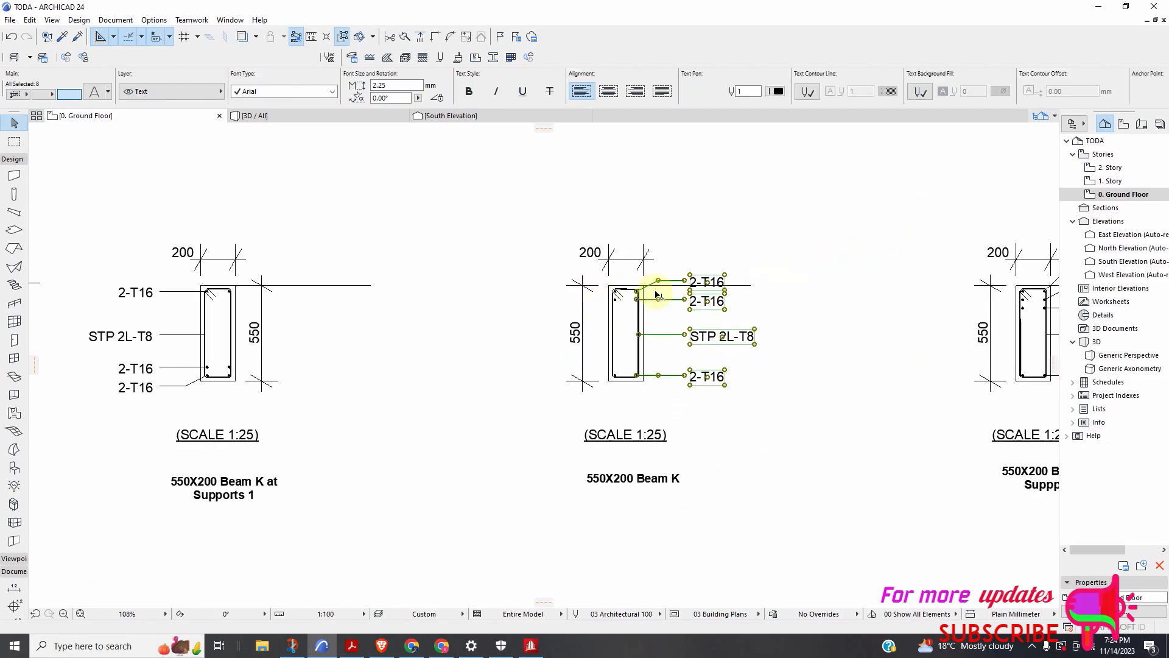
pyautogui.scroll(3, 710, 292)
pyautogui.rightClick(845, 244)
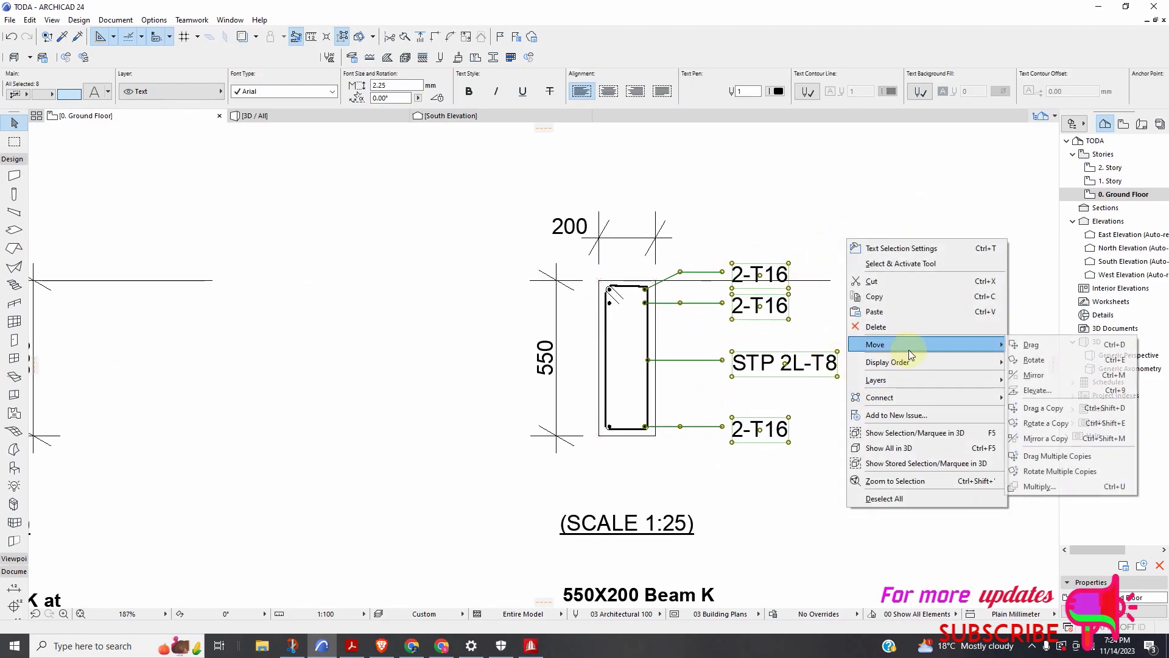
pyautogui.click(1034, 375)
pyautogui.scroll(2, 576, 298)
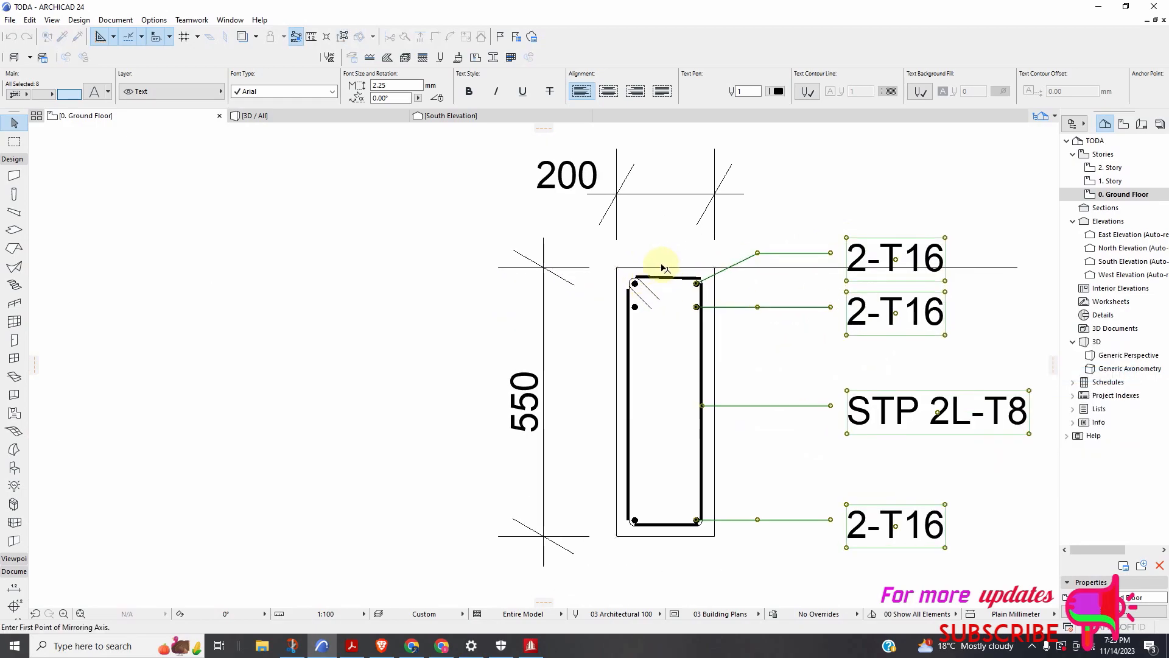
pyautogui.scroll(2, 664, 268)
pyautogui.scroll(-1, 668, 272)
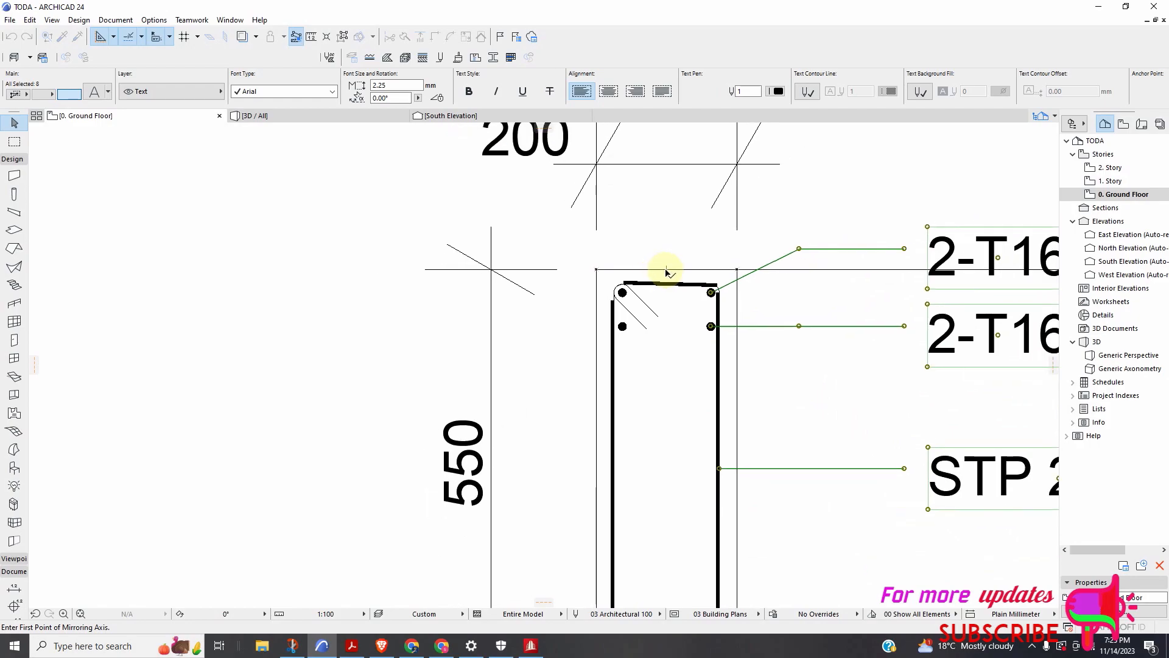
pyautogui.click(666, 270)
pyautogui.scroll(-2, 660, 373)
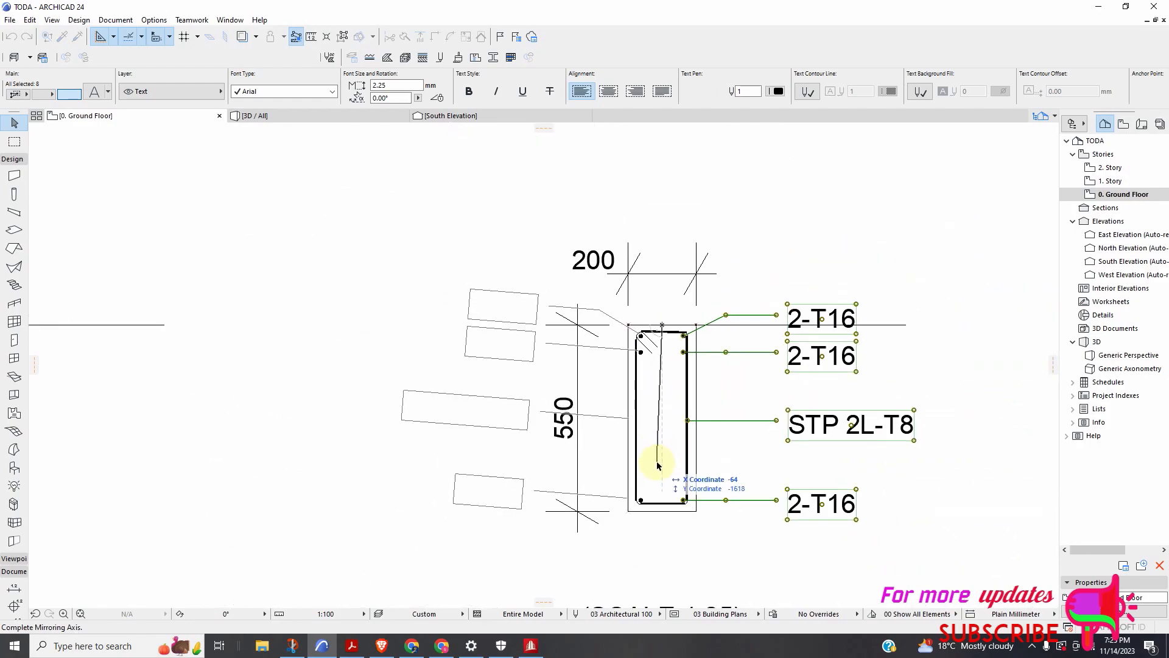
pyautogui.click(665, 479)
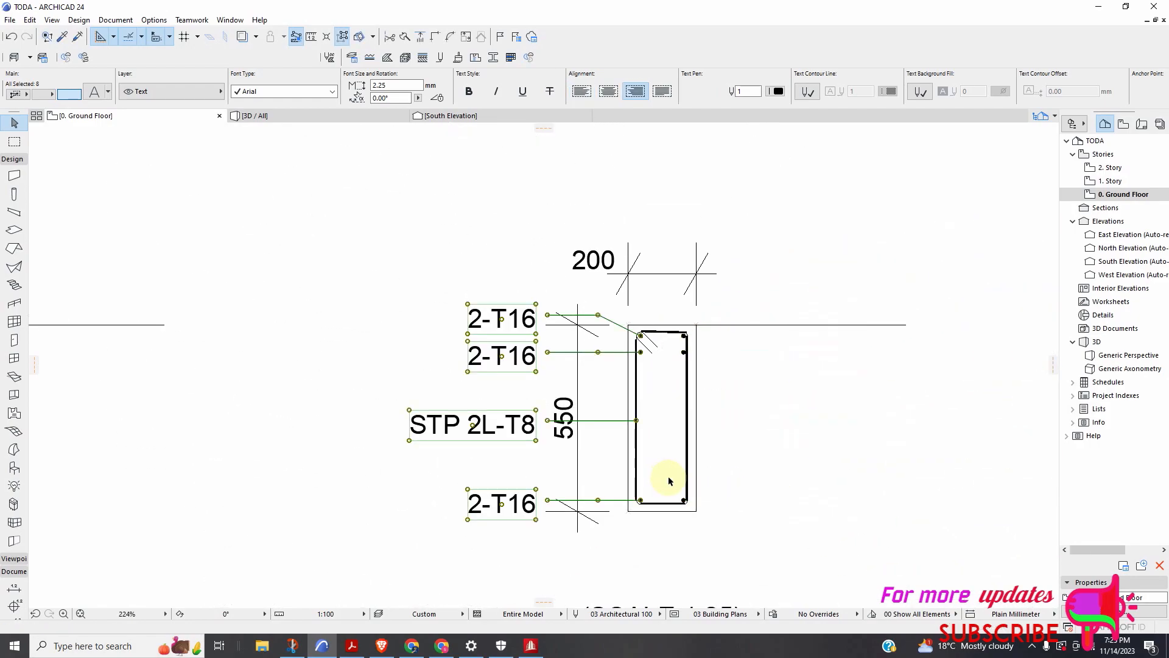
# Try to drag a copy of the 550X200 Beam K section's 550 depth dimension downward from the midpoint of the section's top edge
pyautogui.click(601, 449)
pyautogui.click(578, 456)
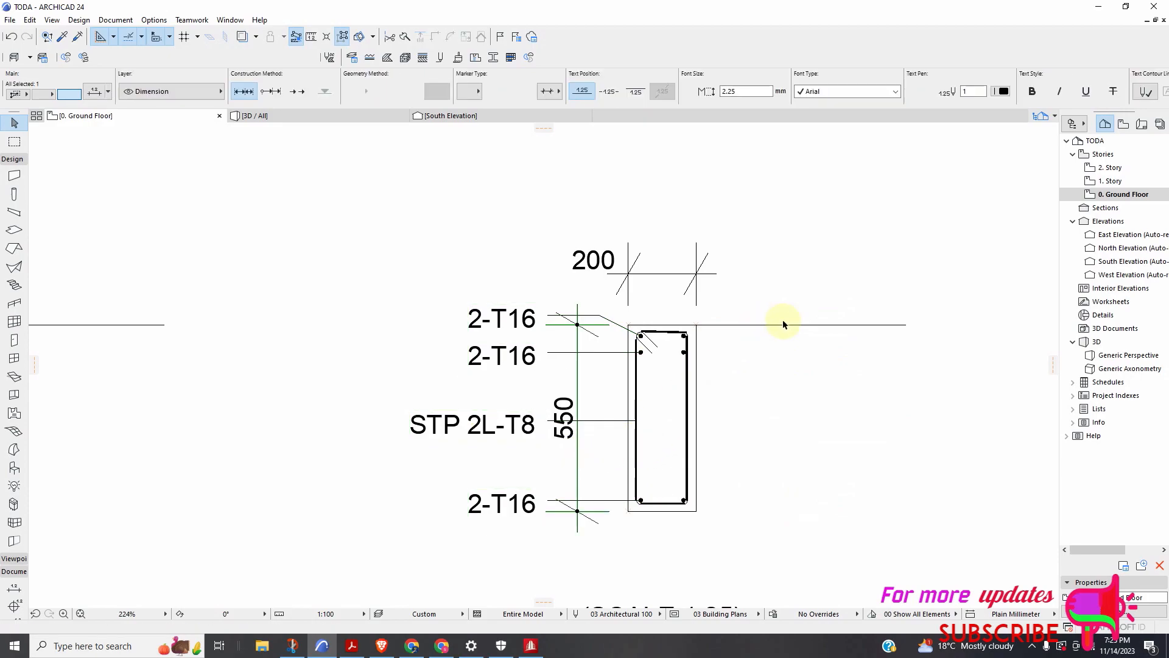
pyautogui.rightClick(761, 349)
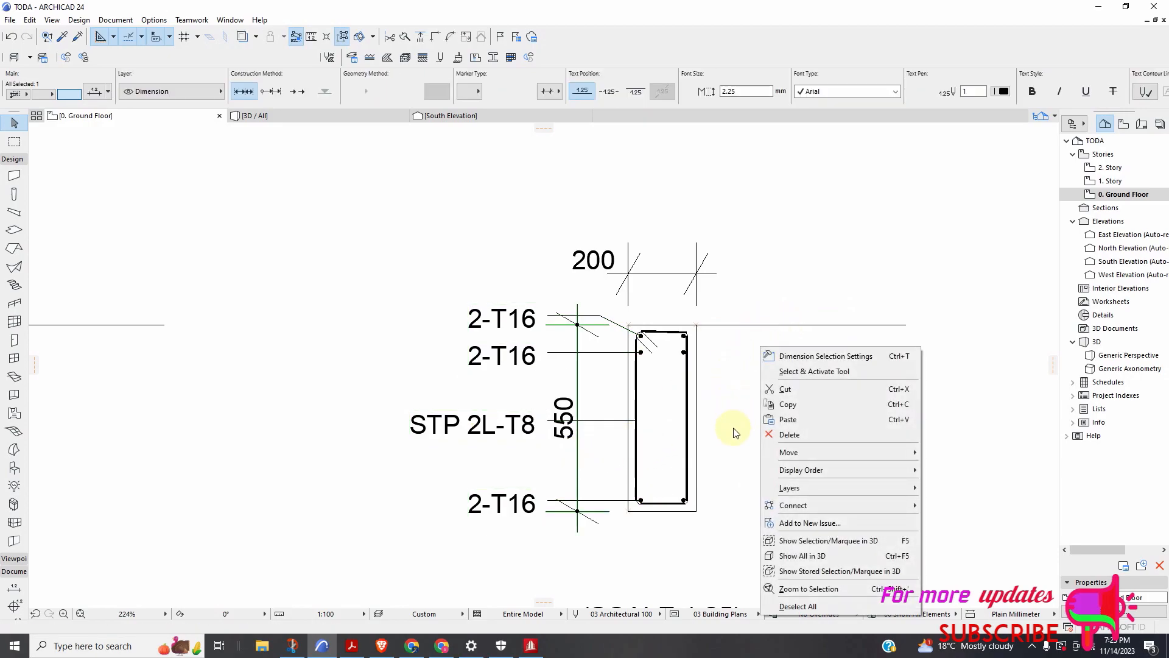
pyautogui.moveTo(816, 454)
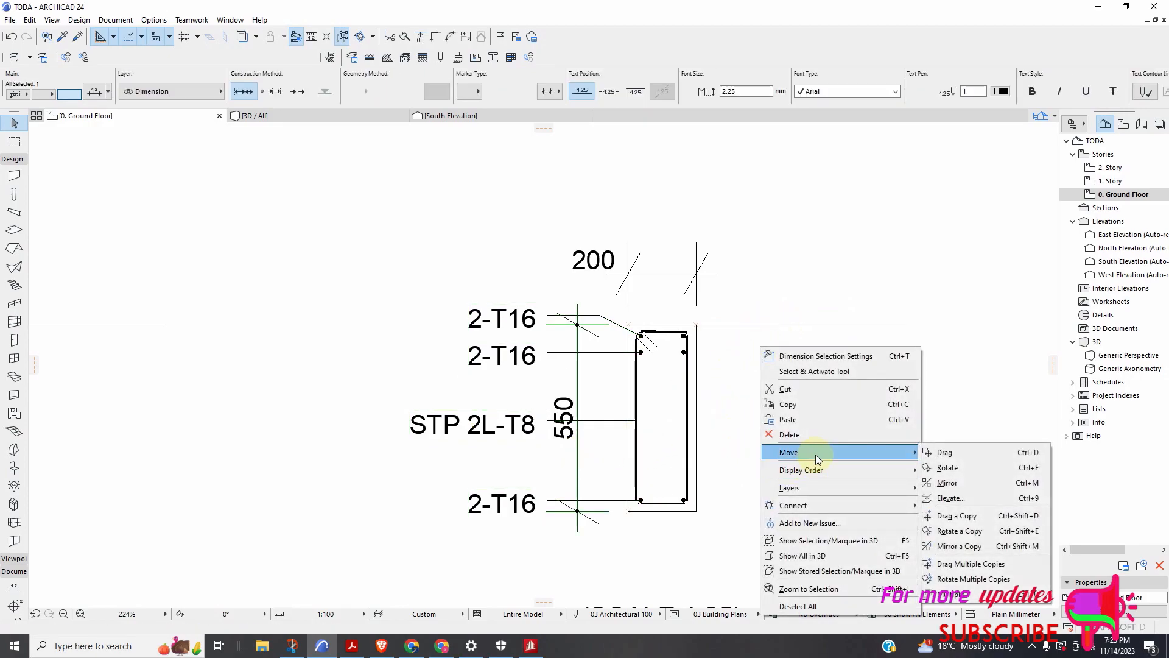
pyautogui.click(962, 517)
pyautogui.scroll(3, 665, 344)
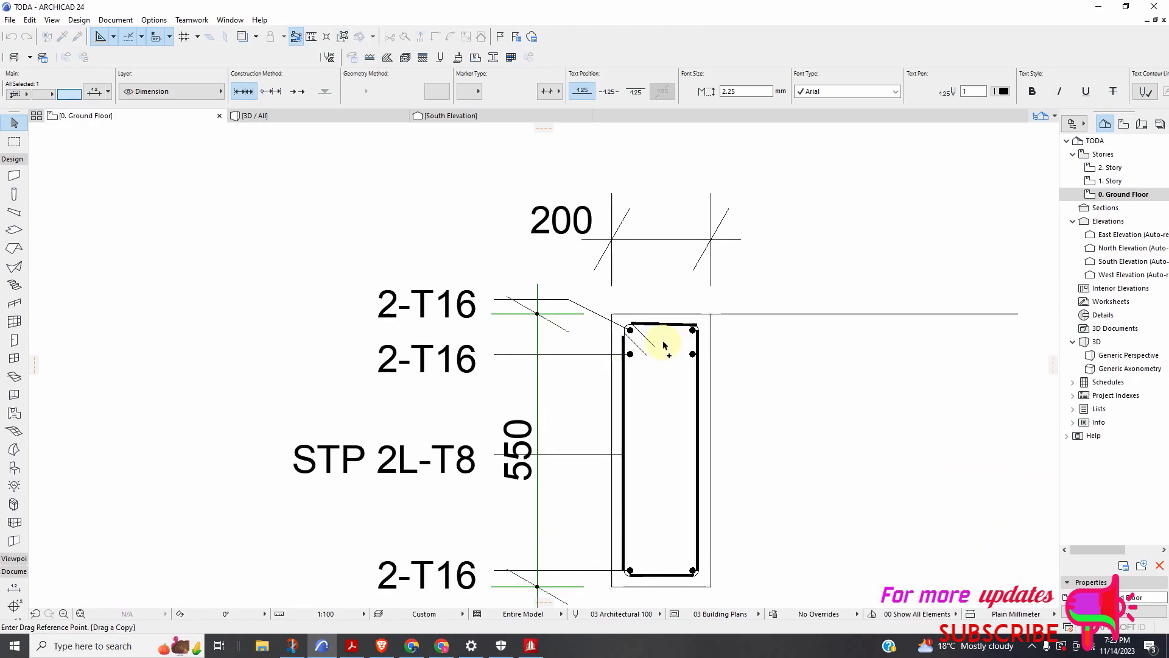
pyautogui.click(661, 308)
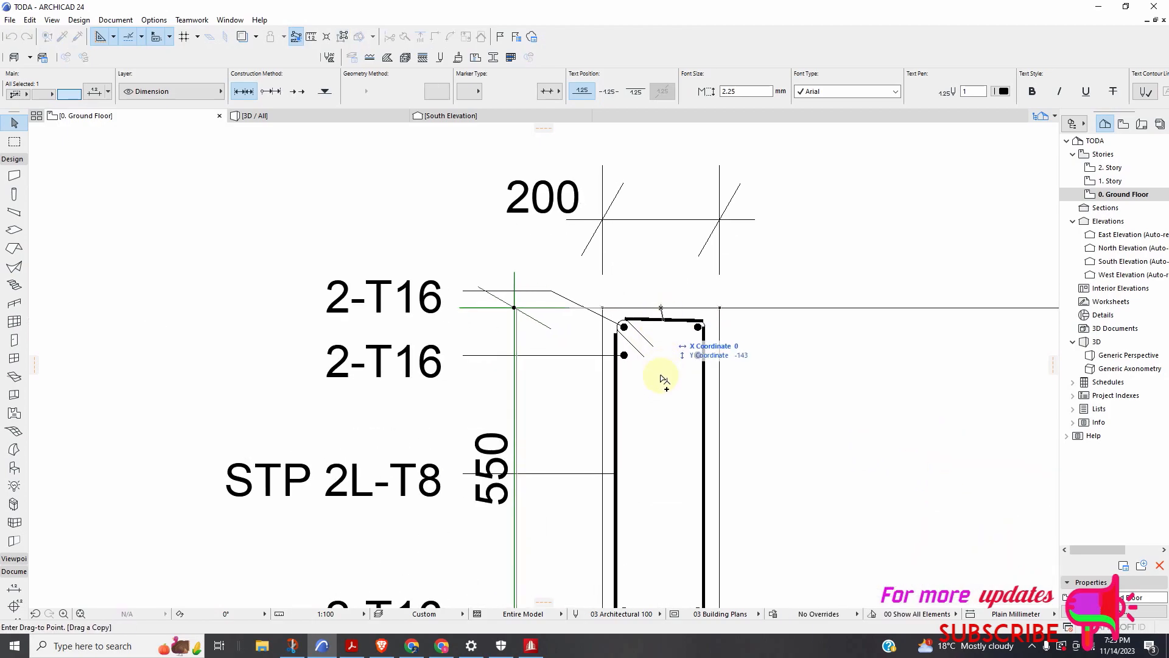
pyautogui.click(665, 544)
pyautogui.scroll(-5, 483, 305)
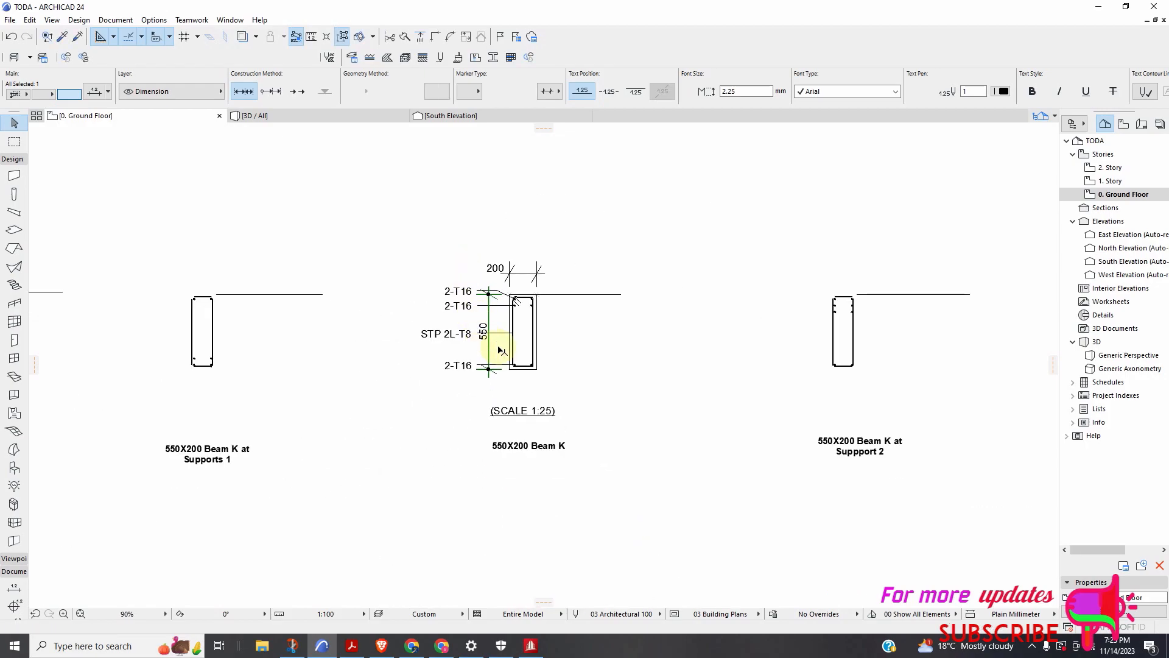
pyautogui.scroll(-2, 504, 334)
pyautogui.scroll(8, 300, 305)
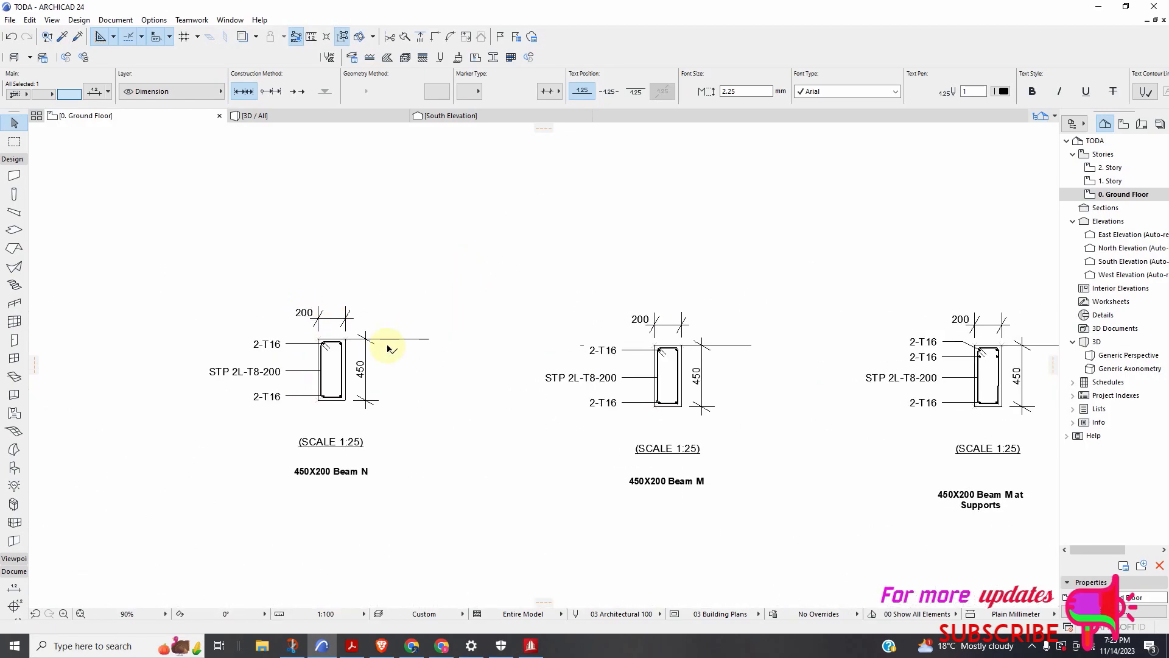
pyautogui.scroll(-1, 424, 339)
pyautogui.click(439, 355)
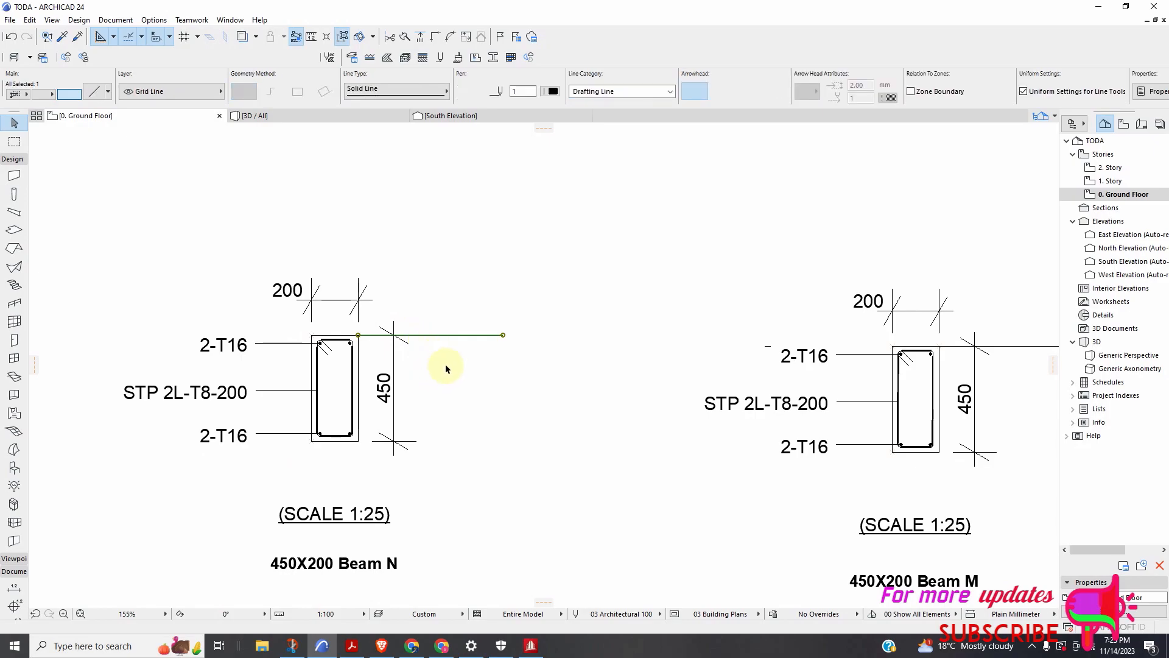
pyautogui.rightClick(445, 364)
pyautogui.moveTo(512, 207)
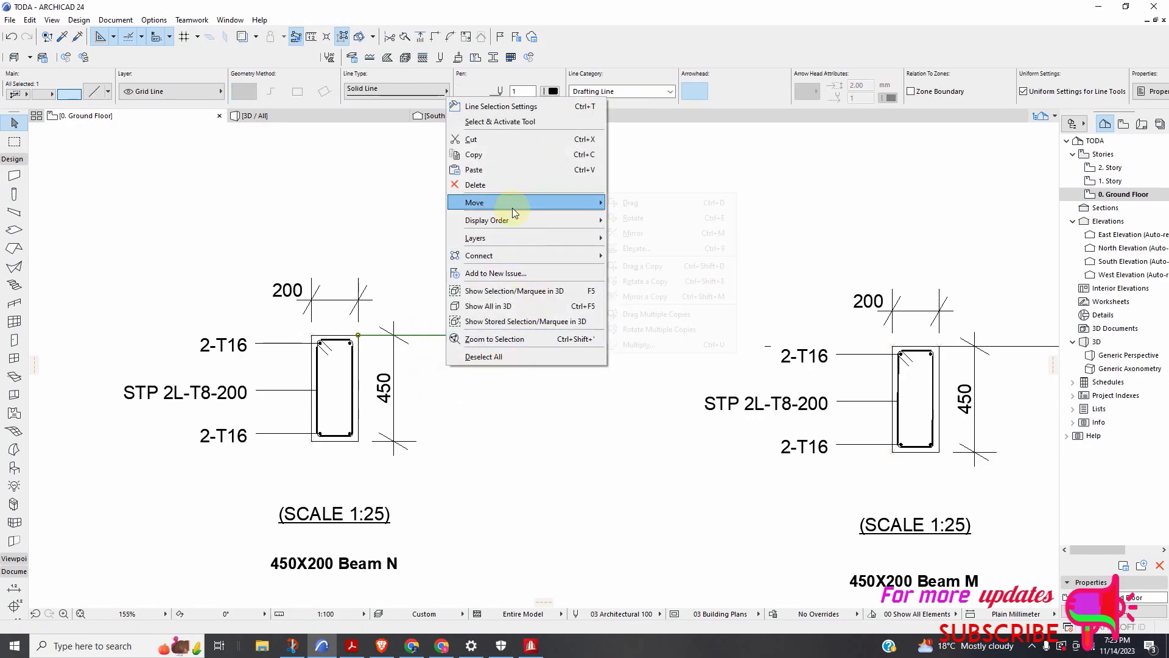
pyautogui.click(627, 204)
pyautogui.press('Escape')
pyautogui.press('Escape')
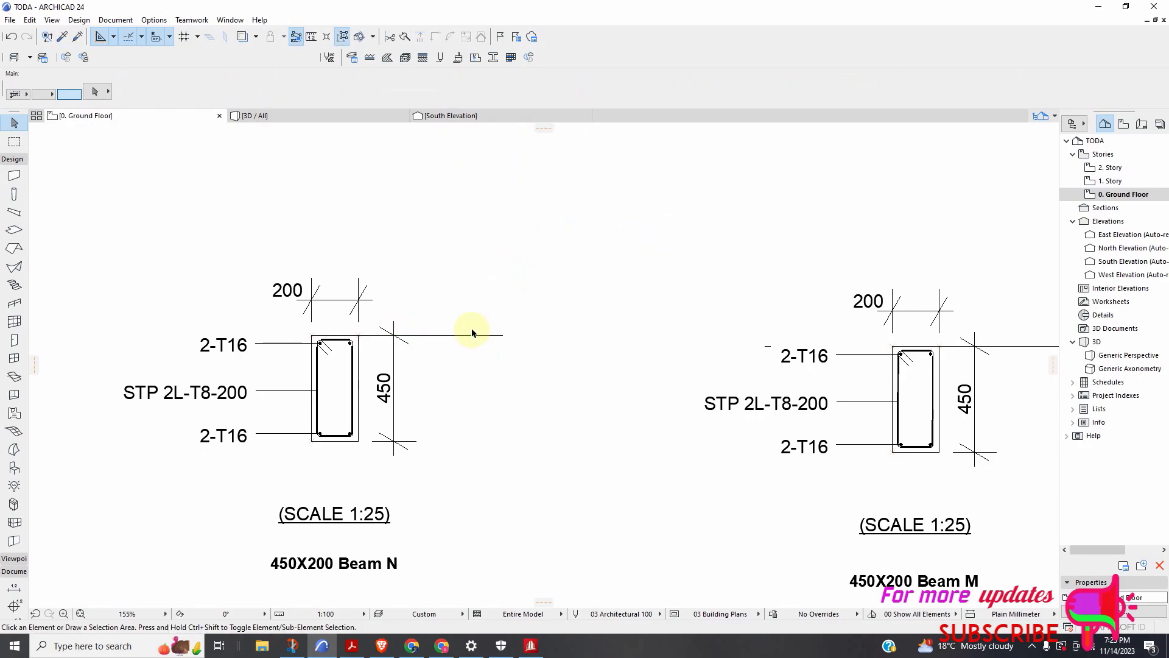
# Drag a copy of the long top line at the 450X200 Beam N section straight down by a distance of 600
pyautogui.click(473, 339)
pyautogui.rightClick(557, 268)
pyautogui.moveTo(620, 376)
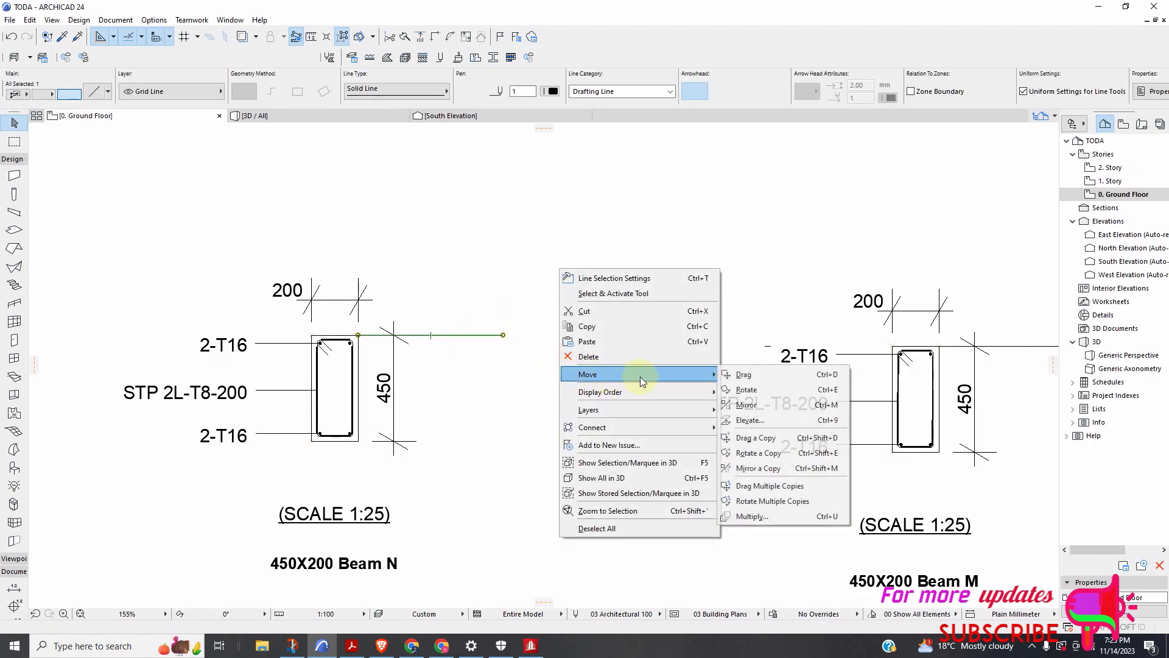
pyautogui.click(749, 438)
pyautogui.scroll(5, 378, 329)
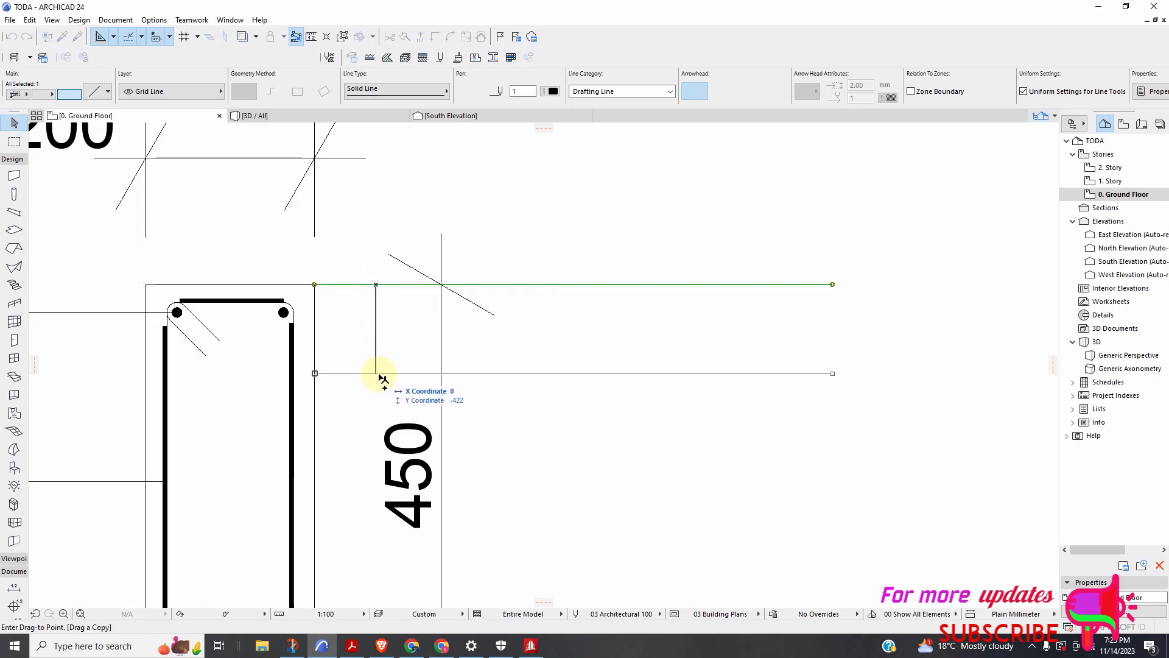
pyautogui.press('r')
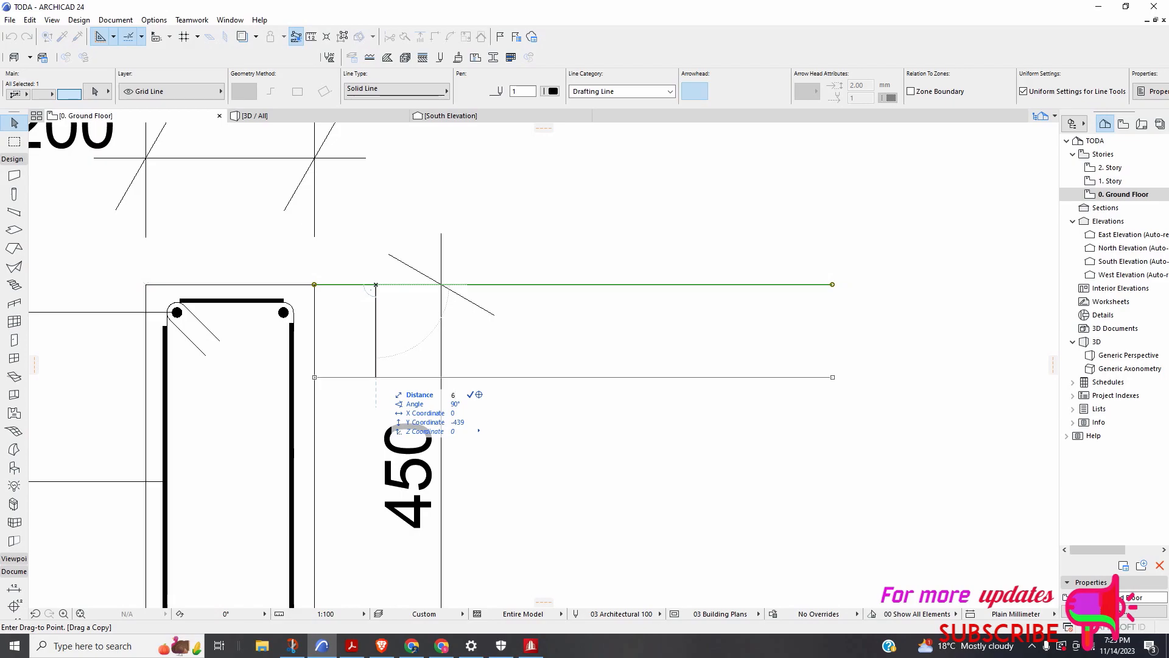
pyautogui.write('600')
pyautogui.press('Return')
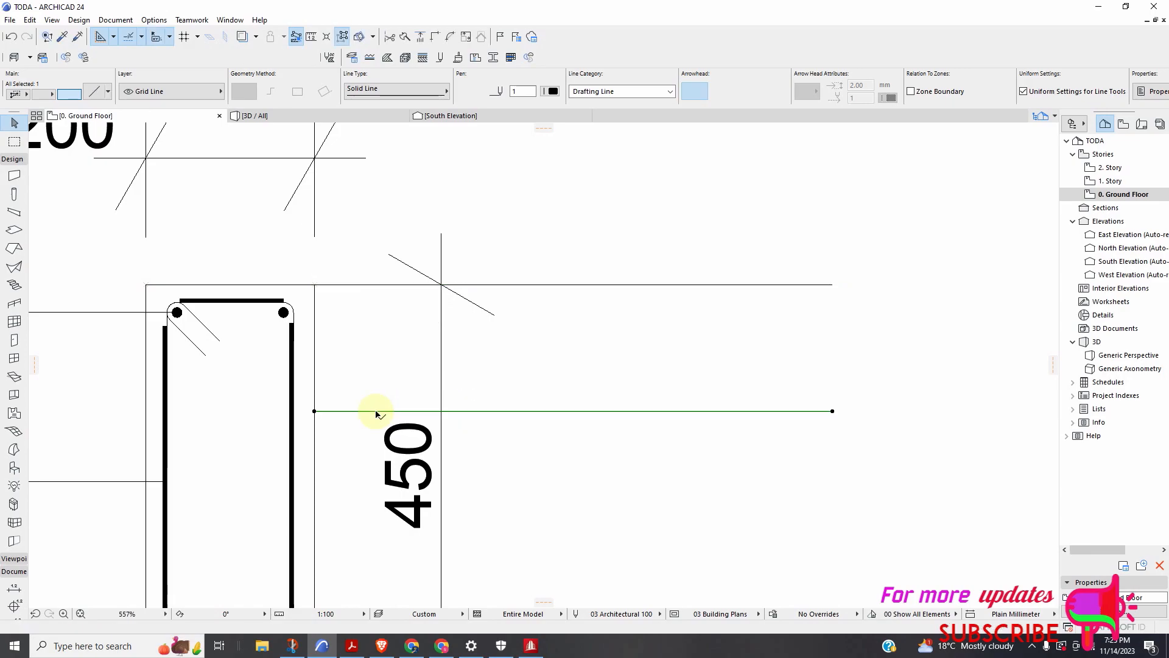
pyautogui.press('Escape')
# Dimension the vertical spacing between the two long horizontal lines at the 450X150 Beam P section, to the right of its 450 depth dimension
pyautogui.scroll(-10, 389, 301)
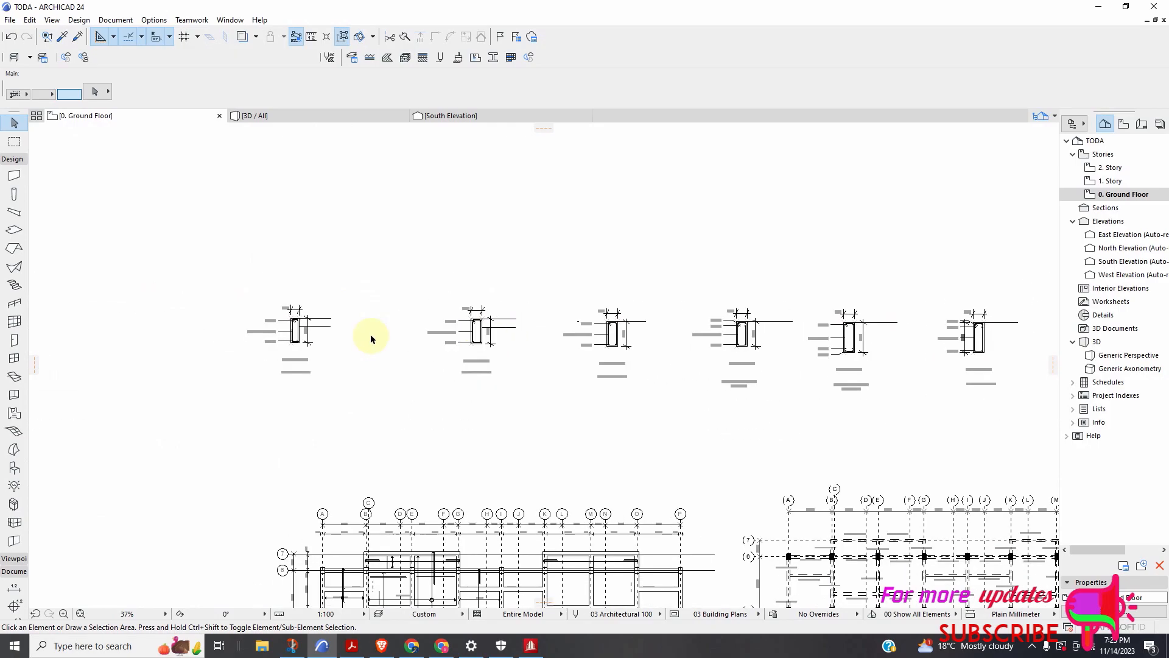
pyautogui.scroll(4, 351, 323)
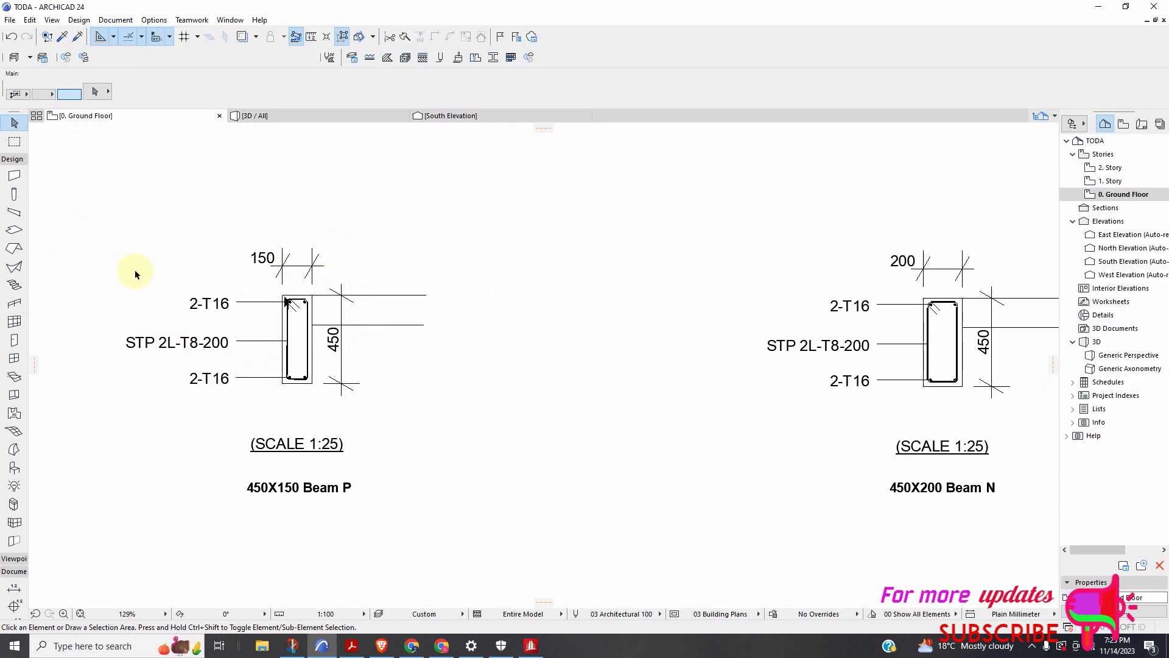
pyautogui.scroll(-3, 132, 269)
pyautogui.scroll(-3, 67, 224)
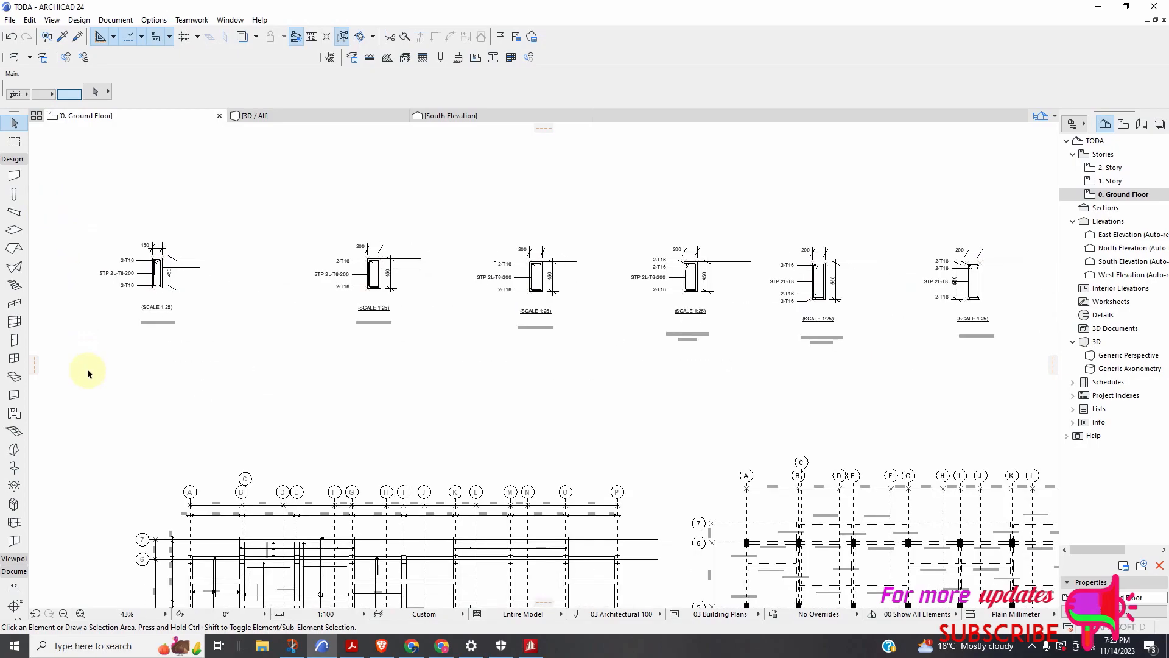
pyautogui.click(18, 590)
pyautogui.scroll(7, 164, 268)
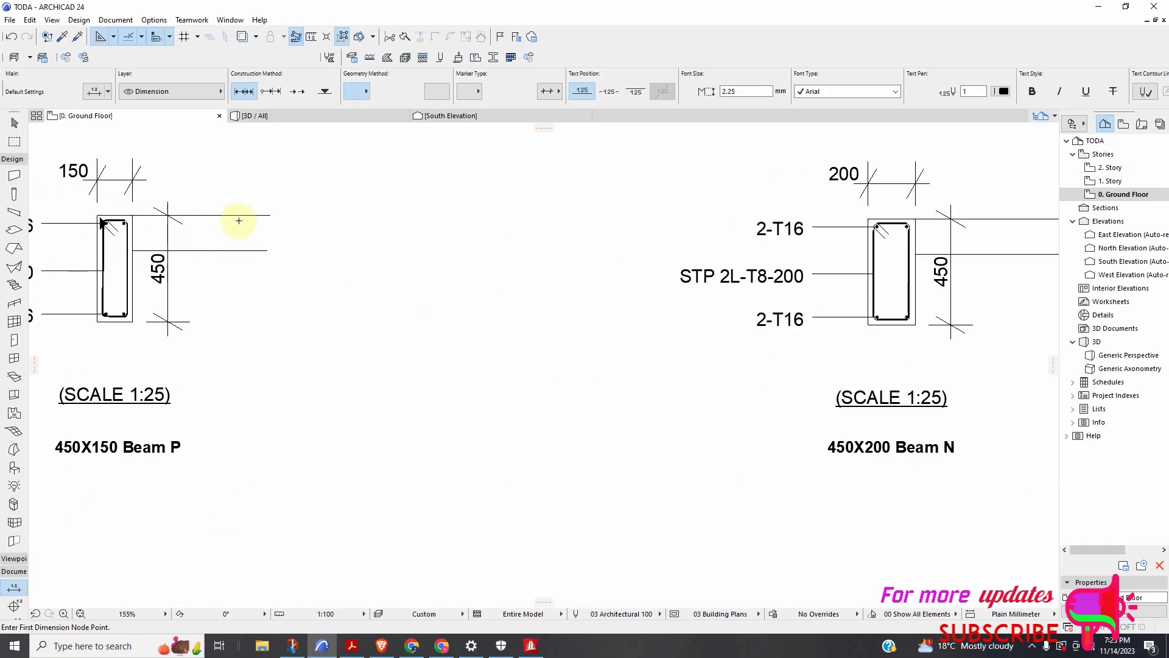
pyautogui.scroll(5, 213, 215)
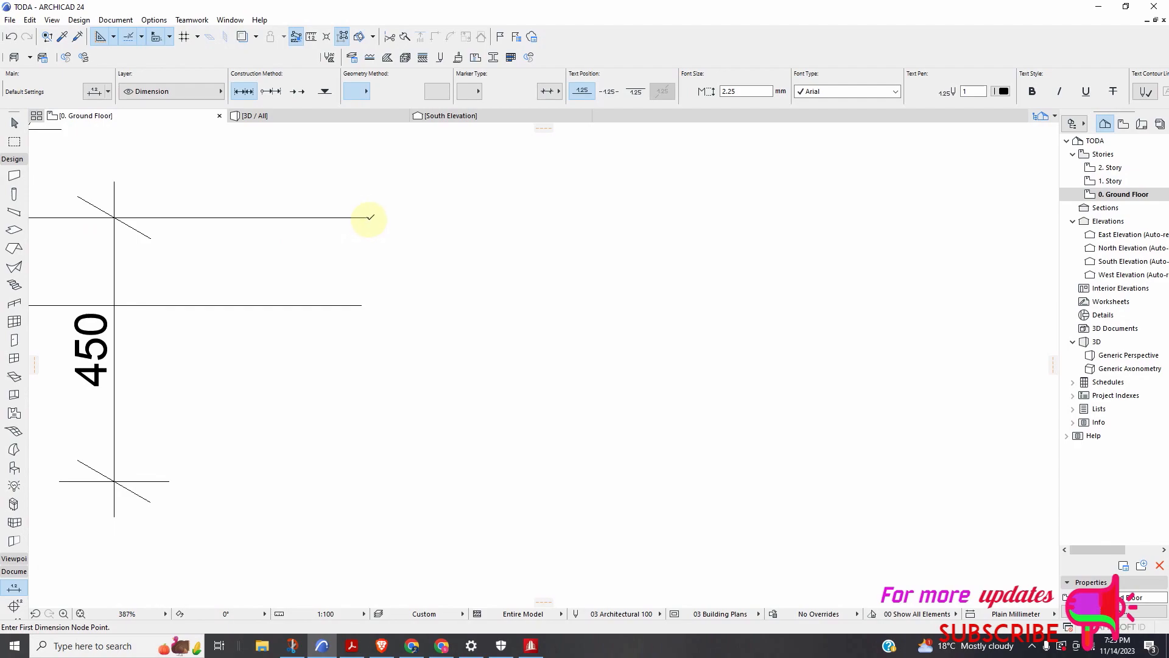
pyautogui.click(369, 217)
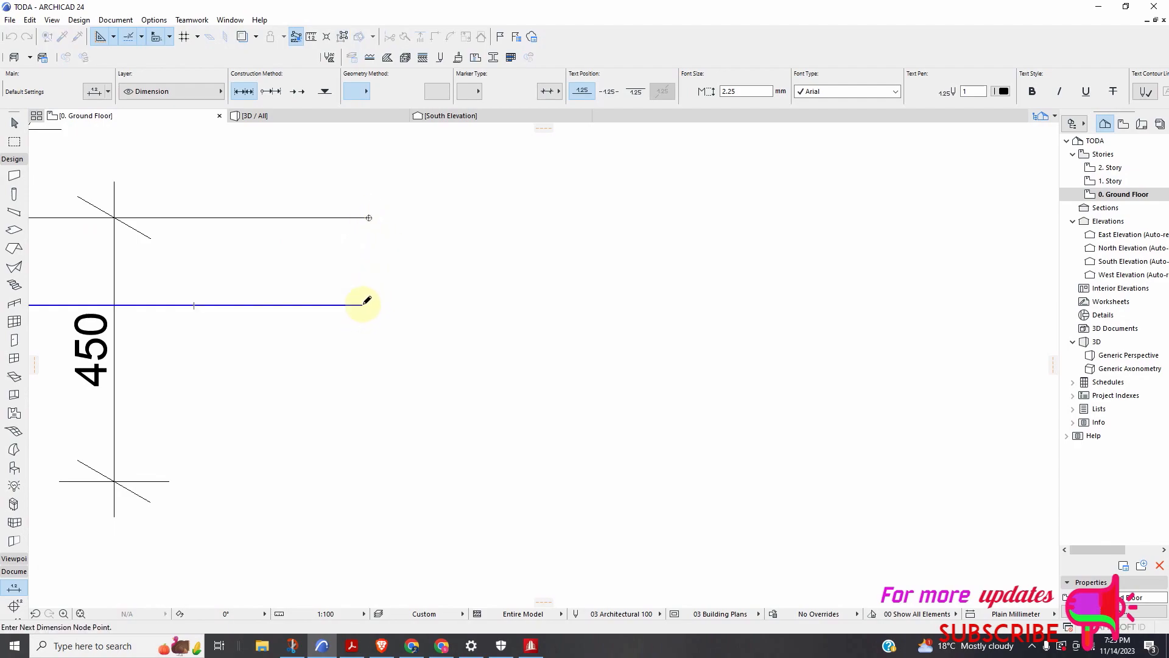
pyautogui.click(362, 304)
pyautogui.rightClick(386, 313)
pyautogui.click(414, 389)
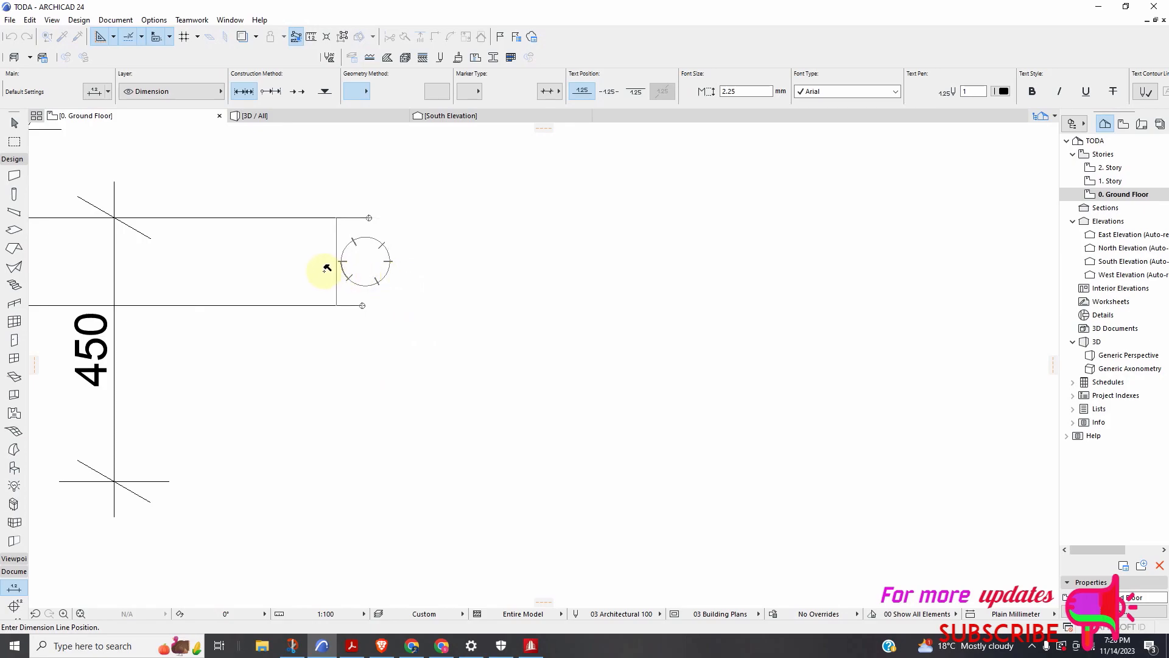
pyautogui.click(300, 268)
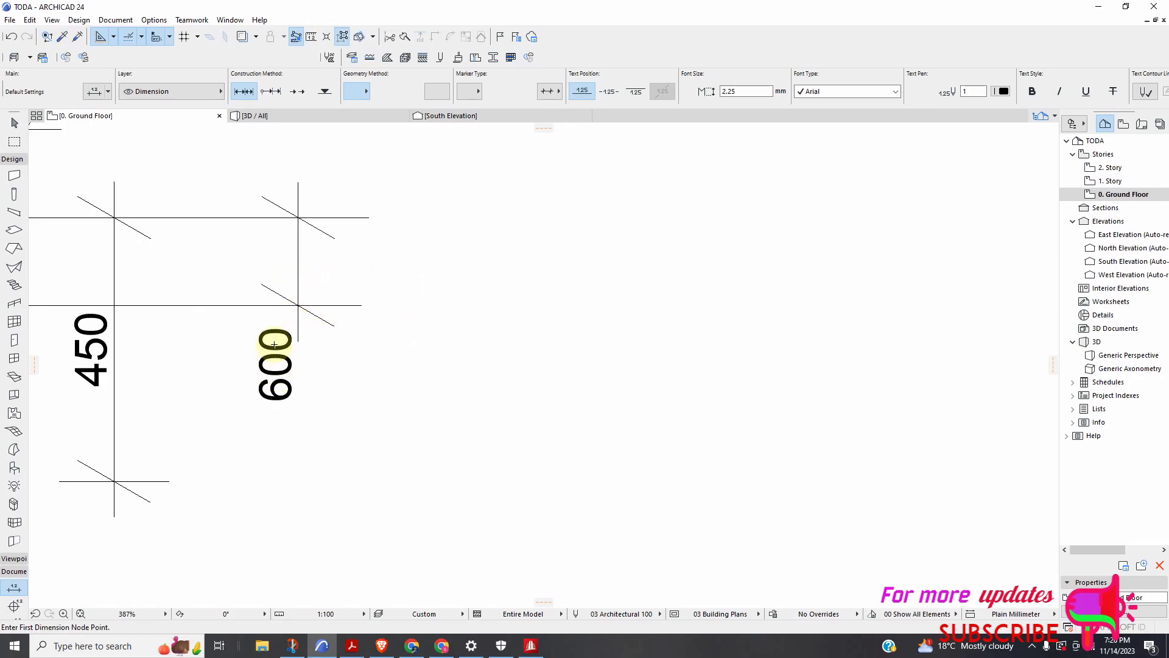
# Replace the measured value of the slab-line dimension beside the 450X150 Beam P section with the custom text 150
pyautogui.scroll(-3, 346, 194)
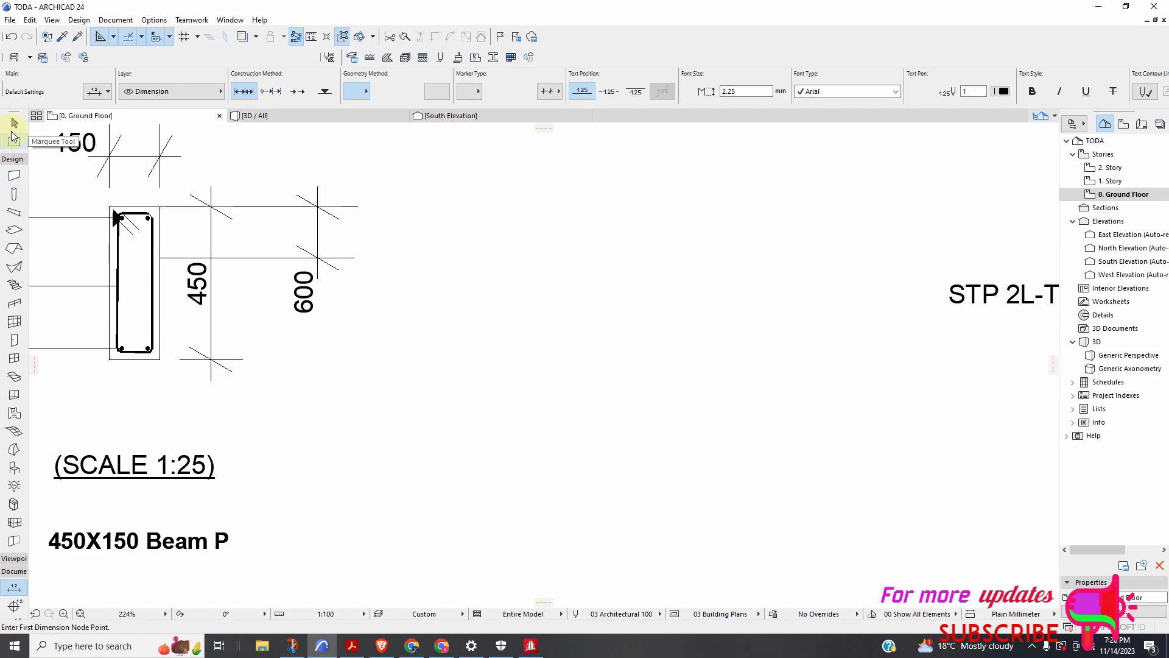
pyautogui.click(15, 123)
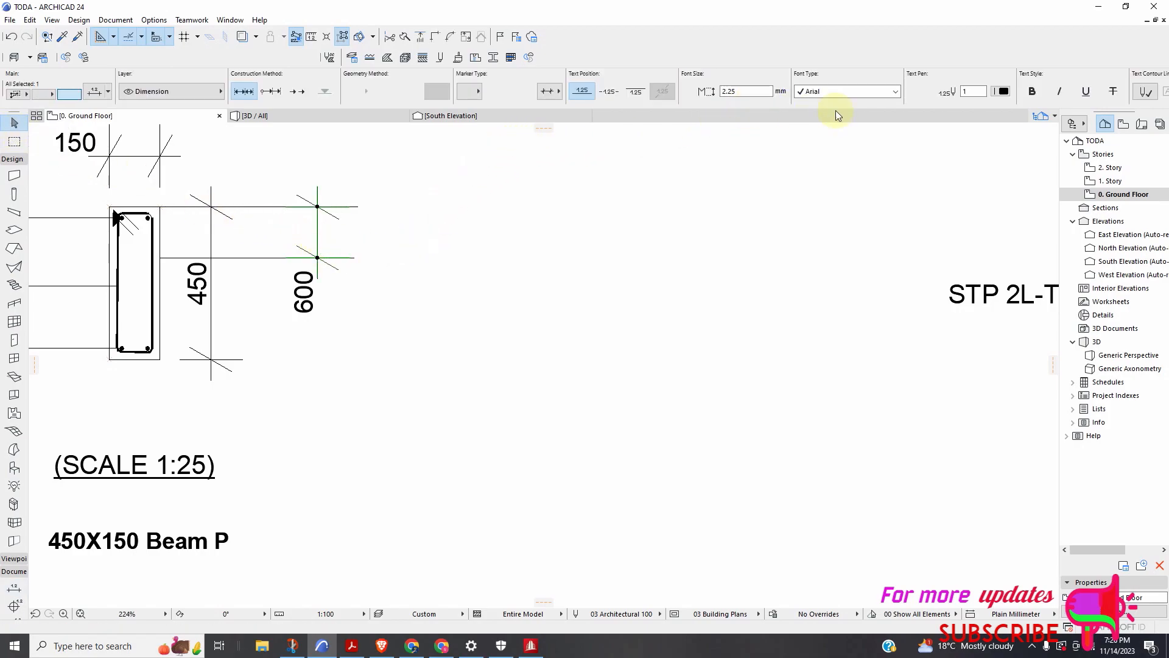
pyautogui.click(299, 300)
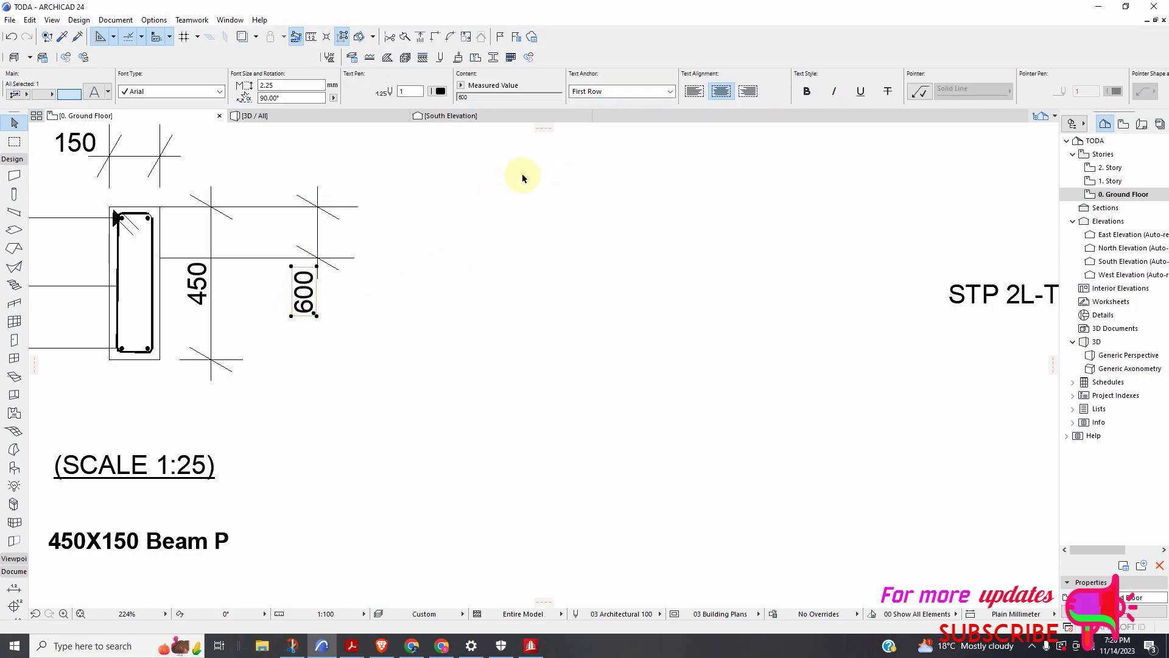
pyautogui.click(461, 86)
pyautogui.click(491, 96)
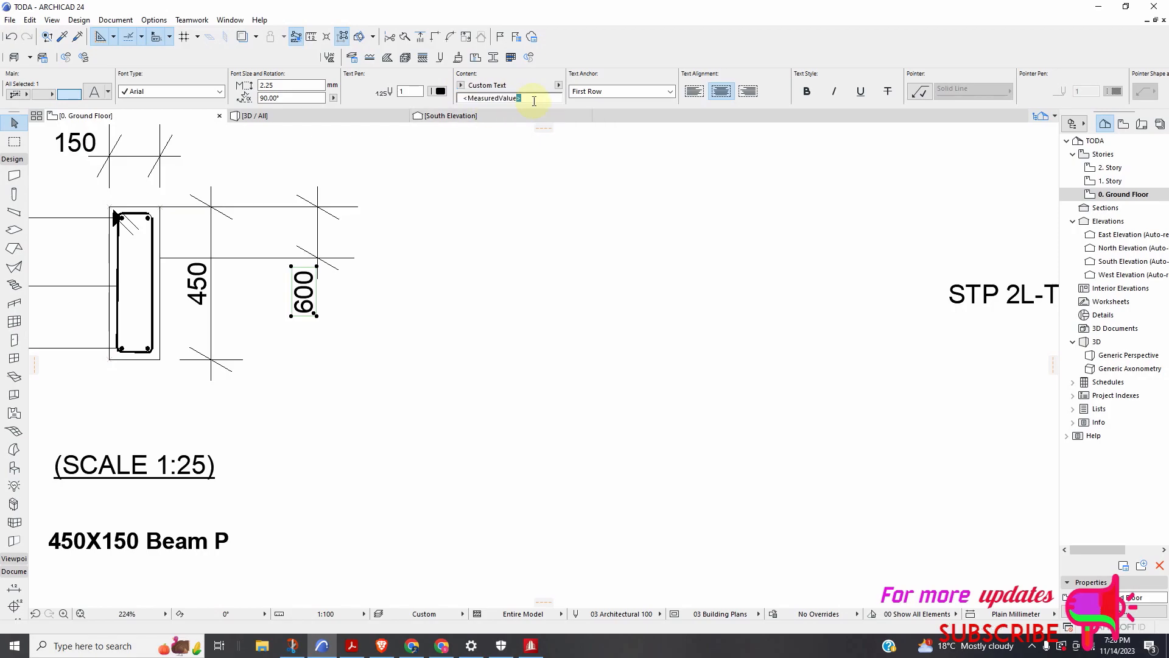
pyautogui.write('1')
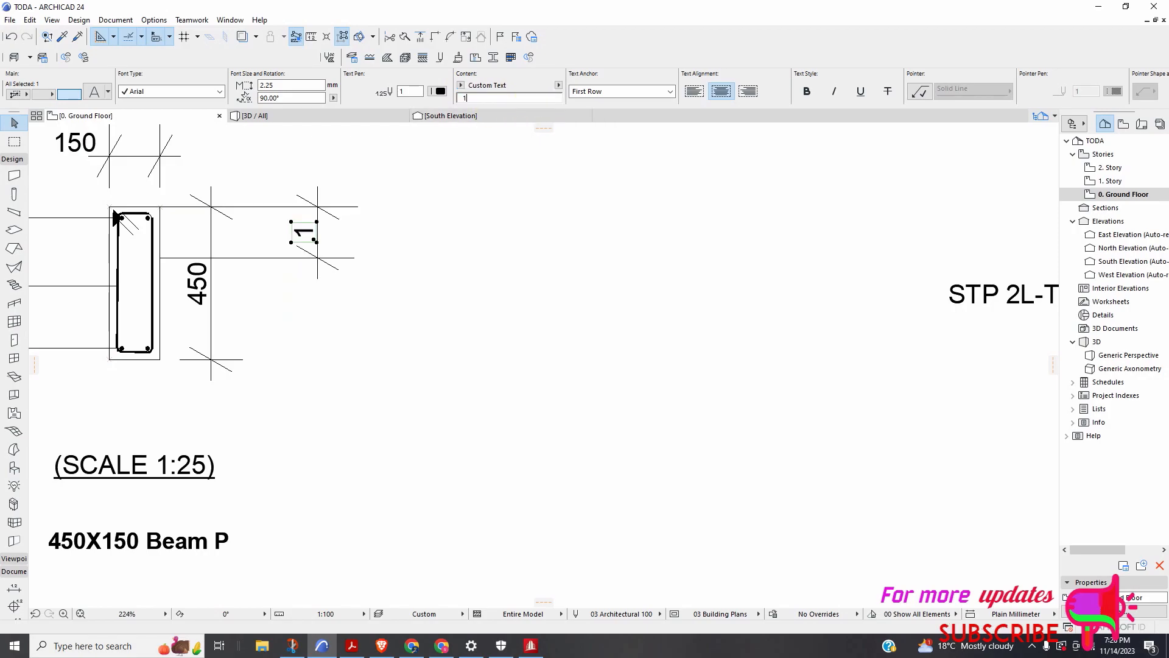
pyautogui.click(493, 256)
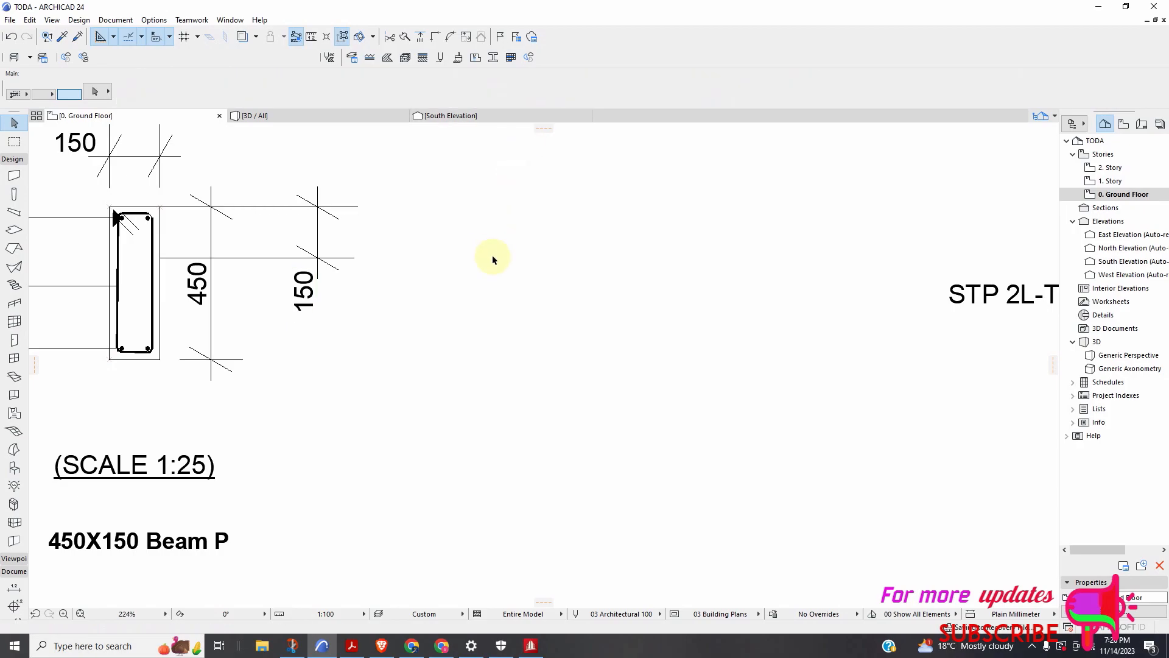
pyautogui.scroll(-3, 418, 269)
pyautogui.click(360, 291)
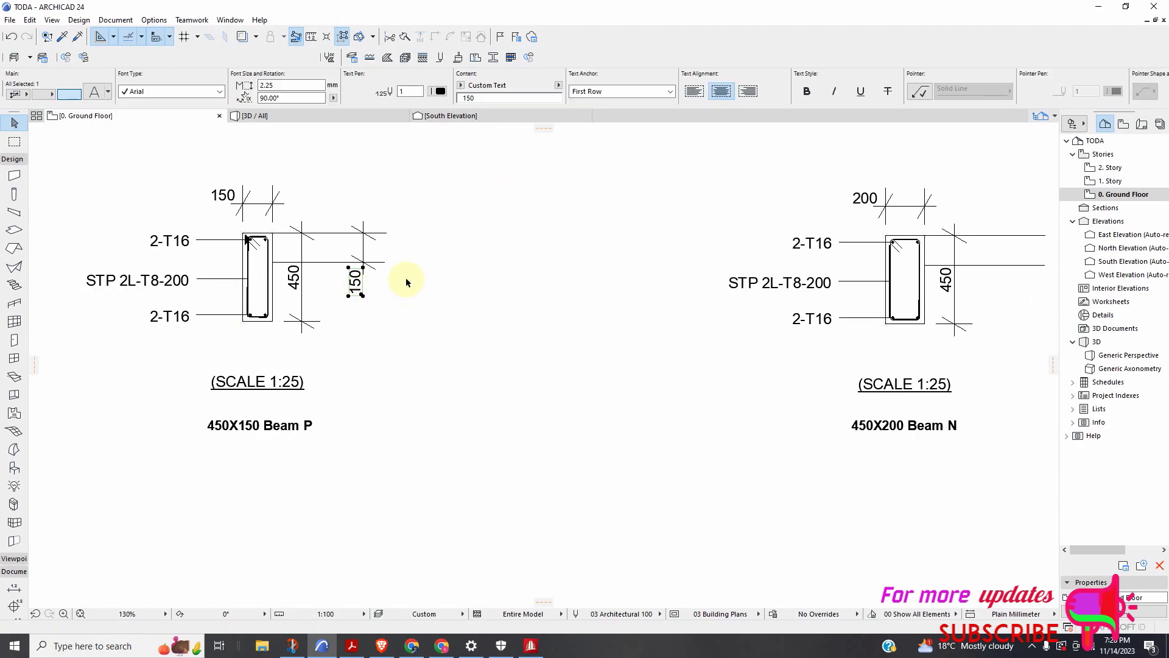
# Add an open arrowhead to the stirrup end of the STP 2L-T8-200 leader line at the 450X150 Beam P section
pyautogui.scroll(-5, 364, 243)
pyautogui.scroll(5, 360, 255)
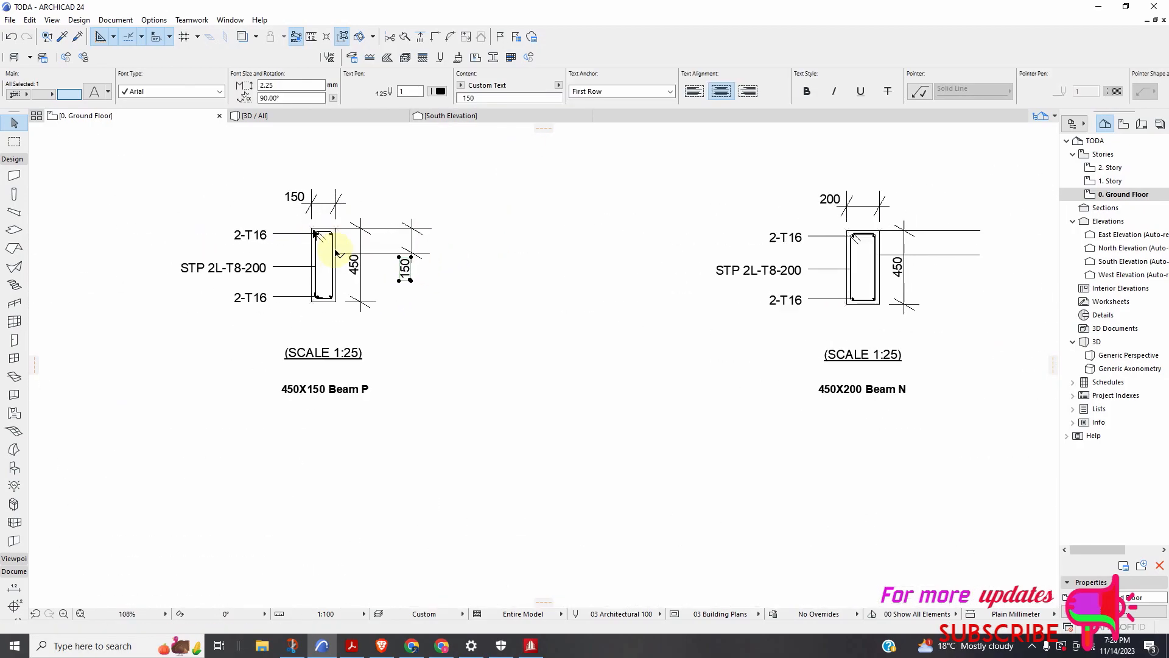
pyautogui.scroll(-4, 338, 255)
pyautogui.scroll(-3, 595, 287)
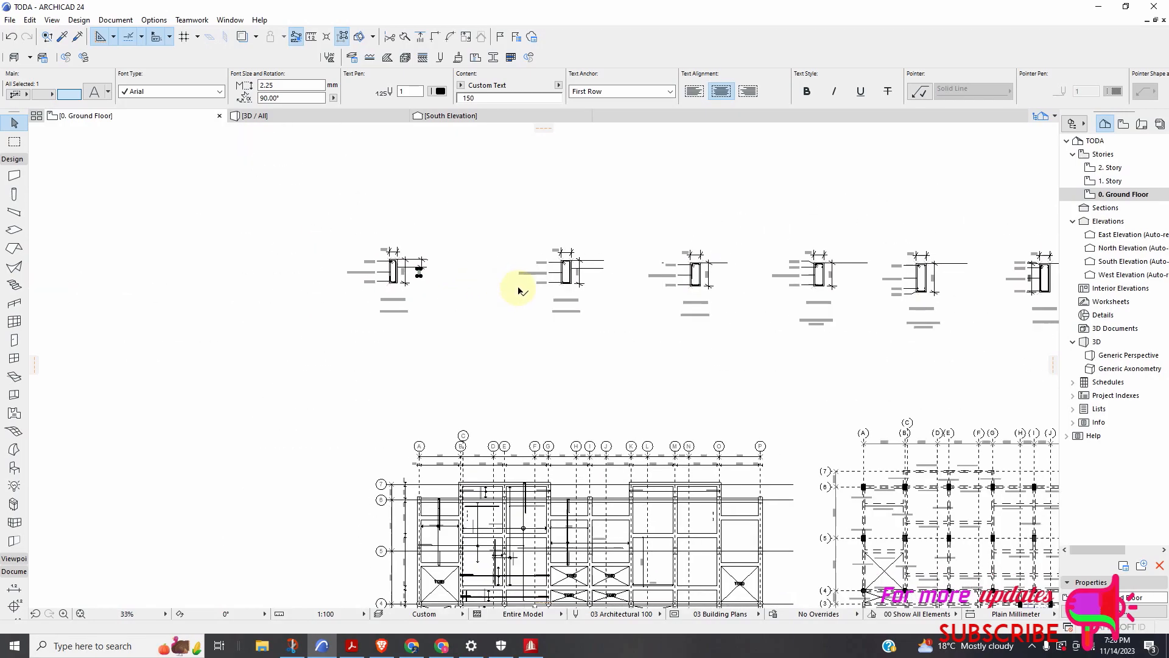
pyautogui.scroll(5, 522, 264)
pyautogui.scroll(-5, 509, 270)
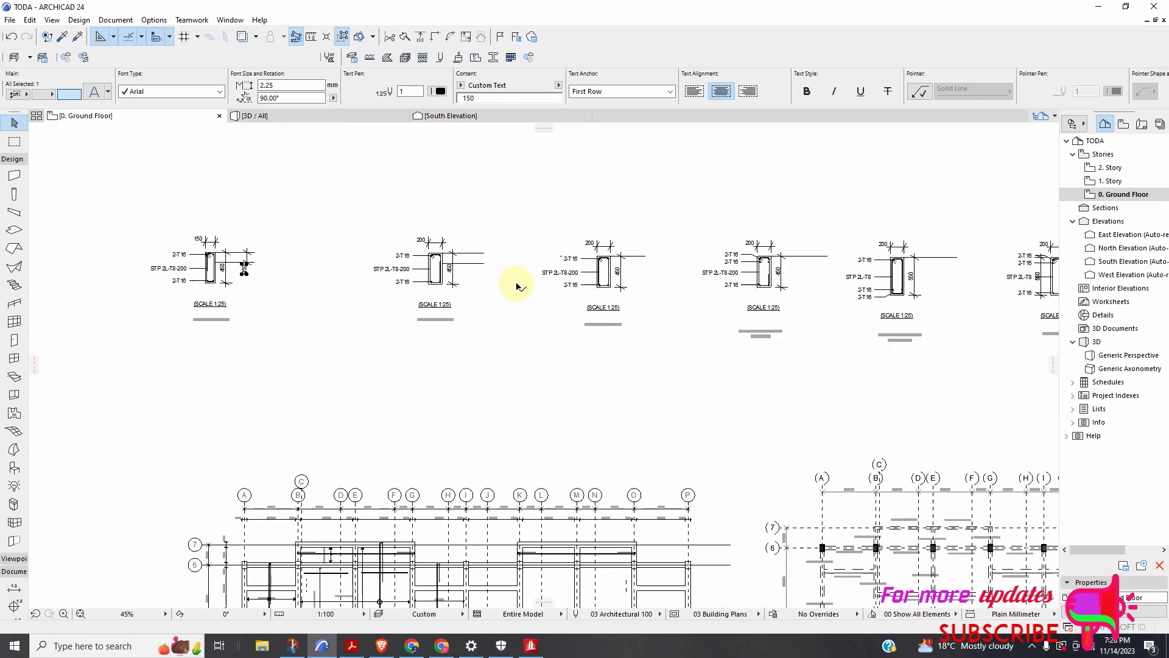
pyautogui.scroll(12, 254, 260)
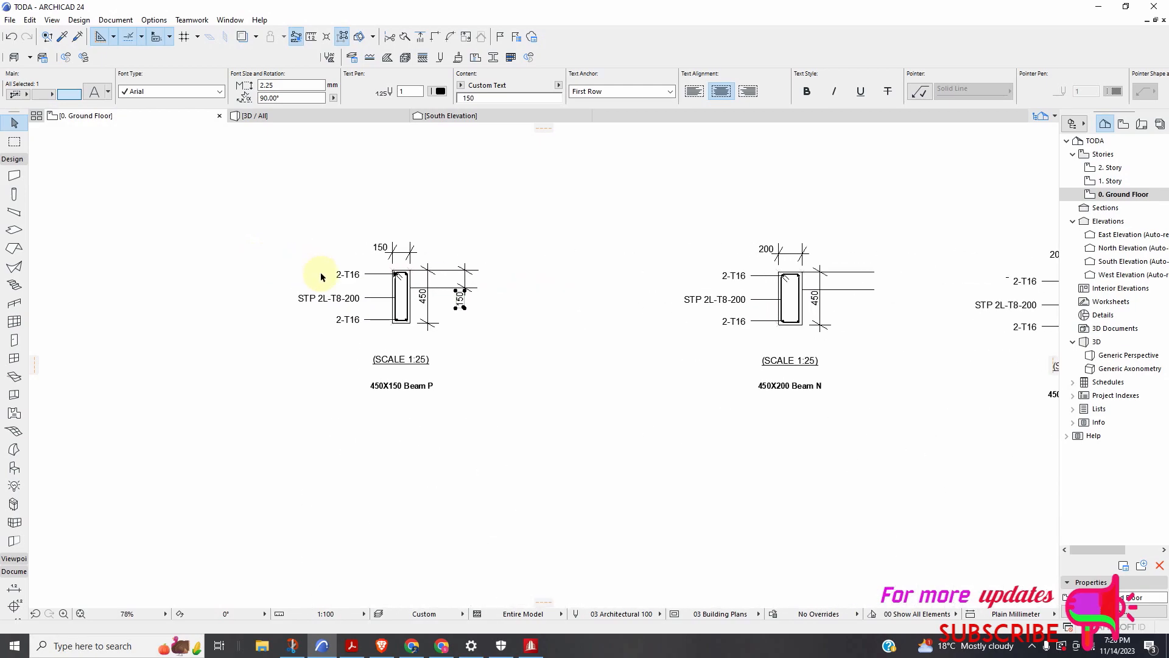
pyautogui.scroll(-2, 434, 228)
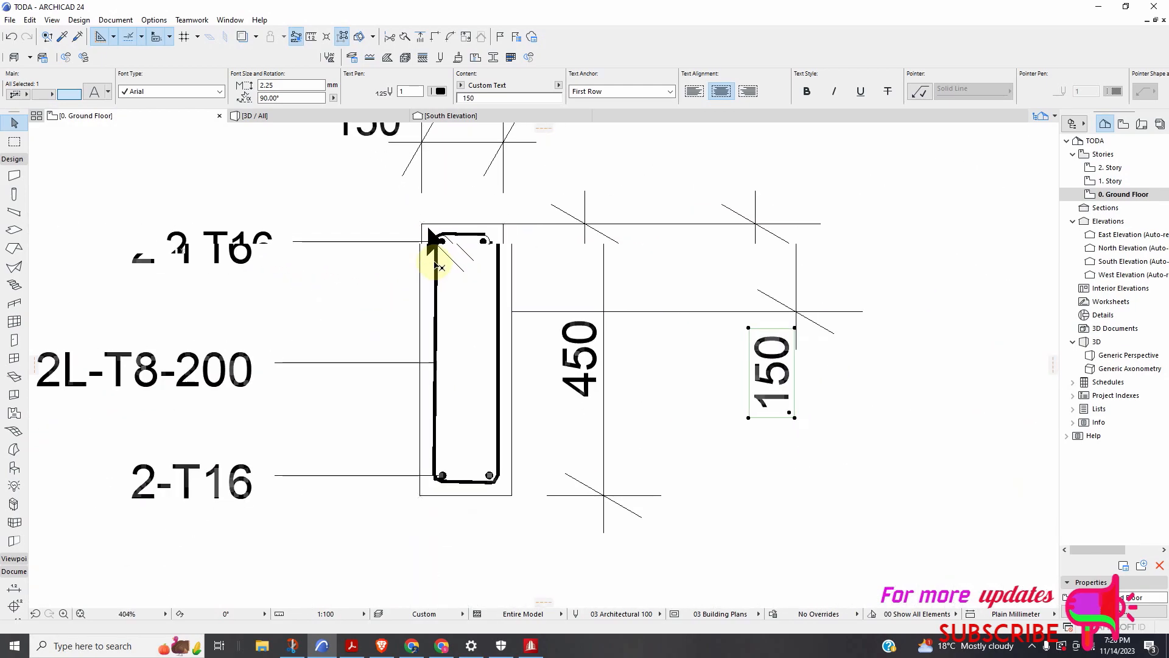
pyautogui.click(402, 340)
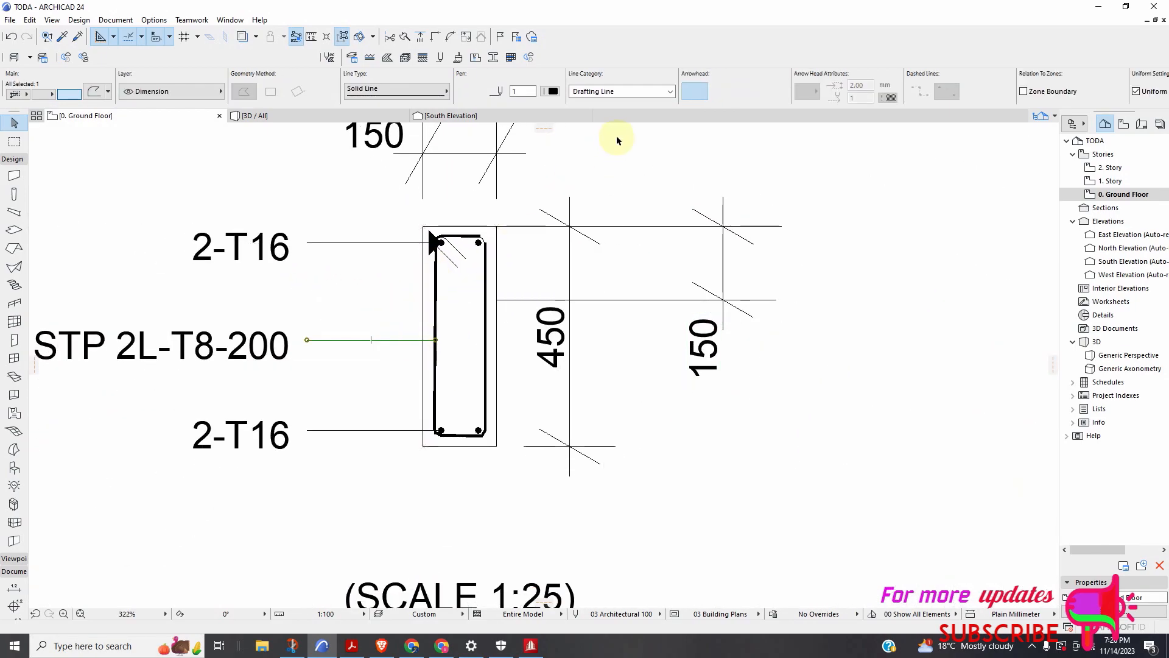
pyautogui.click(726, 98)
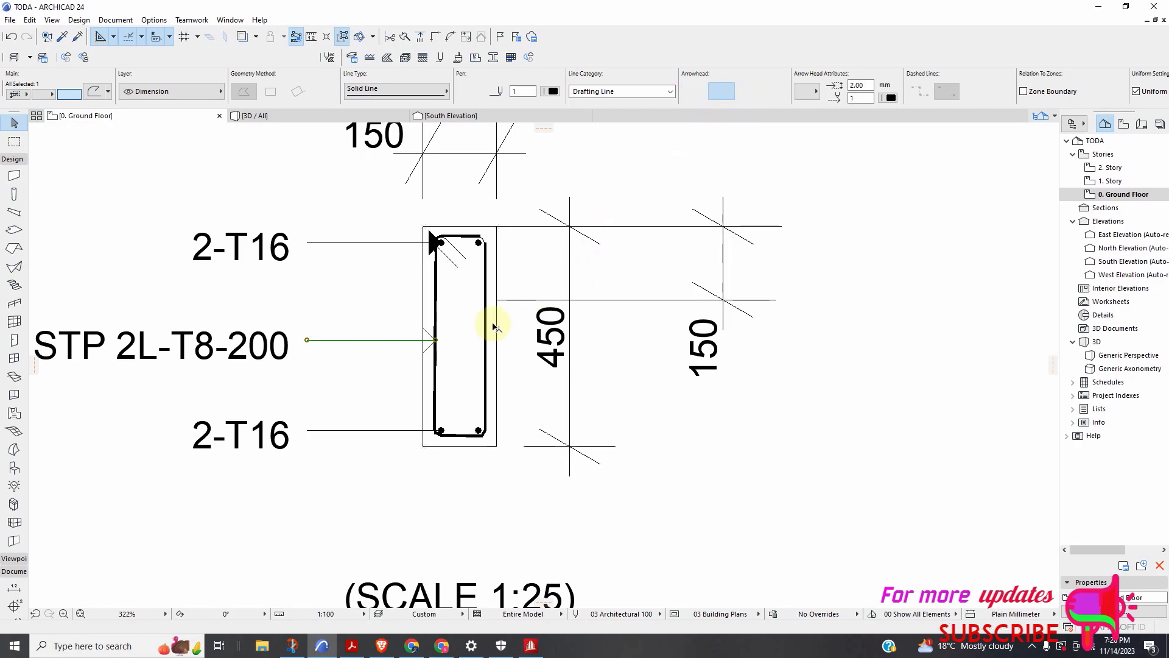
# Fill the STP 2L-T8-200 leader's open arrowhead with a solid triangular polygon wall traced through its tip and two outer corners
pyautogui.scroll(3, 429, 338)
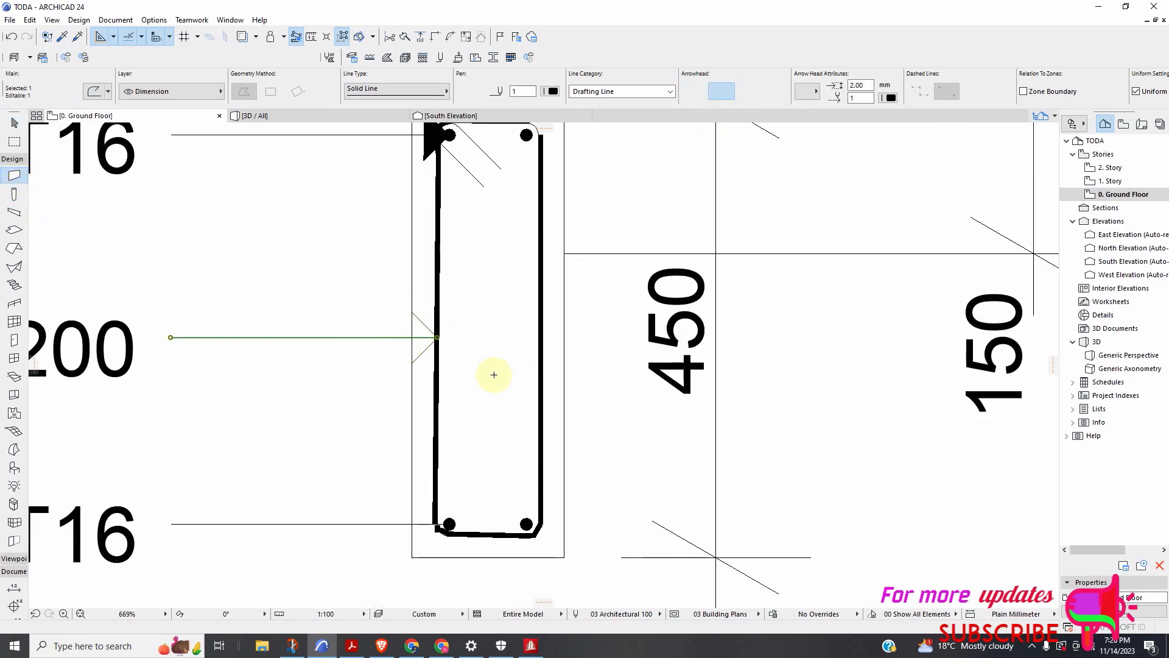
pyautogui.scroll(2, 496, 376)
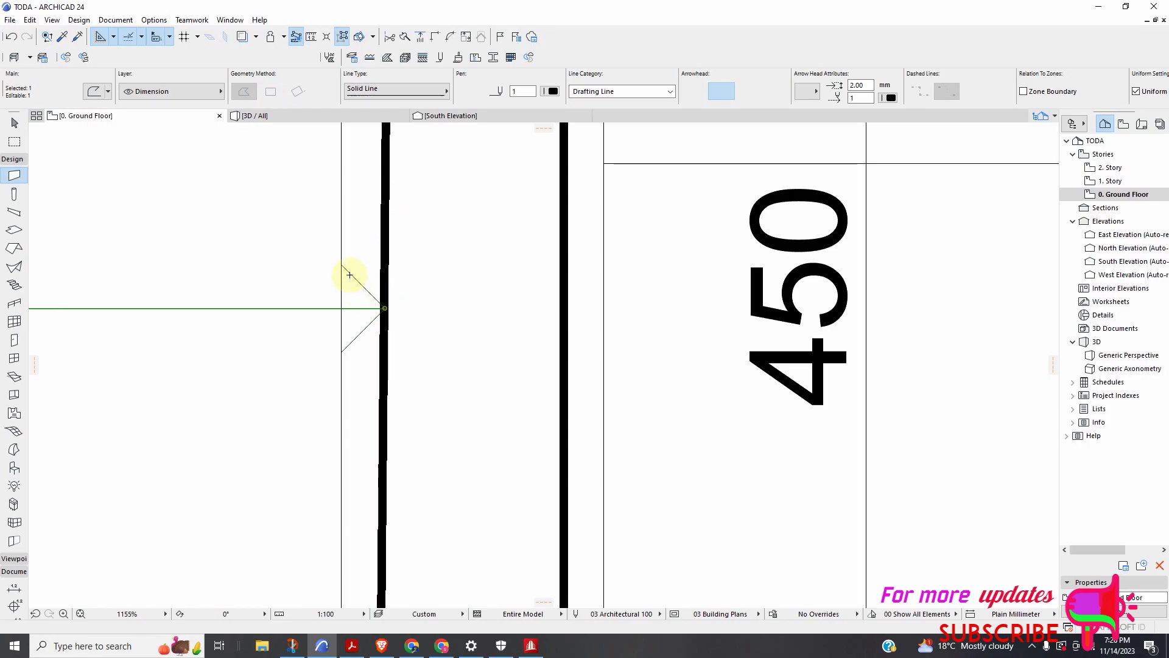
pyautogui.press('Escape')
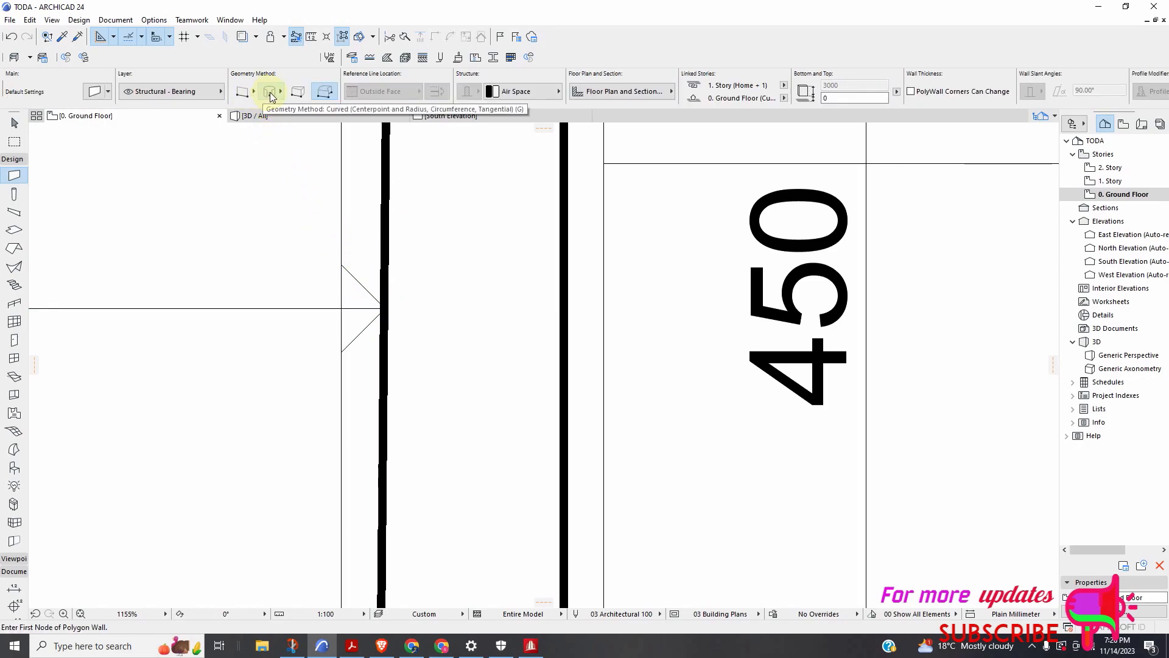
pyautogui.scroll(3, 339, 262)
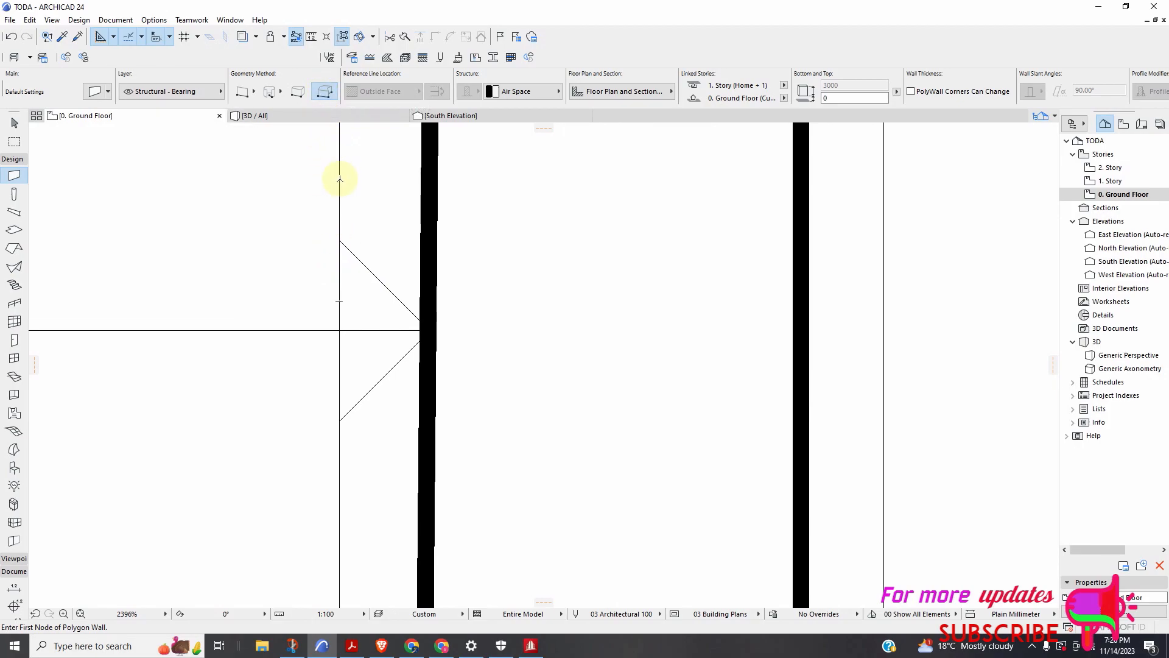
pyautogui.scroll(2, 338, 238)
pyautogui.click(341, 241)
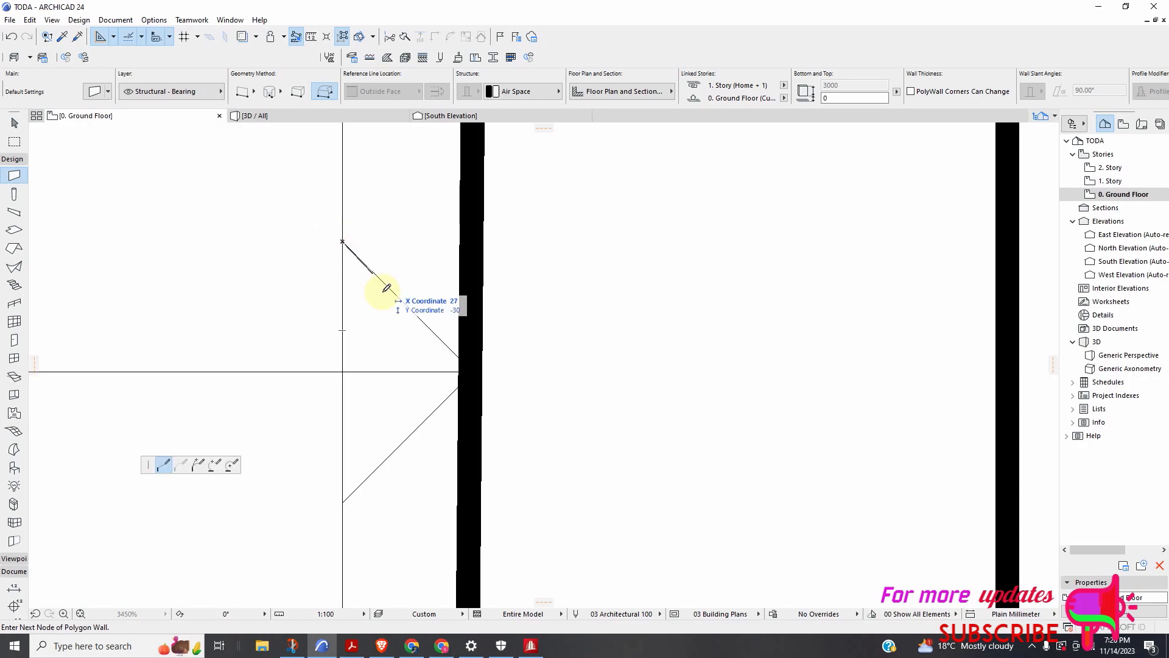
pyautogui.click(473, 372)
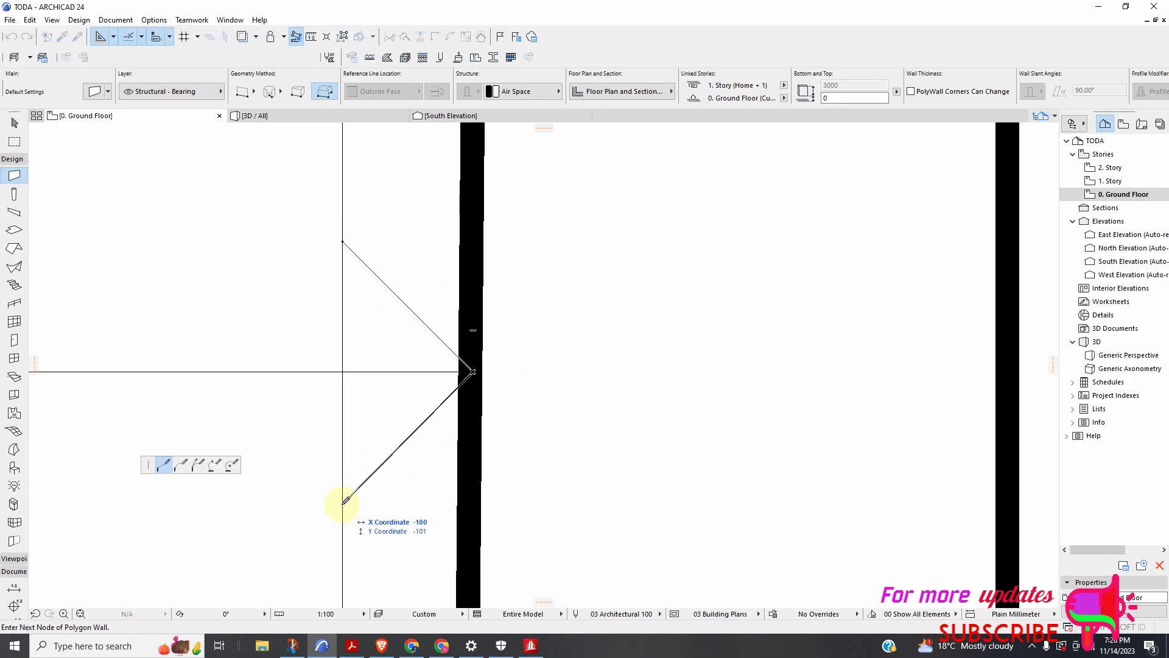
pyautogui.click(343, 500)
pyautogui.click(342, 241)
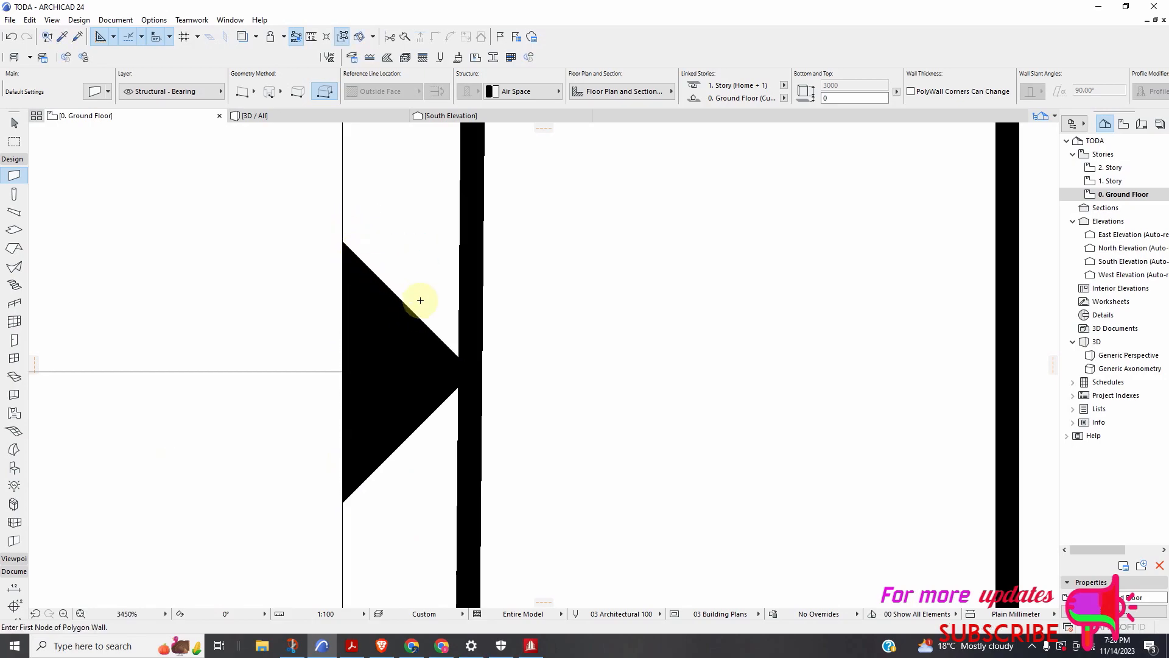
# Examine the row of beam sections and the beam layout plan with its beam labels between grid lines 1 and 7
pyautogui.scroll(-4, 417, 269)
pyautogui.scroll(-11, 417, 268)
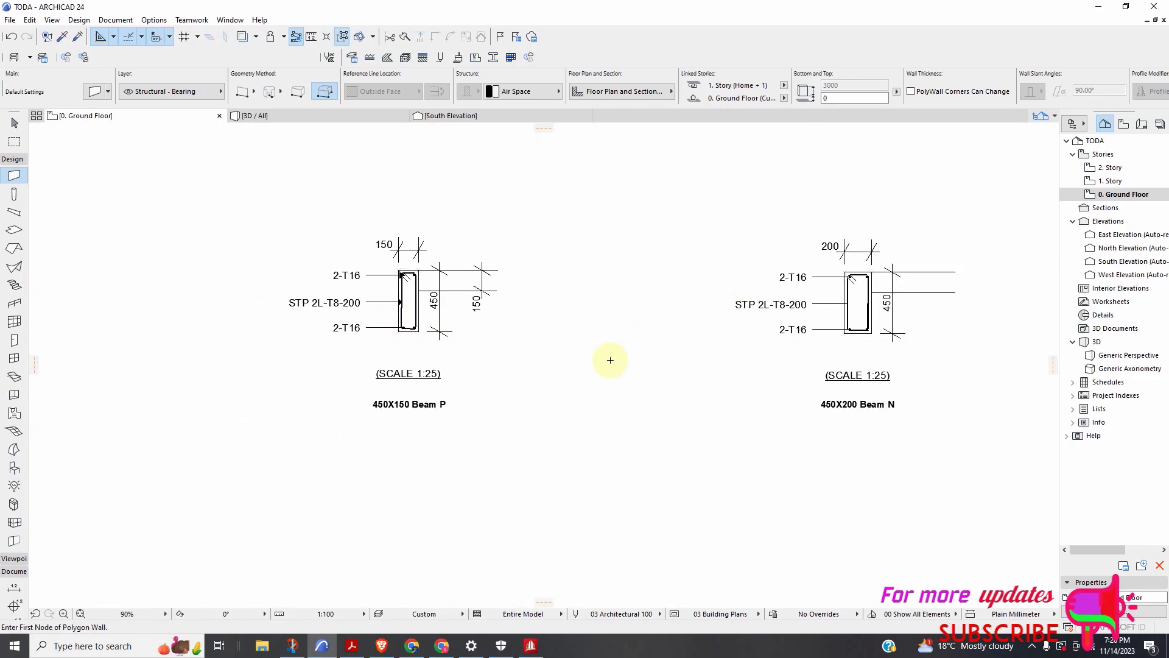
pyautogui.scroll(-2, 578, 390)
pyautogui.scroll(5, 605, 469)
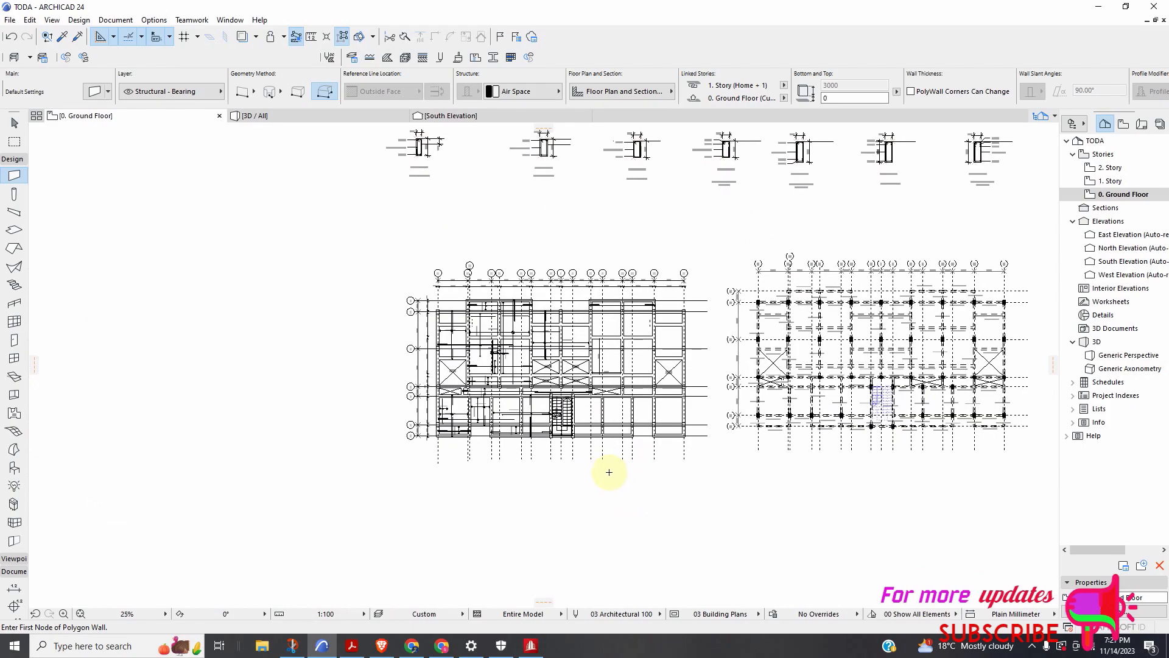
pyautogui.scroll(-4, 514, 396)
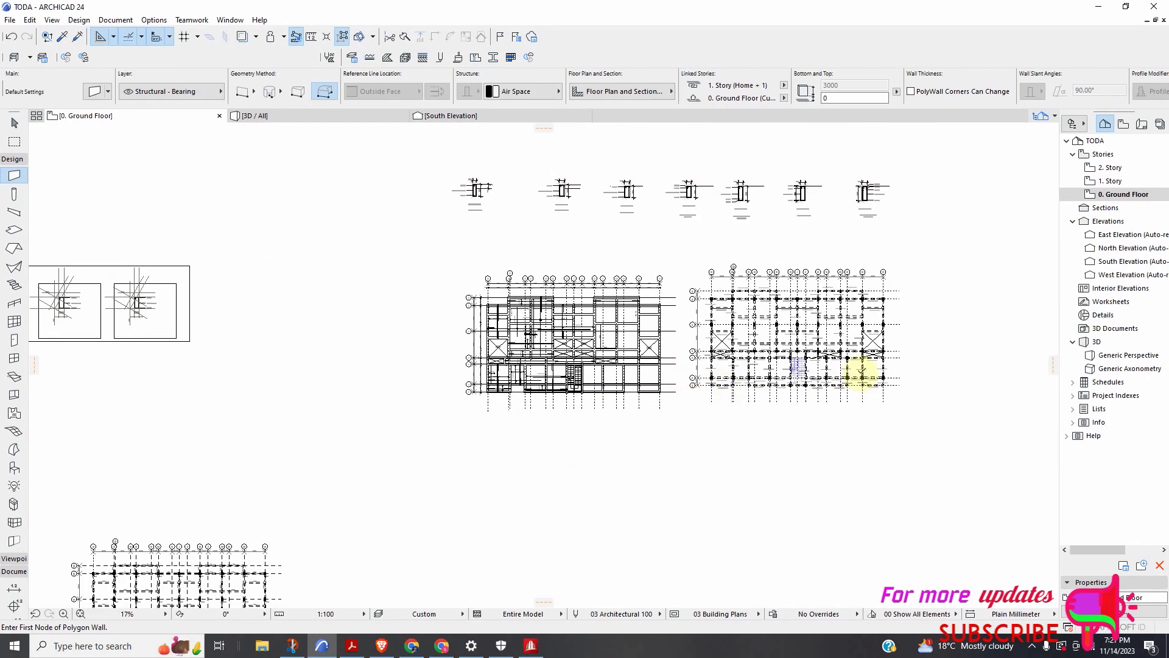
pyautogui.scroll(3, 856, 373)
pyautogui.scroll(3, 600, 364)
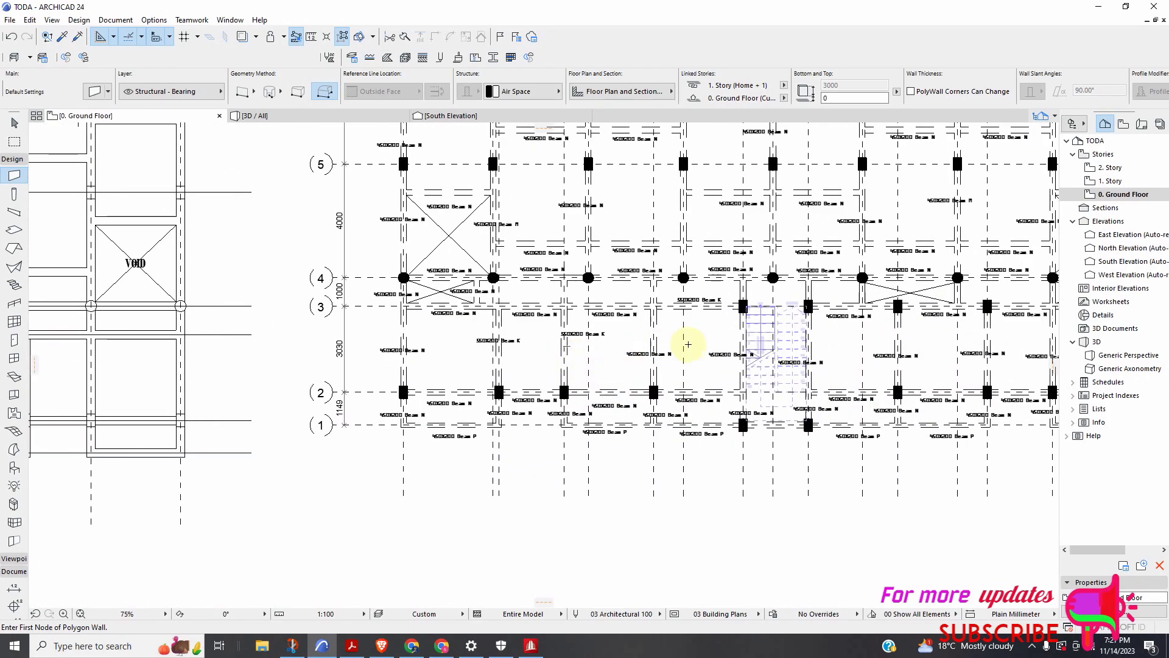
pyautogui.scroll(-3, 687, 344)
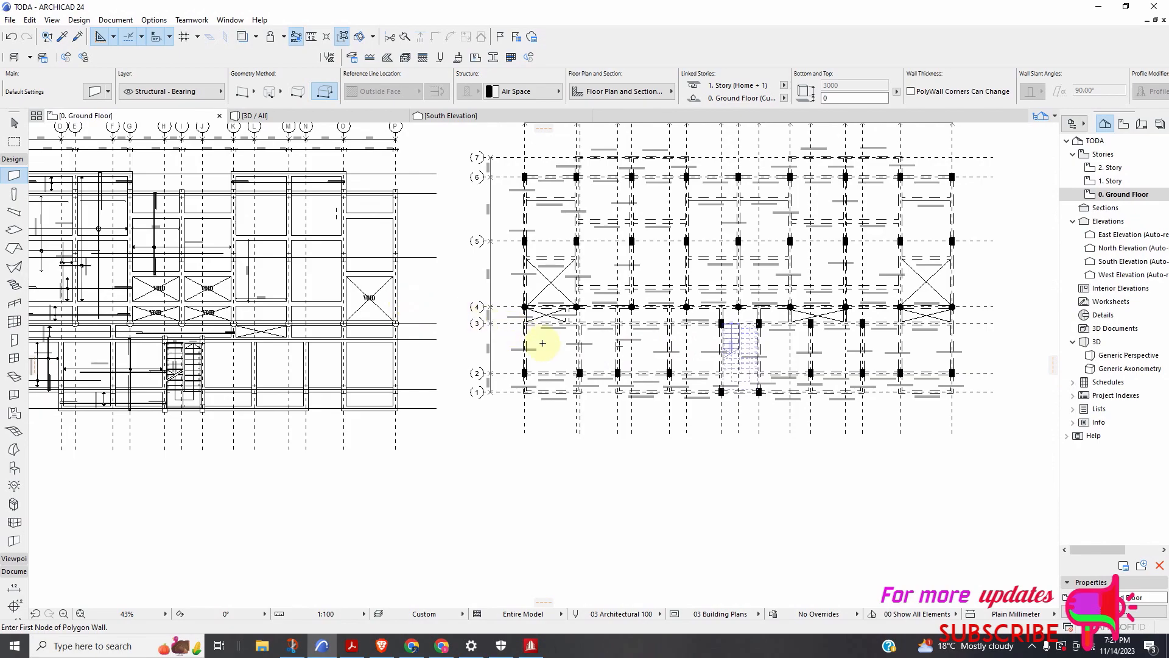
pyautogui.scroll(-3, 545, 344)
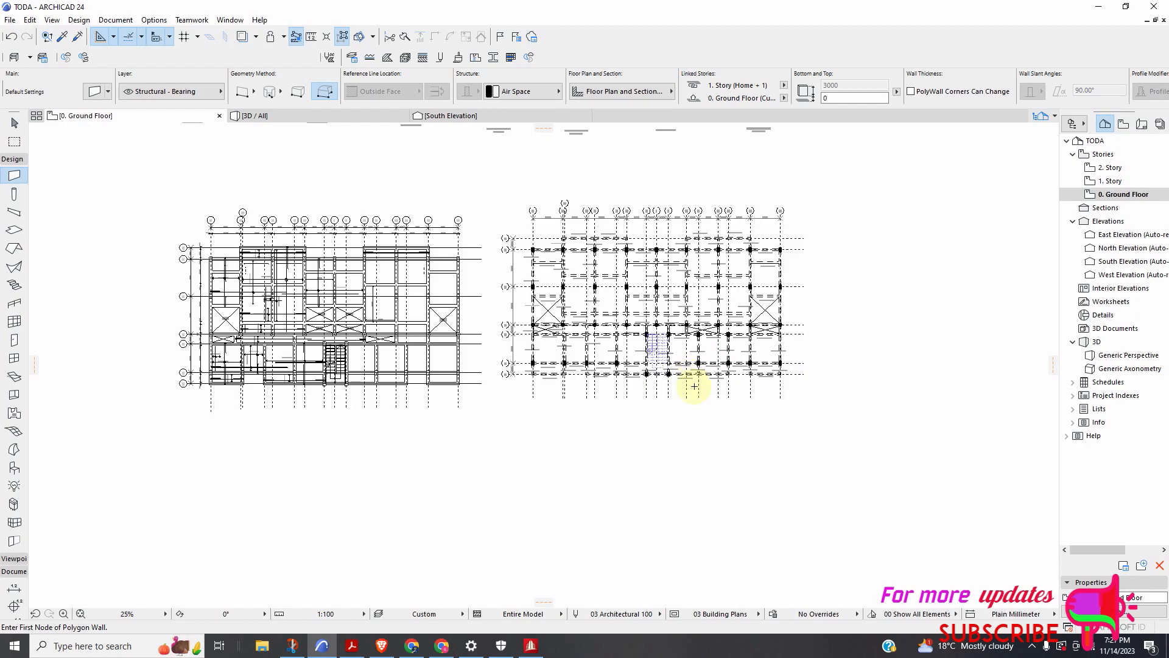
# Examine the slab reinforcement bars, their labels and bar ends in the panels between grid lines 1 and 4 of the slab plan
pyautogui.scroll(12, 178, 283)
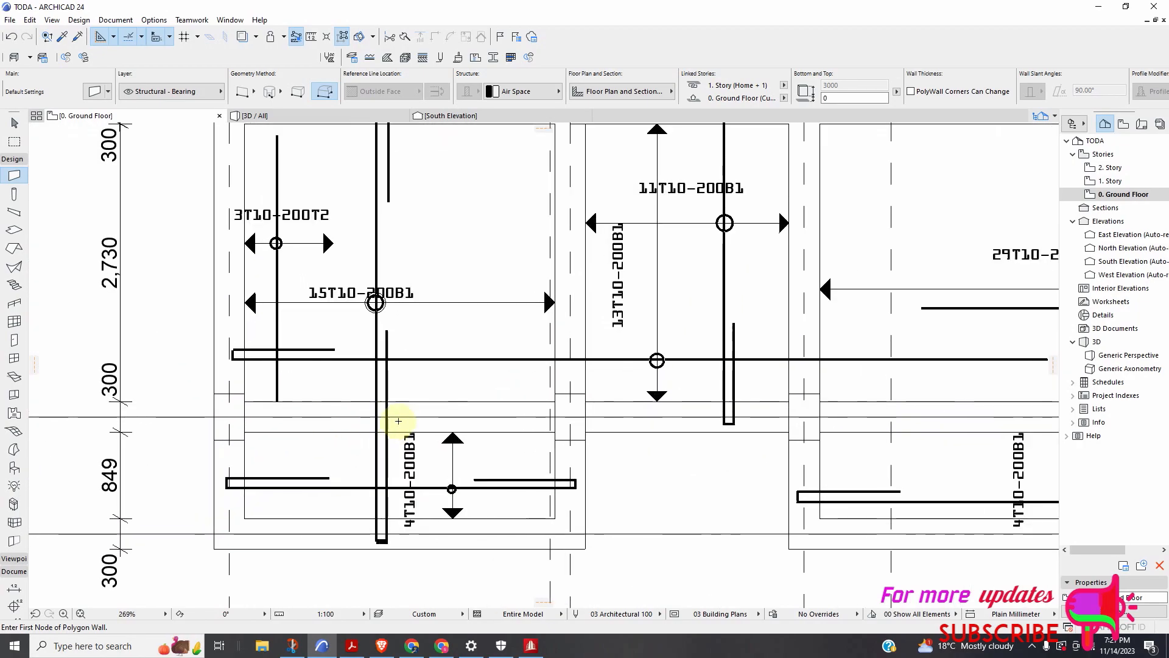
pyautogui.scroll(-3, 404, 477)
pyautogui.scroll(7, 417, 496)
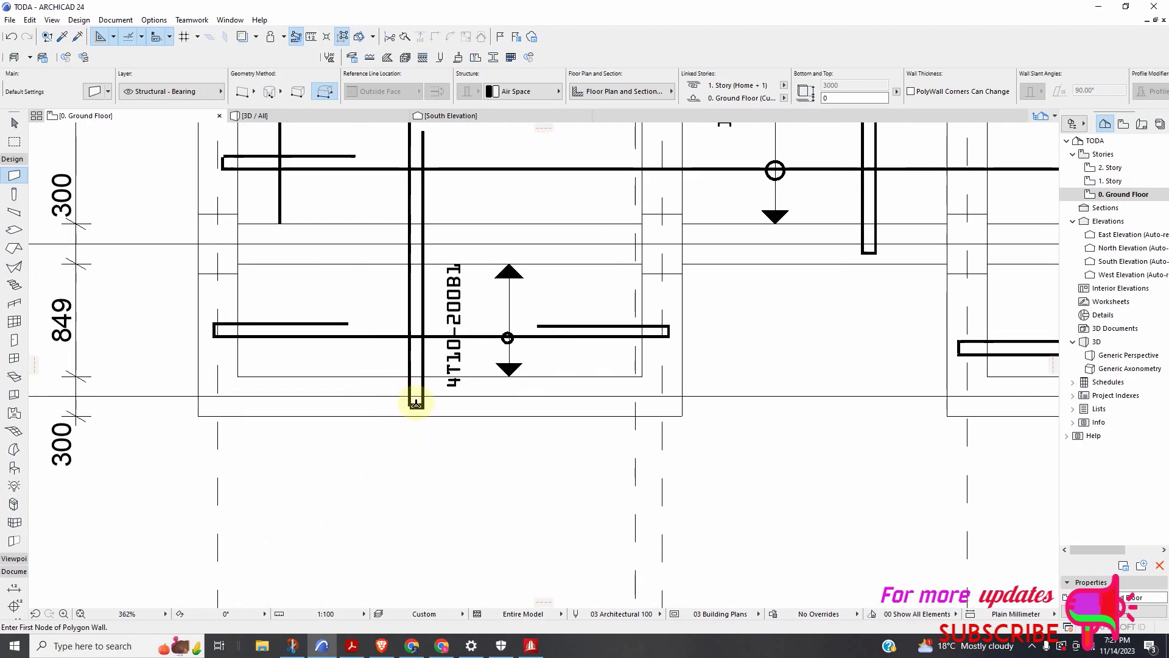
pyautogui.scroll(-3, 466, 346)
pyautogui.scroll(3, 457, 243)
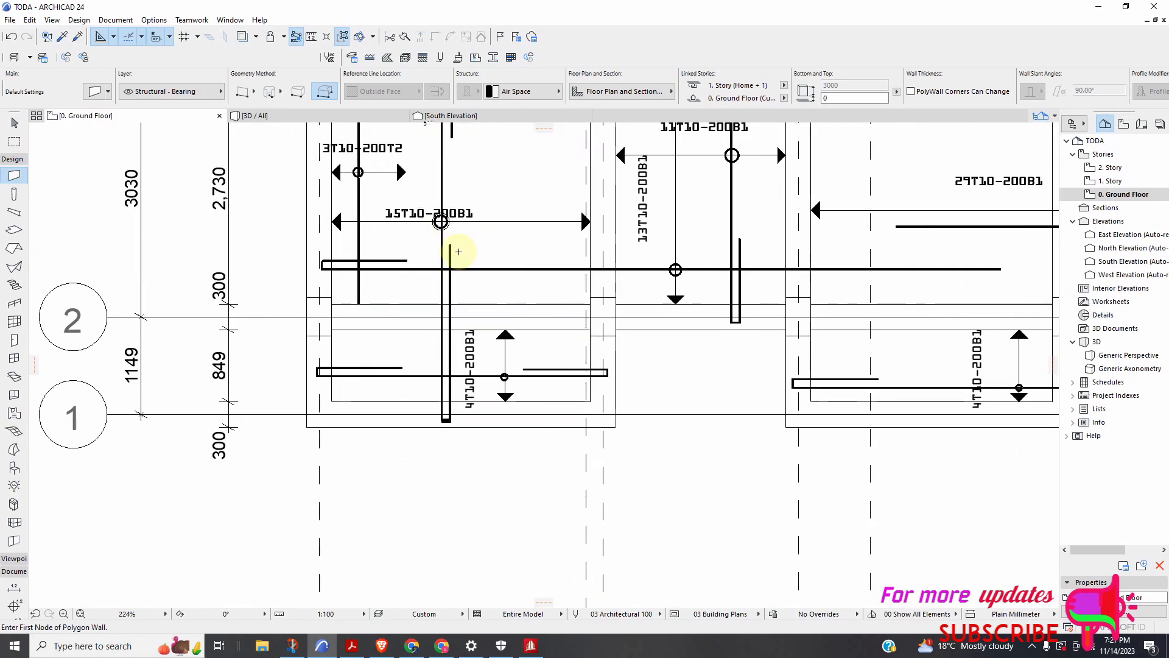
pyautogui.scroll(-3, 461, 261)
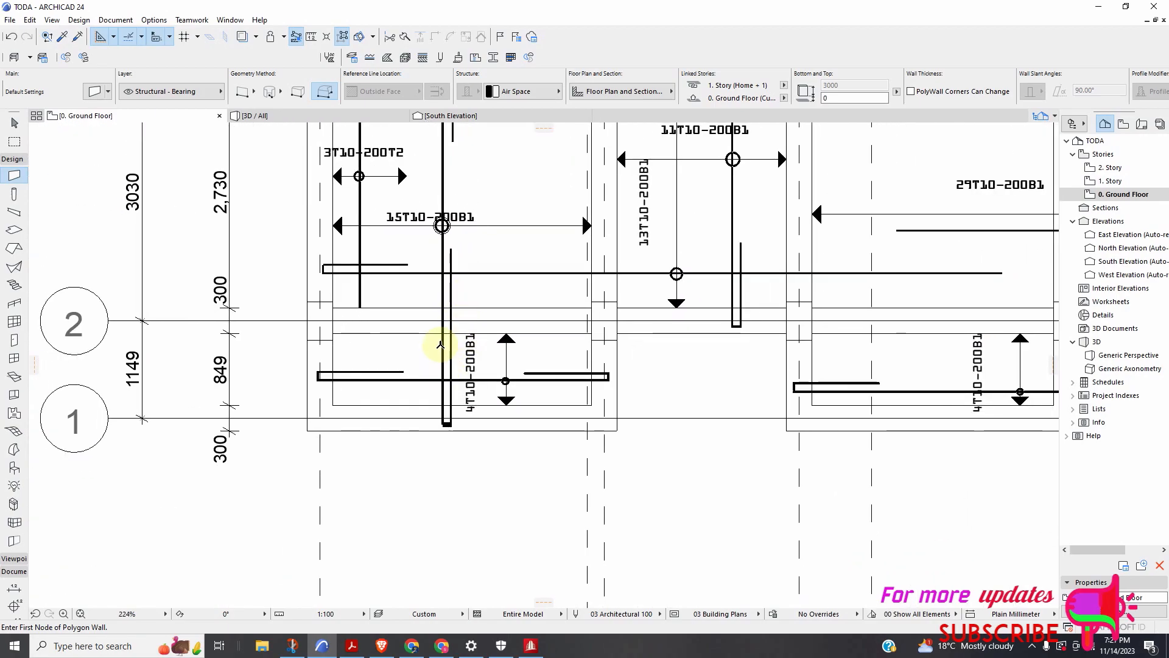
pyautogui.scroll(2, 450, 274)
pyautogui.scroll(-5, 455, 355)
pyautogui.scroll(4, 457, 292)
pyautogui.scroll(2, 452, 240)
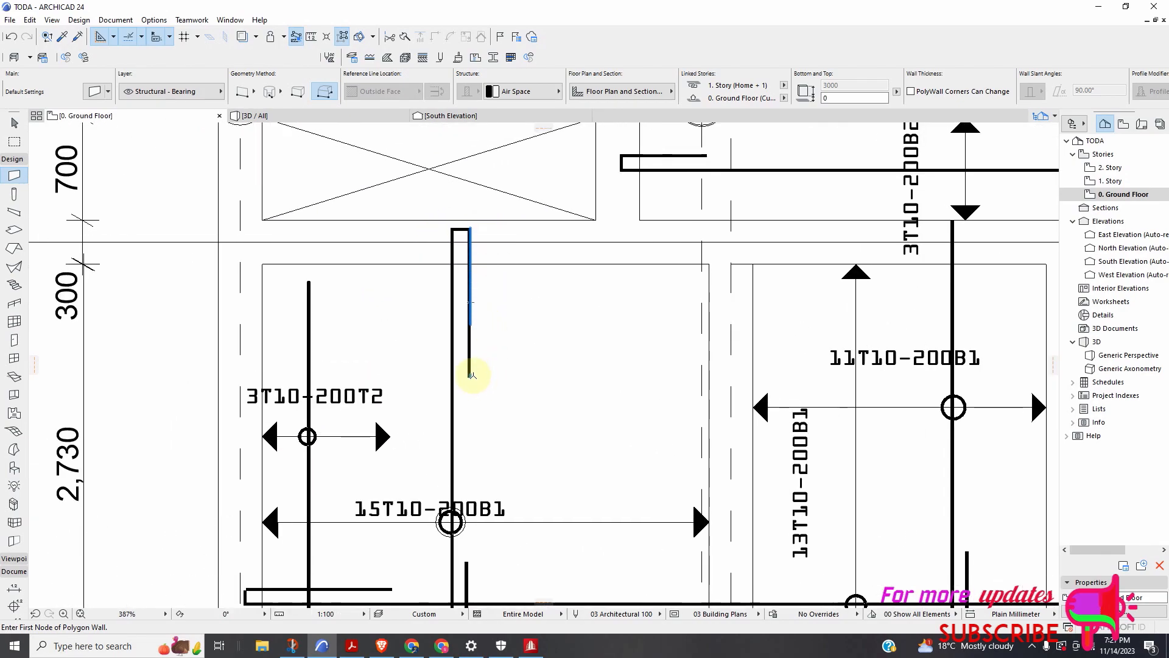
pyautogui.scroll(-5, 472, 372)
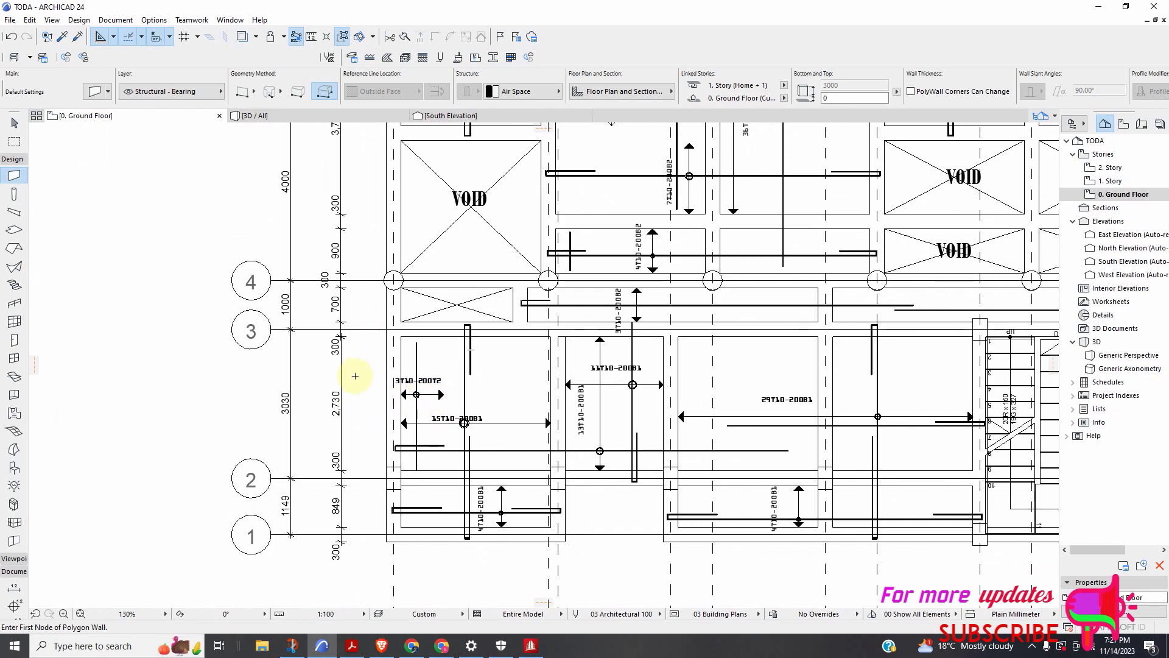
pyautogui.scroll(-3, 357, 371)
pyautogui.scroll(3, 365, 368)
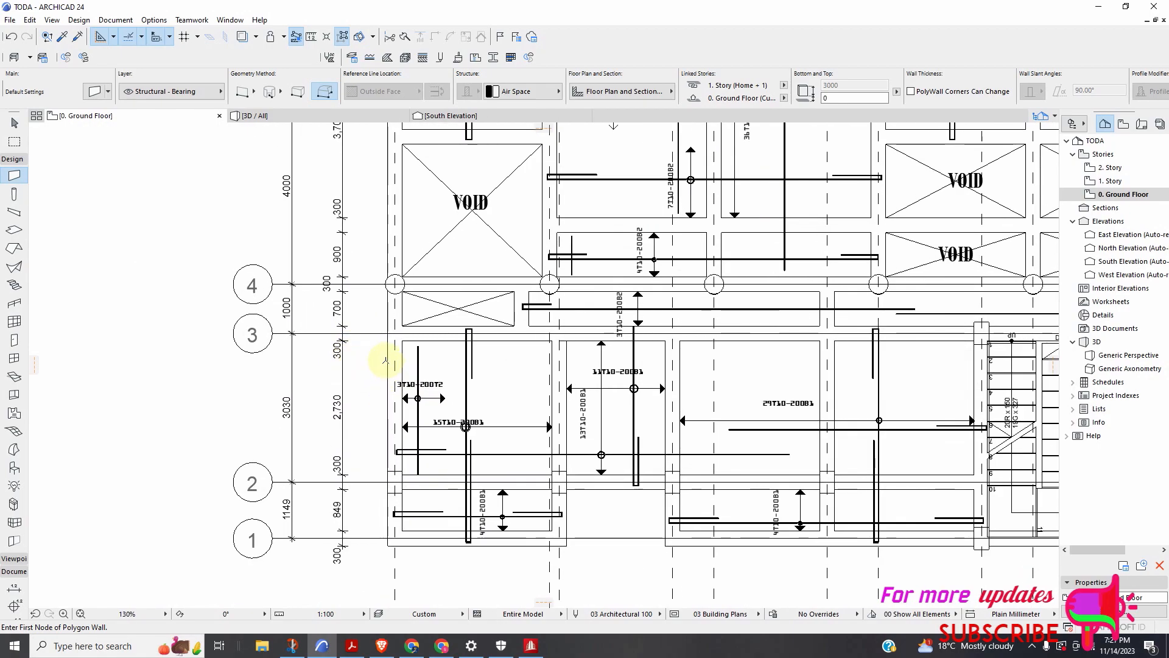
pyautogui.scroll(2, 390, 362)
pyautogui.scroll(-4, 396, 359)
pyautogui.scroll(3, 372, 346)
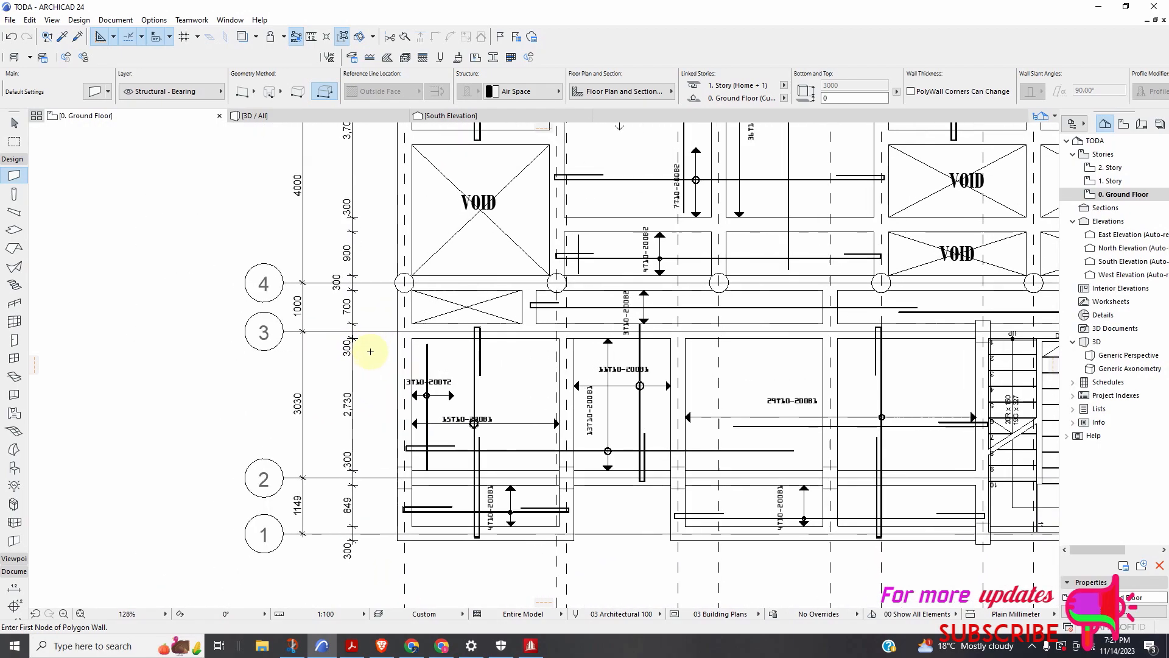
# Compare the slab reinforcement plan with the beam layout plan, examining the beam labels, columns and voids between grid lines 1 and 7
pyautogui.scroll(1, 389, 346)
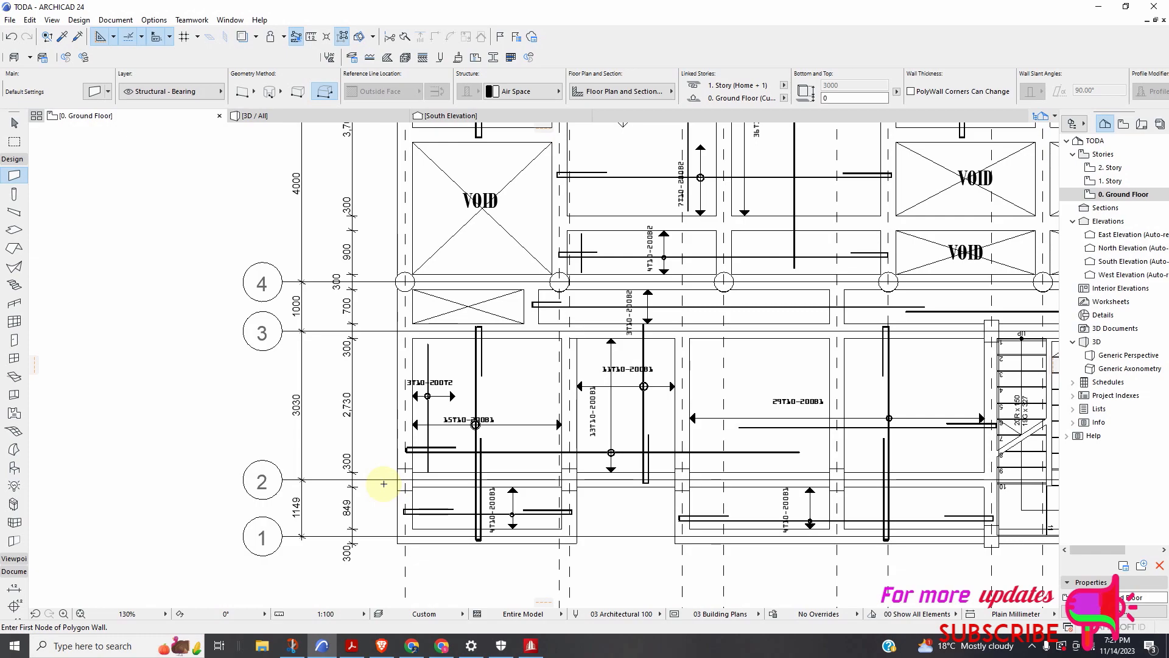
pyautogui.scroll(-10, 367, 455)
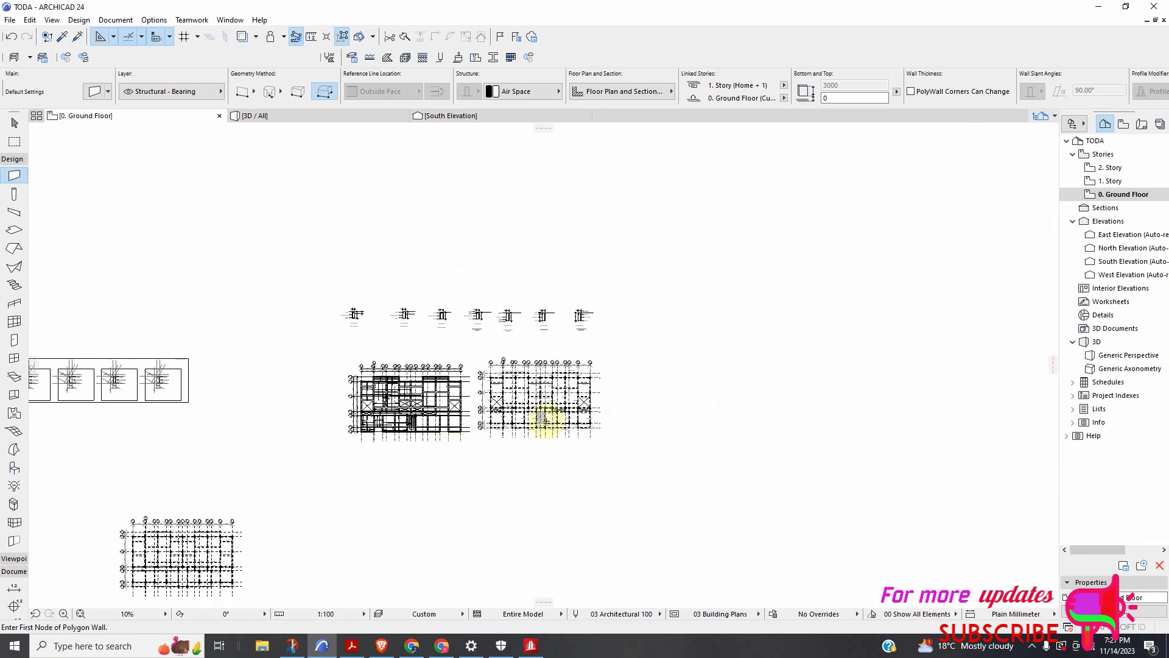
pyautogui.scroll(4, 310, 418)
pyautogui.scroll(-4, 366, 384)
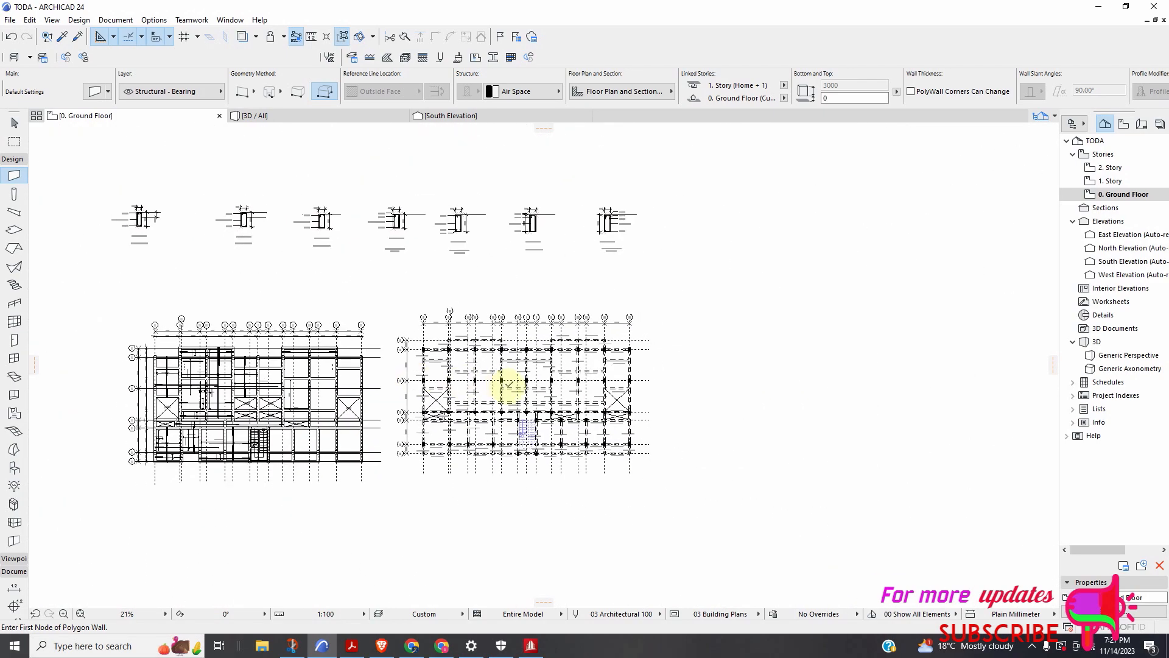
pyautogui.scroll(5, 619, 407)
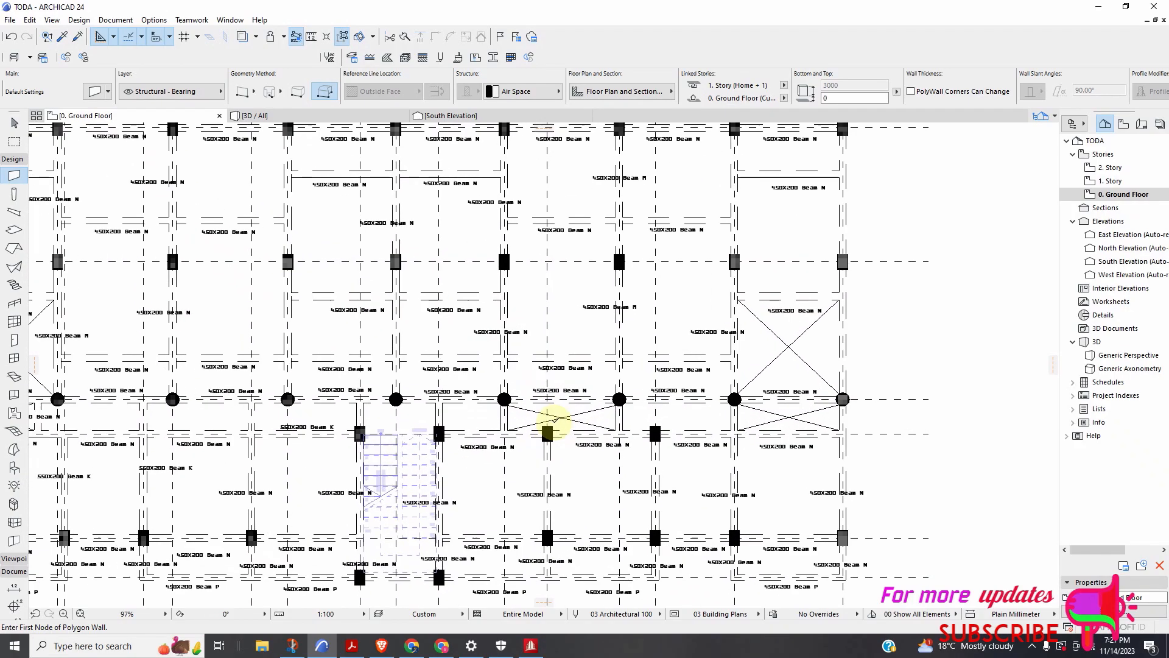
pyautogui.scroll(-3, 527, 316)
pyautogui.scroll(3, 528, 314)
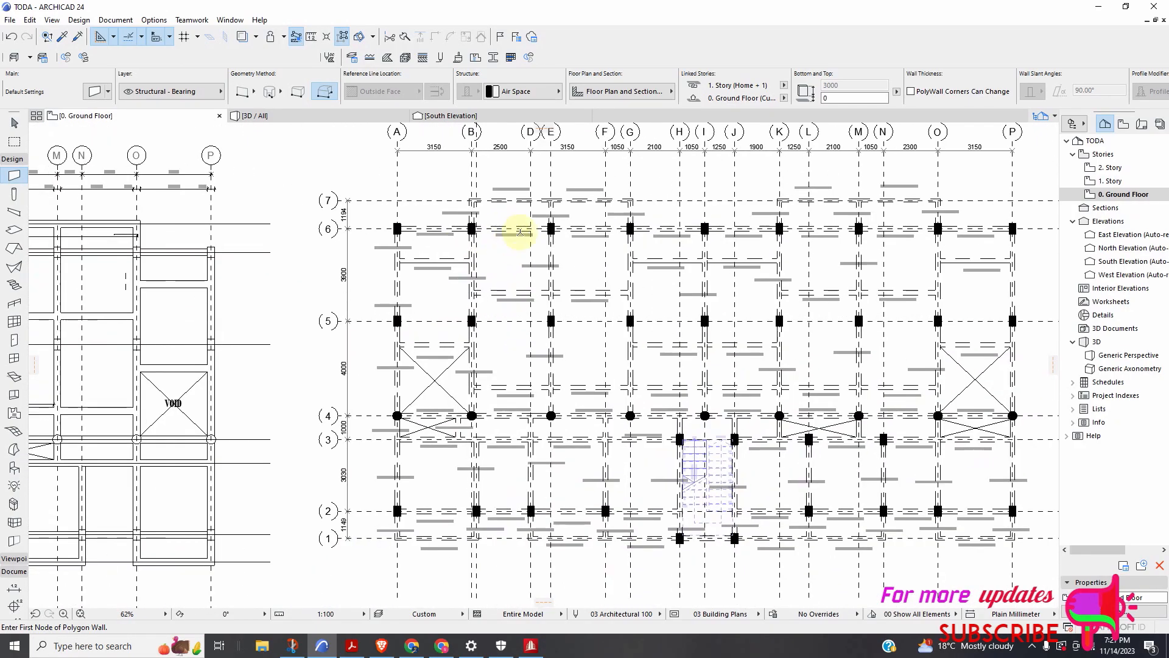
pyautogui.scroll(4, 488, 217)
pyautogui.scroll(-2, 524, 240)
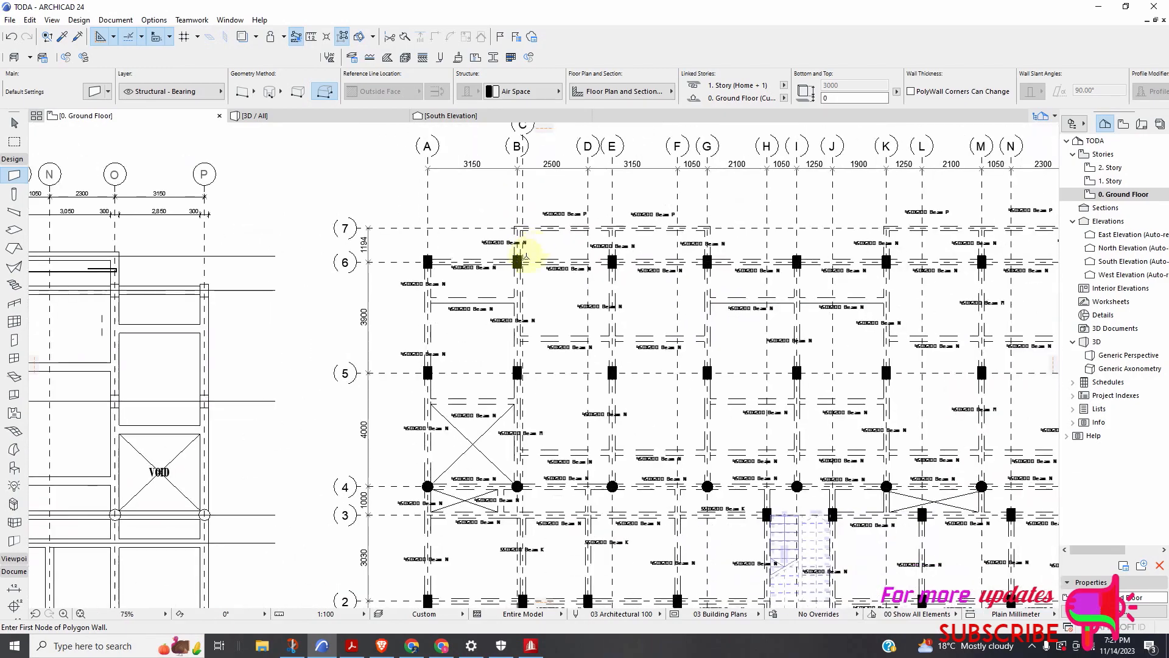
pyautogui.scroll(-3, 545, 268)
pyautogui.scroll(4, 313, 226)
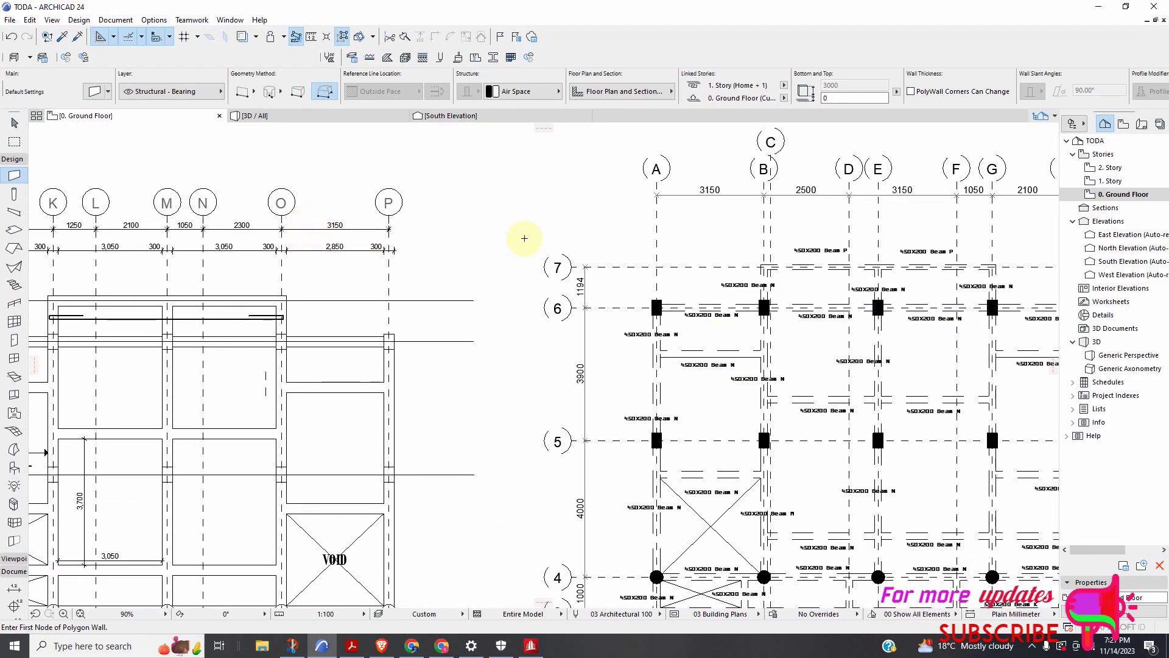
pyautogui.scroll(3, 522, 240)
pyautogui.scroll(-5, 728, 201)
pyautogui.scroll(4, 668, 391)
pyautogui.scroll(-4, 609, 405)
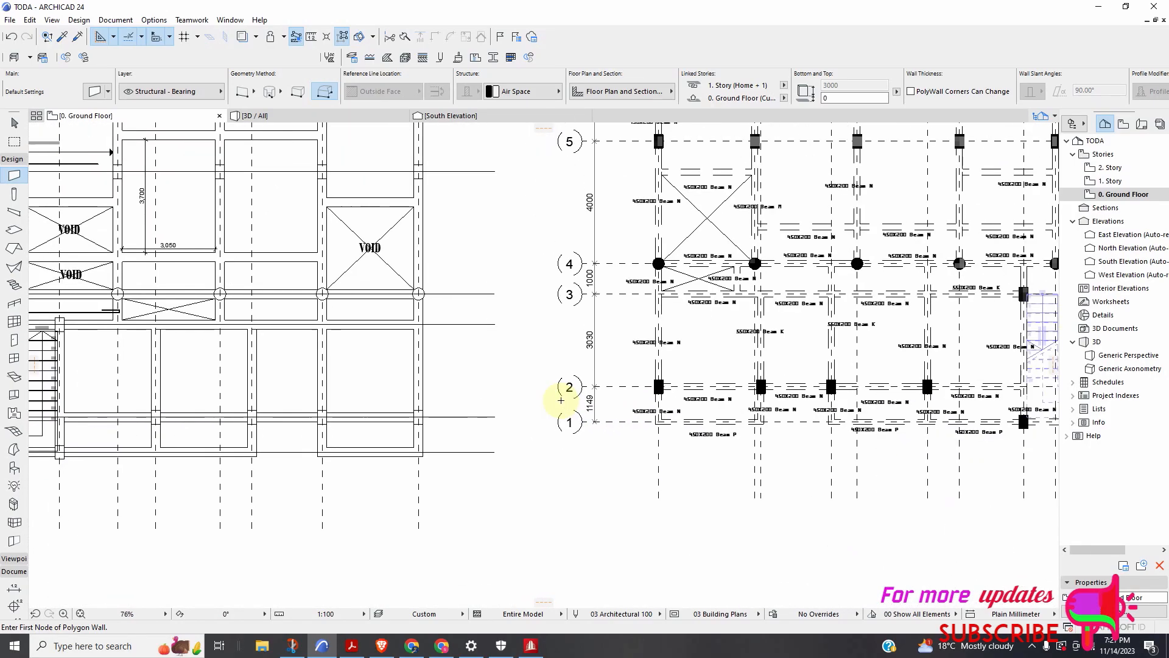
pyautogui.scroll(3, 645, 381)
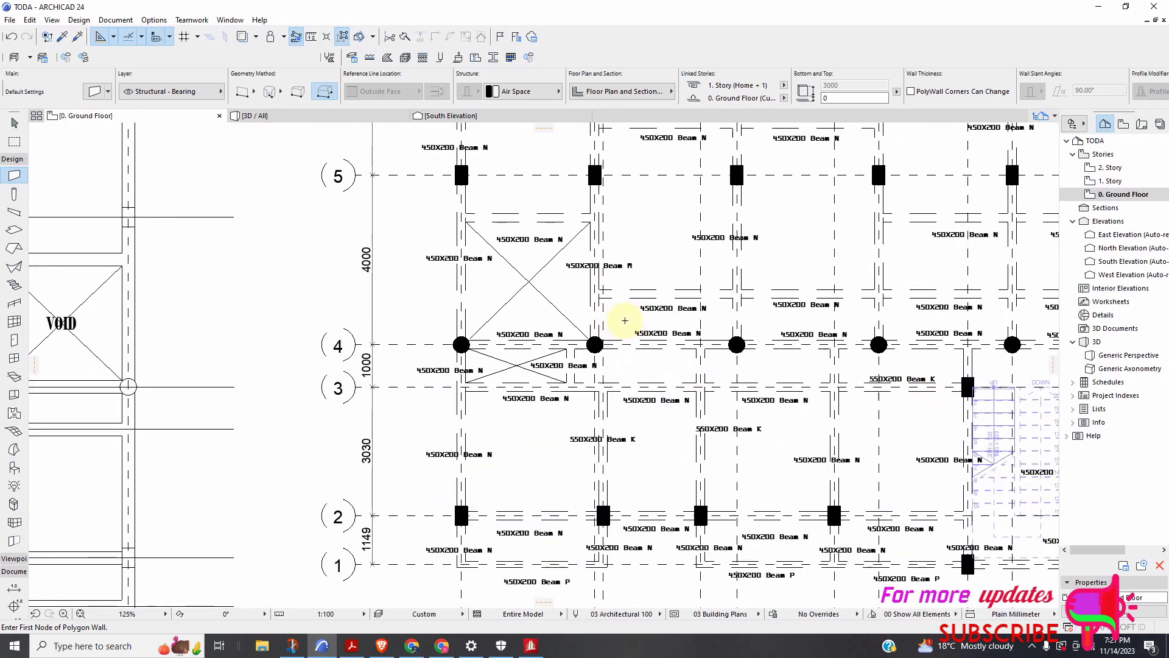
pyautogui.scroll(-3, 605, 360)
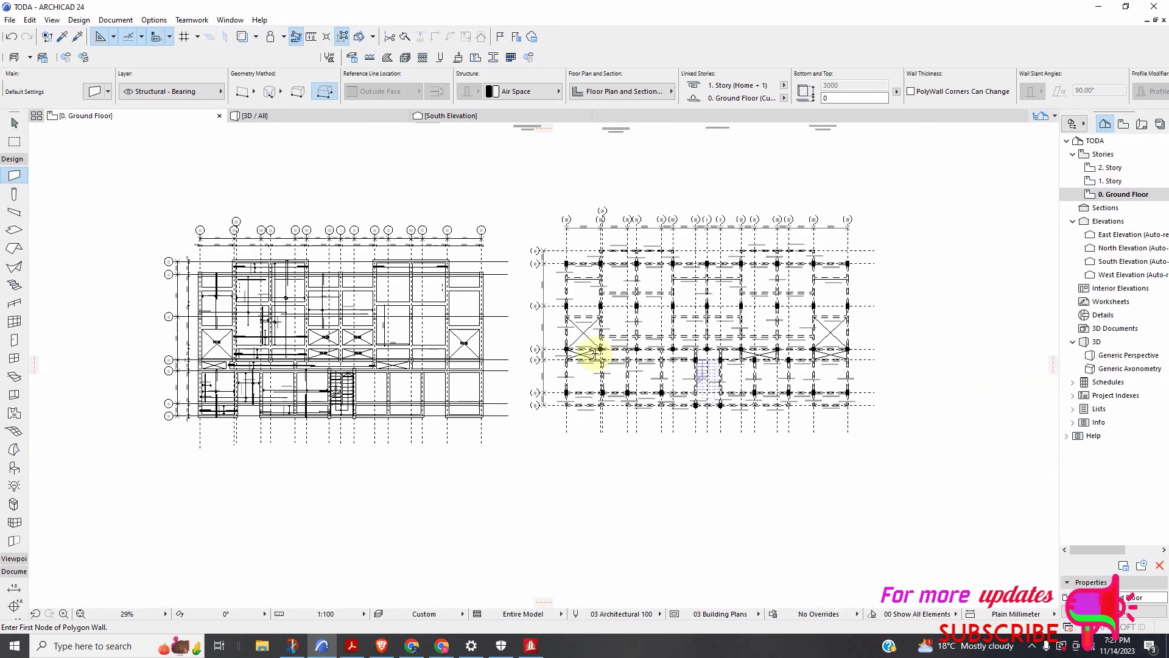
pyautogui.scroll(1, 600, 254)
pyautogui.scroll(-5, 597, 254)
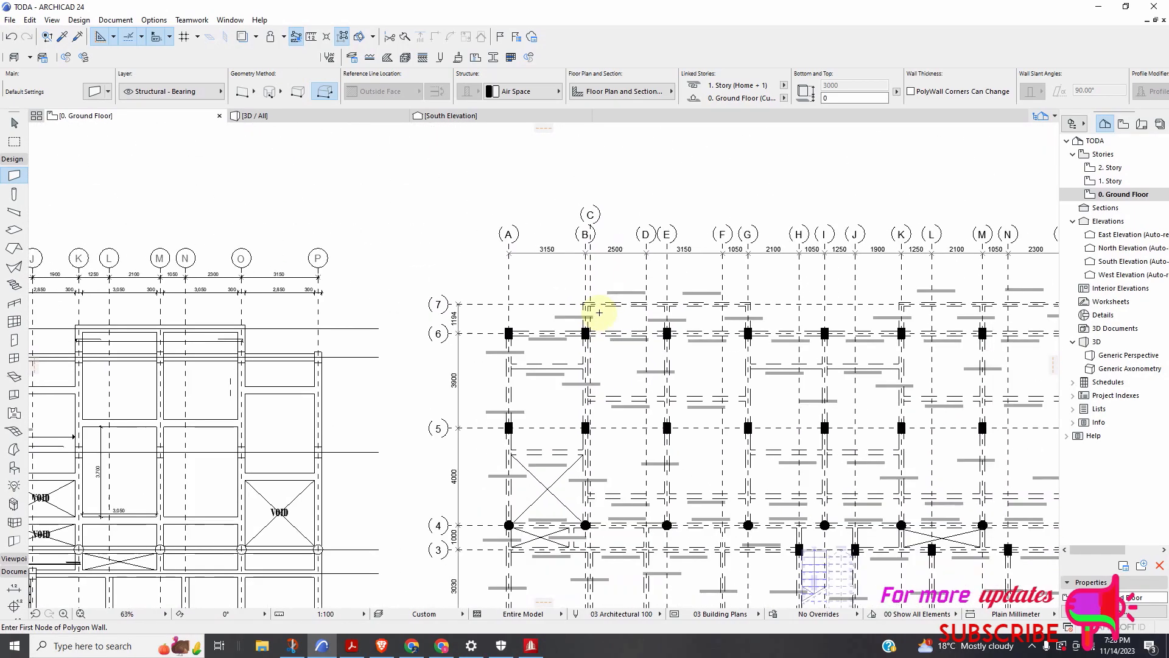
# Look over the row of beam sections together with the complete slab reinforcement and beam layout plans
pyautogui.scroll(3, 512, 244)
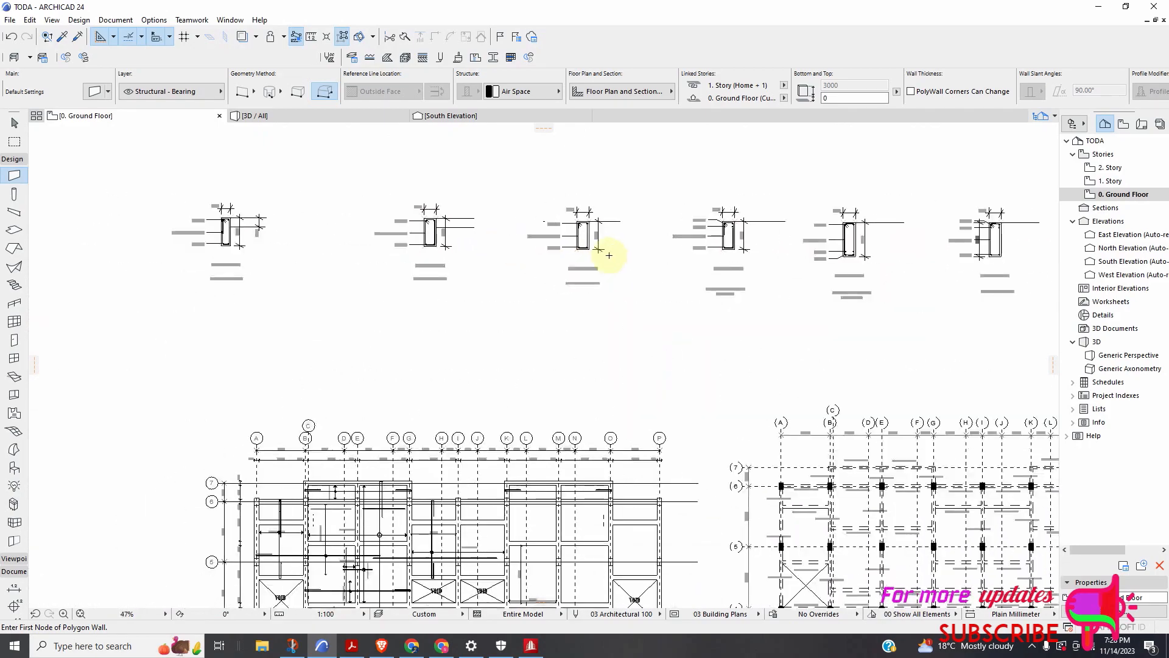
pyautogui.scroll(-3, 609, 292)
pyautogui.scroll(3, 566, 395)
pyautogui.scroll(-5, 557, 387)
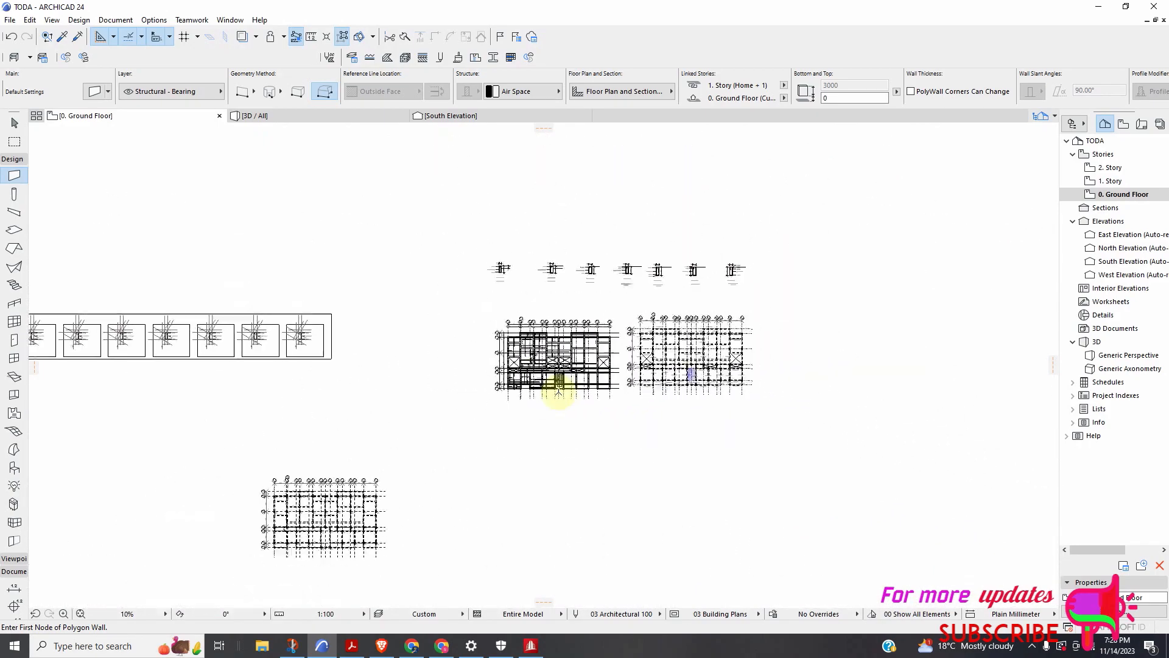
pyautogui.scroll(6, 602, 351)
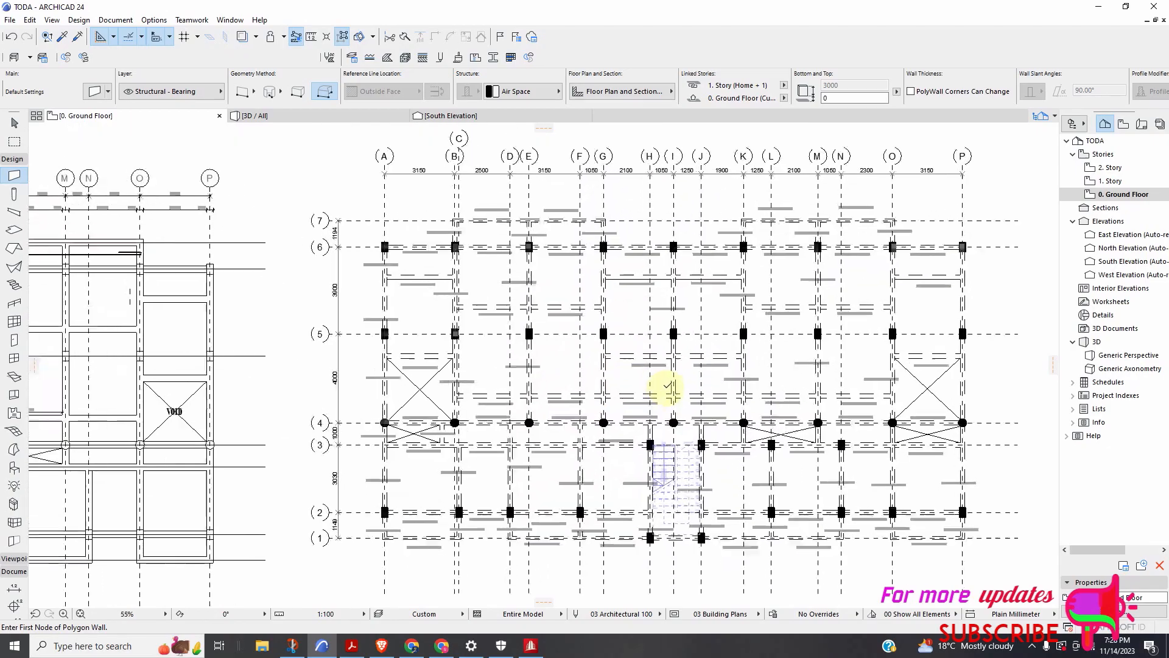
pyautogui.scroll(-2, 660, 385)
pyautogui.scroll(2, 652, 383)
pyautogui.scroll(-4, 629, 408)
pyautogui.scroll(3, 540, 363)
pyautogui.scroll(-2, 500, 329)
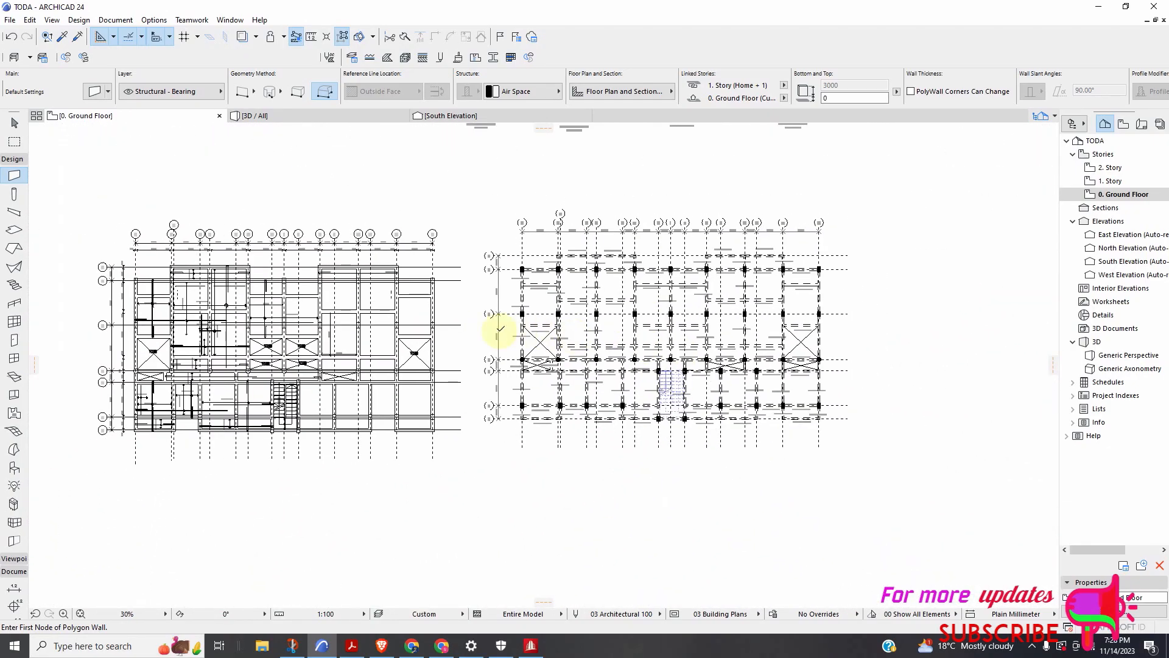
# Pick up the settings of the slab plan's stair and transfer them to the stair in the beam layout plan
pyautogui.click(62, 38)
pyautogui.scroll(6, 268, 389)
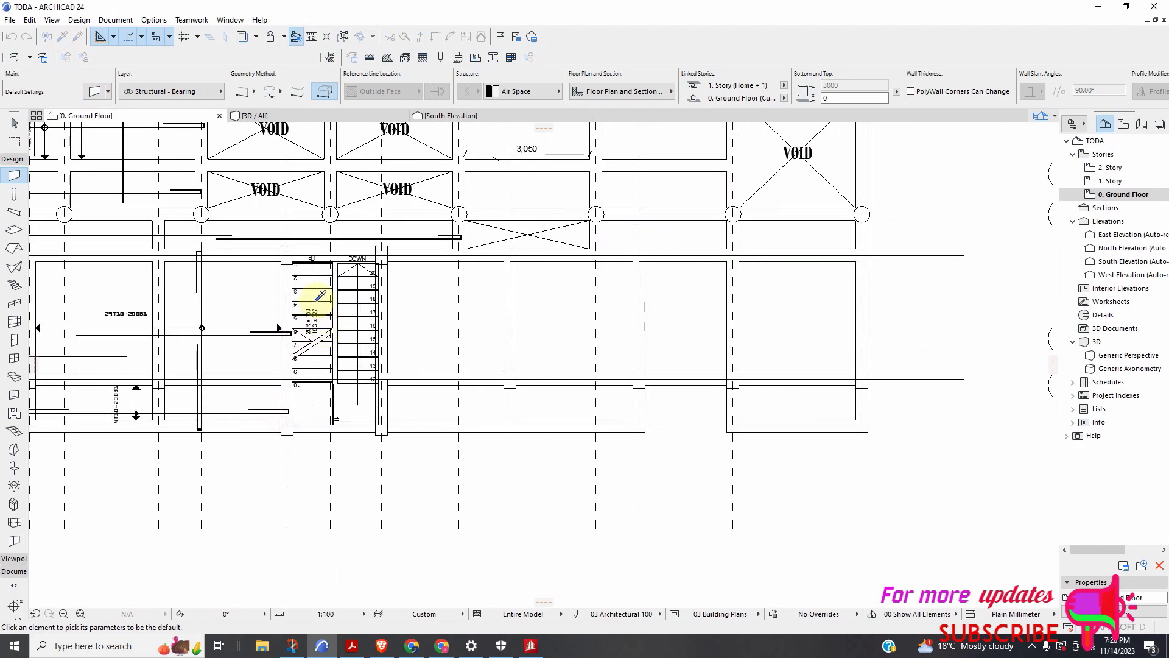
pyautogui.click(351, 324)
pyautogui.scroll(-4, 380, 357)
pyautogui.scroll(4, 858, 368)
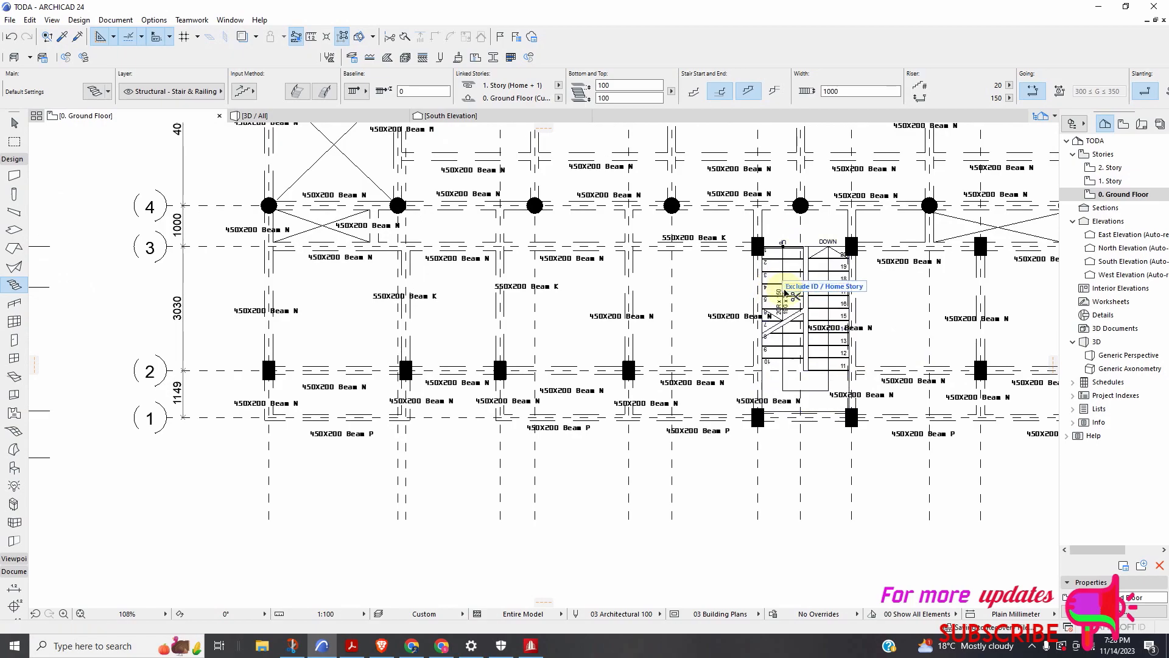
pyautogui.click(809, 247)
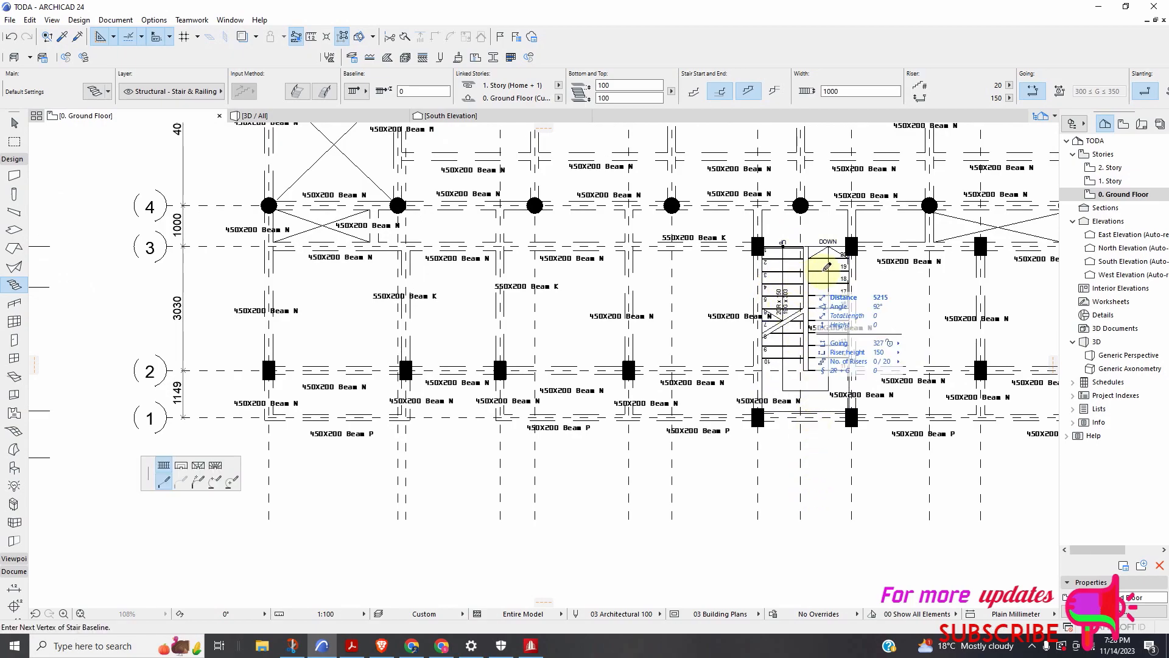
pyautogui.scroll(4, 824, 345)
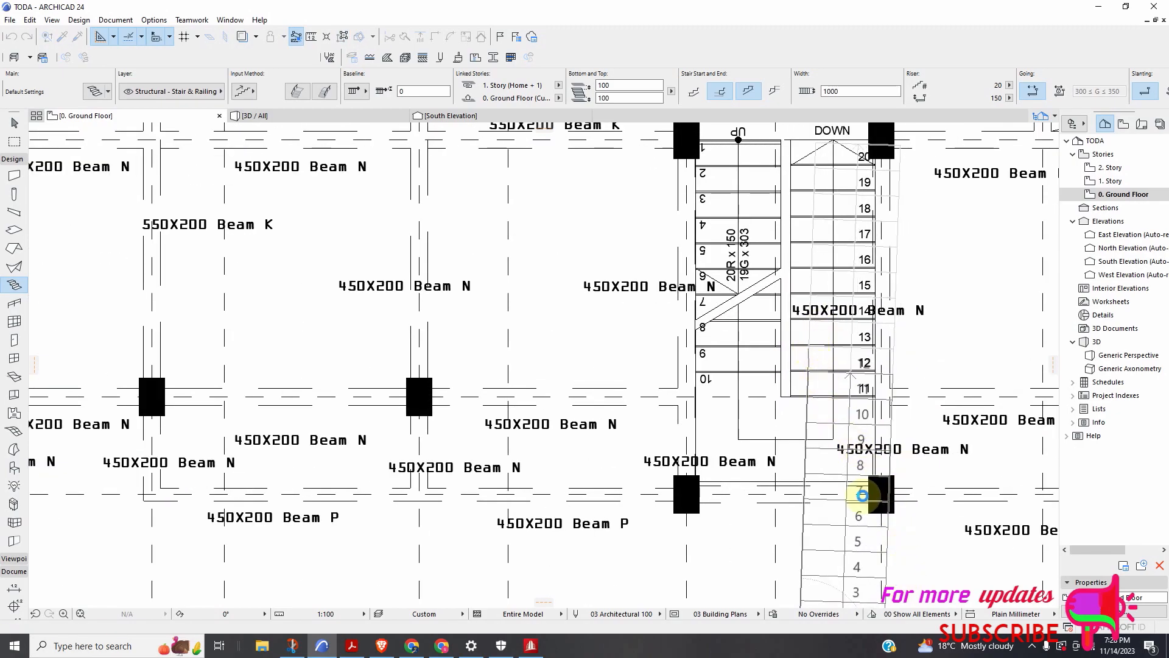
pyautogui.press('Escape')
# Examine the floor plan and reflected ceiling plan display settings of the beam layout plan's stair, including its symbol overrides
pyautogui.scroll(-5, 785, 373)
pyautogui.scroll(2, 814, 339)
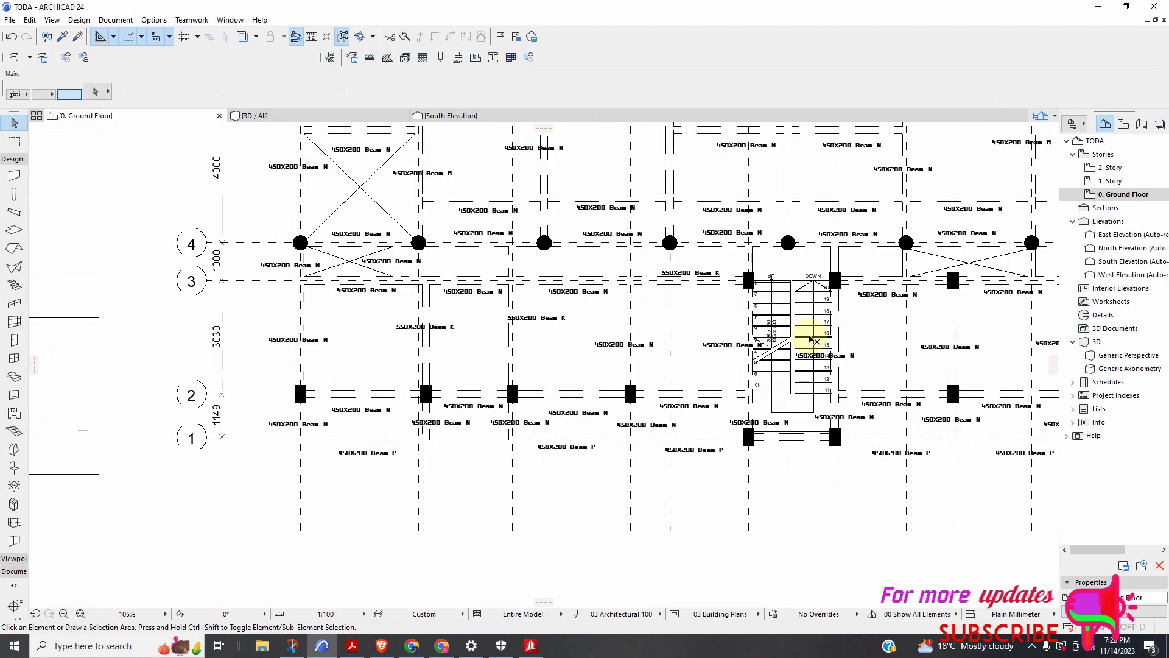
pyautogui.scroll(1, 814, 339)
pyautogui.click(804, 336)
pyautogui.rightClick(800, 332)
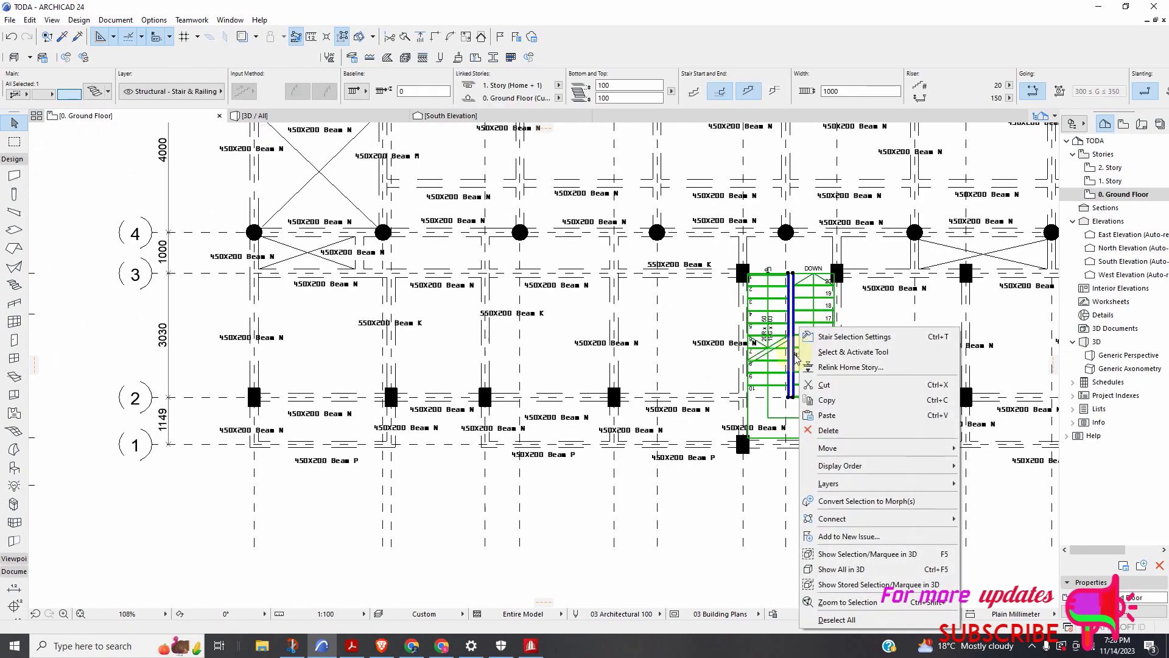
pyautogui.click(860, 341)
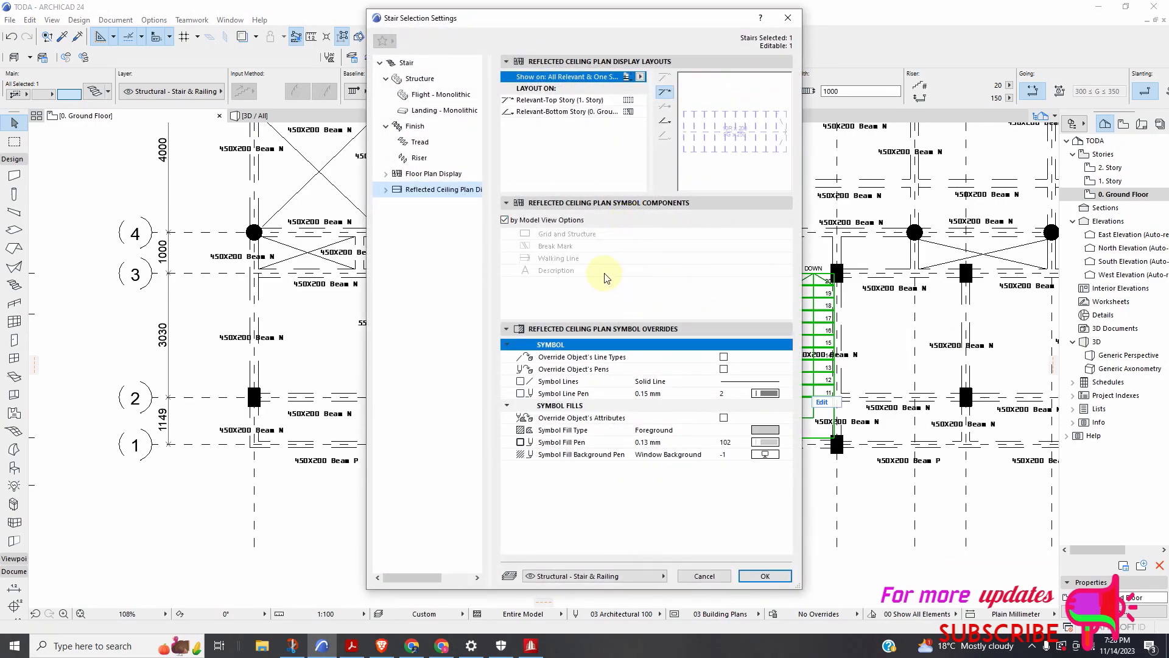
pyautogui.click(447, 176)
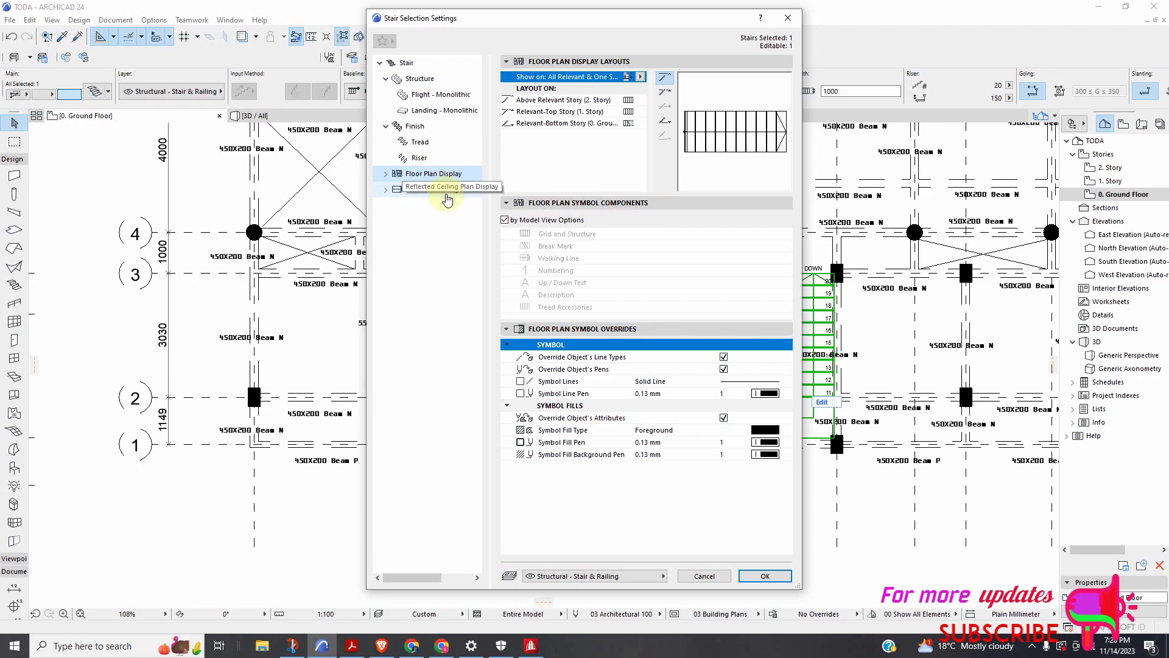
pyautogui.click(432, 194)
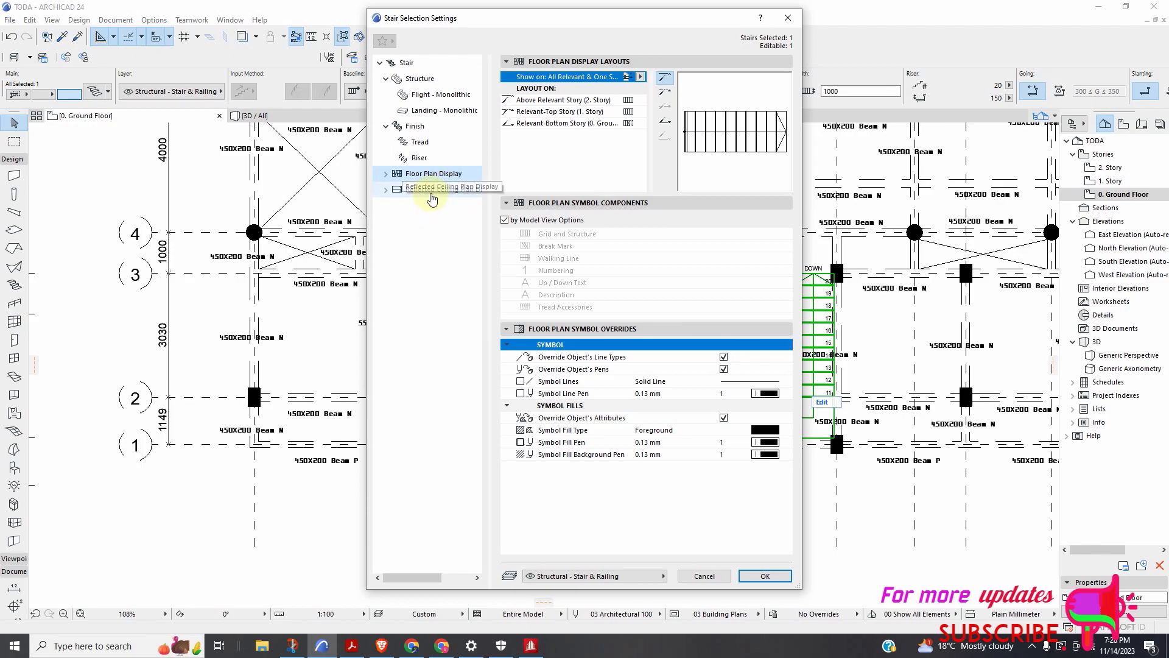
pyautogui.click(430, 174)
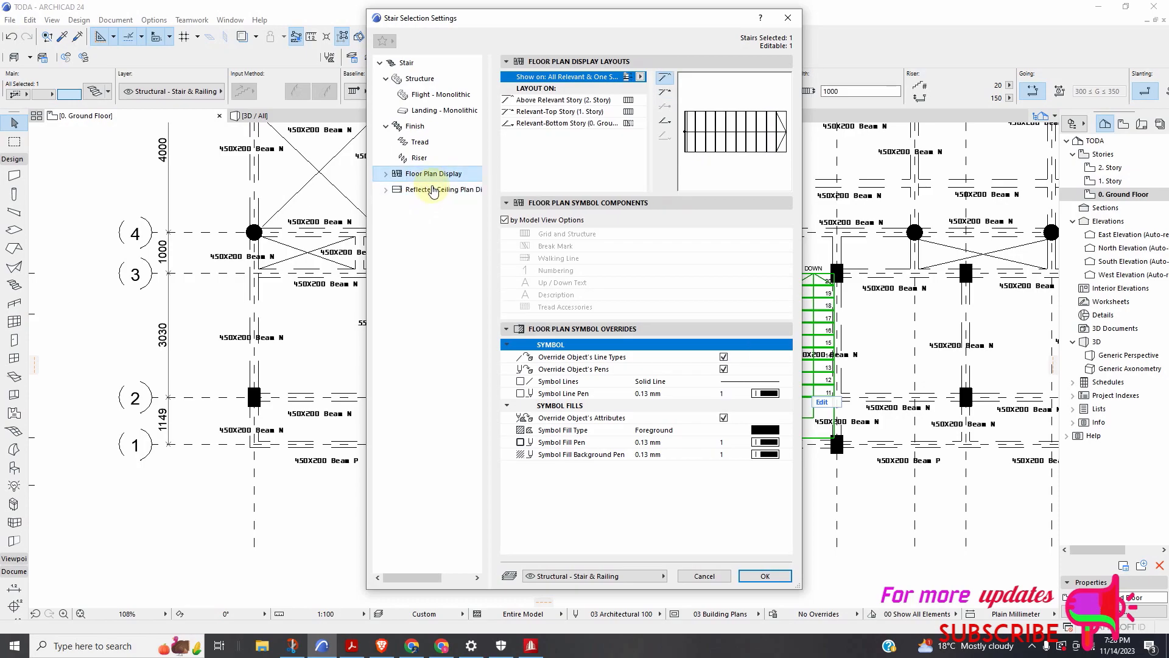
pyautogui.click(432, 187)
pyautogui.click(433, 174)
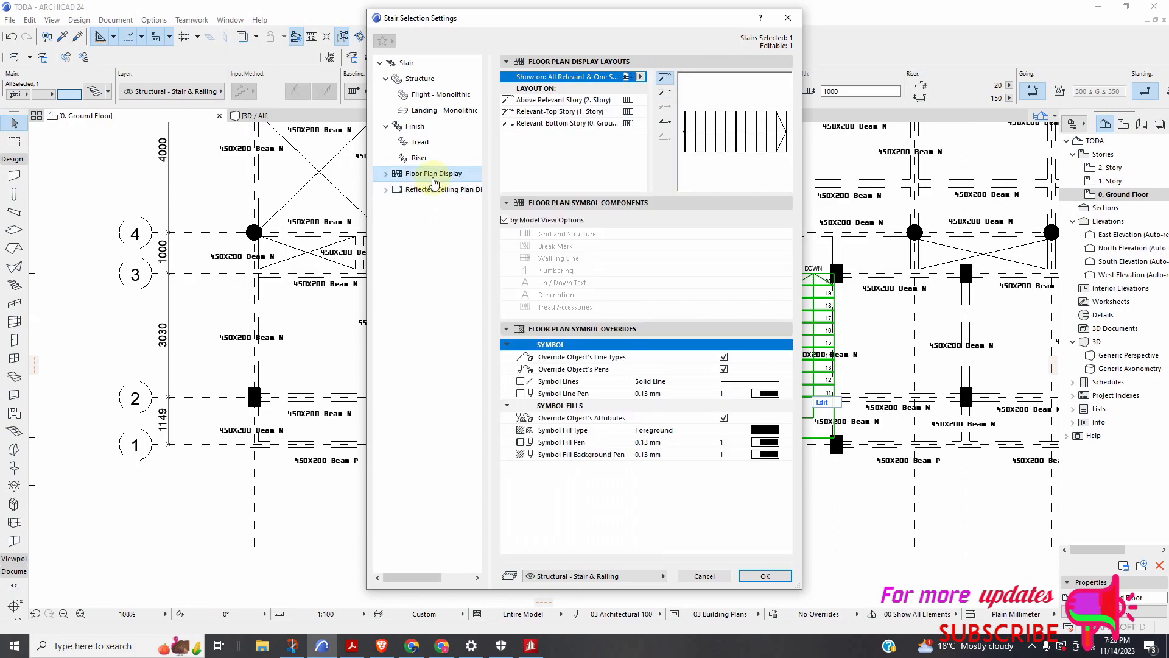
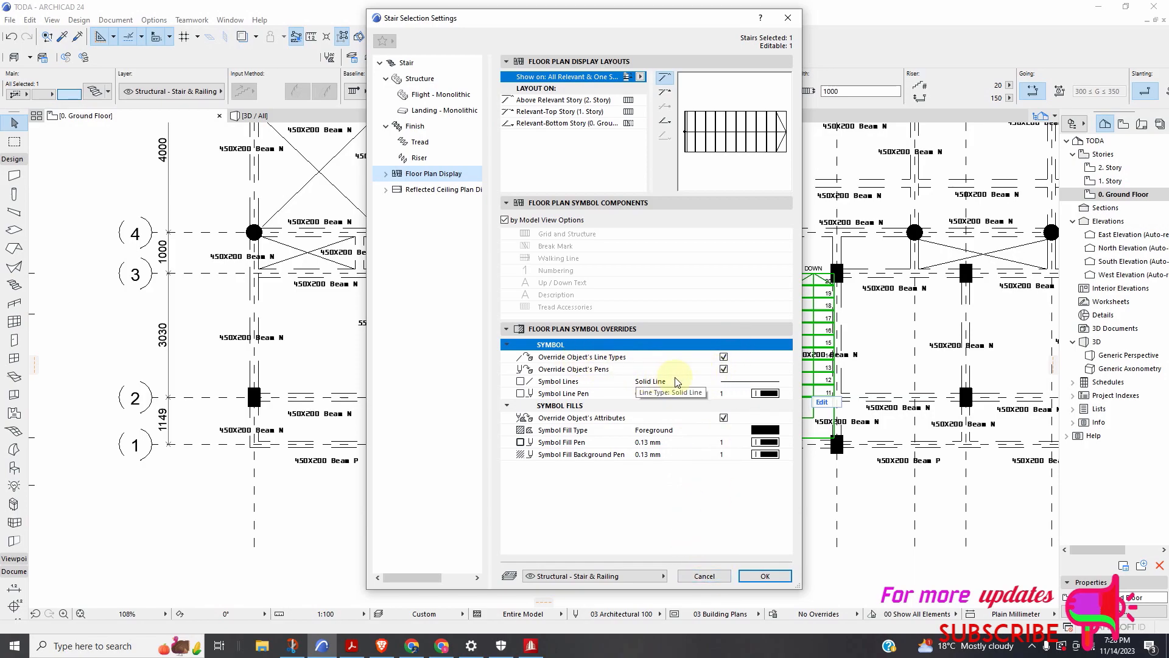
pyautogui.click(706, 577)
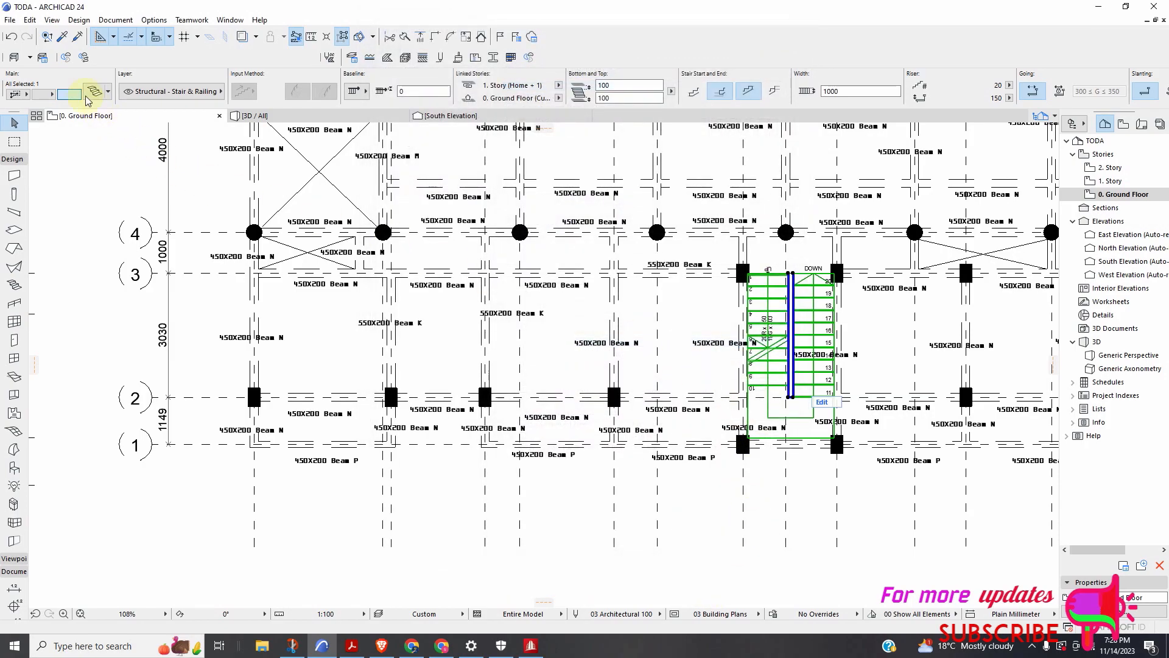
# Undo the settings transfer to the beam layout plan's stair
pyautogui.click(11, 37)
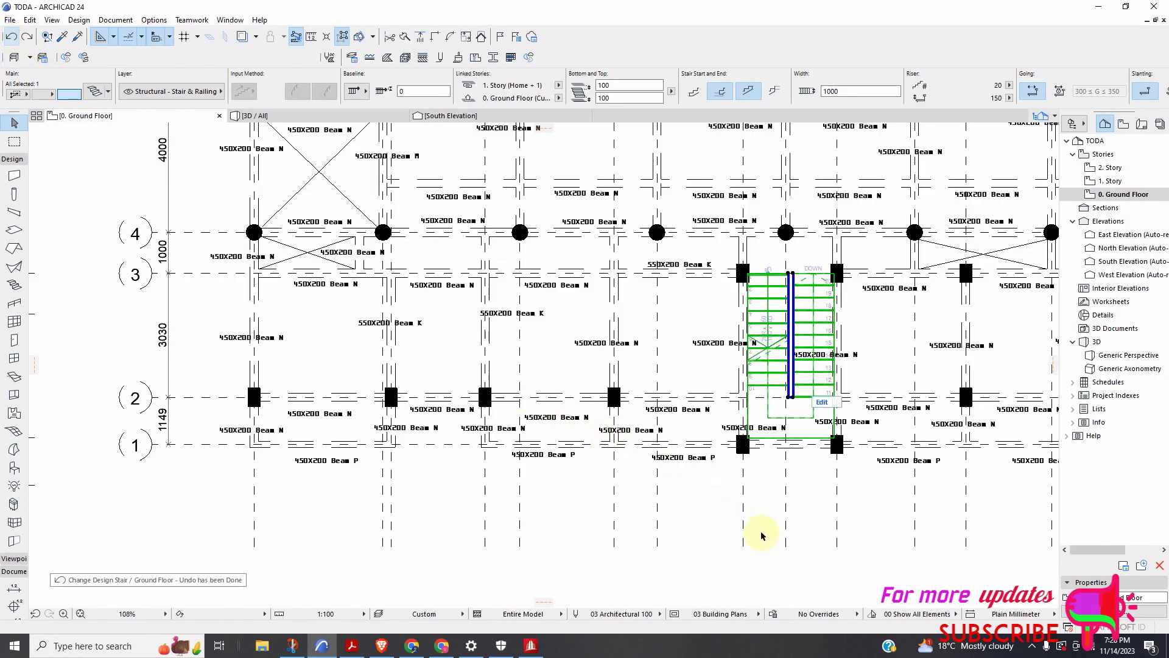
# Enable the floor plan symbol overrides for line types, pens and fill attributes on the beam layout plan's stair
pyautogui.scroll(3, 803, 331)
pyautogui.click(776, 340)
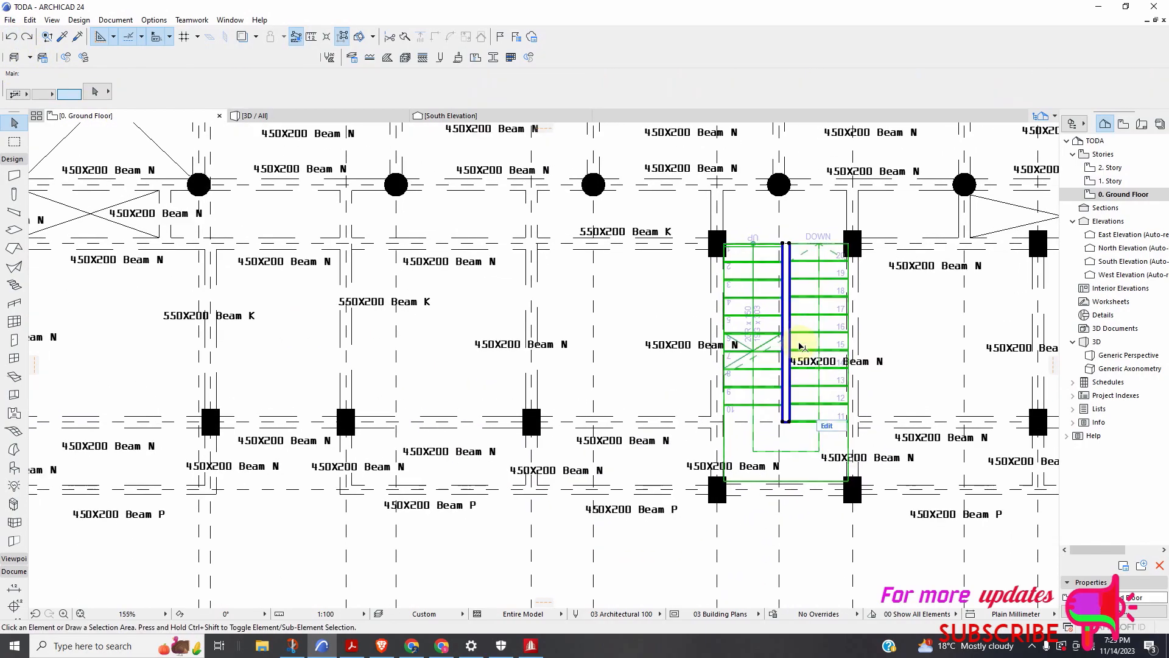
pyautogui.rightClick(834, 556)
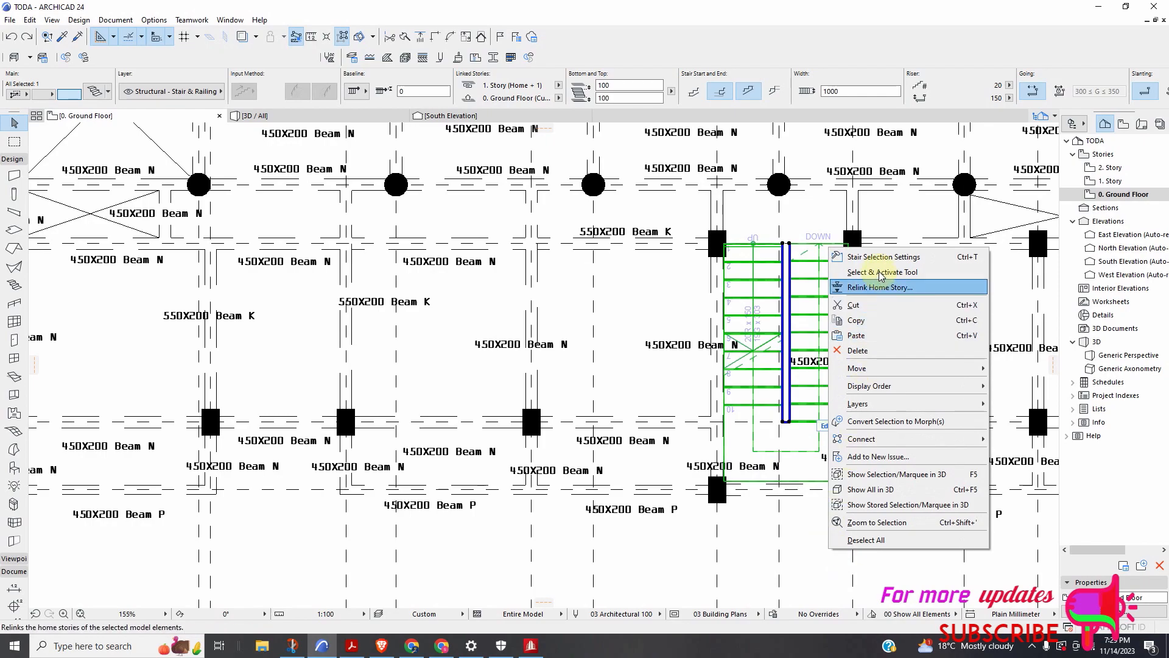
pyautogui.click(852, 255)
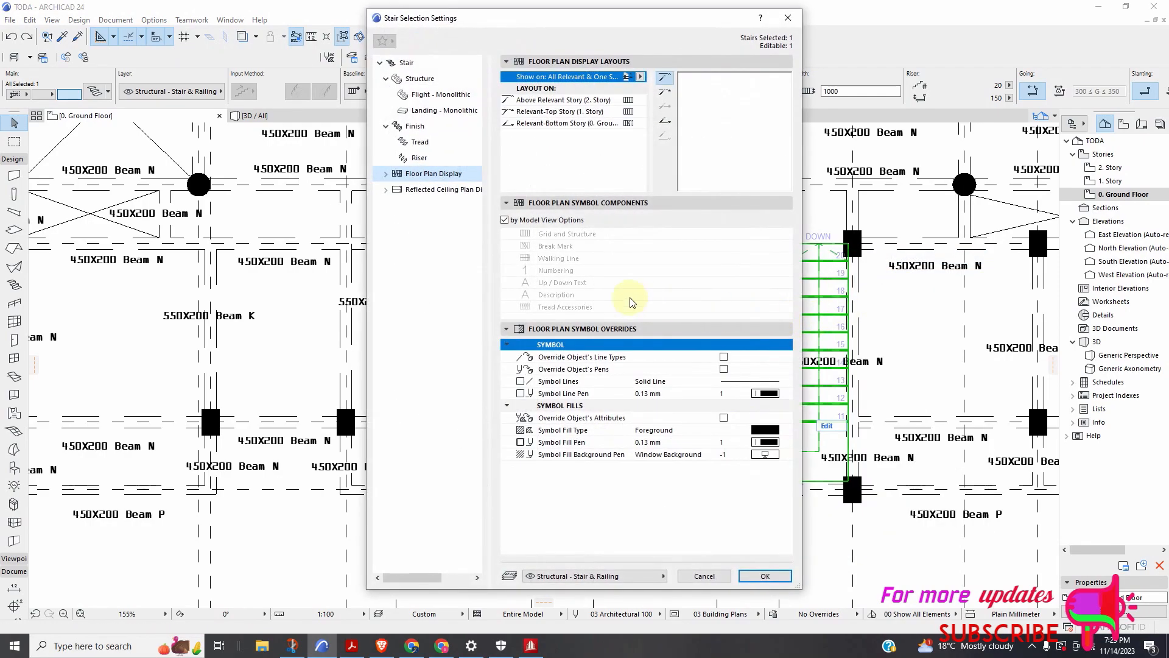
pyautogui.click(724, 358)
pyautogui.click(723, 370)
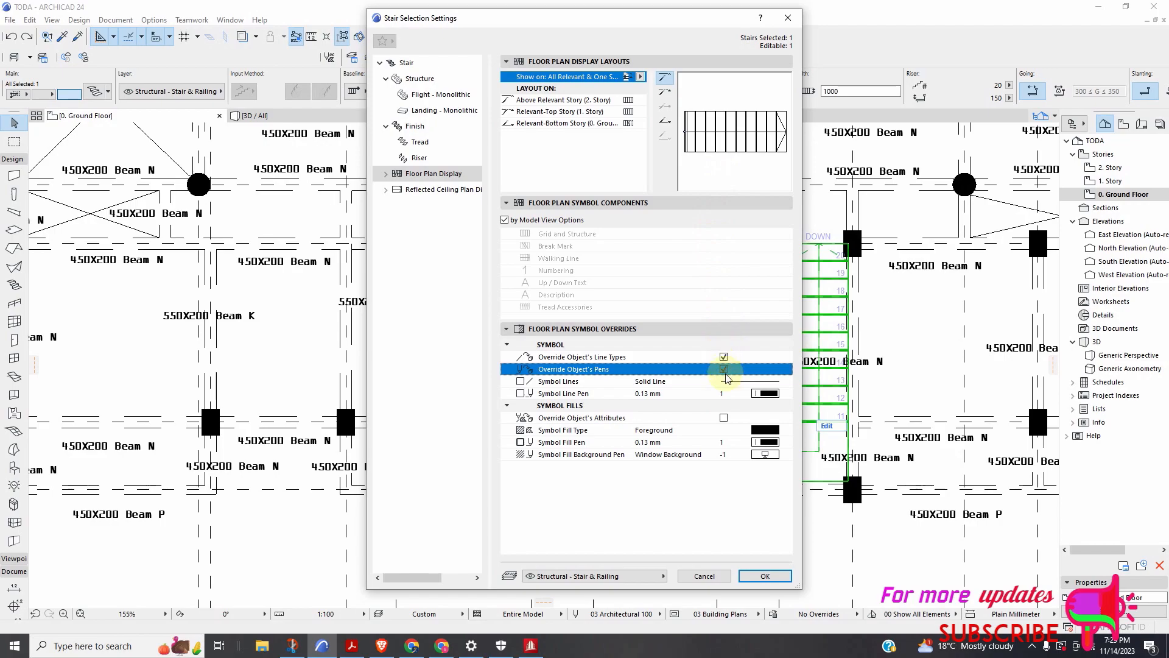
pyautogui.click(723, 419)
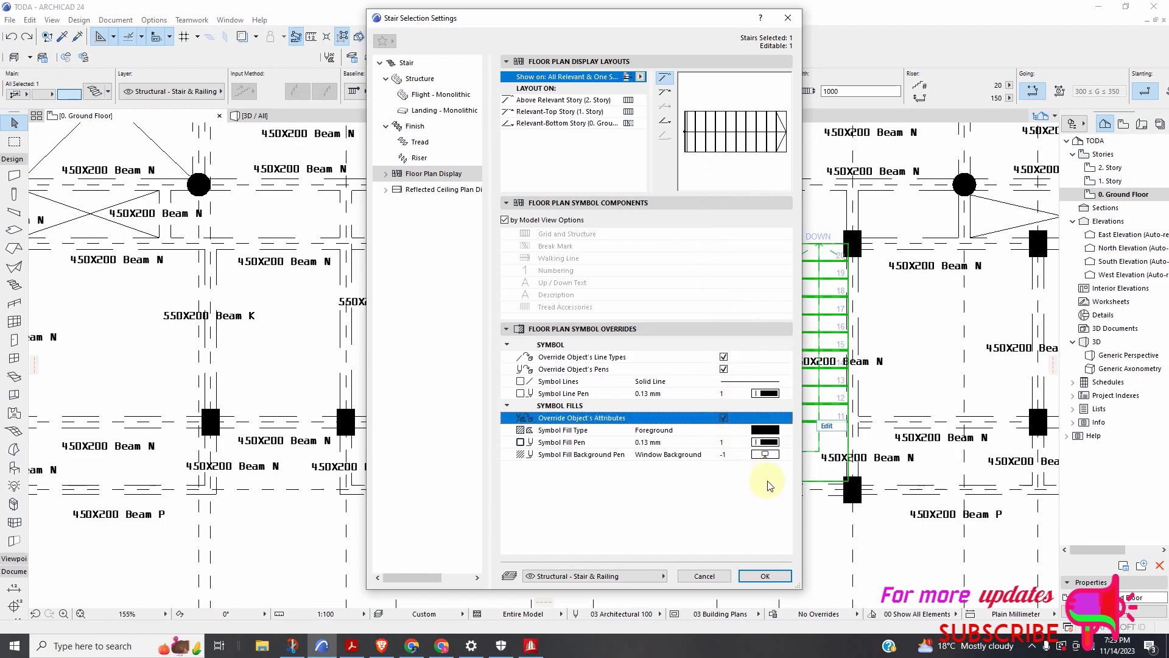
pyautogui.click(763, 576)
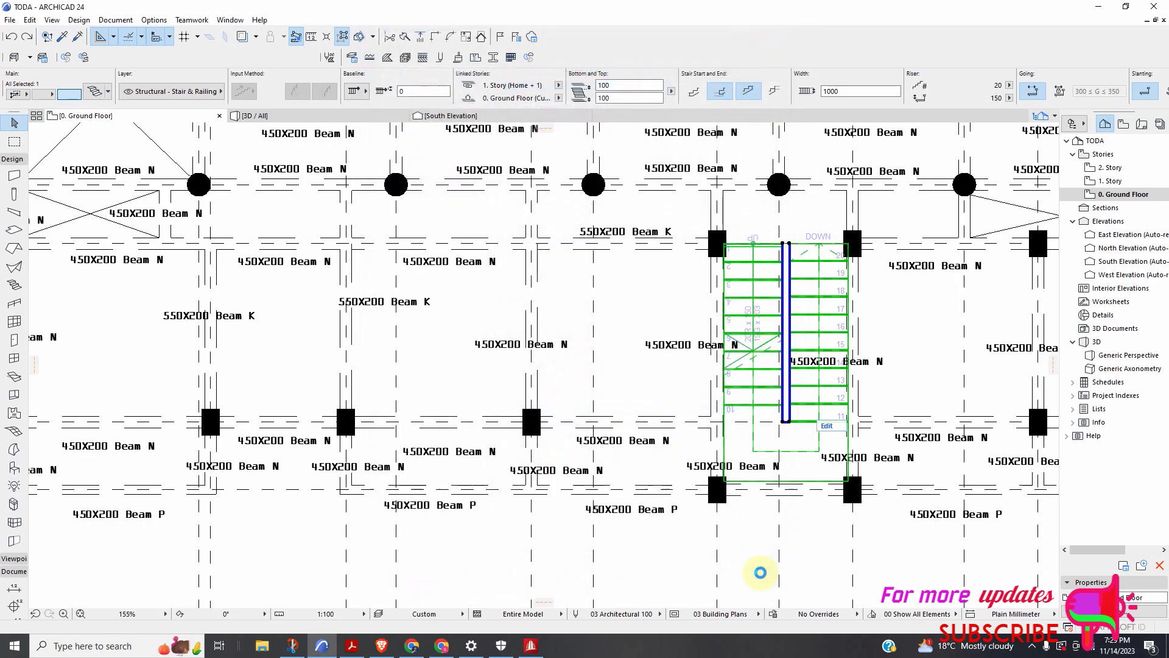
# Deselect the stair and examine how it is drawn in the beam layout plan
pyautogui.click(809, 555)
pyautogui.scroll(-6, 842, 357)
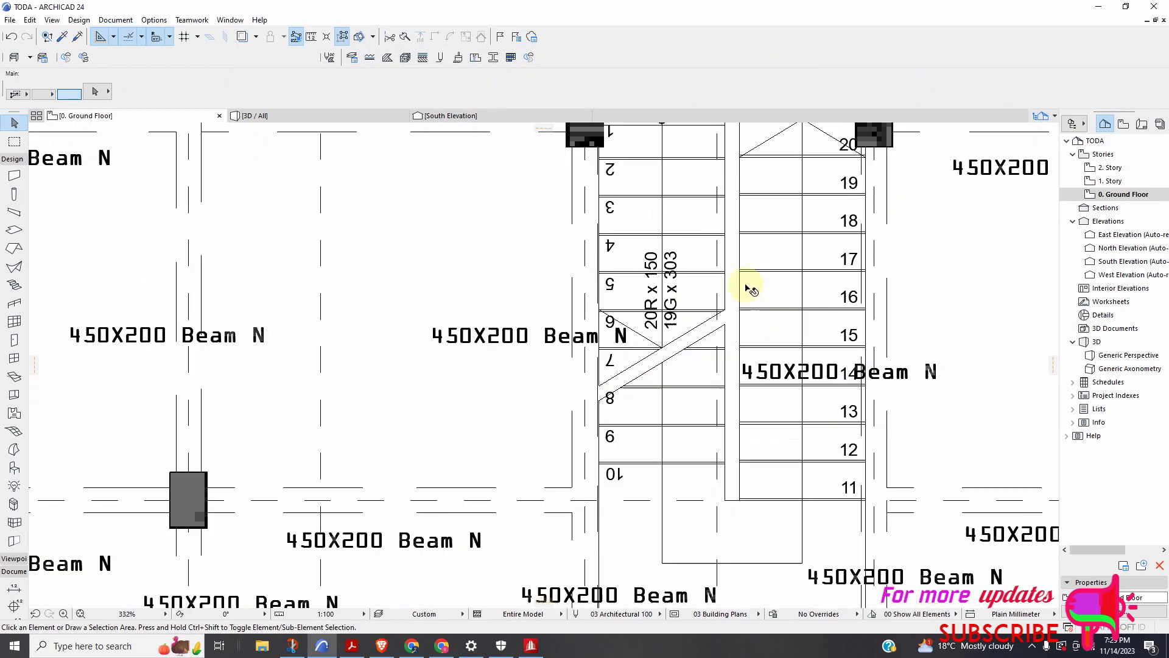
pyautogui.scroll(4, 711, 263)
pyautogui.scroll(-9, 710, 292)
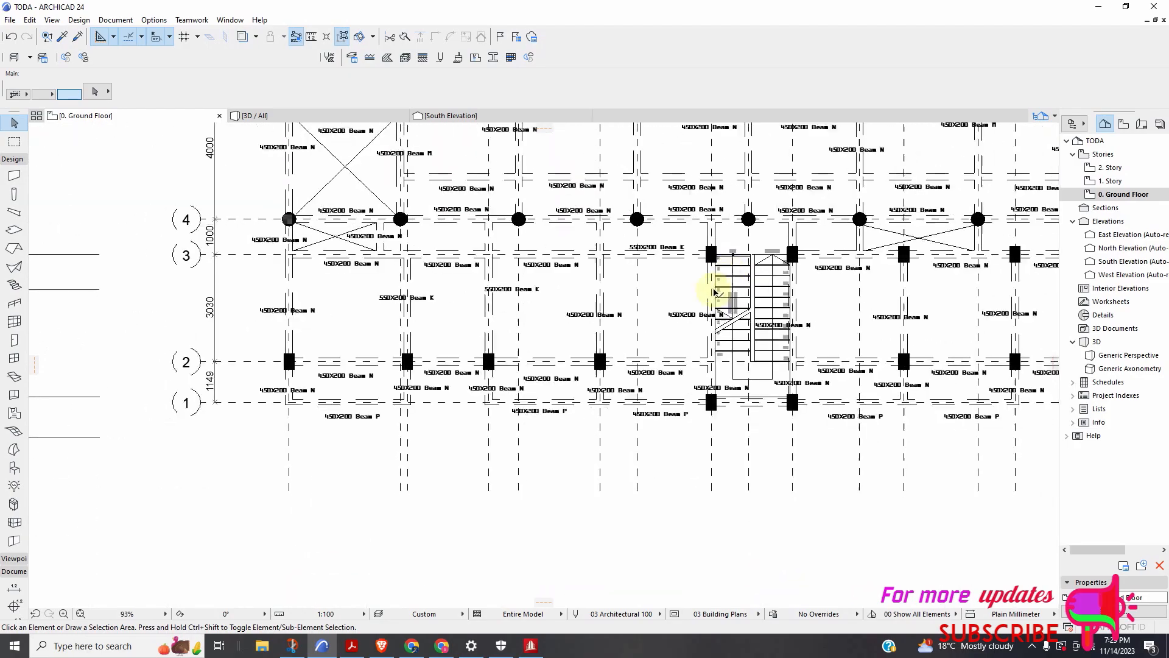
pyautogui.scroll(5, 731, 301)
pyautogui.scroll(-5, 718, 311)
pyautogui.scroll(2, 694, 280)
pyautogui.scroll(4, 700, 263)
pyautogui.scroll(-3, 691, 298)
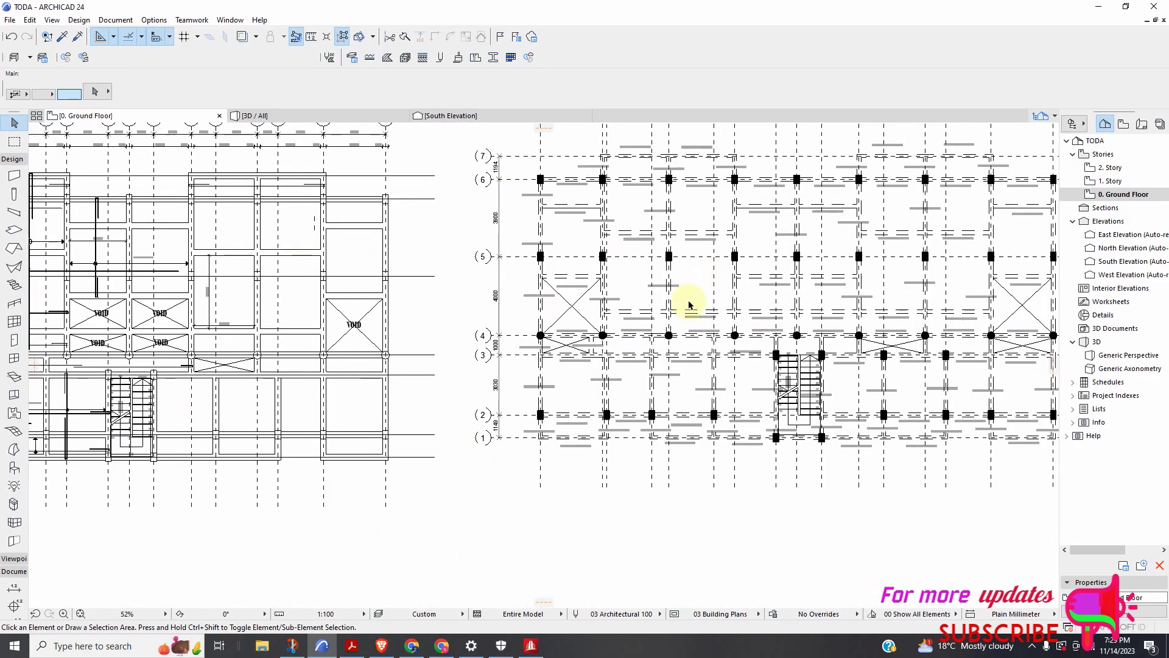
# Compare the slab reinforcement plan's line work, voids and stair with those of the beam layout plan
pyautogui.scroll(5, 183, 365)
pyautogui.scroll(-2, 425, 343)
pyautogui.scroll(-3, 424, 343)
pyautogui.scroll(4, 743, 327)
pyautogui.scroll(-6, 615, 327)
pyautogui.scroll(10, 519, 318)
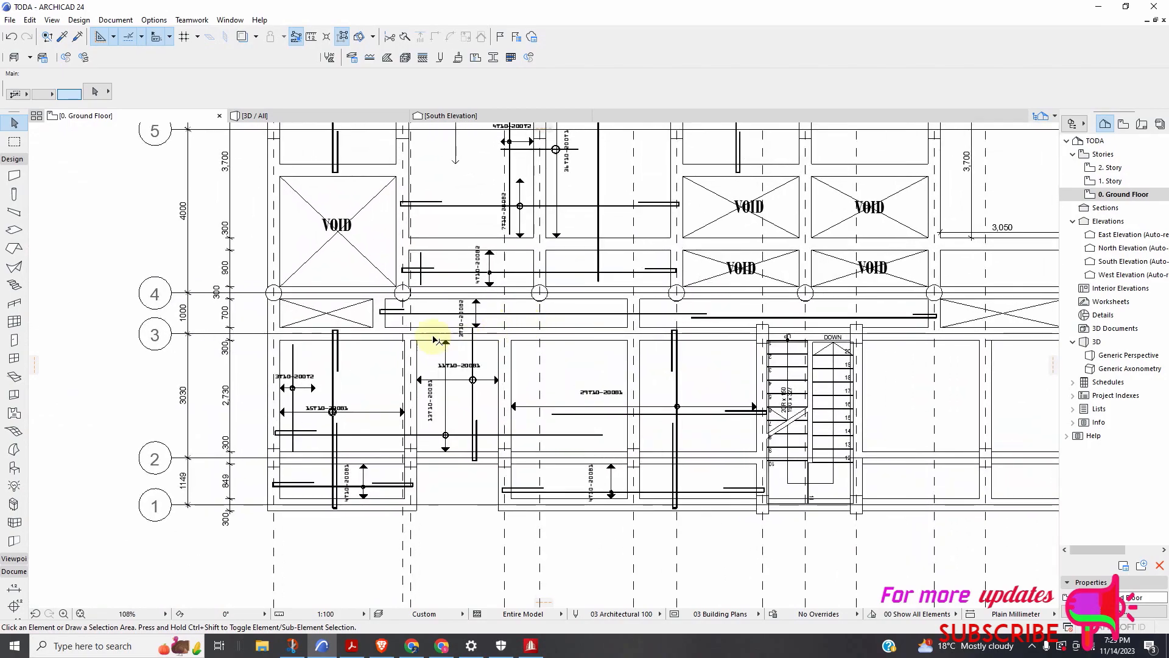
pyautogui.scroll(3, 434, 339)
pyautogui.scroll(-8, 390, 327)
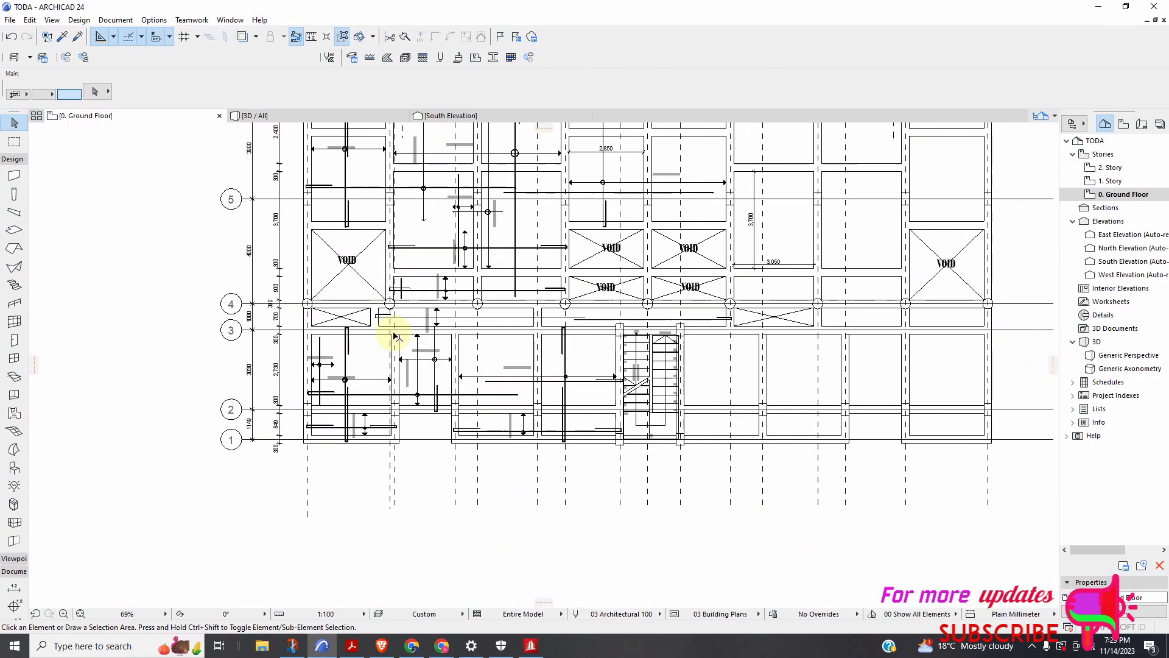
pyautogui.scroll(2, 405, 326)
pyautogui.scroll(-2, 521, 335)
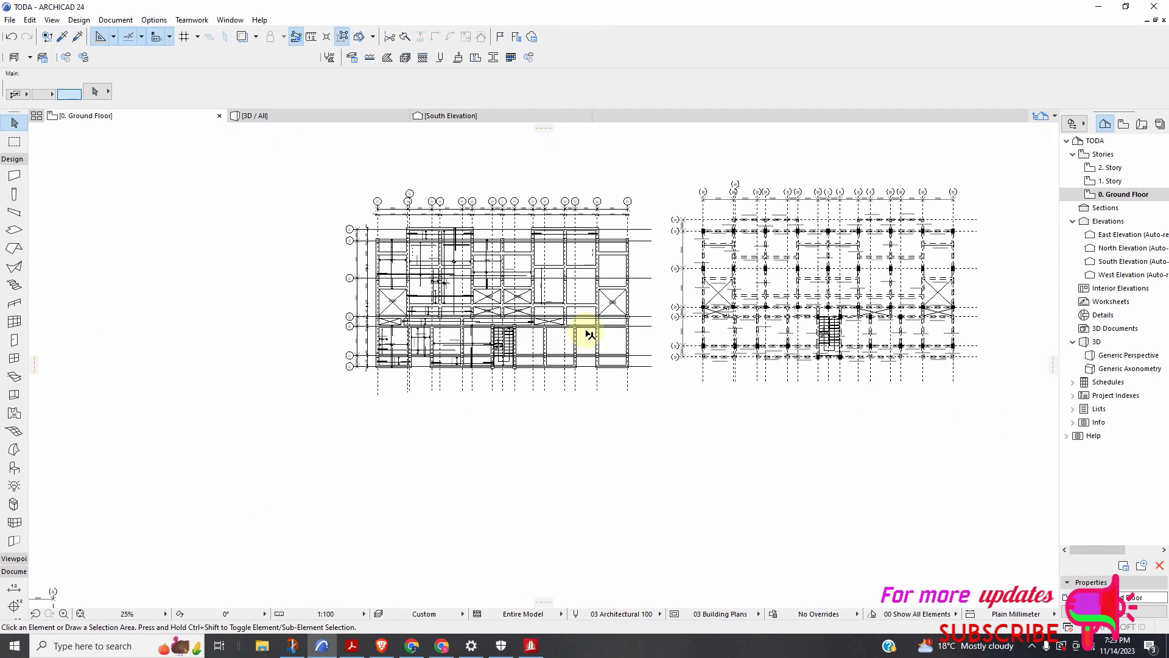
pyautogui.scroll(10, 719, 316)
pyautogui.scroll(2, 678, 310)
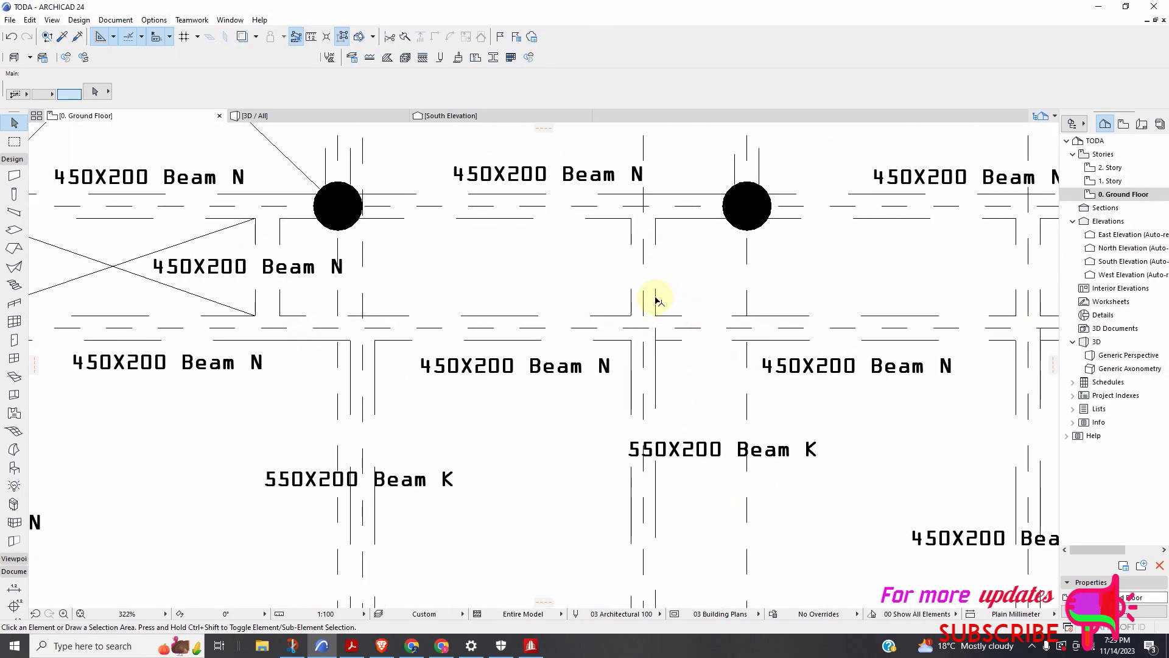
# Select all grouped beam, column and grid lines of the beam layout plan and set their line type to solid
pyautogui.click(654, 300)
pyautogui.scroll(-5, 660, 300)
pyautogui.scroll(-6, 670, 297)
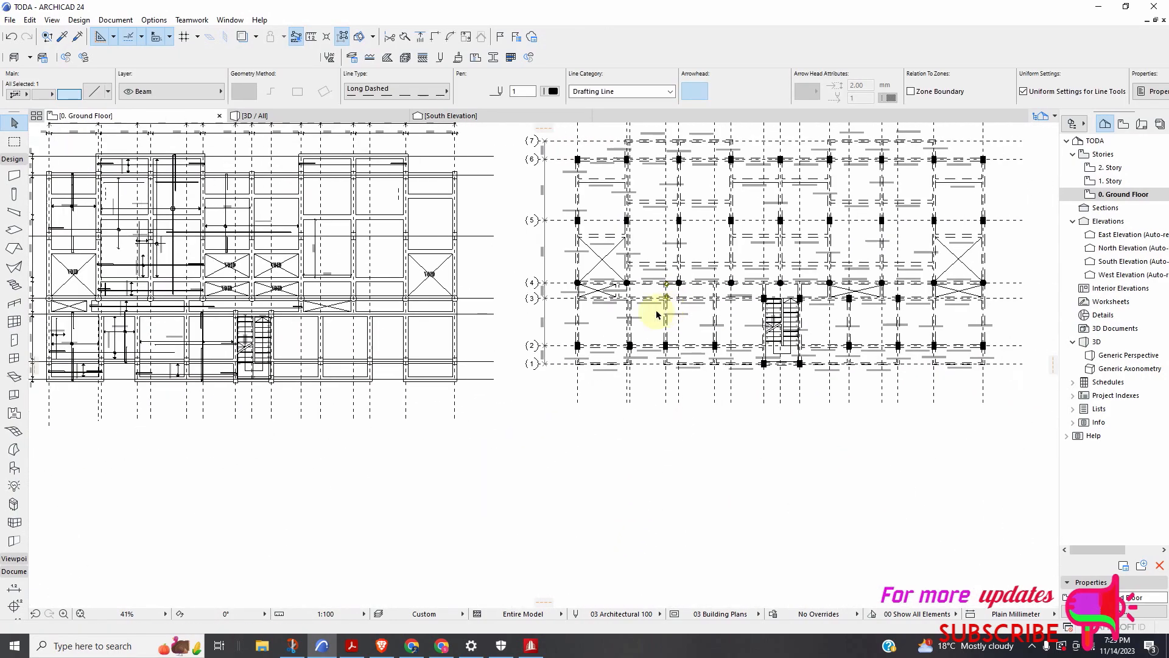
pyautogui.scroll(-2, 558, 271)
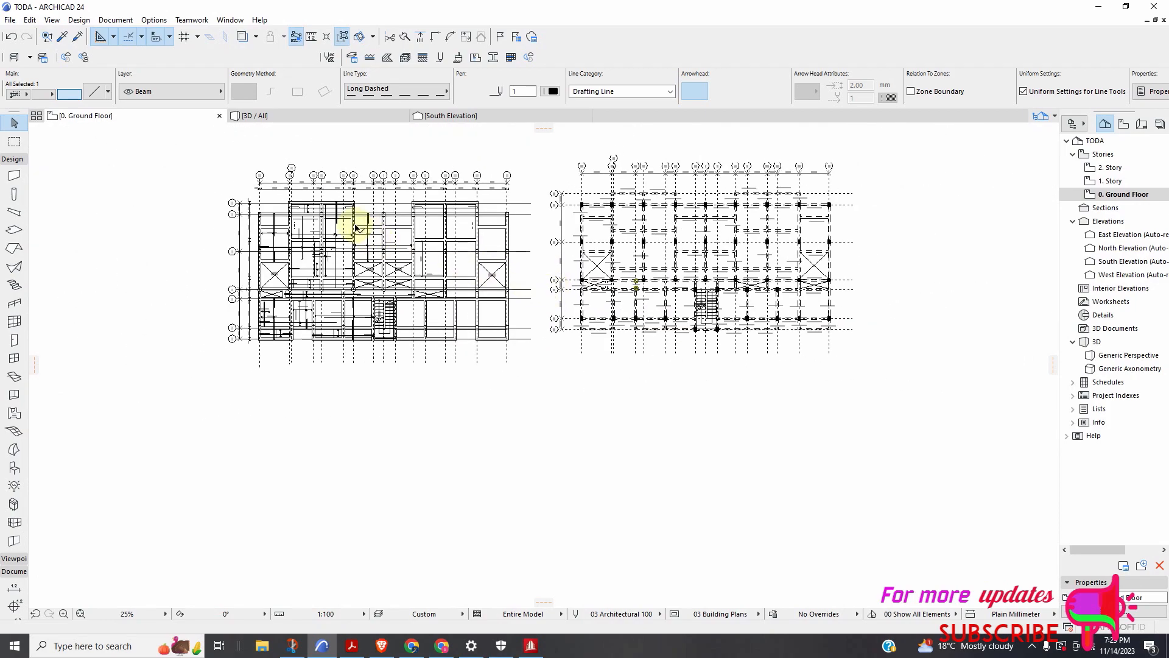
pyautogui.scroll(2, 617, 290)
pyautogui.scroll(-3, 614, 294)
pyautogui.scroll(3, 818, 208)
pyautogui.scroll(4, 648, 229)
pyautogui.scroll(-3, 700, 262)
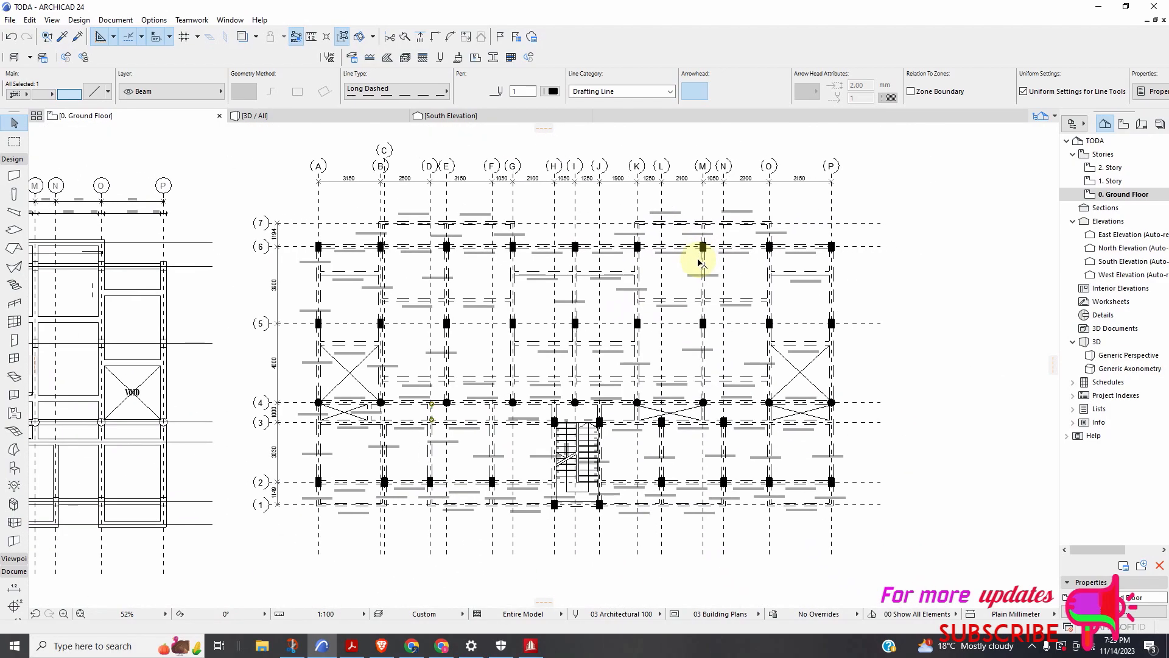
pyautogui.scroll(2, 619, 222)
pyautogui.scroll(-3, 792, 255)
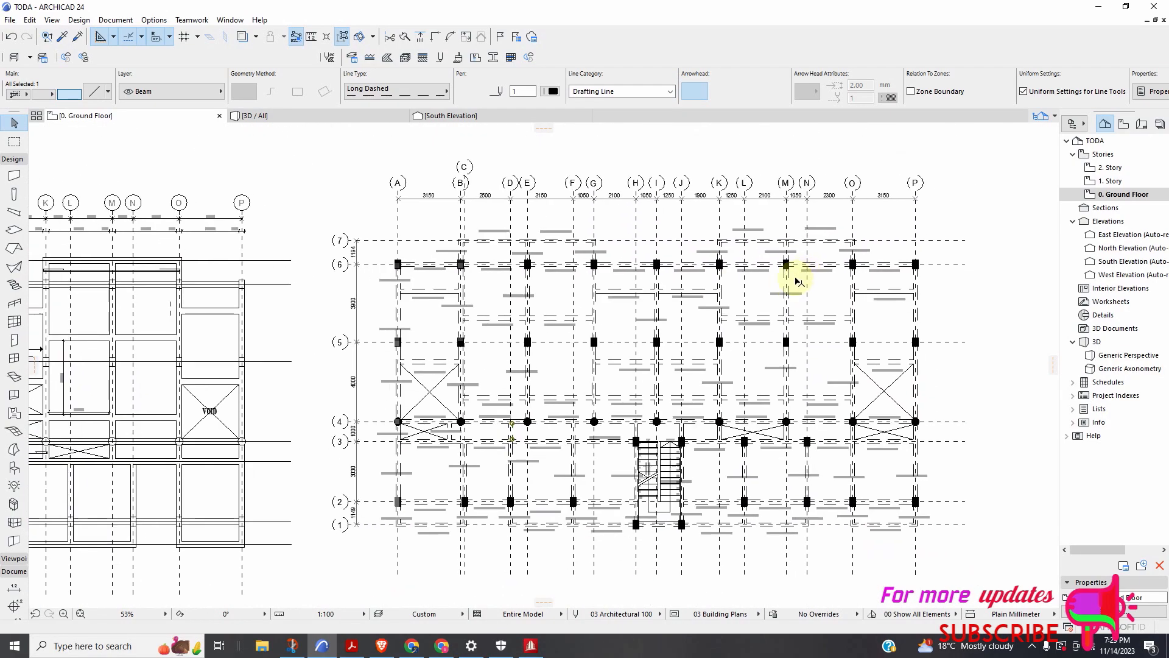
pyautogui.scroll(4, 383, 304)
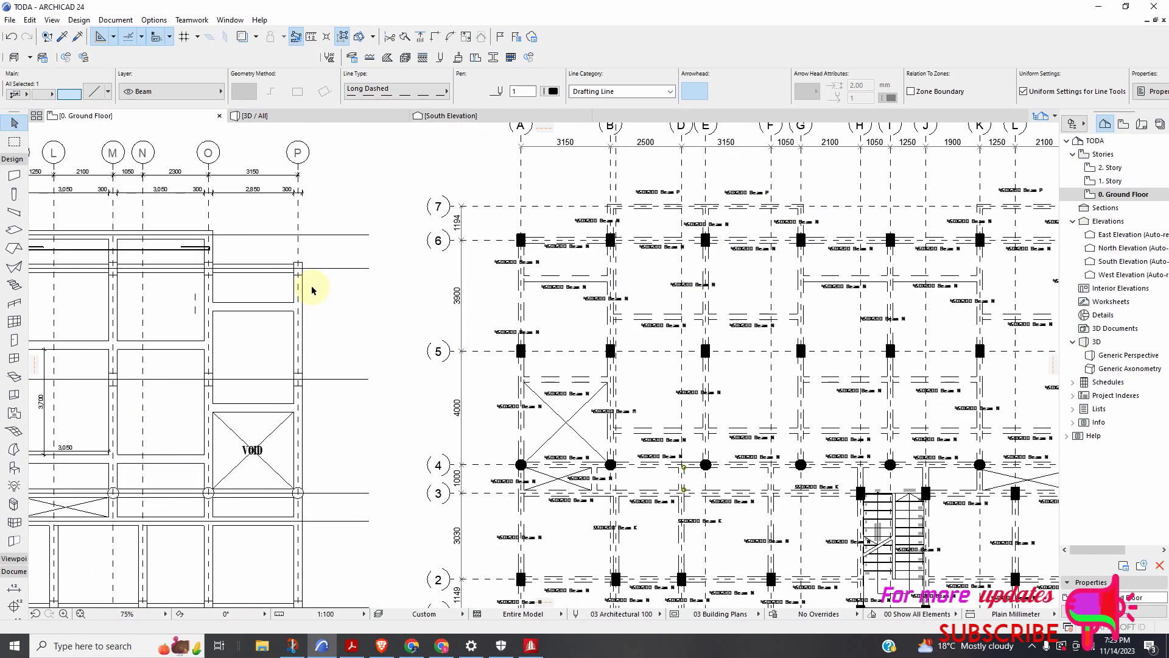
pyautogui.scroll(1, 292, 263)
pyautogui.scroll(-5, 441, 295)
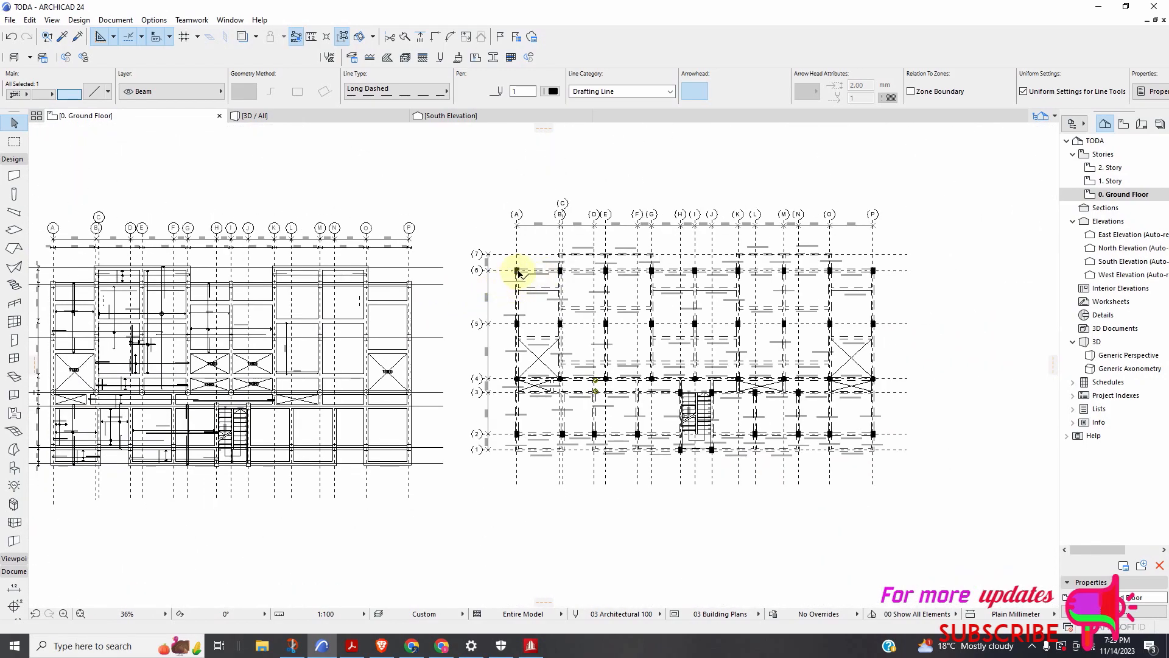
pyautogui.scroll(5, 518, 272)
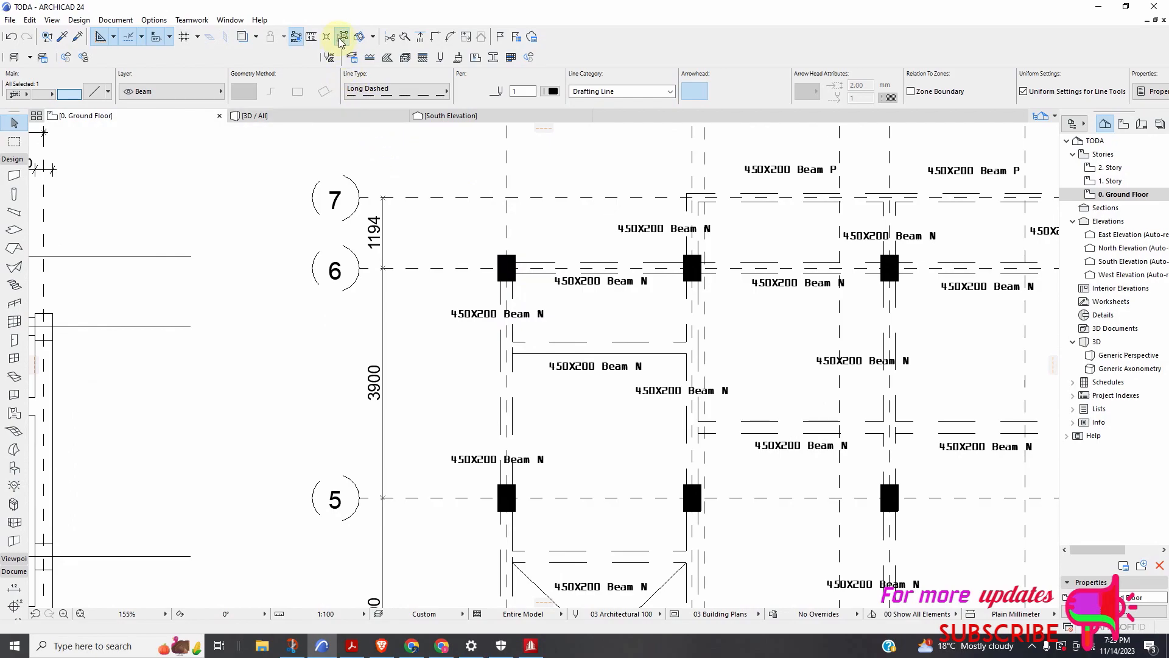
pyautogui.hotkey('ctrl', 'a')
pyautogui.scroll(-5, 549, 273)
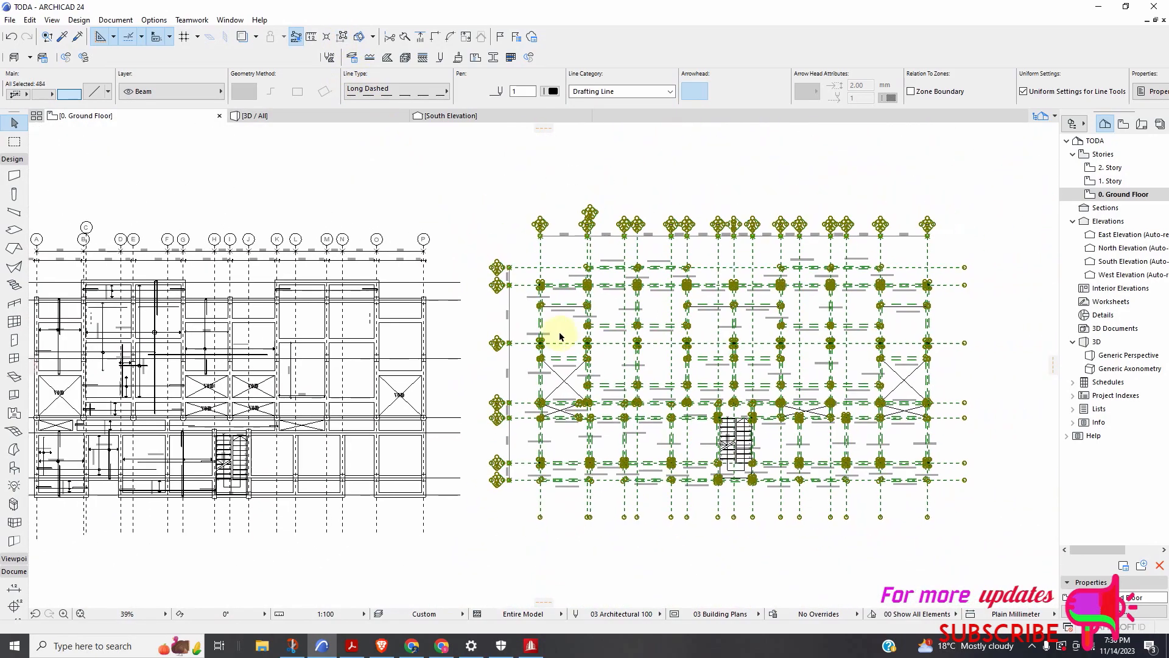
pyautogui.scroll(5, 560, 268)
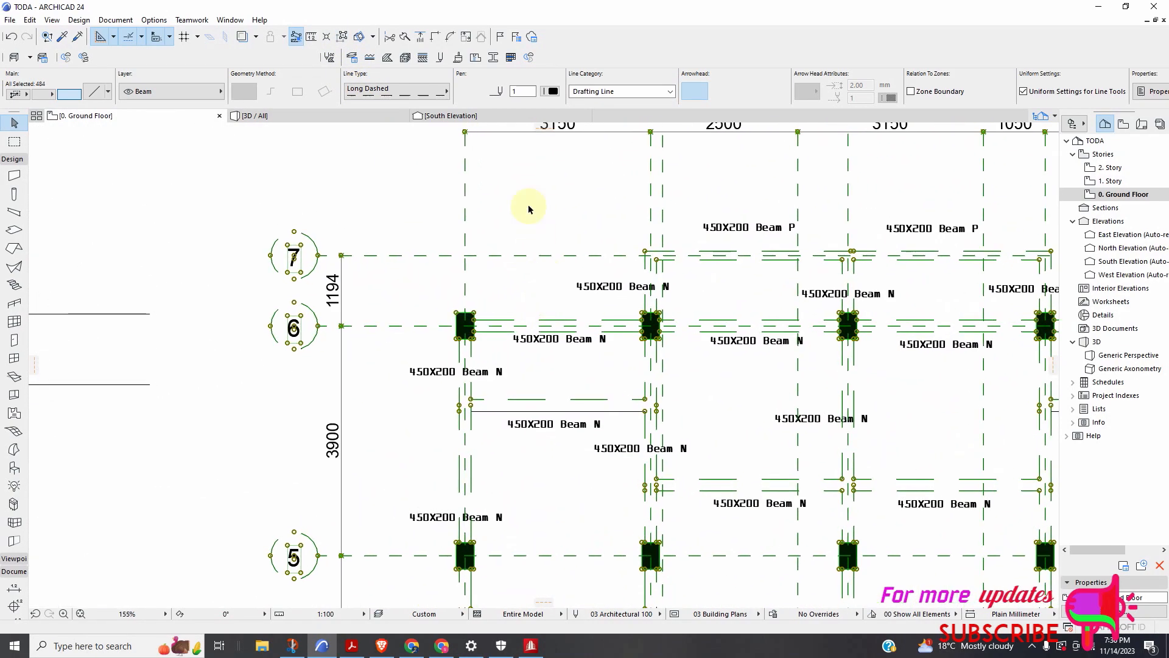
pyautogui.click(420, 91)
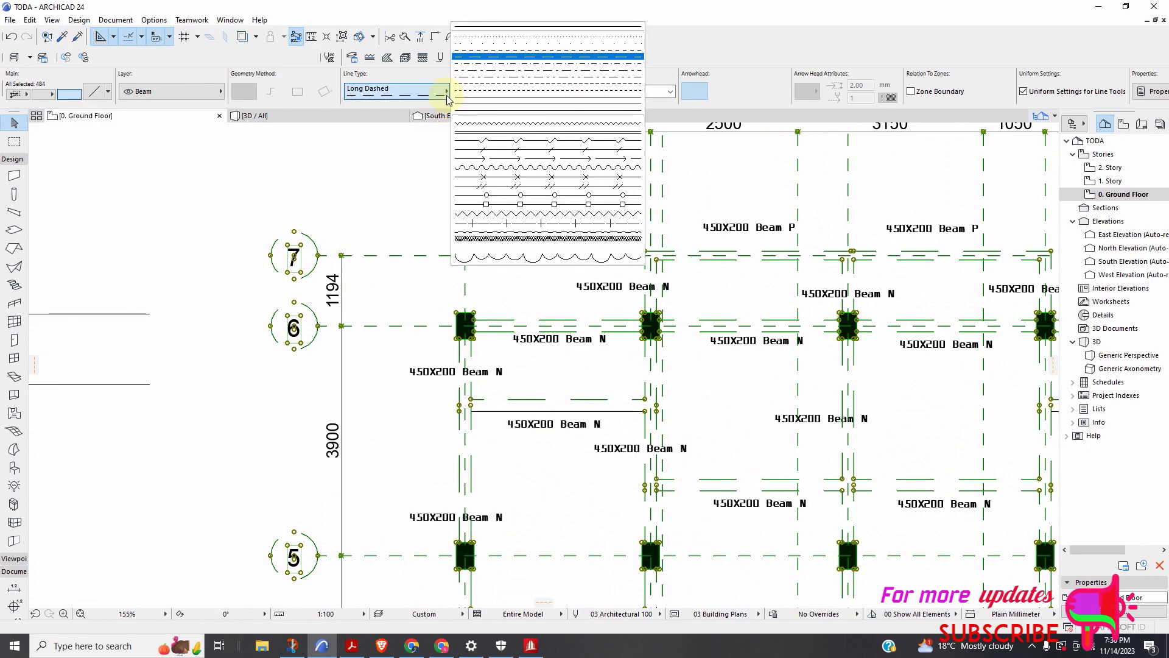
pyautogui.click(505, 31)
pyautogui.press('Escape')
pyautogui.scroll(-4, 569, 335)
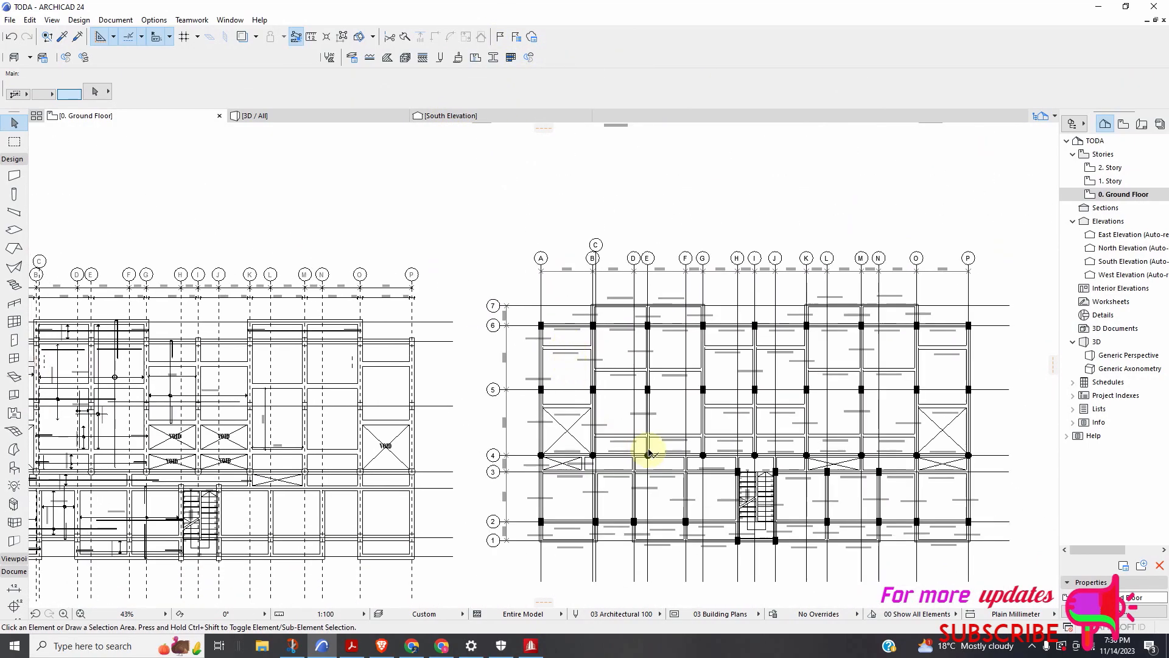
# Examine the beam layout plan's line work and compare its grid lines with those of the slab plan
pyautogui.scroll(-2, 569, 243)
pyautogui.scroll(2, 633, 436)
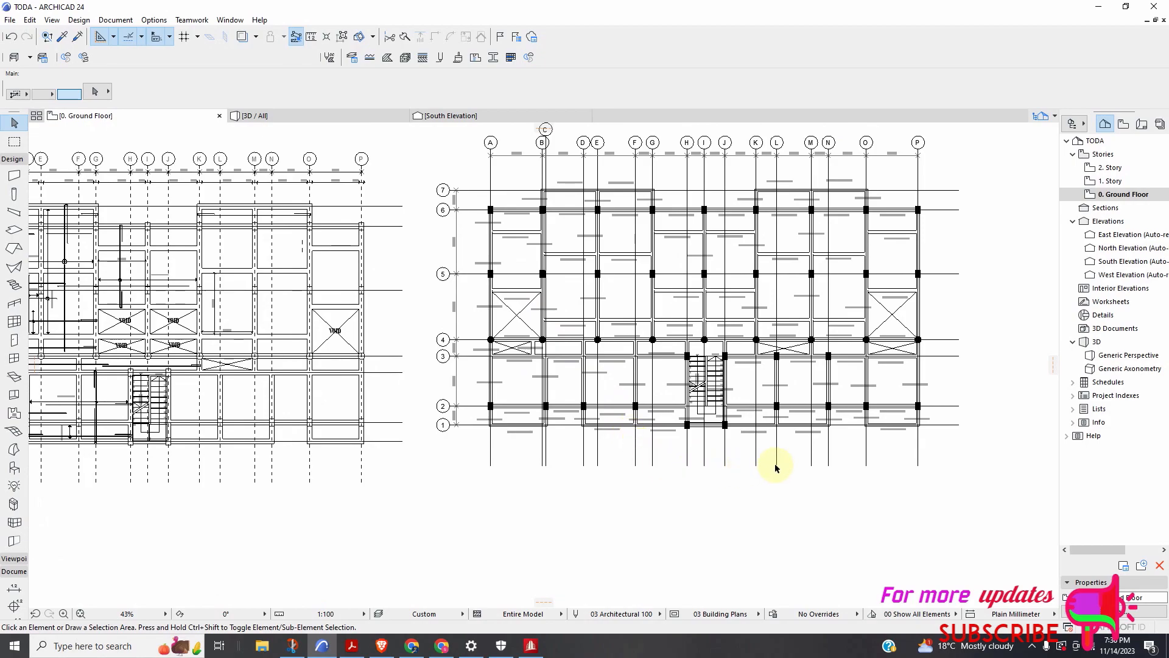
pyautogui.scroll(3, 901, 365)
pyautogui.scroll(-4, 791, 381)
pyautogui.scroll(3, 574, 324)
pyautogui.scroll(-1, 575, 330)
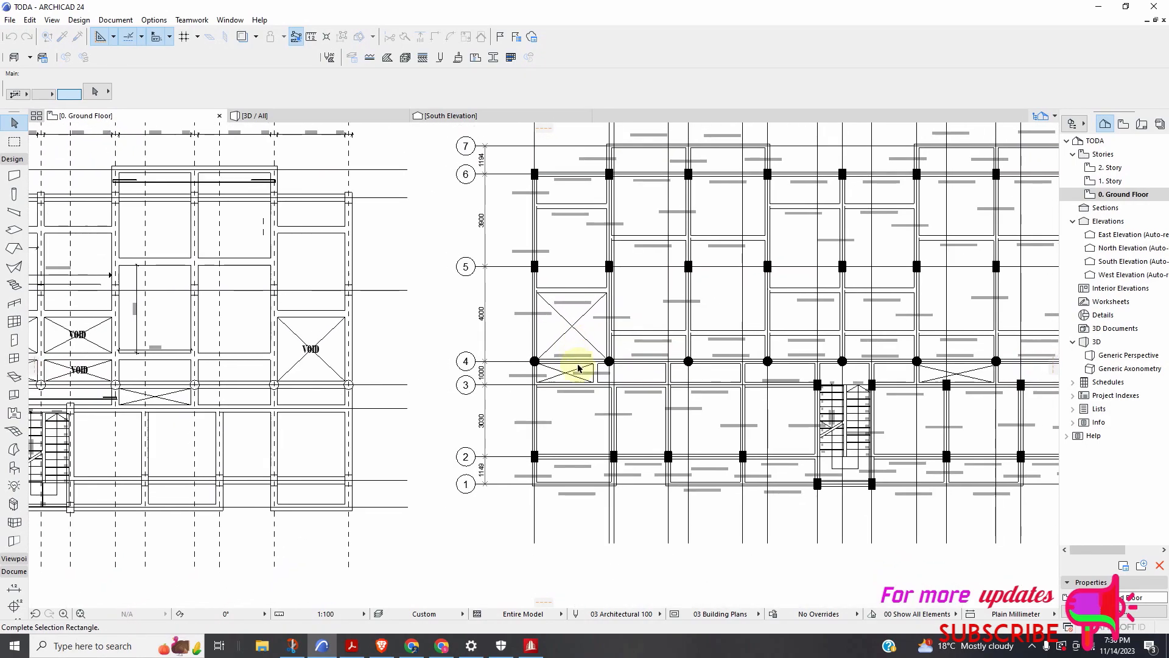
pyautogui.scroll(-2, 599, 517)
pyautogui.press('Escape')
pyautogui.scroll(3, 606, 262)
pyautogui.scroll(-3, 596, 293)
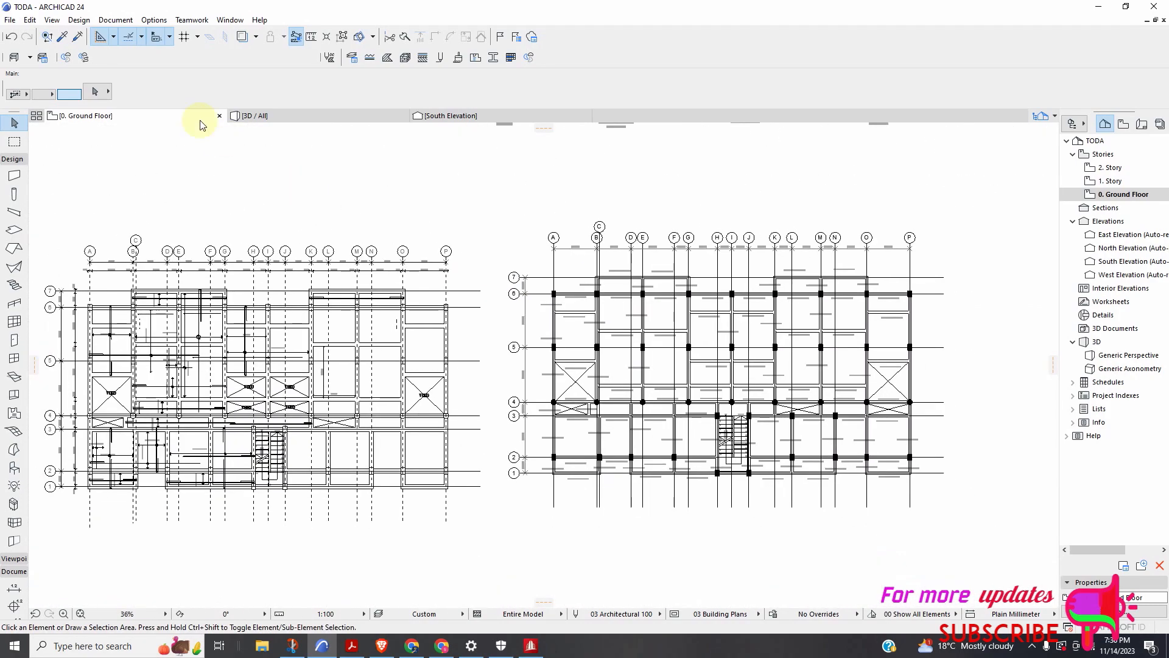
# Pick up the Dashed line settings on the Grid Line layer from the slab plan's grid line P
pyautogui.click(65, 35)
pyautogui.scroll(2, 433, 274)
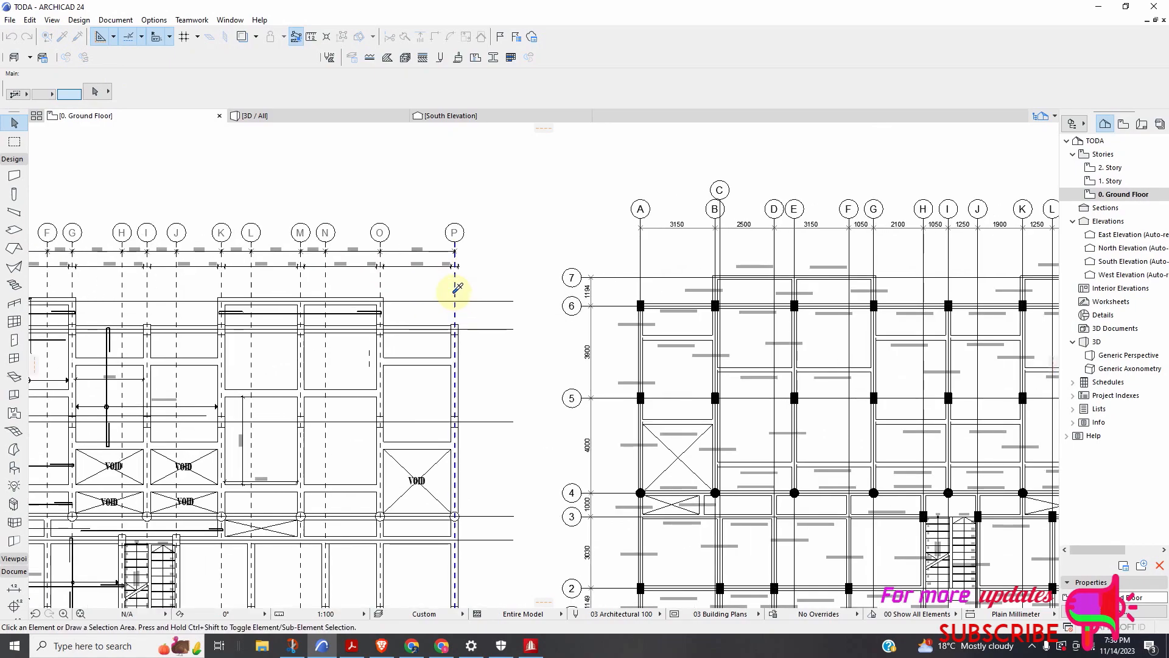
pyautogui.click(453, 286)
pyautogui.scroll(-2, 527, 279)
pyautogui.scroll(2, 595, 276)
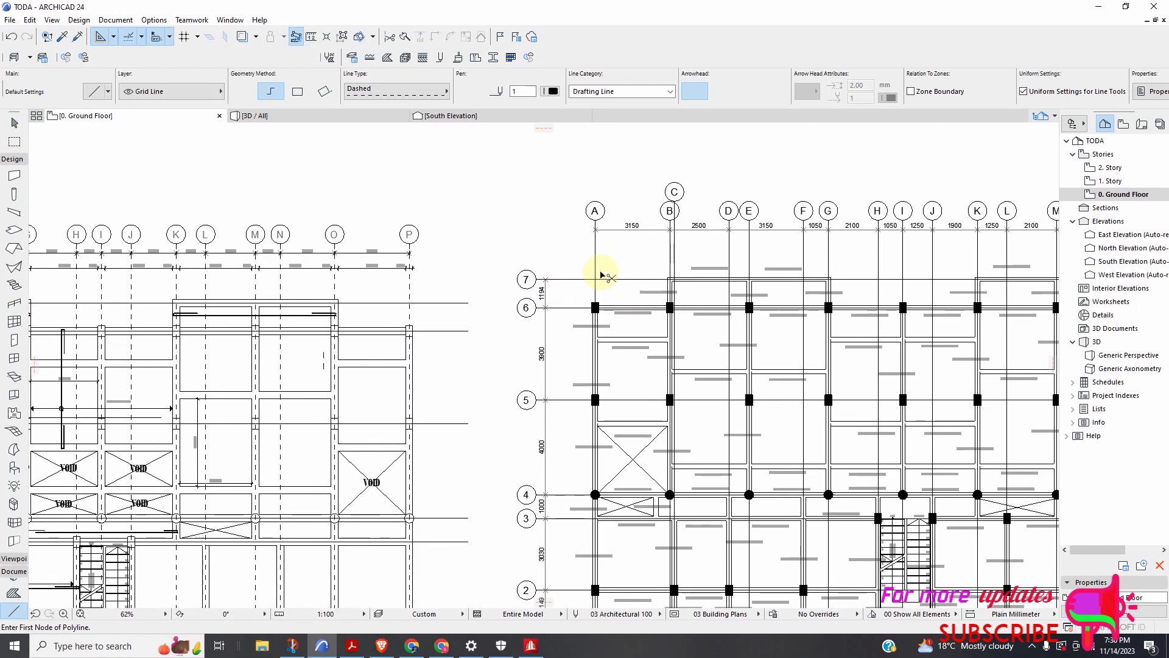
# Transfer the picked-up Dashed line settings to the vertical grid lines A to P of the beam layout plan
pyautogui.keyDown('alt'); pyautogui.scroll(1, 666, 262); pyautogui.keyUp('alt')
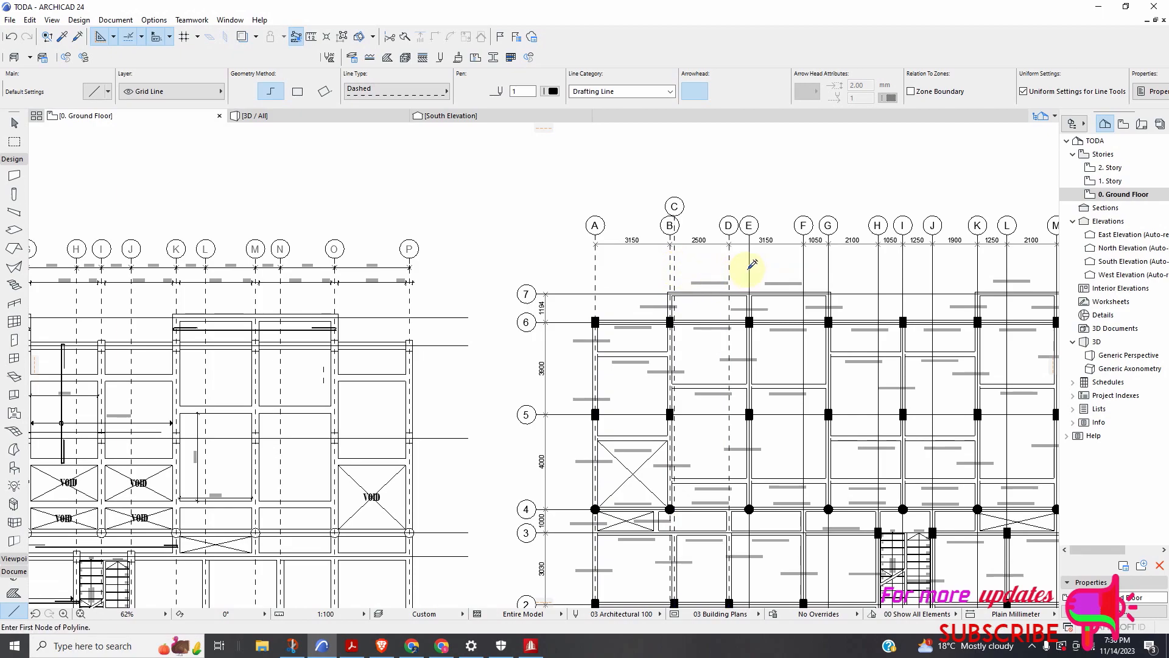
pyautogui.scroll(2, 757, 270)
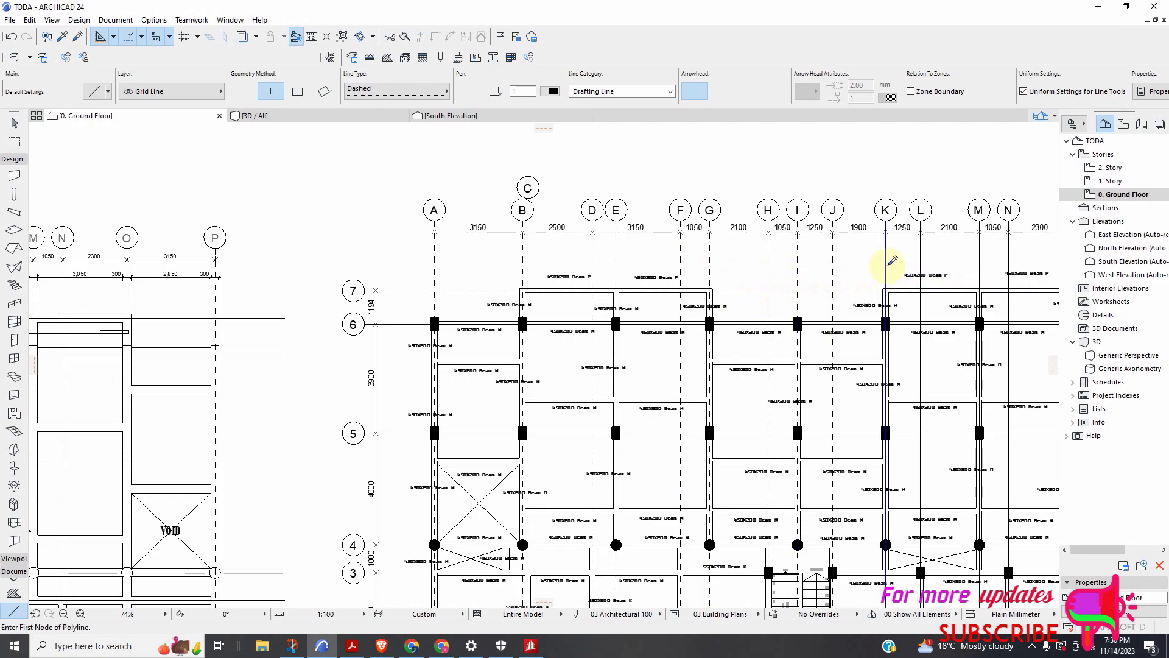
pyautogui.scroll(-4, 791, 252)
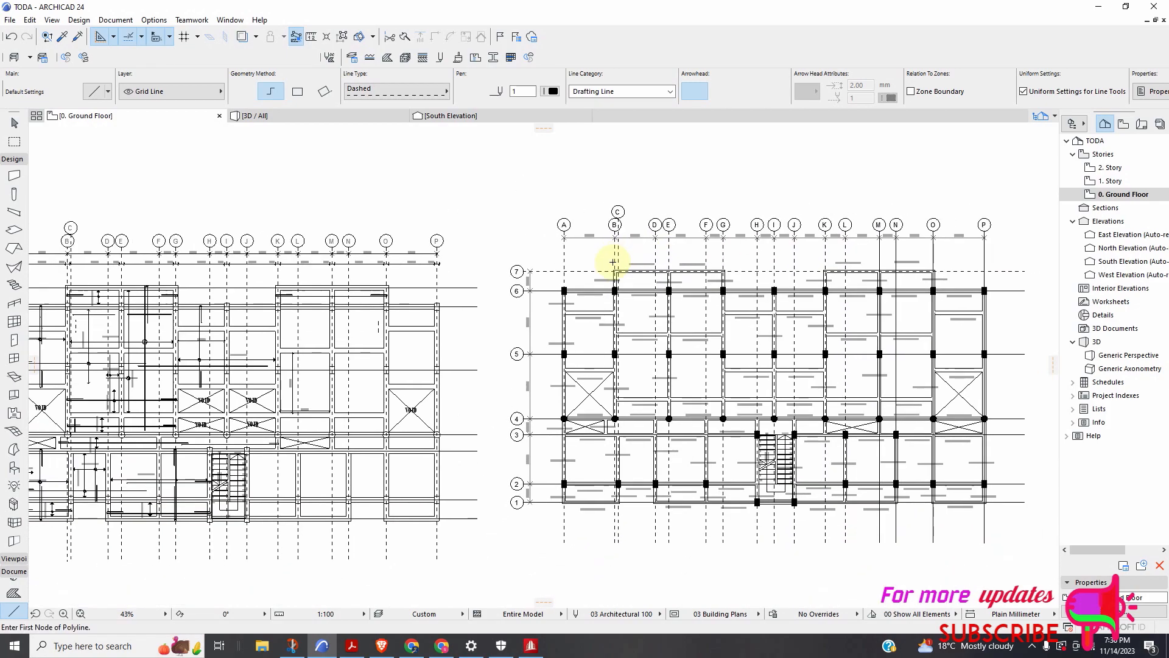
pyautogui.scroll(5, 841, 255)
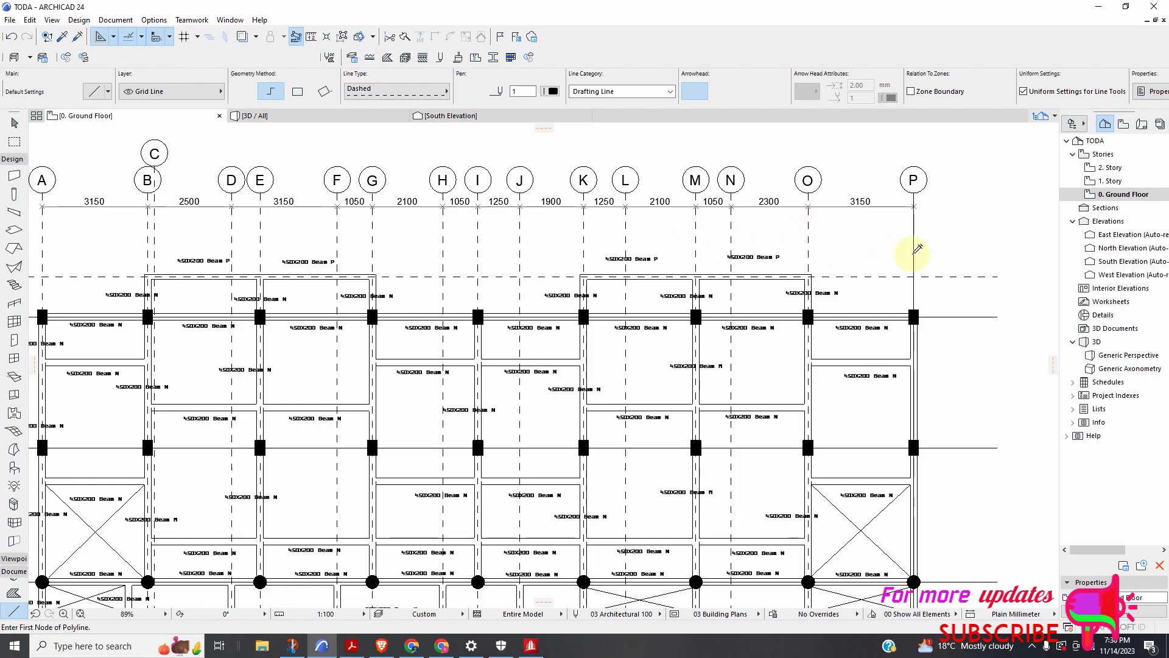
pyautogui.scroll(-4, 907, 252)
# Transfer the same Dashed line settings to the horizontal grid lines 7 to 1 of the beam layout plan
pyautogui.scroll(2, 558, 268)
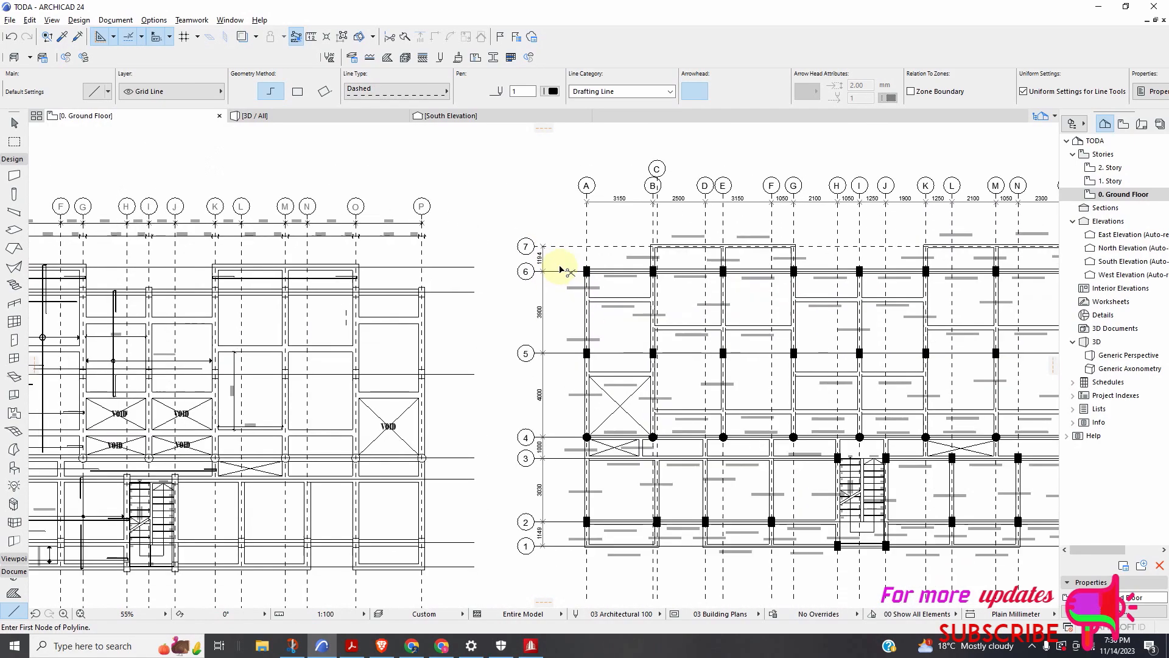
pyautogui.scroll(3, 554, 290)
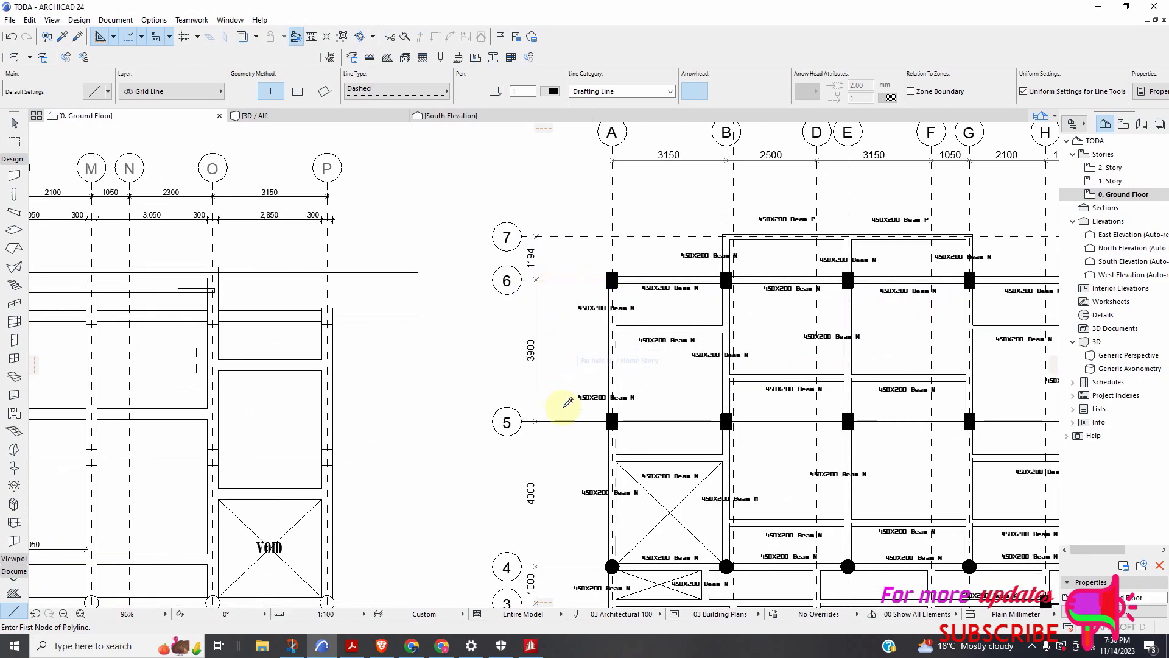
pyautogui.scroll(-3, 612, 317)
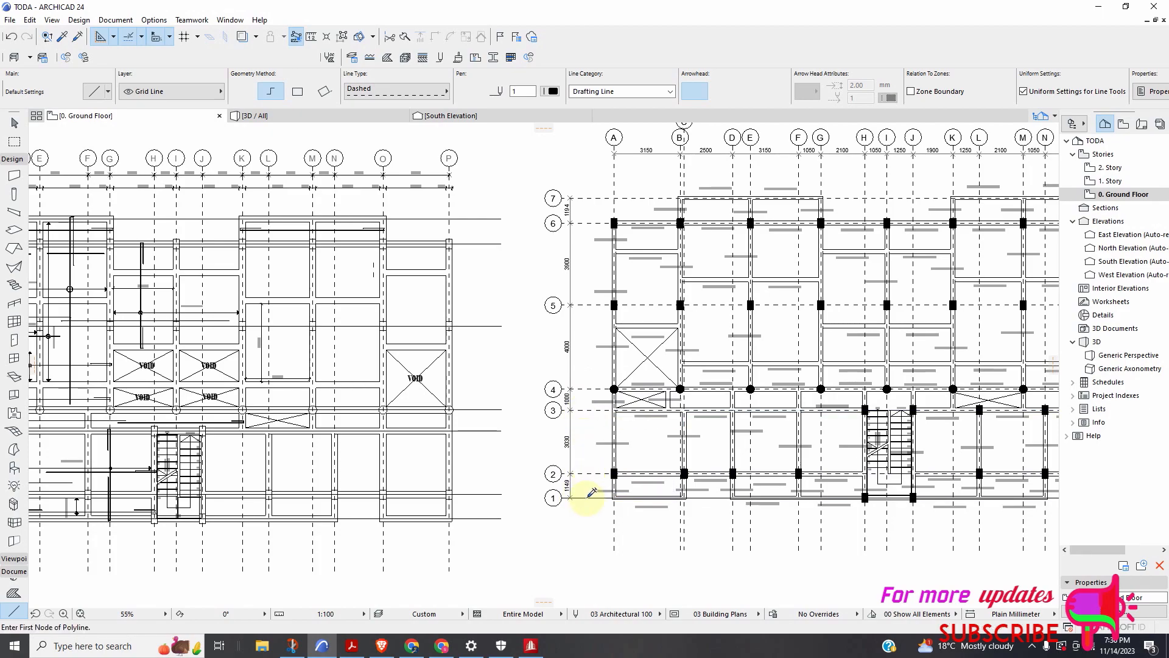
pyautogui.scroll(-3, 579, 412)
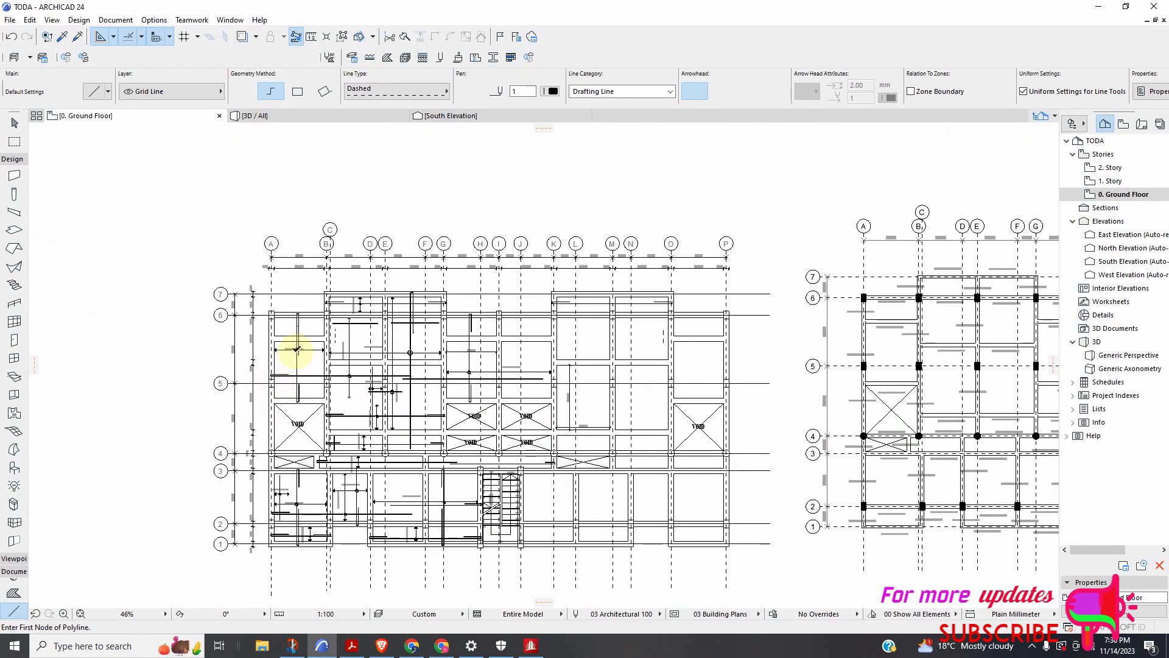
# Check the line work of both plans and examine the slab plan's stair and the beams around it
pyautogui.scroll(3, 676, 348)
pyautogui.scroll(1, 626, 283)
pyautogui.scroll(-3, 625, 277)
pyautogui.scroll(4, 674, 382)
pyautogui.scroll(-3, 673, 381)
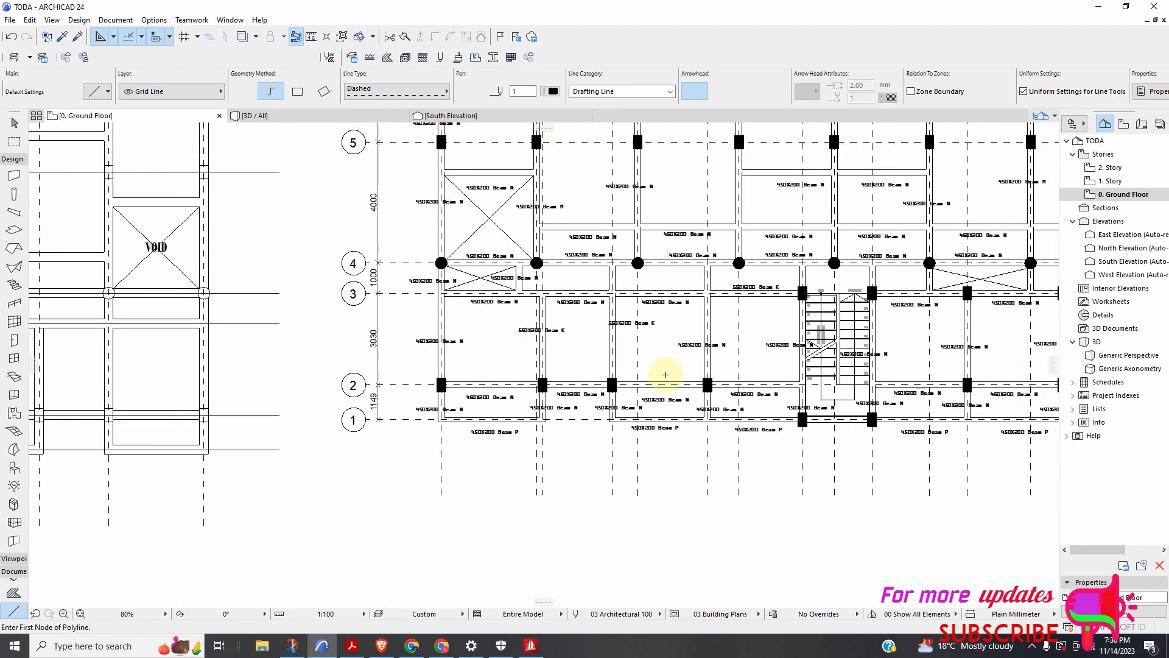
pyautogui.scroll(-3, 652, 319)
pyautogui.scroll(2, 775, 323)
pyautogui.scroll(-3, 354, 319)
pyautogui.scroll(5, 353, 323)
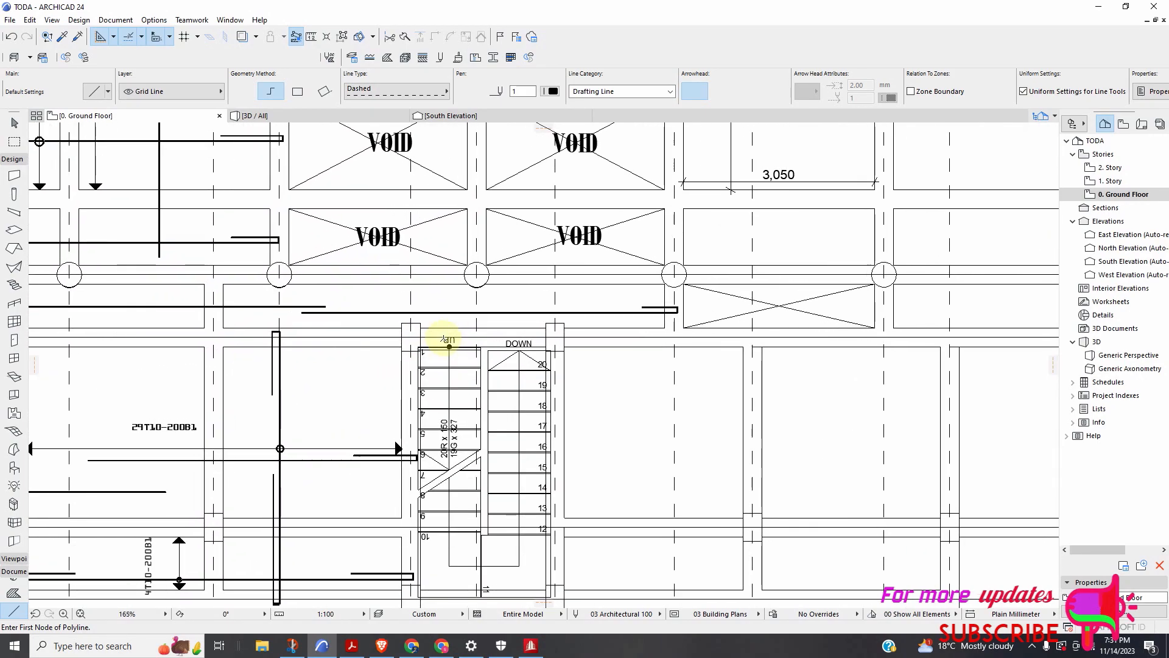
pyautogui.scroll(4, 446, 343)
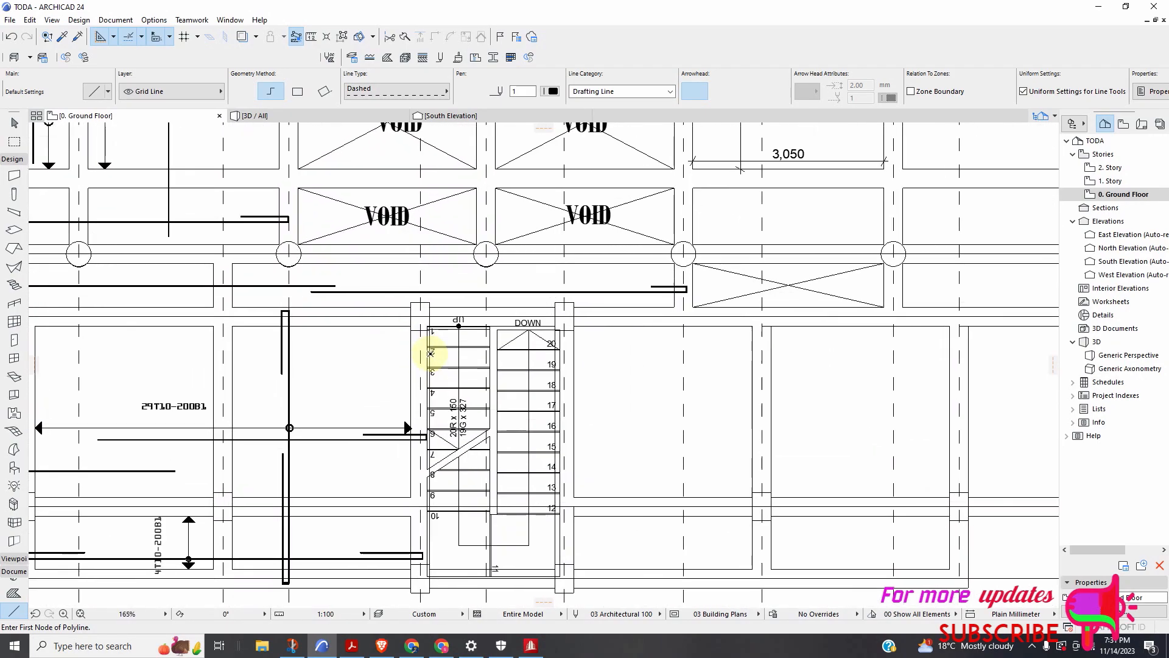
pyautogui.scroll(-2, 421, 340)
pyautogui.scroll(2, 418, 339)
pyautogui.scroll(-3, 425, 308)
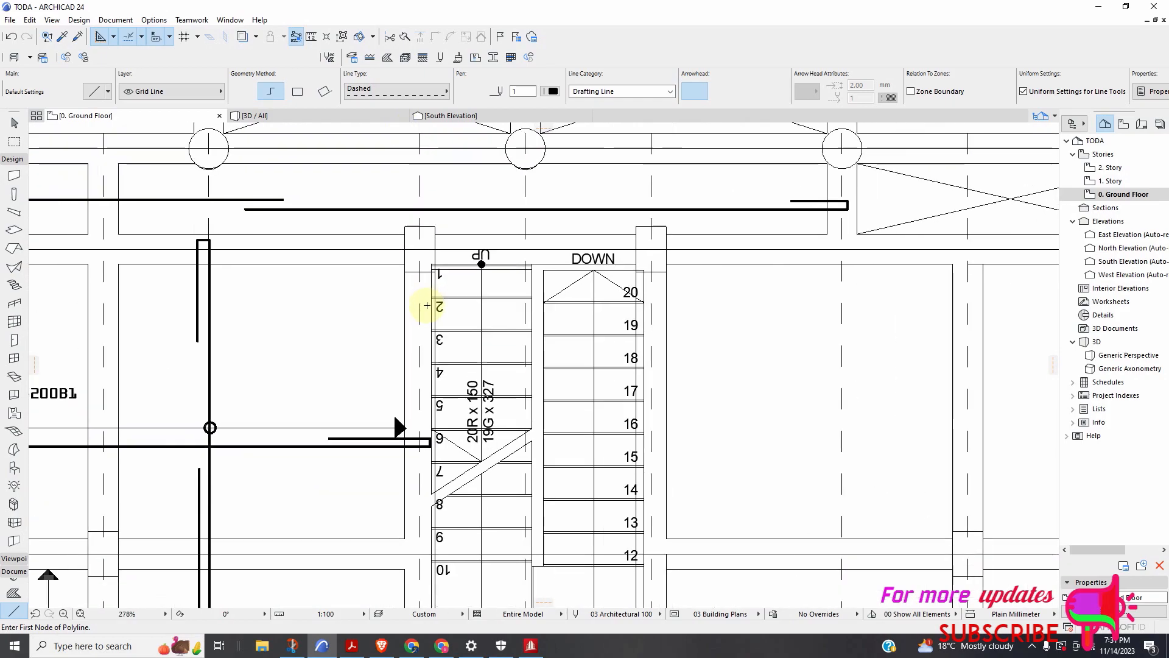
# Switch to the Arrow tool, highlight all selectable elements of the plans and clear that selection
pyautogui.scroll(3, 416, 301)
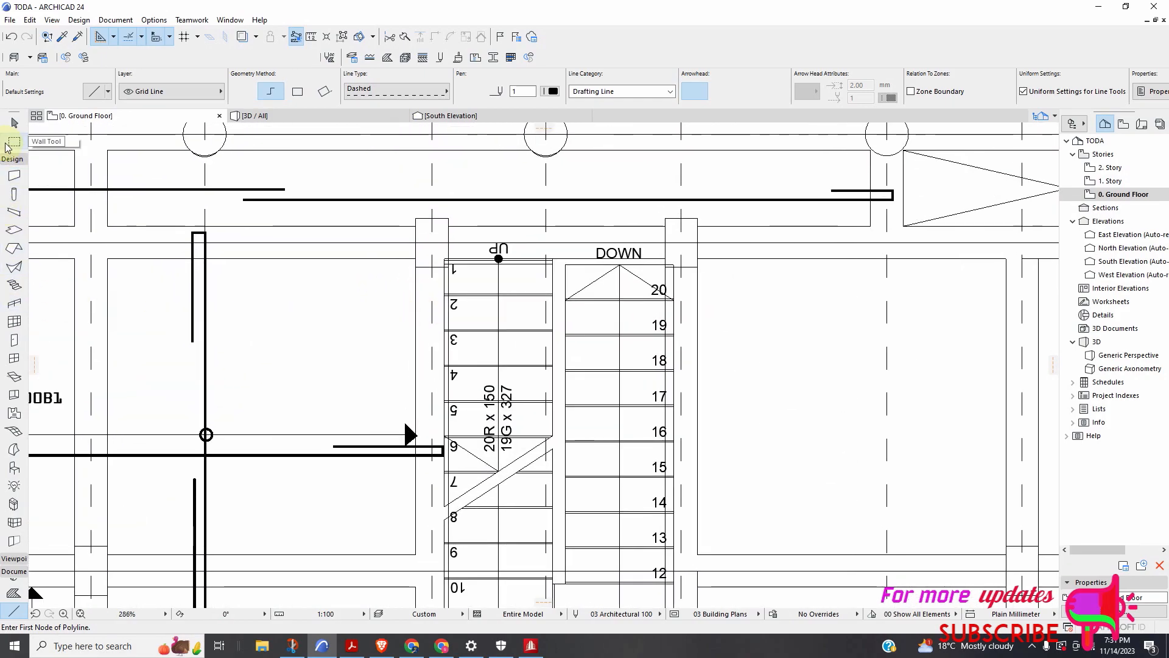
pyautogui.click(14, 123)
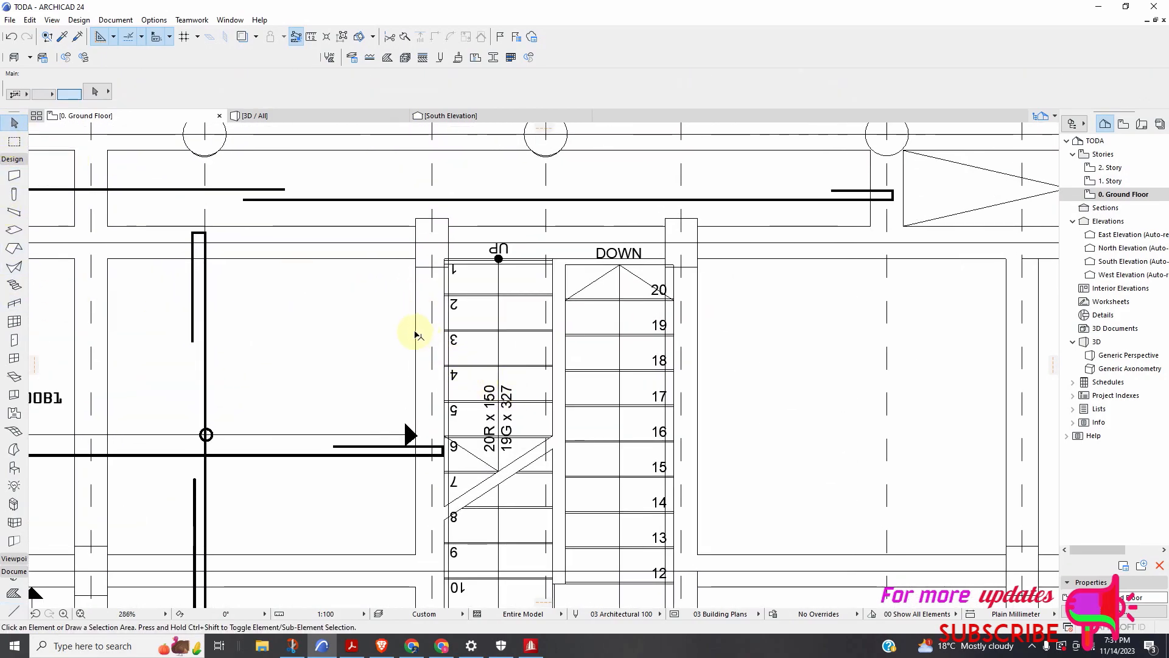
pyautogui.hotkey('ctrl', 'a')
pyautogui.scroll(-3, 418, 341)
pyautogui.scroll(-2, 439, 361)
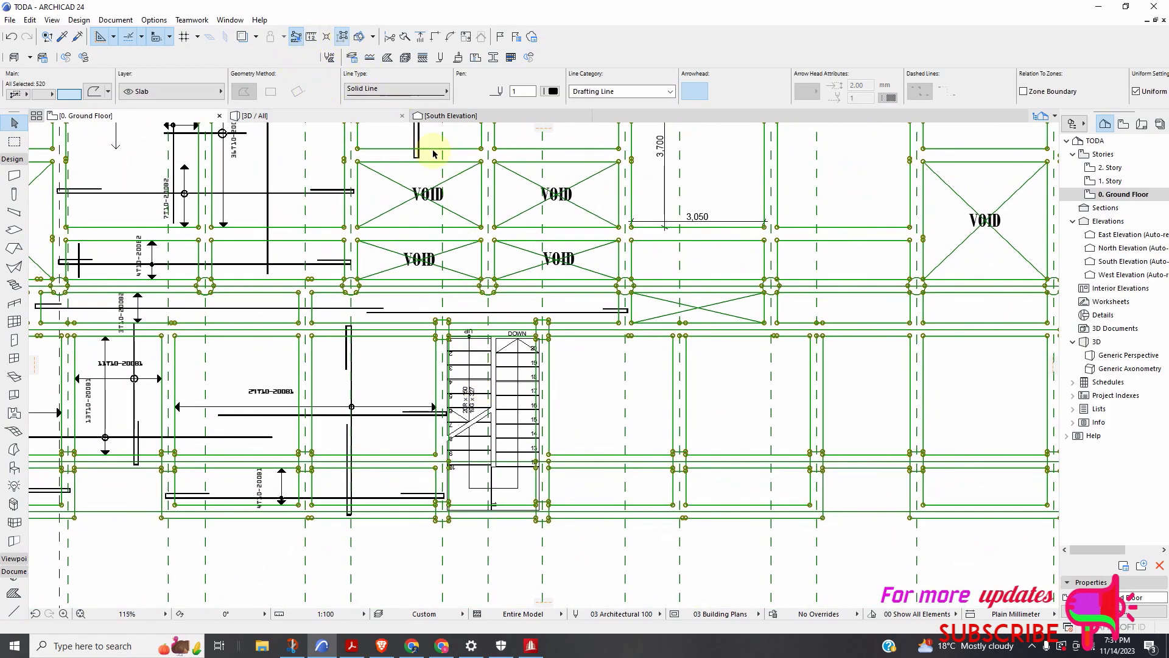
pyautogui.scroll(-3, 487, 298)
pyautogui.click(523, 489)
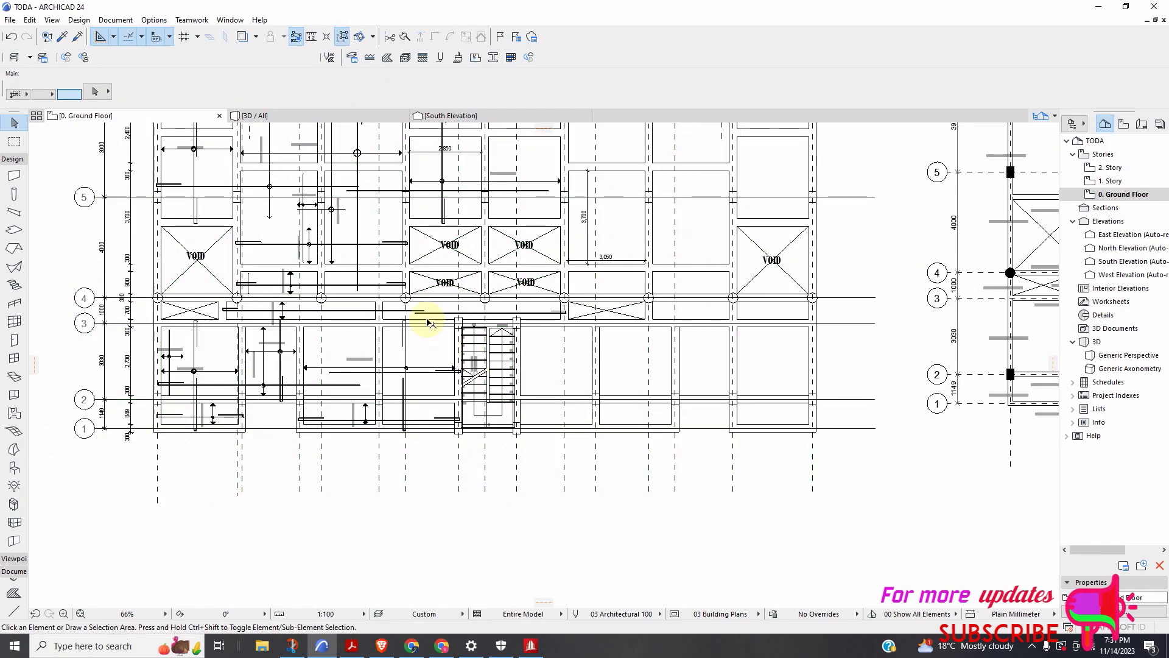
# Compare the beams and columns around grid lines 3 and 4 of the slab plan with those of the beam layout plan
pyautogui.scroll(4, 428, 331)
pyautogui.click(481, 382)
pyautogui.scroll(-8, 483, 359)
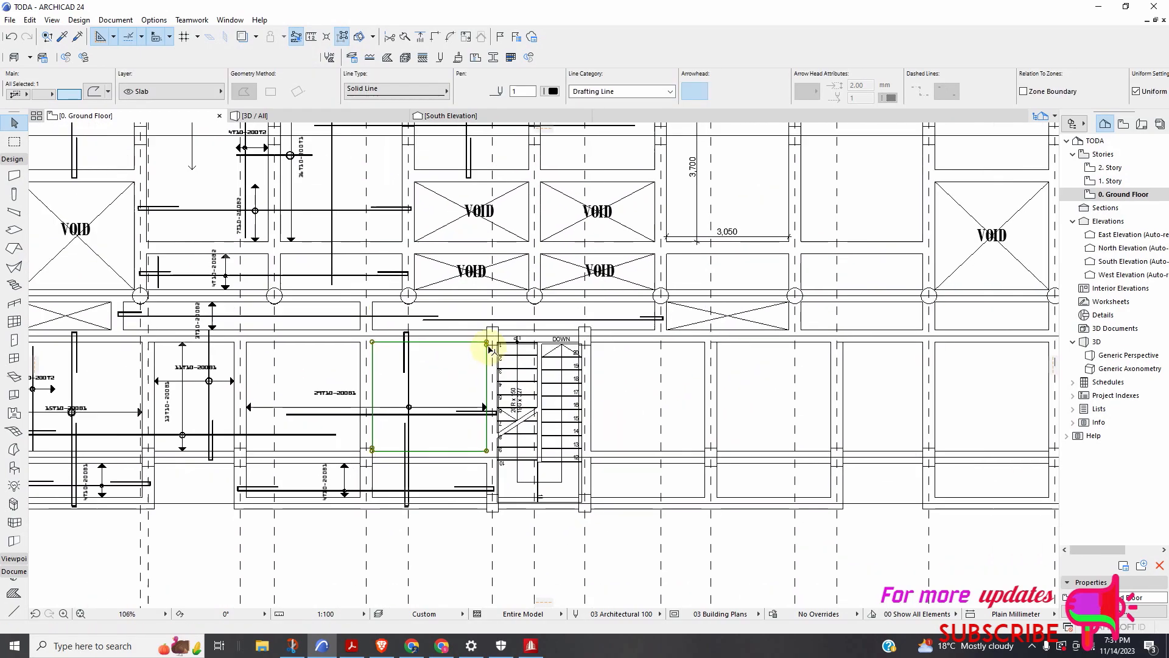
pyautogui.scroll(6, 803, 341)
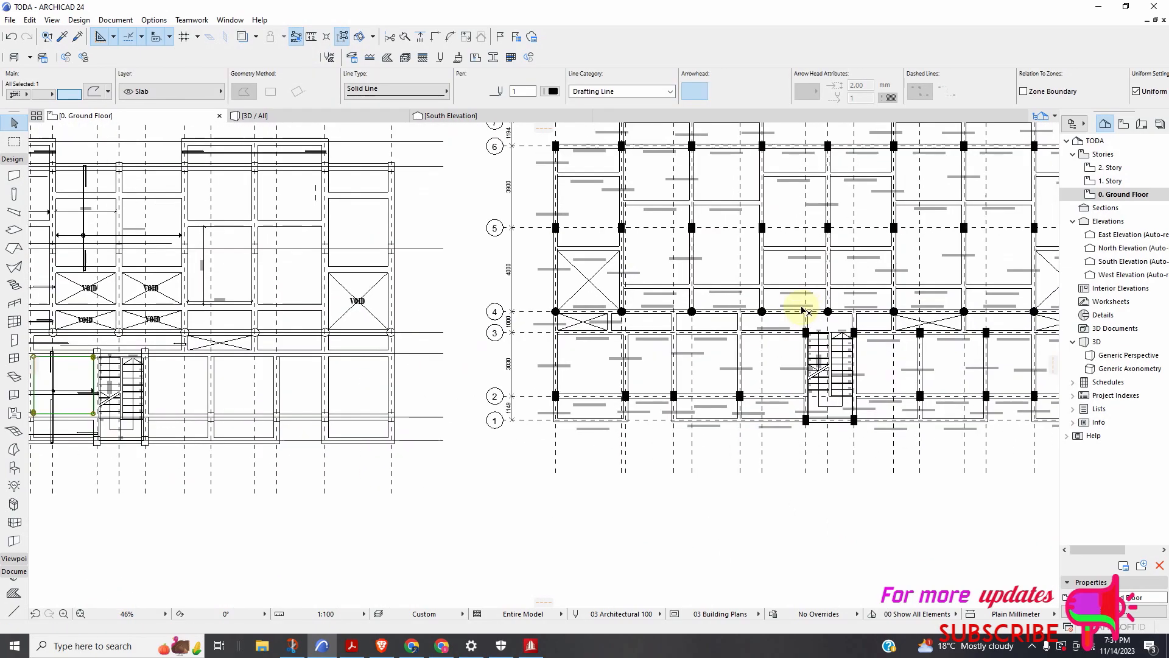
pyautogui.scroll(-3, 807, 329)
pyautogui.scroll(-2, 700, 395)
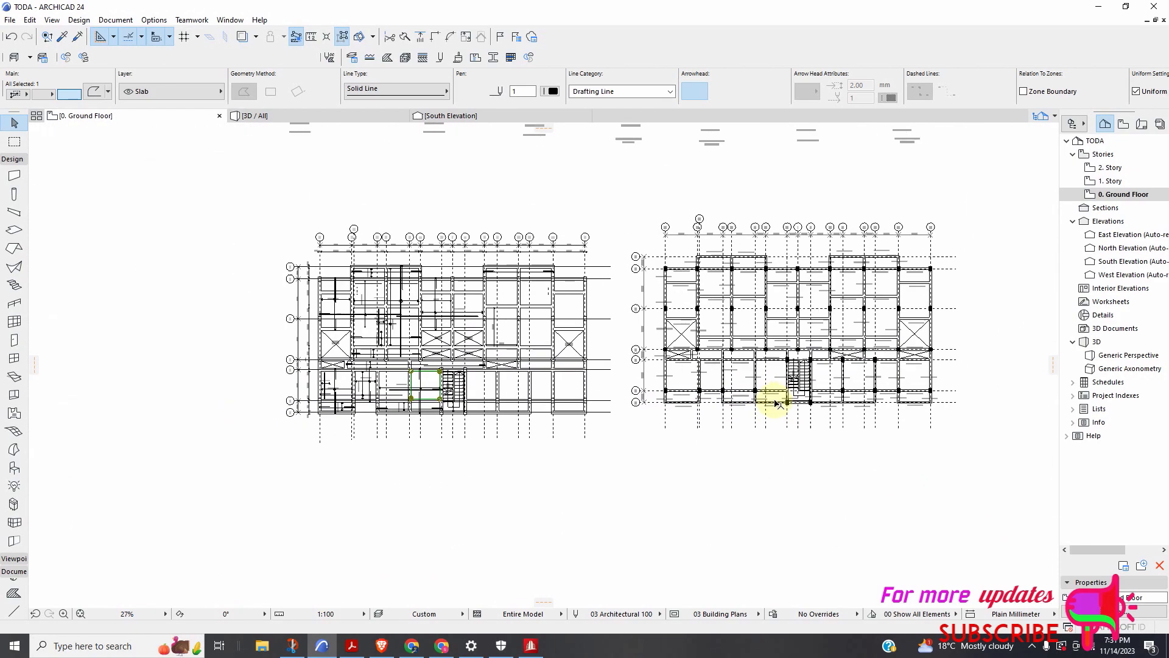
pyautogui.scroll(4, 834, 372)
pyautogui.scroll(-1, 905, 362)
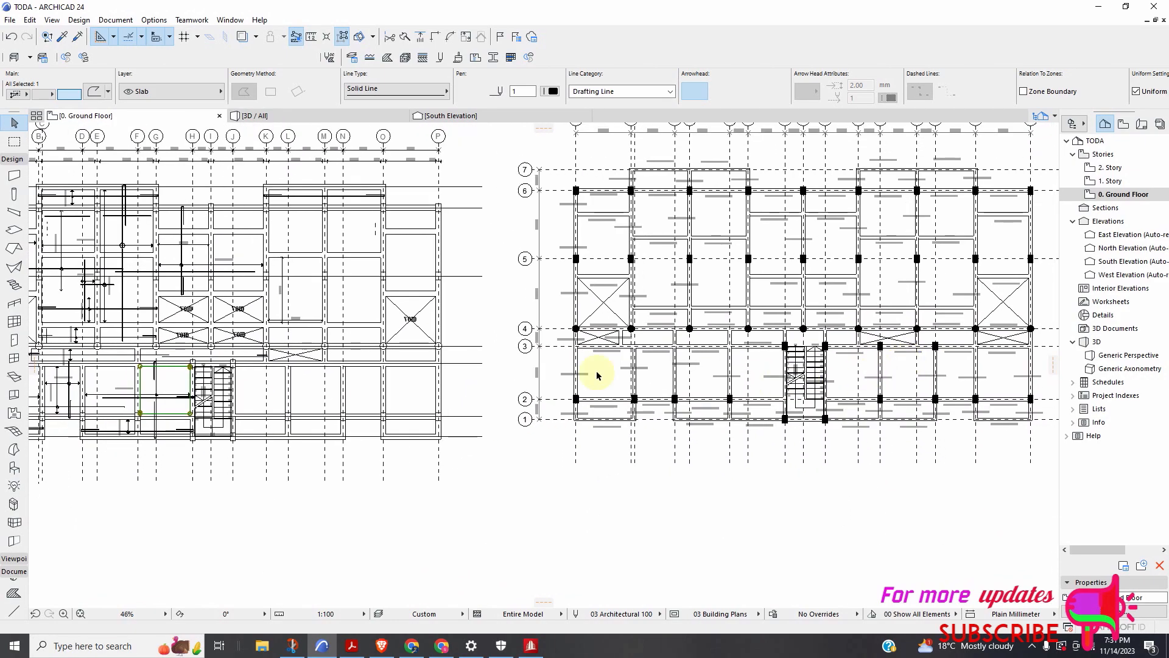
pyautogui.scroll(5, 487, 362)
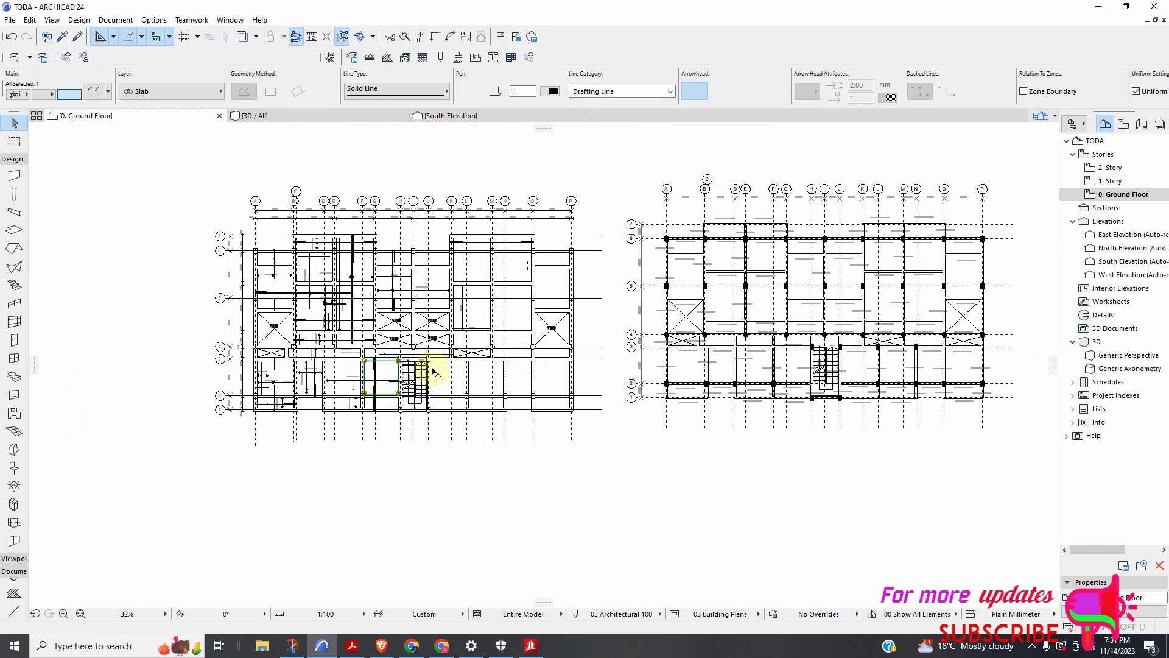
pyautogui.scroll(-3, 471, 356)
pyautogui.scroll(6, 463, 357)
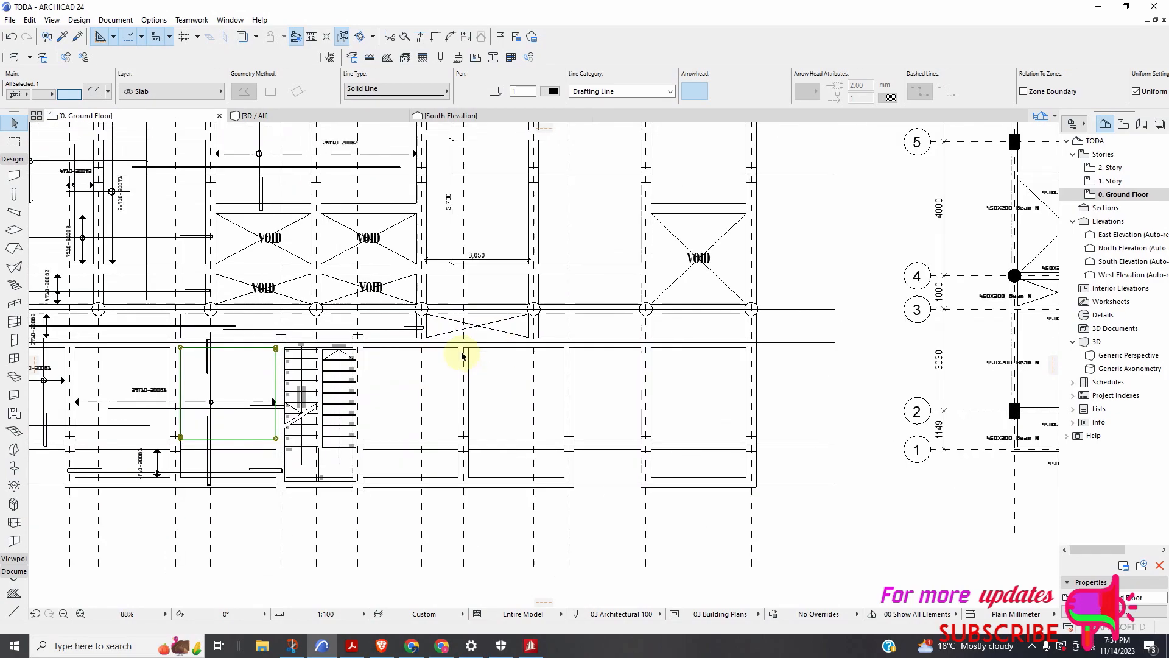
pyautogui.scroll(-3, 444, 340)
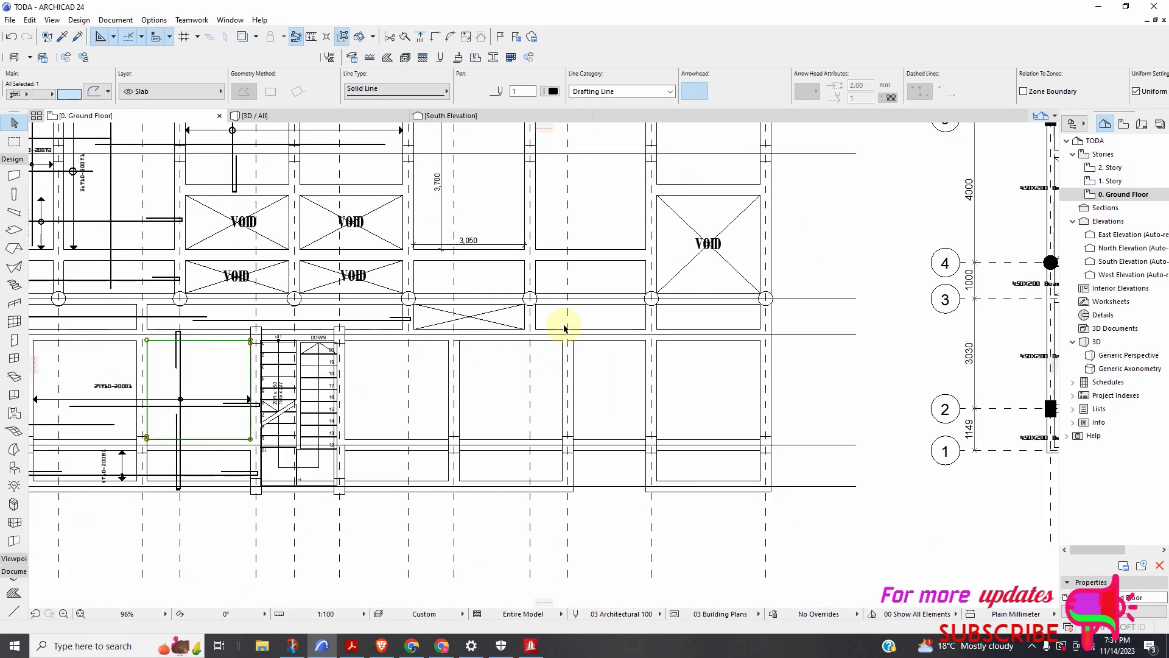
pyautogui.scroll(-3, 564, 332)
pyautogui.scroll(3, 572, 335)
pyautogui.scroll(-5, 559, 332)
pyautogui.scroll(1, 883, 335)
pyautogui.scroll(-1, 861, 331)
pyautogui.scroll(2, 687, 344)
pyautogui.scroll(5, 887, 335)
# Select the beam line pairs between grid lines 4 and 3 at grid lines D, H and J of the beam layout plan
pyautogui.click(963, 318)
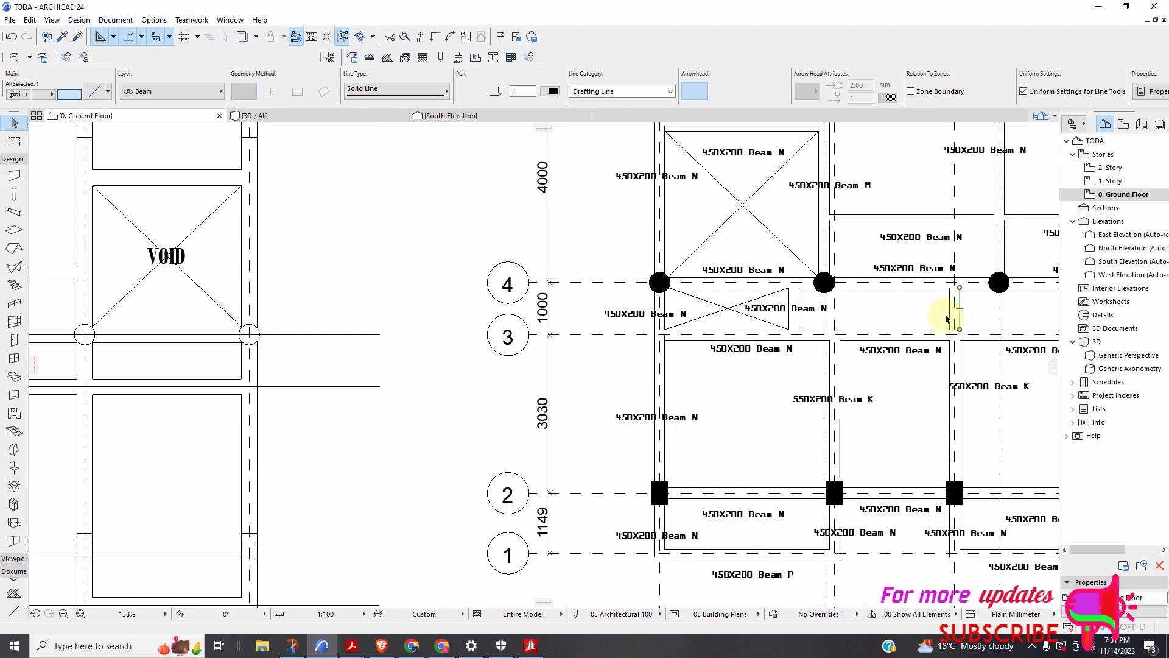
pyautogui.scroll(-4, 873, 315)
pyautogui.scroll(2, 940, 321)
pyautogui.scroll(4, 744, 308)
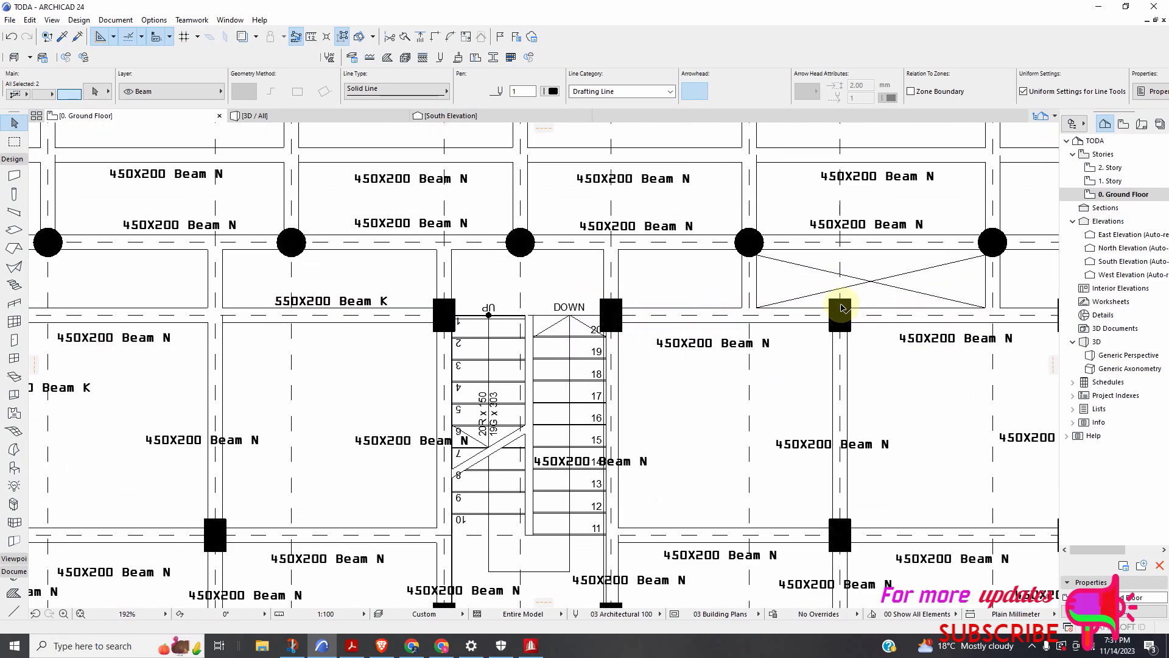
pyautogui.scroll(-4, 741, 286)
pyautogui.scroll(5, 618, 279)
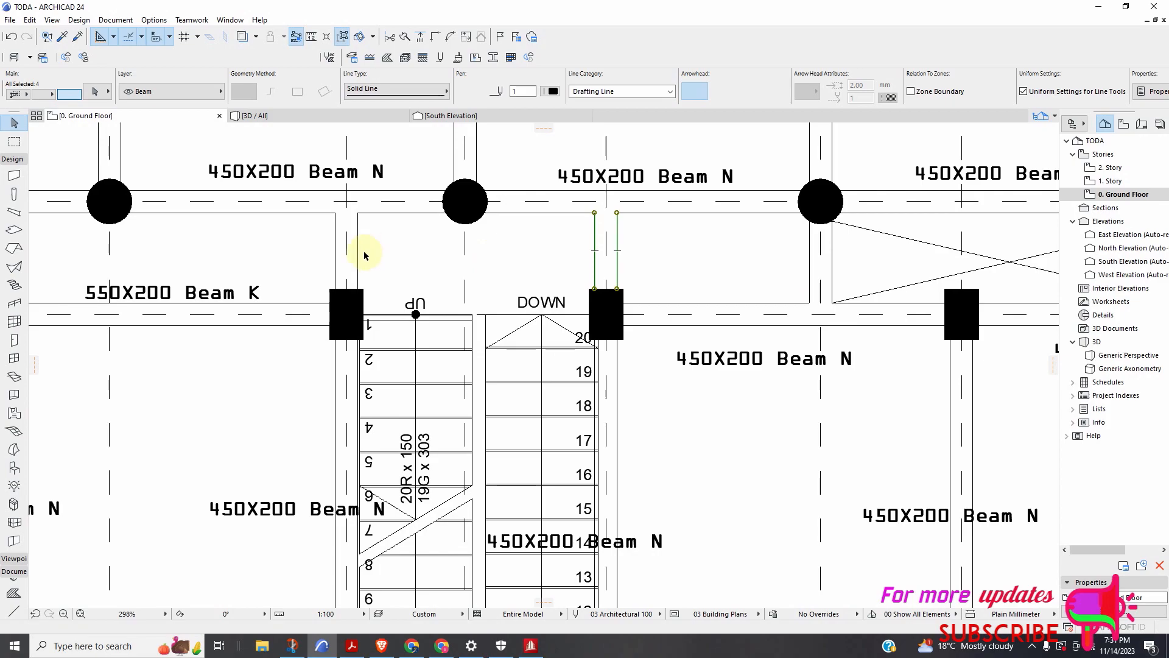
pyautogui.click(335, 286)
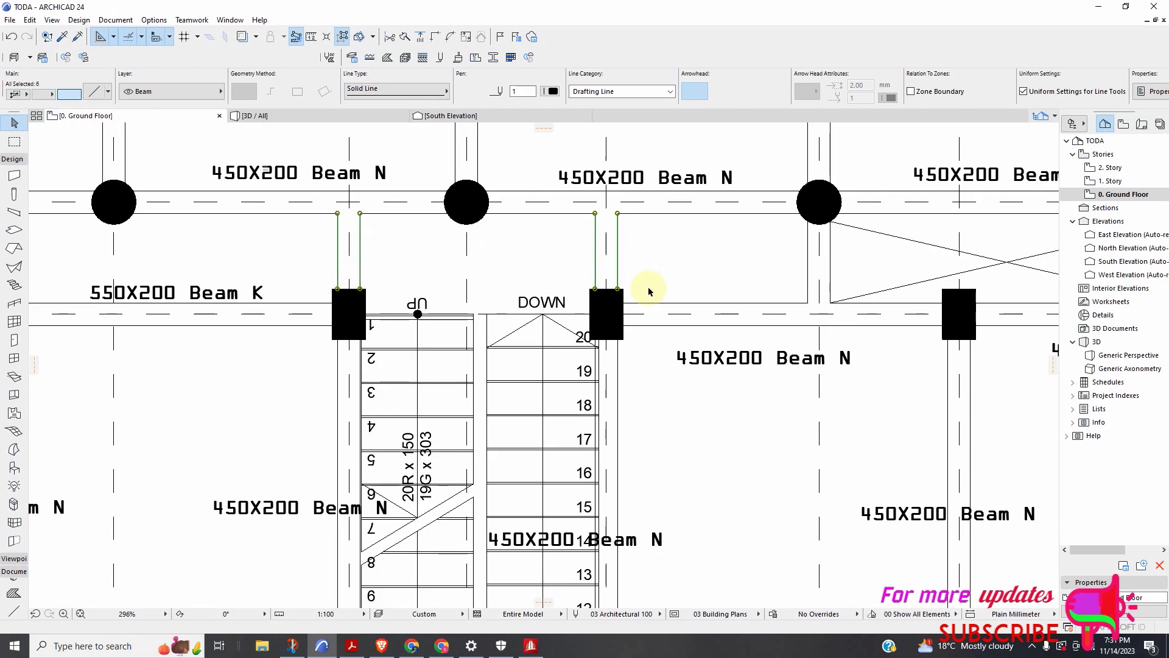
# Compare both plans again for other elements along grid line 3 that are missing from the slab plan
pyautogui.scroll(-6, 640, 304)
pyautogui.scroll(-3, 710, 327)
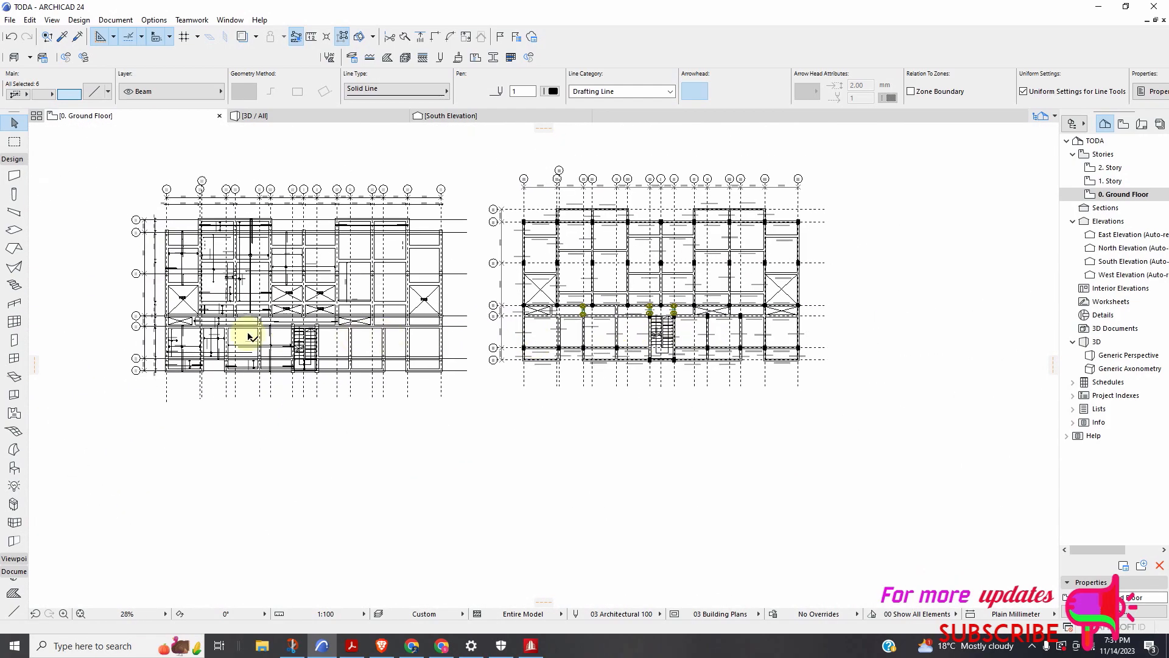
pyautogui.scroll(3, 253, 334)
pyautogui.scroll(-2, 333, 320)
pyautogui.scroll(5, 792, 317)
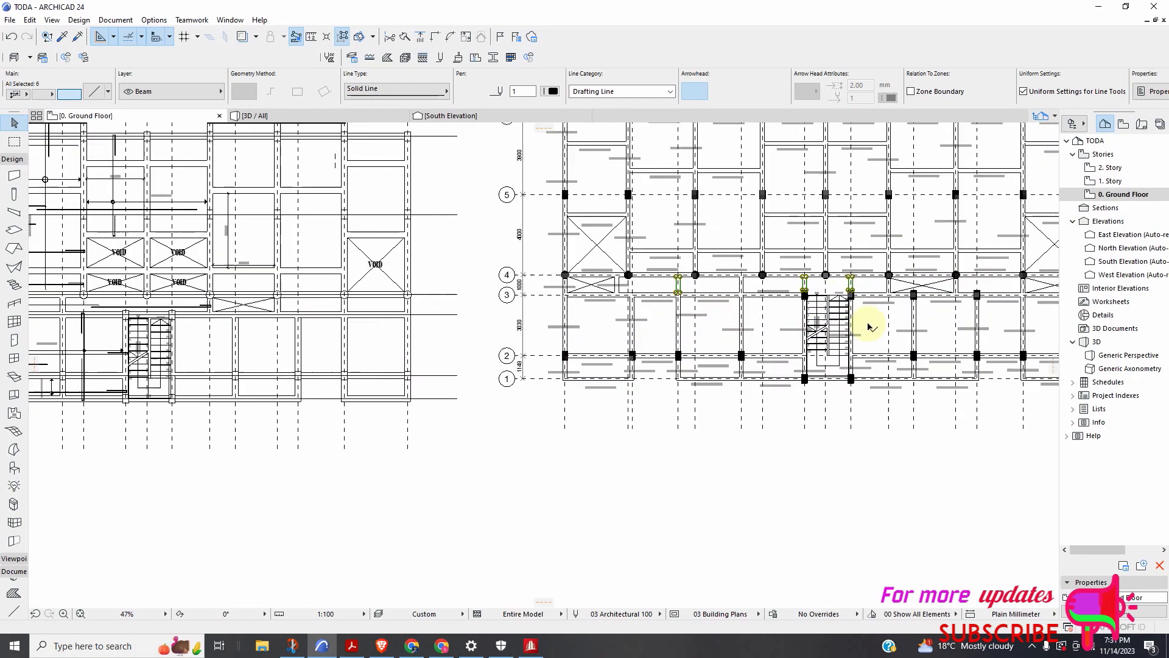
pyautogui.scroll(-5, 764, 286)
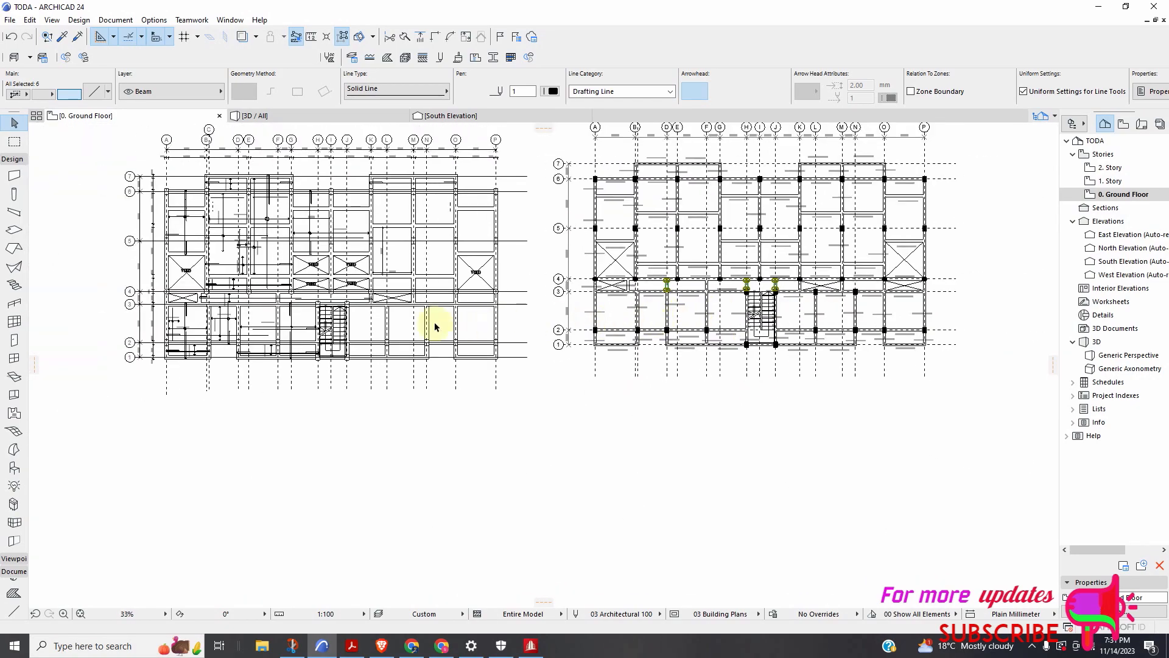
pyautogui.scroll(2, 378, 323)
pyautogui.scroll(-2, 365, 309)
pyautogui.scroll(2, 737, 297)
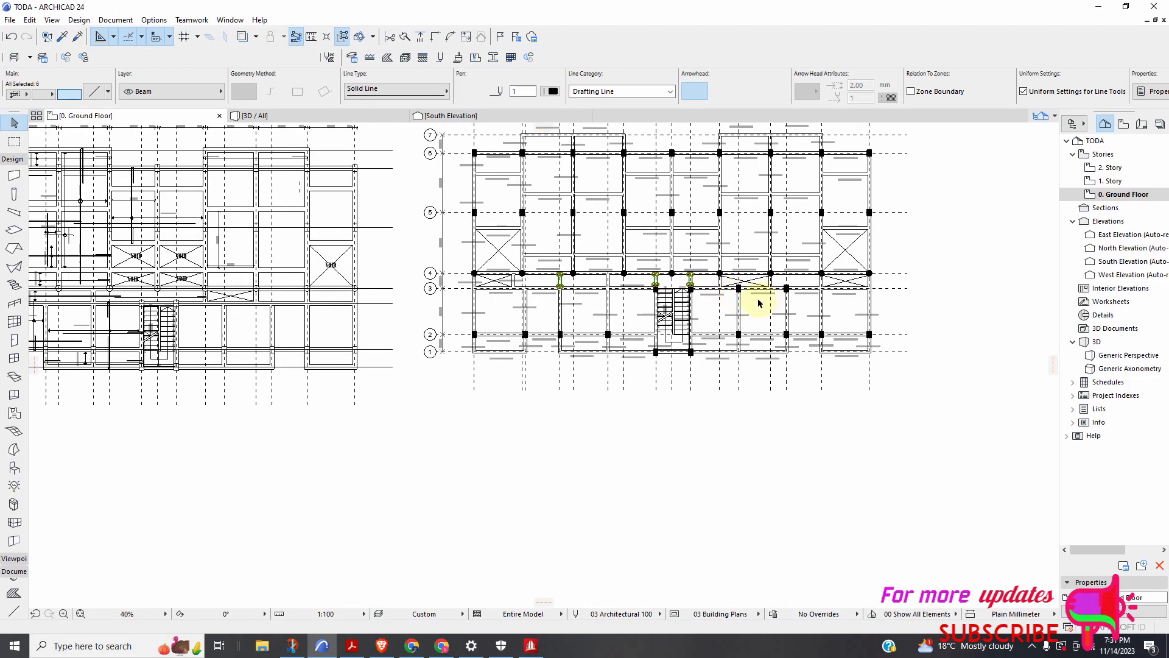
# Add the beam layout plan's columns on grid line 3 at grid lines L and N to the selection
pyautogui.scroll(10, 738, 310)
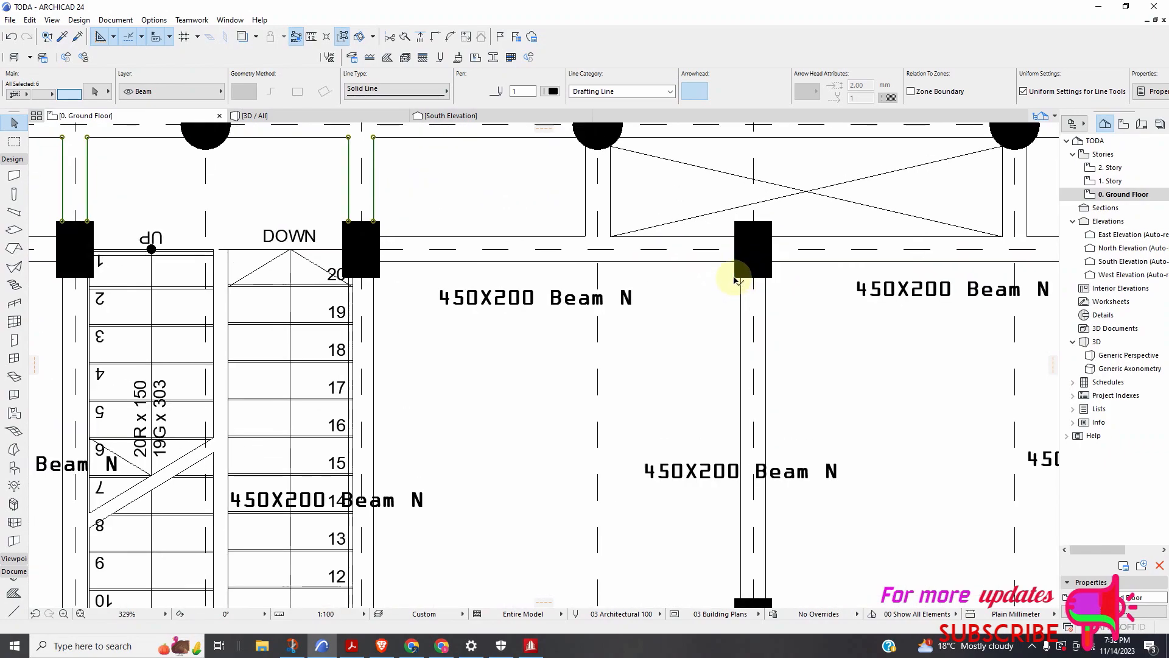
pyautogui.keyDown('shift'); pyautogui.click(737, 280); pyautogui.keyUp('shift')
pyautogui.scroll(-4, 736, 286)
pyautogui.scroll(6, 859, 321)
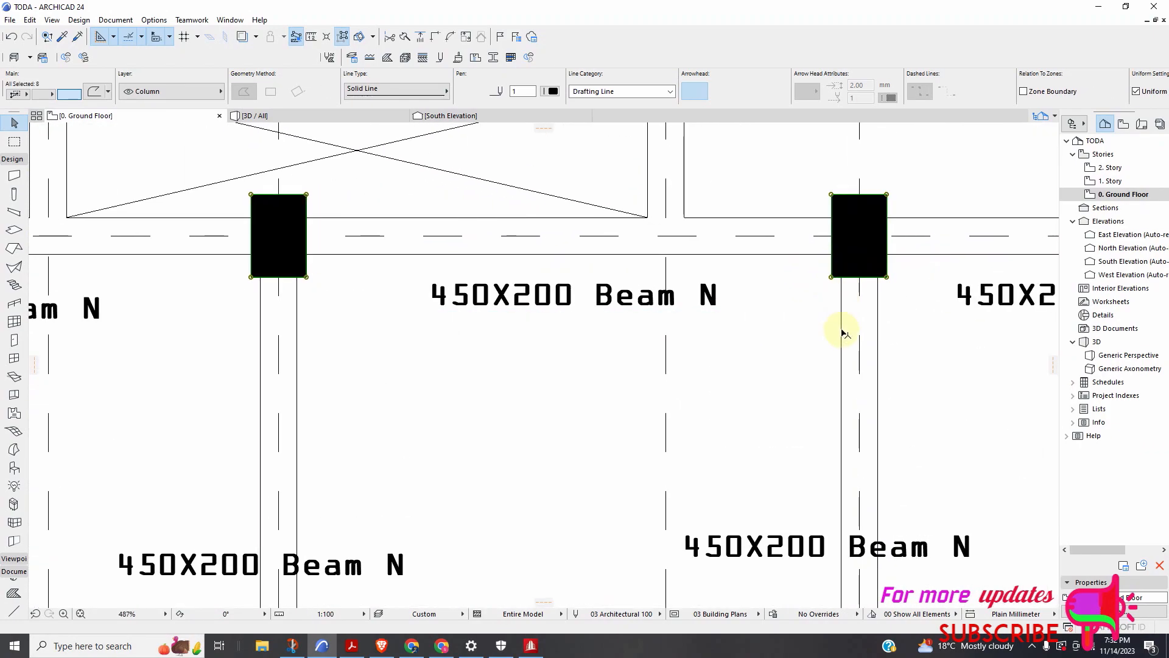
# Drag a copy of the selected beam lines and columns from grid intersection A-1 of the beam layout plan to A-1 of the slab plan
pyautogui.scroll(-10, 843, 334)
pyautogui.scroll(2, 534, 312)
pyautogui.scroll(2, 560, 319)
pyautogui.scroll(-5, 633, 341)
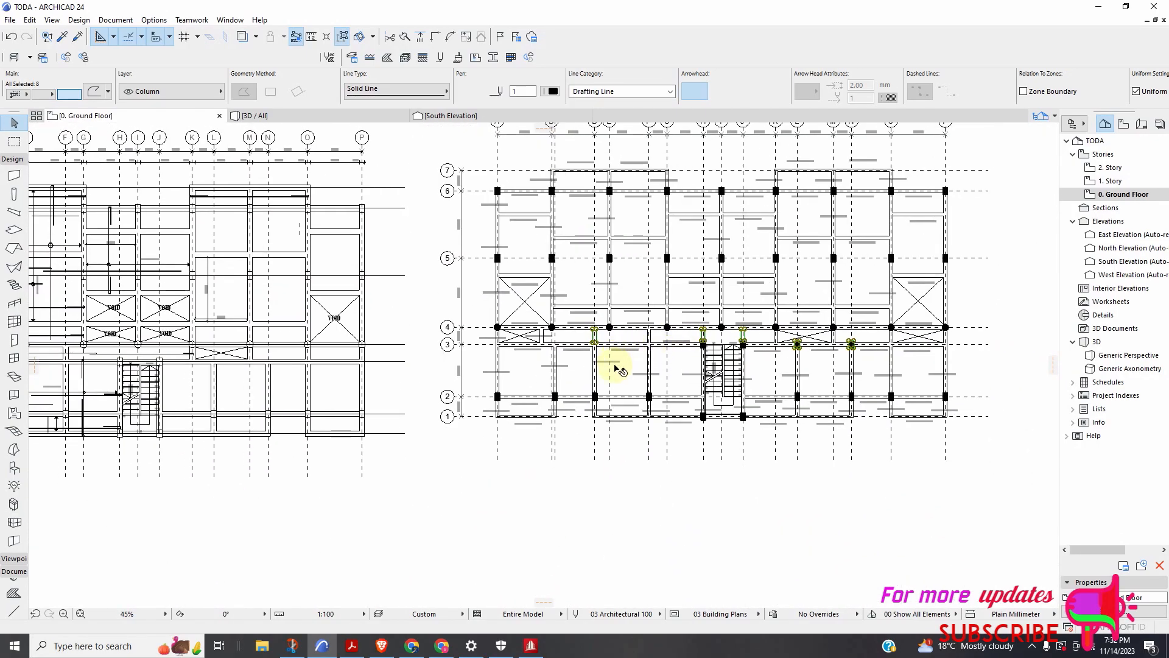
pyautogui.scroll(-2, 865, 457)
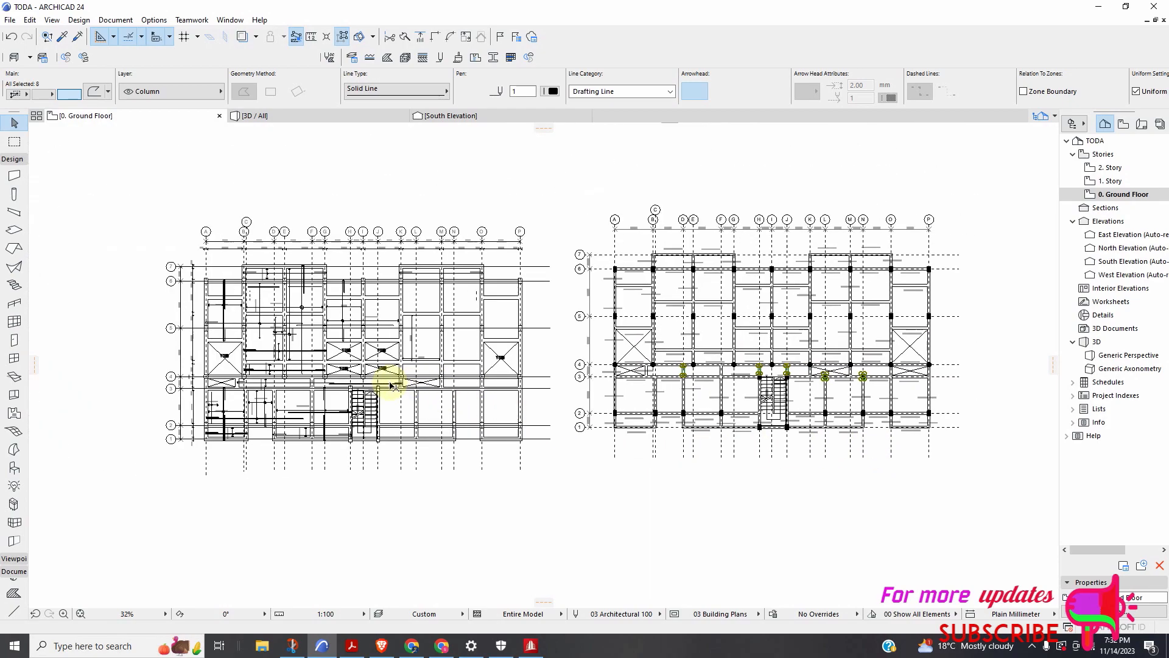
pyautogui.scroll(3, 388, 384)
pyautogui.scroll(-2, 772, 409)
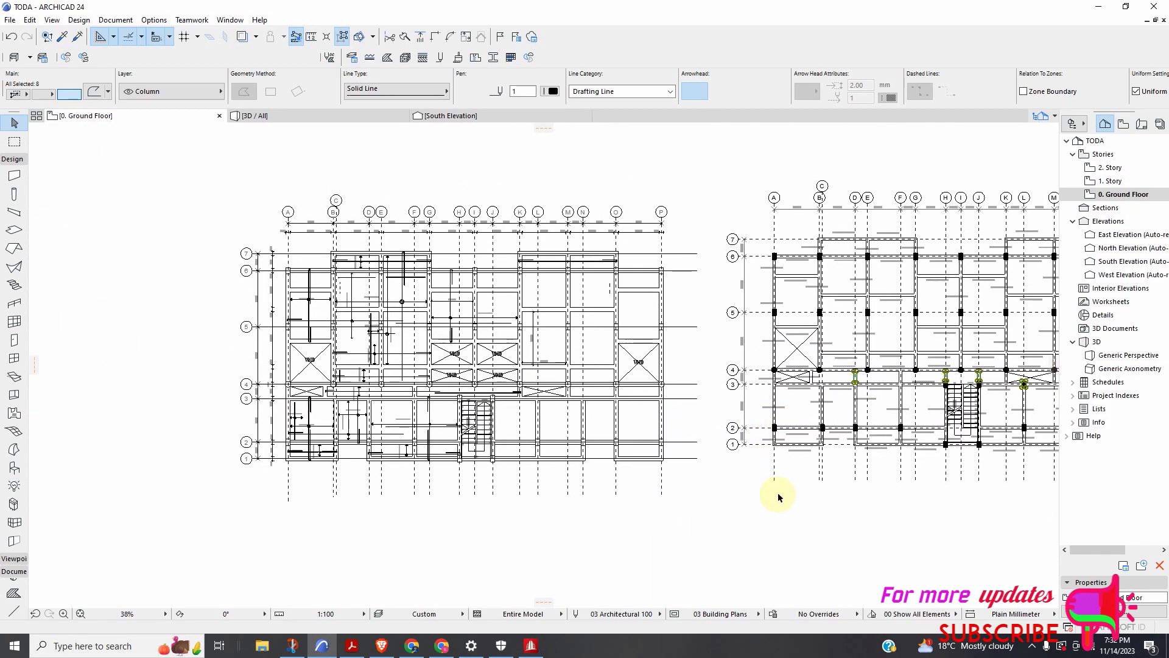
pyautogui.rightClick(830, 502)
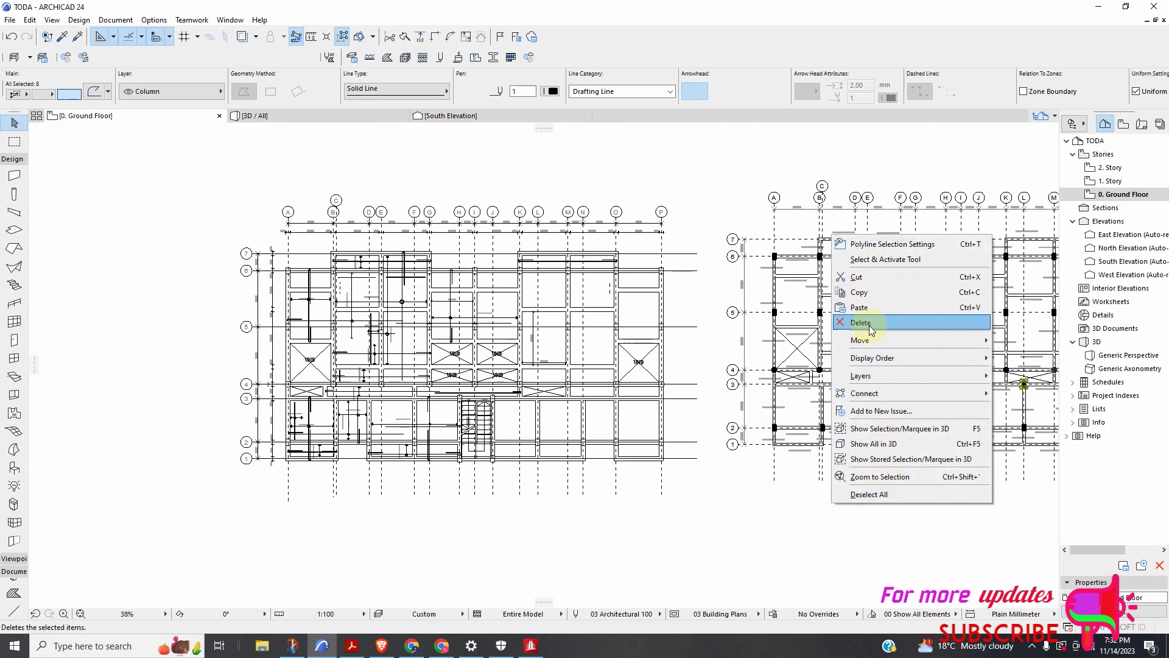
pyautogui.moveTo(869, 342)
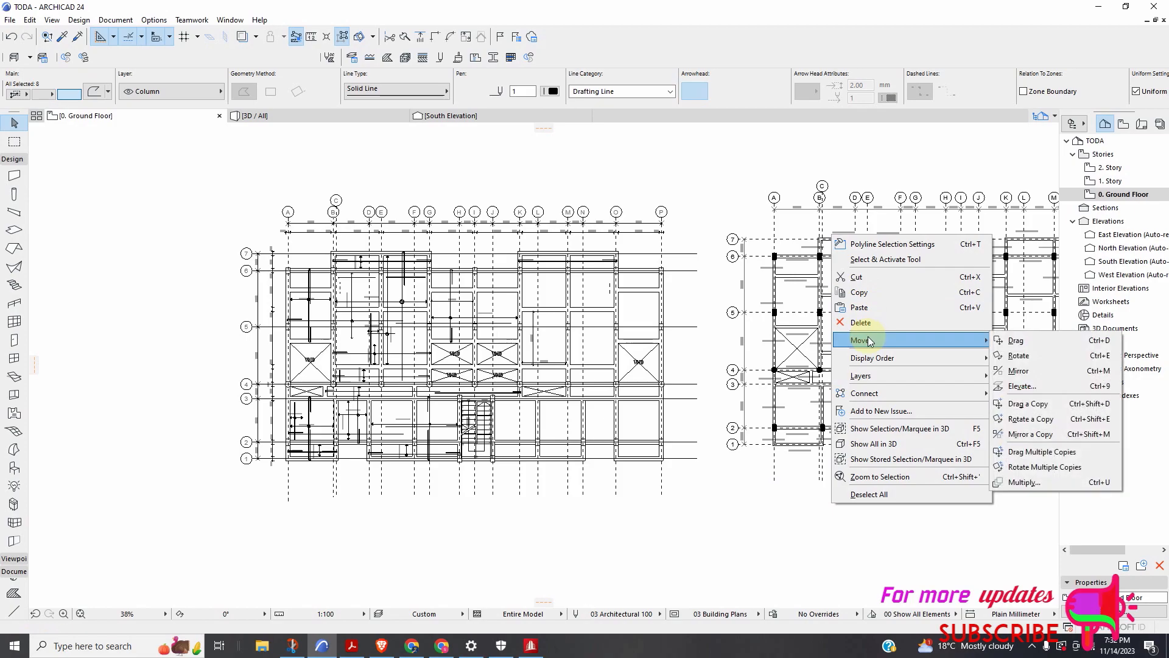
pyautogui.click(1028, 404)
pyautogui.scroll(6, 840, 378)
pyautogui.scroll(-3, 747, 356)
pyautogui.scroll(3, 757, 347)
pyautogui.scroll(-4, 645, 338)
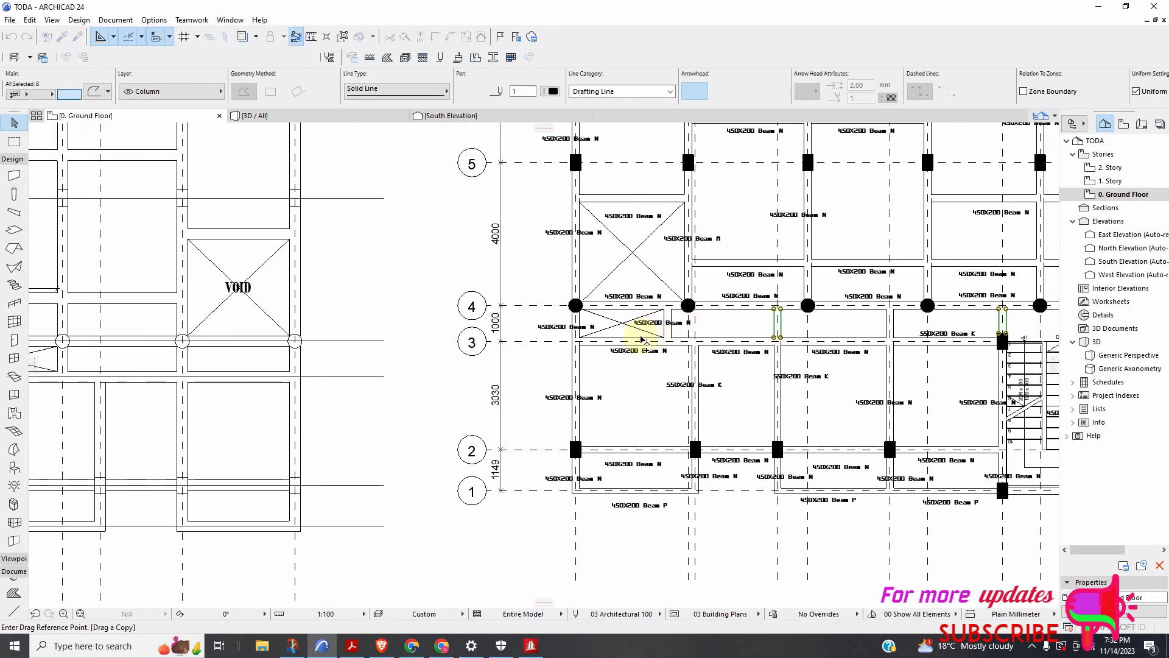
pyautogui.scroll(4, 609, 429)
pyautogui.scroll(3, 612, 426)
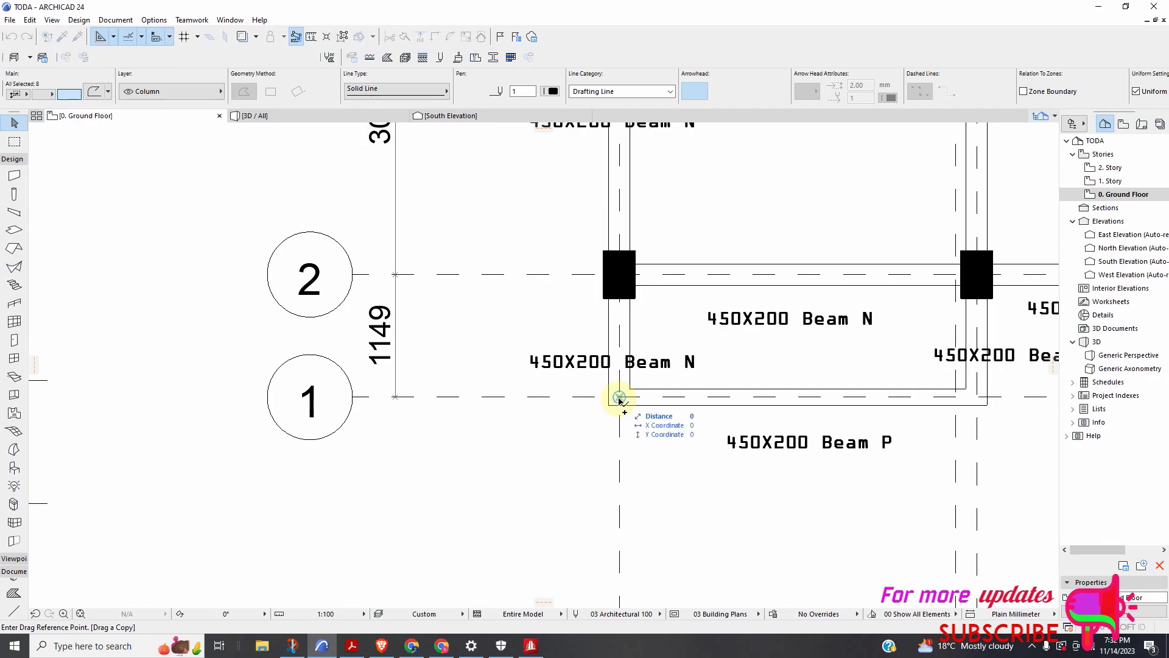
pyautogui.scroll(-6, 749, 448)
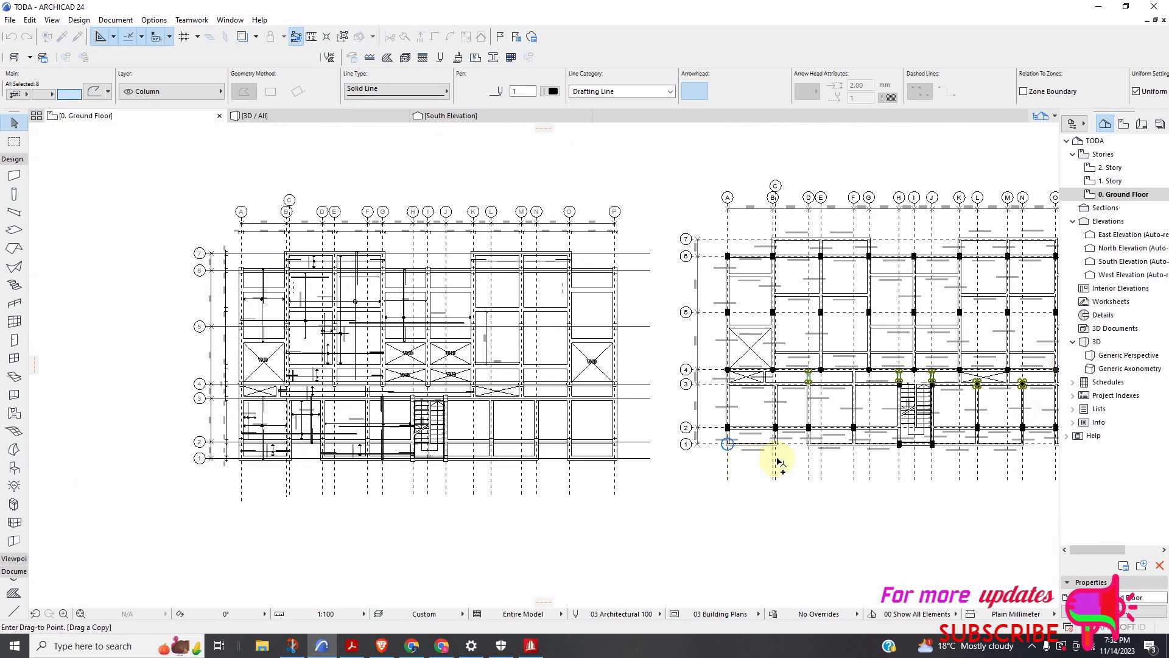
pyautogui.scroll(5, 405, 450)
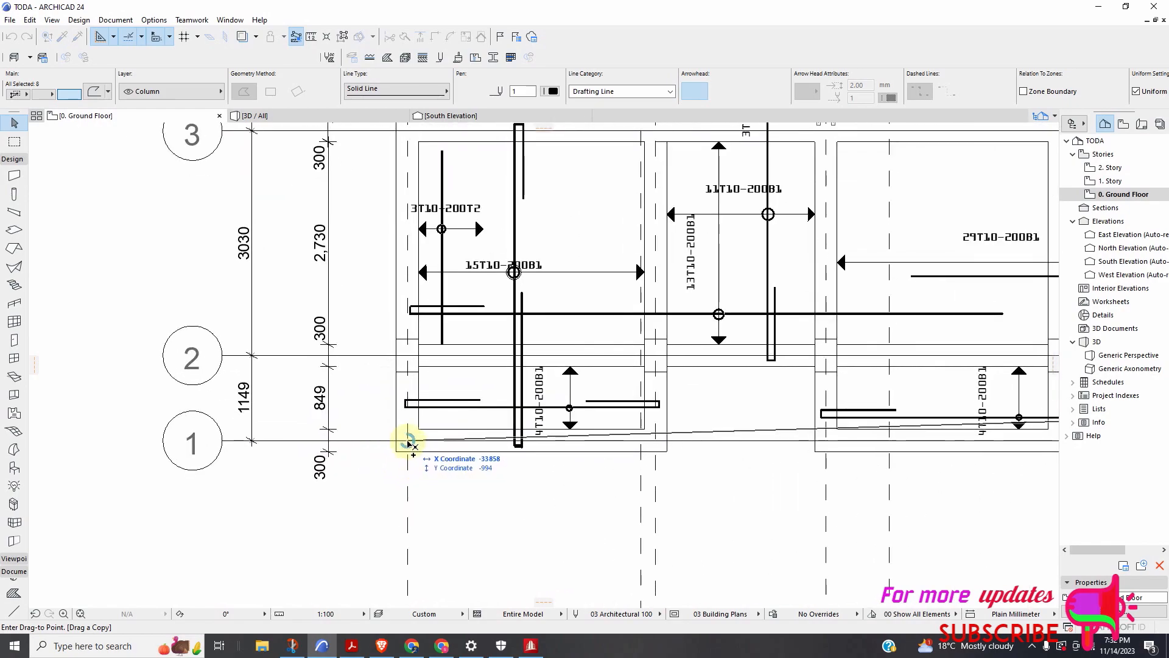
pyautogui.click(408, 442)
# Deselect the copies and examine the beam lines and columns placed along grid lines 3 and 4 of the slab plan
pyautogui.scroll(-4, 426, 441)
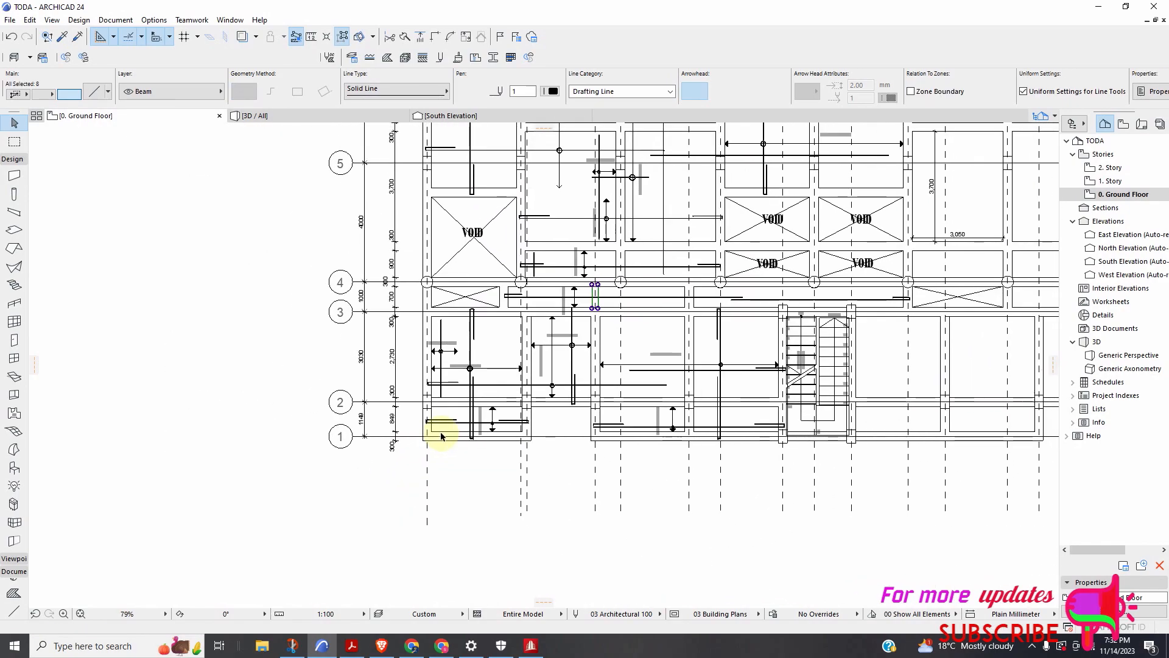
pyautogui.scroll(-2, 797, 338)
pyautogui.scroll(2, 886, 329)
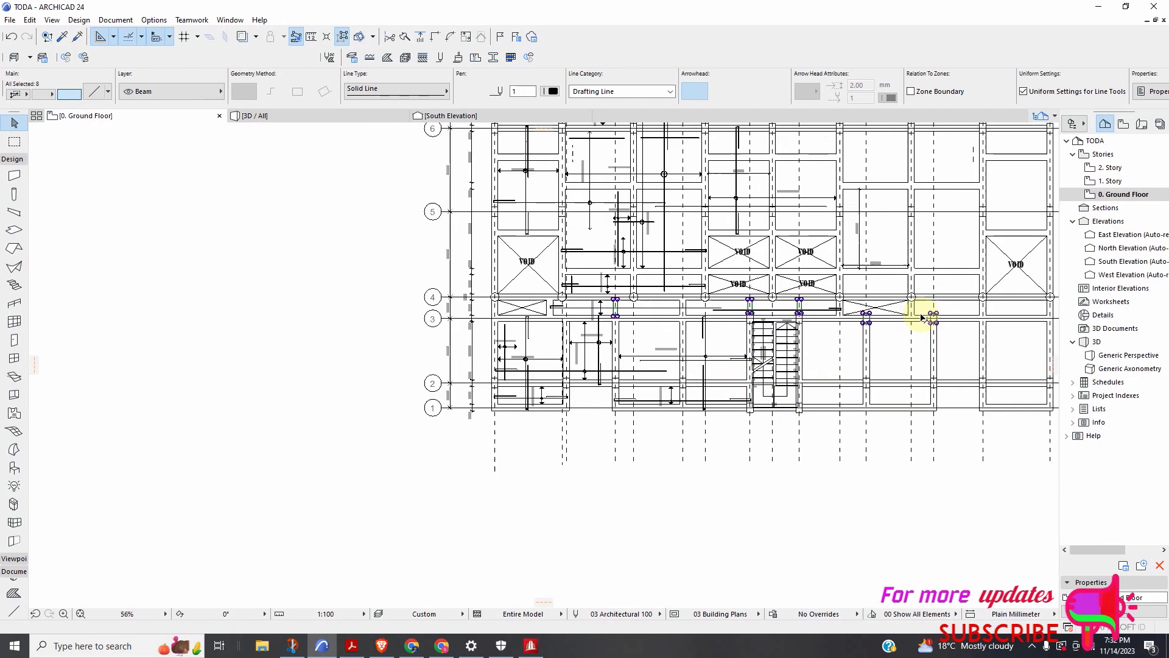
pyautogui.click(868, 359)
pyautogui.scroll(5, 840, 316)
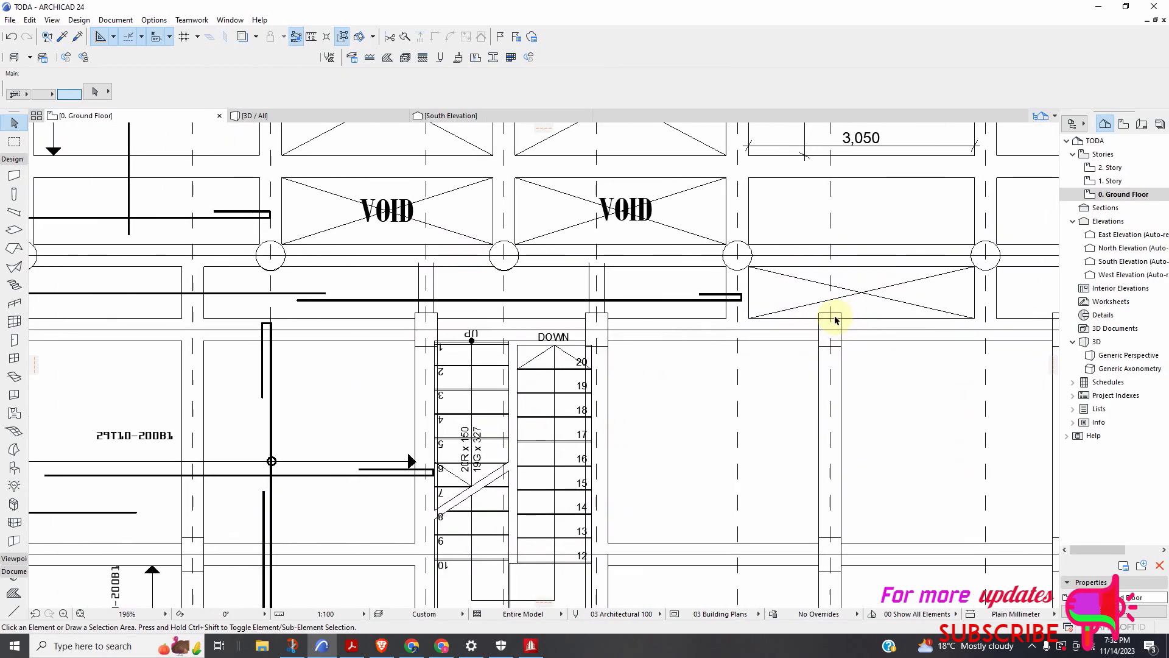
pyautogui.scroll(-3, 823, 317)
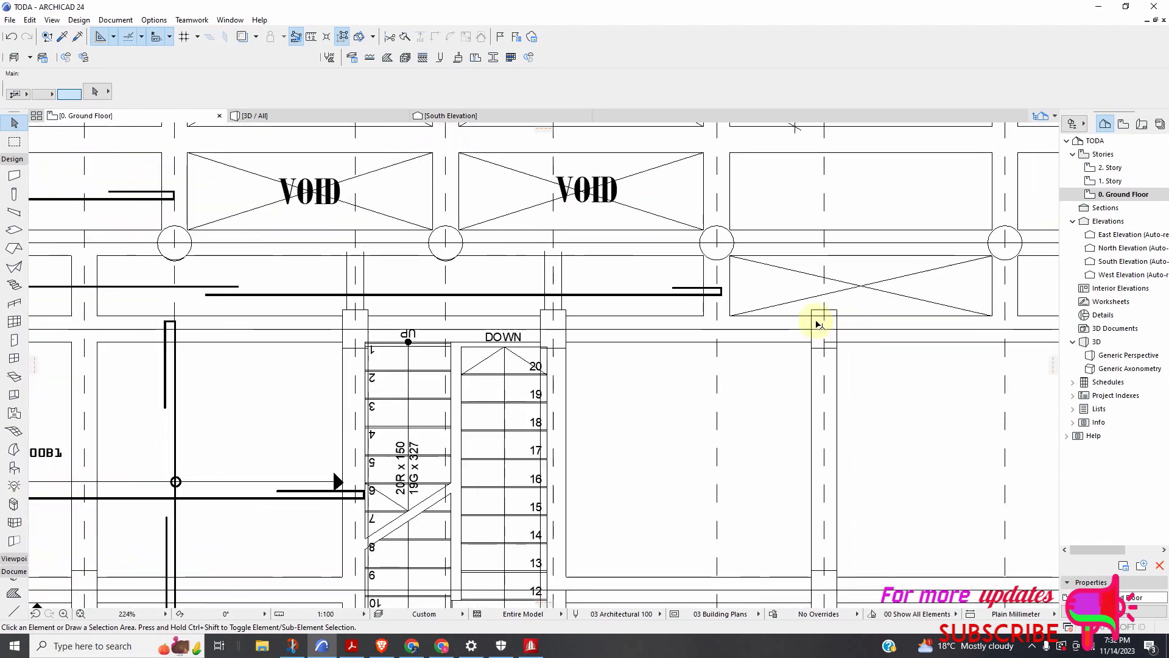
pyautogui.scroll(-3, 784, 339)
pyautogui.scroll(2, 966, 335)
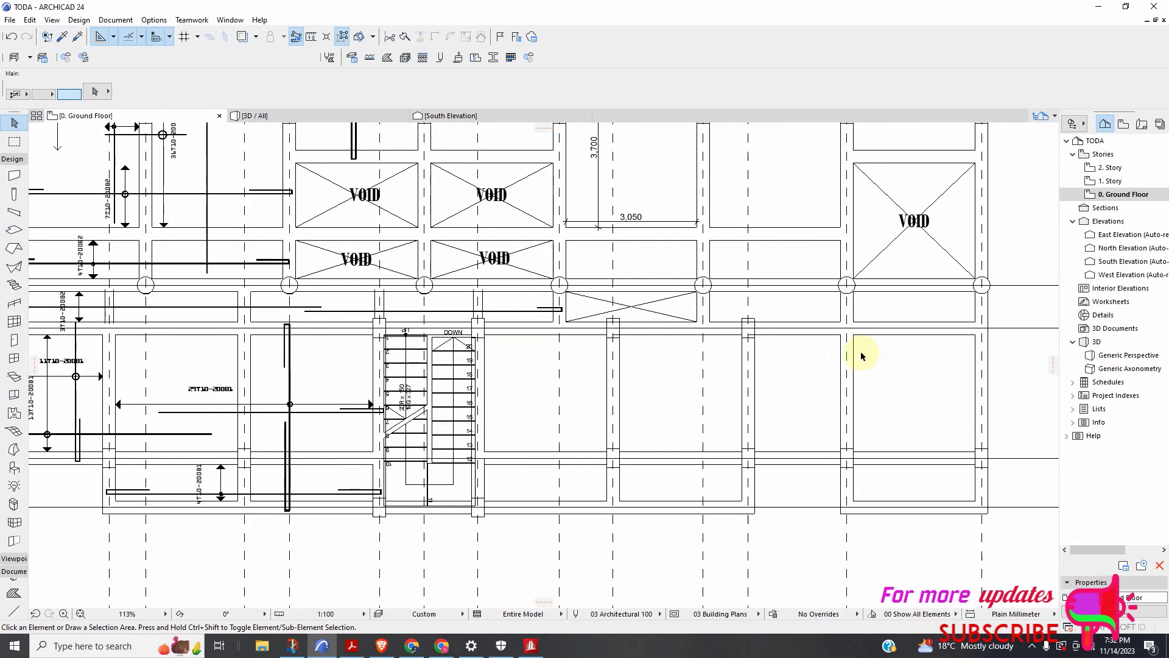
# Trim the beam lines that run through the columns on grid line 3 at grid lines L and N of the slab plan
pyautogui.scroll(1, 850, 402)
pyautogui.scroll(1, 710, 433)
pyautogui.scroll(1, 710, 433)
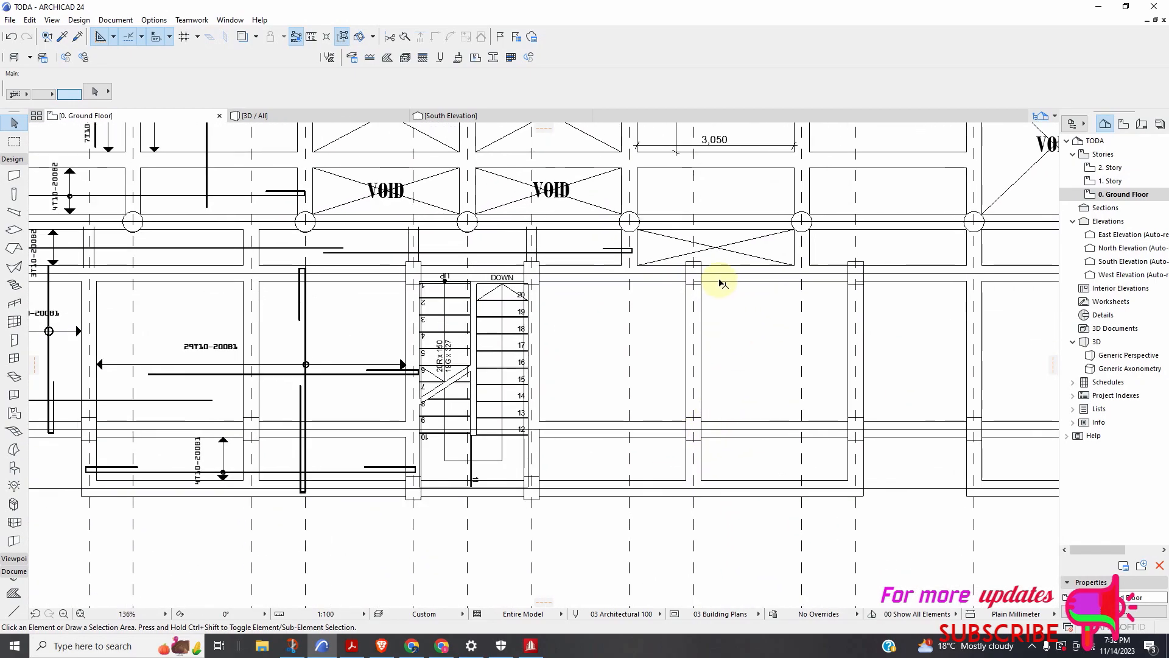
pyautogui.scroll(1, 692, 266)
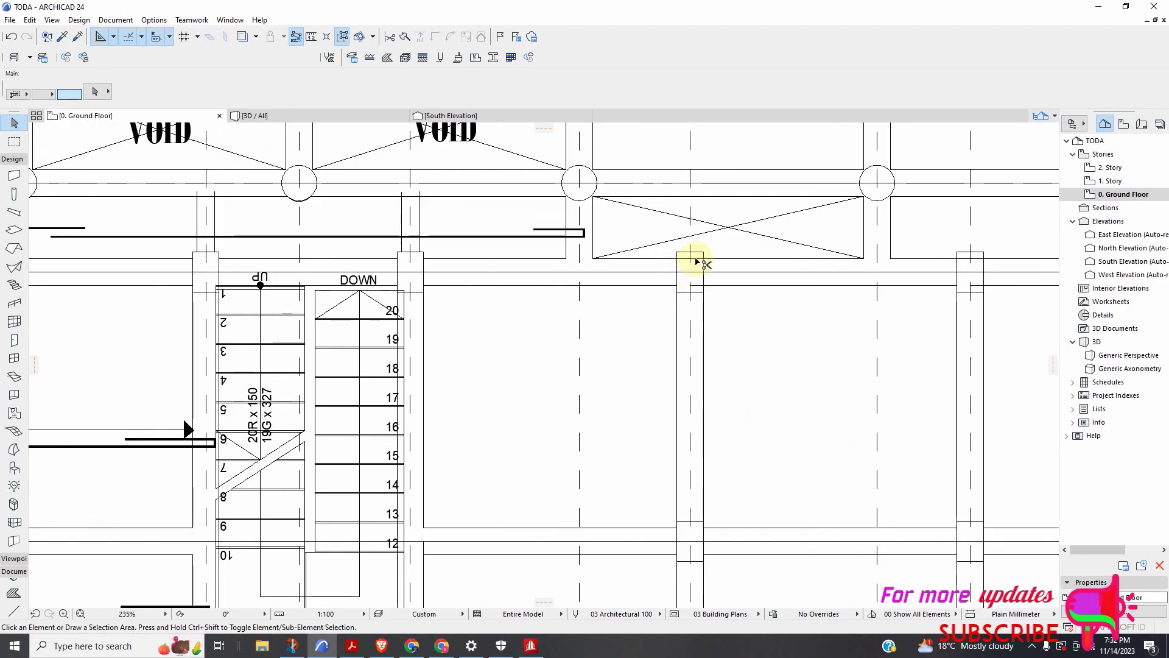
pyautogui.scroll(2, 697, 262)
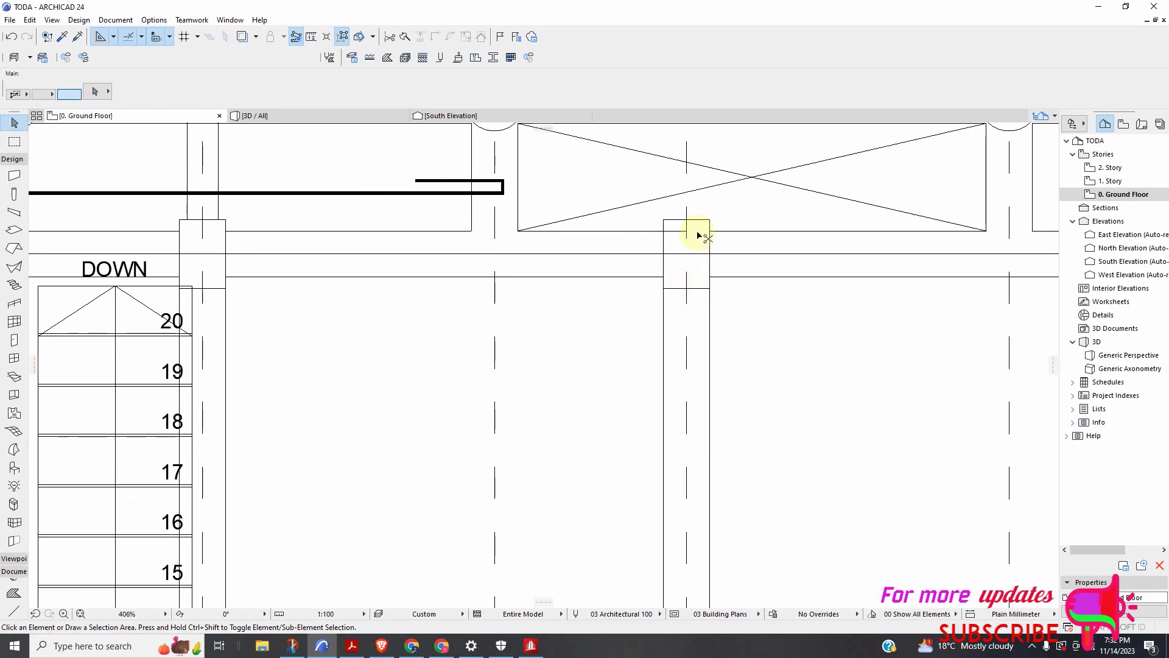
pyautogui.scroll(-3, 685, 241)
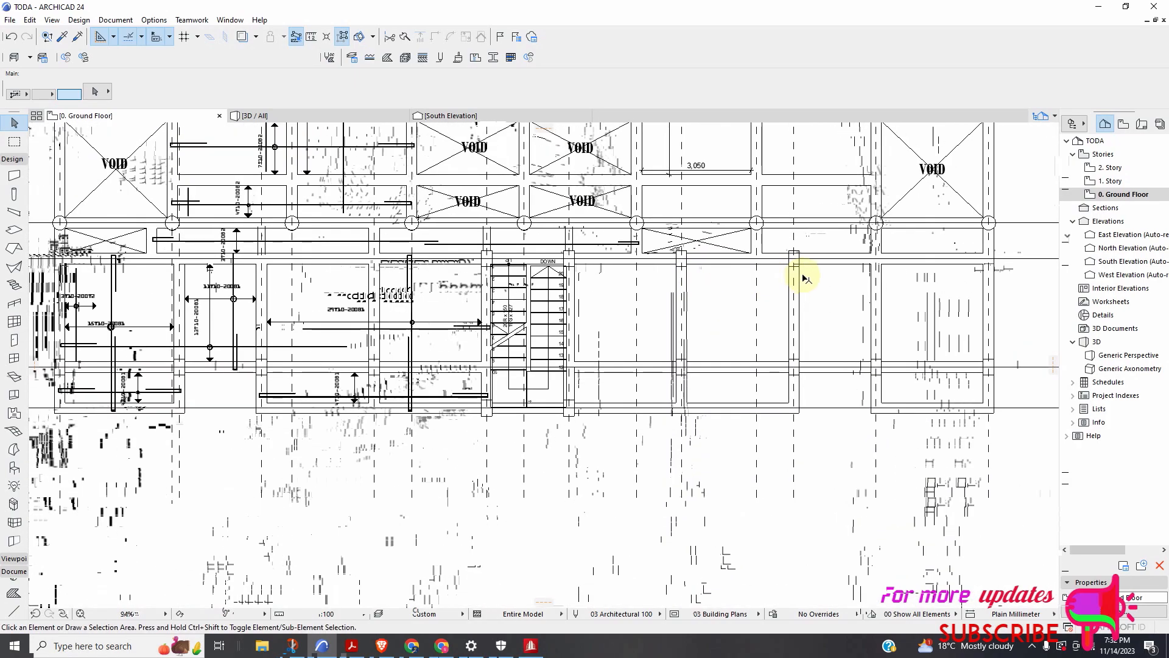
pyautogui.scroll(2, 784, 250)
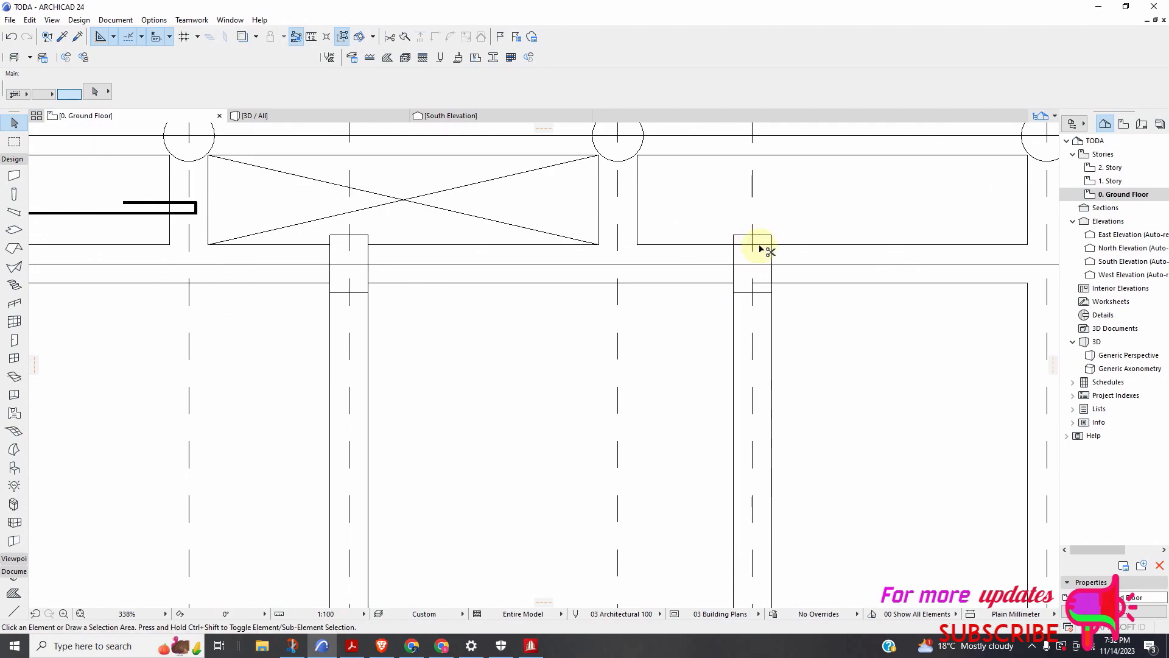
pyautogui.click(764, 247)
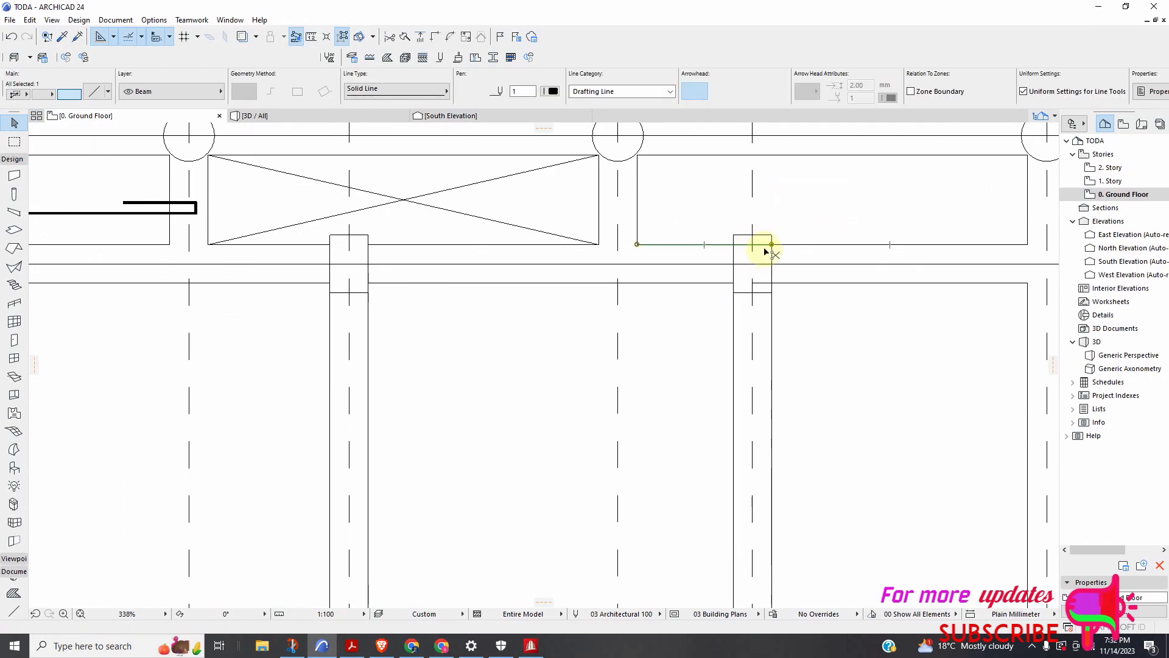
pyautogui.press('Escape')
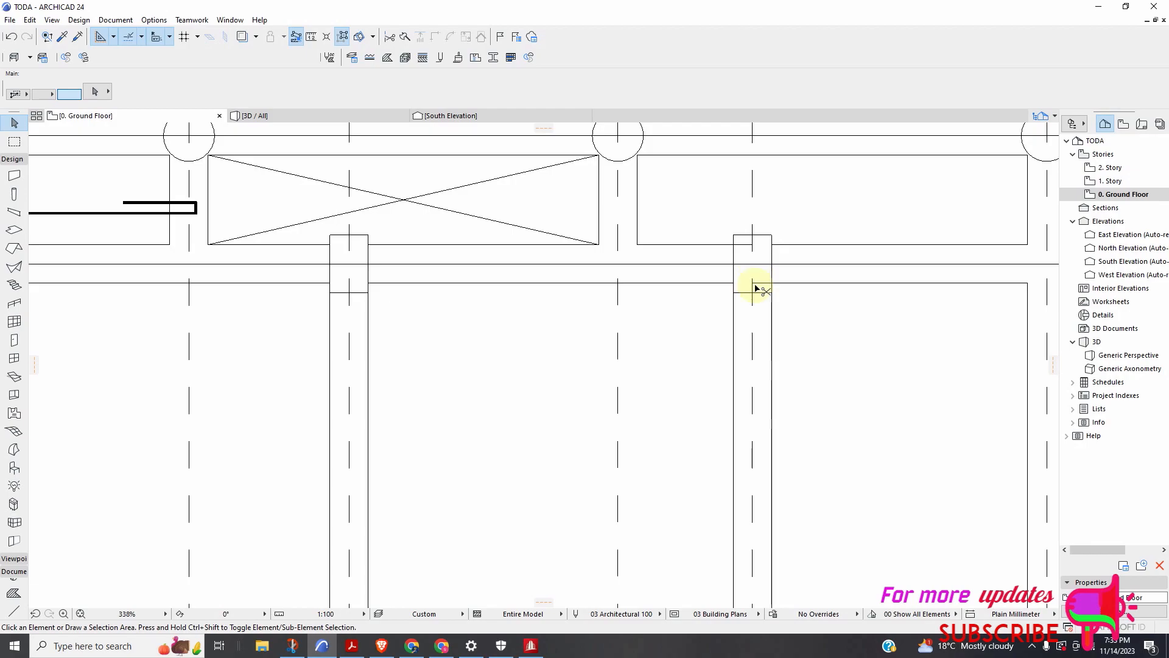
# Compare the beams and columns between grid lines 3 and 4 on the slab plan with those on the beam layout plan
pyautogui.scroll(-5, 767, 281)
pyautogui.scroll(2, 595, 279)
pyautogui.scroll(3, 385, 253)
pyautogui.scroll(-3, 617, 293)
pyautogui.scroll(2, 618, 289)
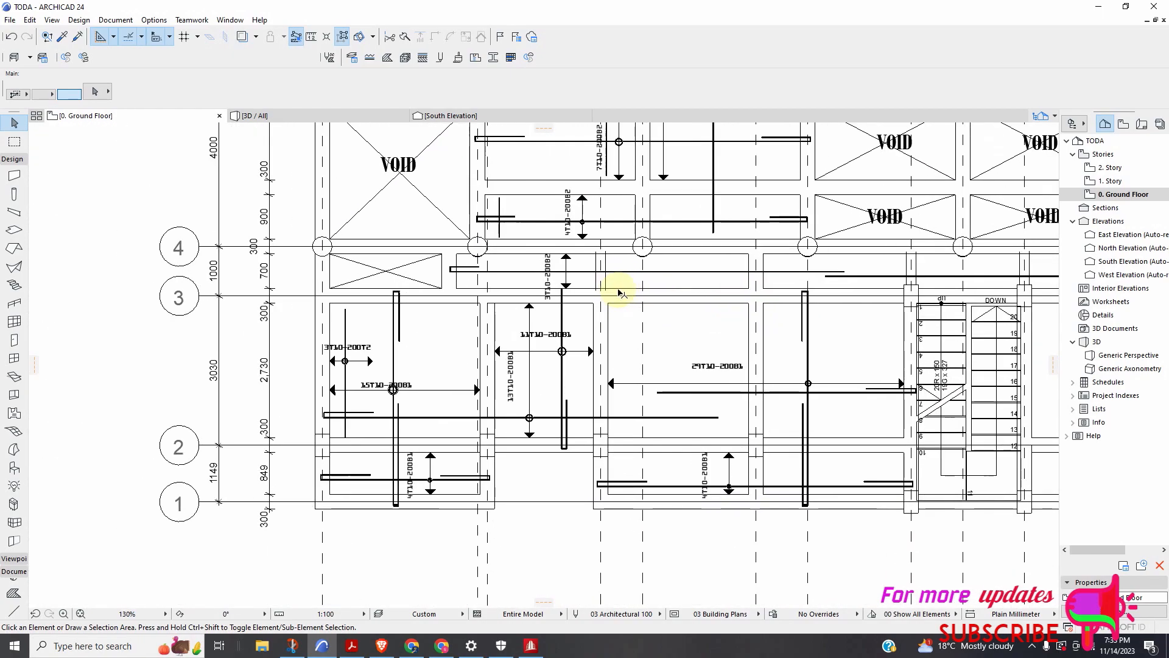
pyautogui.scroll(-3, 611, 287)
pyautogui.scroll(-3, 552, 290)
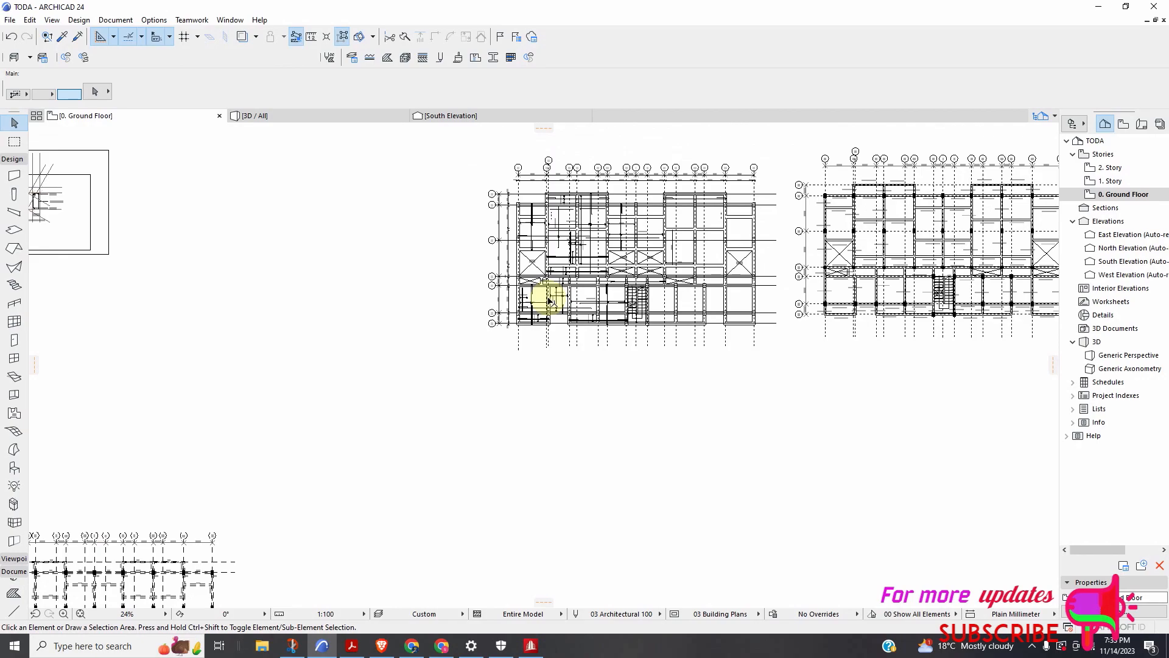
pyautogui.scroll(3, 873, 277)
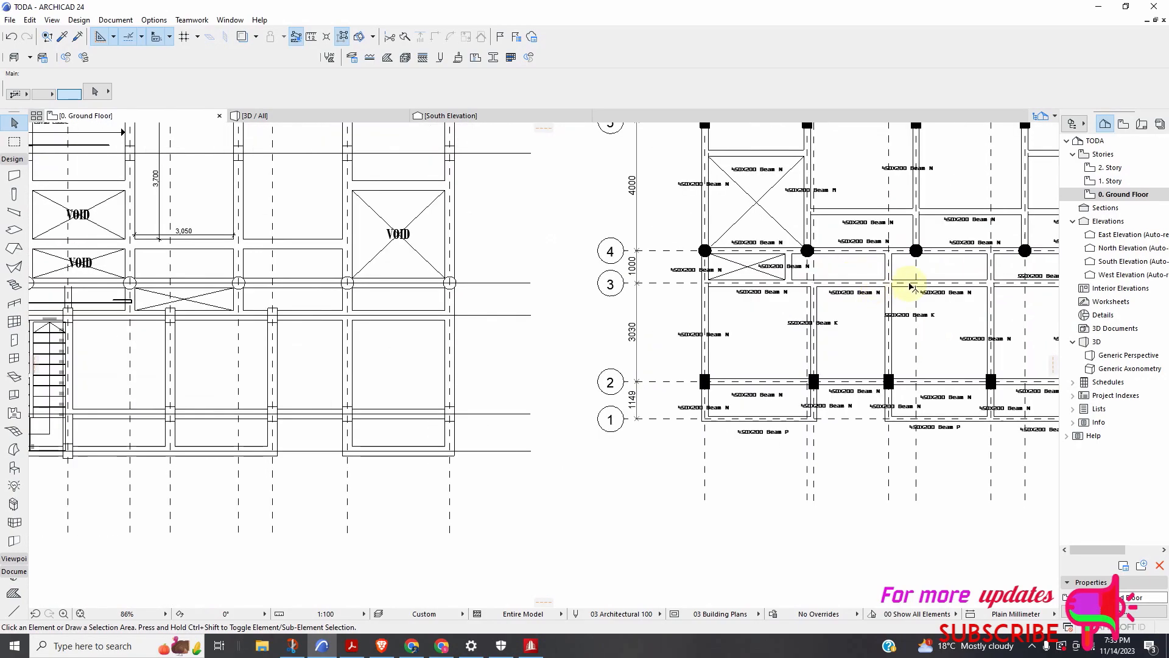
pyautogui.scroll(-2, 730, 292)
pyautogui.scroll(2, 262, 313)
pyautogui.scroll(2, 464, 308)
pyautogui.scroll(-2, 334, 292)
pyautogui.scroll(2, 453, 292)
pyautogui.scroll(-4, 452, 291)
pyautogui.scroll(-1, 814, 313)
pyautogui.scroll(1, 736, 289)
pyautogui.scroll(2, 735, 289)
pyautogui.scroll(-2, 749, 308)
pyautogui.scroll(-1, 609, 329)
pyautogui.scroll(1, 459, 339)
# Trim the overshooting ends of the short beams between grid lines 3 and 4 at grid lines D, H and J of the slab plan
pyautogui.scroll(5, 304, 330)
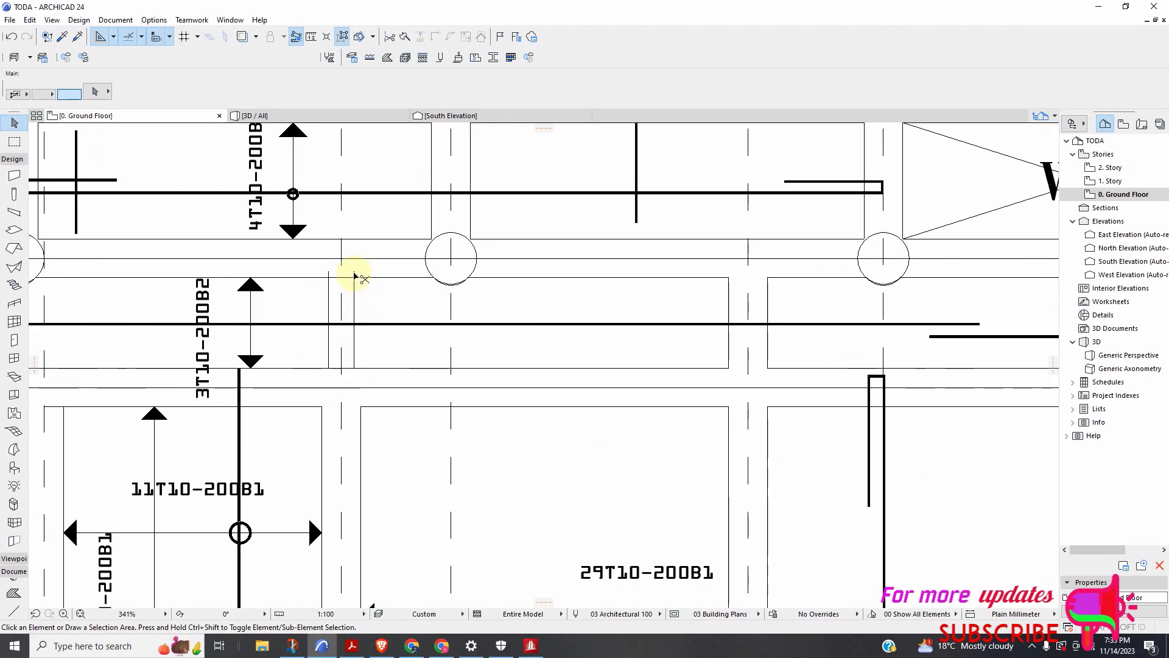
pyautogui.scroll(-5, 378, 295)
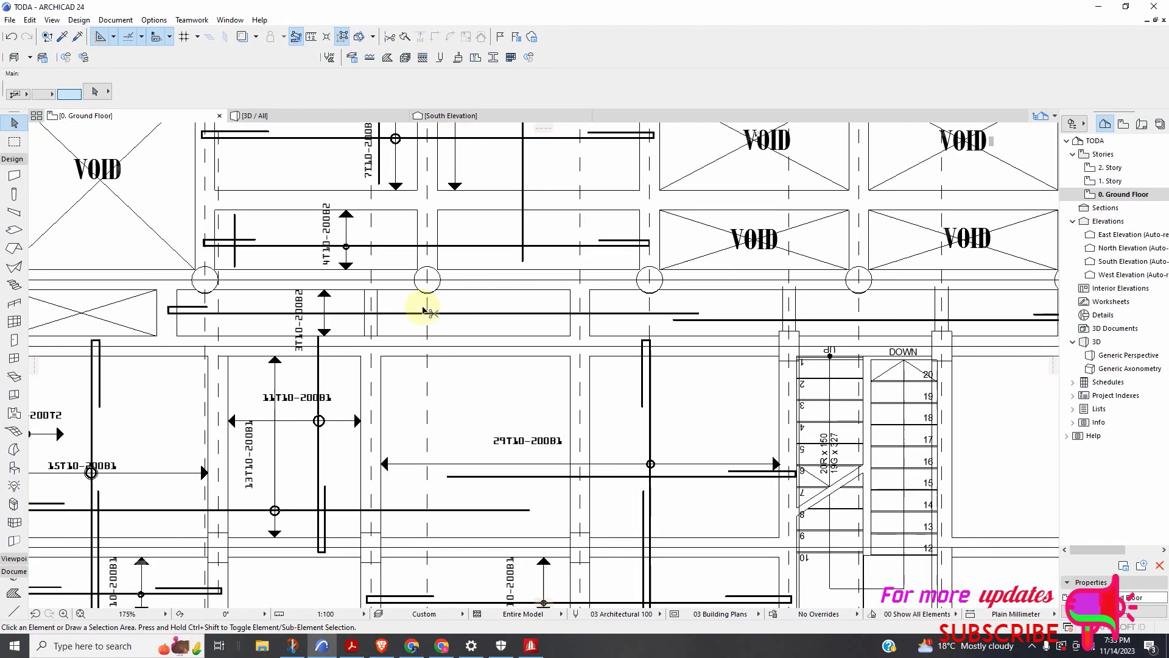
pyautogui.scroll(-1, 481, 326)
pyautogui.scroll(2, 483, 329)
pyautogui.scroll(-2, 467, 318)
pyautogui.scroll(4, 598, 311)
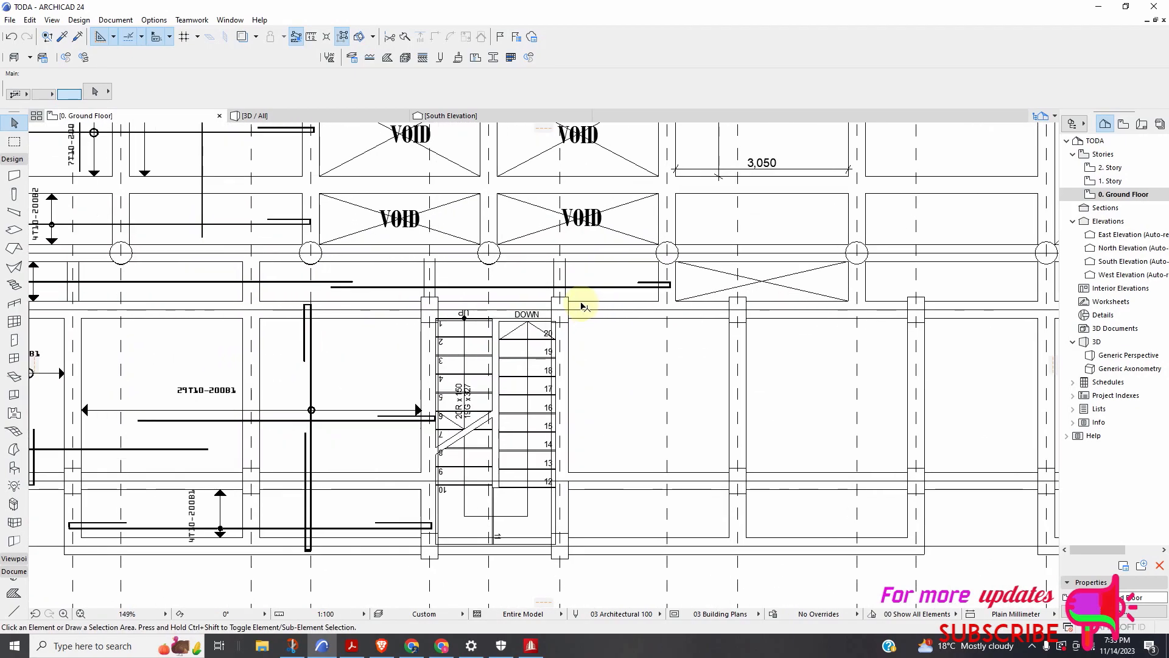
pyautogui.scroll(3, 424, 263)
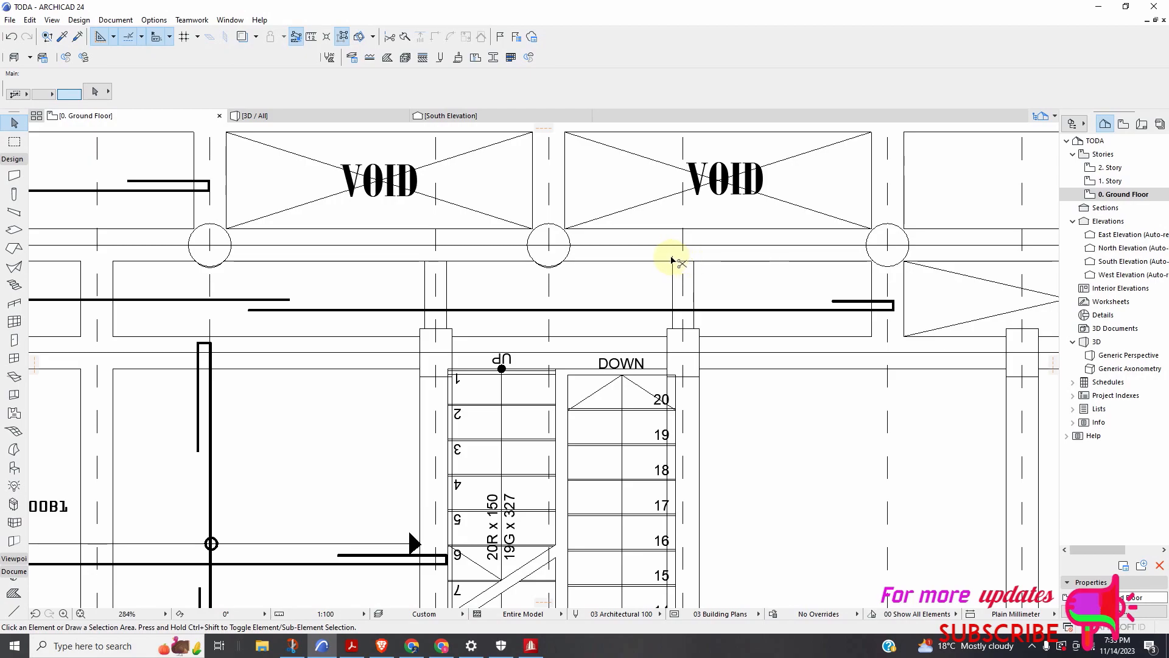
pyautogui.scroll(3, 579, 337)
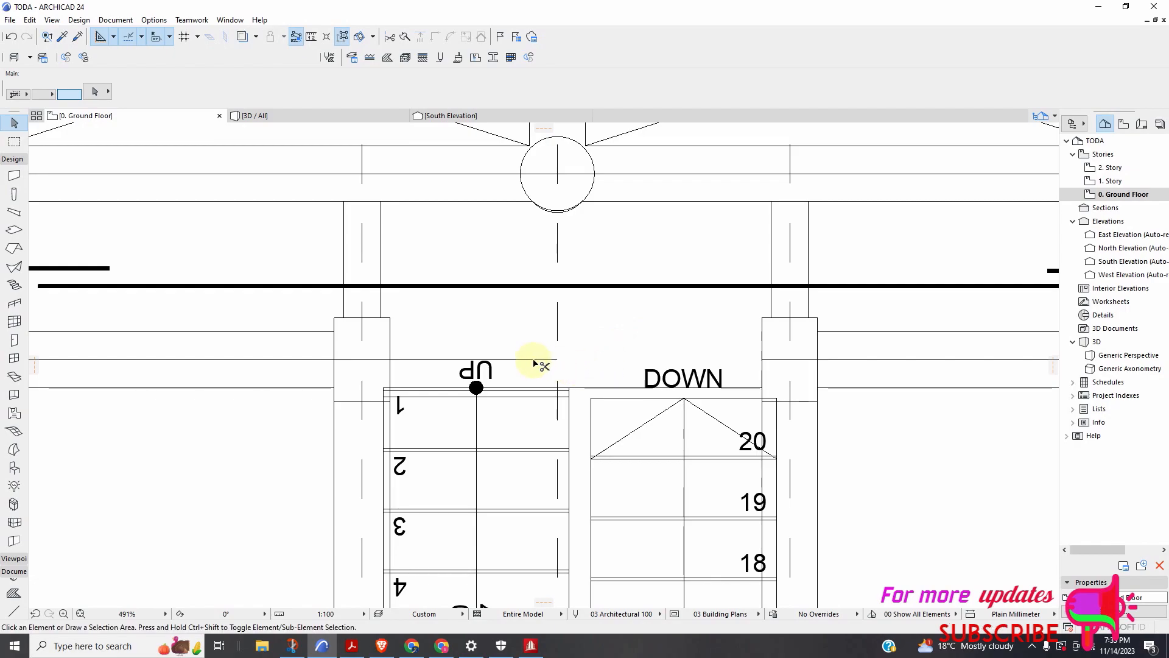
# Undo the last trim of grid line 3 on the slab plan and deselect the line
pyautogui.scroll(-10, 644, 341)
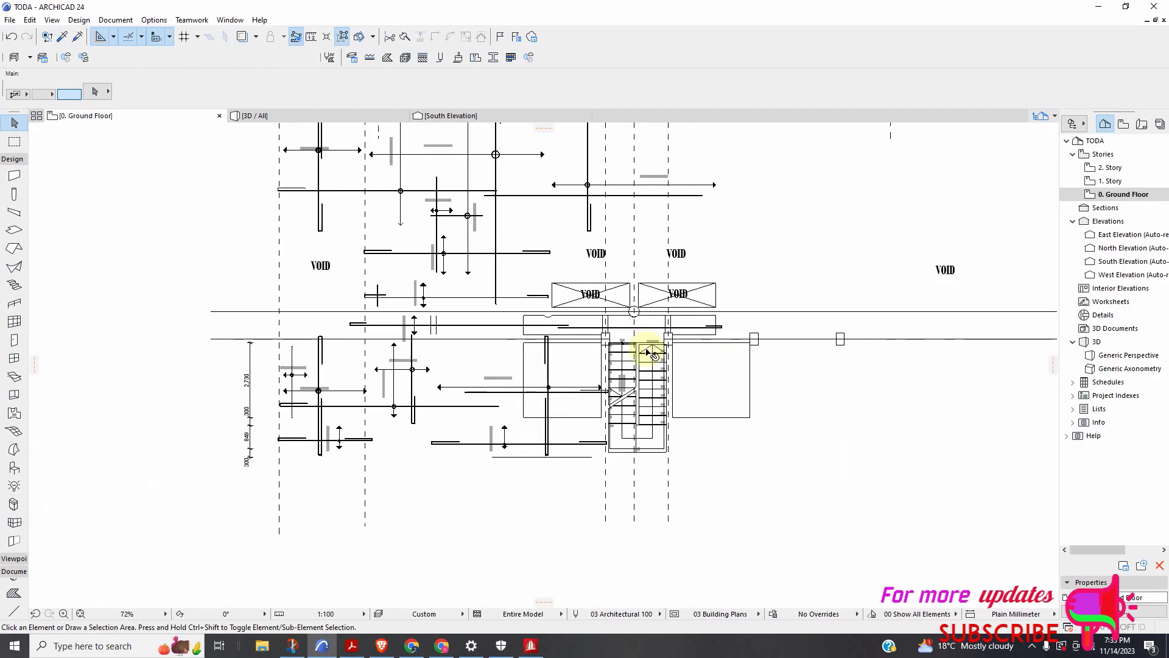
pyautogui.scroll(-3, 643, 356)
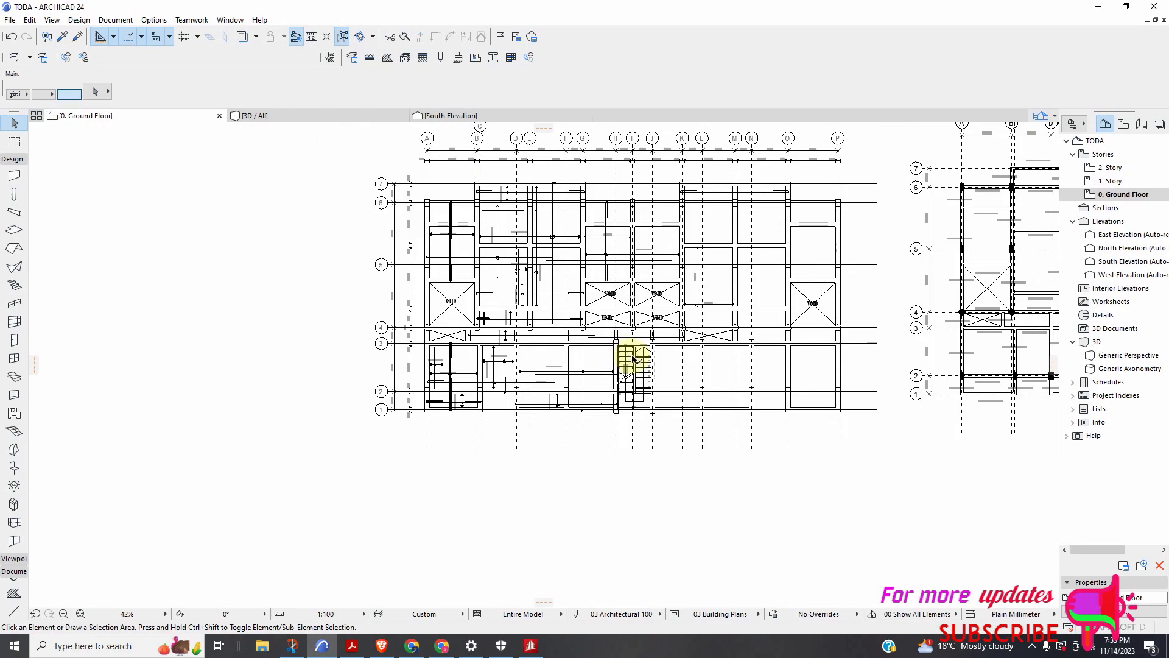
pyautogui.scroll(2, 611, 355)
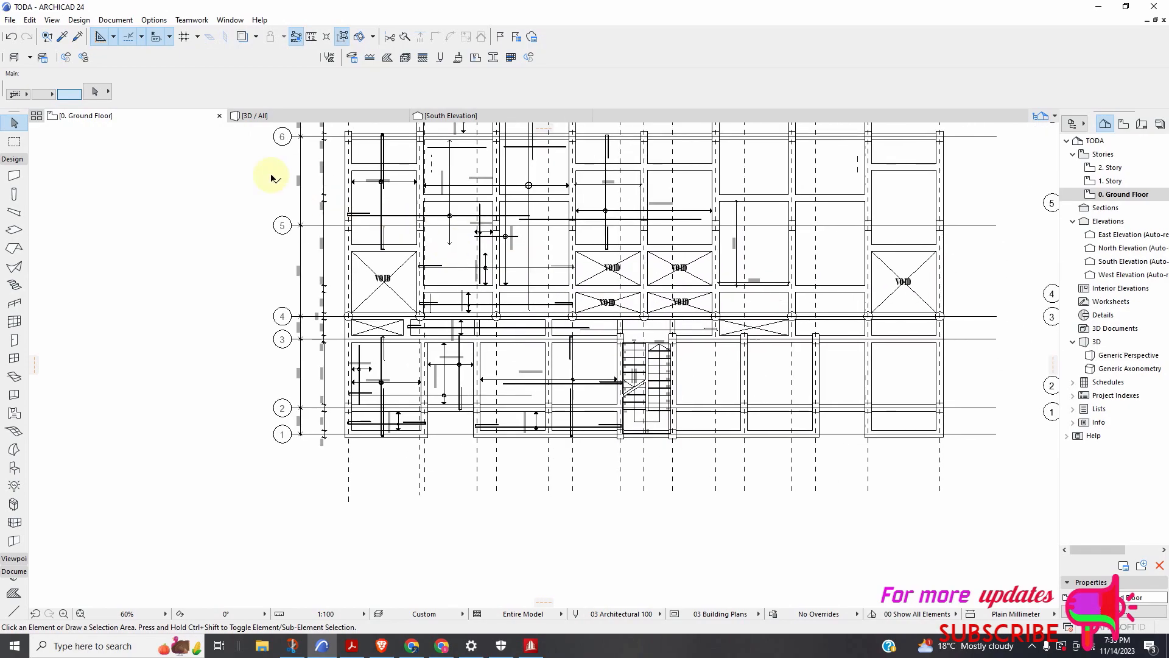
pyautogui.click(11, 35)
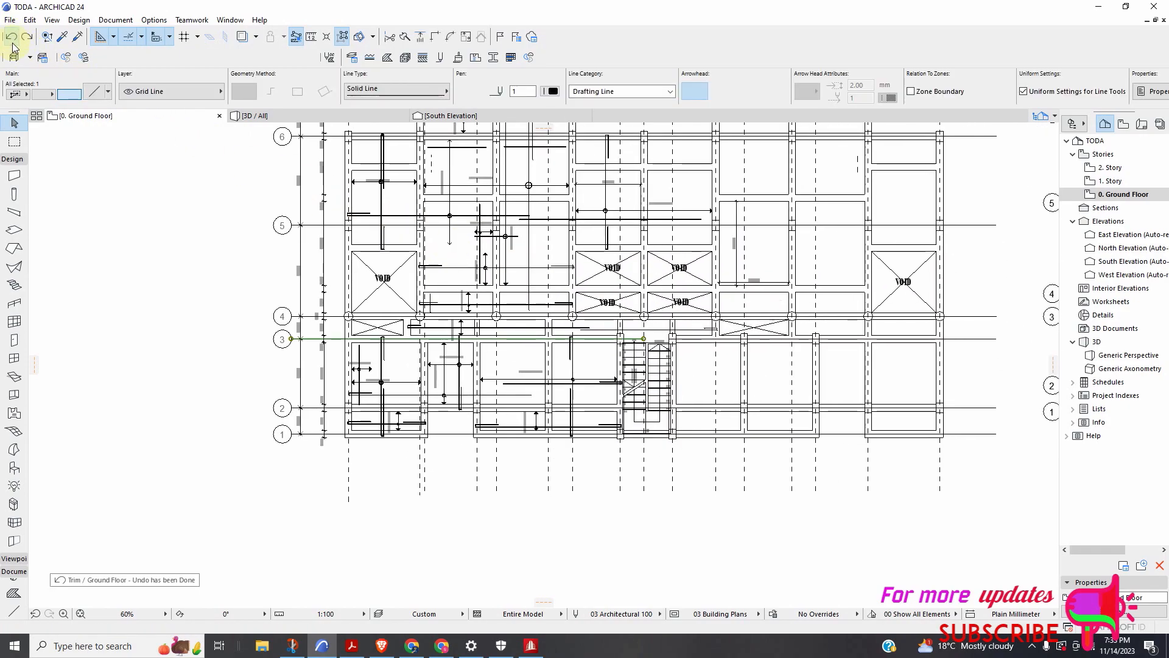
pyautogui.scroll(6, 639, 365)
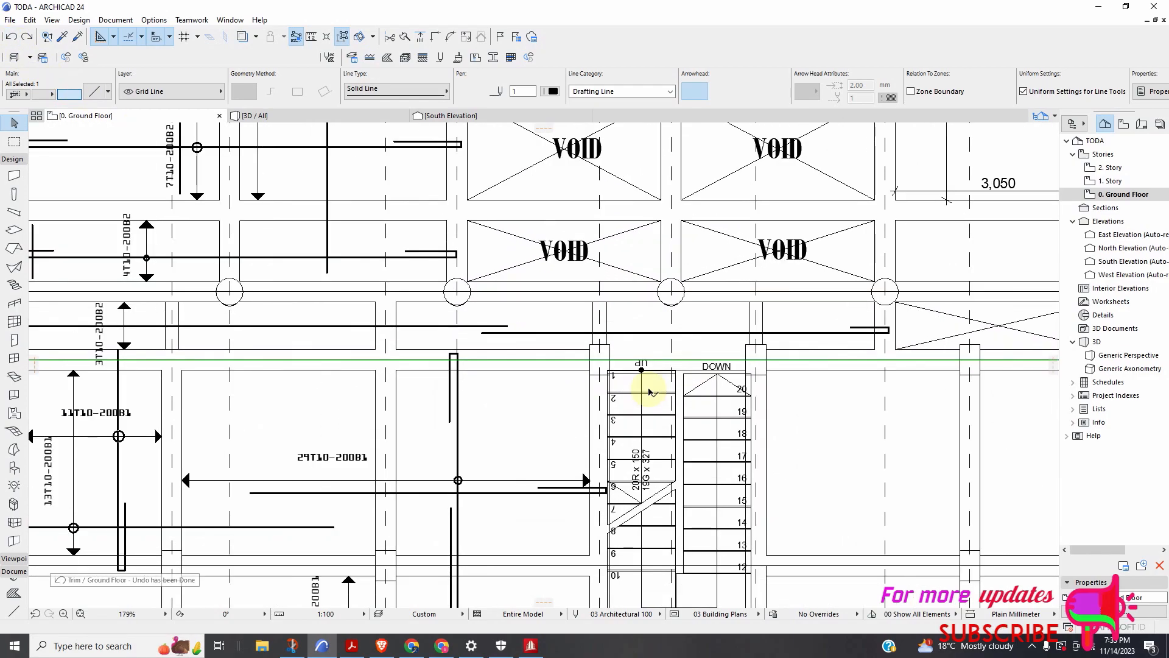
pyautogui.scroll(-6, 669, 356)
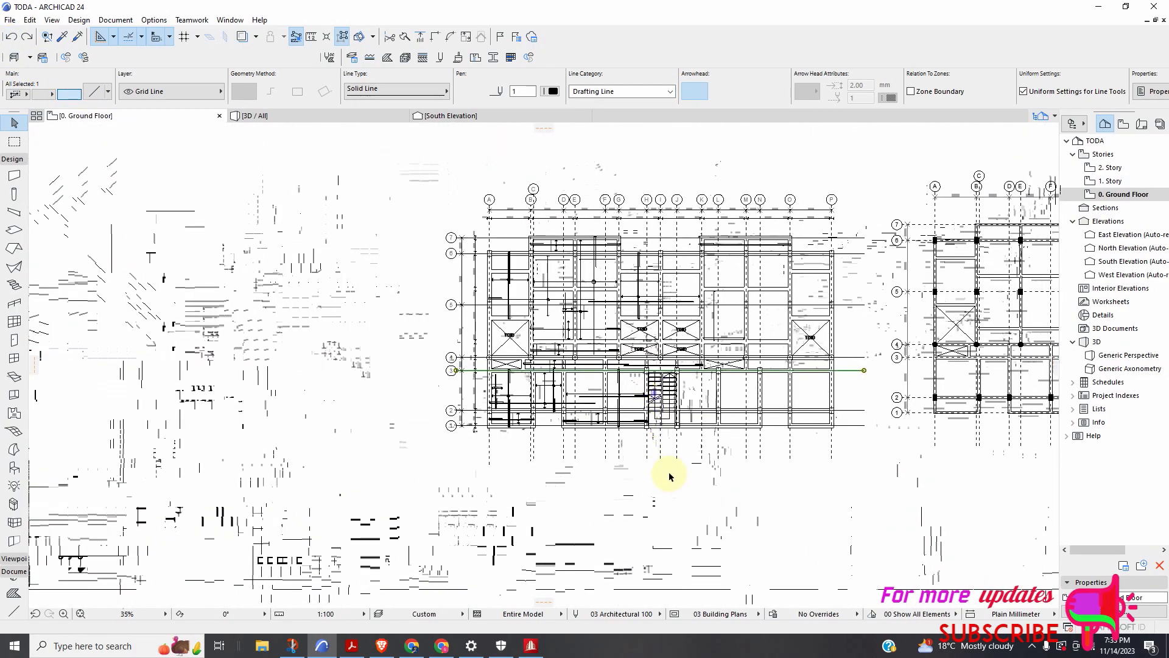
pyautogui.click(671, 475)
# Transfer the dashed grid line settings to the solid horizontal grid lines 1 to 7 of the slab plan
pyautogui.scroll(-3, 835, 438)
pyautogui.scroll(3, 644, 399)
pyautogui.scroll(-5, 822, 392)
pyautogui.scroll(6, 585, 401)
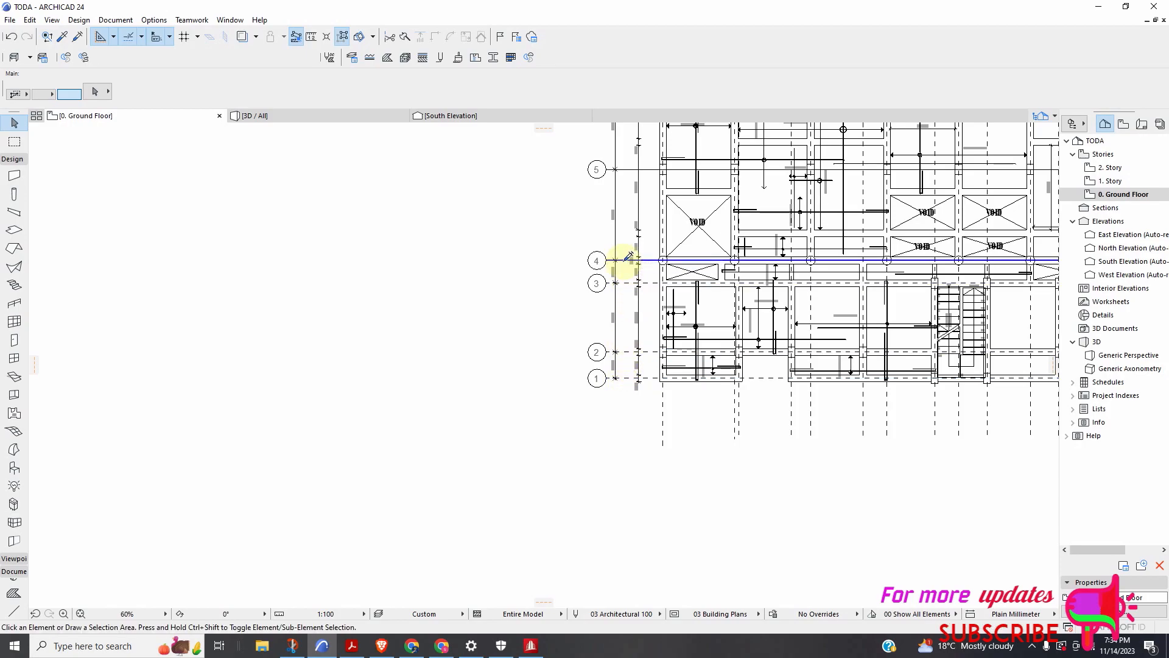
pyautogui.scroll(-5, 609, 256)
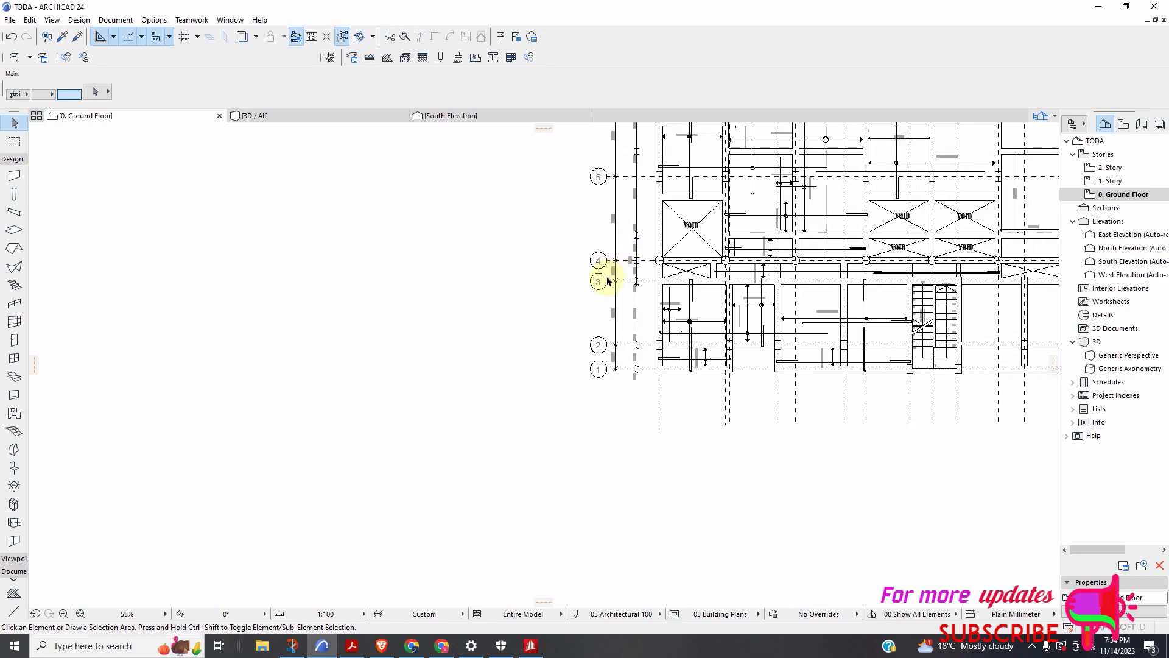
pyautogui.scroll(3, 834, 269)
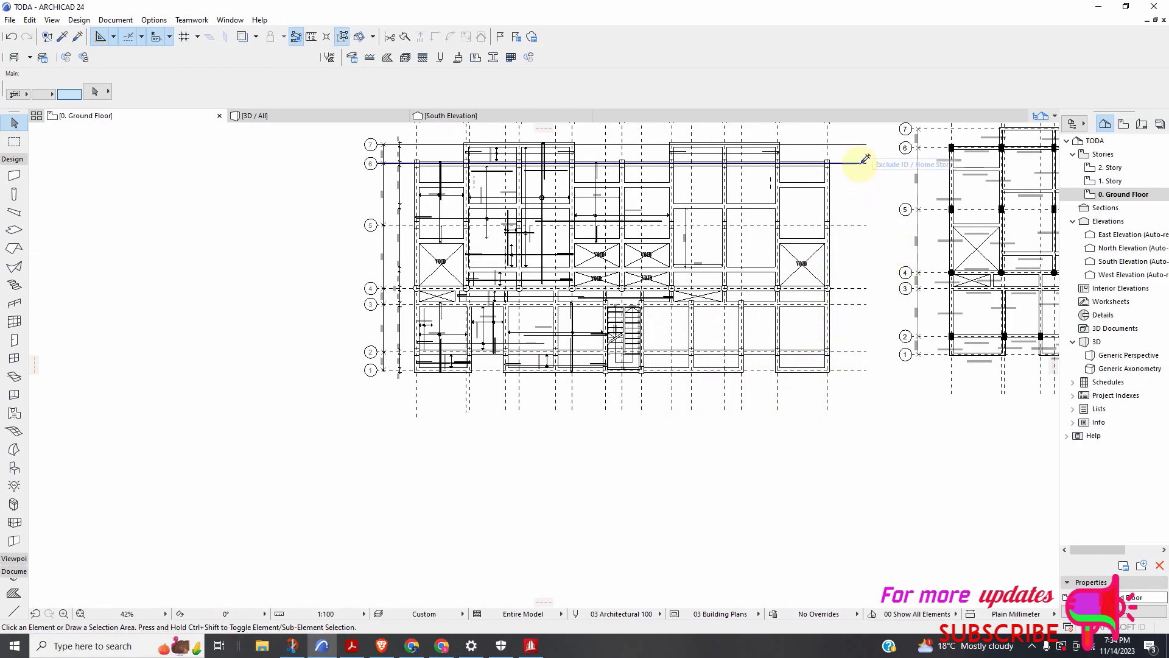
pyautogui.scroll(-3, 827, 227)
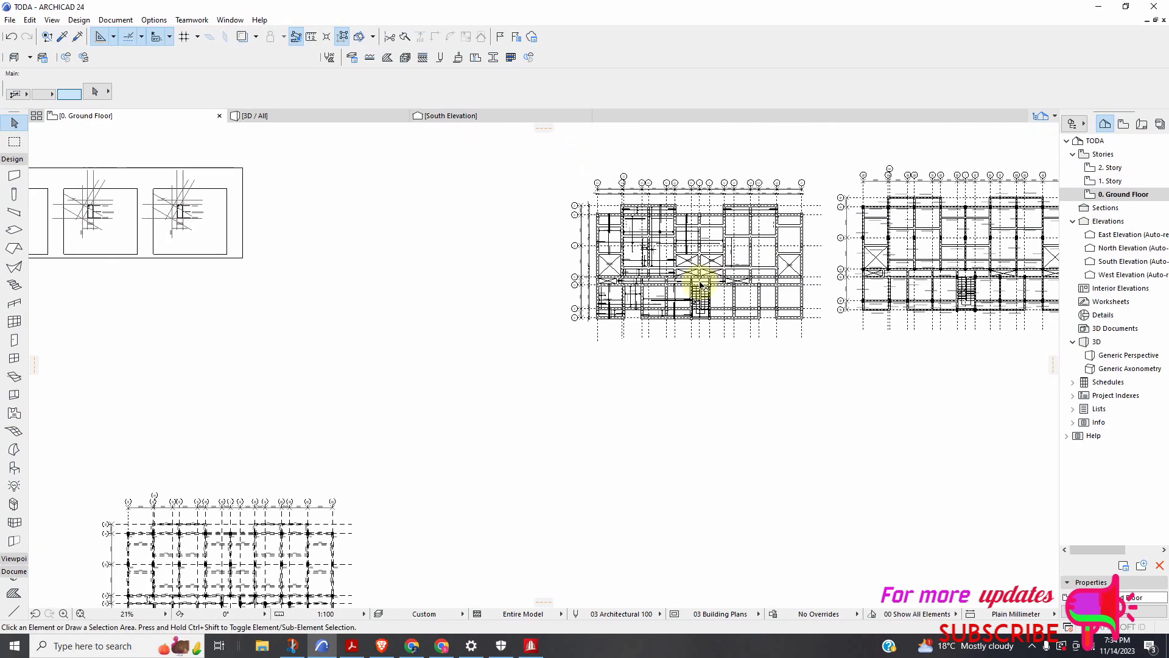
# Compare the staircase bay and the beams and columns along grid lines 1 to 4 in the slab and beam layout plans
pyautogui.scroll(2, 713, 360)
pyautogui.scroll(-2, 616, 350)
pyautogui.scroll(5, 771, 294)
pyautogui.scroll(-5, 757, 269)
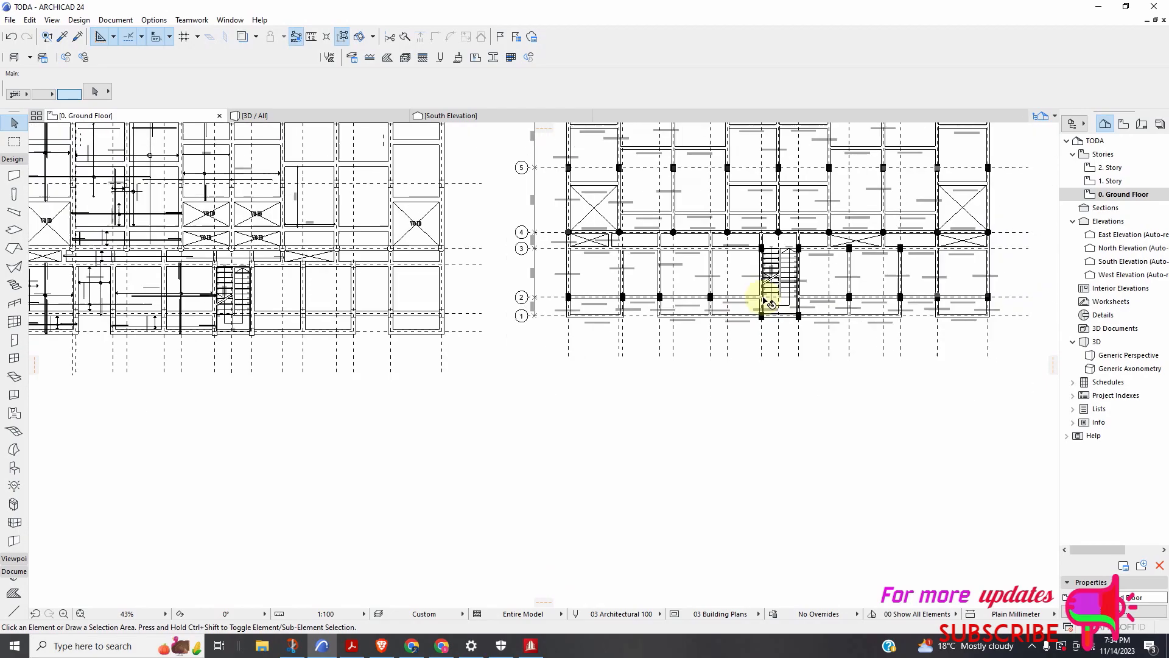
pyautogui.scroll(5, 873, 262)
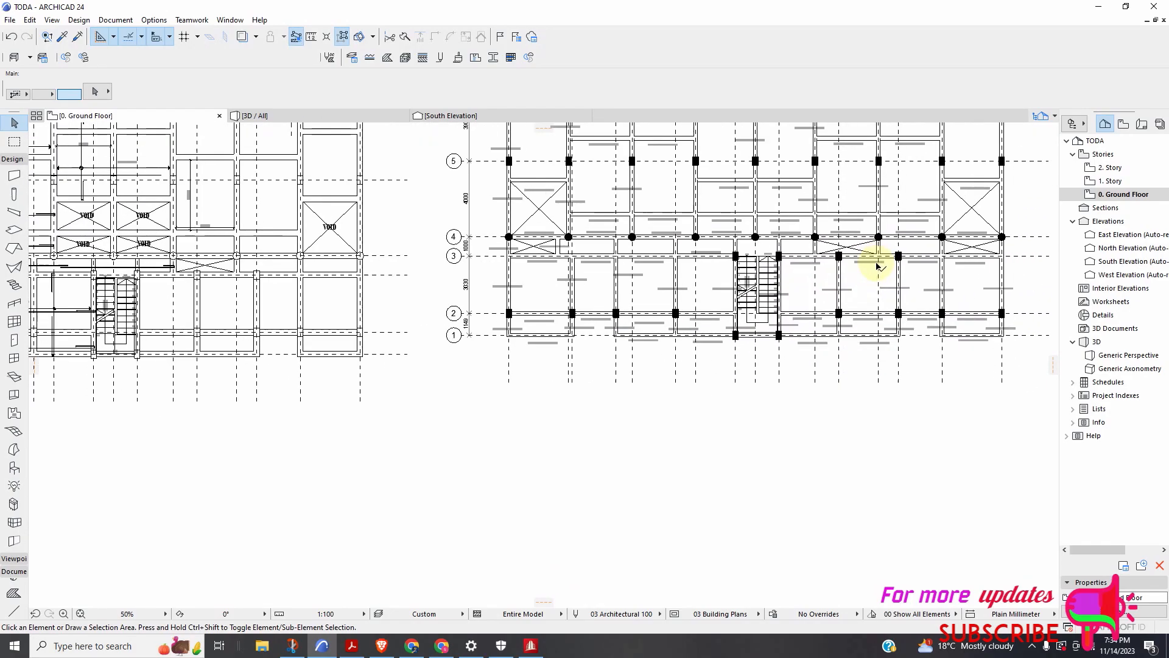
pyautogui.scroll(-3, 770, 262)
pyautogui.scroll(2, 809, 277)
pyautogui.scroll(3, 809, 277)
pyautogui.scroll(-3, 718, 295)
pyautogui.scroll(3, 681, 279)
pyautogui.scroll(-1, 736, 290)
pyautogui.scroll(2, 736, 290)
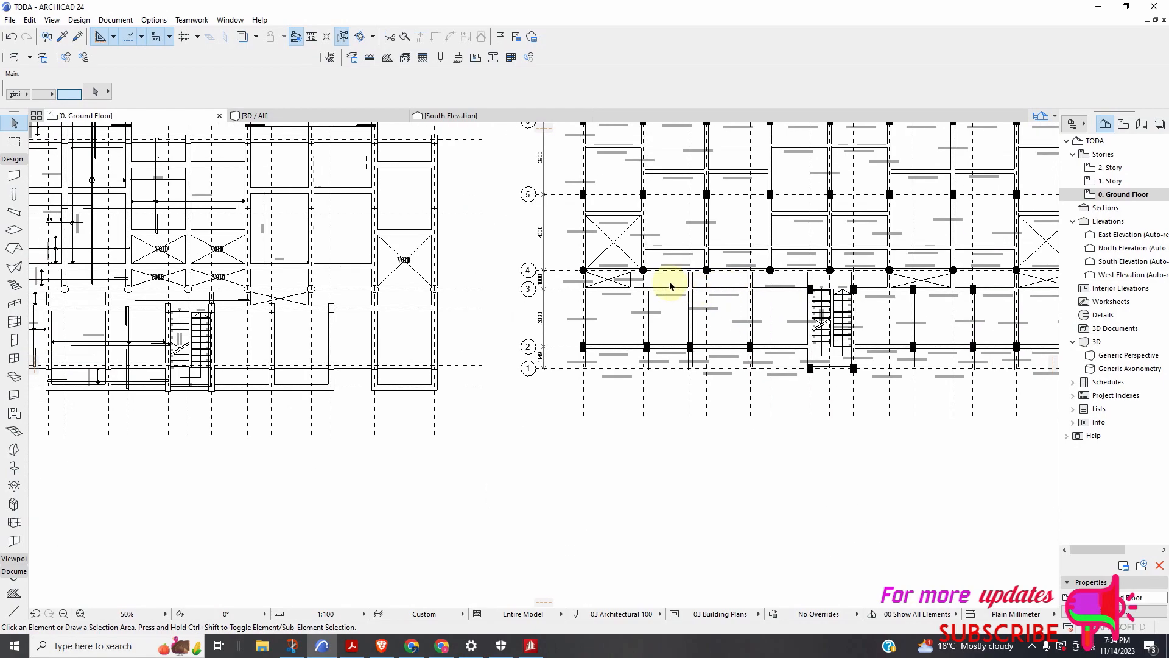
# Review the complete slab plan and beam layout plan together with the row of beam section details above them
pyautogui.scroll(-5, 670, 280)
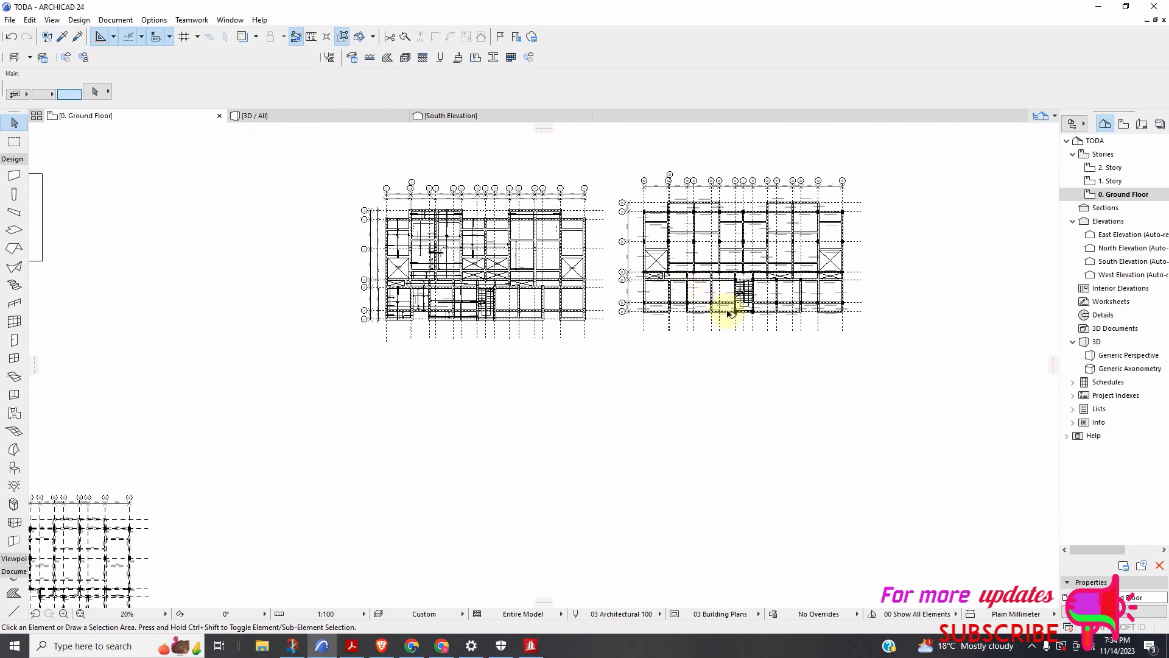
pyautogui.scroll(4, 791, 287)
pyautogui.scroll(-4, 610, 377)
pyautogui.scroll(2, 627, 356)
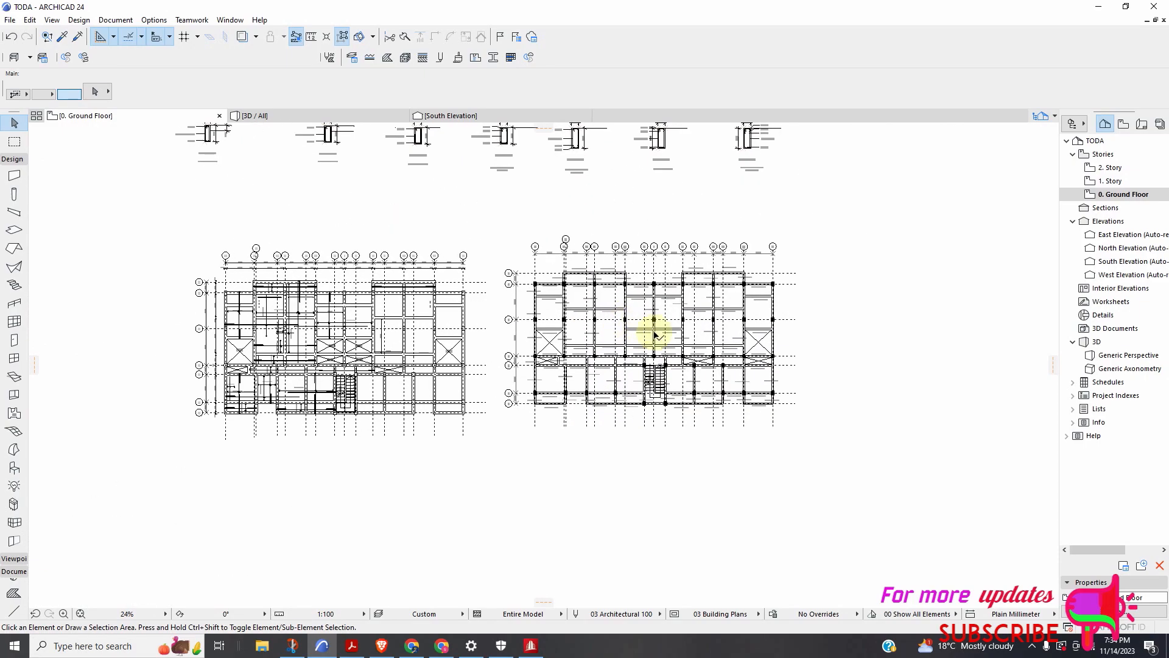
pyautogui.scroll(4, 661, 373)
pyautogui.scroll(-9, 712, 360)
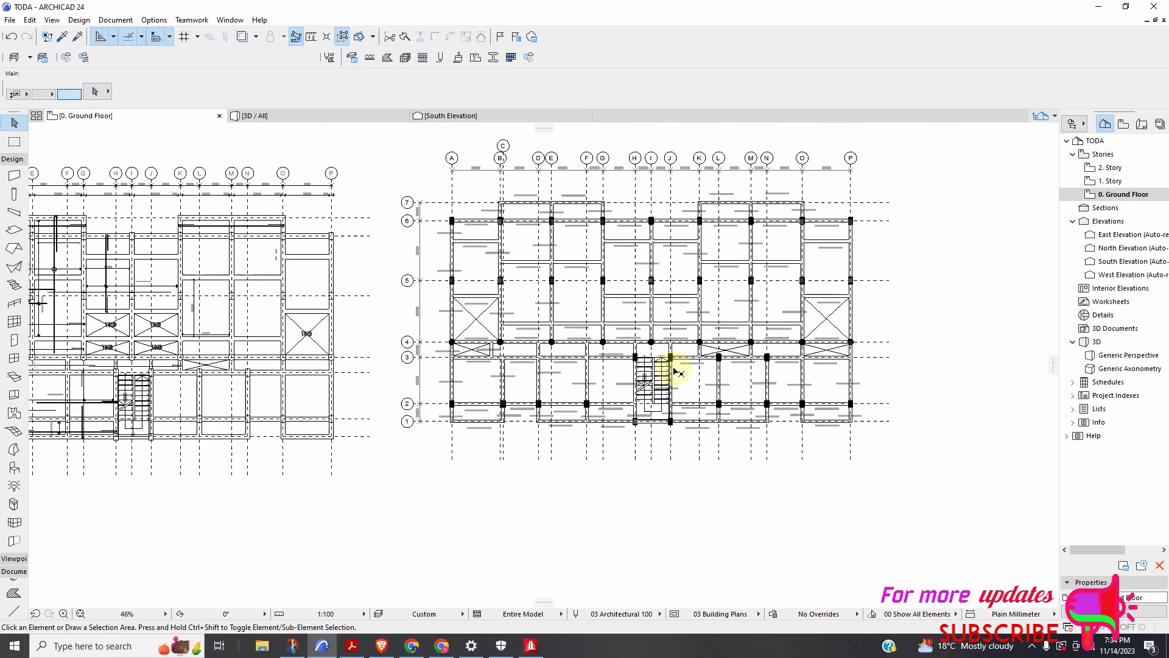
pyautogui.scroll(10, 530, 293)
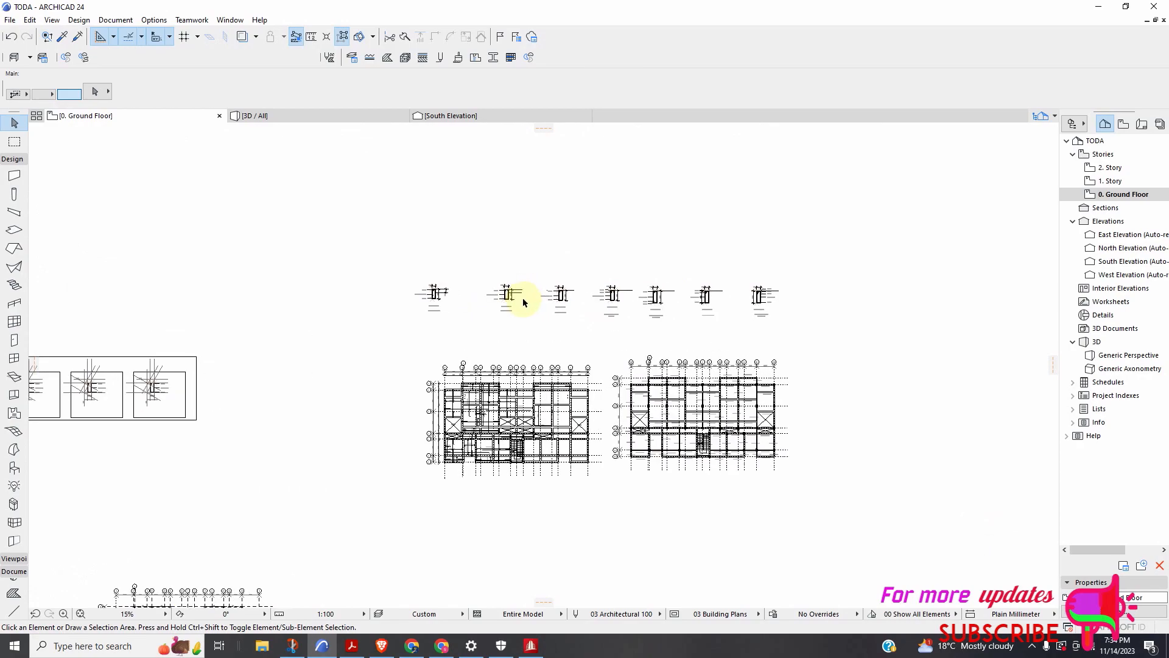
pyautogui.scroll(-9, 736, 323)
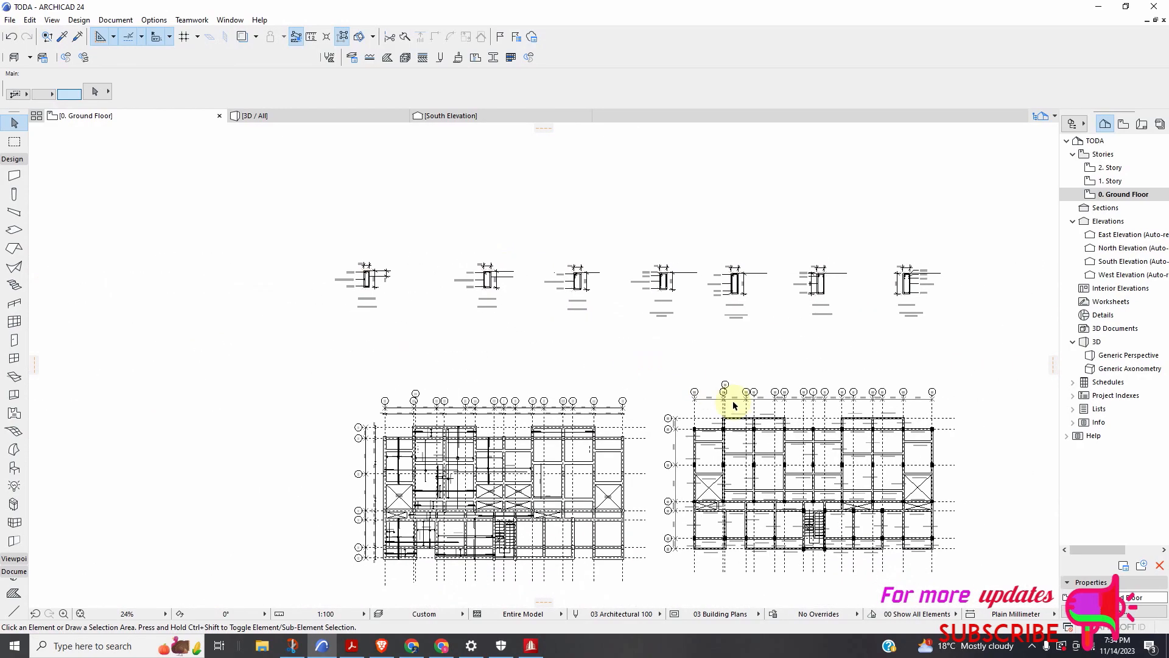
pyautogui.click(1033, 645)
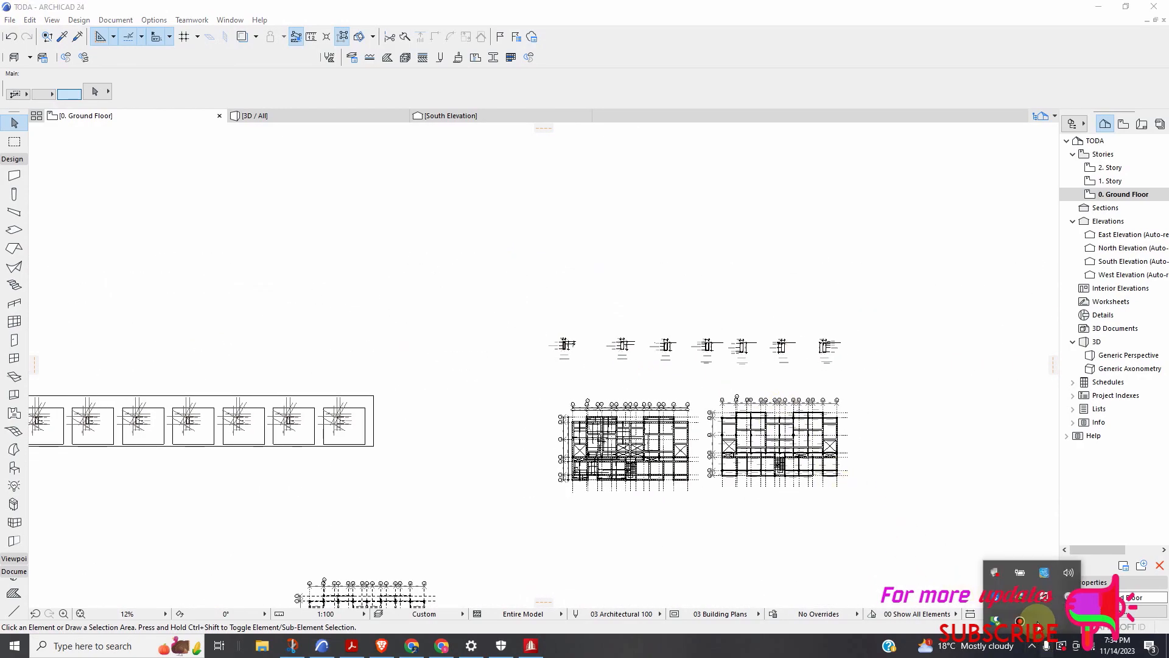
pyautogui.click(1020, 621)
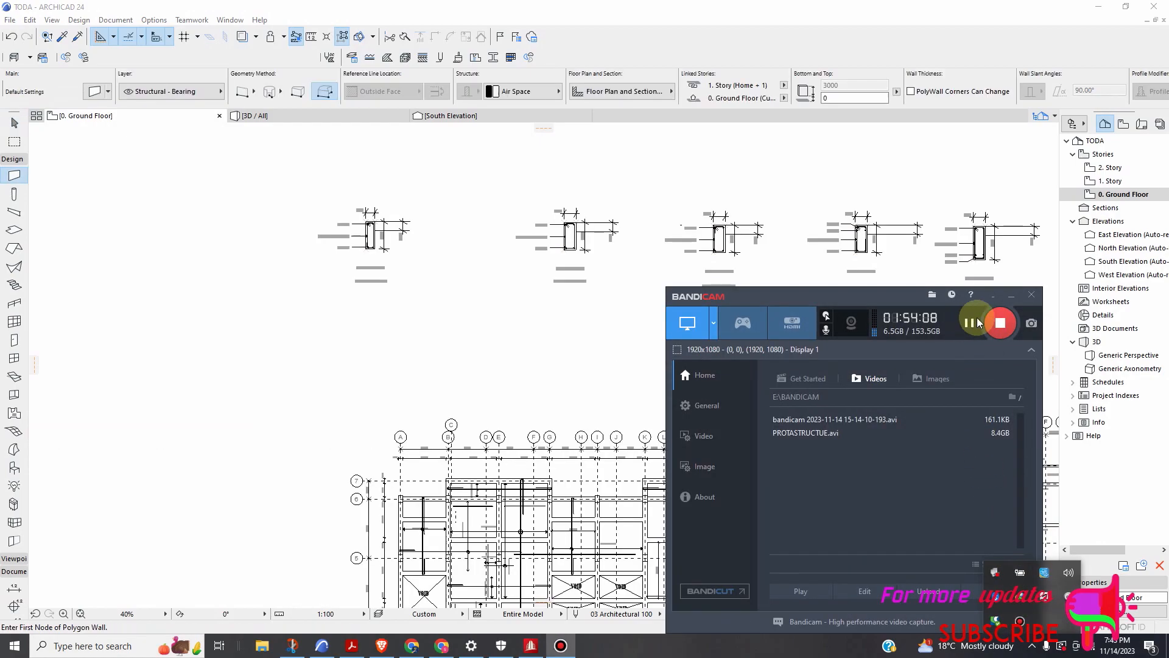
# Select the 150 slab-depth dimensions on the Beam N, Beam M and Beam M at Supports section details
pyautogui.click(1010, 295)
pyautogui.scroll(3, 370, 217)
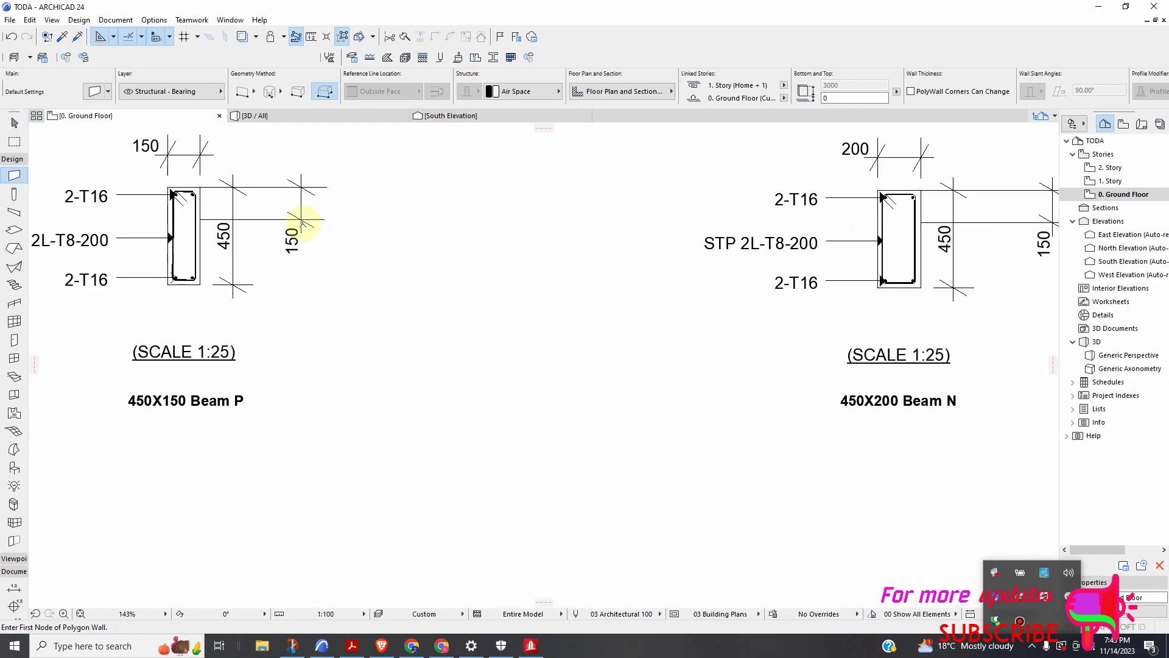
pyautogui.scroll(-3, 329, 315)
pyautogui.click(14, 122)
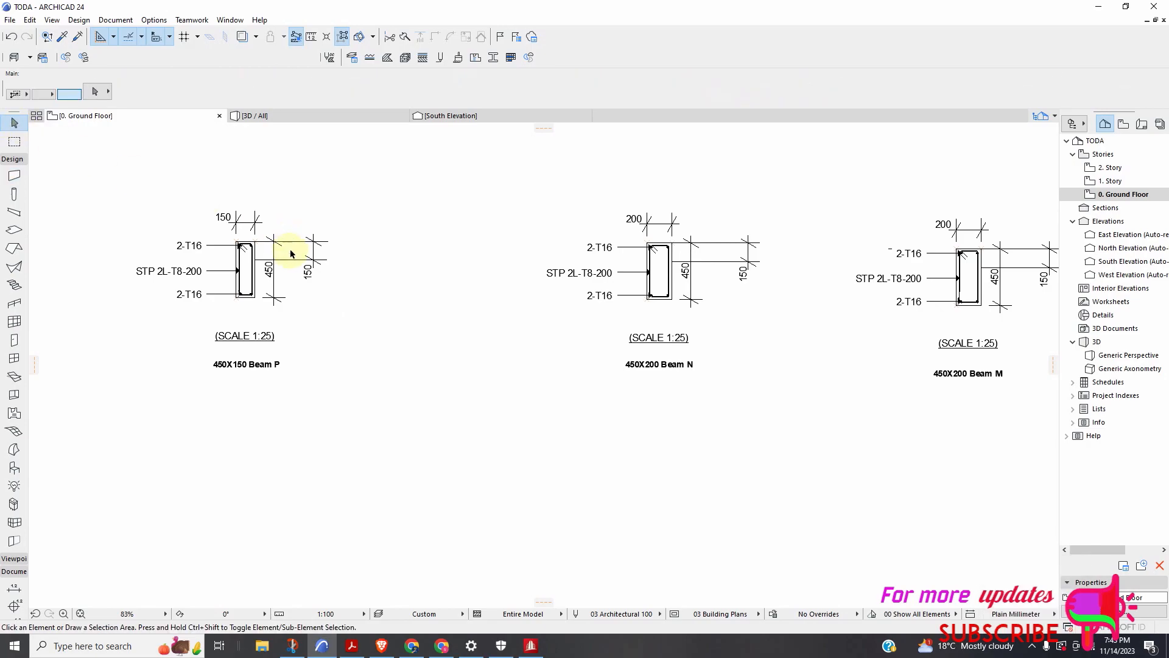
pyautogui.scroll(3, 289, 250)
pyautogui.click(328, 268)
pyautogui.scroll(-3, 353, 332)
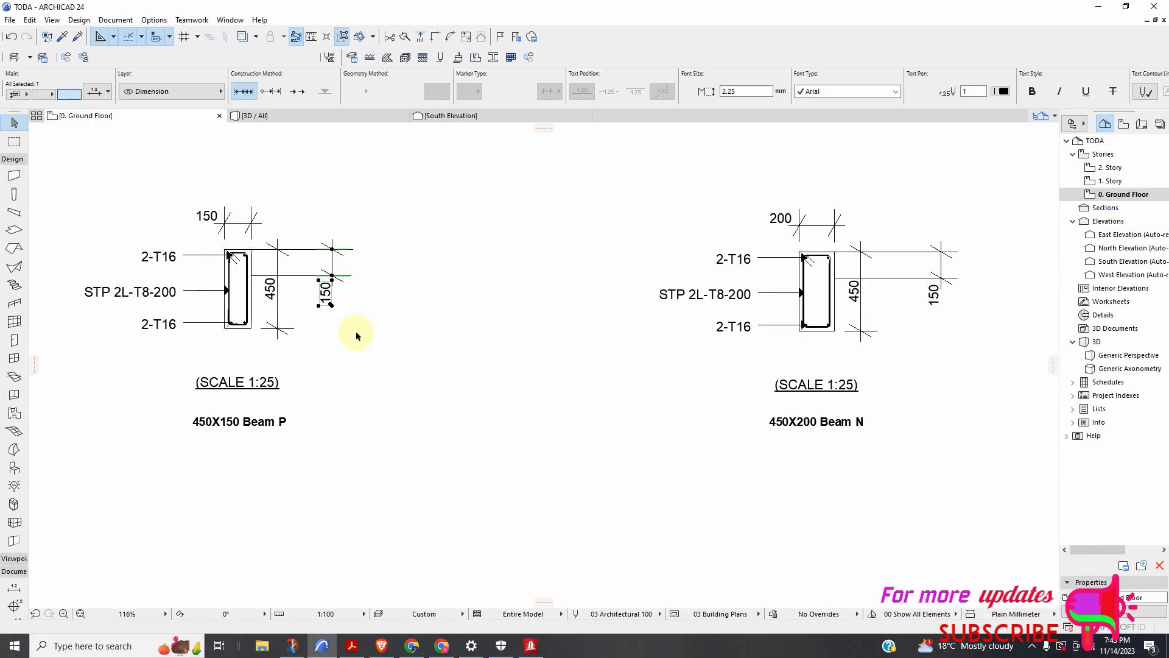
pyautogui.scroll(5, 694, 304)
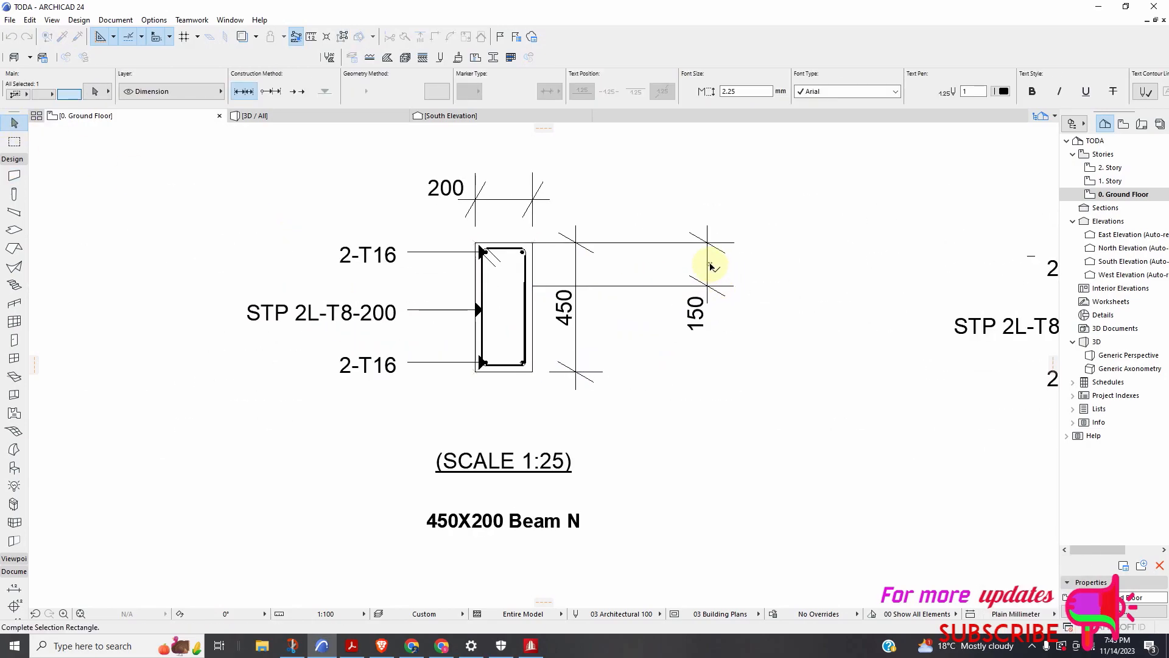
pyautogui.scroll(-3, 538, 235)
pyautogui.scroll(-3, 474, 247)
pyautogui.scroll(6, 600, 248)
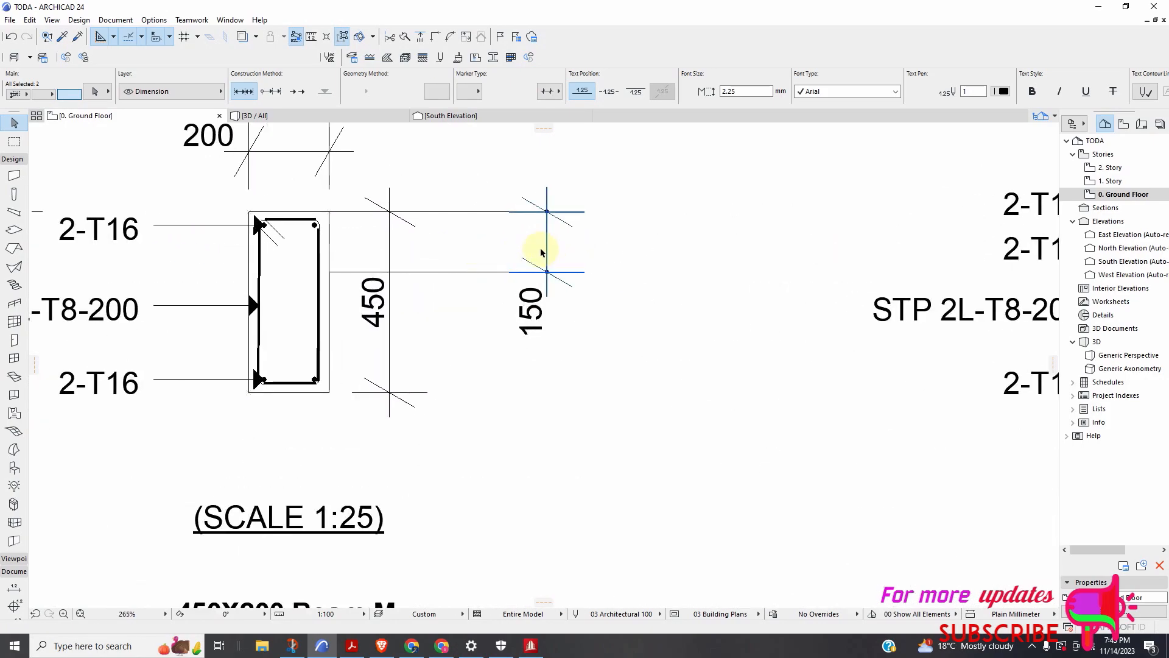
pyautogui.scroll(-3, 542, 252)
pyautogui.scroll(6, 729, 248)
pyautogui.scroll(-4, 603, 234)
pyautogui.scroll(3, 487, 221)
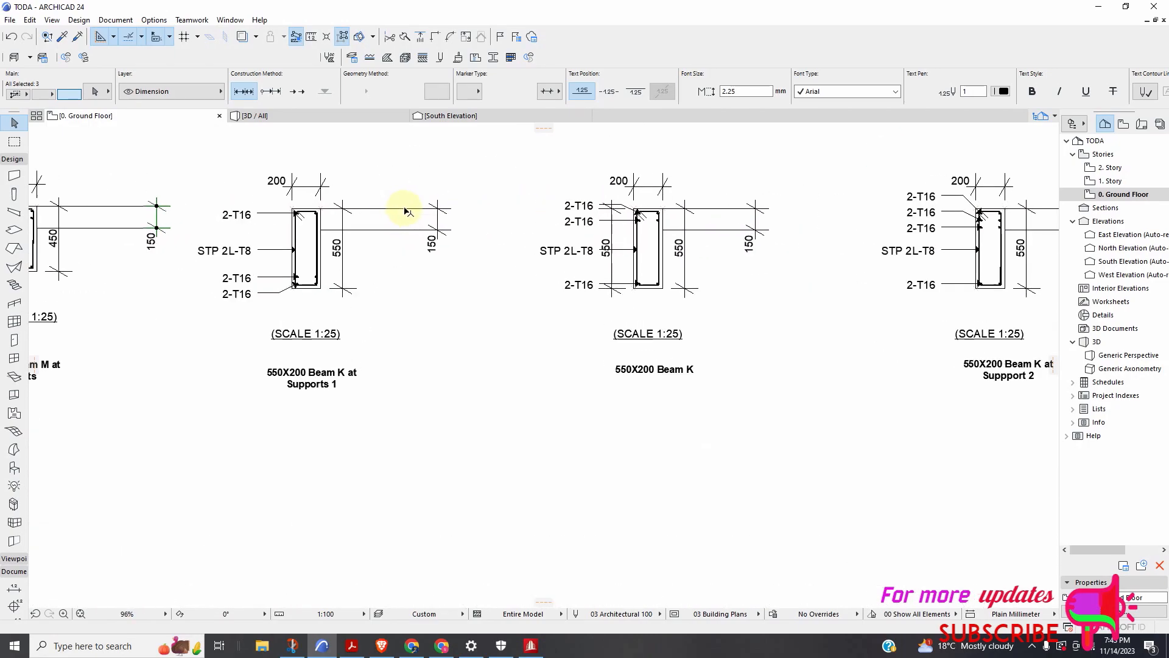
# Extend the dimension selection to Beam K at Support 2, then set the text height to 2.00 mm and place the text in line with the dimension line
pyautogui.keyDown('shift'); pyautogui.click(438, 217); pyautogui.keyUp('shift')
pyautogui.scroll(-3, 626, 253)
pyautogui.scroll(4, 618, 253)
pyautogui.keyDown('shift'); pyautogui.click(618, 253); pyautogui.keyUp('shift')
pyautogui.scroll(-4, 652, 282)
pyautogui.scroll(4, 691, 203)
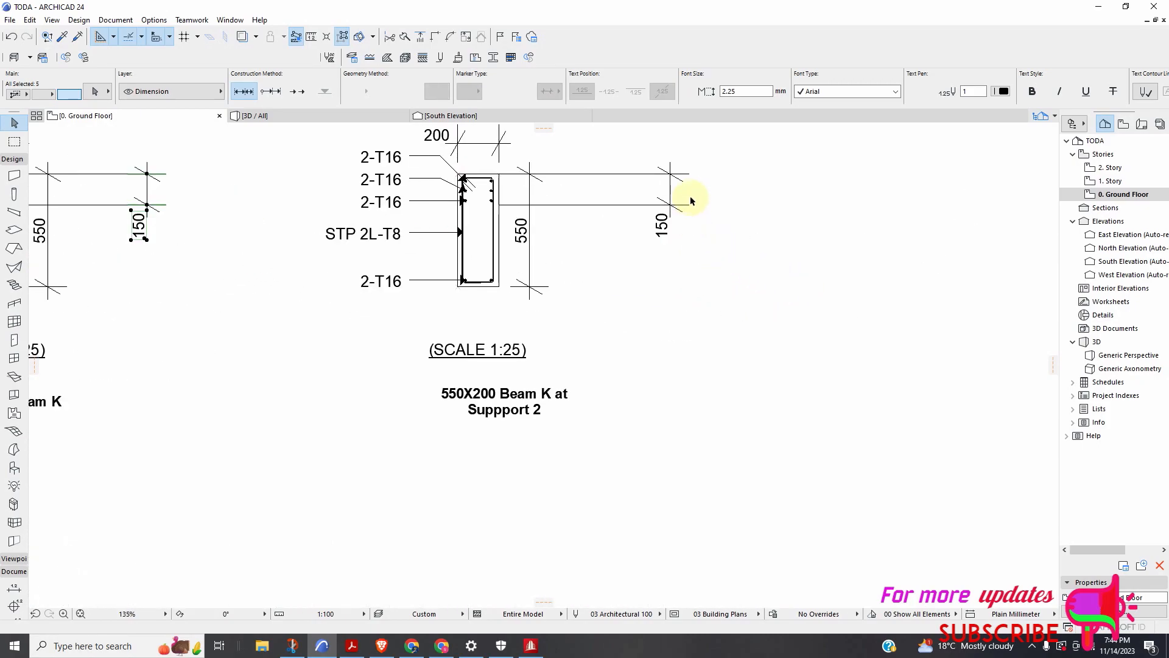
pyautogui.keyDown('shift'); pyautogui.click(669, 194); pyautogui.keyUp('shift')
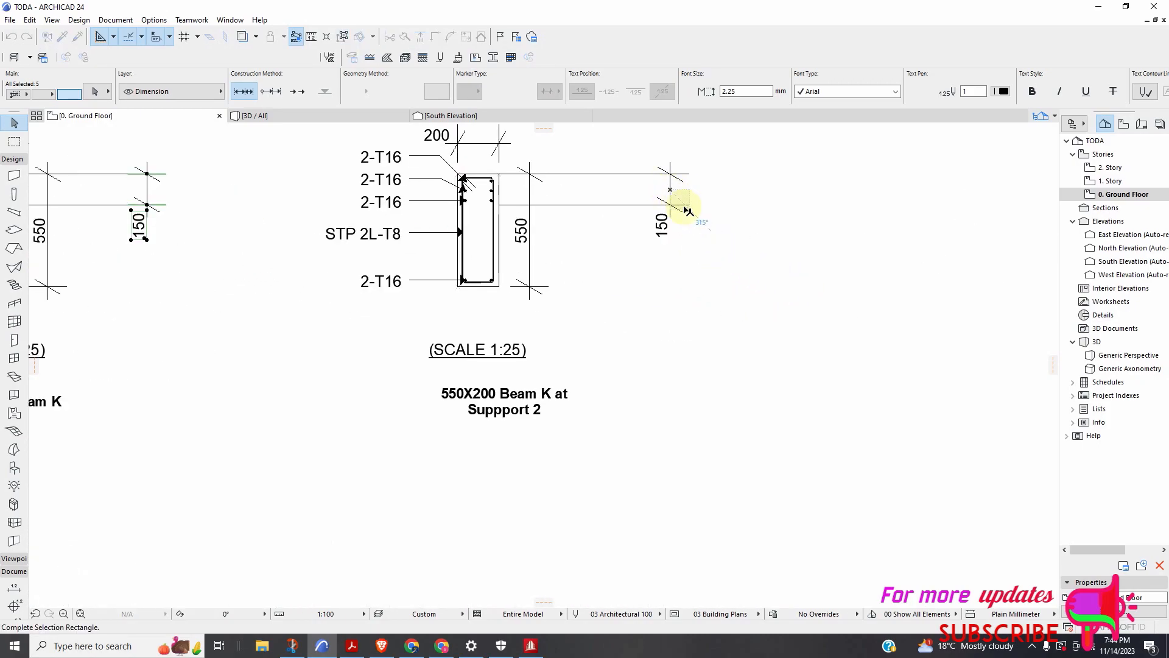
pyautogui.click(646, 186)
pyautogui.rightClick(721, 219)
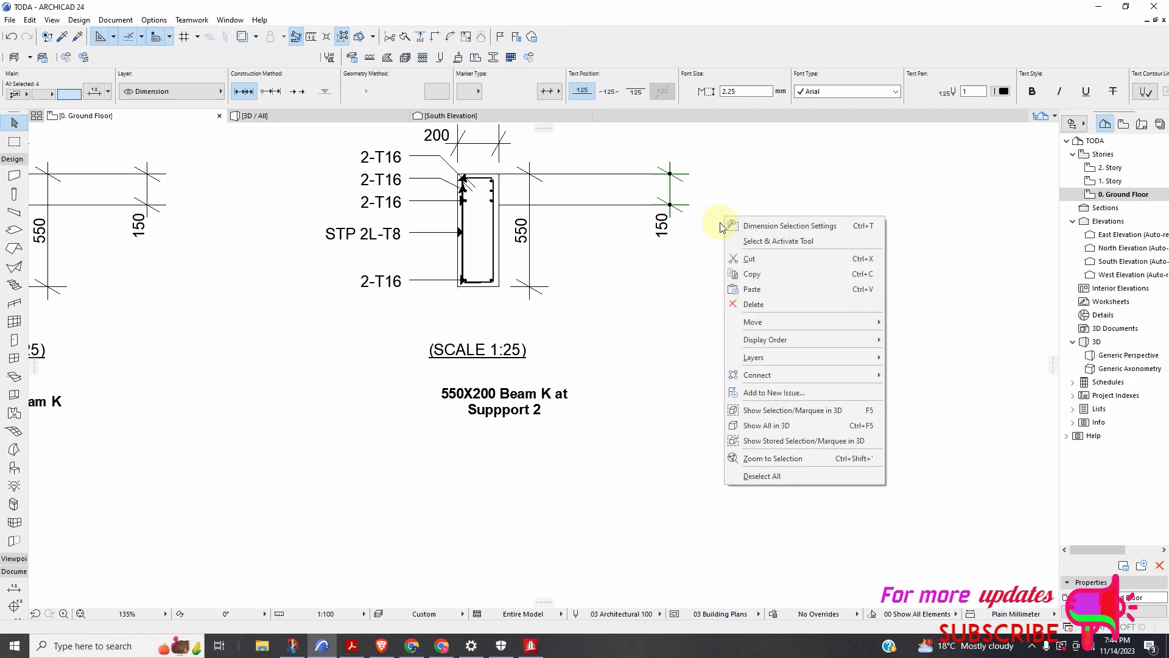
pyautogui.click(780, 229)
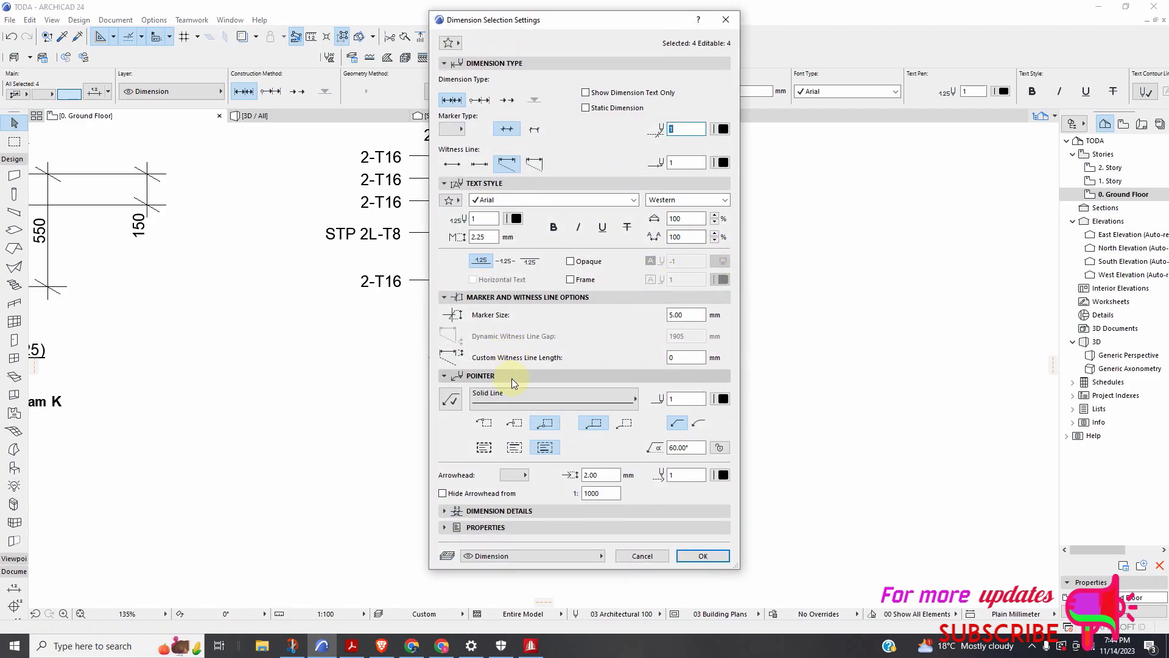
pyautogui.click(441, 511)
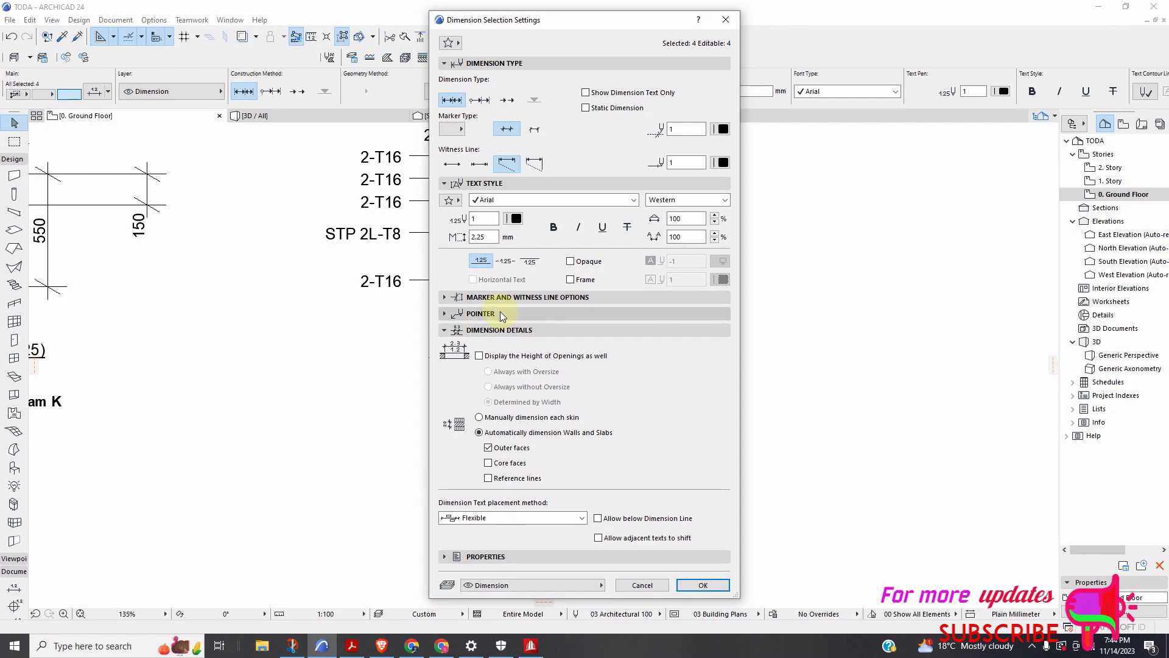
pyautogui.click(507, 262)
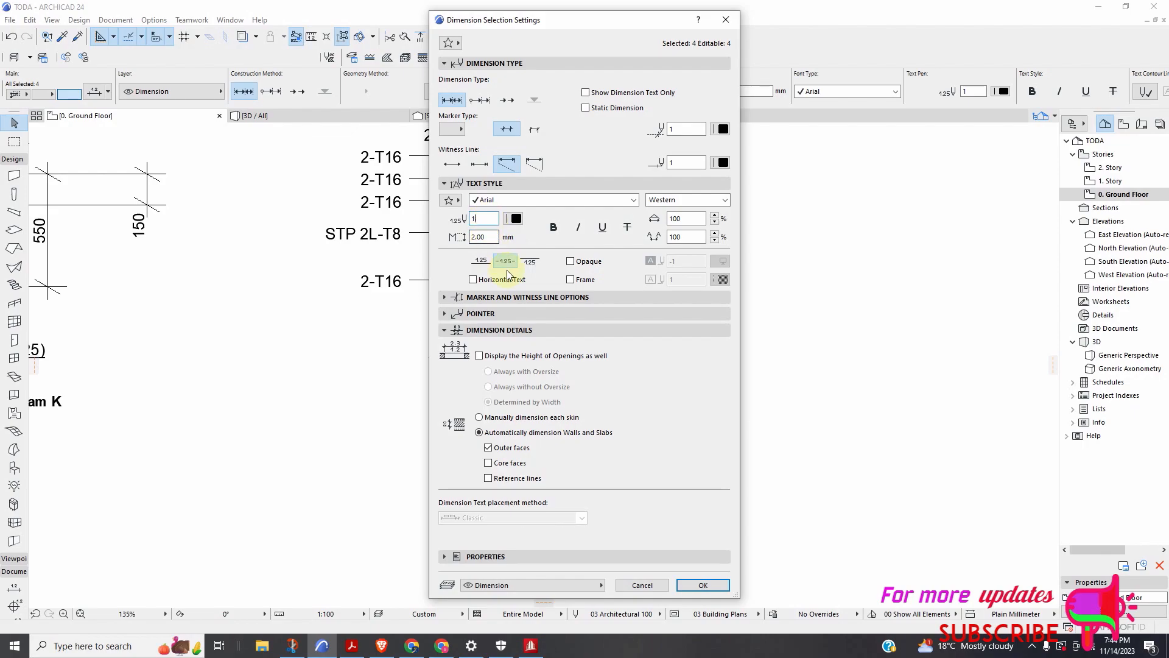
pyautogui.click(710, 589)
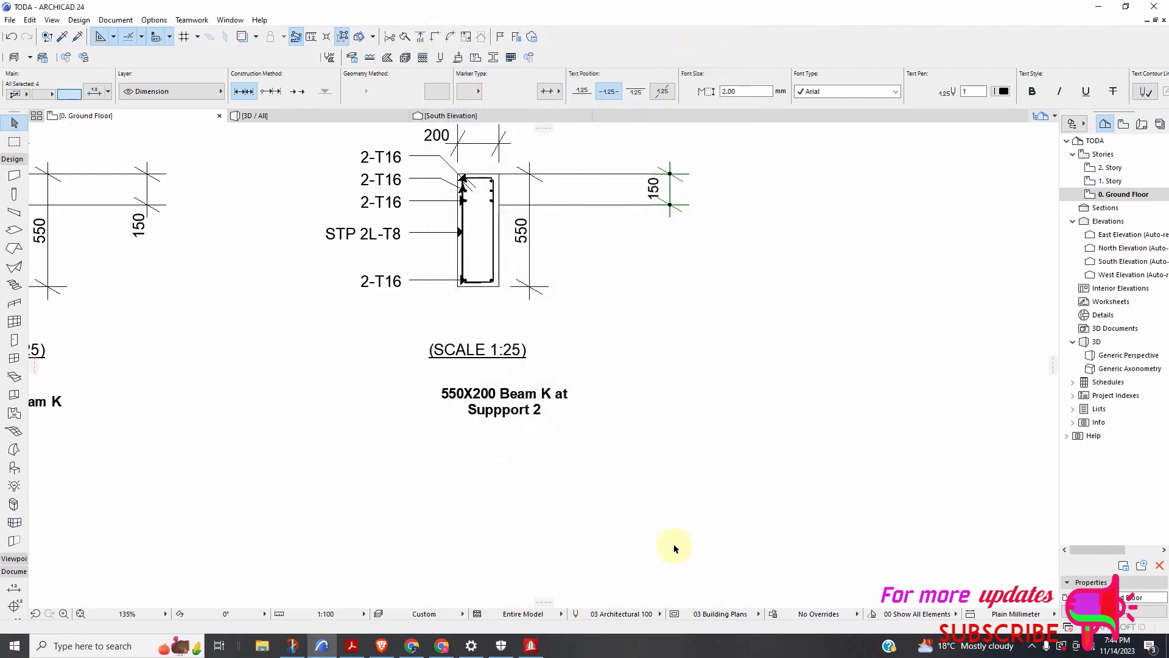
pyautogui.scroll(-5, 700, 399)
pyautogui.scroll(3, 697, 405)
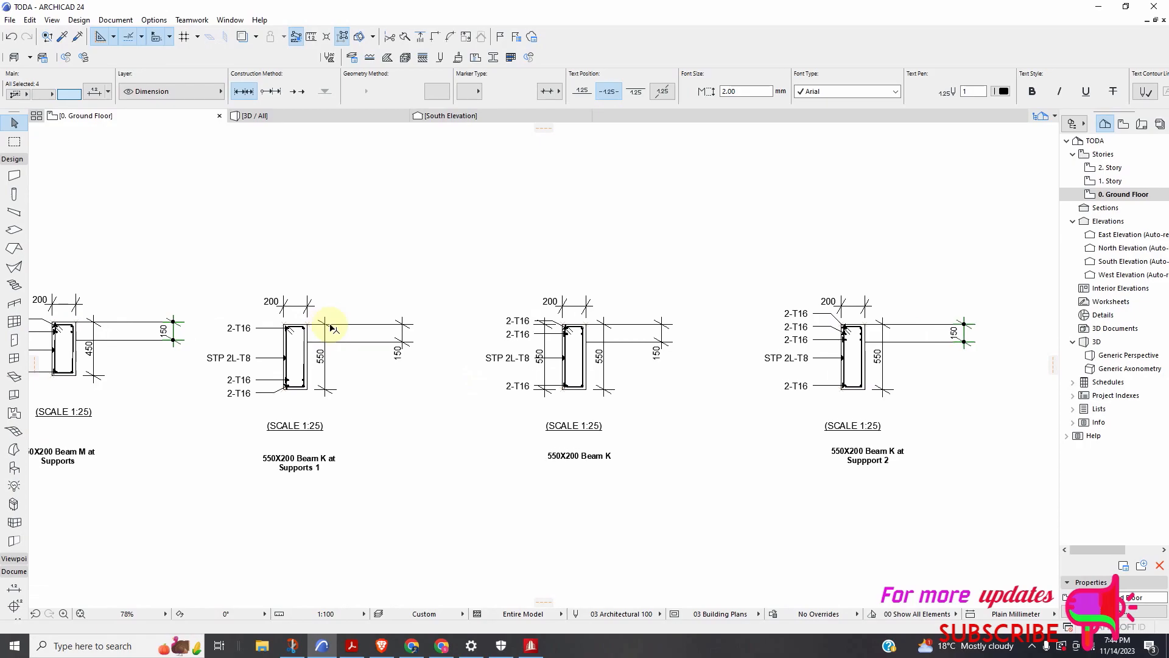
pyautogui.press('Escape')
# Set the text height of the 150 dimensions on the Beam K at Supports 1 and Beam K sections to 2.00 mm
pyautogui.scroll(-3, 717, 380)
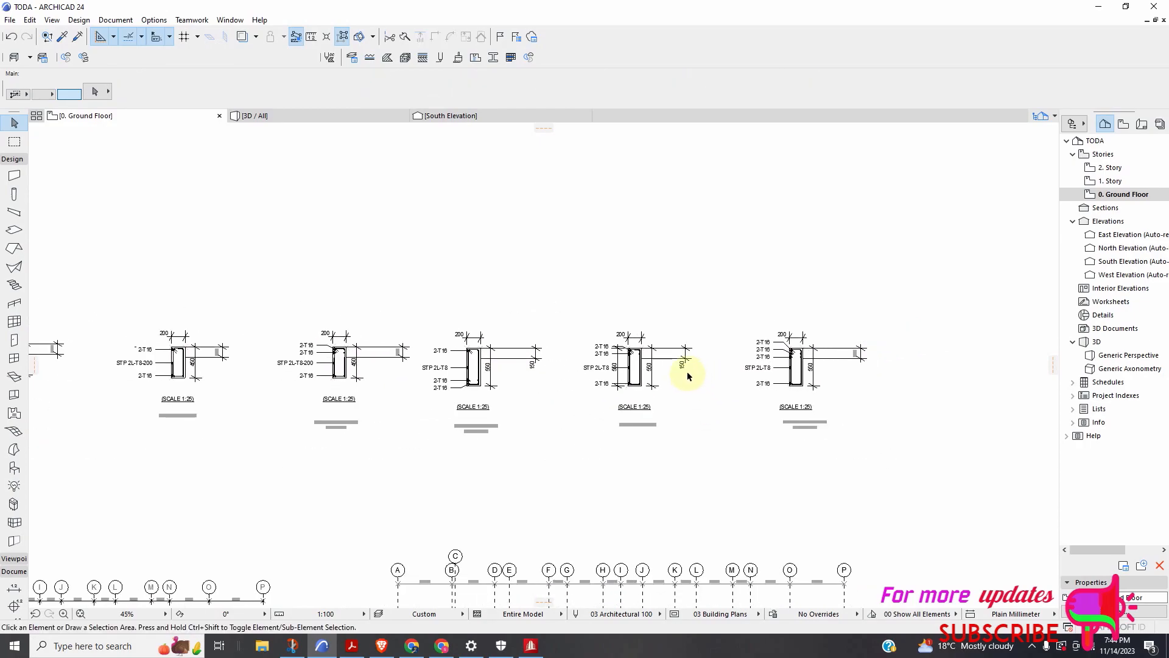
pyautogui.scroll(3, 687, 374)
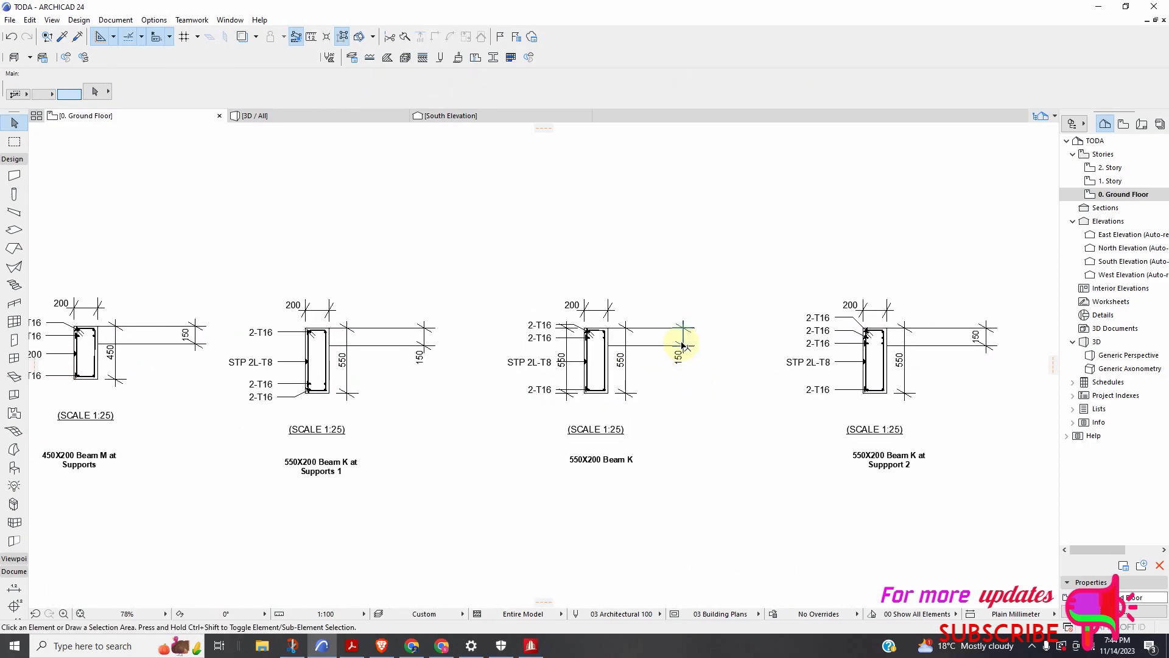
pyautogui.click(430, 336)
pyautogui.keyDown('shift'); pyautogui.click(420, 355); pyautogui.keyUp('shift')
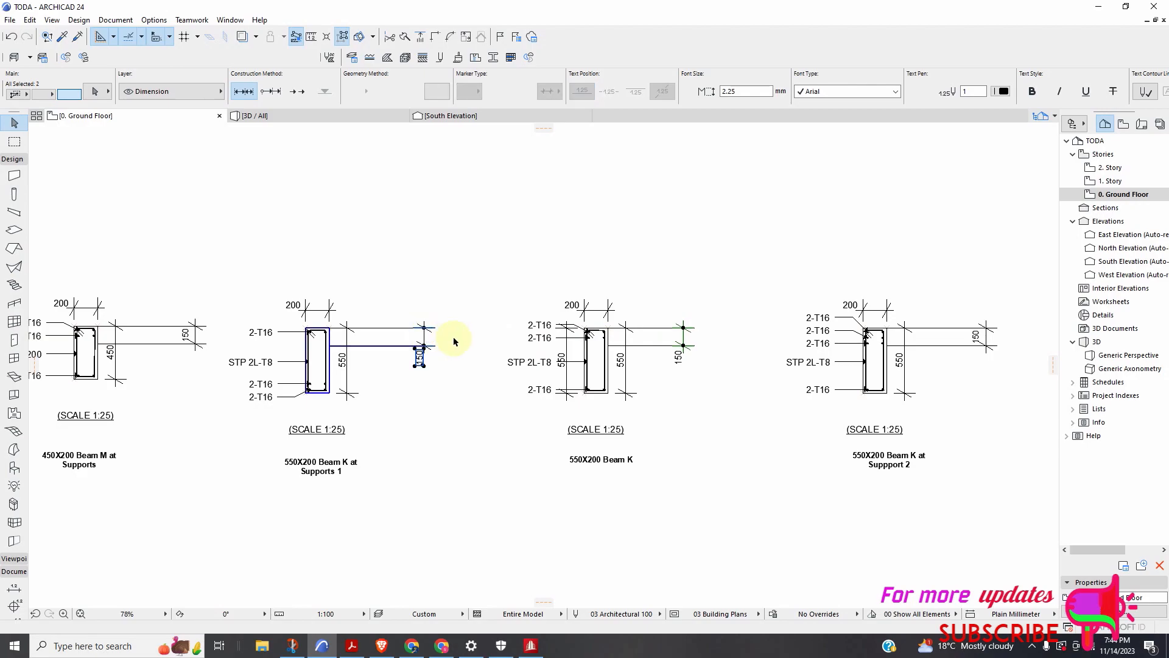
pyautogui.scroll(4, 435, 360)
pyautogui.scroll(-4, 600, 356)
pyautogui.scroll(3, 273, 344)
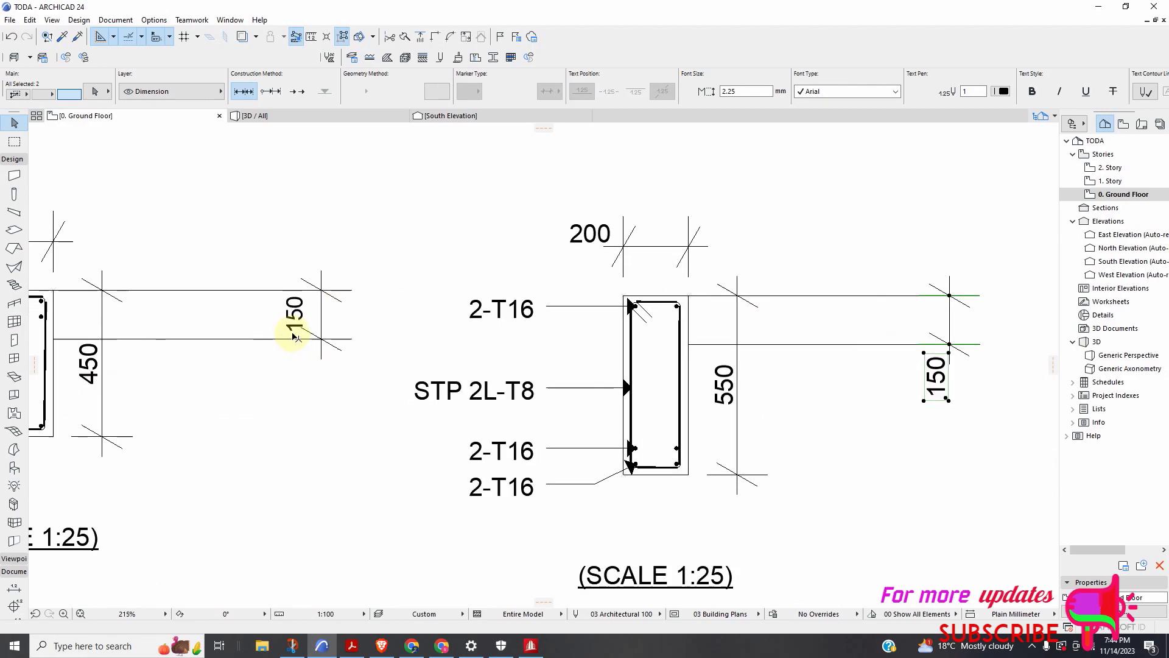
pyautogui.scroll(-6, 404, 326)
pyautogui.scroll(5, 390, 356)
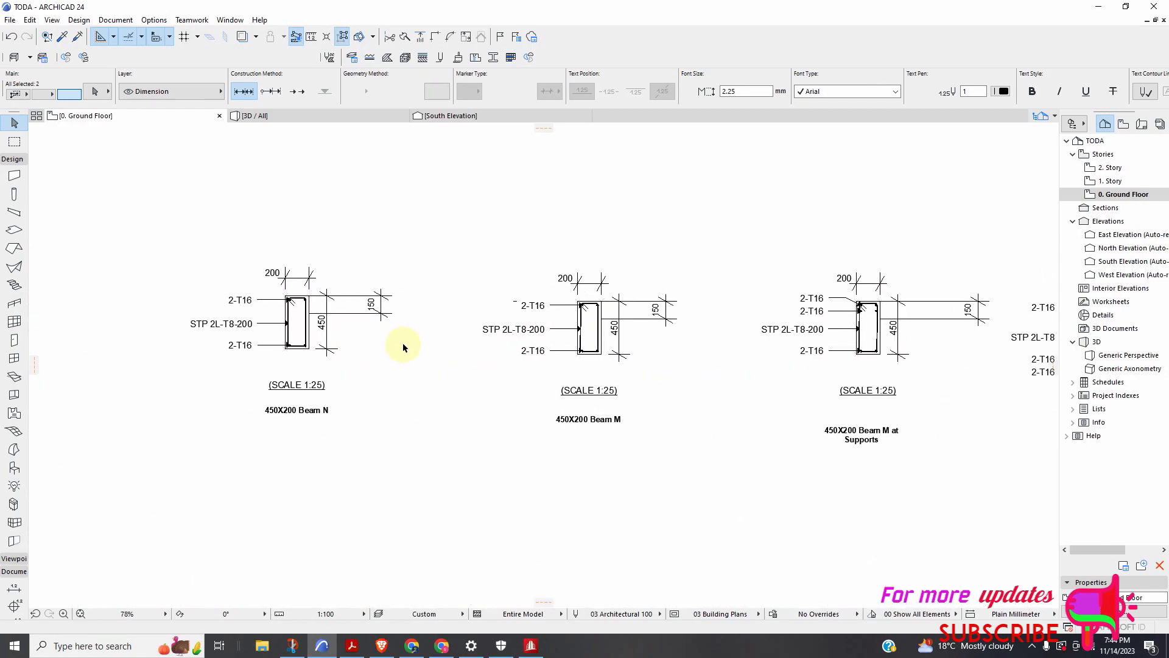
pyautogui.scroll(-6, 563, 343)
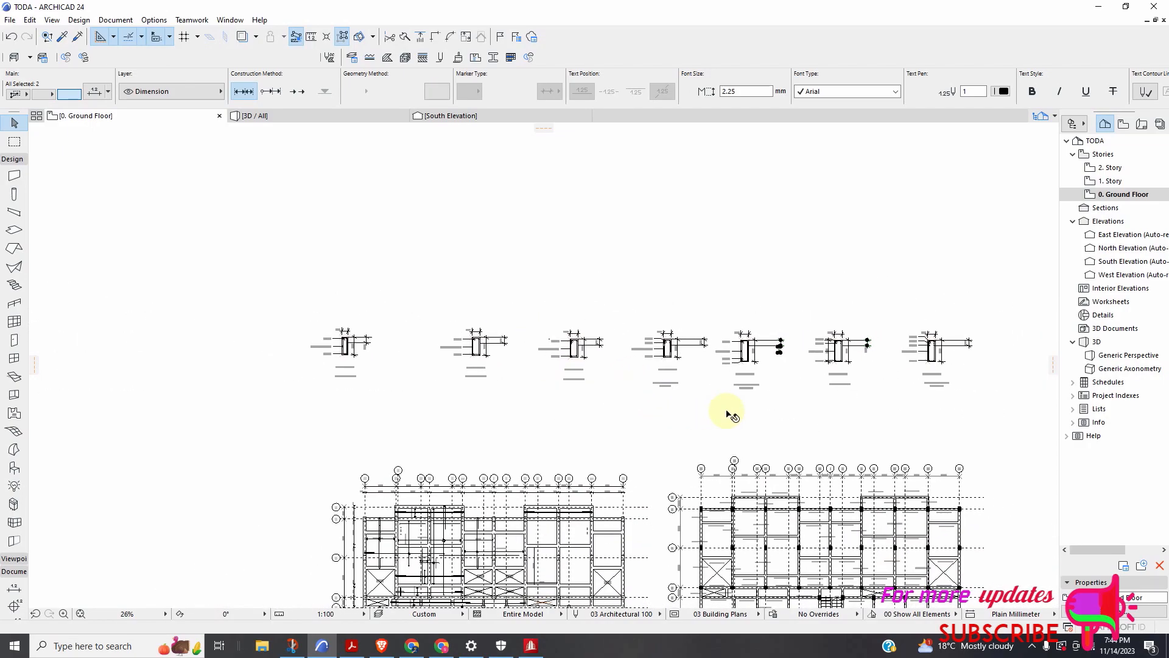
pyautogui.rightClick(794, 408)
pyautogui.click(859, 157)
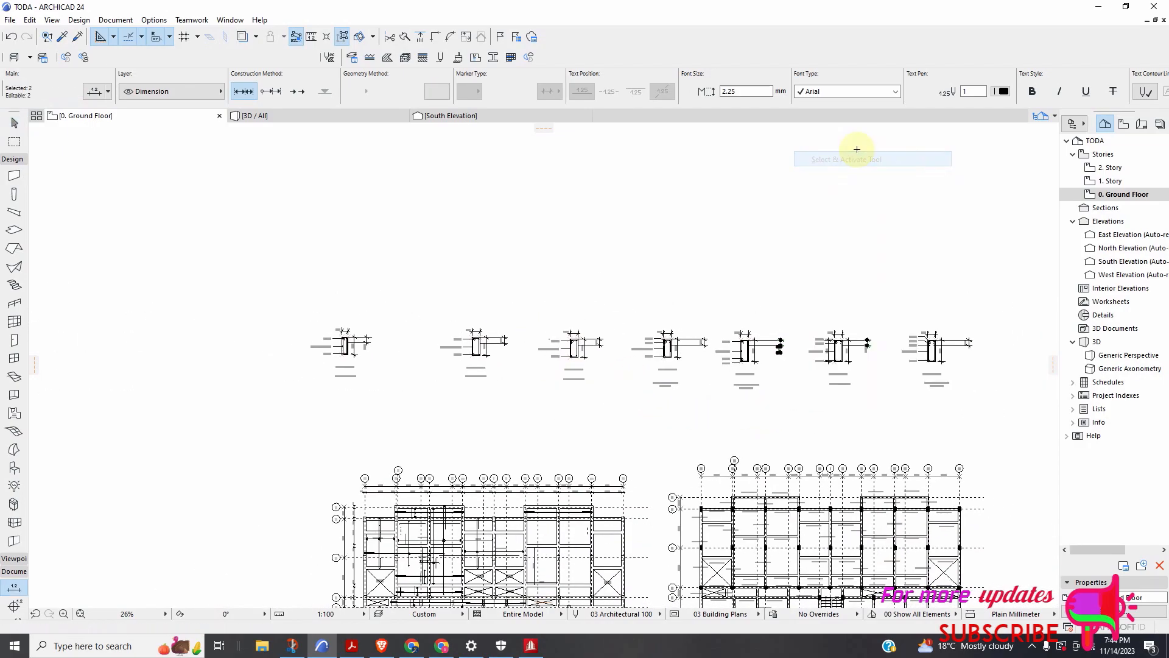
pyautogui.rightClick(797, 219)
pyautogui.click(819, 226)
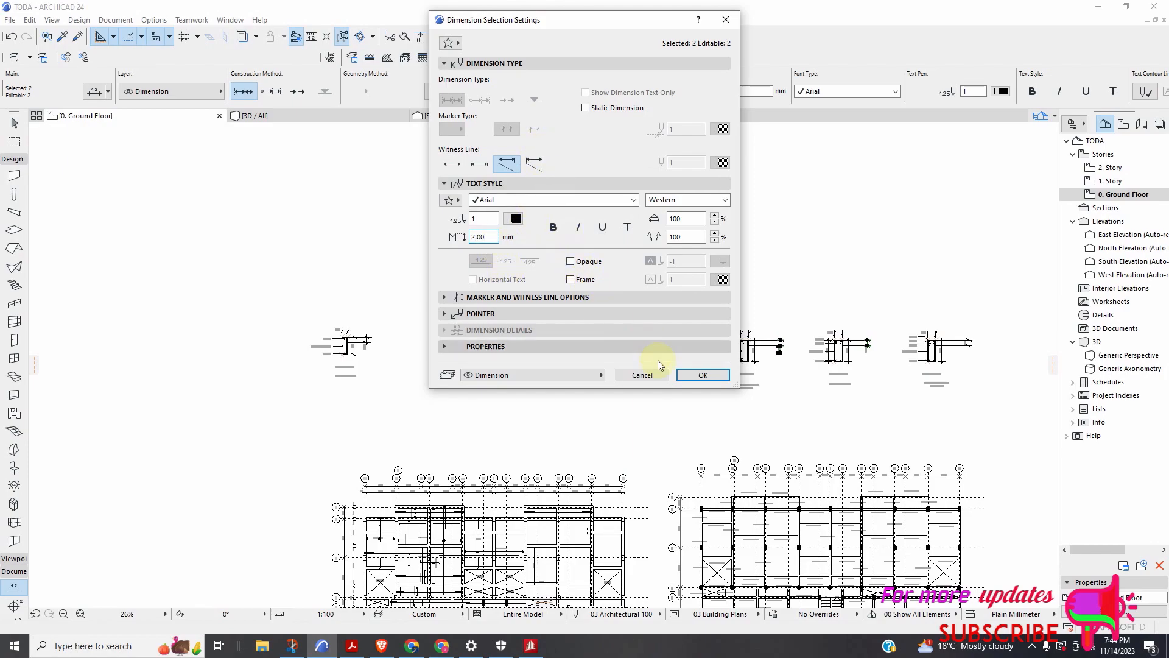
pyautogui.click(682, 376)
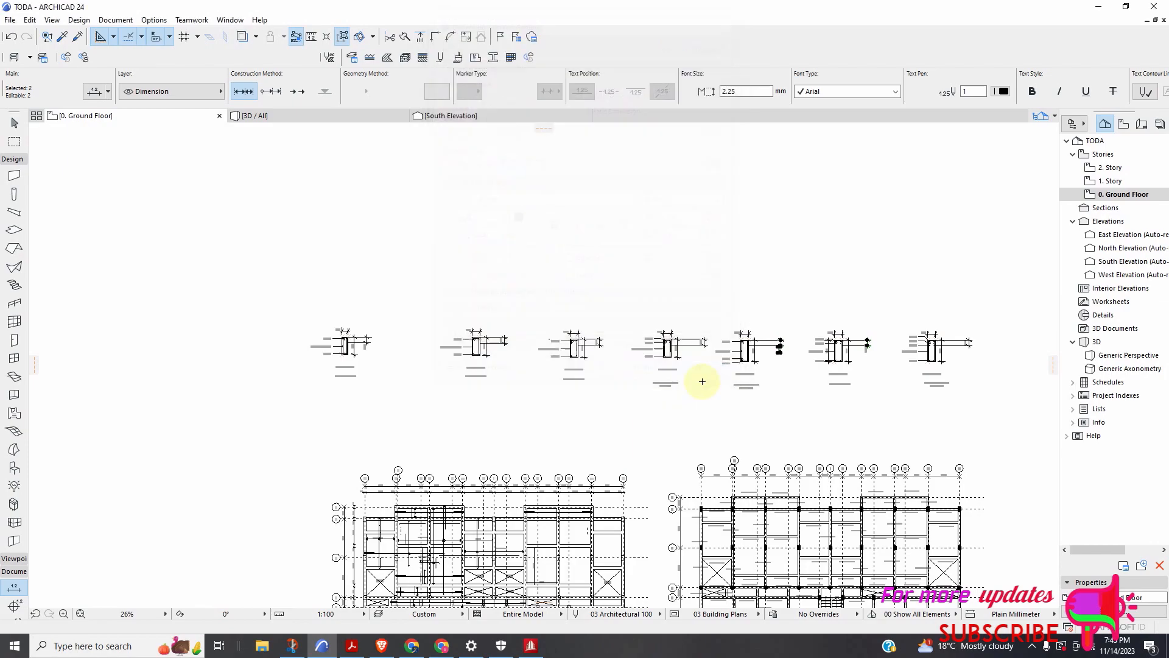
pyautogui.scroll(5, 793, 381)
pyautogui.press('Escape')
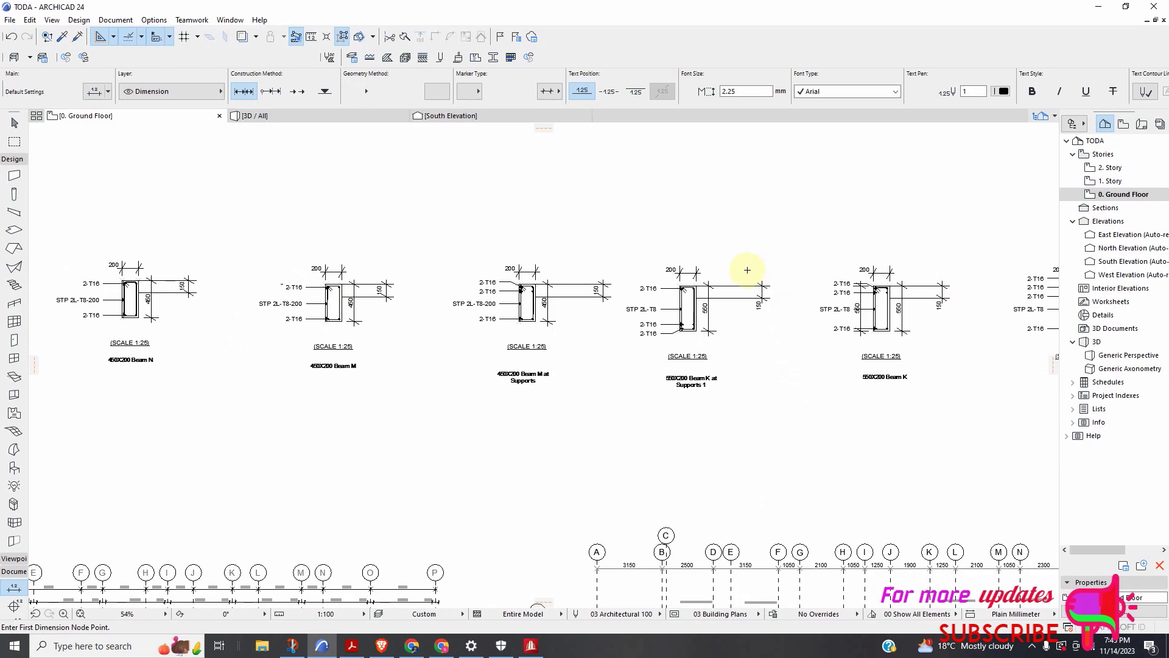
# Try other witness line types for the 150 dimensions on the Beam K at Supports 1 and Beam K sections, then restore the original type
pyautogui.scroll(4, 747, 269)
pyautogui.click(15, 123)
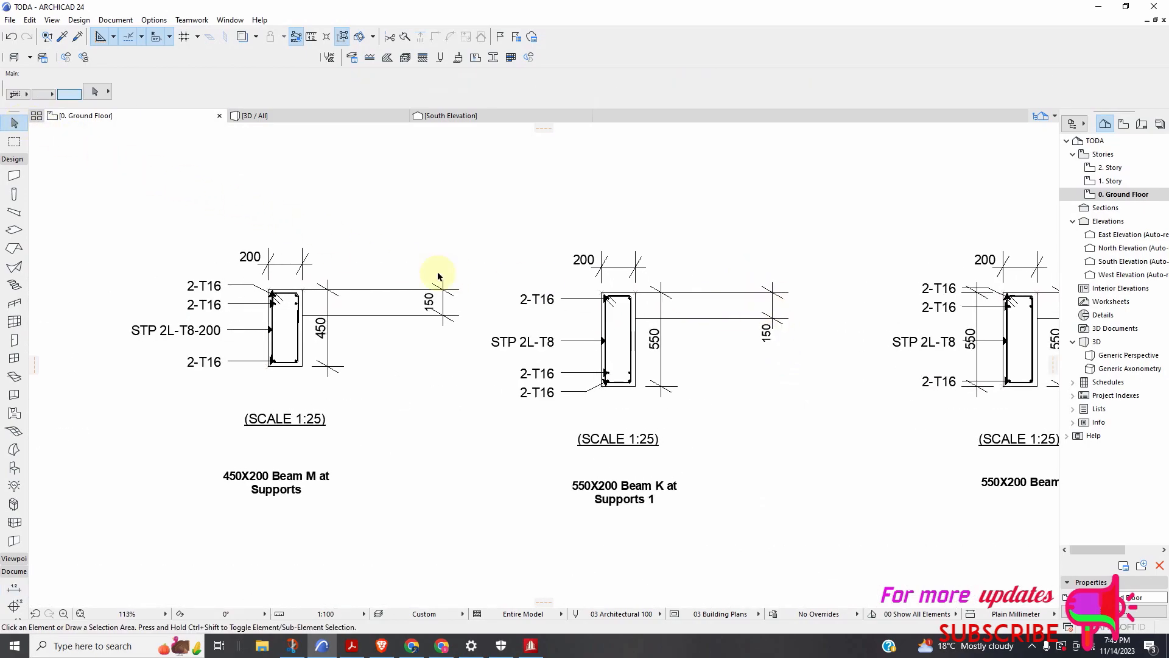
pyautogui.click(775, 313)
pyautogui.scroll(-4, 774, 313)
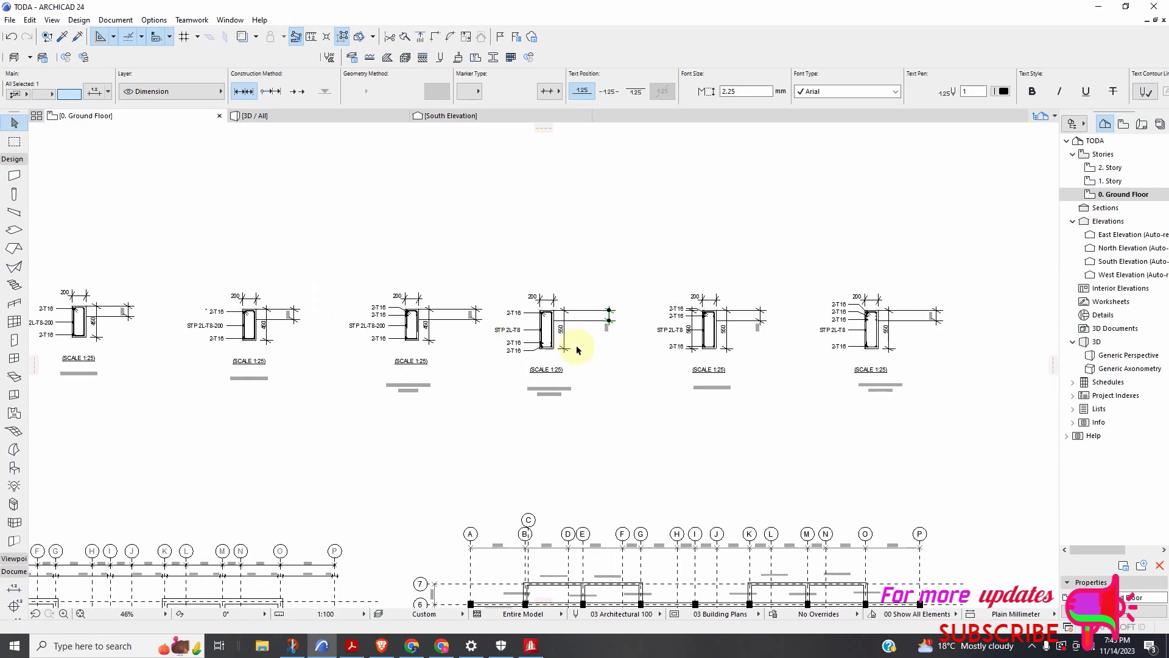
pyautogui.scroll(2, 749, 310)
pyautogui.keyDown('shift'); pyautogui.click(742, 307); pyautogui.keyUp('shift')
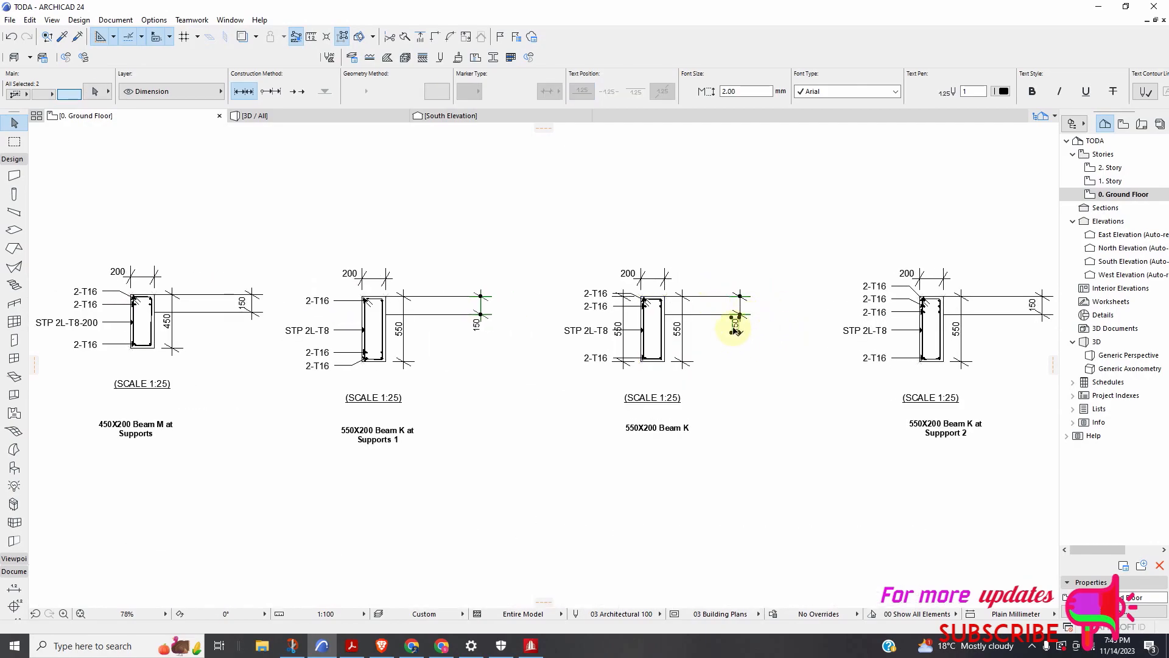
pyautogui.click(737, 316)
pyautogui.scroll(8, 738, 319)
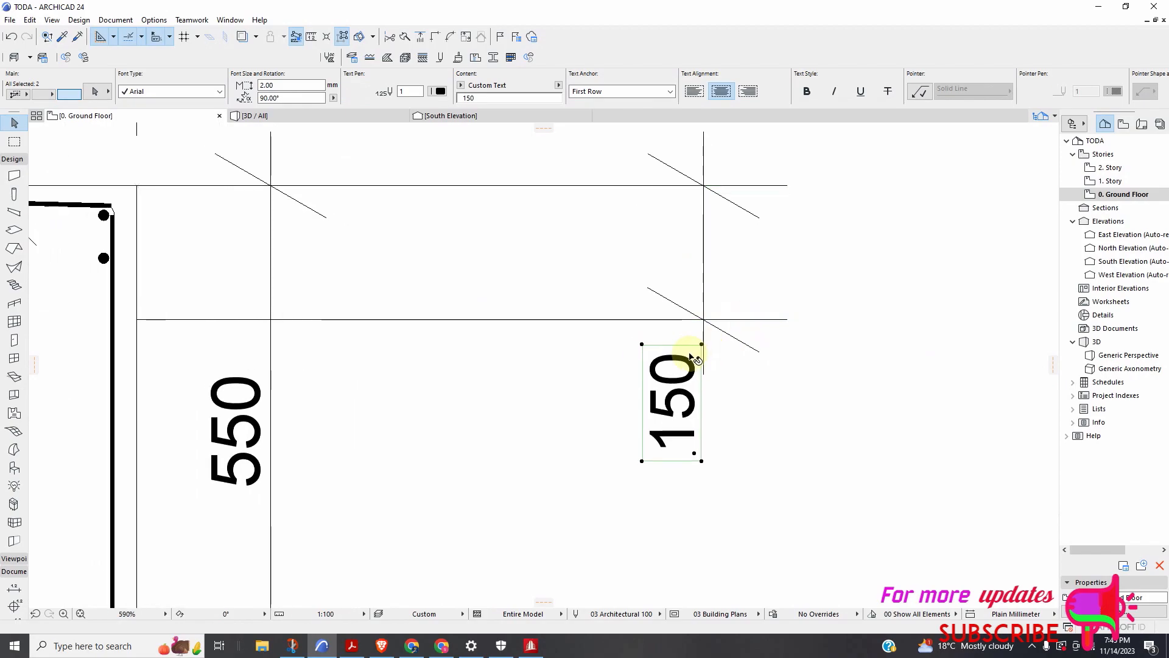
pyautogui.click(706, 336)
pyautogui.scroll(-1, 873, 354)
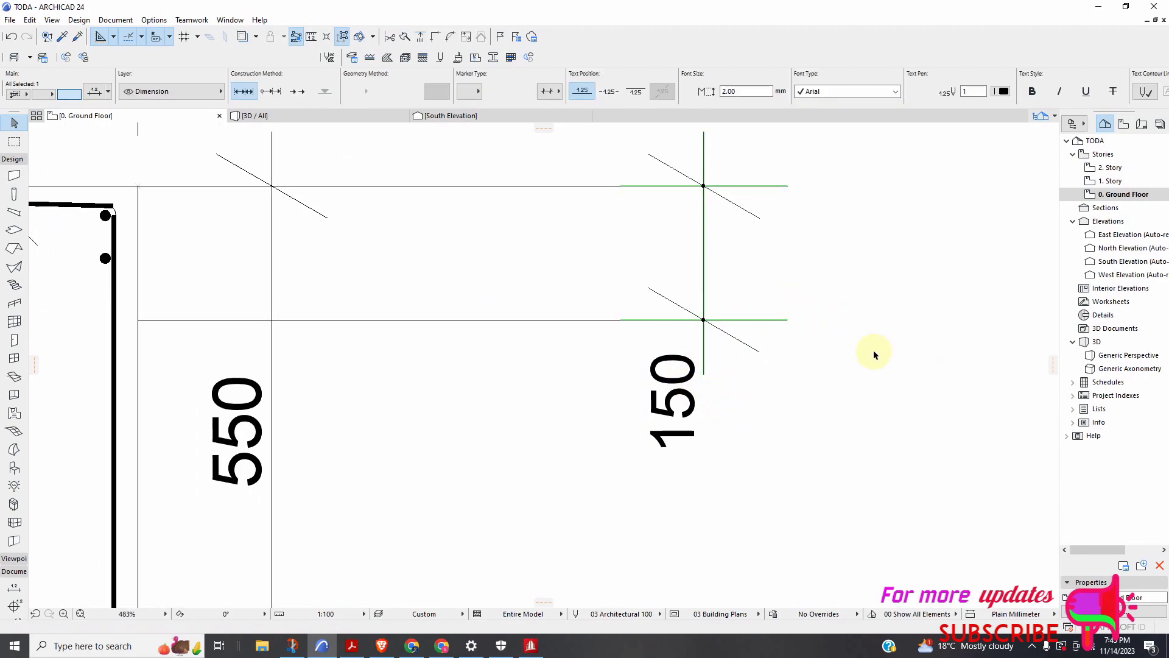
pyautogui.scroll(-4, 873, 354)
pyautogui.keyDown('shift'); pyautogui.click(168, 329); pyautogui.keyUp('shift')
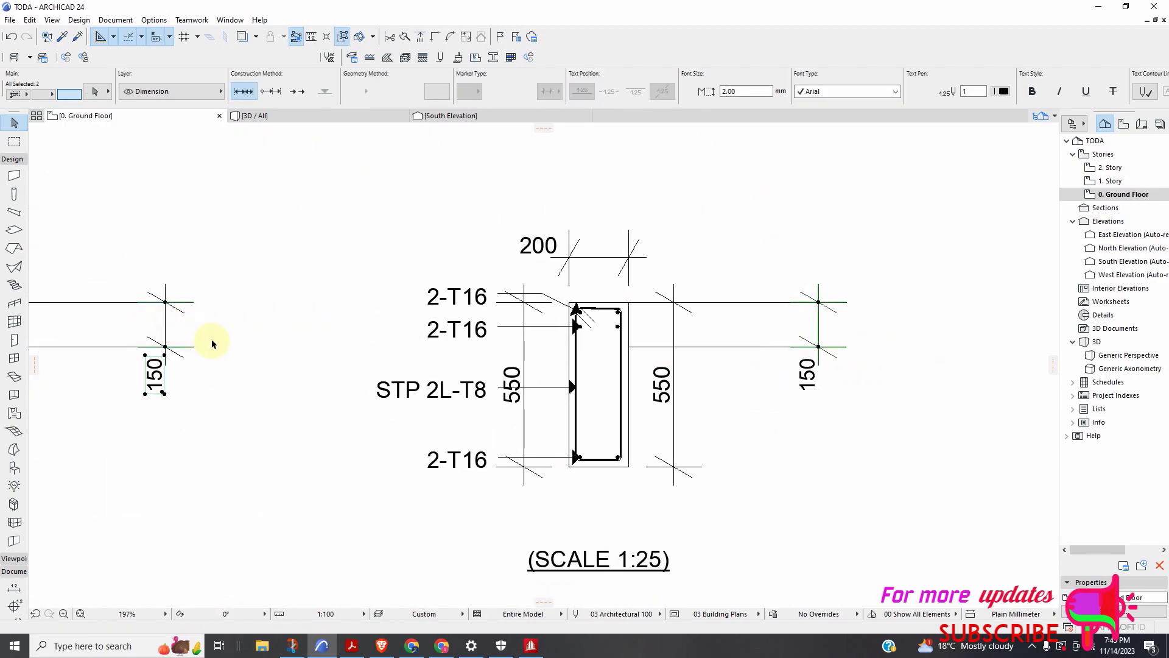
pyautogui.rightClick(765, 385)
pyautogui.click(819, 123)
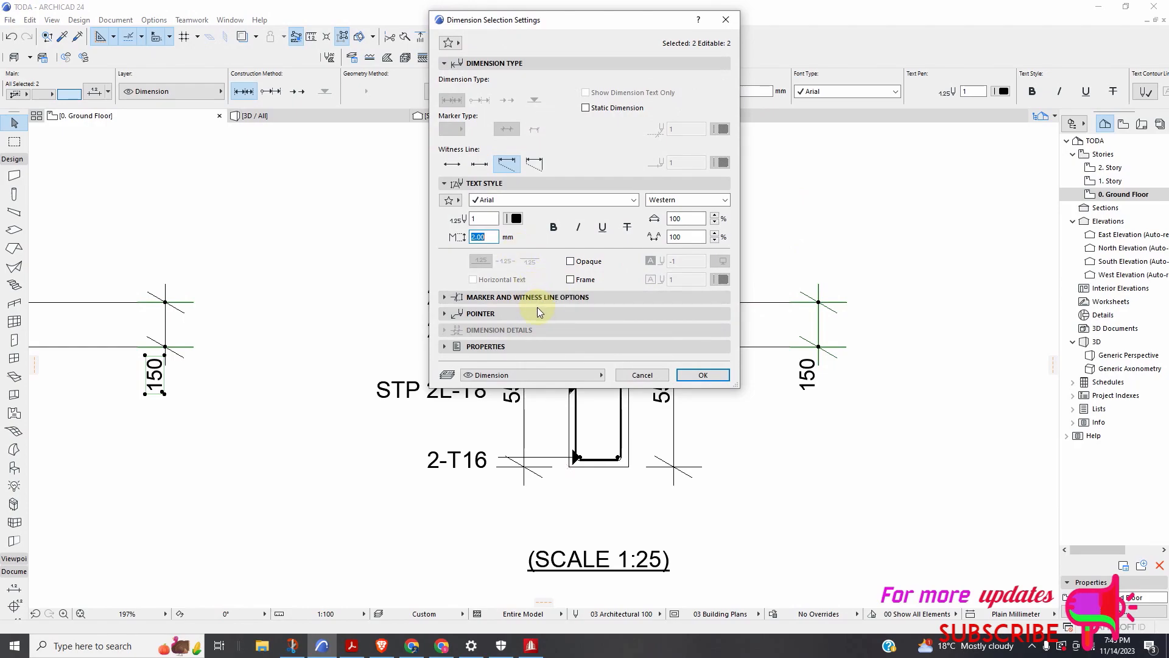
pyautogui.click(536, 165)
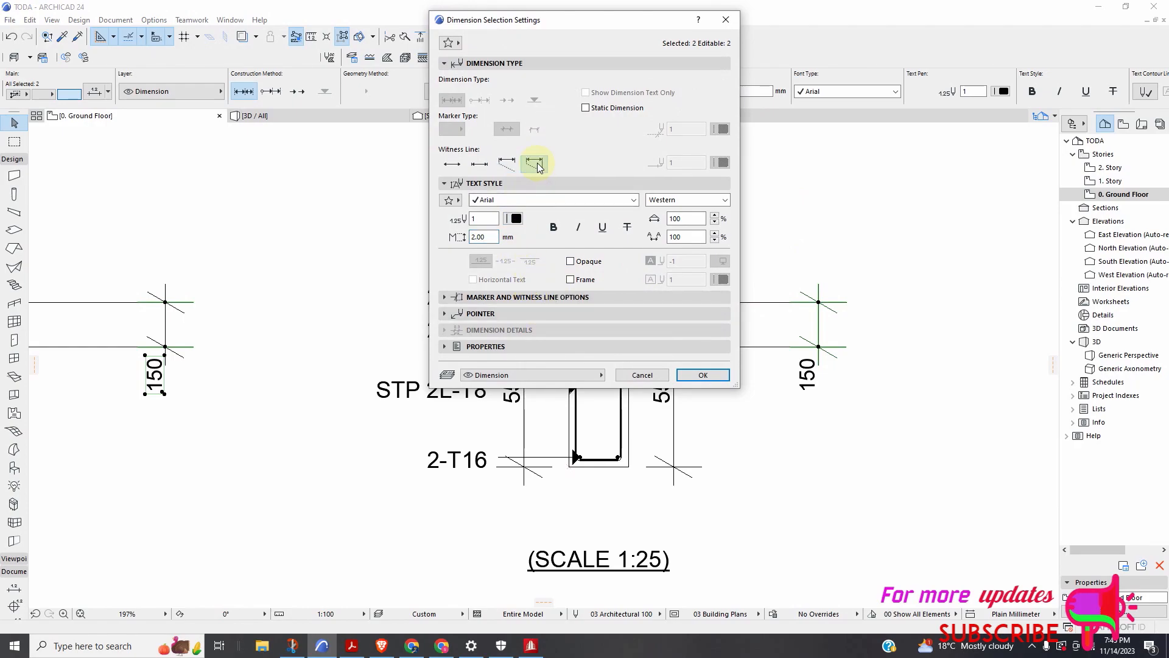
pyautogui.click(481, 165)
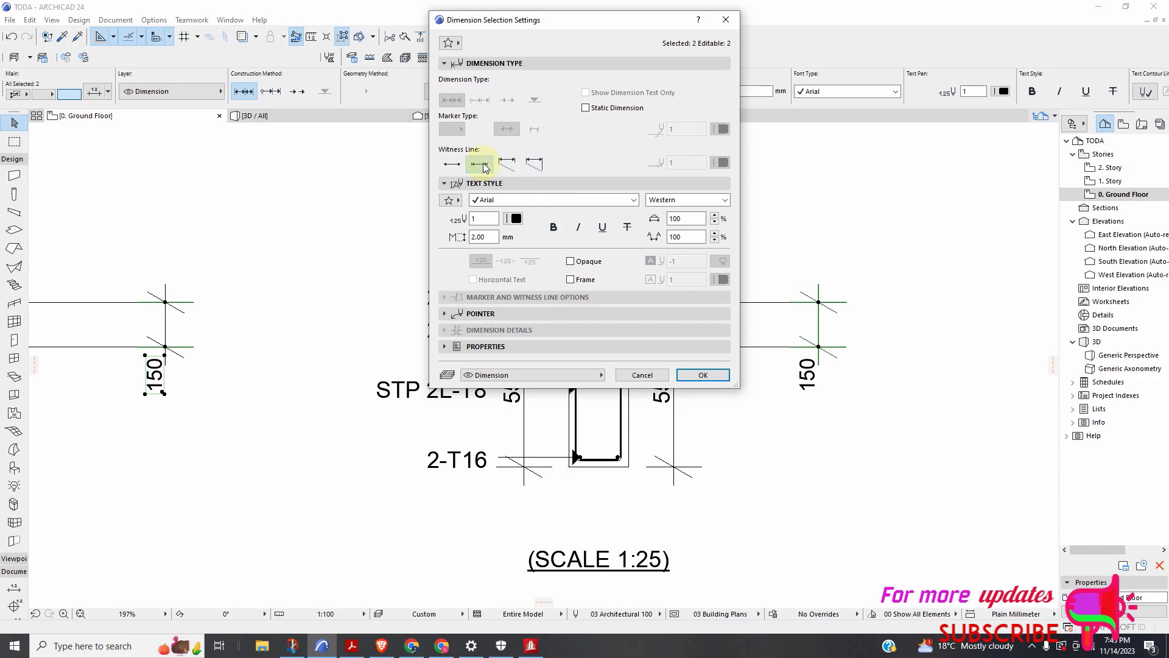
pyautogui.click(507, 163)
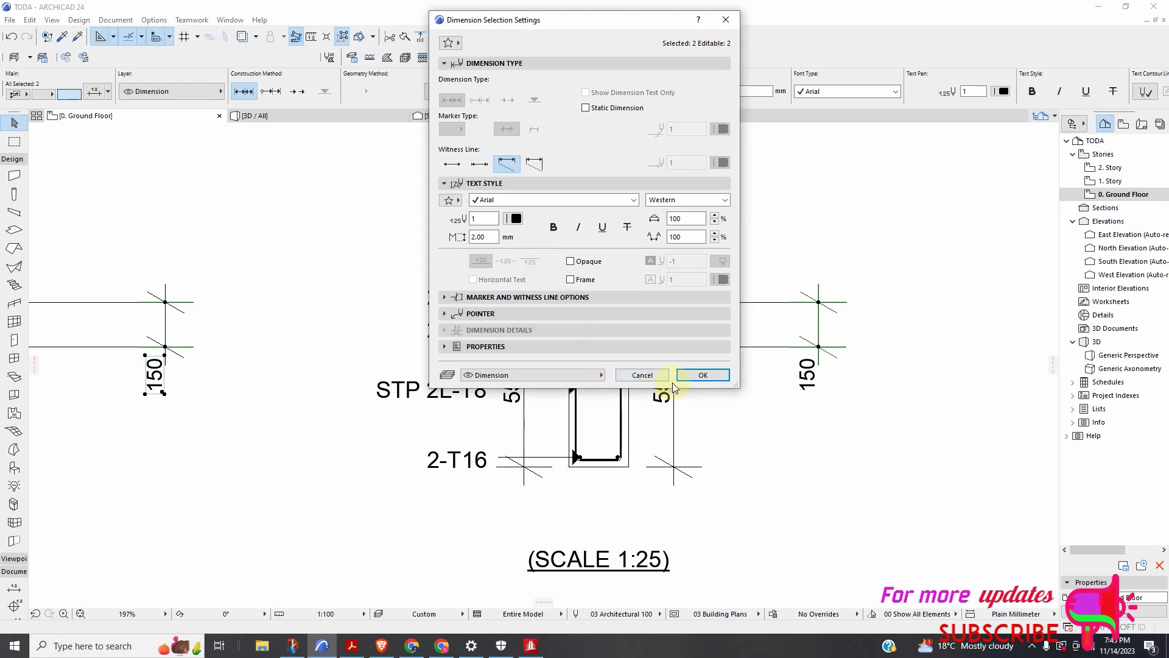
pyautogui.click(701, 375)
pyautogui.scroll(-6, 700, 393)
pyautogui.scroll(-4, 513, 346)
pyautogui.scroll(2, 341, 466)
pyautogui.scroll(-3, 706, 398)
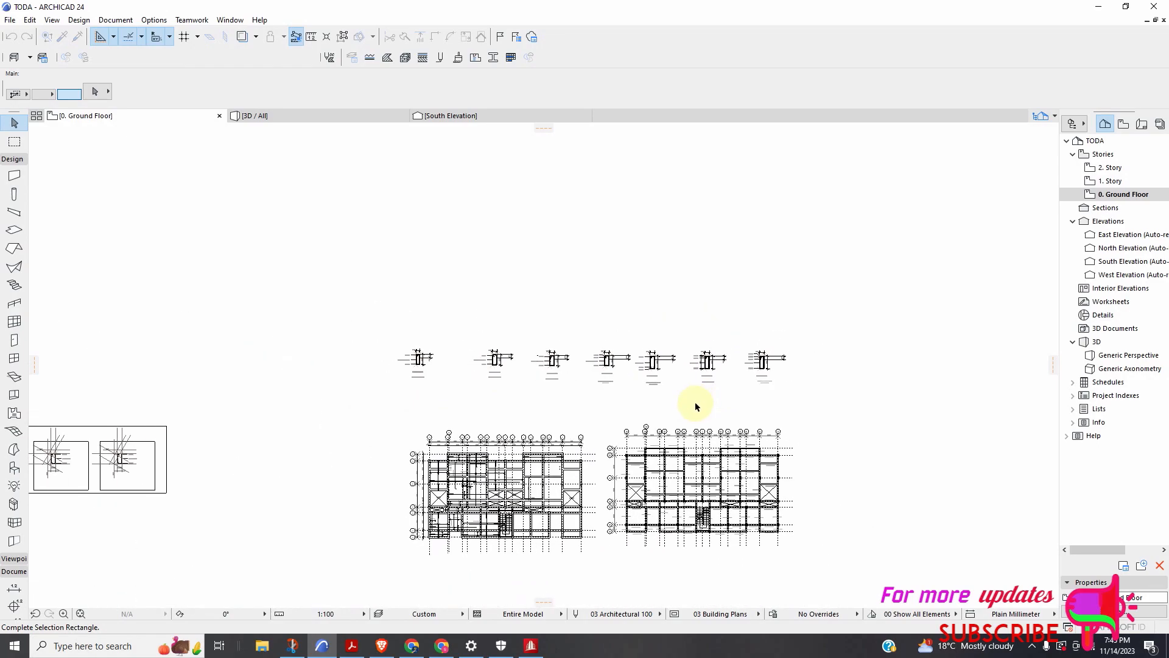
# Check the 150 slab-depth dimension text across the row of beam section details above the plans
pyautogui.scroll(3, 689, 385)
pyautogui.scroll(4, 689, 385)
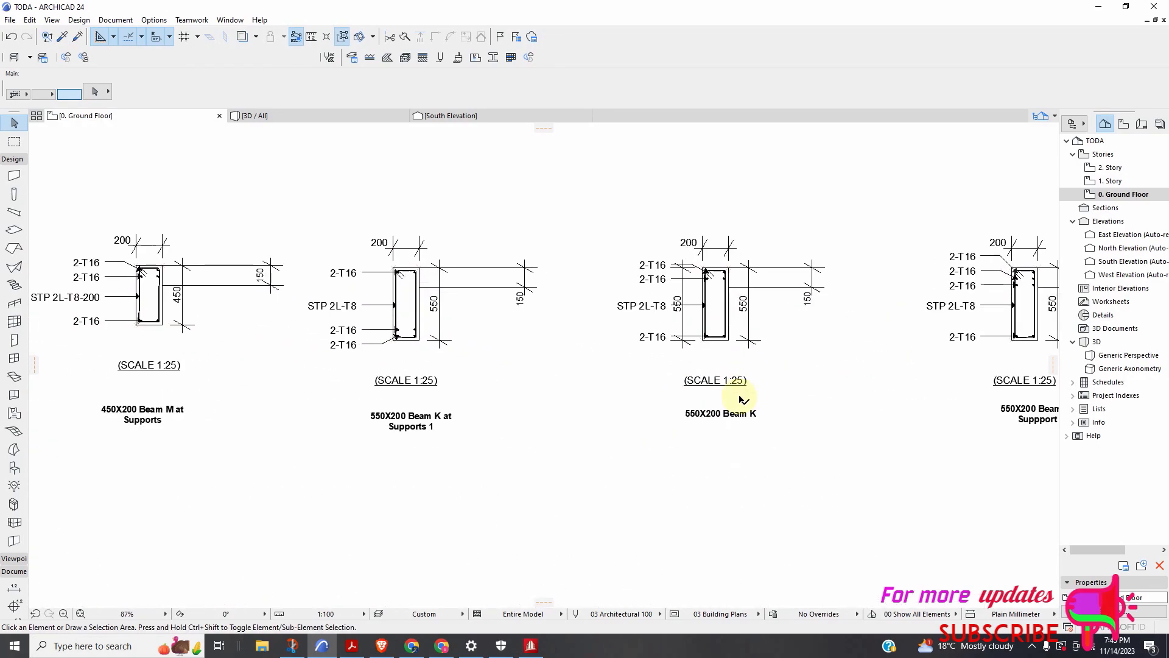
pyautogui.scroll(-5, 706, 389)
pyautogui.scroll(-1, 707, 393)
pyautogui.scroll(3, 481, 321)
pyautogui.scroll(-3, 529, 321)
pyautogui.scroll(2, 395, 304)
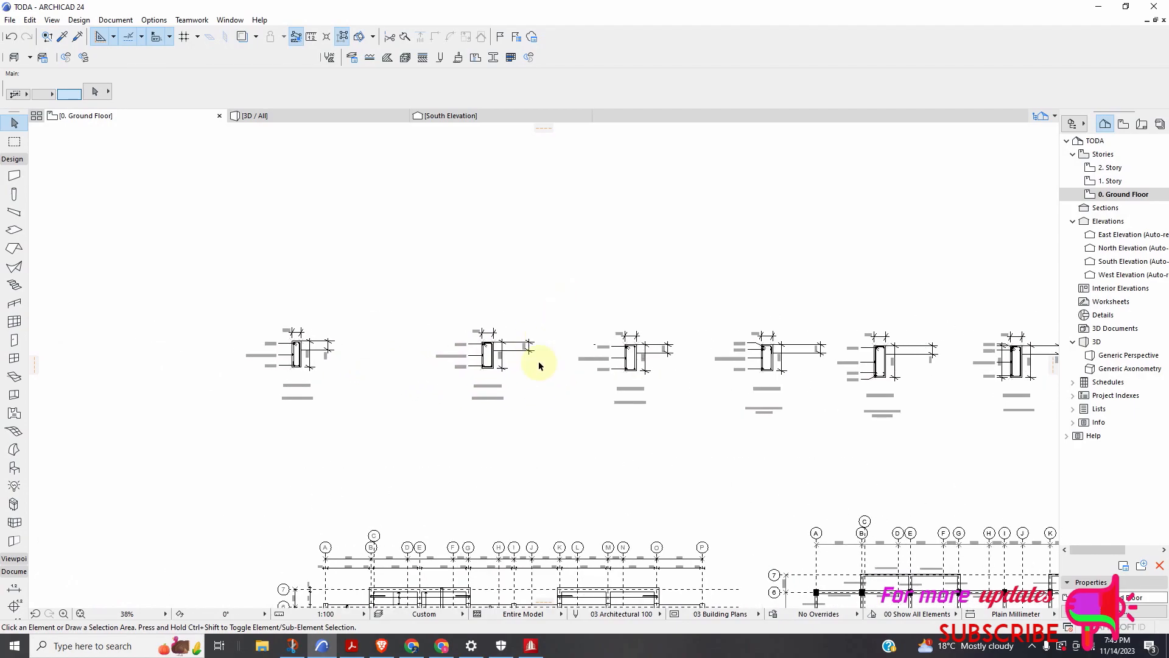
pyautogui.scroll(-5, 553, 345)
pyautogui.scroll(2, 523, 331)
pyautogui.scroll(-1, 506, 350)
# Select the whole row of beam section details and move it down closer to the slab and beam plans
pyautogui.scroll(3, 433, 326)
pyautogui.scroll(-1, 485, 353)
pyautogui.scroll(-1, 700, 339)
pyautogui.moveTo(698, 301); pyautogui.dragTo(365, 365)
pyautogui.rightClick(715, 336)
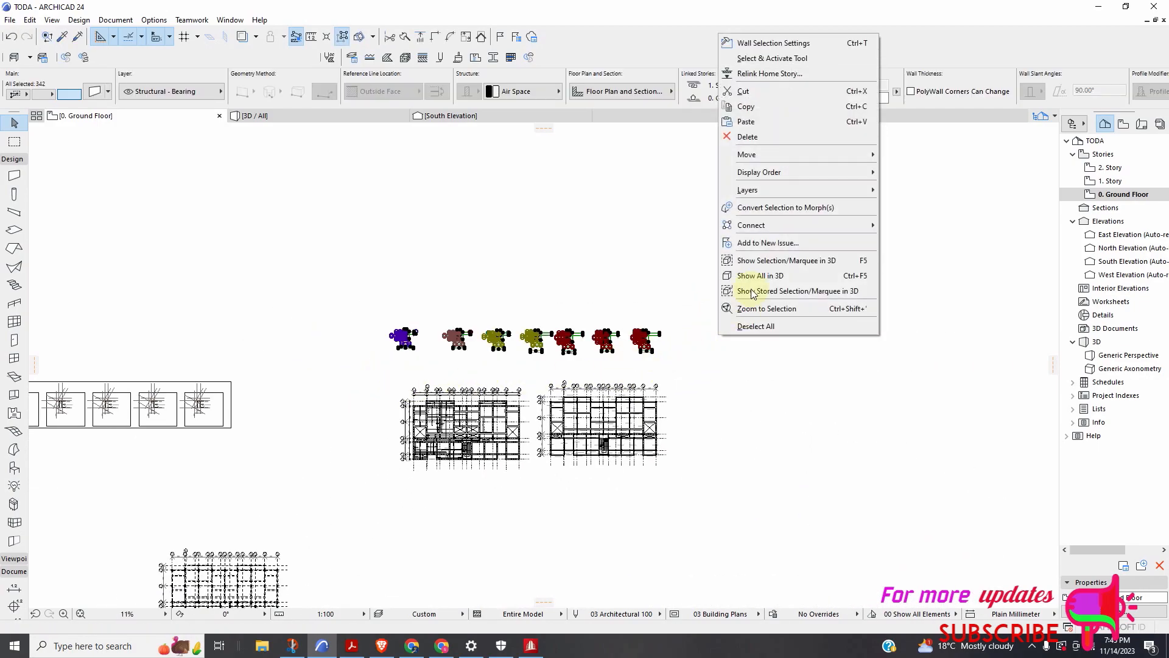
pyautogui.moveTo(784, 155)
pyautogui.click(901, 157)
pyautogui.click(555, 334)
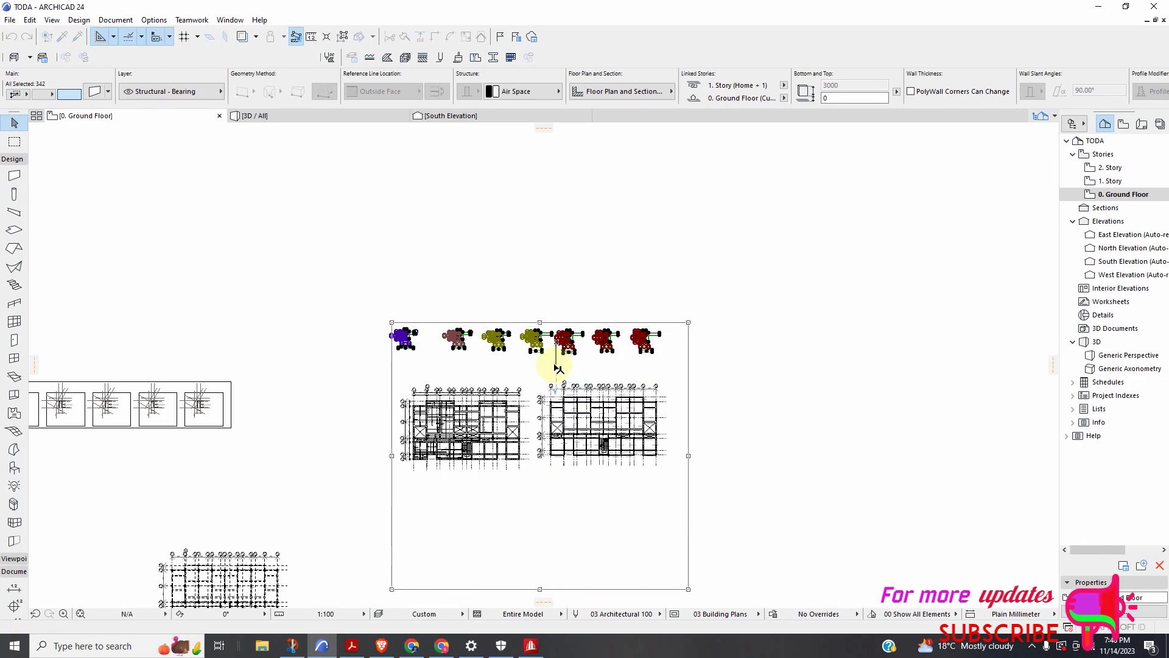
pyautogui.click(557, 368)
pyautogui.click(580, 288)
# Place a text block below the slab reinforcement plan with 20 mm text reading "Slab Layout"
pyautogui.scroll(1, 527, 423)
pyautogui.scroll(1, 514, 419)
pyautogui.scroll(-2, 436, 425)
pyautogui.scroll(2, 436, 425)
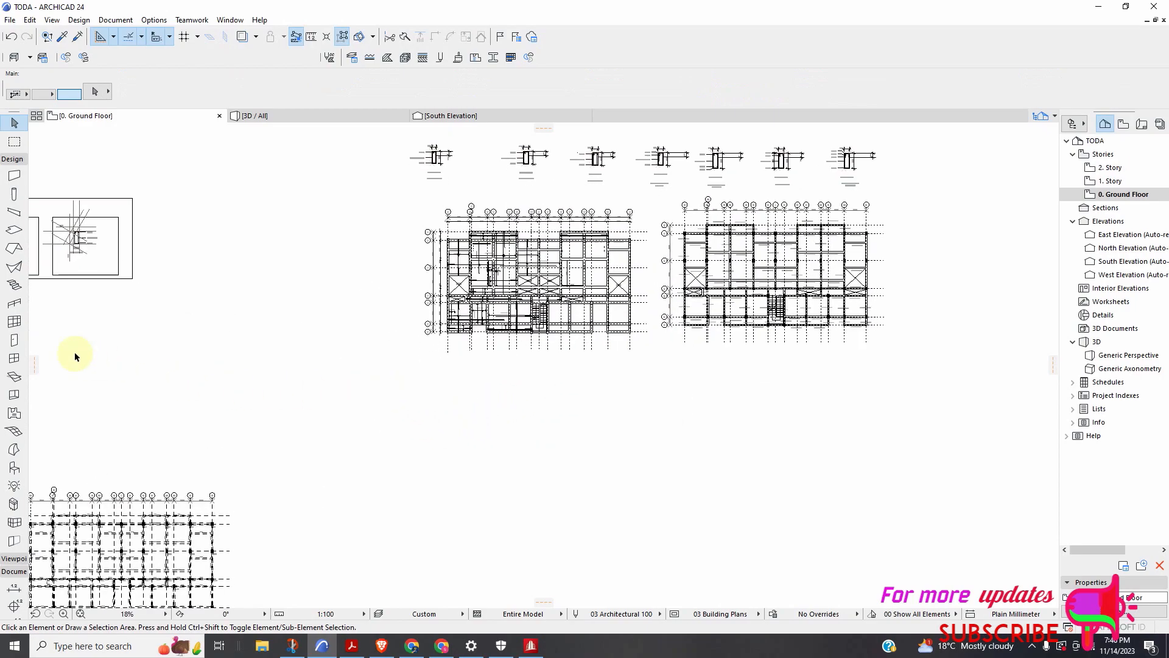
pyautogui.click(12, 160)
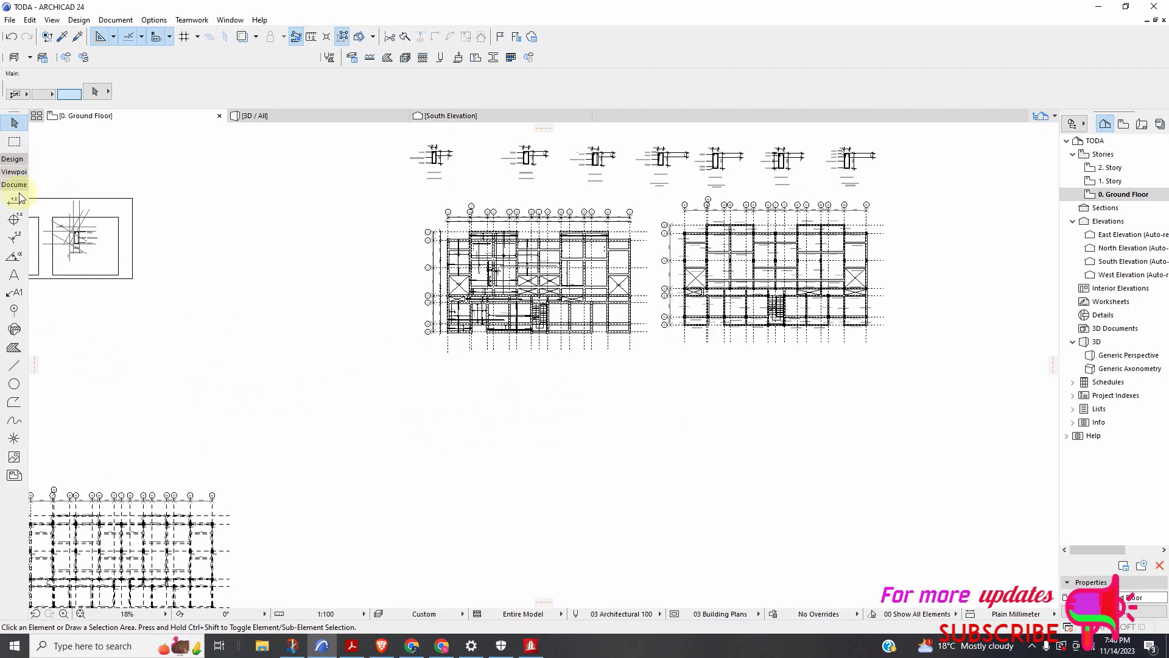
pyautogui.click(15, 276)
pyautogui.scroll(2, 472, 365)
pyautogui.click(466, 364)
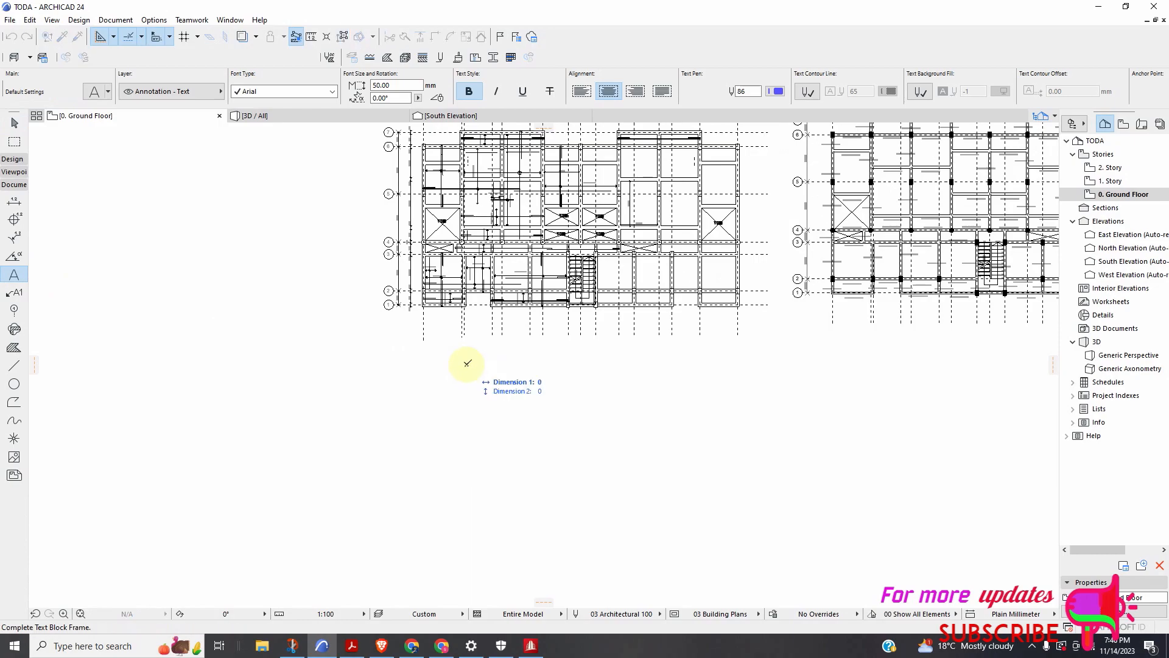
pyautogui.click(655, 402)
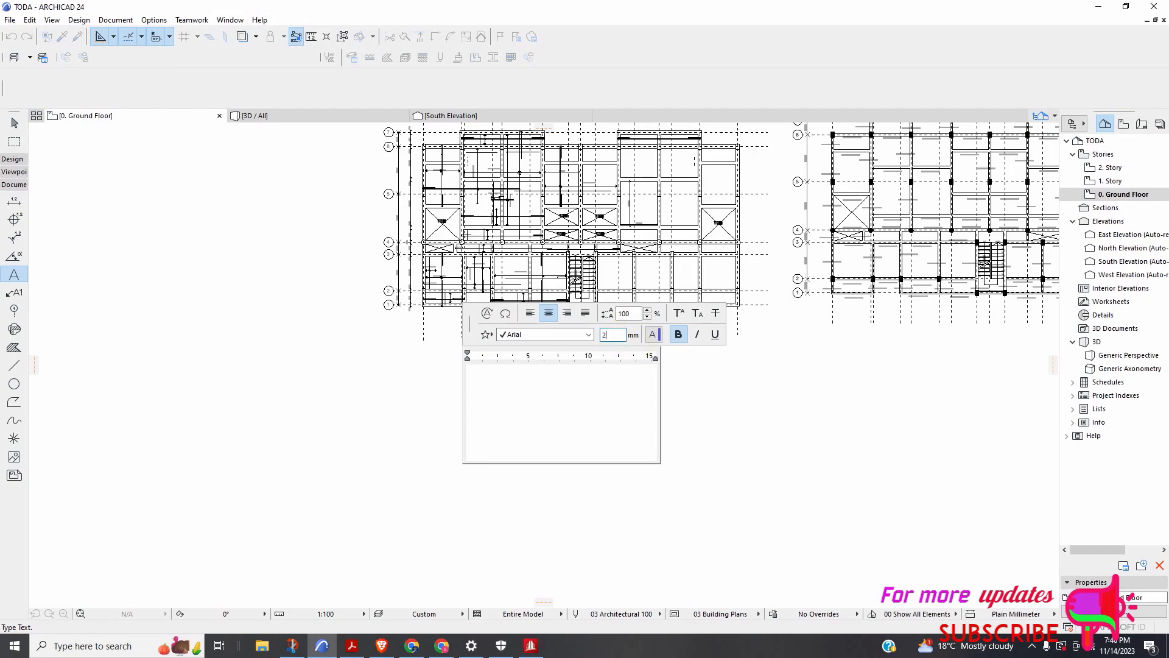
pyautogui.click(628, 312)
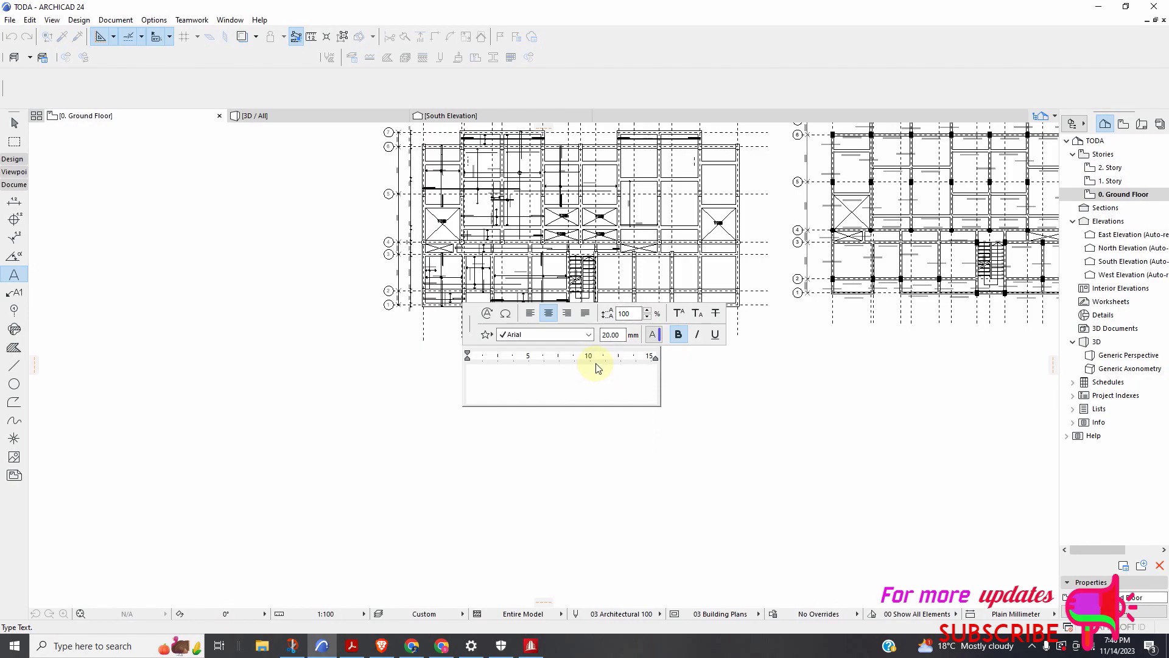
pyautogui.write('Slab La')
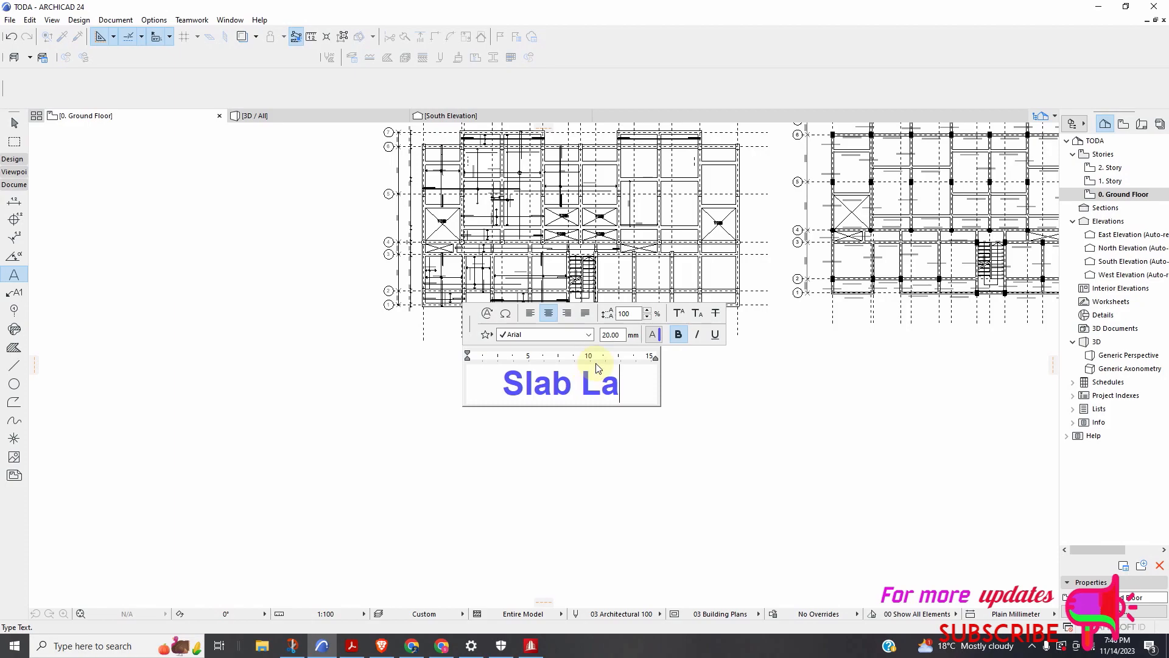
pyautogui.write('yout')
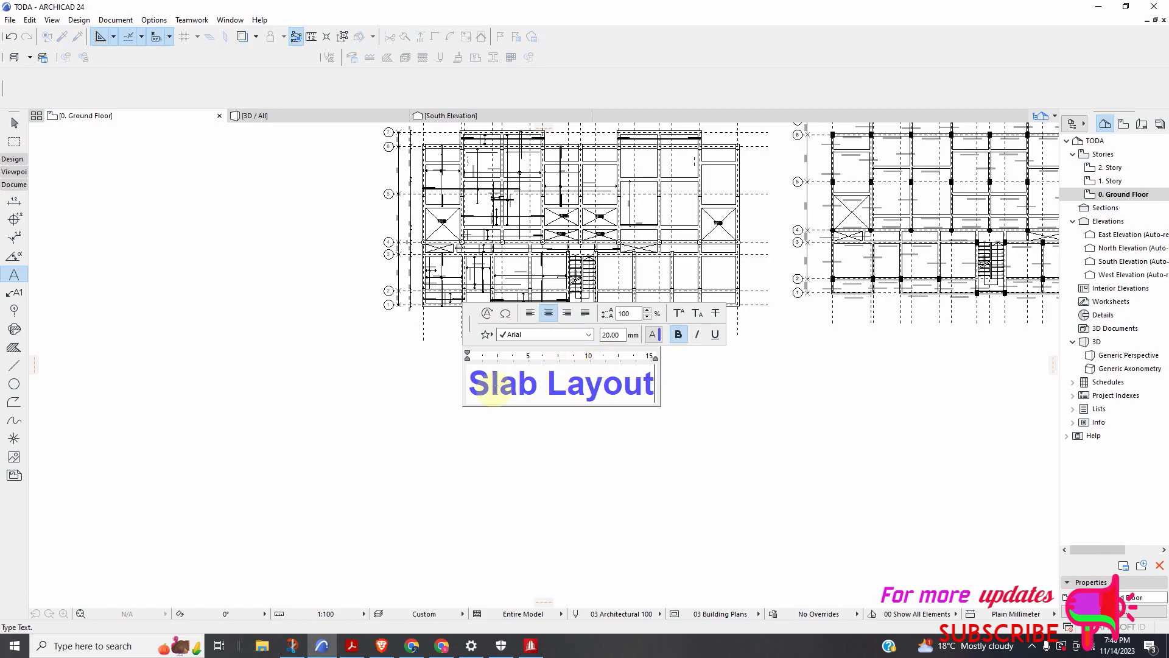
# Extend the slab plan title to read "Typical 1st, 2nd, 3rd, and 4th floor Slab Layout"
pyautogui.click(478, 385)
pyautogui.write('Typic')
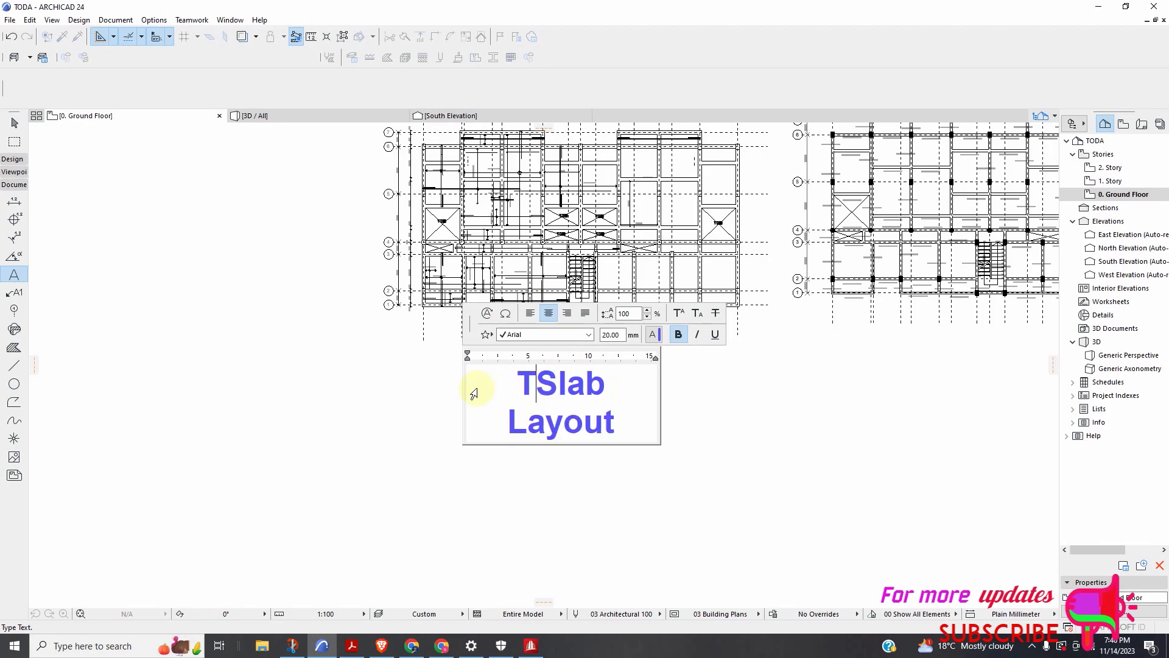
pyautogui.write('al ')
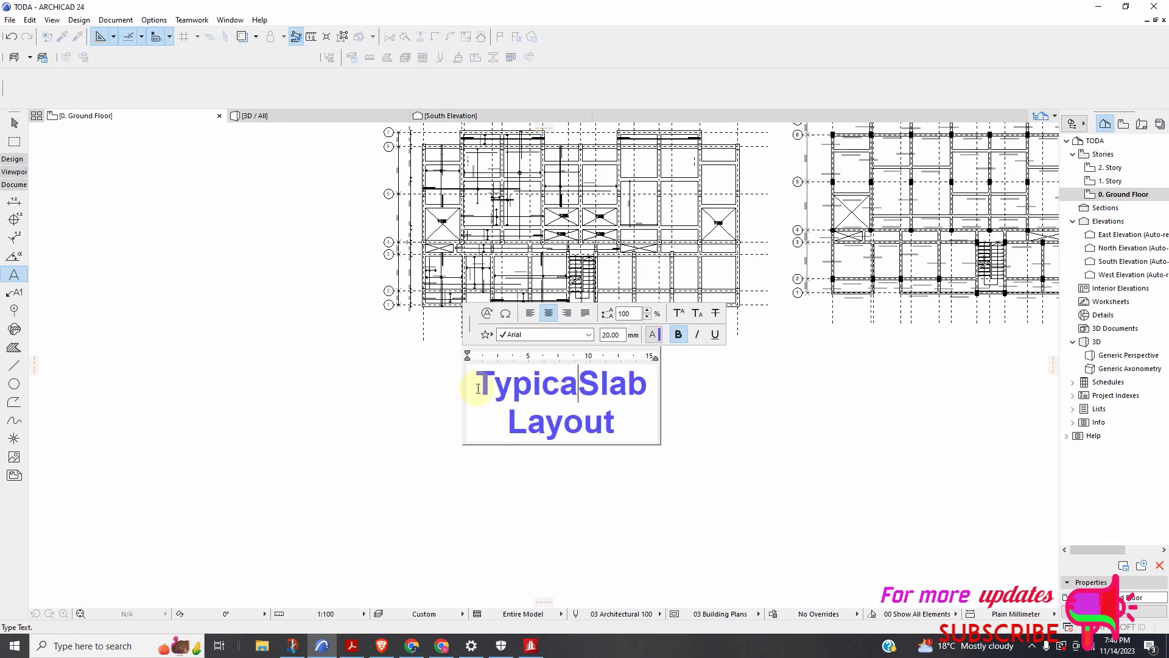
pyautogui.write('1')
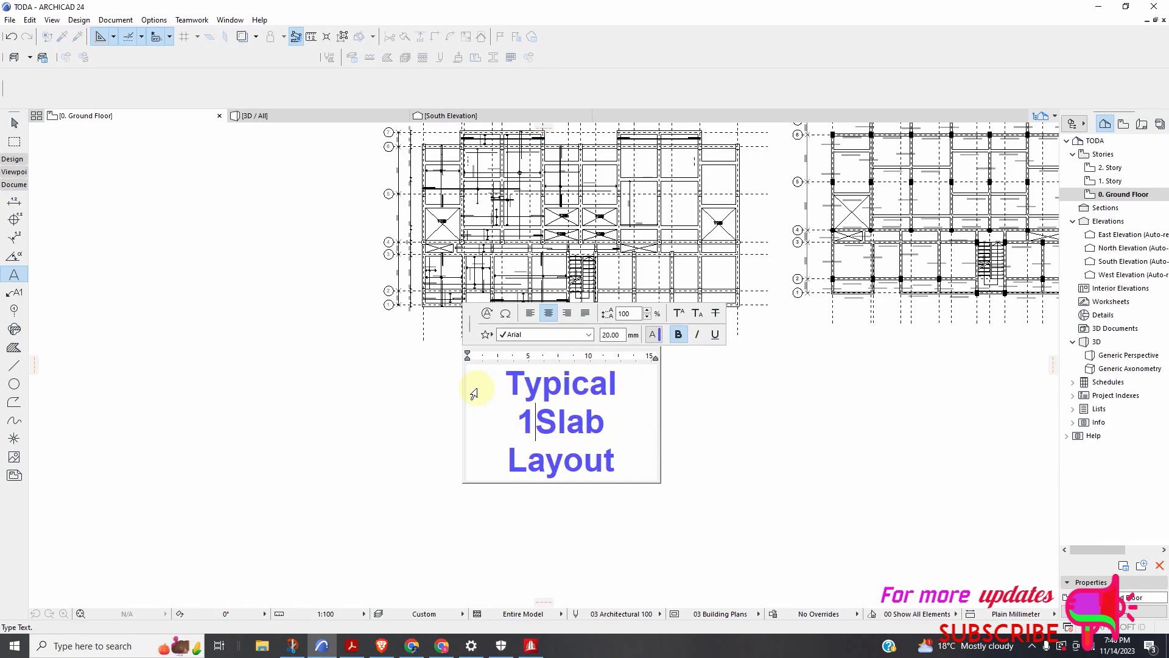
pyautogui.write('st')
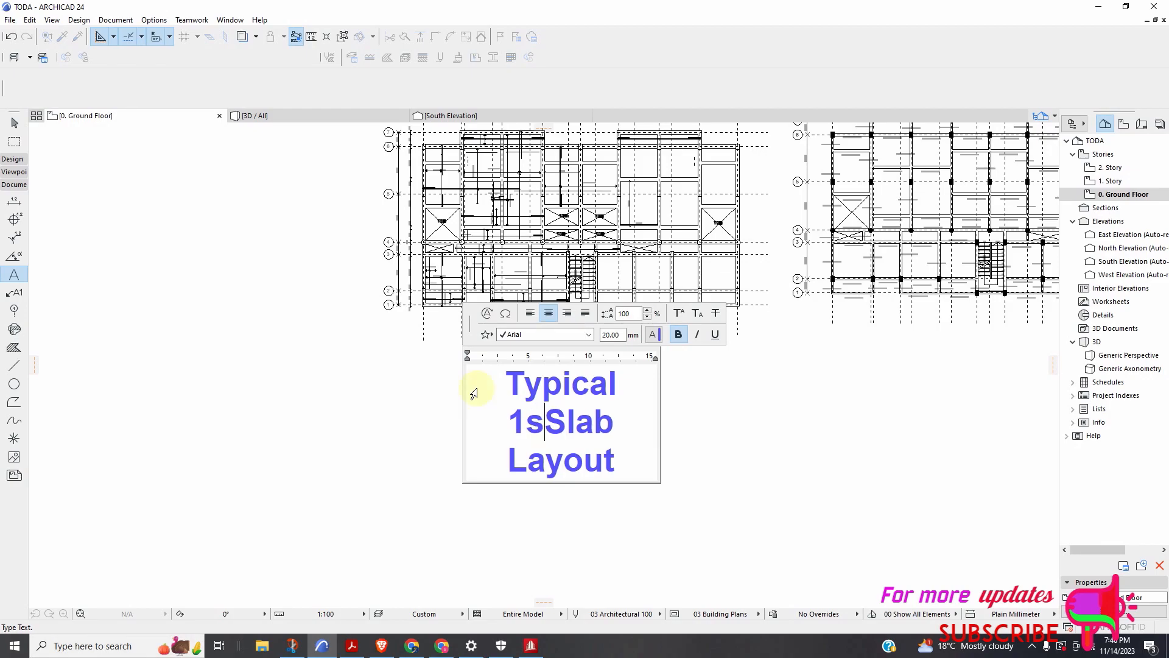
pyautogui.write(', 2')
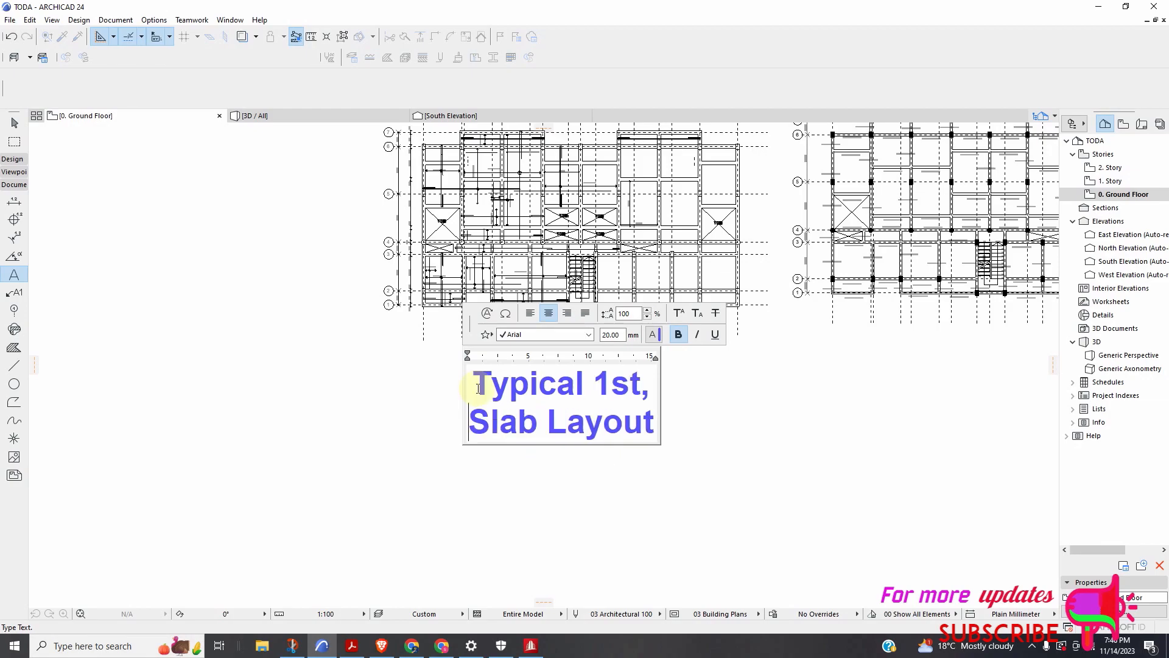
pyautogui.write('nd, ')
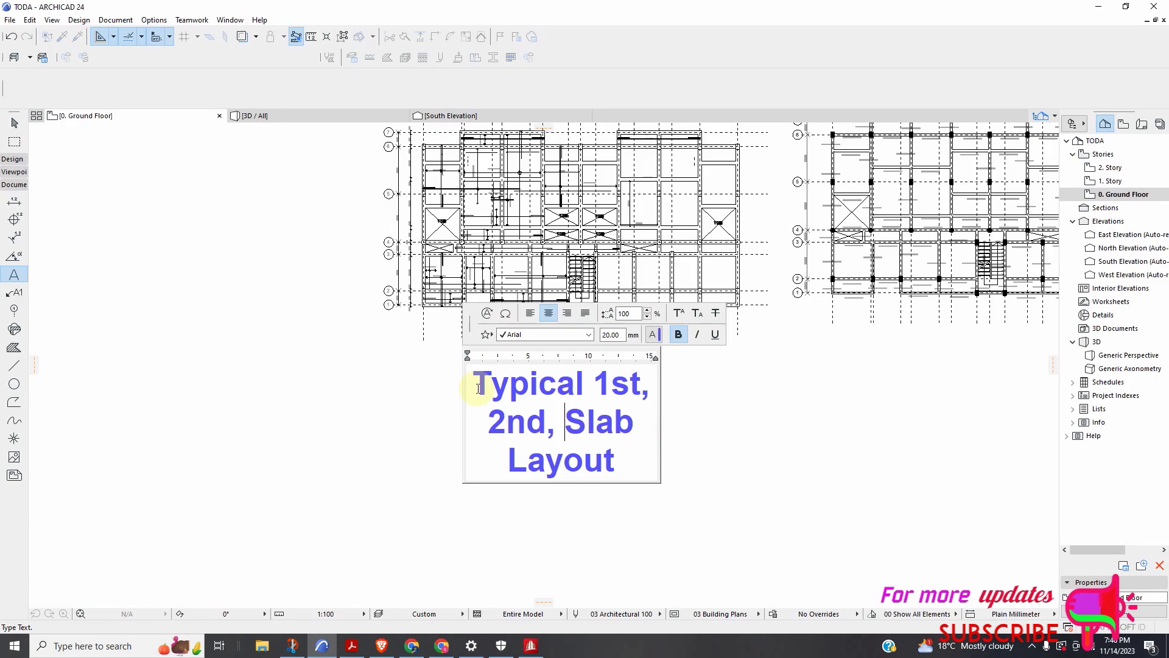
pyautogui.write('r')
pyautogui.press('BackSpace')
pyautogui.write('3rd')
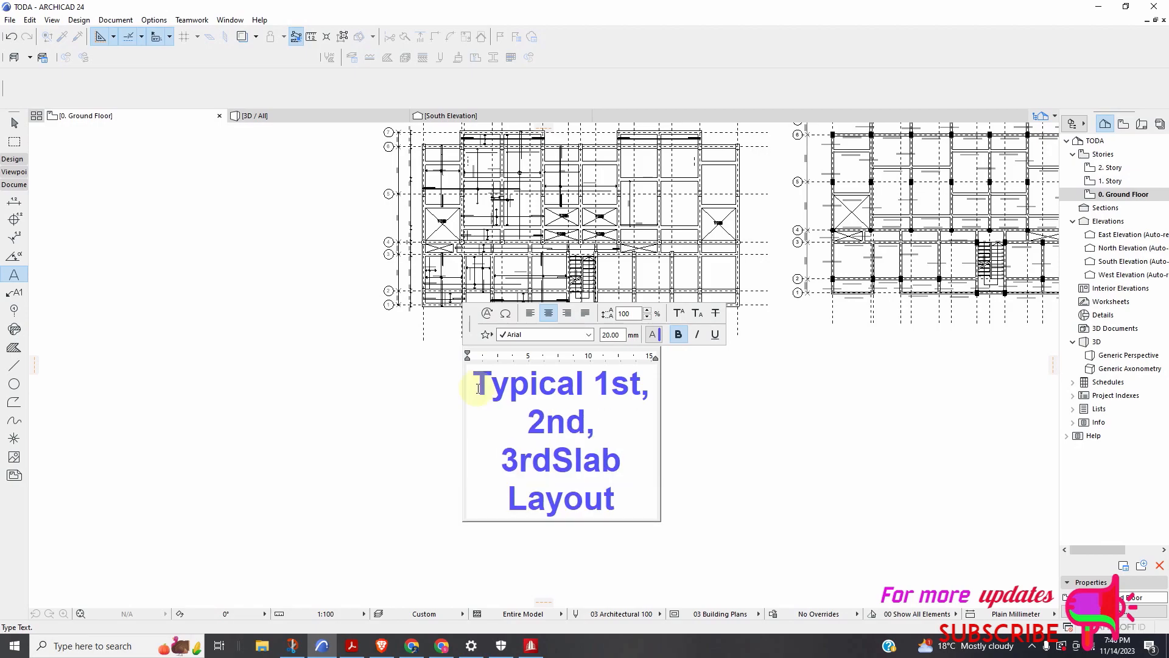
pyautogui.write(',')
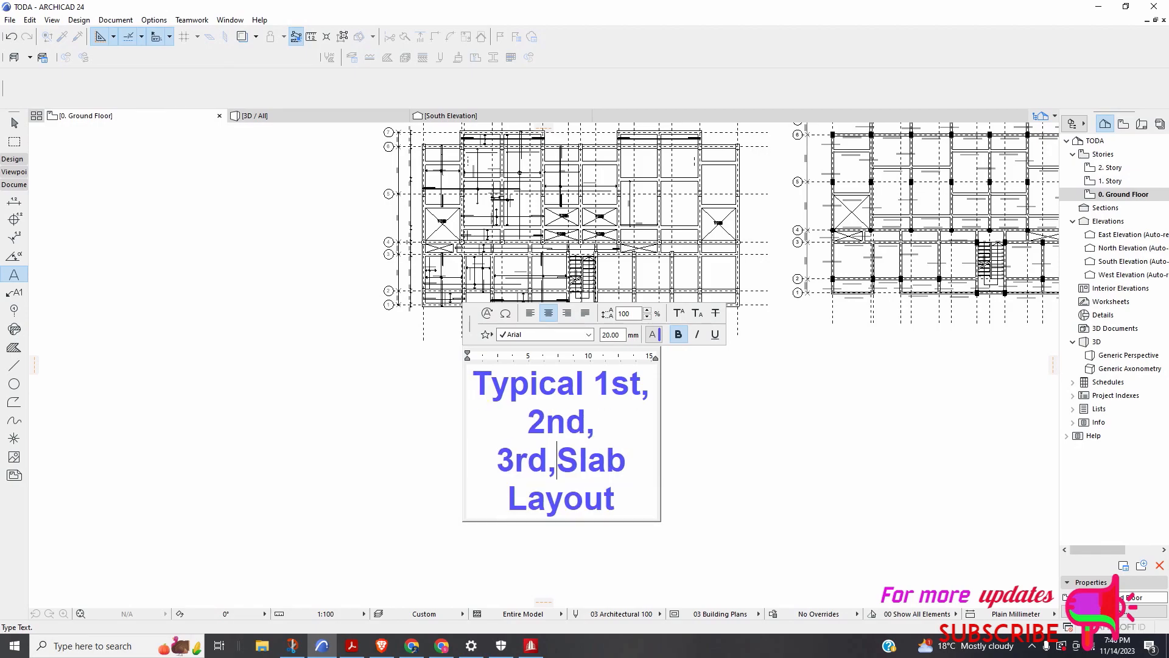
pyautogui.write(' and 4')
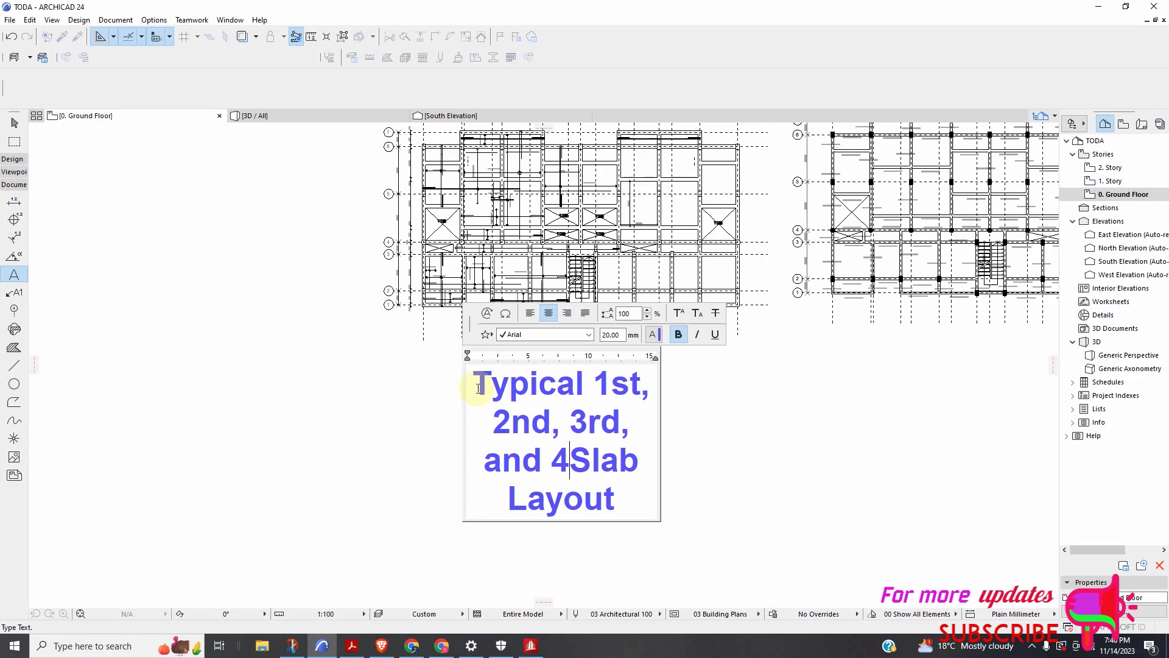
pyautogui.write('th ')
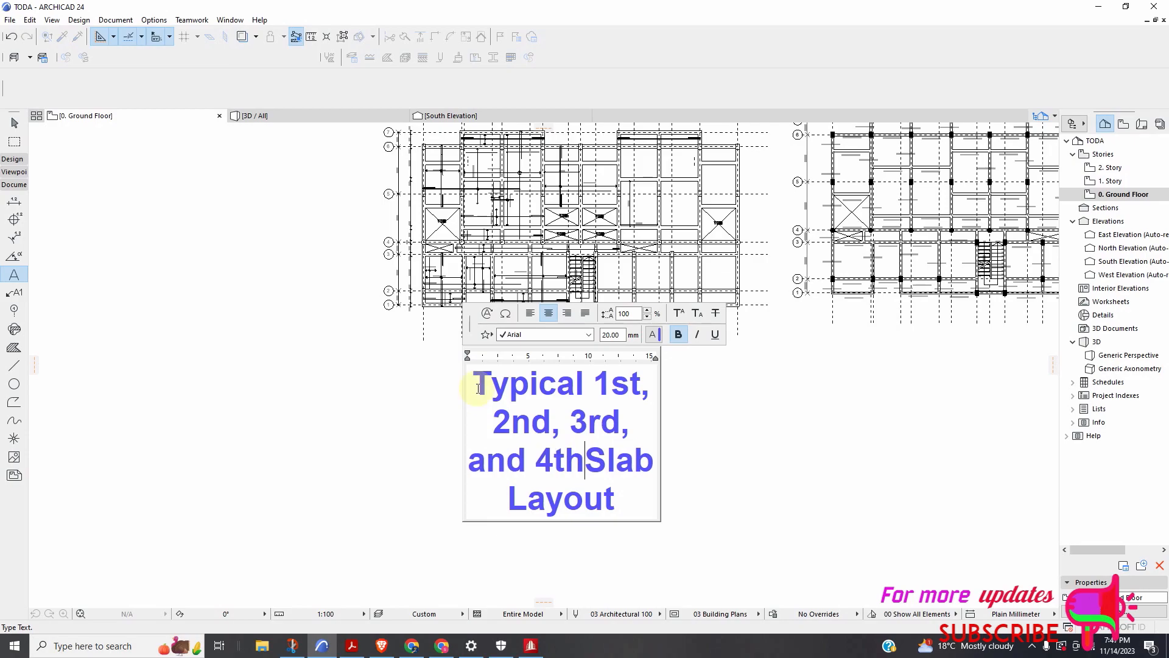
pyautogui.write('floor')
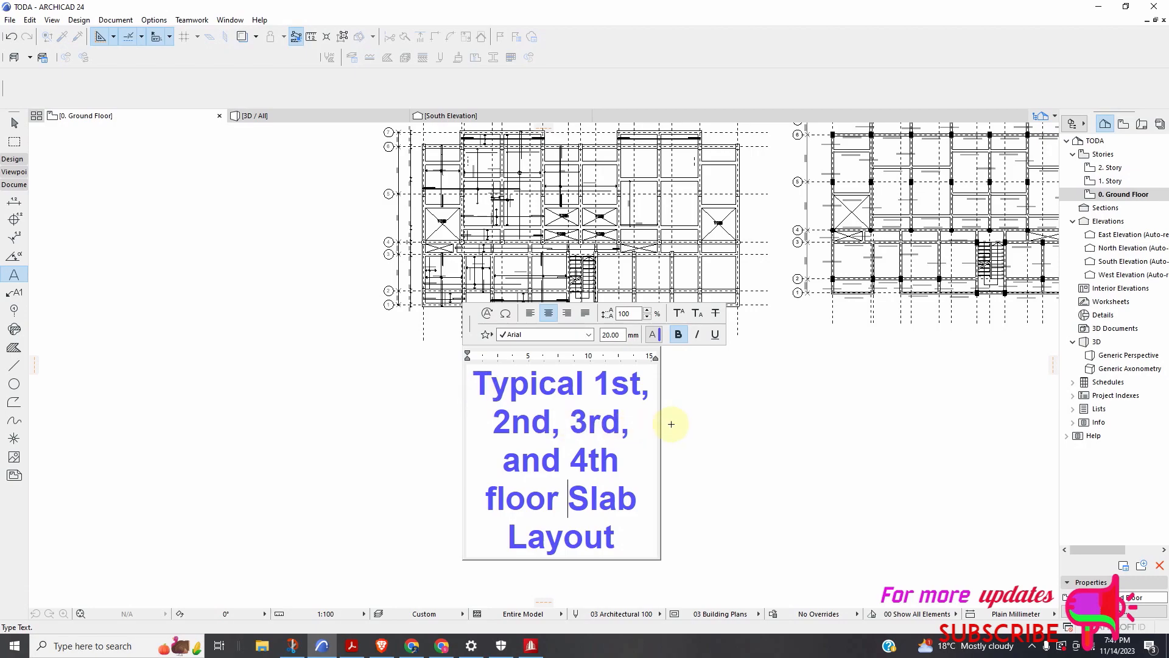
pyautogui.click(715, 412)
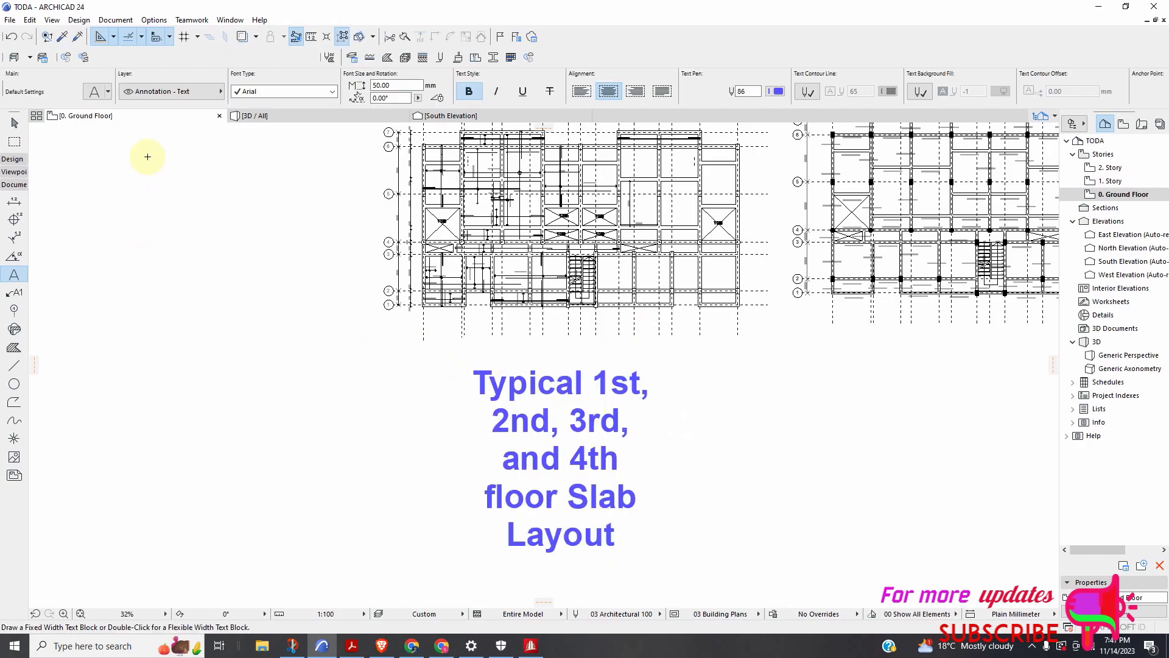
# Set the text height of the slab plan title to 4 mm
pyautogui.click(15, 124)
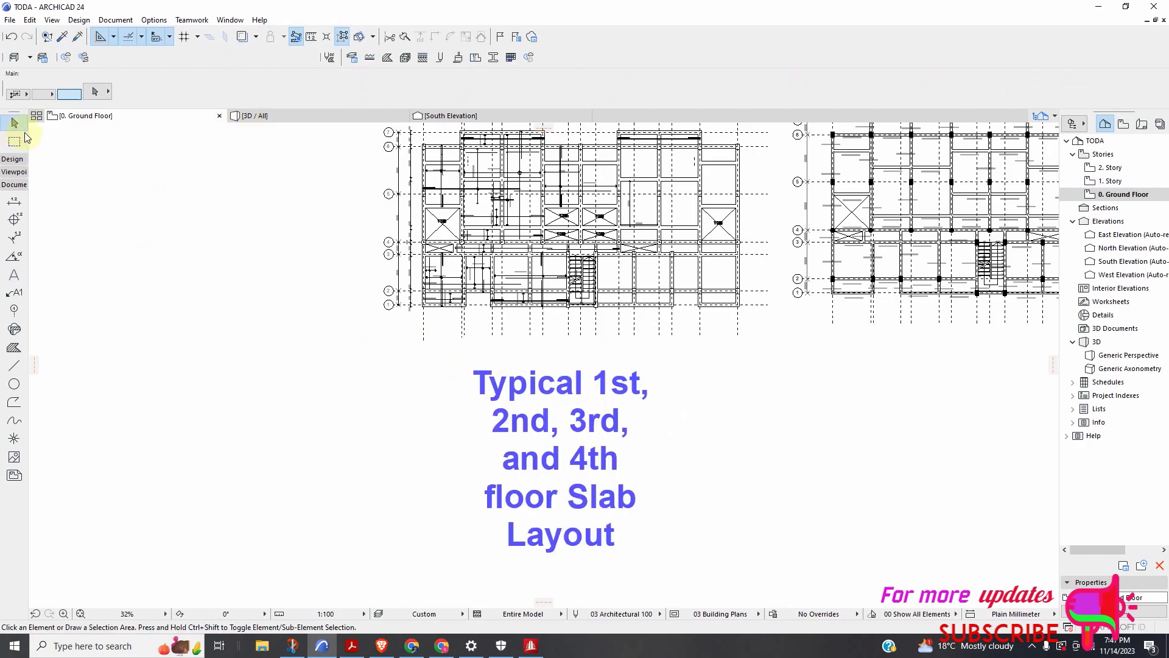
pyautogui.click(562, 461)
pyautogui.scroll(2, 425, 321)
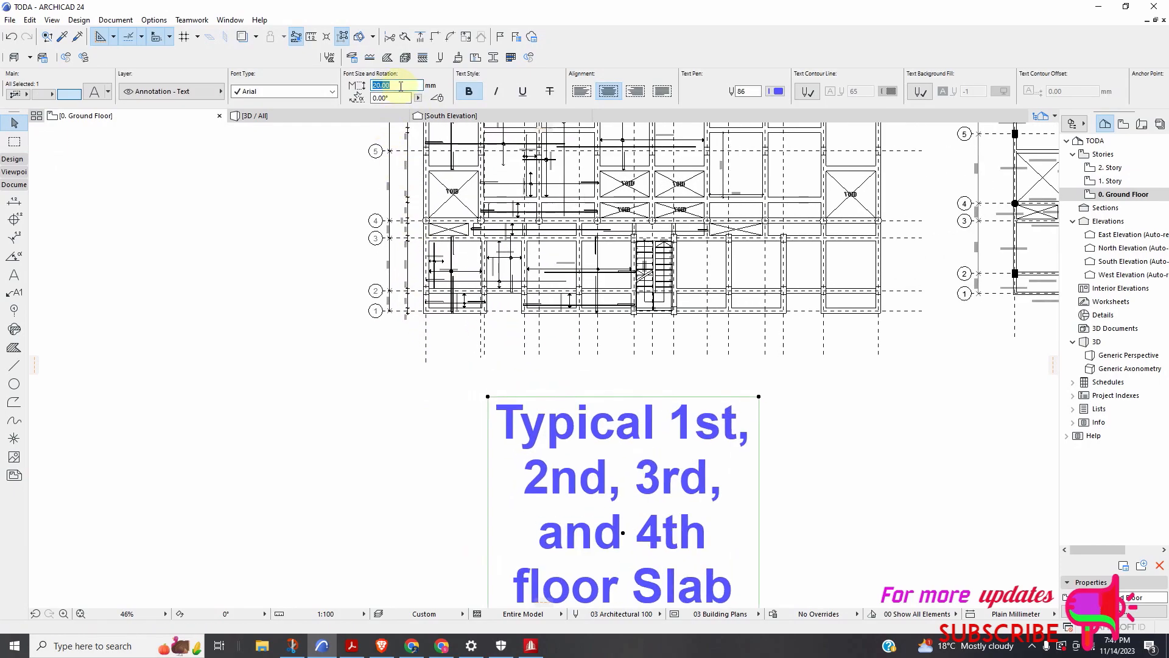
pyautogui.write('4')
pyautogui.press('Return')
pyautogui.click(406, 423)
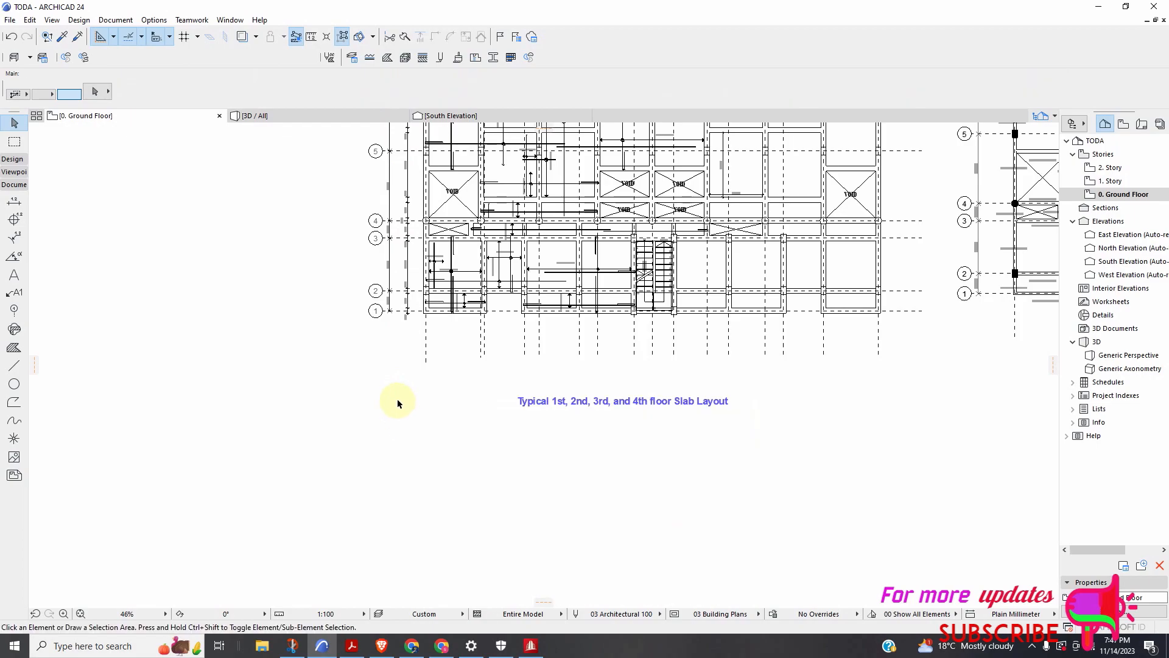
# Drag a copy of the slab layout title to below the beam plan
pyautogui.scroll(2, 621, 414)
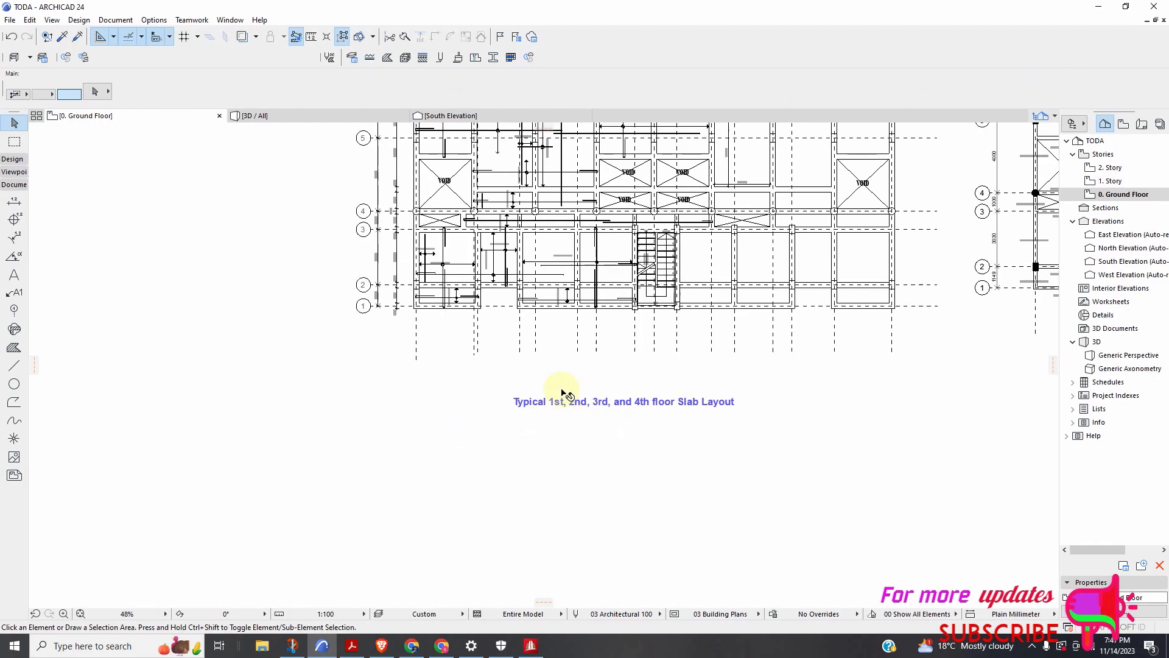
pyautogui.scroll(-2, 435, 360)
pyautogui.click(469, 387)
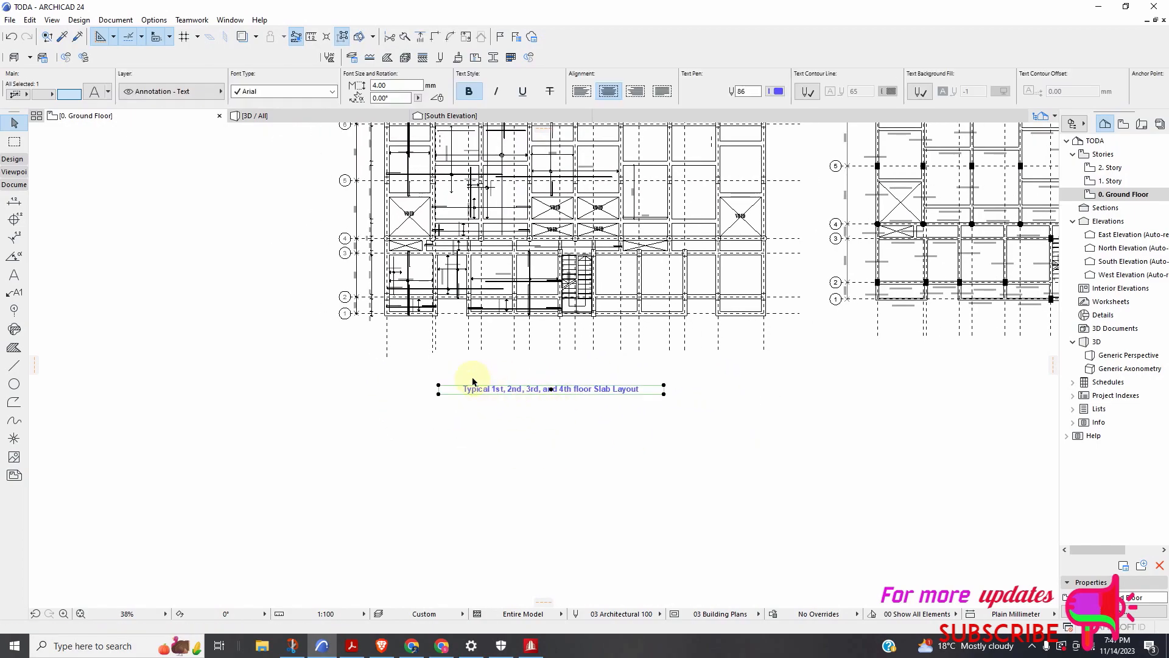
pyautogui.scroll(-1, 532, 429)
pyautogui.rightClick(531, 425)
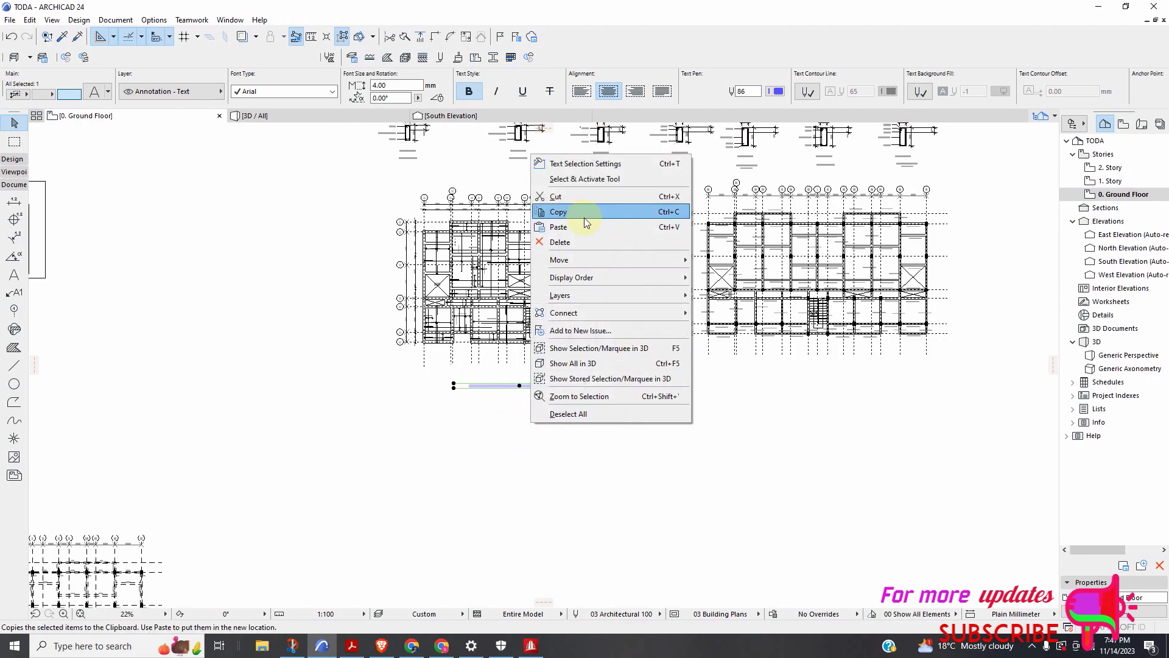
pyautogui.moveTo(609, 260)
pyautogui.click(723, 330)
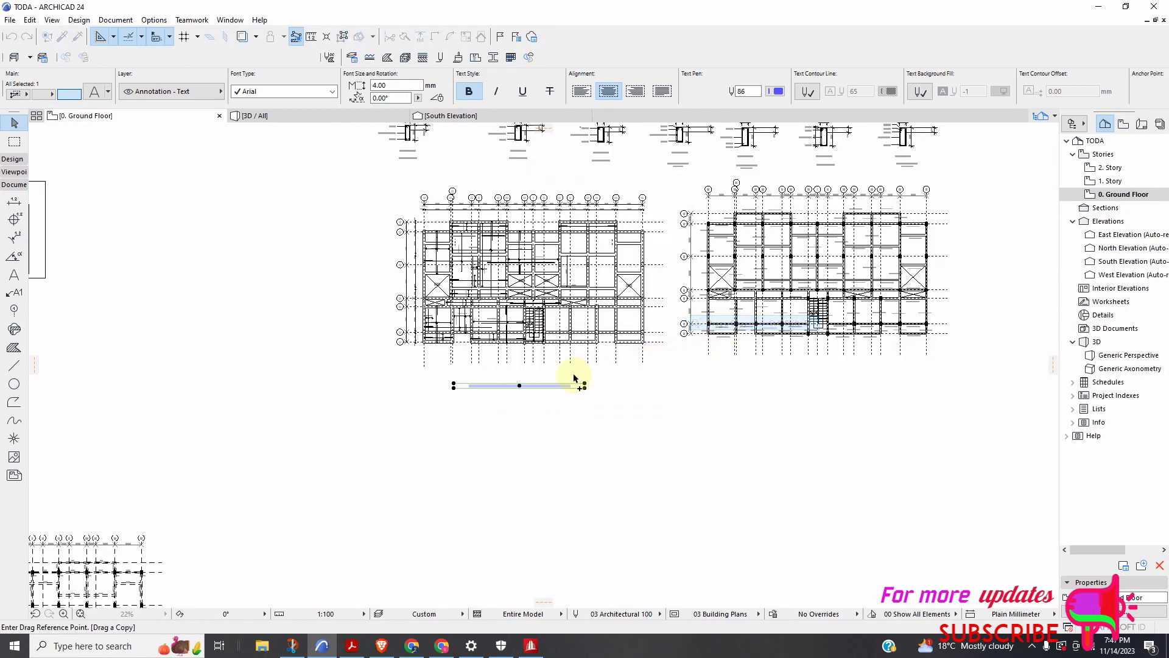
pyautogui.click(831, 381)
# Replace "Slab" with "Beam" in the copied title so it reads "Typical 1st, 2nd, 3rd, and 4th floor Beam Layout"
pyautogui.scroll(3, 798, 390)
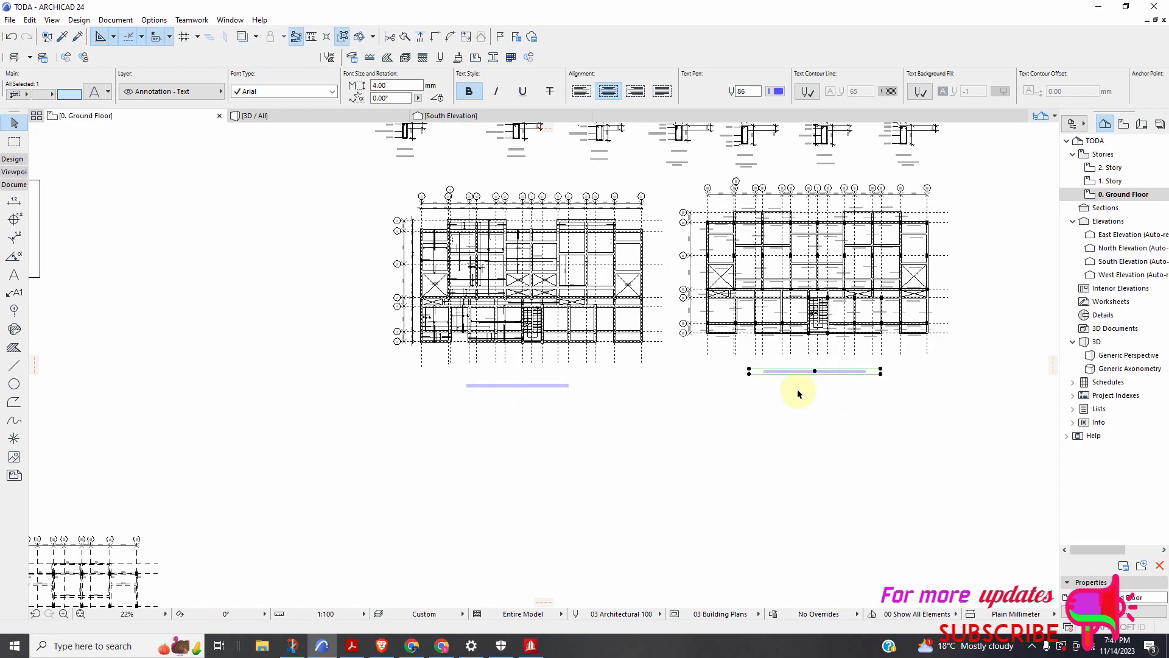
pyautogui.scroll(3, 856, 366)
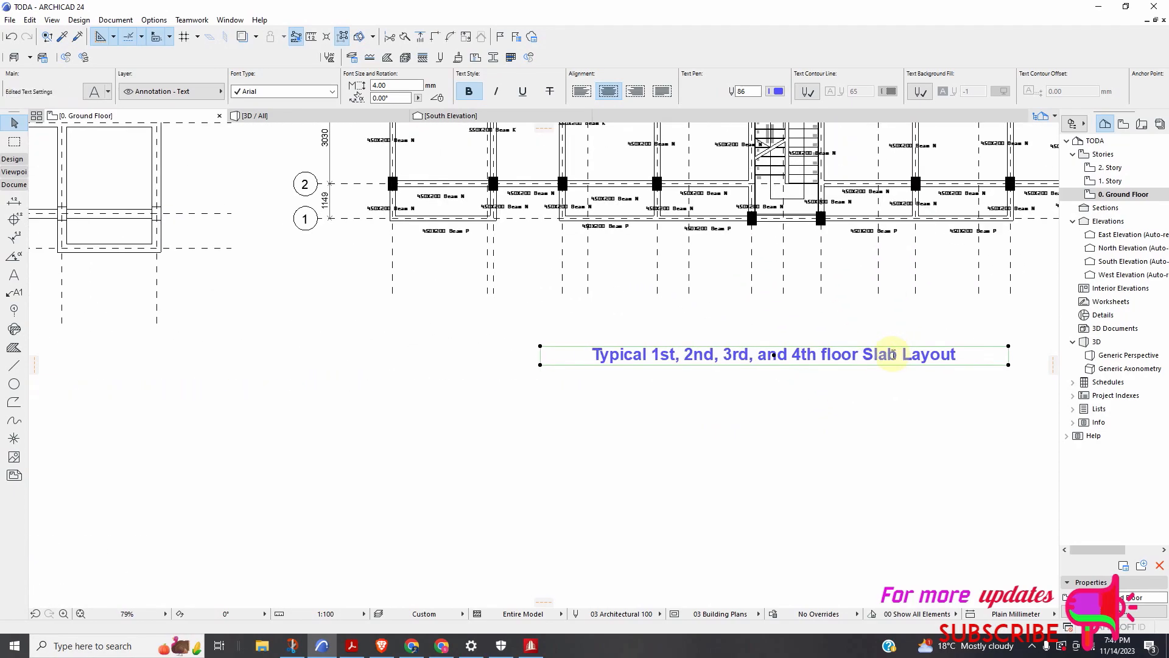
pyautogui.doubleClick(892, 353)
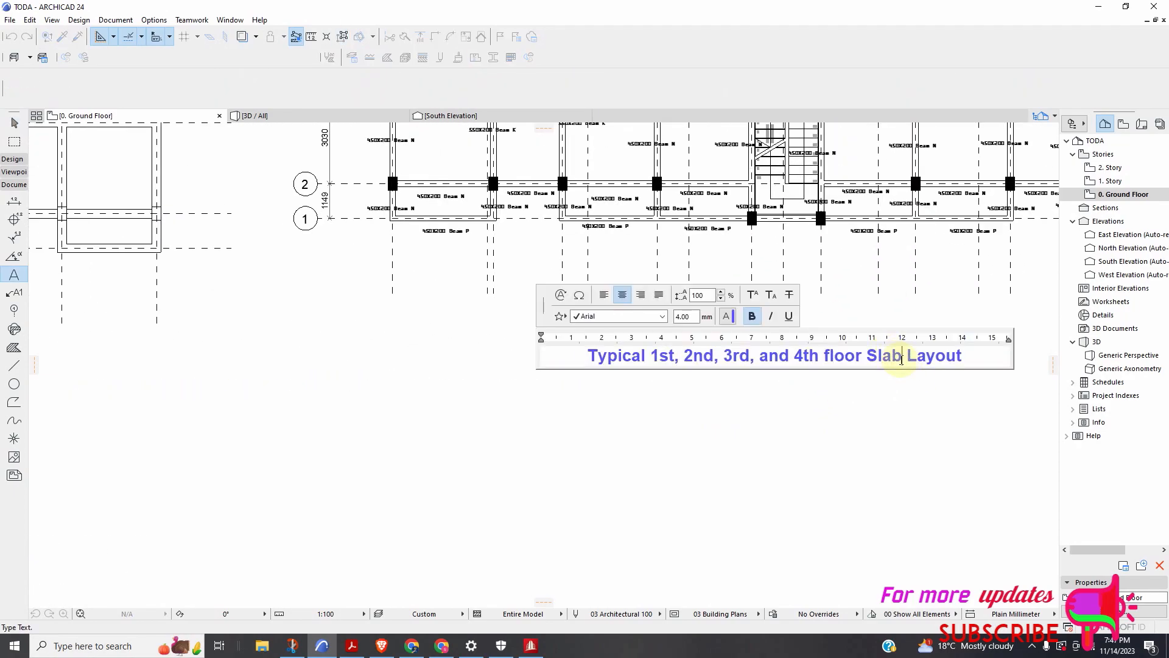
pyautogui.press('BackSpace')
pyautogui.press('BackSpace')
pyautogui.press('BackSpace')
pyautogui.press('BackSpace')
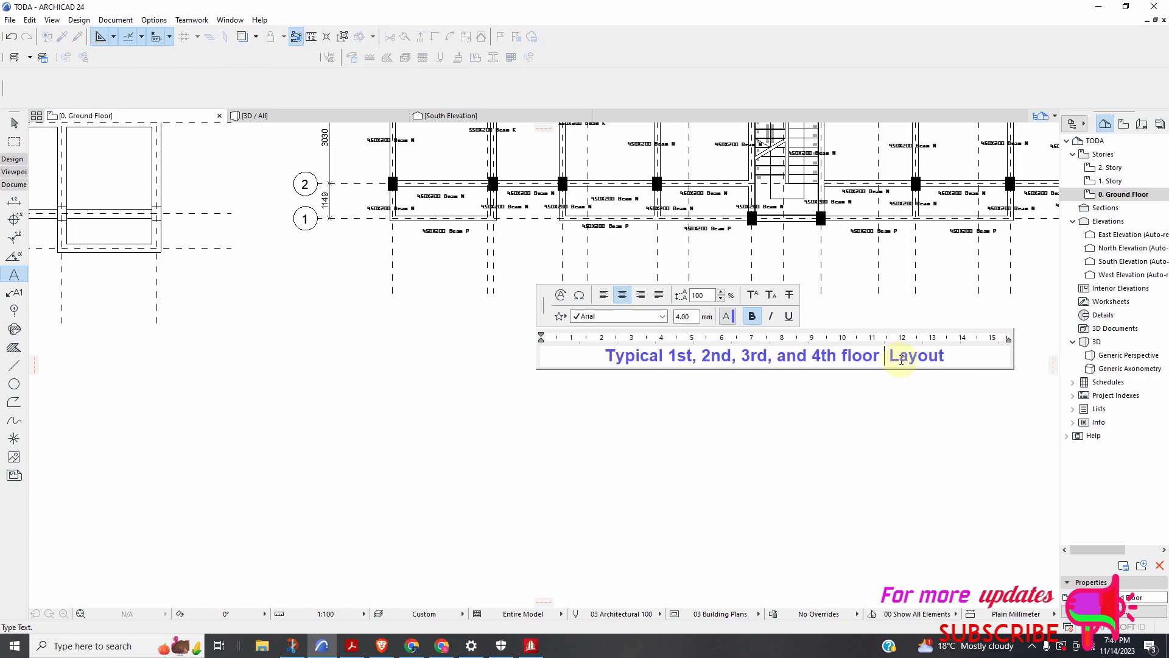
pyautogui.write('Beam')
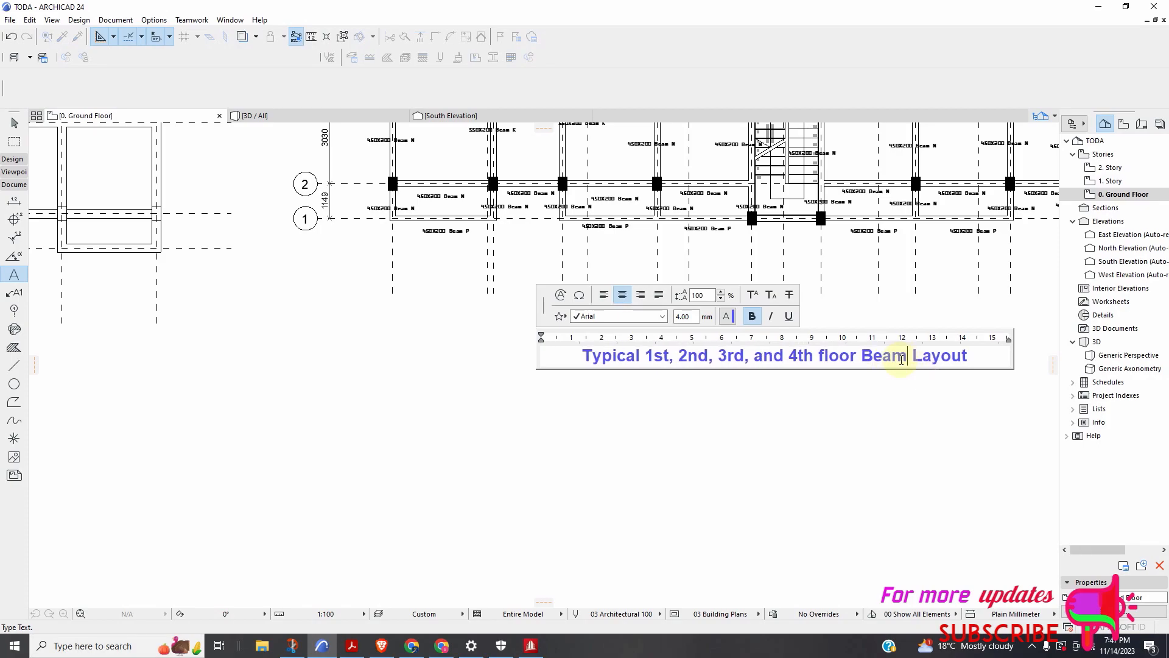
# Finish the beam title edit and move the slab layout title up slightly, closer to the slab plan
pyautogui.click(775, 446)
pyautogui.scroll(-6, 600, 432)
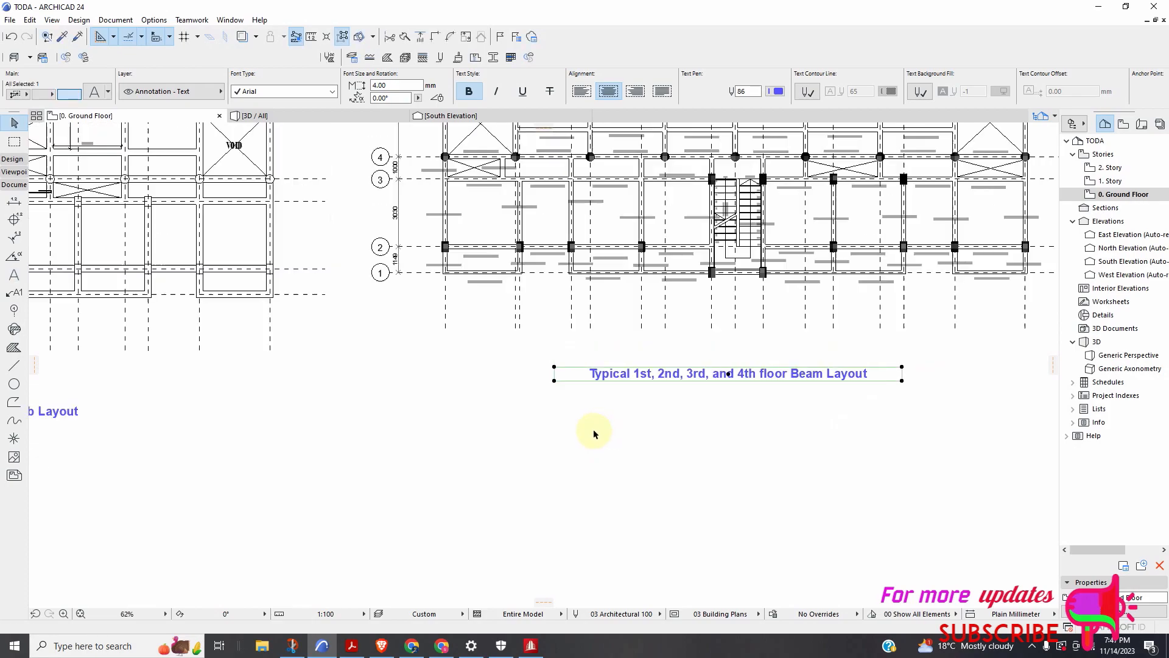
pyautogui.scroll(3, 307, 441)
pyautogui.click(362, 426)
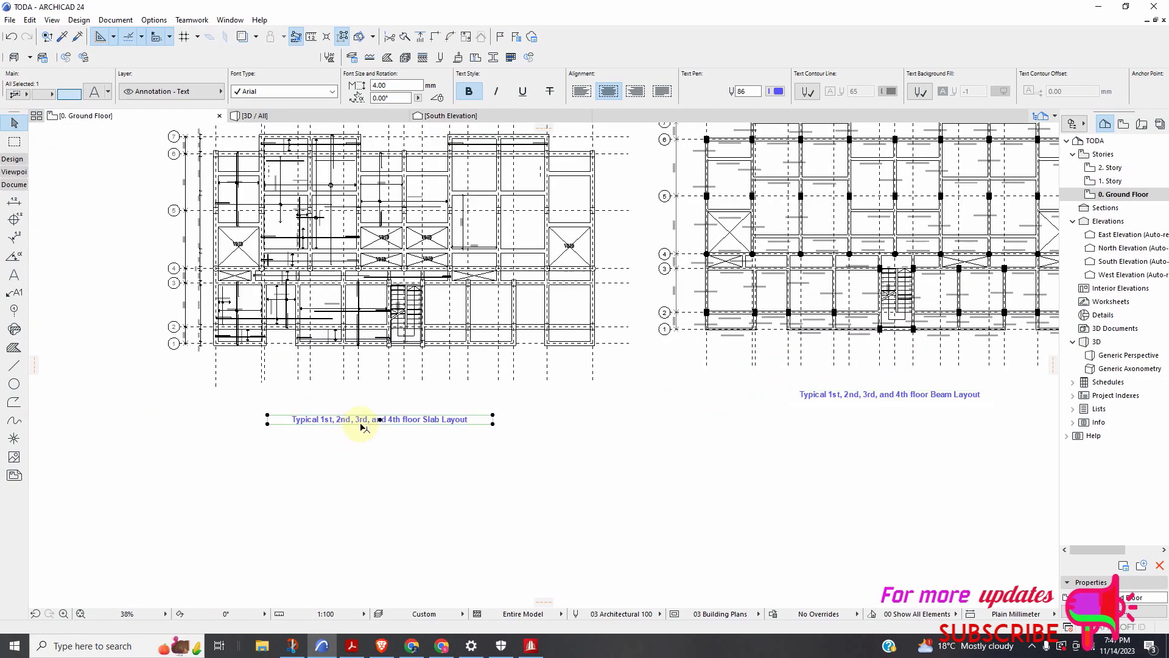
pyautogui.moveTo(380, 421); pyautogui.dragTo(376, 404)
pyautogui.click(409, 433)
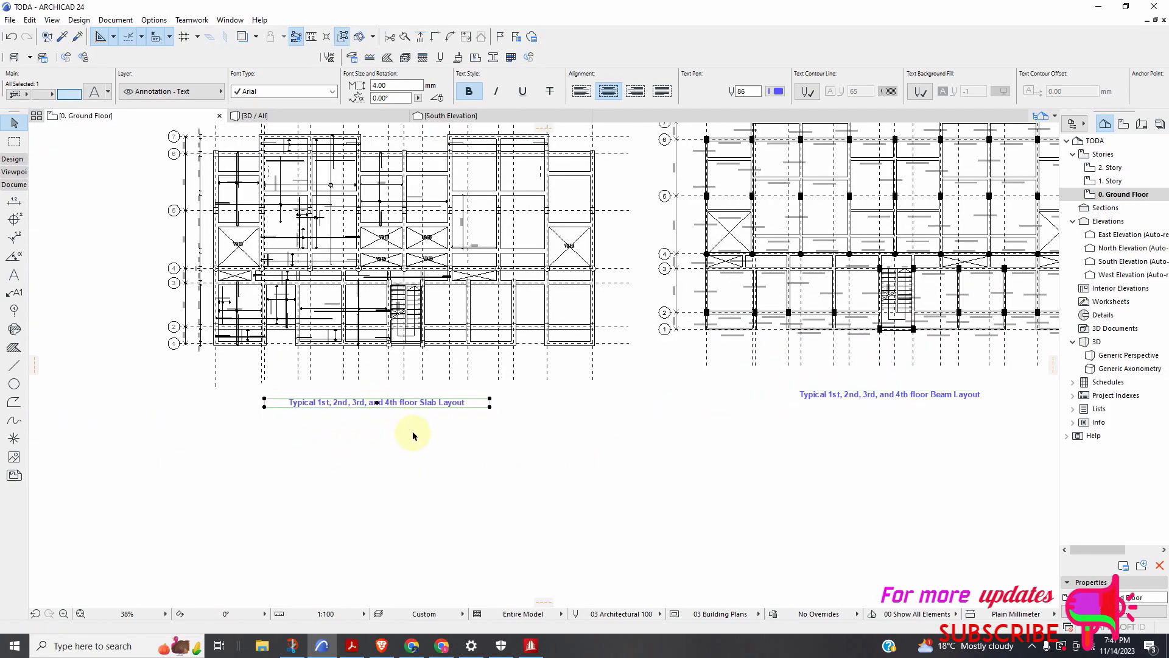
# Set the text pen of both the slab and beam layout titles to pen 1, black
pyautogui.scroll(-3, 395, 433)
pyautogui.scroll(4, 411, 414)
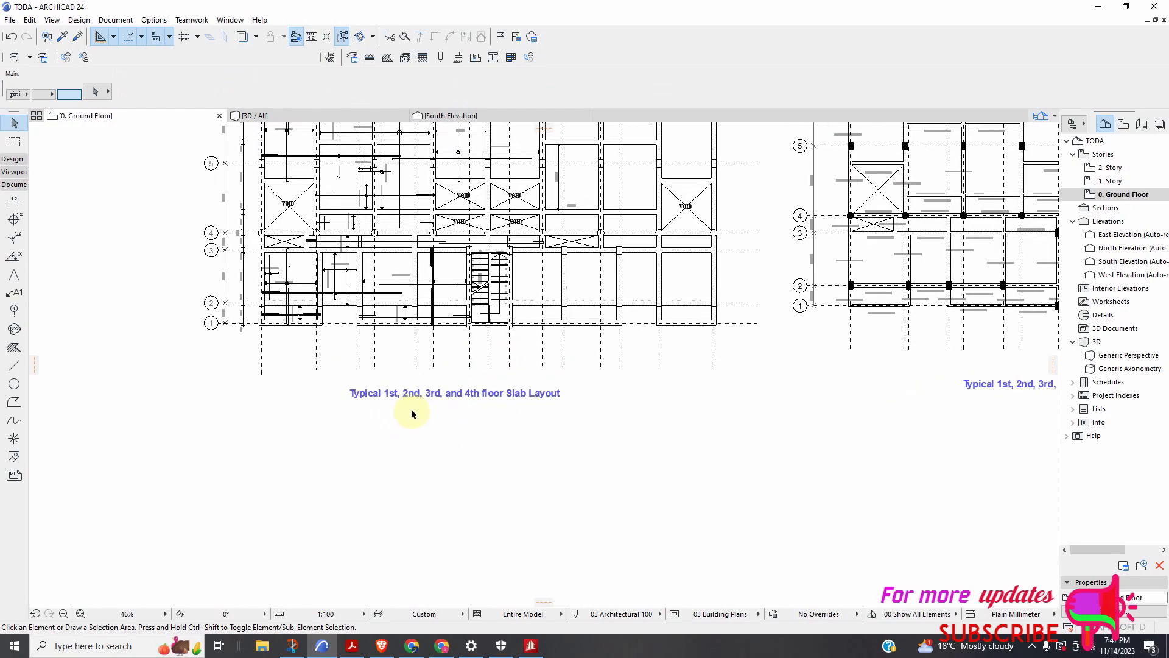
pyautogui.click(441, 397)
pyautogui.scroll(-4, 444, 399)
pyautogui.keyDown('shift'); pyautogui.click(773, 396); pyautogui.keyUp('shift')
pyautogui.click(778, 93)
pyautogui.click(793, 89)
pyautogui.scroll(3, 535, 377)
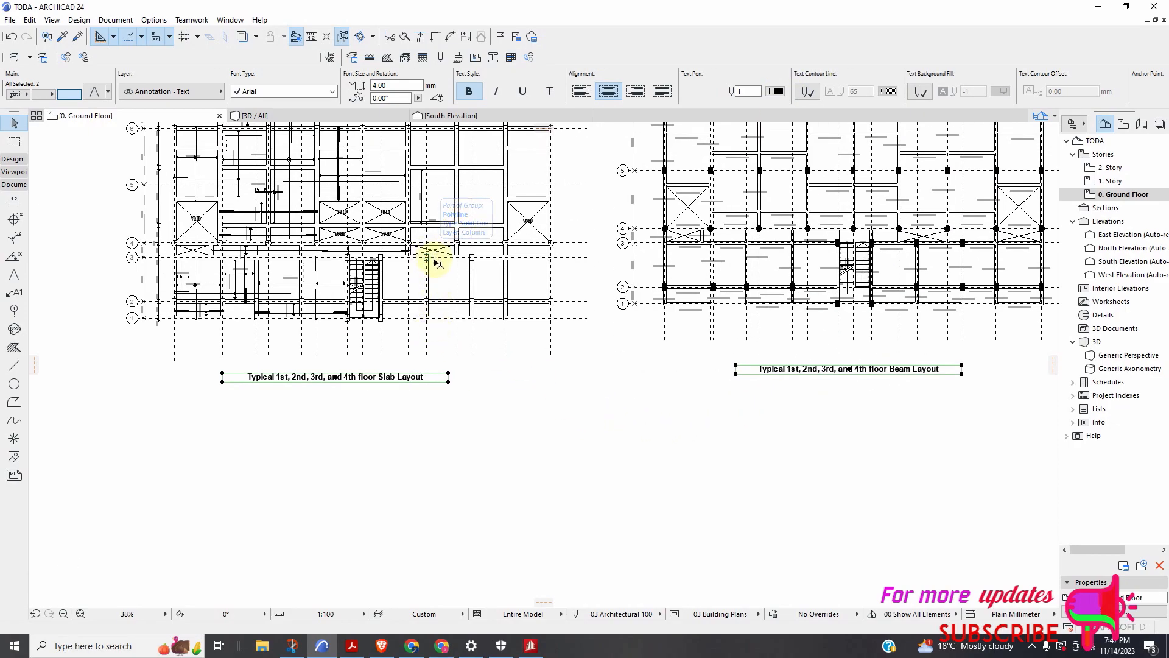
# Change the font of both layout titles to Bookman Old Style
pyautogui.scroll(-2, 407, 269)
pyautogui.click(332, 91)
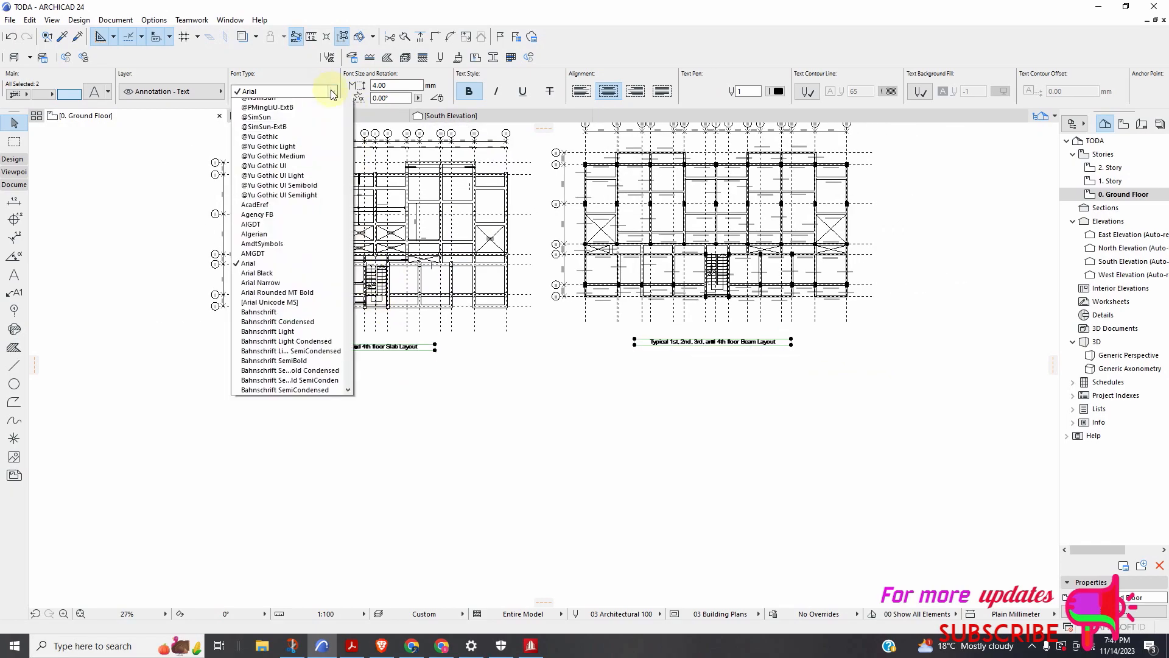
pyautogui.scroll(-8, 277, 392)
pyautogui.scroll(-3, 277, 395)
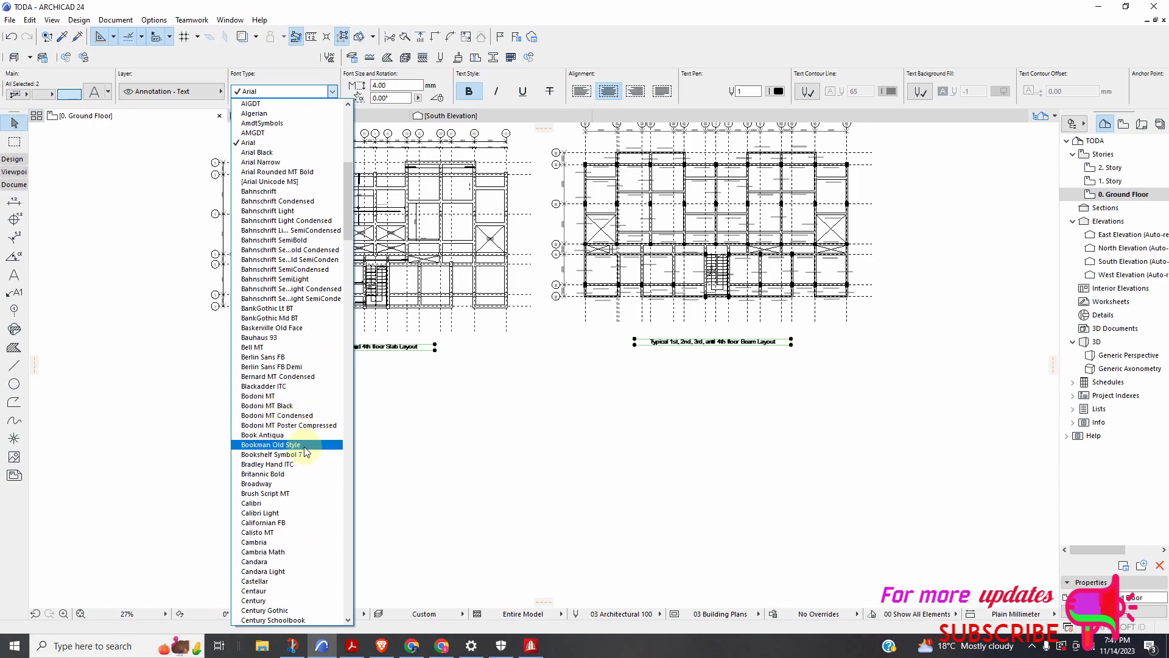
pyautogui.click(304, 445)
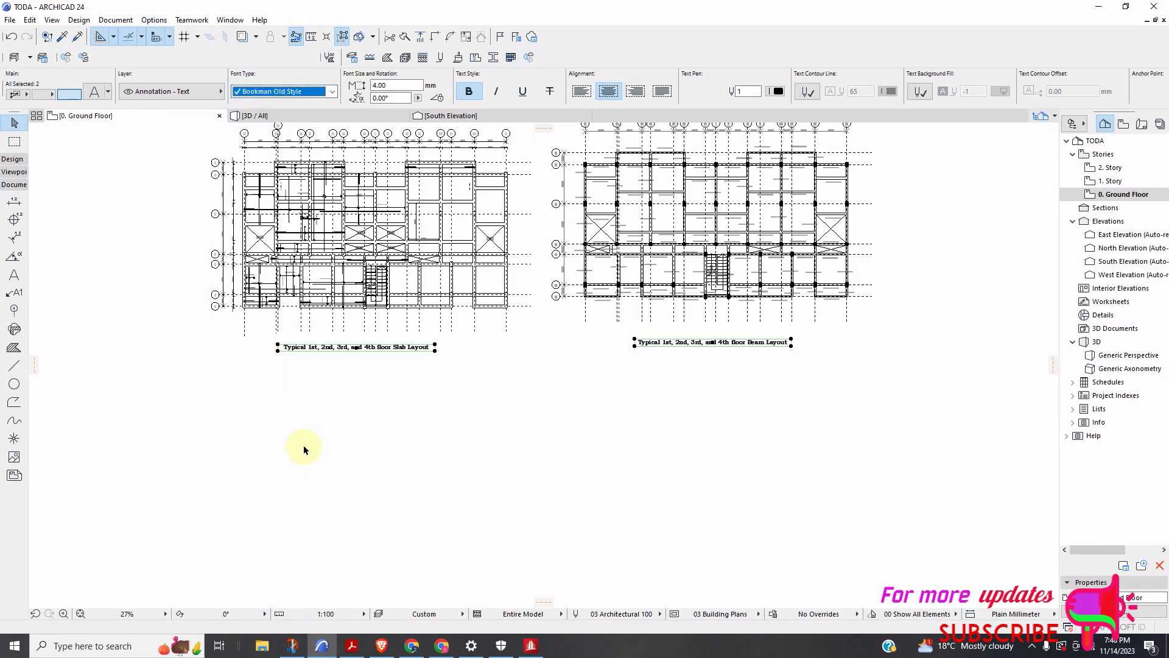
pyautogui.click(320, 376)
pyautogui.scroll(3, 319, 375)
pyautogui.scroll(3, 368, 346)
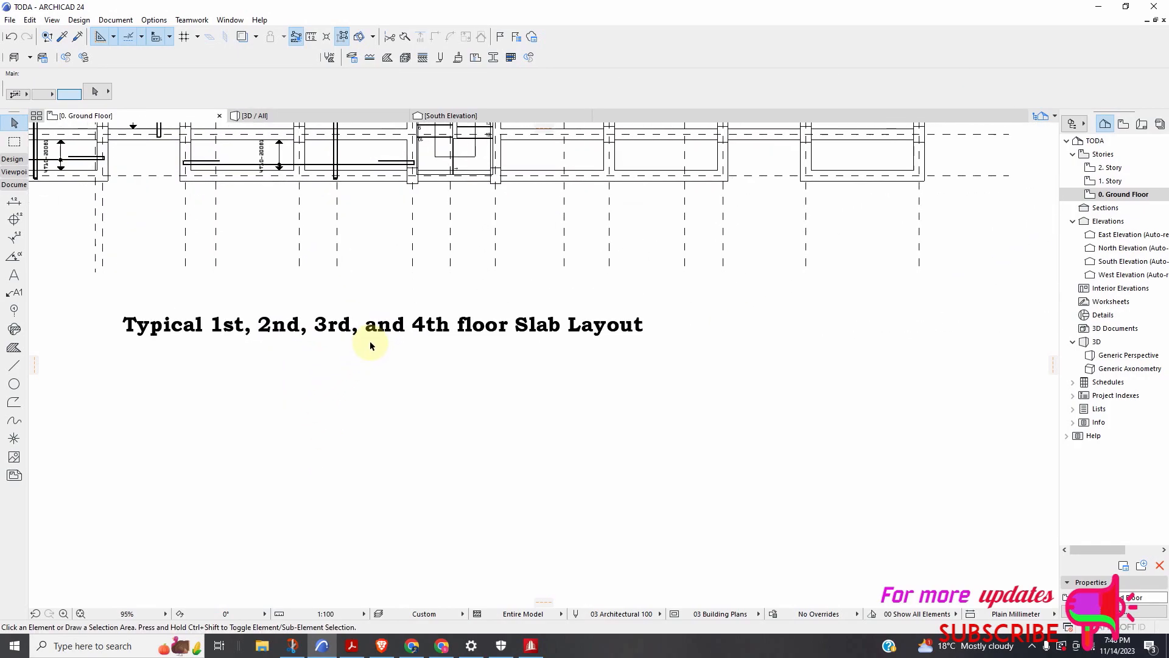
# Set the text height of both the slab and beam layout titles to 10 mm
pyautogui.click(399, 332)
pyautogui.scroll(-5, 349, 365)
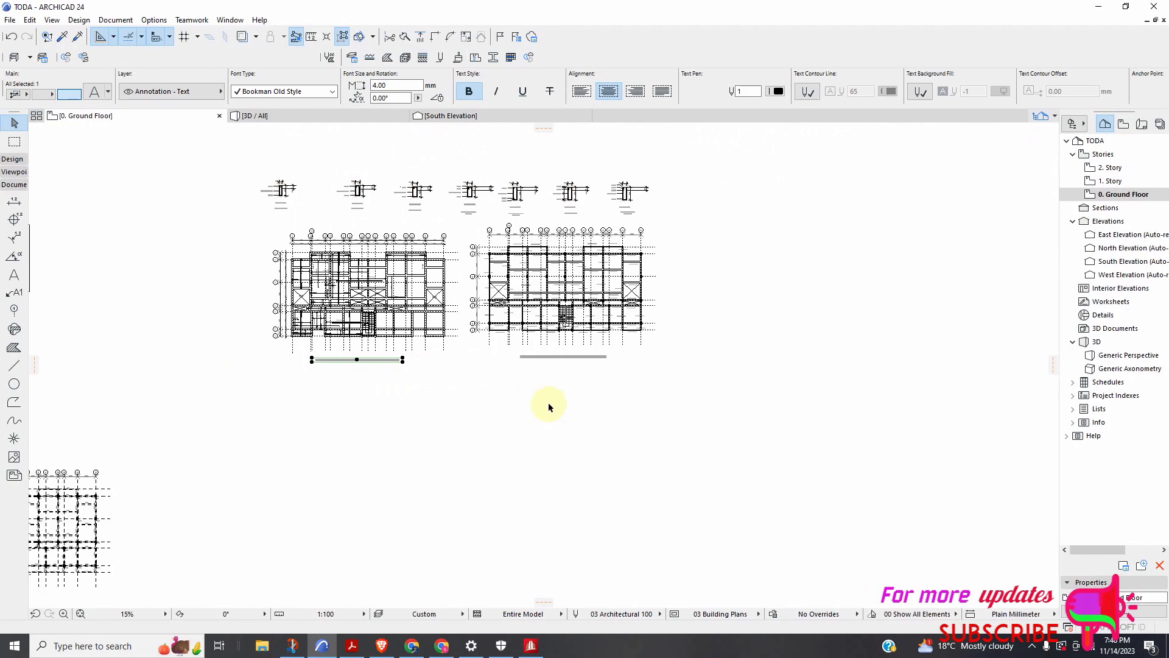
pyautogui.scroll(-20, 516, 472)
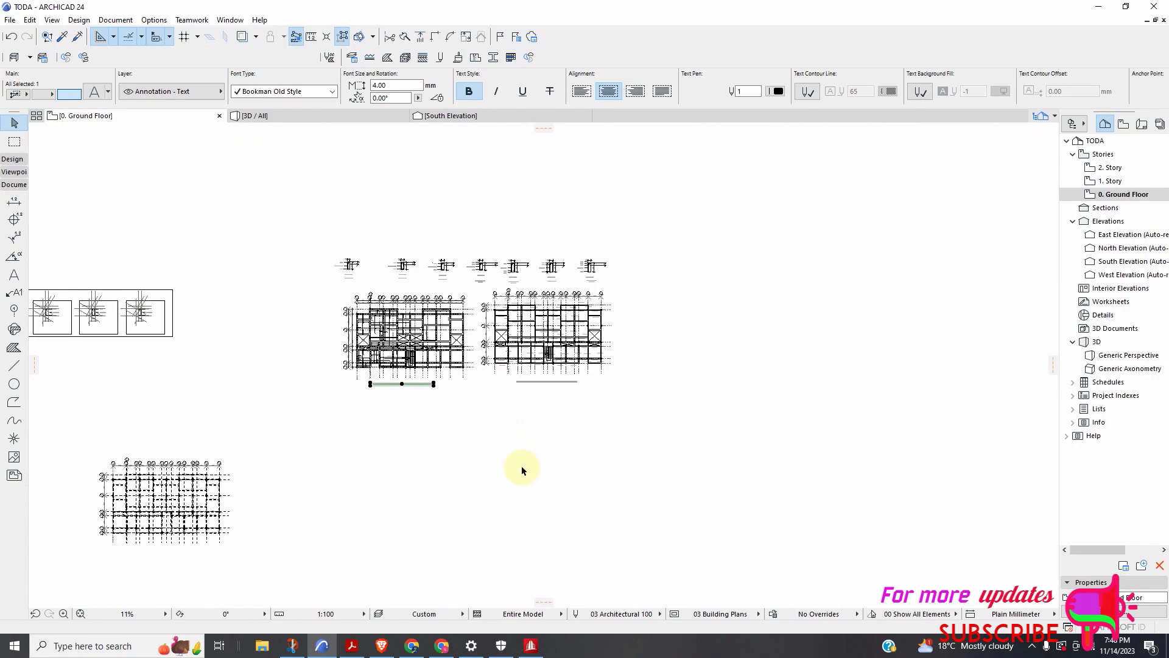
pyautogui.scroll(20, 513, 478)
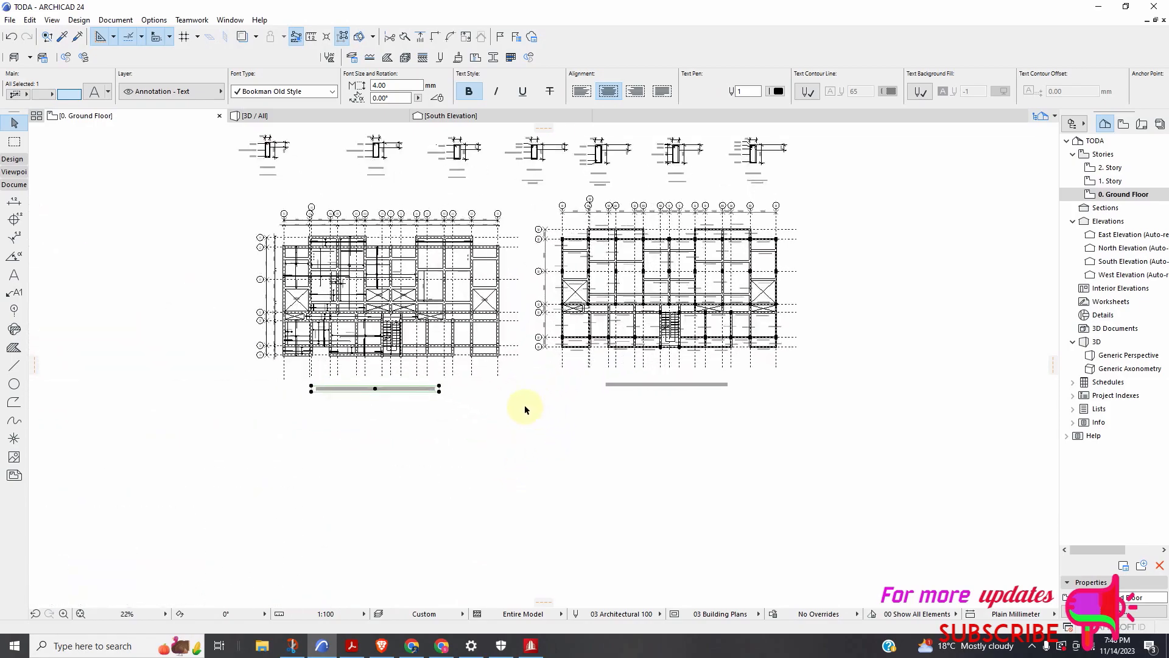
pyautogui.scroll(3, 433, 396)
pyautogui.scroll(-3, 449, 394)
pyautogui.scroll(3, 673, 374)
pyautogui.keyDown('shift'); pyautogui.click(666, 386); pyautogui.keyUp('shift')
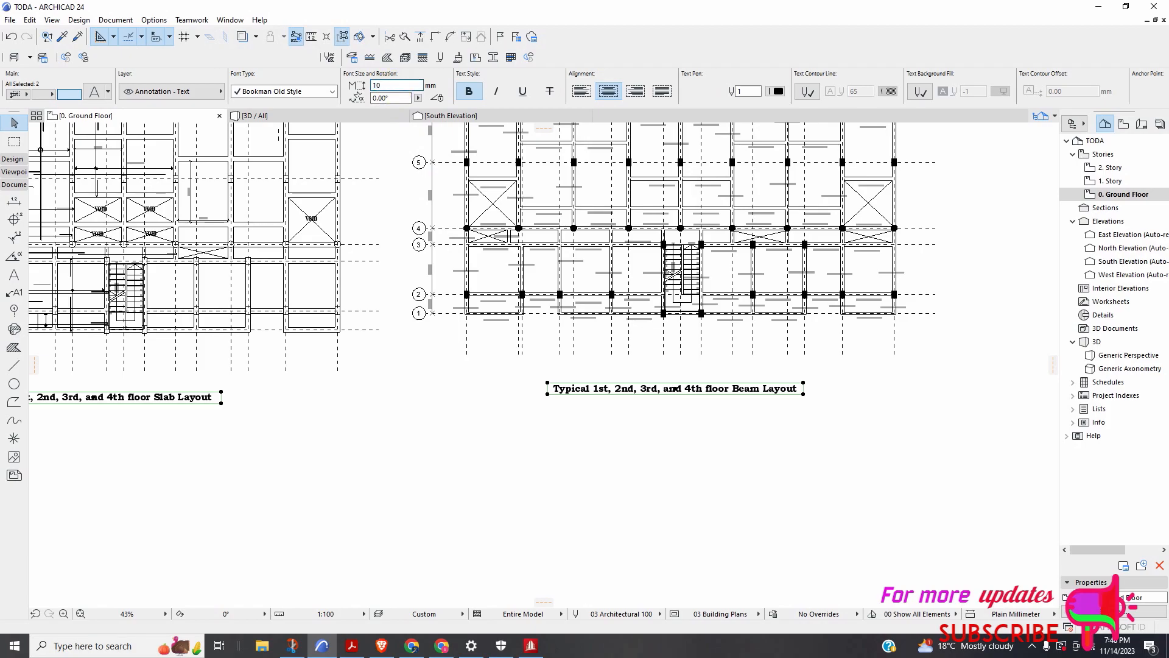
pyautogui.click(456, 488)
pyautogui.scroll(-3, 462, 390)
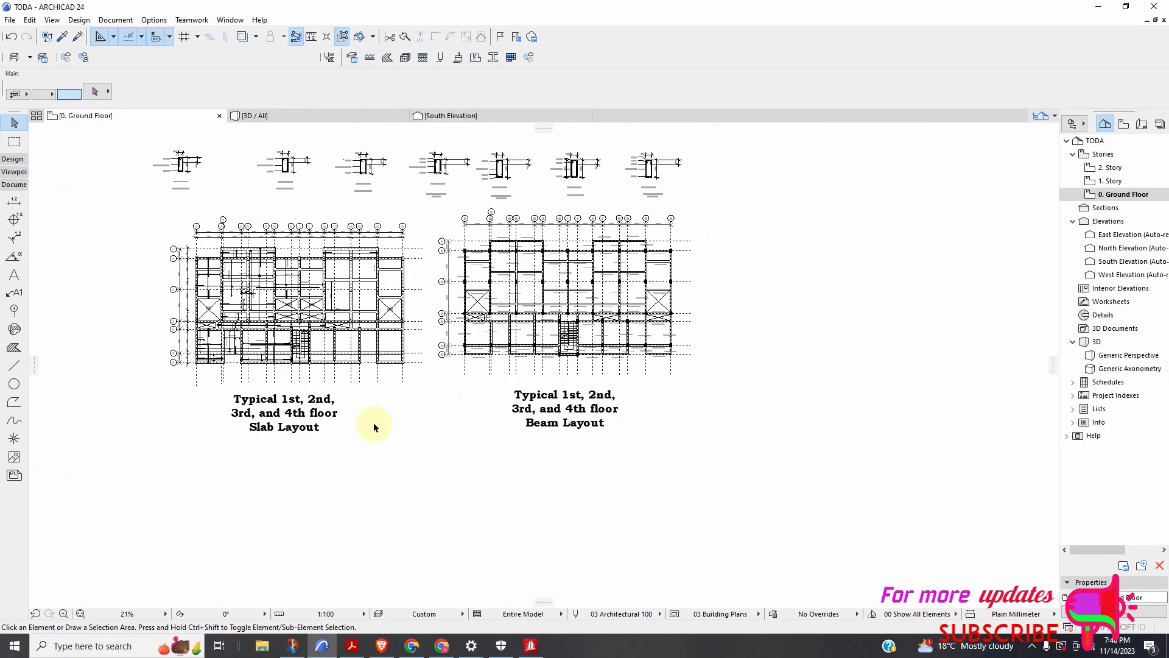
pyautogui.scroll(-2, 465, 388)
pyautogui.scroll(3, 364, 409)
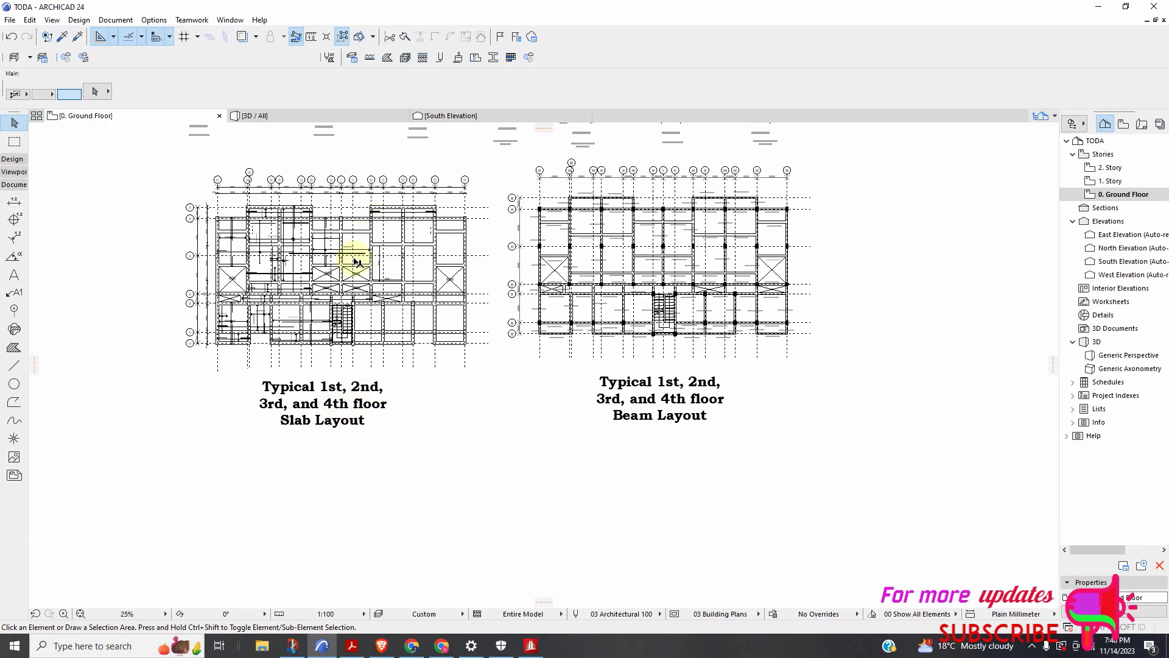
pyautogui.scroll(-3, 481, 408)
pyautogui.scroll(3, 395, 405)
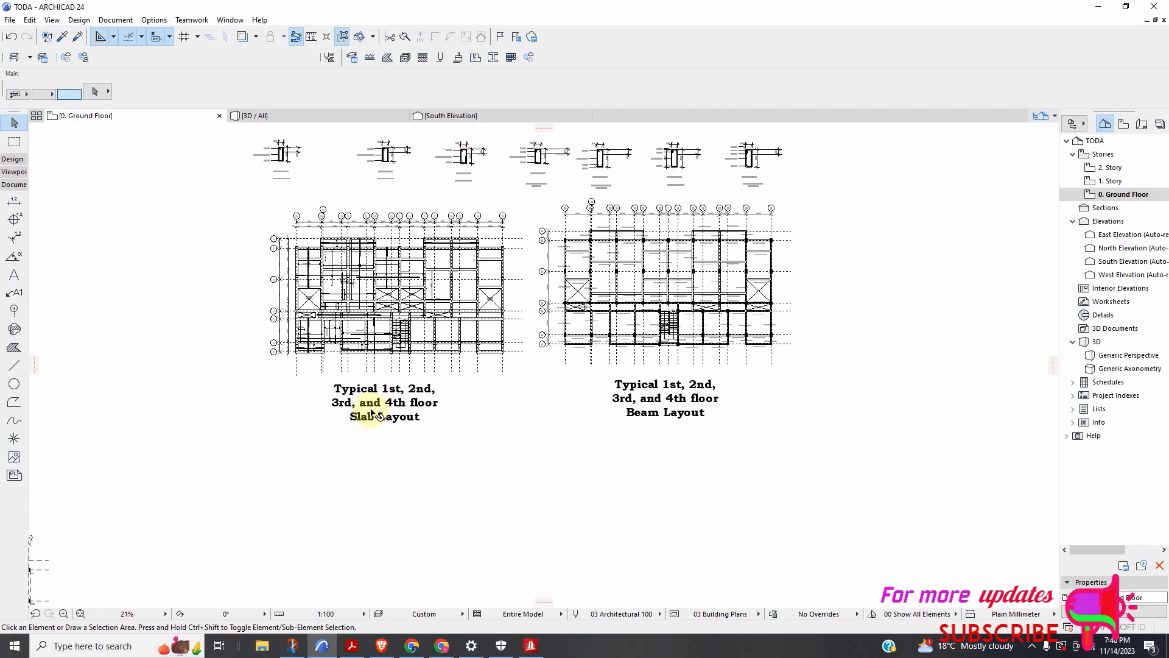
# Set the text height of both layout titles to 6 mm
pyautogui.click(393, 408)
pyautogui.keyDown('shift'); pyautogui.click(677, 414); pyautogui.keyUp('shift')
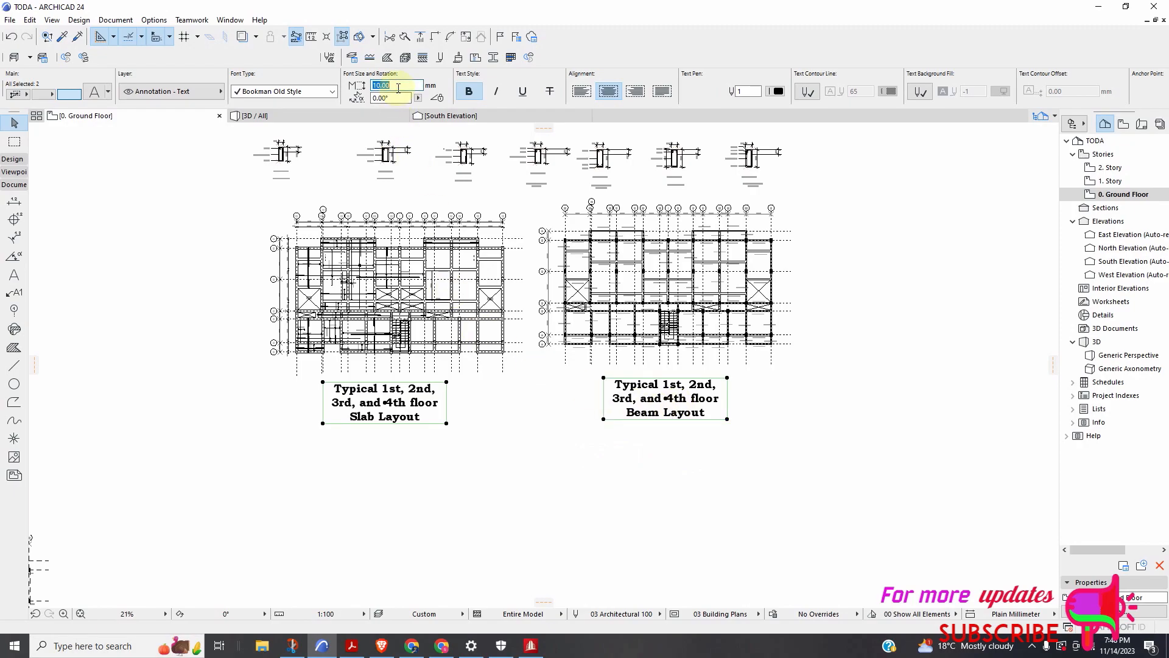
pyautogui.write('6')
pyautogui.press('Return')
pyautogui.click(498, 421)
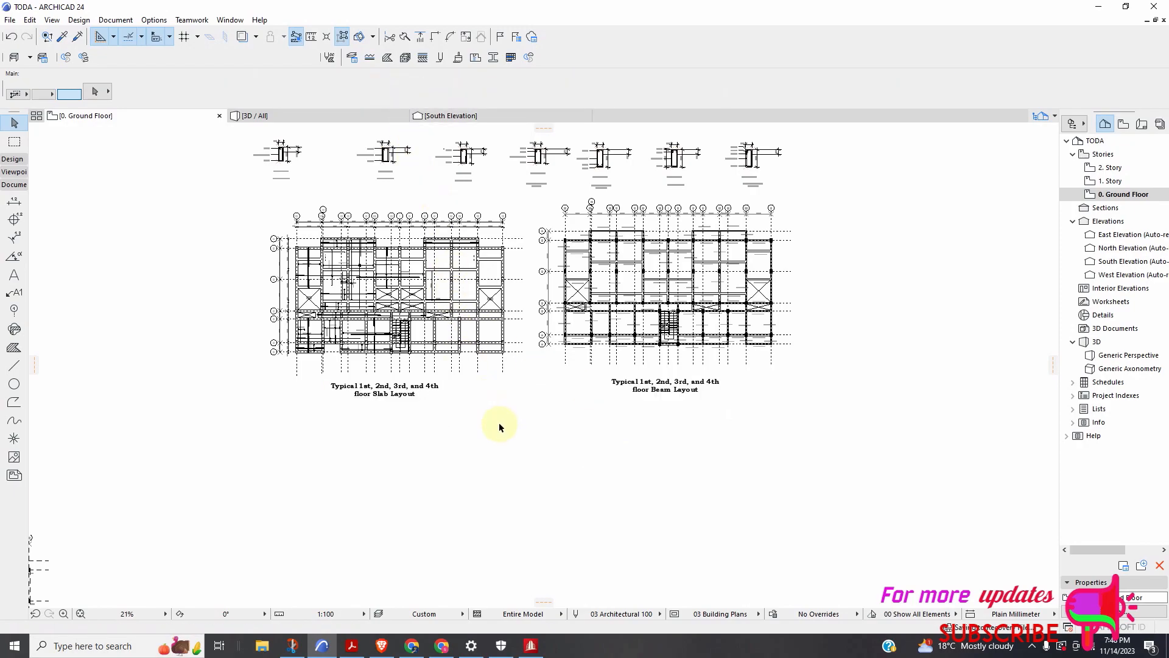
pyautogui.scroll(2, 374, 397)
pyautogui.scroll(1, 383, 402)
# Turn off Wrap Text in the text settings of both layout titles
pyautogui.click(388, 399)
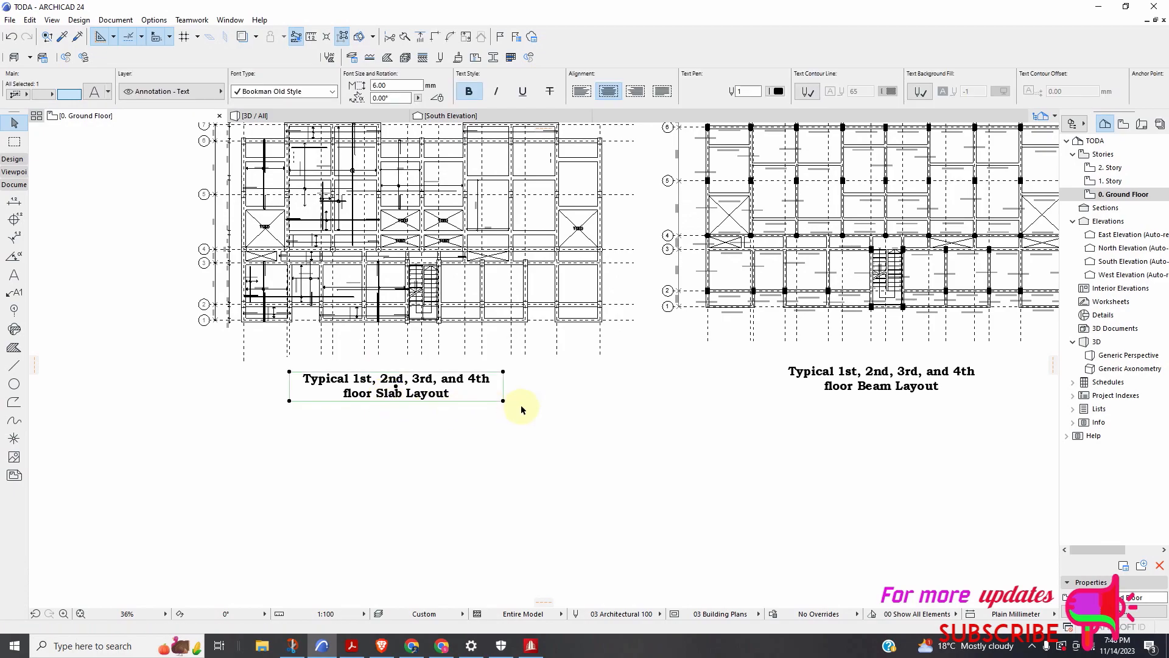
pyautogui.rightClick(527, 409)
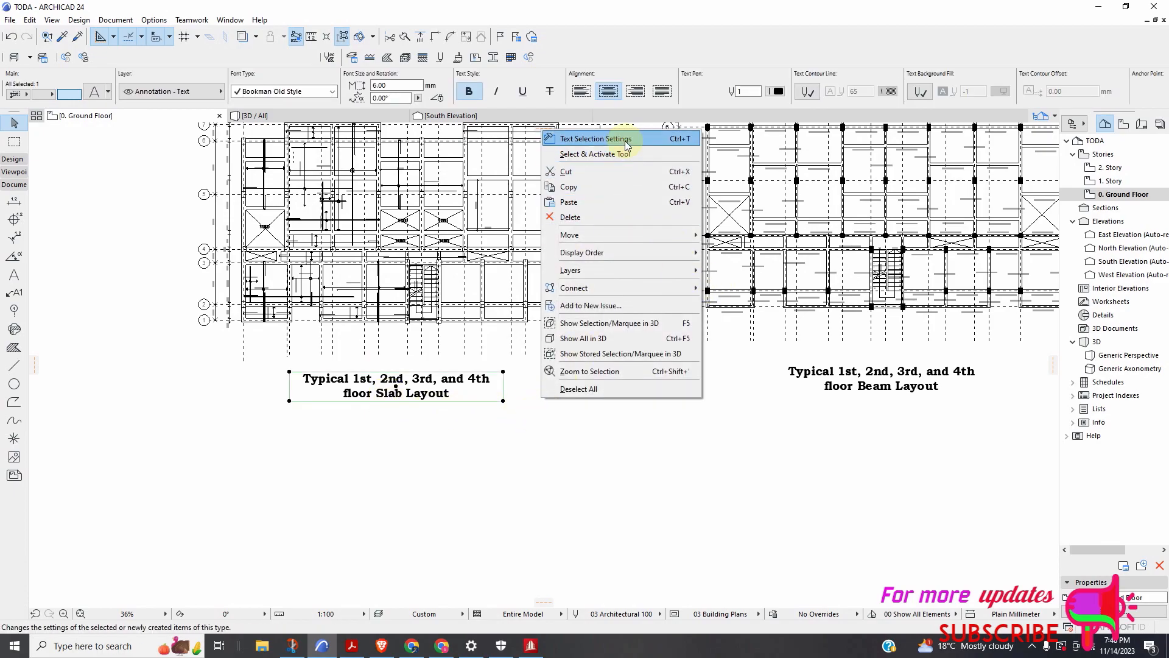
pyautogui.click(679, 473)
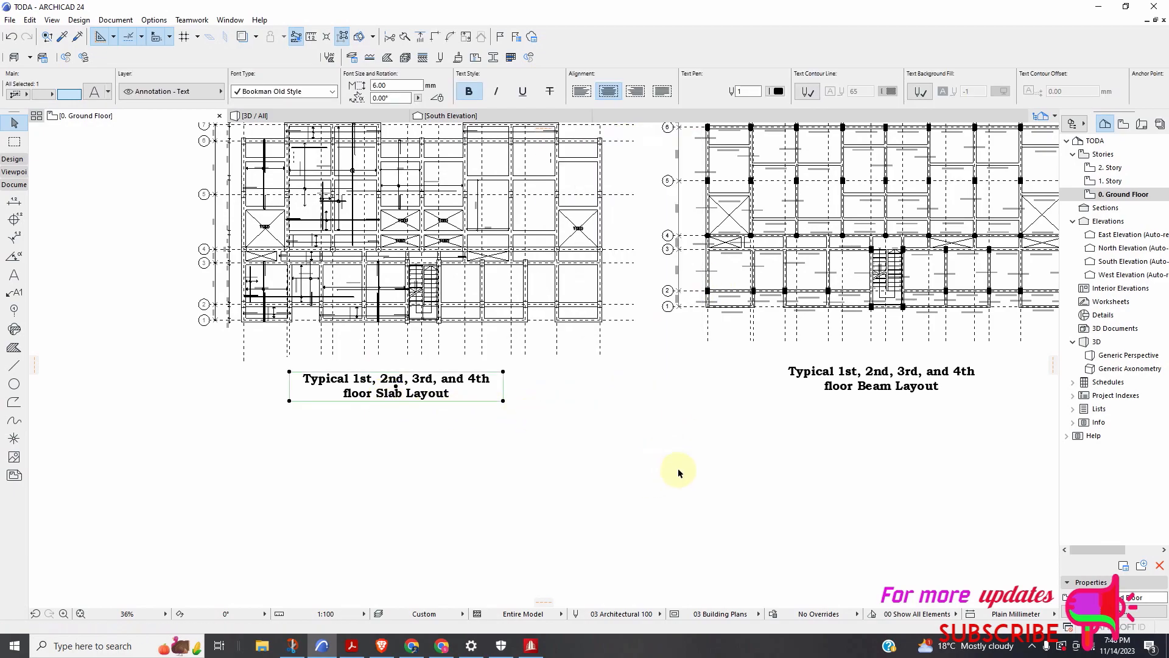
pyautogui.keyDown('shift'); pyautogui.click(842, 381); pyautogui.keyUp('shift')
pyautogui.rightClick(652, 414)
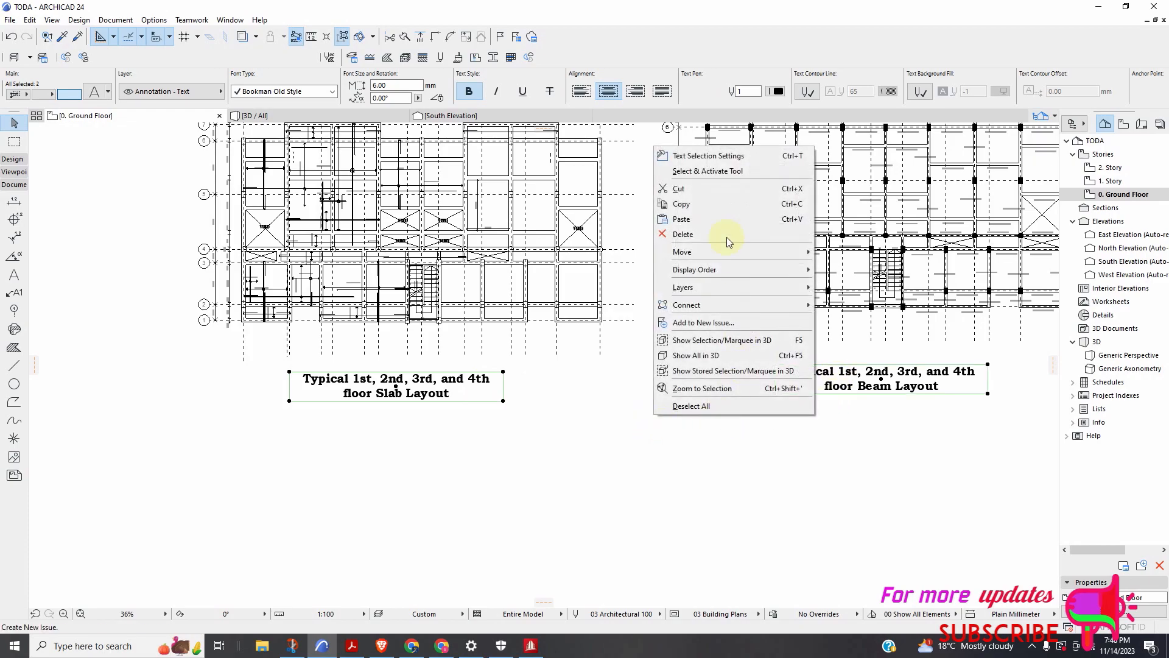
pyautogui.press('Escape')
pyautogui.hotkey('ctrl', 't')
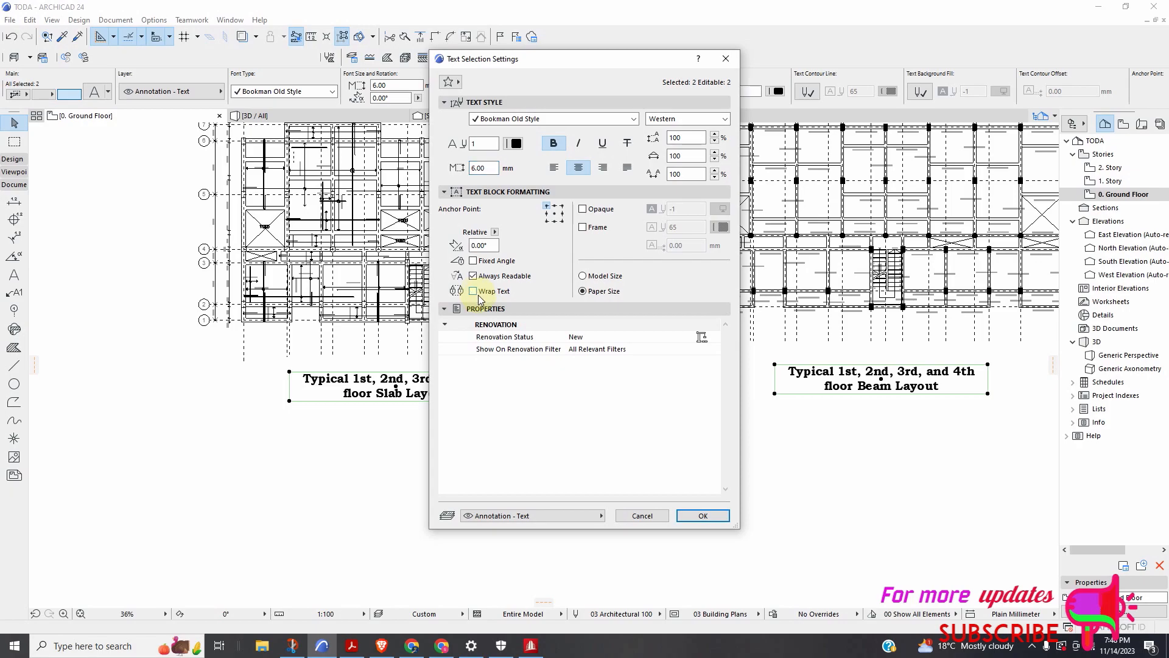
pyautogui.click(702, 516)
pyautogui.click(599, 471)
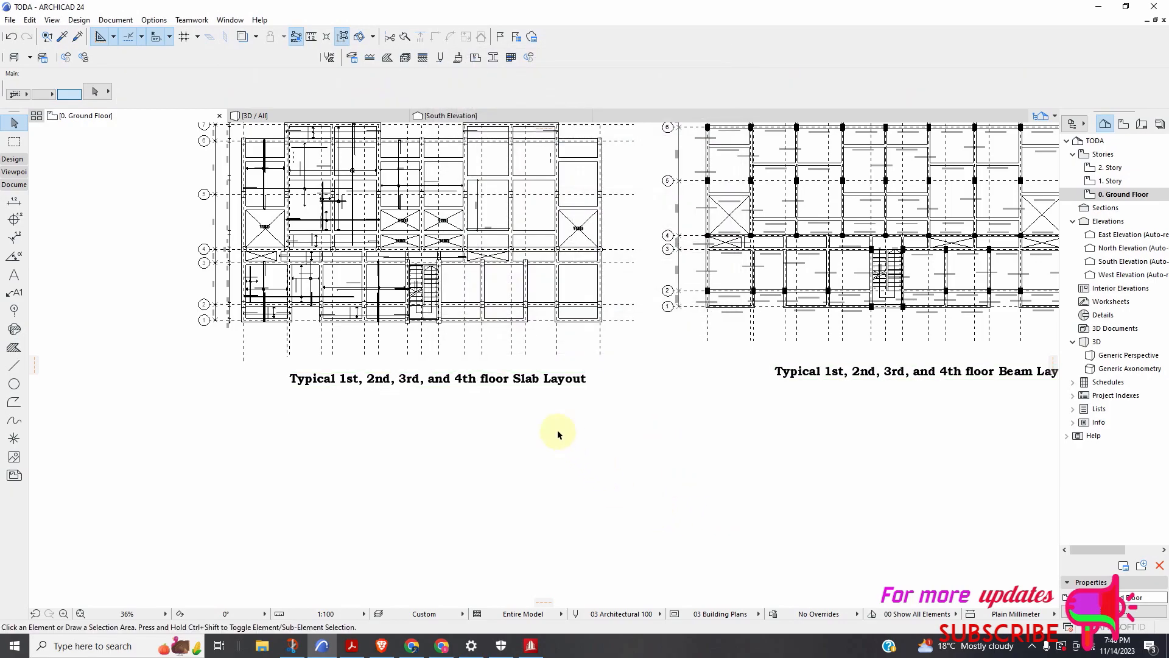
pyautogui.scroll(-3, 523, 420)
pyautogui.scroll(2, 755, 382)
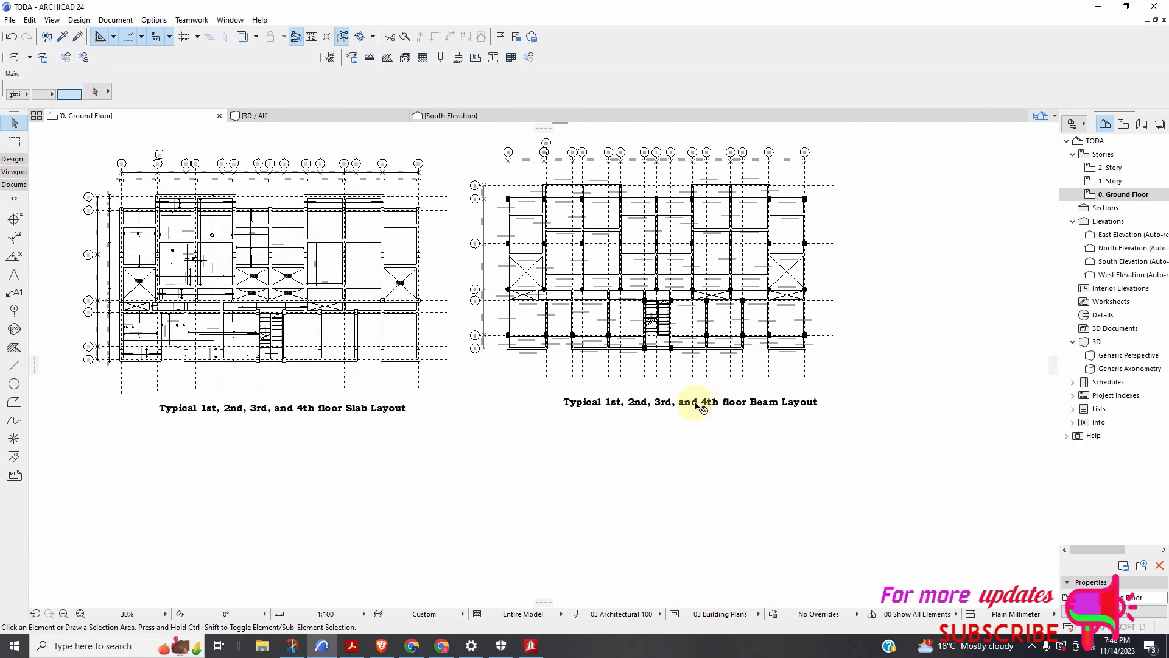
# Shift the beam and slab layout titles slightly left so each sits centred below its plan
pyautogui.click(695, 404)
pyautogui.moveTo(691, 403); pyautogui.dragTo(667, 403)
pyautogui.click(266, 416)
pyautogui.moveTo(284, 412); pyautogui.dragTo(264, 413)
pyautogui.scroll(-2, 556, 431)
pyautogui.scroll(5, 390, 321)
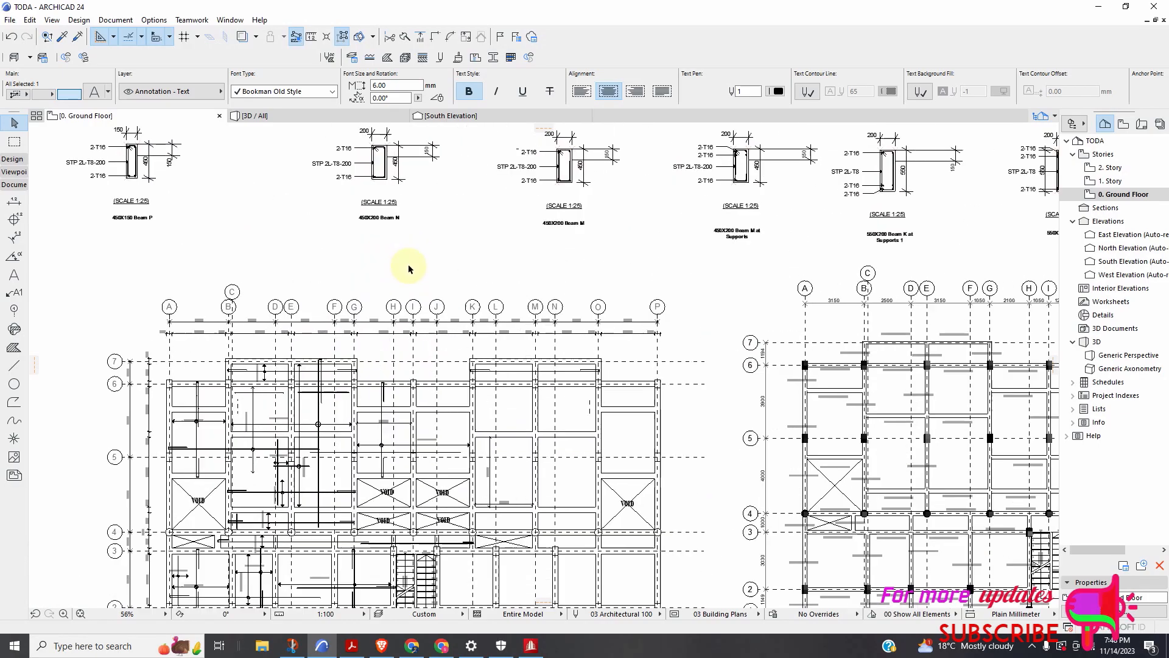
# Move the 450X150 Beam P section with its labels about 5300 mm horizontally toward the Beam N section
pyautogui.scroll(-2, 621, 319)
pyautogui.scroll(2, 644, 347)
pyautogui.scroll(-3, 681, 386)
pyautogui.scroll(3, 365, 250)
pyautogui.click(407, 247)
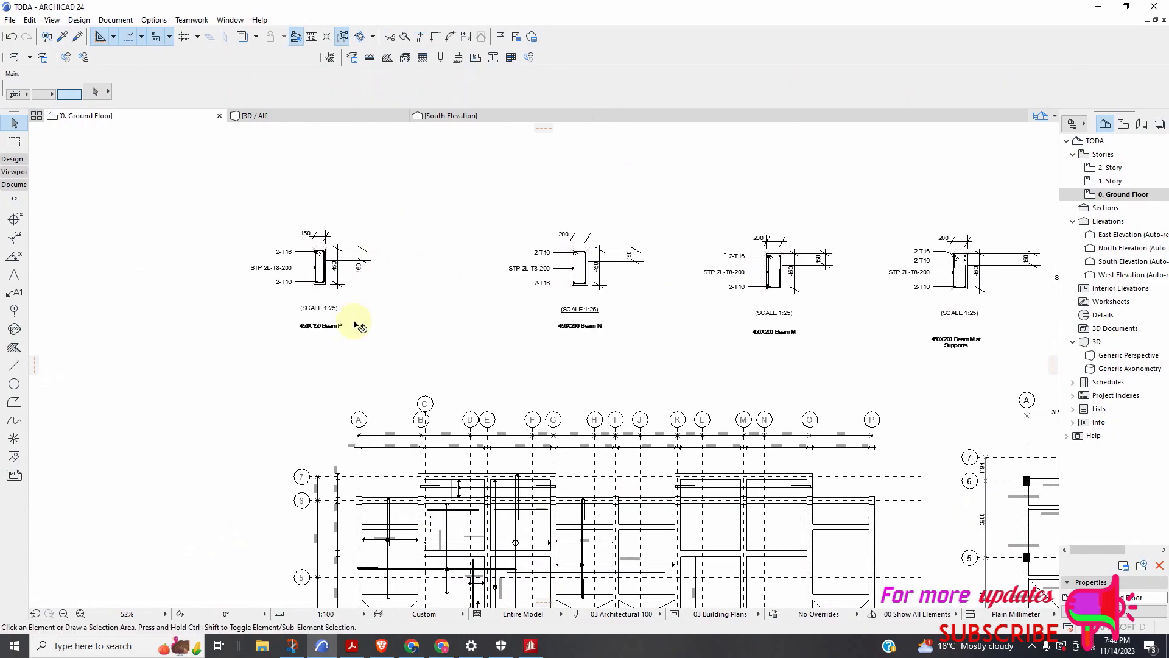
pyautogui.moveTo(434, 207); pyautogui.dragTo(259, 365)
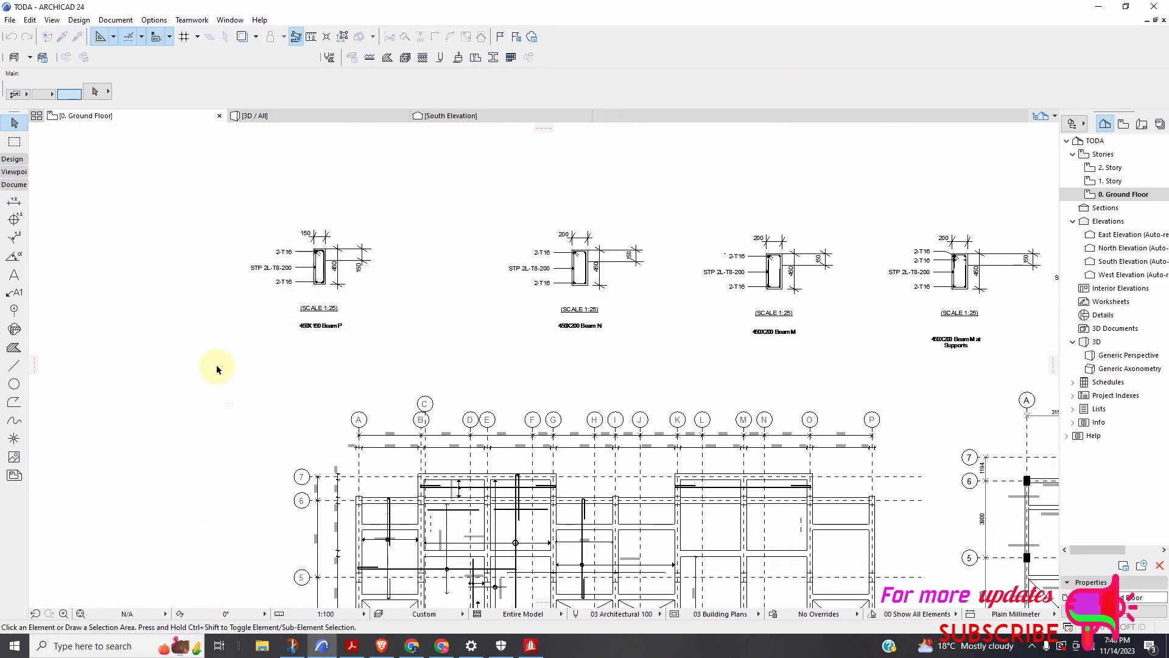
pyautogui.rightClick(404, 293)
pyautogui.moveTo(470, 411)
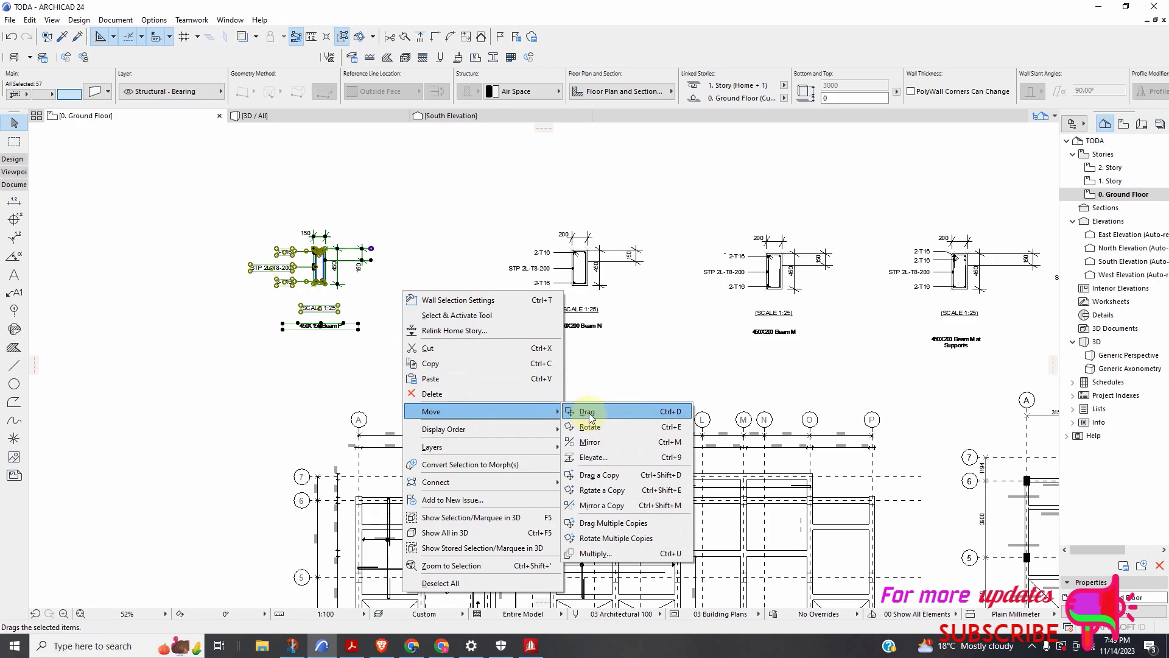
pyautogui.click(586, 411)
pyautogui.click(315, 266)
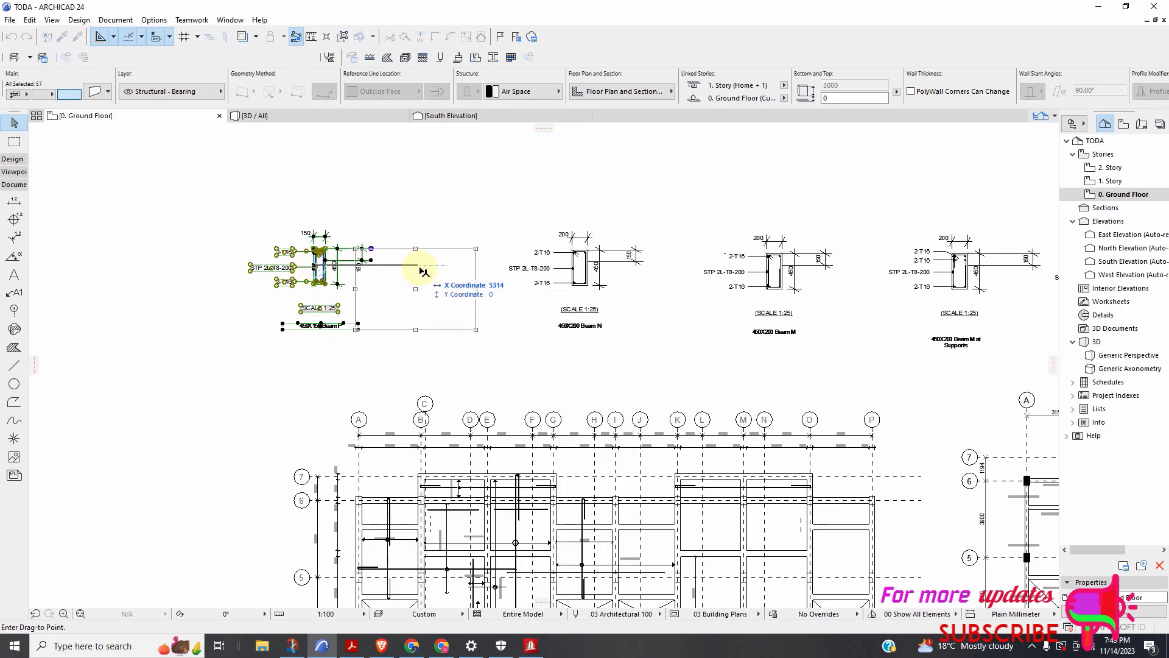
pyautogui.click(423, 267)
pyautogui.click(483, 235)
pyautogui.scroll(-7, 327, 280)
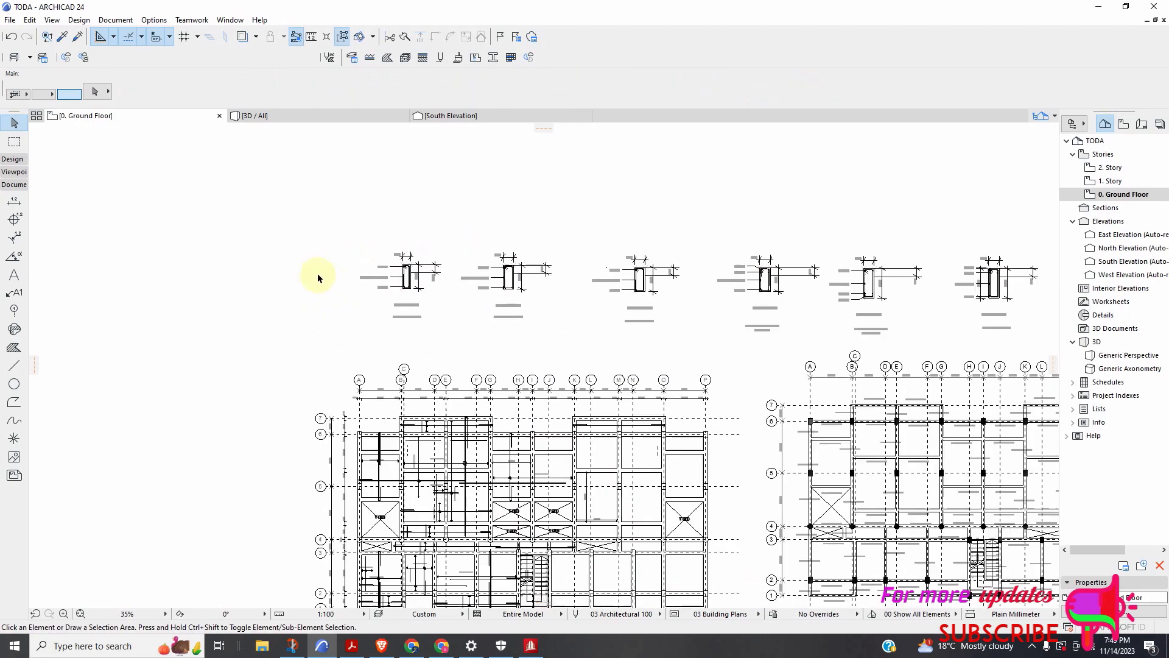
# Draw a rectangular marquee around all the beam sections and both titled layout plans
pyautogui.scroll(-2, 324, 281)
pyautogui.scroll(5, 373, 337)
pyautogui.scroll(2, 416, 396)
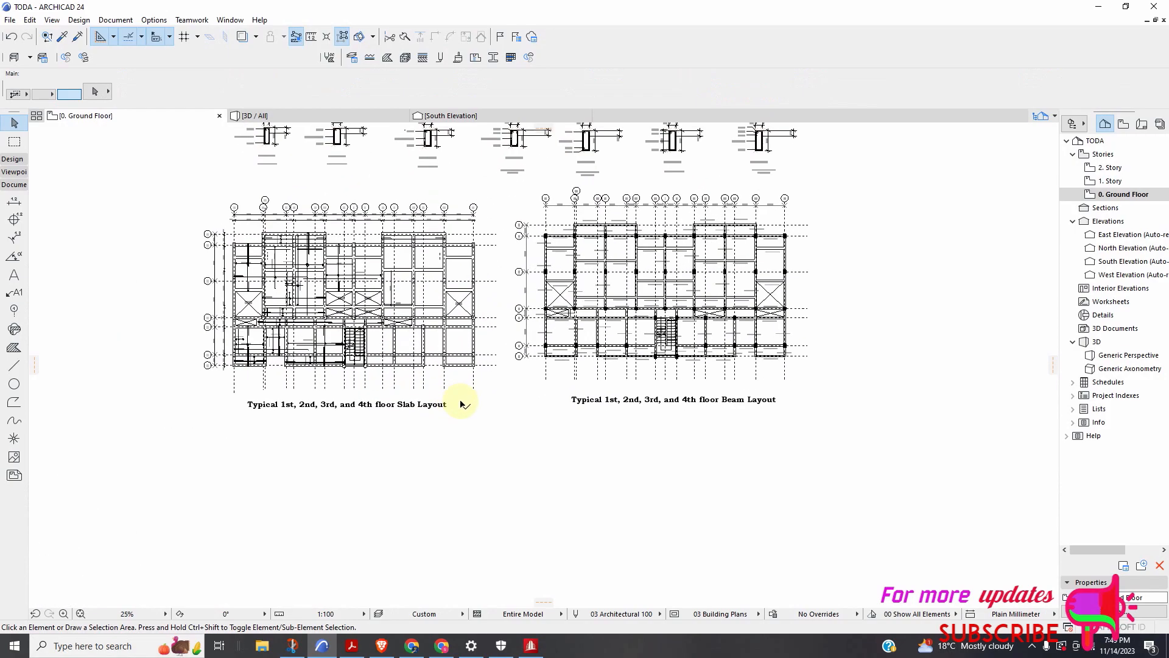
pyautogui.scroll(-3, 459, 402)
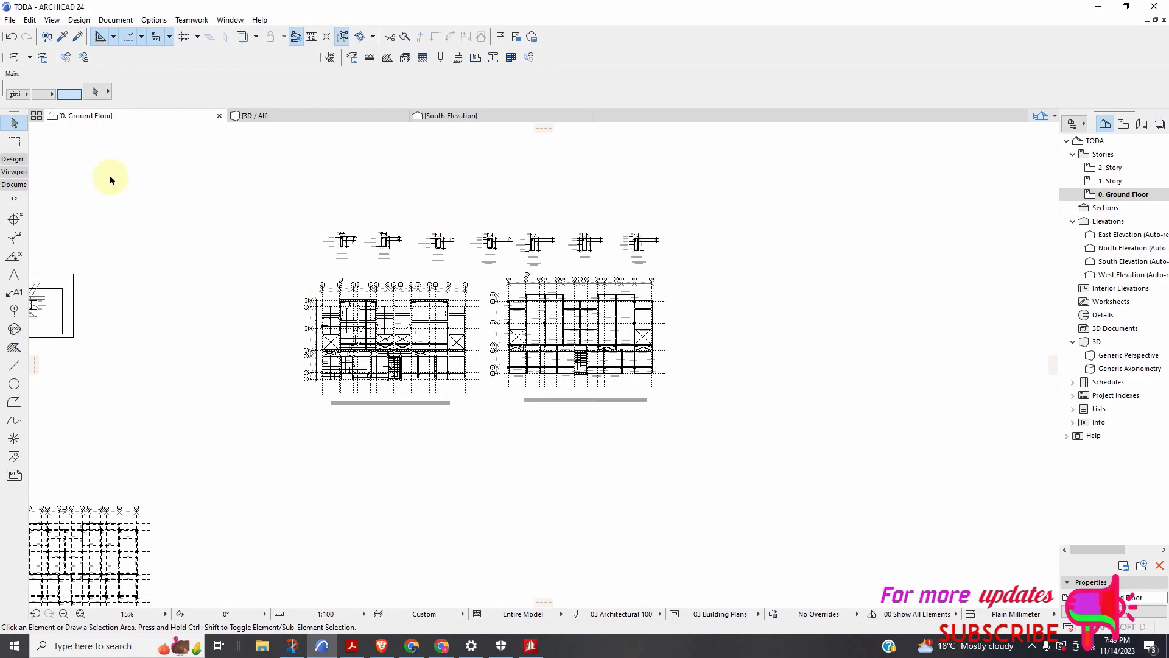
pyautogui.click(285, 217)
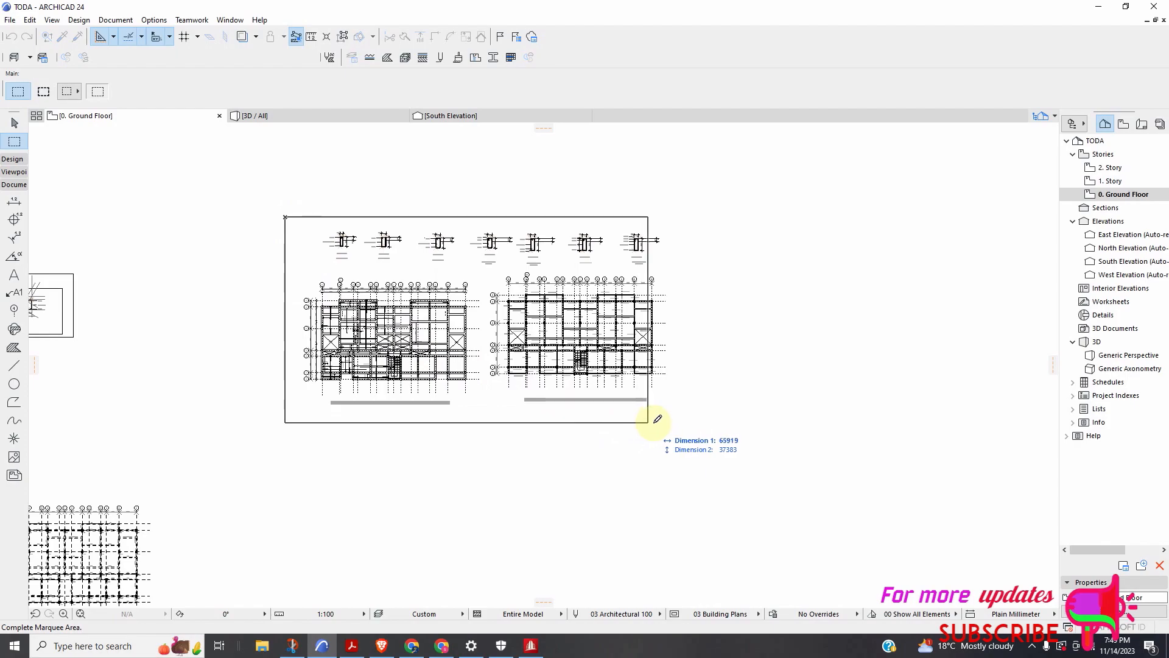
pyautogui.click(683, 422)
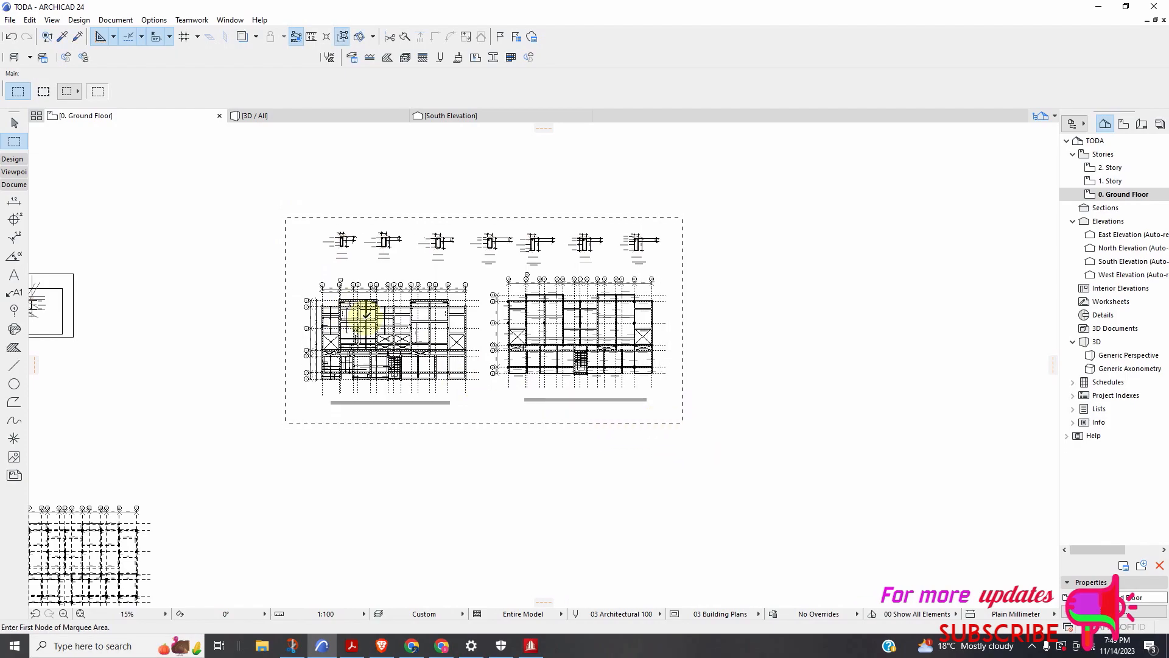
# Set up saving the plan as a PDF file named SLAB AND BEAM LAYOUT that opens after saving
pyautogui.scroll(3, 426, 325)
pyautogui.scroll(-6, 700, 345)
pyautogui.scroll(-3, 610, 368)
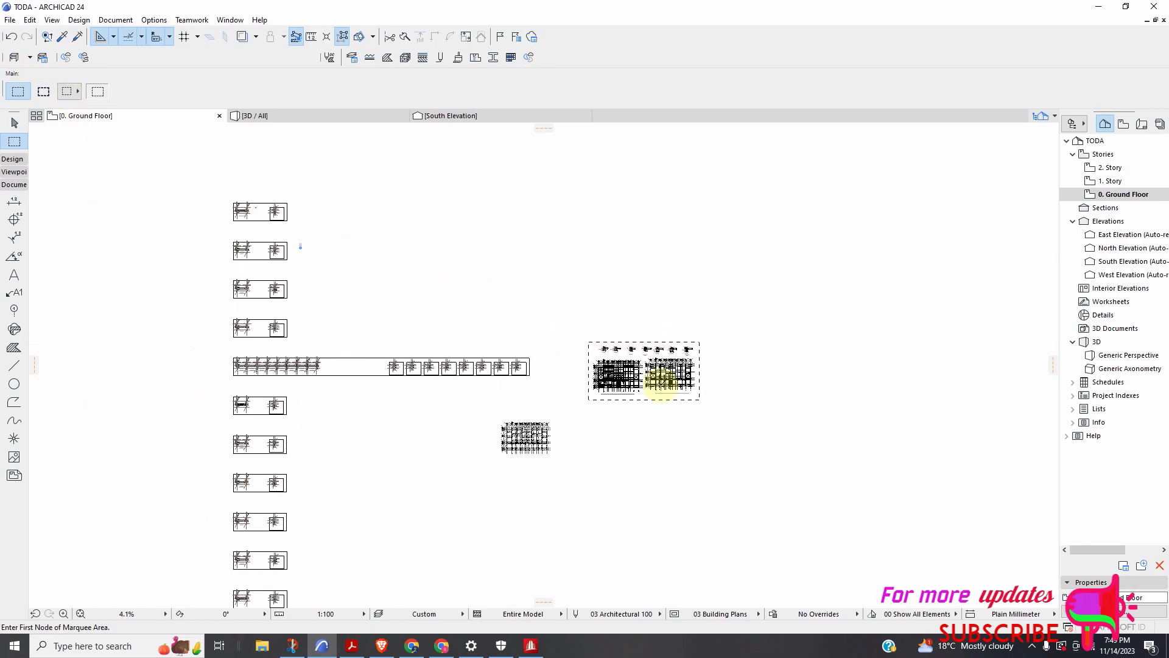
pyautogui.scroll(3, 658, 386)
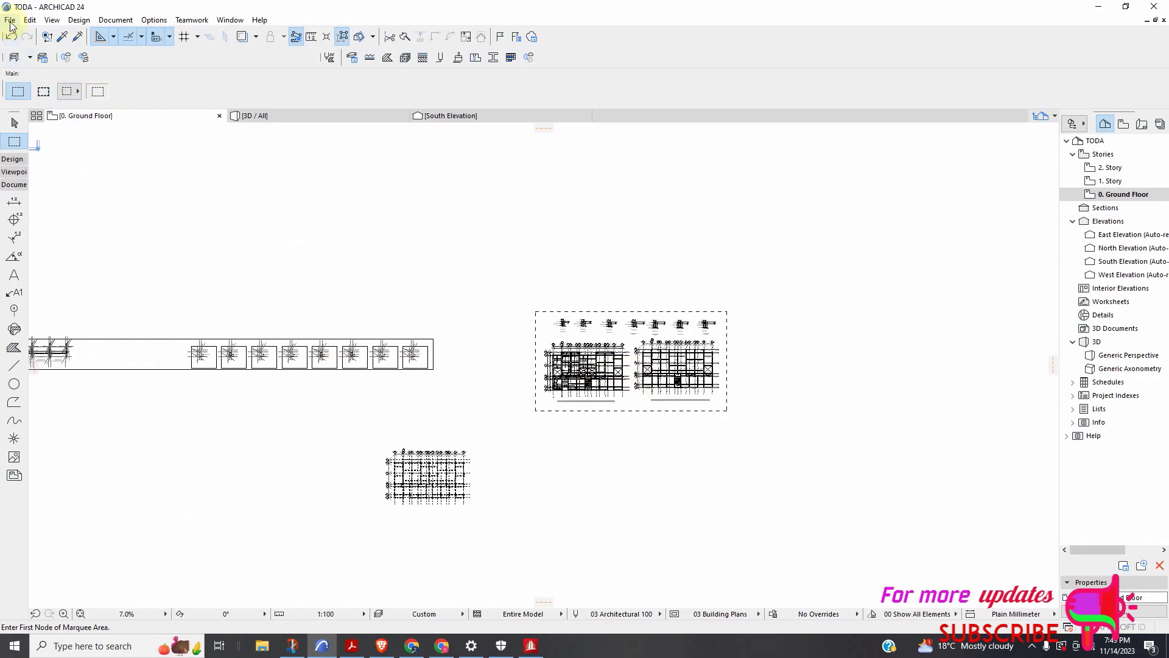
pyautogui.click(9, 19)
pyautogui.click(39, 119)
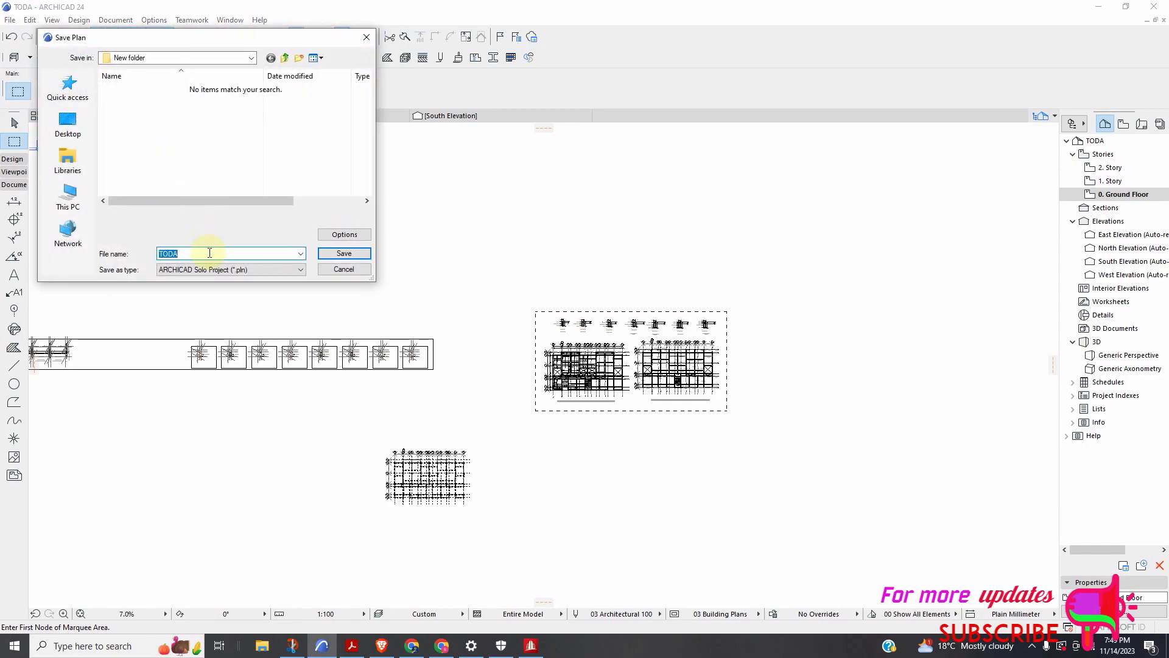
pyautogui.click(215, 269)
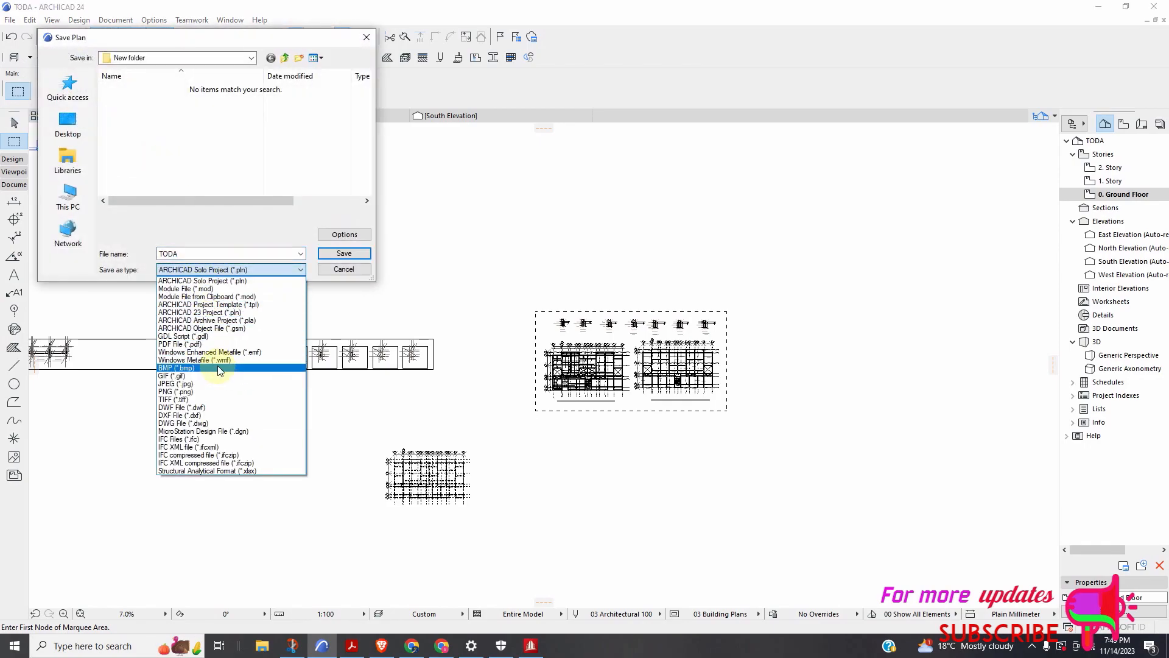
pyautogui.click(194, 344)
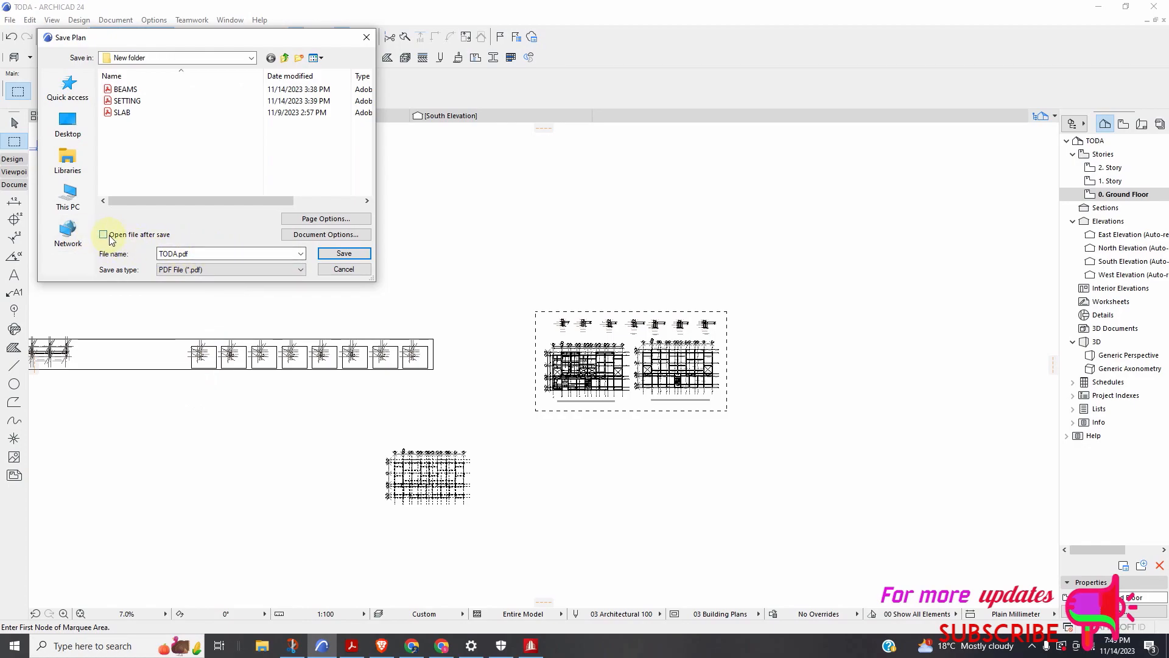
pyautogui.doubleClick(236, 254)
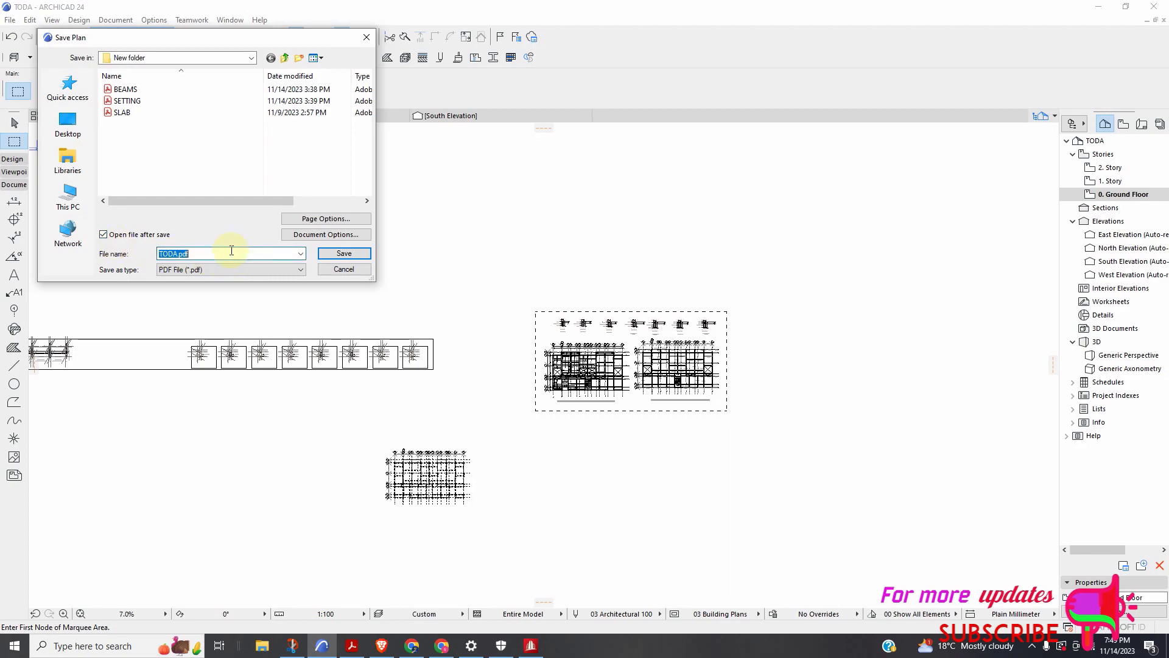
pyautogui.write('SLAB AND BEAM LAYOUT')
# Set the PDF page size to A1 (ISO) - Metric in the page options
pyautogui.click(311, 220)
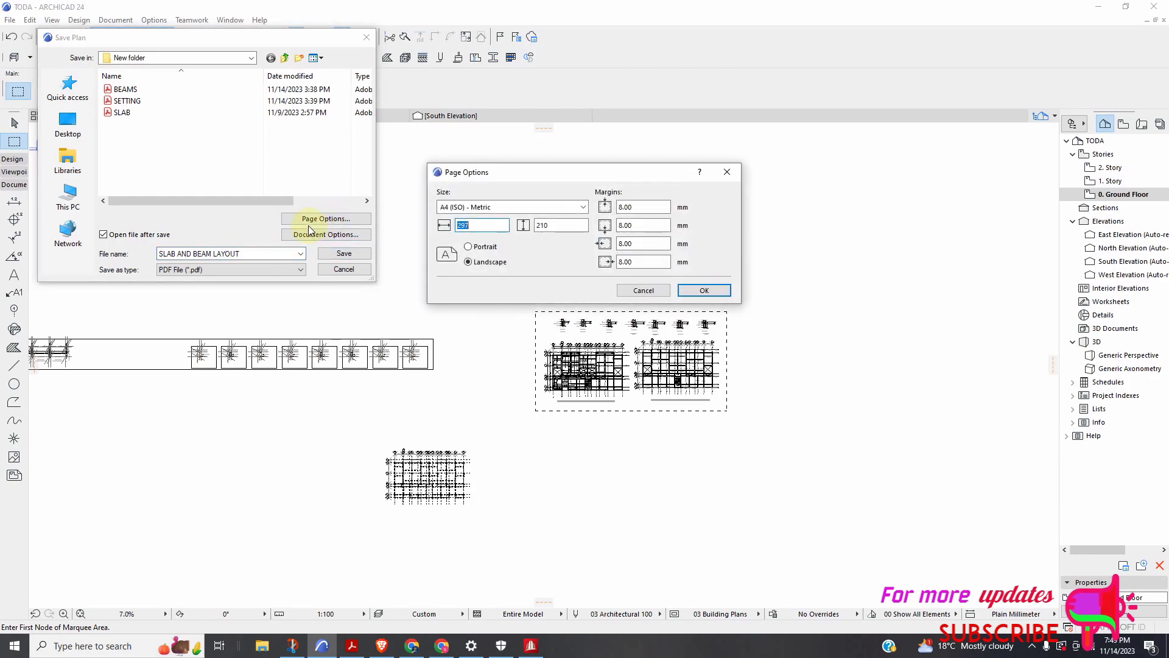
pyautogui.click(579, 208)
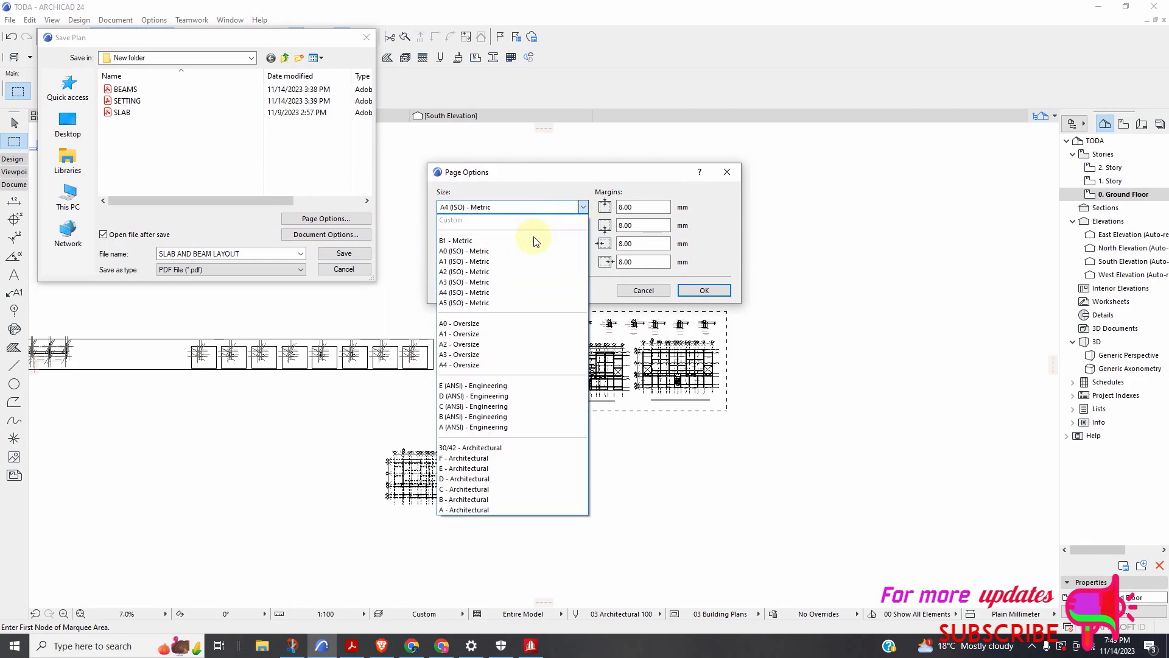
pyautogui.click(526, 252)
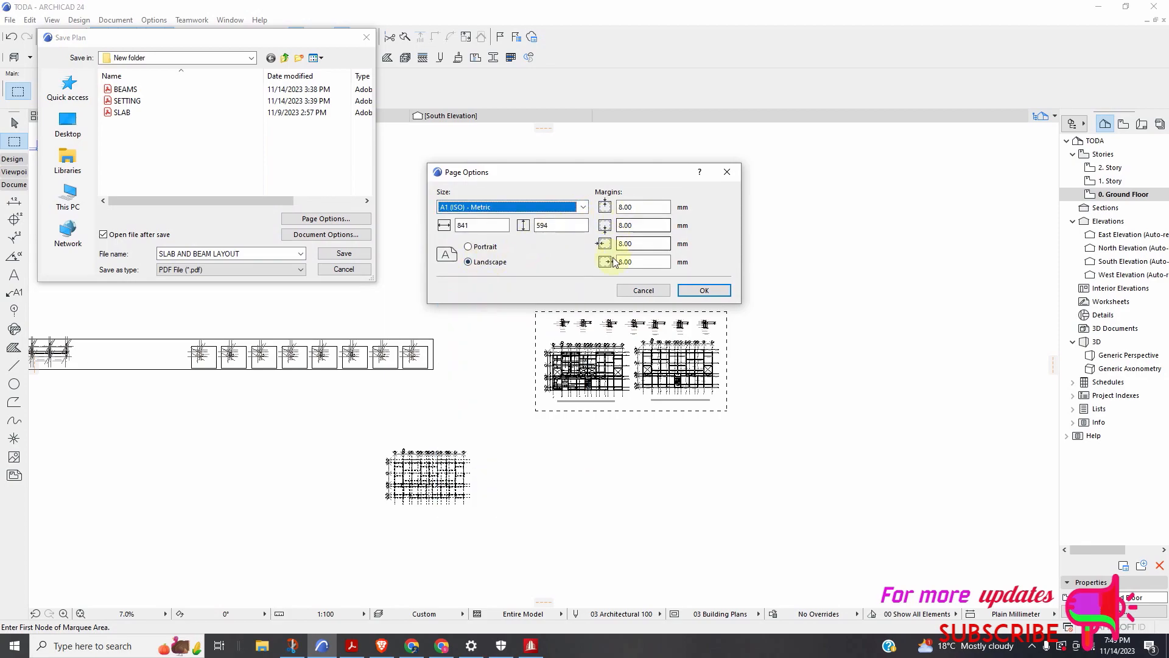
# Set all four PDF page margins to 2 mm and accept the page options
pyautogui.click(628, 207)
pyautogui.click(622, 207)
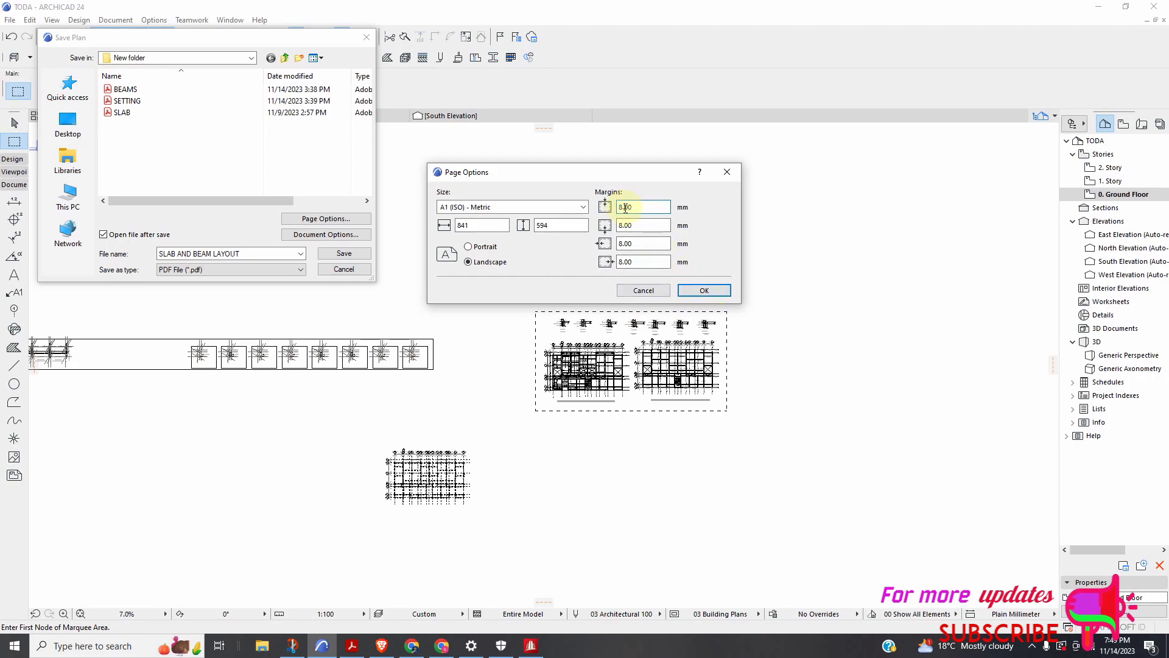
pyautogui.write('2')
pyautogui.press('Tab')
pyautogui.write('2')
pyautogui.click(637, 242)
pyautogui.doubleClick(635, 243)
pyautogui.write('2')
pyautogui.doubleClick(630, 263)
pyautogui.write('2')
pyautogui.click(643, 247)
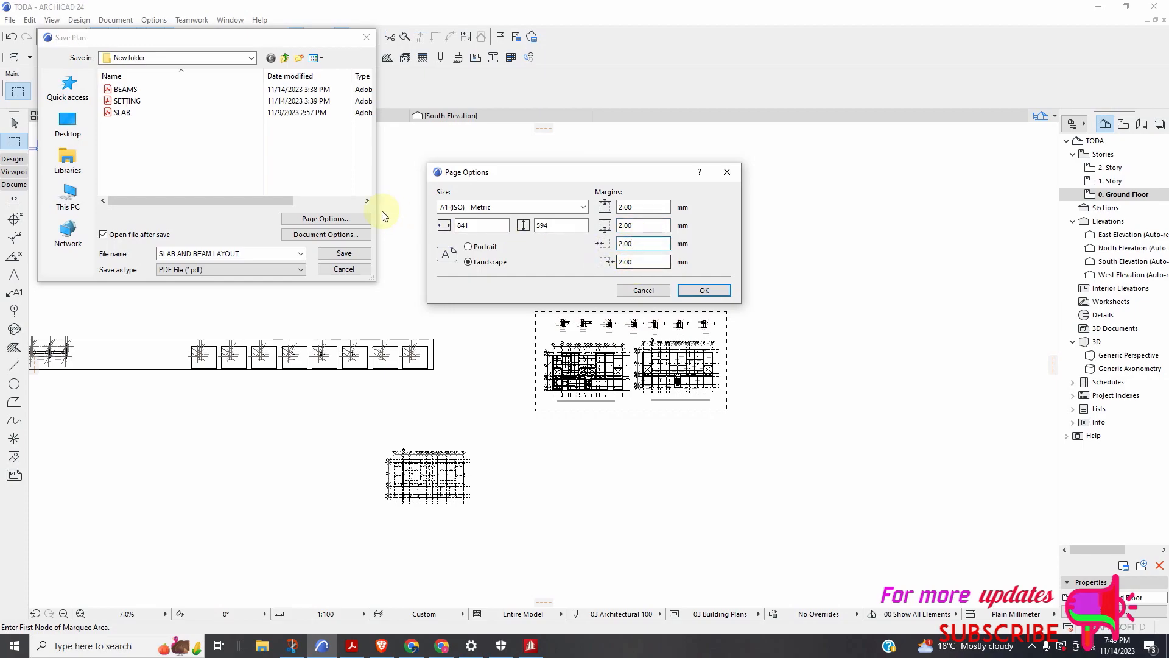
pyautogui.click(702, 289)
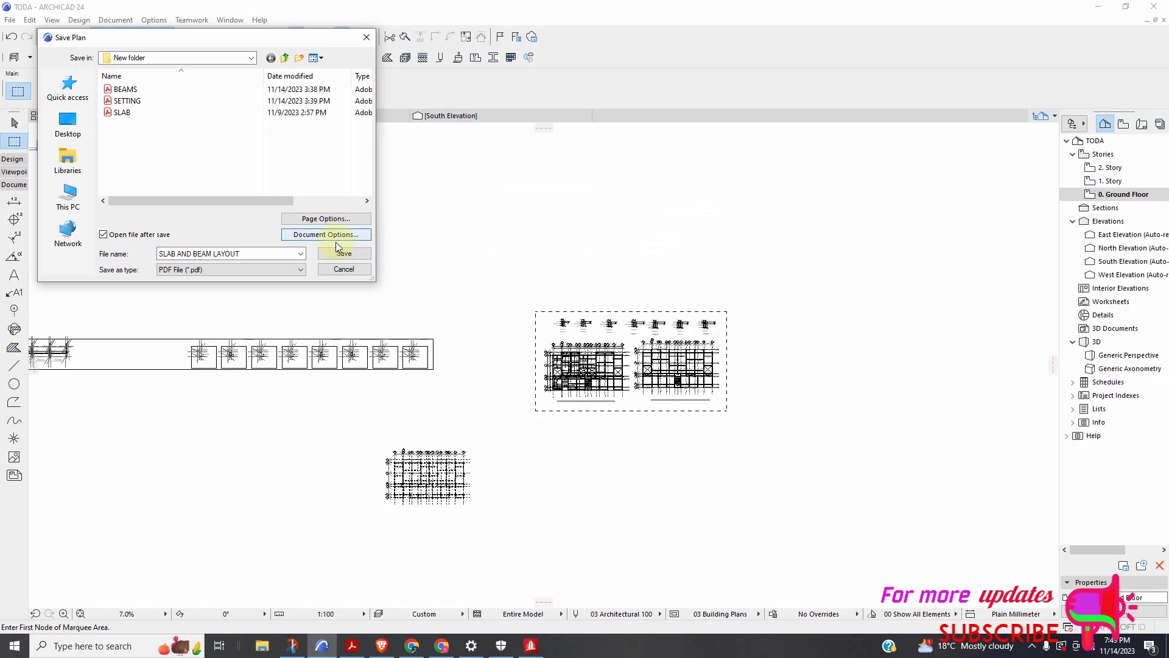
# Limit the PDF output to the marquee area, fitted to the page in Black & White, and save the file
pyautogui.click(305, 235)
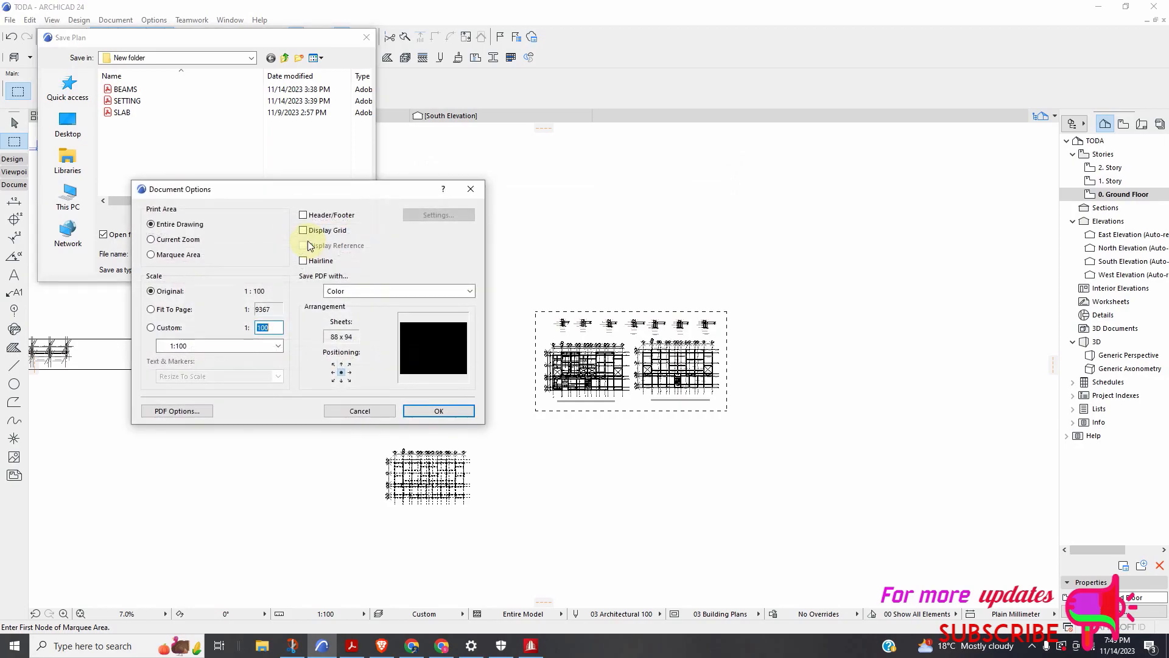
pyautogui.click(178, 254)
pyautogui.click(173, 310)
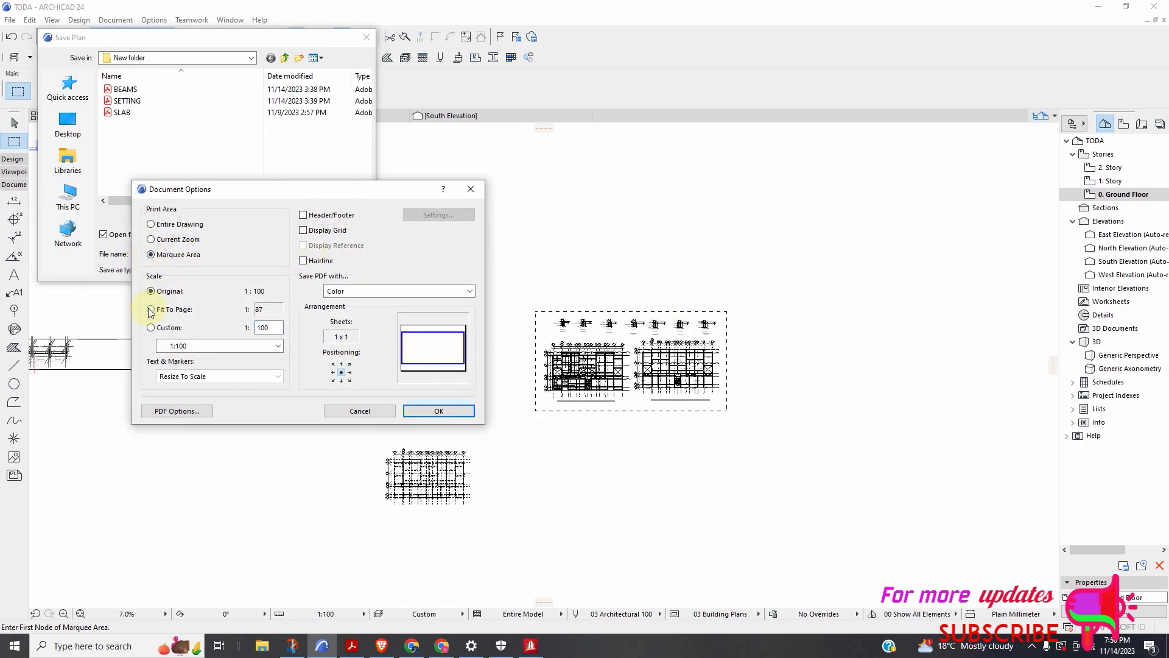
pyautogui.click(469, 292)
pyautogui.click(443, 308)
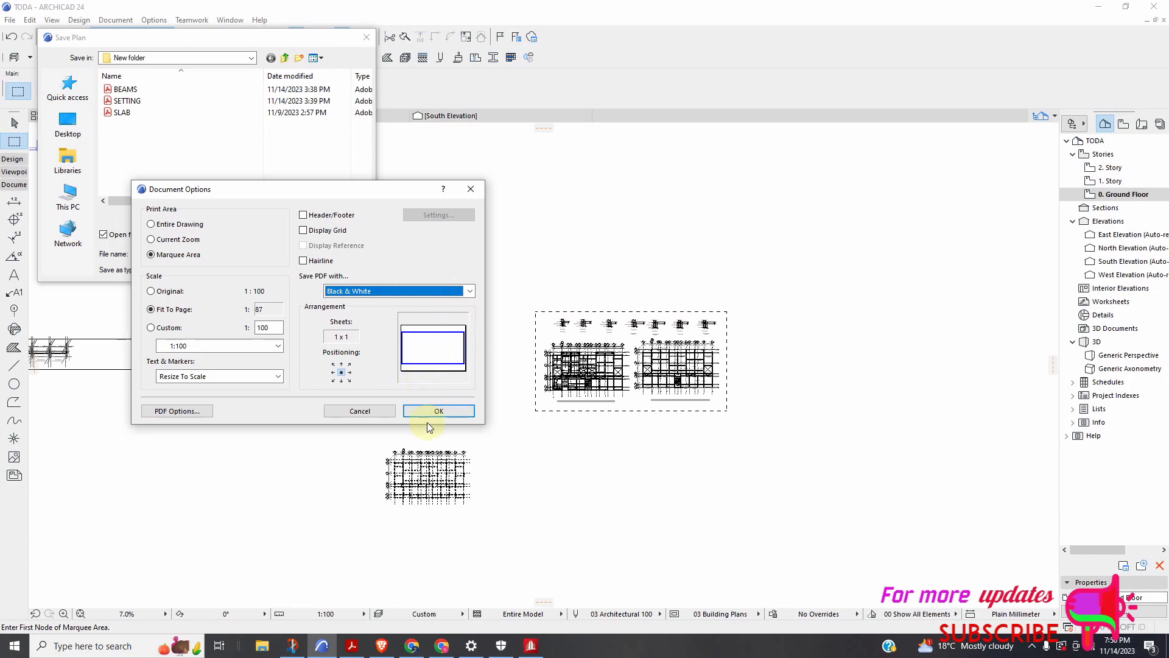
pyautogui.click(448, 411)
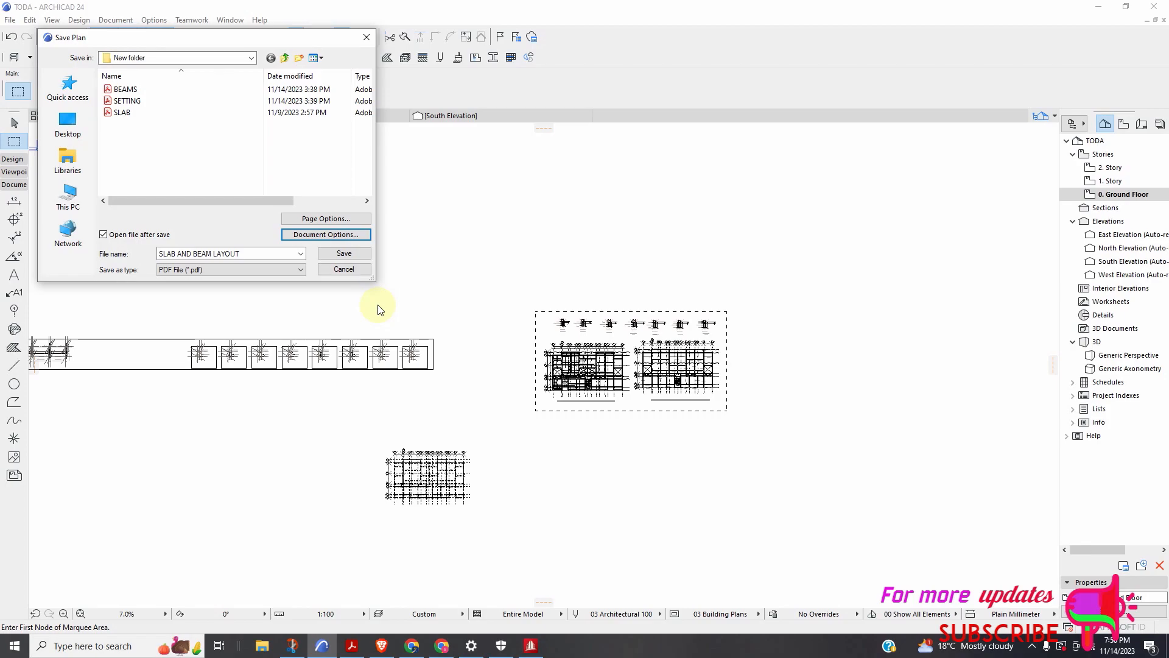
pyautogui.click(345, 257)
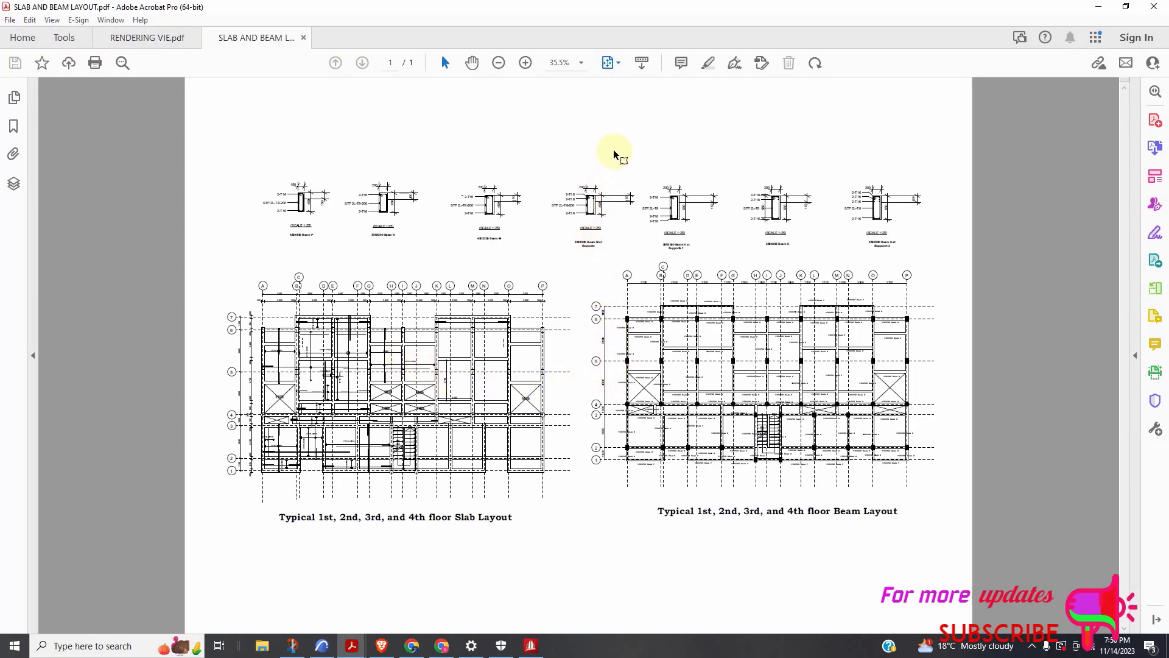
# Examine the slab layout and its title at closer zoom in the exported PDF
pyautogui.click(526, 62)
pyautogui.scroll(-5, 483, 243)
pyautogui.scroll(-1, 502, 317)
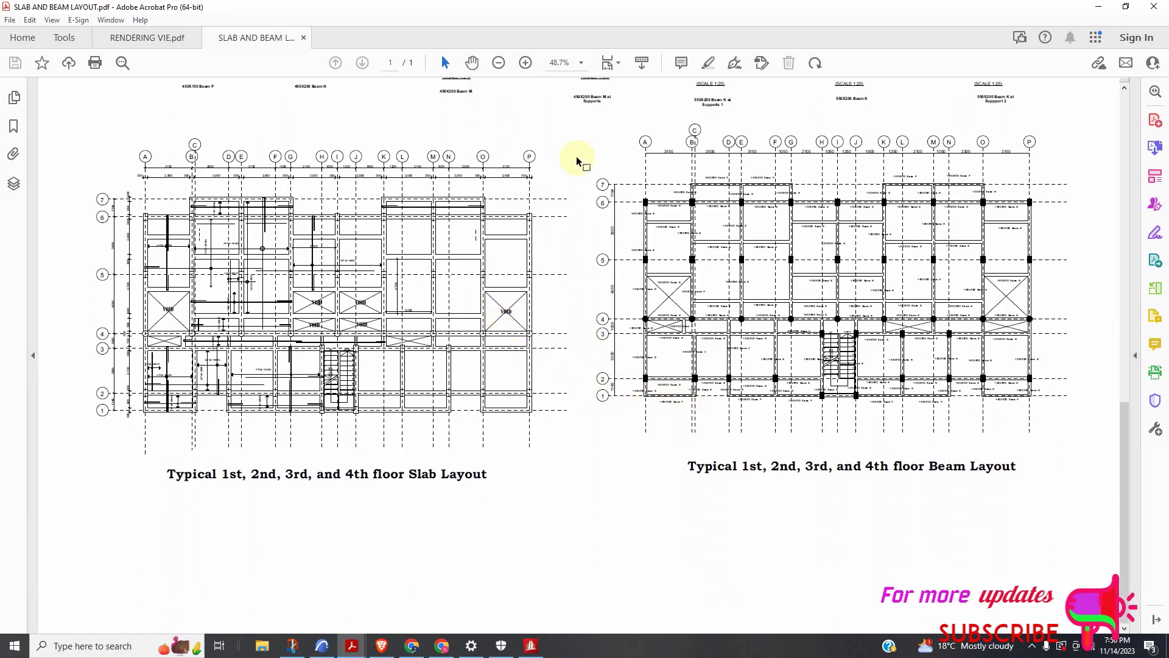
pyautogui.click(526, 63)
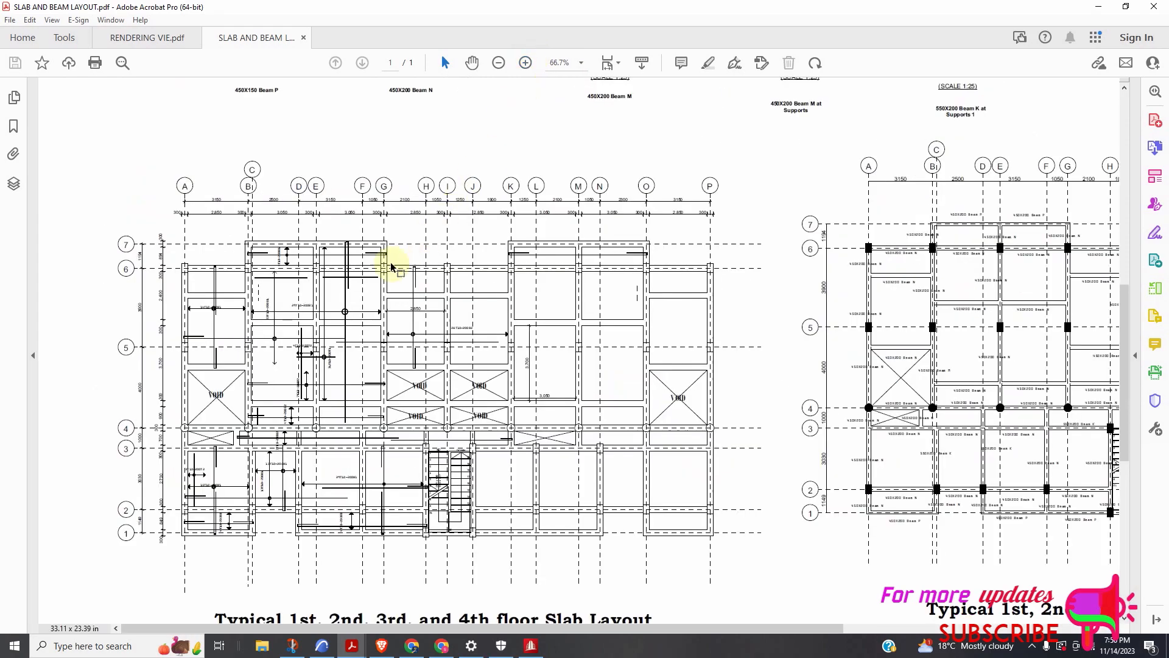
pyautogui.scroll(-1, 390, 268)
# Examine the beam layout's beam labels, columns and grid dimensions at 100% zoom
pyautogui.moveTo(545, 631)
pyautogui.mouseDown()
pyautogui.moveTo(757, 597)
pyautogui.moveTo(840, 598)
pyautogui.mouseUp()
pyautogui.click(525, 63)
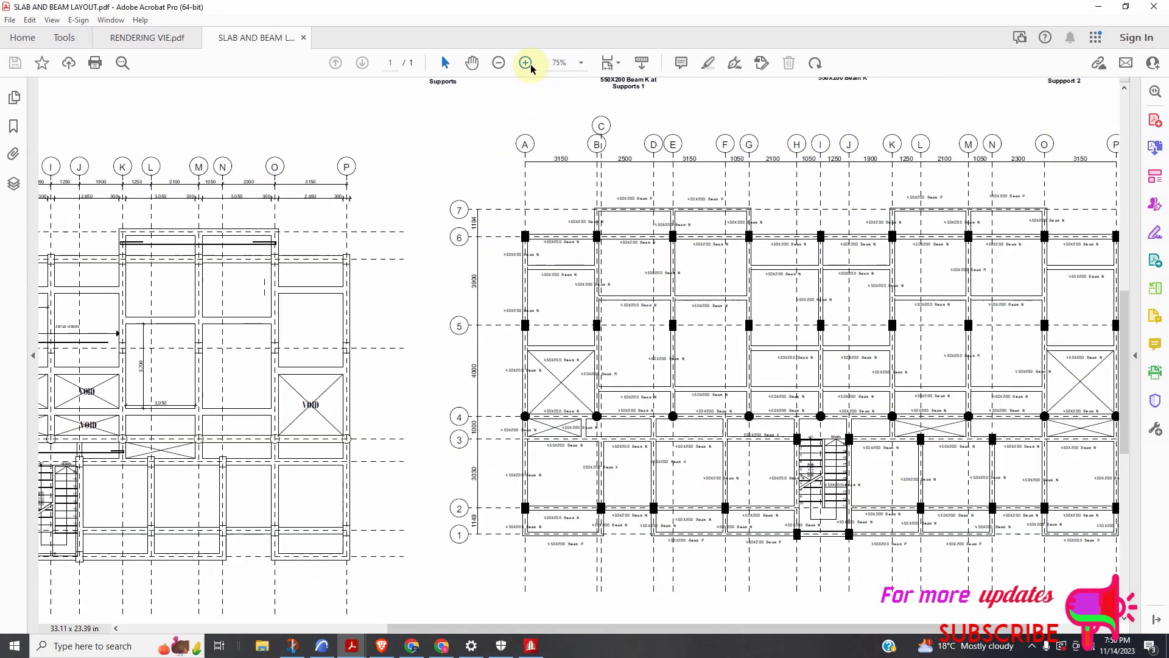
pyautogui.click(525, 62)
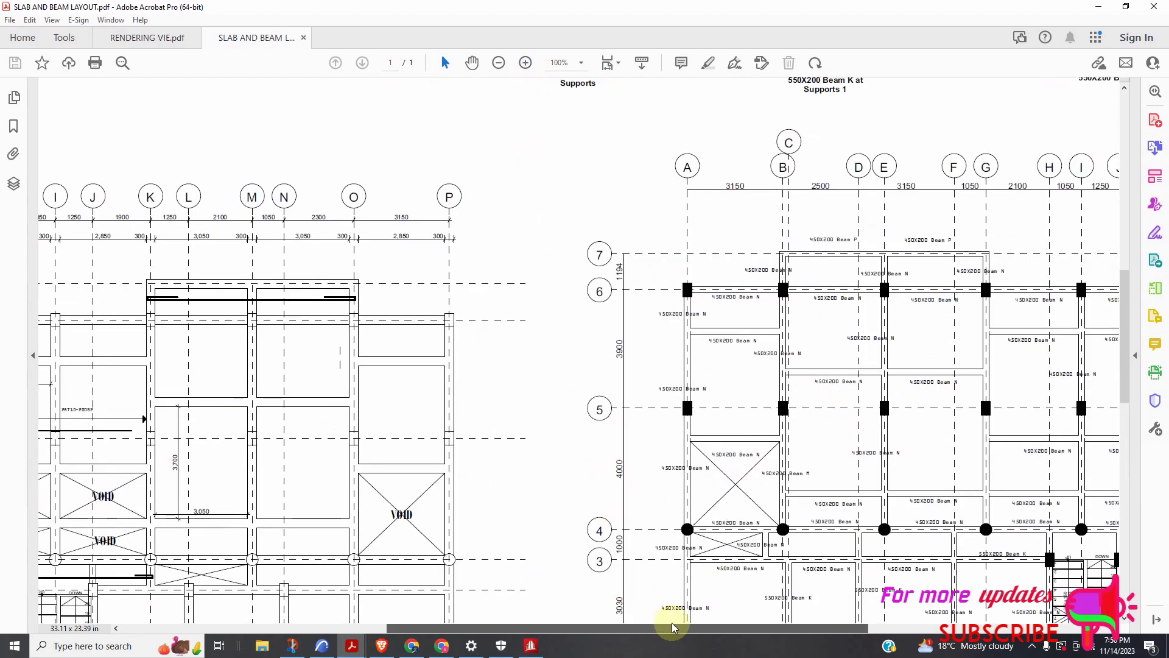
pyautogui.moveTo(660, 627); pyautogui.dragTo(785, 609)
pyautogui.scroll(-1, 637, 317)
pyautogui.scroll(-3, 636, 318)
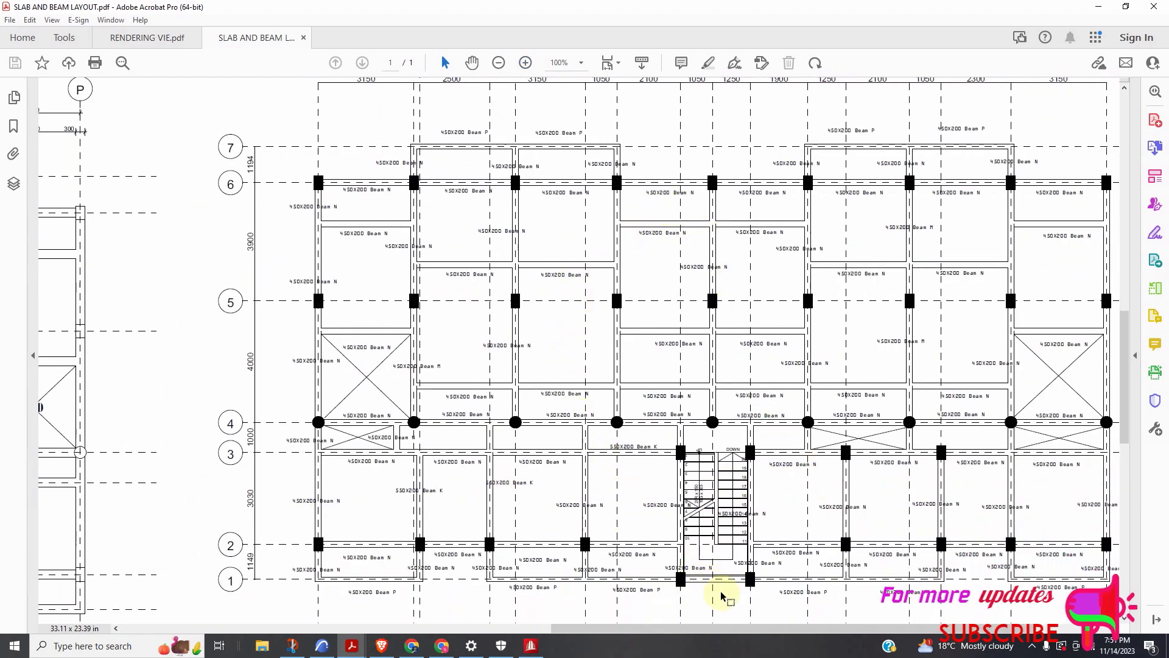
pyautogui.moveTo(777, 627); pyautogui.dragTo(817, 609)
pyautogui.scroll(-5, 485, 253)
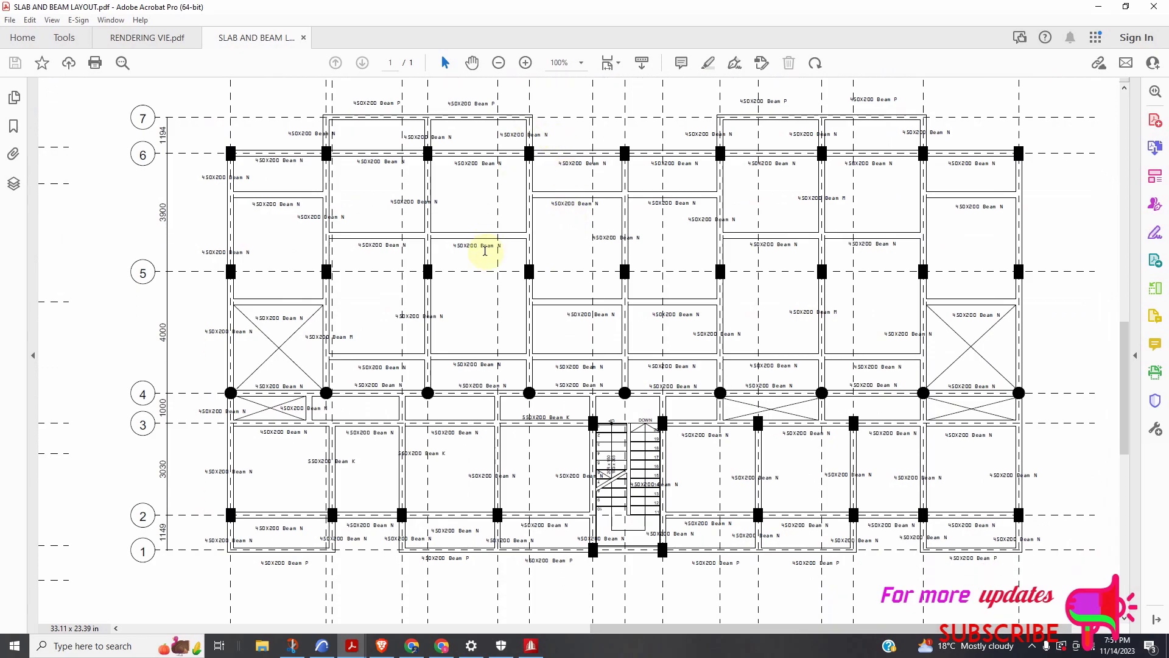
pyautogui.scroll(1, 574, 313)
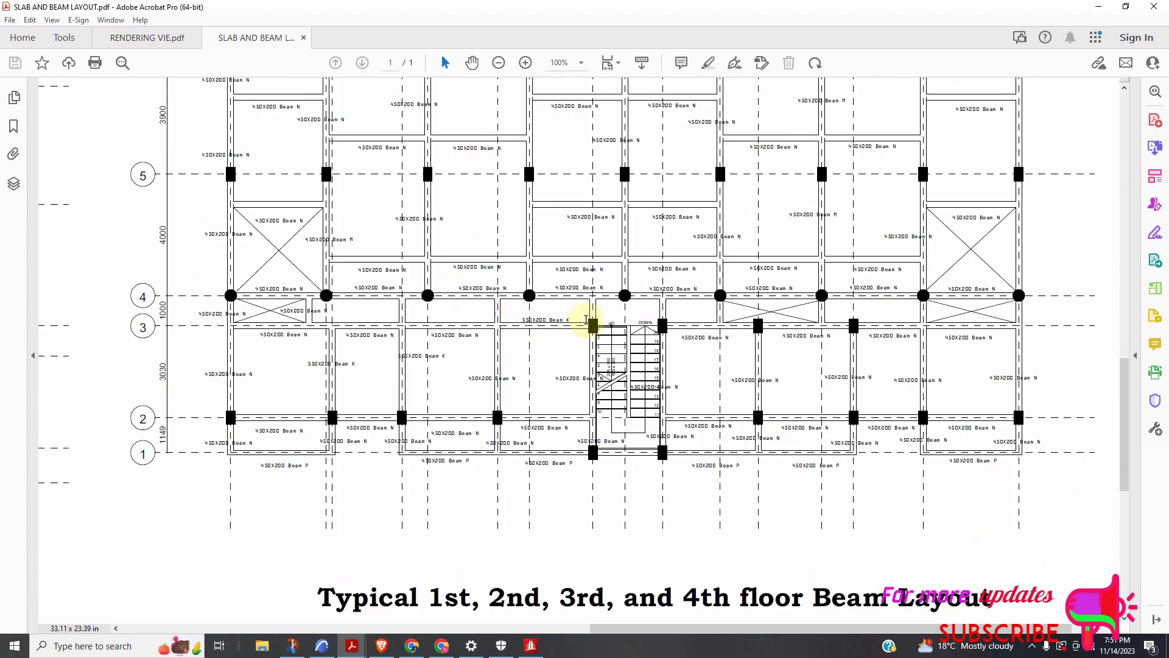
pyautogui.scroll(-1, 585, 313)
# Review the beam layout once more, from its upper grid lines down to the stair area and title
pyautogui.click(498, 62)
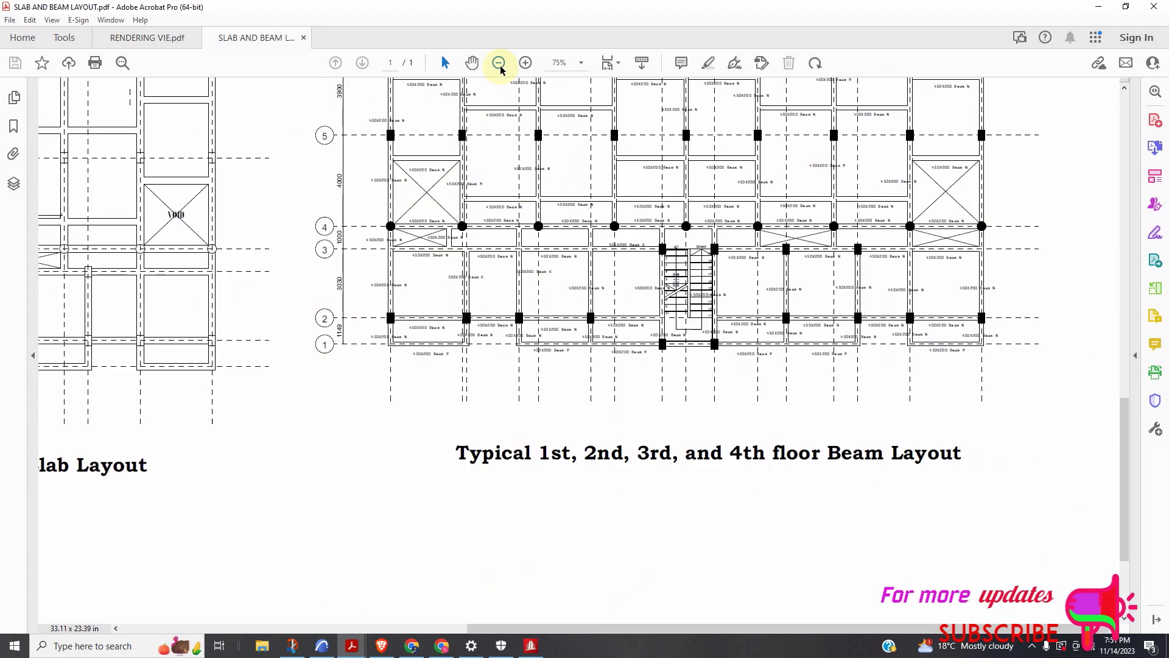
pyautogui.scroll(2, 546, 148)
pyautogui.scroll(4, 603, 182)
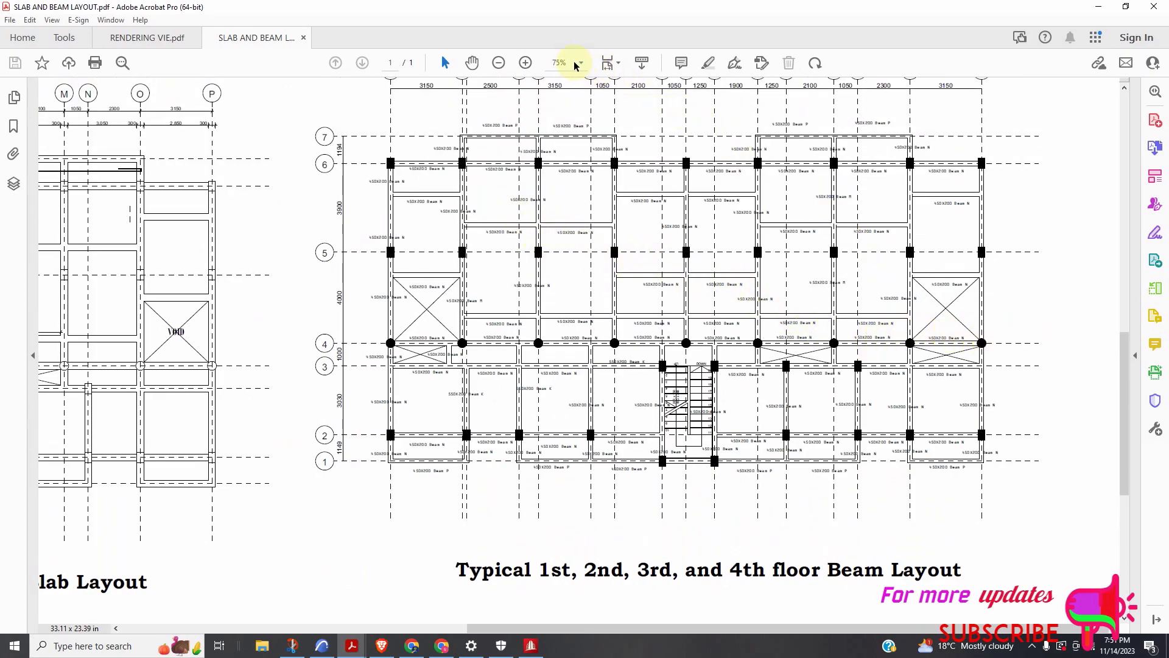
pyautogui.click(525, 63)
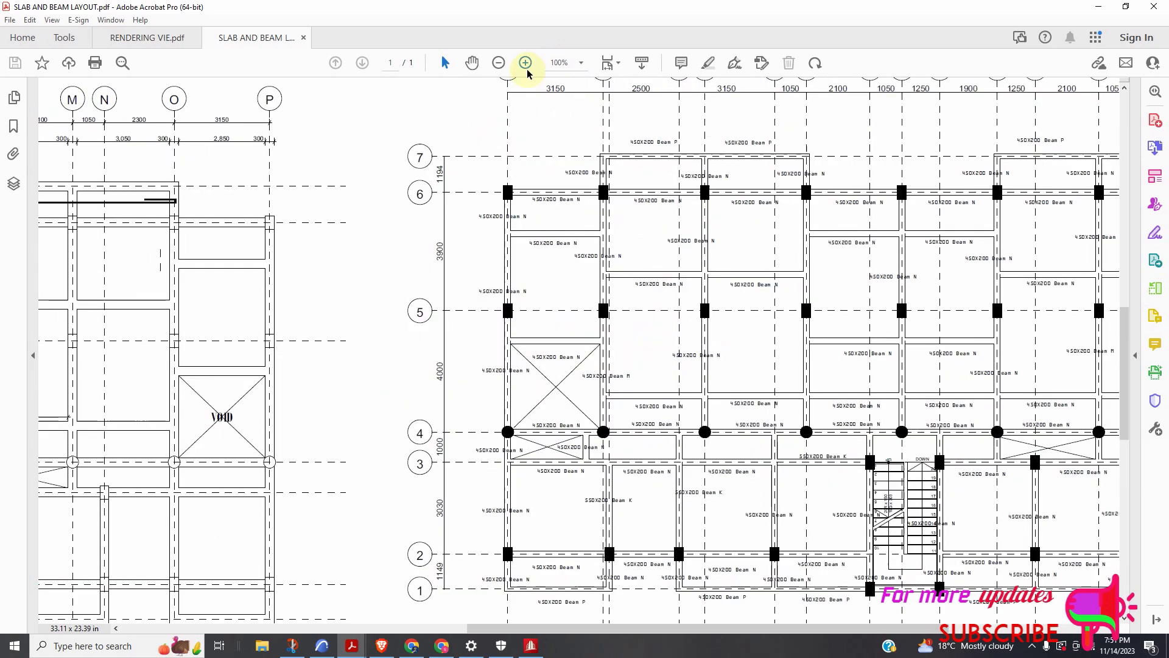
pyautogui.moveTo(648, 627); pyautogui.dragTo(782, 626)
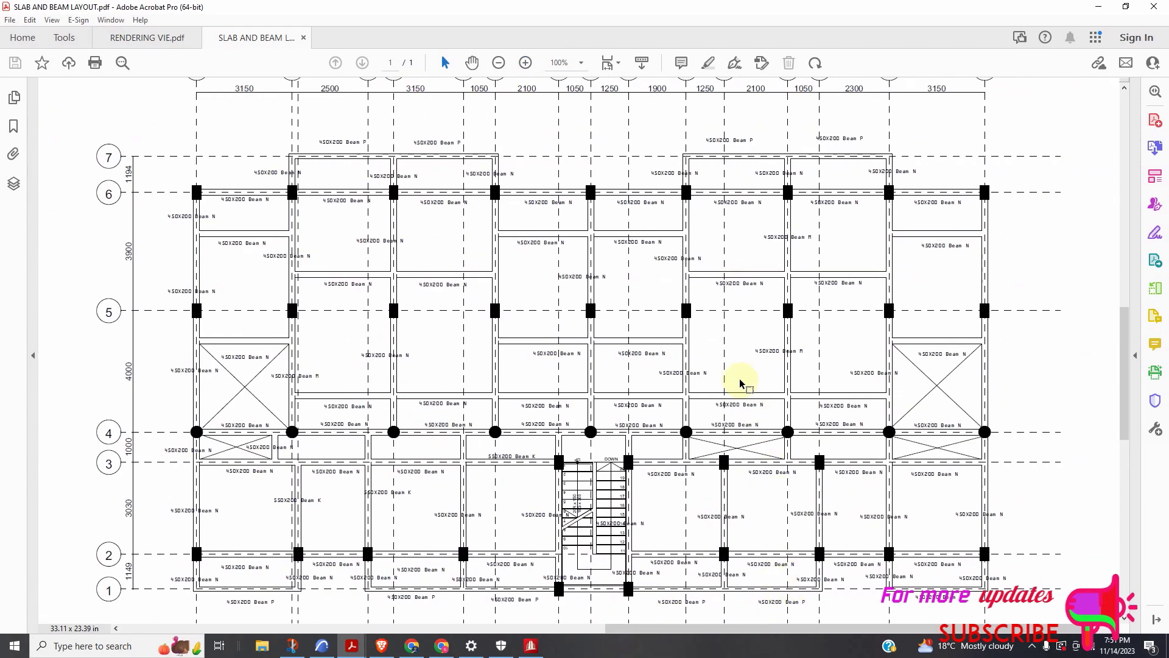
pyautogui.scroll(-7, 743, 386)
pyautogui.scroll(-3, 716, 390)
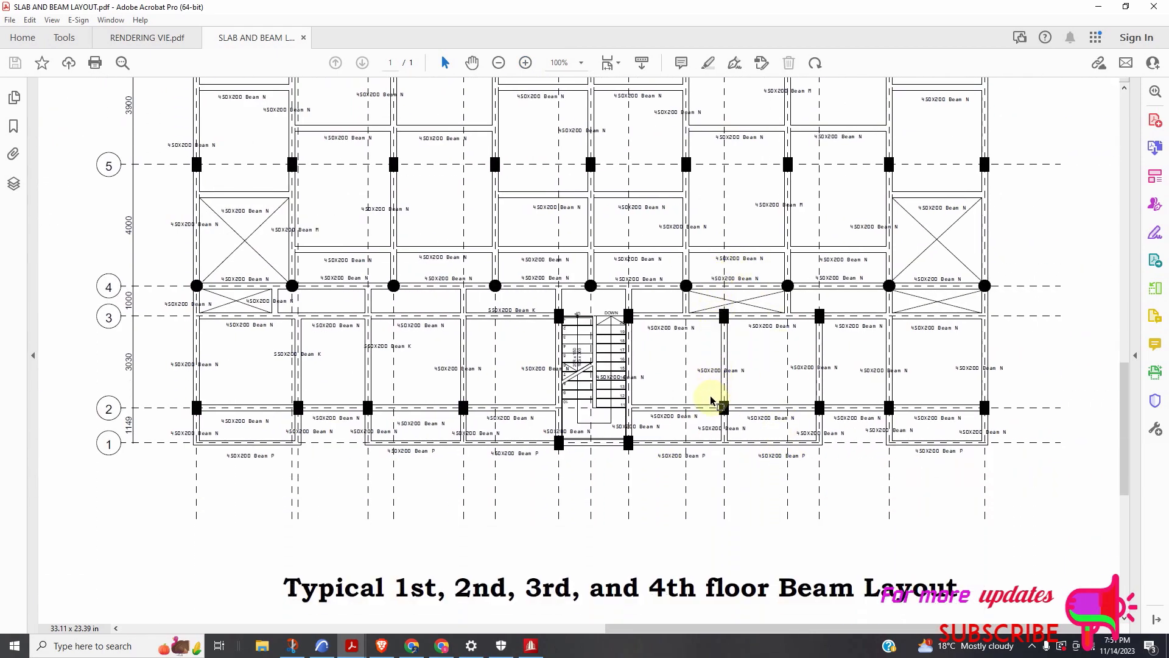
pyautogui.scroll(1, 710, 398)
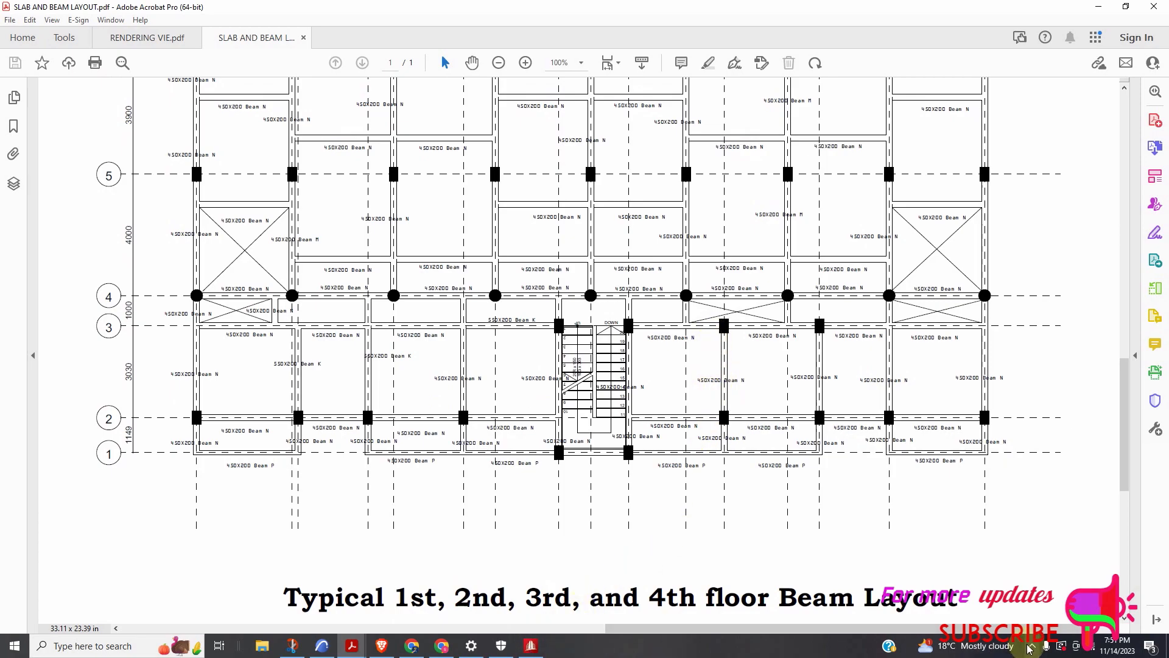